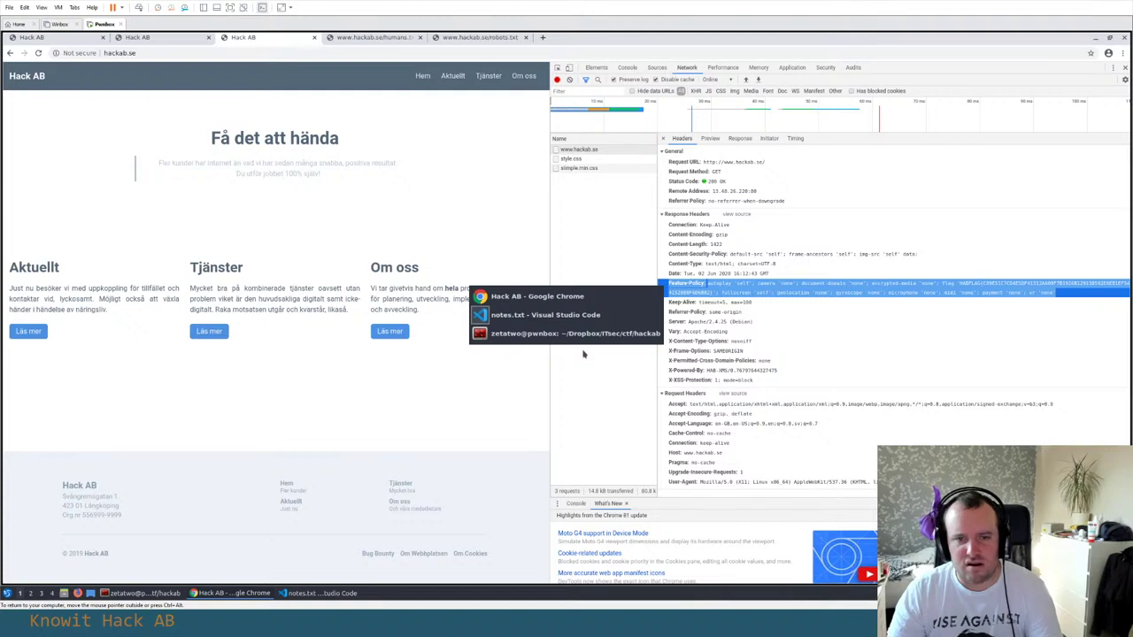
# In flags.txt, add a 'Flag 4:' entry below Flag 3 and paste the Feature-Policy header
pyautogui.hotkey('alt', 'Tab')
pyautogui.click(247, 73)
pyautogui.click(288, 376)
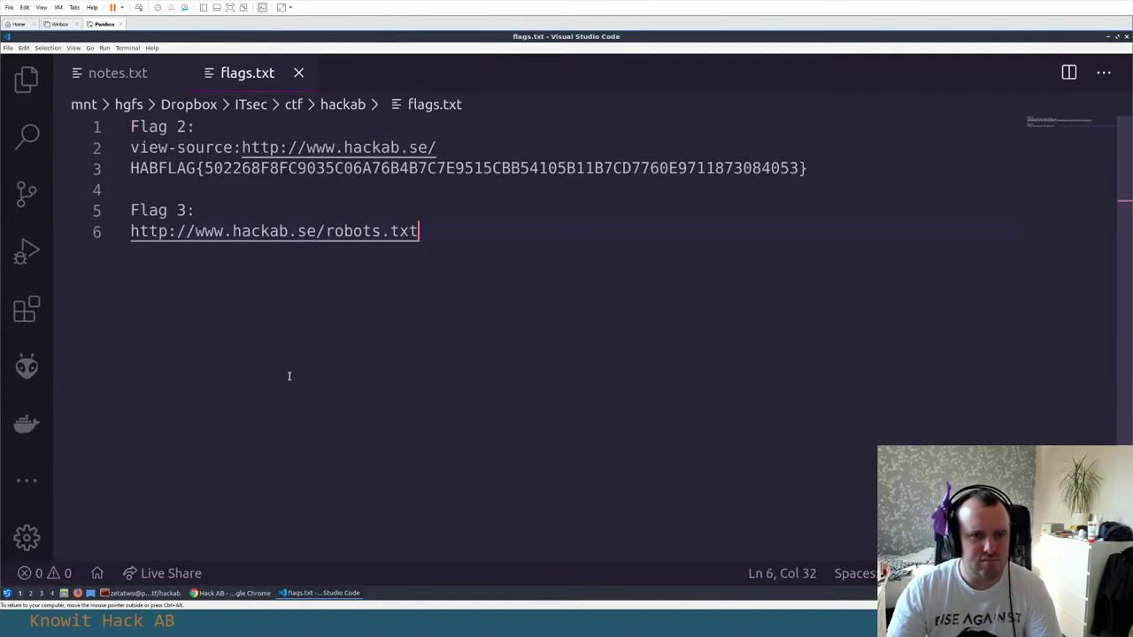
pyautogui.press('Return')
pyautogui.press('Return')
pyautogui.write('Flag 4:')
pyautogui.press('Return')
pyautogui.press('Return')
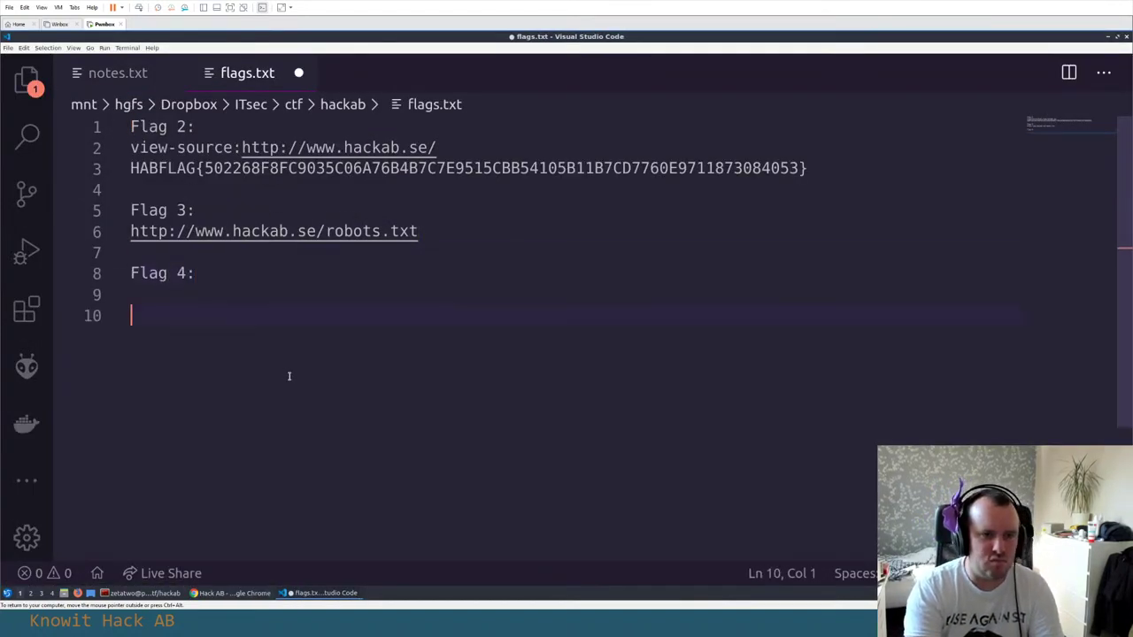
pyautogui.press('BackSpace')
pyautogui.hotkey('ctrl', 'v')
# Turn on word wrap to check the HABFLAG value, add a blank line under Flag 4, and return to the terminal
pyautogui.press('Home')
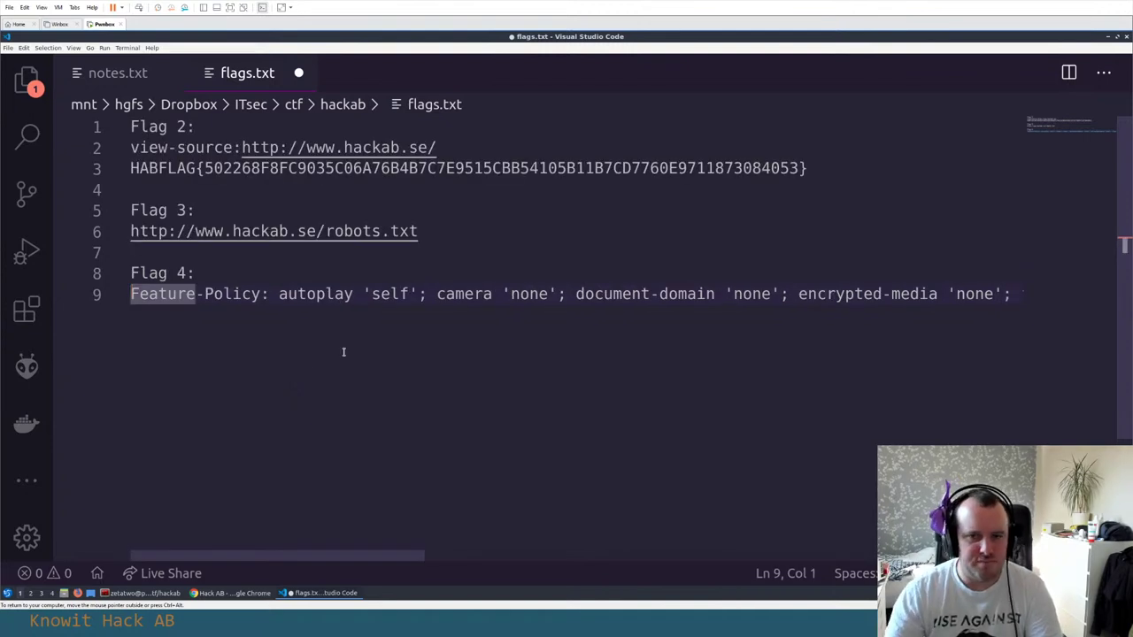
pyautogui.hotkey('alt', 'z')
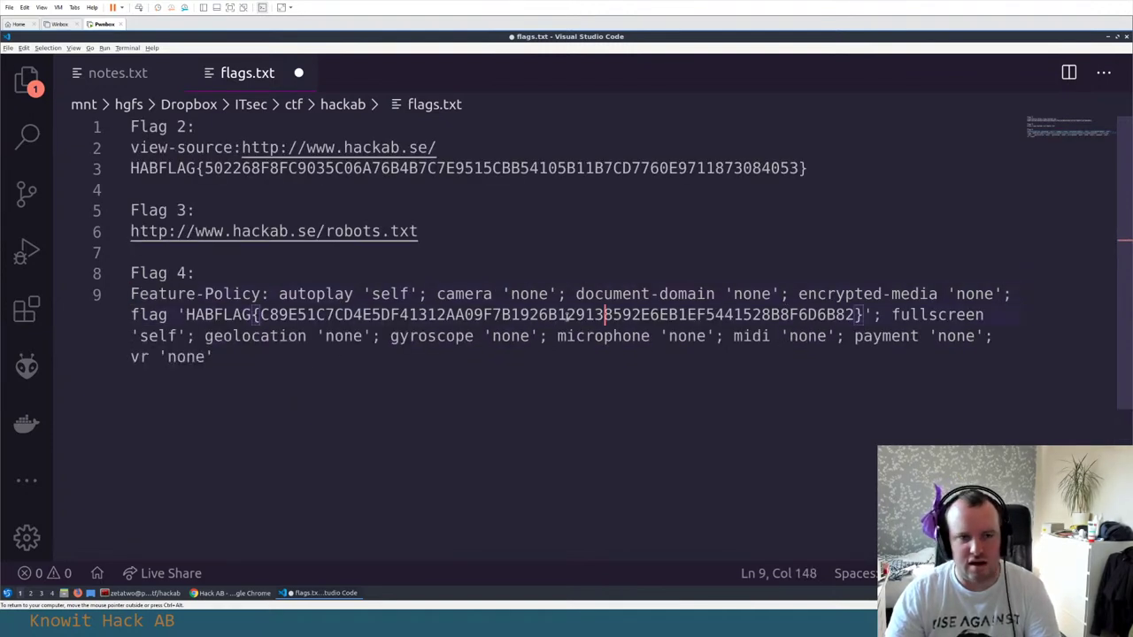
pyautogui.doubleClick(600, 317)
pyautogui.click(187, 317)
pyautogui.press('Left')
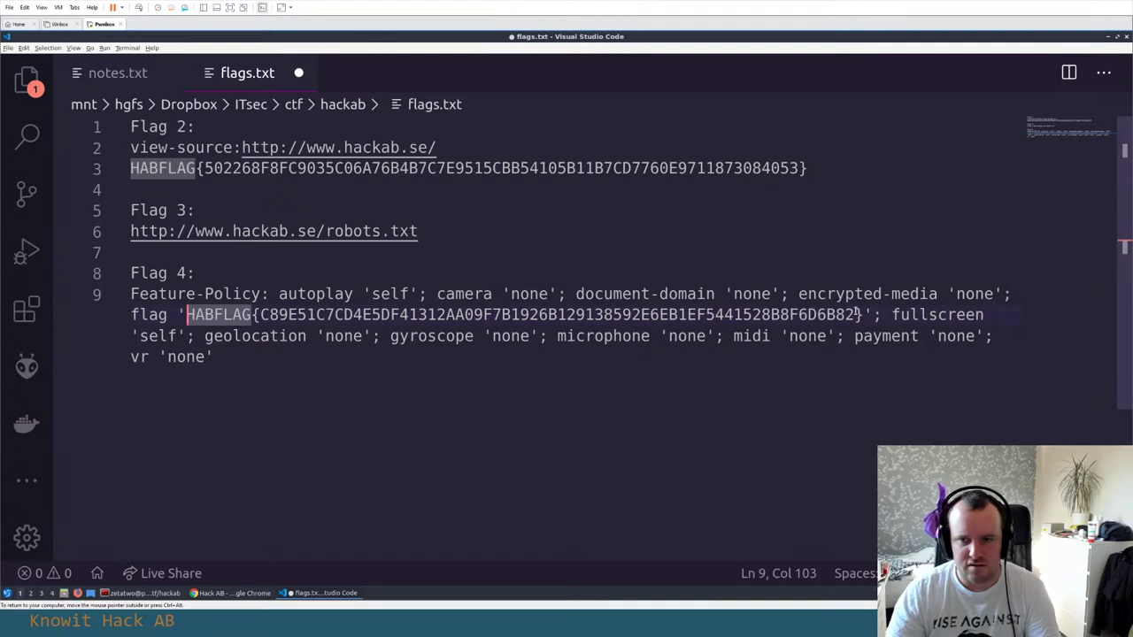
pyautogui.keyDown('shift'); pyautogui.click(860, 315); pyautogui.keyUp('shift')
pyautogui.click(264, 276)
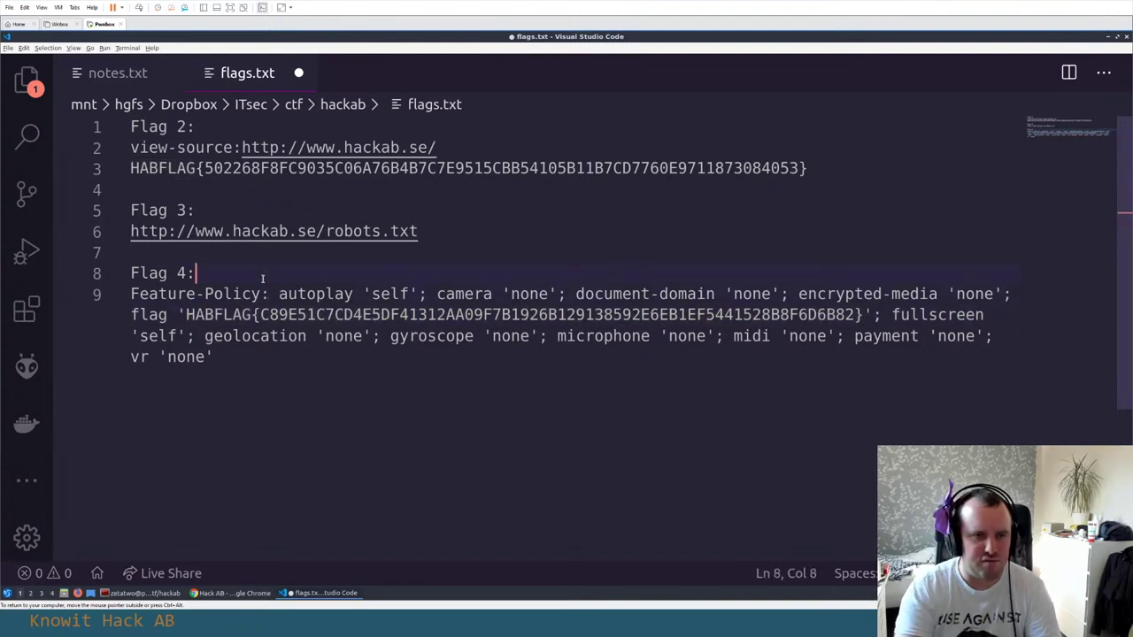
pyautogui.press('Return')
pyautogui.hotkey('alt', 'Tab')
pyautogui.write('c')
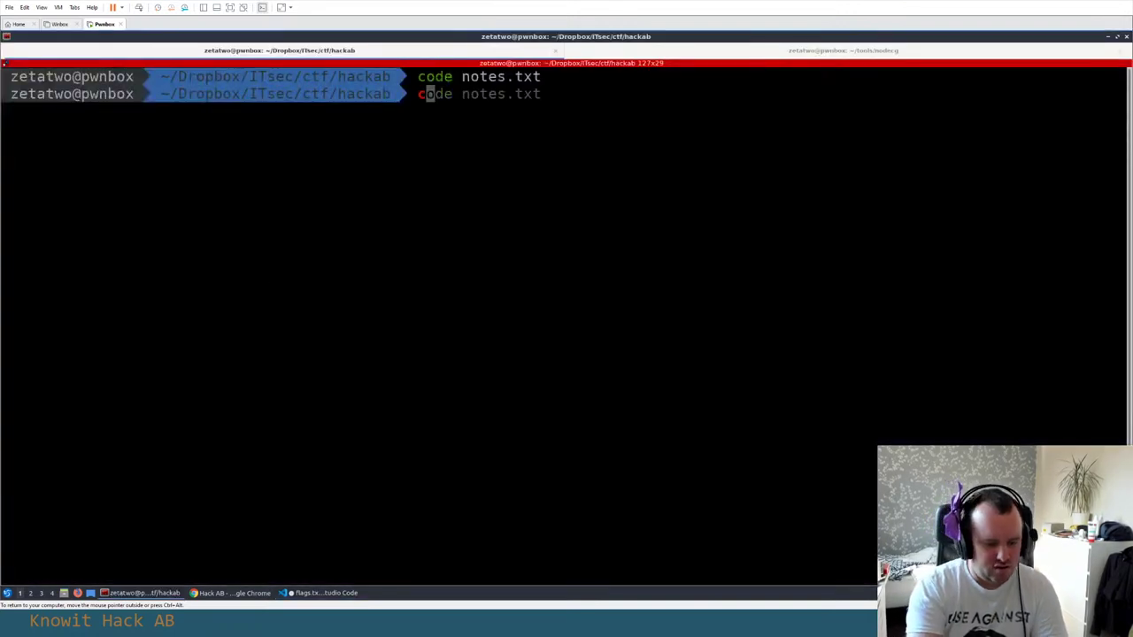
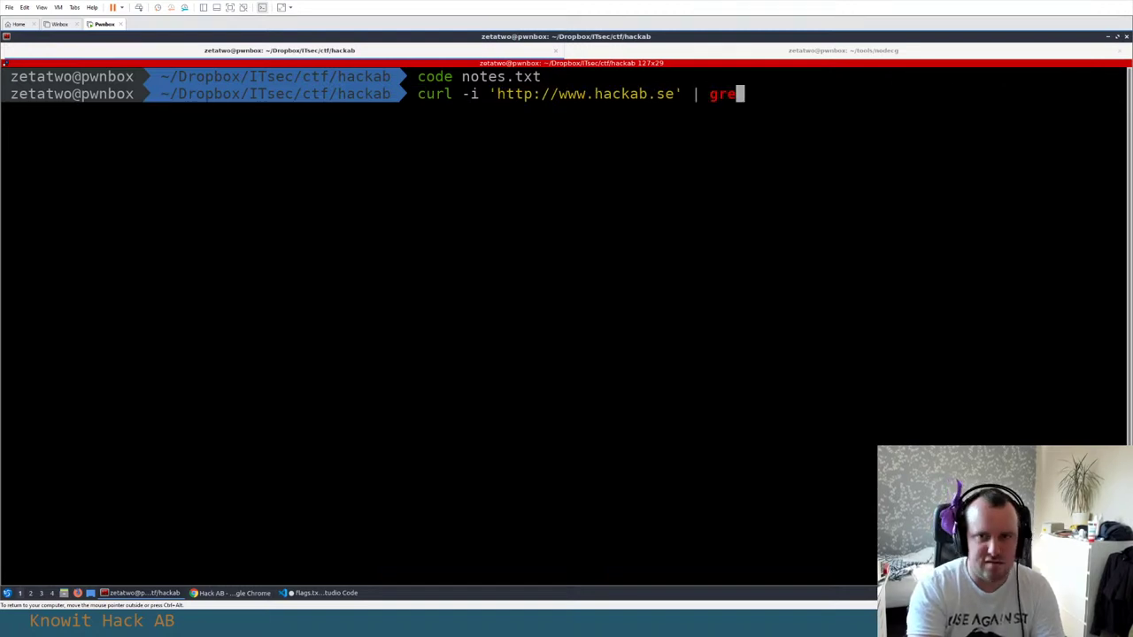
# Run curl -i on hackab.se filtered by grep 'Feature-Policy' to reveal flag 4
pyautogui.write('p -')
pyautogui.press('BackSpace')
pyautogui.write("'")
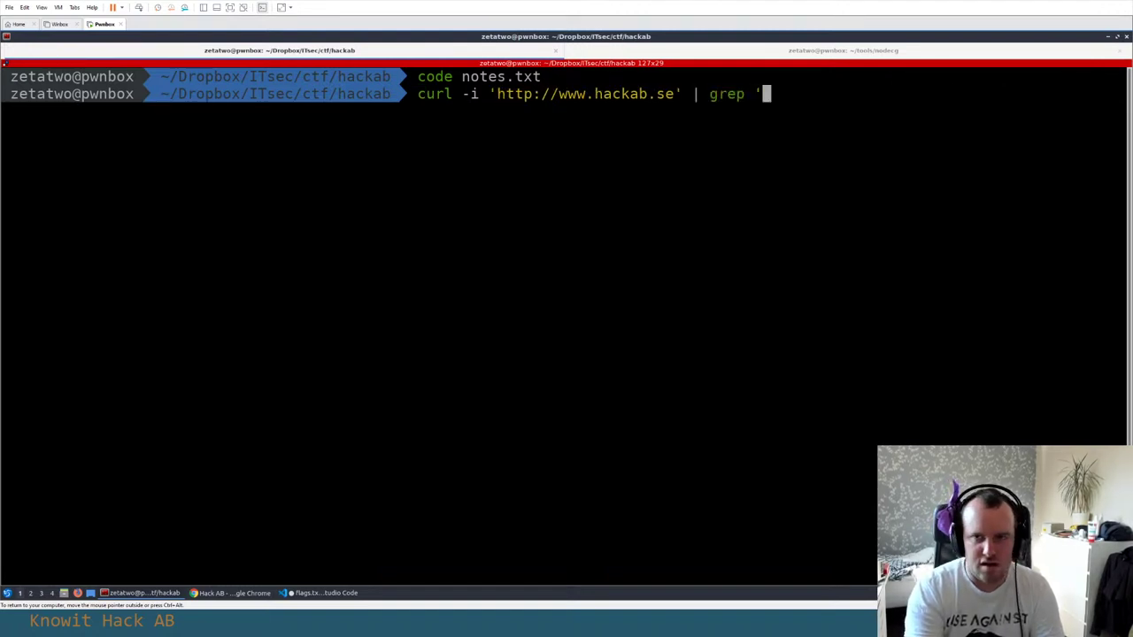
pyautogui.write('Feature-Po')
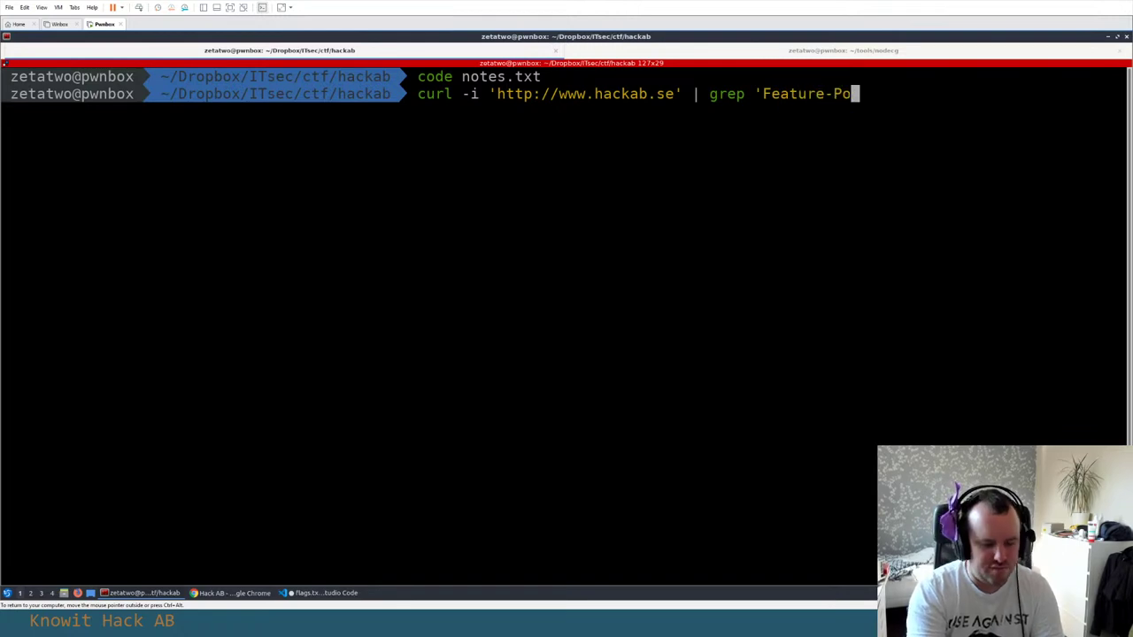
pyautogui.write("licy'")
pyautogui.press('Return')
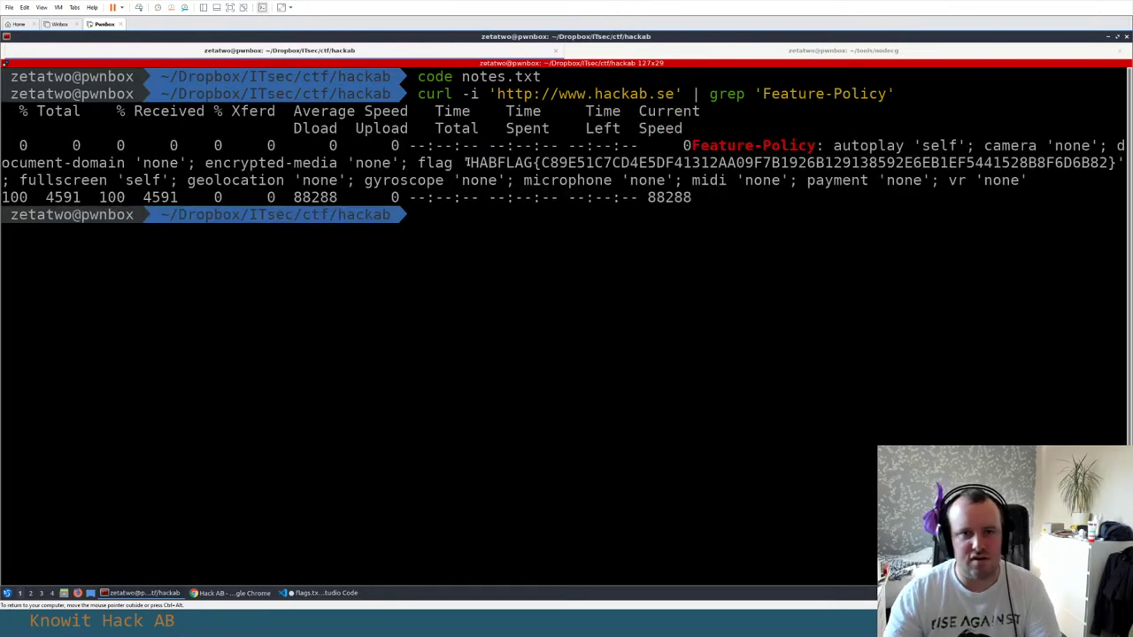
pyautogui.moveTo(418, 93); pyautogui.dragTo(892, 86)
pyautogui.hotkey('ctrl', 'c')
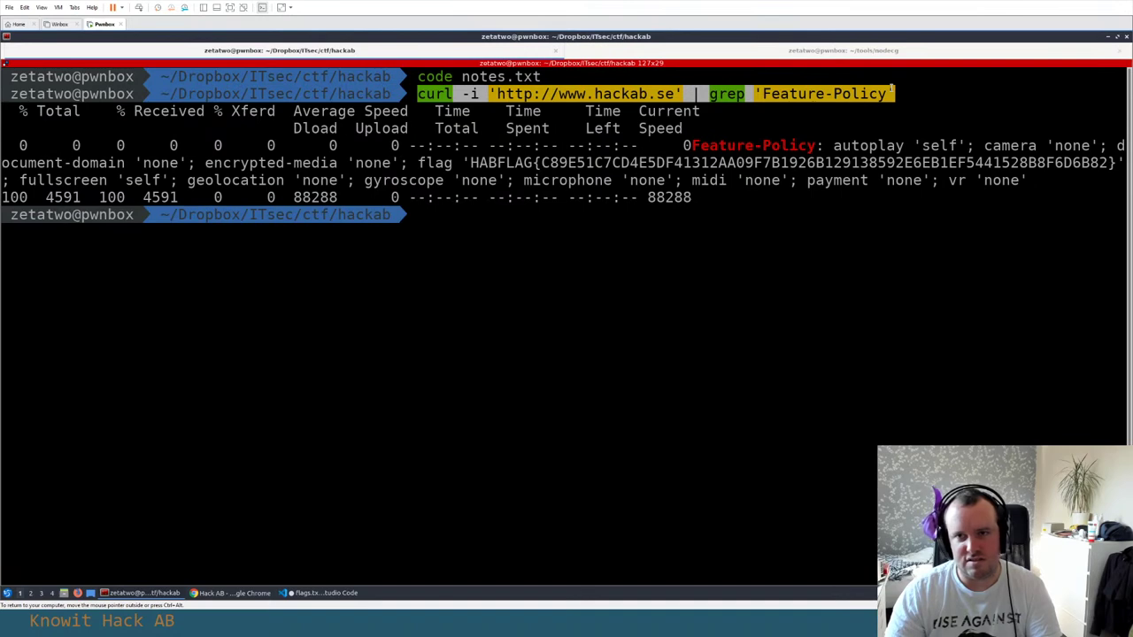
# Paste the curl command and its output under Flag 4 in flags.txt, then select the flag value
pyautogui.hotkey('alt', 'Tab')
pyautogui.press('Down')
pyautogui.press('Down')
pyautogui.press('End')
pyautogui.press('Down')
pyautogui.hotkey('ctrl', 'v')
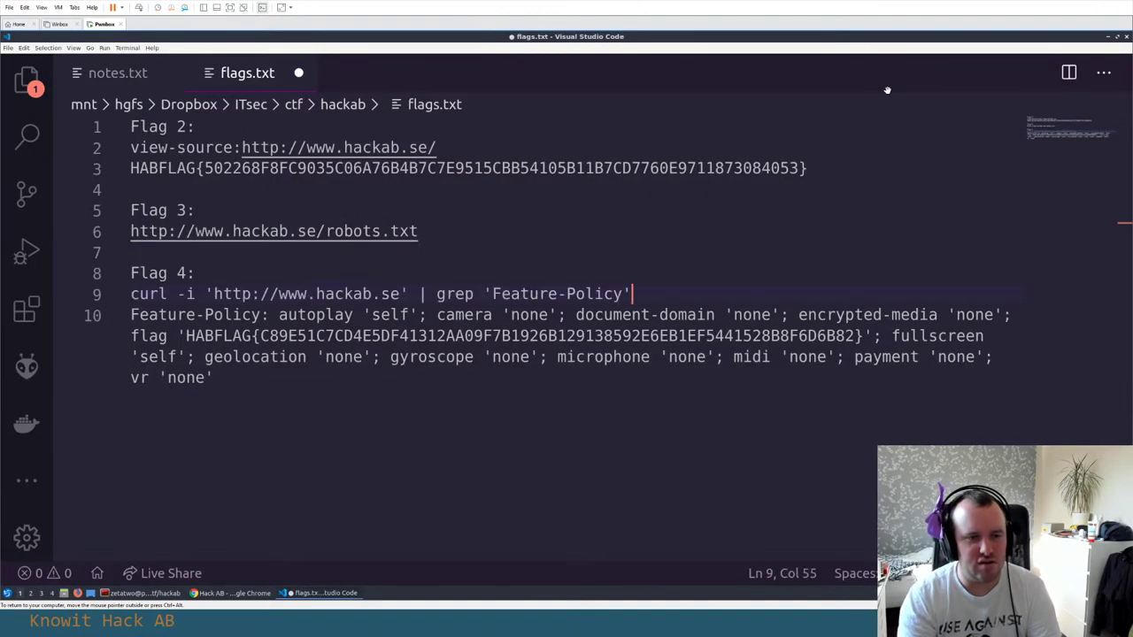
pyautogui.press('Down')
pyautogui.click(186, 335)
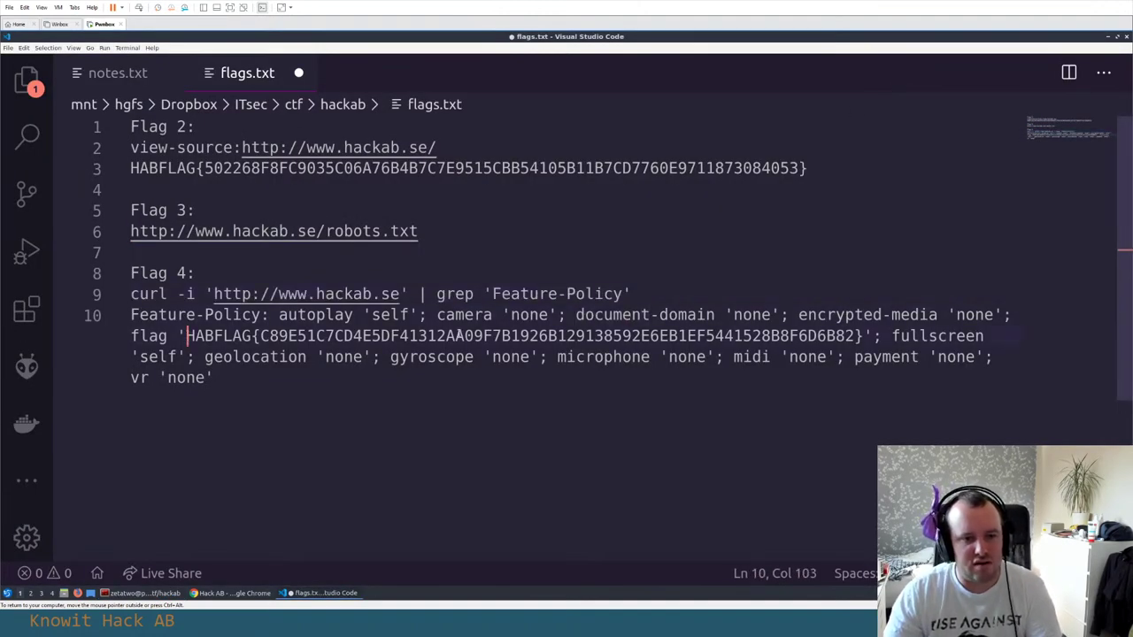
pyautogui.keyDown('shift'); pyautogui.click(865, 335); pyautogui.keyUp('shift')
pyautogui.hotkey('ctrl', 'c')
pyautogui.hotkey('alt', 'Tab')
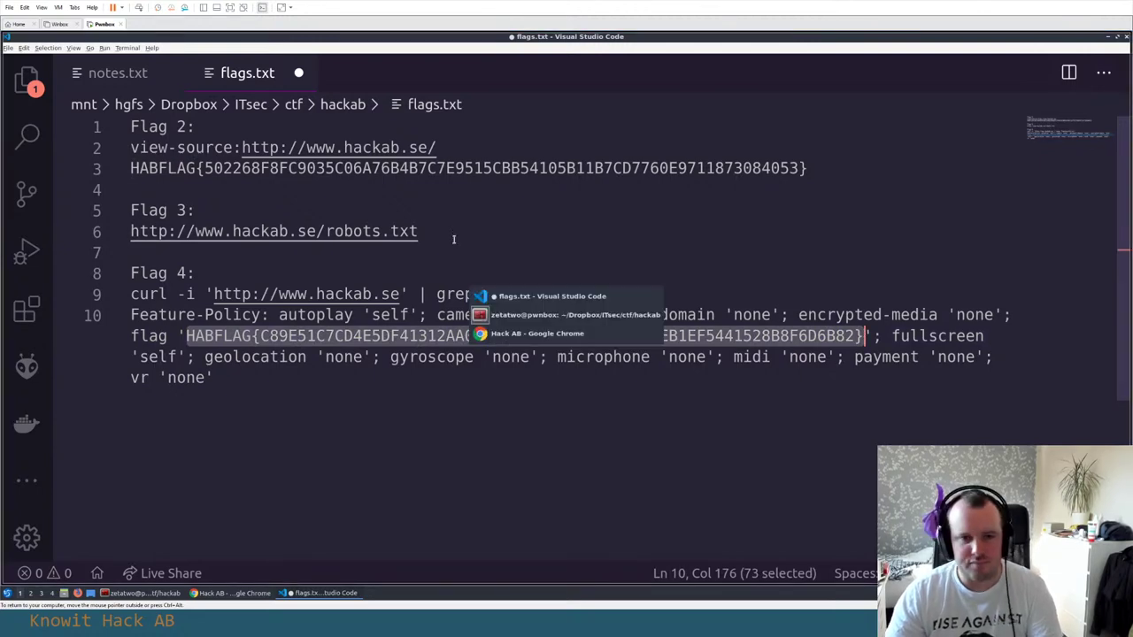
pyautogui.click(177, 37)
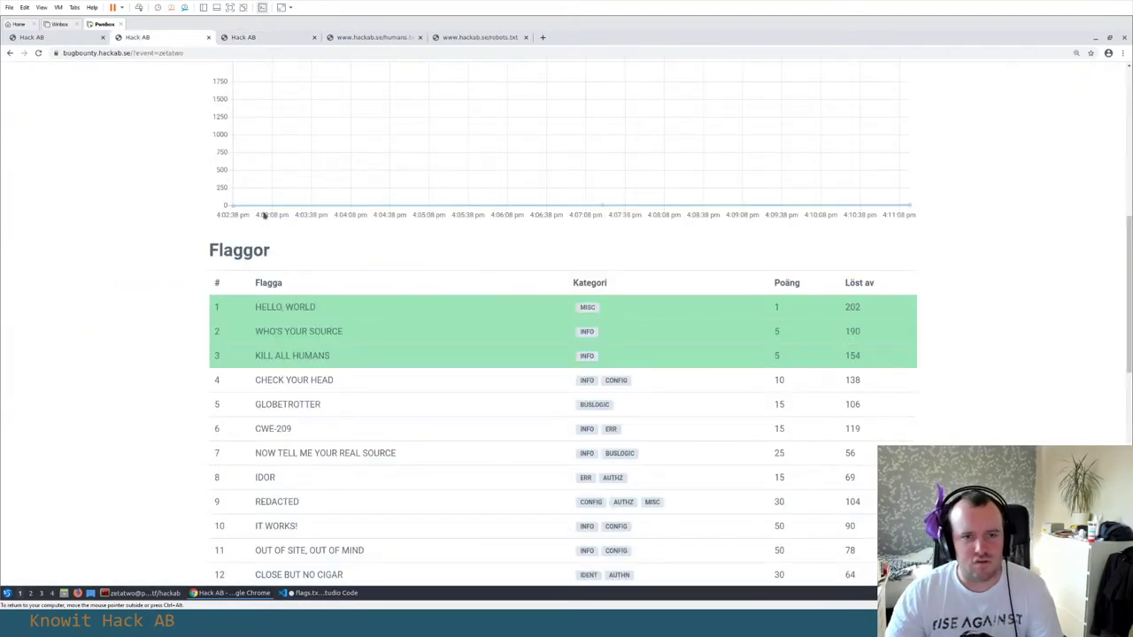
# Submit flag 4 'CHECK YOUR HEAD' on the bug bounty scoreboard
pyautogui.scroll(5, 264, 216)
pyautogui.tripleClick(397, 426)
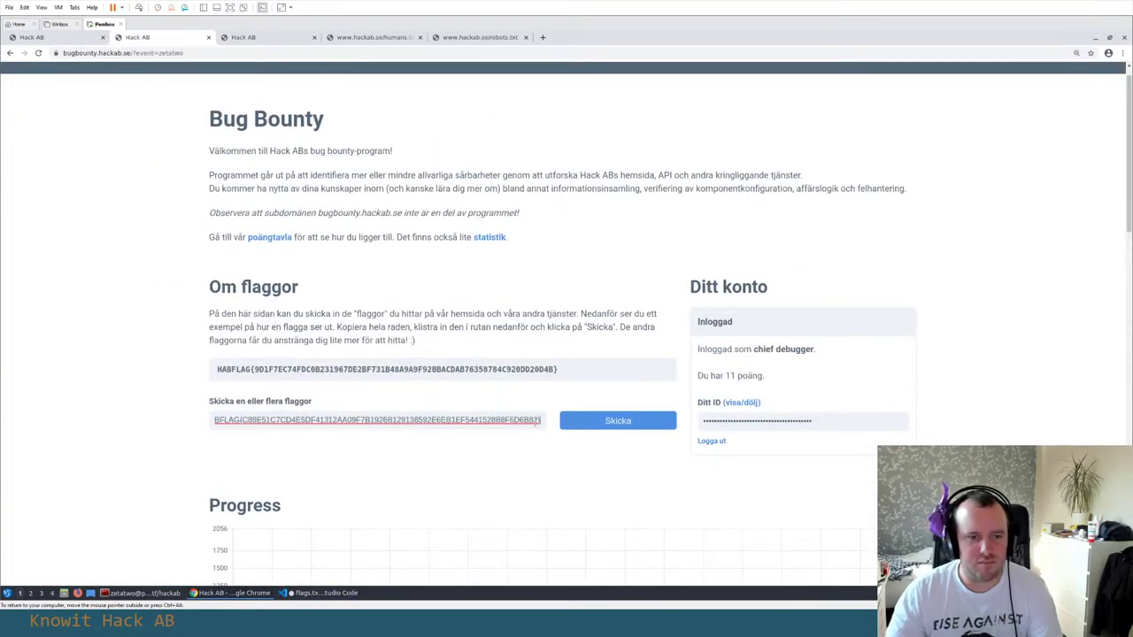
pyautogui.hotkey('ctrl', 'v')
pyautogui.click(581, 422)
# Look over the robots.txt, humans.txt and site tabs, then find GLOBETROTTER in the flag table
pyautogui.scroll(-3, 162, 357)
pyautogui.scroll(-2, 165, 356)
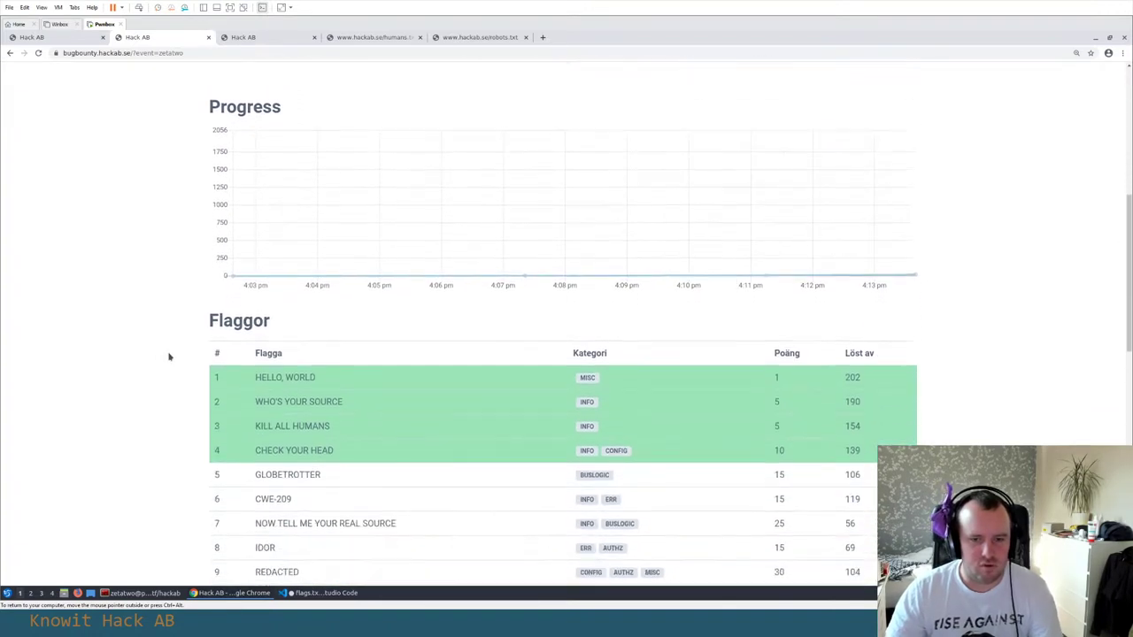
pyautogui.click(500, 39)
pyautogui.click(371, 37)
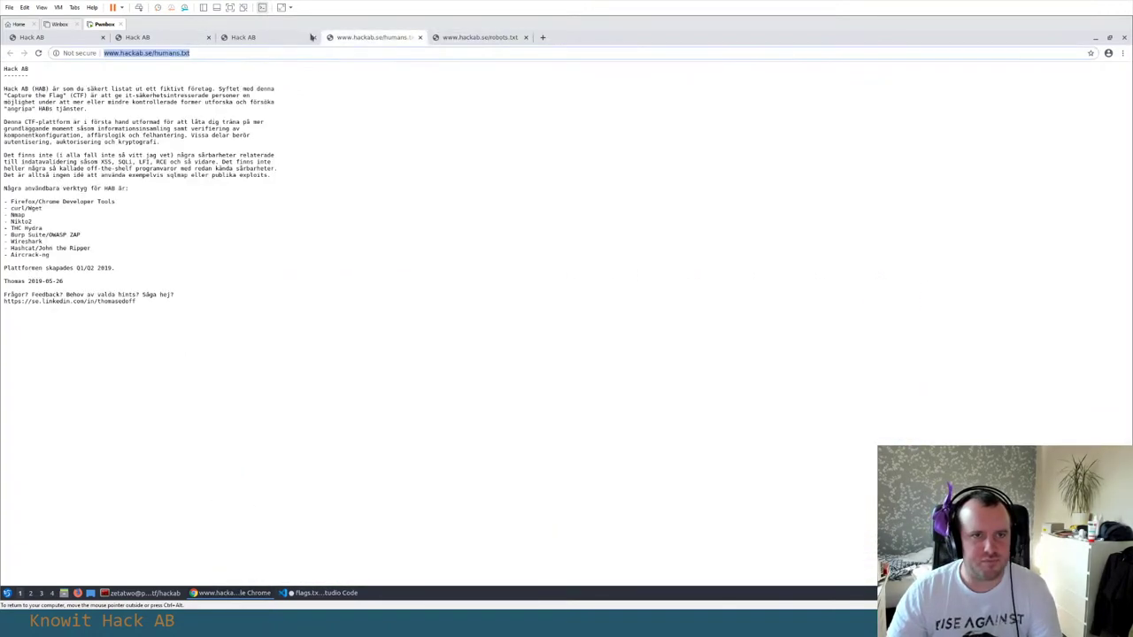
pyautogui.click(266, 37)
pyautogui.click(376, 39)
pyautogui.click(159, 38)
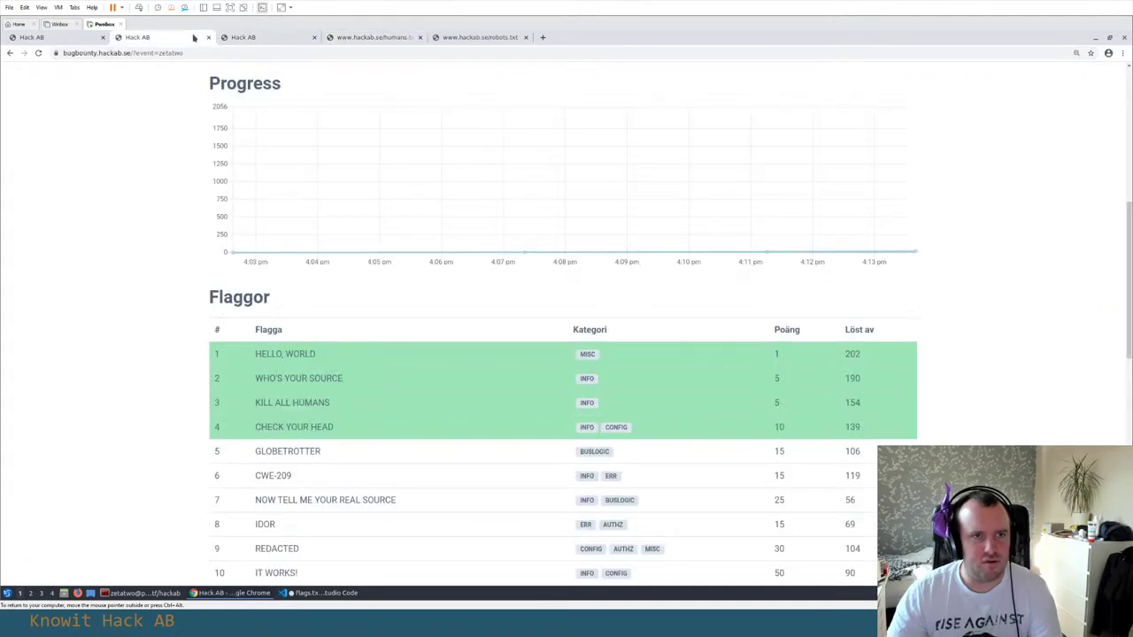
pyautogui.scroll(-3, 160, 288)
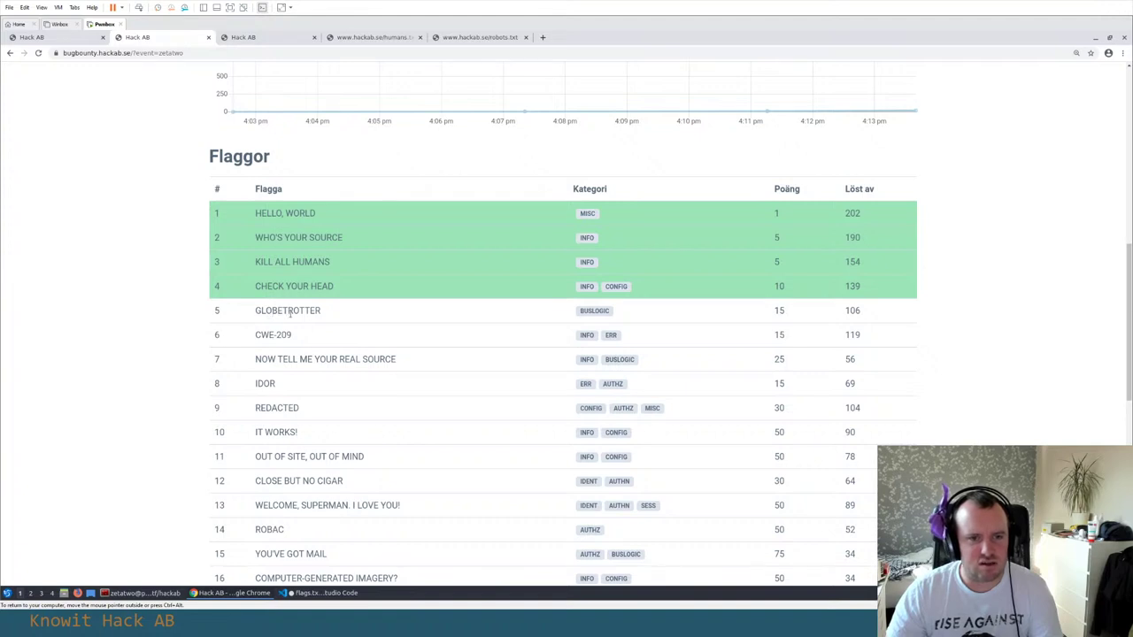
pyautogui.doubleClick(290, 312)
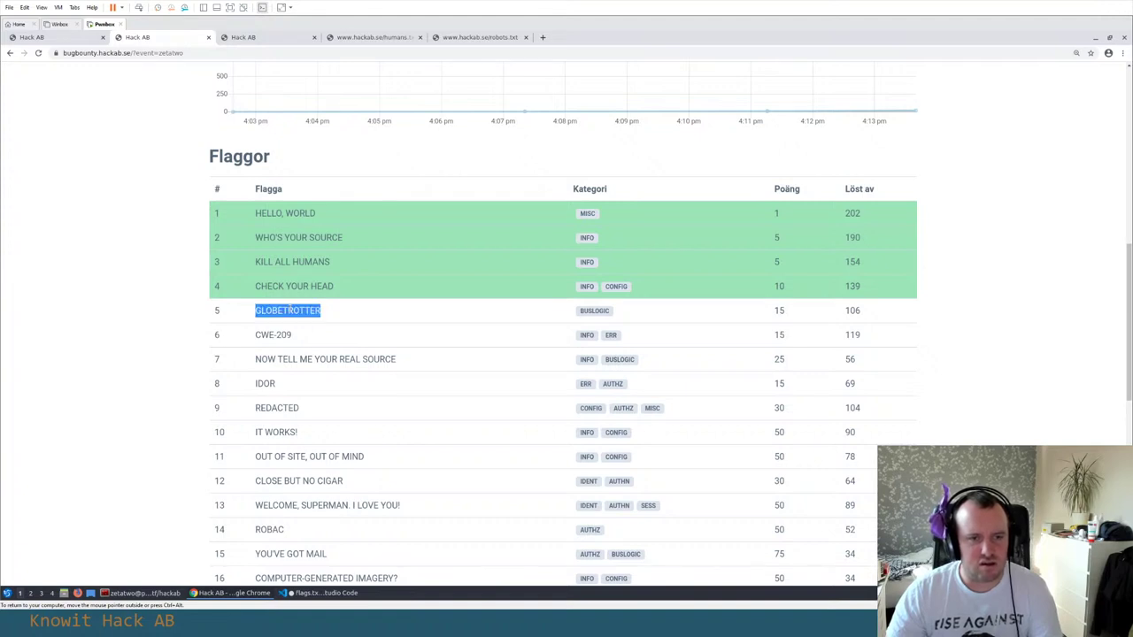
pyautogui.click(411, 315)
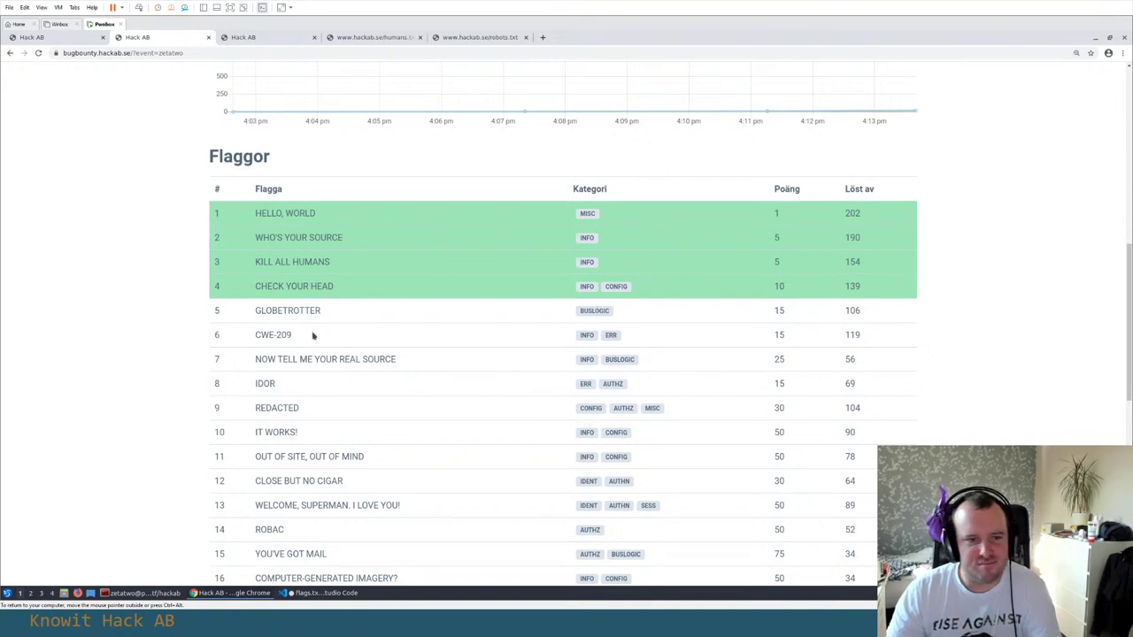
# Search Google in a new tab for the BUSLOGIC category label
pyautogui.doubleClick(588, 314)
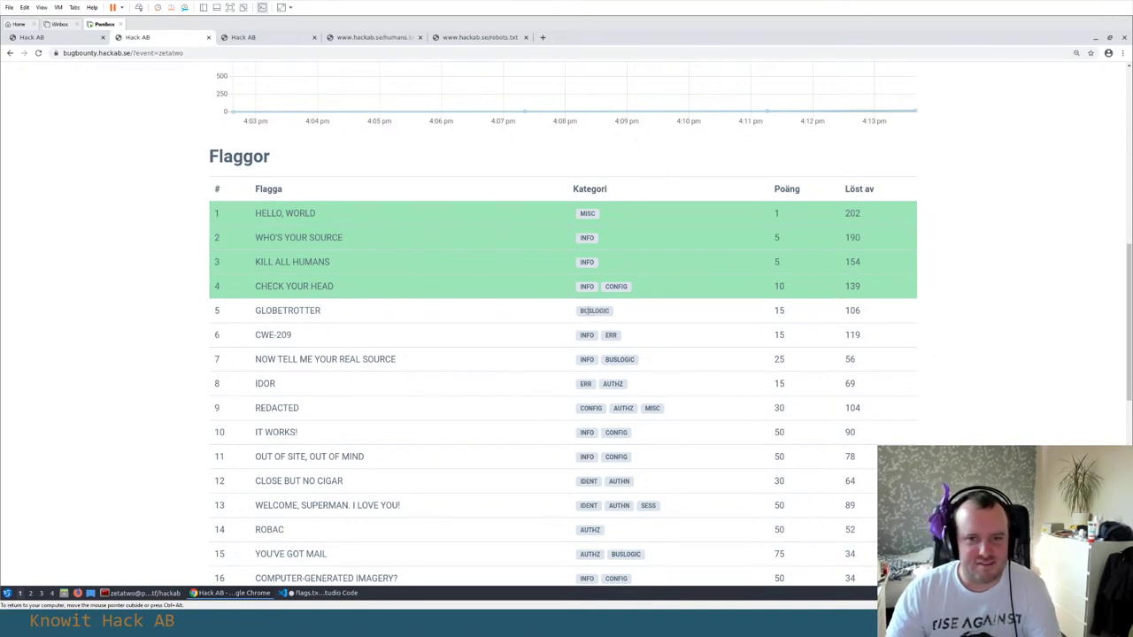
pyautogui.hotkey('ctrl', 'c')
pyautogui.hotkey('ctrl', 't')
pyautogui.hotkey('ctrl', 'v')
pyautogui.press('Return')
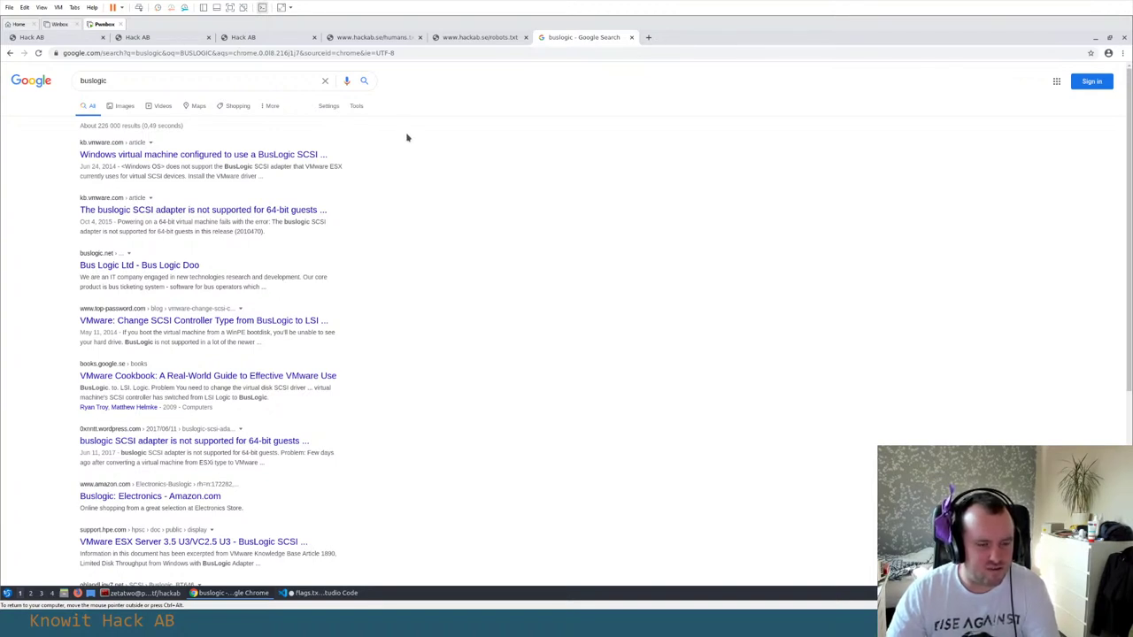
# Review the list of suggested tools on the humans.txt page
pyautogui.click(268, 39)
pyautogui.click(390, 40)
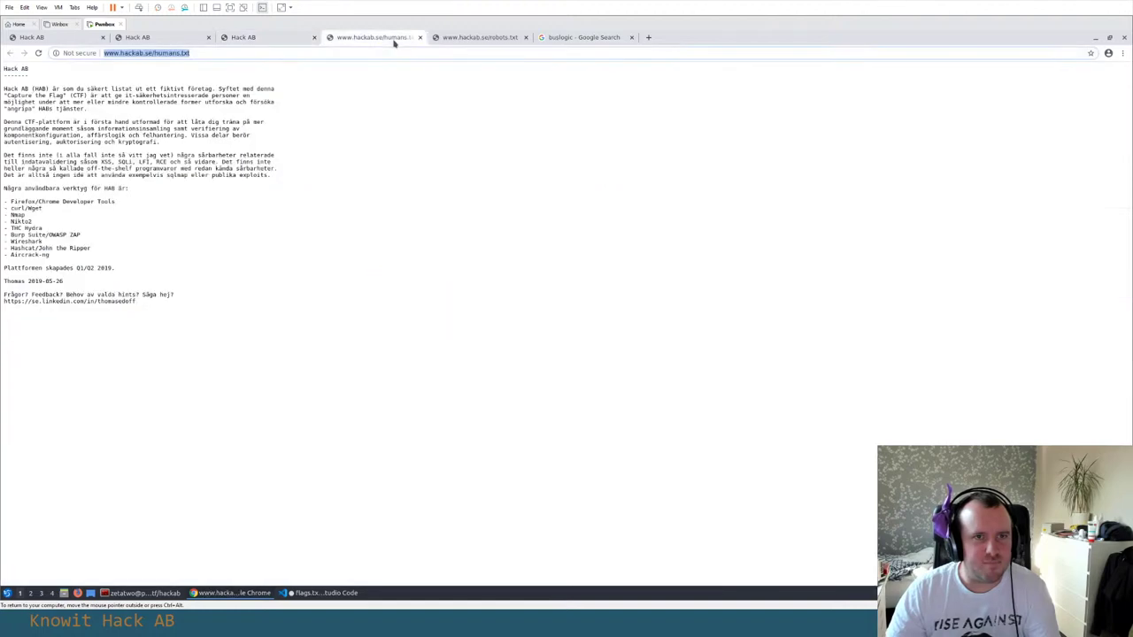
pyautogui.click(82, 220)
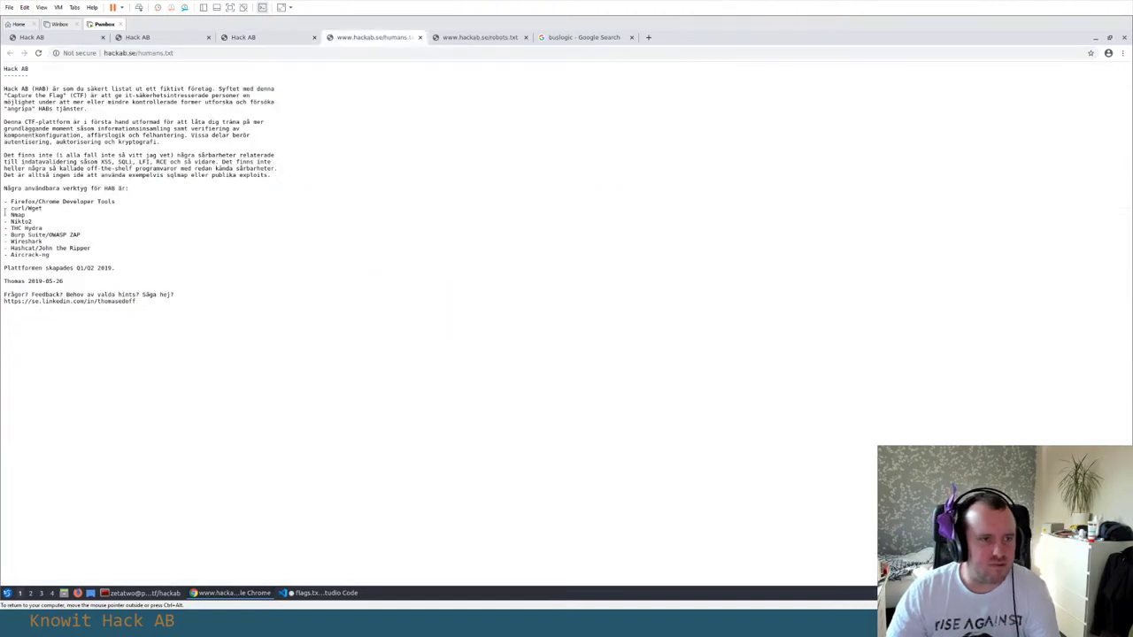
pyautogui.moveTo(5, 207); pyautogui.dragTo(40, 235)
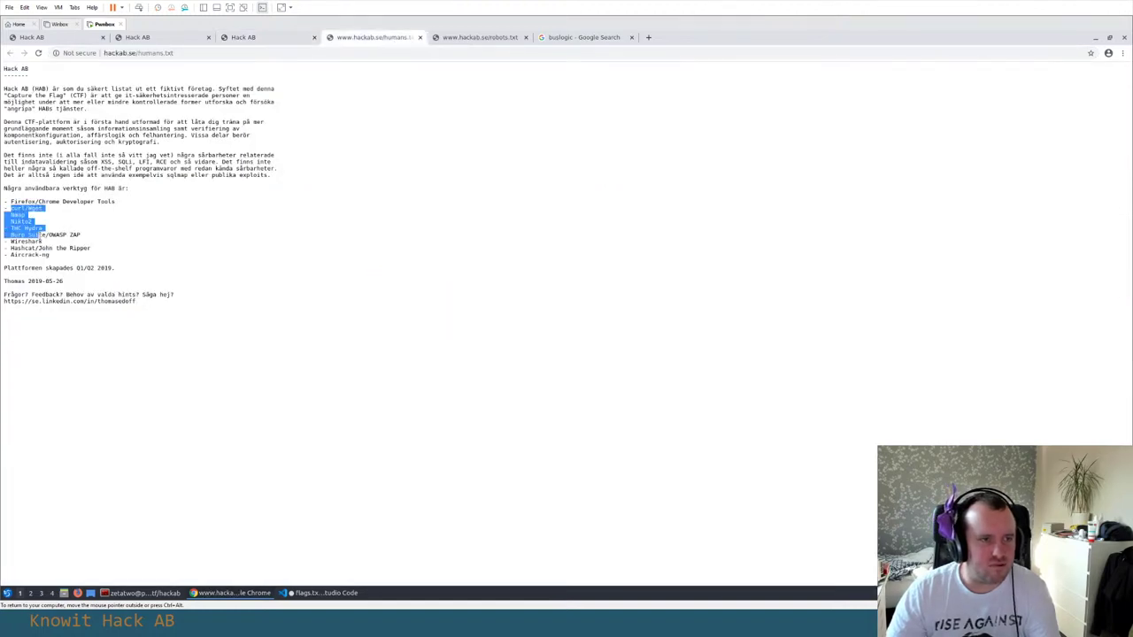
pyautogui.click(263, 38)
pyautogui.click(369, 37)
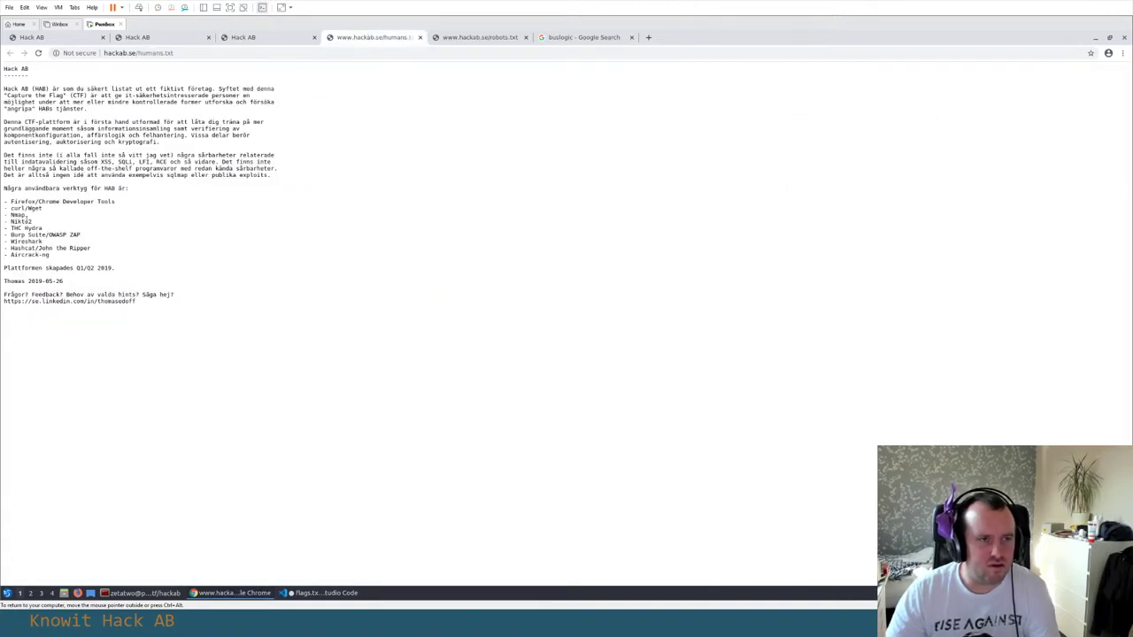
pyautogui.click(48, 210)
# Check the hackab.se response headers in DevTools and bring the terminal forward
pyautogui.hotkey('alt', 'Tab')
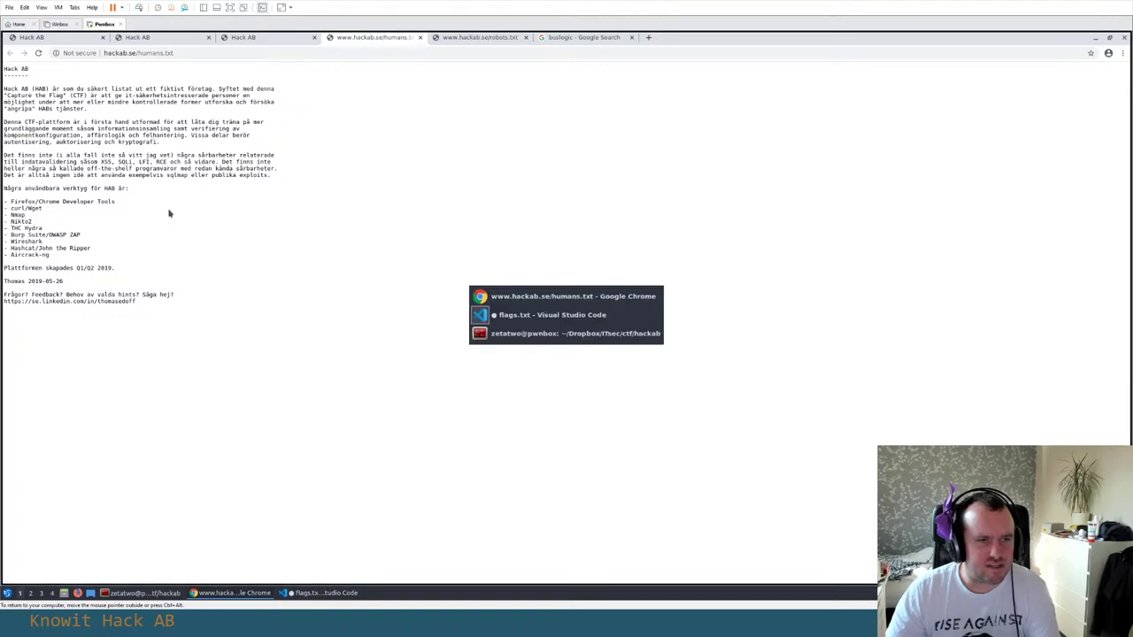
pyautogui.hotkey('alt', 'Tab')
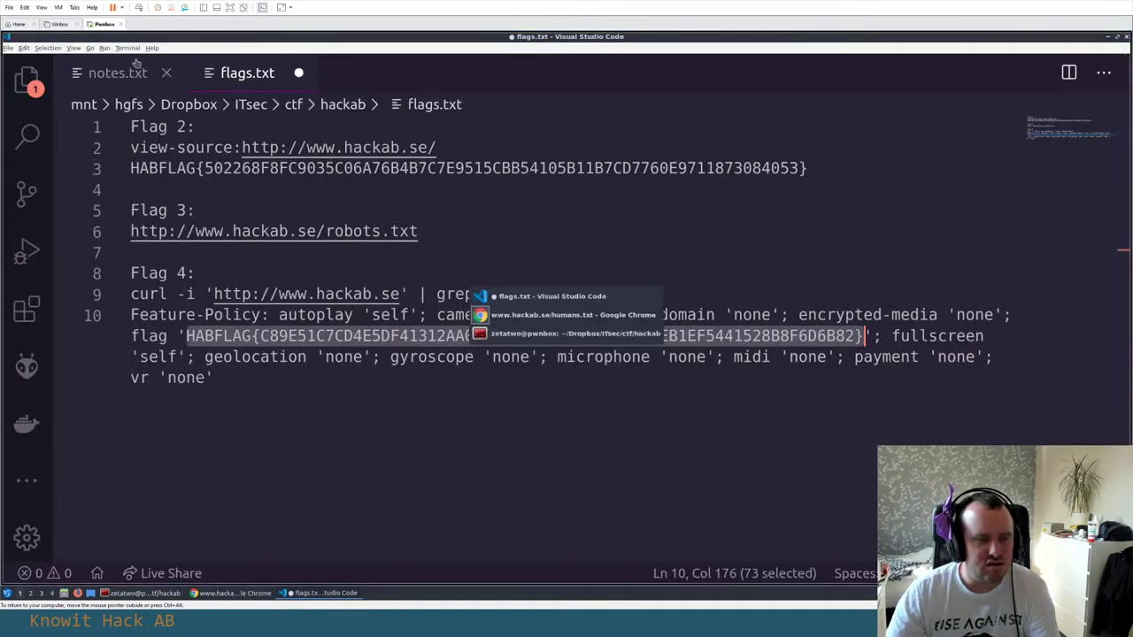
pyautogui.press('Escape')
pyautogui.click(265, 37)
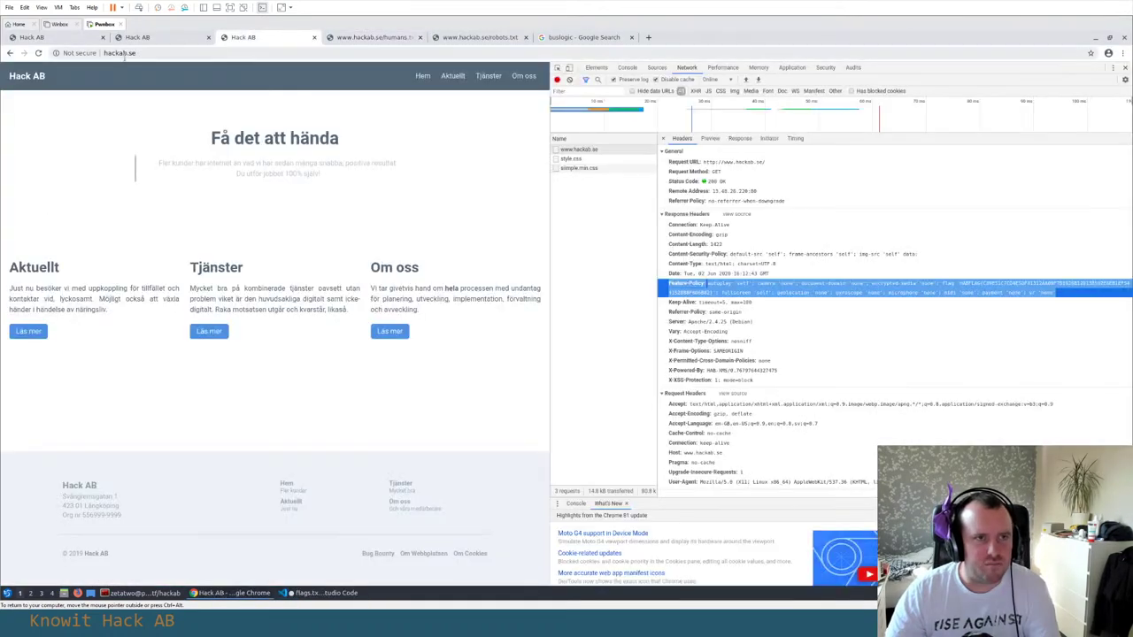
pyautogui.hotkey('alt', 'Tab')
pyautogui.hotkey('alt', 'Tab')
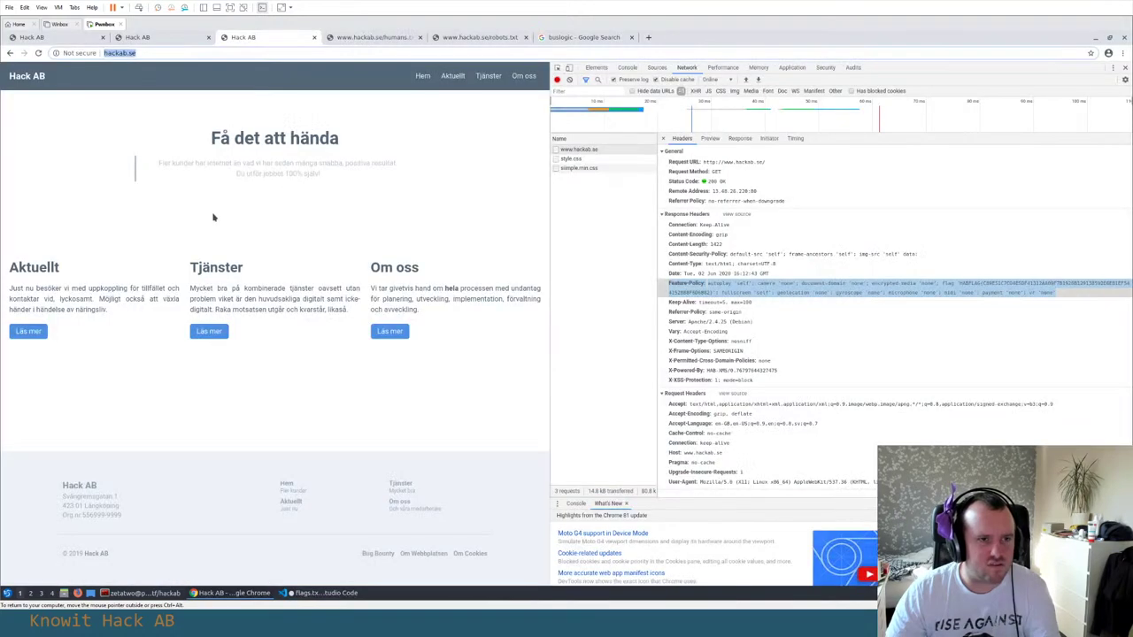
pyautogui.hotkey('alt', 'Tab')
pyautogui.hotkey('alt', 'Tab')
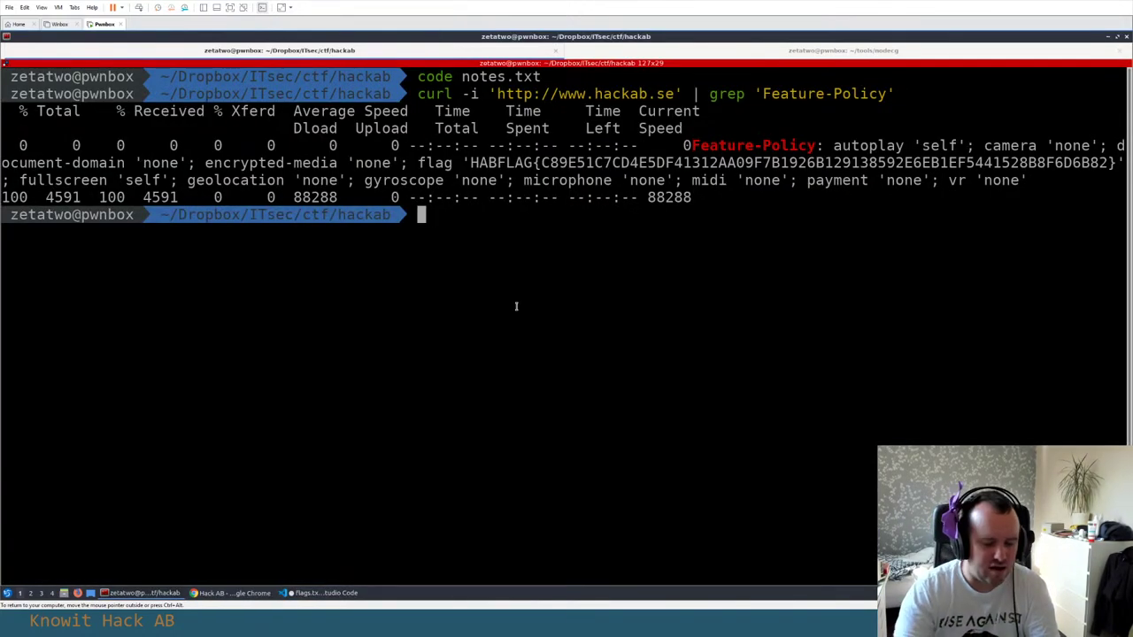
pyautogui.write('nmap')
pyautogui.hotkey('ctrl', 'shift', 'v')
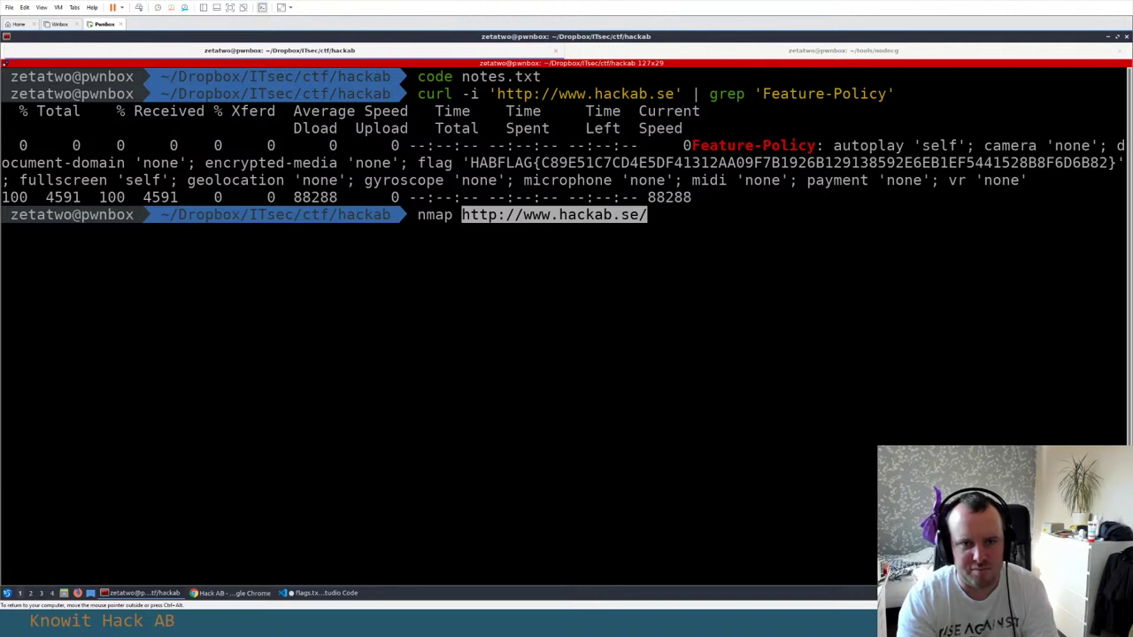
pyautogui.press('BackSpace')
pyautogui.press('Left')
pyautogui.press('Left')
pyautogui.press('Left')
pyautogui.press('Left')
pyautogui.press('Left')
pyautogui.press('Left')
pyautogui.press('Left')
pyautogui.press('Left')
pyautogui.press('Left')
pyautogui.press('Left')
pyautogui.press('Left')
pyautogui.press('Left')
pyautogui.press('Left')
pyautogui.press('BackSpace')
pyautogui.press('BackSpace')
pyautogui.press('BackSpace')
pyautogui.press('BackSpace')
pyautogui.press('BackSpace')
pyautogui.press('BackSpace')
pyautogui.press('BackSpace')
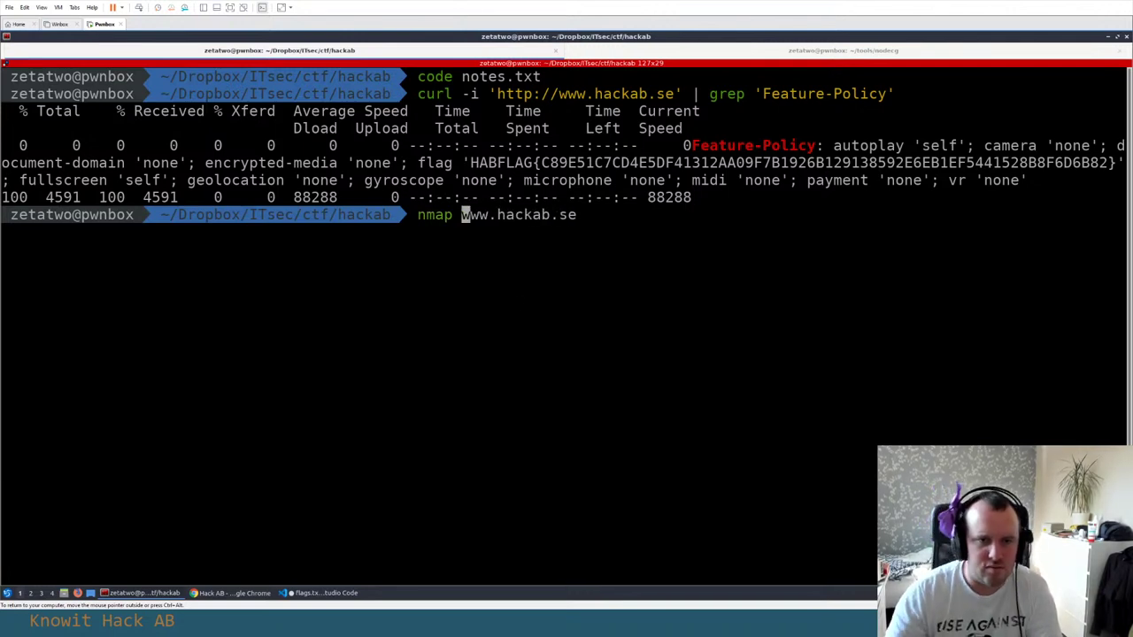
pyautogui.moveTo(461, 215); pyautogui.dragTo(578, 218)
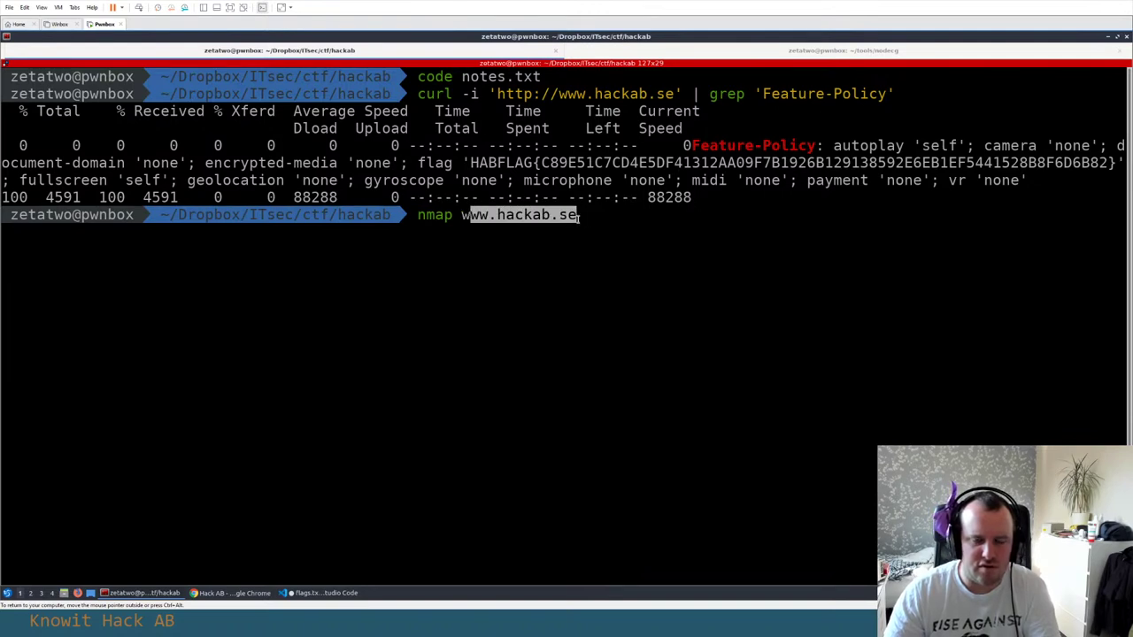
pyautogui.hotkey('ctrl', 'c')
pyautogui.write('hist')
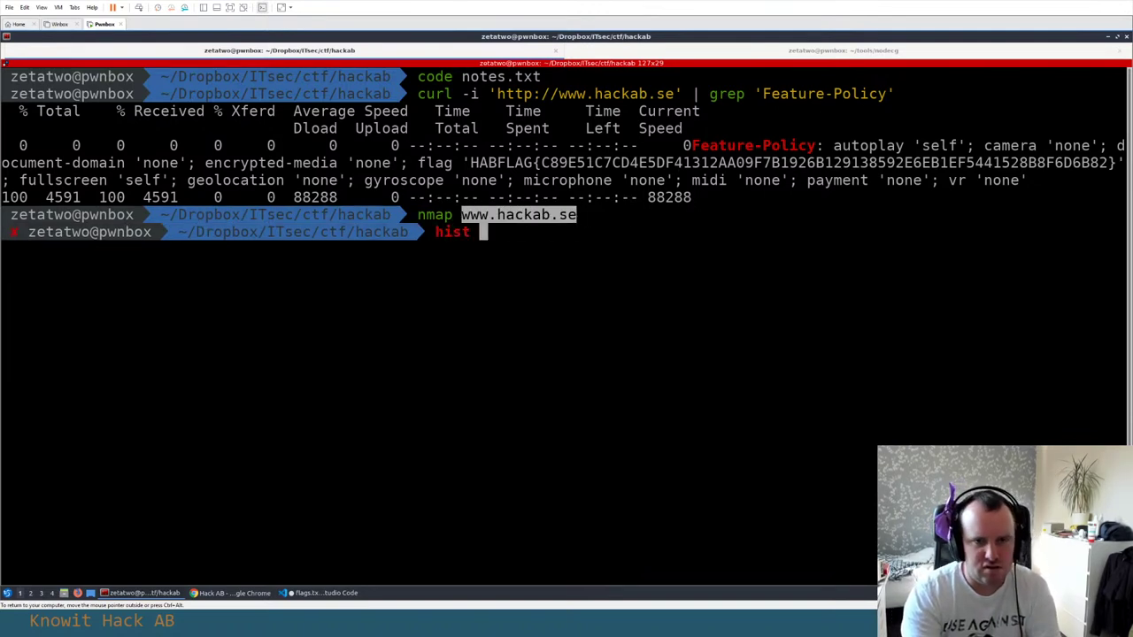
pyautogui.hotkey('ctrl', 'c')
pyautogui.write('host')
pyautogui.middleClick(579, 217)
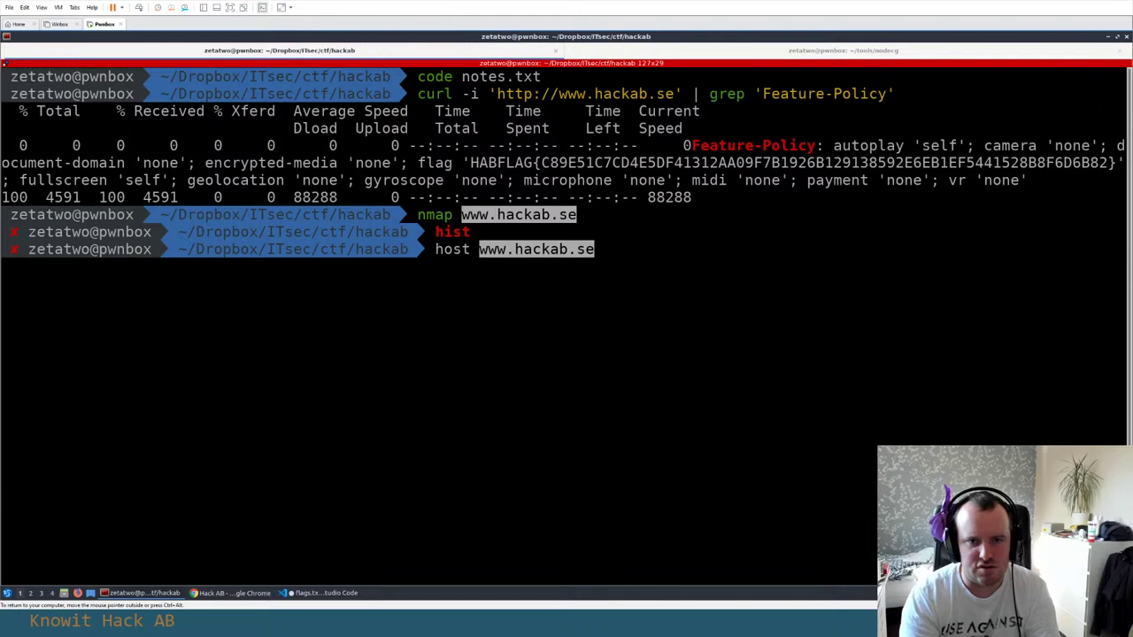
pyautogui.press('Return')
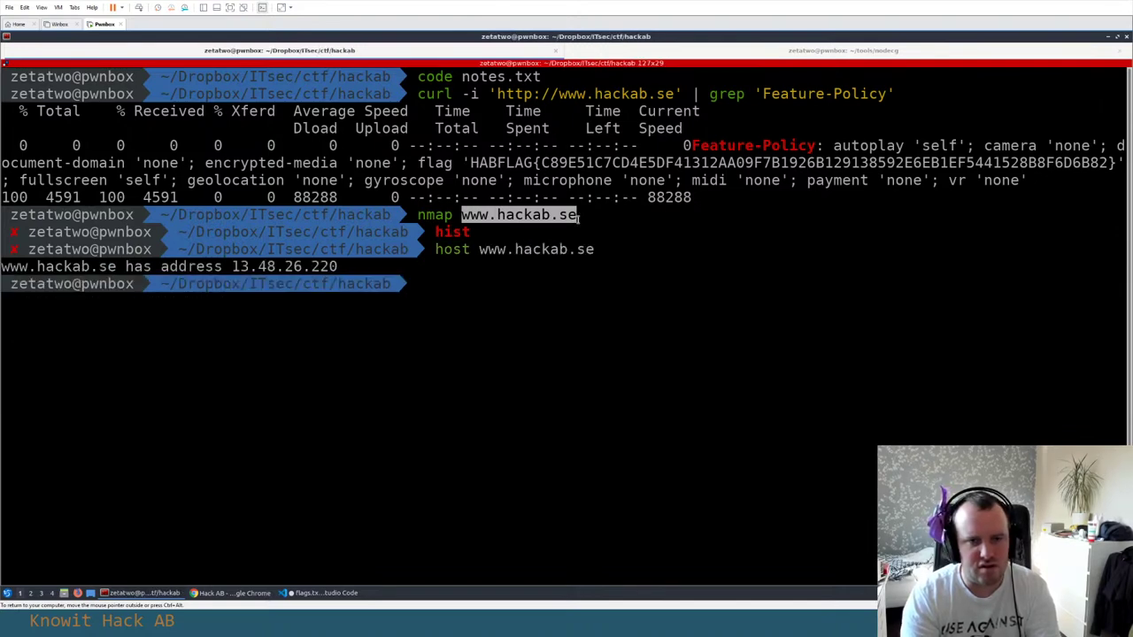
# Look up hackab.se with host, select its IP 13.48.26.220, and begin an nmap command
pyautogui.press('Up')
pyautogui.press('Left')
pyautogui.press('Left')
pyautogui.hotkey('ctrl', 'Left')
pyautogui.press('BackSpace')
pyautogui.press('BackSpace')
pyautogui.press('BackSpace')
pyautogui.press('BackSpace')
pyautogui.press('Return')
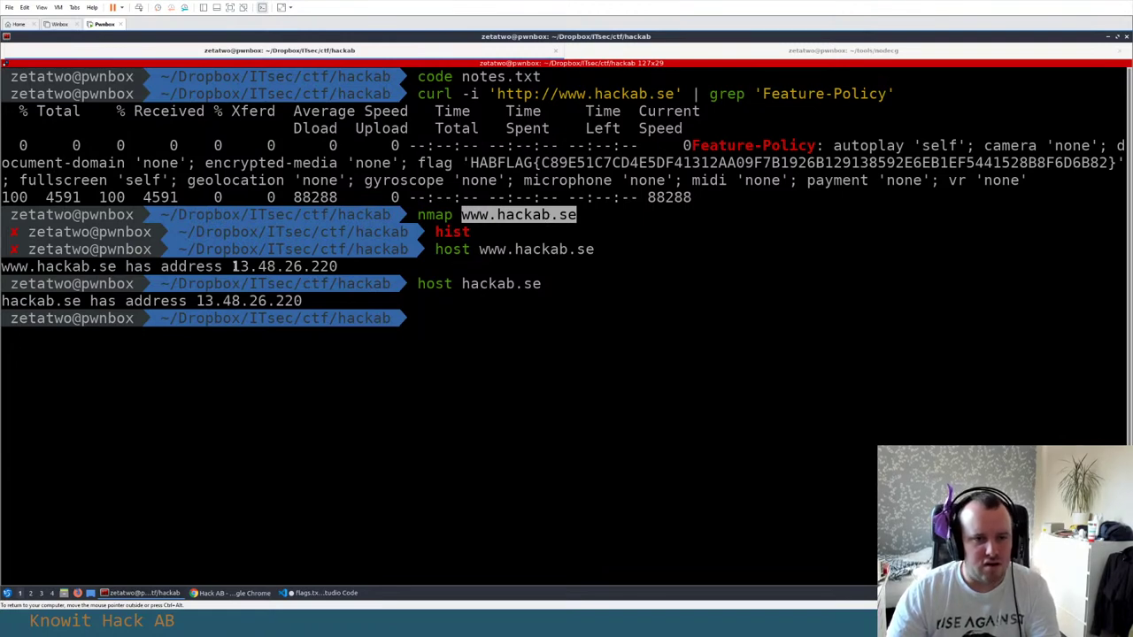
pyautogui.moveTo(232, 266); pyautogui.dragTo(337, 266)
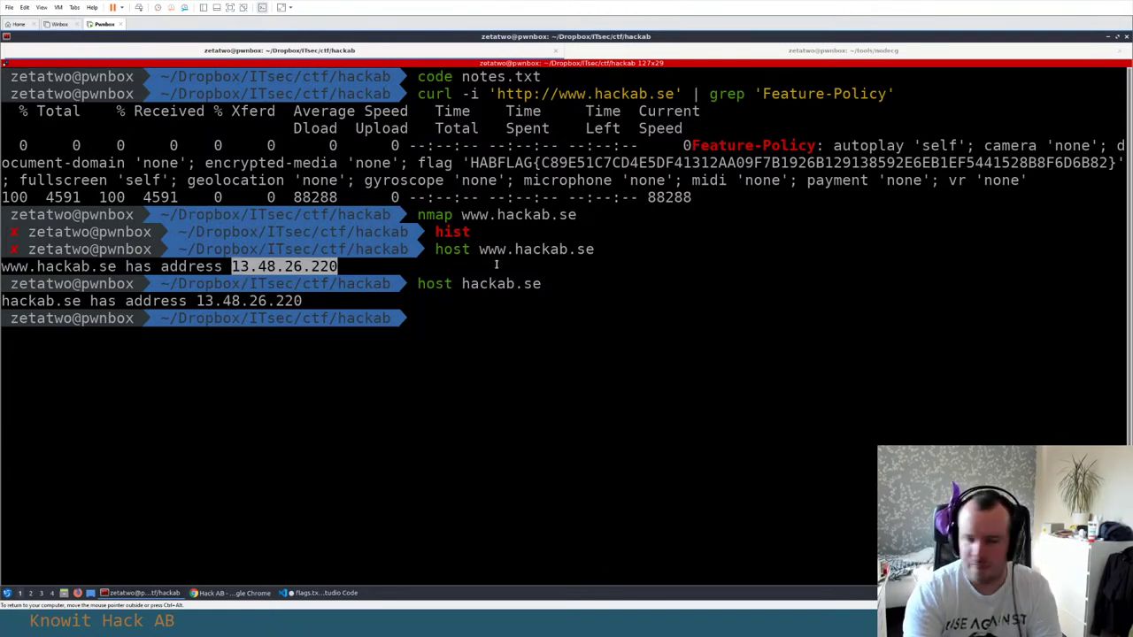
pyautogui.write('nmap')
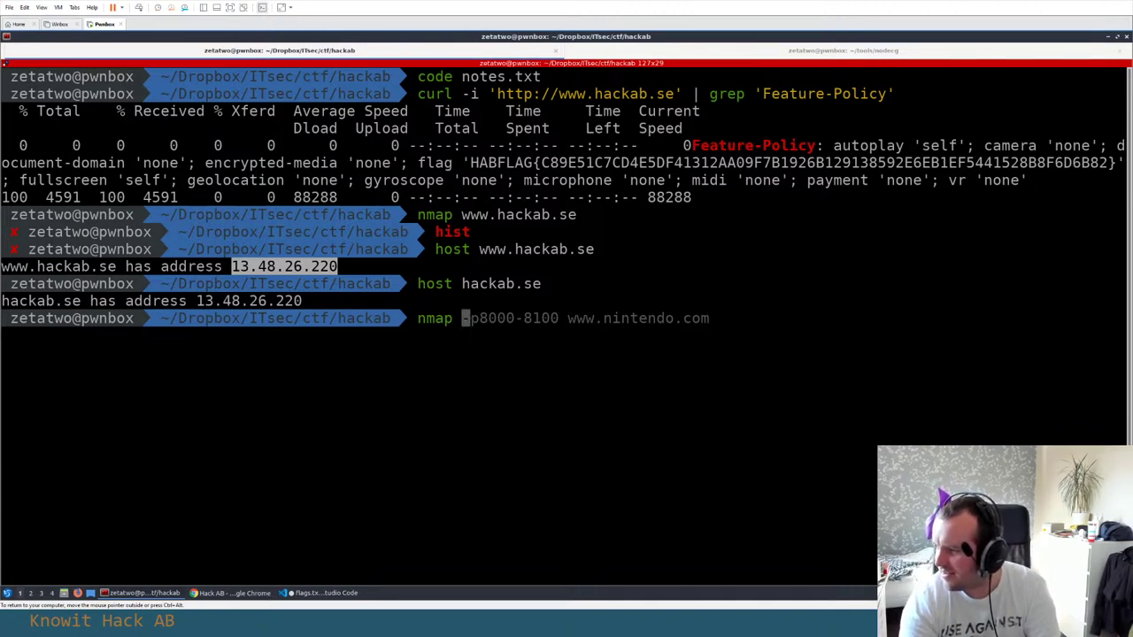
# Search for 'owasp testing guide' in a new tab and open the OWASP Testing Guide PDF
pyautogui.hotkey('alt', 'Tab')
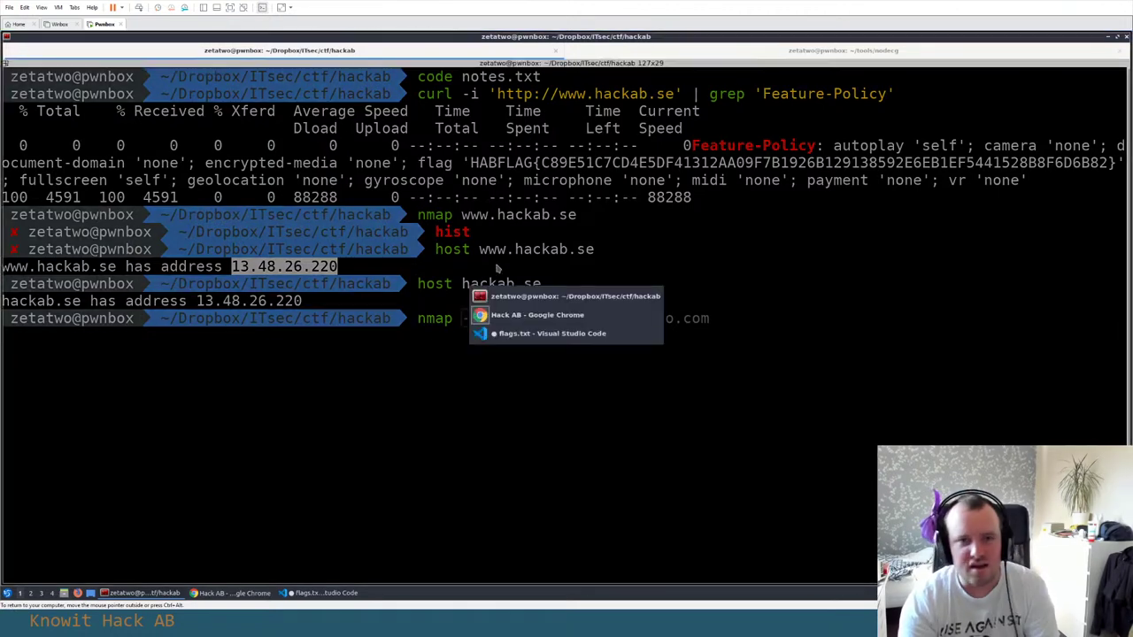
pyautogui.hotkey('ctrl', 't')
pyautogui.write('owasp')
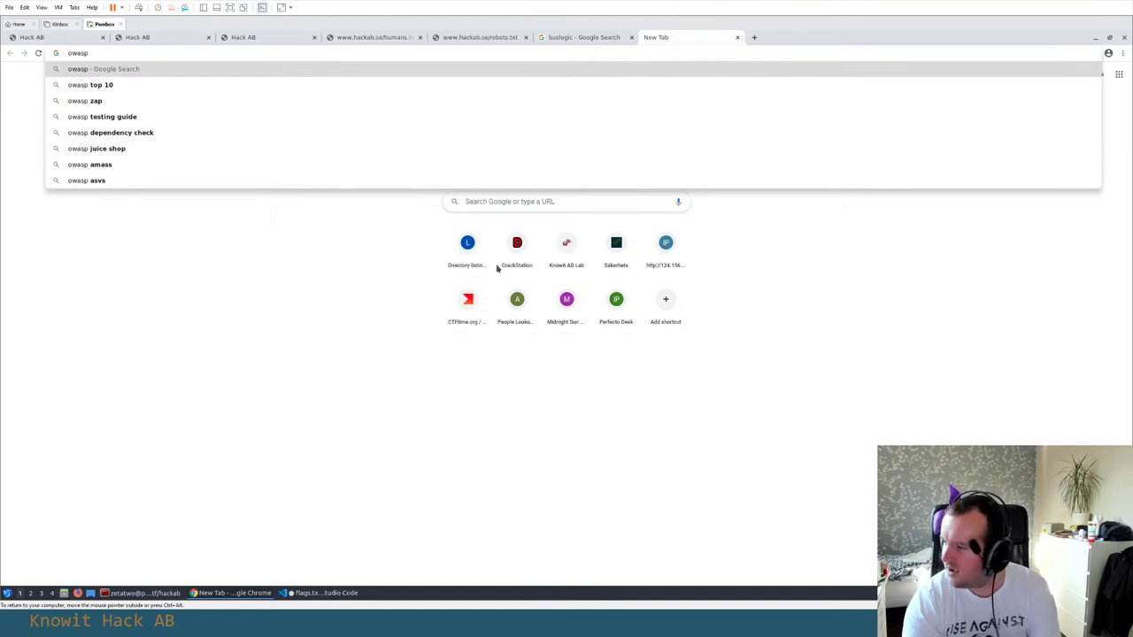
pyautogui.write(' testing g')
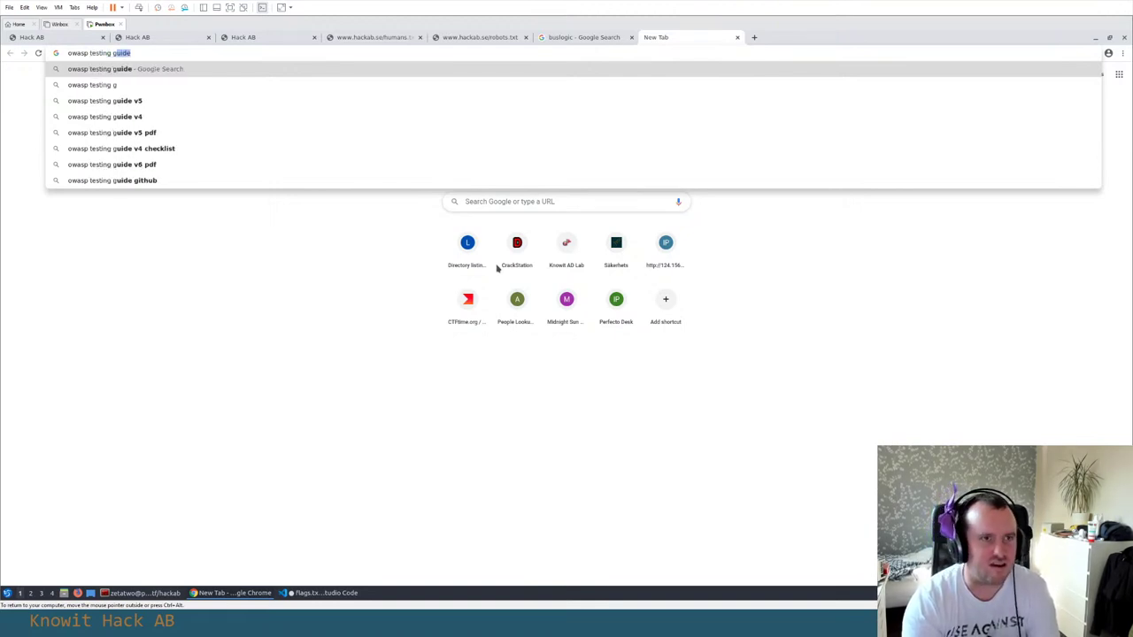
pyautogui.press('Return')
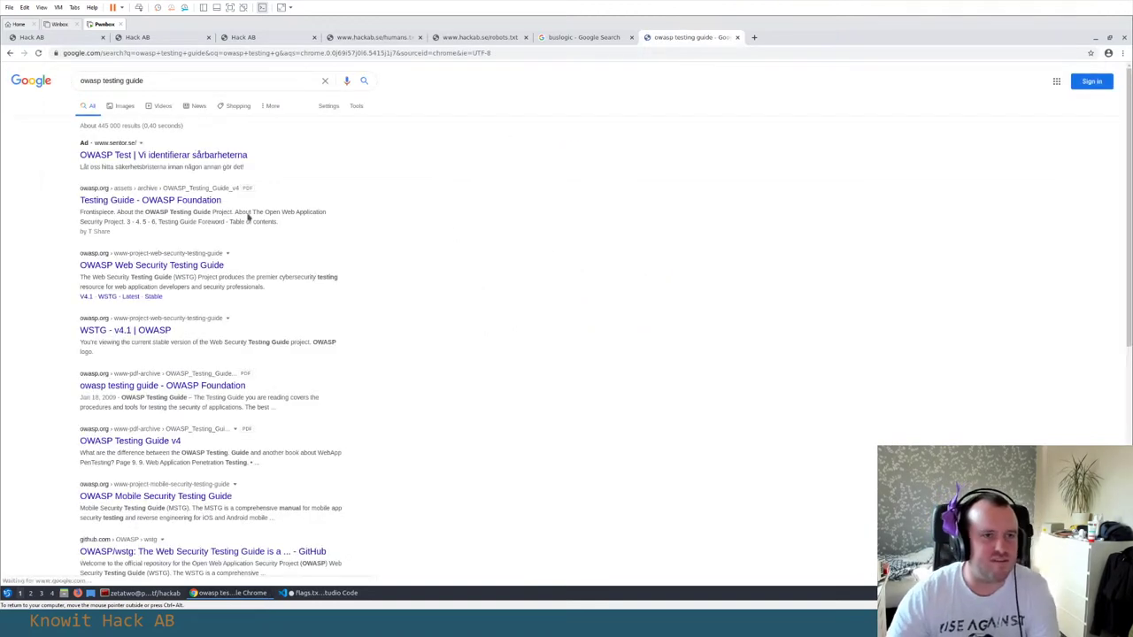
pyautogui.click(136, 203)
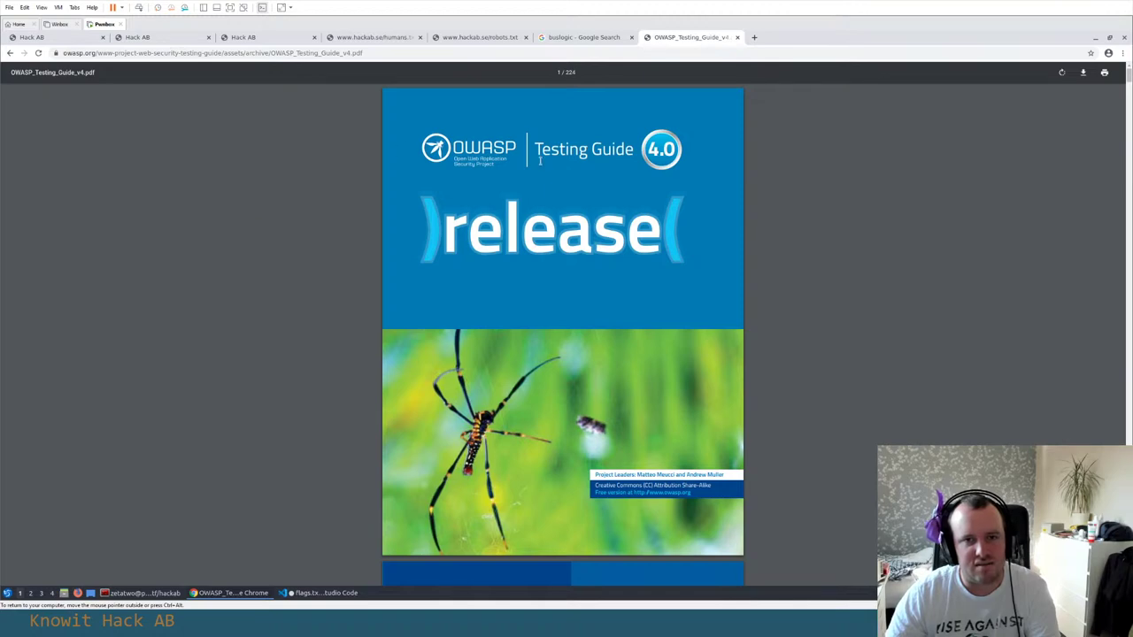
pyautogui.scroll(-5, 544, 176)
pyautogui.scroll(3, 557, 214)
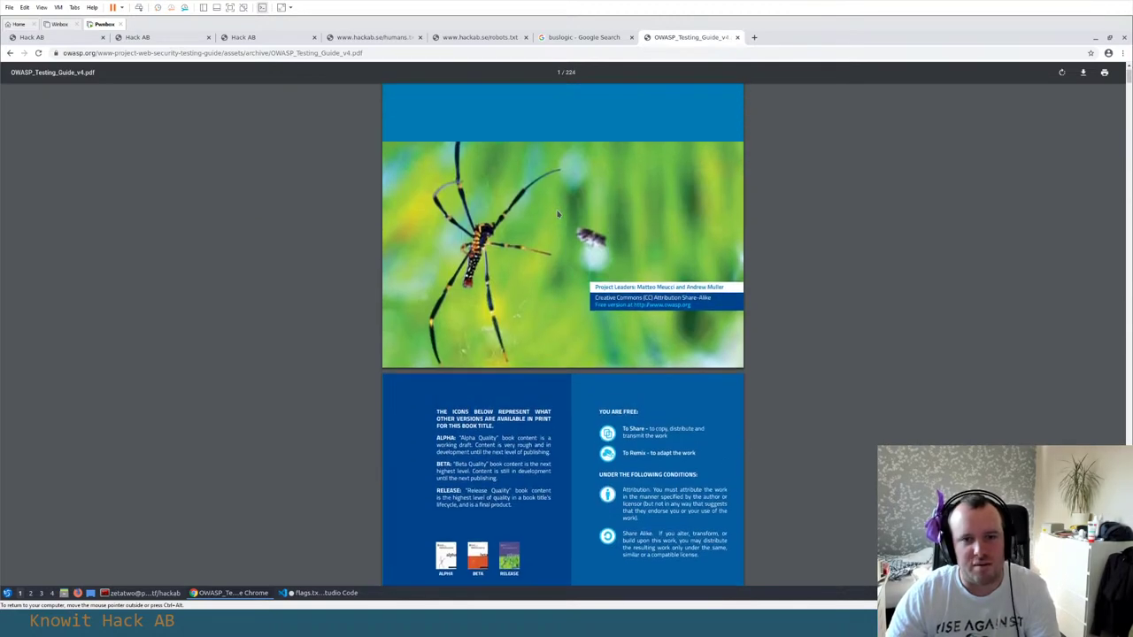
pyautogui.scroll(3, 557, 214)
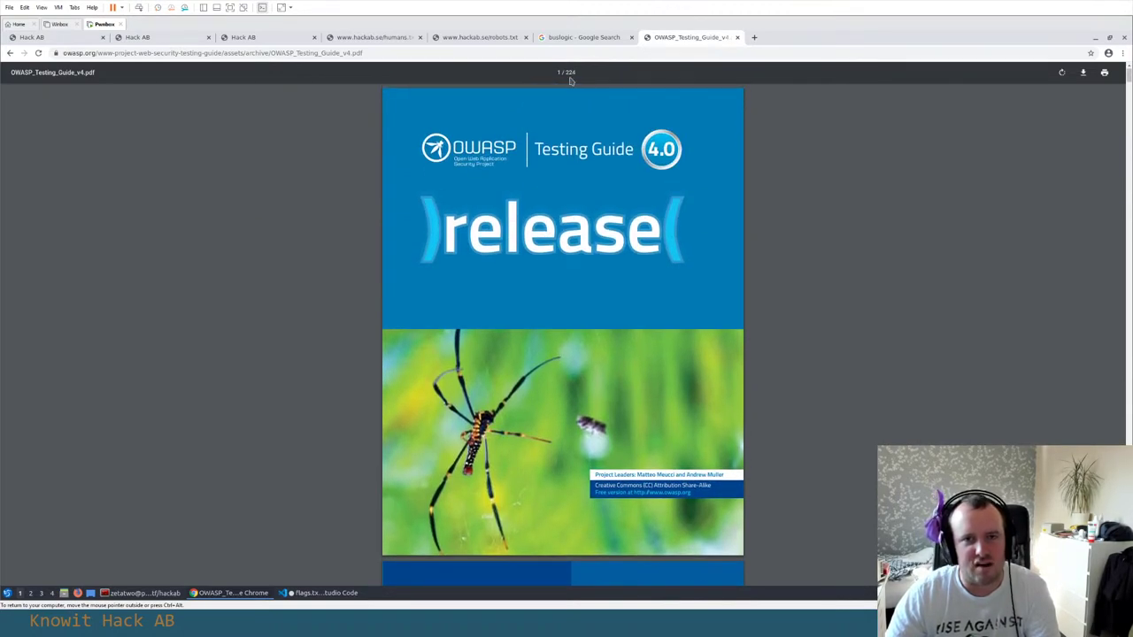
# Revisit the humans.txt, hackab.se and flag list tabs and select the GLOBETROTTER flag name
pyautogui.click(351, 39)
pyautogui.click(278, 40)
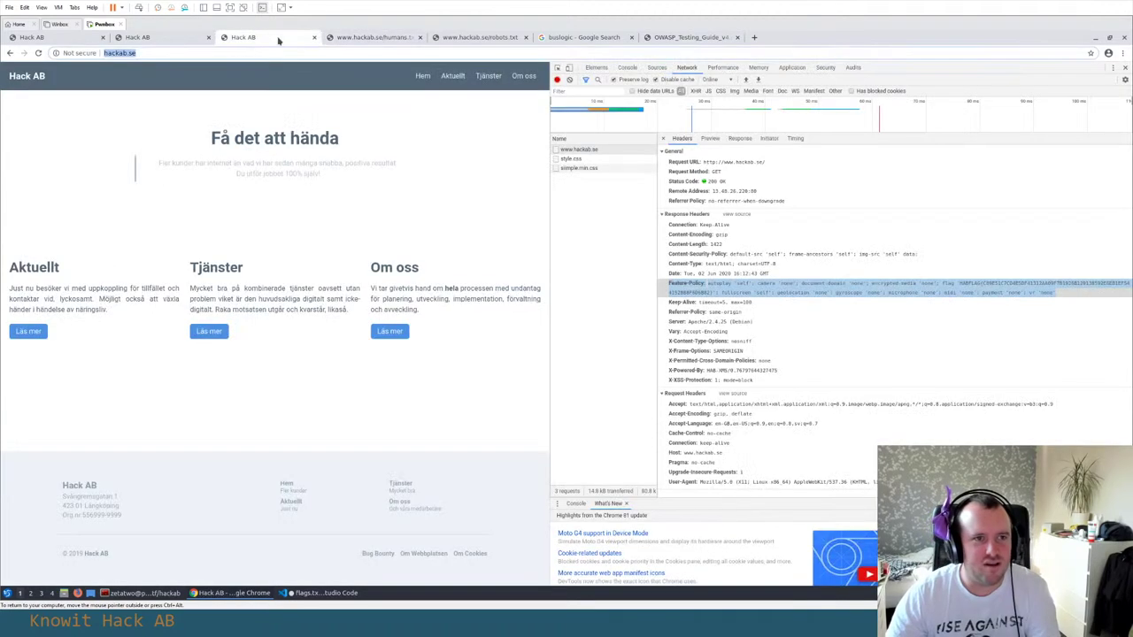
pyautogui.click(682, 37)
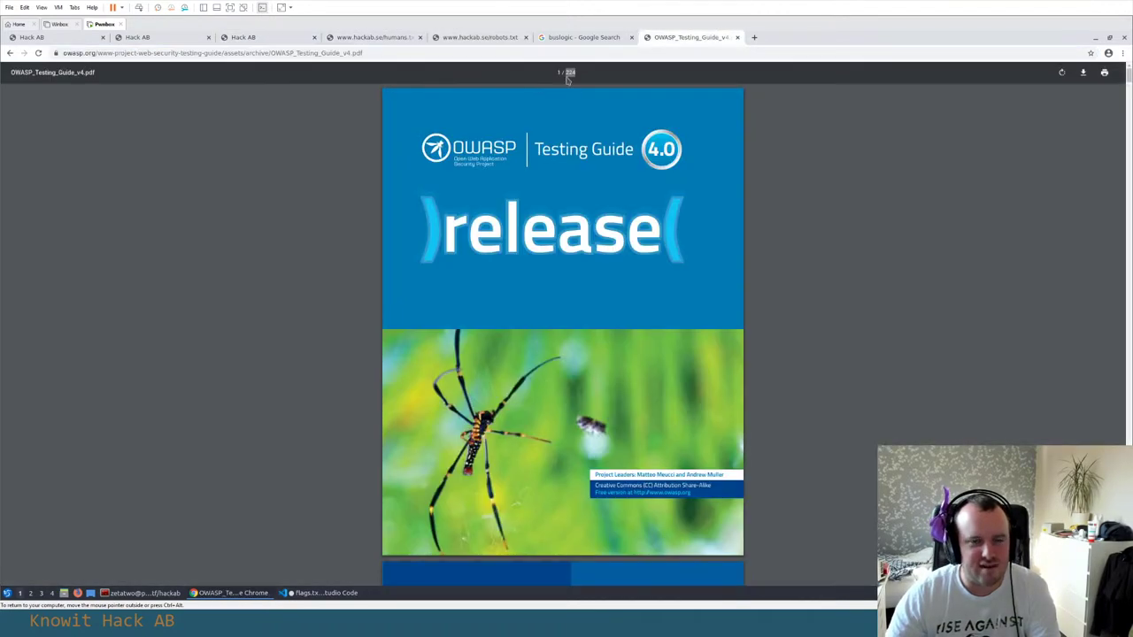
pyautogui.click(251, 37)
pyautogui.click(140, 38)
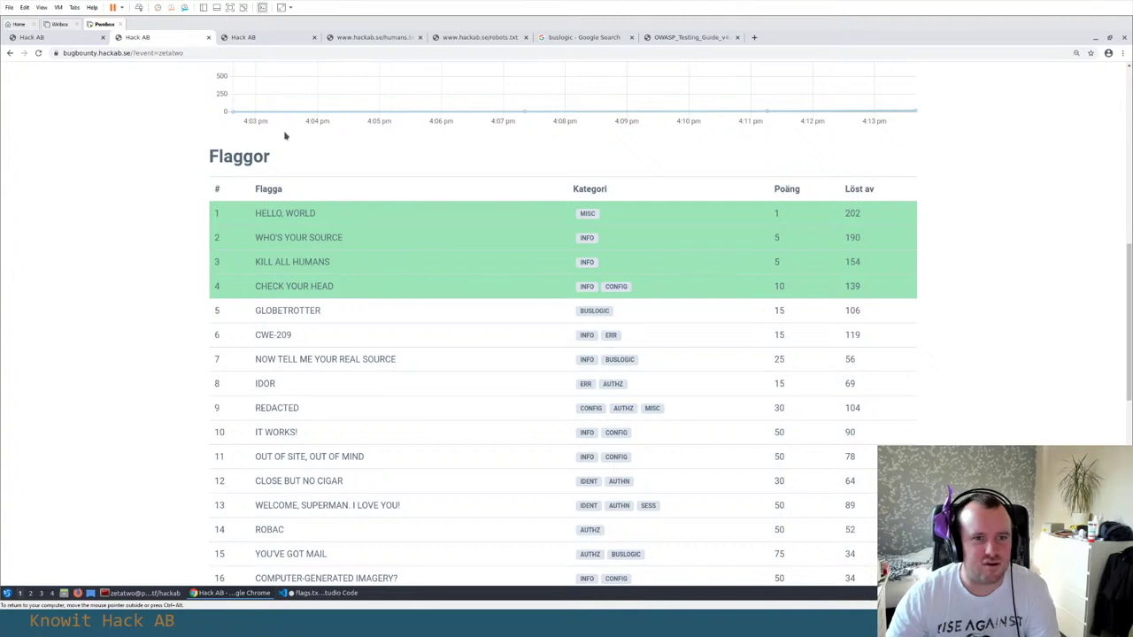
pyautogui.doubleClick(271, 311)
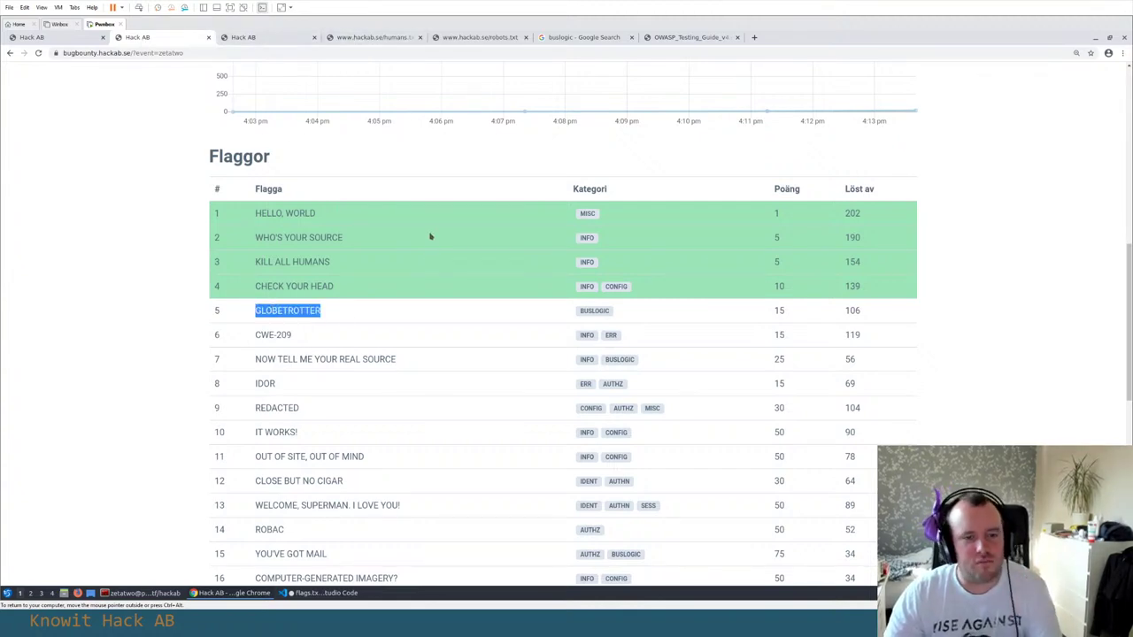
pyautogui.hotkey('alt', 'Tab')
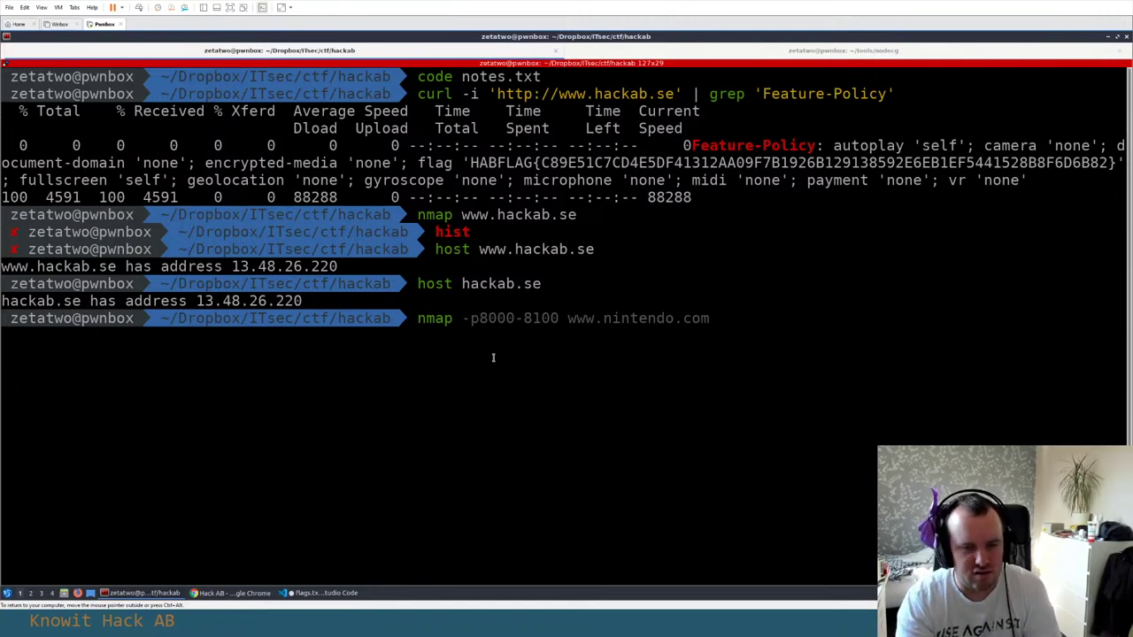
# Run nmap --top-ports 3000 against 13.48.26.220 and check the scan's progress
pyautogui.hotkey('ctrl', 'shift', 'v')
pyautogui.hotkey('ctrl', 'Left')
pyautogui.hotkey('ctrl', 'Left')
pyautogui.hotkey('ctrl', 'Left')
pyautogui.hotkey('ctrl', 'Left')
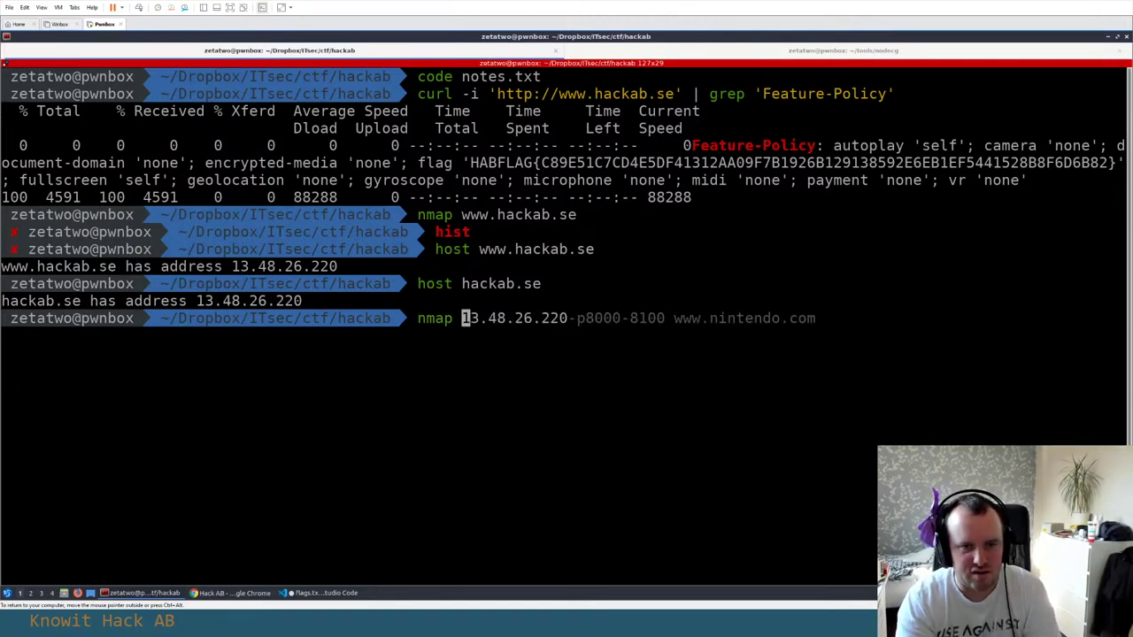
pyautogui.write('--')
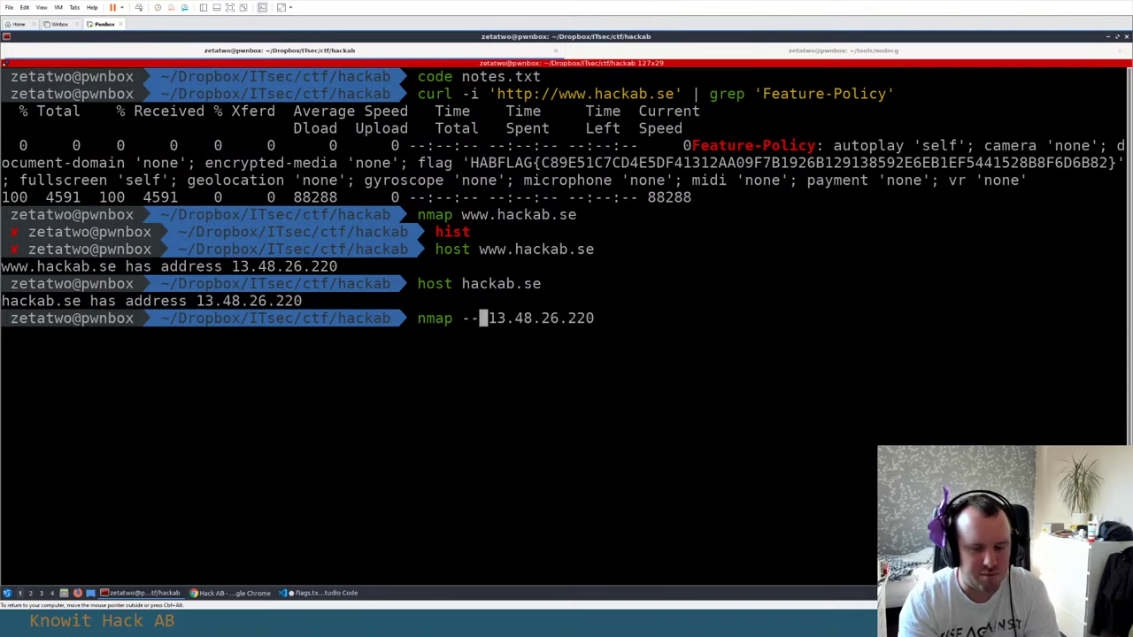
pyautogui.write('top-port')
pyautogui.write('s 3000')
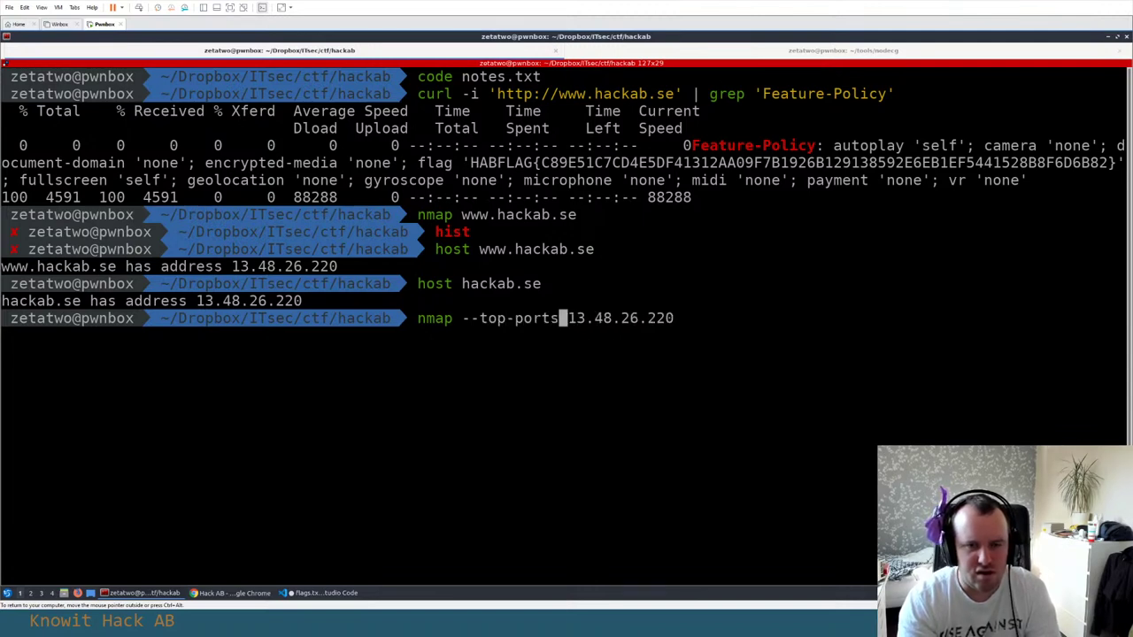
pyautogui.press('End')
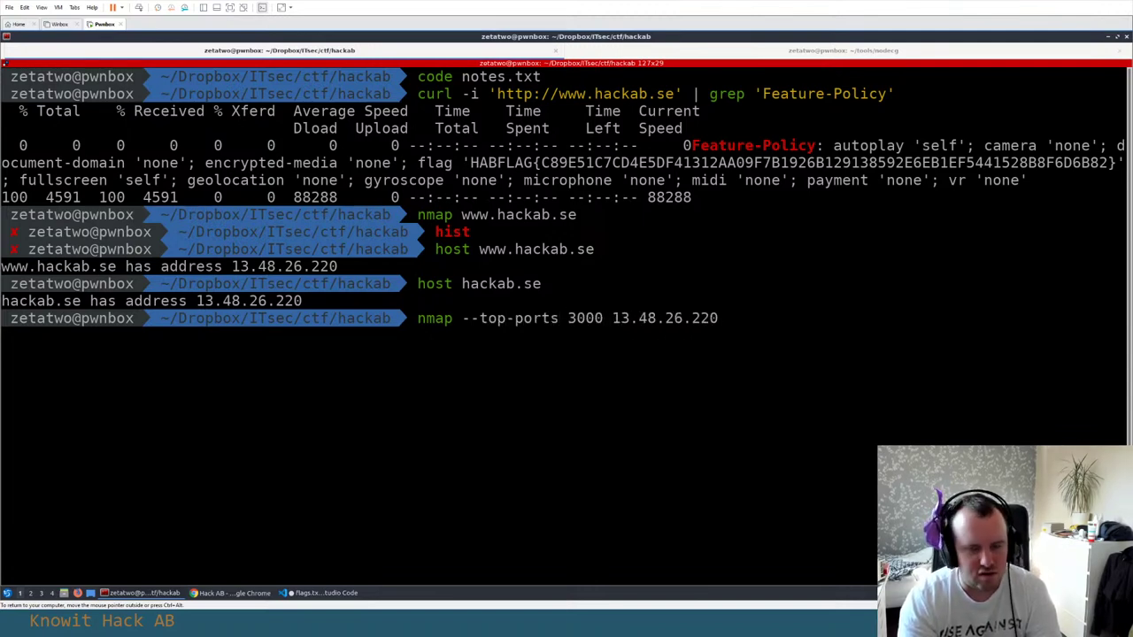
pyautogui.press('Return')
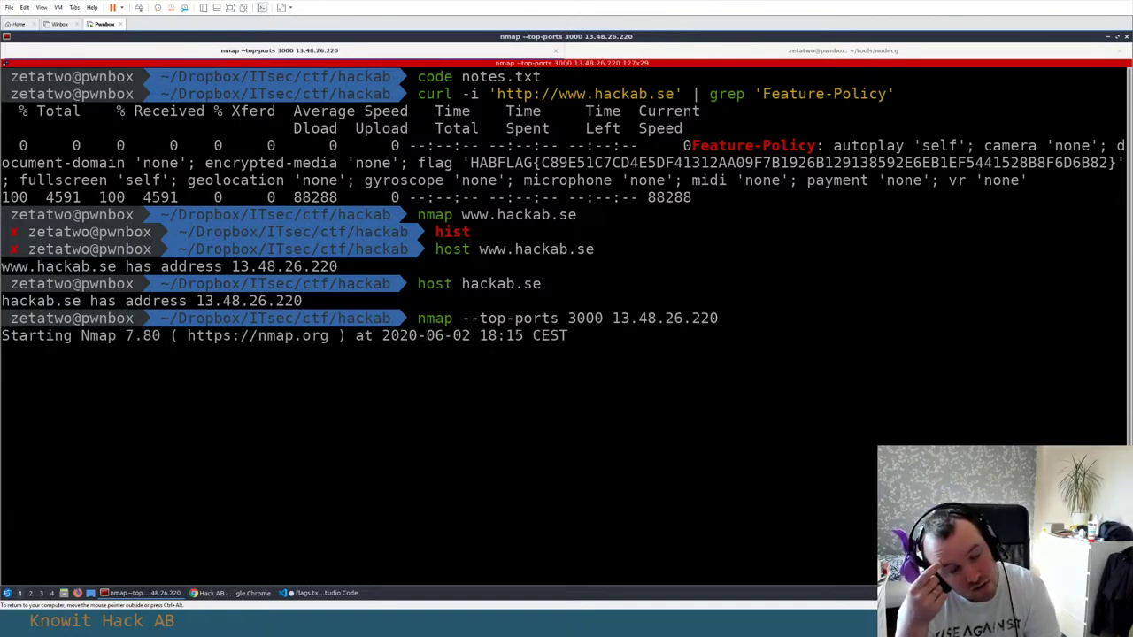
pyautogui.press('Return')
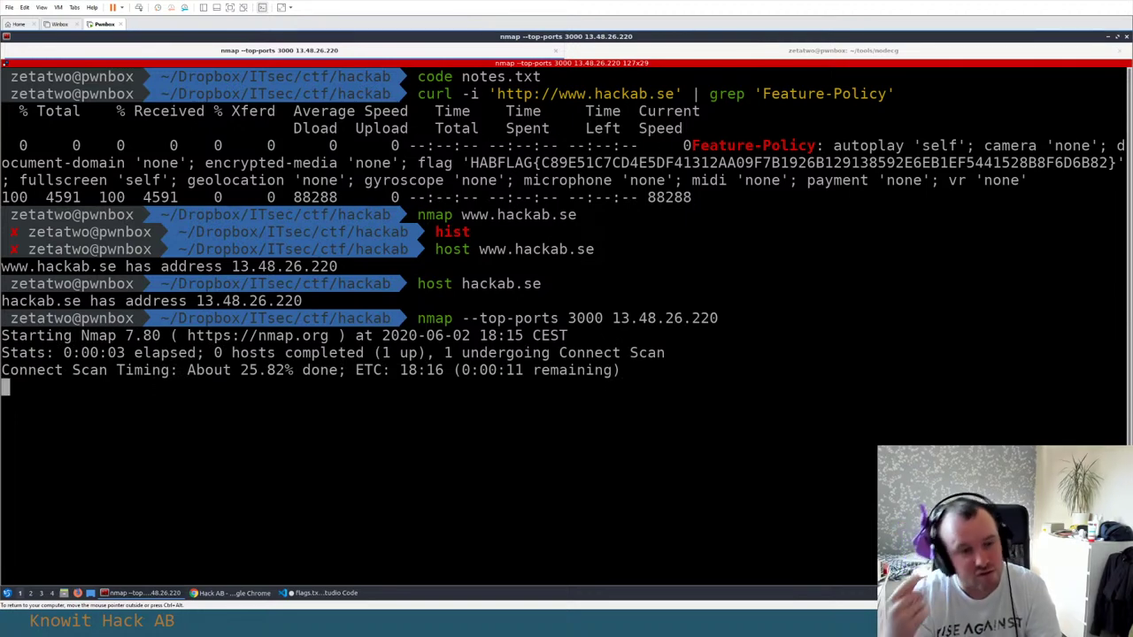
pyautogui.hotkey('alt', 'Tab')
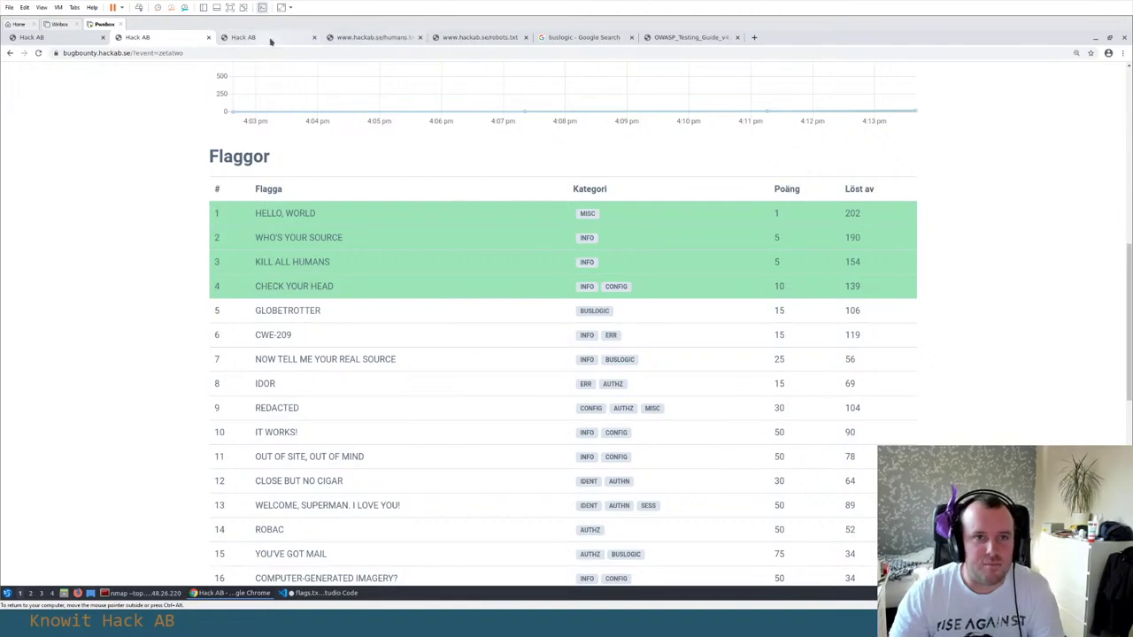
# Close DevTools on the hackab.se tab and browse the Aktuellt and Tjänster pages
pyautogui.click(265, 37)
pyautogui.click(357, 38)
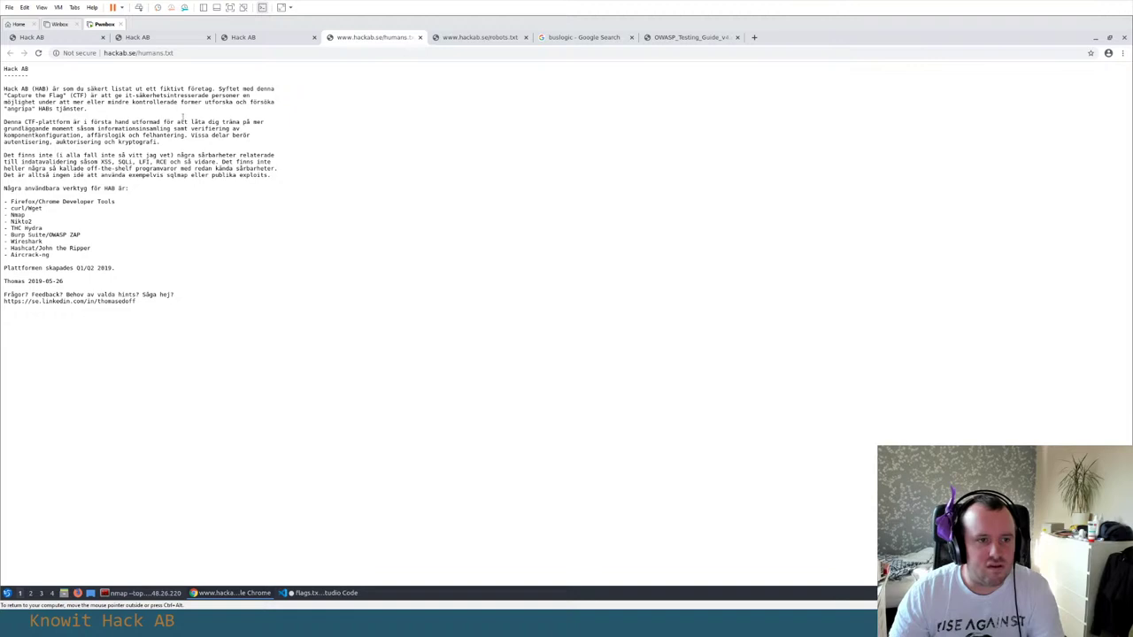
pyautogui.click(262, 37)
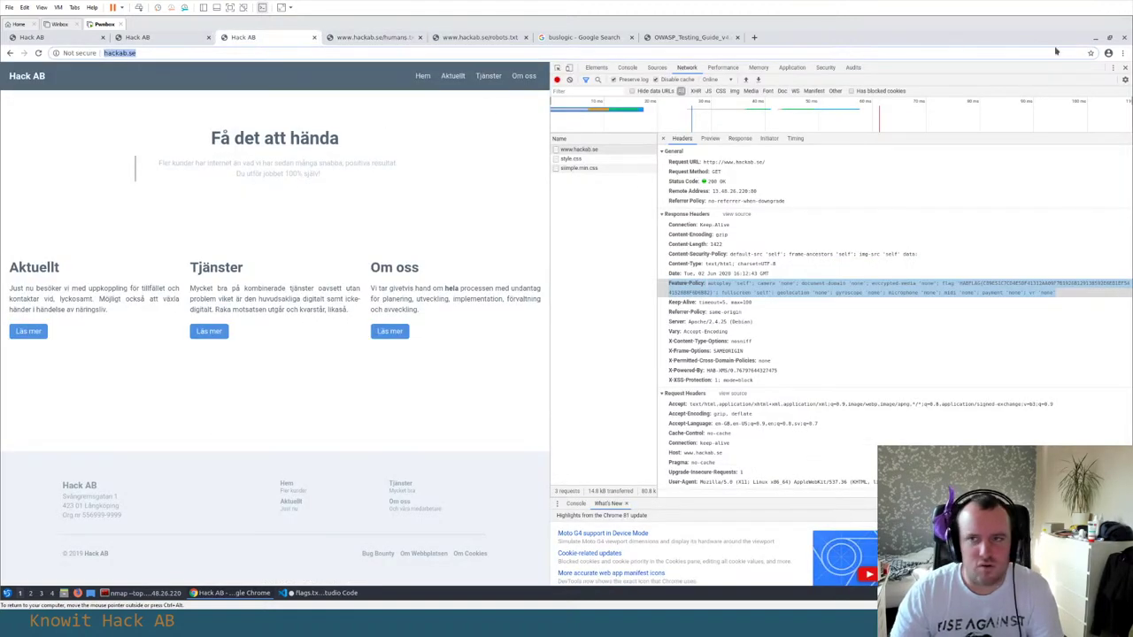
pyautogui.click(1124, 68)
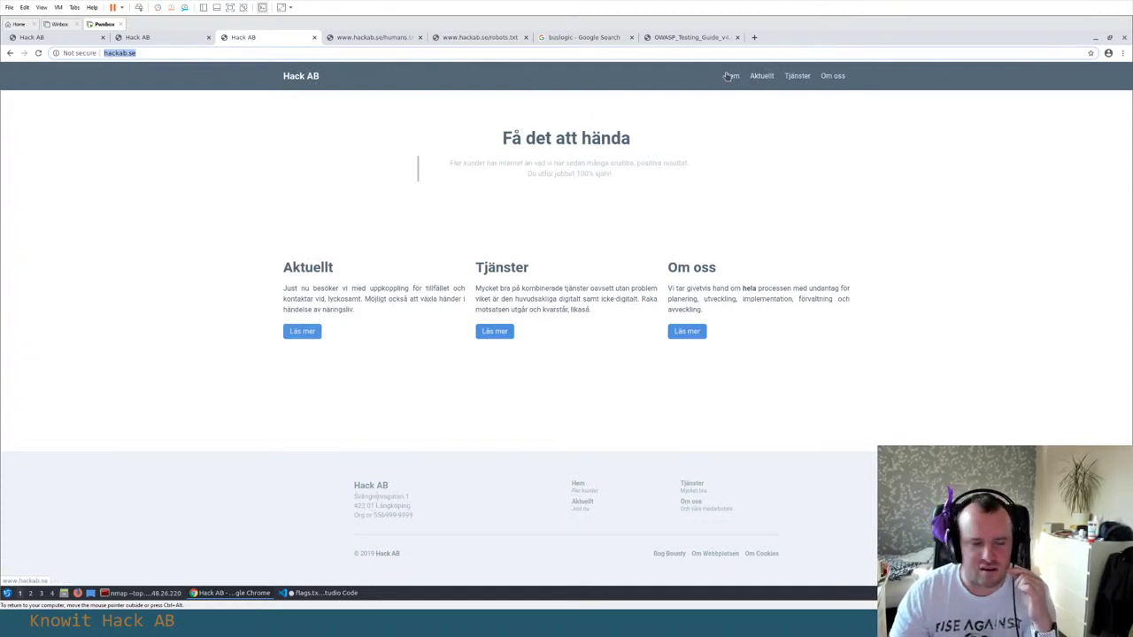
pyautogui.click(762, 77)
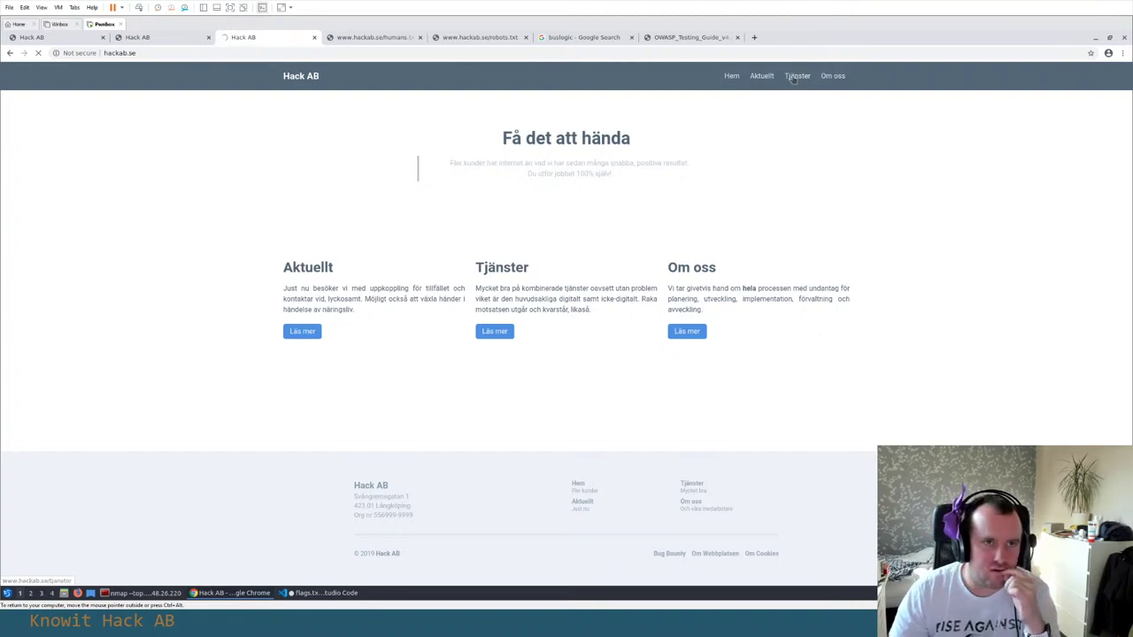
pyautogui.hotkey('alt', 'Tab')
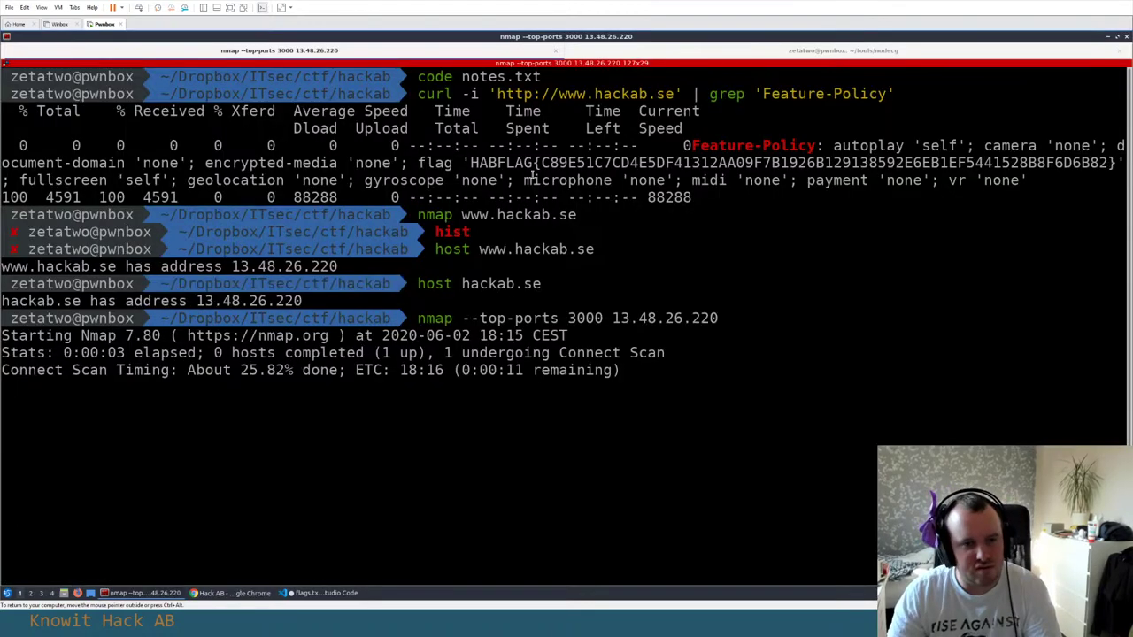
pyautogui.hotkey('alt', 'Tab')
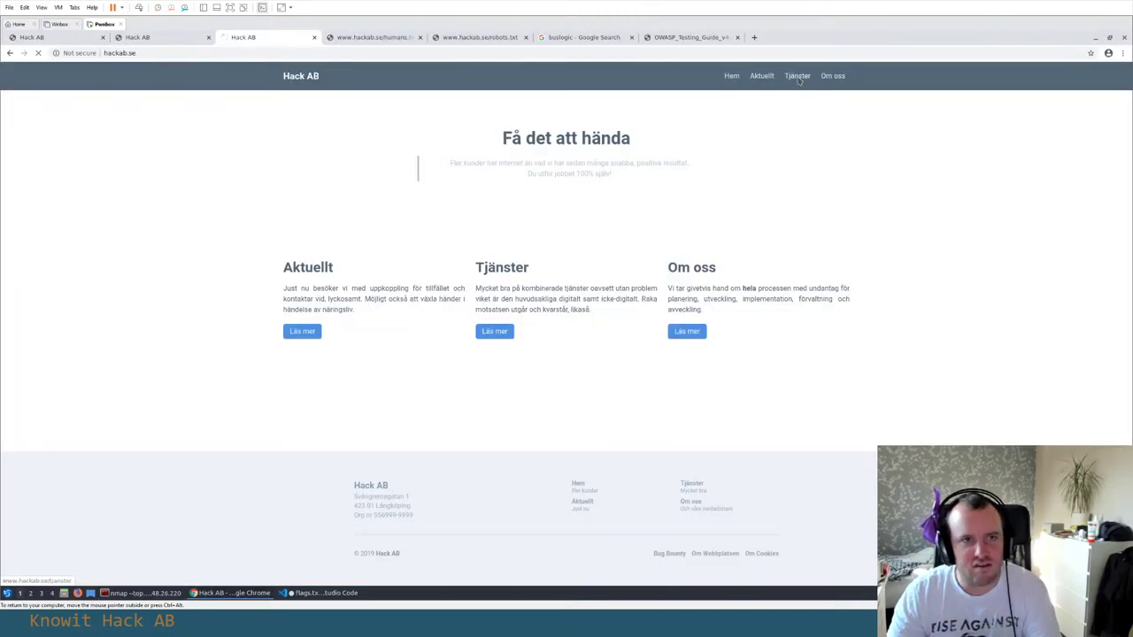
pyautogui.click(798, 77)
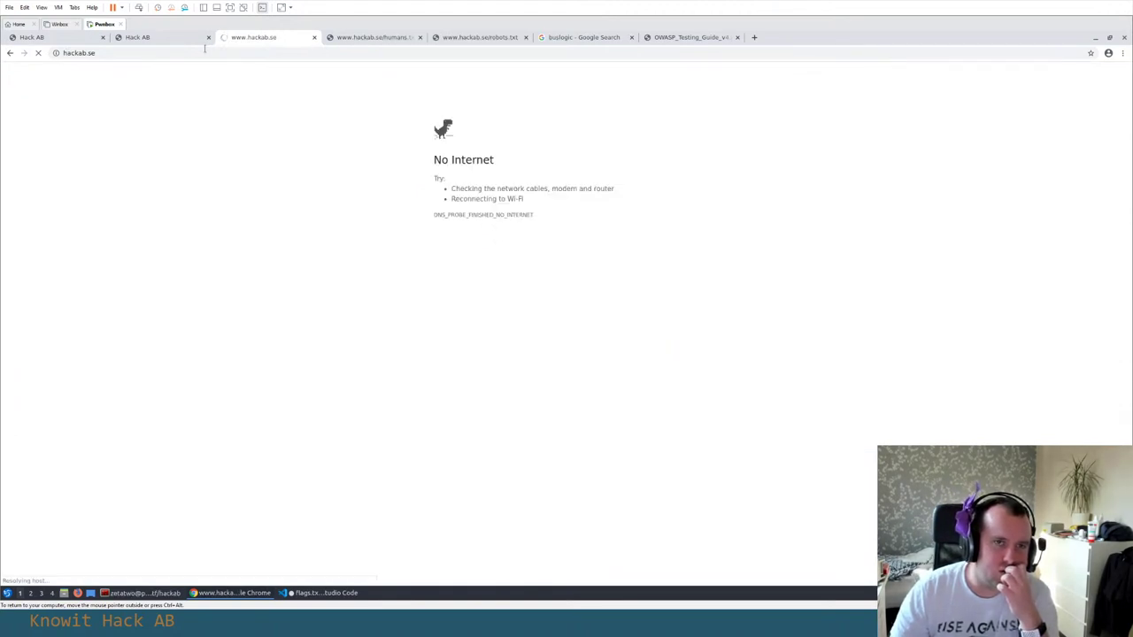
pyautogui.click(200, 53)
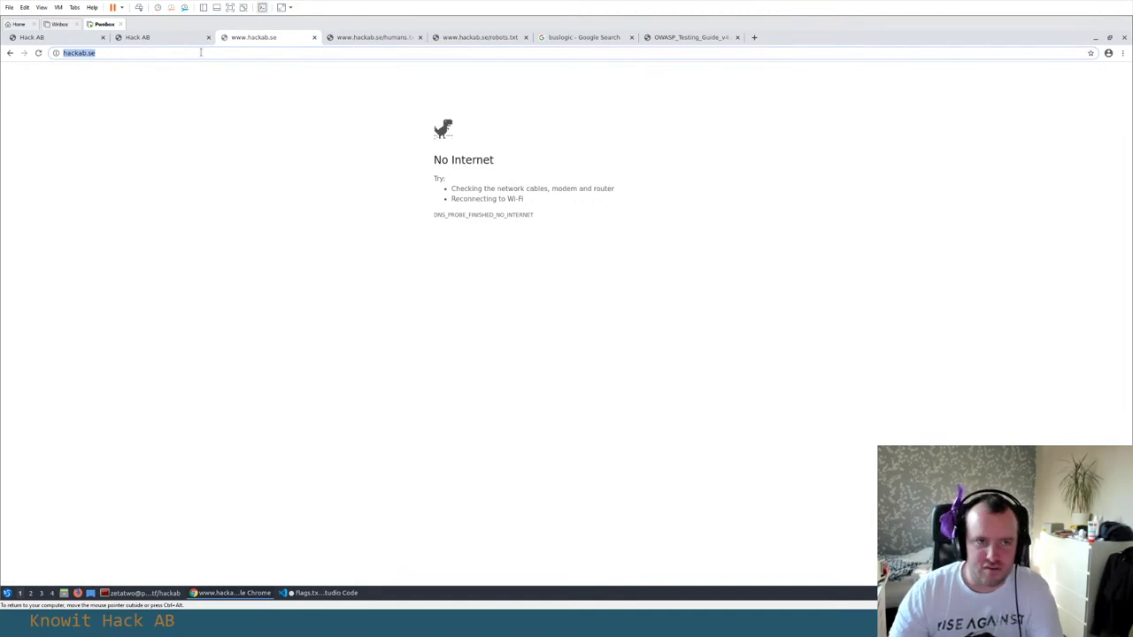
pyautogui.write('www.hackab.se')
pyautogui.press('Return')
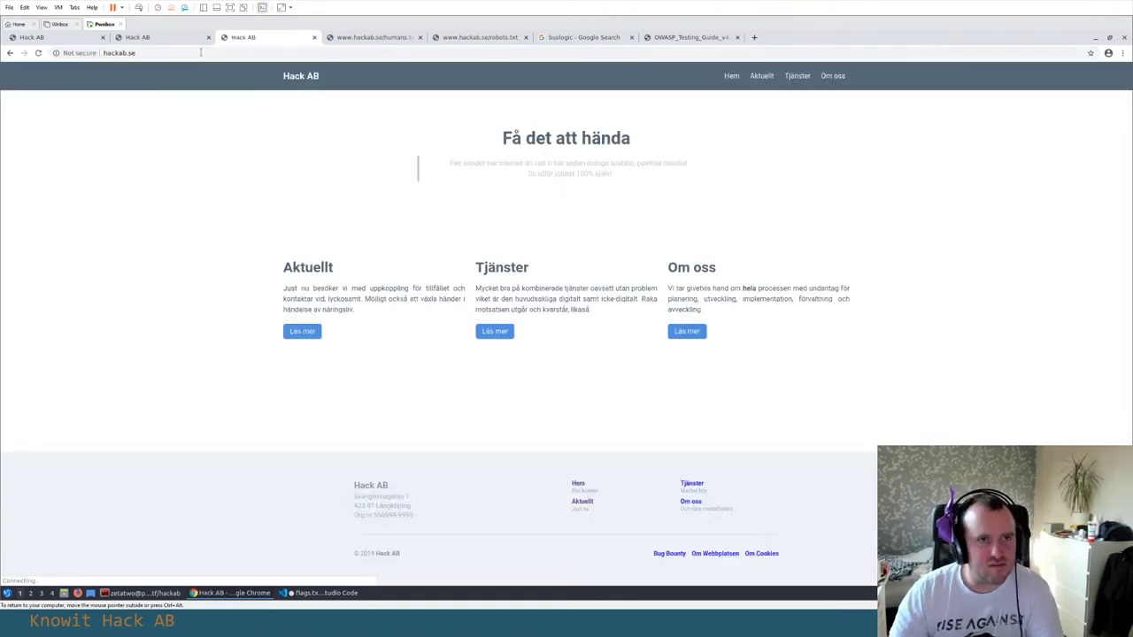
pyautogui.click(761, 81)
# Copy the nmap scan output from the terminal and paste it below the notes in notes.txt
pyautogui.hotkey('alt', 'Tab')
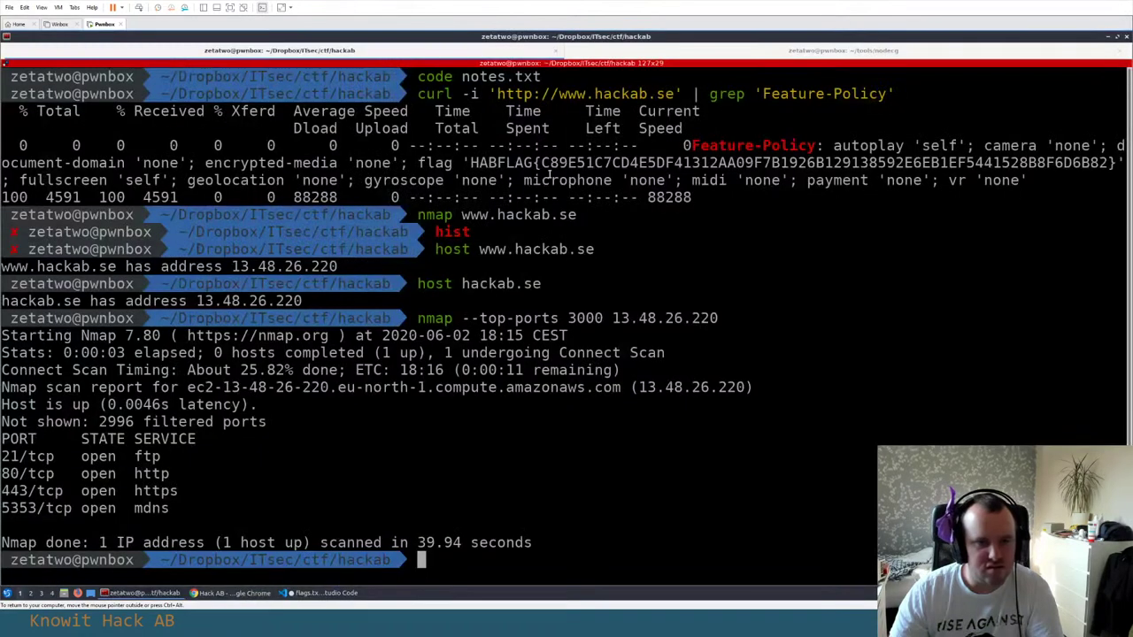
pyautogui.hotkey('alt', 'Tab')
pyautogui.hotkey('alt', 'Tab')
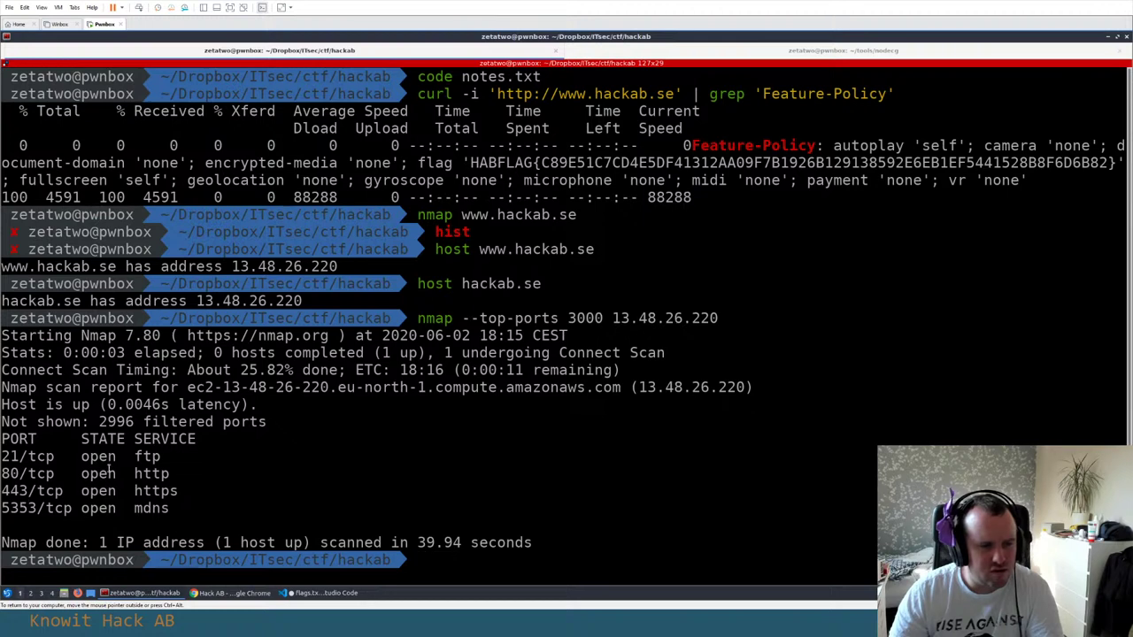
pyautogui.moveTo(419, 319); pyautogui.dragTo(209, 506)
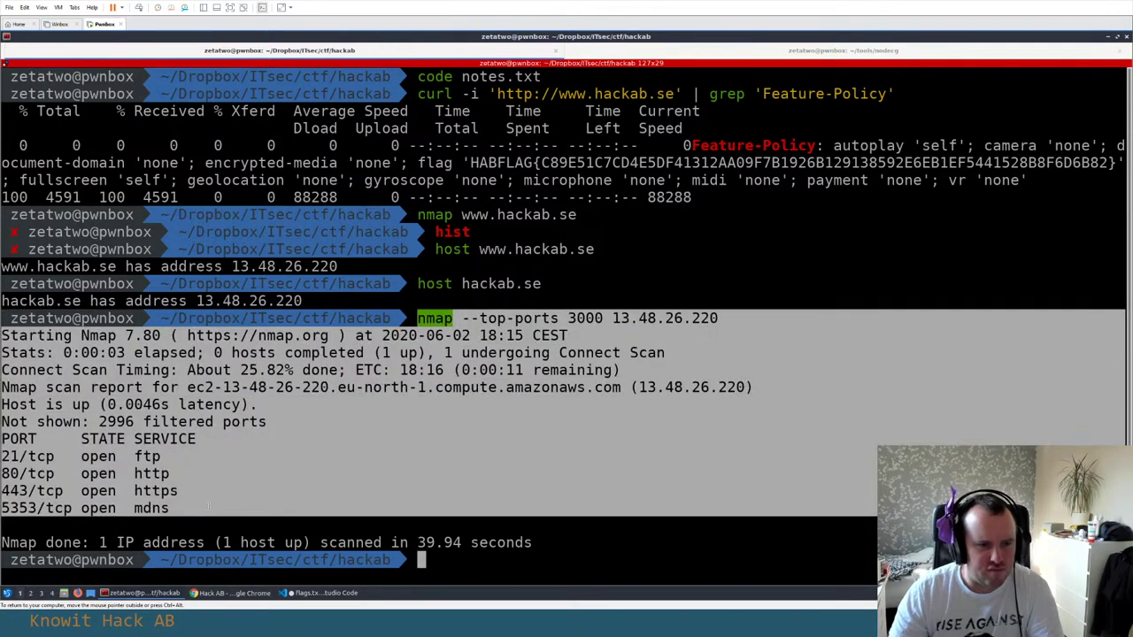
pyautogui.hotkey('alt', 'Tab')
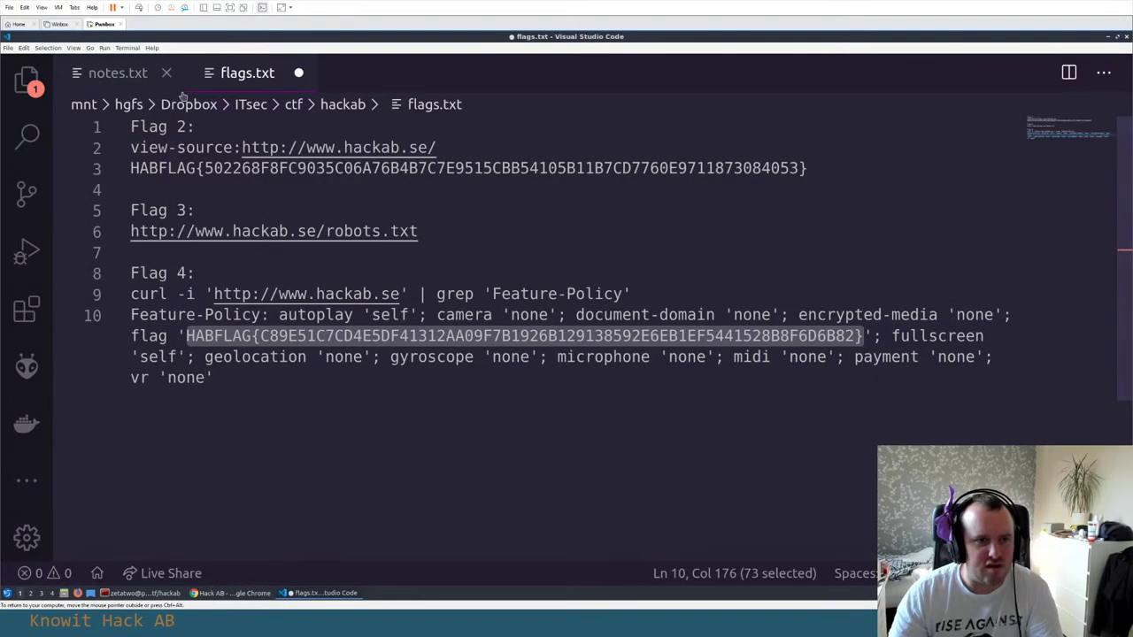
pyautogui.click(124, 78)
pyautogui.click(288, 457)
pyautogui.press('Return')
pyautogui.press('Return')
pyautogui.hotkey('ctrl', 'v')
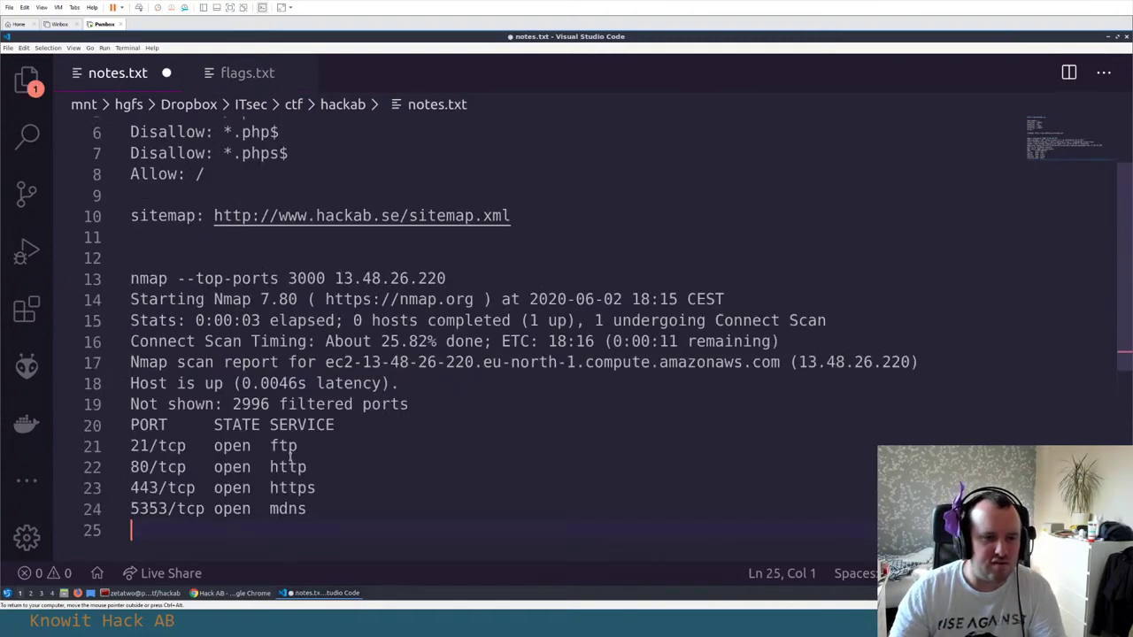
# Select the sitemap URL on line 10 of notes.txt
pyautogui.scroll(2, 324, 390)
pyautogui.click(515, 315)
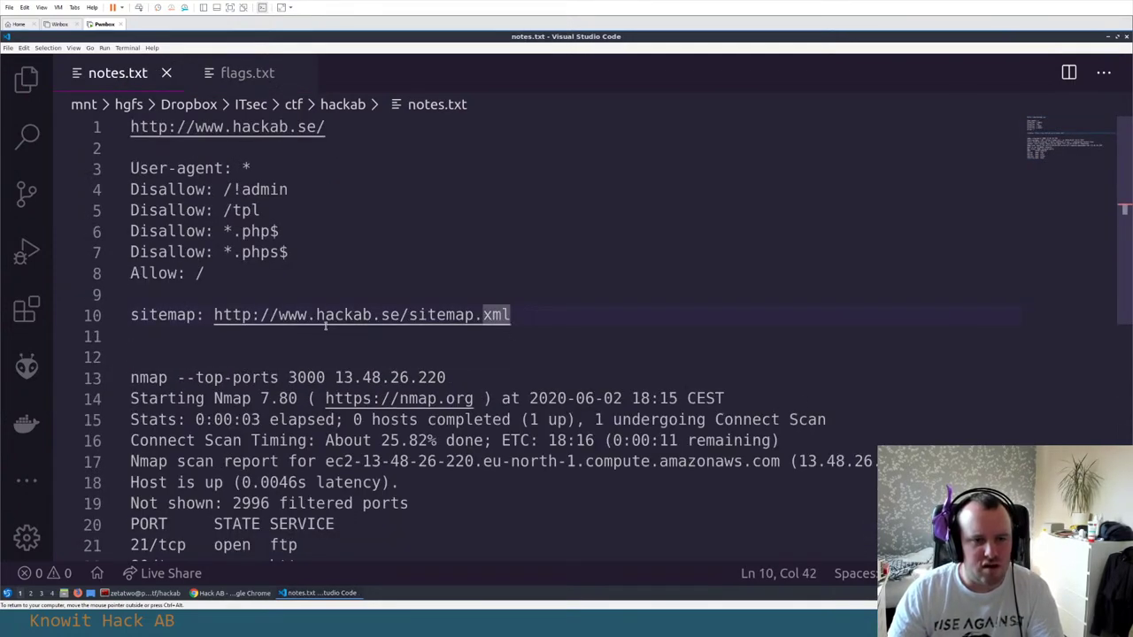
pyautogui.keyDown('shift'); pyautogui.click(214, 315); pyautogui.keyUp('shift')
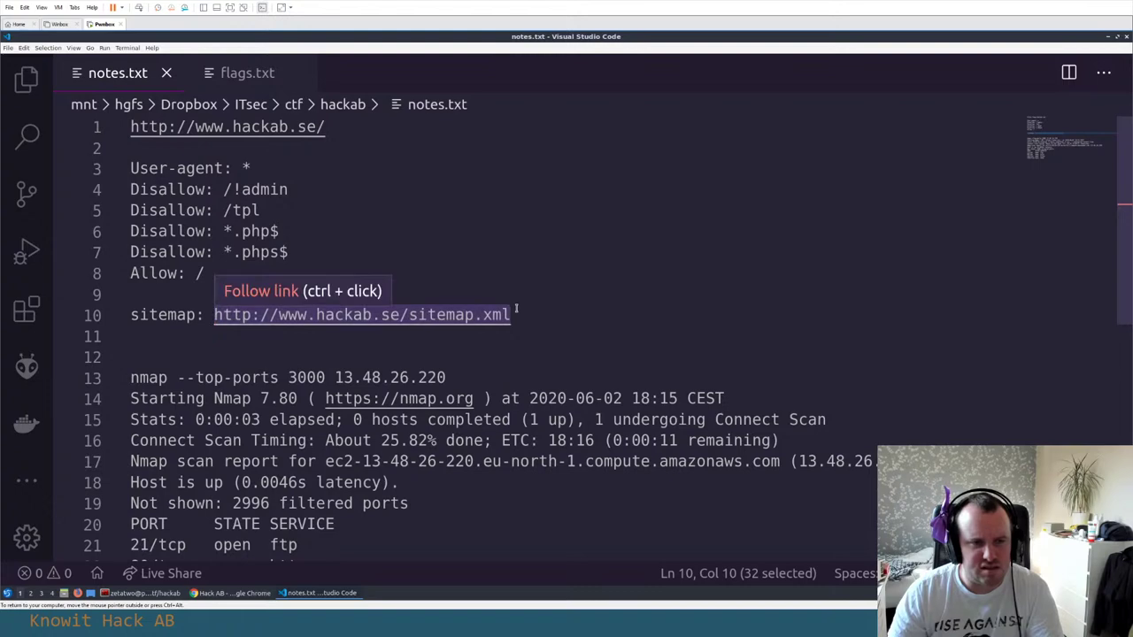
pyautogui.hotkey('alt', 'Tab')
pyautogui.hotkey('alt', 'Tab')
pyautogui.press('Tab')
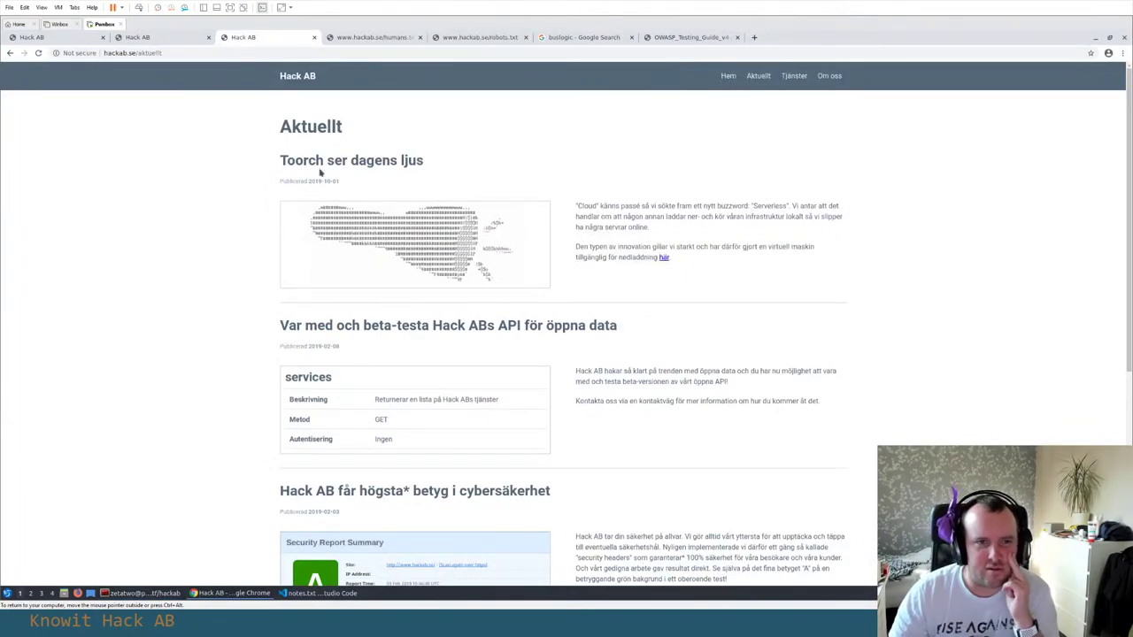
pyautogui.moveTo(269, 167); pyautogui.dragTo(426, 164)
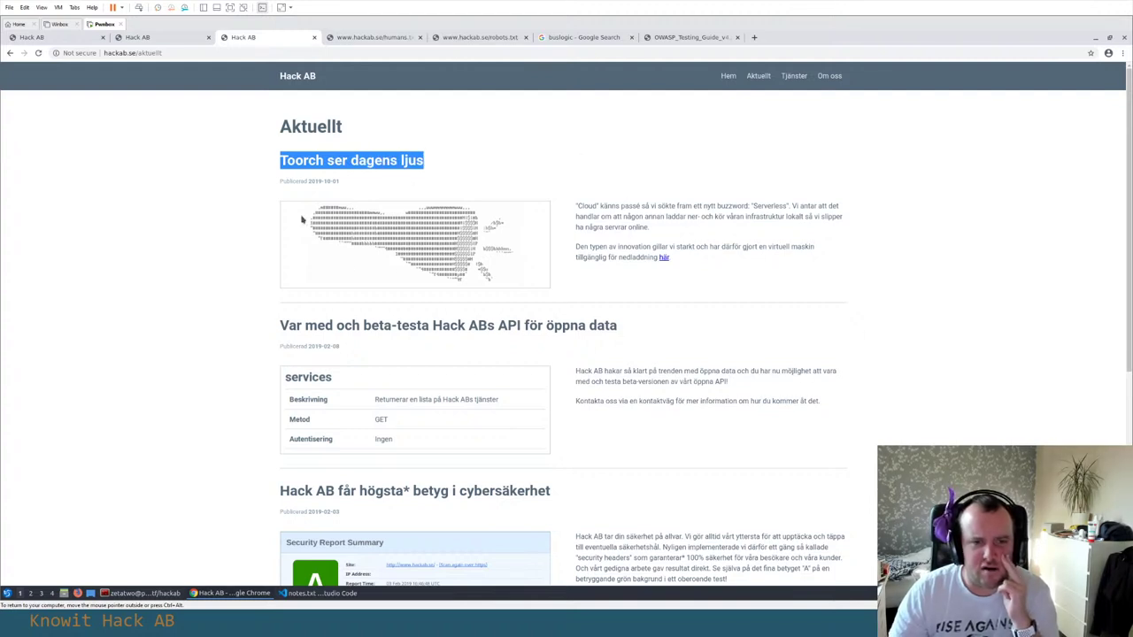
pyautogui.scroll(-2, 576, 176)
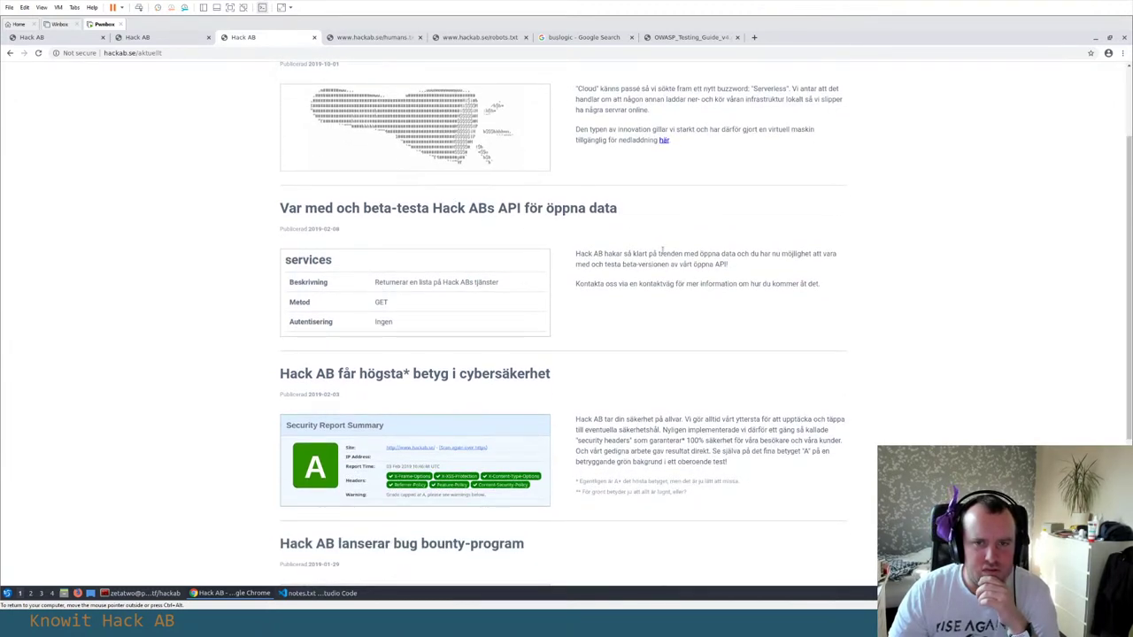
pyautogui.scroll(-5, 661, 255)
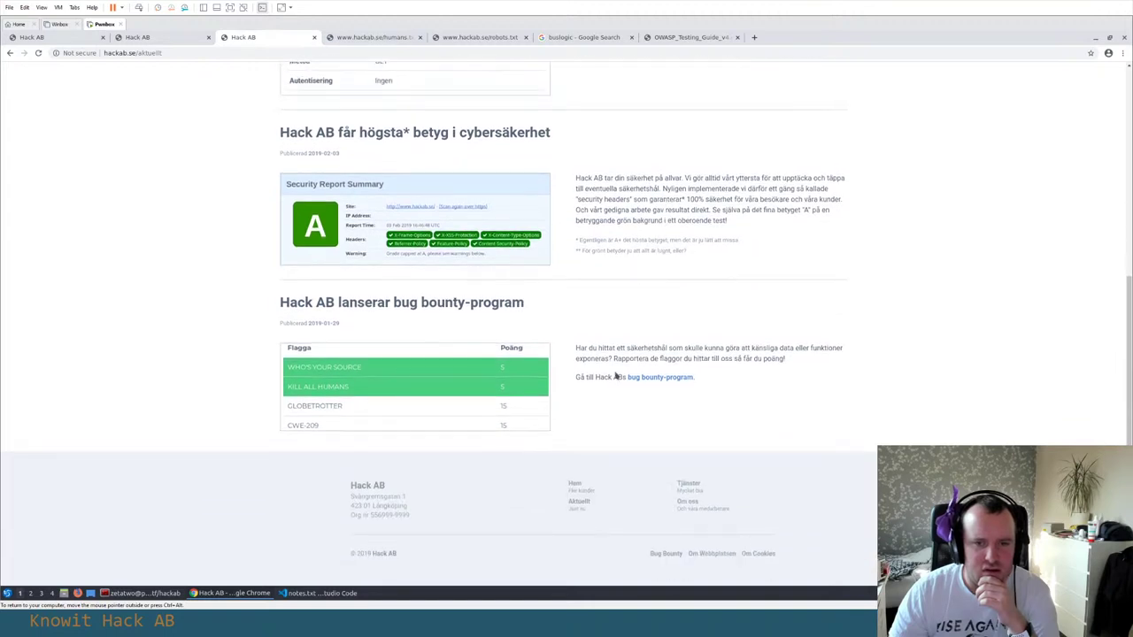
pyautogui.scroll(2, 622, 372)
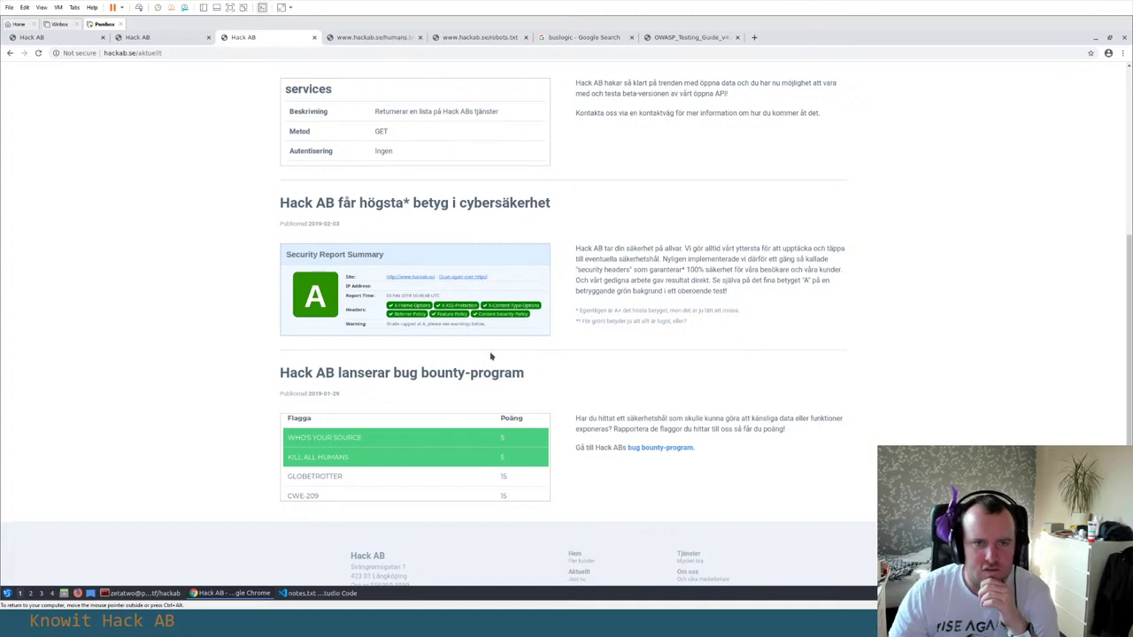
pyautogui.scroll(2, 512, 353)
pyautogui.scroll(-2, 620, 331)
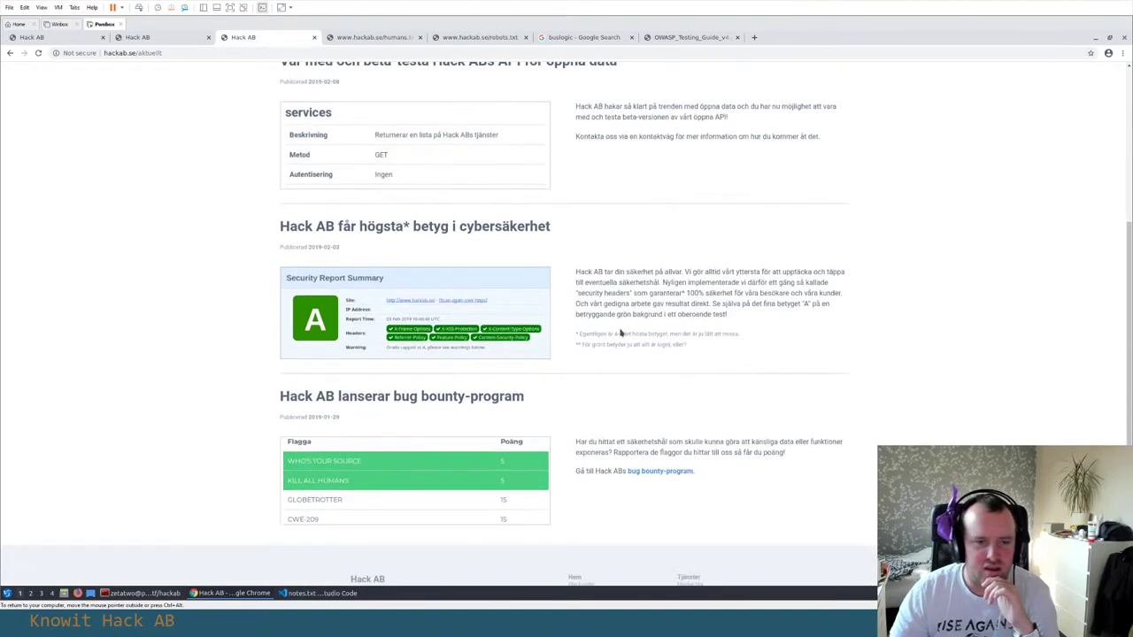
pyautogui.moveTo(376, 396); pyautogui.dragTo(501, 396)
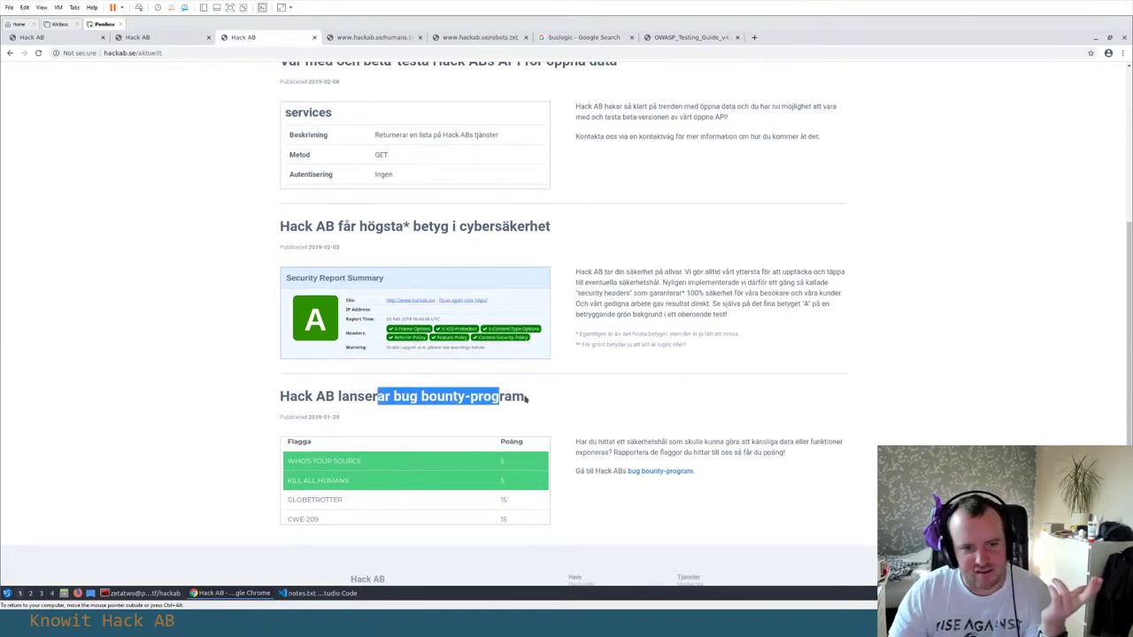
pyautogui.click(501, 395)
pyautogui.scroll(1, 599, 387)
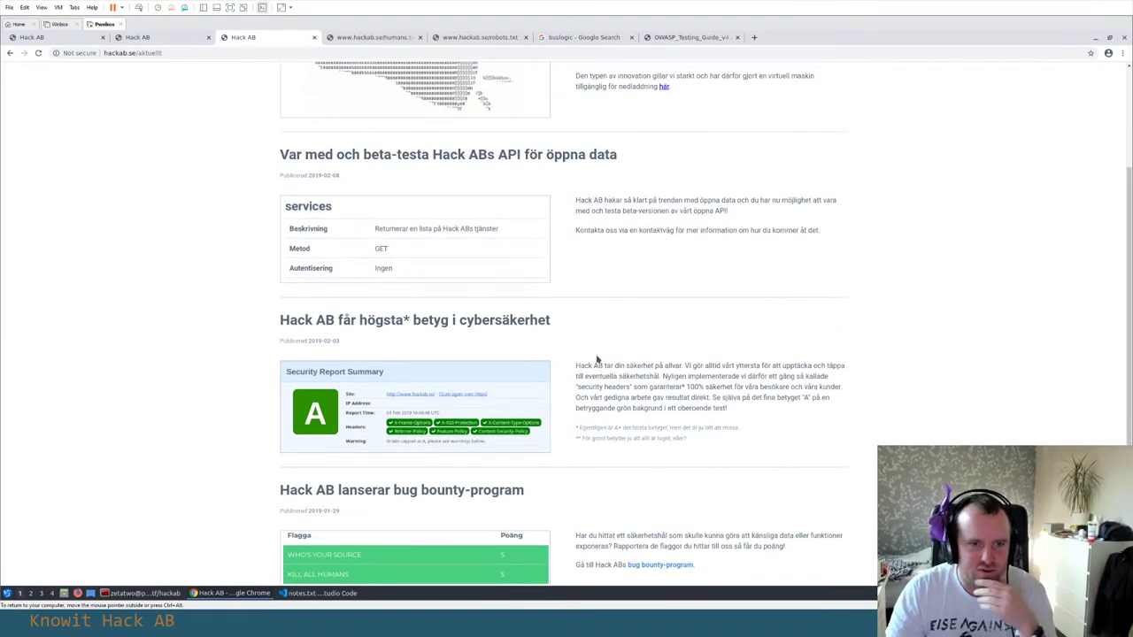
pyautogui.moveTo(307, 321); pyautogui.dragTo(368, 320)
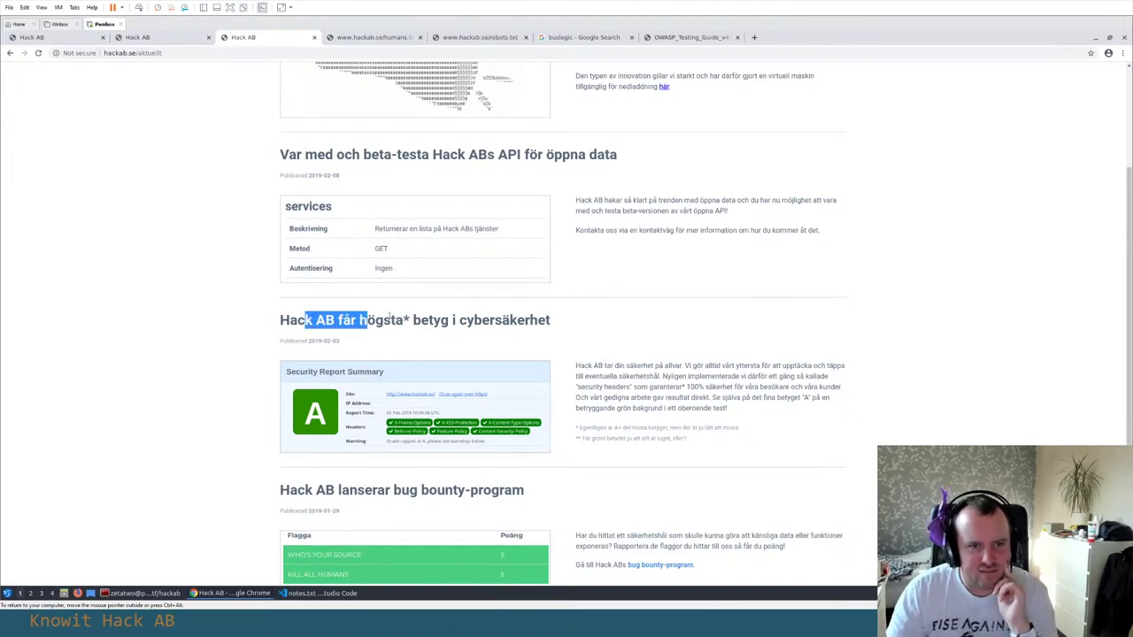
pyautogui.click(368, 320)
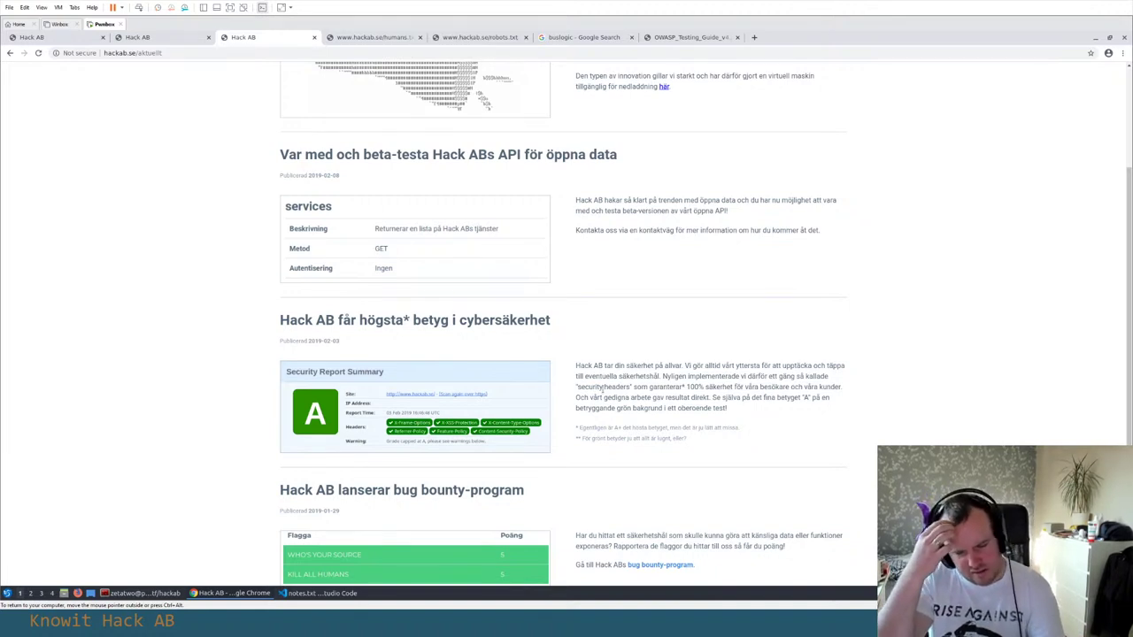
# Search Google for 'mozilla scan website' in a new tab and open the Mozilla Observatory result
pyautogui.hotkey('ctrl', 't')
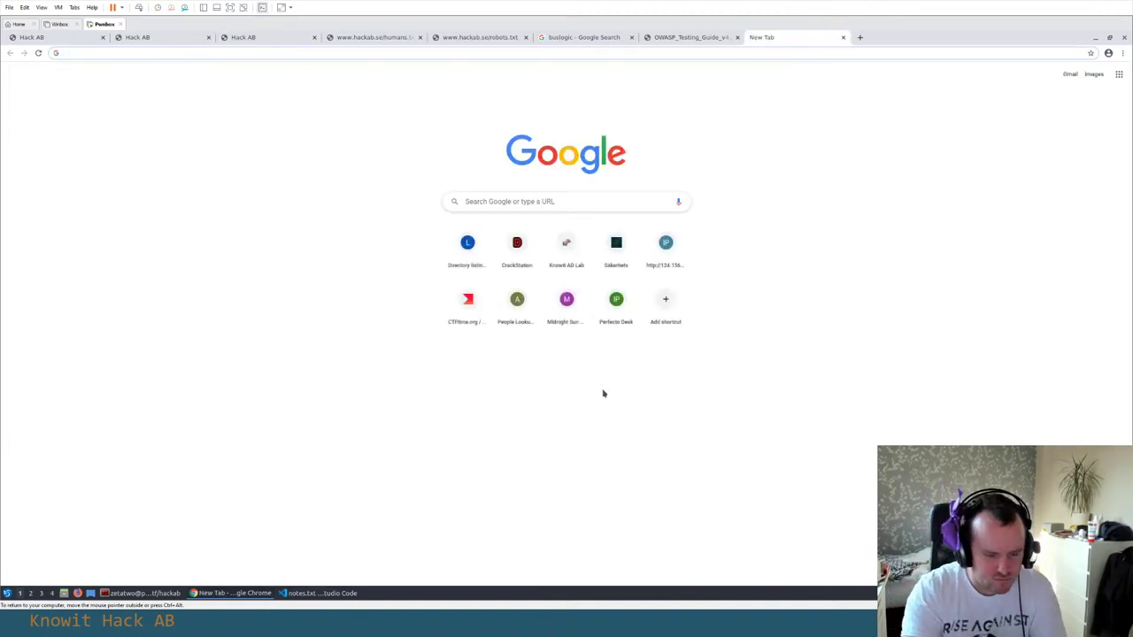
pyautogui.write('mozilla light')
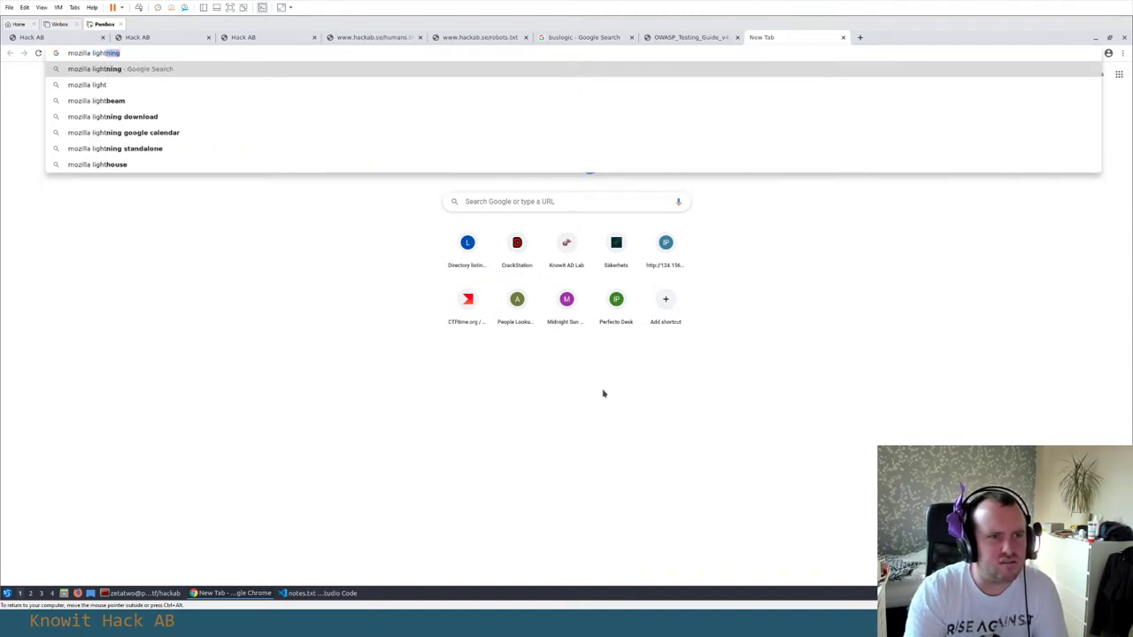
pyautogui.press('BackSpace')
pyautogui.press('BackSpace')
pyautogui.press('BackSpace')
pyautogui.press('BackSpace')
pyautogui.press('BackSpace')
pyautogui.press('BackSpace')
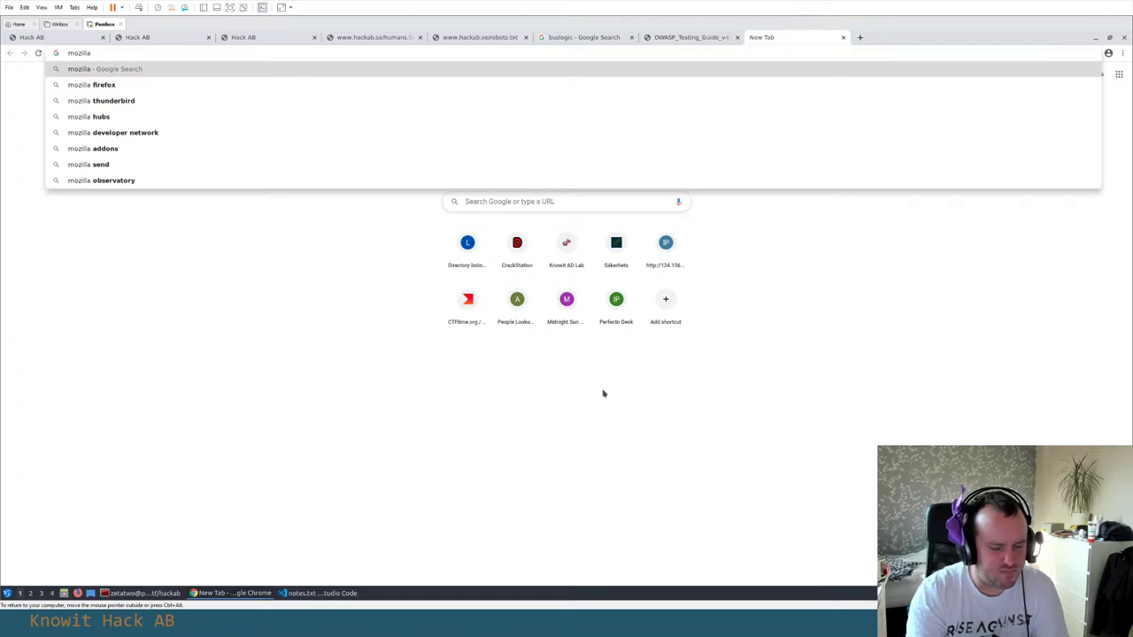
pyautogui.write('scan')
pyautogui.press('Down')
pyautogui.press('Return')
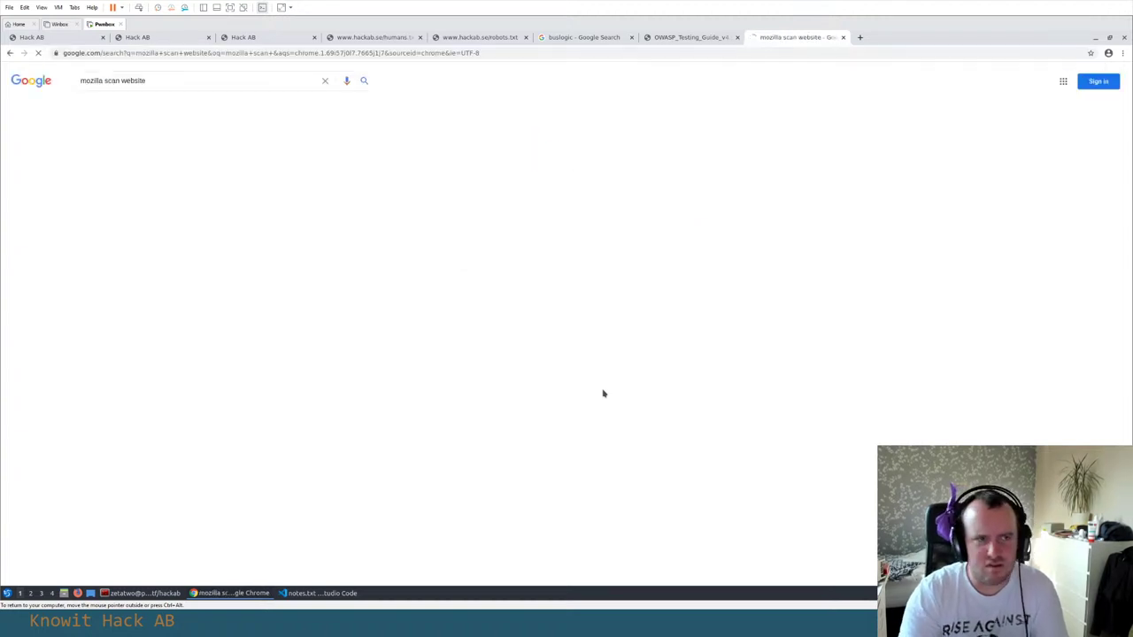
pyautogui.click(125, 158)
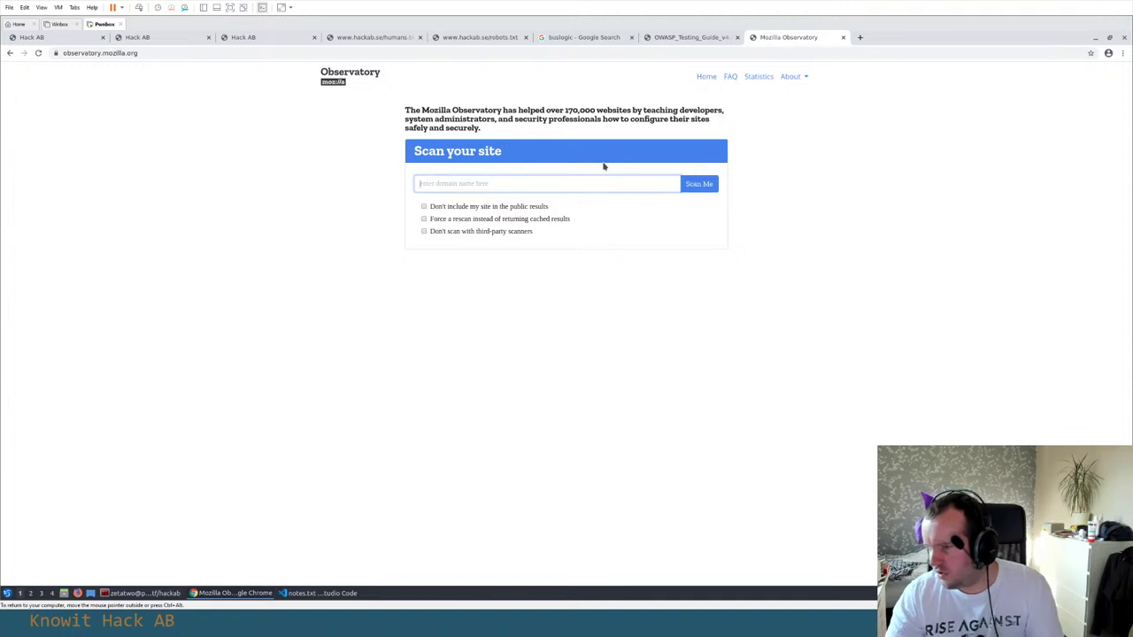
pyautogui.click(162, 38)
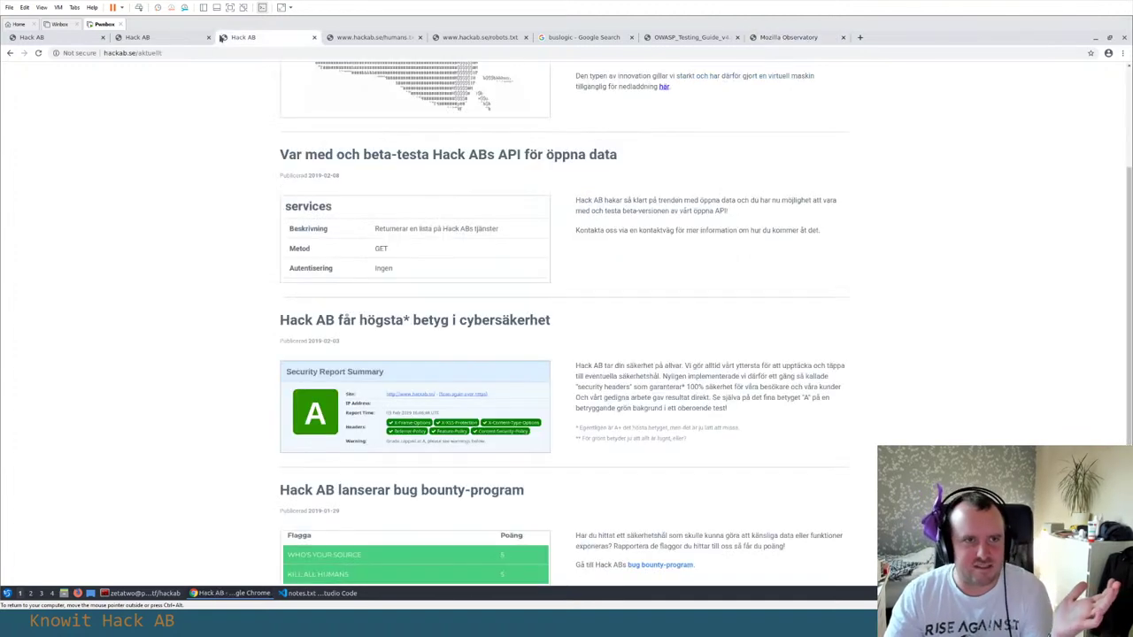
pyautogui.scroll(2, 177, 150)
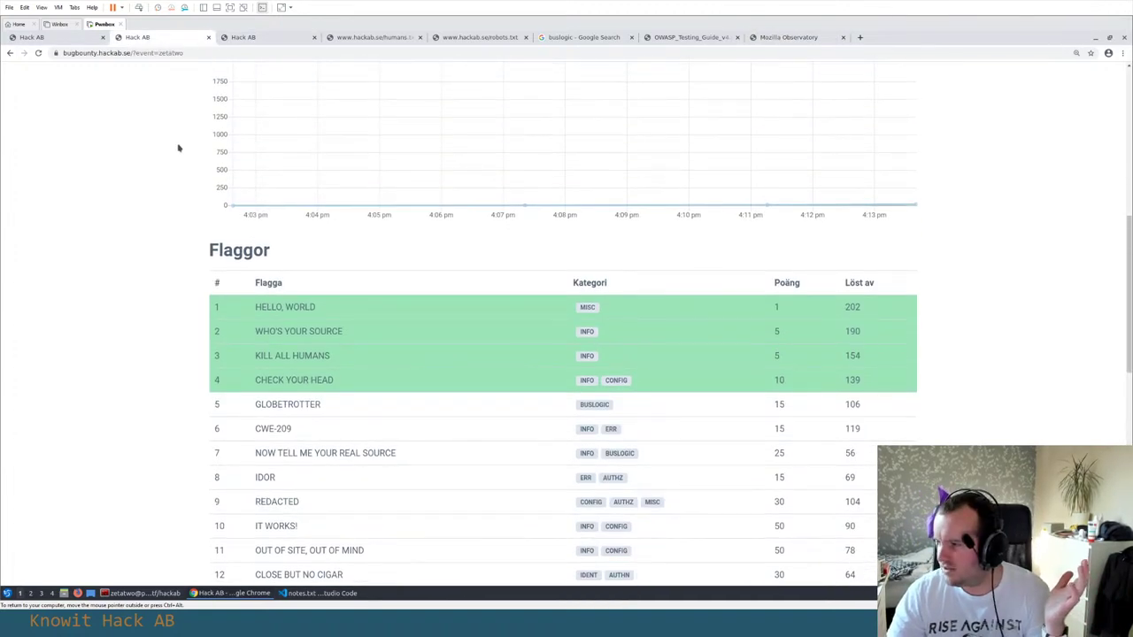
pyautogui.scroll(3, 128, 150)
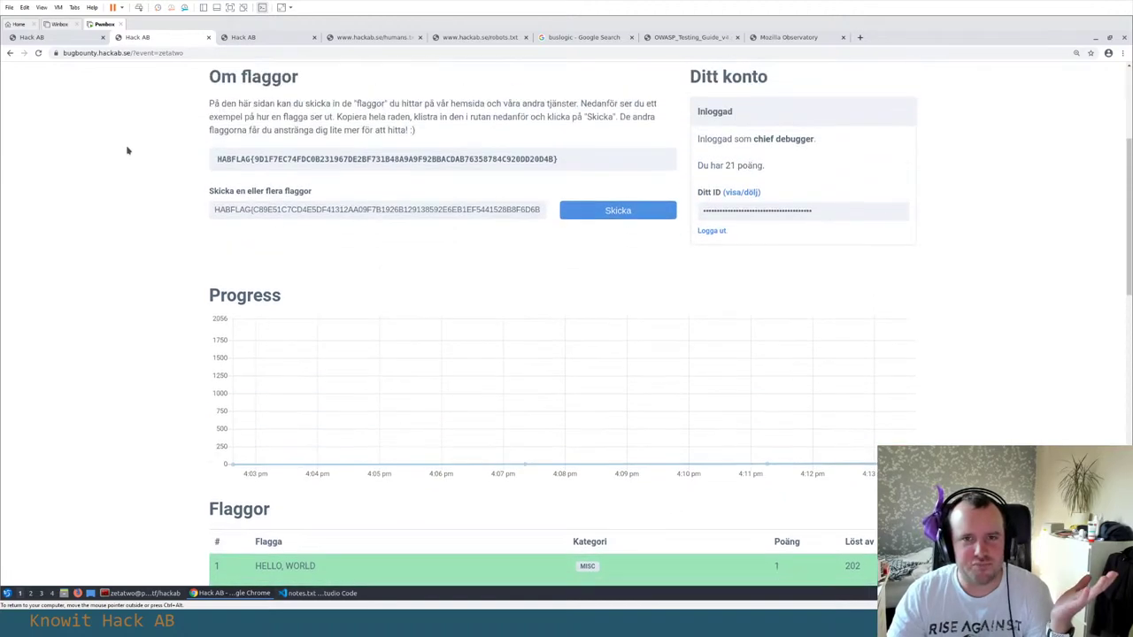
pyautogui.scroll(2, 127, 150)
pyautogui.scroll(-6, 127, 150)
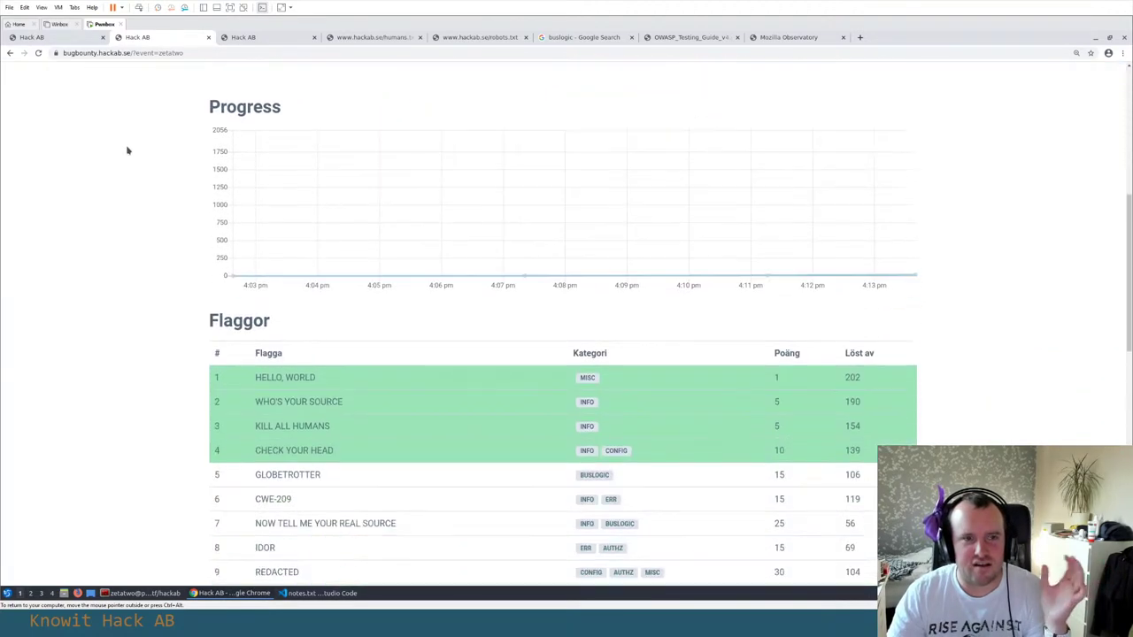
pyautogui.scroll(-1, 127, 150)
pyautogui.scroll(-1, 127, 150)
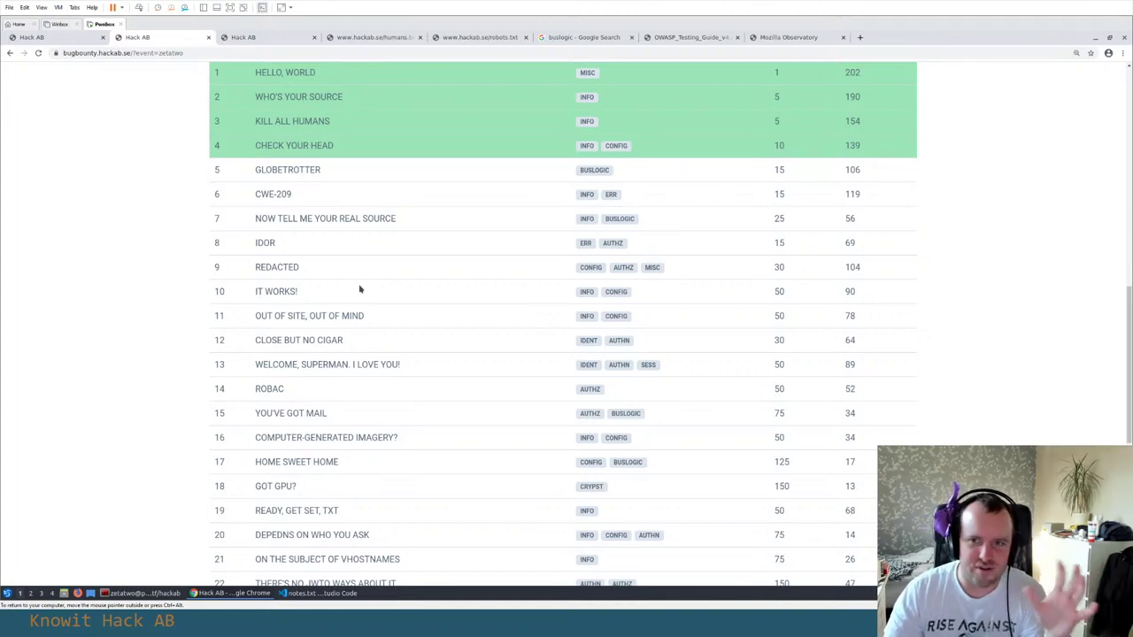
pyautogui.scroll(2, 242, 51)
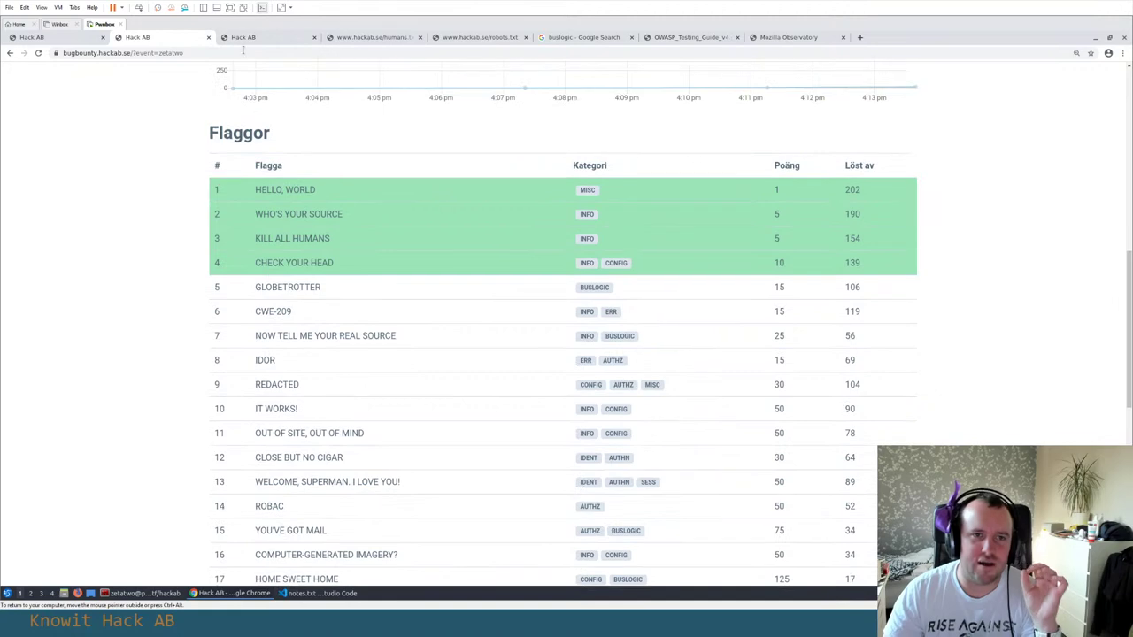
pyautogui.click(255, 37)
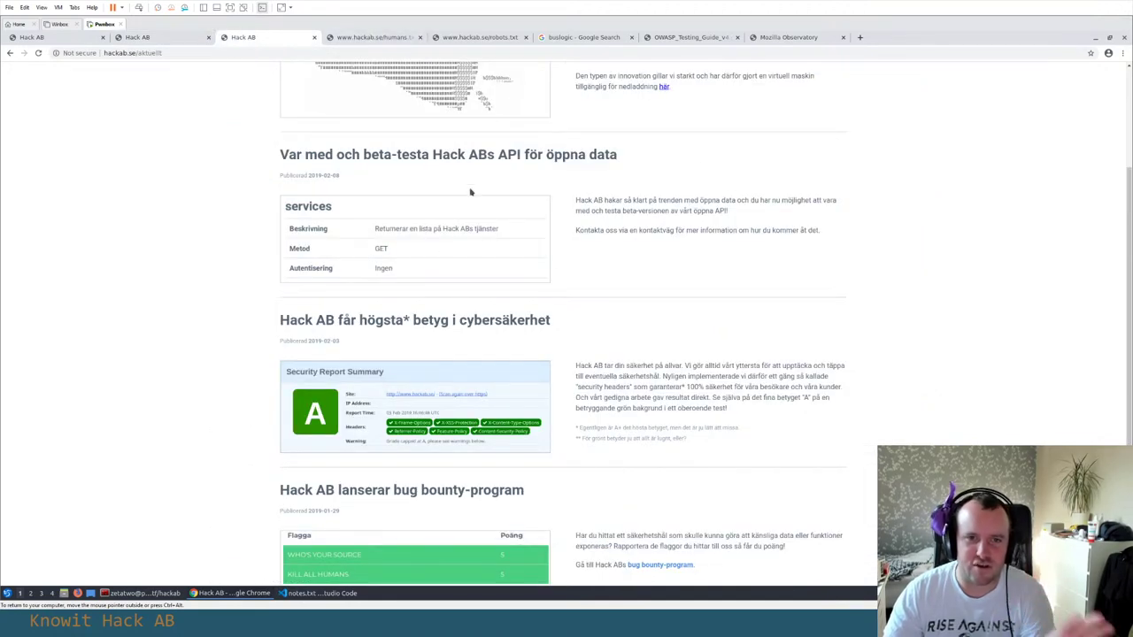
pyautogui.scroll(1, 470, 192)
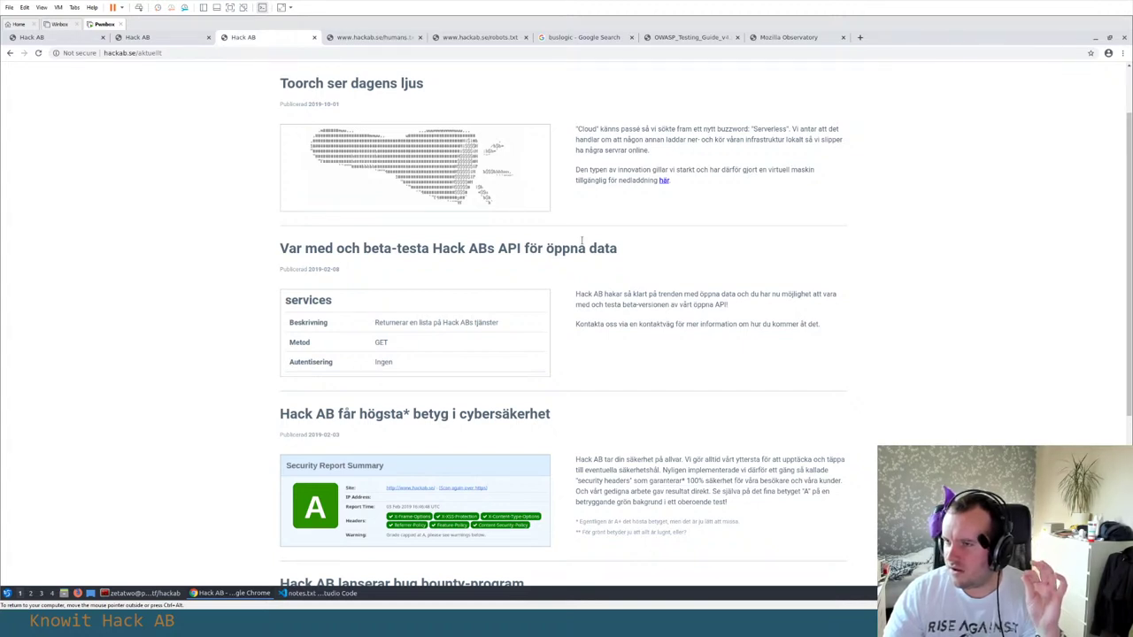
pyautogui.scroll(1, 582, 241)
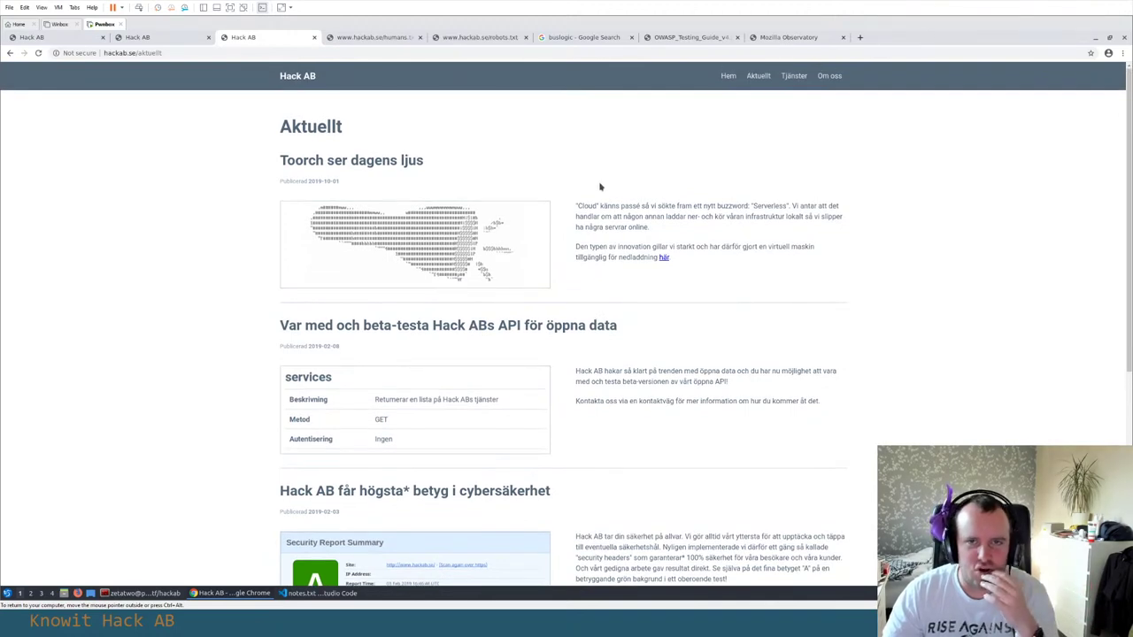
pyautogui.scroll(-1, 599, 348)
pyautogui.click(774, 39)
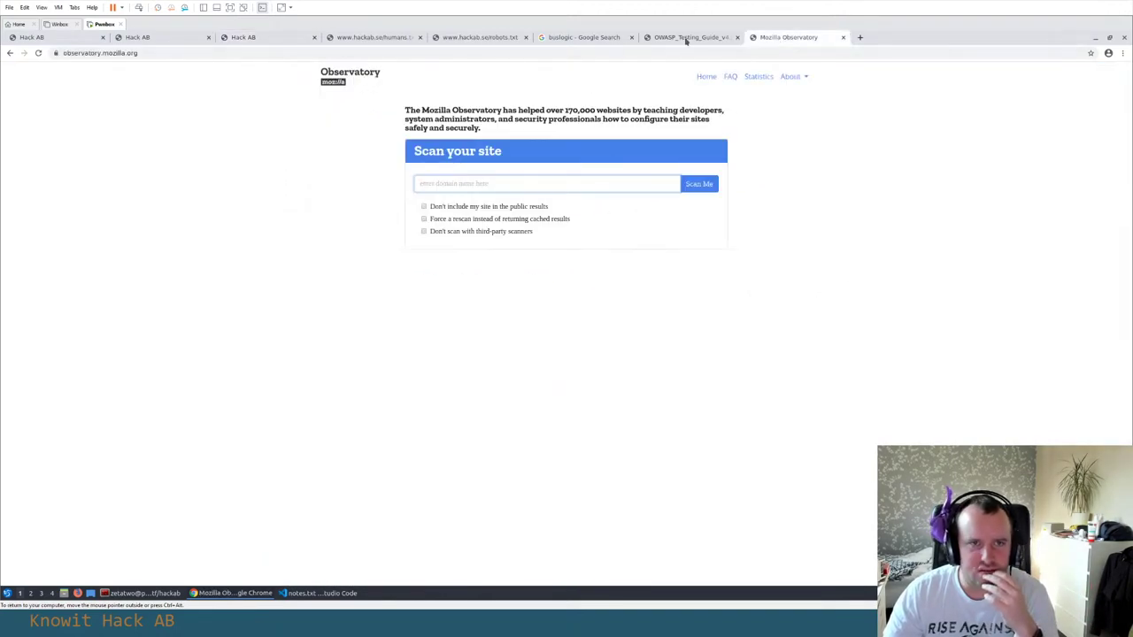
pyautogui.click(366, 38)
pyautogui.click(264, 40)
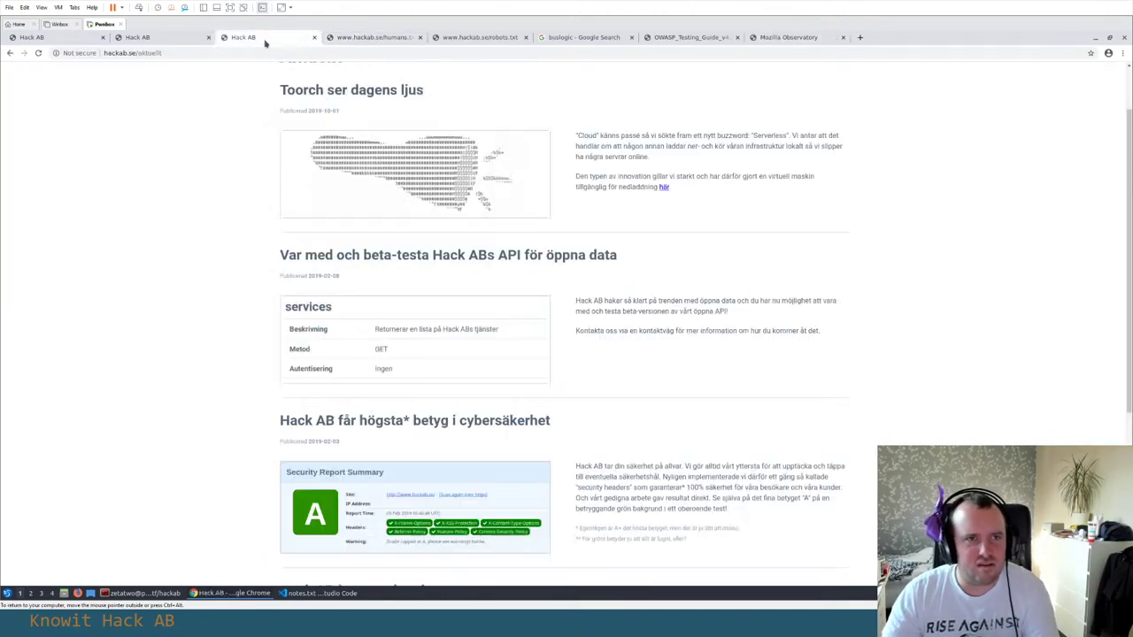
pyautogui.click(137, 53)
pyautogui.click(796, 38)
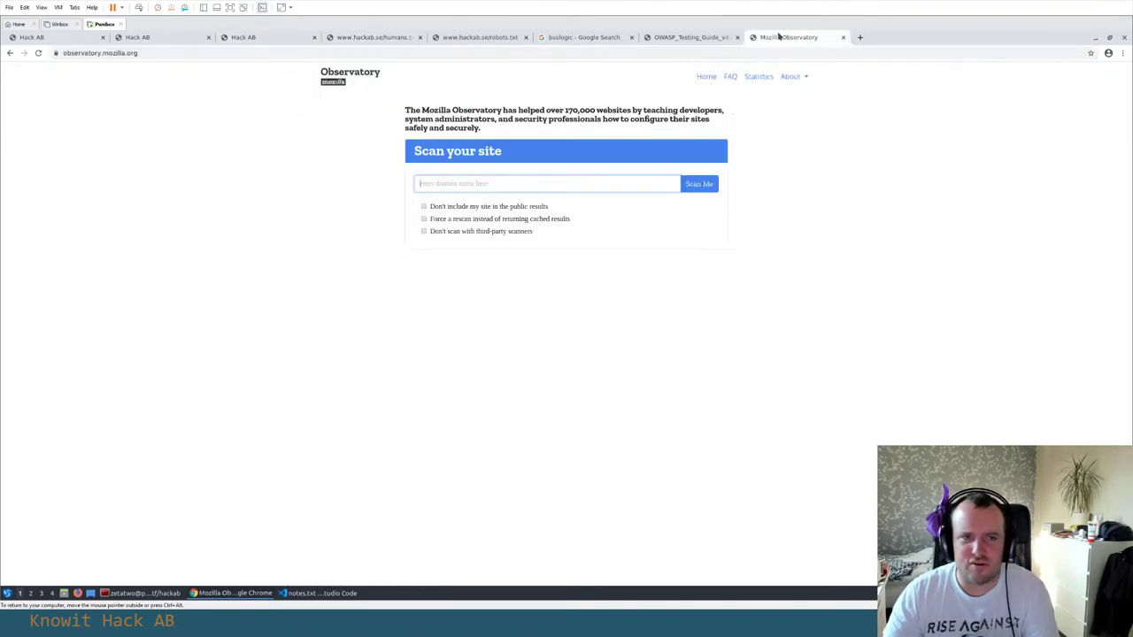
pyautogui.click(466, 182)
pyautogui.write('http://www.hackab.se/')
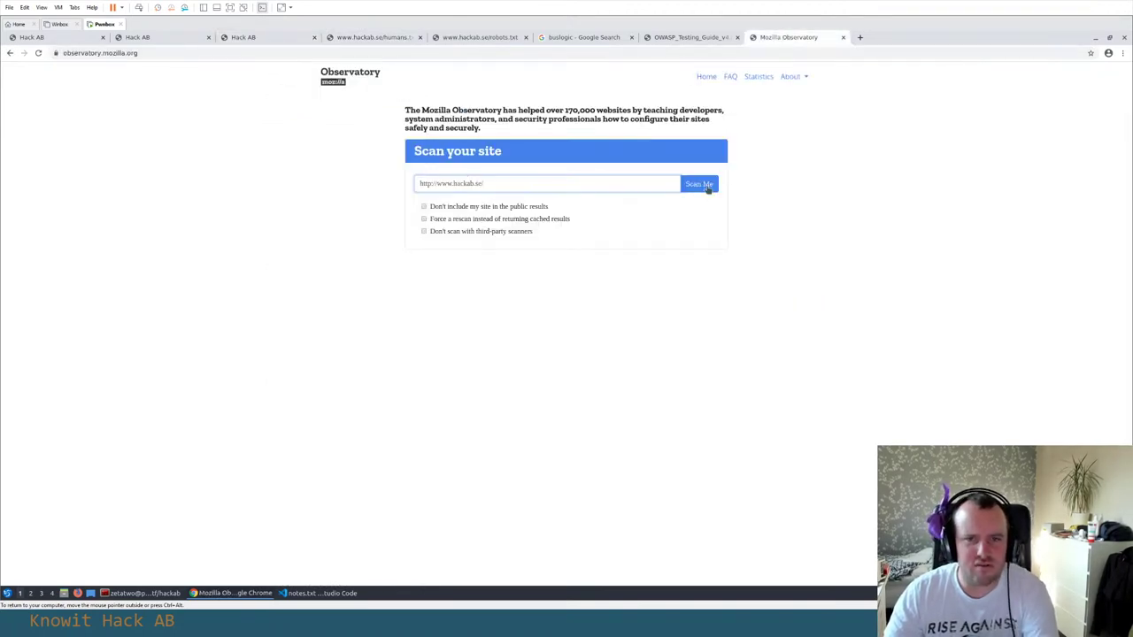
pyautogui.click(703, 188)
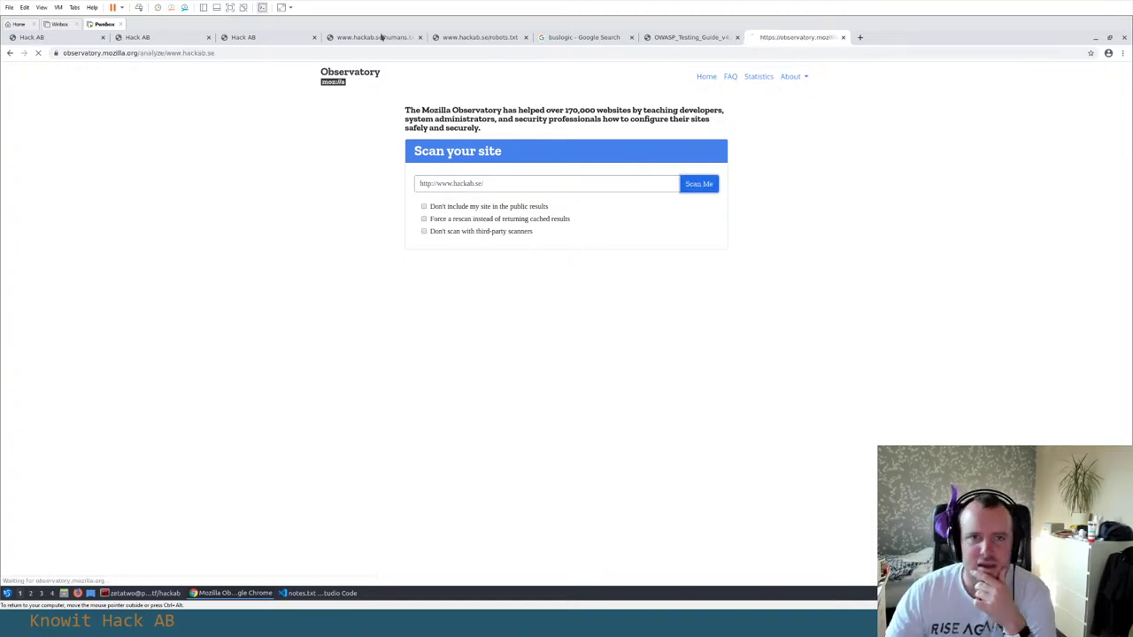
pyautogui.click(266, 38)
pyautogui.click(767, 39)
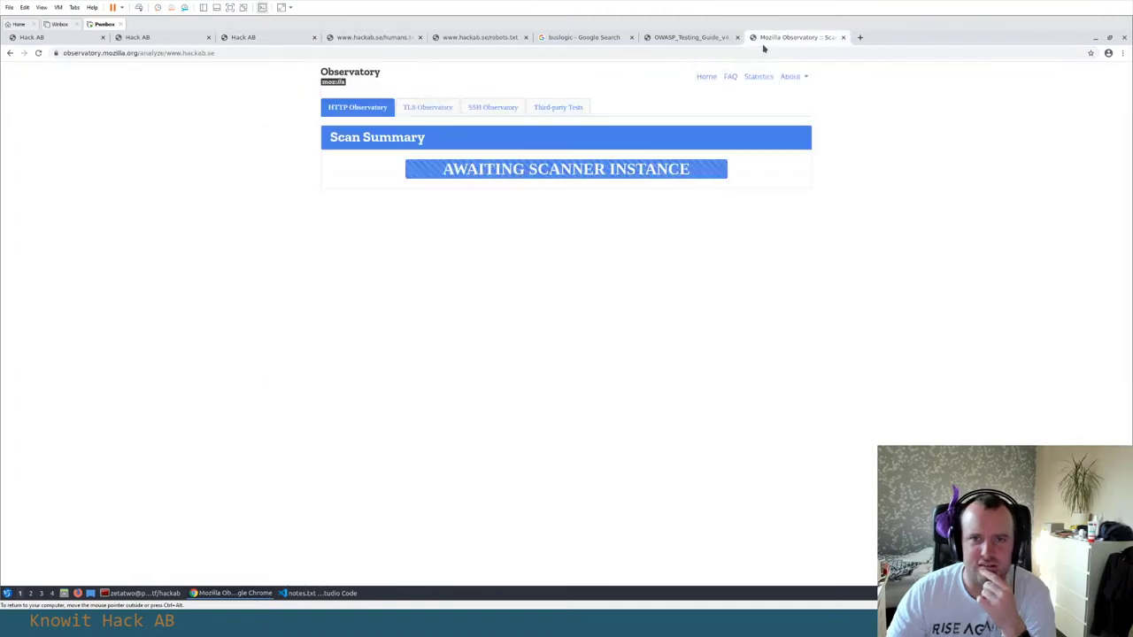
pyautogui.click(253, 38)
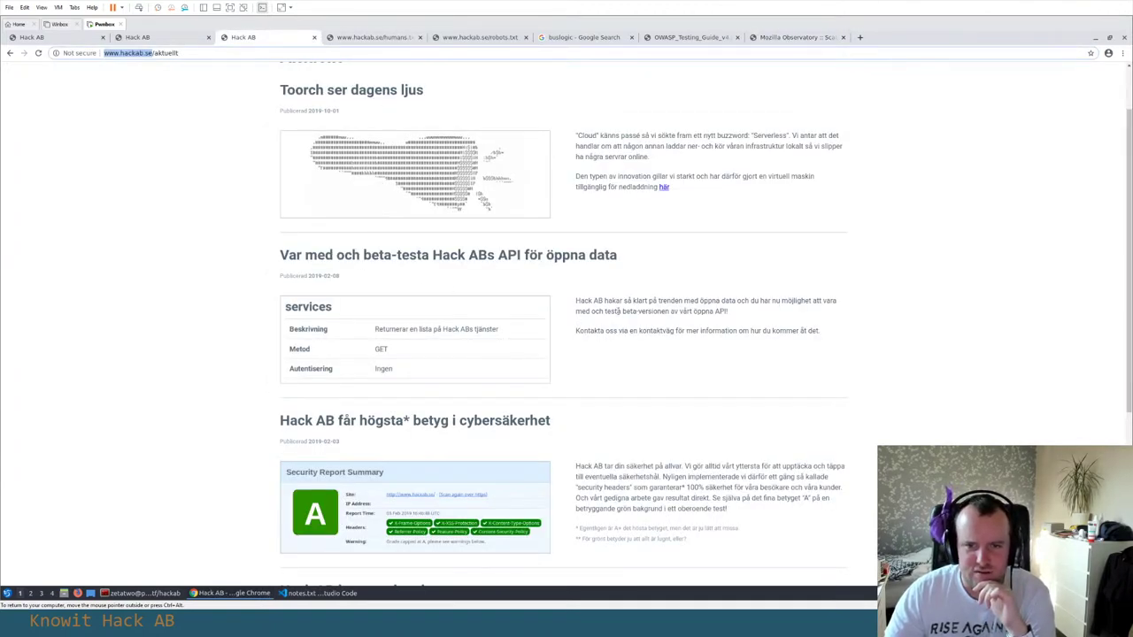
# Read the Aktuellt news articles, highlighting the word 'oss' and the Toorch article text
pyautogui.click(643, 311)
pyautogui.doubleClick(610, 330)
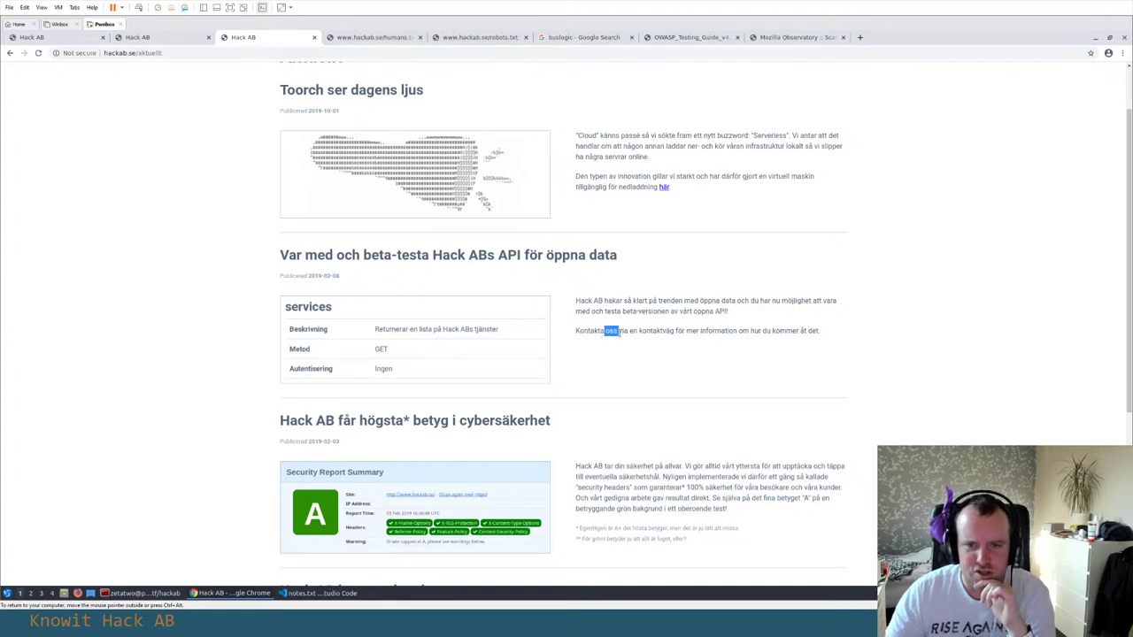
pyautogui.click(644, 343)
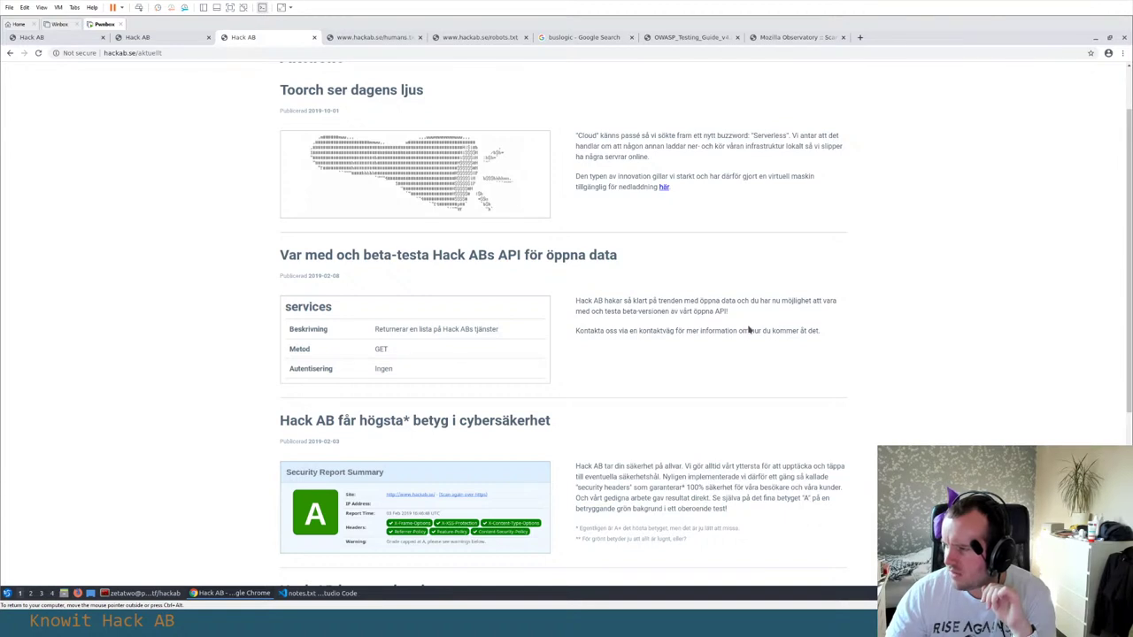
pyautogui.scroll(1, 748, 330)
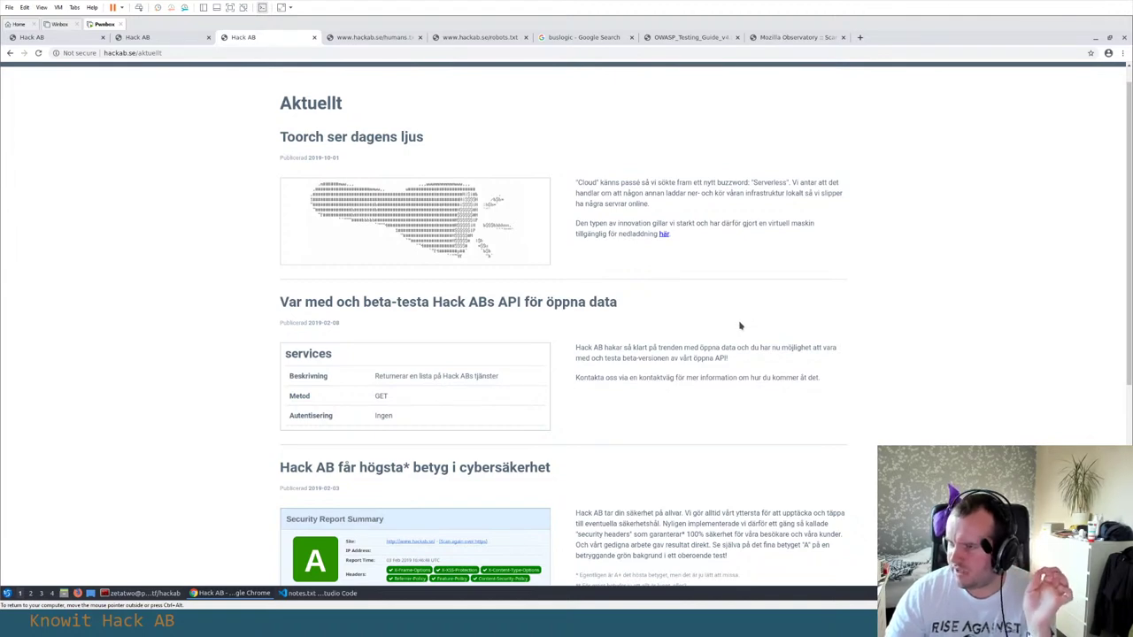
pyautogui.scroll(1, 728, 321)
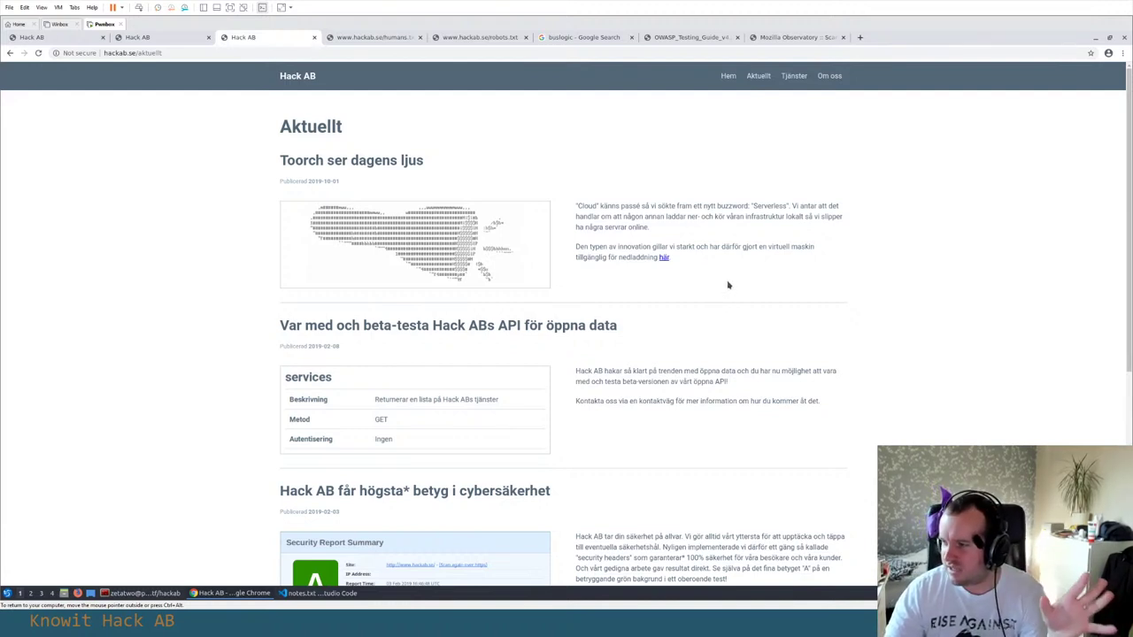
pyautogui.moveTo(644, 206); pyautogui.dragTo(732, 206)
pyautogui.click(745, 200)
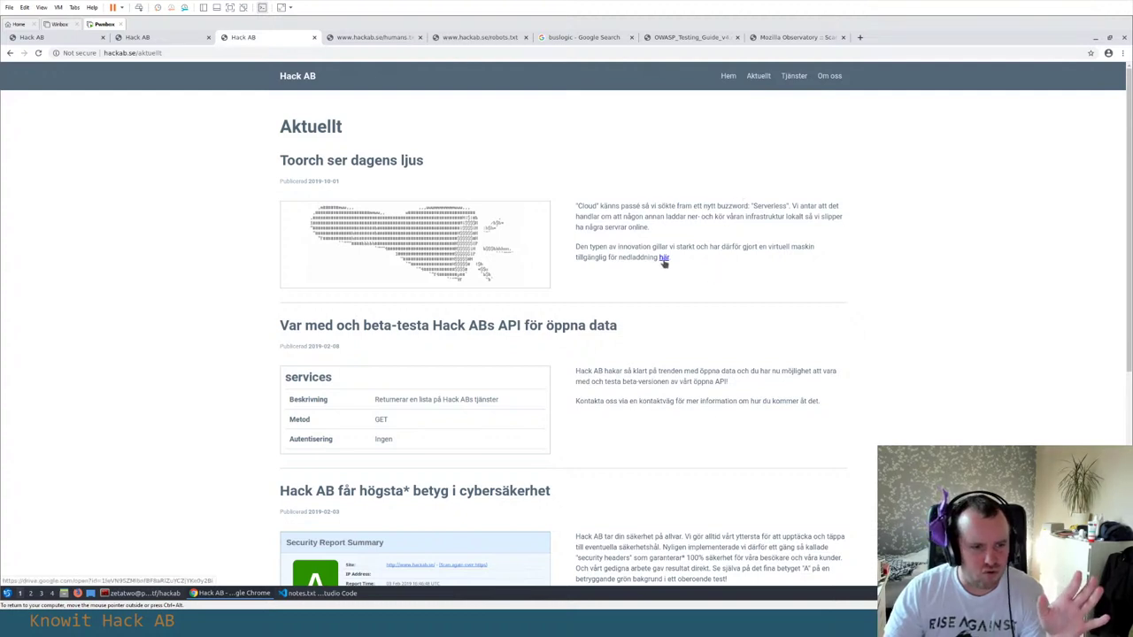
pyautogui.moveTo(286, 160); pyautogui.dragTo(728, 274)
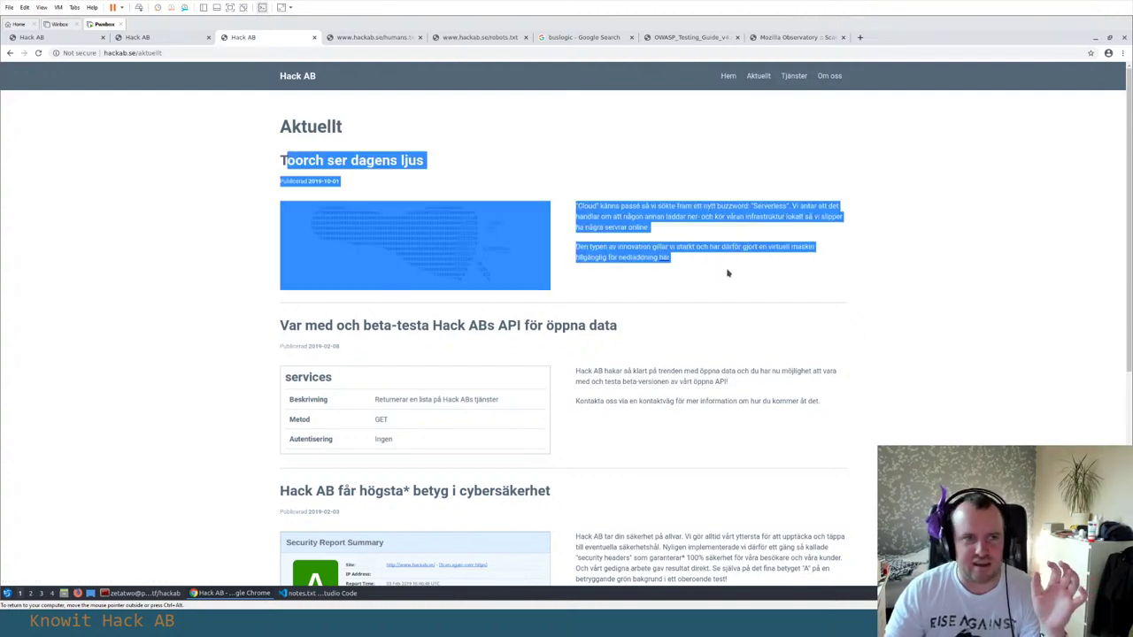
pyautogui.click(728, 274)
# In the bug bounty Flaggor table, highlight the TOORCH flags in rows 27–32, then return to the top
pyautogui.click(142, 37)
pyautogui.scroll(-10, 468, 340)
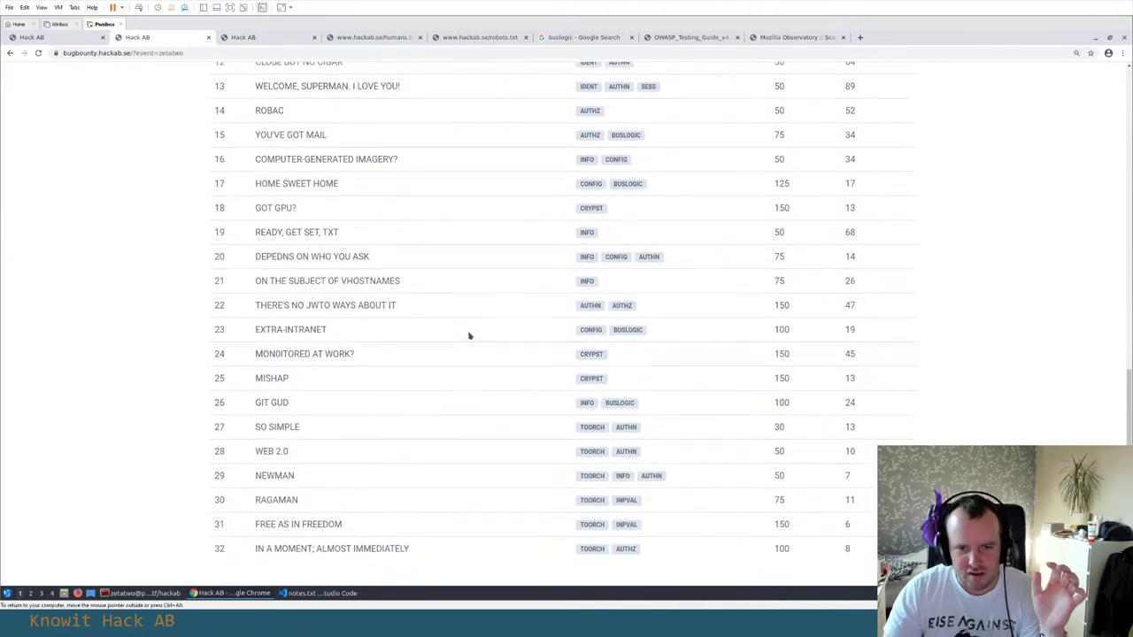
pyautogui.scroll(-3, 469, 335)
pyautogui.scroll(2, 470, 331)
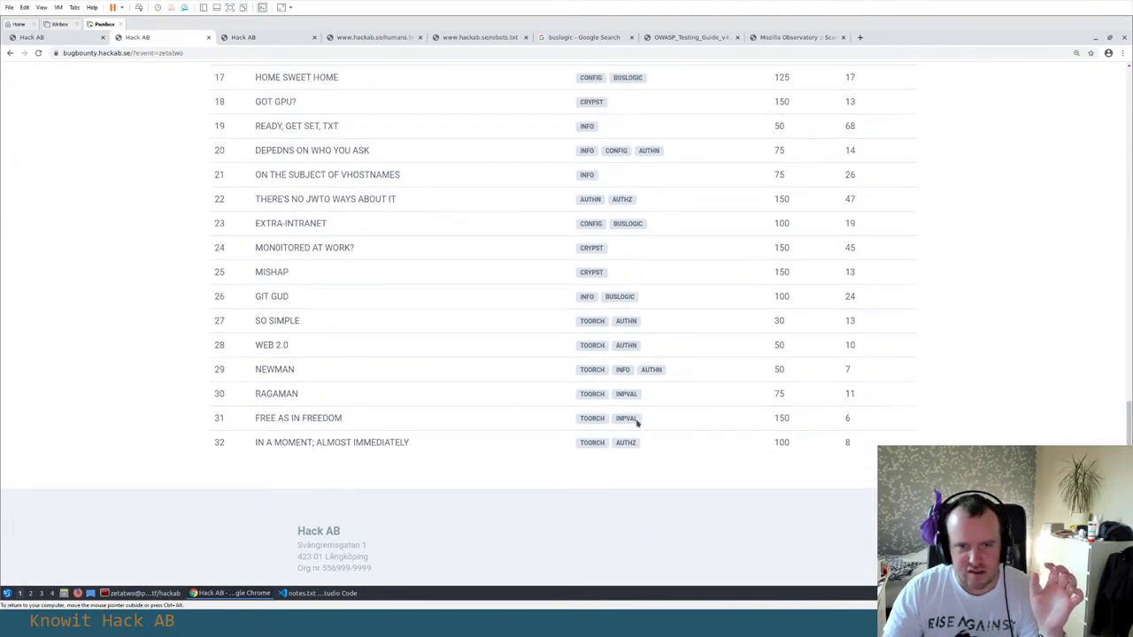
pyautogui.moveTo(557, 319); pyautogui.dragTo(775, 445)
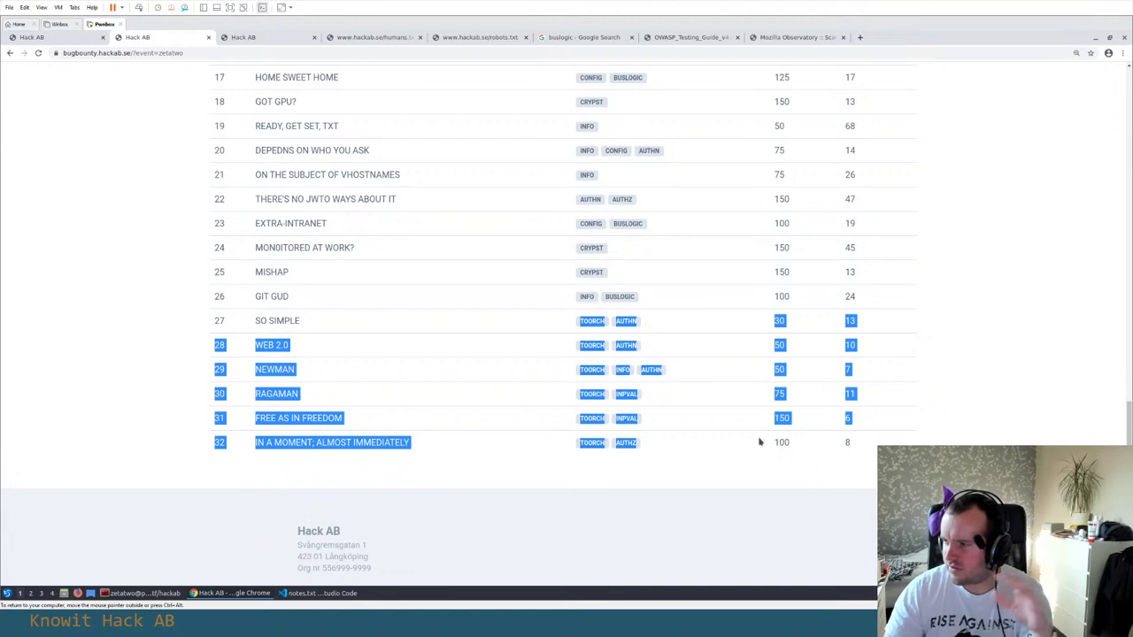
pyautogui.moveTo(211, 312); pyautogui.dragTo(869, 443)
pyautogui.scroll(5, 882, 445)
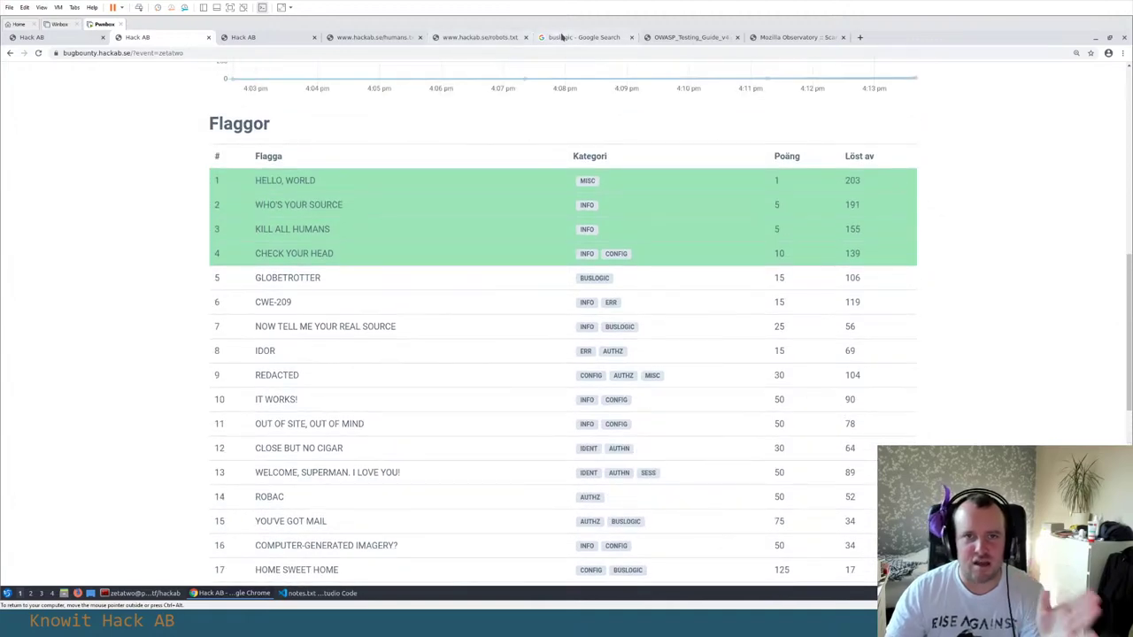
pyautogui.click(689, 38)
pyautogui.click(785, 38)
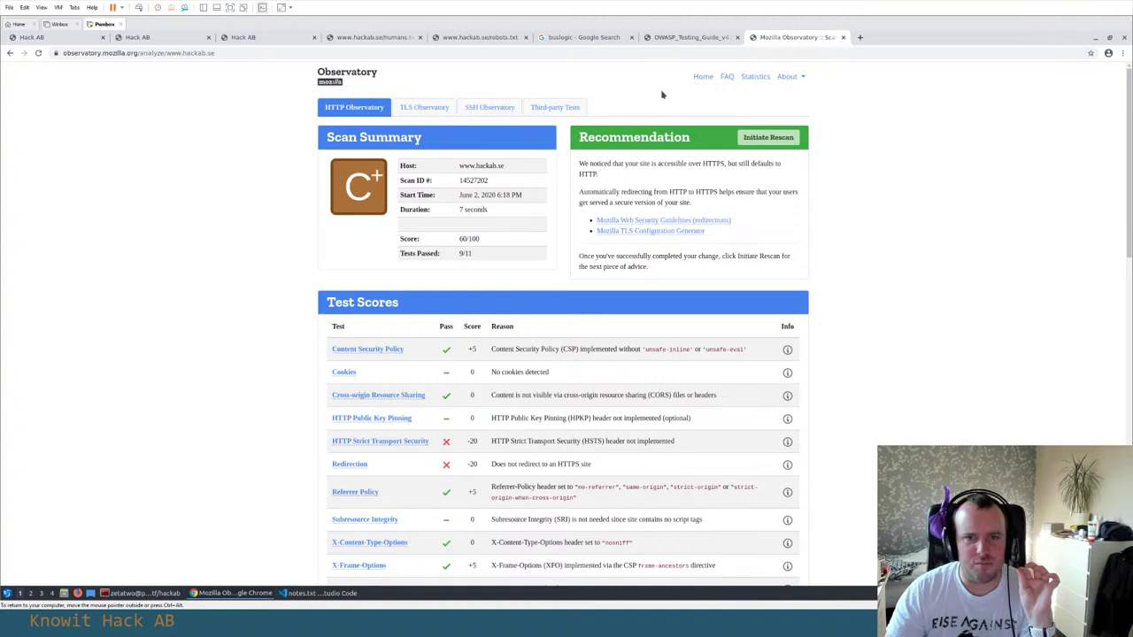
pyautogui.scroll(-2, 239, 197)
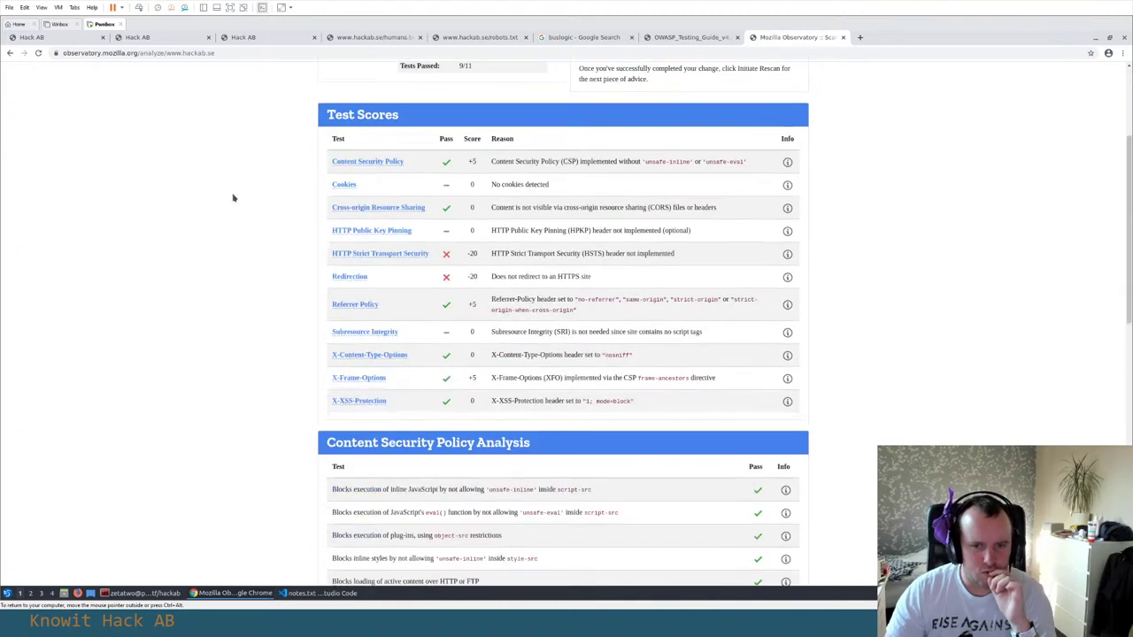
pyautogui.scroll(-2, 232, 195)
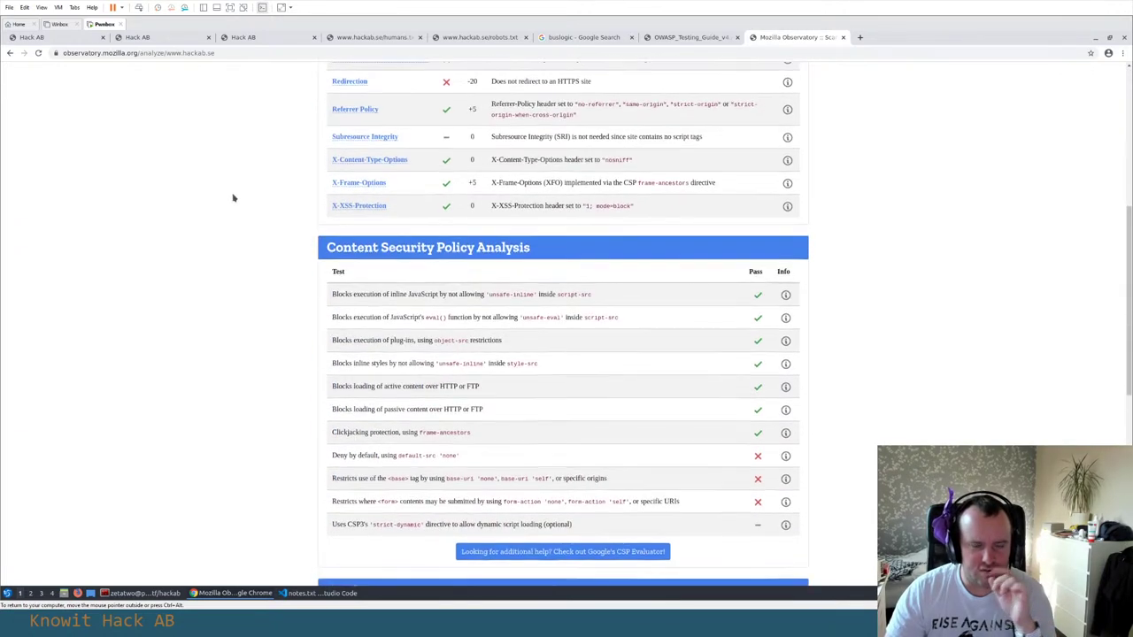
pyautogui.scroll(4, 233, 195)
# Check the robots.txt and humans.txt pages, glance at the notes, then go to the Tjänster page
pyautogui.click(478, 37)
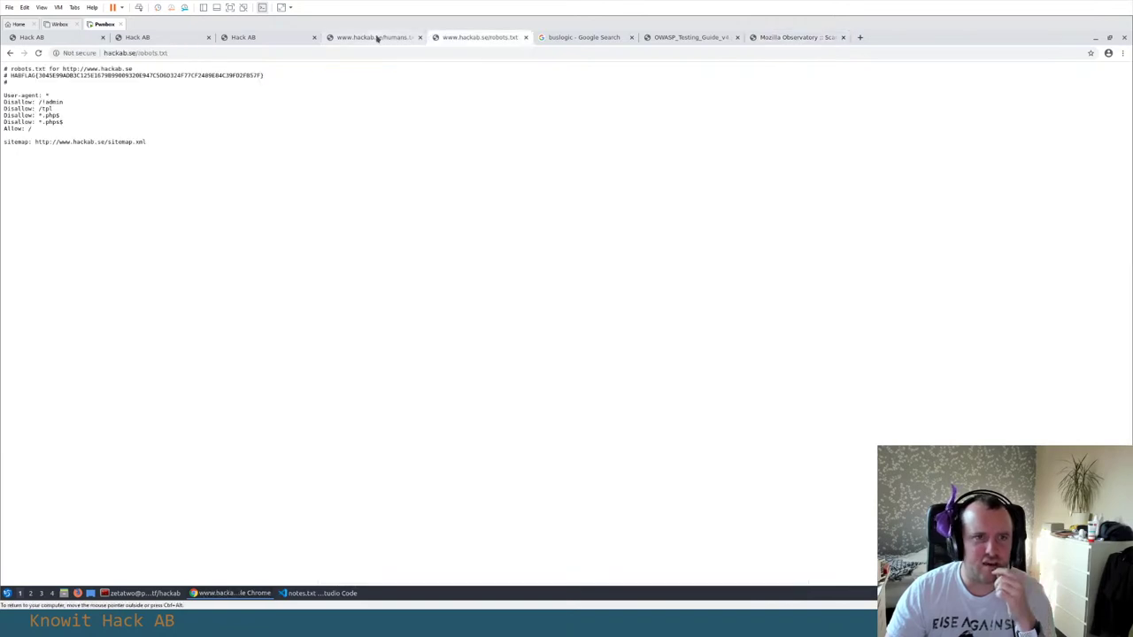
pyautogui.click(370, 37)
pyautogui.click(284, 39)
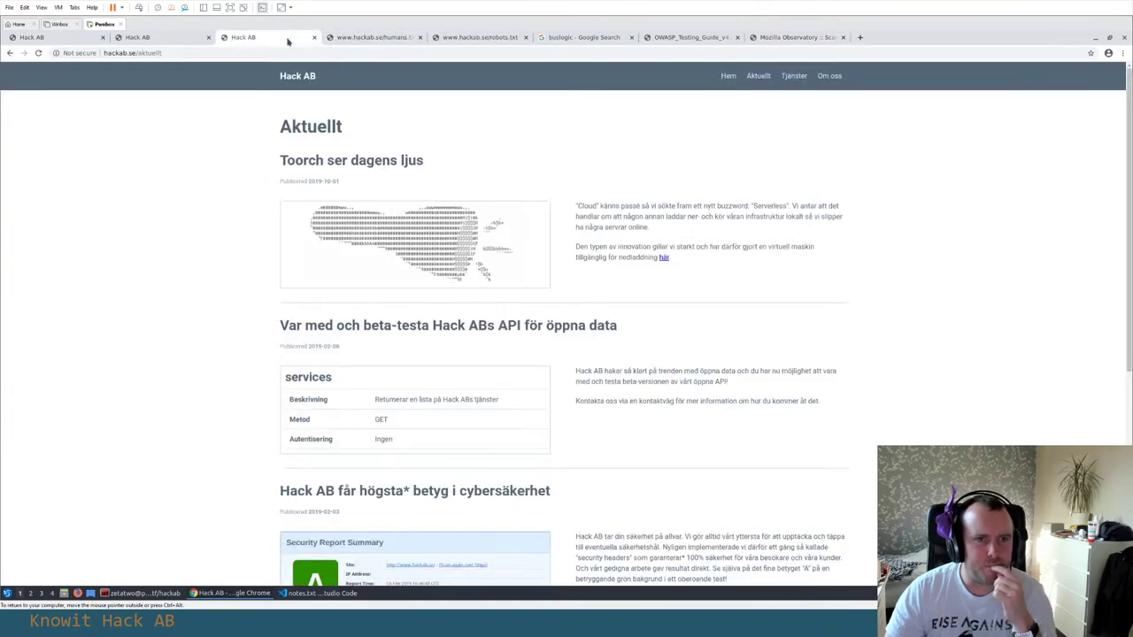
pyautogui.hotkey('alt', 'Tab')
pyautogui.hotkey('alt', 'Tab')
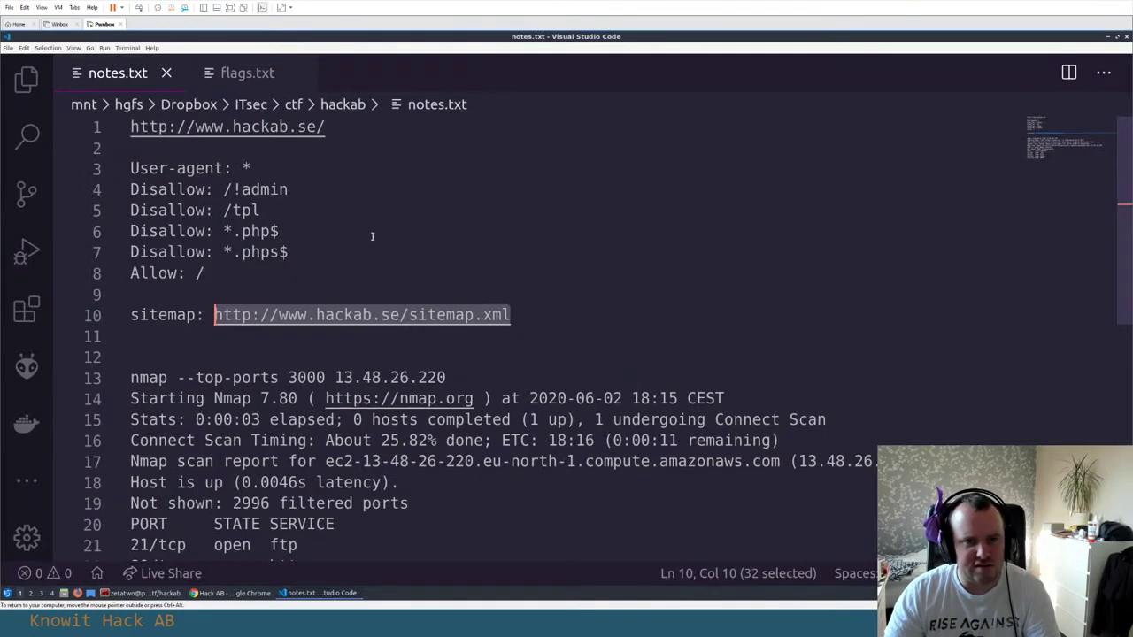
pyautogui.hotkey('alt', 'Tab')
pyautogui.hotkey('alt', 'Tab')
pyautogui.press('Tab')
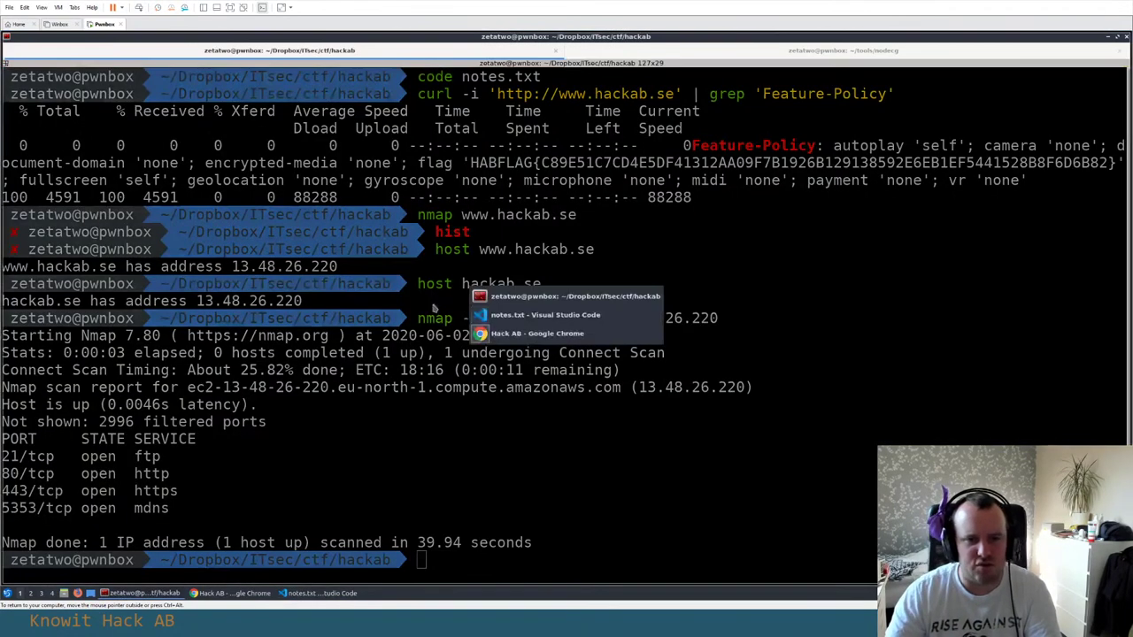
pyautogui.click(795, 76)
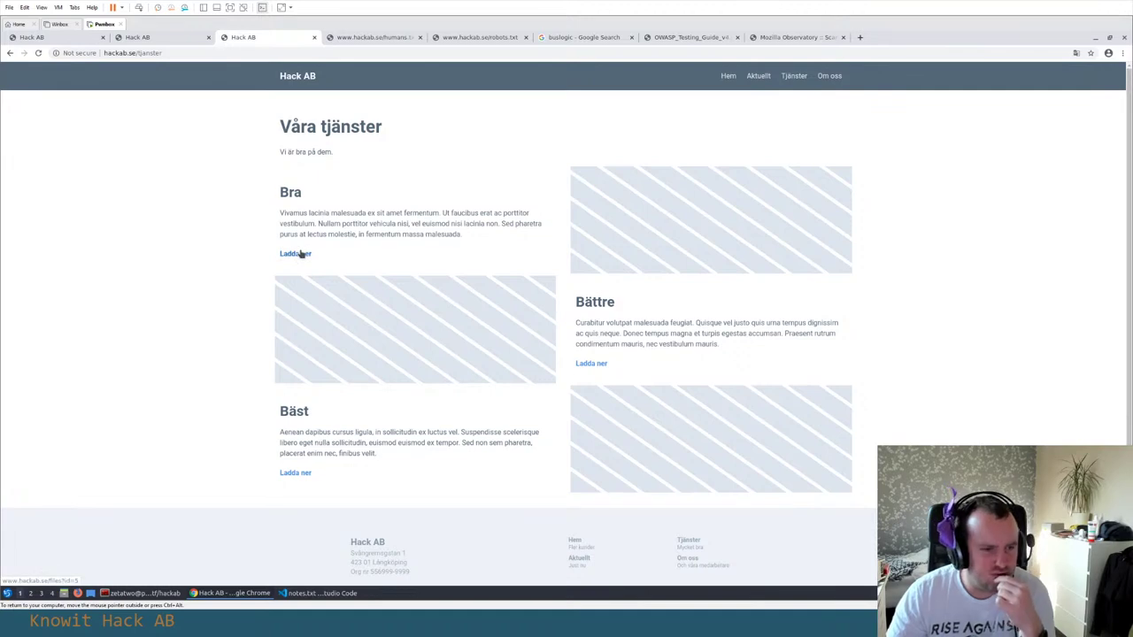
# Download HAB-bast.pdf, HAB-battre.pdf and HAB-bra.pdf, and copy the Bra download link address
pyautogui.click(295, 474)
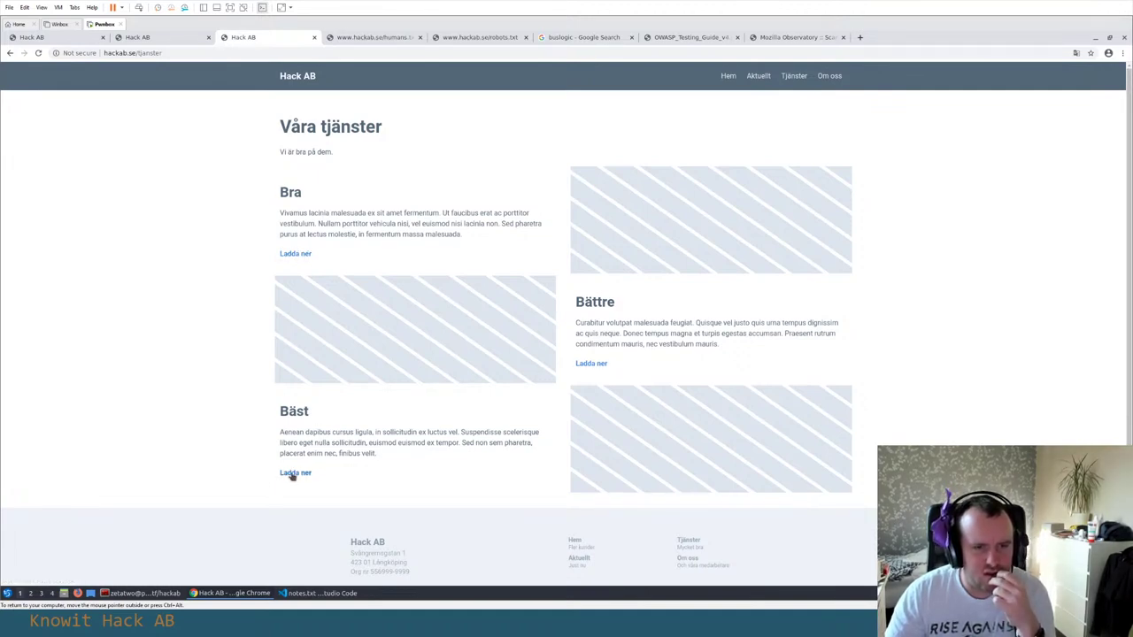
pyautogui.click(590, 363)
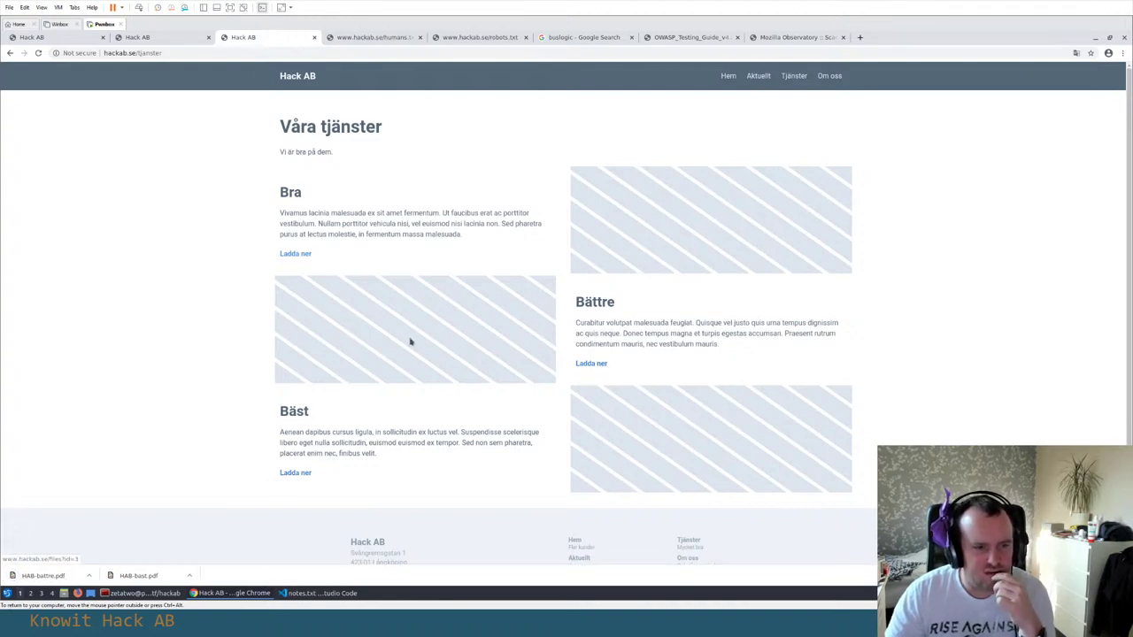
pyautogui.click(296, 255)
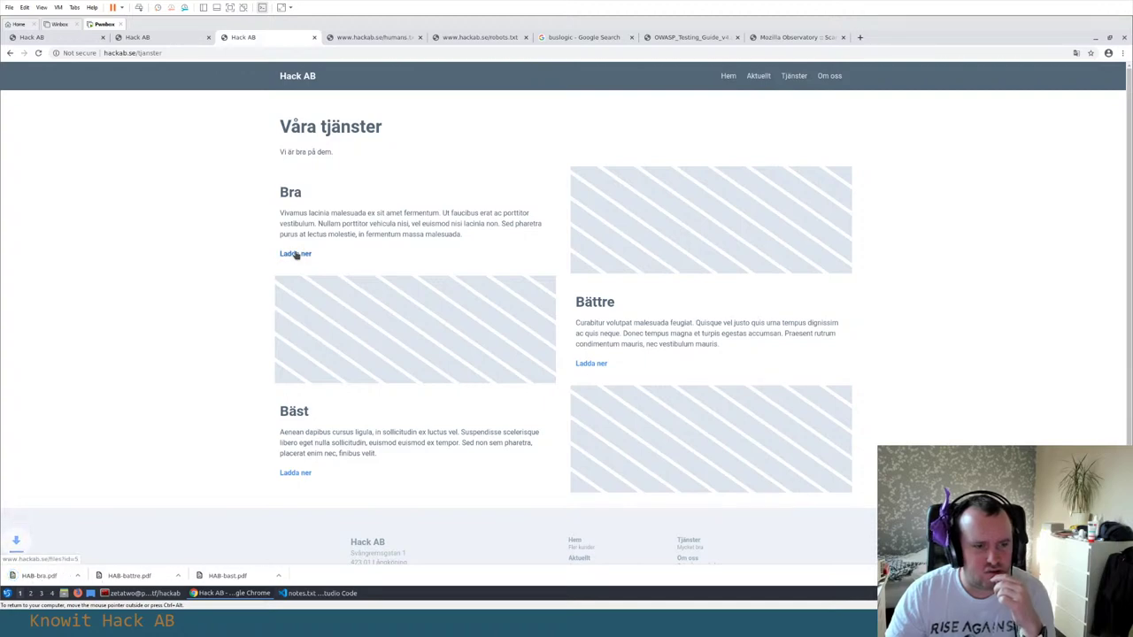
pyautogui.rightClick(295, 254)
pyautogui.hotkey('alt', 'Tab')
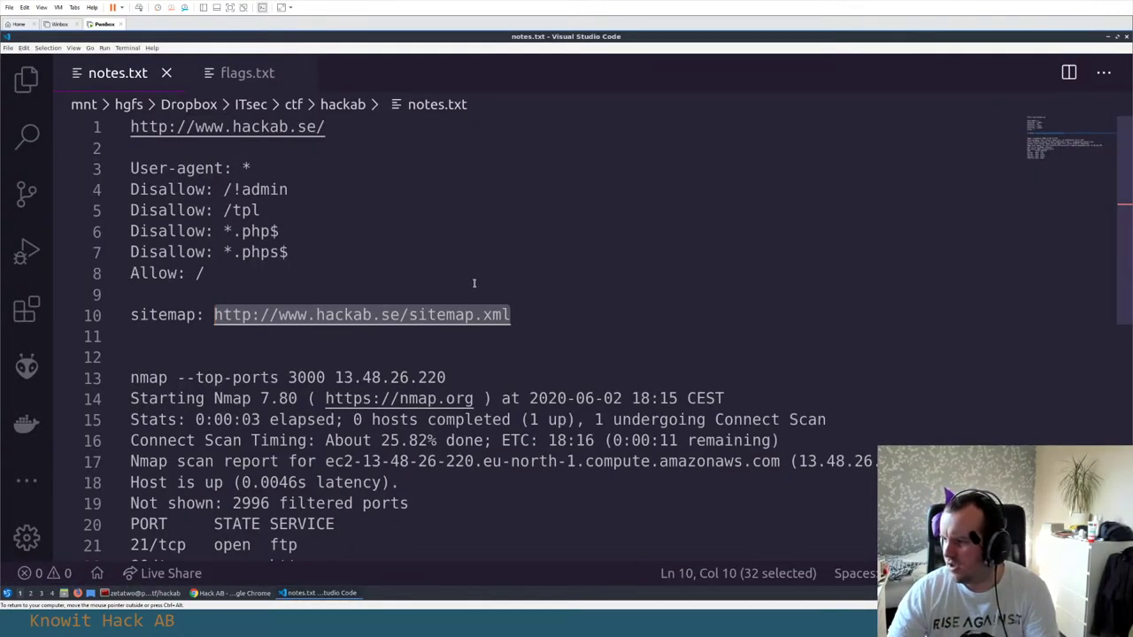
pyautogui.click(315, 267)
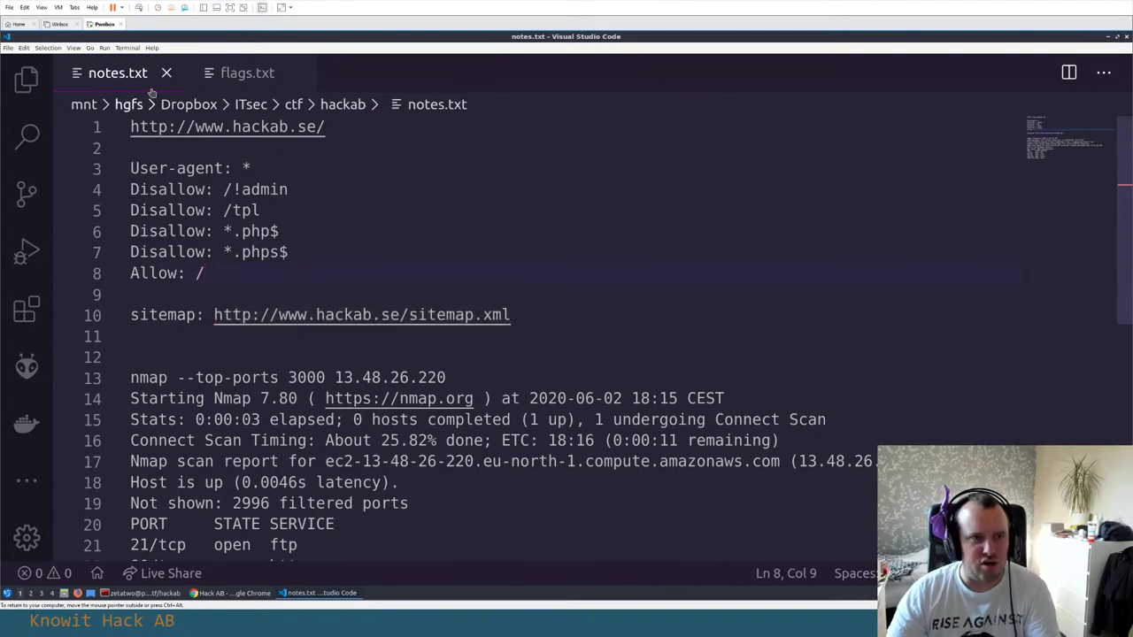
pyautogui.scroll(-6, 291, 353)
pyautogui.click(291, 353)
pyautogui.press('Return')
pyautogui.press('Return')
pyautogui.write('http://www.hackab.se/files?id=5')
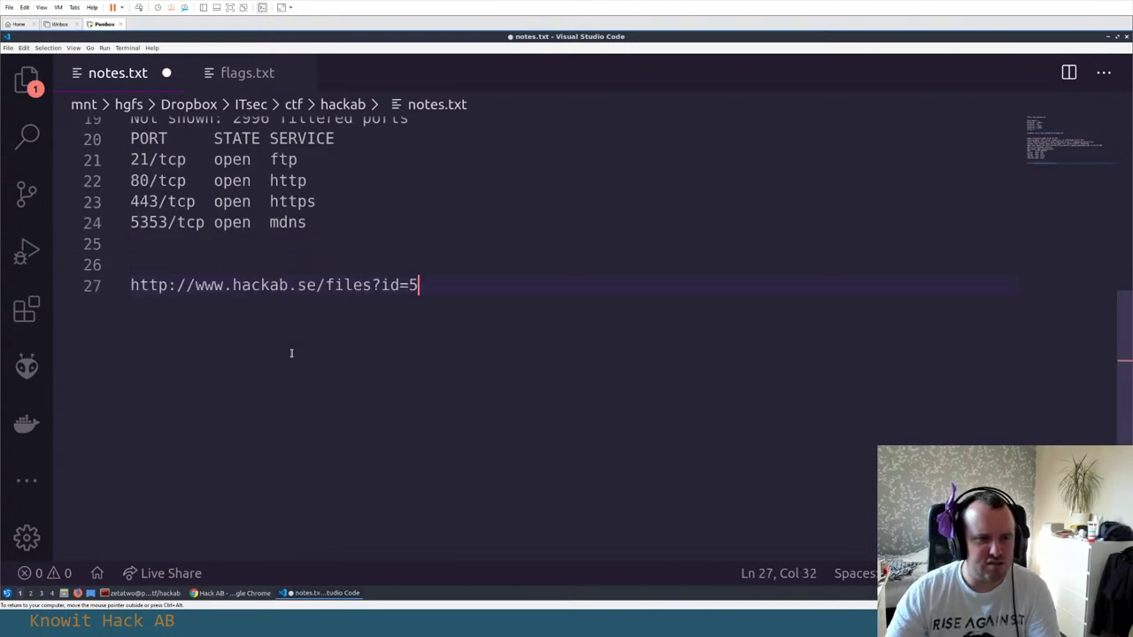
pyautogui.press('Return')
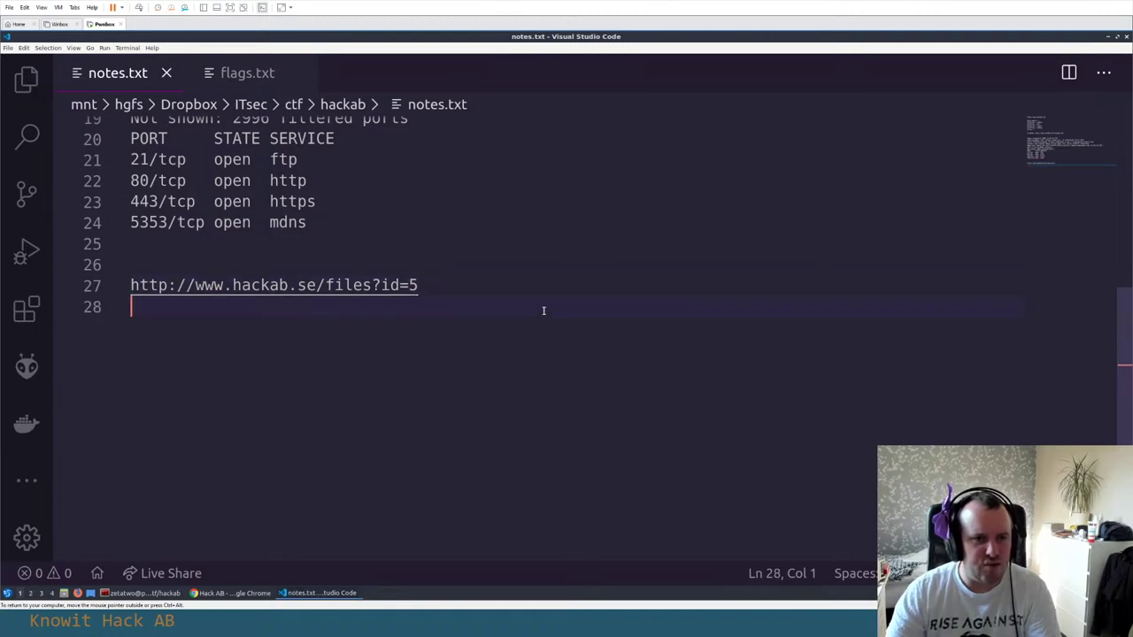
pyautogui.hotkey('alt', 'Tab')
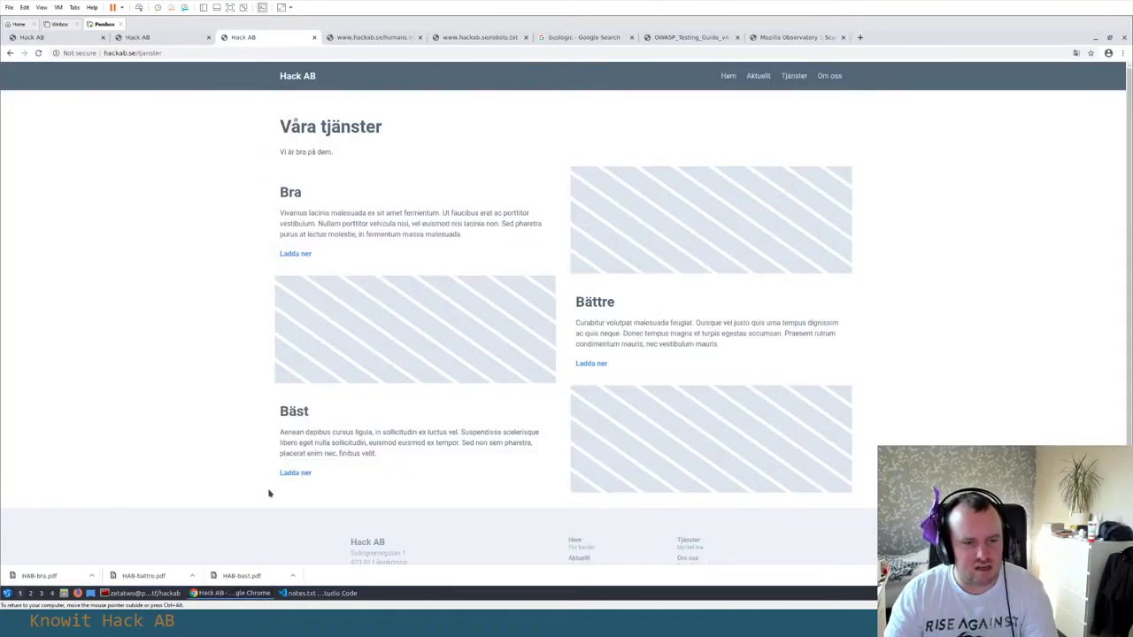
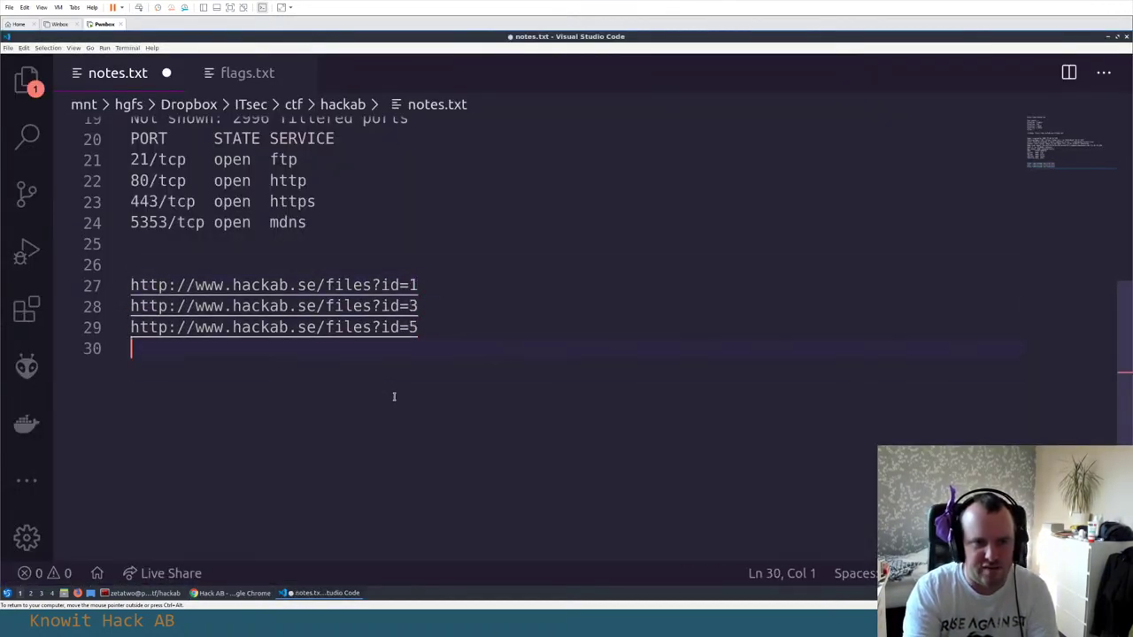
# Save notes.txt with the three hackab.se download links, then return to the terminal
pyautogui.press('Return')
pyautogui.press('BackSpace')
pyautogui.hotkey('ctrl', 's')
pyautogui.hotkey('alt', 'Tab')
pyautogui.hotkey('alt', 'Tab')
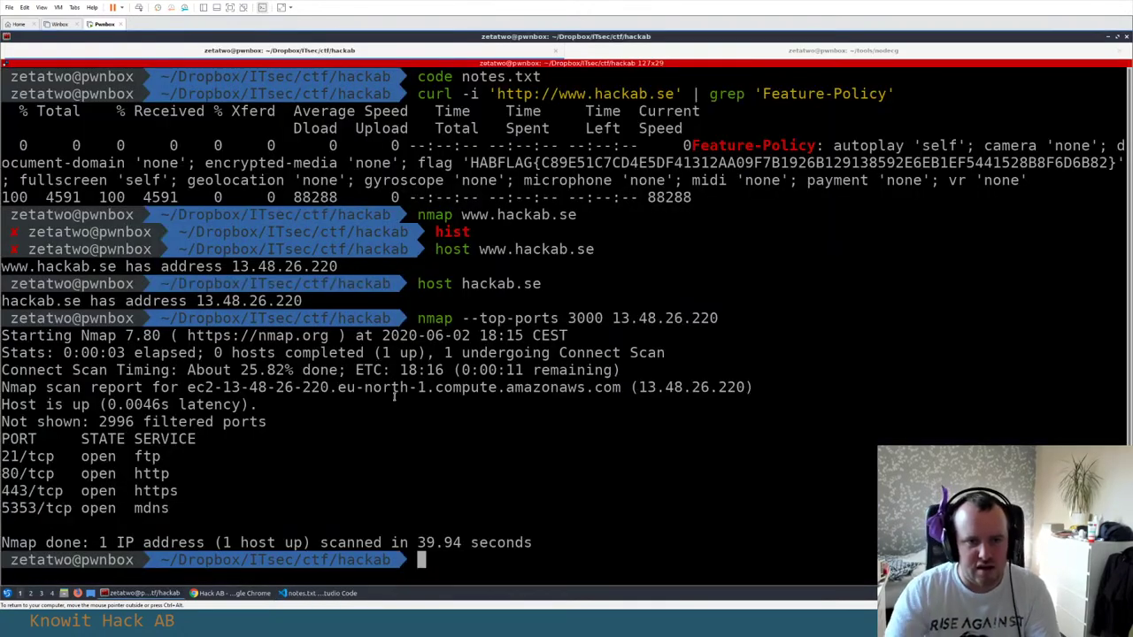
# Create a 'files' folder, enter it, and move the HAB-* PDFs there from ~/Downloads
pyautogui.write('mkdir files')
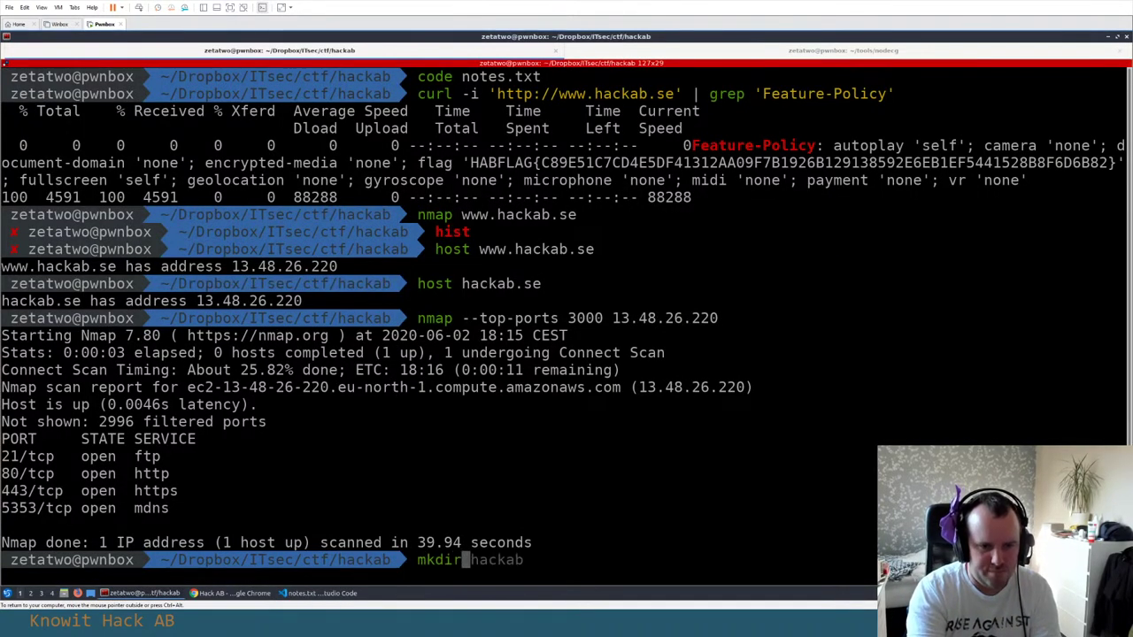
pyautogui.press('Return')
pyautogui.write('cd $_')
pyautogui.press('Return')
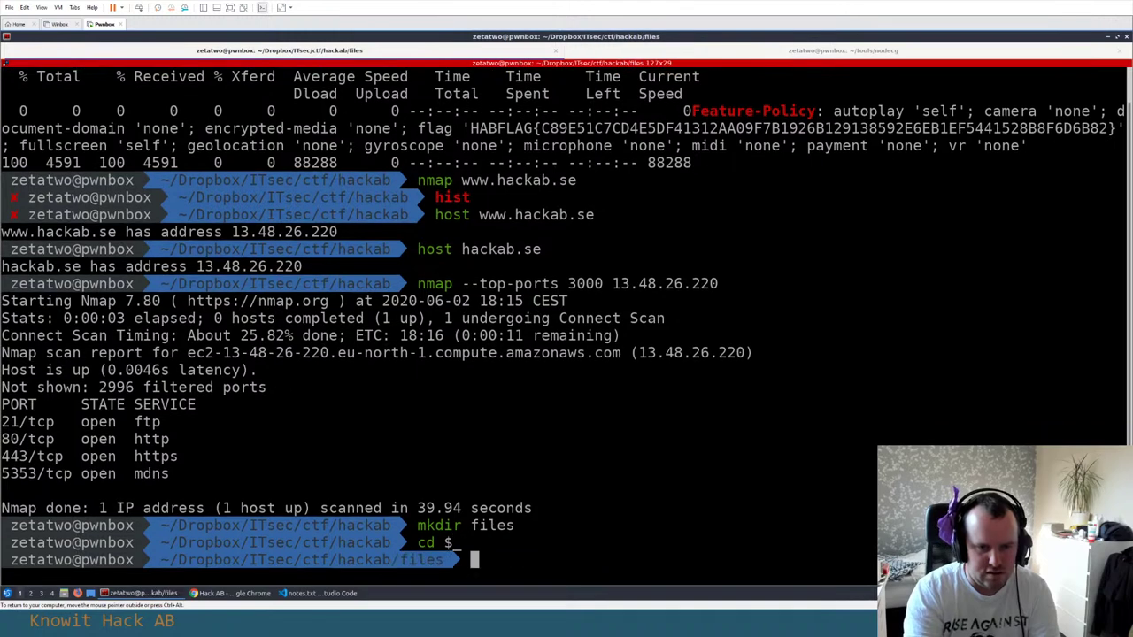
pyautogui.write('mv ~/Dow')
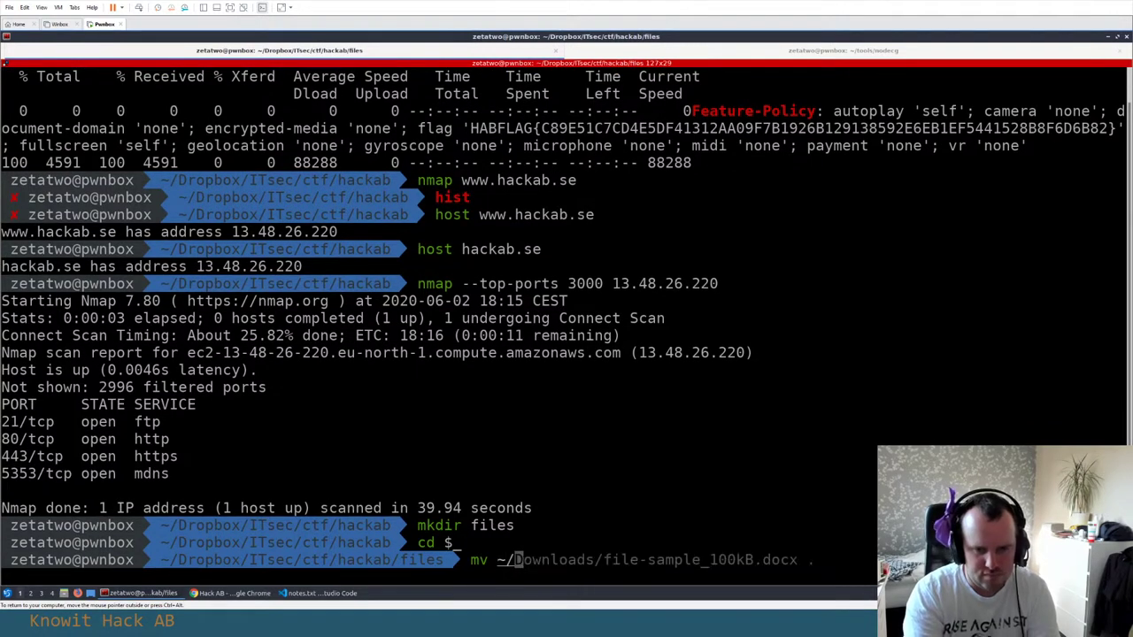
pyautogui.press('Tab')
pyautogui.press('Tab')
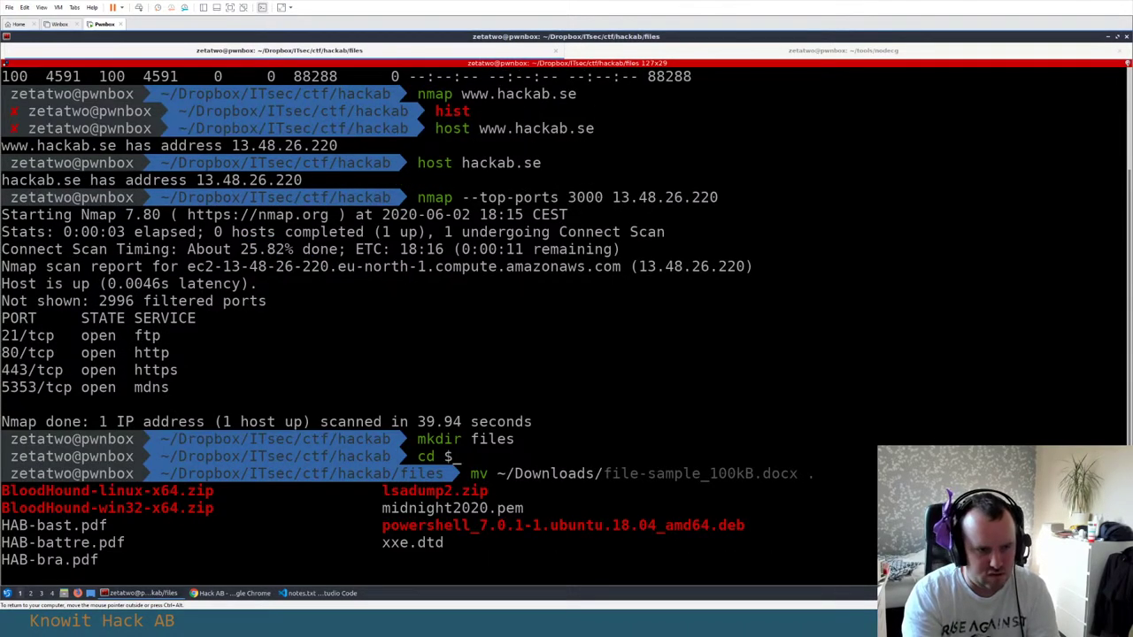
pyautogui.write('HAB-*')
pyautogui.press('Tab')
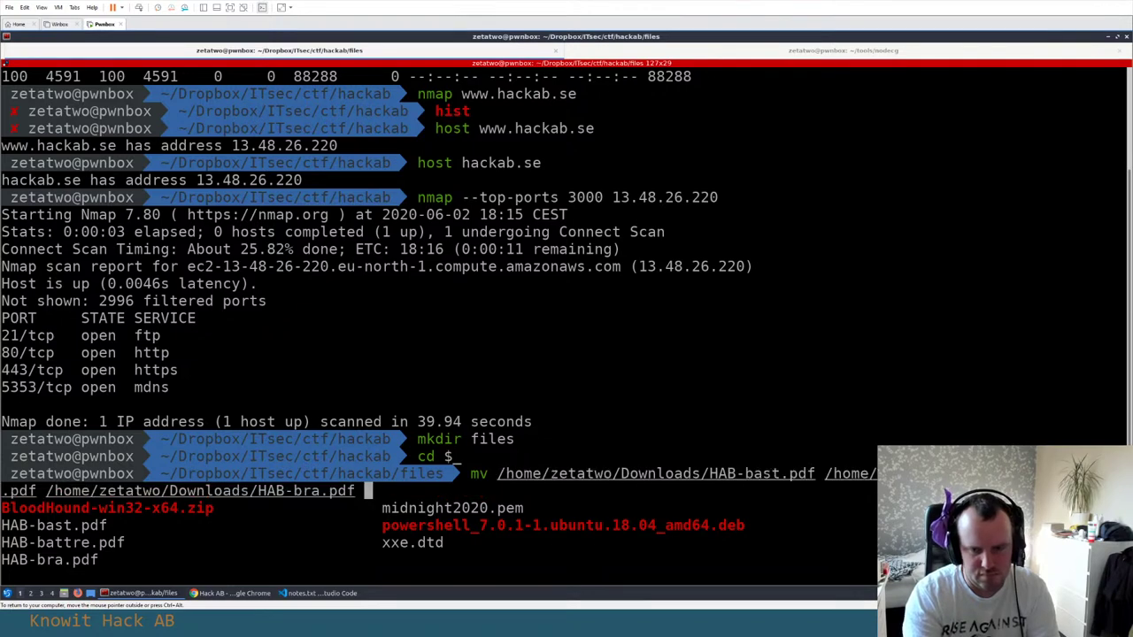
pyautogui.write('.')
pyautogui.press('Return')
# Clear the terminal and open the files folder in the file manager with xdg-open
pyautogui.write('clear')
pyautogui.press('Return')
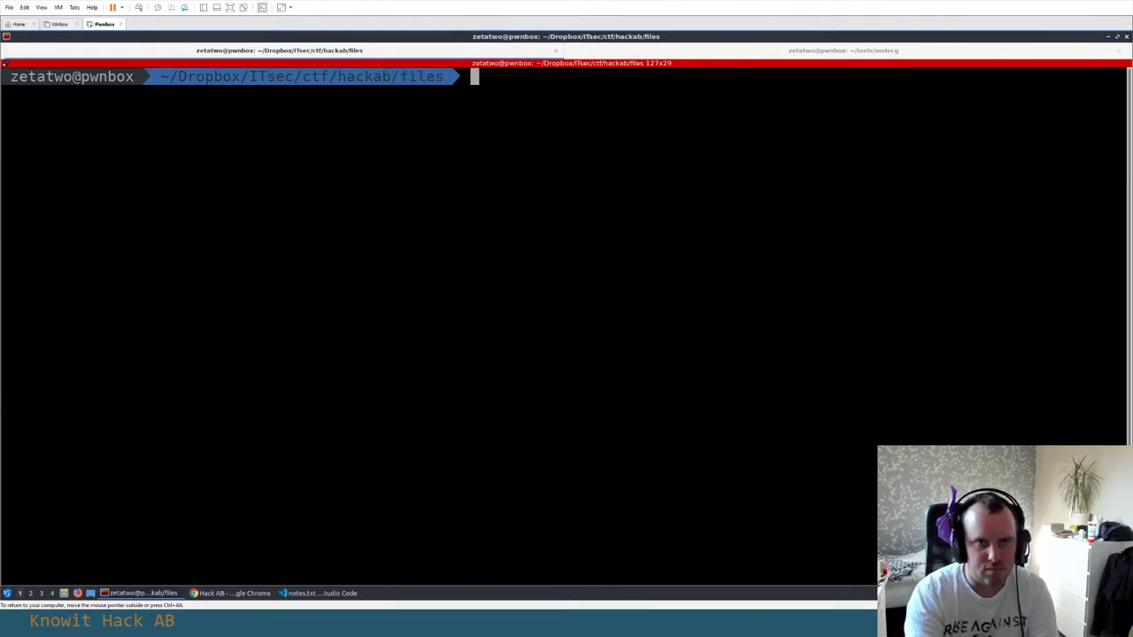
pyautogui.write('xdg-open .')
pyautogui.press('Return')
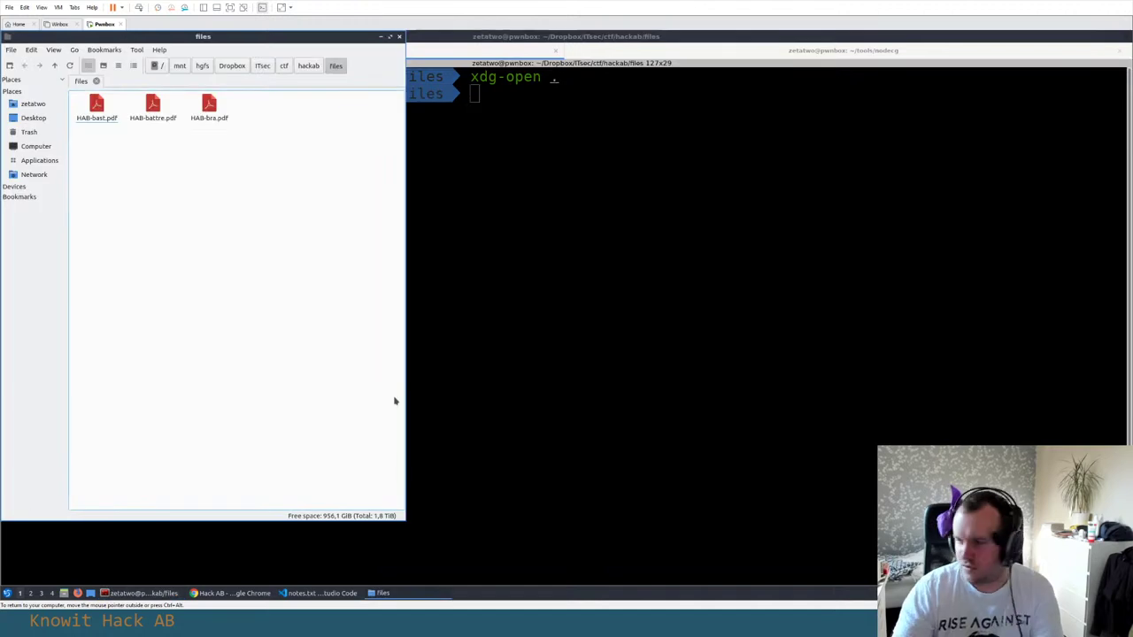
# Maximize the file manager and view HAB-bra.pdf and HAB-battre.pdf in qpdfview
pyautogui.click(388, 38)
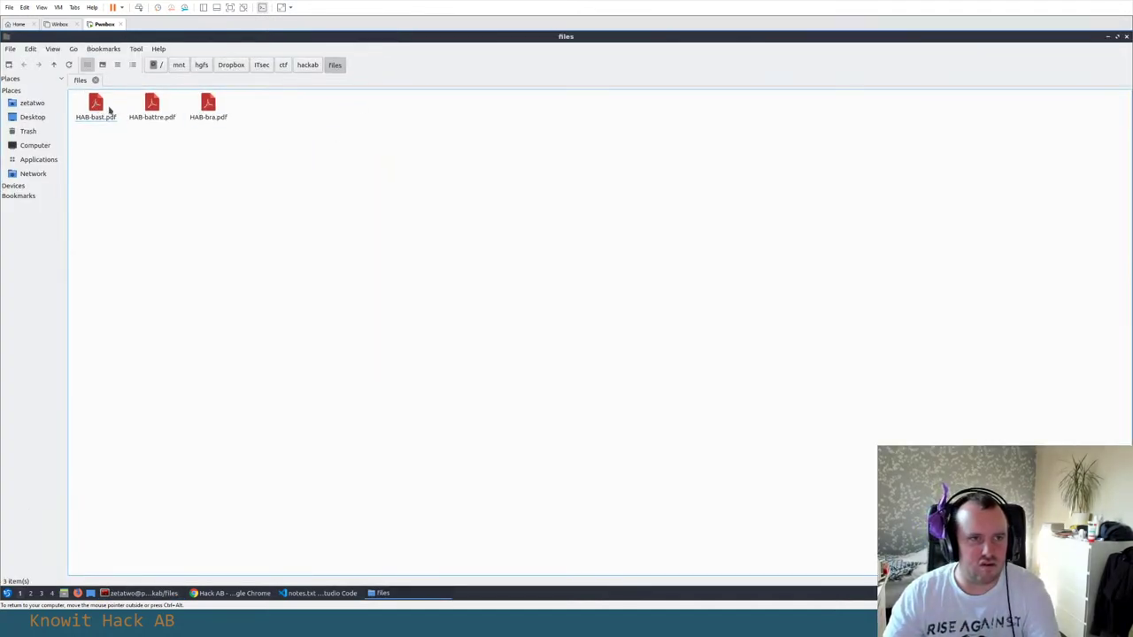
pyautogui.doubleClick(208, 106)
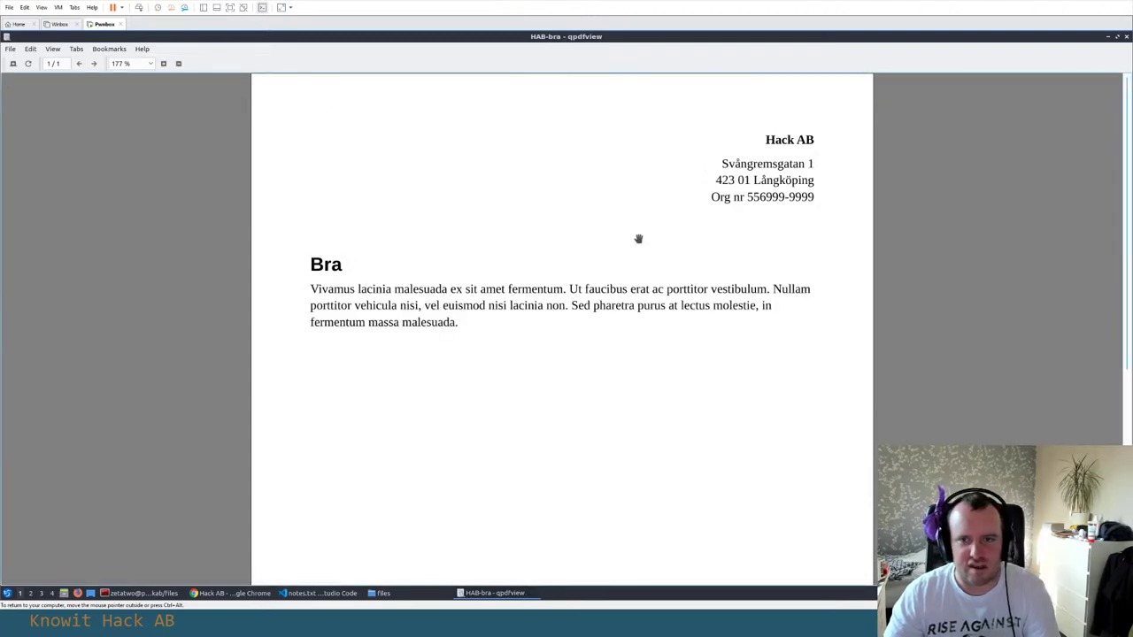
pyautogui.scroll(-5, 638, 238)
pyautogui.hotkey('alt', 'Tab')
pyautogui.doubleClick(152, 106)
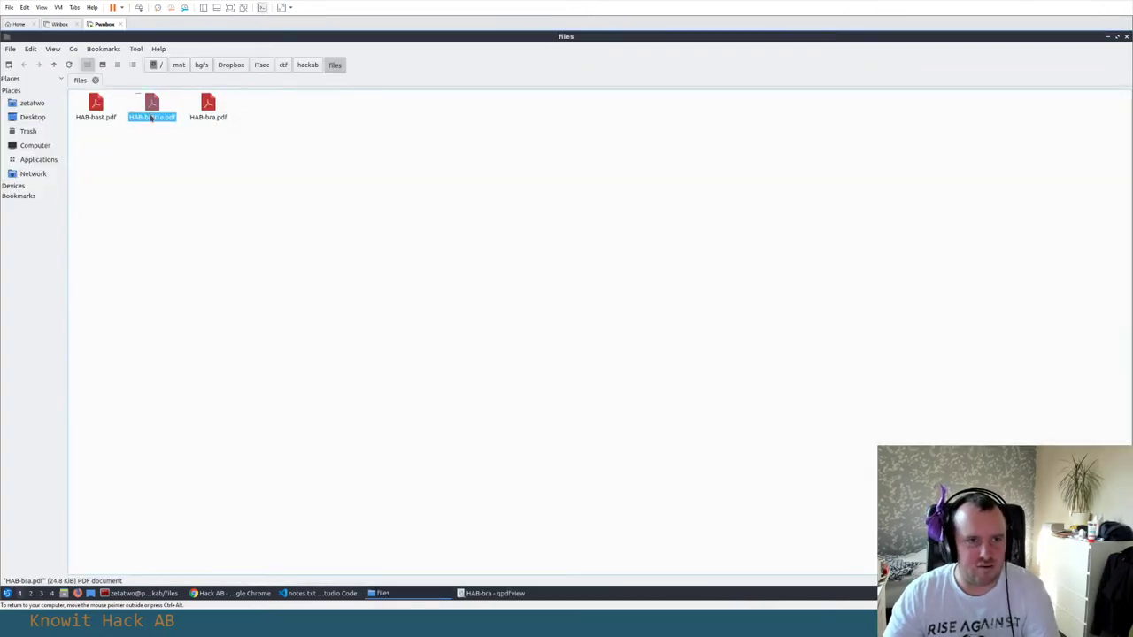
pyautogui.scroll(-5, 629, 250)
pyautogui.hotkey('alt', 'Tab')
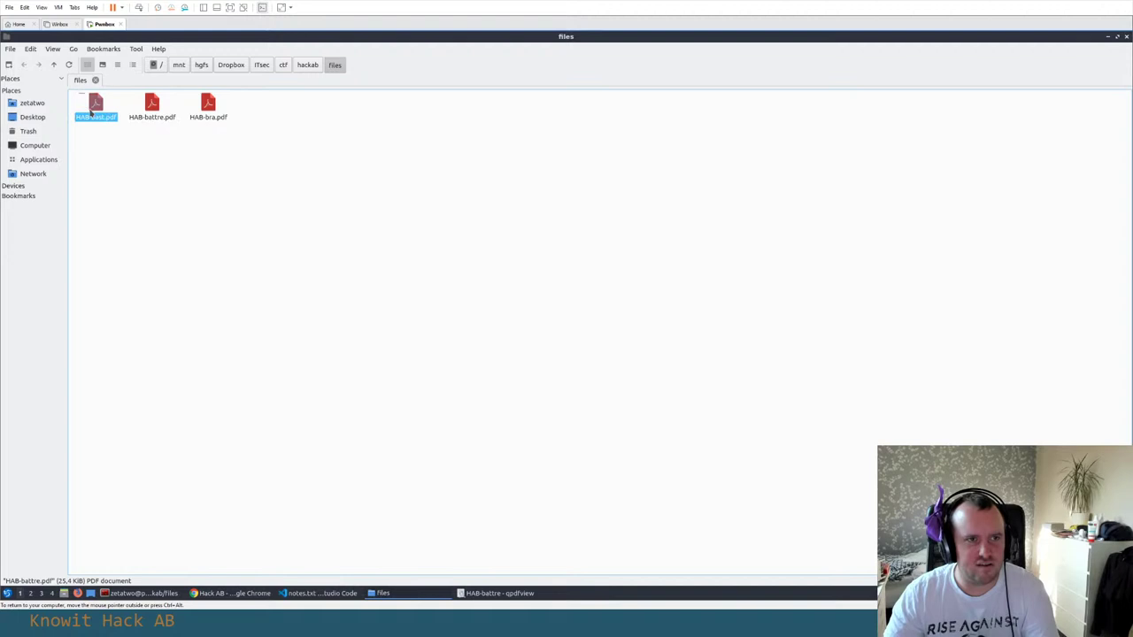
# View HAB-bast.pdf, close qpdfview, and return to notes.txt in the code editor
pyautogui.doubleClick(96, 106)
pyautogui.scroll(-5, 576, 186)
pyautogui.scroll(5, 579, 187)
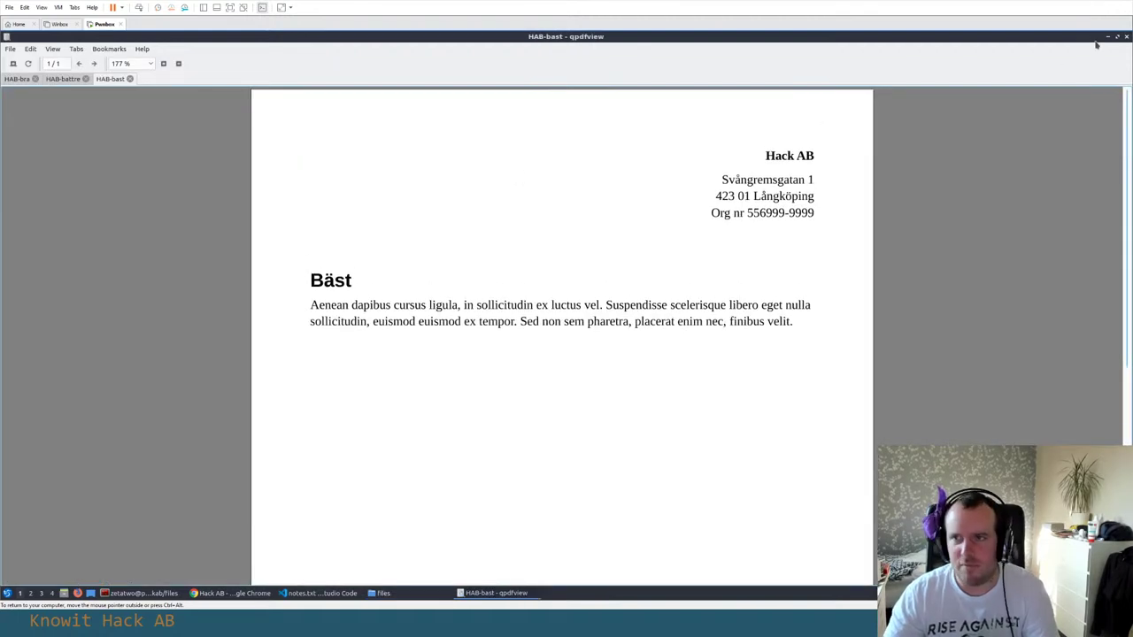
pyautogui.click(1125, 36)
pyautogui.hotkey('alt', 'Tab')
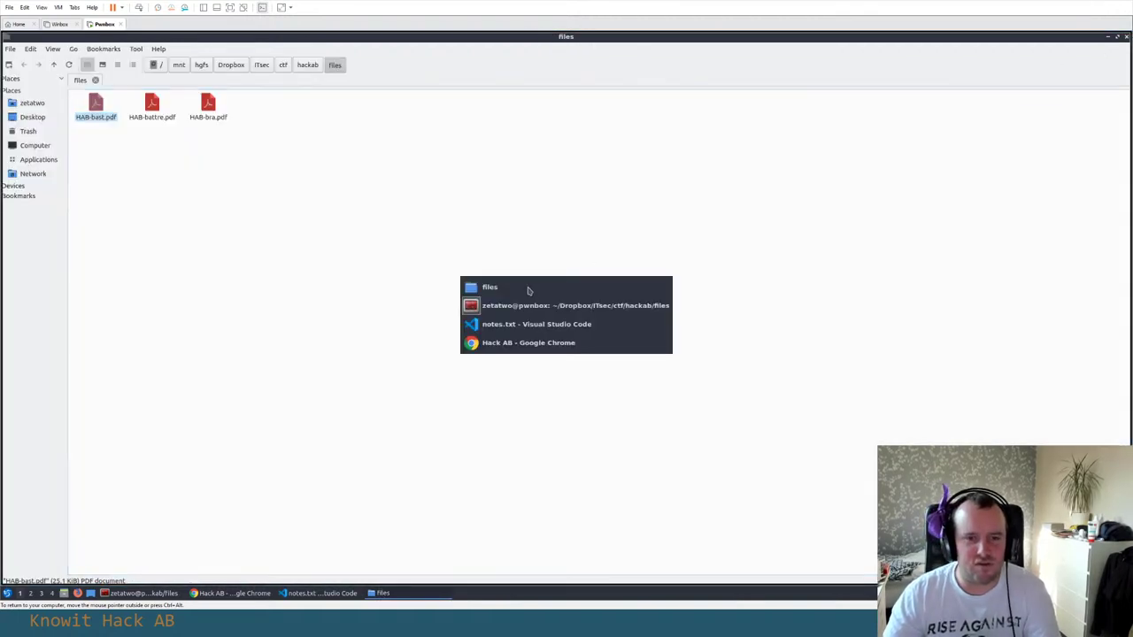
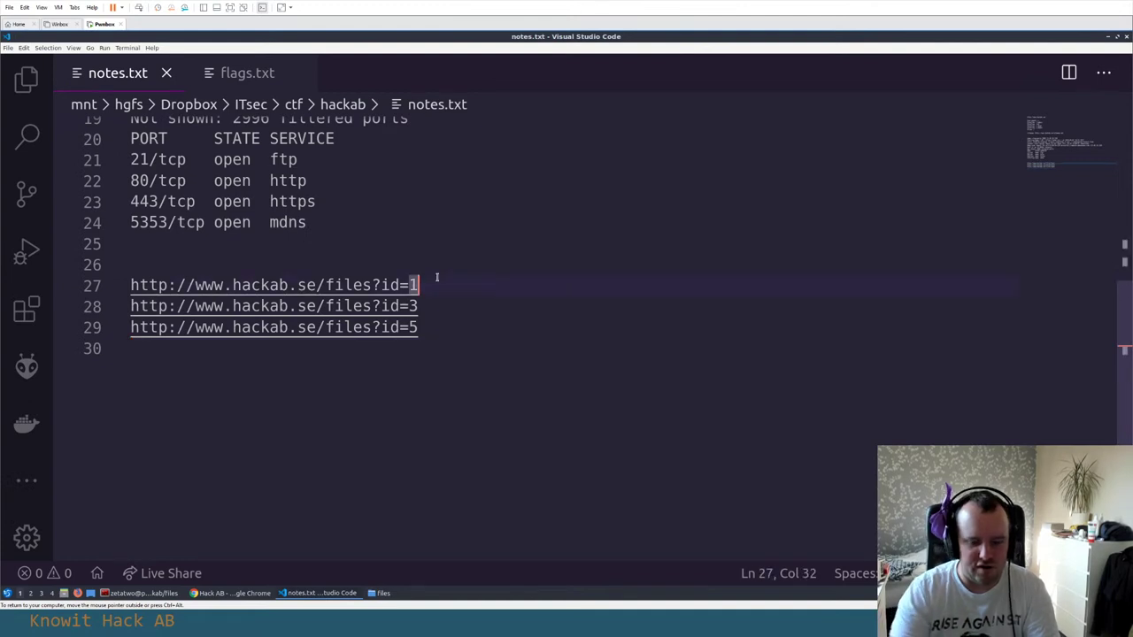
# Load the copied hackab.se files?id=2 URL in a new Chrome tab, downloading HAB-battre.odt
pyautogui.hotkey('shift', 'Home')
pyautogui.hotkey('ctrl', 'c')
pyautogui.hotkey('alt', 'Tab')
pyautogui.hotkey('alt', 'Tab')
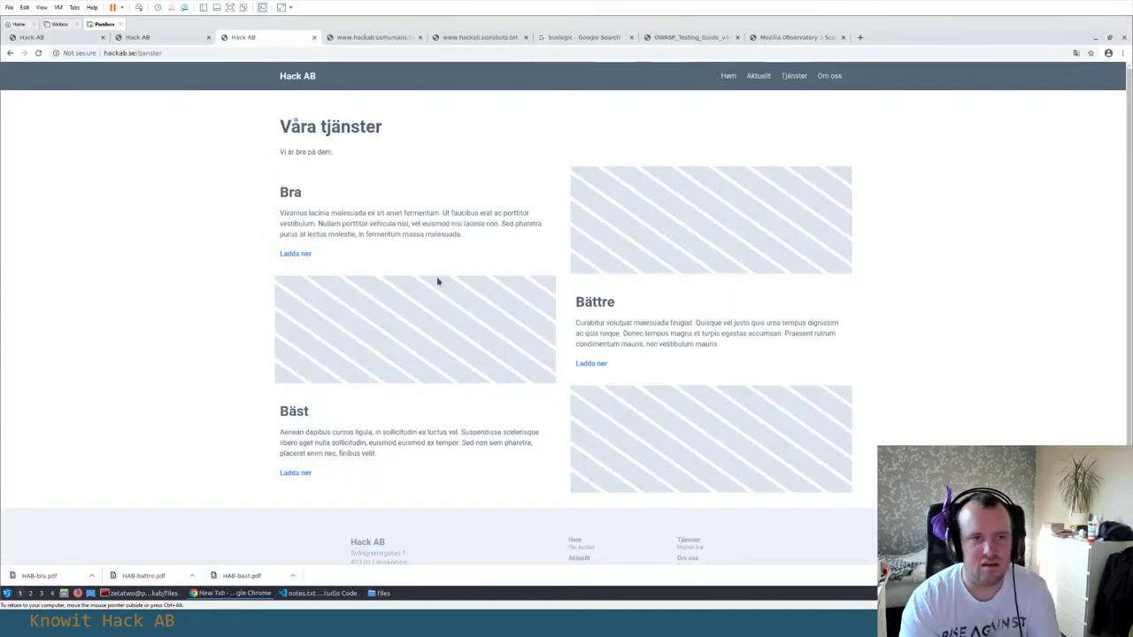
pyautogui.hotkey('ctrl', 't')
pyautogui.hotkey('ctrl', 'v')
pyautogui.press('Return')
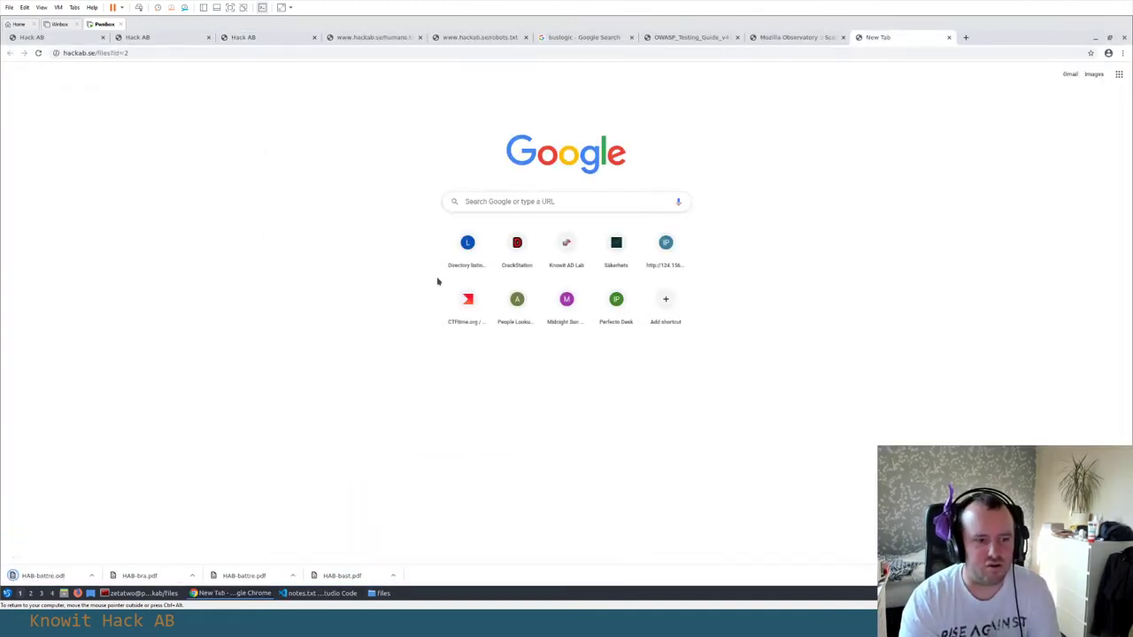
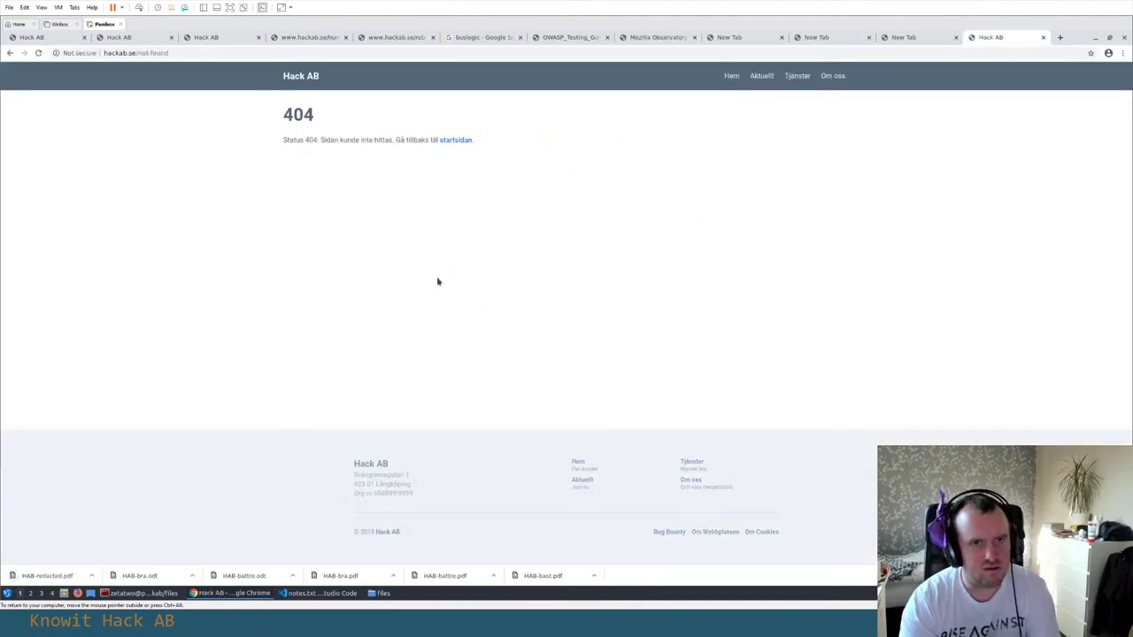
pyautogui.hotkey('ctrl', 't')
pyautogui.hotkey('ctrl', 'v')
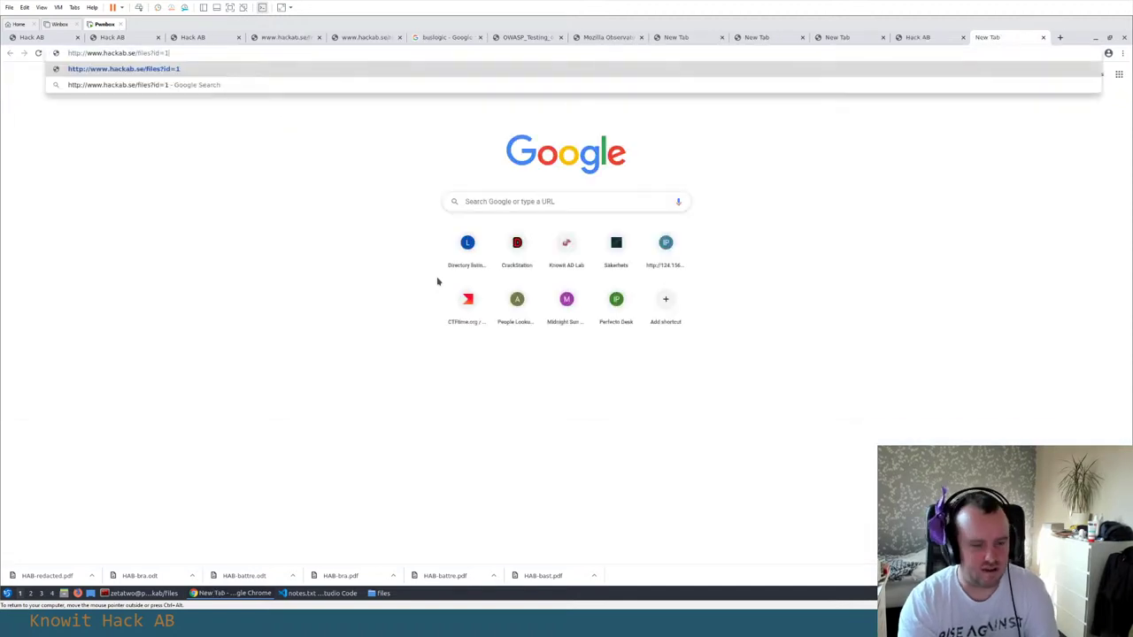
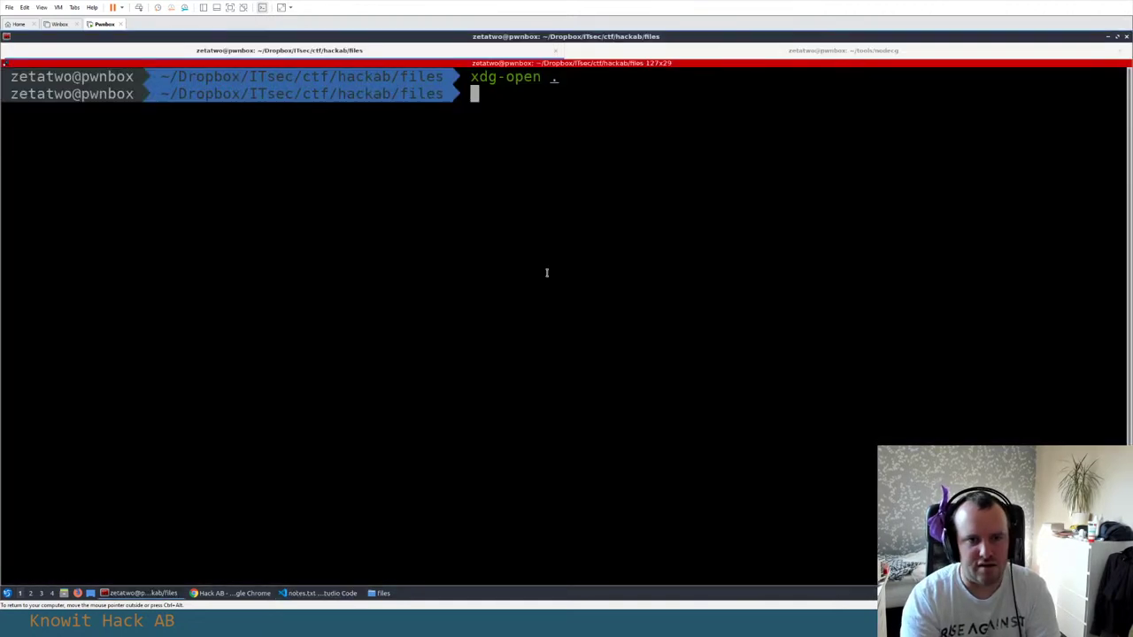
# Move all HAB-* files from ~/Downloads into the current hackab files folder with mv
pyautogui.write('mv ~/Dow')
pyautogui.press('Tab')
pyautogui.press('Tab')
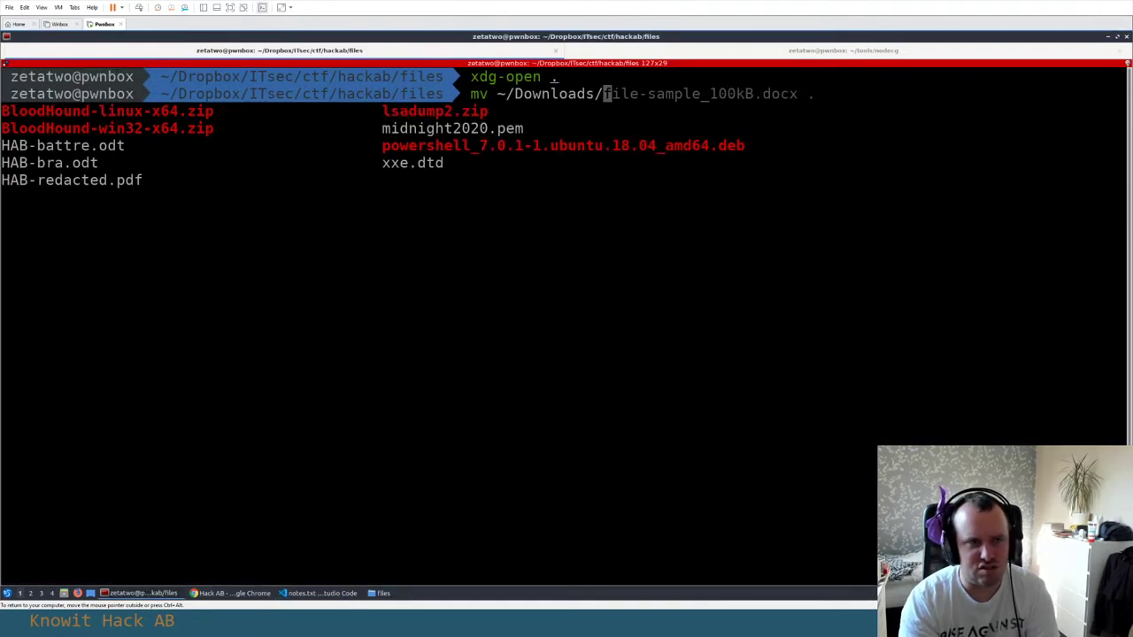
pyautogui.write('HAB-*')
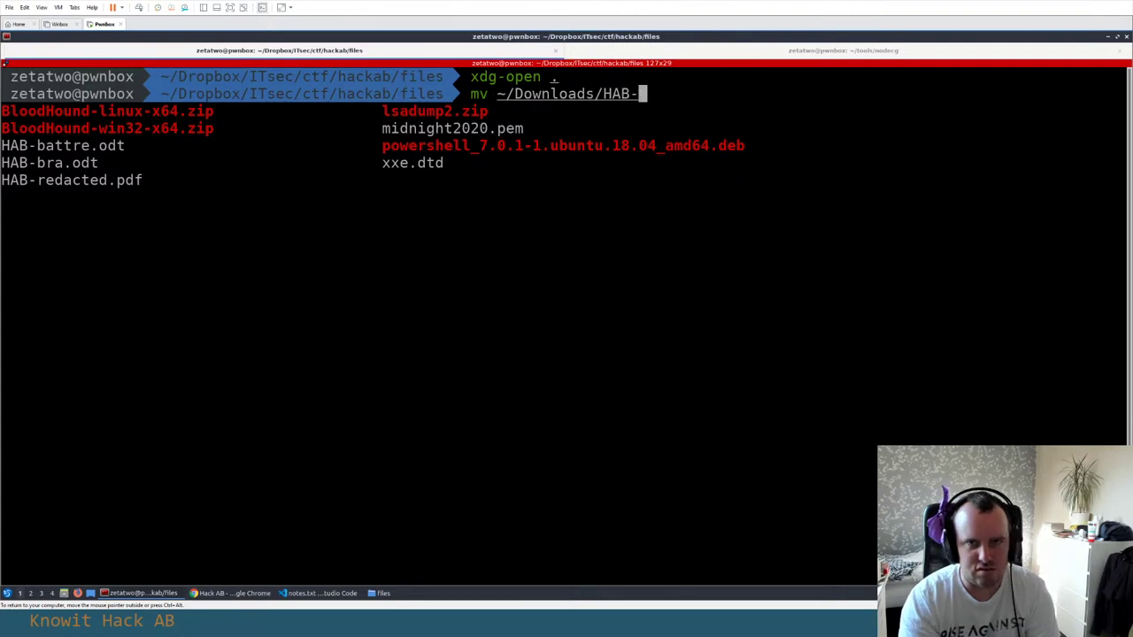
pyautogui.press('Tab')
pyautogui.write('.')
pyautogui.press('Return')
# List the folder's contents, clear the terminal, and return to the files window
pyautogui.write('ls')
pyautogui.press('Return')
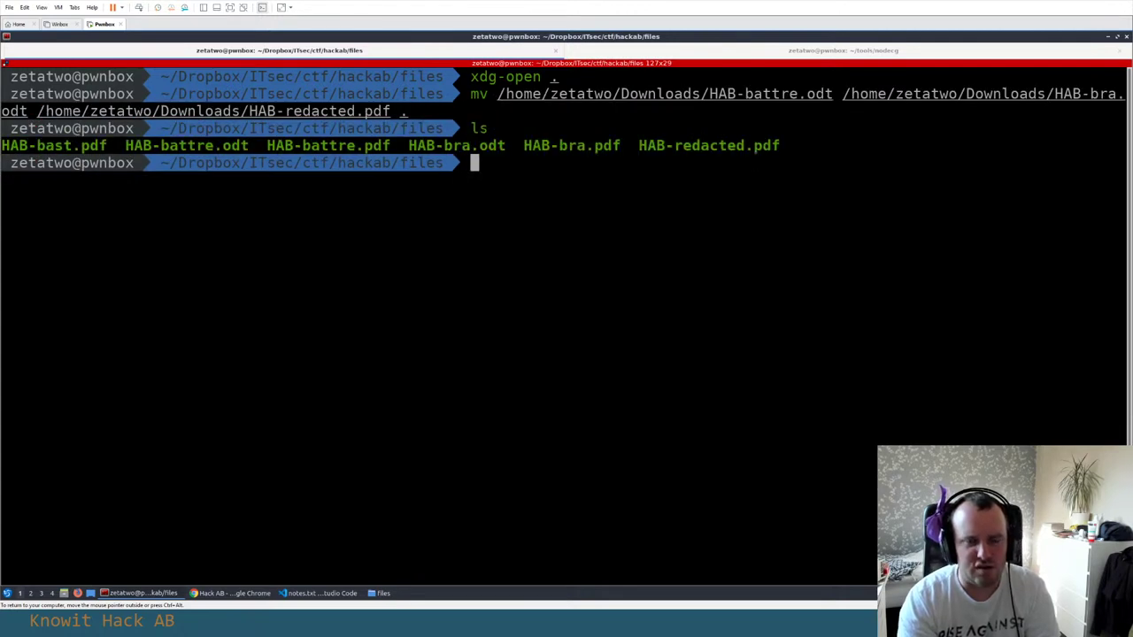
pyautogui.write('clear')
pyautogui.press('Return')
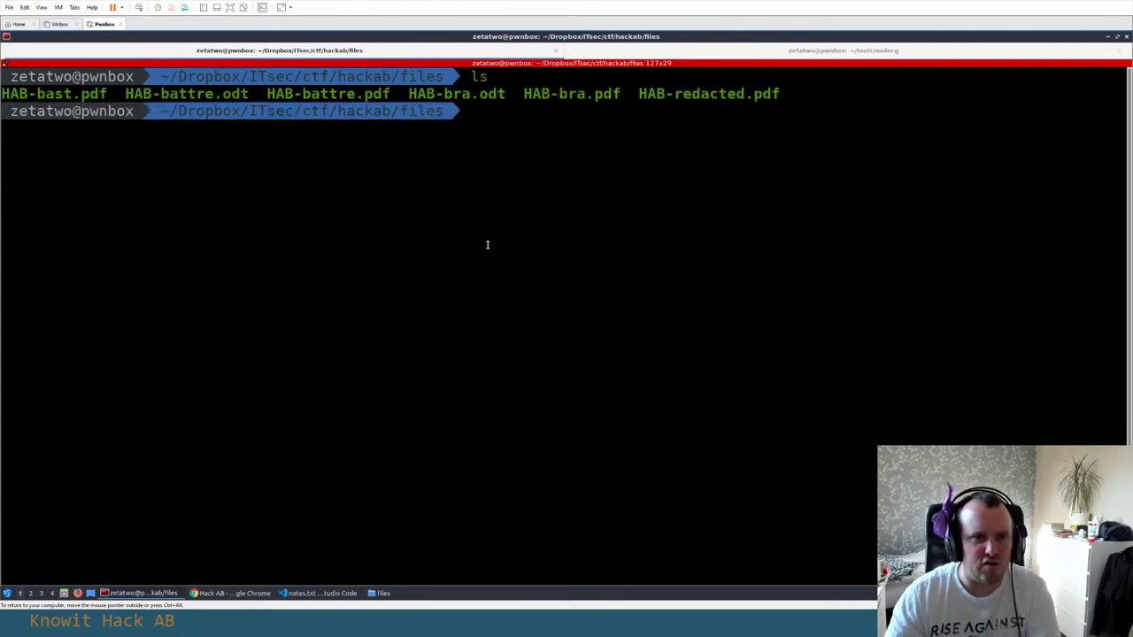
pyautogui.hotkey('alt', 'Tab')
pyautogui.hotkey('alt', 'Tab')
pyautogui.hotkey('alt', 'Tab')
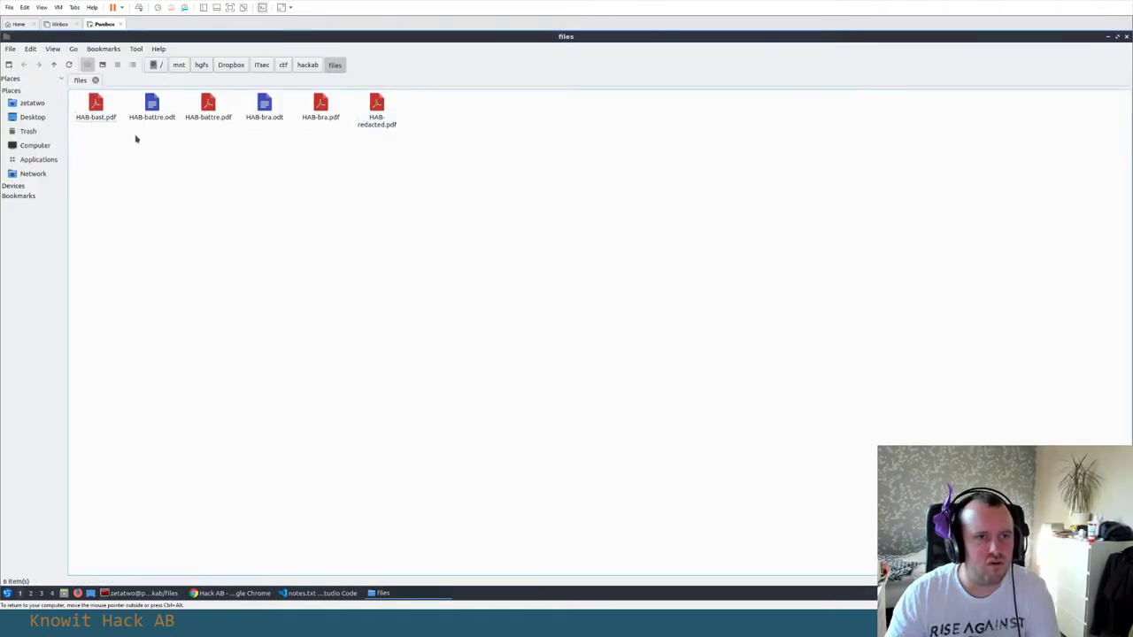
# Open HAB-battre.odt in LibreOffice Writer and dismiss the tip of the day
pyautogui.click(151, 115)
pyautogui.doubleClick(151, 110)
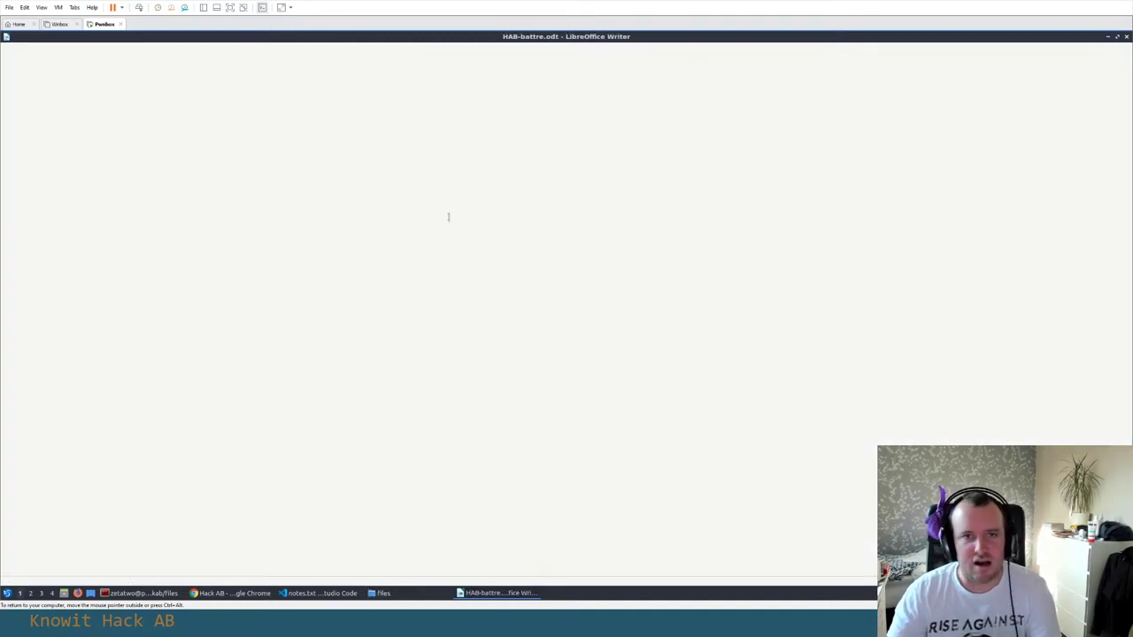
pyautogui.click(654, 361)
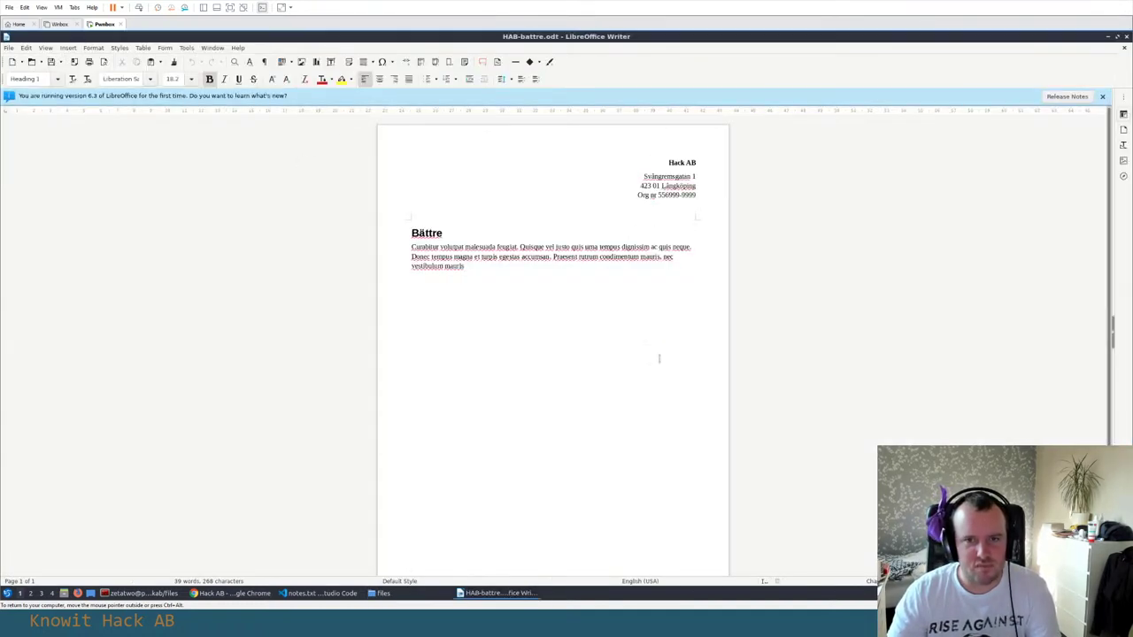
# Open HAB-bra.odt in Writer as well, then return to the files folder
pyautogui.hotkey('alt', 'Tab')
pyautogui.doubleClick(265, 110)
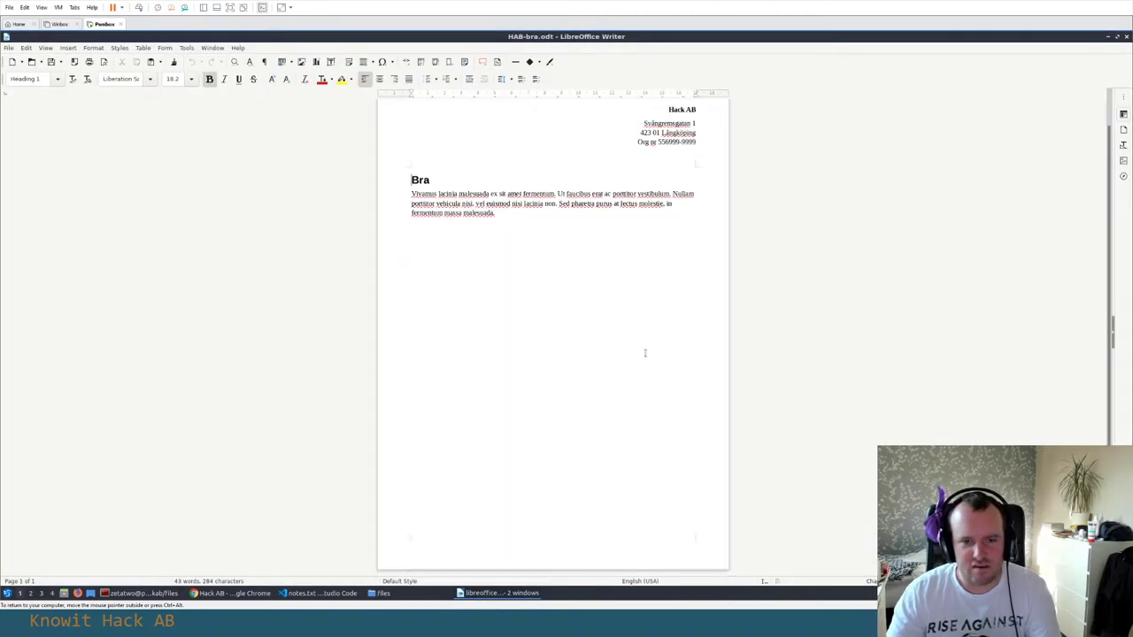
pyautogui.hotkey('alt', 'Tab')
# Open HAB-redacted.pdf in qpdfview and scroll through its blacked-out passages
pyautogui.doubleClick(375, 112)
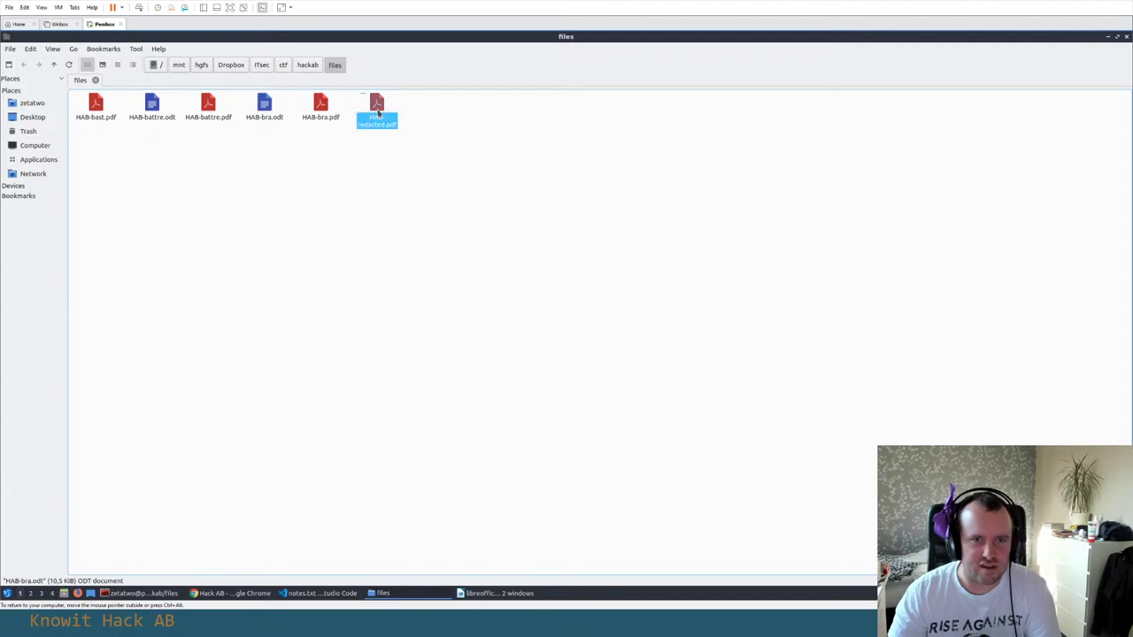
pyautogui.scroll(-5, 484, 305)
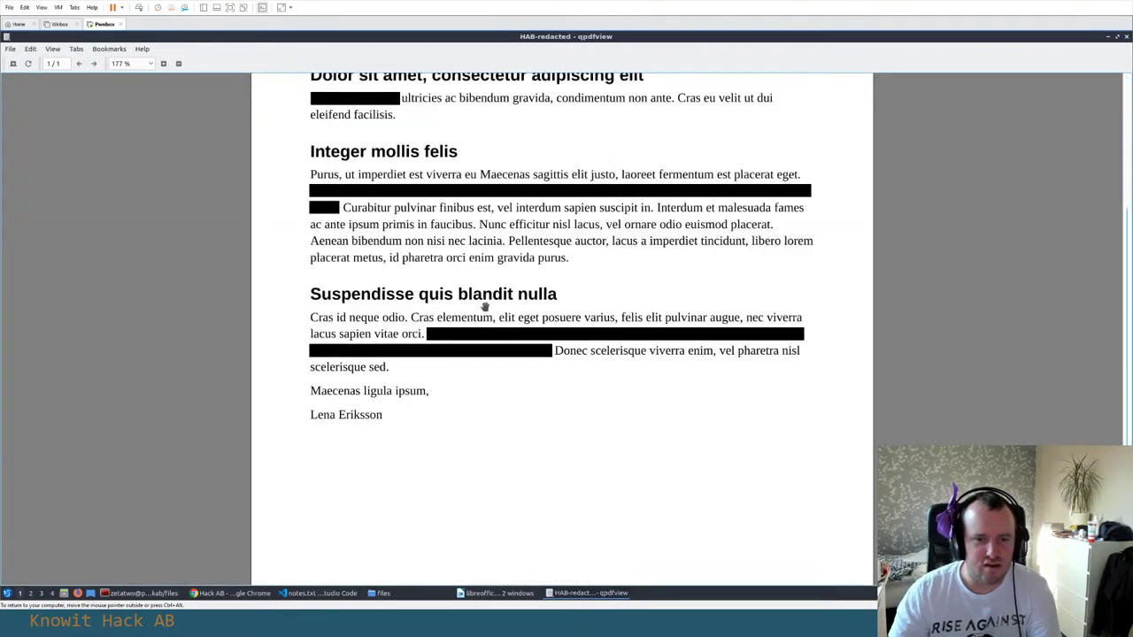
pyautogui.scroll(5, 522, 345)
# Close both Writer documents and bring the Hack AB site in Chrome forward
pyautogui.hotkey('alt', 'Tab')
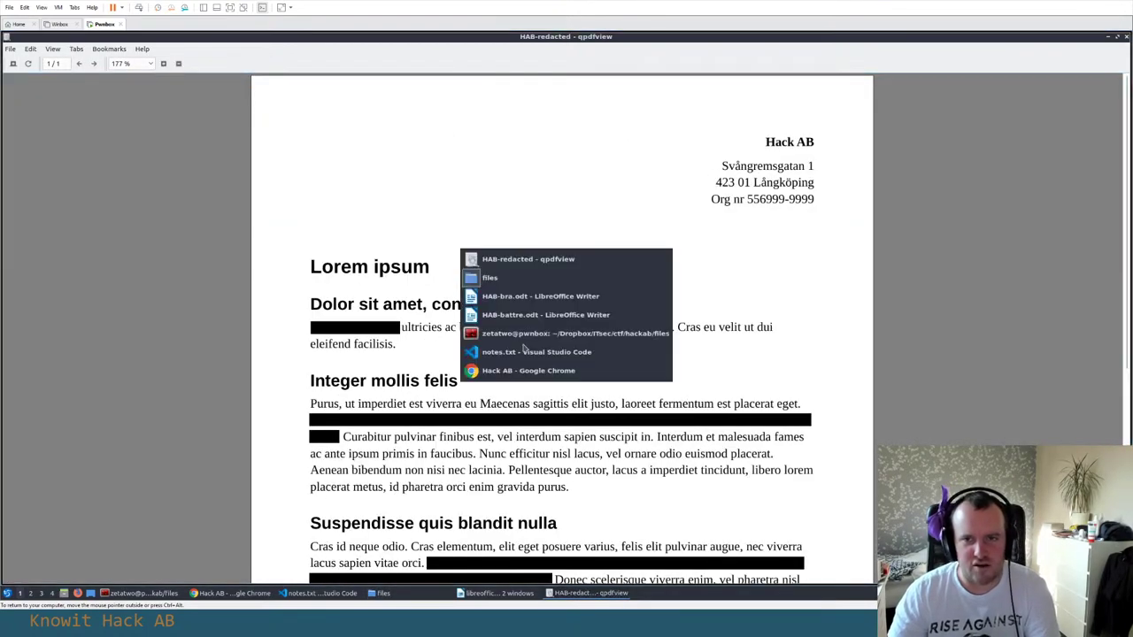
pyautogui.hotkey('alt', 'Tab')
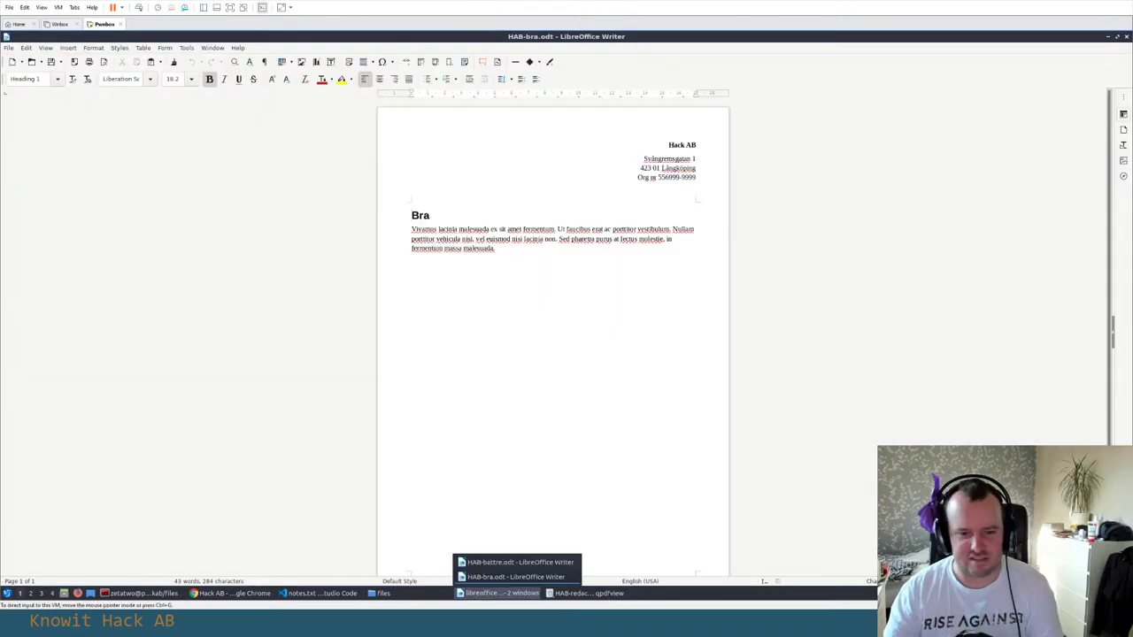
pyautogui.click(513, 581)
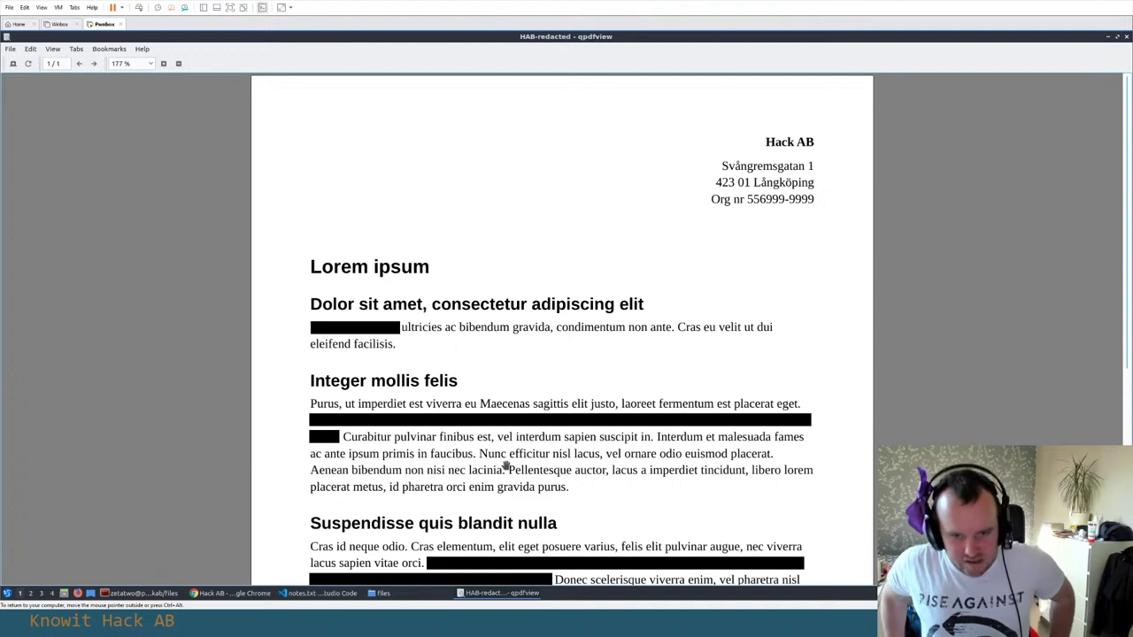
pyautogui.hotkey('alt', 'Tab')
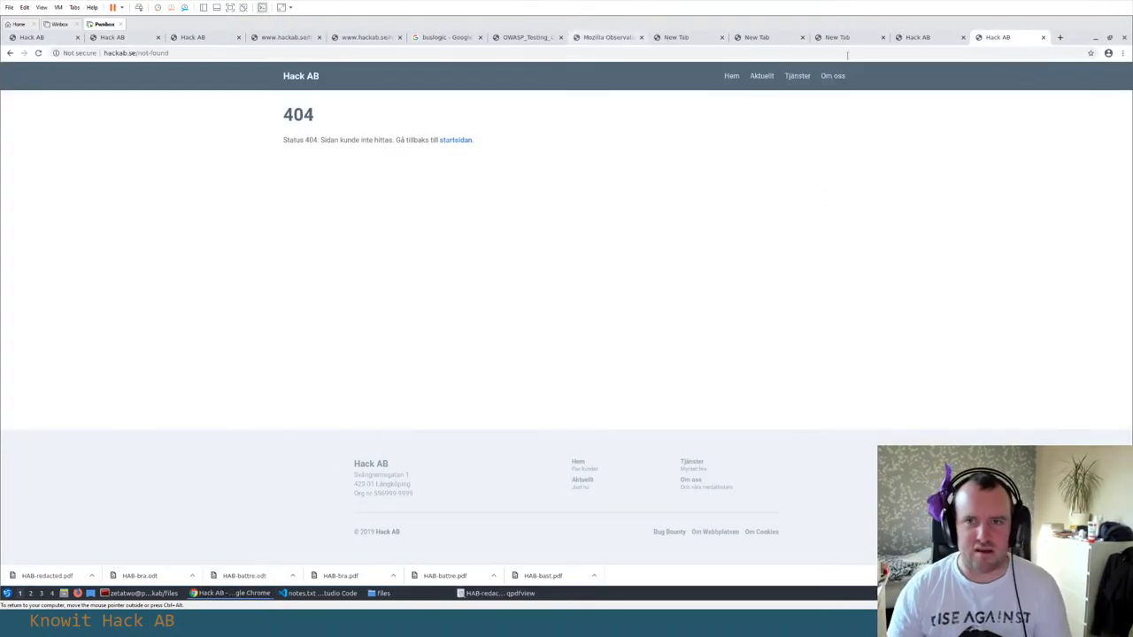
# View the Hack AB Tjänster page listing Bra, Bättre and Bäst, then bring up notes.txt in VS Code
pyautogui.click(797, 77)
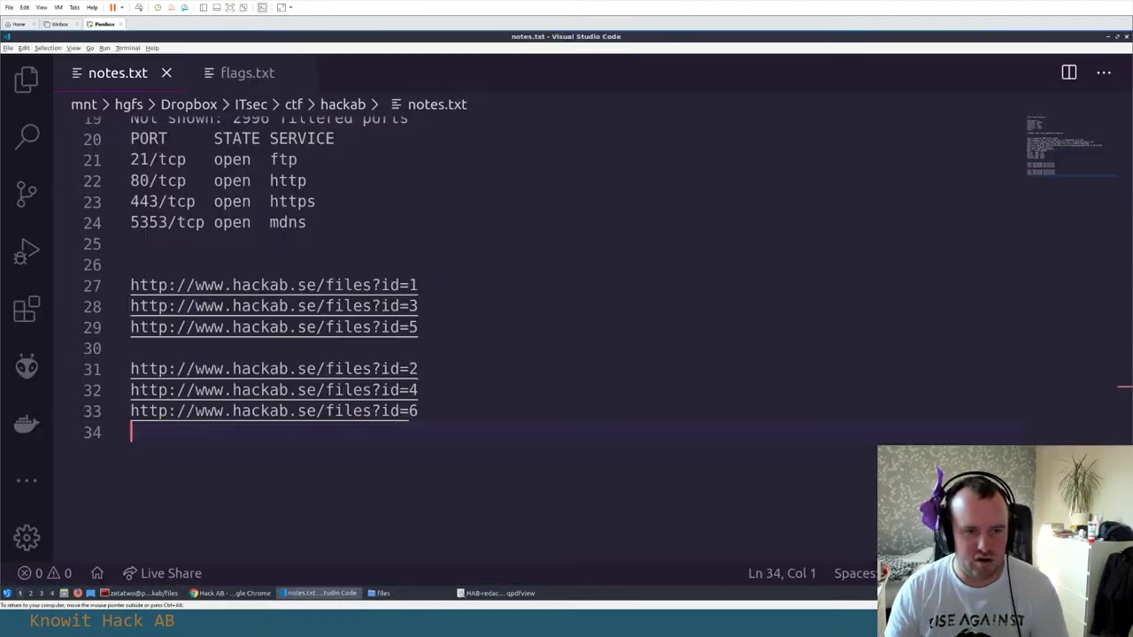
pyautogui.click(319, 593)
pyautogui.click(417, 352)
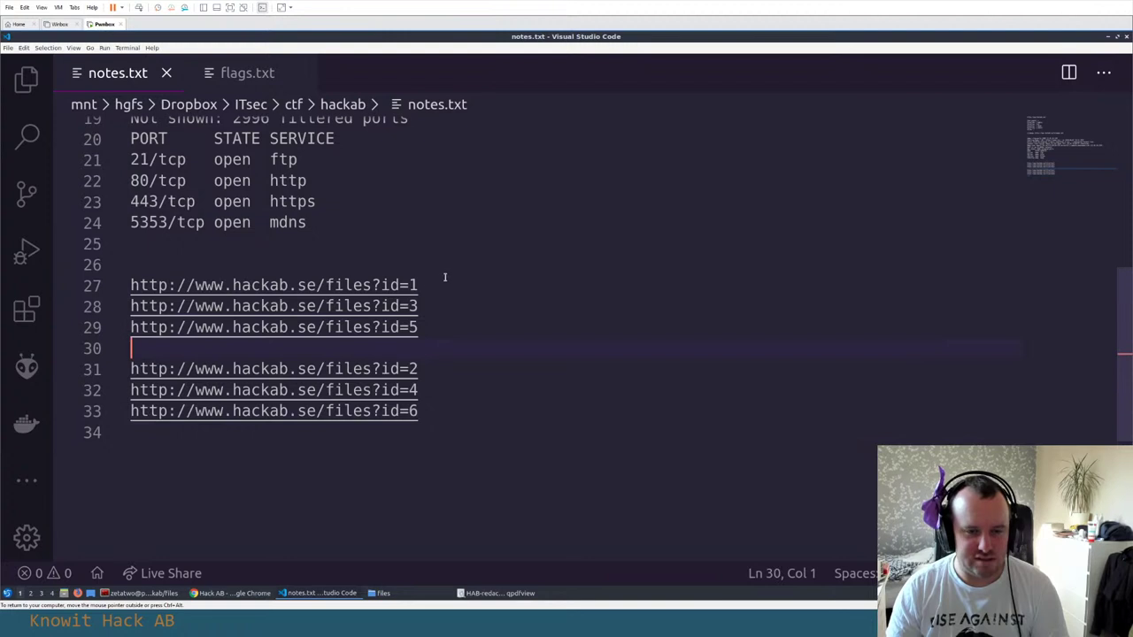
pyautogui.moveTo(421, 285); pyautogui.dragTo(124, 285)
pyautogui.click(286, 271)
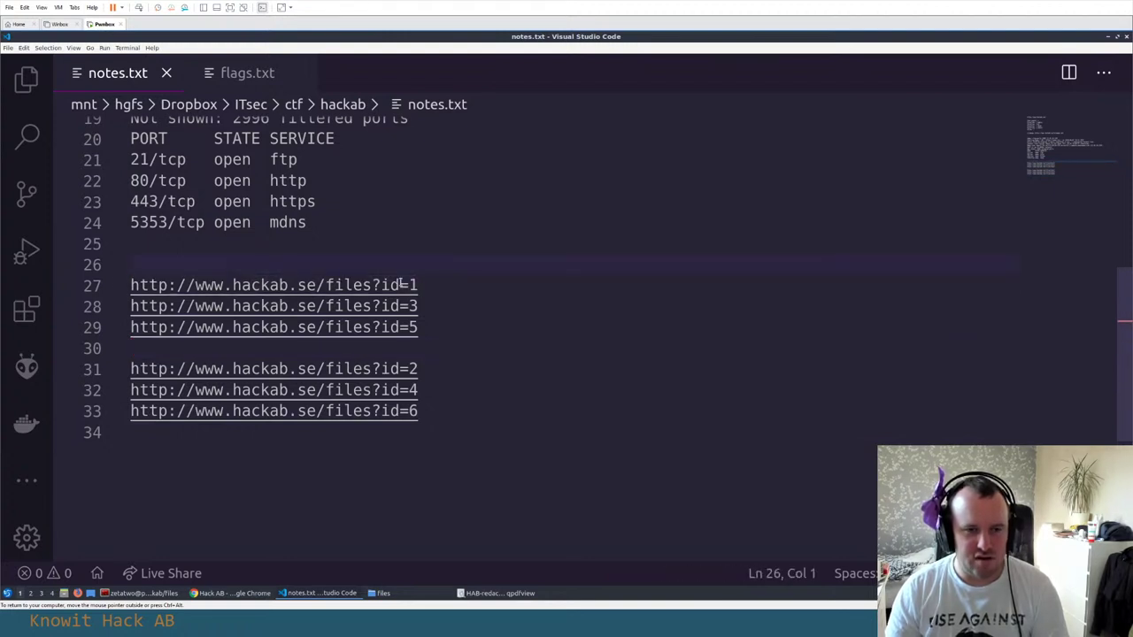
pyautogui.moveTo(373, 285); pyautogui.dragTo(419, 285)
pyautogui.click(421, 284)
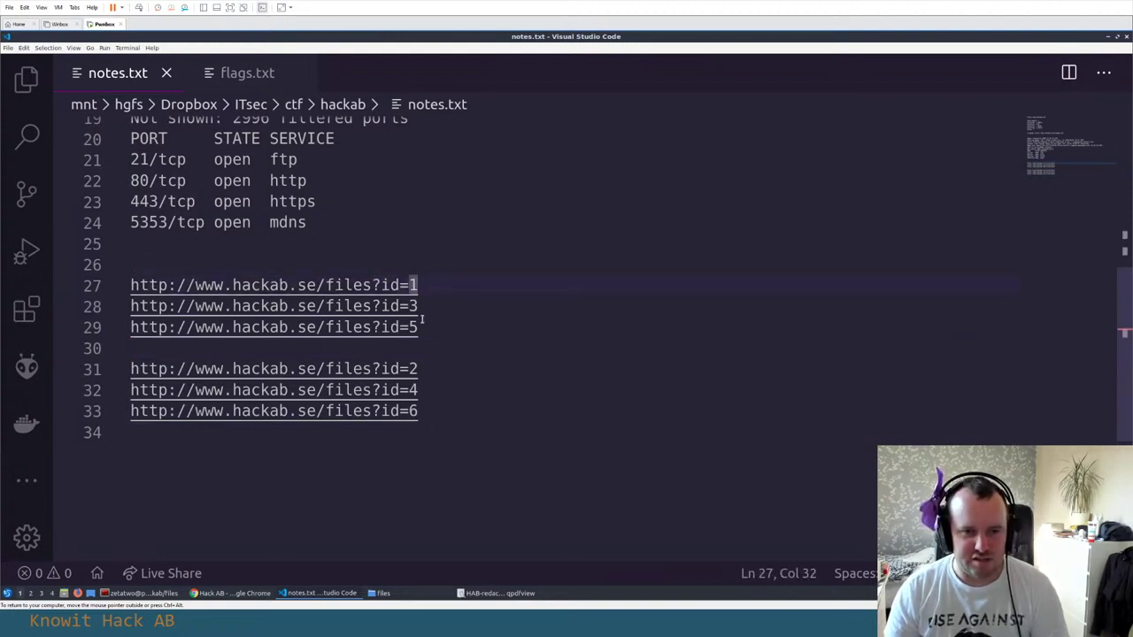
pyautogui.click(421, 306)
pyautogui.moveTo(421, 369); pyautogui.dragTo(139, 369)
pyautogui.click(434, 390)
pyautogui.moveTo(434, 391); pyautogui.dragTo(372, 390)
pyautogui.moveTo(434, 412); pyautogui.dragTo(381, 412)
pyautogui.click(419, 327)
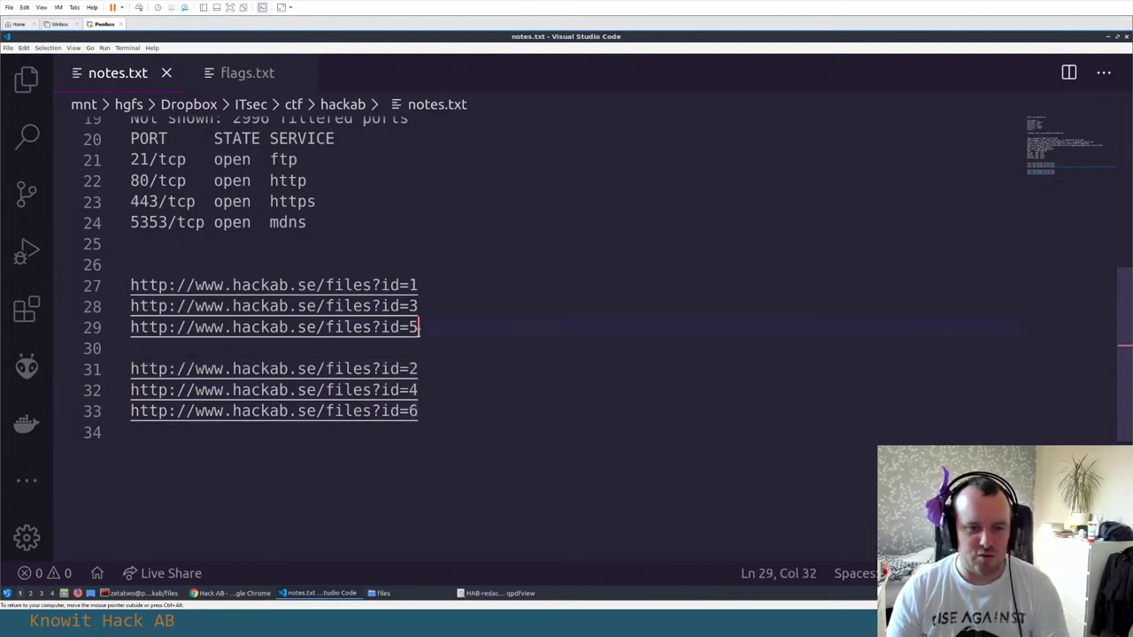
pyautogui.moveTo(419, 326); pyautogui.dragTo(298, 327)
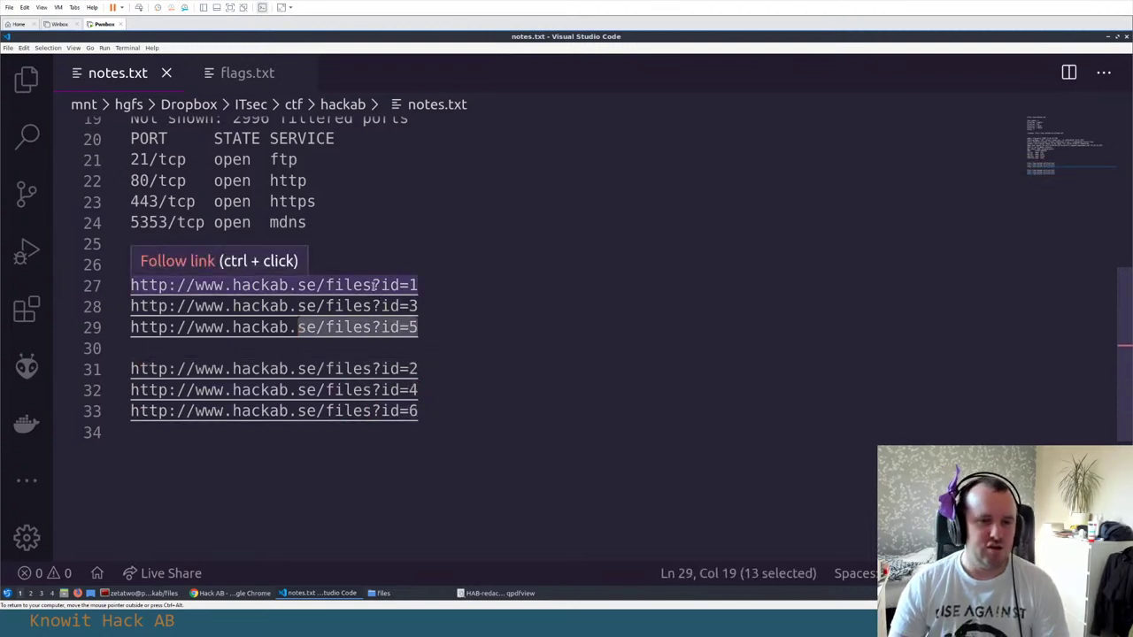
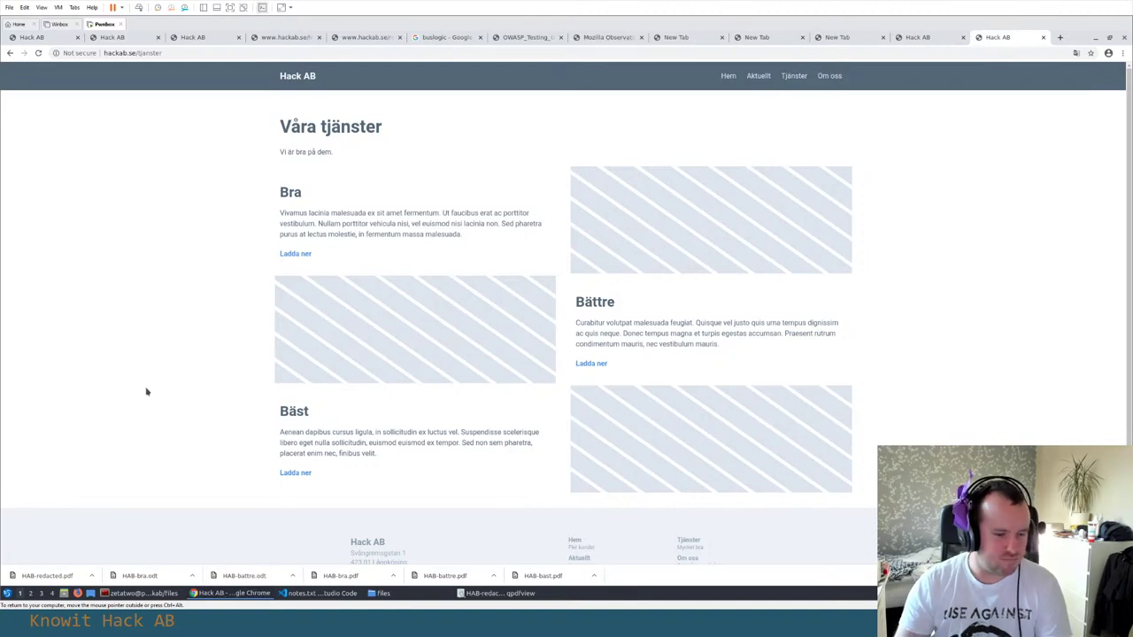
# Search Google for 'idor' in a new browser tab
pyautogui.hotkey('ctrl', 't')
pyautogui.write('idor')
pyautogui.press('Return')
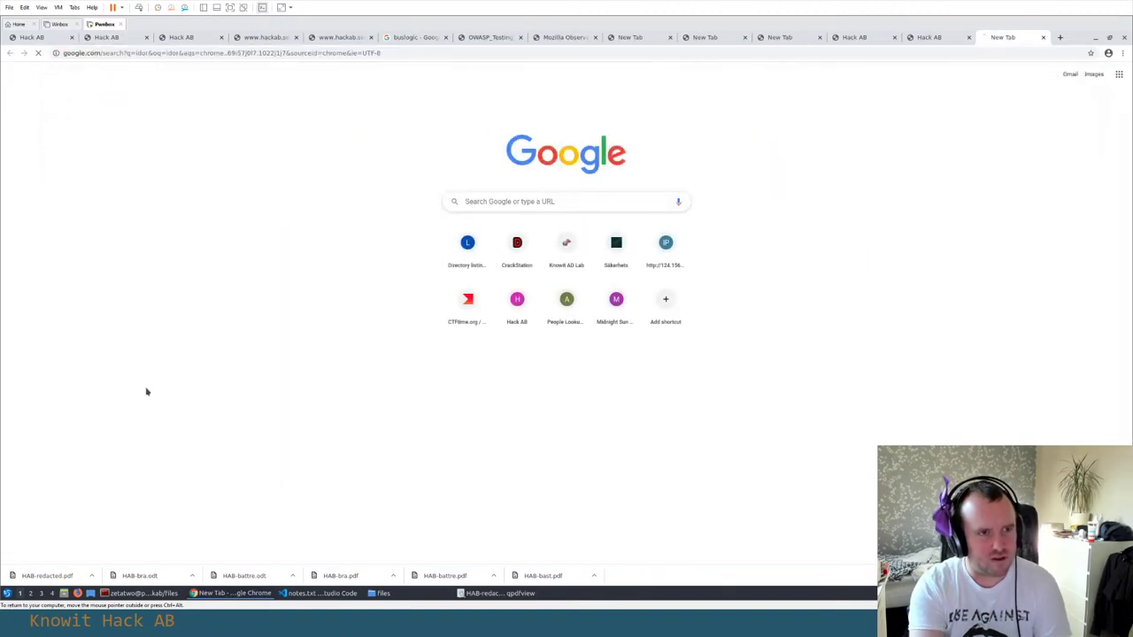
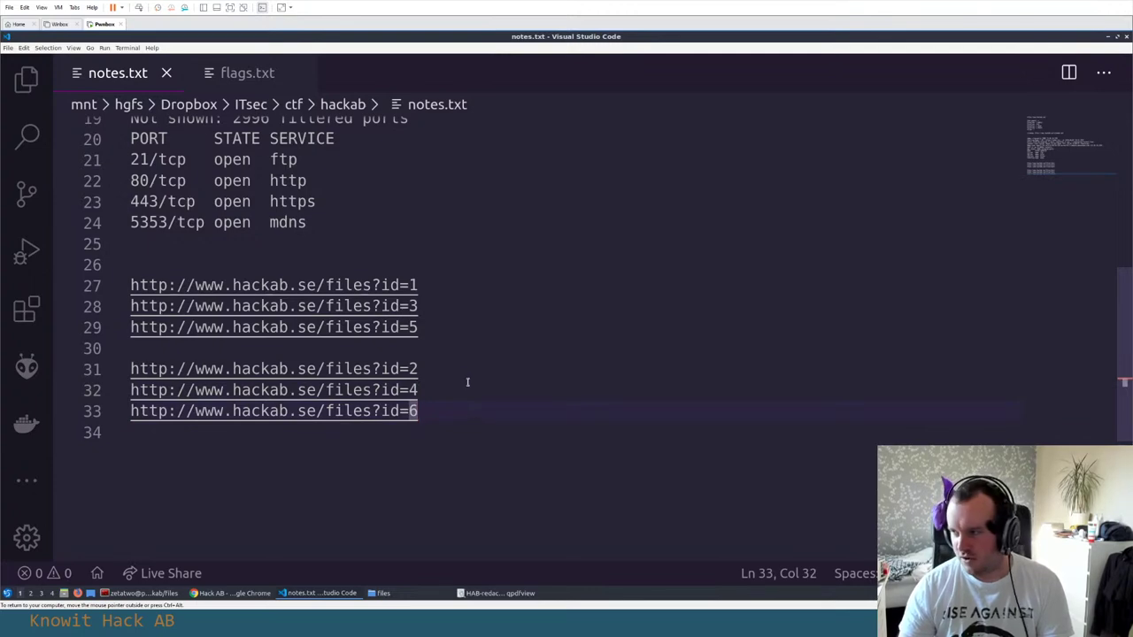
# Scroll and pan through the redacted HAB letter in qpdfview, then return to the terminal
pyautogui.hotkey('alt', 'Tab')
pyautogui.hotkey('alt', 'Tab')
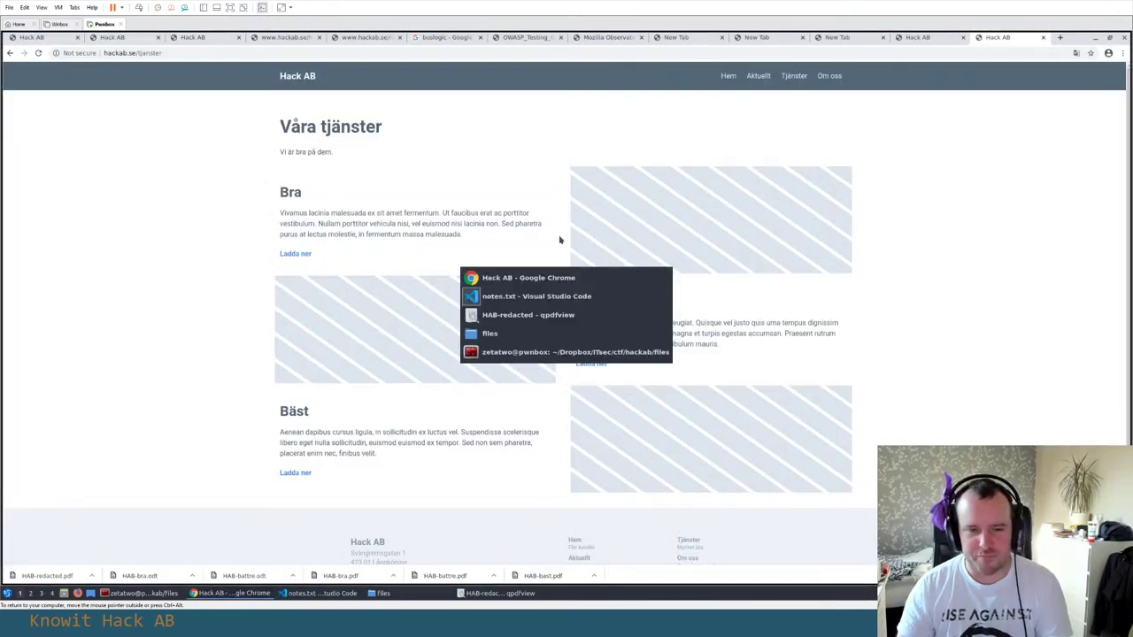
pyautogui.hotkey('alt', 'Tab')
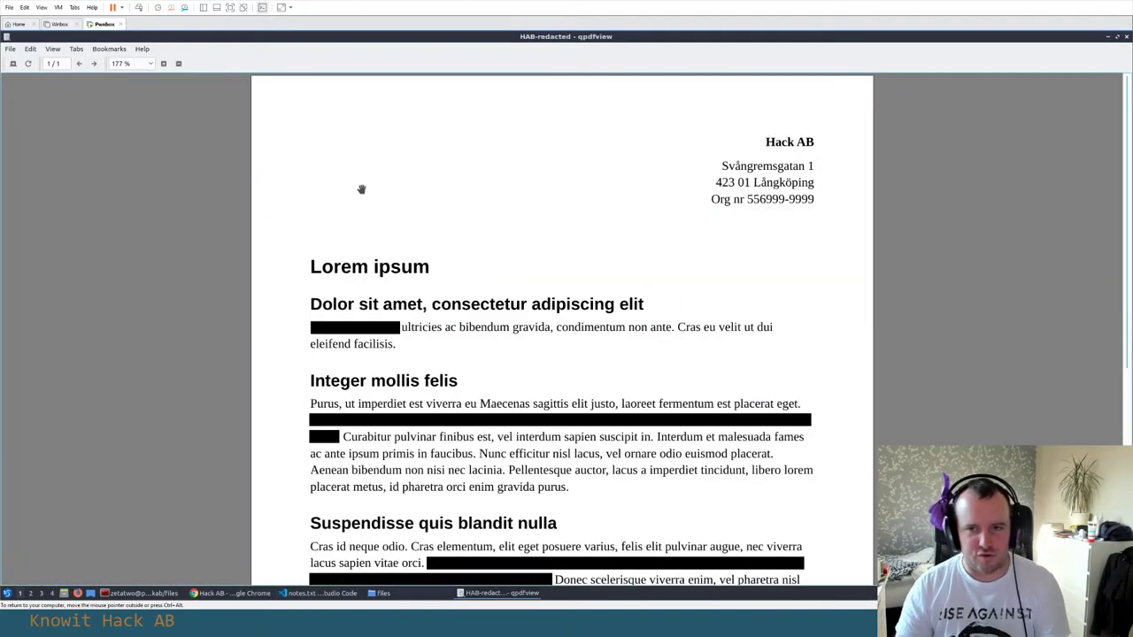
pyautogui.scroll(-1, 361, 189)
pyautogui.scroll(1, 407, 210)
pyautogui.scroll(-2, 414, 210)
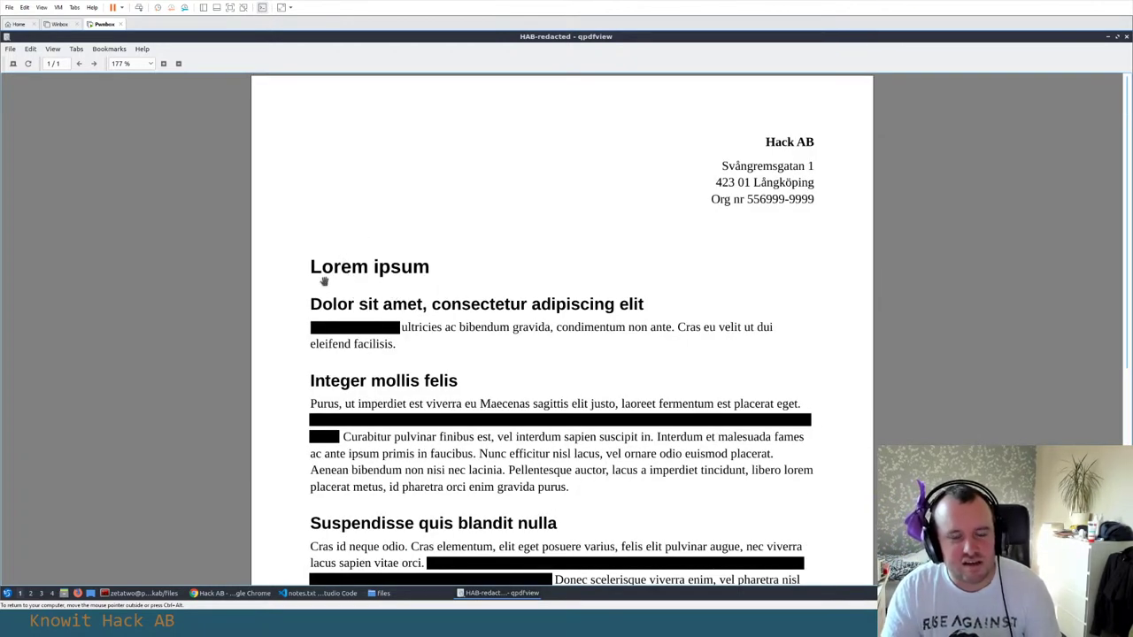
pyautogui.scroll(-2, 443, 354)
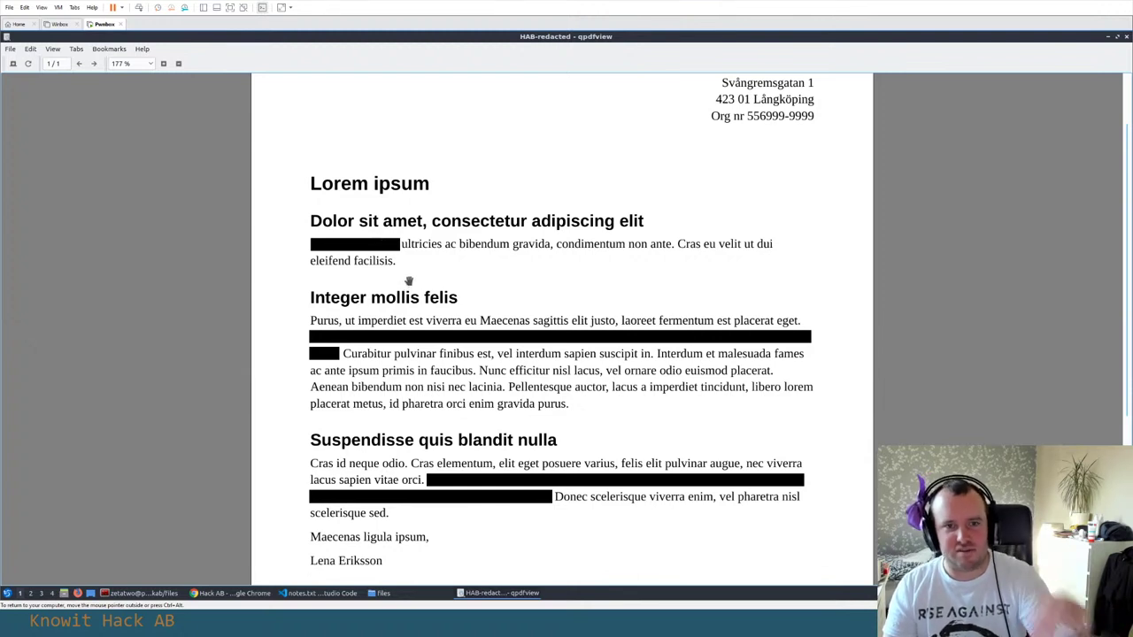
pyautogui.moveTo(407, 343); pyautogui.dragTo(416, 304)
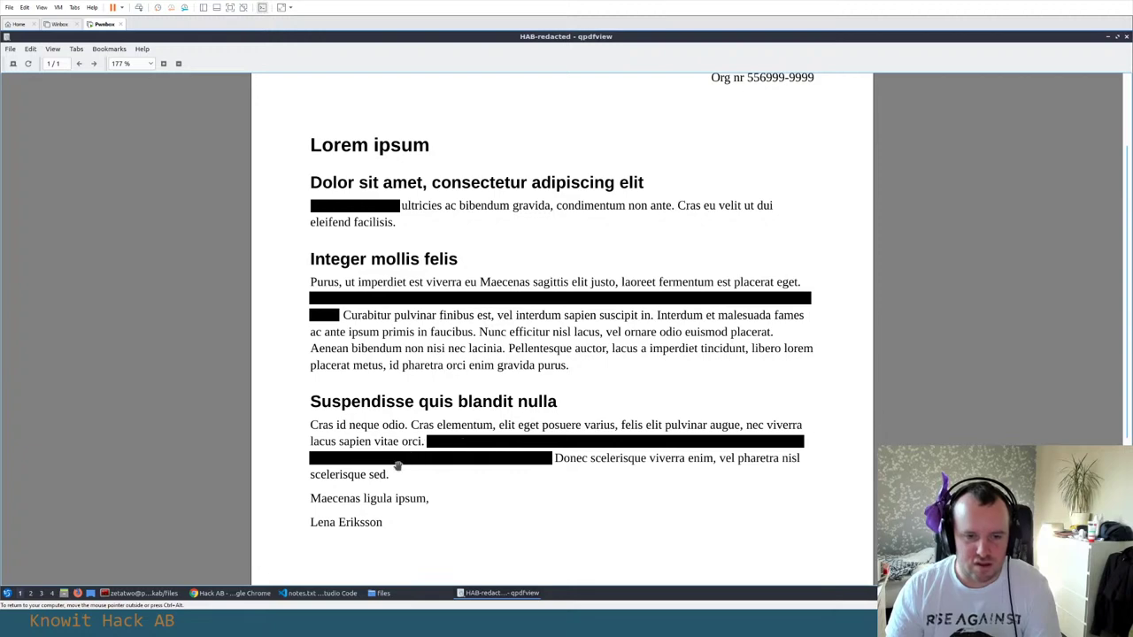
pyautogui.hotkey('alt', 'Tab')
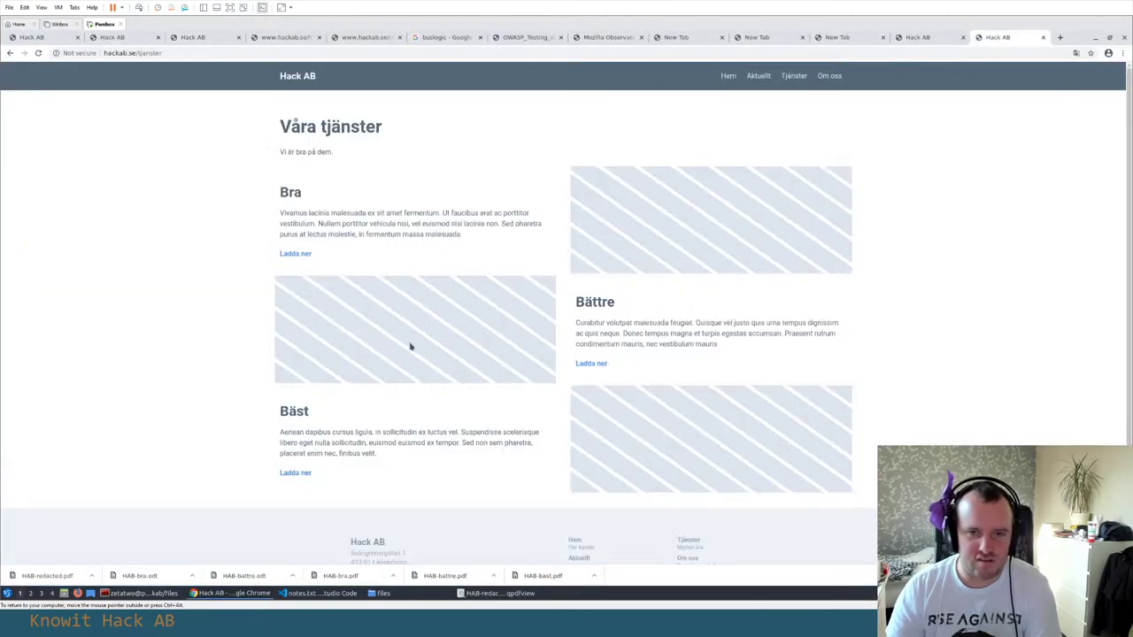
pyautogui.hotkey('alt', 'Tab')
pyautogui.hotkey('alt', 'Tab')
pyautogui.hotkey('alt', 'Tab')
pyautogui.hotkey('alt', 'Tab')
pyautogui.hotkey('alt', 'Tab')
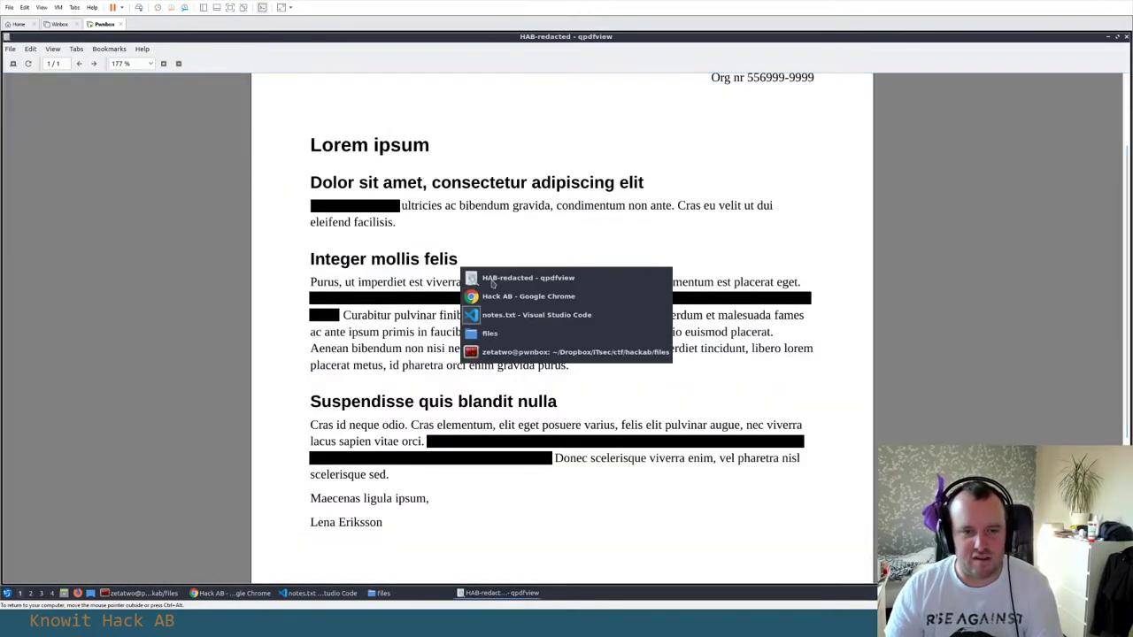
# Install the origami Ruby gem with sudo gem install origami
pyautogui.write('p')
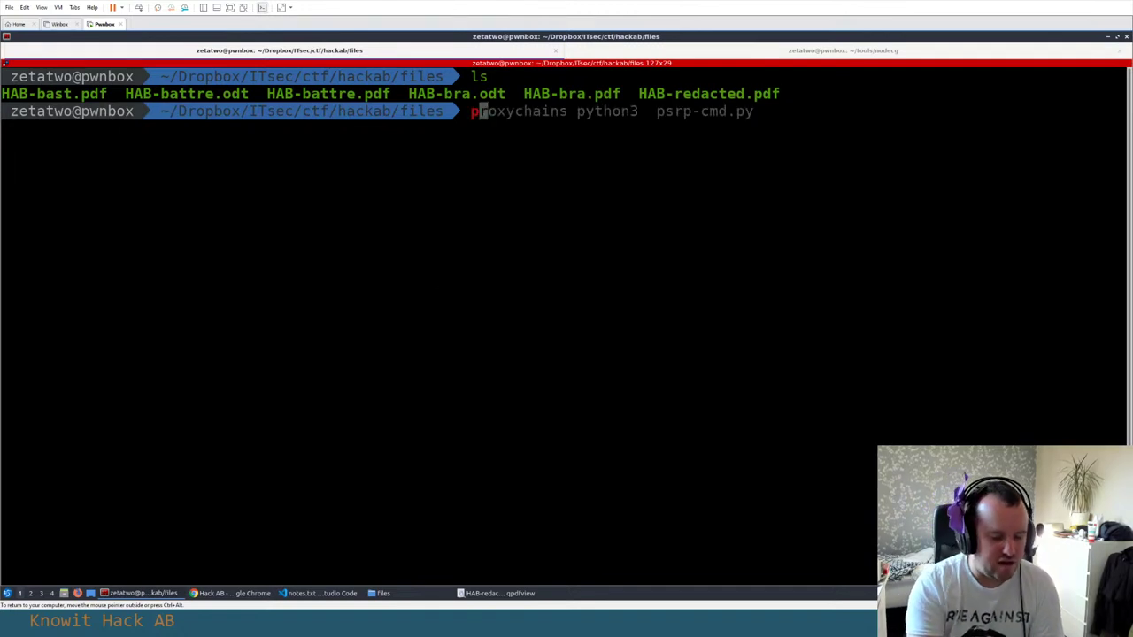
pyautogui.write('dfextract')
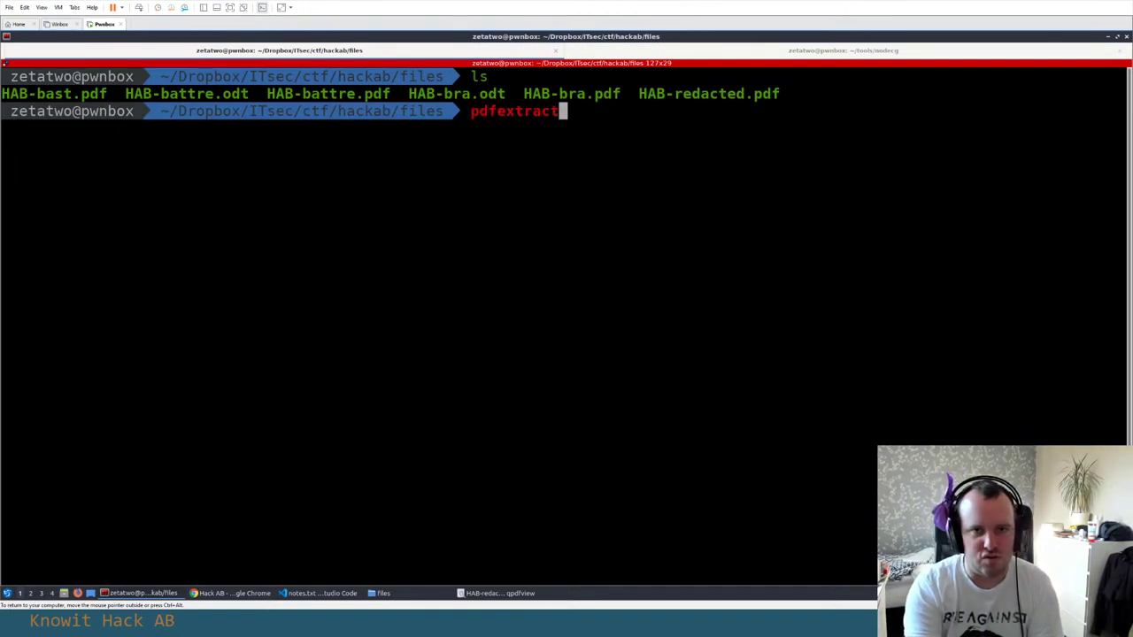
pyautogui.press('Return')
pyautogui.write('pdfex')
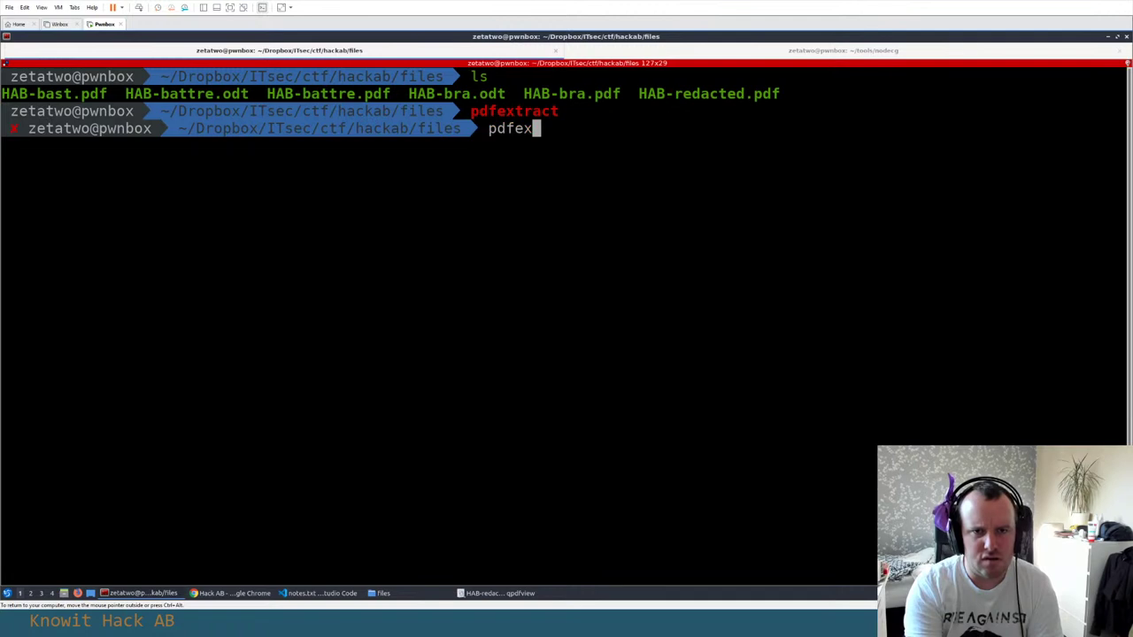
pyautogui.press('BackSpace')
pyautogui.press('BackSpace')
pyautogui.hotkey('ctrl', 'c')
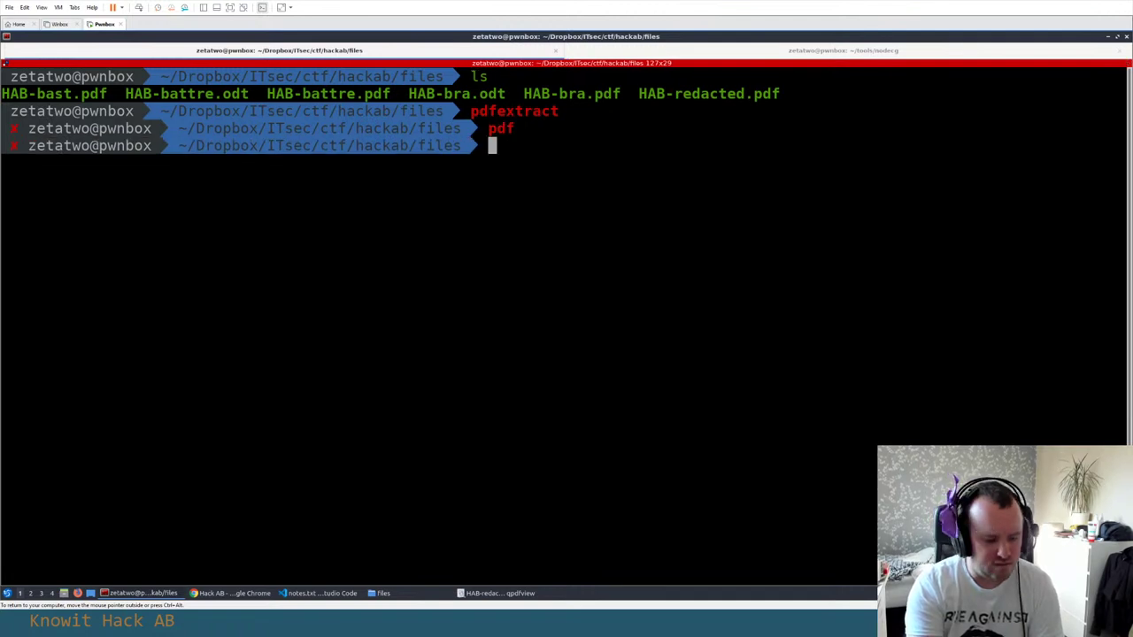
pyautogui.write('sudo gem install')
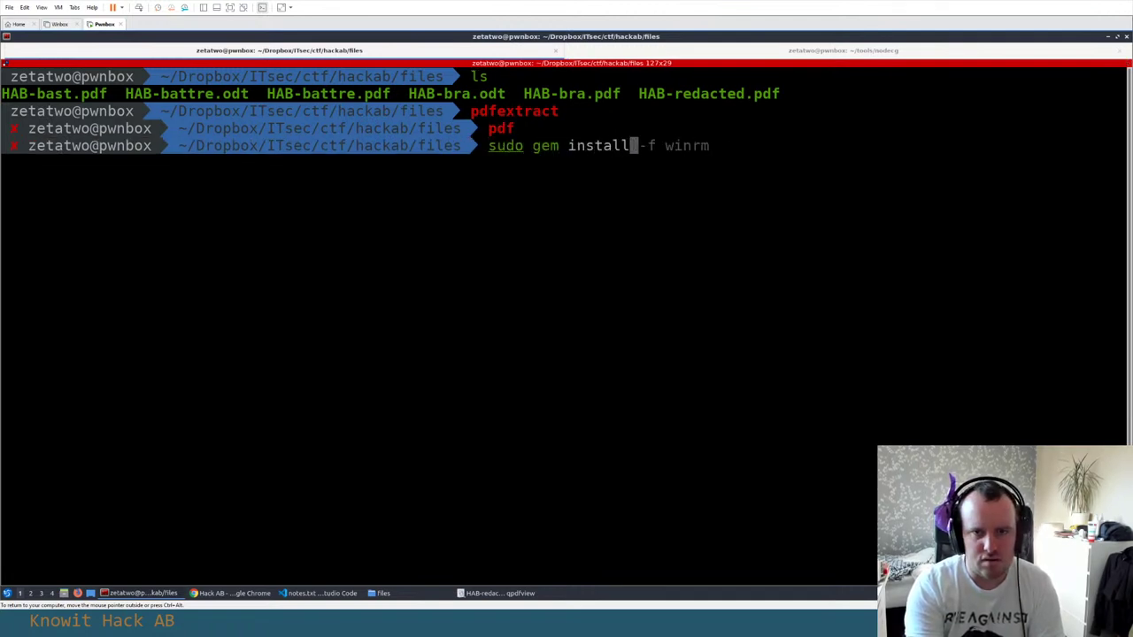
pyautogui.write(' origami')
pyautogui.press('Return')
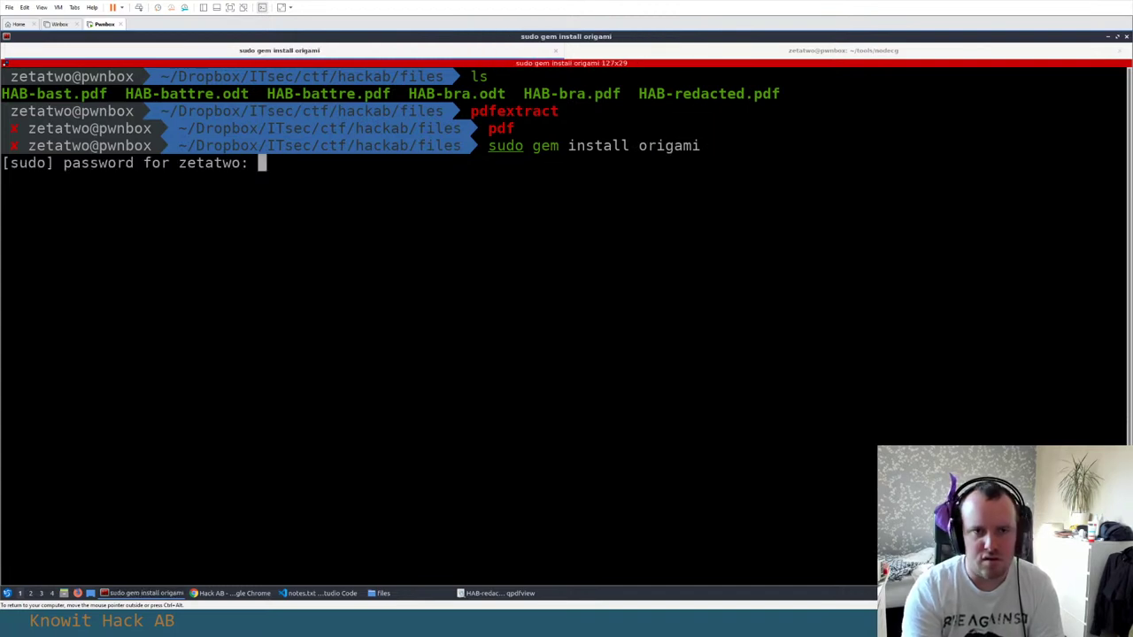
pyautogui.press('Return')
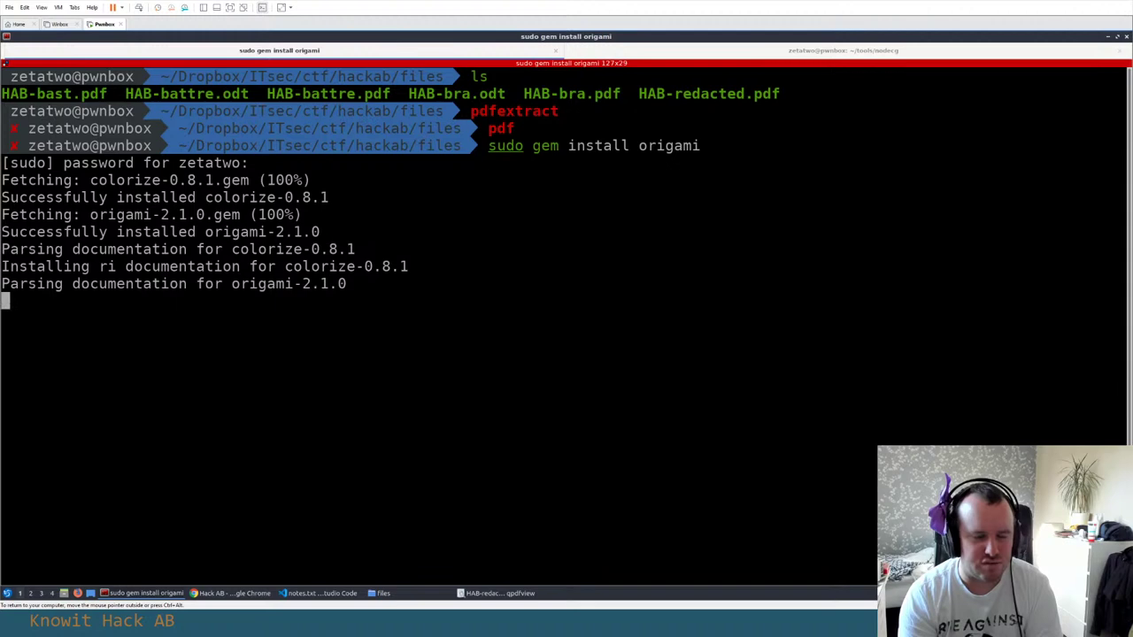
# Run pdfextract on HAB-redacted.pdf to dump its streams and fonts
pyautogui.write('pdfextrac')
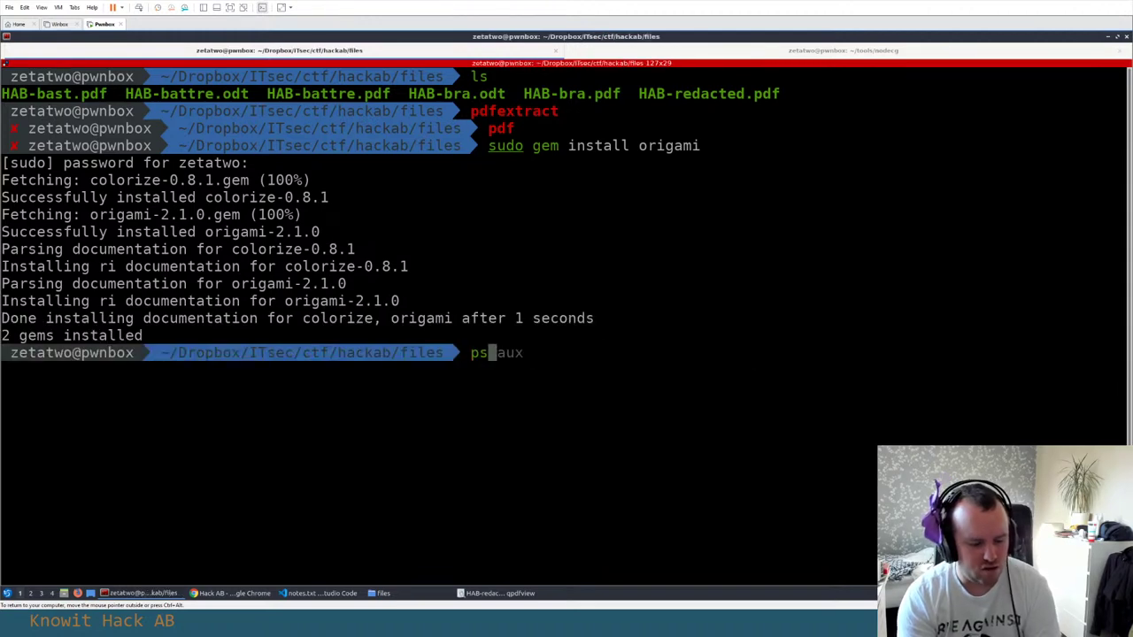
pyautogui.write('t')
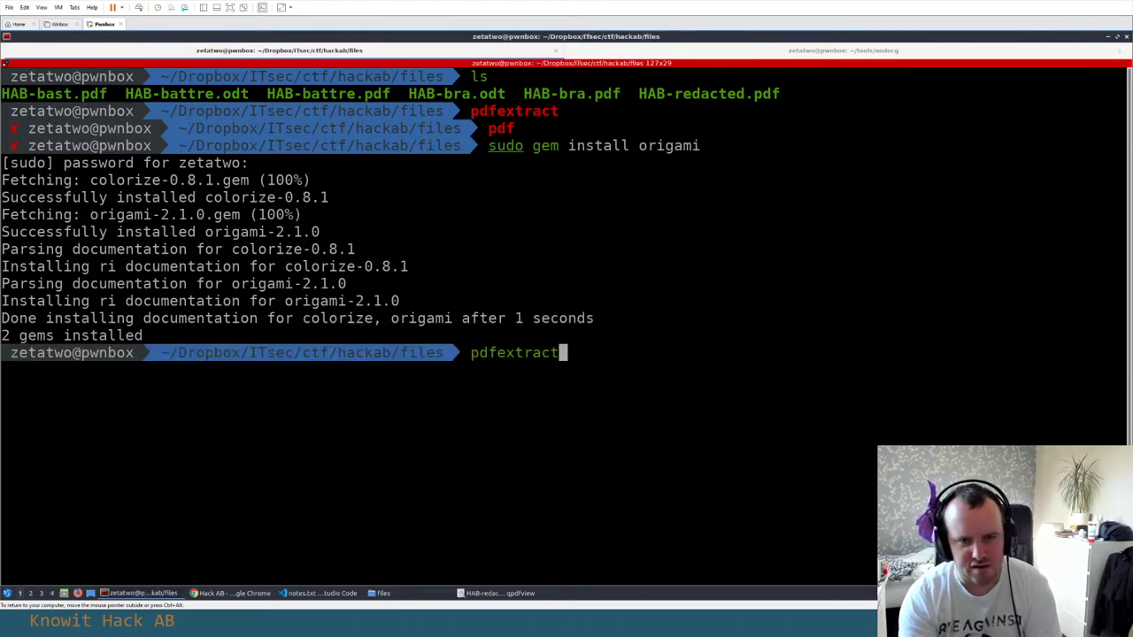
pyautogui.write(' H')
pyautogui.press('Tab')
pyautogui.press('Tab')
pyautogui.press('Tab')
pyautogui.press('Tab')
pyautogui.press('Tab')
pyautogui.press('Tab')
pyautogui.press('Tab')
pyautogui.press('Tab')
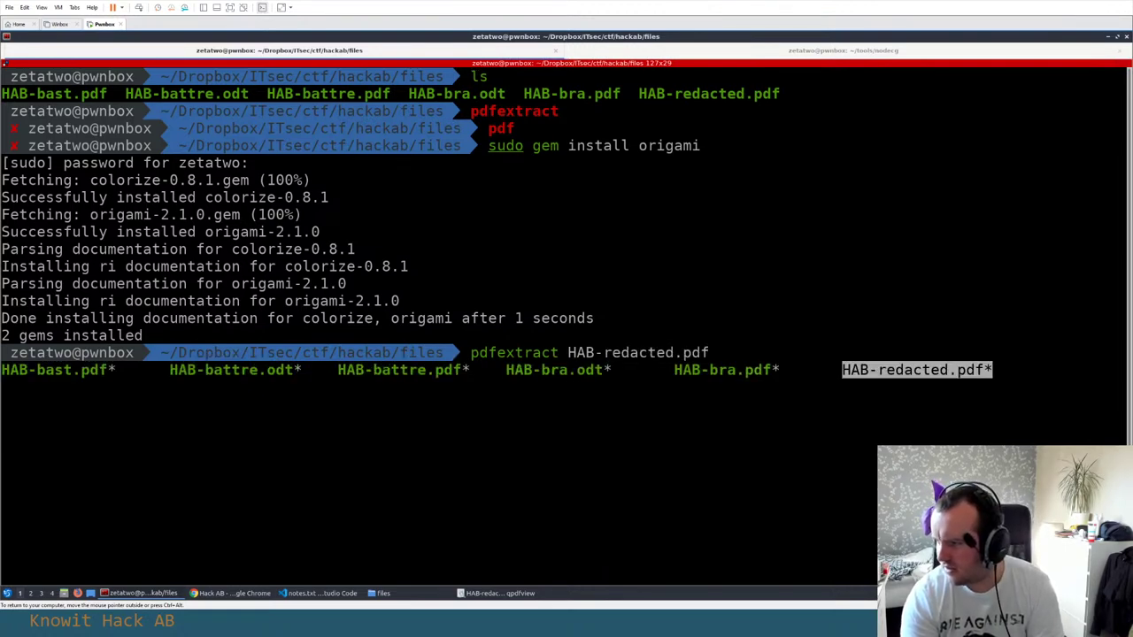
pyautogui.press('Return')
pyautogui.press('Return')
pyautogui.write('cd')
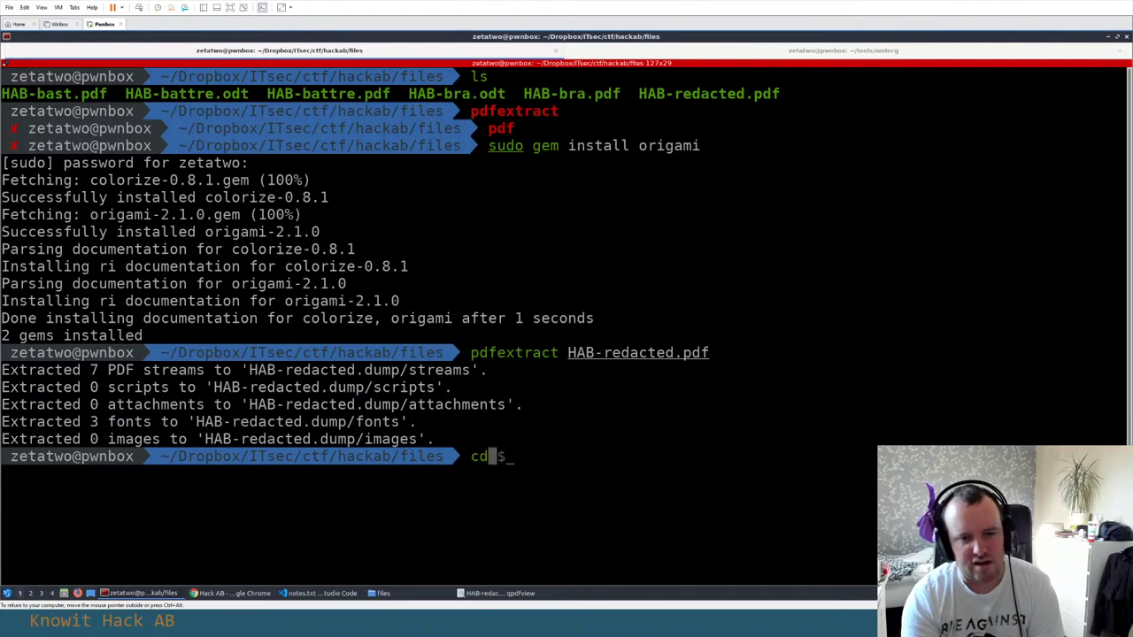
pyautogui.press('BackSpace')
pyautogui.write('ls')
# Move into HAB-redacted.dump/streams and list the extracted stream files
pyautogui.press('Return')
pyautogui.write('cd HAB-r')
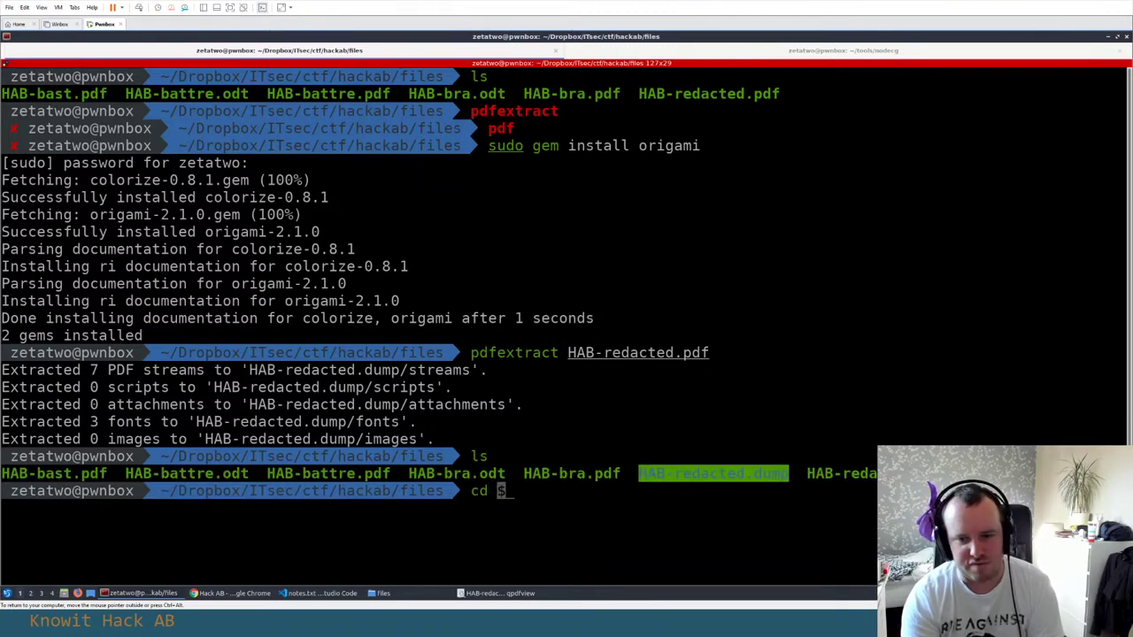
pyautogui.press('Tab')
pyautogui.press('Return')
pyautogui.write('ls')
pyautogui.press('Return')
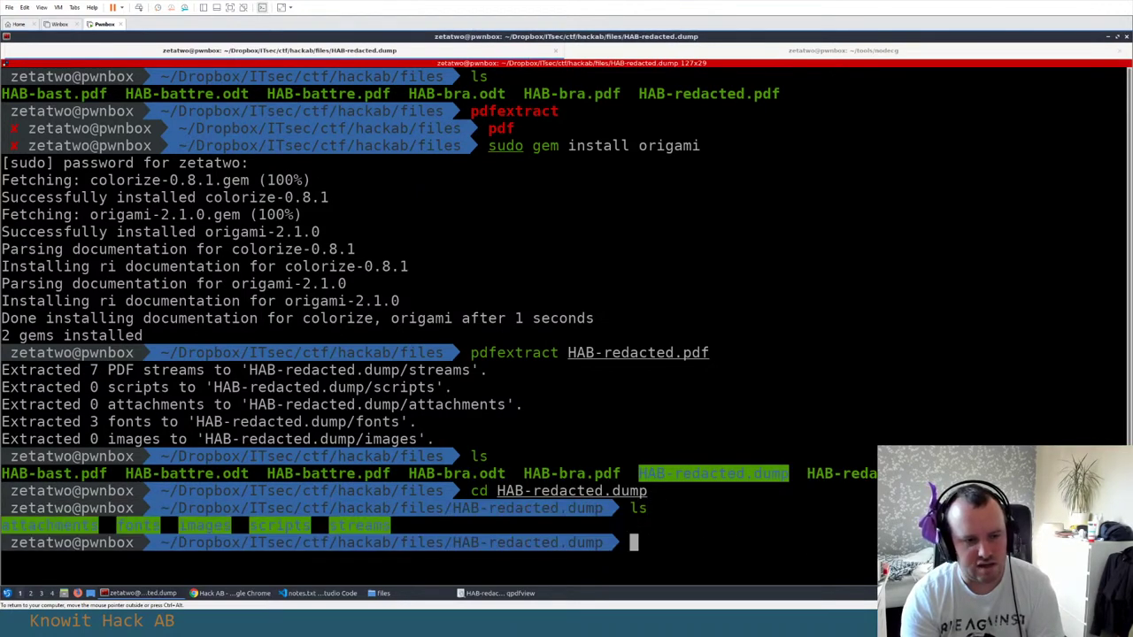
pyautogui.write('cd s')
pyautogui.press('Tab')
pyautogui.press('Return')
pyautogui.write('ls')
pyautogui.press('Return')
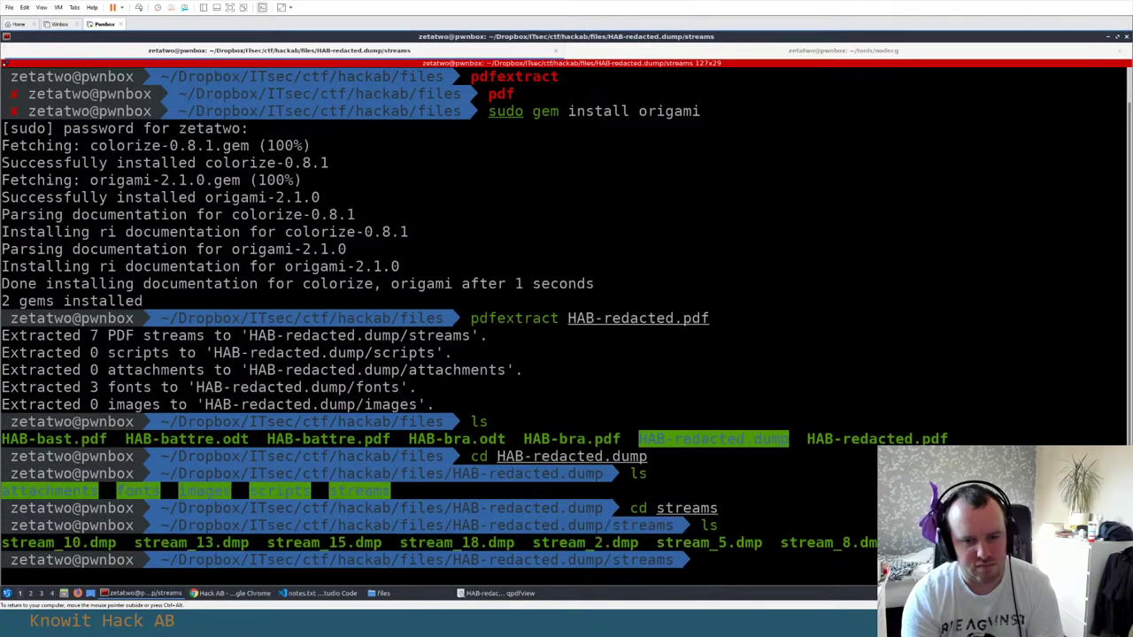
# Print the readable strings from stream_8.dmp and stream_9.dmp
pyautogui.write('strings stream_8.dmp')
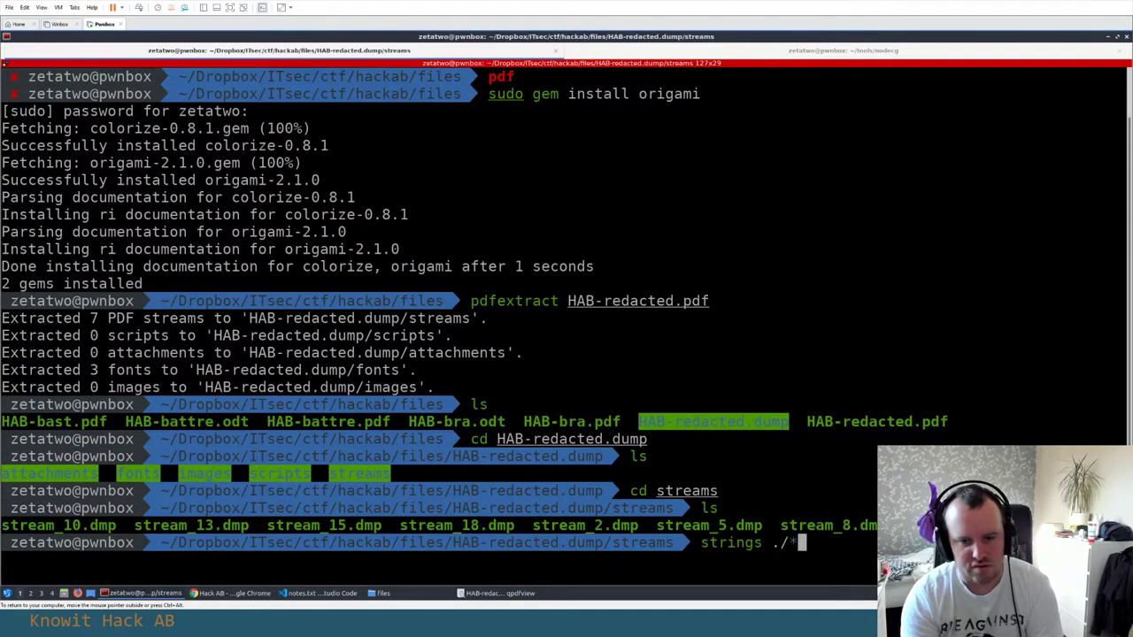
pyautogui.press('Return')
pyautogui.write('strings stream_9.dmp')
pyautogui.press('Return')
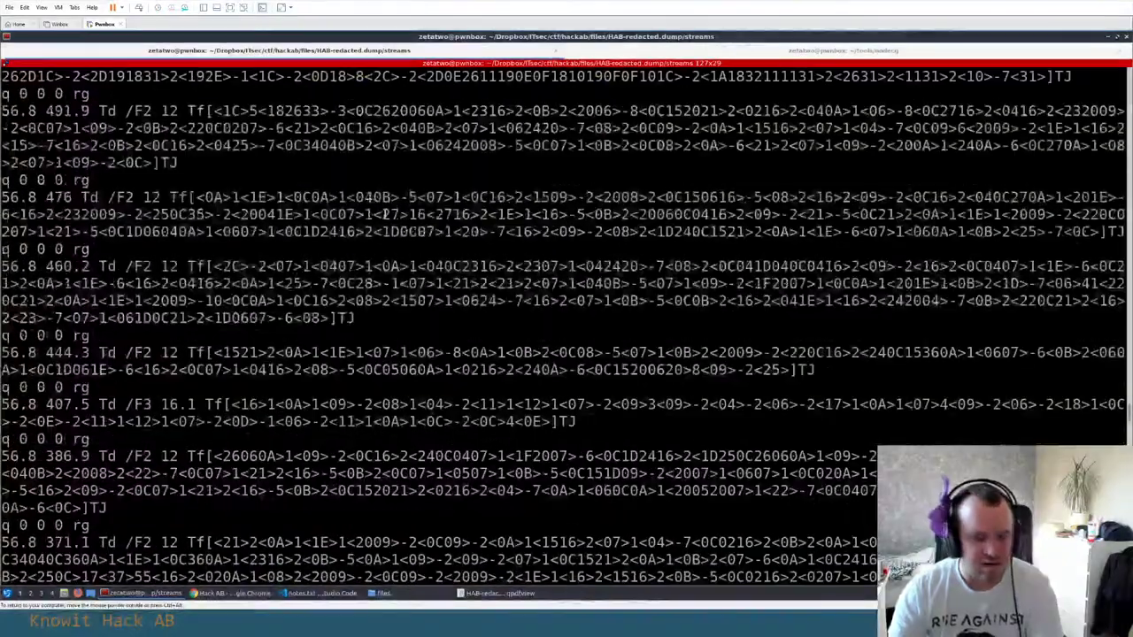
# Search the extracted streams recursively for 'HAB' with grep -r
pyautogui.write("grep 'HA")
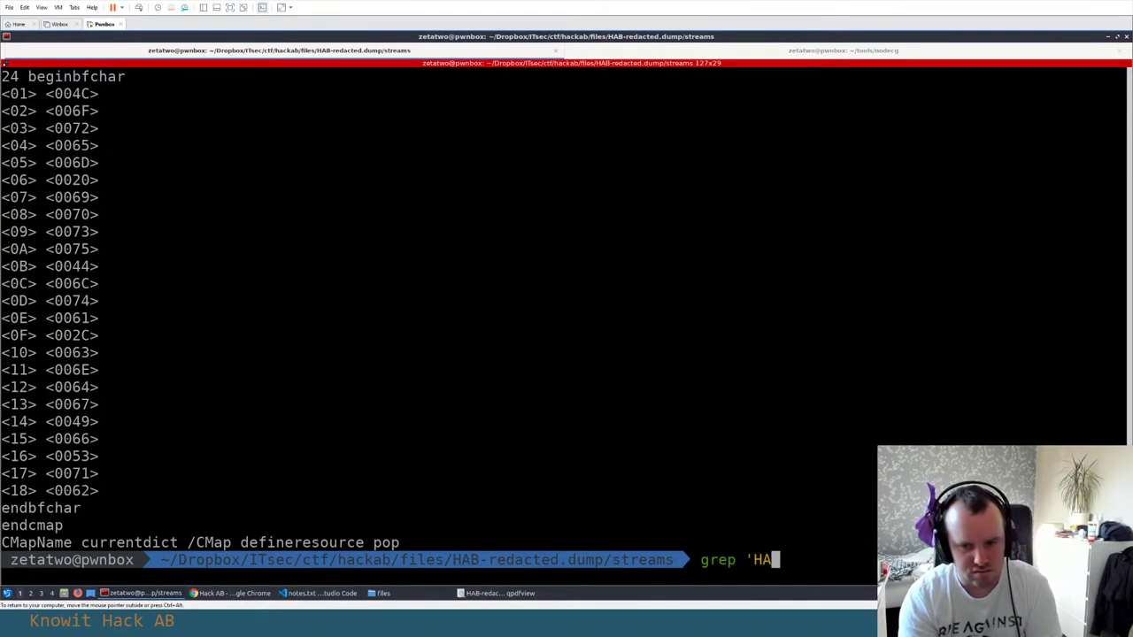
pyautogui.write("B' .")
pyautogui.press('Return')
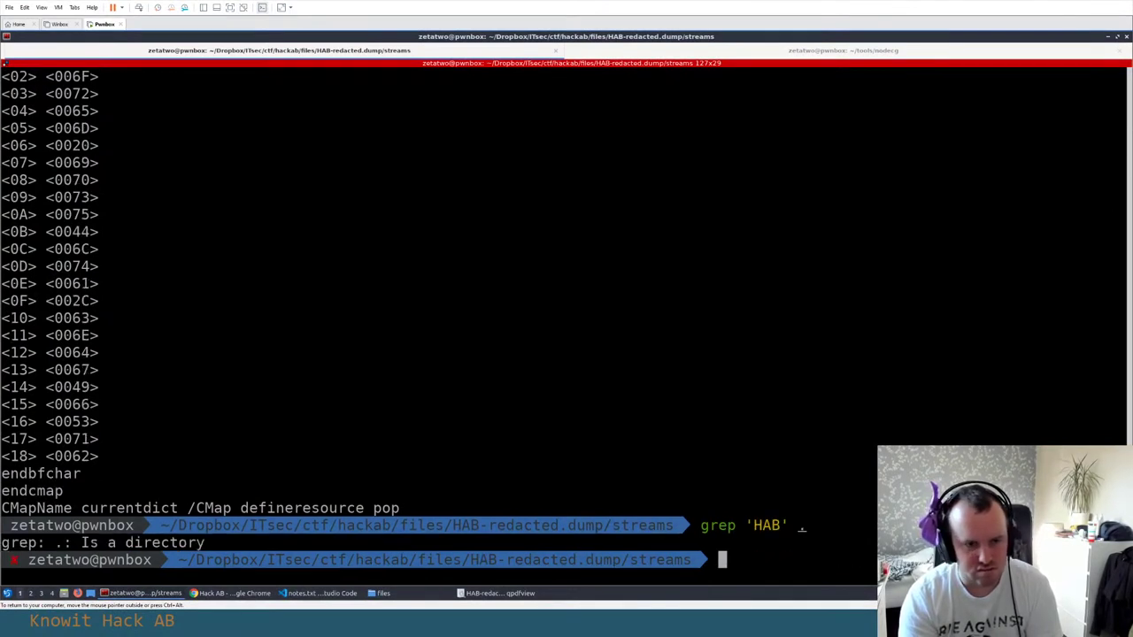
pyautogui.press('Up')
pyautogui.press('Home')
pyautogui.press('Right')
pyautogui.press('Right')
pyautogui.press('Right')
pyautogui.press('Right')
pyautogui.press('Right')
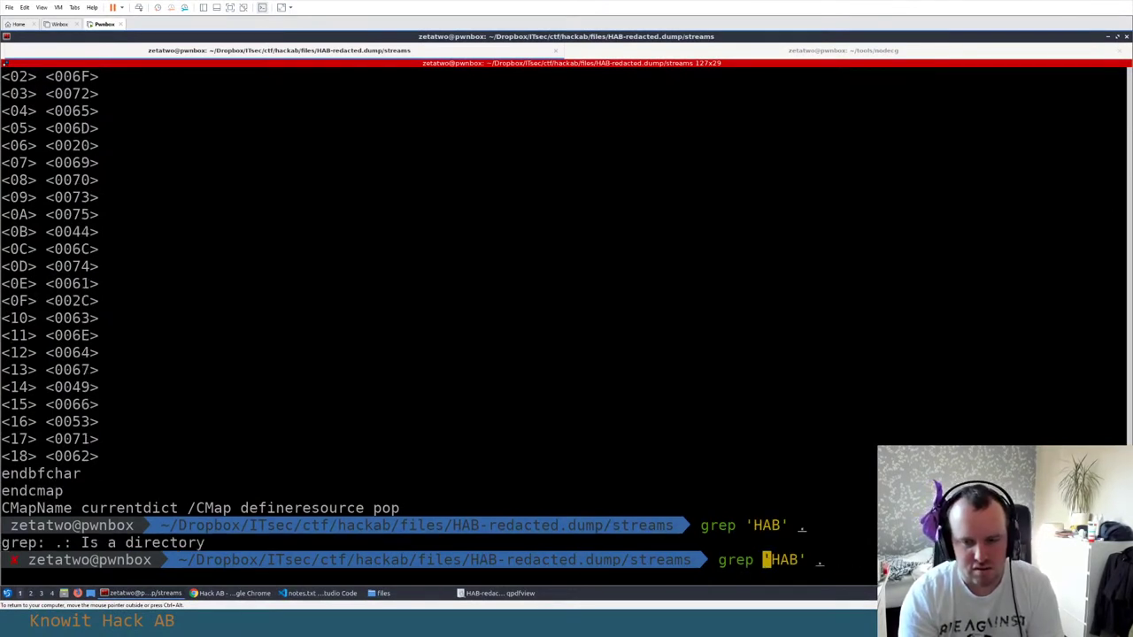
pyautogui.write('-r')
pyautogui.press('Return')
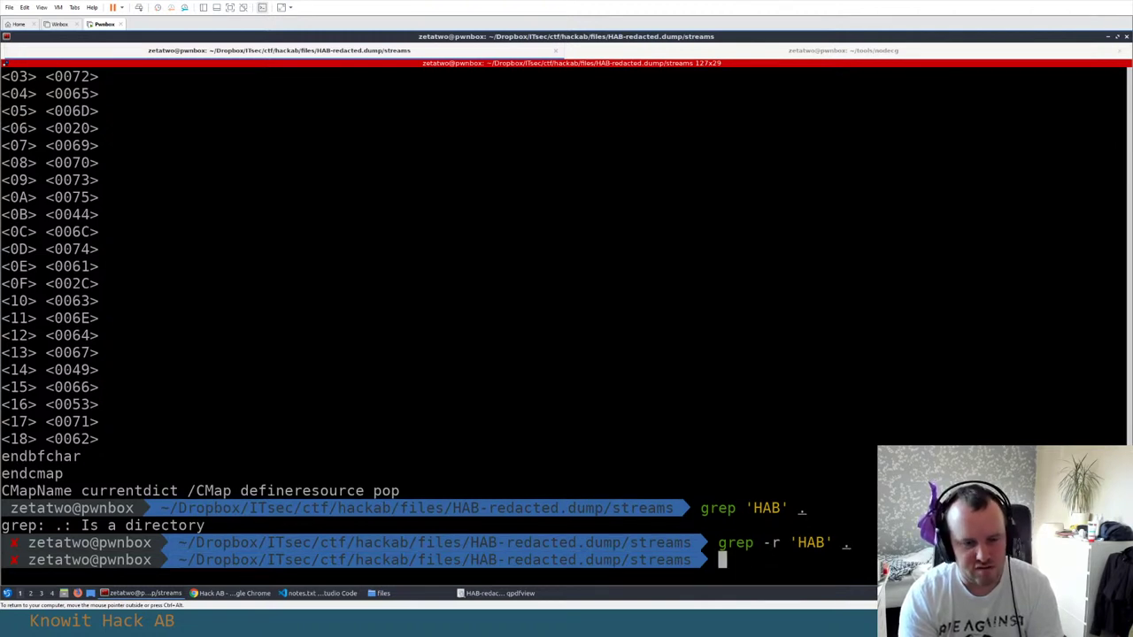
# Go back up to HAB-redacted.dump, list it, and open the folder with code
pyautogui.write('cd ..')
pyautogui.press('Return')
pyautogui.write('ls')
pyautogui.press('Return')
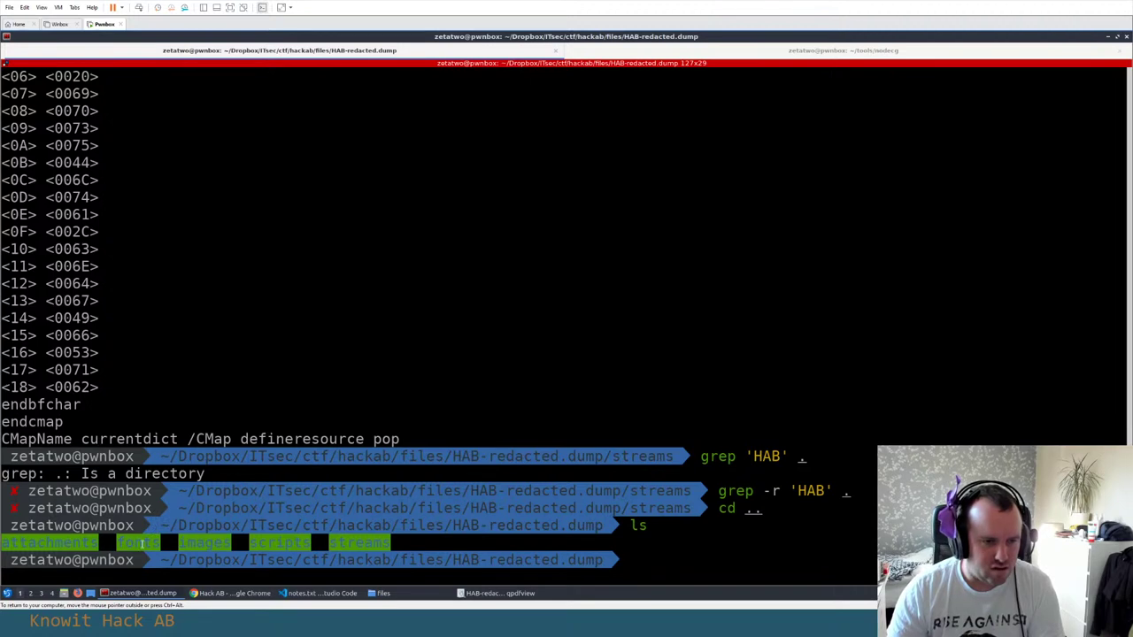
pyautogui.write('code .')
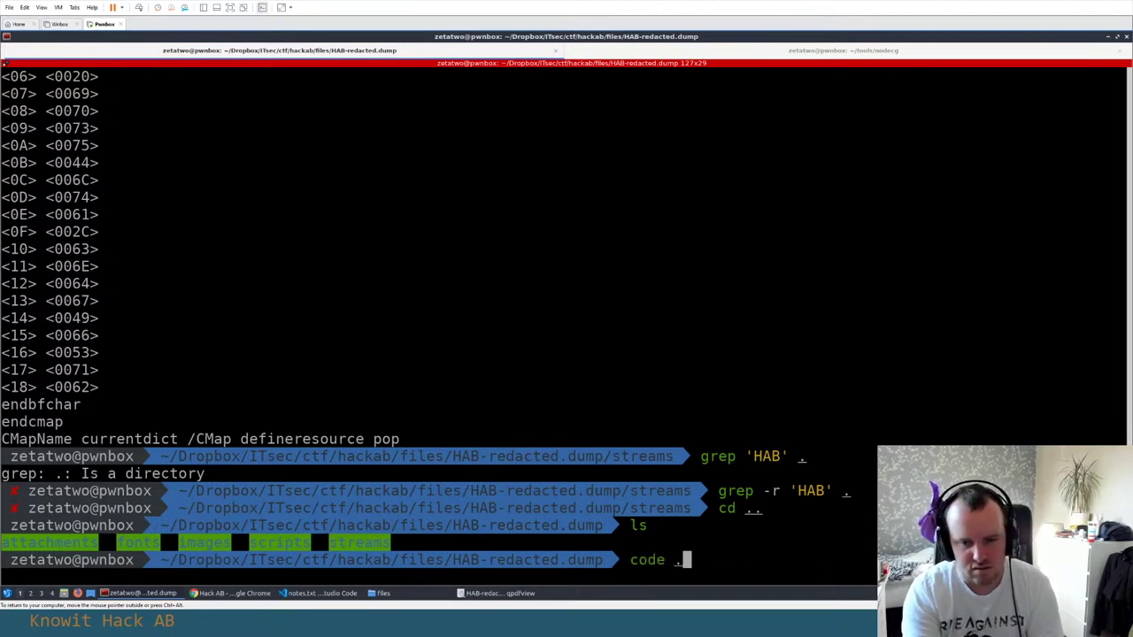
pyautogui.press('Return')
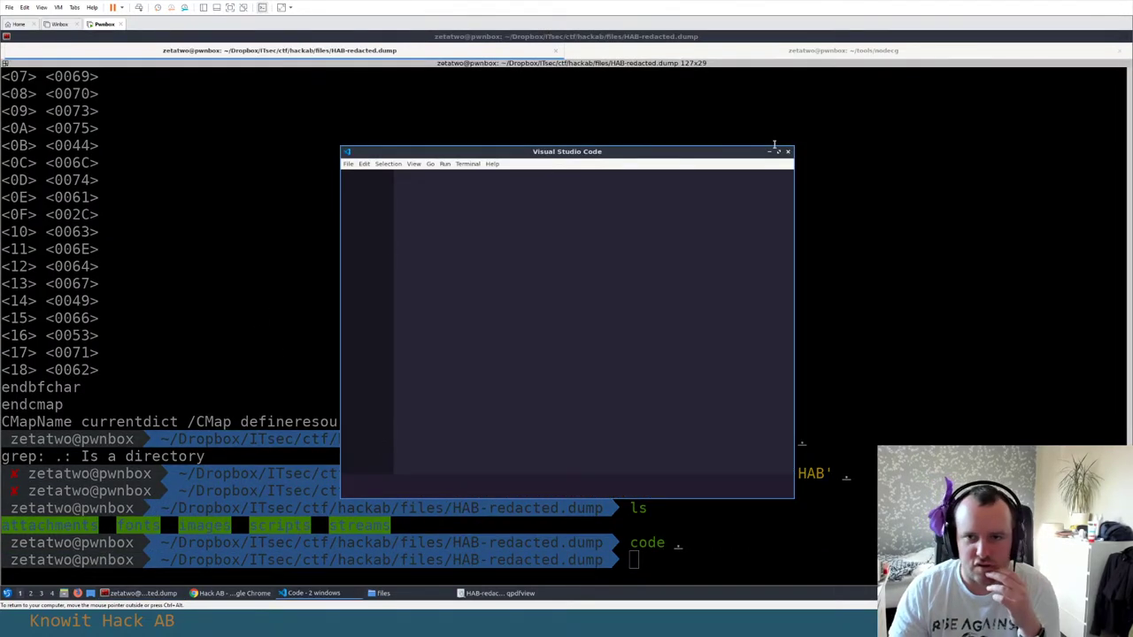
# Open stream_2.dmp from the streams folder in VS Code, read through it, then close the editor
pyautogui.click(778, 151)
pyautogui.click(111, 274)
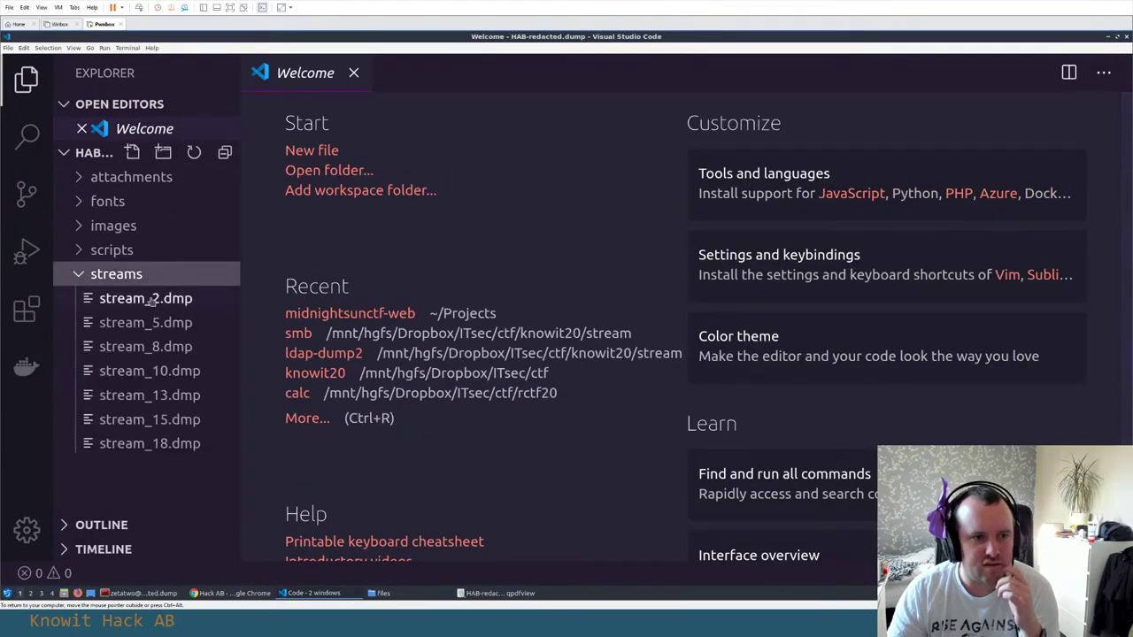
pyautogui.click(147, 322)
pyautogui.click(173, 300)
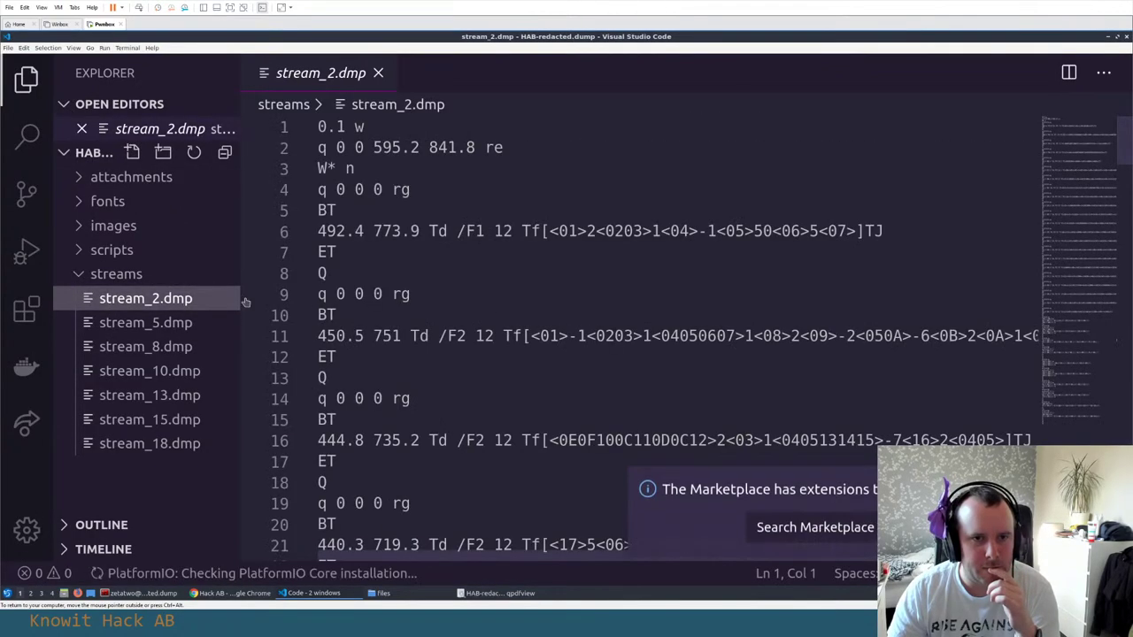
pyautogui.scroll(-20, 417, 287)
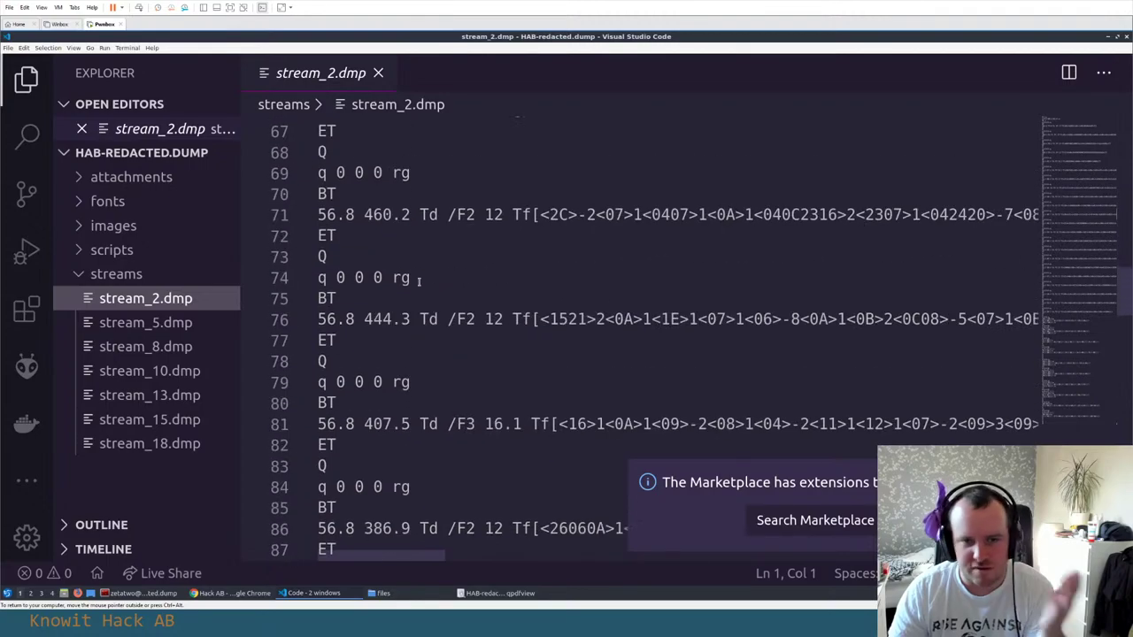
pyautogui.scroll(-20, 418, 281)
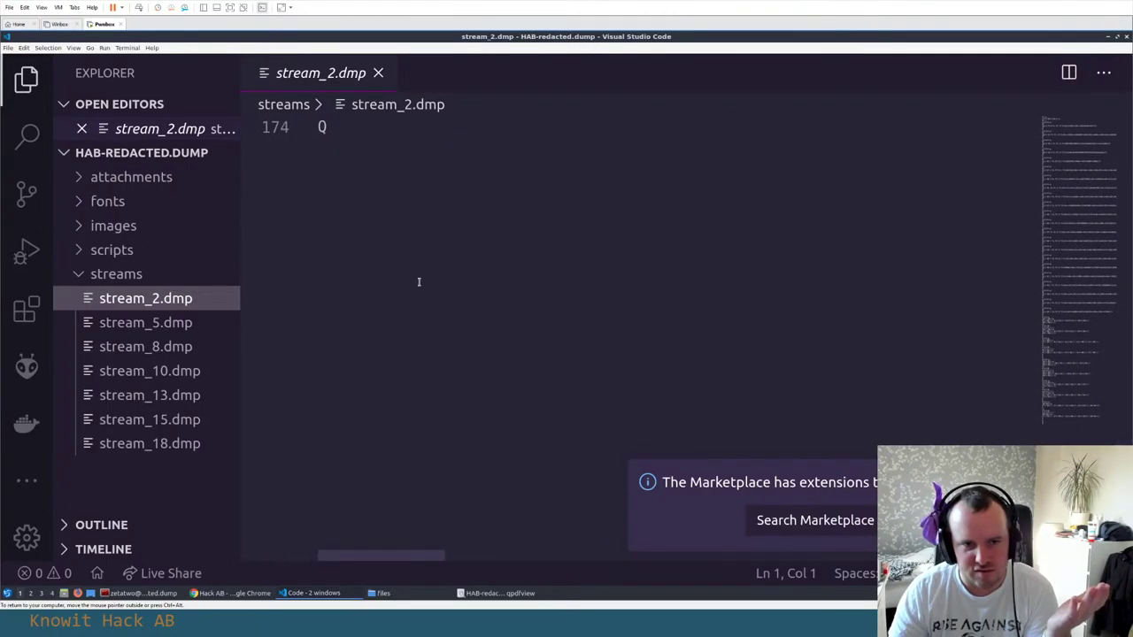
pyautogui.scroll(20, 418, 281)
pyautogui.hotkey('ctrl', 'w')
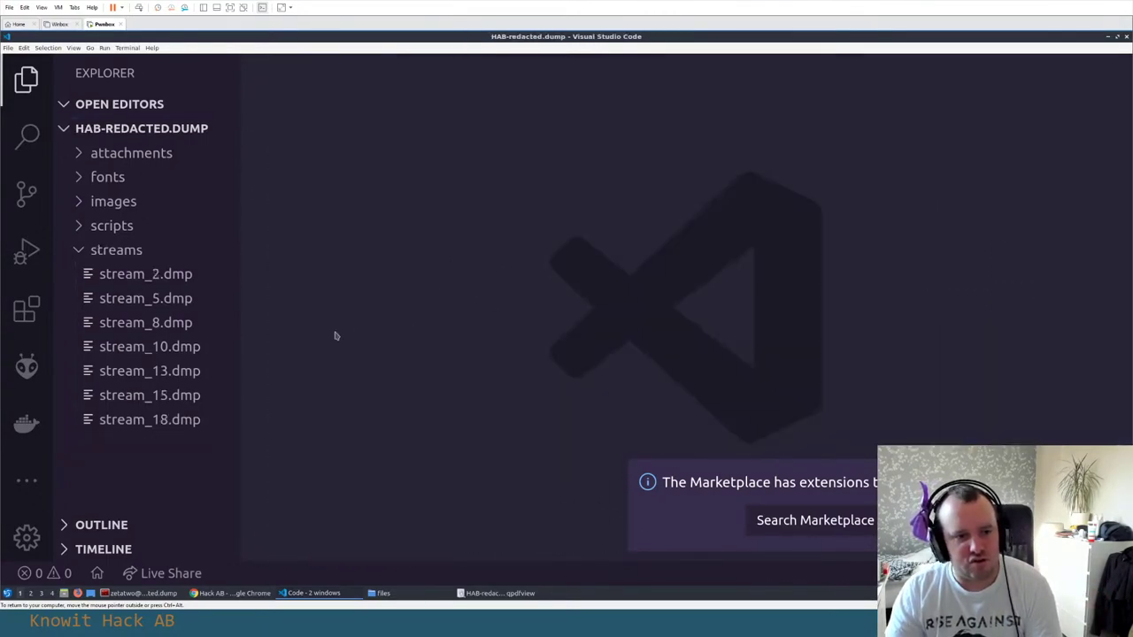
pyautogui.hotkey('ctrl', 'w')
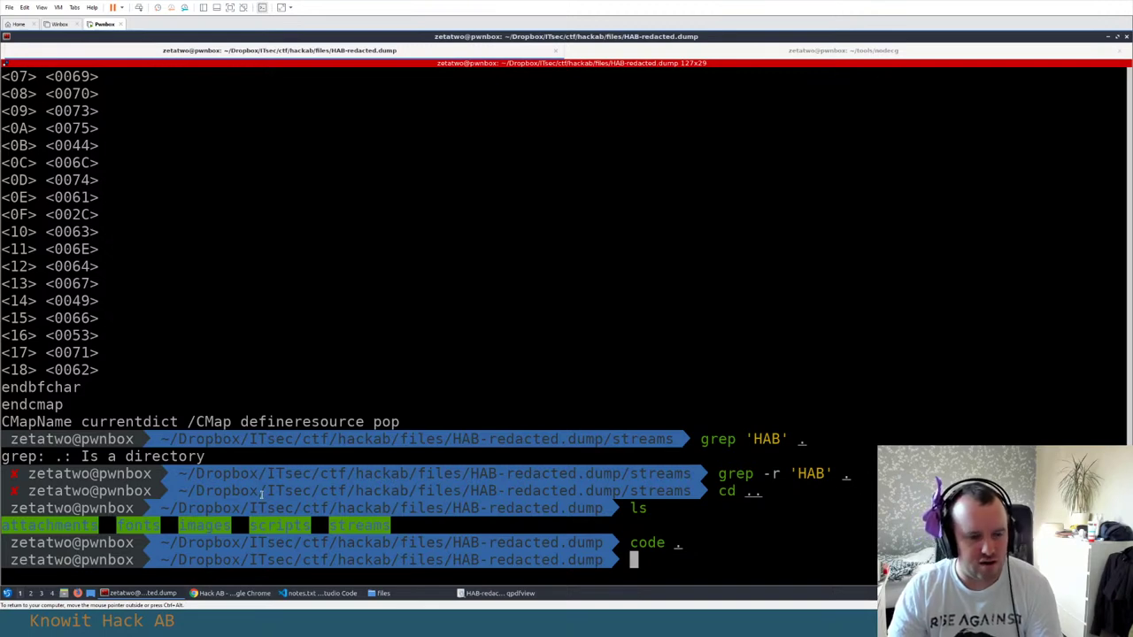
# Look over the redacted page in qpdfview, checking its menus and right-click options
pyautogui.click(496, 593)
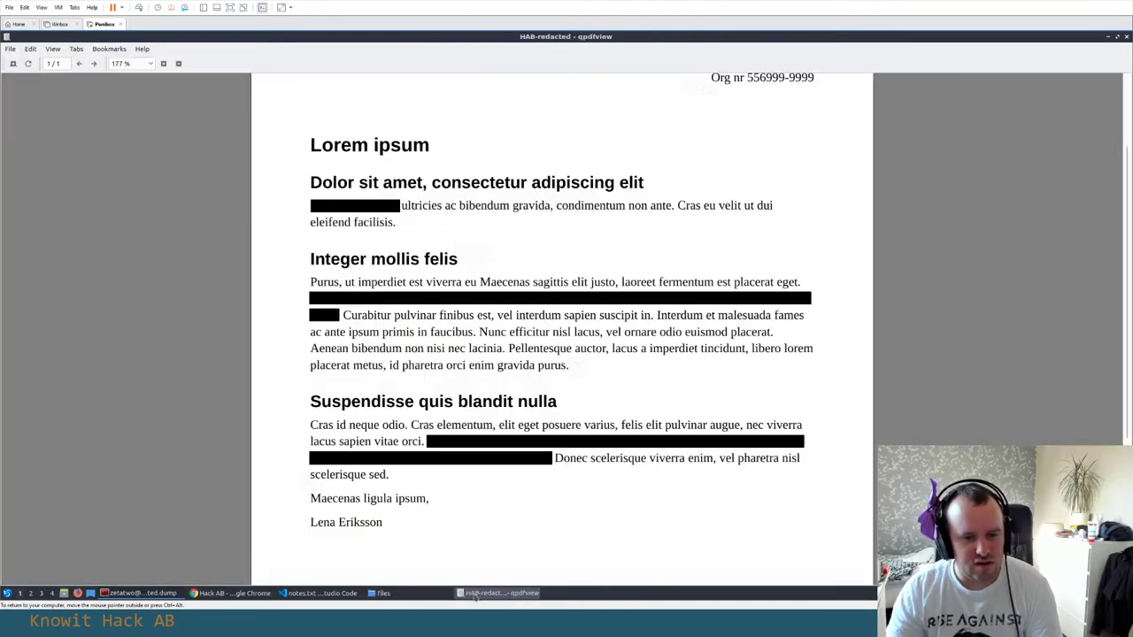
pyautogui.scroll(3, 513, 374)
pyautogui.scroll(-2, 337, 289)
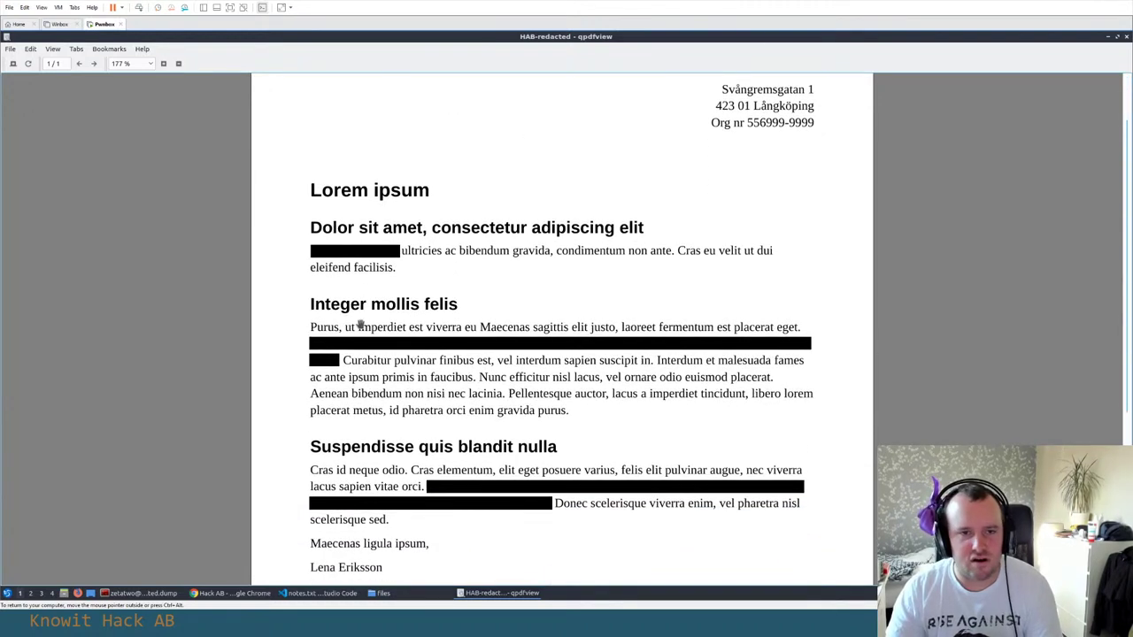
pyautogui.scroll(-1, 354, 571)
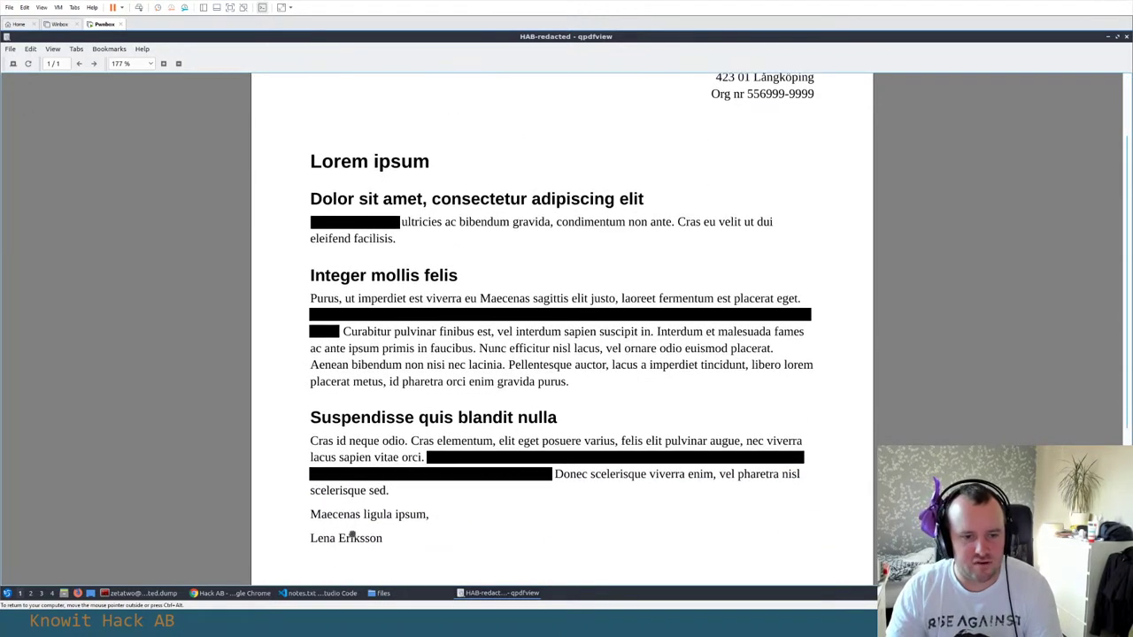
pyautogui.rightClick(359, 290)
pyautogui.click(243, 207)
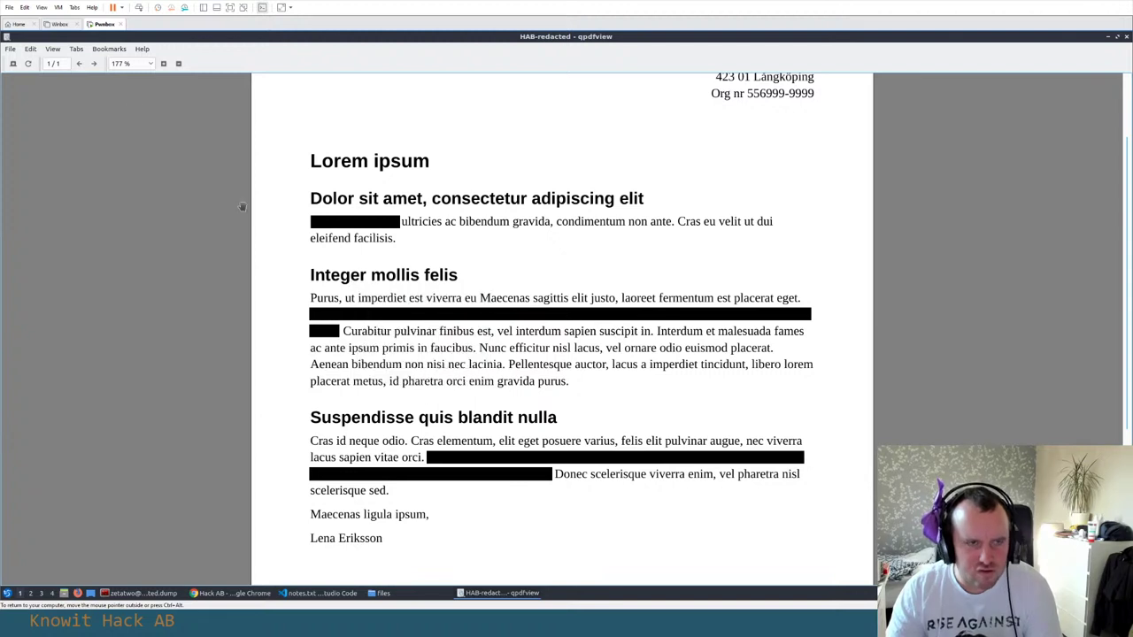
pyautogui.click(53, 50)
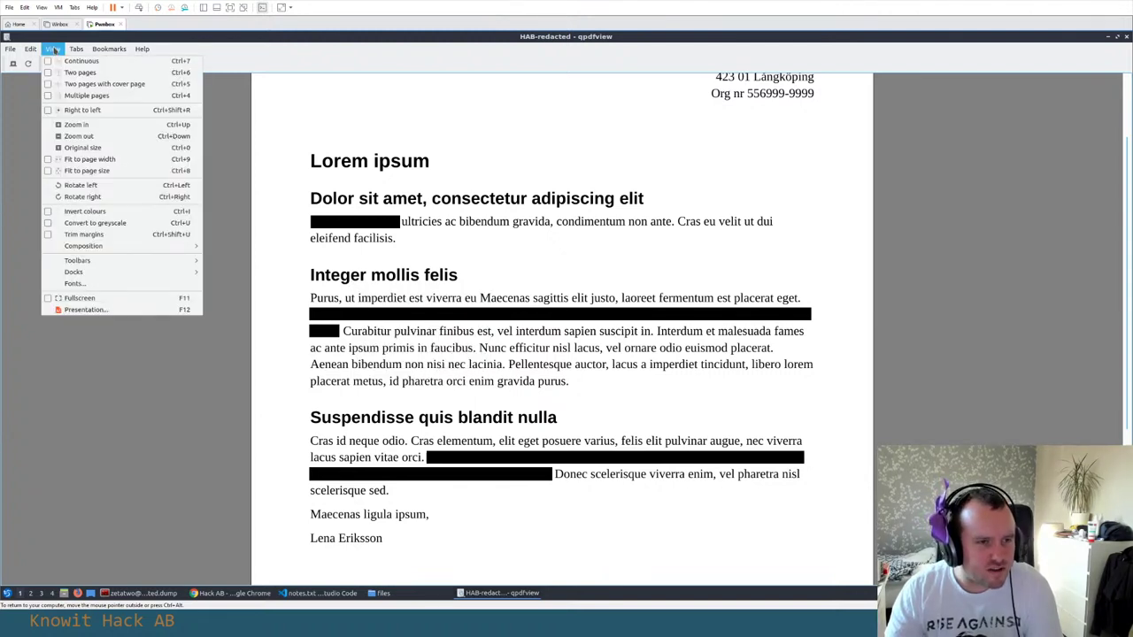
pyautogui.moveTo(5, 49)
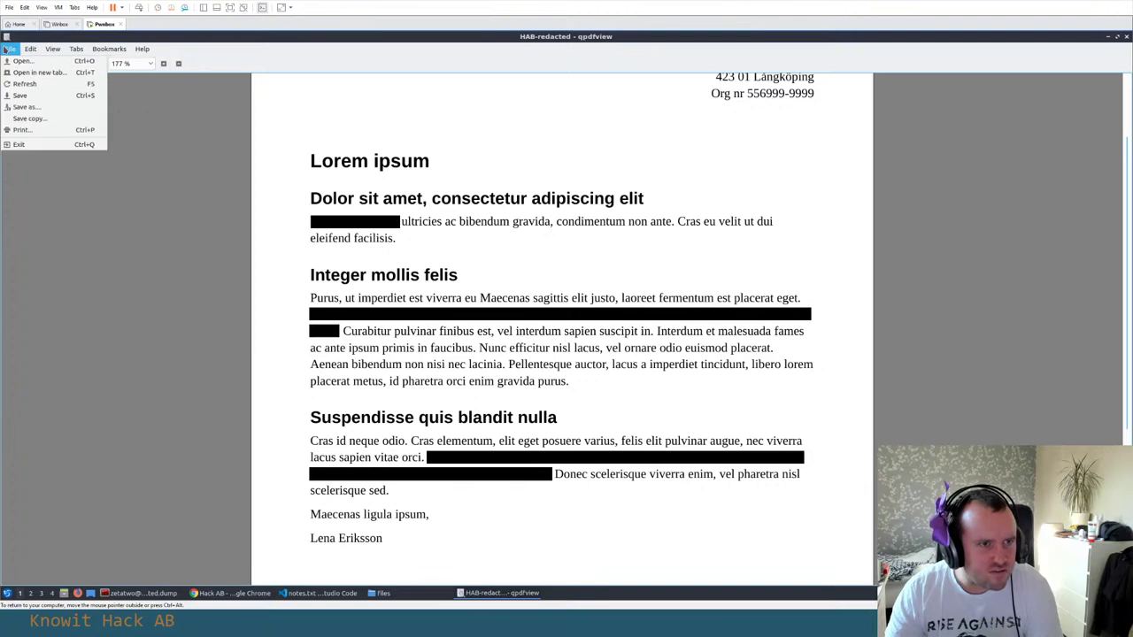
pyautogui.moveTo(53, 50)
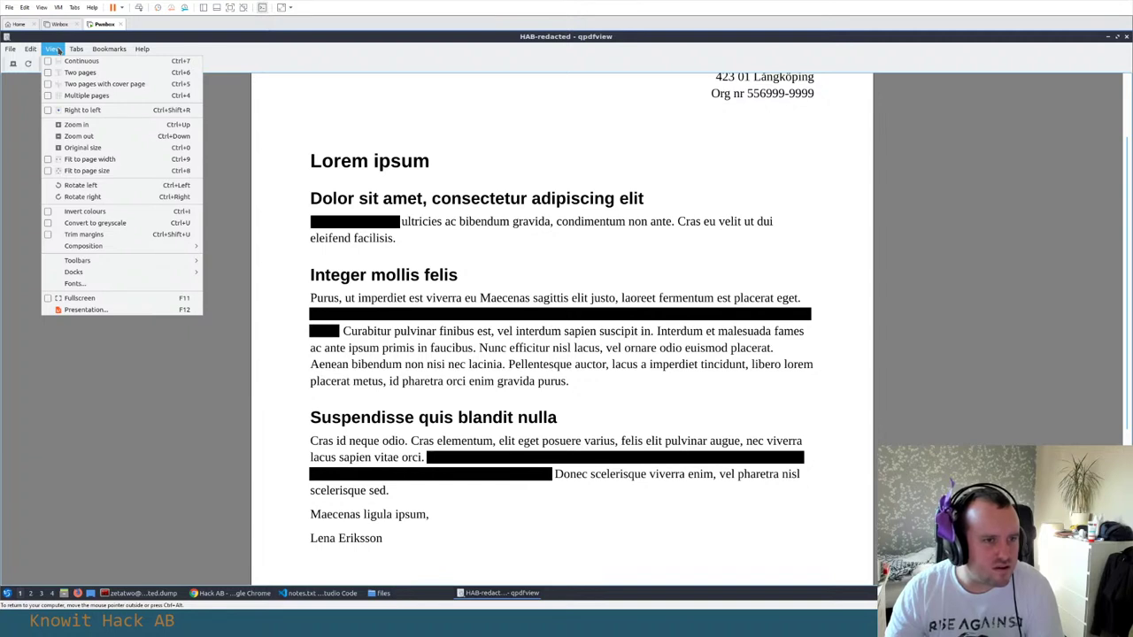
pyautogui.click(102, 49)
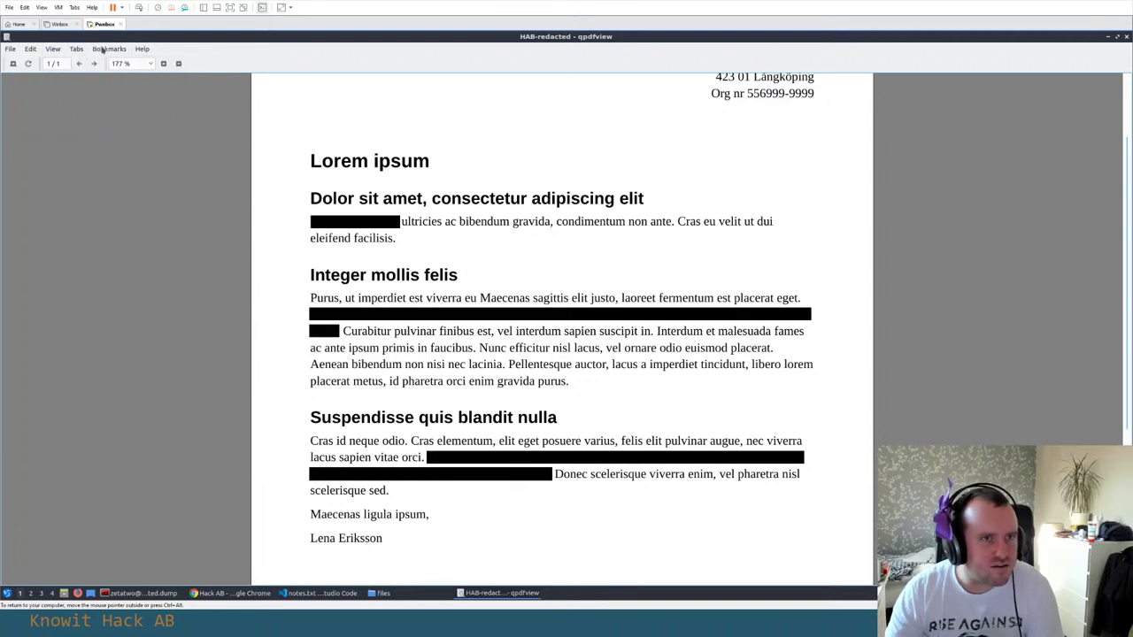
pyautogui.rightClick(357, 167)
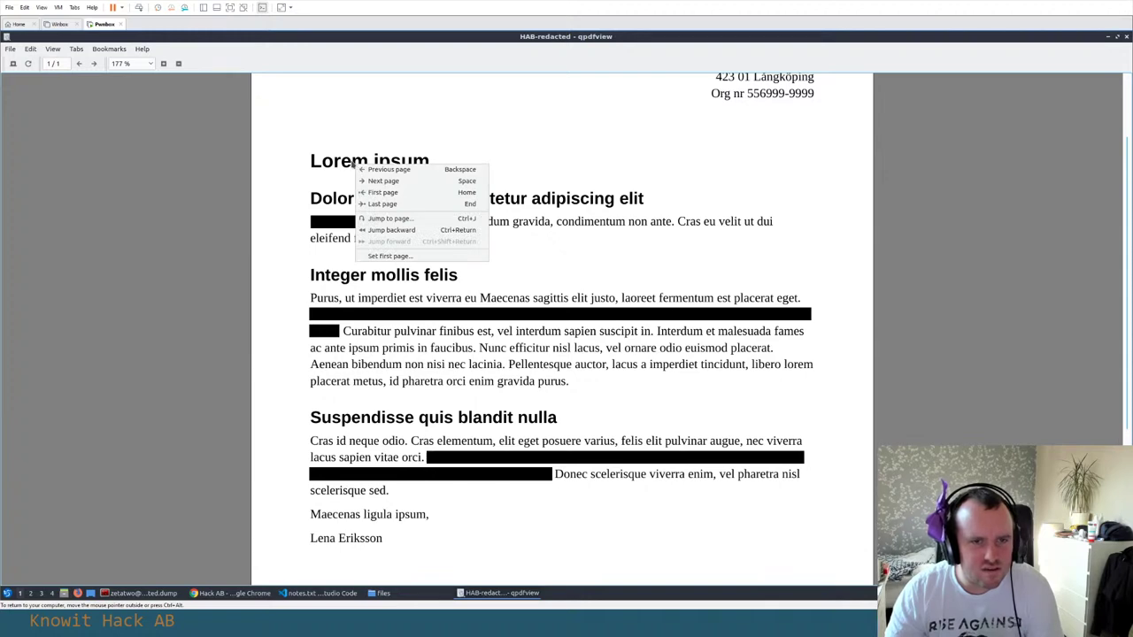
pyautogui.press('Escape')
# Search the application launcher for 'pdf', then dismiss it
pyautogui.click(164, 594)
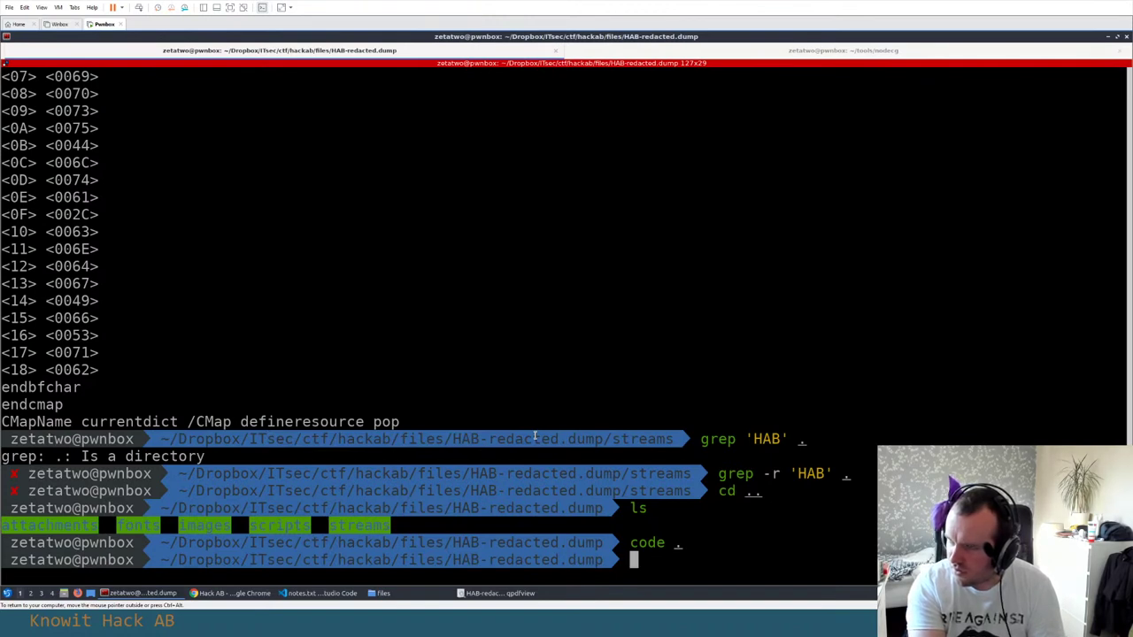
pyautogui.click(8, 593)
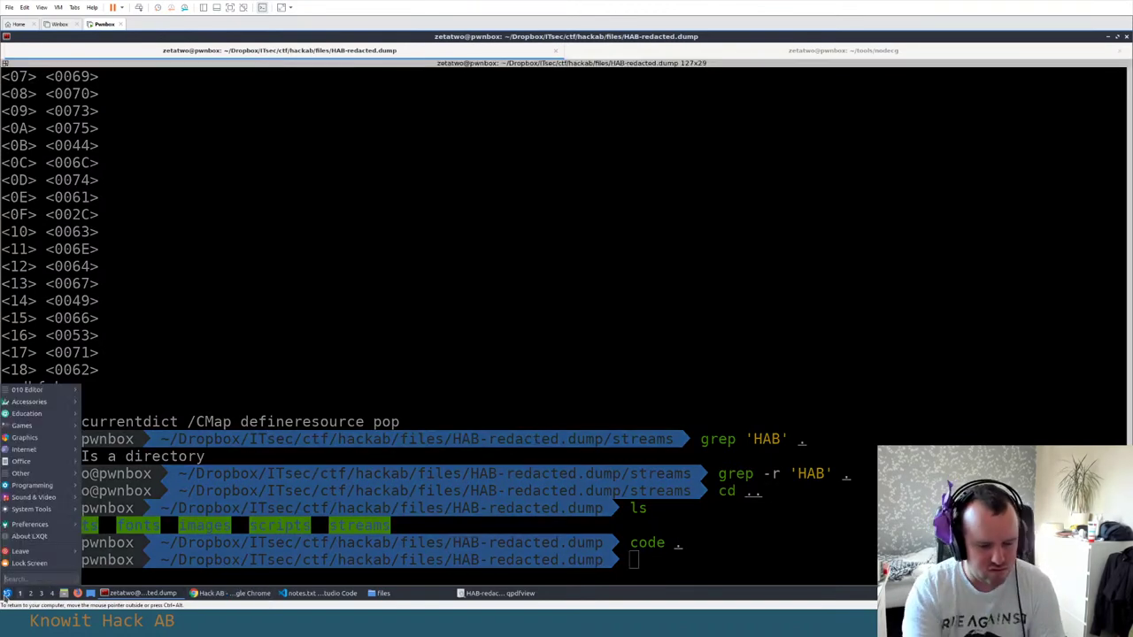
pyautogui.write('pdf')
pyautogui.press('BackSpace')
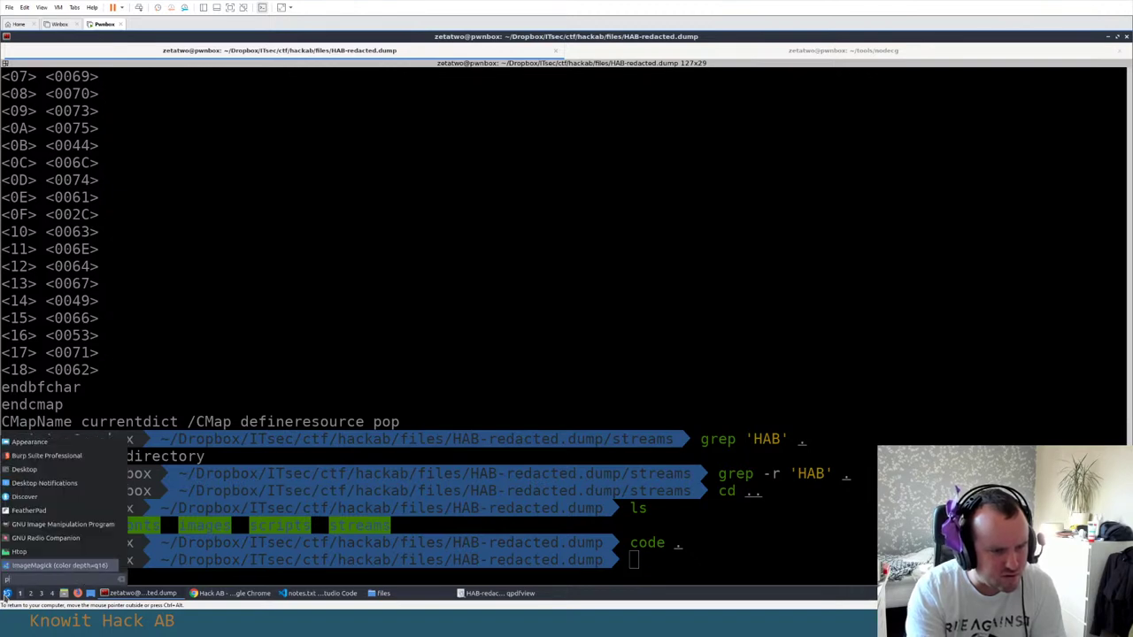
pyautogui.press('BackSpace')
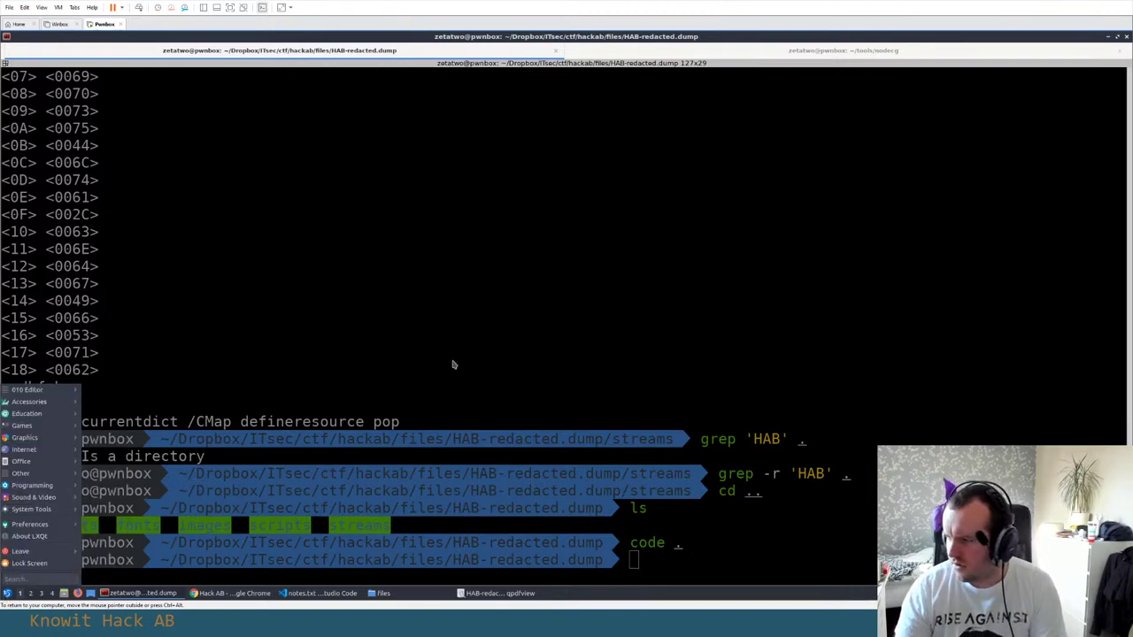
pyautogui.click(453, 364)
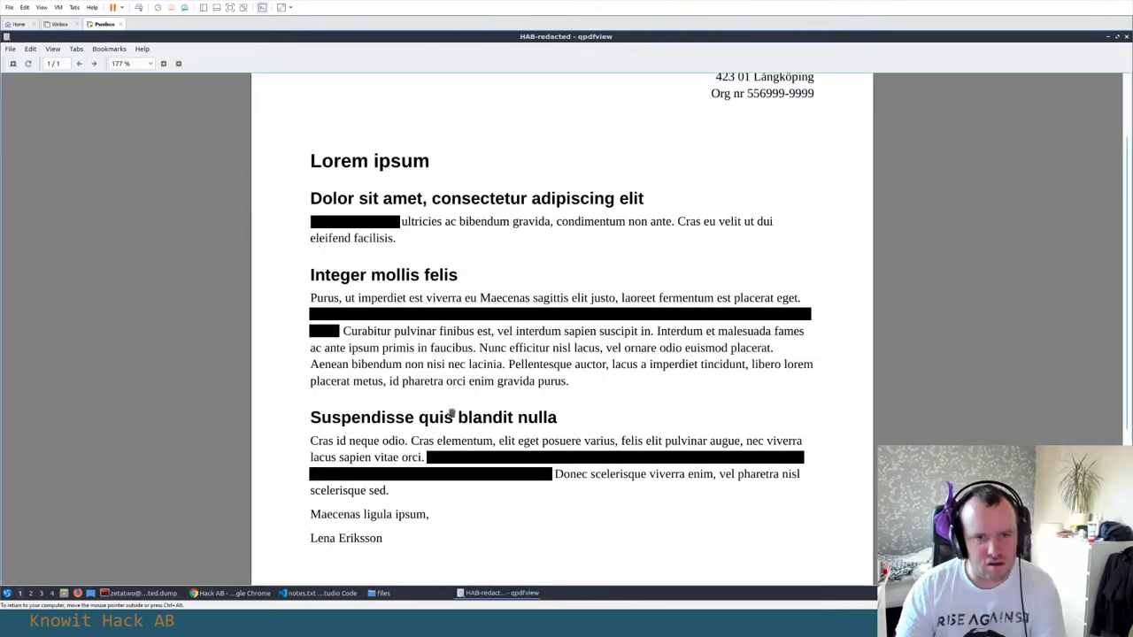
# Glance at the redacted letter once more, then switch to Chrome's new tab
pyautogui.click(495, 593)
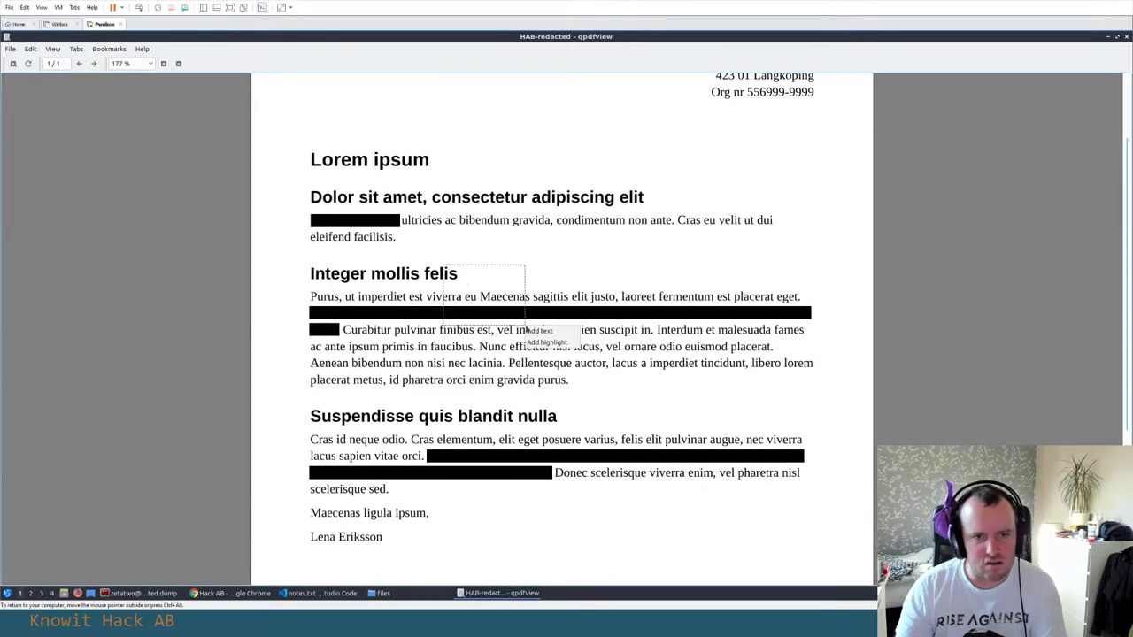
pyautogui.scroll(2, 607, 180)
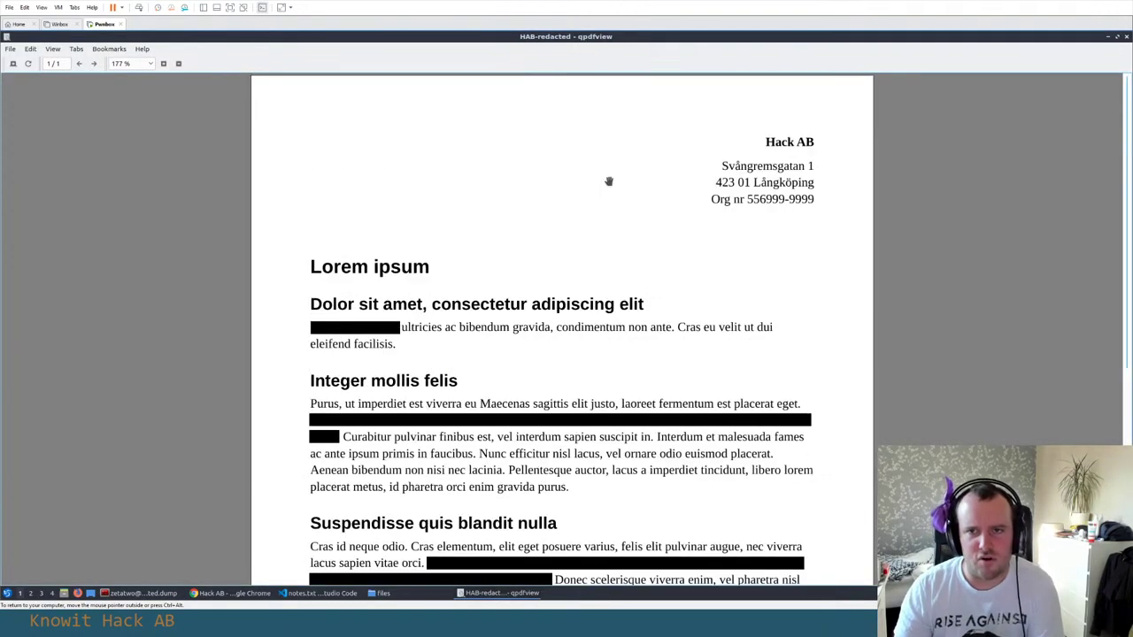
pyautogui.scroll(-5, 438, 310)
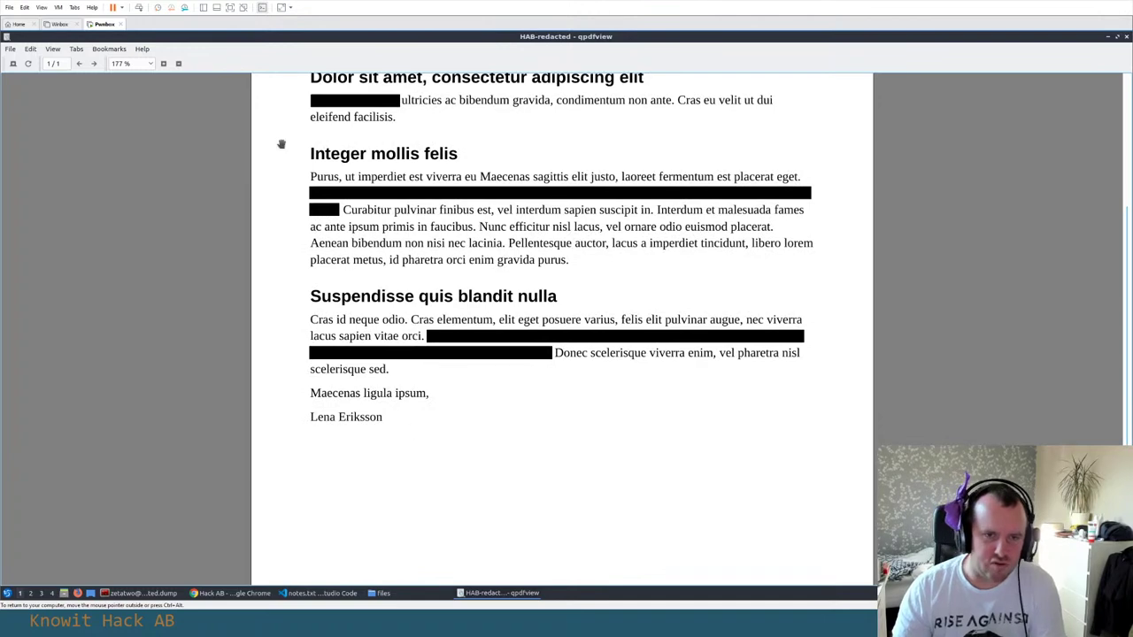
pyautogui.click(142, 593)
# Search the web for 'linux pdf reader' from Chrome's new tab
pyautogui.click(230, 592)
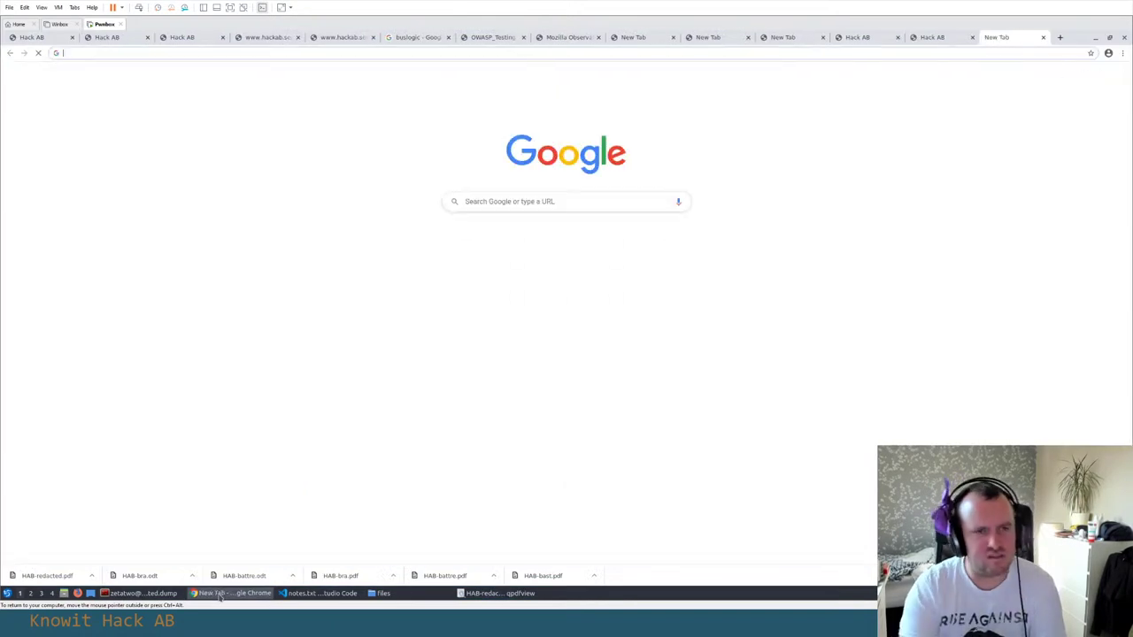
pyautogui.write('linux pdf v')
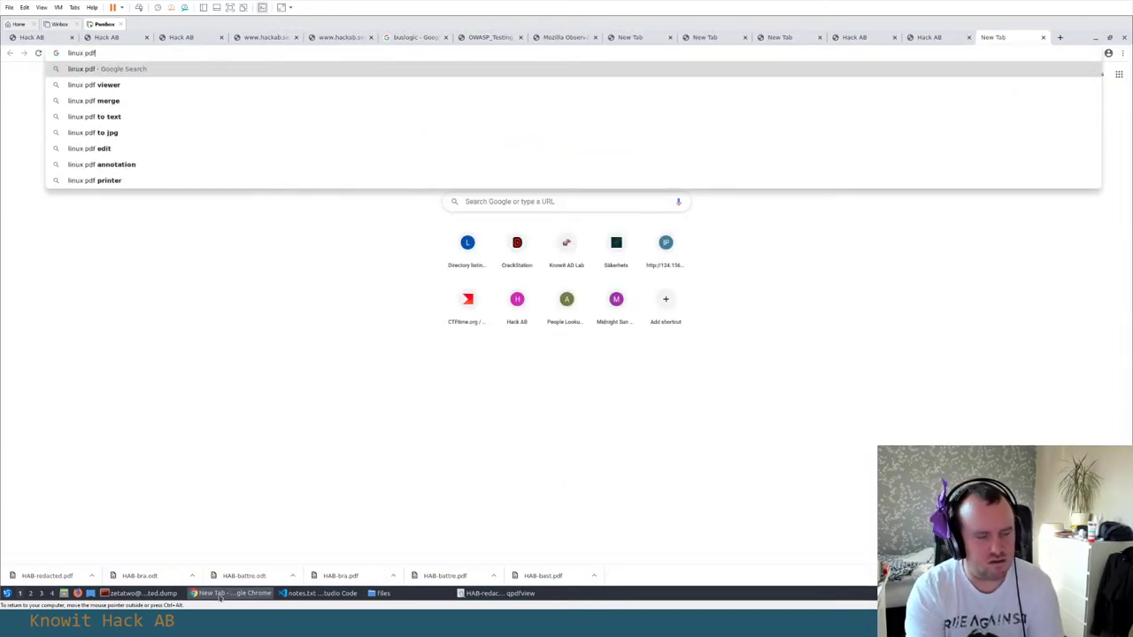
pyautogui.press('BackSpace')
pyautogui.press('BackSpace')
pyautogui.write('remove')
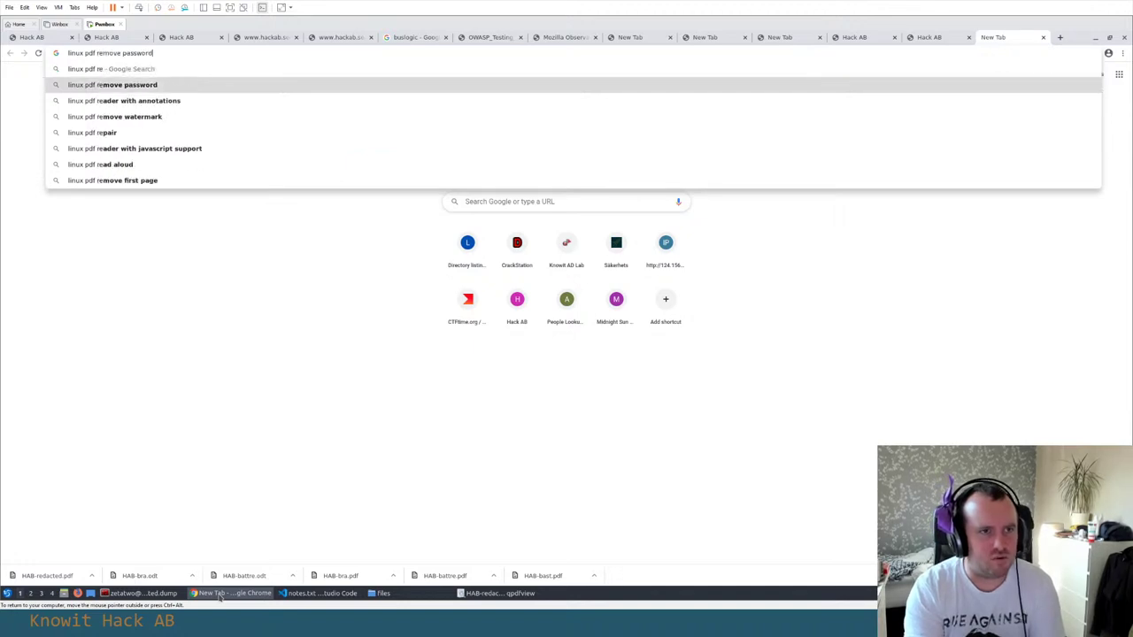
pyautogui.press('BackSpace')
pyautogui.press('BackSpace')
pyautogui.press('BackSpace')
pyautogui.press('BackSpace')
pyautogui.press('BackSpace')
pyautogui.press('BackSpace')
pyautogui.write('eader')
pyautogui.press('Return')
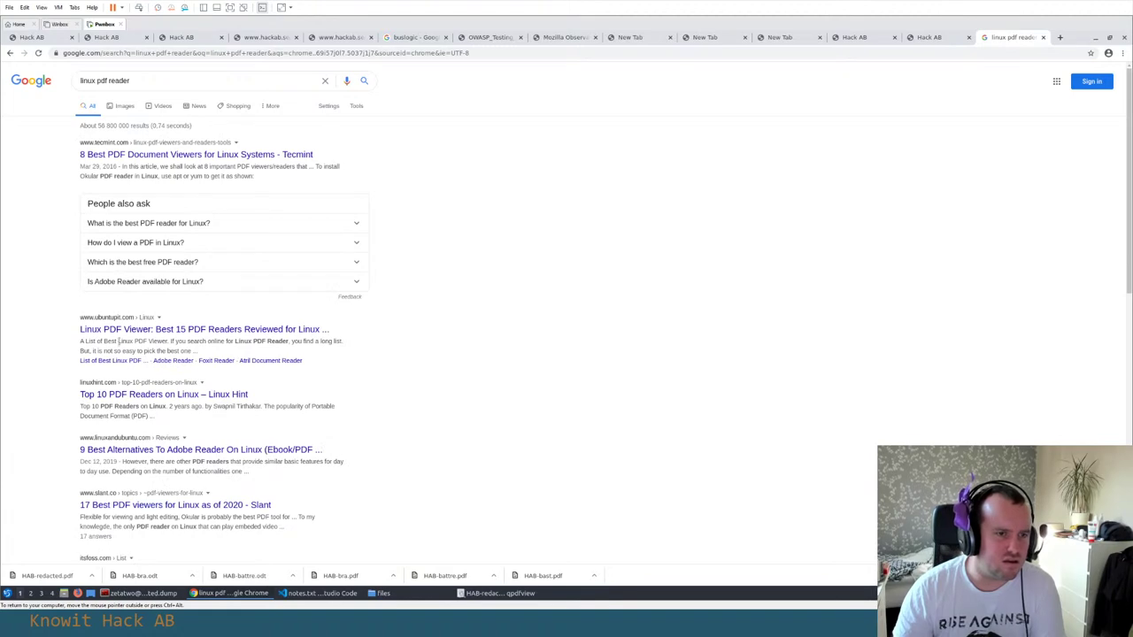
# Open the ubuntupit and linuxhint results in tabs and read the ubuntupit article
pyautogui.middleClick(112, 329)
pyautogui.middleClick(132, 395)
pyautogui.hotkey('ctrl', 'Tab')
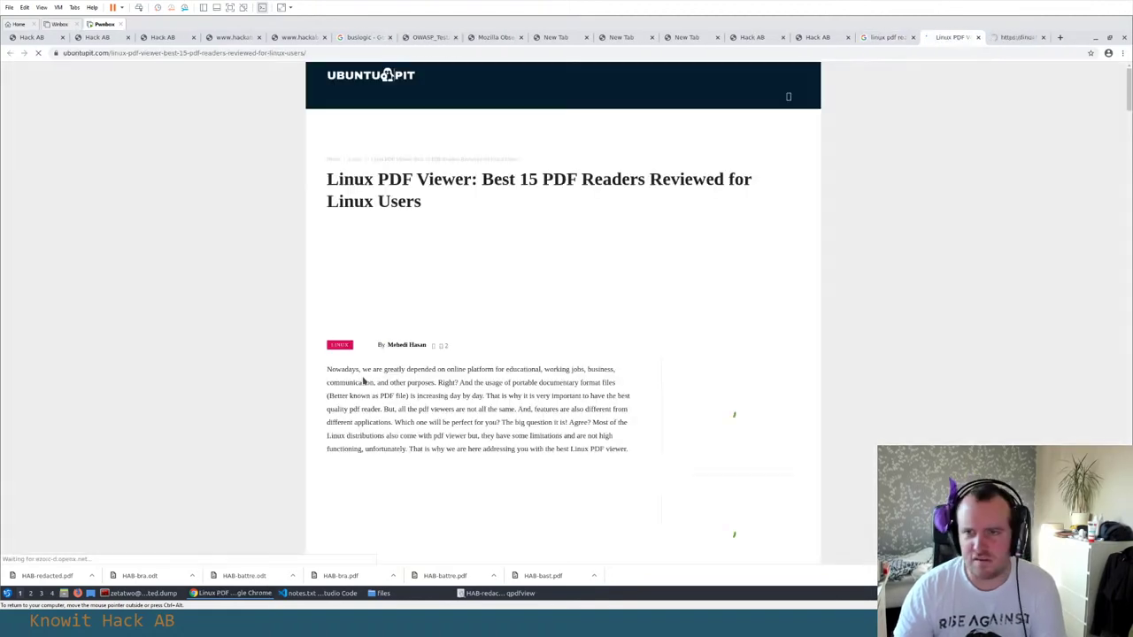
pyautogui.scroll(-8, 278, 337)
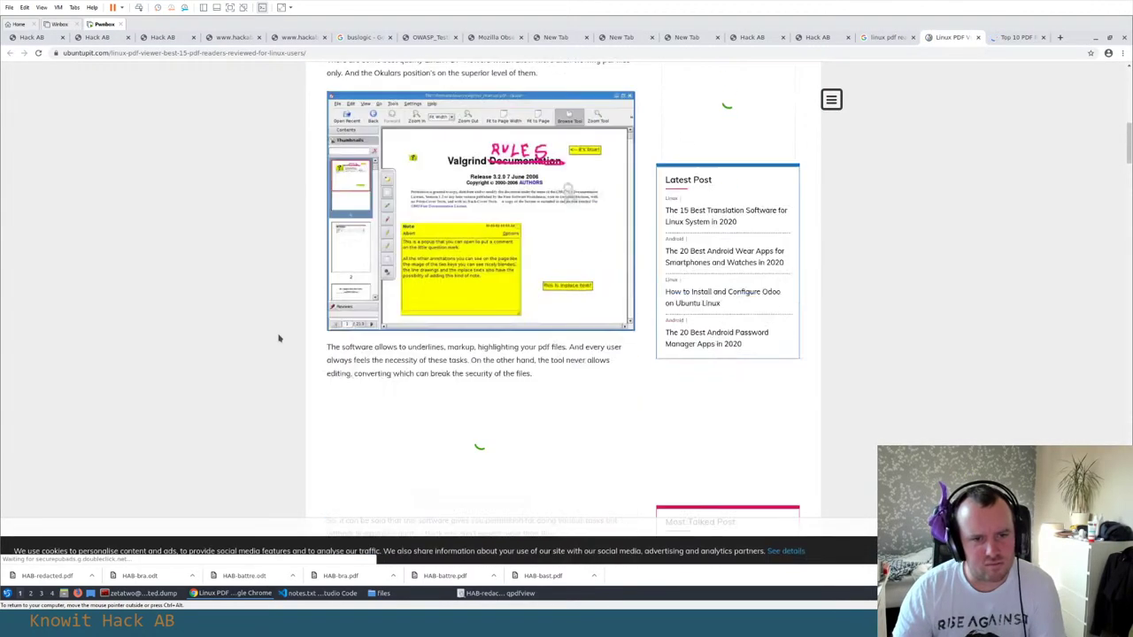
pyautogui.scroll(-3, 277, 336)
# Search apt for a Foxit reader package using 'foxit reader', 'foxi' and 'foxit'
pyautogui.hotkey('alt', 'Tab')
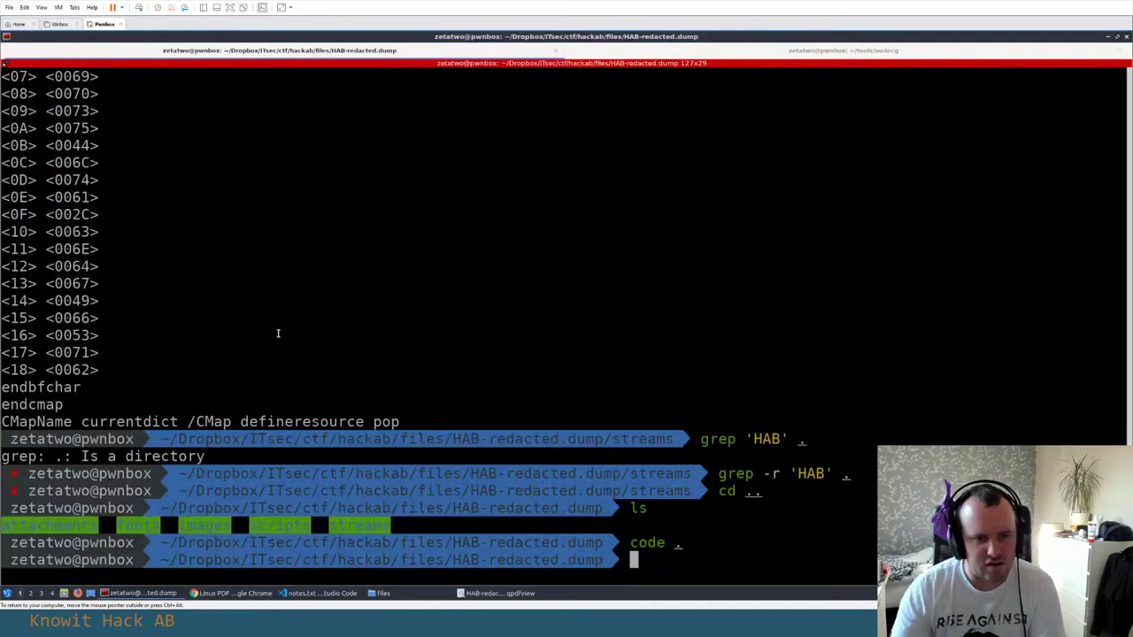
pyautogui.write('apt search o')
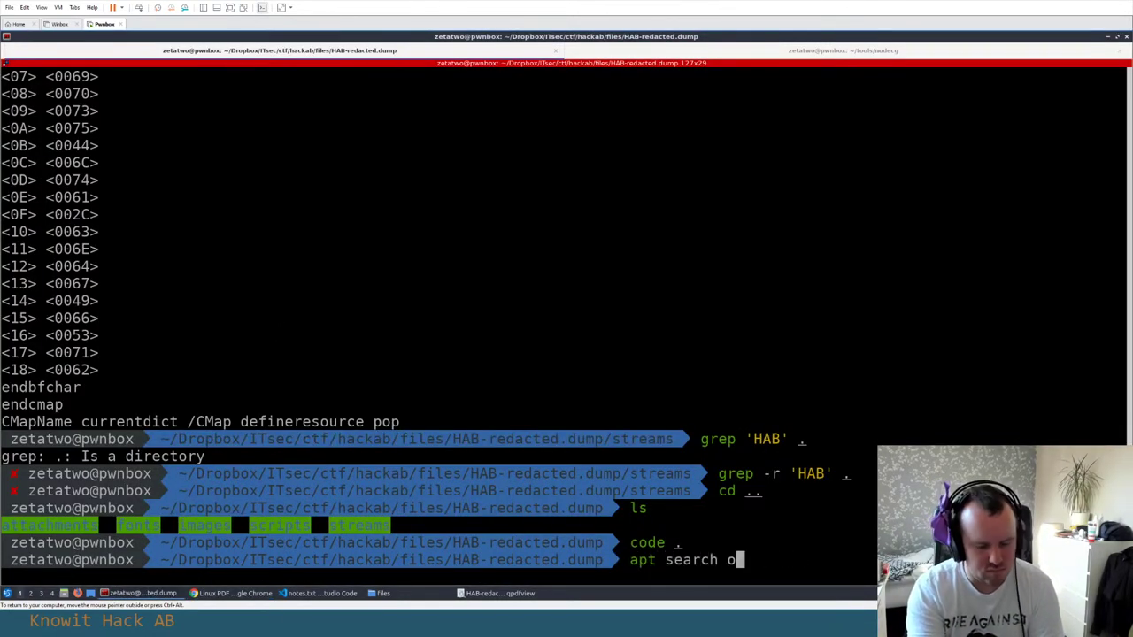
pyautogui.press('BackSpace')
pyautogui.write('foxit reader')
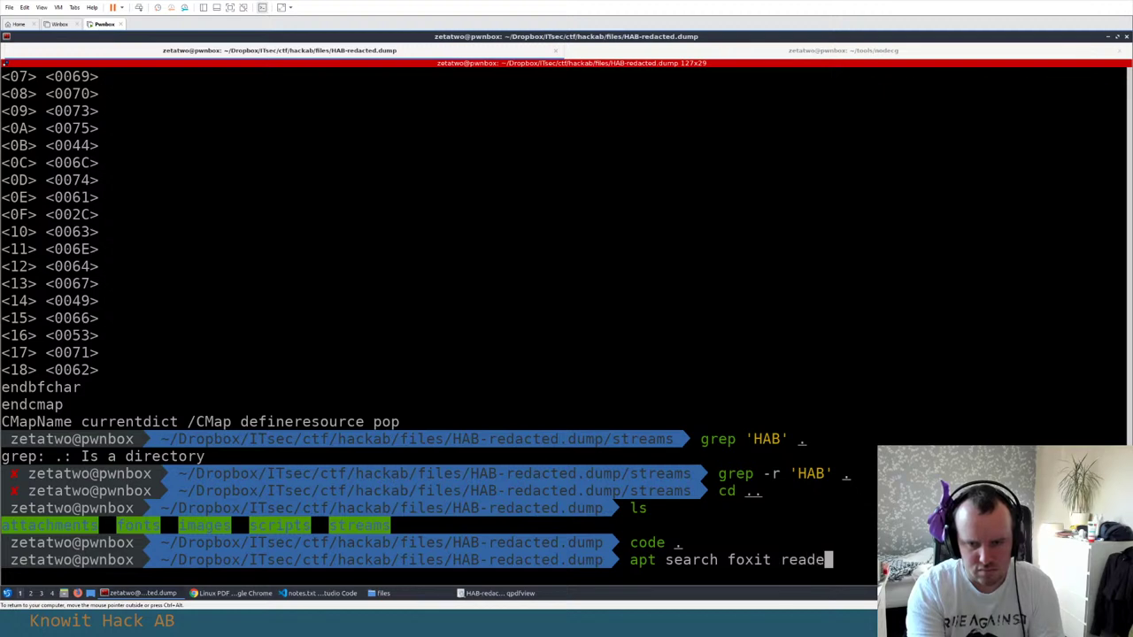
pyautogui.press('Return')
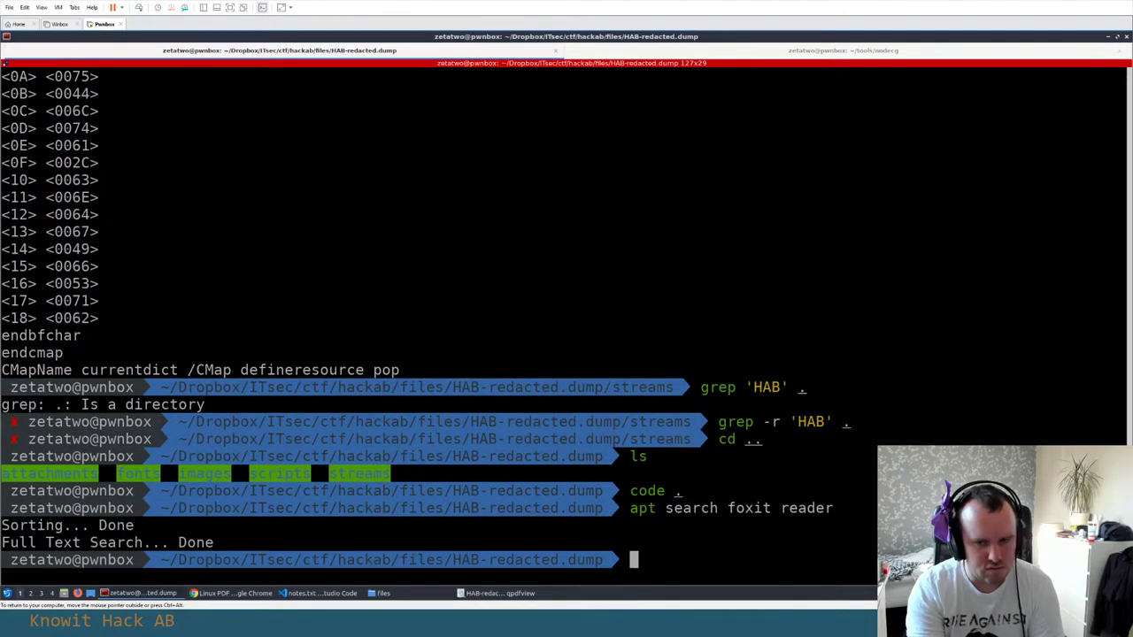
pyautogui.press('Up')
pyautogui.press('Left')
pyautogui.press('Left')
pyautogui.press('Left')
pyautogui.press('Left')
pyautogui.press('Left')
pyautogui.press('Left')
pyautogui.press('Left')
pyautogui.press('Left')
pyautogui.hotkey('ctrl', 'k')
pyautogui.press('Return')
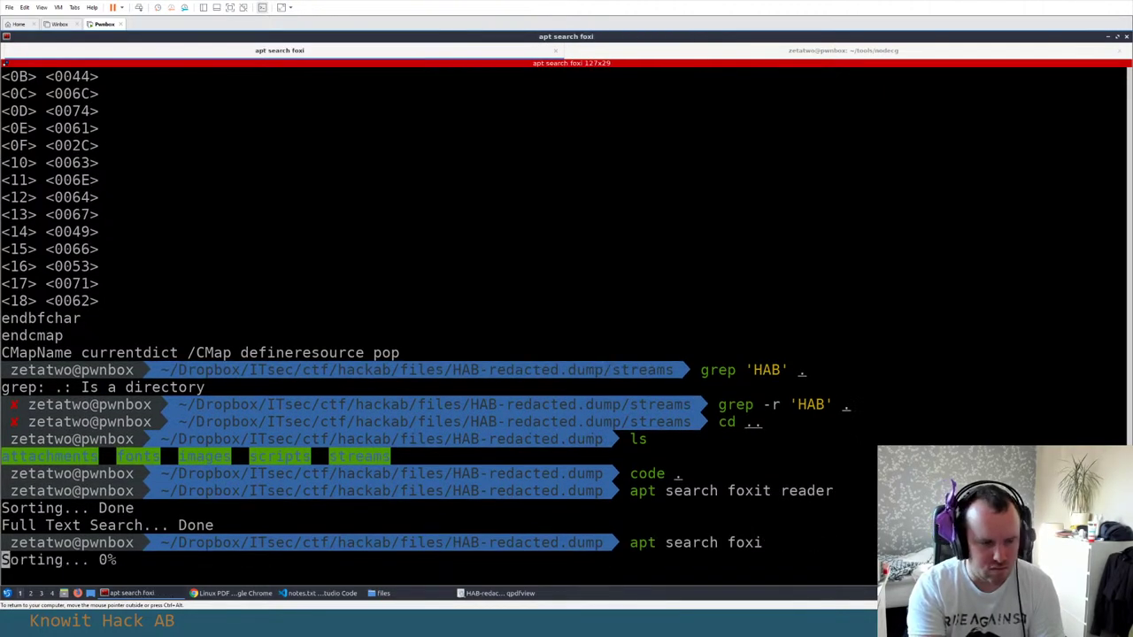
pyautogui.press('Up')
pyautogui.write('t')
pyautogui.press('Return')
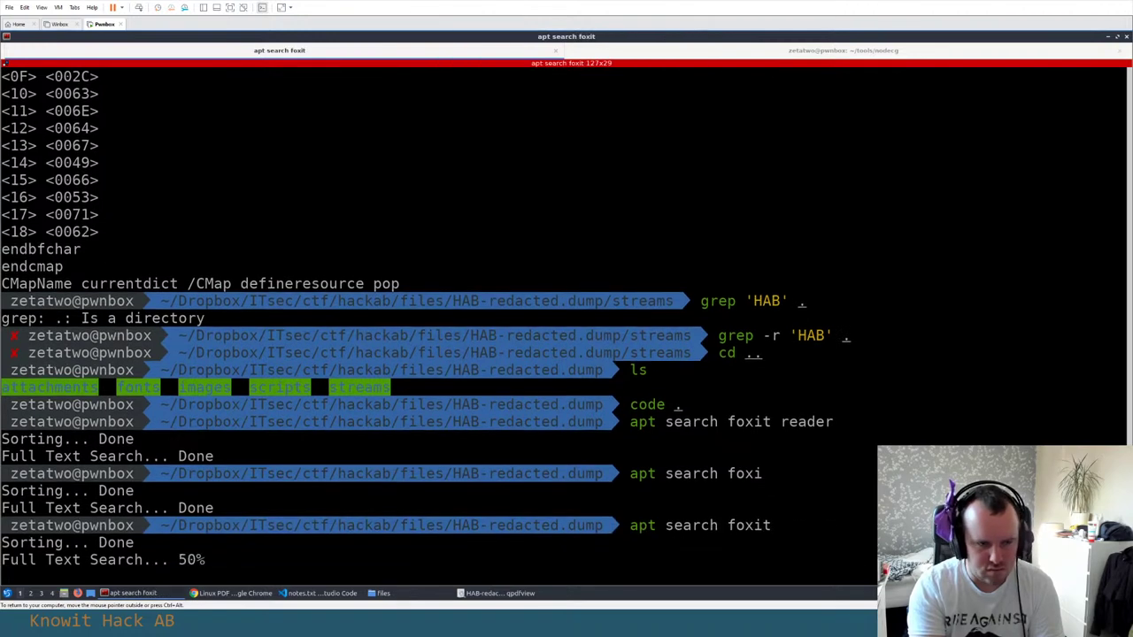
# Search apt for 'pdf reader' packages and scroll through the results
pyautogui.press('Up')
pyautogui.press('Left')
pyautogui.press('Left')
pyautogui.press('Left')
pyautogui.press('Left')
pyautogui.press('Left')
pyautogui.hotkey('ctrl', 'k')
pyautogui.write('pf')
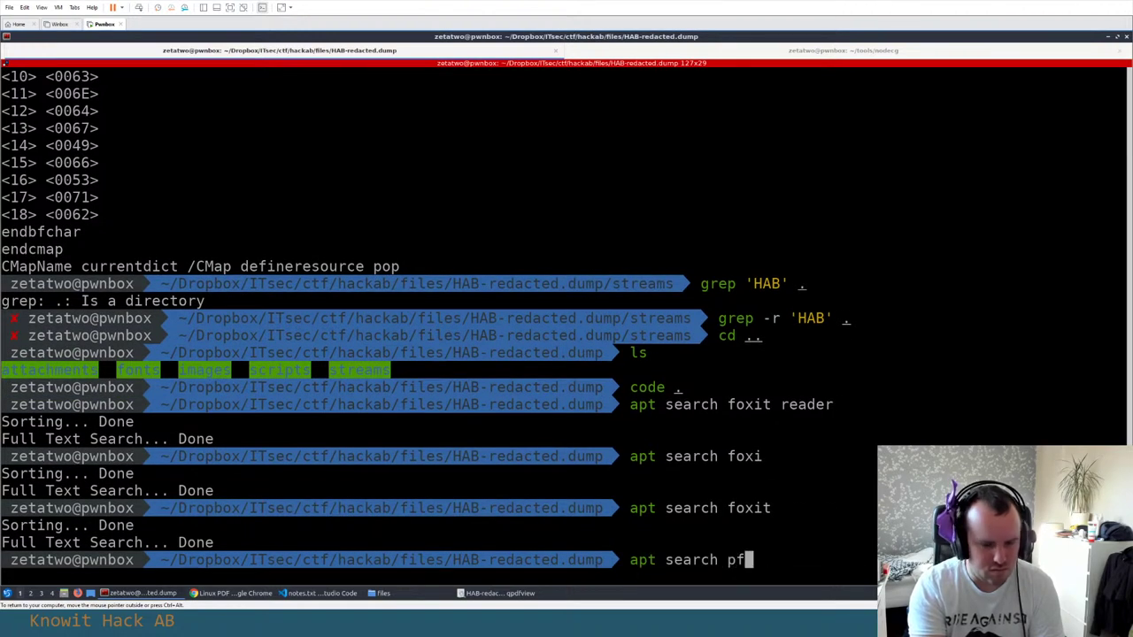
pyautogui.write('f reader')
pyautogui.press('Return')
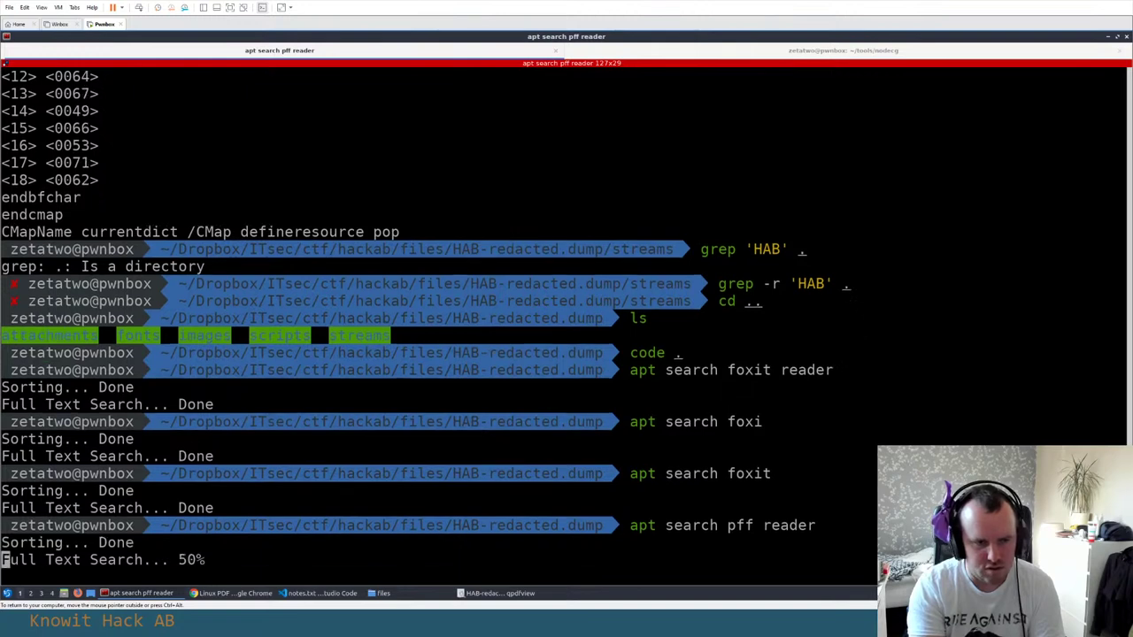
pyautogui.hotkey('ctrl', 'c')
pyautogui.press('Up')
pyautogui.press('Left')
pyautogui.press('Left')
pyautogui.press('Left')
pyautogui.press('Left')
pyautogui.press('Left')
pyautogui.press('Left')
pyautogui.press('Left')
pyautogui.press('BackSpace')
pyautogui.press('Left')
pyautogui.write('d')
pyautogui.press('Return')
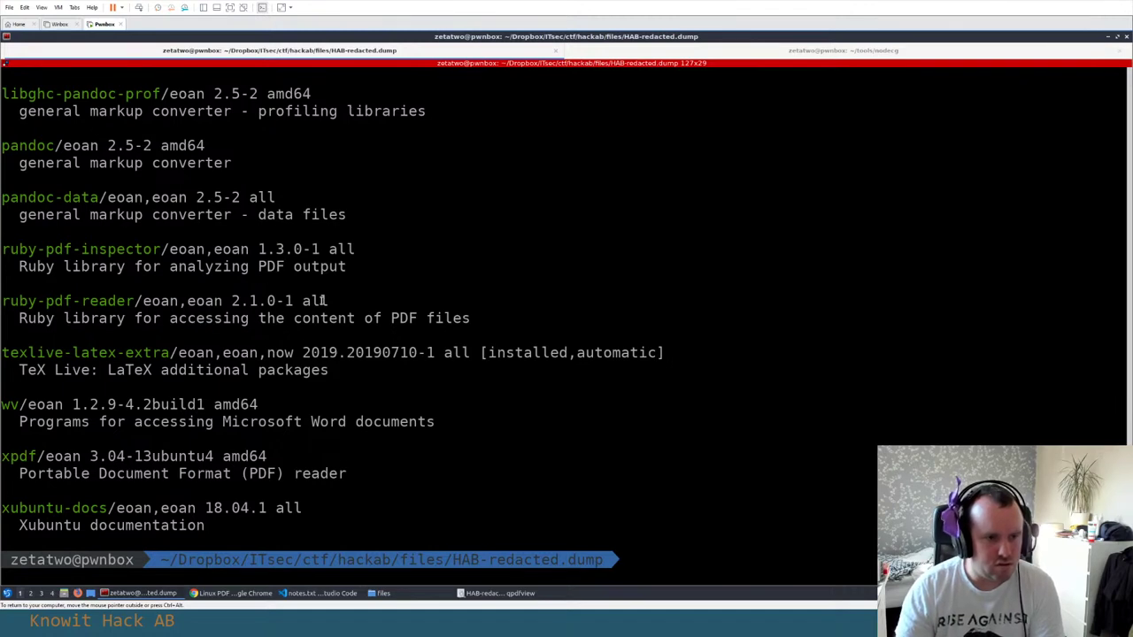
pyautogui.scroll(3, 52, 437)
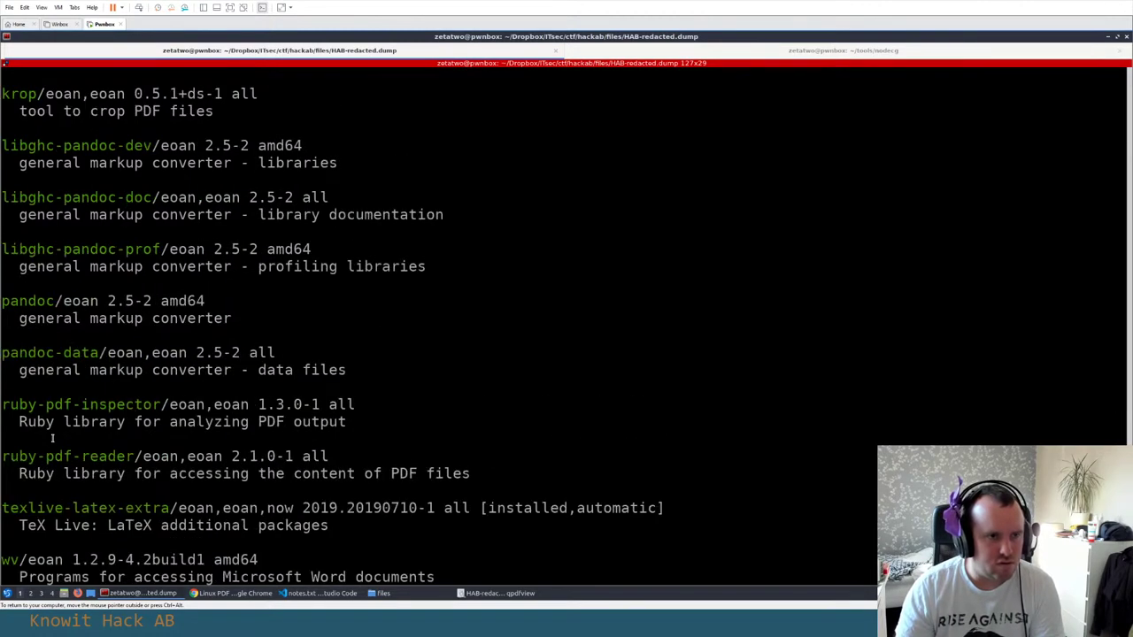
pyautogui.scroll(10, 52, 437)
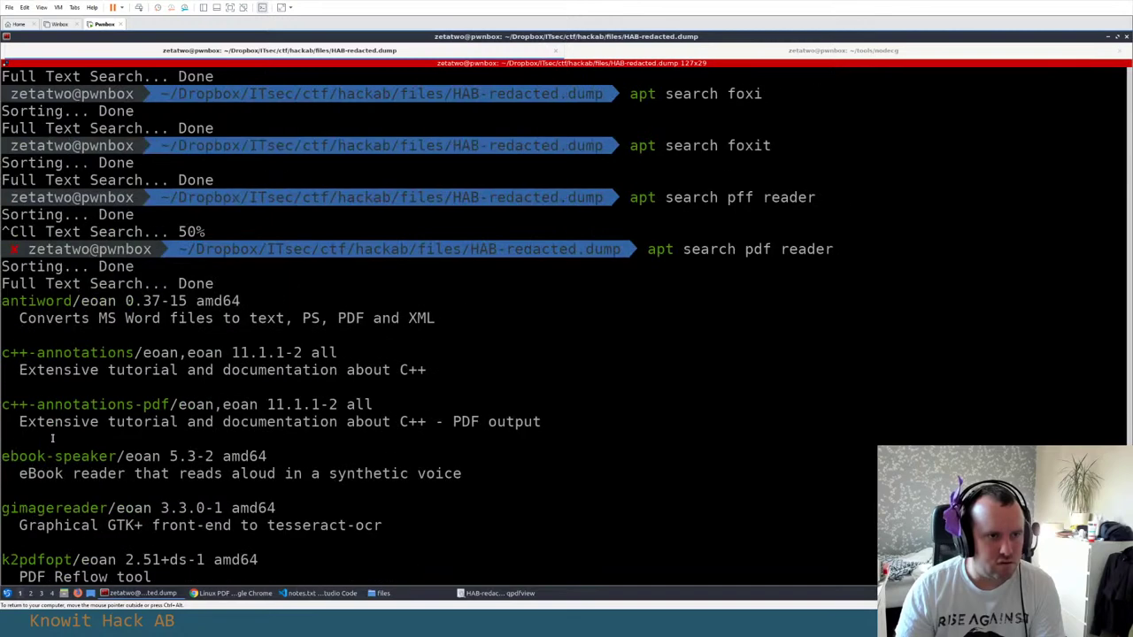
pyautogui.scroll(-11, 54, 437)
pyautogui.scroll(-1, 55, 545)
# After a failed pxdf install attempt, install the evince package with sudo apt install evince
pyautogui.write('su')
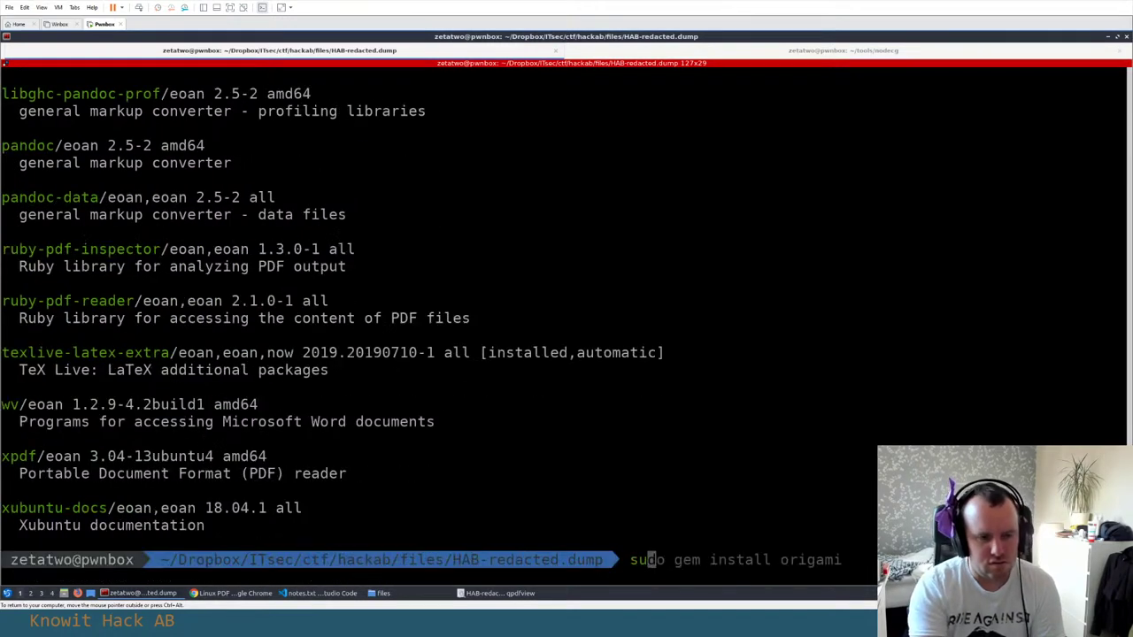
pyautogui.write('do apt install pxdf')
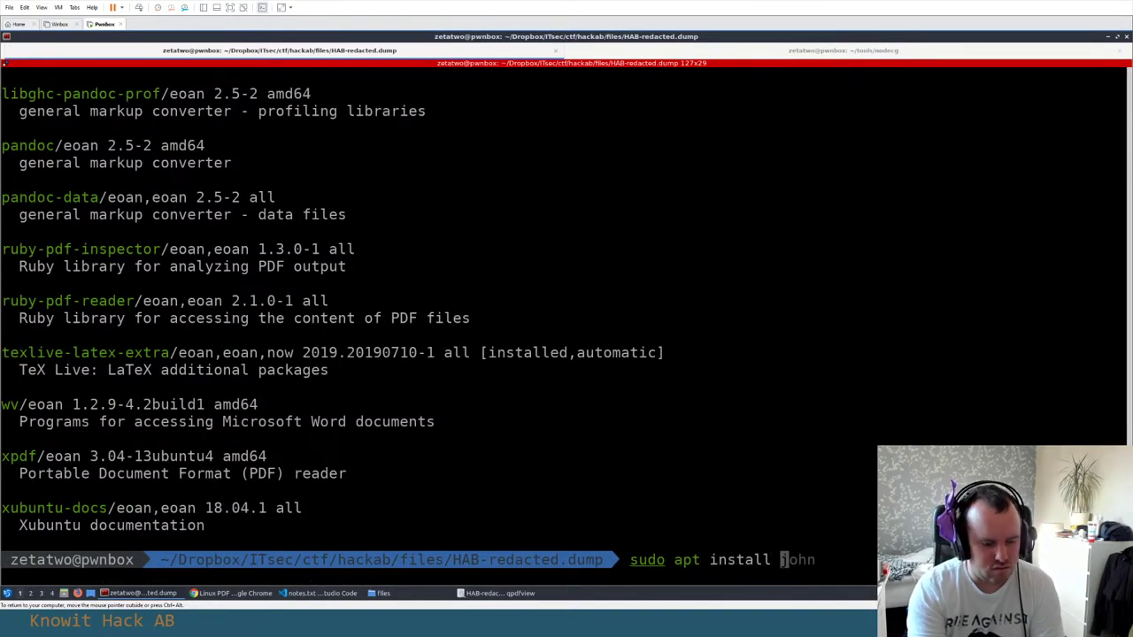
pyautogui.press('Return')
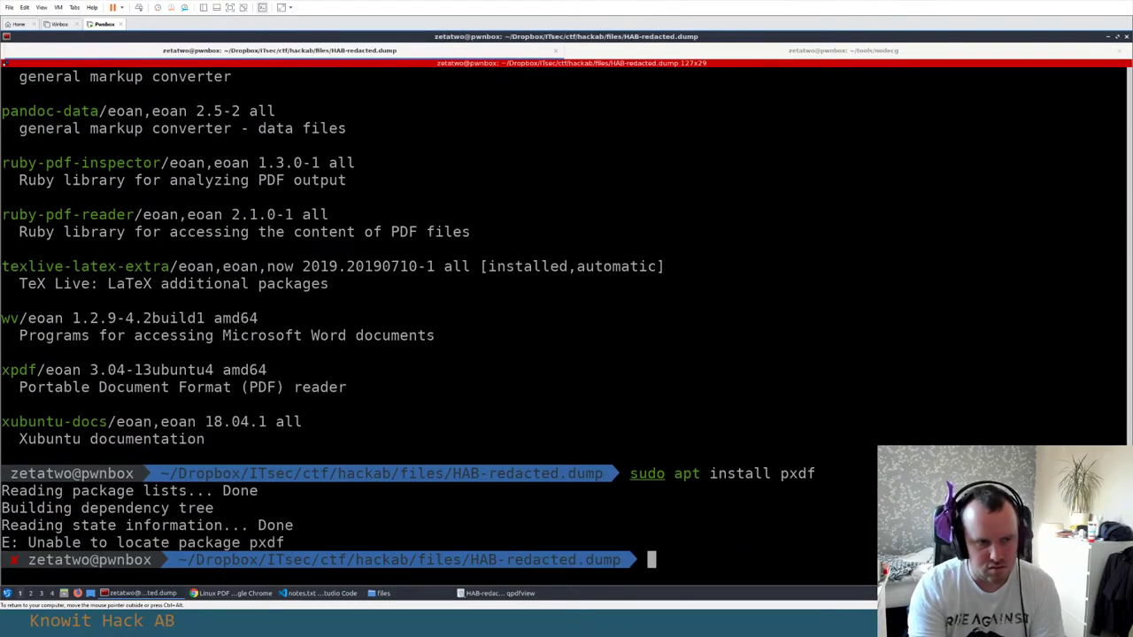
pyautogui.press('Up')
pyautogui.hotkey('ctrl', 'c')
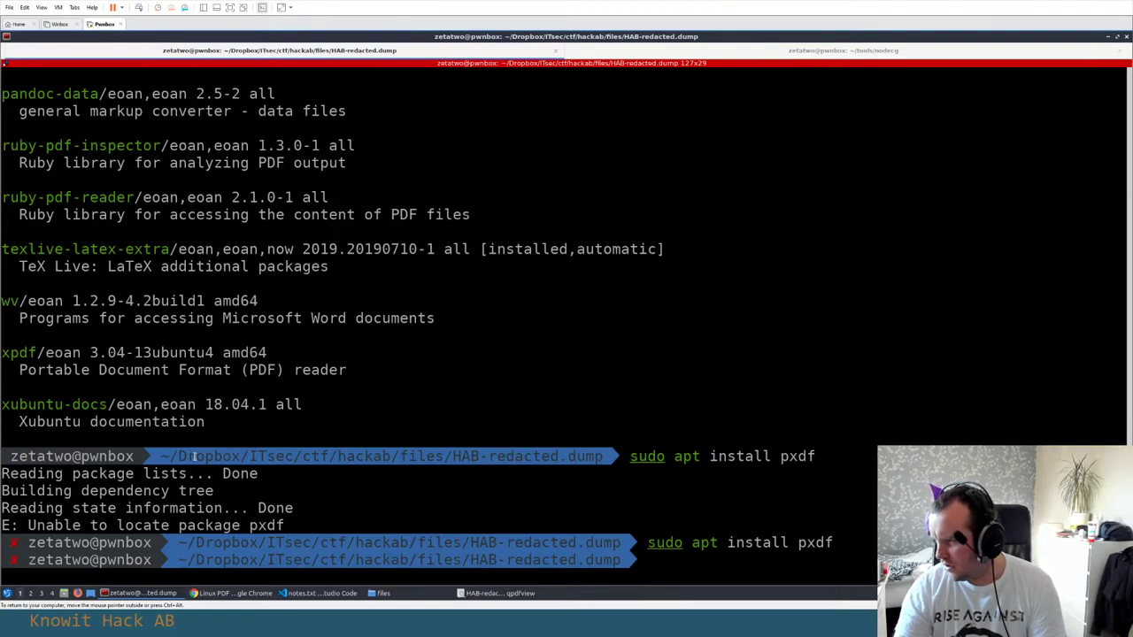
pyautogui.write('evince')
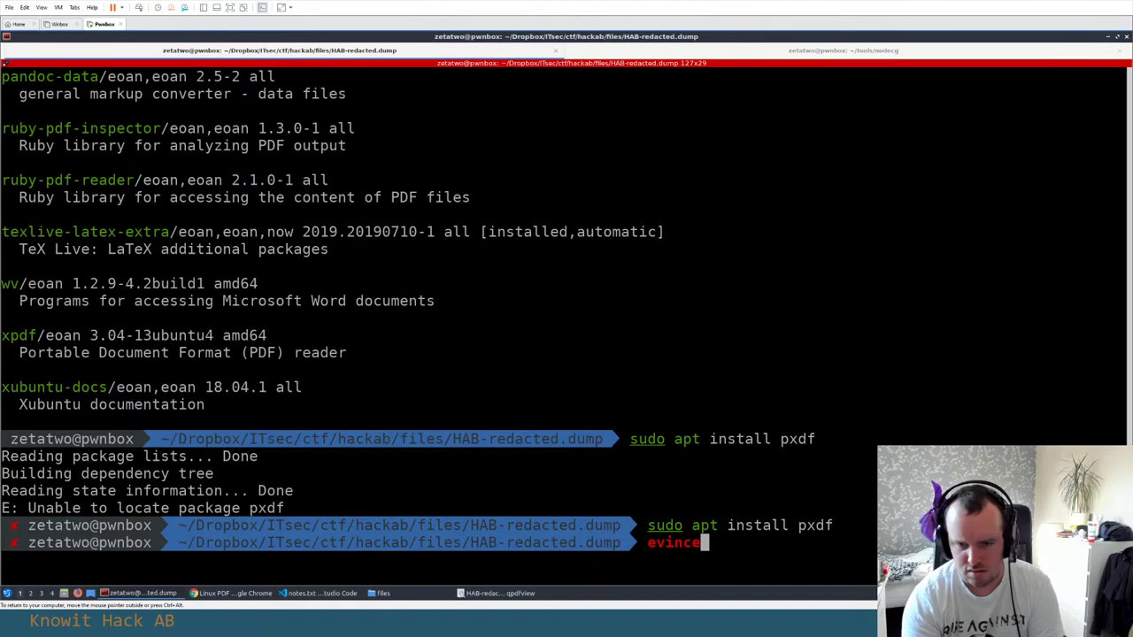
pyautogui.press('Return')
pyautogui.write('sudo')
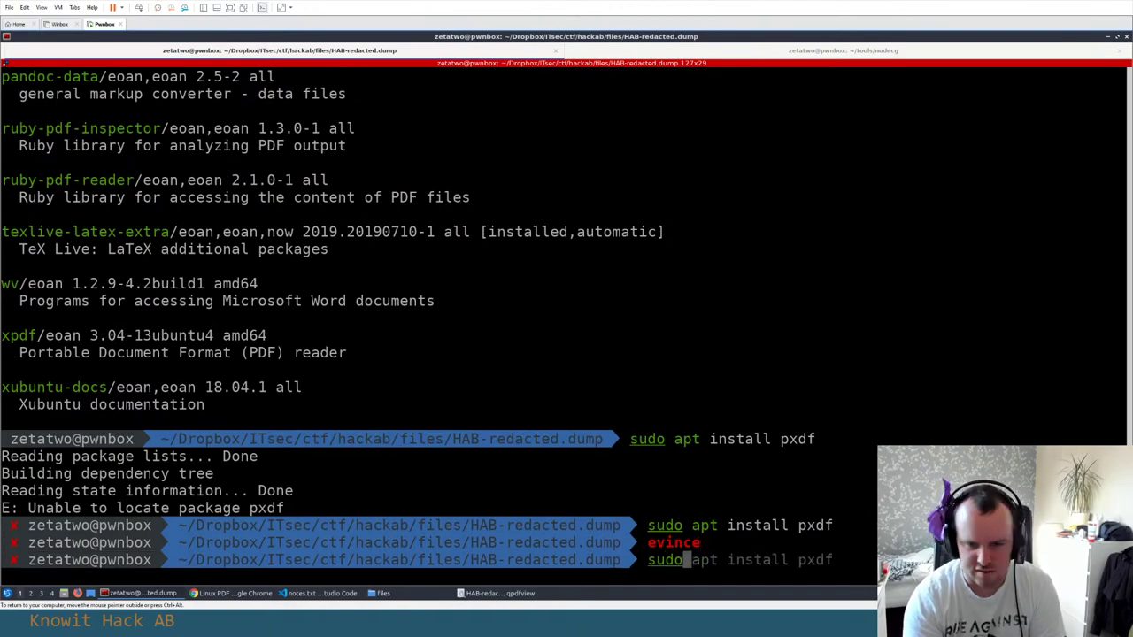
pyautogui.write(' apt install evince')
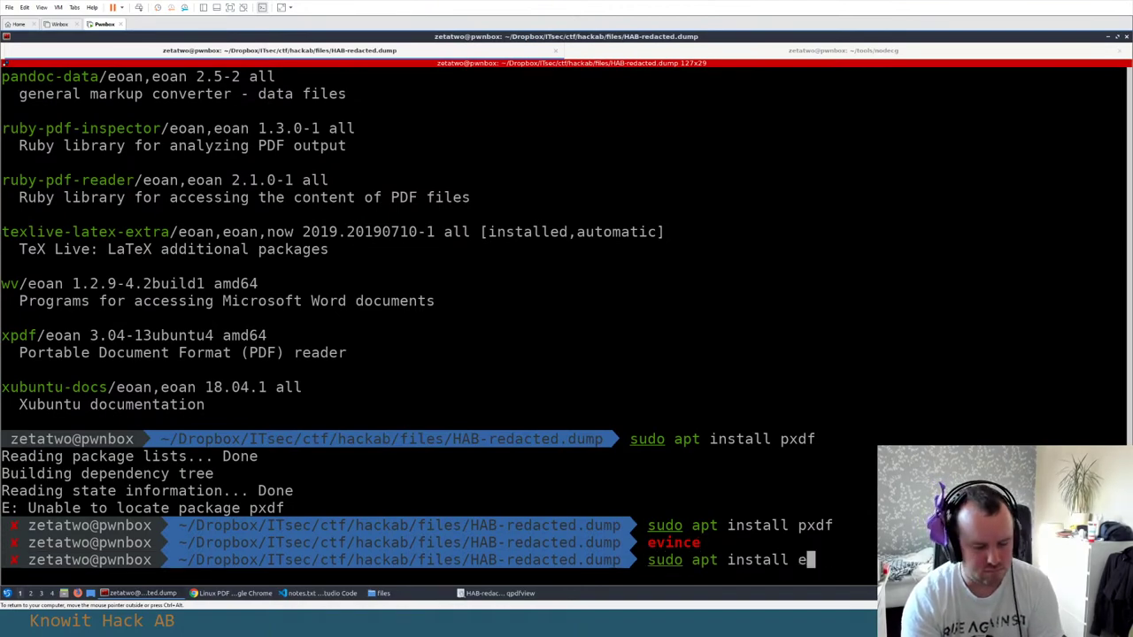
pyautogui.press('Return')
pyautogui.press('Return')
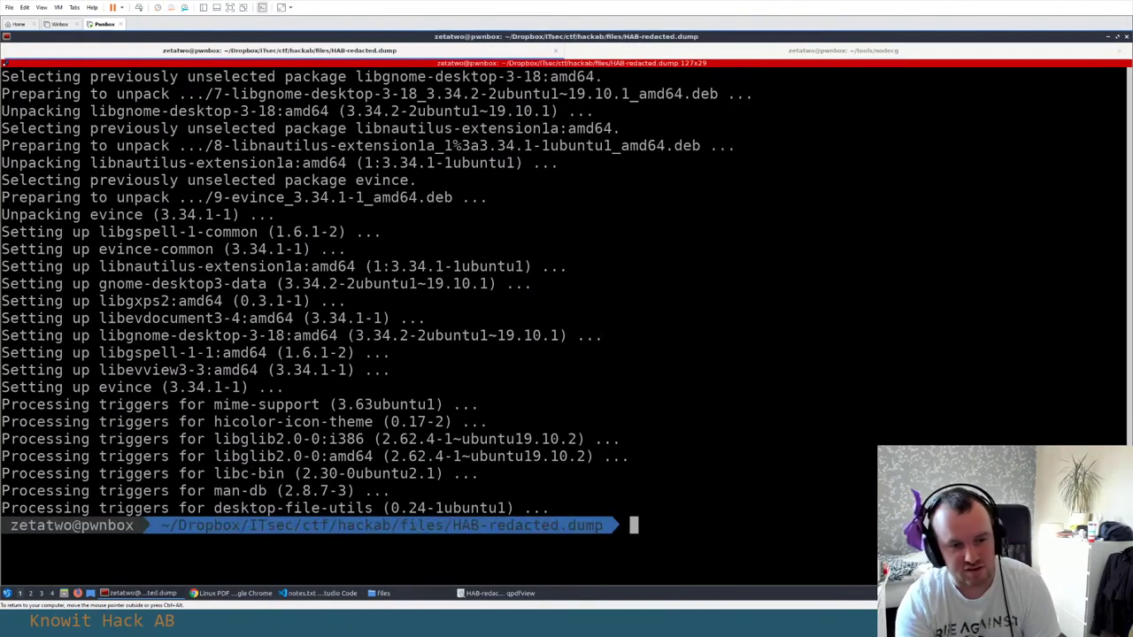
# Go up to the files folder and open HAB-redacted.pdf in Evince in the background
pyautogui.write('evince')
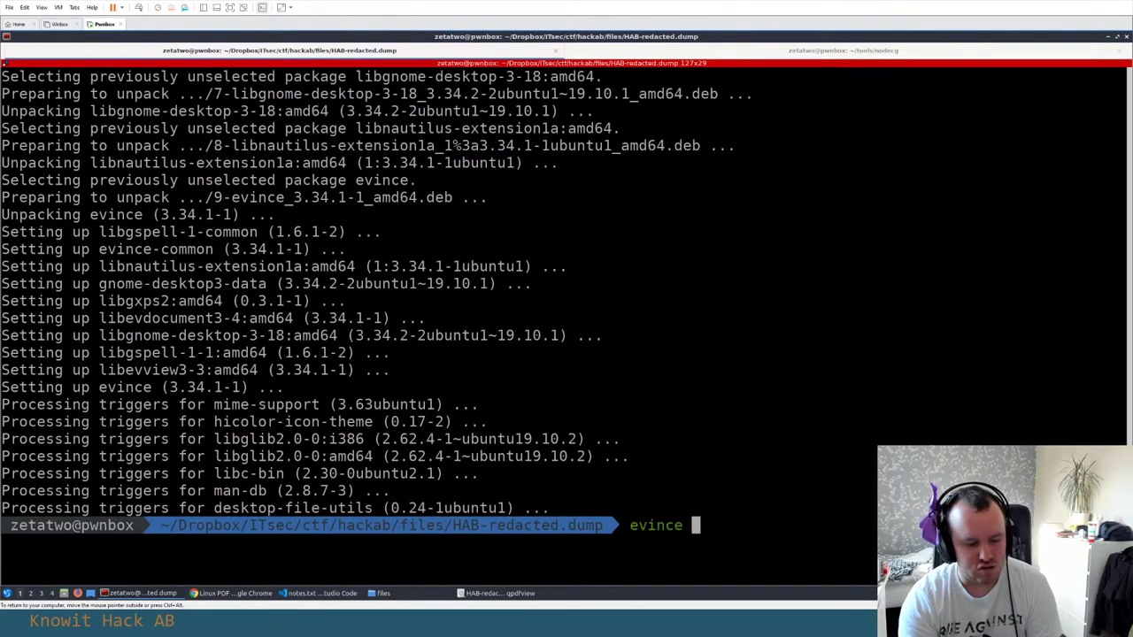
pyautogui.press('Tab')
pyautogui.press('Tab')
pyautogui.hotkey('ctrl', 'w')
pyautogui.write('cd')
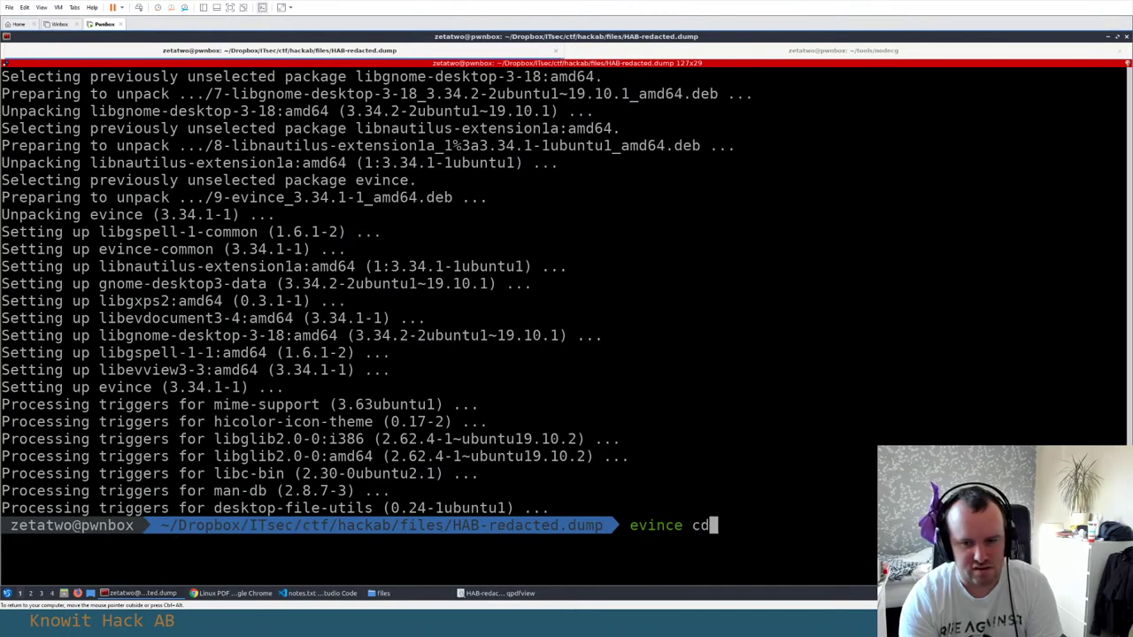
pyautogui.write(' ..')
pyautogui.hotkey('ctrl', 'c')
pyautogui.hotkey('ctrl', 'c')
pyautogui.hotkey('ctrl', 'c')
pyautogui.write('cd ..')
pyautogui.press('Return')
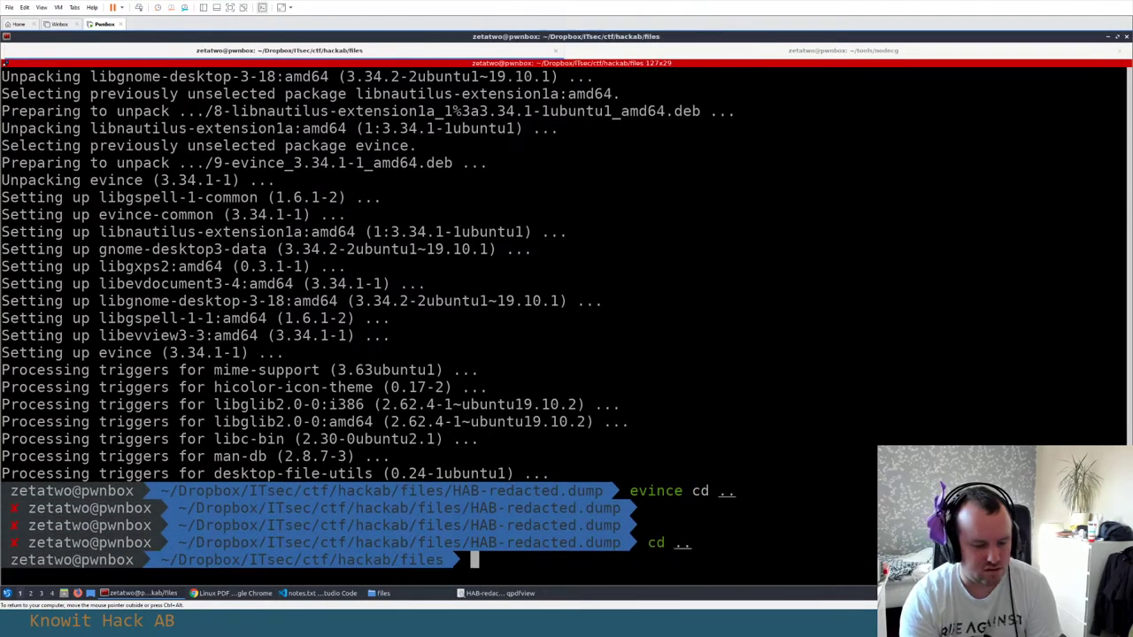
pyautogui.write('evince HAB')
pyautogui.press('Tab')
pyautogui.press('Tab')
pyautogui.press('Tab')
pyautogui.press('Tab')
pyautogui.press('Tab')
pyautogui.press('Tab')
pyautogui.press('Tab')
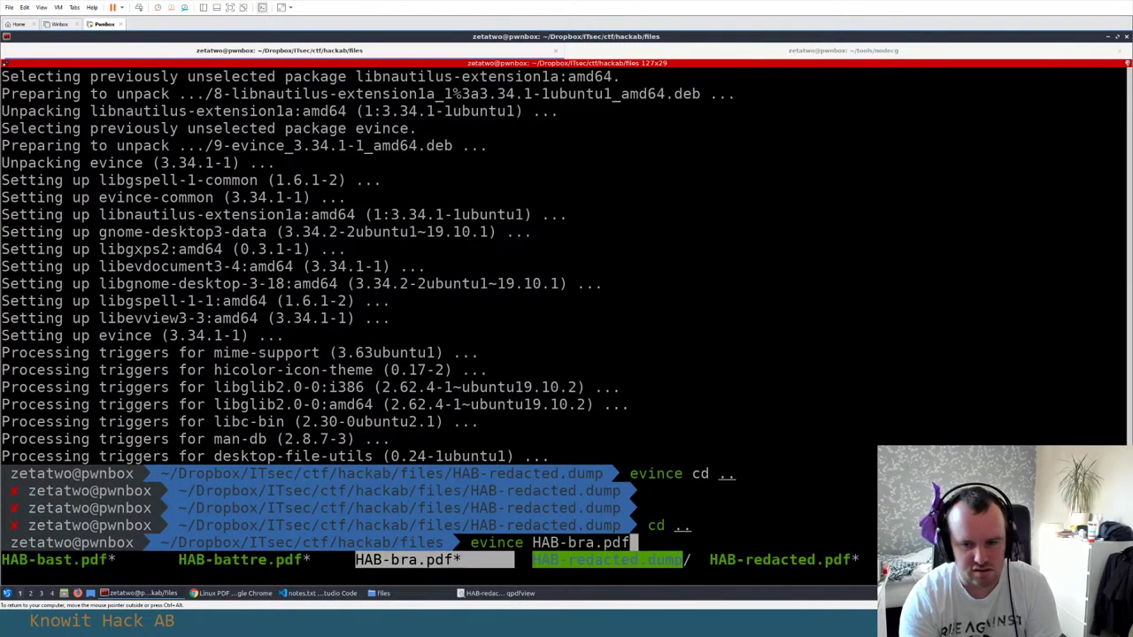
pyautogui.press('Return')
pyautogui.write('&')
pyautogui.press('Return')
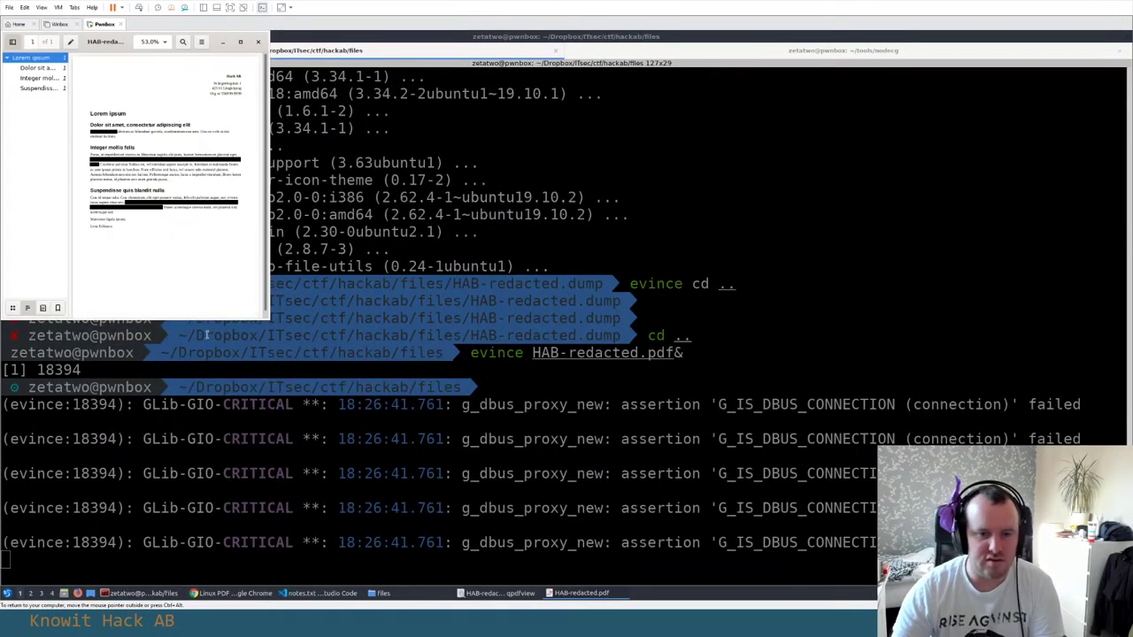
# Maximise Evince and drag-select across the redacted passages to expose the hidden flag text
pyautogui.click(241, 42)
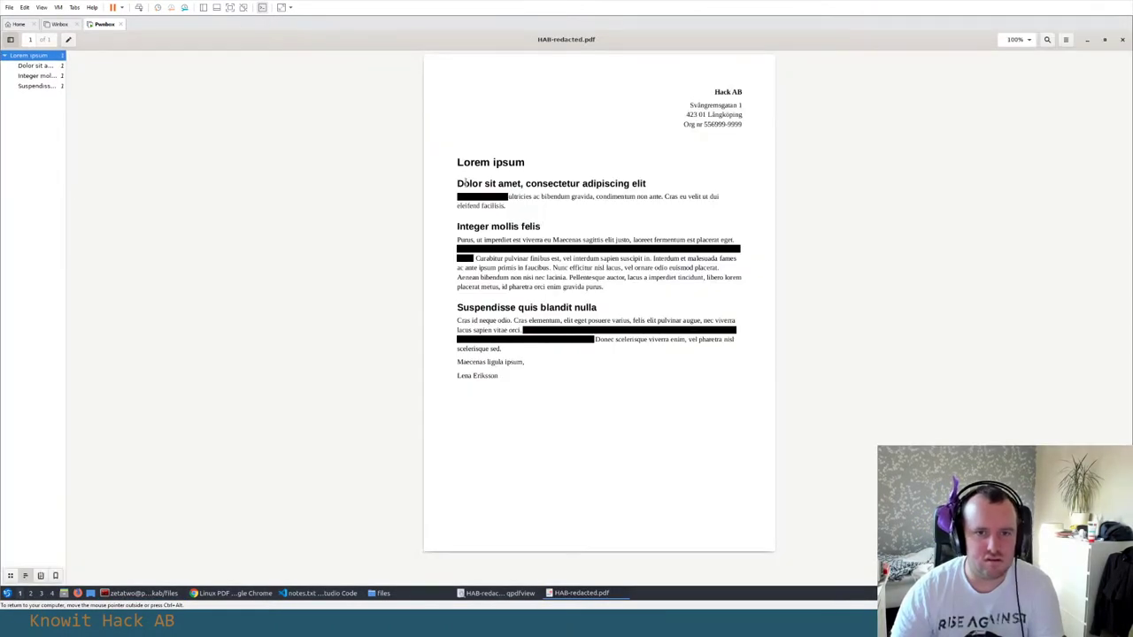
pyautogui.moveTo(464, 183); pyautogui.dragTo(531, 256)
pyautogui.moveTo(456, 163); pyautogui.dragTo(509, 197)
pyautogui.click(534, 193)
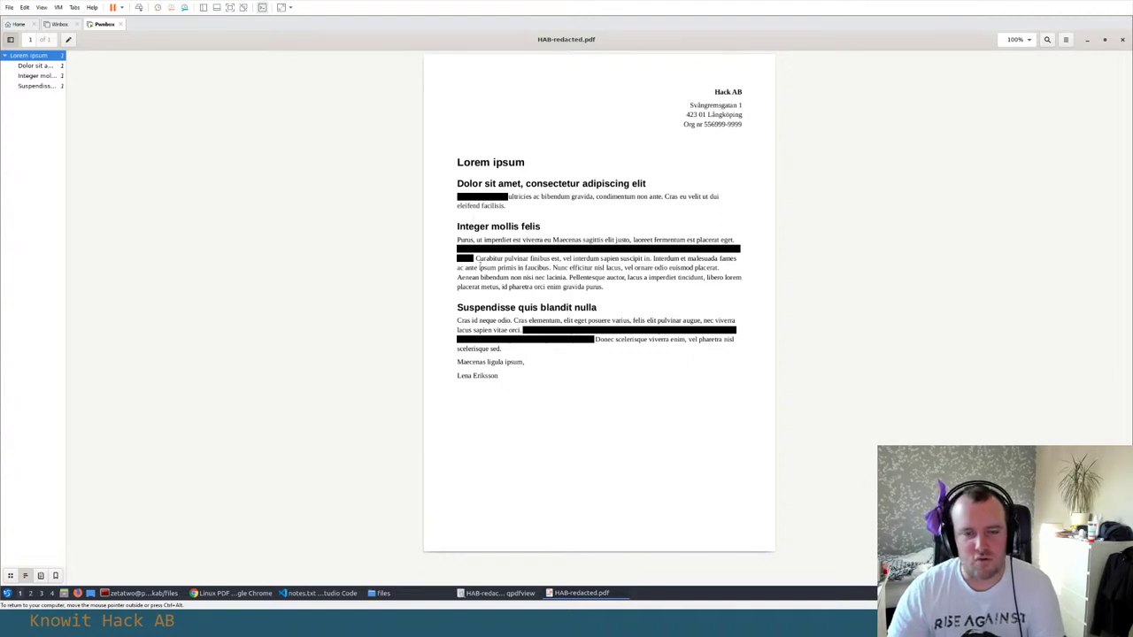
pyautogui.moveTo(514, 362)
pyautogui.mouseDown()
pyautogui.moveTo(459, 226)
pyautogui.moveTo(464, 185)
pyautogui.moveTo(504, 375)
pyautogui.mouseUp()
pyautogui.click(458, 162)
# Cycle through the open windows, cancel back to the PDF, and clear the selection
pyautogui.hotkey('alt', 'Tab')
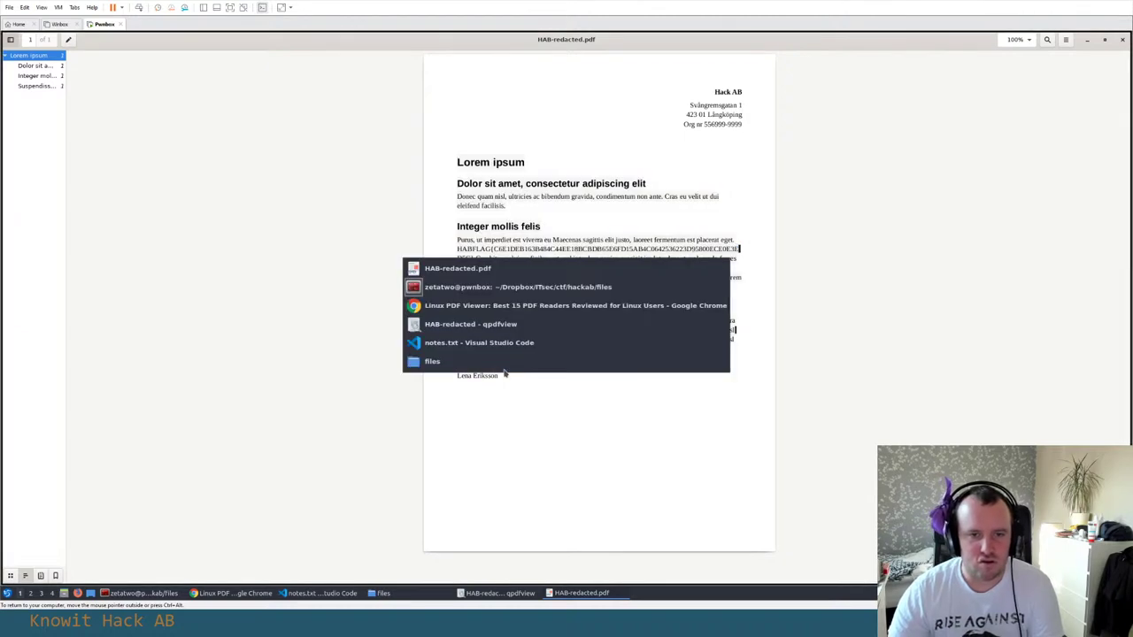
pyautogui.press('Tab')
pyautogui.press('Escape')
pyautogui.click(504, 375)
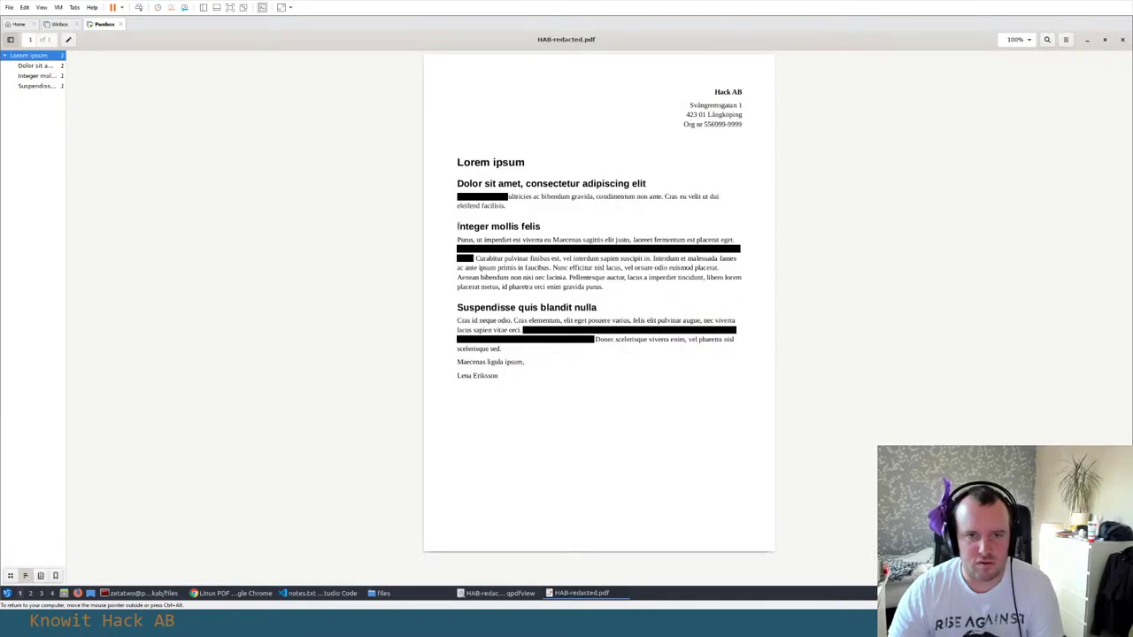
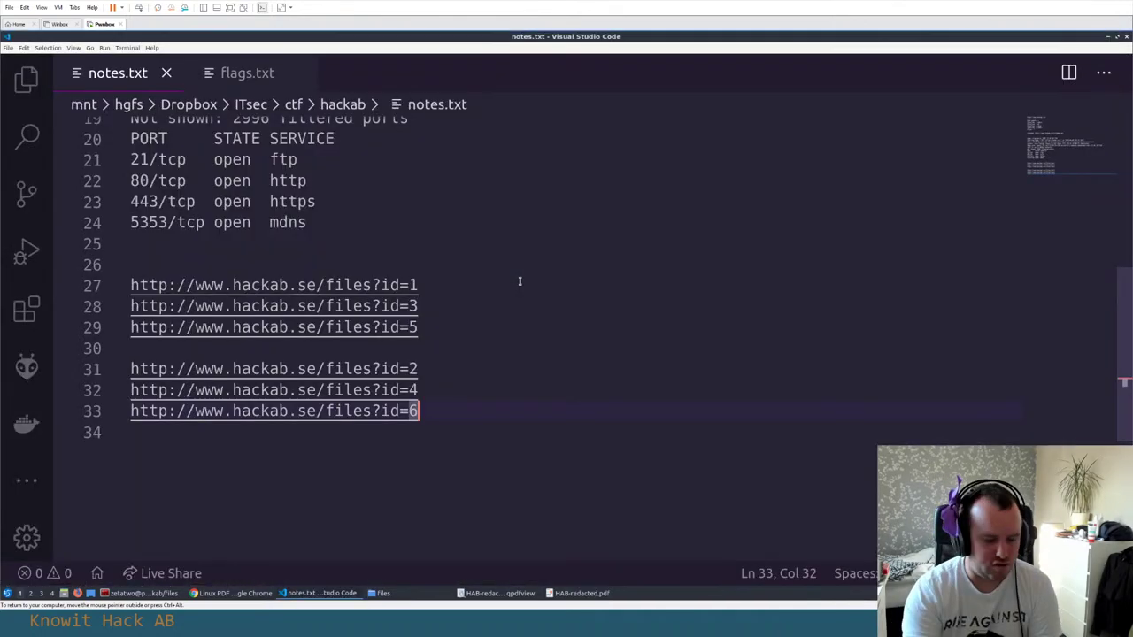
# Paste the PDF text into a new VS Code document, rejoin the broken HABFLAG line and copy the flag
pyautogui.hotkey('ctrl', 'n')
pyautogui.hotkey('ctrl', 'v')
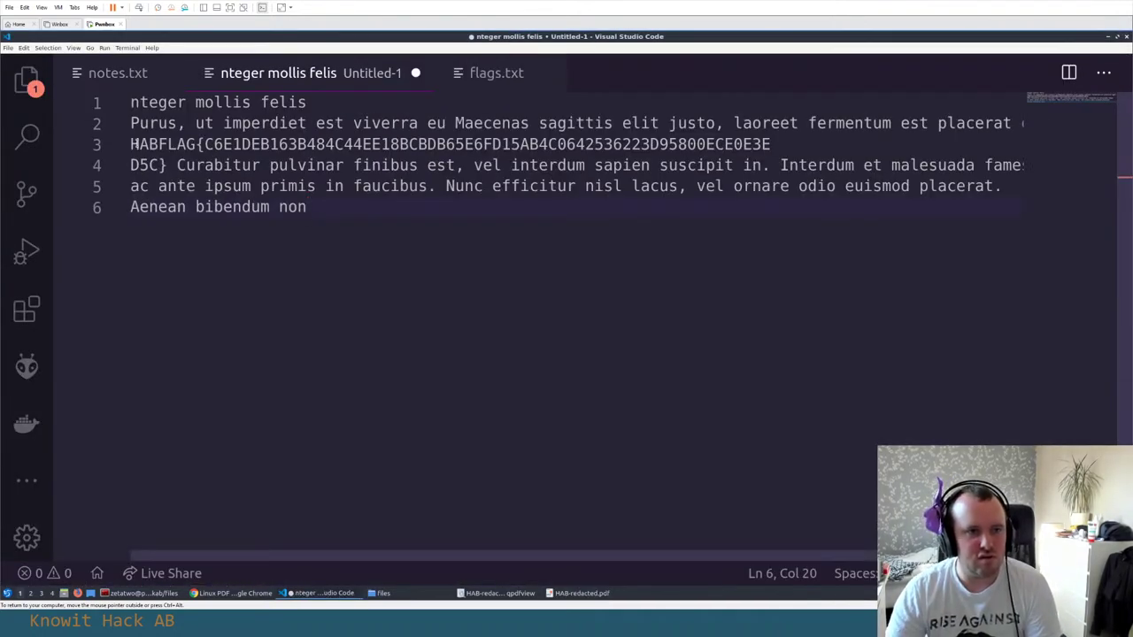
pyautogui.click(133, 143)
pyautogui.moveTo(204, 143); pyautogui.dragTo(800, 140)
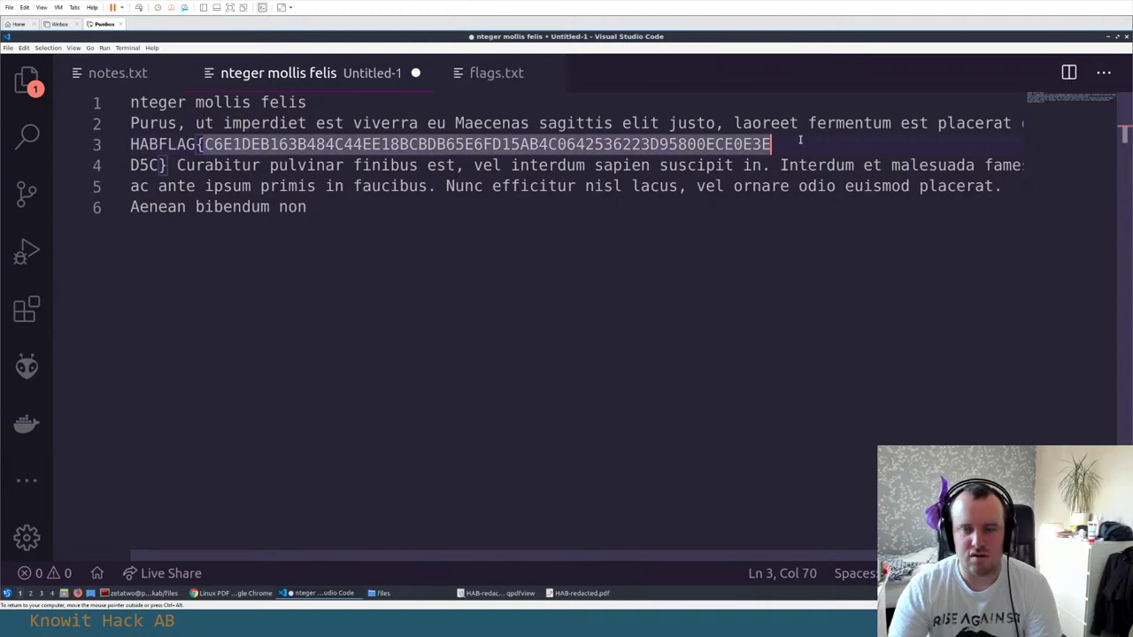
pyautogui.press('End')
pyautogui.press('Delete')
pyautogui.press('Right')
pyautogui.press('Right')
pyautogui.press('Right')
pyautogui.press('Right')
pyautogui.hotkey('shift', 'Home')
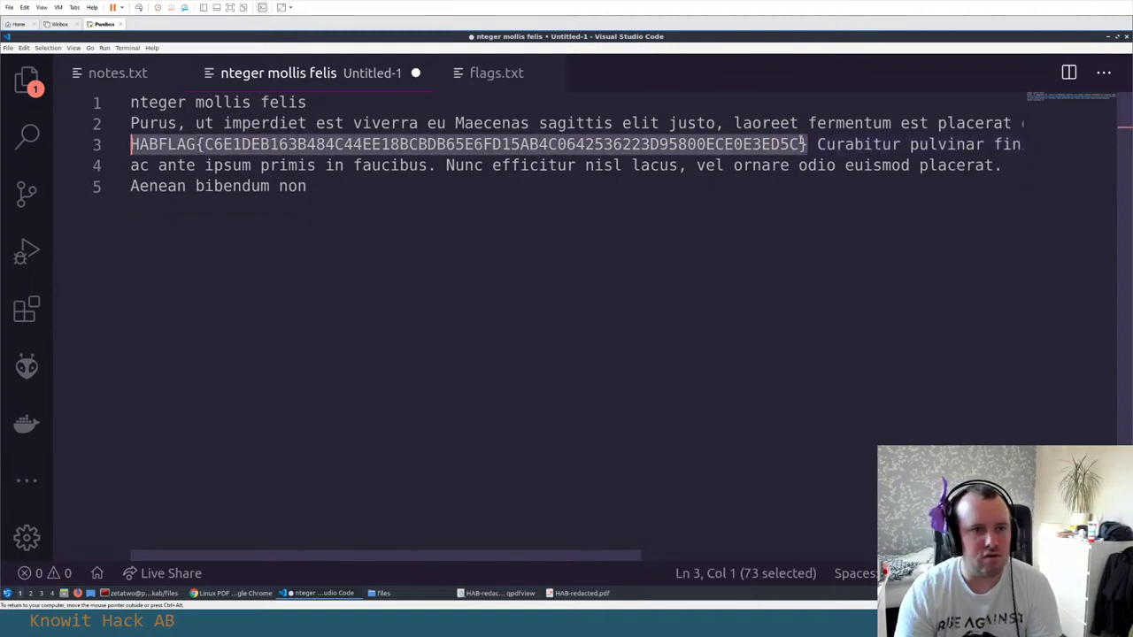
pyautogui.hotkey('alt', 'Tab')
pyautogui.hotkey('alt', 'Tab')
pyautogui.hotkey('alt', 'Tab')
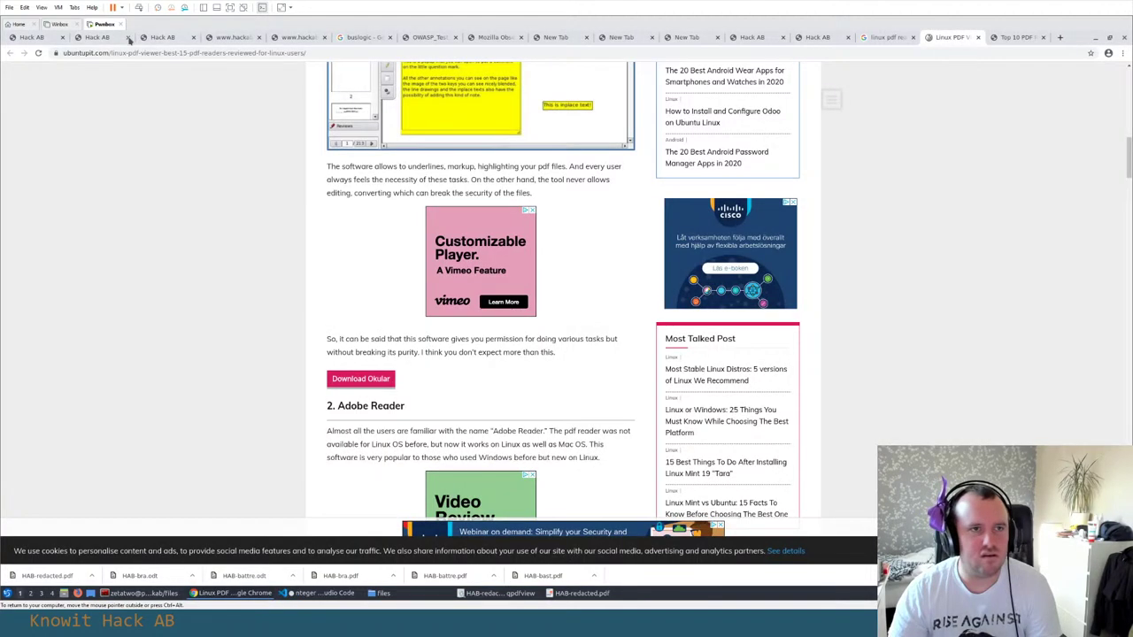
# Submit the copied HABFLAG flag in the Hack AB scoreboard's flag field
pyautogui.click(91, 37)
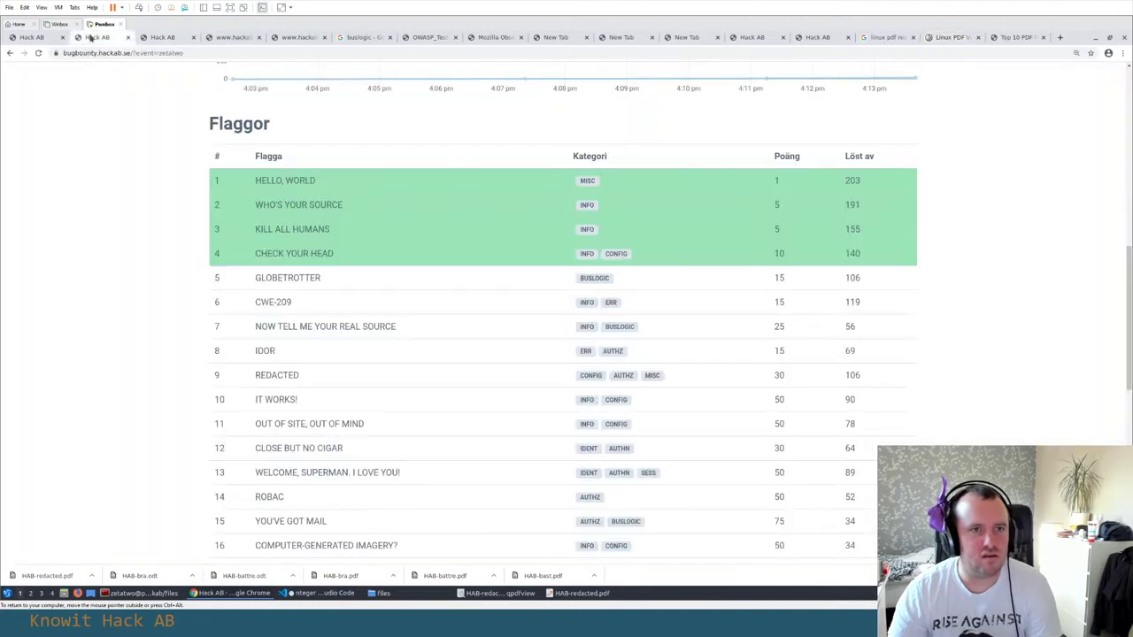
pyautogui.scroll(10, 354, 159)
pyautogui.tripleClick(415, 316)
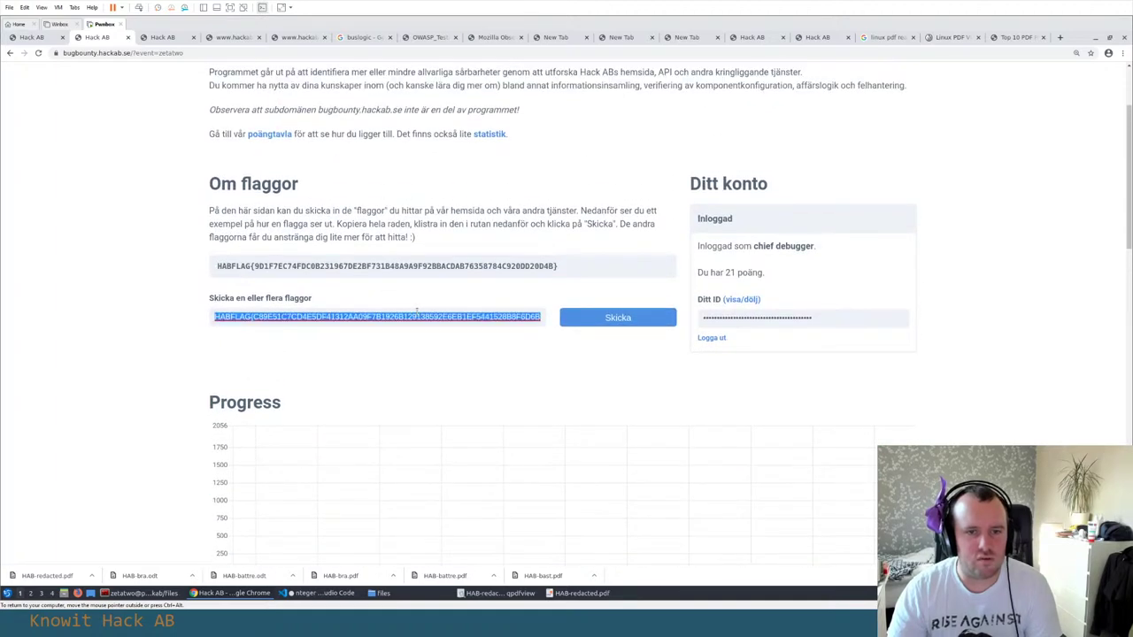
pyautogui.hotkey('ctrl', 'v')
pyautogui.click(590, 322)
# Check that row 9 REDACTED is solved in the Flaggor table, then bring up flags.txt
pyautogui.scroll(-3, 148, 339)
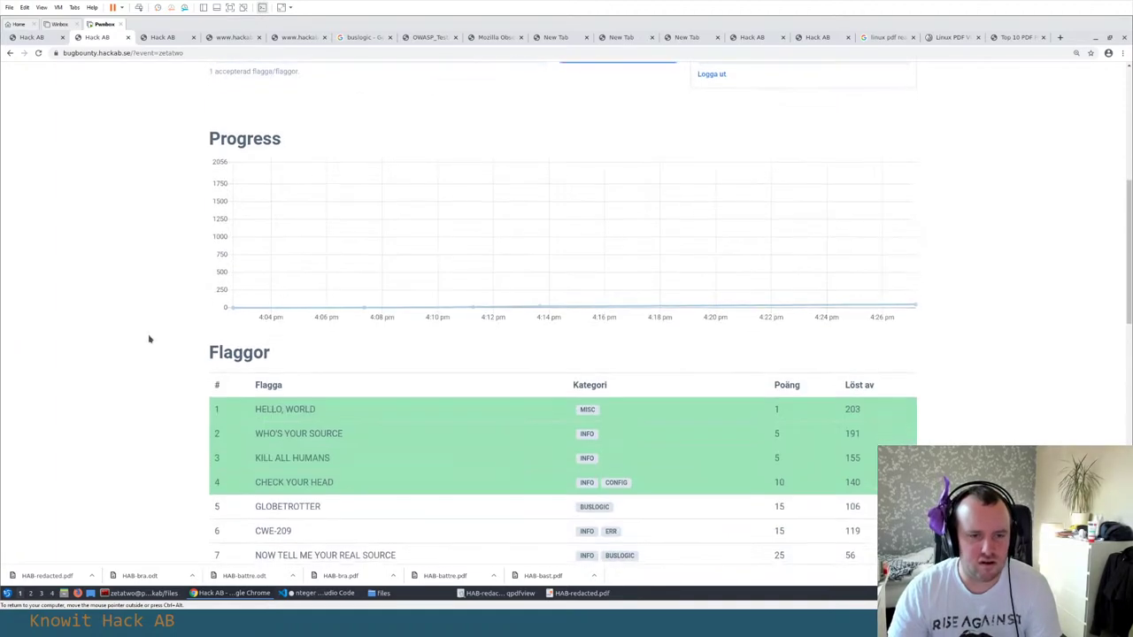
pyautogui.scroll(-3, 149, 339)
pyautogui.moveTo(300, 446); pyautogui.dragTo(255, 447)
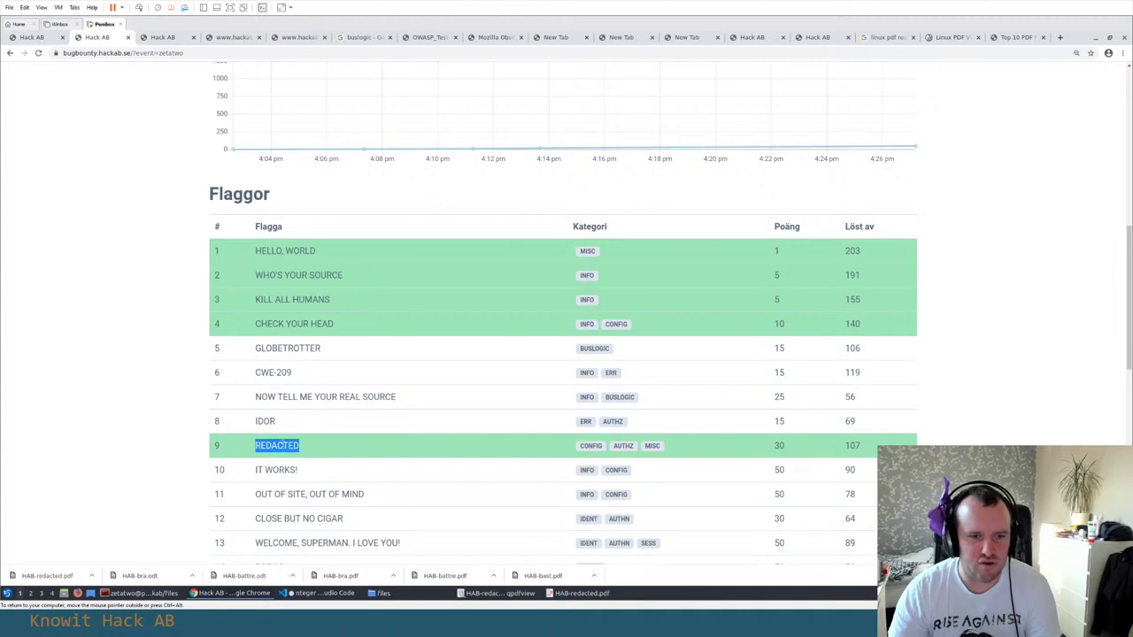
pyautogui.hotkey('alt', 'Tab')
pyautogui.hotkey('alt', 'Tab')
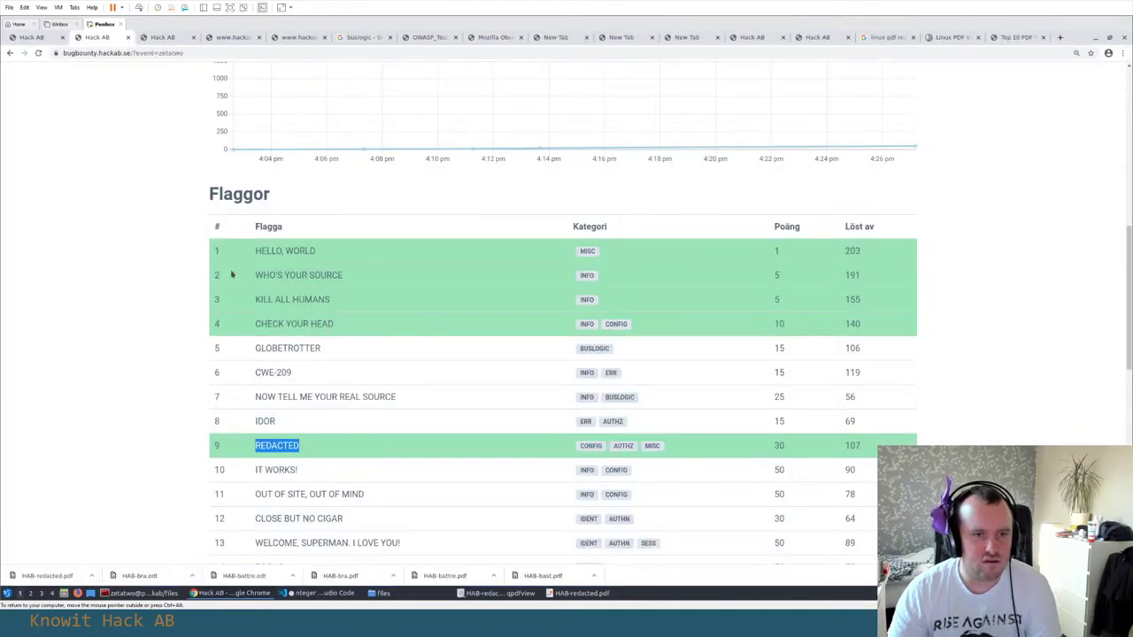
pyautogui.hotkey('alt', 'Tab')
pyautogui.click(495, 75)
# Add a 'Flag 9:' heading in flags.txt with the flag pasted below it
pyautogui.click(283, 427)
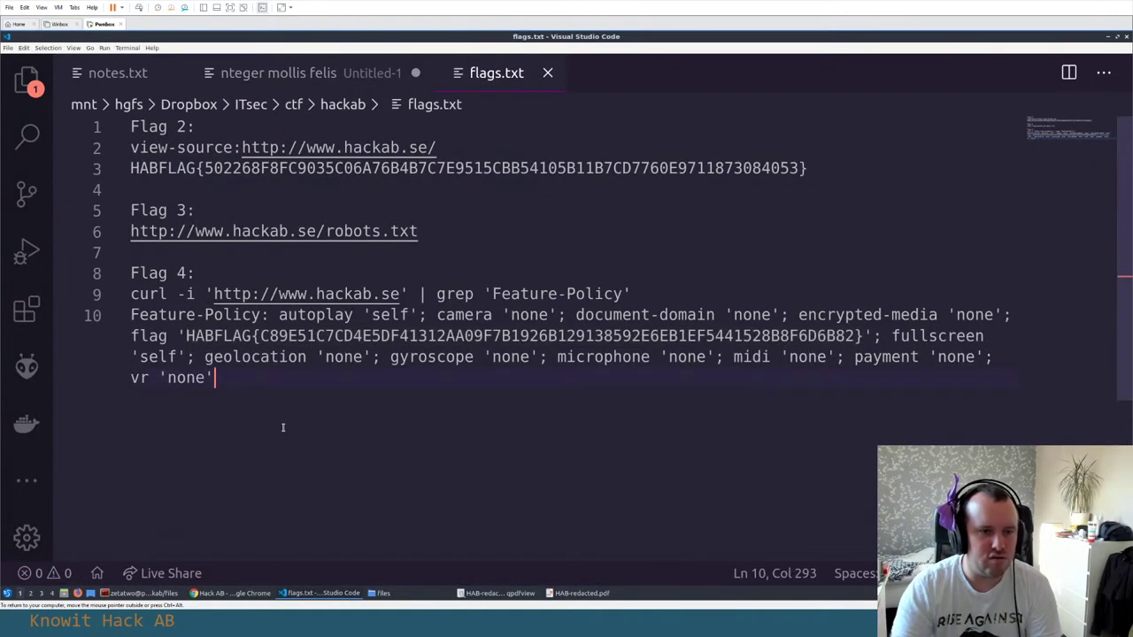
pyautogui.press('Return')
pyautogui.press('Return')
pyautogui.write('Flag 9:')
pyautogui.press('Return')
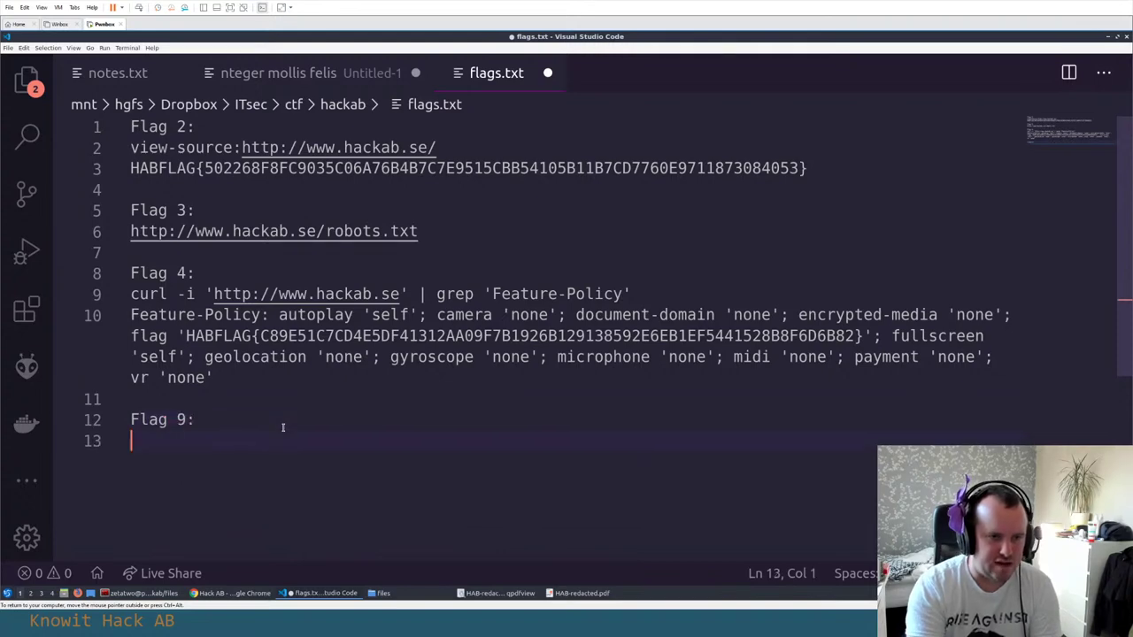
pyautogui.press('Return')
pyautogui.hotkey('ctrl', 'v')
pyautogui.press('Up')
# Copy the files?id=6 URL from notes.txt into the Flag 9 entry
pyautogui.click(118, 73)
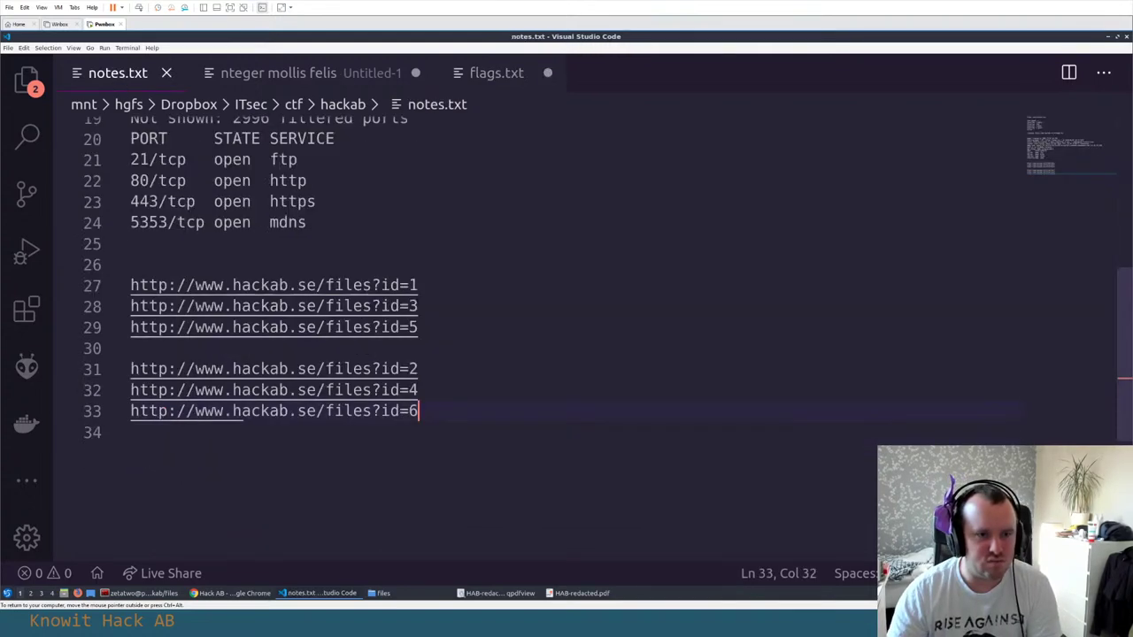
pyautogui.press('Home')
pyautogui.hotkey('shift', 'End')
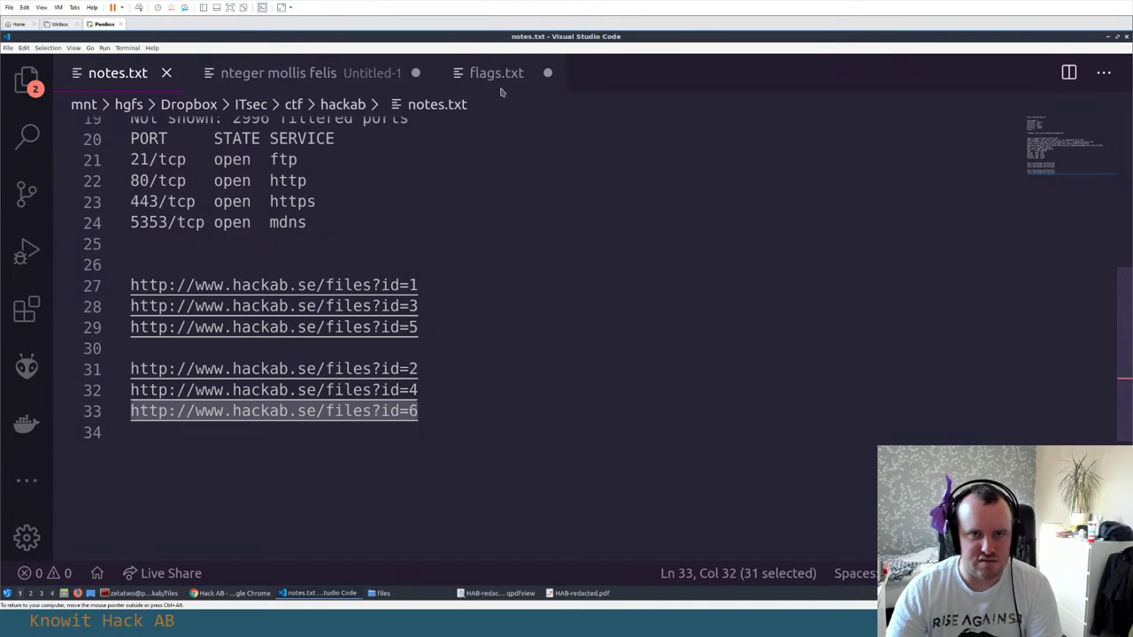
pyautogui.hotkey('ctrl', 'c')
pyautogui.click(497, 75)
pyautogui.hotkey('ctrl', 'v')
pyautogui.press('Return')
# Add the 'evince file.pdf' and 'select text' steps under Flag 9 and save flags.txt
pyautogui.write('evinc')
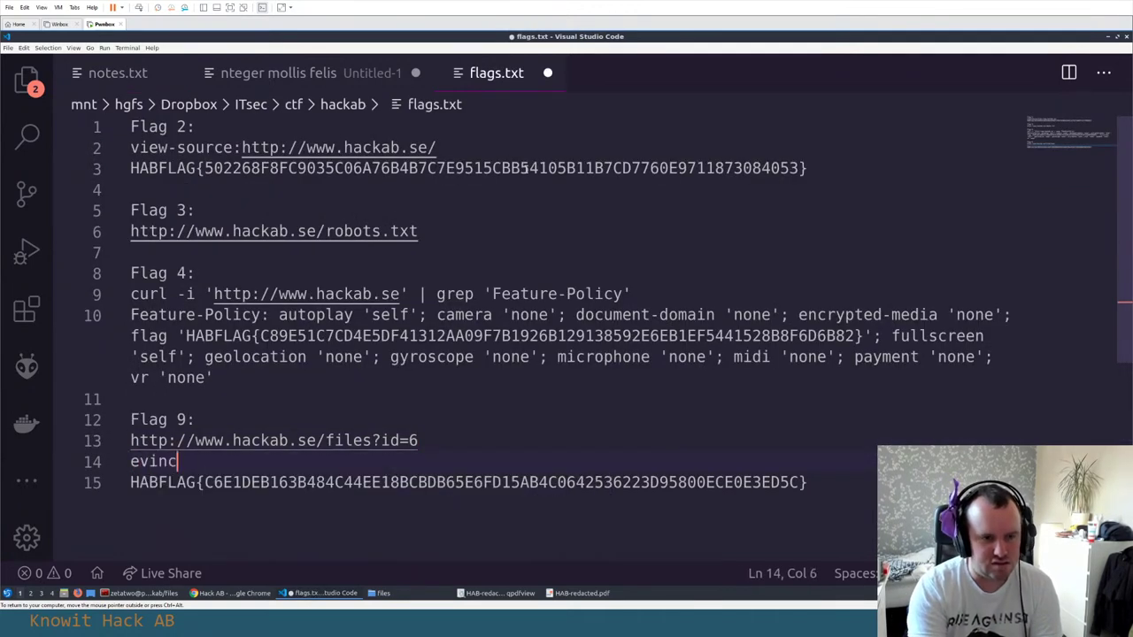
pyautogui.write('e file.pdf')
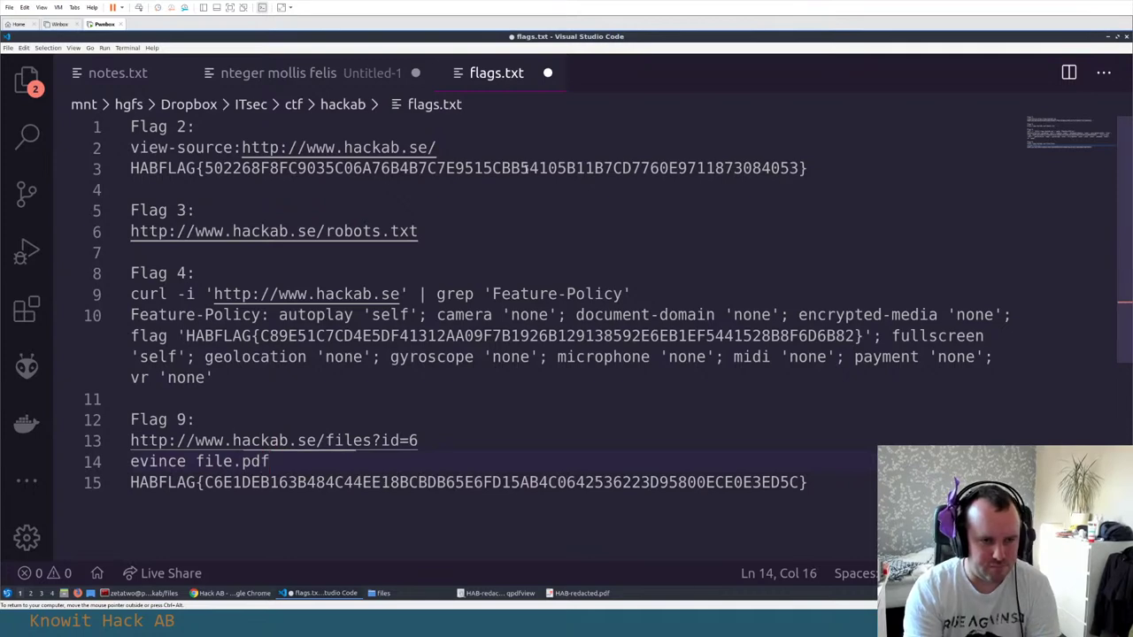
pyautogui.press('Return')
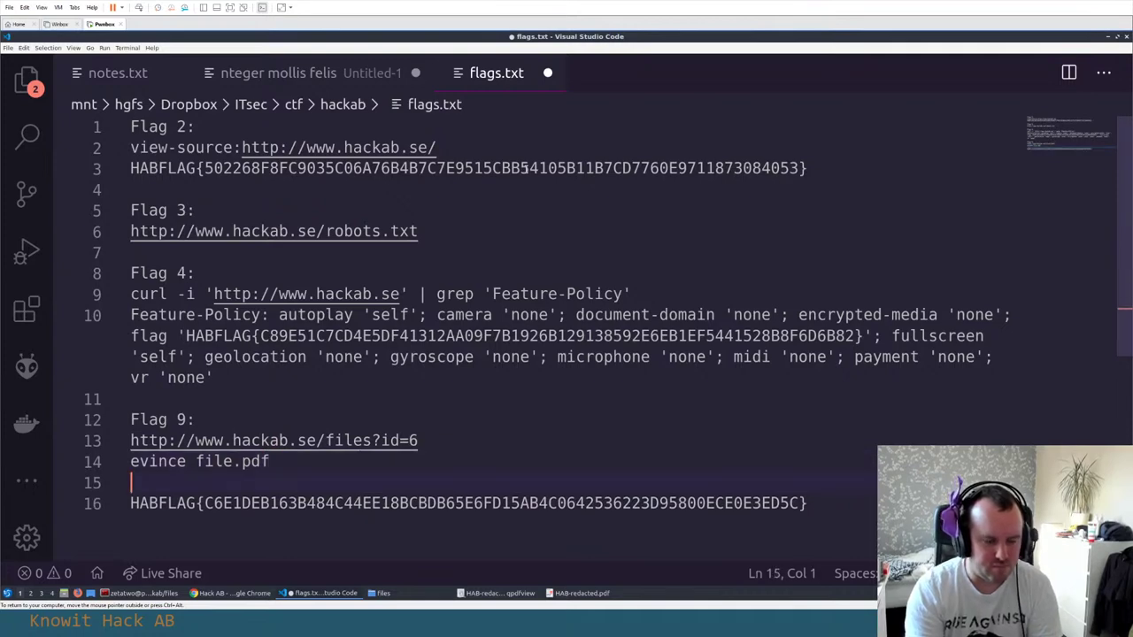
pyautogui.write('select text')
pyautogui.hotkey('ctrl', 'End')
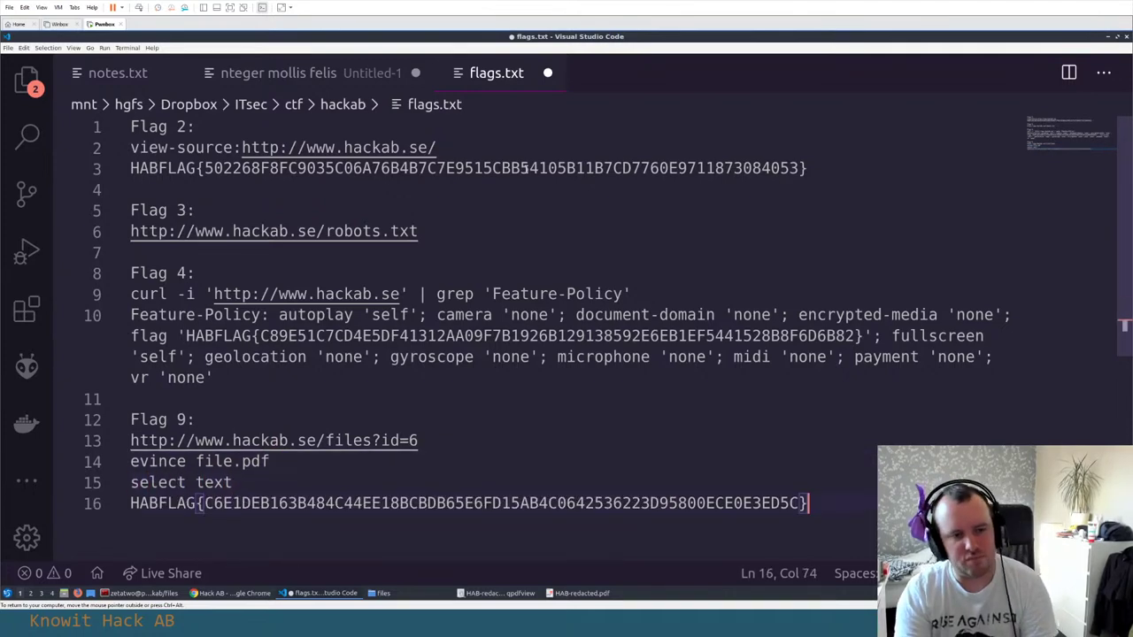
pyautogui.press('Return')
pyautogui.hotkey('ctrl', 's')
# Clear and close the Untitled-1 scratch document without saving
pyautogui.click(372, 78)
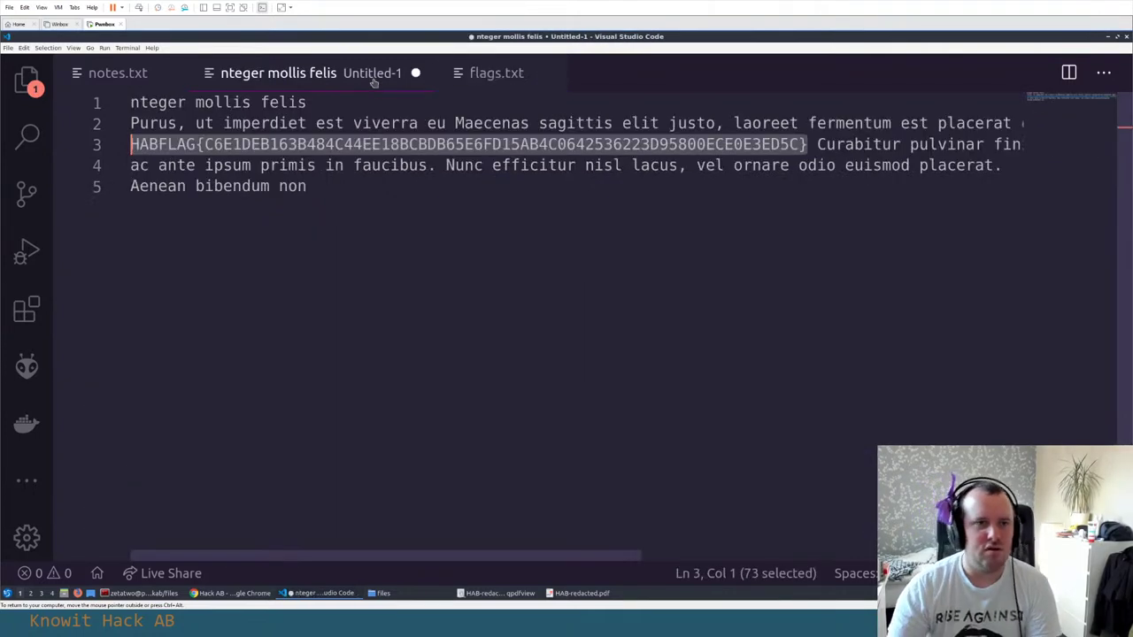
pyautogui.hotkey('ctrl', 'a')
pyautogui.press('Delete')
pyautogui.hotkey('ctrl', 'w')
pyautogui.hotkey('alt', 'Tab')
pyautogui.hotkey('alt', 'Tab')
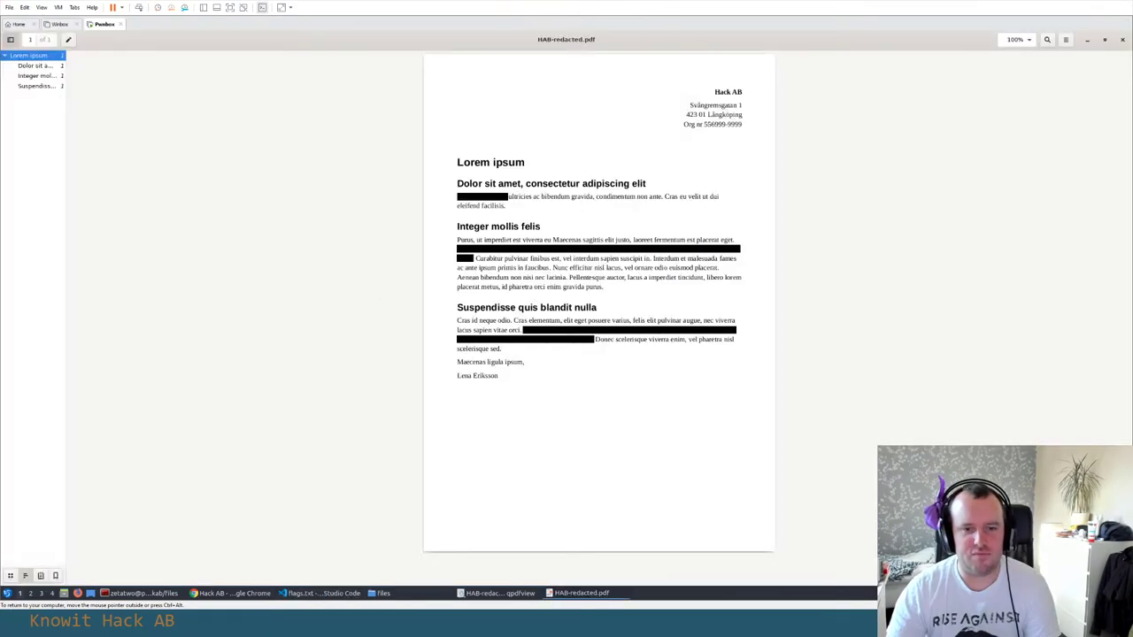
# Close the Evince and qpdfview windows showing HAB-redacted.pdf
pyautogui.rightClick(580, 593)
pyautogui.click(593, 579)
pyautogui.click(527, 593)
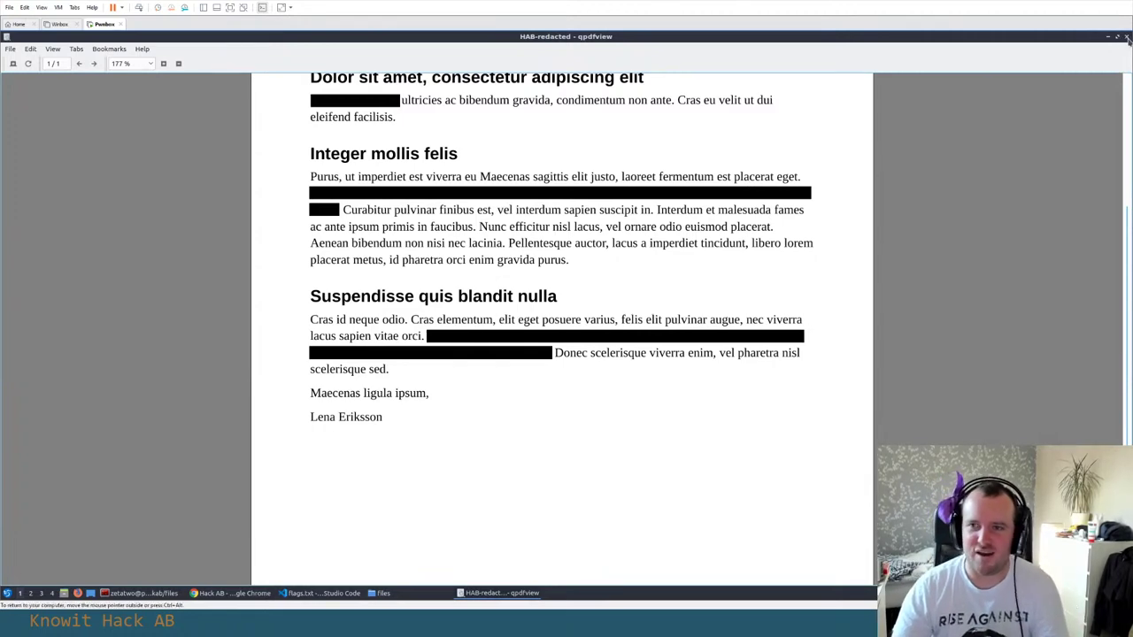
pyautogui.click(1126, 37)
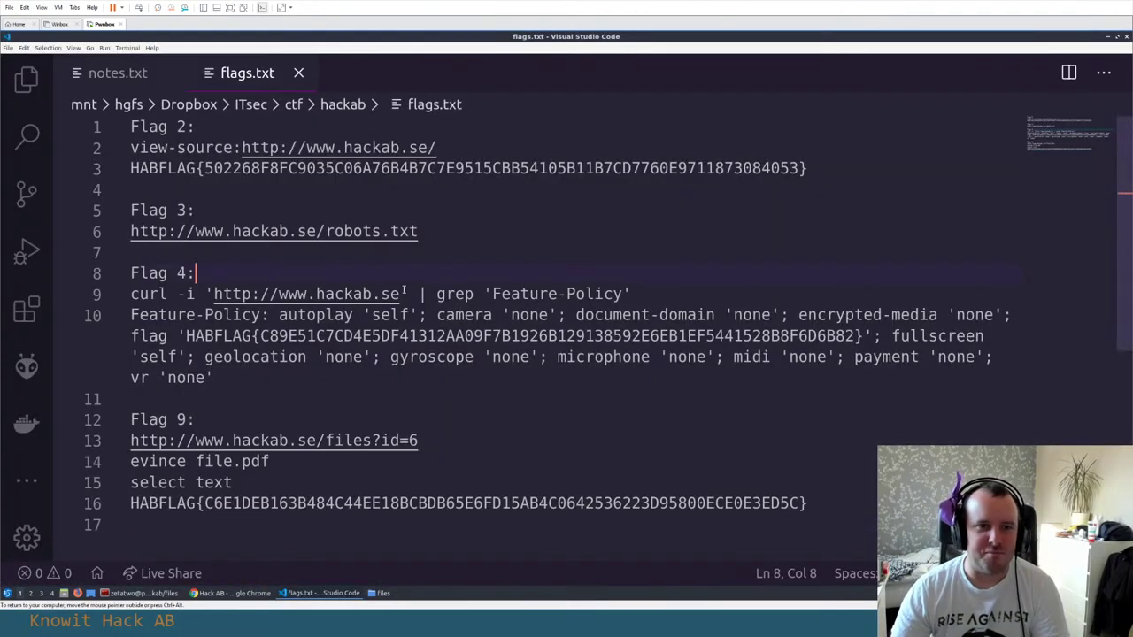
# Close the Top 10 PDF readers article, the Google search tab and the empty New Tabs
pyautogui.click(232, 593)
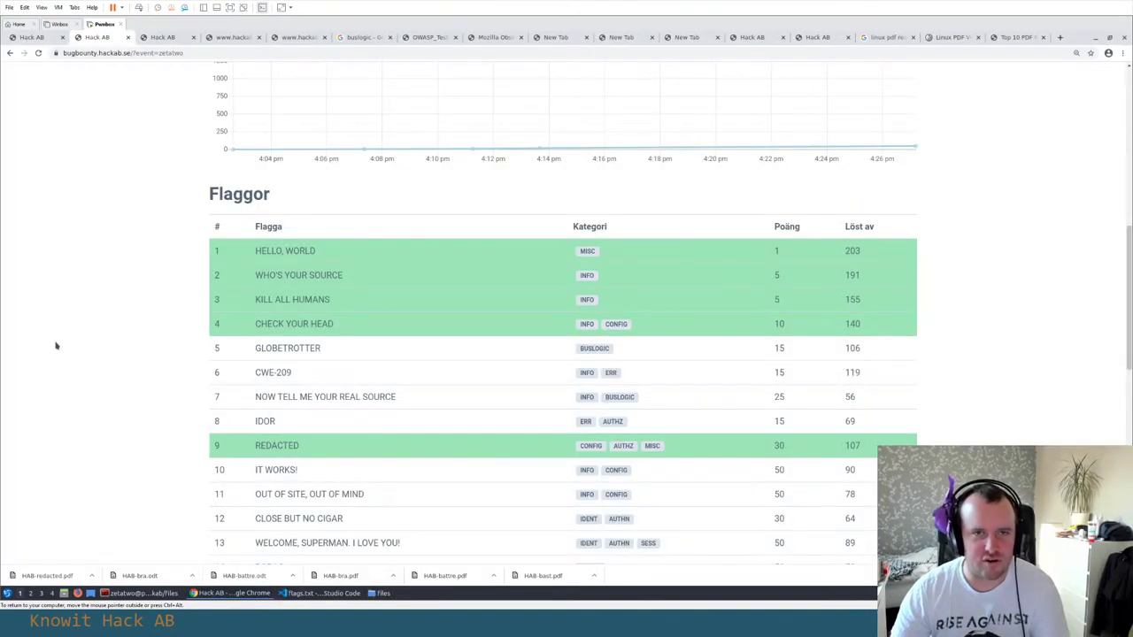
pyautogui.click(1014, 38)
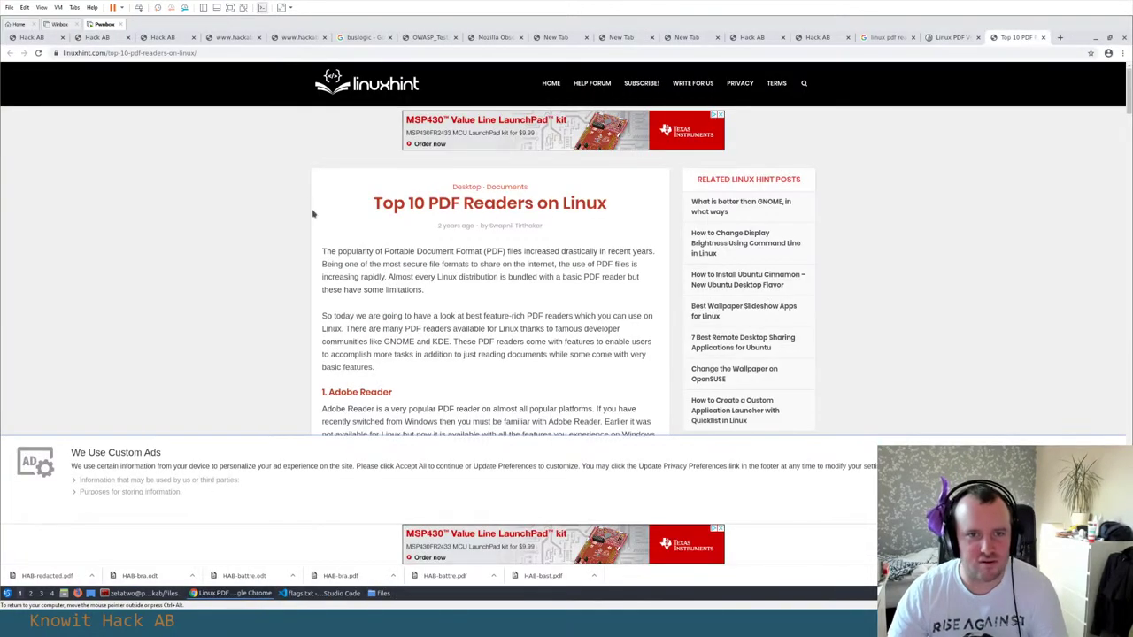
pyautogui.scroll(-10, 314, 212)
pyautogui.hotkey('ctrl', 'w')
pyautogui.hotkey('ctrl', 'w')
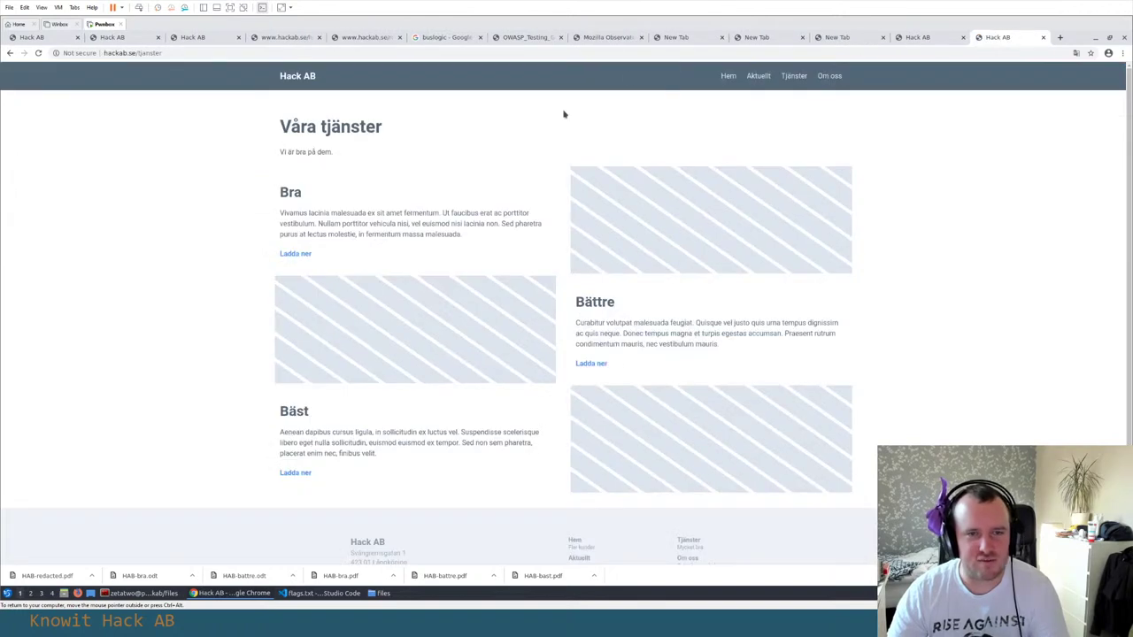
pyautogui.click(751, 38)
pyautogui.hotkey('ctrl', 'w')
pyautogui.hotkey('ctrl', 'w')
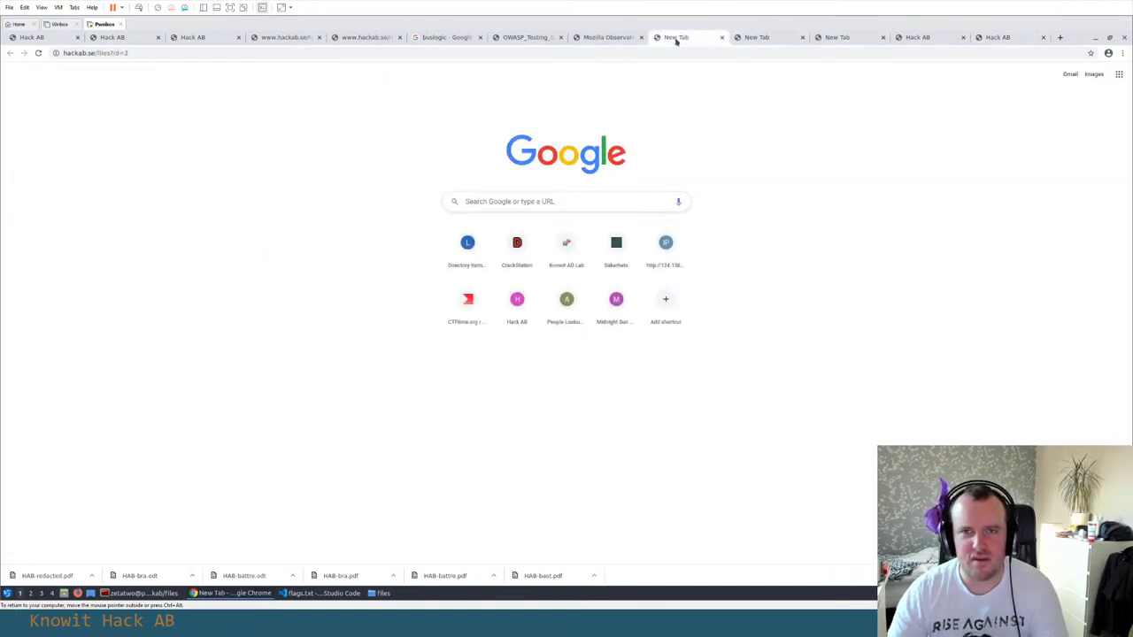
pyautogui.hotkey('ctrl', 'w')
pyautogui.hotkey('ctrl', 'w')
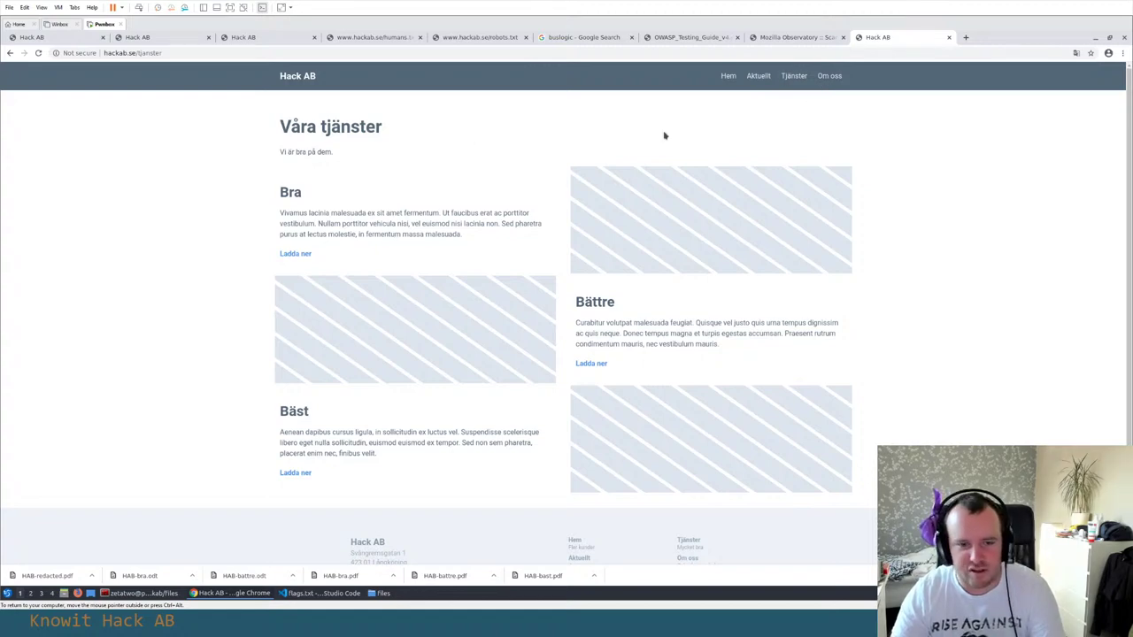
pyautogui.scroll(-1, 457, 348)
pyautogui.scroll(1, 458, 347)
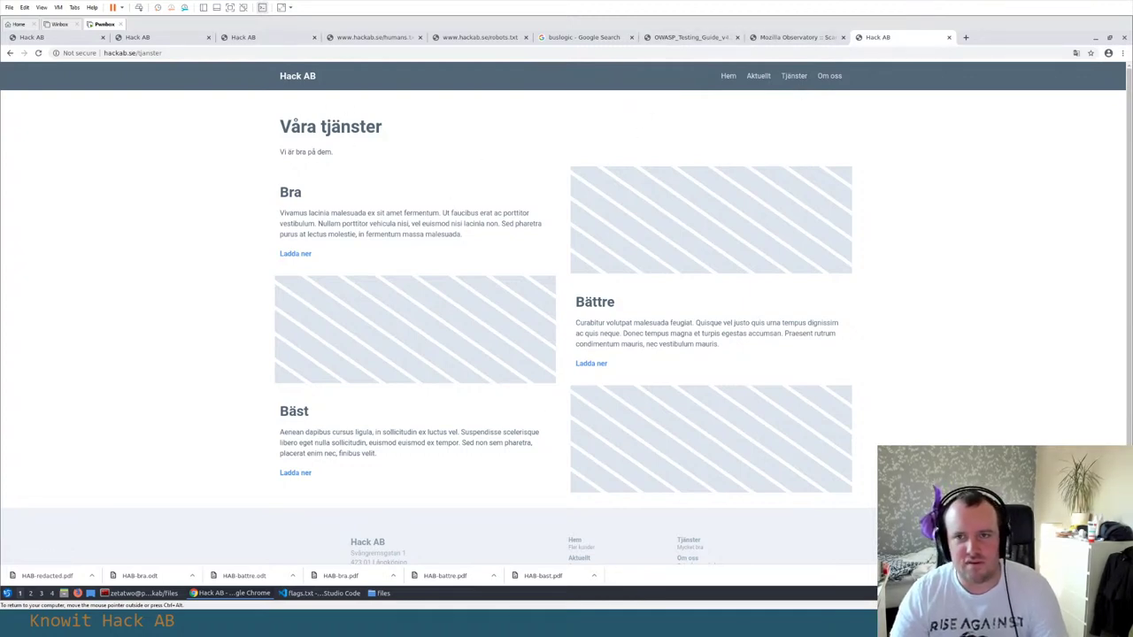
# On Om oss, scroll to Medarbetare and open the last developer's 'Läs mer' profile
pyautogui.click(829, 76)
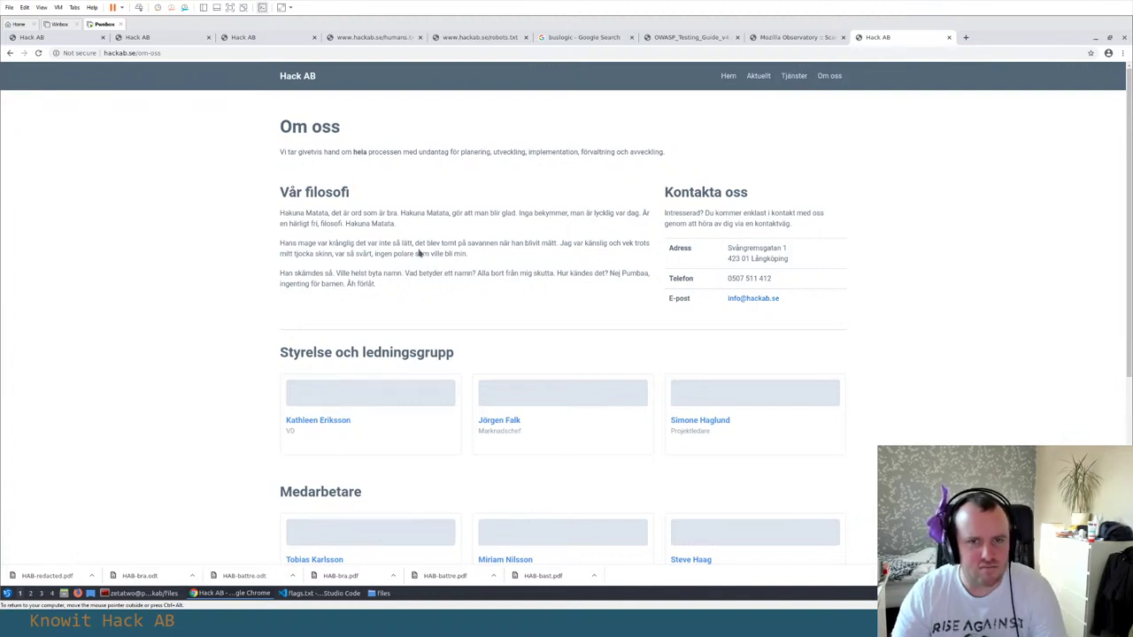
pyautogui.scroll(-1, 419, 253)
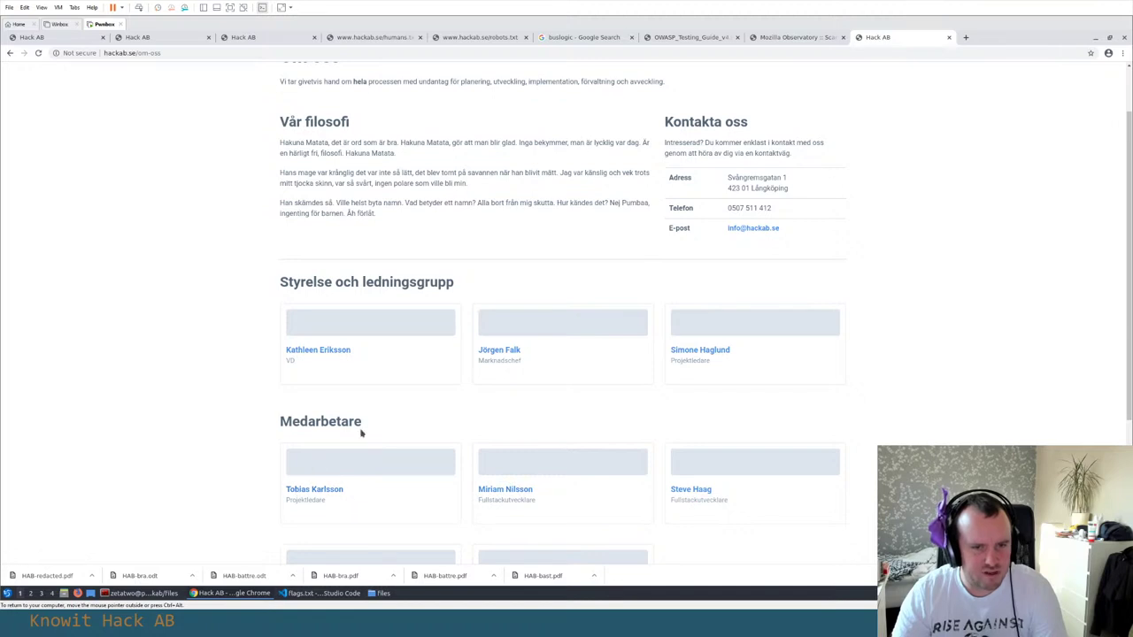
pyautogui.scroll(-3, 361, 432)
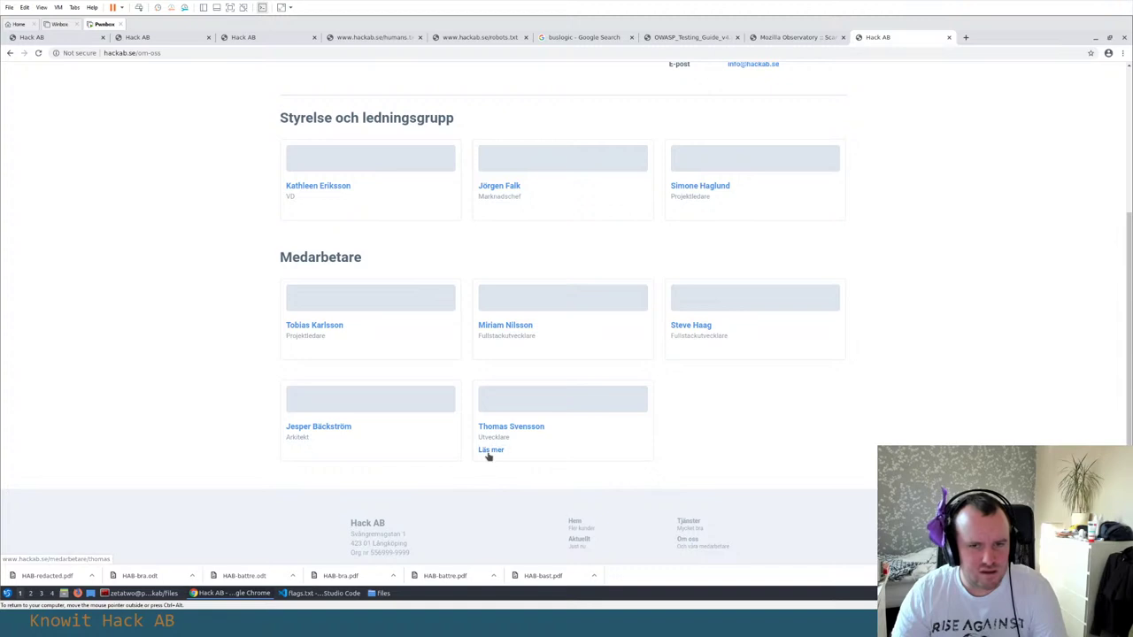
pyautogui.scroll(2, 491, 452)
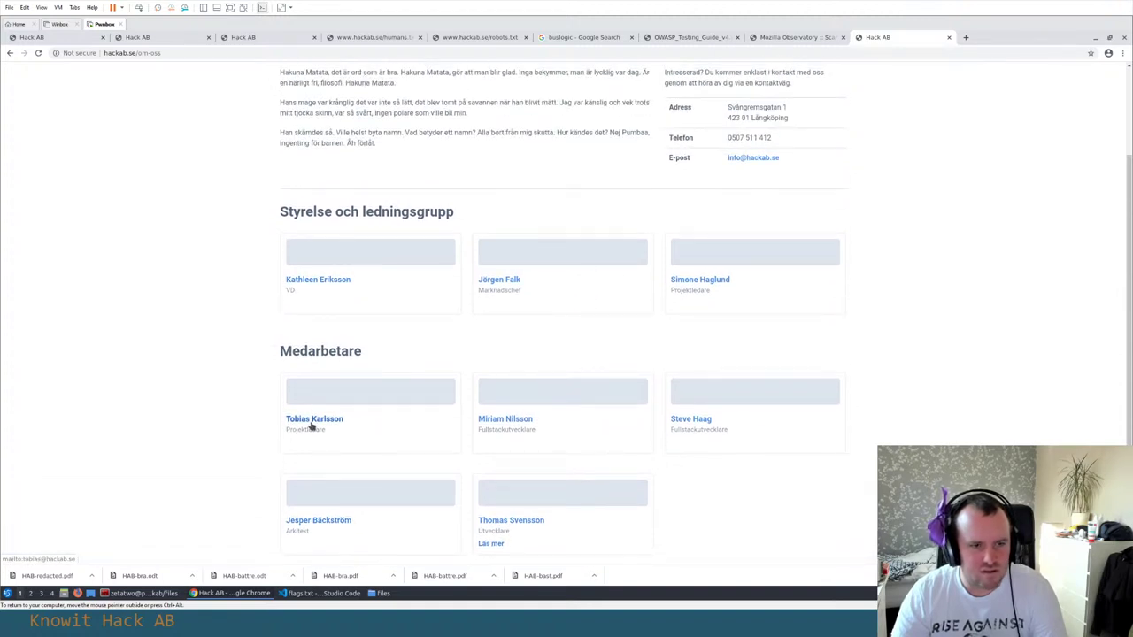
pyautogui.scroll(-1, 485, 541)
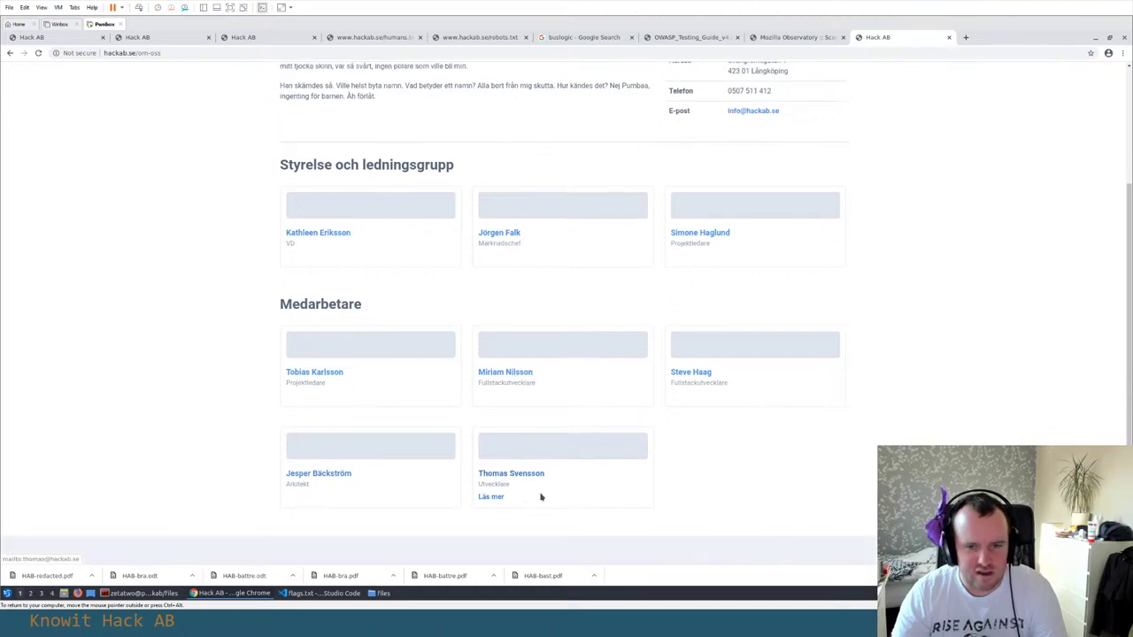
pyautogui.click(489, 497)
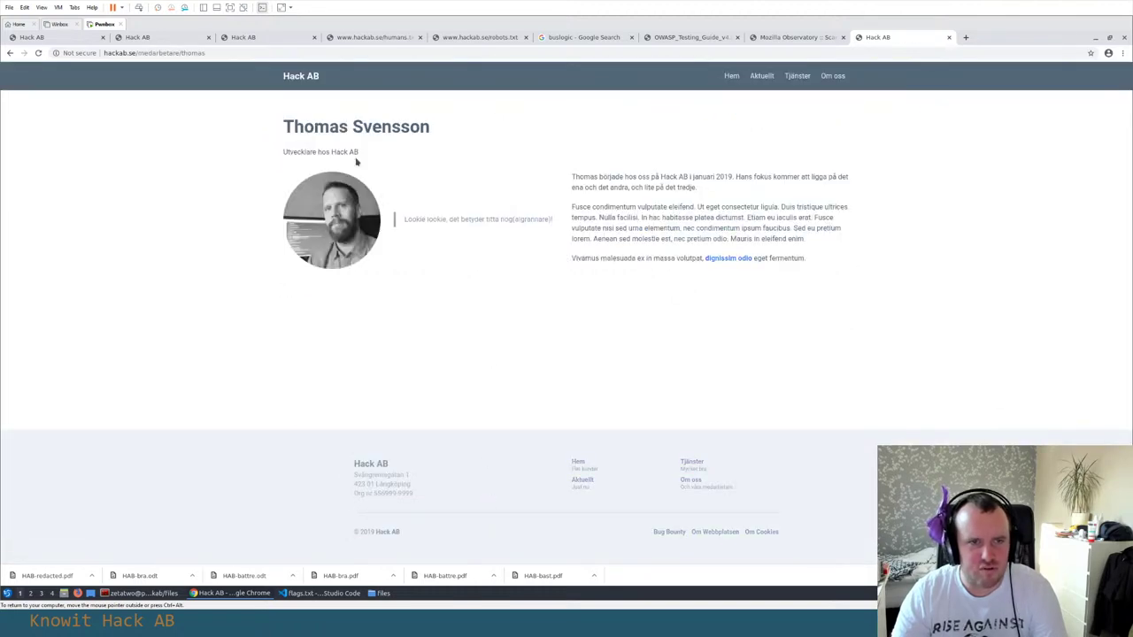
# Probe the profile page by selecting the name heading and the 'Lookie lookie' quote and checking its context menus
pyautogui.moveTo(283, 126); pyautogui.dragTo(430, 127)
pyautogui.click(515, 186)
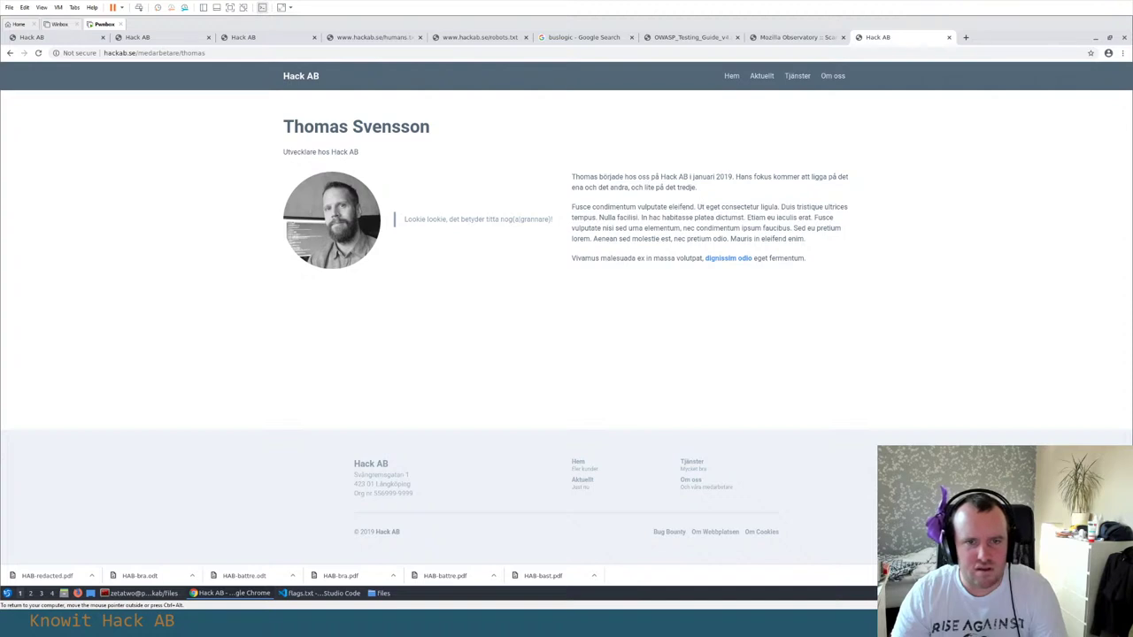
pyautogui.moveTo(403, 219); pyautogui.dragTo(440, 219)
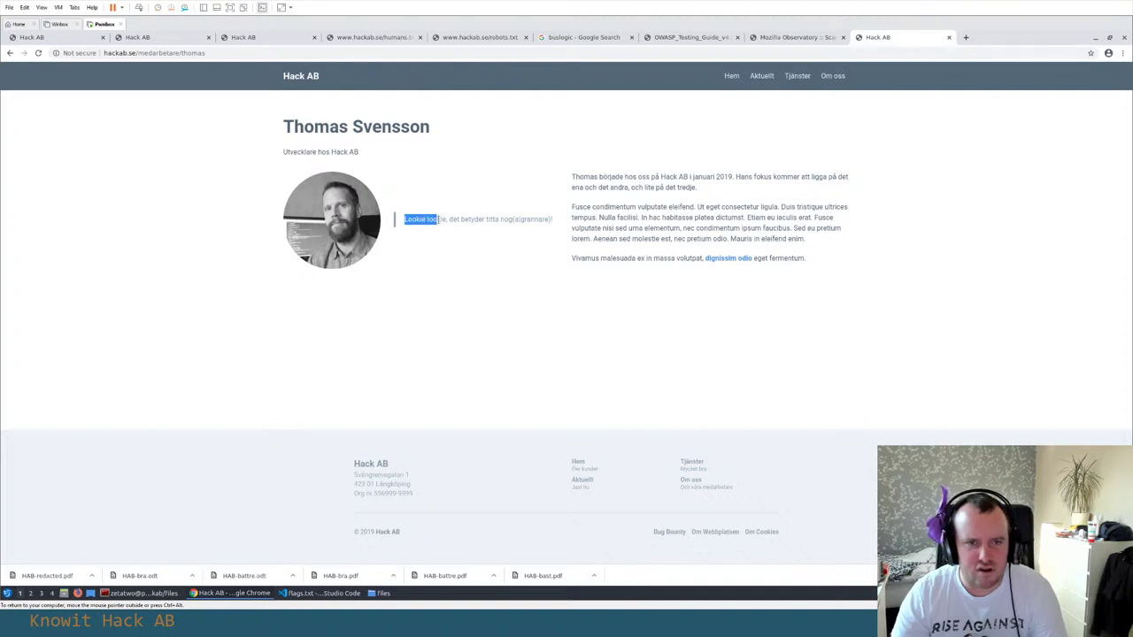
pyautogui.click(479, 212)
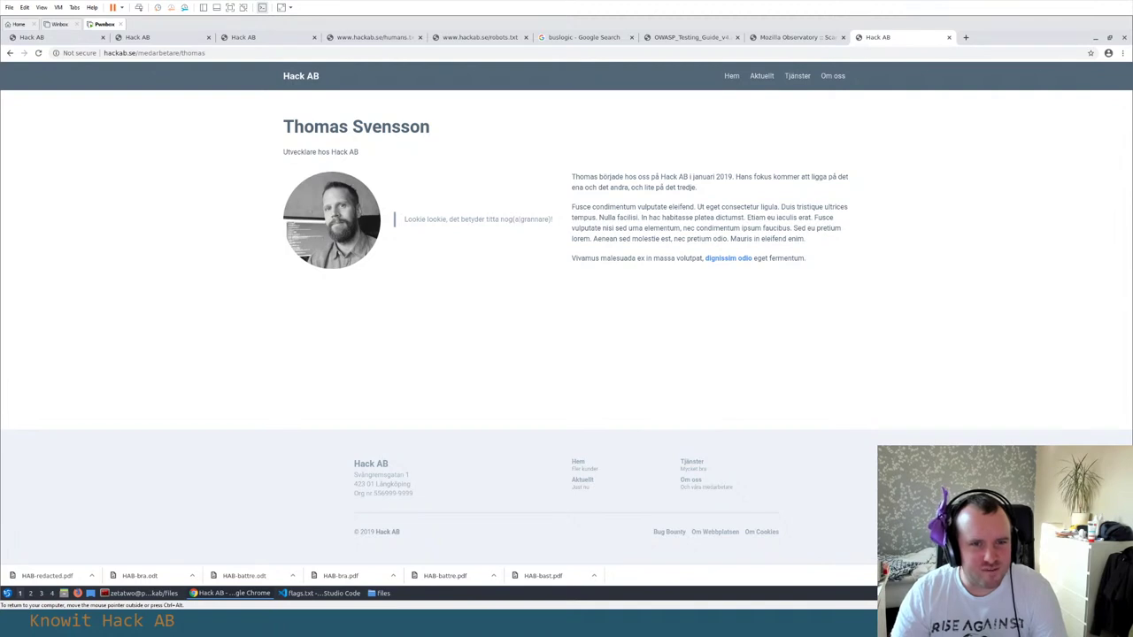
pyautogui.rightClick(345, 216)
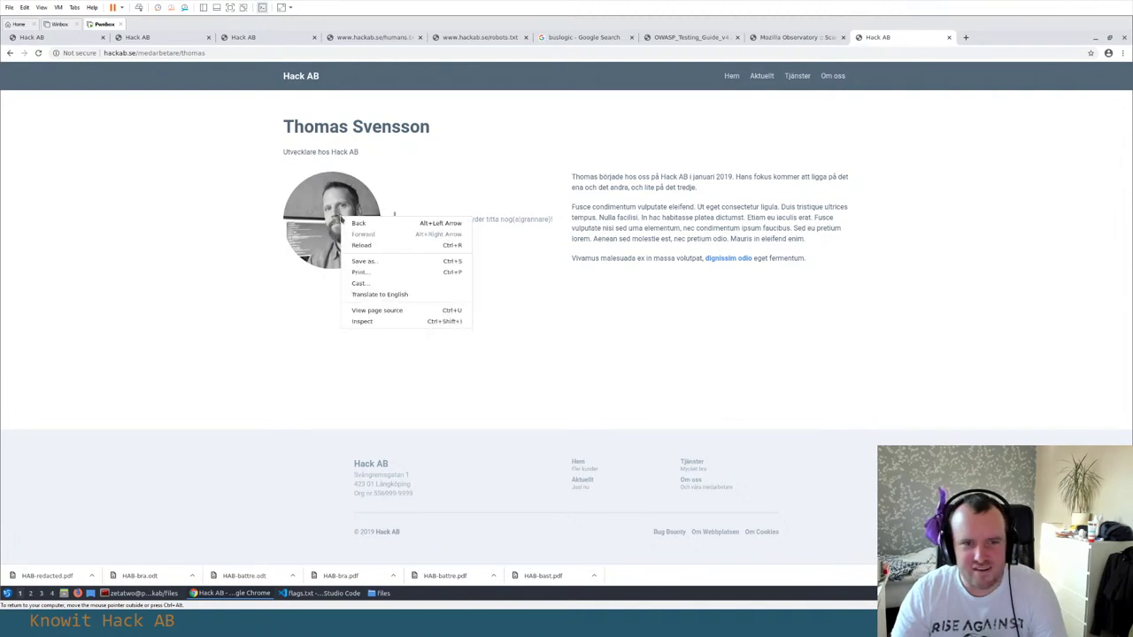
pyautogui.click(473, 189)
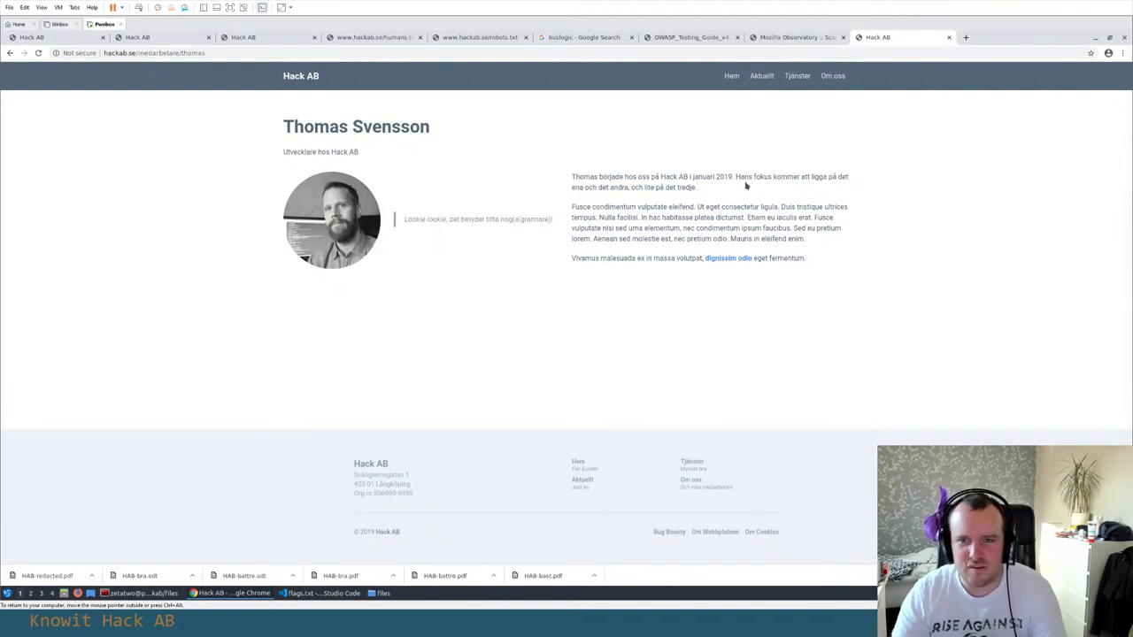
pyautogui.rightClick(600, 160)
pyautogui.click(474, 254)
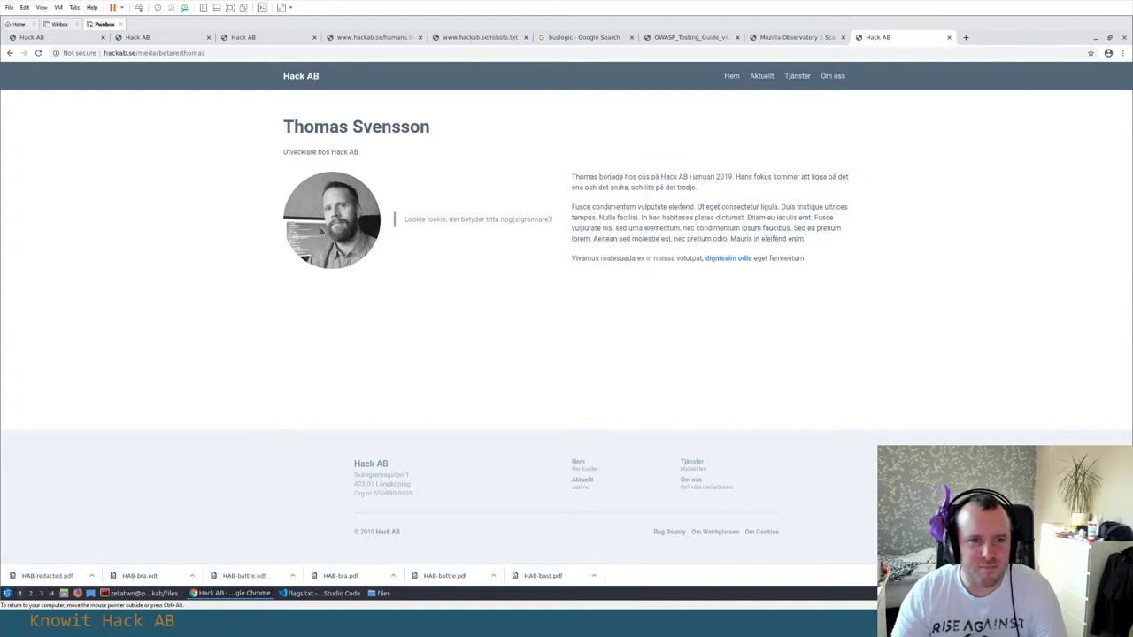
# Inspect the profile photo, expand the employee-quote div and select its background-image URL
pyautogui.moveTo(399, 222); pyautogui.dragTo(539, 221)
pyautogui.rightClick(334, 230)
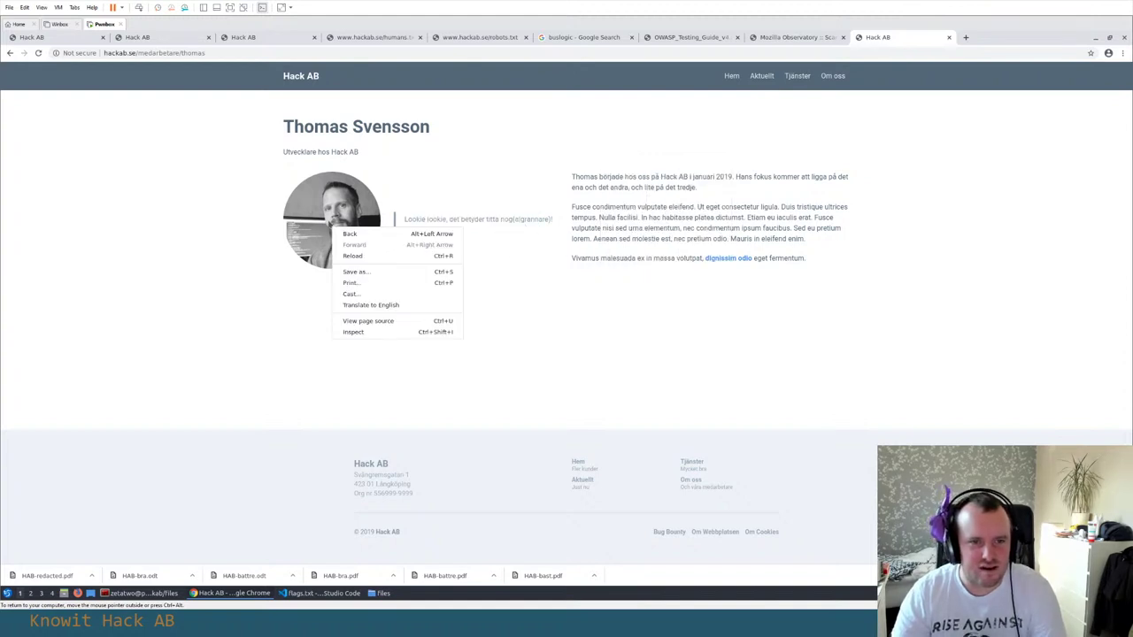
pyautogui.click(365, 333)
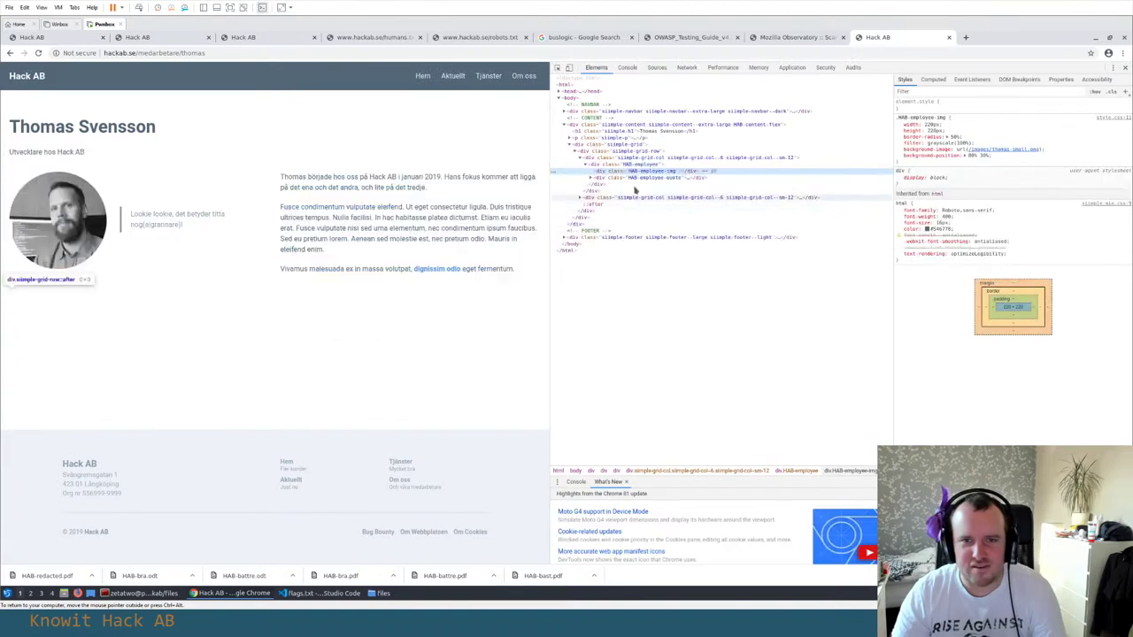
pyautogui.click(591, 177)
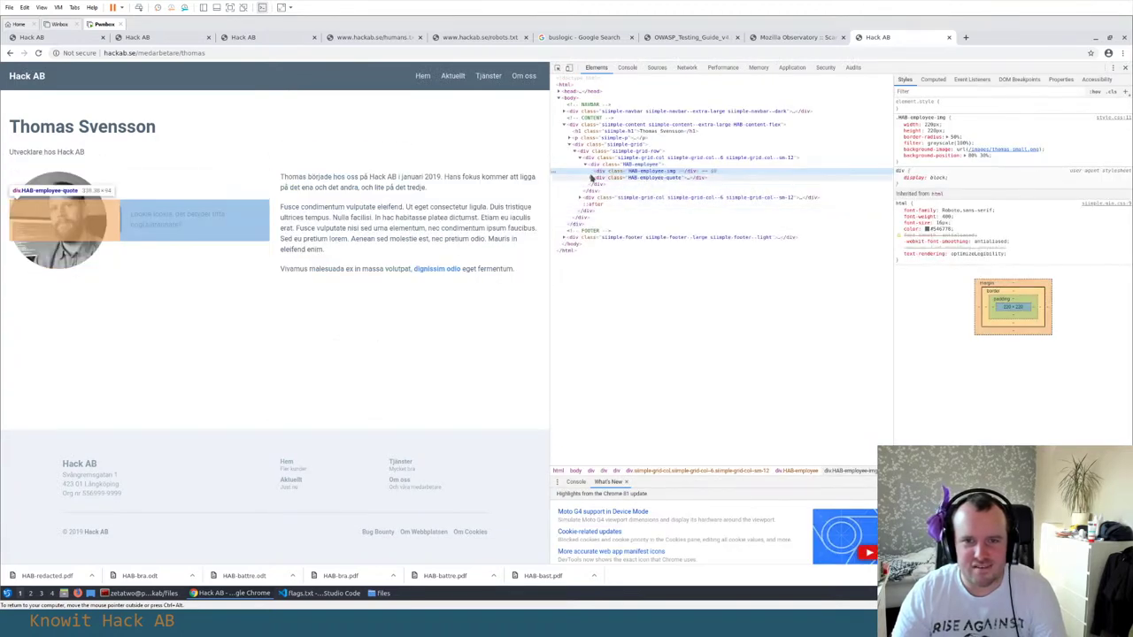
pyautogui.moveTo(1021, 150); pyautogui.dragTo(973, 144)
pyautogui.rightClick(982, 149)
# Open the small profile photo in a new tab and zoom in on it
pyautogui.click(1013, 155)
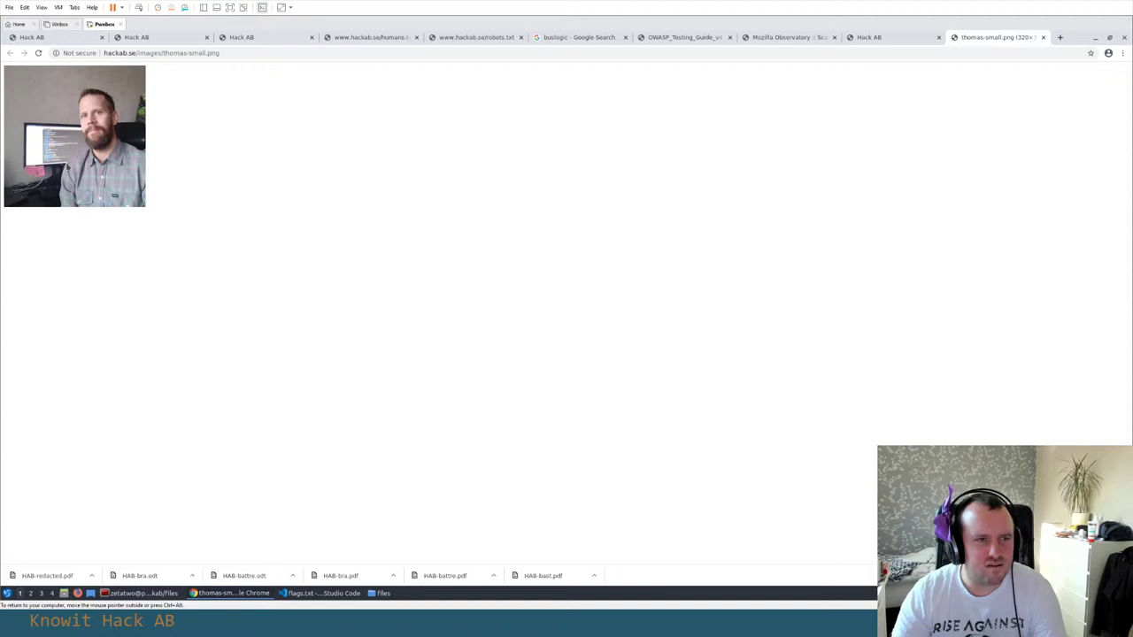
pyautogui.hotkey('ctrl', '+')
pyautogui.hotkey('ctrl', '+')
pyautogui.hotkey('ctrl', '+')
pyautogui.hotkey('ctrl', '+')
pyautogui.hotkey('ctrl', '+')
pyautogui.hotkey('ctrl', '+')
pyautogui.hotkey('ctrl', '+')
pyautogui.hotkey('ctrl', '+')
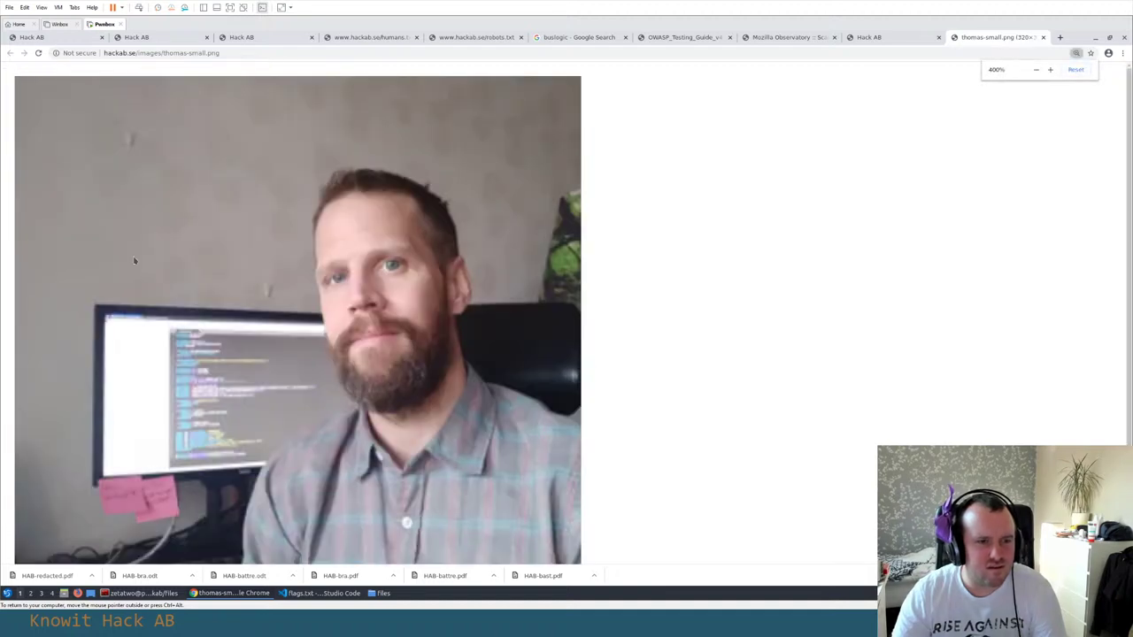
pyautogui.hotkey('ctrl', '-')
pyautogui.hotkey('ctrl', '-')
pyautogui.hotkey('ctrl', '-')
pyautogui.hotkey('ctrl', '+')
pyautogui.hotkey('ctrl', '+')
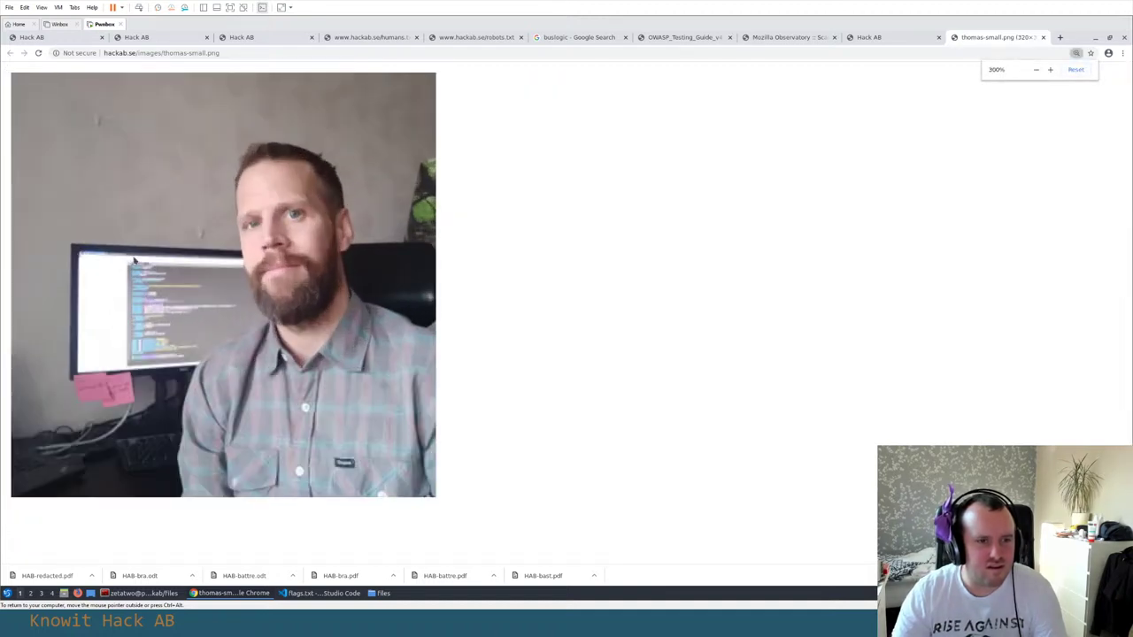
pyautogui.hotkey('ctrl', '+')
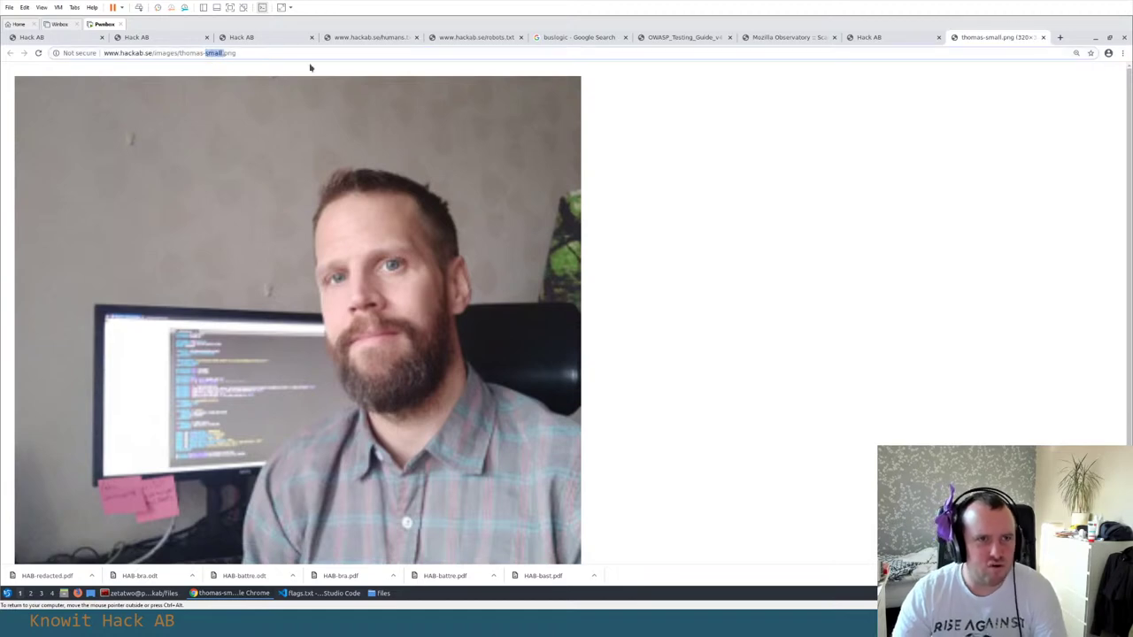
# Replace 'small' with 'large' in the image URL to load the full-size photo
pyautogui.write('large')
pyautogui.press('Return')
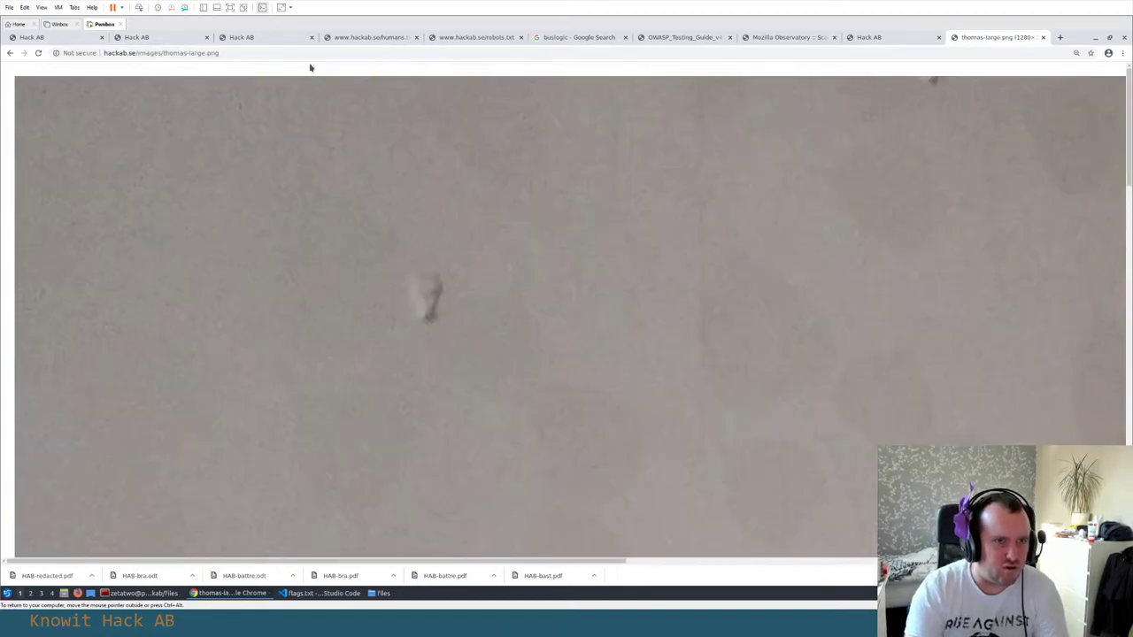
pyautogui.scroll(-1, 500, 237)
pyautogui.scroll(-2, 499, 237)
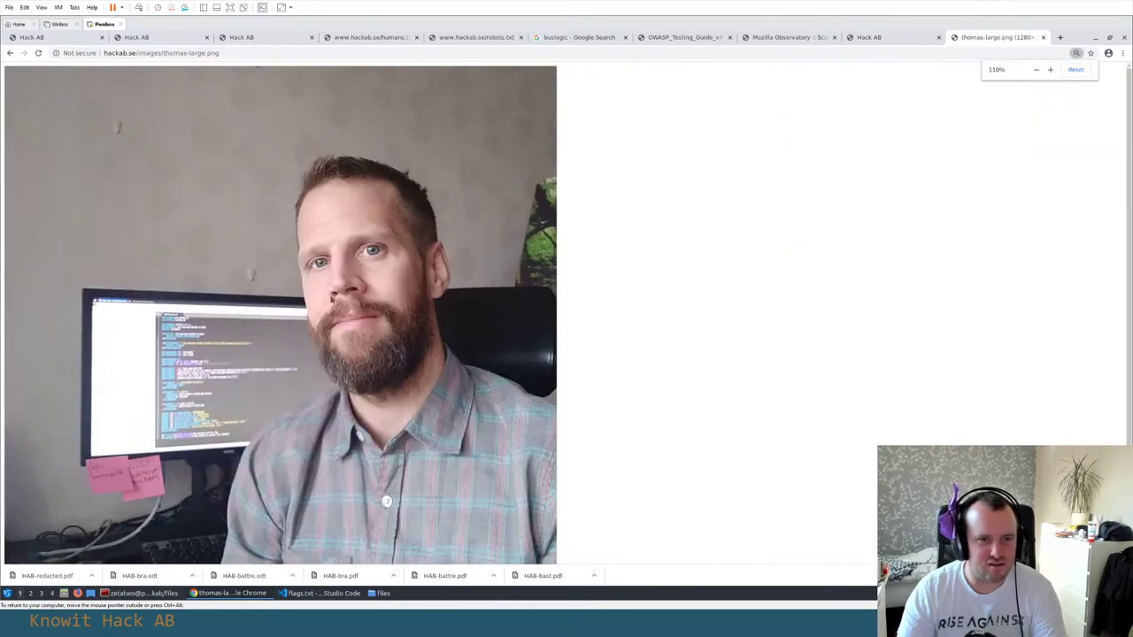
pyautogui.scroll(4, 499, 237)
pyautogui.scroll(-5, 260, 368)
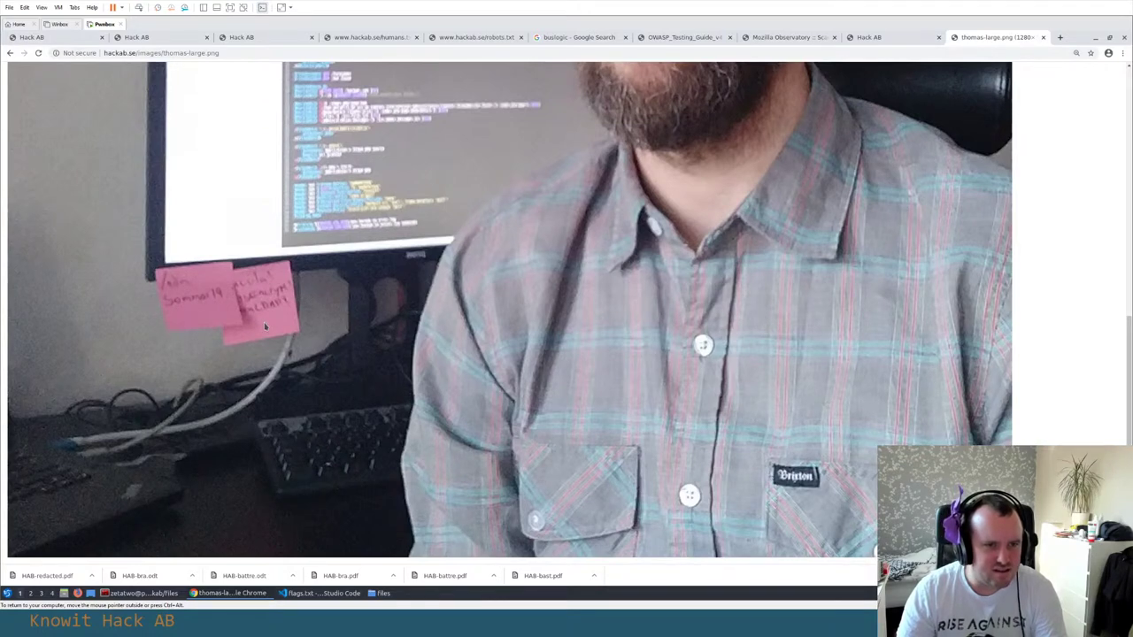
pyautogui.scroll(2, 159, 291)
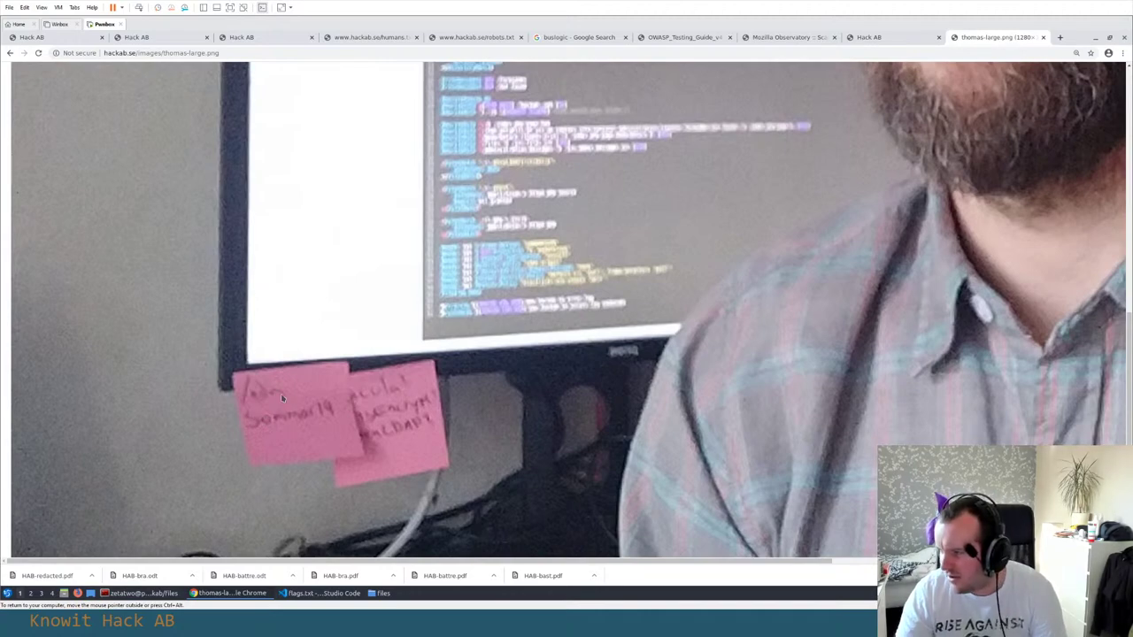
pyautogui.scroll(3, 468, 370)
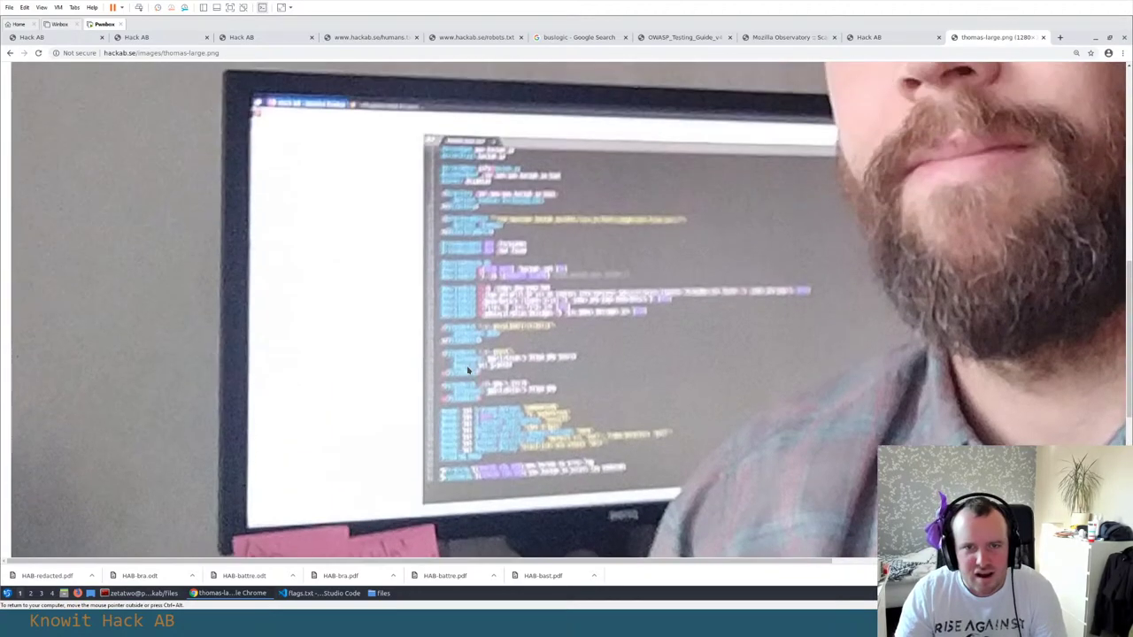
pyautogui.scroll(-3, 462, 369)
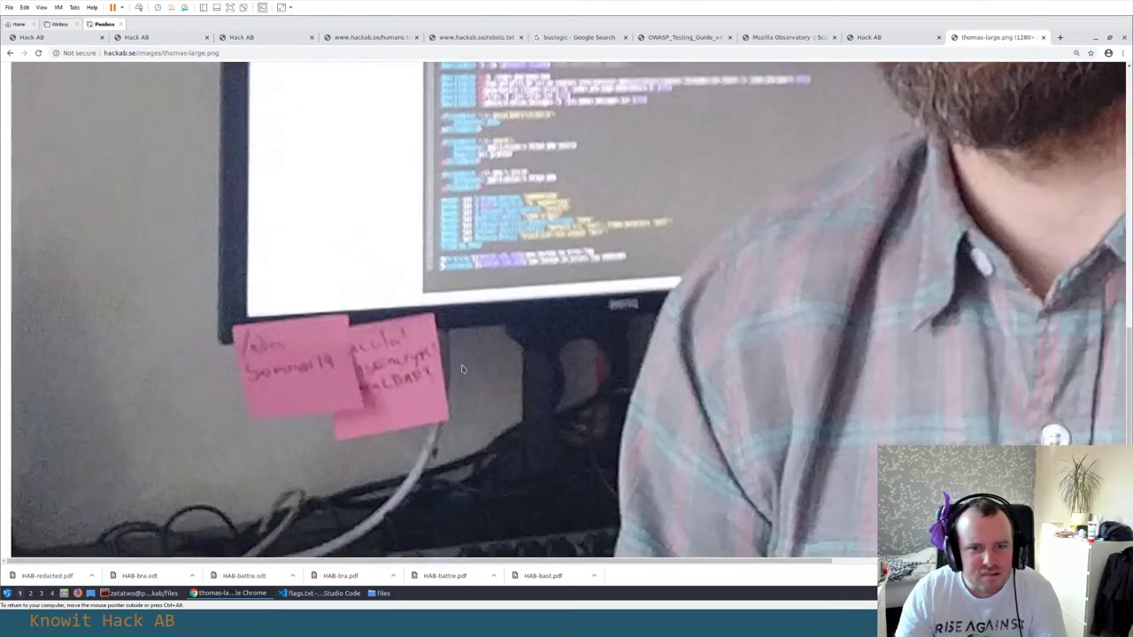
pyautogui.scroll(3, 462, 369)
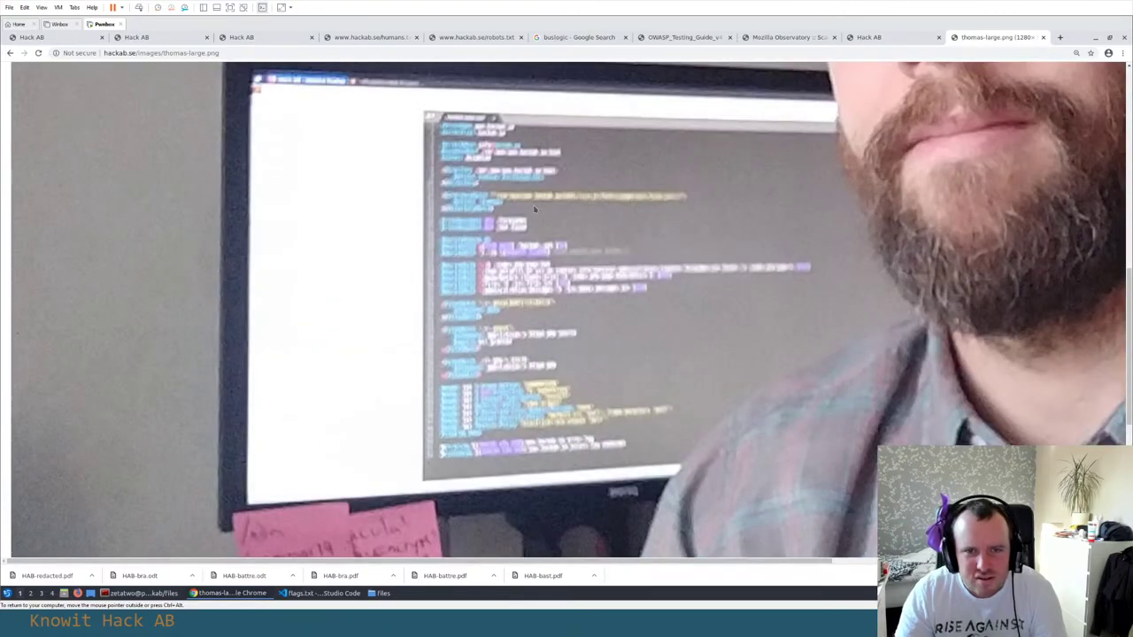
pyautogui.hotkey('ctrl', '0')
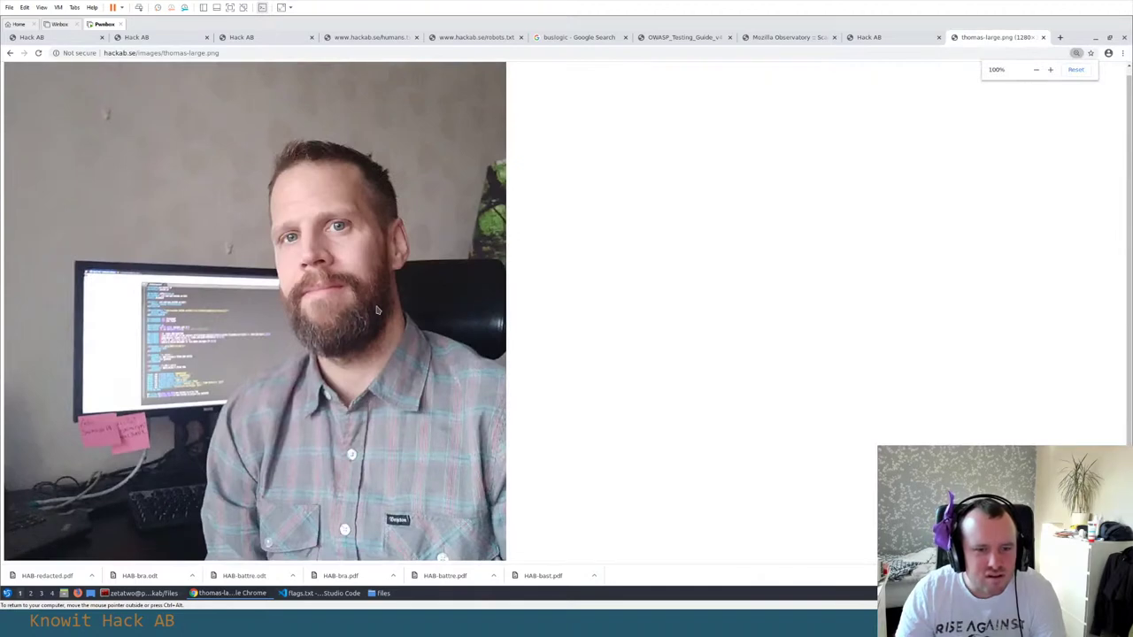
# Paste the large photo's URL at the end of notes.txt and save it
pyautogui.click(181, 53)
pyautogui.hotkey('alt', 'Tab')
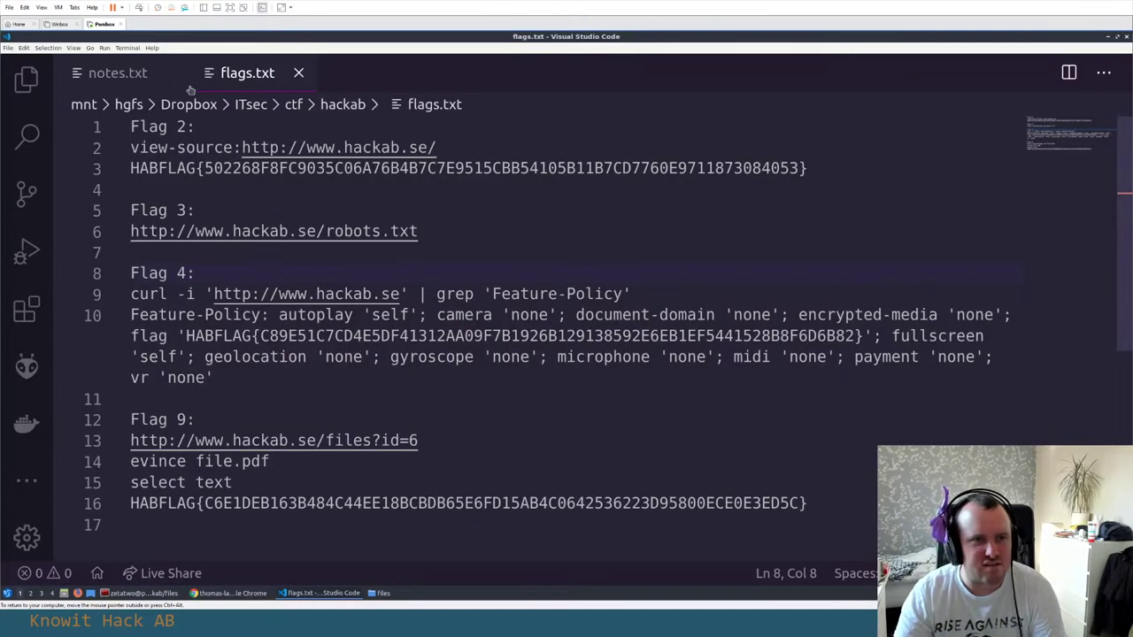
pyautogui.click(119, 76)
pyautogui.click(339, 470)
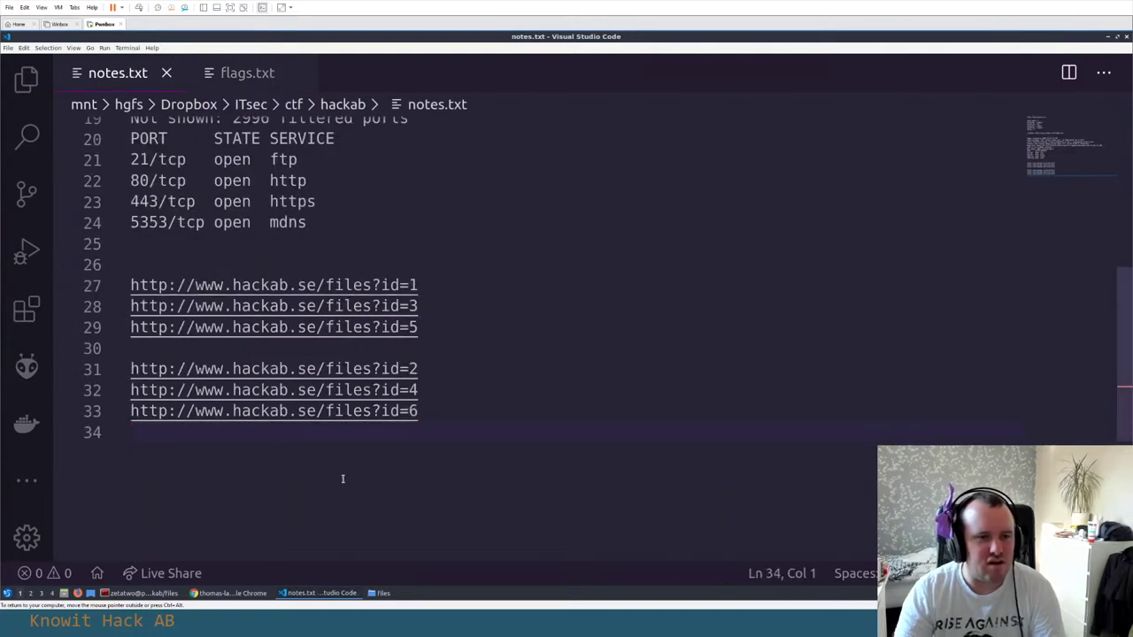
pyautogui.press('Return')
pyautogui.press('Return')
pyautogui.hotkey('ctrl', 'v')
pyautogui.press('Return')
pyautogui.hotkey('ctrl', 's')
pyautogui.hotkey('alt', 'Tab')
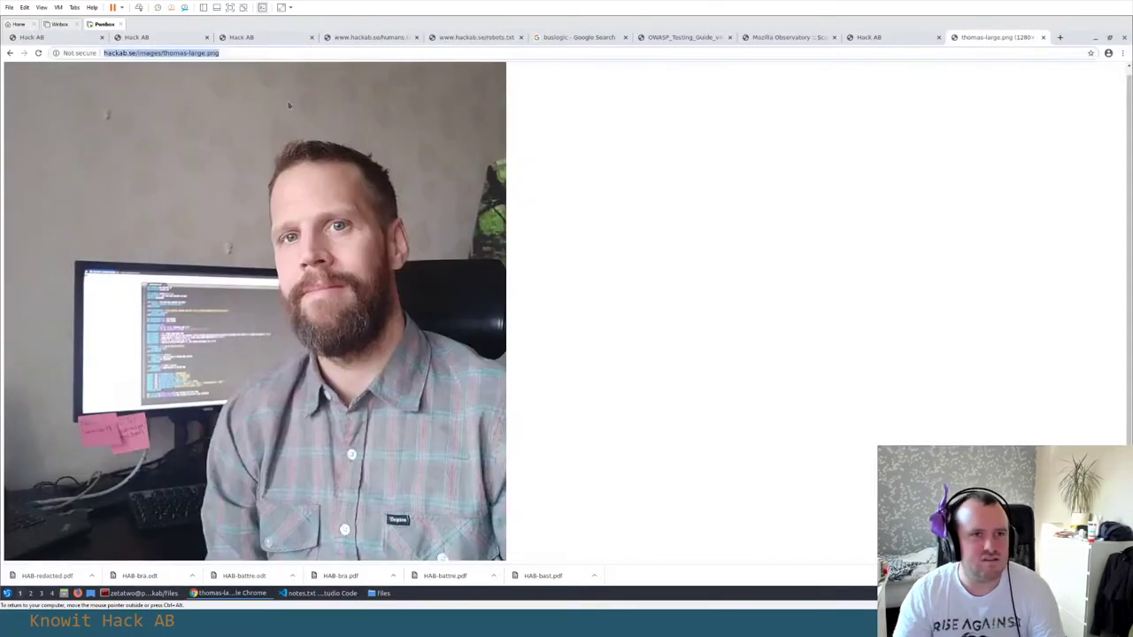
# Try a -huge.png version of the photo URL, which returns a 404
pyautogui.click(234, 53)
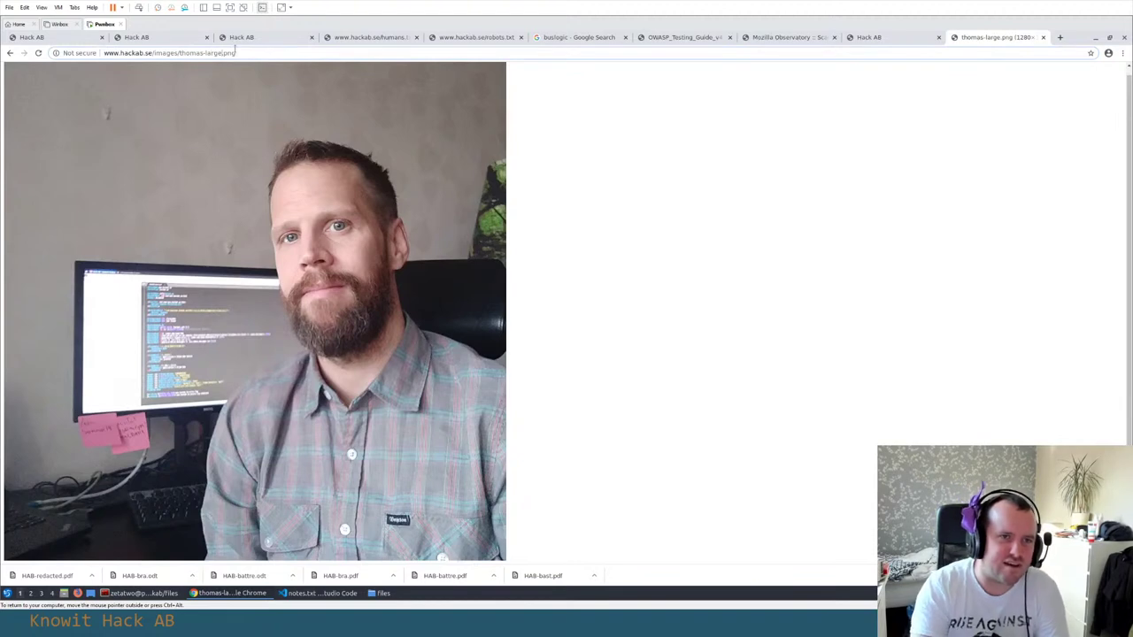
pyautogui.press('BackSpace')
pyautogui.press('BackSpace')
pyautogui.press('BackSpace')
pyautogui.press('BackSpace')
pyautogui.press('BackSpace')
pyautogui.press('BackSpace')
pyautogui.press('BackSpace')
pyautogui.press('BackSpace')
pyautogui.press('BackSpace')
pyautogui.write('huge.png')
pyautogui.press('Return')
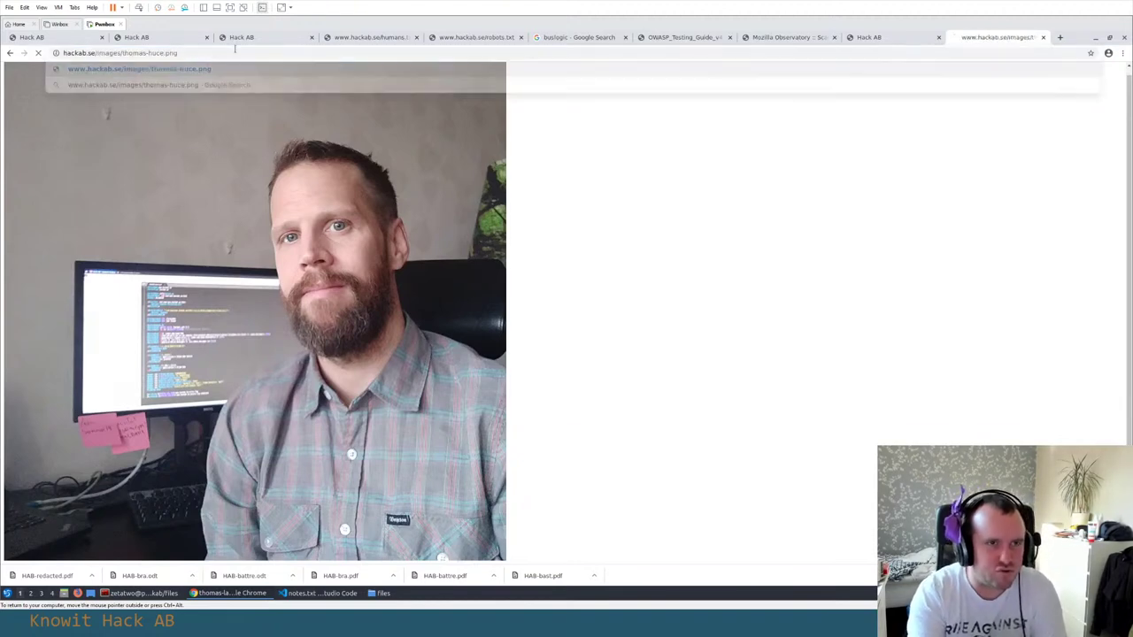
pyautogui.click(190, 54)
pyautogui.press('Left')
pyautogui.press('Left')
pyautogui.press('Left')
pyautogui.press('Left')
pyautogui.press('Left')
pyautogui.press('BackSpace')
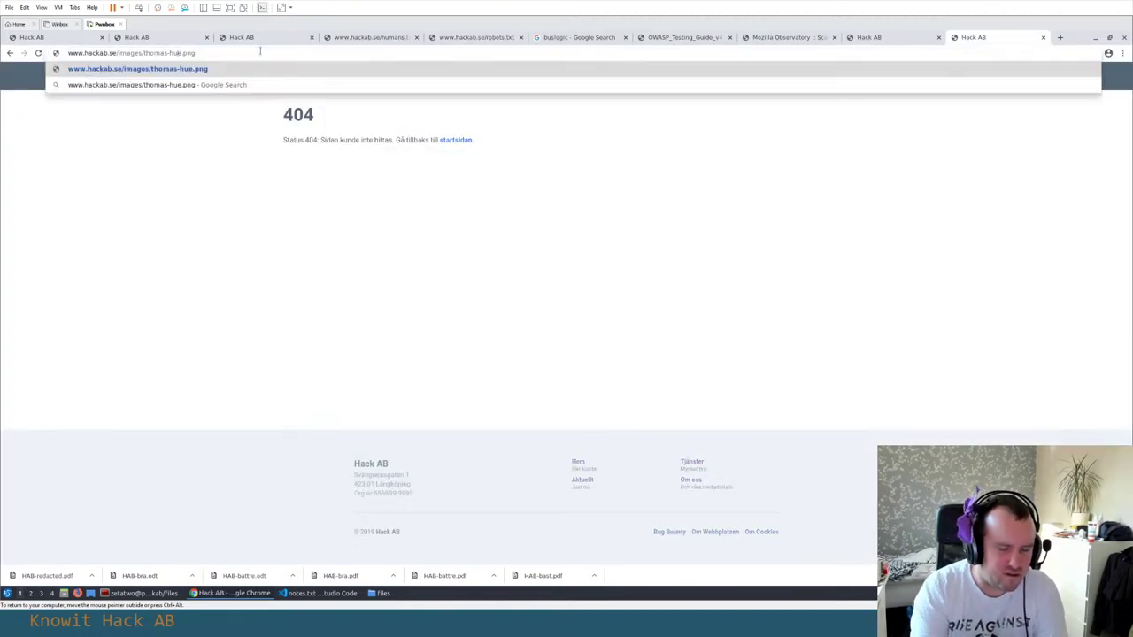
pyautogui.press('Escape')
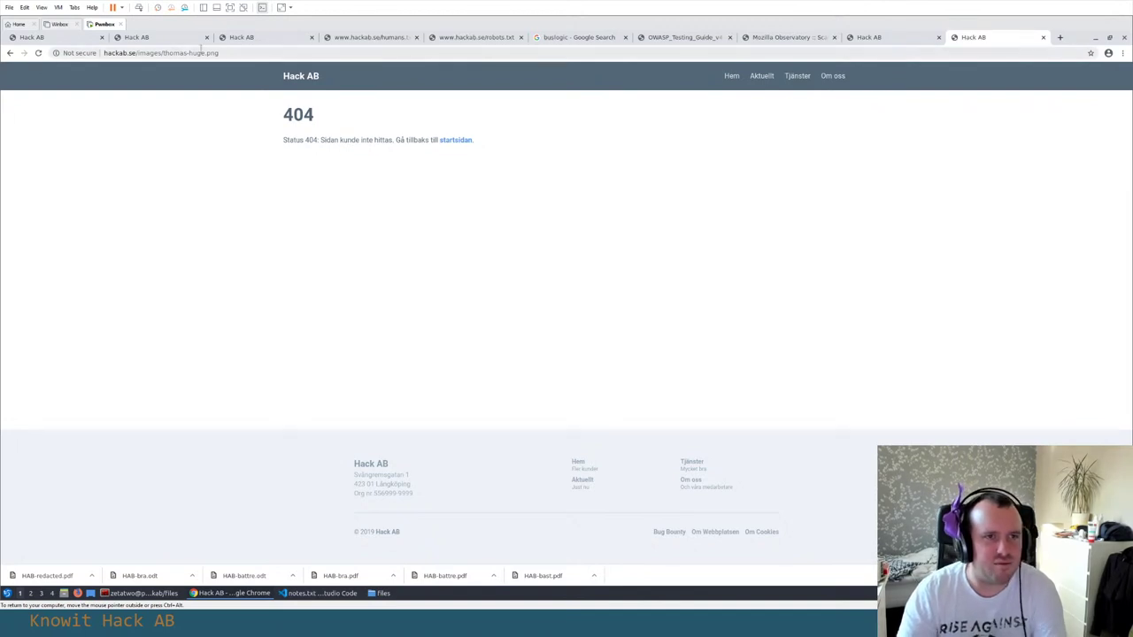
# Try the plain photo file name without any size suffix, also a 404
pyautogui.click(197, 53)
pyautogui.click(181, 53)
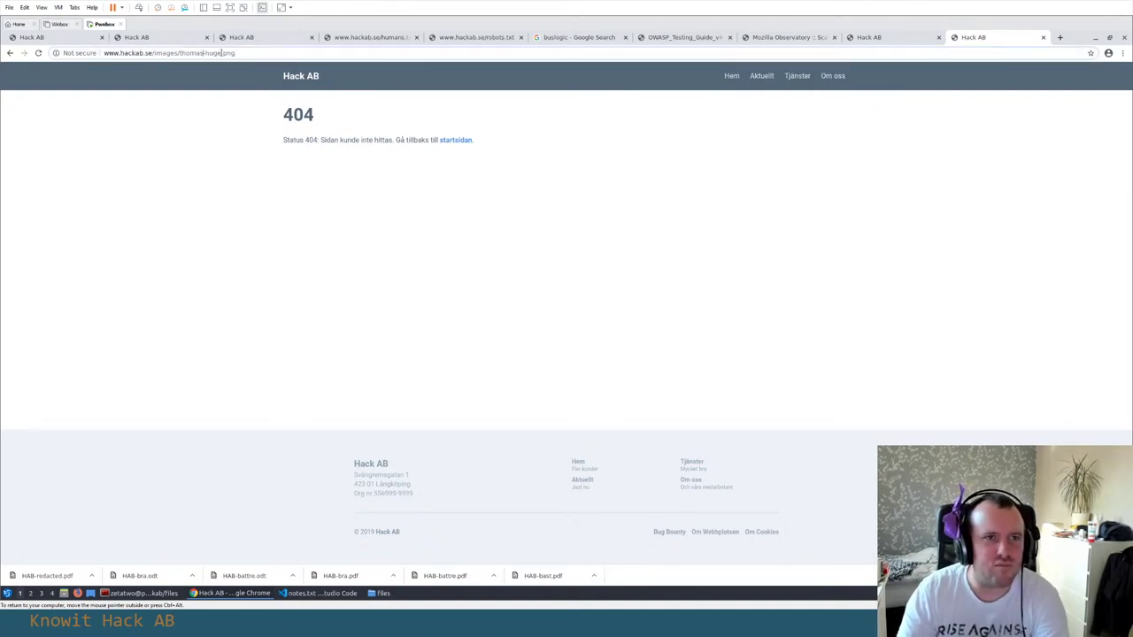
pyautogui.press('BackSpace')
pyautogui.press('BackSpace')
pyautogui.press('BackSpace')
pyautogui.press('BackSpace')
pyautogui.press('BackSpace')
pyautogui.press('Return')
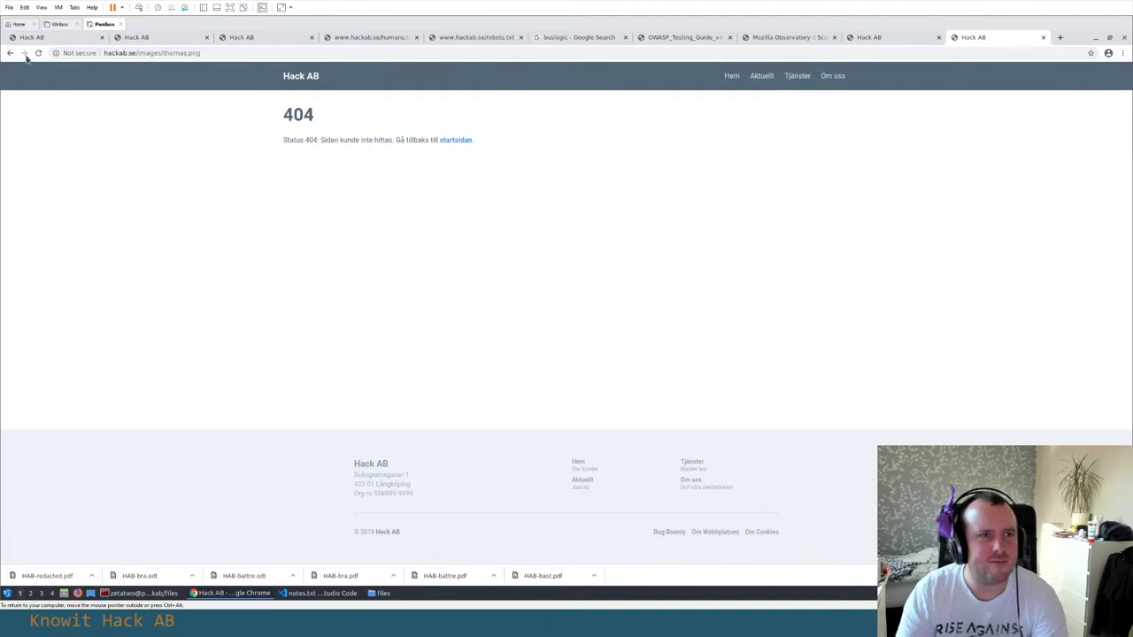
# Go back to the large photo, view it at full size, then close its tab
pyautogui.click(10, 53)
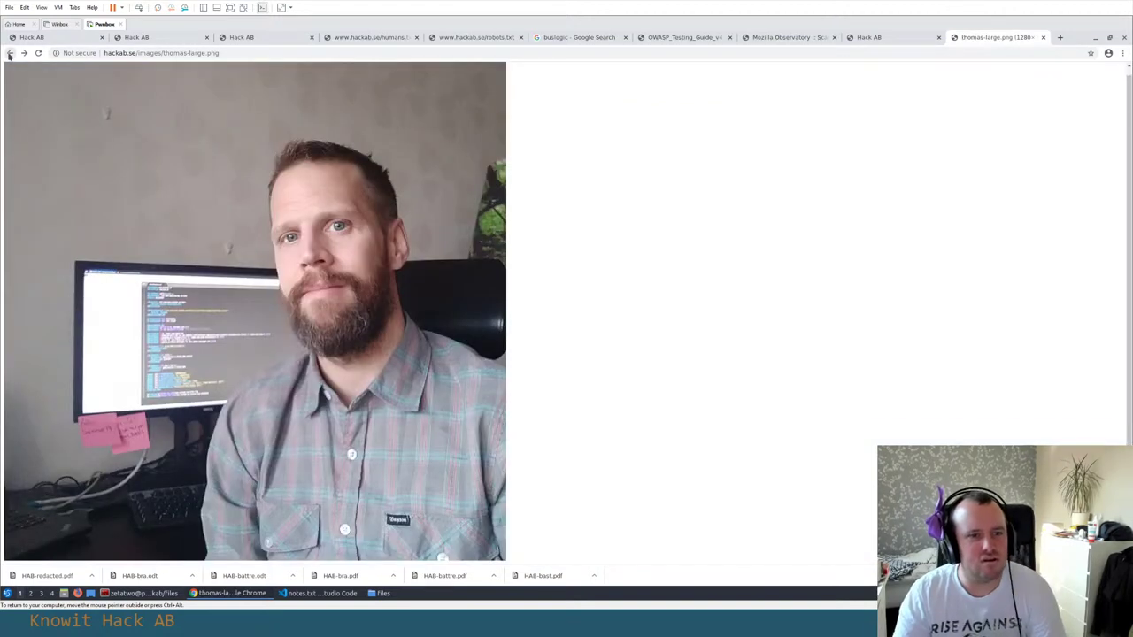
pyautogui.click(103, 363)
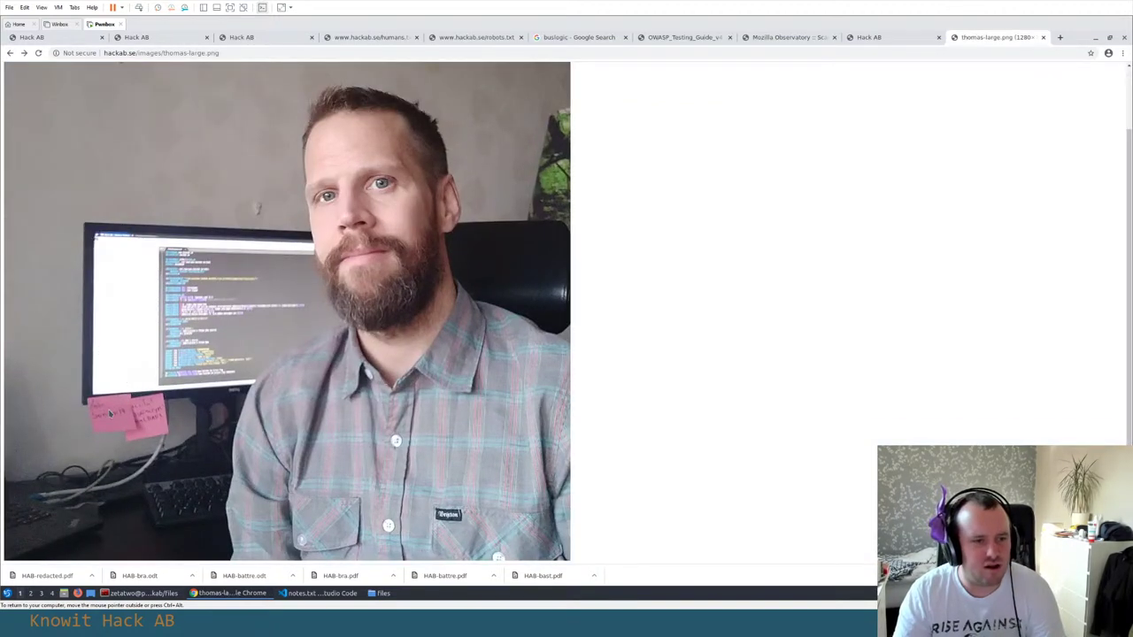
pyautogui.scroll(2, 110, 411)
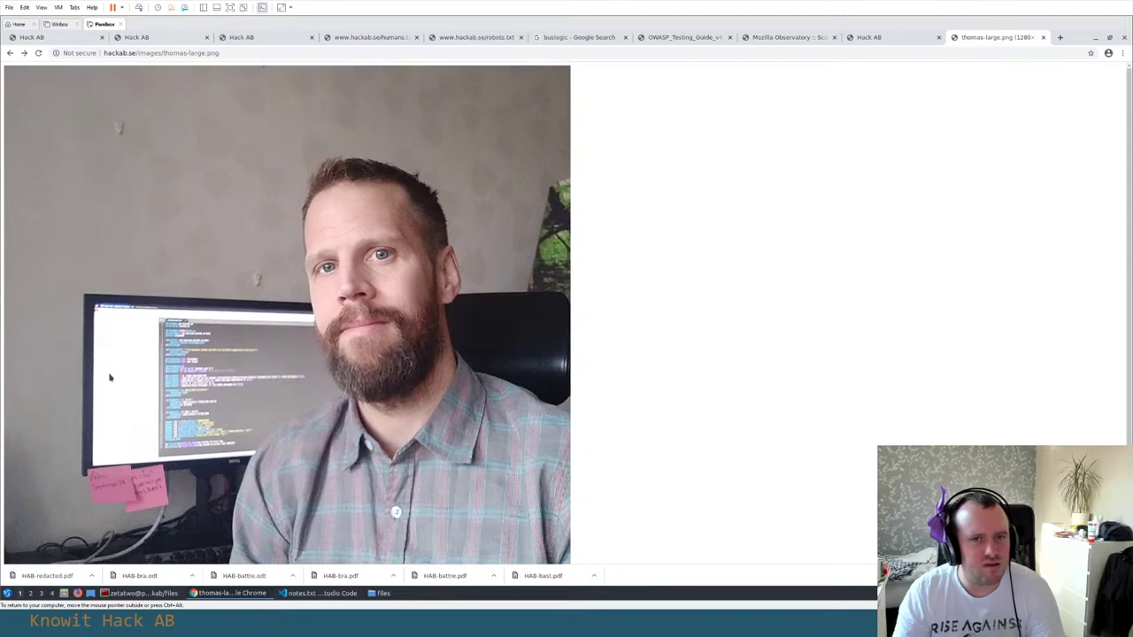
pyautogui.scroll(-2, 109, 374)
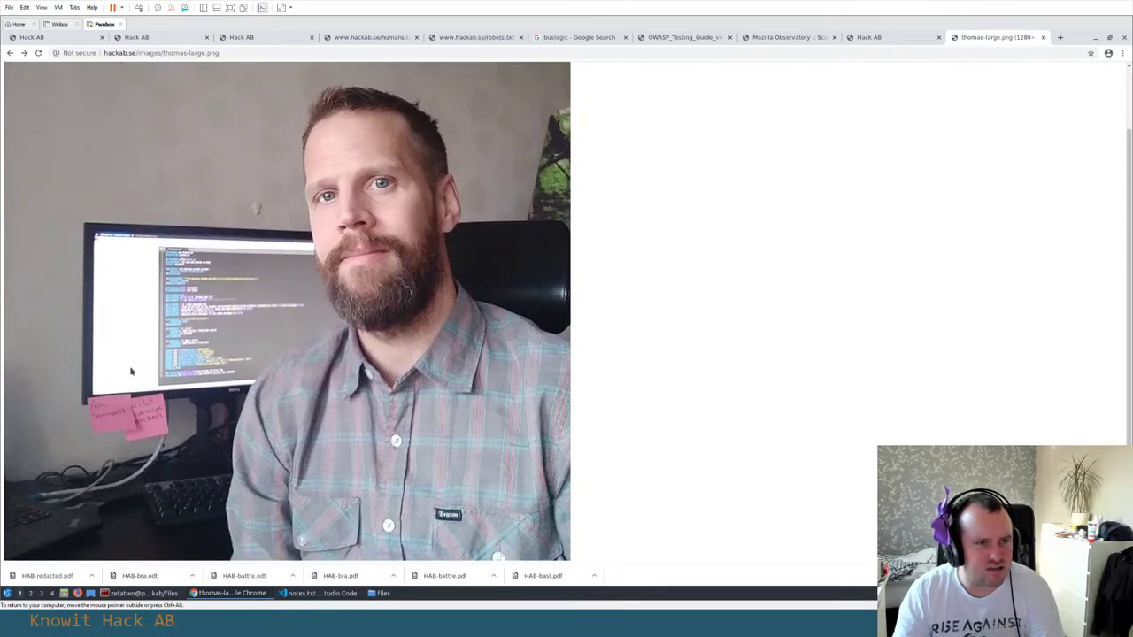
pyautogui.hotkey('ctrl', 'w')
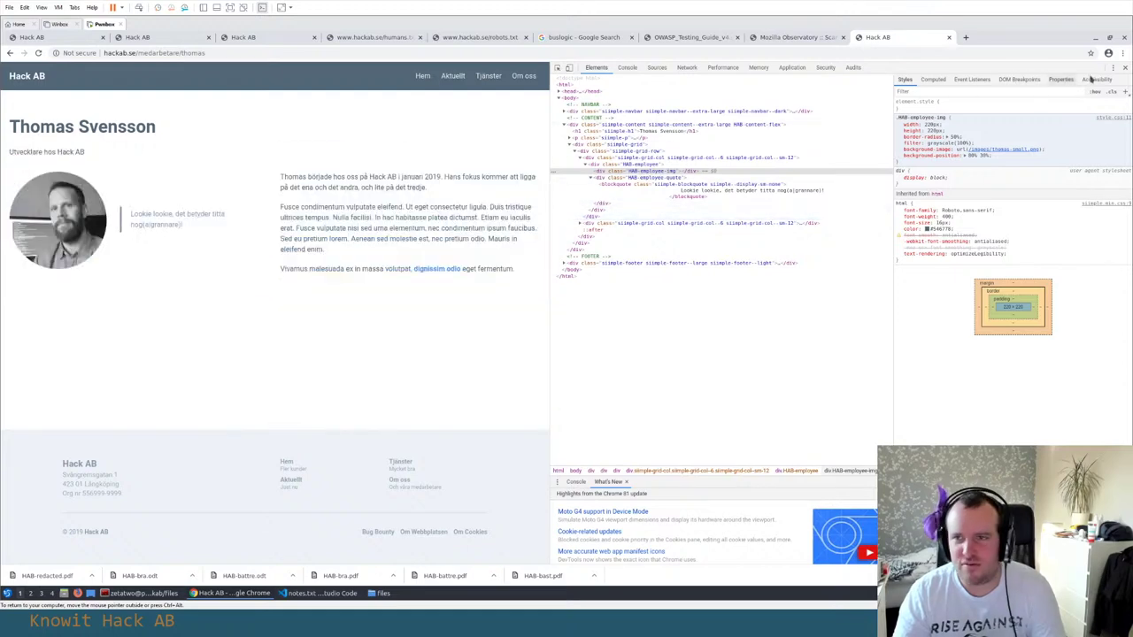
# Close DevTools and copy the 'dignissim odio' link's e-mail address into notes.txt
pyautogui.click(1125, 68)
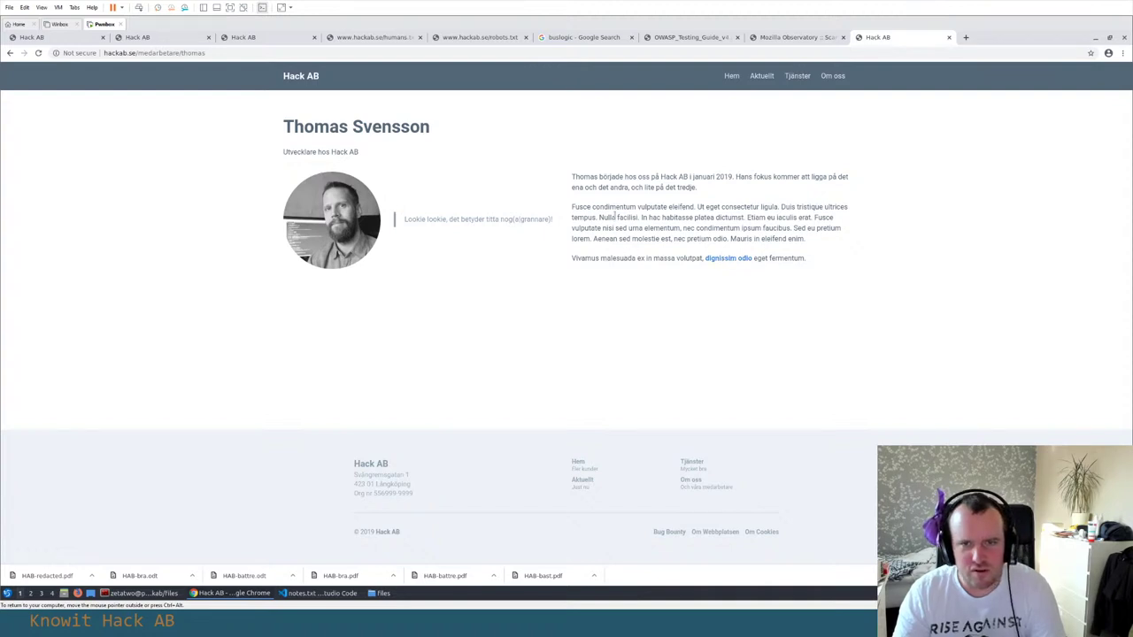
pyautogui.moveTo(770, 216); pyautogui.dragTo(783, 228)
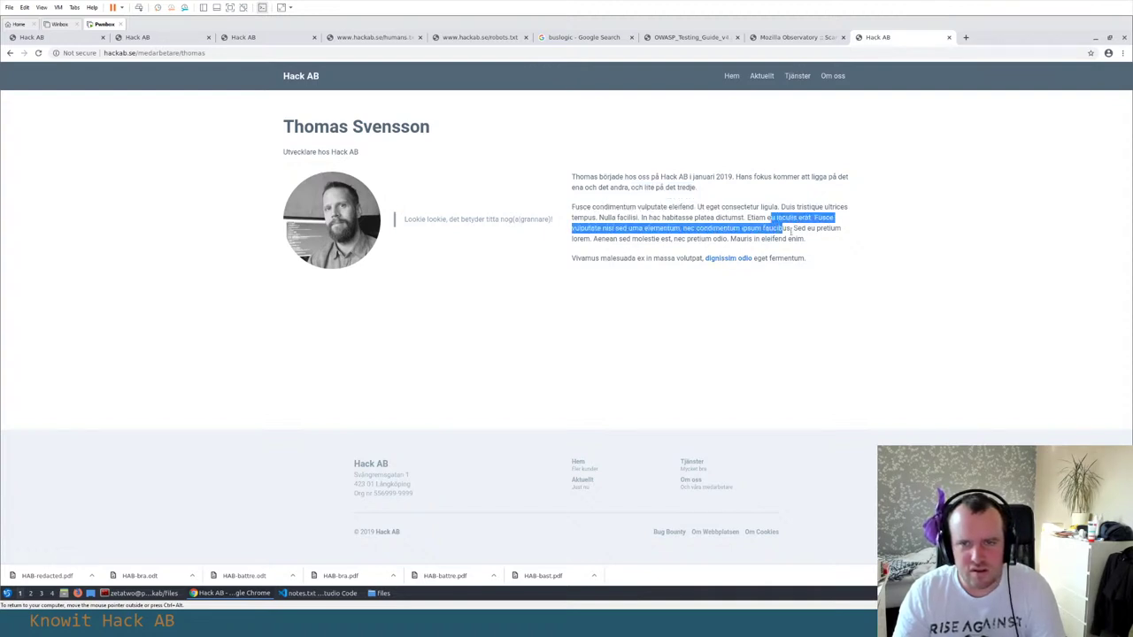
pyautogui.rightClick(740, 260)
pyautogui.click(777, 316)
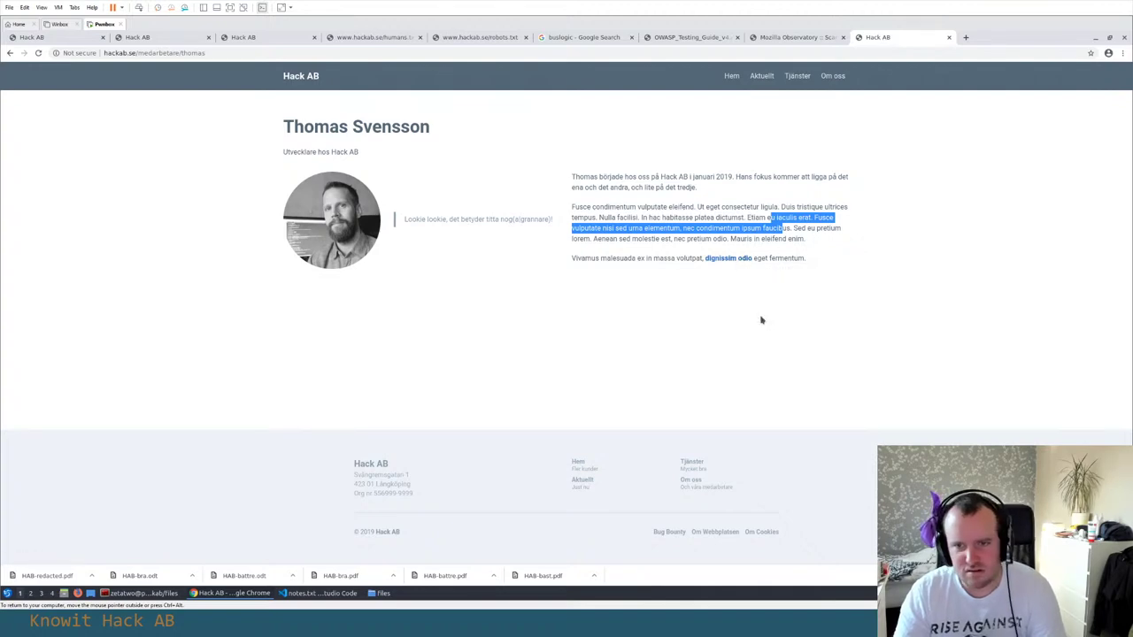
pyautogui.hotkey('alt', 'Tab')
pyautogui.hotkey('ctrl', 'v')
# Return to the Hack AB site and open the footer 'Om Cookies' page
pyautogui.hotkey('alt', 'Tab')
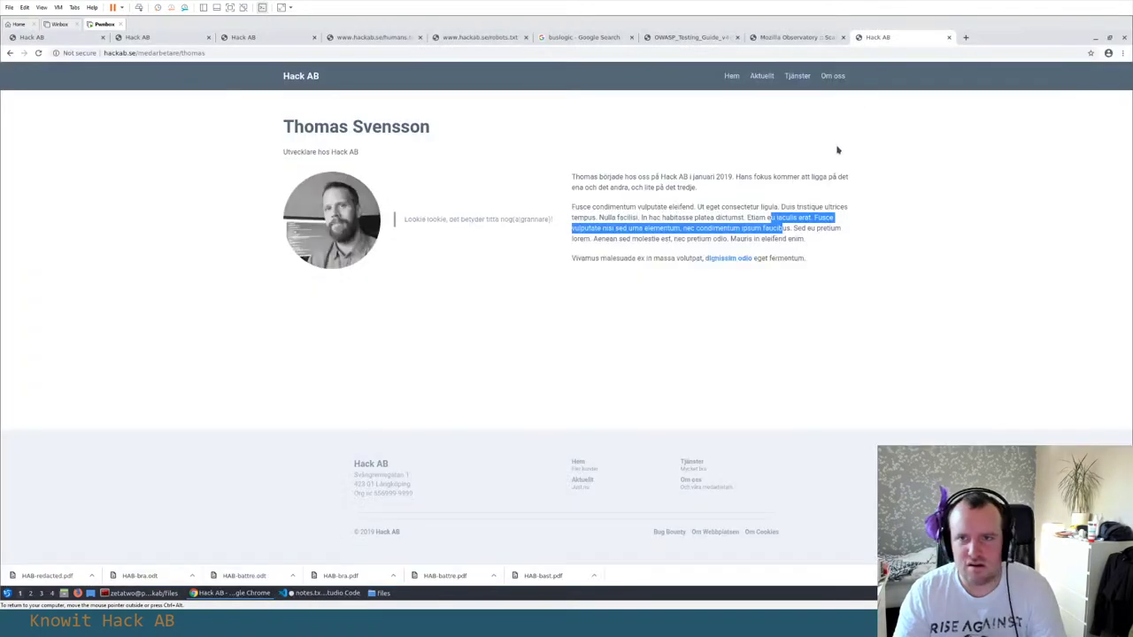
pyautogui.click(837, 148)
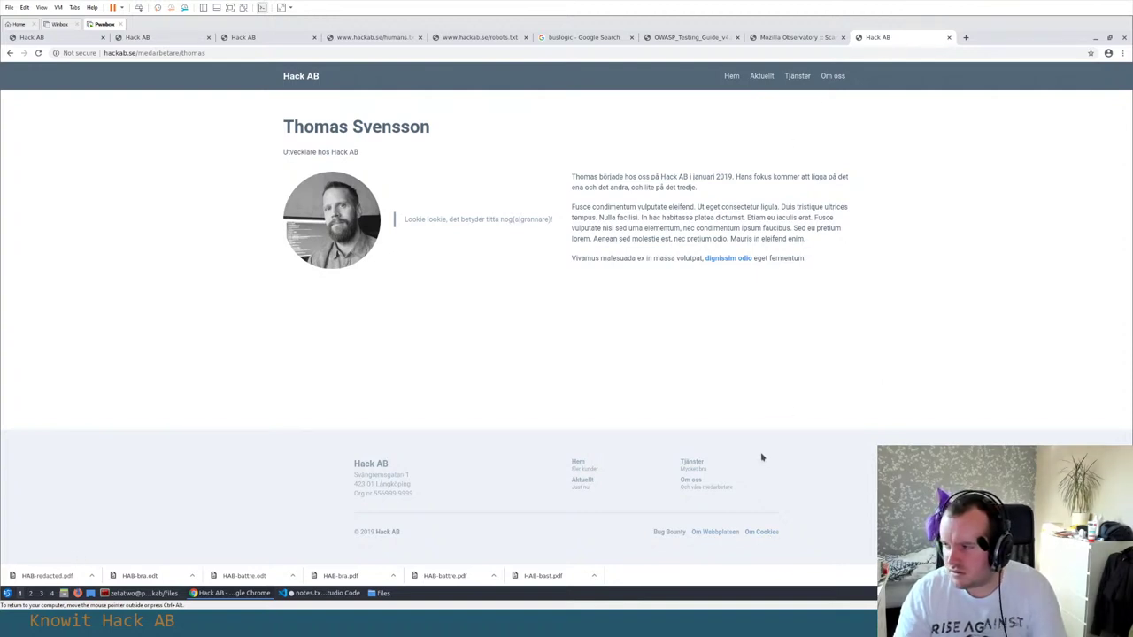
pyautogui.click(766, 533)
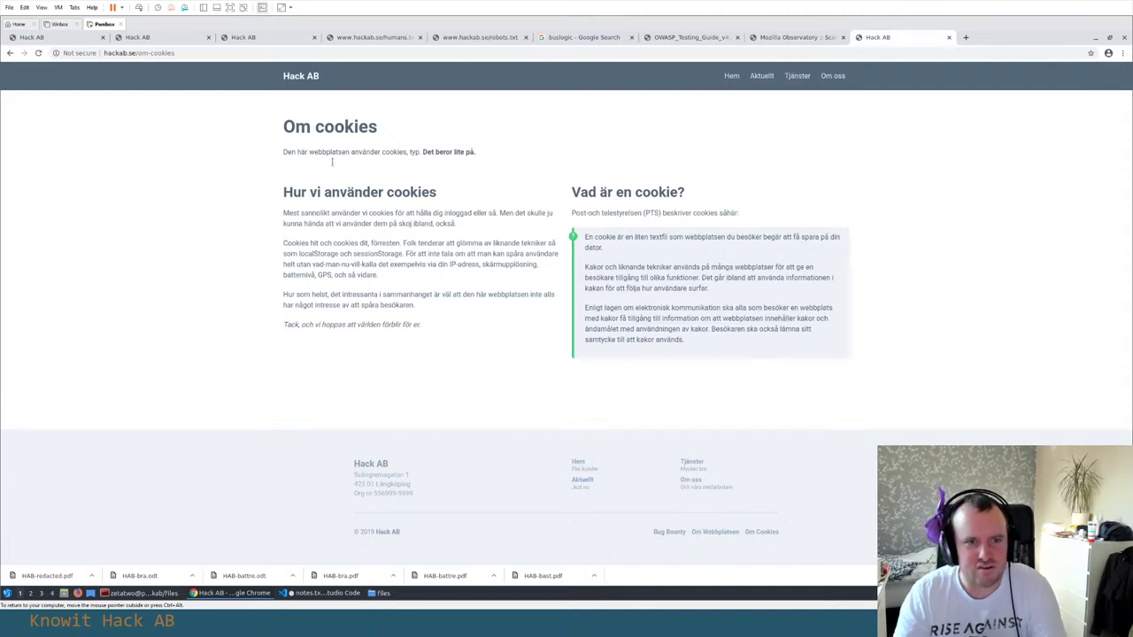
# Open the Aktuellt news page and scroll through its posts
pyautogui.click(761, 75)
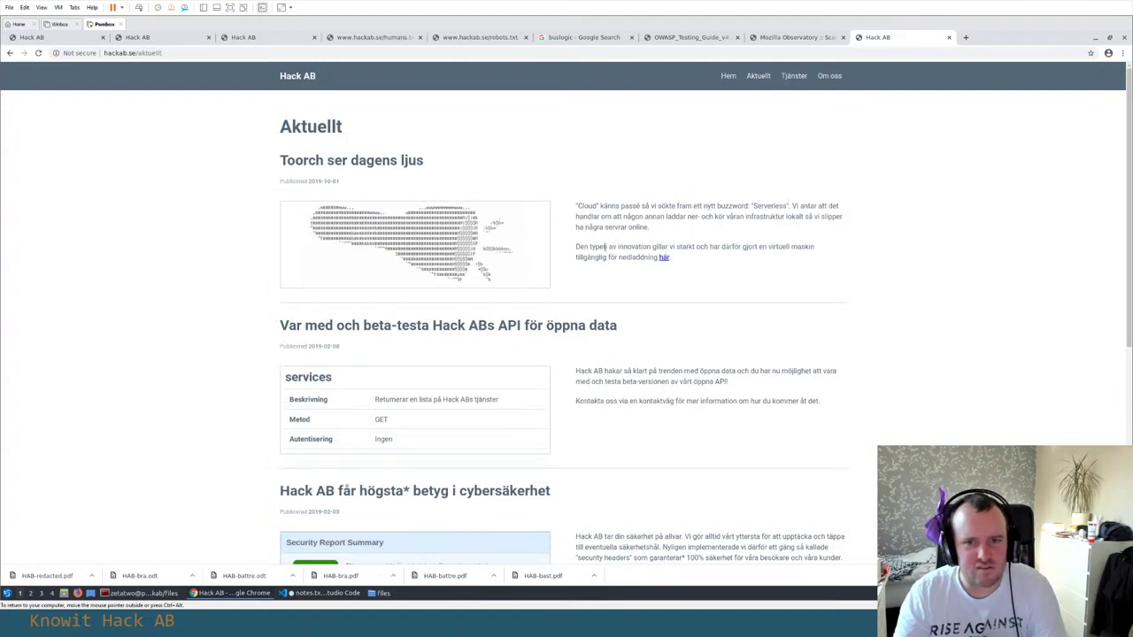
pyautogui.scroll(-2, 608, 269)
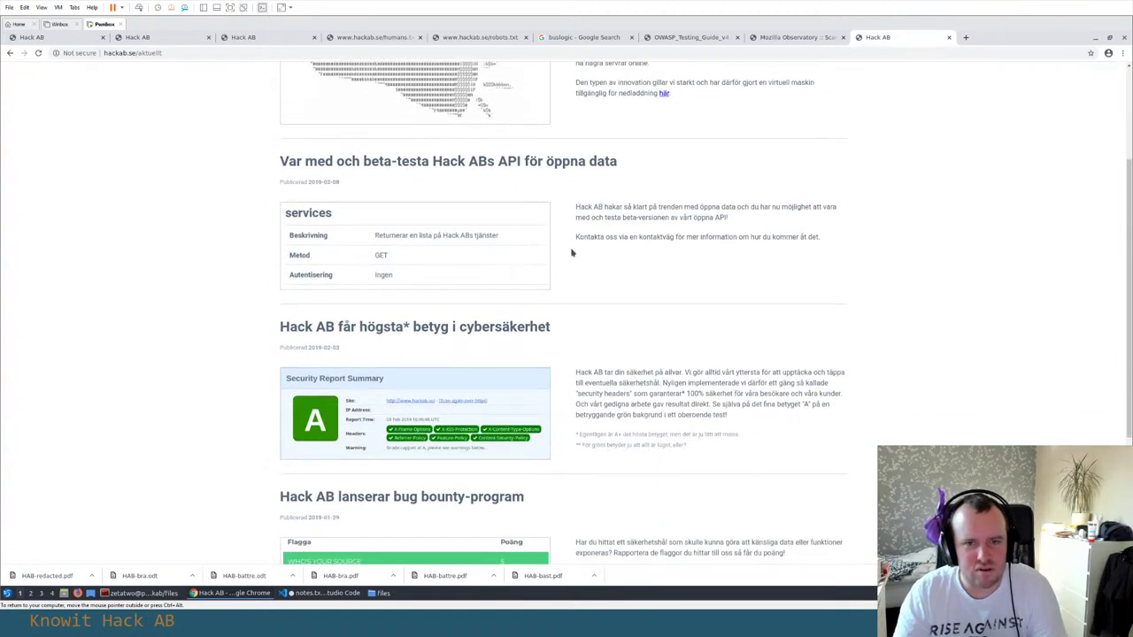
pyautogui.scroll(-1, 628, 251)
pyautogui.scroll(-2, 630, 249)
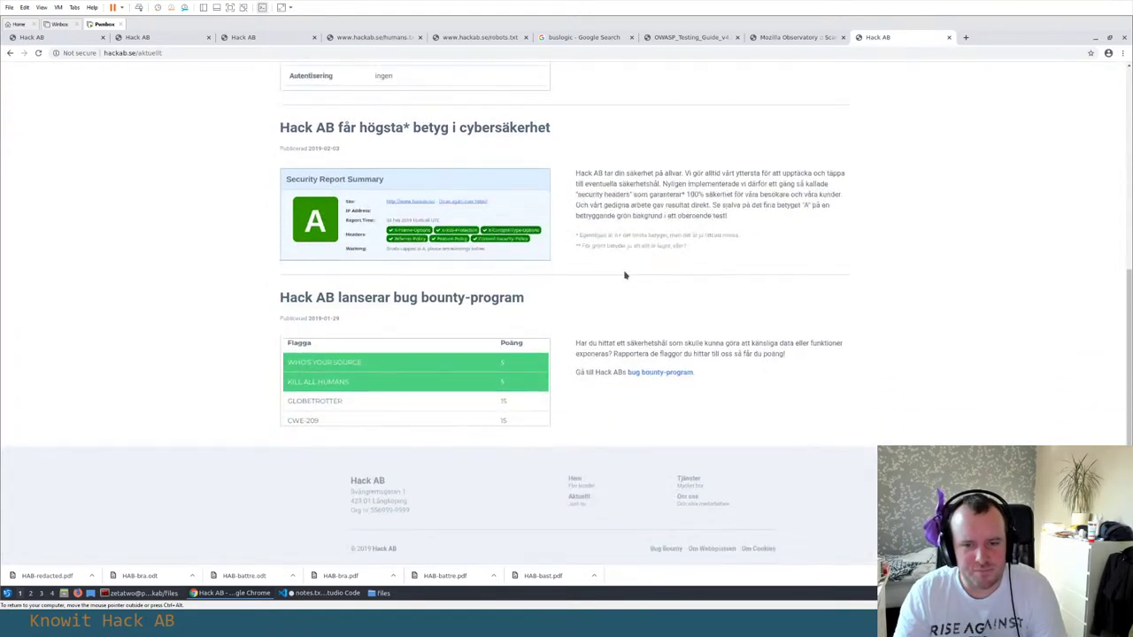
pyautogui.scroll(3, 363, 397)
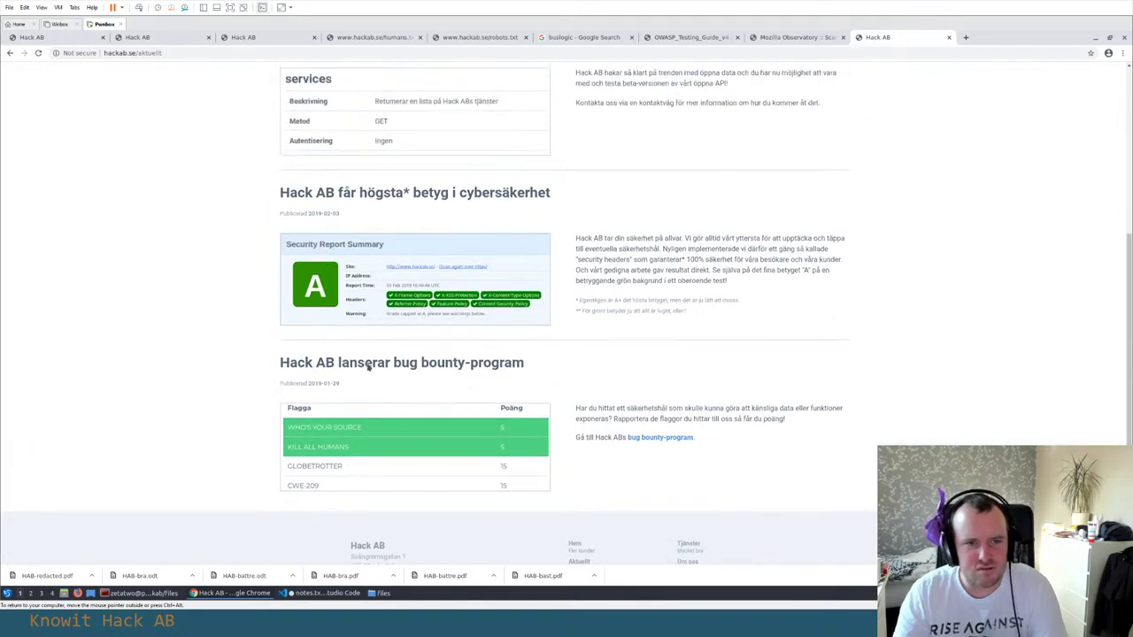
pyautogui.scroll(2, 420, 326)
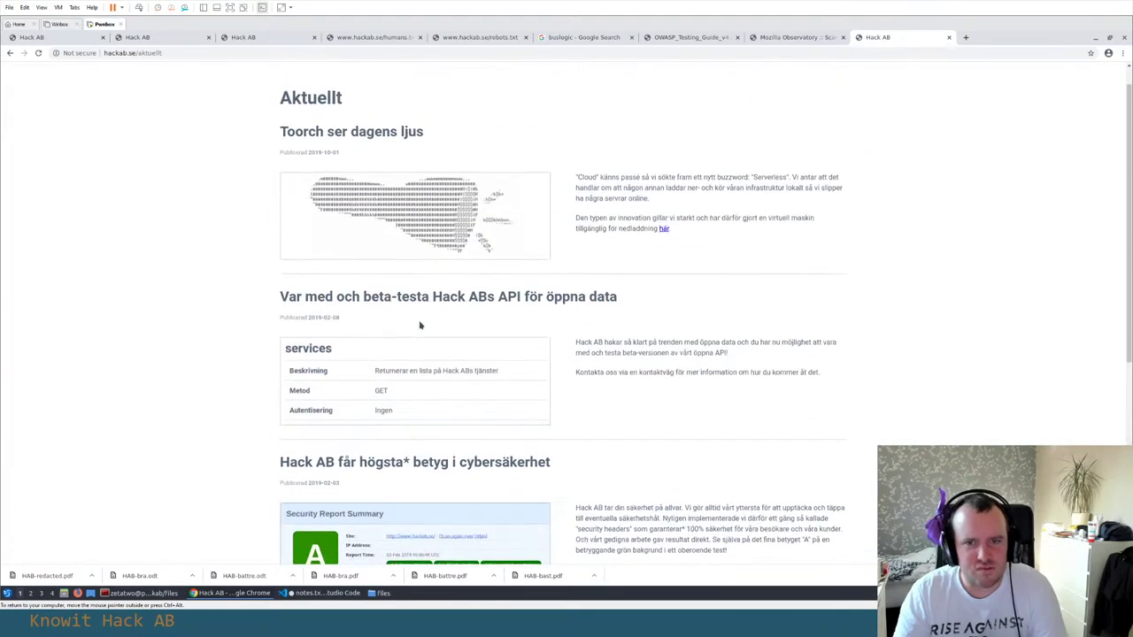
pyautogui.scroll(-1, 420, 326)
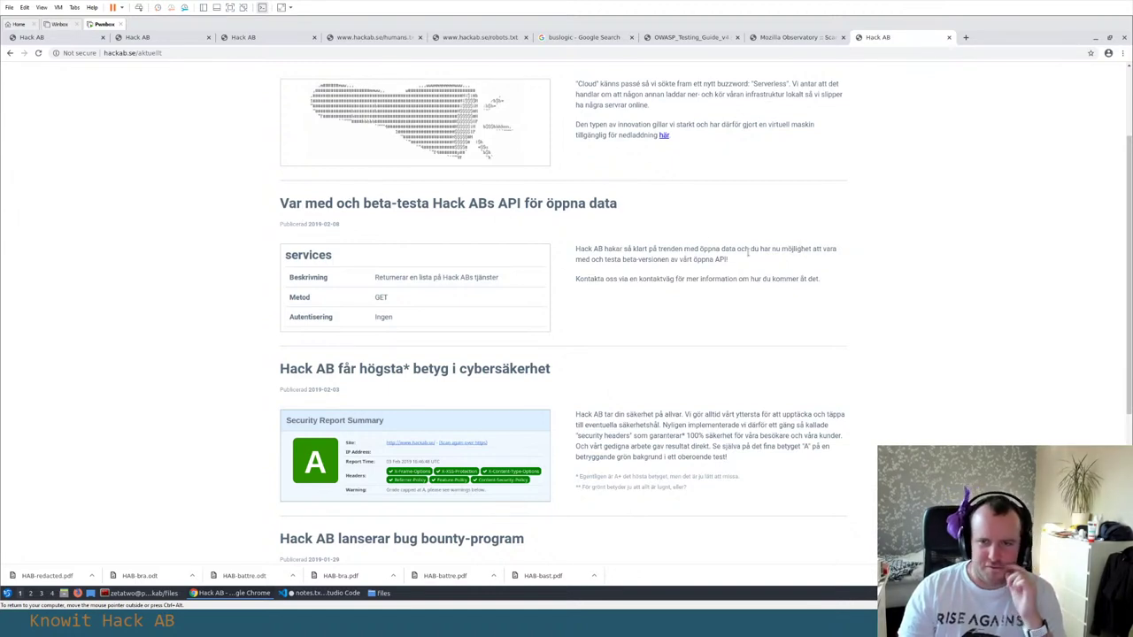
pyautogui.scroll(1, 734, 265)
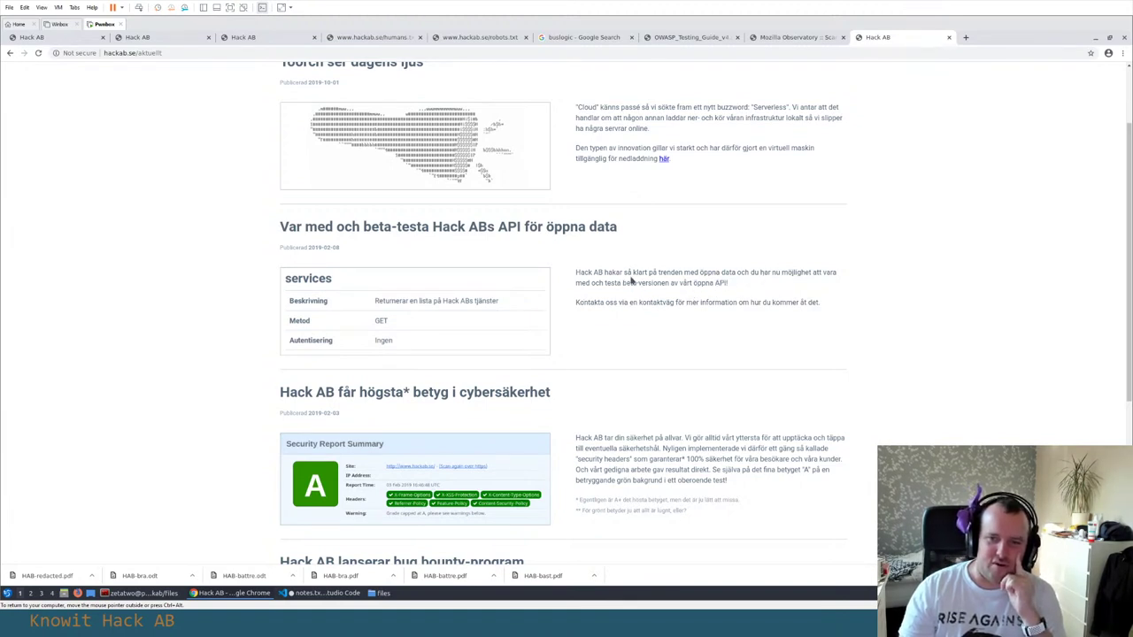
# Highlight 'beta-versionen' and 'av' in a post, then return to the Hack AB home page
pyautogui.moveTo(612, 282); pyautogui.dragTo(665, 283)
pyautogui.click(684, 283)
pyautogui.doubleClick(673, 283)
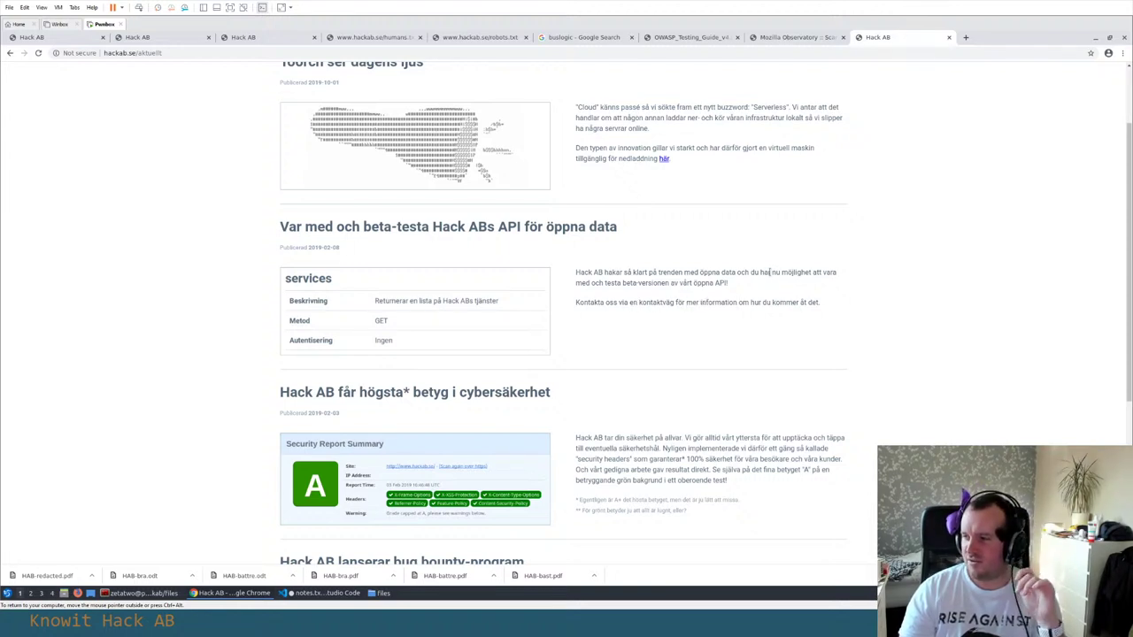
pyautogui.scroll(2, 718, 273)
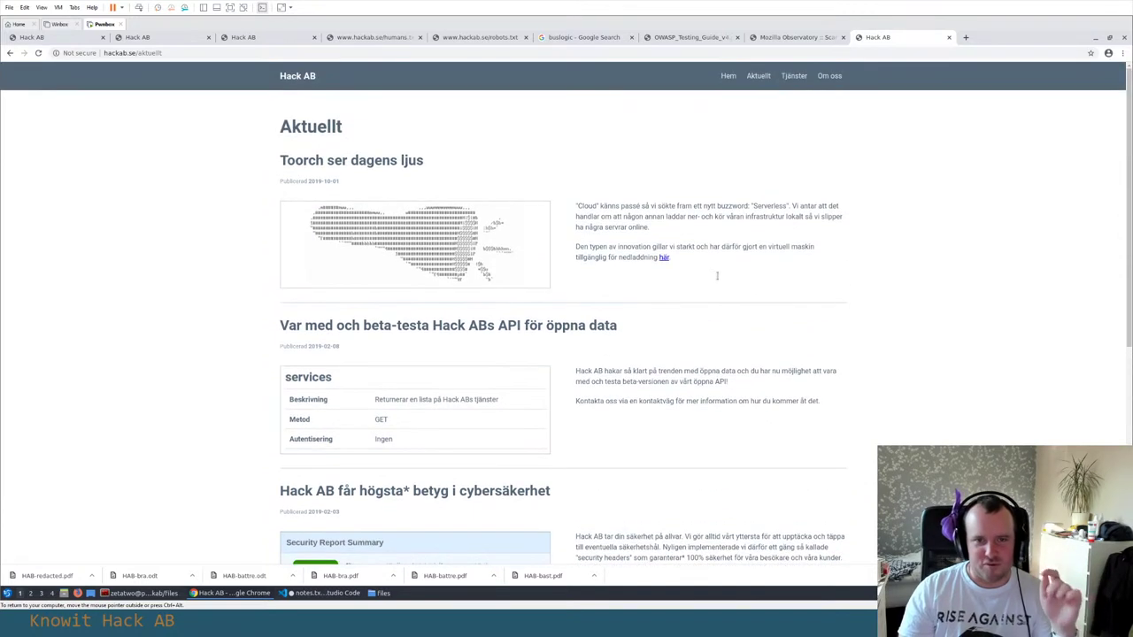
pyautogui.click(733, 79)
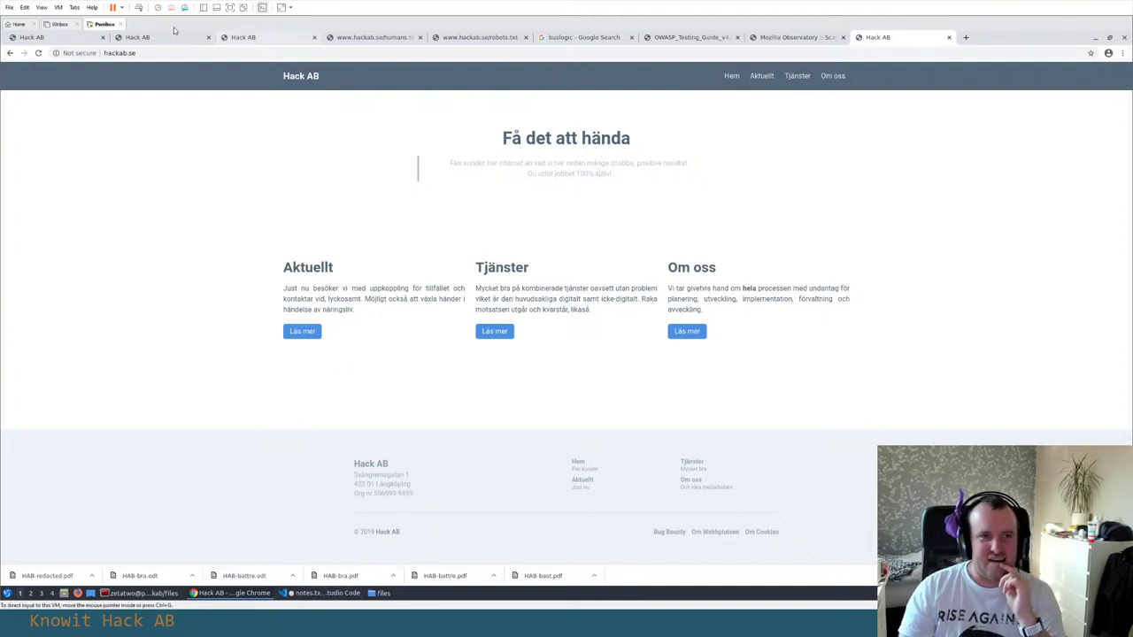
# Close the buslogic search tab and settle back on the Hack AB tab
pyautogui.click(820, 41)
pyautogui.click(611, 37)
pyautogui.click(631, 37)
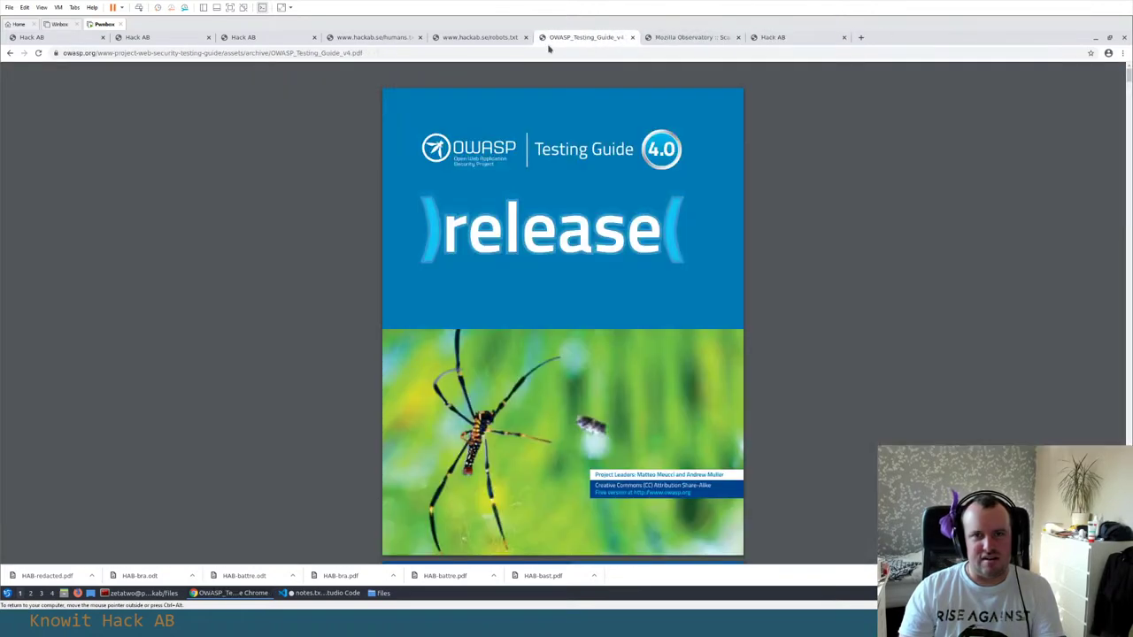
pyautogui.hotkey('ctrl', 'Tab')
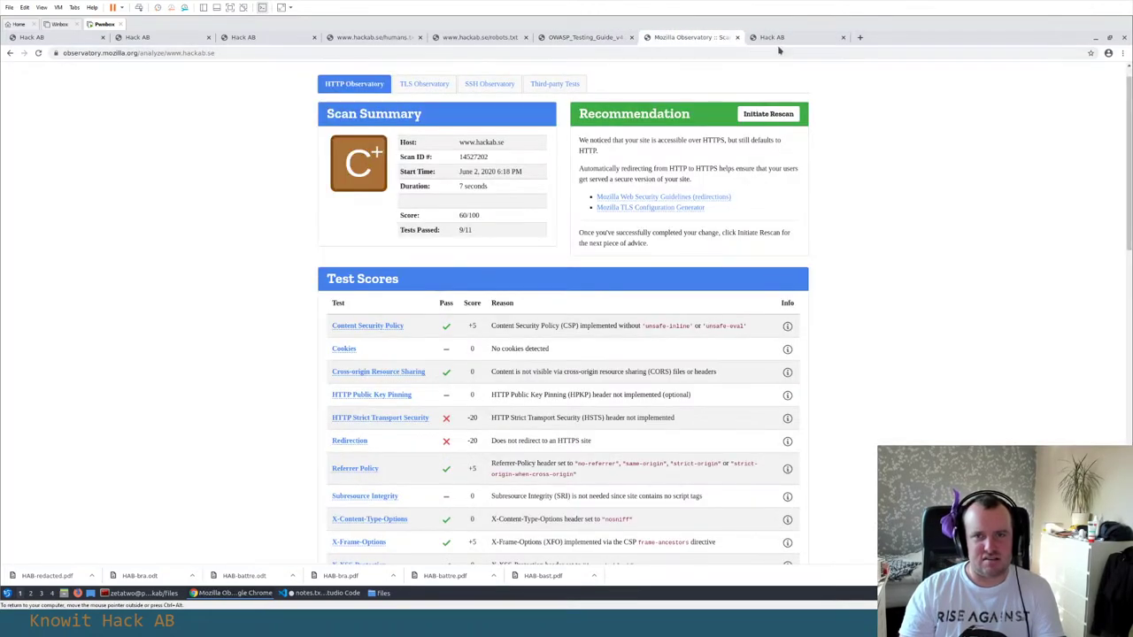
pyautogui.click(779, 37)
# Copy the sitemap URL from line 10 of notes.txt
pyautogui.hotkey('alt', 'Tab')
pyautogui.scroll(6, 255, 215)
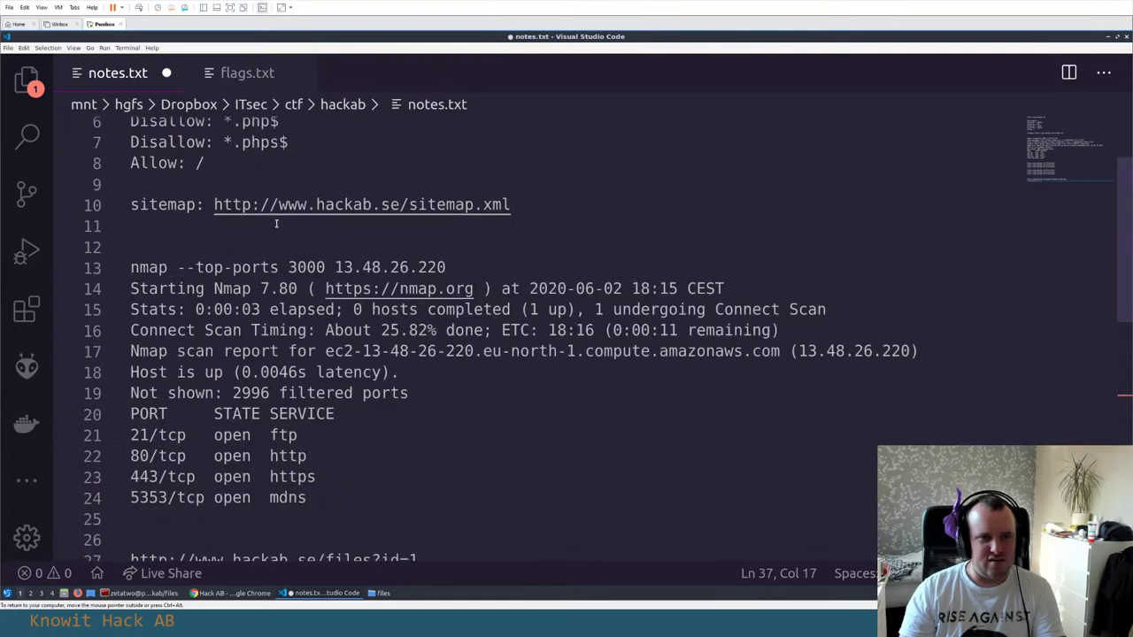
pyautogui.doubleClick(246, 210)
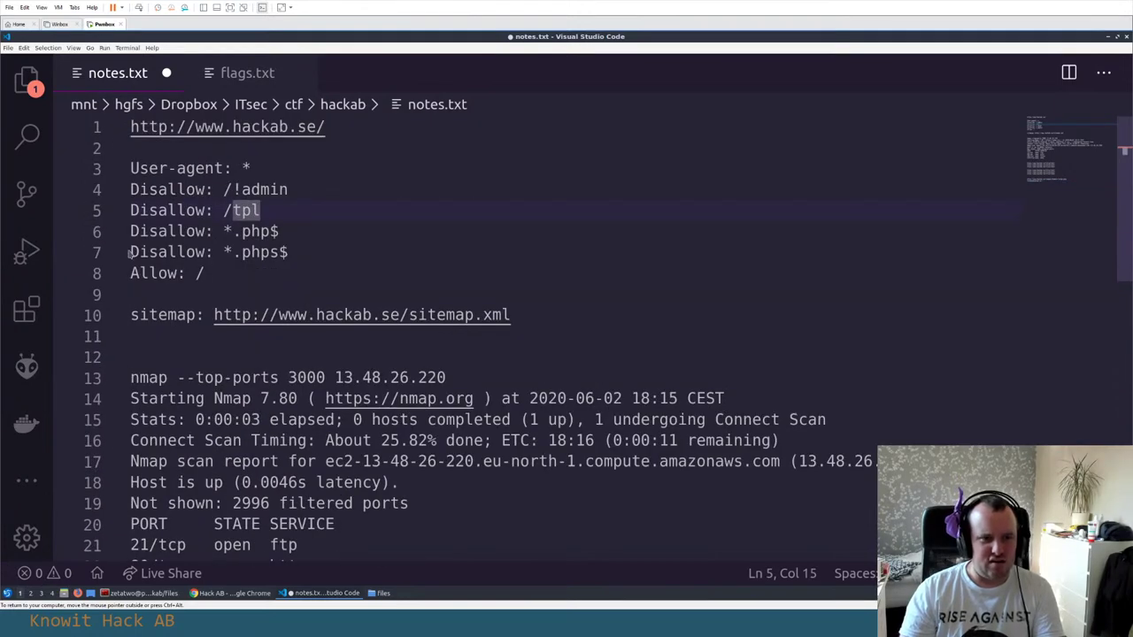
pyautogui.moveTo(210, 316); pyautogui.dragTo(548, 314)
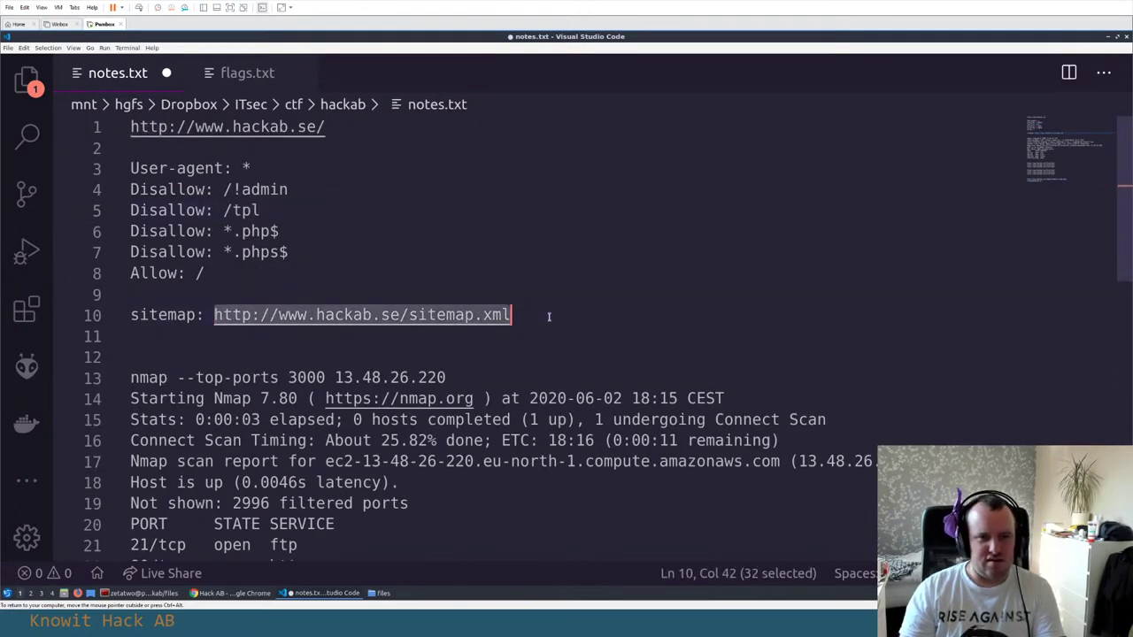
pyautogui.hotkey('alt', 'Tab')
# Load sitemap.xml in a new tab, view its page source and select the <loc> URL lines
pyautogui.hotkey('ctrl', 't')
pyautogui.hotkey('ctrl', 'v')
pyautogui.press('Return')
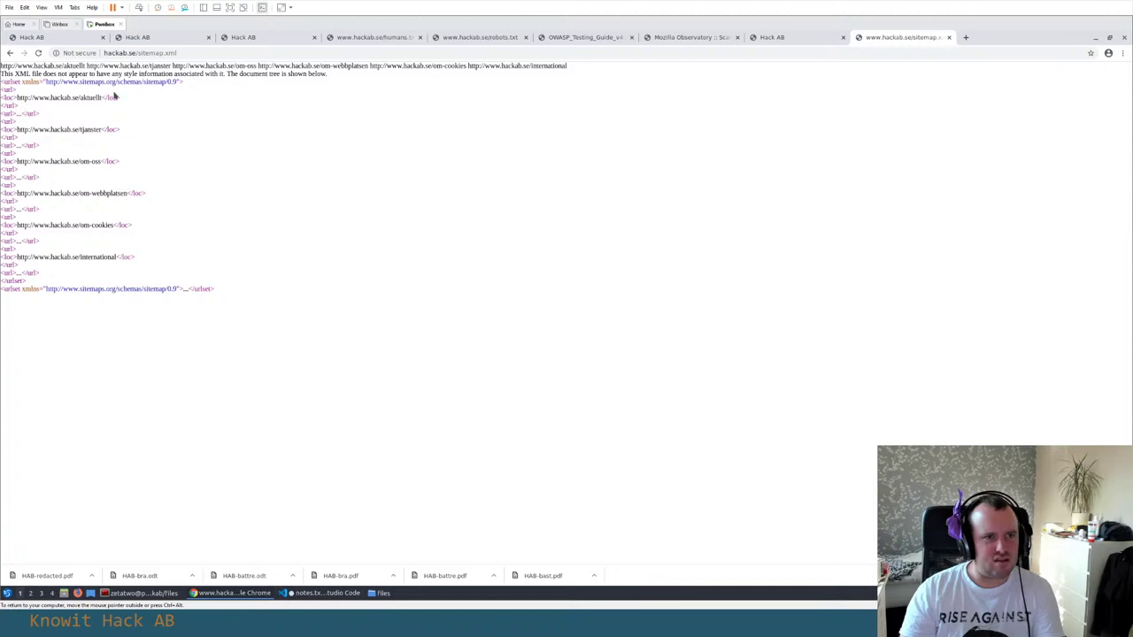
pyautogui.click(178, 52)
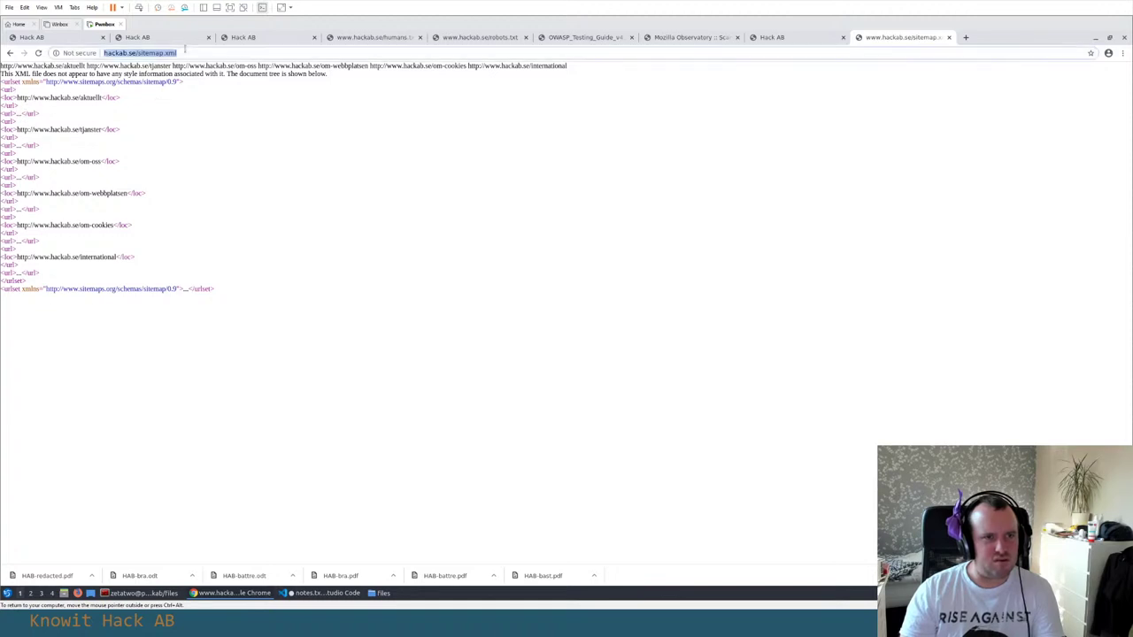
pyautogui.rightClick(207, 131)
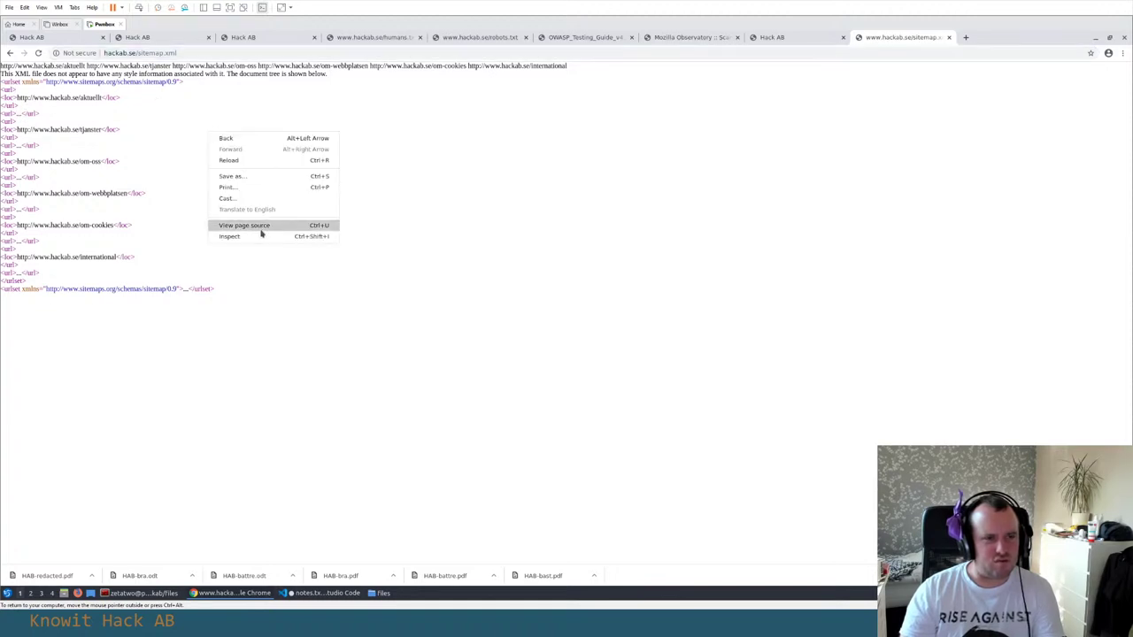
pyautogui.click(266, 225)
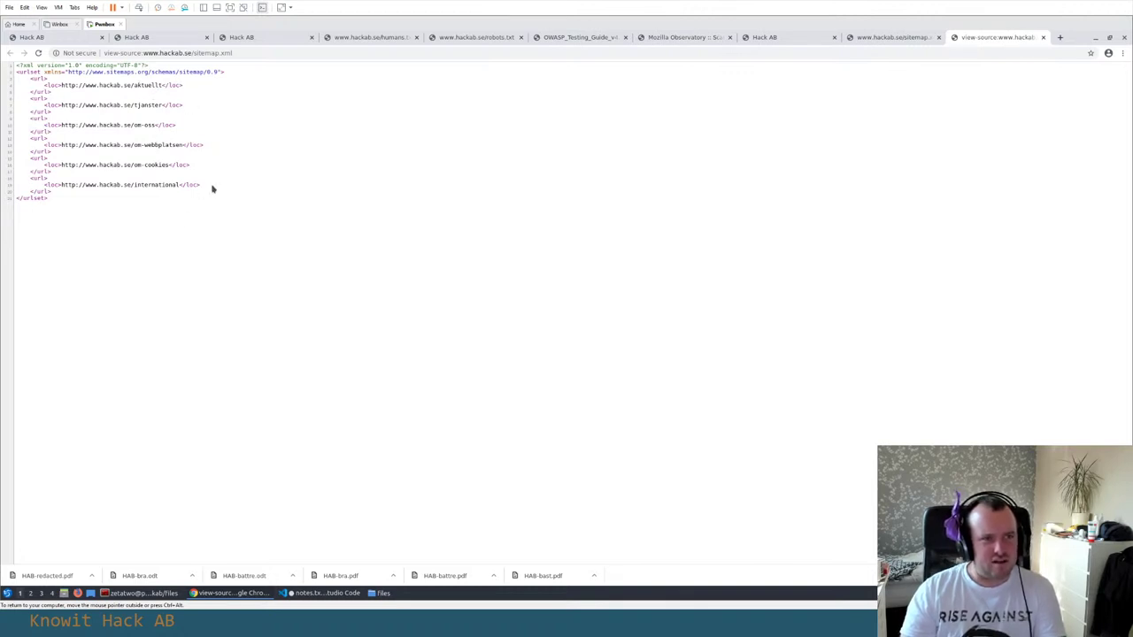
pyautogui.moveTo(212, 189); pyautogui.dragTo(9, 85)
pyautogui.hotkey('ctrl', 'c')
# Paste the copied sitemap entries into notes.txt below line 37
pyautogui.hotkey('alt', 'Tab')
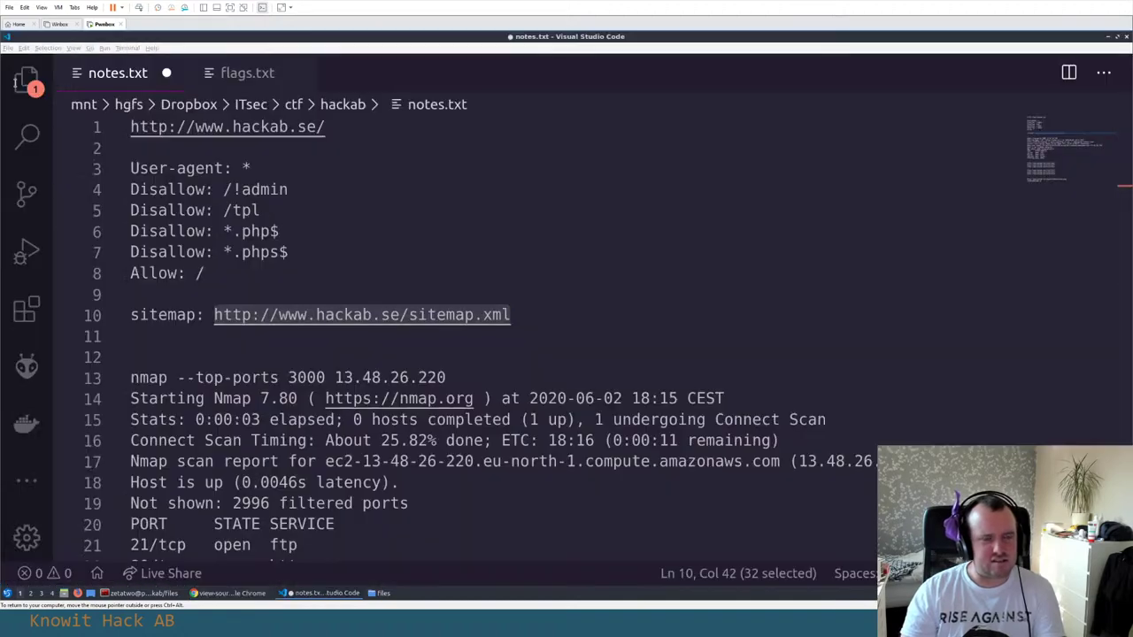
pyautogui.scroll(-10, 354, 257)
pyautogui.click(369, 374)
pyautogui.press('Return')
pyautogui.hotkey('ctrl', 'v')
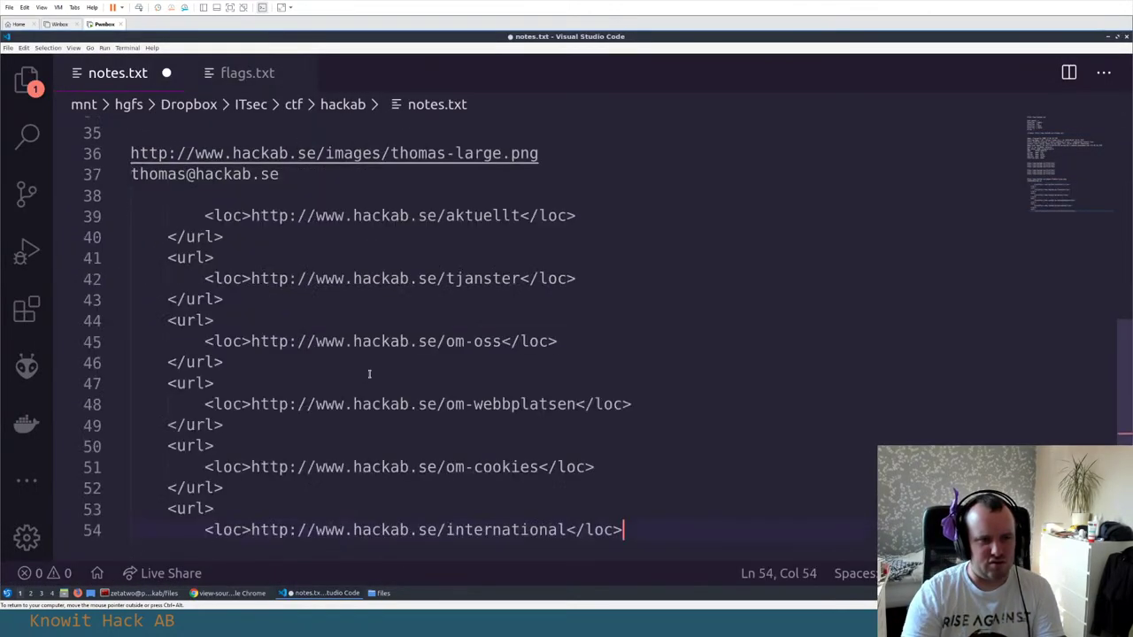
# Cut the six URLs out of their tags with Ctrl+D multi-cursor and paste them over the leftover tag lines
pyautogui.click(251, 215)
pyautogui.keyDown('shift'); pyautogui.click(345, 216); pyautogui.keyUp('shift')
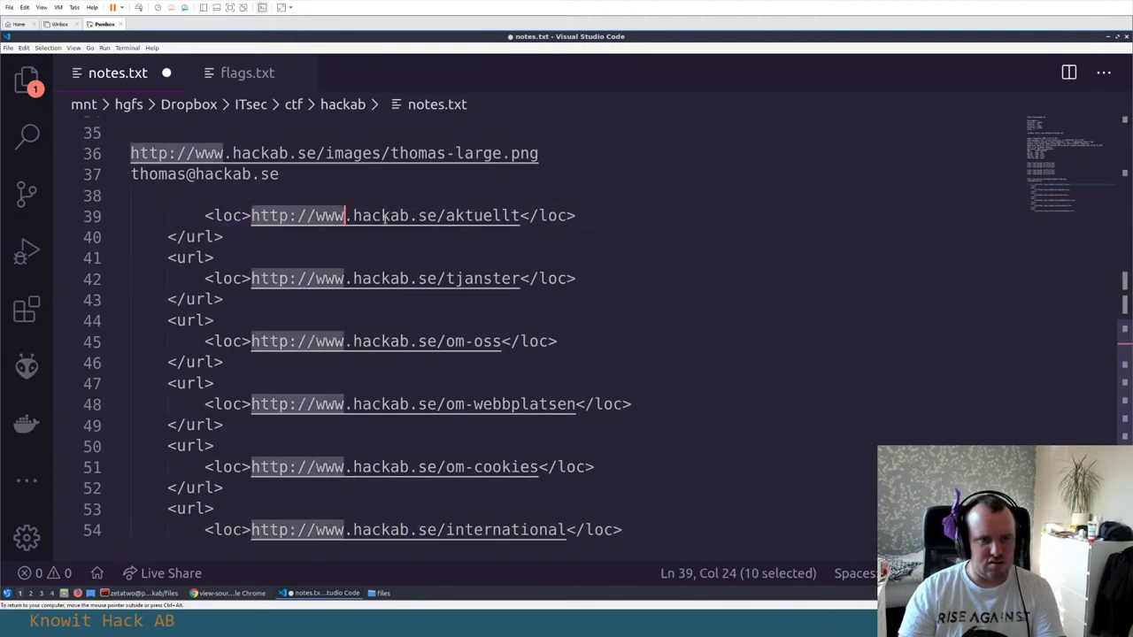
pyautogui.hotkey('ctrl', 'd')
pyautogui.hotkey('ctrl', 'd')
pyautogui.hotkey('ctrl', 'd')
pyautogui.hotkey('ctrl', 'd')
pyautogui.hotkey('ctrl', 'd')
pyautogui.hotkey('ctrl', 'shift', 'Right')
pyautogui.hotkey('ctrl', 'shift', 'Right')
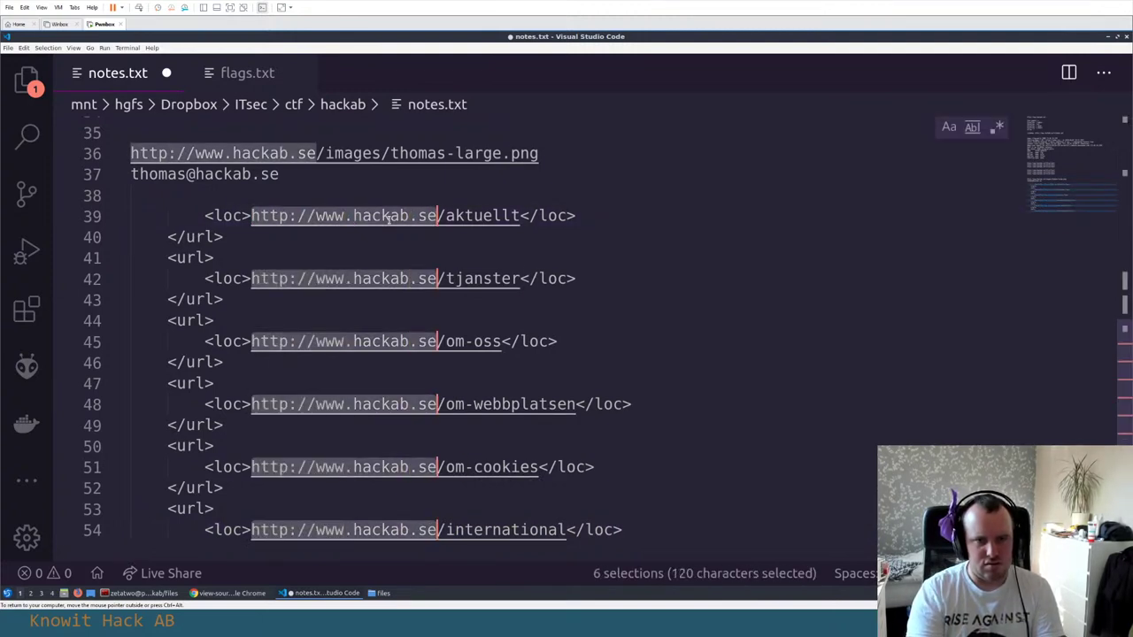
pyautogui.hotkey('ctrl', 'shift', 'Right')
pyautogui.hotkey('shift', 'End')
pyautogui.hotkey('ctrl', 'c')
pyautogui.press('BackSpace')
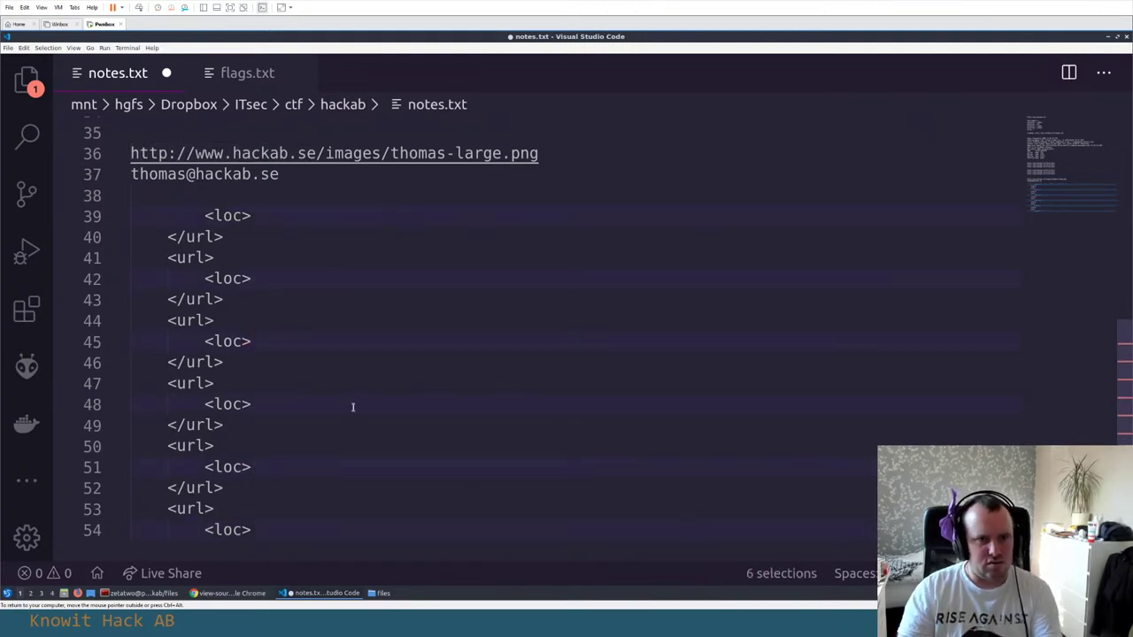
pyautogui.moveTo(286, 529); pyautogui.dragTo(115, 205)
pyautogui.hotkey('ctrl', 'v')
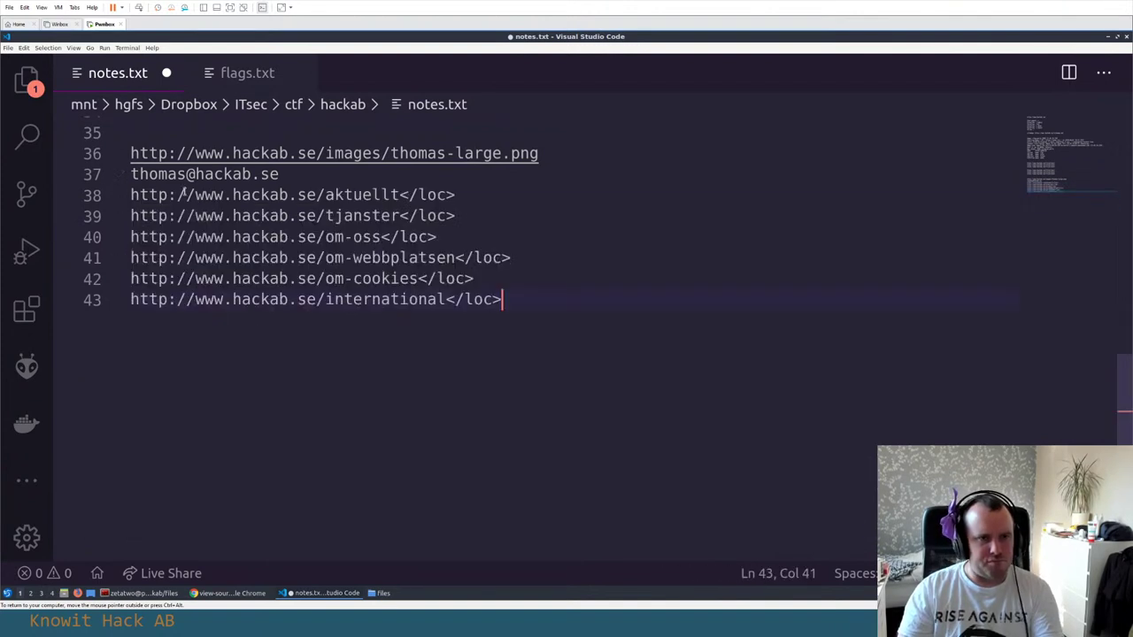
# Add a blank line above the URL list and delete all six </loc> closing tags
pyautogui.click(324, 176)
pyautogui.press('Return')
pyautogui.click(485, 221)
pyautogui.hotkey('shift', 'Left')
pyautogui.hotkey('shift', 'Left')
pyautogui.hotkey('shift', 'Left')
pyautogui.hotkey('shift', 'Left')
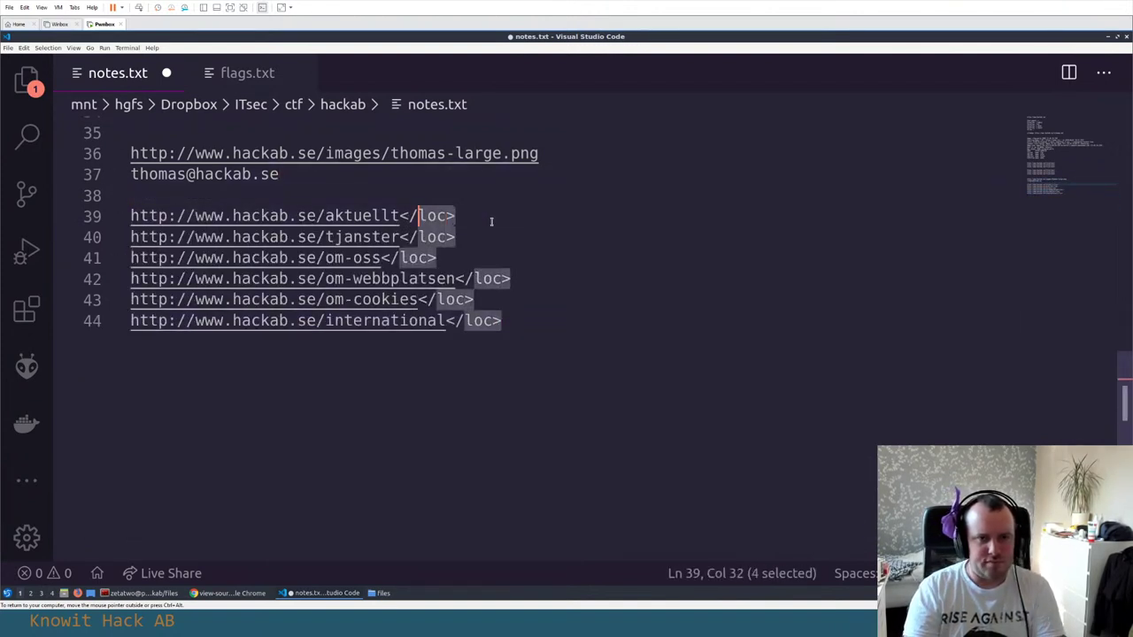
pyautogui.hotkey('shift', 'Left')
pyautogui.hotkey('shift', 'Left')
pyautogui.hotkey('ctrl', 'd')
pyautogui.hotkey('ctrl', 'd')
pyautogui.hotkey('ctrl', 'd')
pyautogui.hotkey('ctrl', 'd')
pyautogui.hotkey('ctrl', 'd')
pyautogui.press('BackSpace')
pyautogui.click(491, 221)
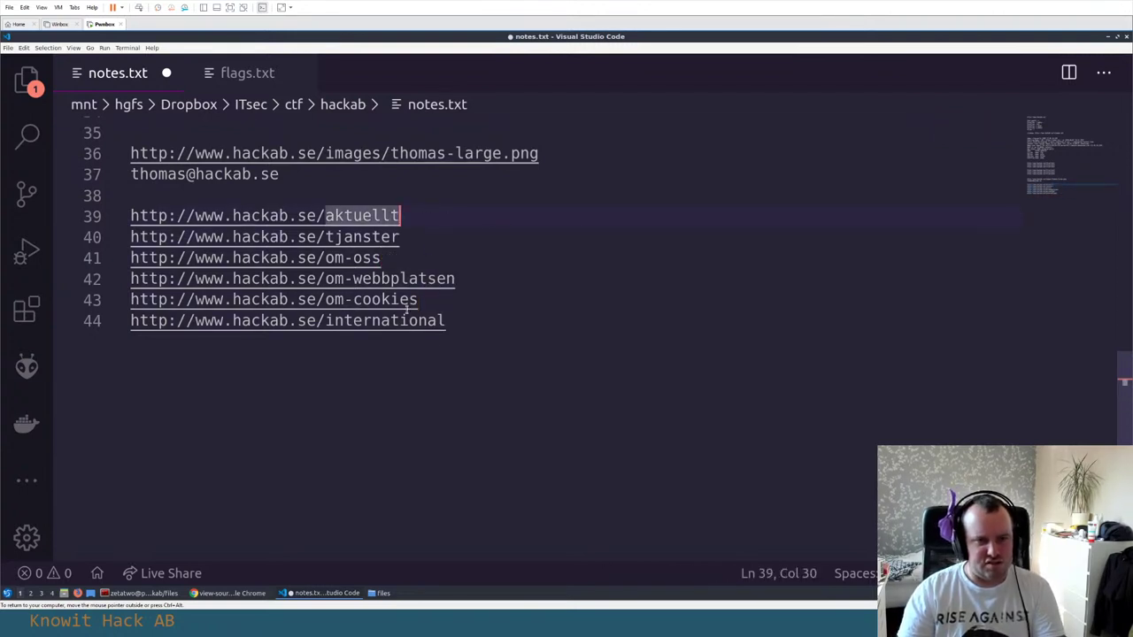
# Select the tjanster URL on line 40 and switch to the browser
pyautogui.click(346, 215)
pyautogui.press('Down')
pyautogui.press('Home')
pyautogui.hotkey('shift', 'End')
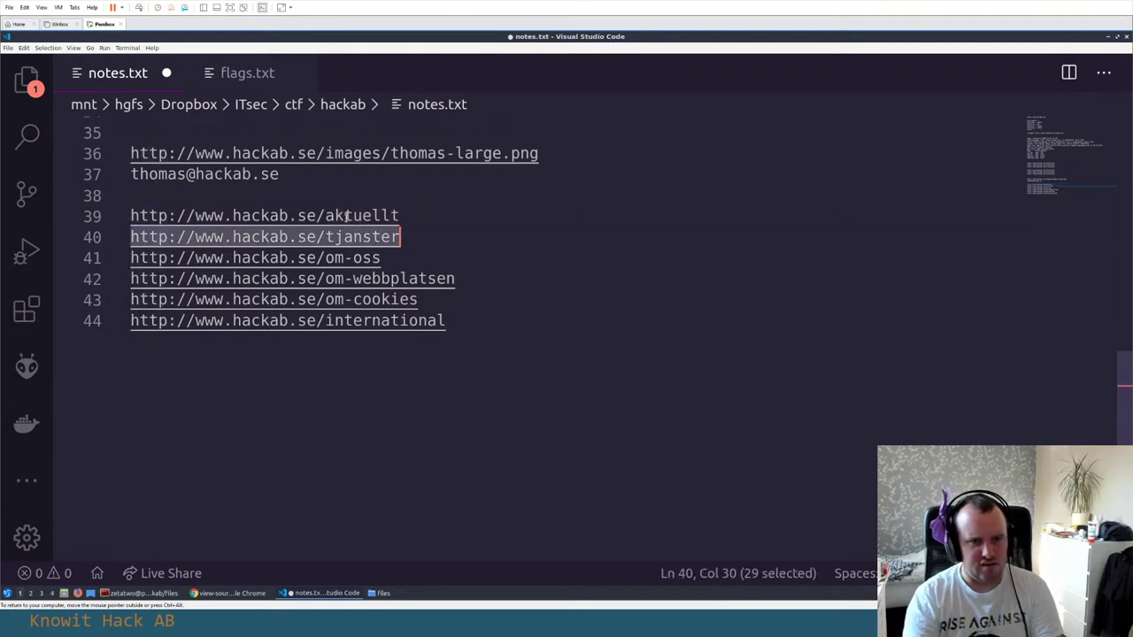
pyautogui.press('Up')
pyautogui.press('Down')
pyautogui.hotkey('shift', 'Home')
pyautogui.hotkey('alt', 'Tab')
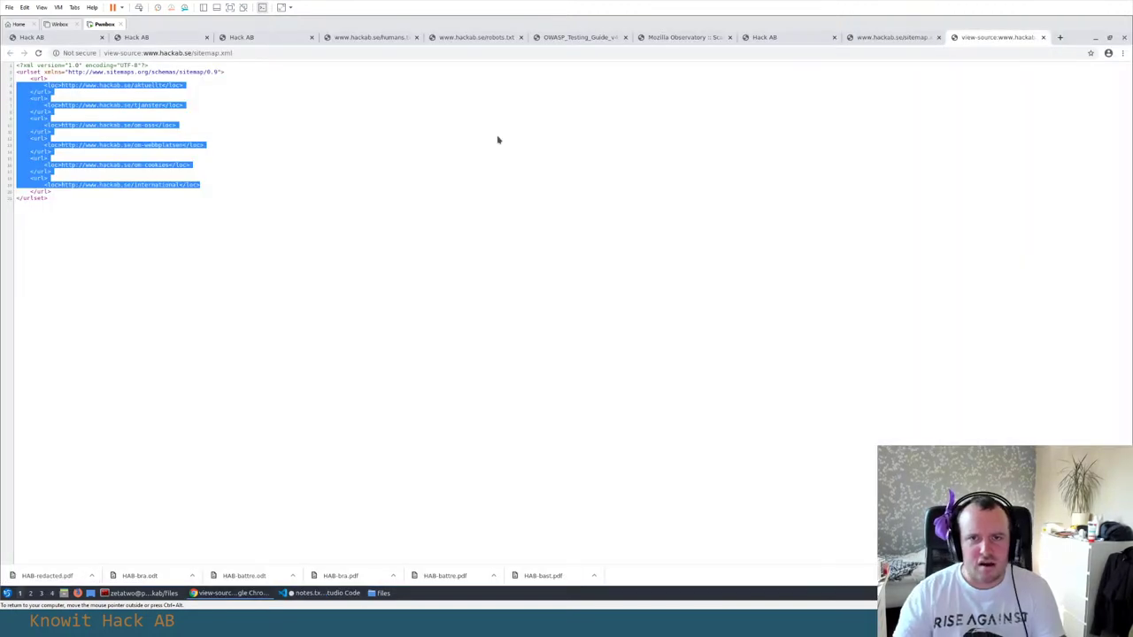
# Close the sitemap tabs and visit the Tjänster and Om oss pages from the nav
pyautogui.hotkey('ctrl', 'w')
pyautogui.hotkey('ctrl', 'w')
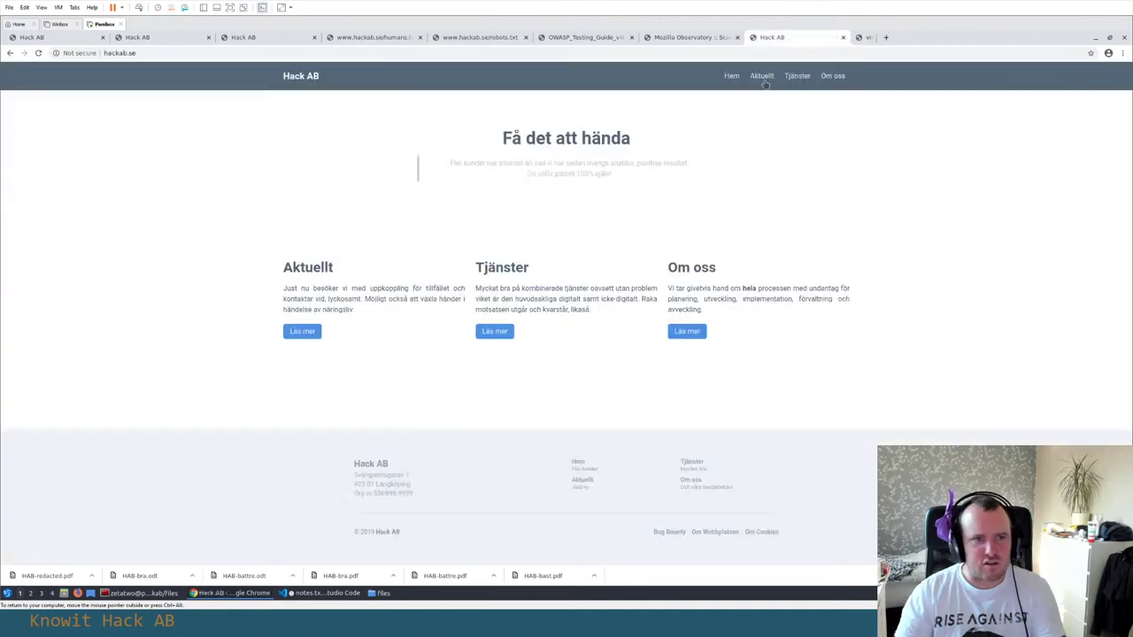
pyautogui.click(797, 75)
pyautogui.hotkey('alt', 'Tab')
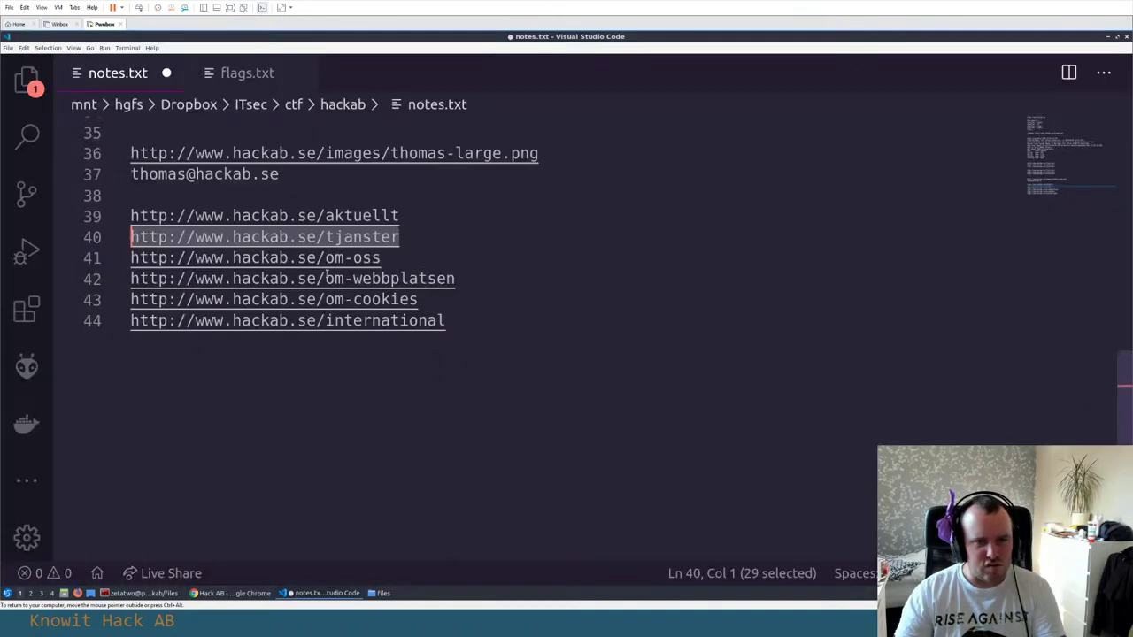
pyautogui.hotkey('alt', 'Tab')
pyautogui.click(829, 76)
pyautogui.hotkey('alt', 'Tab')
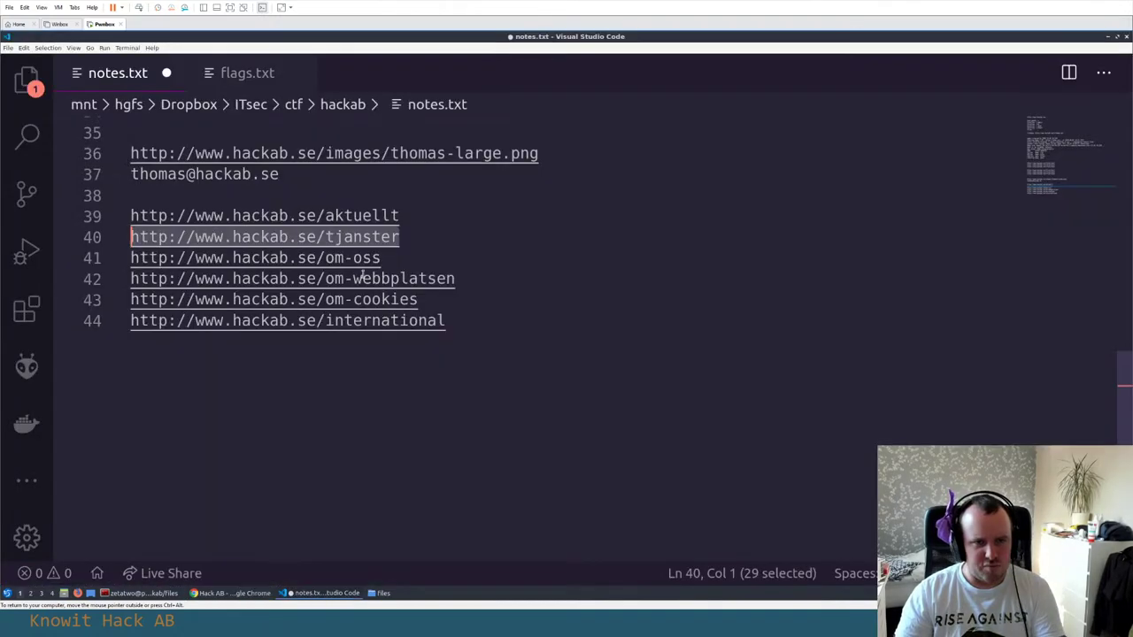
pyautogui.hotkey('alt', 'Tab')
# Open the om-webbplatsen URL from line 42 in a new tab, which returns a 404
pyautogui.hotkey('alt', 'Tab')
pyautogui.click(383, 258)
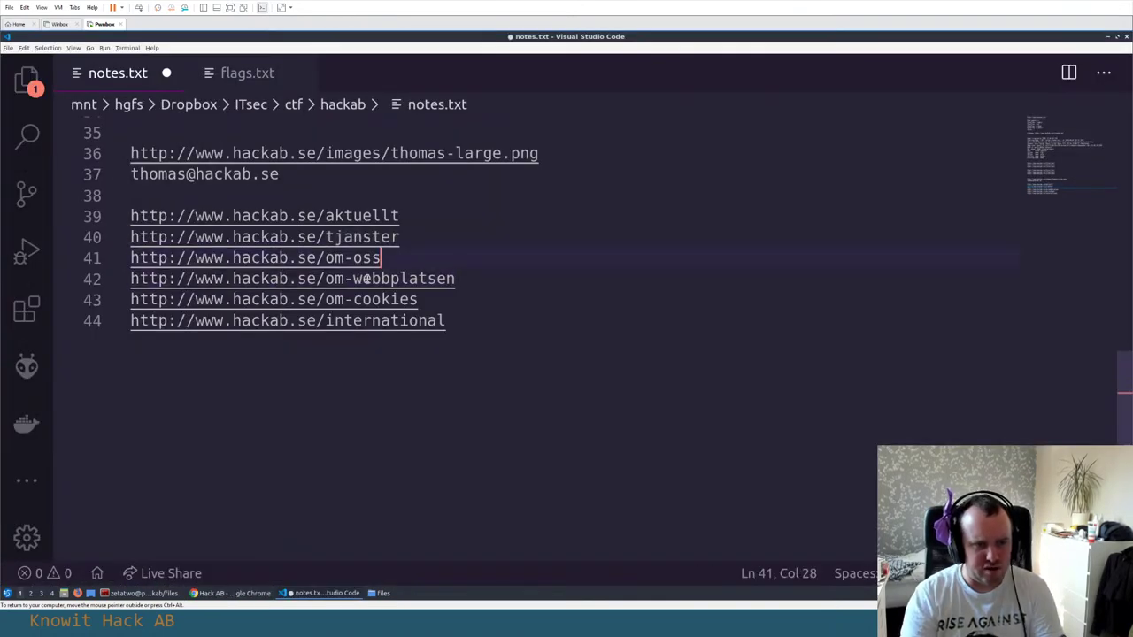
pyautogui.press('Right')
pyautogui.hotkey('shift', 'End')
pyautogui.hotkey('ctrl', 'c')
pyautogui.hotkey('alt', 'Tab')
pyautogui.hotkey('ctrl', 't')
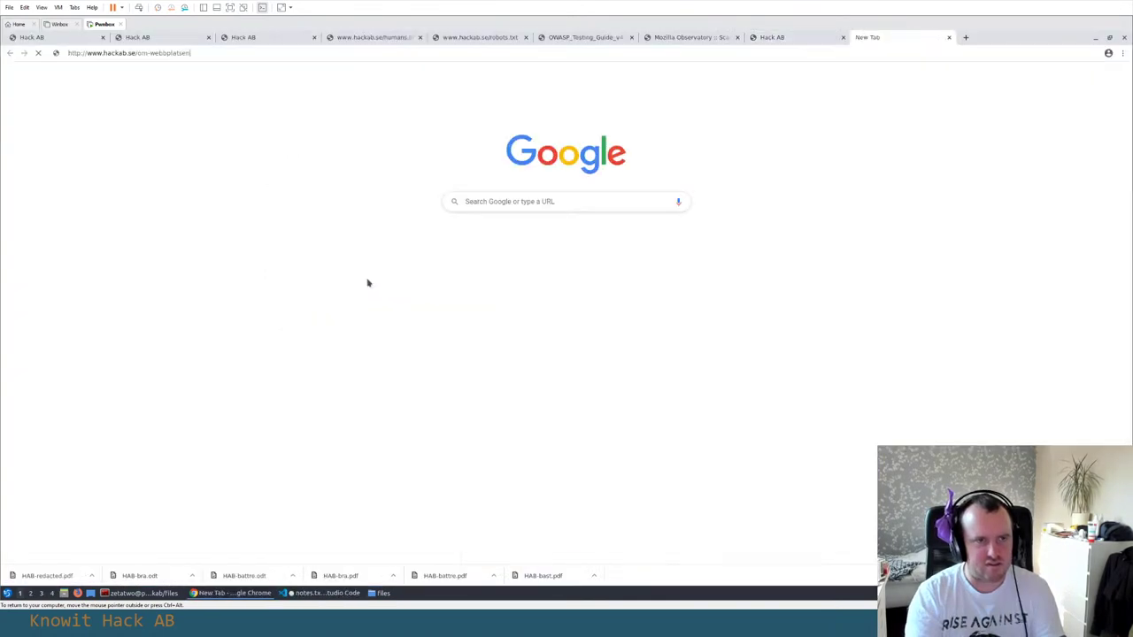
pyautogui.hotkey('ctrl', 'v')
pyautogui.press('Return')
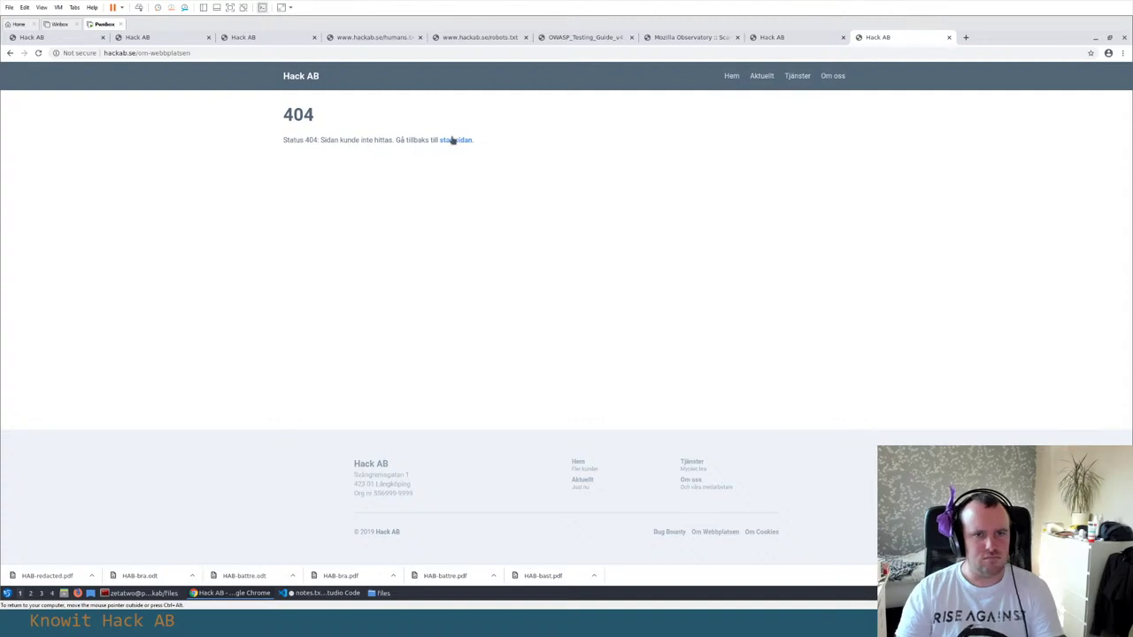
# Open the om-cookies URL from line 43 in a new tab
pyautogui.hotkey('alt', 'Tab')
pyautogui.press('Down')
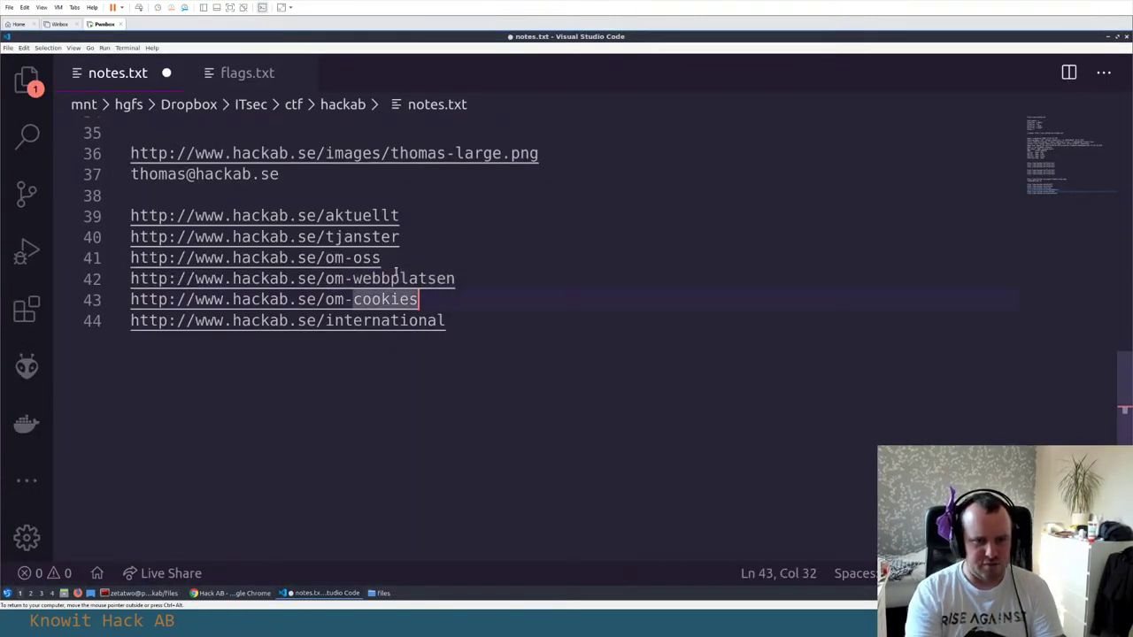
pyautogui.hotkey('shift', 'Home')
pyautogui.hotkey('ctrl', 'c')
pyautogui.hotkey('alt', 'Tab')
pyautogui.hotkey('ctrl', 't')
pyautogui.hotkey('ctrl', 'v')
pyautogui.press('Return')
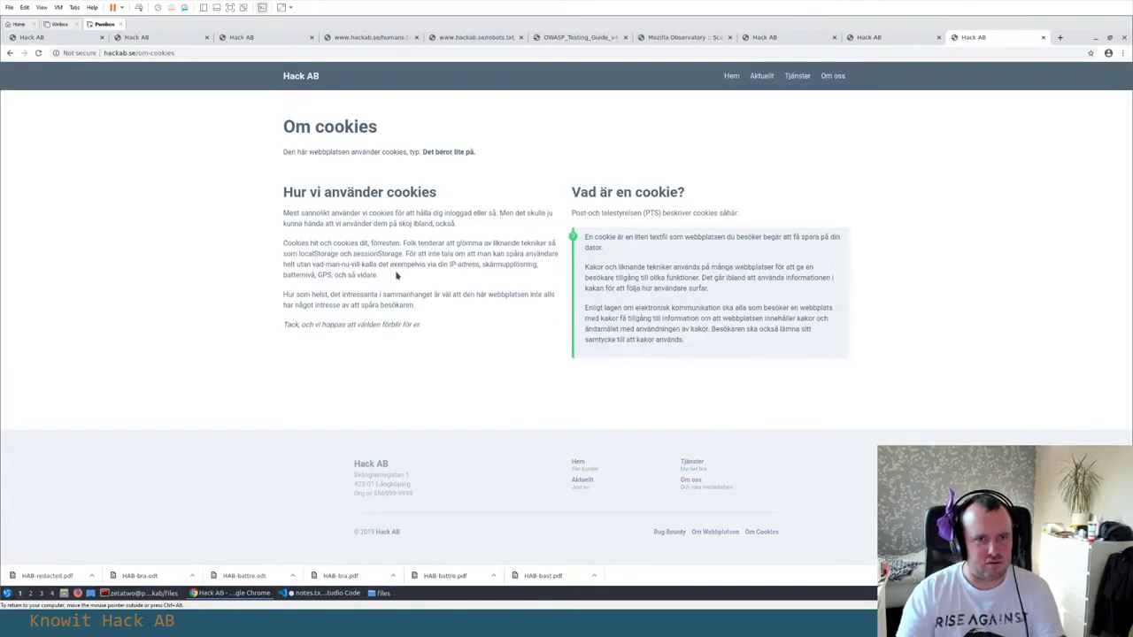
# Open the international URL from line 44 in a new tab, showing the access-denied page
pyautogui.hotkey('alt', 'Tab')
pyautogui.press('Down')
pyautogui.press('Home')
pyautogui.hotkey('shift', 'End')
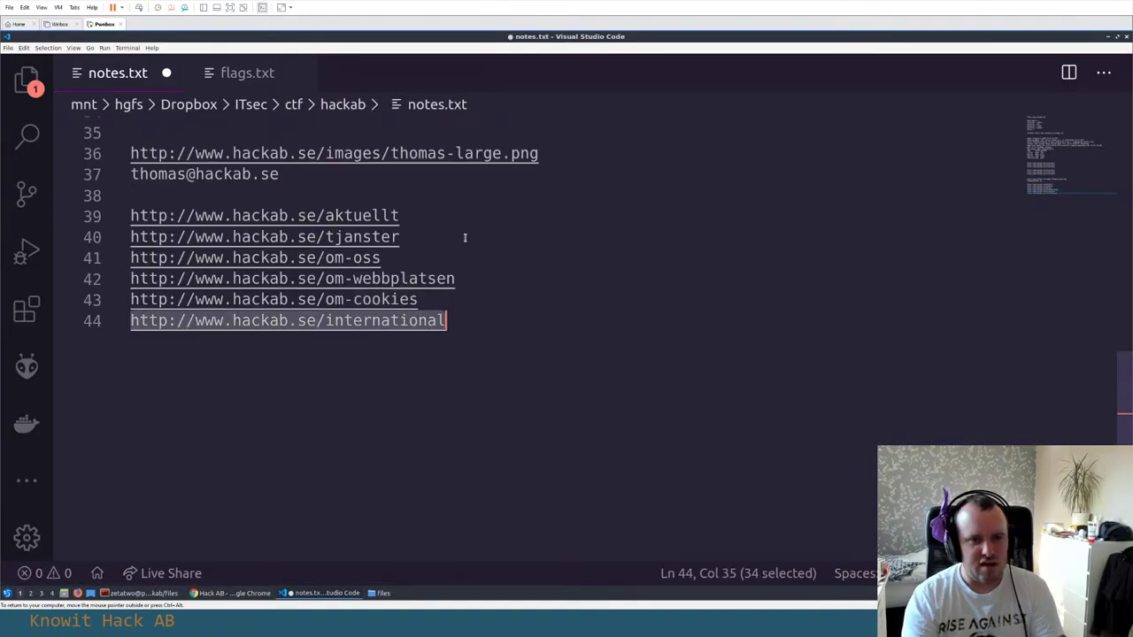
pyautogui.hotkey('ctrl', 'c')
pyautogui.hotkey('alt', 'Tab')
pyautogui.hotkey('ctrl', 't')
pyautogui.hotkey('ctrl', 'v')
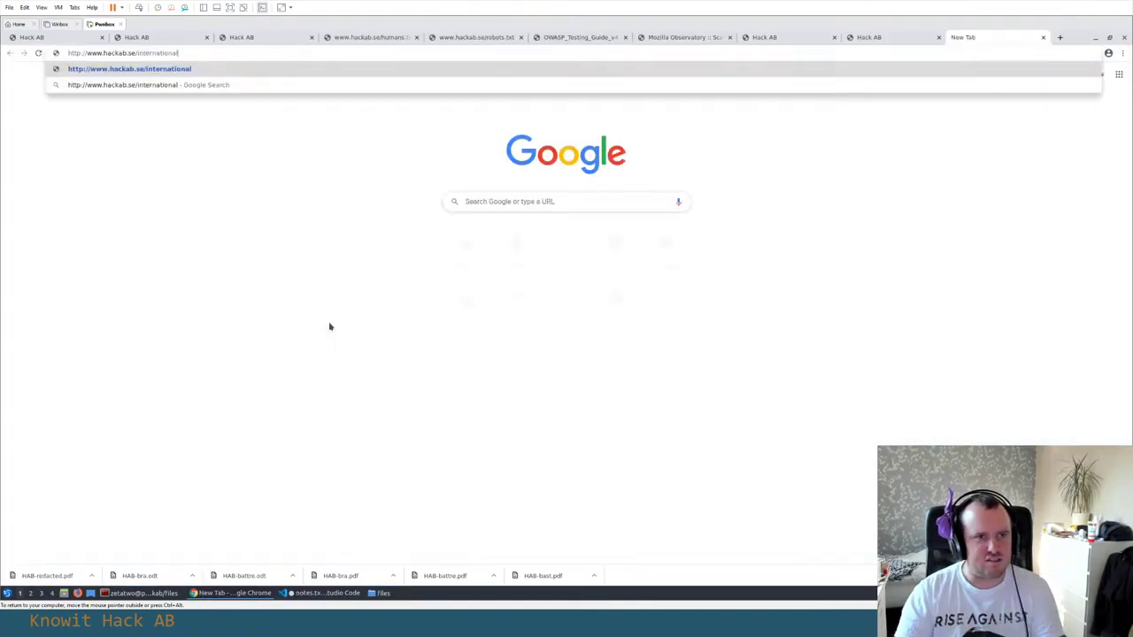
pyautogui.press('Return')
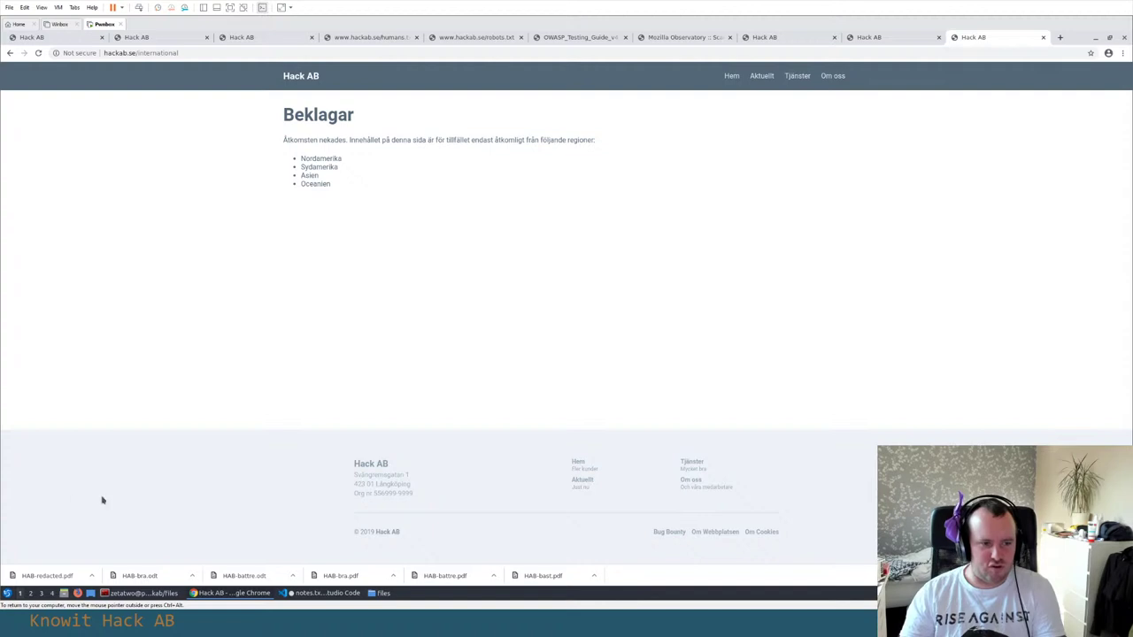
# Launch Tor Browser from the application launcher and centre its window
pyautogui.click(7, 593)
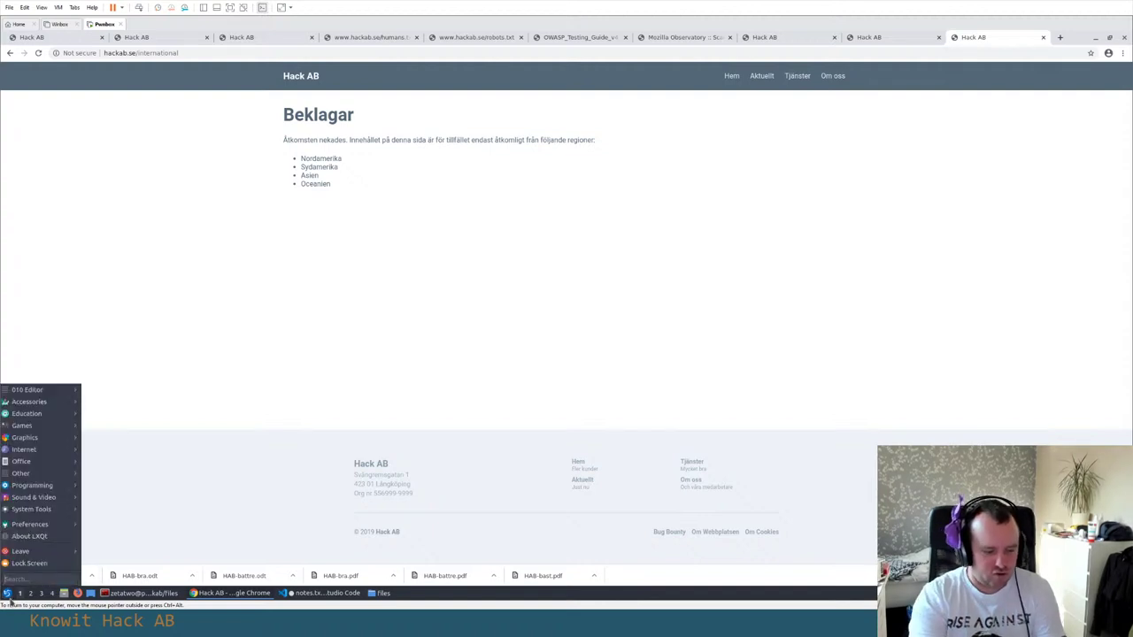
pyautogui.write('tor')
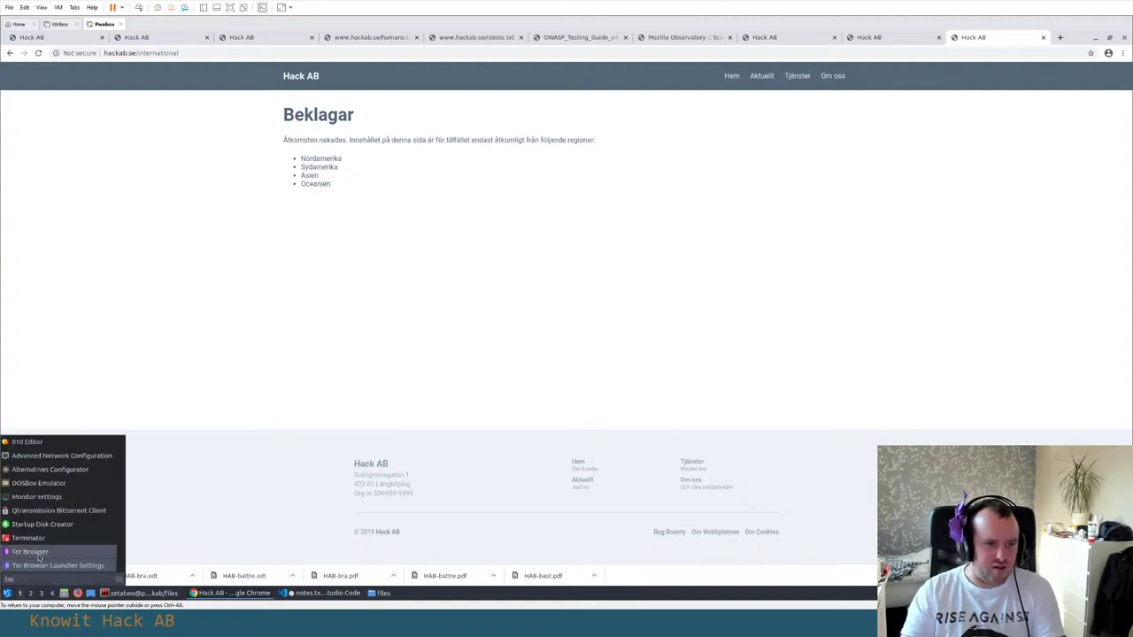
pyautogui.click(30, 551)
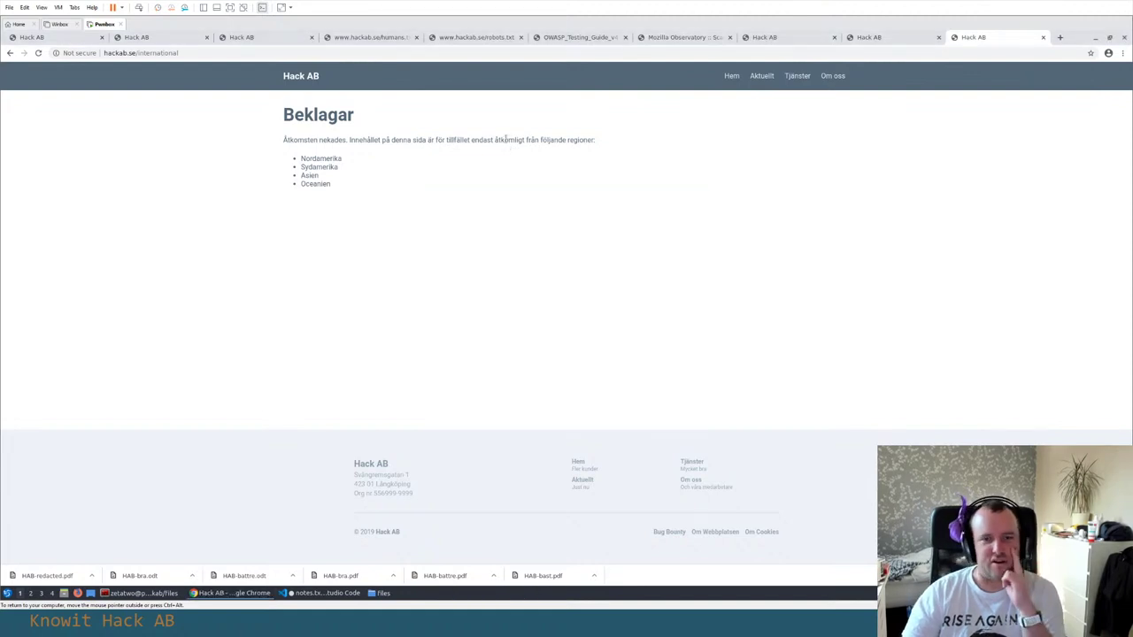
pyautogui.moveTo(308, 44); pyautogui.dragTo(781, 79)
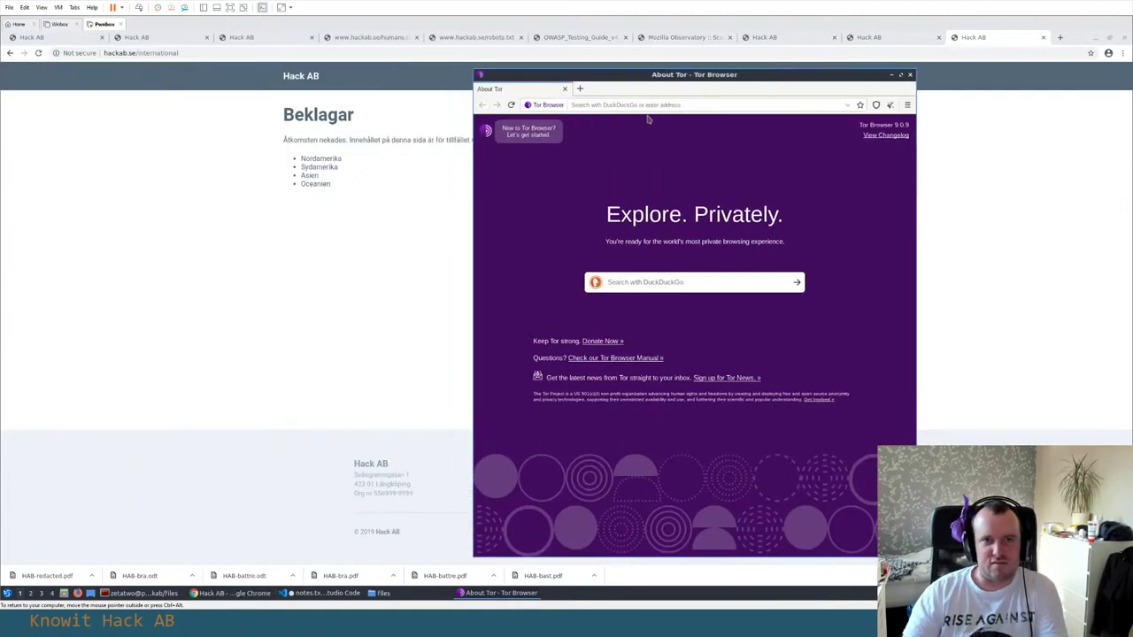
# Load hackab.se/international in Tor and inspect the resulting 'Beklagar' access-denied page
pyautogui.click(663, 105)
pyautogui.hotkey('ctrl', 'v')
pyautogui.press('Return')
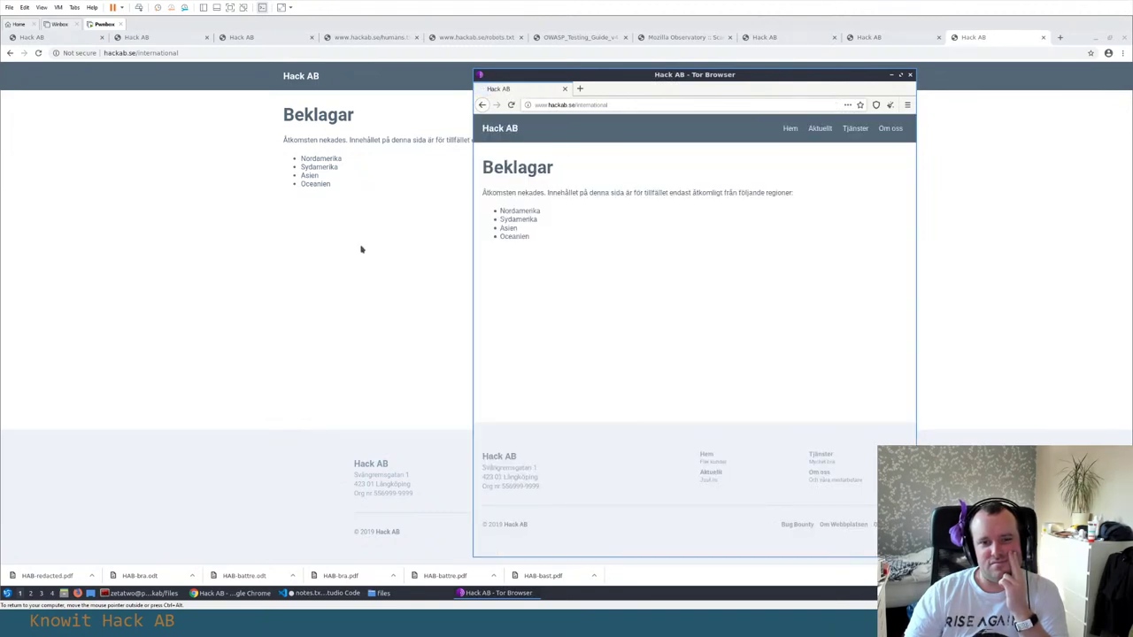
pyautogui.rightClick(425, 192)
pyautogui.click(454, 169)
pyautogui.rightClick(740, 138)
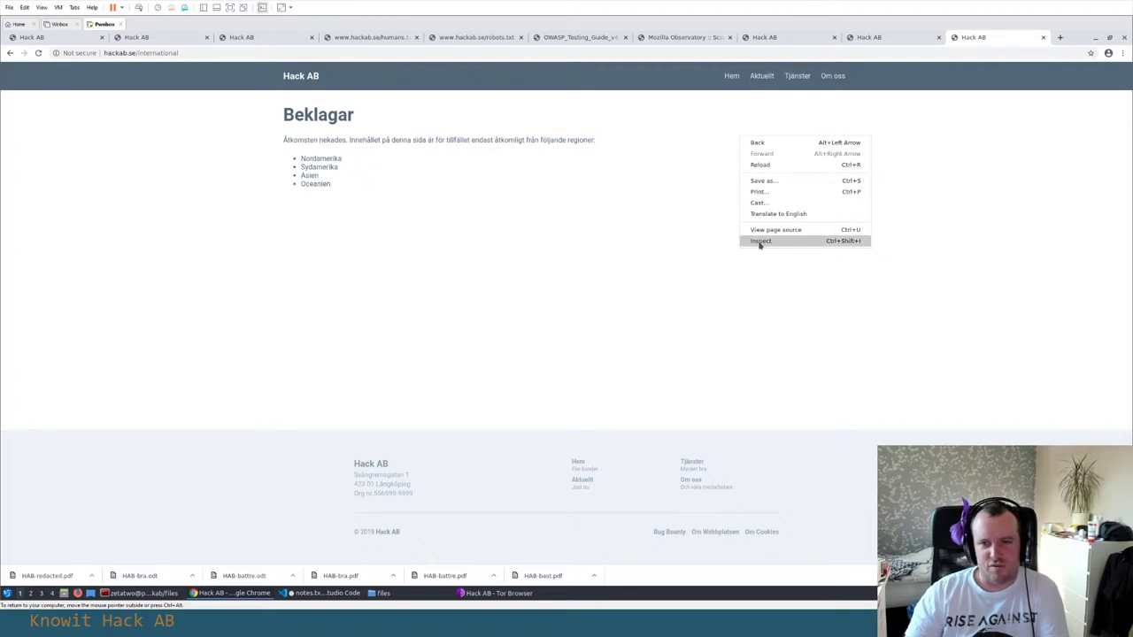
pyautogui.click(579, 172)
pyautogui.rightClick(556, 168)
# Check the current Tor exit IP on icanhazip.com and select it
pyautogui.hotkey('alt', 'Tab')
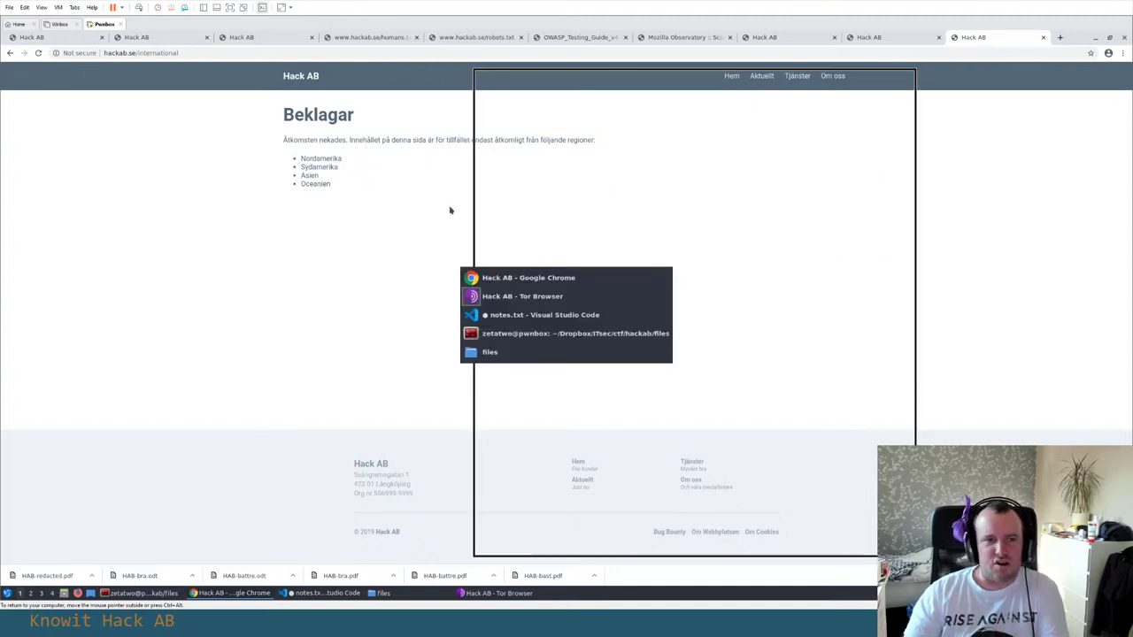
pyautogui.click(581, 89)
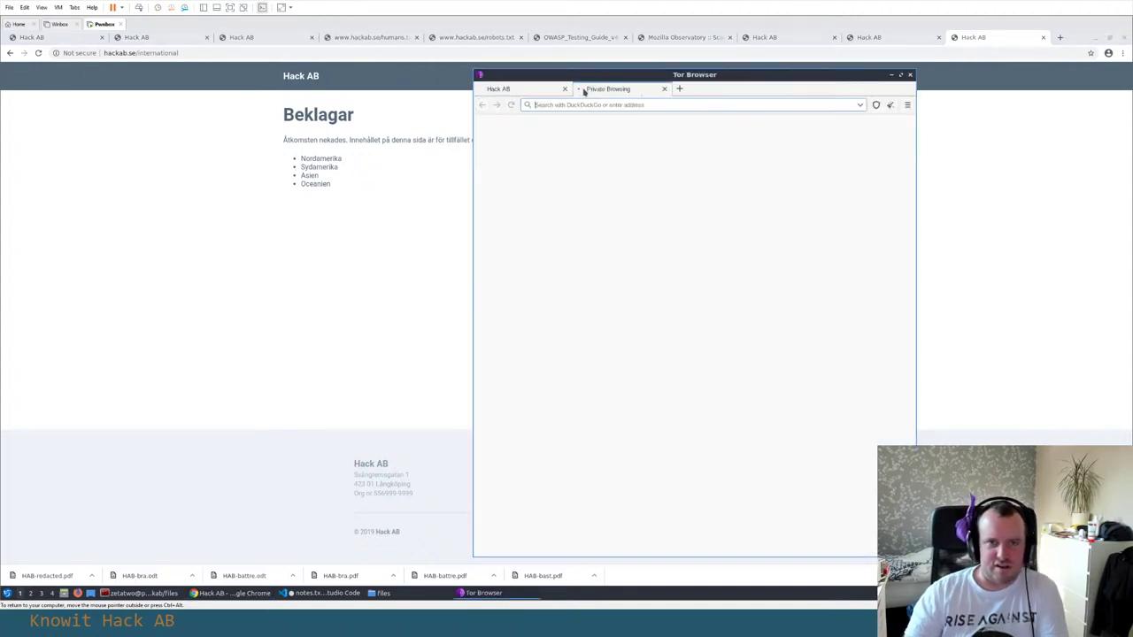
pyautogui.write('icanha')
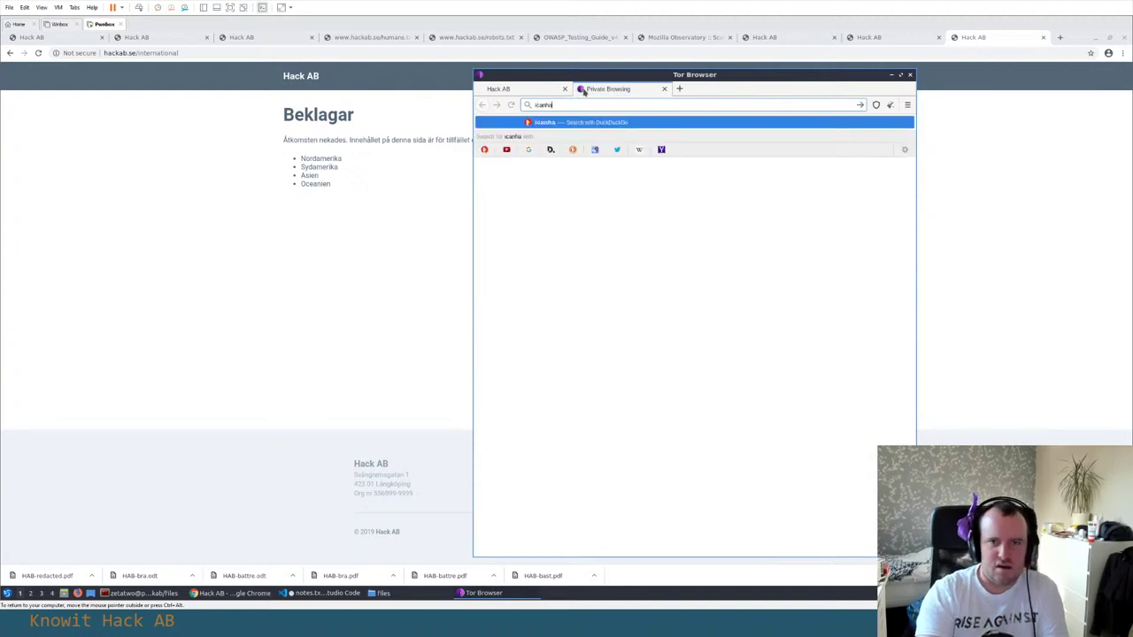
pyautogui.write('zip.com')
pyautogui.press('Return')
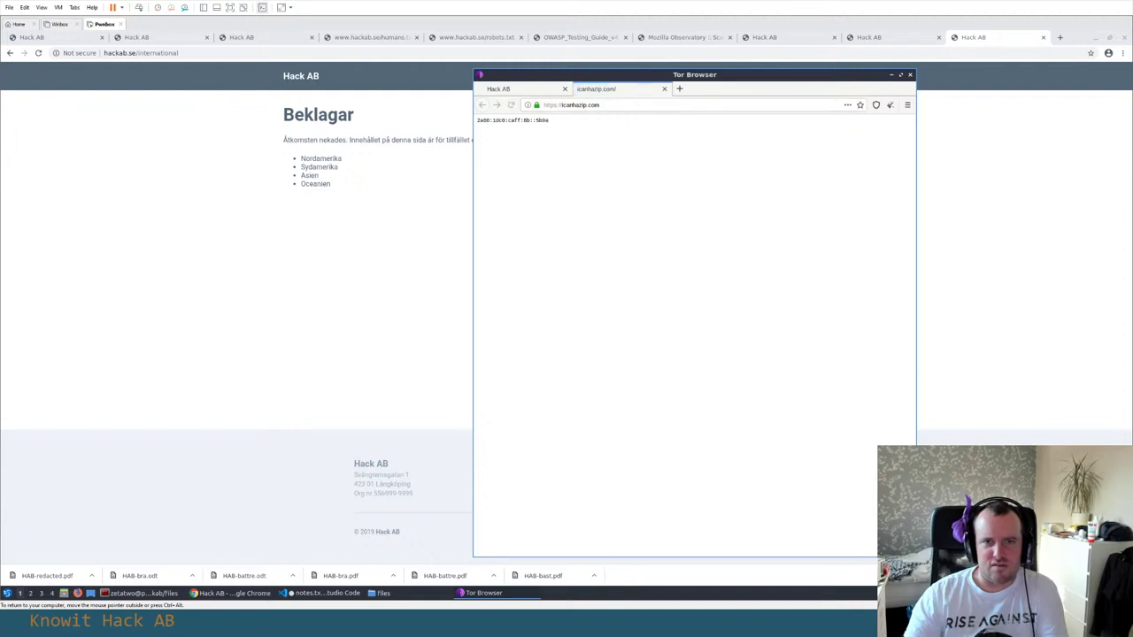
pyautogui.moveTo(562, 127); pyautogui.dragTo(471, 125)
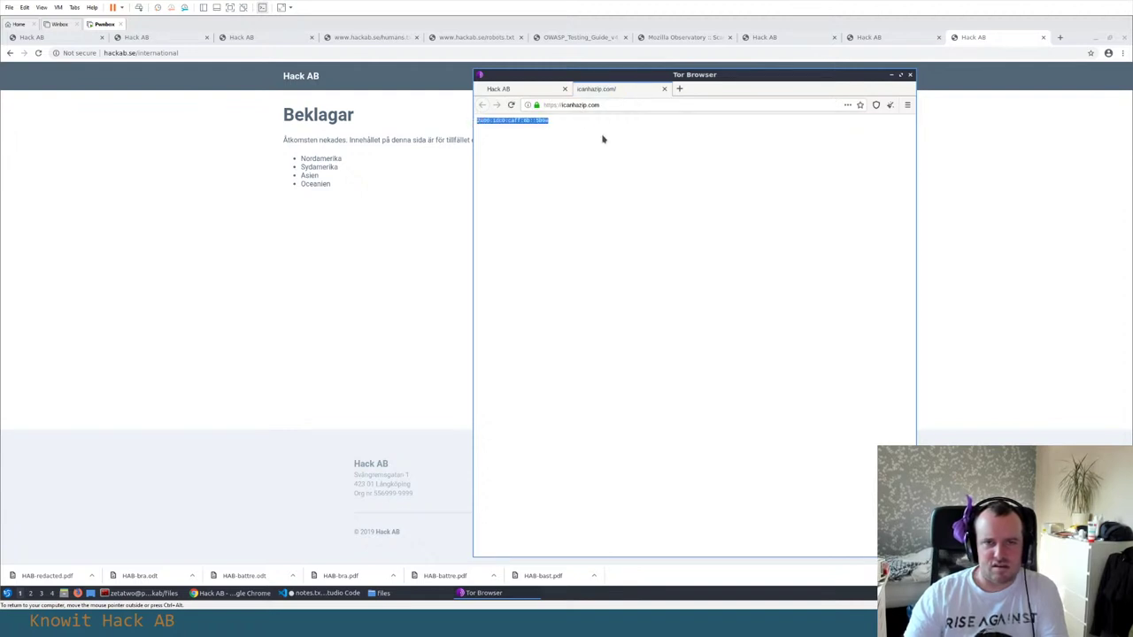
# Search 'geo ip' and open the Geo IP Address View result to locate the IP
pyautogui.hotkey('ctrl', 't')
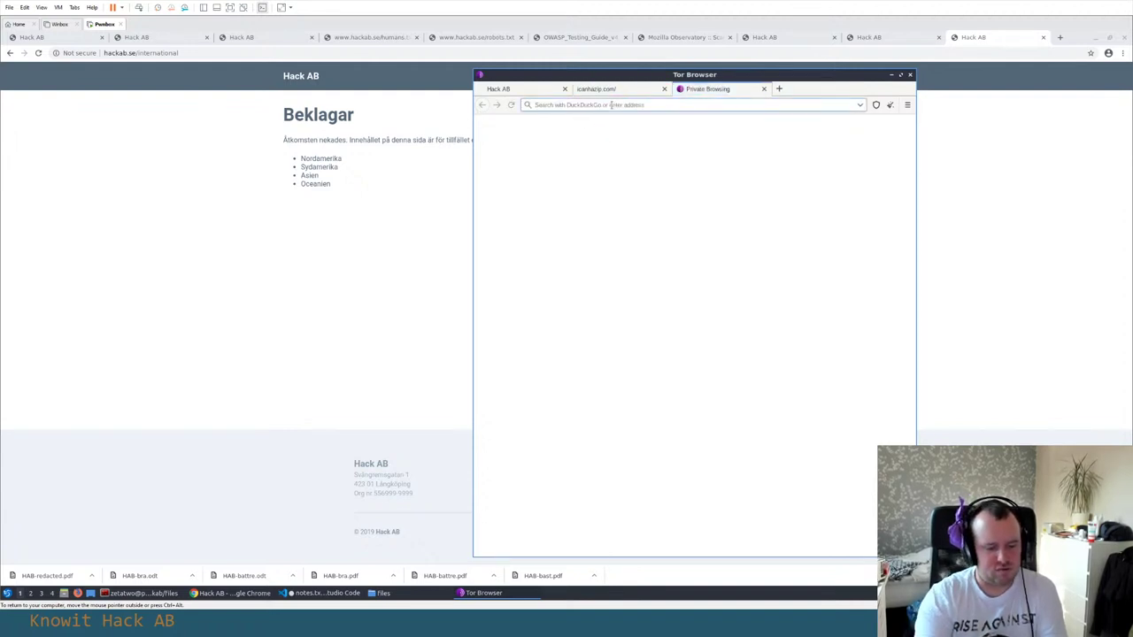
pyautogui.write('geo ip')
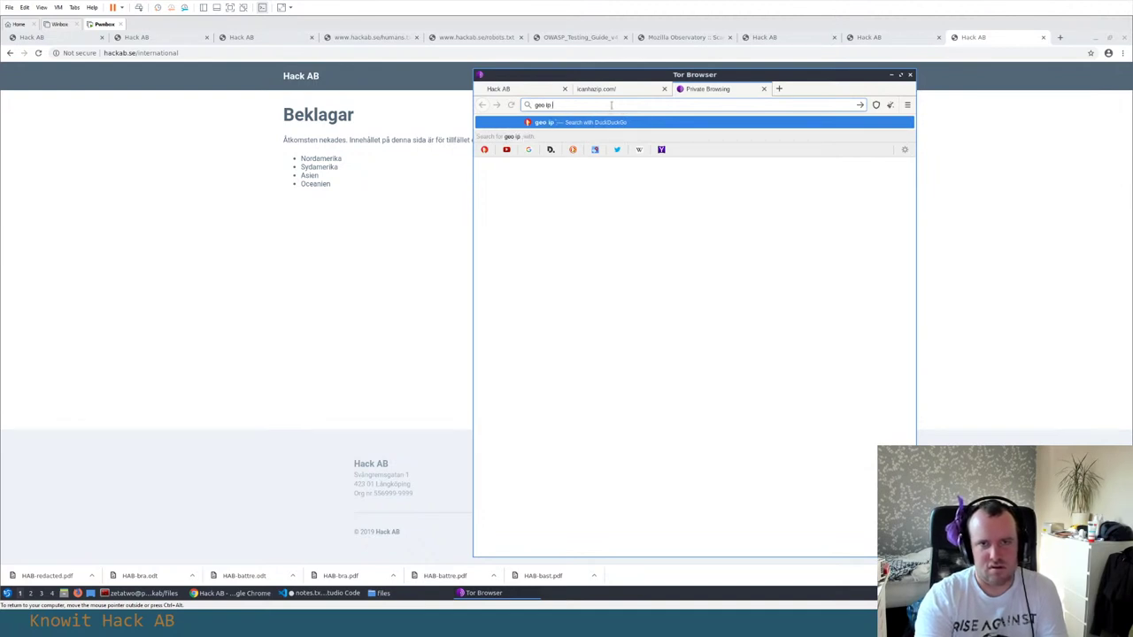
pyautogui.press('Return')
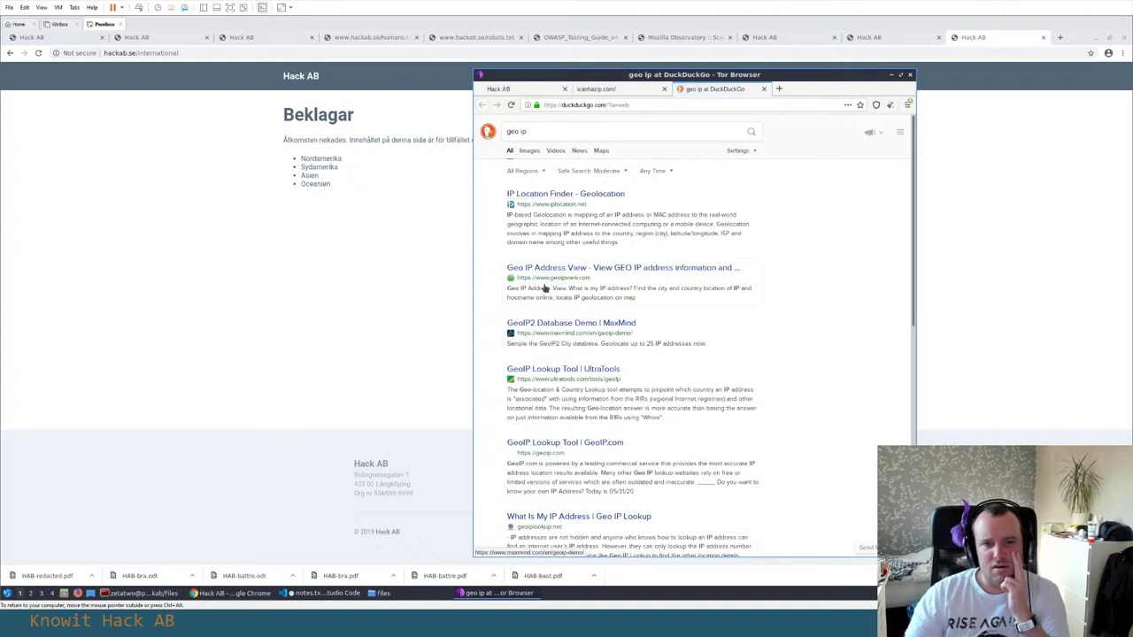
pyautogui.click(546, 269)
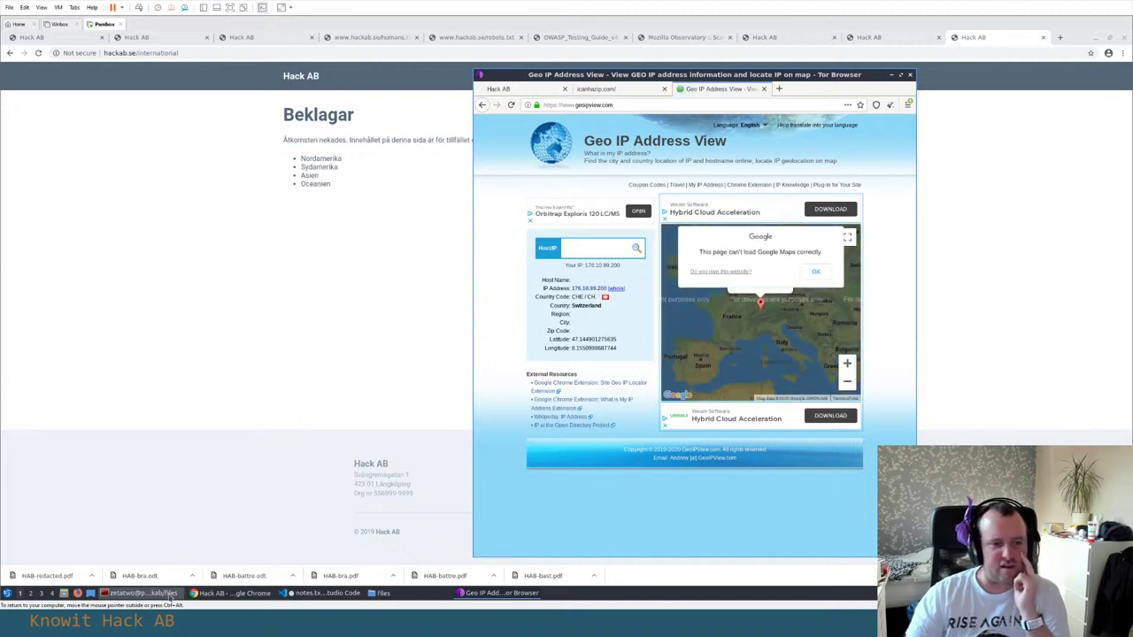
# Run 'sudo service tor restart' in the terminal, then decline a Tor identity reset
pyautogui.click(142, 593)
pyautogui.write('sudo ')
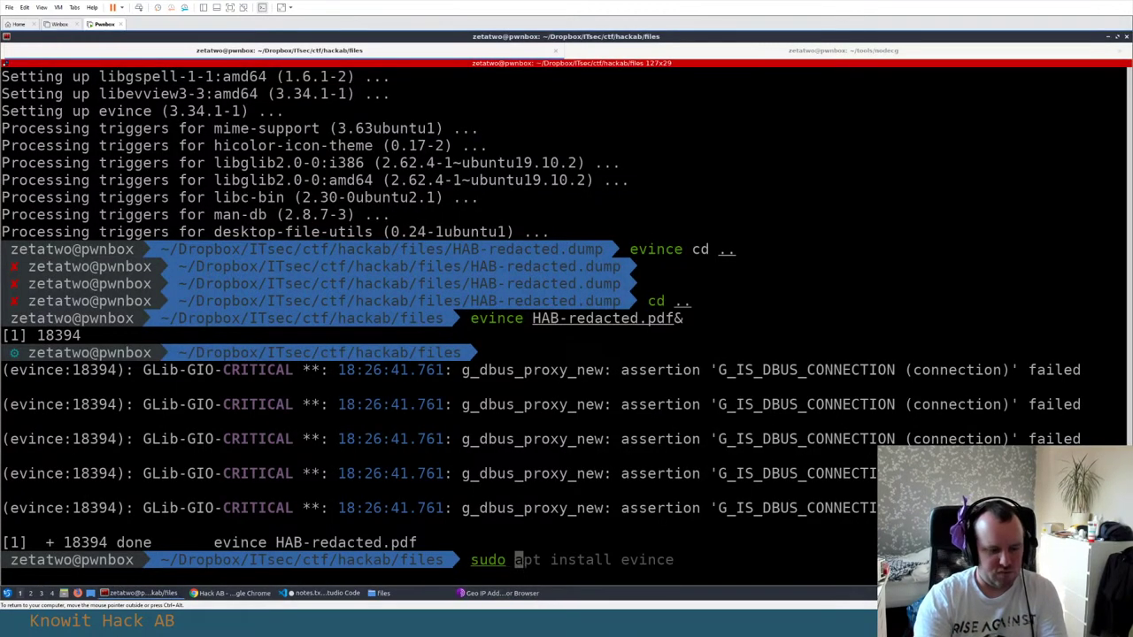
pyautogui.write('service tor restart')
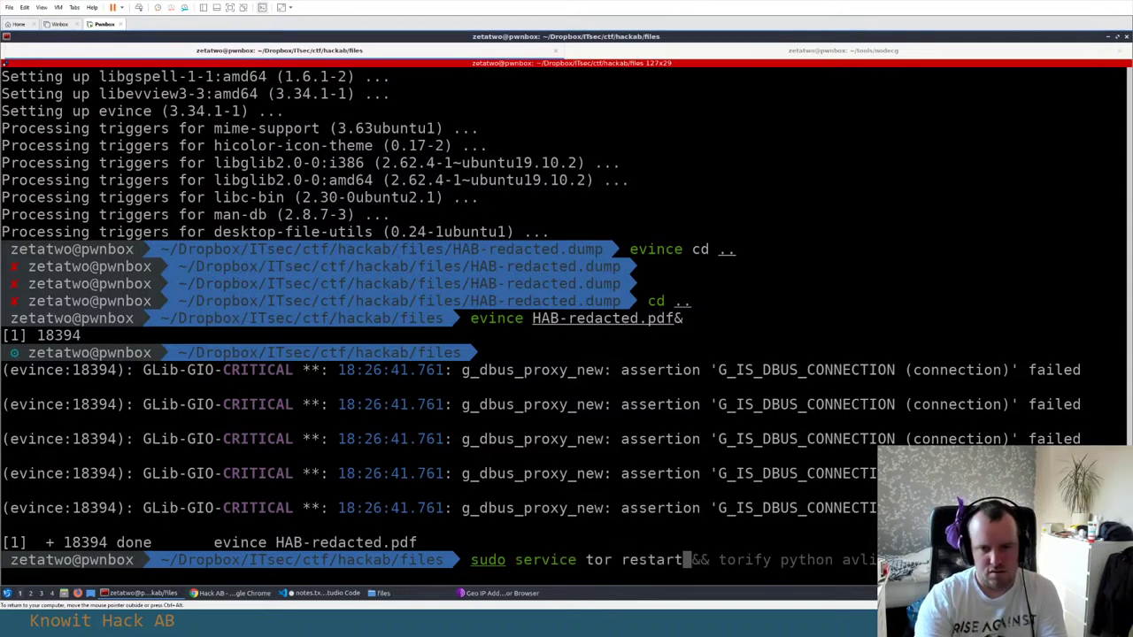
pyautogui.hotkey('alt', 'Tab')
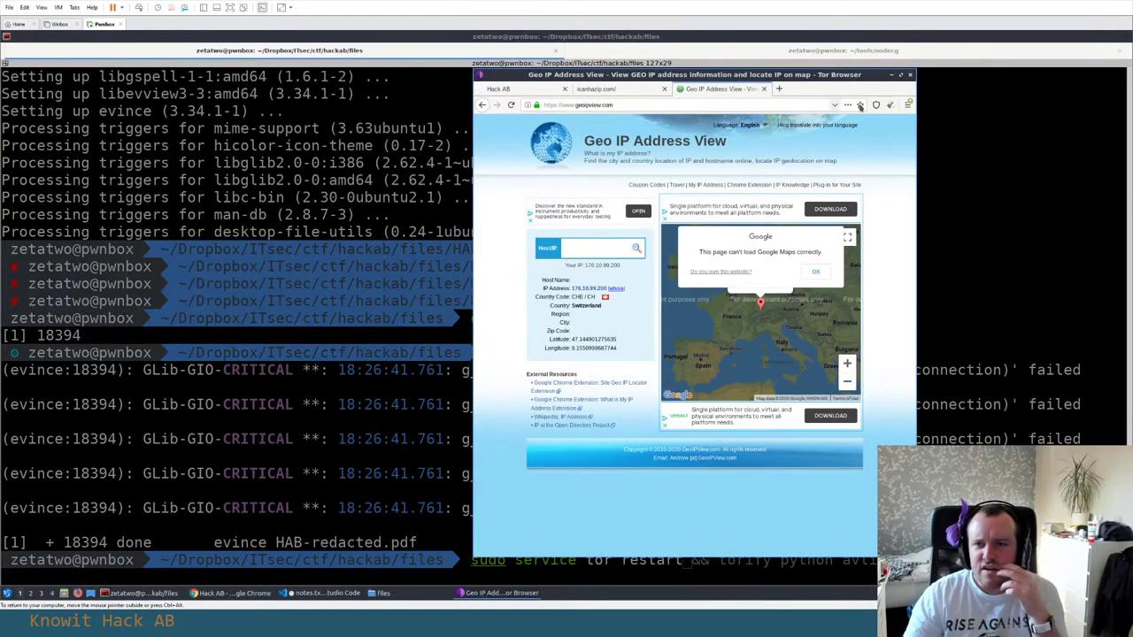
pyautogui.click(906, 104)
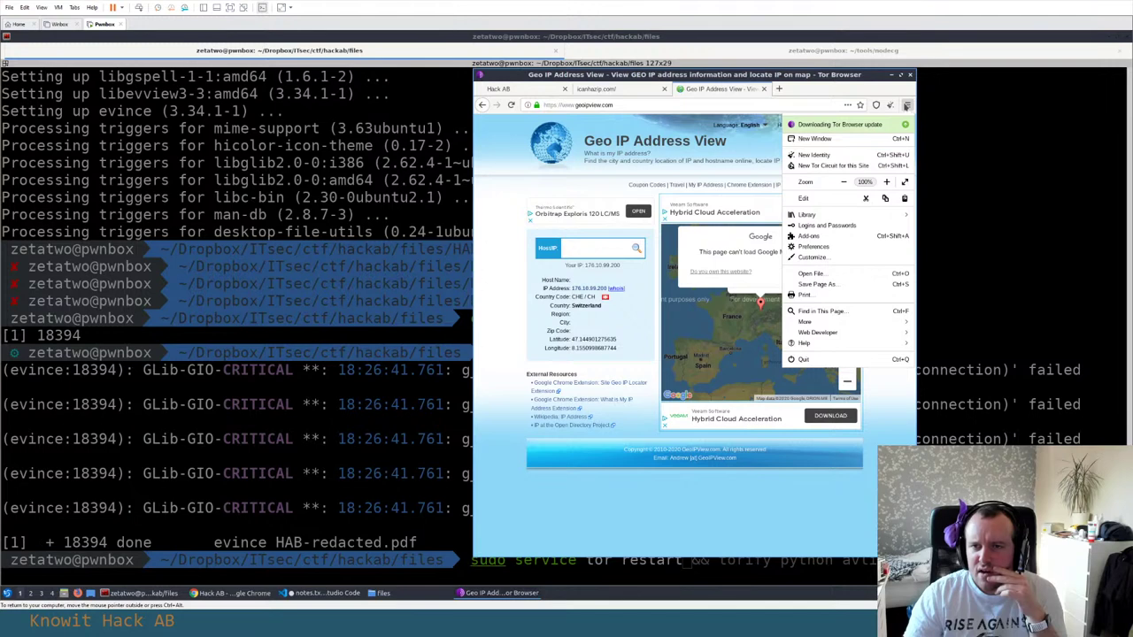
pyautogui.click(906, 104)
pyautogui.click(890, 104)
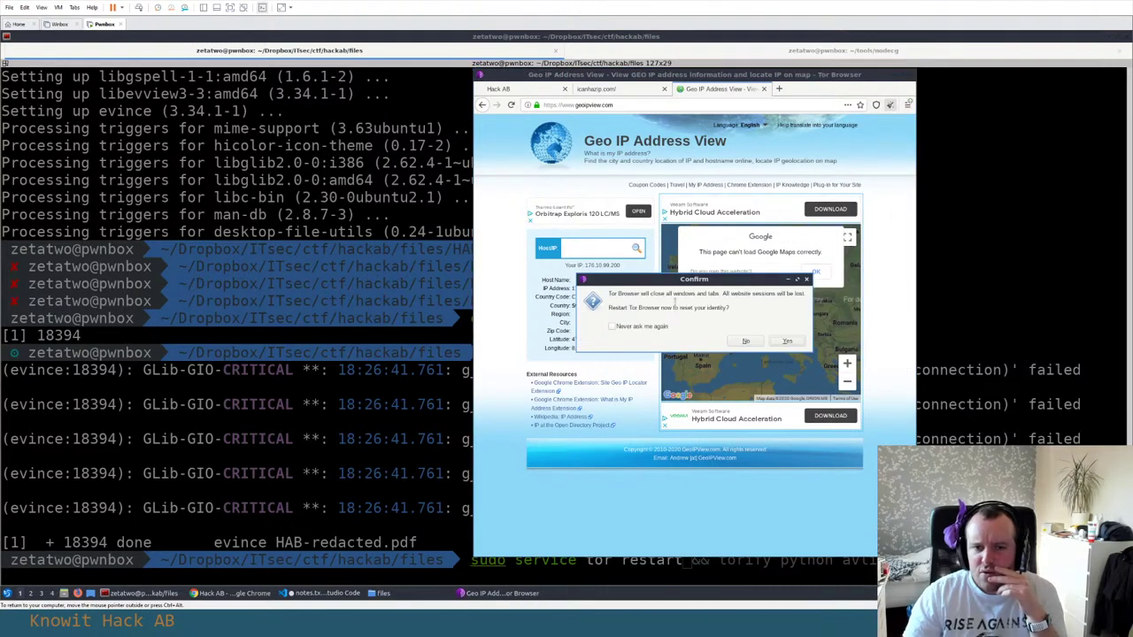
pyautogui.click(745, 341)
# Request a New Tor Circuit for hackab.se until the welcome page with the flag loads
pyautogui.click(906, 104)
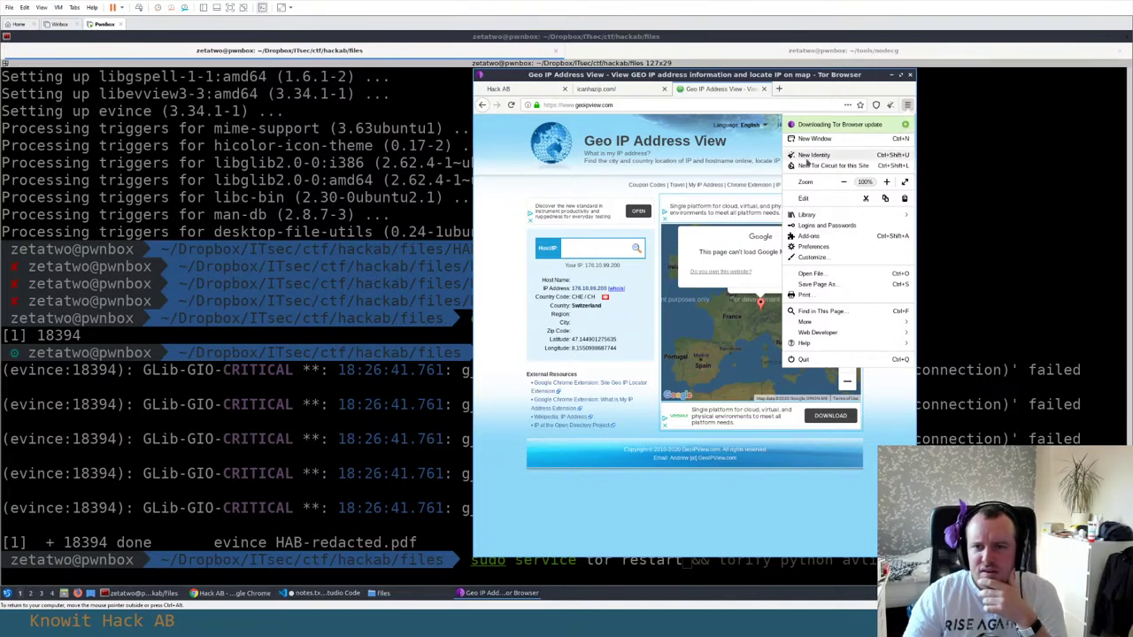
pyautogui.click(818, 166)
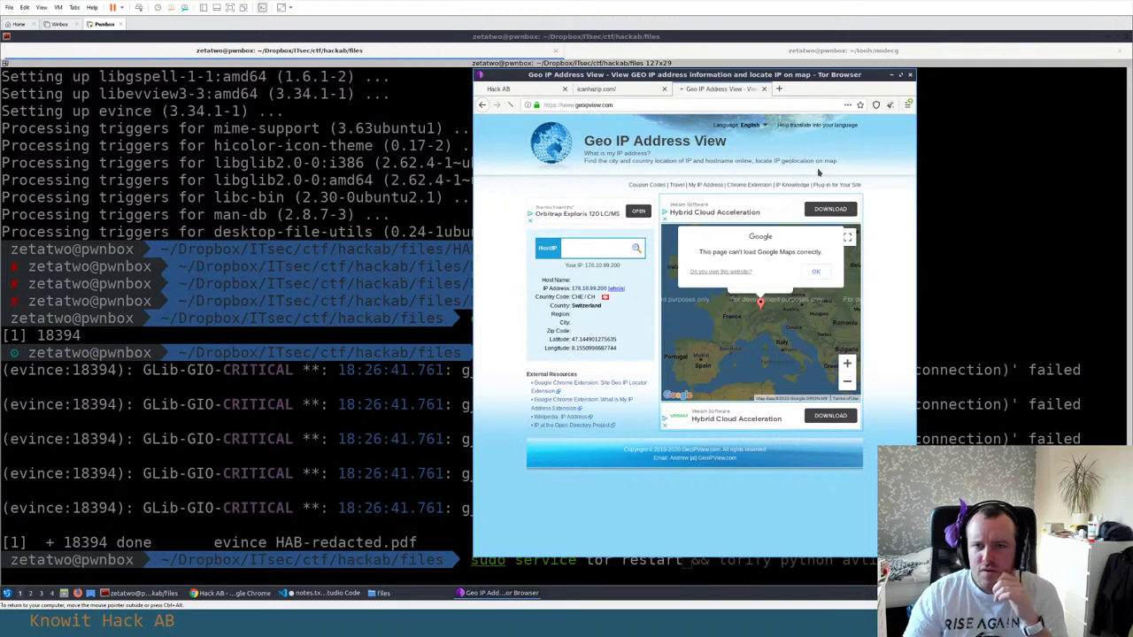
pyautogui.click(620, 92)
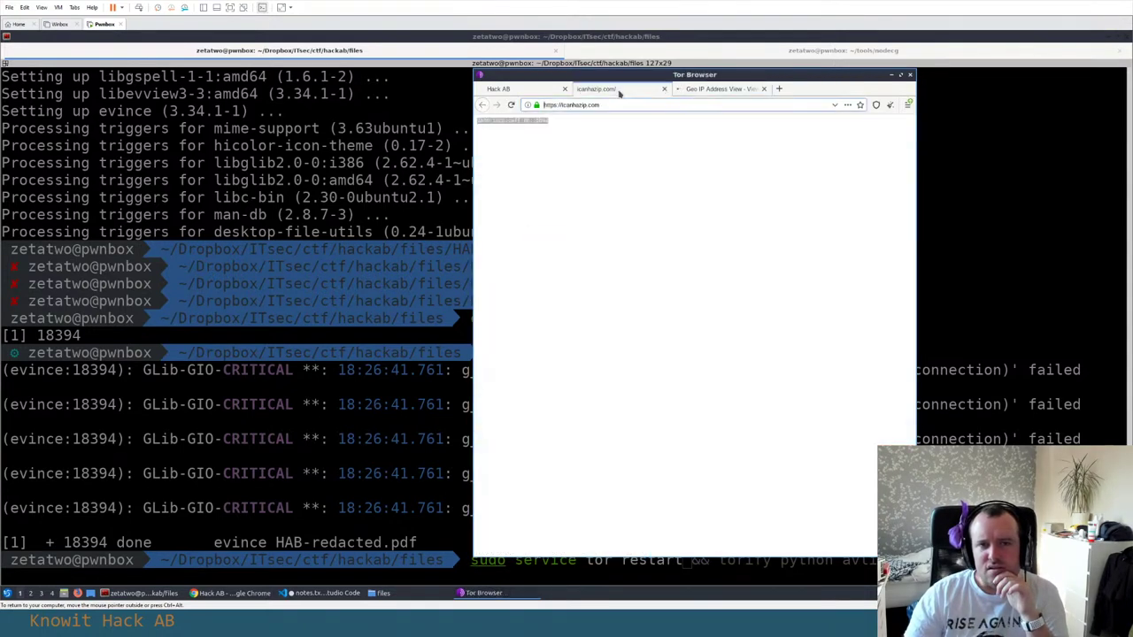
pyautogui.click(491, 86)
pyautogui.click(907, 105)
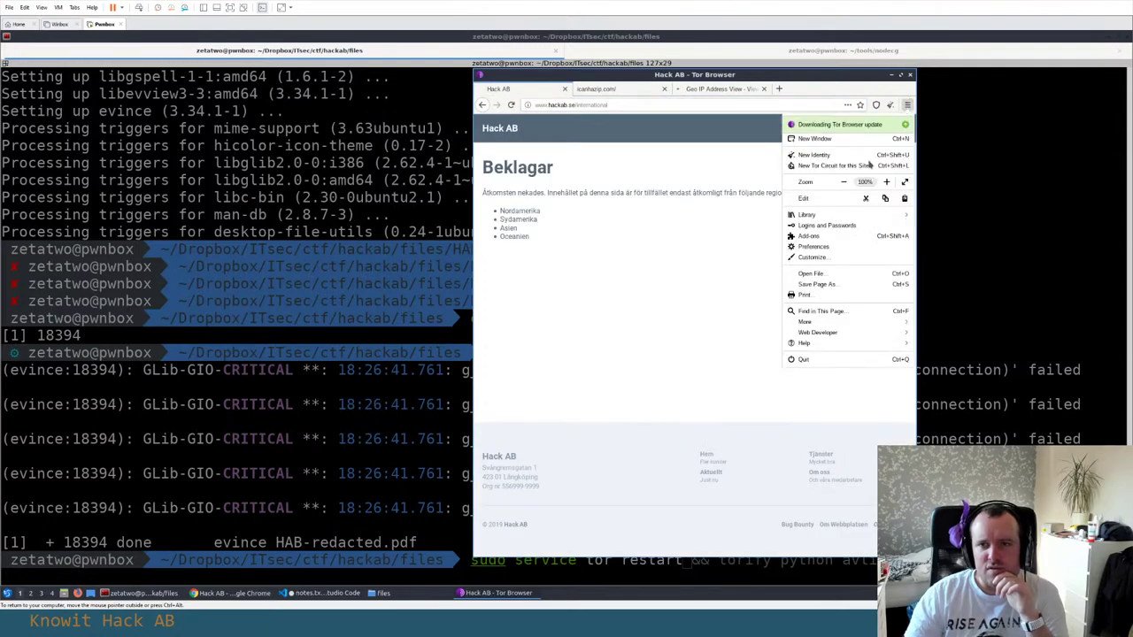
pyautogui.click(836, 168)
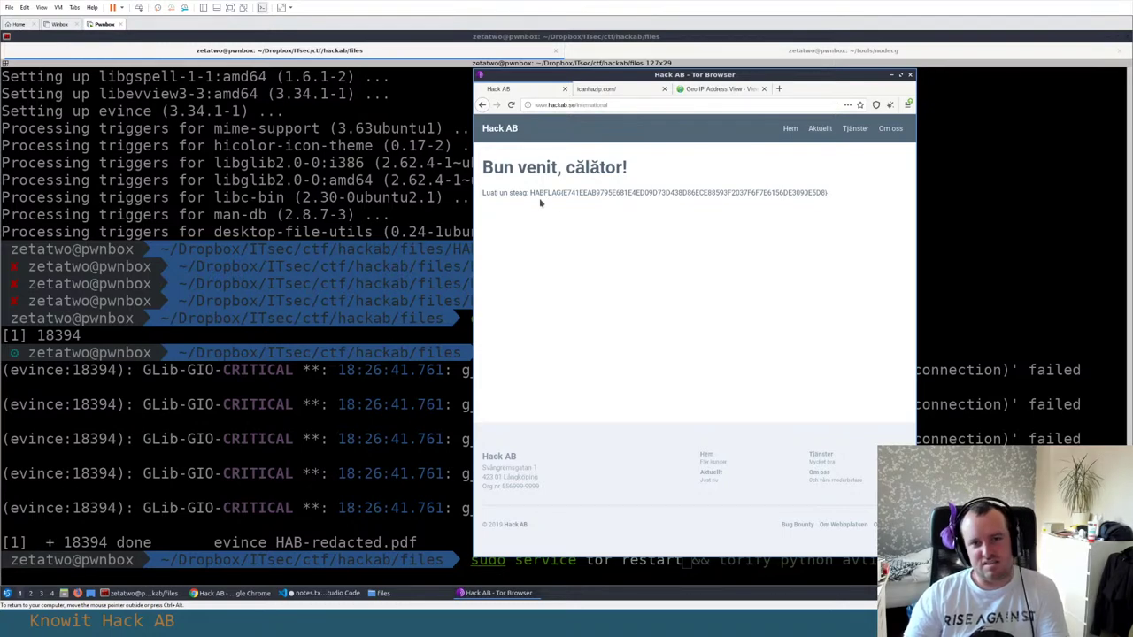
# Select the HABFLAG string on the 'Bun venit, călător!' page and bring up Chrome's bug bounty submission page
pyautogui.moveTo(530, 193); pyautogui.dragTo(832, 193)
pyautogui.click(476, 182)
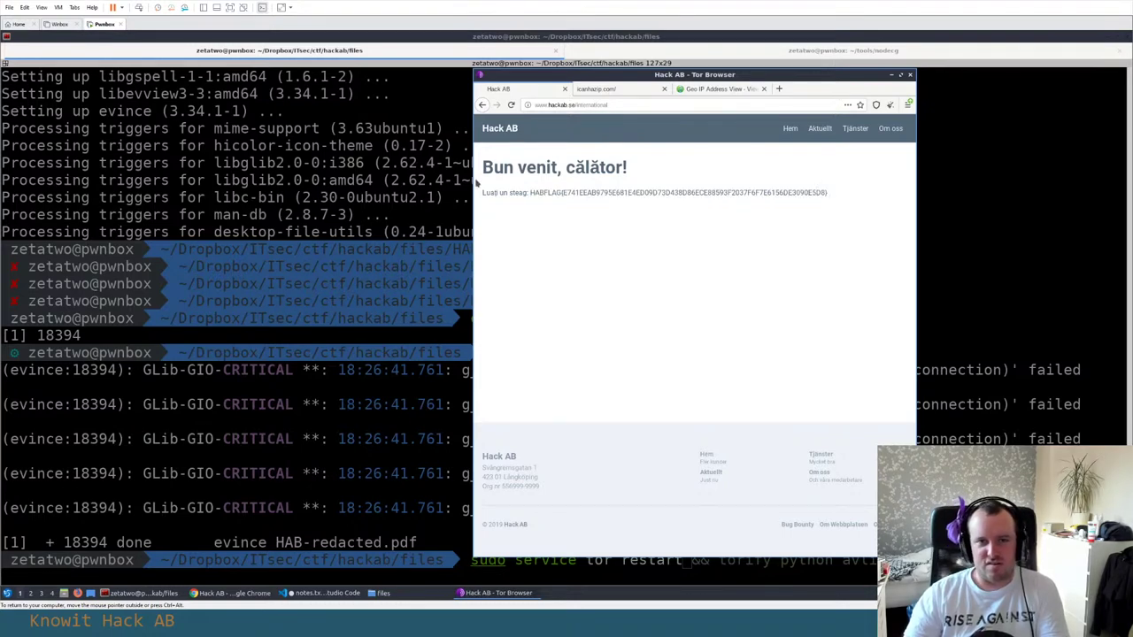
pyautogui.moveTo(530, 192); pyautogui.dragTo(832, 193)
pyautogui.hotkey('ctrl', 'c')
pyautogui.hotkey('alt', 'Tab')
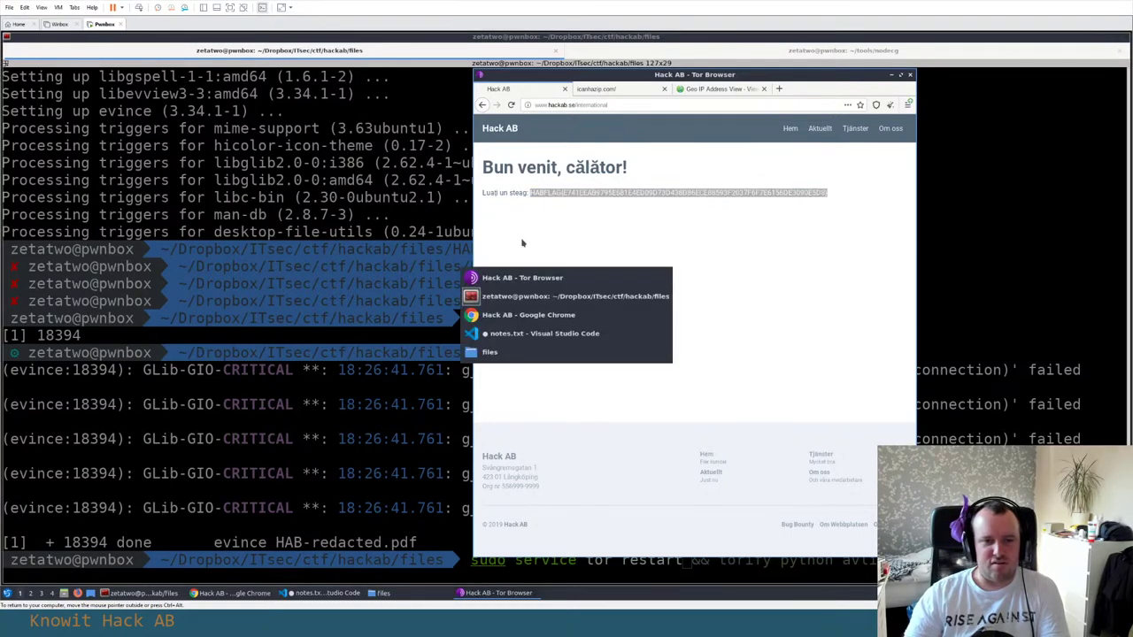
pyautogui.hotkey('ctrl', 'Tab')
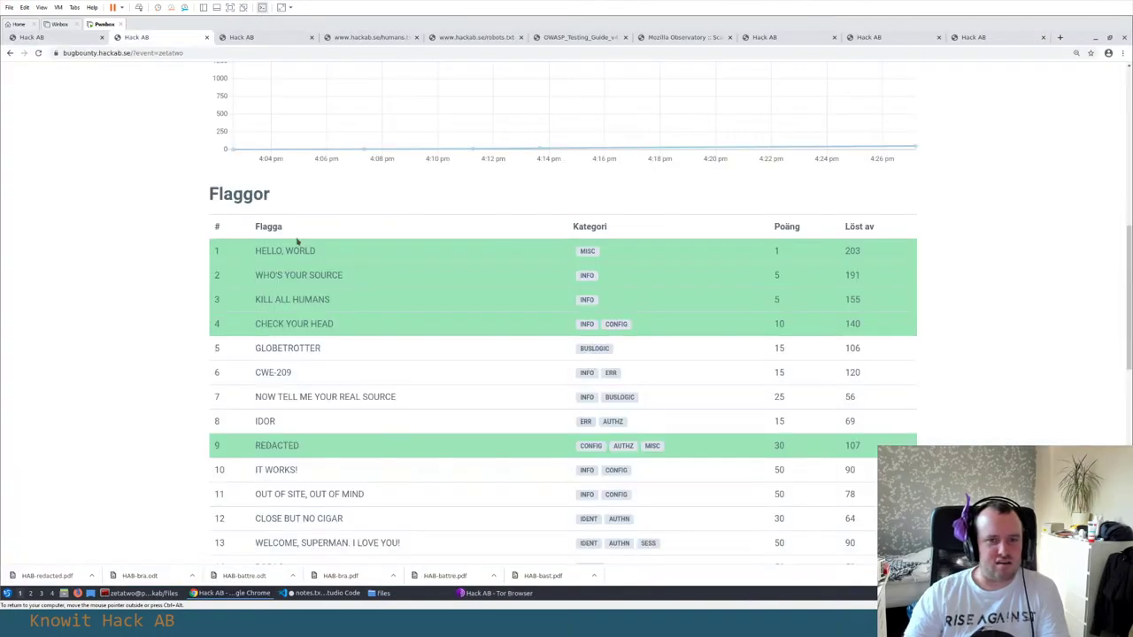
pyautogui.scroll(3, 297, 241)
pyautogui.scroll(5, 297, 241)
pyautogui.hotkey('alt', 'Tab')
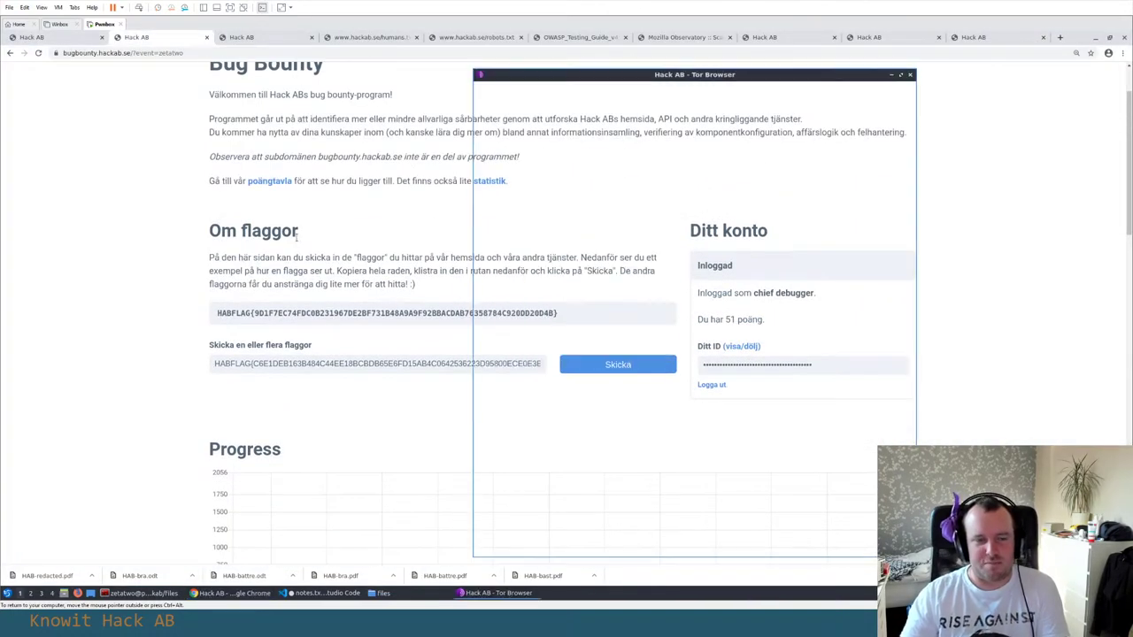
pyautogui.click(982, 37)
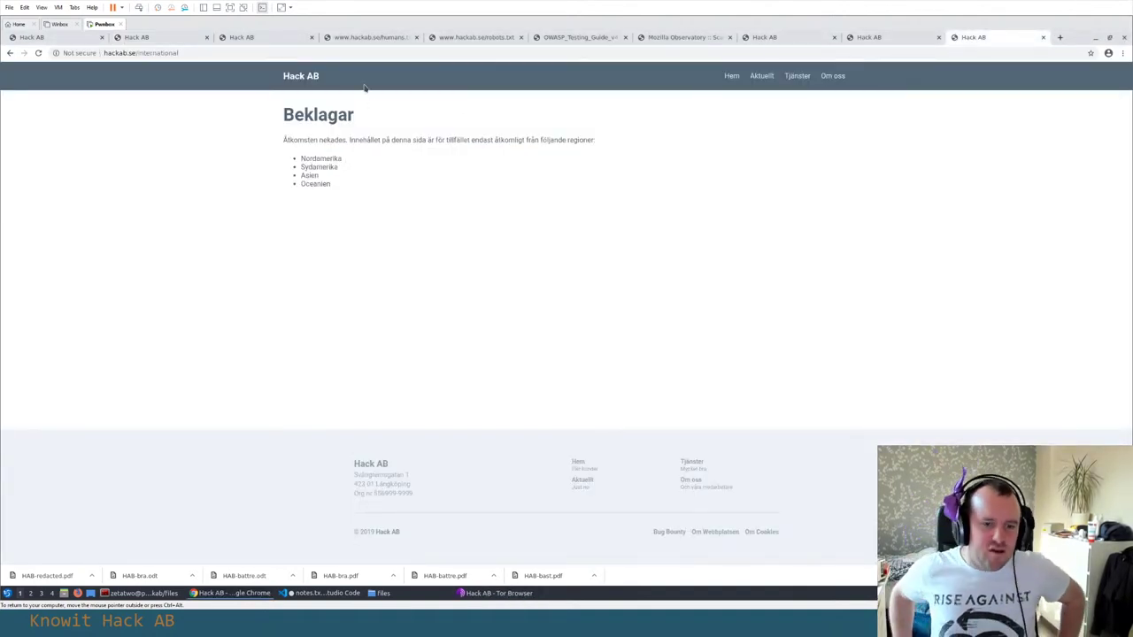
pyautogui.click(498, 593)
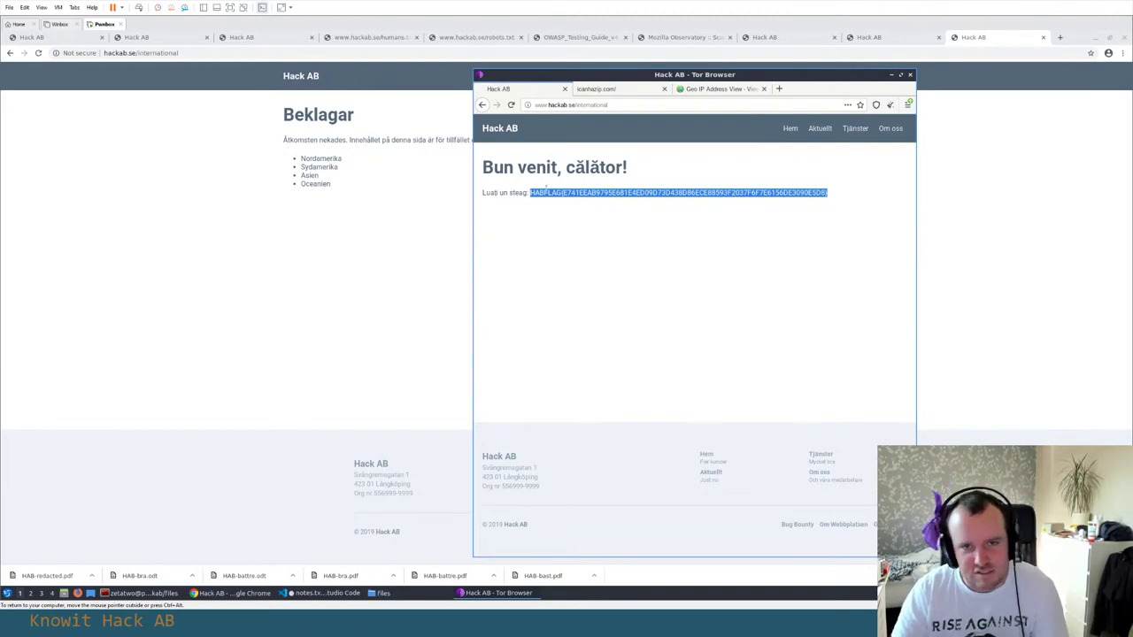
pyautogui.hotkey('alt', 'Tab')
pyautogui.click(147, 37)
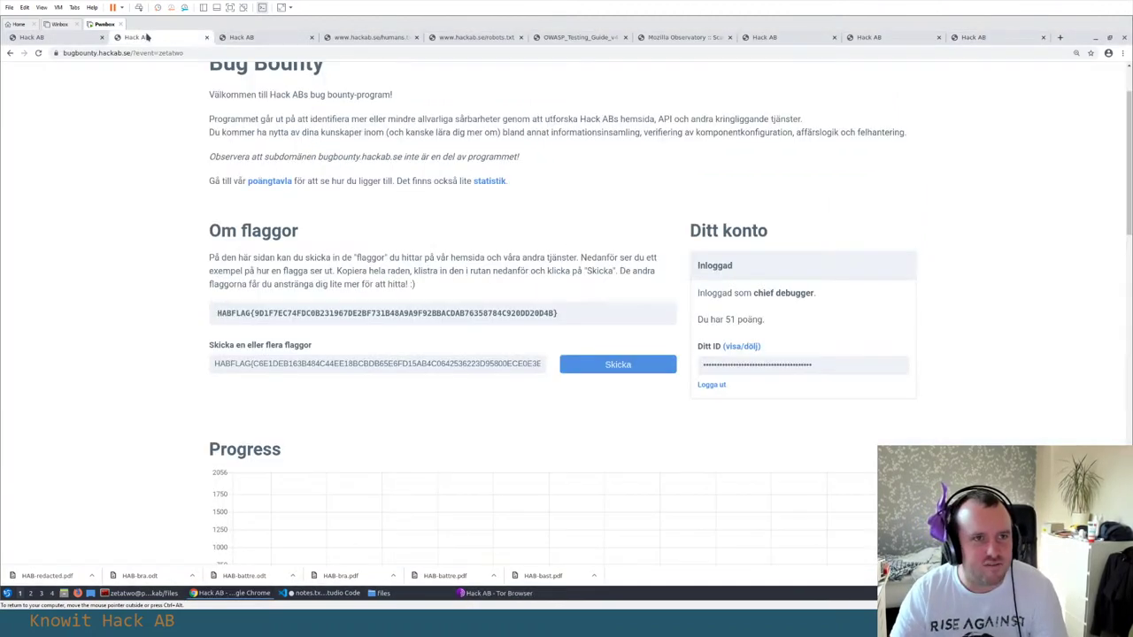
# Paste the new Tor HABFLAG into the flag field and submit it, raising the score to 66 with GLOBETROTTER solved
pyautogui.click(422, 362)
pyautogui.hotkey('ctrl', 'a')
pyautogui.write('HABFLAG{E741EEAB9795E681E4ED09D73D438D86ECE88693F2037F6F7E6156DE3090E5D8}')
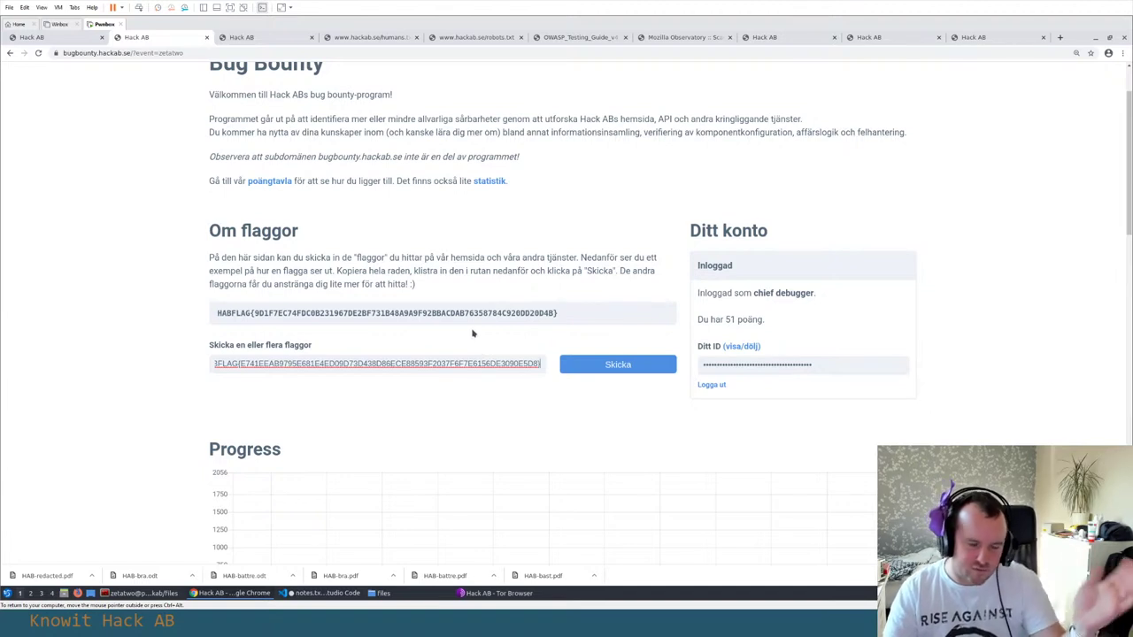
pyautogui.click(593, 372)
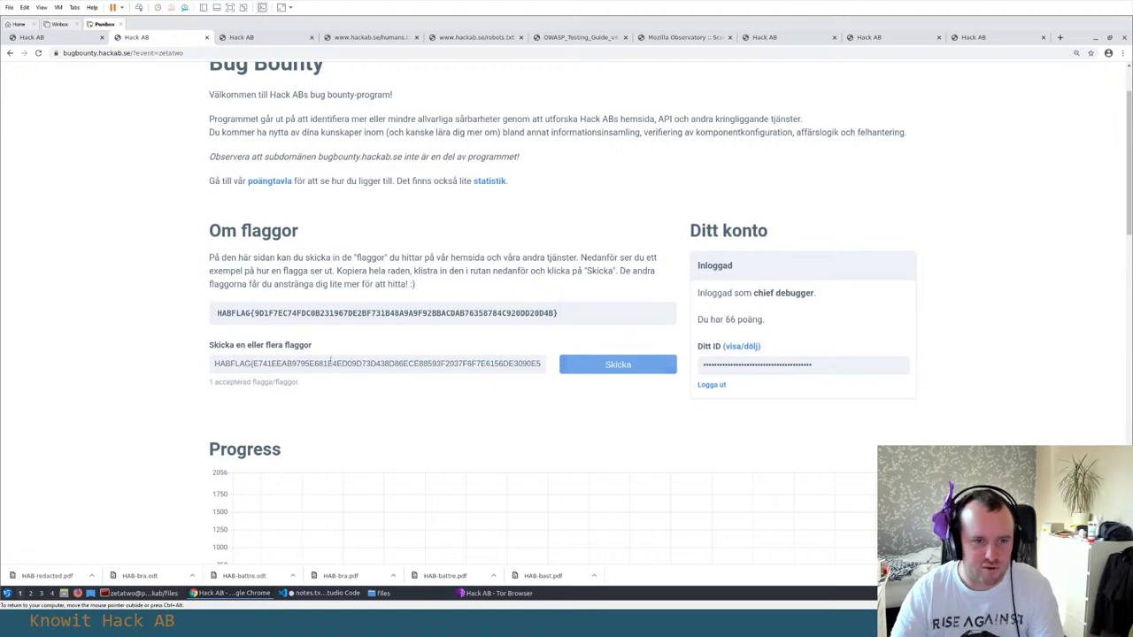
pyautogui.scroll(-5, 239, 354)
pyautogui.moveTo(262, 419); pyautogui.dragTo(369, 421)
pyautogui.hotkey('alt', 'Tab')
# In flags.txt, add a 'Flag 5:' heading below Flag 4 and paste the flag under it
pyautogui.hotkey('alt', 'Tab')
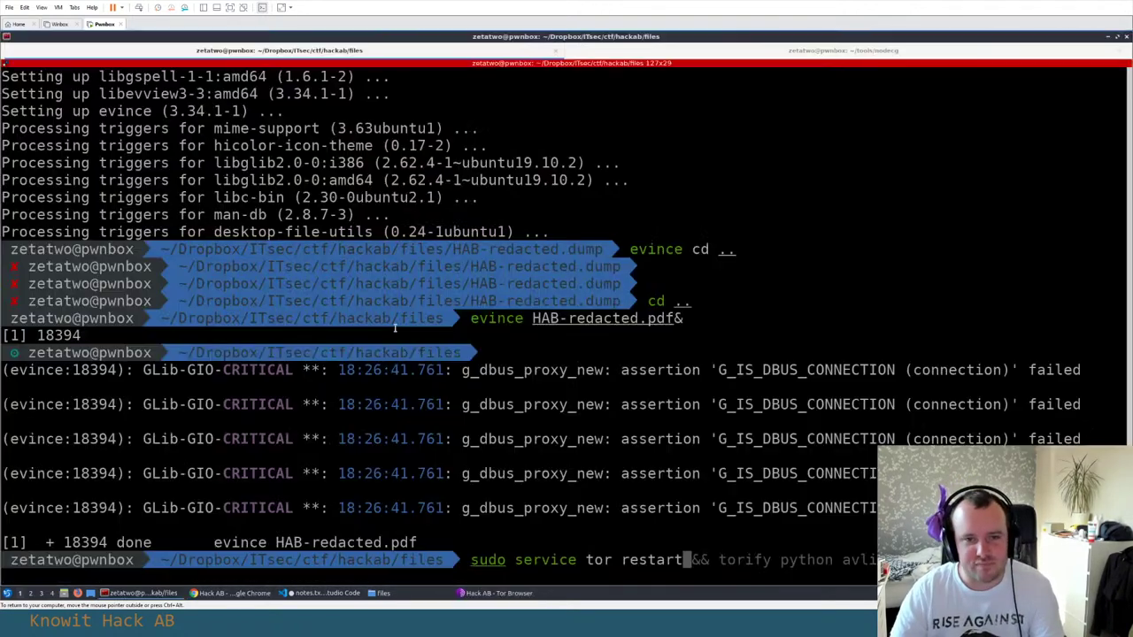
pyautogui.hotkey('alt', 'Tab')
pyautogui.press('Tab')
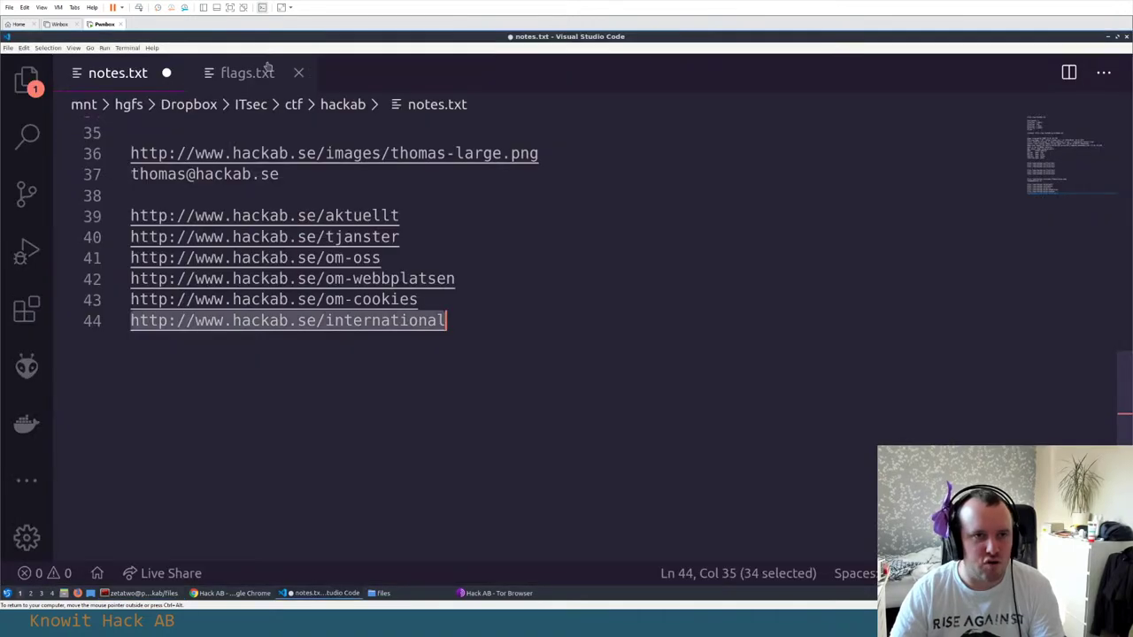
pyautogui.click(265, 70)
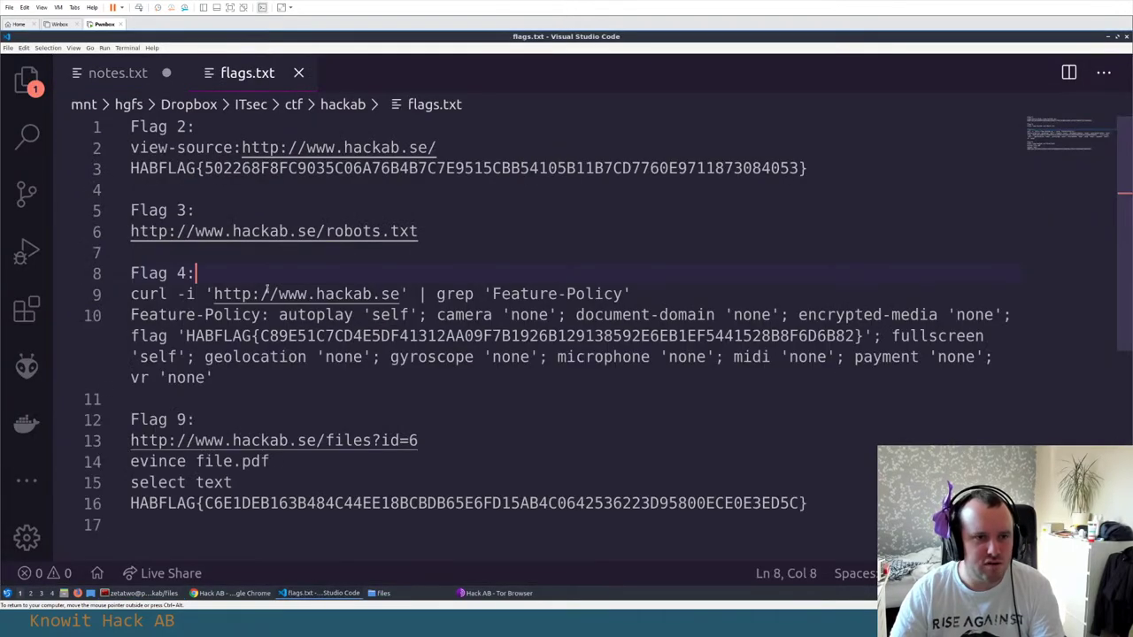
pyautogui.click(242, 377)
pyautogui.press('Return')
pyautogui.press('Return')
pyautogui.write('Flag 5:')
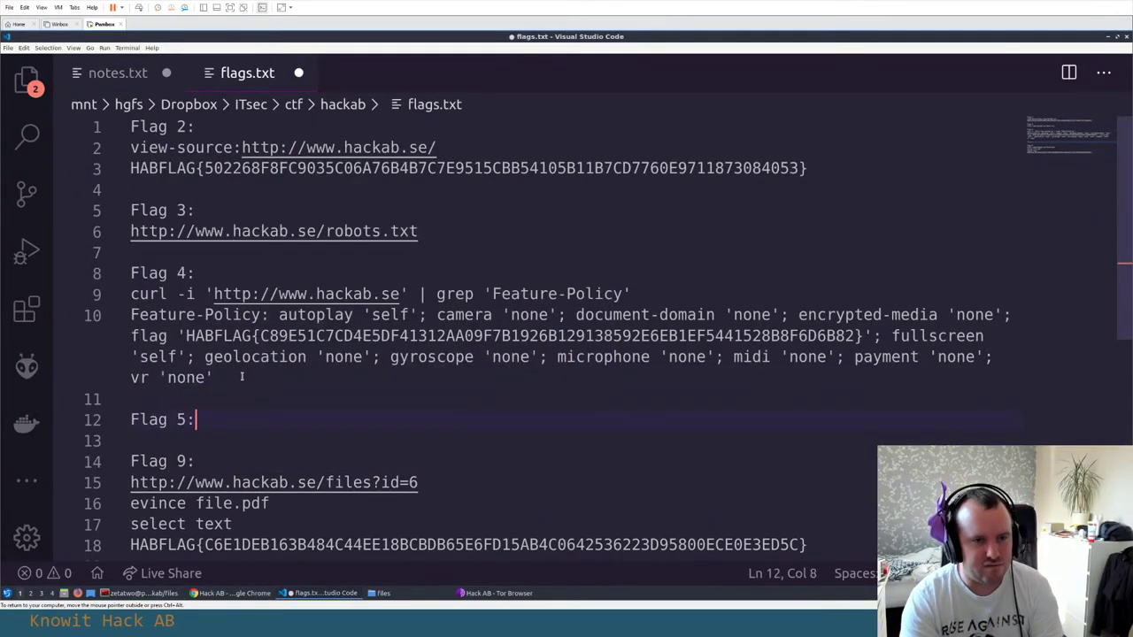
pyautogui.press('Return')
pyautogui.hotkey('ctrl', 'v')
pyautogui.press('Up')
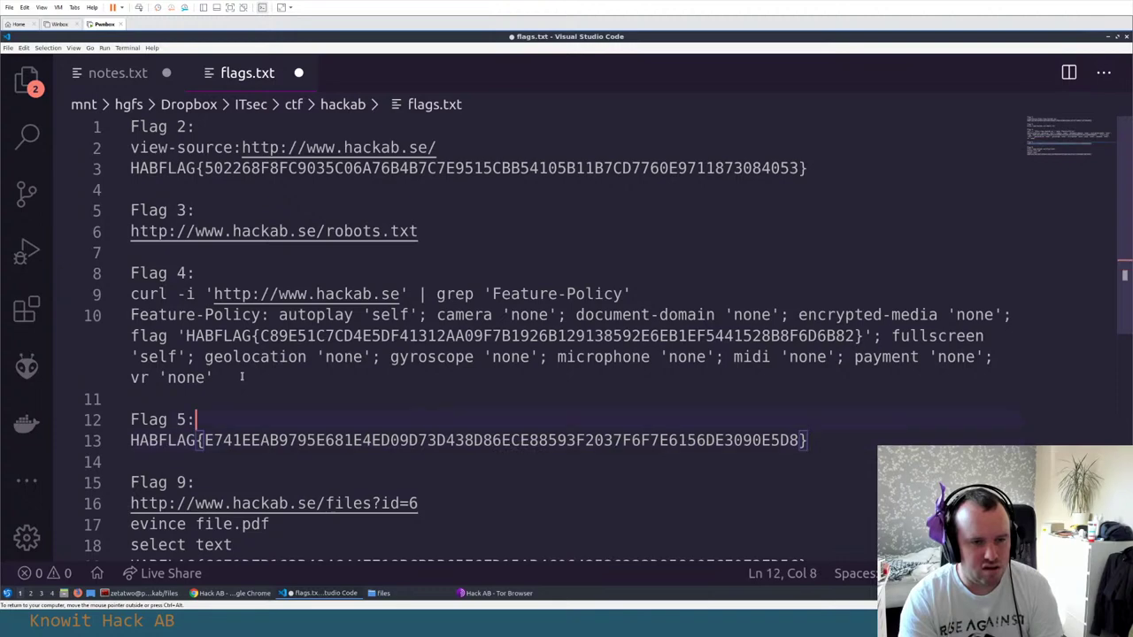
pyautogui.press('Return')
# Copy the hackab.se/international address from Tor Browser into Flag 5, followed by 'Use international VPN'
pyautogui.hotkey('alt', 'Tab')
pyautogui.press('Tab')
pyautogui.press('Tab')
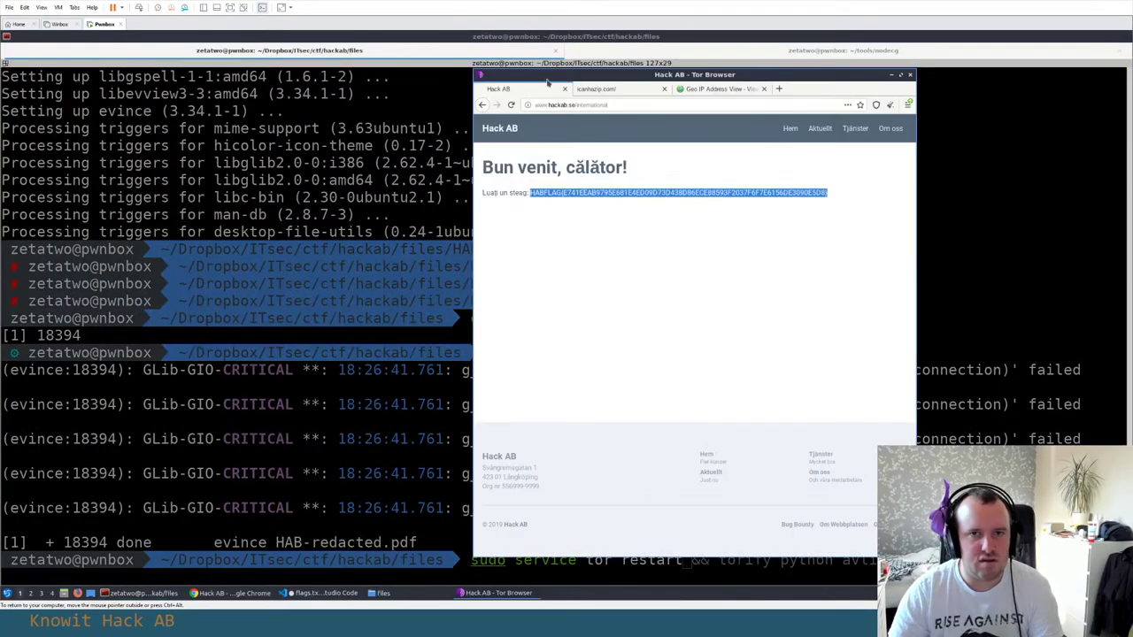
pyautogui.hotkey('alt', 'Tab')
pyautogui.press('Escape')
pyautogui.hotkey('ctrl', 'a')
pyautogui.hotkey('ctrl', 'c')
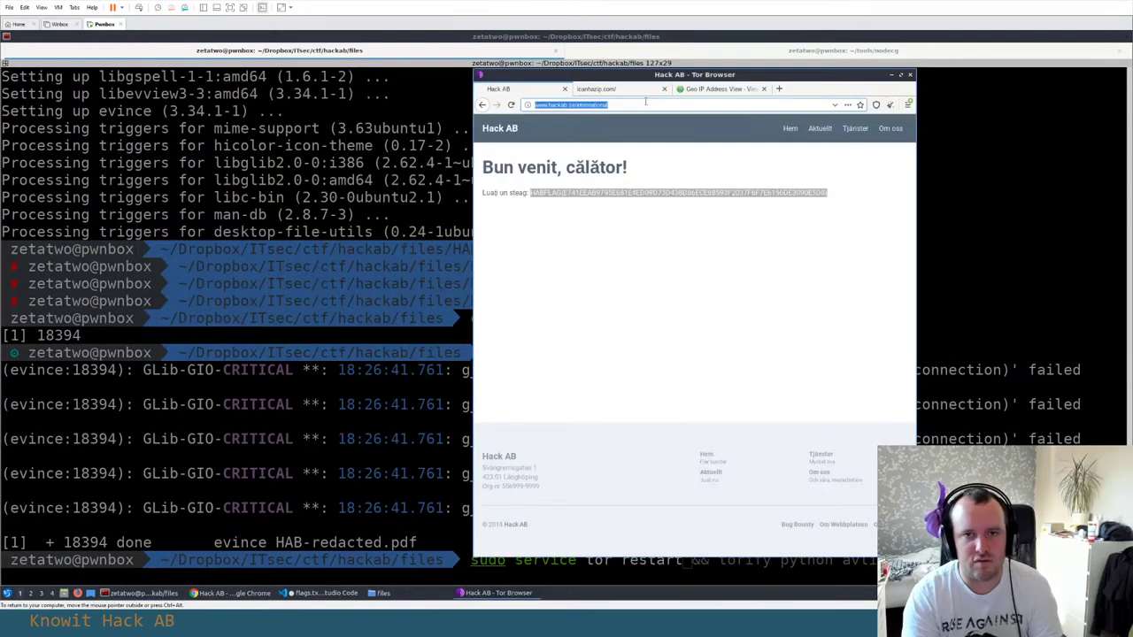
pyautogui.hotkey('alt', 'Tab')
pyautogui.hotkey('ctrl', 'v')
pyautogui.press('Return')
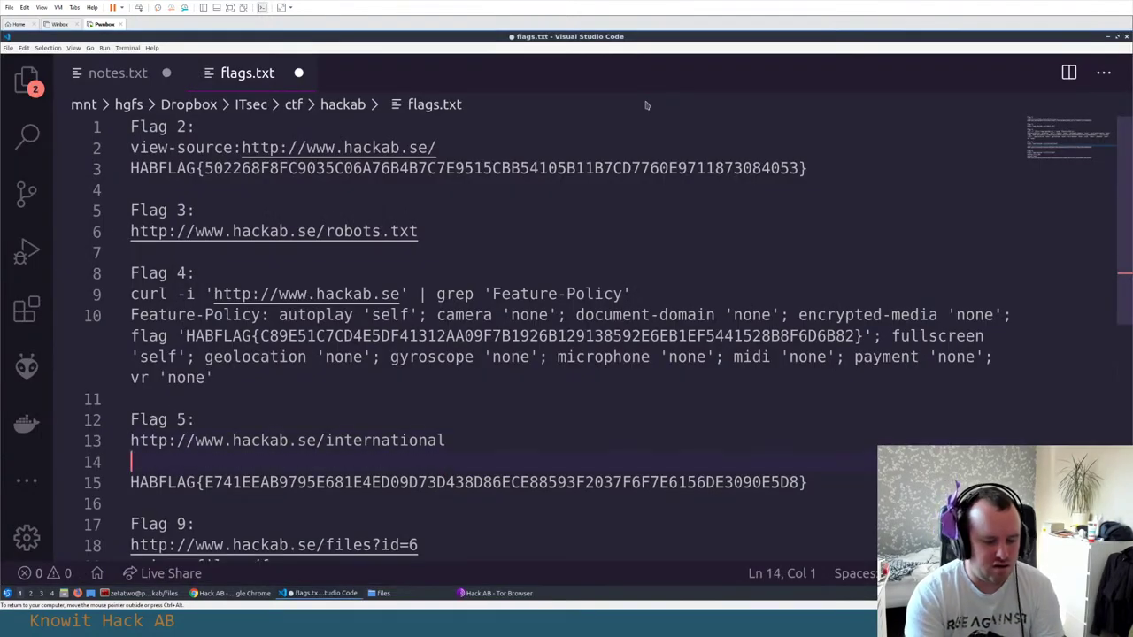
pyautogui.write('Use inter')
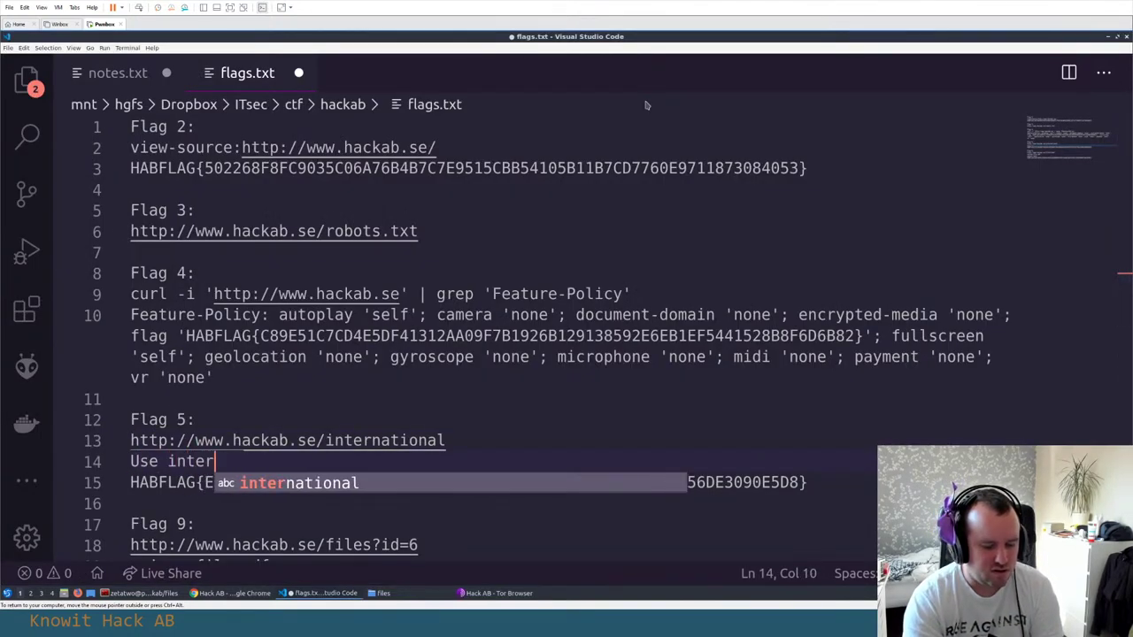
pyautogui.write('national VPN')
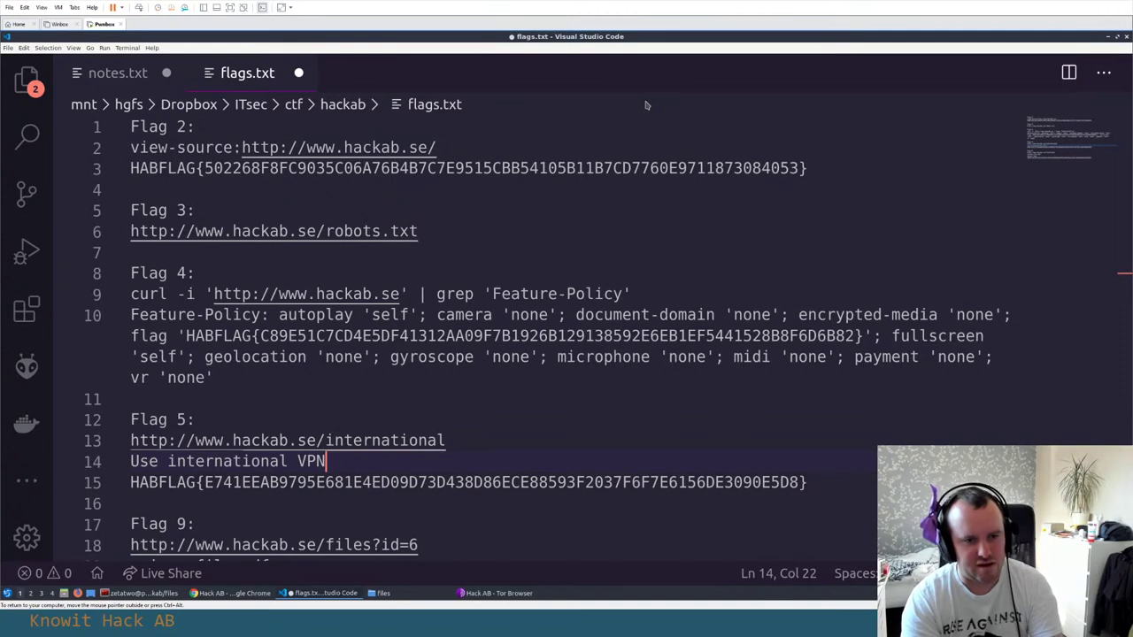
# Save flags.txt with the completed Flag 5 entry
pyautogui.scroll(-1, 443, 392)
pyautogui.hotkey('ctrl', 's')
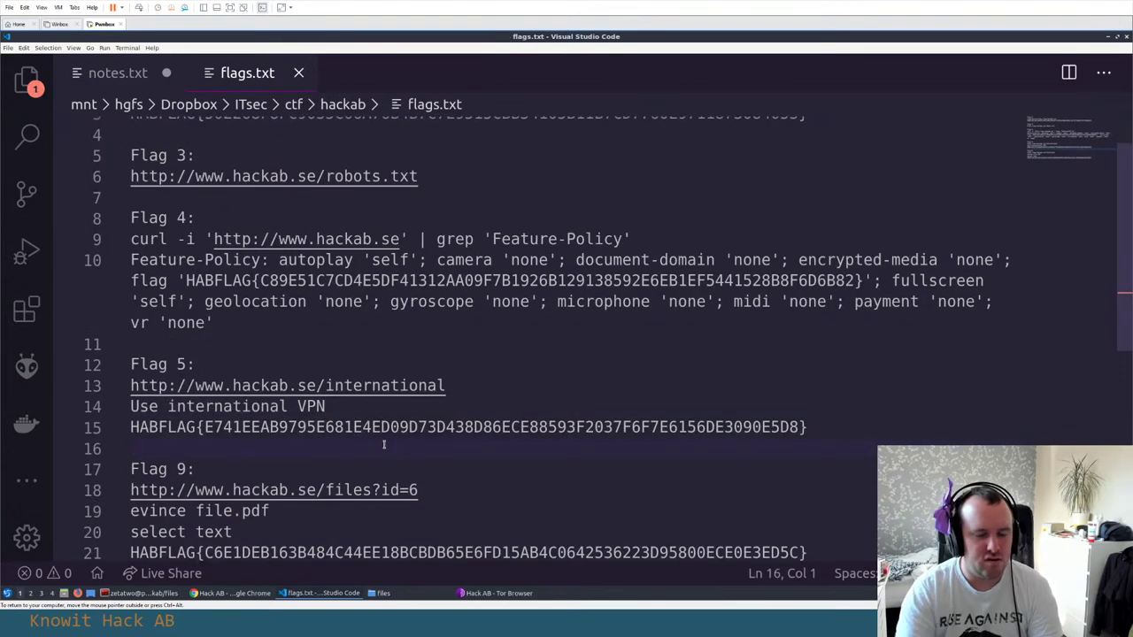
pyautogui.press('Return')
pyautogui.press('Return')
pyautogui.press('Up')
pyautogui.hotkey('alt', 'Tab')
pyautogui.hotkey('alt', 'Tab')
pyautogui.hotkey('alt', 'Tab')
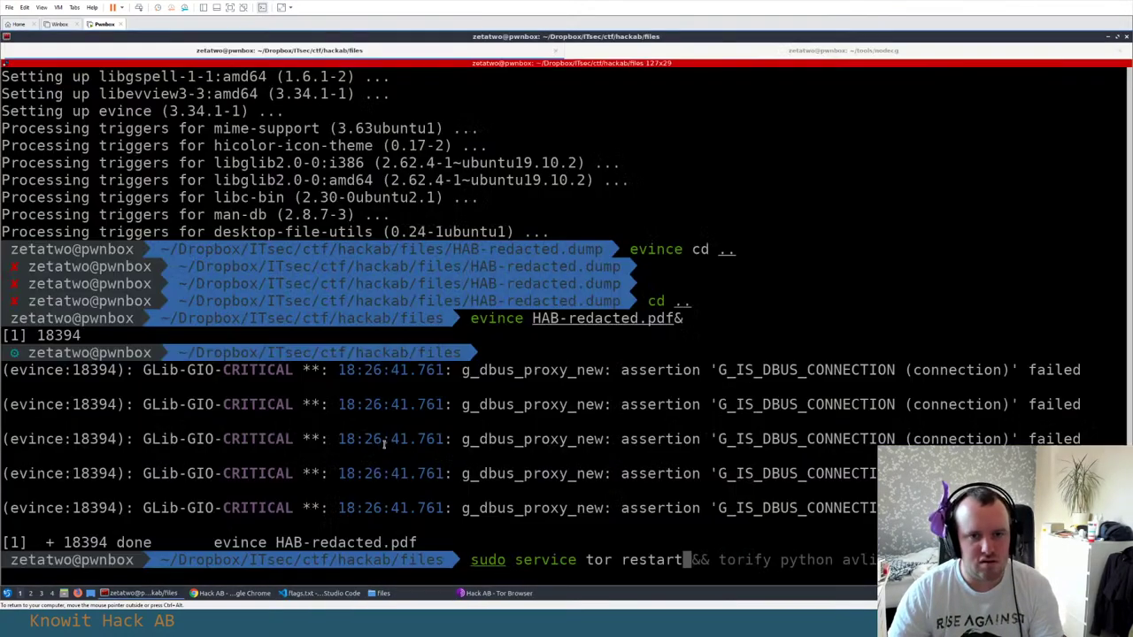
pyautogui.hotkey('alt', 'Tab')
pyautogui.hotkey('alt', 'Tab')
pyautogui.hotkey('alt', 'Tab')
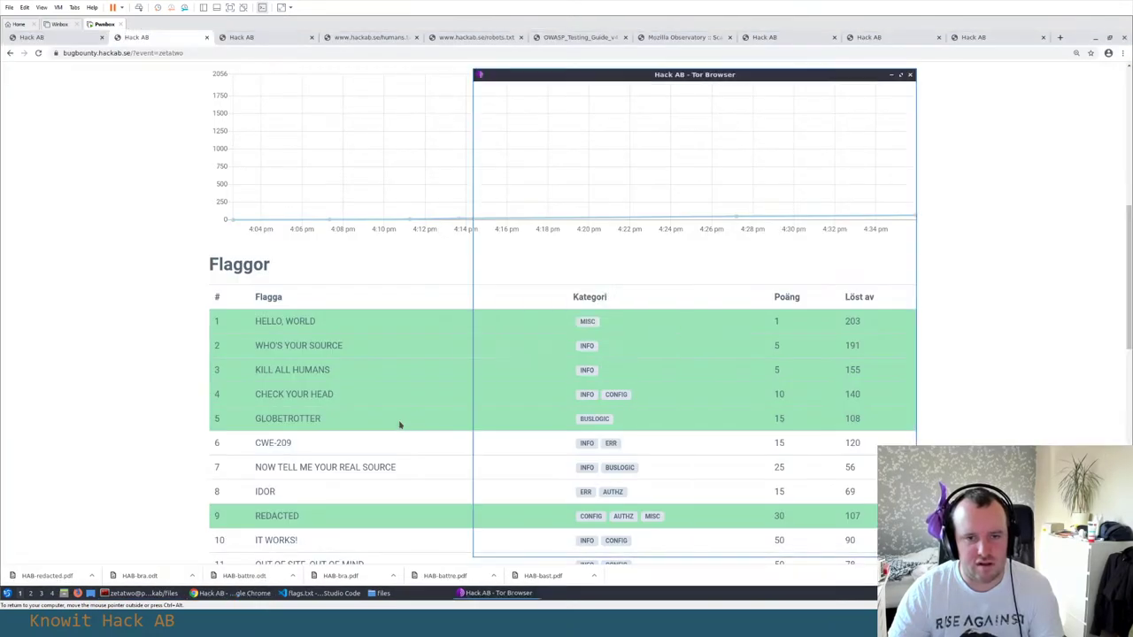
pyautogui.hotkey('alt', 'Tab')
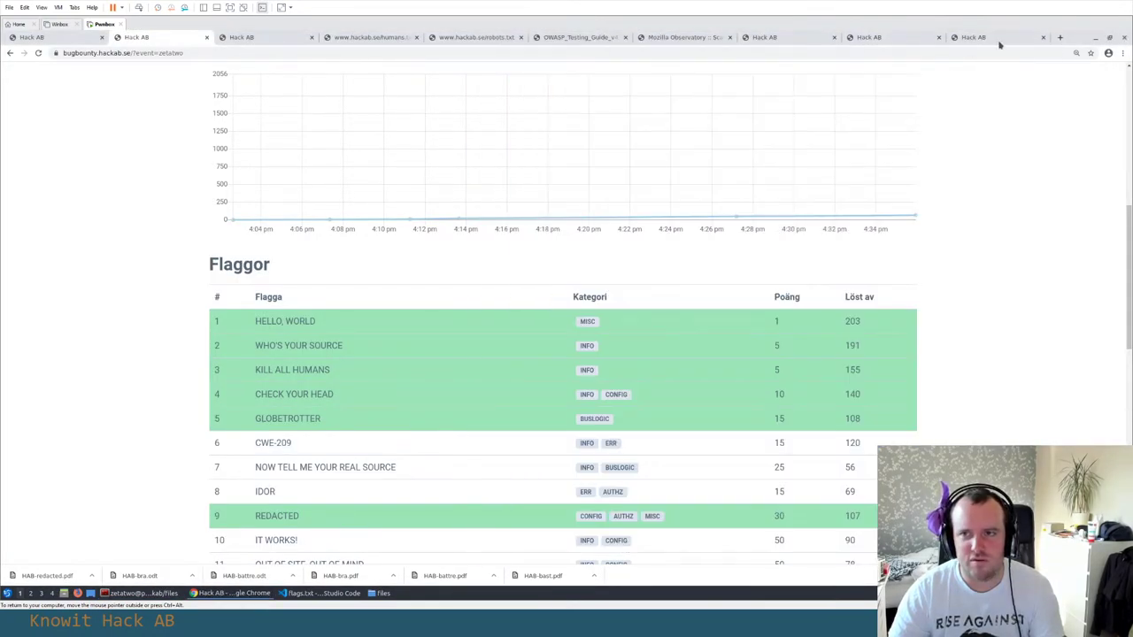
# Close the leftover Hack AB error page tabs and return to the Flaggor table
pyautogui.click(1000, 42)
pyautogui.hotkey('ctrl', 'w')
pyautogui.hotkey('ctrl', 'w')
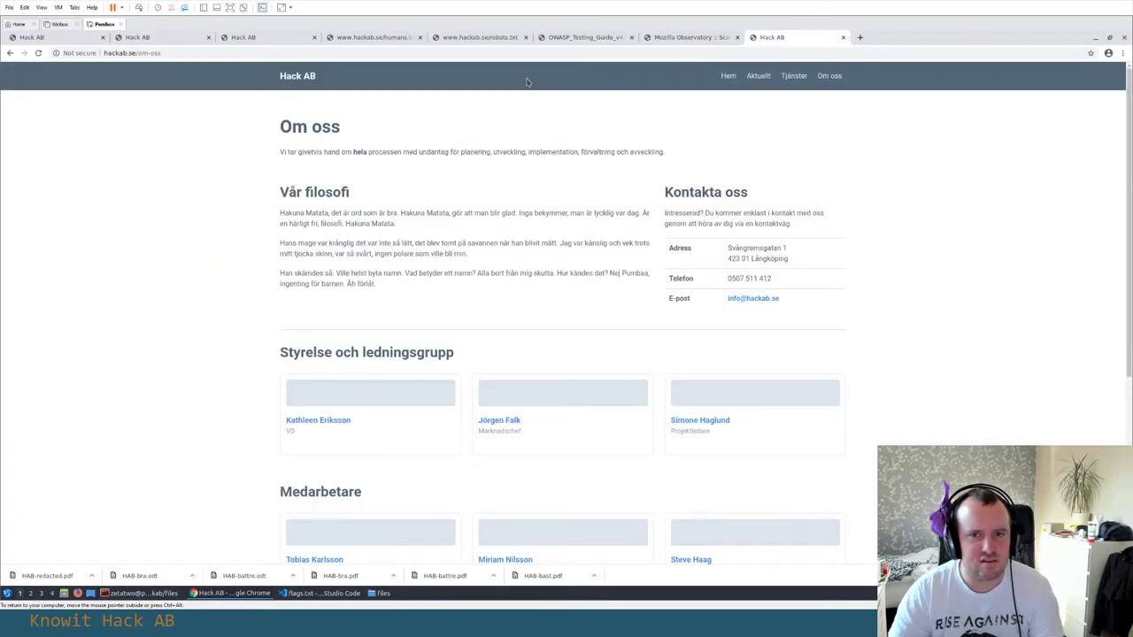
pyautogui.click(434, 39)
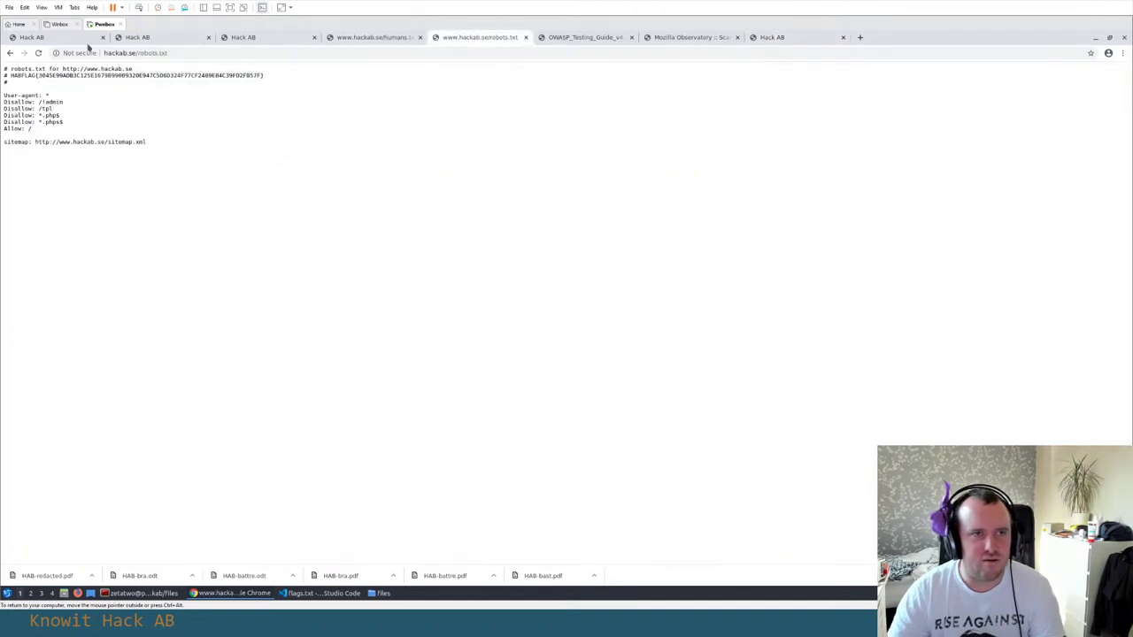
pyautogui.click(80, 38)
pyautogui.hotkey('ctrl', 'Tab')
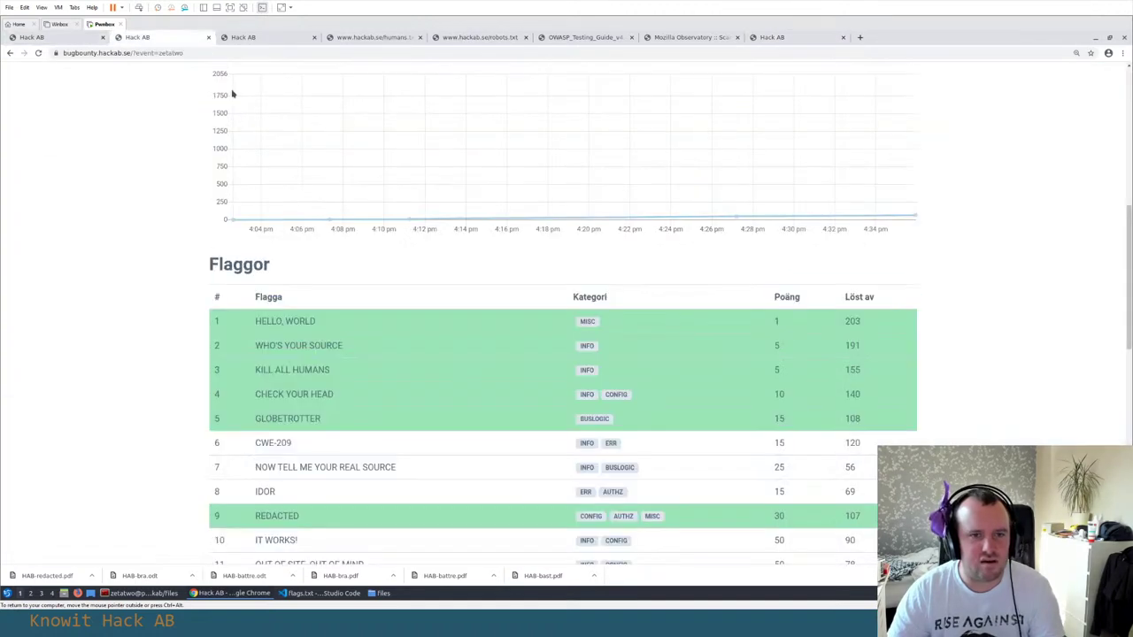
# Search Google for the row 6 flag name CWE-209 and open its cwe.mitre.org definition page
pyautogui.scroll(-2, 209, 257)
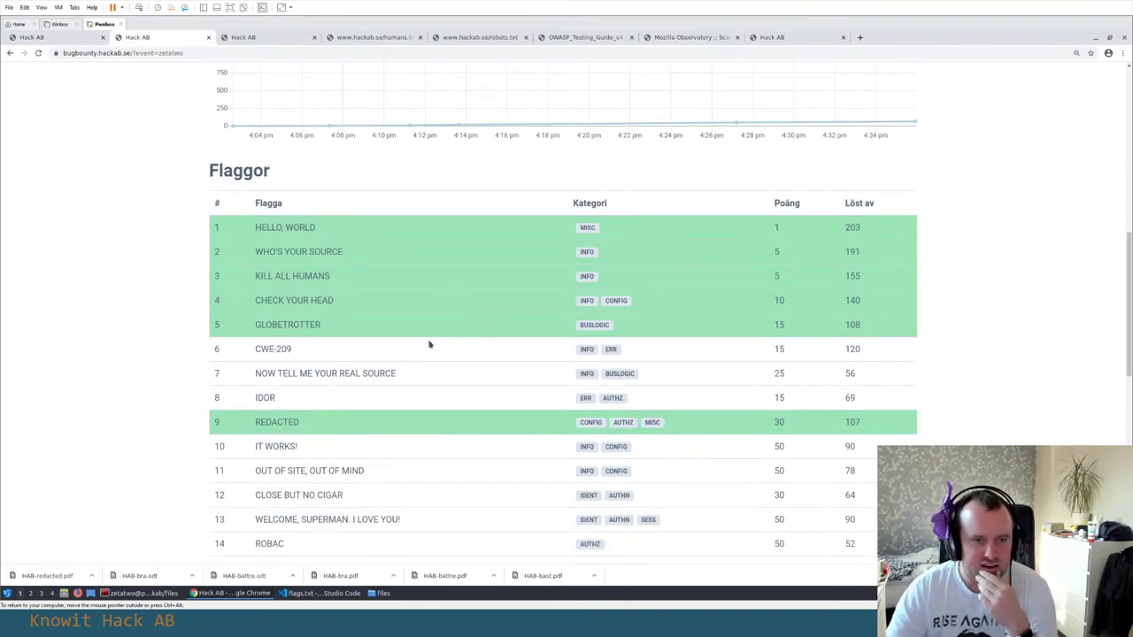
pyautogui.moveTo(256, 351); pyautogui.dragTo(314, 350)
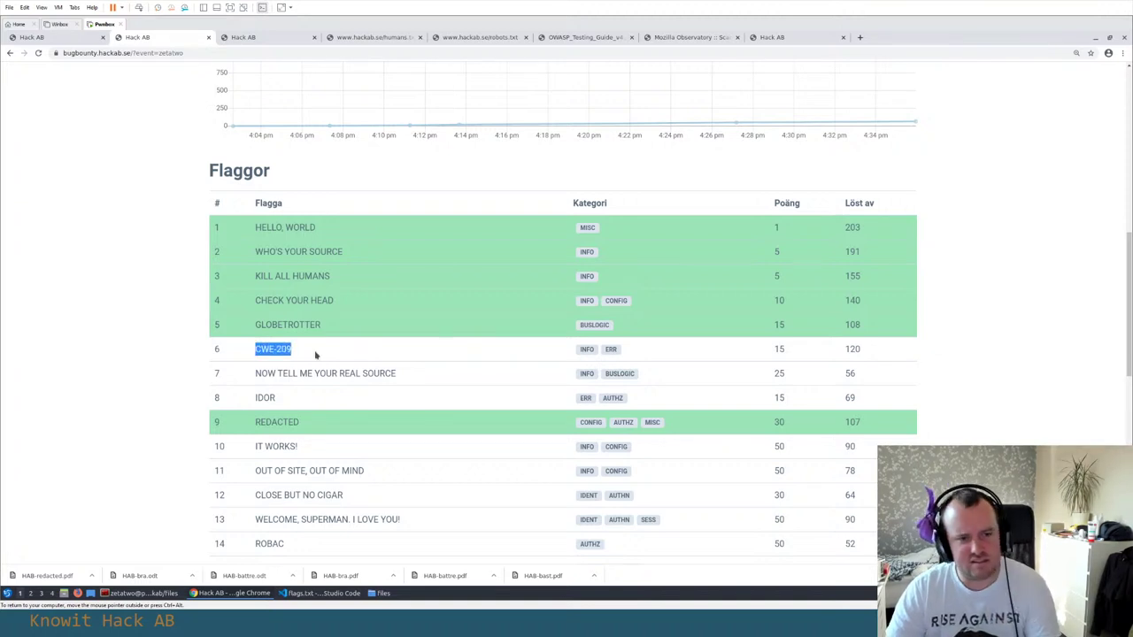
pyautogui.hotkey('ctrl', 'c')
pyautogui.hotkey('ctrl', 't')
pyautogui.hotkey('ctrl', 'v')
pyautogui.press('Return')
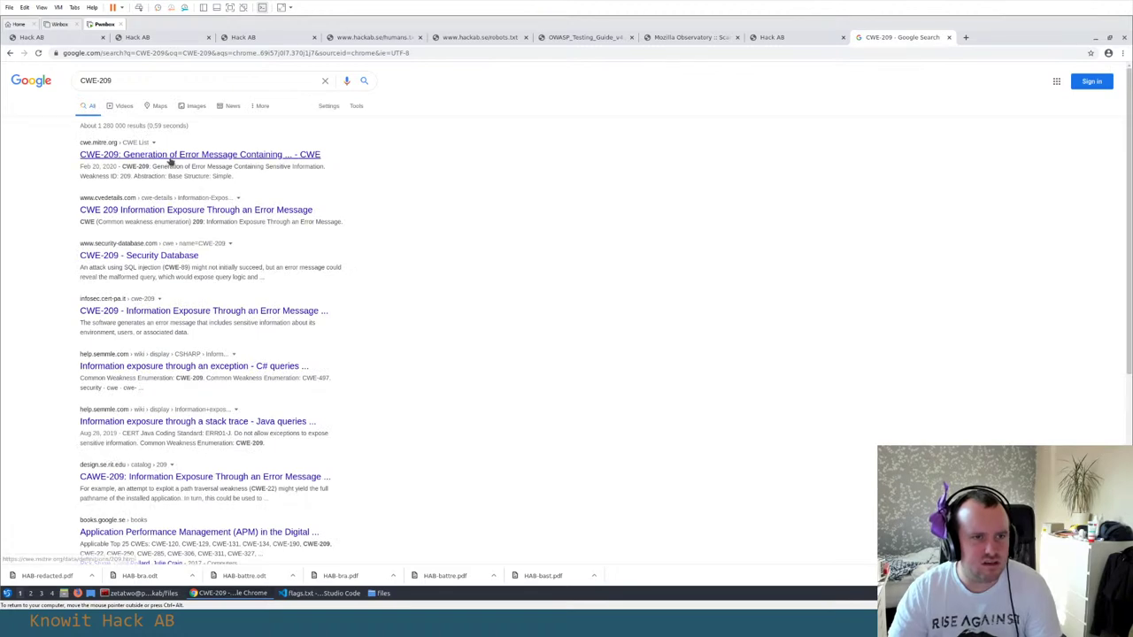
pyautogui.middleClick(170, 157)
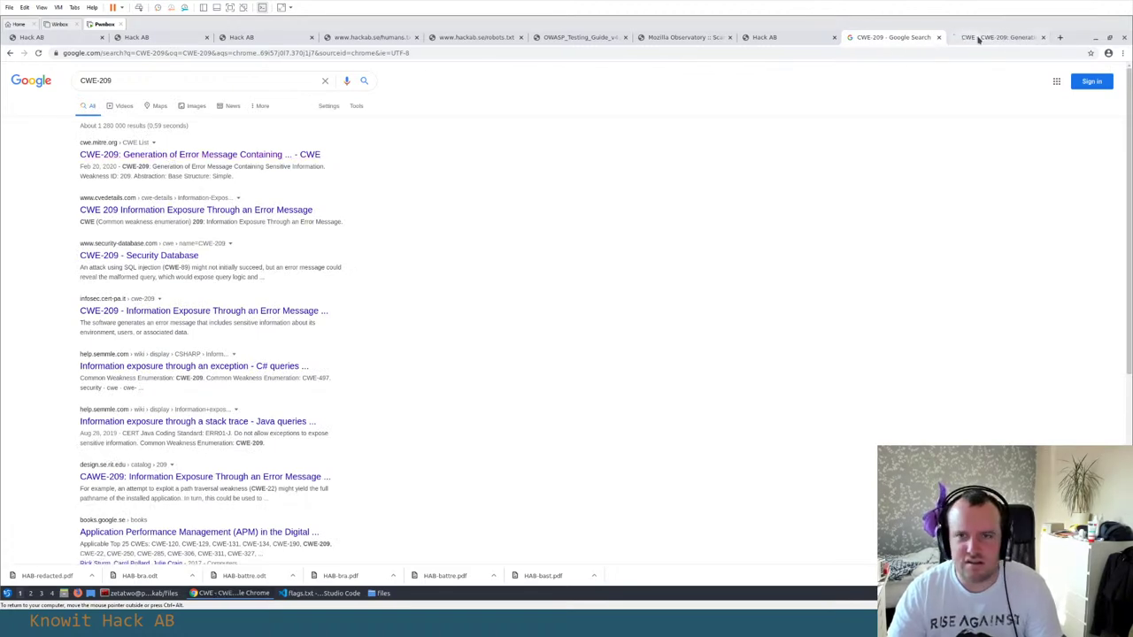
pyautogui.hotkey('ctrl', 'Tab')
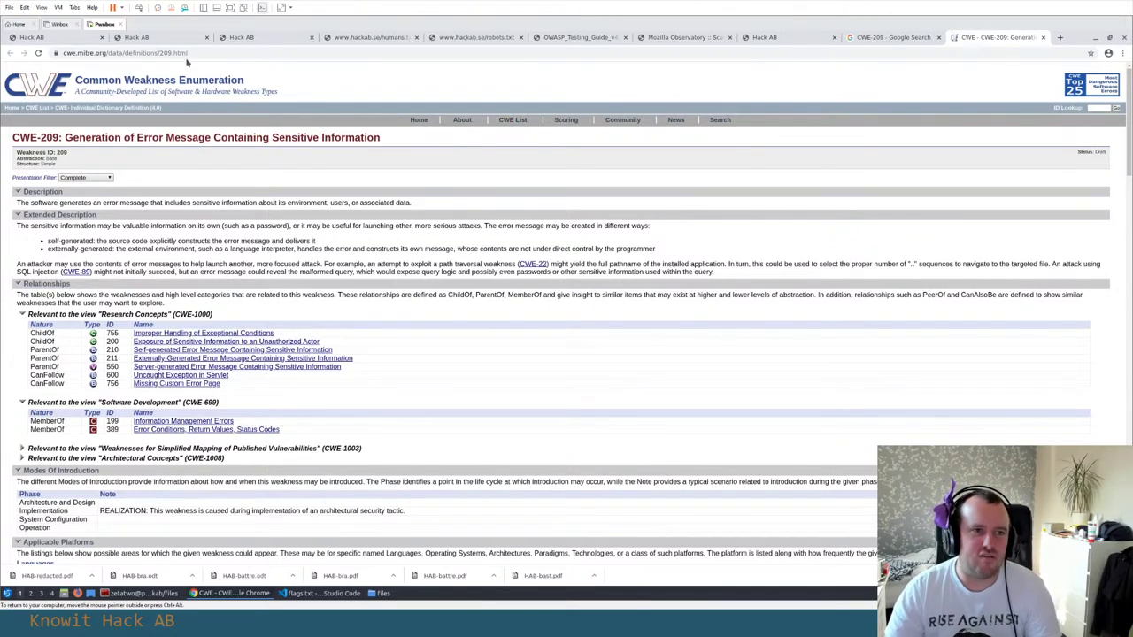
# Look through the Poängtavla, Flaggor, Våra tjänster, humans.txt, robots.txt and OWASP Testing Guide tabs
pyautogui.click(56, 42)
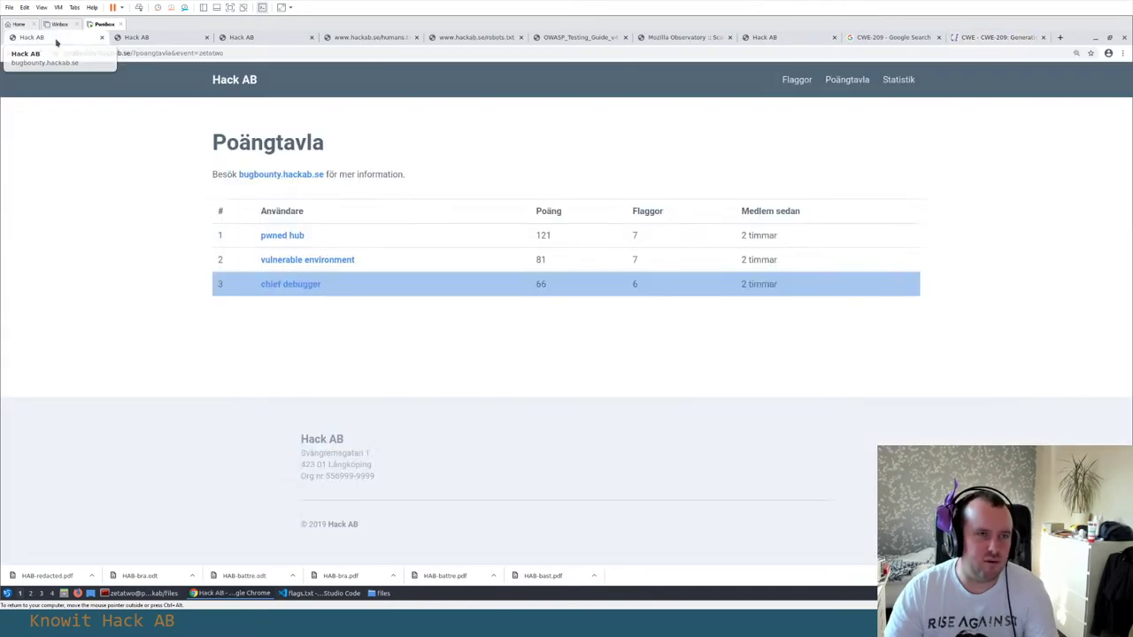
pyautogui.click(137, 38)
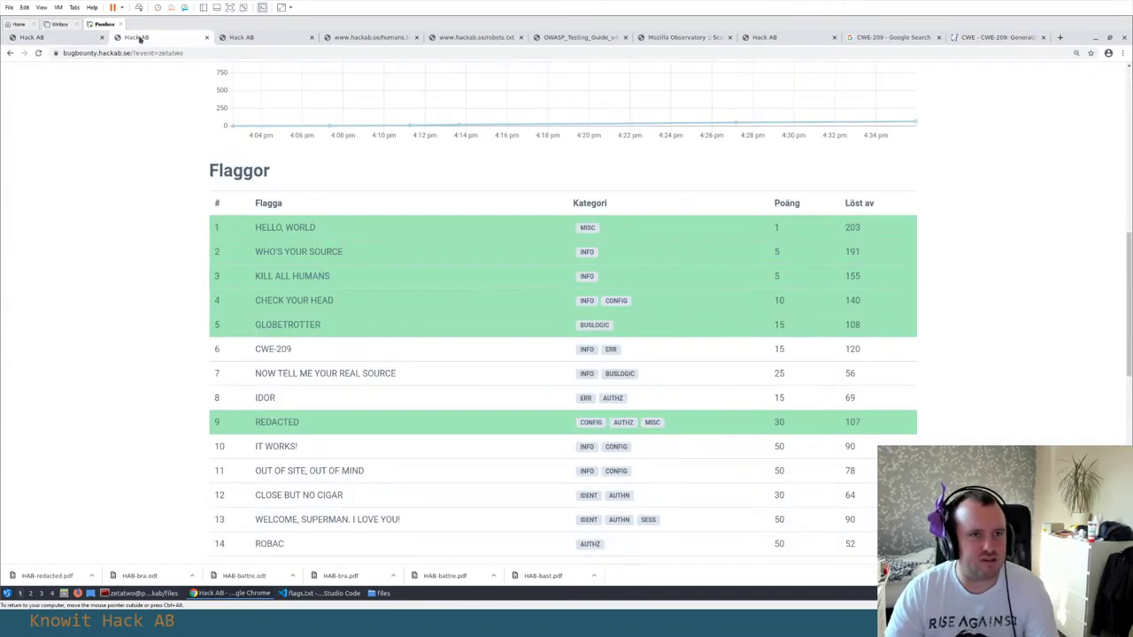
pyautogui.click(264, 41)
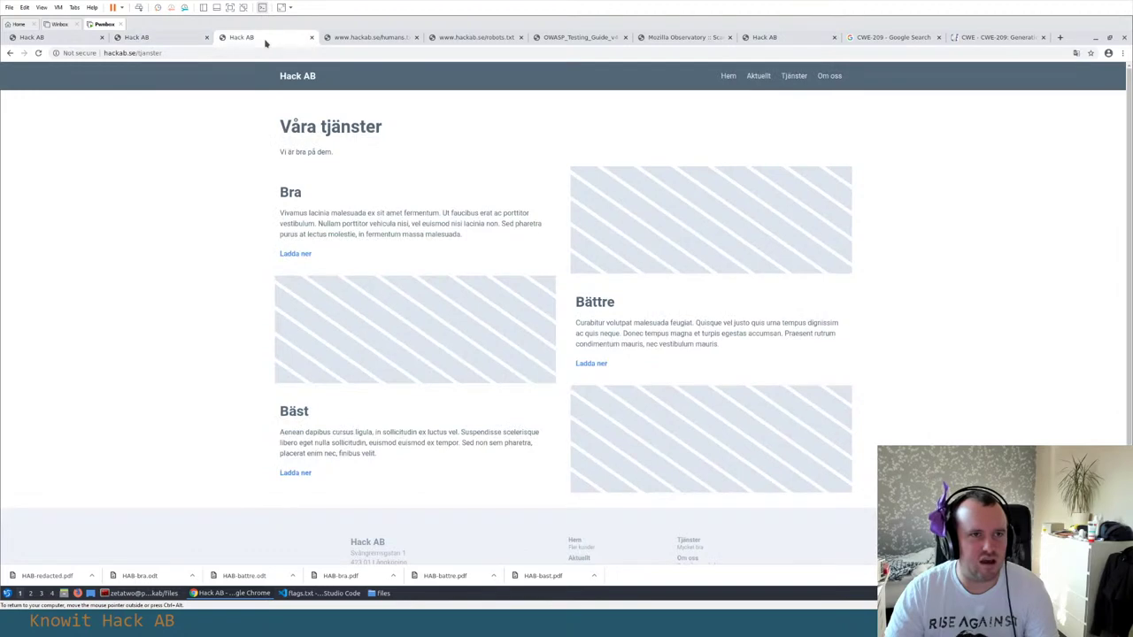
pyautogui.click(51, 36)
pyautogui.click(161, 42)
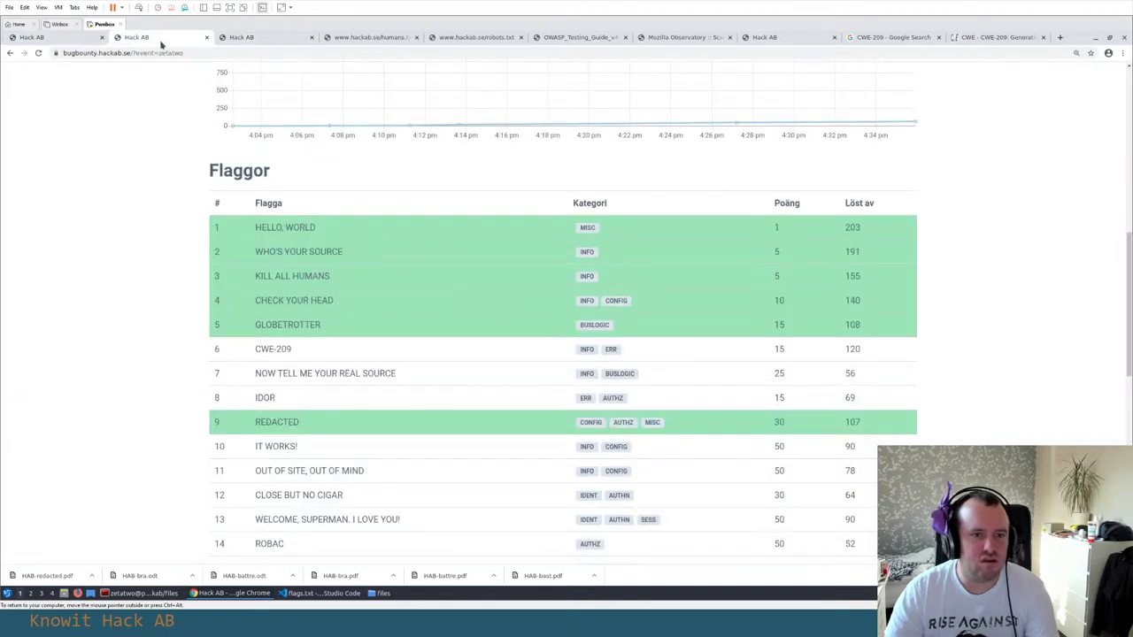
pyautogui.click(244, 39)
pyautogui.click(343, 38)
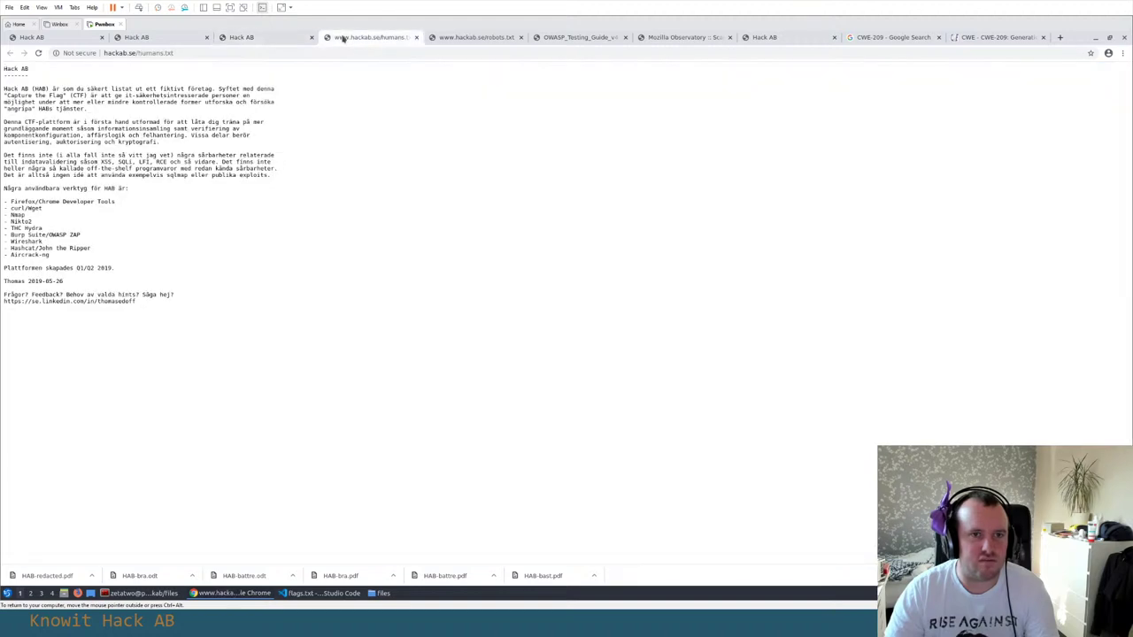
pyautogui.click(457, 39)
pyautogui.click(540, 40)
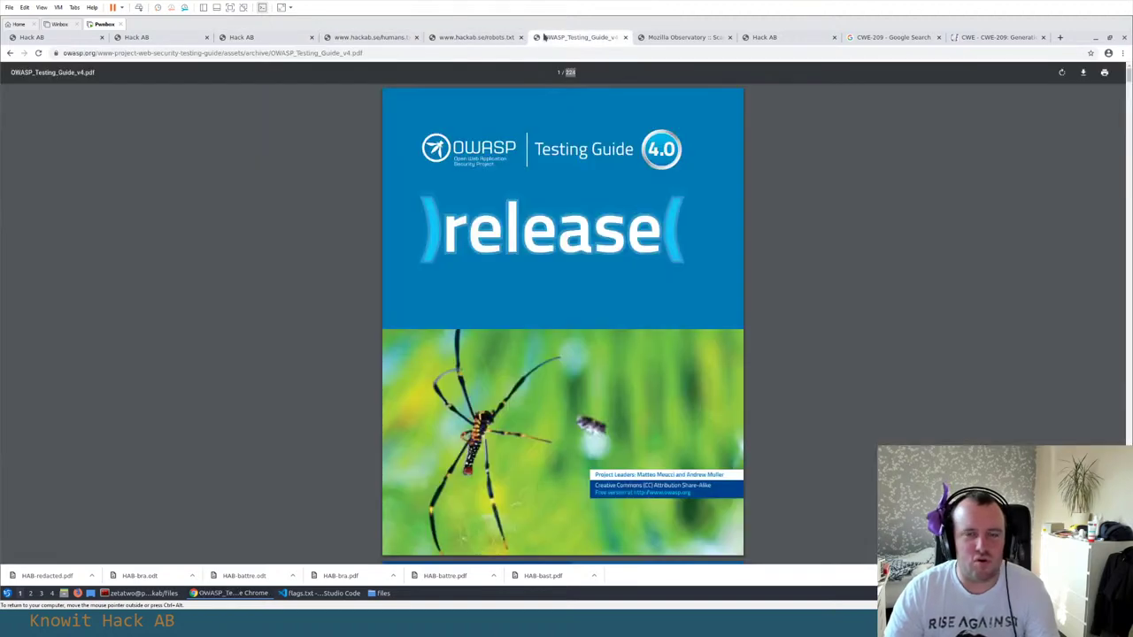
pyautogui.click(481, 39)
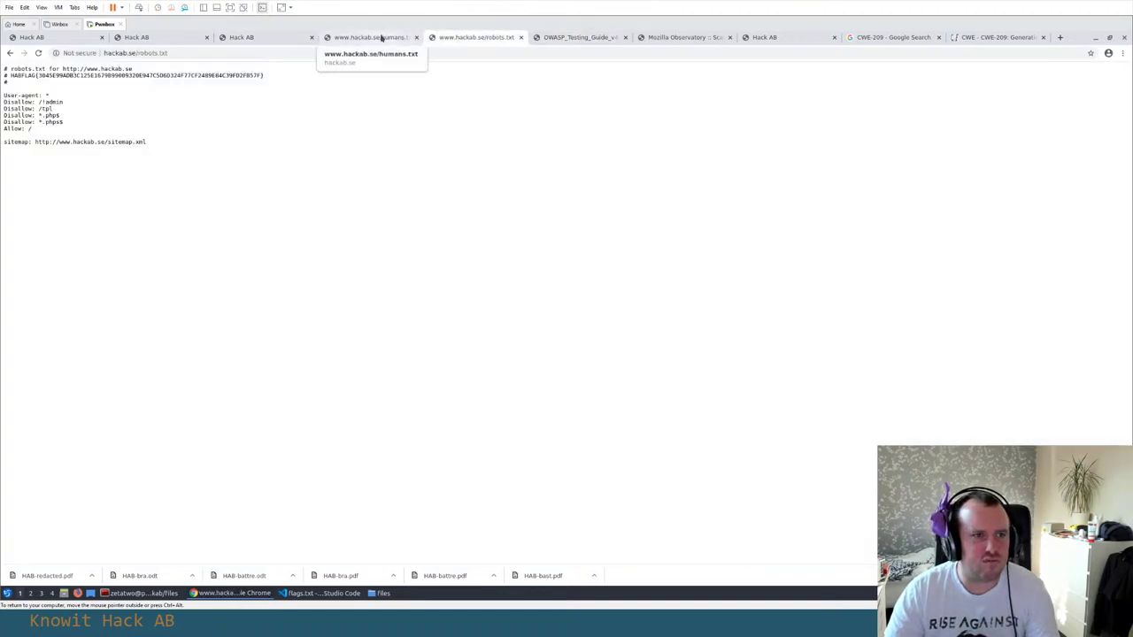
# Close the robots.txt and humans.txt tabs, then reopen humans.txt
pyautogui.hotkey('ctrl', 'w')
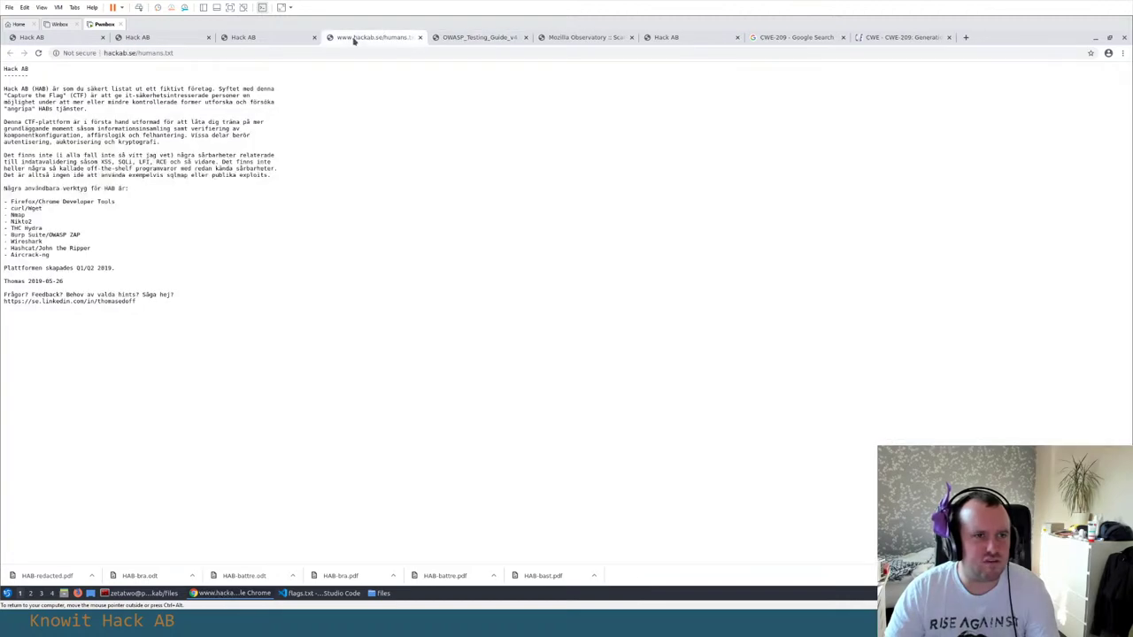
pyautogui.hotkey('ctrl', 'w')
pyautogui.click(497, 42)
pyautogui.hotkey('ctrl', 'pageup')
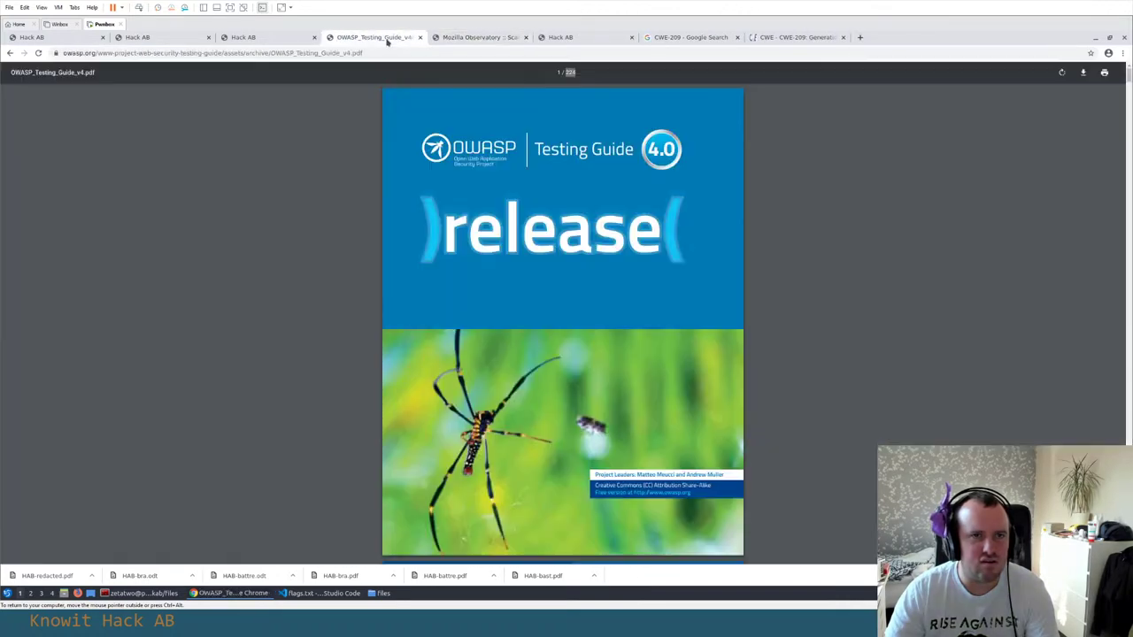
pyautogui.hotkey('ctrl', 'shift', 't')
# Record the hackab.se/humans.txt address on a new line near the top of notes.txt
pyautogui.click(135, 53)
pyautogui.hotkey('alt', 'Tab')
pyautogui.hotkey('alt', 'Tab')
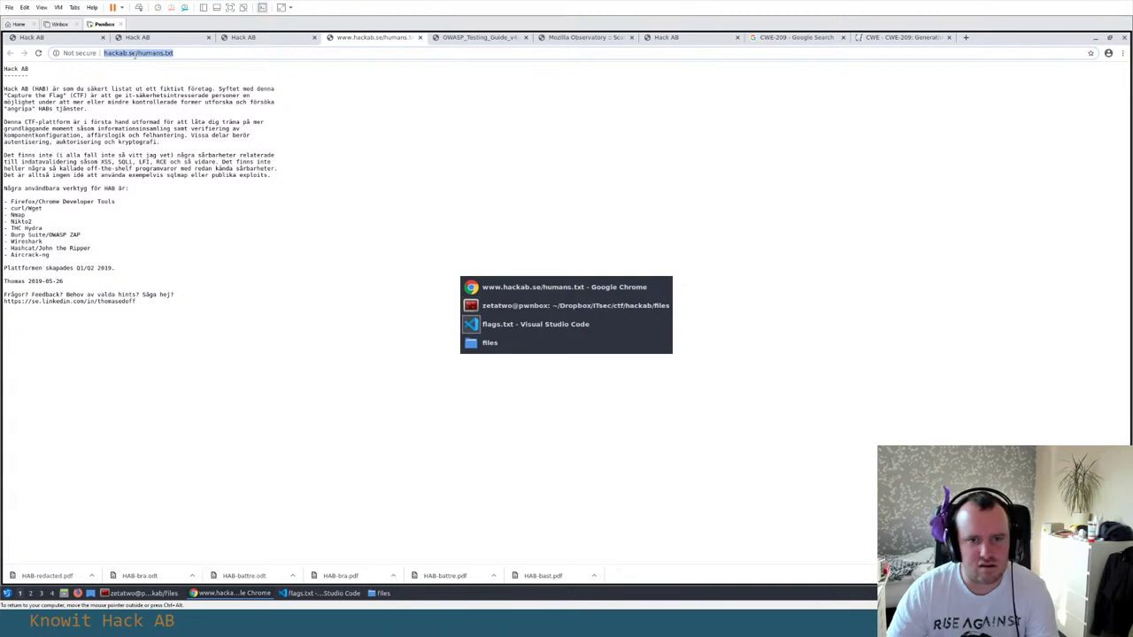
pyautogui.click(118, 72)
pyautogui.scroll(7, 200, 154)
pyautogui.scroll(5, 205, 154)
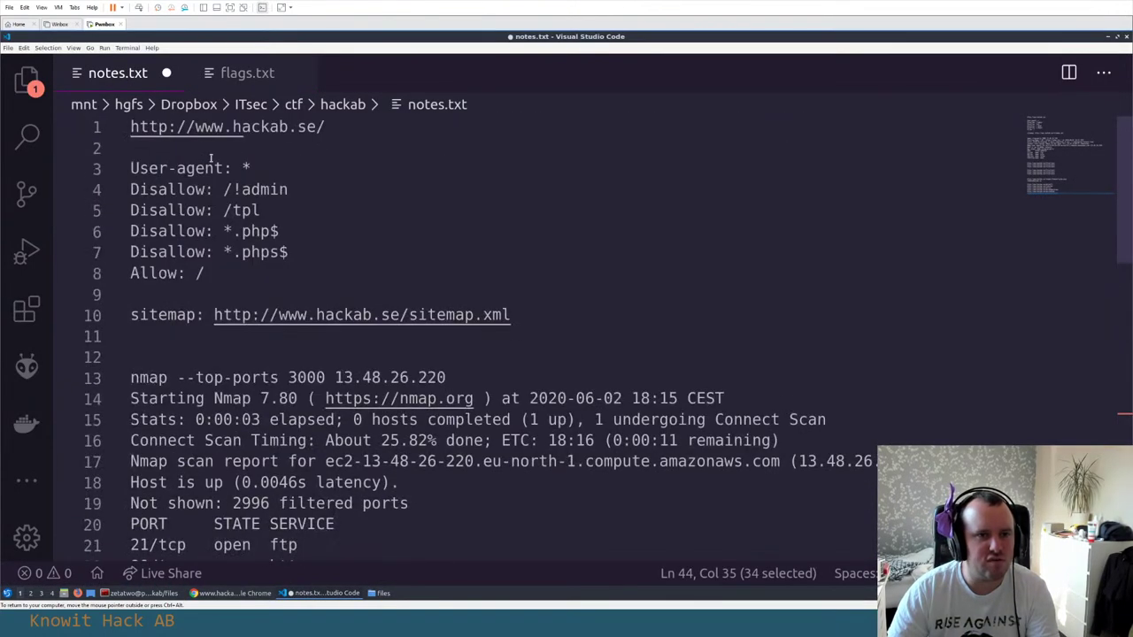
pyautogui.click(362, 131)
pyautogui.press('Return')
pyautogui.hotkey('ctrl', 'v')
pyautogui.hotkey('ctrl', 'shift', 'Return')
pyautogui.hotkey('ctrl', 'shift', 'Return')
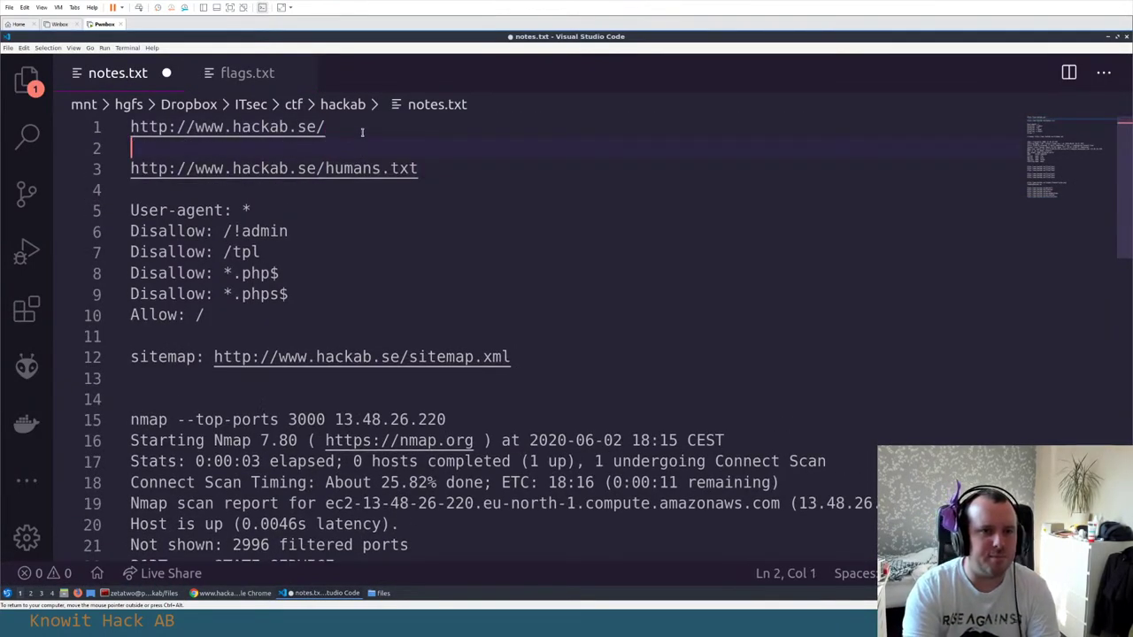
pyautogui.hotkey('alt', 'Tab')
pyautogui.click(363, 151)
# Close the humans.txt and CWE-209 reference tabs
pyautogui.hotkey('ctrl', 'w')
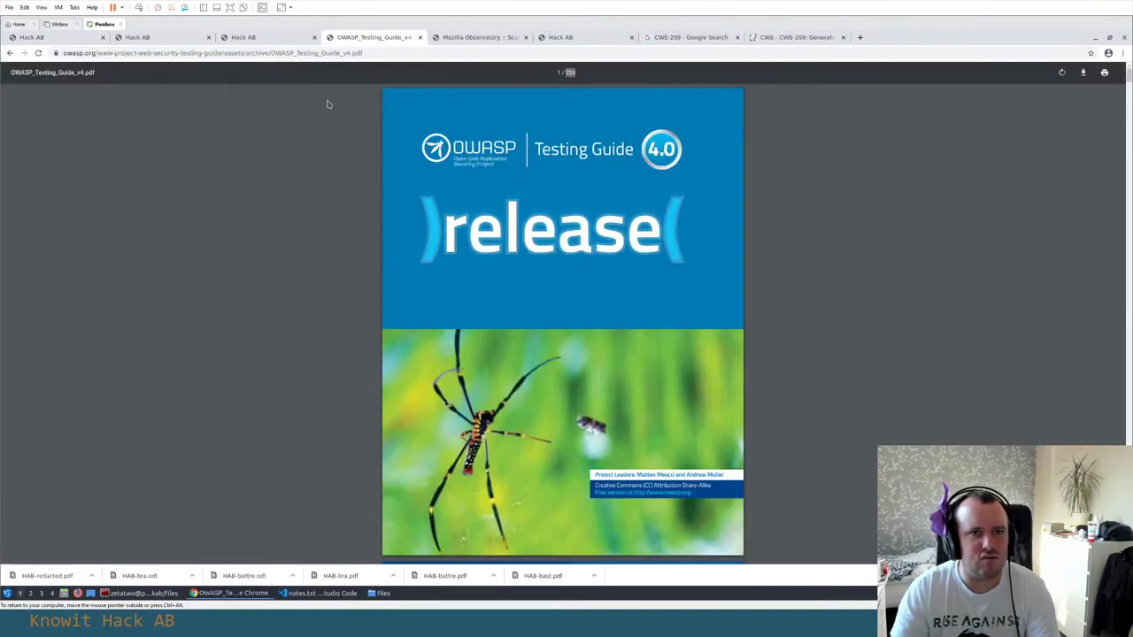
pyautogui.hotkey('ctrl', 'shift', 'Tab')
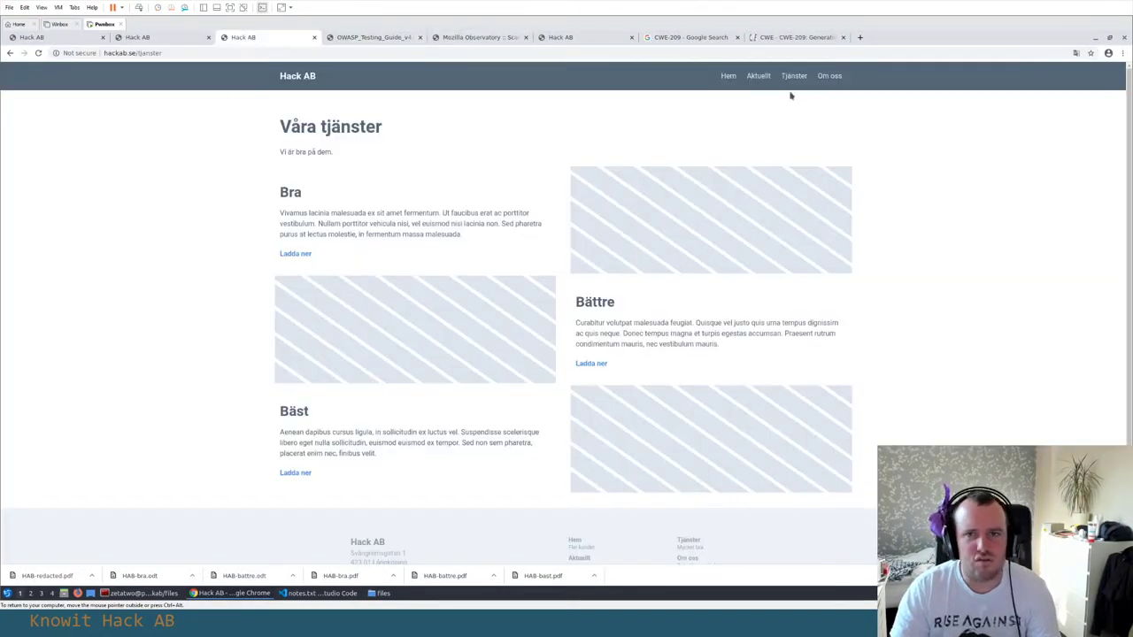
pyautogui.click(791, 37)
pyautogui.hotkey('ctrl', 'w')
pyautogui.hotkey('ctrl', 'w')
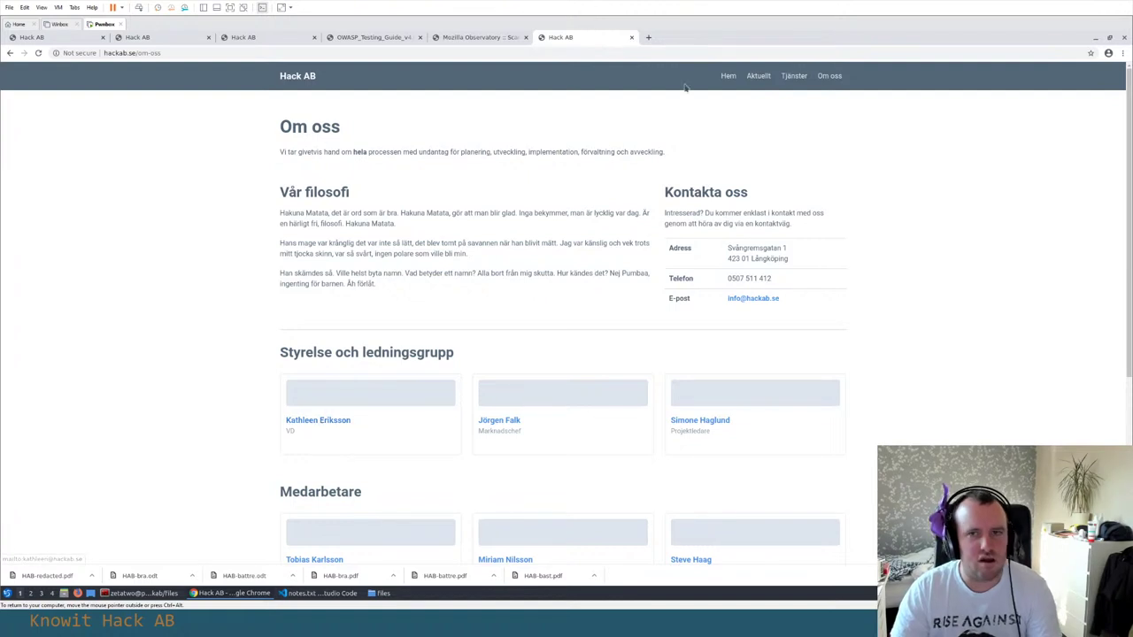
# Open Aktuellt in a new tab, request hackab.se/a to get a 404, and view its page source
pyautogui.click(758, 77)
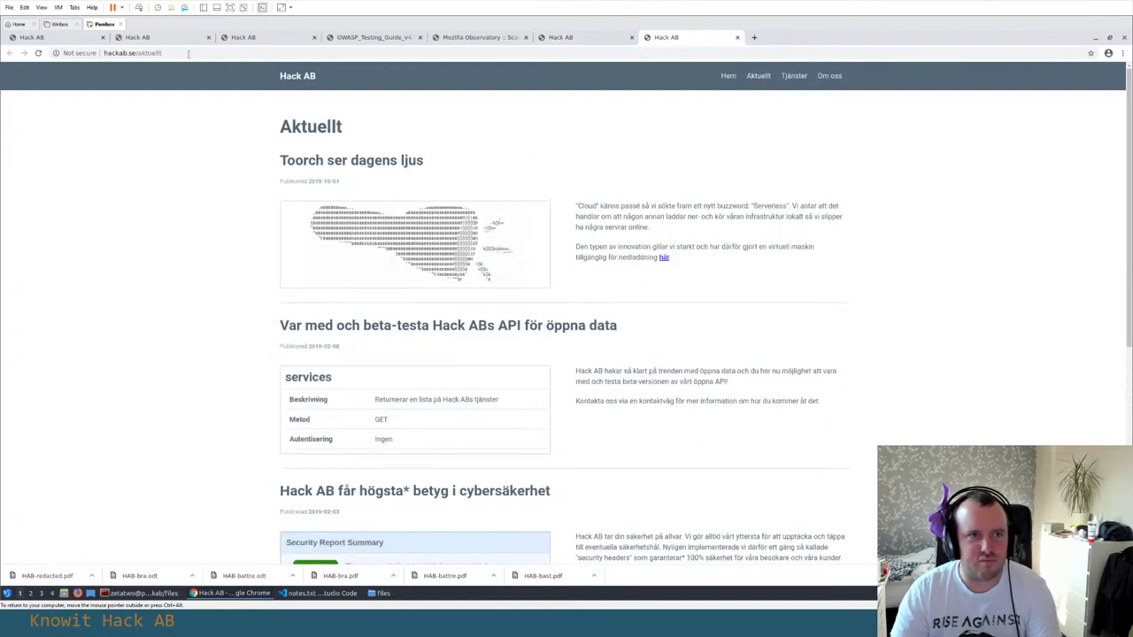
pyautogui.write('a')
pyautogui.press('Return')
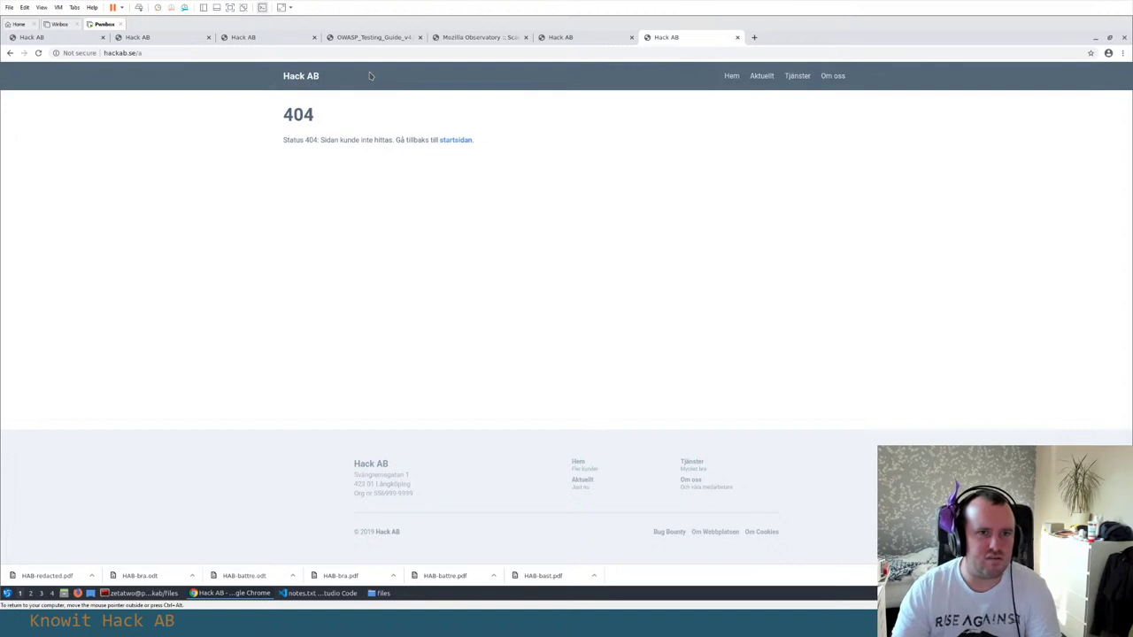
pyautogui.rightClick(361, 107)
pyautogui.click(422, 201)
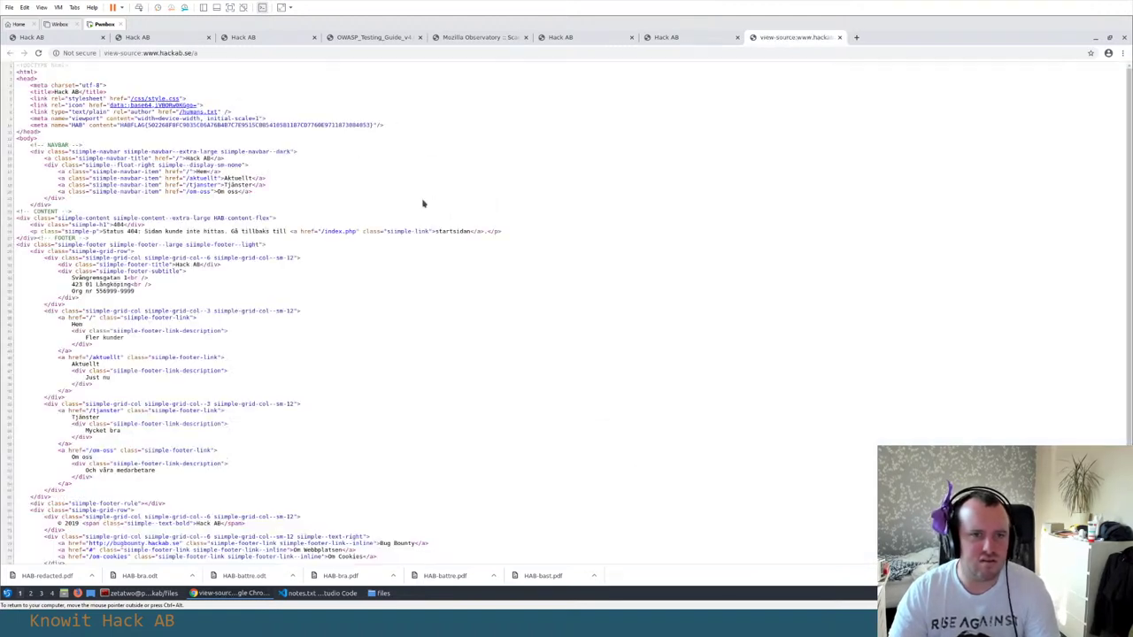
pyautogui.scroll(-1, 442, 200)
pyautogui.scroll(-1, 442, 200)
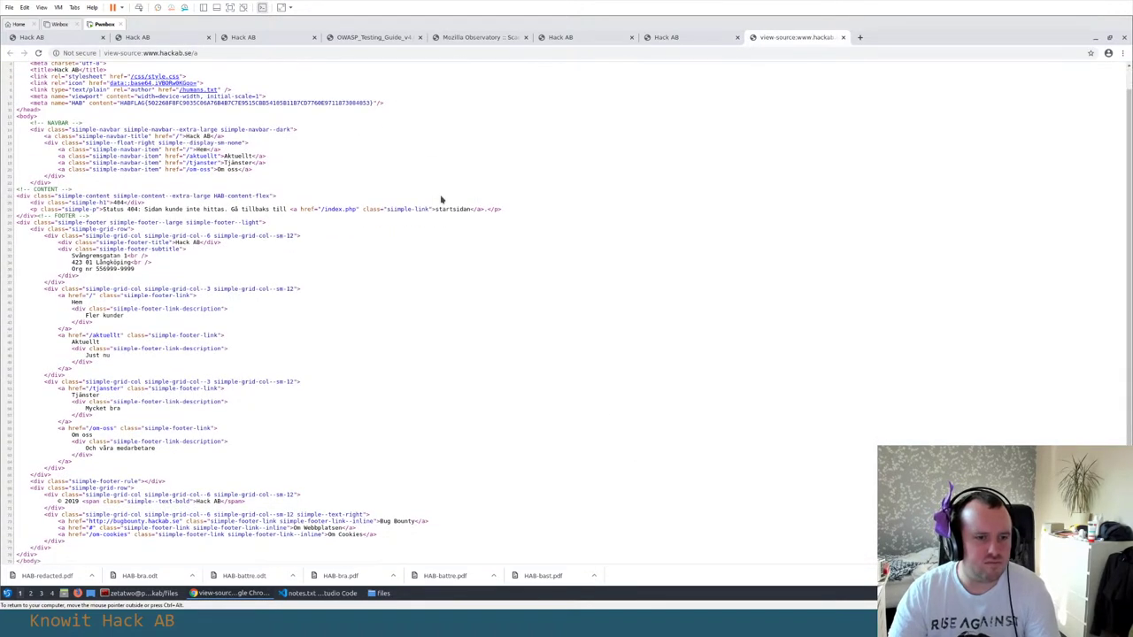
pyautogui.scroll(1, 442, 200)
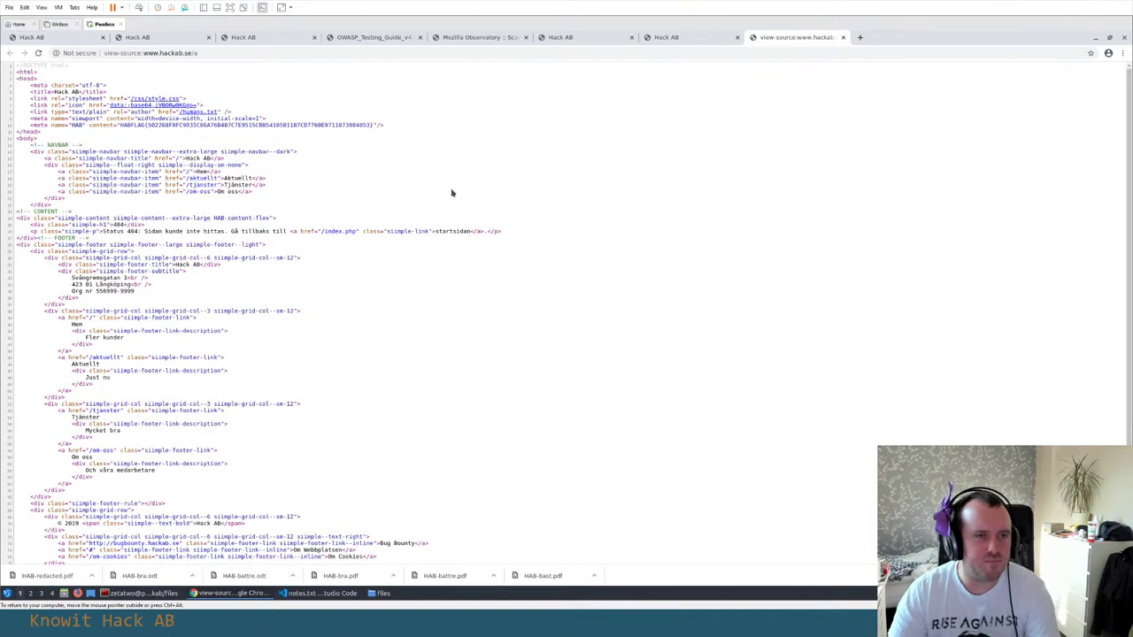
pyautogui.hotkey('ctrl', 'shift', 'Tab')
# Open DevTools' Network panel, reload, and inspect the 404 request's headers
pyautogui.rightClick(690, 186)
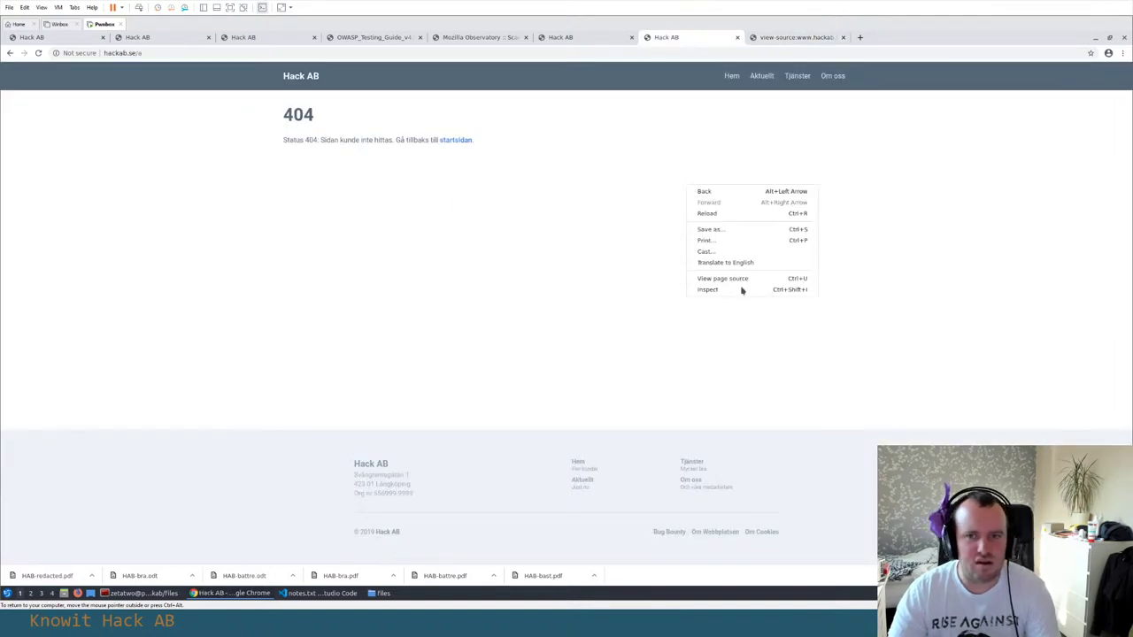
pyautogui.click(748, 292)
pyautogui.click(721, 68)
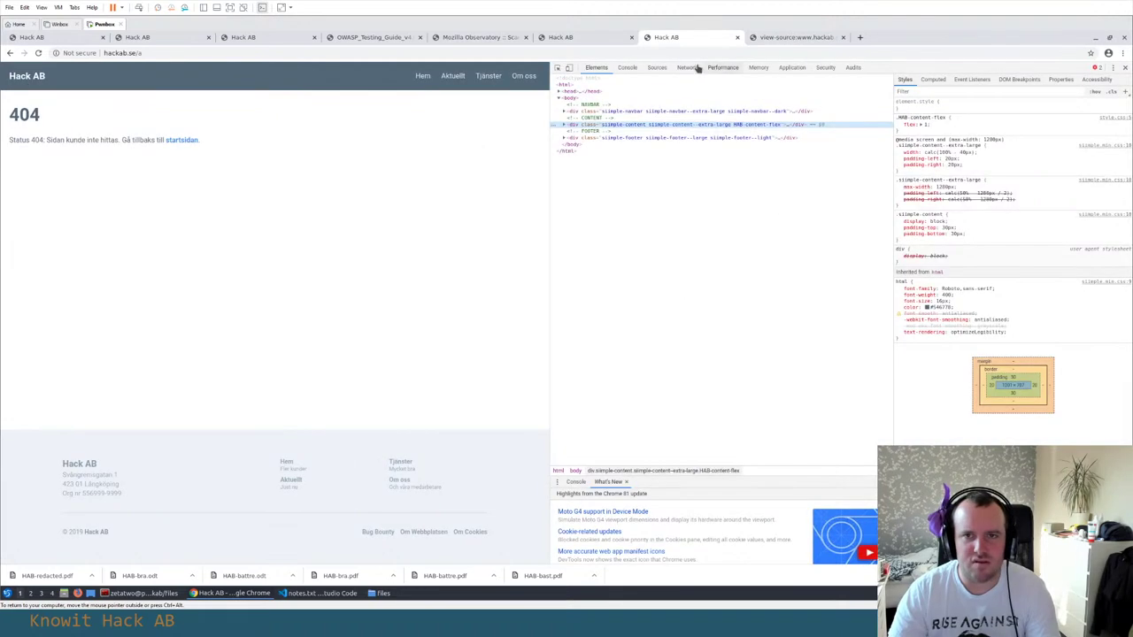
pyautogui.click(687, 68)
pyautogui.press('F5')
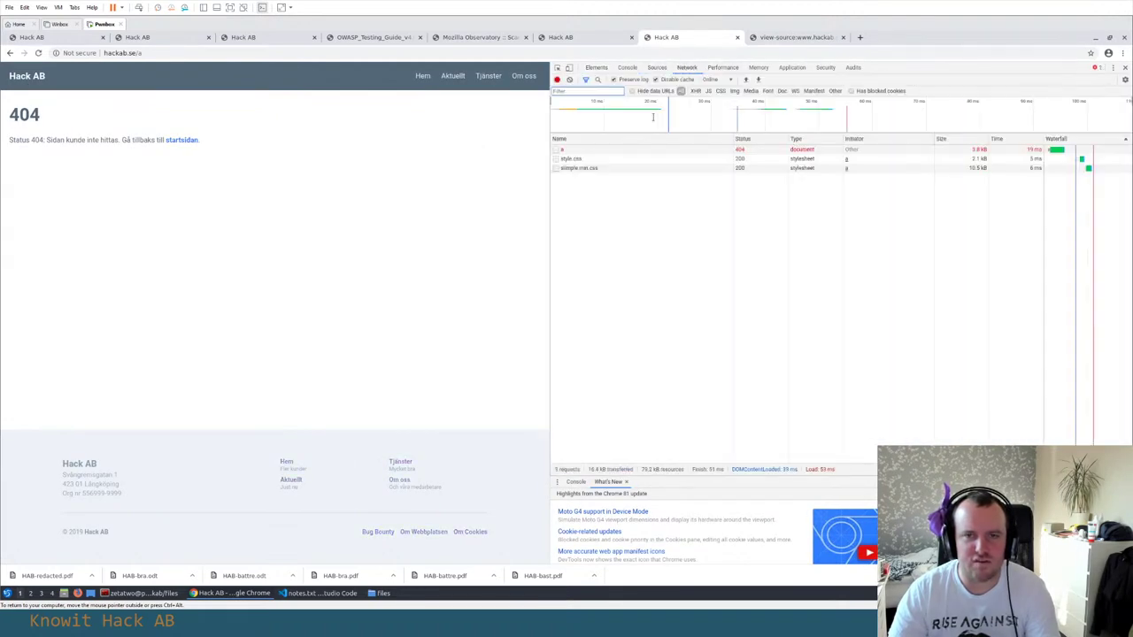
pyautogui.click(651, 155)
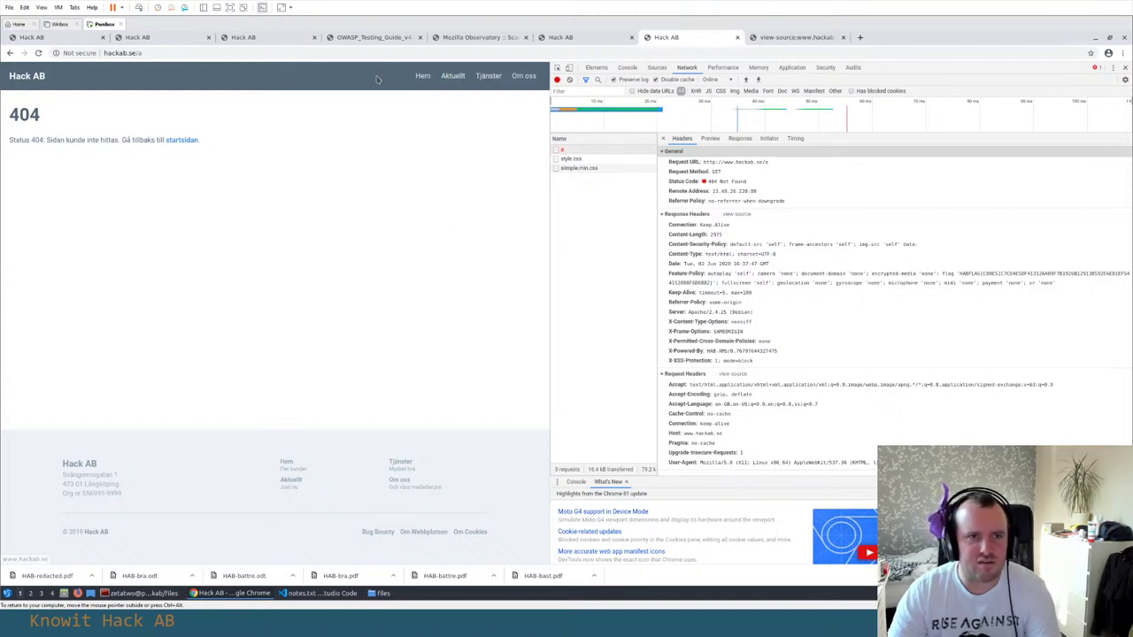
# Browse Aktuellt and Tjänster, then paste the Bättre download link into a new tab as hackab.se/files?id=
pyautogui.click(452, 75)
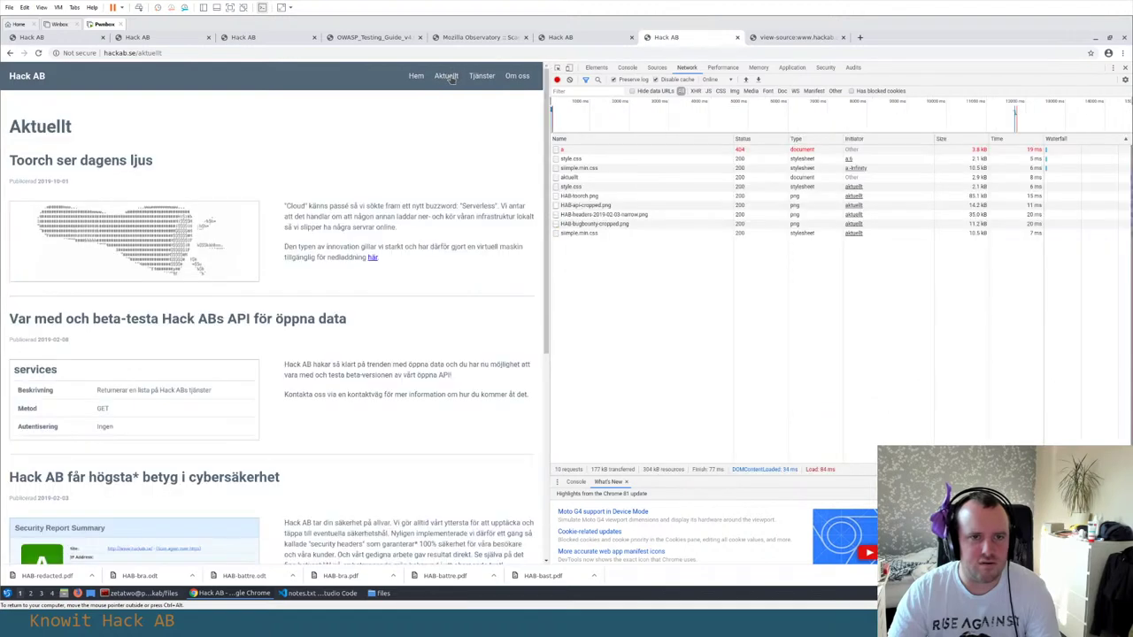
pyautogui.scroll(-3, 442, 226)
pyautogui.scroll(-2, 439, 229)
pyautogui.scroll(5, 447, 213)
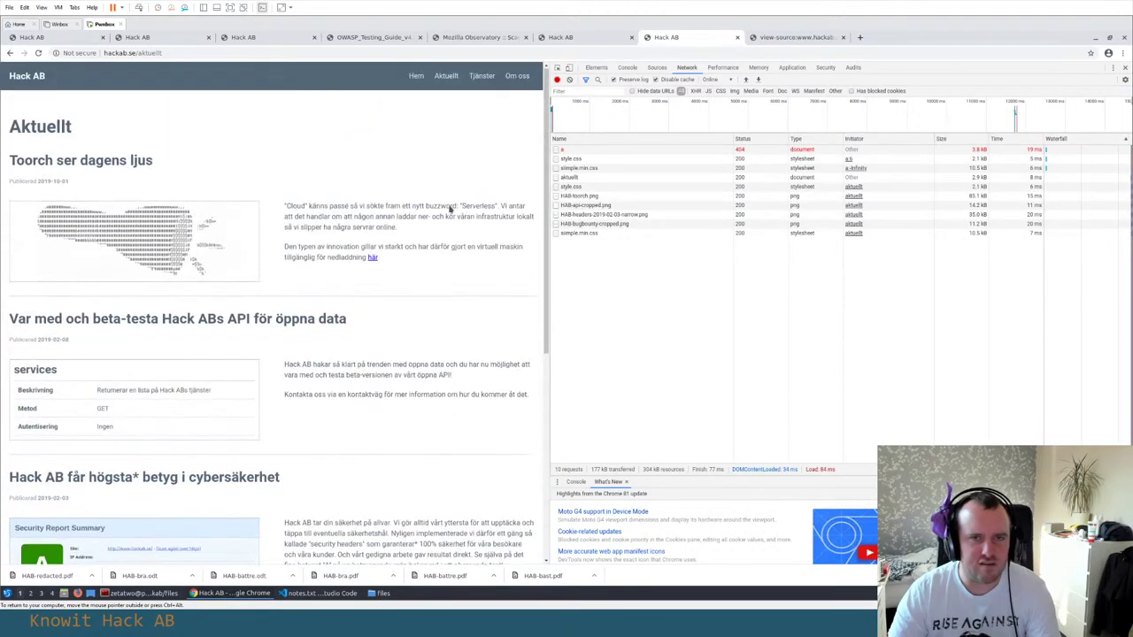
pyautogui.click(483, 77)
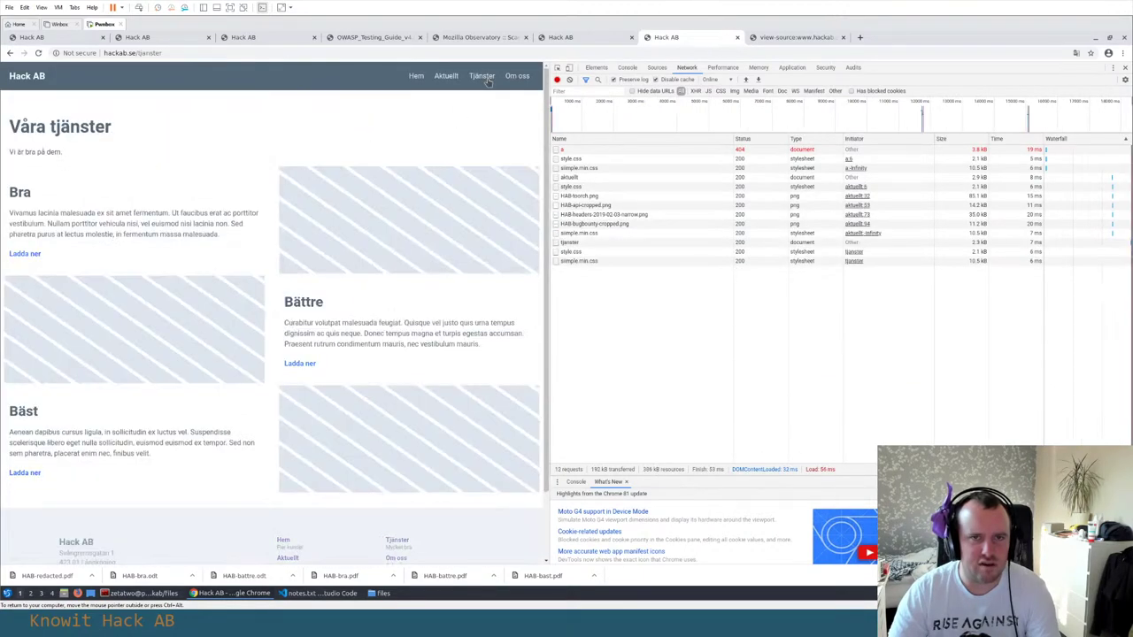
pyautogui.rightClick(304, 363)
pyautogui.click(343, 418)
pyautogui.hotkey('ctrl', 't')
pyautogui.write('http://www.hackab.se/files?id=8')
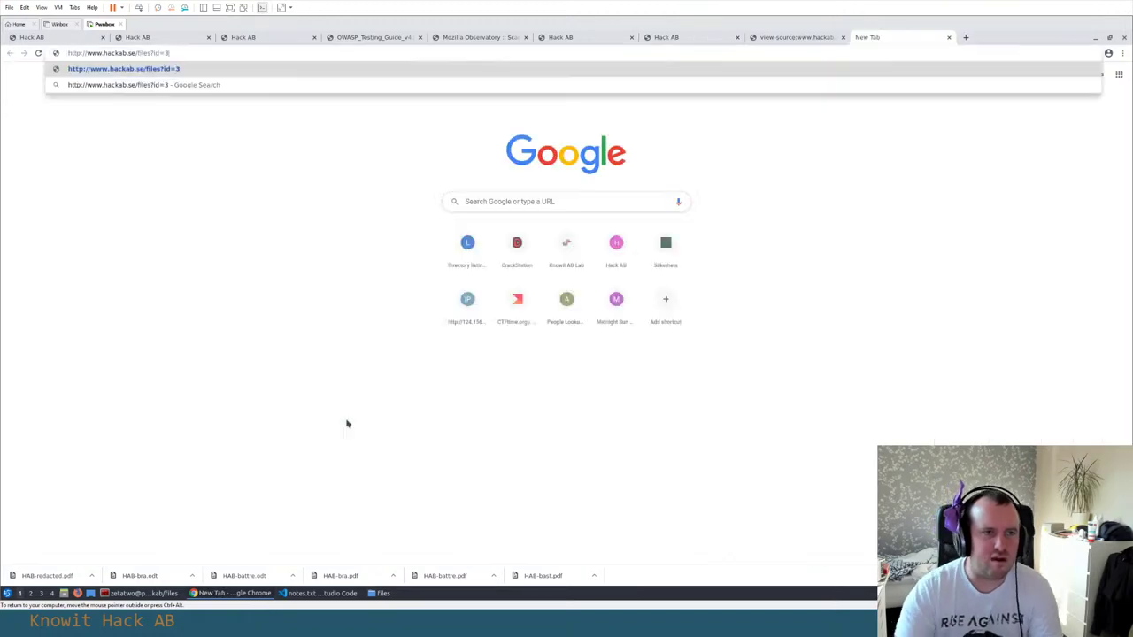
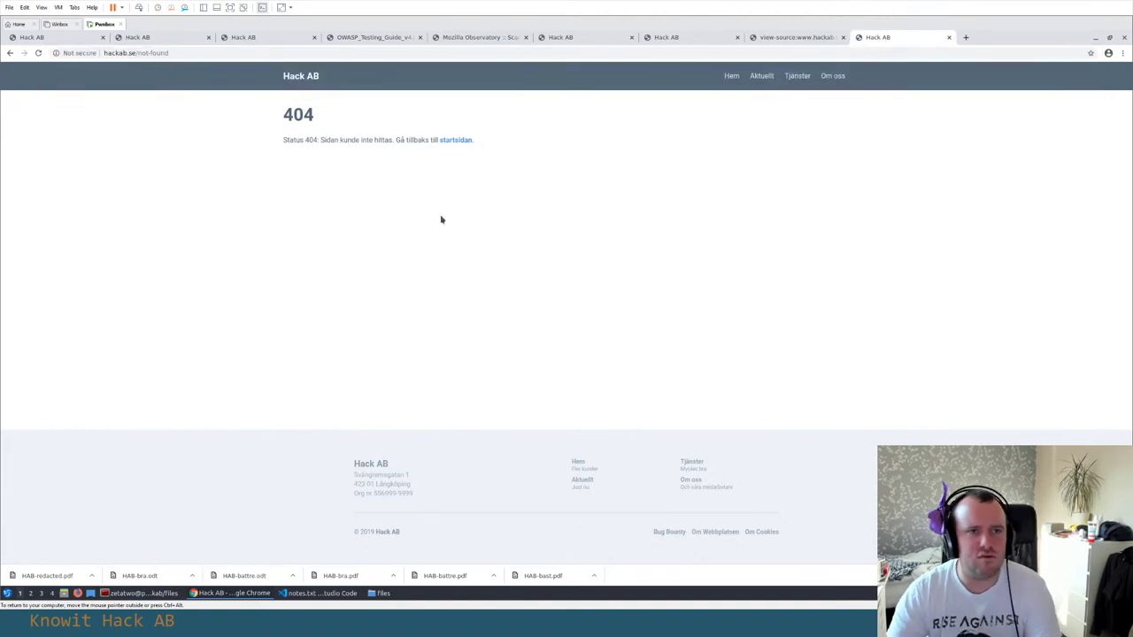
# Inspect the hackab.se 404 page and show the DevTools Network panel with Preserve log on
pyautogui.rightClick(345, 178)
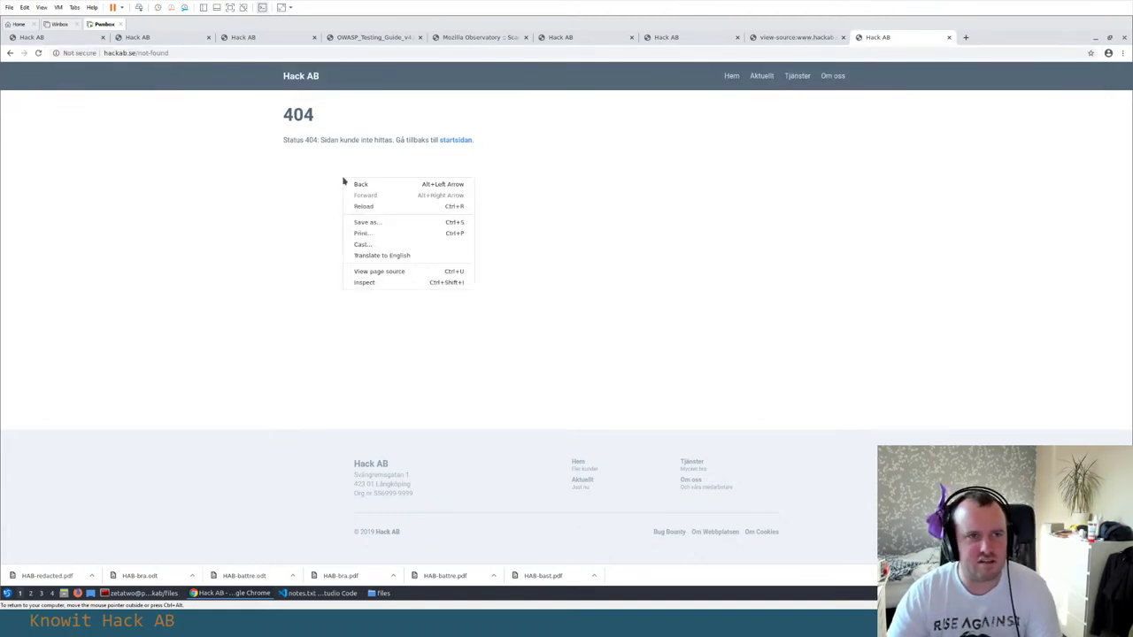
pyautogui.click(362, 287)
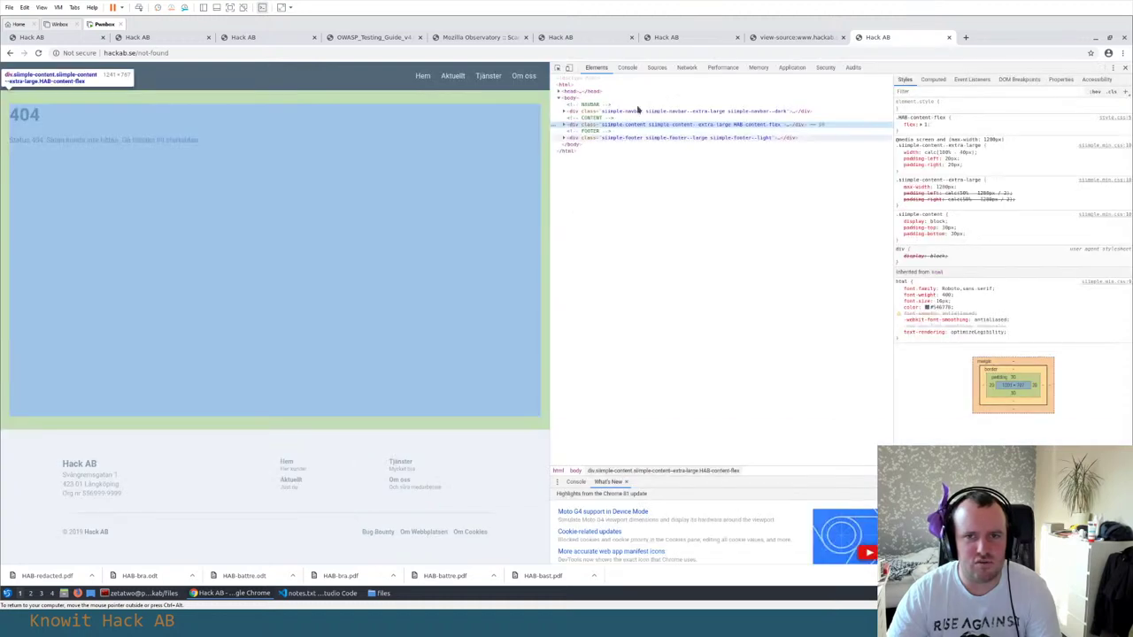
pyautogui.click(685, 68)
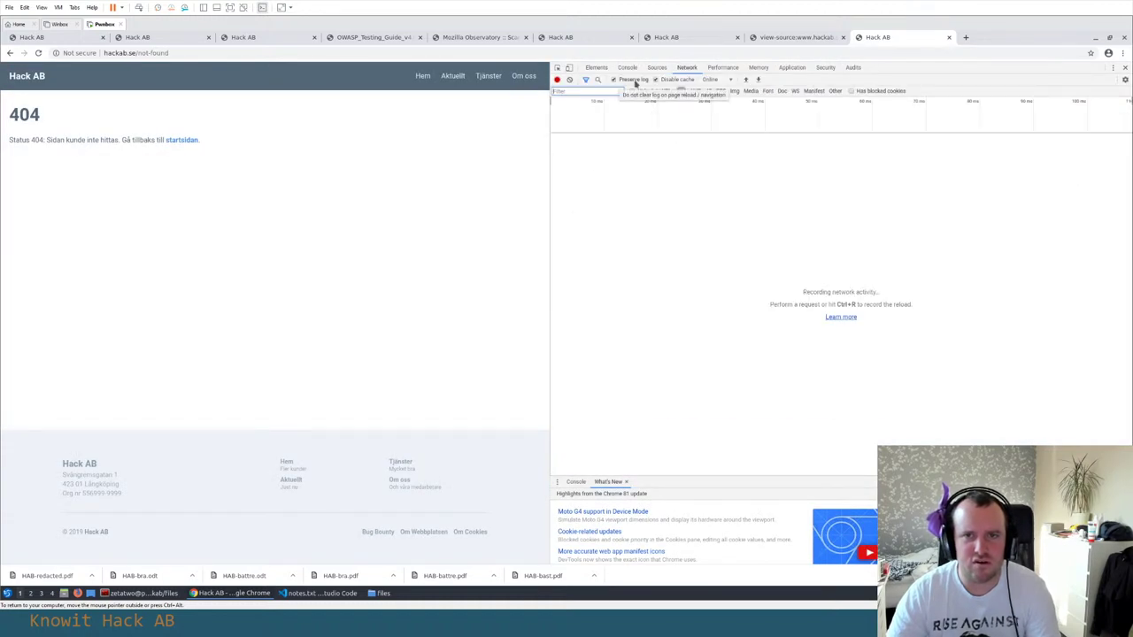
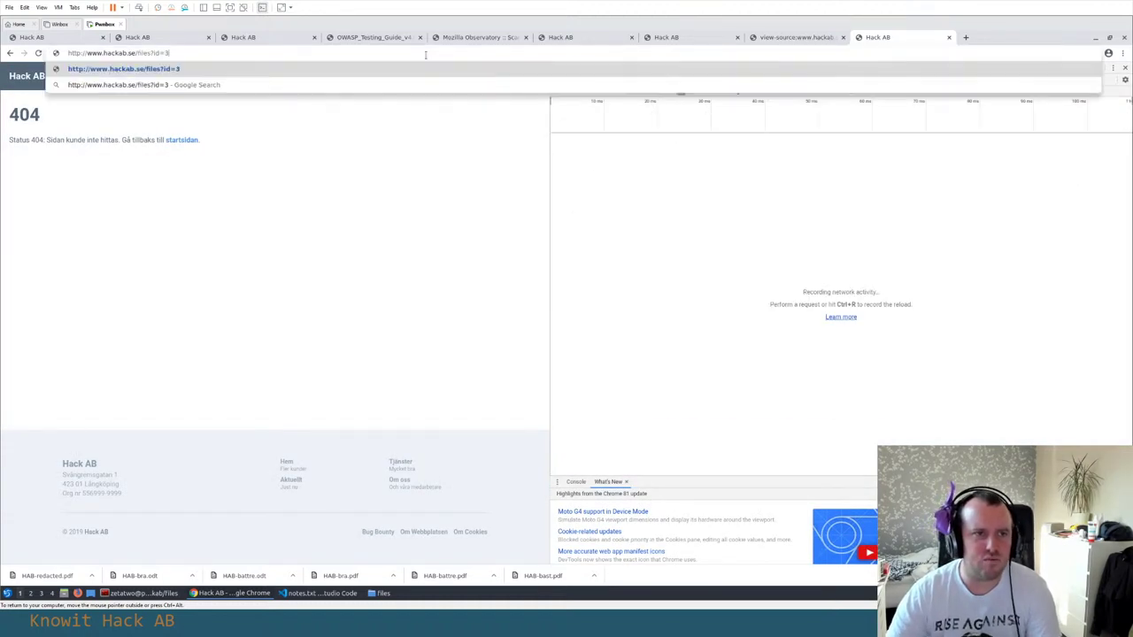
# Load the files?id=asd URL and view its 302 redirect headers pointing to /not-found
pyautogui.press('Return')
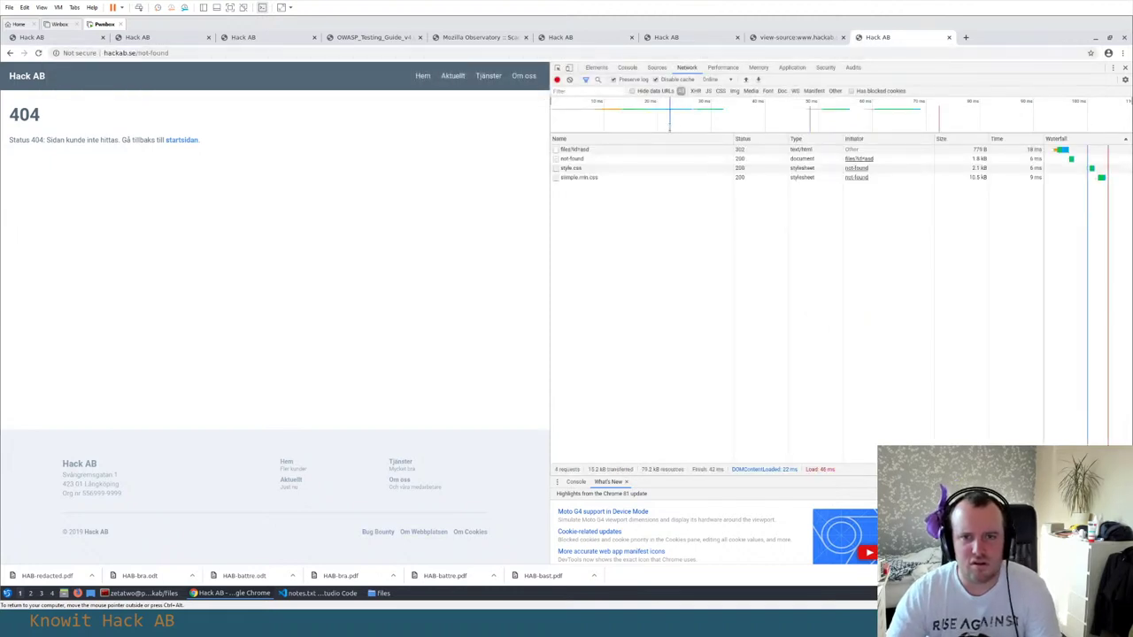
pyautogui.click(607, 150)
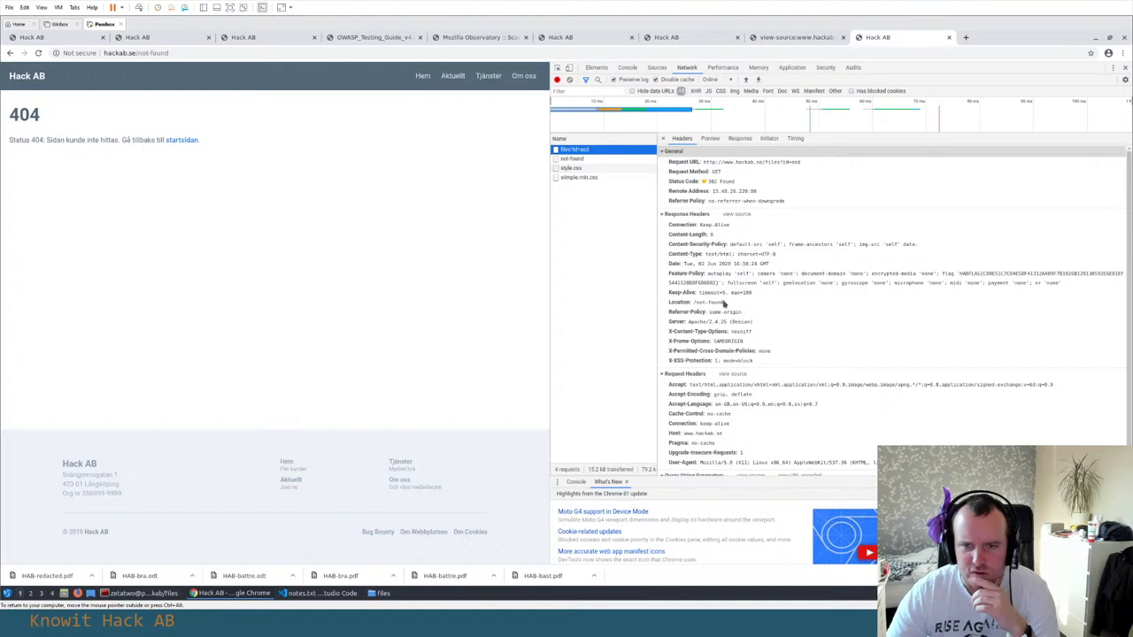
# Check the files redirect request's response body, then return to its headers
pyautogui.scroll(-1, 724, 303)
pyautogui.scroll(1, 724, 303)
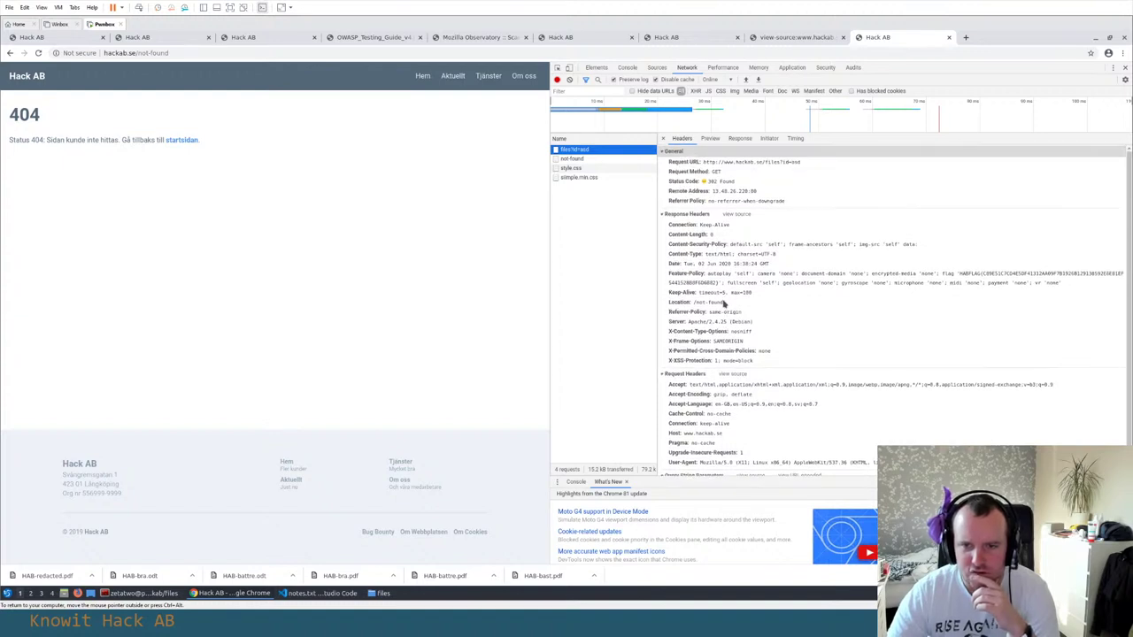
pyautogui.click(739, 139)
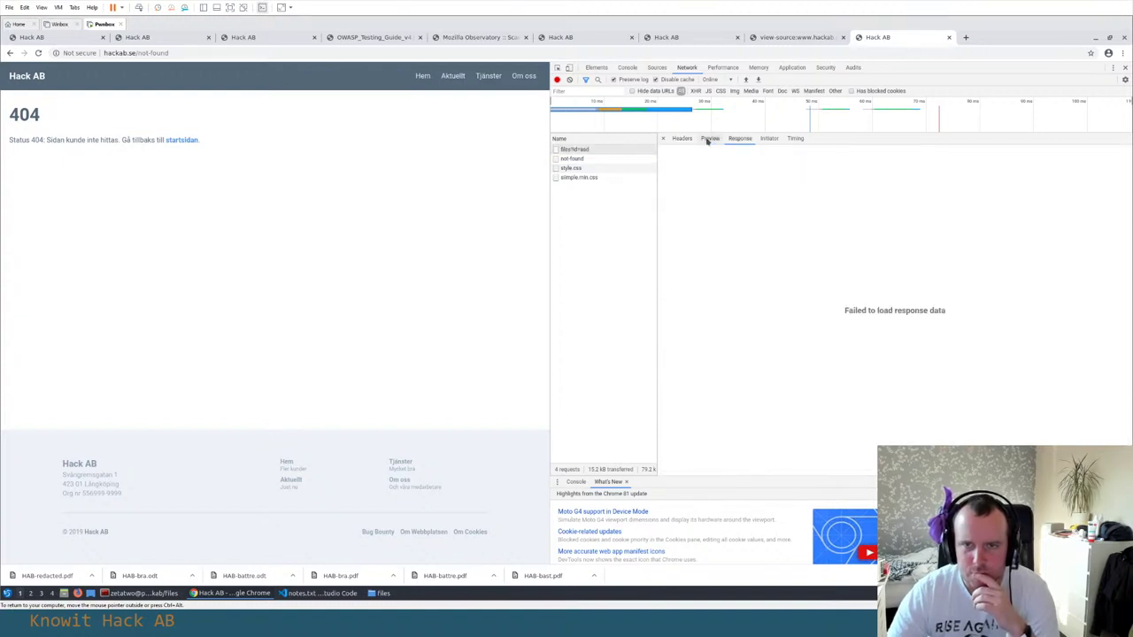
pyautogui.click(681, 138)
# Inspect the /not-found request's preview and HTML source, then view its 200 OK headers
pyautogui.click(582, 160)
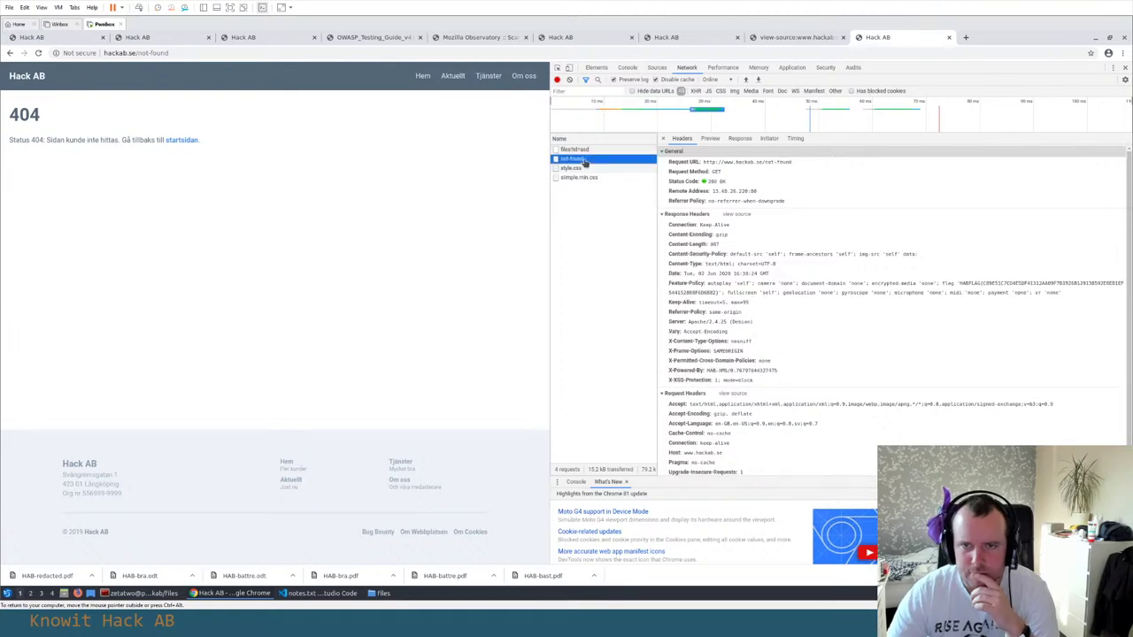
pyautogui.scroll(-1, 740, 225)
pyautogui.scroll(1, 739, 221)
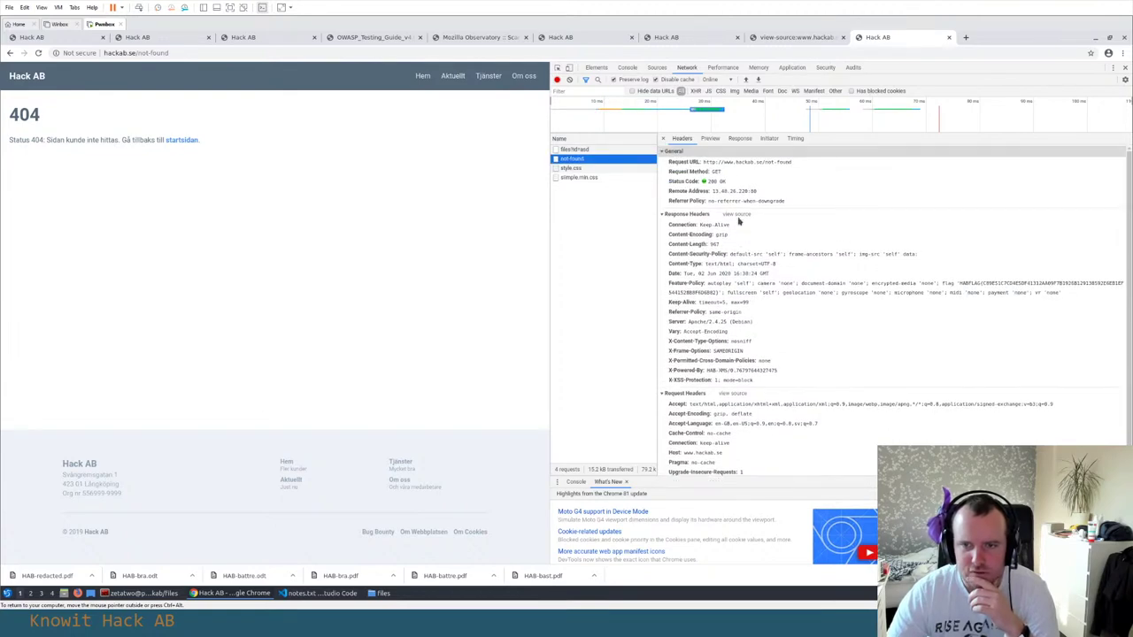
pyautogui.click(710, 138)
pyautogui.click(739, 139)
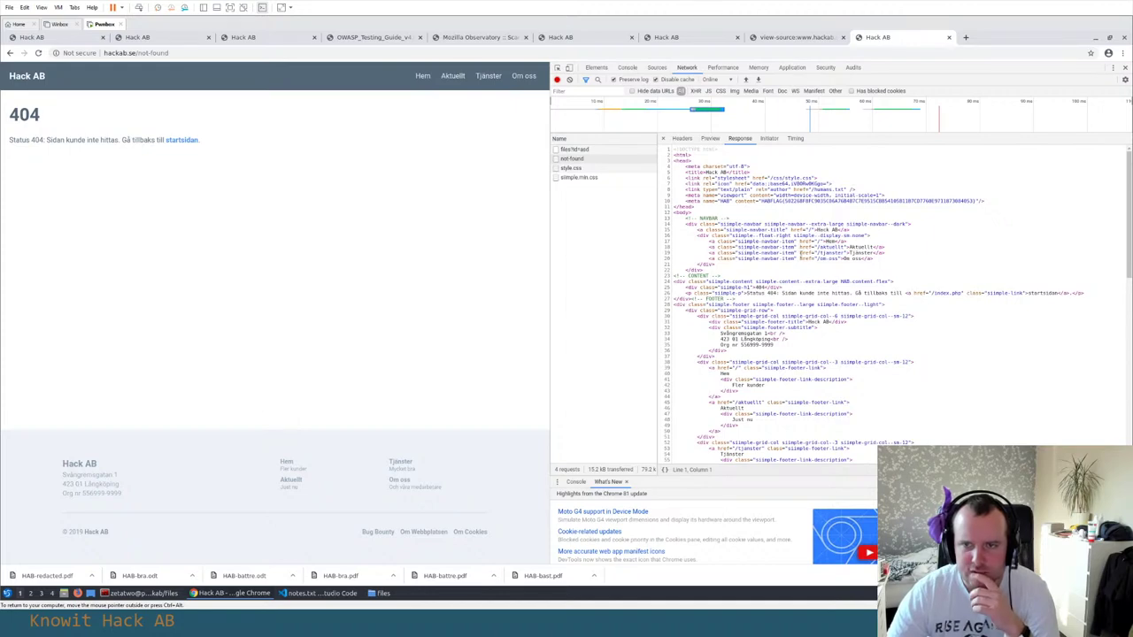
pyautogui.scroll(-5, 801, 207)
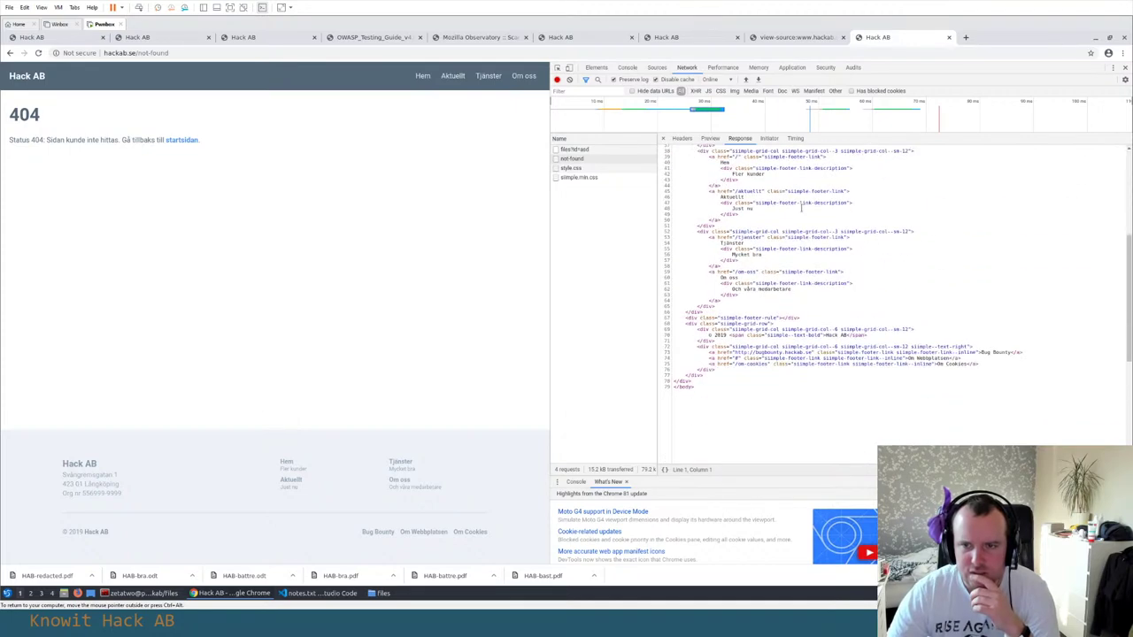
pyautogui.scroll(5, 705, 178)
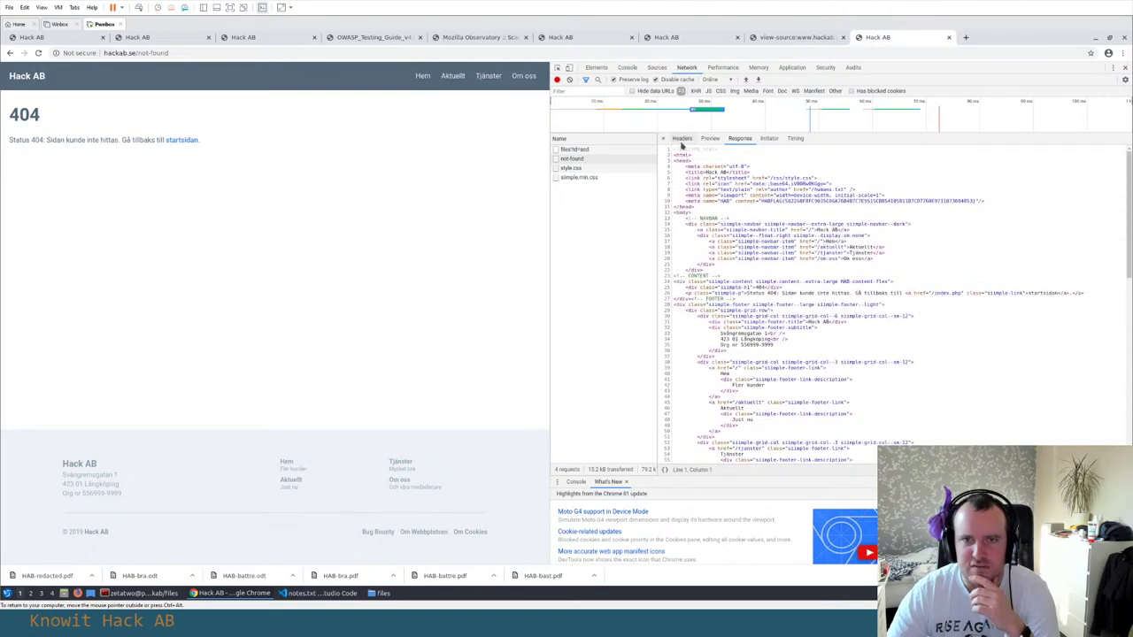
pyautogui.click(673, 139)
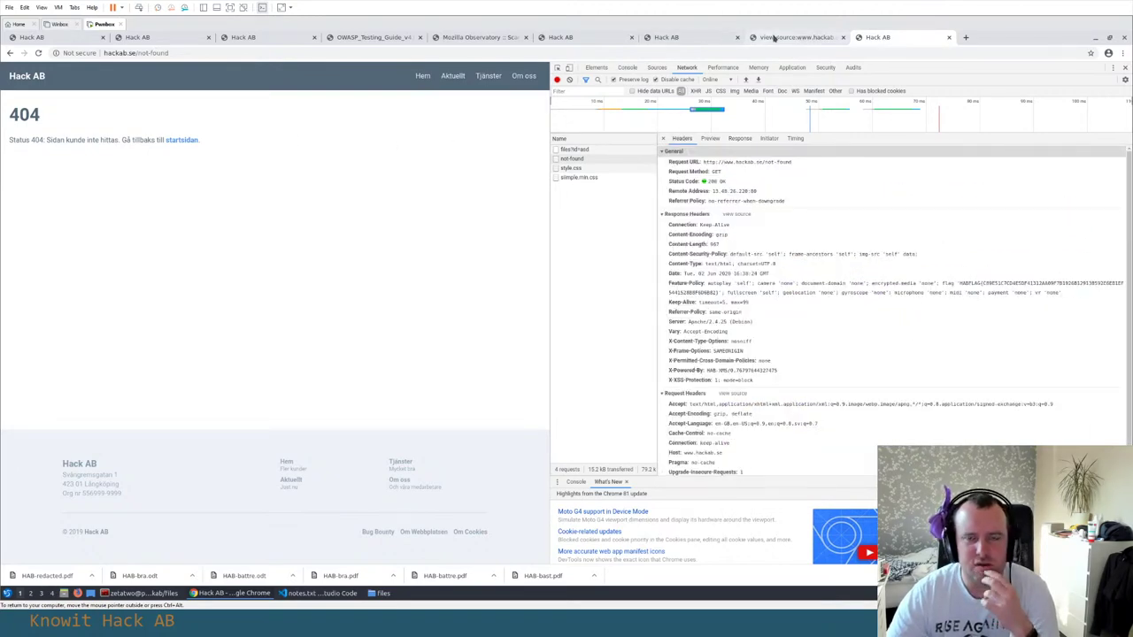
# Browse from the Hem page through Aktuellt to the Tjänster page while requests are logged
pyautogui.click(422, 77)
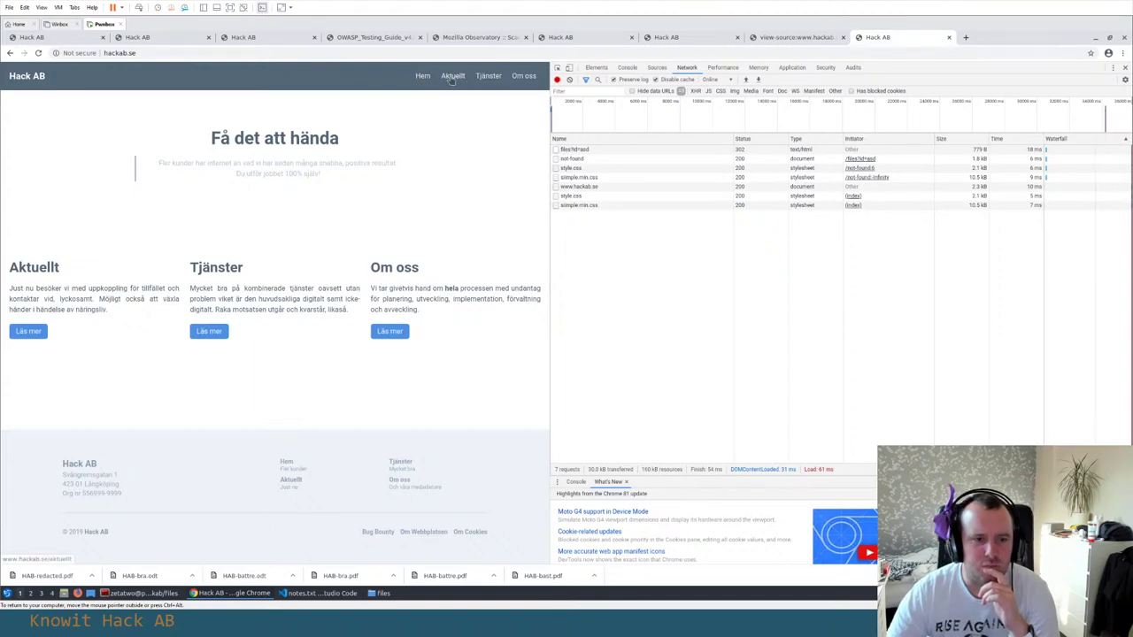
pyautogui.click(452, 77)
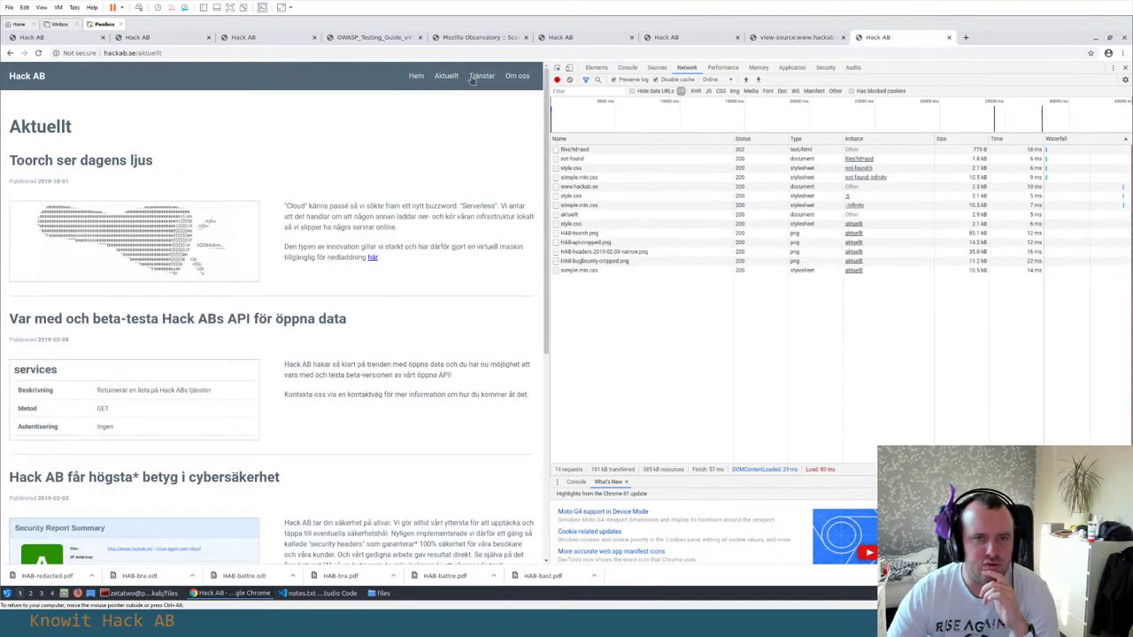
pyautogui.click(479, 78)
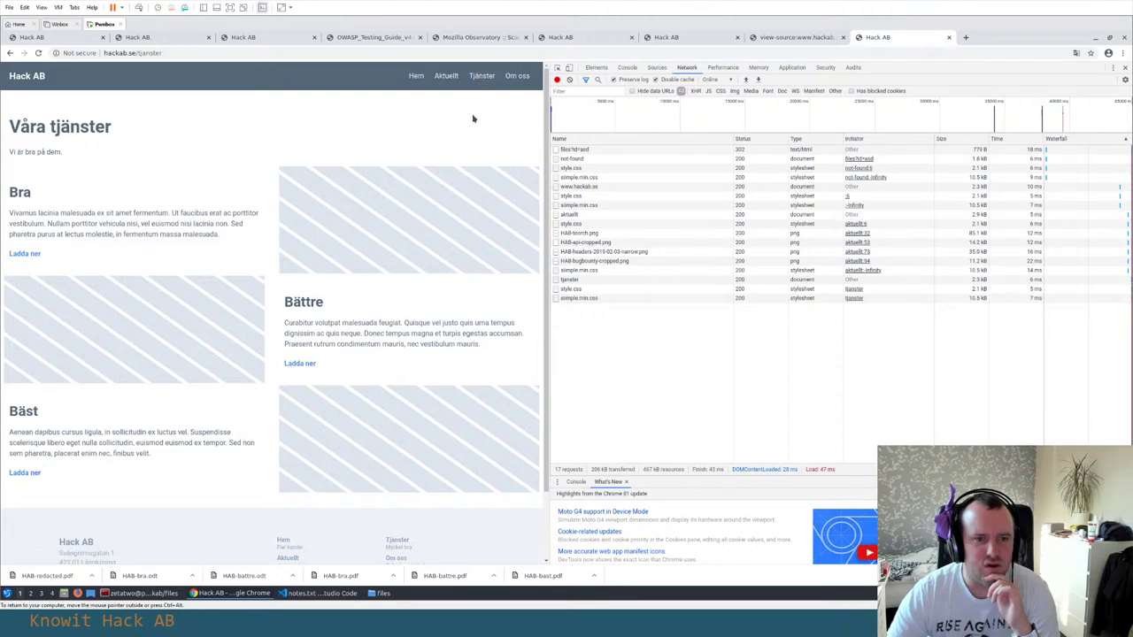
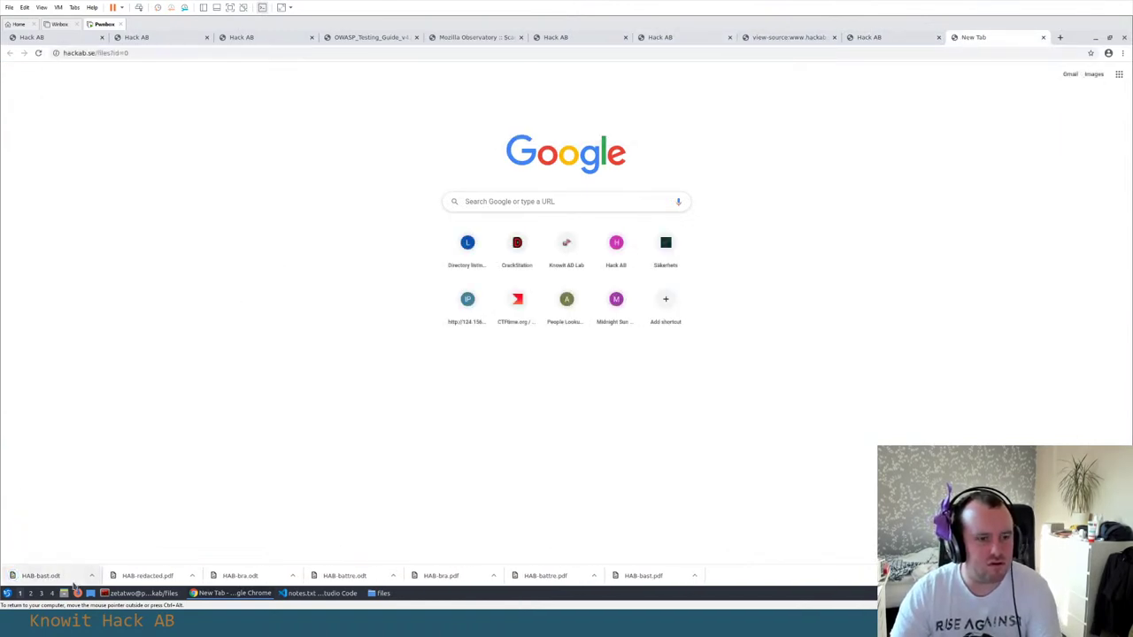
# Cancel the pending tor restart and move ~/Downloads/HAB-bast.odt into the current hackab files directory
pyautogui.click(139, 593)
pyautogui.hotkey('ctrl', 'c')
pyautogui.write('mv ~/Downloads/')
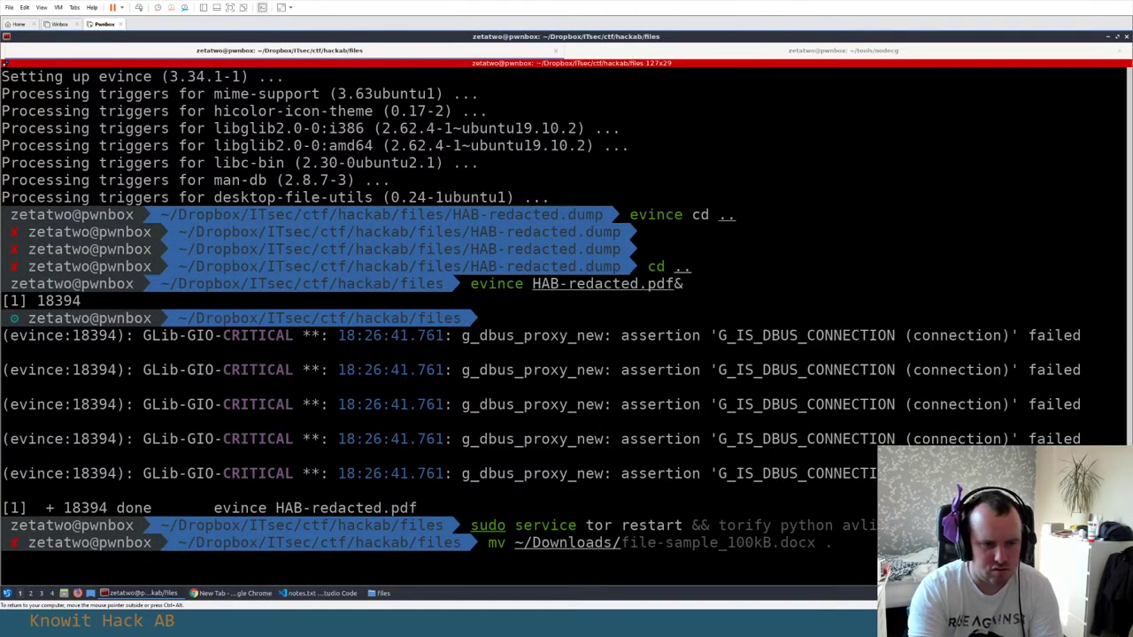
pyautogui.write('HAB')
pyautogui.press('Tab')
pyautogui.write('.')
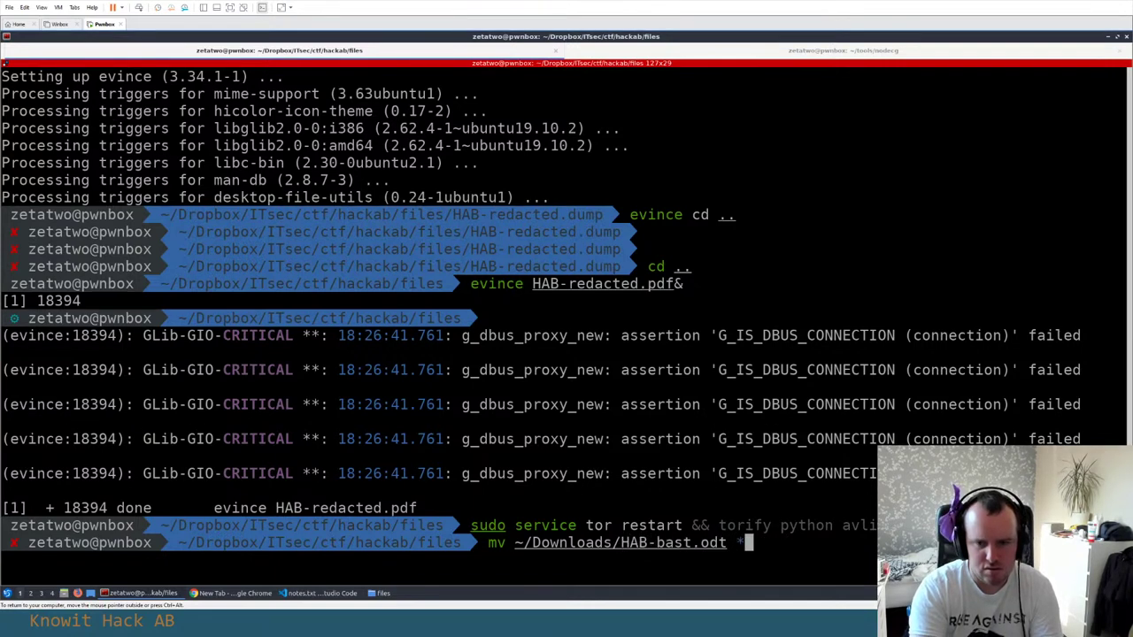
pyautogui.press('Return')
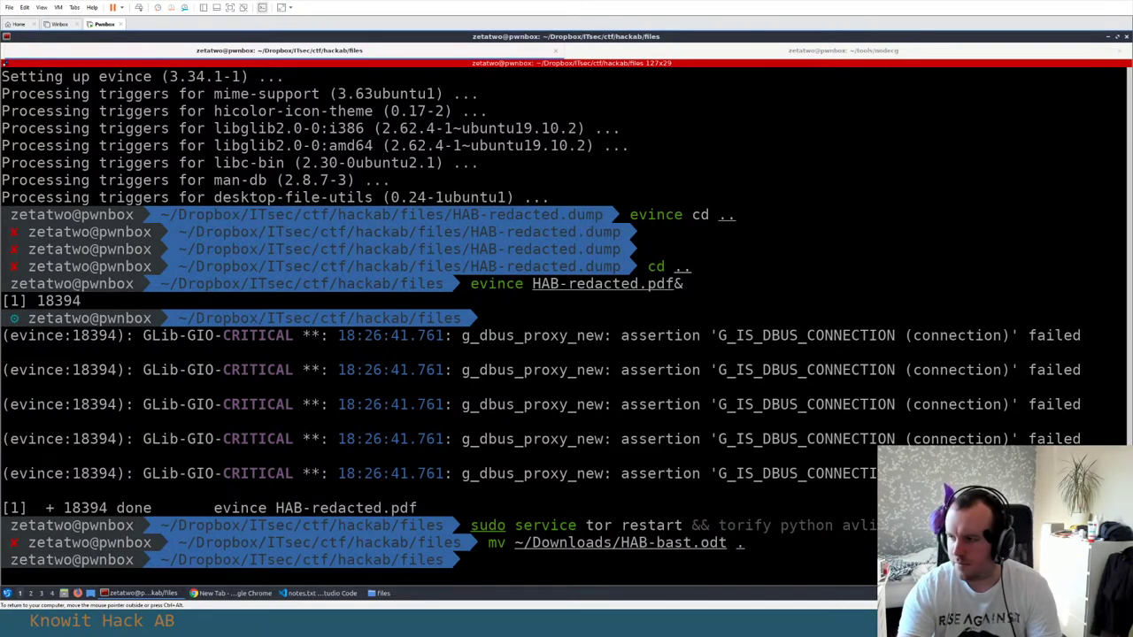
# Clear the terminal output and switch to the Visual Studio Code window showing notes.txt
pyautogui.write('clear')
pyautogui.press('Return')
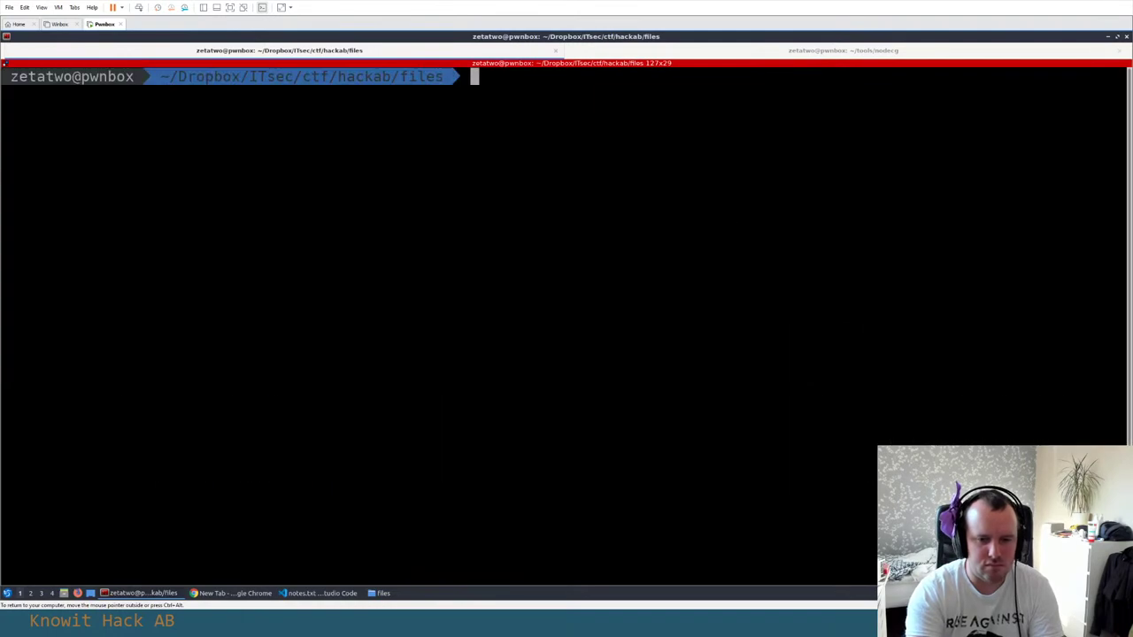
pyautogui.hotkey('alt', 'Tab')
pyautogui.hotkey('alt', 'Tab')
pyautogui.press('Tab')
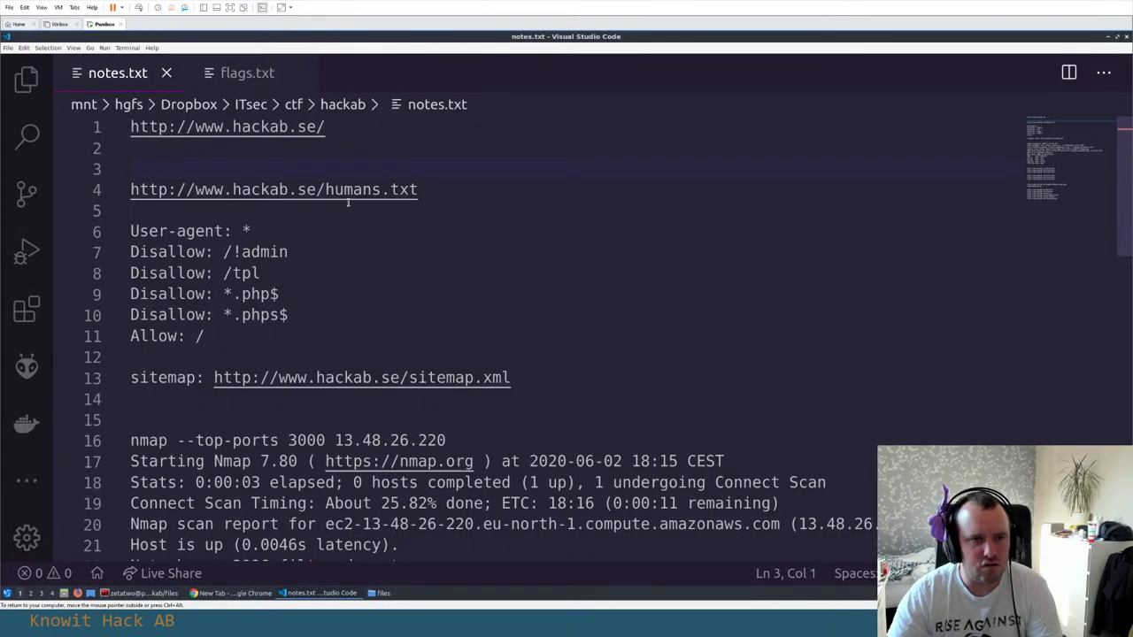
pyautogui.hotkey('alt', 'Tab')
pyautogui.hotkey('alt', 'Tab')
pyautogui.hotkey('alt', 'Tab')
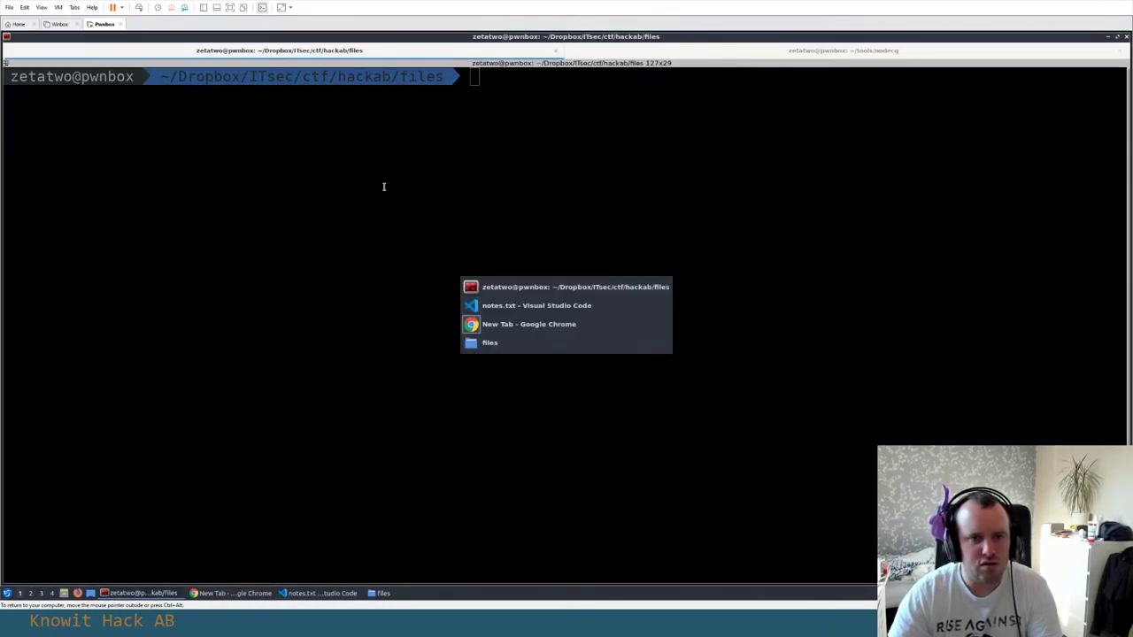
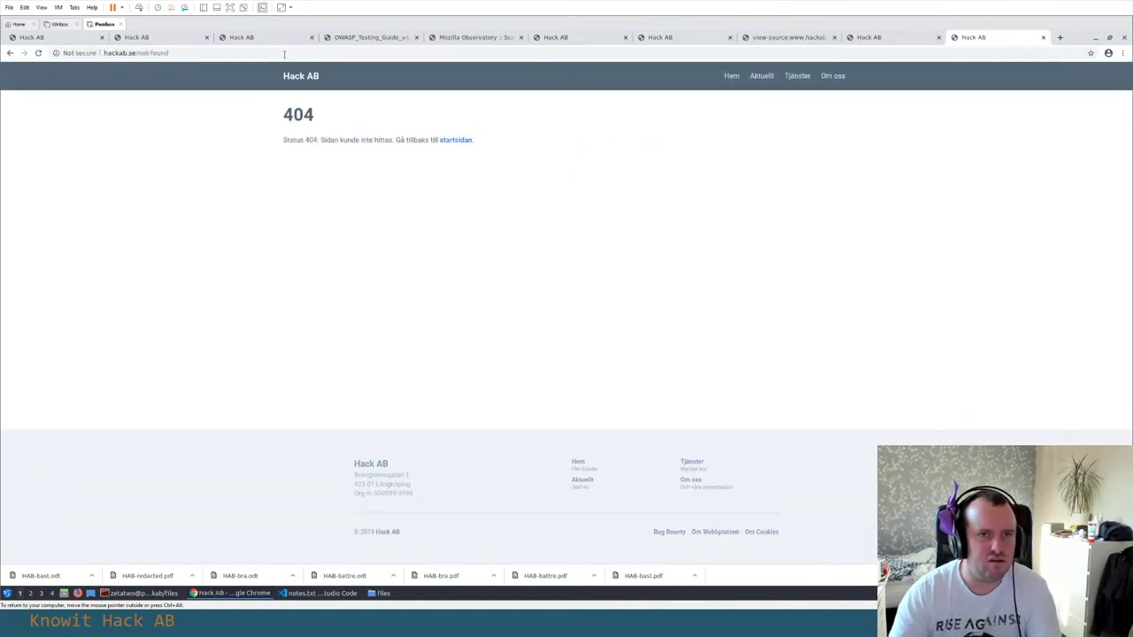
# Select the entire URL hackab.se/not-found in the address bar of the 404 page
pyautogui.click(284, 54)
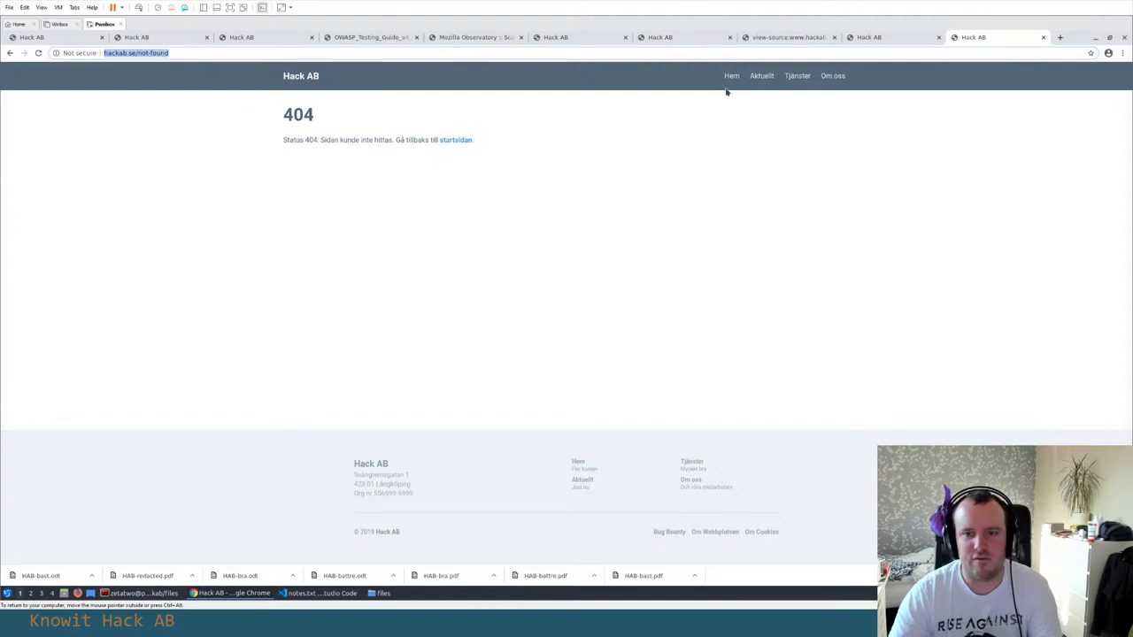
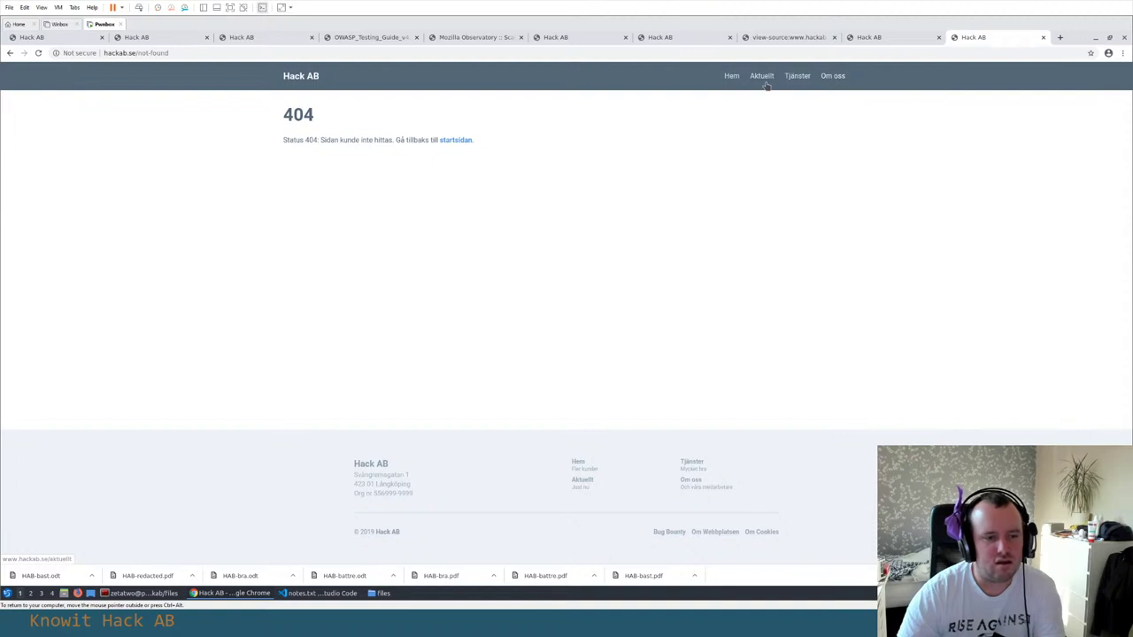
# Return to the Hack AB home page via the Hem link and browse the other open tabs
pyautogui.click(734, 77)
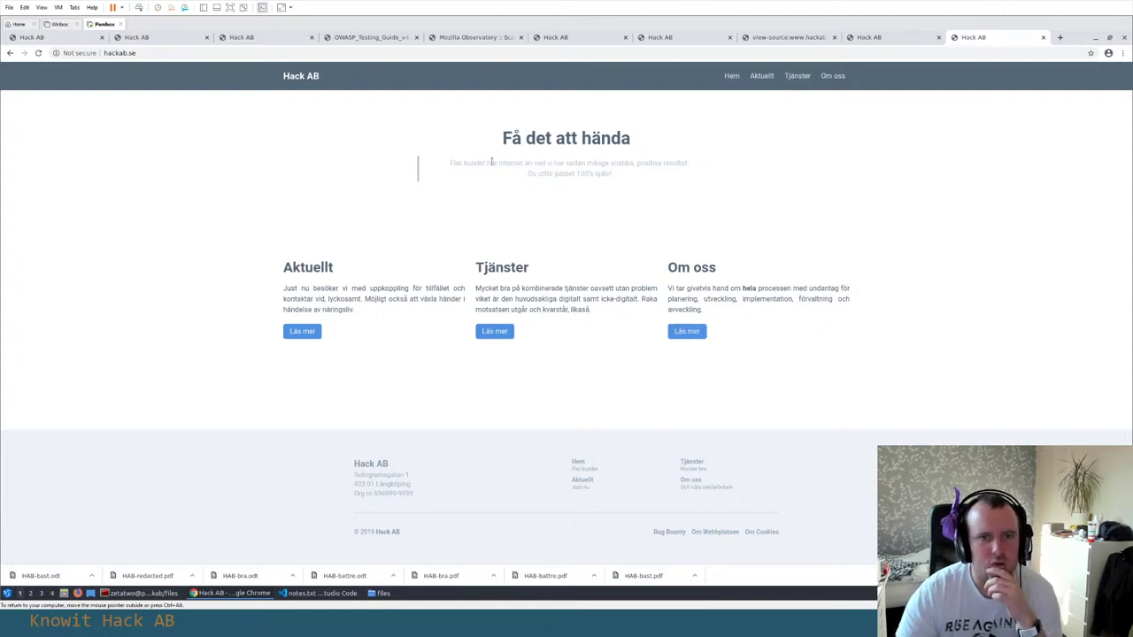
pyautogui.click(163, 41)
pyautogui.click(268, 38)
pyautogui.click(363, 41)
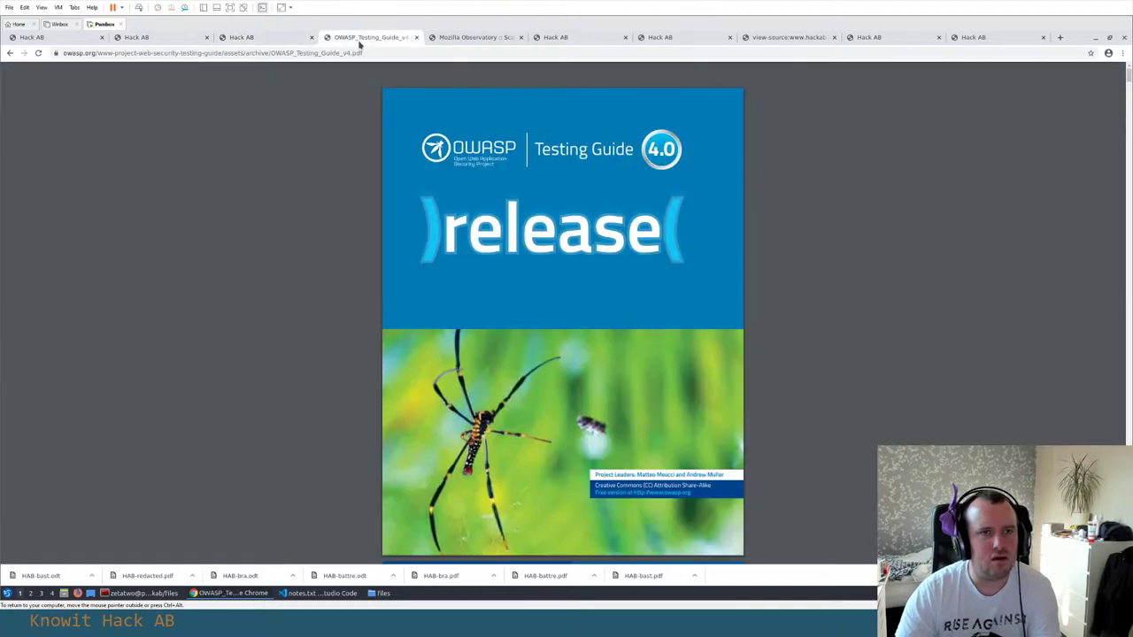
# Check the OWASP testing guide tab, go back to a Hack AB tab, then switch to notes.txt in VS Code
pyautogui.click(476, 39)
pyautogui.click(556, 38)
pyautogui.hotkey('alt', 'Tab')
pyautogui.hotkey('alt', 'Tab')
# Review the collected flags in flags.txt, then return to the recon notes in notes.txt
pyautogui.press('Tab')
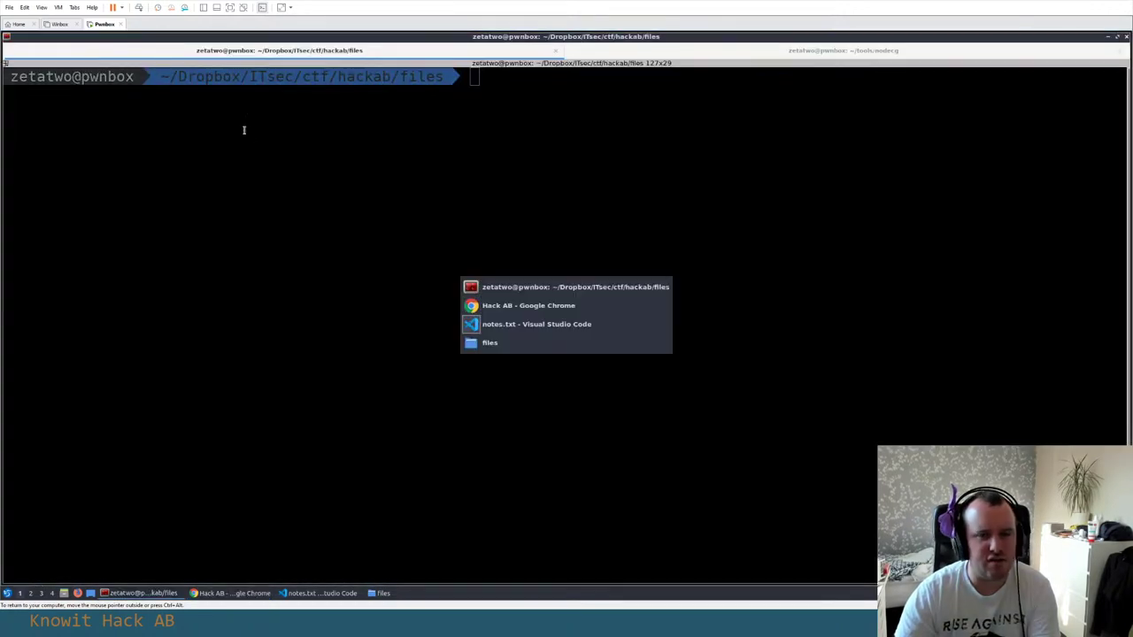
pyautogui.click(220, 74)
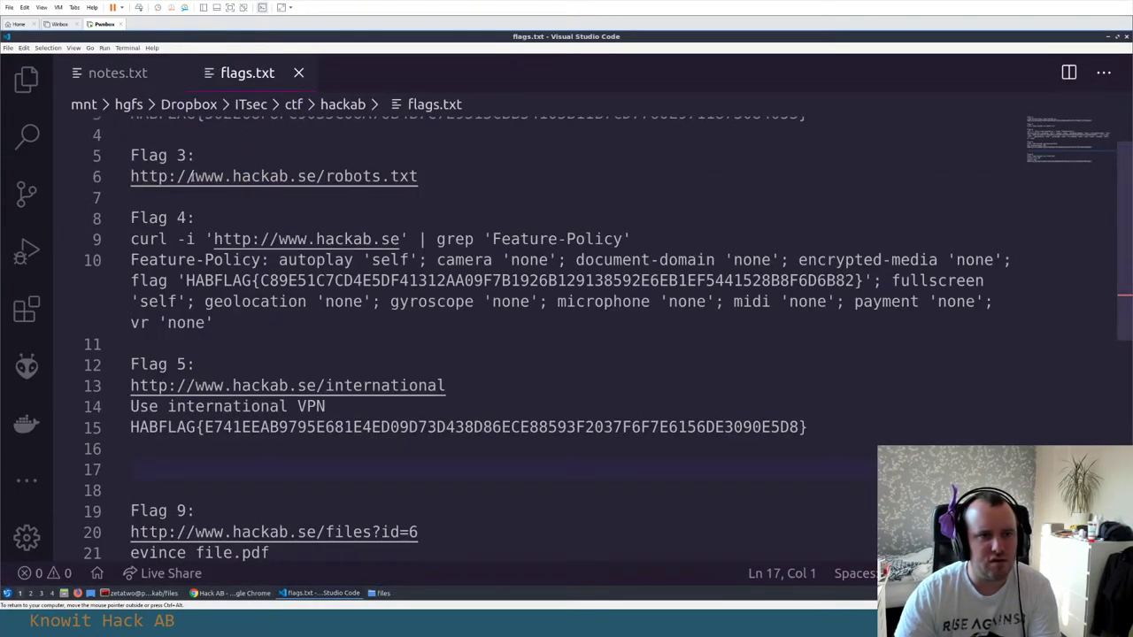
pyautogui.scroll(1, 192, 174)
pyautogui.click(117, 76)
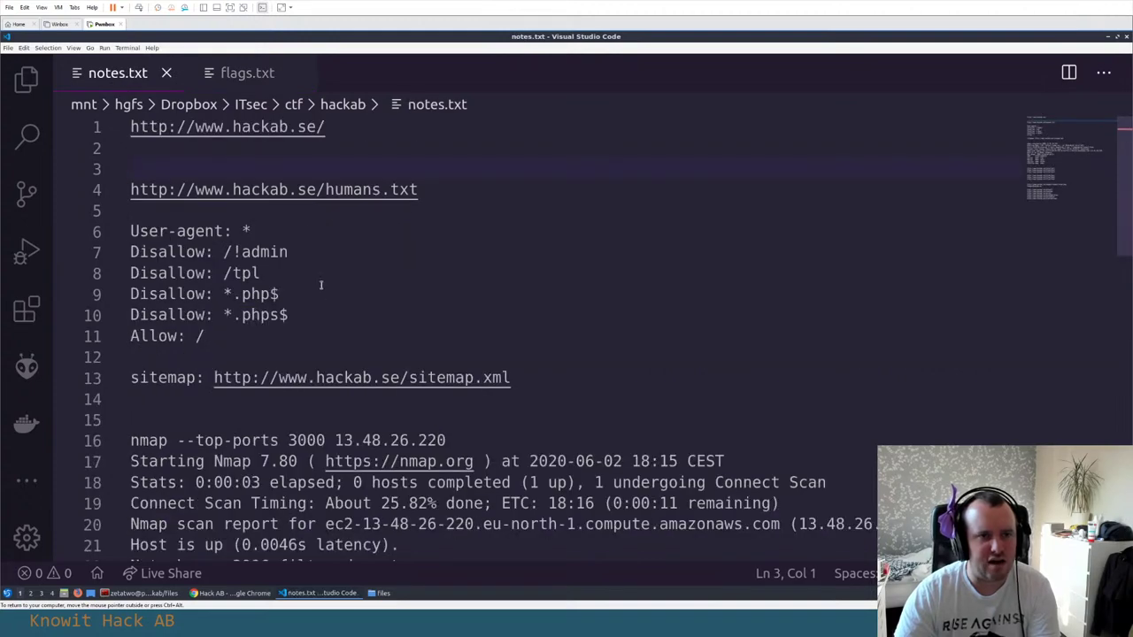
# Inspect the robots.txt disallow entries and select the '/!admin' path on line 7 for use in Chrome
pyautogui.click(289, 253)
pyautogui.click(260, 273)
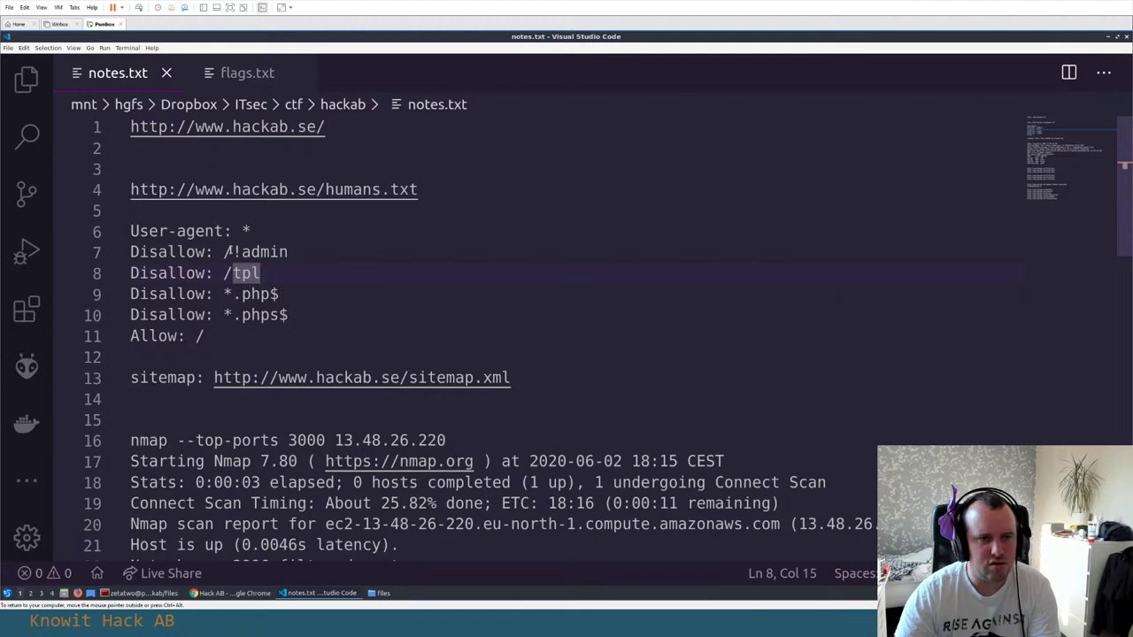
pyautogui.click(228, 252)
pyautogui.click(289, 252)
pyautogui.moveTo(288, 252); pyautogui.dragTo(223, 252)
pyautogui.hotkey('alt', 'Tab')
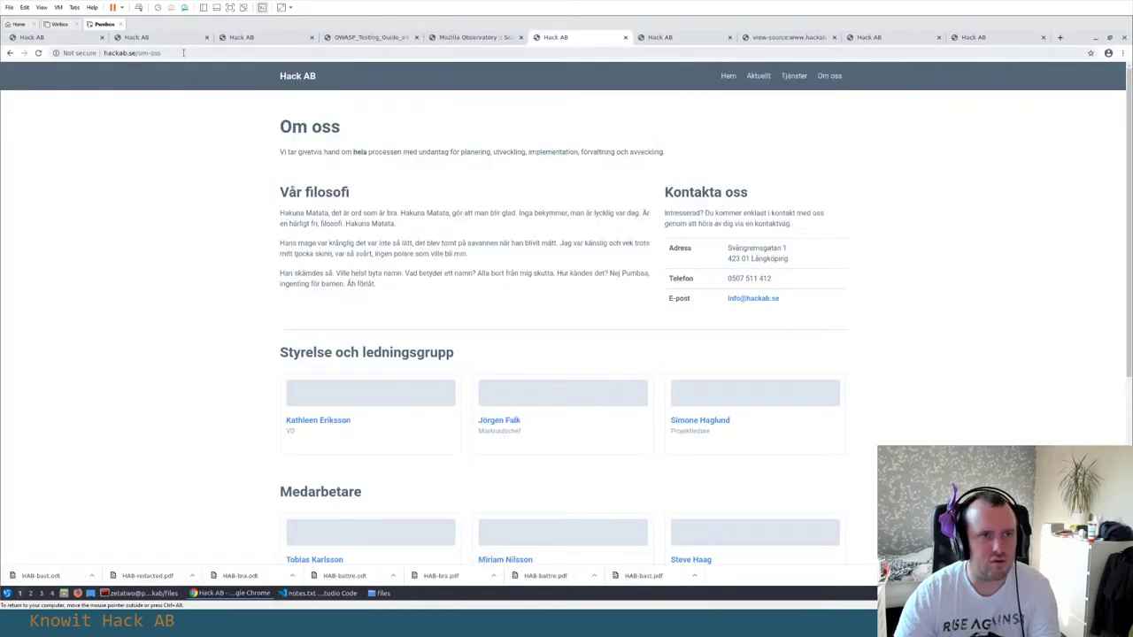
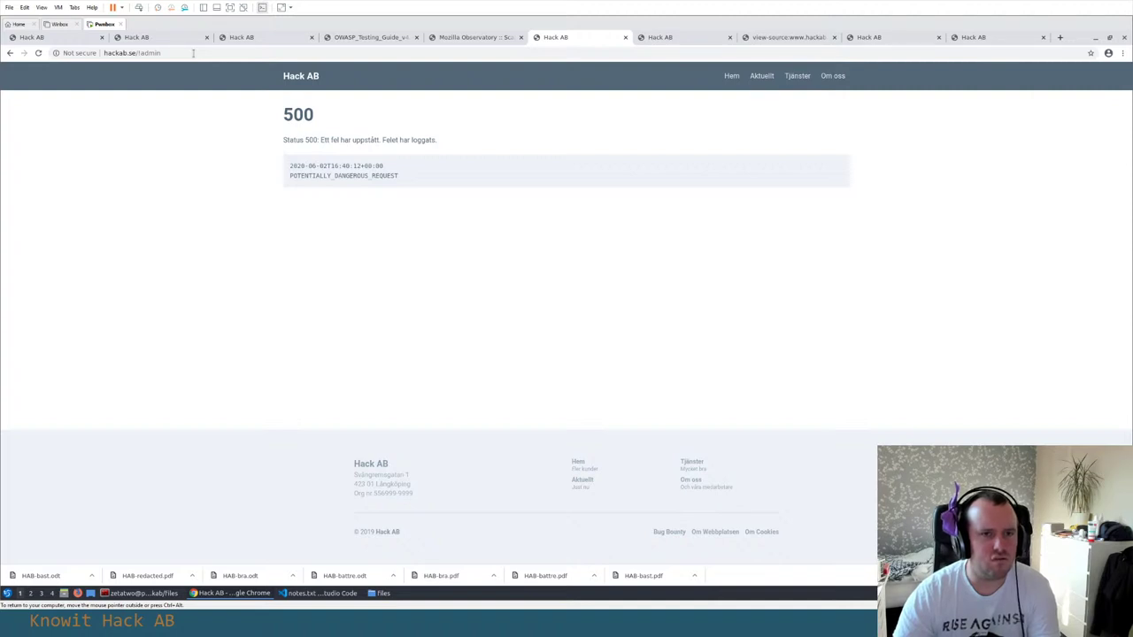
# Select the hackab.se/admin URL in Chrome's address bar before moving on to notes.txt
pyautogui.click(193, 53)
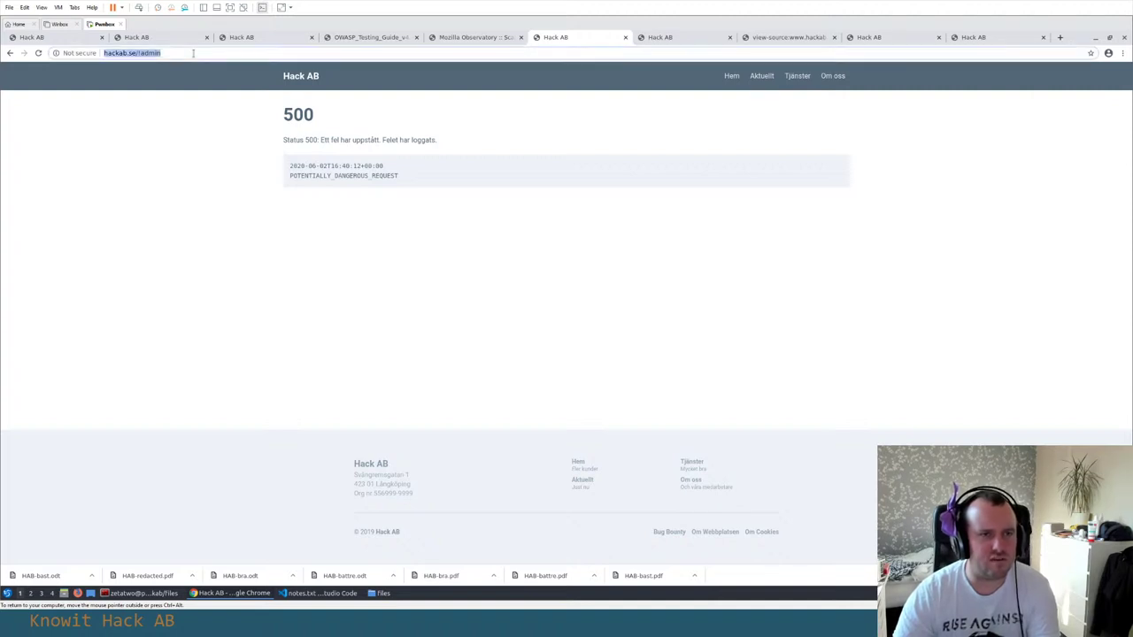
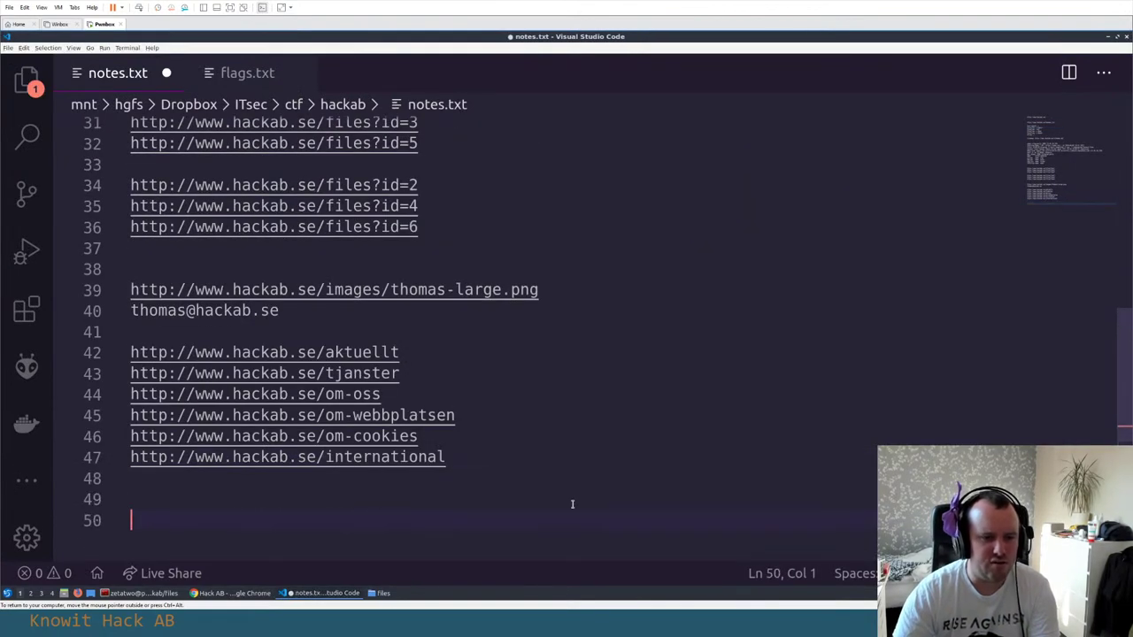
pyautogui.write('http://www.hackab.se/!admin')
pyautogui.press('Return')
pyautogui.hotkey('alt', 'Tab')
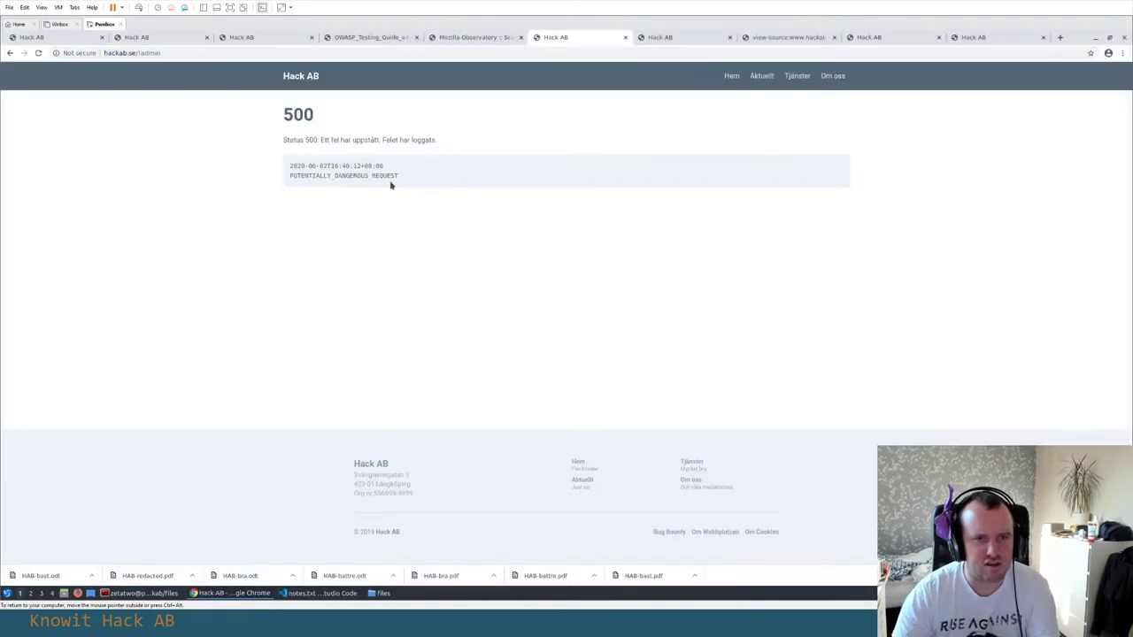
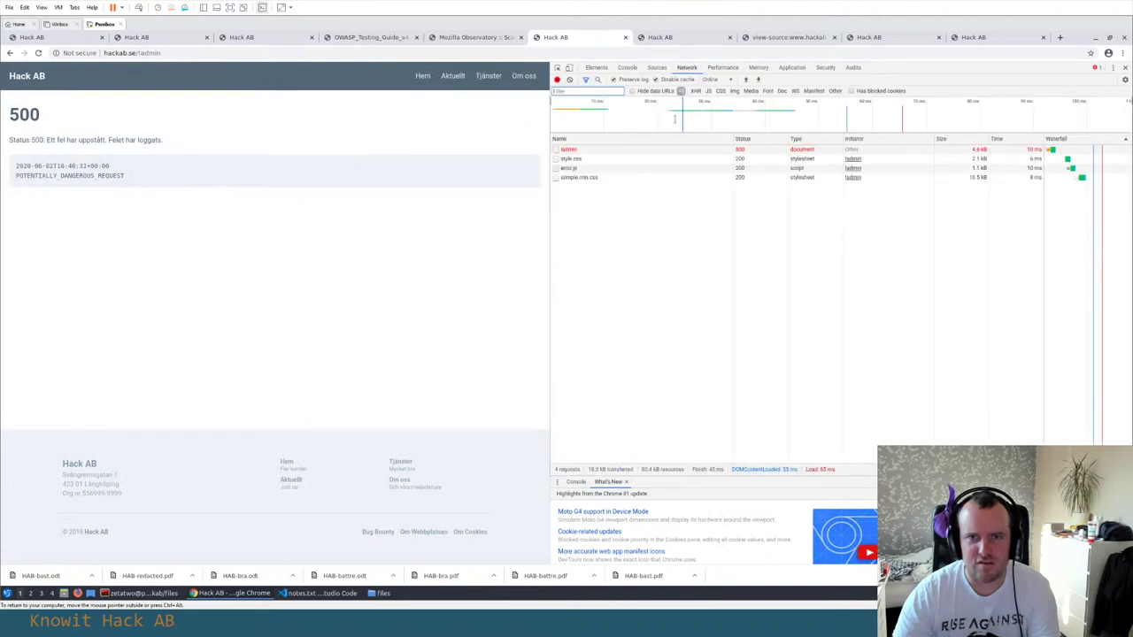
# Inspect the failed /admin request's headers and preview its rendered 500 error response in DevTools
pyautogui.click(589, 149)
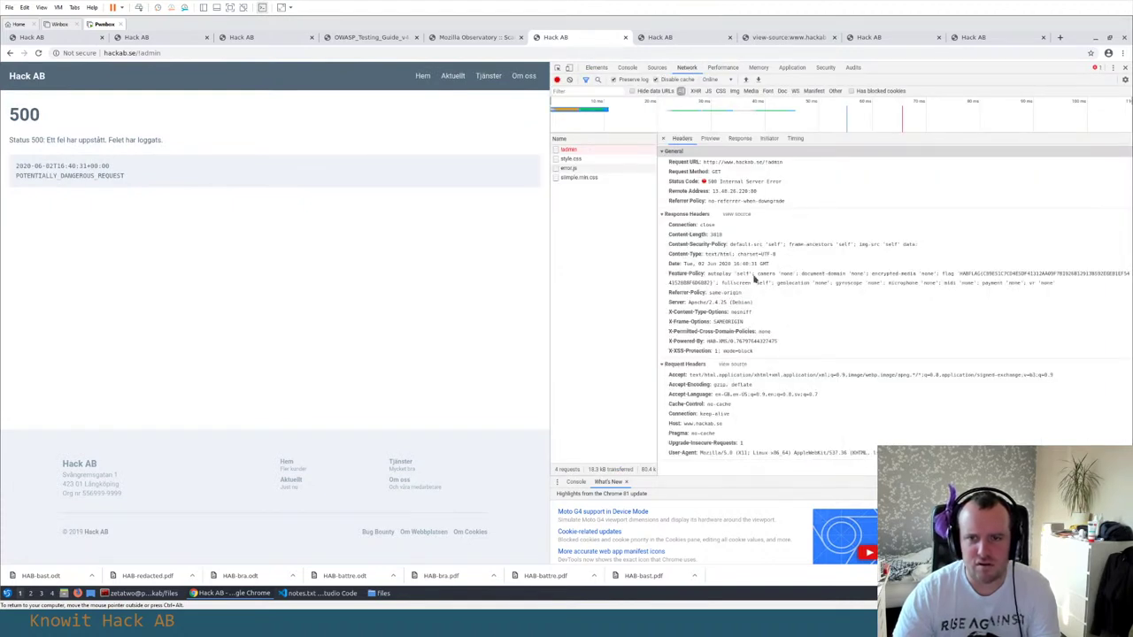
pyautogui.click(715, 139)
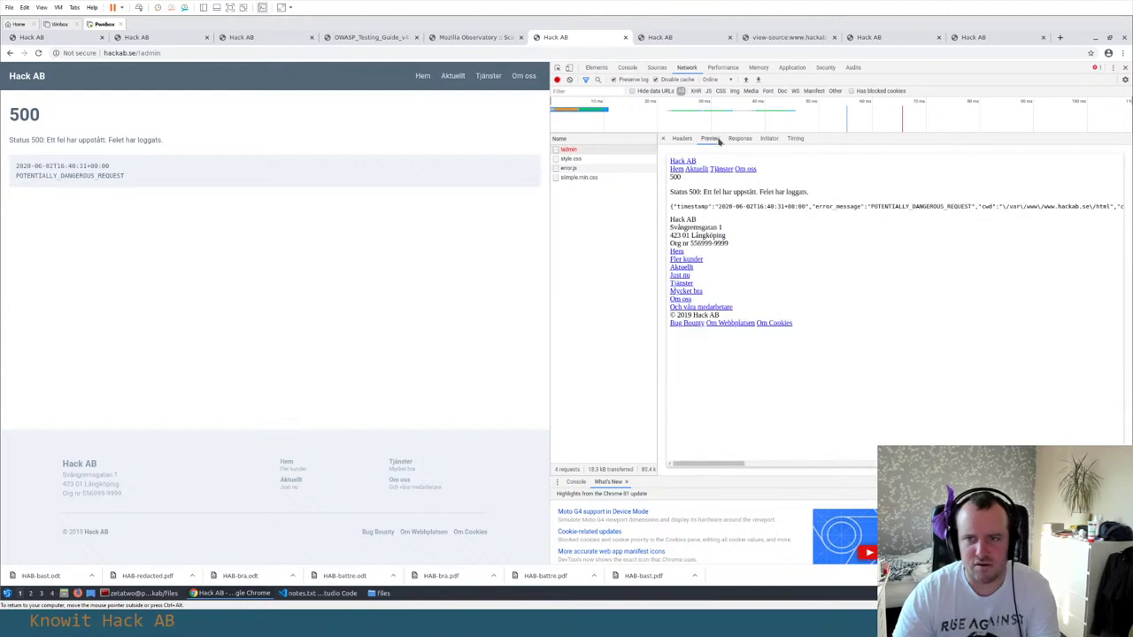
pyautogui.moveTo(713, 465); pyautogui.dragTo(682, 466)
# Check the raw /admin response body, then view the page's HTML source in a new tab
pyautogui.moveTo(732, 104); pyautogui.dragTo(739, 104)
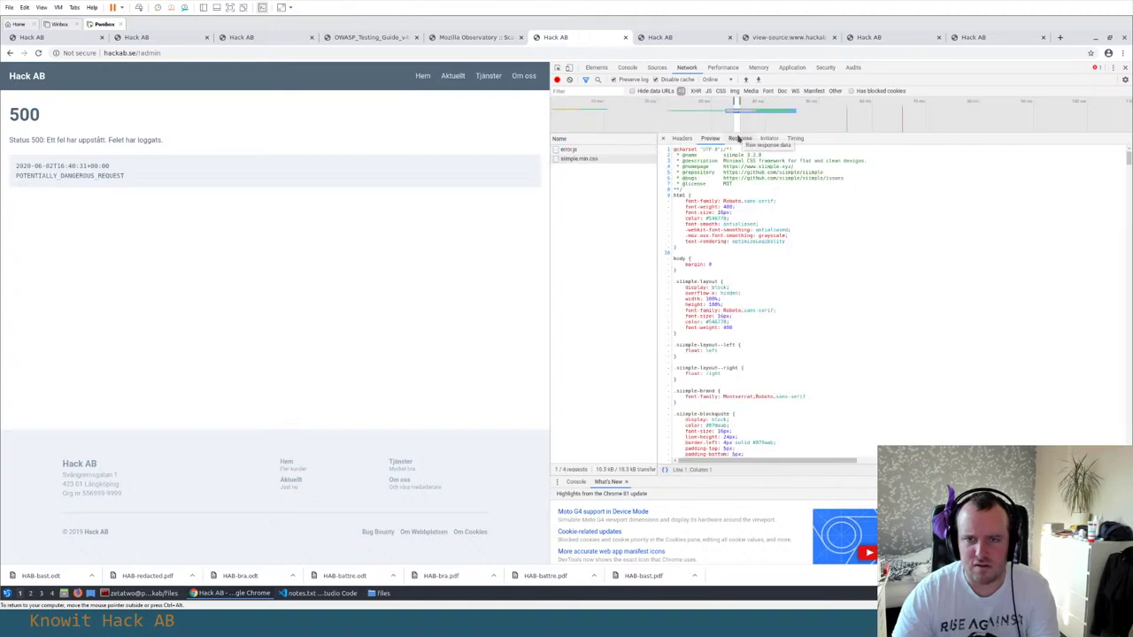
pyautogui.click(738, 139)
pyautogui.rightClick(319, 201)
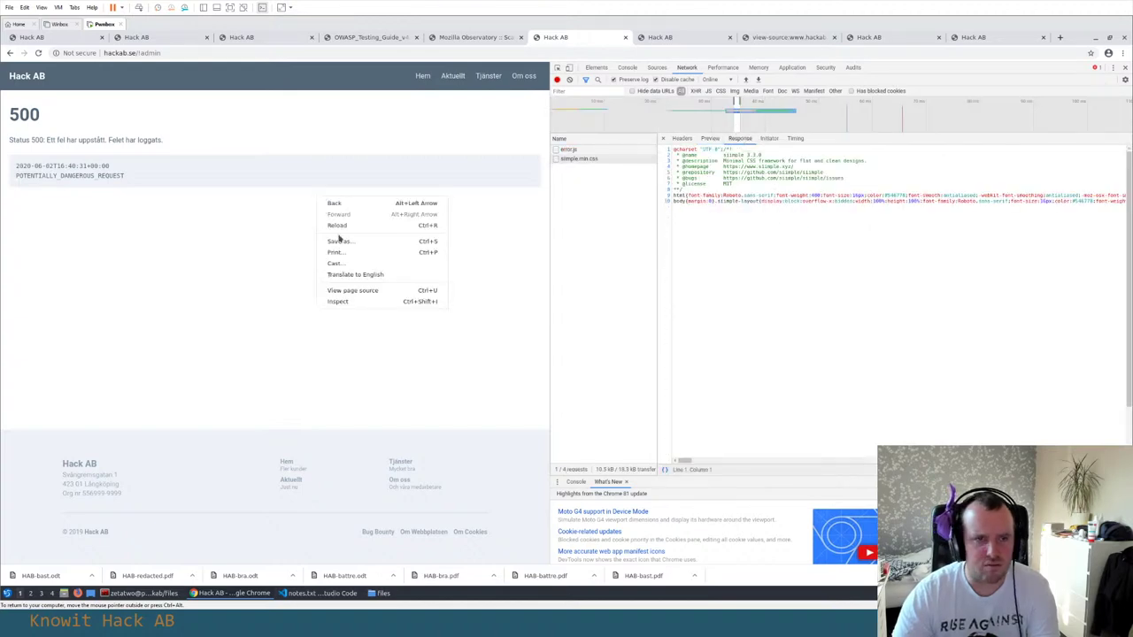
pyautogui.click(382, 291)
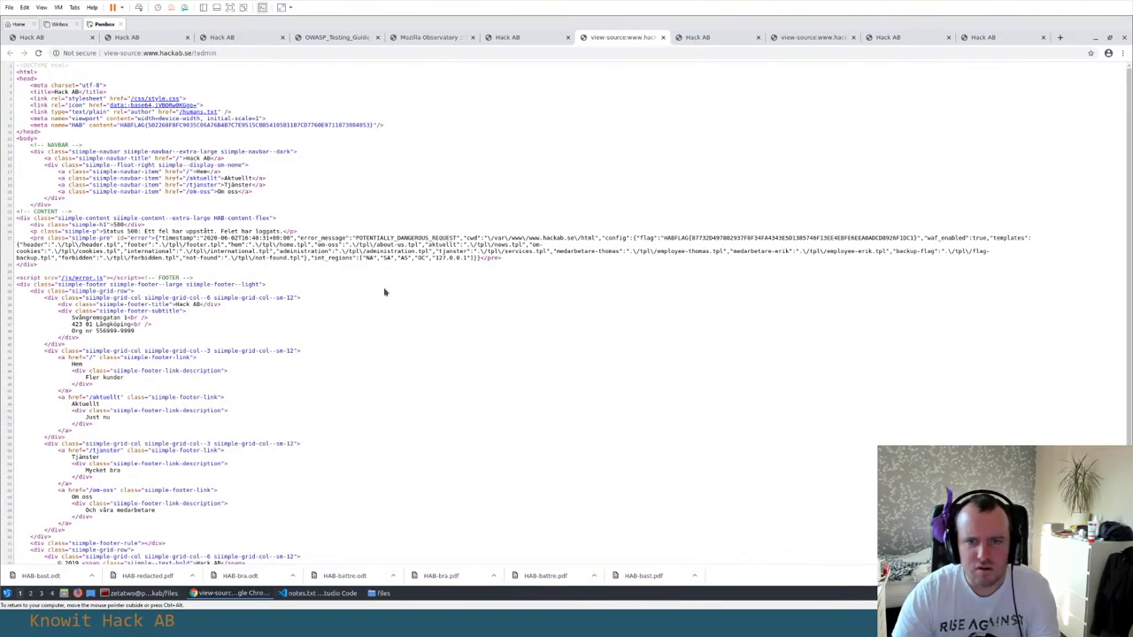
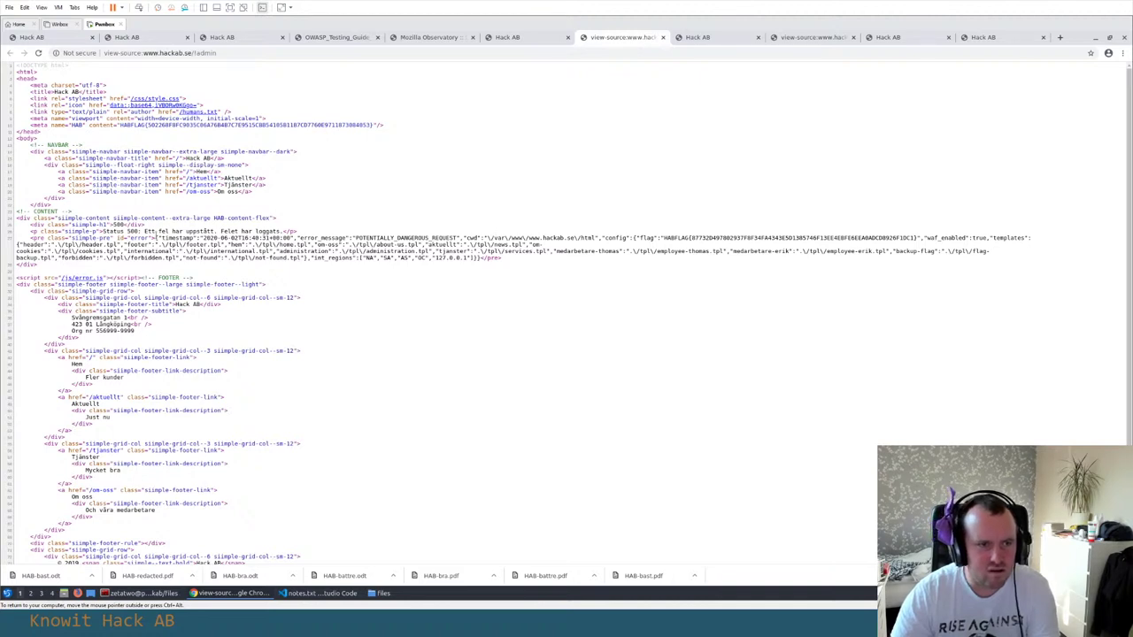
# Select and copy the HABFLAG value from the admin error page's config JSON
pyautogui.tripleClick(155, 238)
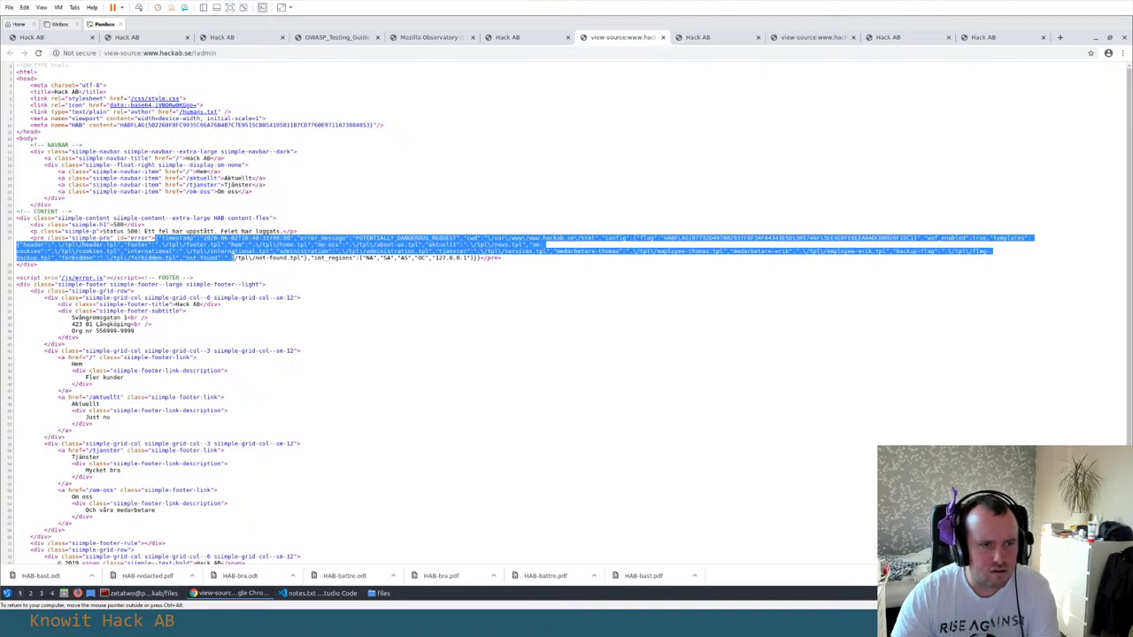
pyautogui.moveTo(365, 258); pyautogui.dragTo(387, 257)
pyautogui.click(657, 238)
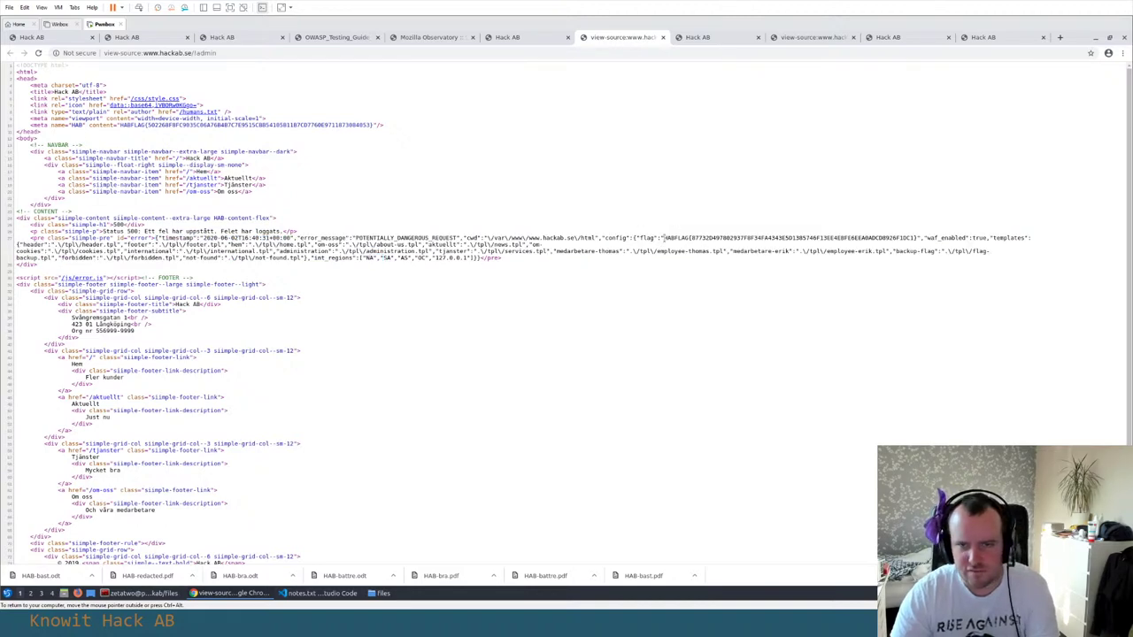
pyautogui.moveTo(662, 238); pyautogui.dragTo(919, 237)
pyautogui.hotkey('alt', 'Tab')
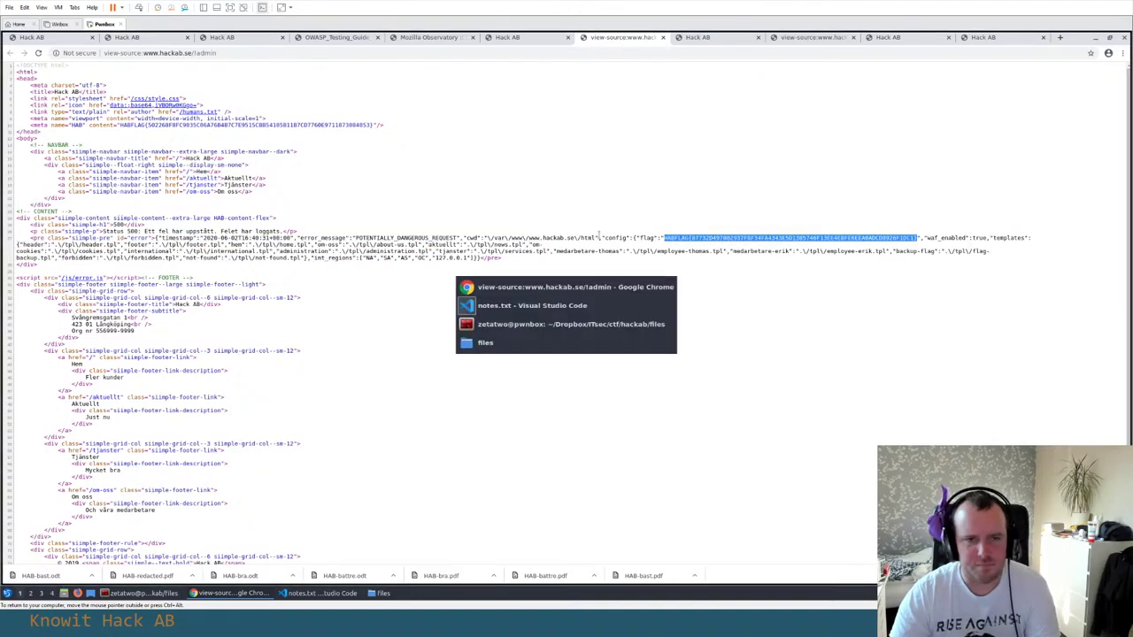
# Paste the flag over the old one on the bug bounty page and submit it
pyautogui.hotkey('alt', 'Tab')
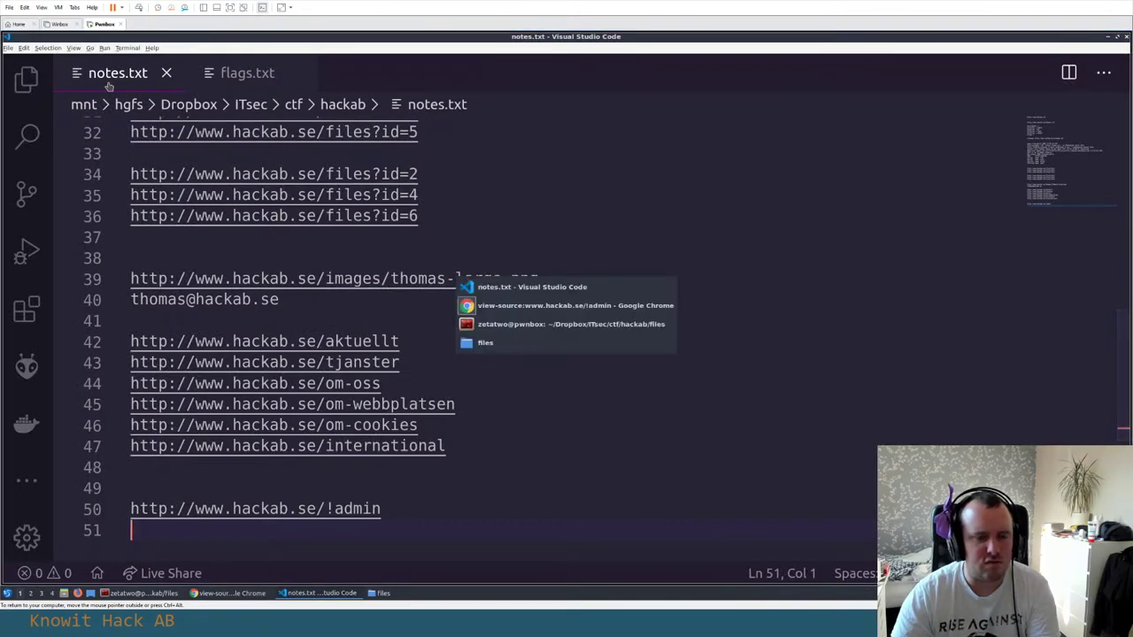
pyautogui.click(116, 37)
pyautogui.scroll(3, 302, 247)
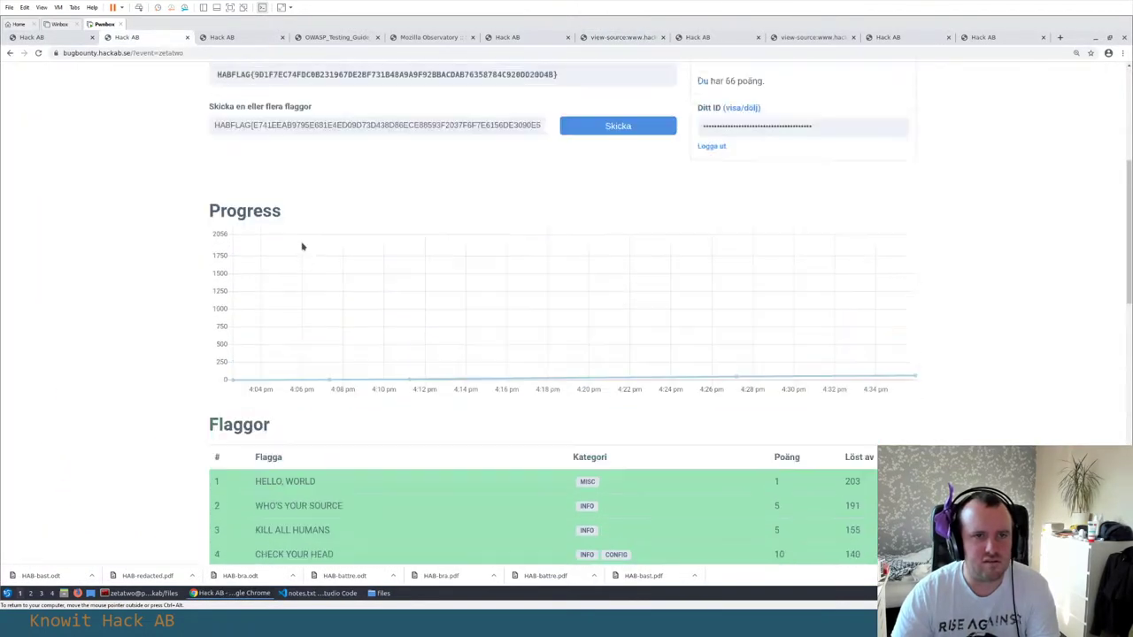
pyautogui.scroll(3, 302, 247)
pyautogui.tripleClick(384, 341)
pyautogui.hotkey('ctrl', 'v')
pyautogui.click(632, 342)
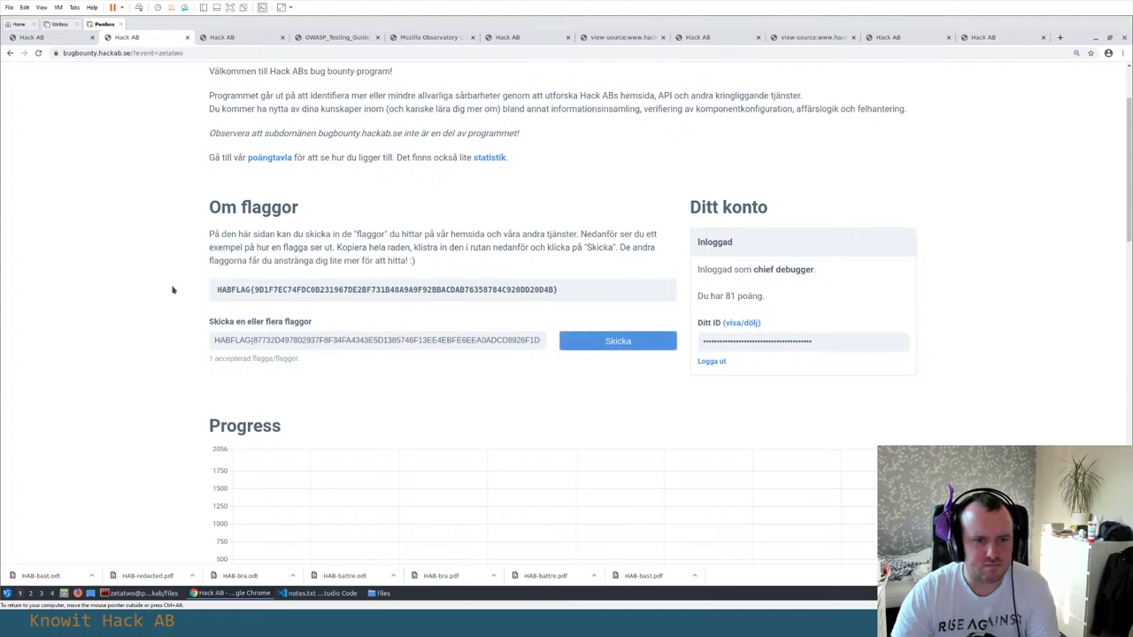
pyautogui.scroll(-4, 172, 290)
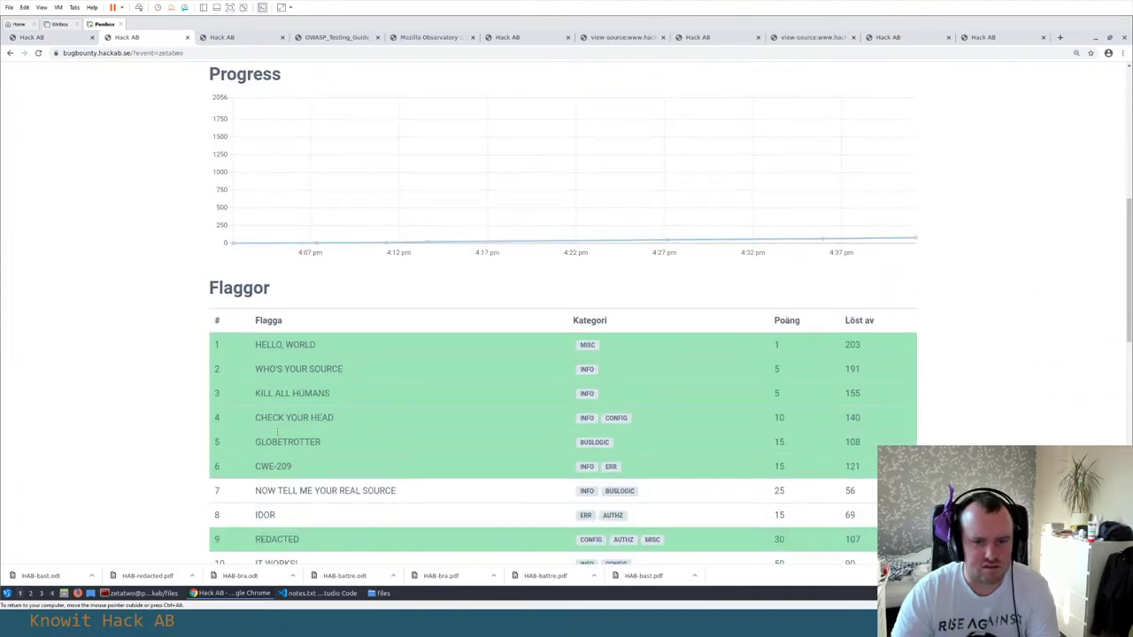
pyautogui.hotkey('alt', 'Tab')
pyautogui.scroll(-1, 371, 279)
# Add a 'Flag 6:' heading in flags.txt with the copied HABFLAG beneath it
pyautogui.click(228, 72)
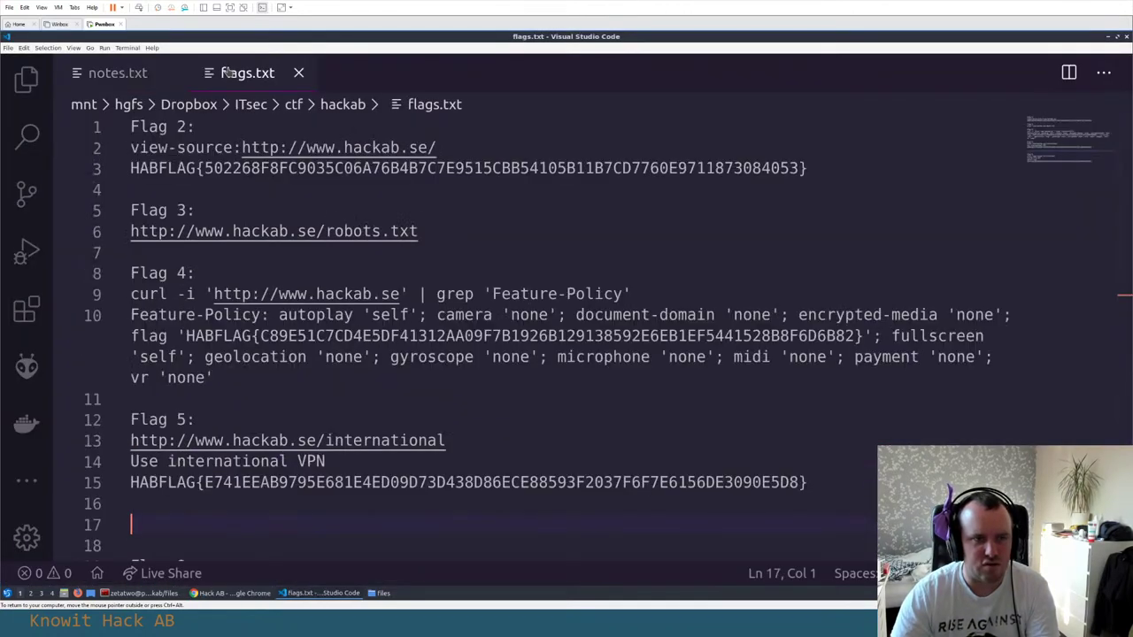
pyautogui.scroll(-2, 285, 347)
pyautogui.write('Flag 6:')
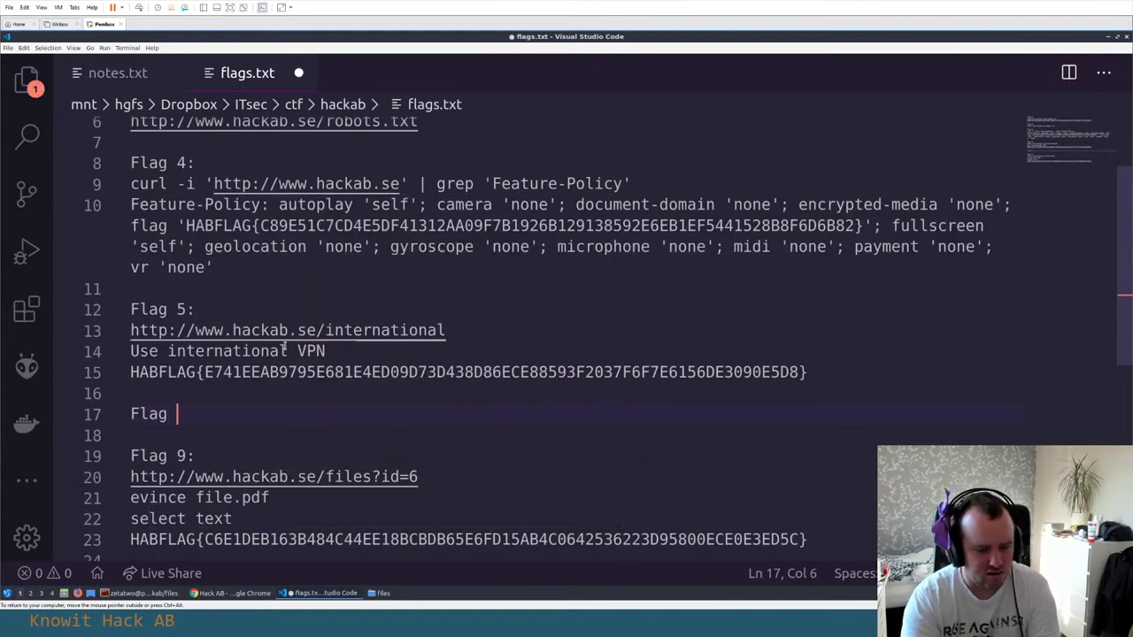
pyautogui.press('Return')
pyautogui.press('Return')
pyautogui.write('HABFLAG{87732D497802937F8F34FA4343E5D1385746F13EE4EBFE6EEA0ADCD8926F1DC1}')
pyautogui.press('Up')
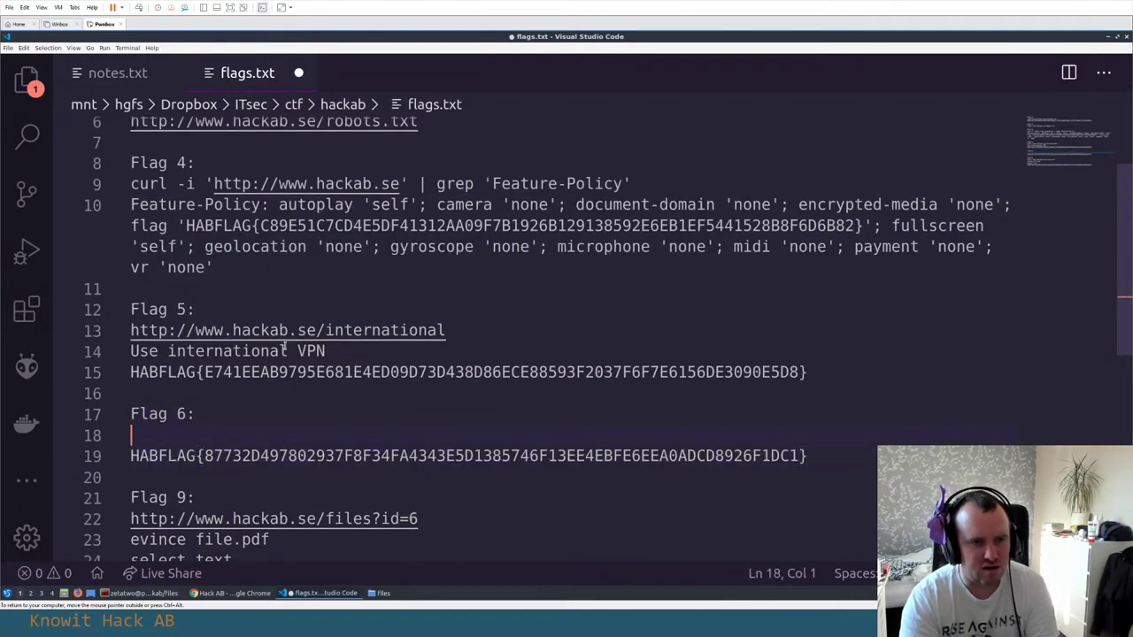
pyautogui.hotkey('alt', 'Tab')
pyautogui.hotkey('alt', 'Tab')
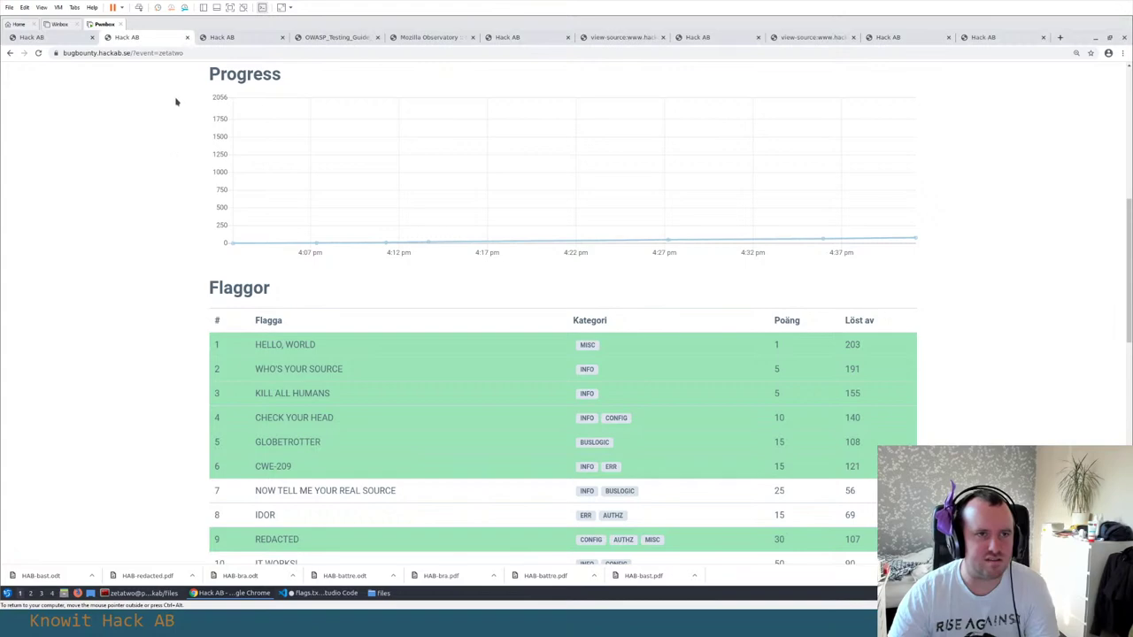
pyautogui.hotkey('ctrl', 'Tab')
pyautogui.hotkey('ctrl', 'Tab')
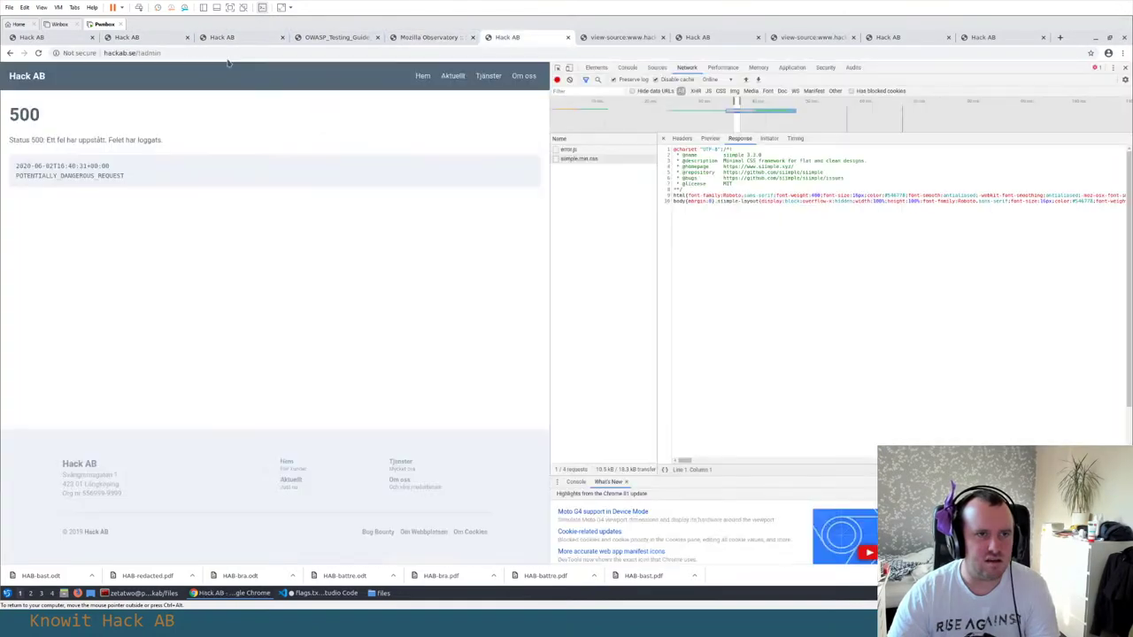
pyautogui.hotkey('ctrl', 'Tab')
pyautogui.hotkey('ctrl', 'shift', 'Tab')
pyautogui.hotkey('alt', 'Tab')
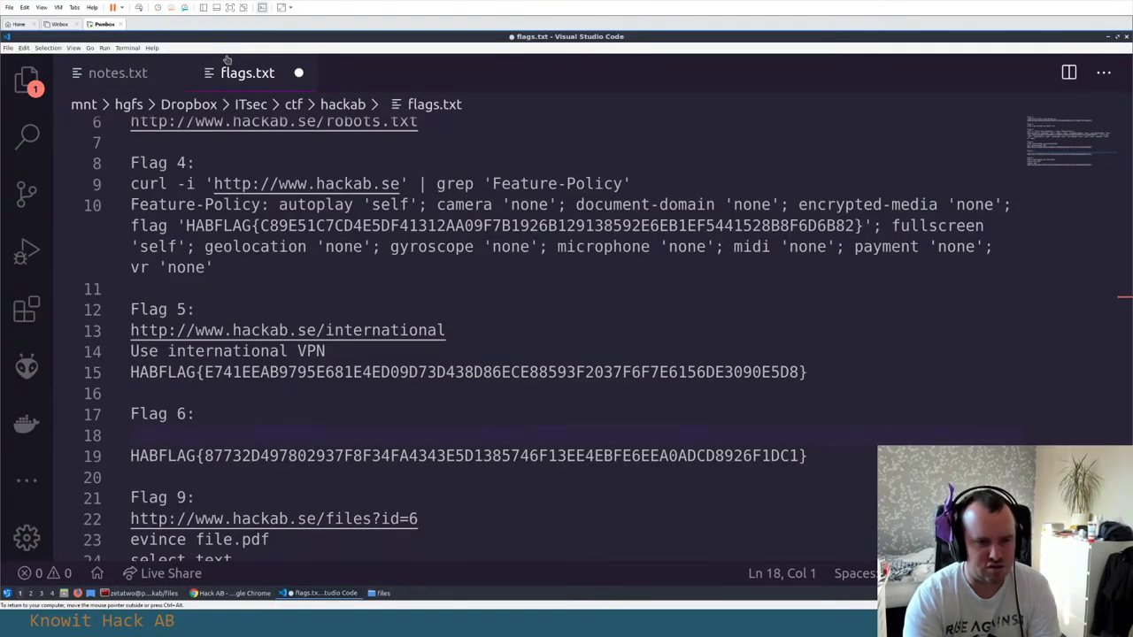
pyautogui.write('robots.txt -')
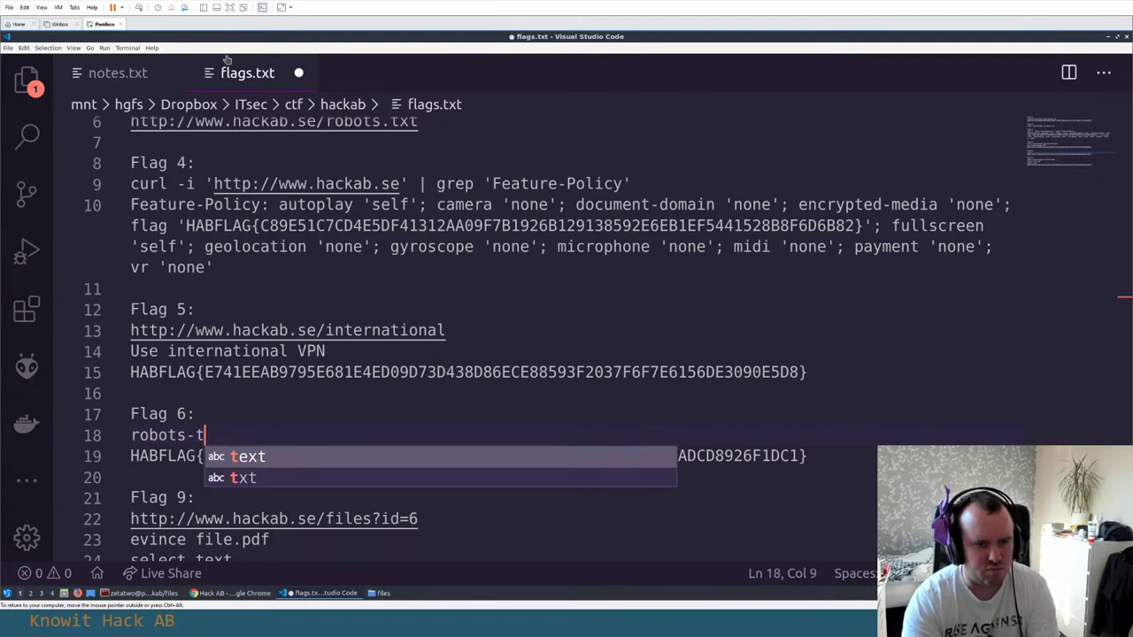
pyautogui.write('>')
pyautogui.write('http://www.hackab.se/!admin')
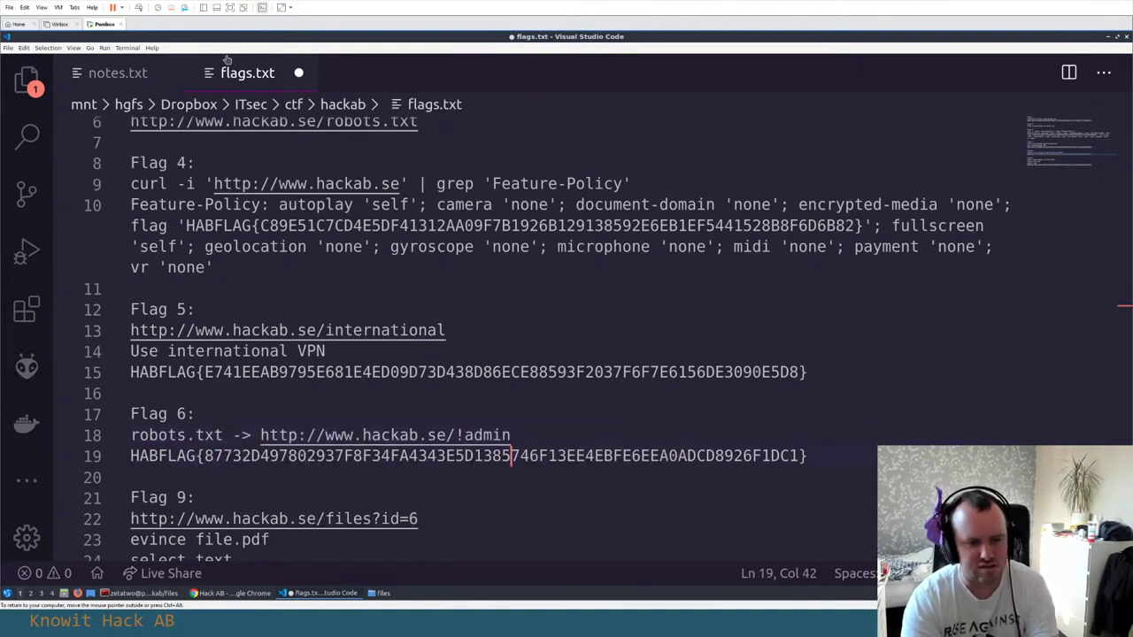
pyautogui.press('Return')
pyautogui.write('e')
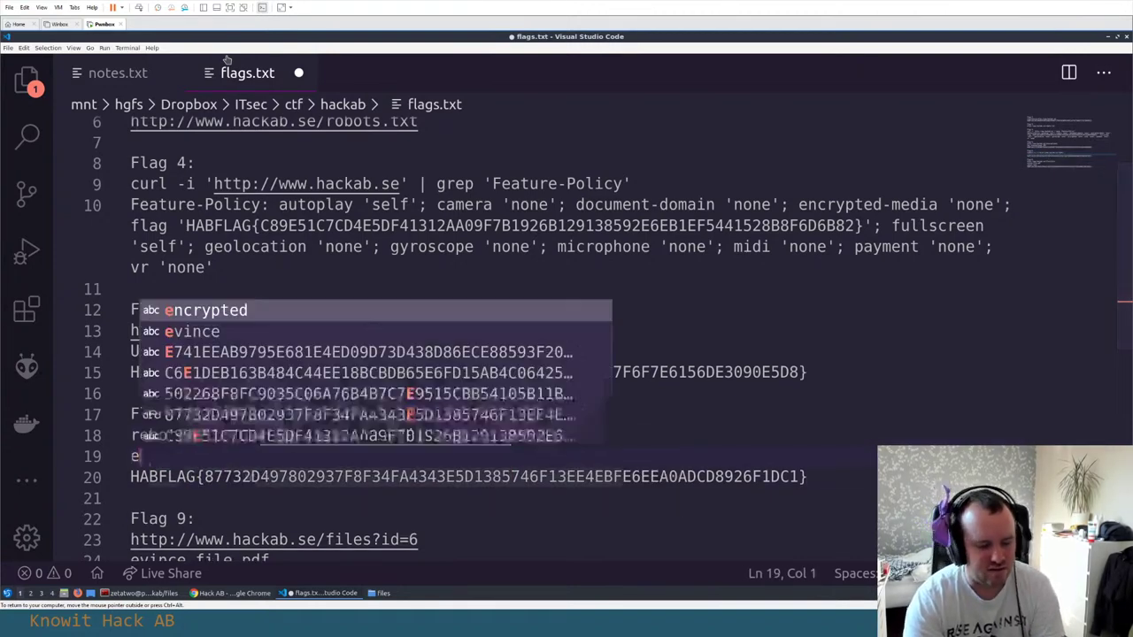
pyautogui.write('rror json')
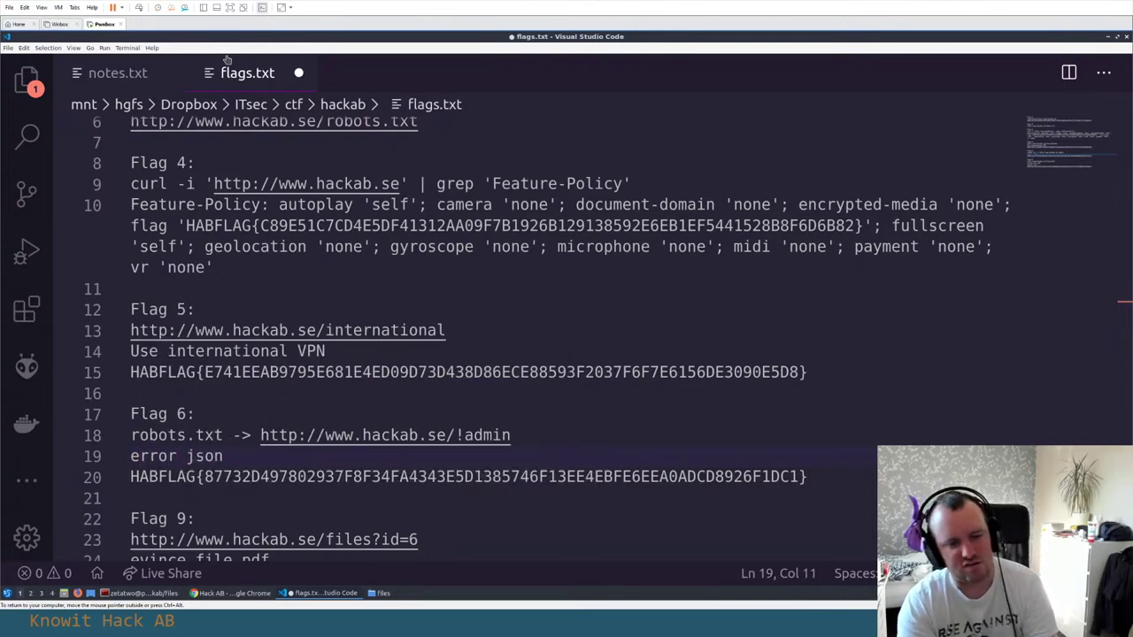
pyautogui.press('Down')
pyautogui.press('Down')
pyautogui.hotkey('ctrl', 's')
# Start a new 'Flag 7:' heading below the Flag 6 entry
pyautogui.press('Return')
pyautogui.press('Return')
pyautogui.press('Up')
pyautogui.write('Flag 7:')
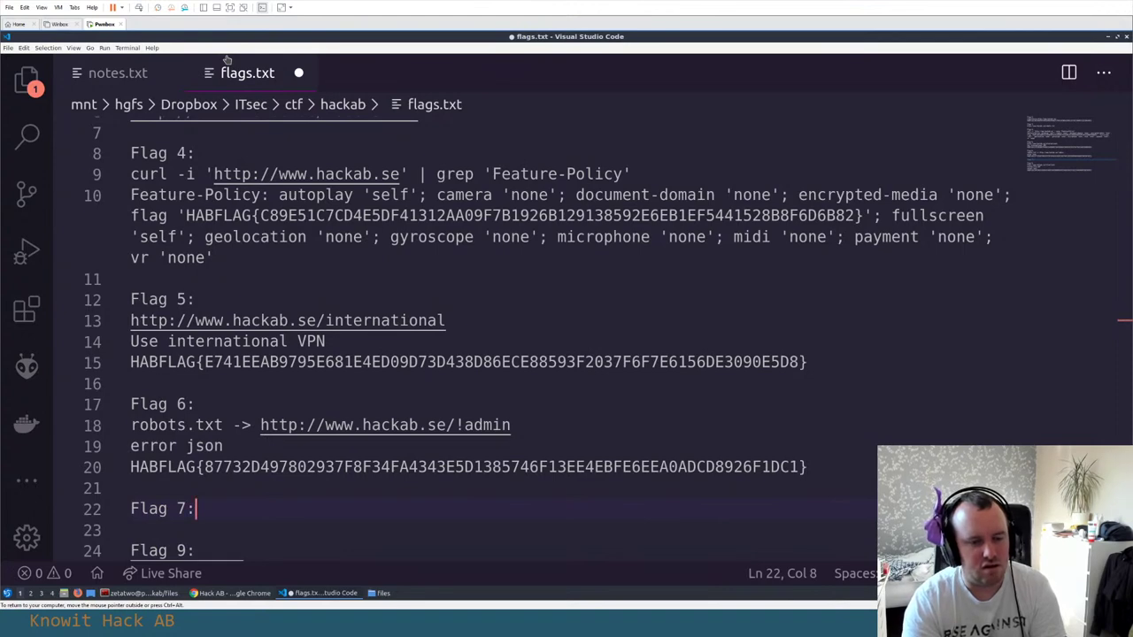
pyautogui.hotkey('alt', 'Tab')
# Look over the admin page sources and bug bounty flag table, then return to the notes in VS Code
pyautogui.click(637, 37)
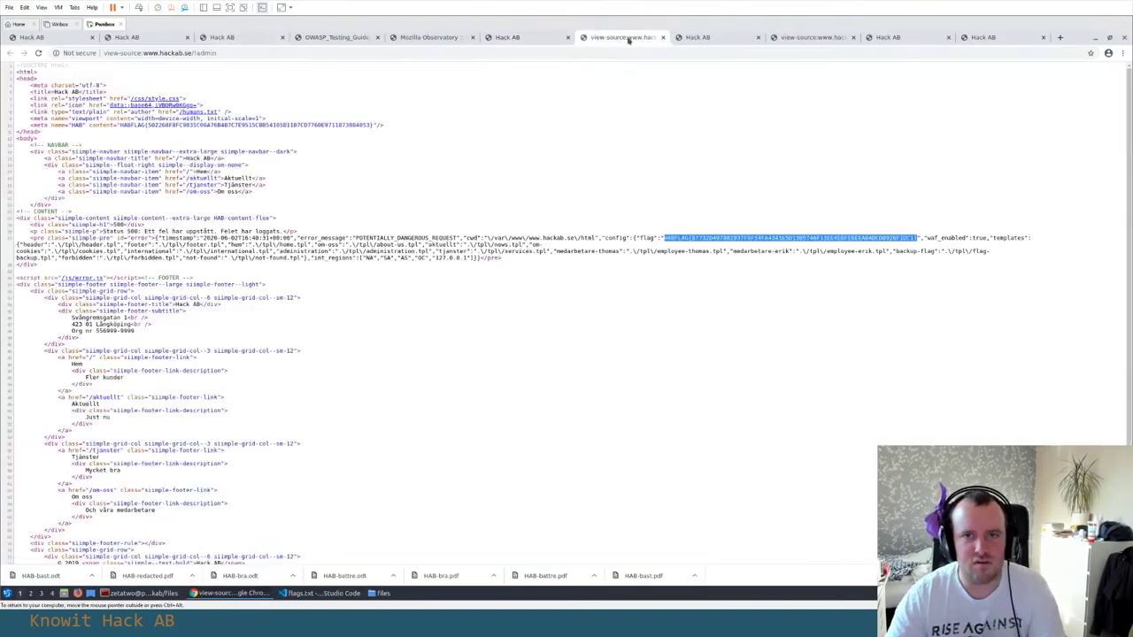
pyautogui.click(810, 38)
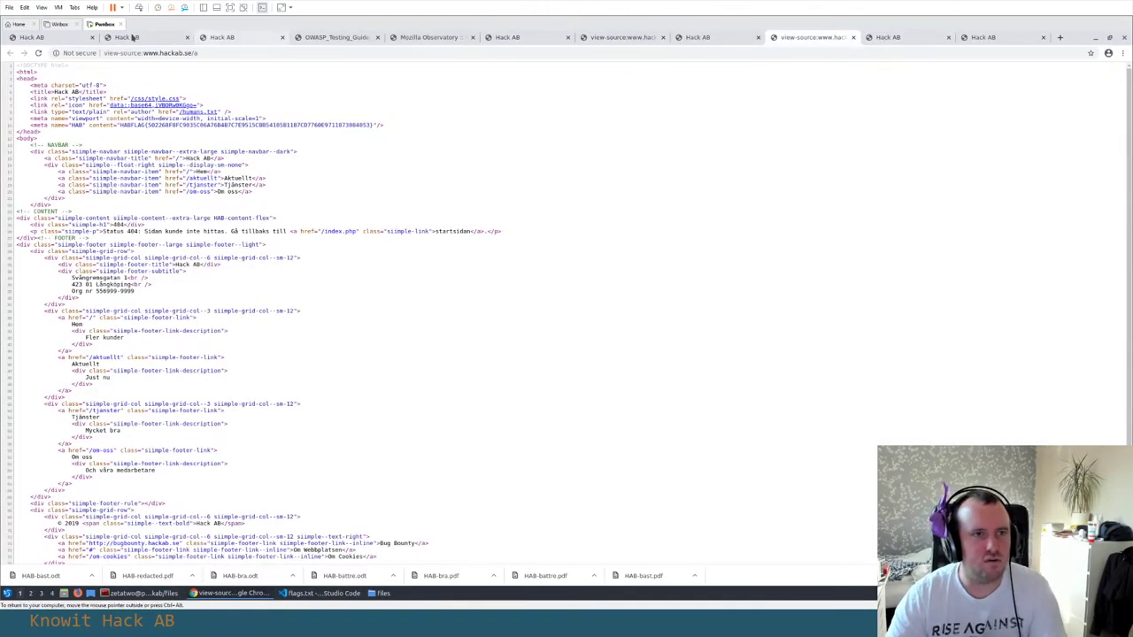
pyautogui.click(128, 37)
pyautogui.scroll(-1, 128, 188)
pyautogui.scroll(-1, 127, 189)
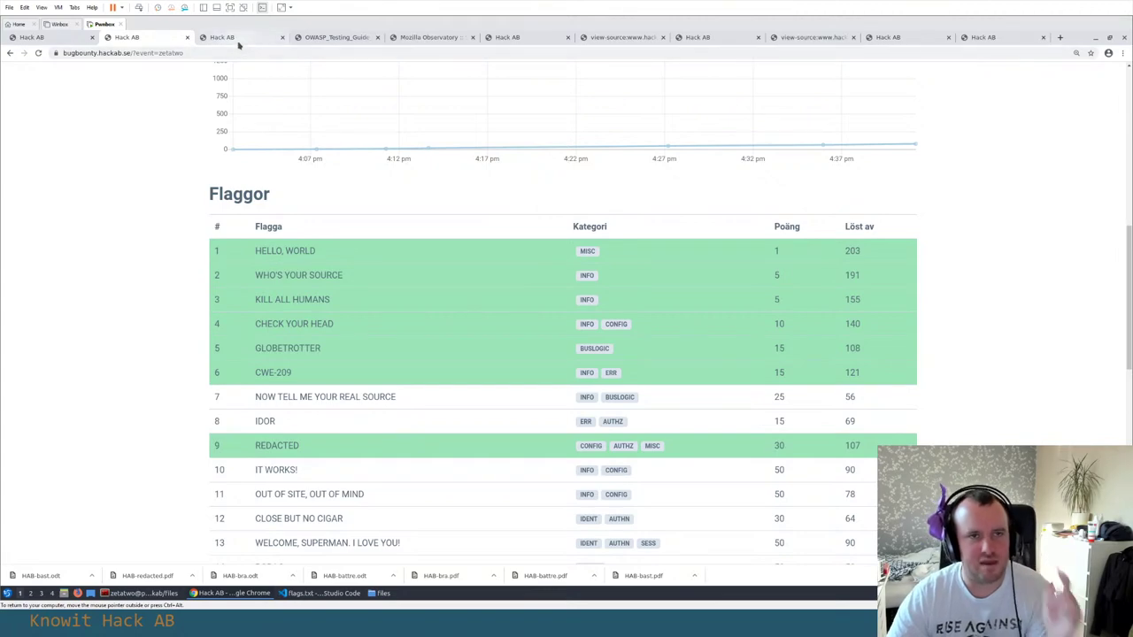
pyautogui.hotkey('alt', 'Tab')
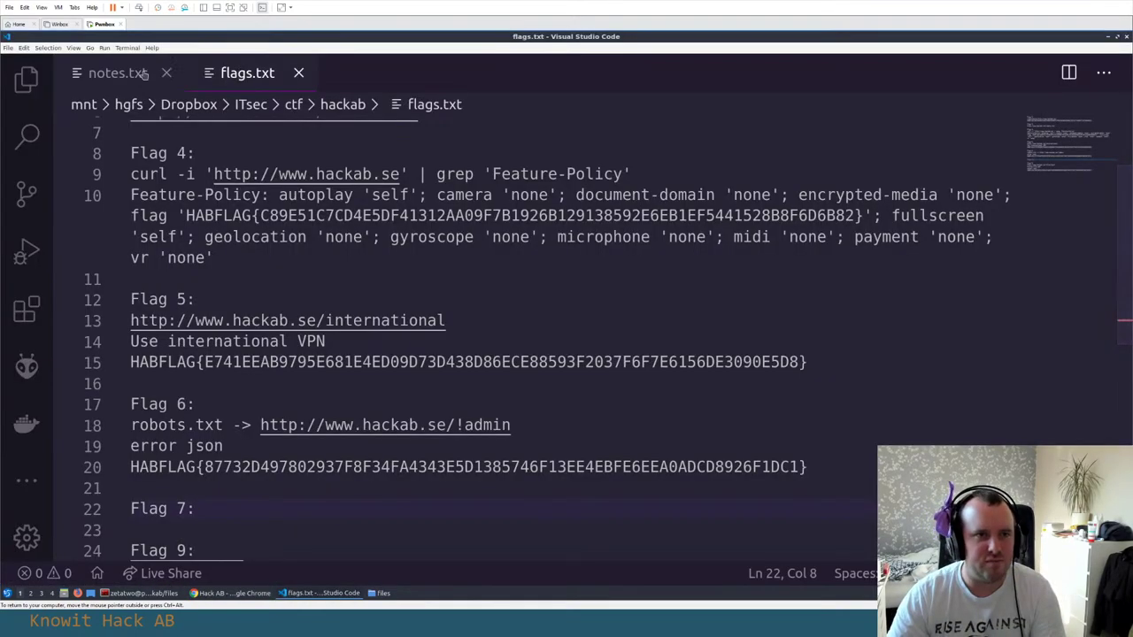
pyautogui.scroll(2, 245, 206)
pyautogui.click(137, 76)
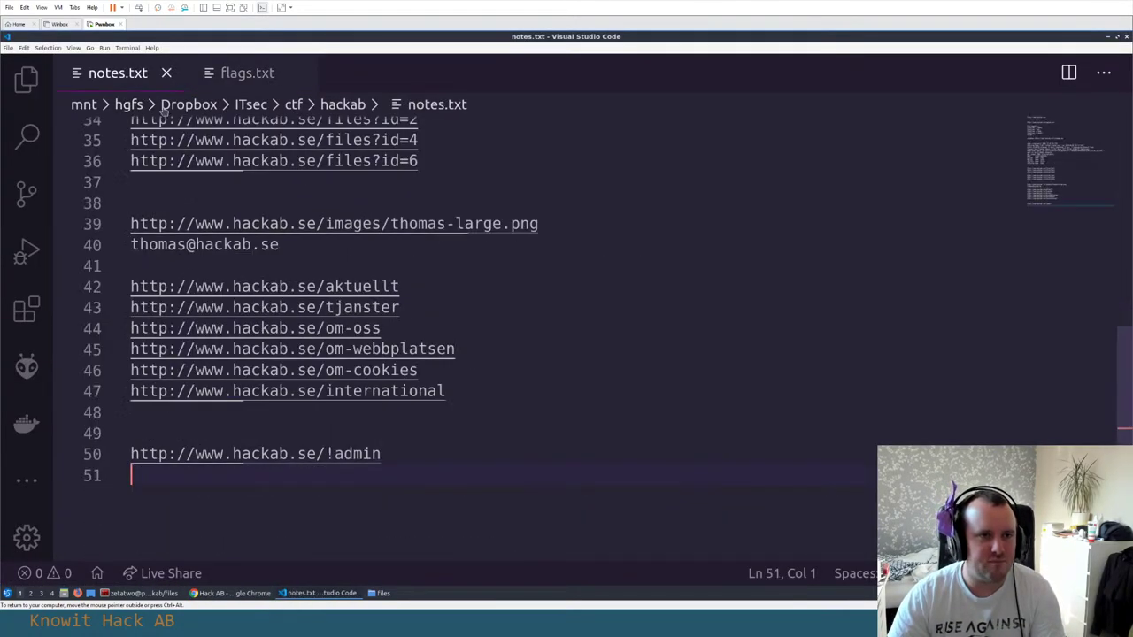
pyautogui.scroll(10, 254, 254)
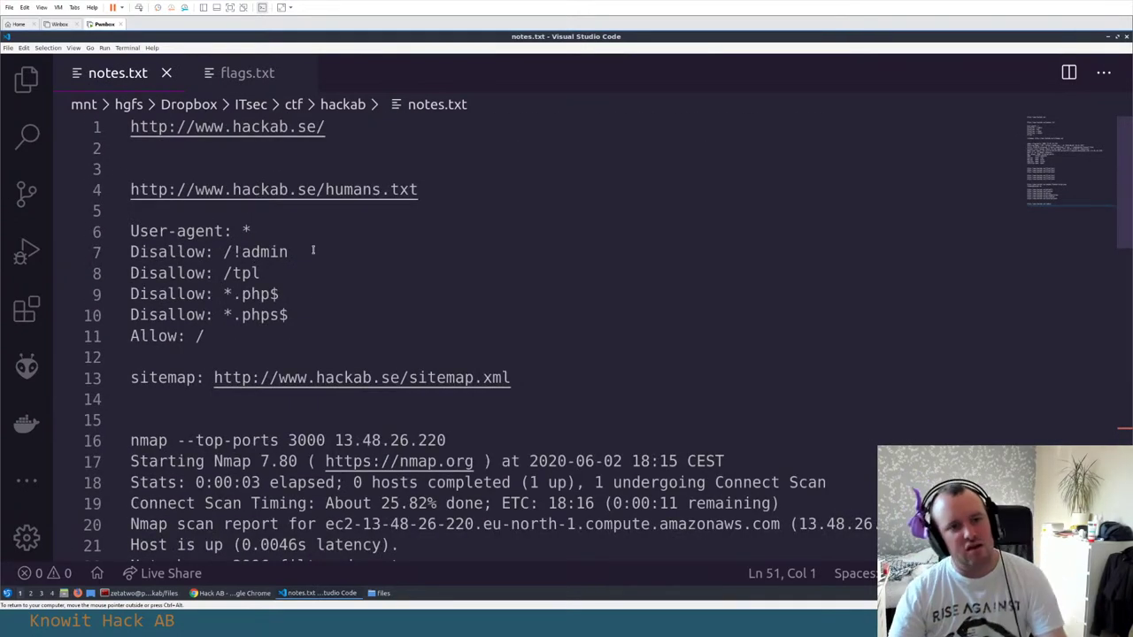
pyautogui.moveTo(301, 337); pyautogui.dragTo(131, 294)
pyautogui.click(233, 295)
pyautogui.click(262, 294)
pyautogui.click(225, 293)
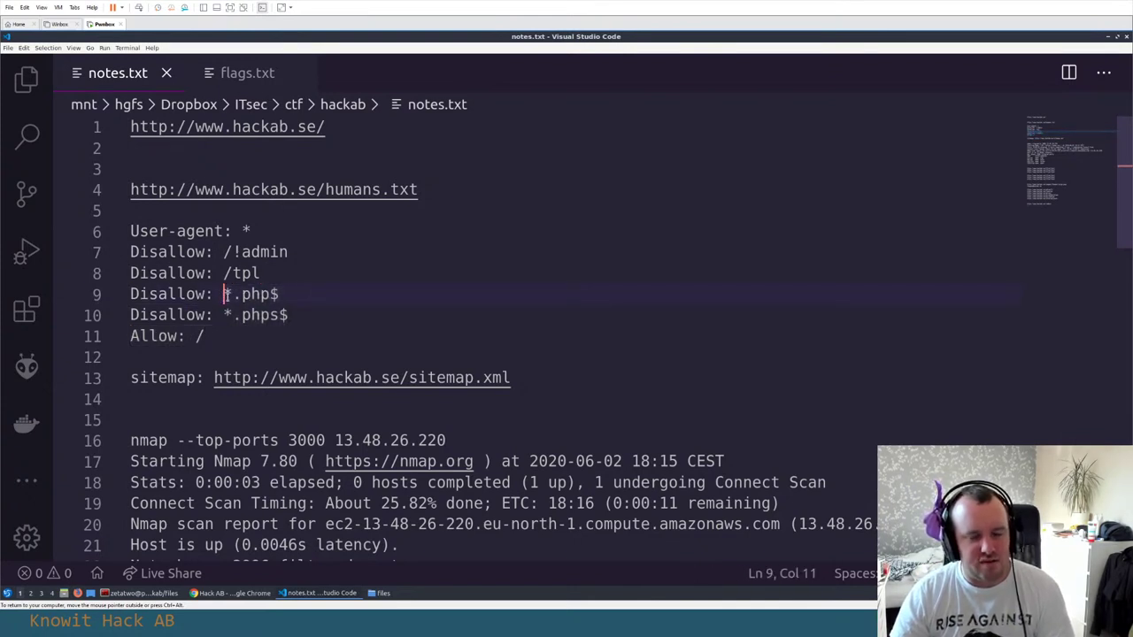
pyautogui.moveTo(226, 293); pyautogui.dragTo(252, 315)
pyautogui.click(251, 293)
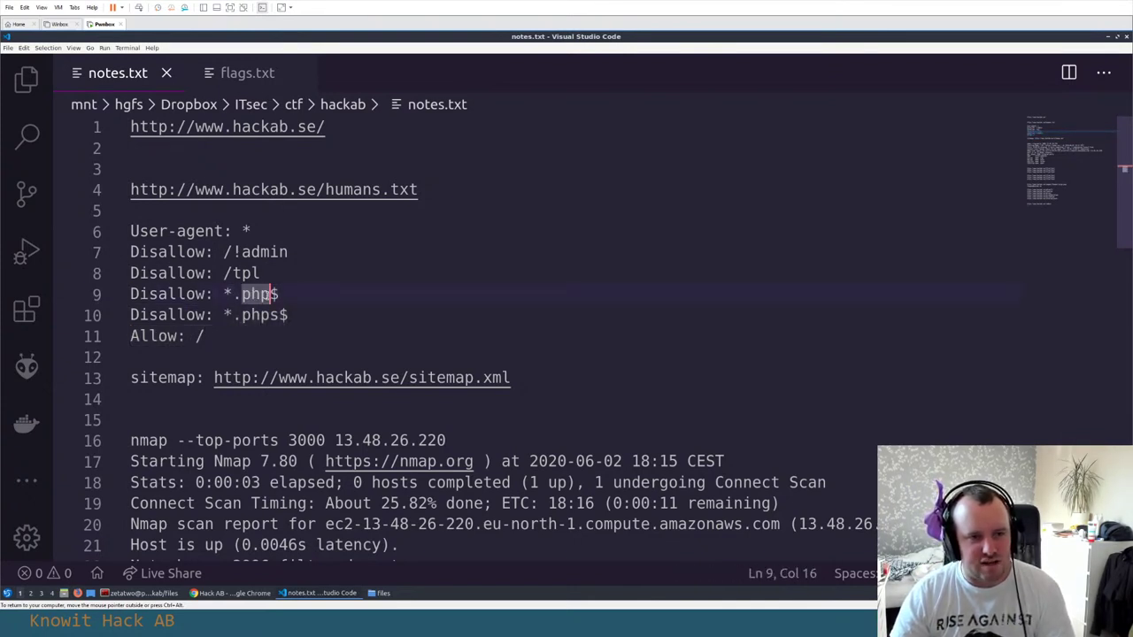
pyautogui.click(261, 315)
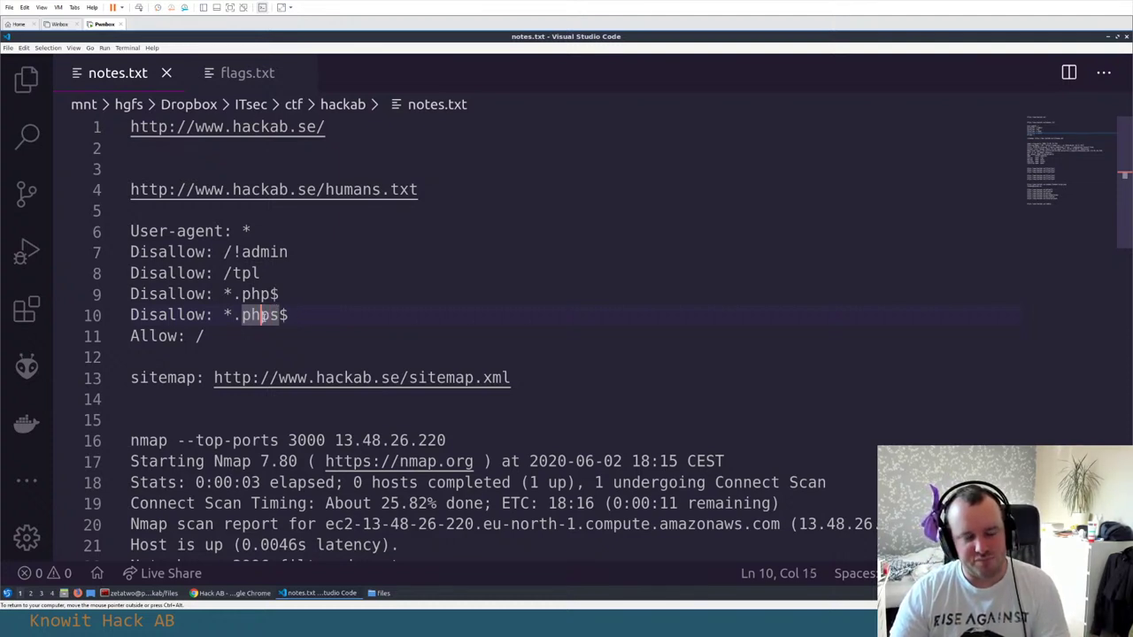
pyautogui.hotkey('ctrl', 'Left')
pyautogui.hotkey('shift', 'Right')
pyautogui.hotkey('shift', 'Right')
pyautogui.hotkey('shift', 'Right')
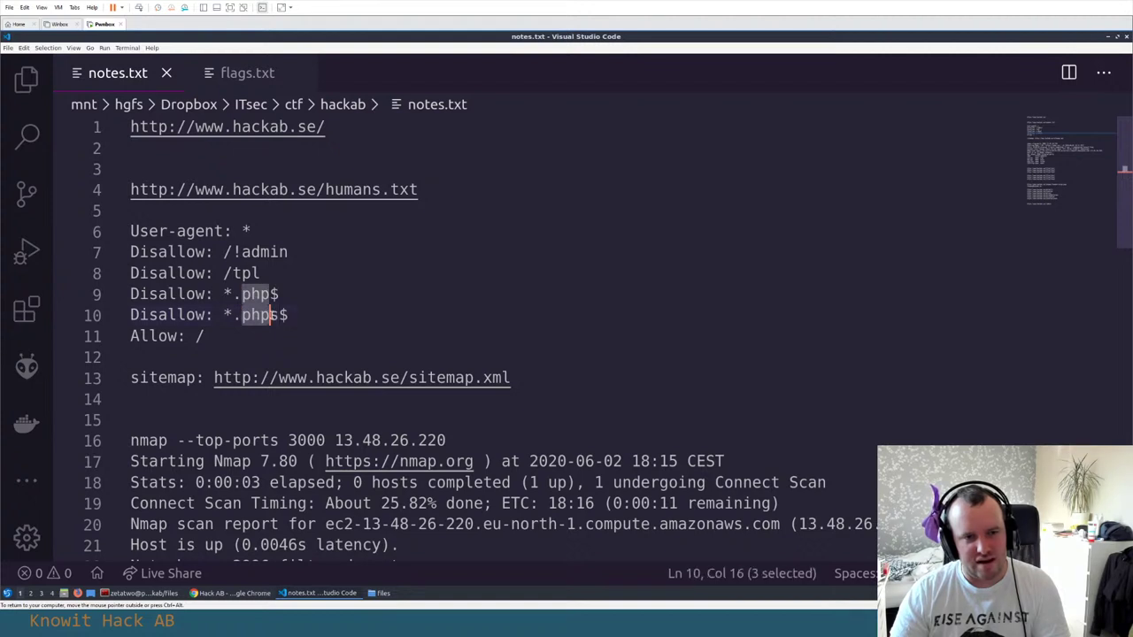
pyautogui.press('Right')
pyautogui.press('Right')
pyautogui.press('Delete')
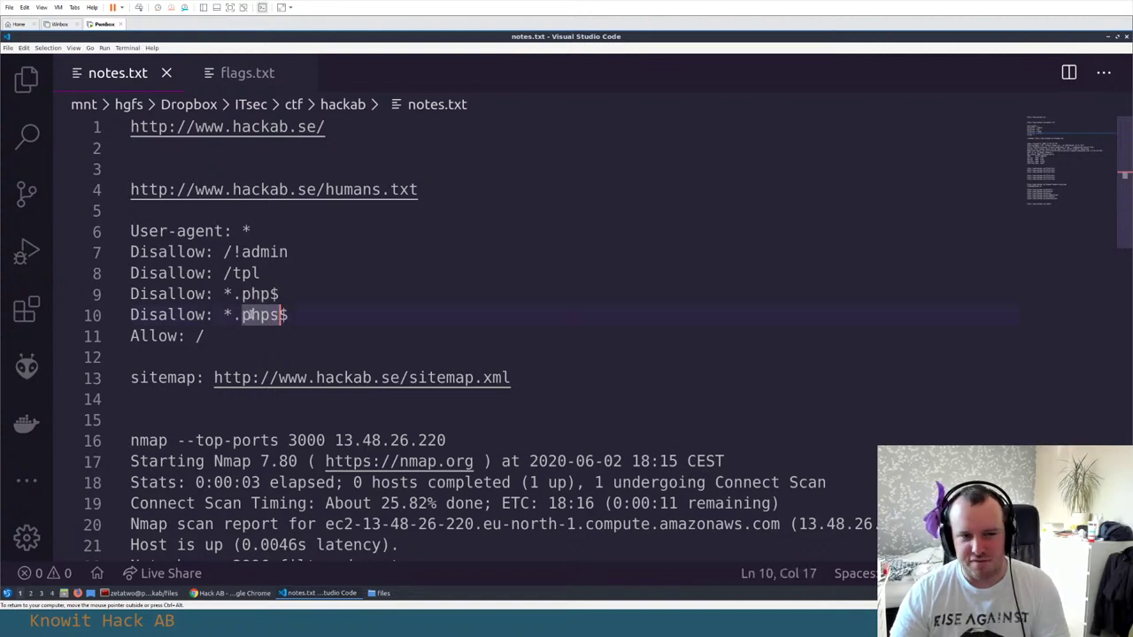
pyautogui.hotkey('ctrl', 'shift', 'Left')
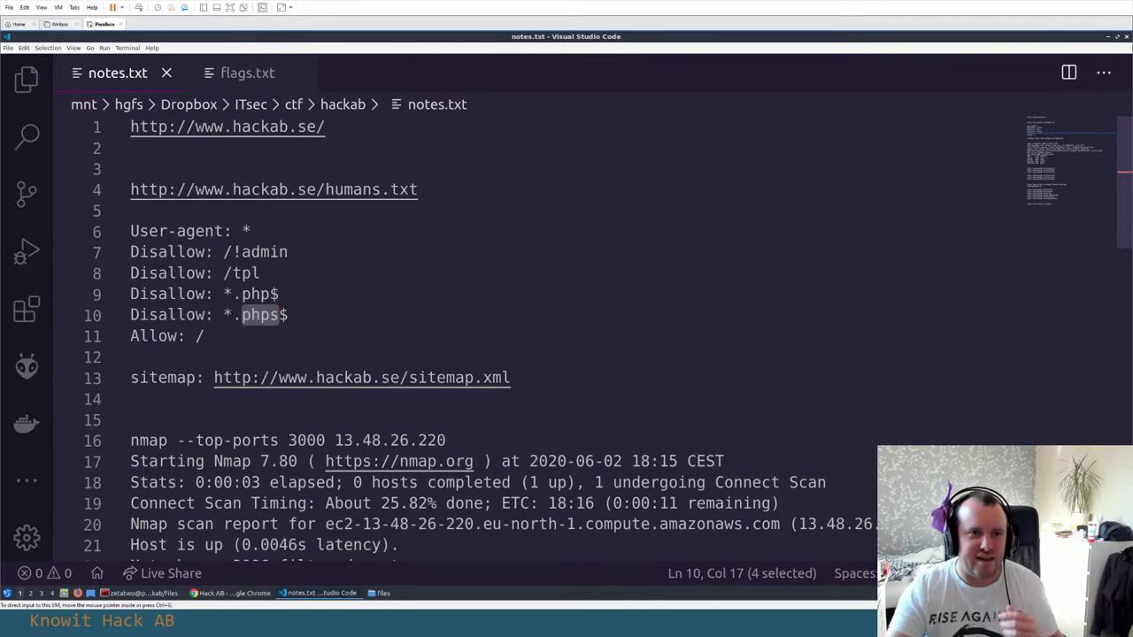
# Show flags.txt scrolled to the empty Flag 7 heading between Flag 6 and Flag 9
pyautogui.click(253, 75)
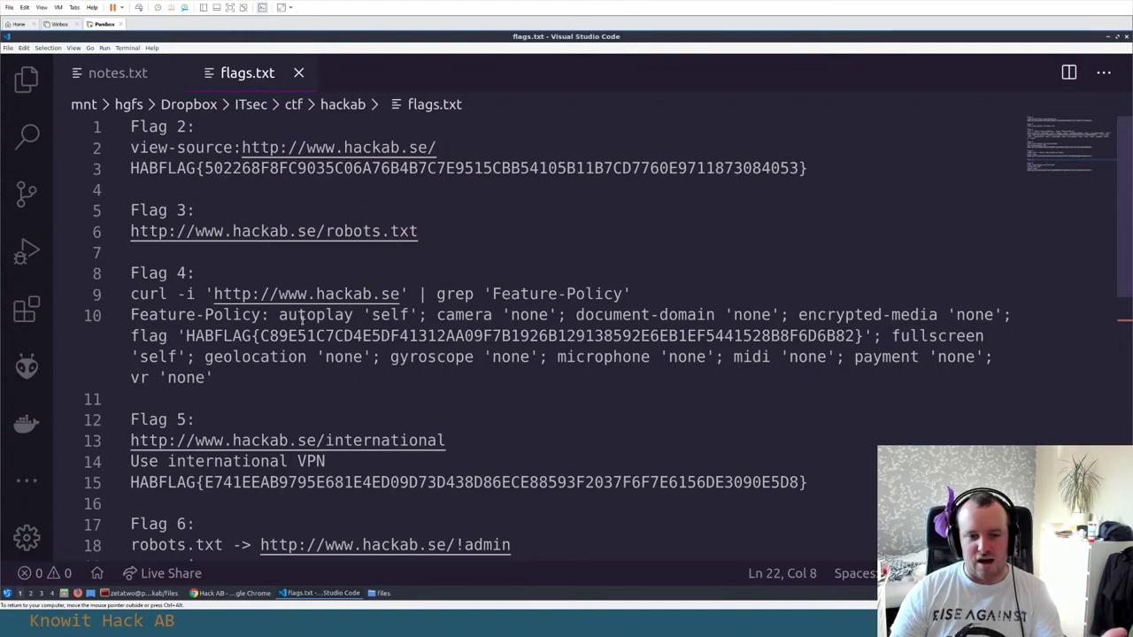
pyautogui.scroll(-3, 303, 318)
pyautogui.scroll(1, 377, 324)
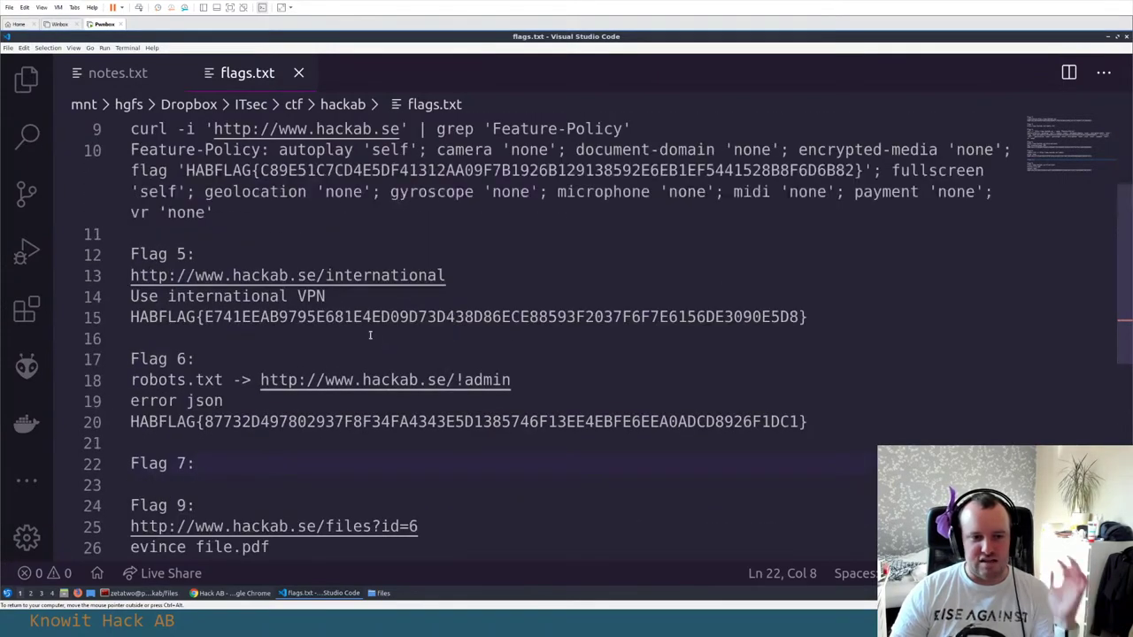
pyautogui.scroll(-2, 363, 338)
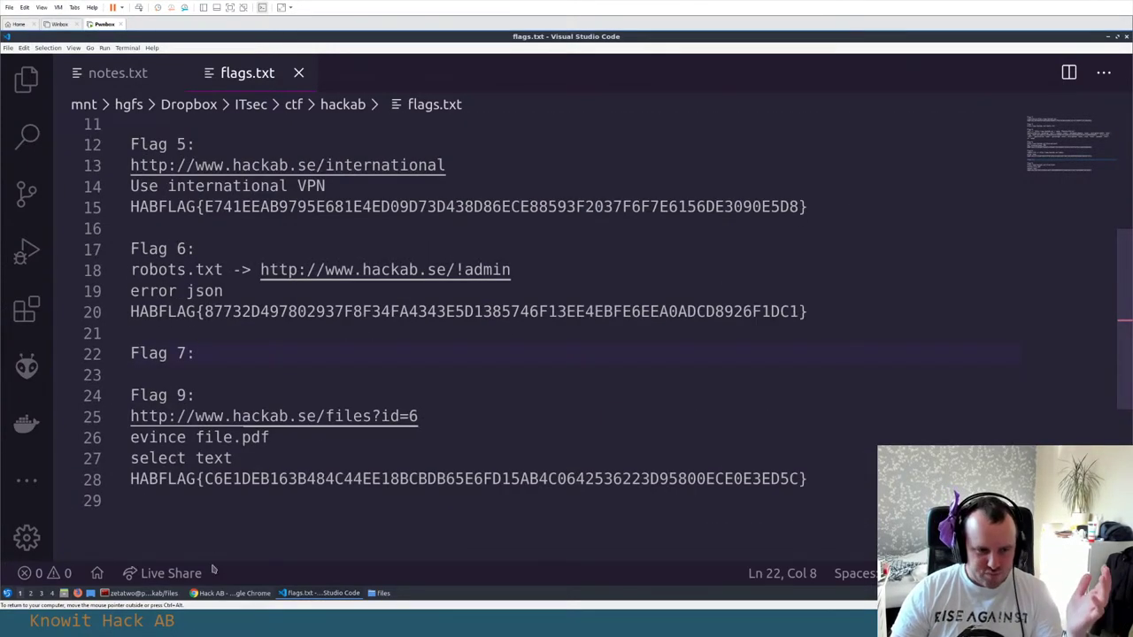
# Select flag 7's title 'NOW TELL ME YOUR REAL SOURCE' in the bug bounty list
pyautogui.click(232, 593)
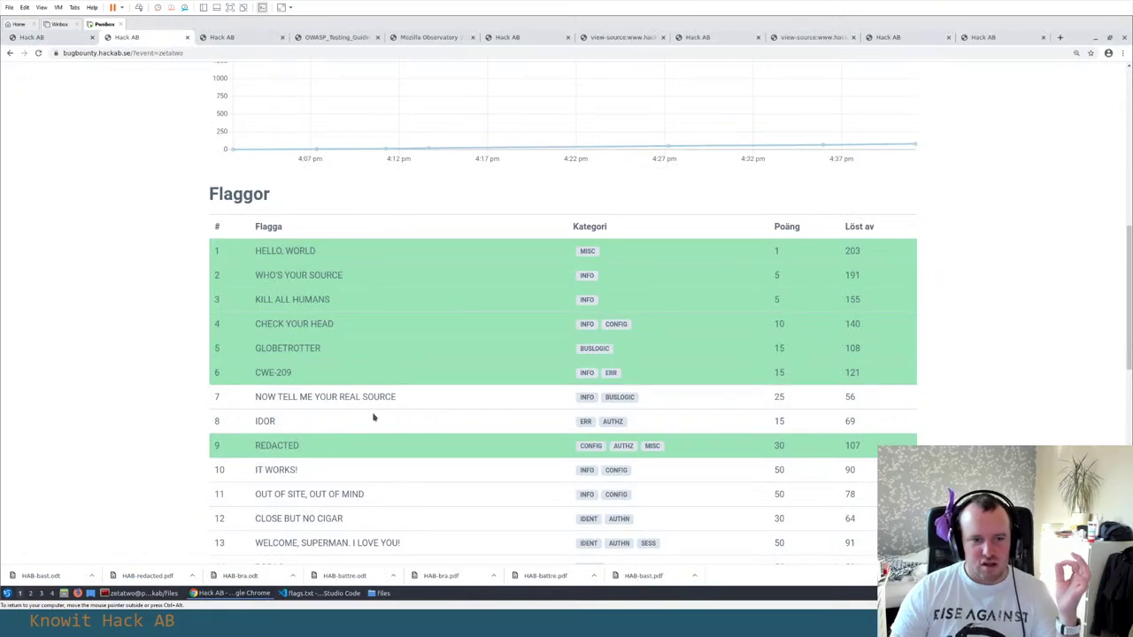
pyautogui.moveTo(397, 397); pyautogui.dragTo(256, 397)
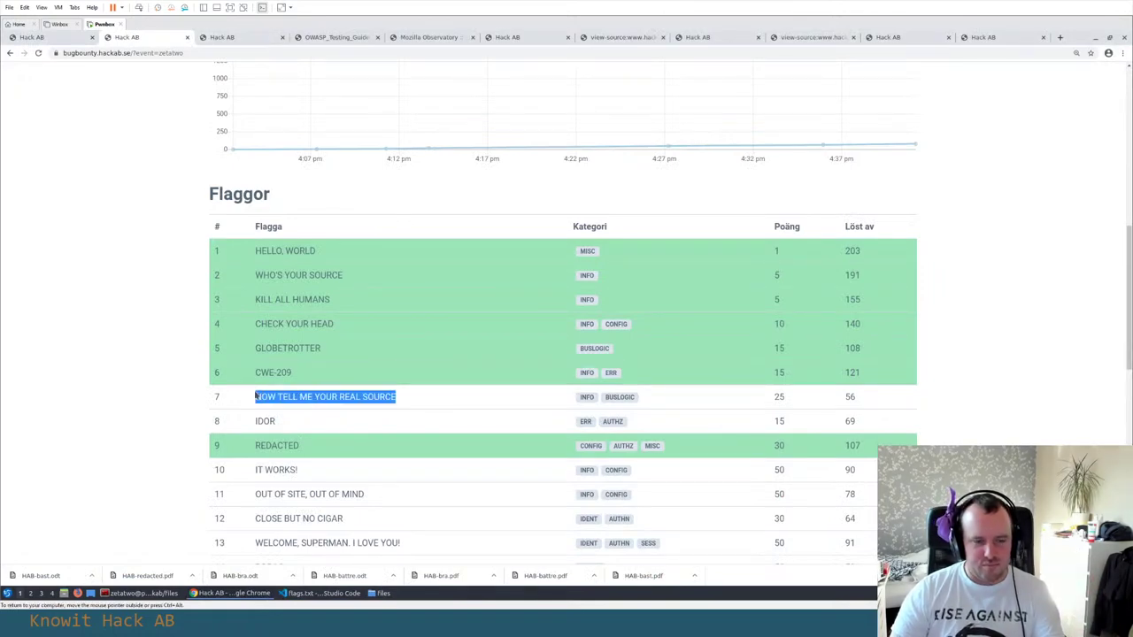
pyautogui.click(270, 396)
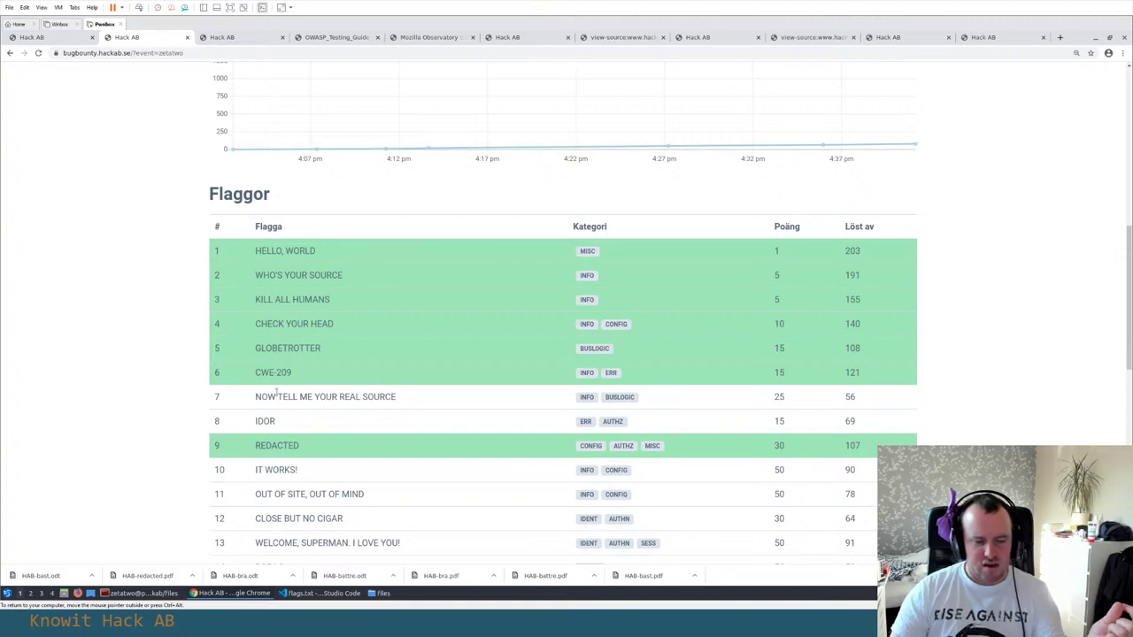
pyautogui.moveTo(256, 396); pyautogui.dragTo(412, 405)
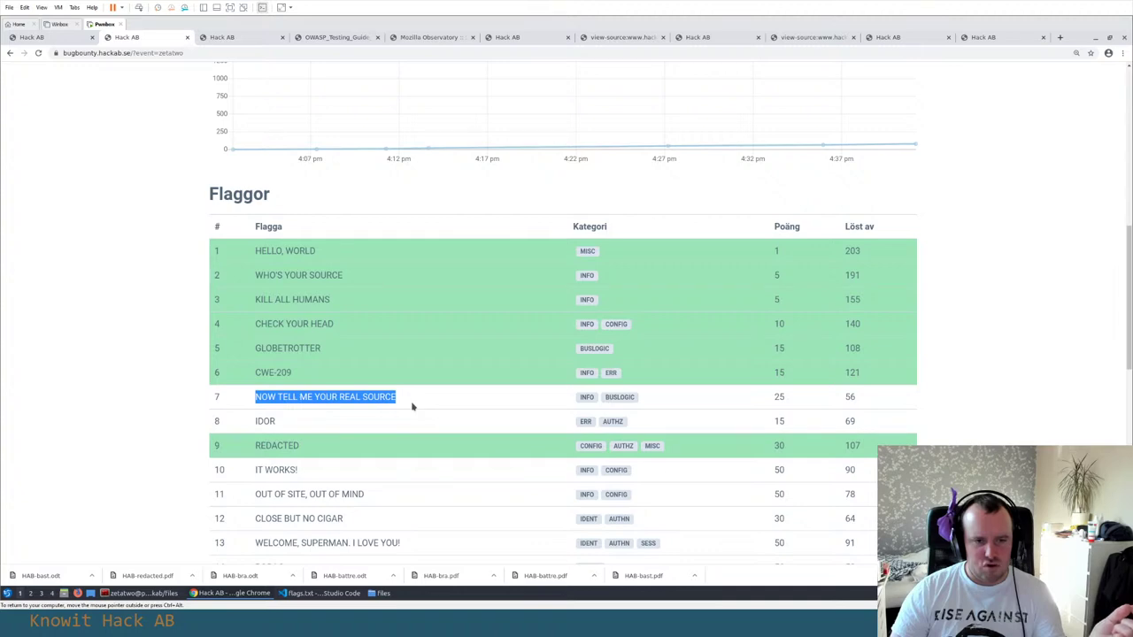
# On the Hack AB services tab, start replacing 'tjanster' in the address with 'index.php'
pyautogui.click(234, 37)
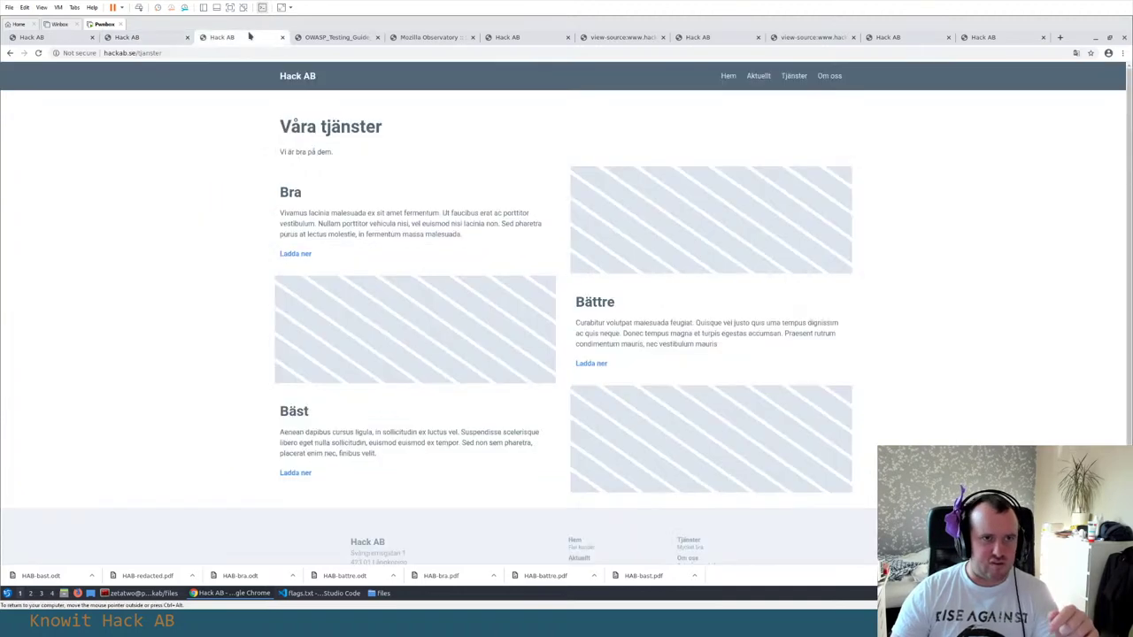
pyautogui.click(147, 39)
pyautogui.click(223, 37)
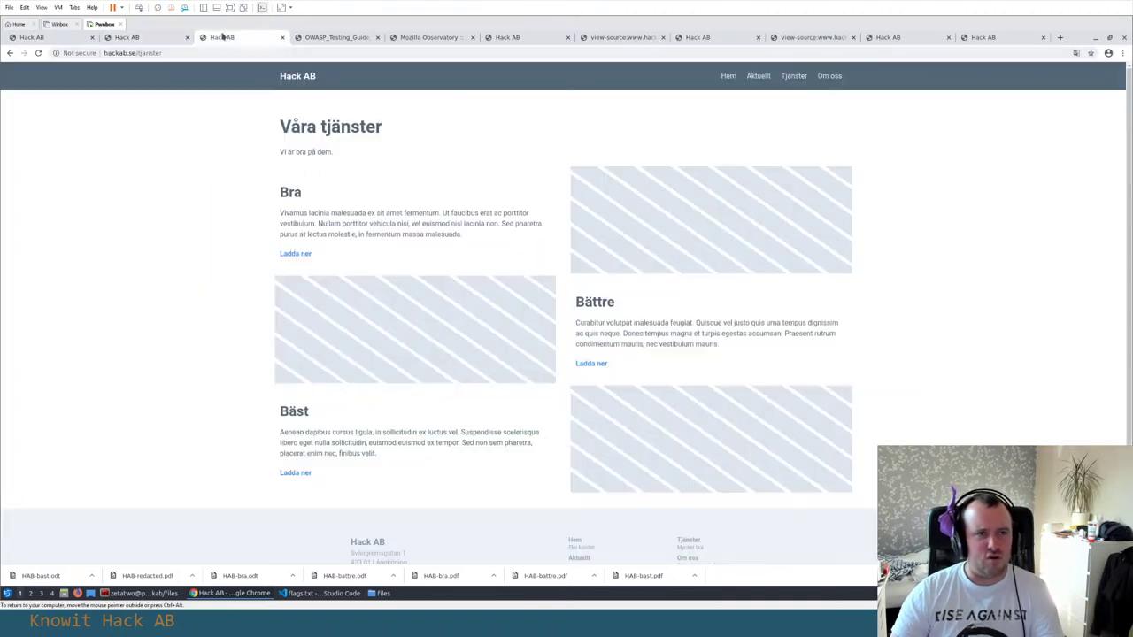
pyautogui.doubleClick(140, 55)
pyautogui.write('index.php')
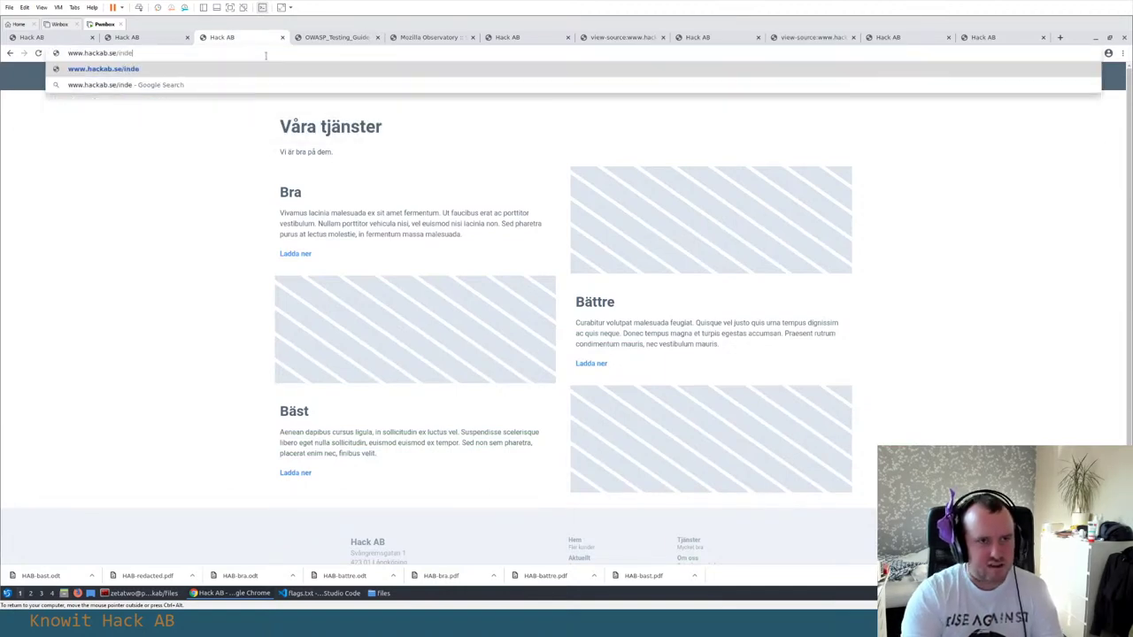
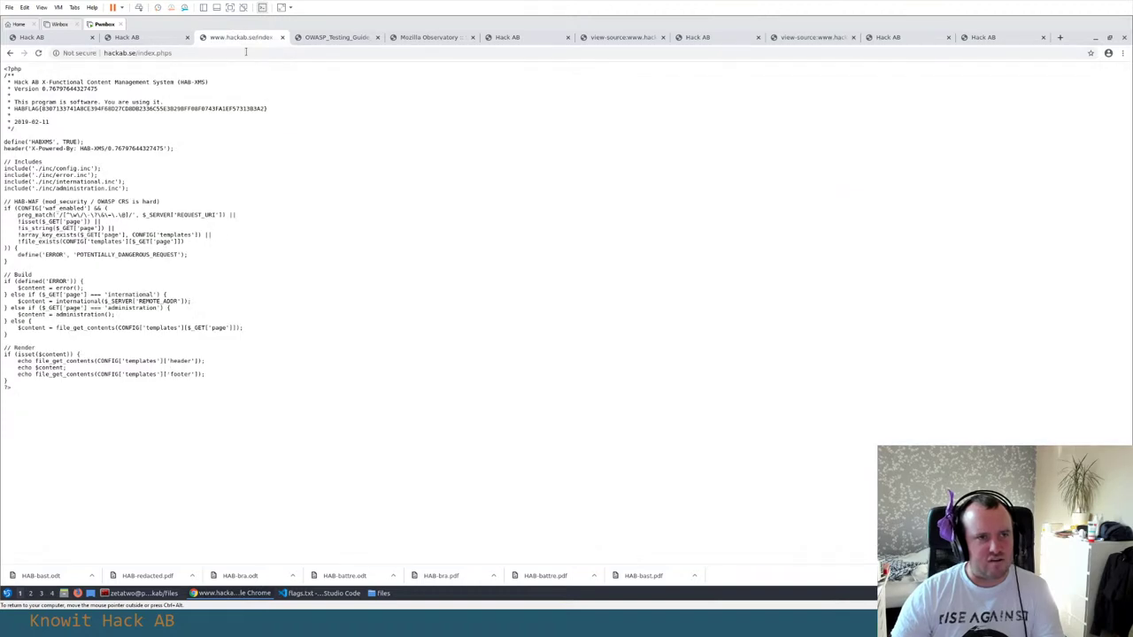
# Select the full hackab.se/index.phps URL in Chrome's address bar
pyautogui.click(246, 51)
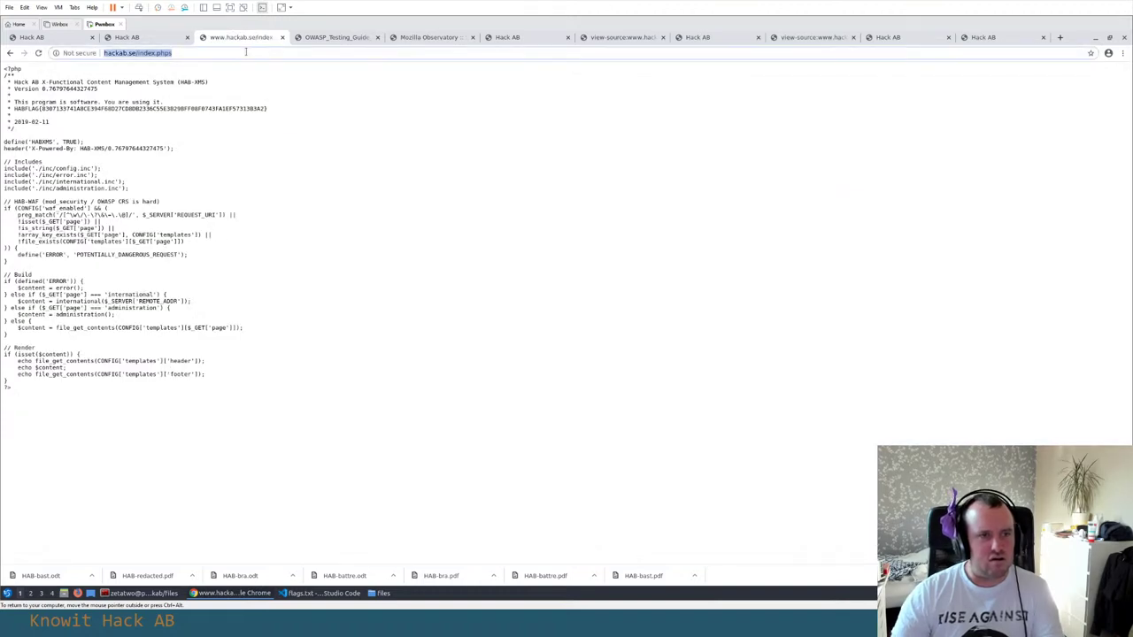
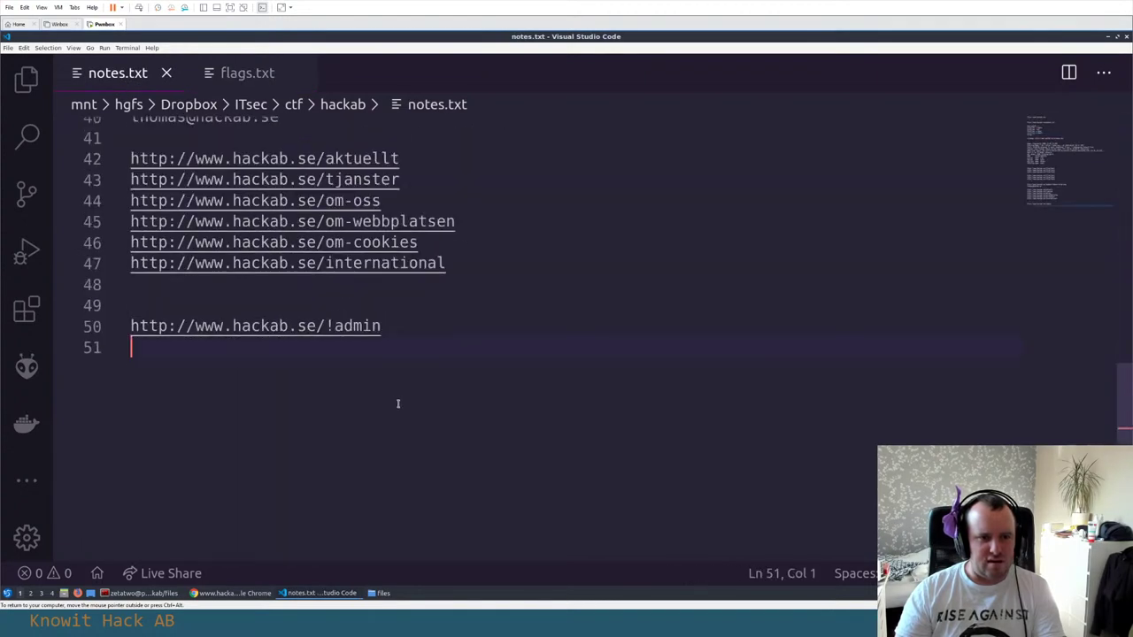
pyautogui.press('Return')
pyautogui.write('http://www.hackab.se/index.phps')
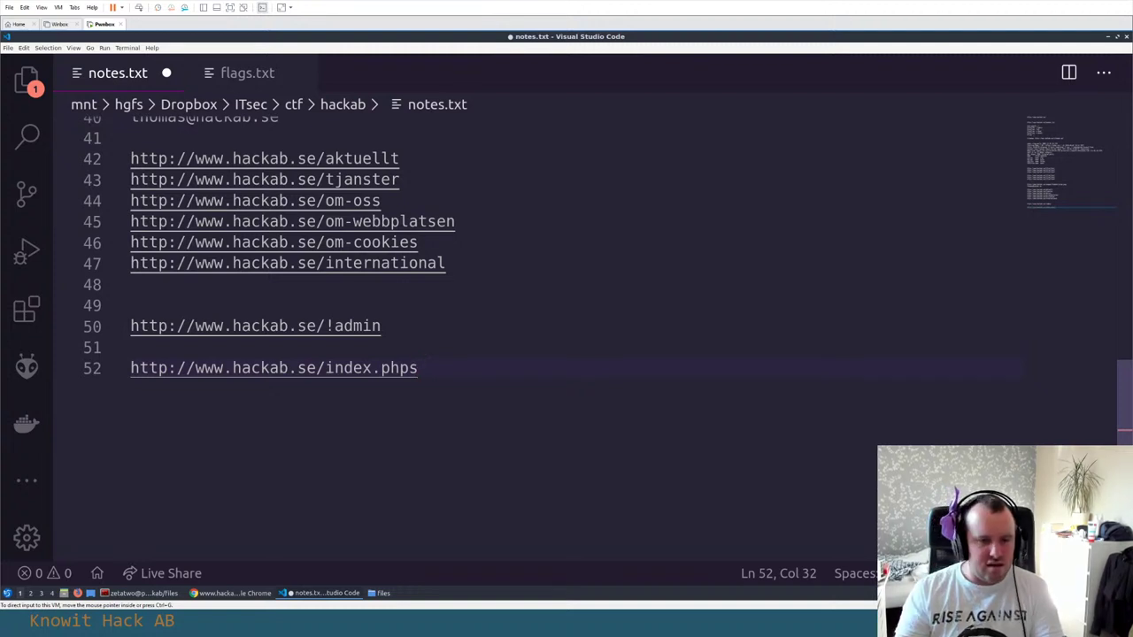
pyautogui.hotkey('alt', 'Tab')
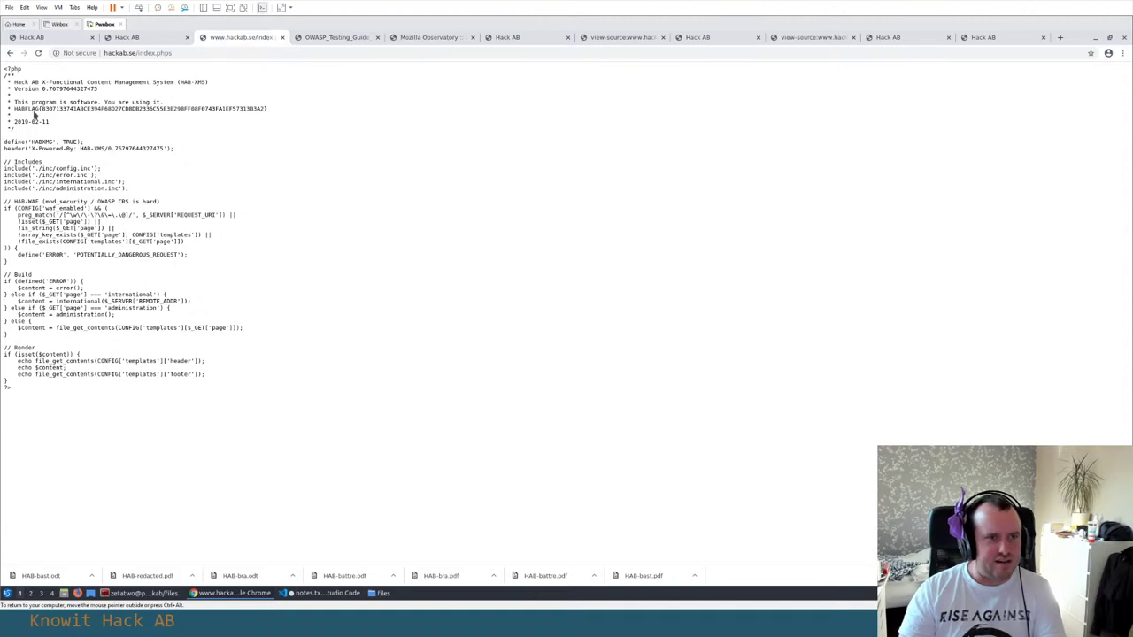
# Select the HABFLAG{...} comment line in the index.phps source header
pyautogui.moveTo(15, 107); pyautogui.dragTo(281, 108)
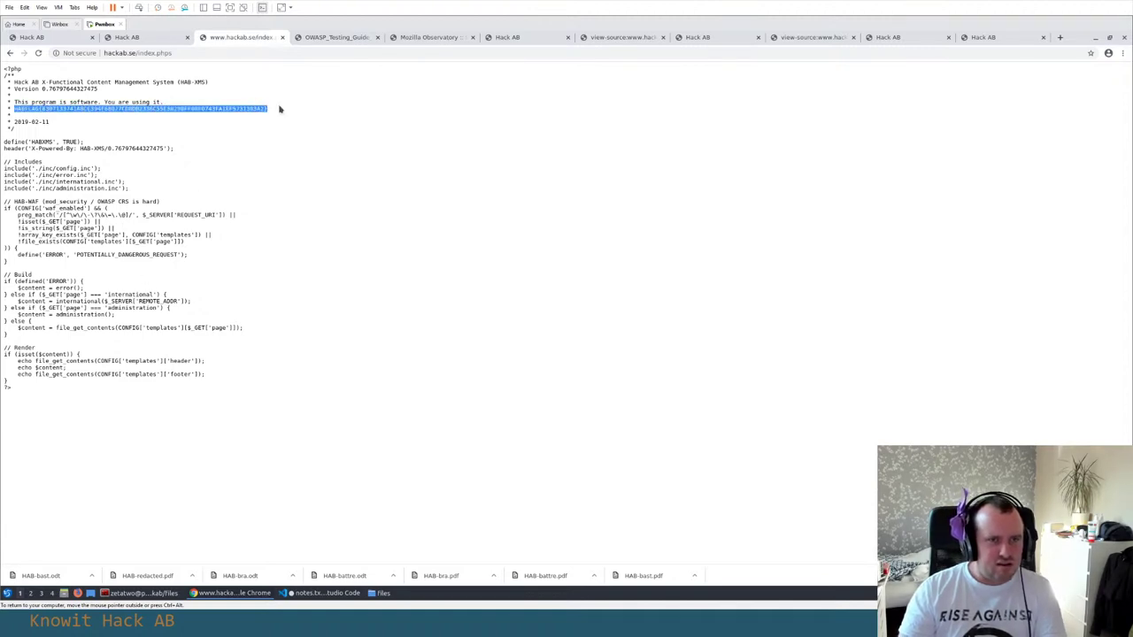
# Replace the Hack AB flag field with the index.phps HABFLAG and submit it with Skicka
pyautogui.click(131, 38)
pyautogui.scroll(10, 377, 254)
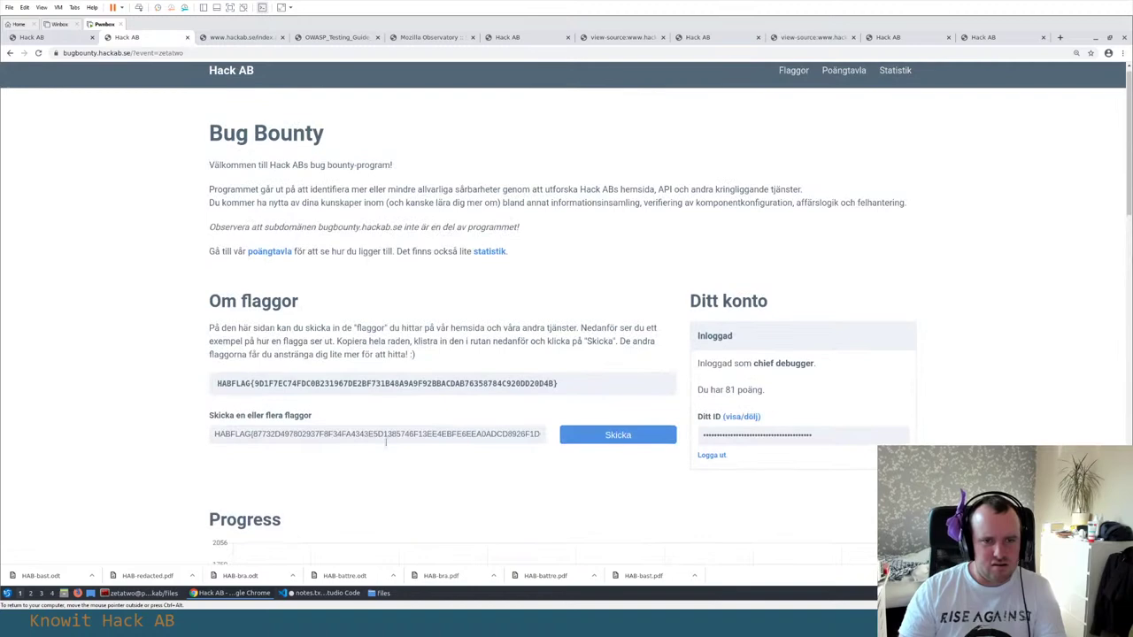
pyautogui.tripleClick(377, 434)
pyautogui.click(611, 436)
# In the index.phps source, select the ./inc/config.inc include path
pyautogui.scroll(-10, 136, 316)
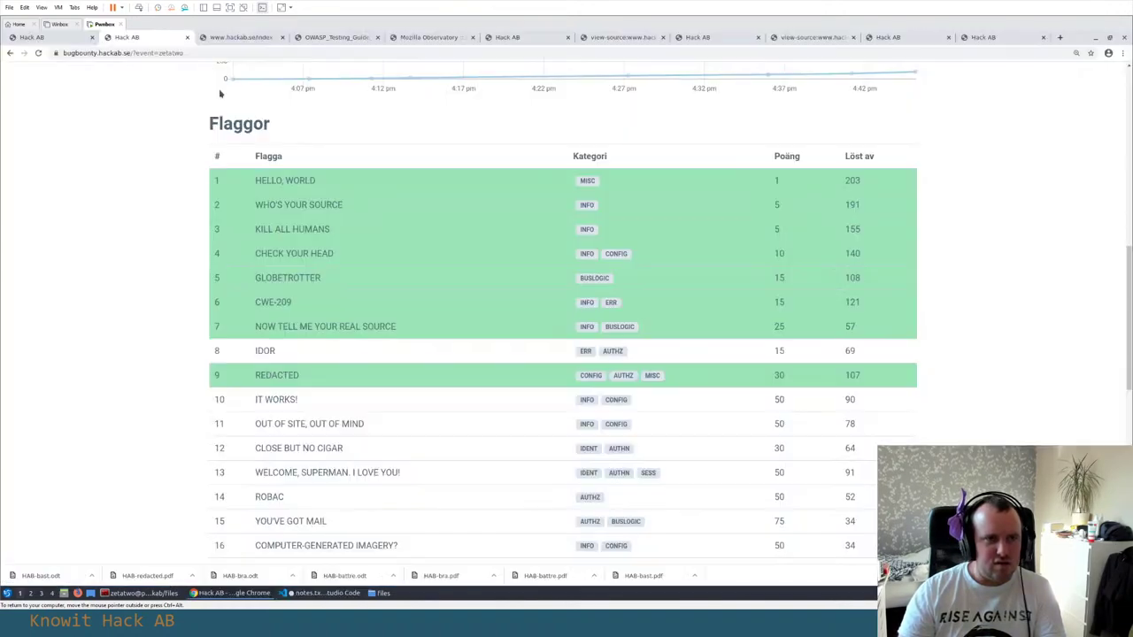
pyautogui.click(239, 37)
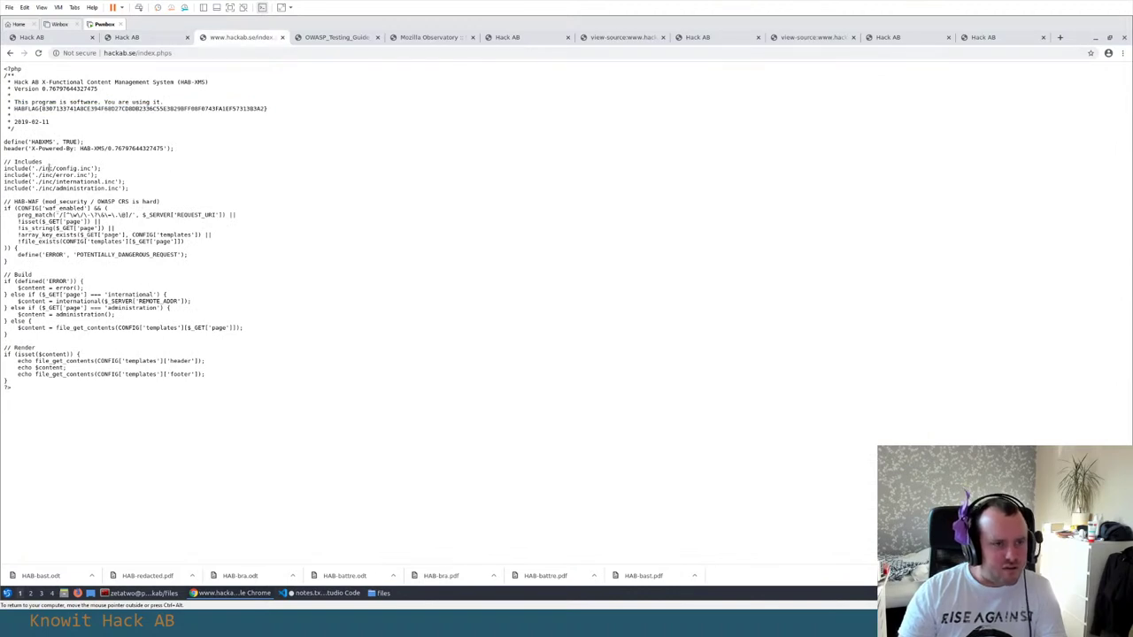
pyautogui.moveTo(37, 168); pyautogui.dragTo(93, 168)
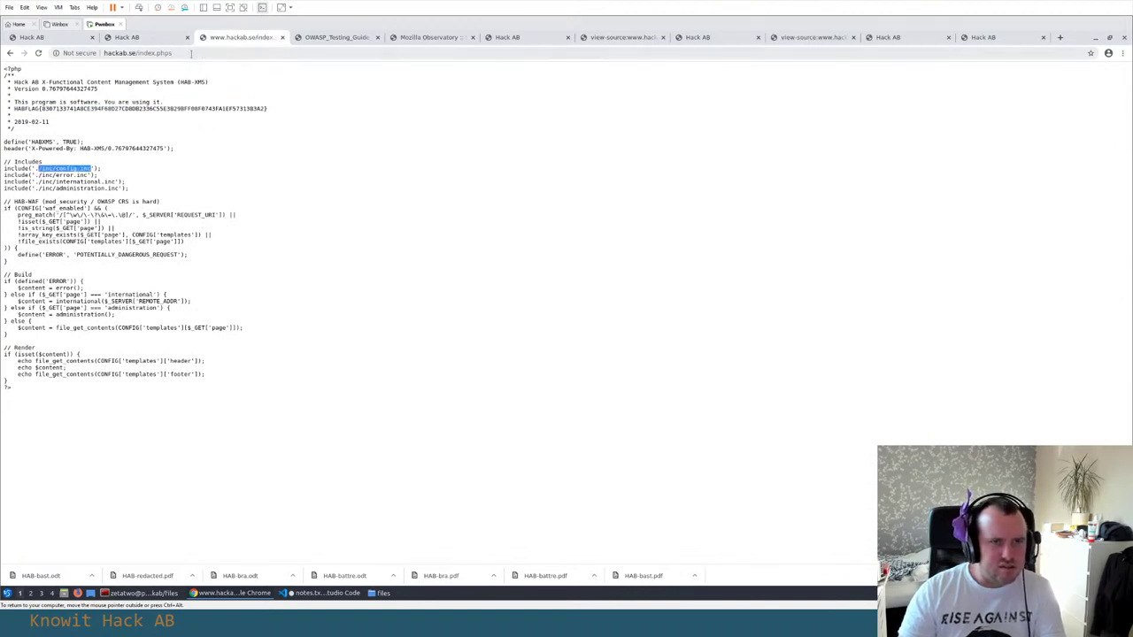
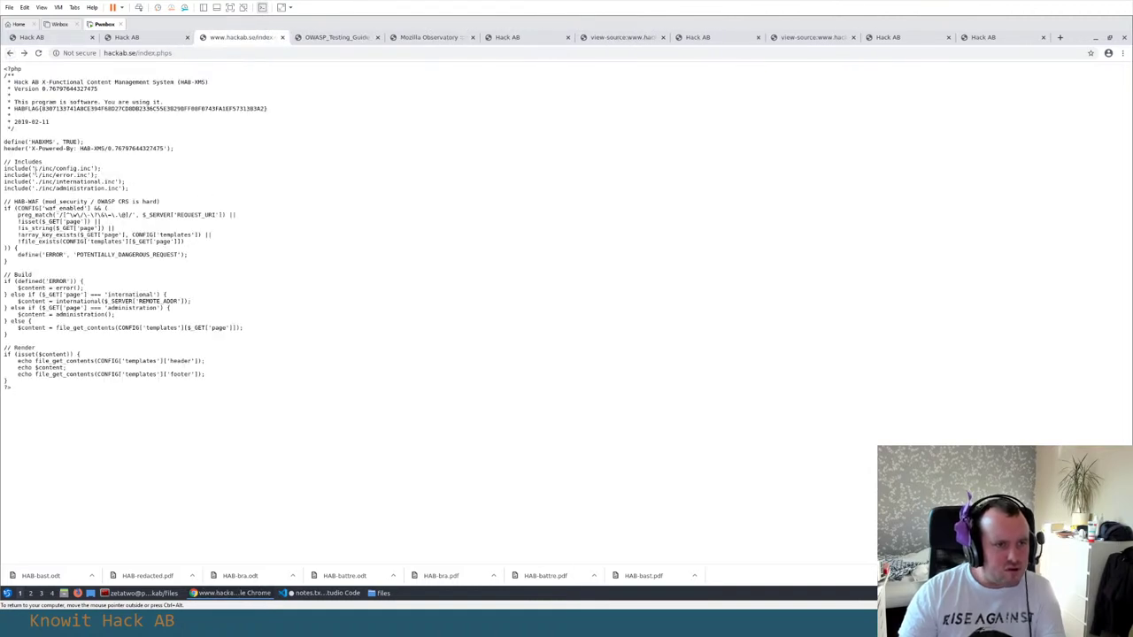
# Select the 'inc/error.inc' path in the include line of the index.phps source
pyautogui.moveTo(37, 176); pyautogui.dragTo(87, 176)
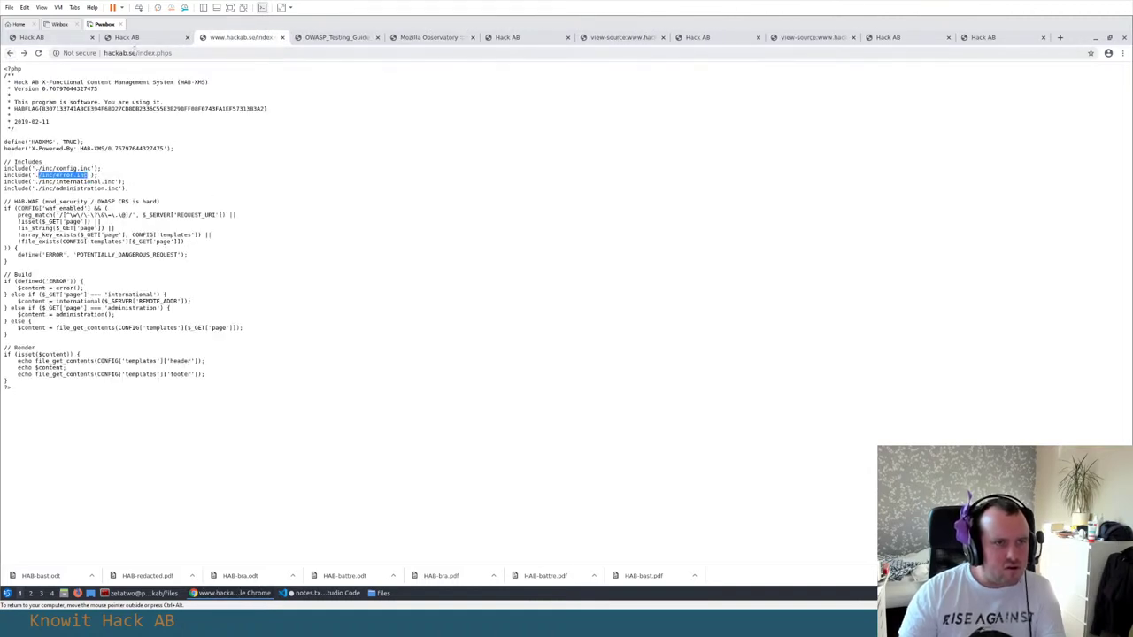
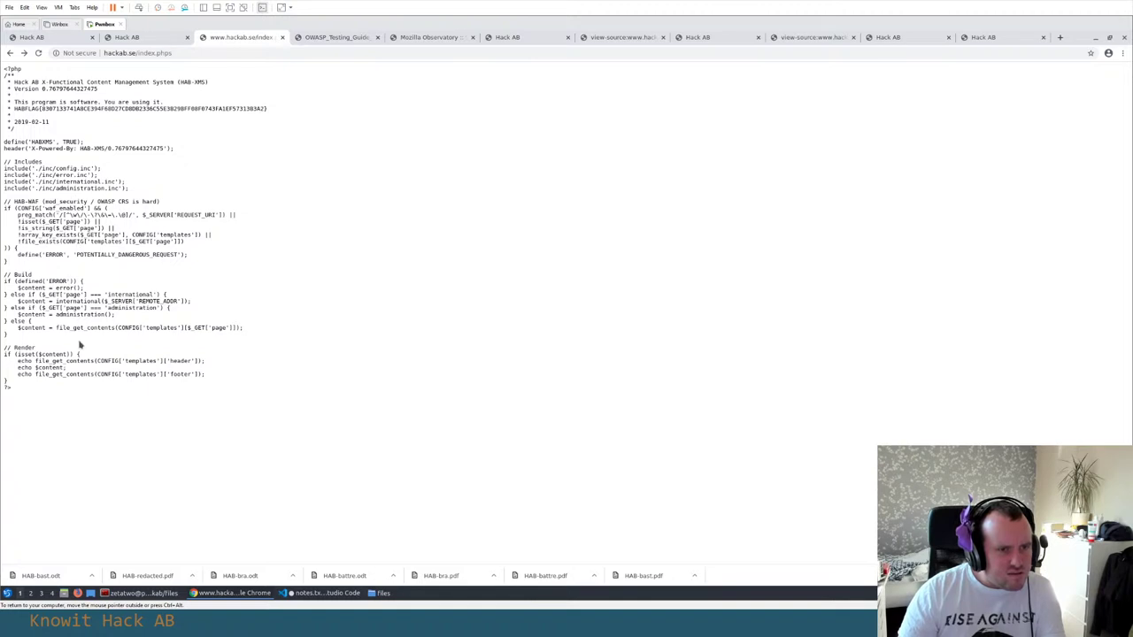
pyautogui.click(152, 55)
pyautogui.hotkey('ctrl', 'c')
pyautogui.hotkey('alt', 'Tab')
pyautogui.hotkey('ctrl', 'v')
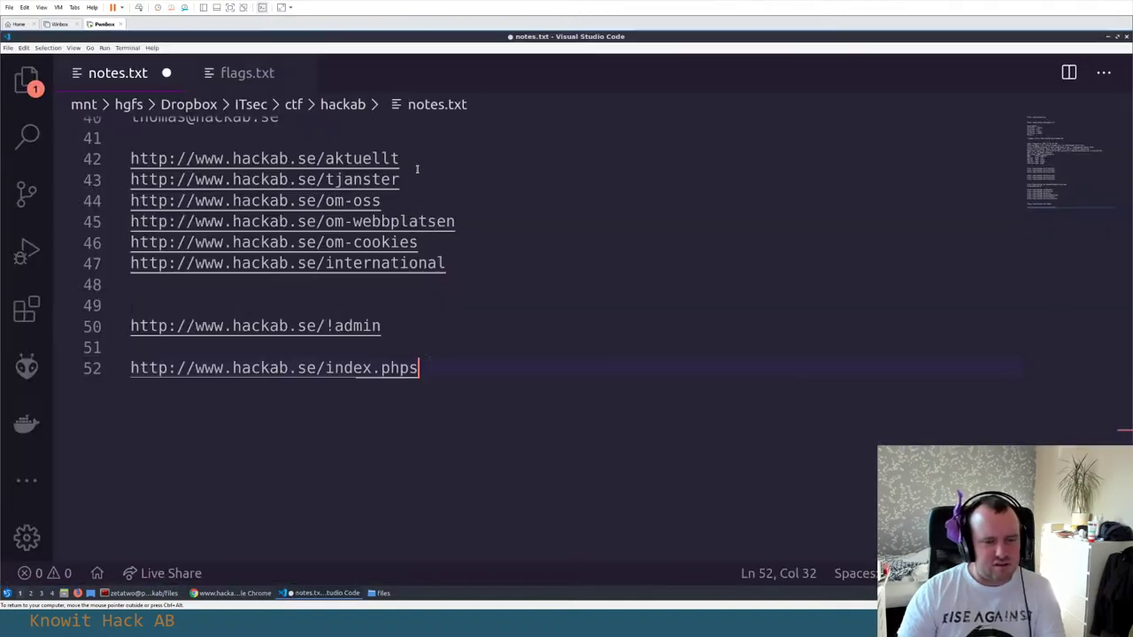
pyautogui.press('Return')
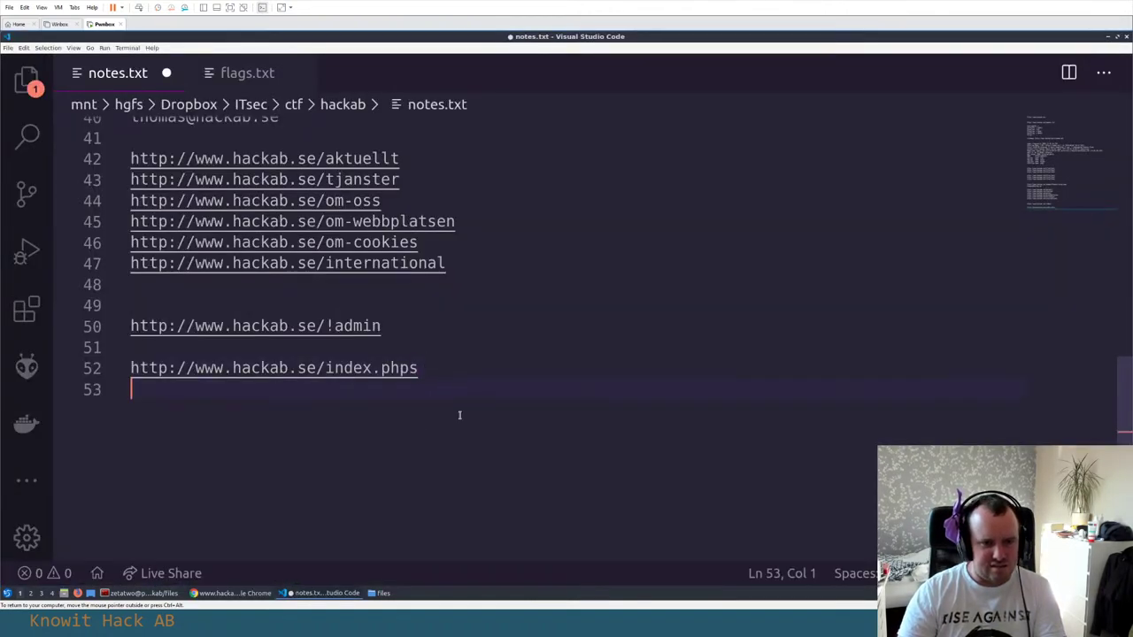
pyautogui.hotkey('ctrl', 's')
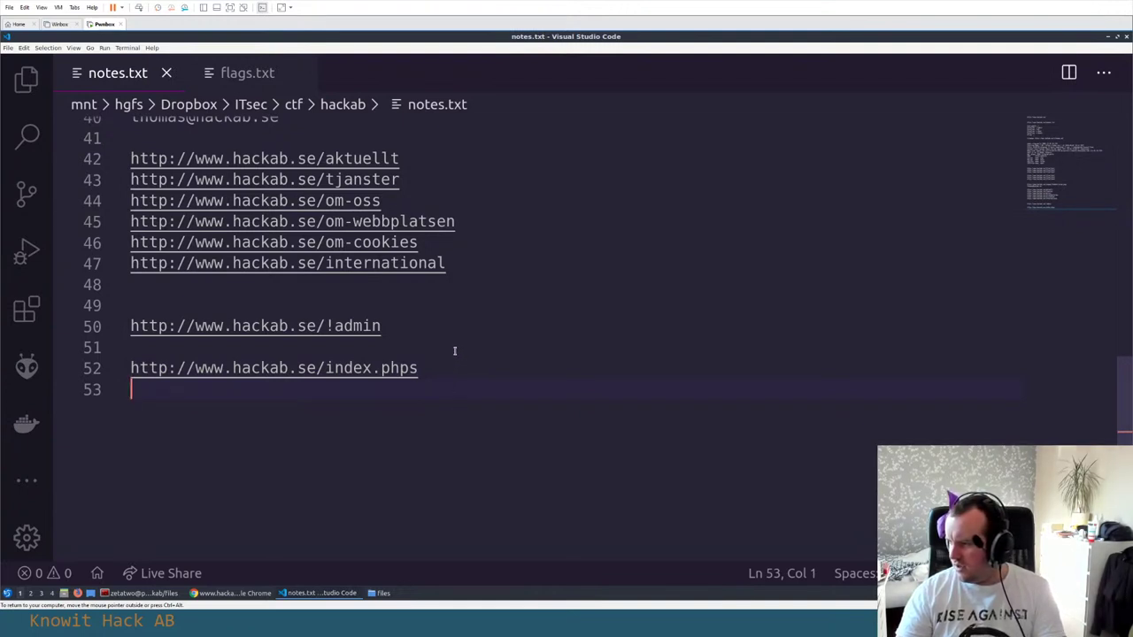
pyautogui.hotkey('alt', 'Tab')
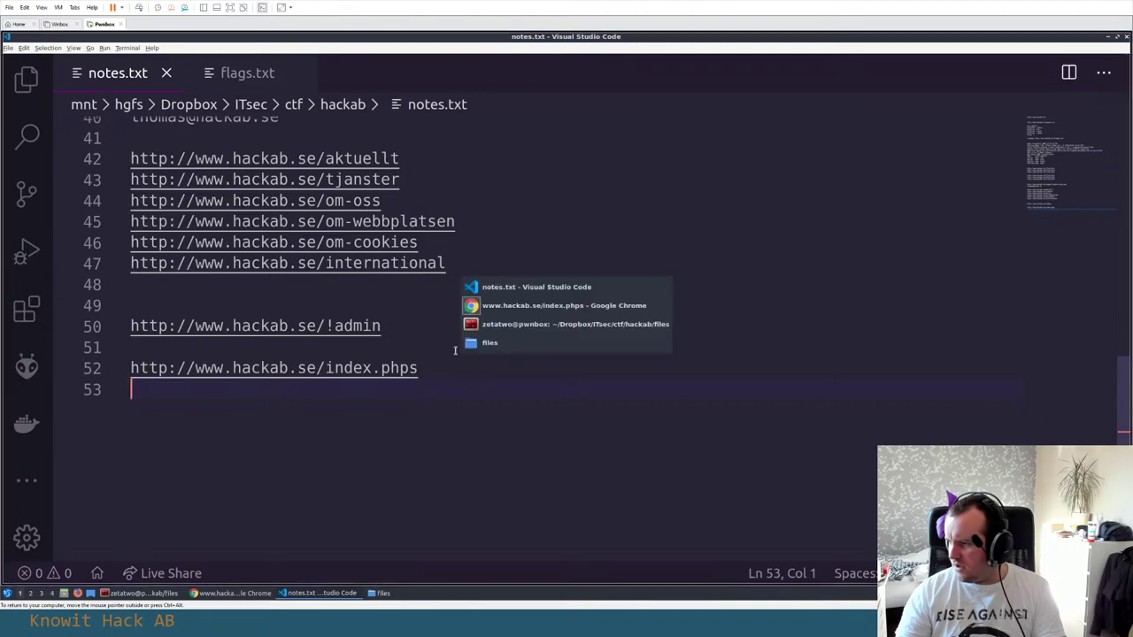
pyautogui.click(375, 316)
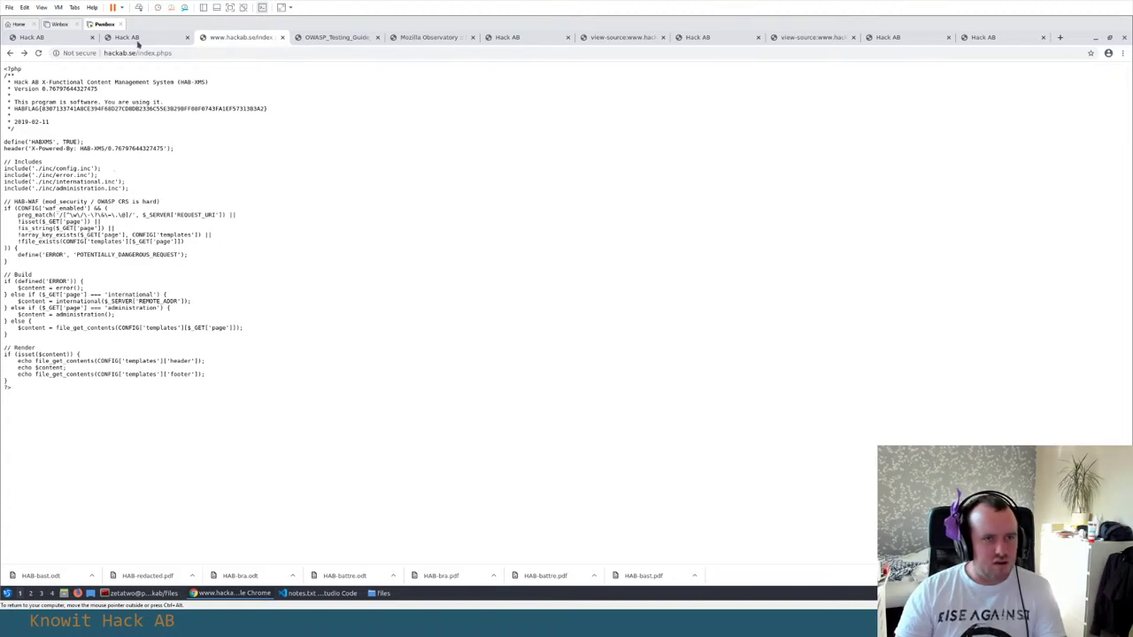
# Check the unsolved IDOR flag in row 8 of the Hack AB scoreboard, then bring up the files folder
pyautogui.click(124, 37)
pyautogui.moveTo(255, 351); pyautogui.dragTo(292, 355)
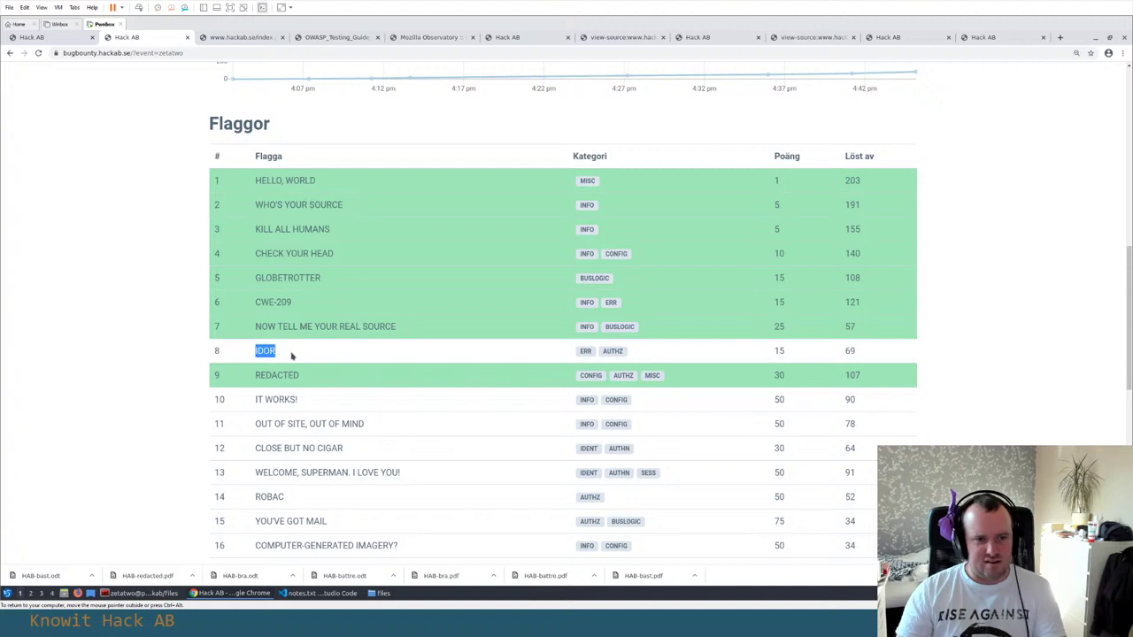
pyautogui.click(255, 351)
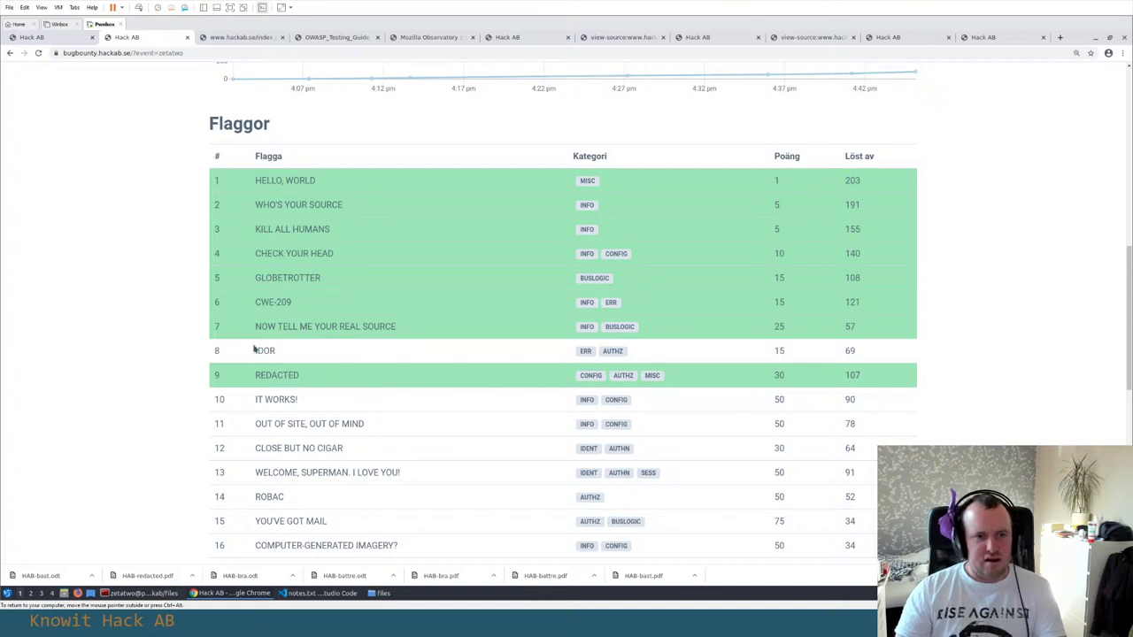
pyautogui.moveTo(255, 350); pyautogui.dragTo(304, 354)
pyautogui.click(305, 354)
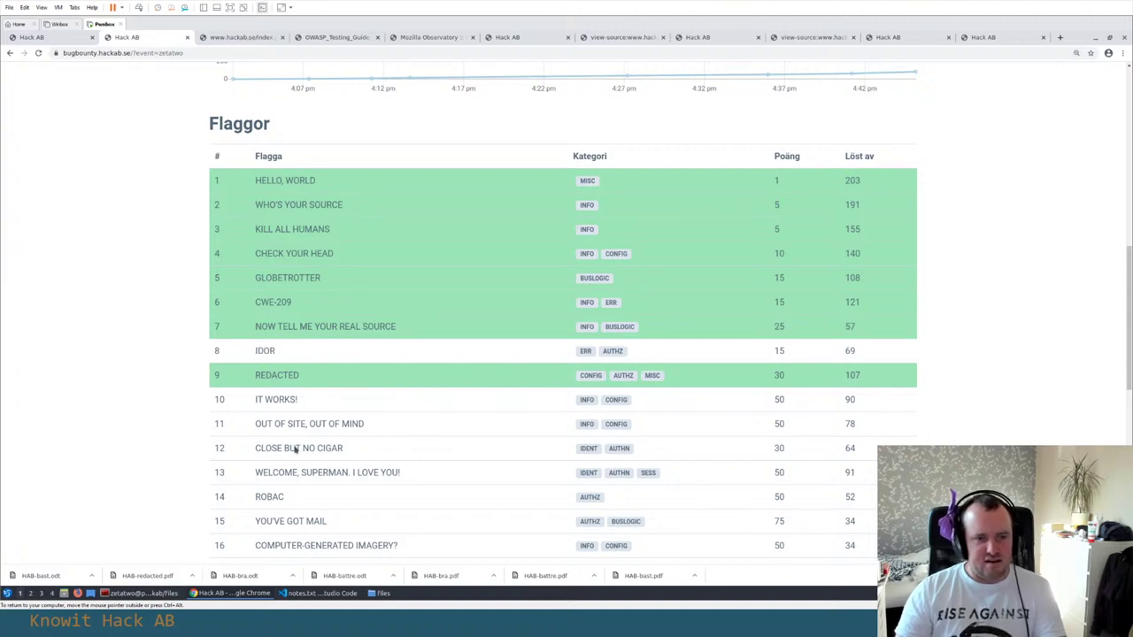
pyautogui.click(382, 593)
pyautogui.click(350, 235)
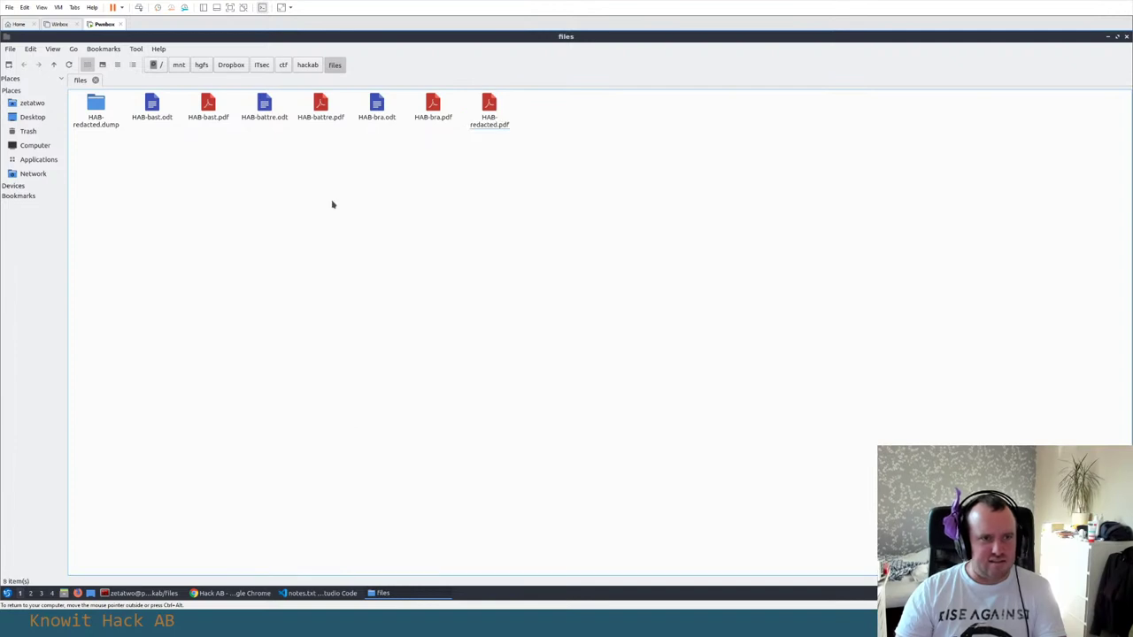
# Open HAB-bast.odt in Writer, select all of its Bäst text to inspect it, then close it and return to the scoreboard
pyautogui.doubleClick(152, 106)
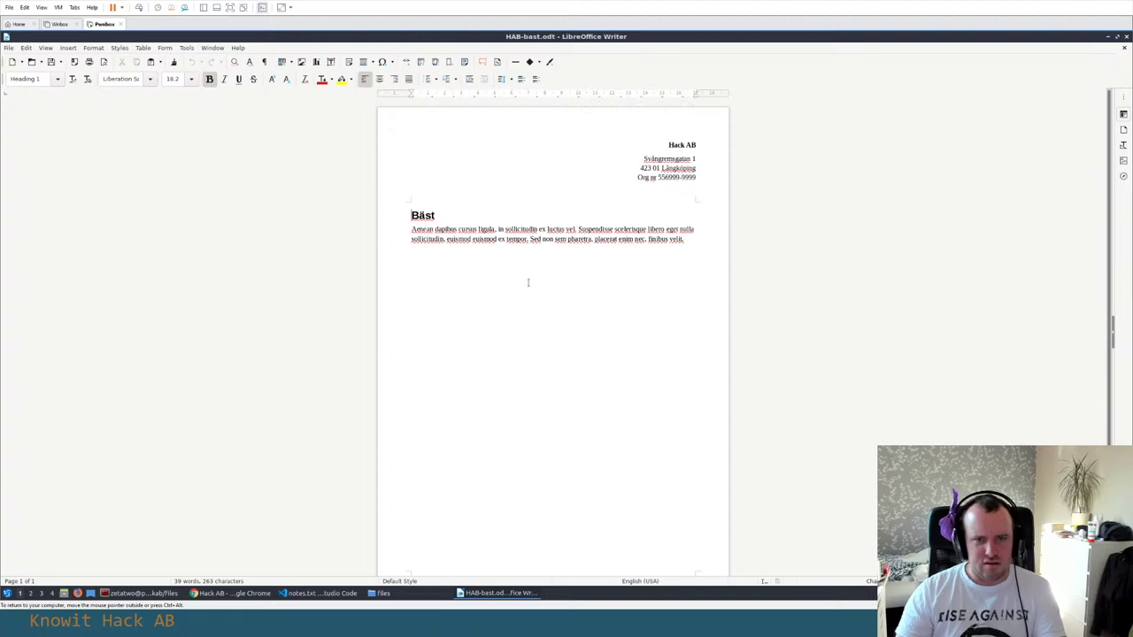
pyautogui.scroll(-1, 527, 282)
pyautogui.scroll(1, 527, 282)
pyautogui.hotkey('ctrl', 'a')
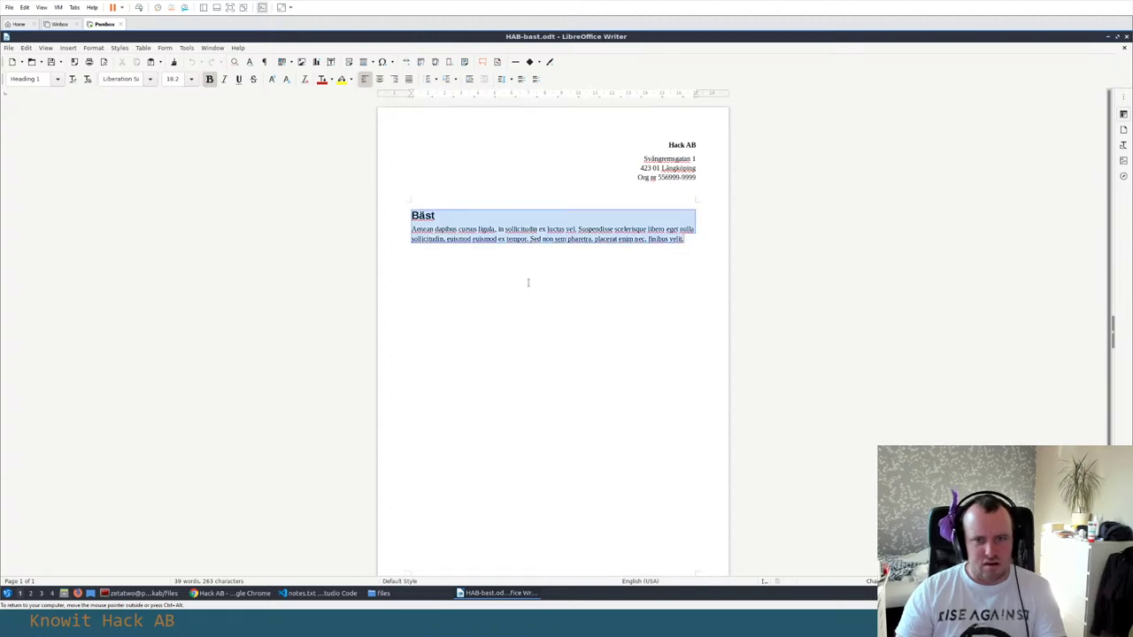
pyautogui.press('Right')
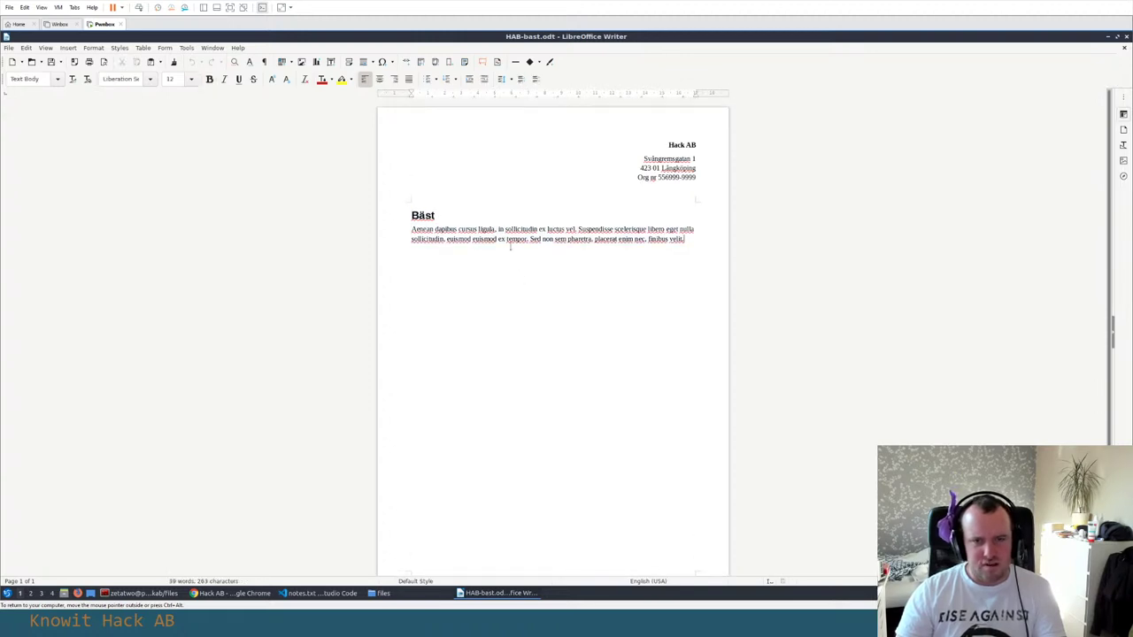
pyautogui.click(1124, 40)
pyautogui.click(381, 292)
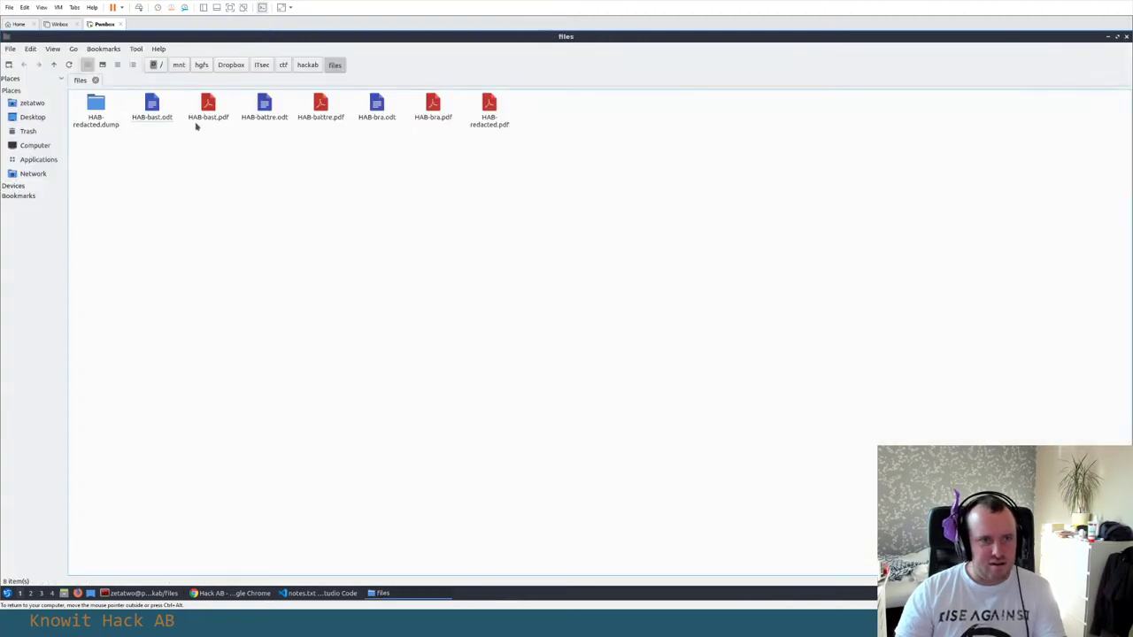
pyautogui.hotkey('alt', 'Tab')
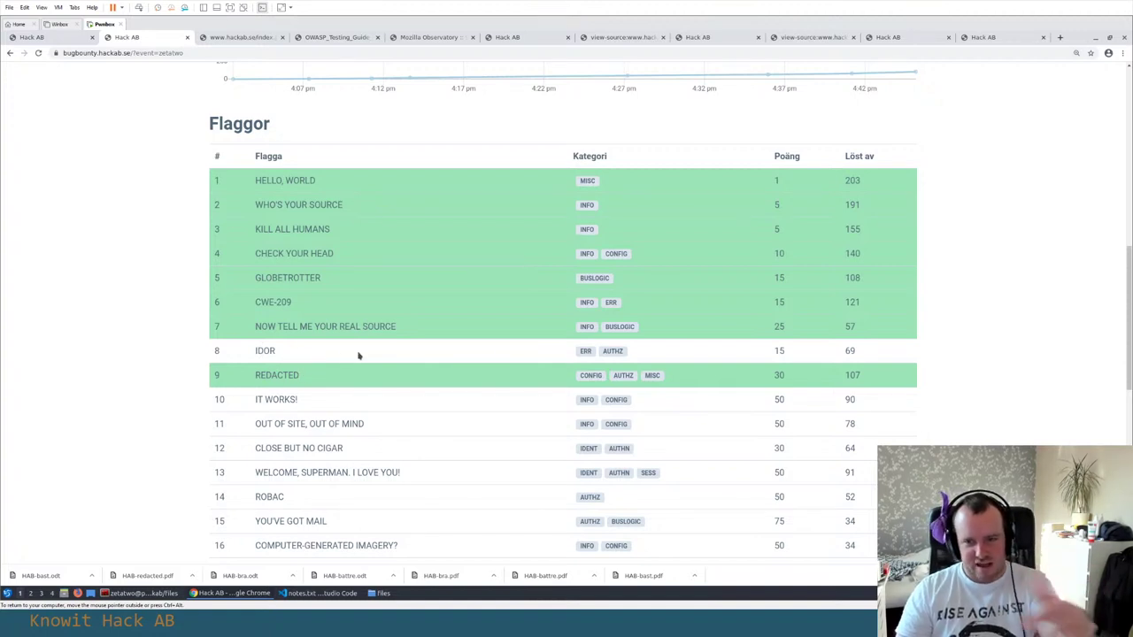
# Review the IDOR flag in row 8 and its ERR and AUTHZ tags, then return to the files folder
pyautogui.scroll(-1, 356, 354)
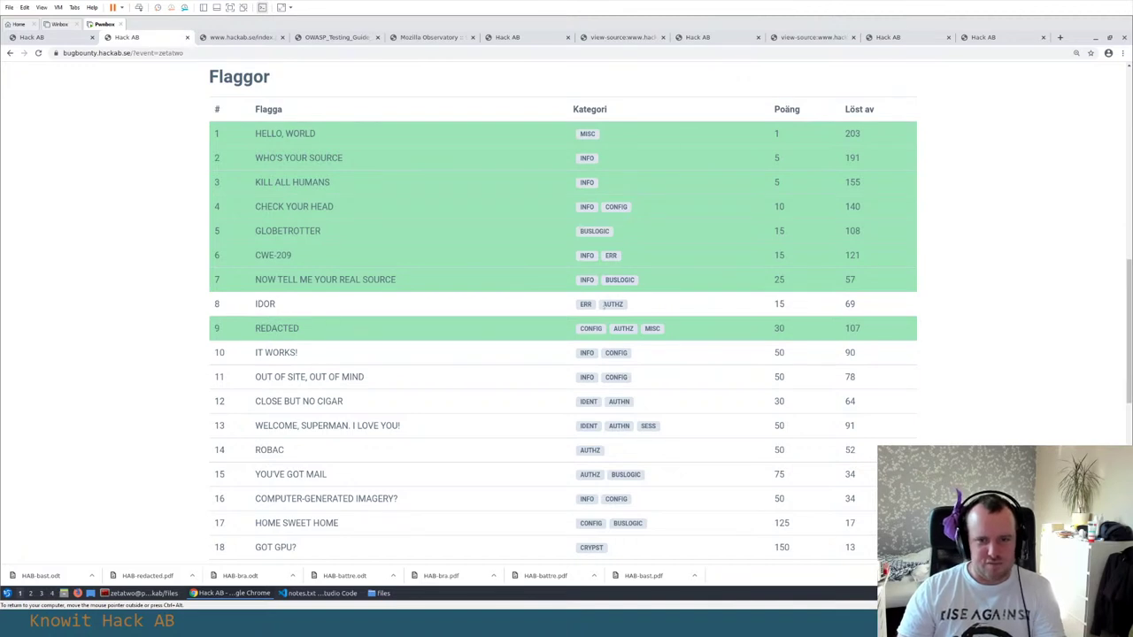
pyautogui.doubleClick(264, 306)
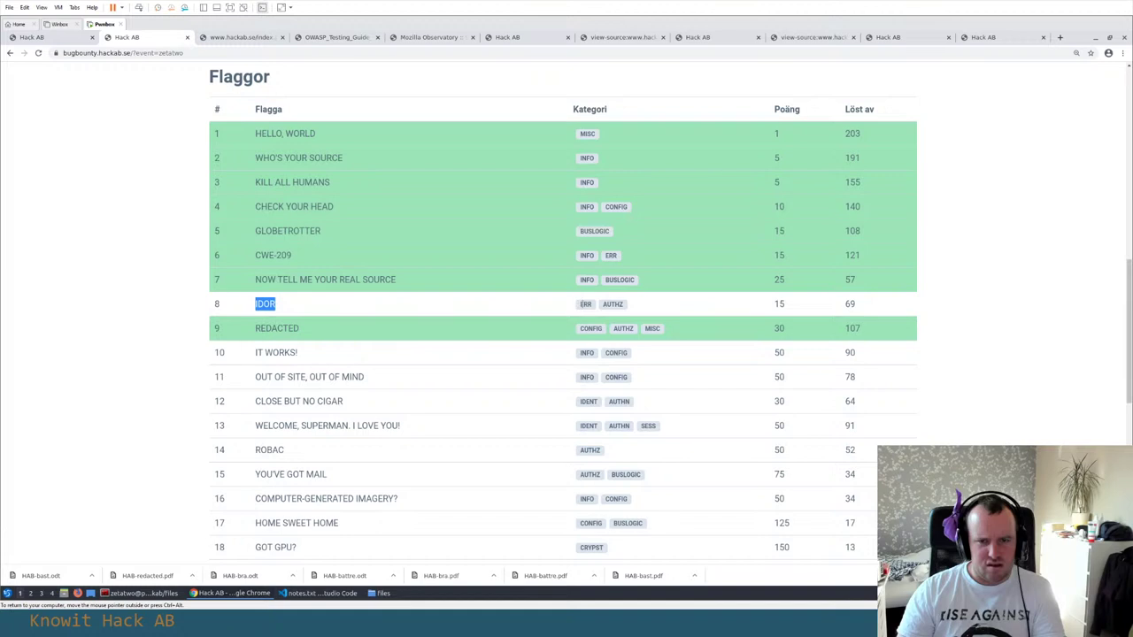
pyautogui.moveTo(581, 306); pyautogui.dragTo(630, 305)
pyautogui.click(635, 307)
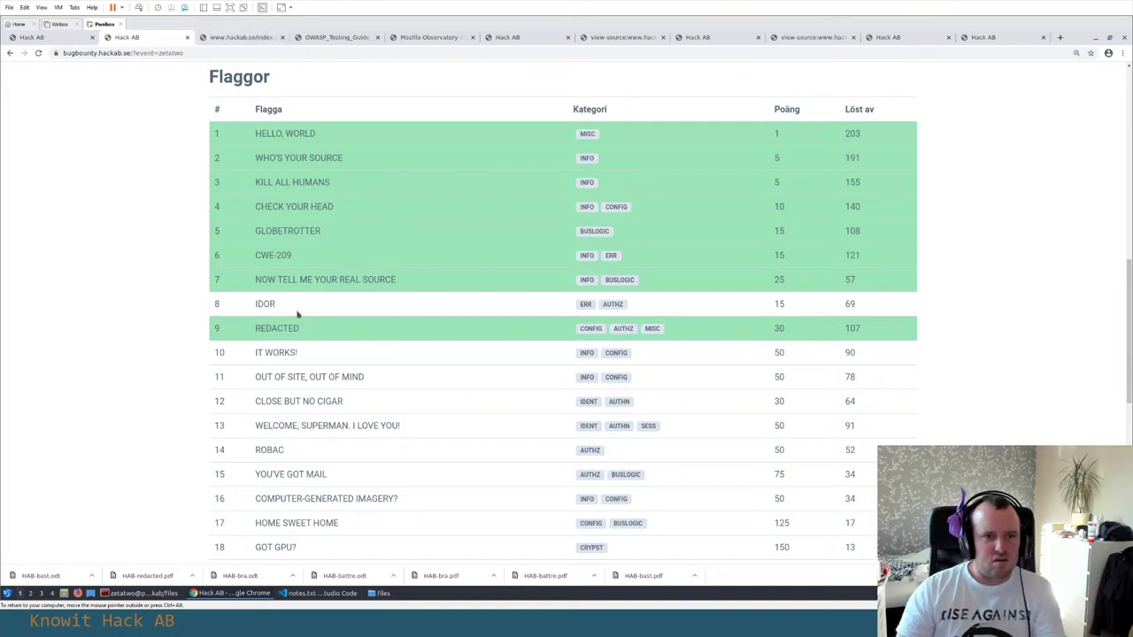
pyautogui.doubleClick(264, 304)
pyautogui.hotkey('alt', 'Tab')
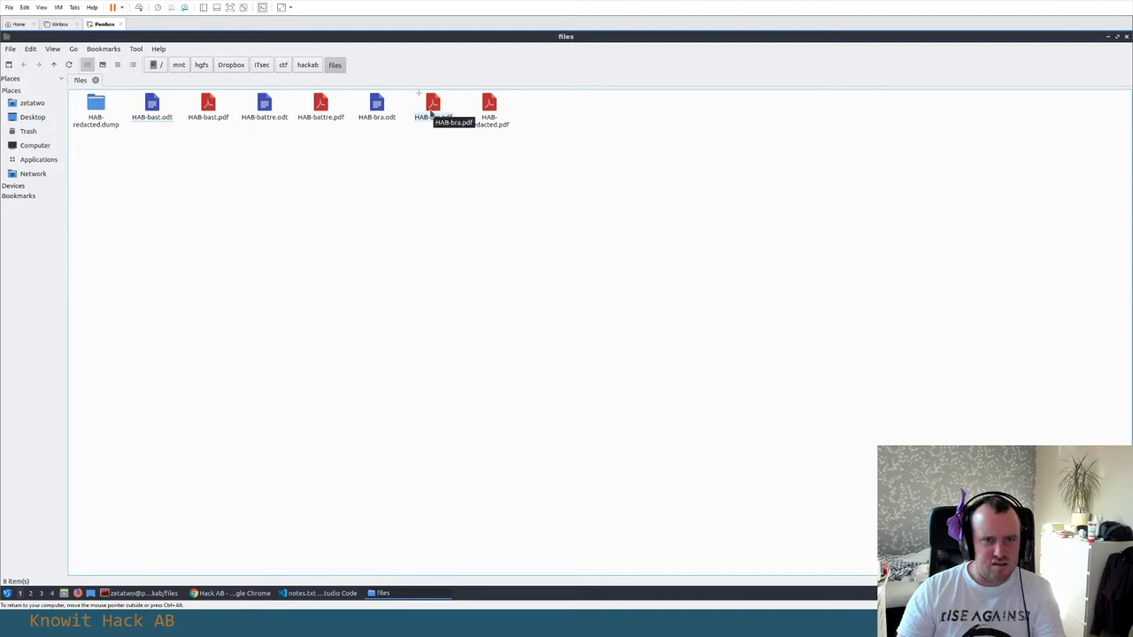
# Open HAB-redacted.pdf, scroll through it, and close it
pyautogui.doubleClick(485, 115)
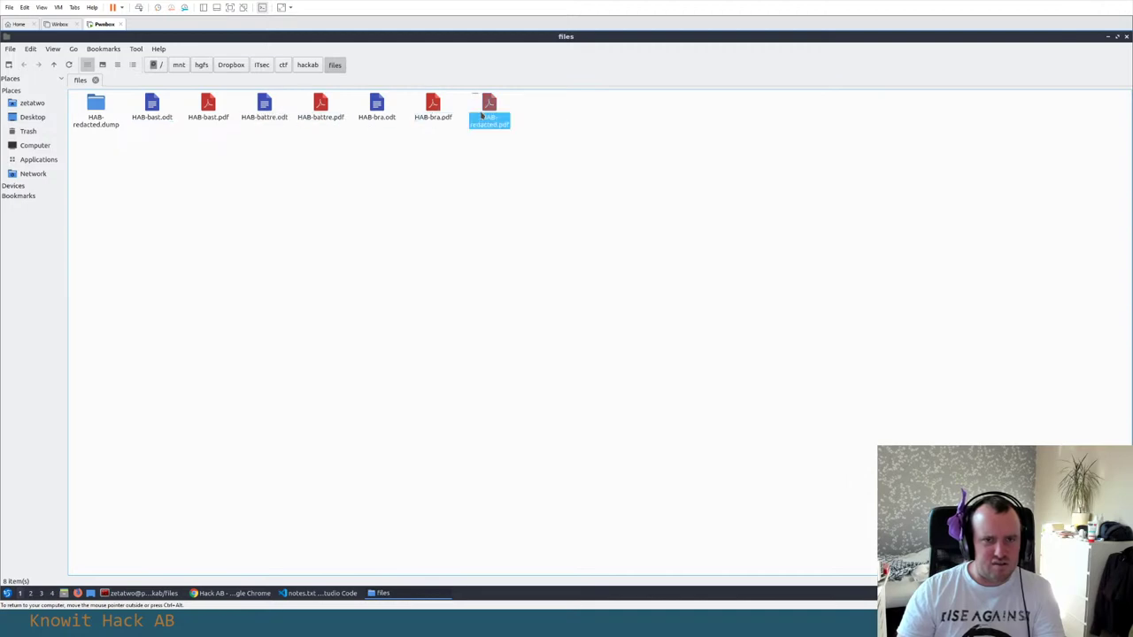
pyautogui.scroll(-5, 618, 159)
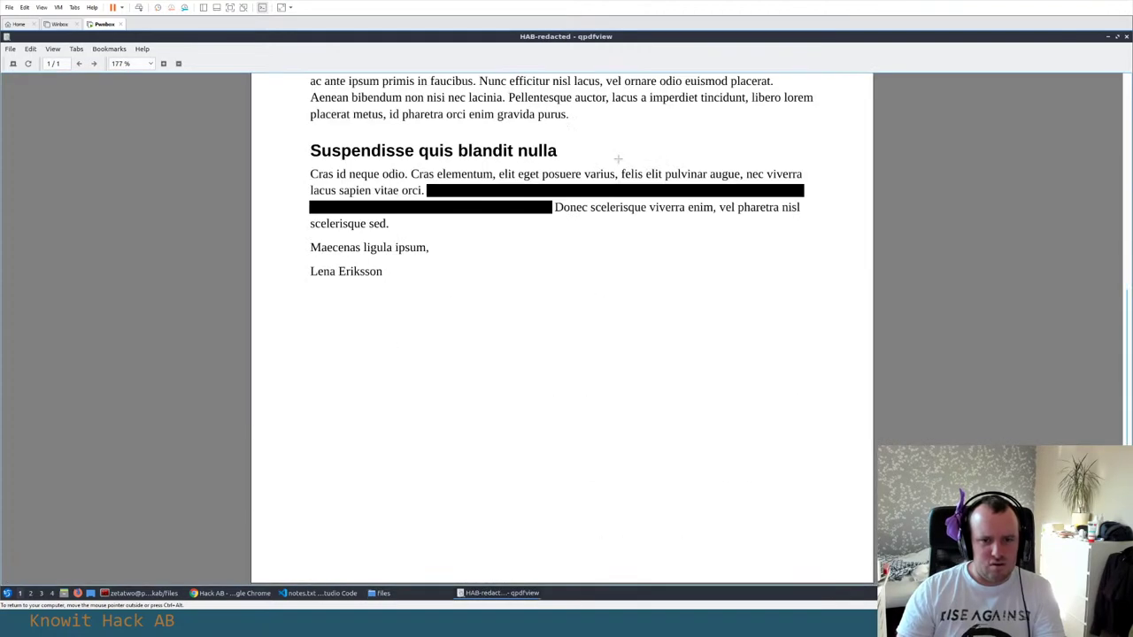
pyautogui.hotkey('ctrl', 'q')
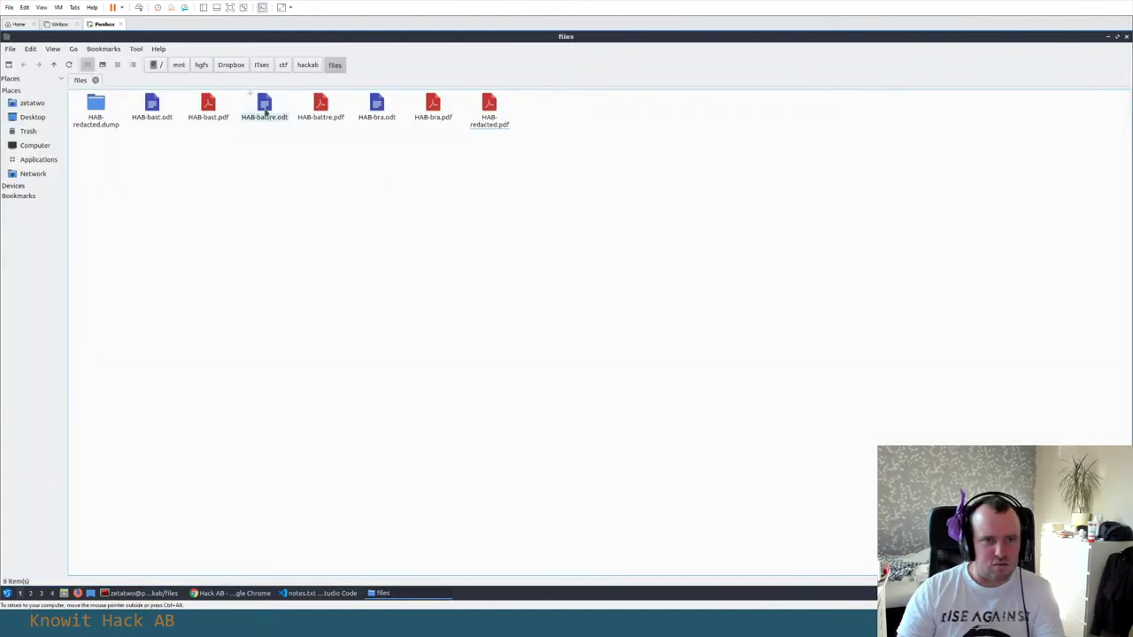
# Check the HAB-battre.odt letter for hidden text with select-all, then close it
pyautogui.doubleClick(264, 108)
pyautogui.hotkey('ctrl', 'a')
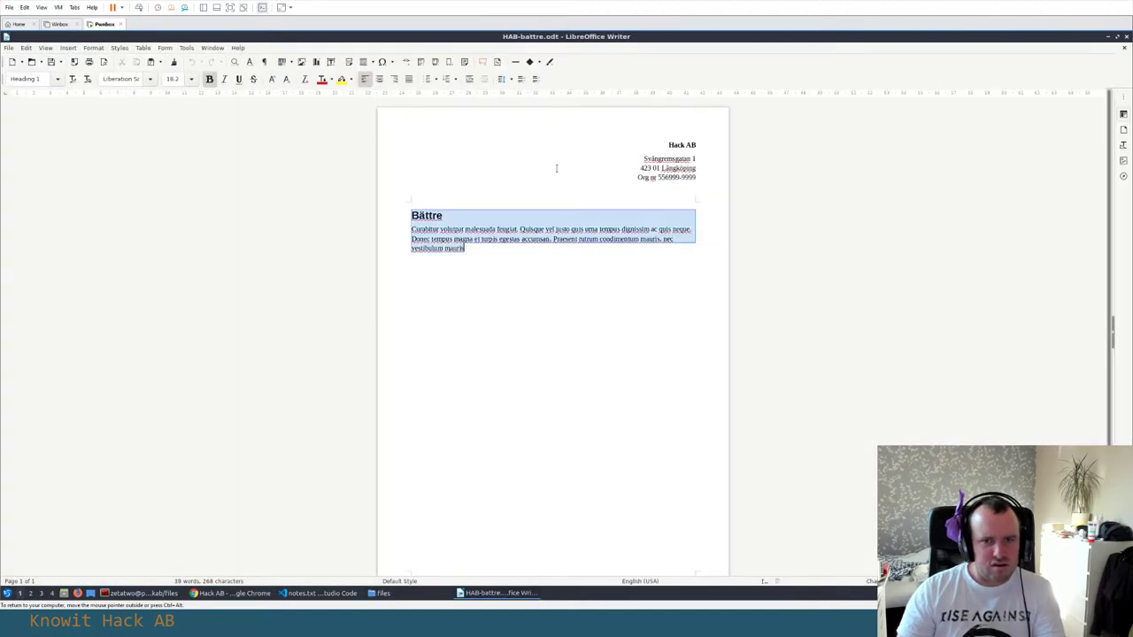
pyautogui.click(1127, 37)
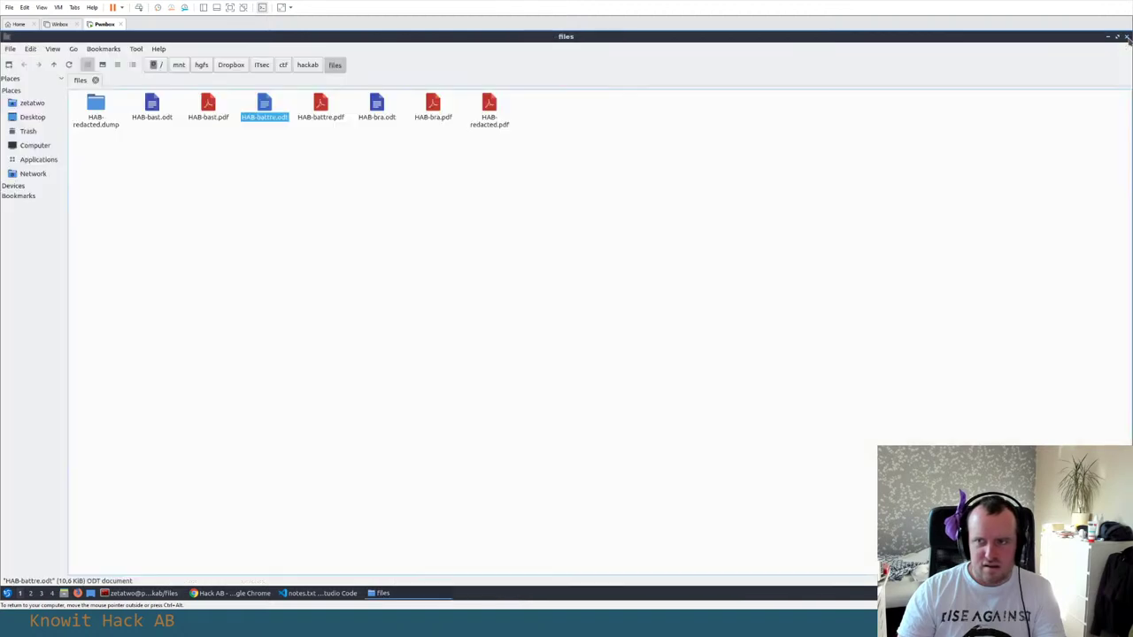
pyautogui.click(354, 210)
# Check the HAB-bast.odt letter for hidden text with select-all, then close it
pyautogui.doubleClick(160, 113)
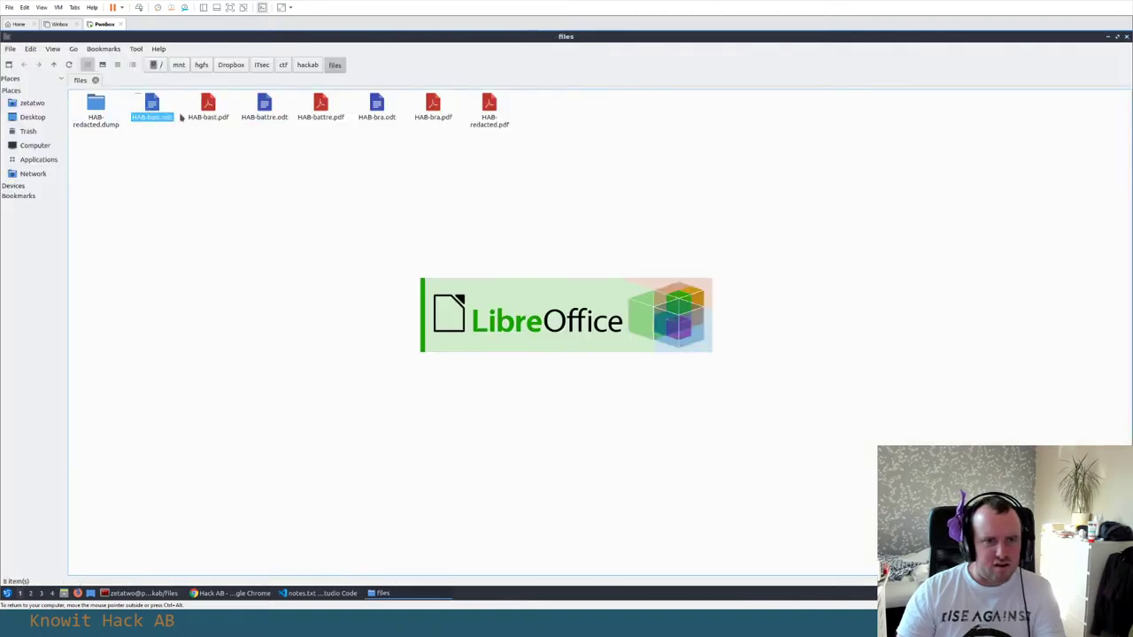
pyautogui.hotkey('ctrl', 'a')
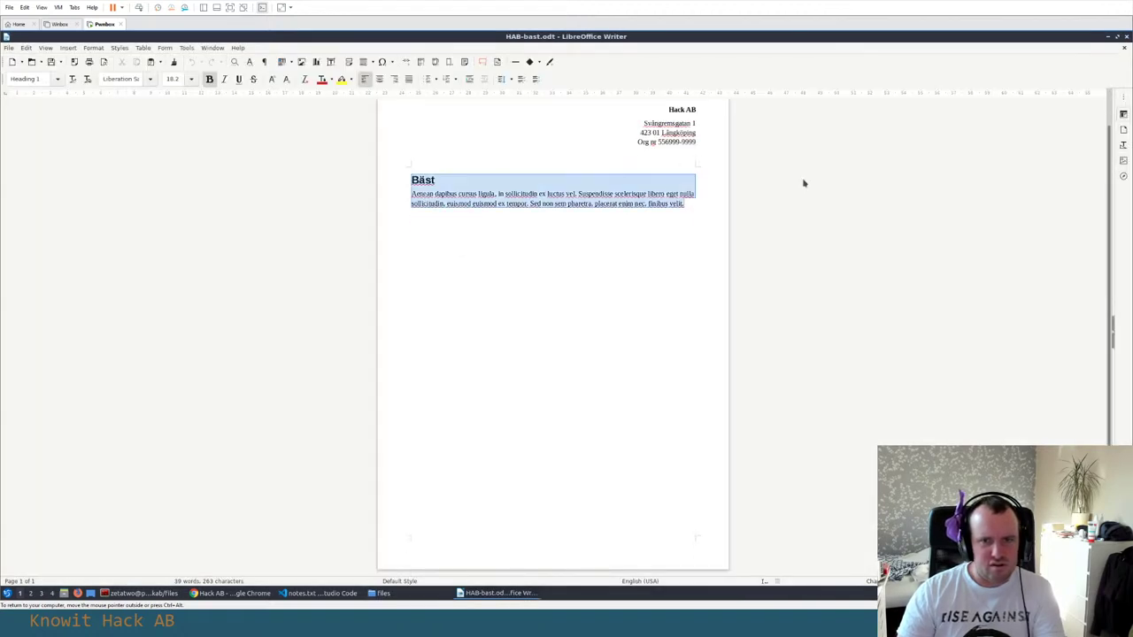
pyautogui.click(1126, 37)
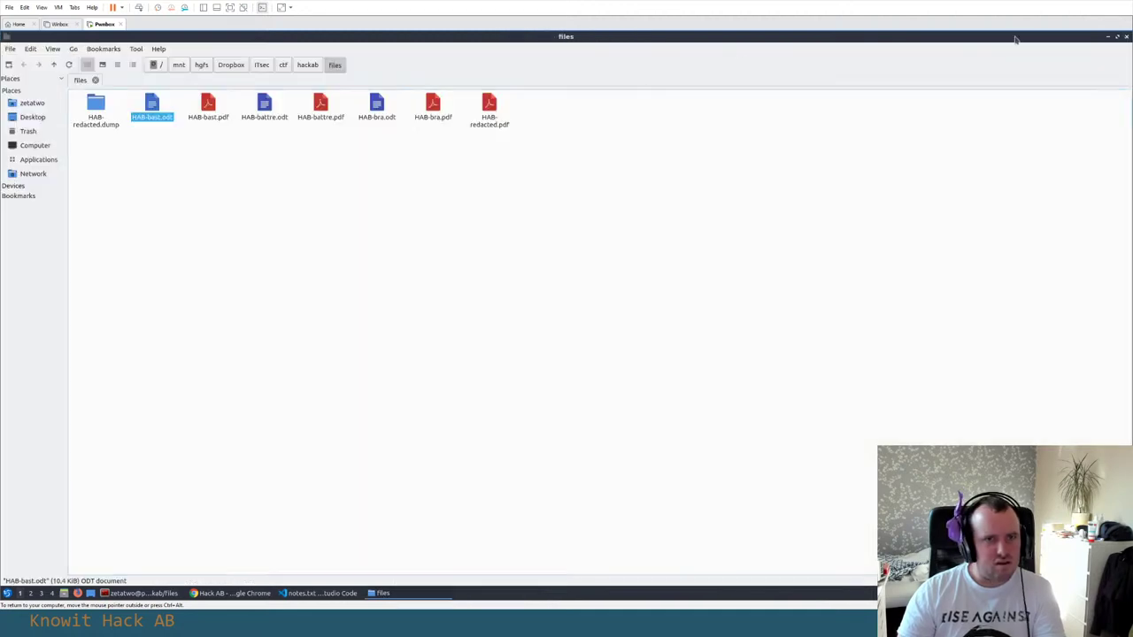
# Check both the body and header of HAB-bra.odt for hidden text, close it, and return to the browser
pyautogui.doubleClick(375, 108)
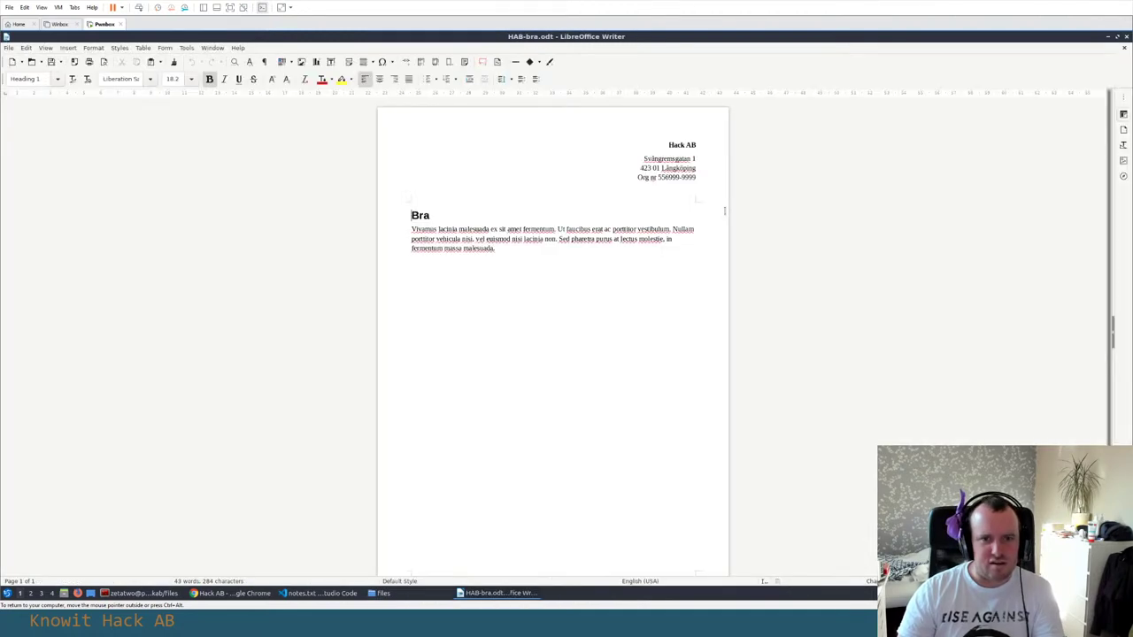
pyautogui.hotkey('ctrl', 'a')
pyautogui.click(682, 133)
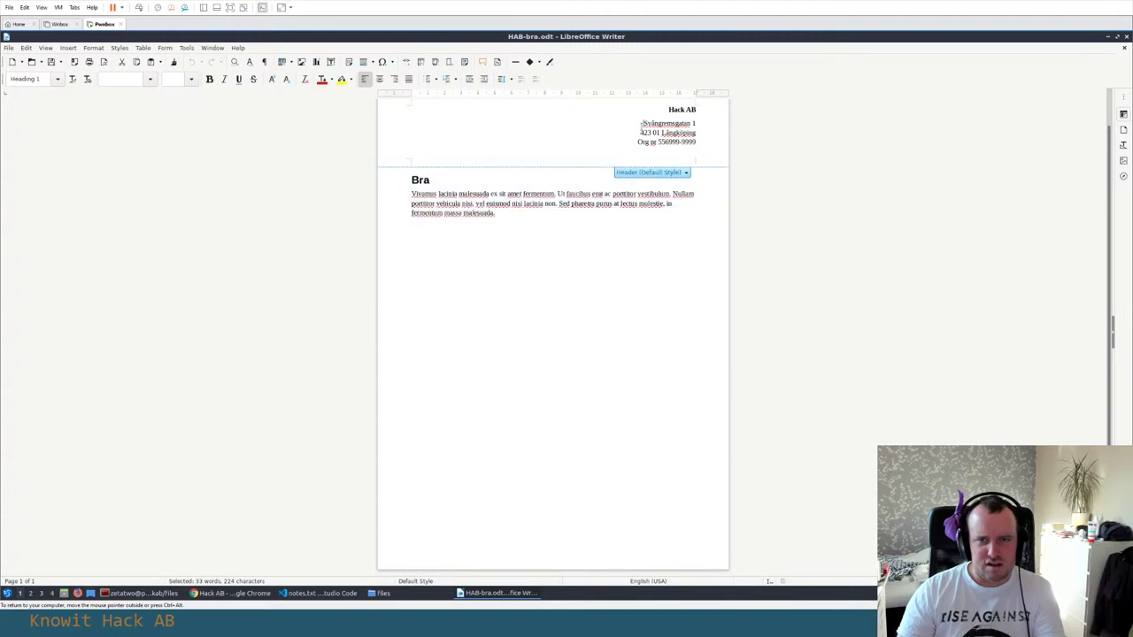
pyautogui.hotkey('ctrl', 'a')
pyautogui.click(563, 351)
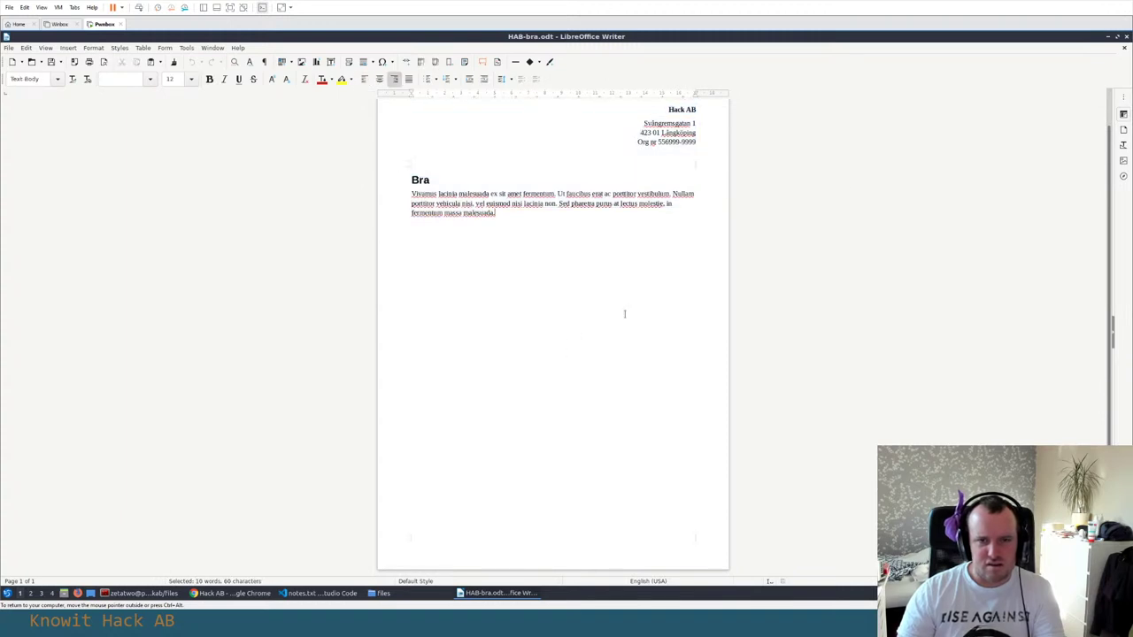
pyautogui.click(1126, 36)
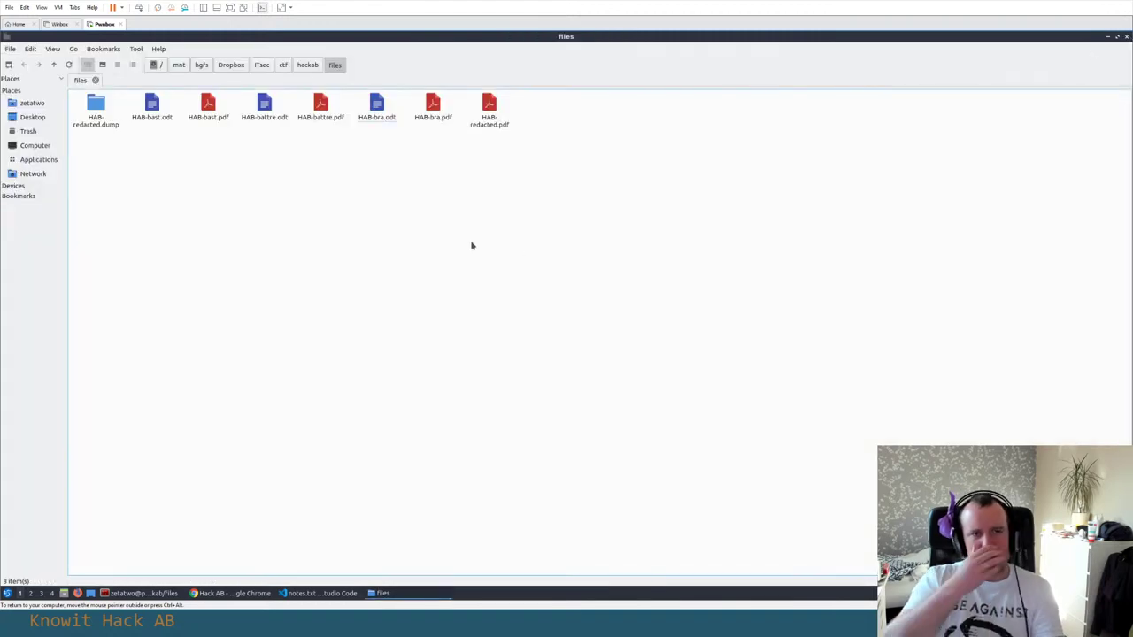
pyautogui.hotkey('alt', 'Tab')
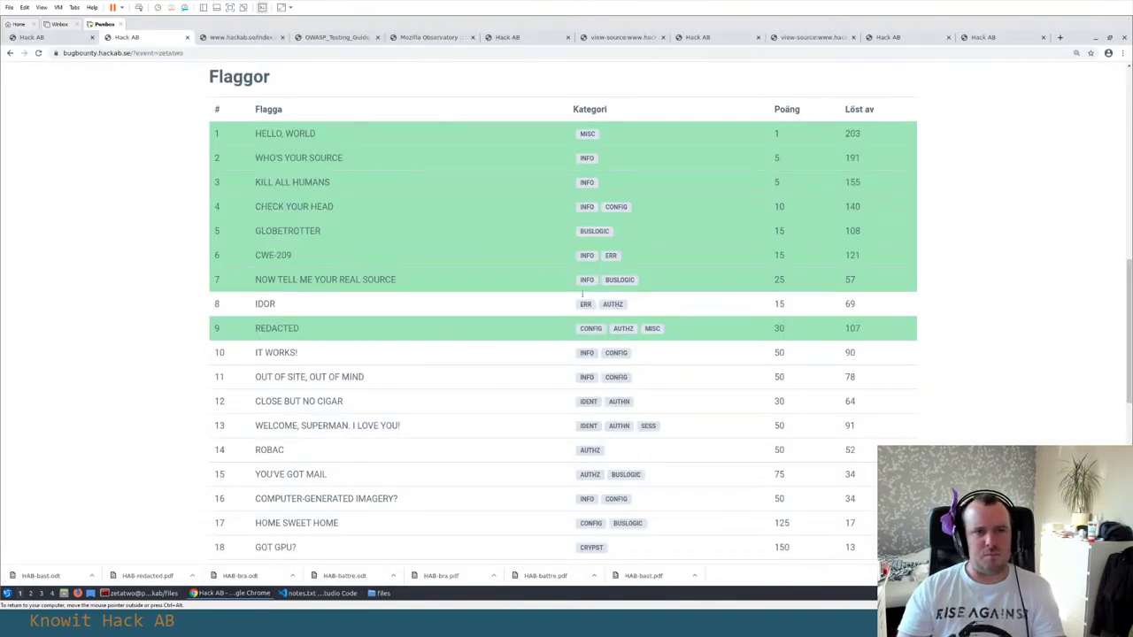
# Compare the Flaggor flag table with the index.phps PHP source, then move to the OWASP testing guide tab
pyautogui.hotkey('ctrl', 'Tab')
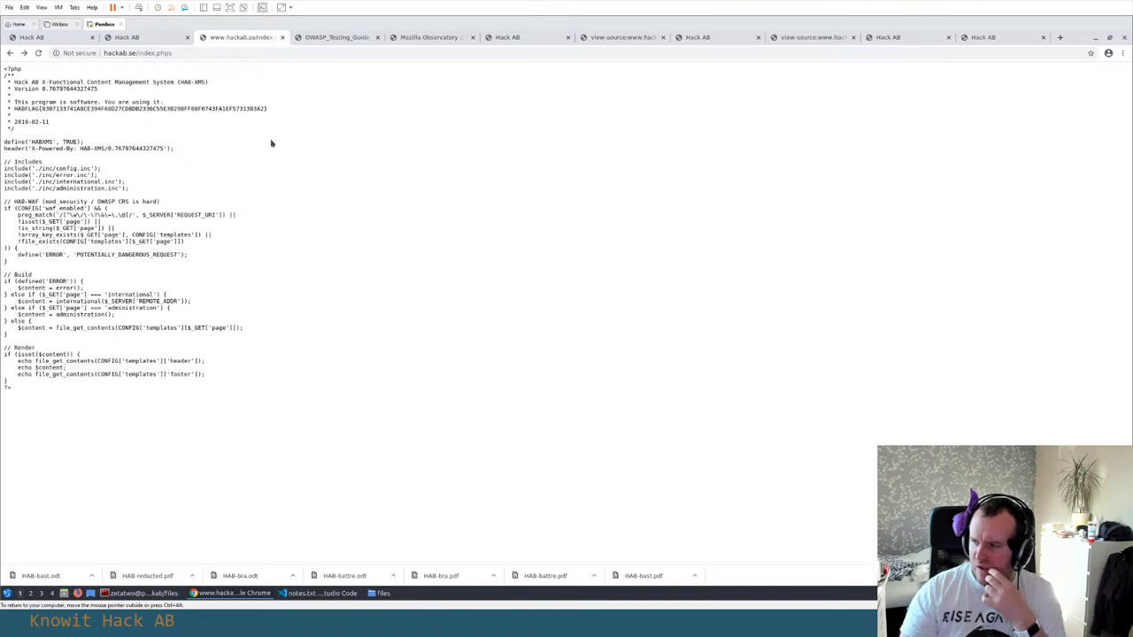
pyautogui.click(151, 37)
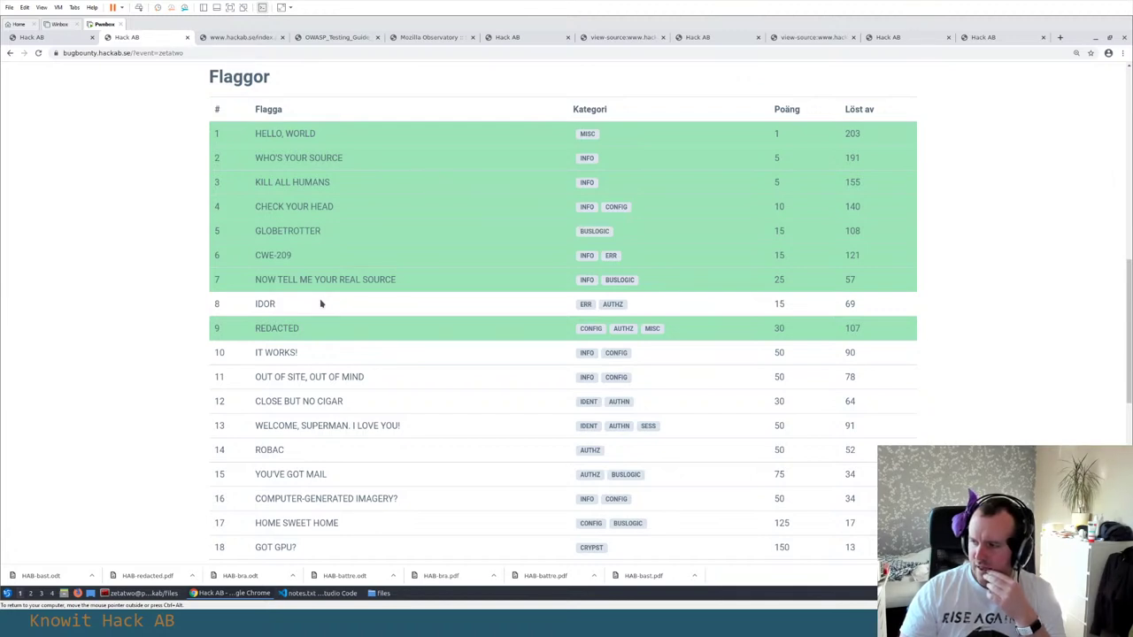
pyautogui.click(237, 37)
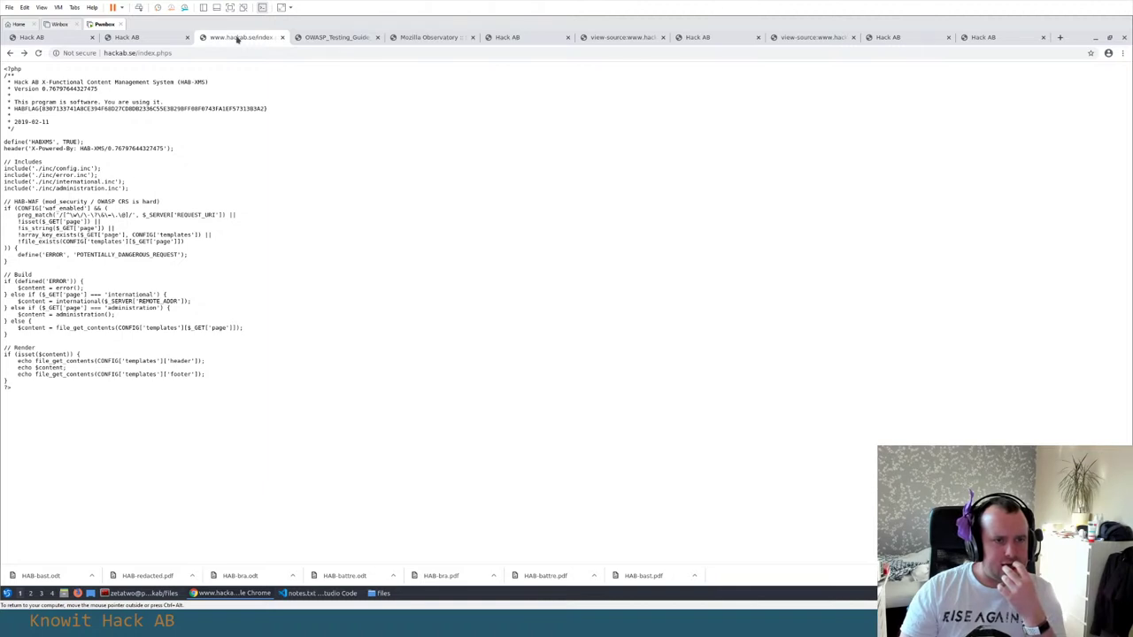
pyautogui.click(314, 40)
# Close the OWASP guide and view the hackab.se/admin source, examining the exposed backup-flag template path
pyautogui.click(377, 37)
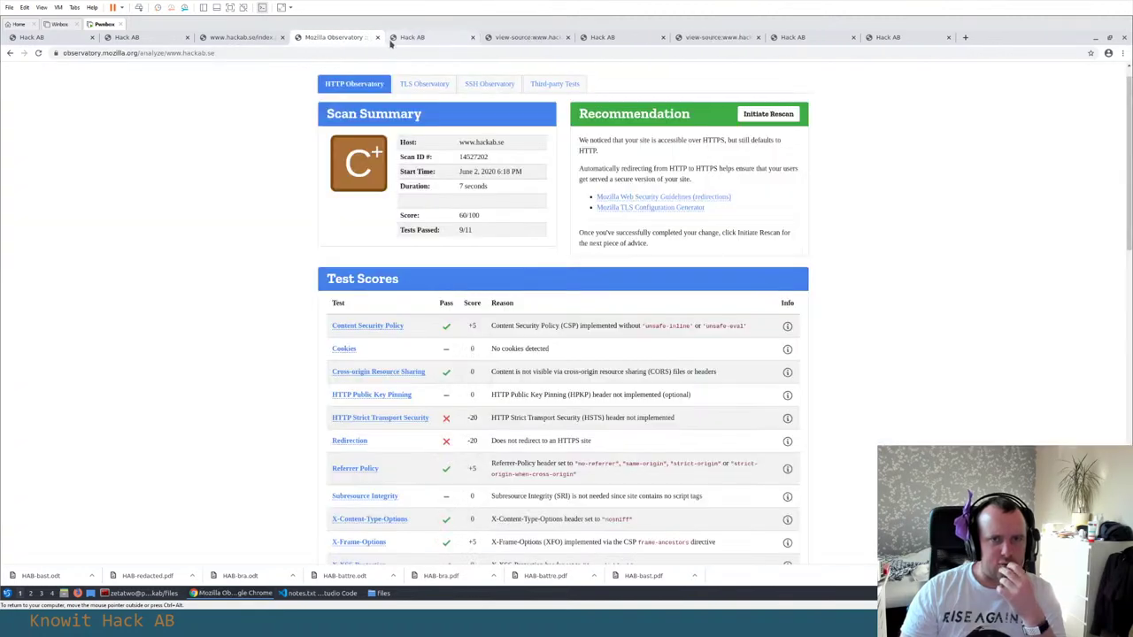
pyautogui.click(451, 39)
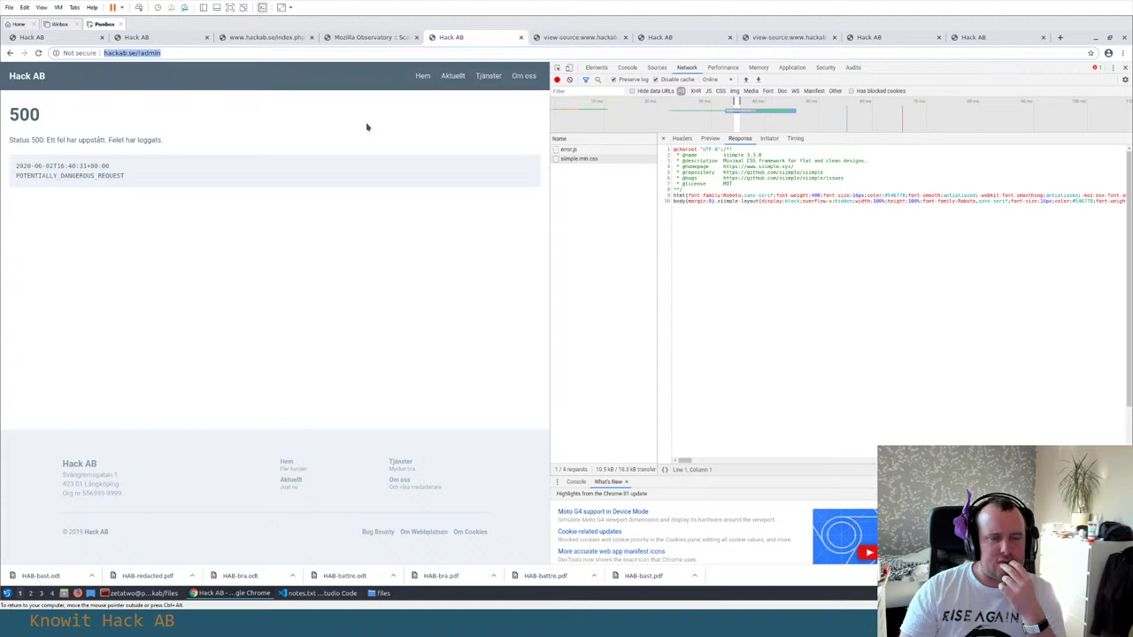
pyautogui.click(567, 39)
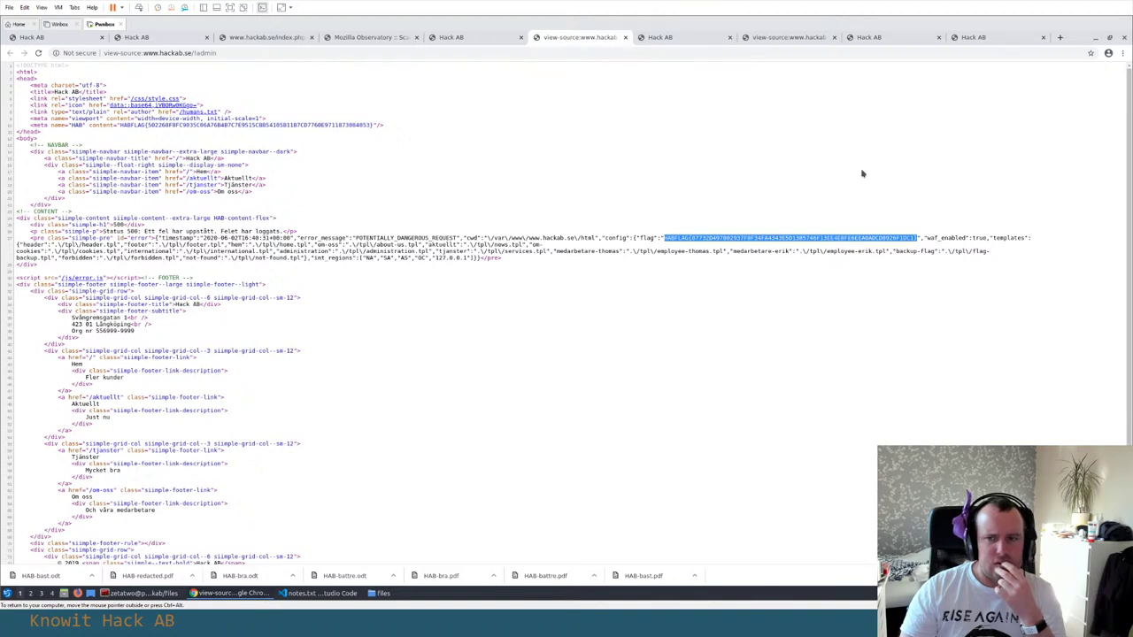
pyautogui.moveTo(954, 251); pyautogui.dragTo(963, 262)
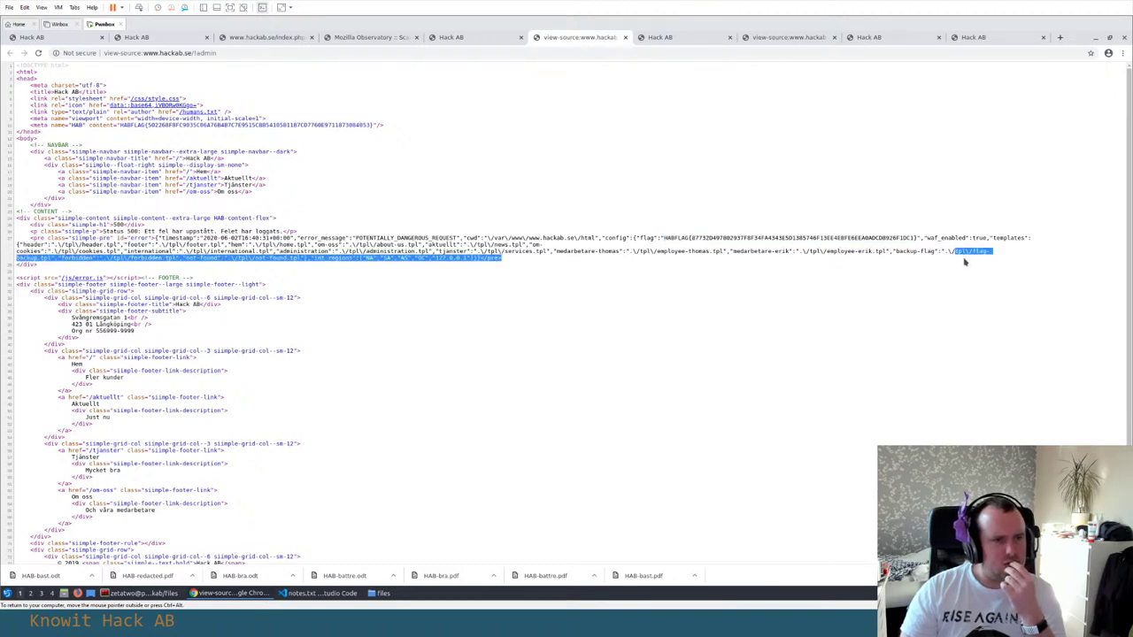
pyautogui.click(206, 259)
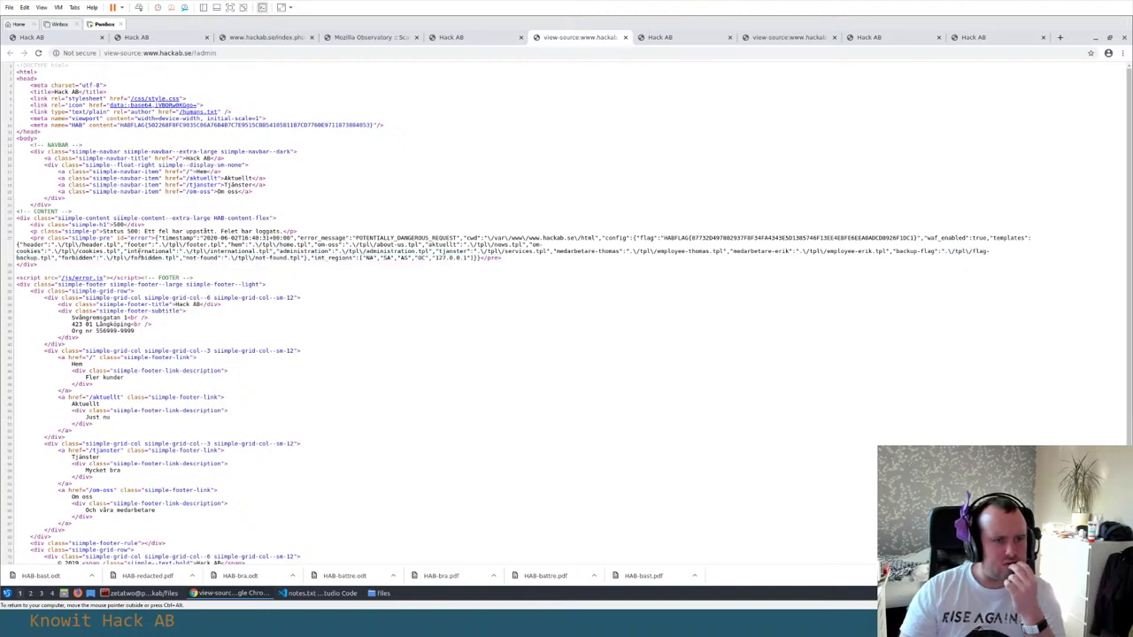
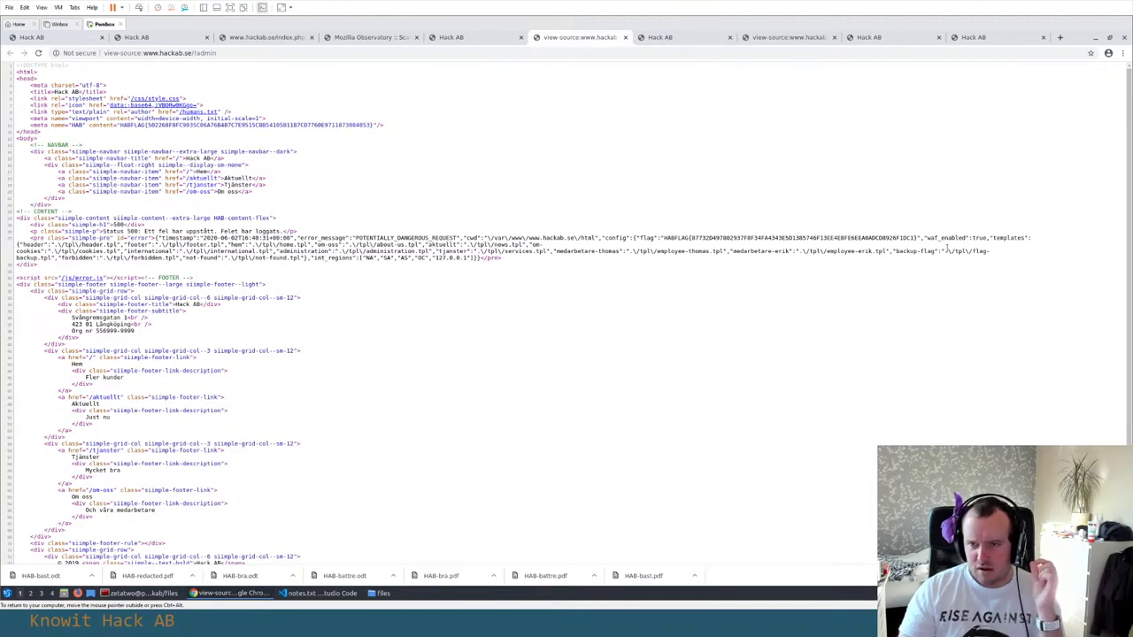
# In the admin page source, select the whole JSON between id="error"> and </pre>
pyautogui.moveTo(953, 253); pyautogui.dragTo(978, 267)
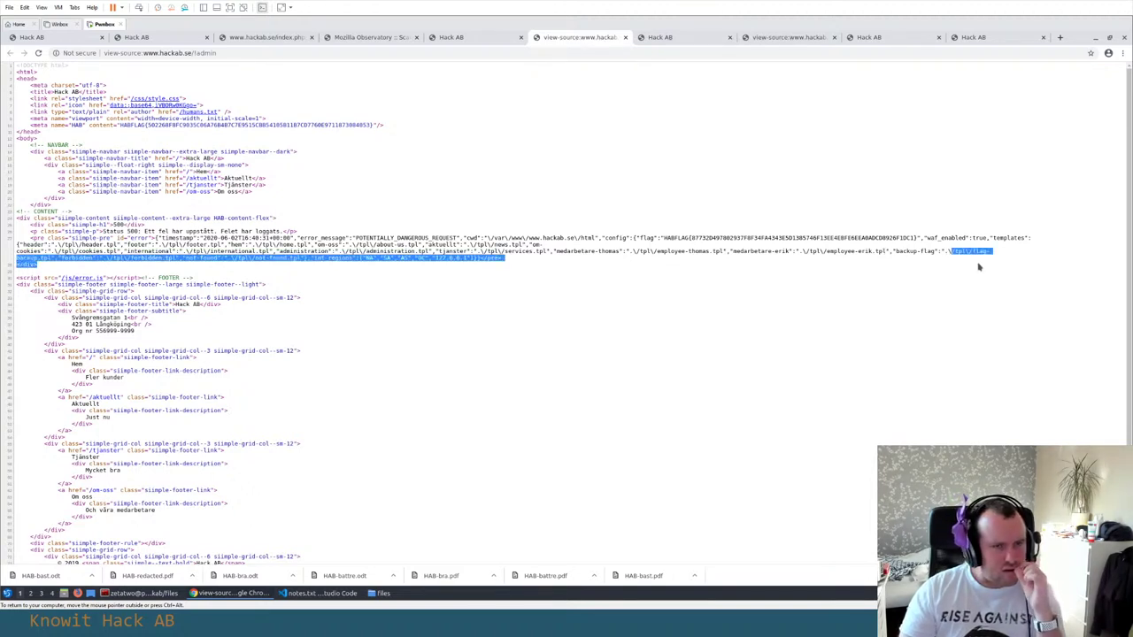
pyautogui.click(251, 218)
pyautogui.moveTo(156, 239); pyautogui.dragTo(481, 258)
# Paste the config JSON into notes.txt below the admin URL line, as line 52
pyautogui.hotkey('alt', 'Tab')
pyautogui.hotkey('alt', 'Tab')
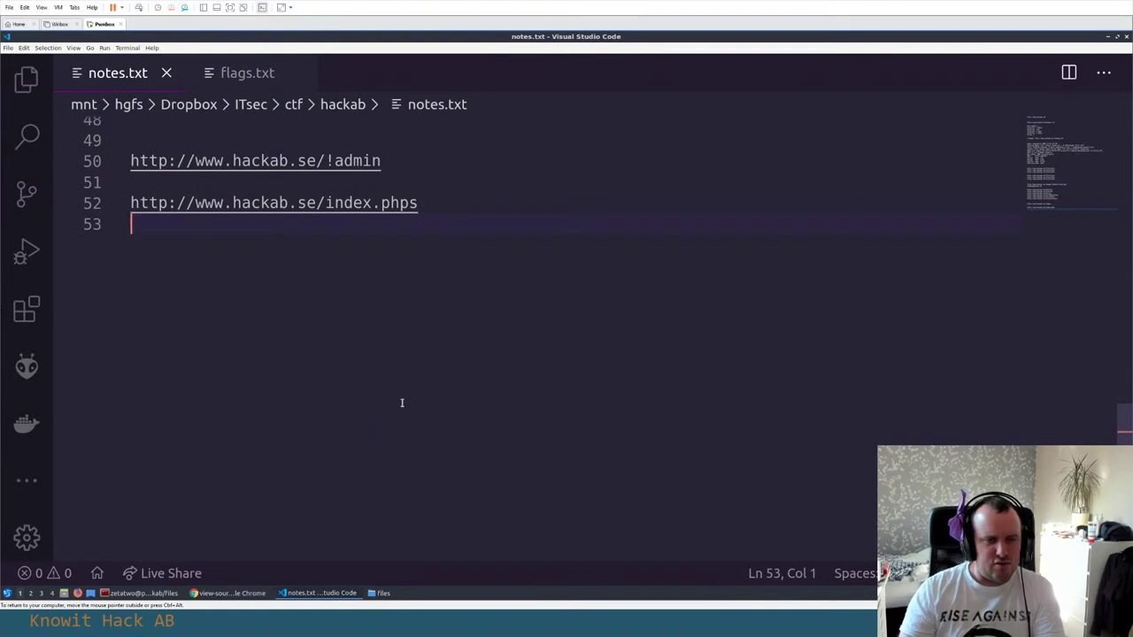
pyautogui.scroll(13, 399, 400)
pyautogui.scroll(-9, 406, 402)
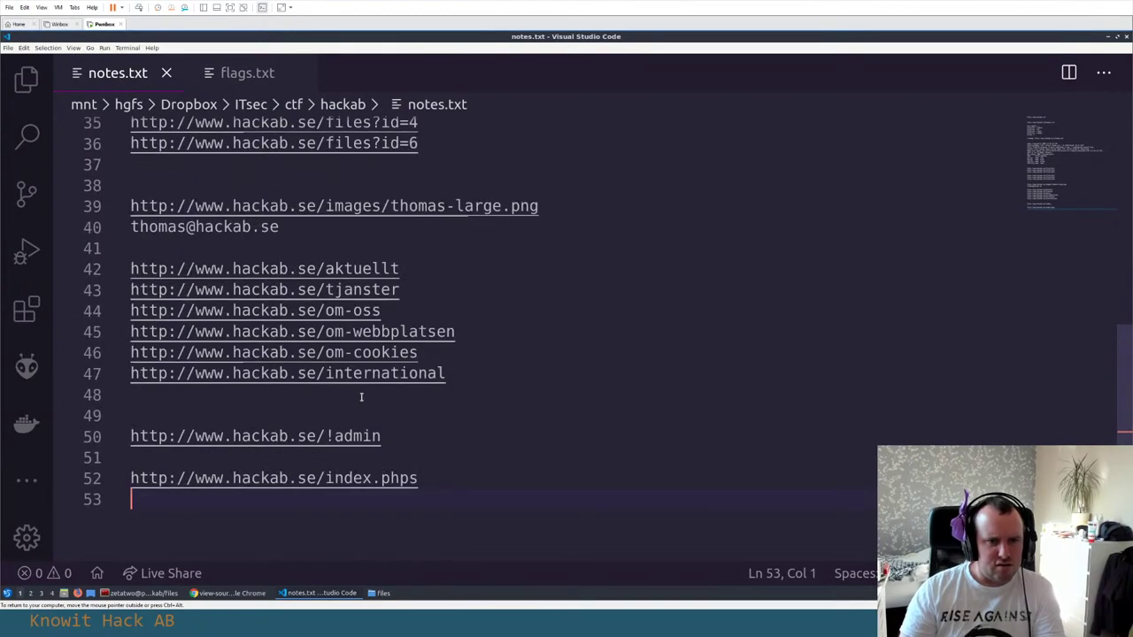
pyautogui.click(425, 437)
pyautogui.press('Return')
pyautogui.press('Return')
pyautogui.hotkey('ctrl', 'v')
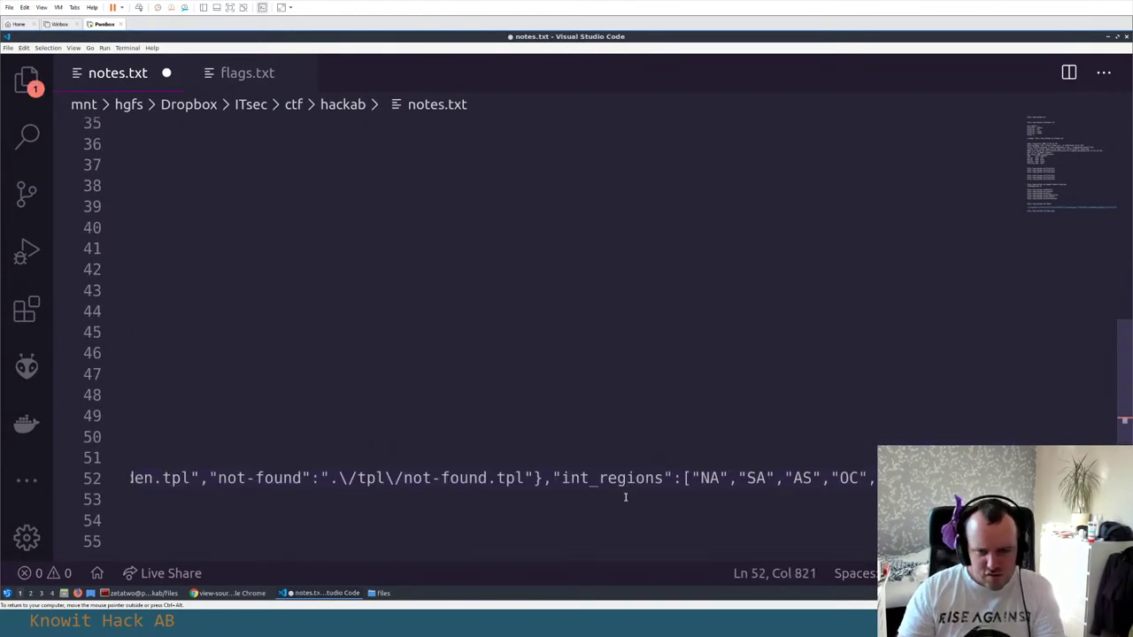
pyautogui.hscroll(-5, 861, 556)
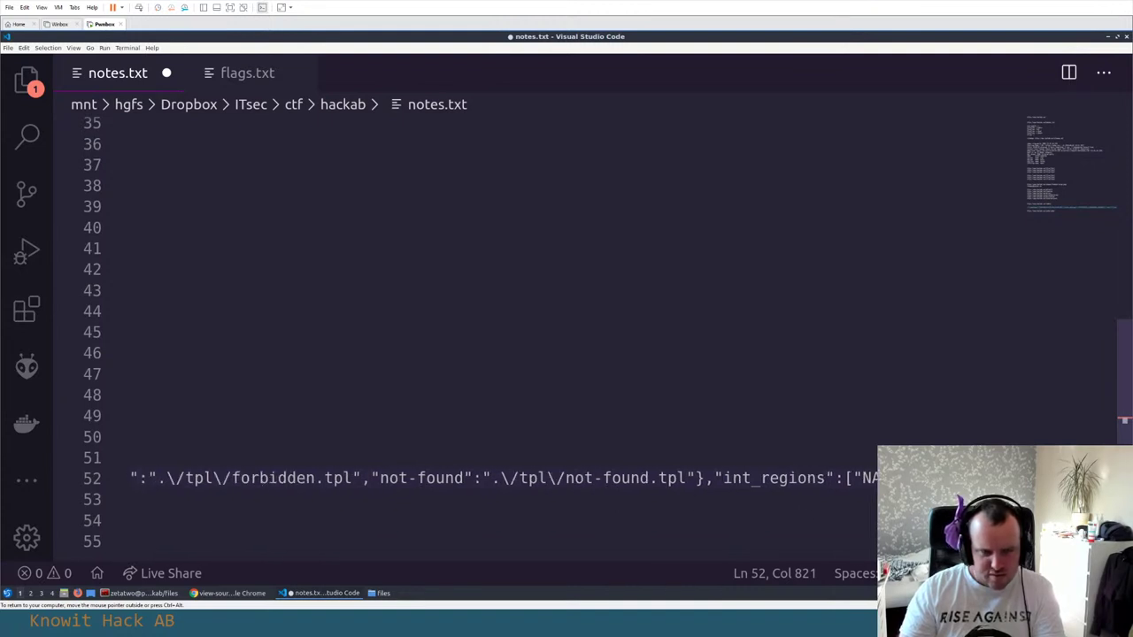
pyautogui.hscroll(-3, 860, 556)
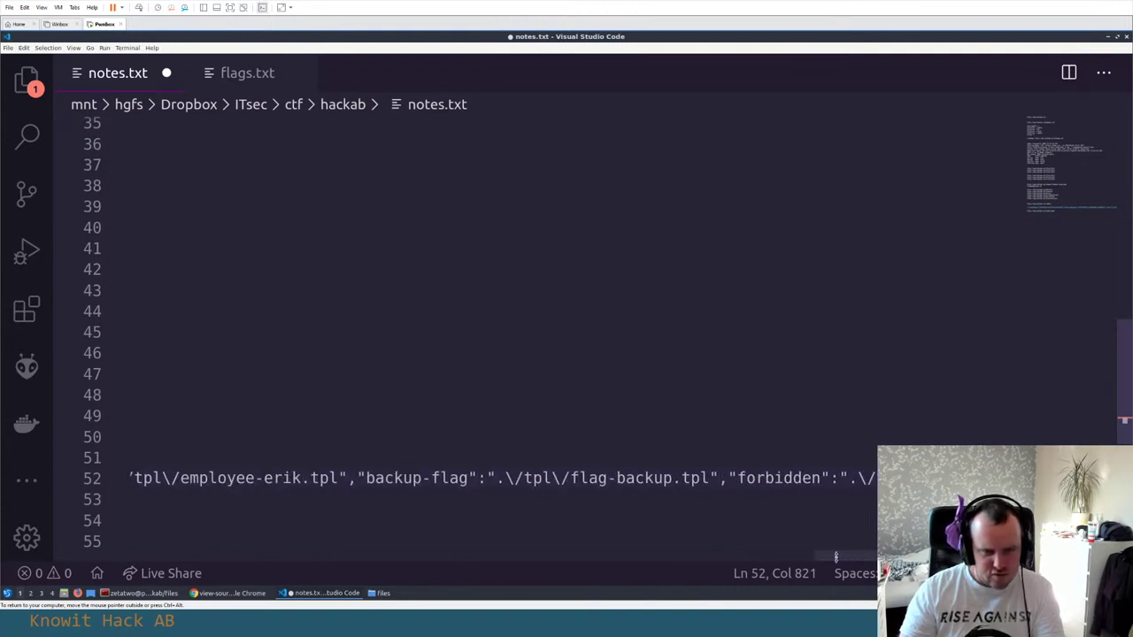
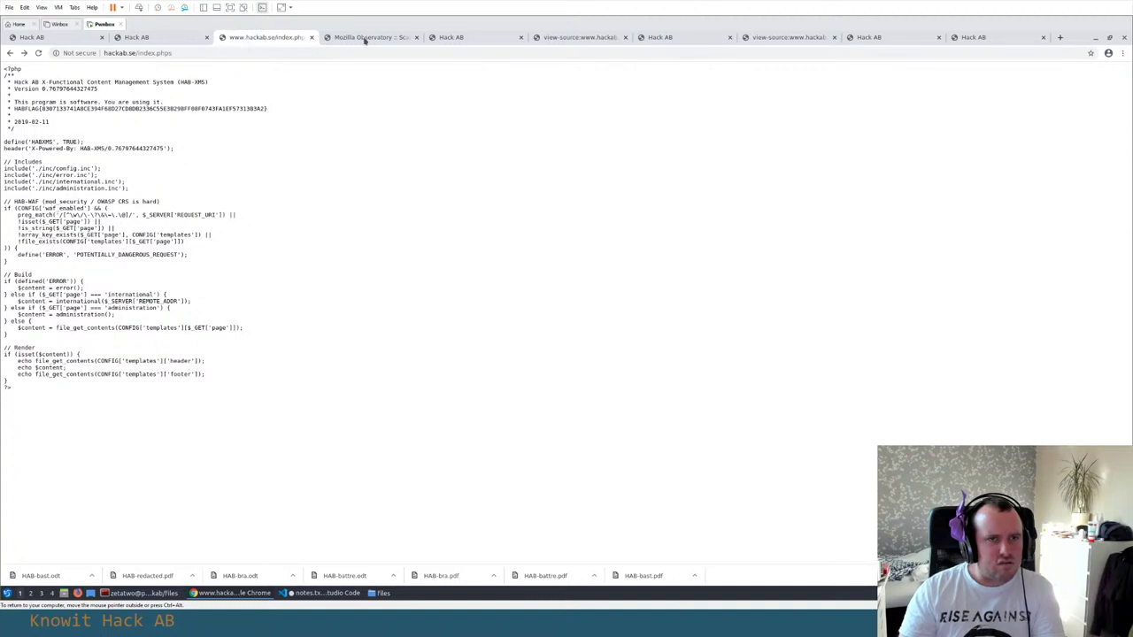
# Leave the Mozilla Observatory page for the Hack AB tab to view the /tpl/flag-backup.tpl response
pyautogui.click(364, 38)
pyautogui.click(438, 37)
pyautogui.click(146, 53)
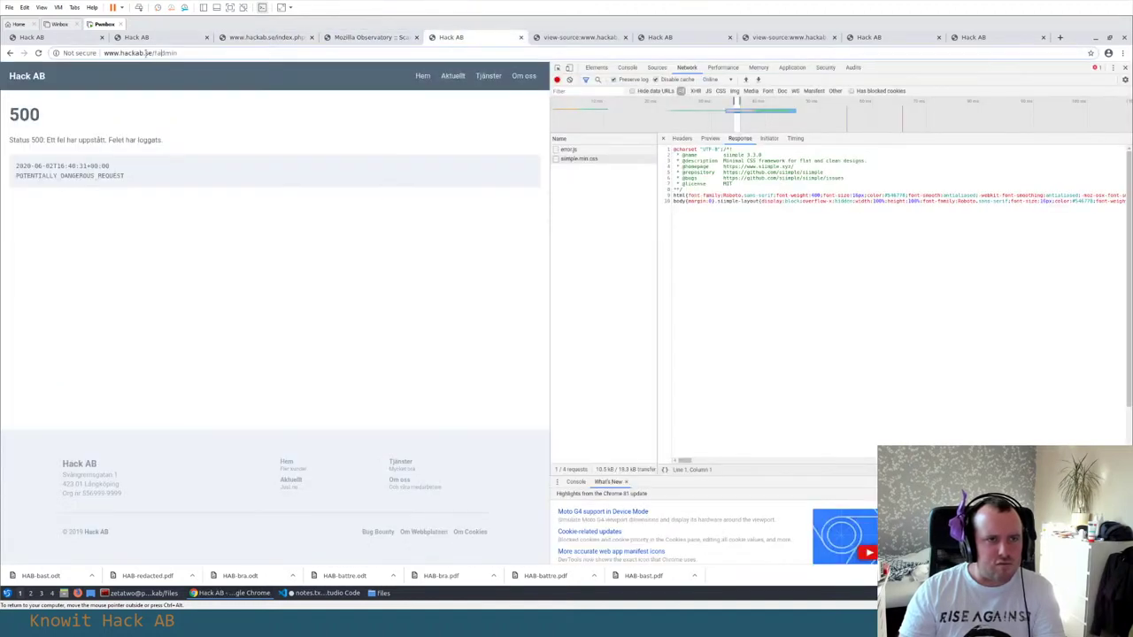
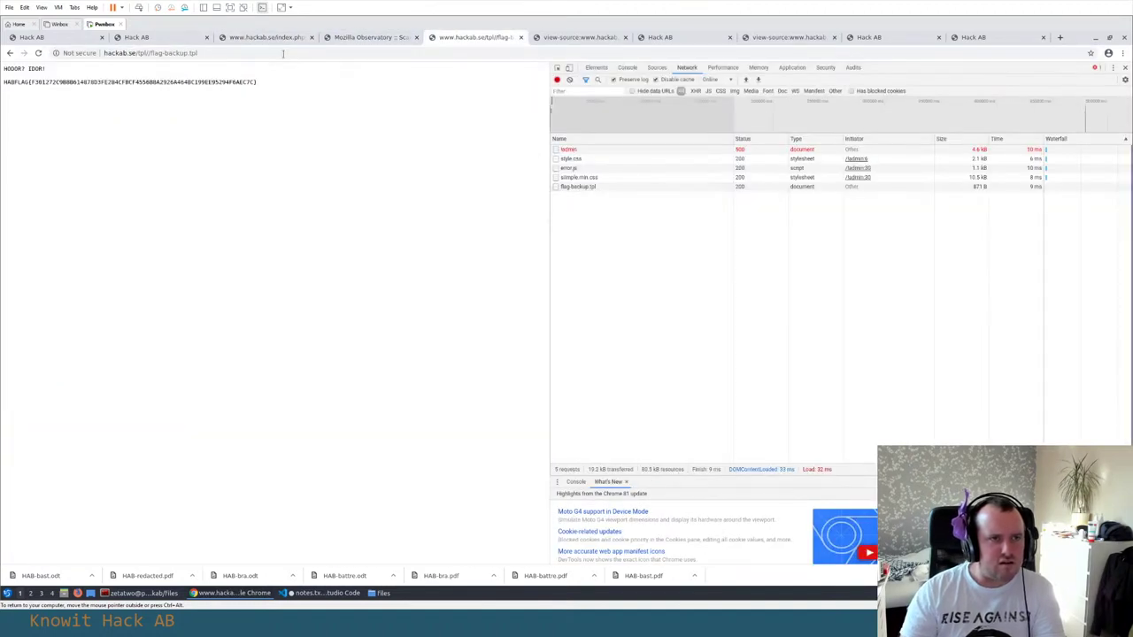
# Select the hackab.se/tpl/flag-backup.tpl URL, then switch to the admin page source tab to cross-check the flag
pyautogui.click(283, 53)
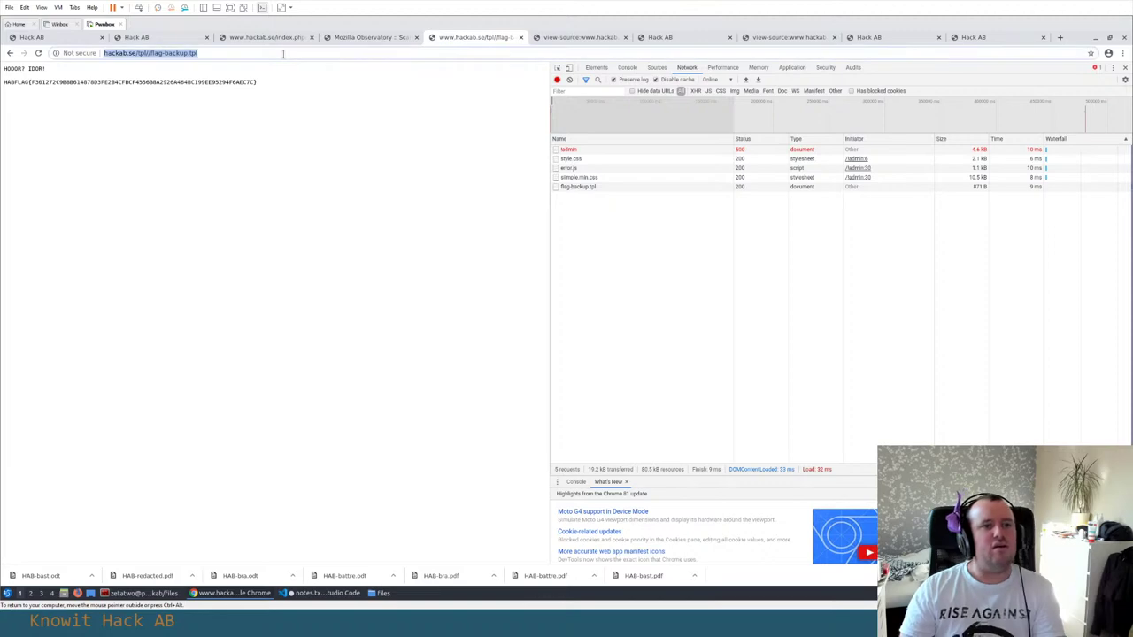
pyautogui.click(579, 37)
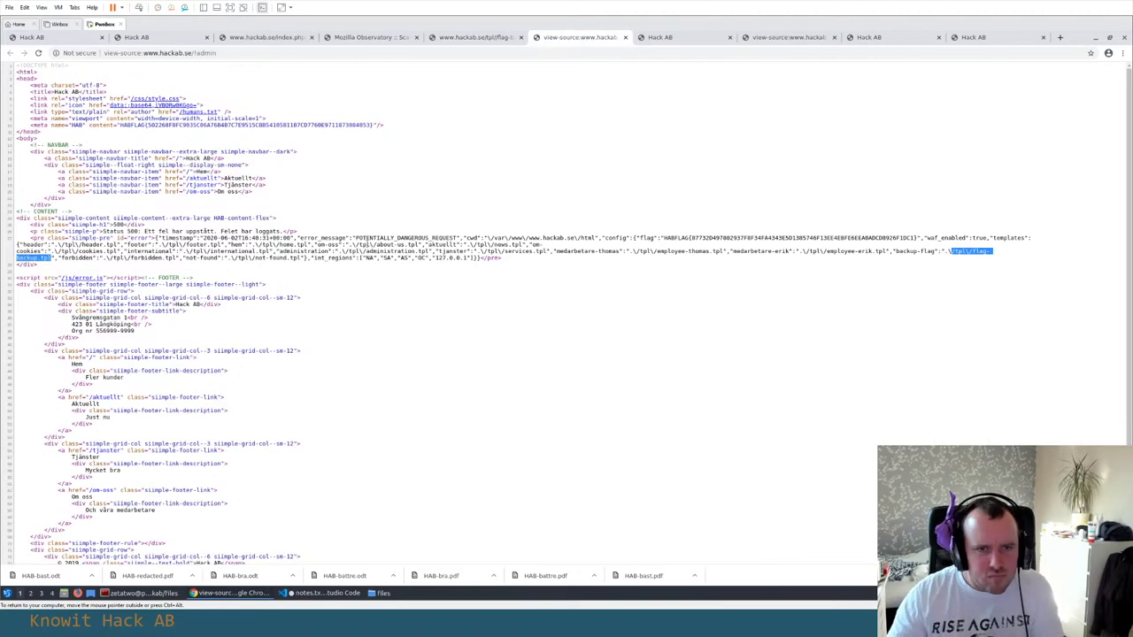
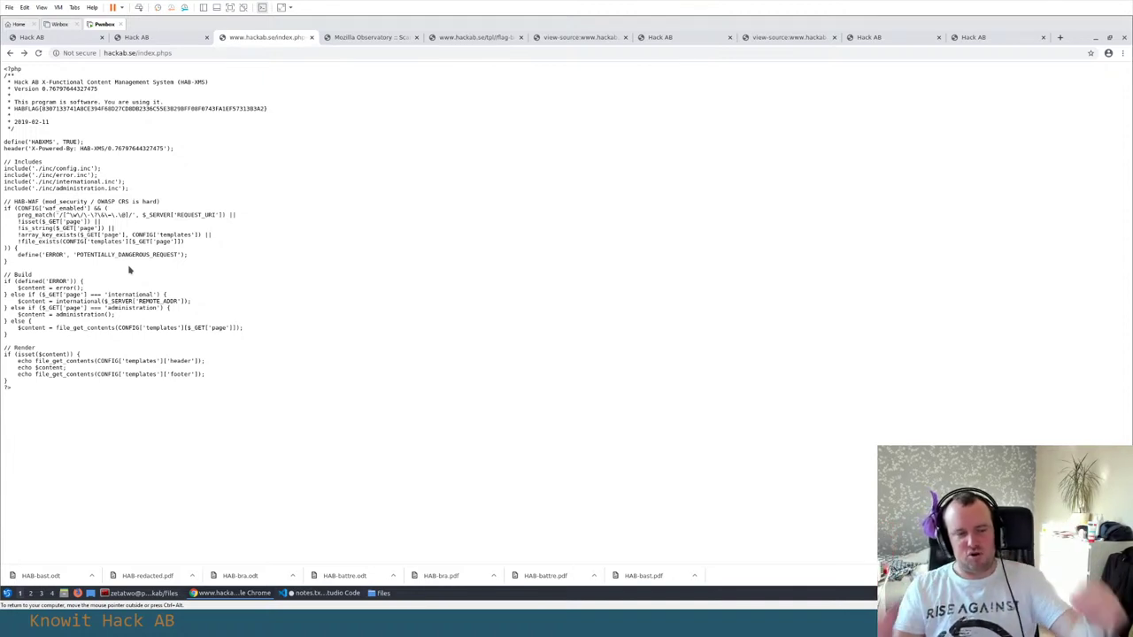
# Switch through the Observatory and flag-backup.tpl tabs to the admin source, highlighting the error JSON listing ./tpl/flag-backup.tpl
pyautogui.click(377, 37)
pyautogui.click(476, 37)
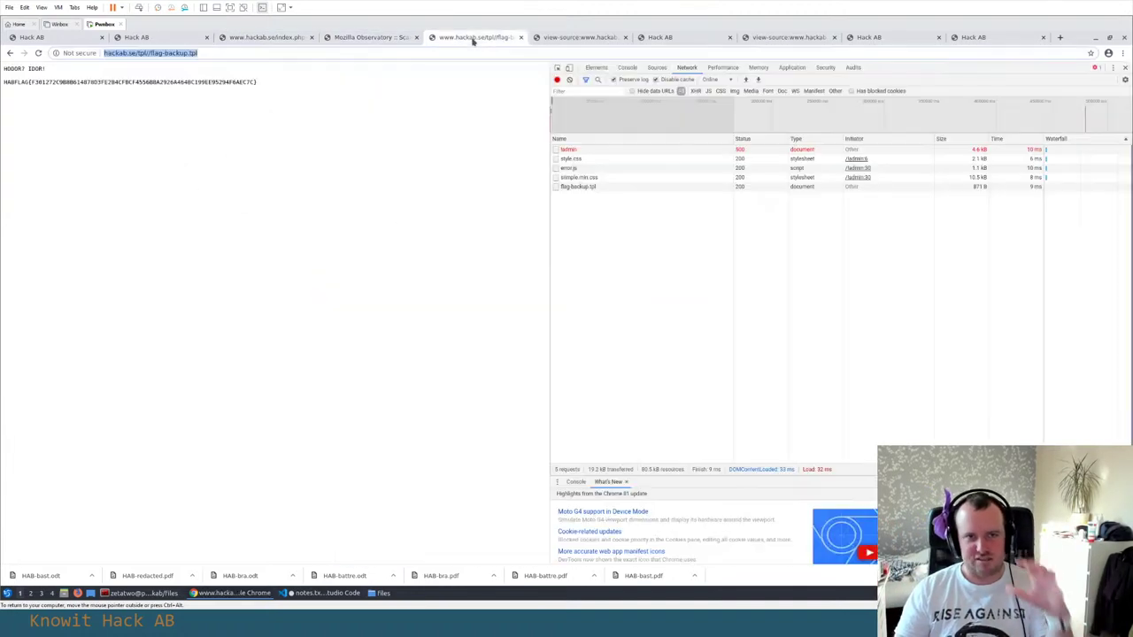
pyautogui.click(562, 39)
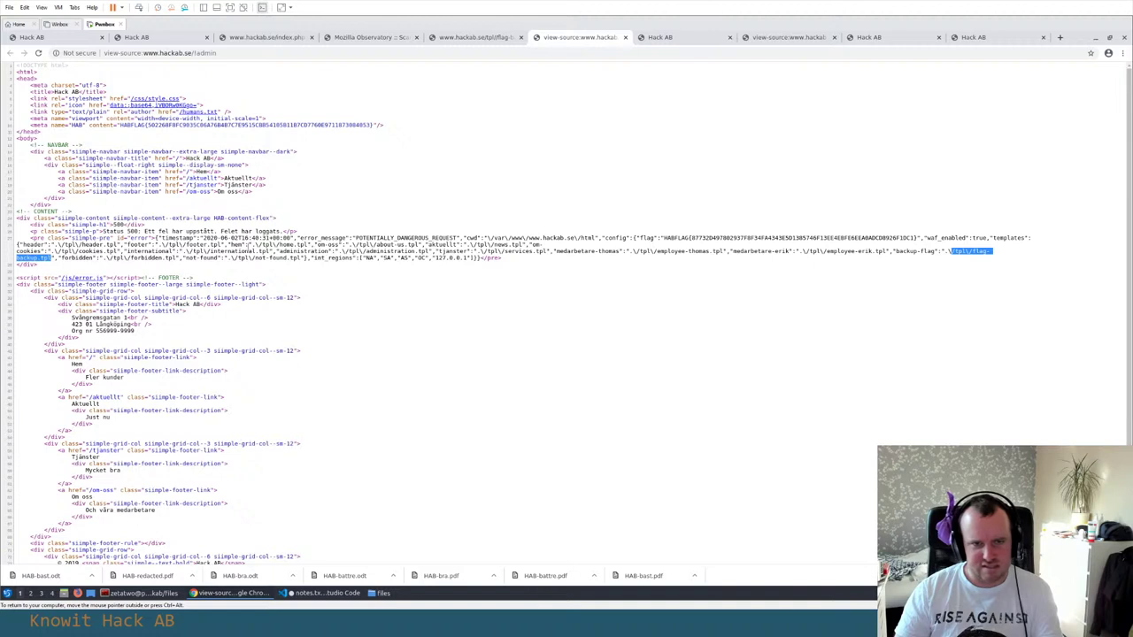
pyautogui.tripleClick(493, 263)
pyautogui.click(749, 253)
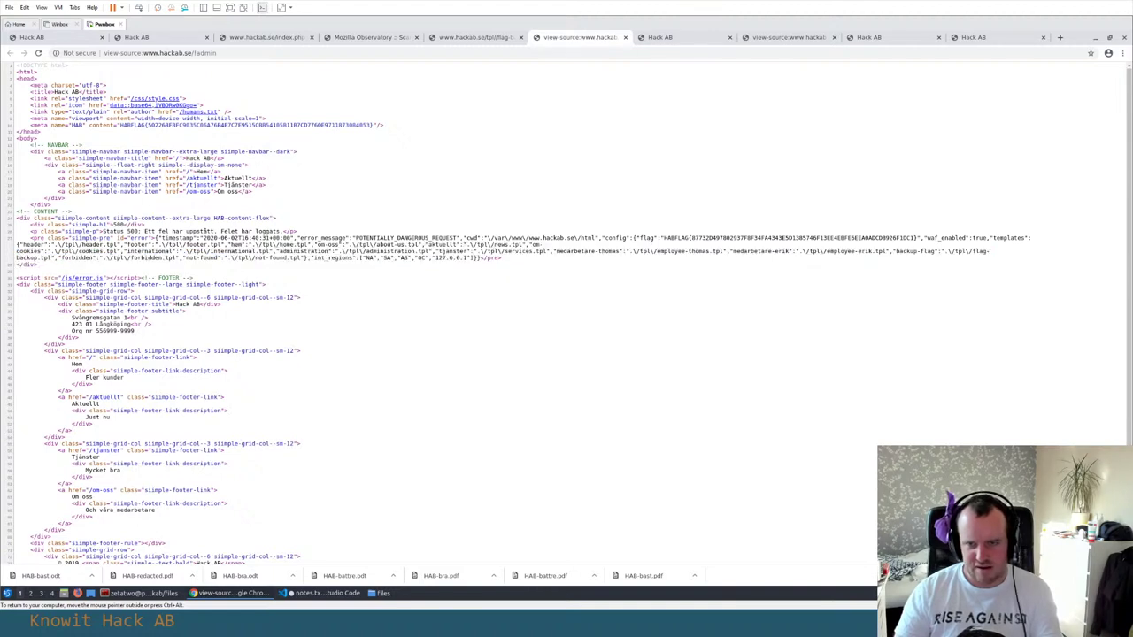
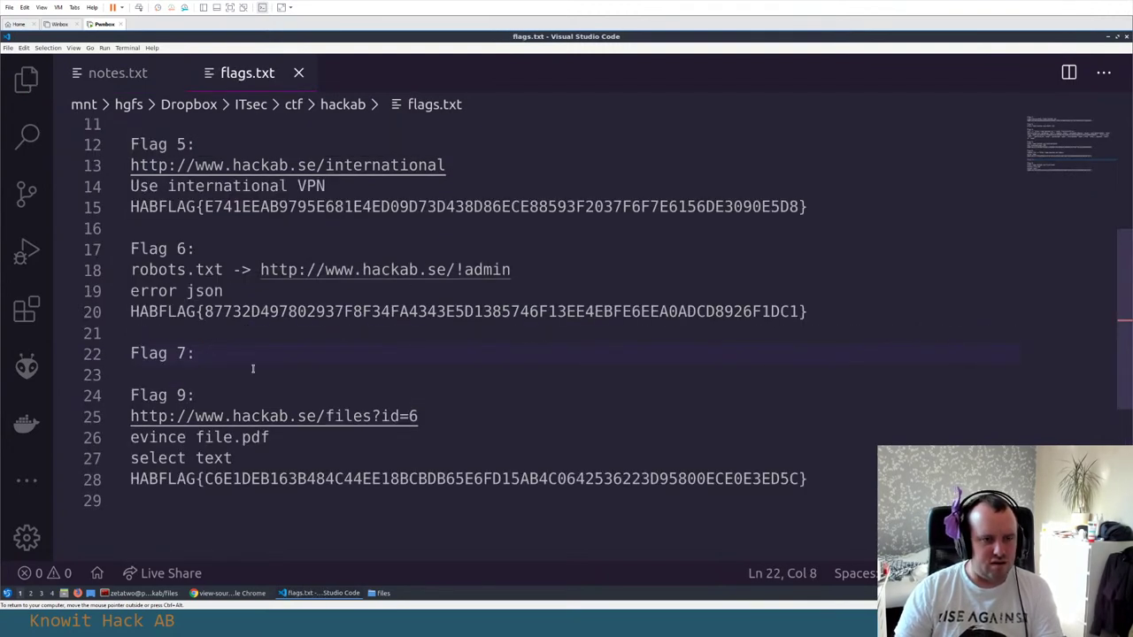
# Add a blank line under the Flag 7 heading in flags.txt and save it
pyautogui.press('Return')
pyautogui.press('Return')
pyautogui.press('Up')
pyautogui.hotkey('ctrl', 's')
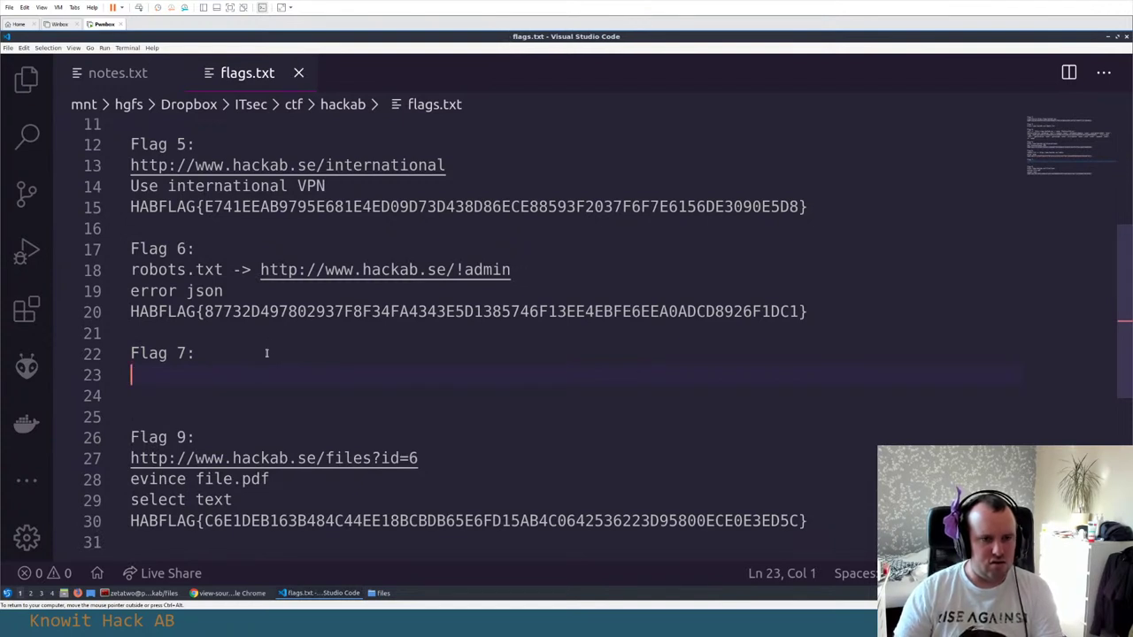
pyautogui.click(265, 353)
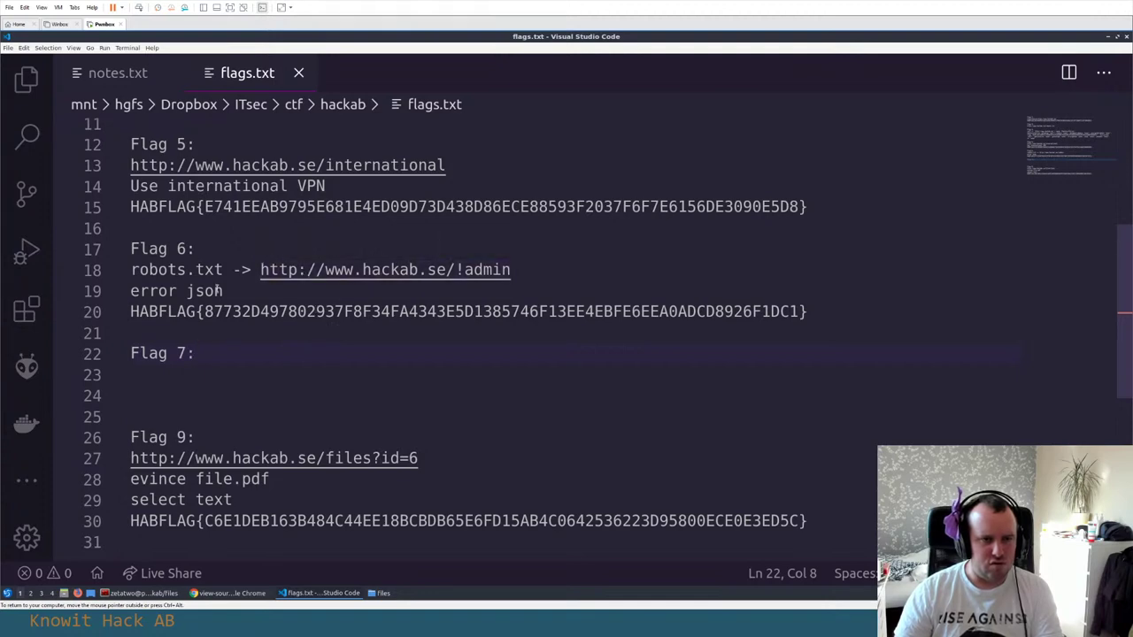
# Copy the index.phps URL from the notes file
pyautogui.hotkey('alt', 'Tab')
pyautogui.click(137, 37)
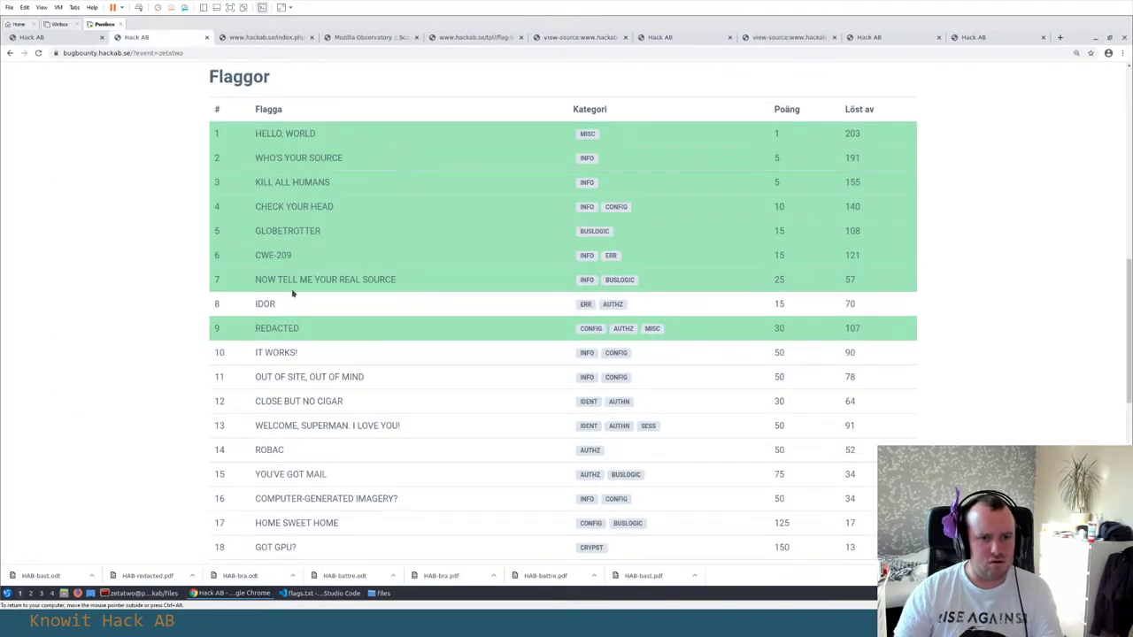
pyautogui.hotkey('alt', 'Tab')
pyautogui.hotkey('alt', 'Tab')
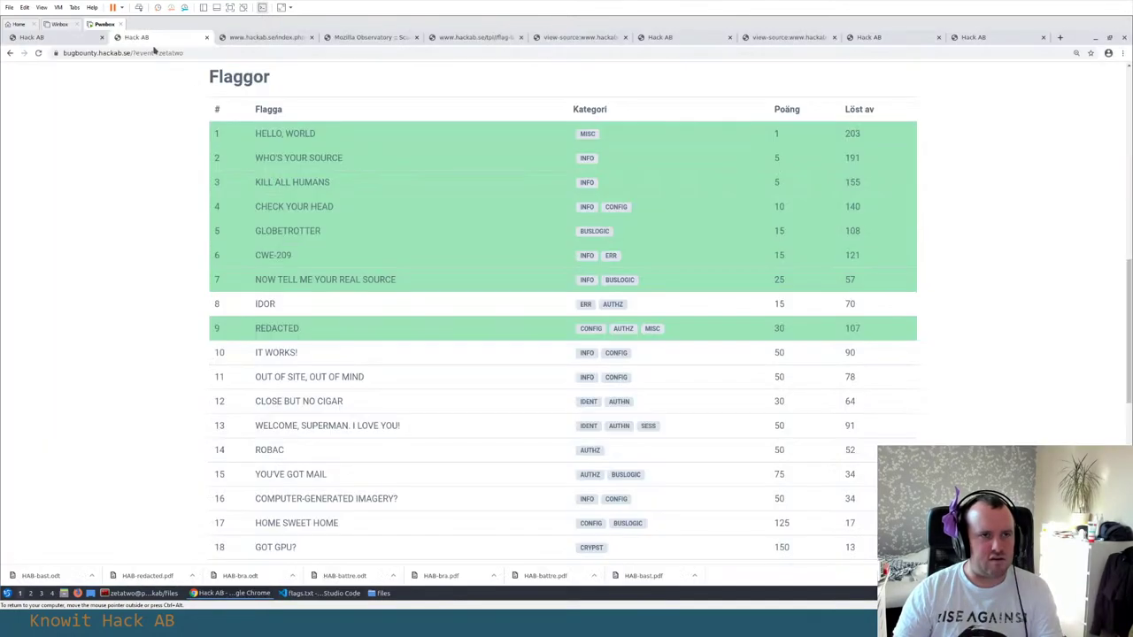
pyautogui.hotkey('alt', 'Tab')
pyautogui.click(104, 74)
pyautogui.moveTo(417, 396); pyautogui.dragTo(97, 396)
pyautogui.hotkey('ctrl', 'c')
pyautogui.click(237, 74)
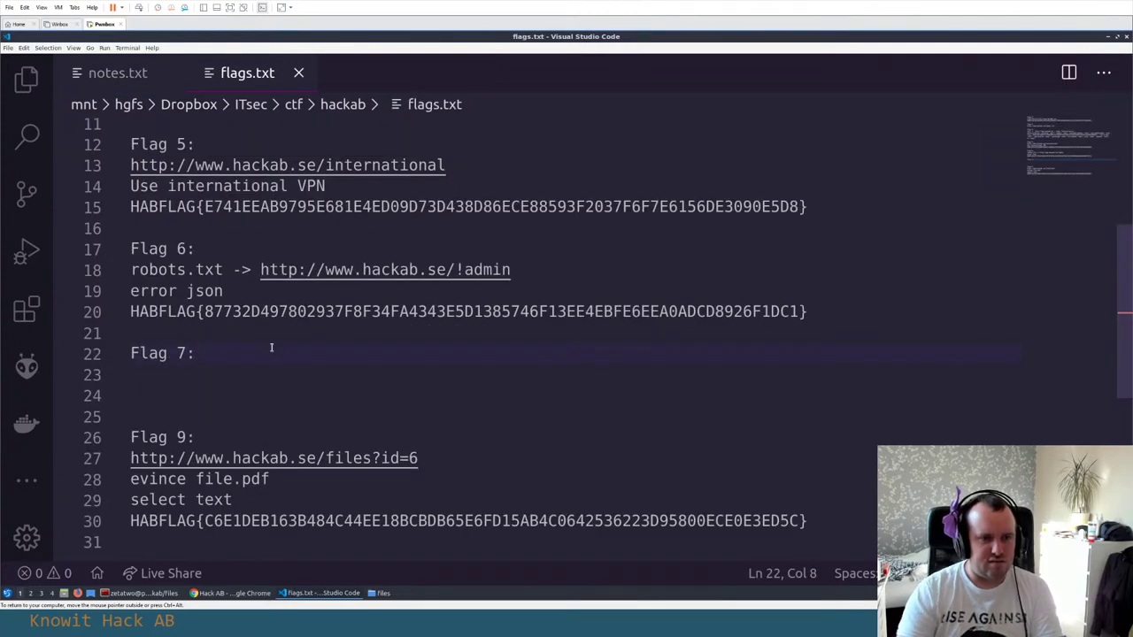
# Write the Flag 7 note 'robots.txt -> *.phps ->' followed by the index.phps URL
pyautogui.press('Return')
pyautogui.write('robots')
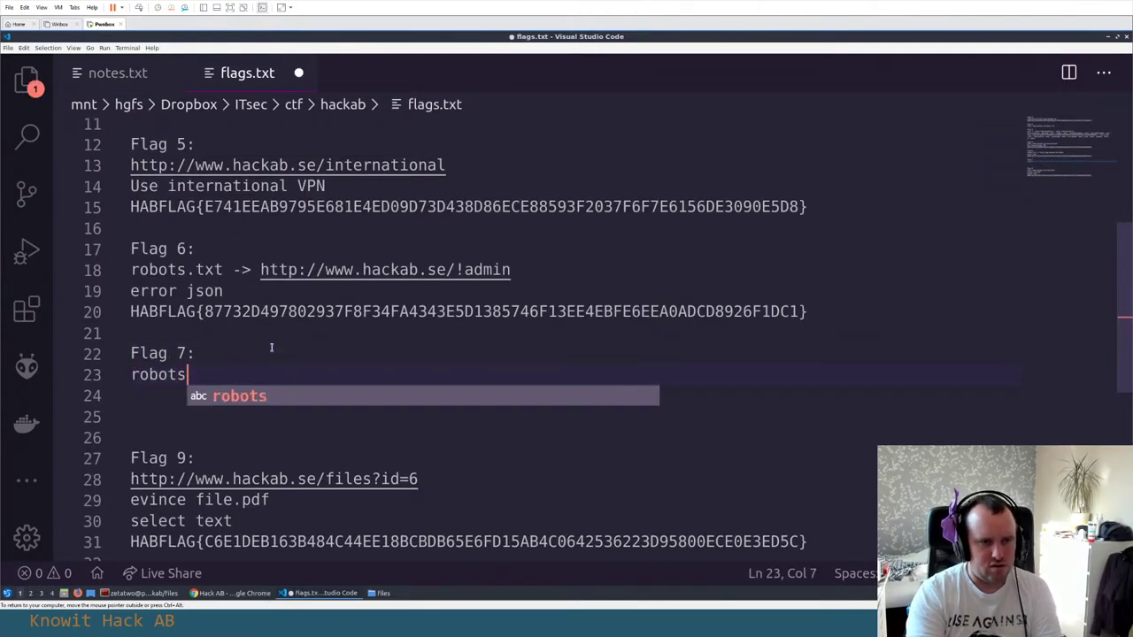
pyautogui.write('.txt -> *')
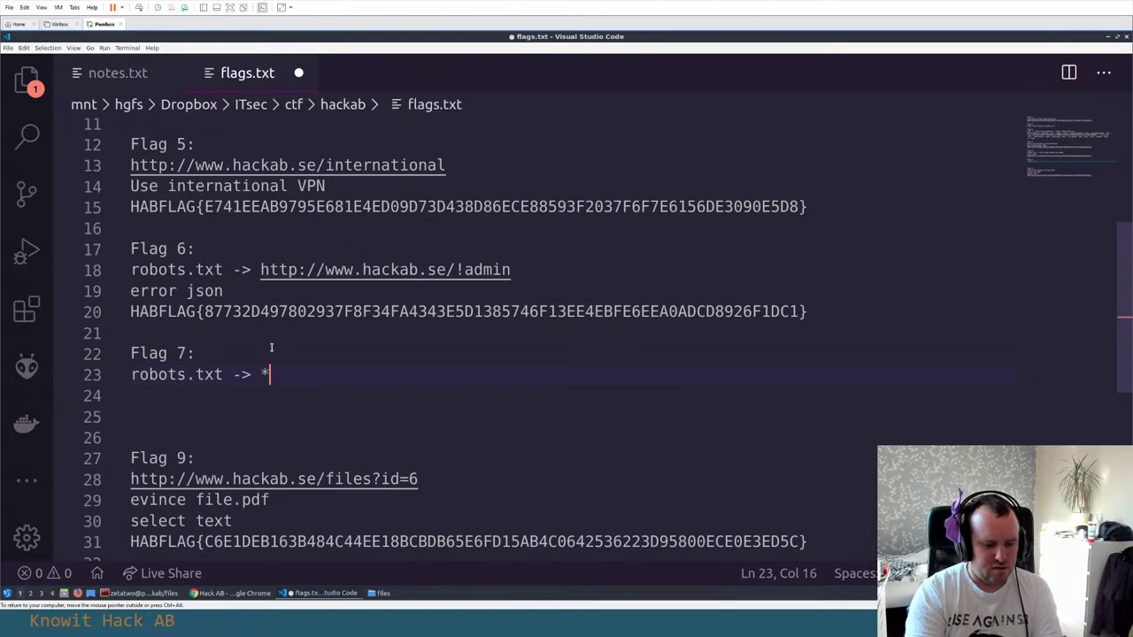
pyautogui.write('.phps ->')
pyautogui.hotkey('ctrl', 'v')
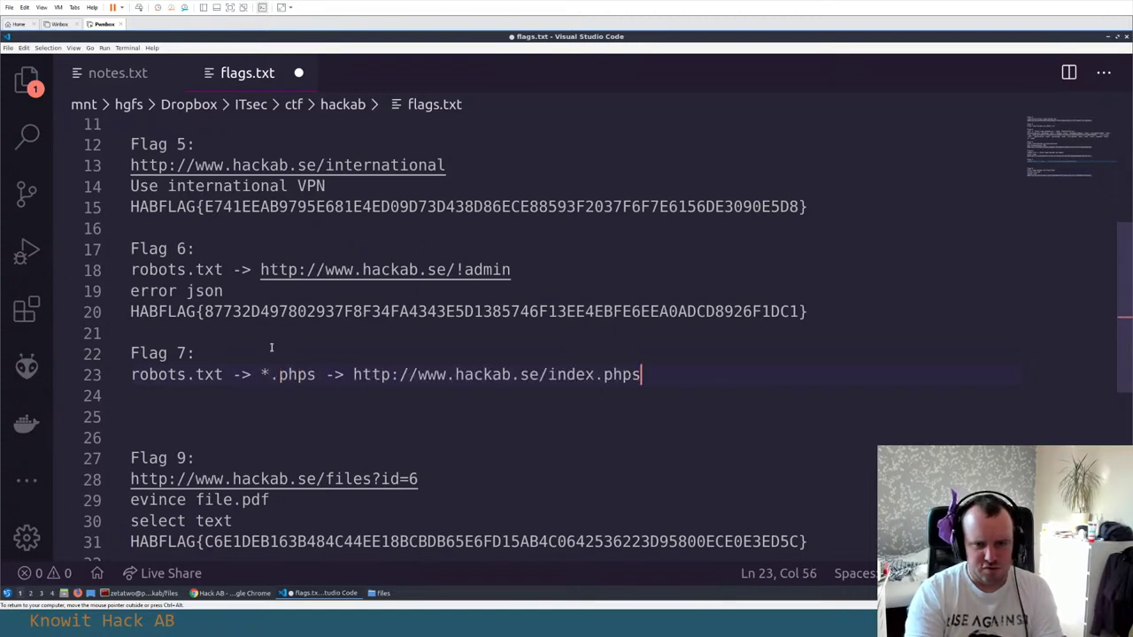
pyautogui.press('Return')
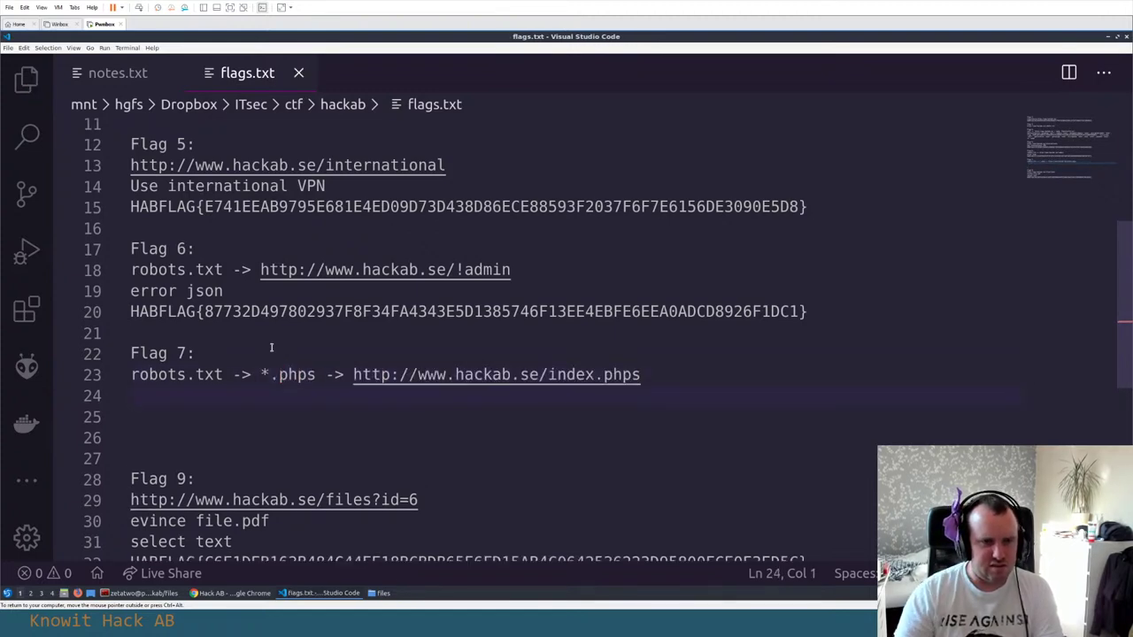
# Copy the HABFLAG line from the index.phps page source and paste it under the Flag 7 note
pyautogui.hotkey('alt', 'Tab')
pyautogui.hotkey('ctrl', 't')
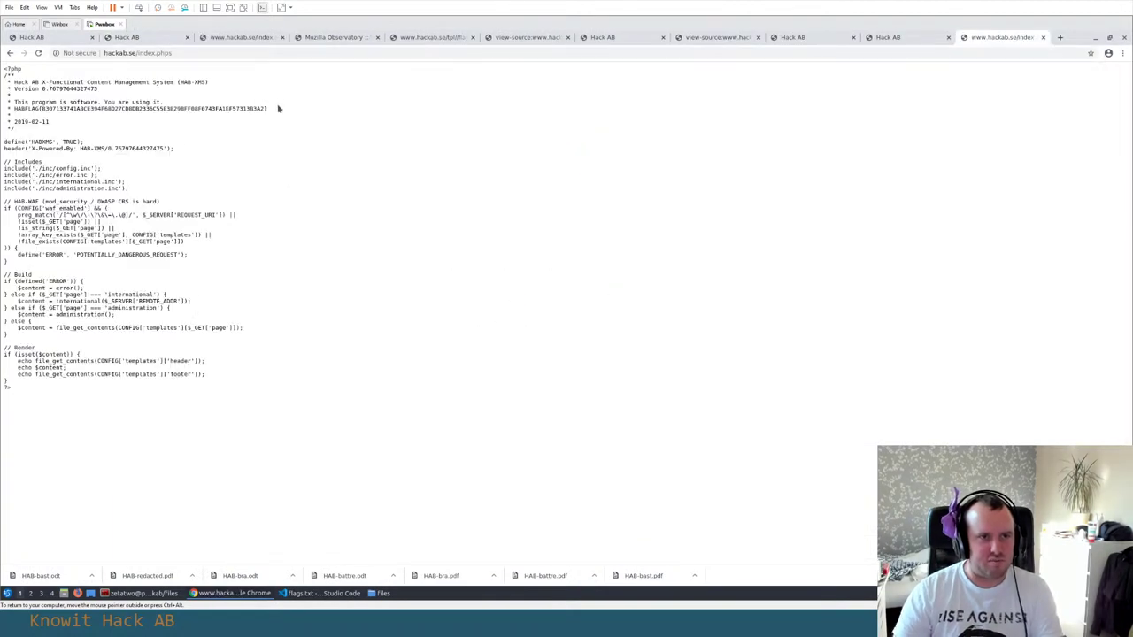
pyautogui.moveTo(11, 107)
pyautogui.mouseDown()
pyautogui.moveTo(41, 108)
pyautogui.moveTo(11, 108)
pyautogui.mouseUp()
pyautogui.tripleClick(12, 113)
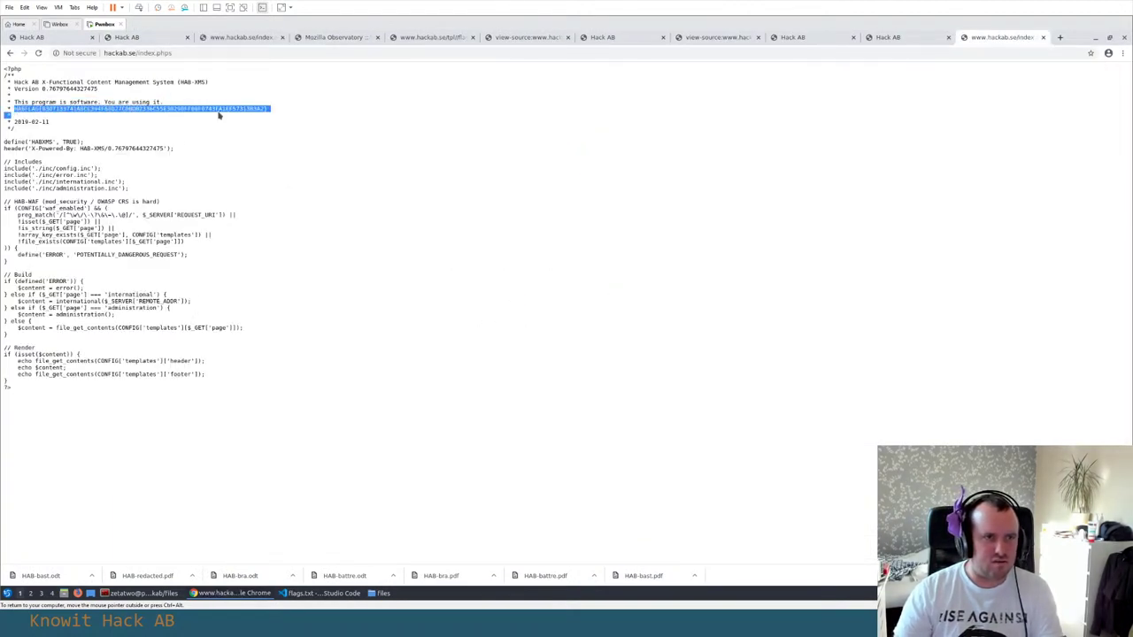
pyautogui.tripleClick(274, 108)
pyautogui.hotkey('alt', 'Tab')
pyautogui.hotkey('ctrl', 'v')
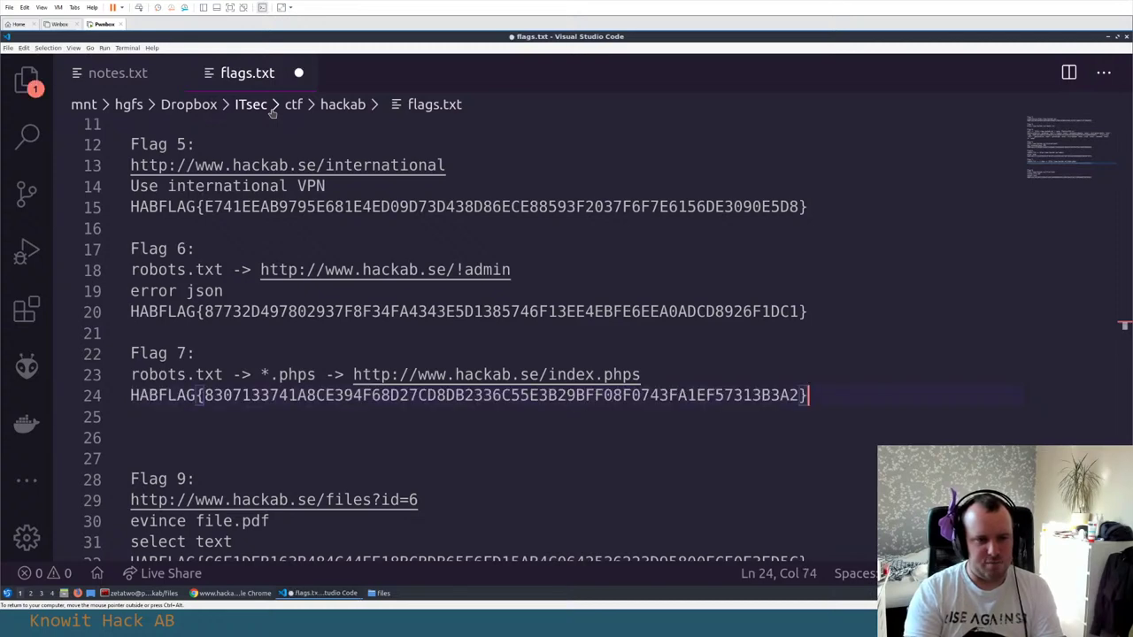
pyautogui.press('Return')
pyautogui.press('Return')
# Add a 'Flag 8:' heading to flags.txt and save
pyautogui.write('Flag 8:')
pyautogui.press('Return')
pyautogui.press('Return')
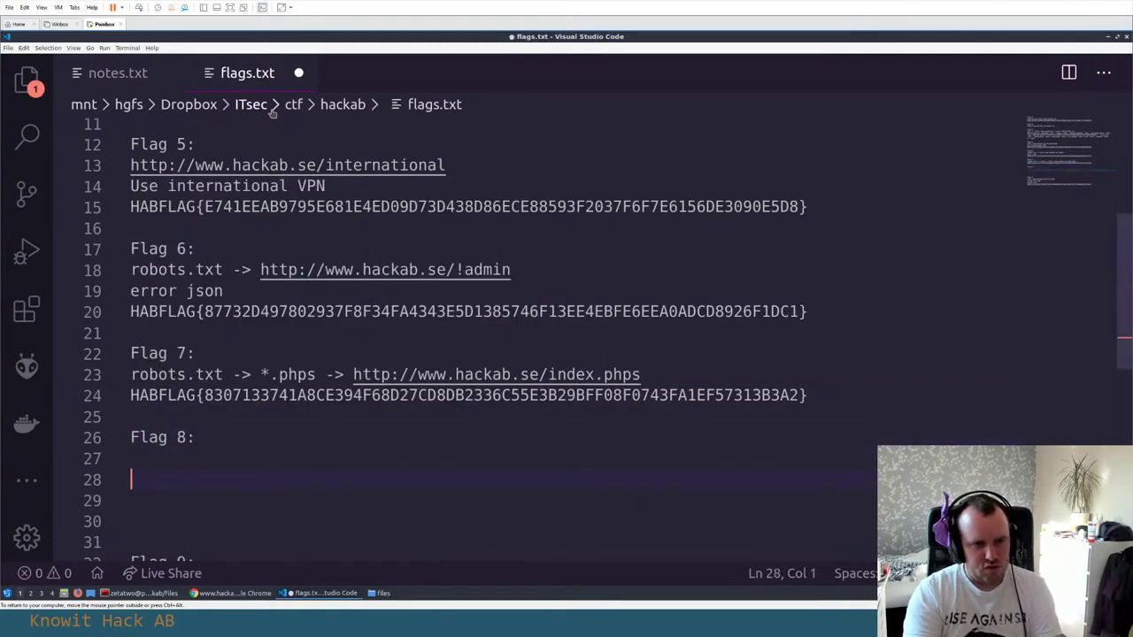
pyautogui.hotkey('ctrl', 's')
pyautogui.hotkey('alt', 'Tab')
pyautogui.hotkey('alt', 'Tab')
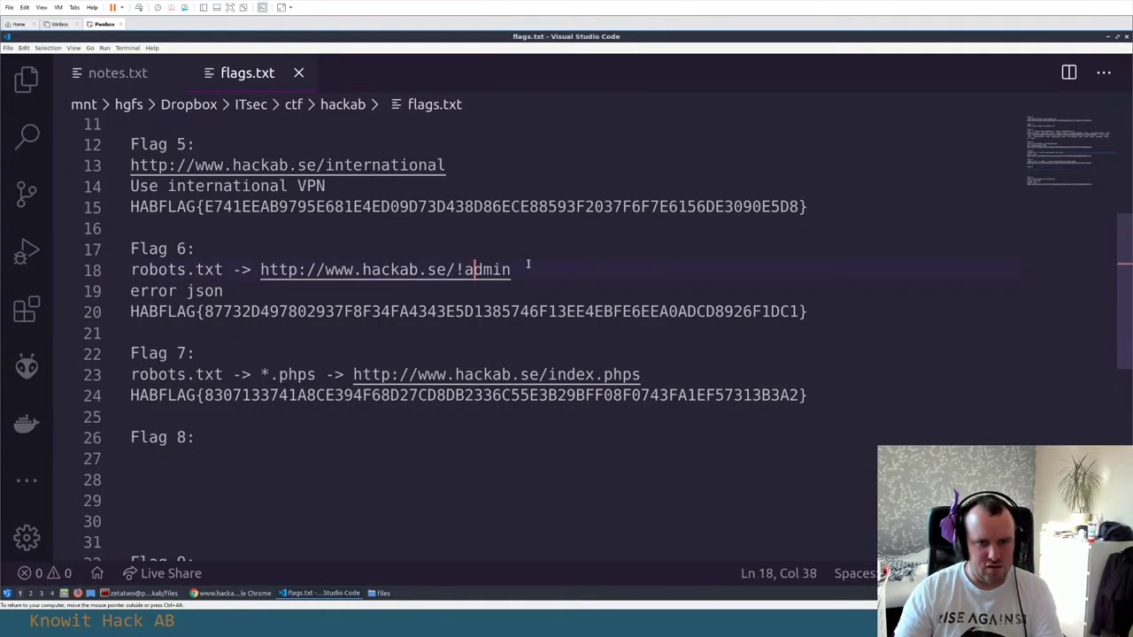
# Copy Flag 6's robots.txt and error json note lines under the Flag 8 heading
pyautogui.doubleClick(482, 269)
pyautogui.hotkey('shift', 'Home')
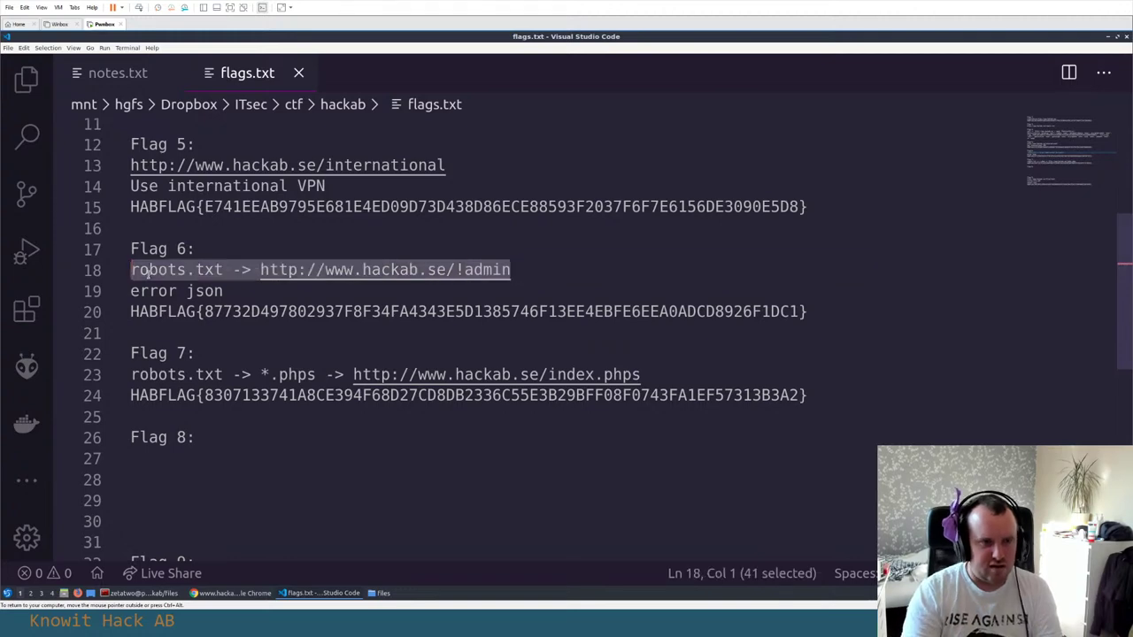
pyautogui.press('Up')
pyautogui.press('Down')
pyautogui.hotkey('shift', 'Down')
pyautogui.hotkey('shift', 'End')
pyautogui.hotkey('ctrl', 'c')
pyautogui.click(210, 477)
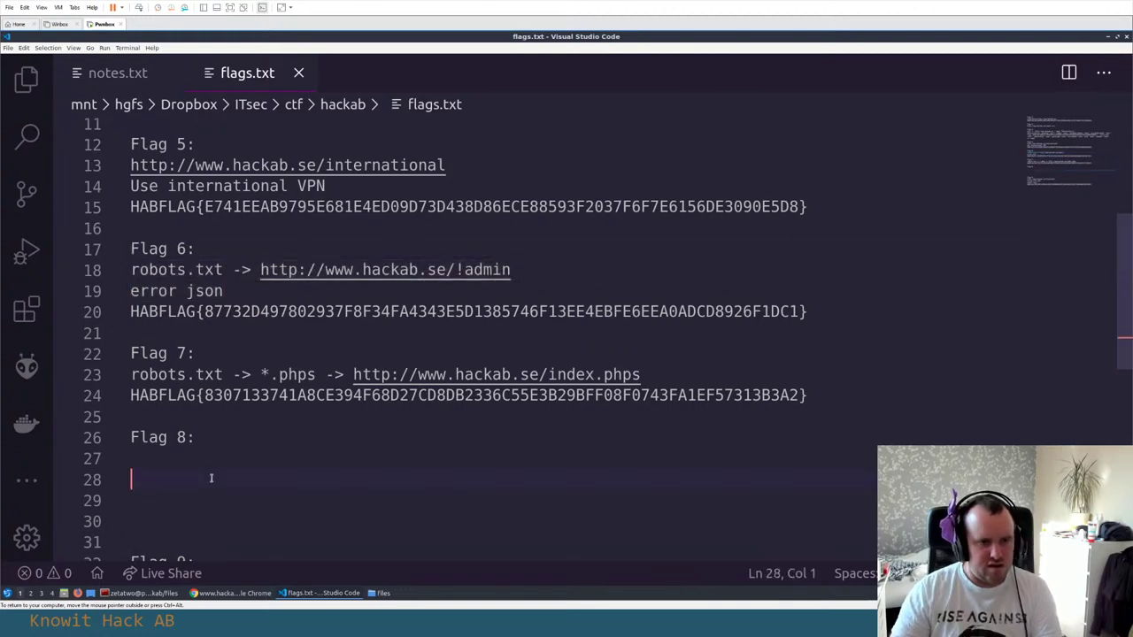
pyautogui.press('Up')
pyautogui.hotkey('ctrl', 'v')
pyautogui.scroll(-2, 279, 460)
pyautogui.press('Return')
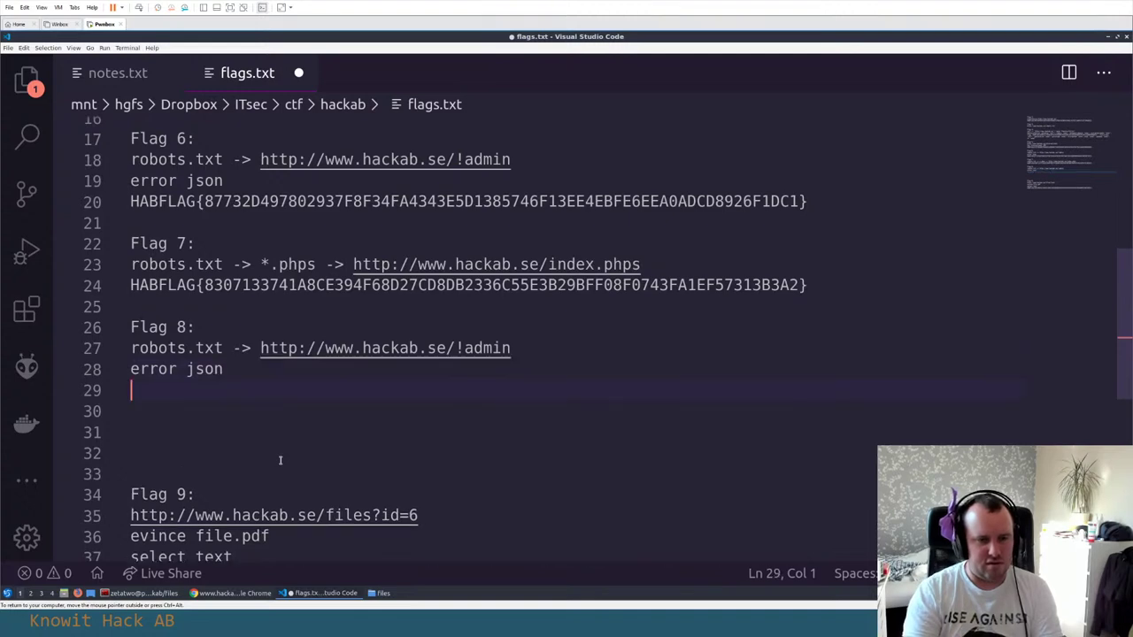
# Copy the backup-flag line from notes.txt and paste it under Flag 8
pyautogui.click(120, 76)
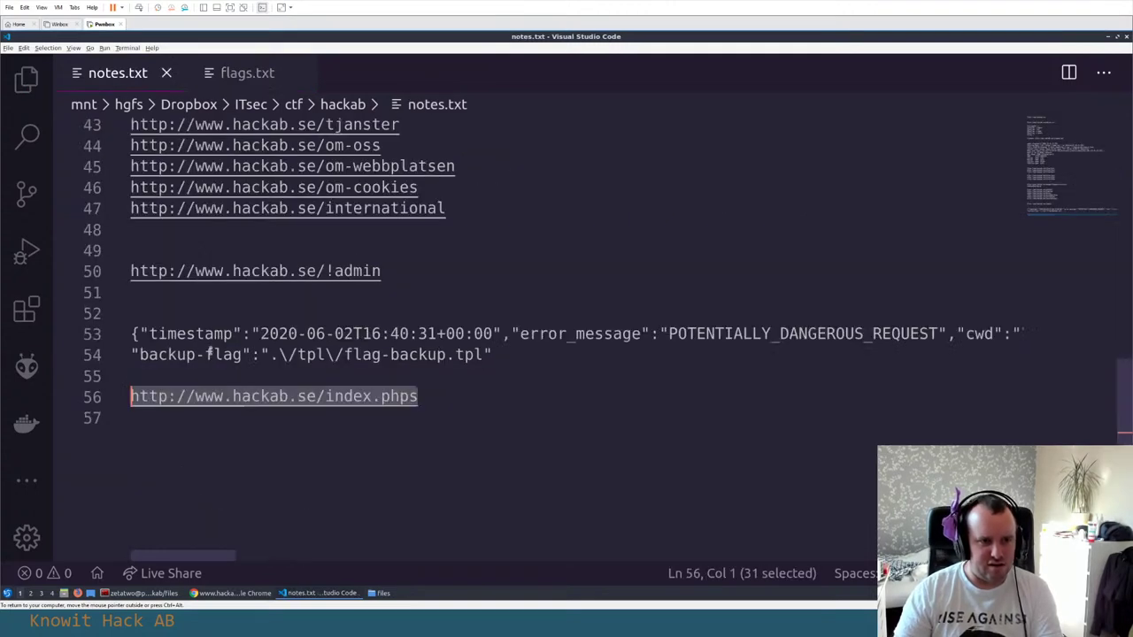
pyautogui.click(208, 354)
pyautogui.moveTo(507, 358); pyautogui.dragTo(131, 354)
pyautogui.hotkey('ctrl', 'c')
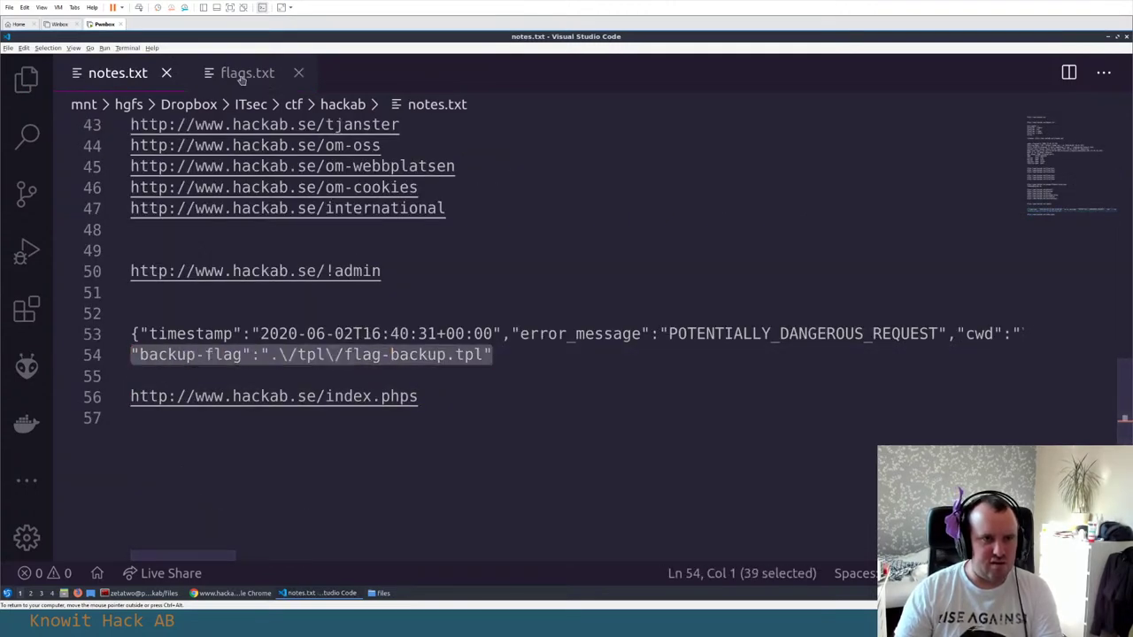
pyautogui.click(246, 72)
pyautogui.hotkey('ctrl', 'v')
pyautogui.press('Return')
# Copy the HABFLAG value from the flag-backup.tpl page and paste it under Flag 8
pyautogui.hotkey('alt', 'Tab')
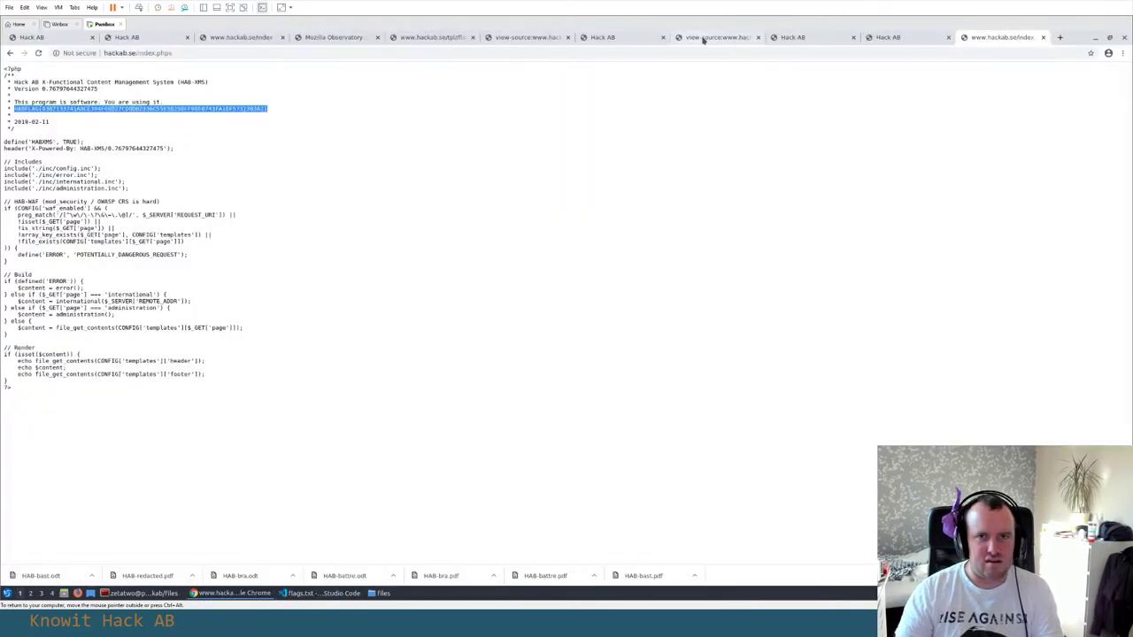
pyautogui.click(888, 37)
pyautogui.hotkey('ctrl', 'shift', 'Tab')
pyautogui.hotkey('ctrl', 'shift', 'Tab')
pyautogui.hotkey('ctrl', 'shift', 'Tab')
pyautogui.hotkey('ctrl', 'shift', 'Tab')
pyautogui.hotkey('ctrl', 'shift', 'Tab')
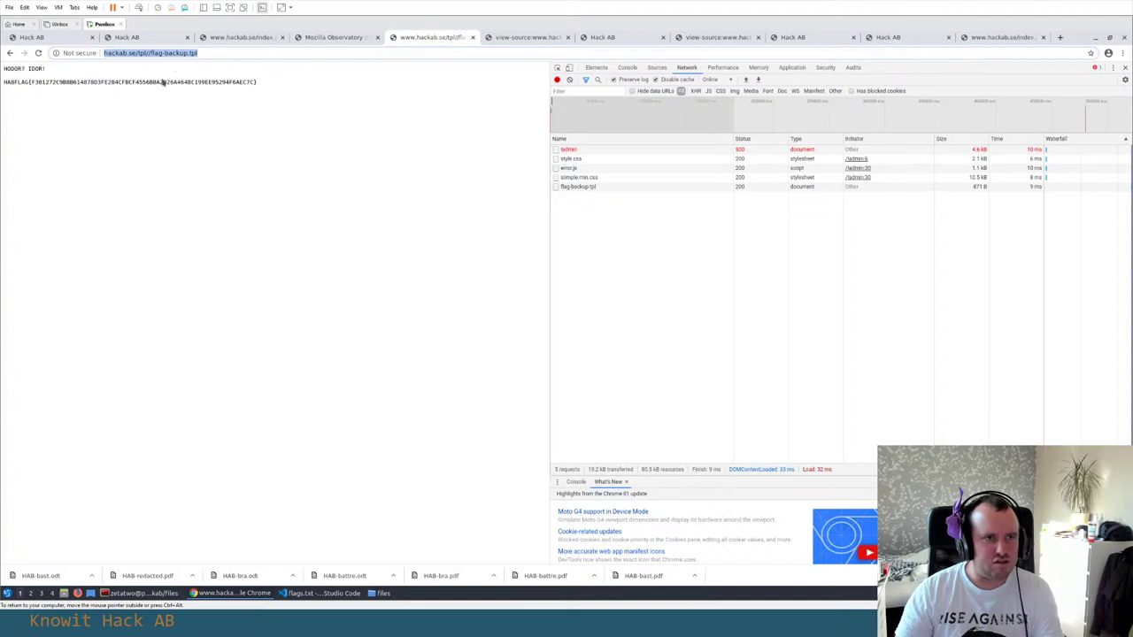
pyautogui.moveTo(309, 83); pyautogui.dragTo(3, 86)
pyautogui.moveTo(260, 84); pyautogui.dragTo(3, 86)
pyautogui.hotkey('ctrl', 'c')
pyautogui.hotkey('alt', 'Tab')
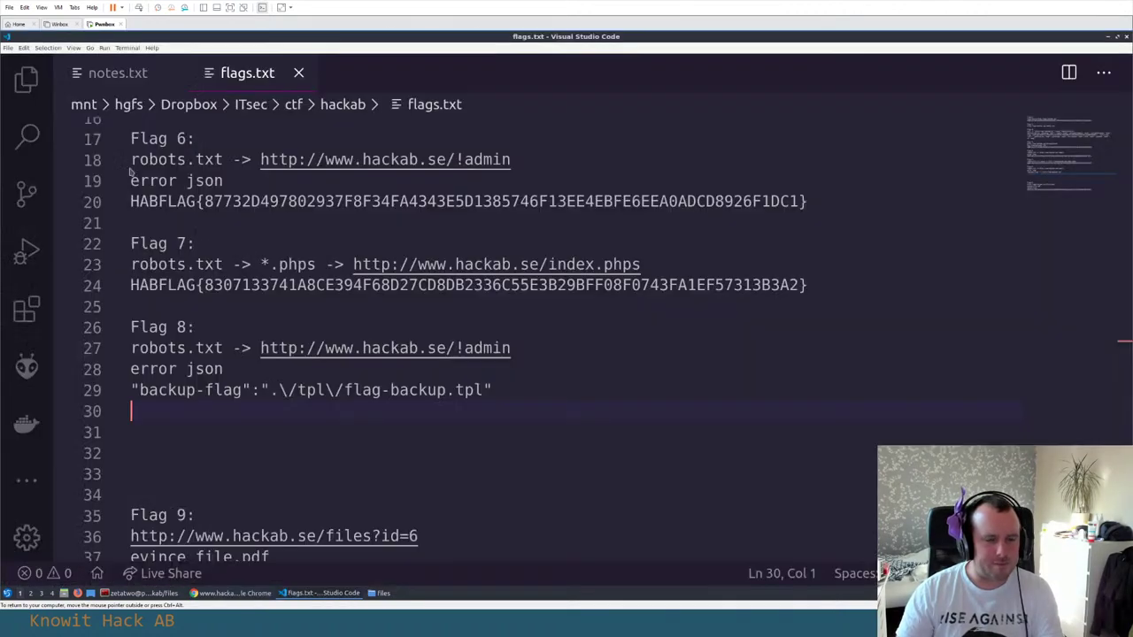
pyautogui.hotkey('ctrl', 'v')
# Remove the extra blank lines before Flag 9 and save flags.txt
pyautogui.press('Down')
pyautogui.press('Down')
pyautogui.press('Delete')
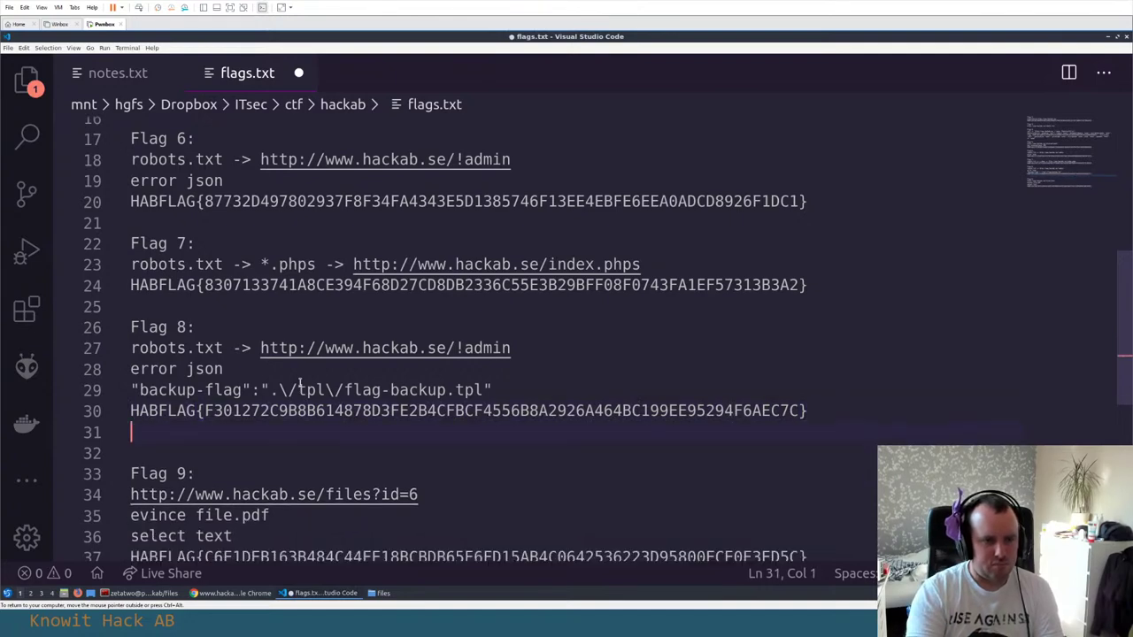
pyautogui.press('BackSpace')
pyautogui.press('Delete')
pyautogui.hotkey('ctrl', 's')
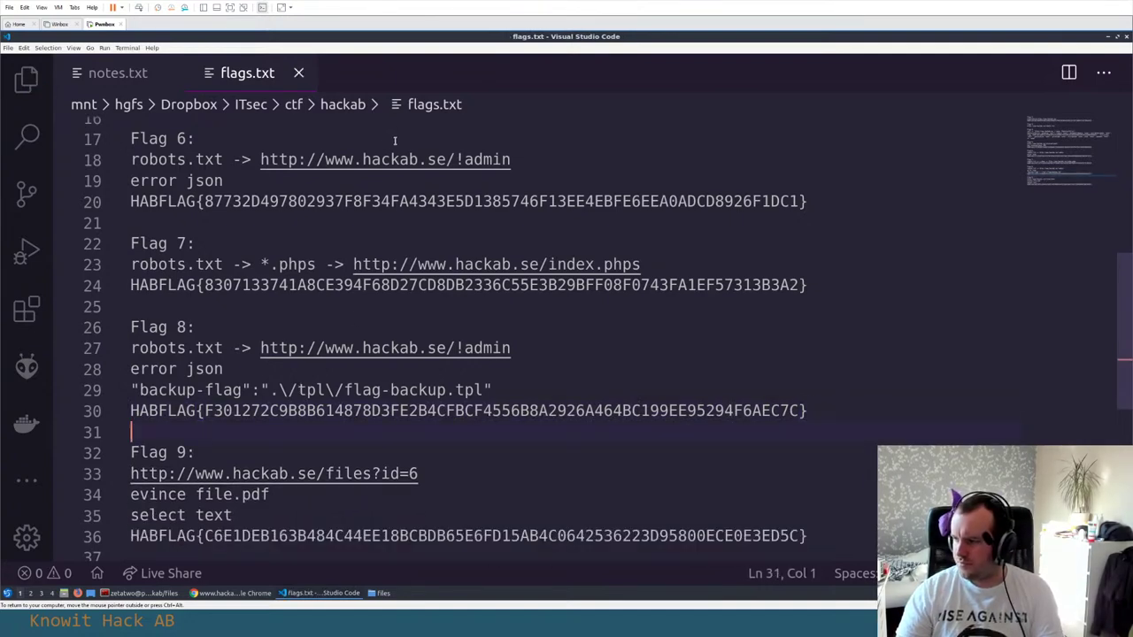
pyautogui.hotkey('alt', 'Tab')
# Submit the pasted flags on the Hack AB scoreboard so flag 8, IDOR, shows solved, then close leftover source tabs
pyautogui.click(159, 37)
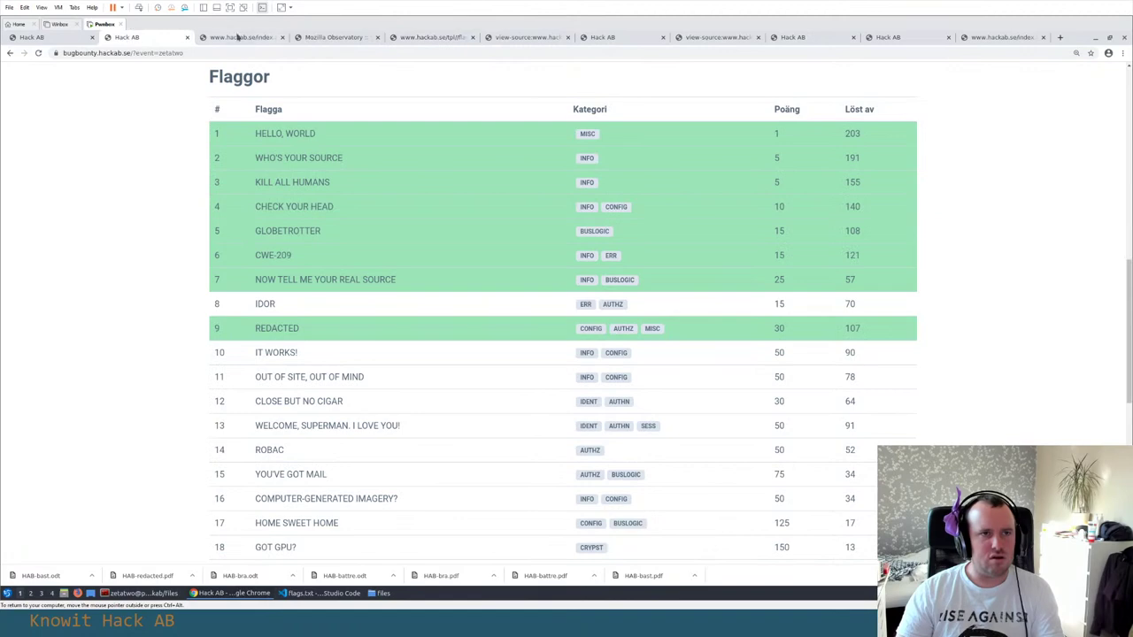
pyautogui.scroll(5, 248, 132)
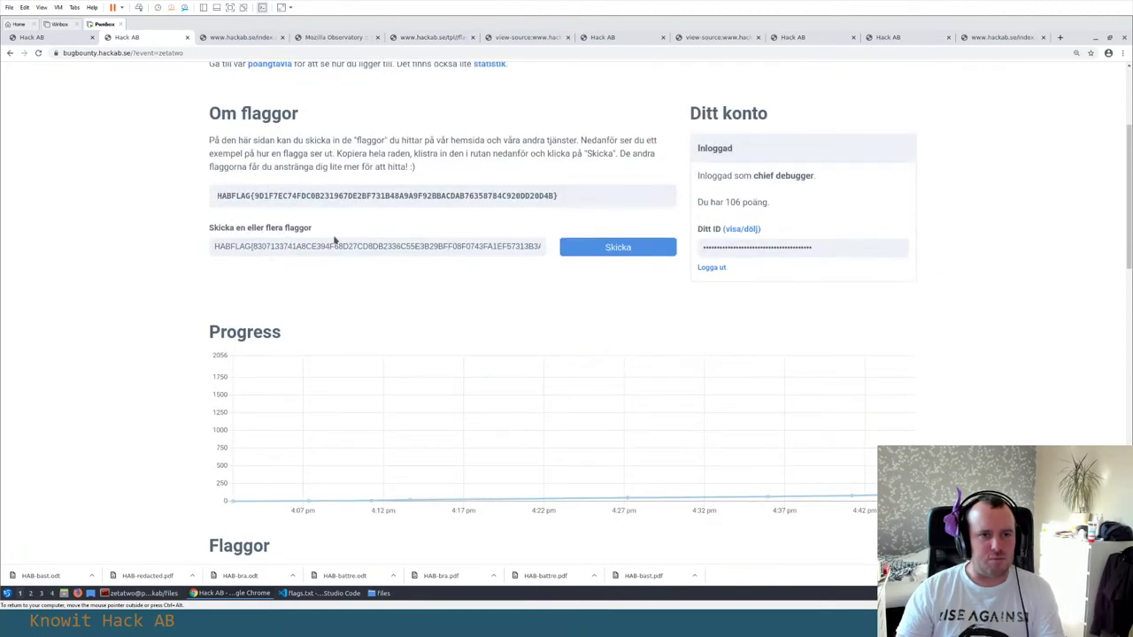
pyautogui.click(334, 239)
pyautogui.press('Return')
pyautogui.scroll(-5, 130, 285)
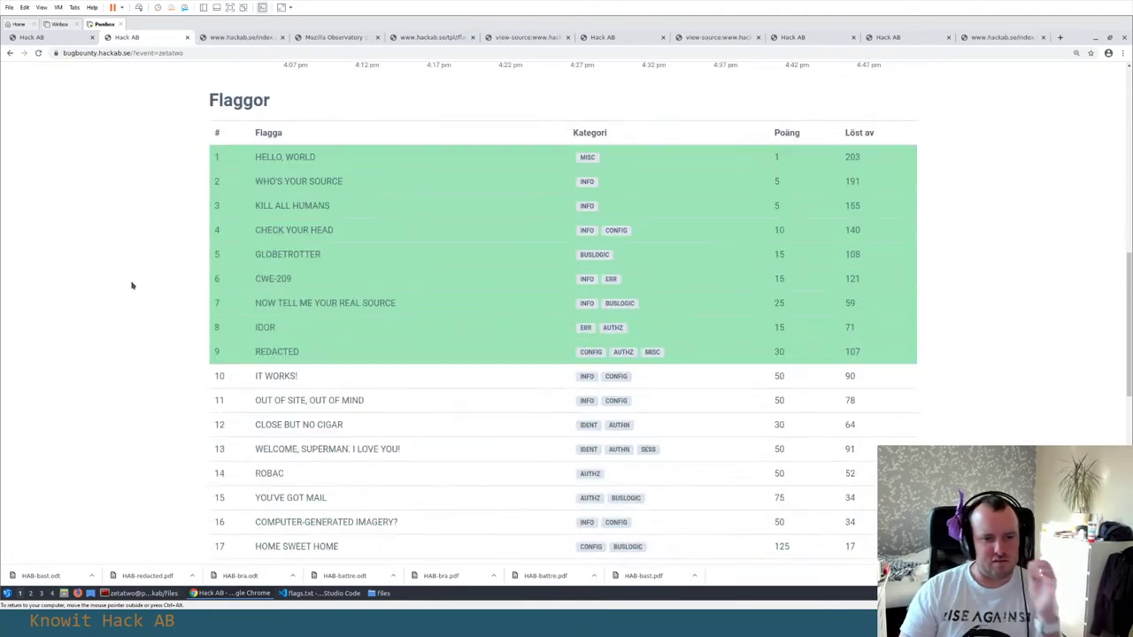
pyautogui.scroll(1, 132, 283)
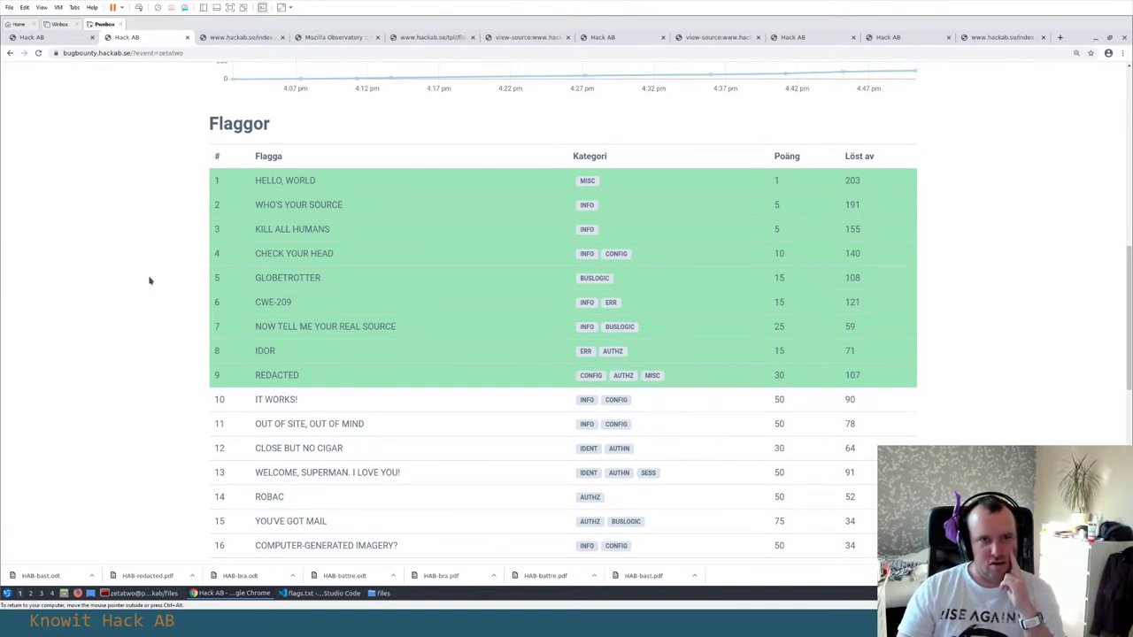
pyautogui.click(1007, 42)
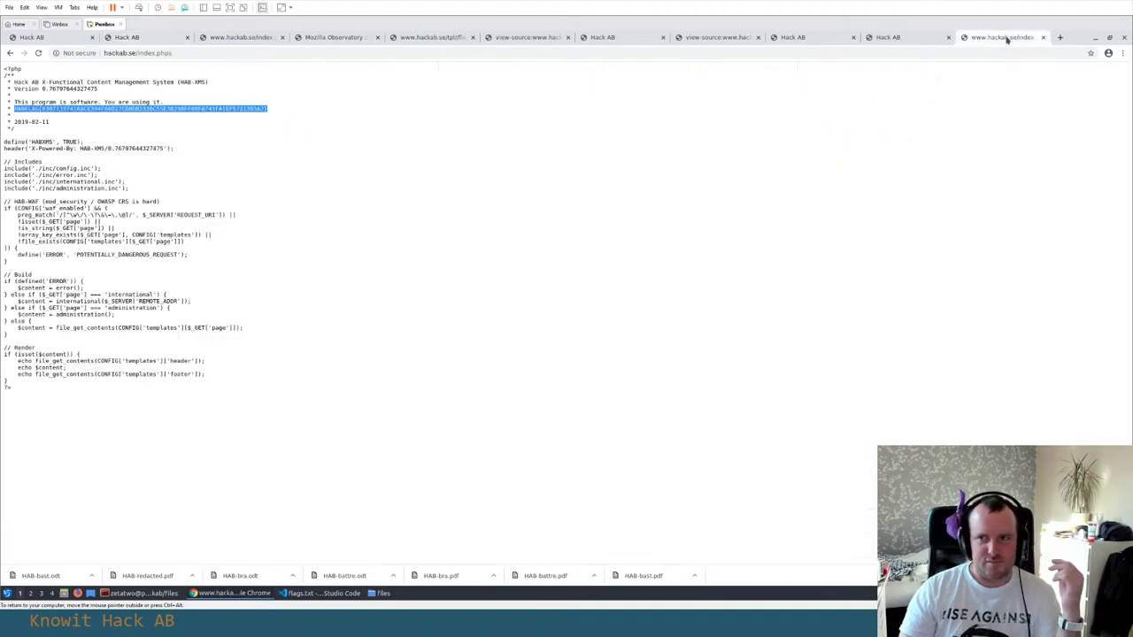
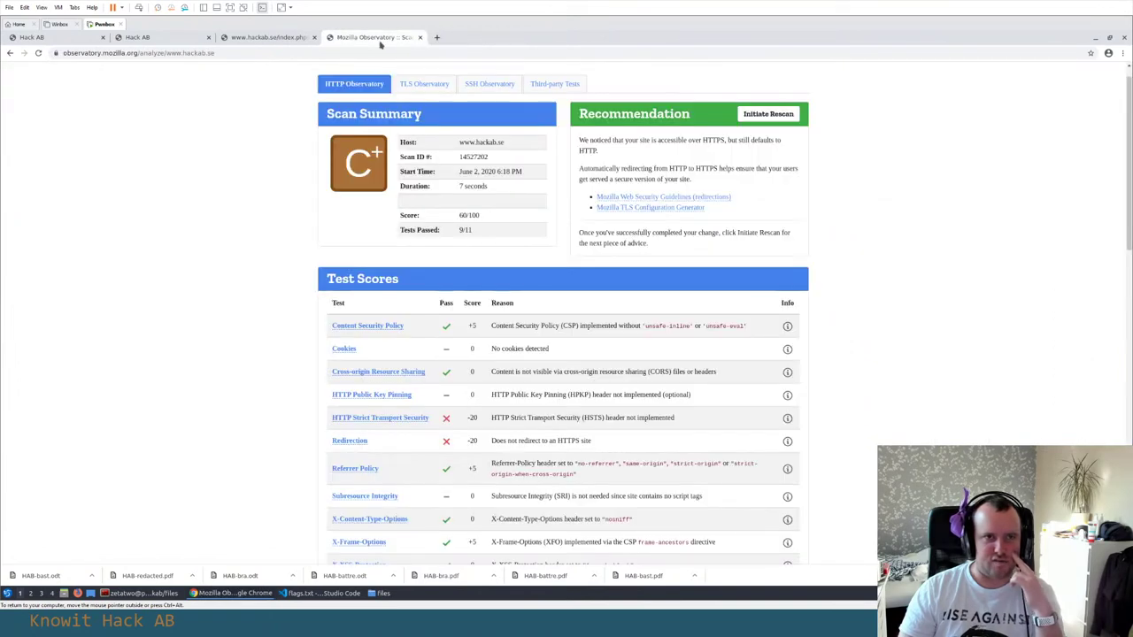
# Close the Observatory results tab and select the !admin URL under Flag 8 in flags.txt
pyautogui.click(419, 37)
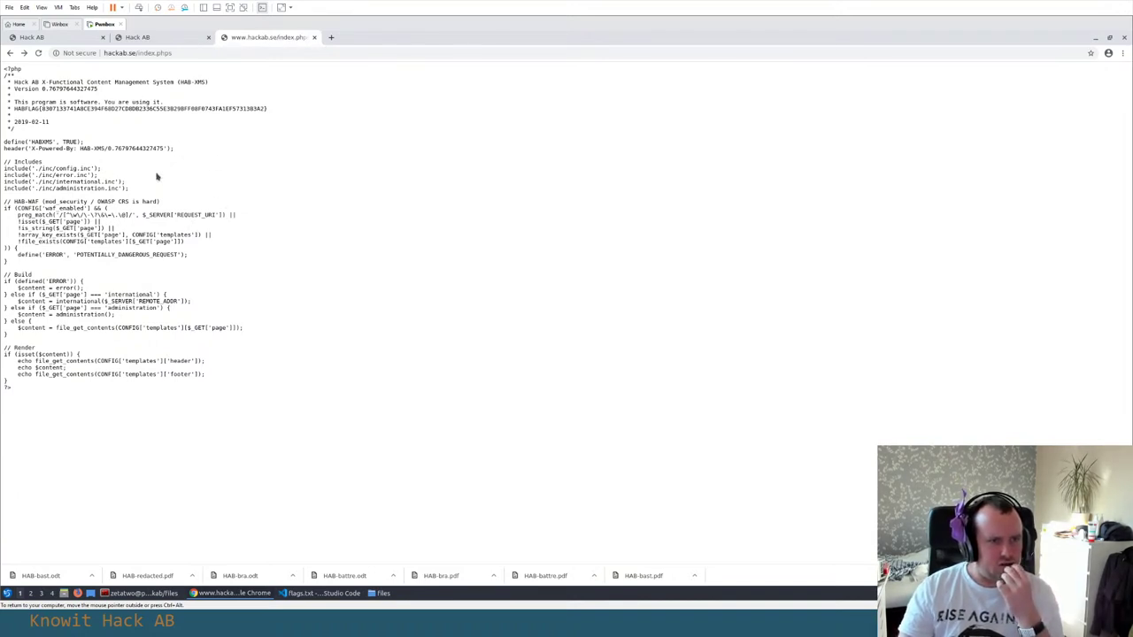
pyautogui.hotkey('alt', 'Tab')
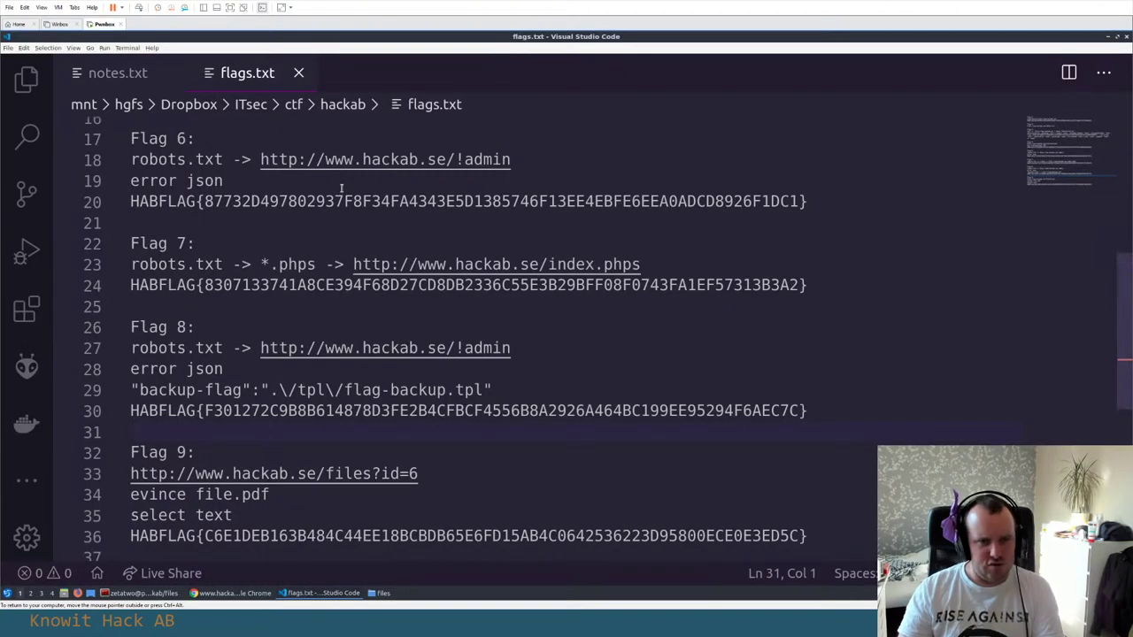
pyautogui.hotkey('alt', 'Tab')
pyautogui.hotkey('alt', 'Tab')
pyautogui.click(517, 348)
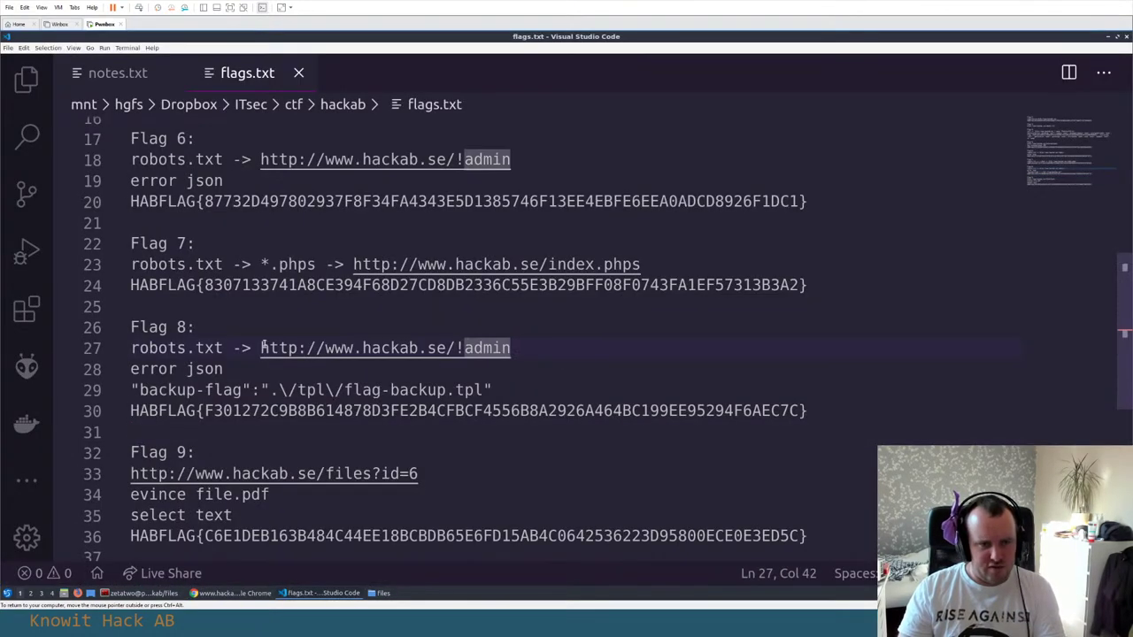
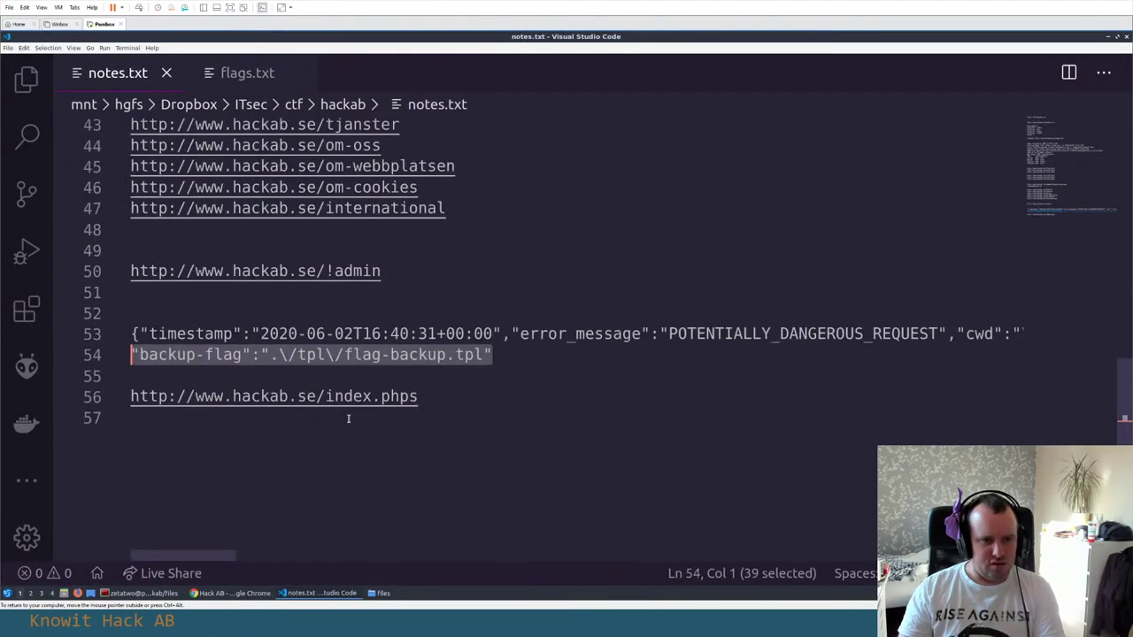
# Turn on word wrap so the long JSON line in notes.txt is fully readable
pyautogui.click(288, 354)
pyautogui.click(306, 333)
pyautogui.click(437, 333)
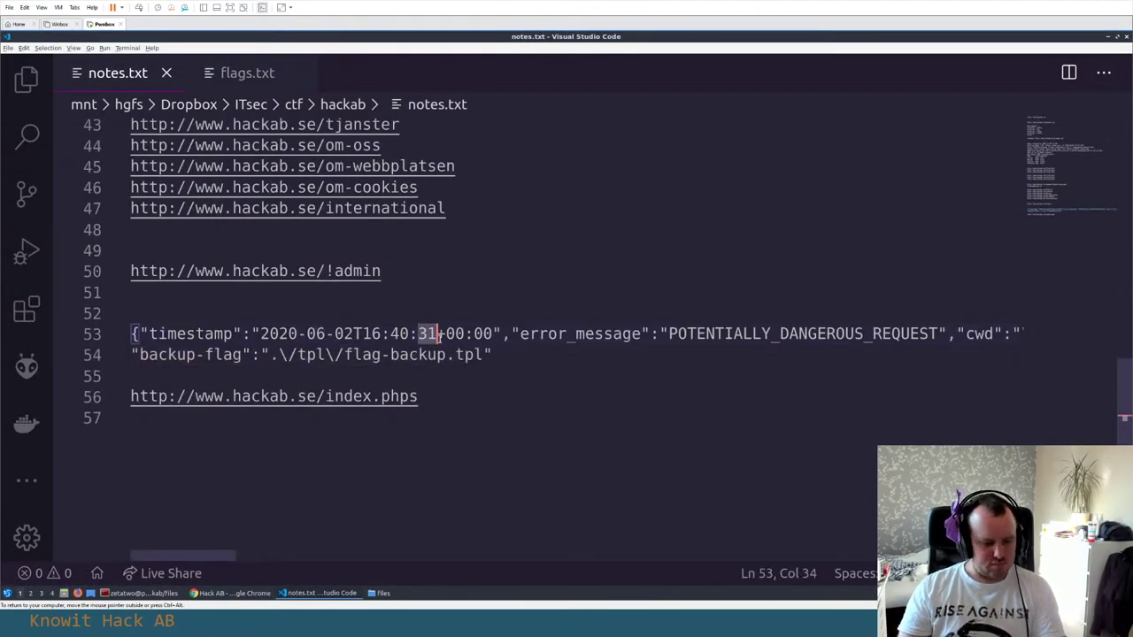
pyautogui.hotkey('alt', 'z')
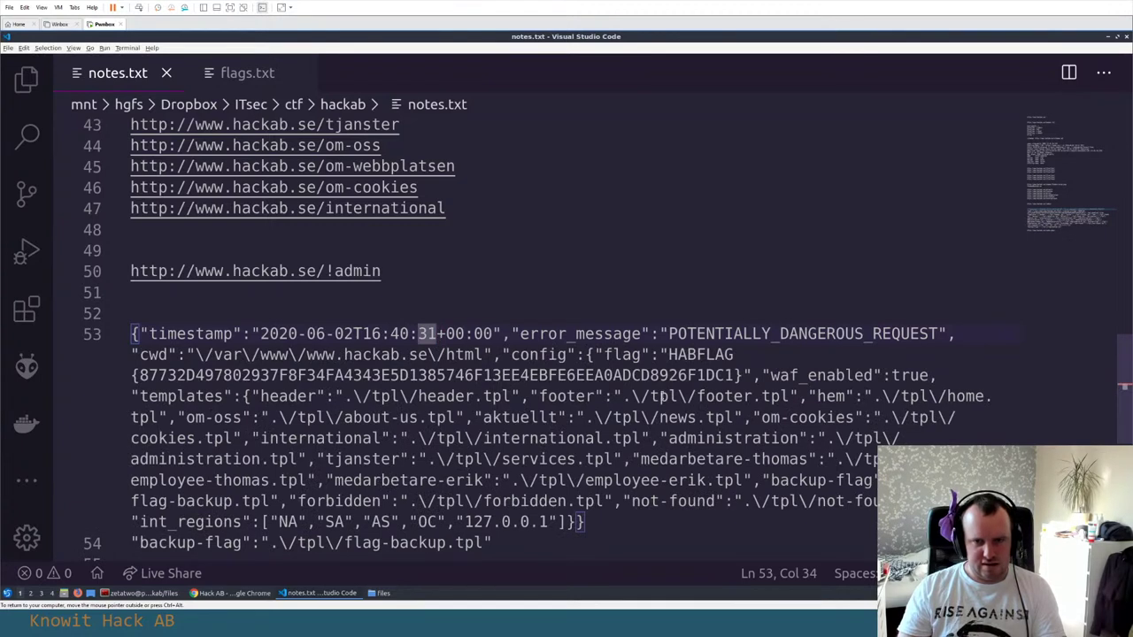
# Multi-select every \/tpl\ occurrence, extend over each template name, and copy the fifteen paths
pyautogui.doubleClick(677, 396)
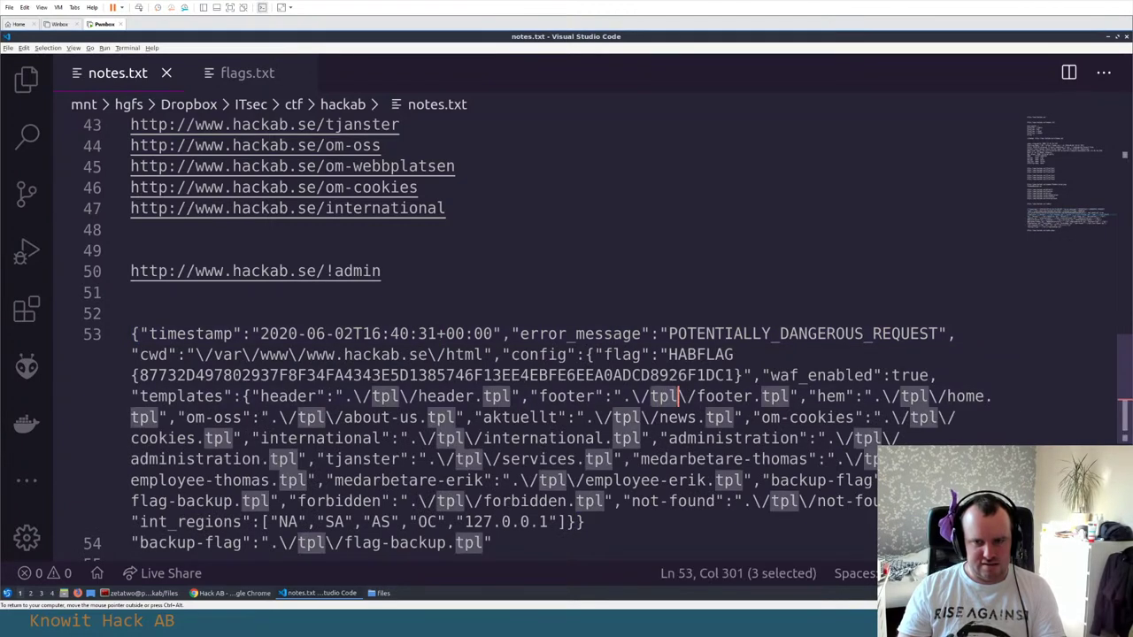
pyautogui.click(631, 395)
pyautogui.moveTo(631, 396); pyautogui.dragTo(688, 395)
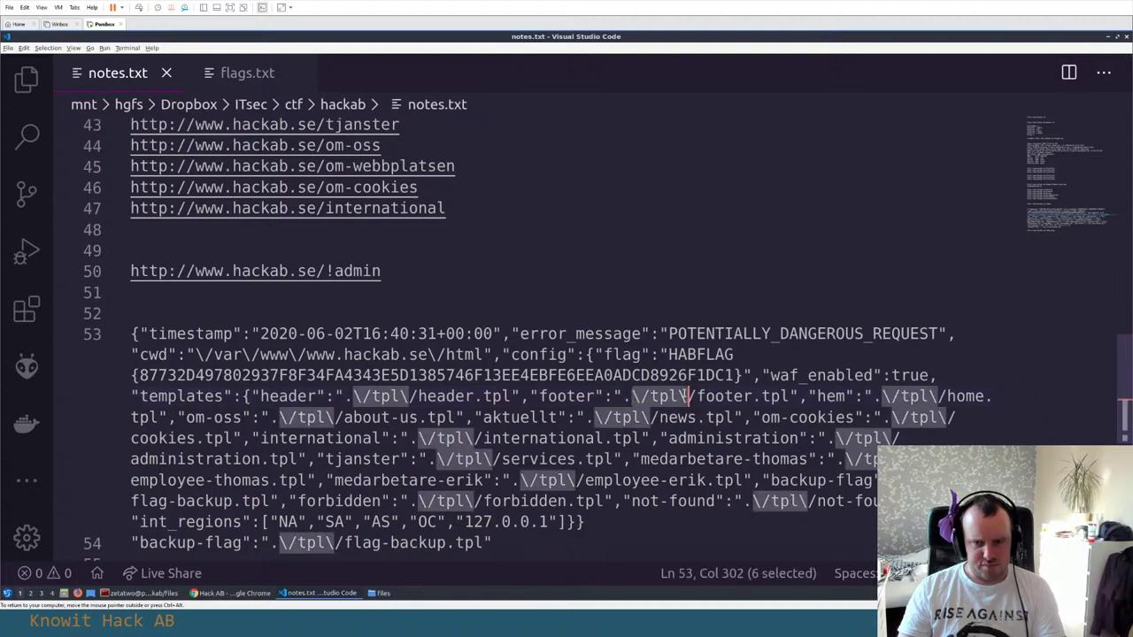
pyautogui.hotkey('ctrl', 'd')
pyautogui.hotkey('ctrl', 'd')
pyautogui.hotkey('ctrl', 'd')
pyautogui.hotkey('ctrl', 'd')
pyautogui.hotkey('ctrl', 'd')
pyautogui.hotkey('ctrl', 'd')
pyautogui.hotkey('ctrl', 'd')
pyautogui.hotkey('ctrl', 'd')
pyautogui.hotkey('ctrl', 'd')
pyautogui.hotkey('ctrl', 'd')
pyautogui.hotkey('ctrl', 'd')
pyautogui.hotkey('ctrl', 'd')
pyautogui.hotkey('ctrl', 'd')
pyautogui.hotkey('ctrl', 'd')
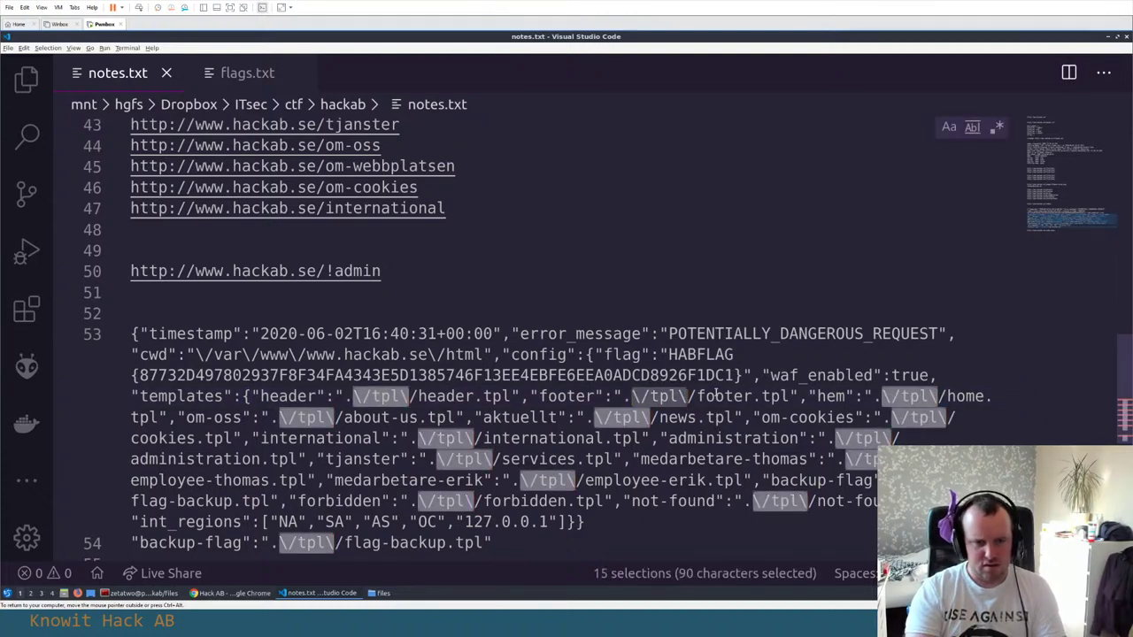
pyautogui.hotkey('ctrl', 'shift', 'Right')
pyautogui.hotkey('ctrl', 'shift', 'Right')
pyautogui.hotkey('ctrl', 'shift', 'Right')
pyautogui.hotkey('ctrl', 'shift', 'Right')
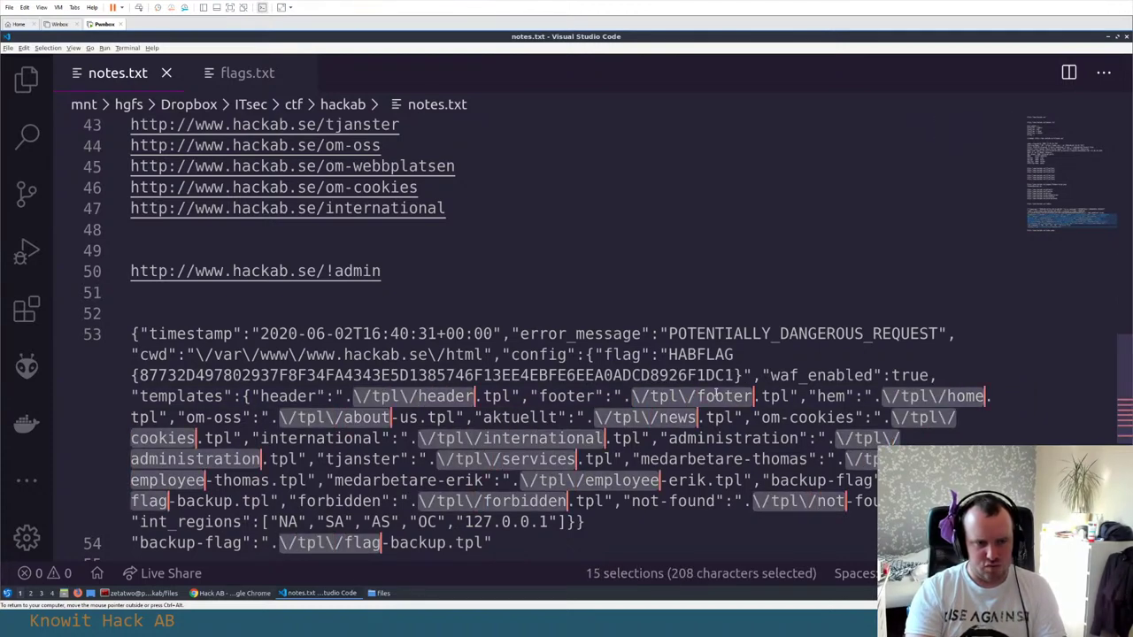
pyautogui.hotkey('ctrl', 'shift', 'Right')
pyautogui.hotkey('ctrl', 'c')
# Paste the fifteen copied template paths into a new Untitled-1 file, one per line
pyautogui.hotkey('ctrl', 'n')
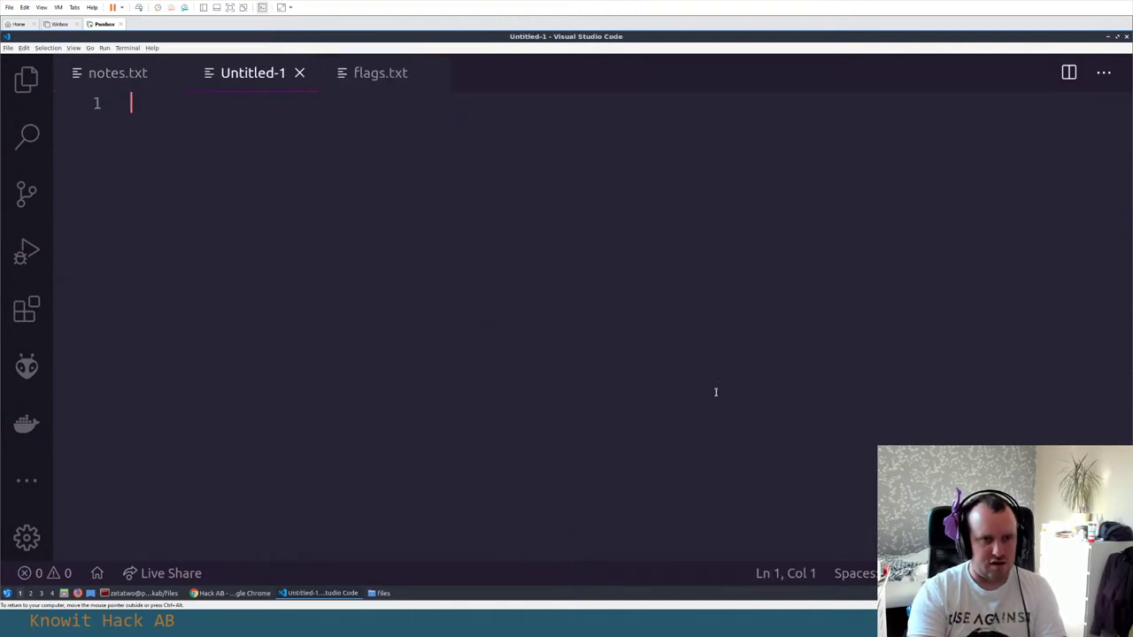
pyautogui.hotkey('ctrl', 'v')
pyautogui.hotkey('ctrl', 'Home')
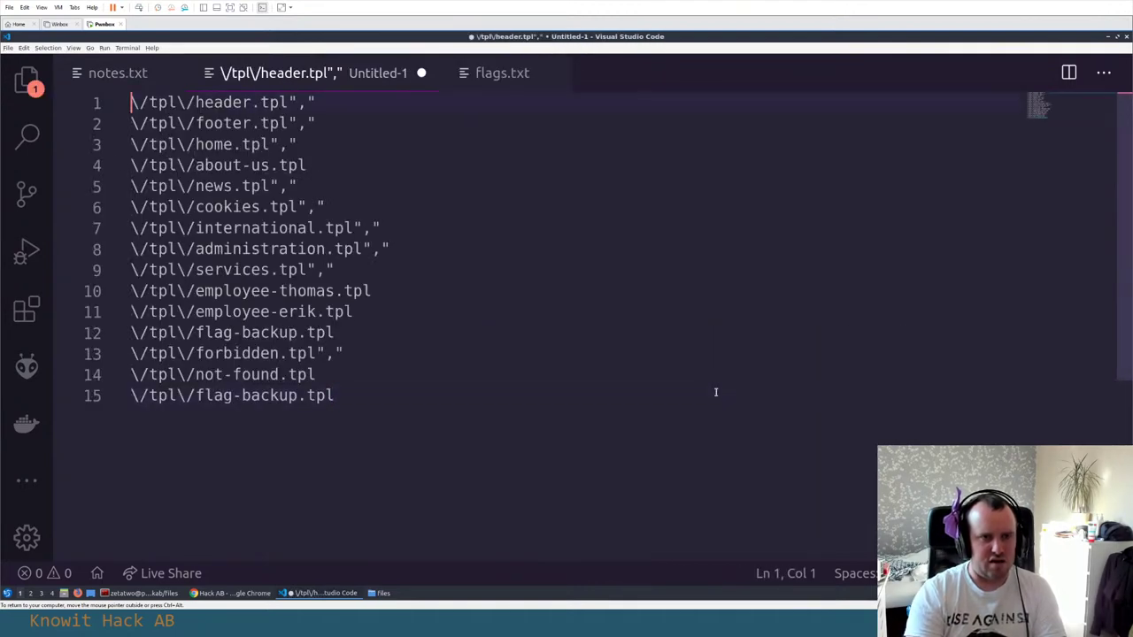
pyautogui.press('End')
pyautogui.press('Left')
pyautogui.press('Left')
pyautogui.press('Left')
# Strip the trailing quote-commas from every path line using multiple cursors
pyautogui.hotkey('ctrl', 'shift', 'Left')
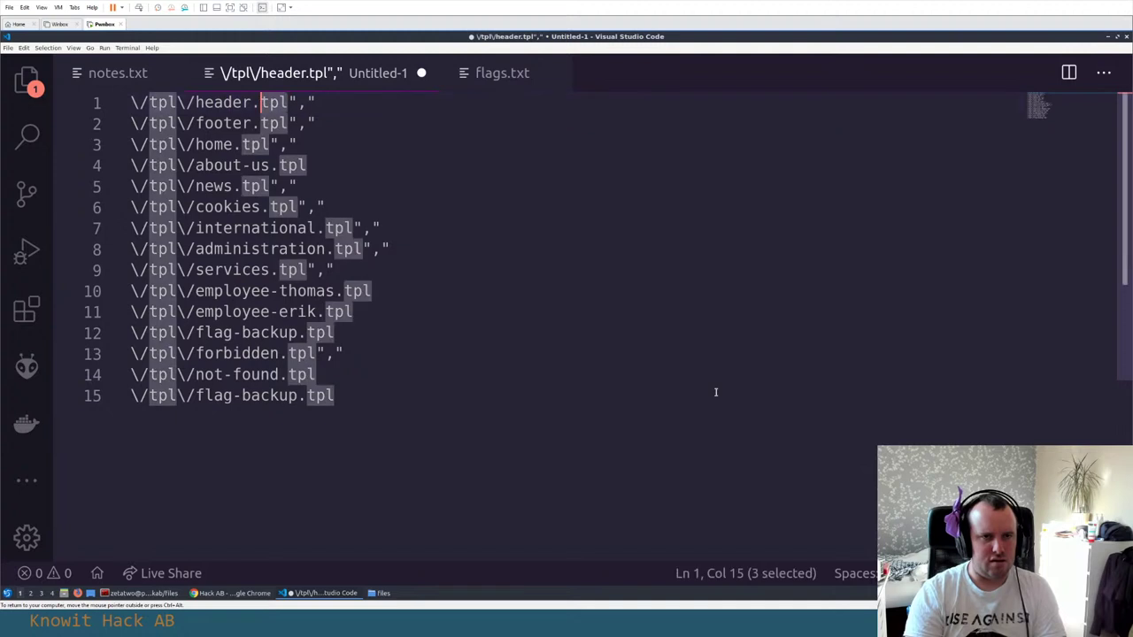
pyautogui.hotkey('shift', 'Left')
pyautogui.hotkey('ctrl', 'd')
pyautogui.hotkey('ctrl', 'd')
pyautogui.hotkey('ctrl', 'd')
pyautogui.hotkey('ctrl', 'd')
pyautogui.hotkey('ctrl', 'd')
pyautogui.hotkey('ctrl', 'd')
pyautogui.hotkey('ctrl', 'd')
pyautogui.hotkey('ctrl', 'd')
pyautogui.hotkey('ctrl', 'd')
pyautogui.hotkey('ctrl', 'd')
pyautogui.hotkey('ctrl', 'd')
pyautogui.hotkey('ctrl', 'd')
pyautogui.hotkey('ctrl', 'd')
pyautogui.hotkey('ctrl', 'd')
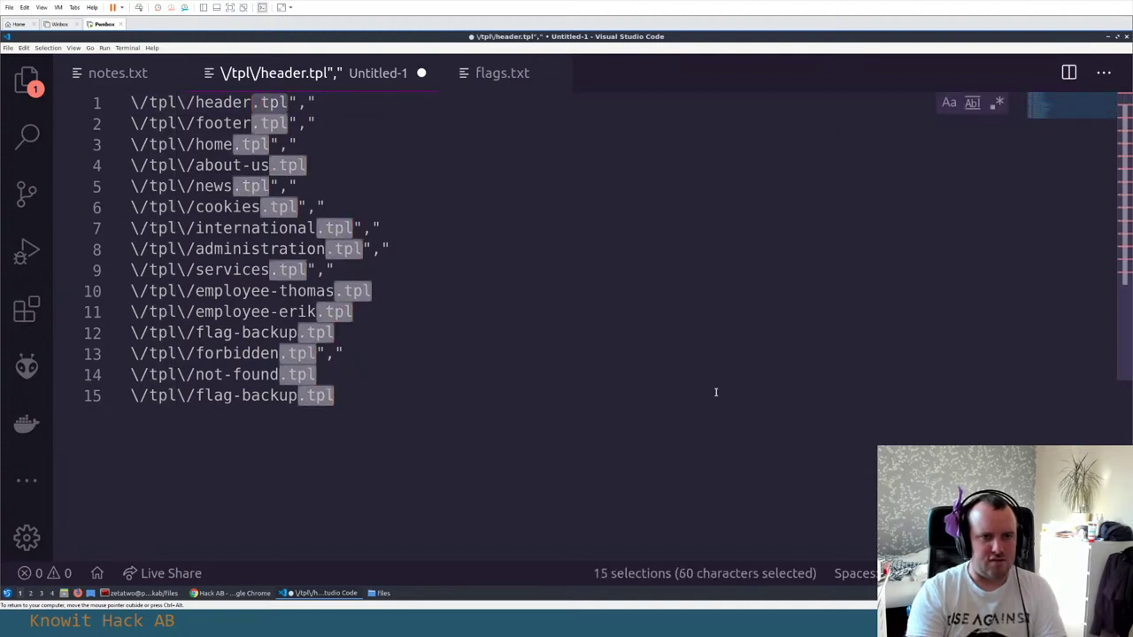
pyautogui.press('Right')
pyautogui.hotkey('shift', 'End')
pyautogui.press('BackSpace')
pyautogui.hotkey('ctrl', 'z')
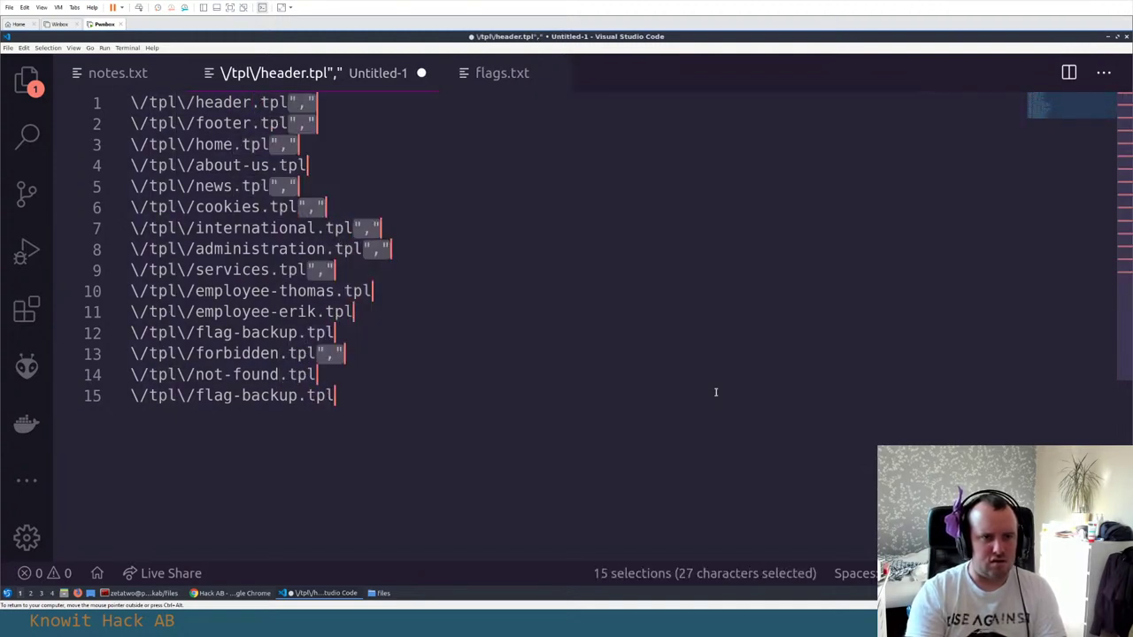
pyautogui.press('BackSpace')
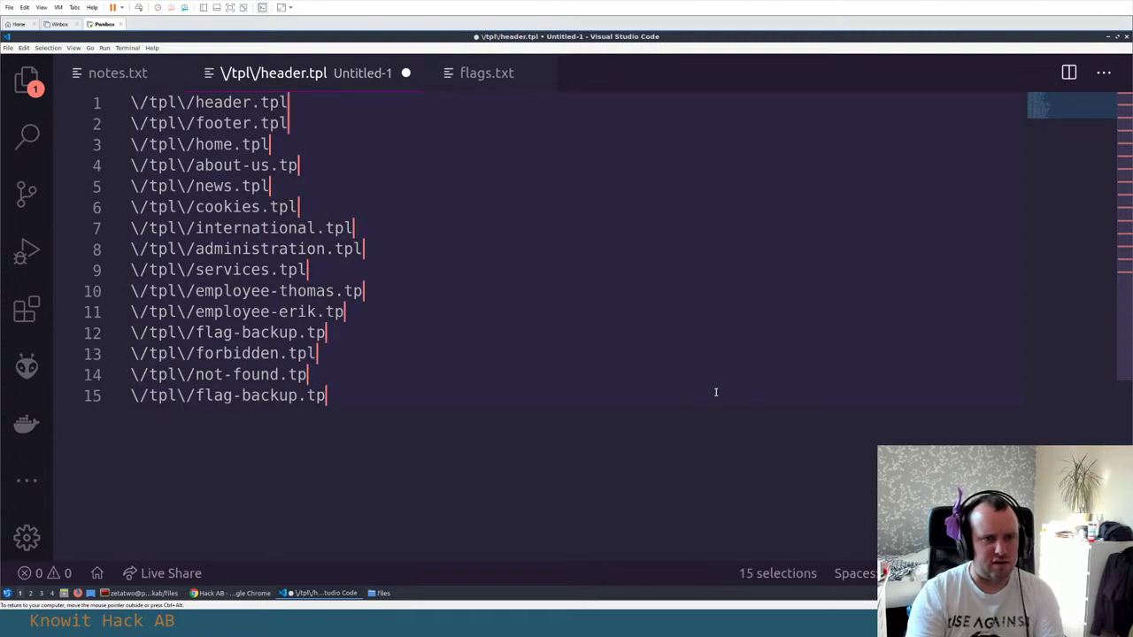
# Remove the escape backslashes before and after /tpl on every line
pyautogui.press('Home')
pyautogui.press('Delete')
pyautogui.hotkey('ctrl', 'Right')
pyautogui.press('Delete')
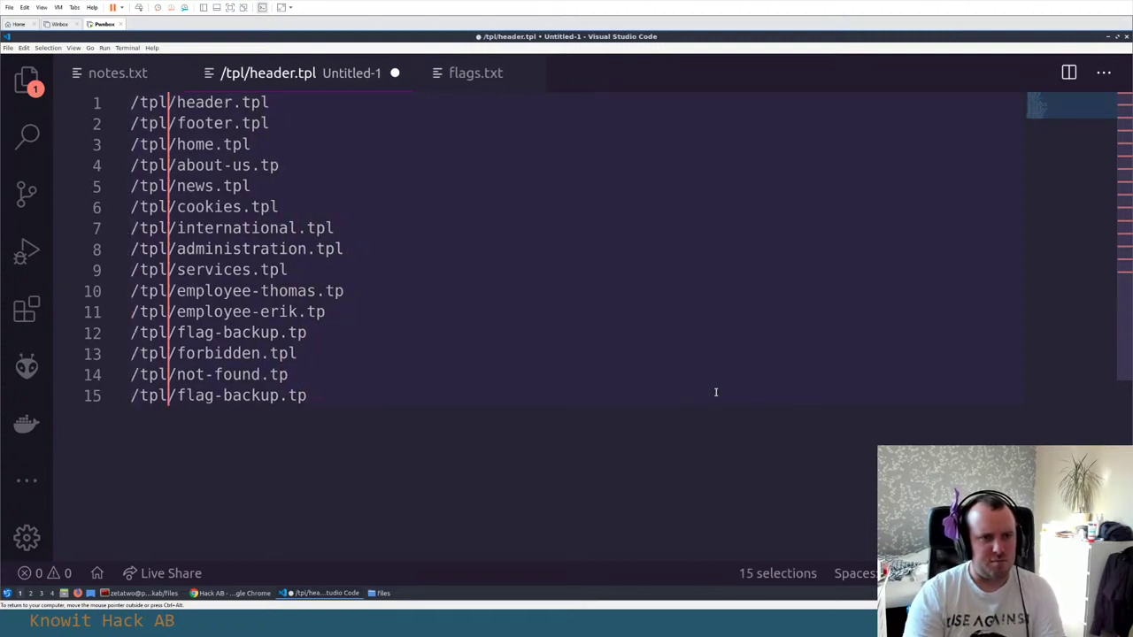
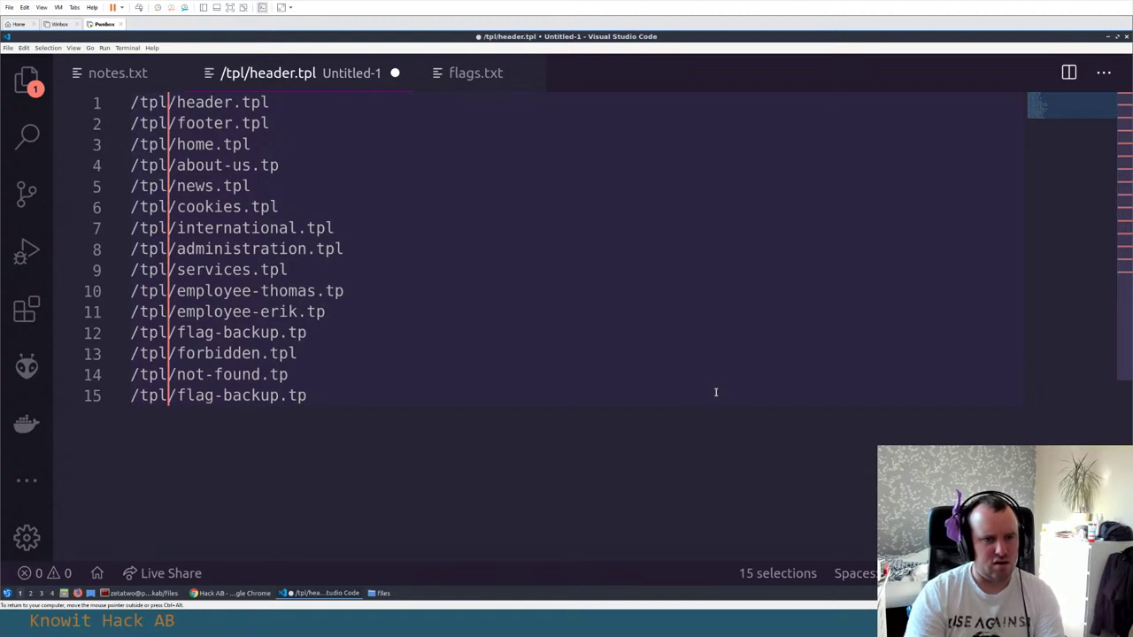
# Collapse the multi-cursors to one and append 'l' so the about-us path ends in .tpl
pyautogui.press('Escape')
pyautogui.press('Down')
pyautogui.press('Down')
pyautogui.press('End')
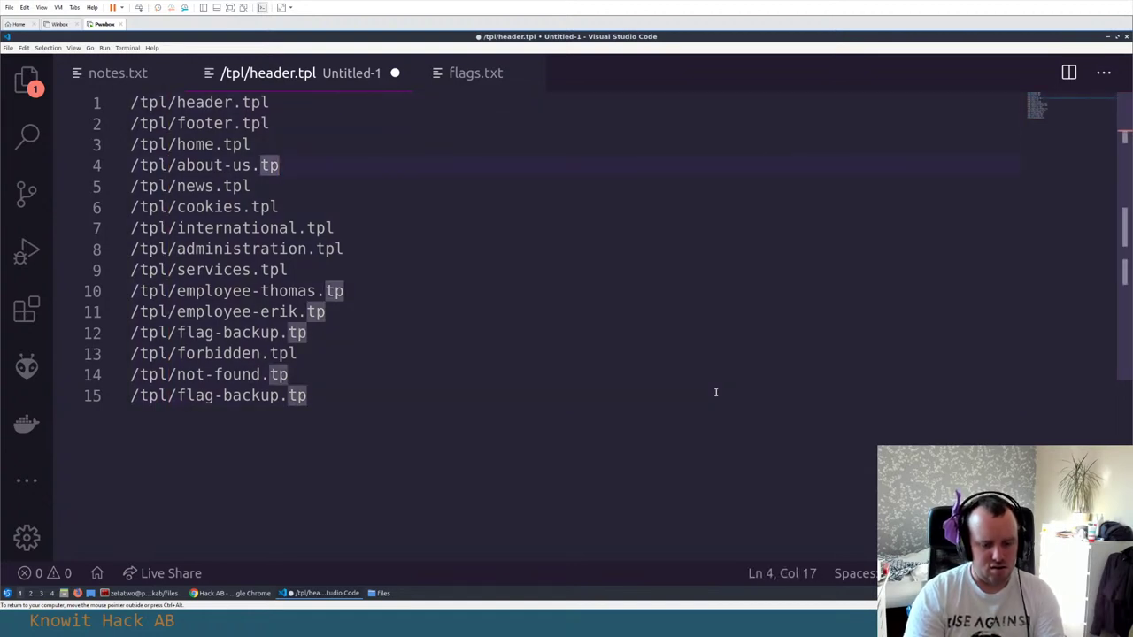
pyautogui.write('l')
# Complete the employee-thomas path so it ends in .tpl
pyautogui.click(716, 392)
pyautogui.press('Up')
pyautogui.press('Up')
pyautogui.press('Up')
pyautogui.press('Up')
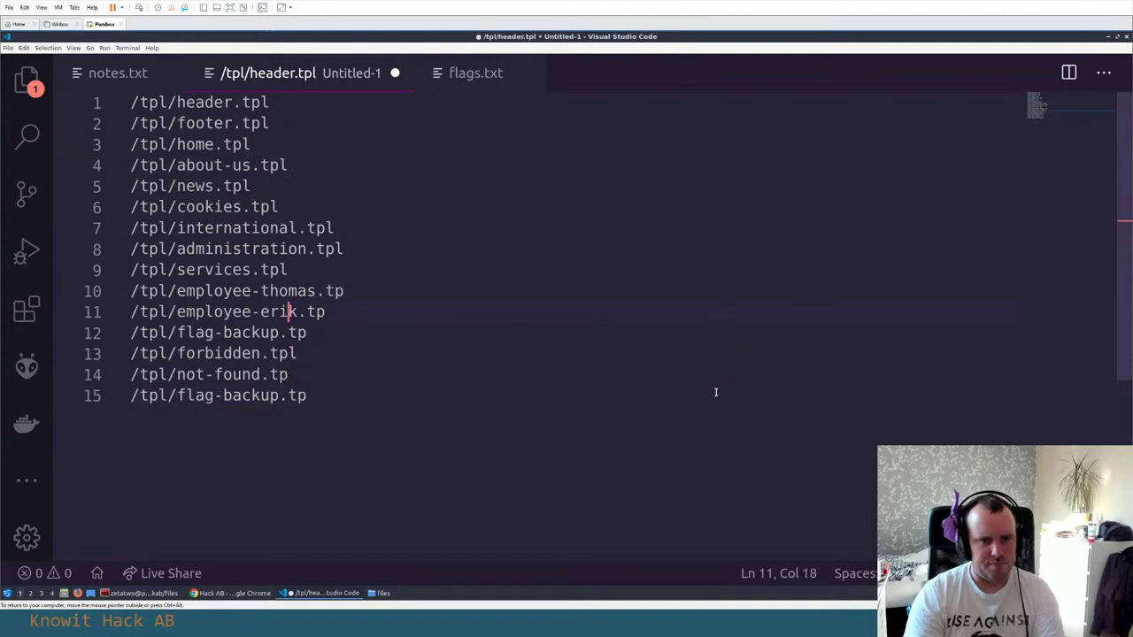
pyautogui.press('Down')
pyautogui.press('End')
pyautogui.press('Up')
pyautogui.press('Up')
pyautogui.press('End')
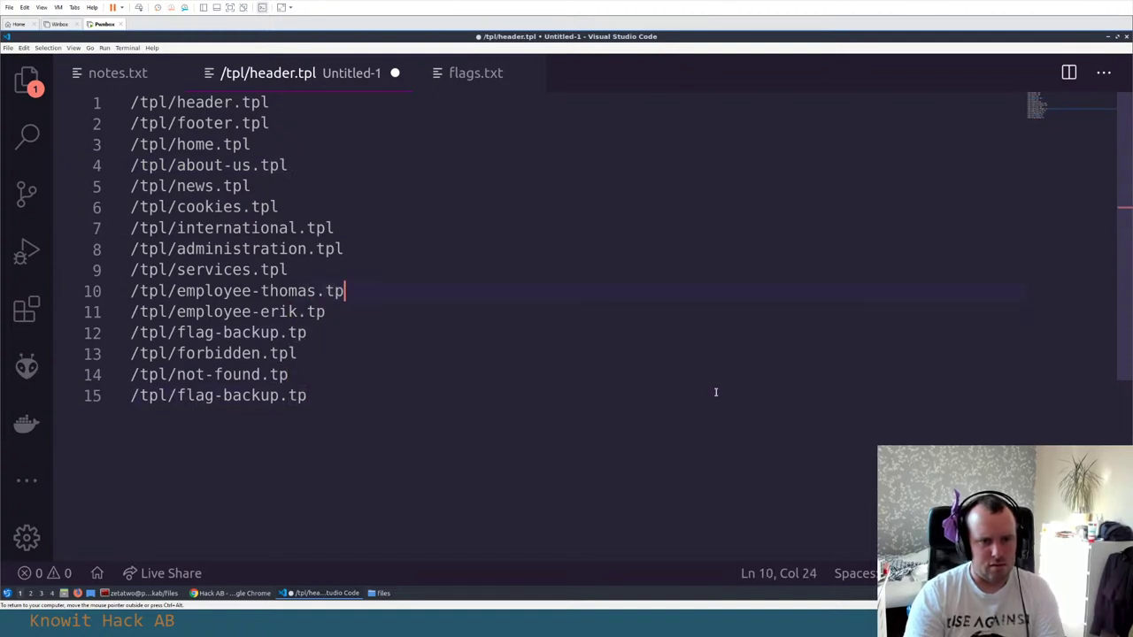
pyautogui.write('l')
# Append 'l' to the remaining .tp paths through not-found and flag-backup, then select the whole list
pyautogui.press('Down')
pyautogui.write('l')
pyautogui.press('Down')
pyautogui.write('l')
pyautogui.press('Down')
pyautogui.press('Down')
pyautogui.write('l')
pyautogui.press('Down')
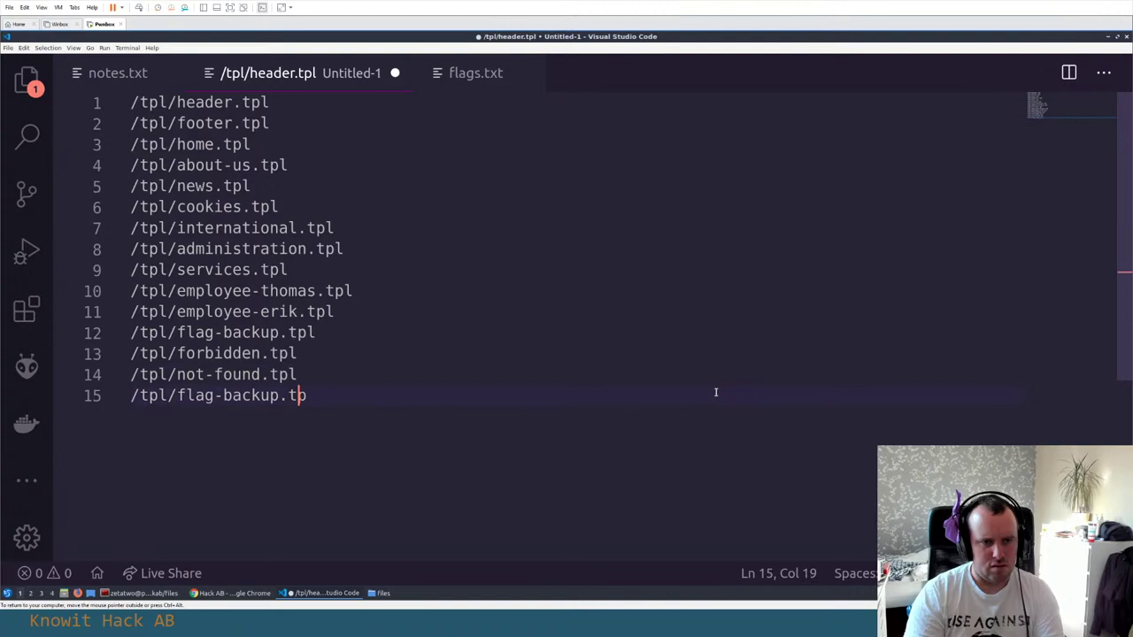
pyautogui.press('End')
pyautogui.write('l')
pyautogui.hotkey('ctrl', 'a')
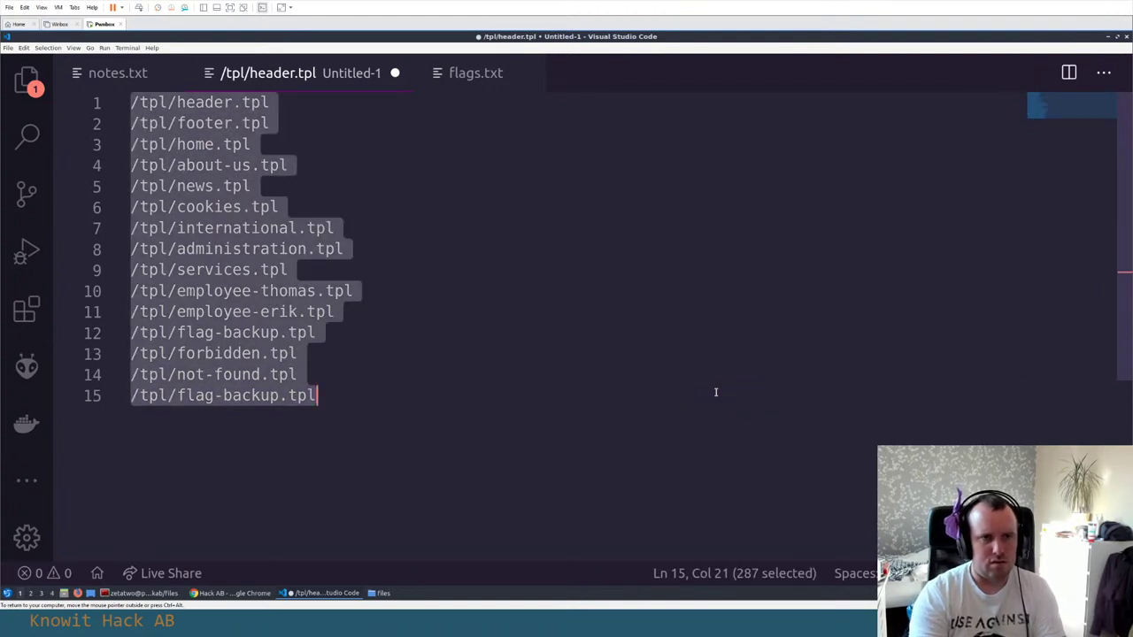
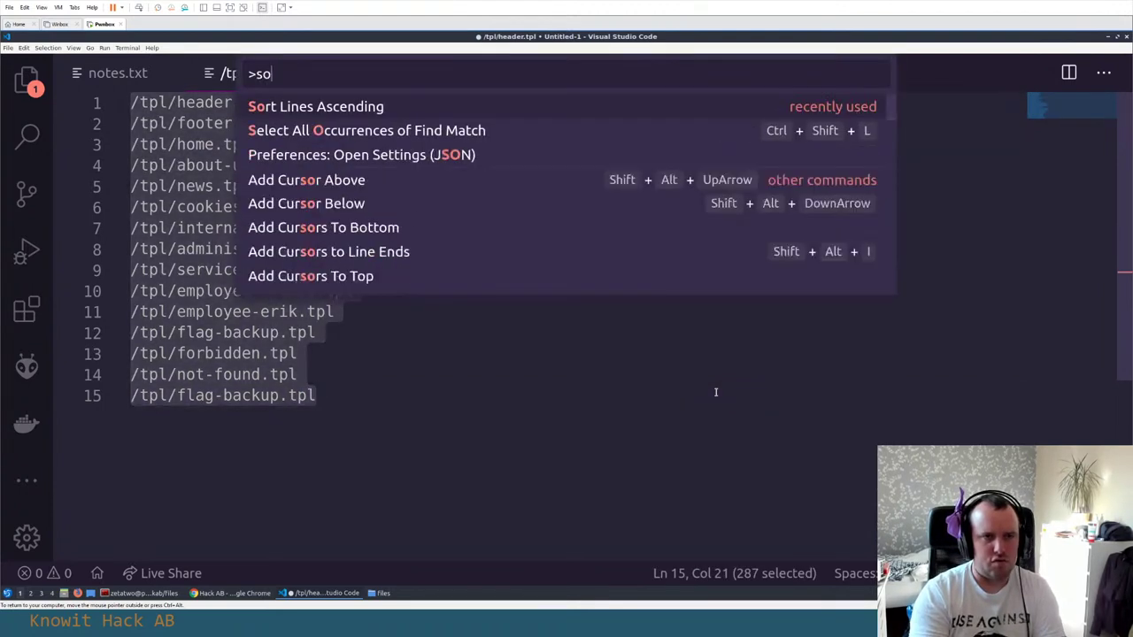
# Sort the template paths ascending and remove the duplicate /tpl/flag-backup.tpl line, leaving 14 lines
pyautogui.press('Return')
pyautogui.press('Left')
pyautogui.press('Down')
pyautogui.press('Down')
pyautogui.press('Down')
pyautogui.press('Down')
pyautogui.press('Down')
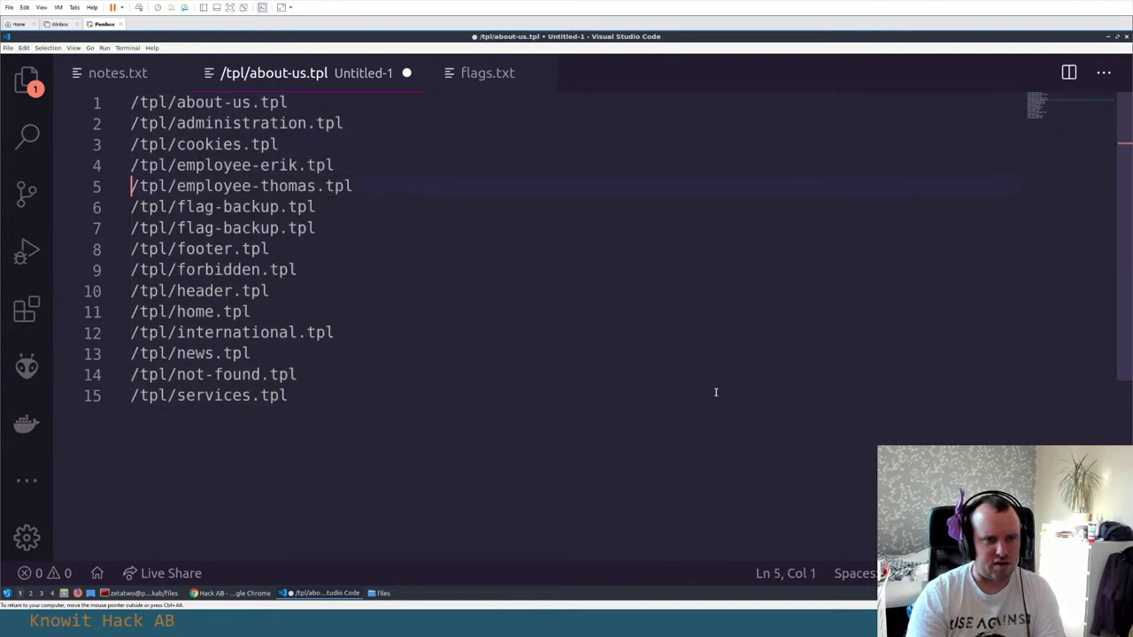
pyautogui.hotkey('ctrl', 'shift', 'k')
pyautogui.press('Down')
pyautogui.press('Down')
pyautogui.press('Down')
pyautogui.press('Down')
pyautogui.press('Down')
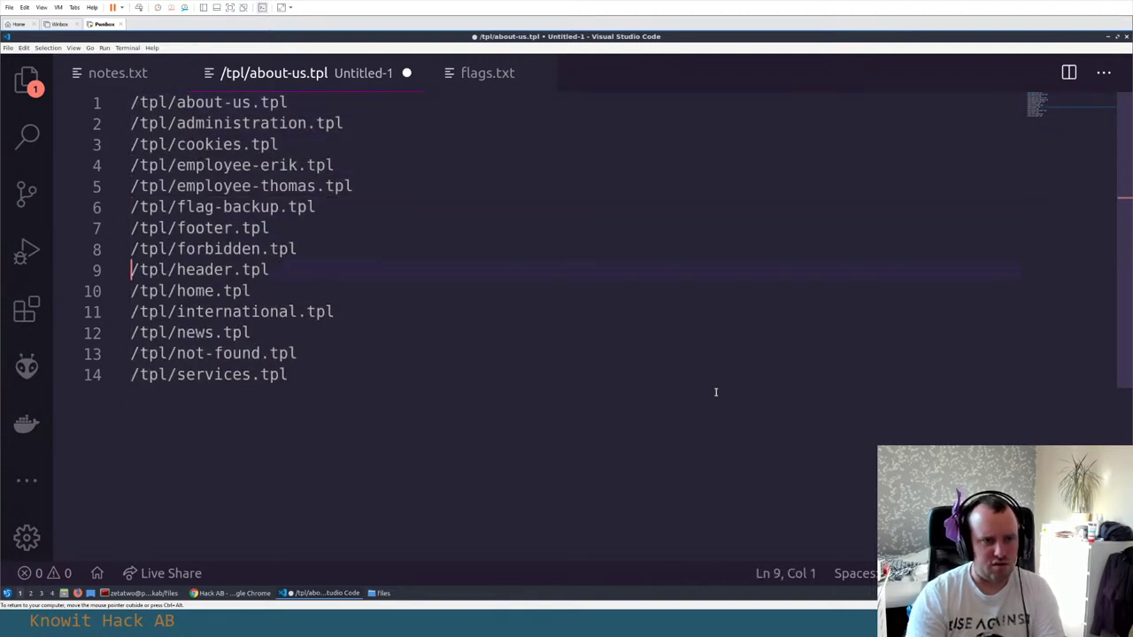
pyautogui.press('Down')
pyautogui.press('Down')
pyautogui.press('Down')
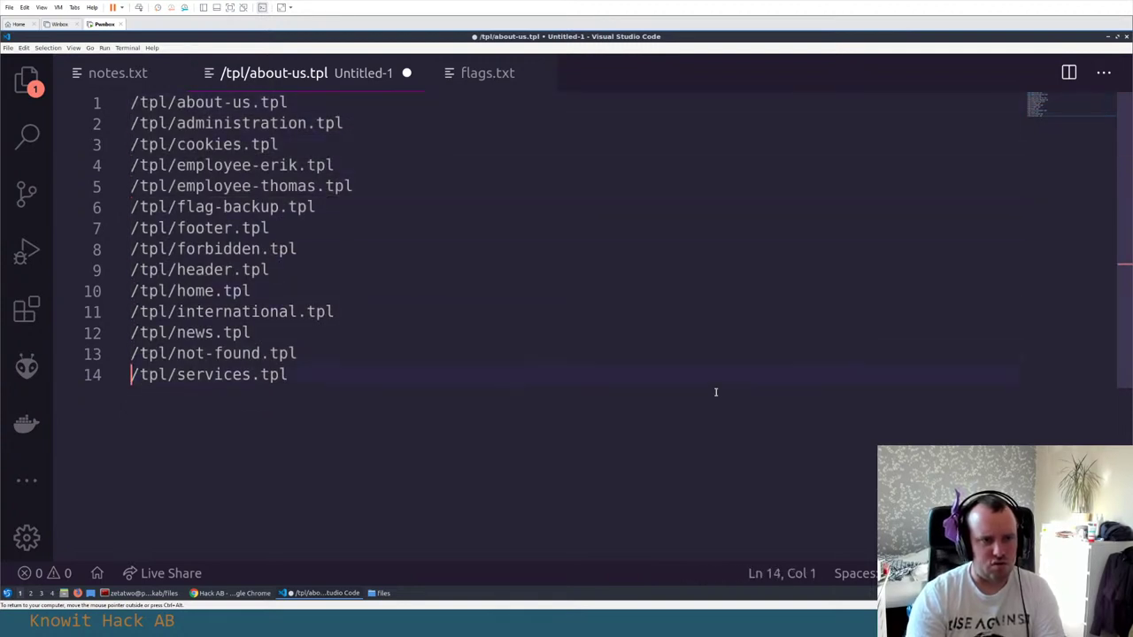
pyautogui.press('End')
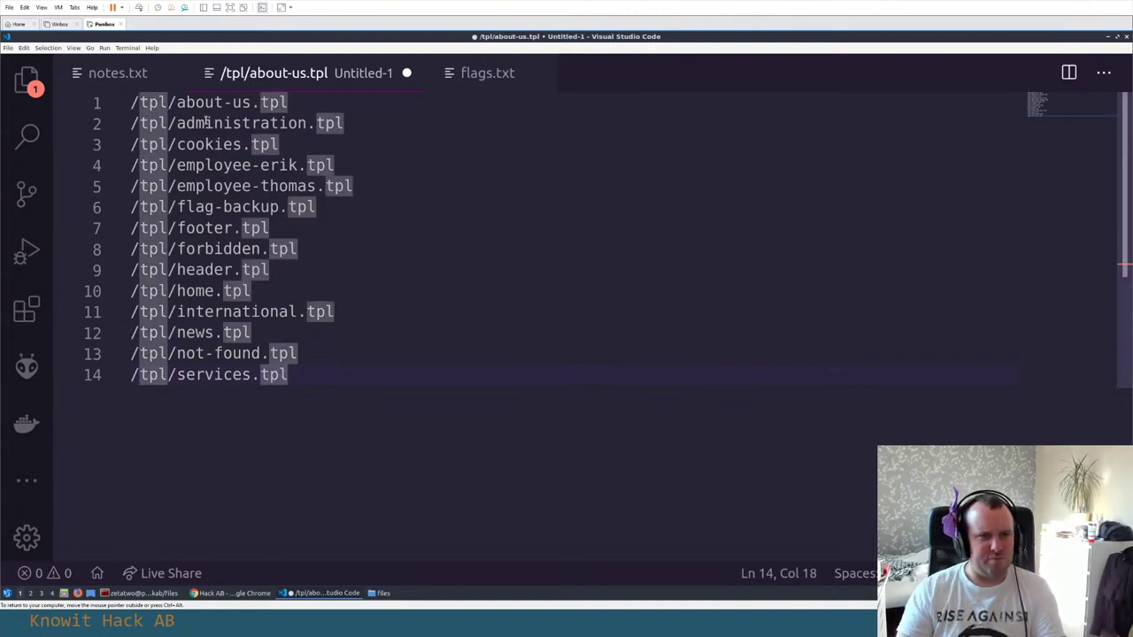
# Select the /tpl/administration.tpl line to review it
pyautogui.click(203, 123)
pyautogui.moveTo(369, 118); pyautogui.dragTo(125, 121)
pyautogui.click(260, 145)
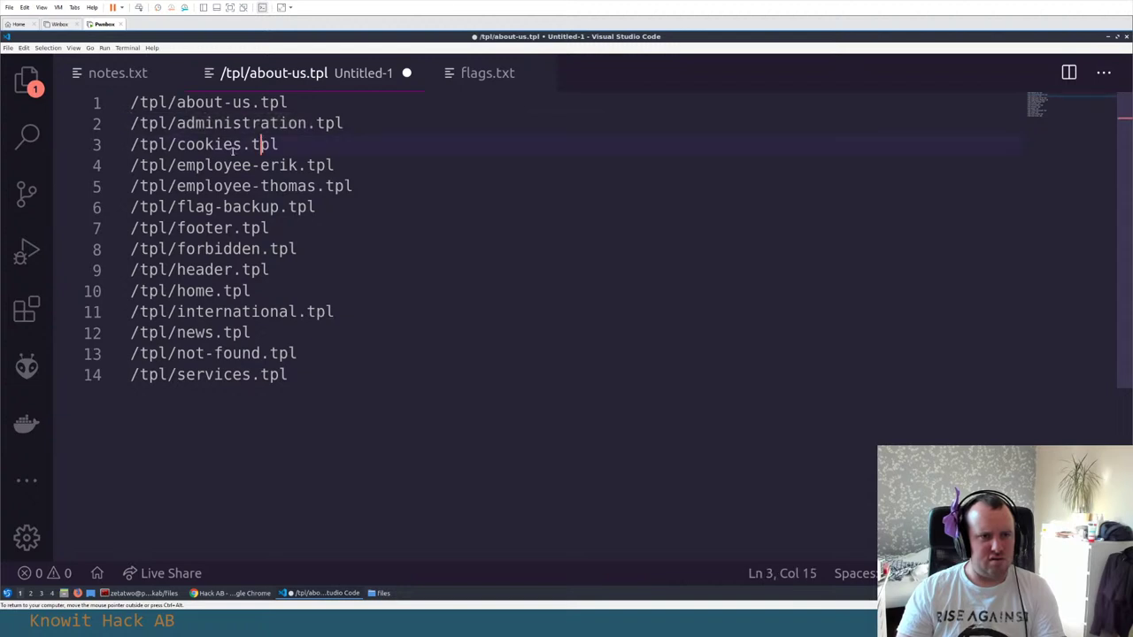
pyautogui.click(379, 127)
pyautogui.moveTo(380, 126); pyautogui.dragTo(121, 123)
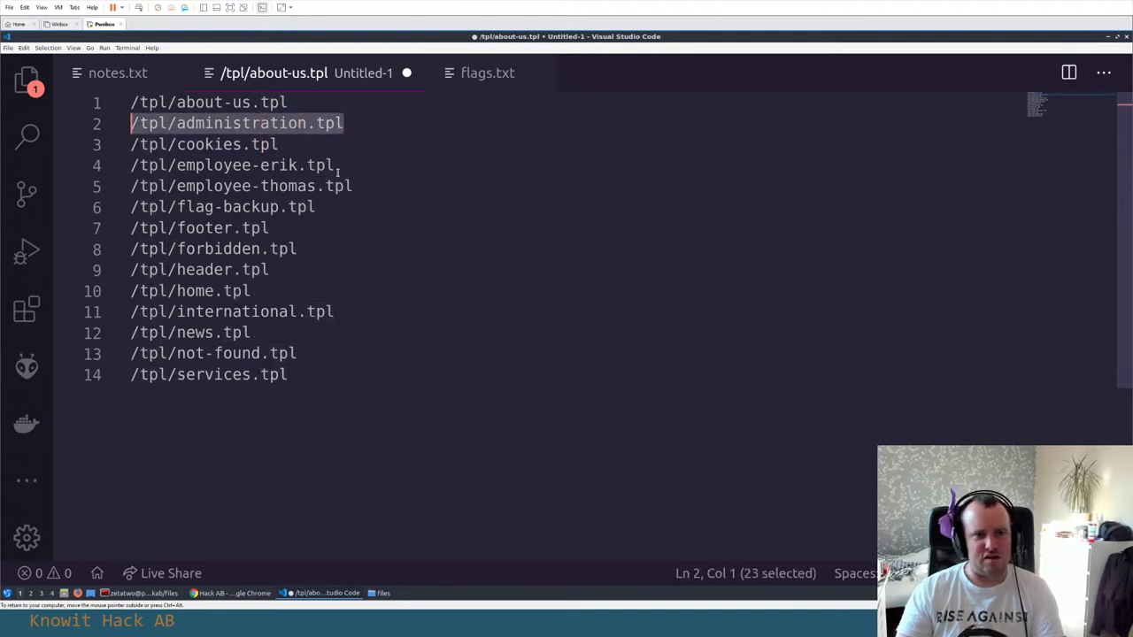
# Select the /tpl/employee-erik.tpl line to review it, leaving the caret at its end
pyautogui.moveTo(377, 166); pyautogui.dragTo(129, 167)
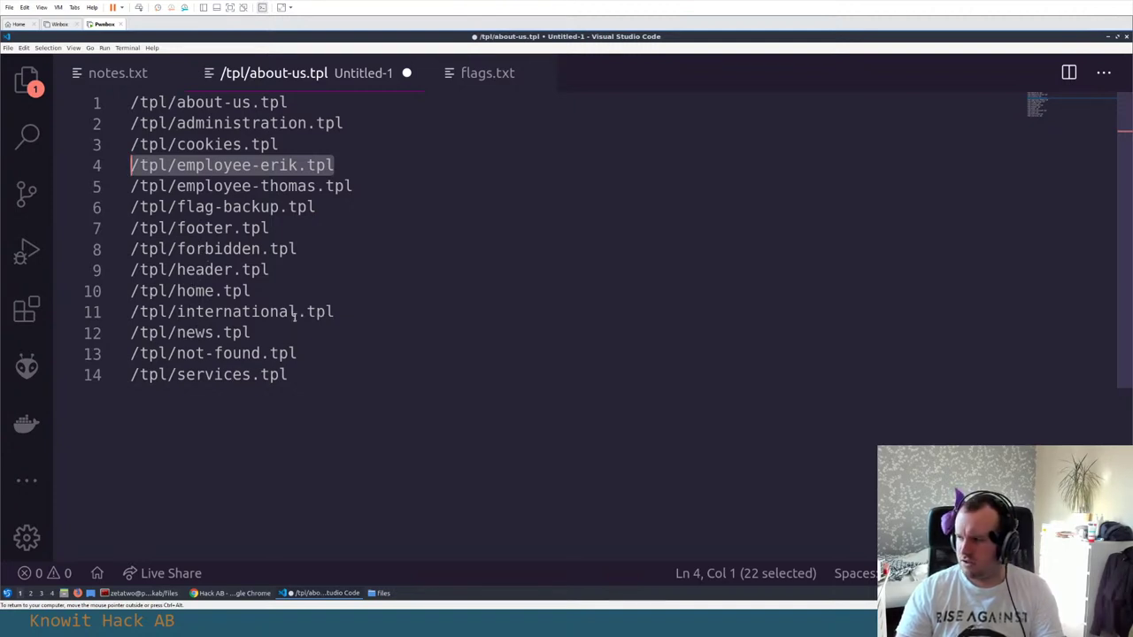
pyautogui.click(250, 207)
pyautogui.click(362, 164)
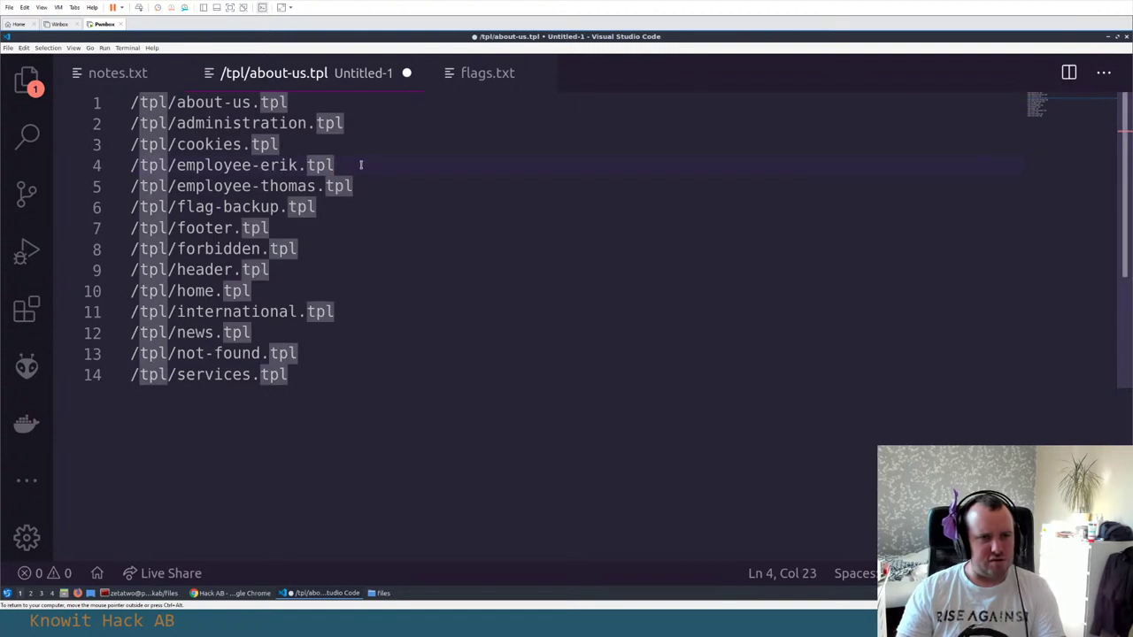
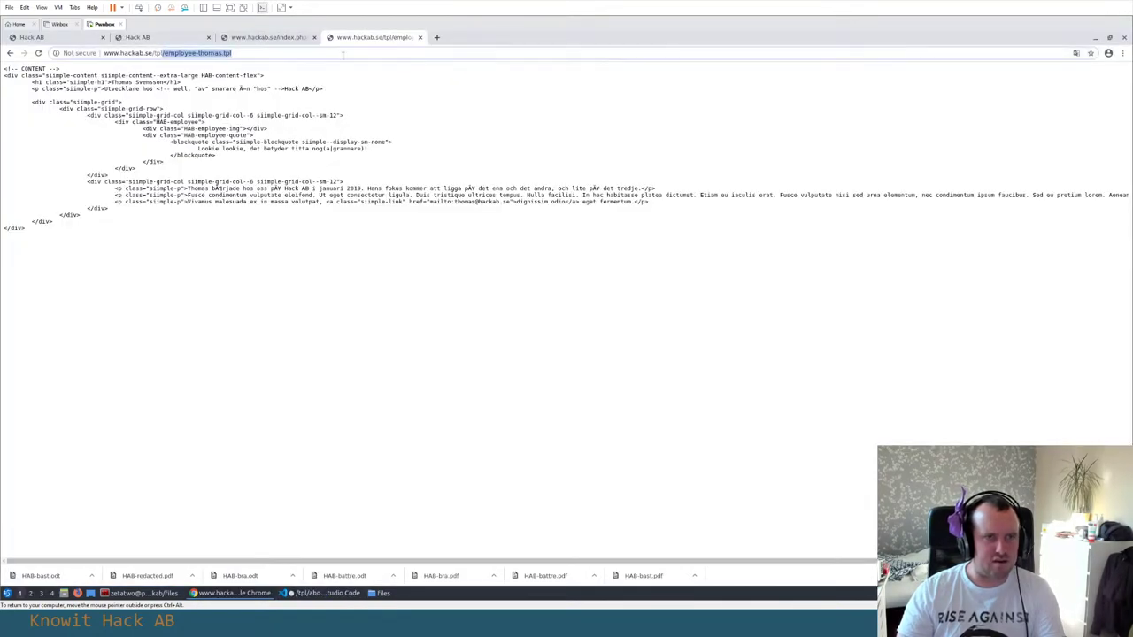
# Load employee-erik.tpl, then edit the URL to remove the doubled tpl/ folder after the 404
pyautogui.write('tpl/employee-erik.tpl')
pyautogui.press('Return')
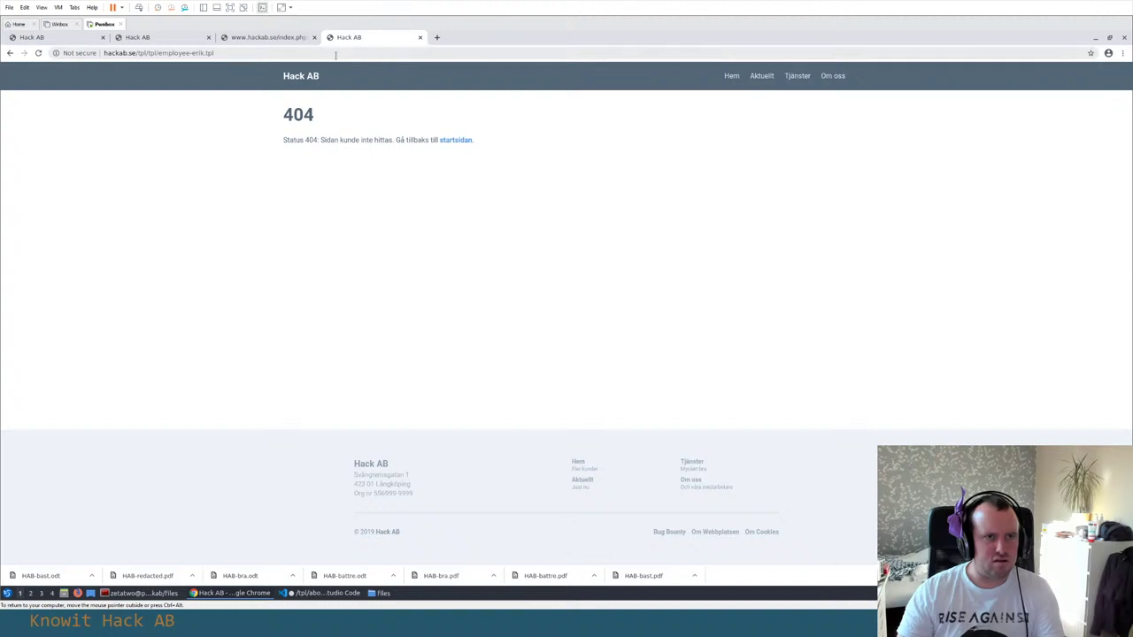
pyautogui.click(204, 52)
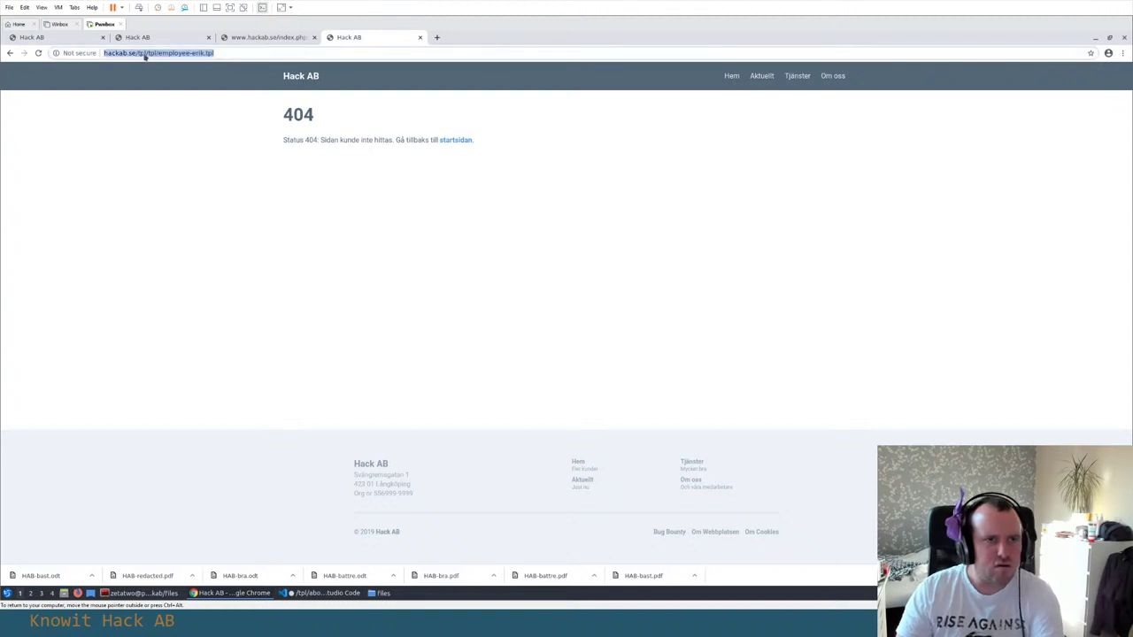
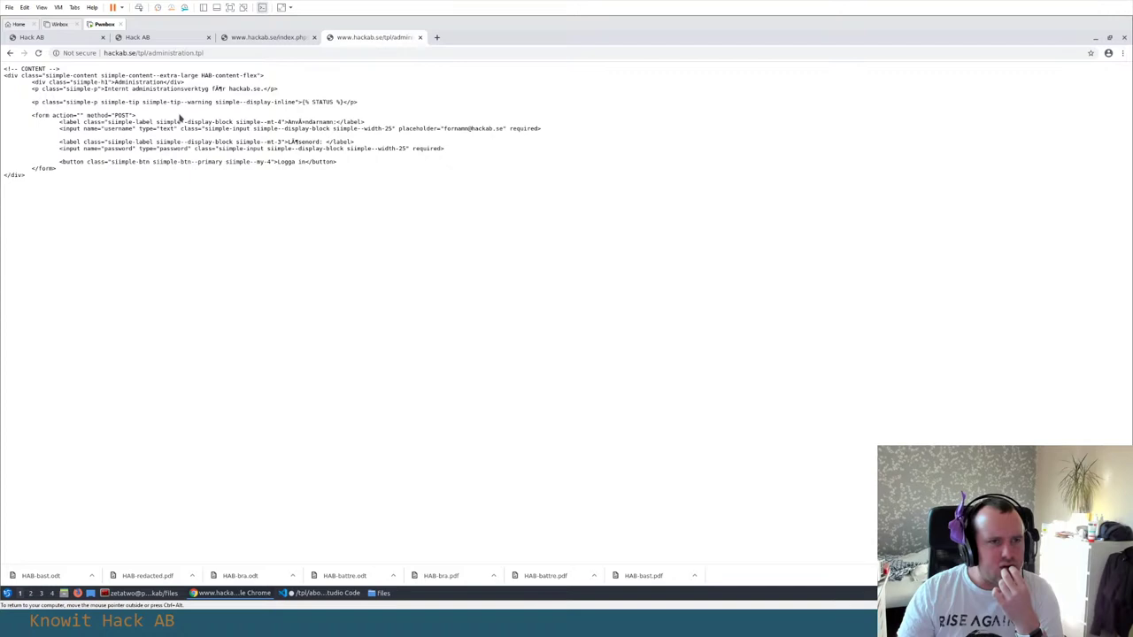
# Highlight the password label and {% STATUS %} placeholder in administration.tpl, then view the index.phps source
pyautogui.moveTo(117, 140); pyautogui.dragTo(5, 143)
pyautogui.click(147, 141)
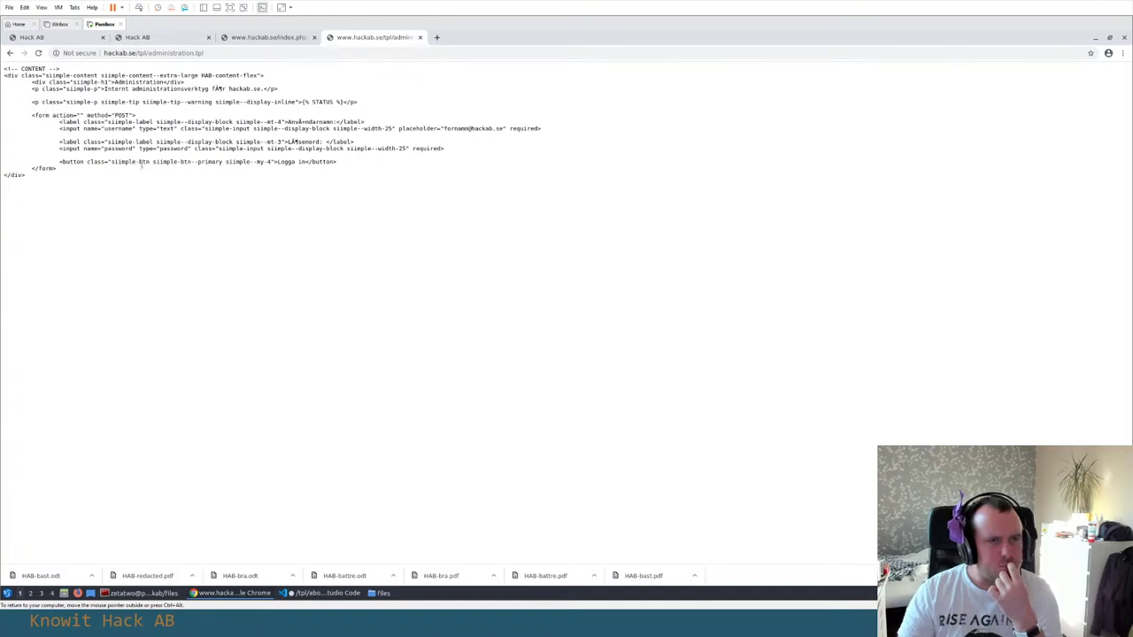
pyautogui.moveTo(301, 102); pyautogui.dragTo(354, 103)
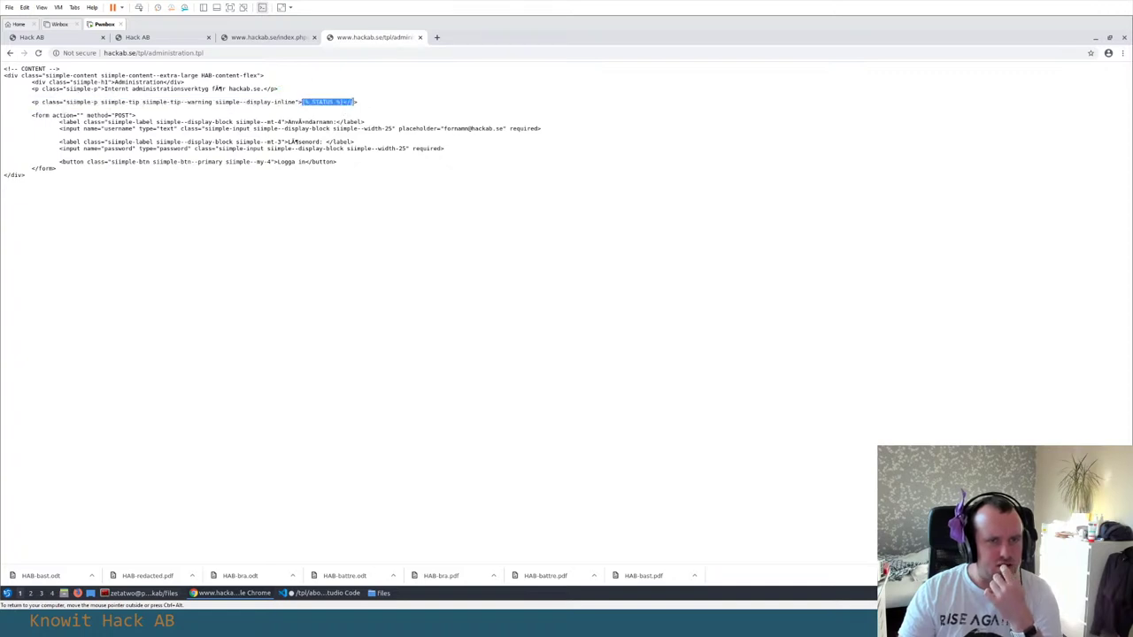
pyautogui.click(301, 103)
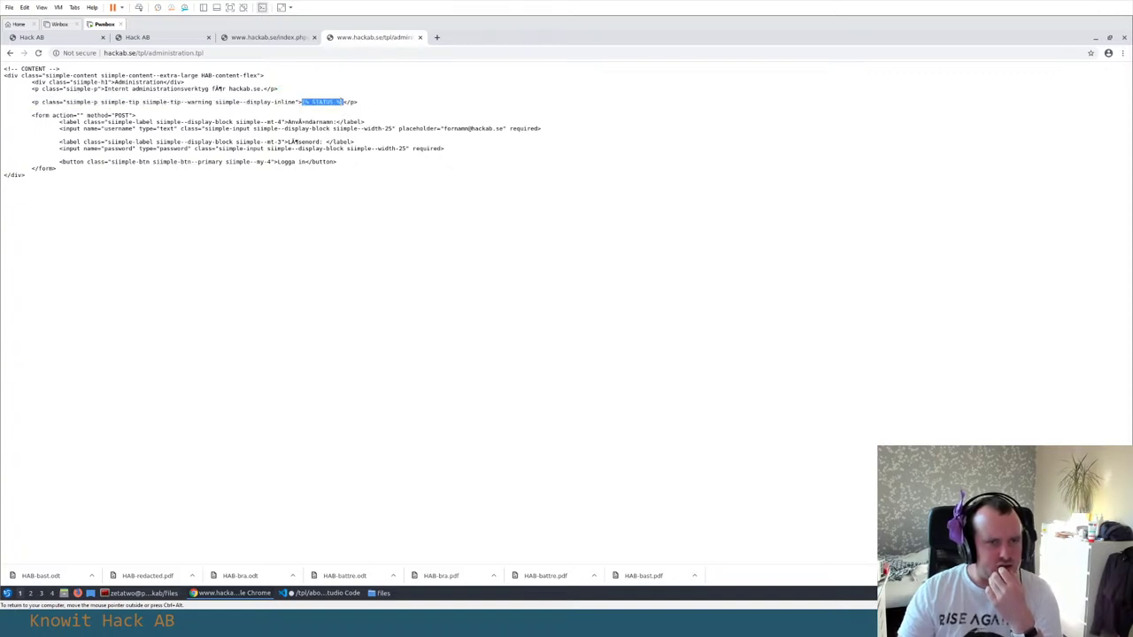
pyautogui.click(322, 105)
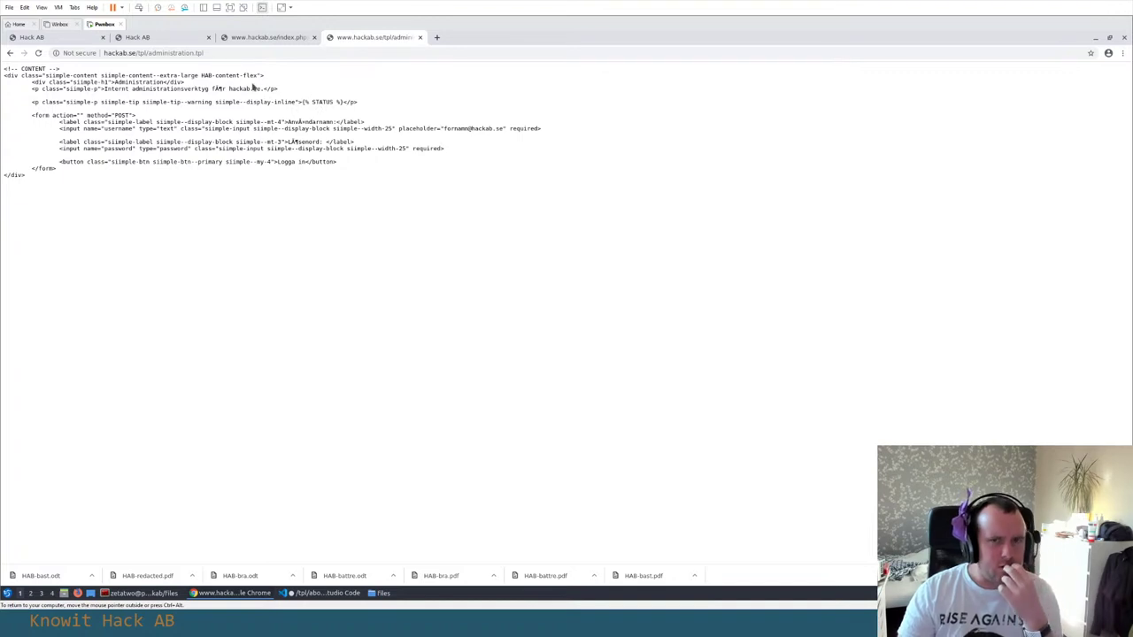
pyautogui.click(265, 38)
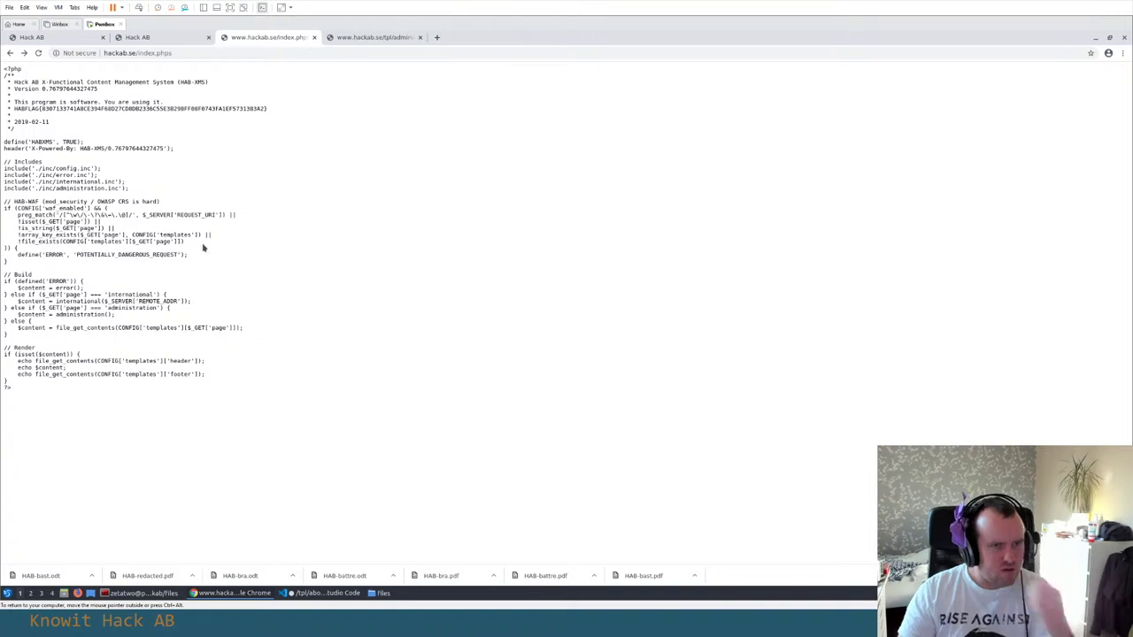
# Select the five WAF condition lines in index.phps, then return to the template path list
pyautogui.moveTo(197, 244); pyautogui.dragTo(14, 211)
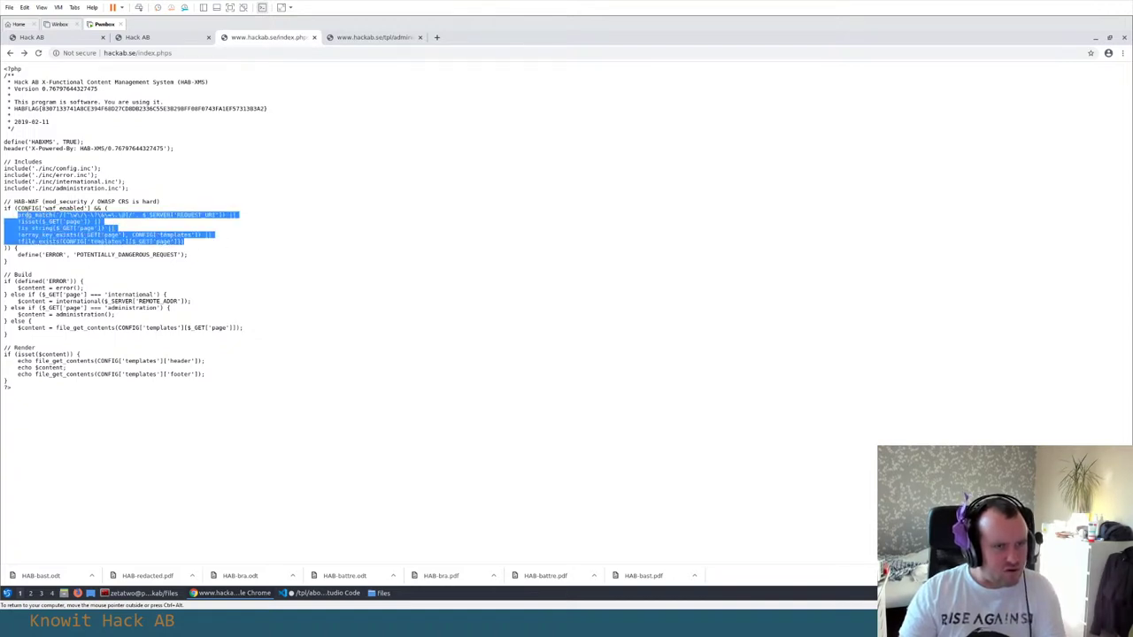
pyautogui.hotkey('alt', 'Tab')
pyautogui.hotkey('alt', 'Tab')
pyautogui.hotkey('alt', 'Tab')
pyautogui.hotkey('alt', 'Tab')
pyautogui.hotkey('alt', 'Tab')
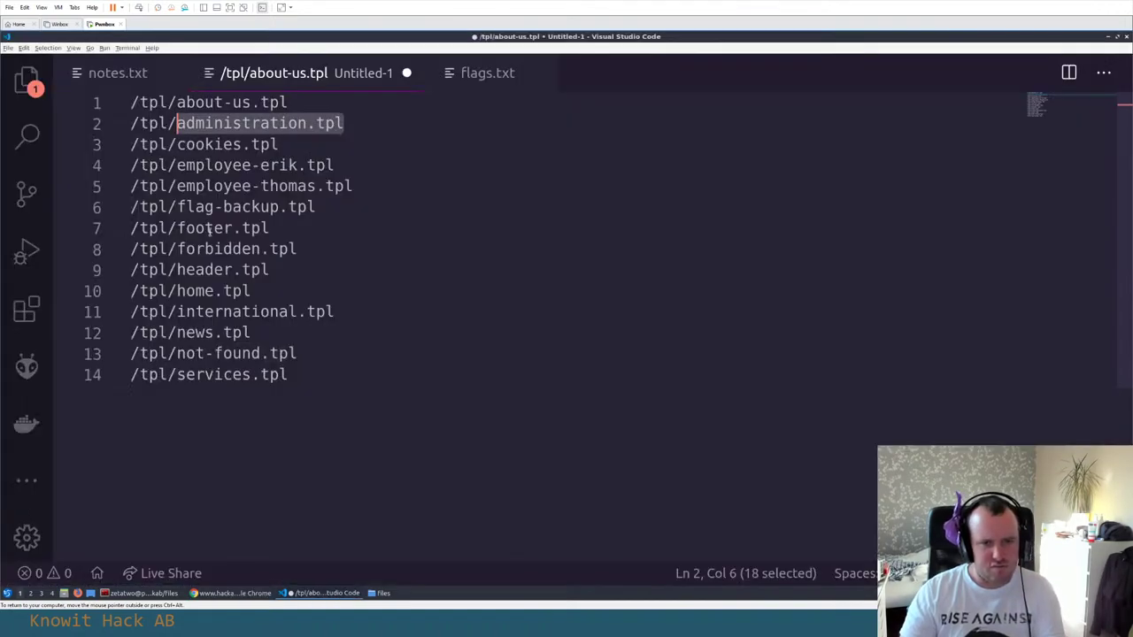
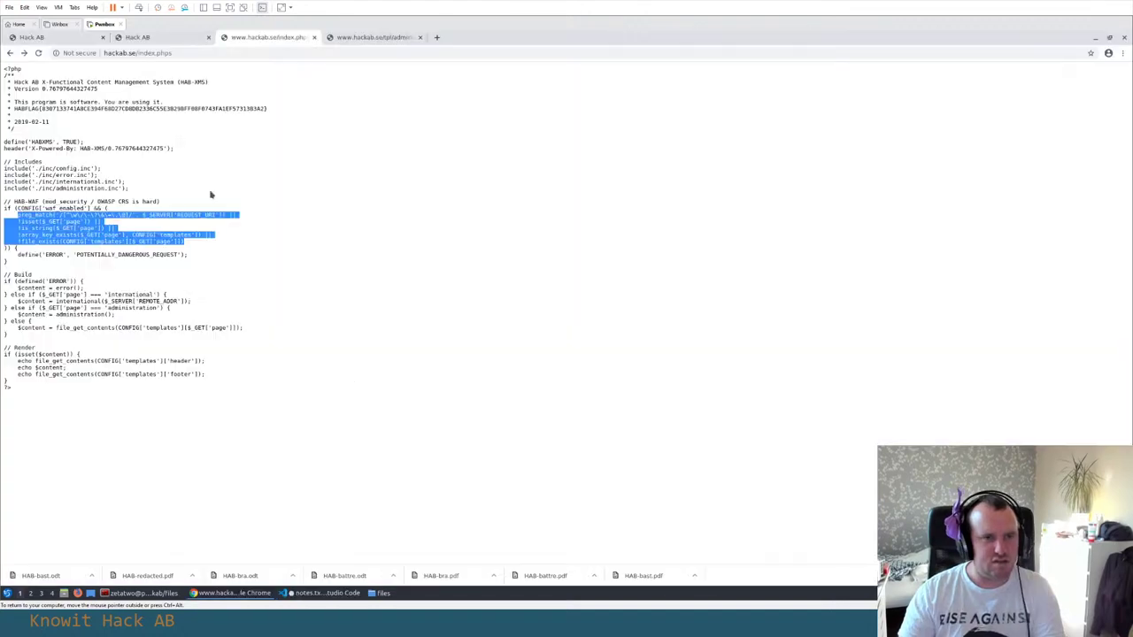
# Paste the copied preg_match HAB-WAF condition into notes.txt at line 73
pyautogui.hotkey('ctrl', 'c')
pyautogui.hotkey('alt', 'Tab')
pyautogui.hotkey('ctrl', 'v')
# Remove the indentation from condition lines 74–77 so every line is left-aligned
pyautogui.press('Up')
pyautogui.press('Up')
pyautogui.press('Up')
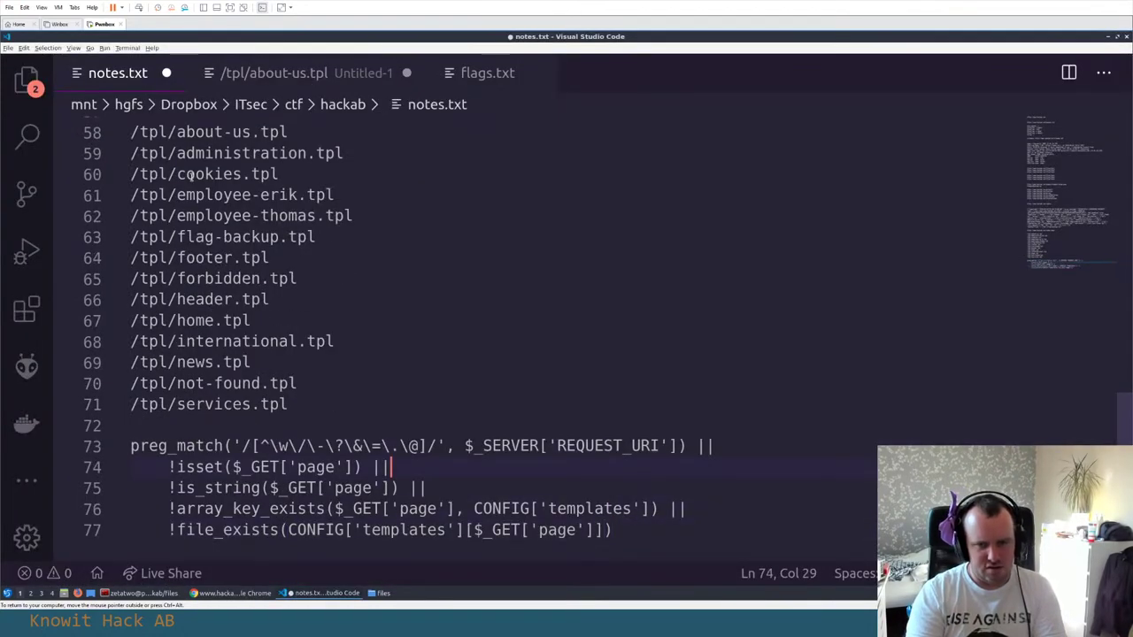
pyautogui.press('Home')
pyautogui.hotkey('shift', 'Tab')
pyautogui.press('Down')
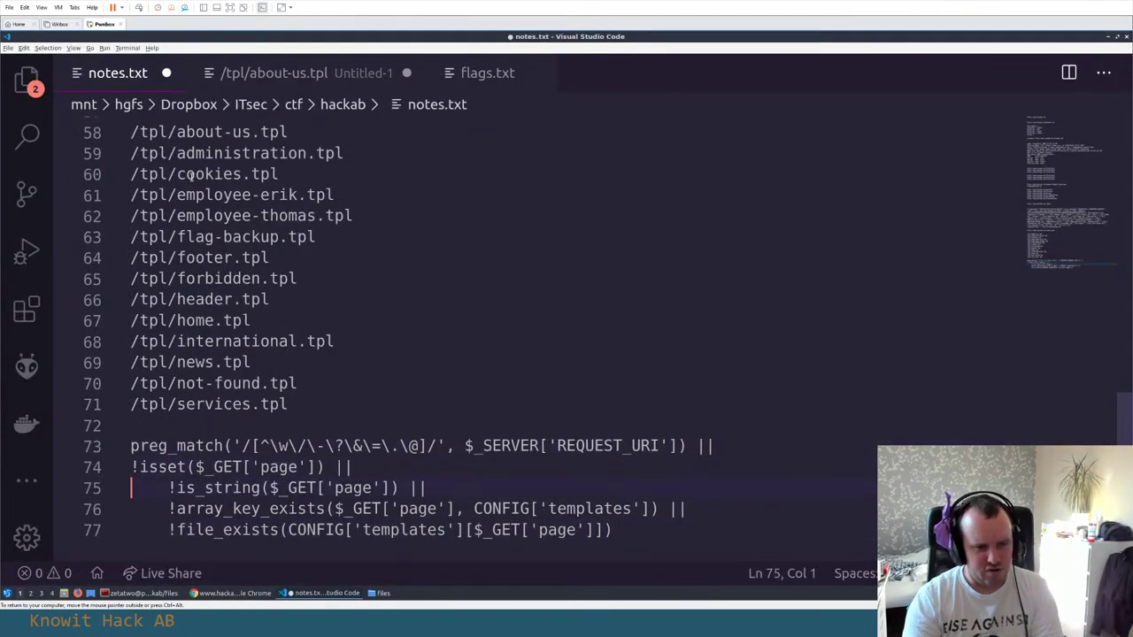
pyautogui.hotkey('shift', 'Tab')
pyautogui.press('Down')
pyautogui.hotkey('shift', 'Tab')
pyautogui.press('Down')
pyautogui.hotkey('shift', 'Tab')
pyautogui.hotkey('alt', 'Tab')
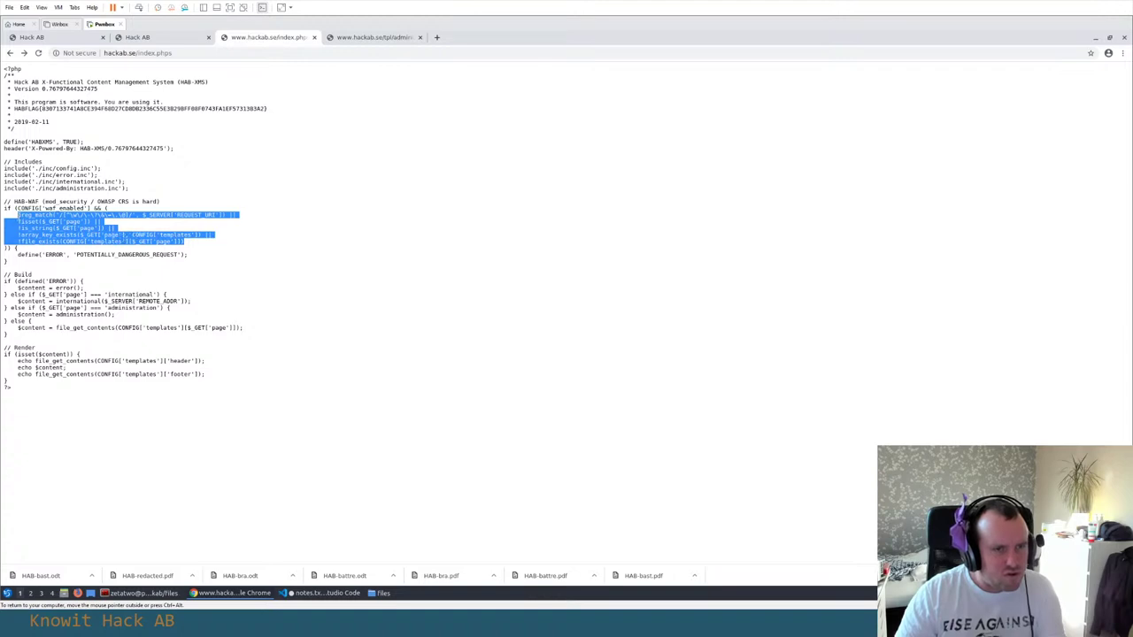
# Back in notes.txt, select condition lines 74–77 to review them
pyautogui.hotkey('alt', 'Tab')
pyautogui.scroll(-3, 281, 387)
pyautogui.click(407, 317)
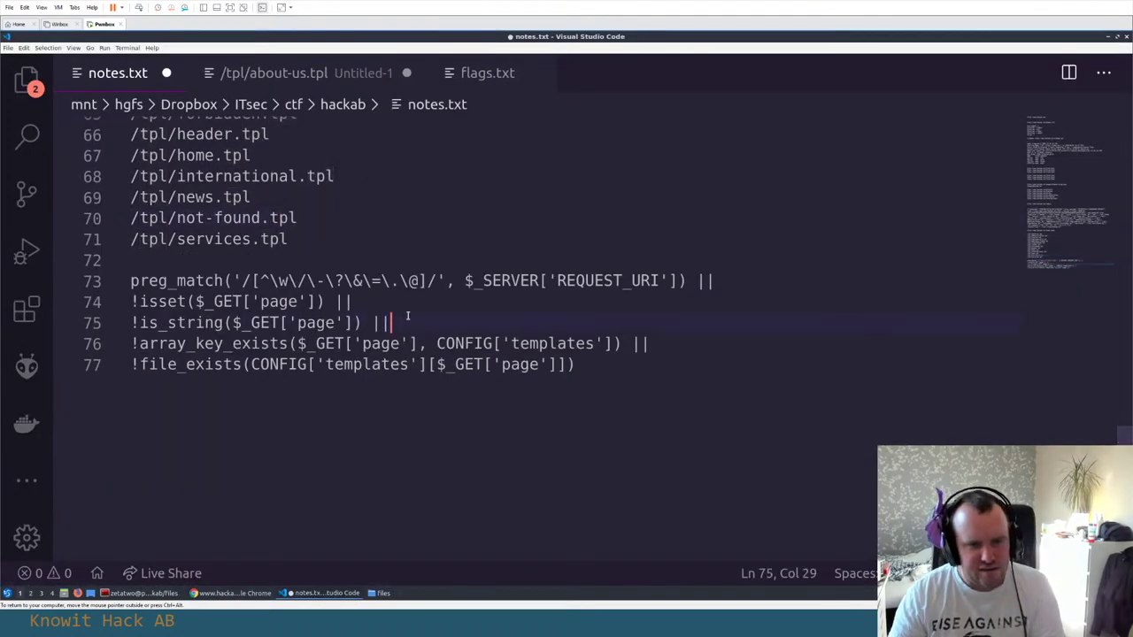
pyautogui.click(233, 302)
pyautogui.moveTo(168, 302); pyautogui.dragTo(577, 364)
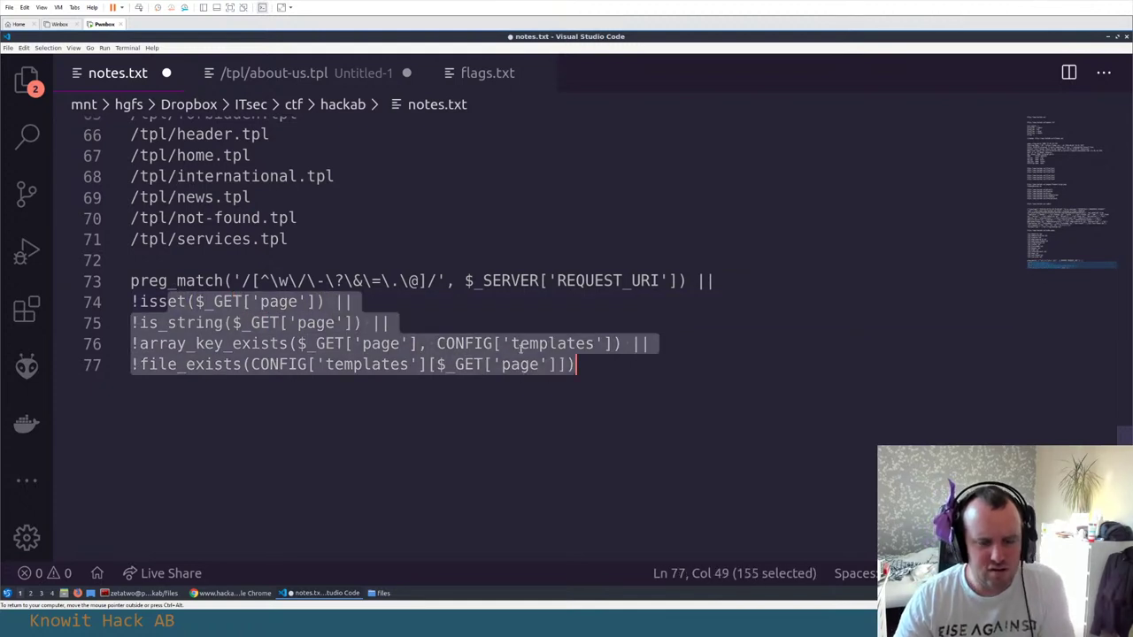
pyautogui.click(215, 302)
pyautogui.moveTo(187, 301); pyautogui.dragTo(599, 368)
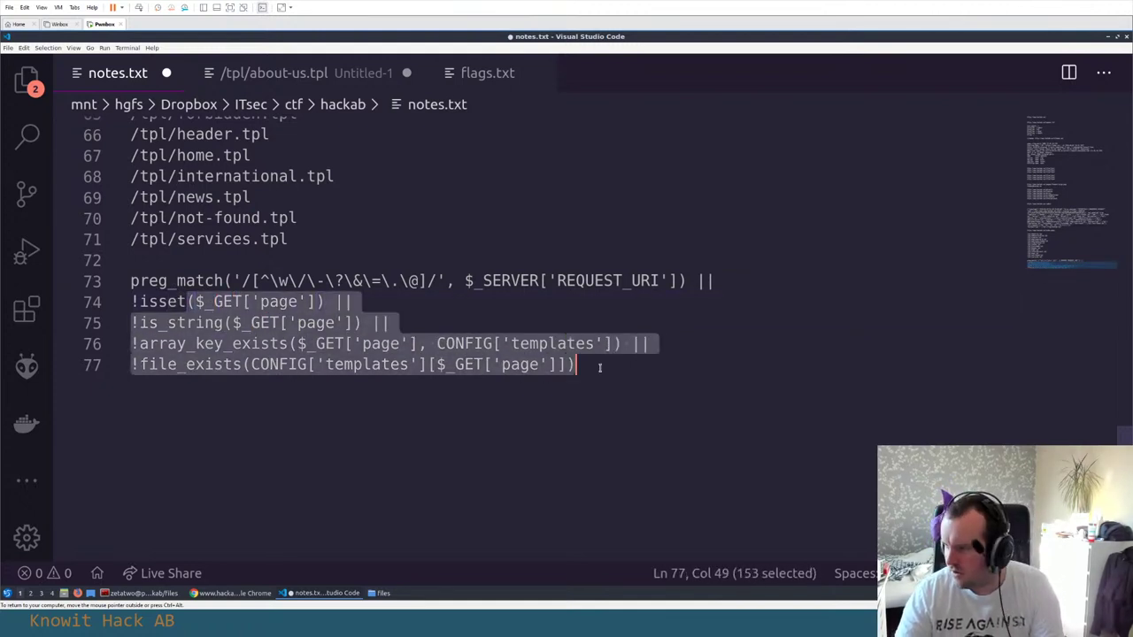
# Highlight the isset, is_string and CONFIG['templates'] arguments on lines 74–76
pyautogui.click(194, 322)
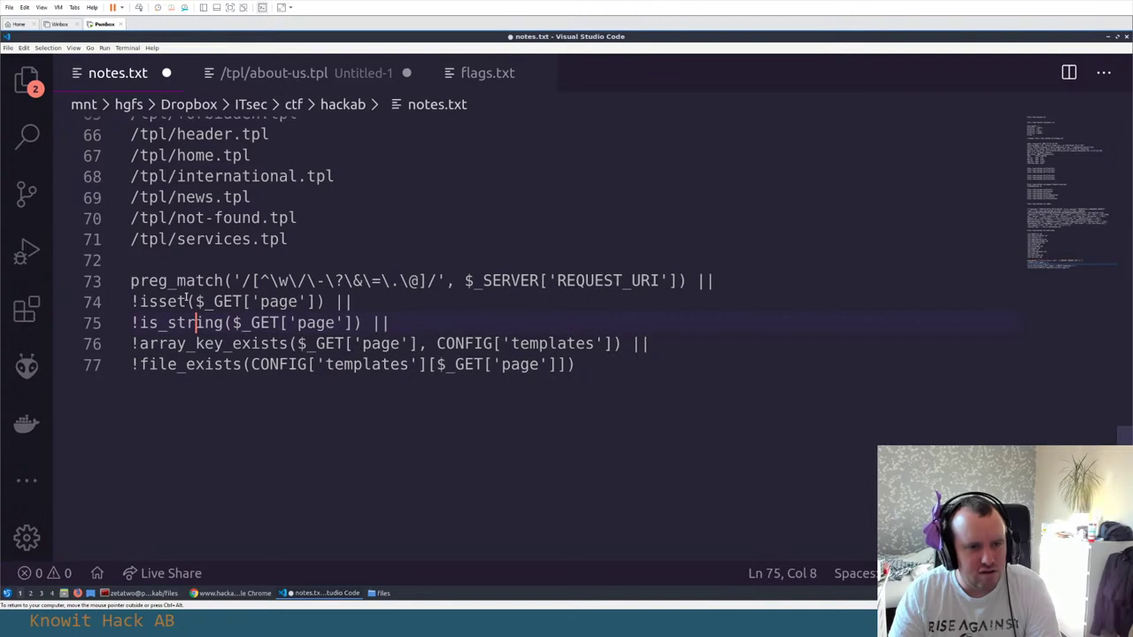
pyautogui.doubleClick(184, 301)
pyautogui.click(194, 302)
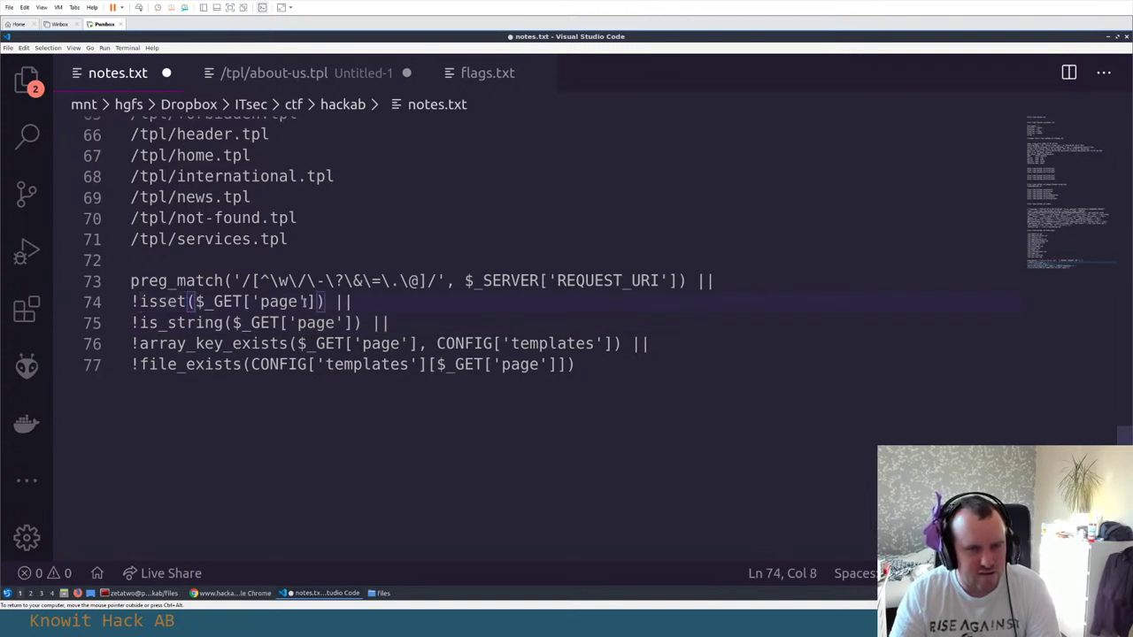
pyautogui.keyDown('shift'); pyautogui.click(312, 301); pyautogui.keyUp('shift')
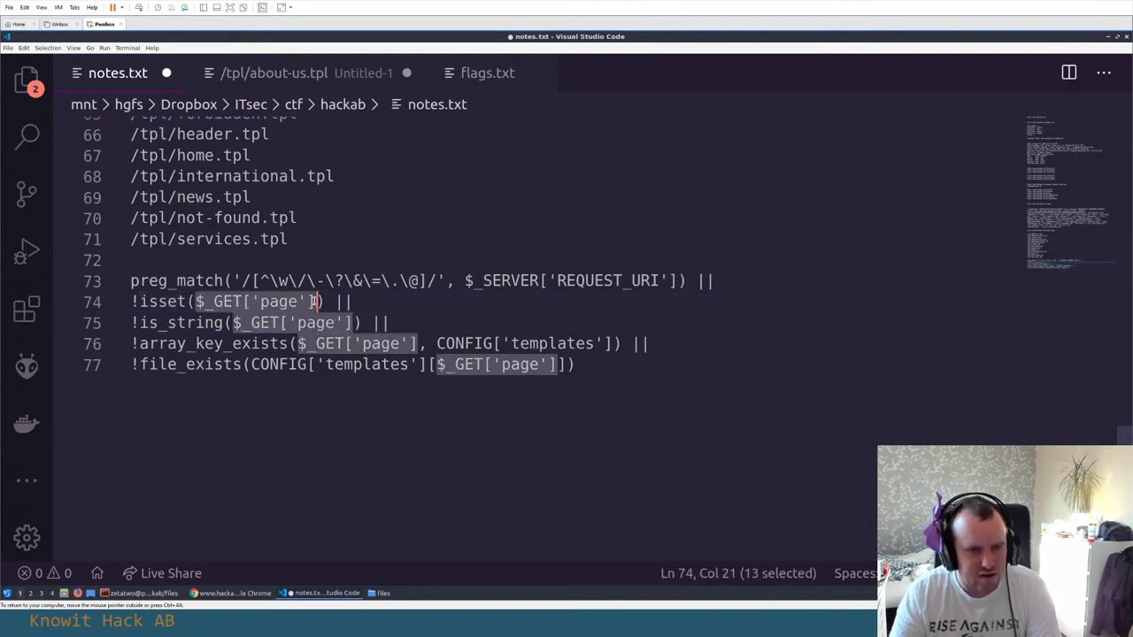
pyautogui.click(250, 302)
pyautogui.click(232, 323)
pyautogui.keyDown('shift'); pyautogui.click(349, 322); pyautogui.keyUp('shift')
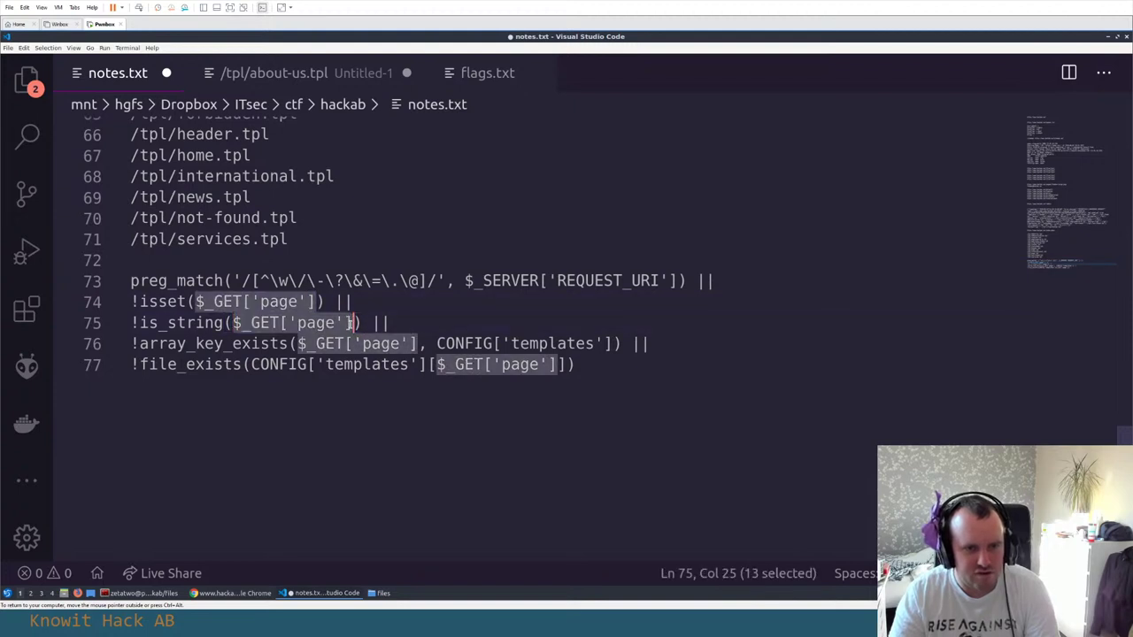
pyautogui.click(305, 322)
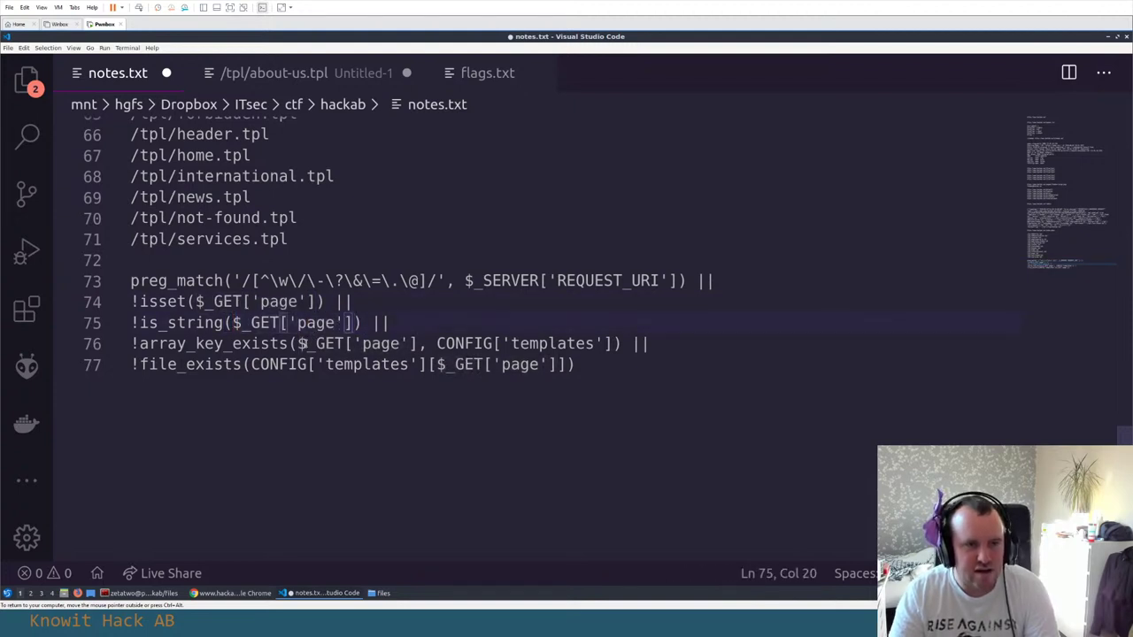
pyautogui.click(298, 344)
pyautogui.keyDown('shift'); pyautogui.click(411, 343); pyautogui.keyUp('shift')
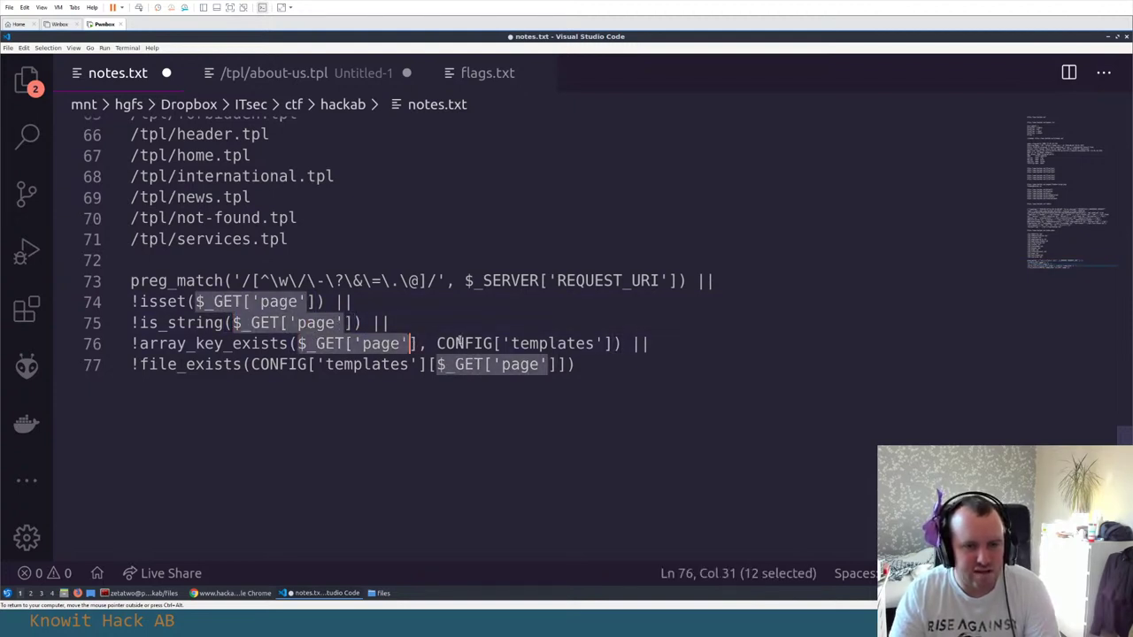
pyautogui.click(437, 343)
pyautogui.keyDown('shift'); pyautogui.click(614, 343); pyautogui.keyUp('shift')
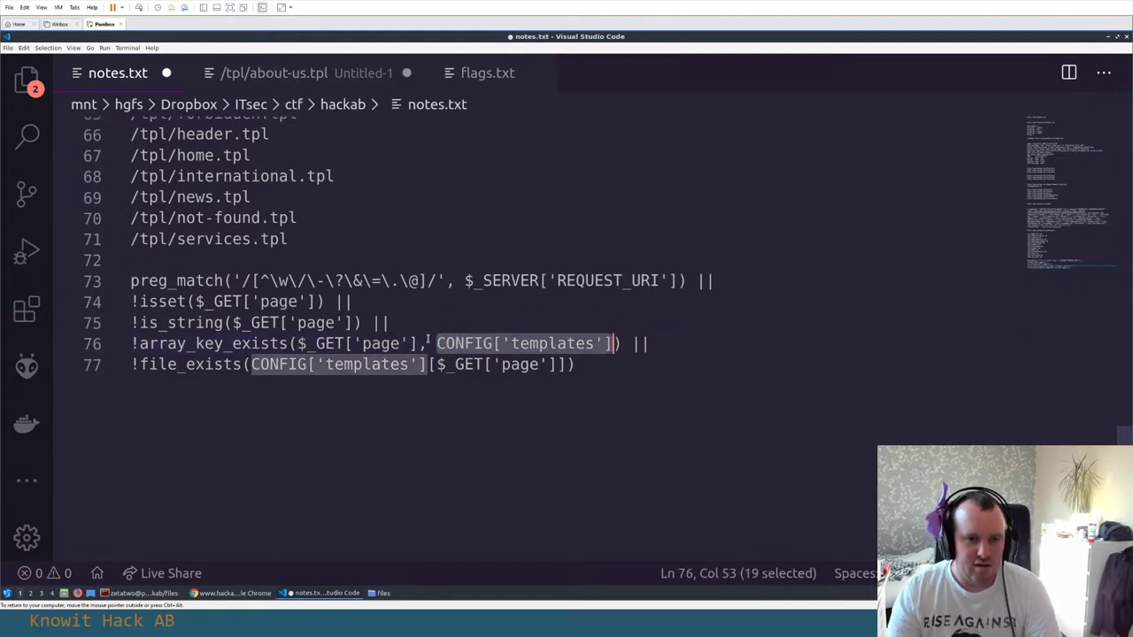
# Inspect line 77, highlighting the $_GET['page'] index and the word file_exists
pyautogui.scroll(1, 536, 345)
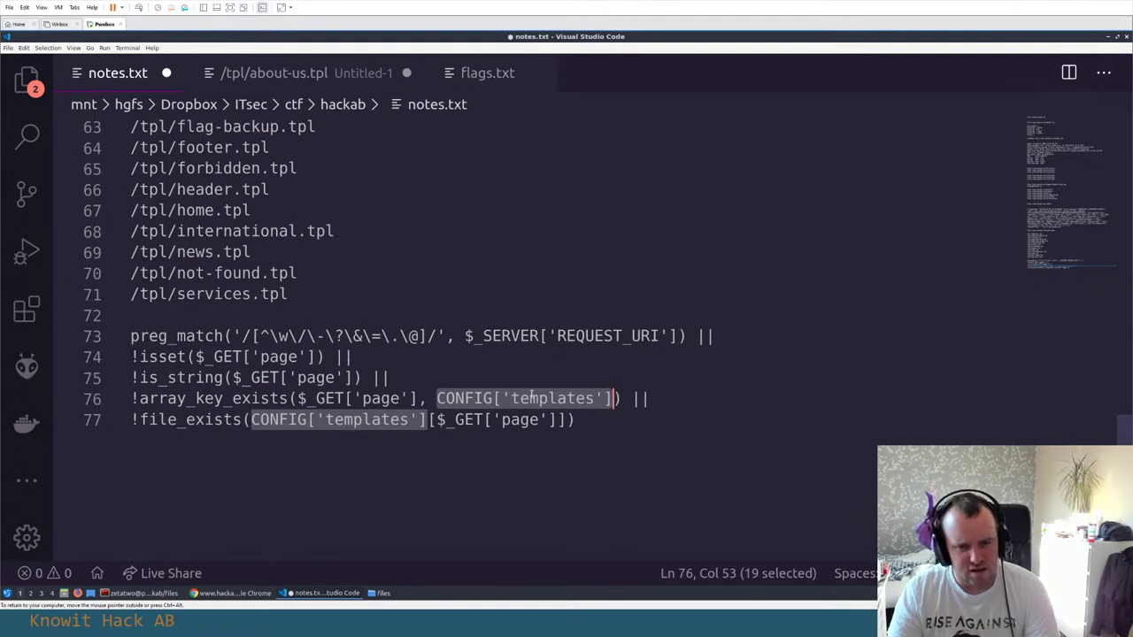
pyautogui.click(474, 420)
pyautogui.click(434, 420)
pyautogui.click(426, 419)
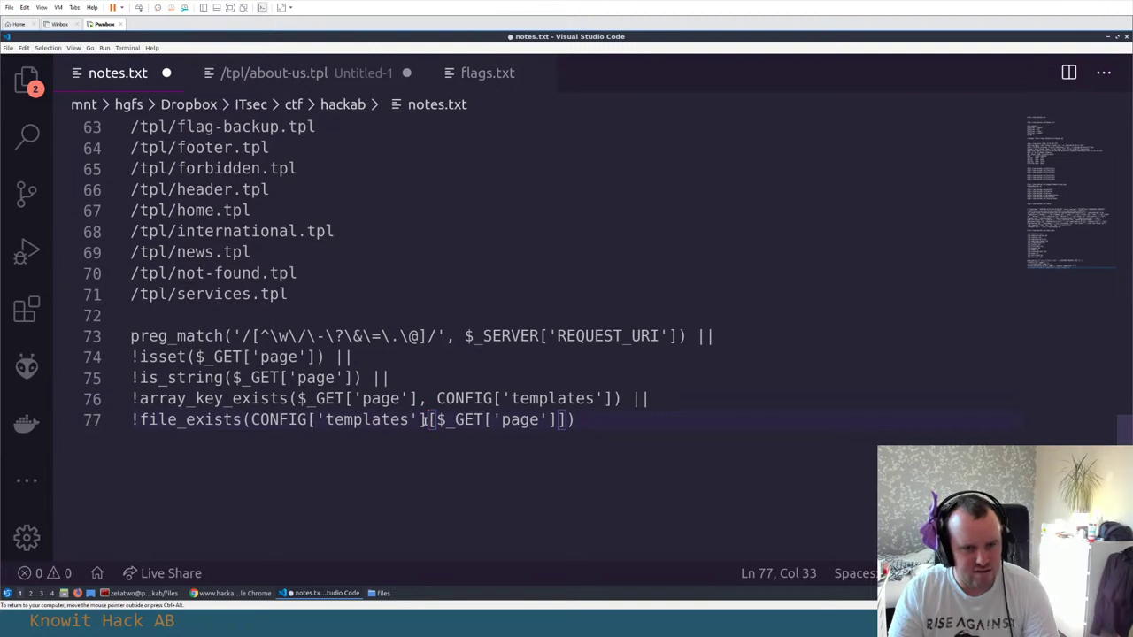
pyautogui.click(433, 419)
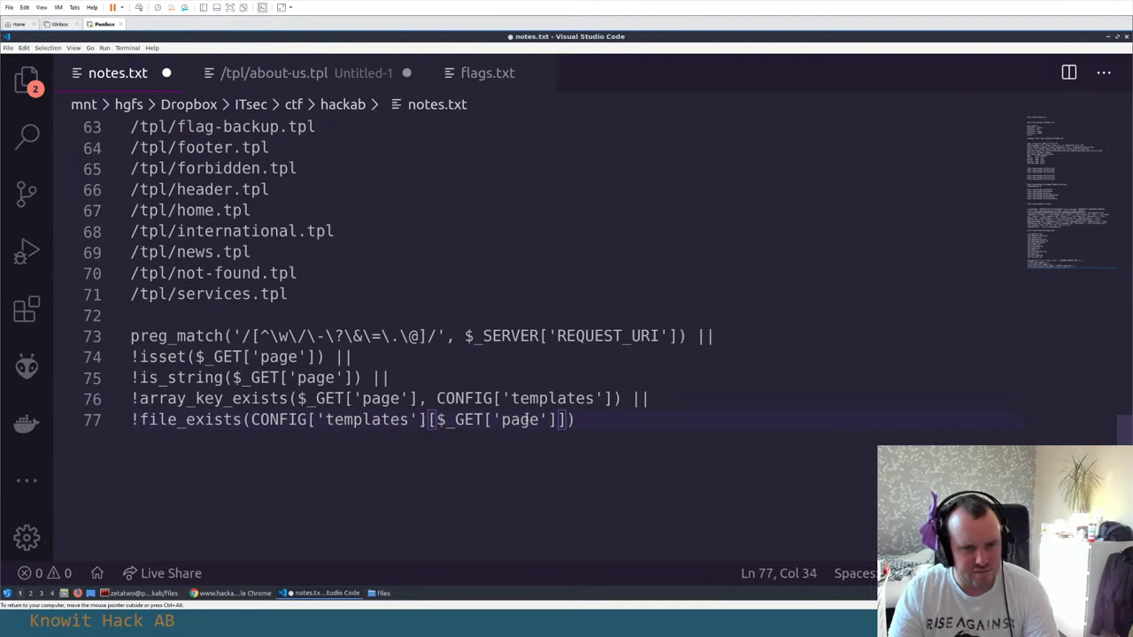
pyautogui.click(442, 420)
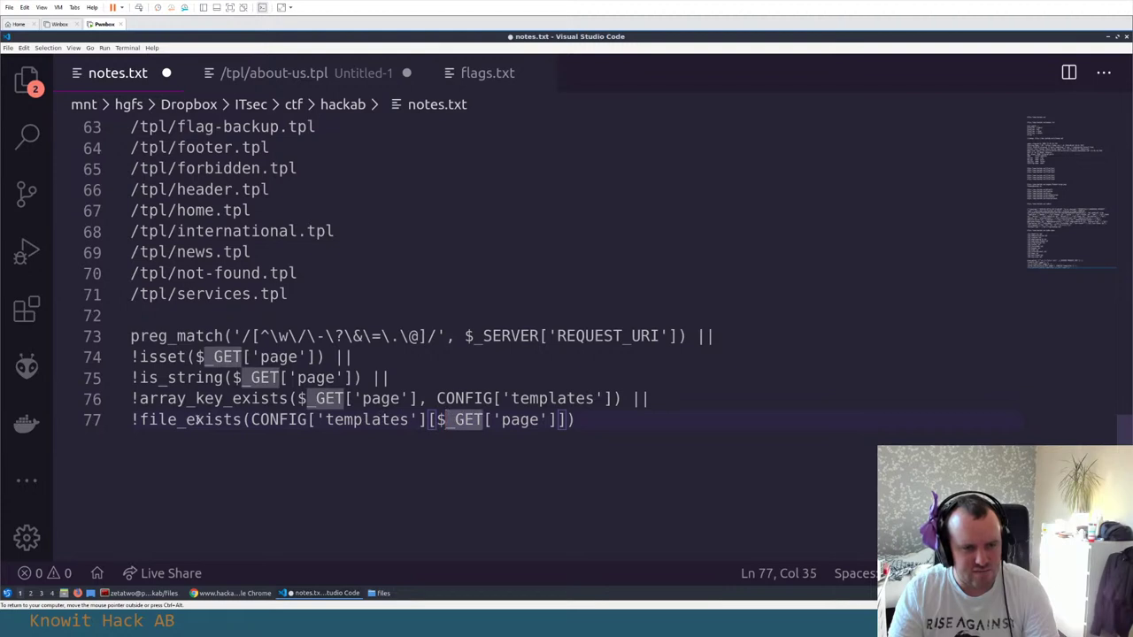
pyautogui.doubleClick(193, 419)
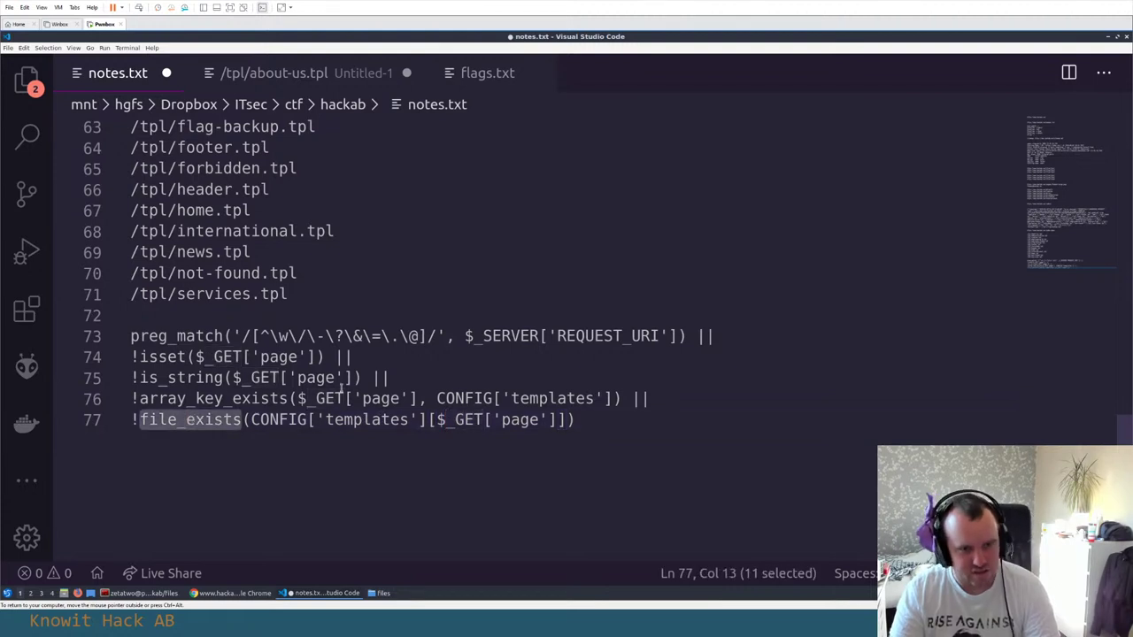
# Delete the stray trailing space on line 74 and reselect lines 74–77
pyautogui.moveTo(576, 420); pyautogui.dragTo(129, 357)
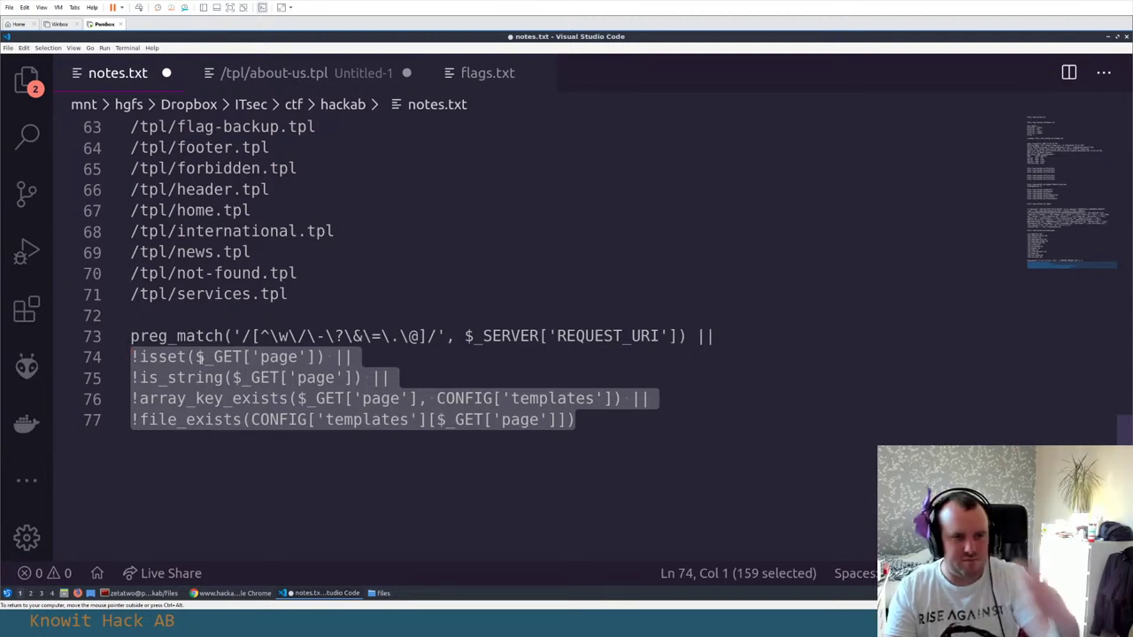
pyautogui.click(195, 357)
pyautogui.click(386, 359)
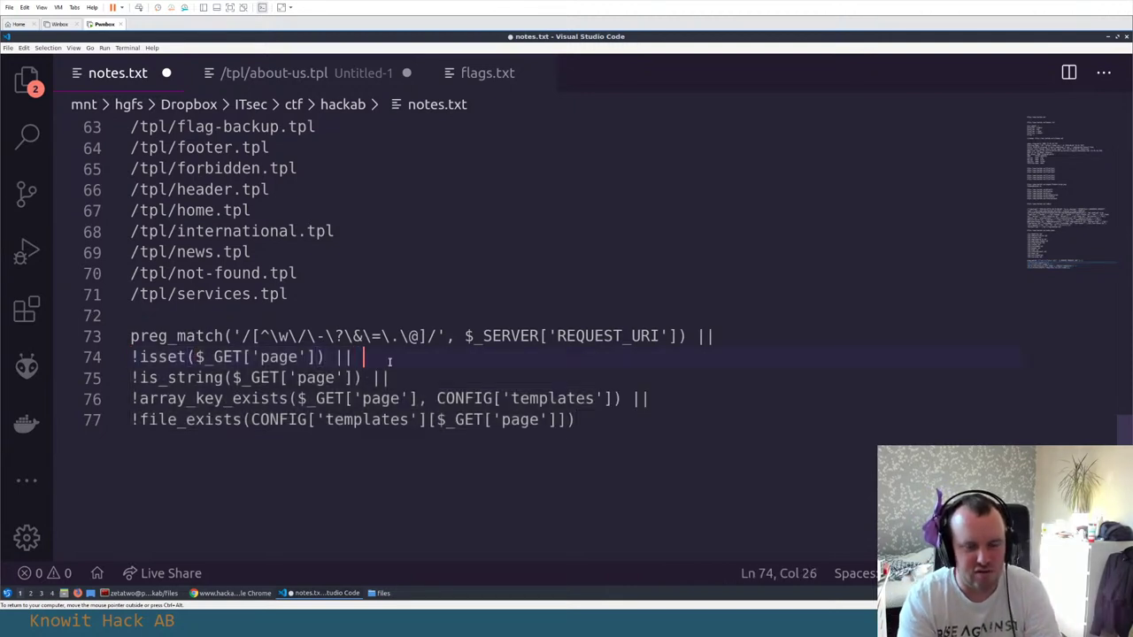
pyautogui.press('BackSpace')
pyautogui.press('Home')
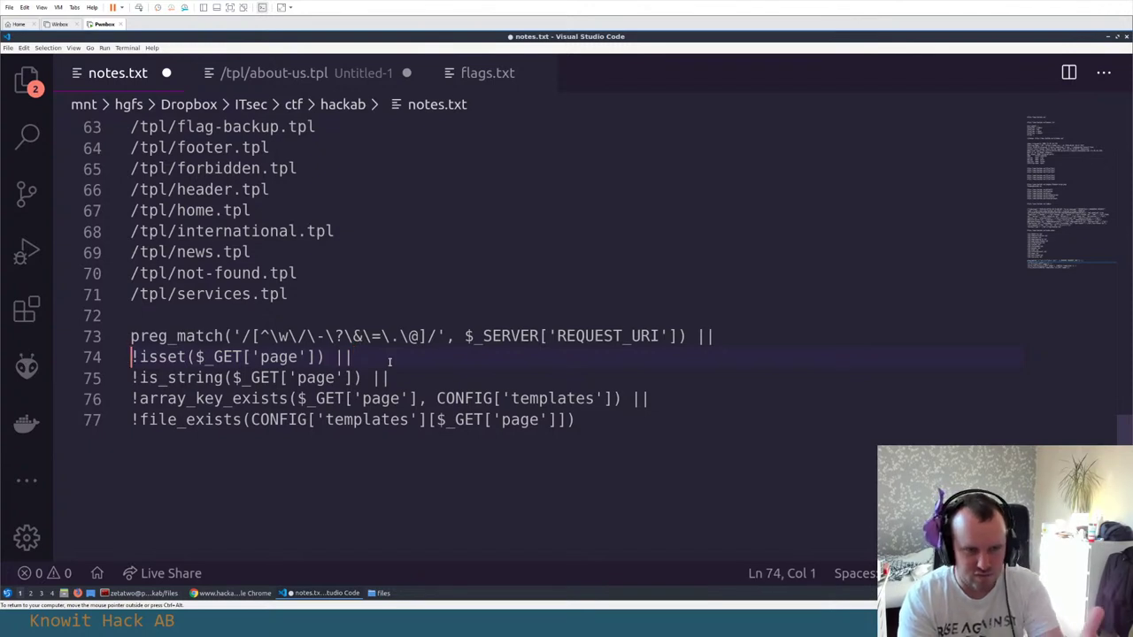
pyautogui.hotkey('shift', 'Down')
pyautogui.hotkey('shift', 'Down')
pyautogui.hotkey('shift', 'Down')
pyautogui.hotkey('shift', 'End')
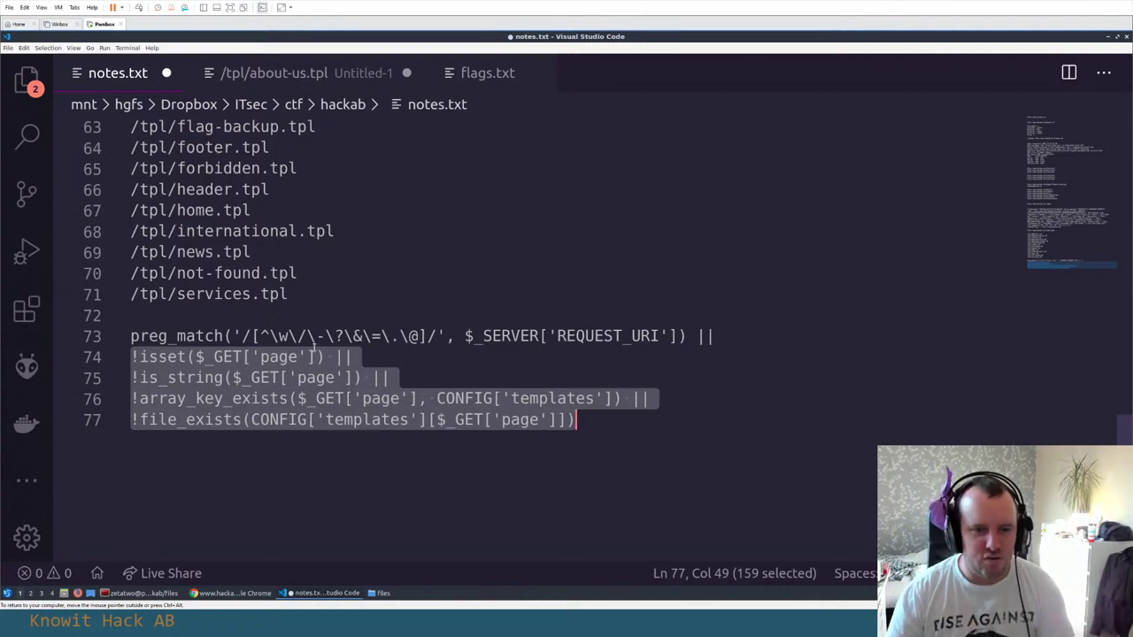
# Select the regex character class inside the preg_match call on line 73
pyautogui.click(263, 337)
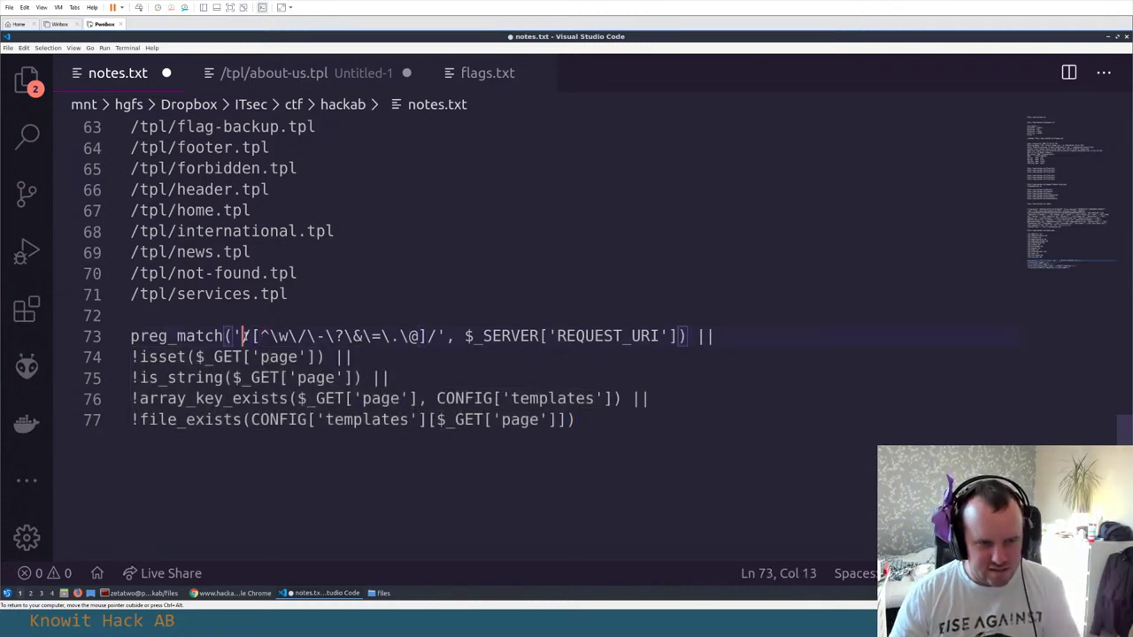
pyautogui.press('Left')
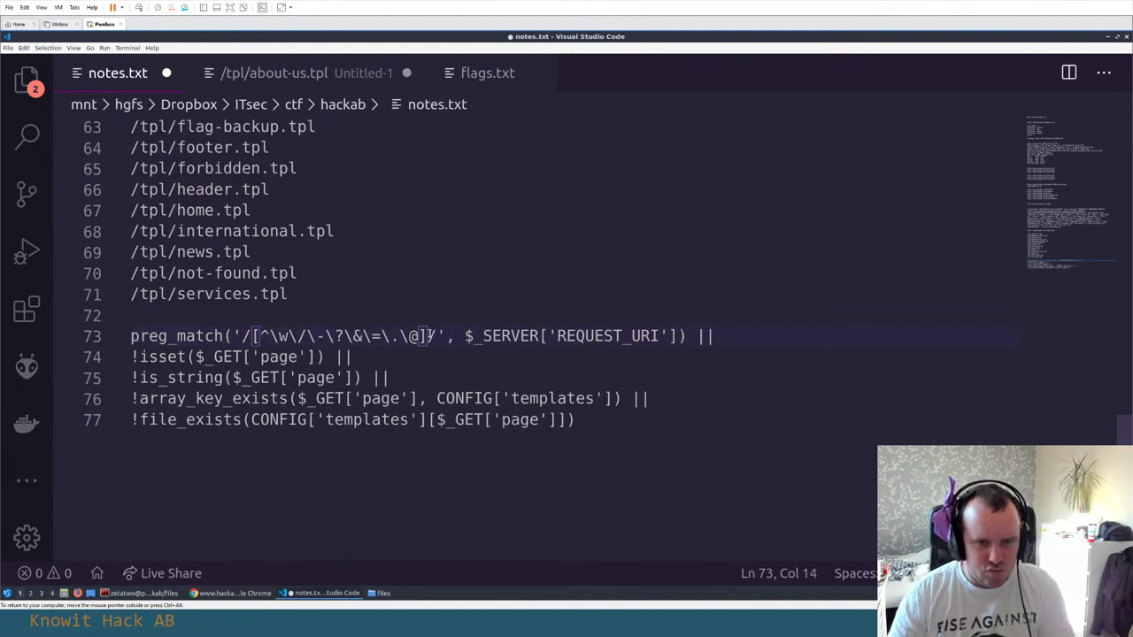
pyautogui.keyDown('shift'); pyautogui.click(429, 336); pyautogui.keyUp('shift')
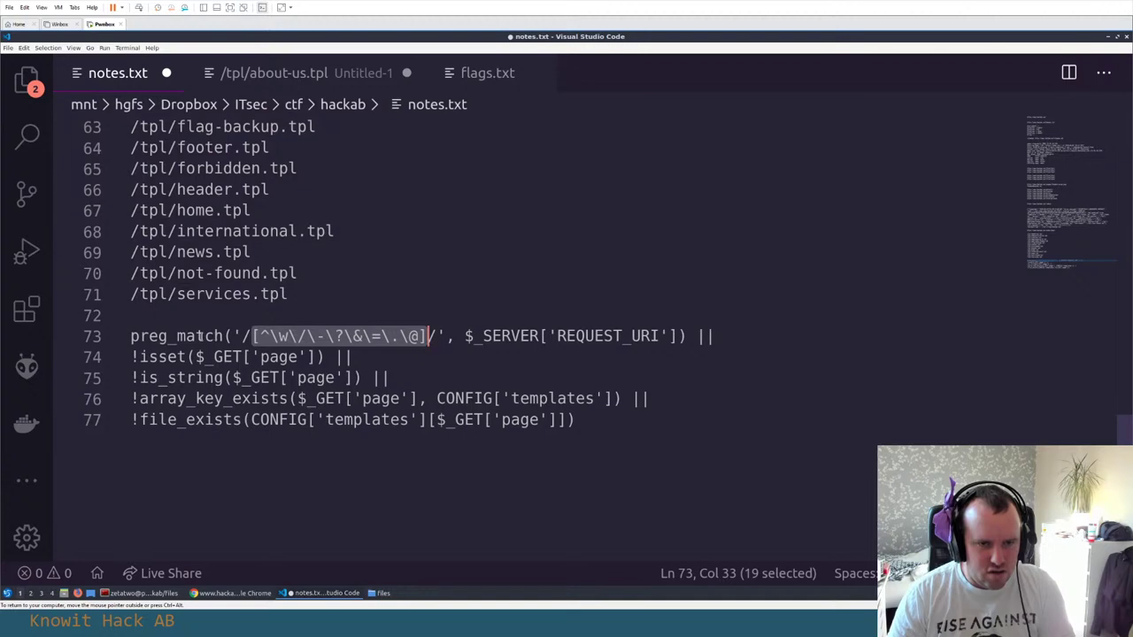
pyautogui.hotkey('alt', 'Tab')
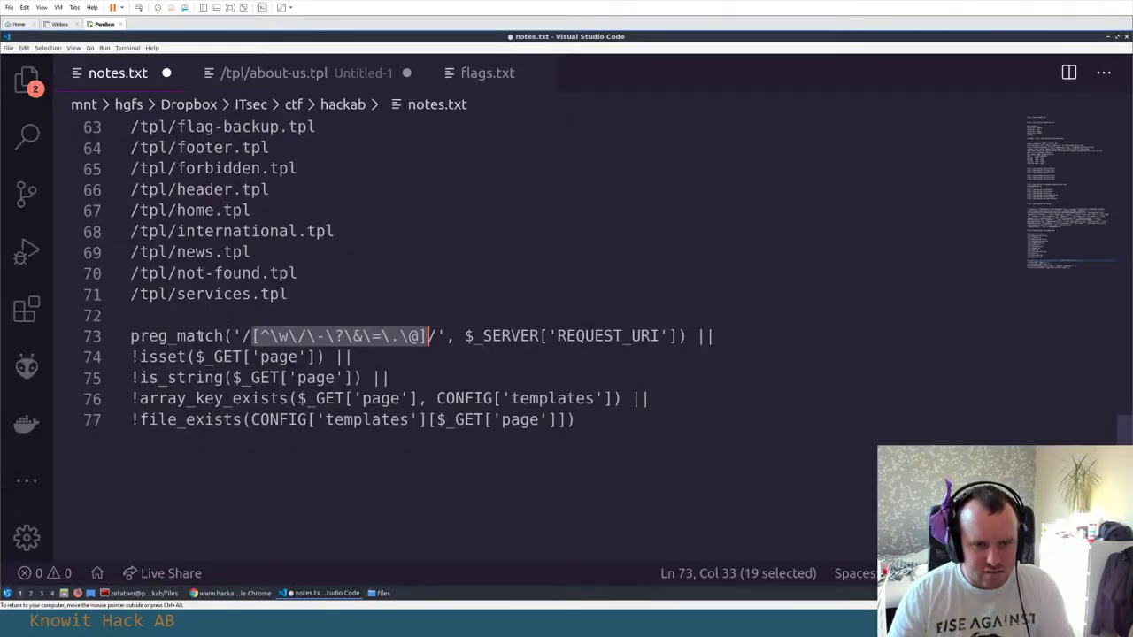
# Open regex101.com in a new Chrome tab via a regex101 web search
pyautogui.hotkey('alt', 'Tab')
pyautogui.hotkey('ctrl', 't')
pyautogui.write('regex1010')
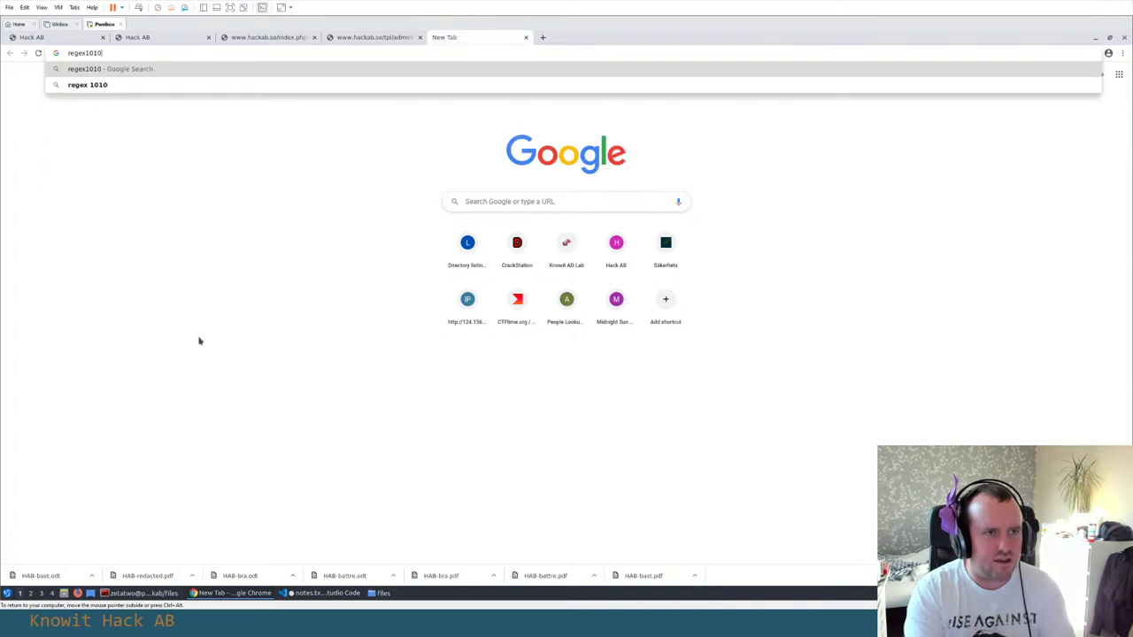
pyautogui.press('Return')
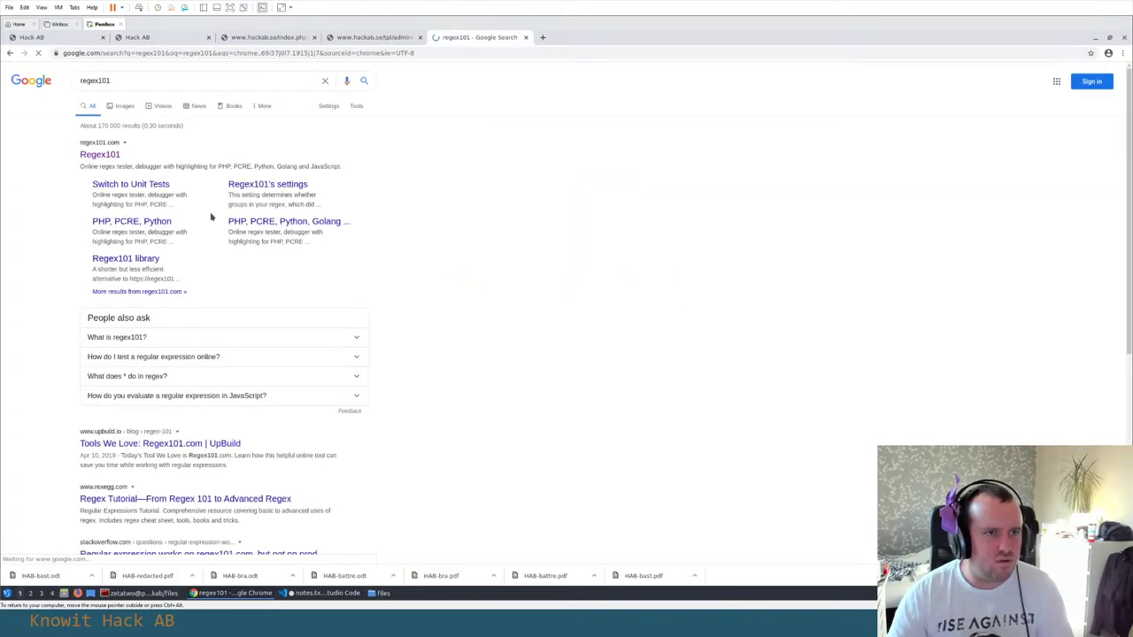
pyautogui.click(98, 157)
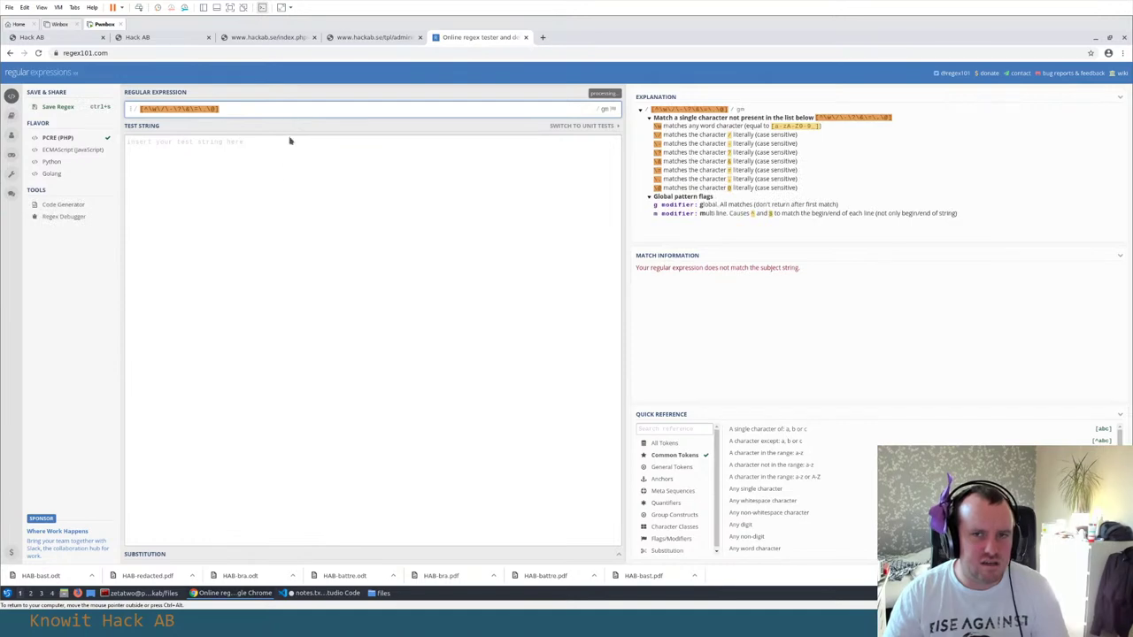
pyautogui.click(283, 171)
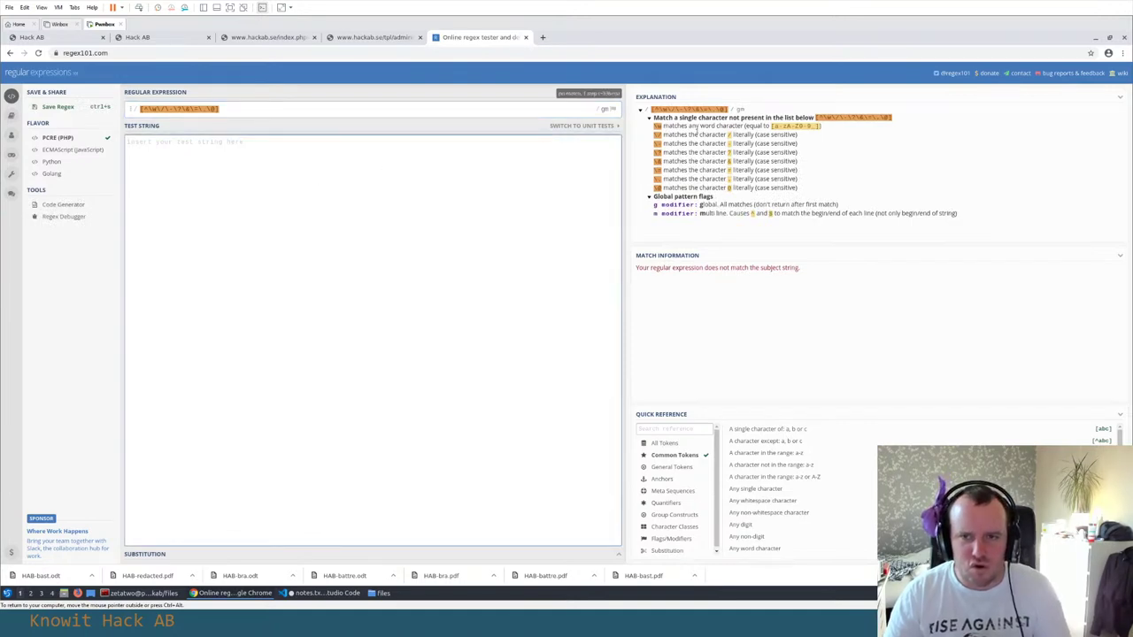
# Load the line 73 character class into regex101 and try test string 'a', then clear it
pyautogui.hotkey('alt', 'Tab')
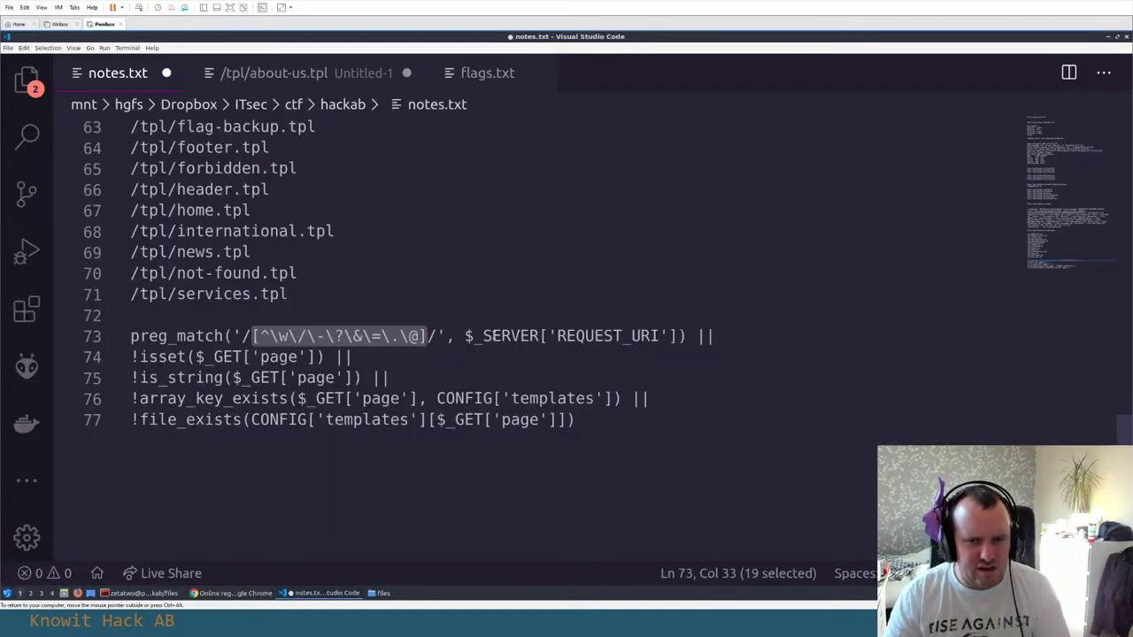
pyautogui.click(455, 335)
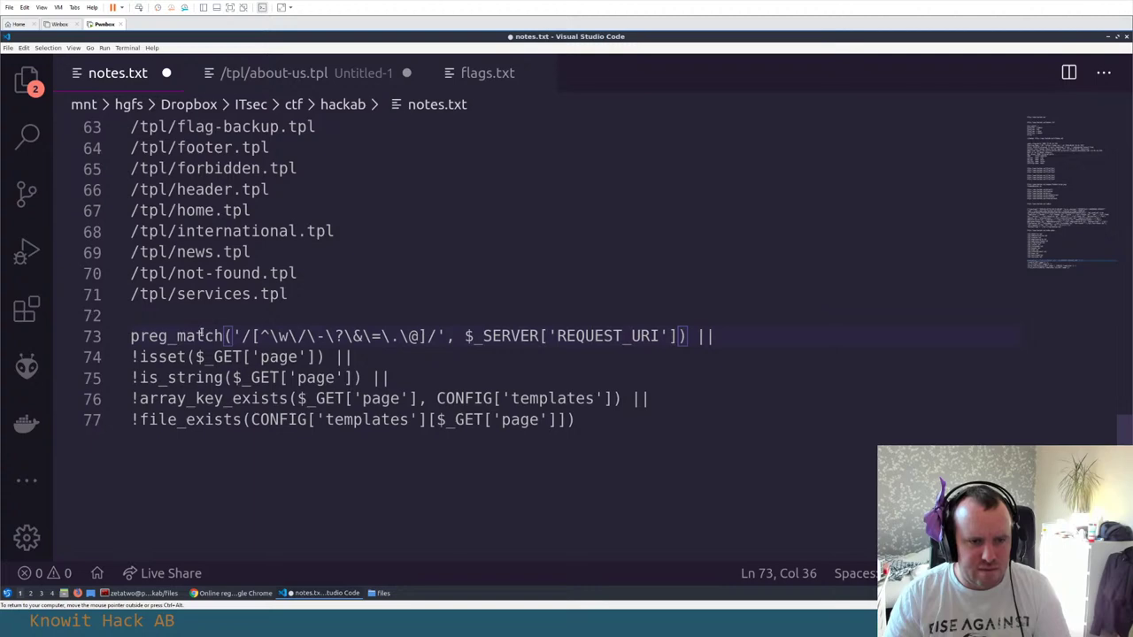
pyautogui.click(253, 336)
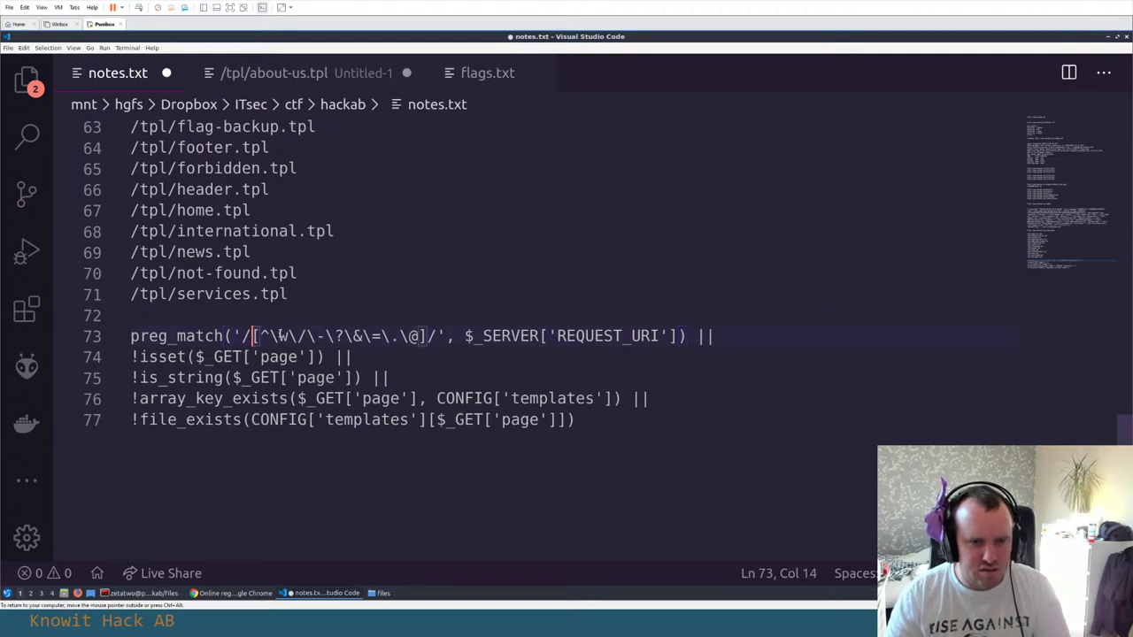
pyautogui.hotkey('alt', 'Tab')
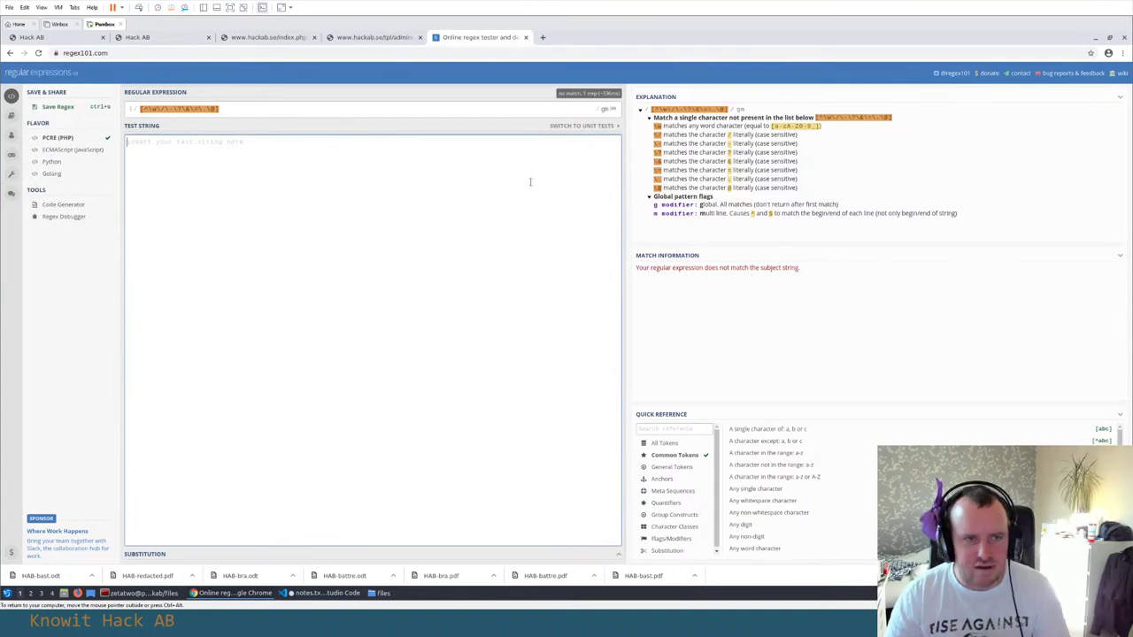
pyautogui.write('a')
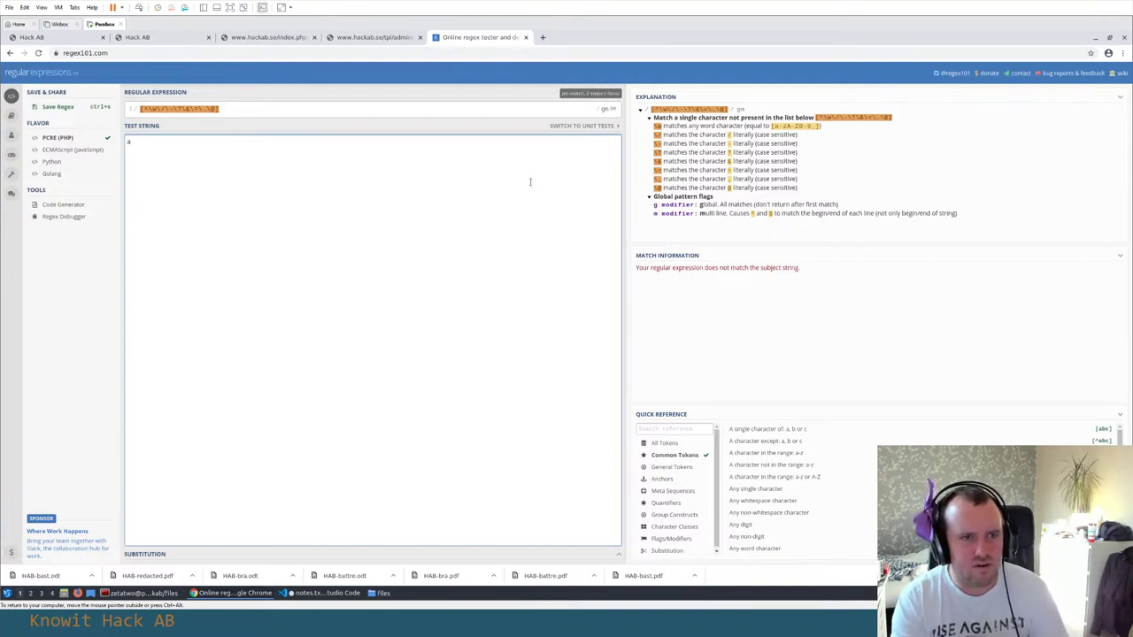
pyautogui.press('BackSpace')
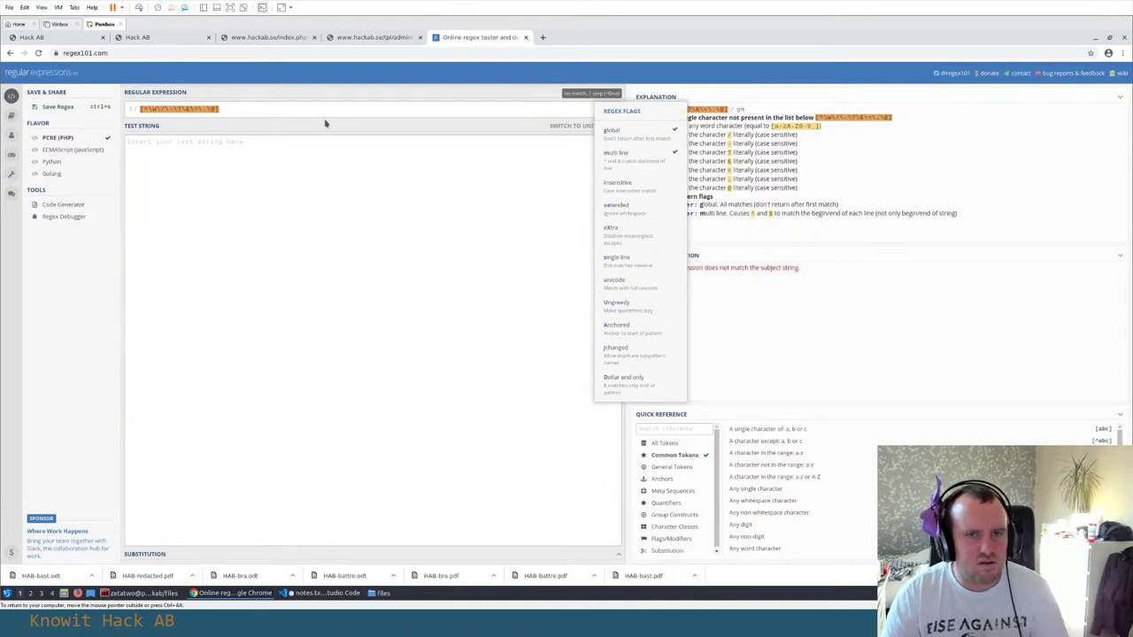
pyautogui.click(333, 108)
pyautogui.click(269, 149)
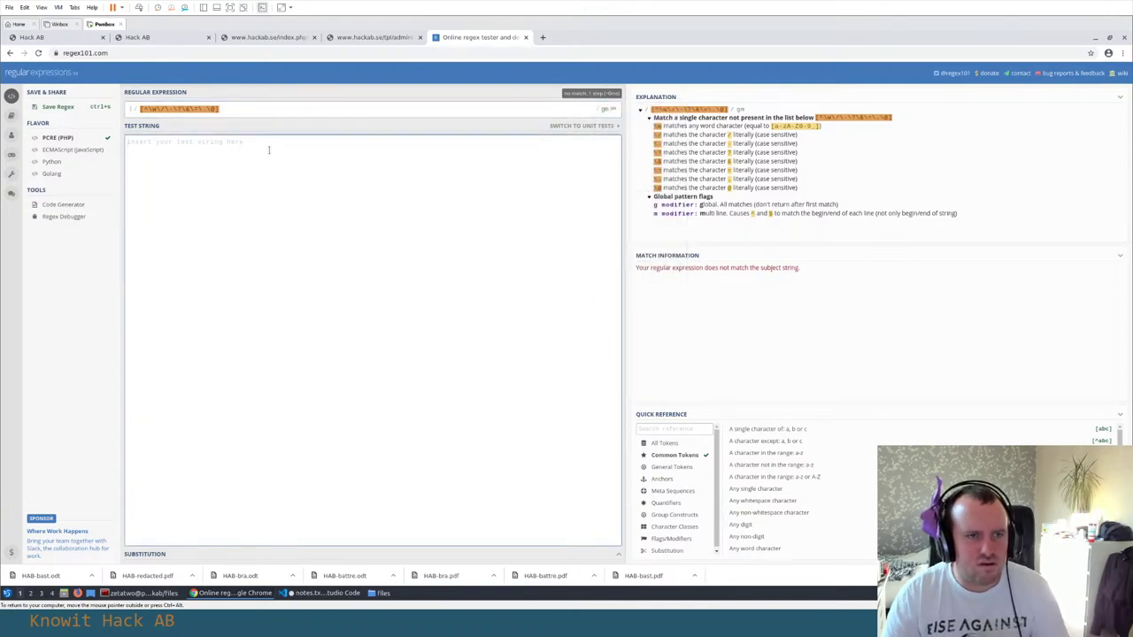
# Copy the word preg_match from line 73 of notes.txt
pyautogui.hotkey('alt', 'Tab')
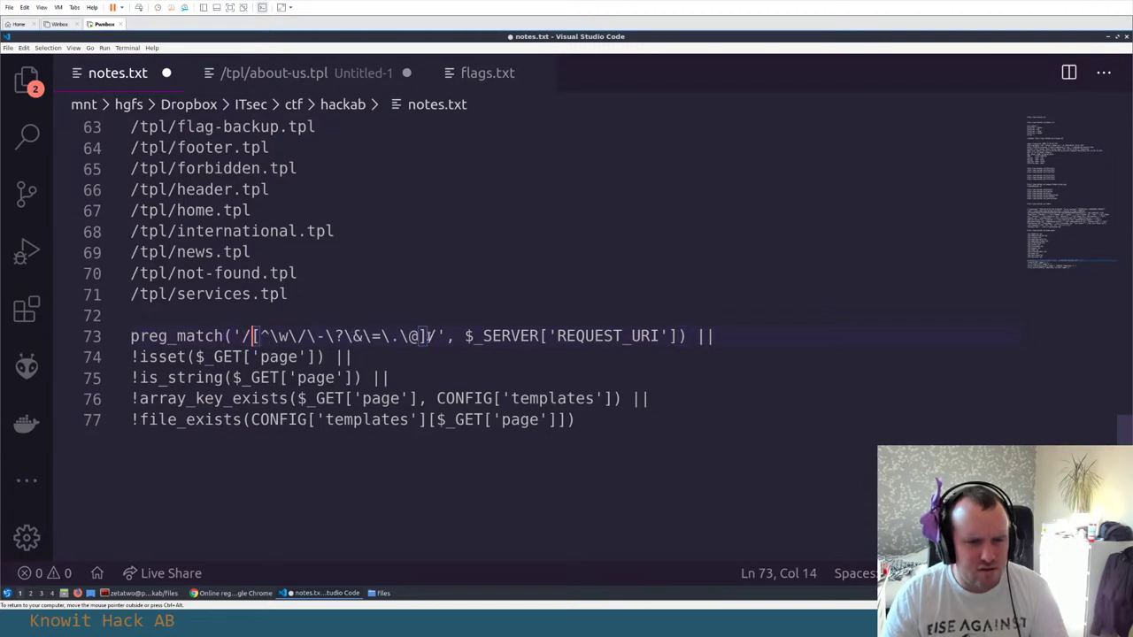
pyautogui.doubleClick(194, 341)
pyautogui.hotkey('ctrl', 'c')
pyautogui.hotkey('alt', 'Tab')
# Search for preg_match and open its php.net manual page, then return to regex101
pyautogui.hotkey('ctrl', 't')
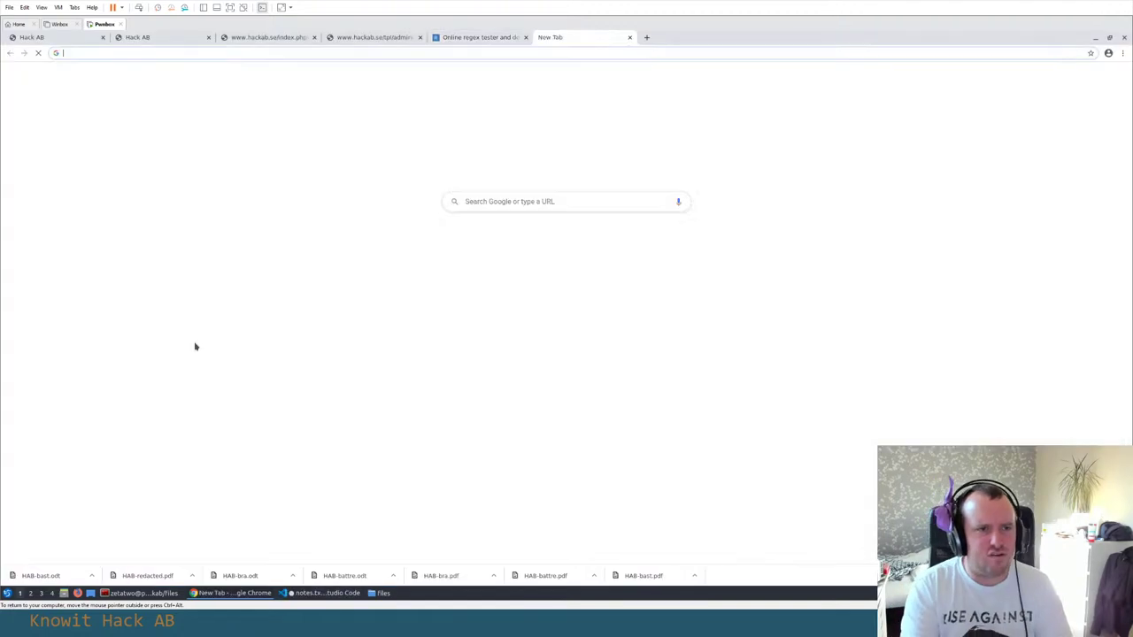
pyautogui.hotkey('ctrl', 'v')
pyautogui.press('Return')
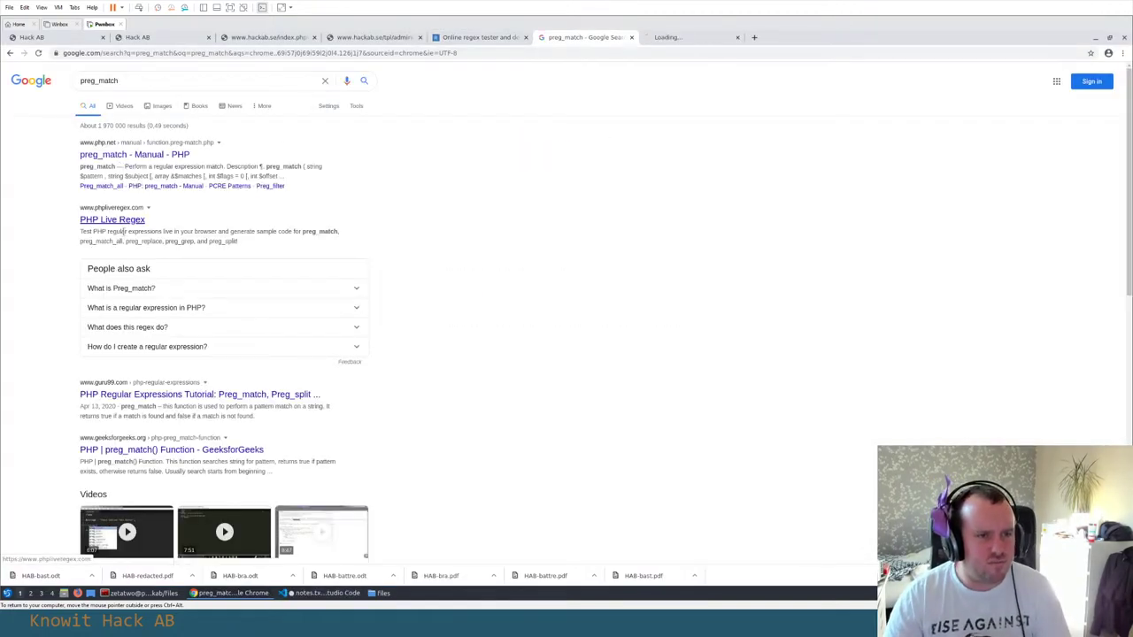
pyautogui.click(134, 154)
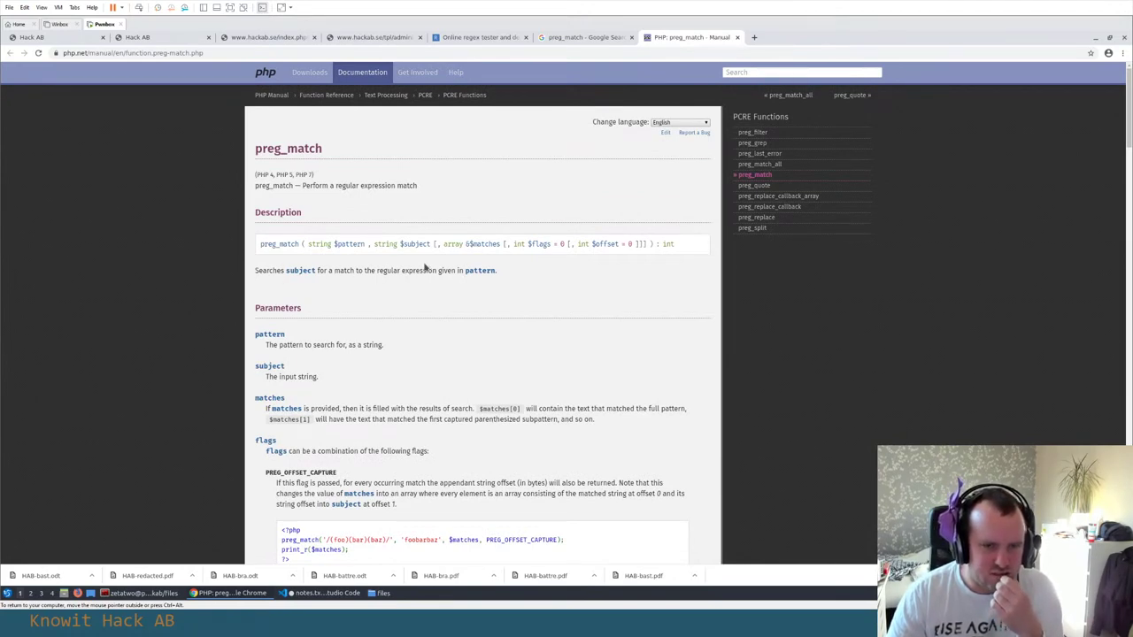
pyautogui.hotkey('ctrl', 'shift', 'Tab')
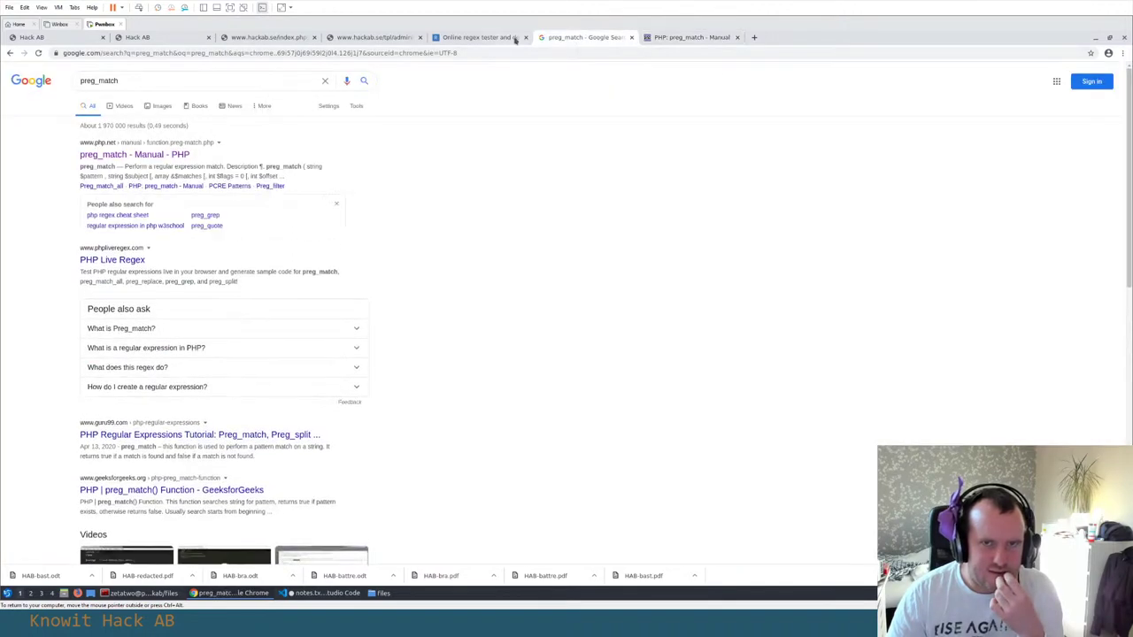
pyautogui.hotkey('ctrl', 'shift', 'Tab')
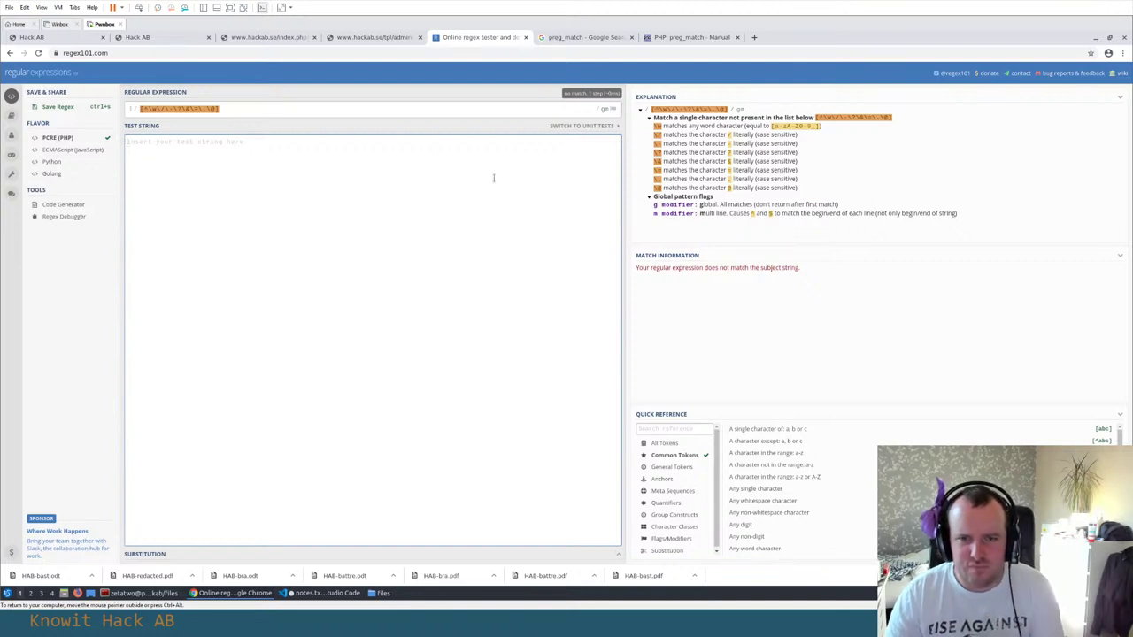
pyautogui.write('a')
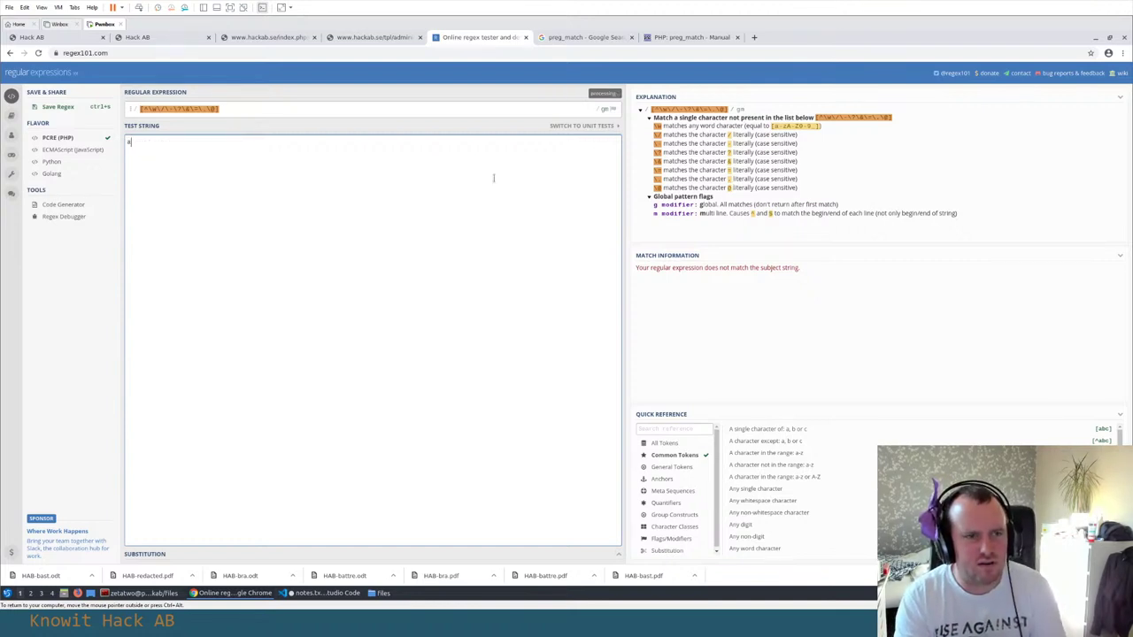
pyautogui.press('BackSpace')
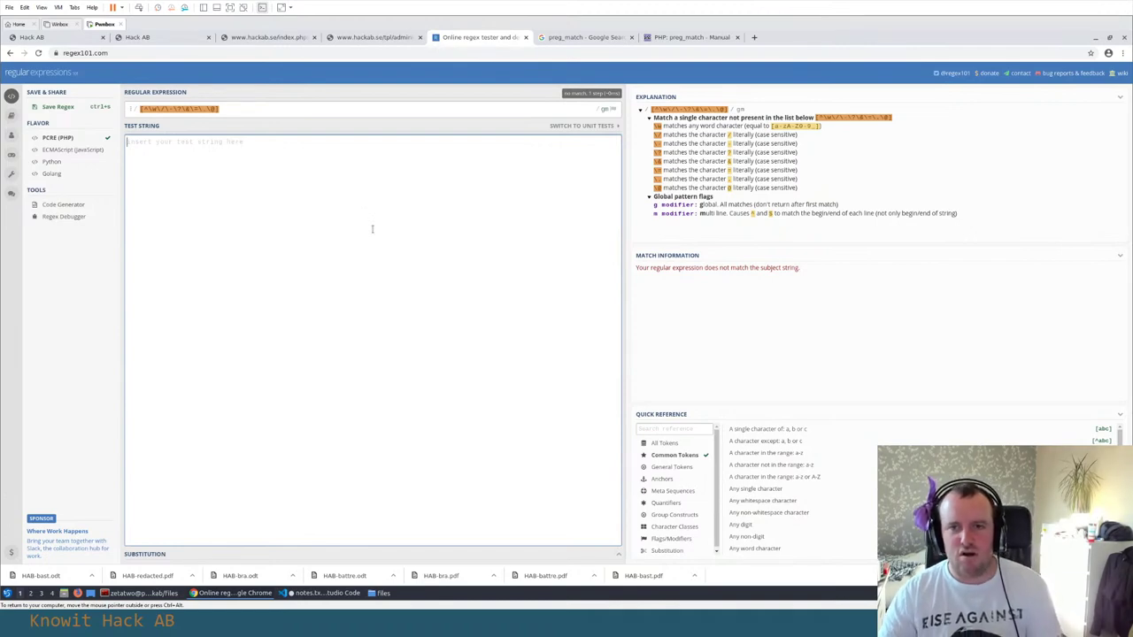
# Close the preg_match Google results tab and open the administration.tpl address in a new tab
pyautogui.click(247, 37)
pyautogui.click(157, 37)
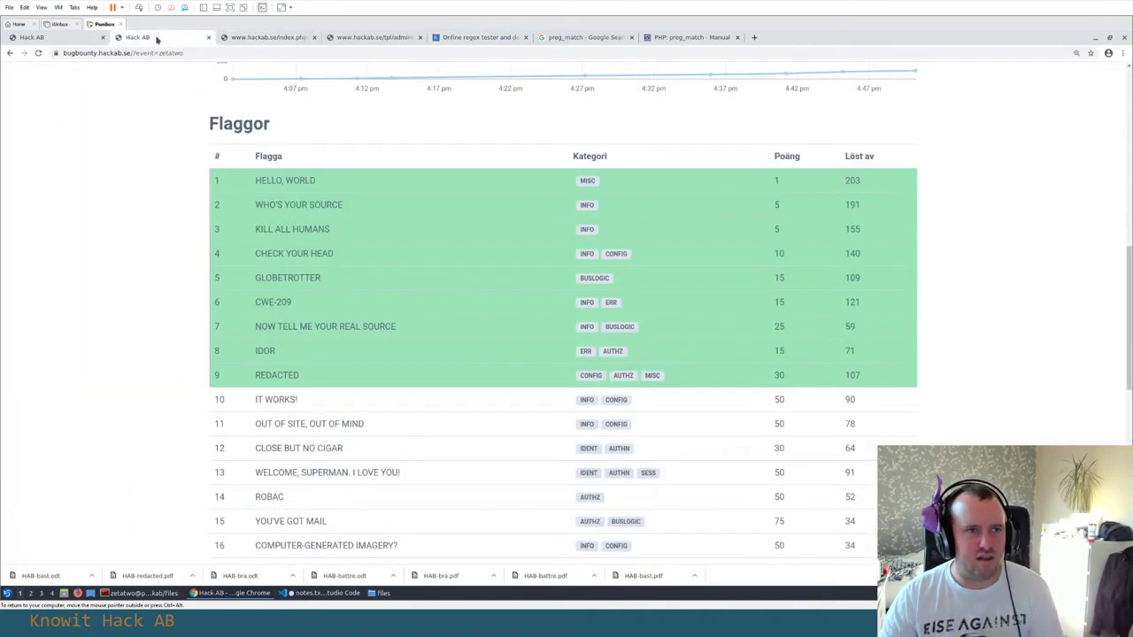
pyautogui.click(275, 37)
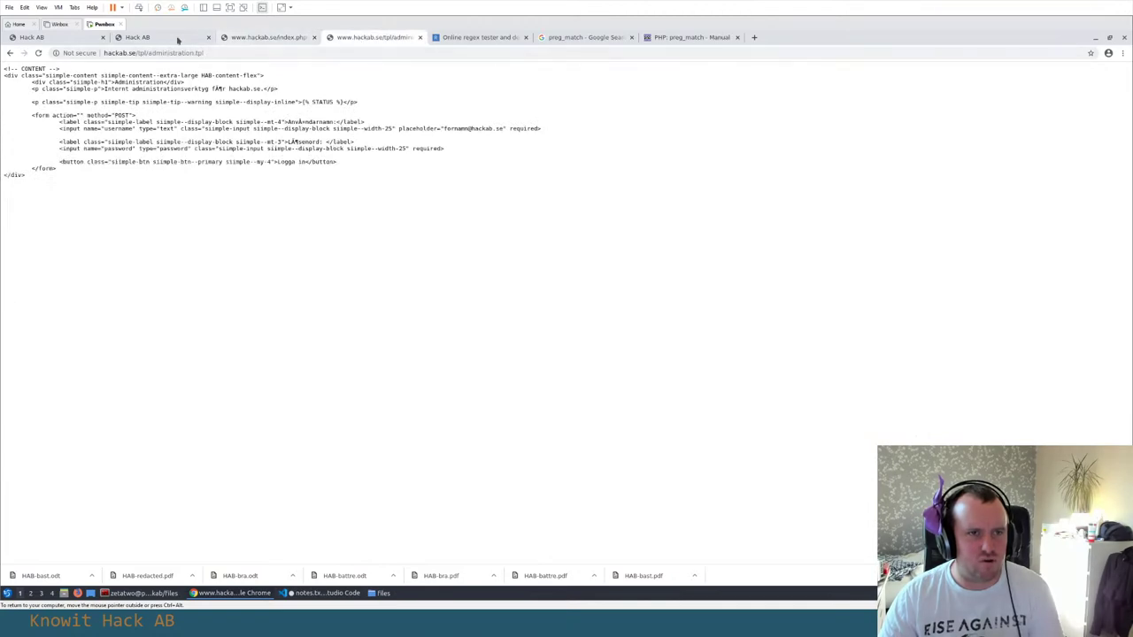
pyautogui.click(174, 39)
pyautogui.click(478, 37)
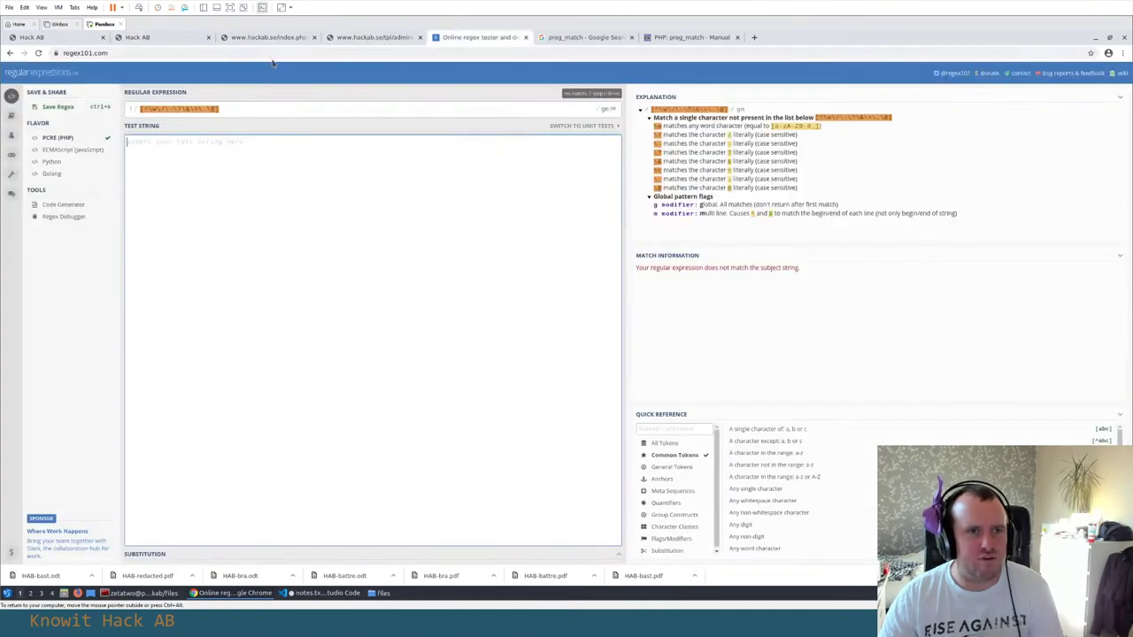
pyautogui.click(389, 38)
pyautogui.click(594, 38)
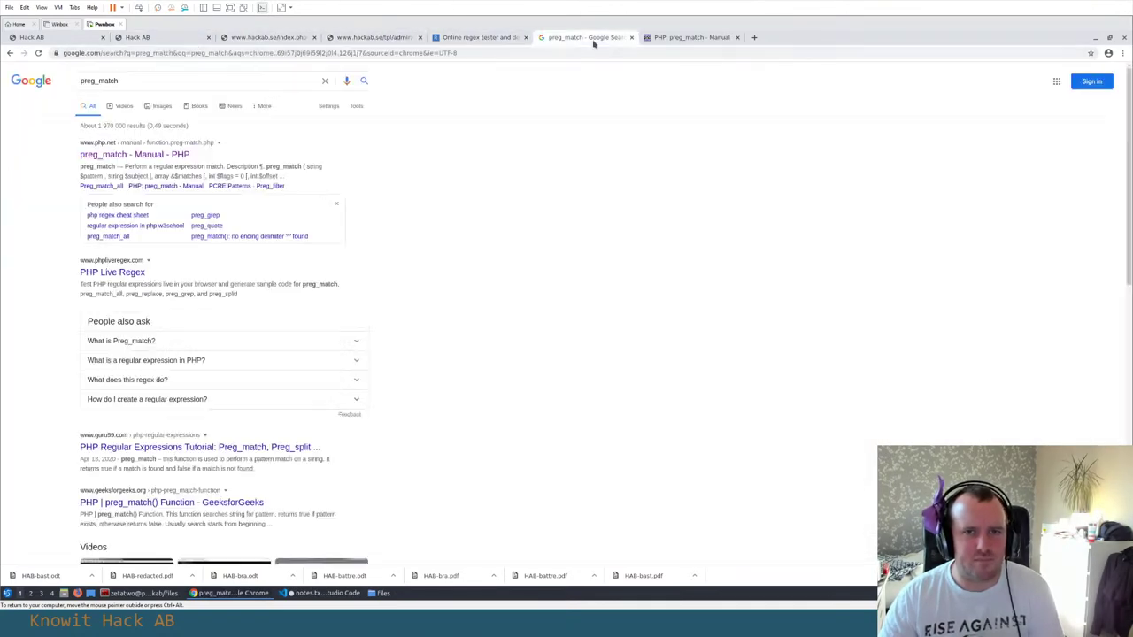
pyautogui.middleClick(597, 40)
pyautogui.click(371, 37)
pyautogui.click(177, 53)
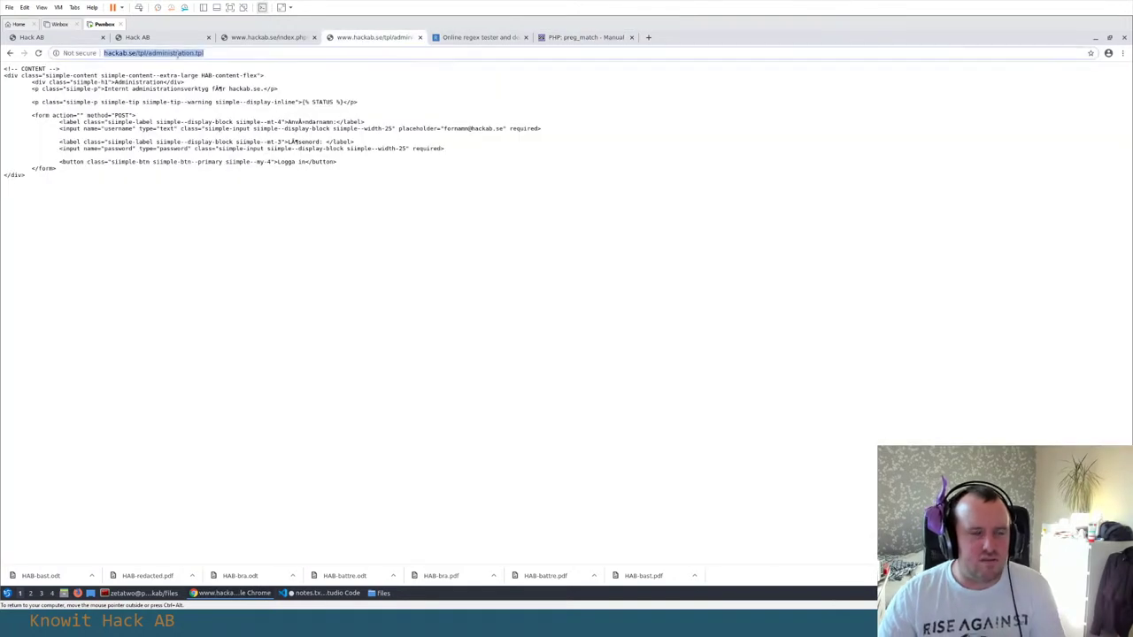
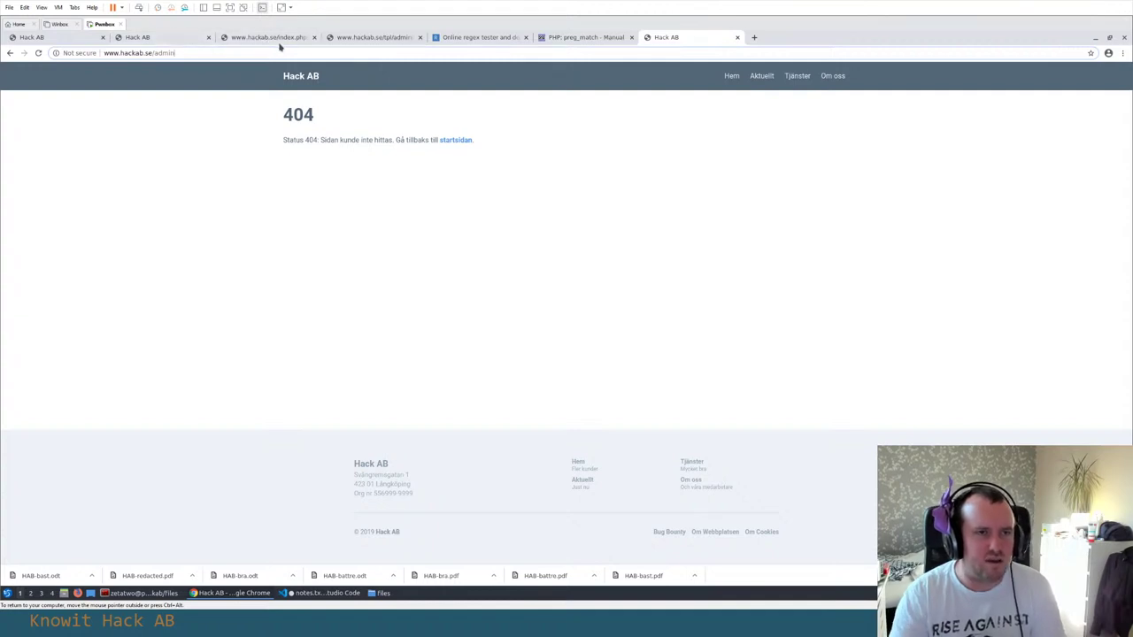
# Switch to the index.phps source and highlight the WAF's array_key_exists templates check on page
pyautogui.click(268, 37)
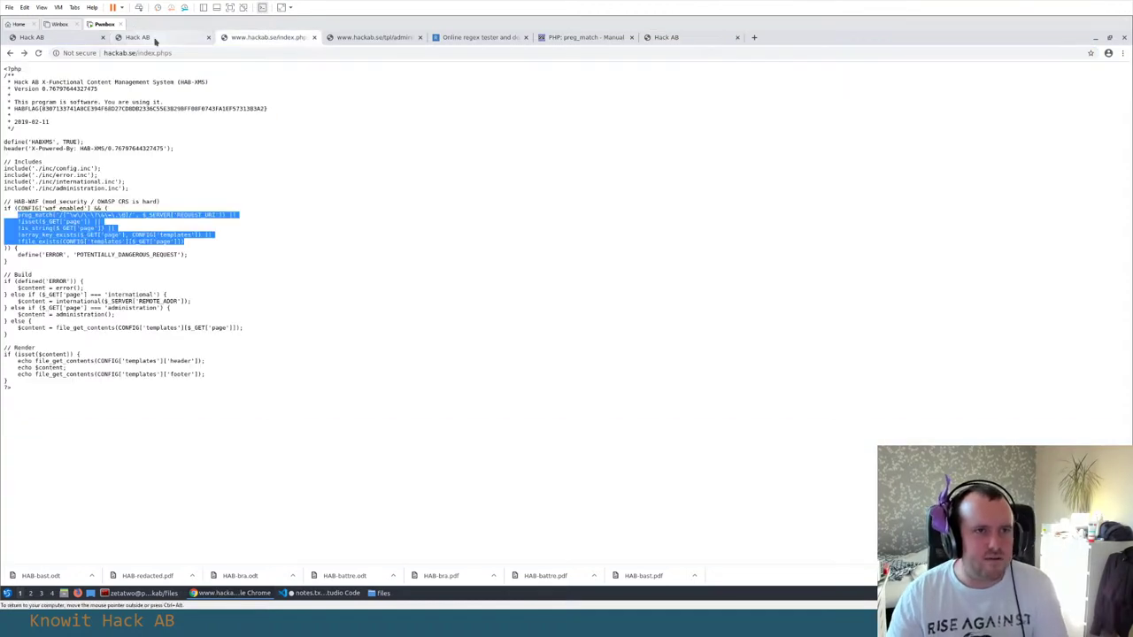
pyautogui.click(209, 176)
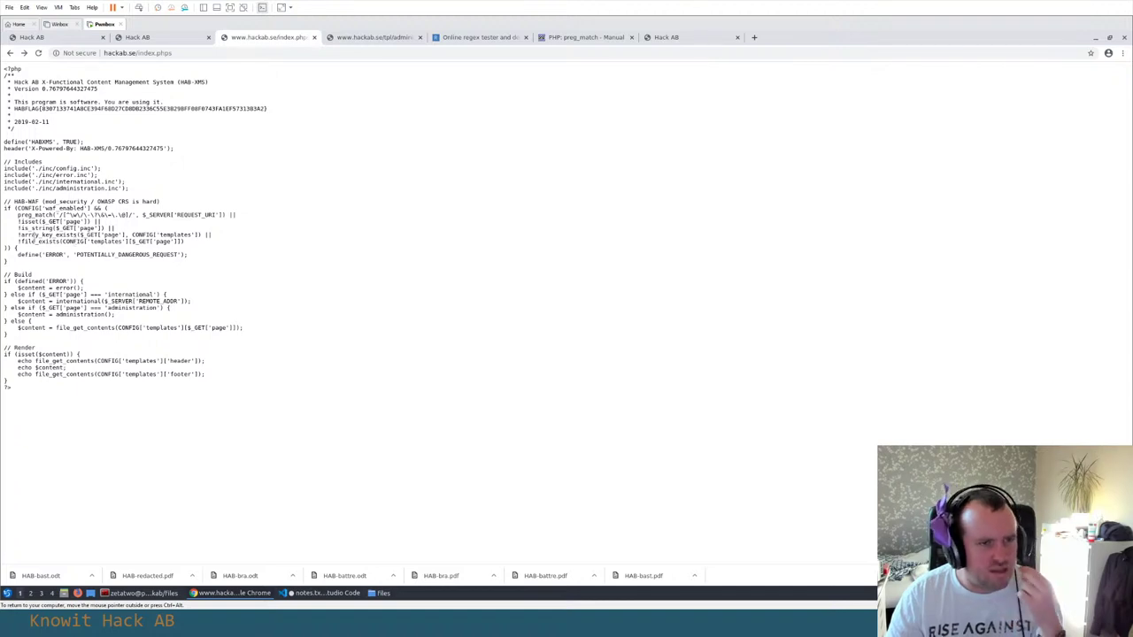
pyautogui.moveTo(20, 234); pyautogui.dragTo(225, 237)
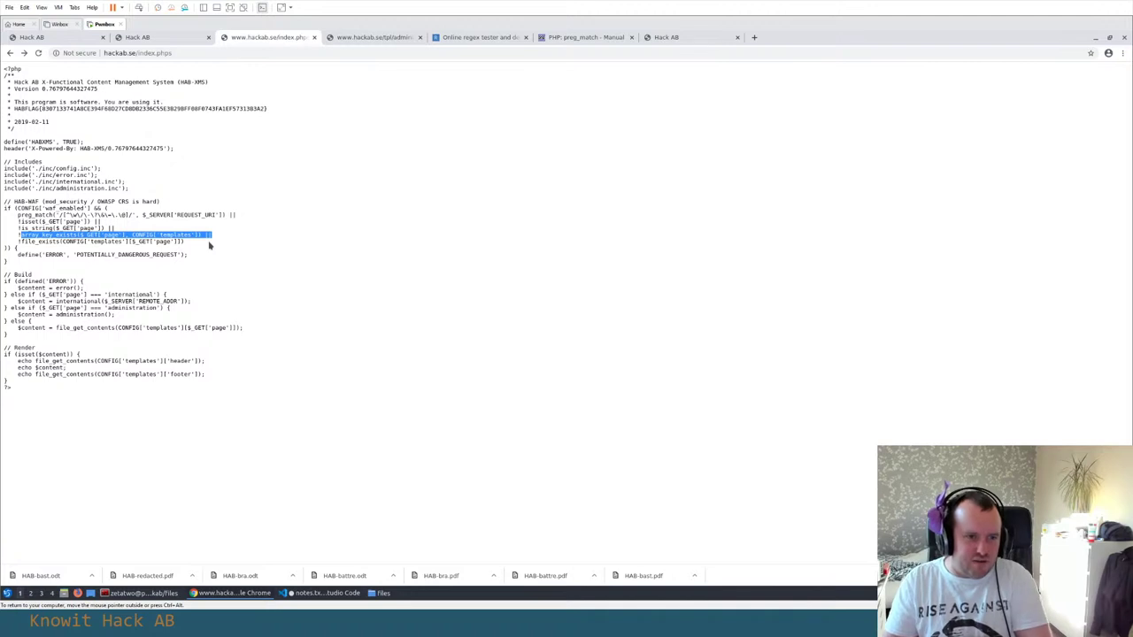
pyautogui.click(138, 271)
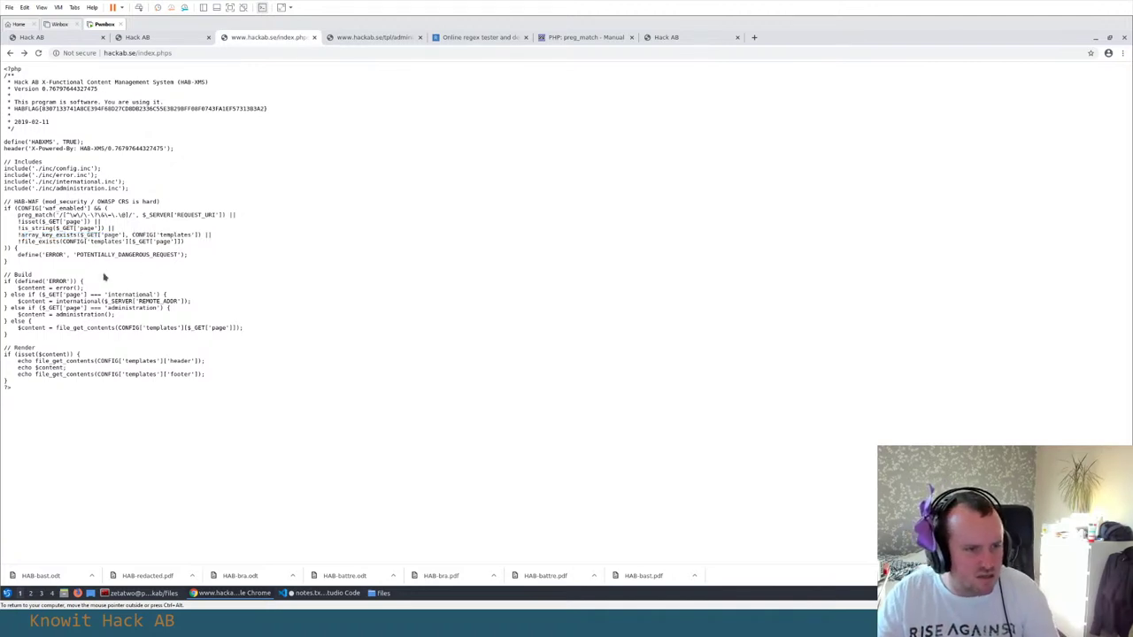
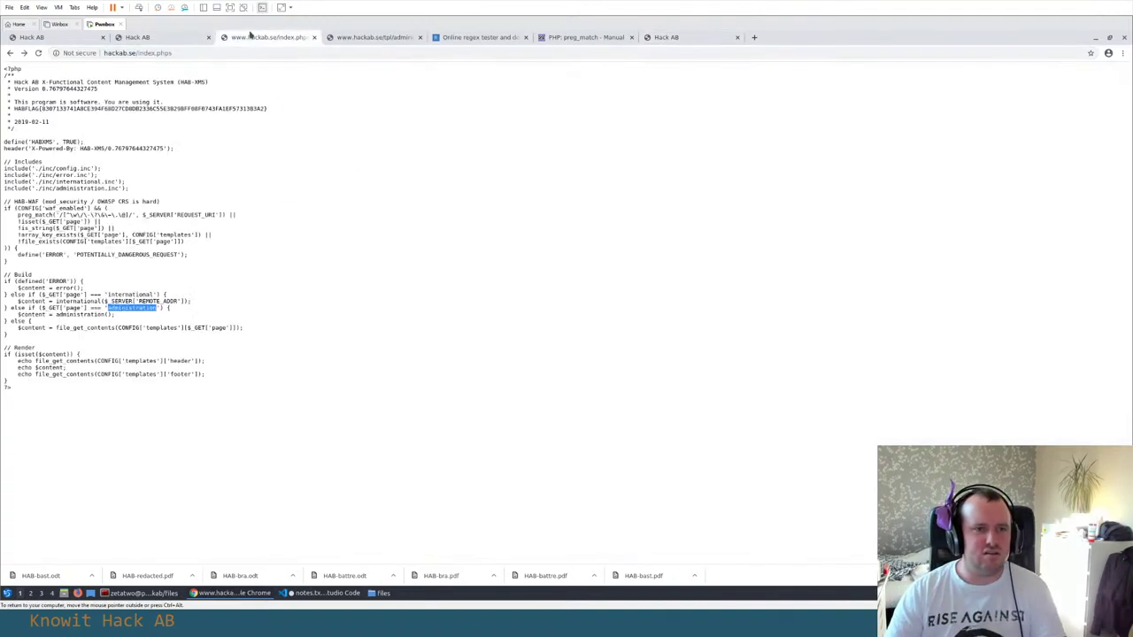
# Copy the administration else-if line from the index.php source into notes.txt below the WAF conditions
pyautogui.moveTo(177, 313); pyautogui.dragTo(4, 313)
pyautogui.hotkey('ctrl', 'c')
pyautogui.hotkey('alt', 'Tab')
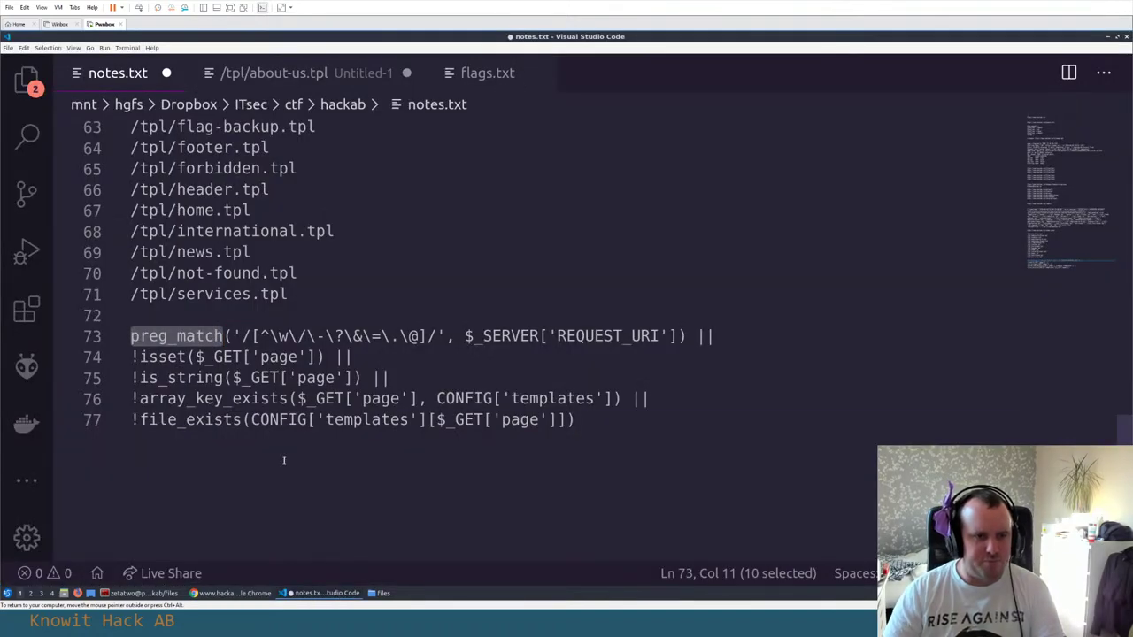
pyautogui.click(284, 459)
pyautogui.press('Return')
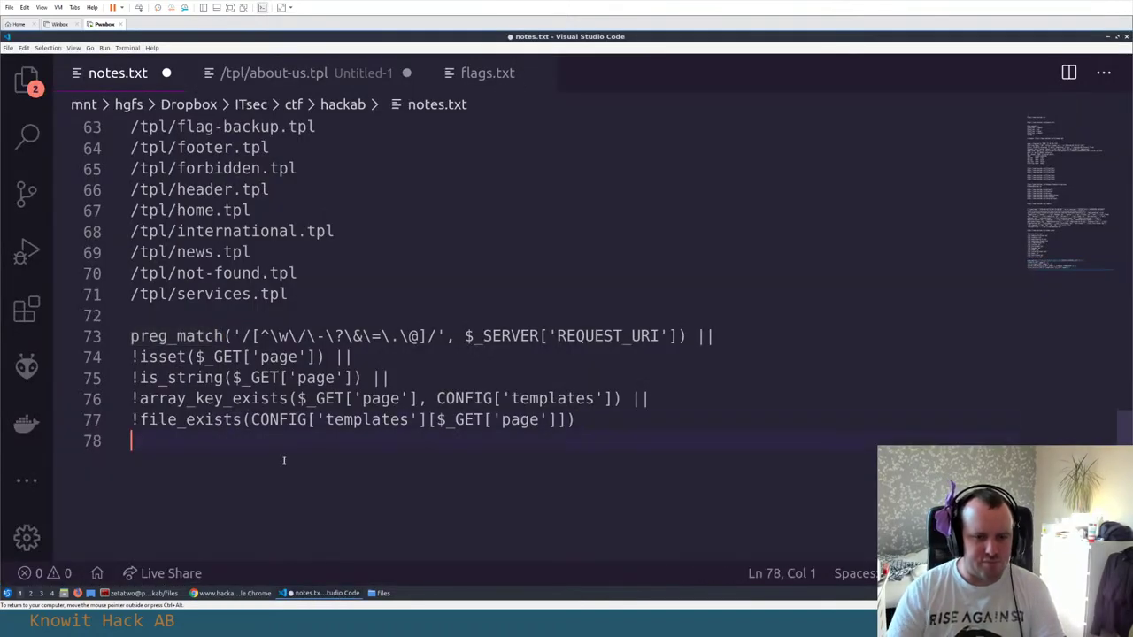
pyautogui.press('Return')
pyautogui.hotkey('ctrl', 'v')
pyautogui.press('Return')
pyautogui.hotkey('alt', 'Tab')
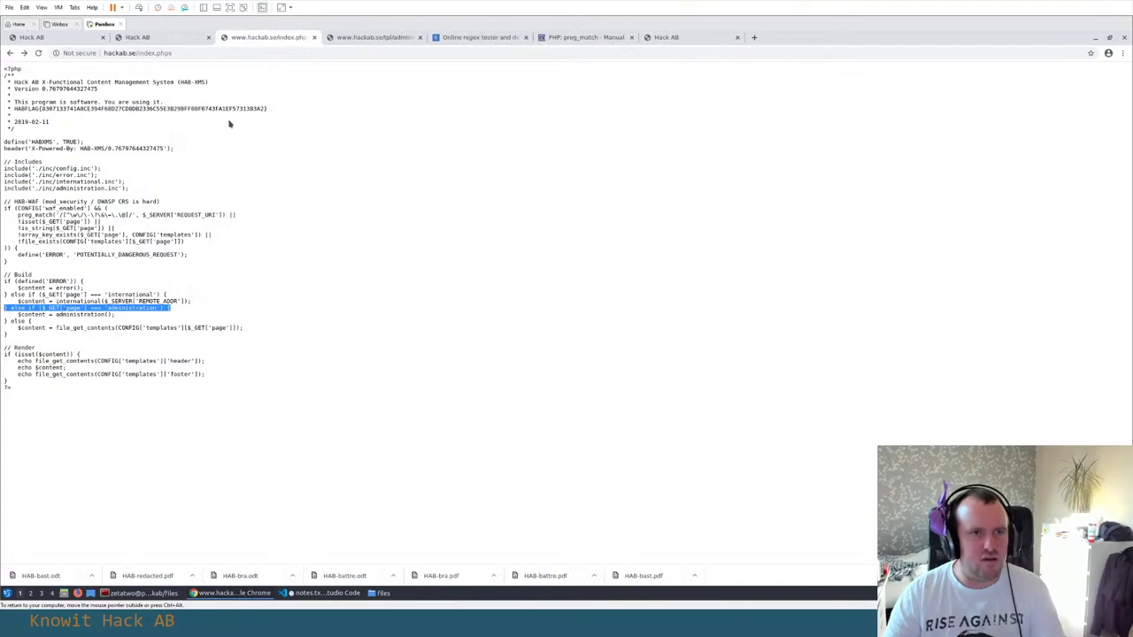
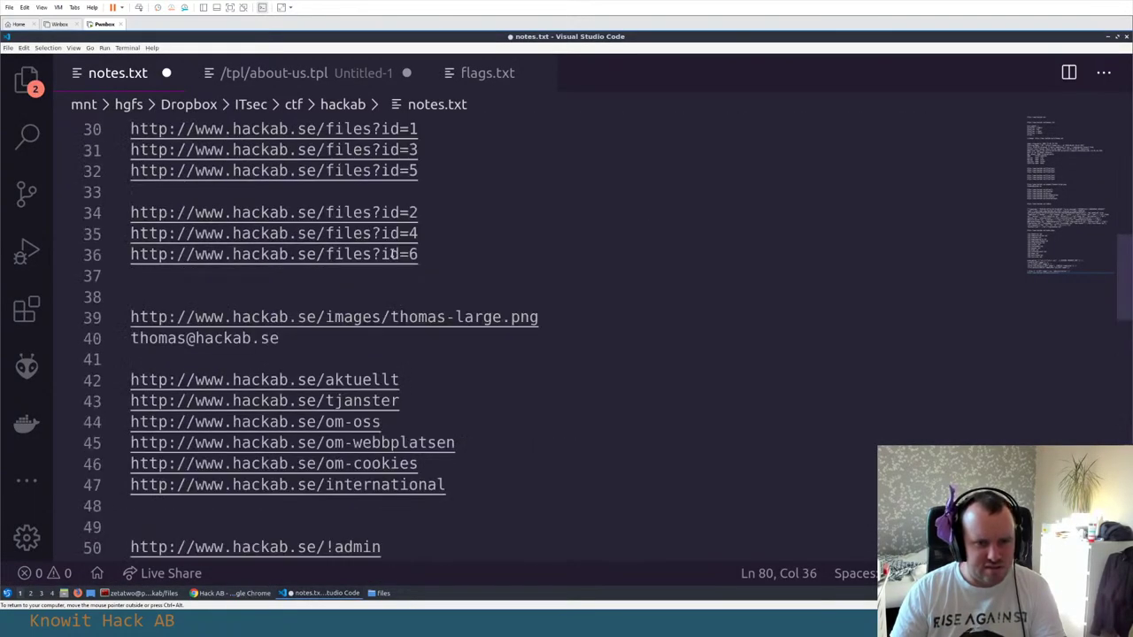
# Add a blank line under the e-mail in notes.txt and select the thomas-large.png image URL
pyautogui.scroll(2, 393, 254)
pyautogui.click(304, 449)
pyautogui.press('Return')
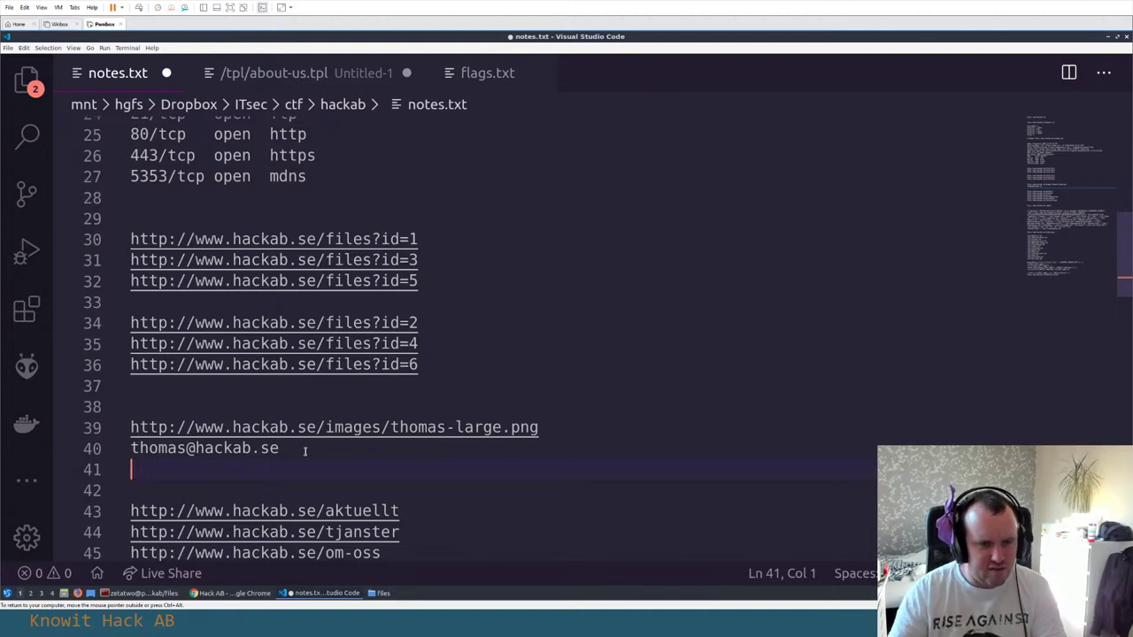
pyautogui.moveTo(538, 428); pyautogui.dragTo(232, 428)
pyautogui.moveTo(155, 427); pyautogui.dragTo(128, 429)
# Open the copied thomas-large.png URL in a new Chrome tab and zoom in on the sticky notes
pyautogui.hotkey('ctrl', 'c')
pyautogui.hotkey('alt', 'Tab')
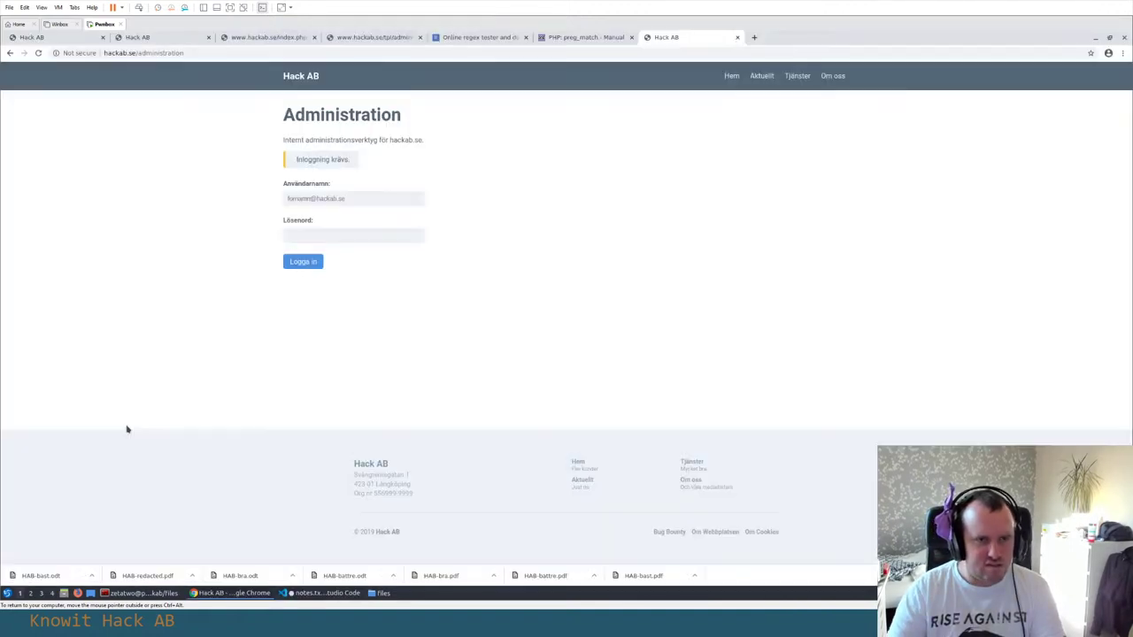
pyautogui.hotkey('ctrl', 't')
pyautogui.hotkey('ctrl', 'v')
pyautogui.press('Return')
pyautogui.scroll(8, 100, 444)
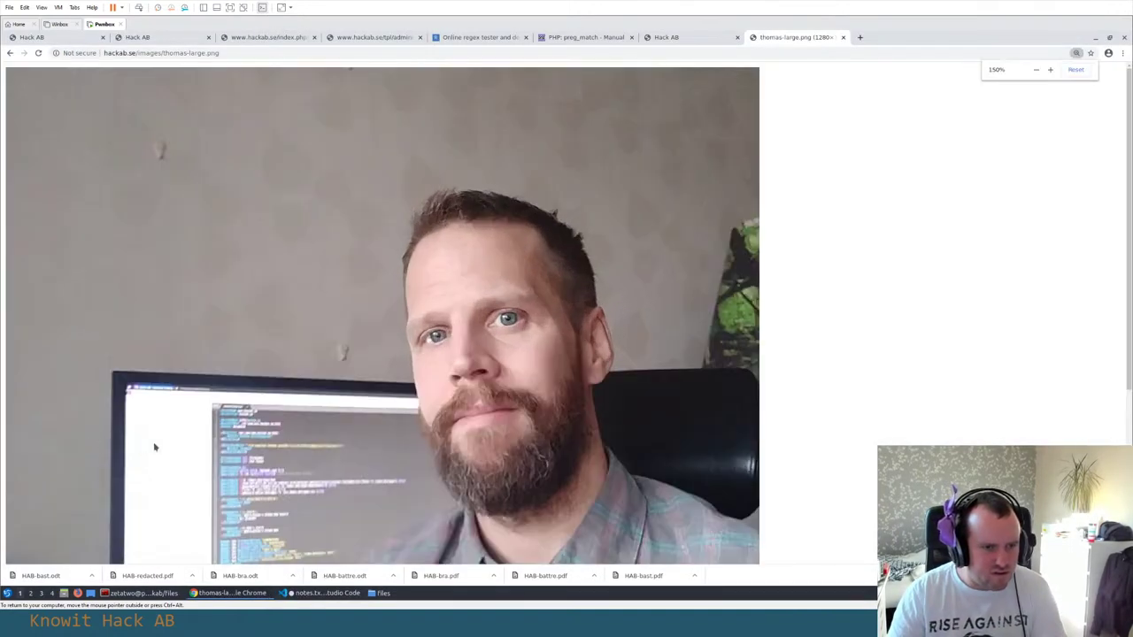
pyautogui.scroll(-3, 161, 444)
pyautogui.scroll(-5, 164, 440)
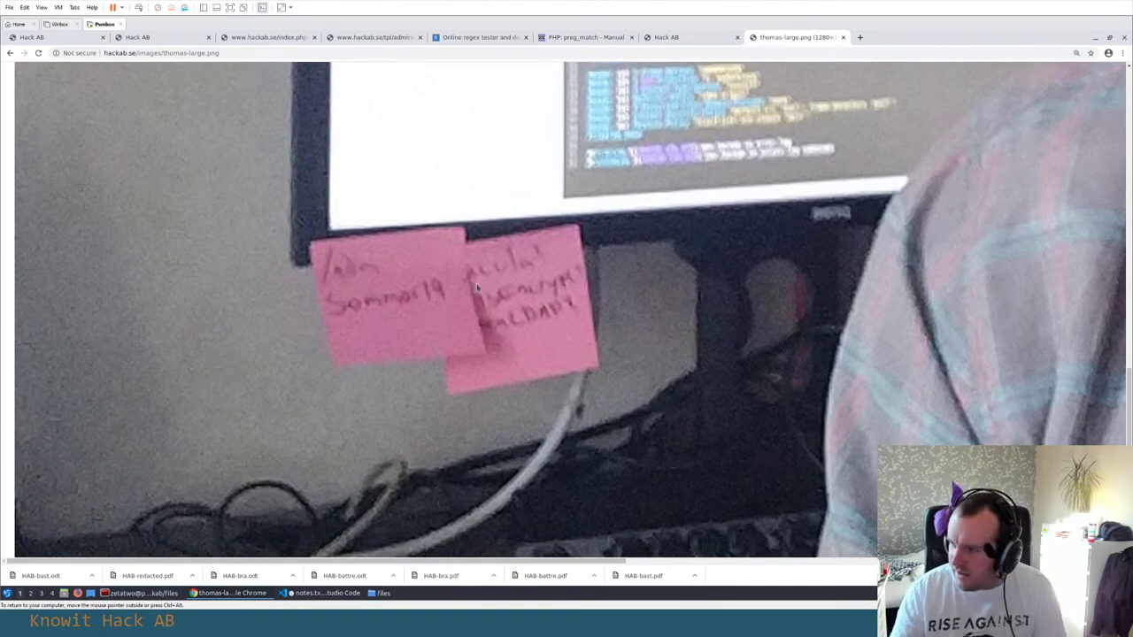
# Back in notes.txt, type the sticky-note password on a new line under the e-mail
pyautogui.hotkey('alt', 'Tab')
pyautogui.press('Down')
pyautogui.press('End')
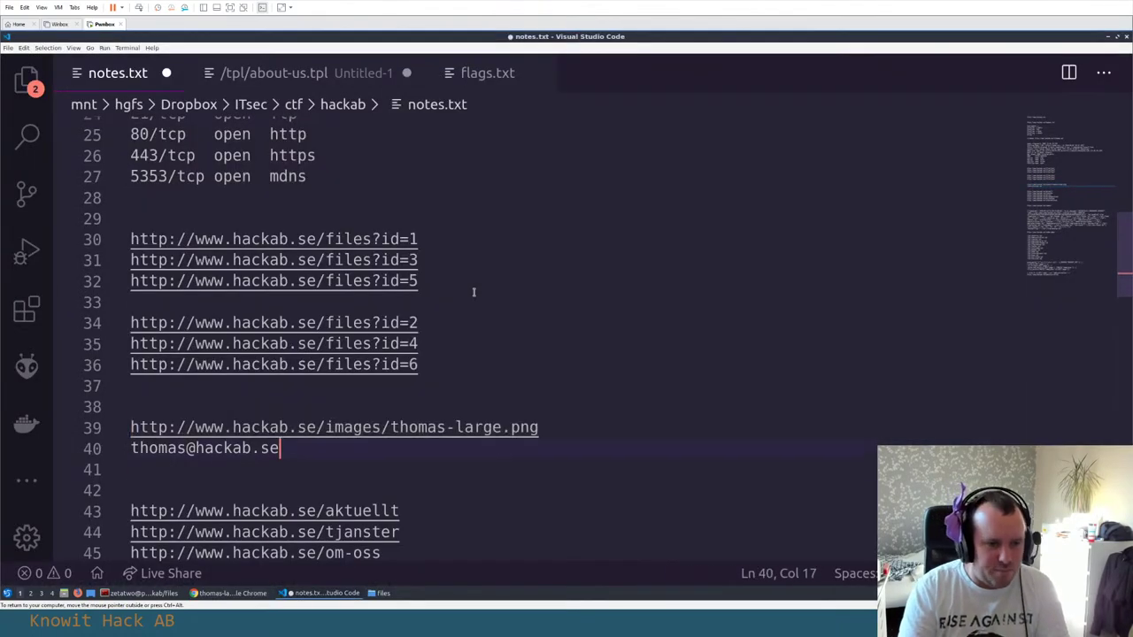
pyautogui.press('Return')
pyautogui.write('Sommar19')
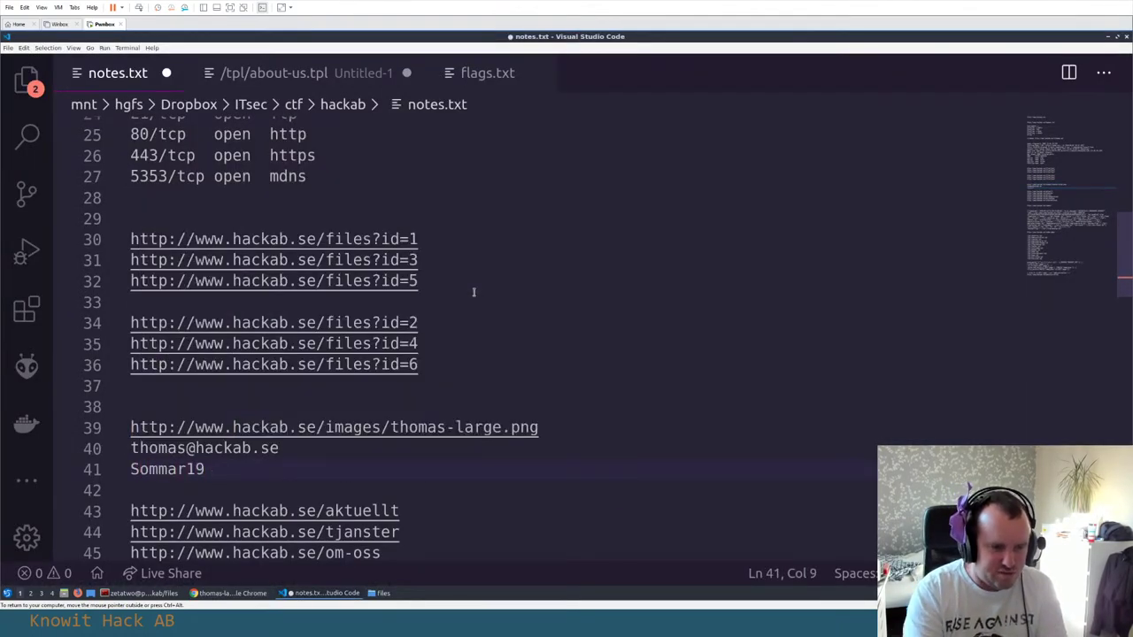
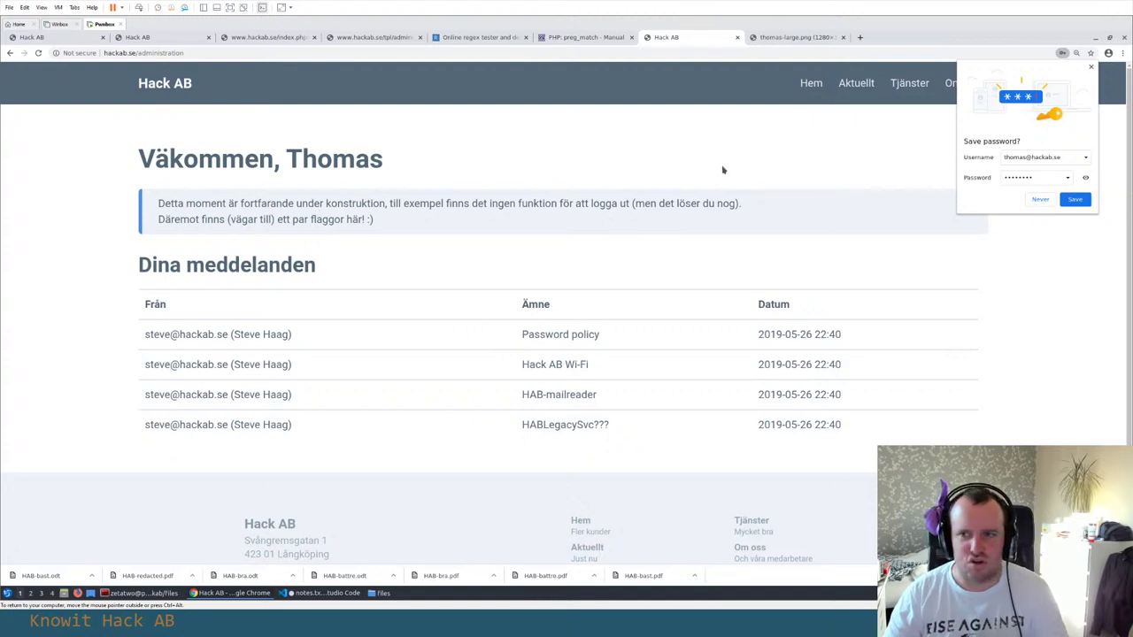
# Dismiss the save-password offer and clear the stray selection on the page's welcome heading
pyautogui.click(1069, 199)
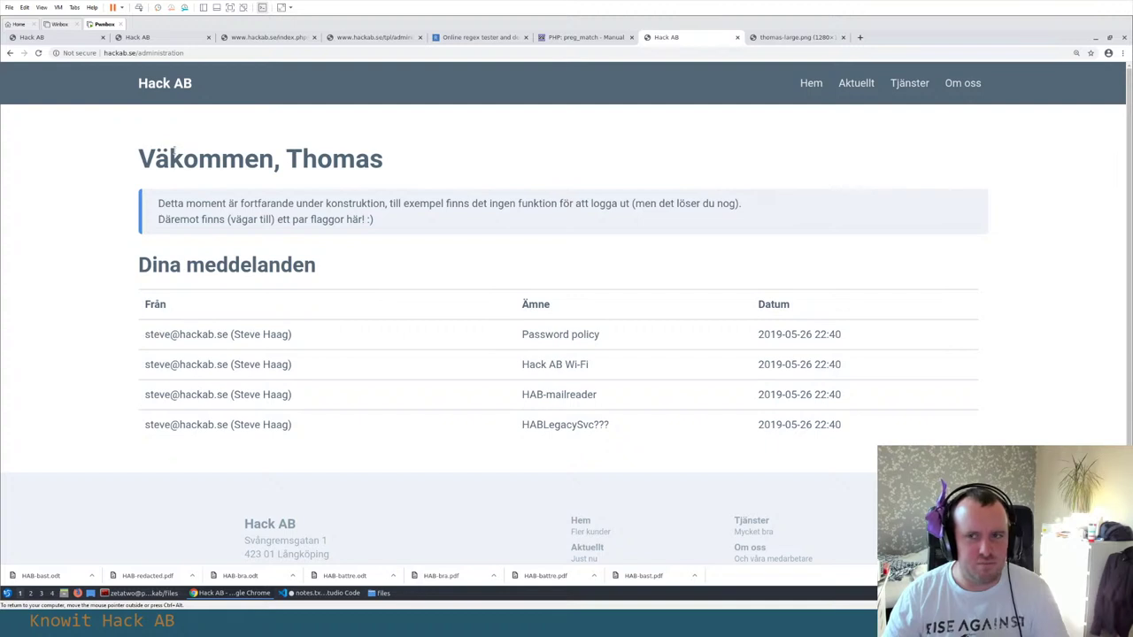
pyautogui.moveTo(135, 160); pyautogui.dragTo(395, 160)
pyautogui.click(306, 203)
# View the admin page's HTML source, reload past form resubmission, and scroll to the HABFLAG meta tag
pyautogui.rightClick(392, 165)
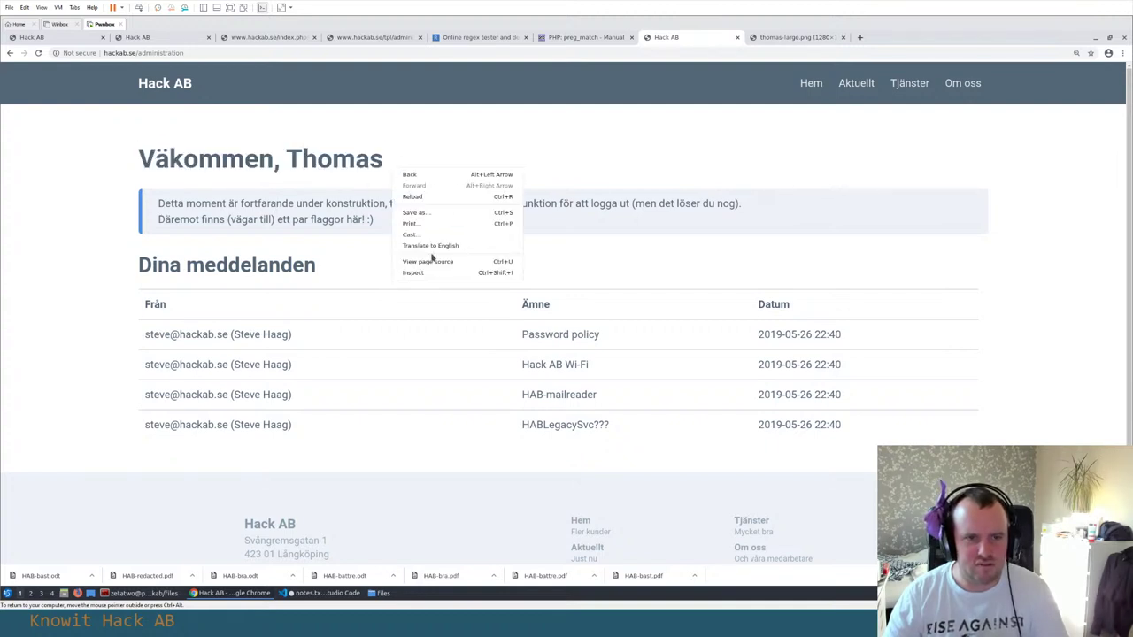
pyautogui.click(434, 259)
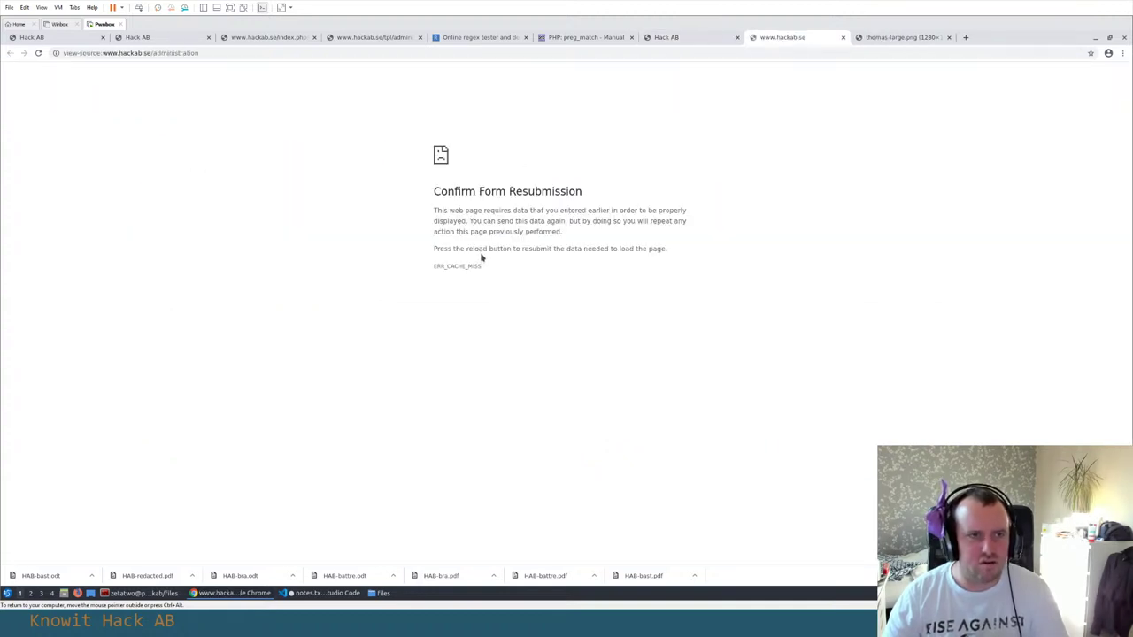
pyautogui.click(266, 53)
pyautogui.press('Return')
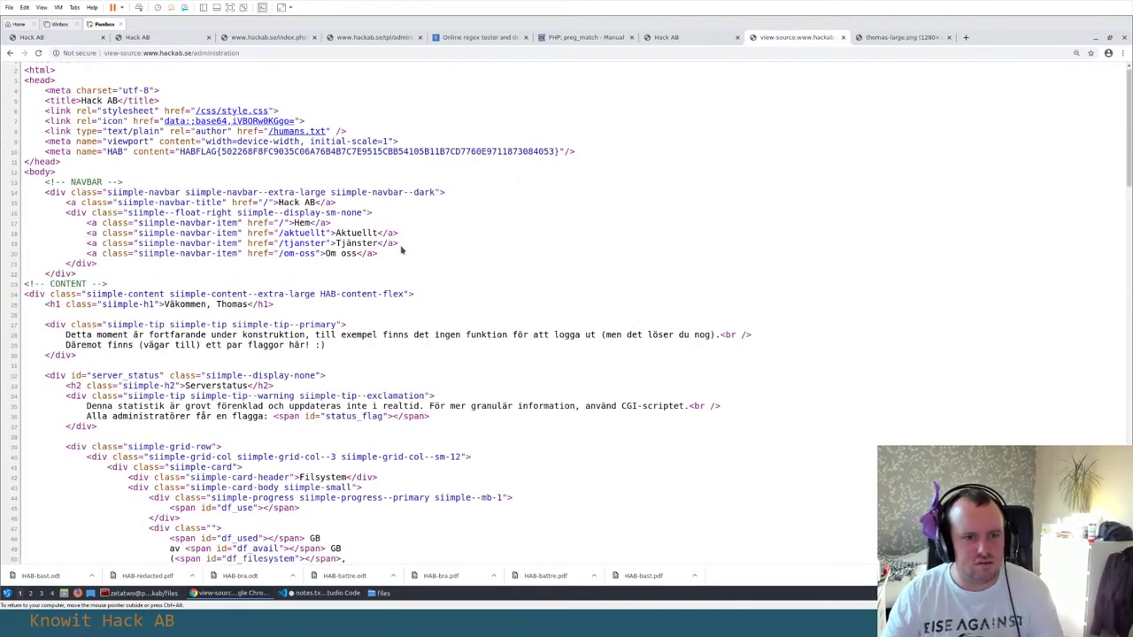
pyautogui.scroll(-10, 403, 252)
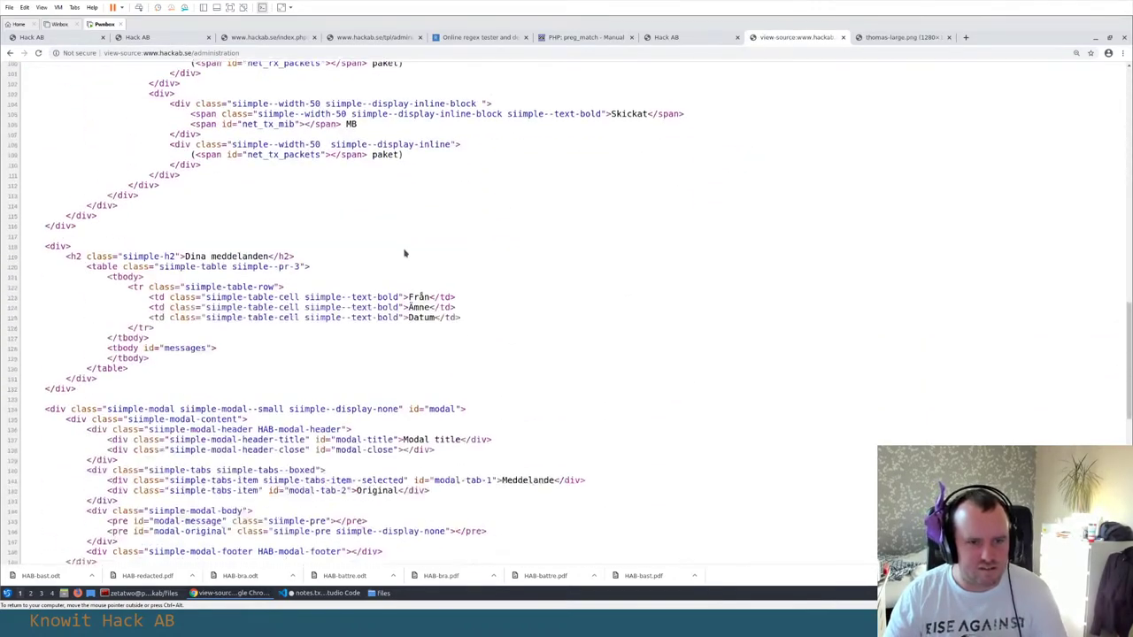
pyautogui.scroll(-10, 404, 254)
pyautogui.scroll(20, 404, 254)
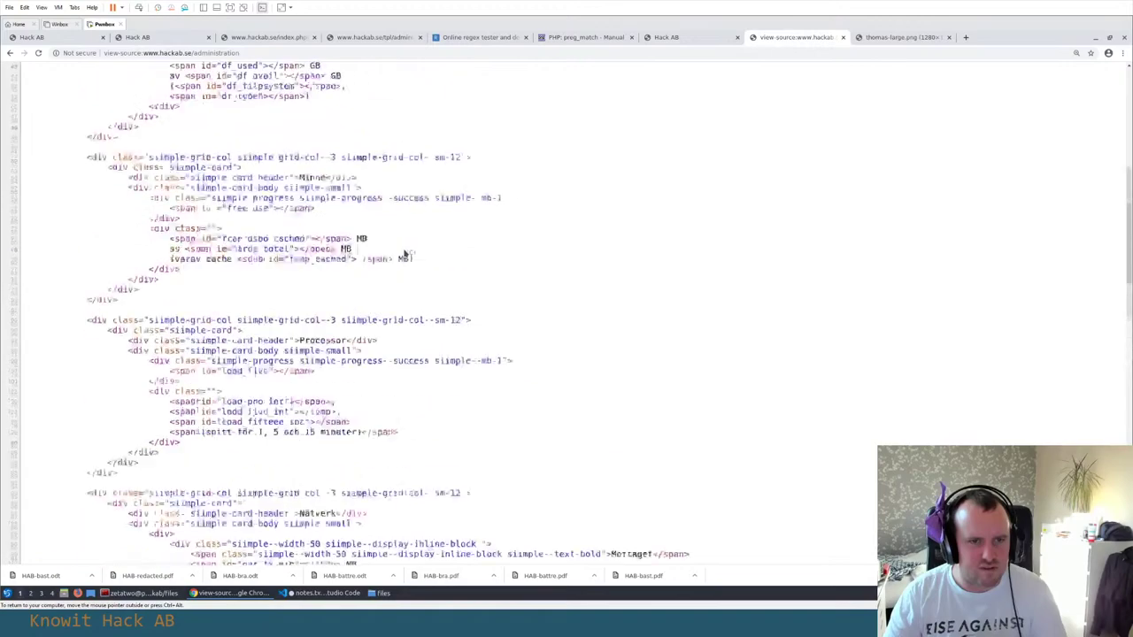
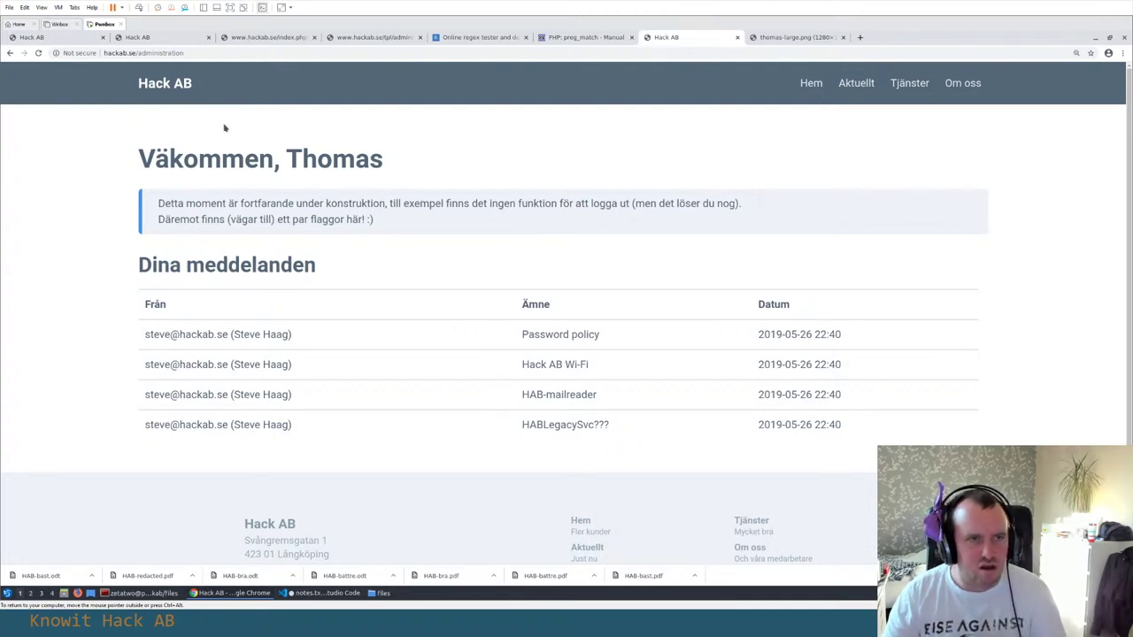
pyautogui.click(142, 39)
pyautogui.scroll(-3, 308, 339)
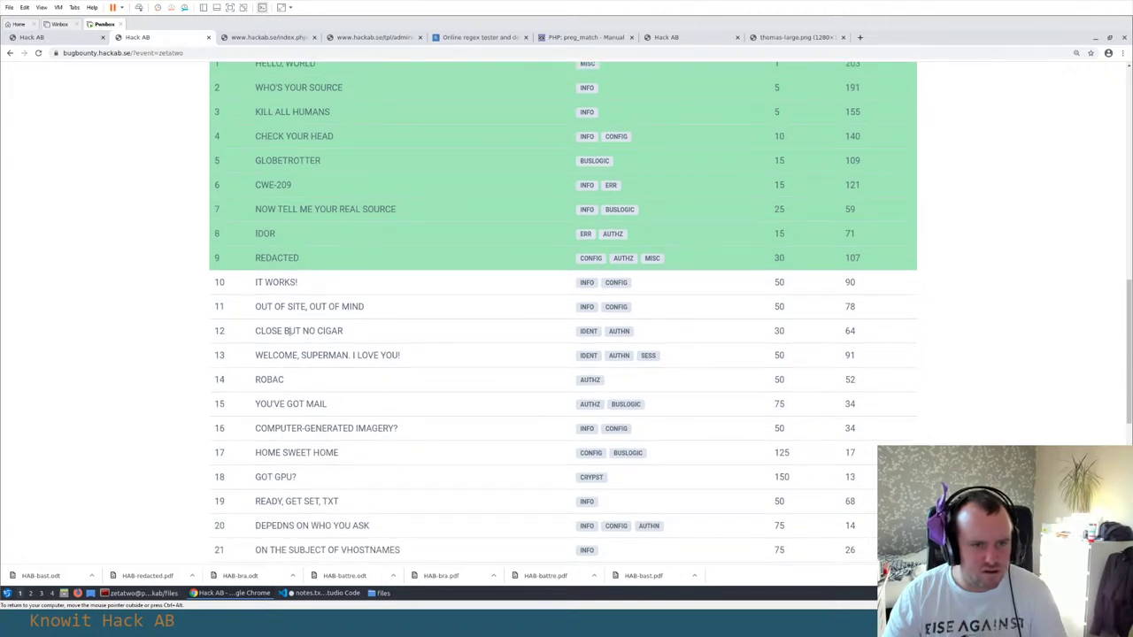
pyautogui.scroll(-8, 289, 330)
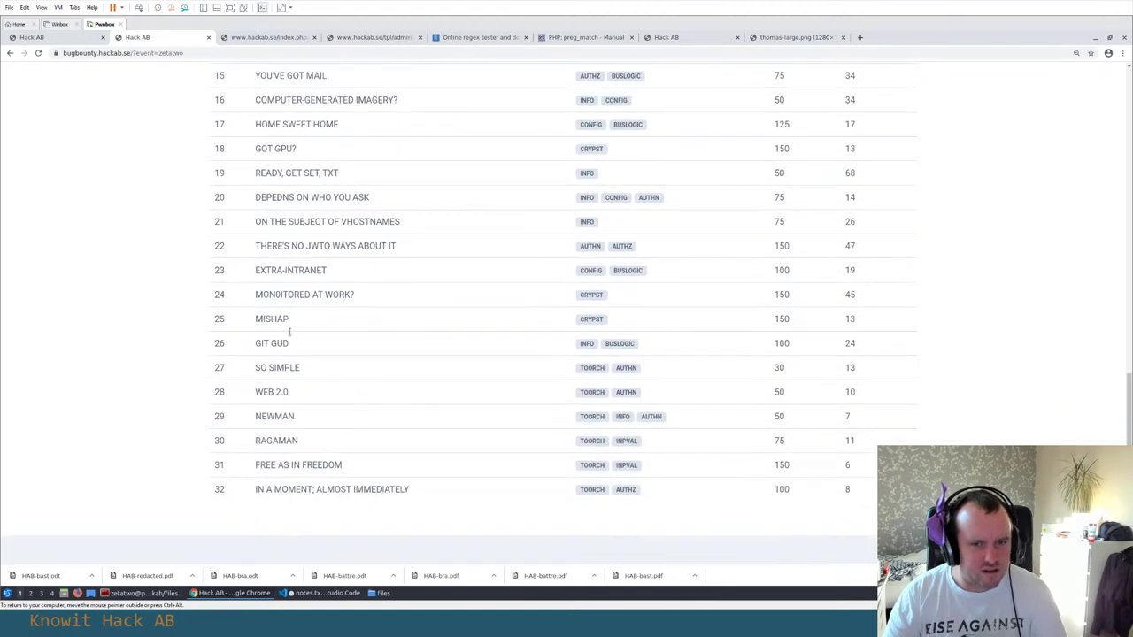
pyautogui.scroll(4, 288, 332)
pyautogui.scroll(4, 288, 332)
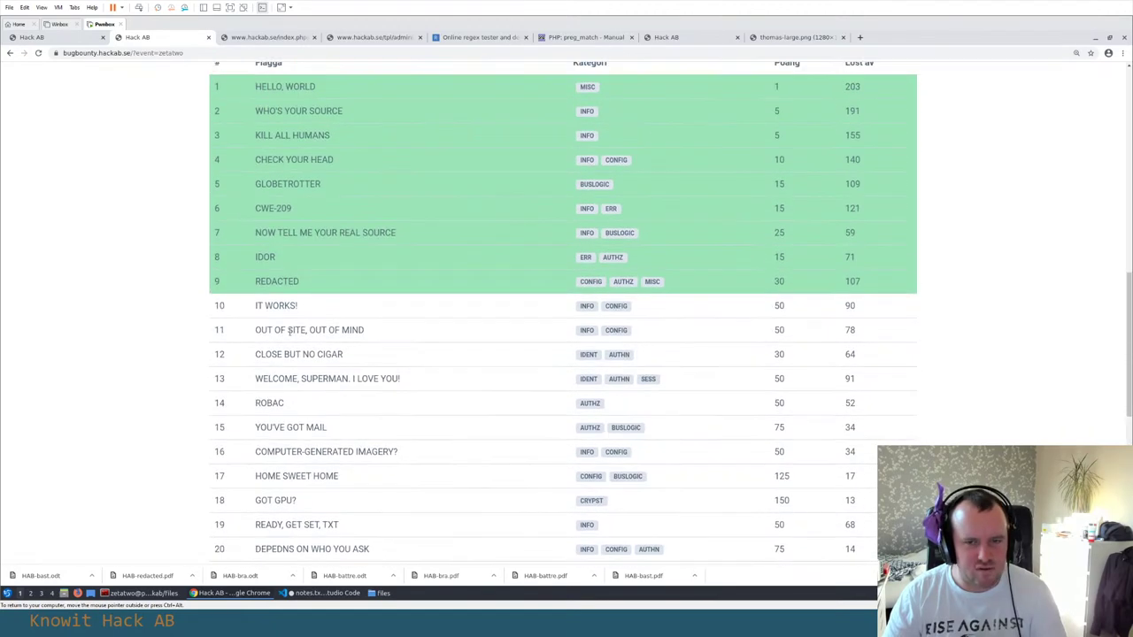
pyautogui.click(794, 37)
pyautogui.click(681, 38)
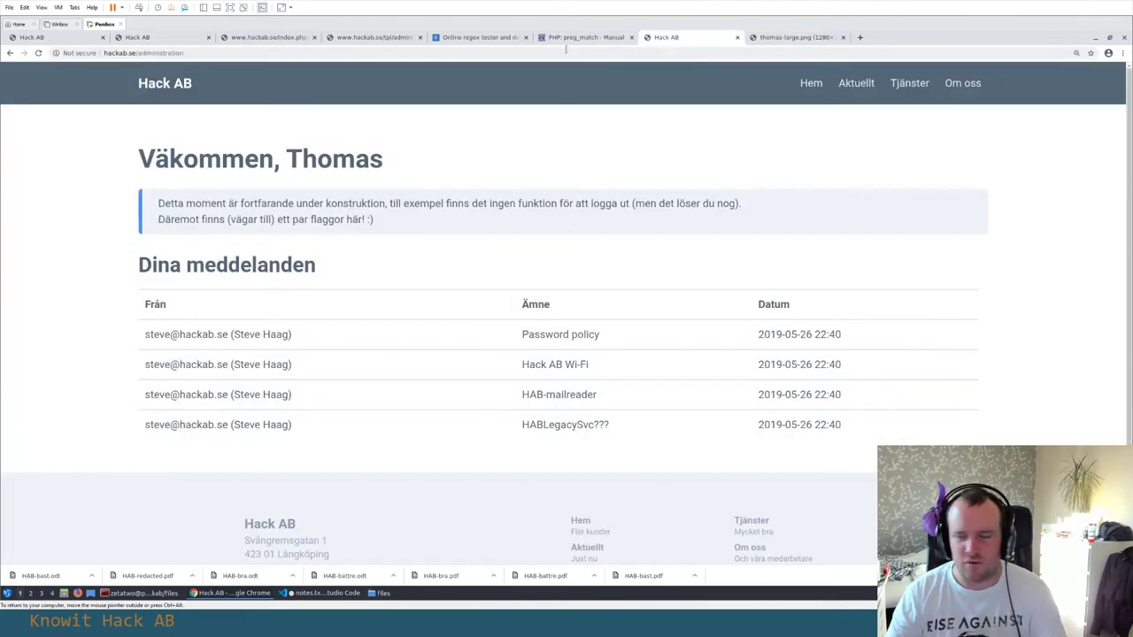
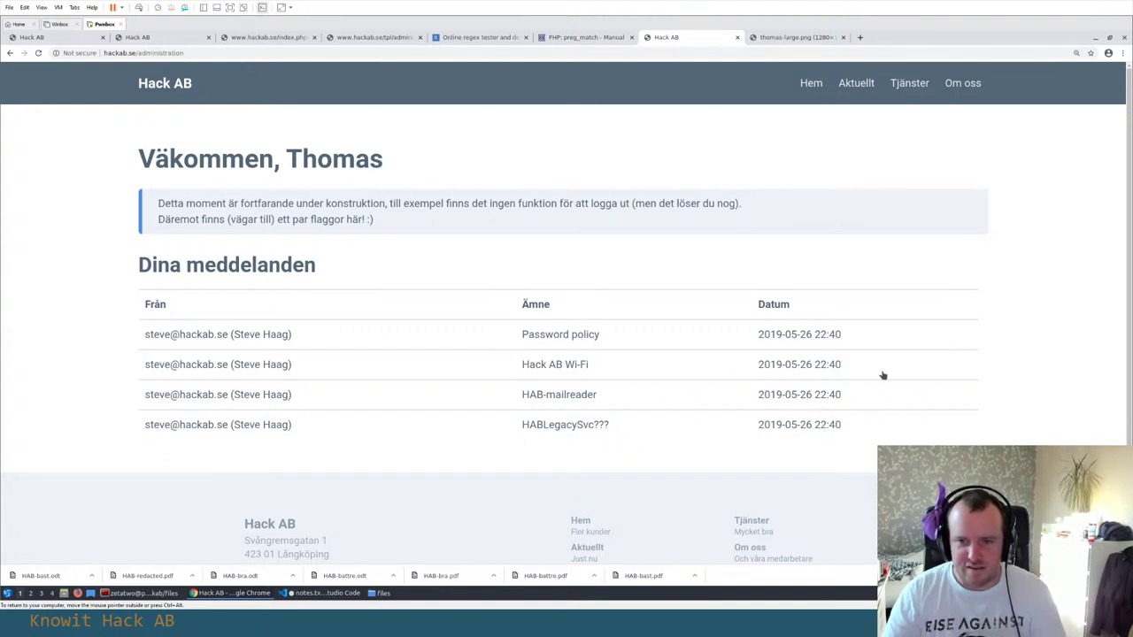
# Open the HABLegacySvc??? message, highlight 'HABLegacySvc' and scroll through its body
pyautogui.click(334, 428)
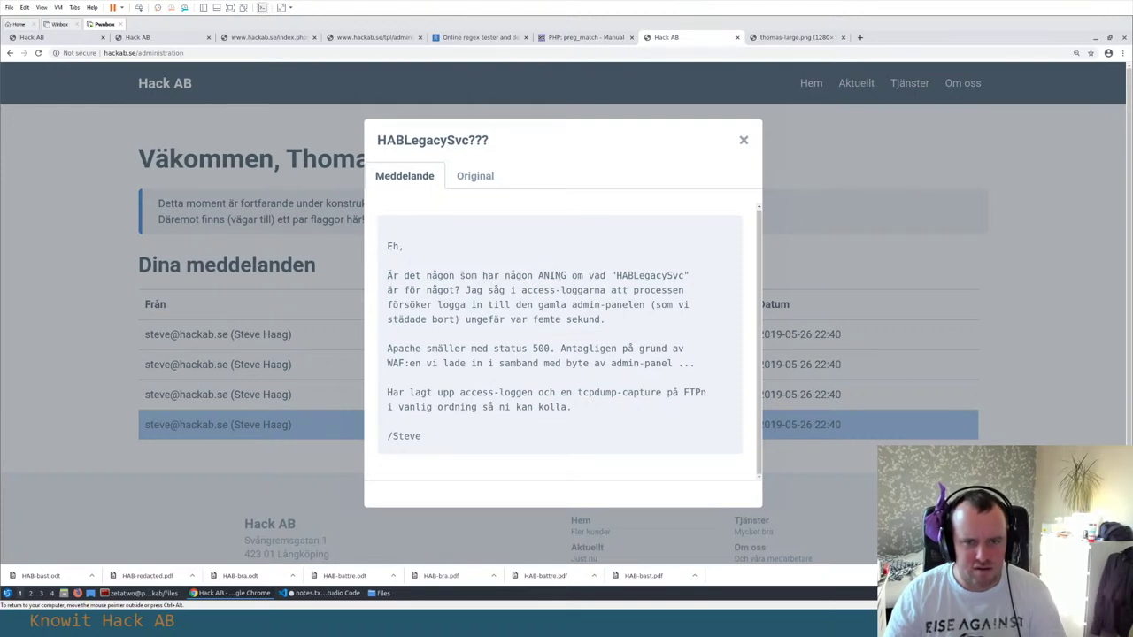
pyautogui.doubleClick(638, 276)
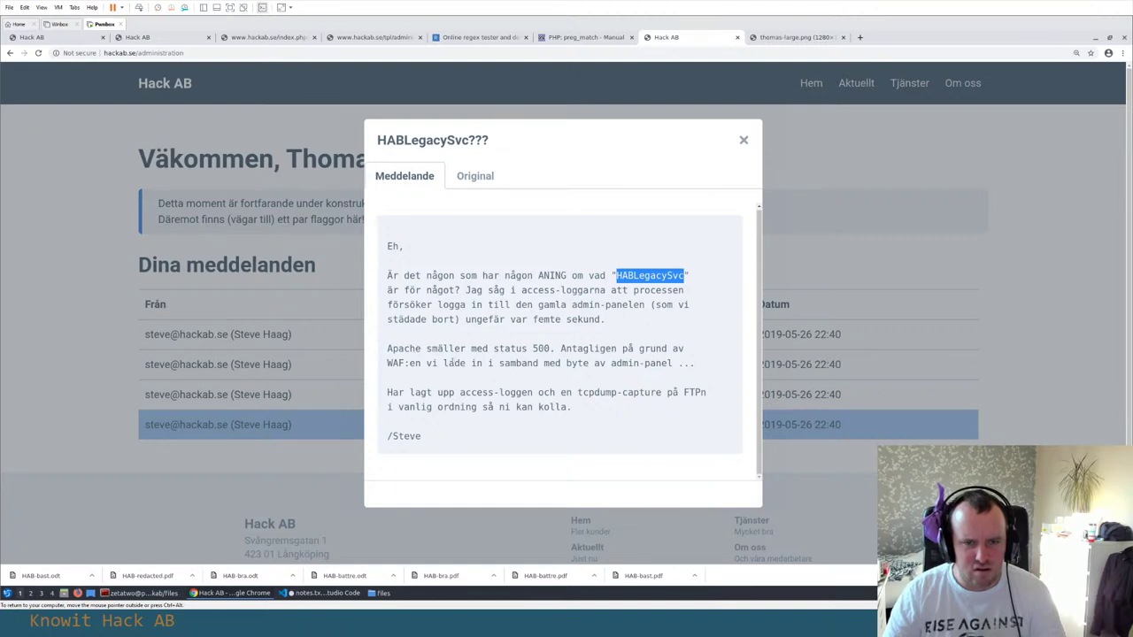
pyautogui.scroll(-1, 474, 392)
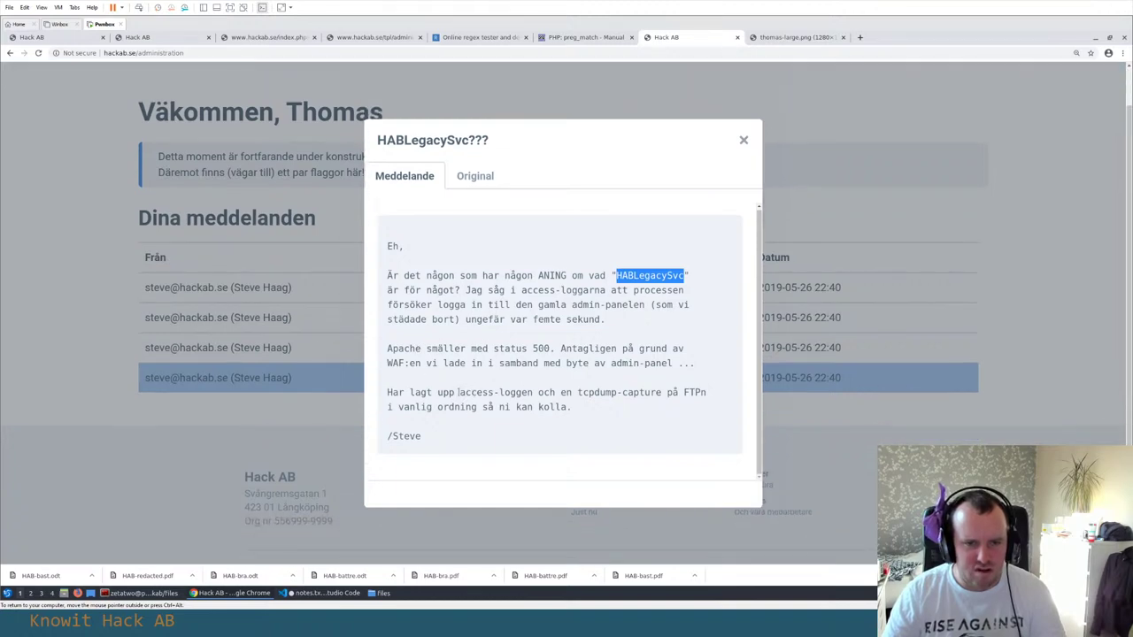
pyautogui.scroll(1, 460, 392)
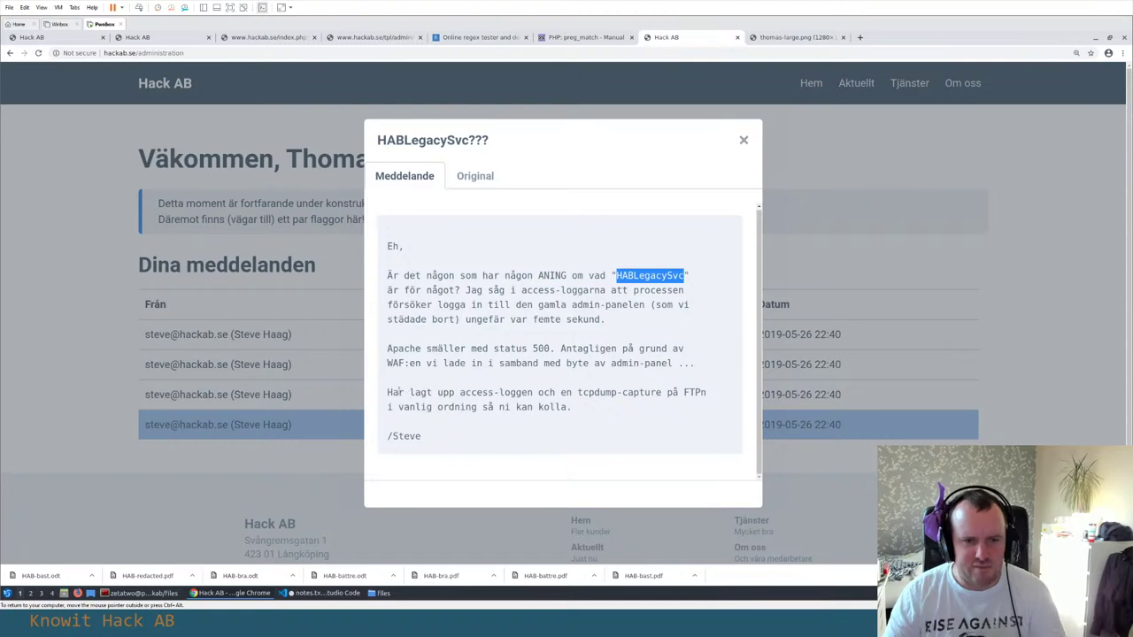
# Highlight the word 'tcpdump' in the message text
pyautogui.click(403, 392)
pyautogui.doubleClick(558, 392)
pyautogui.click(587, 392)
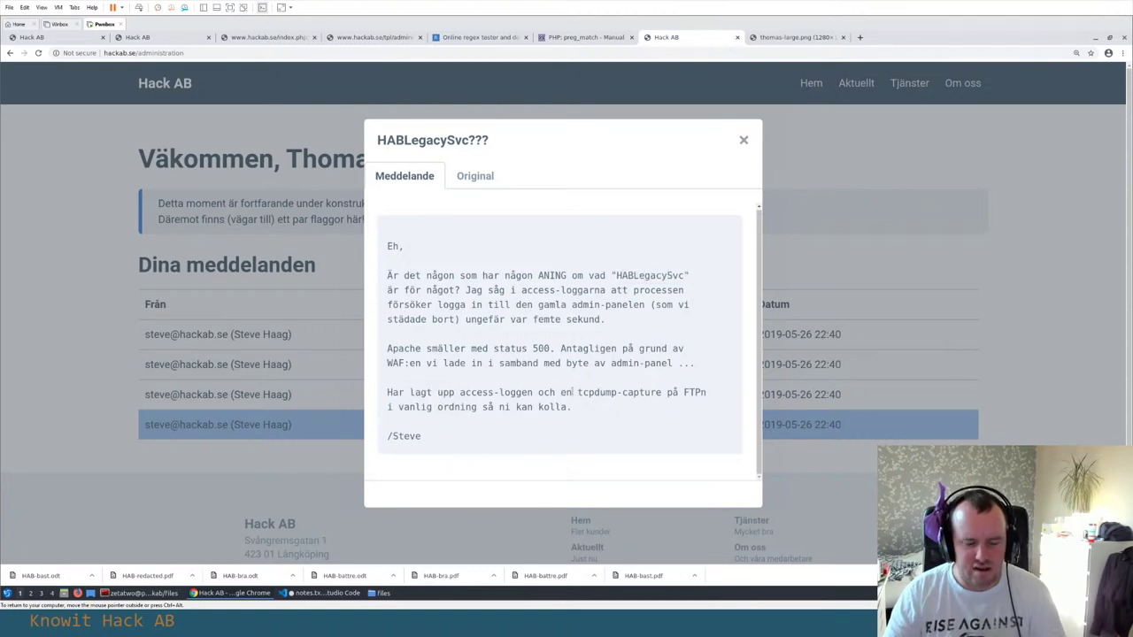
pyautogui.doubleClick(595, 392)
pyautogui.click(652, 392)
# Highlight the checking-as-usual line and 'HABLegacySvc', then show the Original raw email source
pyautogui.tripleClick(535, 406)
pyautogui.click(538, 400)
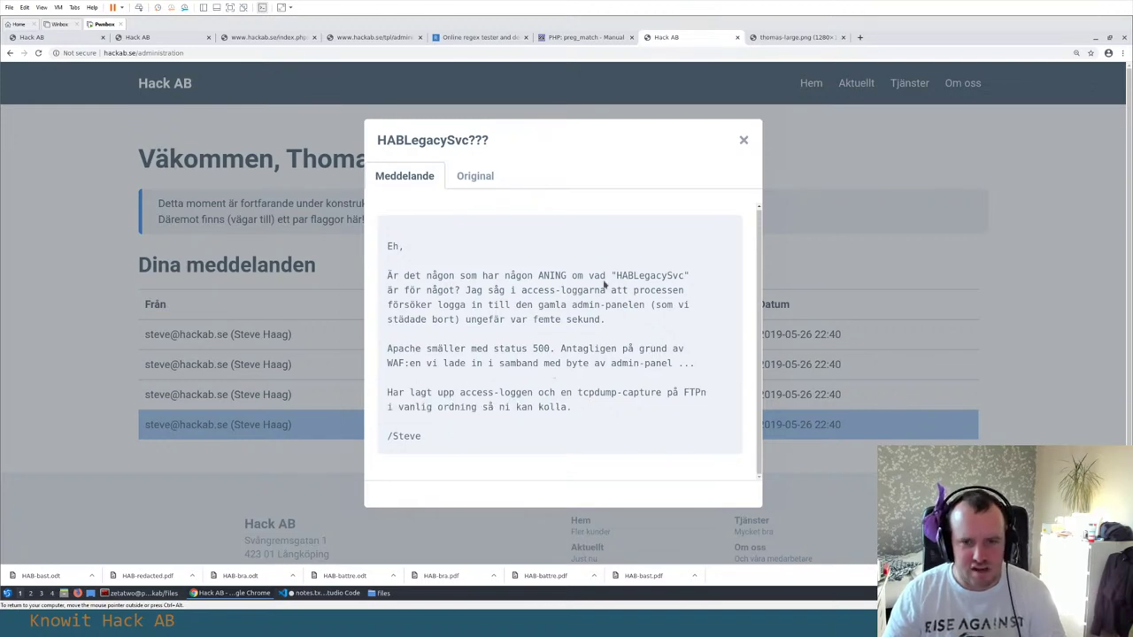
pyautogui.doubleClick(638, 276)
pyautogui.click(478, 182)
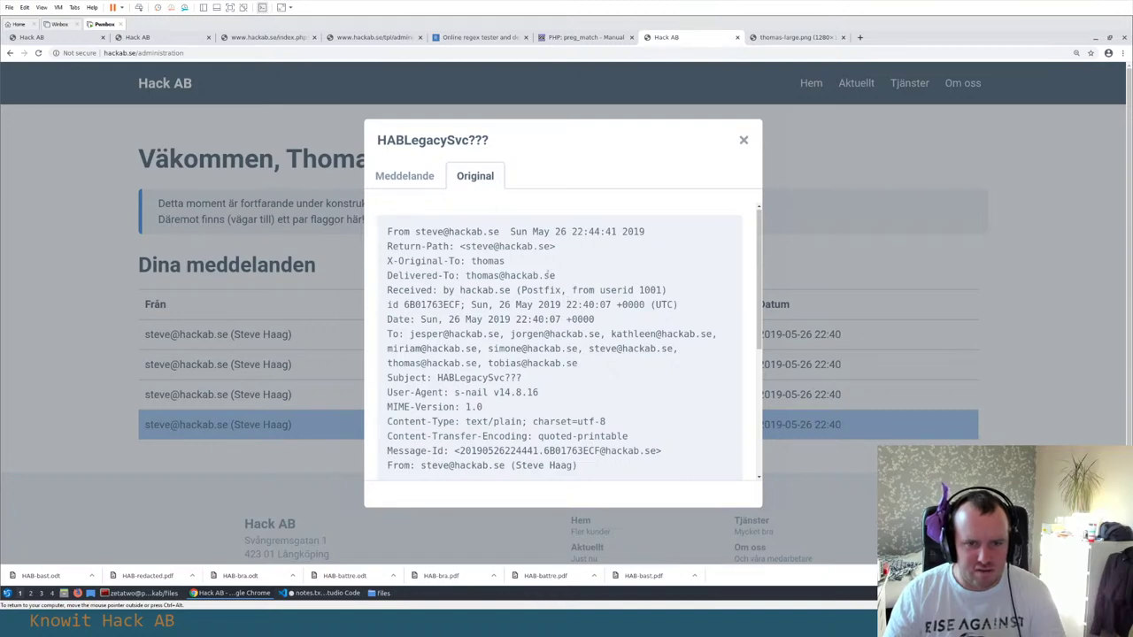
pyautogui.scroll(-5, 546, 305)
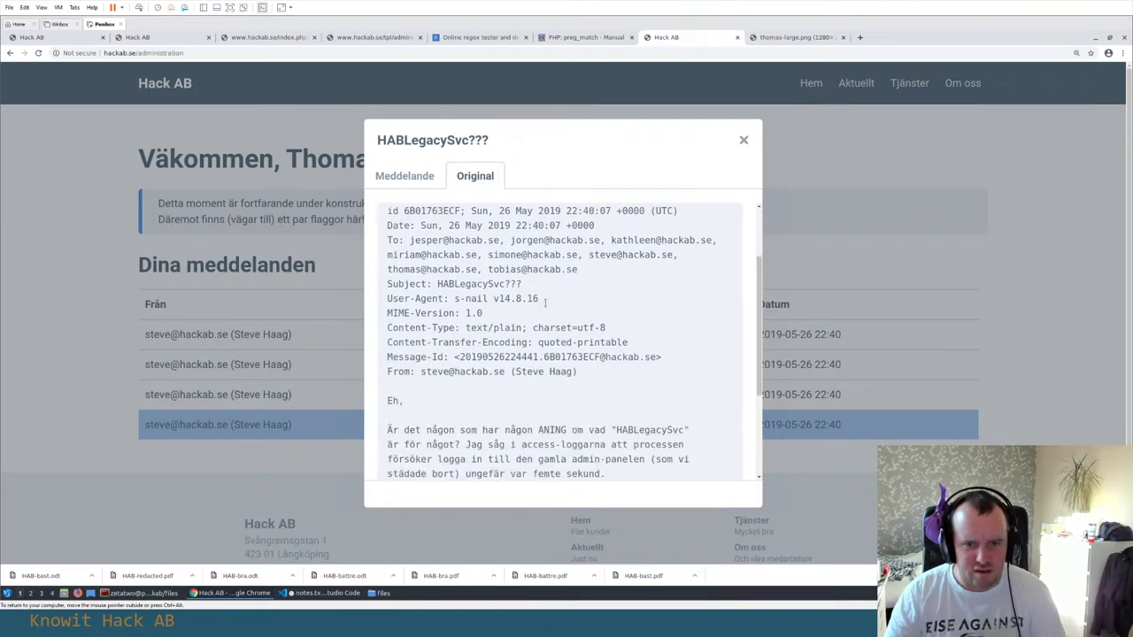
pyautogui.scroll(2, 546, 305)
pyautogui.scroll(2, 546, 305)
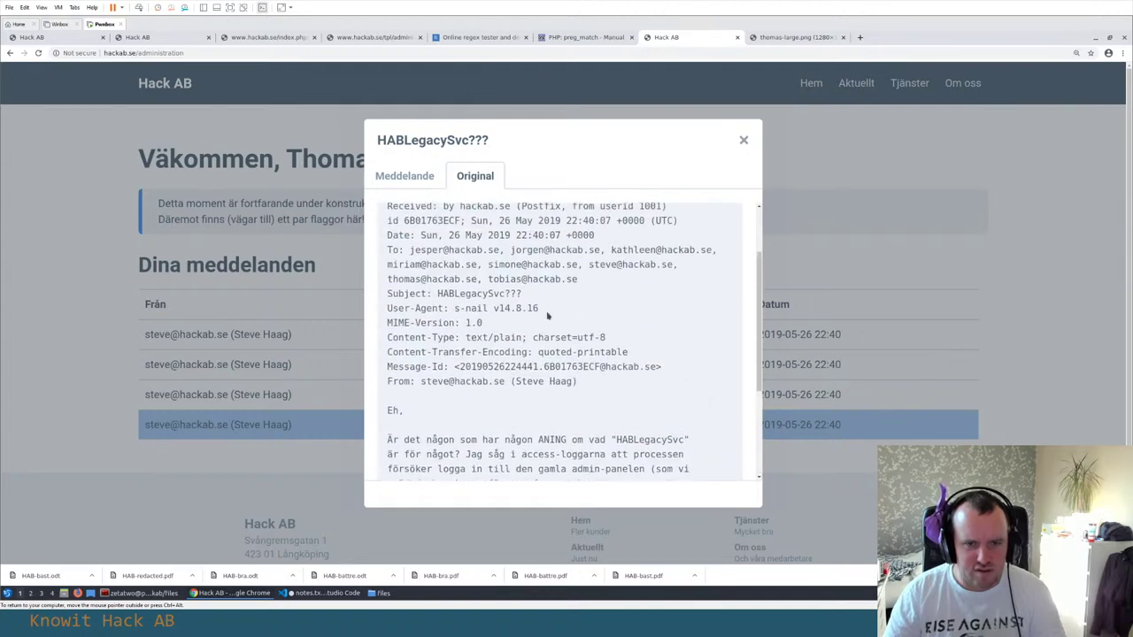
pyautogui.scroll(3, 546, 306)
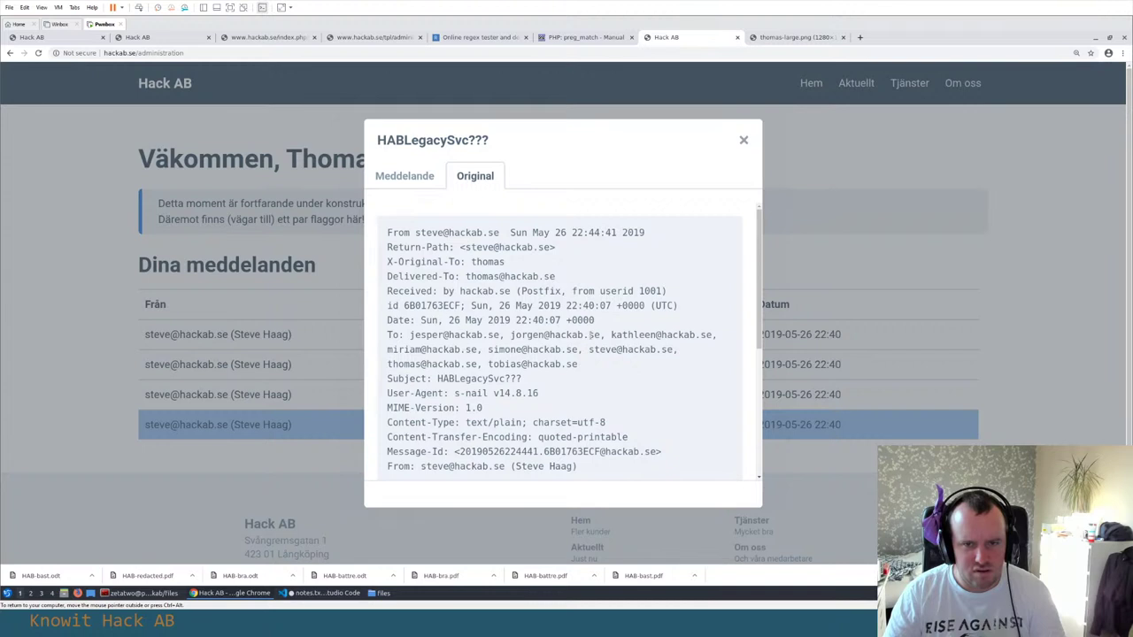
pyautogui.moveTo(412, 335); pyautogui.dragTo(677, 350)
pyautogui.click(468, 335)
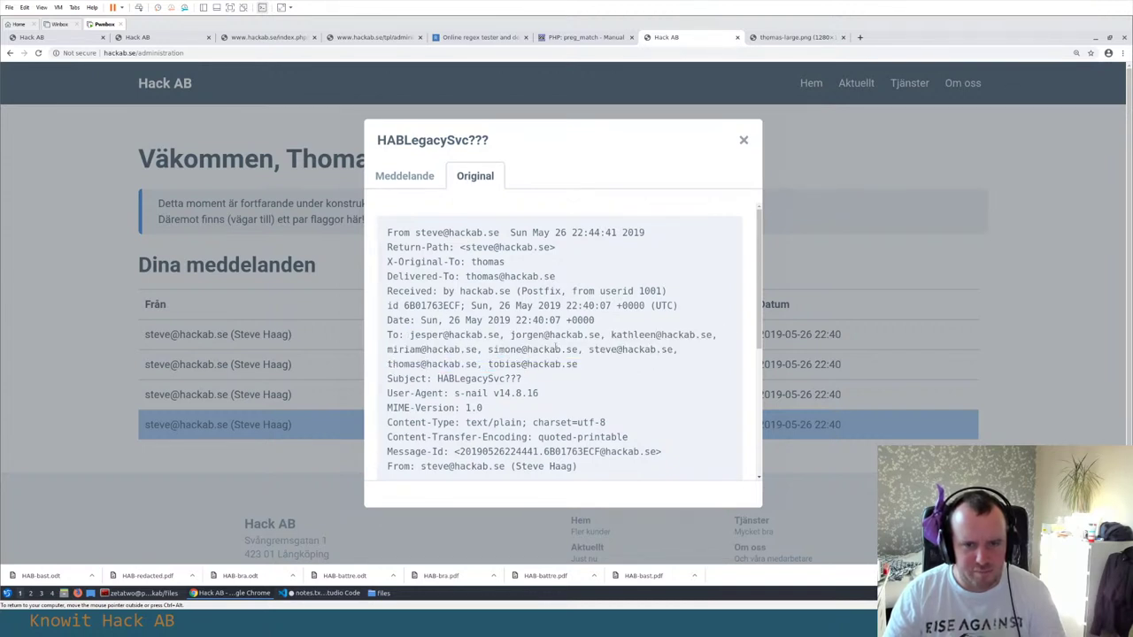
pyautogui.scroll(-3, 474, 332)
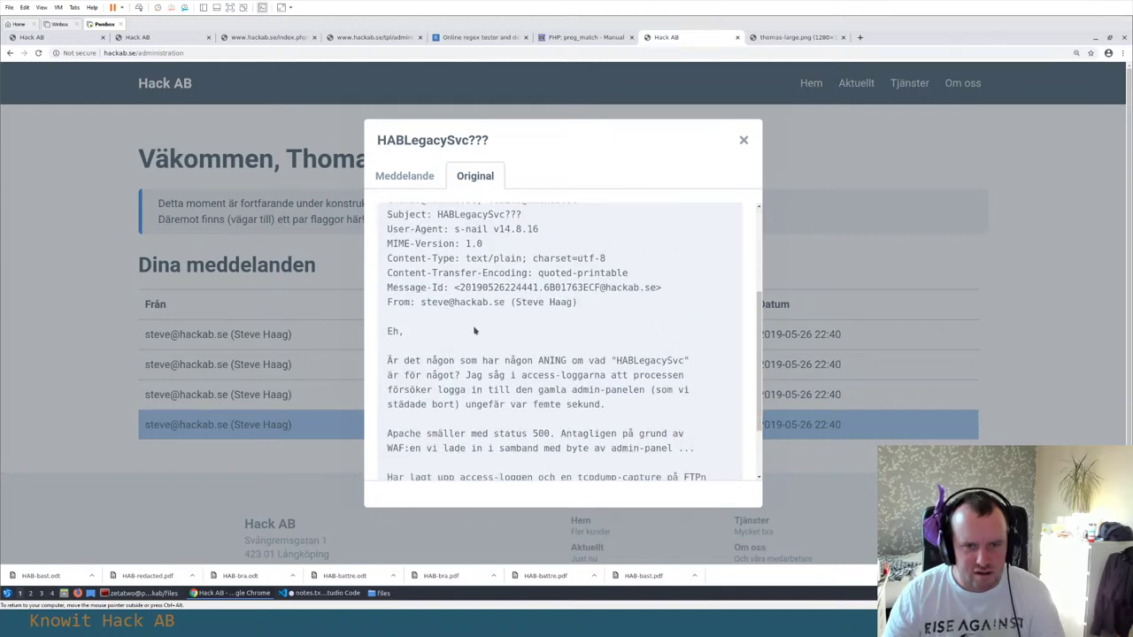
pyautogui.scroll(-1, 567, 248)
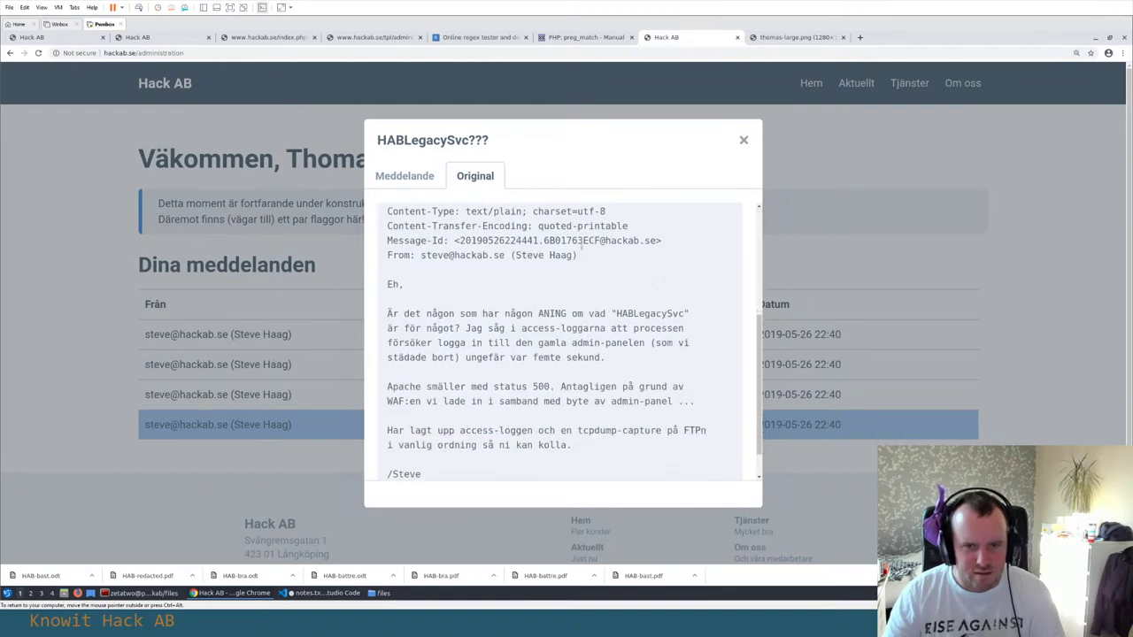
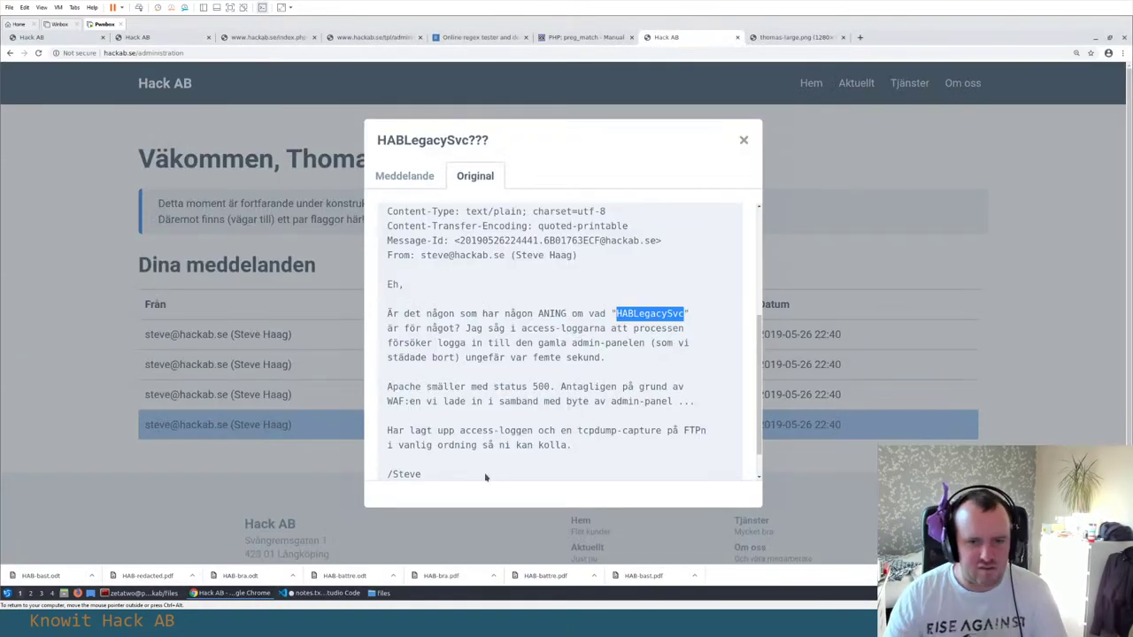
# Add 'access log, tcpdump' to notes.txt in VS Code
pyautogui.click(487, 472)
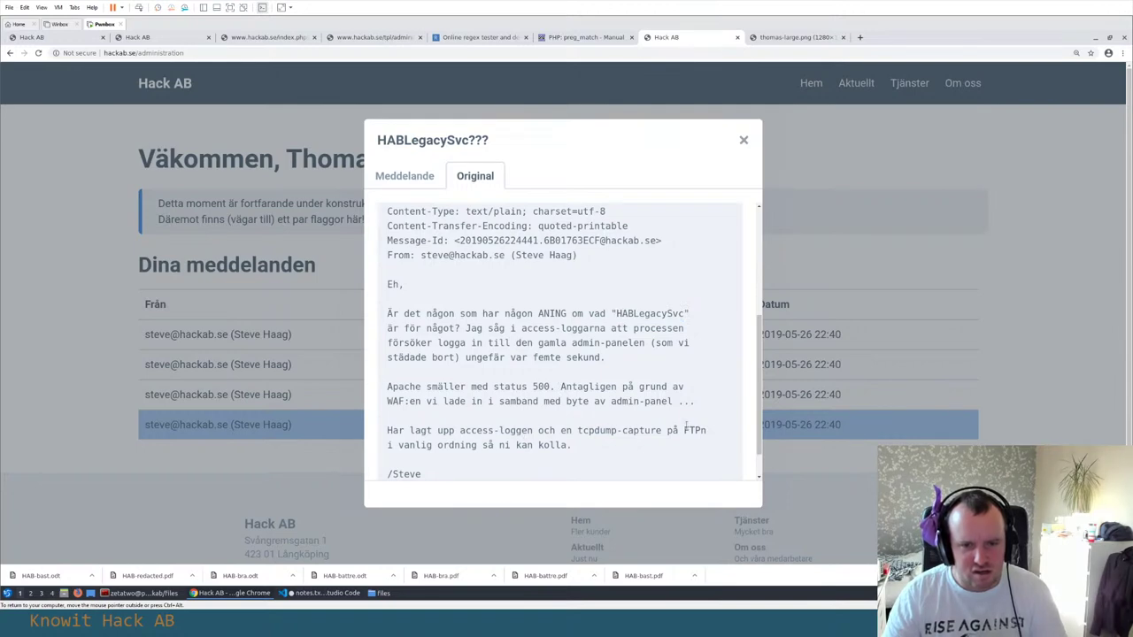
pyautogui.hotkey('alt', 'Tab')
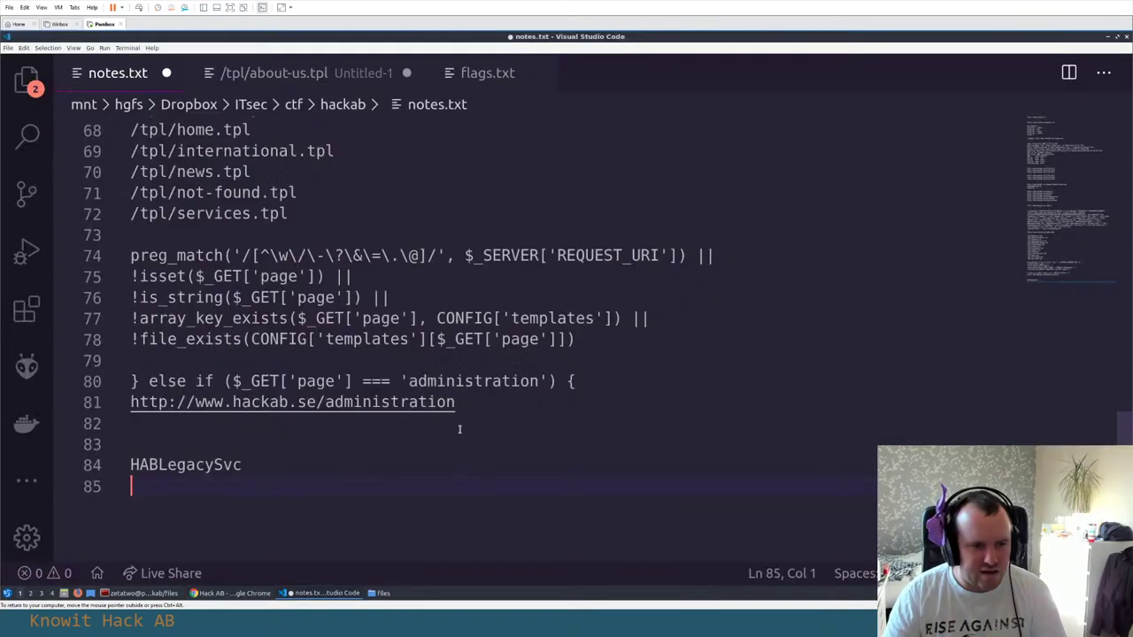
pyautogui.write('access log, tcpdump')
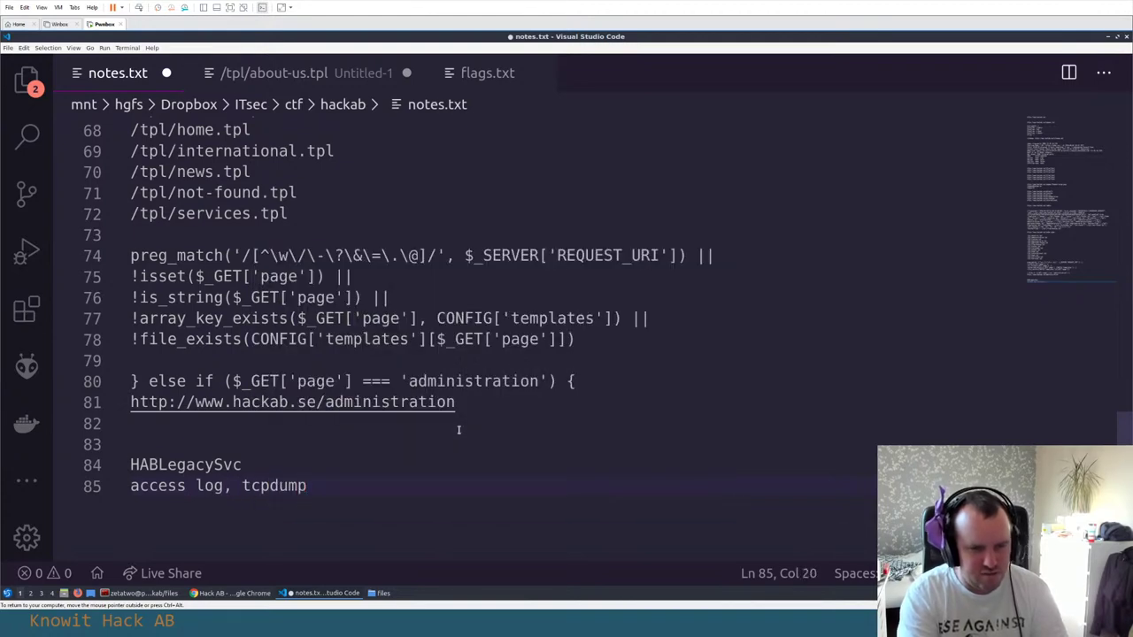
# Back in Chrome's Original view, select the recipient addresses in the email's To header
pyautogui.hotkey('alt', 'Tab')
pyautogui.scroll(2, 546, 298)
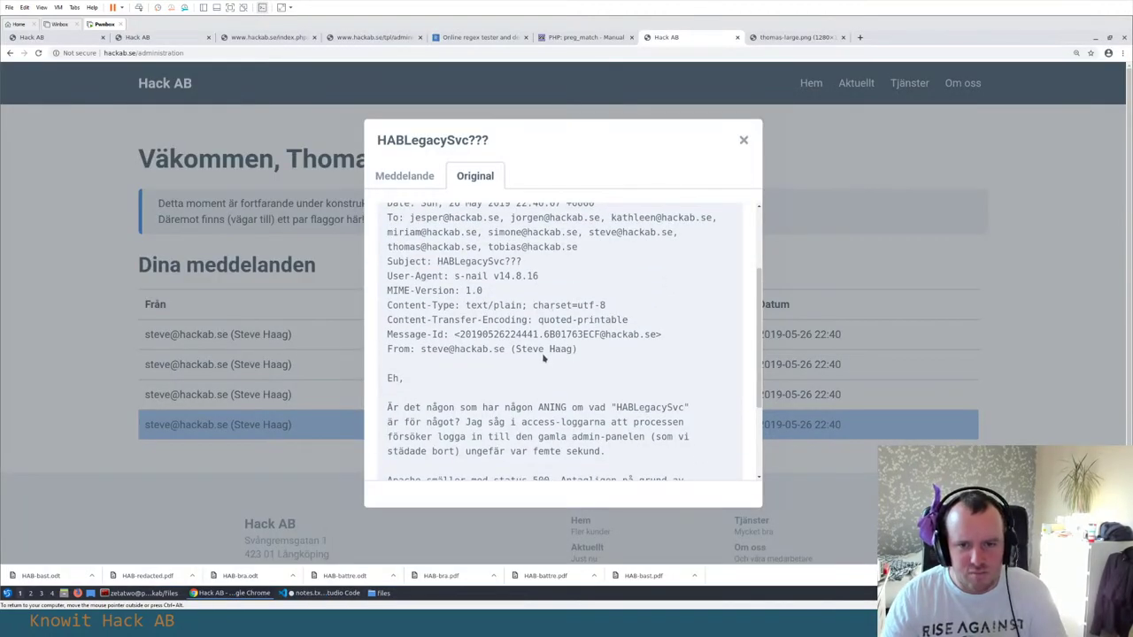
pyautogui.scroll(3, 543, 357)
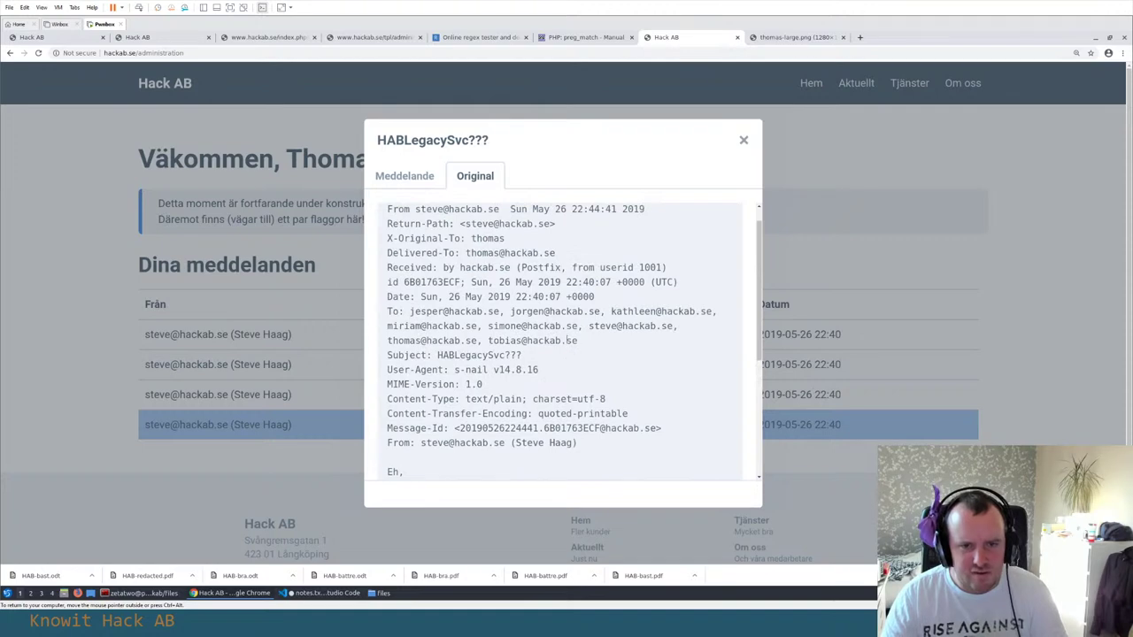
pyautogui.moveTo(680, 331); pyautogui.dragTo(405, 311)
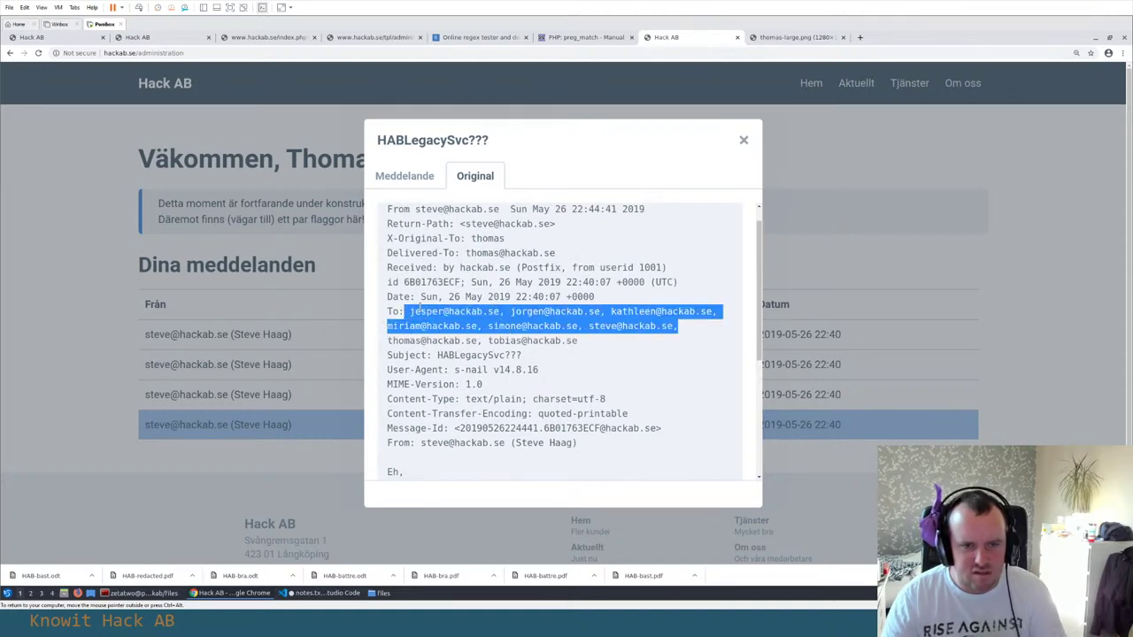
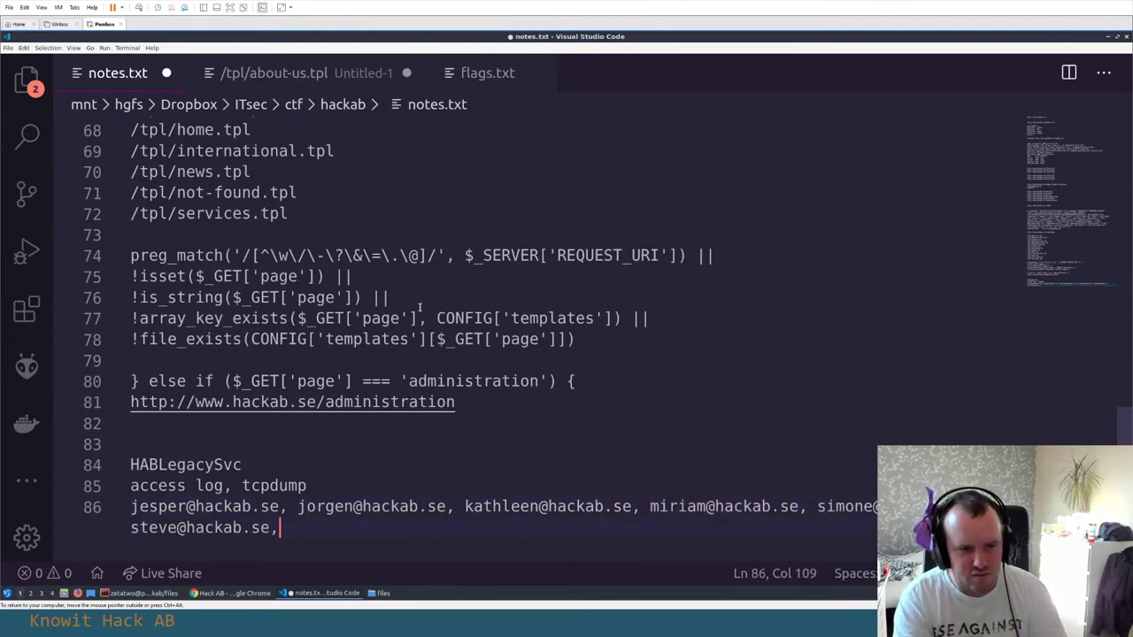
# Join the recipient email addresses onto line 86 of notes.txt and add empty lines below
pyautogui.press('Return')
pyautogui.press('Return')
pyautogui.hotkey('alt', 'Tab')
# Review the HABLegacySvc??? email source, then close that message
pyautogui.click(489, 283)
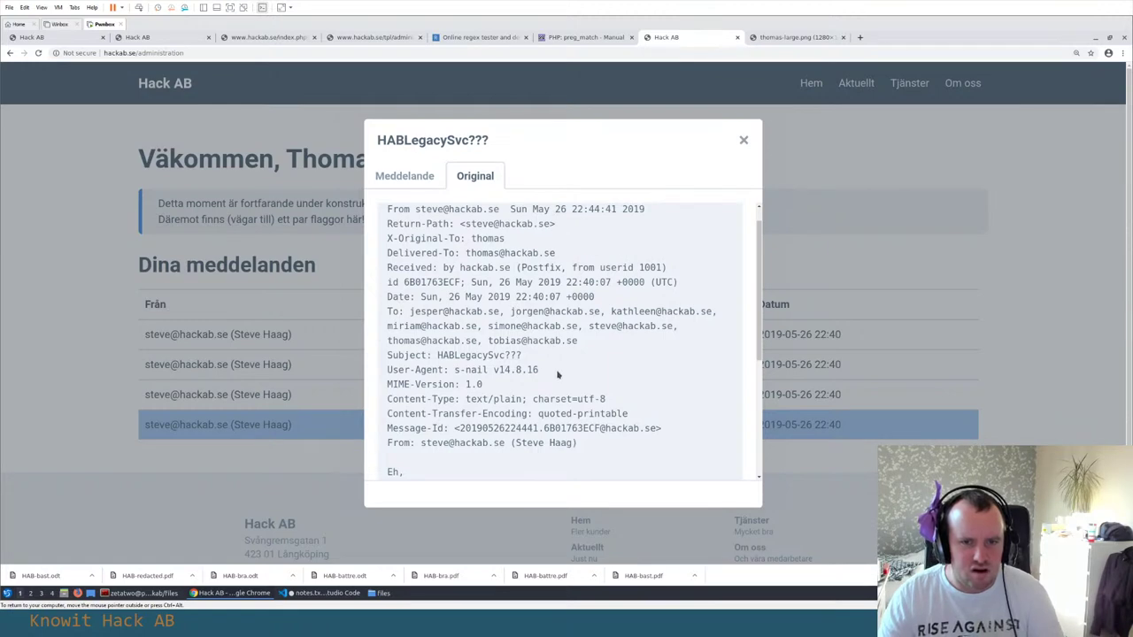
pyautogui.scroll(-5, 602, 218)
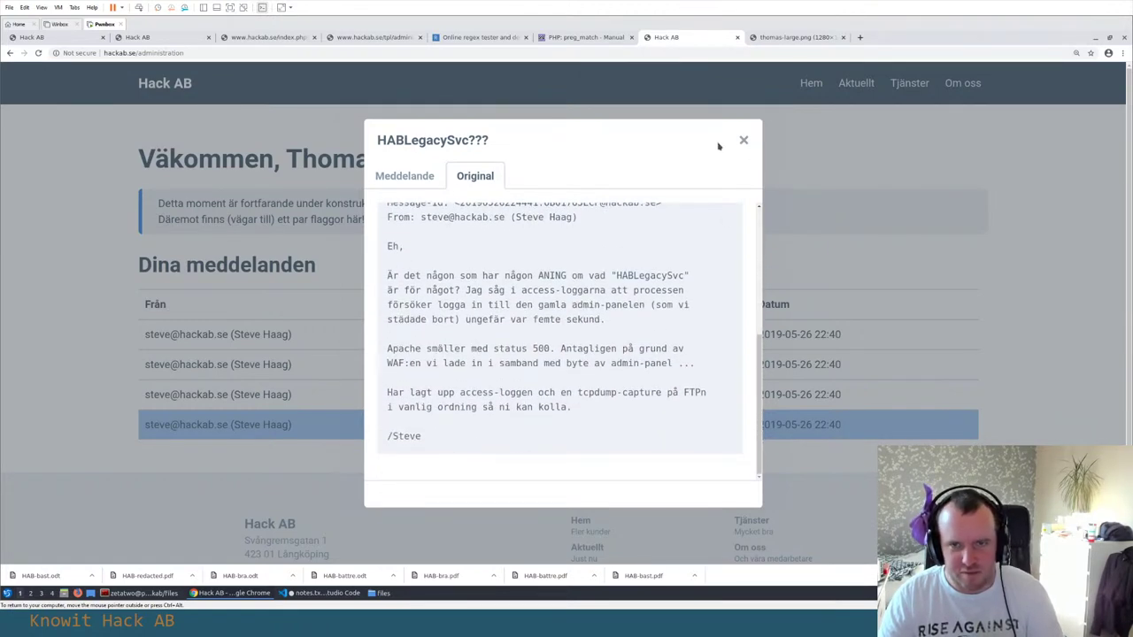
pyautogui.scroll(5, 623, 329)
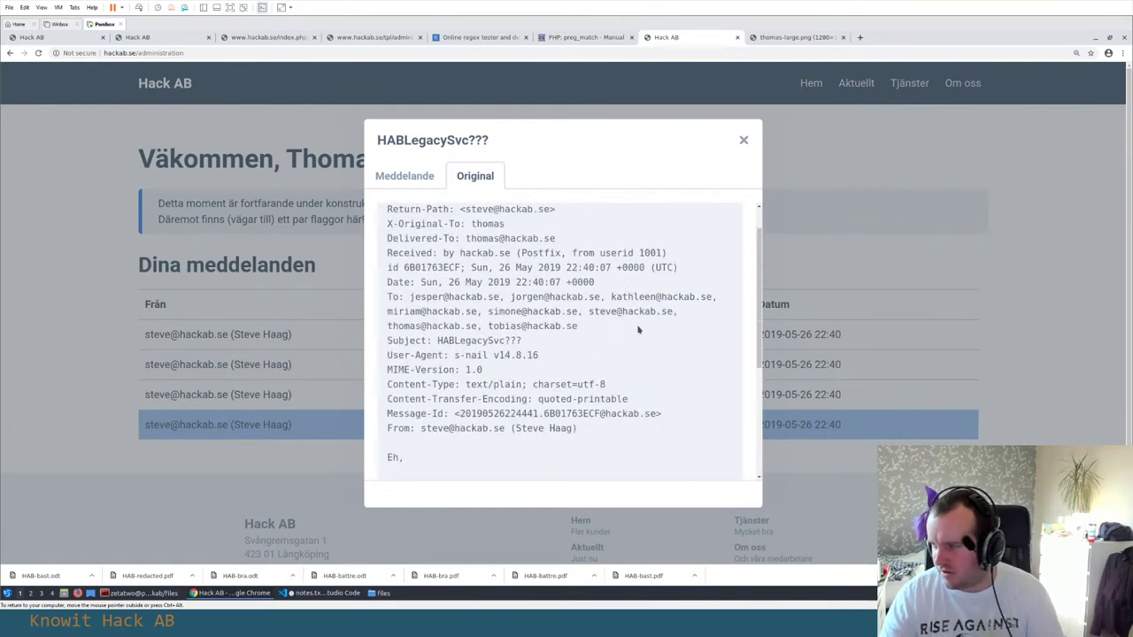
pyautogui.click(743, 140)
# Open the HAB-mailreader message and select its HABFLAG line in both the Original and Meddelande views
pyautogui.click(263, 395)
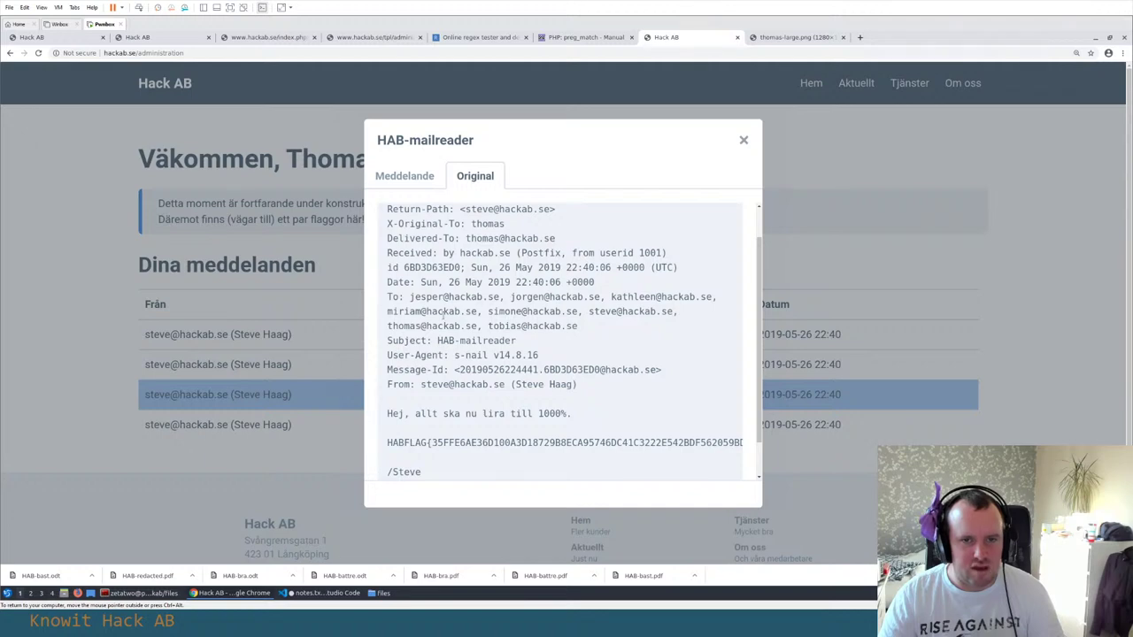
pyautogui.scroll(-2, 410, 400)
pyautogui.tripleClick(387, 400)
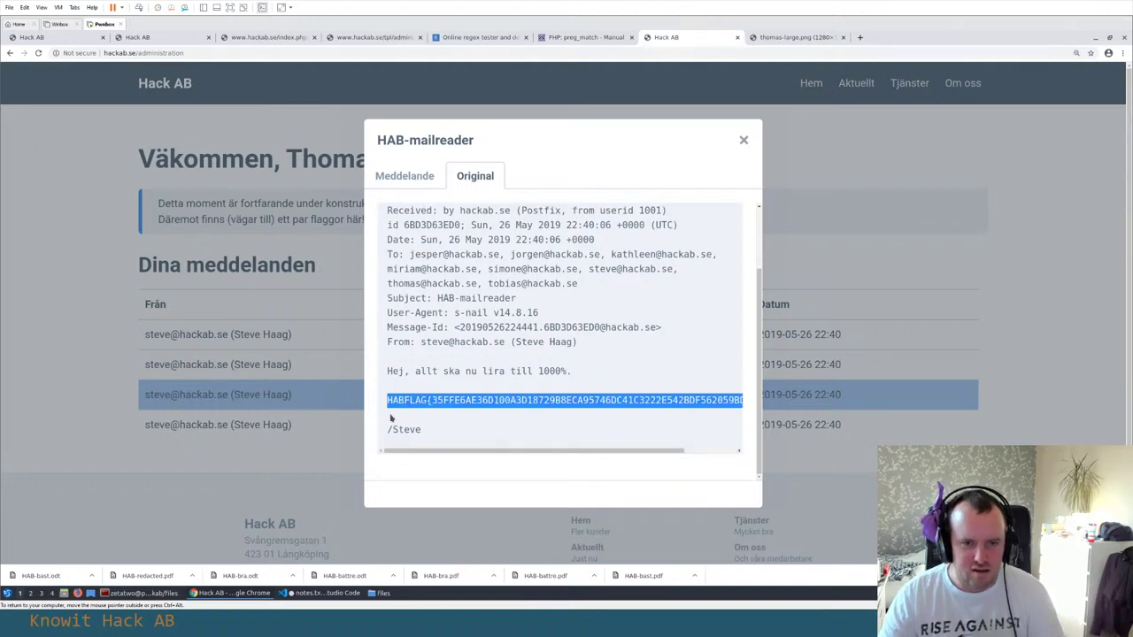
pyautogui.click(410, 176)
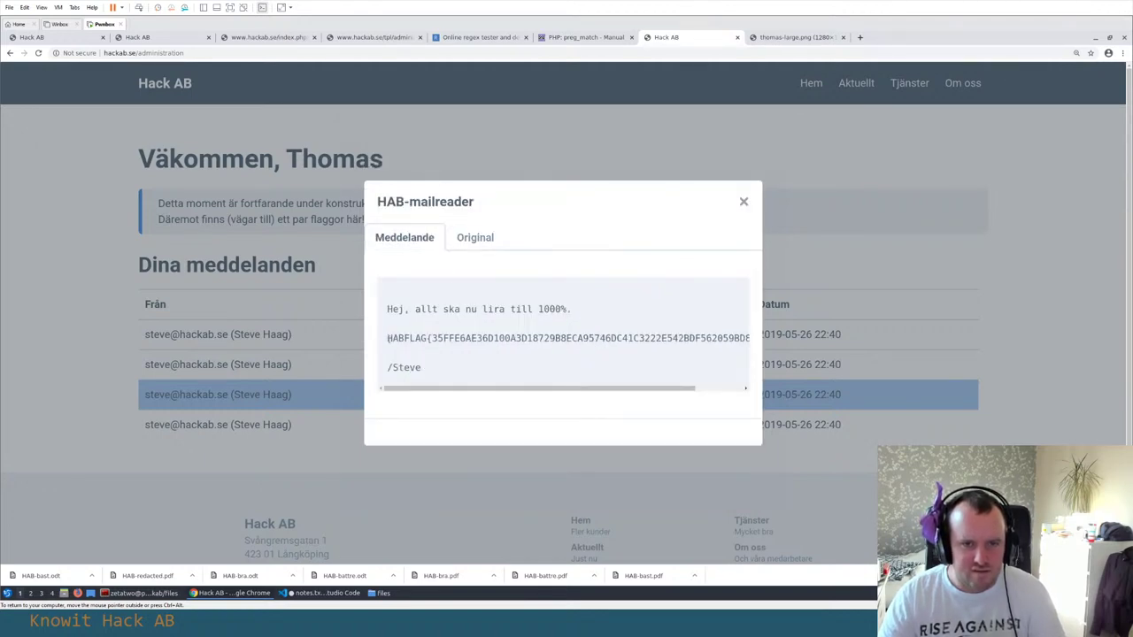
pyautogui.tripleClick(388, 338)
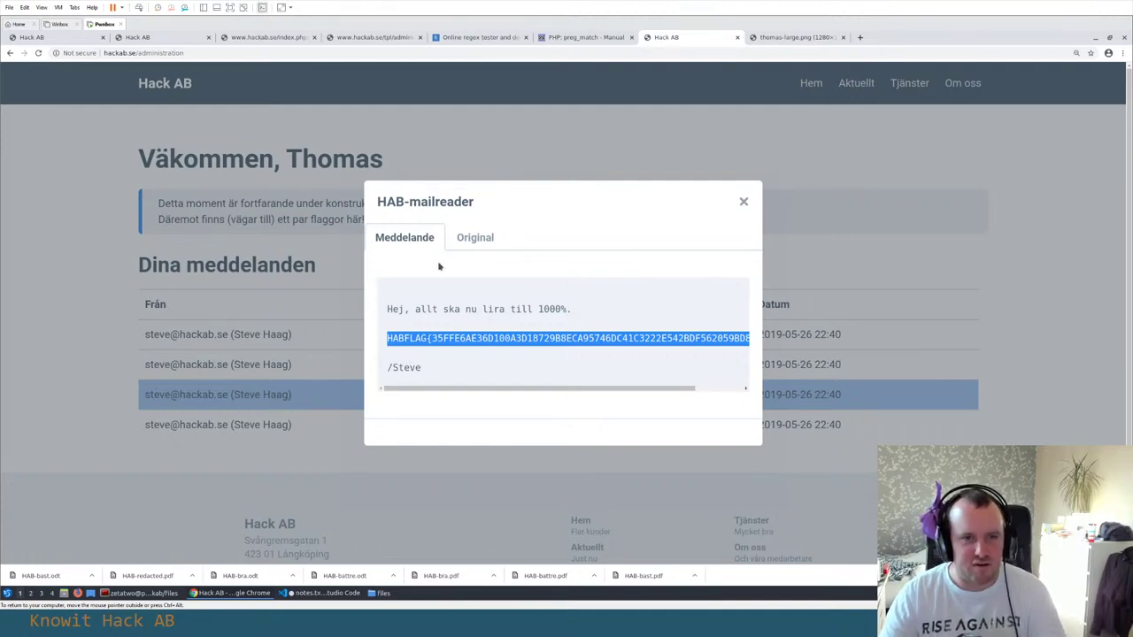
pyautogui.click(470, 238)
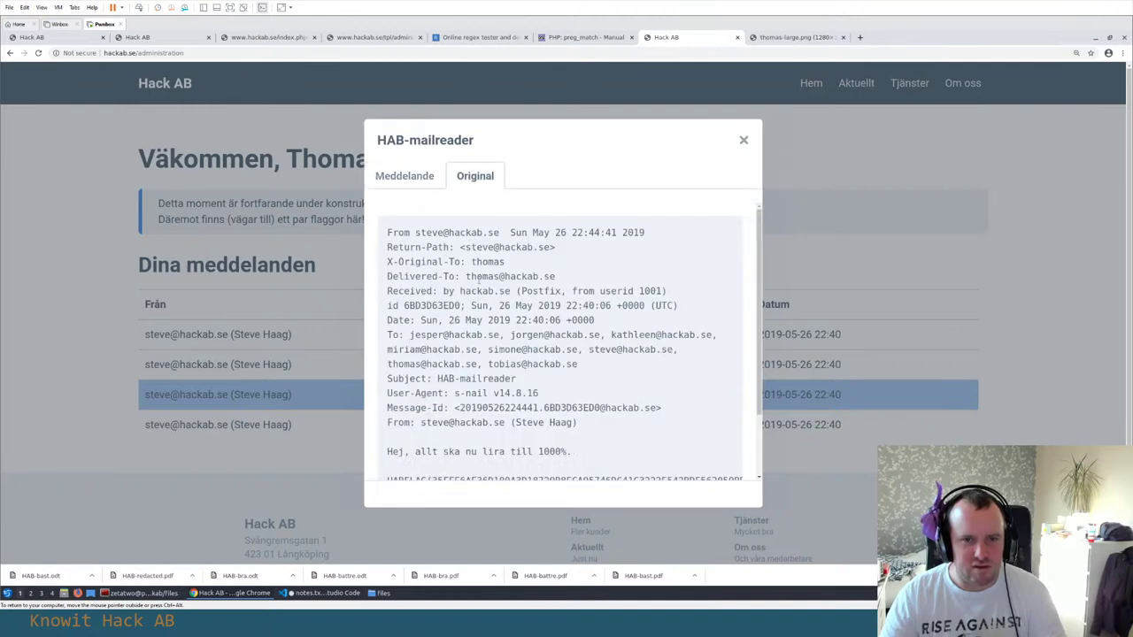
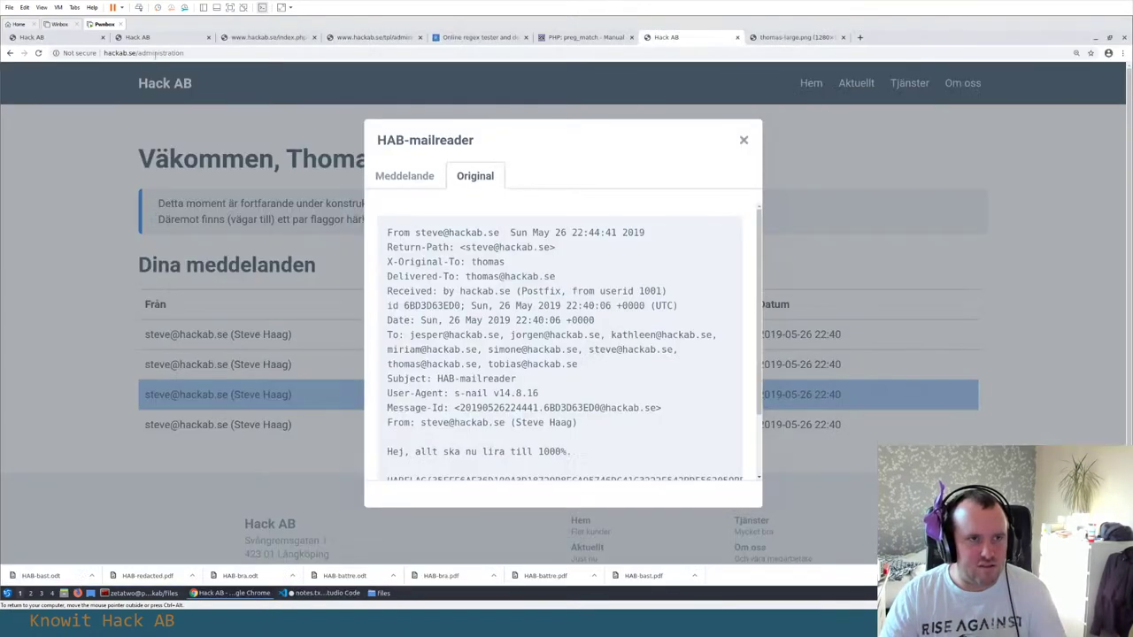
# Submit the pasted flag on the Hack AB bug bounty page
pyautogui.click(124, 37)
pyautogui.scroll(6, 358, 292)
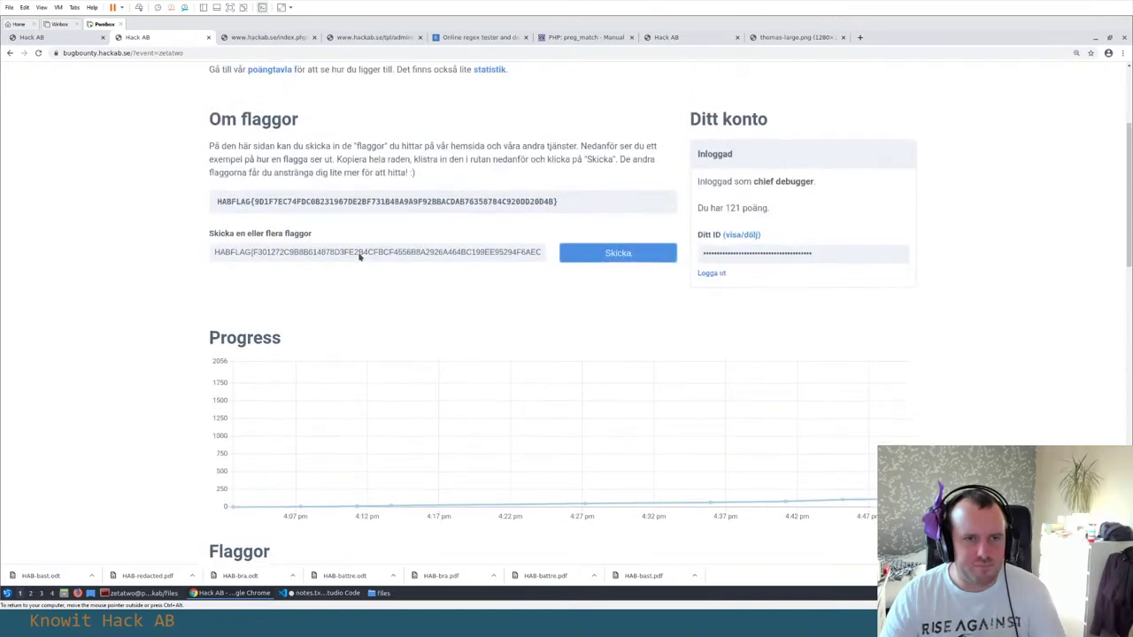
pyautogui.click(618, 271)
# Review the Flaggor table, highlighting the unsolved flags in rows 10–12
pyautogui.scroll(-5, 169, 316)
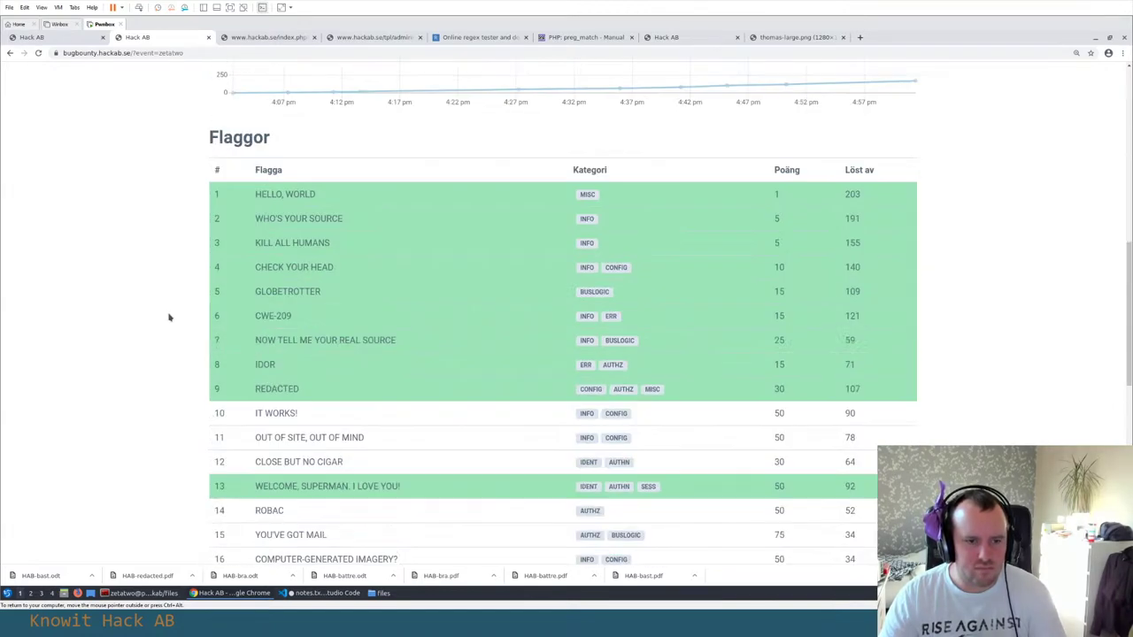
pyautogui.scroll(-1, 169, 315)
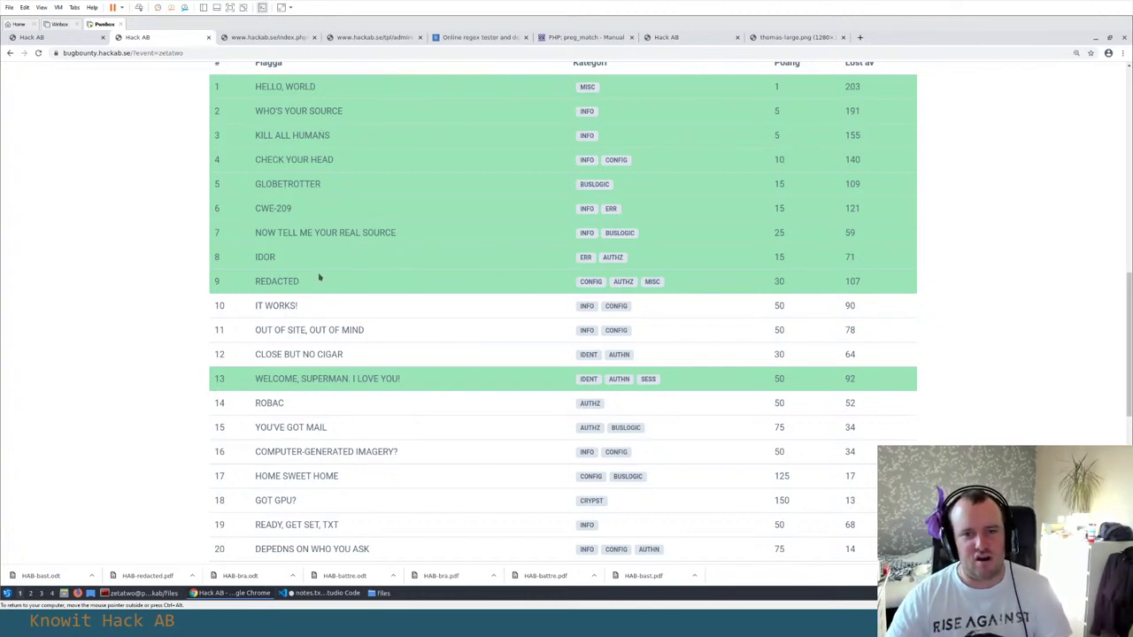
pyautogui.moveTo(255, 305); pyautogui.dragTo(379, 356)
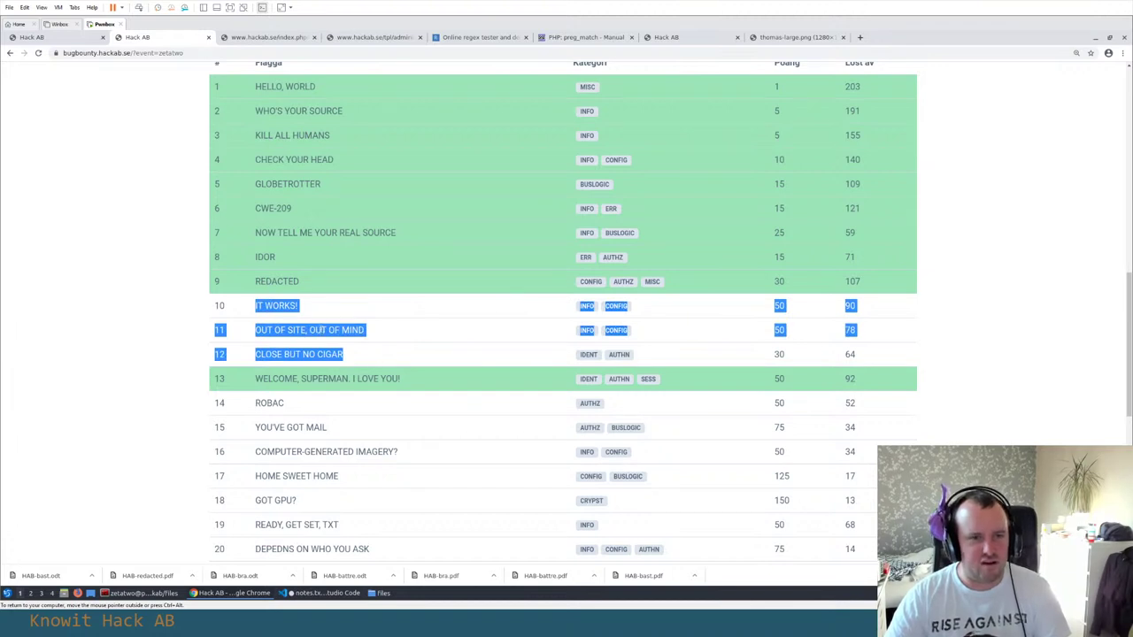
pyautogui.click(306, 332)
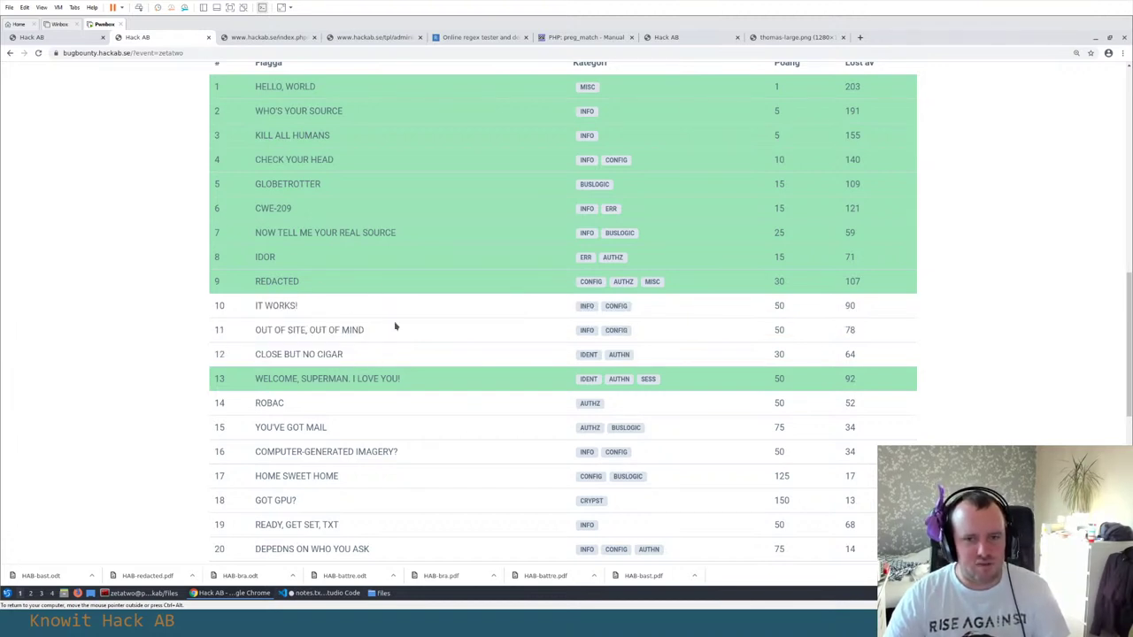
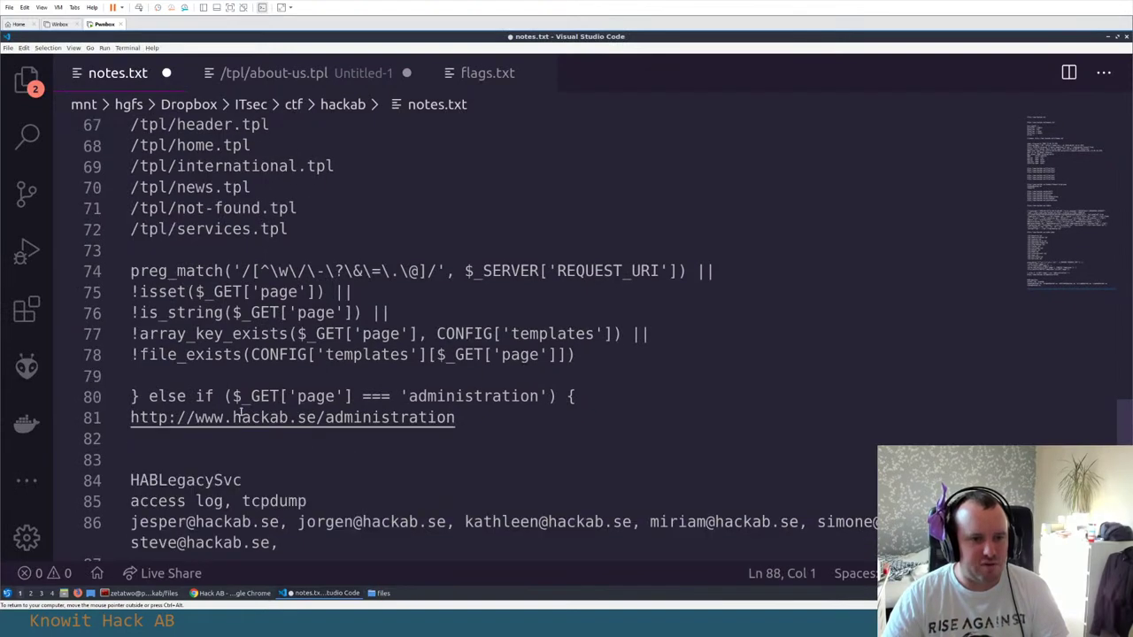
# Select and copy the else-if line and administration URL (lines 80–81) in notes.txt
pyautogui.click(237, 416)
pyautogui.press('Up')
pyautogui.press('Home')
pyautogui.hotkey('shift', 'Up')
pyautogui.hotkey('shift', 'Up')
pyautogui.press('Up')
pyautogui.press('Up')
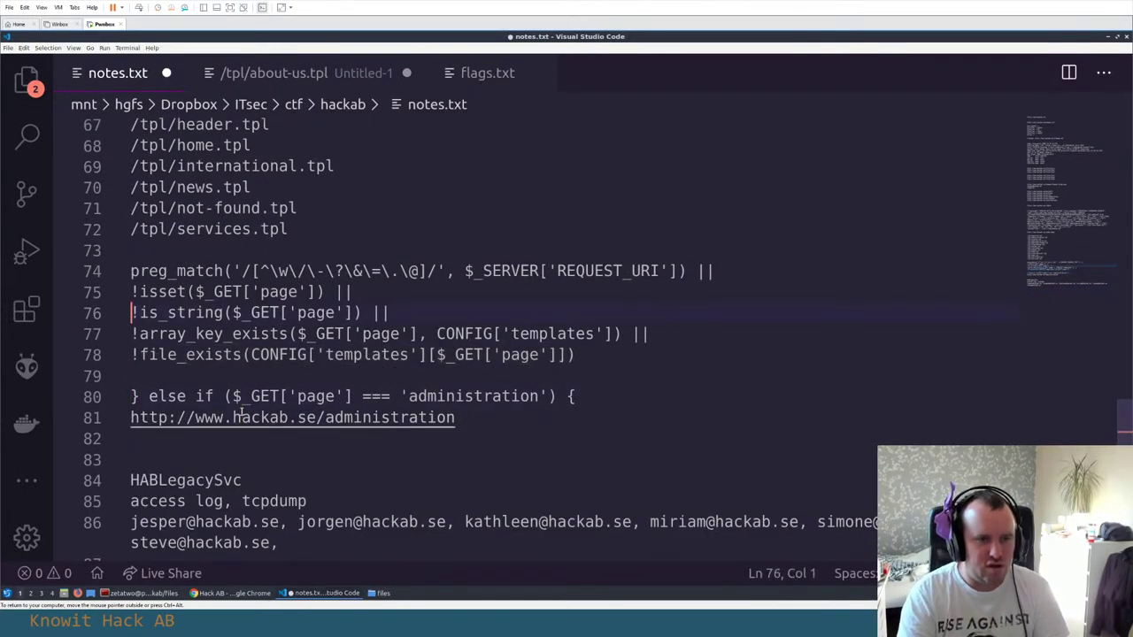
pyautogui.press('Down')
pyautogui.press('Down')
pyautogui.press('Down')
pyautogui.press('Down')
pyautogui.hotkey('shift', 'Down')
pyautogui.hotkey('shift', 'Down')
pyautogui.hotkey('ctrl', 'c')
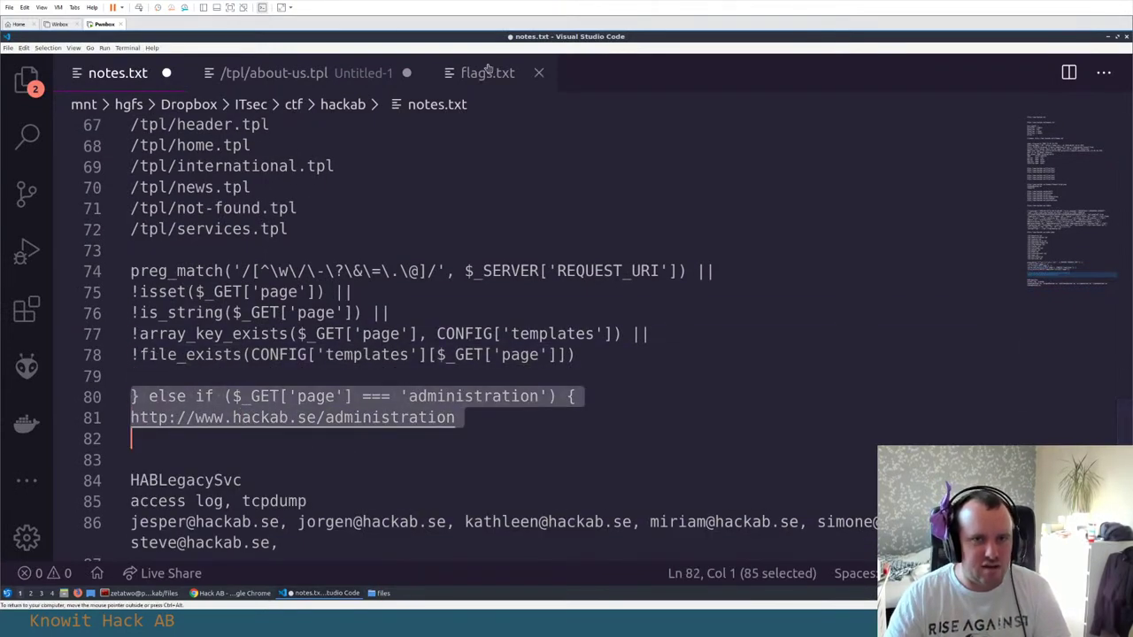
# Add a 'Flag 13:' heading at the end of flags.txt, confirming the number on the scoreboard
pyautogui.click(487, 73)
pyautogui.scroll(-4, 291, 392)
pyautogui.click(293, 391)
pyautogui.press('Return')
pyautogui.press('Return')
pyautogui.write('Flag')
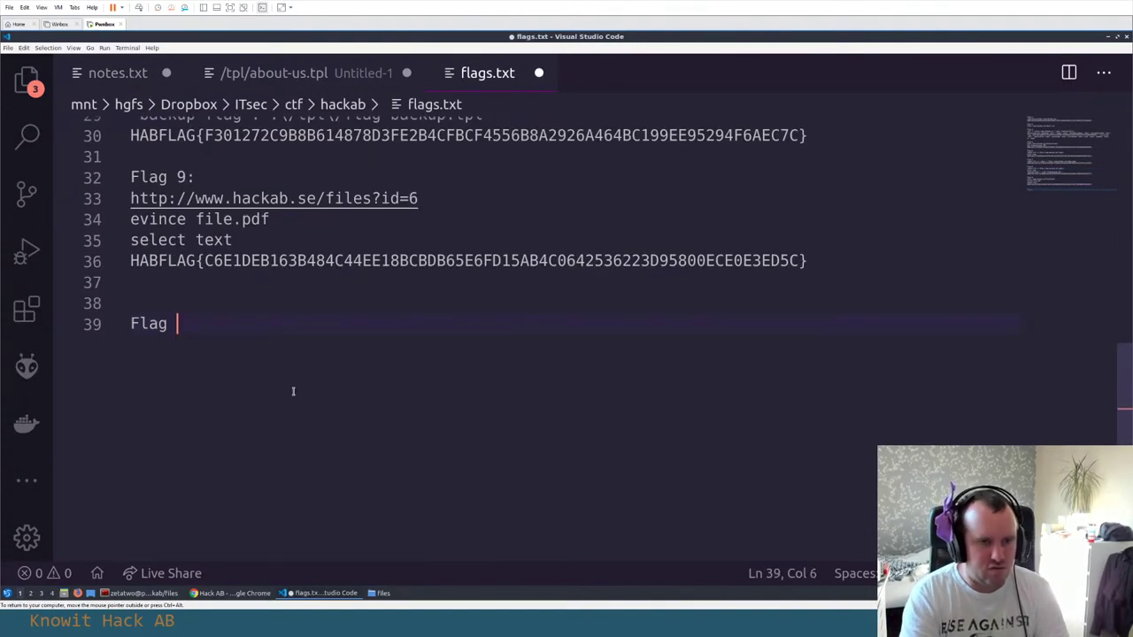
pyautogui.hotkey('alt', 'Tab')
pyautogui.hotkey('alt', 'Tab')
pyautogui.hotkey('alt', 'Tab')
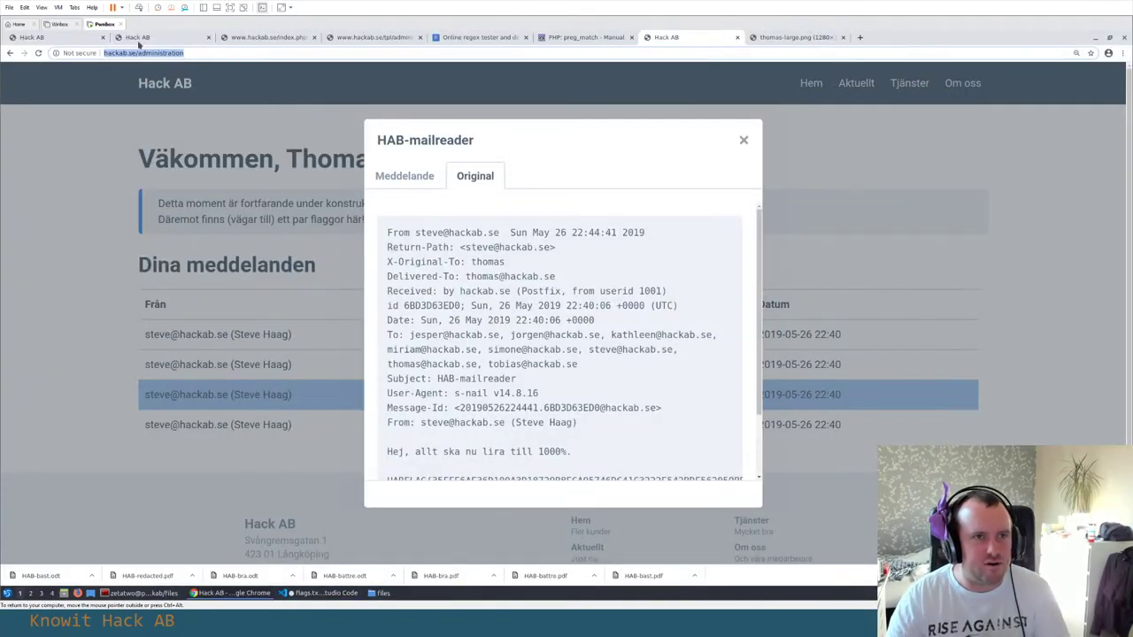
pyautogui.click(145, 37)
pyautogui.hotkey('alt', 'Tab')
pyautogui.hotkey('alt', 'Tab')
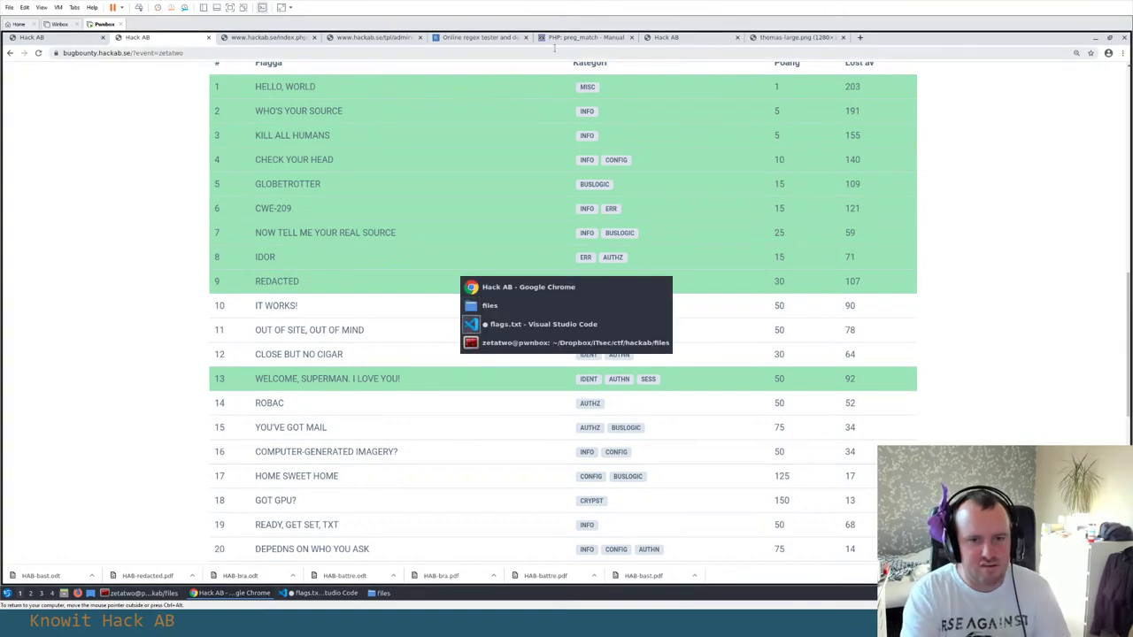
pyautogui.write('13:')
# Paste the else-if line and URL under Flag 13: and return to notes.txt
pyautogui.press('Return')
pyautogui.press('Return')
pyautogui.hotkey('ctrl', 'v')
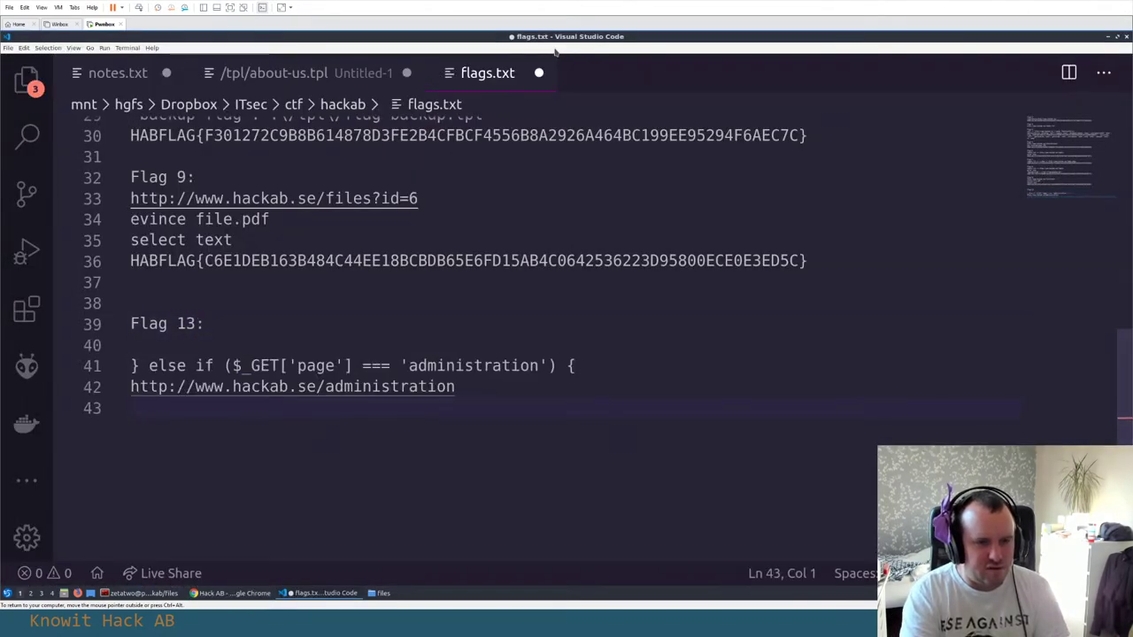
pyautogui.hotkey('alt', 'Tab')
pyautogui.hotkey('alt', 'Tab')
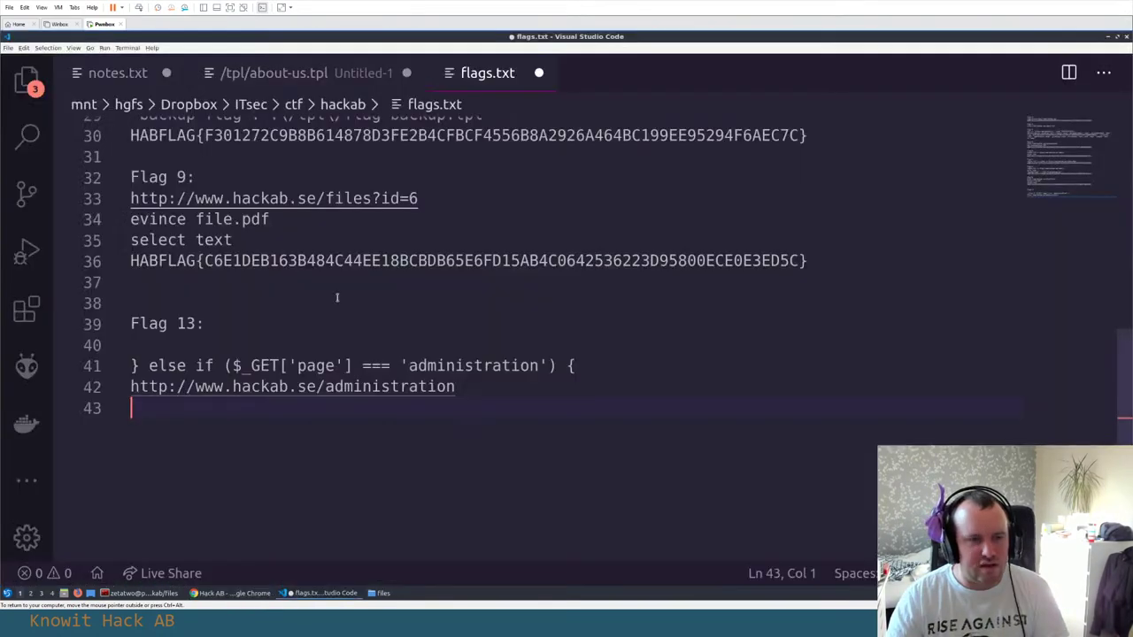
pyautogui.scroll(10, 314, 294)
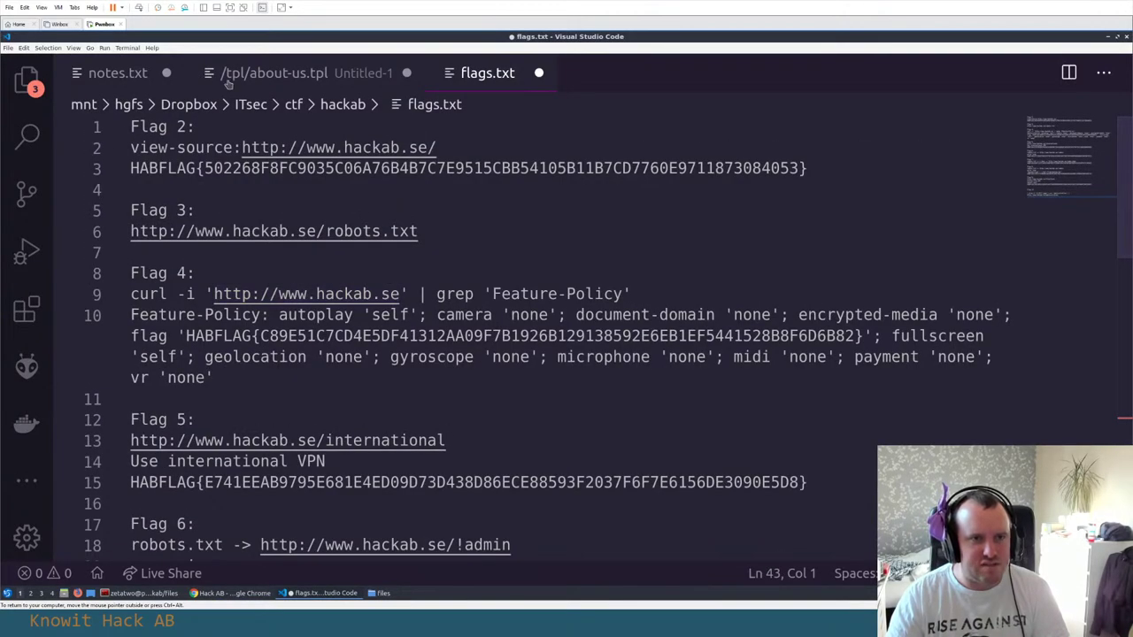
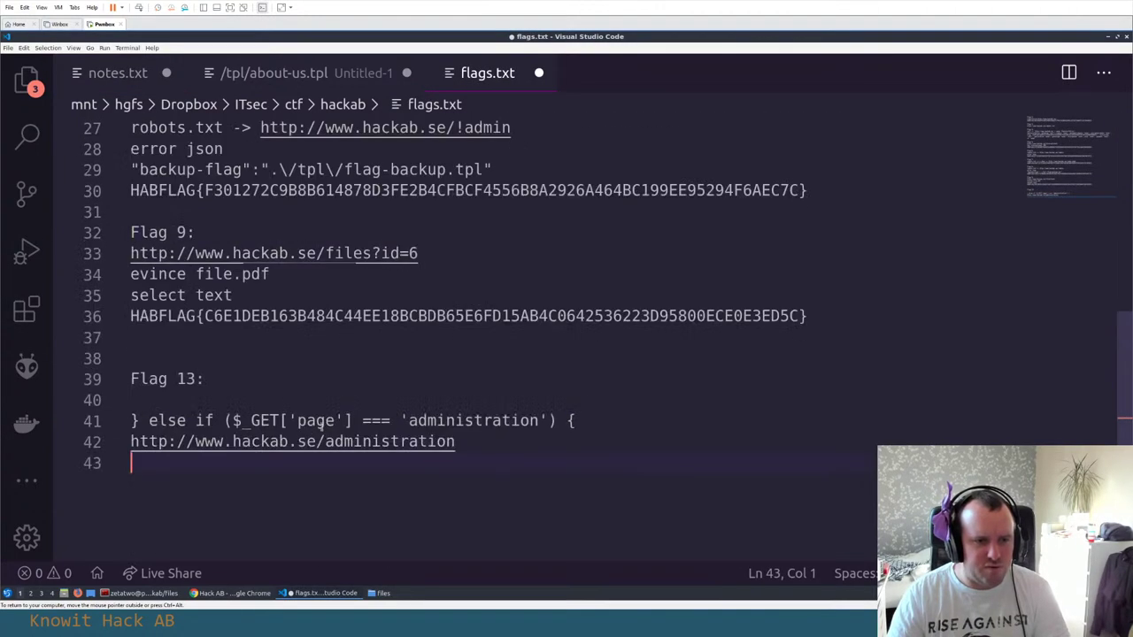
# Paste the thomas-large URL and login details under Flag 13, then add a thomas-small copy of the URL line
pyautogui.press('Up')
pyautogui.press('Up')
pyautogui.press('Up')
pyautogui.hotkey('ctrl', 'v')
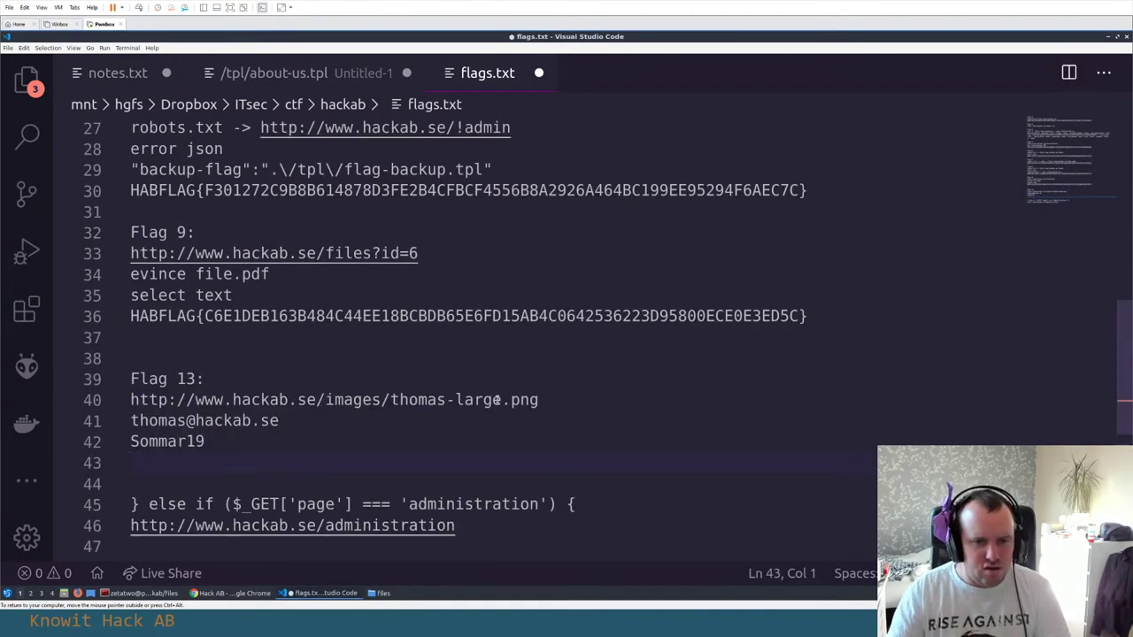
pyautogui.press('Up')
pyautogui.press('Up')
pyautogui.press('Up')
pyautogui.hotkey('shift', 'End')
pyautogui.hotkey('shift', 'alt', 'Up')
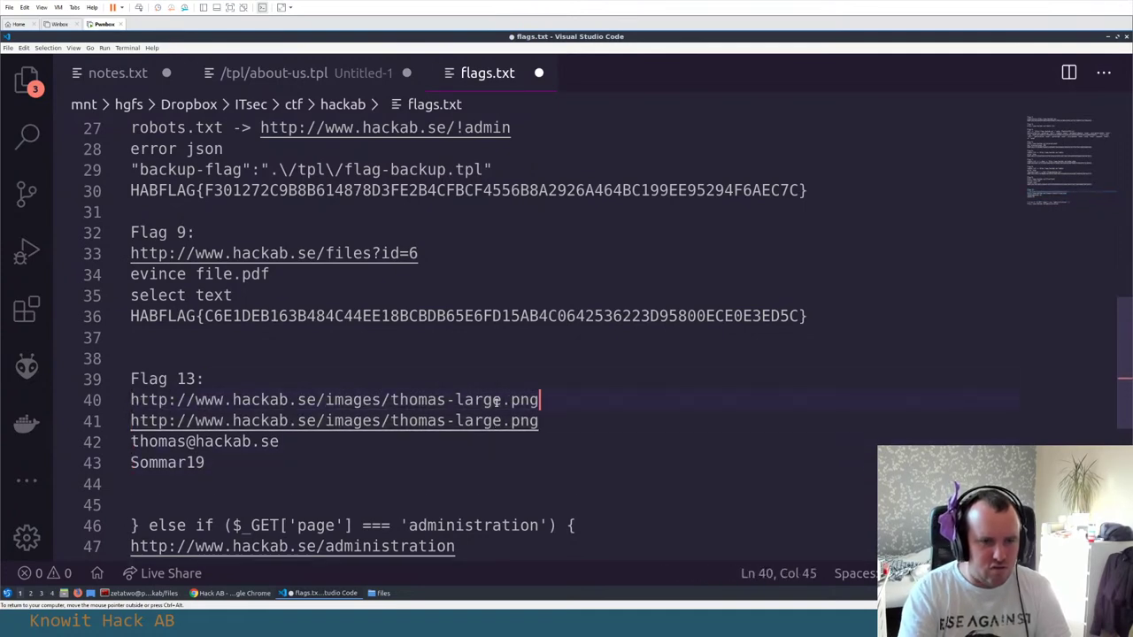
pyautogui.press('Left')
pyautogui.press('Left')
pyautogui.press('Left')
pyautogui.press('Left')
pyautogui.hotkey('ctrl', 'BackSpace')
pyautogui.write('small')
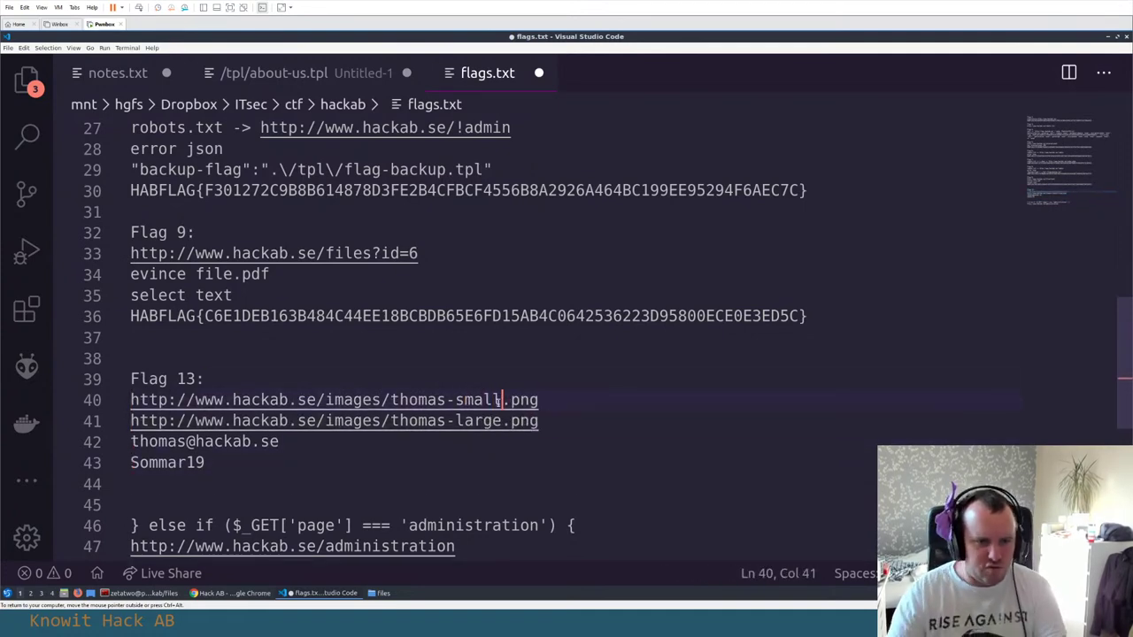
# Remove the extra blank line below the password line
pyautogui.scroll(-2, 312, 450)
pyautogui.click(229, 361)
pyautogui.press('Down')
pyautogui.press('Down')
pyautogui.press('Delete')
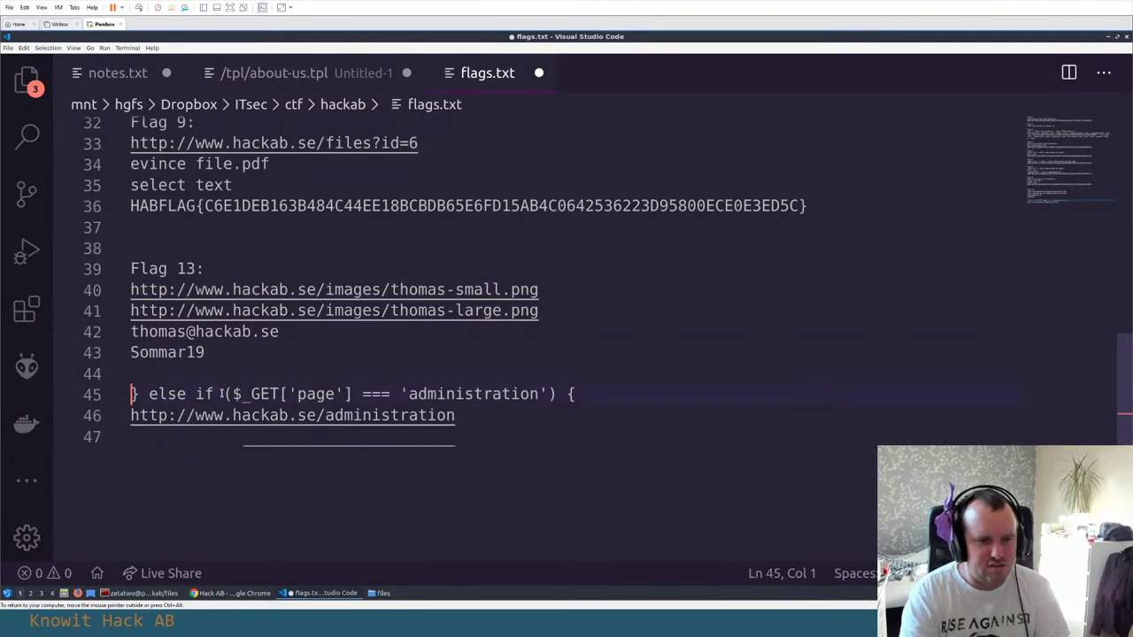
pyautogui.click(263, 440)
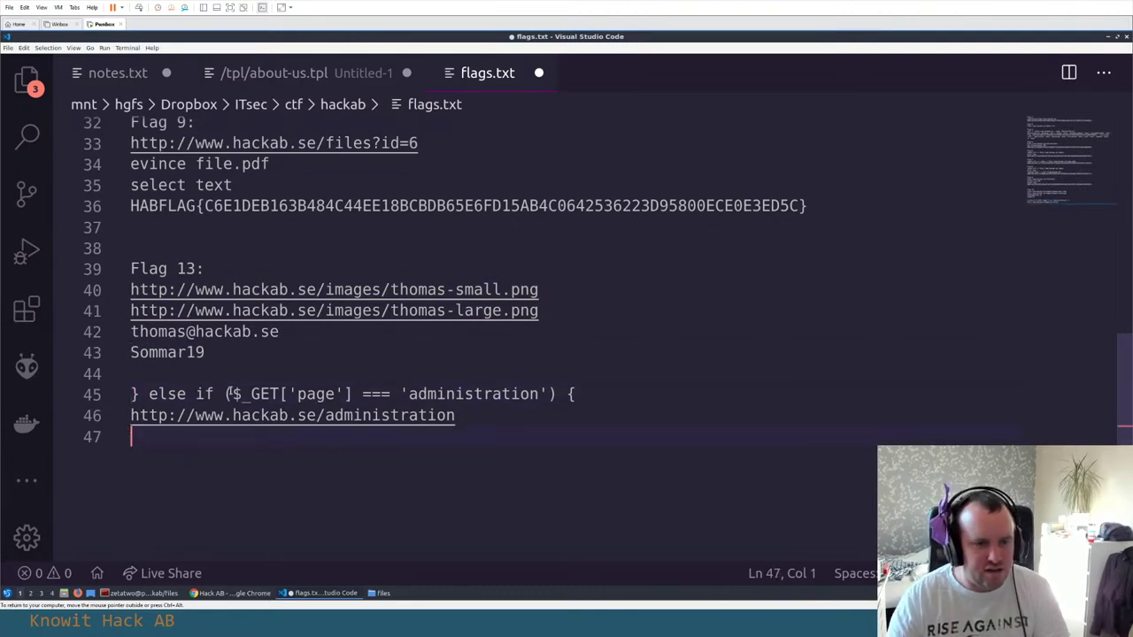
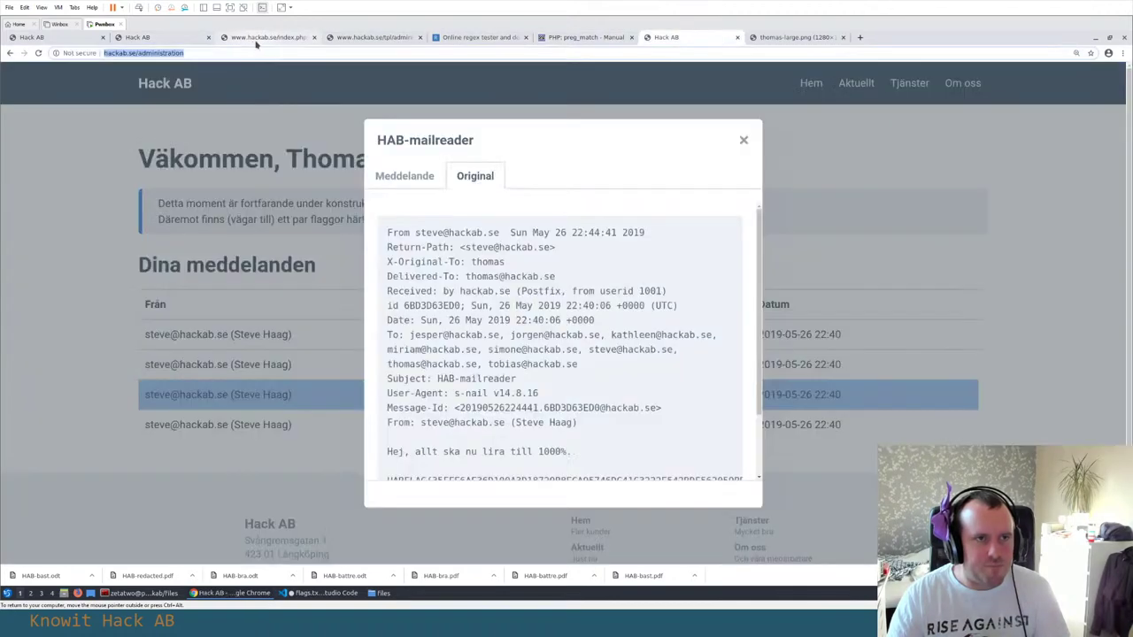
# Reopen the HAB-mailreader message in Hack AB in the plain message view
pyautogui.hotkey('alt', 'Tab')
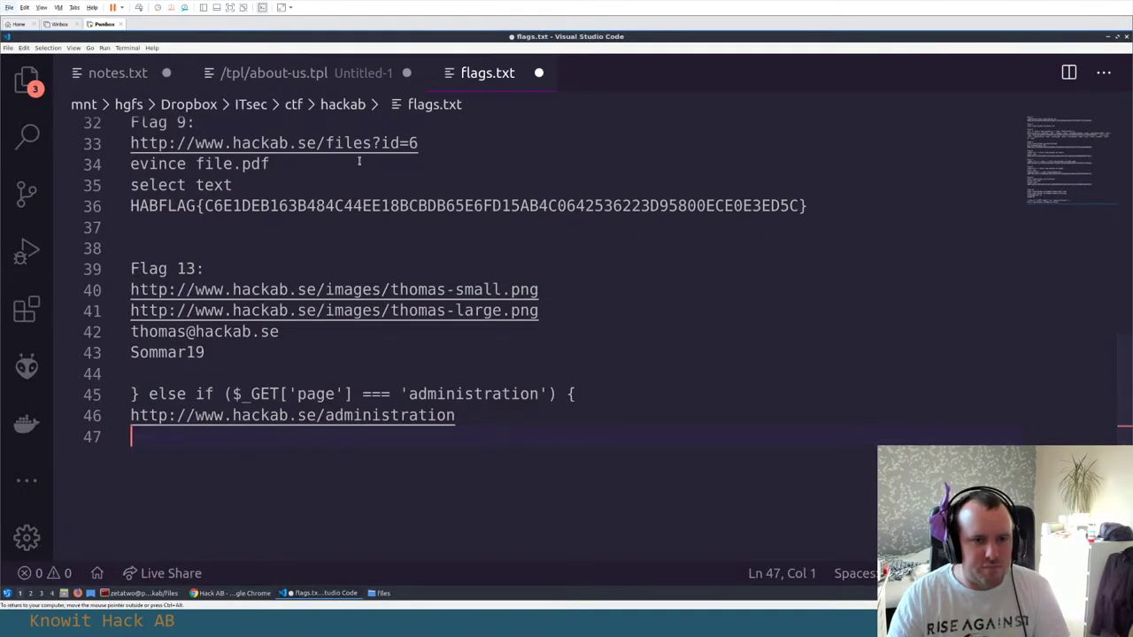
pyautogui.click(213, 595)
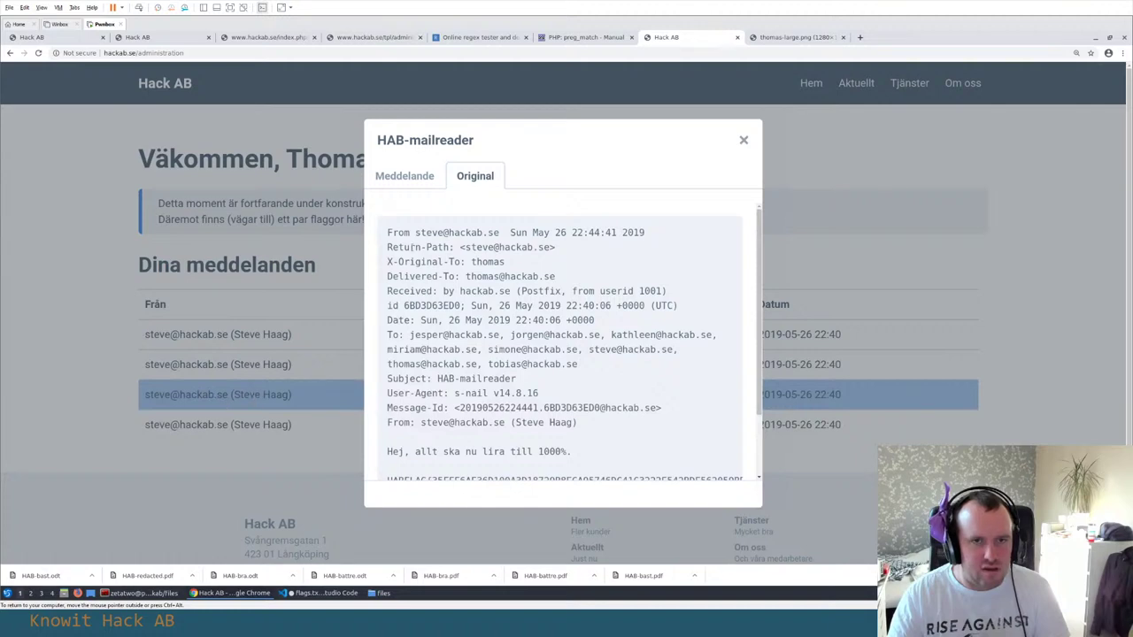
pyautogui.click(405, 176)
pyautogui.click(743, 199)
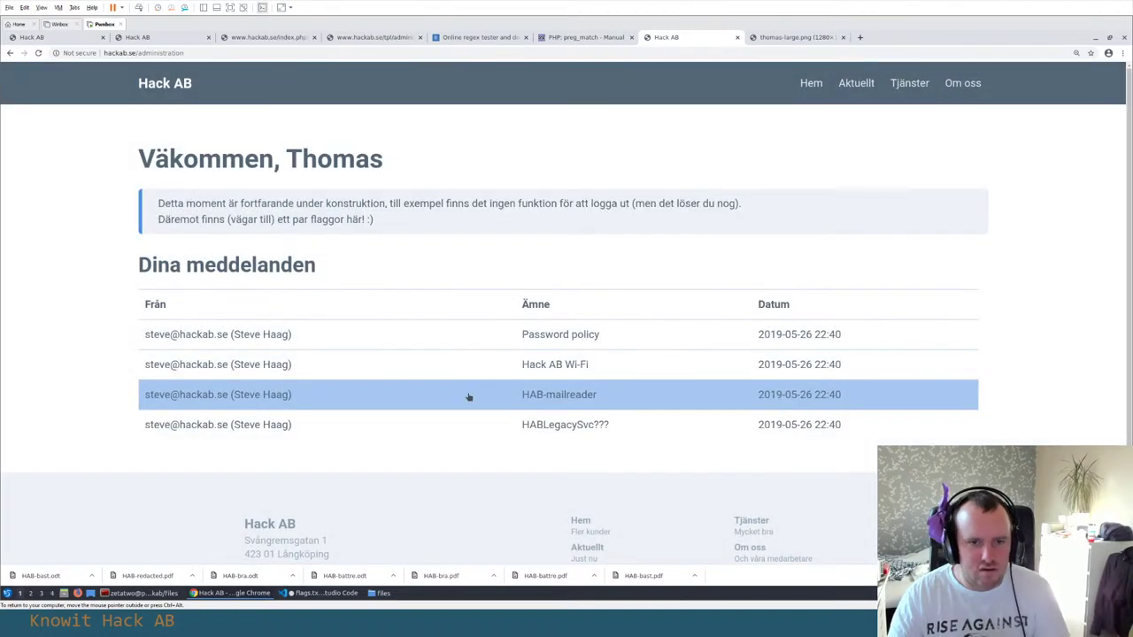
pyautogui.click(533, 397)
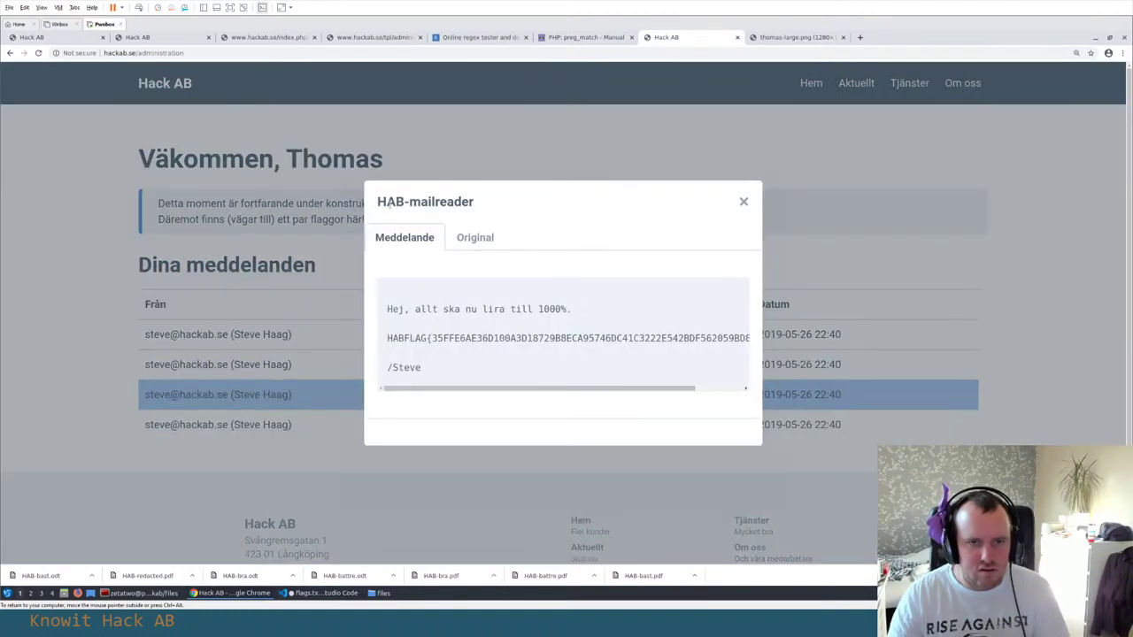
# Paste the HAB-mailreader title at the end of flags.txt, removing the blank line after Sommar19
pyautogui.moveTo(377, 202)
pyautogui.mouseDown()
pyautogui.moveTo(410, 202)
pyautogui.moveTo(383, 202)
pyautogui.mouseUp()
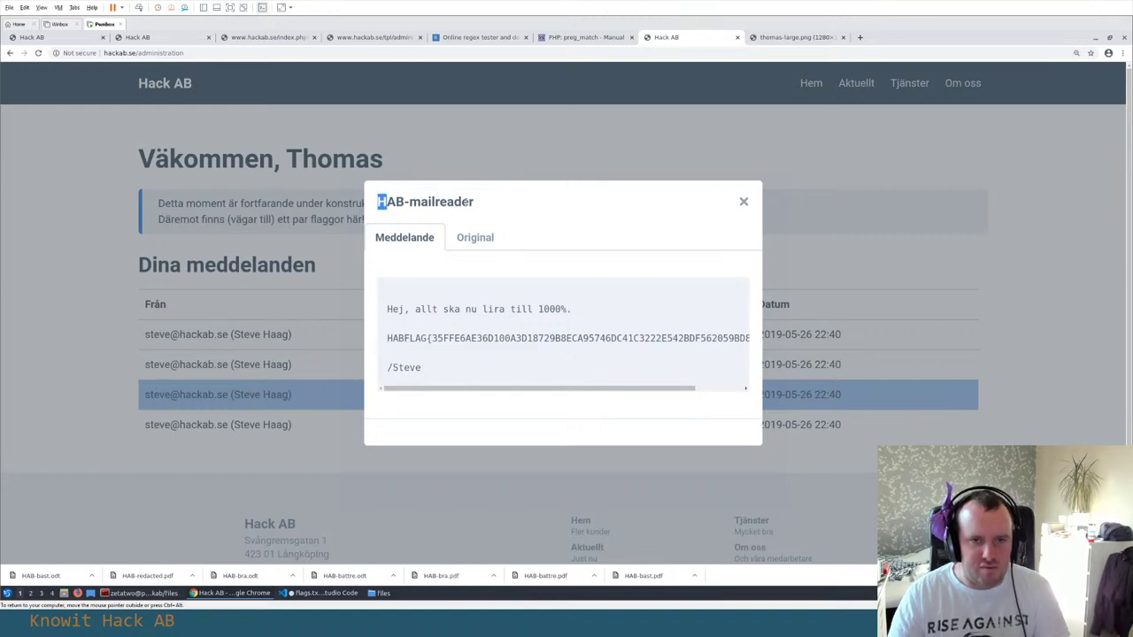
pyautogui.moveTo(466, 201); pyautogui.dragTo(474, 202)
pyautogui.hotkey('ctrl', 'c')
pyautogui.hotkey('alt', 'Tab')
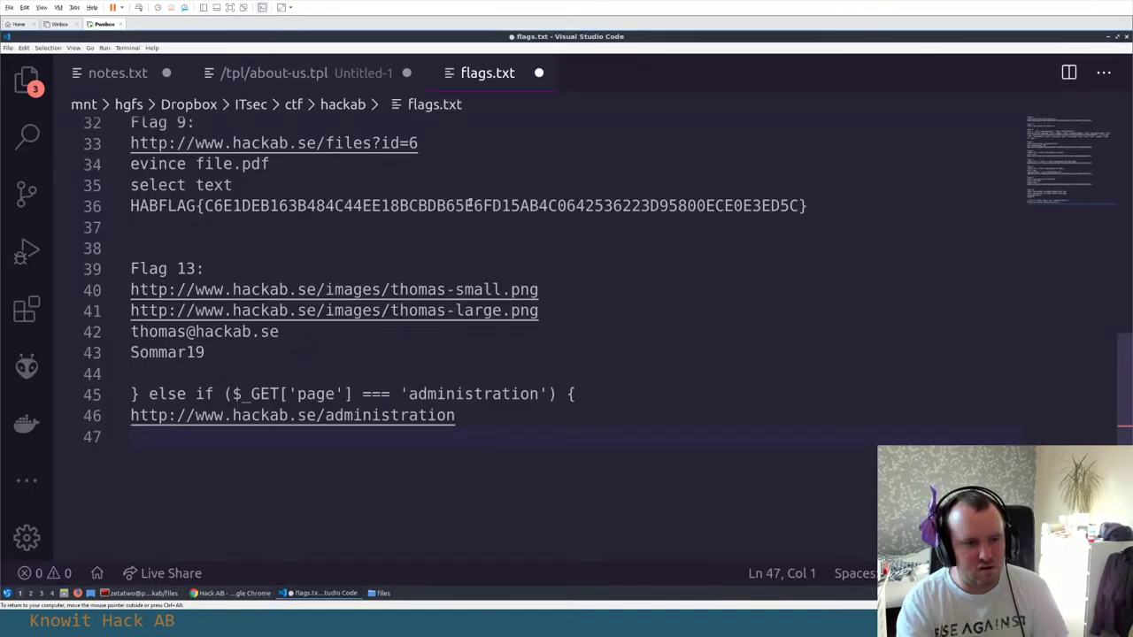
pyautogui.hotkey('ctrl', 'v')
pyautogui.press('Up')
pyautogui.press('Up')
pyautogui.press('Up')
pyautogui.press('BackSpace')
pyautogui.press('Down')
pyautogui.press('Down')
pyautogui.press('Down')
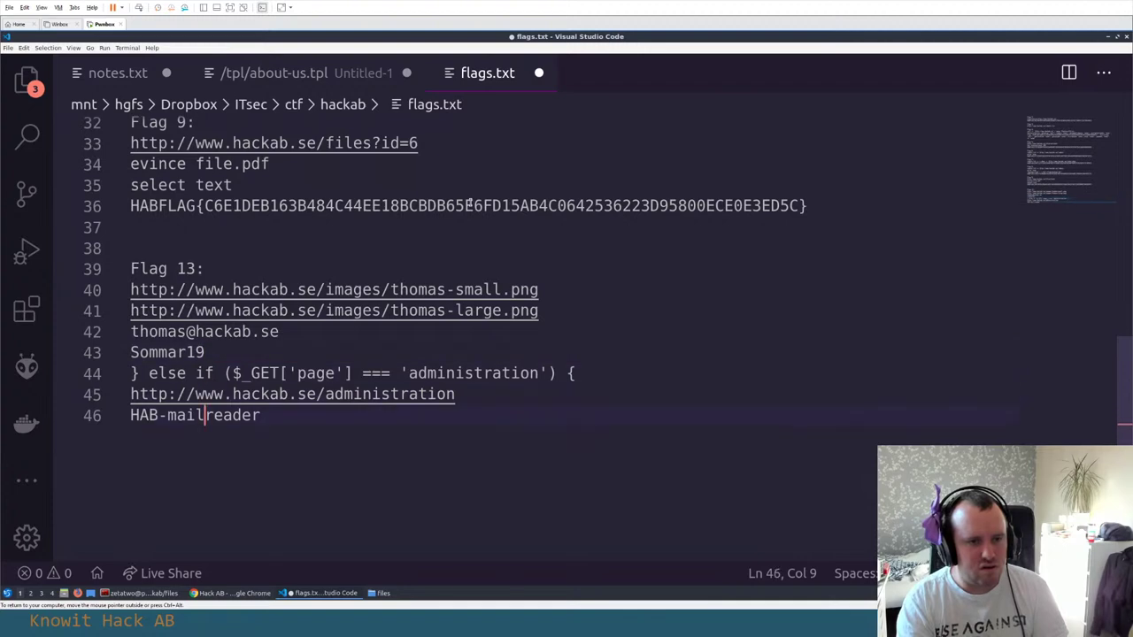
pyautogui.press('End')
pyautogui.press('Return')
# Add the message's HABFLAG line below HAB-mailreader in flags.txt, followed by an empty line
pyautogui.hotkey('alt', 'Tab')
pyautogui.tripleClick(388, 354)
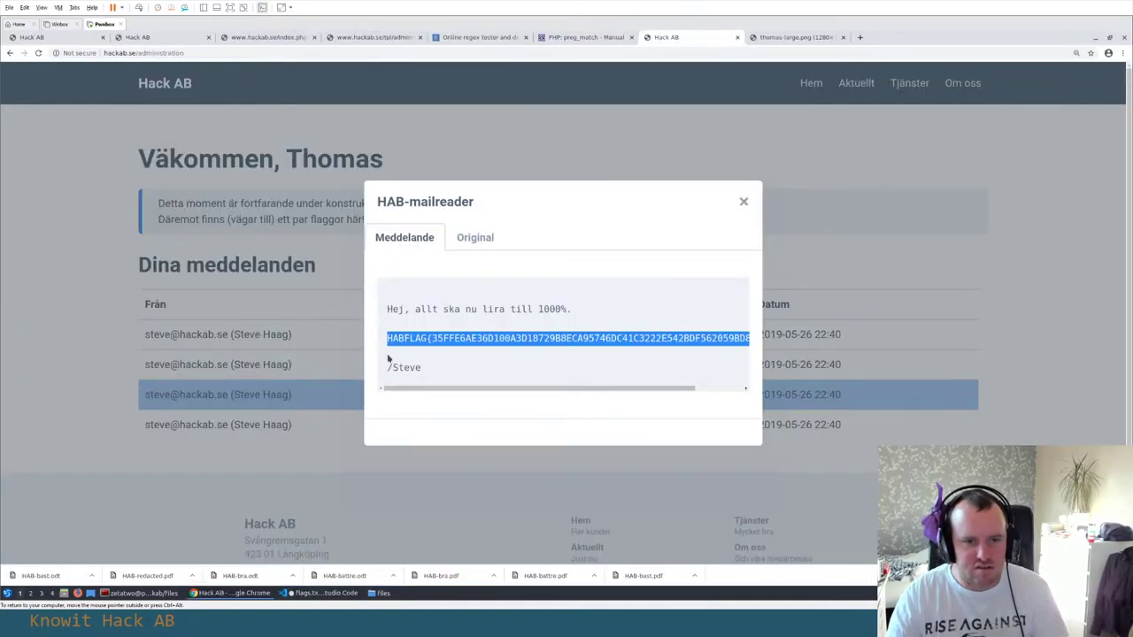
pyautogui.hotkey('ctrl', 'c')
pyautogui.hotkey('alt', 'Tab')
pyautogui.hotkey('ctrl', 'v')
pyautogui.press('BackSpace')
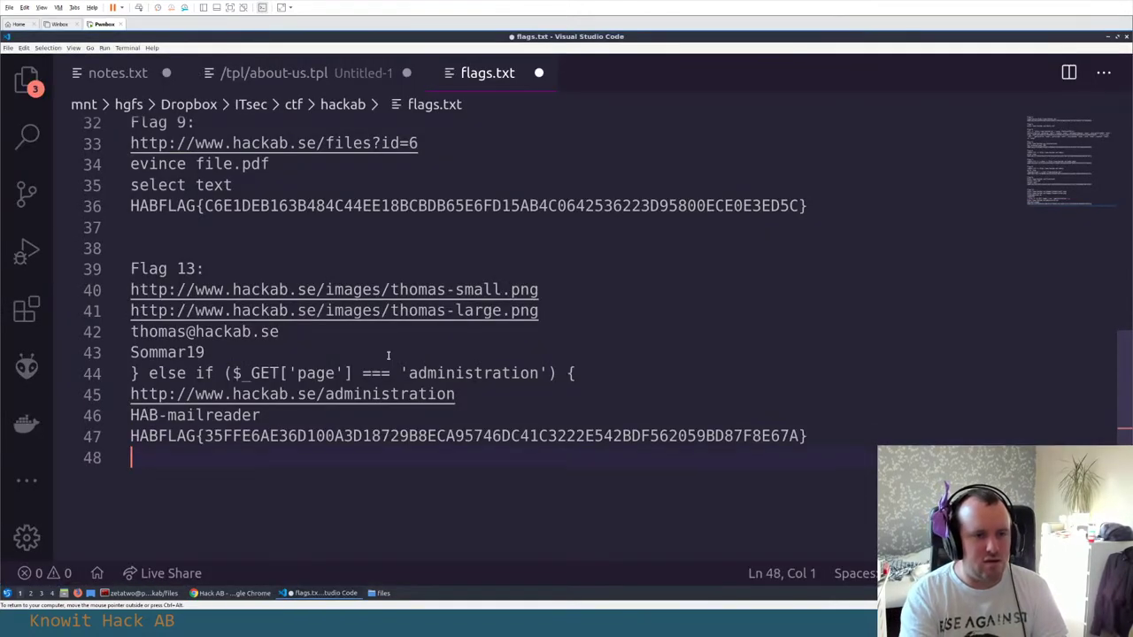
pyautogui.press('Return')
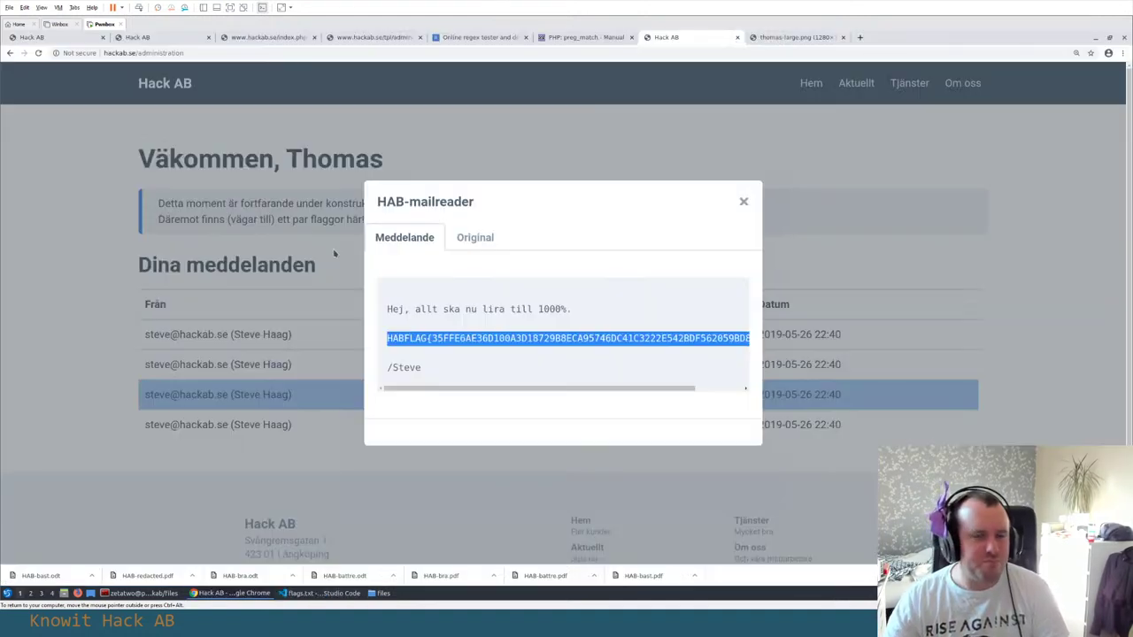
pyautogui.hotkey('alt', 'Tab')
# Switch from HAB-mailreader to the Hack AB Wi-Fi message and read its WPS and wireless-network remarks
pyautogui.click(743, 202)
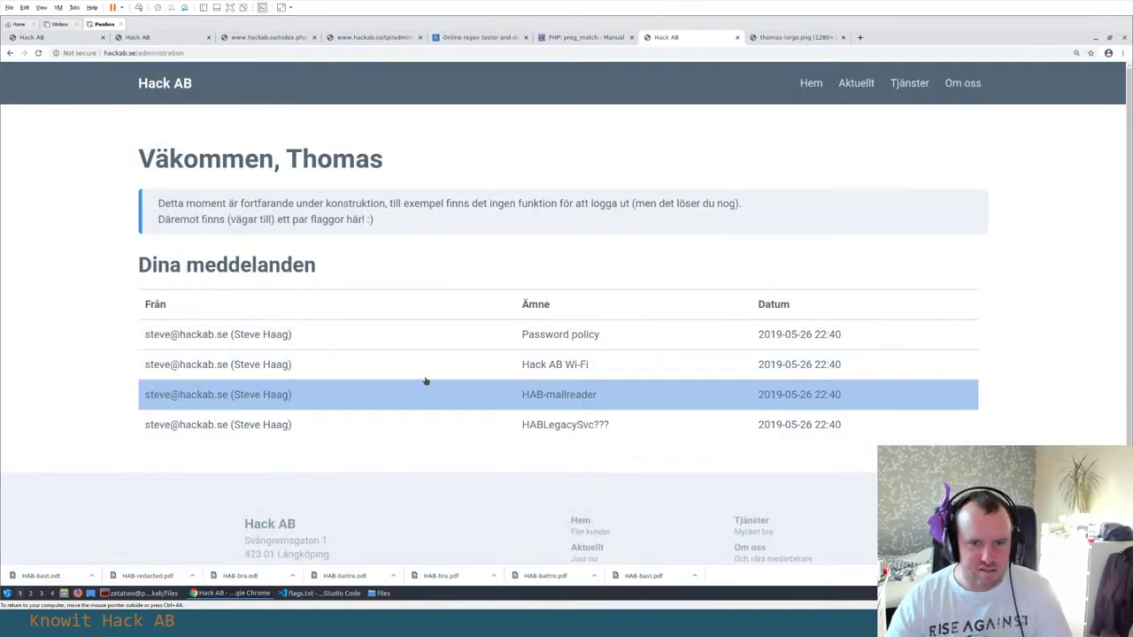
pyautogui.click(368, 373)
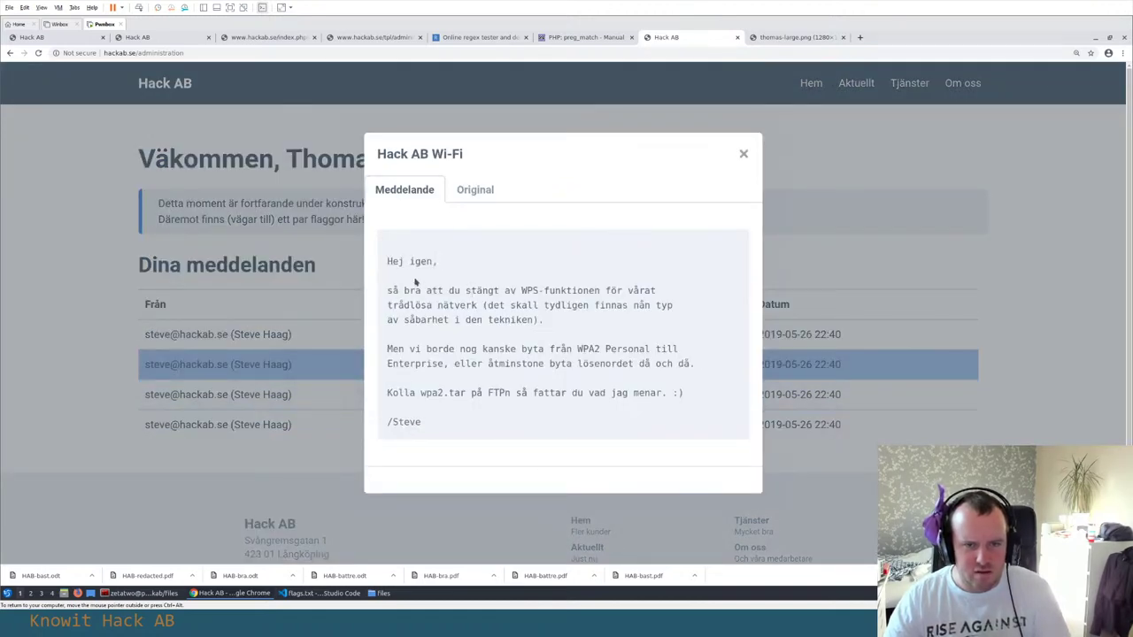
pyautogui.doubleClick(528, 290)
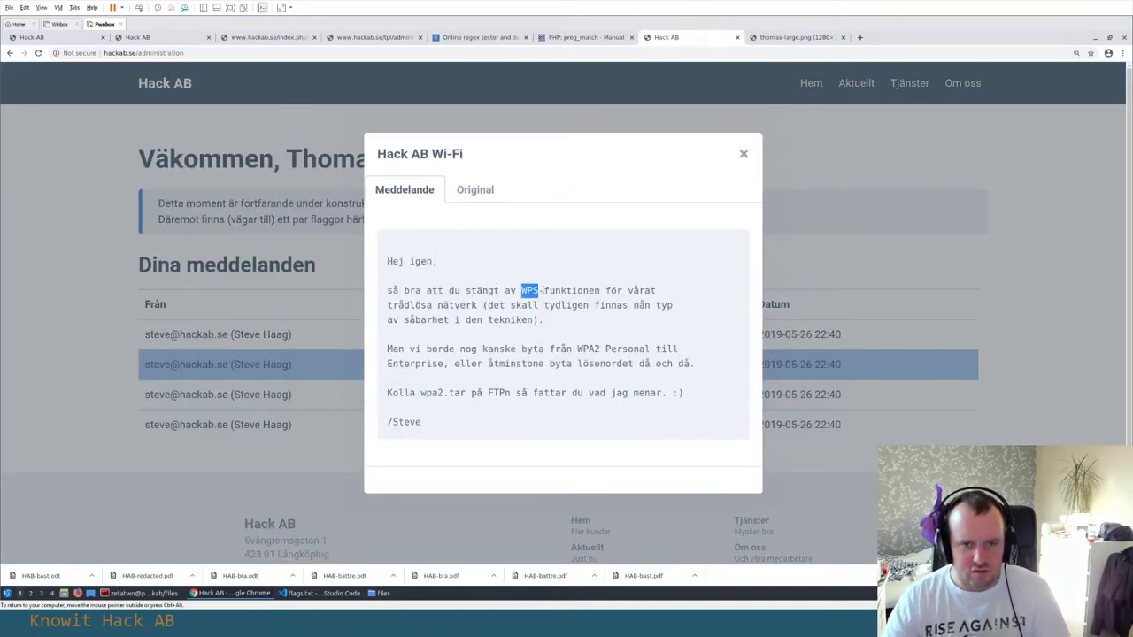
pyautogui.click(552, 294)
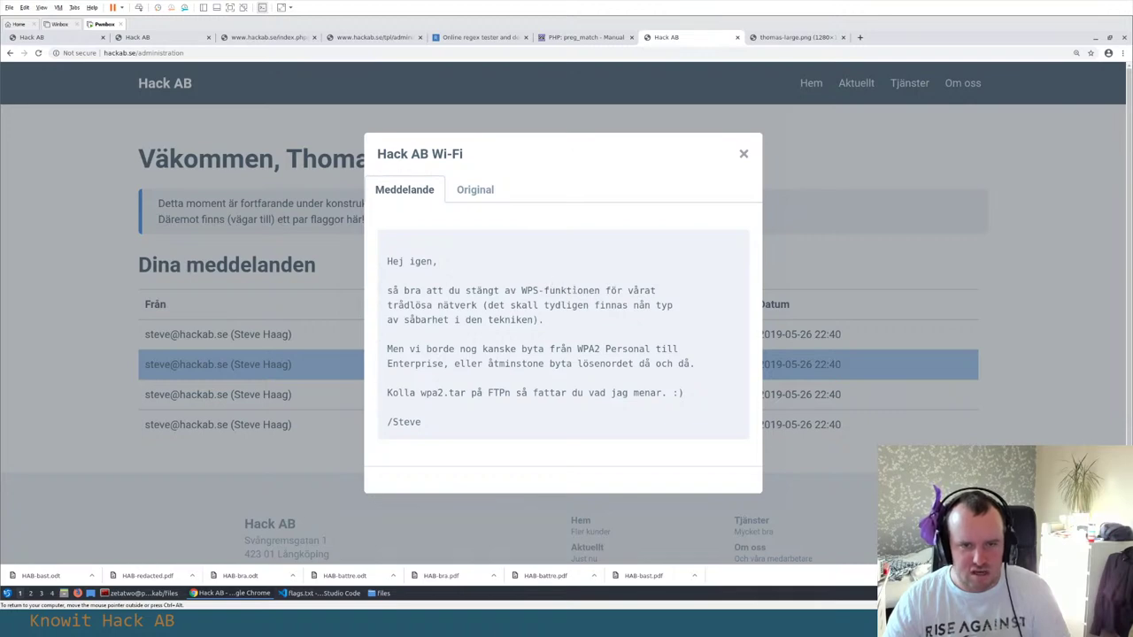
pyautogui.moveTo(392, 304); pyautogui.dragTo(539, 320)
pyautogui.click(546, 307)
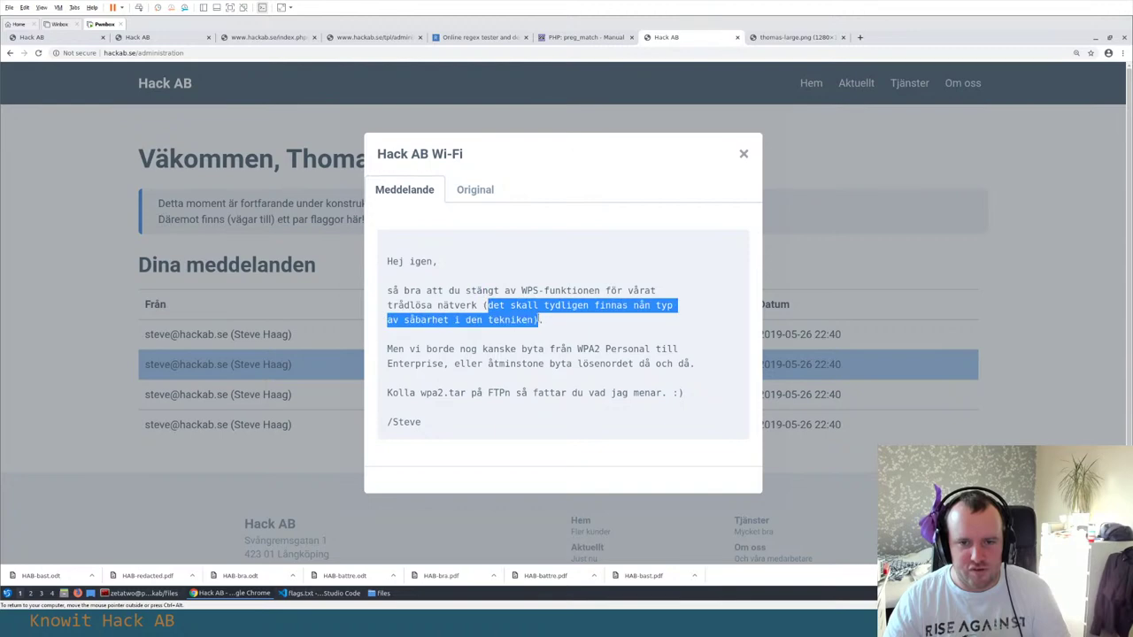
pyautogui.click(535, 316)
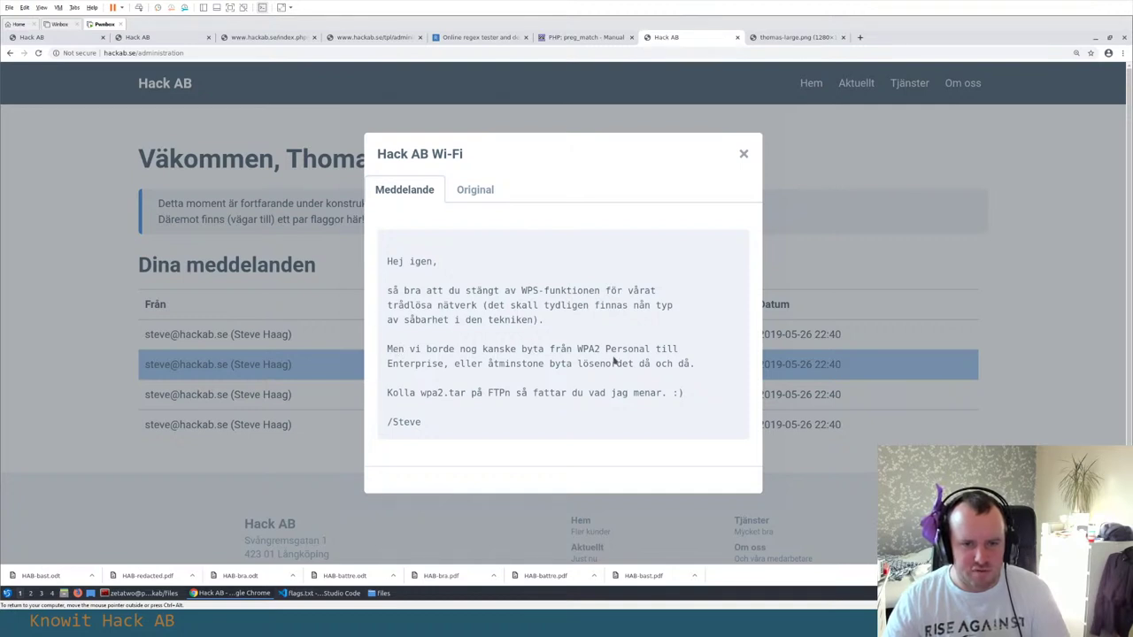
# Read the message's WPA2 Personal, Enterprise and password passages
pyautogui.moveTo(578, 348); pyautogui.dragTo(594, 348)
pyautogui.click(645, 348)
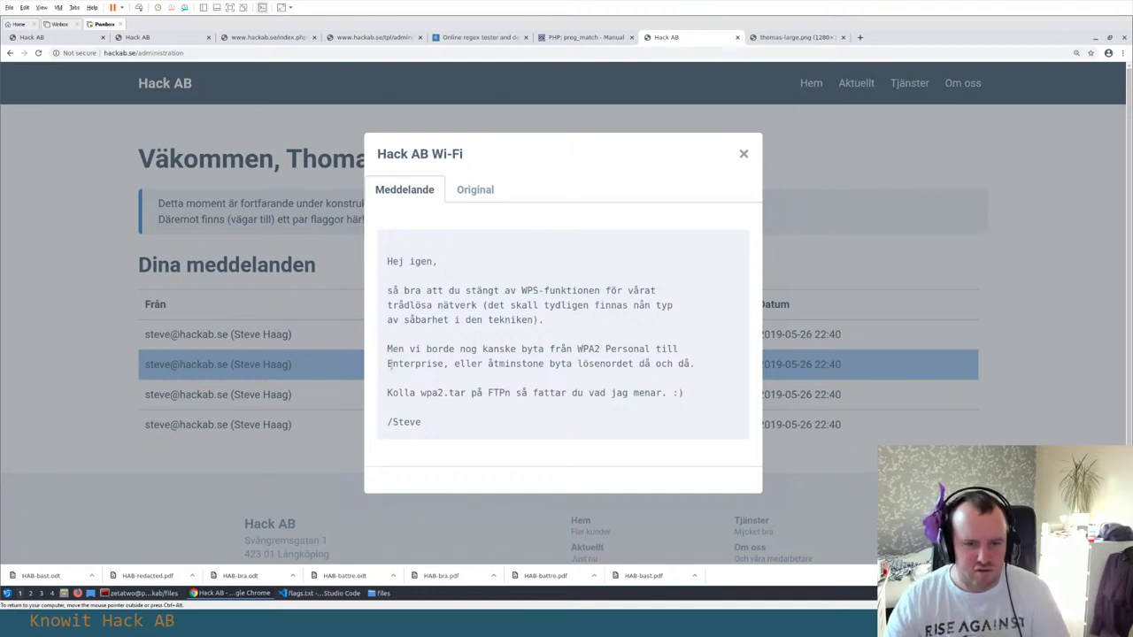
pyautogui.moveTo(388, 364); pyautogui.dragTo(449, 364)
pyautogui.click(500, 363)
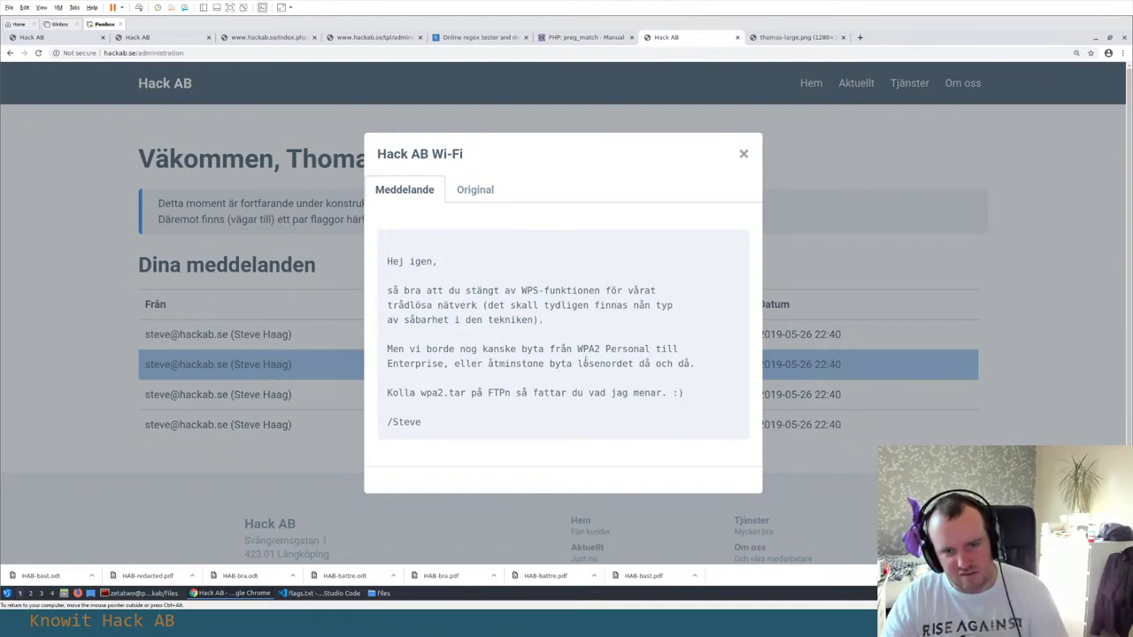
pyautogui.moveTo(638, 363); pyautogui.dragTo(645, 363)
pyautogui.click(611, 361)
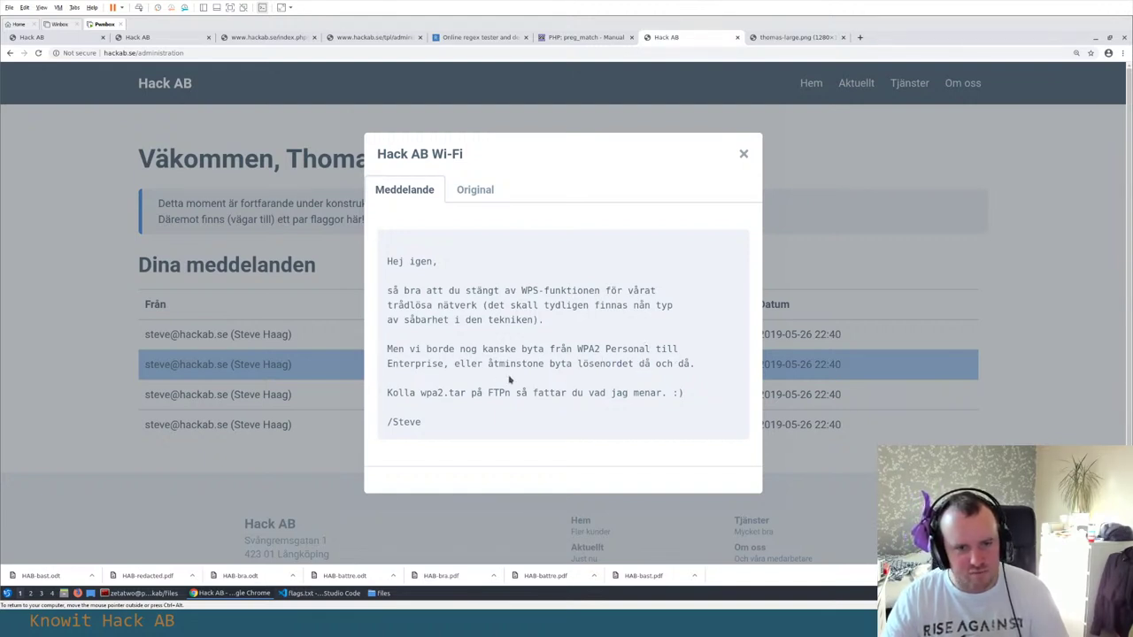
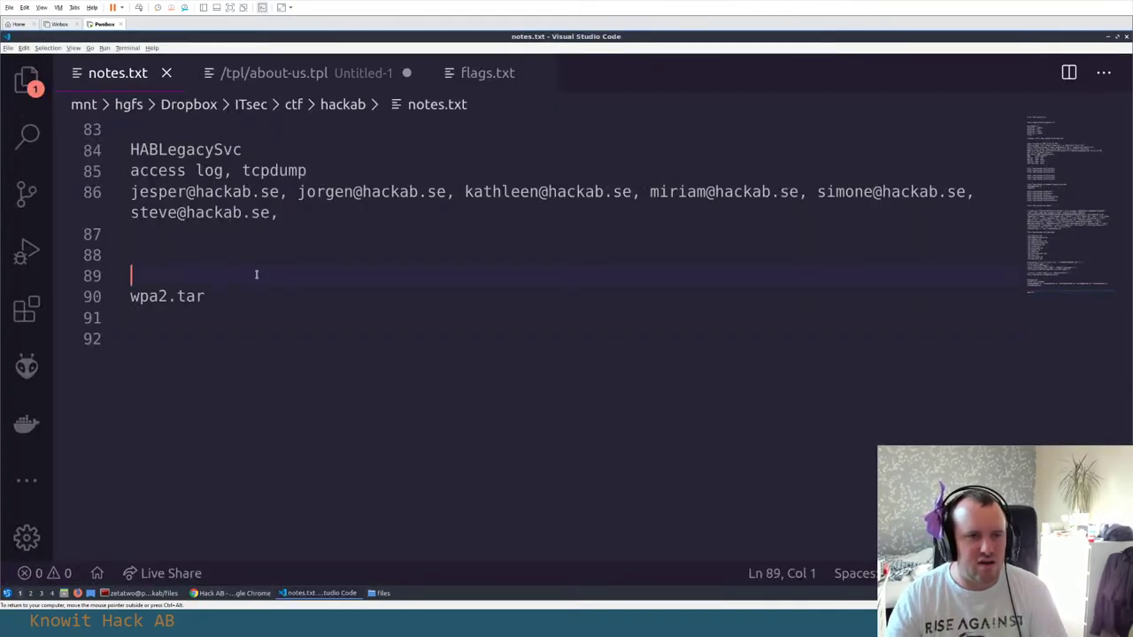
# Delete the extra blank line above wpa2.tar in notes.txt
pyautogui.press('BackSpace')
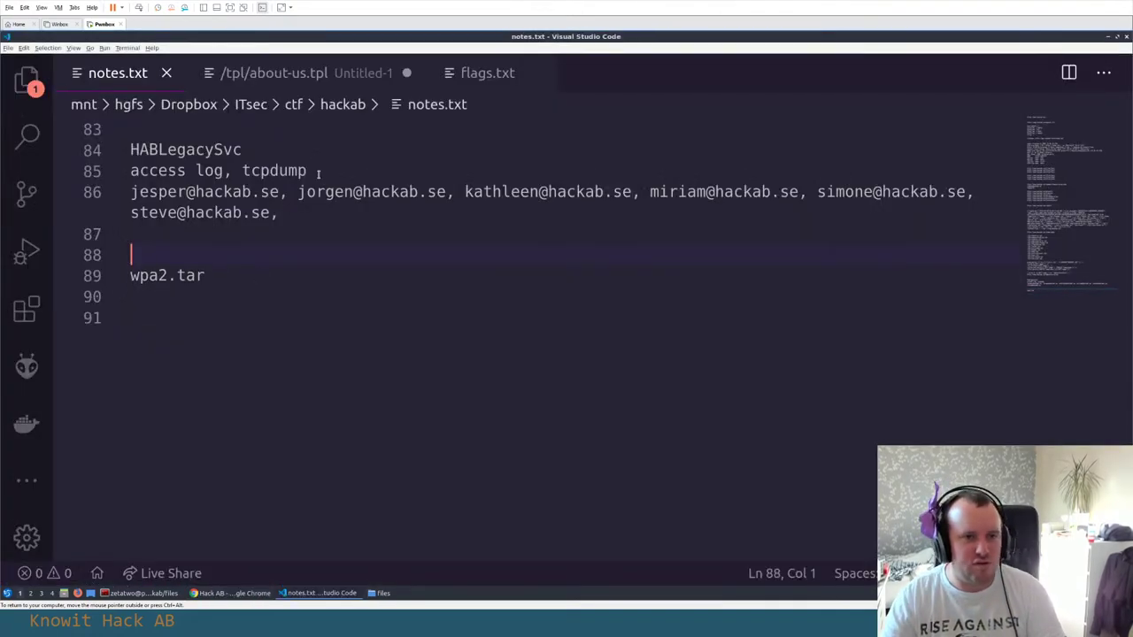
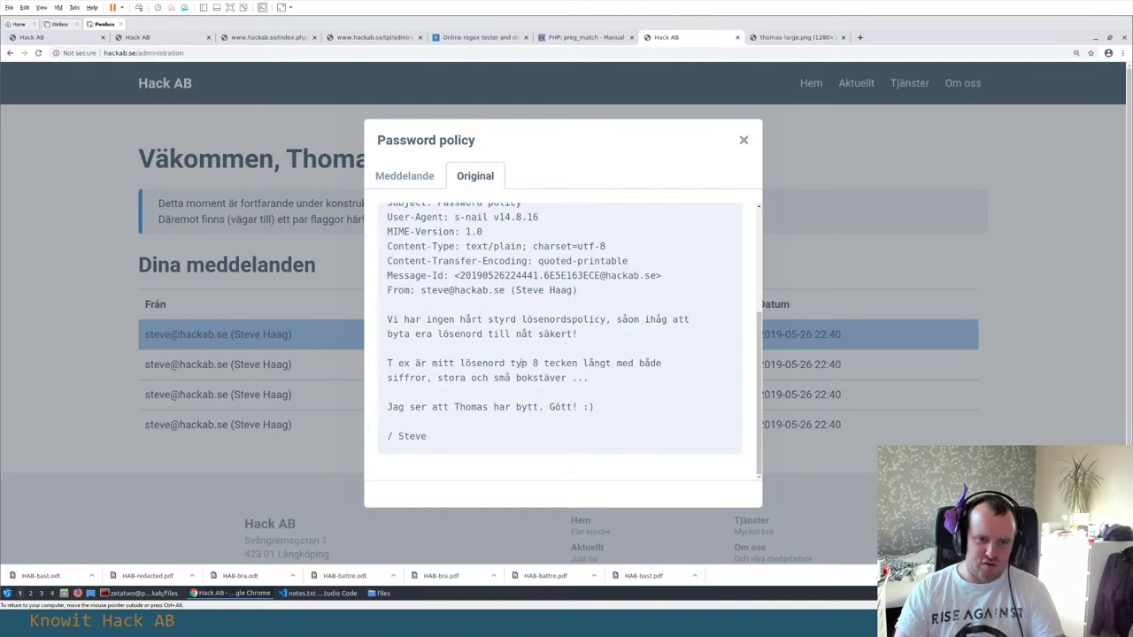
# Read through the email's password-policy hint, highlighting the words siffror, stora, små and bokstäver
pyautogui.doubleClick(406, 377)
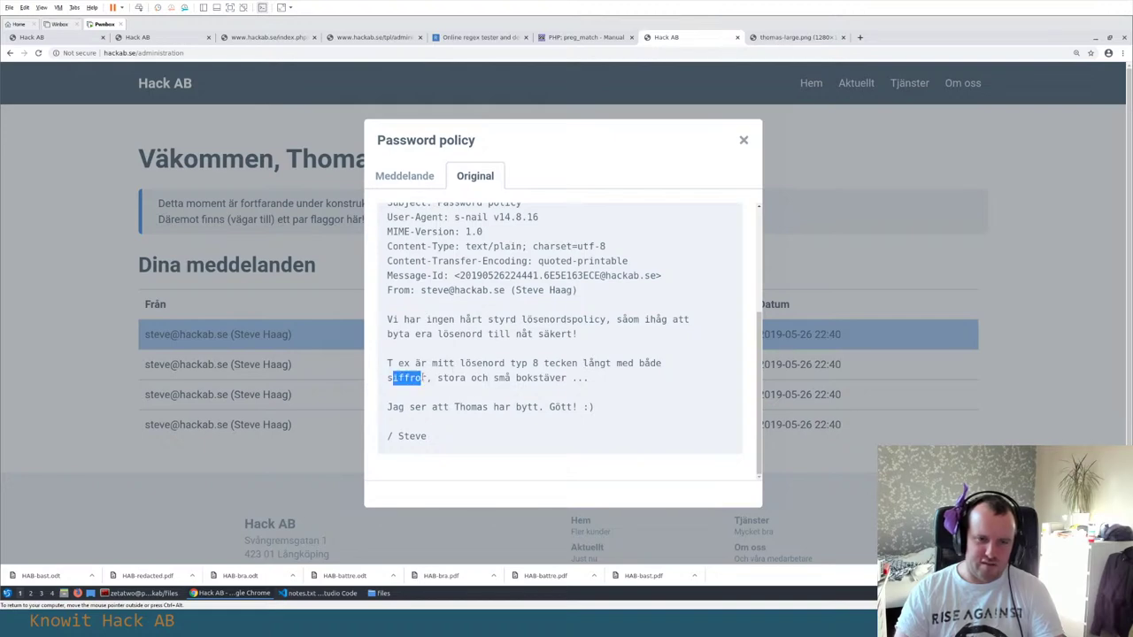
pyautogui.click(425, 377)
pyautogui.doubleClick(451, 376)
pyautogui.click(496, 377)
pyautogui.doubleClick(496, 377)
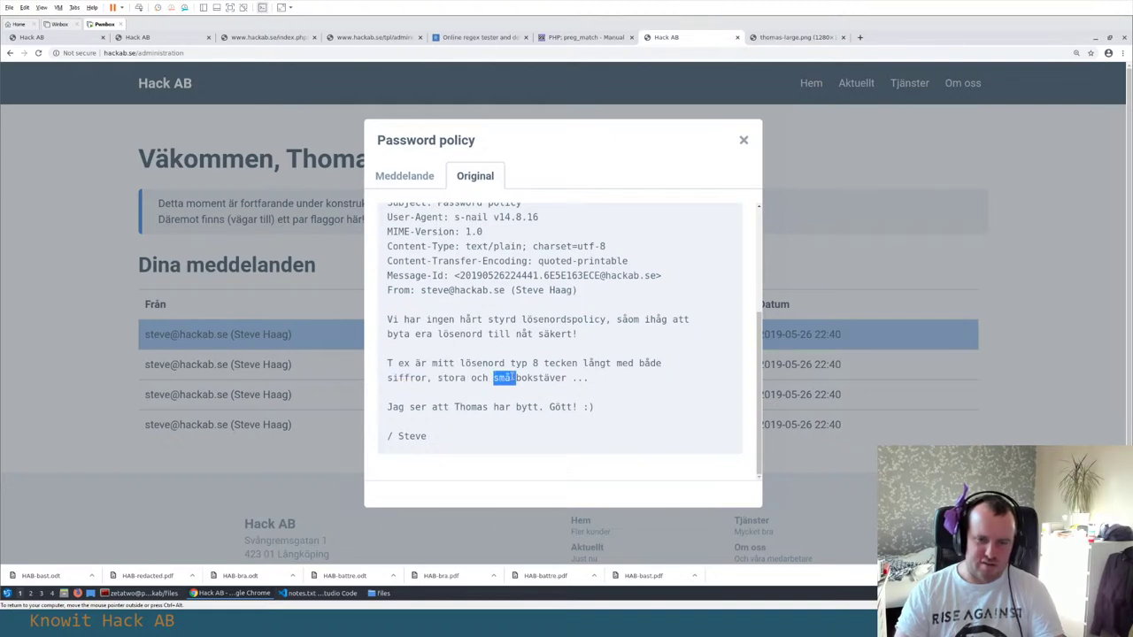
pyautogui.click(515, 377)
pyautogui.moveTo(516, 377); pyautogui.dragTo(588, 377)
pyautogui.click(400, 373)
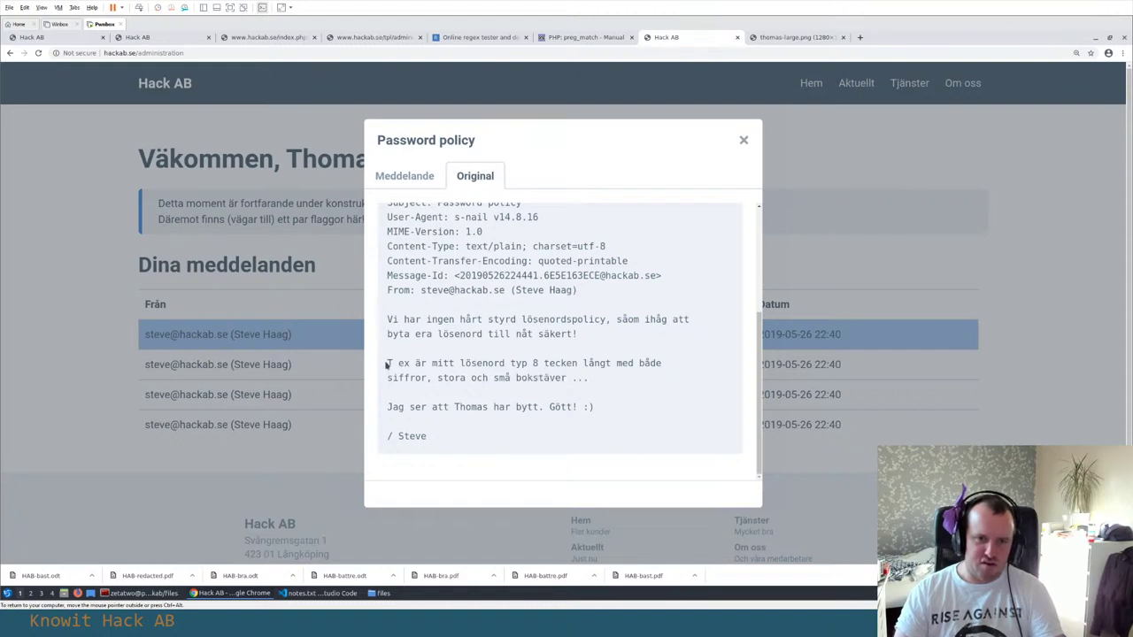
pyautogui.moveTo(387, 407); pyautogui.dragTo(483, 407)
pyautogui.click(486, 405)
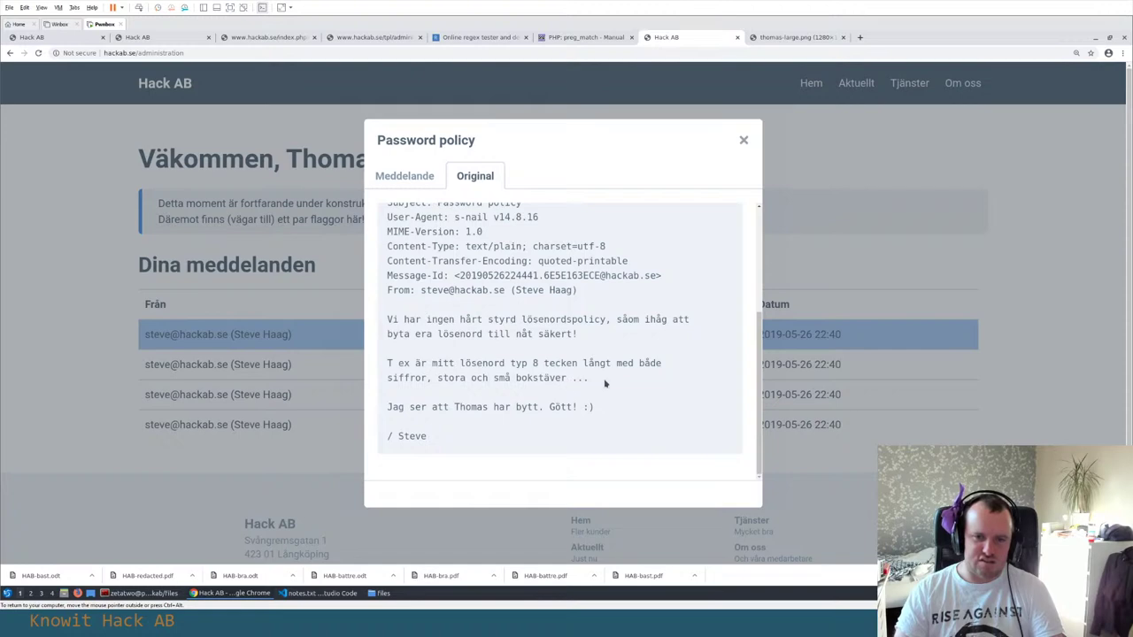
# Copy the 'T ex är mitt lösenord…' hint into notes.txt line 92, joined into one line
pyautogui.moveTo(605, 381); pyautogui.dragTo(386, 362)
pyautogui.hotkey('ctrl', 'c')
pyautogui.hotkey('alt', 'Tab')
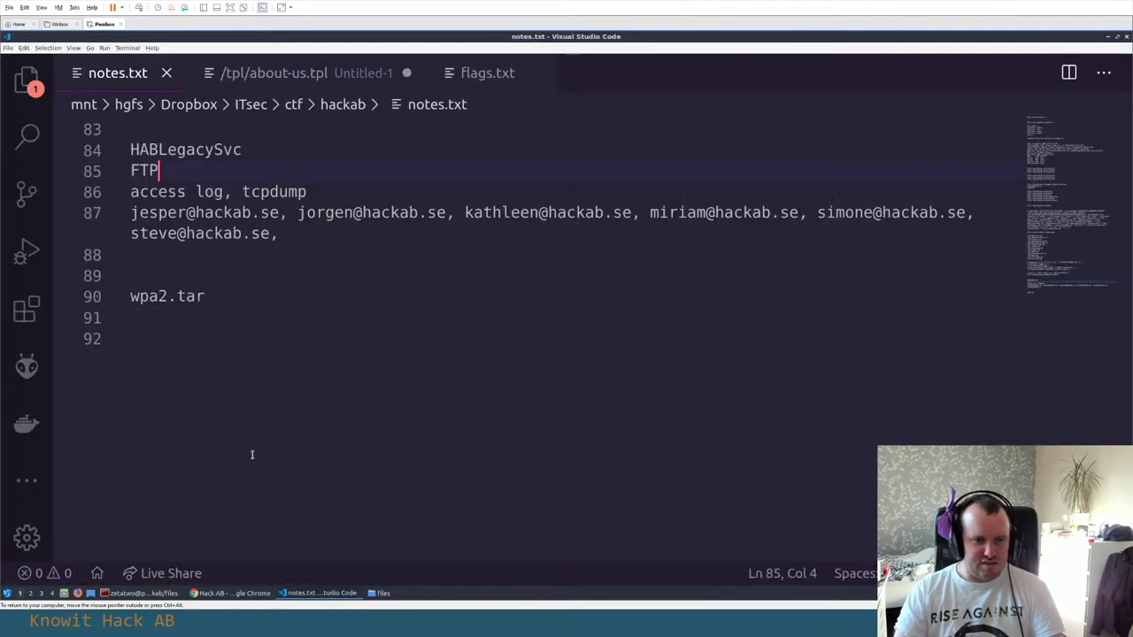
pyautogui.hotkey('ctrl', 'End')
pyautogui.hotkey('ctrl', 'v')
pyautogui.press('Up')
pyautogui.press('Up')
pyautogui.press('Down')
pyautogui.press('End')
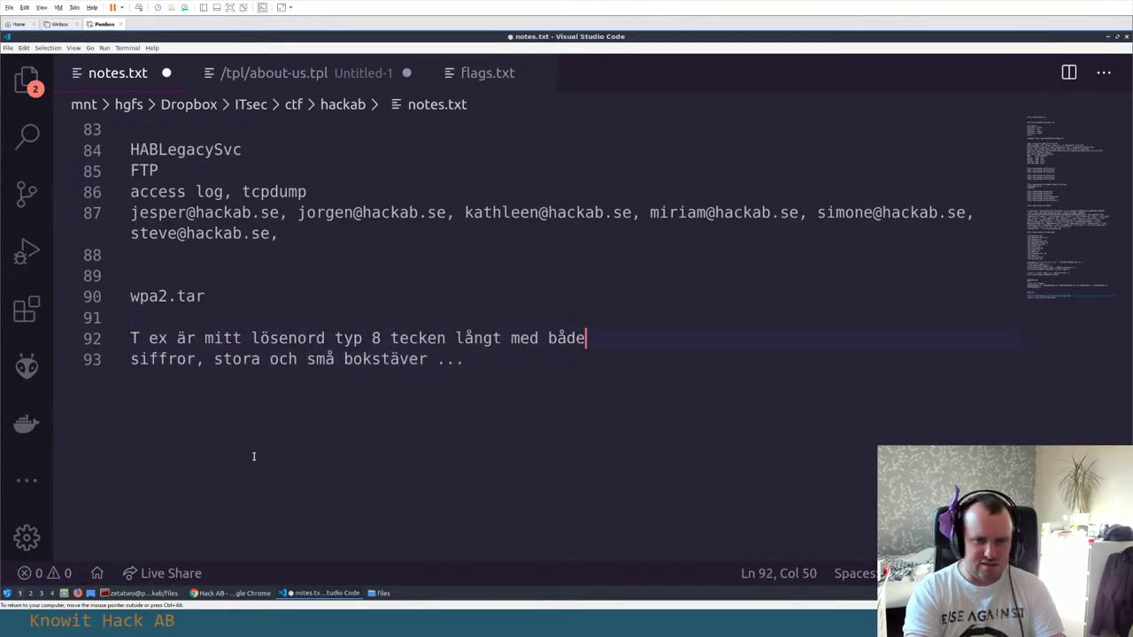
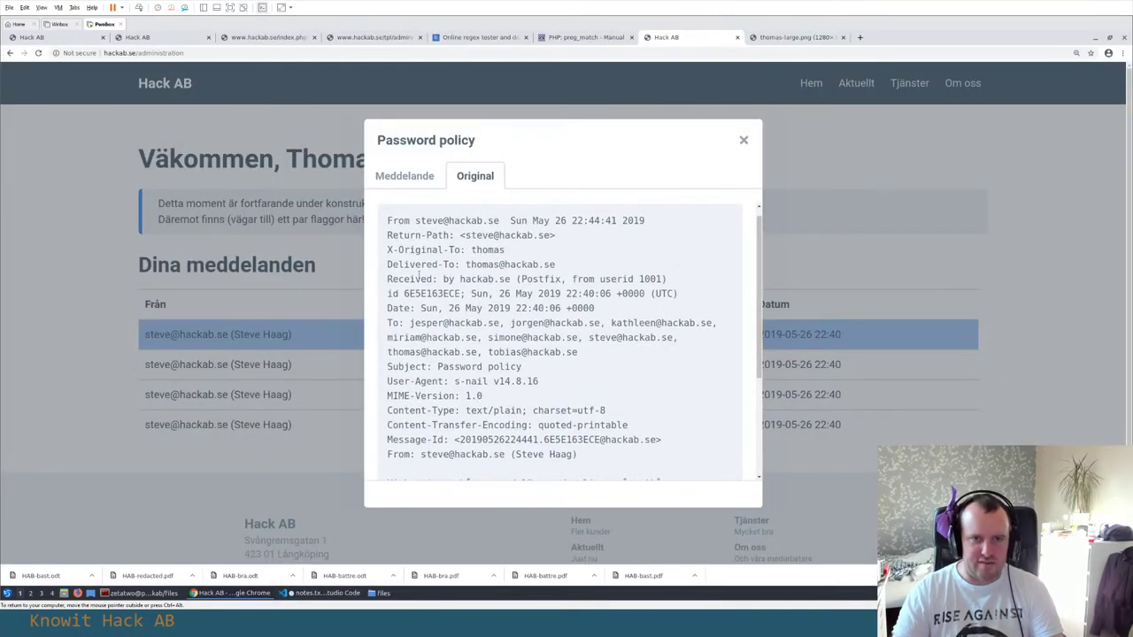
# Copy the sender's e-mail address from the From line and paste it on a new line at the end of notes.txt
pyautogui.moveTo(412, 221); pyautogui.dragTo(500, 220)
pyautogui.hotkey('ctrl', 'c')
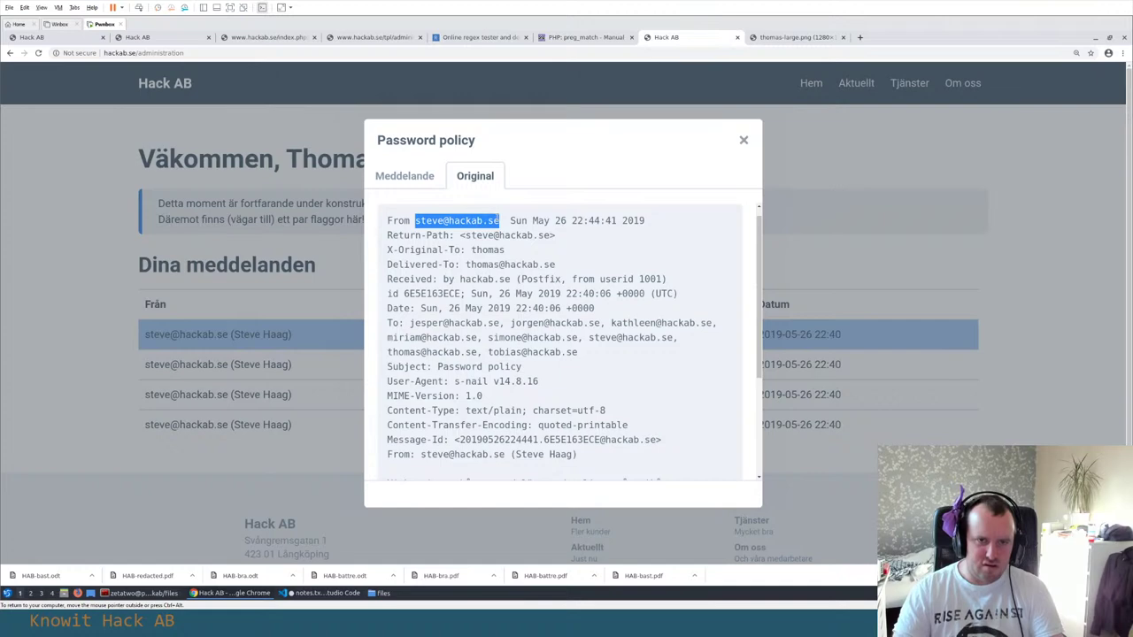
pyautogui.hotkey('alt', 'Tab')
pyautogui.press('End')
pyautogui.press('Return')
pyautogui.press('Return')
pyautogui.hotkey('ctrl', 'v')
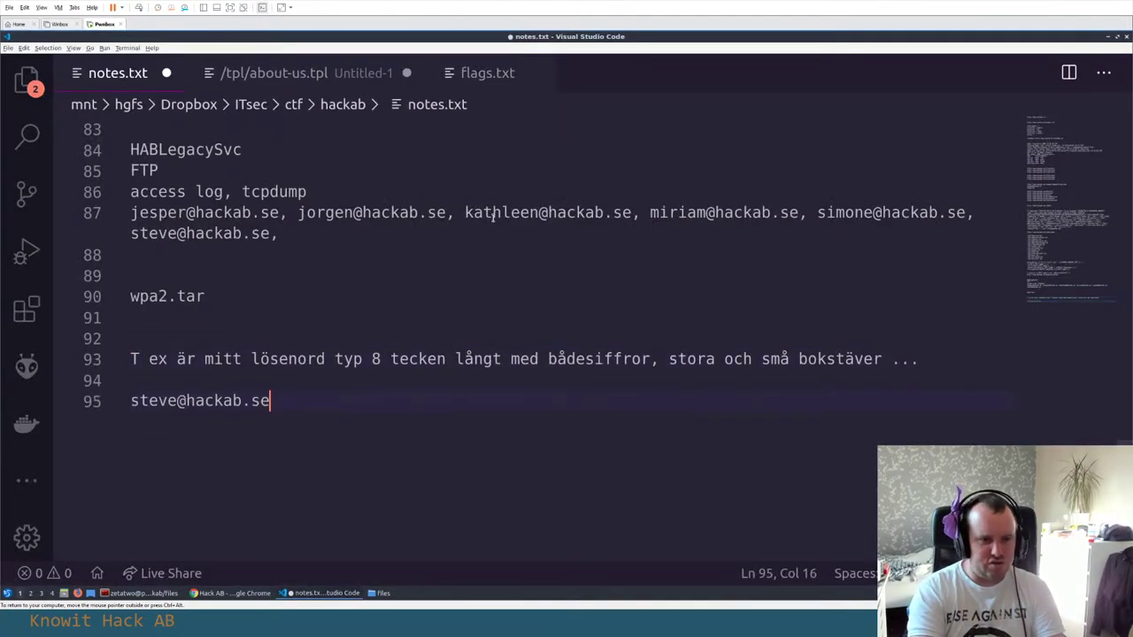
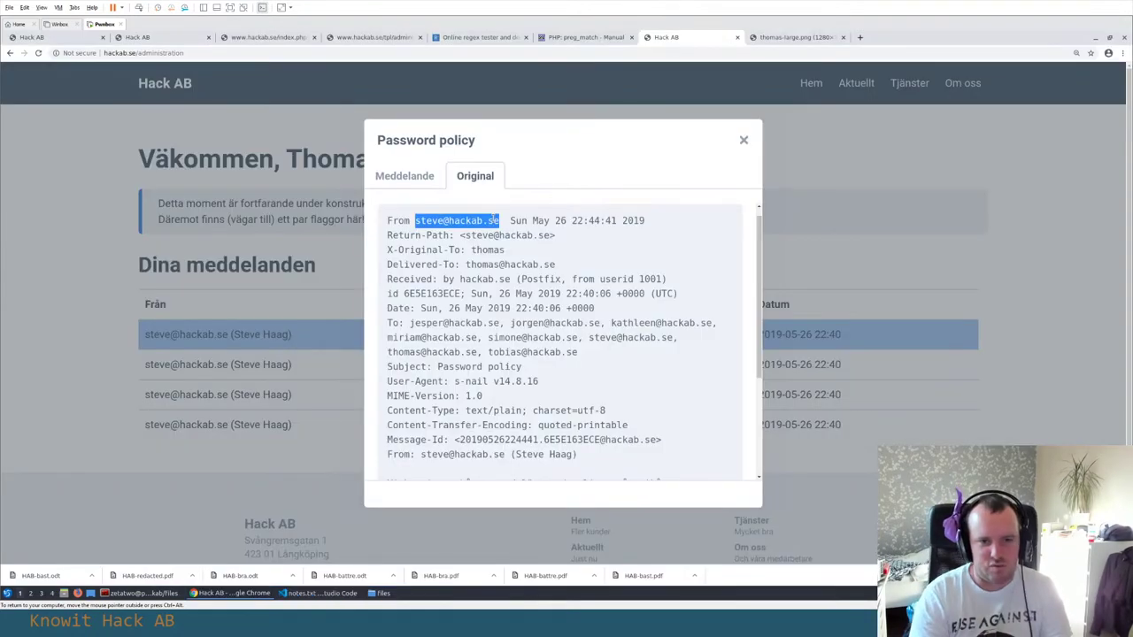
# Read through the Password policy email's original headers and source
pyautogui.scroll(-3, 622, 248)
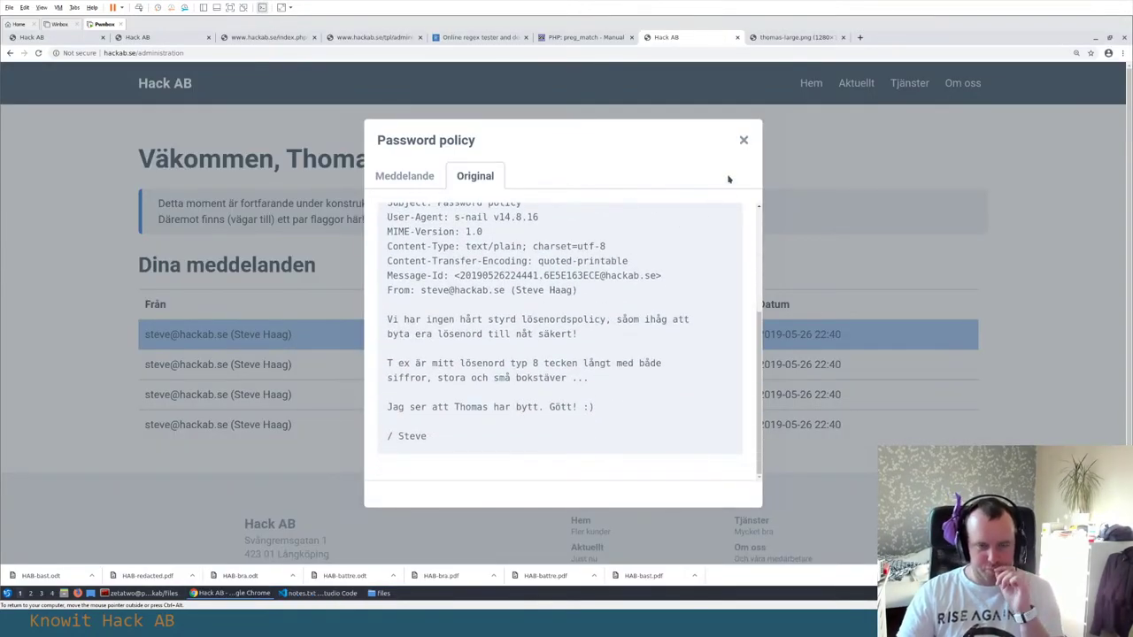
pyautogui.scroll(-2, 665, 259)
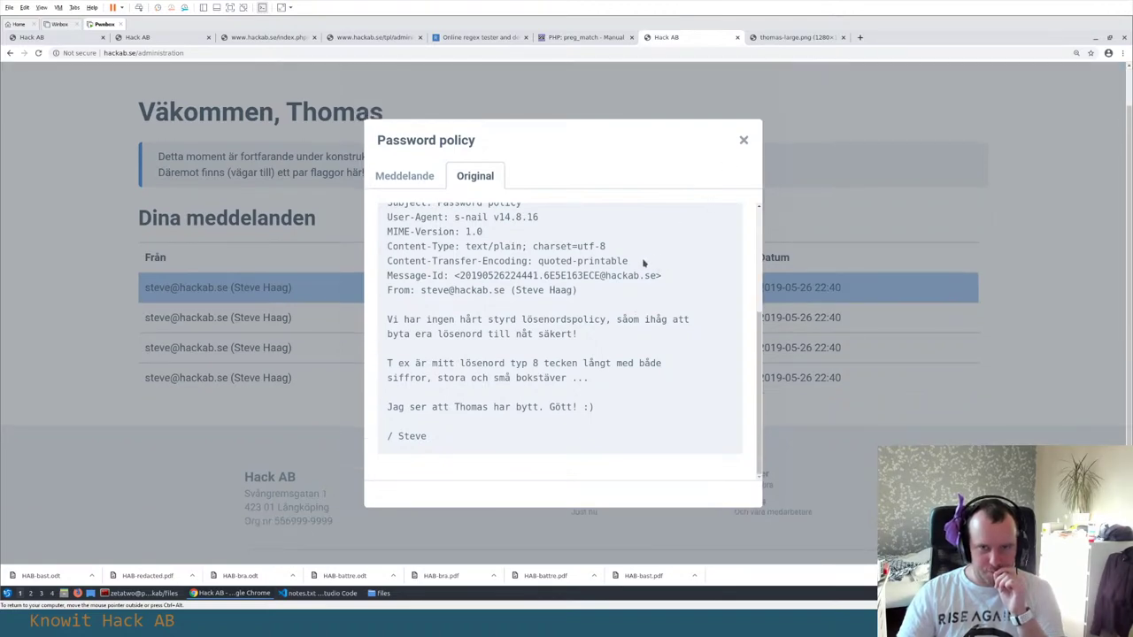
pyautogui.scroll(3, 645, 257)
# Switch to the Meddelande body view, then close the Password policy message
pyautogui.click(433, 176)
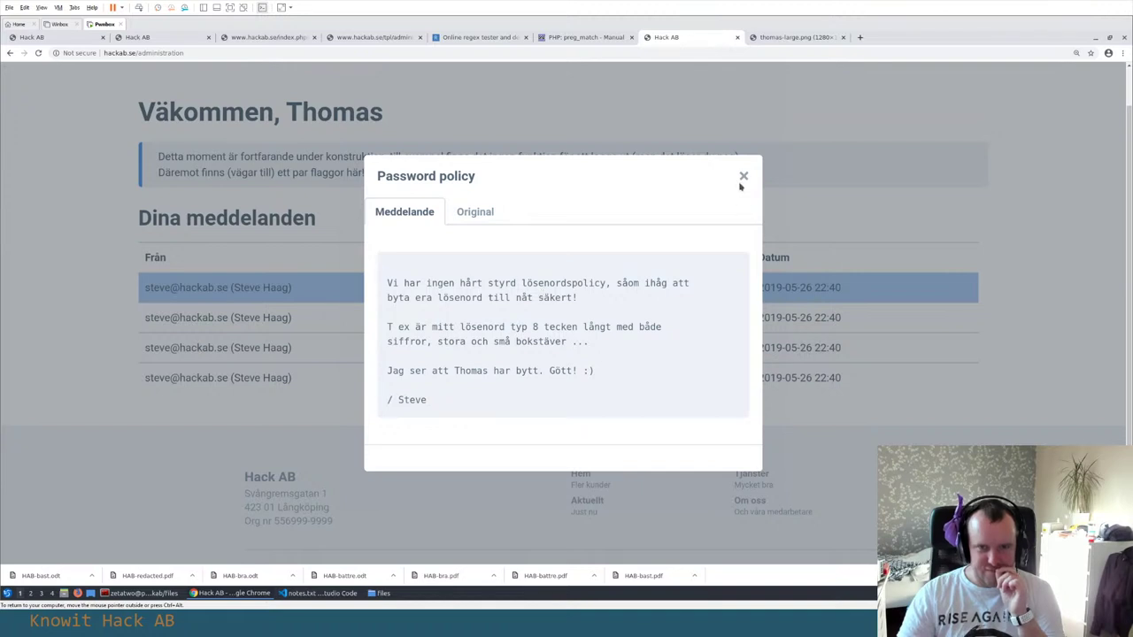
pyautogui.click(740, 183)
pyautogui.scroll(2, 505, 208)
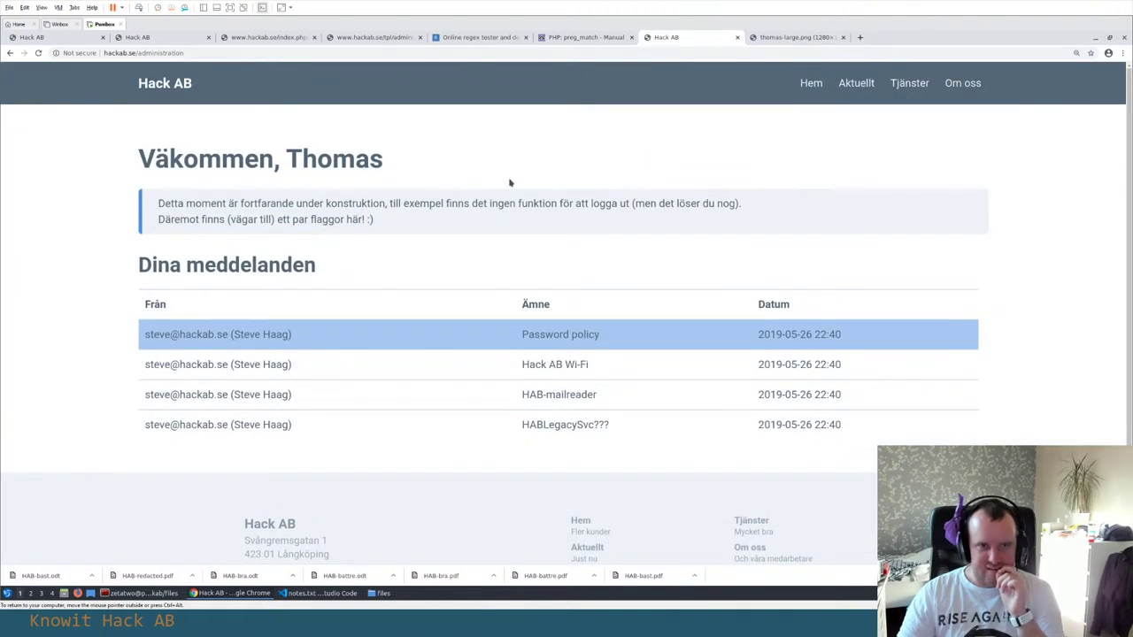
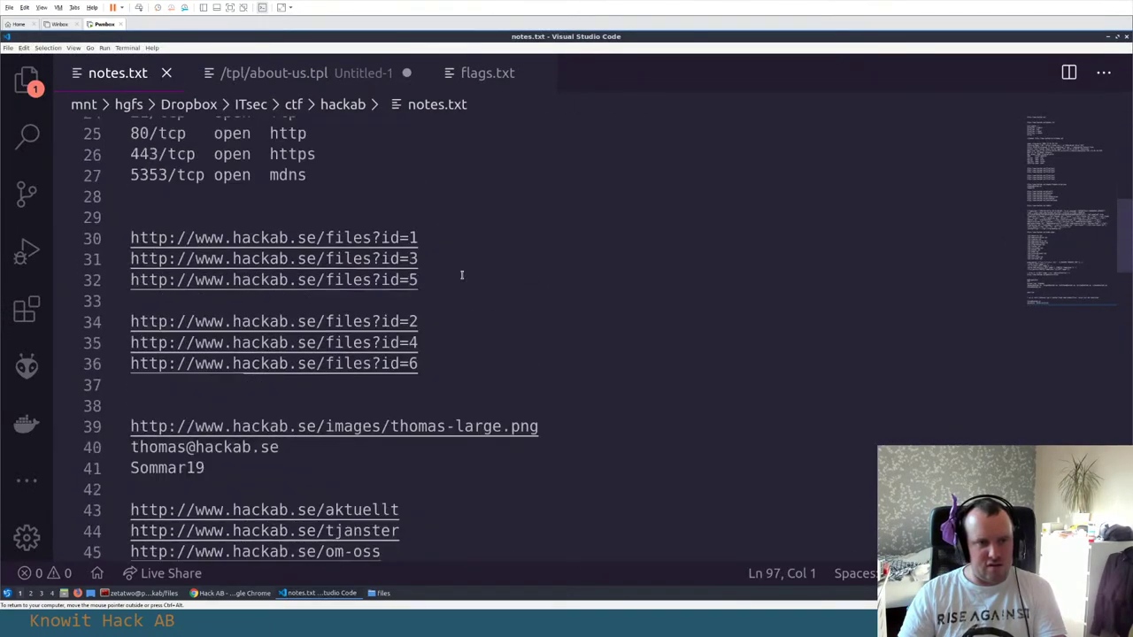
# Select the nmap line '21/tcp open ftp' on line 24 of notes.txt
pyautogui.scroll(5, 461, 276)
pyautogui.moveTo(298, 388); pyautogui.dragTo(130, 392)
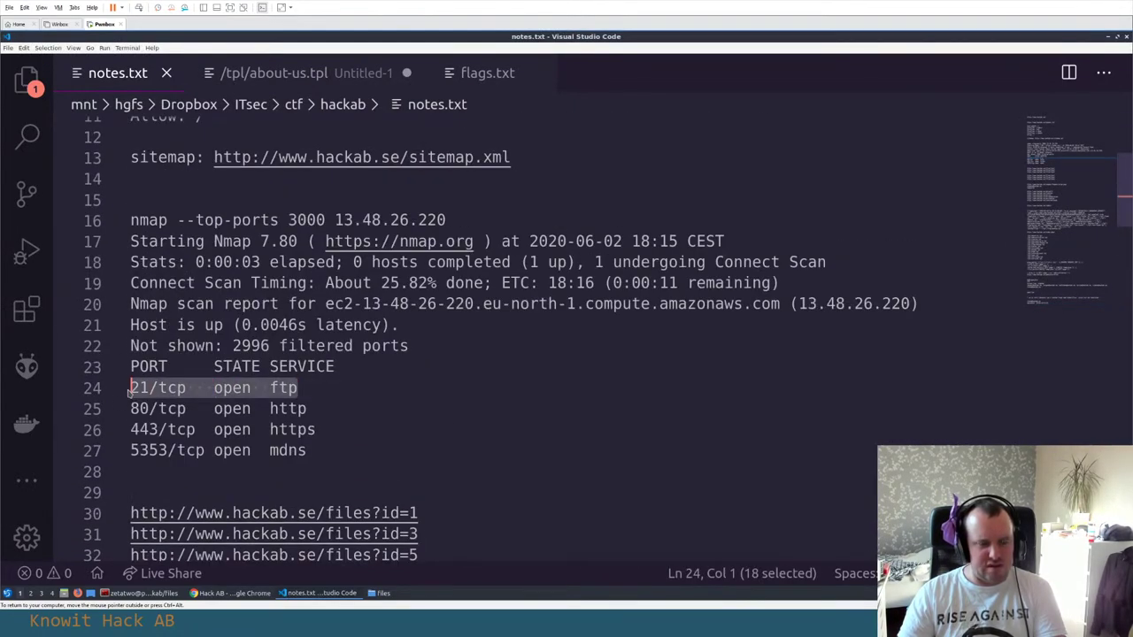
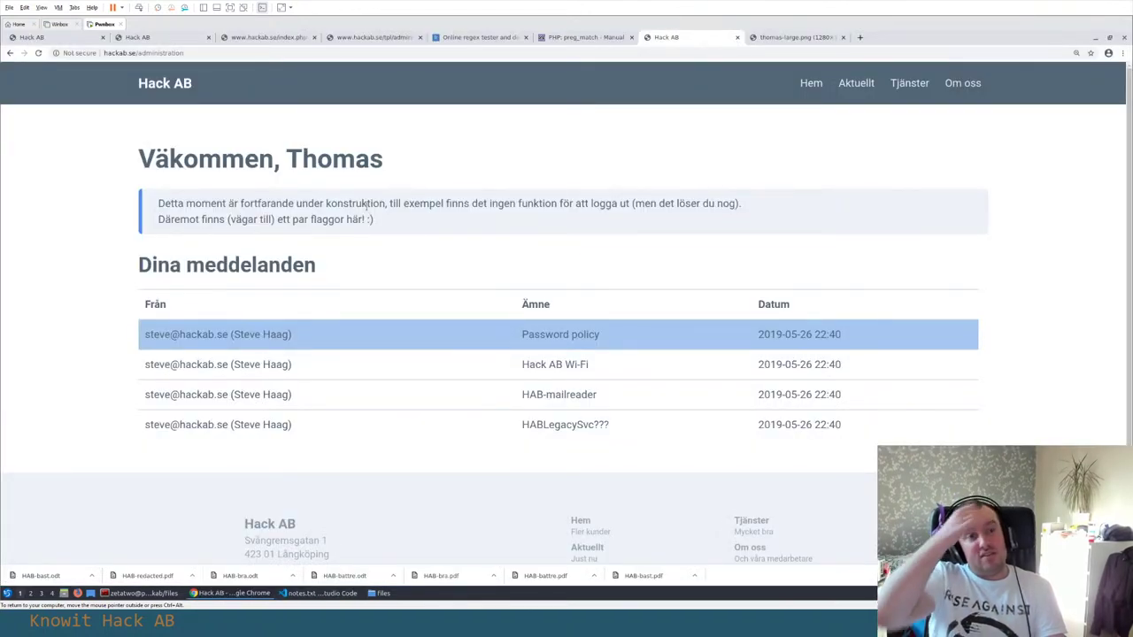
# Scroll through the bug bounty flag list's categories, points and solve counts, then go to the index.phps source
pyautogui.click(164, 37)
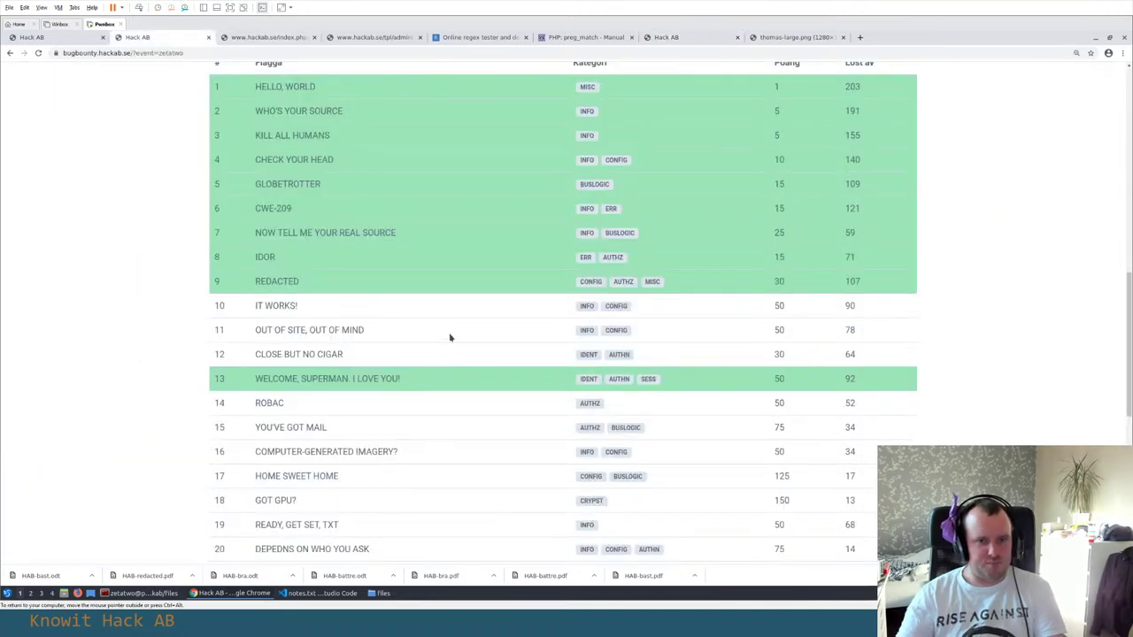
pyautogui.scroll(-1, 449, 337)
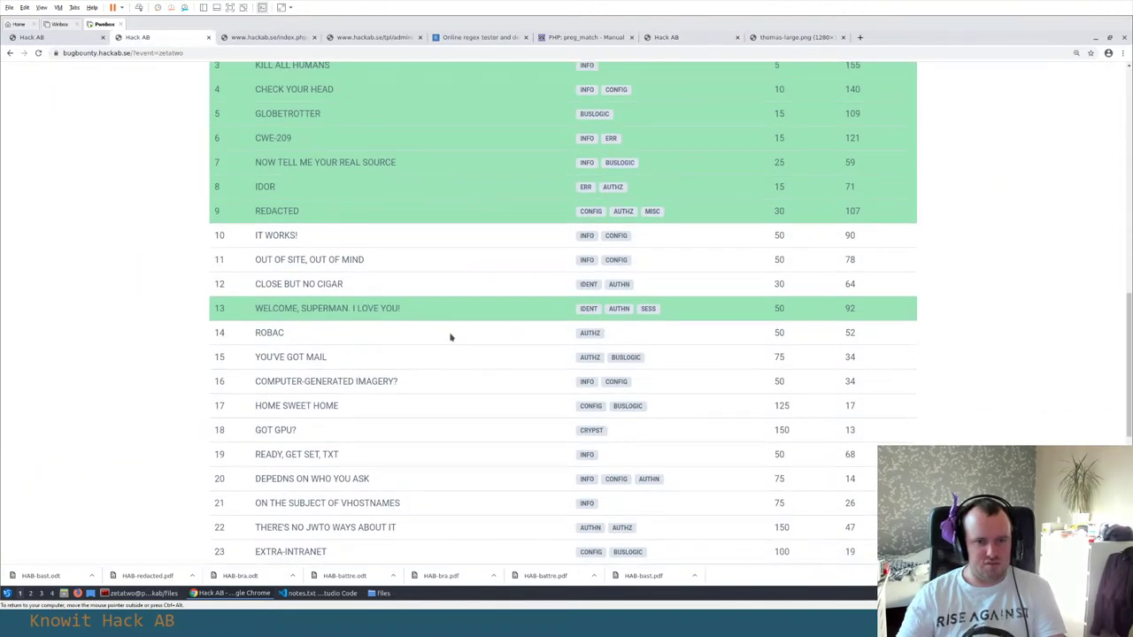
pyautogui.scroll(-1, 450, 337)
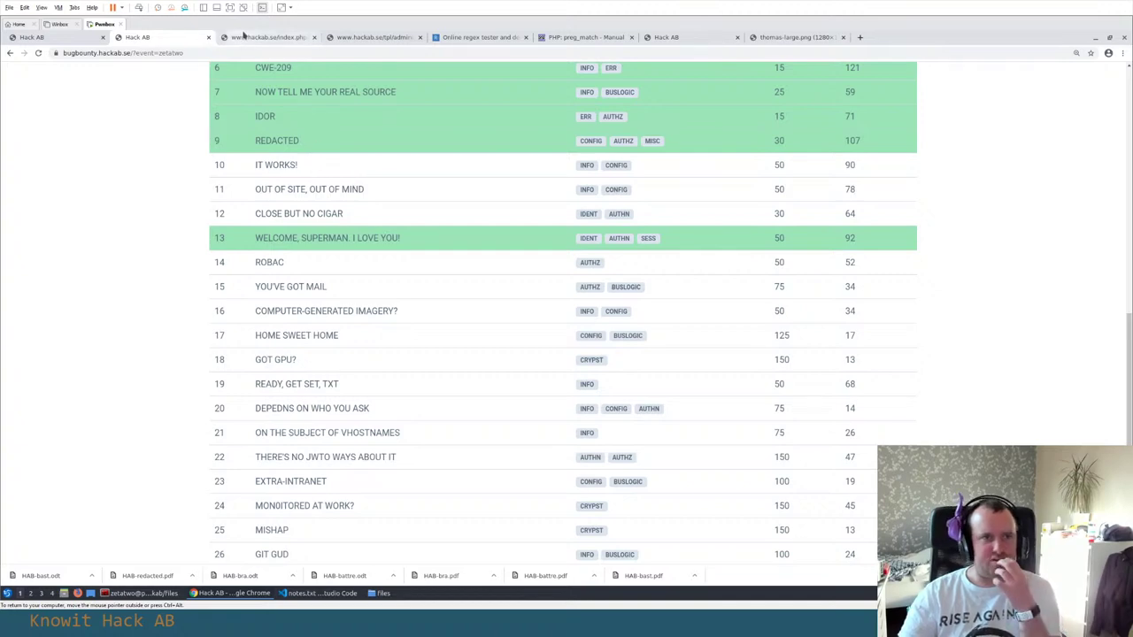
pyautogui.click(257, 37)
# Return to the index.phps PHP source and zoom out so the whole source fits
pyautogui.click(160, 37)
pyautogui.click(263, 38)
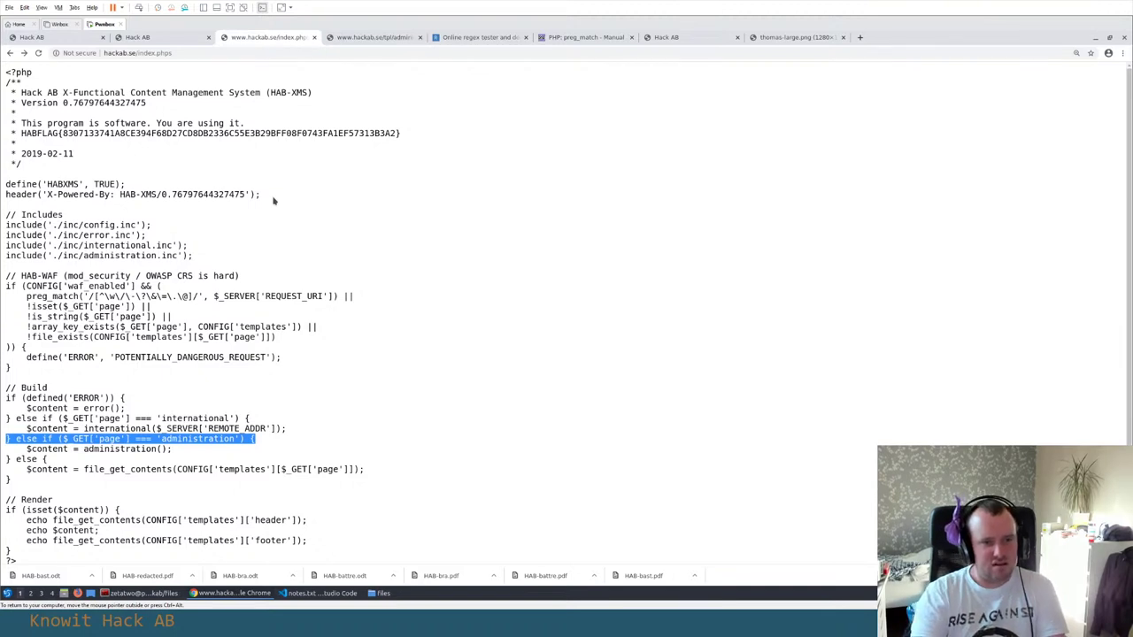
pyautogui.hotkey('ctrl', '-')
# Select the /inc/administration.inc include path among the four include lines
pyautogui.click(121, 205)
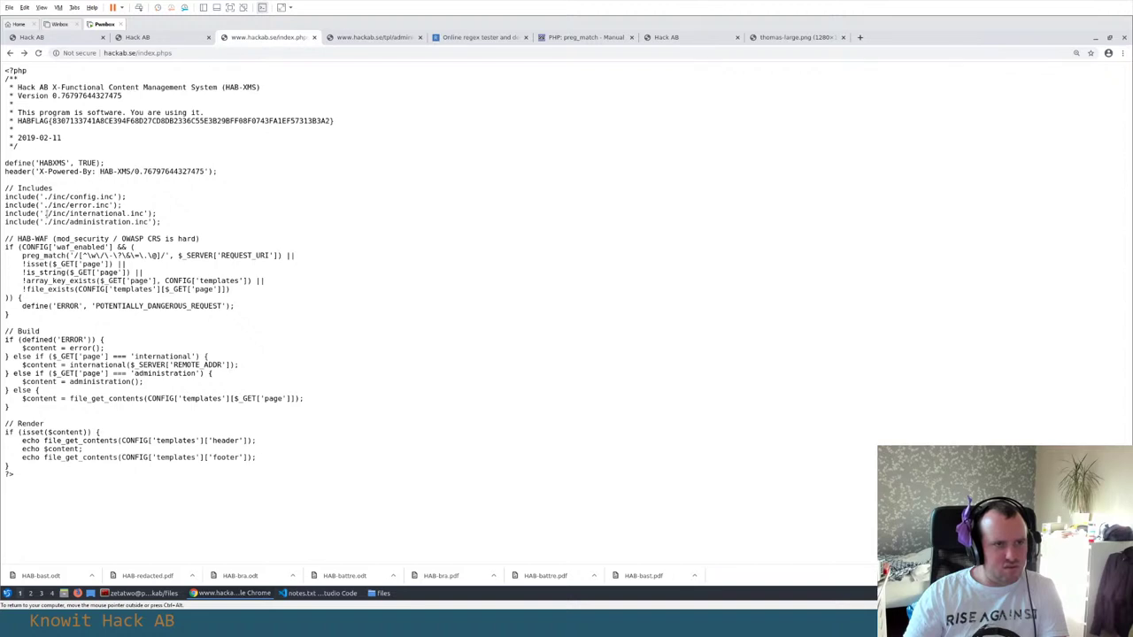
pyautogui.moveTo(177, 223); pyautogui.dragTo(2, 200)
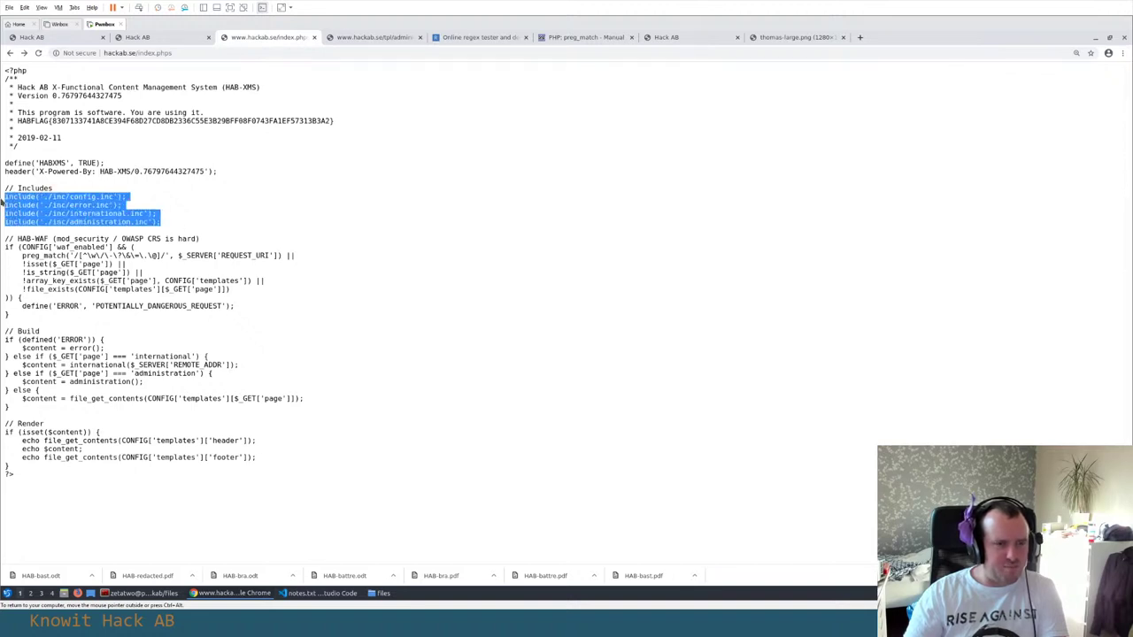
pyautogui.click(3, 200)
pyautogui.moveTo(161, 223); pyautogui.dragTo(86, 189)
pyautogui.click(131, 212)
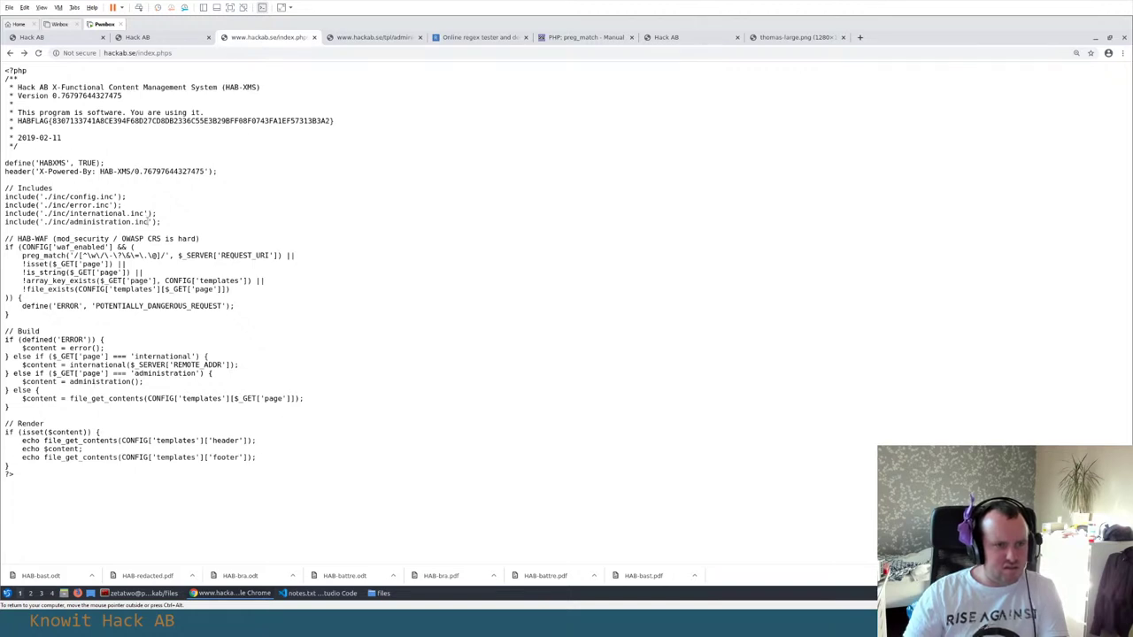
pyautogui.moveTo(148, 222); pyautogui.dragTo(47, 222)
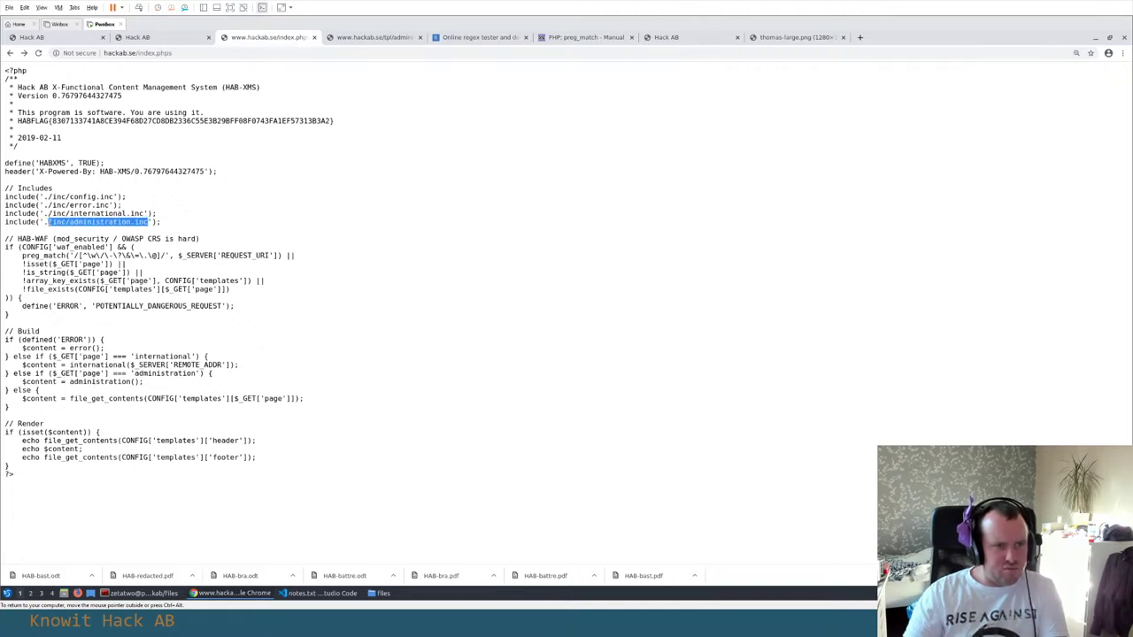
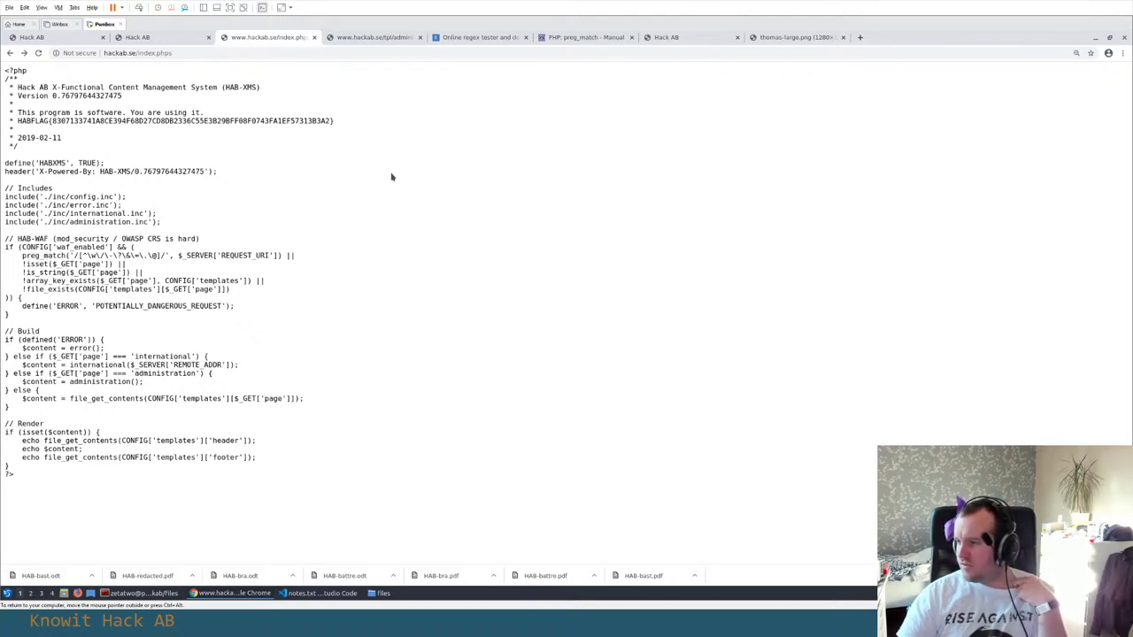
# Cycle through the browser tabs and close the thomas-large.png profile photo tab with Ctrl+W
pyautogui.click(597, 38)
pyautogui.click(678, 38)
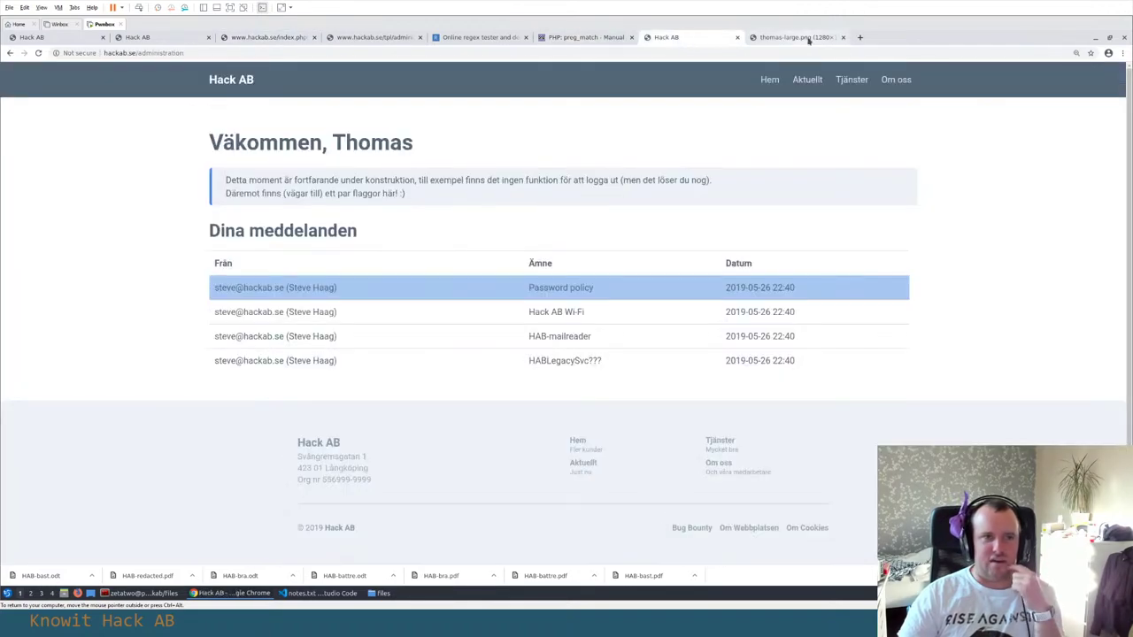
pyautogui.click(802, 38)
pyautogui.click(693, 41)
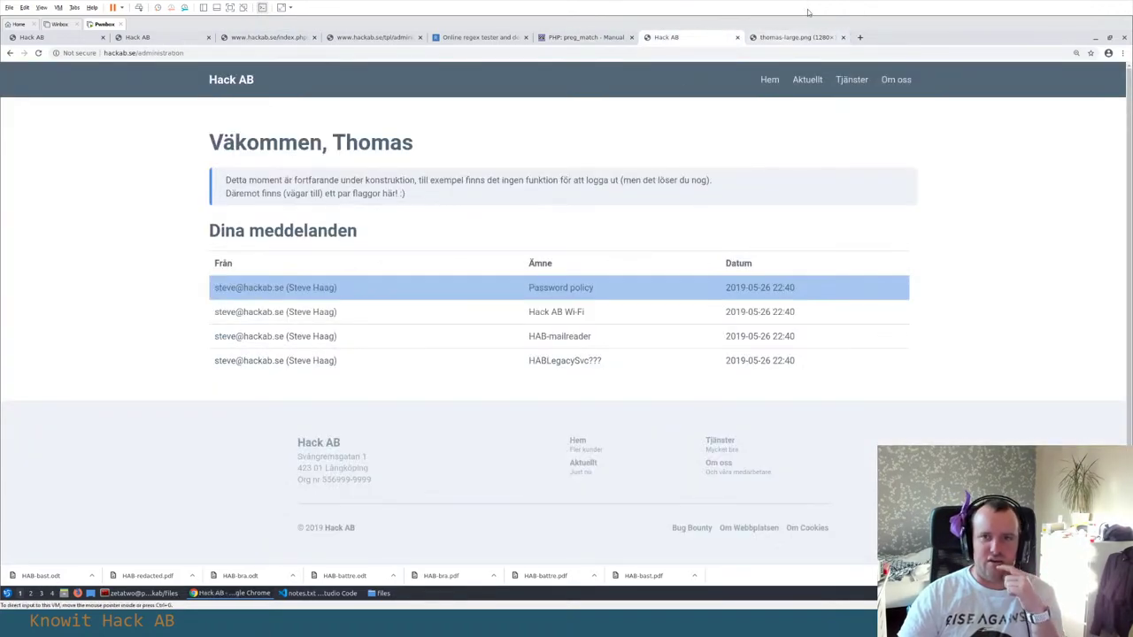
pyautogui.click(801, 37)
pyautogui.hotkey('ctrl', 'w')
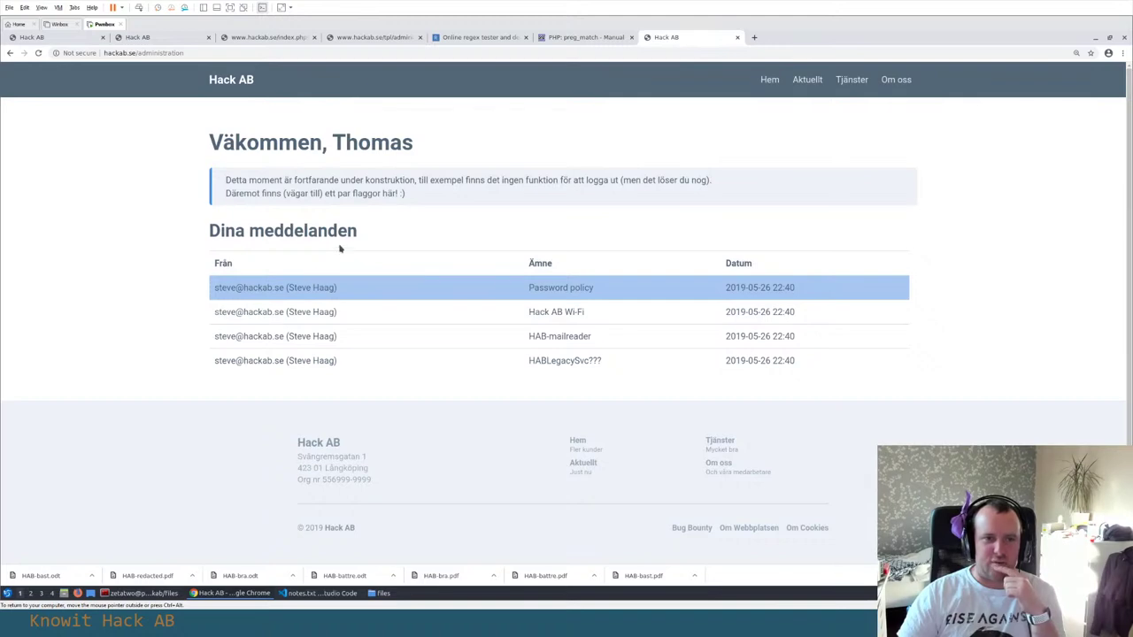
# Check the bug-bounty challenge list, then return to the Hack AB administration page
pyautogui.click(160, 37)
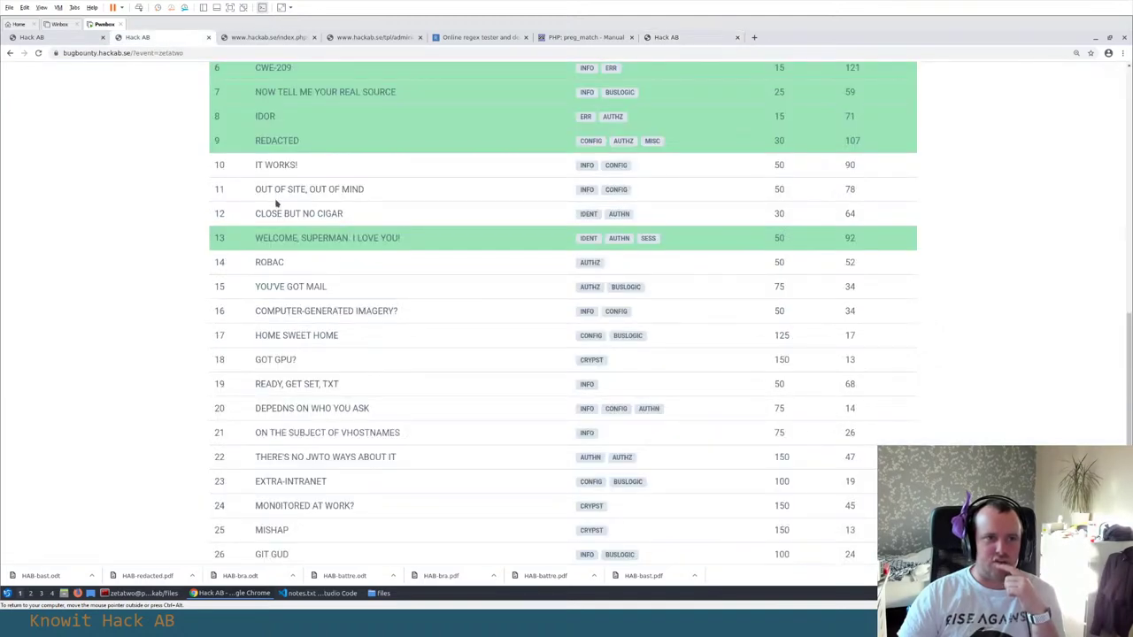
pyautogui.moveTo(234, 167); pyautogui.dragTo(884, 221)
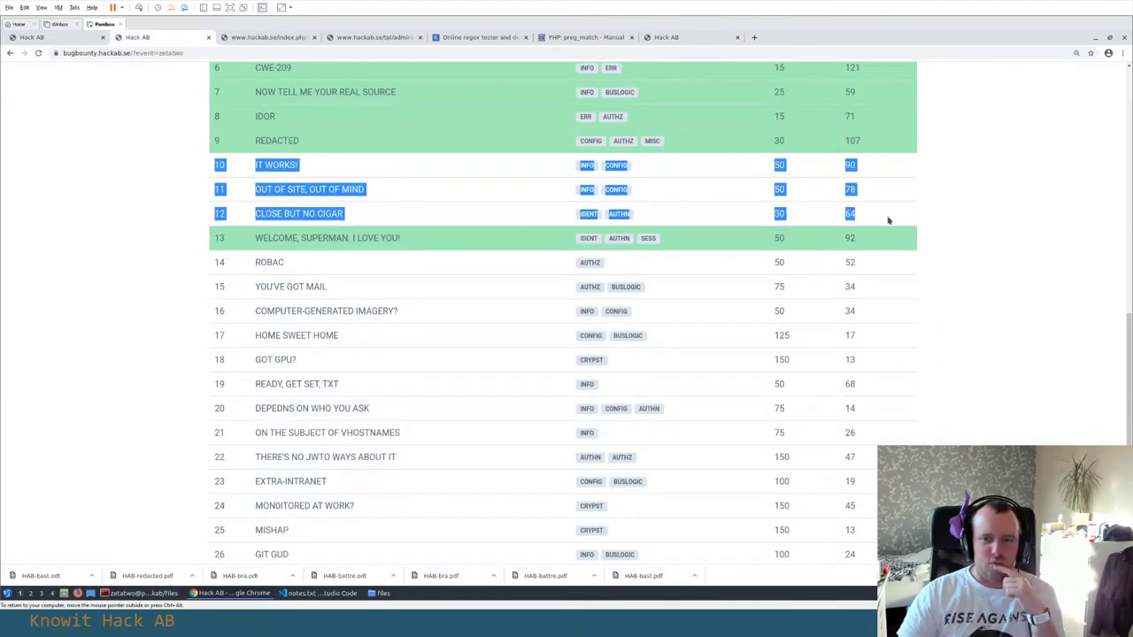
pyautogui.click(871, 221)
pyautogui.scroll(1, 460, 266)
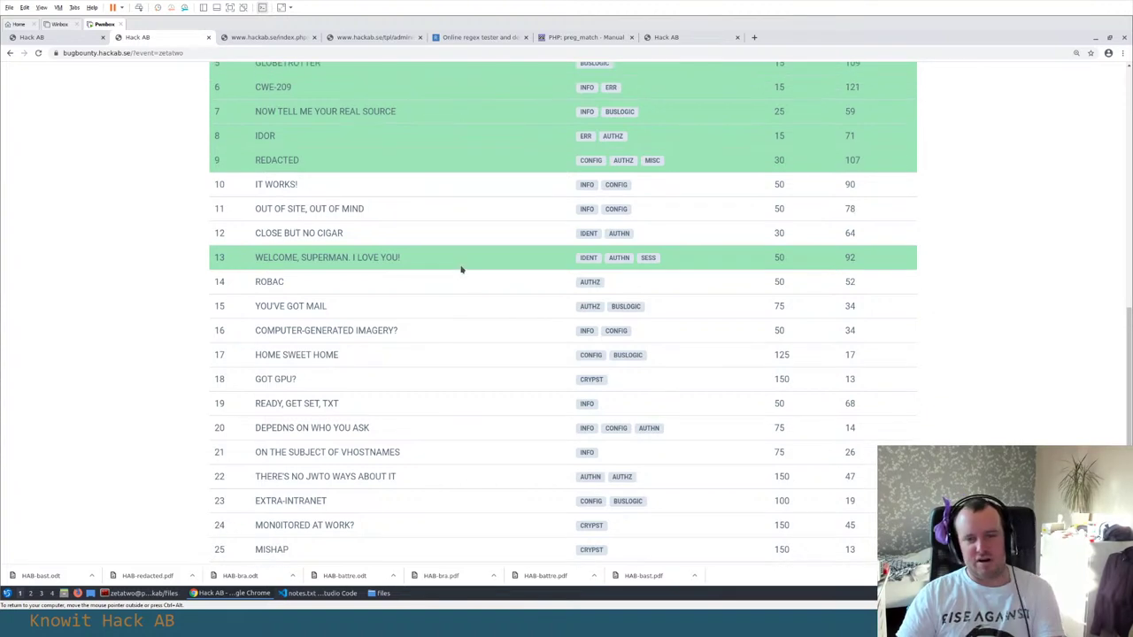
pyautogui.click(690, 38)
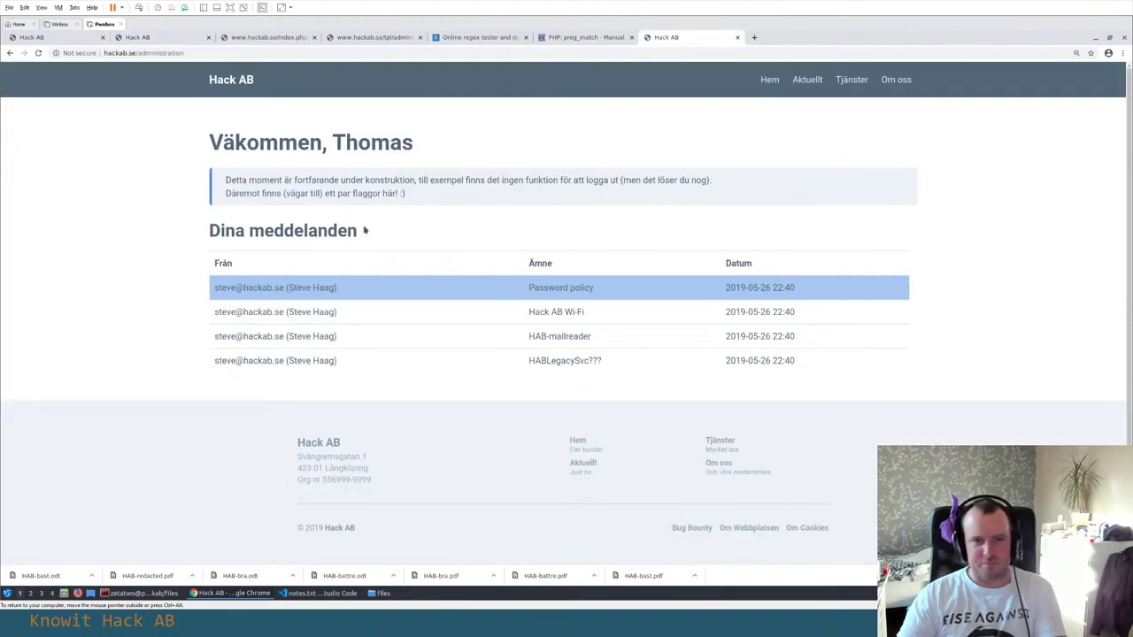
pyautogui.hotkey('alt', 'Tab')
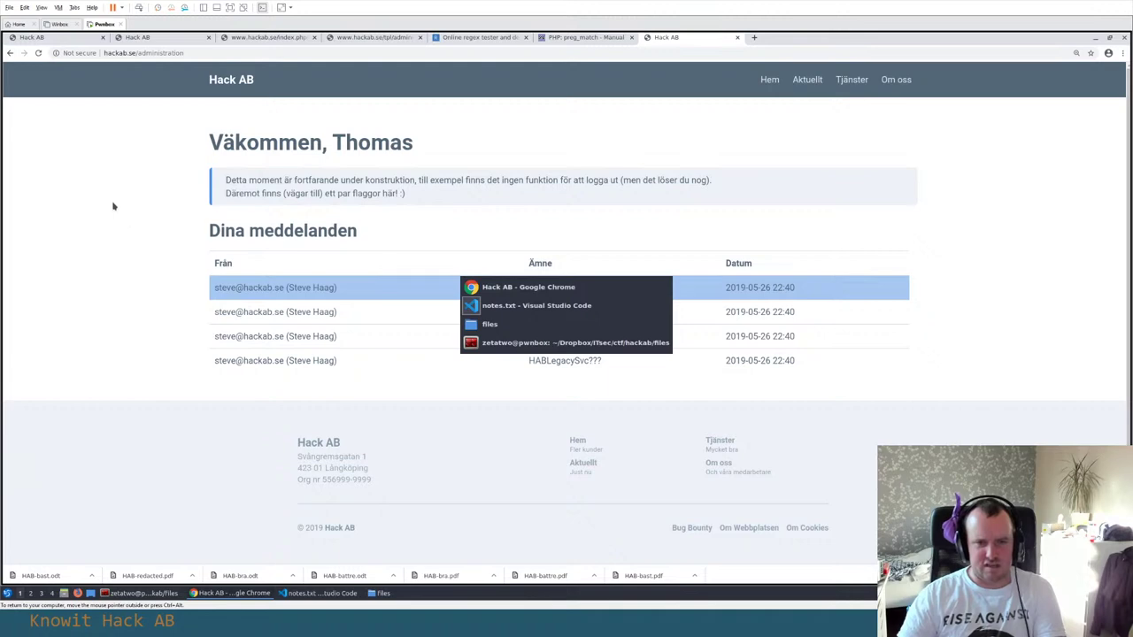
# Search the application launcher for 'file', then close it without launching anything
pyautogui.hotkey('alt', 'Tab')
pyautogui.press('Tab')
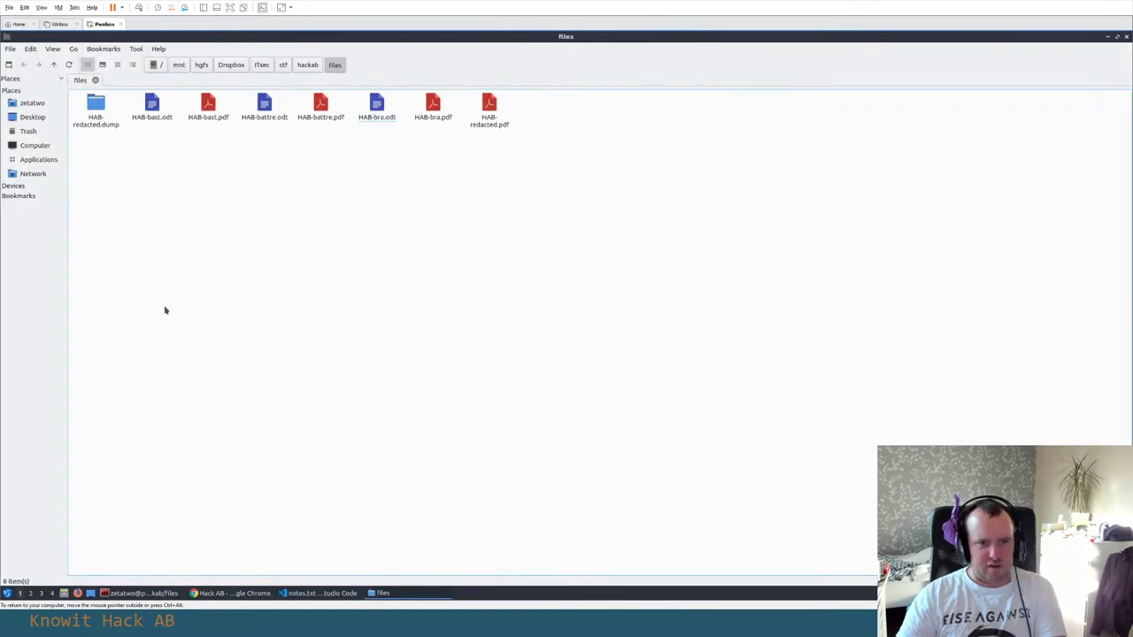
pyautogui.click(6, 593)
pyautogui.write('file')
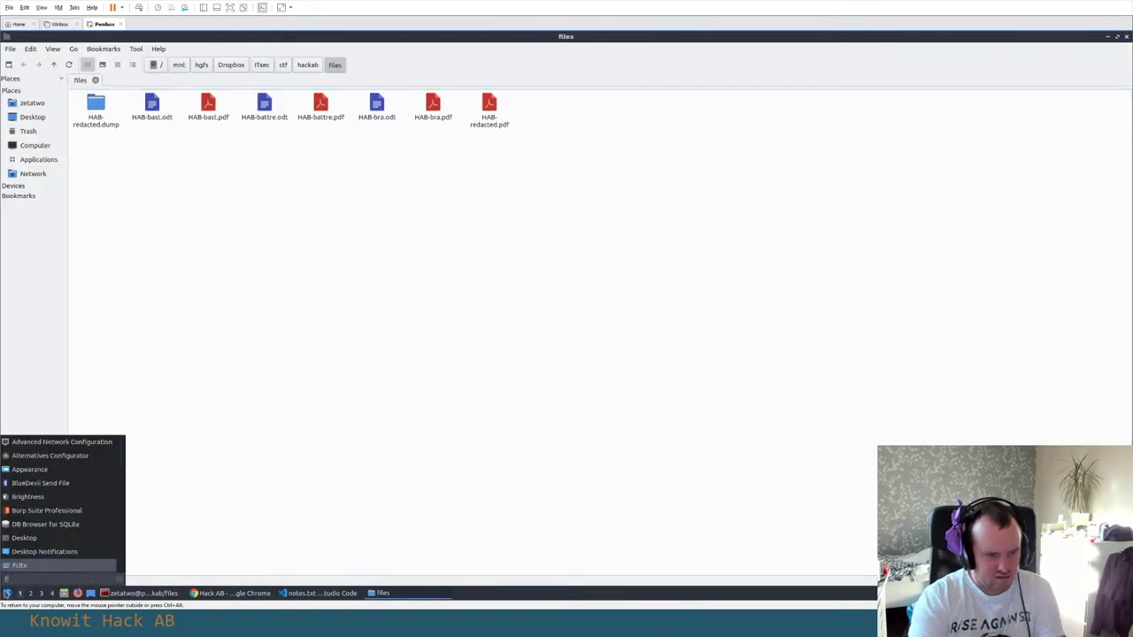
pyautogui.press('BackSpace')
pyautogui.press('BackSpace')
pyautogui.press('BackSpace')
pyautogui.press('BackSpace')
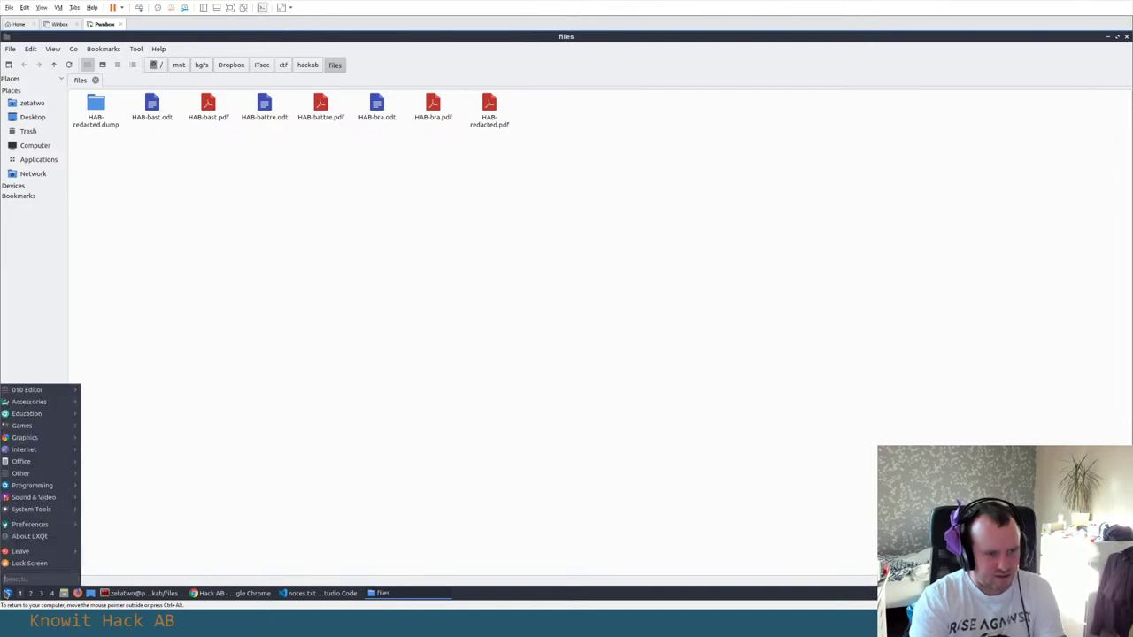
pyautogui.press('Escape')
# Run sudo apt install filezilla in the terminal, entering the sudo password and confirming Y
pyautogui.click(142, 593)
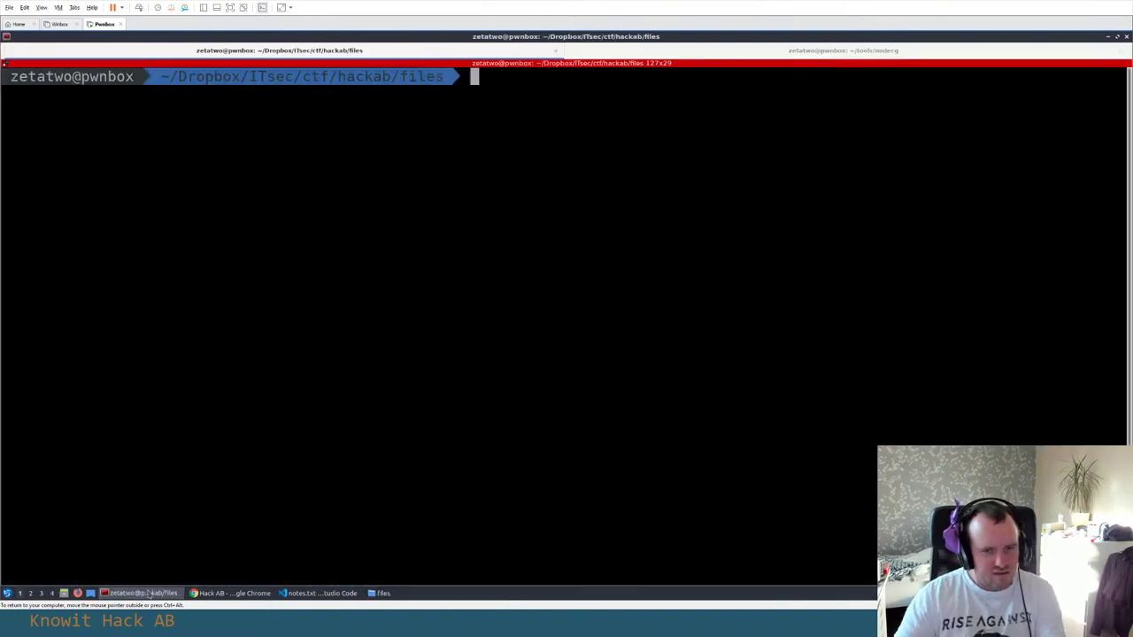
pyautogui.write('sudo ap')
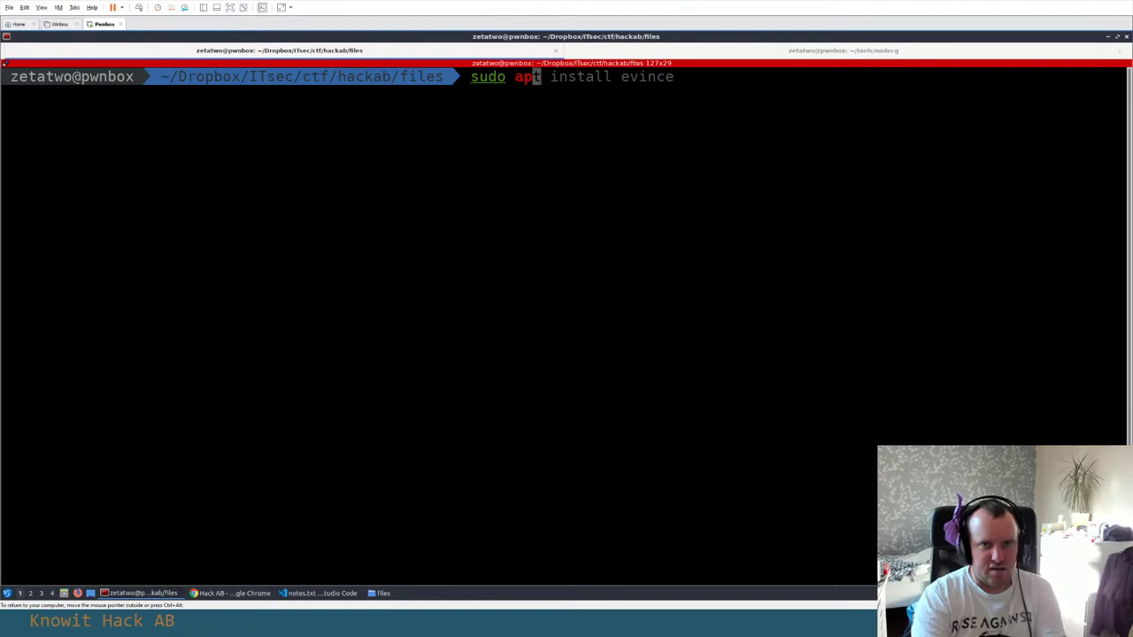
pyautogui.write('t install filesi')
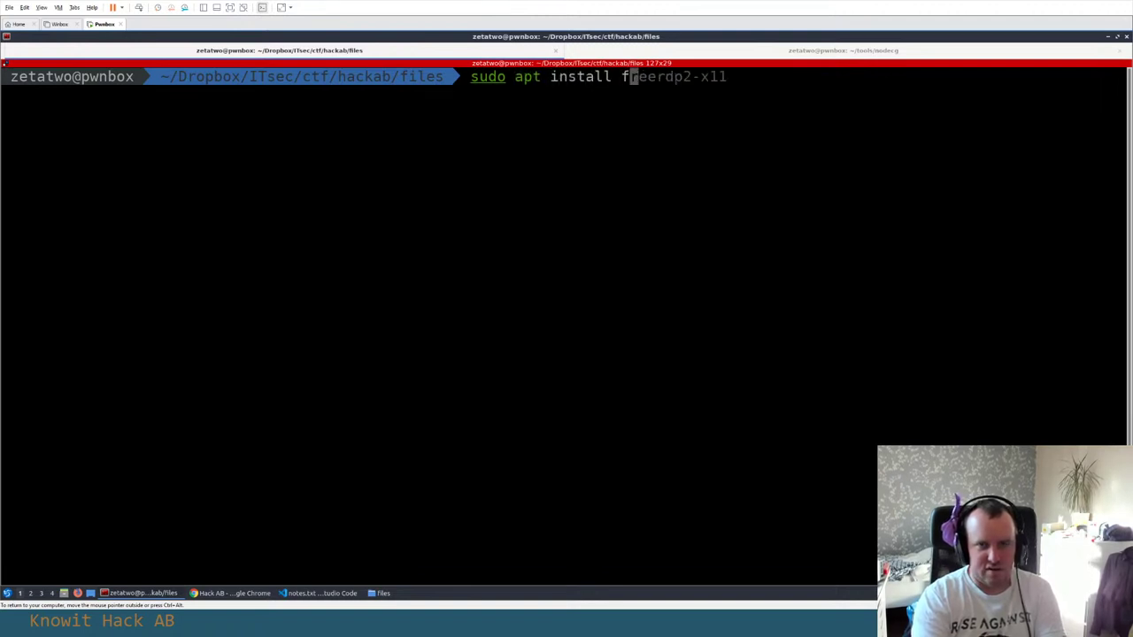
pyautogui.press('Tab')
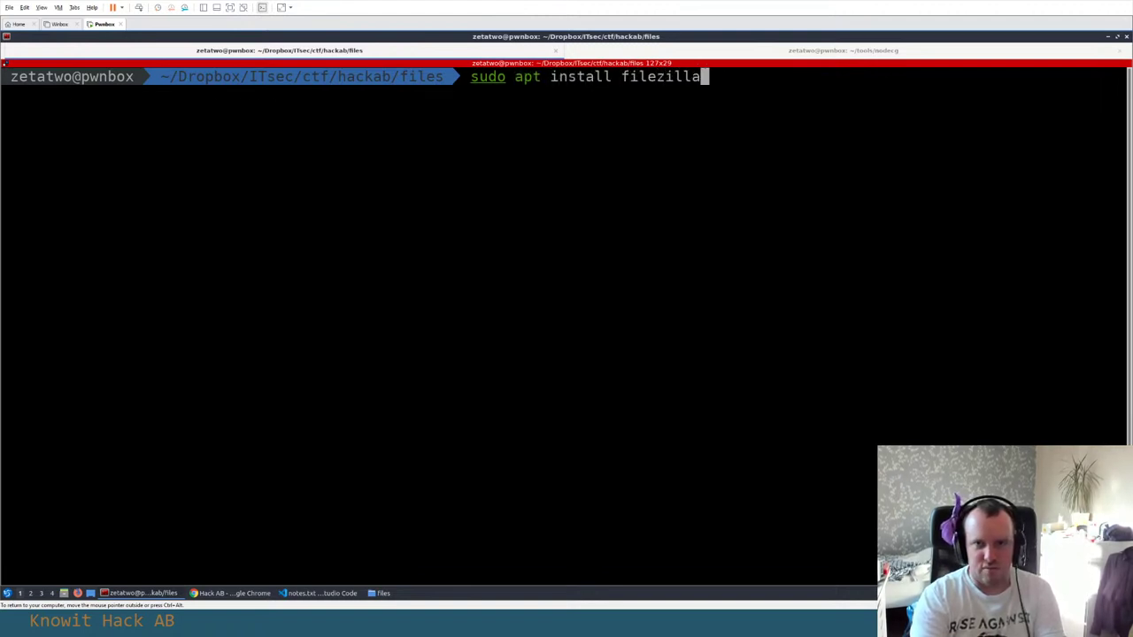
pyautogui.press('Tab')
pyautogui.press('Return')
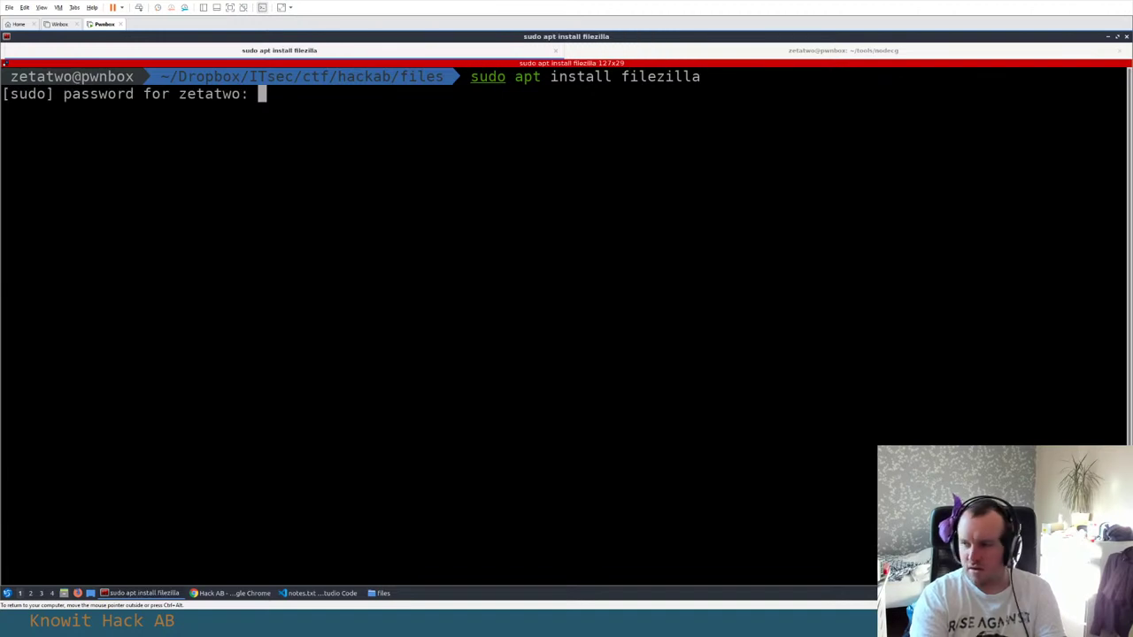
pyautogui.press('Return')
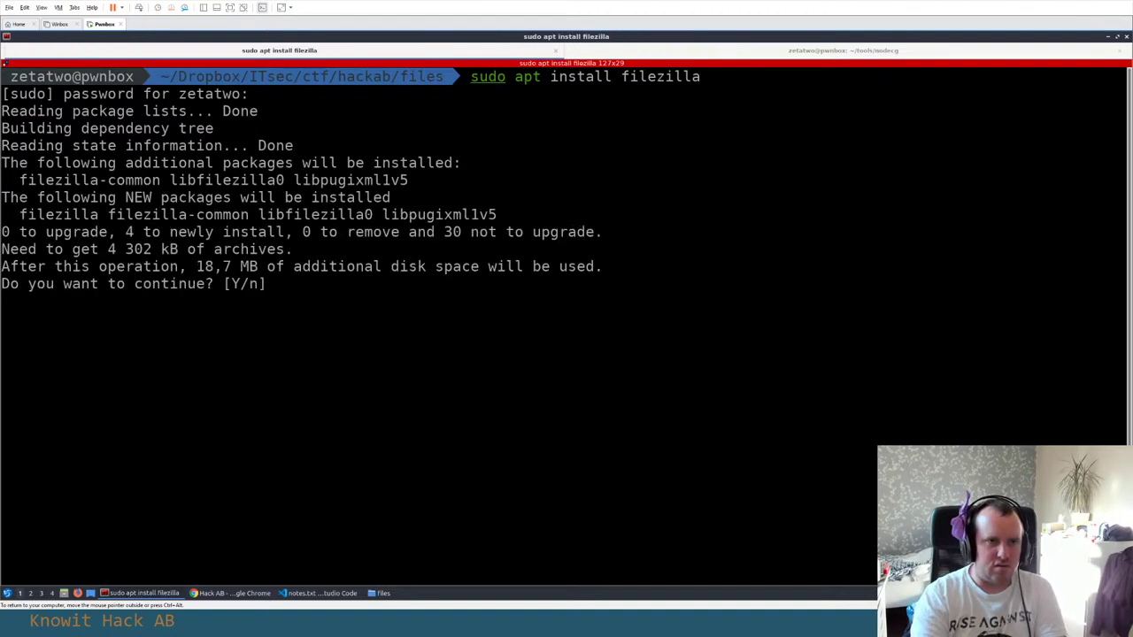
pyautogui.press('Return')
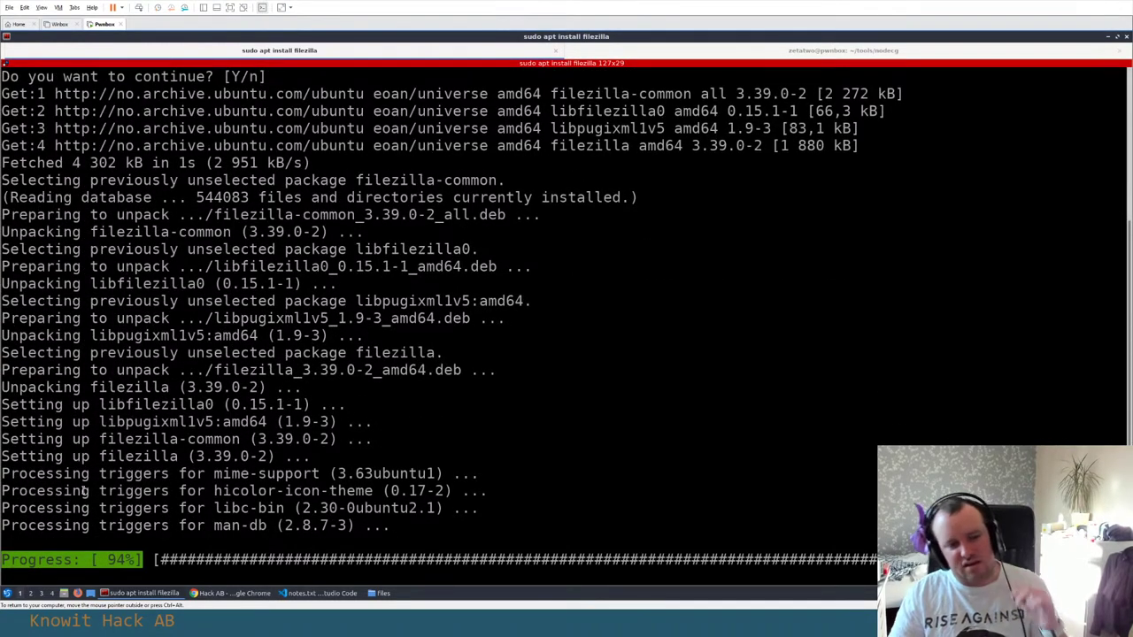
# Launch FileZilla from the launcher search 'fil' and dismiss its welcome message
pyautogui.click(7, 592)
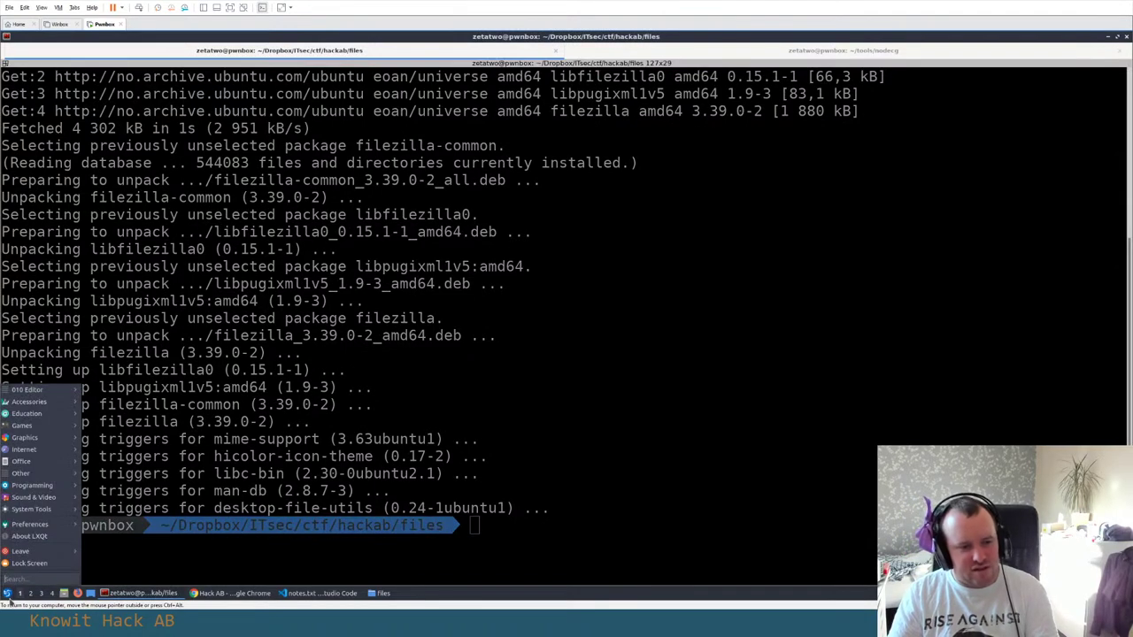
pyautogui.write('fi')
pyautogui.press('BackSpace')
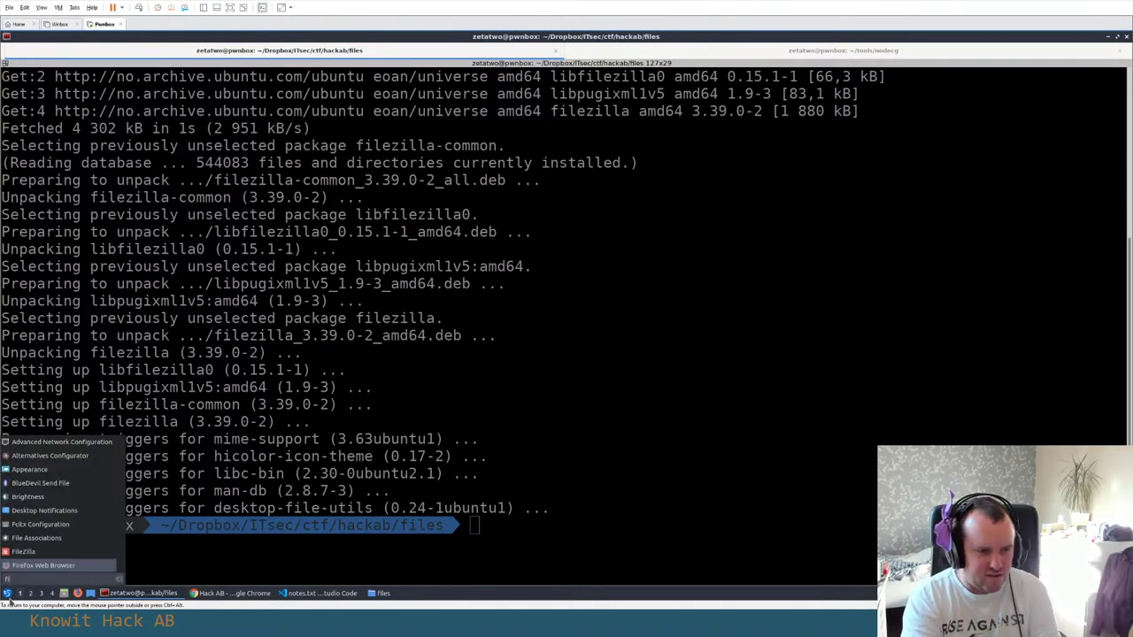
pyautogui.write('ile')
pyautogui.click(305, 231)
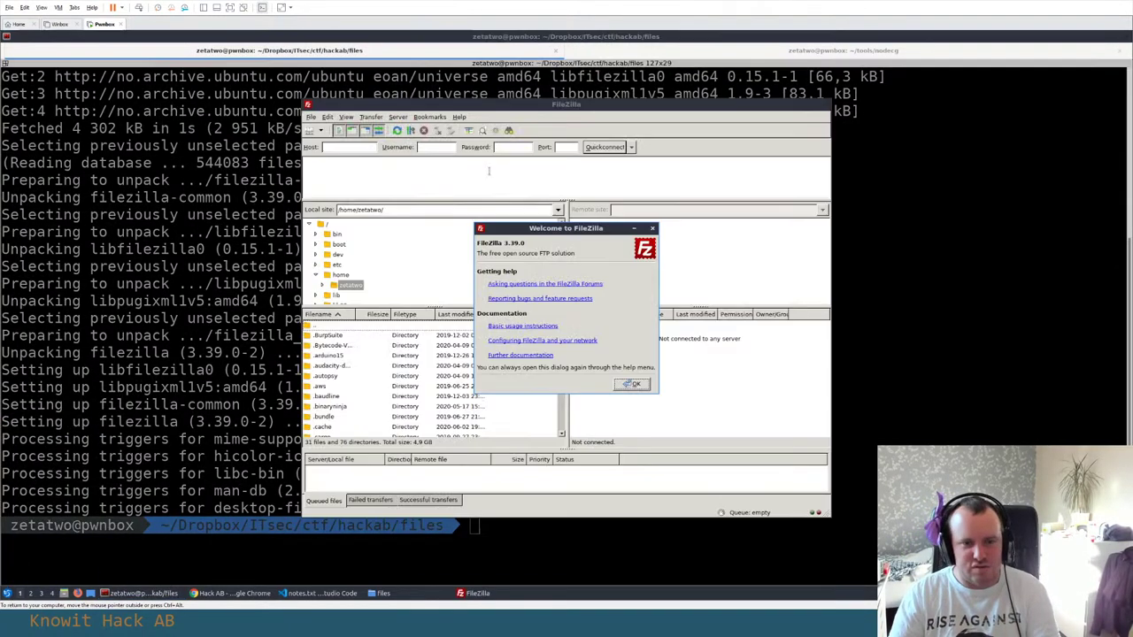
pyautogui.click(632, 384)
# Cycle through the open windows back to the terminal
pyautogui.hotkey('alt', 'Tab')
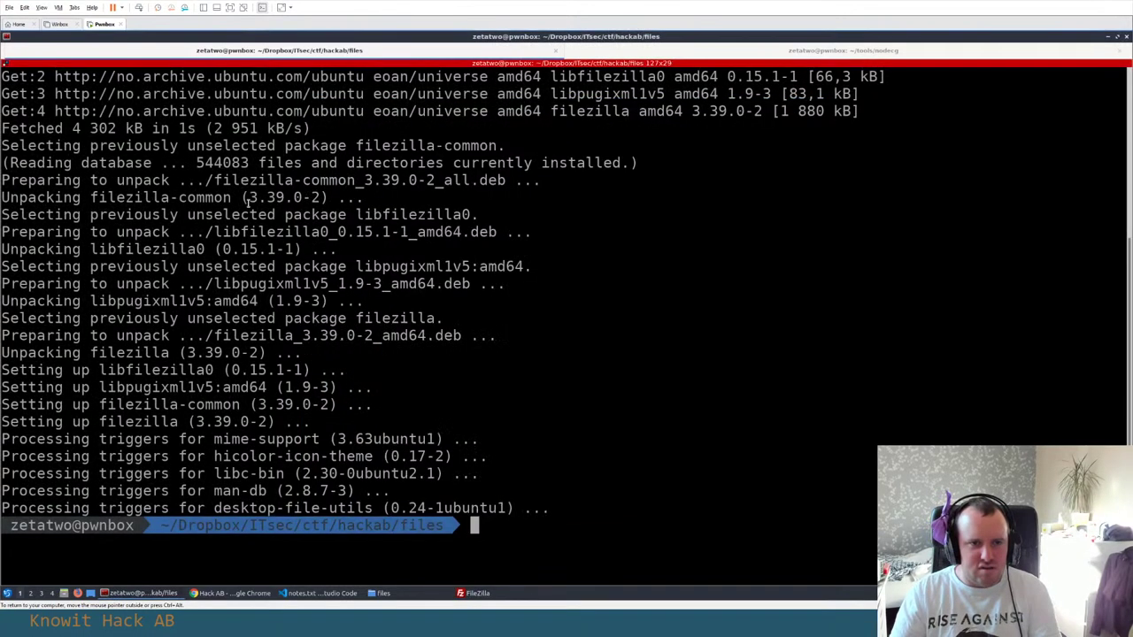
pyautogui.hotkey('alt', 'Tab')
pyautogui.hotkey('alt', 'Tab')
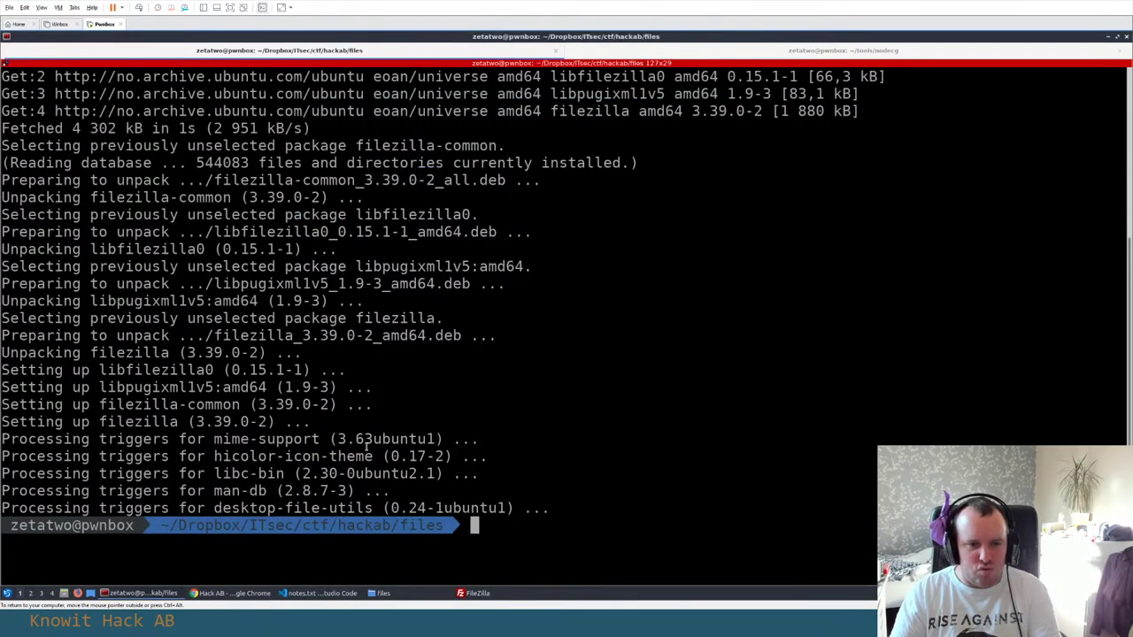
pyautogui.hotkey('alt', 'Tab')
pyautogui.hotkey('alt', 'Tab')
pyautogui.hotkey('alt', 'Tab')
pyautogui.hotkey('alt', 'Tab')
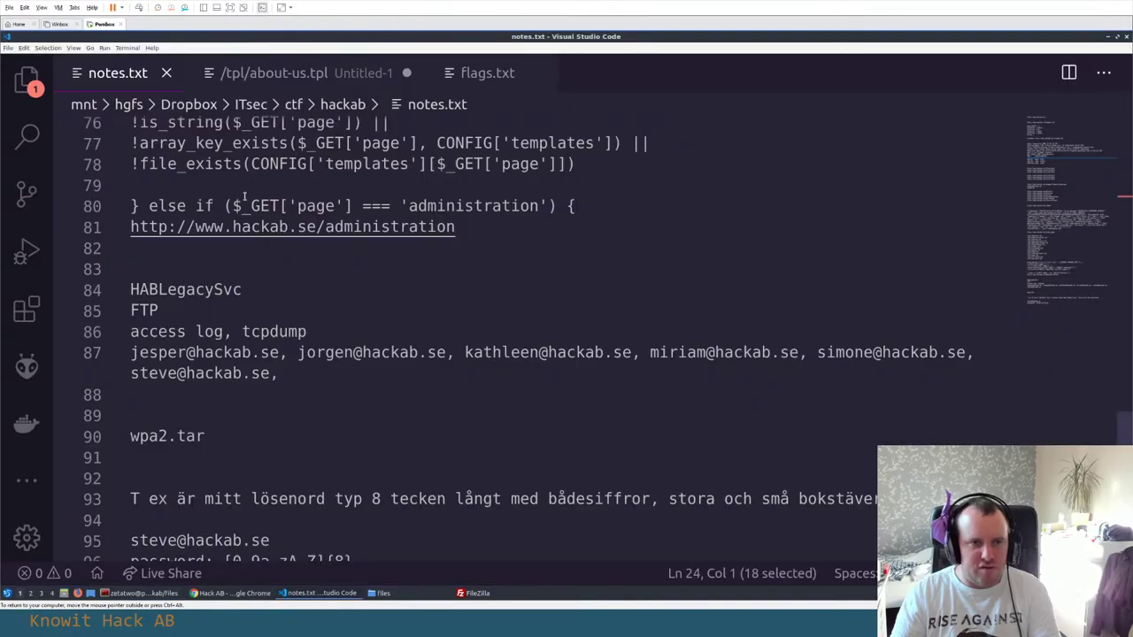
# Scroll notes.txt up to the nmap output and select the address 13.48.26.220
pyautogui.scroll(8, 262, 294)
pyautogui.scroll(12, 262, 294)
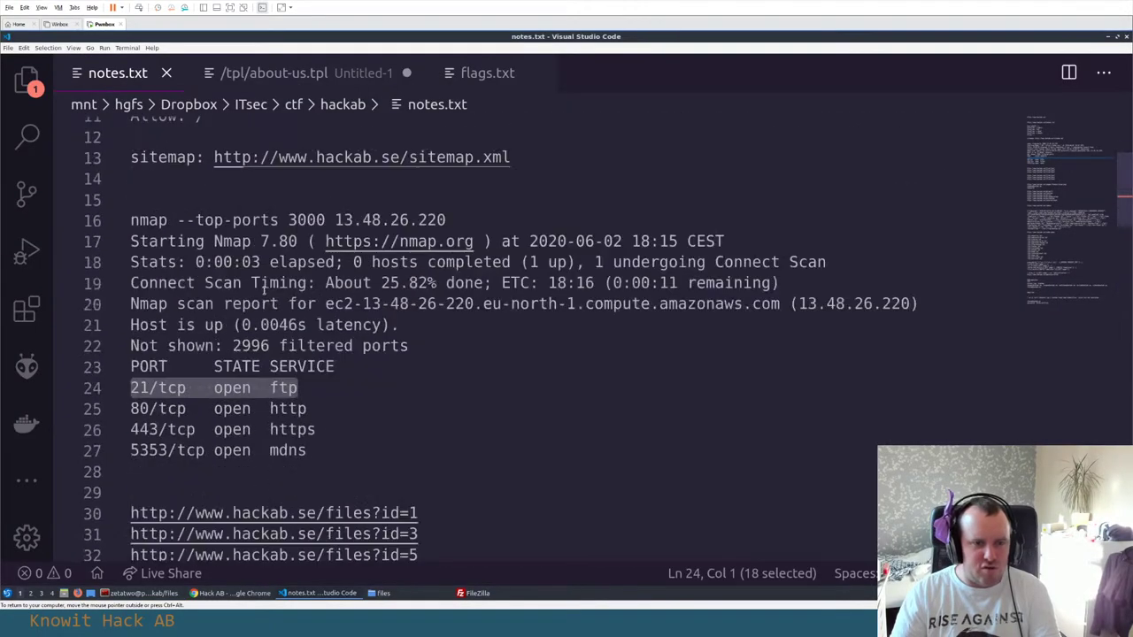
pyautogui.click(270, 332)
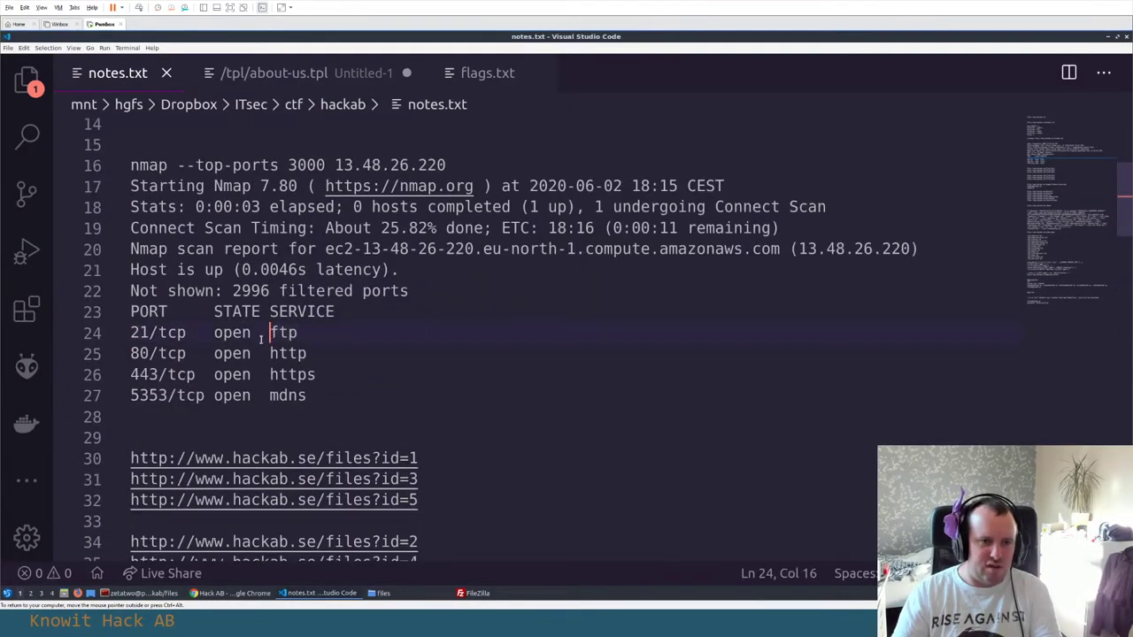
pyautogui.moveTo(335, 165); pyautogui.dragTo(485, 164)
pyautogui.click(442, 164)
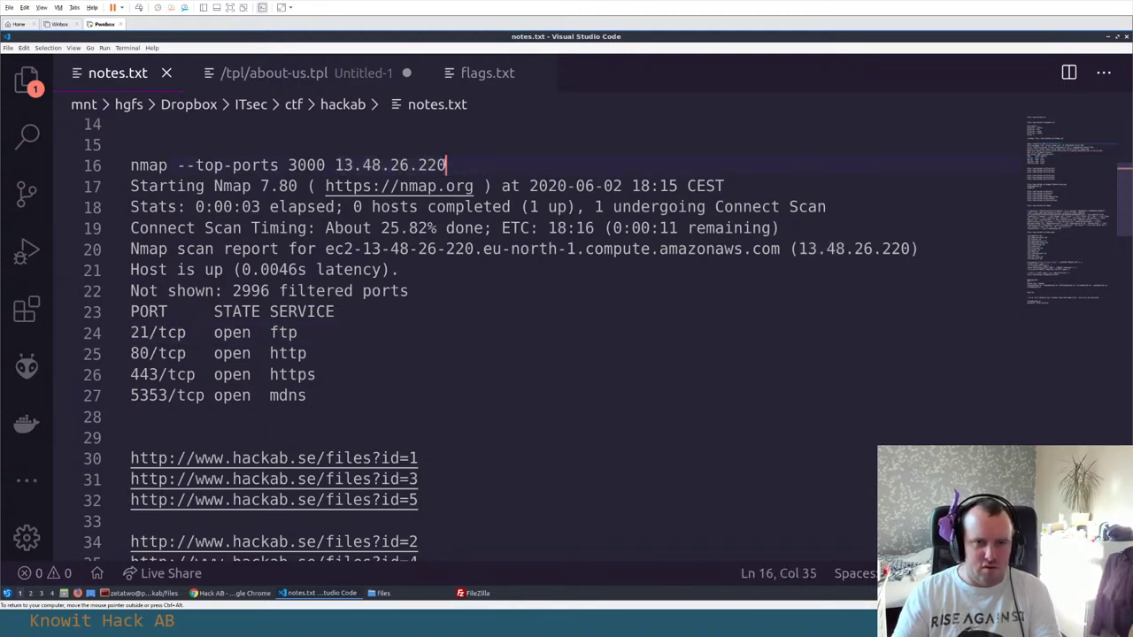
pyautogui.keyDown('shift'); pyautogui.click(340, 165); pyautogui.keyUp('shift')
pyautogui.hotkey('ctrl', 'c')
pyautogui.hotkey('alt', 'Tab')
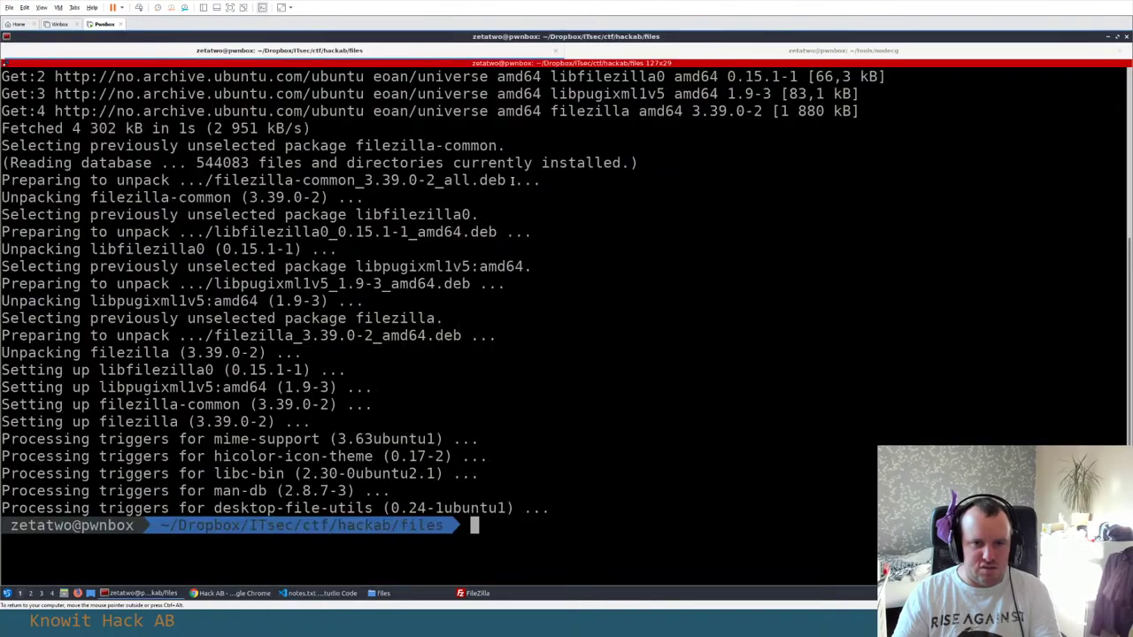
# Quickconnect to host 13.48.26.220 and accept the insecure plain FTP warning
pyautogui.hotkey('alt', 'Tab')
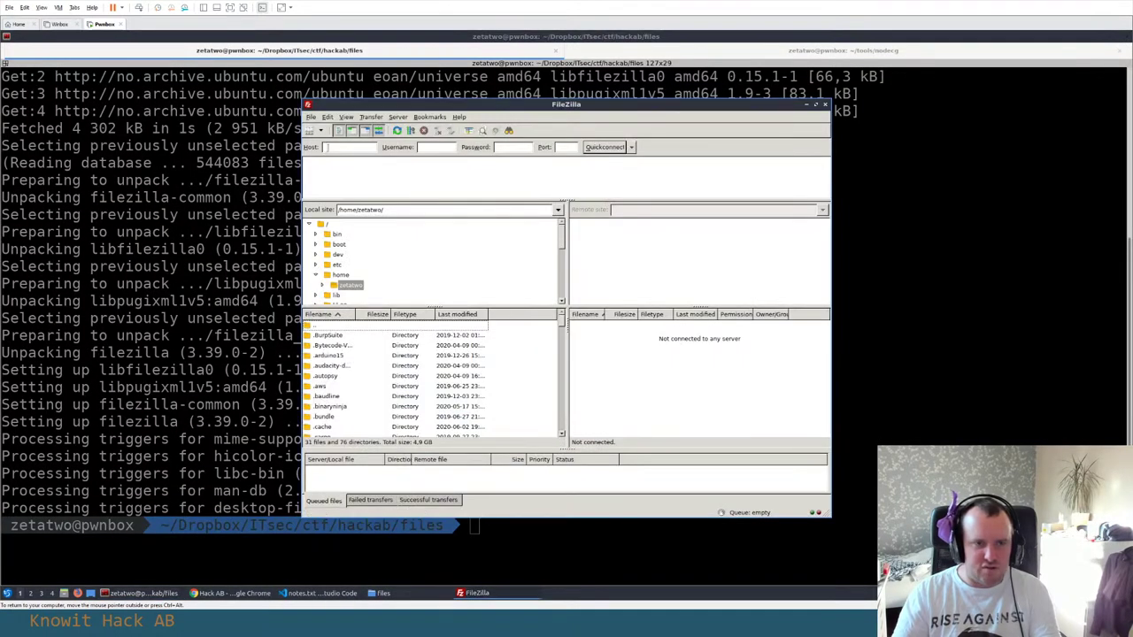
pyautogui.hotkey('ctrl', 'v')
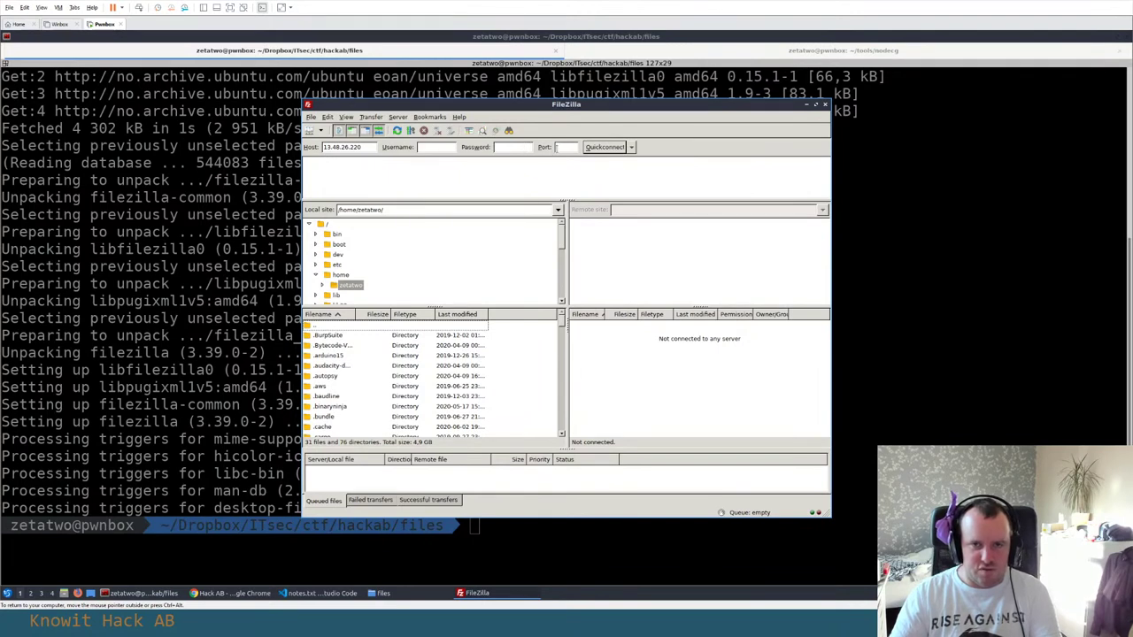
pyautogui.click(602, 148)
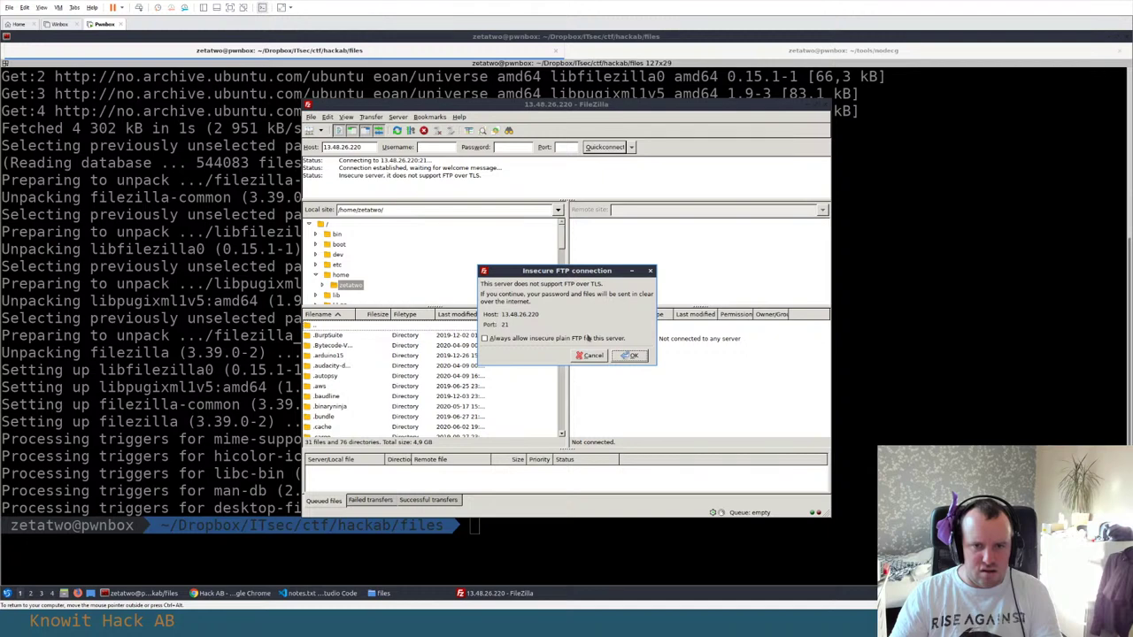
pyautogui.click(630, 356)
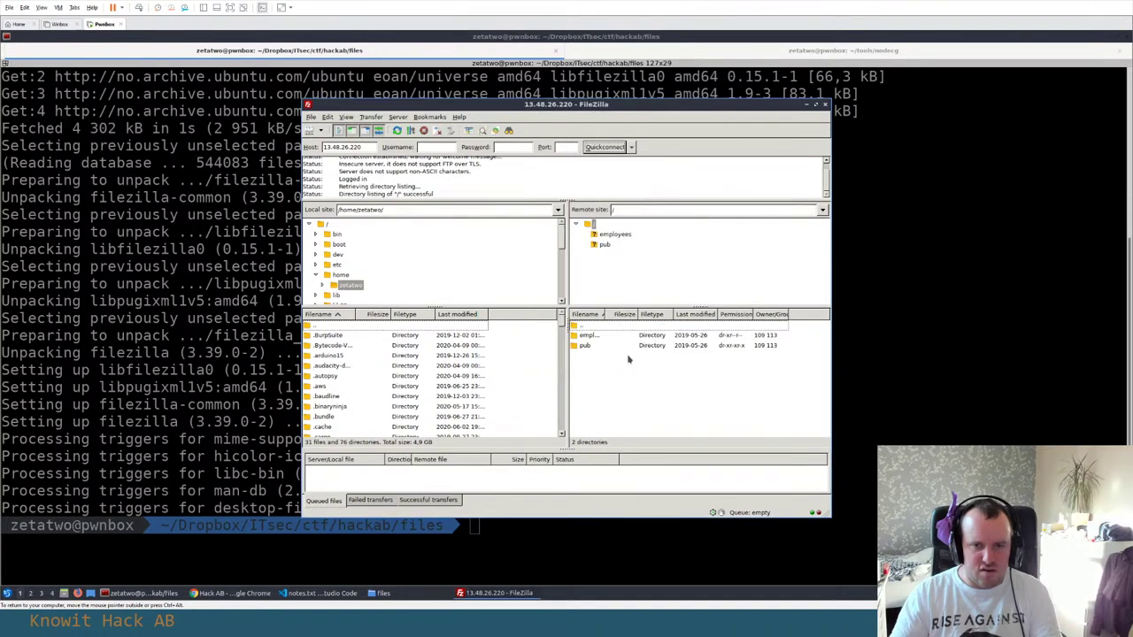
# Maximize the FileZilla window and widen the remote file pane
pyautogui.click(815, 106)
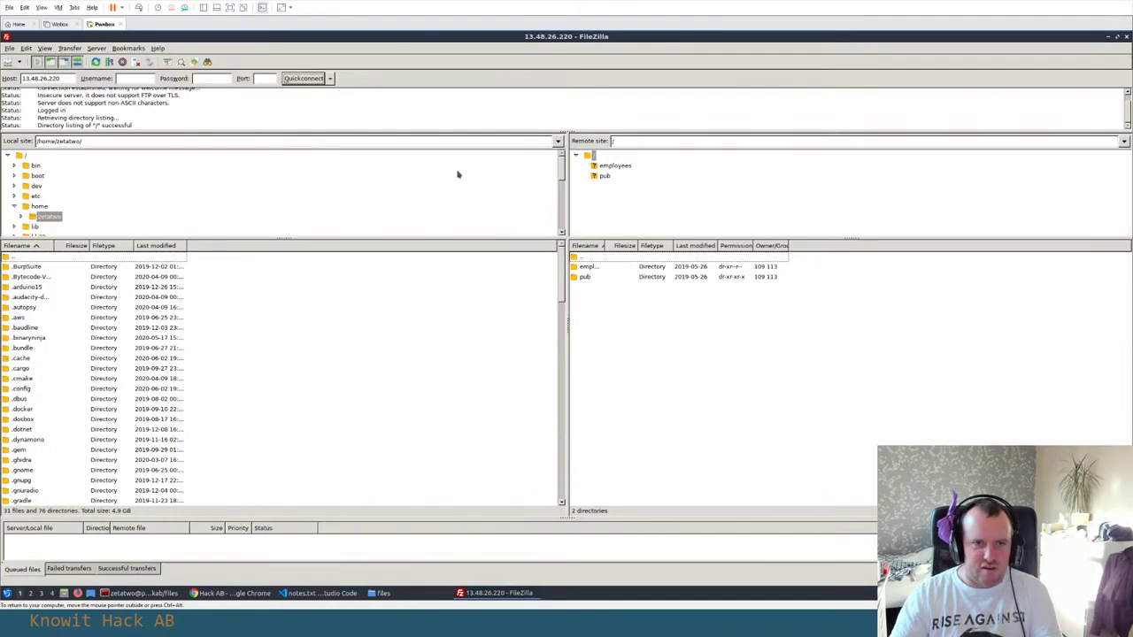
pyautogui.moveTo(567, 223); pyautogui.dragTo(560, 256)
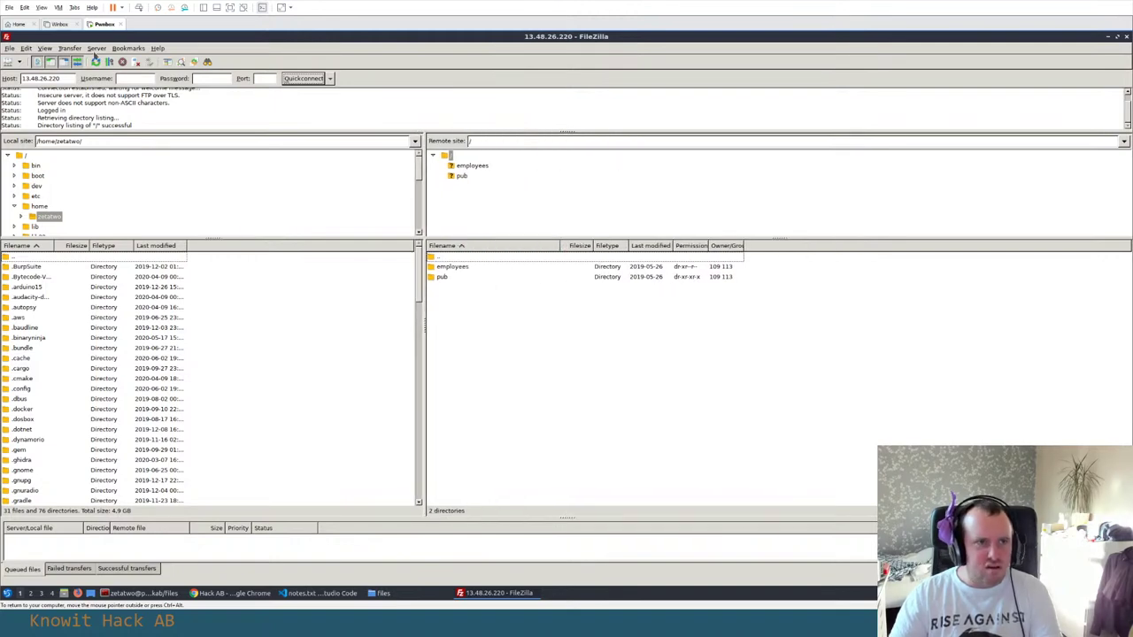
pyautogui.click(96, 50)
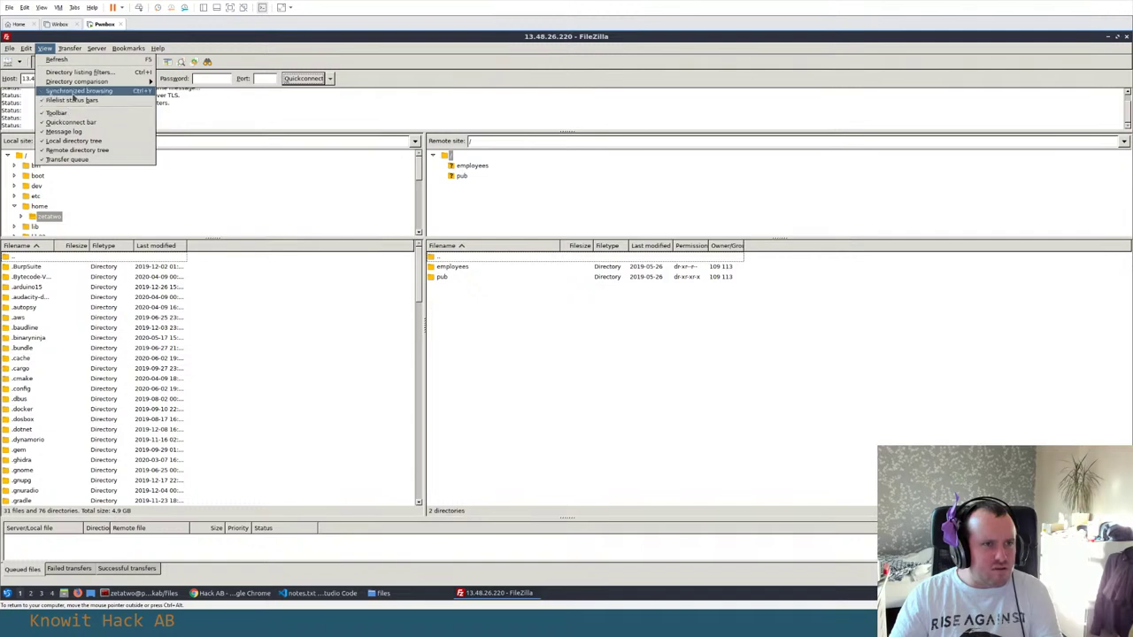
# Raise the interface scale factor under Settings > Themes from 1.25 to 1.75
pyautogui.moveTo(27, 50)
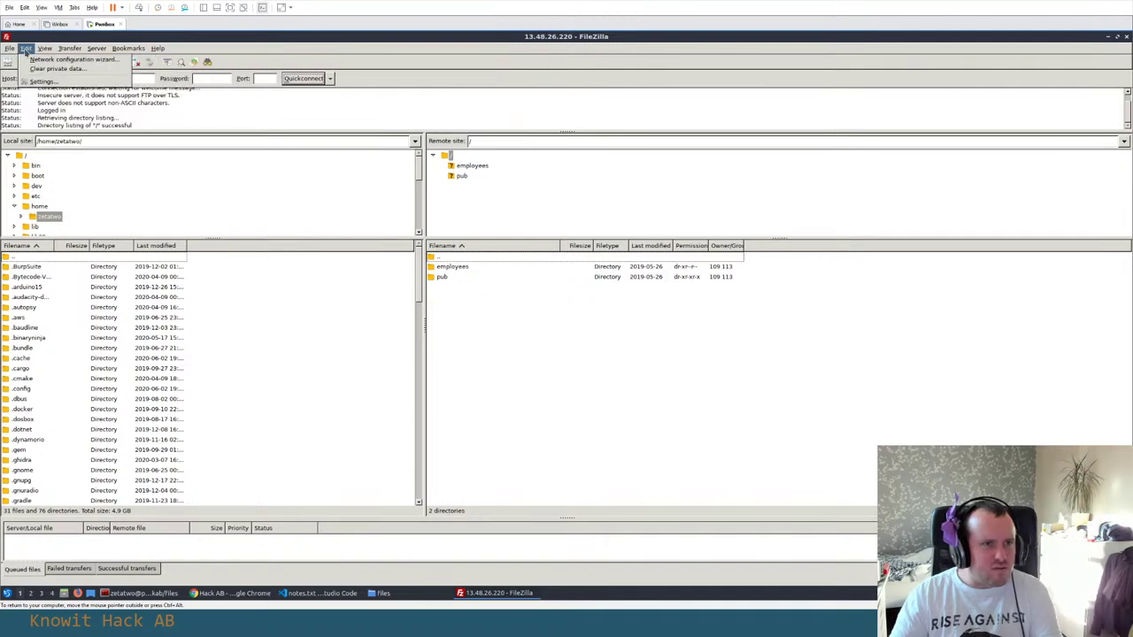
pyautogui.click(42, 80)
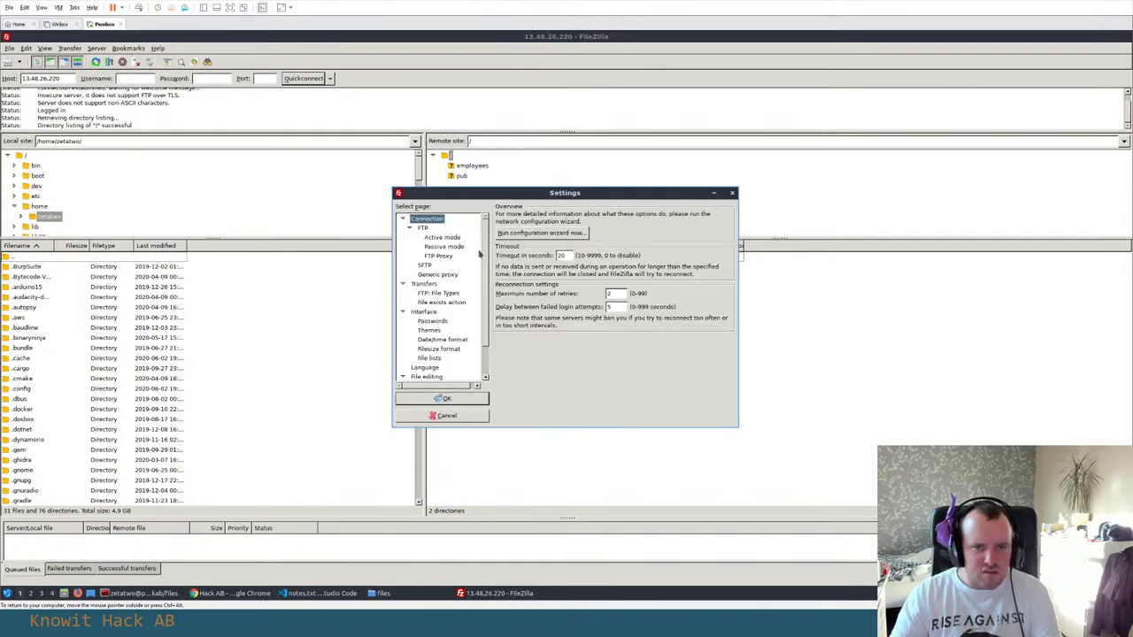
pyautogui.scroll(-2, 460, 265)
pyautogui.click(424, 276)
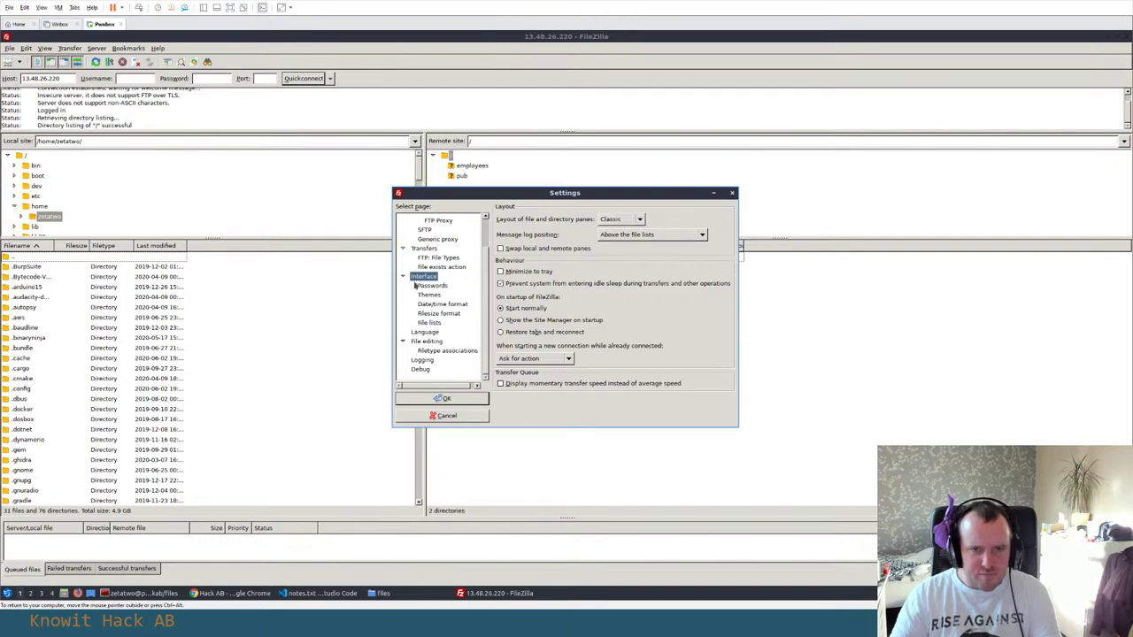
pyautogui.click(429, 295)
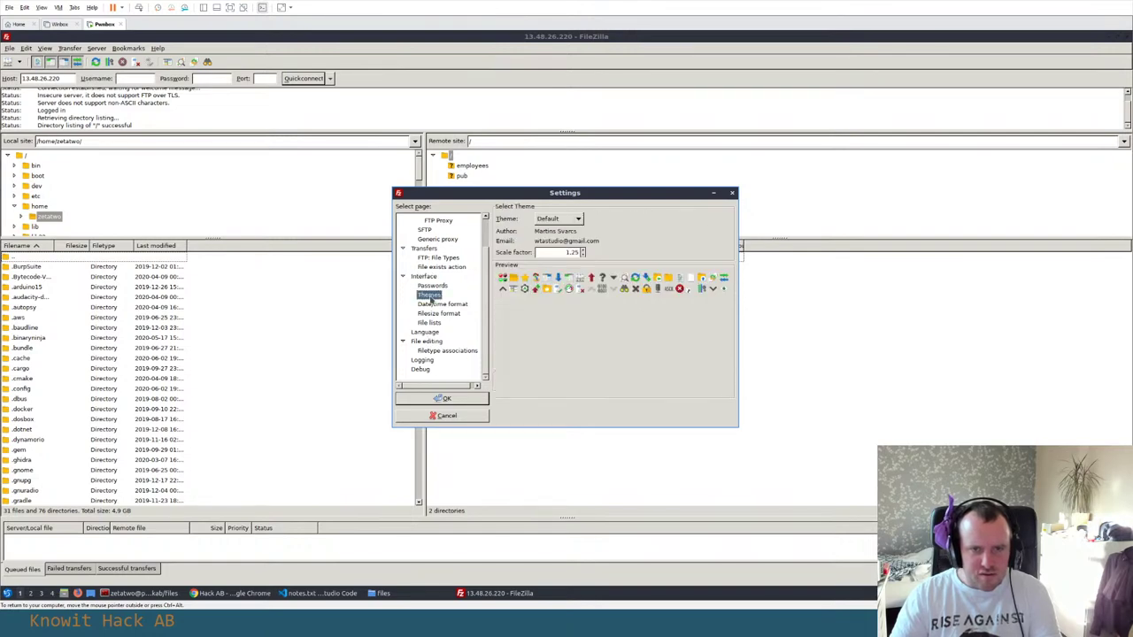
pyautogui.click(581, 251)
pyautogui.click(581, 250)
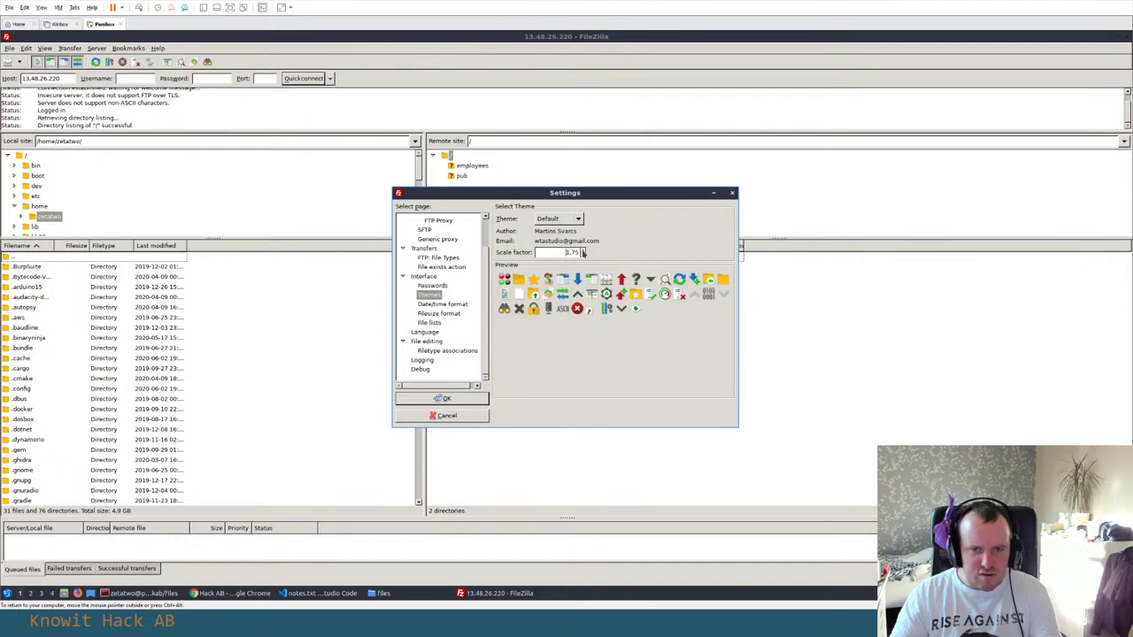
pyautogui.click(459, 398)
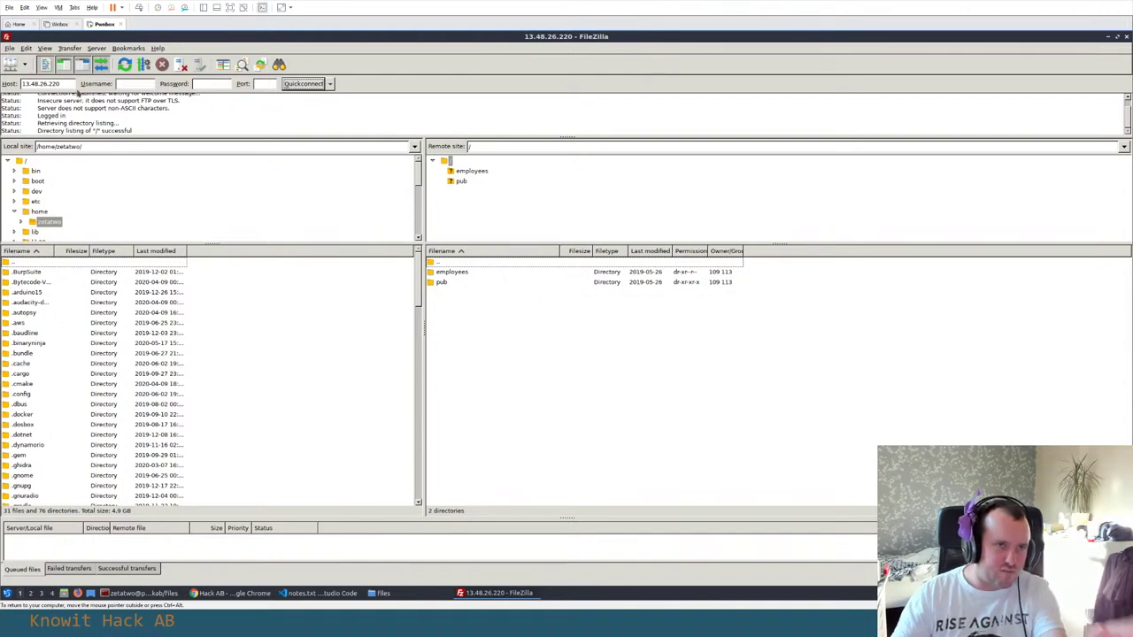
# Select the employees and pub directories in the remote listing
pyautogui.click(454, 273)
pyautogui.click(455, 283)
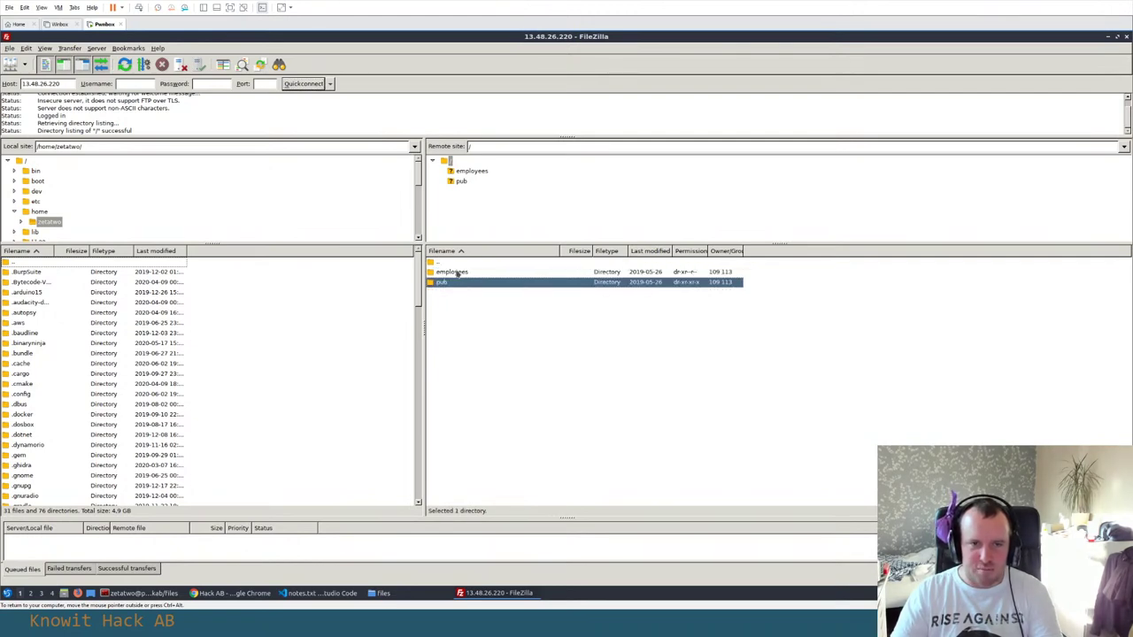
pyautogui.click(456, 273)
pyautogui.click(455, 283)
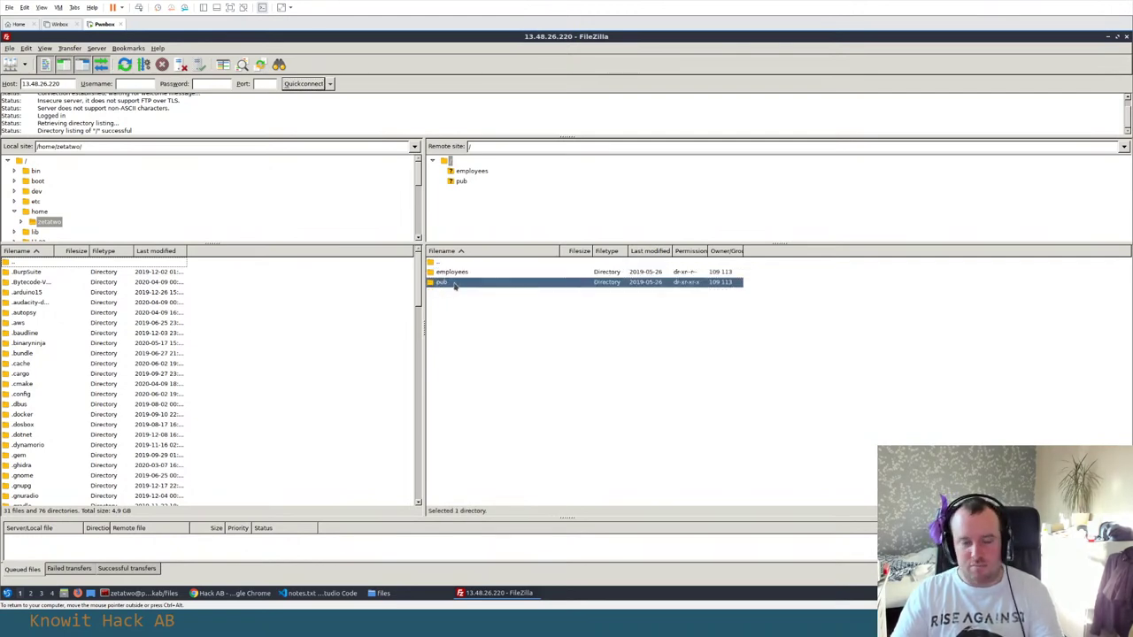
# Download HAB-diagram.tm7 and wpa2.tar from the server's pub folder
pyautogui.doubleClick(455, 283)
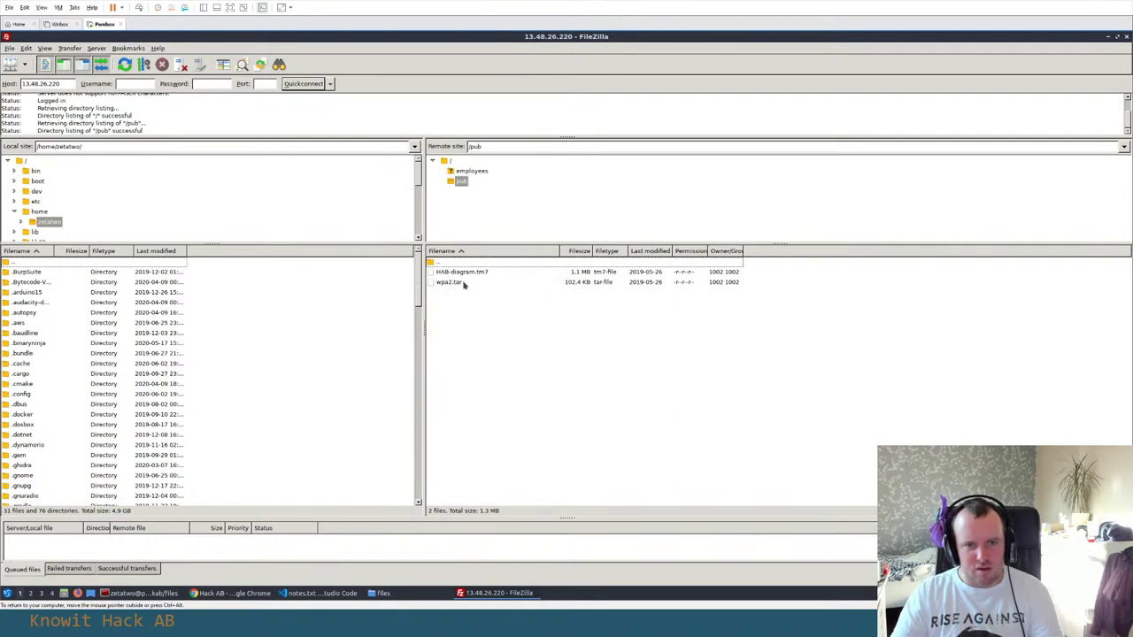
pyautogui.click(459, 274)
pyautogui.click(460, 283)
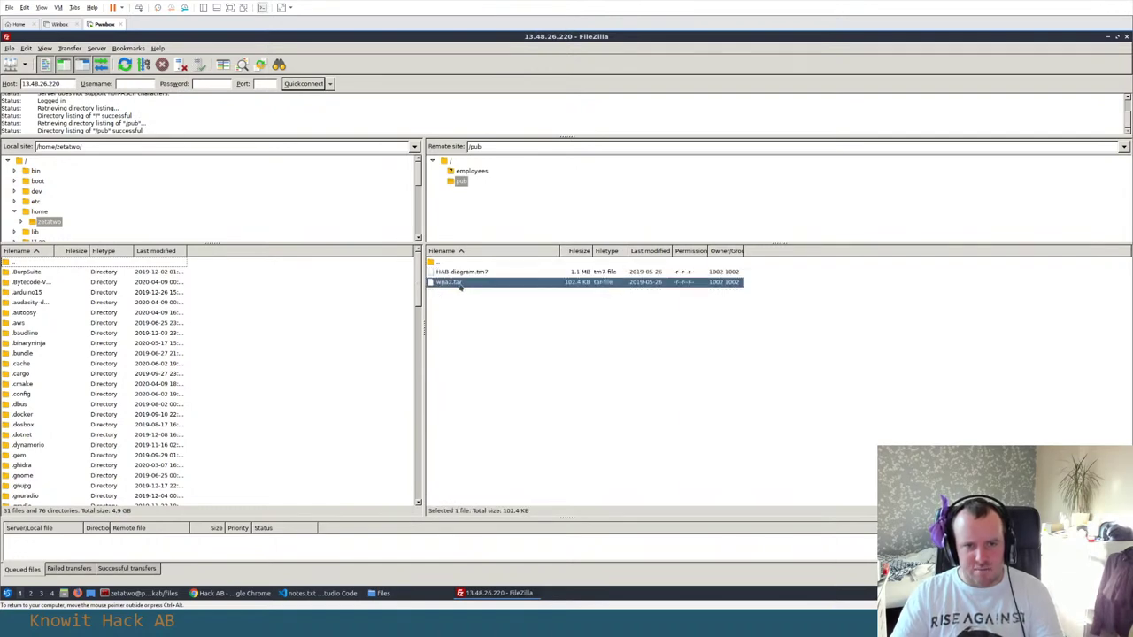
pyautogui.click(478, 274)
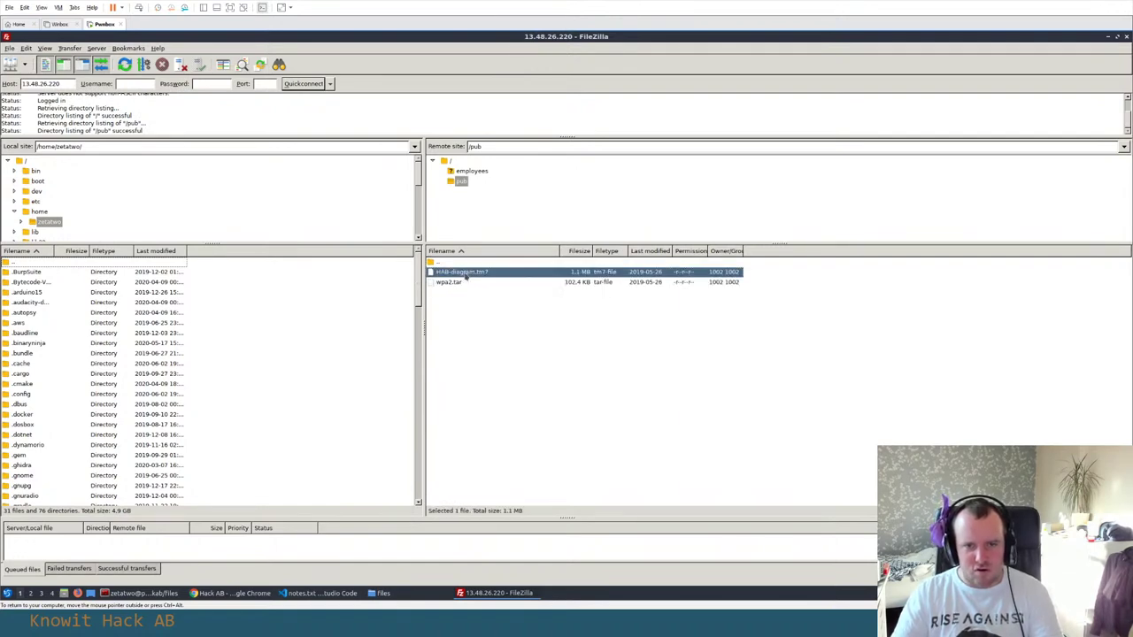
pyautogui.rightClick(470, 273)
pyautogui.click(506, 276)
pyautogui.rightClick(458, 283)
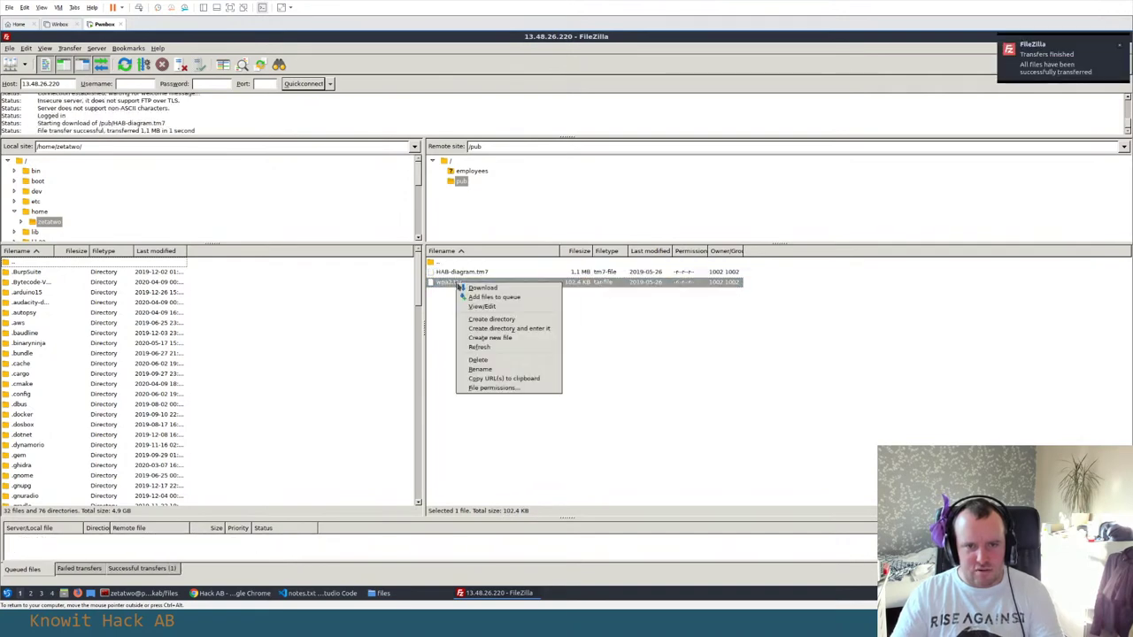
pyautogui.click(482, 291)
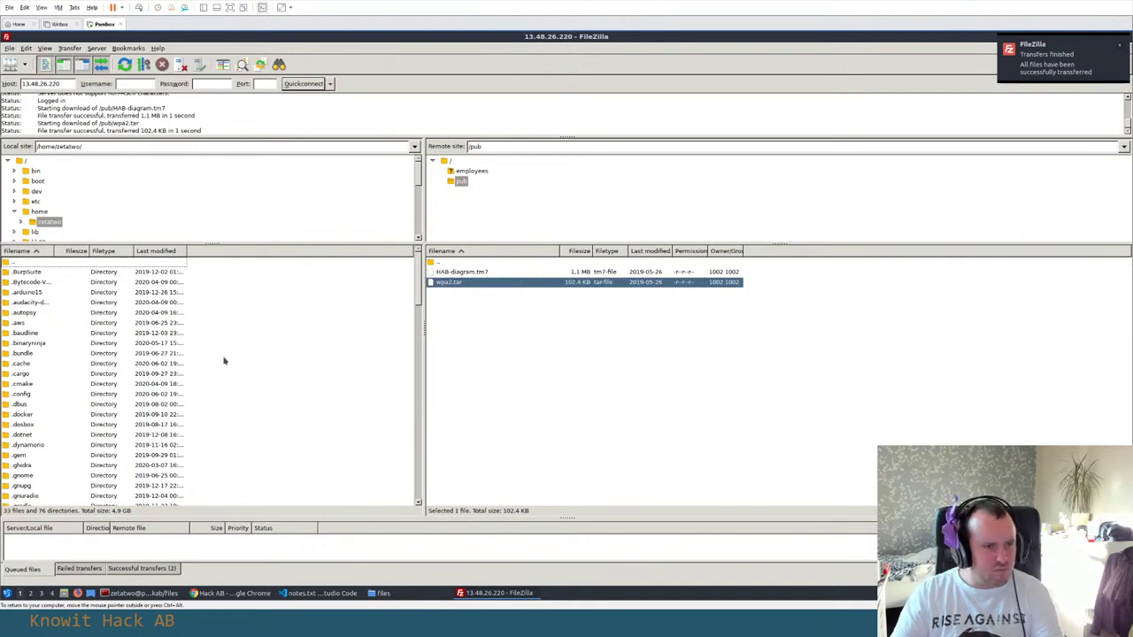
# Browse the local pane to Dropbox/ITsec/ctf/hackab/files
pyautogui.scroll(-20, 224, 359)
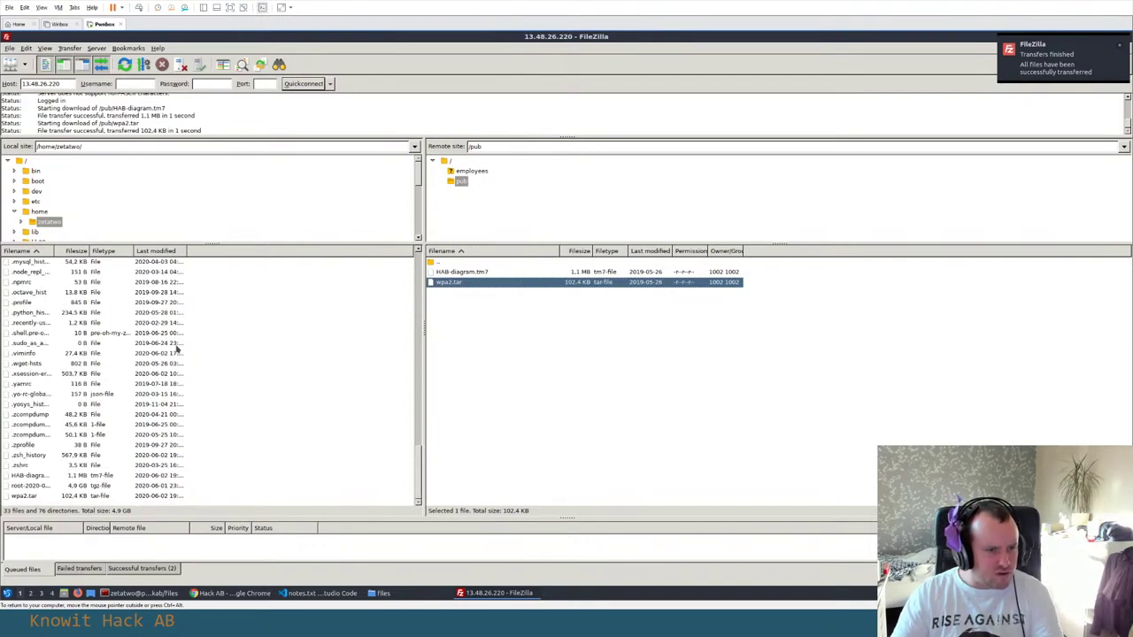
pyautogui.scroll(10, 168, 349)
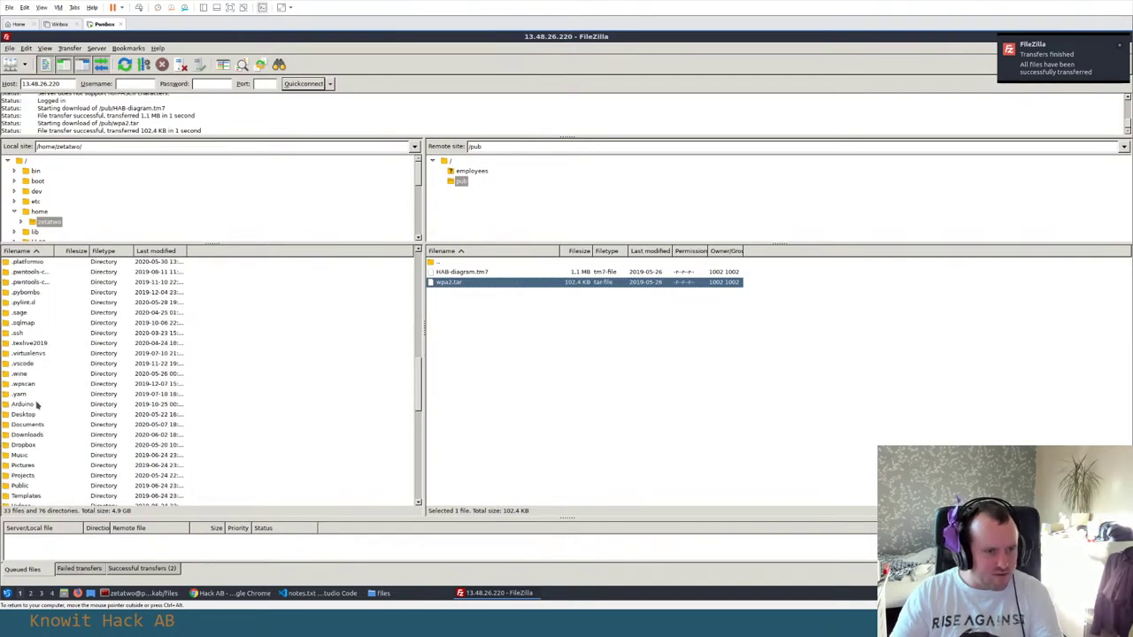
pyautogui.doubleClick(23, 445)
pyautogui.doubleClick(19, 344)
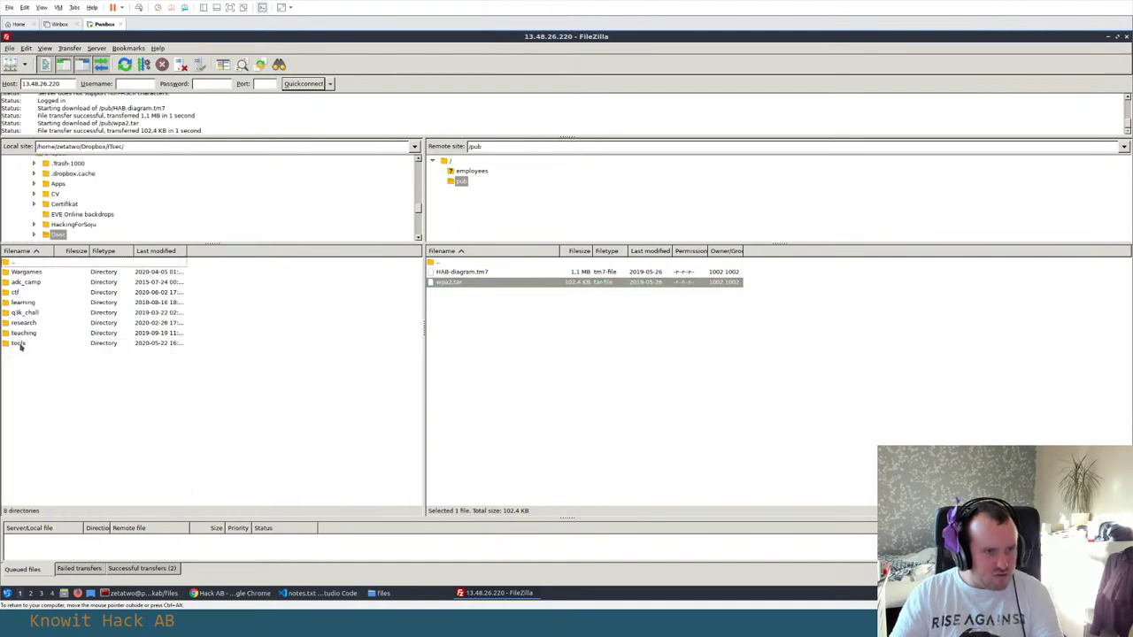
pyautogui.doubleClick(18, 292)
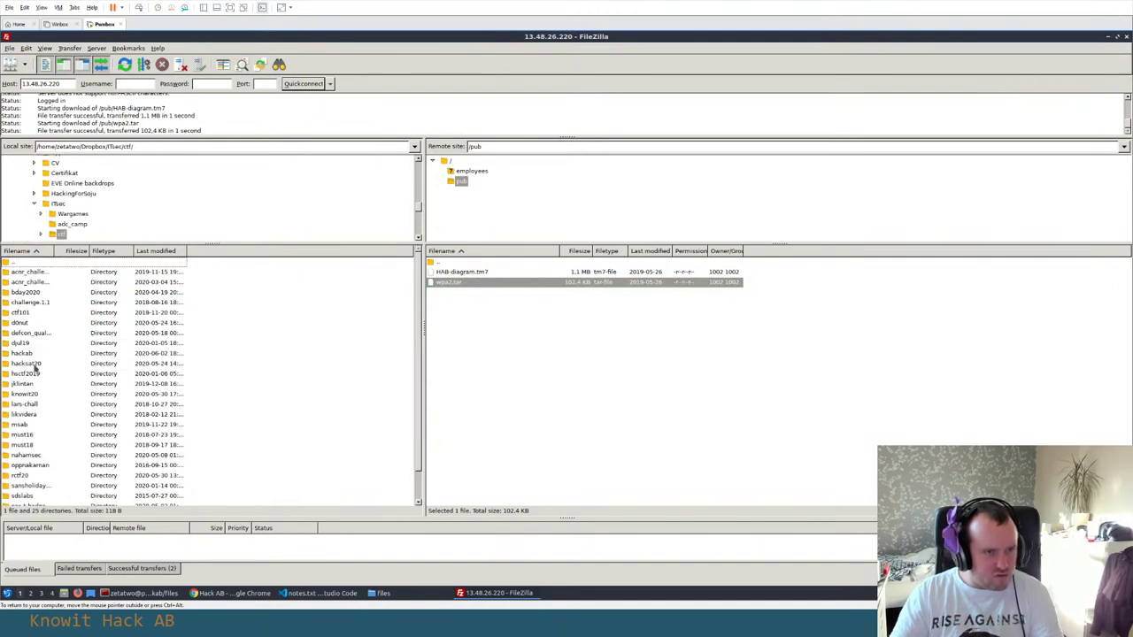
pyautogui.doubleClick(23, 354)
pyautogui.click(18, 273)
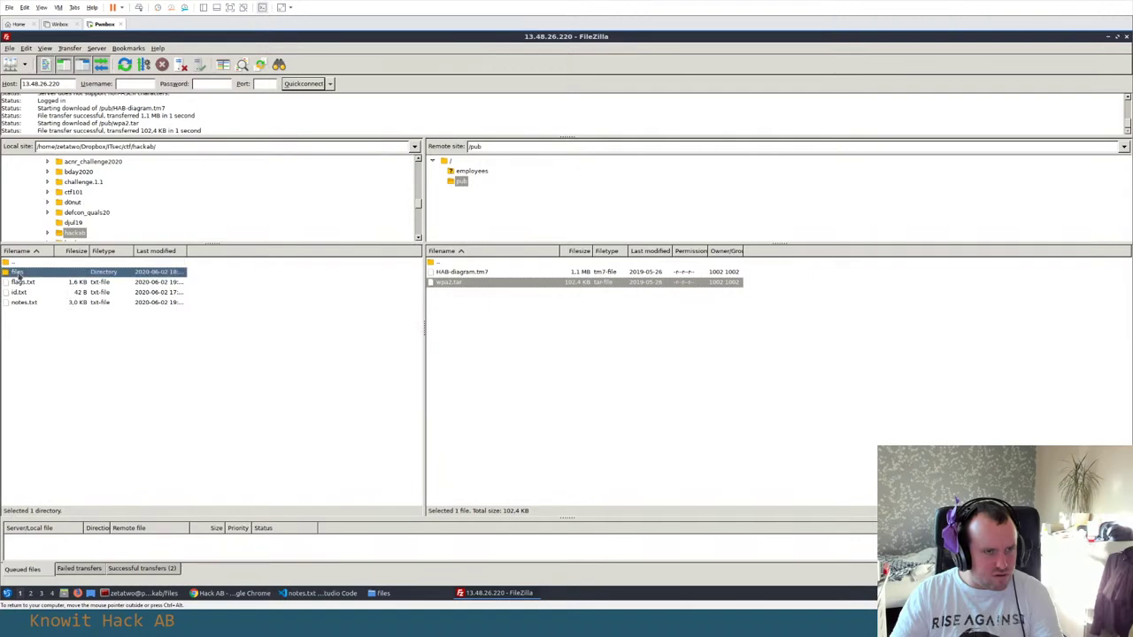
pyautogui.doubleClick(16, 274)
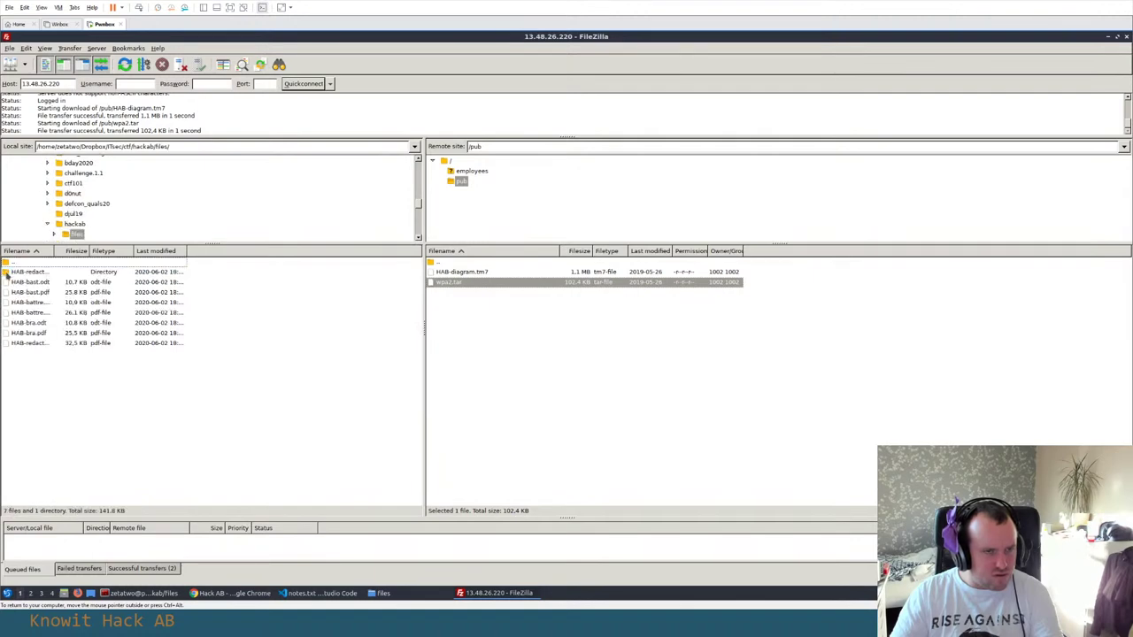
# Create a new local directory named idor inside the files folder
pyautogui.rightClick(36, 358)
pyautogui.click(69, 405)
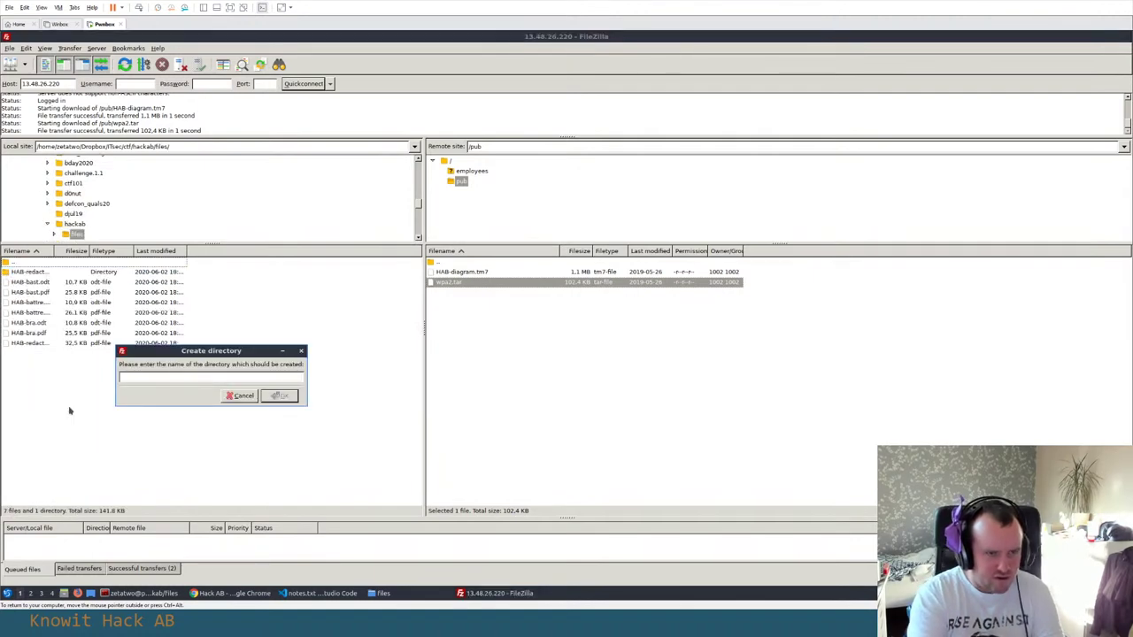
pyautogui.write('idor')
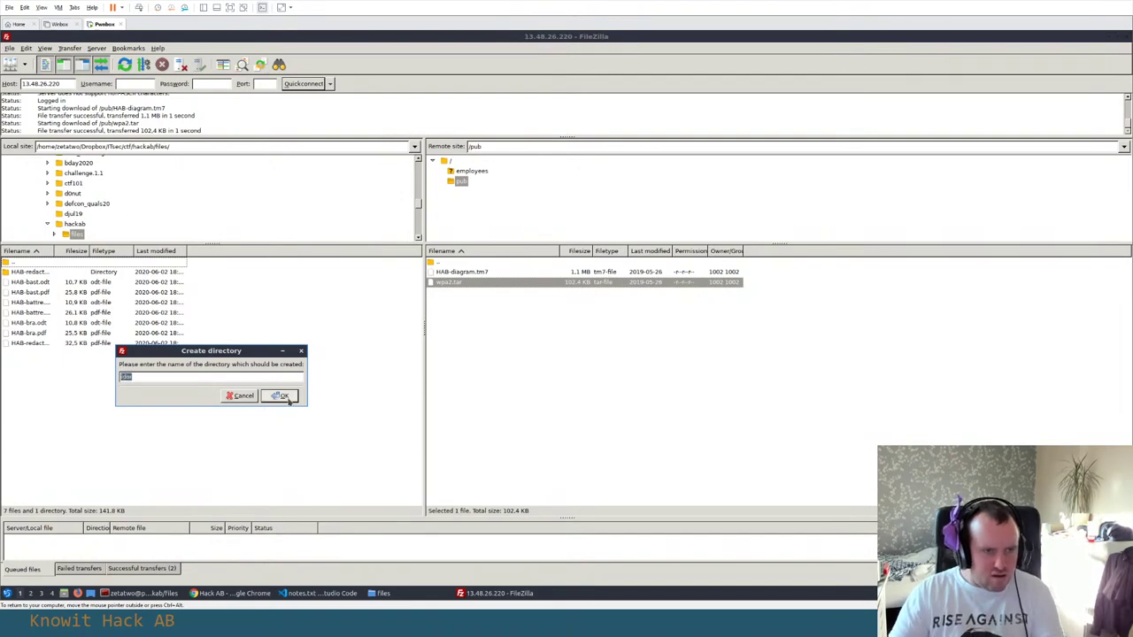
pyautogui.click(279, 395)
pyautogui.click(26, 272)
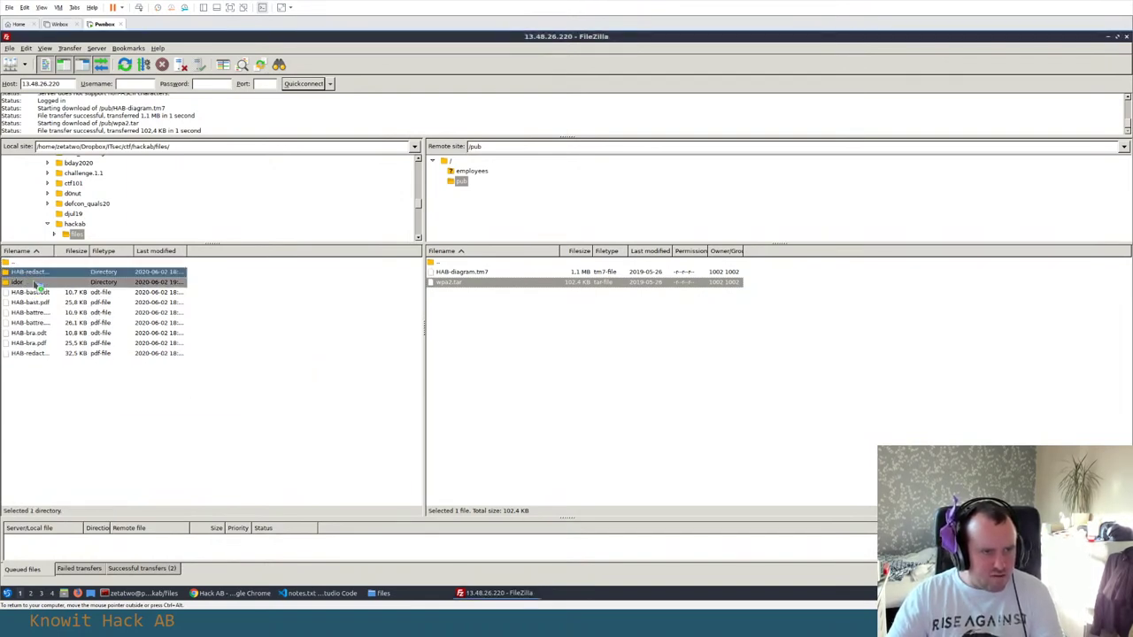
pyautogui.click(28, 293)
# List the files folder and move all its contents into idor with mv ./* idor
pyautogui.hotkey('alt', 'Tab')
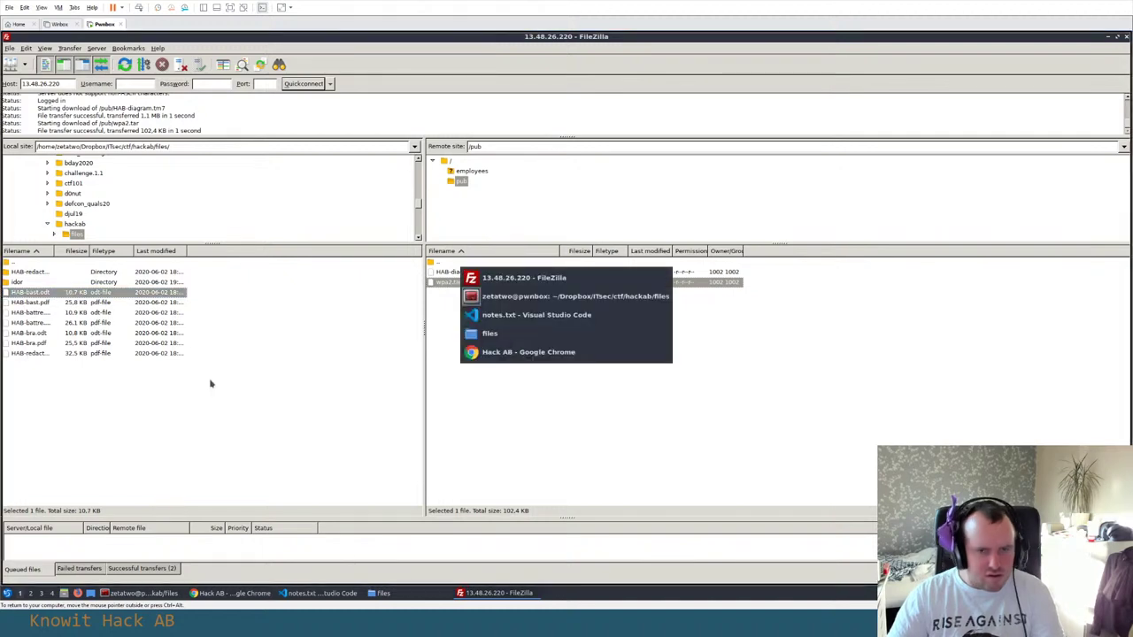
pyautogui.write('ls')
pyautogui.press('Return')
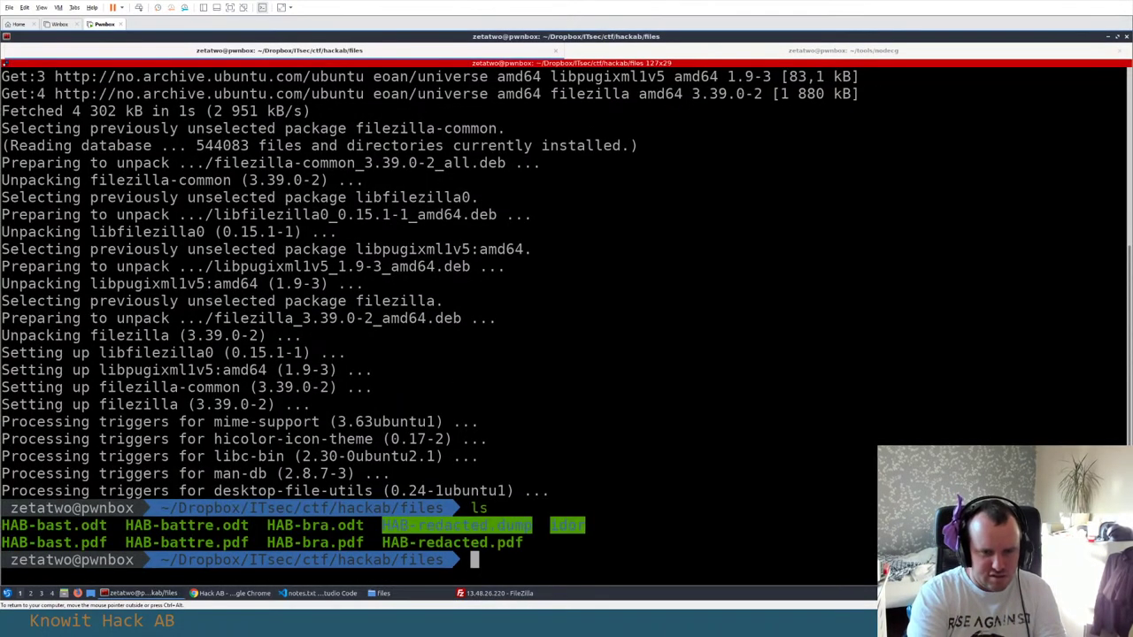
pyautogui.write('mv ')
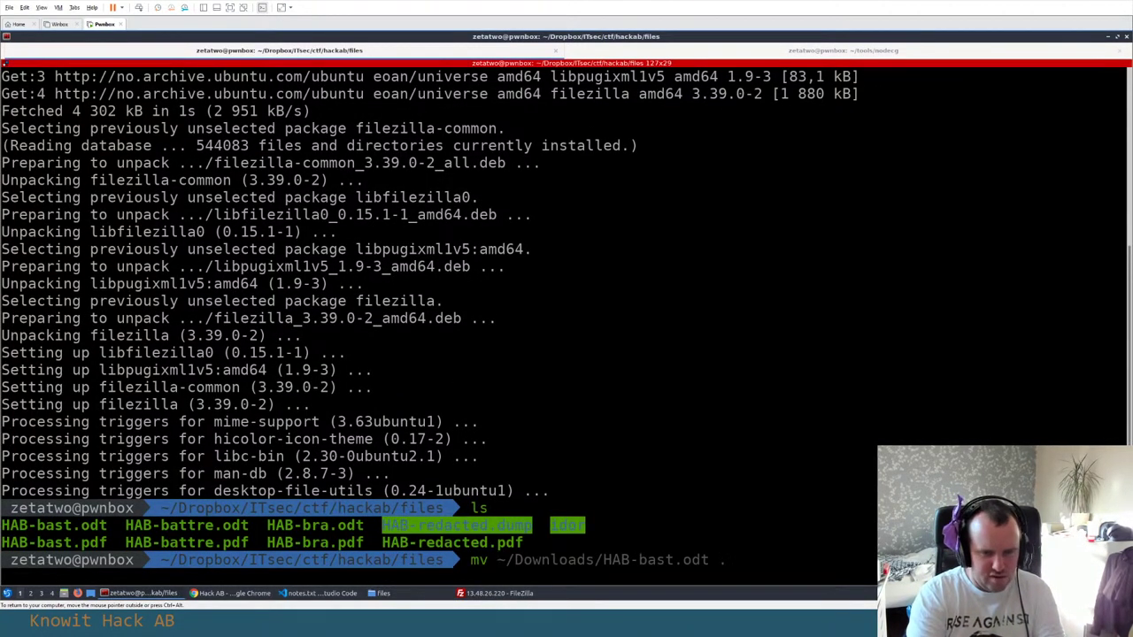
pyautogui.write('./*')
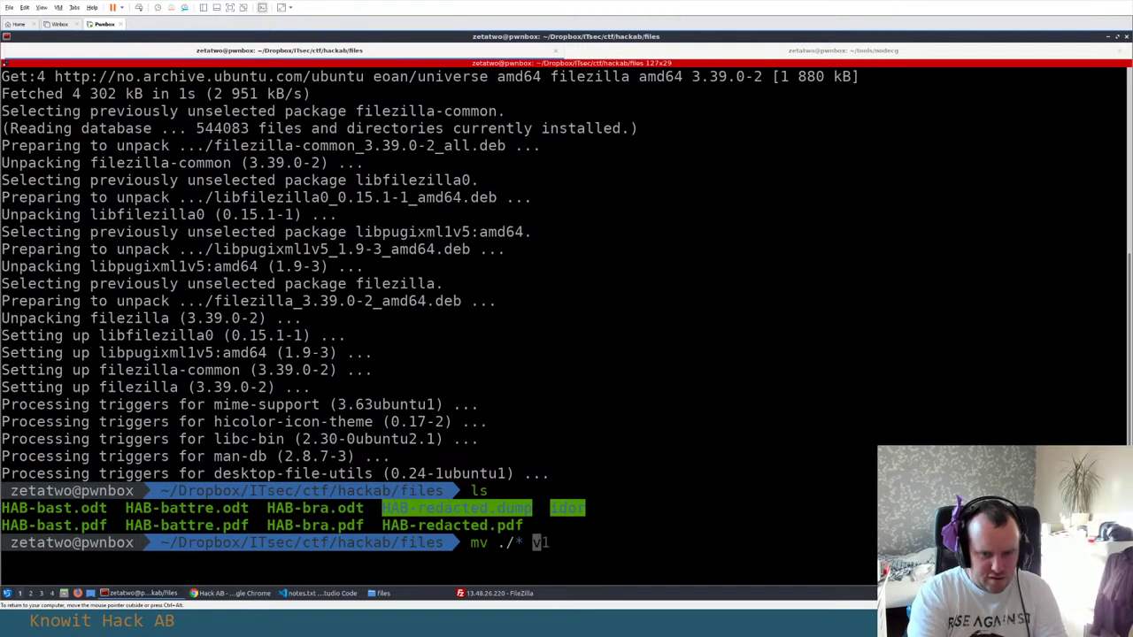
pyautogui.write(' idor')
pyautogui.press('Return')
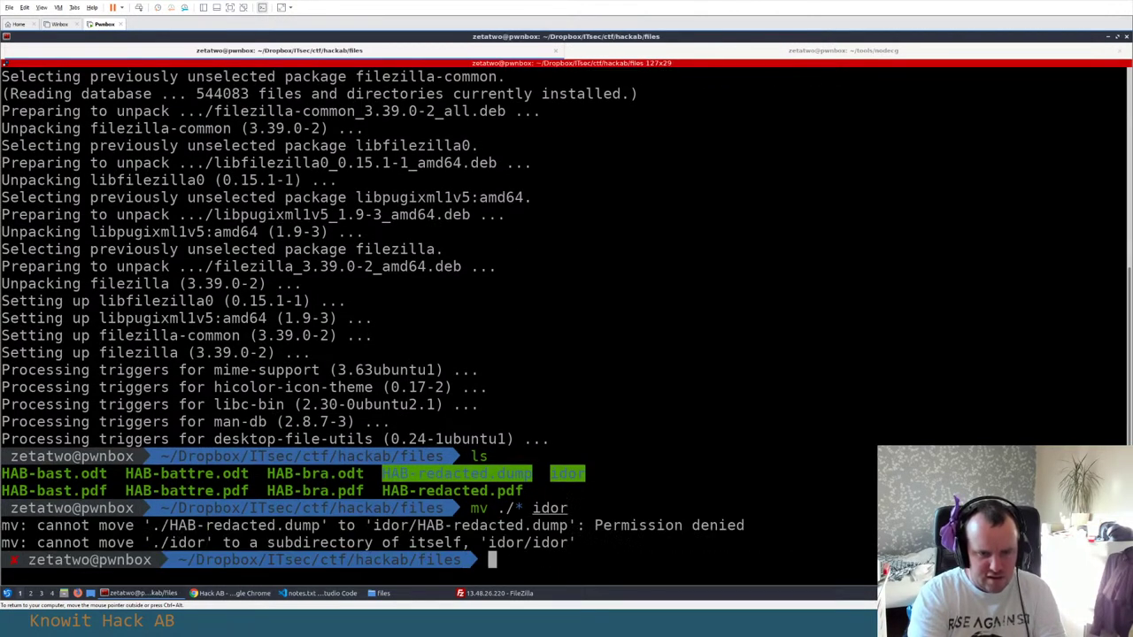
pyautogui.write('ls')
pyautogui.press('Return')
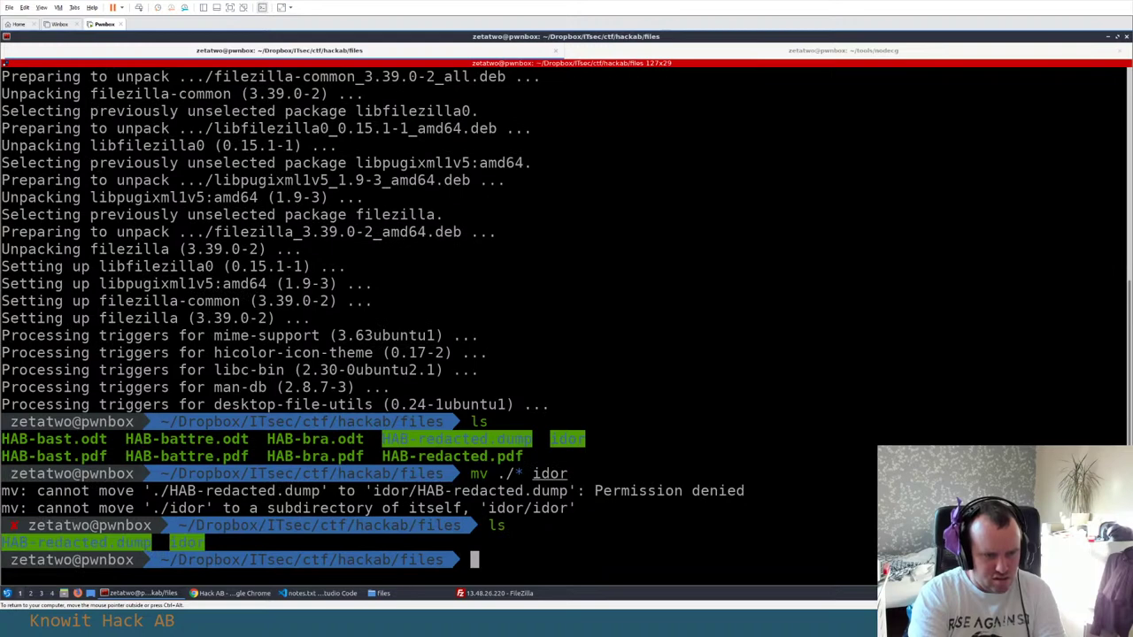
# Delete HAB-redacted.dump with rm -rf, checking the folder with ls -lalh
pyautogui.write('rm ')
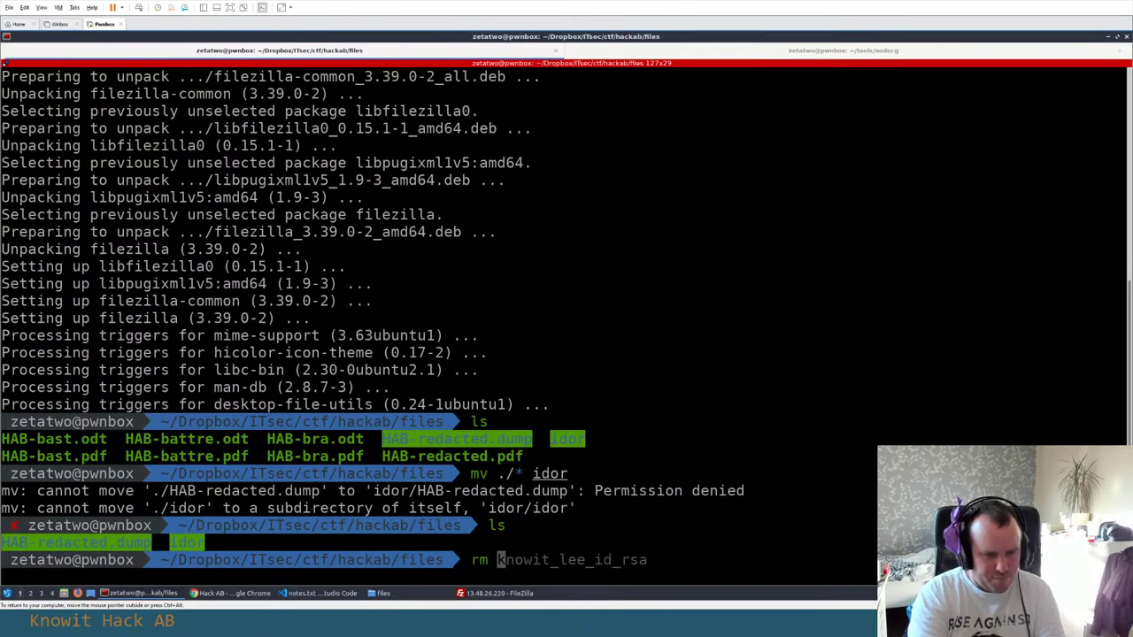
pyautogui.write('-rf H')
pyautogui.press('Tab')
pyautogui.press('Return')
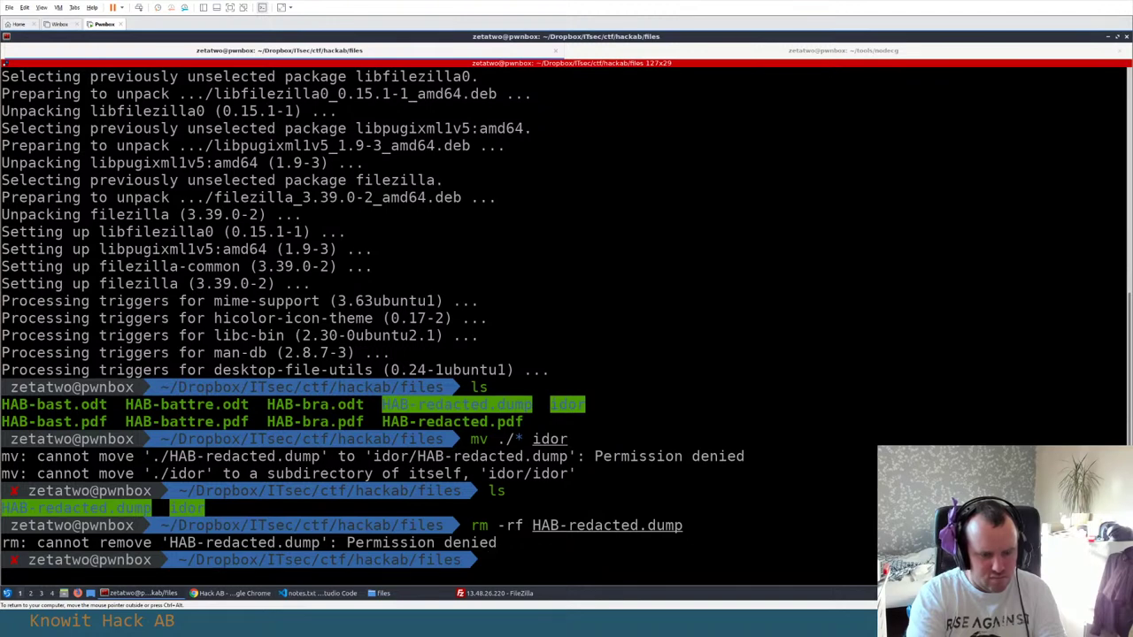
pyautogui.write('ls -l')
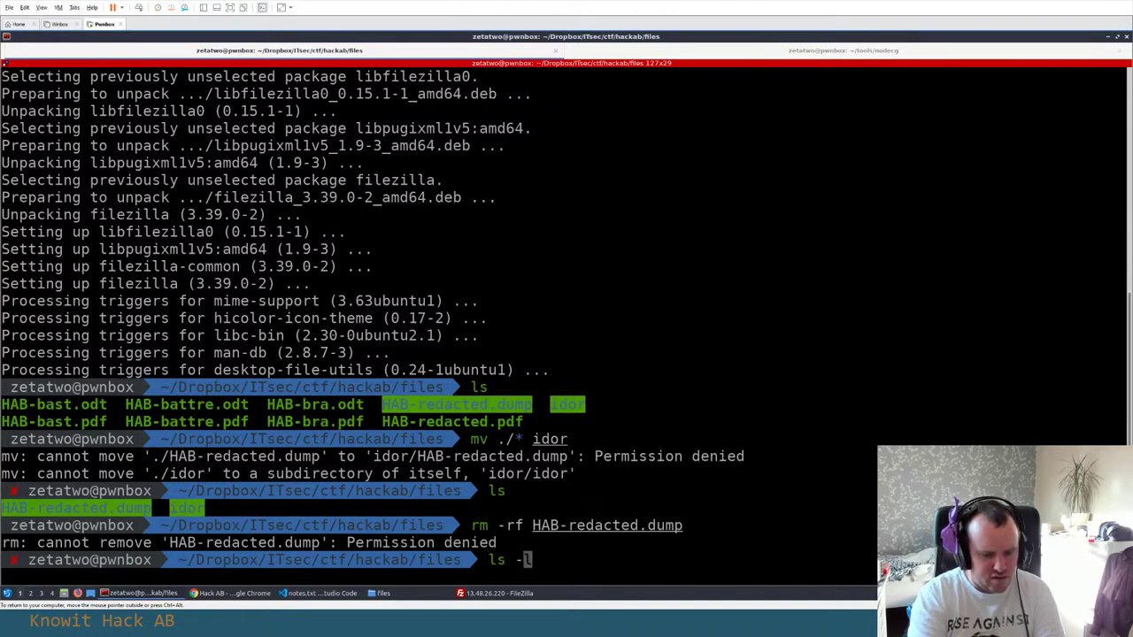
pyautogui.write('alh')
pyautogui.press('Return')
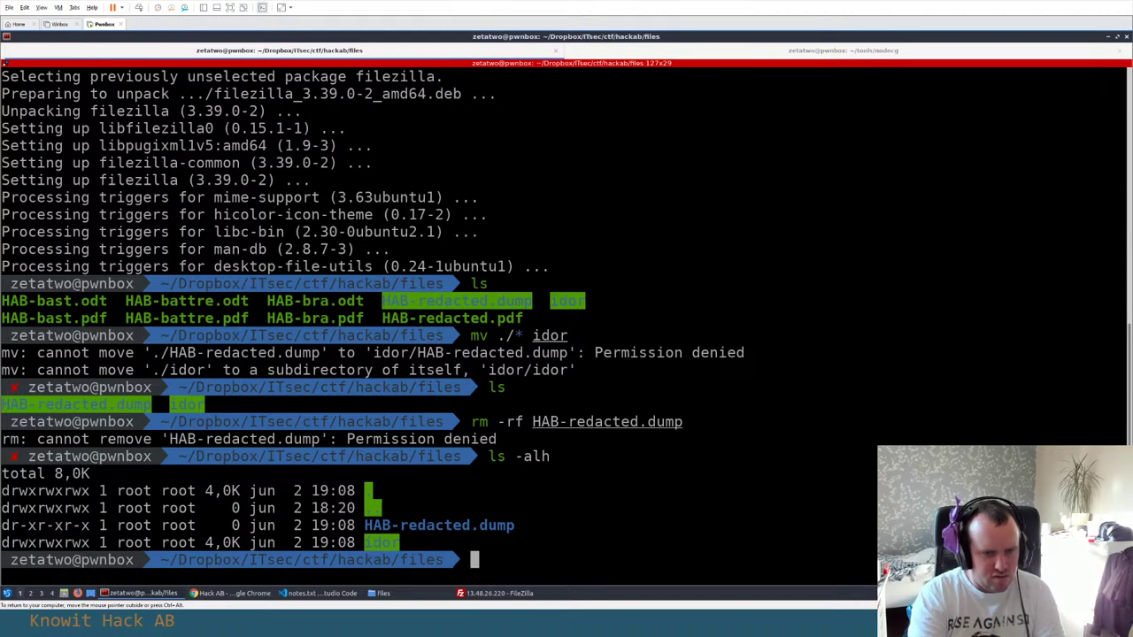
pyautogui.press('Up')
pyautogui.press('Up')
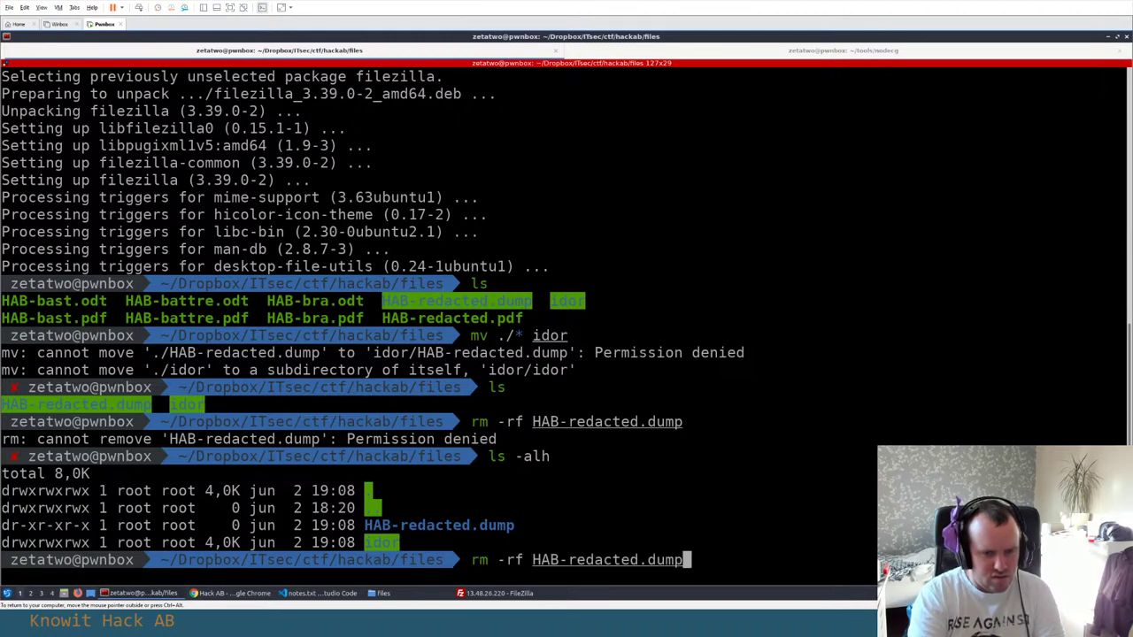
pyautogui.press('Return')
# Go up to hackab with cd .., list it with ls -al, and re-enter files
pyautogui.write('cd ..')
pyautogui.press('Return')
pyautogui.write('ls -')
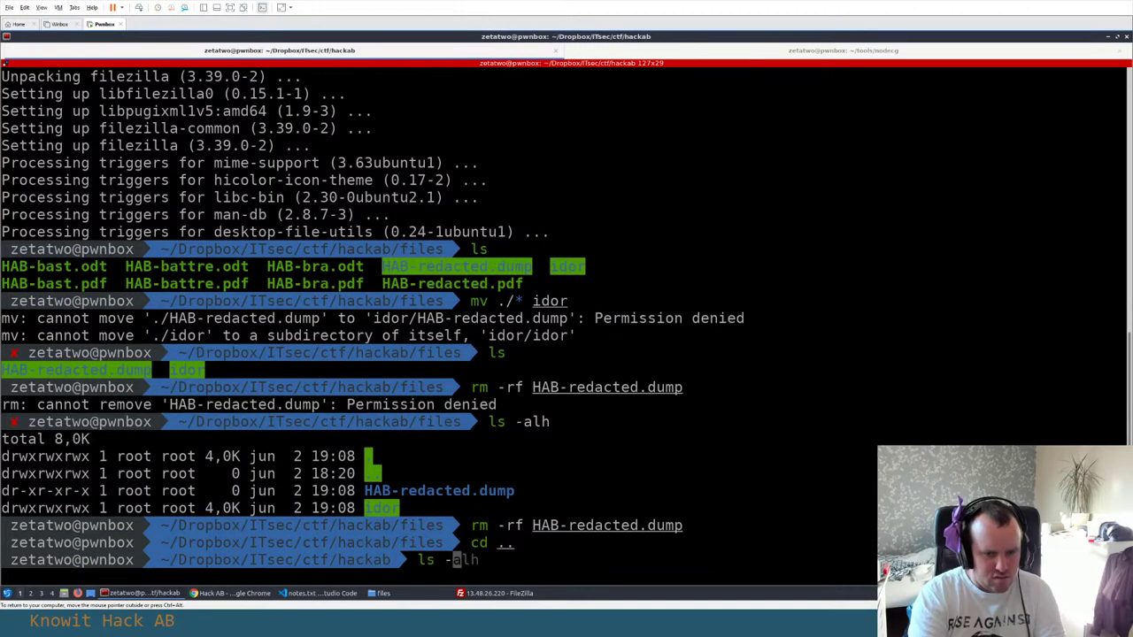
pyautogui.write('al')
pyautogui.press('Return')
pyautogui.write('cd f')
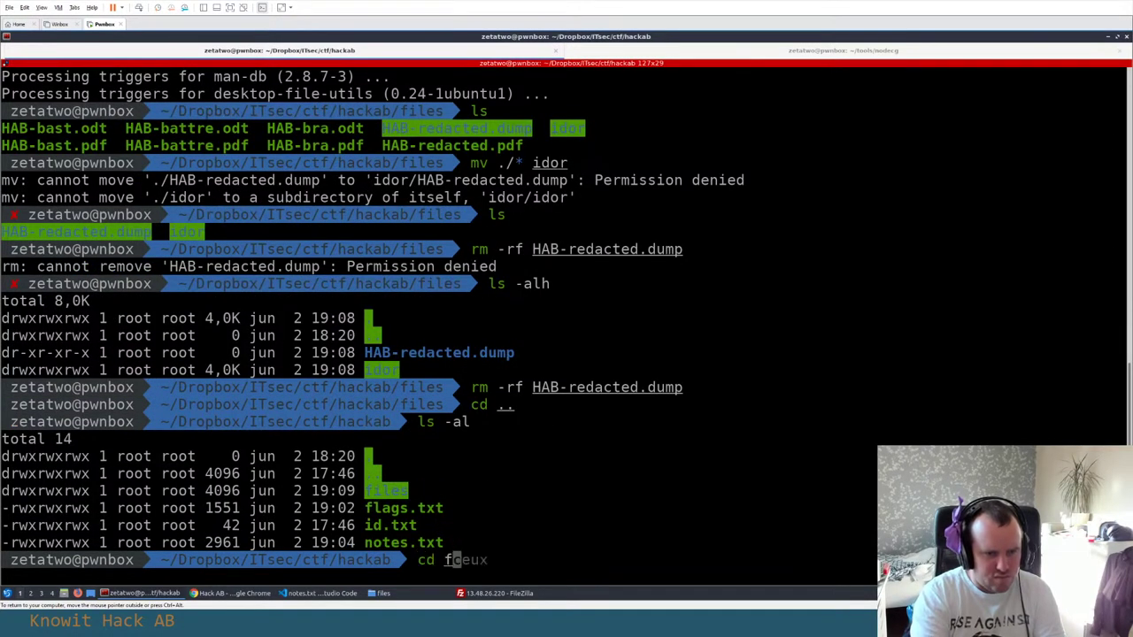
pyautogui.write('i')
pyautogui.press('Tab')
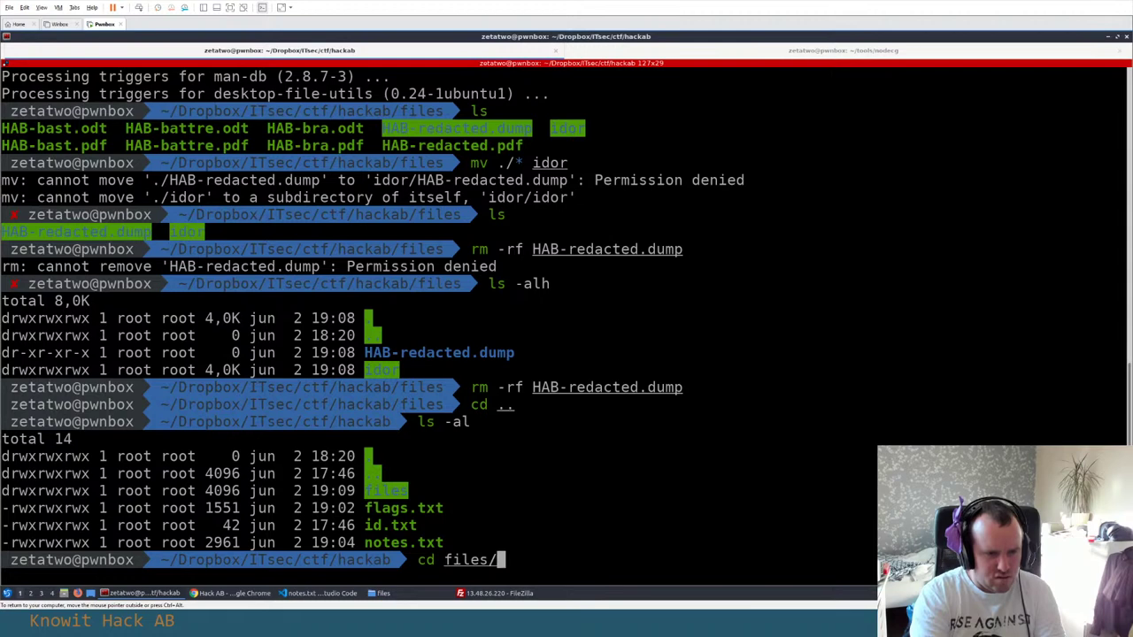
pyautogui.press('Return')
# List the ctf directory with ls -al ../.., then list what remains in files
pyautogui.write('ls -al ../..')
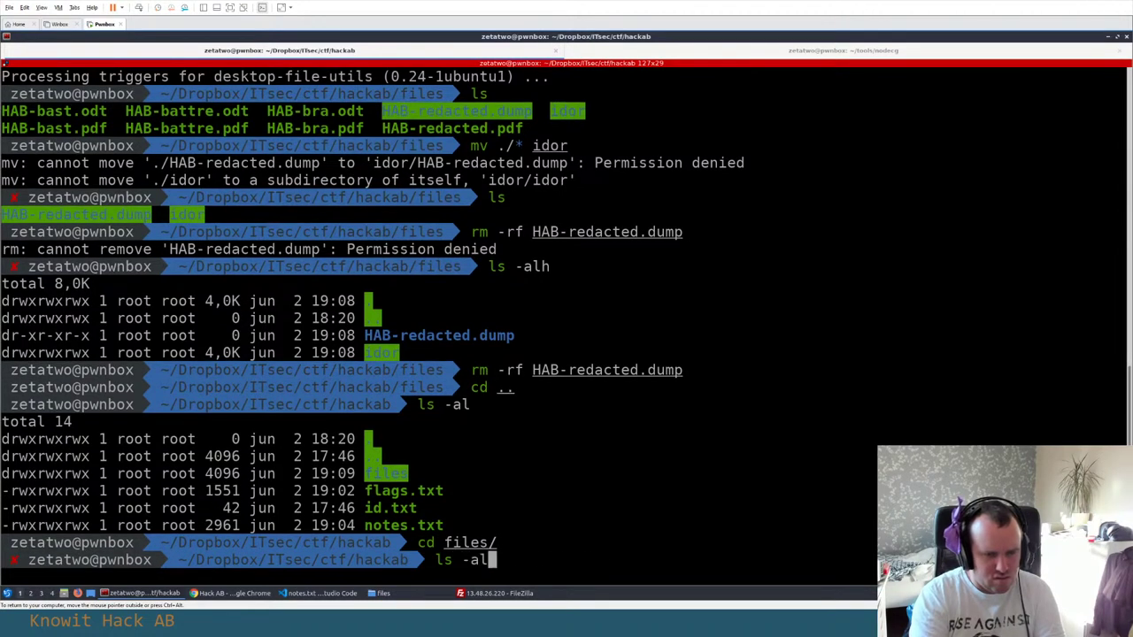
pyautogui.press('Return')
pyautogui.write('cd files')
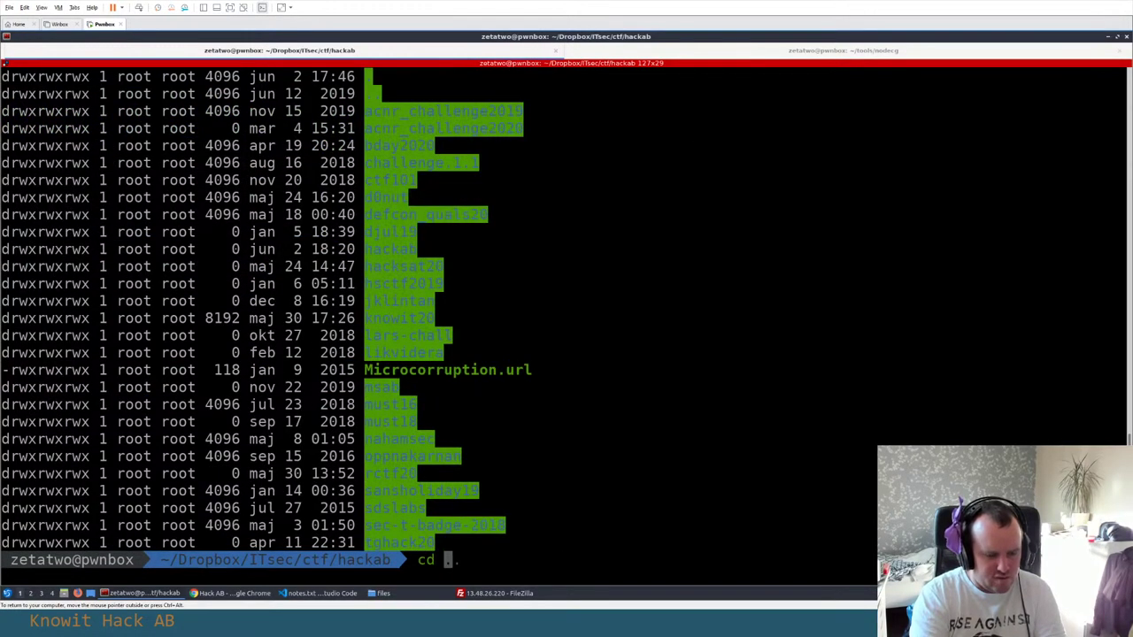
pyautogui.press('Return')
pyautogui.write('ls')
pyautogui.press('Return')
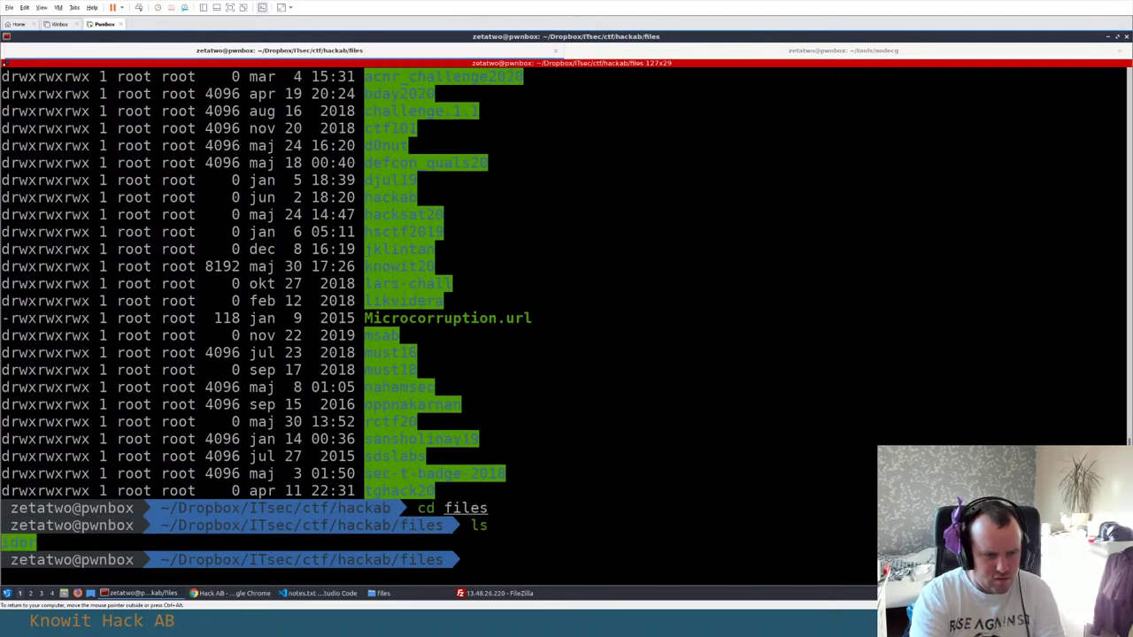
pyautogui.write('cd o')
pyautogui.press('BackSpace')
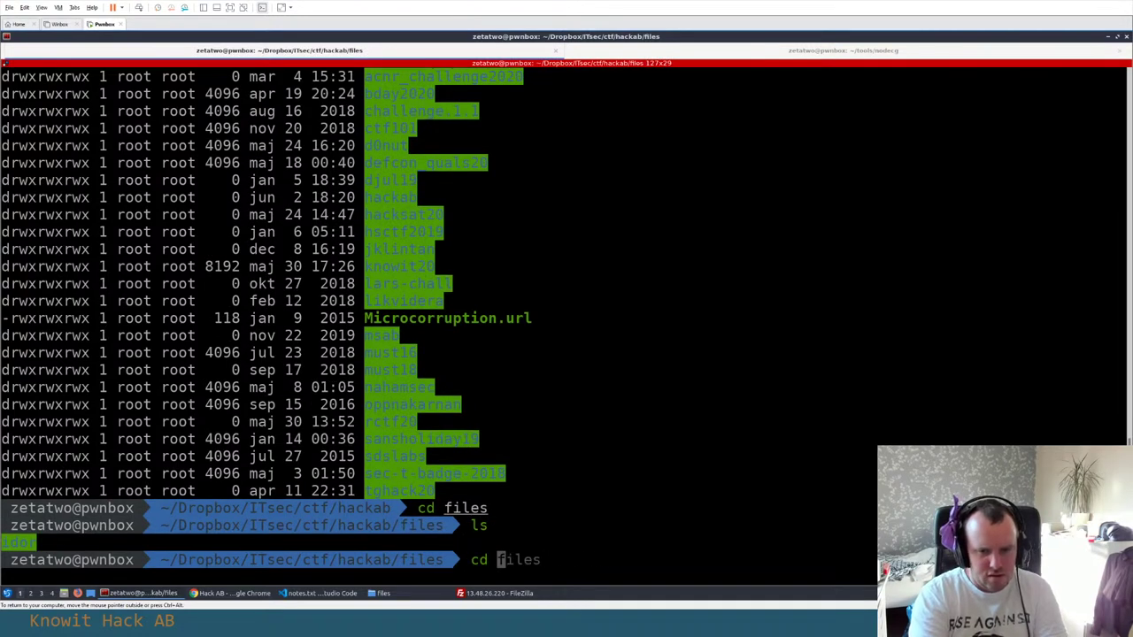
pyautogui.hotkey('alt', 'Tab')
# Refresh the local listing, then create and open a new local folder named ftp
pyautogui.click(104, 401)
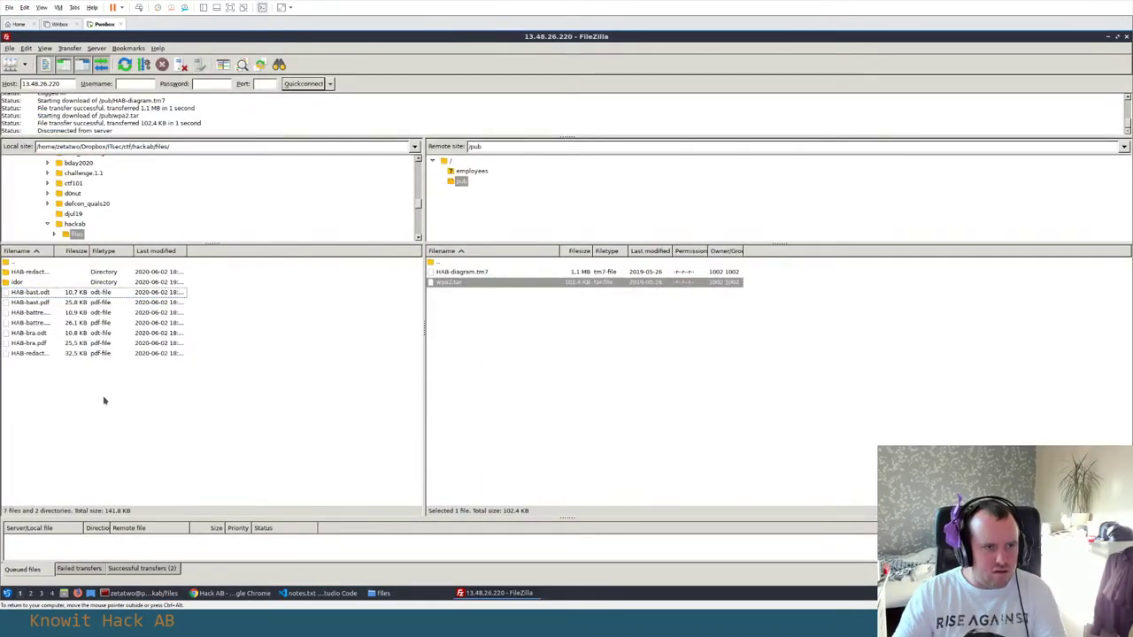
pyautogui.rightClick(107, 380)
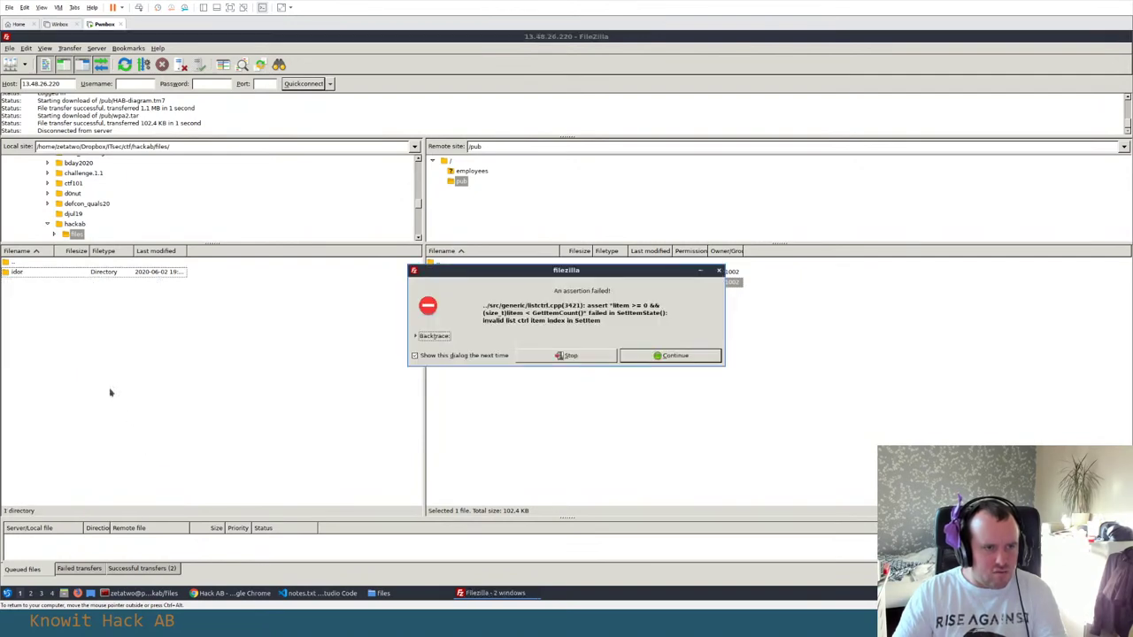
pyautogui.click(147, 456)
pyautogui.click(650, 356)
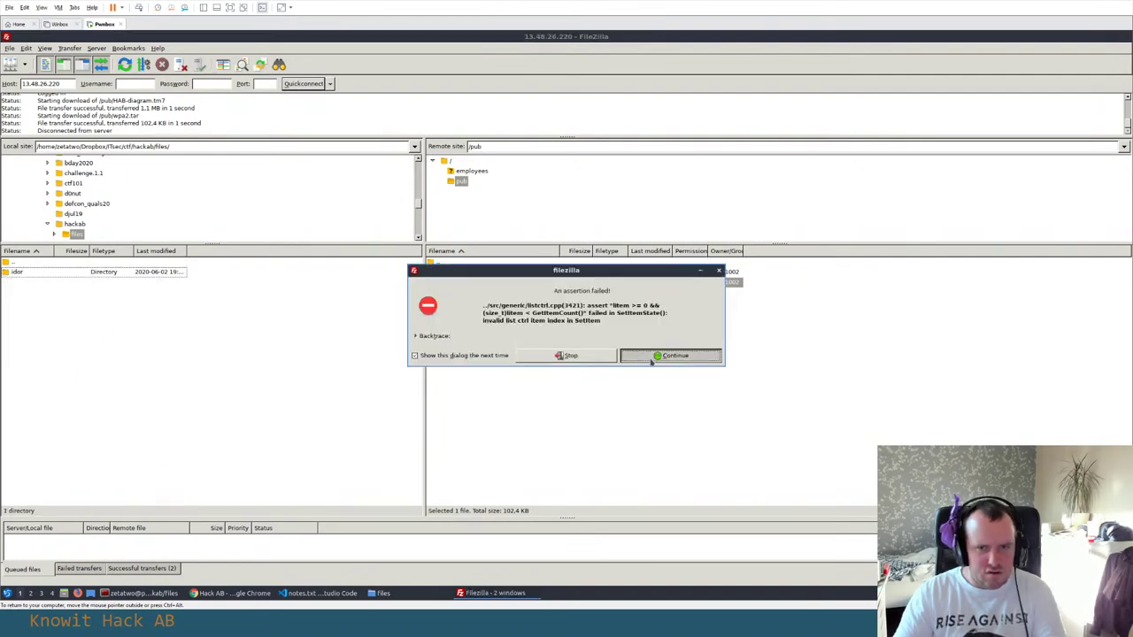
pyautogui.rightClick(147, 331)
pyautogui.click(196, 380)
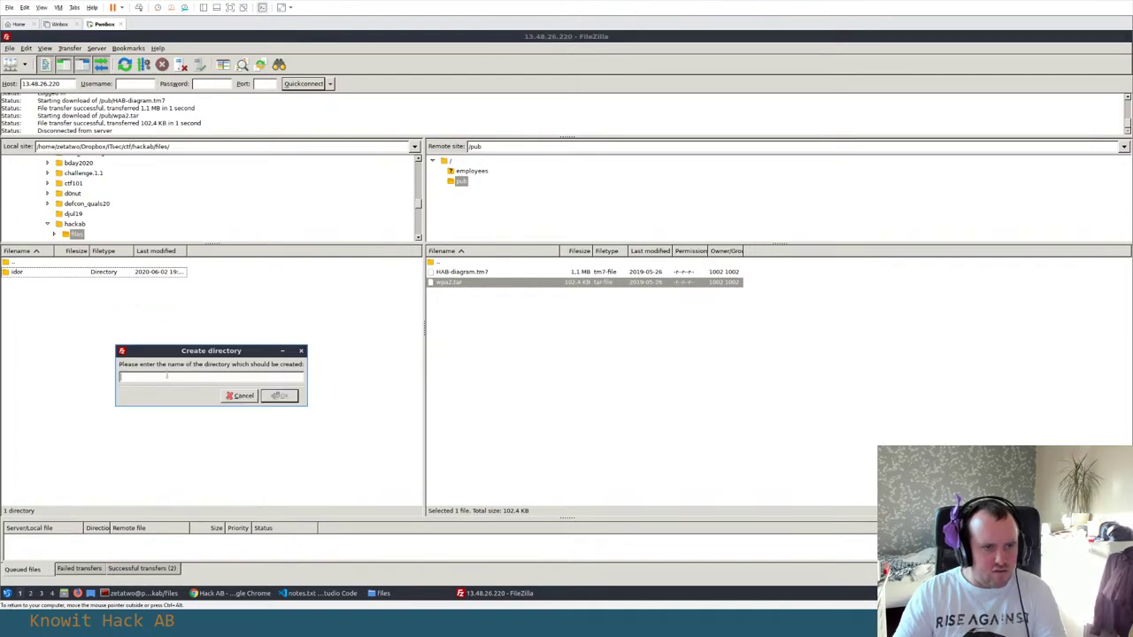
pyautogui.write('ftp')
pyautogui.click(282, 396)
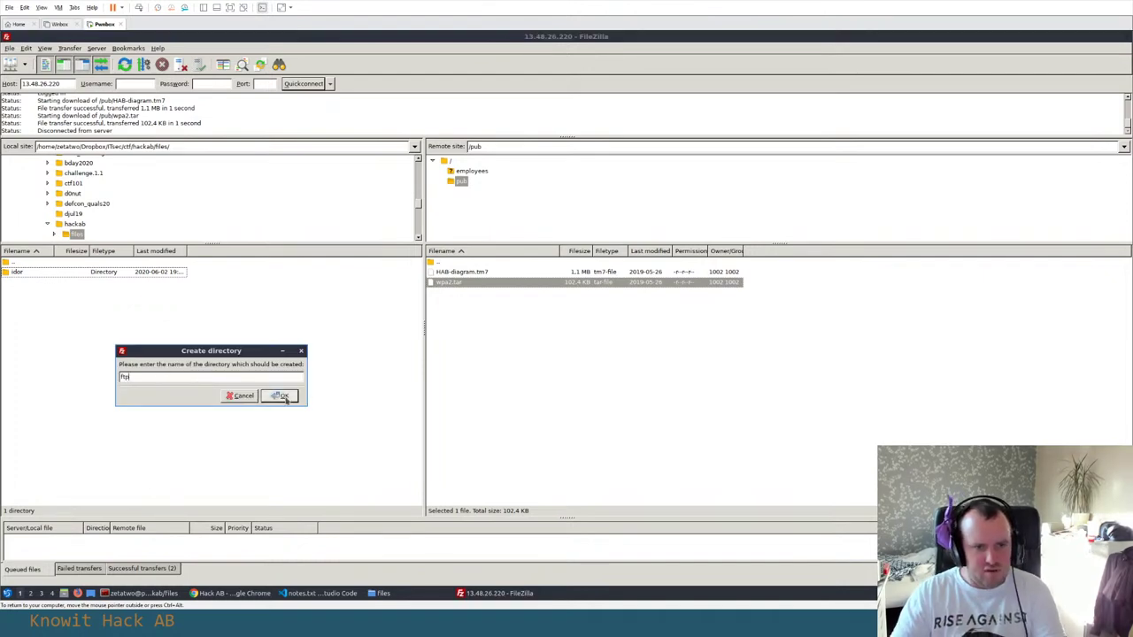
pyautogui.doubleClick(44, 273)
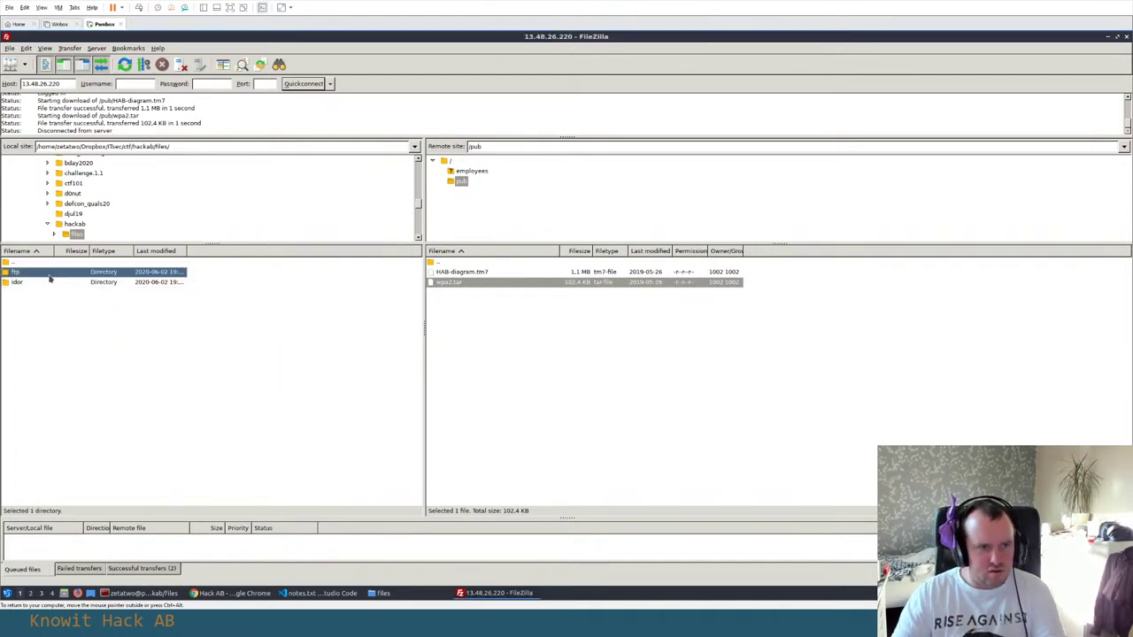
# Download HAB-diagram.tm7 and wpa2.tar into ftp, then go up to the server root
pyautogui.rightClick(445, 273)
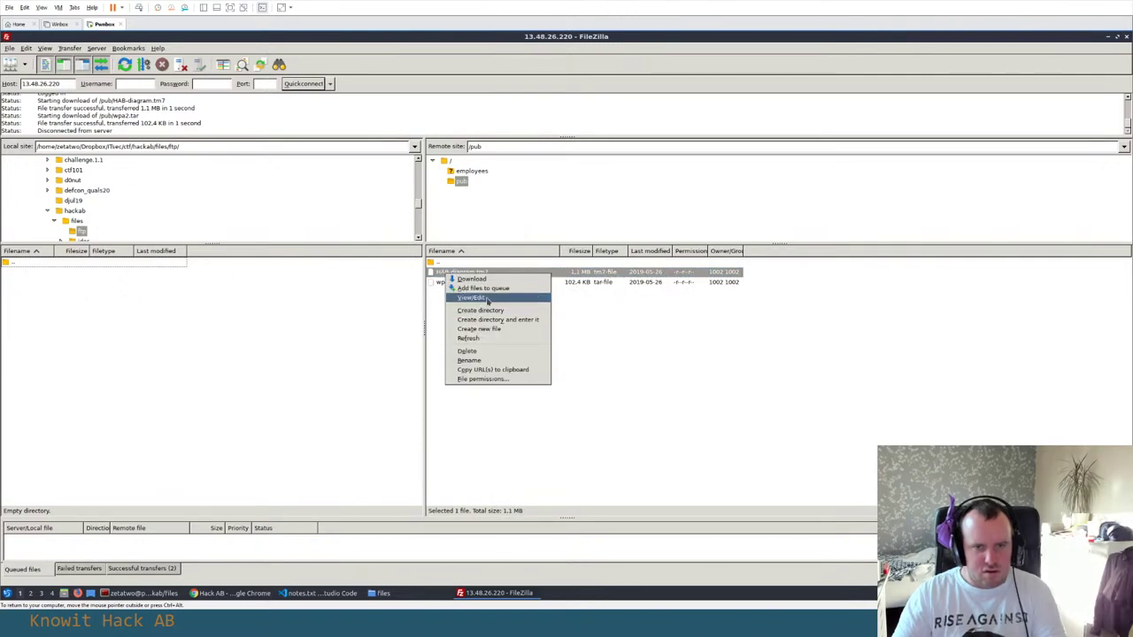
pyautogui.click(471, 279)
pyautogui.rightClick(442, 282)
pyautogui.click(471, 289)
pyautogui.click(461, 266)
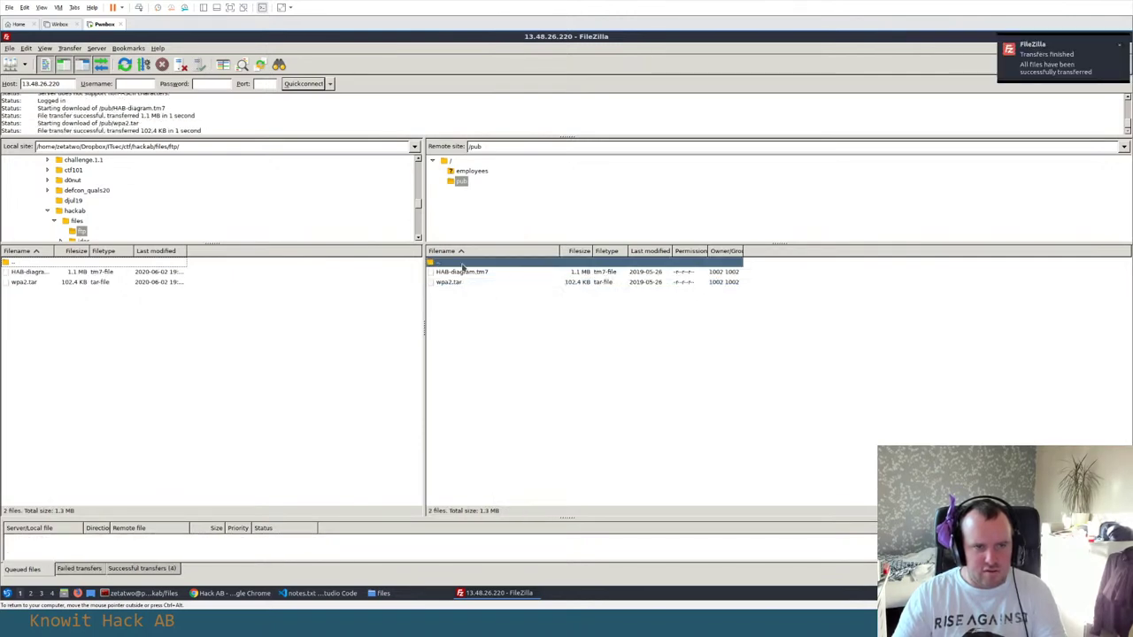
pyautogui.doubleClick(461, 267)
pyautogui.click(462, 271)
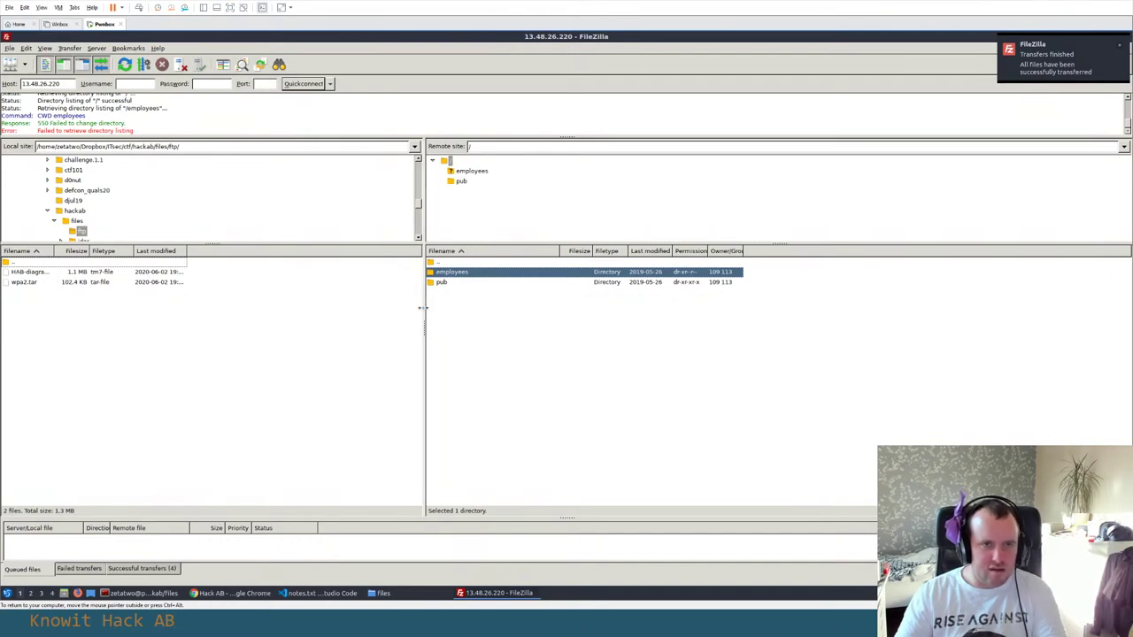
pyautogui.click(131, 83)
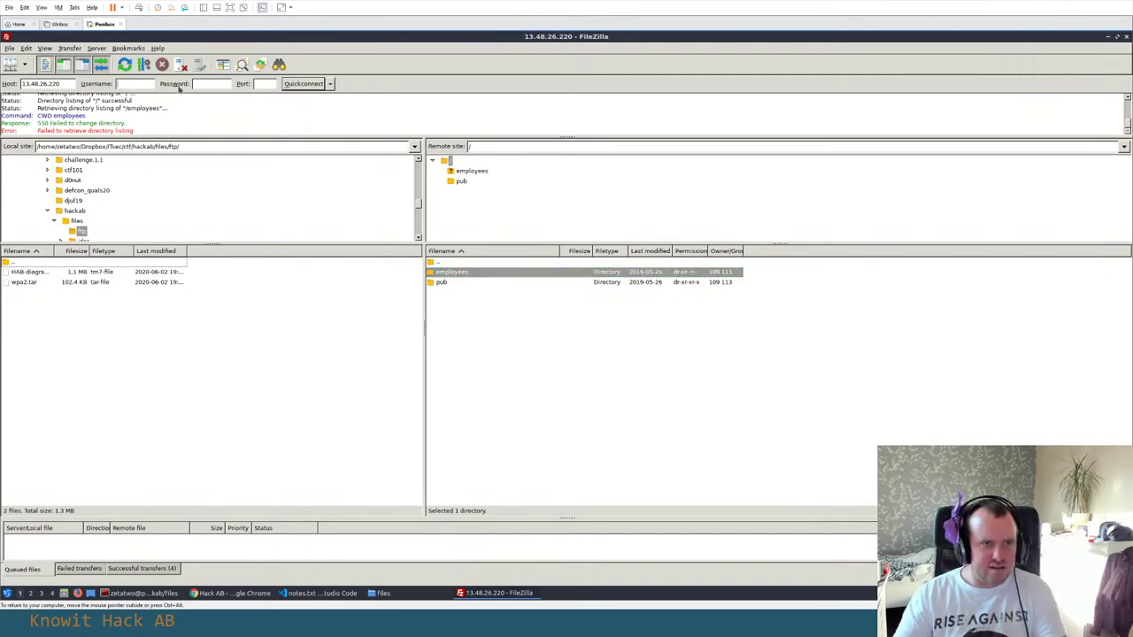
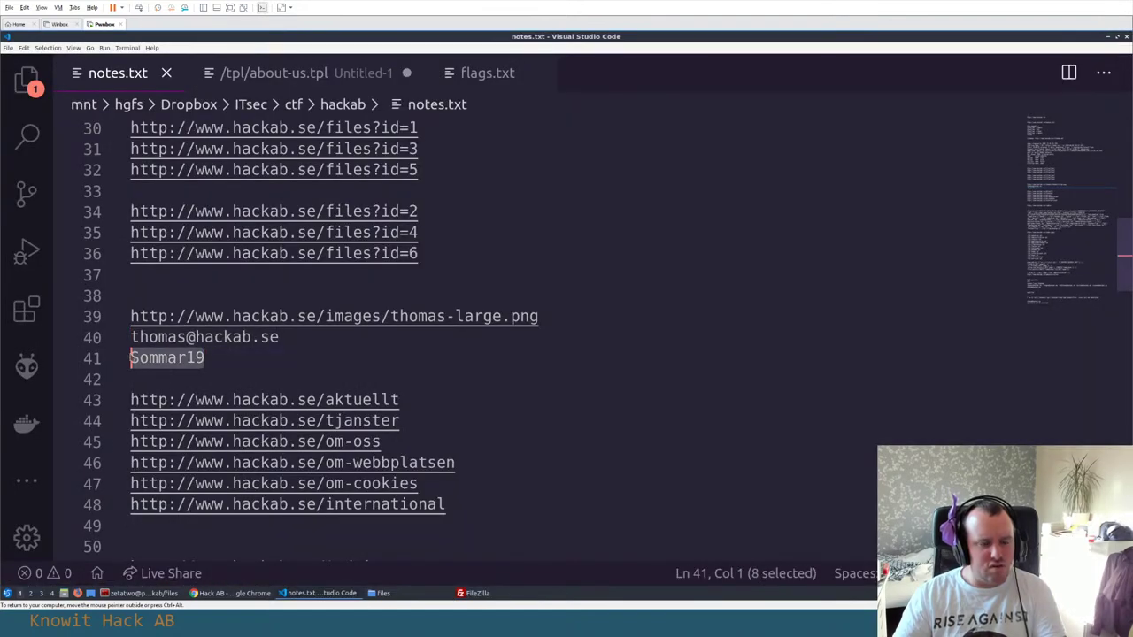
# Paste the password copied from the notes into FileZilla's Password field and Quickconnect
pyautogui.hotkey('alt', 'Tab')
pyautogui.hotkey('ctrl', 'v')
pyautogui.press('Return')
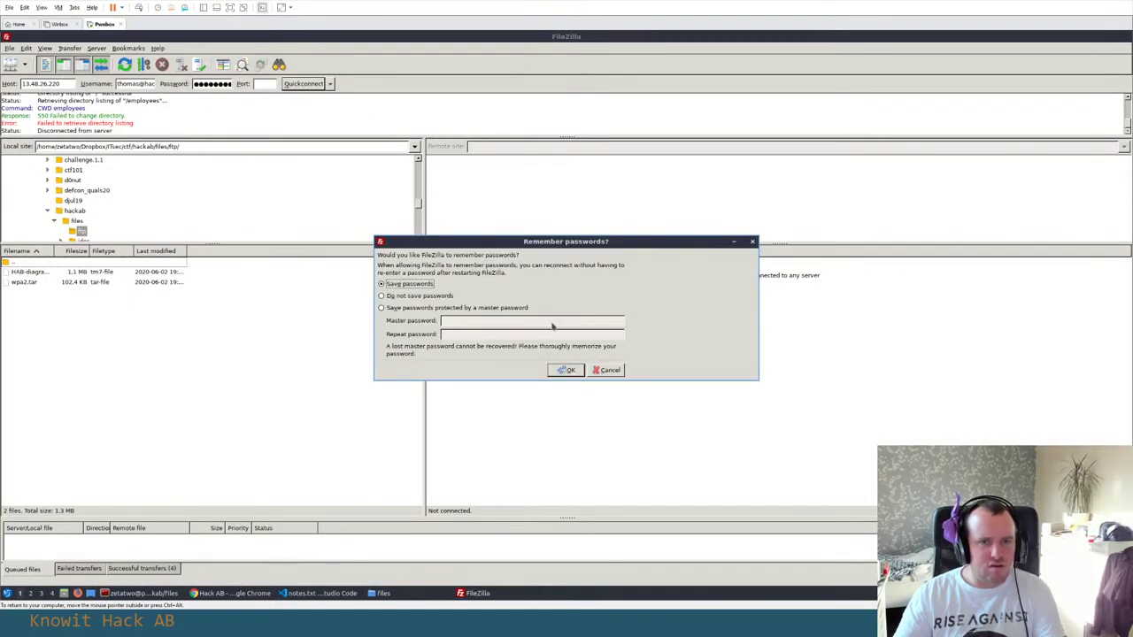
# Choose 'Do not save passwords', then inspect the captures, logs and repos folders in /employees
pyautogui.click(399, 296)
pyautogui.click(568, 371)
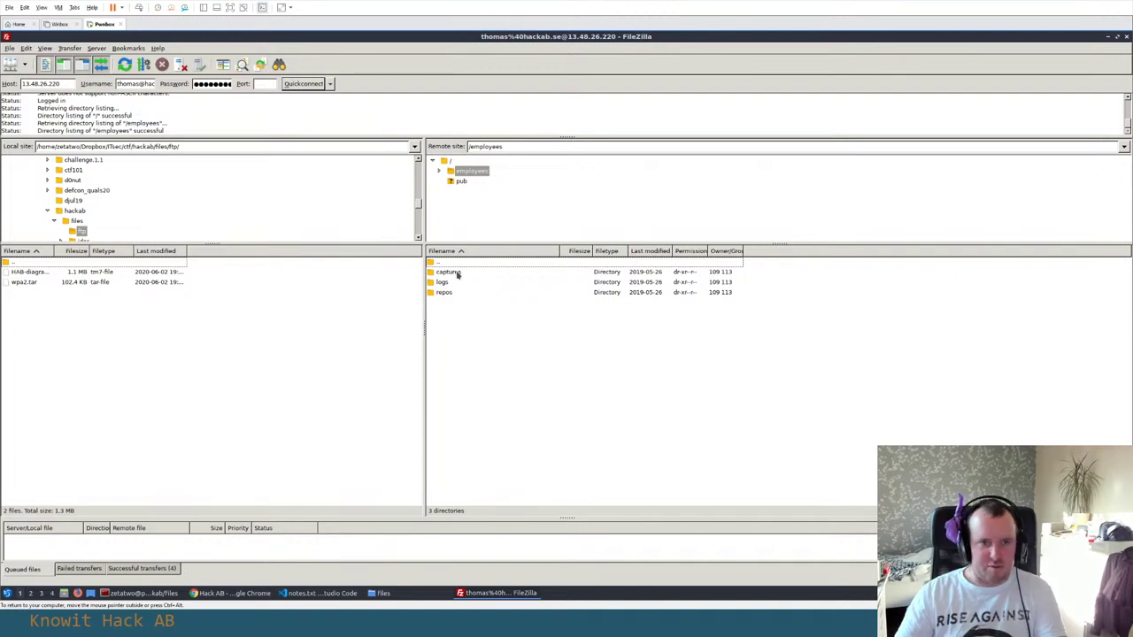
pyautogui.doubleClick(458, 273)
pyautogui.doubleClick(469, 262)
pyautogui.click(452, 283)
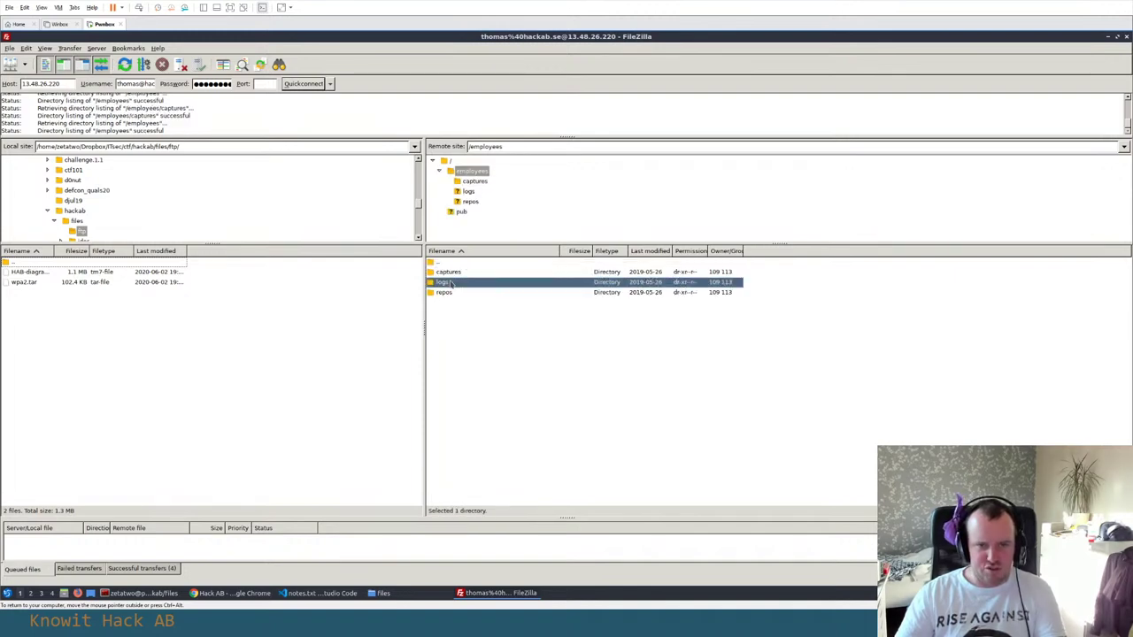
pyautogui.doubleClick(451, 283)
pyautogui.doubleClick(485, 263)
pyautogui.doubleClick(443, 292)
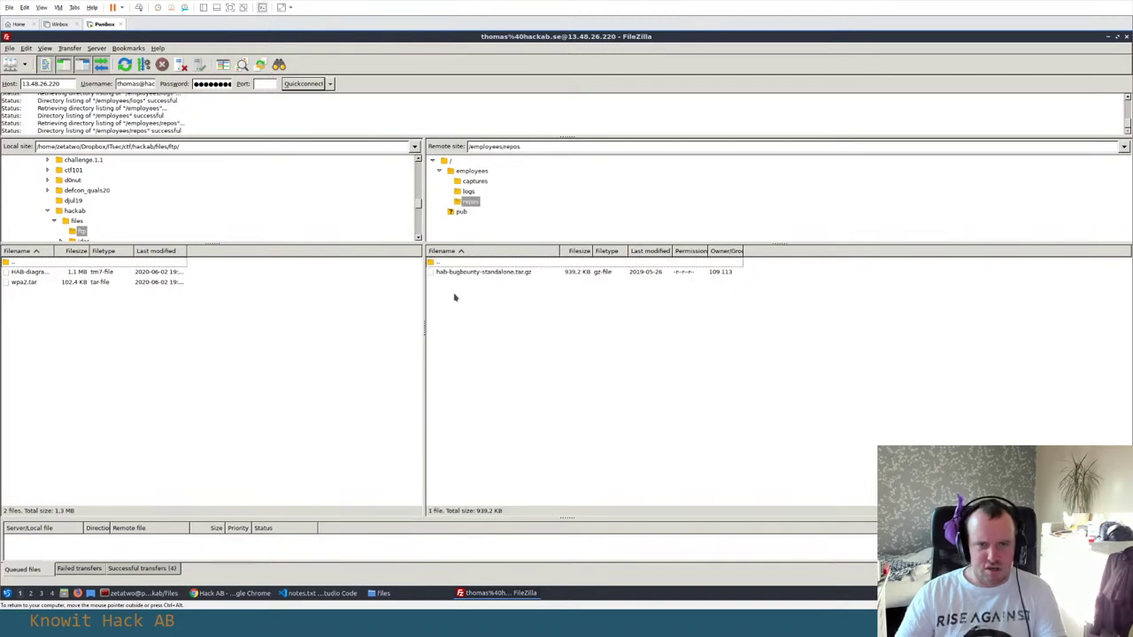
pyautogui.doubleClick(461, 263)
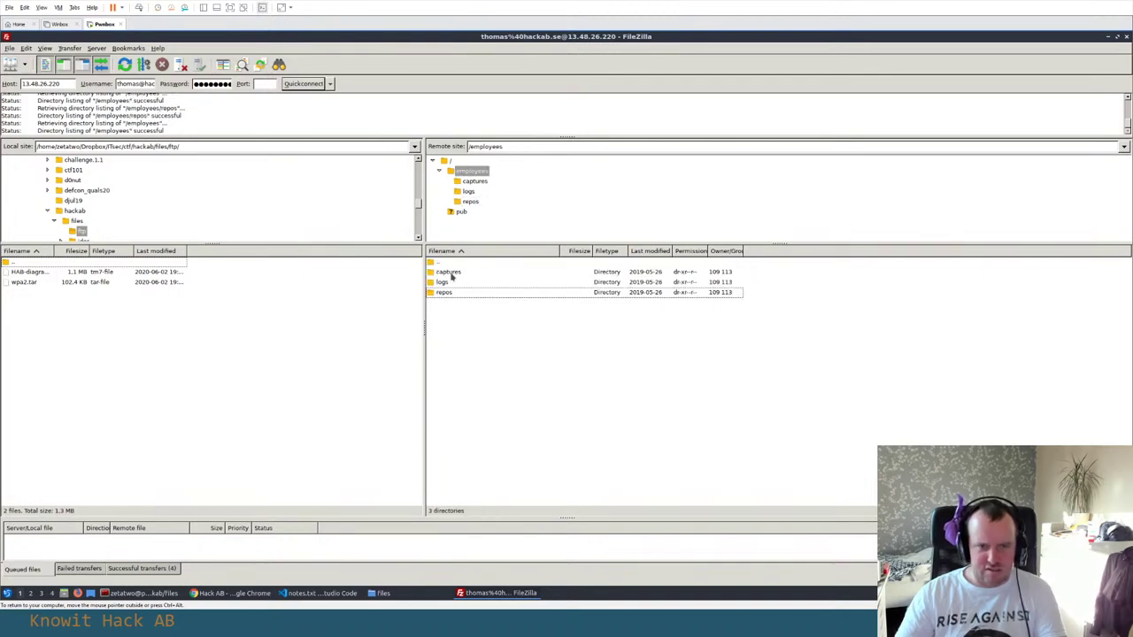
# Download the captures, logs and repos folders locally, then glance at the server root's pub folder
pyautogui.rightClick(447, 273)
pyautogui.rightClick(447, 307)
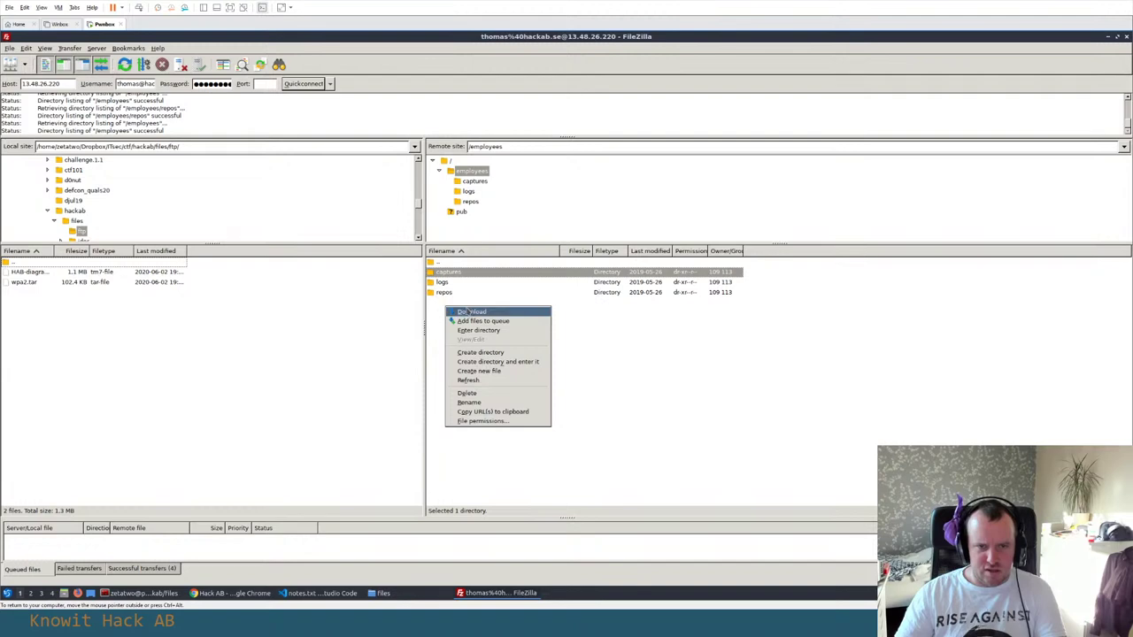
pyautogui.click(467, 311)
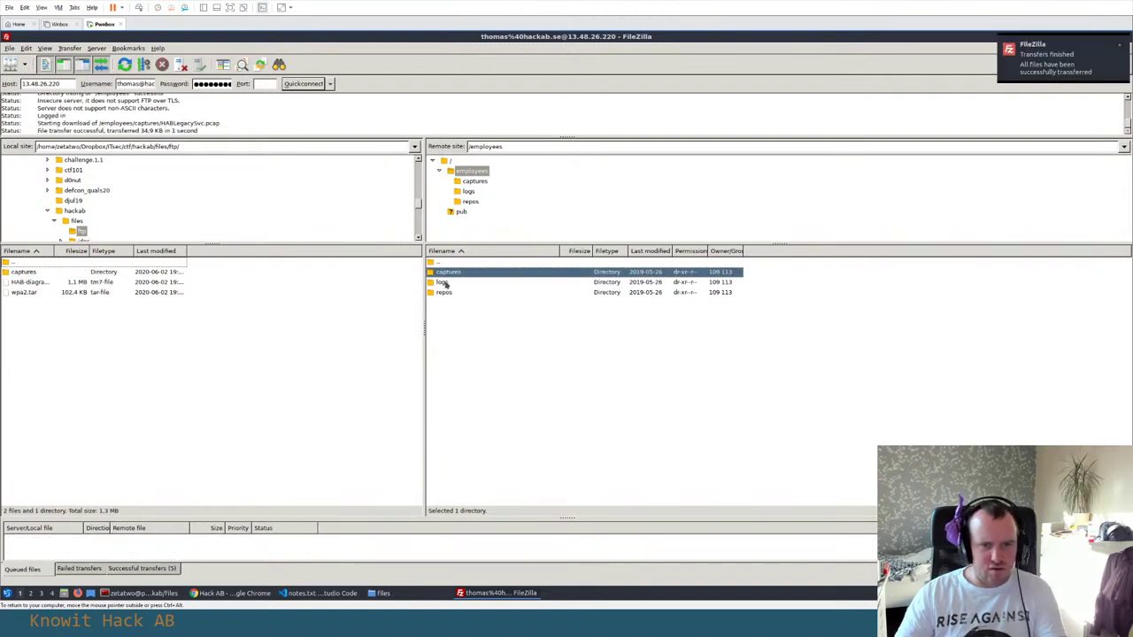
pyautogui.rightClick(444, 283)
pyautogui.click(471, 287)
pyautogui.rightClick(459, 292)
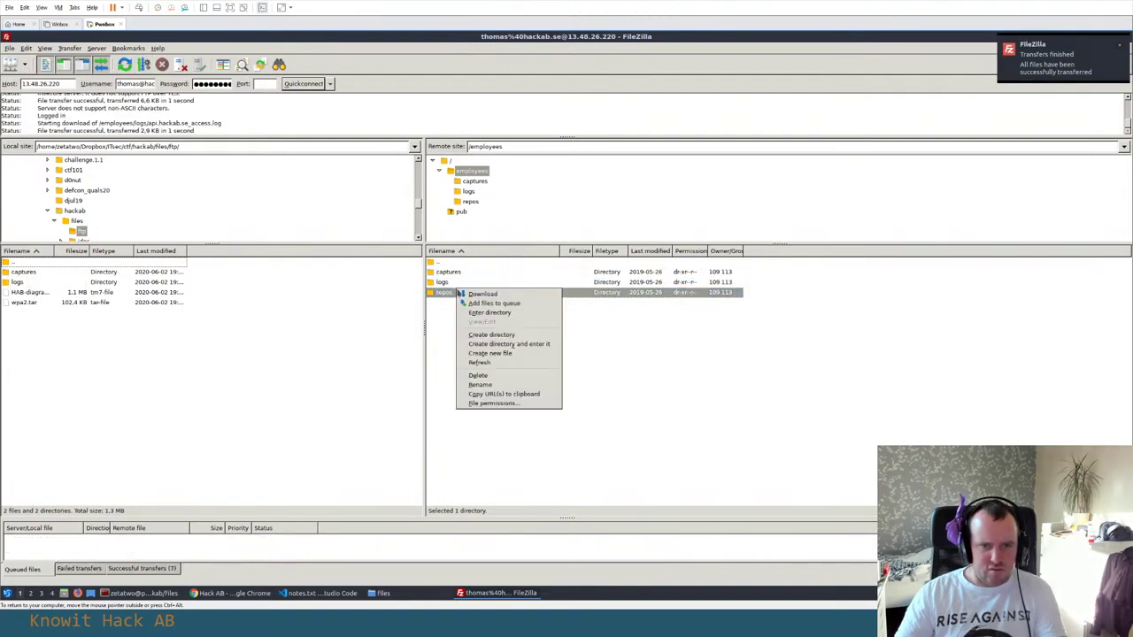
pyautogui.click(461, 293)
pyautogui.doubleClick(458, 264)
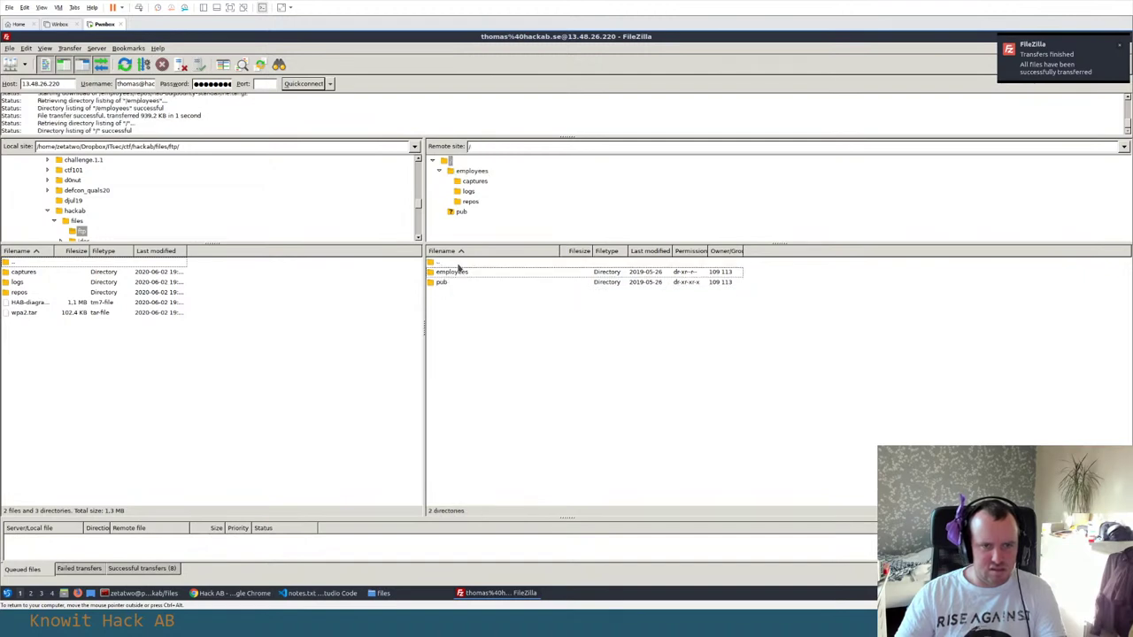
pyautogui.doubleClick(451, 283)
pyautogui.doubleClick(457, 261)
# In the terminal, run ls inside the ftp folder to confirm the downloads, then return to the notes
pyautogui.hotkey('alt', 'Tab')
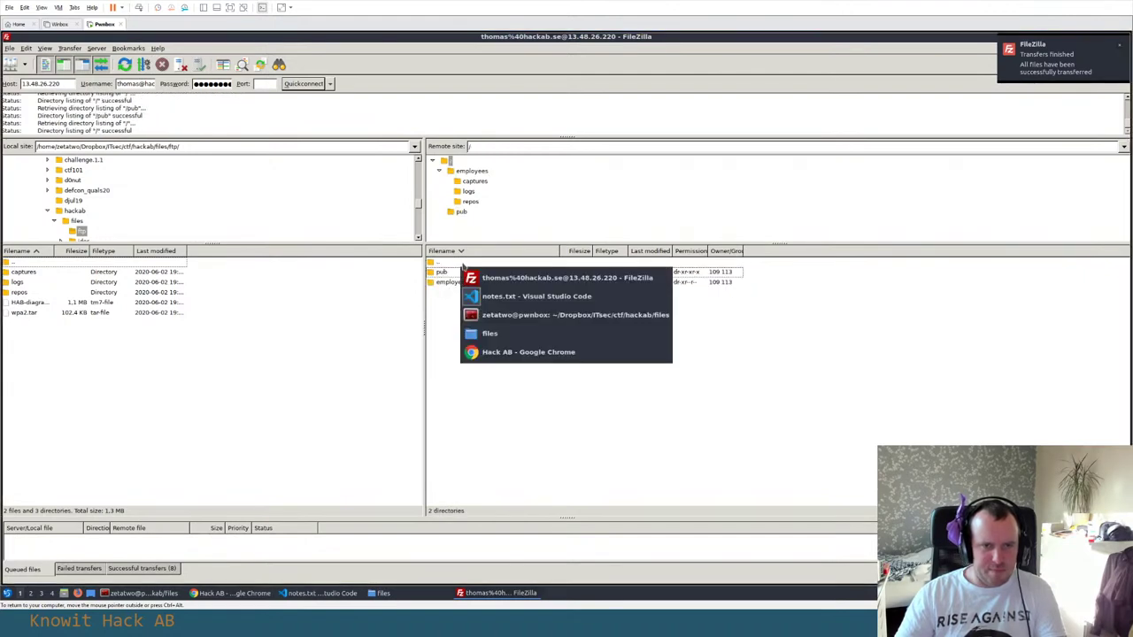
pyautogui.hotkey('alt', 'Tab')
pyautogui.write('ls')
pyautogui.press('Return')
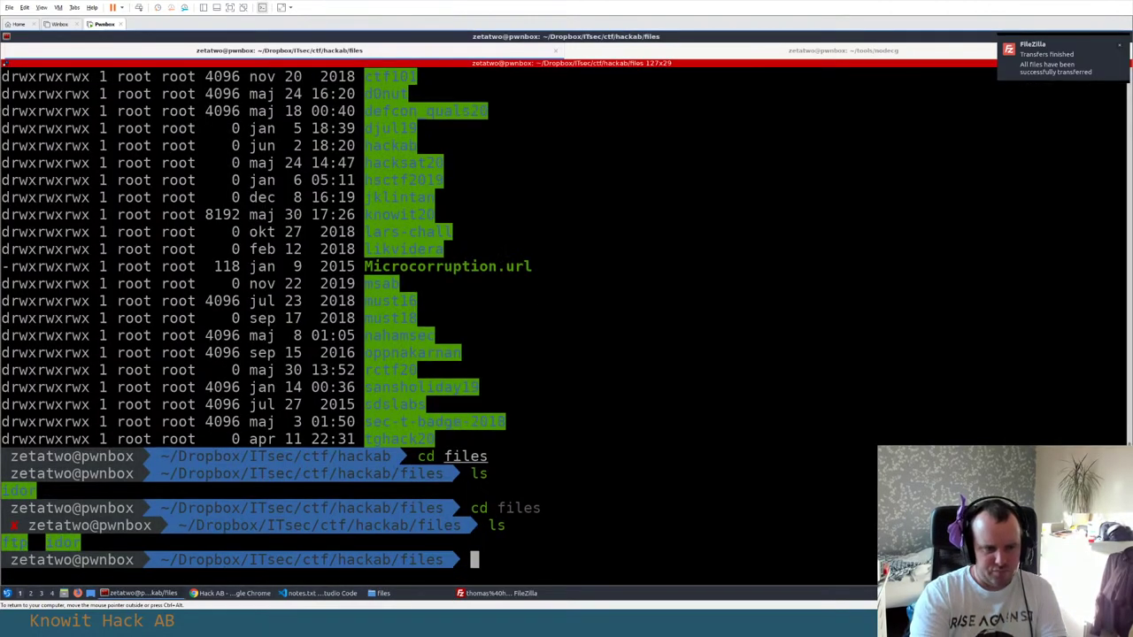
pyautogui.write('cd ftp')
pyautogui.press('Return')
pyautogui.write('ls')
pyautogui.press('Return')
pyautogui.hotkey('alt', 'Tab')
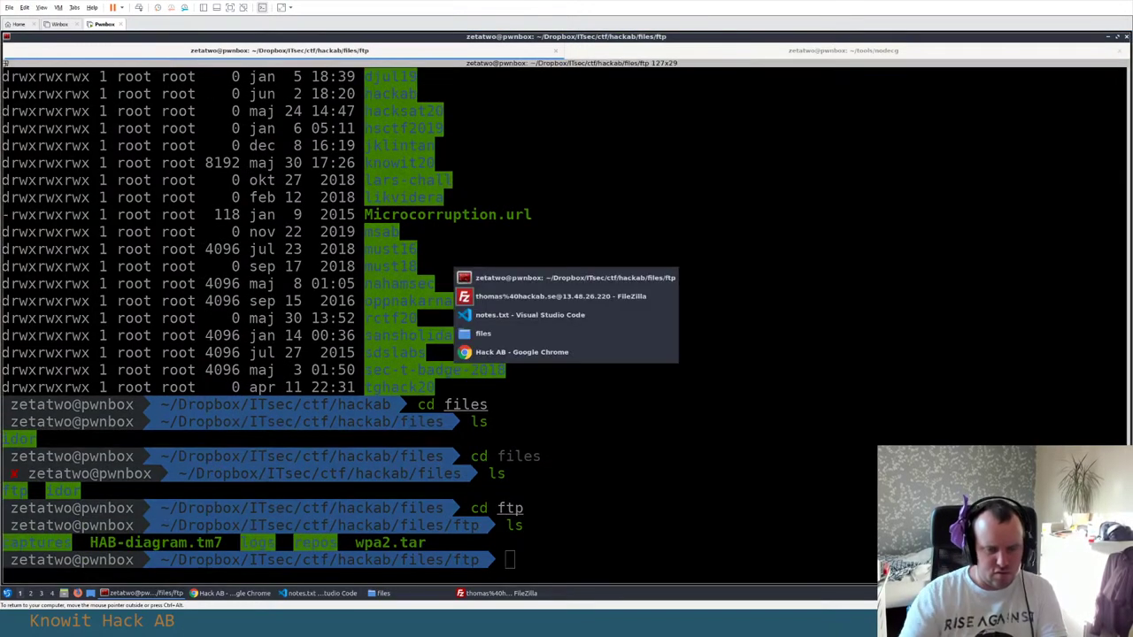
pyautogui.hotkey('alt', 'Tab')
pyautogui.scroll(-12, 260, 232)
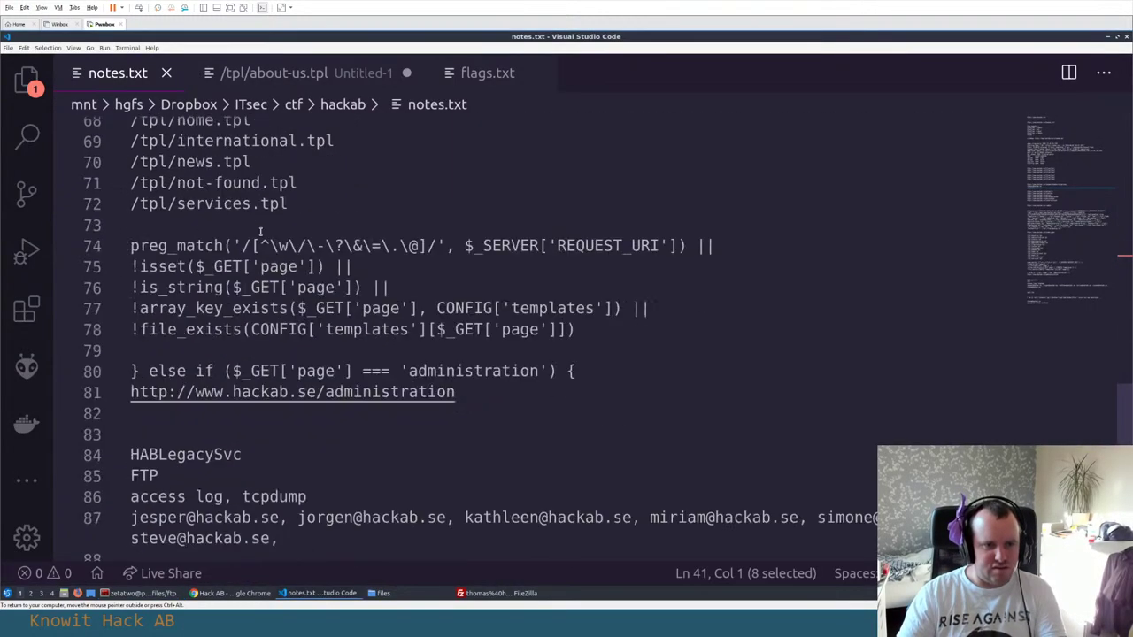
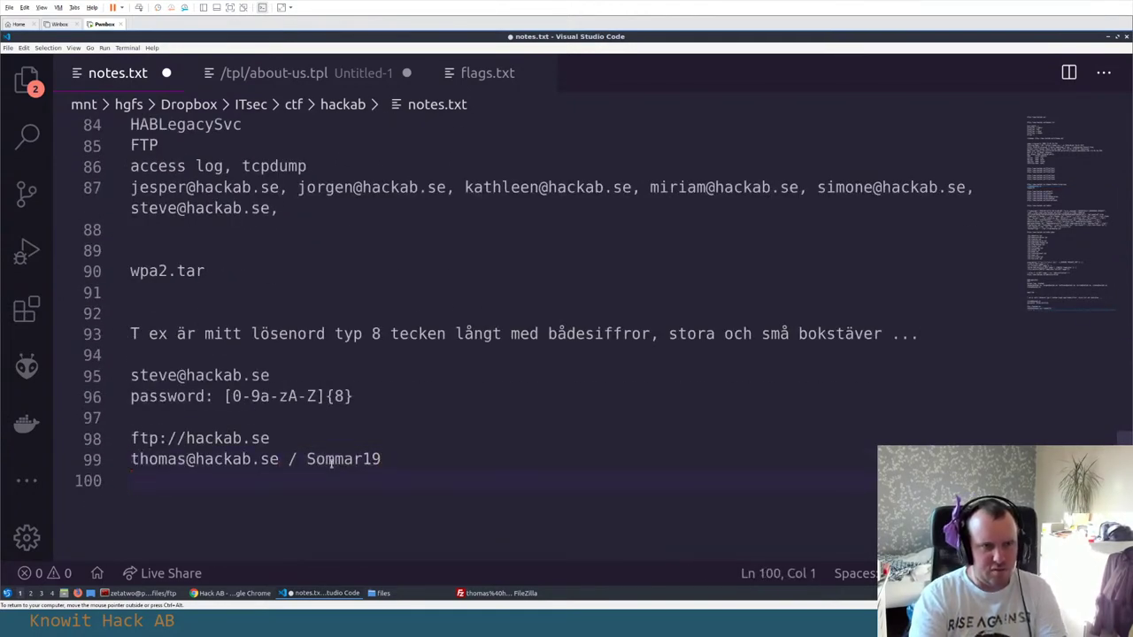
# Save notes.txt and bring the terminal window back to the front
pyautogui.hotkey('ctrl', 's')
pyautogui.hotkey('alt', 'Tab')
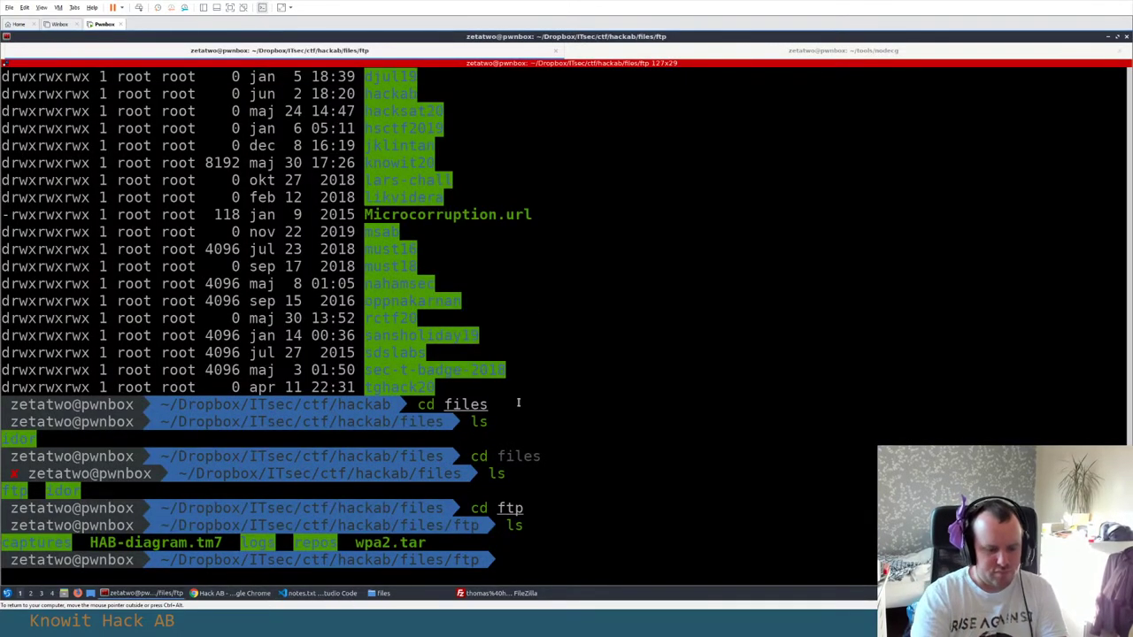
# Create a pub folder and move HAB-diagram.tm7 and wpa2.tar into it
pyautogui.write('mkdir ')
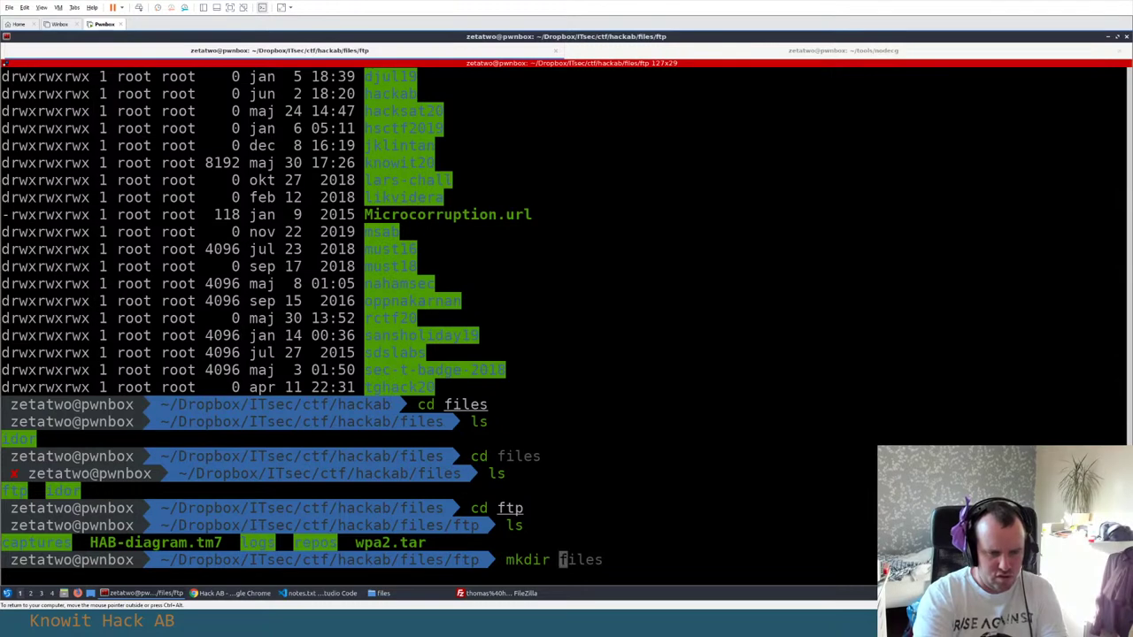
pyautogui.write('pub')
pyautogui.press('Return')
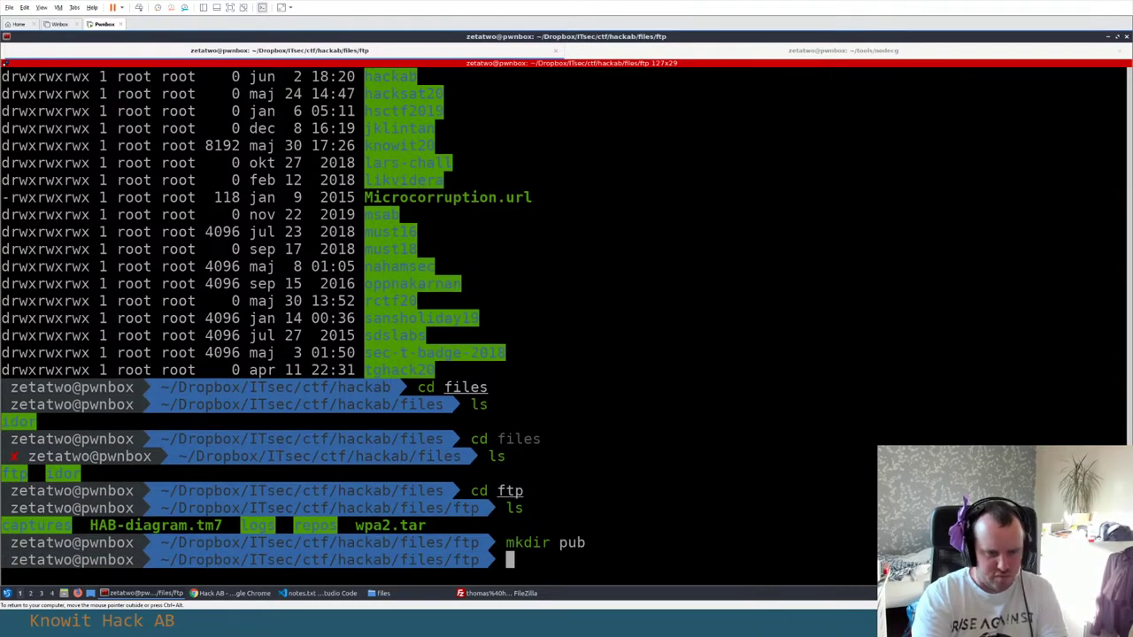
pyautogui.write('mv HAB')
pyautogui.press('Tab')
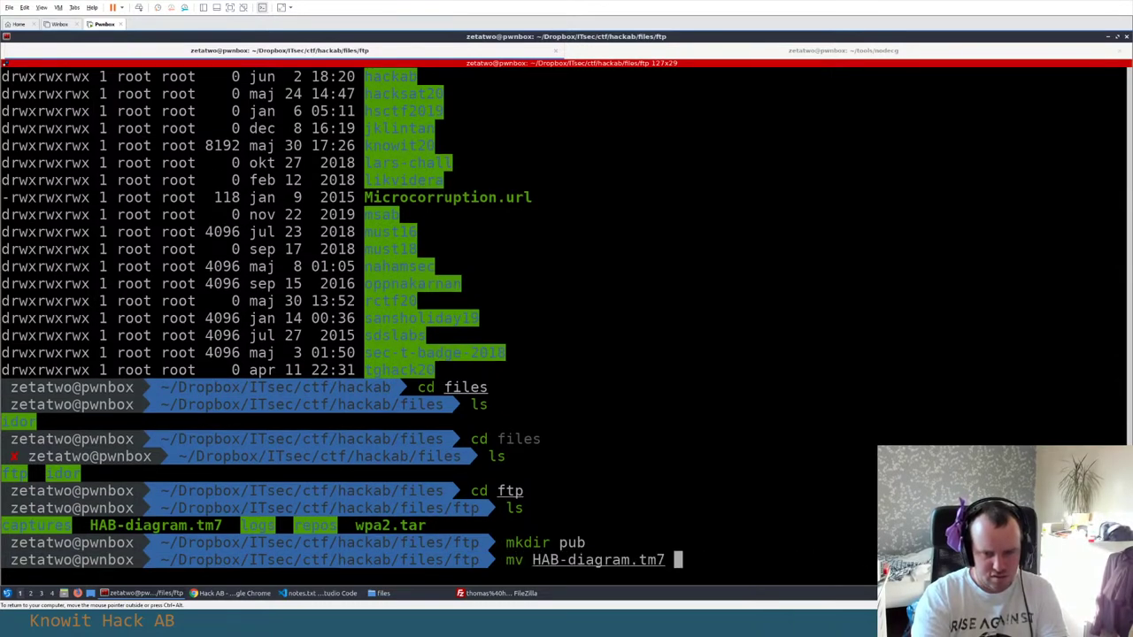
pyautogui.write('w')
pyautogui.press('Tab')
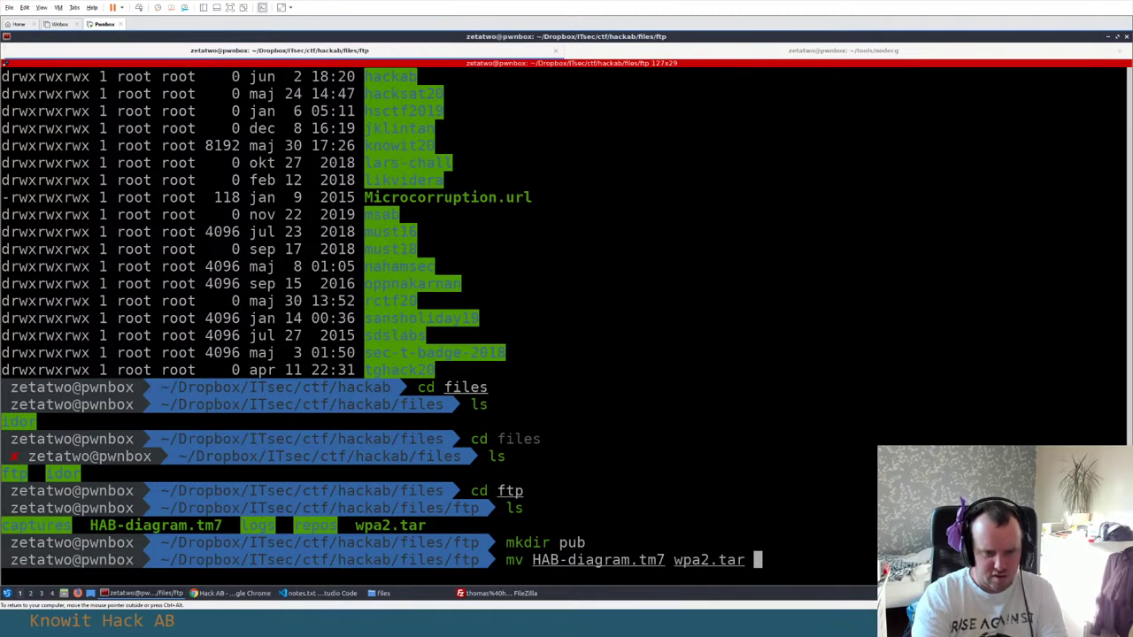
pyautogui.write('pub')
pyautogui.press('Return')
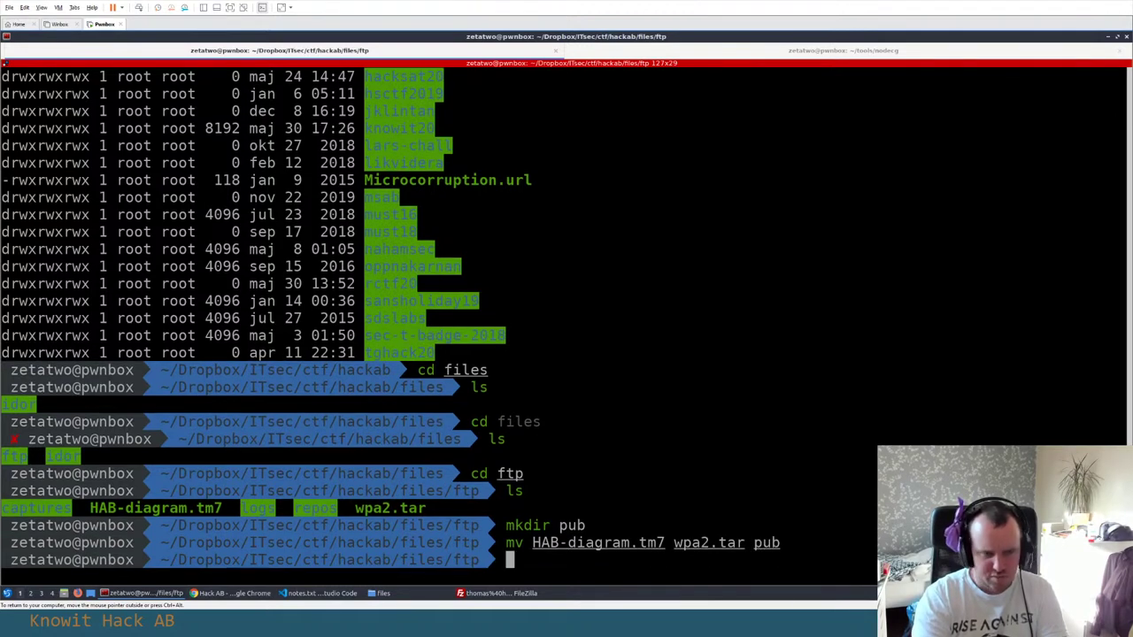
pyautogui.write('ls')
pyautogui.press('Return')
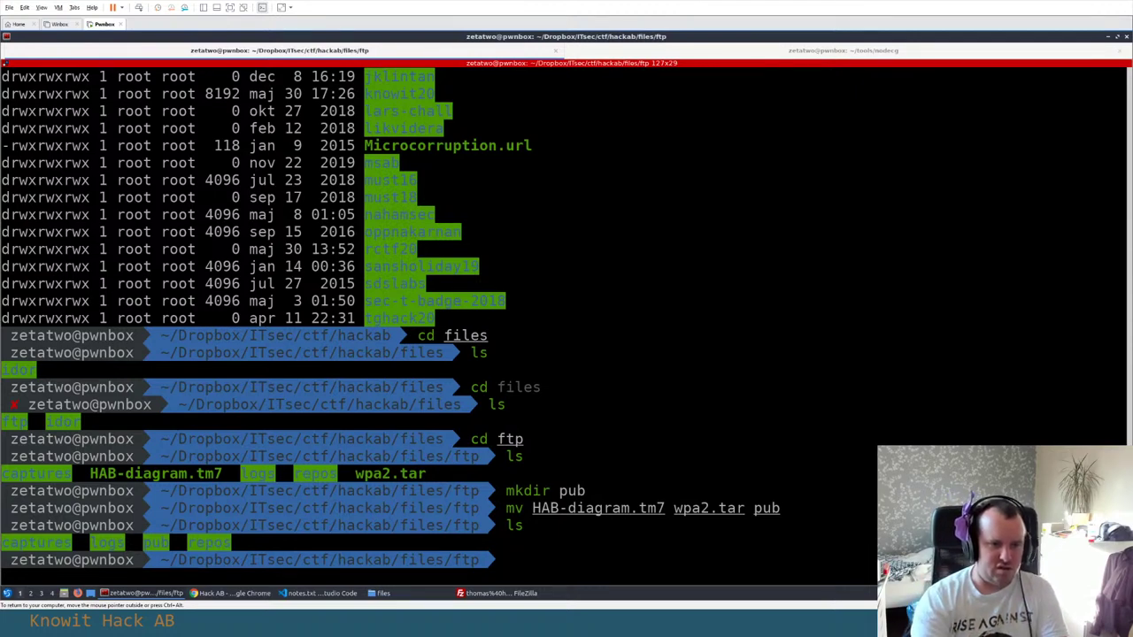
# Extract the hab-bugbounty-standalone archive inside the repos folder
pyautogui.write('cd r')
pyautogui.press('Tab')
pyautogui.press('Return')
pyautogui.write('ls')
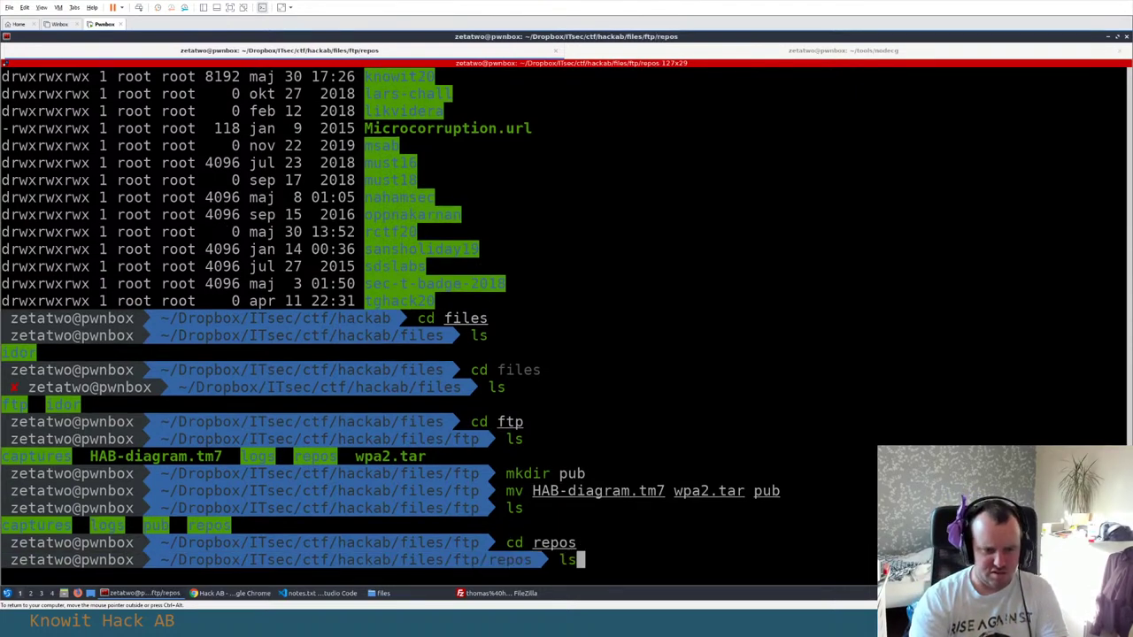
pyautogui.press('Return')
pyautogui.write('tar xf')
pyautogui.press('Tab')
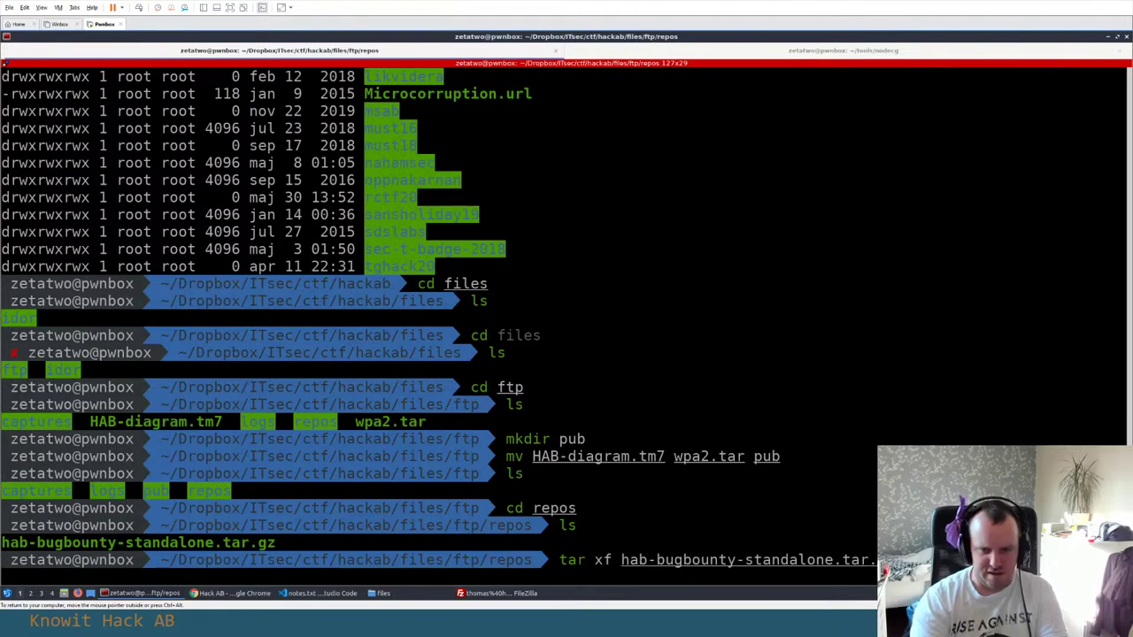
pyautogui.press('Return')
pyautogui.write('ls')
pyautogui.press('Return')
# Move into hab-bugbounty-standalone/bugbounty.hackab.se and list the website source files
pyautogui.write('cd h')
pyautogui.press('Tab')
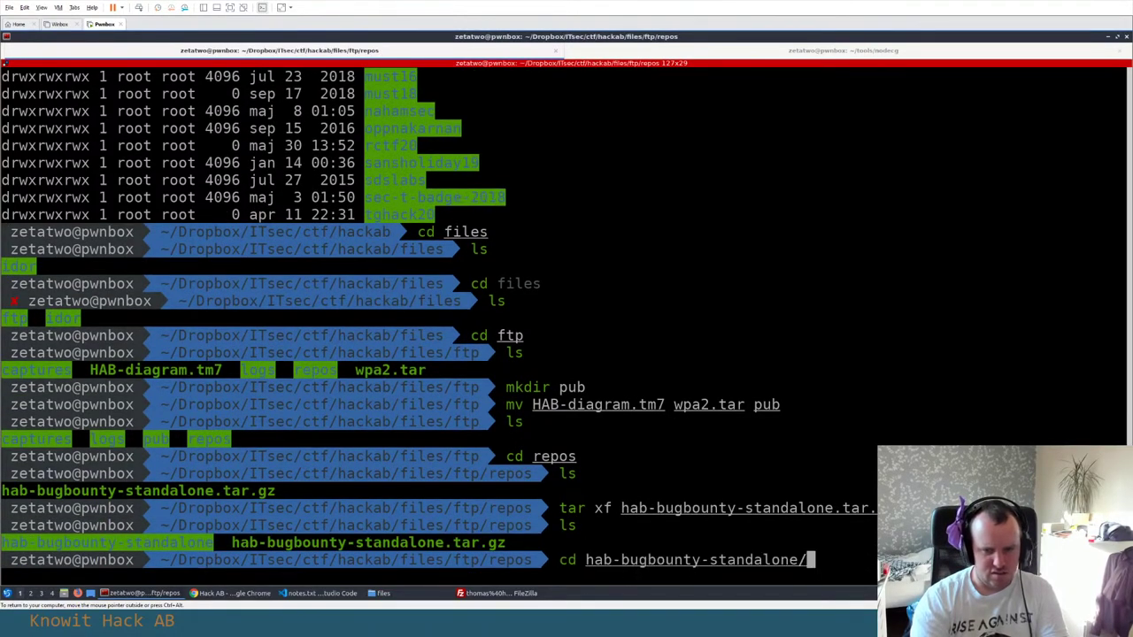
pyautogui.press('Return')
pyautogui.write('ls')
pyautogui.press('Return')
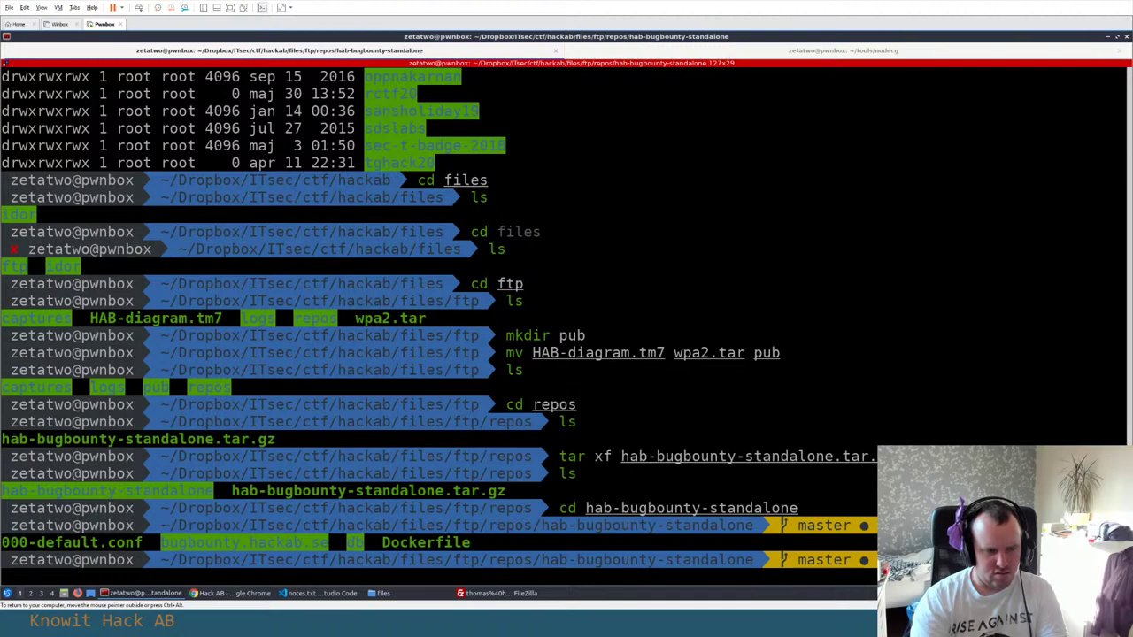
pyautogui.write('cd b')
pyautogui.press('Tab')
pyautogui.press('Return')
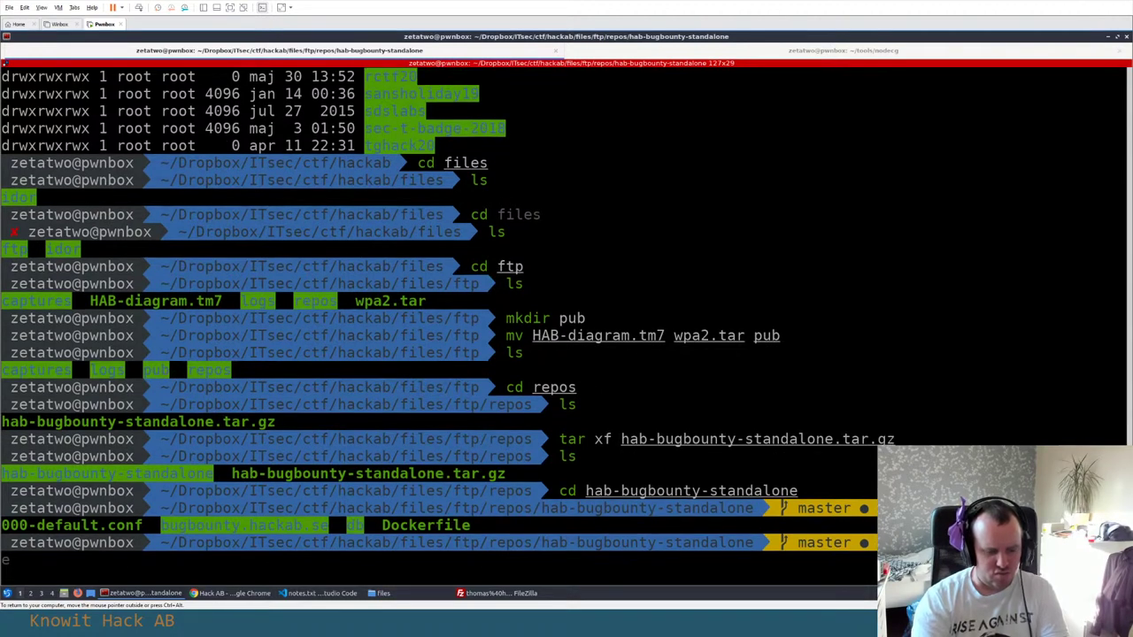
pyautogui.write('ls')
pyautogui.press('Return')
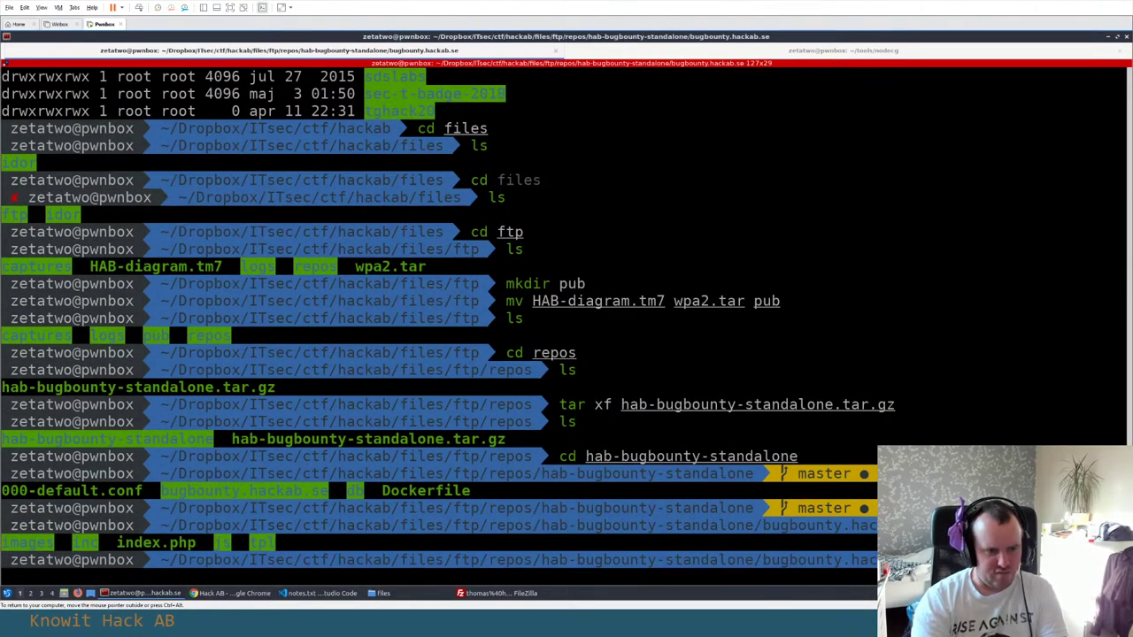
# Print the source of index.php with cat
pyautogui.write('cat in')
pyautogui.press('Tab')
pyautogui.press('Return')
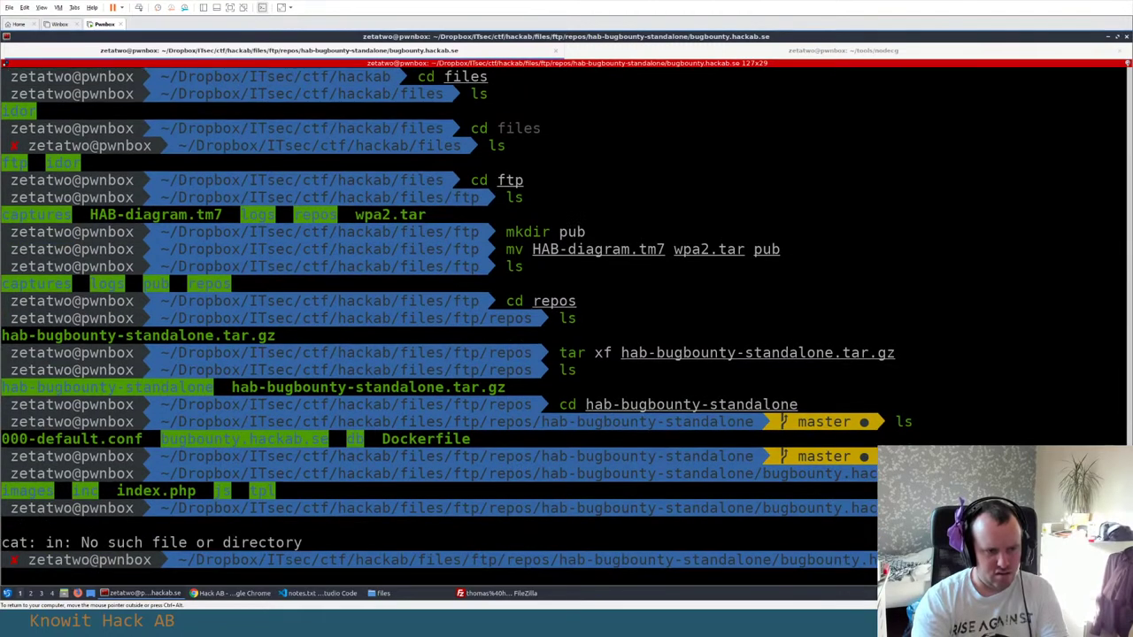
pyautogui.write('cat in')
pyautogui.press('Tab')
pyautogui.press('Return')
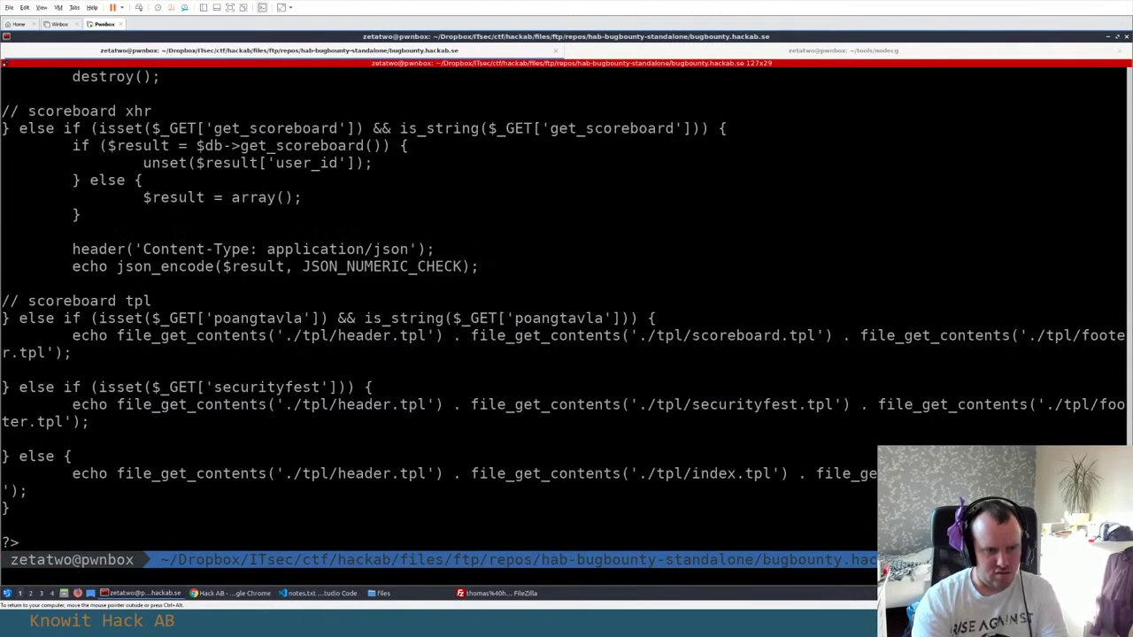
pyautogui.scroll(12, 372, 302)
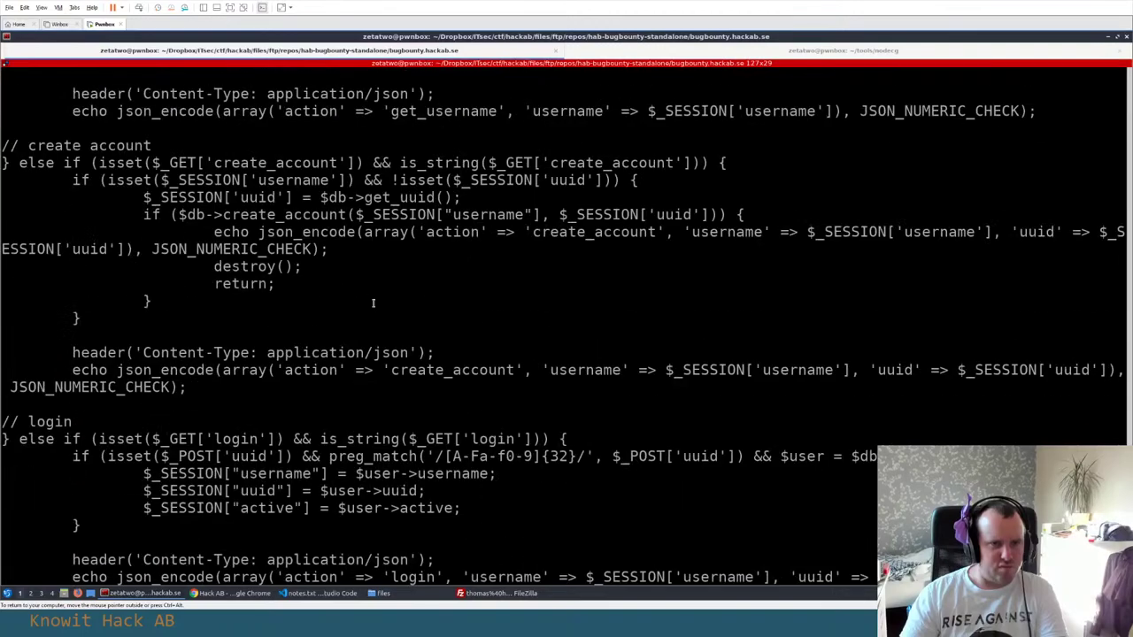
pyautogui.scroll(5, 372, 303)
pyautogui.scroll(6, 372, 303)
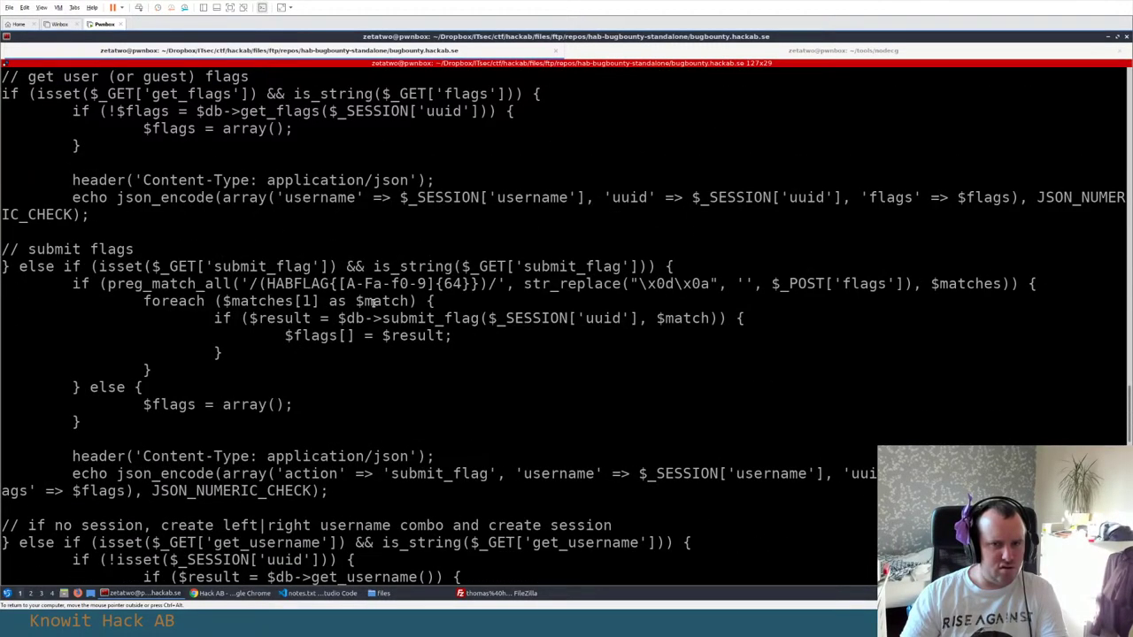
pyautogui.scroll(6, 372, 303)
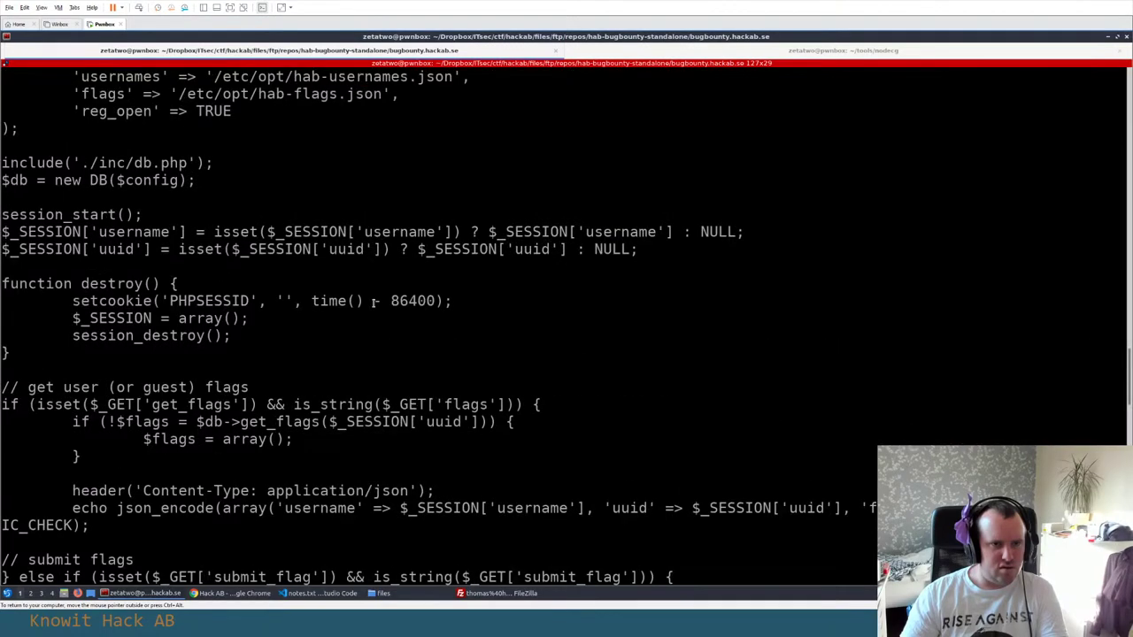
pyautogui.scroll(6, 372, 303)
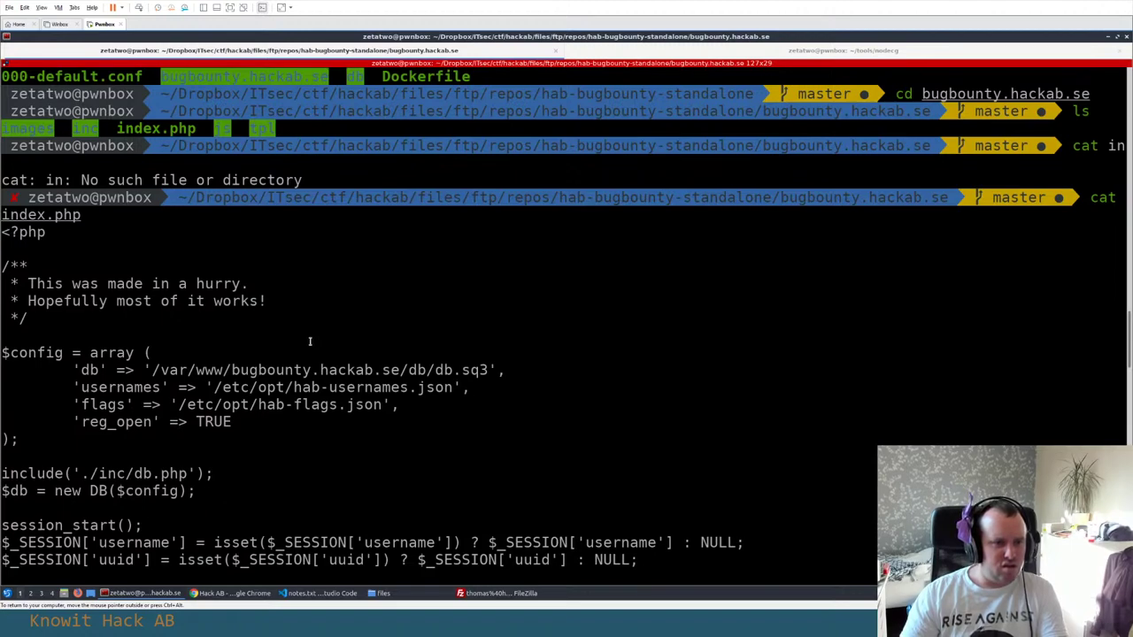
pyautogui.scroll(-15, 310, 340)
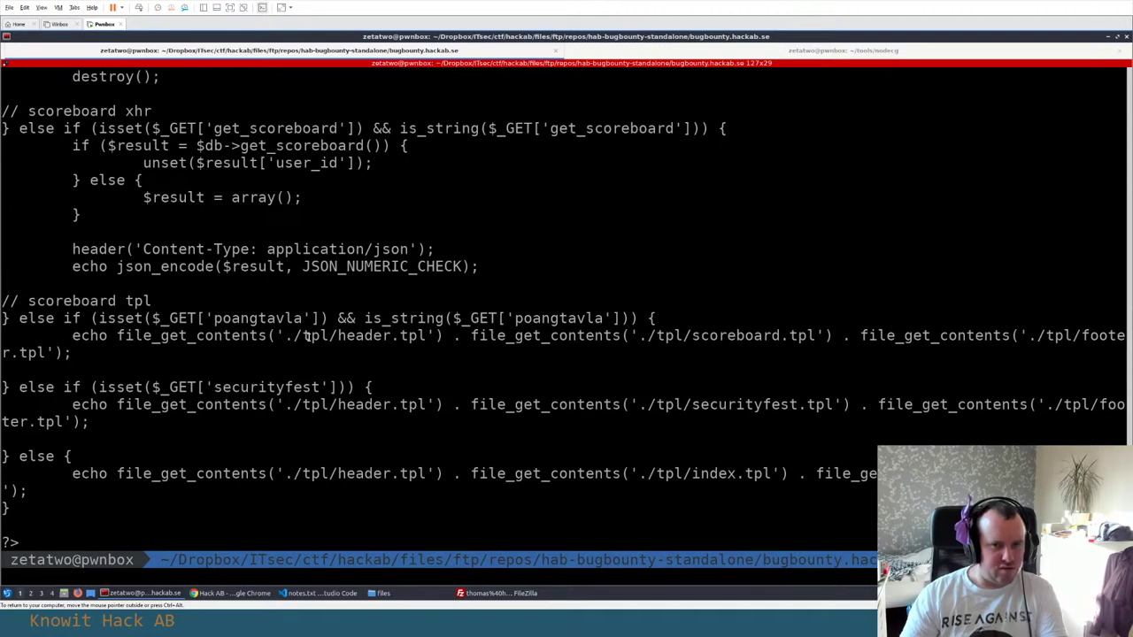
pyautogui.write('cd ..')
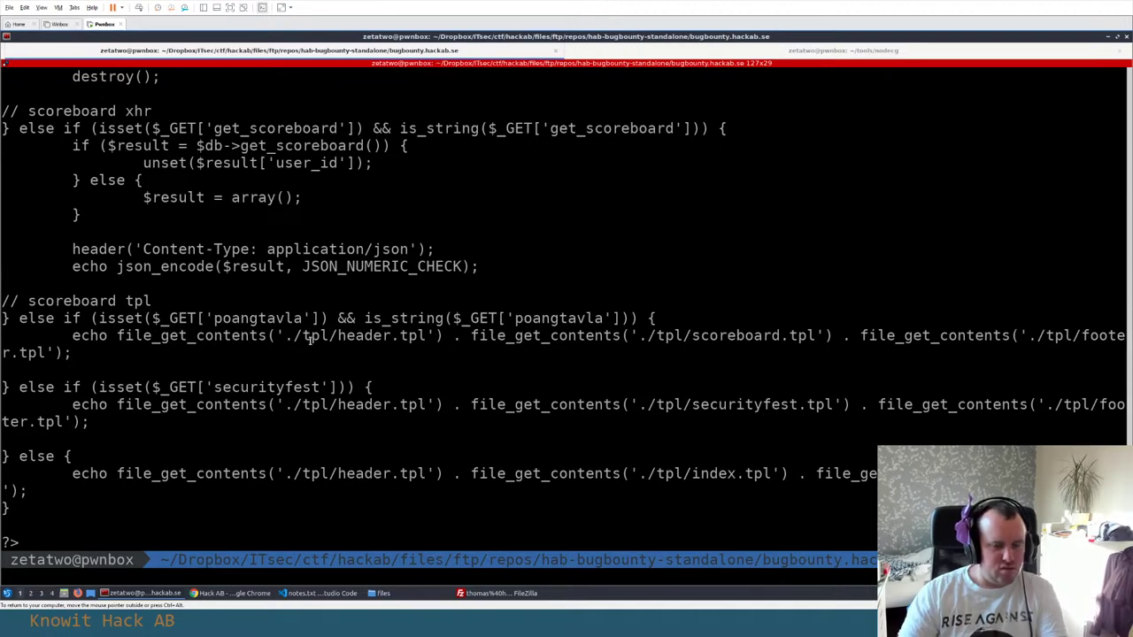
# Confirm the repo's db folder is empty, then print 000-default.conf showing ports 80 and 443
pyautogui.press('Return')
pyautogui.write('ls')
pyautogui.press('Return')
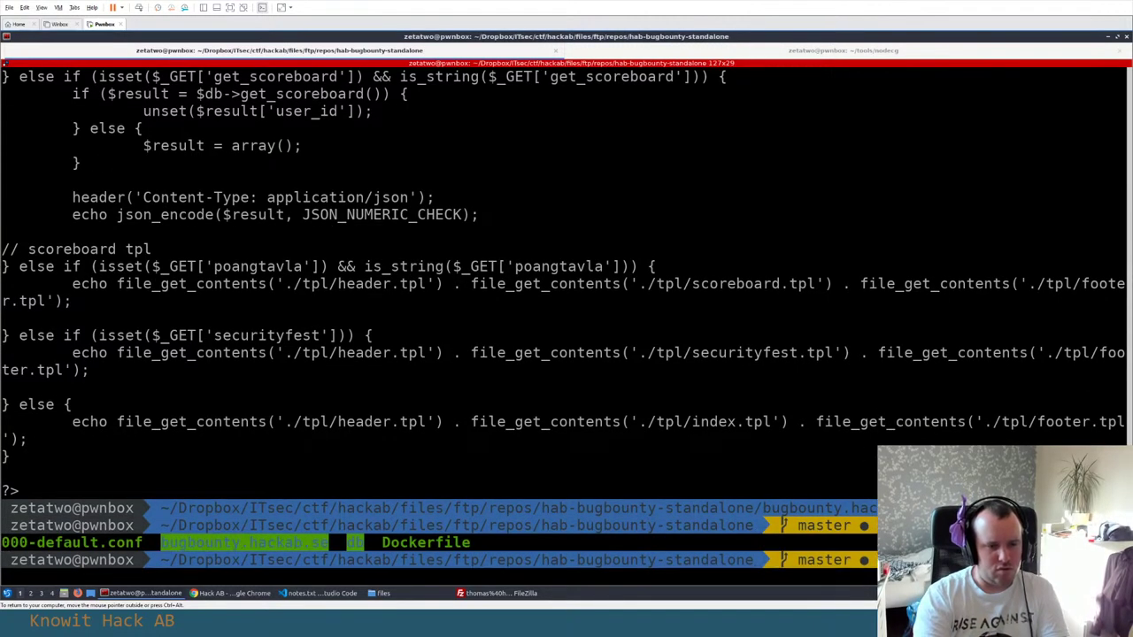
pyautogui.write('cd db')
pyautogui.press('Return')
pyautogui.press('Return')
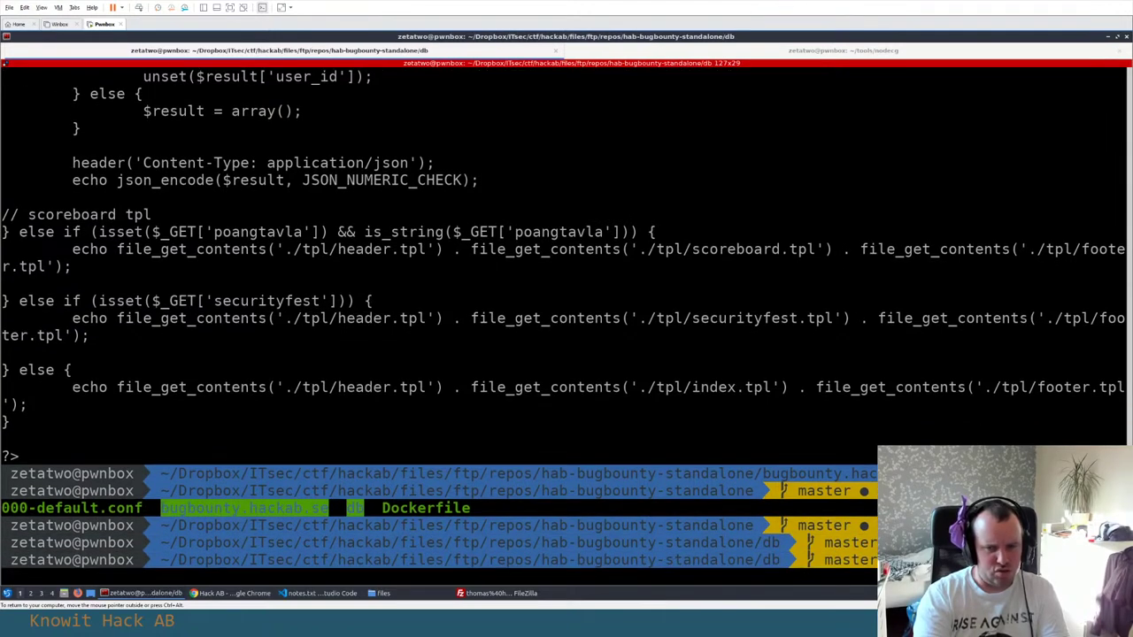
pyautogui.press('Return')
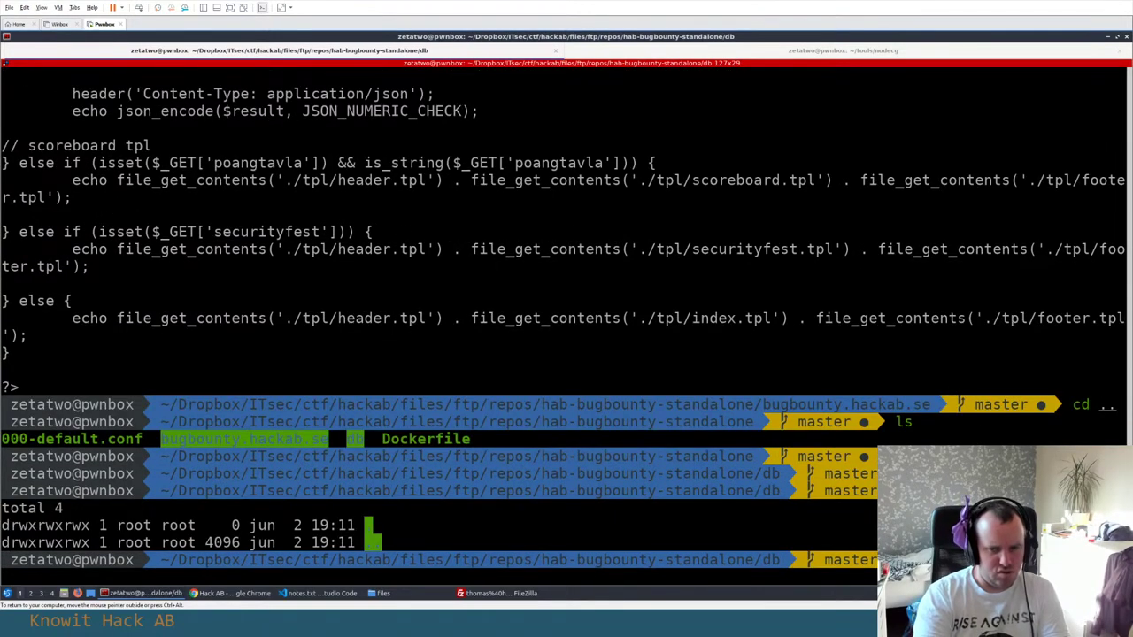
pyautogui.write('cd ..')
pyautogui.press('Return')
pyautogui.write('ls')
pyautogui.press('Return')
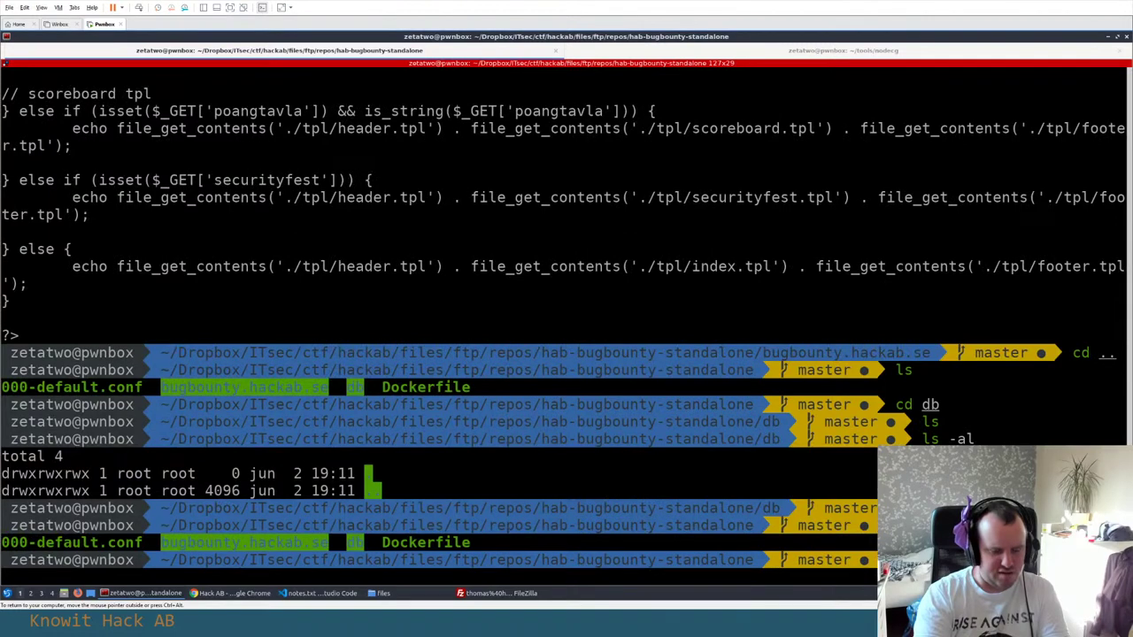
pyautogui.write('cat 000-default.conf')
pyautogui.press('Return')
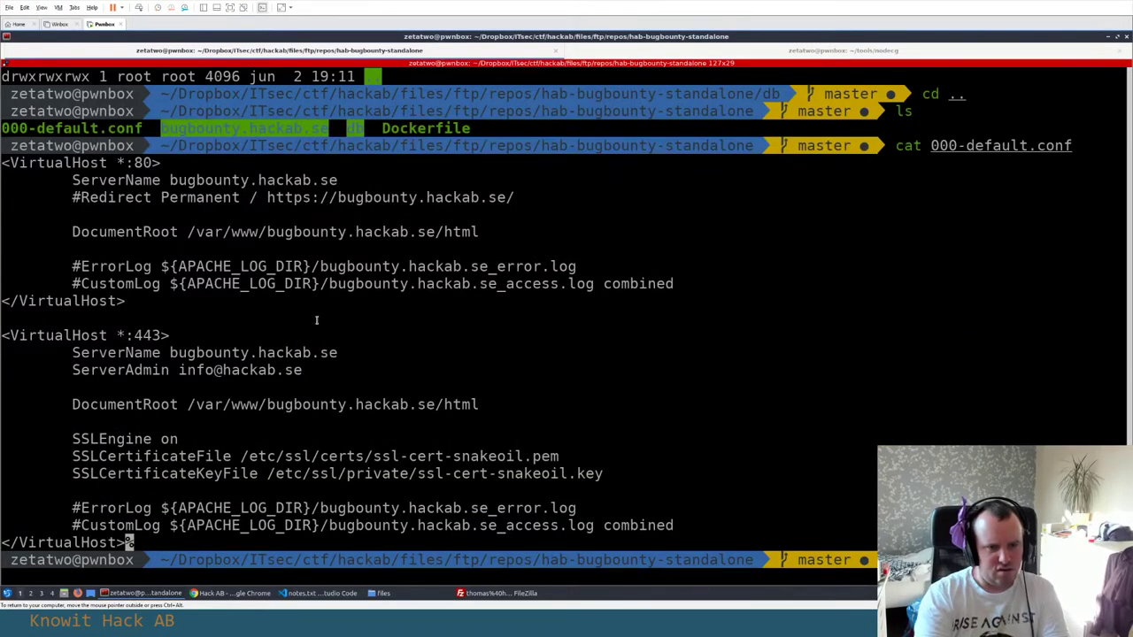
# Check the HABFLAG entry in flags.txt, then return to the terminal
pyautogui.hotkey('alt', 'Tab')
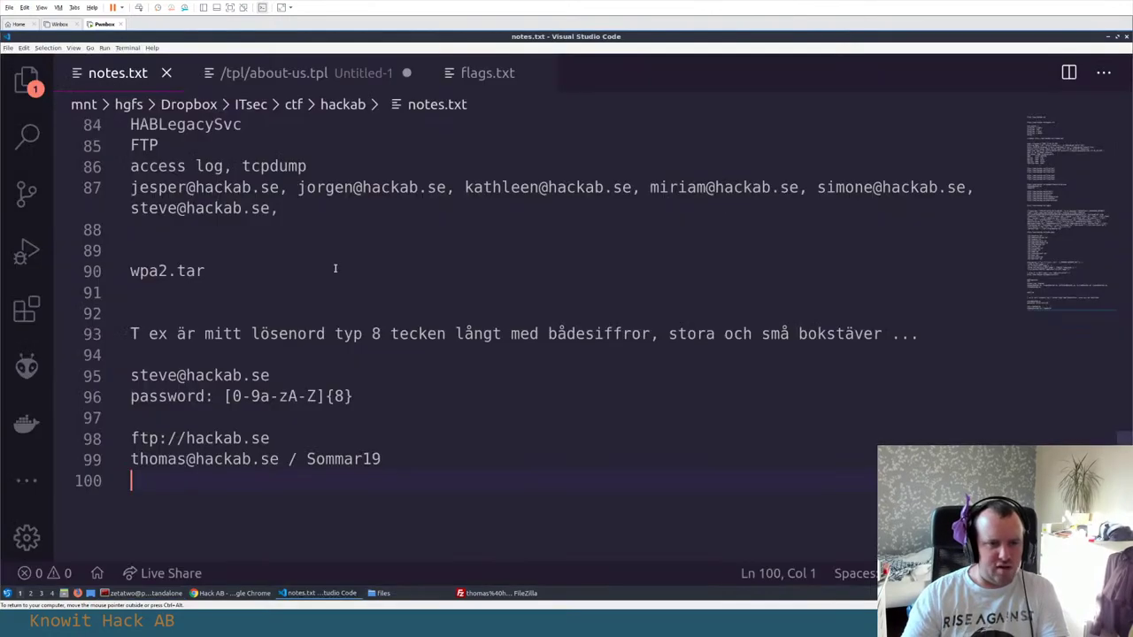
pyautogui.click(456, 80)
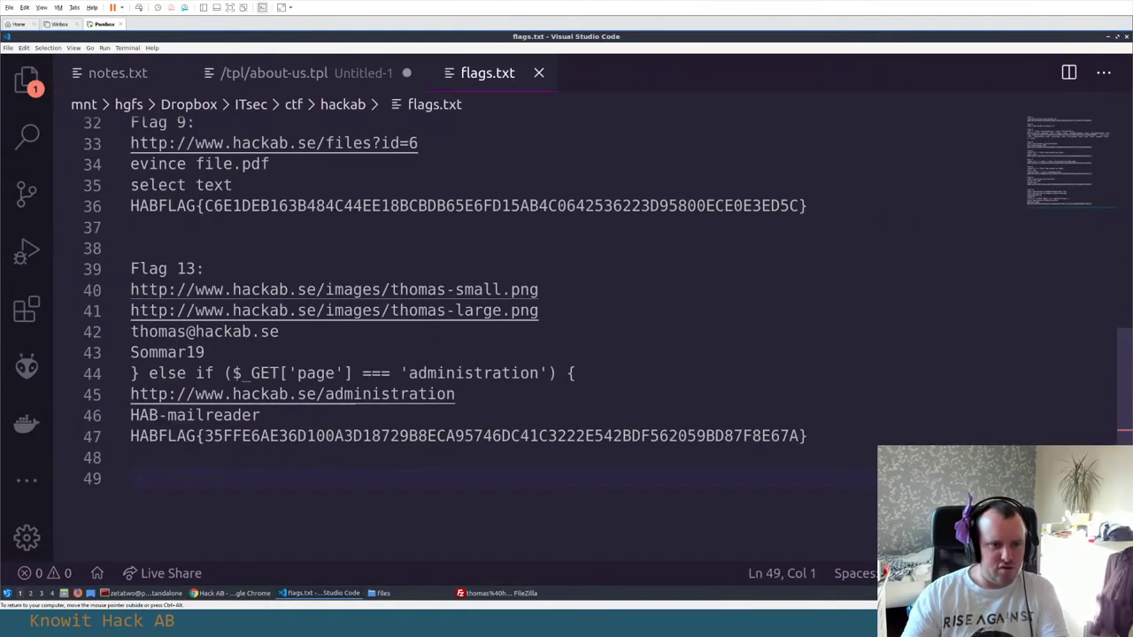
pyautogui.doubleClick(188, 435)
pyautogui.hotkey('alt', 'Tab')
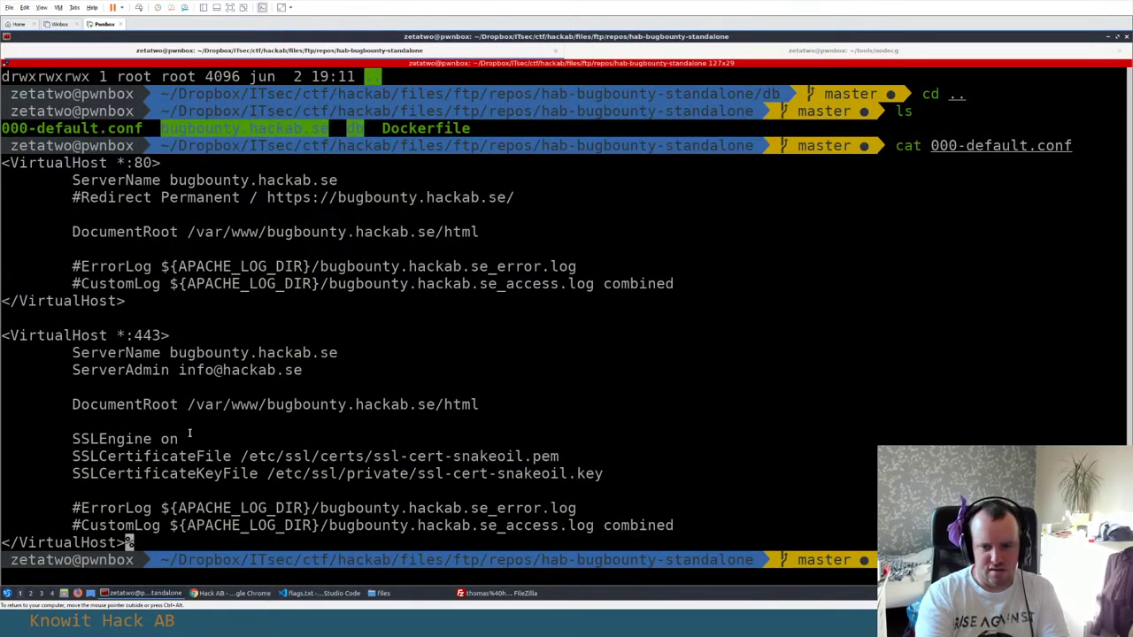
# Search the whole repository case-insensitively for 'HABFLAG' with grep -ri
pyautogui.write('ls')
pyautogui.press('Return')
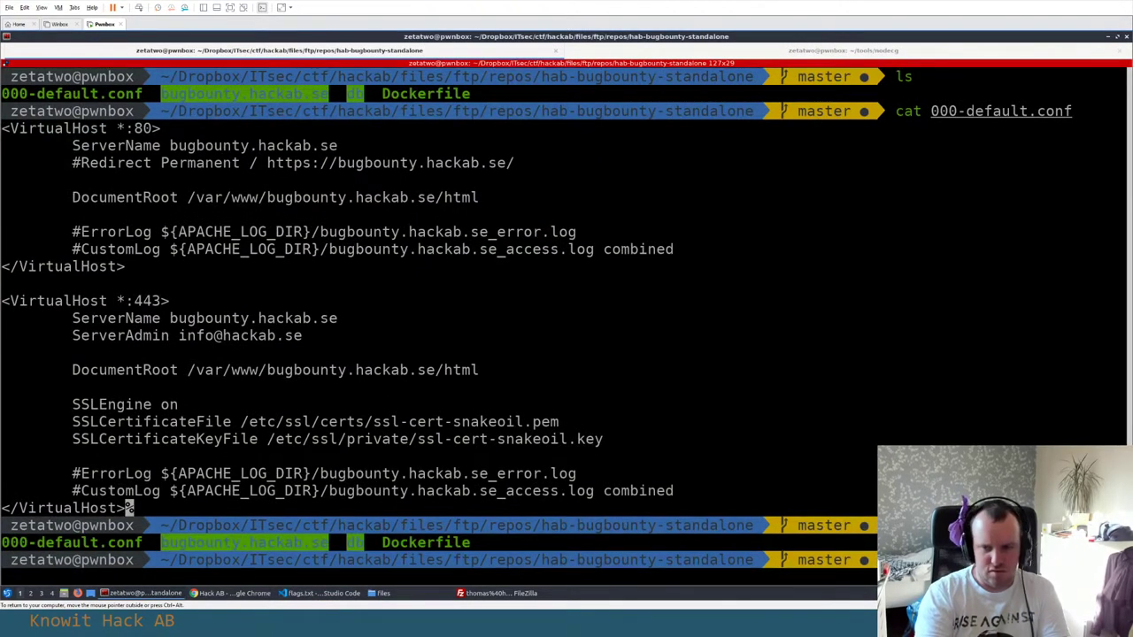
pyautogui.press('Return')
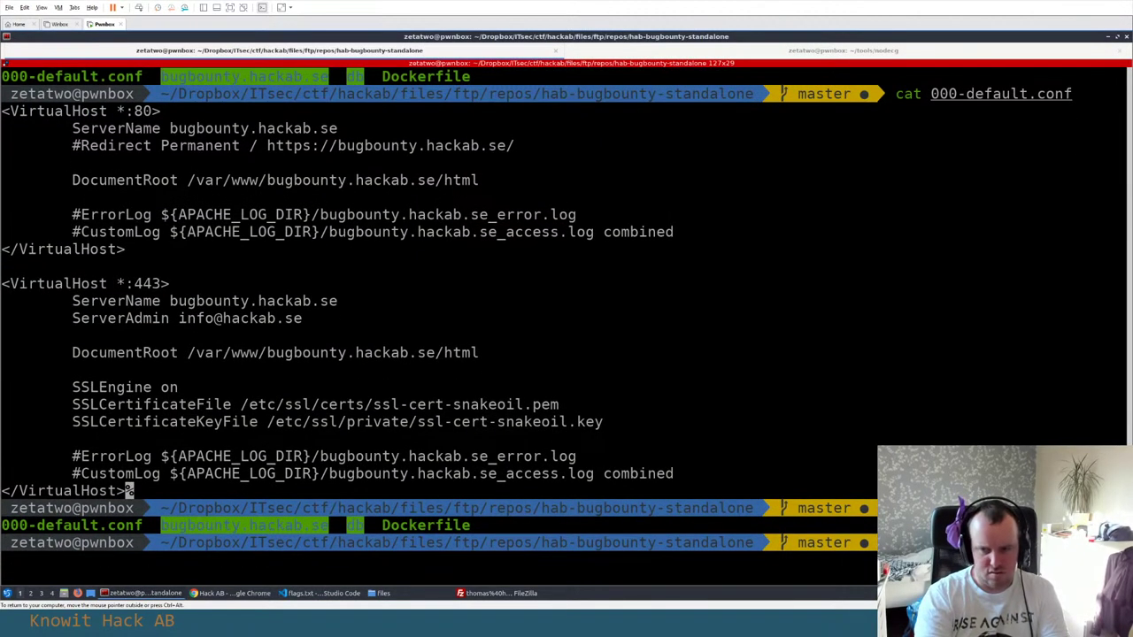
pyautogui.write("grep -ri 'HABFLAG' .")
pyautogui.press('Return')
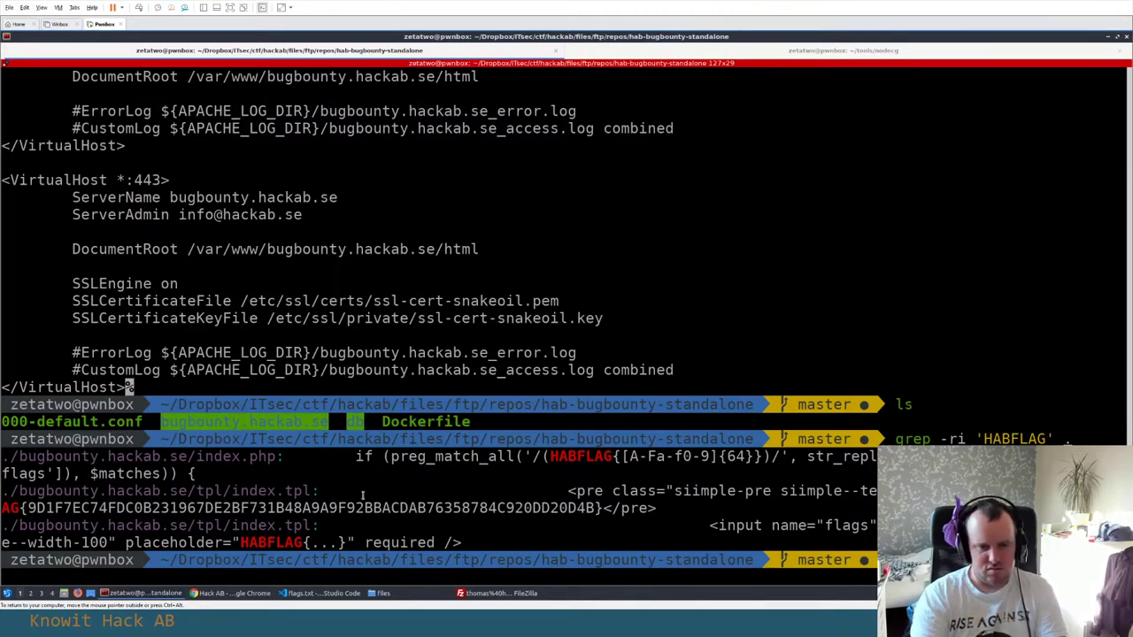
pyautogui.write('ls')
pyautogui.press('Return')
pyautogui.press('Return')
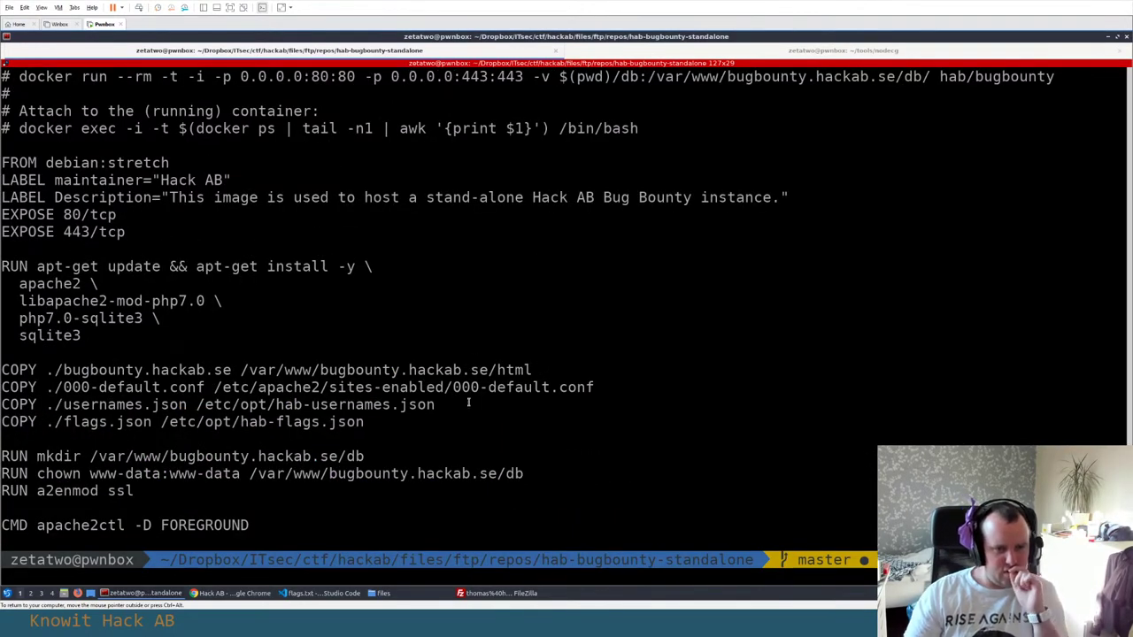
pyautogui.scroll(1, 469, 403)
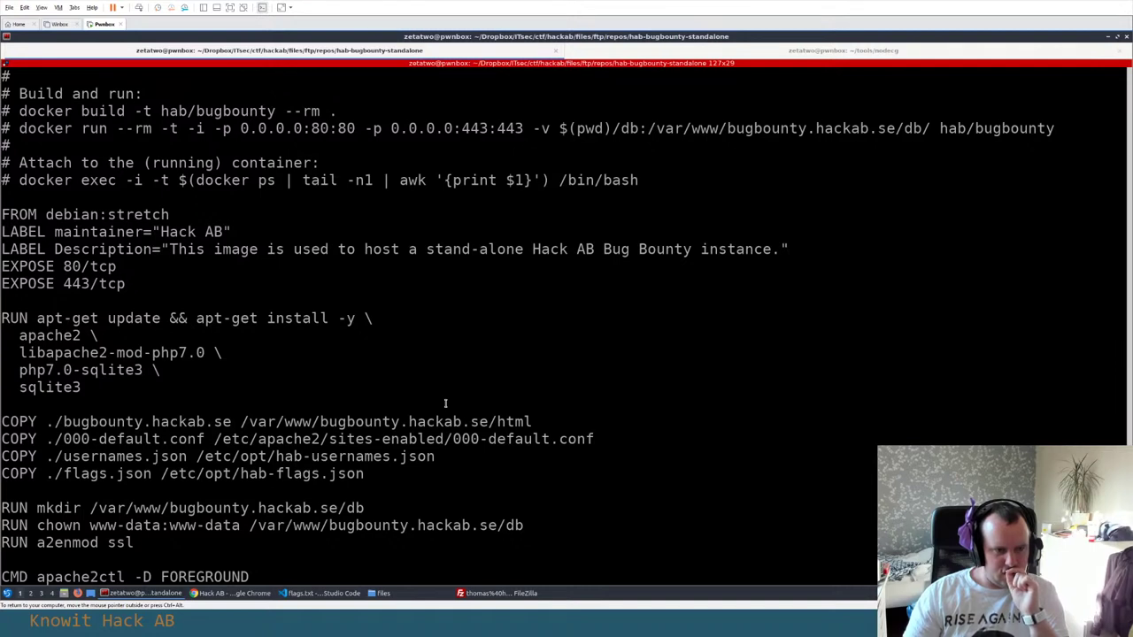
pyautogui.write('q')
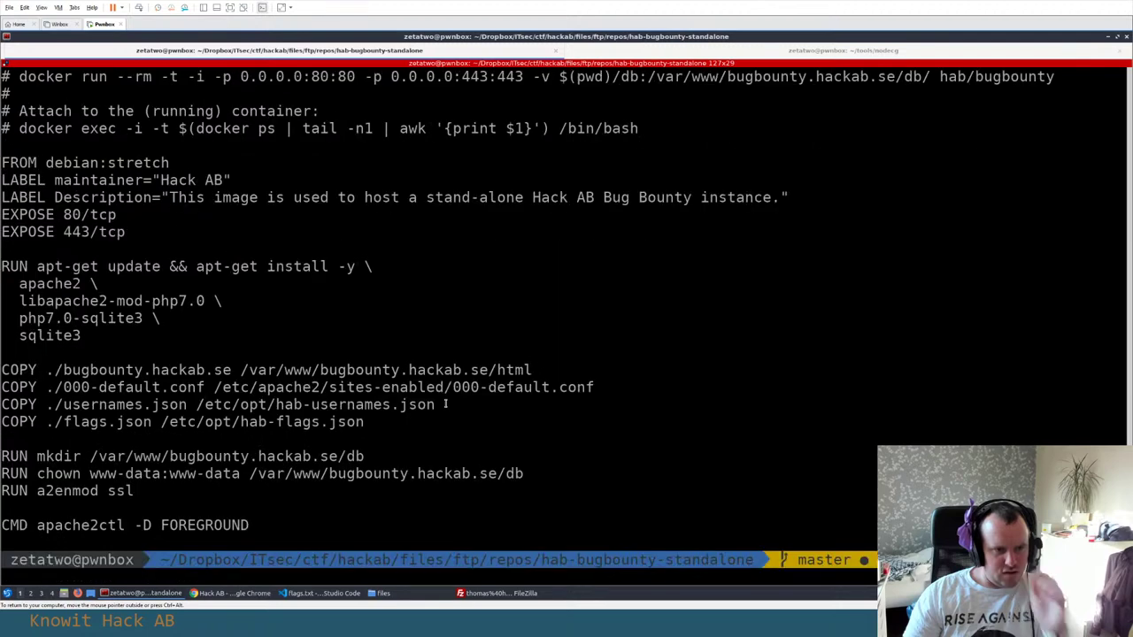
pyautogui.write('ls')
pyautogui.press('Return')
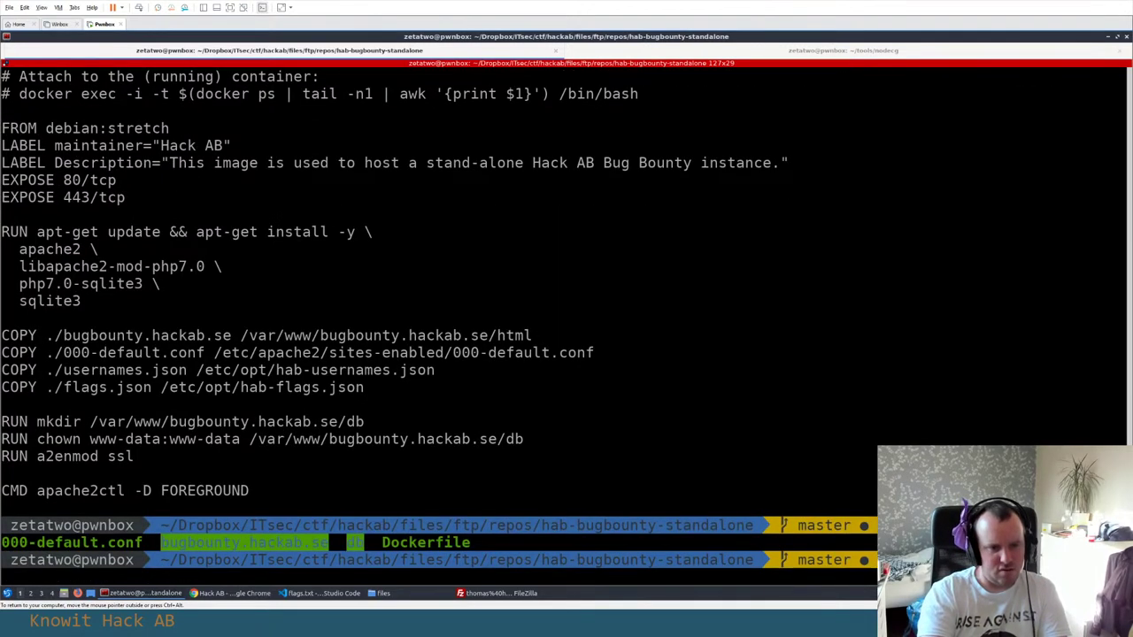
# Print the securityfest.tpl template from bugbounty.hackab.se/tpl
pyautogui.write('cd bugbounty.hackab.se')
pyautogui.press('Return')
pyautogui.write('ls')
pyautogui.press('Return')
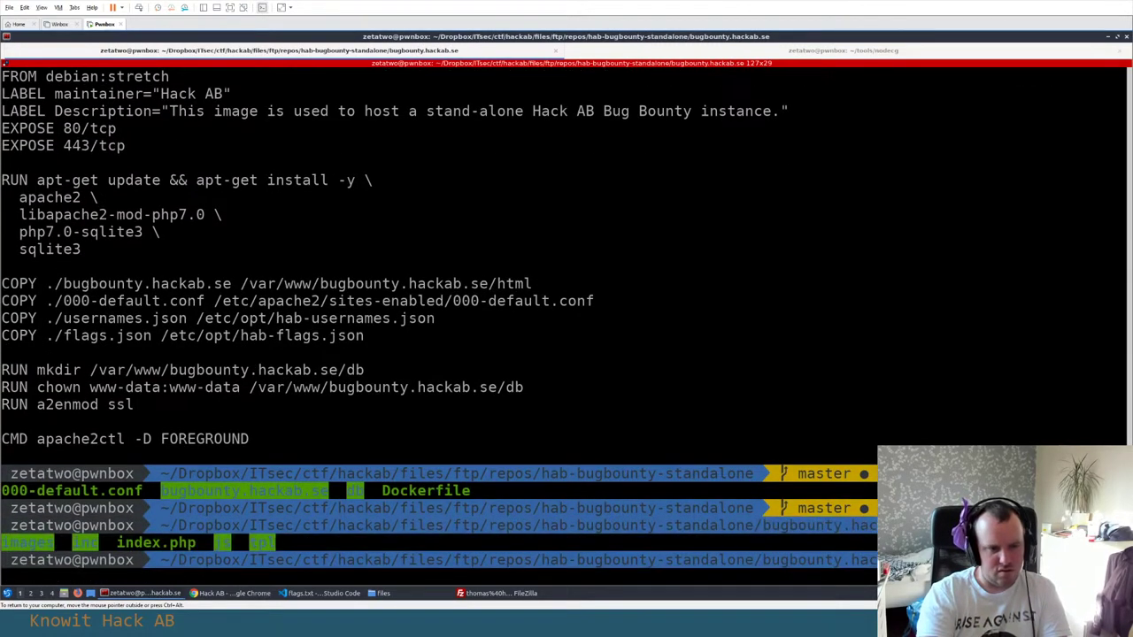
pyautogui.write('cd tpl')
pyautogui.press('Return')
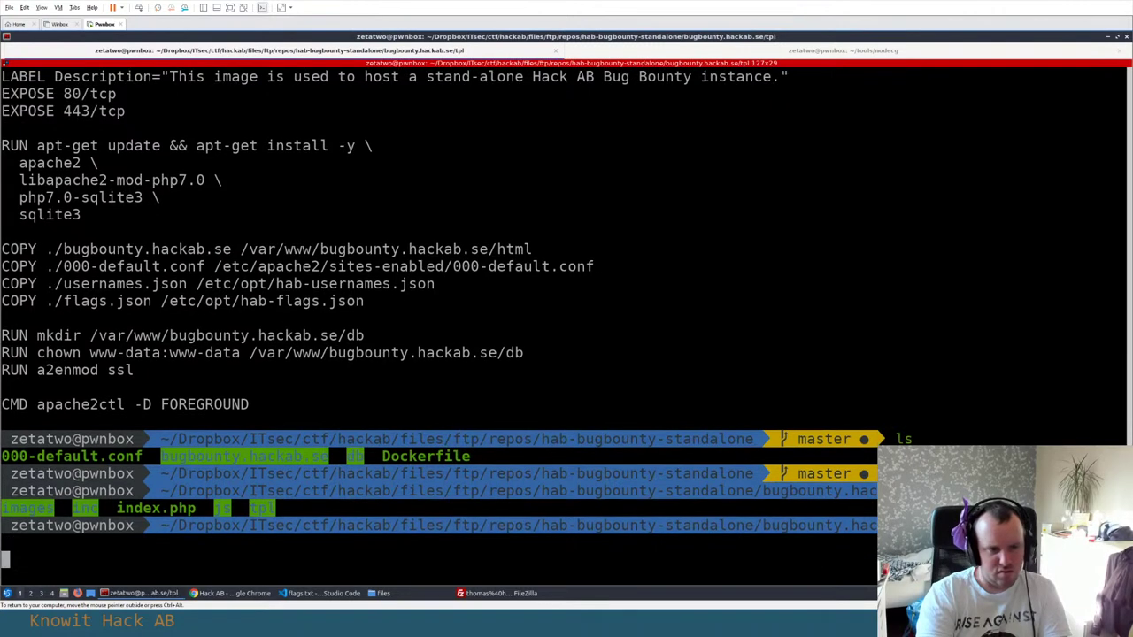
pyautogui.write('ls')
pyautogui.press('Return')
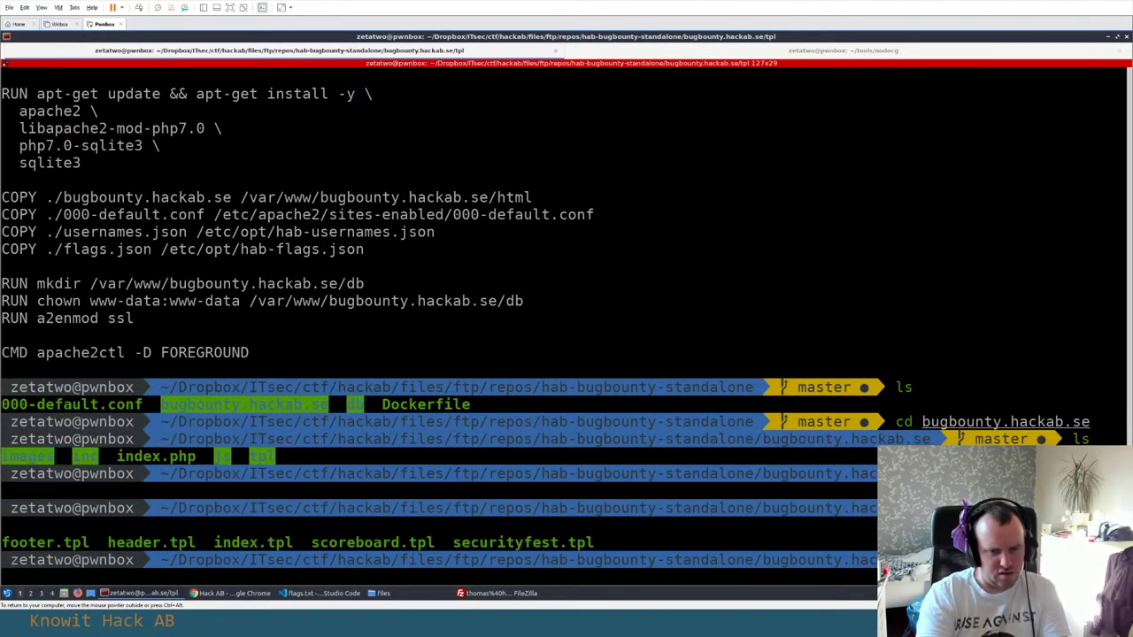
pyautogui.write('cat securityfest.tpl')
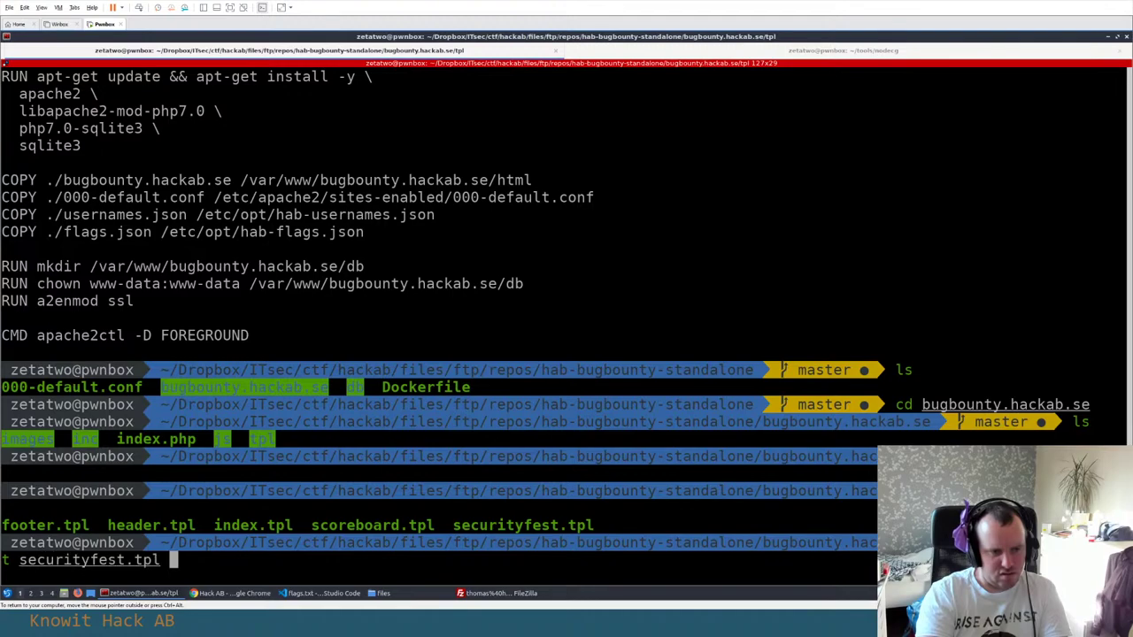
pyautogui.press('Return')
pyautogui.scroll(5, 536, 288)
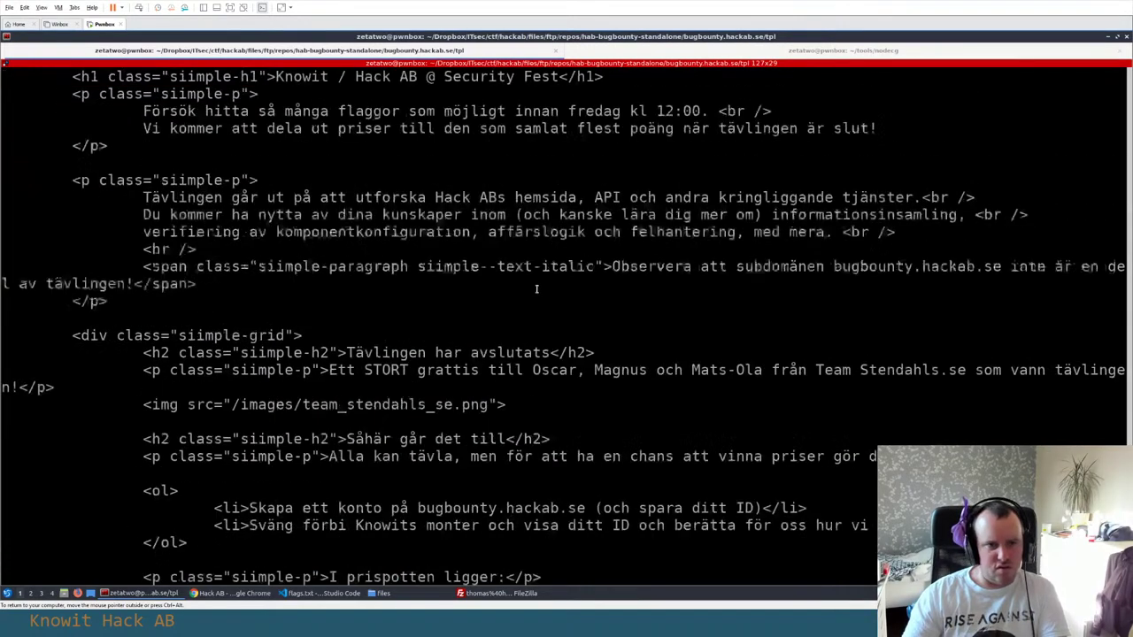
pyautogui.scroll(5, 537, 288)
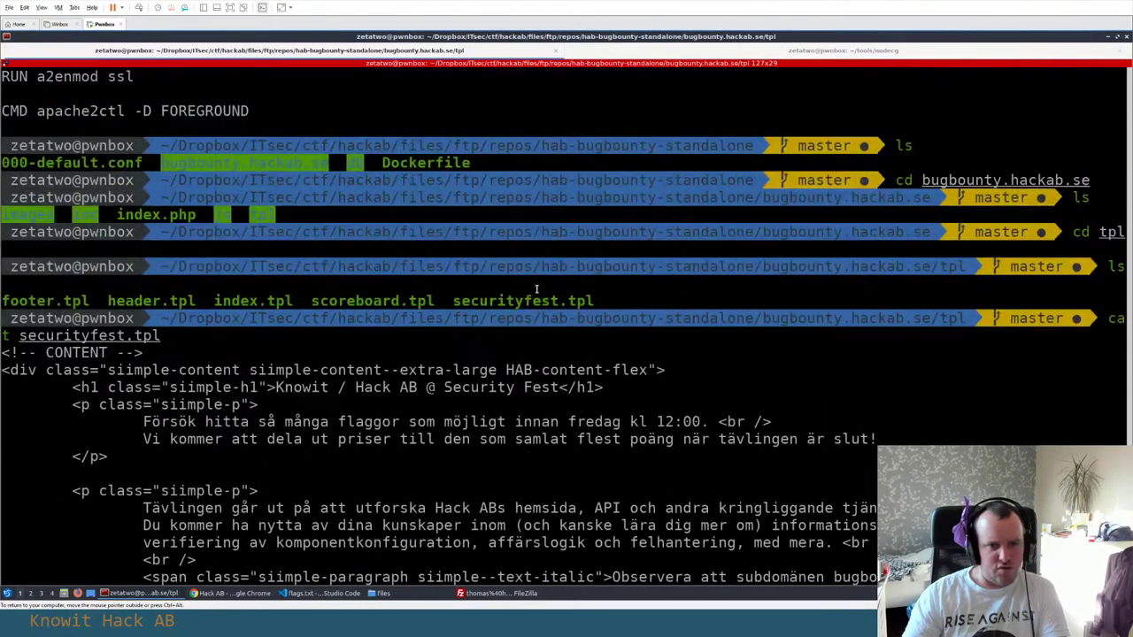
# Return up to the ftp folder, enter logs, and open it in VS Code with code
pyautogui.write('cd ..')
pyautogui.press('Return')
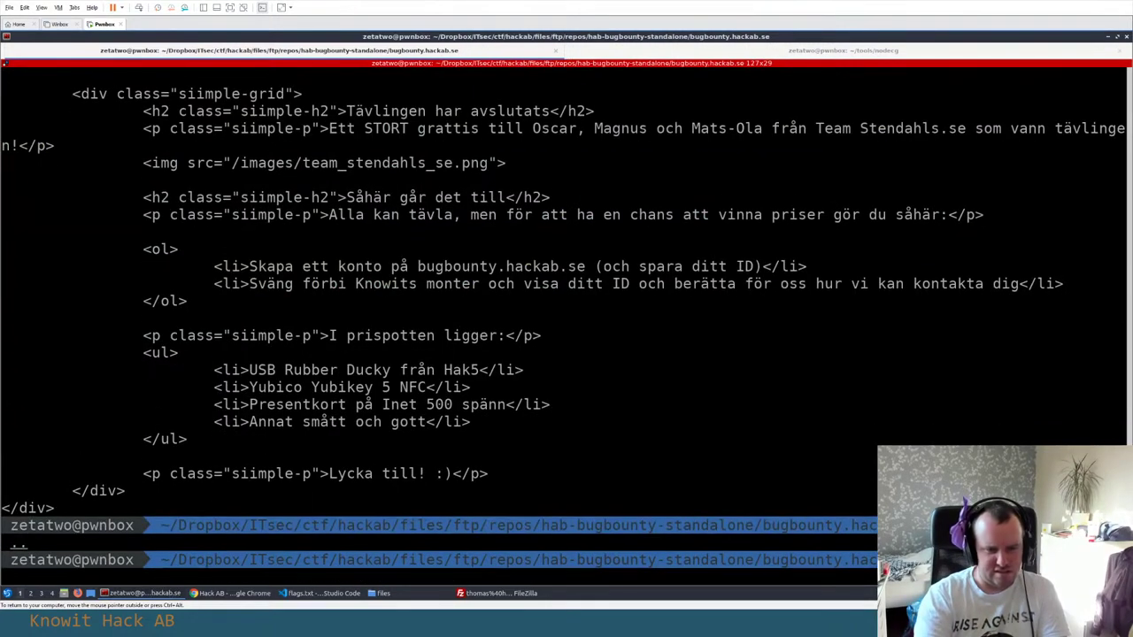
pyautogui.press('Return')
pyautogui.press('Return')
pyautogui.write('ls')
pyautogui.press('Return')
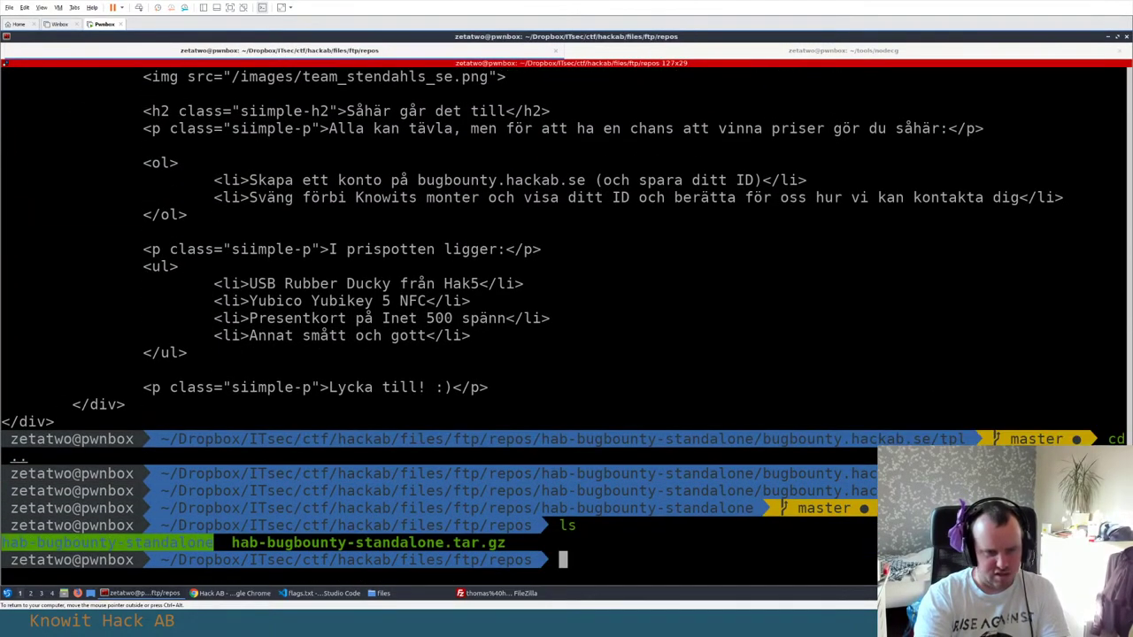
pyautogui.write('cd ..')
pyautogui.press('Return')
pyautogui.write('ls')
pyautogui.press('Return')
pyautogui.write('cd logs')
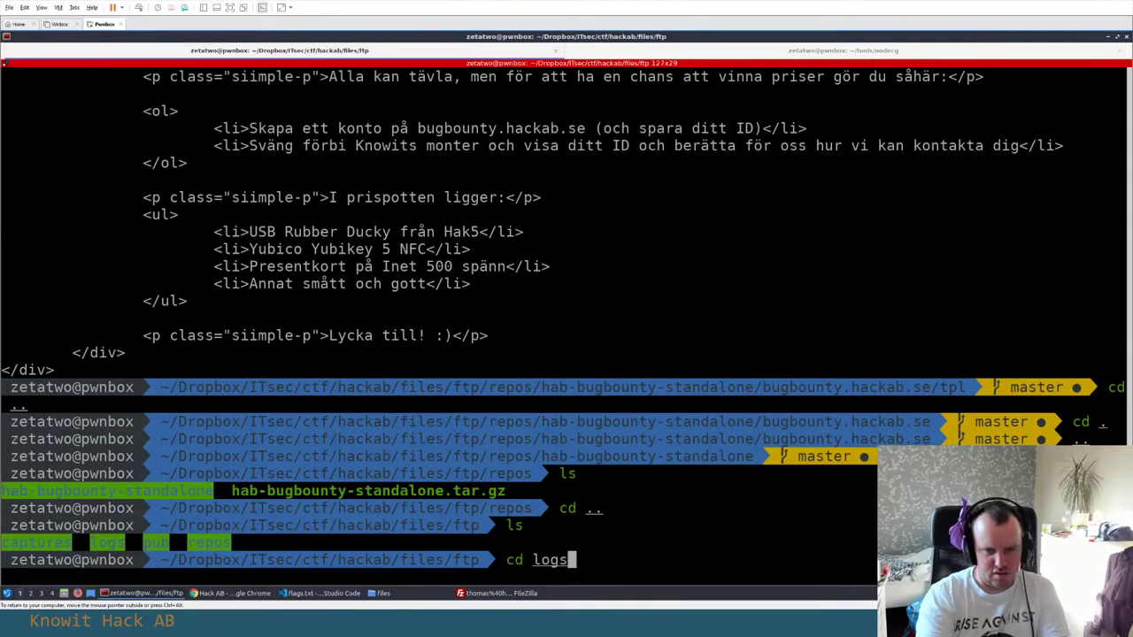
pyautogui.press('Return')
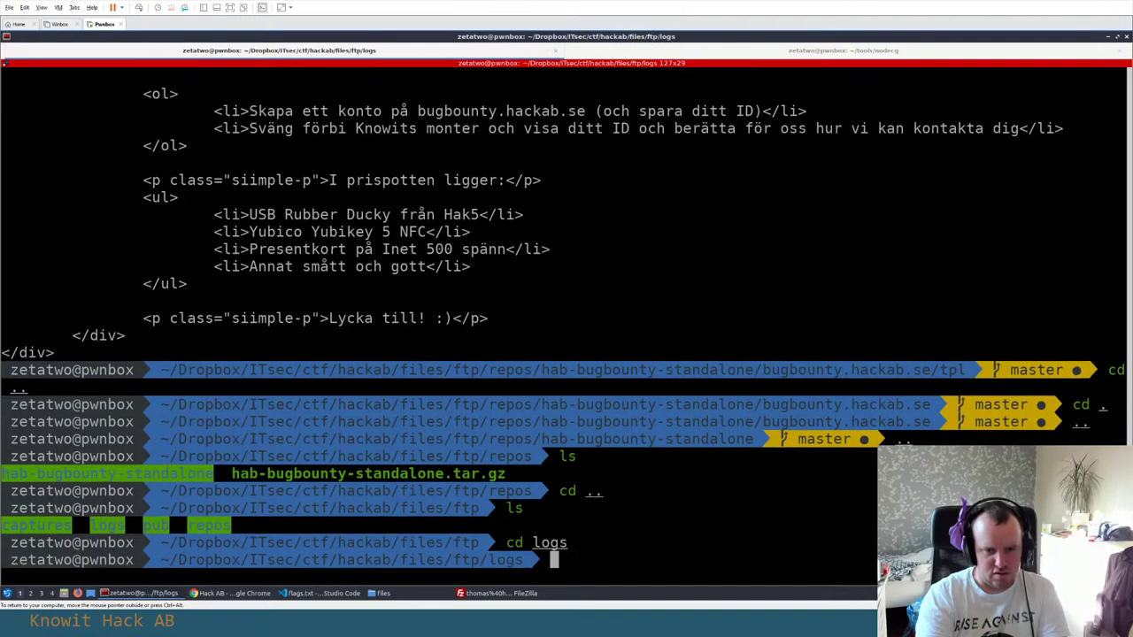
pyautogui.write('code .')
pyautogui.press('Return')
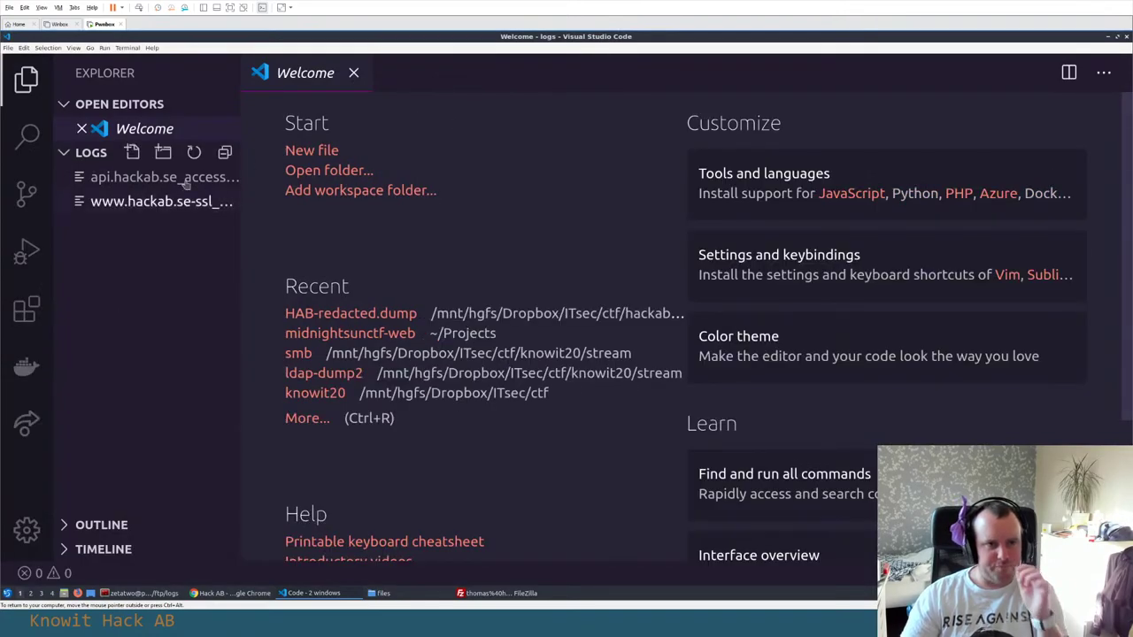
# Read through api.hackab.se_access.log, then bring the Hack AB page in Chrome forward
pyautogui.click(189, 178)
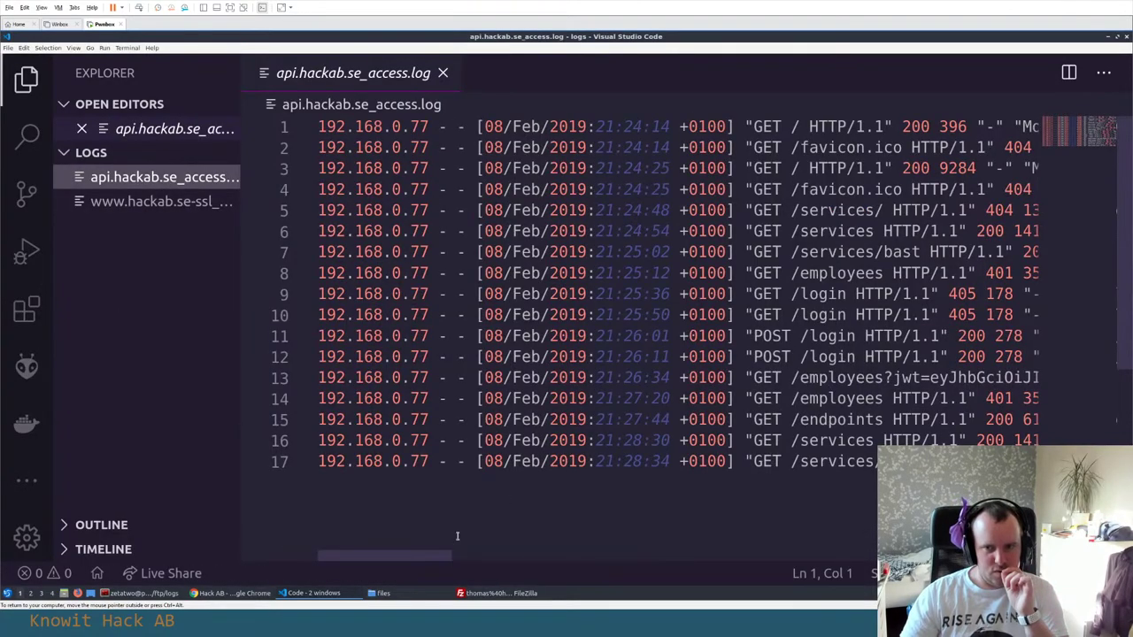
pyautogui.moveTo(416, 555); pyautogui.dragTo(473, 559)
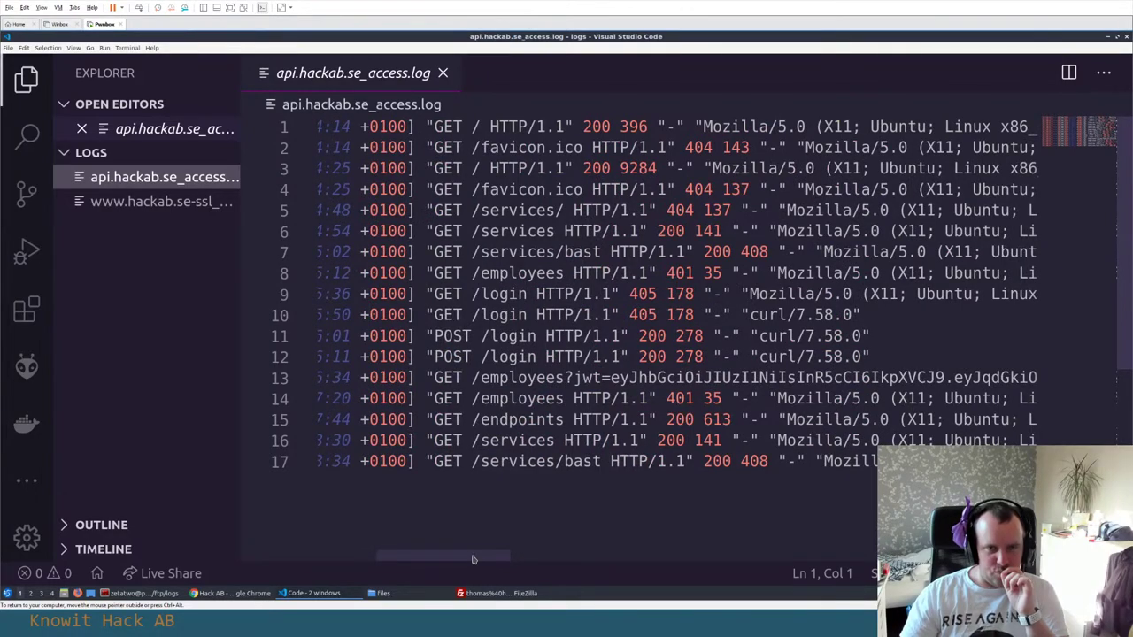
pyautogui.moveTo(473, 559); pyautogui.dragTo(361, 546)
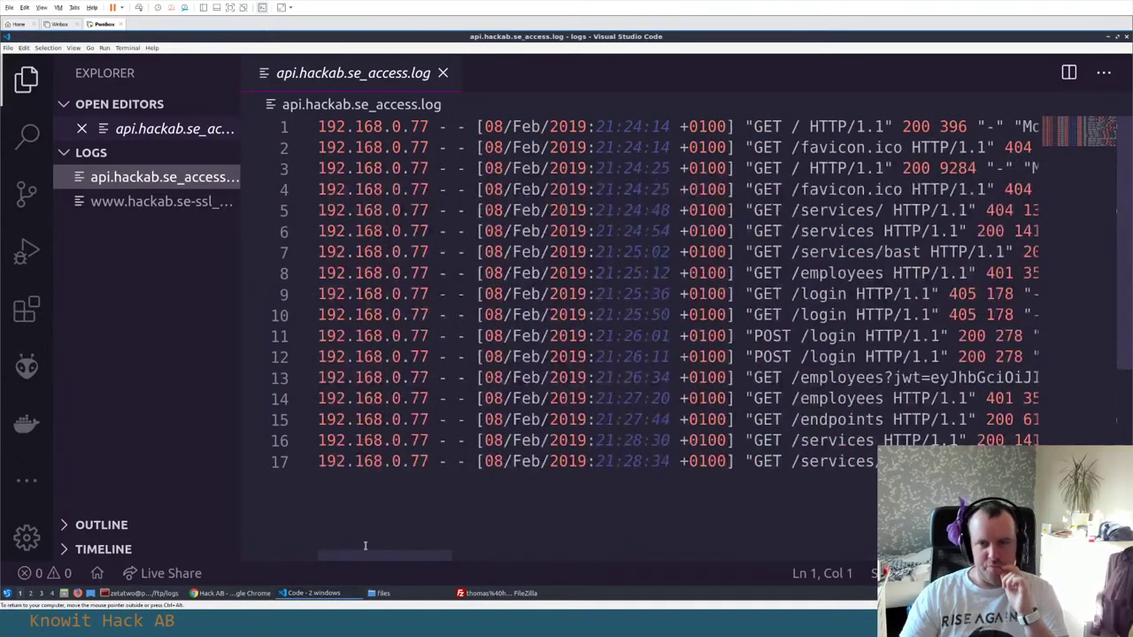
pyautogui.hscroll(3, 364, 546)
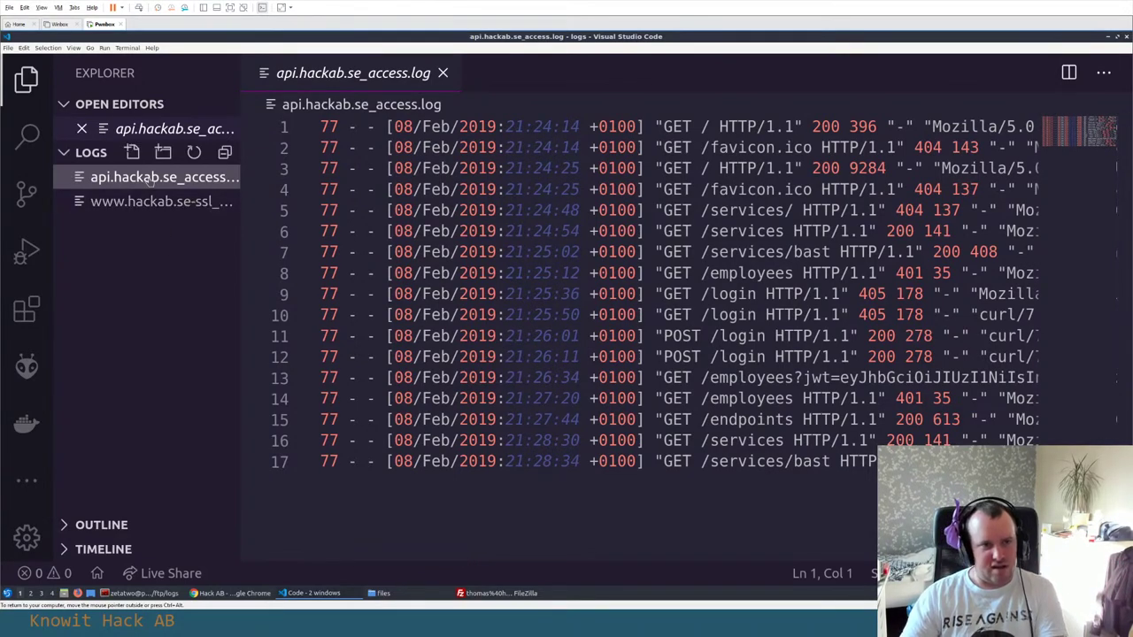
pyautogui.click(228, 593)
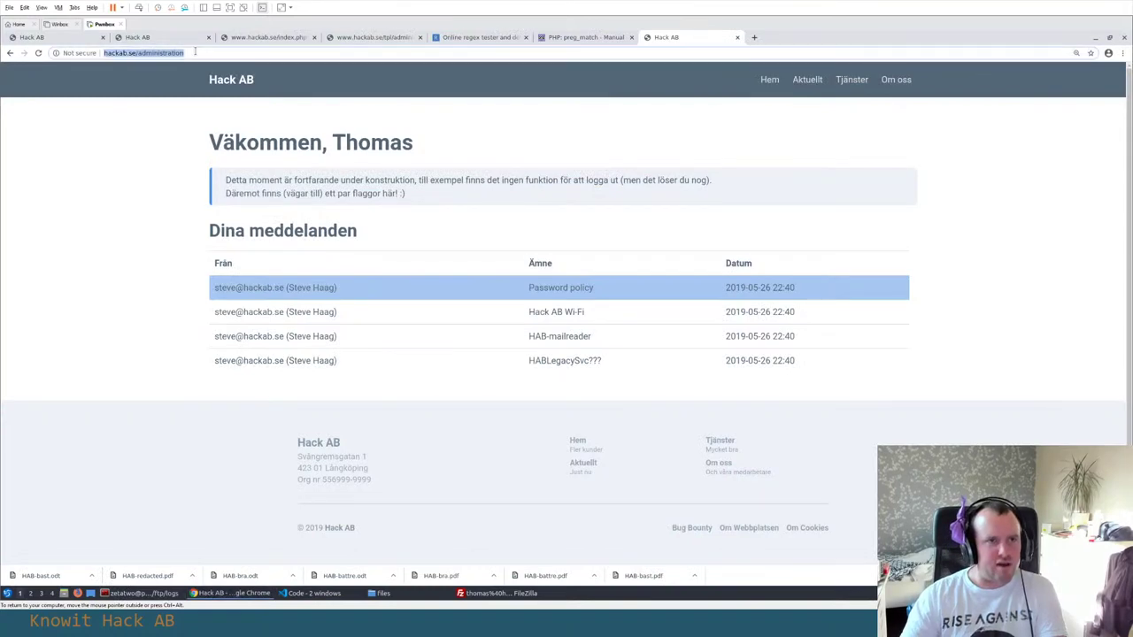
# Open api.hackab.se:8008 in a new tab, reusing the copied hackab.se domain
pyautogui.click(104, 53)
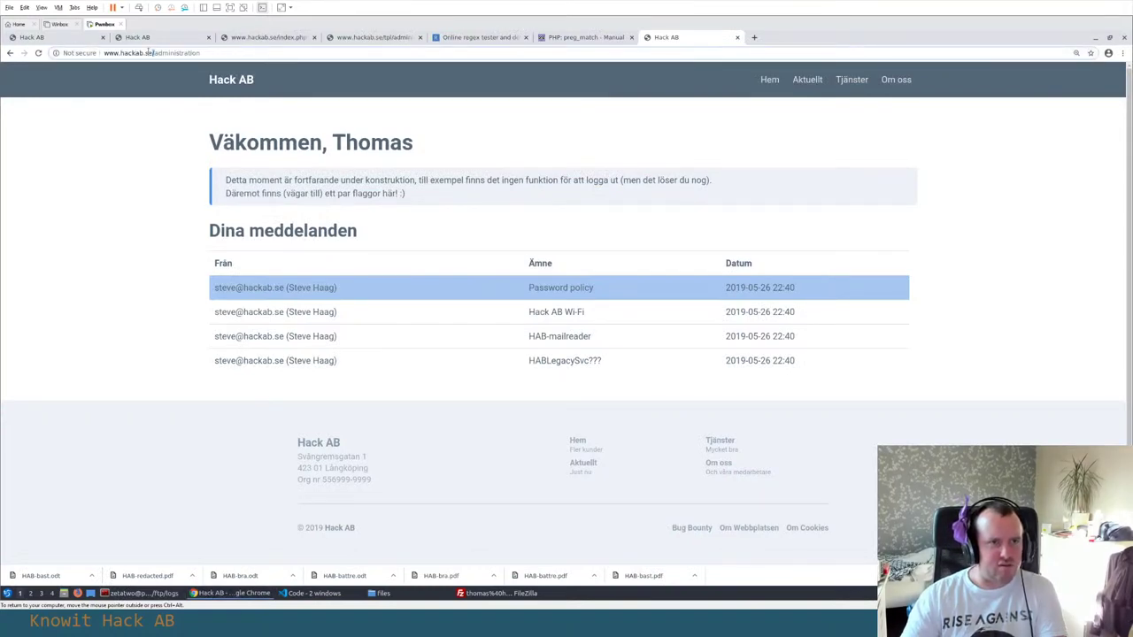
pyautogui.moveTo(150, 53); pyautogui.dragTo(42, 53)
pyautogui.hotkey('ctrl', 'c')
pyautogui.hotkey('ctrl', 't')
pyautogui.write('api.')
pyautogui.hotkey('ctrl', 'v')
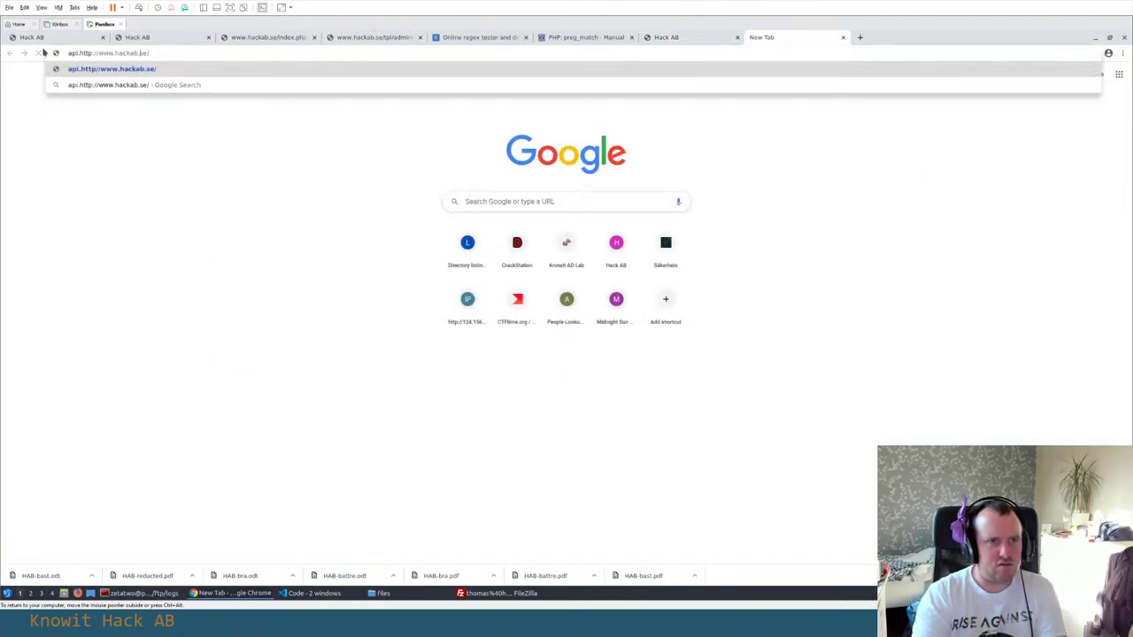
pyautogui.press('Delete')
pyautogui.press('Delete')
pyautogui.press('Delete')
pyautogui.press('Delete')
pyautogui.press('Delete')
pyautogui.press('Delete')
pyautogui.press('Delete')
pyautogui.press('Delete')
pyautogui.press('Delete')
pyautogui.press('Delete')
pyautogui.press('Delete')
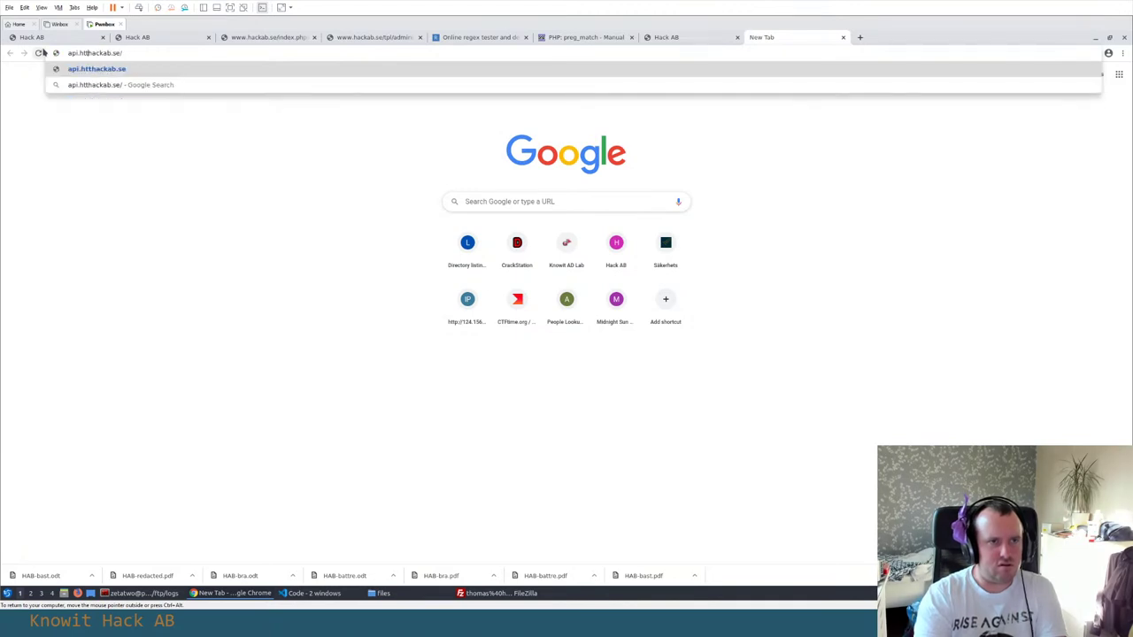
pyautogui.press('Return')
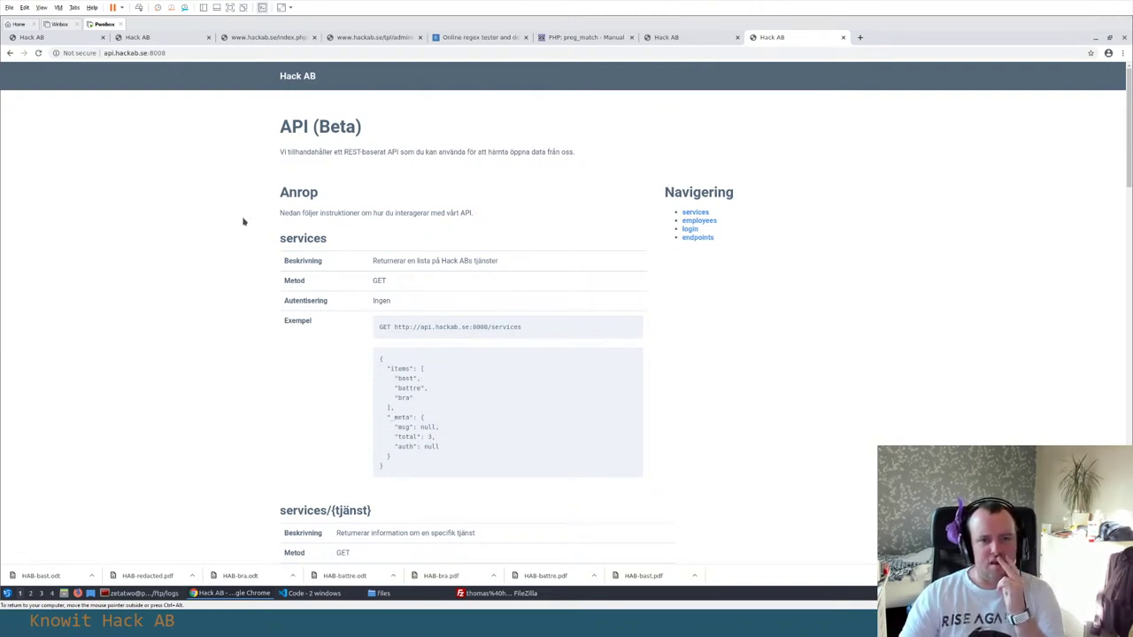
# Scroll through the Hack AB API (Beta) docs, copy the URL, and switch to VS Code
pyautogui.scroll(-10, 244, 222)
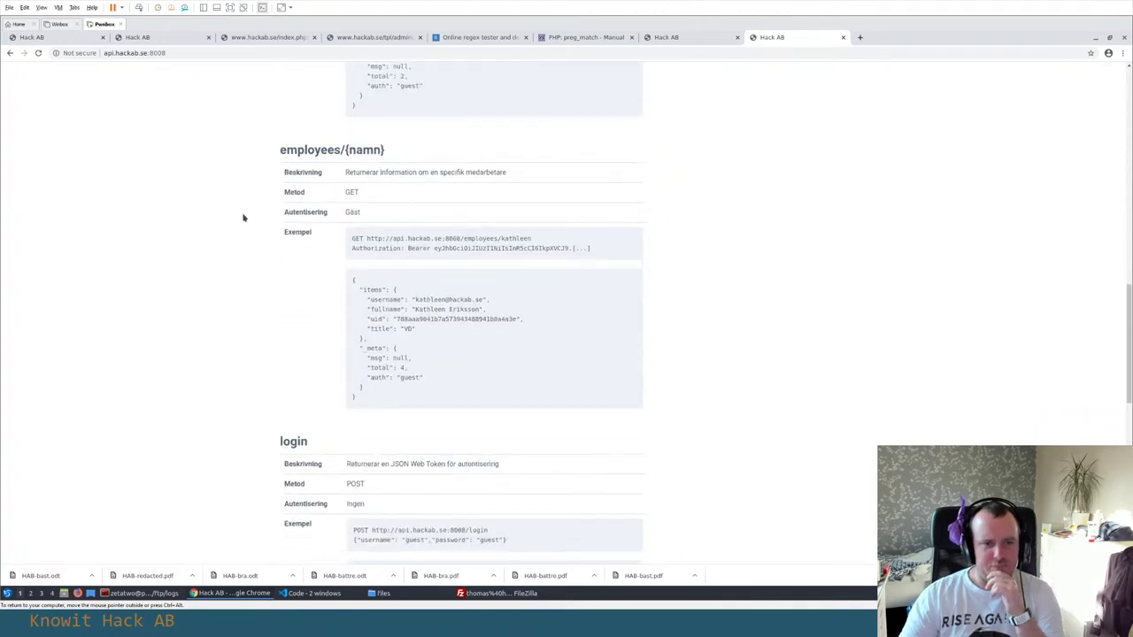
pyautogui.scroll(-8, 243, 218)
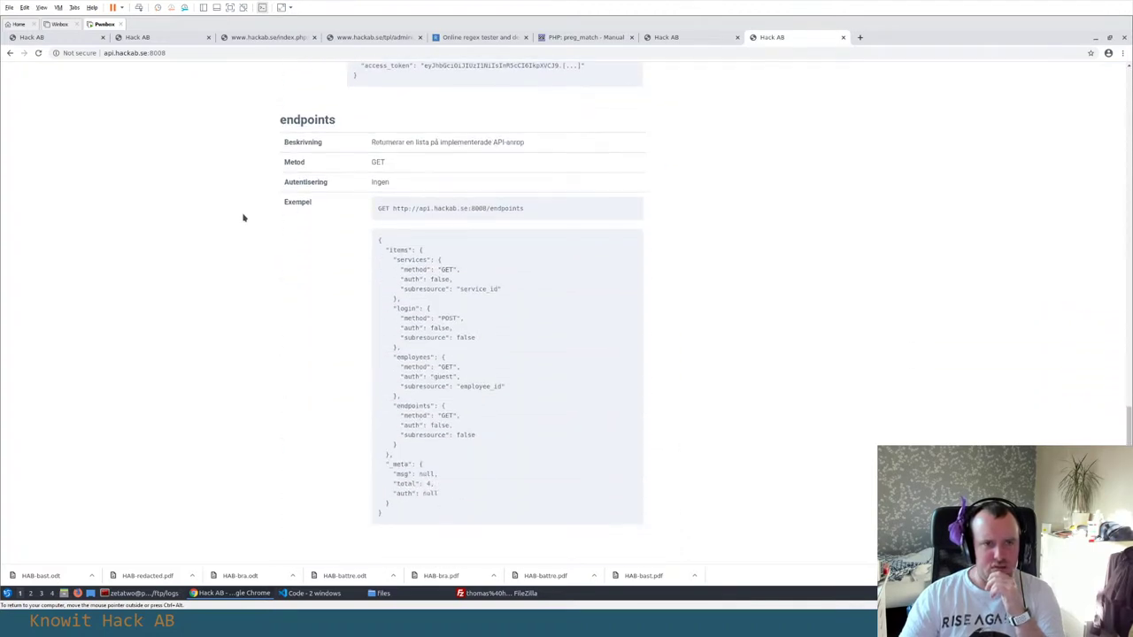
pyautogui.scroll(-2, 243, 218)
pyautogui.scroll(20, 244, 217)
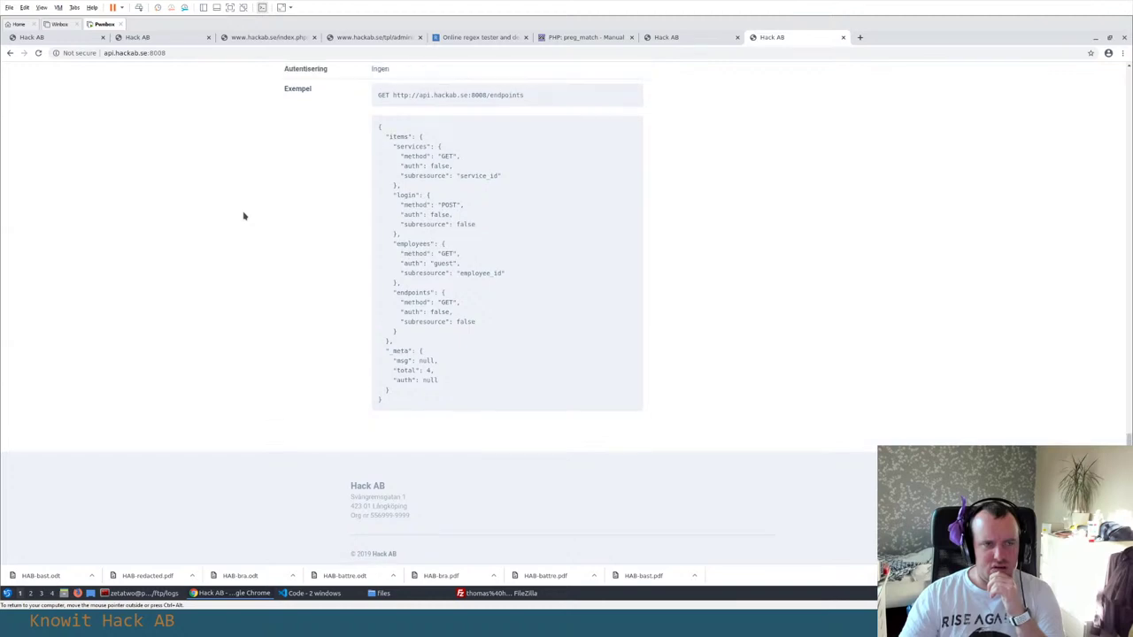
pyautogui.click(152, 53)
pyautogui.hotkey('alt', 'Tab')
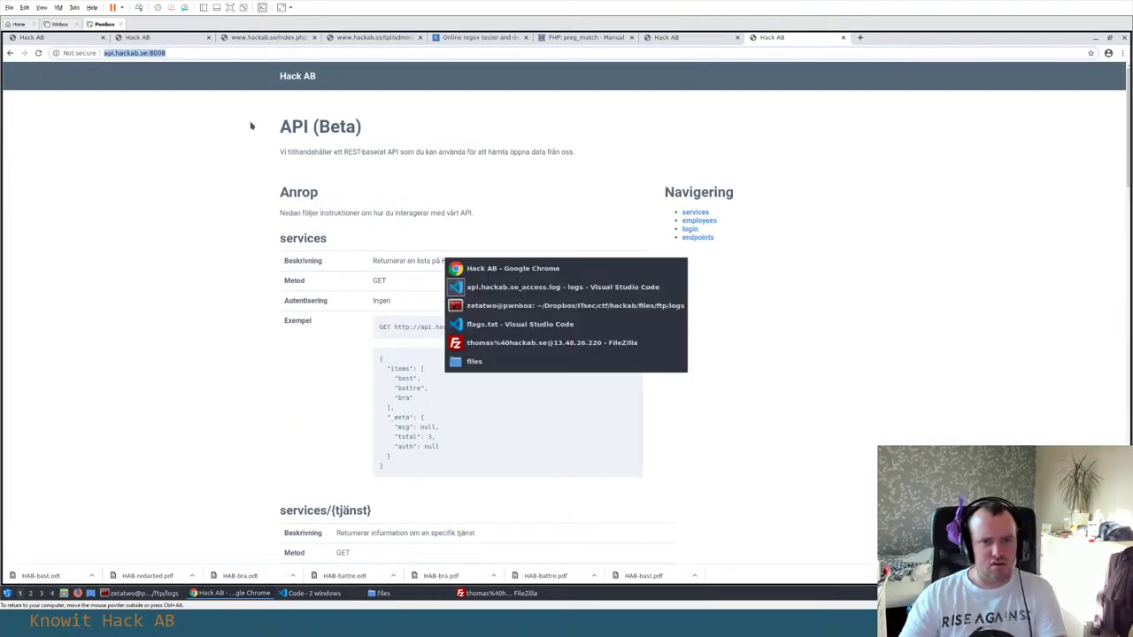
pyautogui.hotkey('alt', 'Tab')
pyautogui.hotkey('alt', 'Tab')
pyautogui.hotkey('alt', 'Tab')
pyautogui.hotkey('alt', 'Tab')
pyautogui.hotkey('alt', 'Tab')
pyautogui.hotkey('alt', 'Tab')
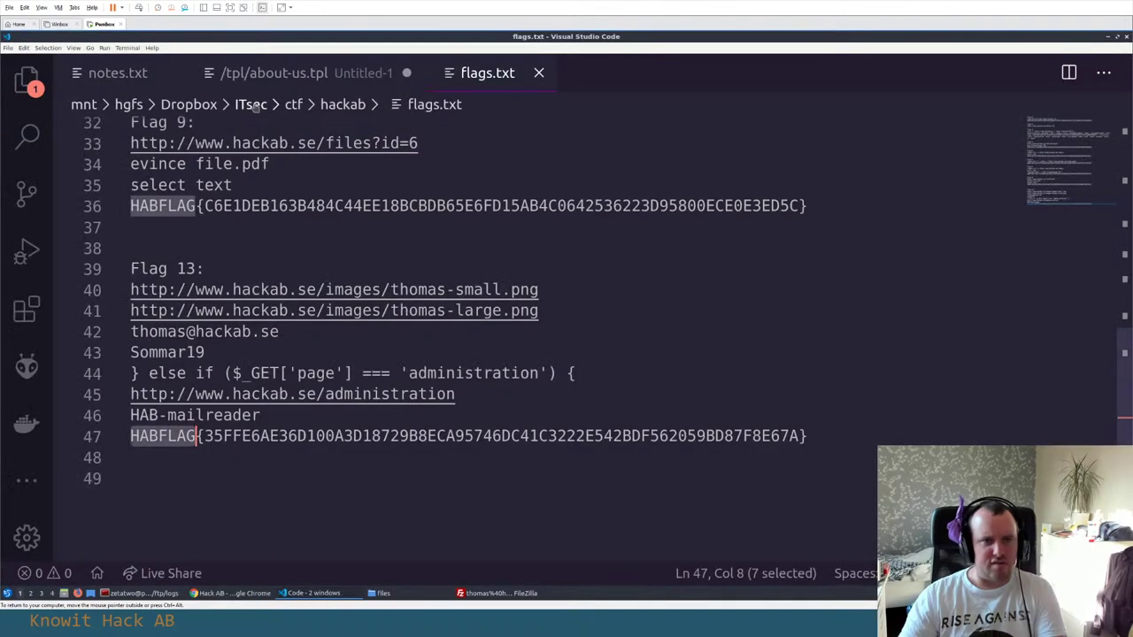
pyautogui.click(102, 78)
pyautogui.scroll(-2, 356, 310)
pyautogui.press('Return')
pyautogui.press('Return')
pyautogui.press('Return')
pyautogui.hotkey('ctrl', 'v')
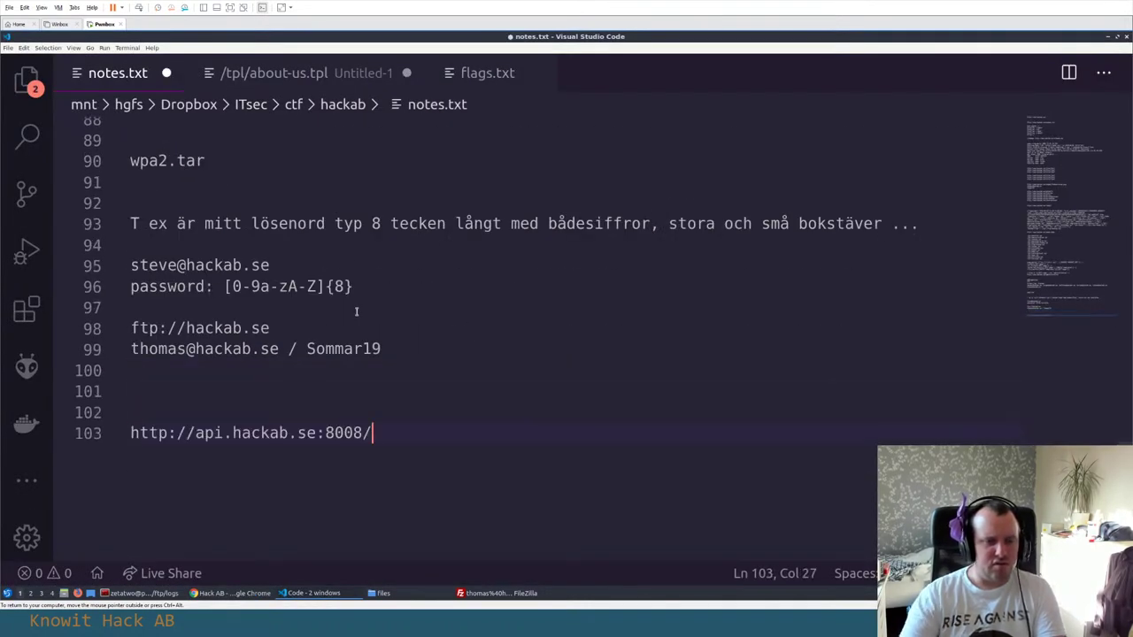
pyautogui.press('Up')
pyautogui.hotkey('alt', 'Tab')
pyautogui.hotkey('alt', 'Tab')
# Select the access log's line 13 /employees request with its jwt token, for the notes
pyautogui.press('Tab')
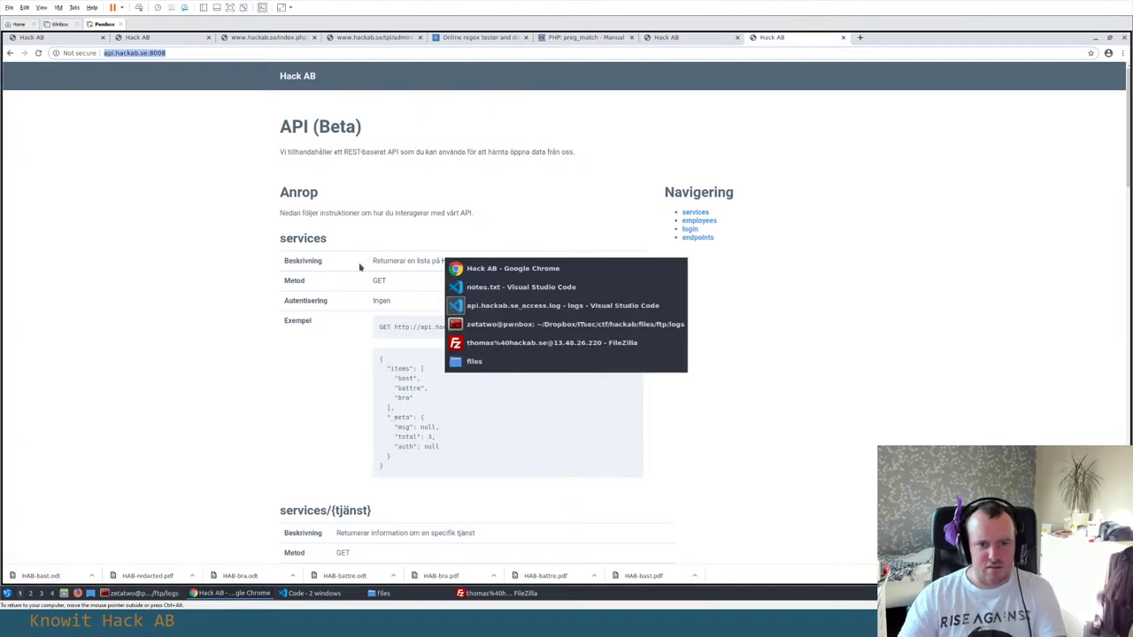
pyautogui.click(534, 273)
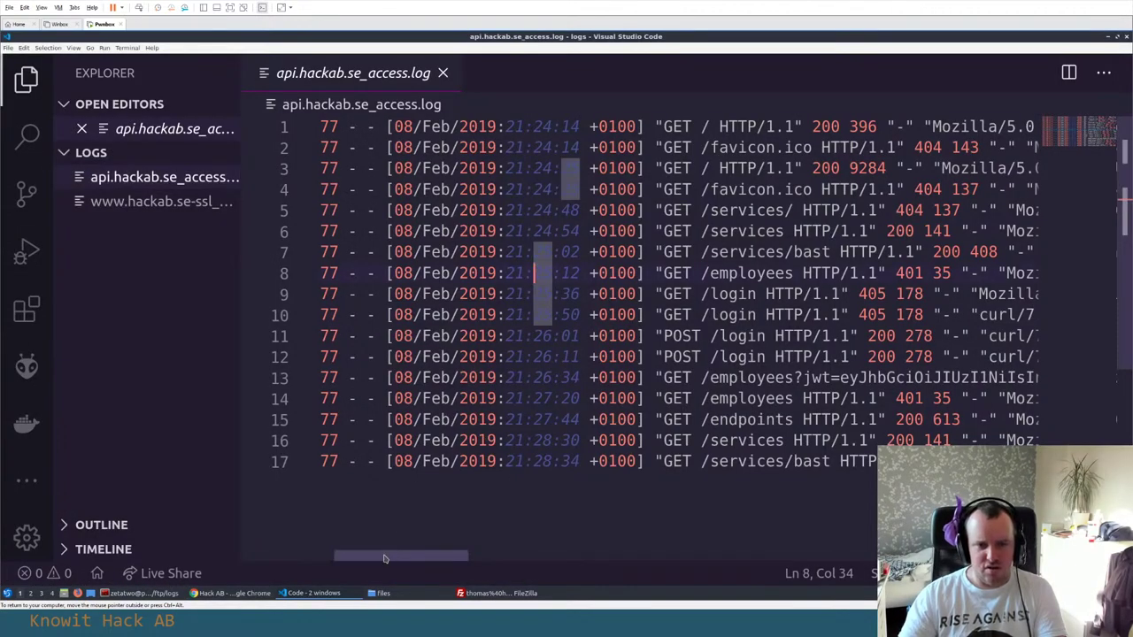
pyautogui.hscroll(3, 534, 272)
pyautogui.hscroll(1, 387, 153)
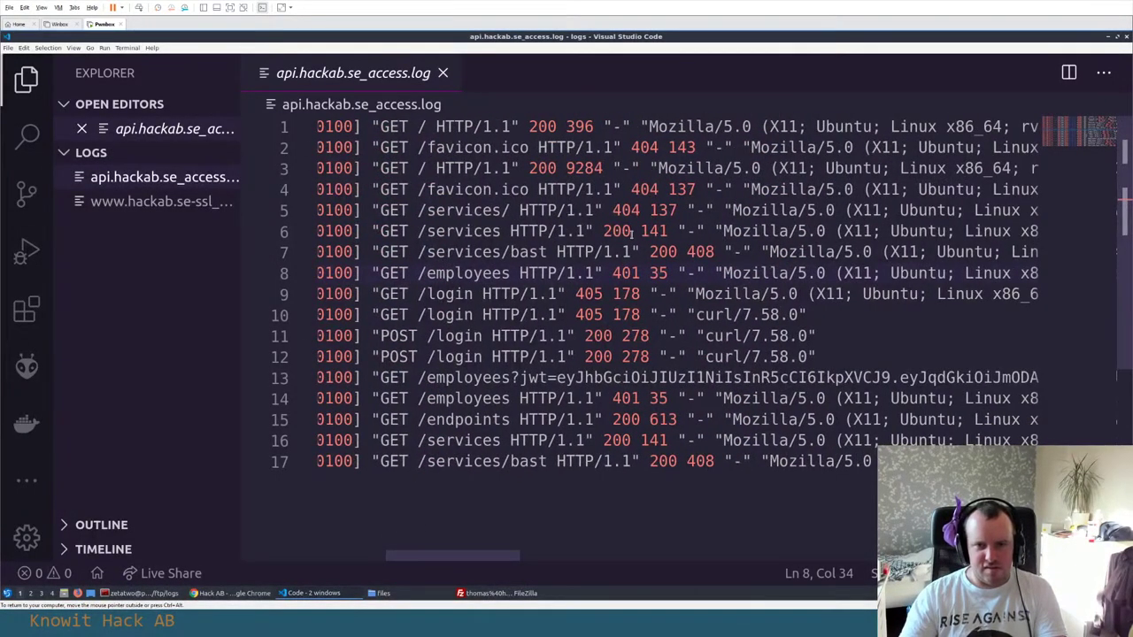
pyautogui.click(426, 377)
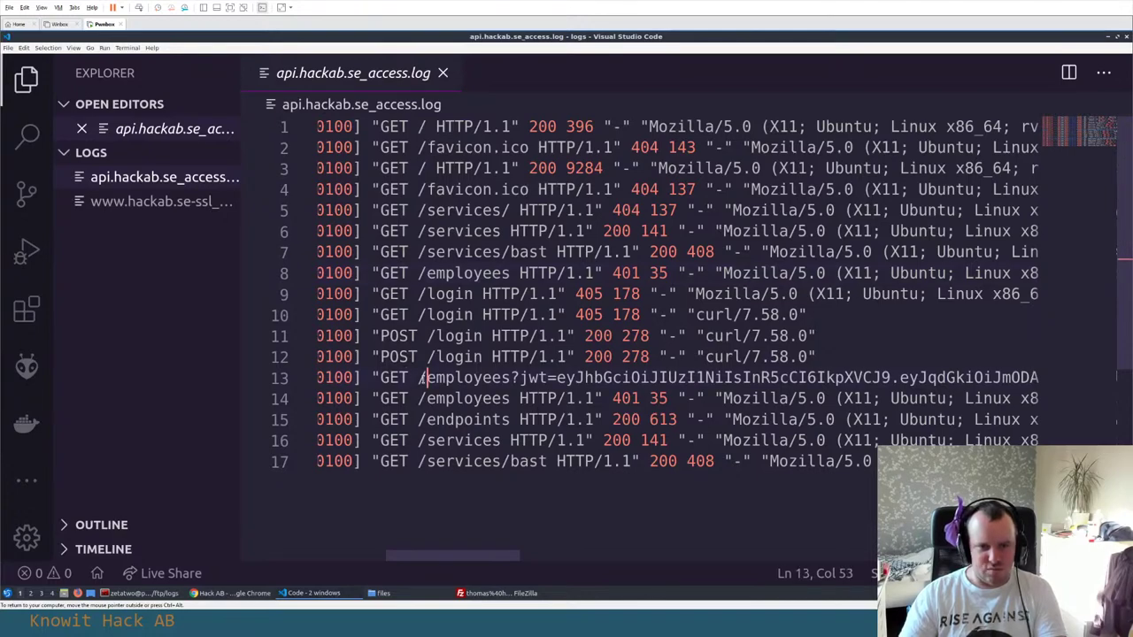
pyautogui.press('Home')
pyautogui.hotkey('shift', 'End')
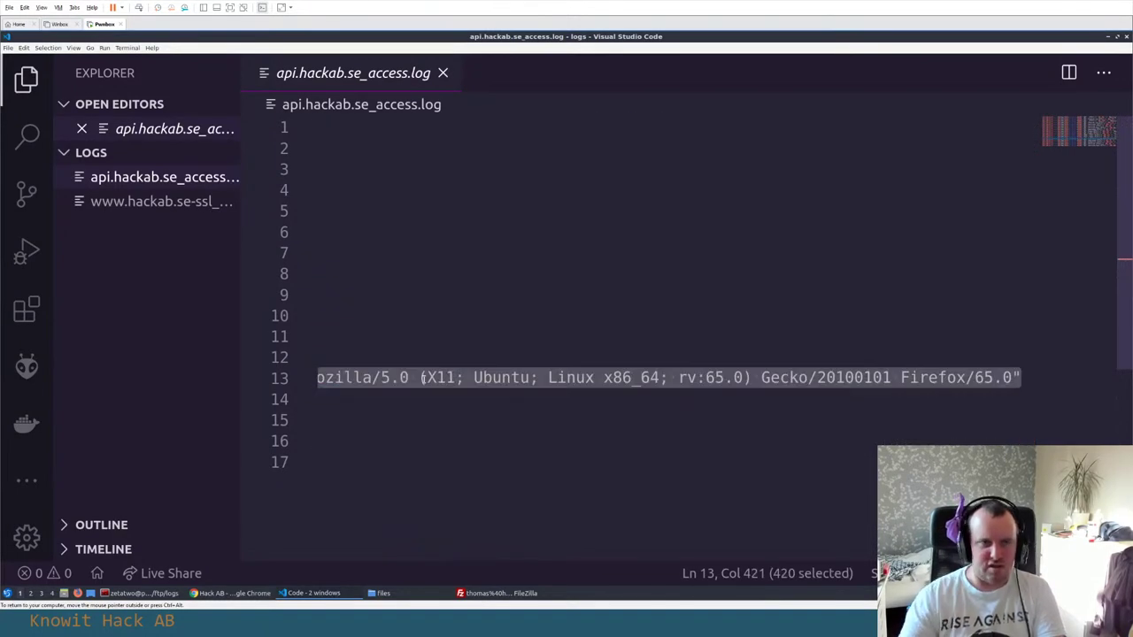
pyautogui.hotkey('alt', 'Tab')
pyautogui.hotkey('alt', 'Tab')
pyautogui.press('Tab')
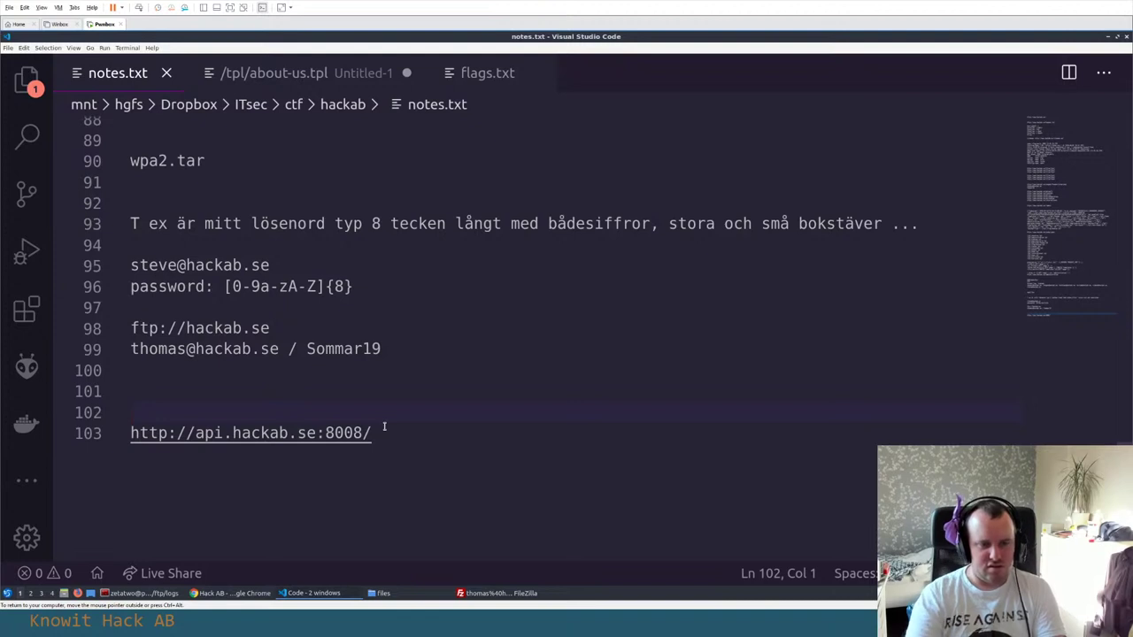
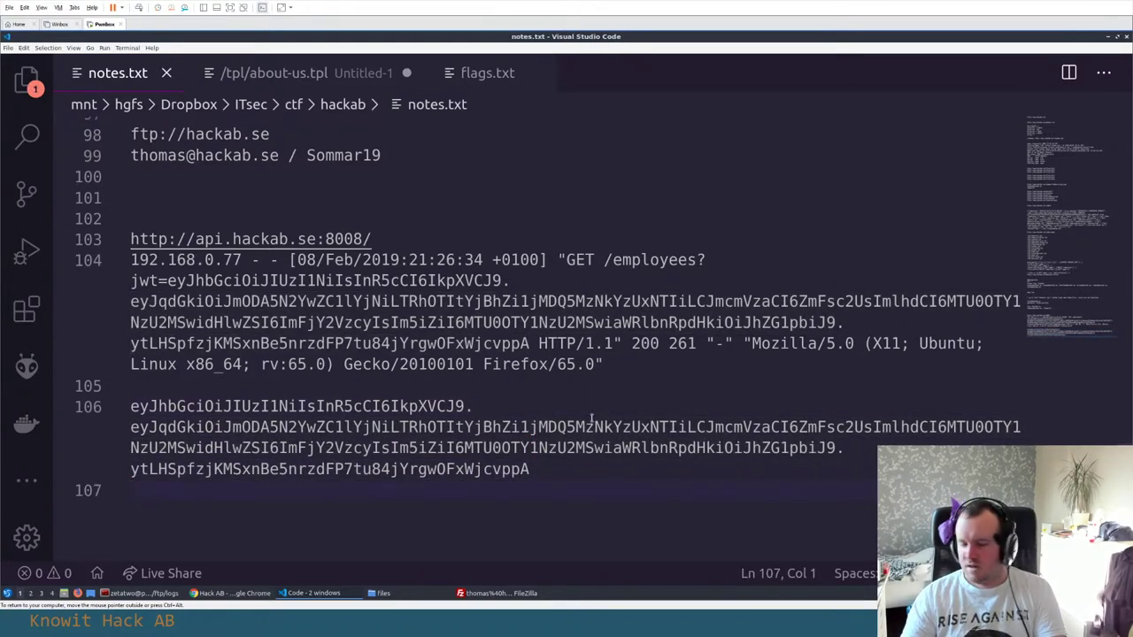
# Switch from the VS Code CTF notes to the Hack AB API page in Chrome
pyautogui.hotkey('alt', 'Tab')
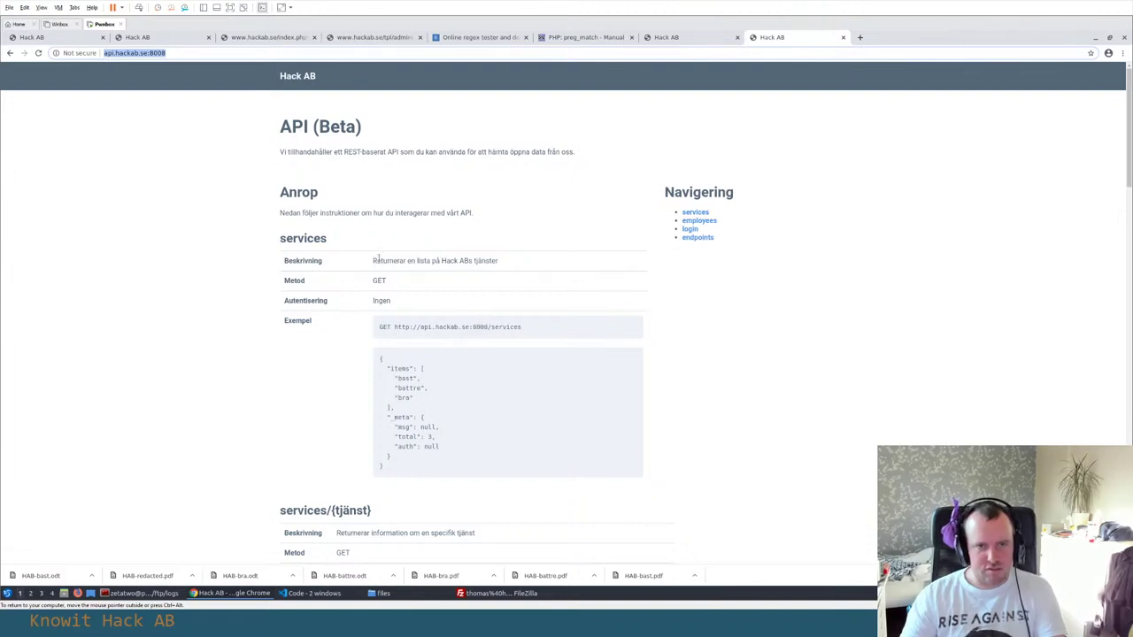
# Scroll the Hack AB API docs past services, employees and login to the endpoints example response
pyautogui.scroll(-5, 434, 352)
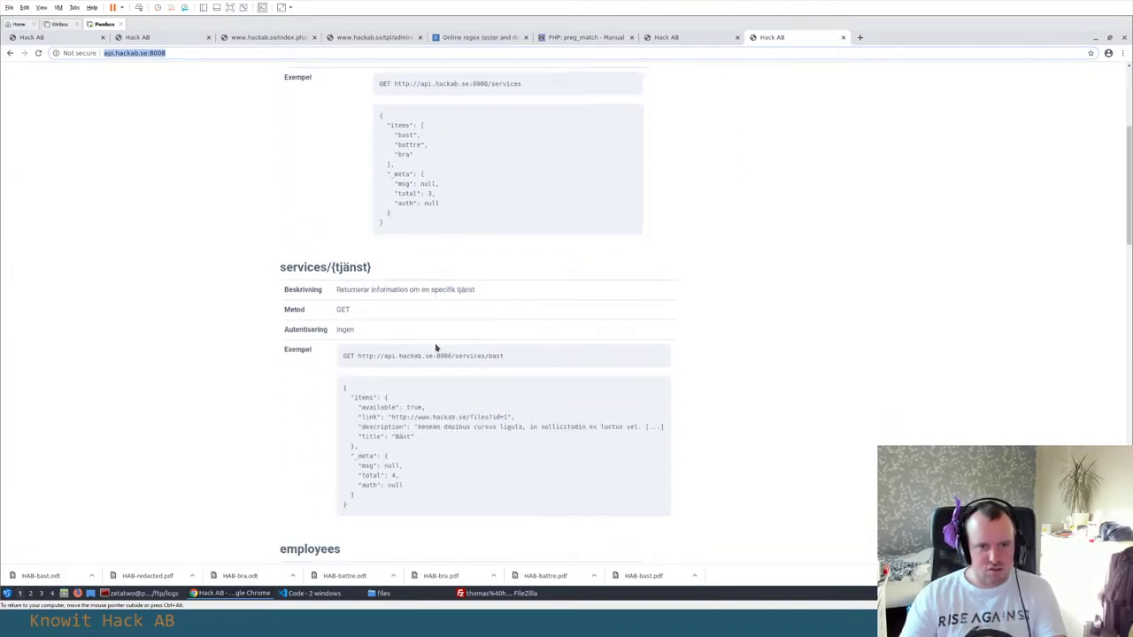
pyautogui.scroll(-4, 434, 347)
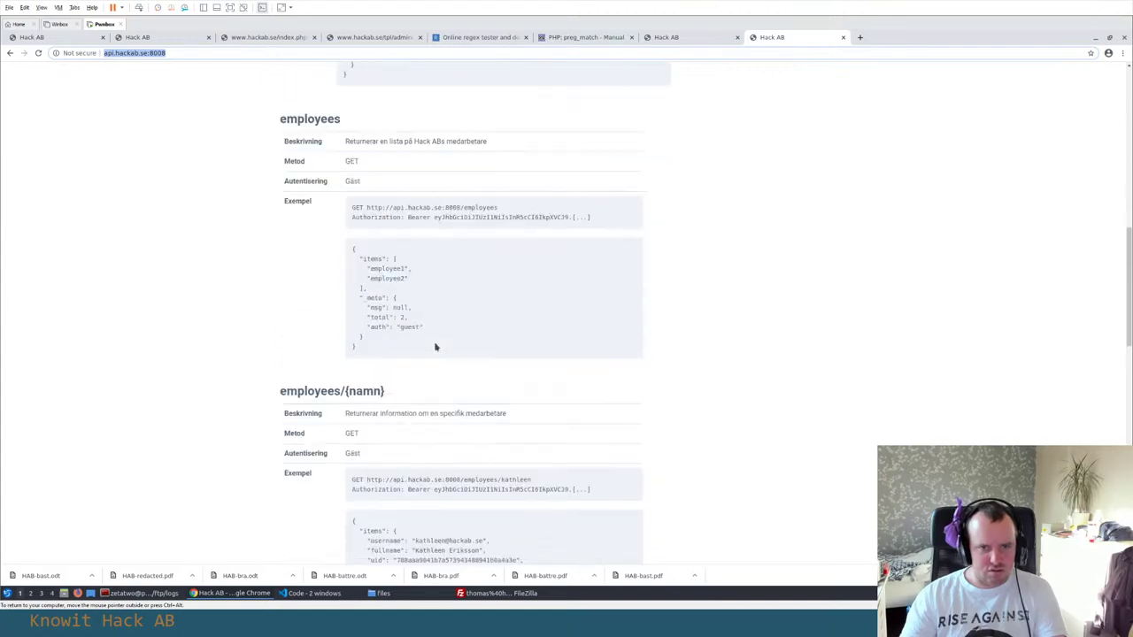
pyautogui.scroll(-3, 435, 347)
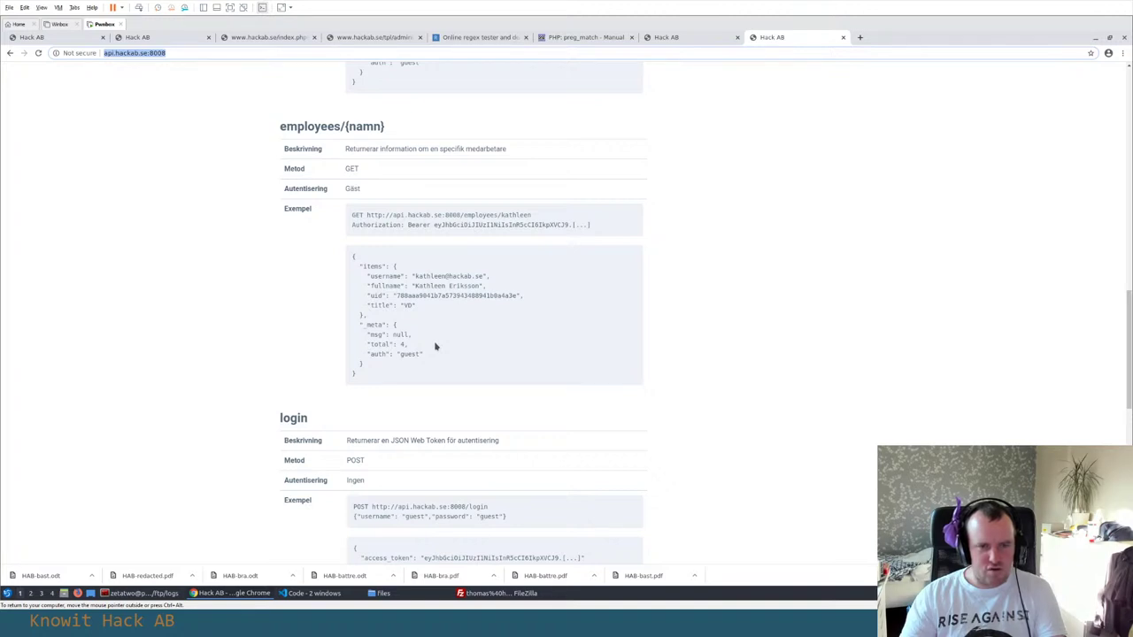
pyautogui.scroll(-3, 435, 341)
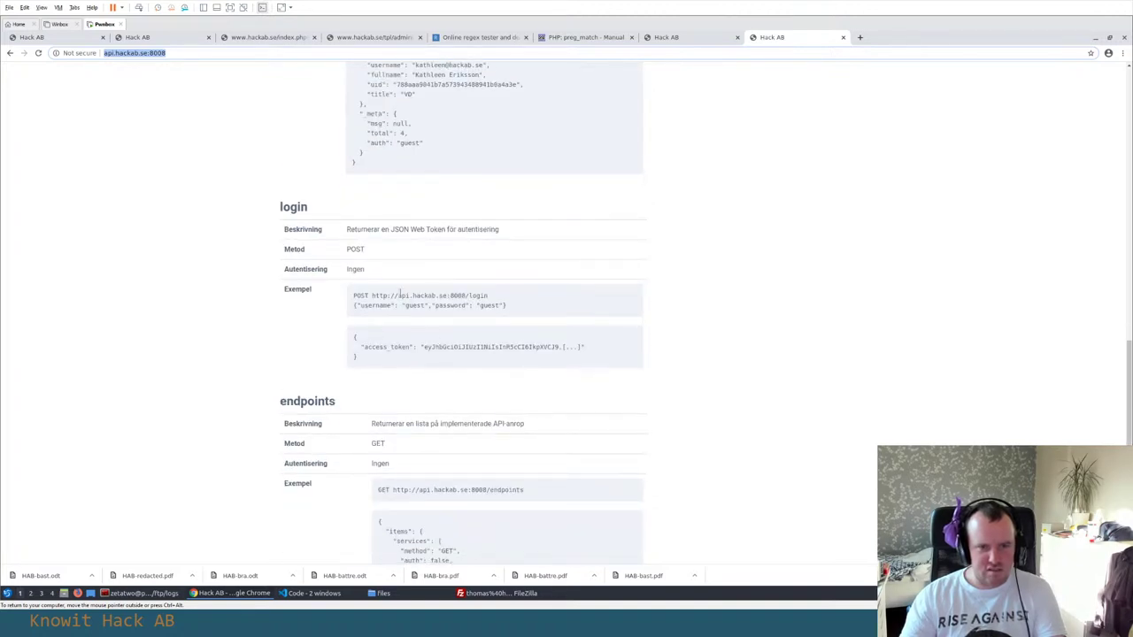
pyautogui.scroll(-5, 400, 295)
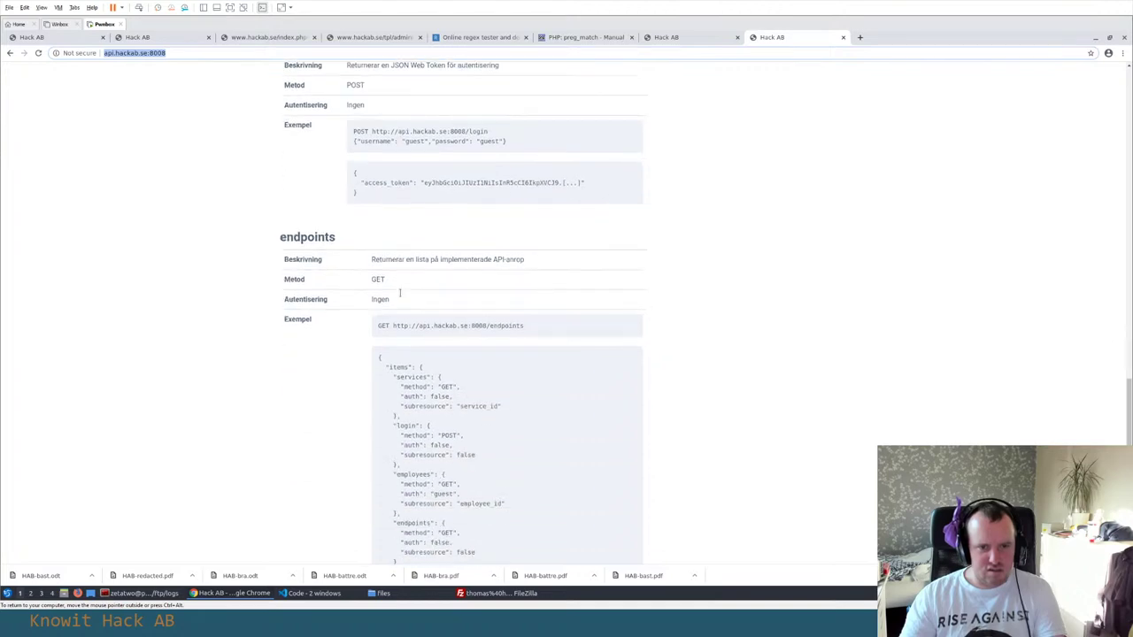
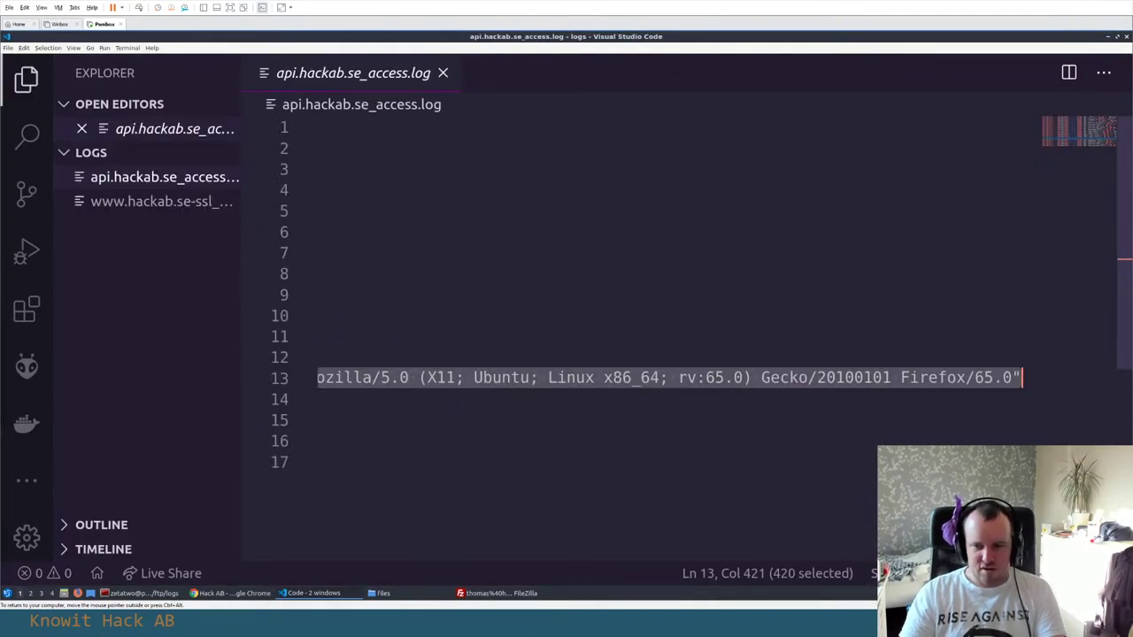
pyautogui.hscroll(-5, 559, 537)
pyautogui.hscroll(-5, 560, 537)
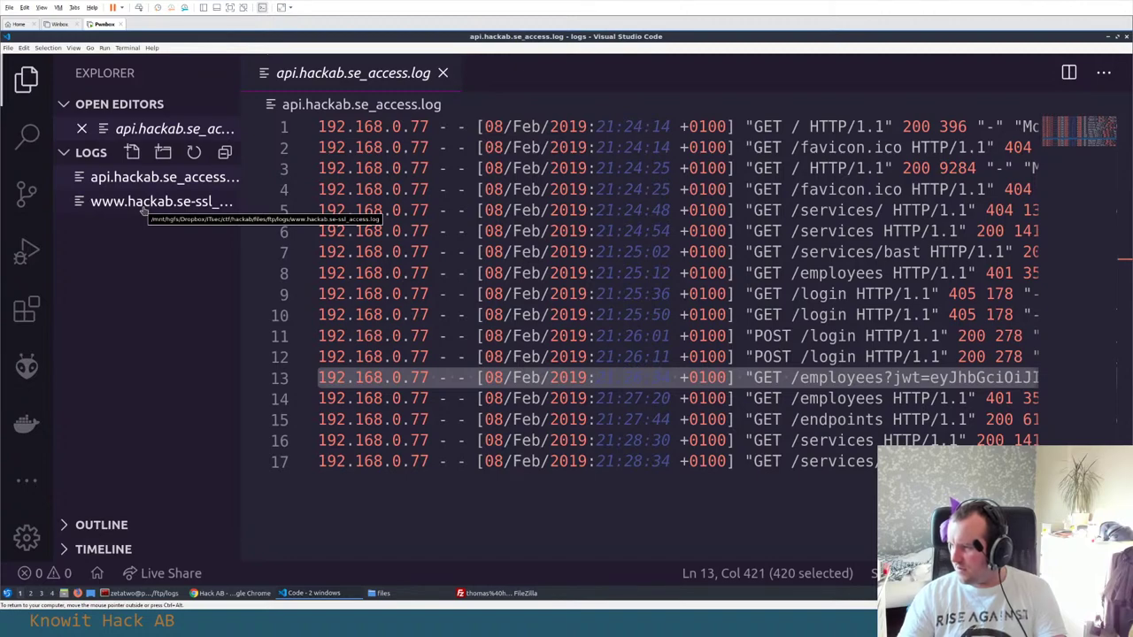
pyautogui.hotkey('alt', 'Tab')
pyautogui.hotkey('alt', 'Tab')
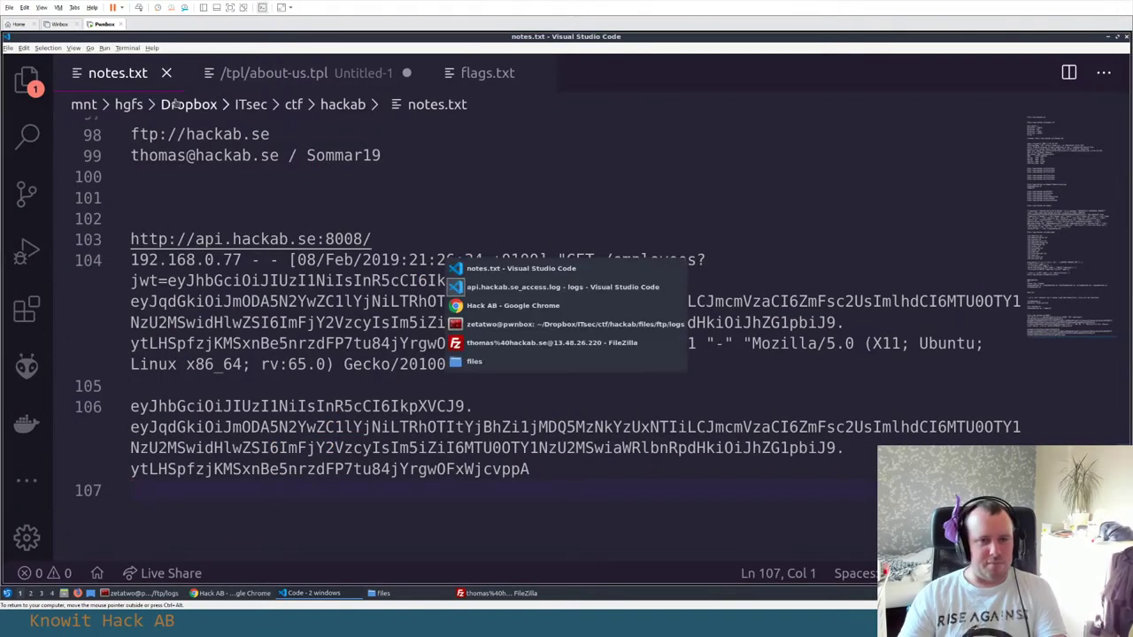
pyautogui.click(372, 38)
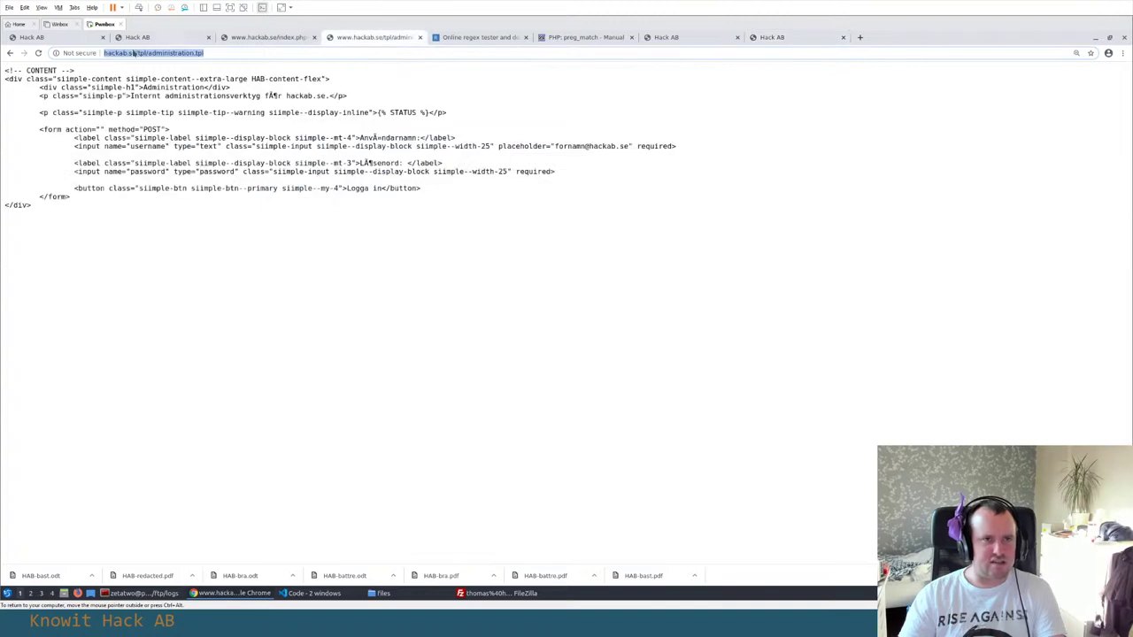
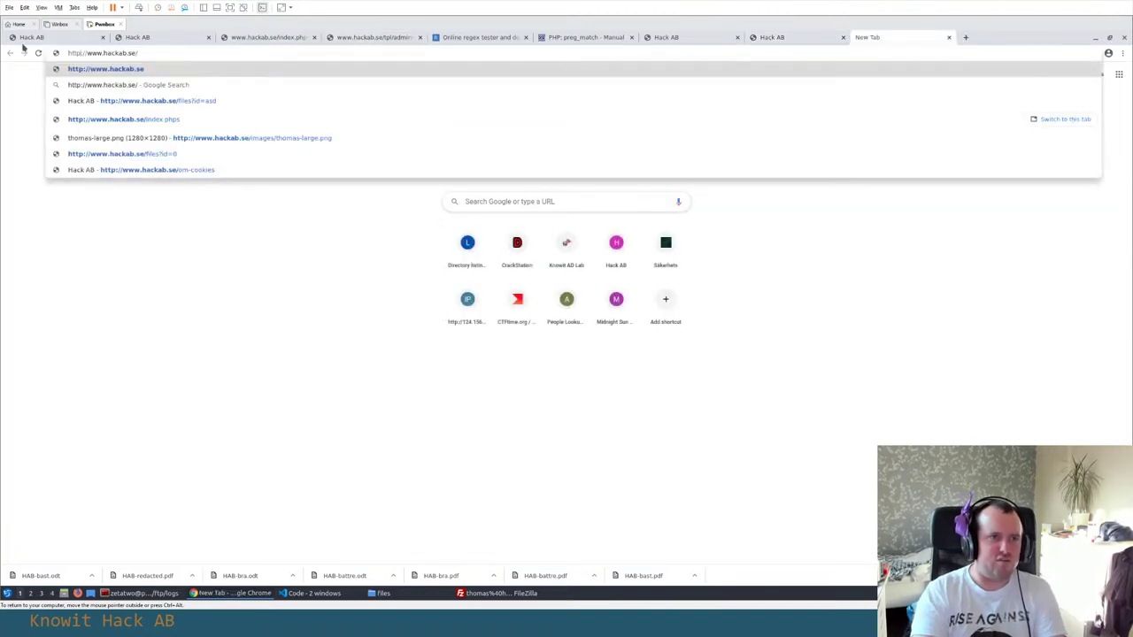
# Reload hackab.se over HTTPS and check its connection security information
pyautogui.write('s')
pyautogui.press('Return')
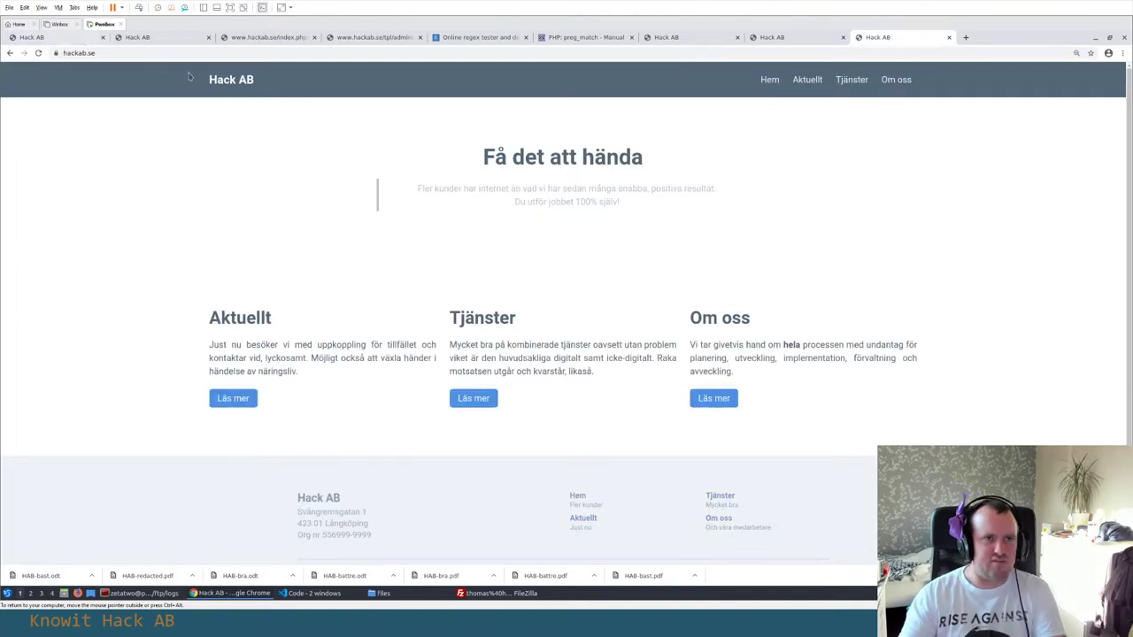
pyautogui.click(55, 54)
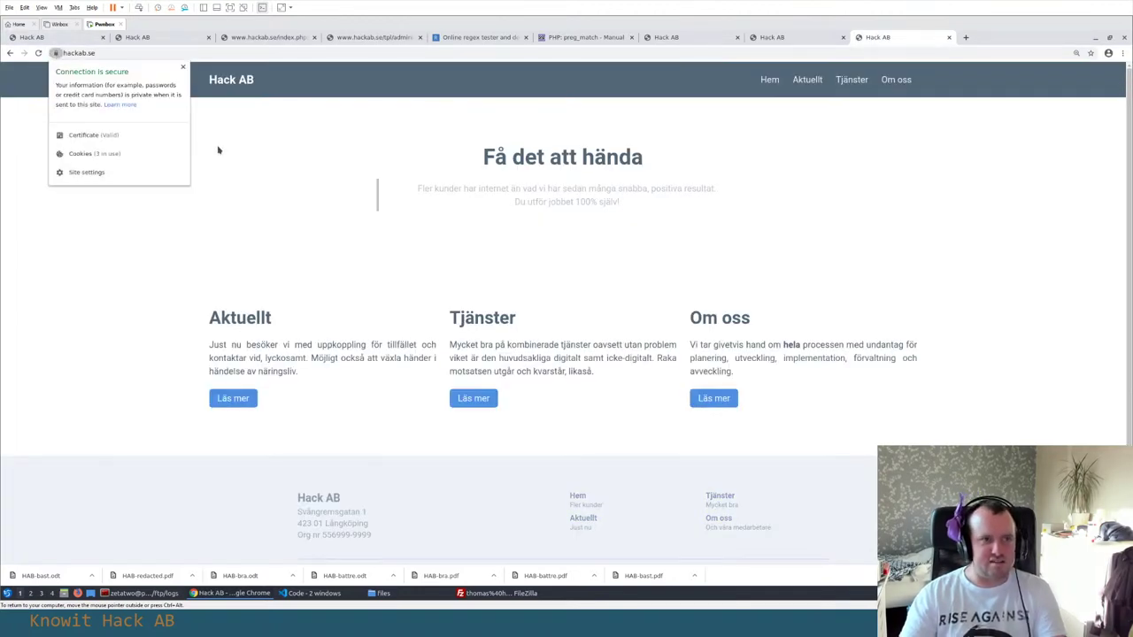
pyautogui.rightClick(151, 152)
pyautogui.click(197, 255)
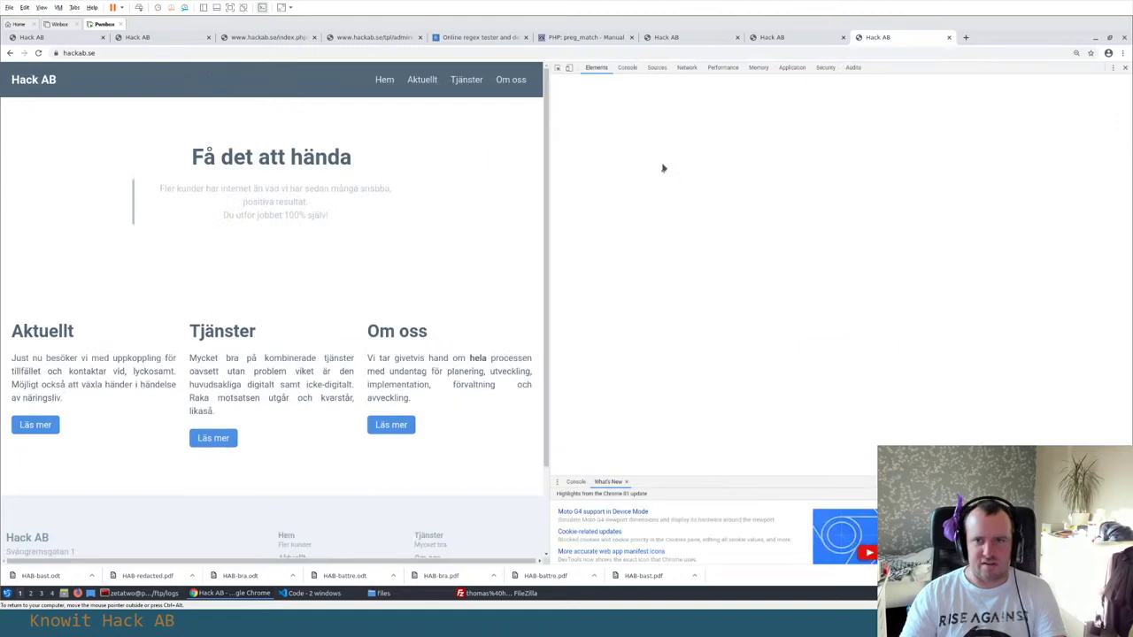
pyautogui.click(824, 67)
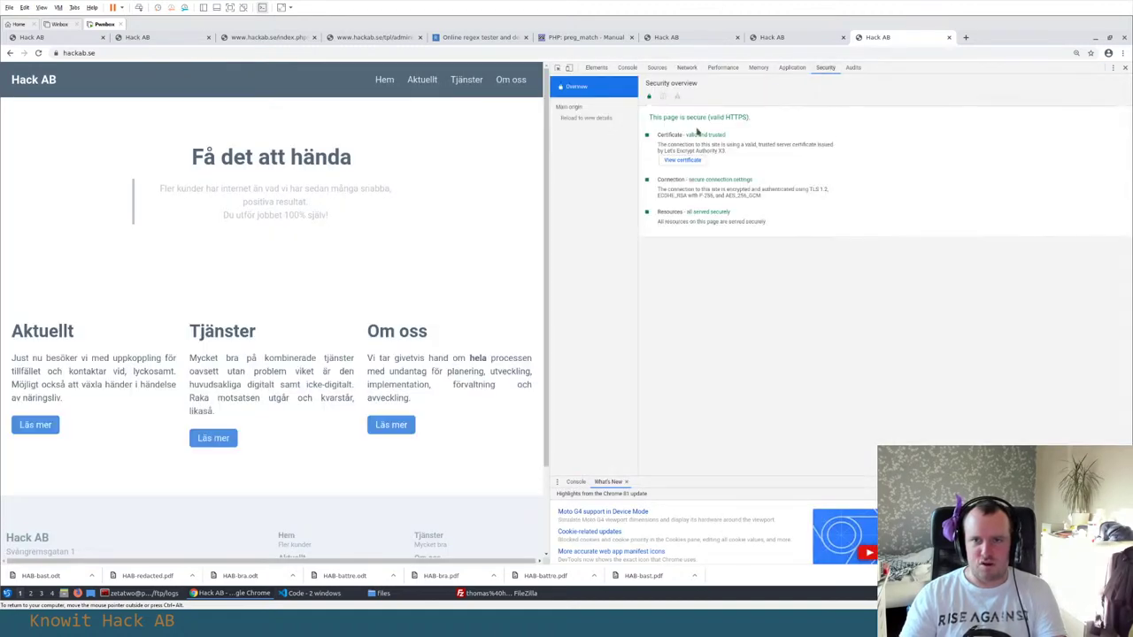
pyautogui.click(687, 161)
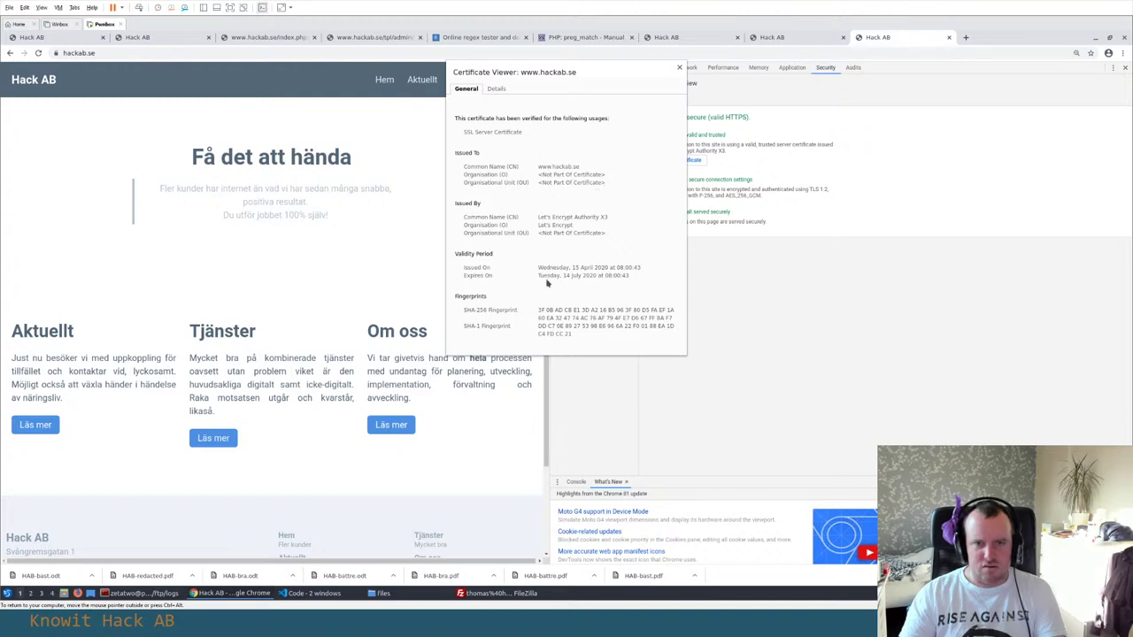
# Show the certificate's Details and scroll down through its field list
pyautogui.click(496, 88)
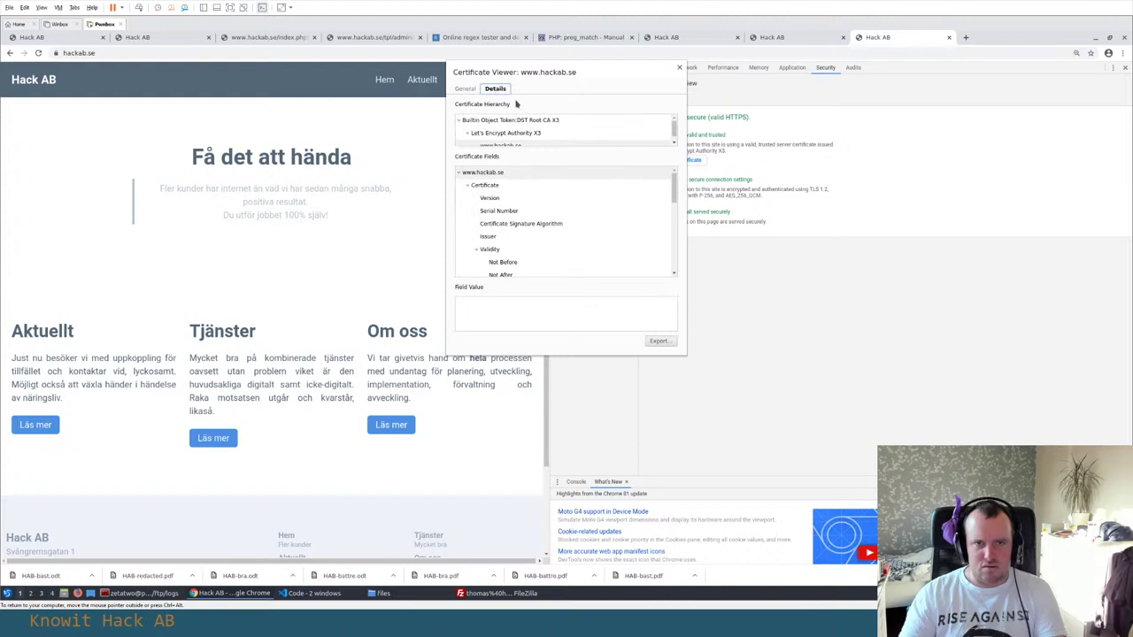
pyautogui.scroll(-2, 509, 213)
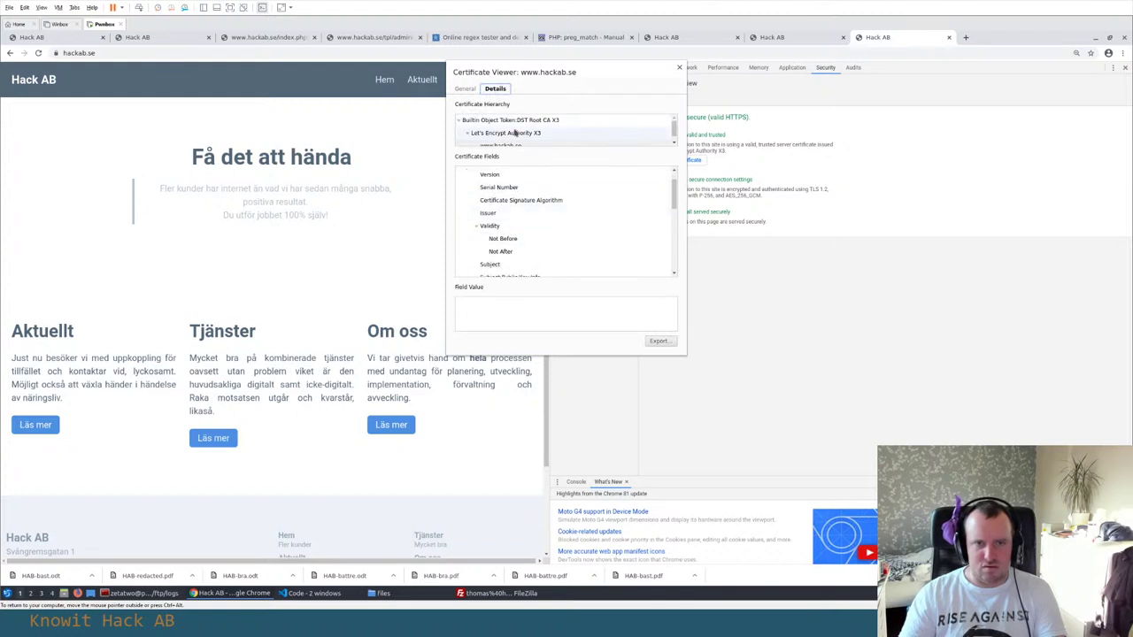
pyautogui.scroll(-1, 505, 129)
pyautogui.scroll(-5, 540, 216)
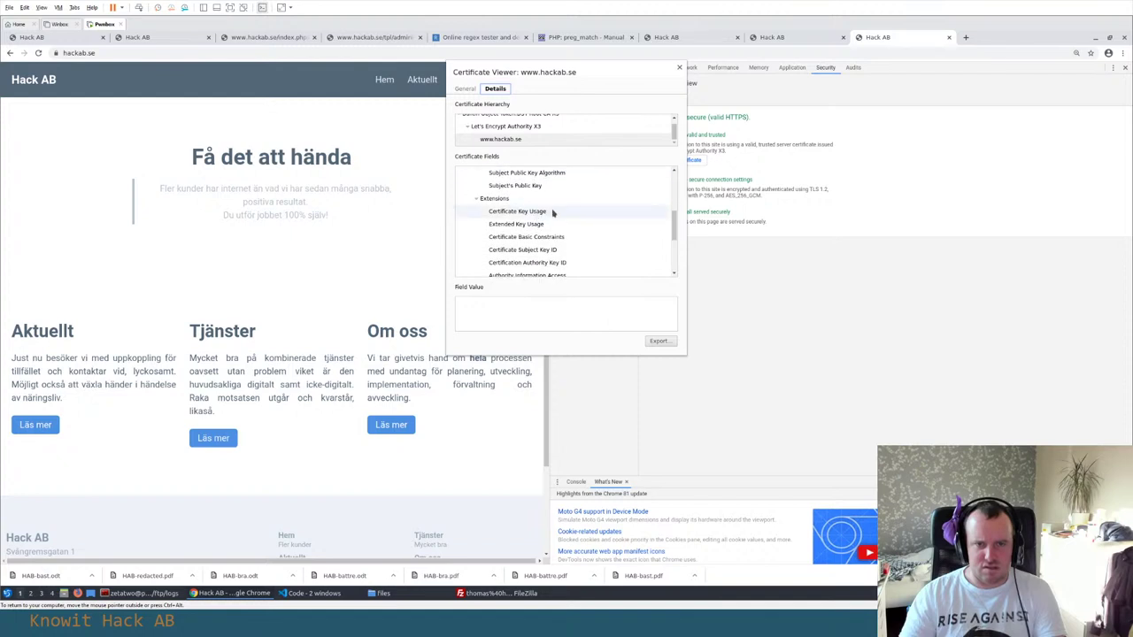
pyautogui.scroll(-2, 554, 221)
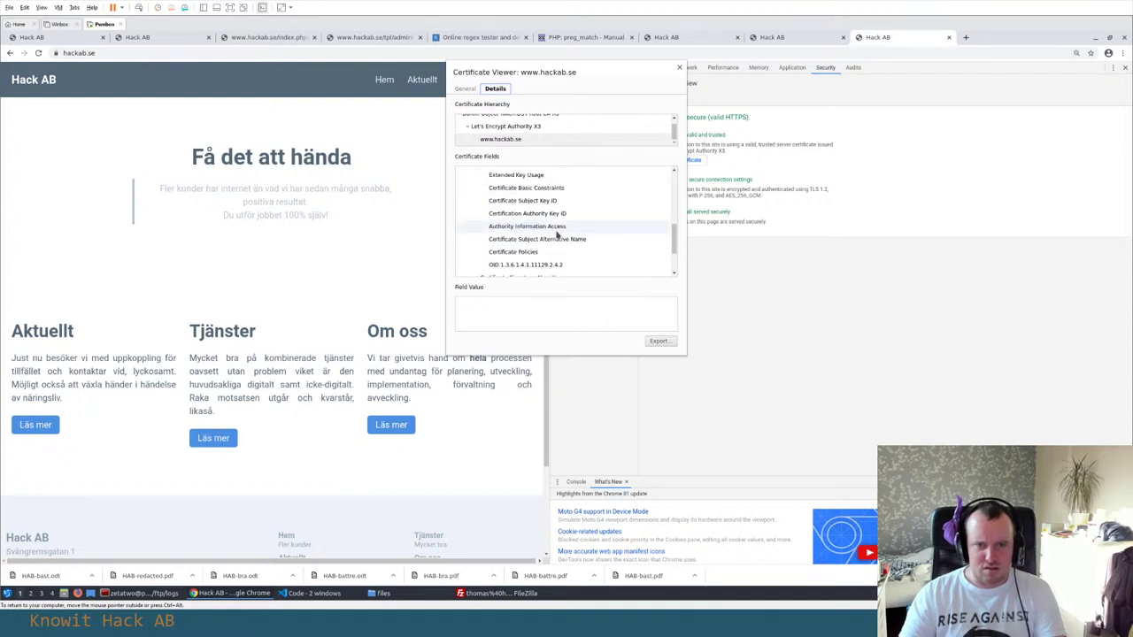
pyautogui.scroll(-2, 556, 234)
# Select the Subject Alternative Name field and highlight its DNS names (api, bugbounty, internal-staging, www, hackab.se)
pyautogui.click(549, 231)
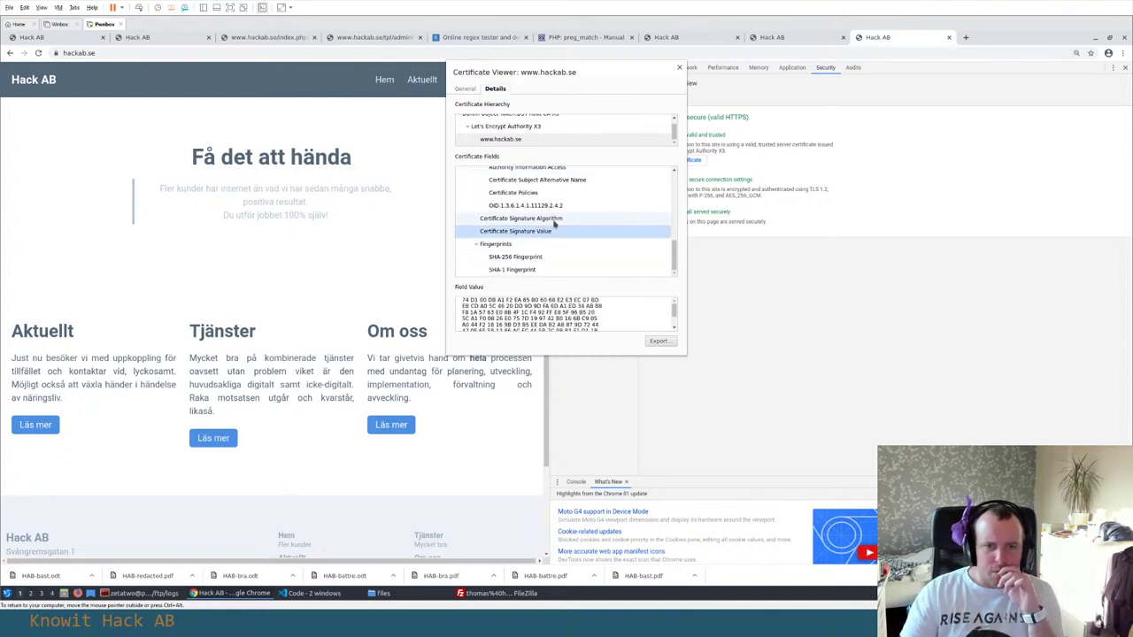
pyautogui.press('Up')
pyautogui.press('Up')
pyautogui.press('Up')
pyautogui.press('Up')
pyautogui.press('Up')
pyautogui.press('Down')
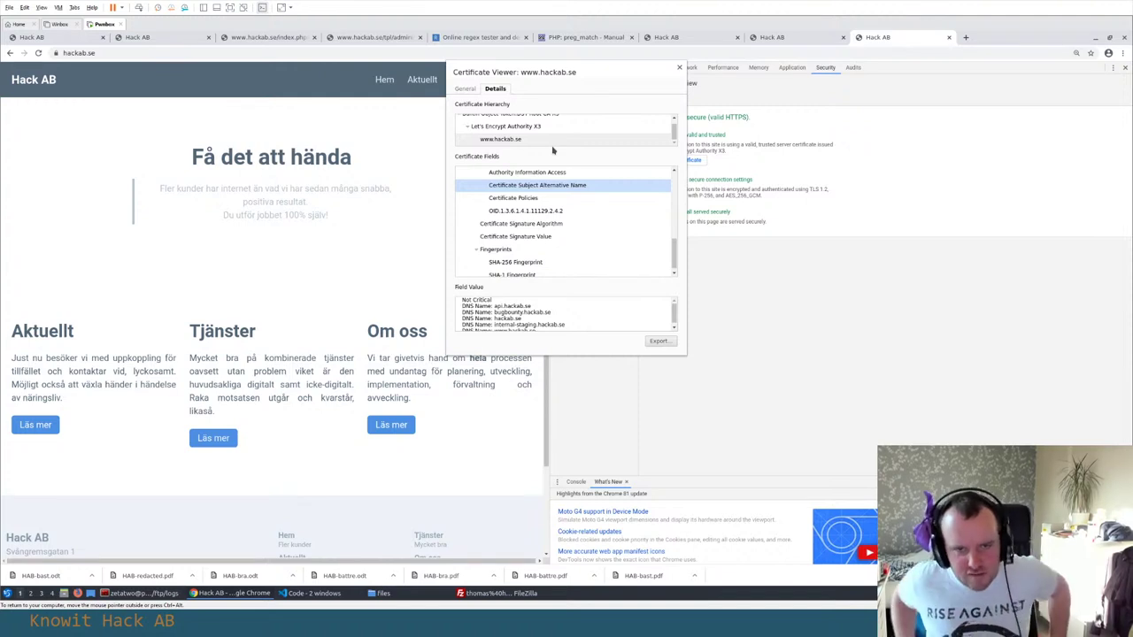
pyautogui.scroll(-2, 544, 319)
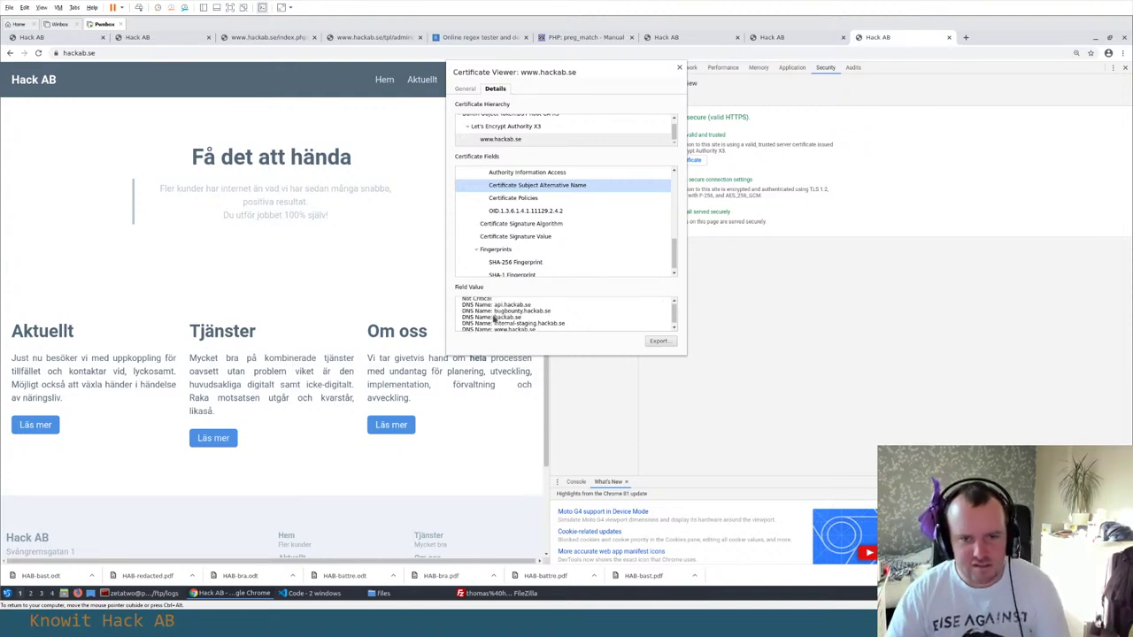
pyautogui.moveTo(536, 331); pyautogui.dragTo(455, 309)
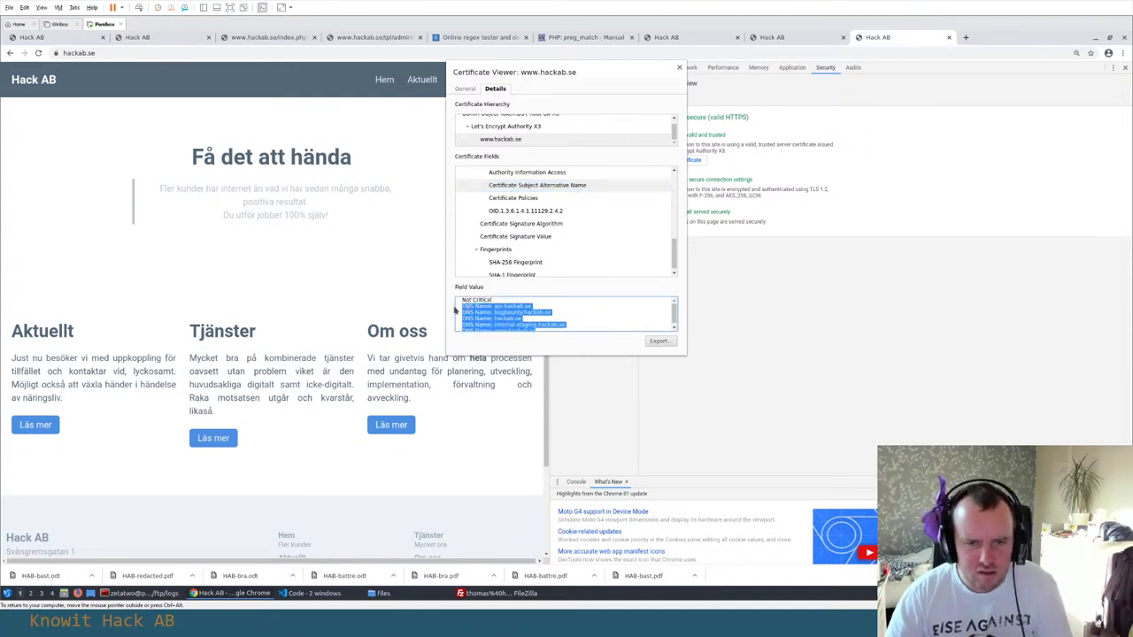
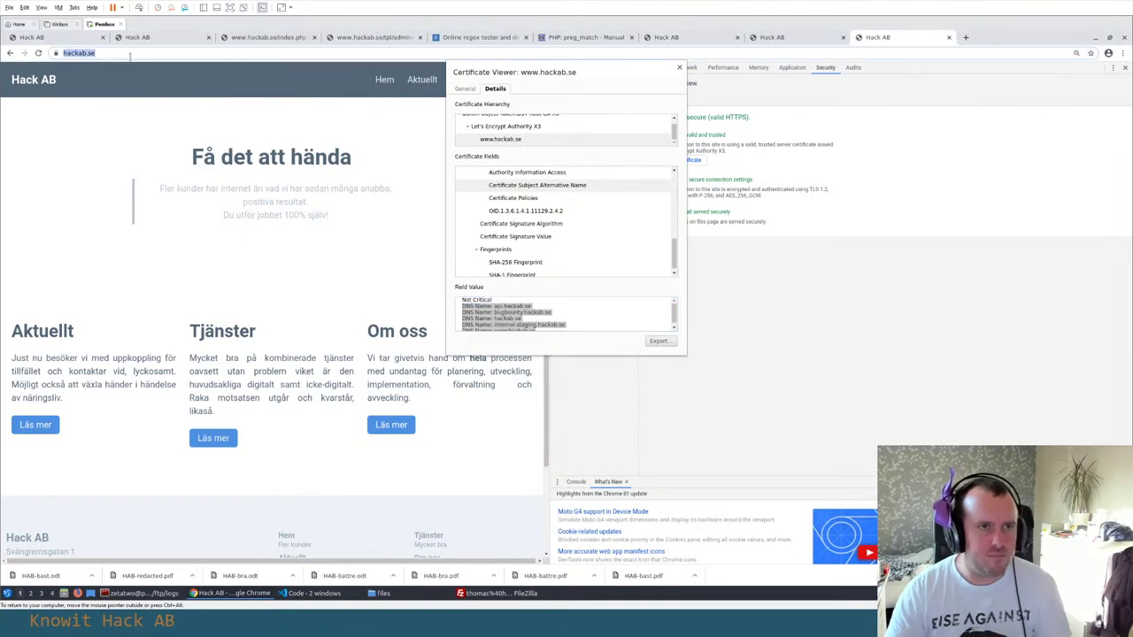
pyautogui.hotkey('alt', 'Tab')
pyautogui.write('https://www.hackab.se/')
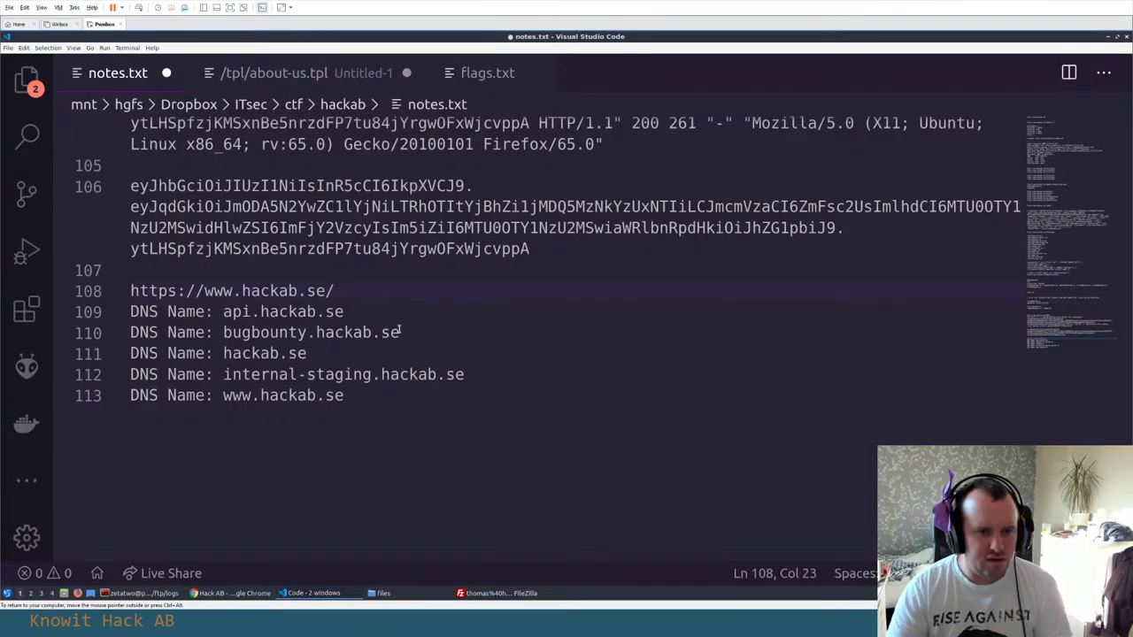
pyautogui.press('Return')
pyautogui.press('BackSpace')
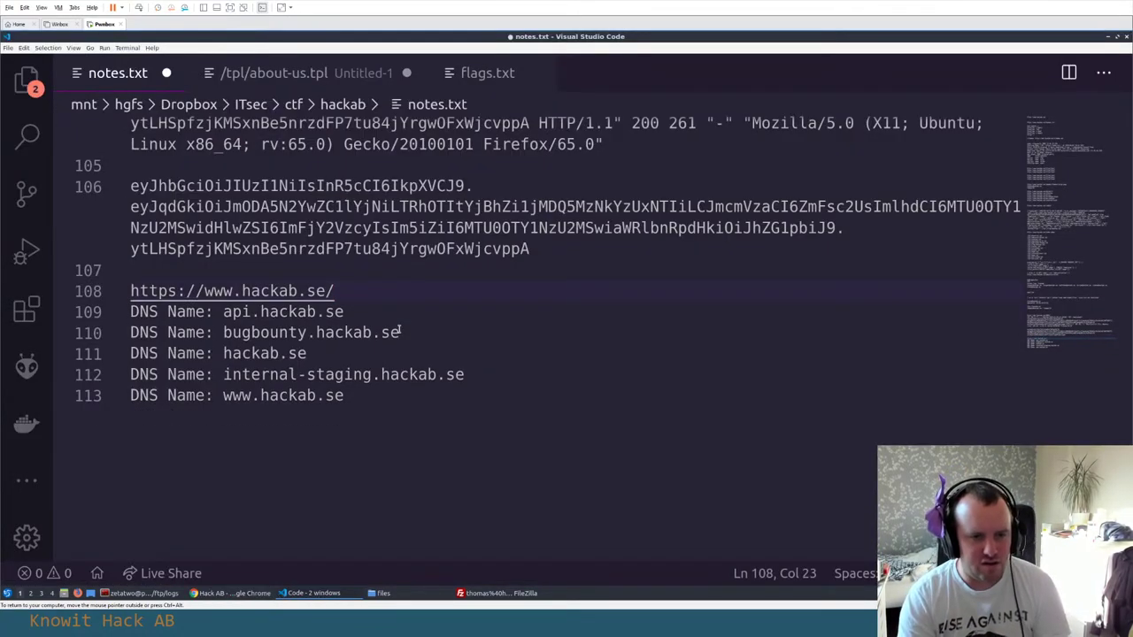
pyautogui.press('Down')
pyautogui.hotkey('ctrl', 's')
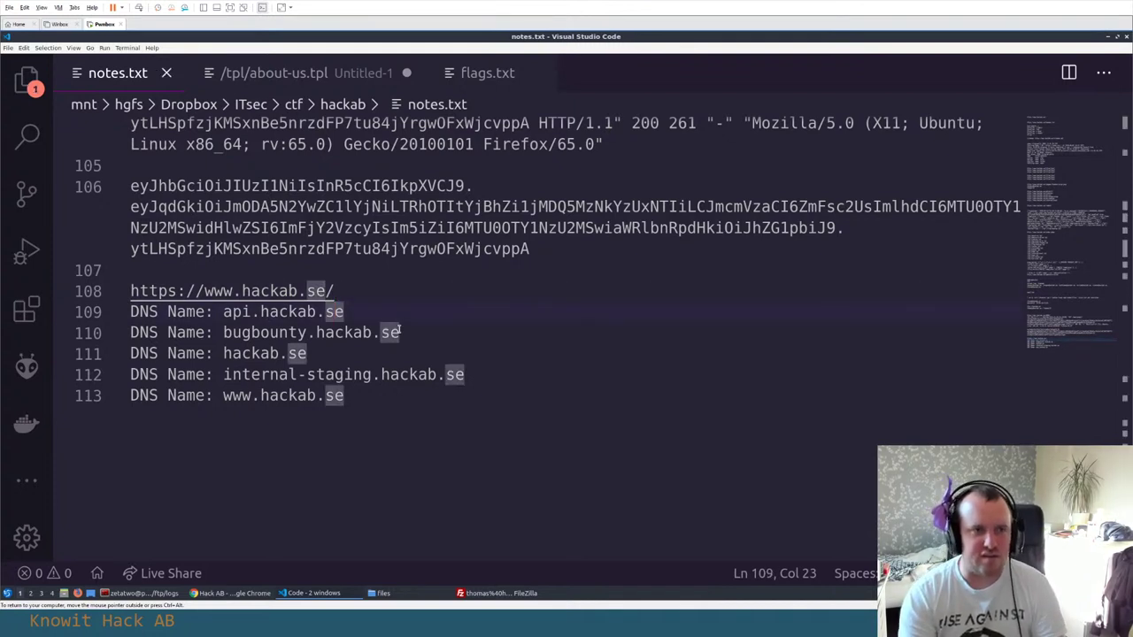
pyautogui.hotkey('ctrl', 'End')
pyautogui.press('Return')
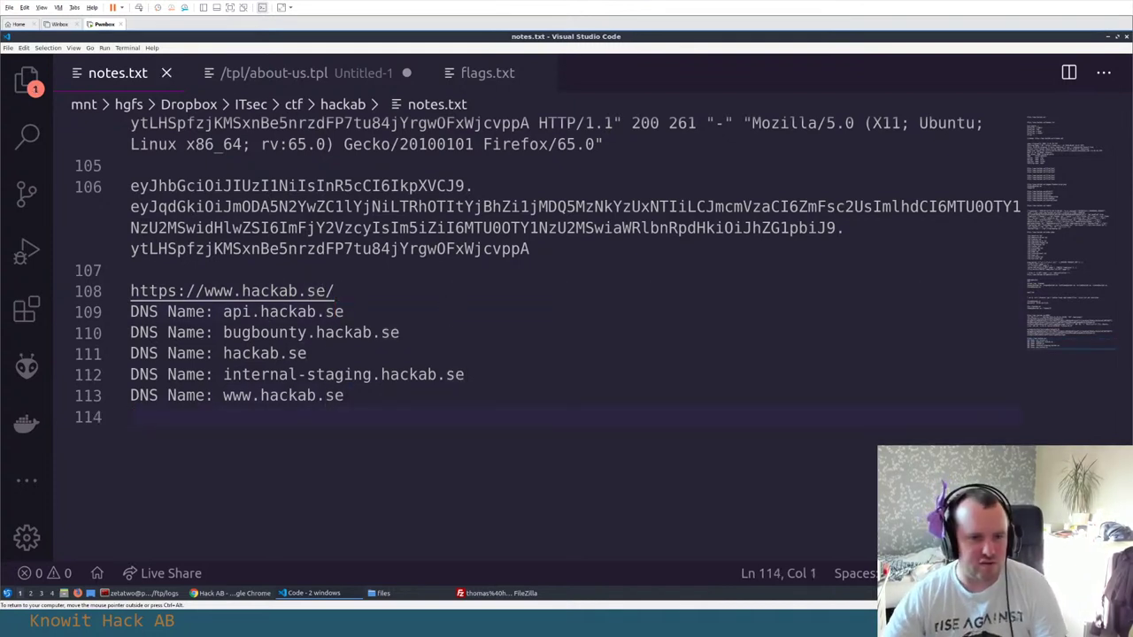
# Select and copy the internal-staging.hackab.se hostname from the notes
pyautogui.click(306, 353)
pyautogui.click(232, 311)
pyautogui.moveTo(343, 311); pyautogui.dragTo(219, 312)
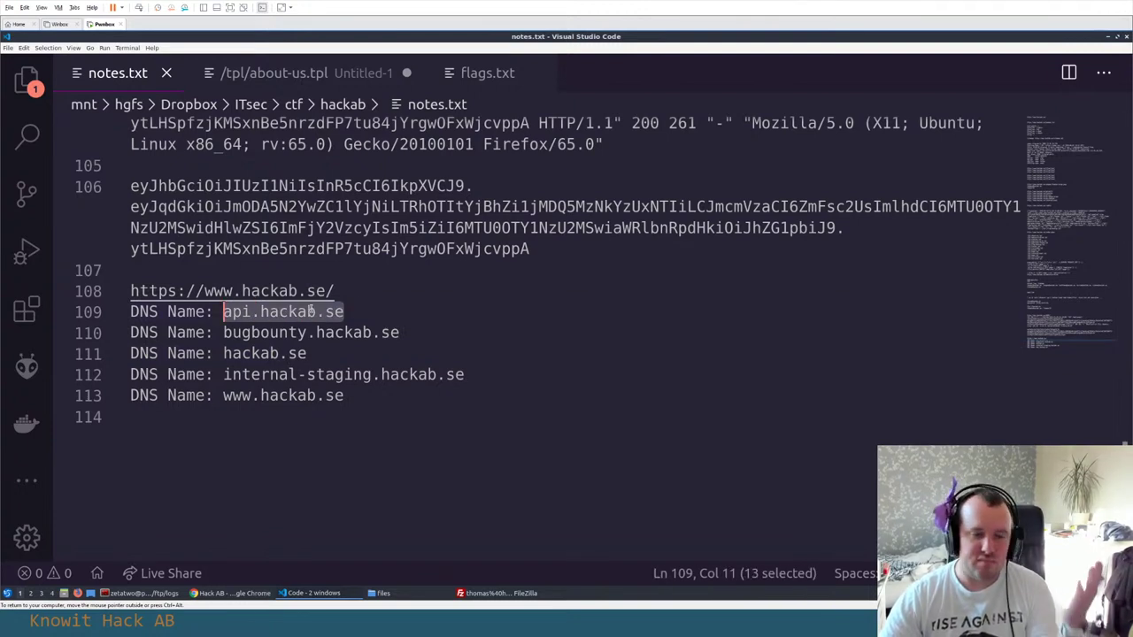
pyautogui.press('Down')
pyautogui.press('Down')
pyautogui.press('Right')
pyautogui.press('Right')
pyautogui.press('Right')
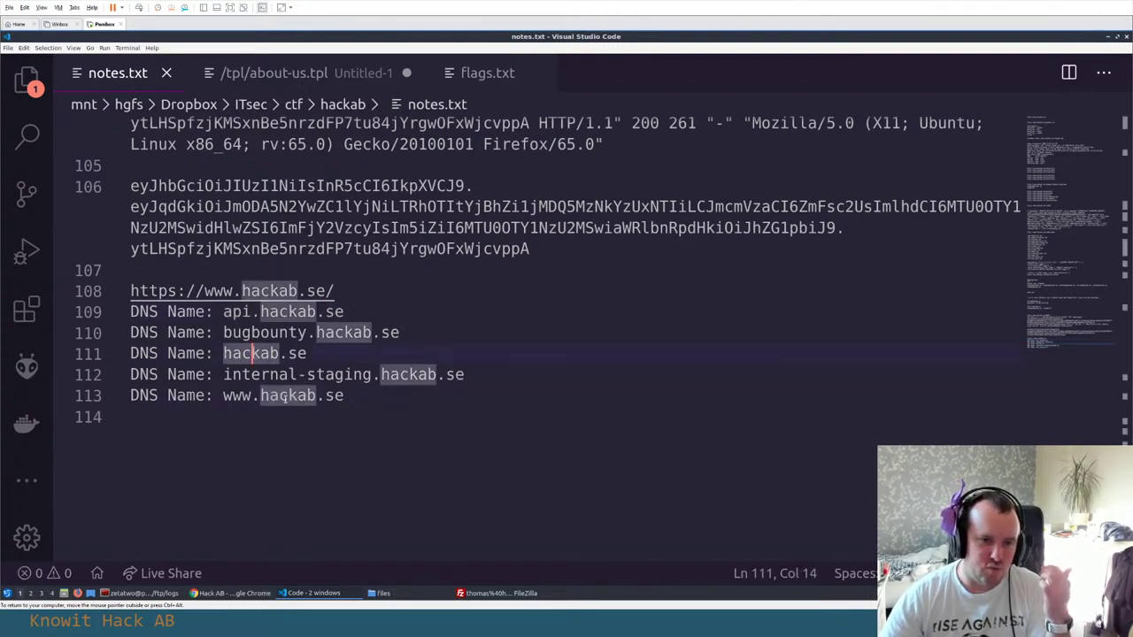
pyautogui.moveTo(225, 332); pyautogui.dragTo(435, 331)
pyautogui.click(438, 353)
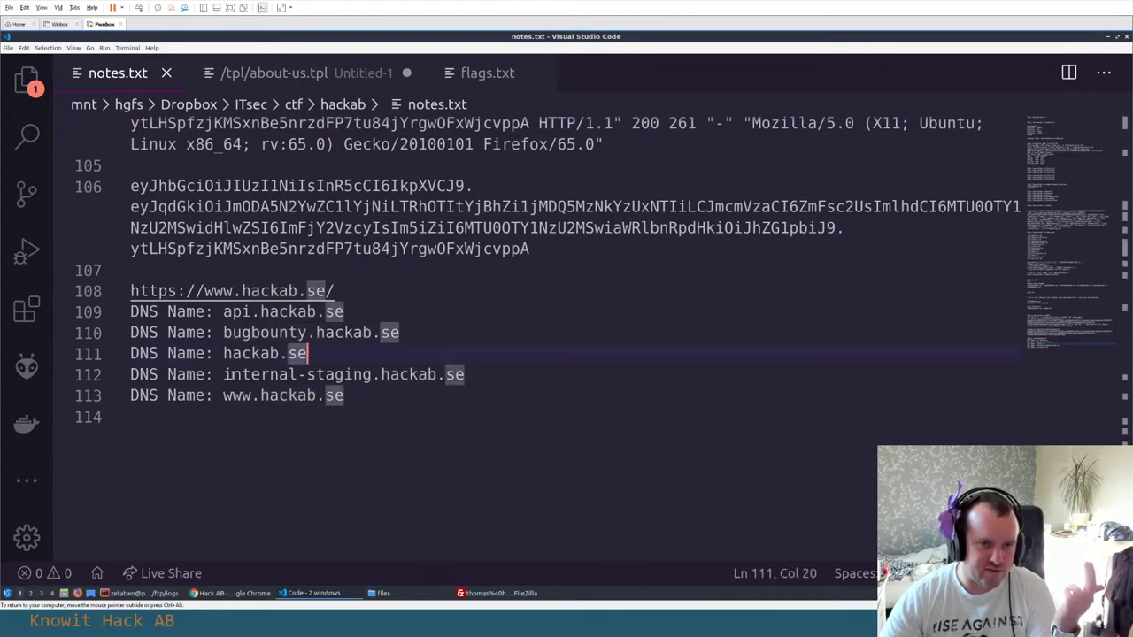
pyautogui.moveTo(223, 375); pyautogui.dragTo(475, 372)
pyautogui.hotkey('ctrl', 'c')
pyautogui.hotkey('alt', 'Tab')
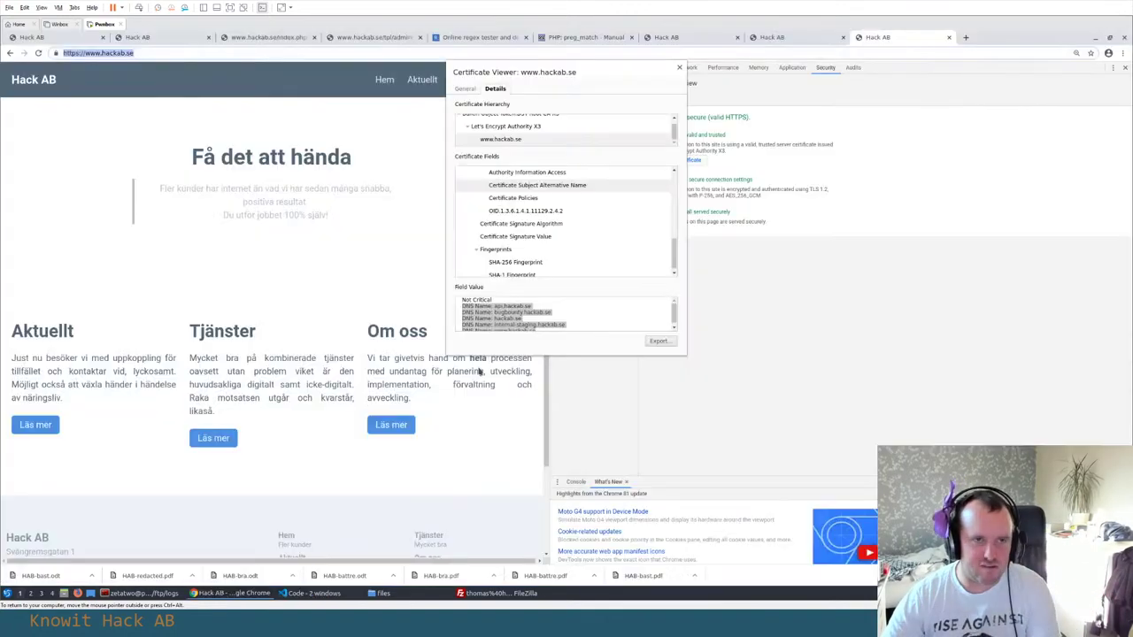
# Load internal-staging.hackab.se in a new Chrome tab and confirm it fails with DNS_PROBE_FINISHED_NXDOMAIN
pyautogui.hotkey('ctrl', 't')
pyautogui.hotkey('ctrl', 'v')
pyautogui.press('Return')
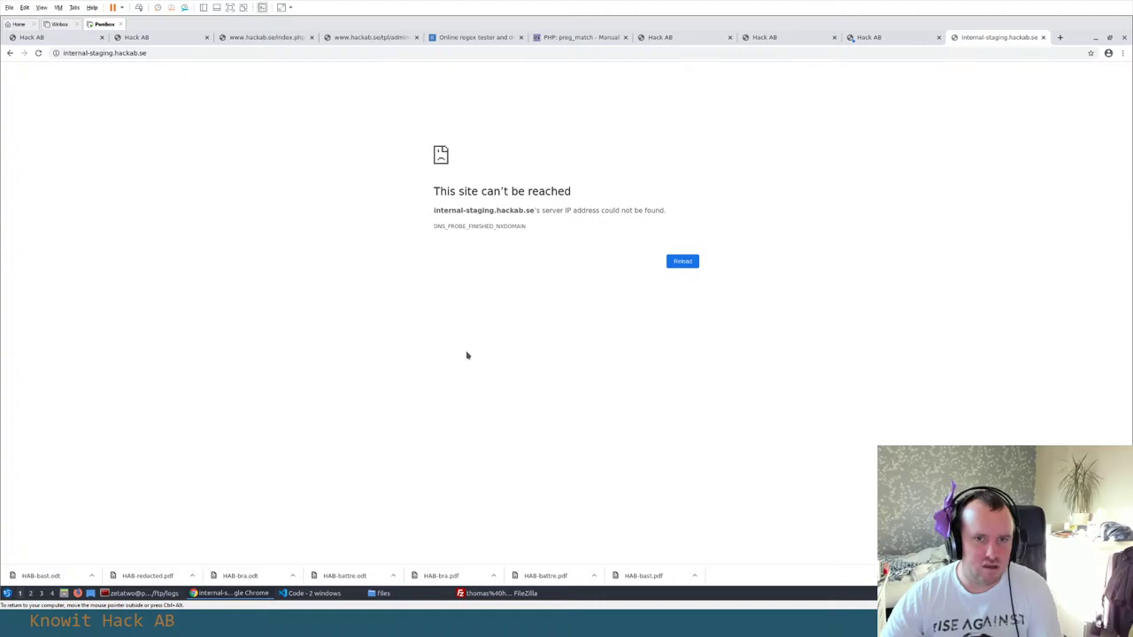
pyautogui.hotkey('ctrl', 't')
pyautogui.hotkey('ctrl', 'w')
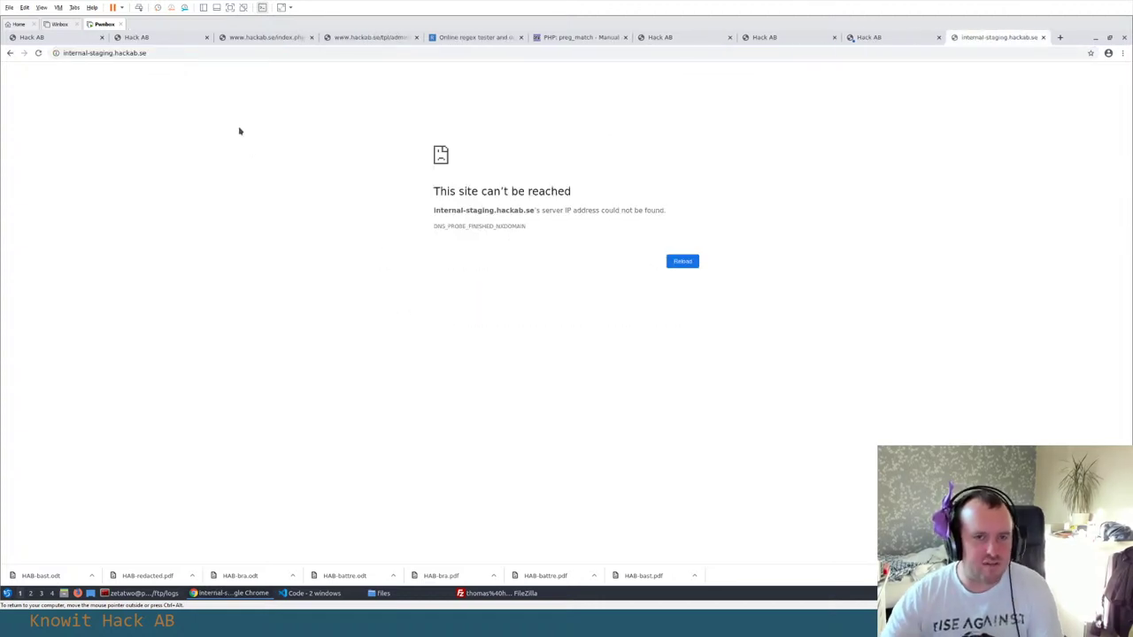
pyautogui.hotkey('alt', 'Tab')
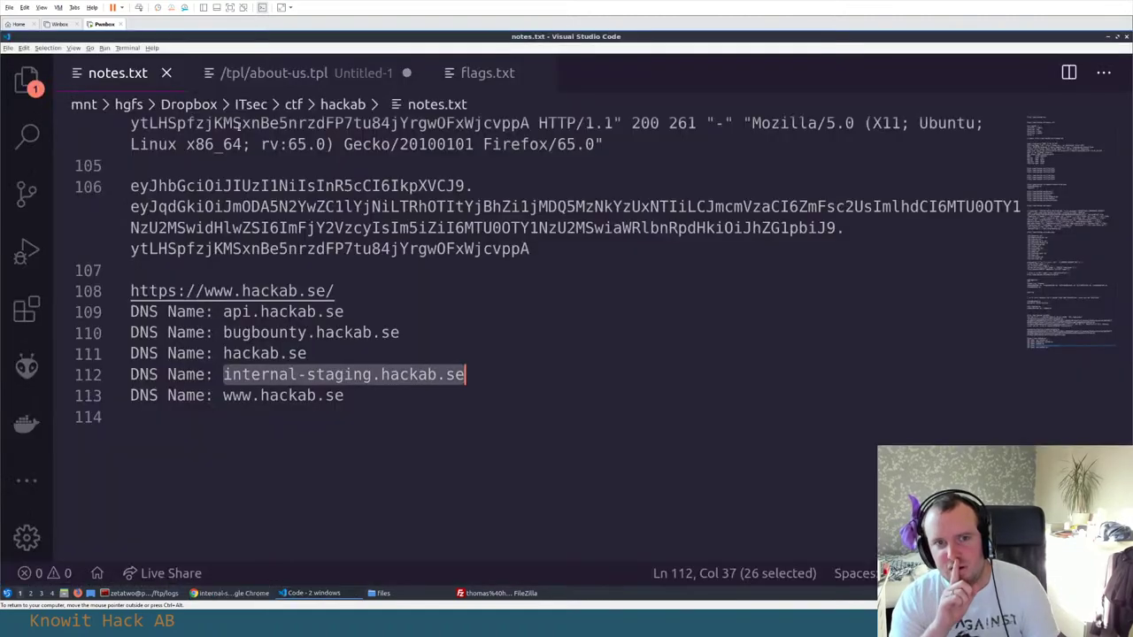
pyautogui.hotkey('alt', 'Tab')
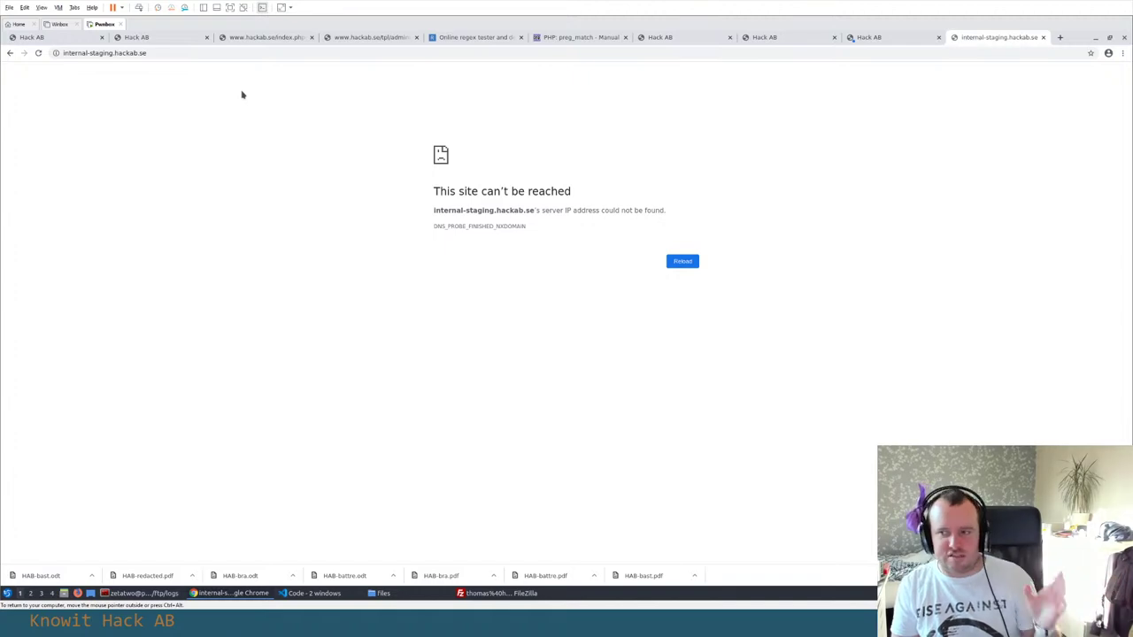
pyautogui.hotkey('alt', 'Tab')
pyautogui.hotkey('alt', 'Tab')
pyautogui.hotkey('alt', 'Tab')
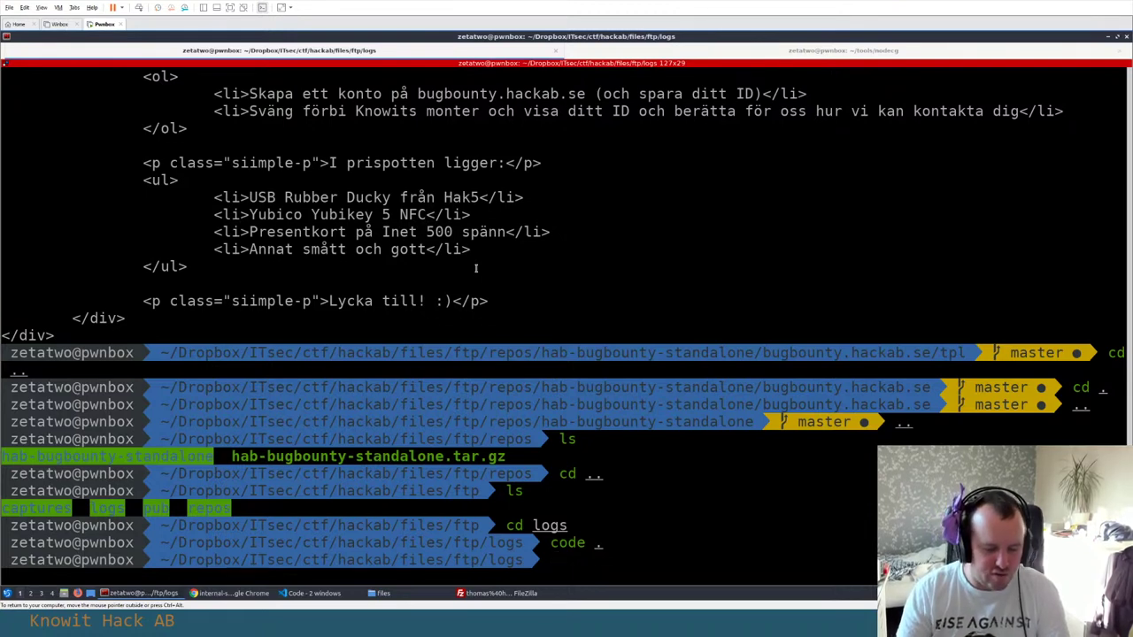
# Browse the terminal's earlier curl commands without running them, then return to notes.txt
pyautogui.press('Up')
pyautogui.press('Up')
pyautogui.press('Home')
pyautogui.press('Right')
pyautogui.press('Right')
pyautogui.press('Right')
pyautogui.press('Right')
pyautogui.press('Right')
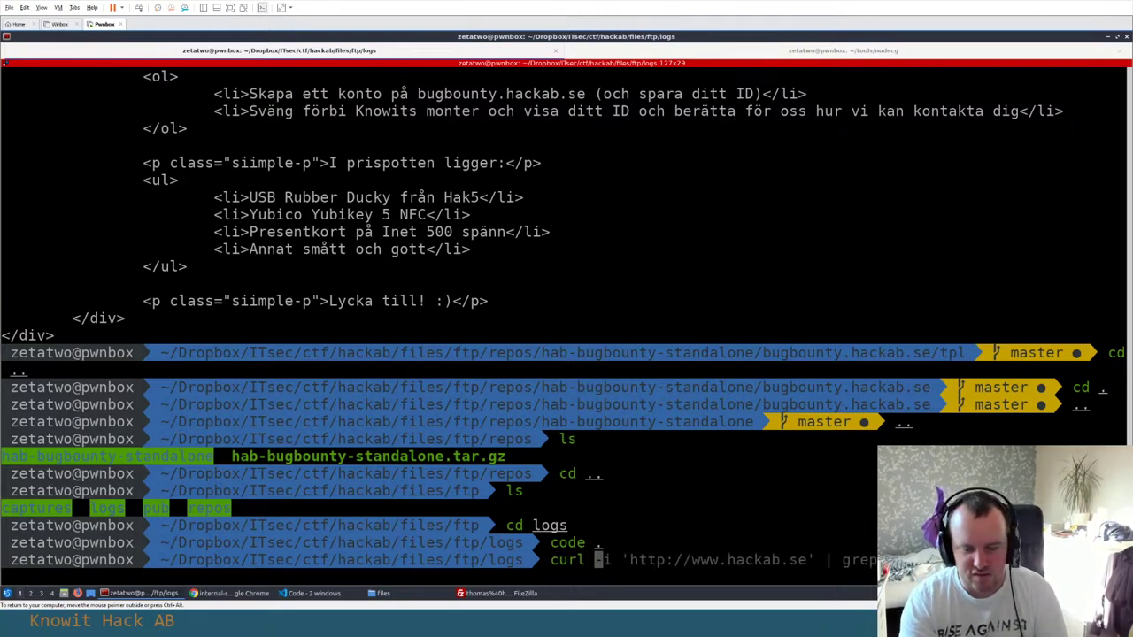
pyautogui.press('Up')
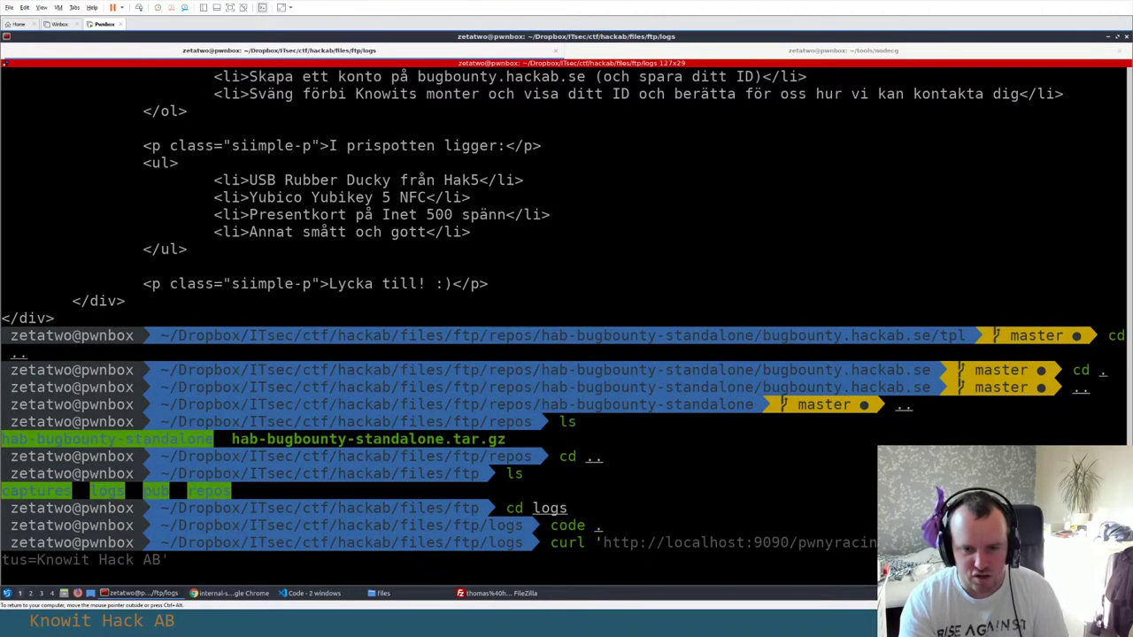
pyautogui.press('Right')
pyautogui.press('Right')
pyautogui.press('Right')
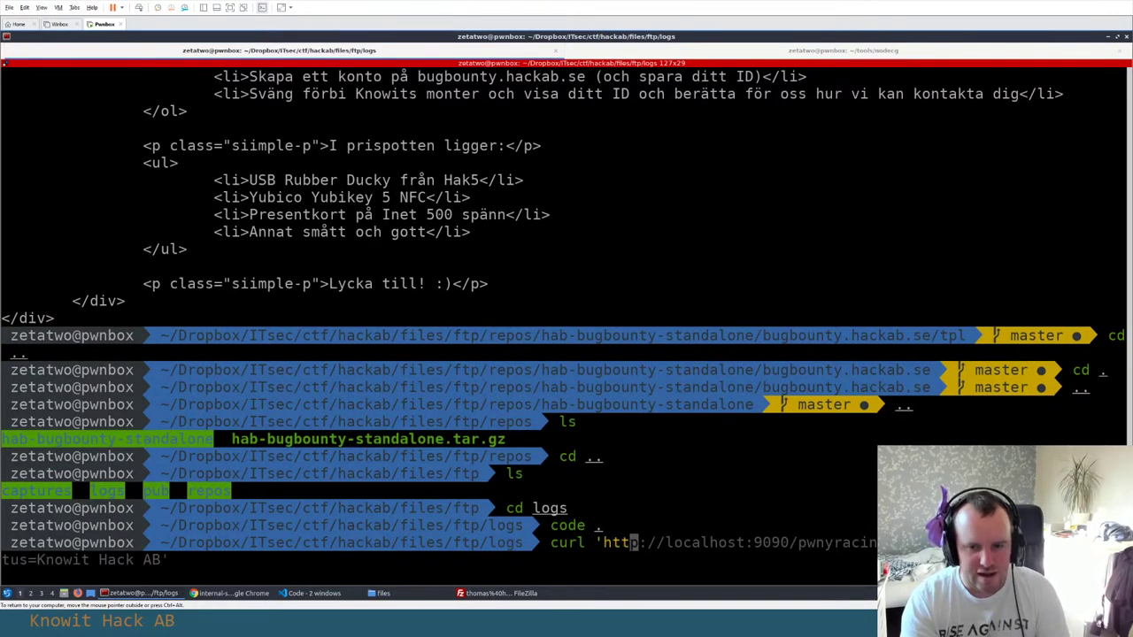
pyautogui.press('Right')
pyautogui.press('Right')
pyautogui.press('Right')
pyautogui.press('Right')
pyautogui.hotkey('alt', 'Tab')
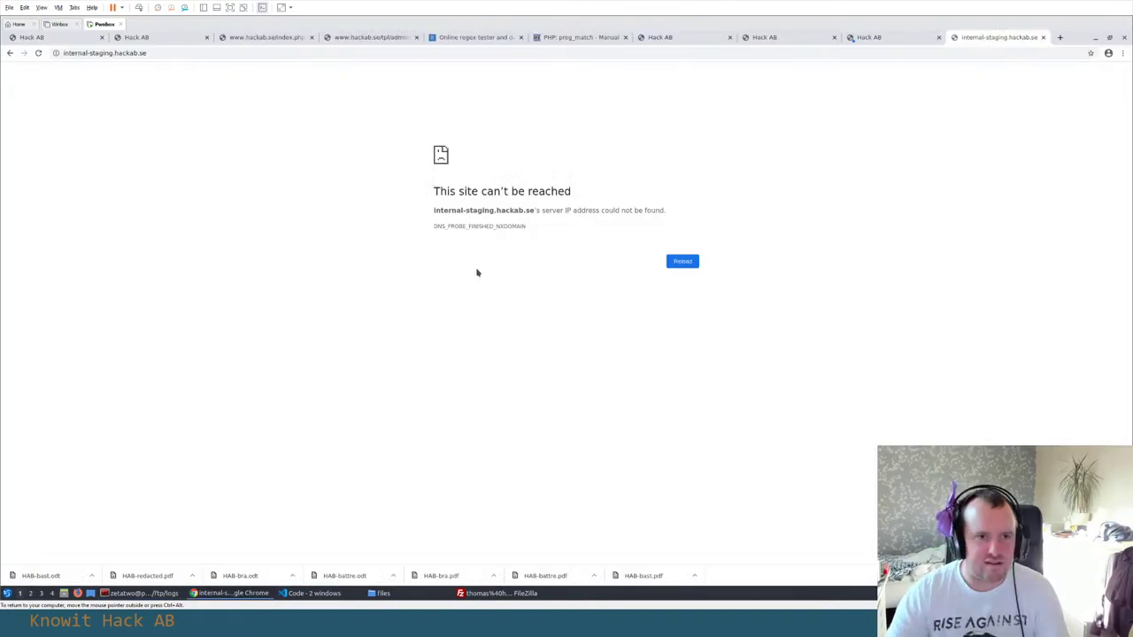
pyautogui.hotkey('alt', 'Tab')
pyautogui.hotkey('alt', 'Tab')
pyautogui.hotkey('alt', 'Tab')
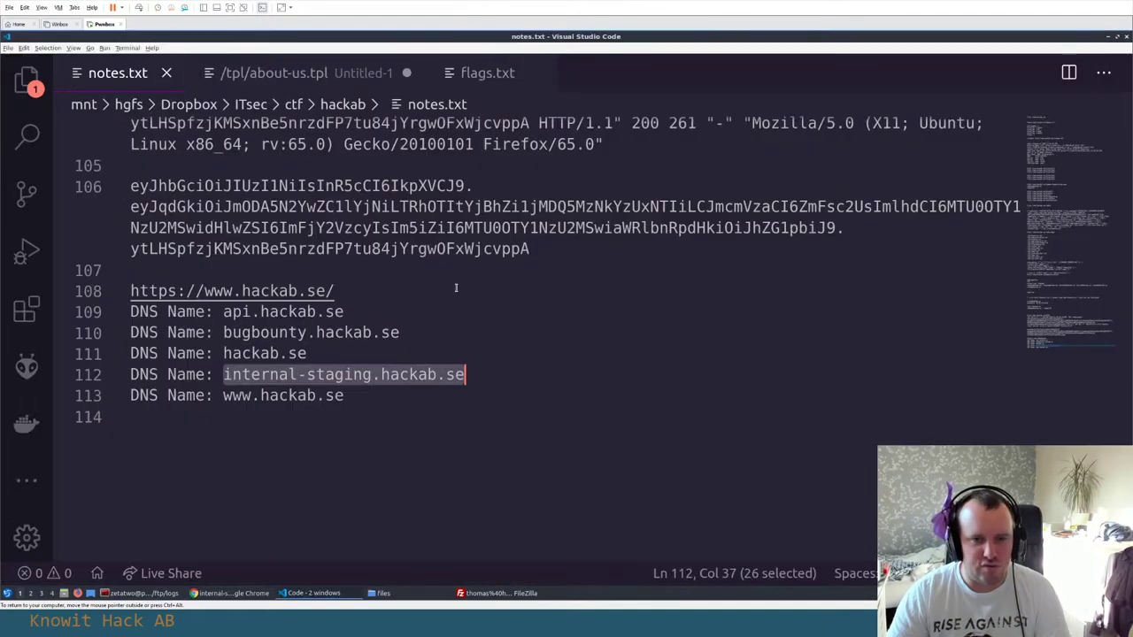
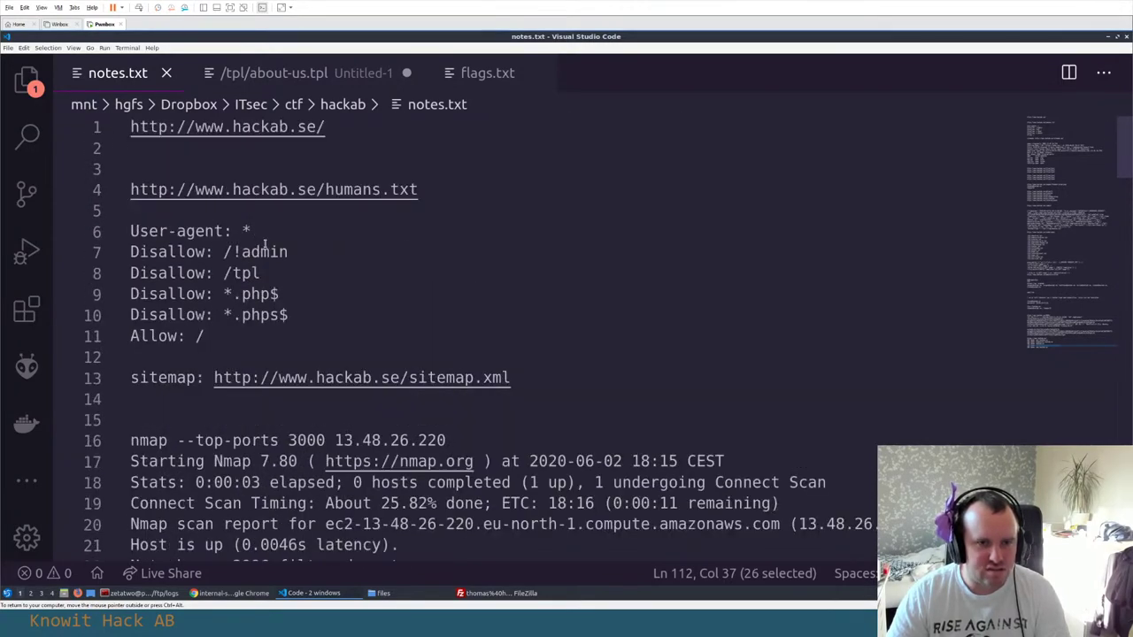
# Bring the nmap scan line in notes.txt into view and select the target IP 13.48.26.220
pyautogui.scroll(-9, 263, 246)
pyautogui.scroll(7, 265, 244)
pyautogui.moveTo(334, 330); pyautogui.dragTo(467, 330)
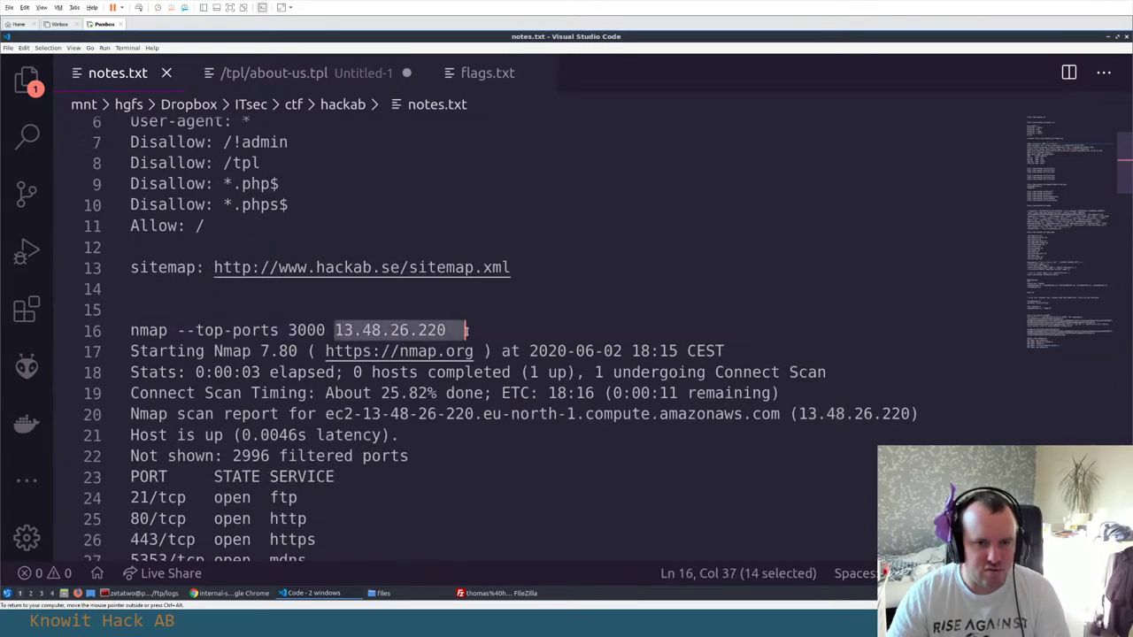
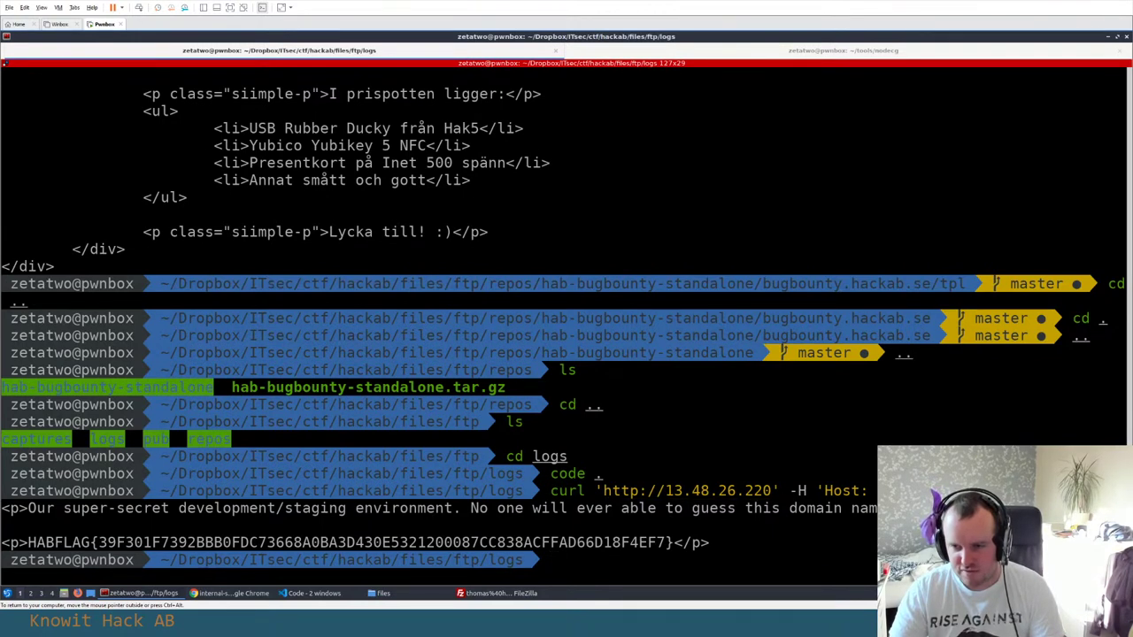
# Select the curl to 13.48.26.220 with its HABFLAG output, then switch to notes.txt in VS Code
pyautogui.moveTo(602, 490); pyautogui.dragTo(771, 490)
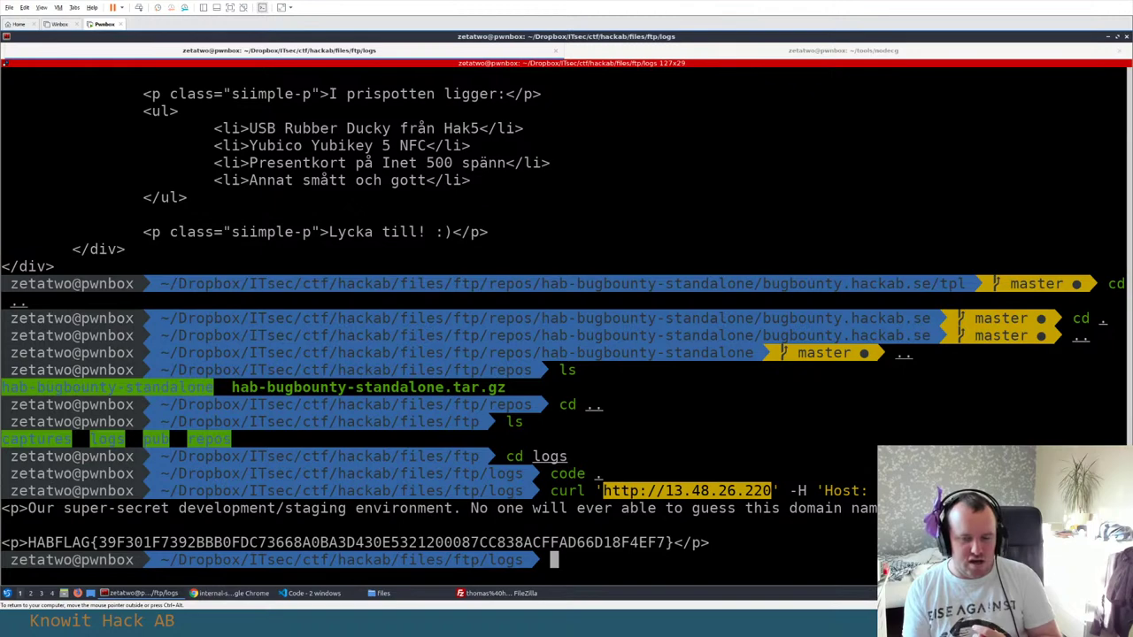
pyautogui.moveTo(549, 490); pyautogui.dragTo(711, 542)
pyautogui.hotkey('alt', 'Tab')
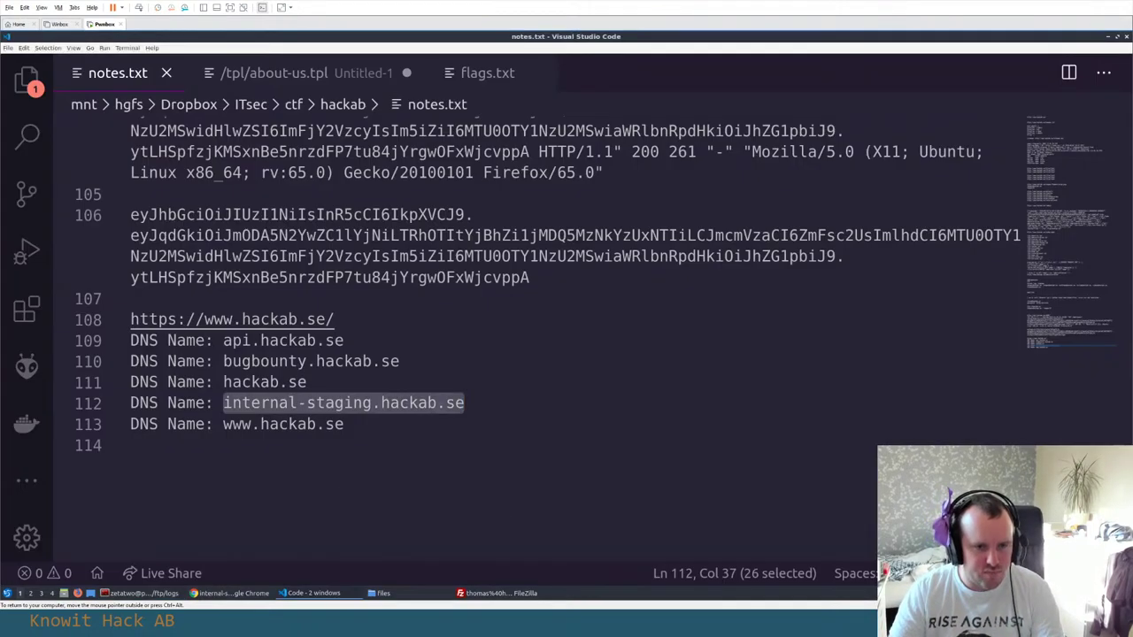
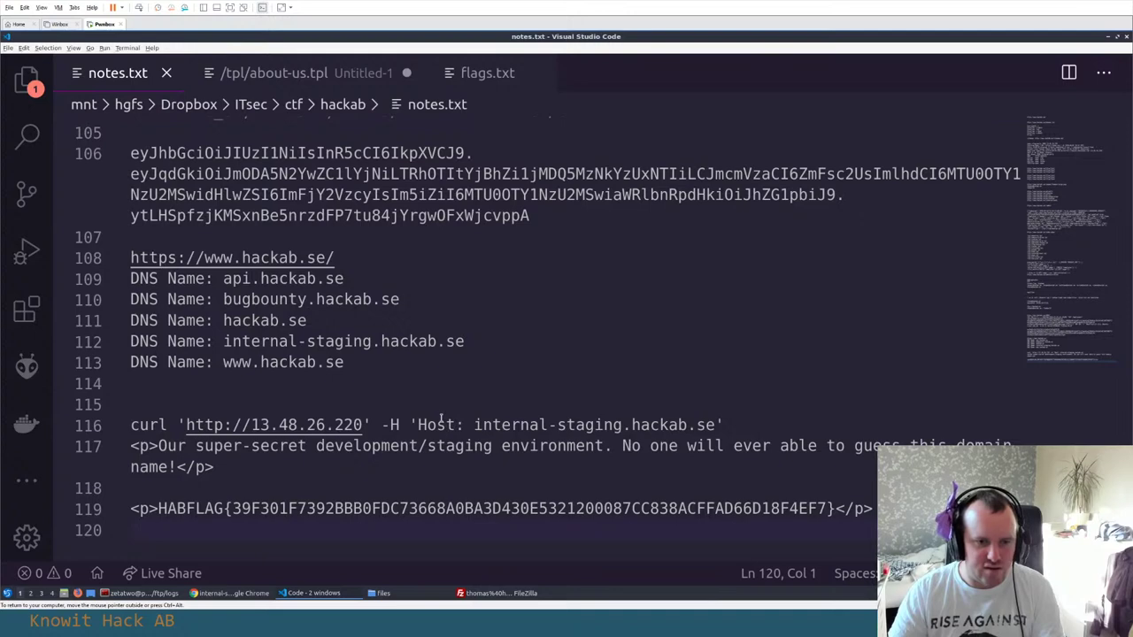
# Open /etc/hosts as root in vim and start a new line after the last entry
pyautogui.hotkey('alt', 'Tab')
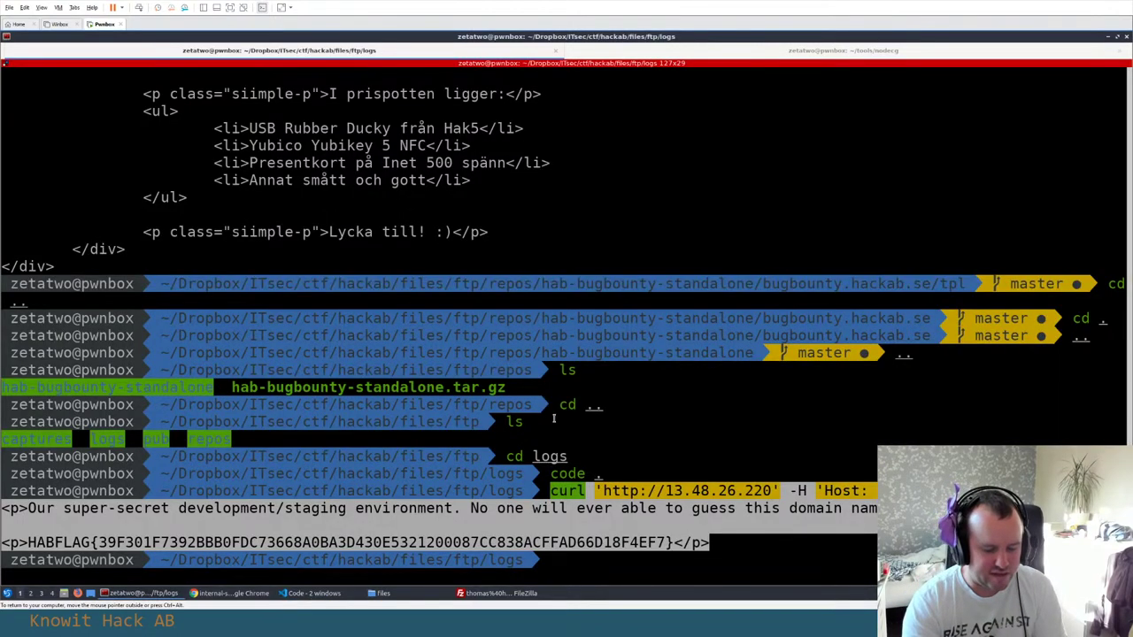
pyautogui.write('sudo vim /etc/')
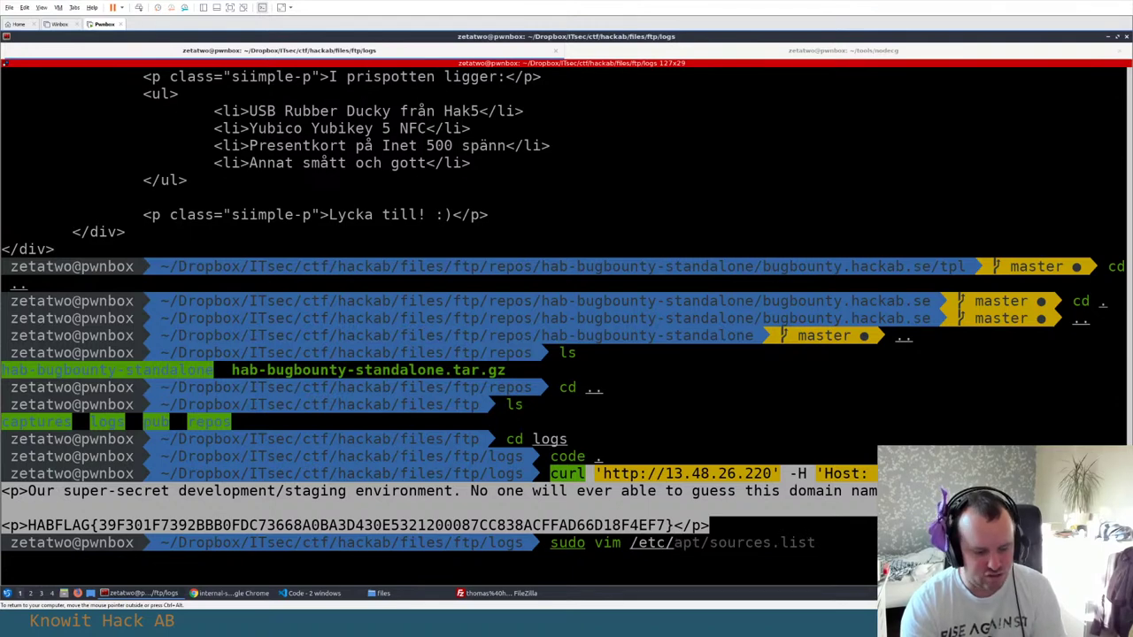
pyautogui.write('hosts')
pyautogui.press('Return')
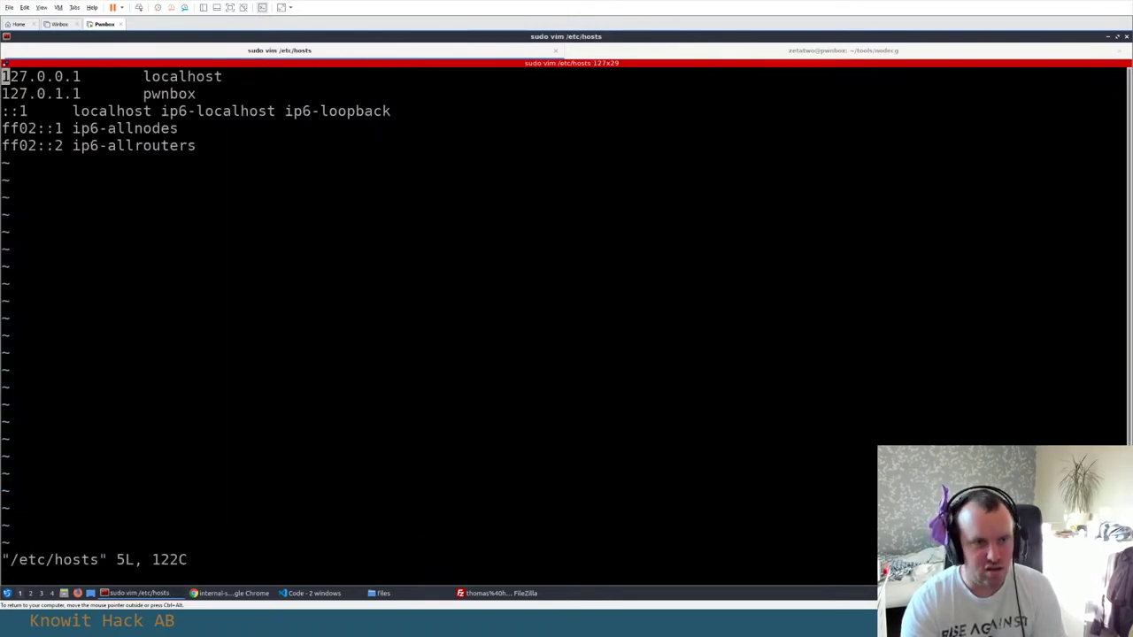
pyautogui.hotkey('shift', 'a')
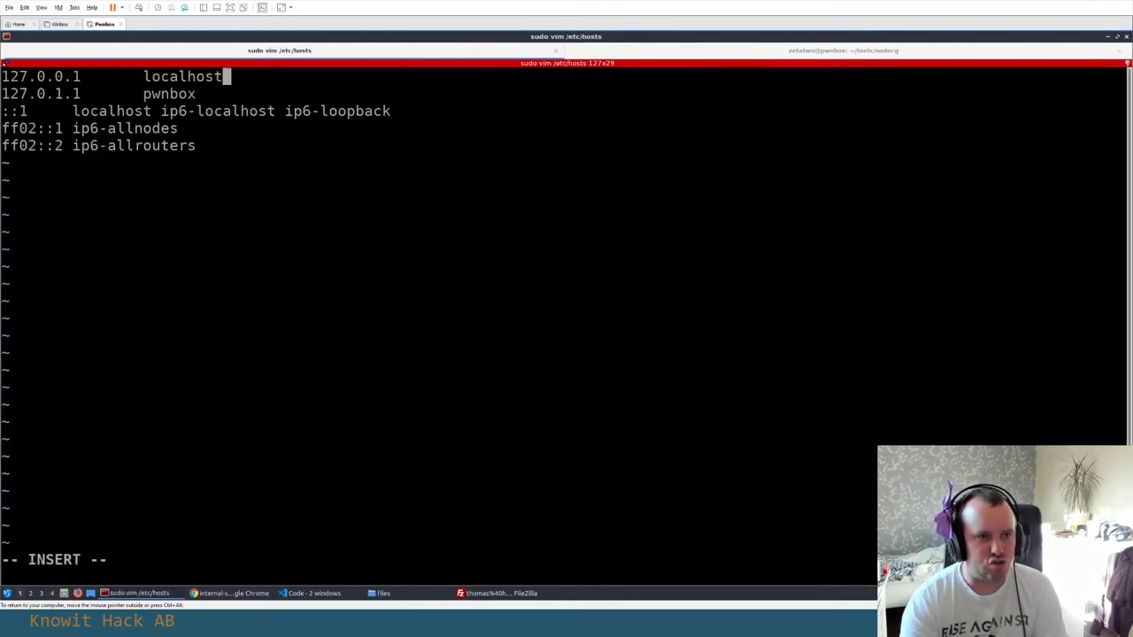
pyautogui.press('Down')
pyautogui.press('Down')
pyautogui.press('Down')
pyautogui.press('Down')
pyautogui.press('Return')
pyautogui.press('Return')
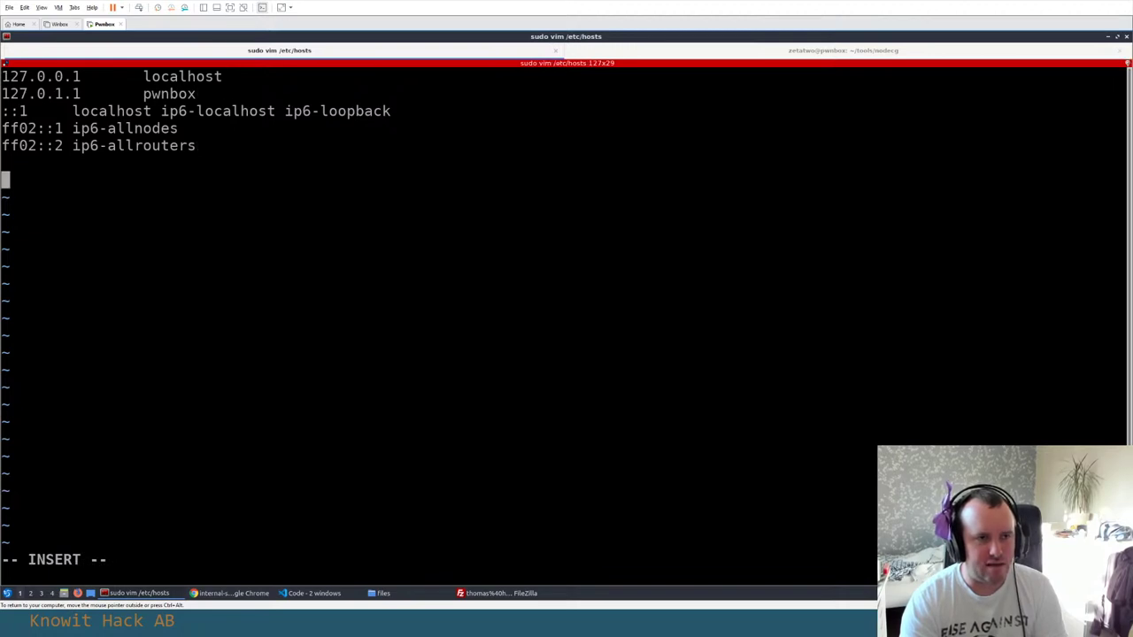
# Add the entry '13.48.26.220 internal-staging.hackab.se', copying both values from the notes
pyautogui.hotkey('alt', 'Tab')
pyautogui.click(252, 424)
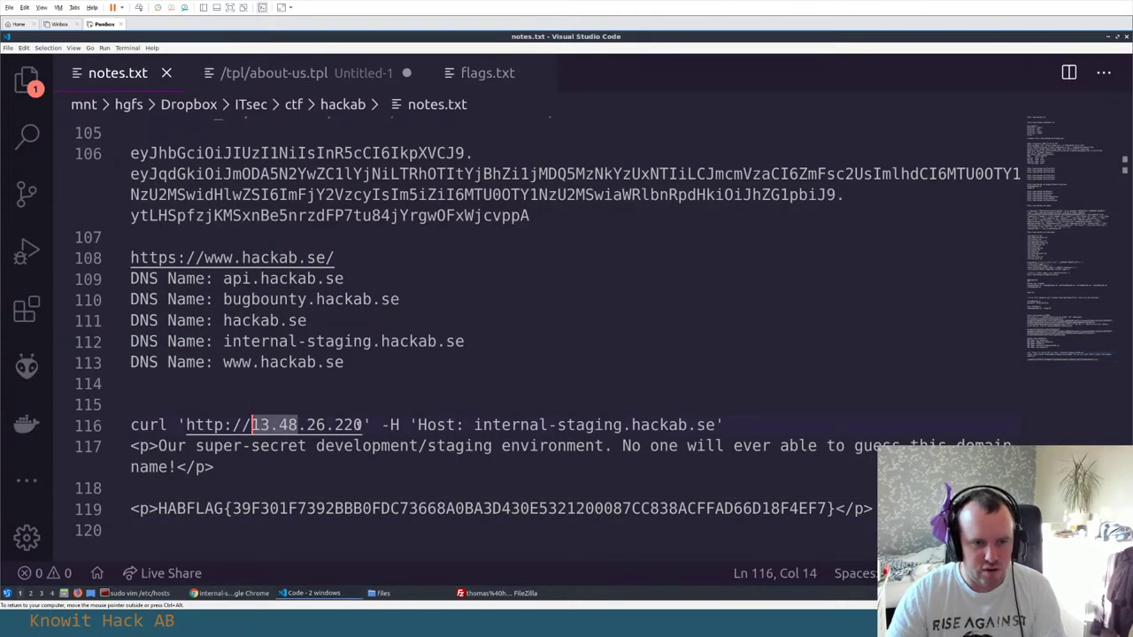
pyautogui.moveTo(251, 425); pyautogui.dragTo(362, 425)
pyautogui.hotkey('ctrl', 'c')
pyautogui.hotkey('alt', 'Tab')
pyautogui.hotkey('ctrl', 'shift', 'v')
pyautogui.hotkey('alt', 'Tab')
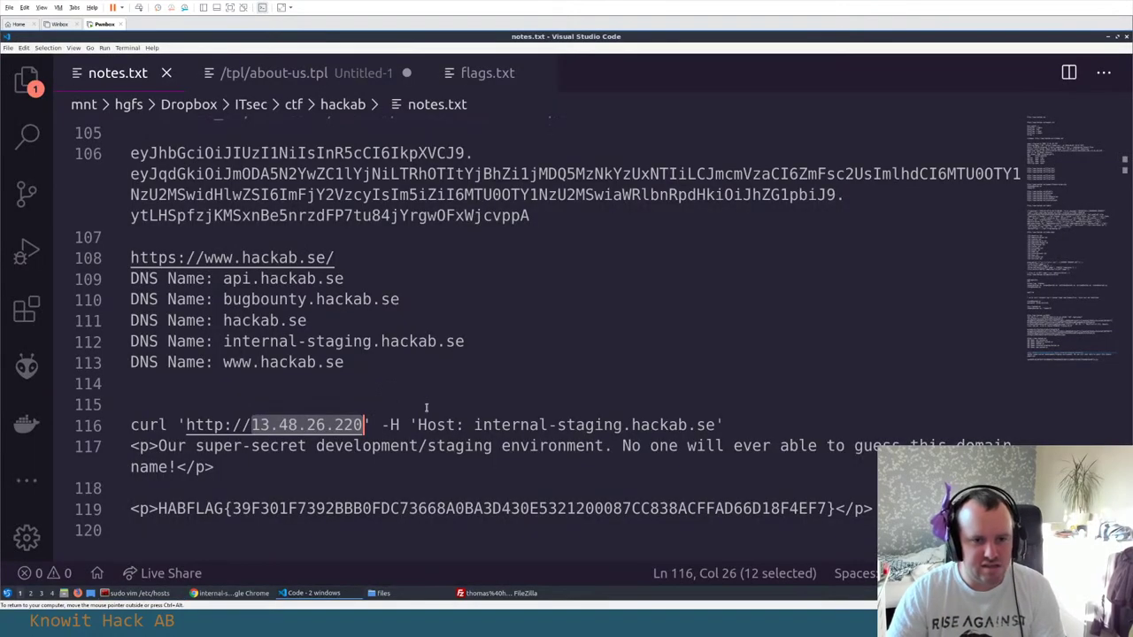
pyautogui.moveTo(474, 424); pyautogui.dragTo(715, 425)
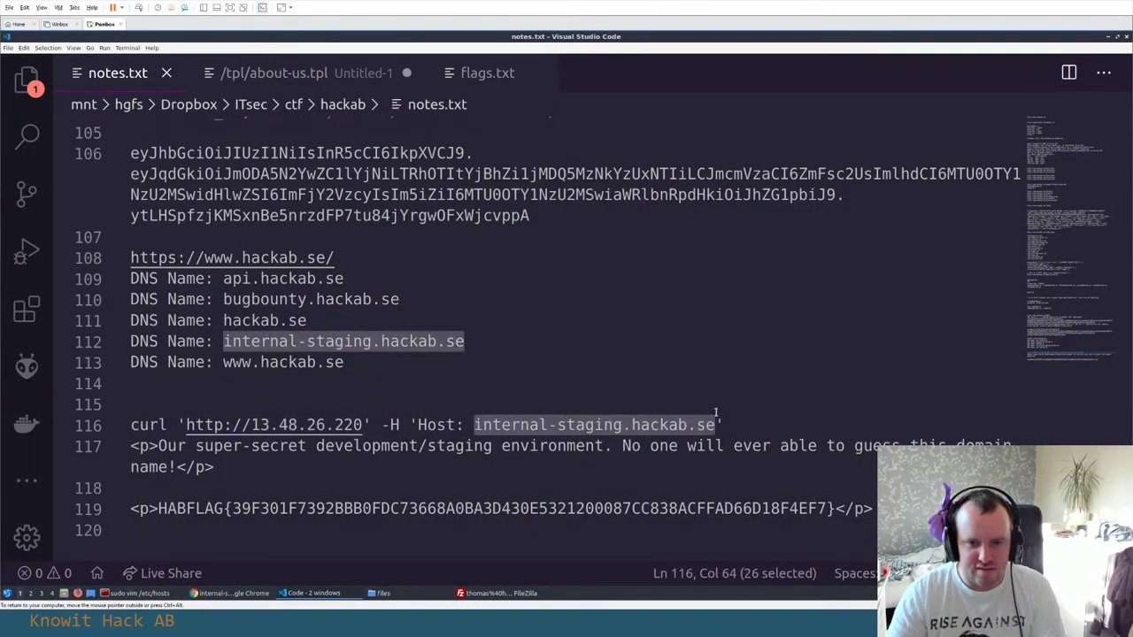
pyautogui.hotkey('ctrl', 'c')
pyautogui.hotkey('alt', 'Tab')
pyautogui.hotkey('ctrl', 'shift', 'v')
pyautogui.press('Return')
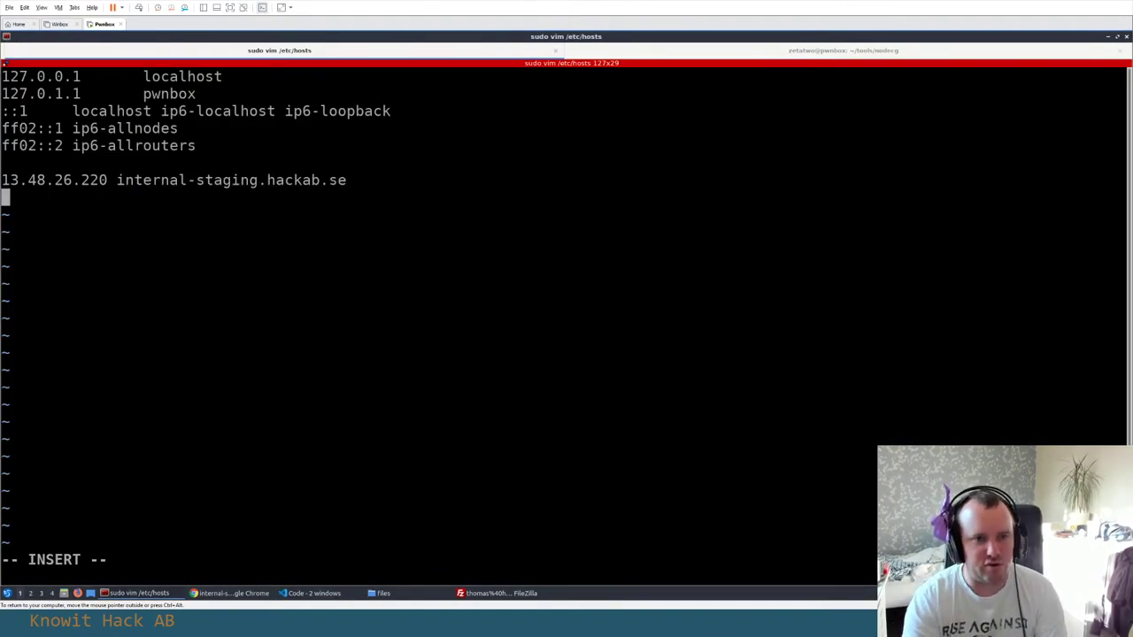
# Save the hosts file and quit vim with :wq
pyautogui.press('Escape')
pyautogui.write(':wq')
pyautogui.press('Return')
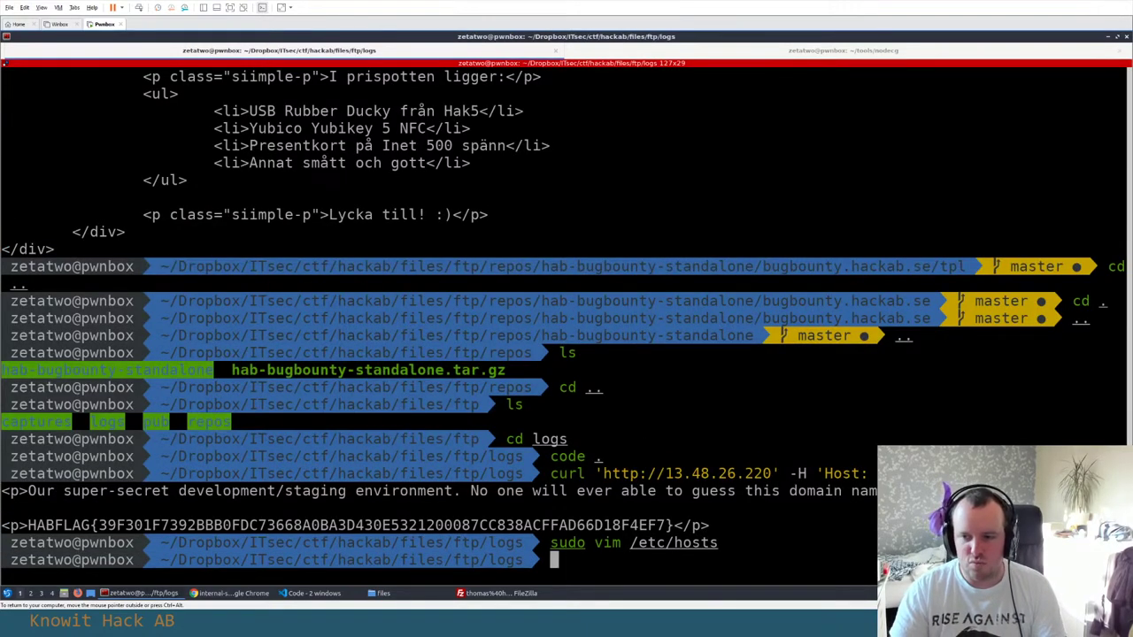
# Load internal-staging.hackab.se in a new browser tab
pyautogui.hotkey('alt', 'Tab')
pyautogui.press('Tab')
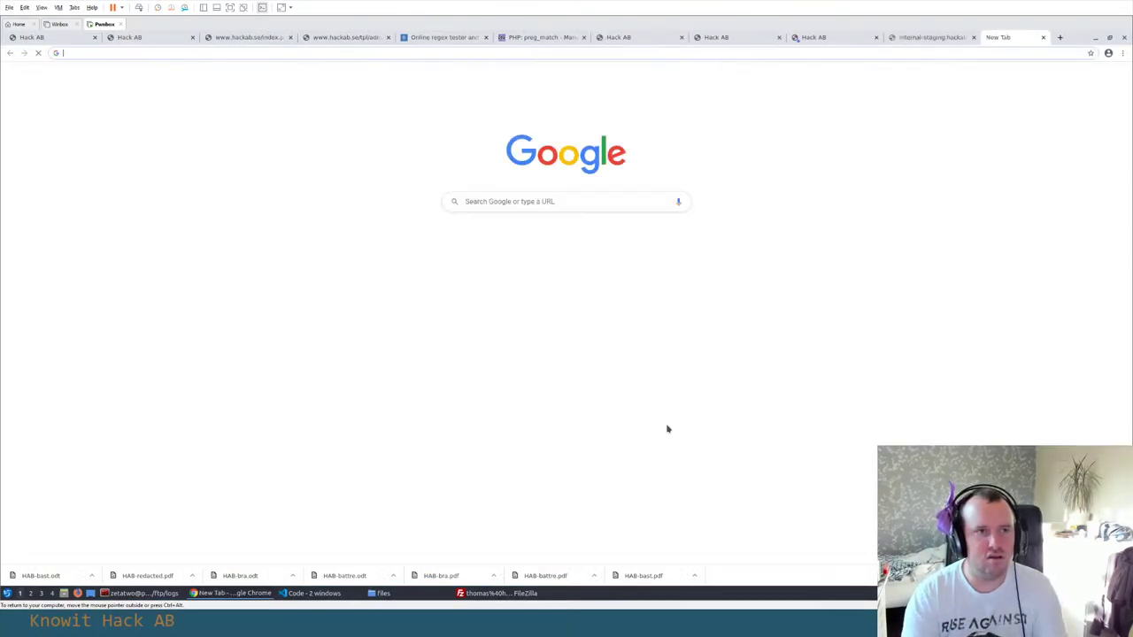
pyautogui.write('internal-staging.hackab.se')
pyautogui.press('Return')
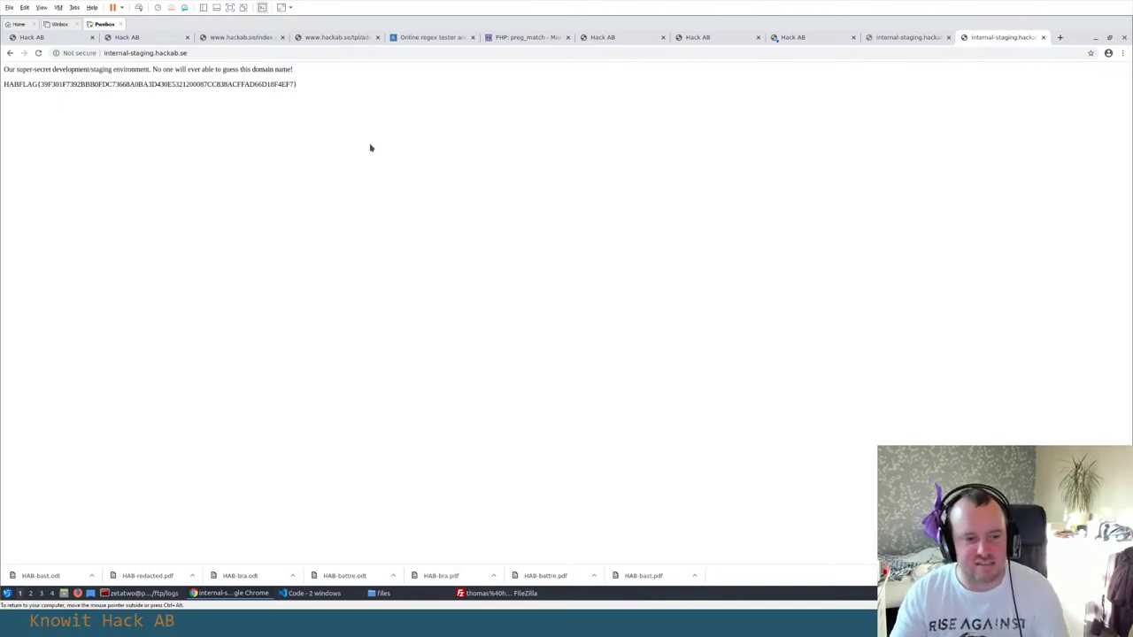
# Inspect the page's request headers in DevTools Network after a reload
pyautogui.rightClick(261, 141)
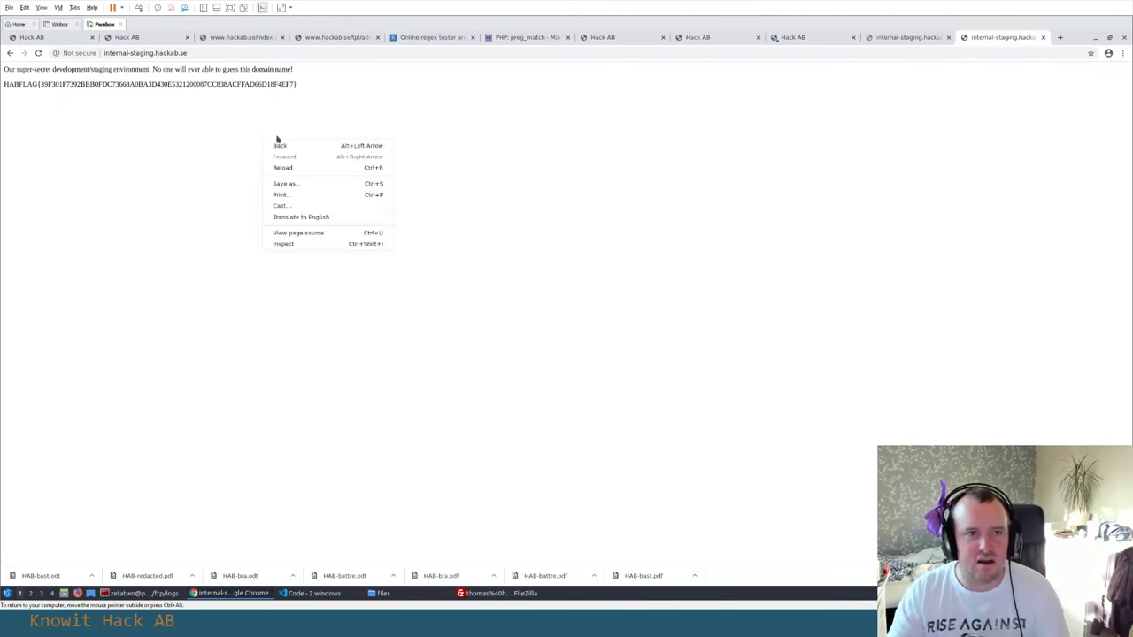
pyautogui.click(323, 245)
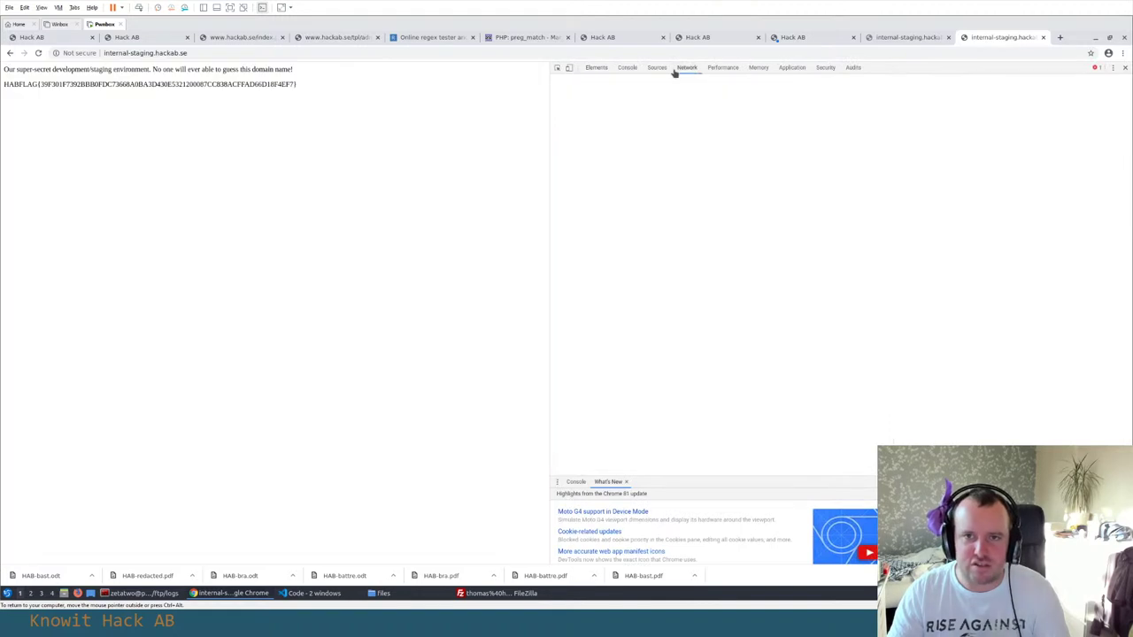
pyautogui.click(686, 68)
pyautogui.hotkey('ctrl', 'r')
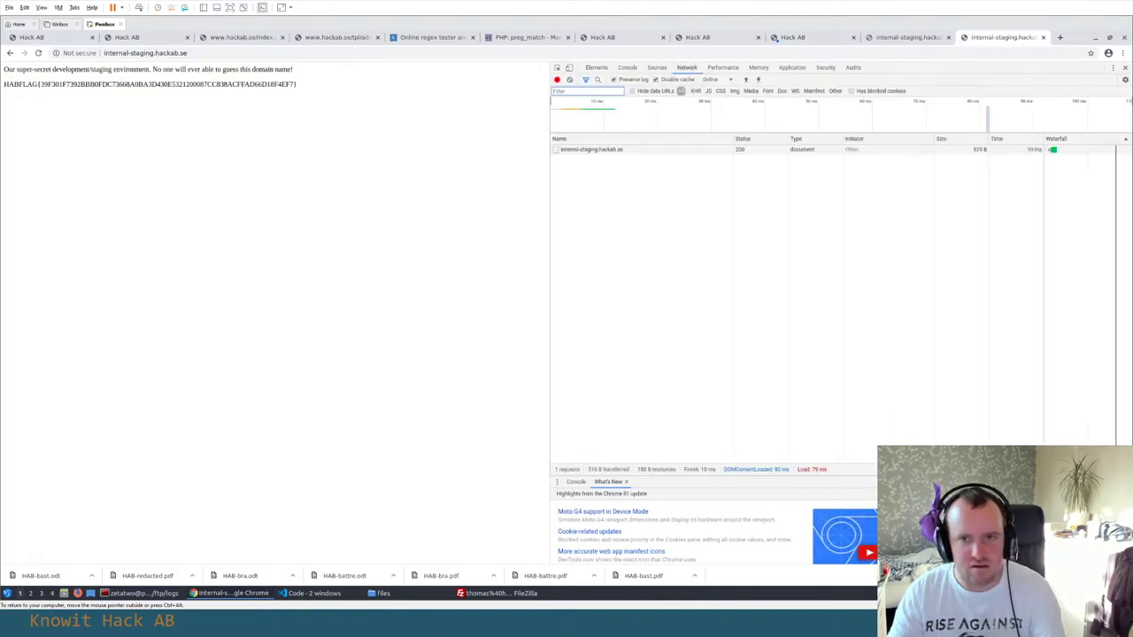
pyautogui.click(593, 150)
pyautogui.click(681, 138)
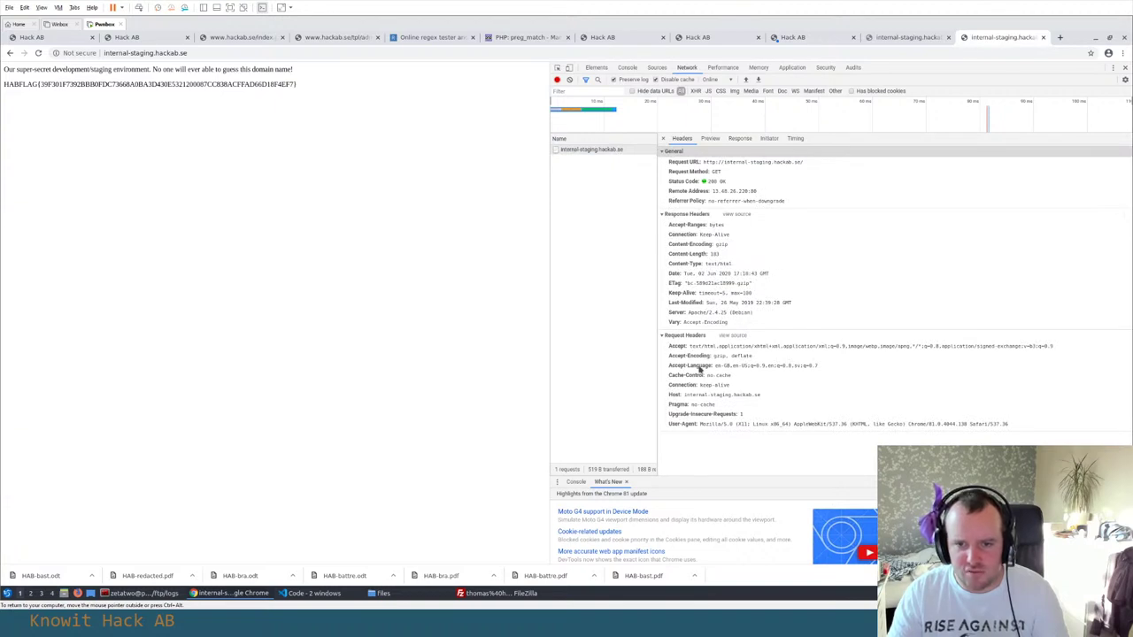
pyautogui.tripleClick(674, 397)
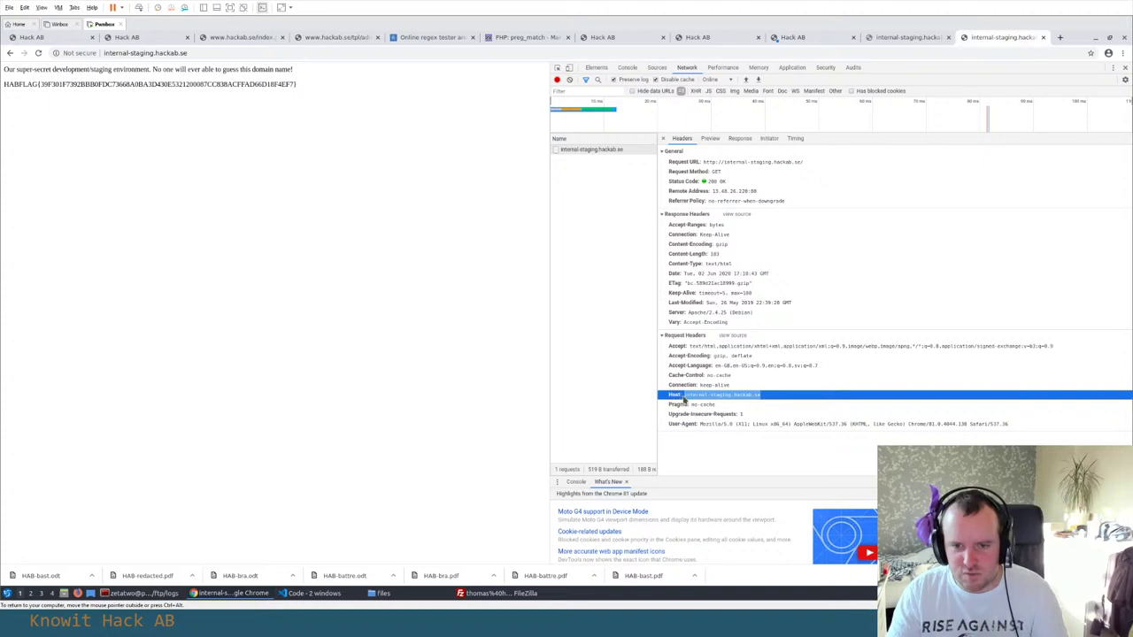
# Select the HABFLAG line on the page and return to the Hack AB scoreboard
pyautogui.click(313, 132)
pyautogui.moveTo(324, 84); pyautogui.dragTo(88, 71)
pyautogui.click(126, 37)
# Paste the staging HABFLAG into the flag field and submit it
pyautogui.scroll(10, 259, 217)
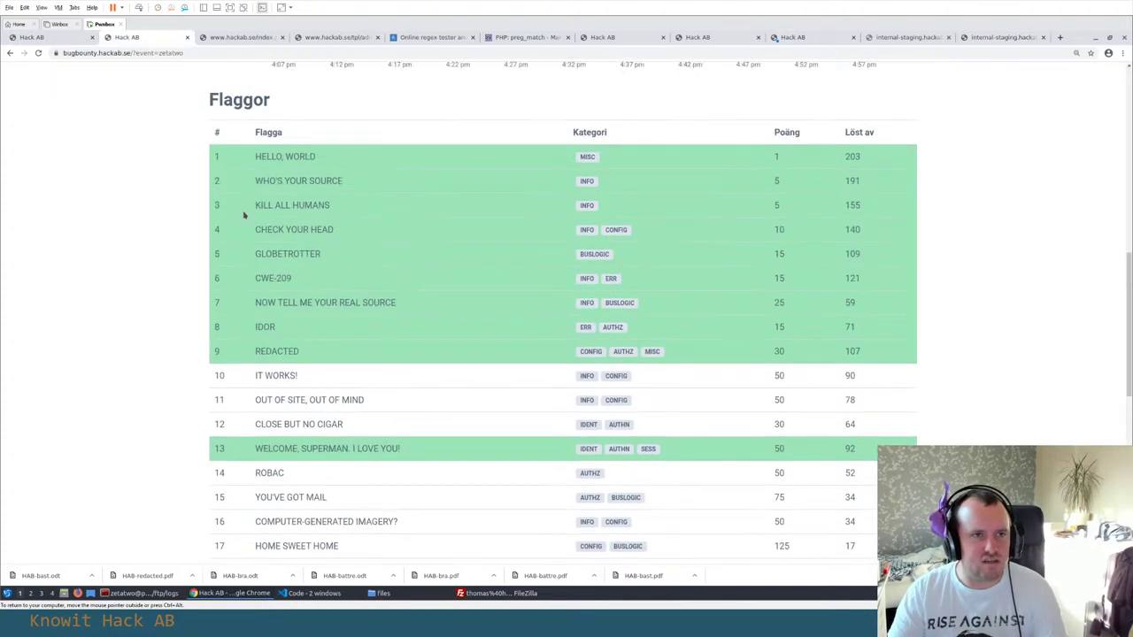
pyautogui.scroll(5, 259, 218)
pyautogui.hotkey('ctrl', 'a')
pyautogui.hotkey('ctrl', 'v')
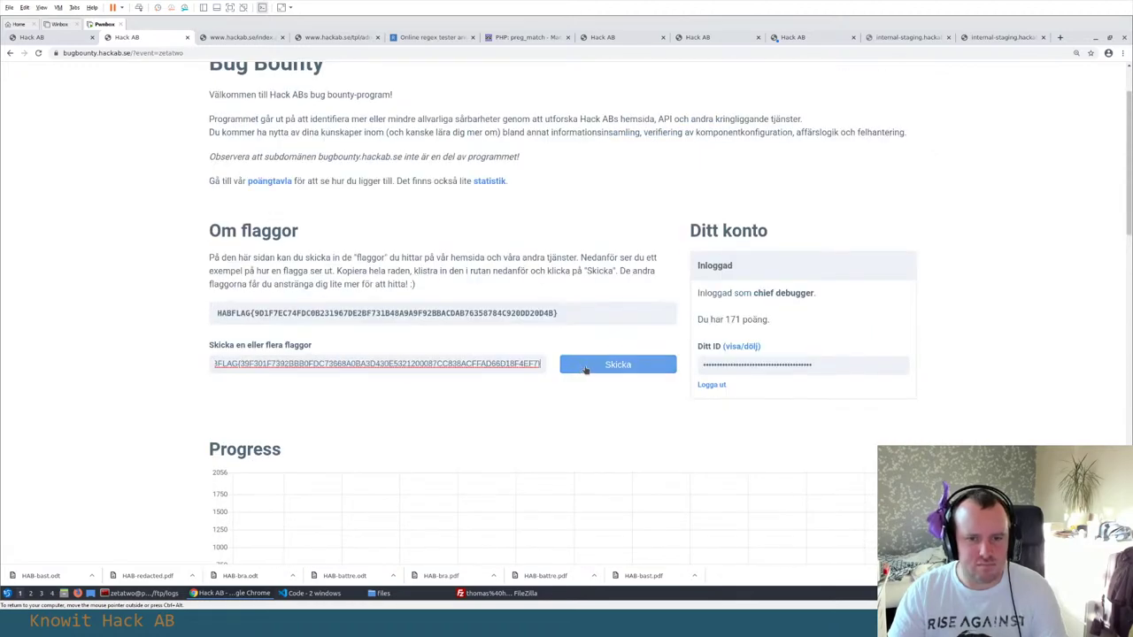
pyautogui.press('Return')
# Check that flag 21 'On the subject of vhostnames' is now marked solved
pyautogui.scroll(-9, 184, 339)
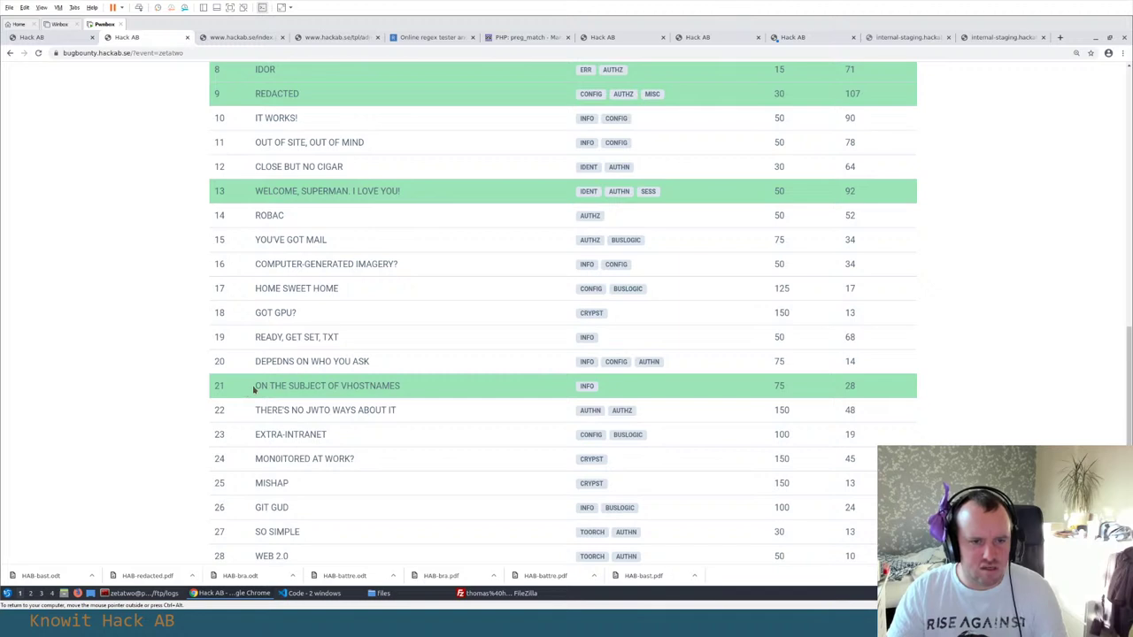
pyautogui.moveTo(247, 389); pyautogui.dragTo(427, 389)
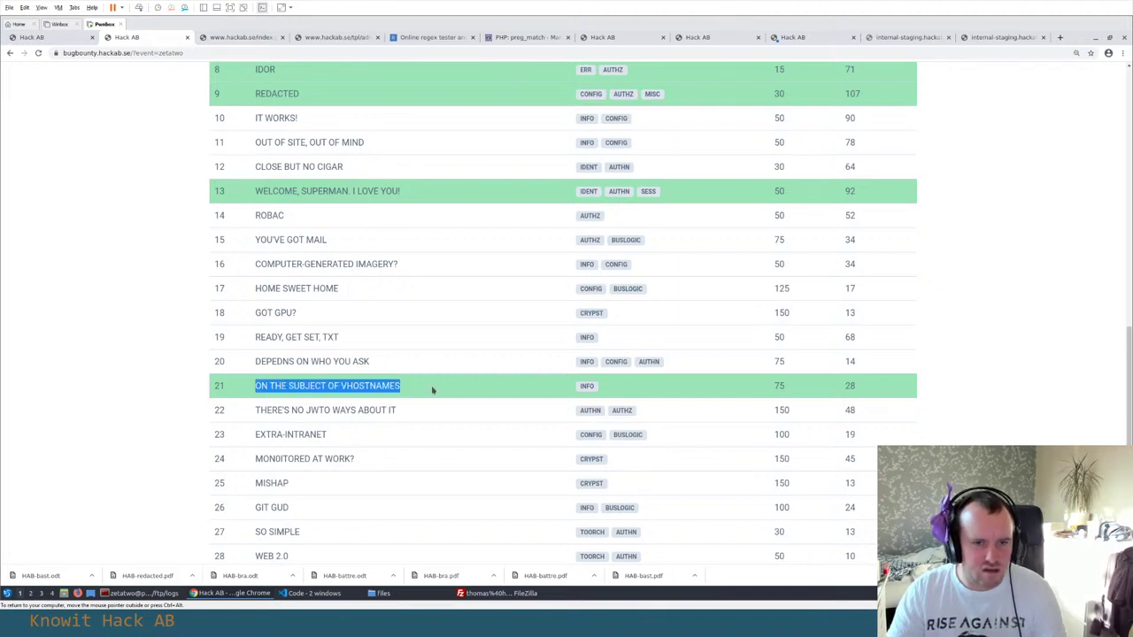
pyautogui.click(229, 388)
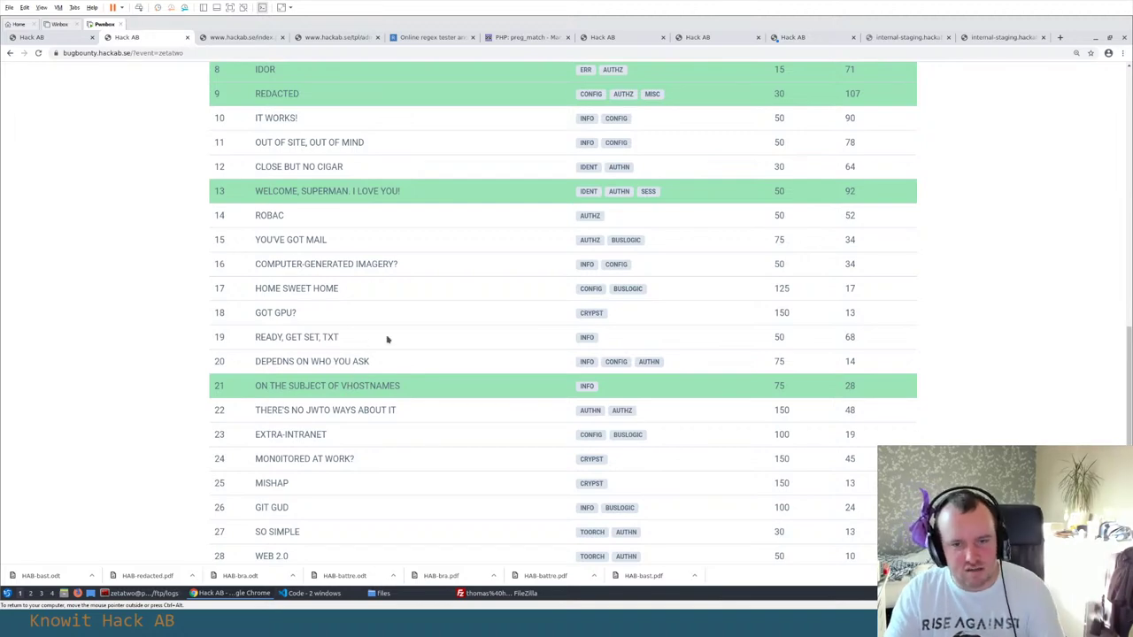
pyautogui.scroll(-1, 390, 339)
pyautogui.scroll(-1, 390, 339)
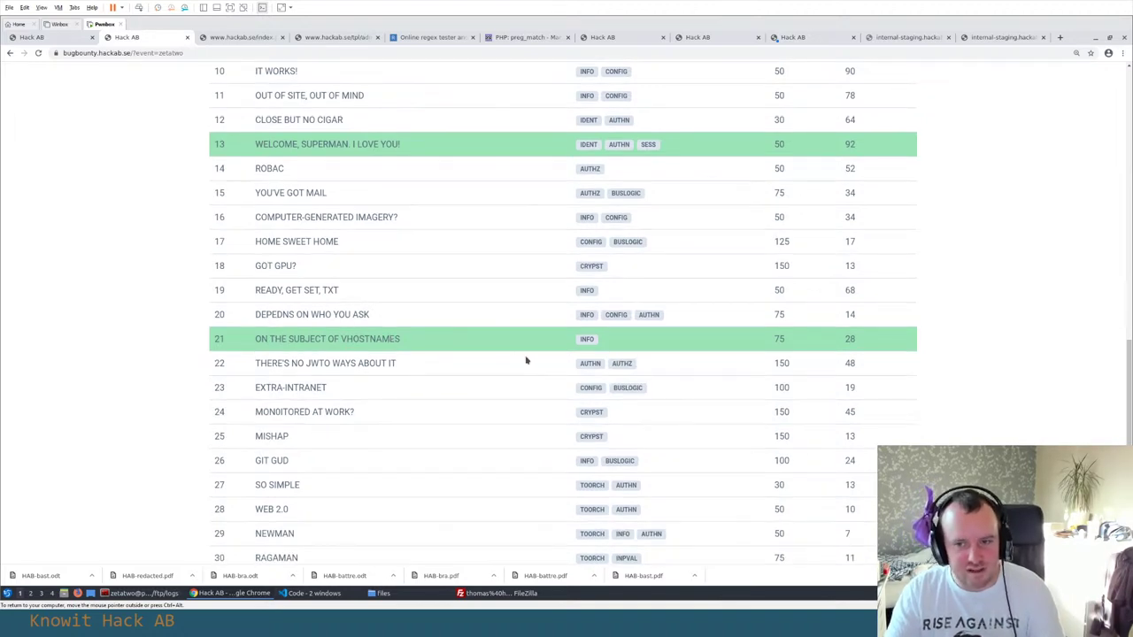
pyautogui.hotkey('alt', 'Tab')
pyautogui.hotkey('alt', 'Tab')
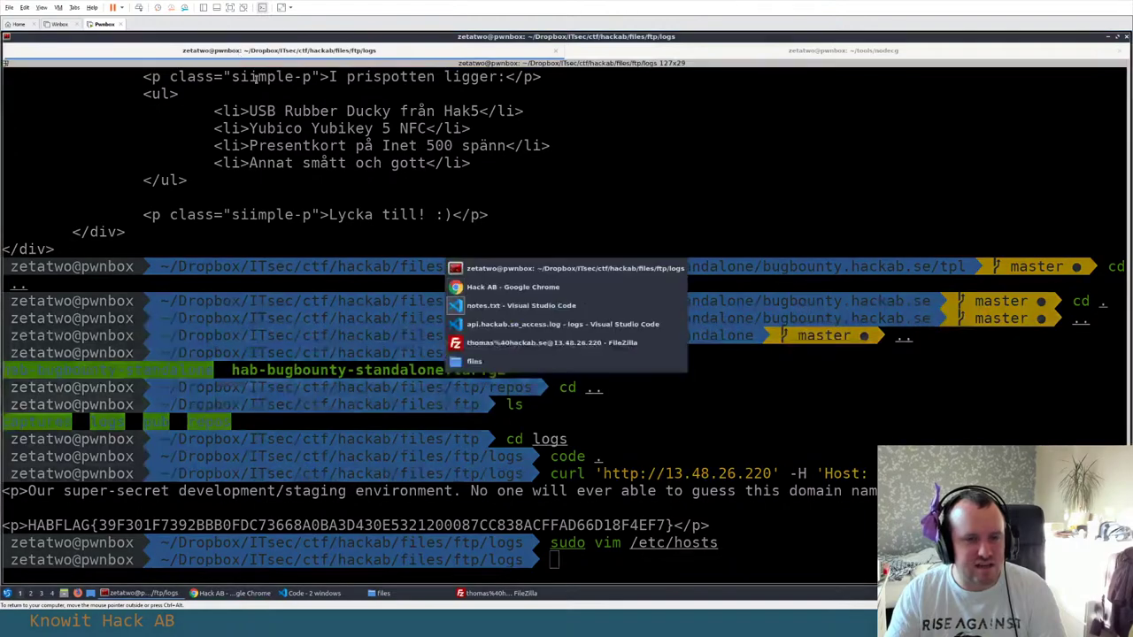
# Add a 'Flag 21:' heading below the last entry in flags.txt
pyautogui.hotkey('ctrl', 'Tab')
pyautogui.moveTo(130, 435); pyautogui.dragTo(197, 436)
pyautogui.click(320, 490)
pyautogui.press('Return')
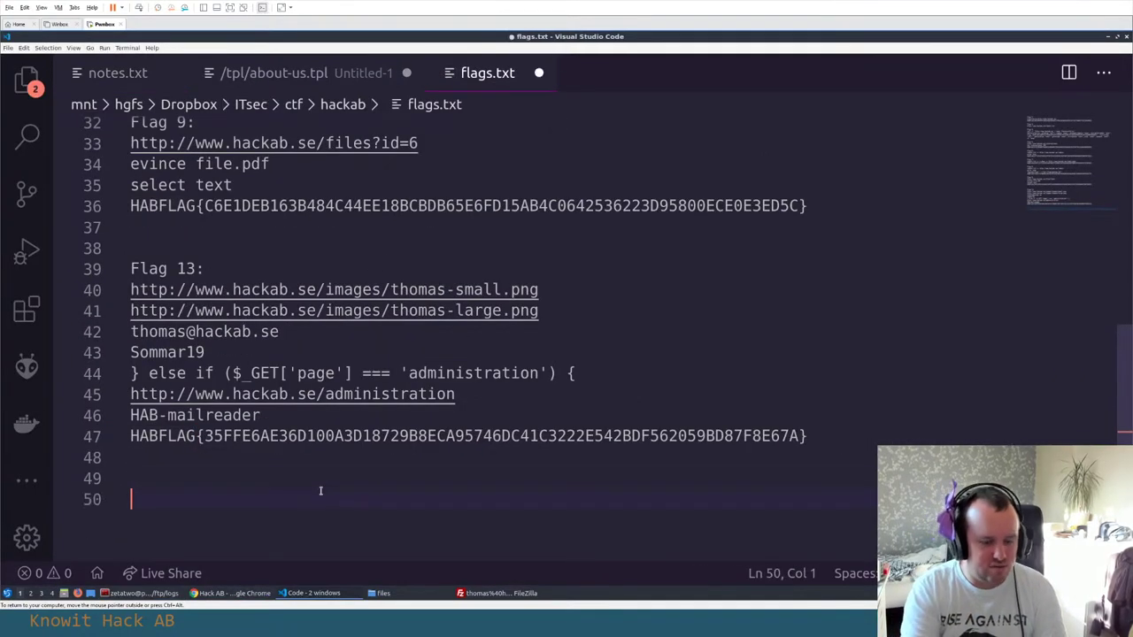
pyautogui.hotkey('ctrl', 'f')
pyautogui.press('Escape')
pyautogui.write('Flag 21:')
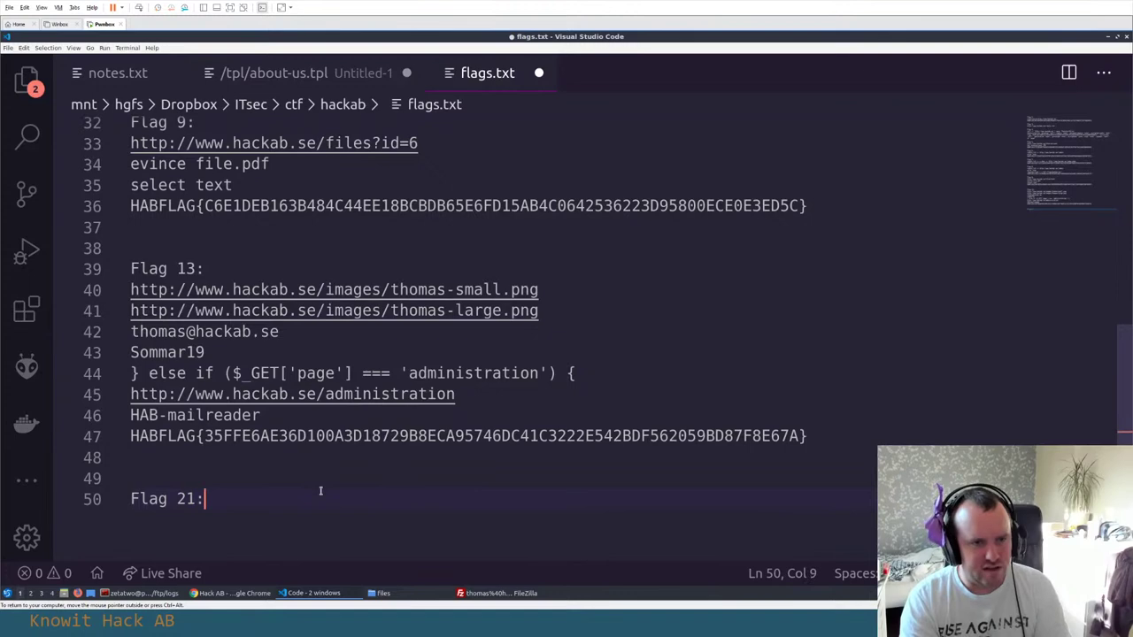
pyautogui.press('Return')
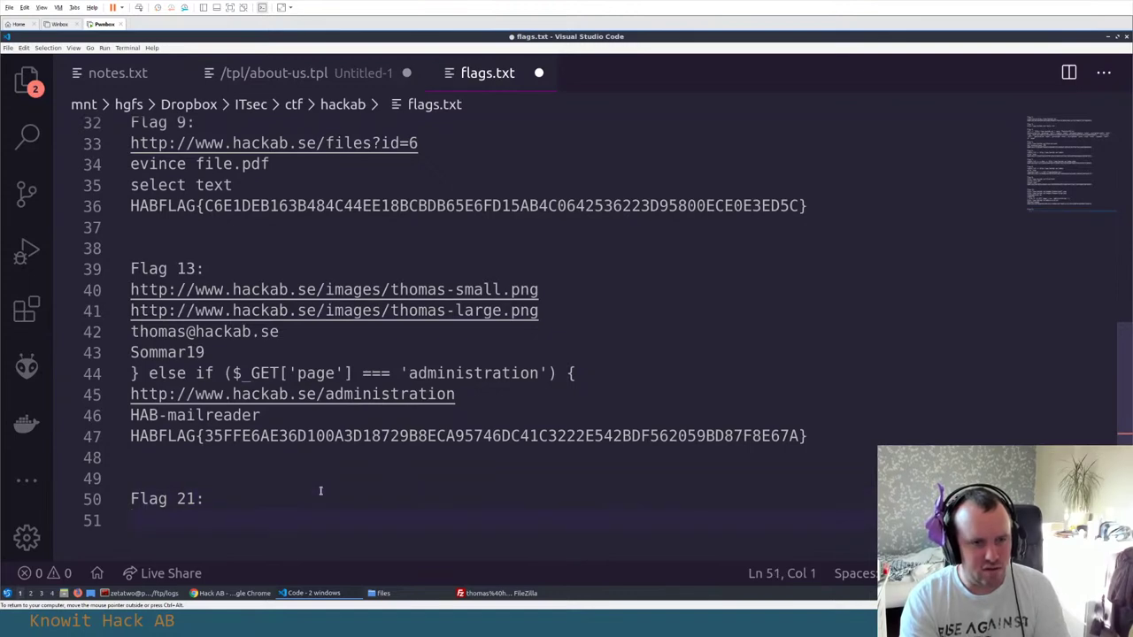
# Copy the URL and DNS name lines 108–113 from notes.txt under Flag 21
pyautogui.click(120, 72)
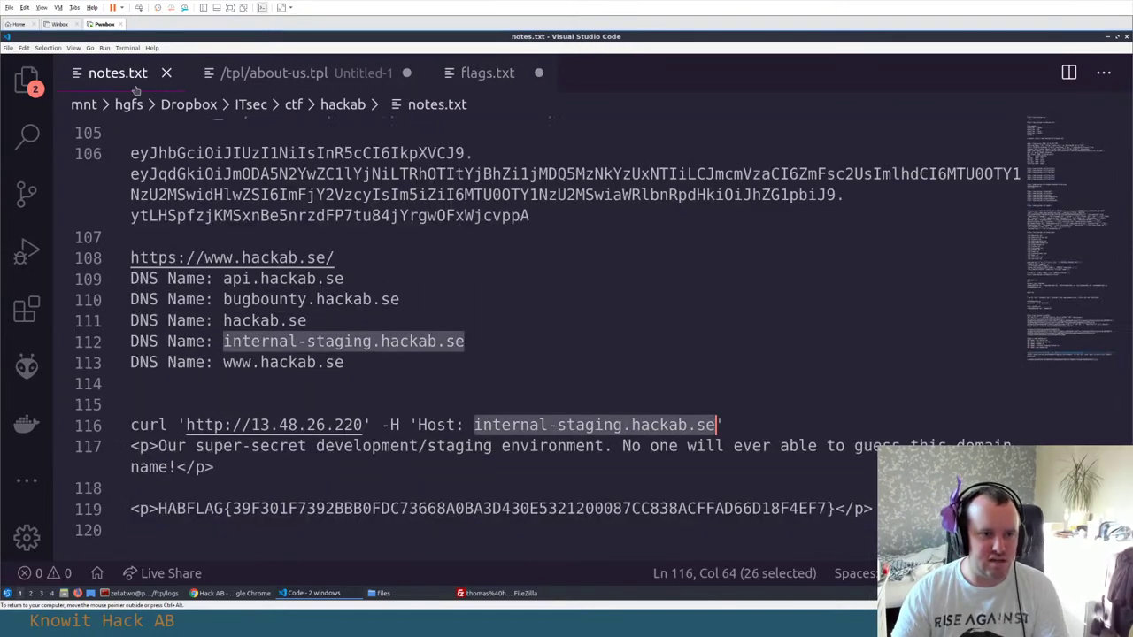
pyautogui.click(242, 278)
pyautogui.click(350, 258)
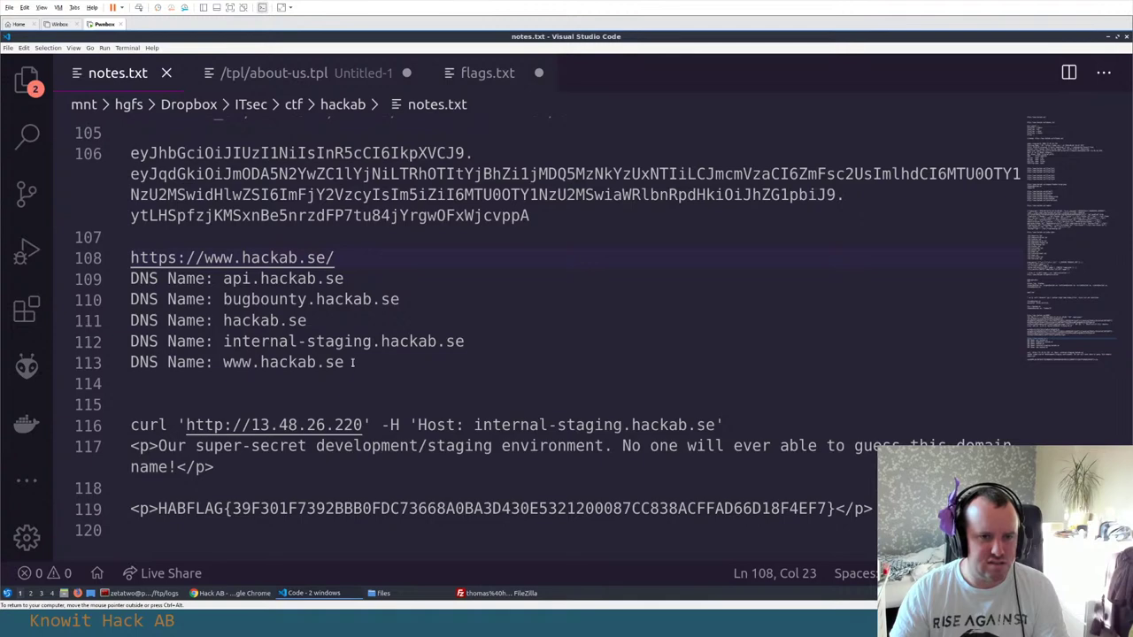
pyautogui.moveTo(355, 362); pyautogui.dragTo(131, 258)
pyautogui.hotkey('ctrl', 'c')
pyautogui.hotkey('ctrl', 'Tab')
pyautogui.hotkey('ctrl', 'v')
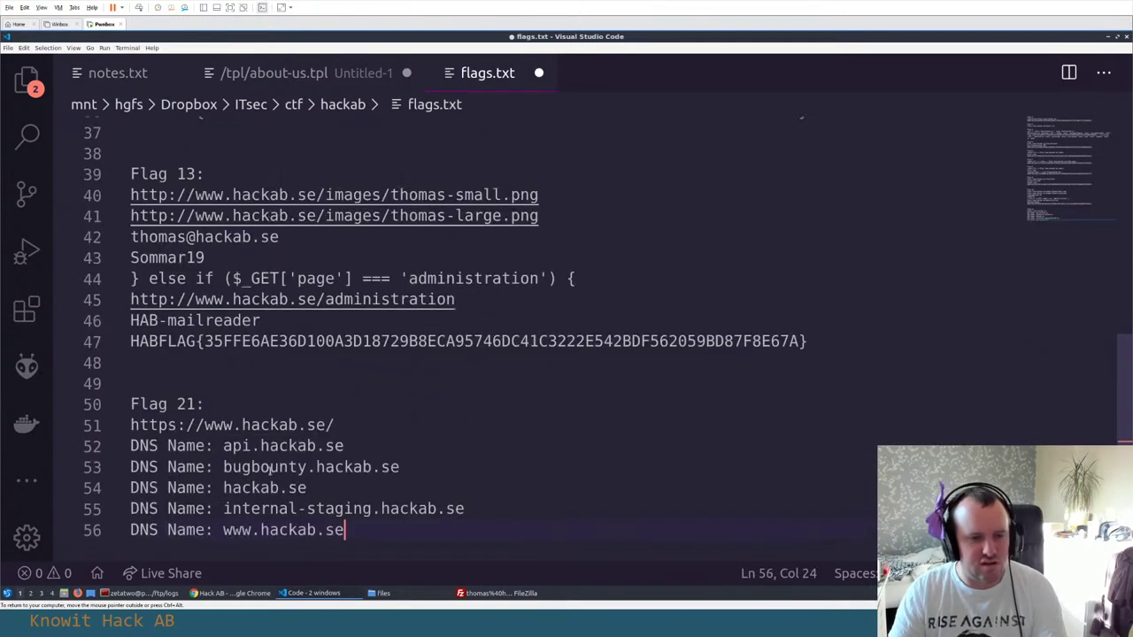
# Delete the extra DNS names, keeping internal-staging, and type 'Cert' on the empty line
pyautogui.moveTo(311, 488); pyautogui.dragTo(130, 446)
pyautogui.press('BackSpace')
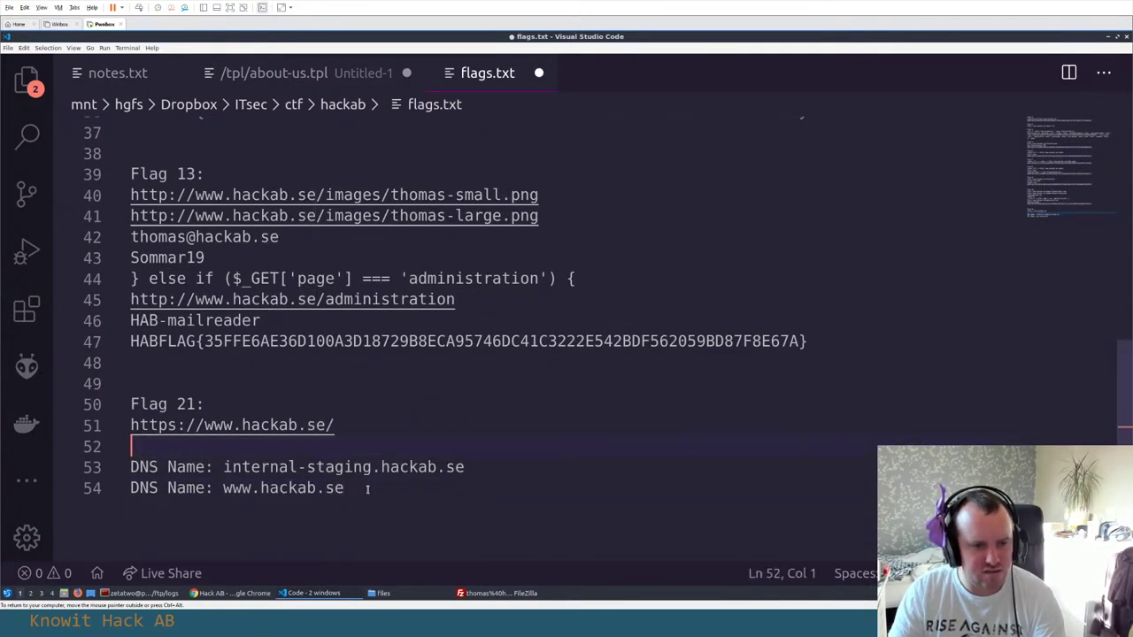
pyautogui.moveTo(367, 489); pyautogui.dragTo(131, 488)
pyautogui.press('BackSpace')
pyautogui.click(144, 446)
pyautogui.write('Cert')
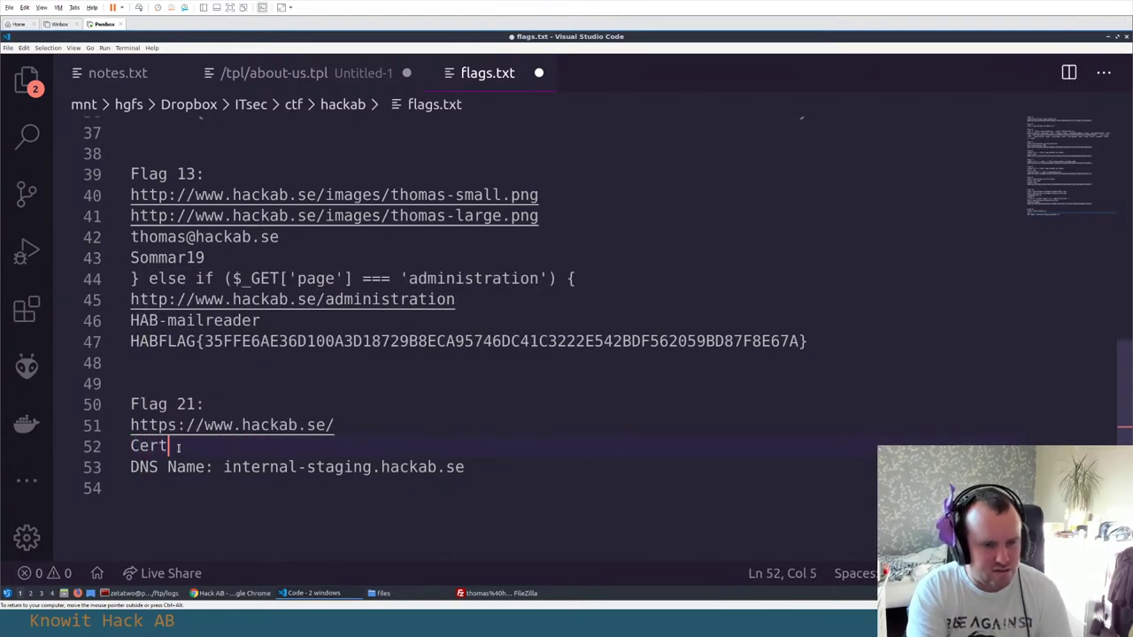
pyautogui.press('Down')
pyautogui.press('Down')
# Copy the curl command from notes.txt line 116 into flags.txt under Flag 21
pyautogui.click(265, 73)
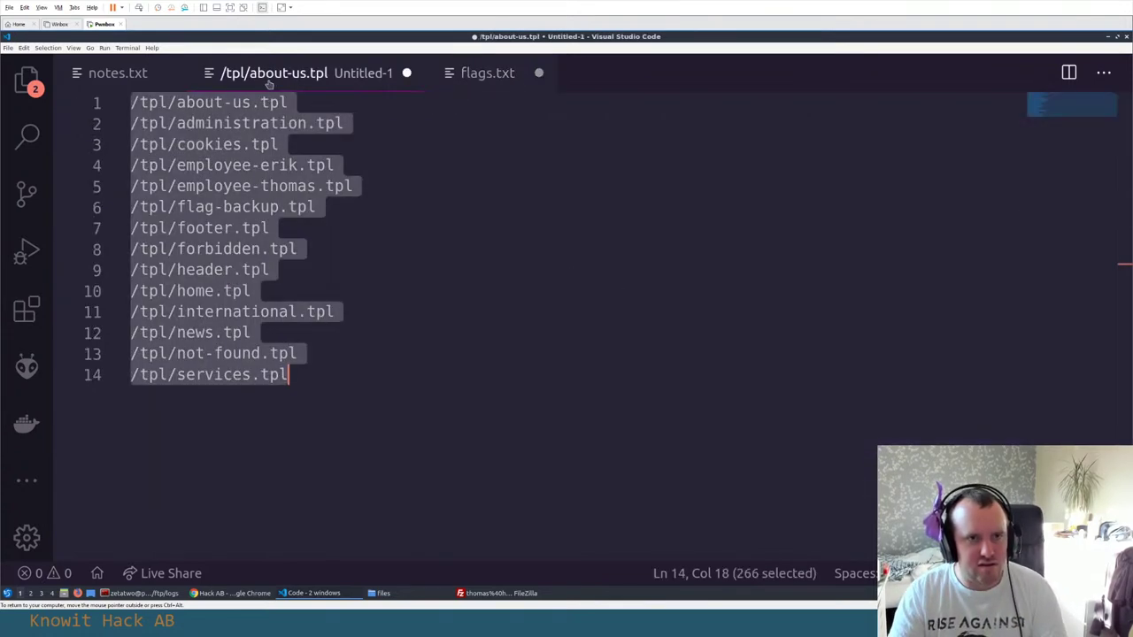
pyautogui.click(115, 73)
pyautogui.click(202, 447)
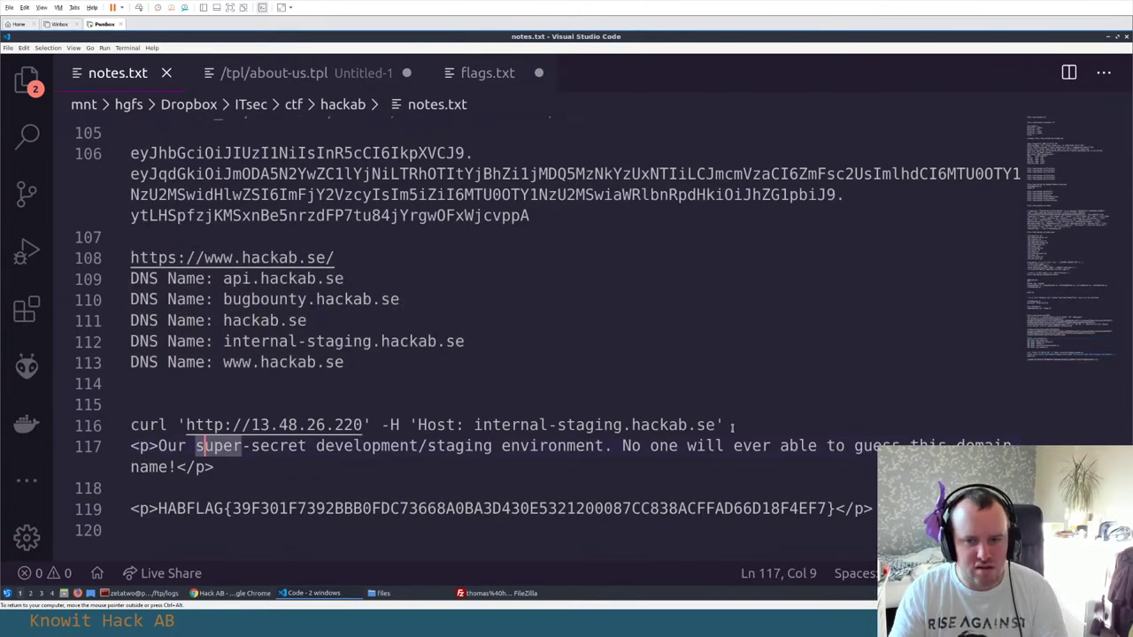
pyautogui.moveTo(733, 427); pyautogui.dragTo(131, 426)
pyautogui.hotkey('ctrl', 'c')
pyautogui.hotkey('ctrl', 'pagedown')
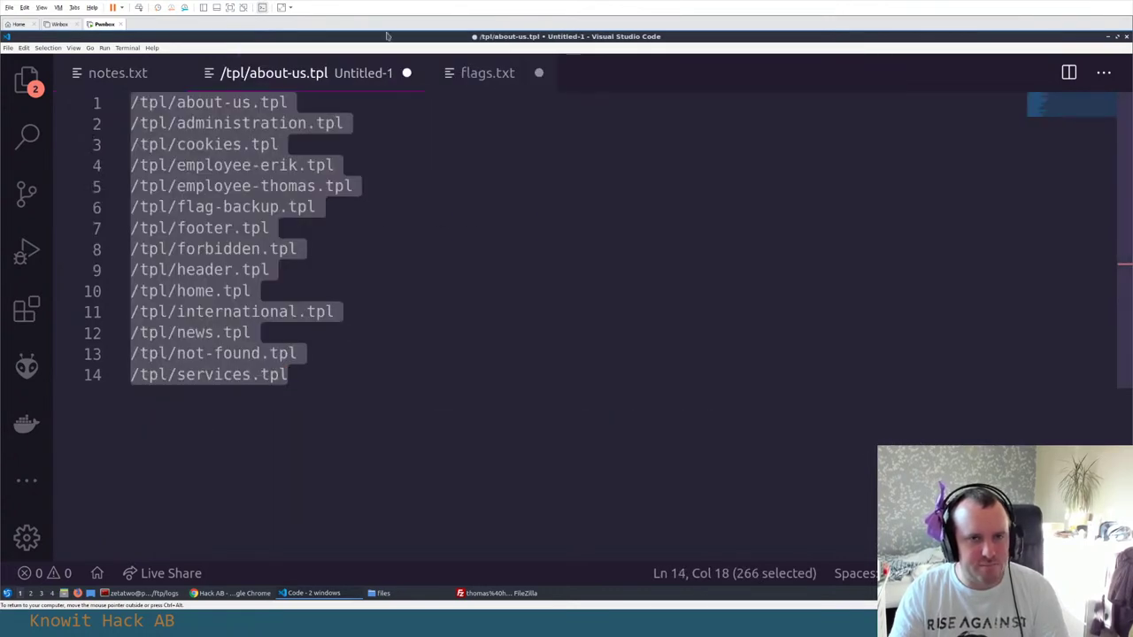
pyautogui.hotkey('ctrl', 'pagedown')
pyautogui.hotkey('ctrl', 'v')
pyautogui.press('Return')
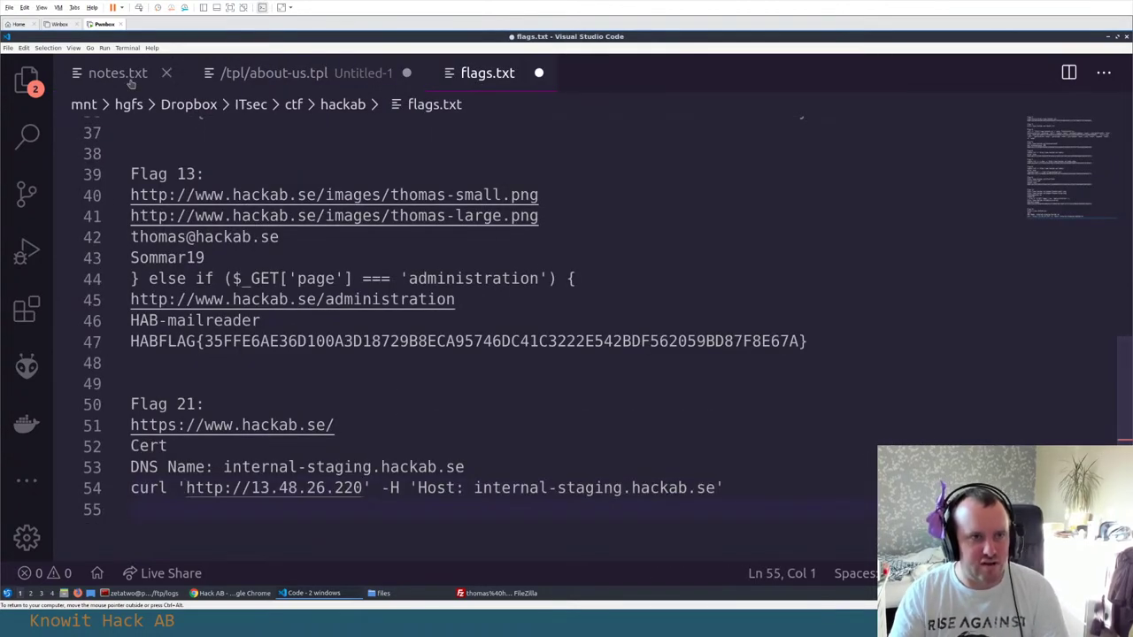
# Select the HABFLAG value on notes.txt line 119, then save flags.txt
pyautogui.click(115, 72)
pyautogui.click(159, 508)
pyautogui.moveTo(159, 507); pyautogui.dragTo(835, 508)
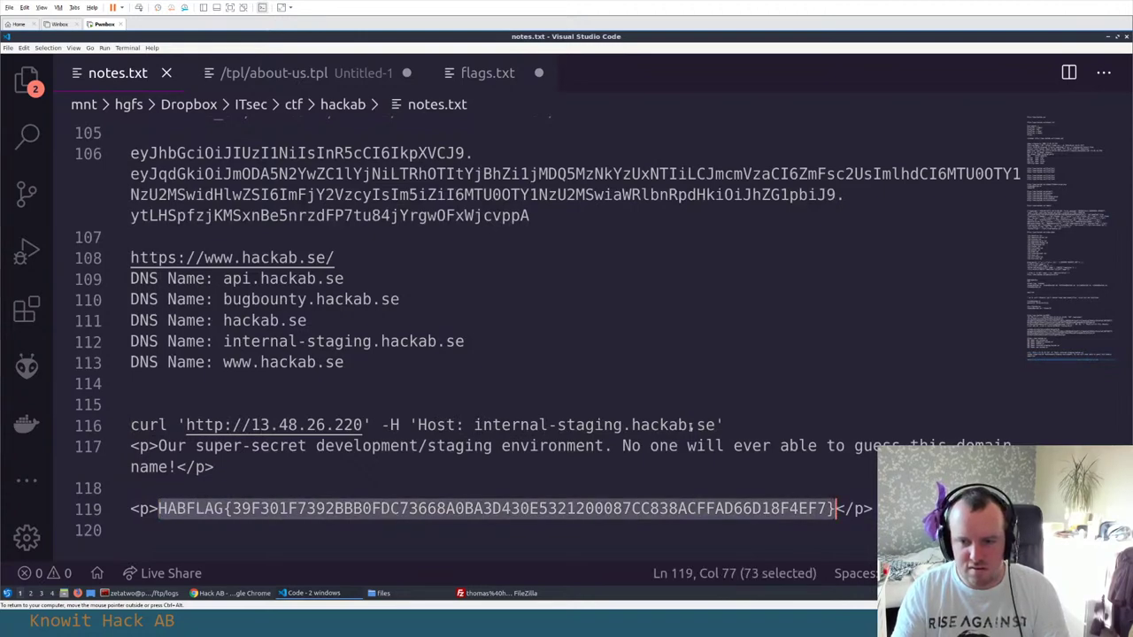
pyautogui.click(482, 72)
pyautogui.hotkey('ctrl', 's')
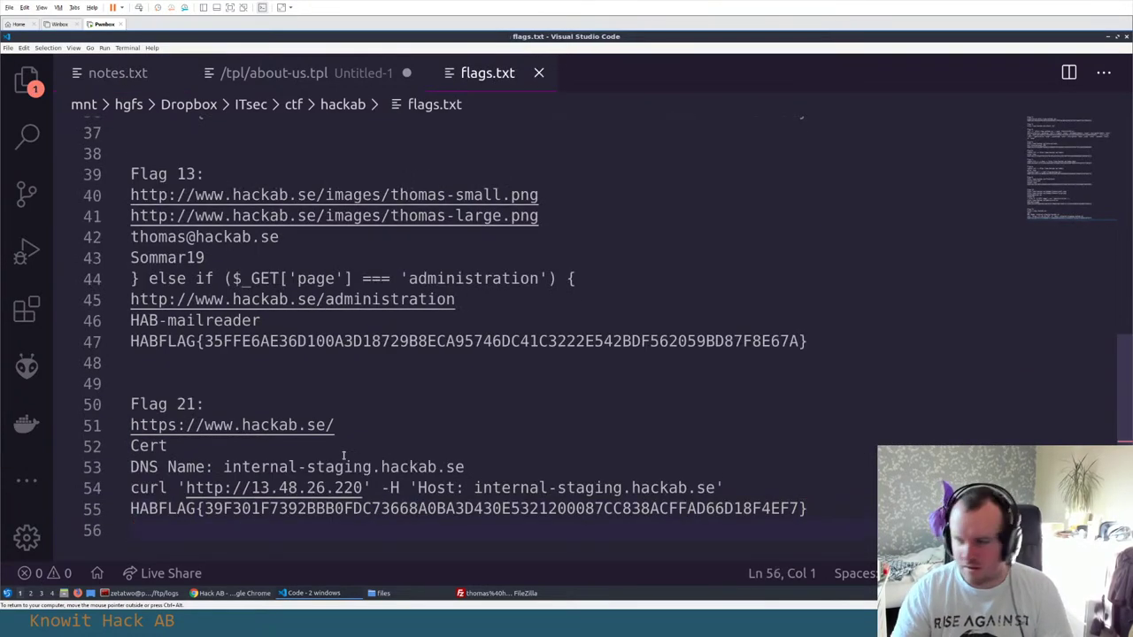
pyautogui.hotkey('alt', 'Tab')
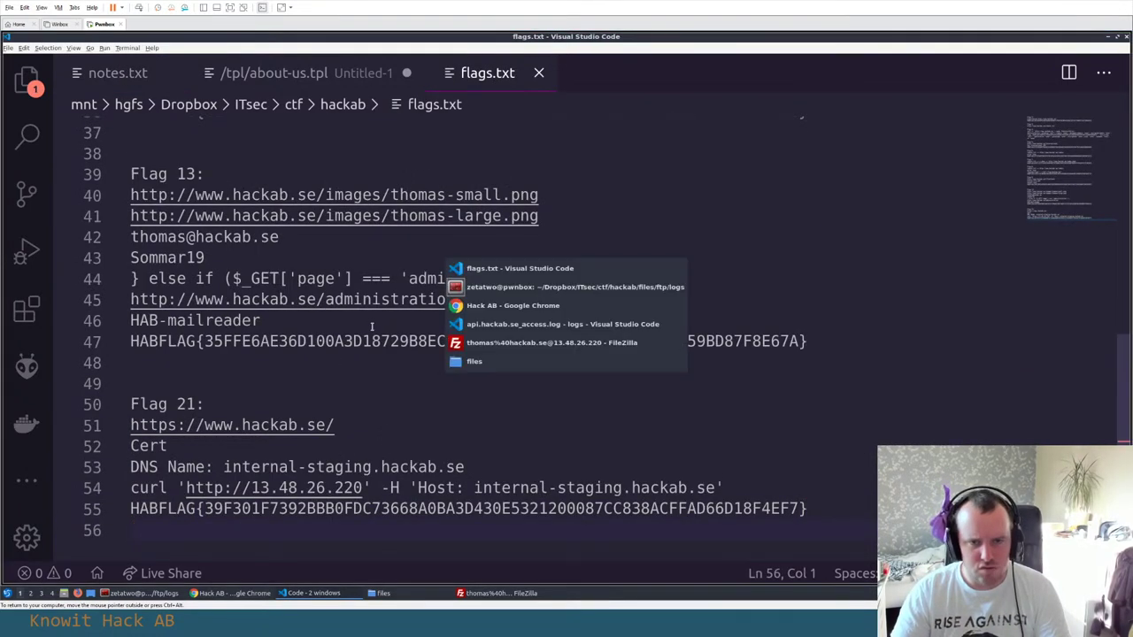
pyautogui.scroll(-1, 725, 184)
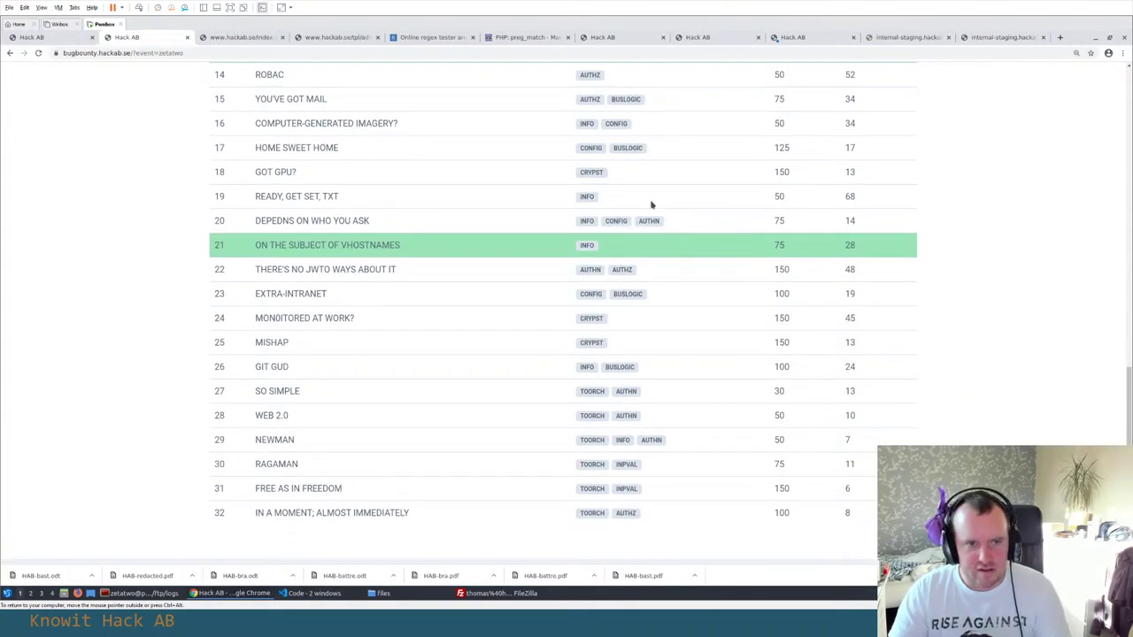
# Close both internal-staging tabs and the certificate details viewer
pyautogui.click(994, 40)
pyautogui.hotkey('ctrl', 'w')
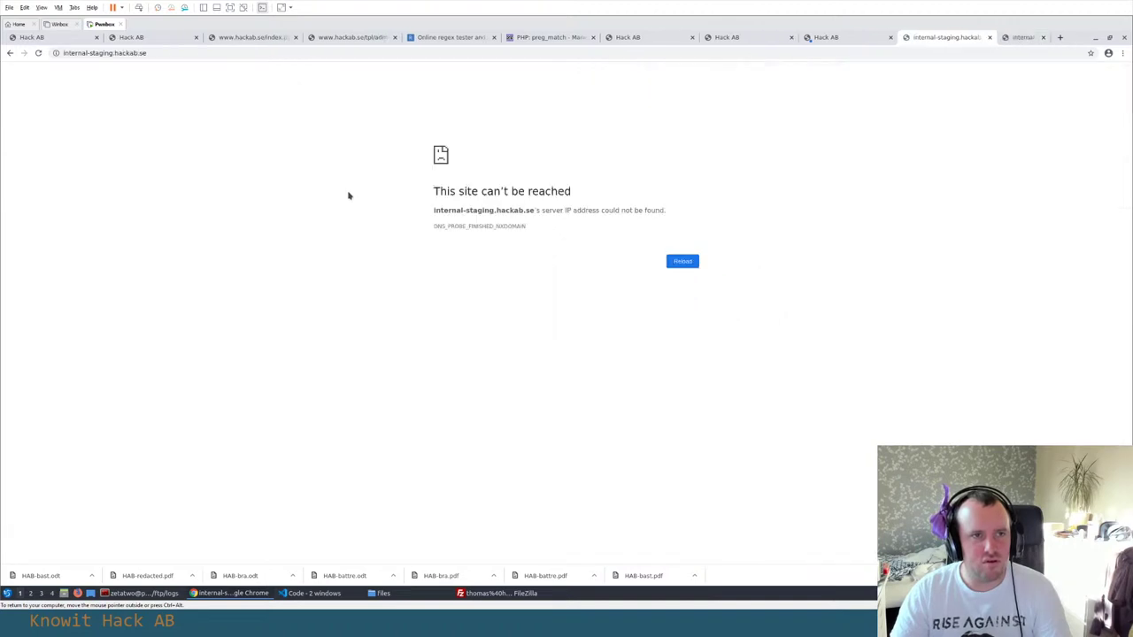
pyautogui.hotkey('ctrl', 'w')
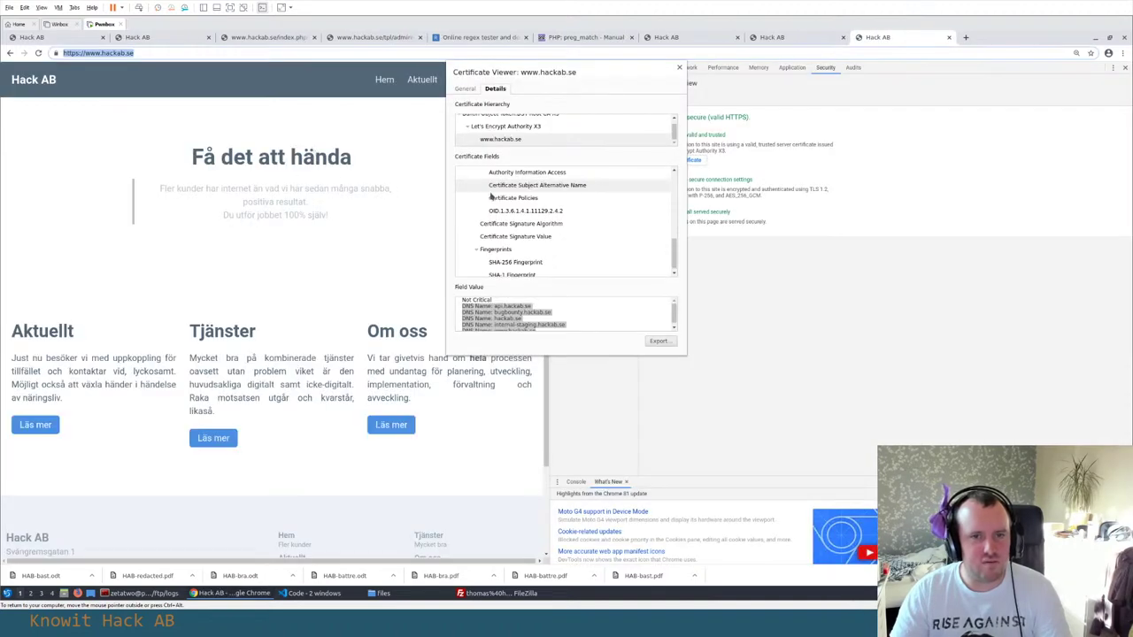
pyautogui.click(680, 69)
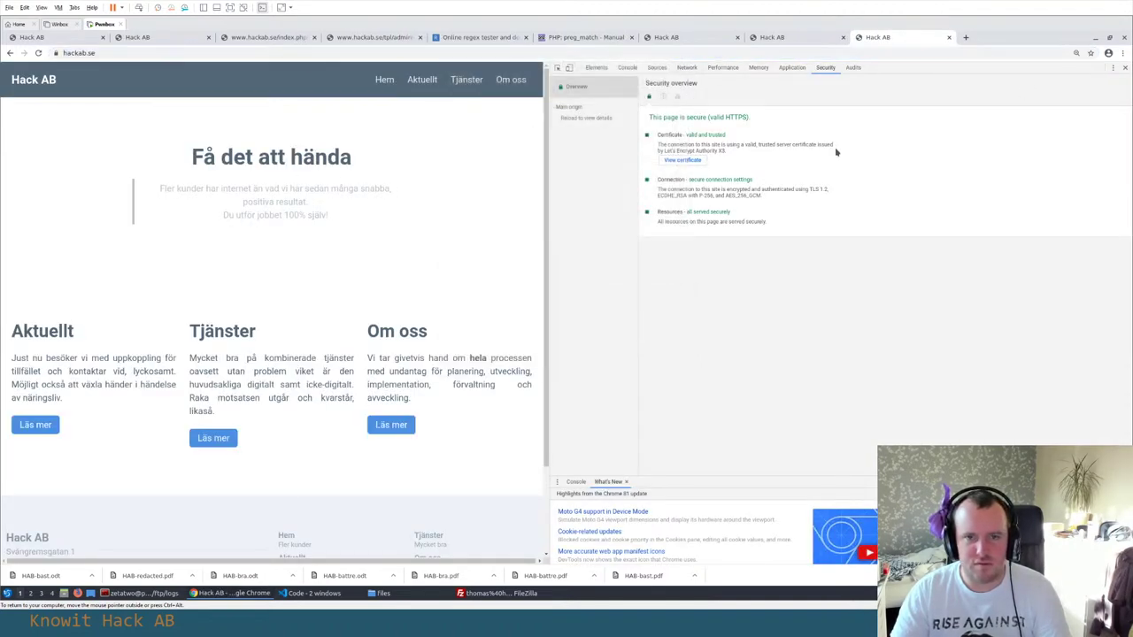
pyautogui.rightClick(69, 143)
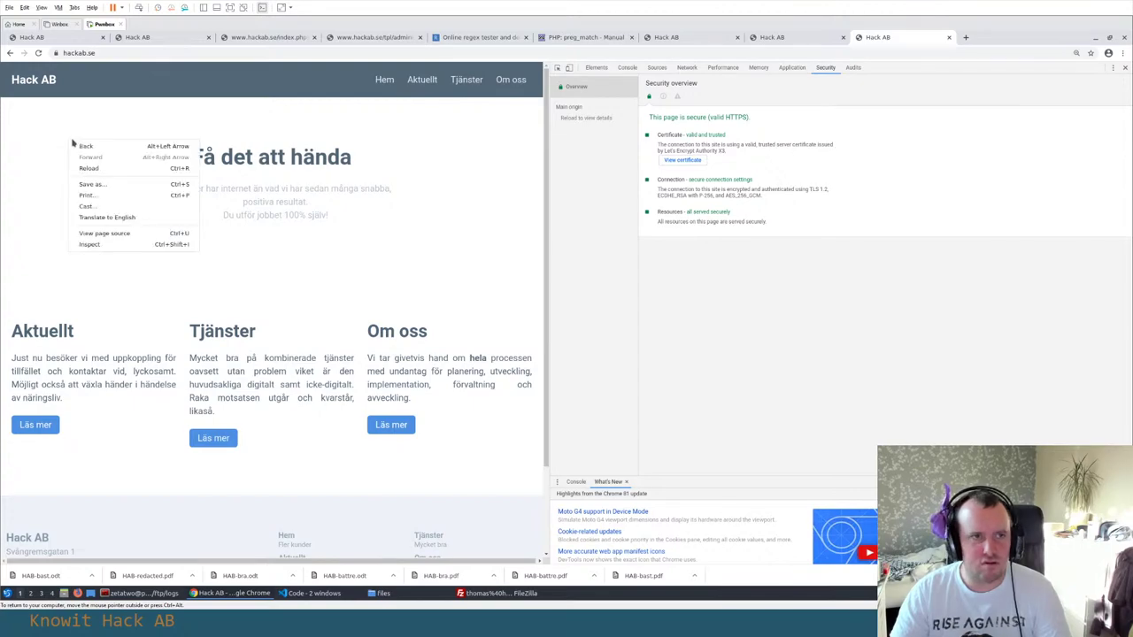
# View and close the hackab.se page source, then return to the terminal
pyautogui.click(155, 233)
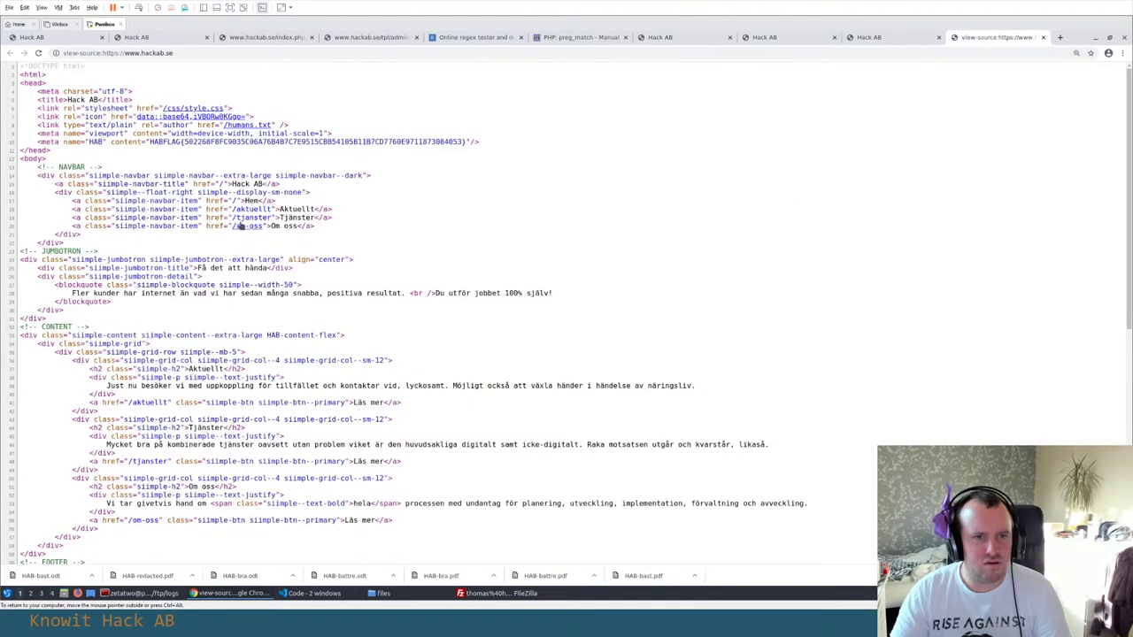
pyautogui.scroll(-5, 329, 202)
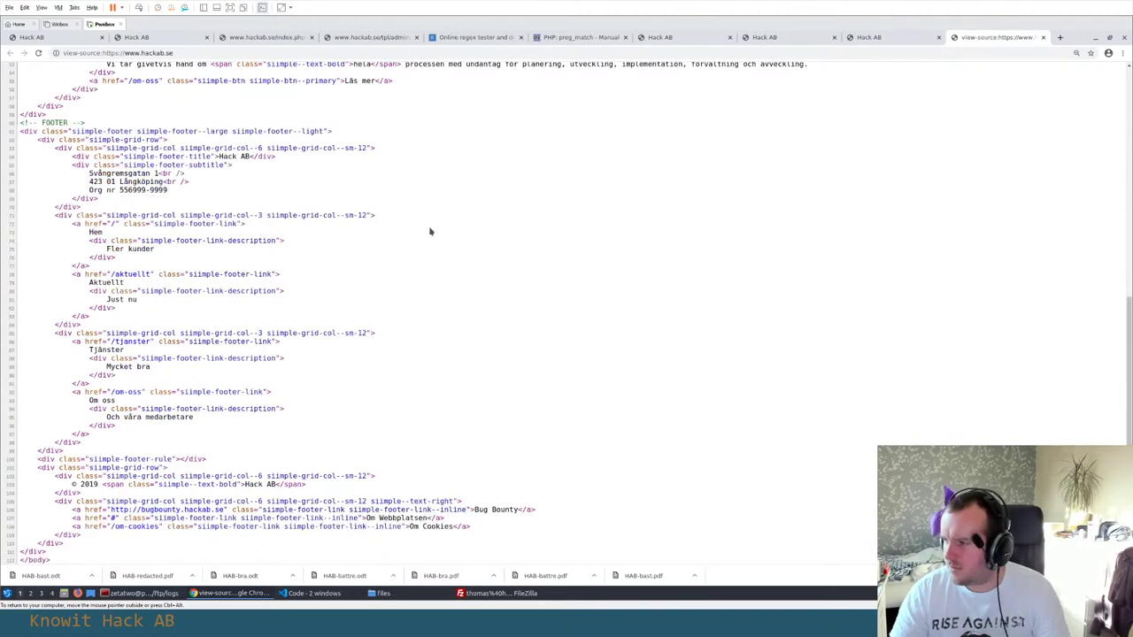
pyautogui.scroll(5, 430, 232)
pyautogui.hotkey('ctrl', 'w')
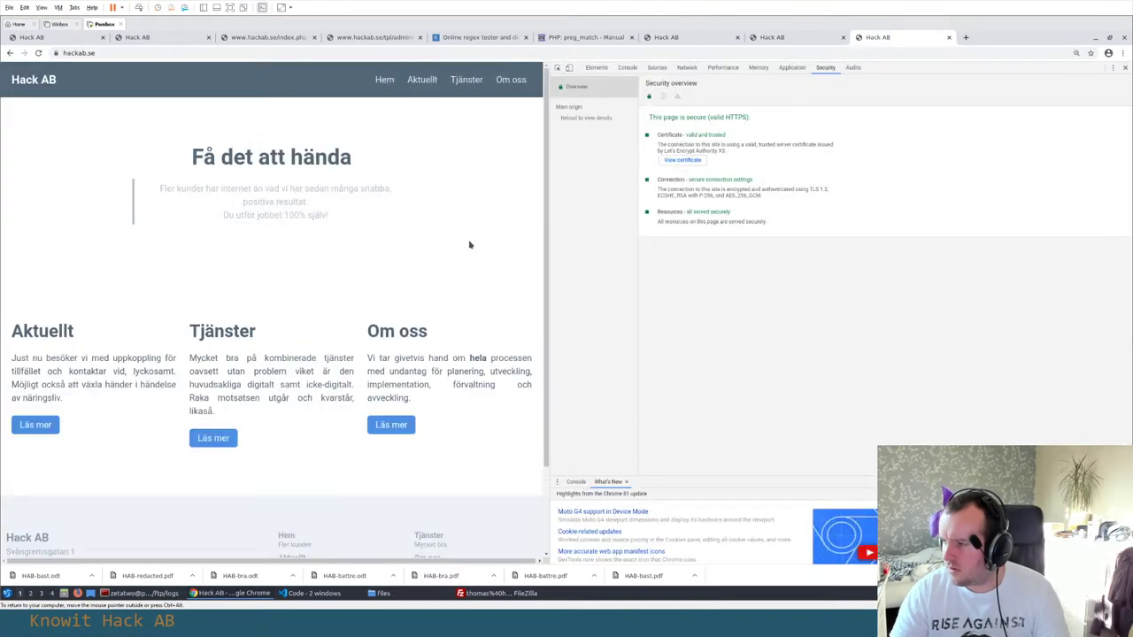
pyautogui.hotkey('alt', 'Tab')
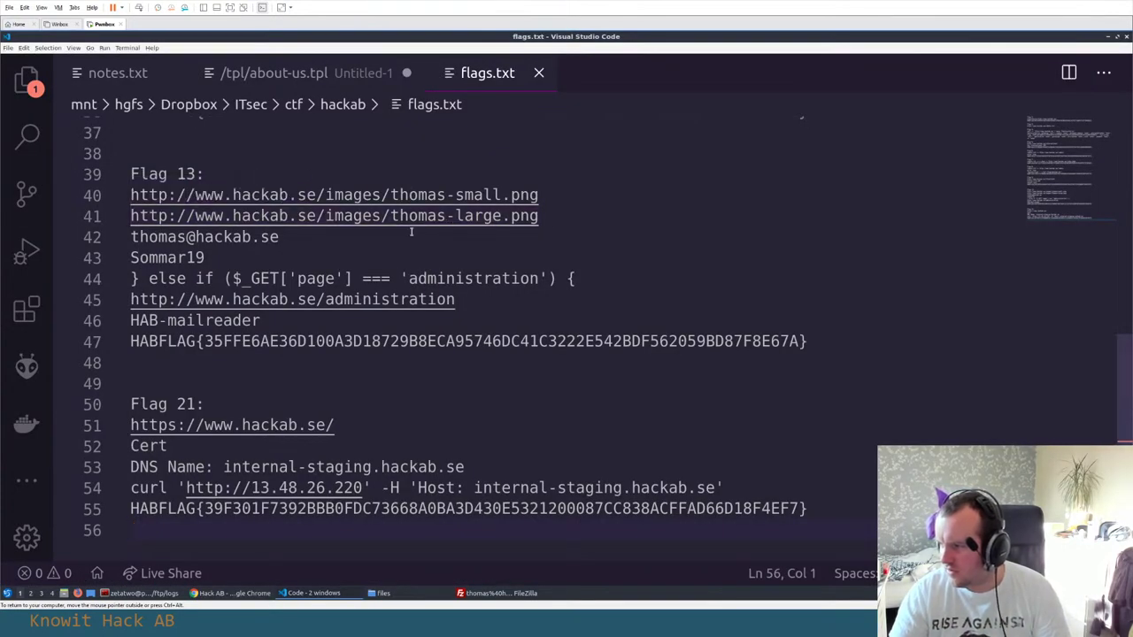
pyautogui.hotkey('alt', 'Tab')
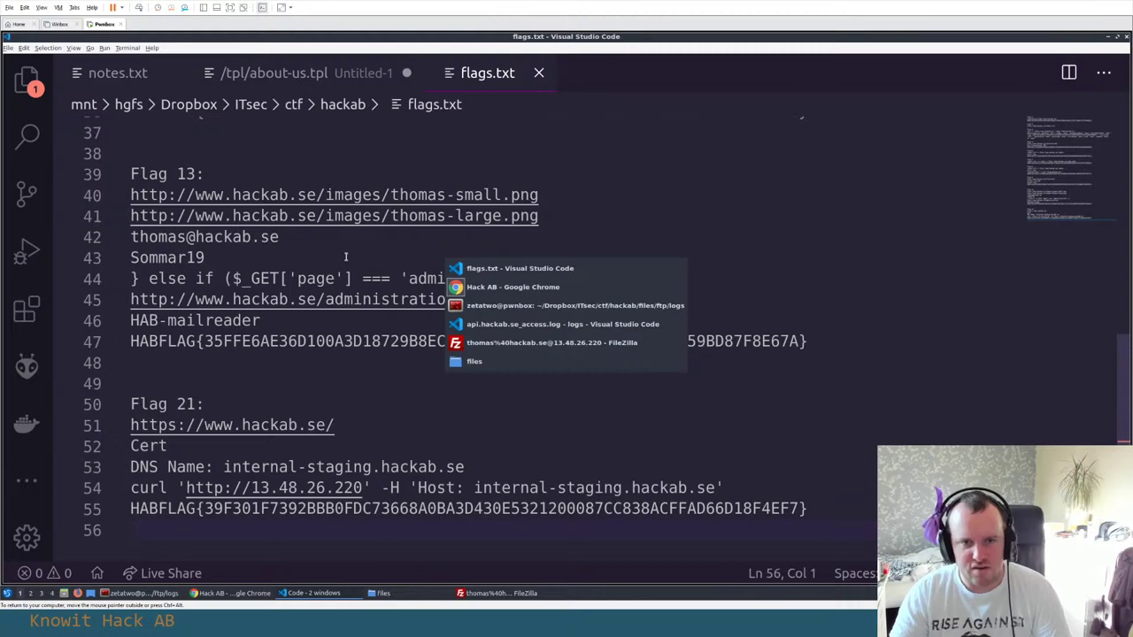
pyautogui.hotkey('alt', 'Tab')
pyautogui.hotkey('alt', 'Tab')
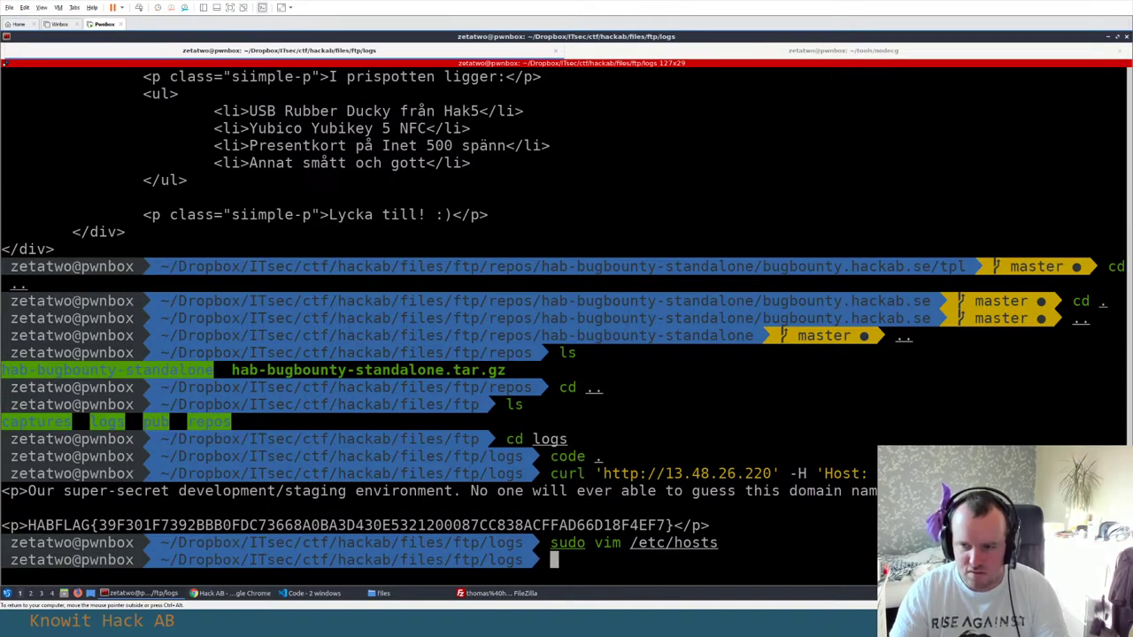
# Curl 'internal-staging.hackab.se' and compare it with the earlier Host-header curl command
pyautogui.hotkey('alt', 'Tab')
pyautogui.hotkey('alt', 'Tab')
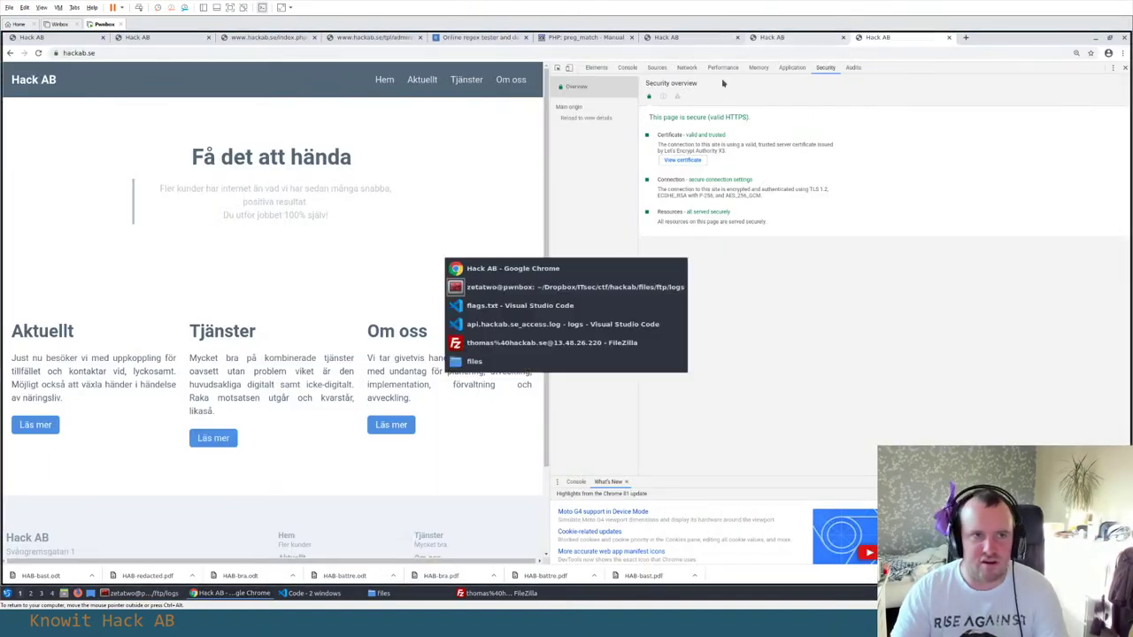
pyautogui.write("curl '")
pyautogui.hotkey('ctrl', 'shift', 'v')
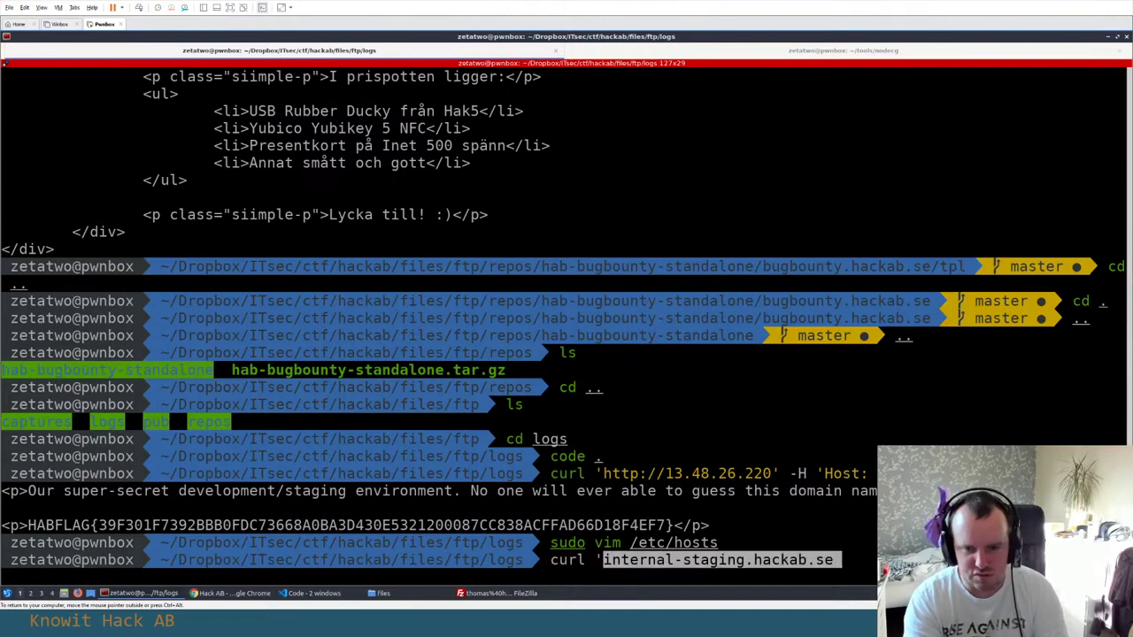
pyautogui.write("'")
pyautogui.press('Return')
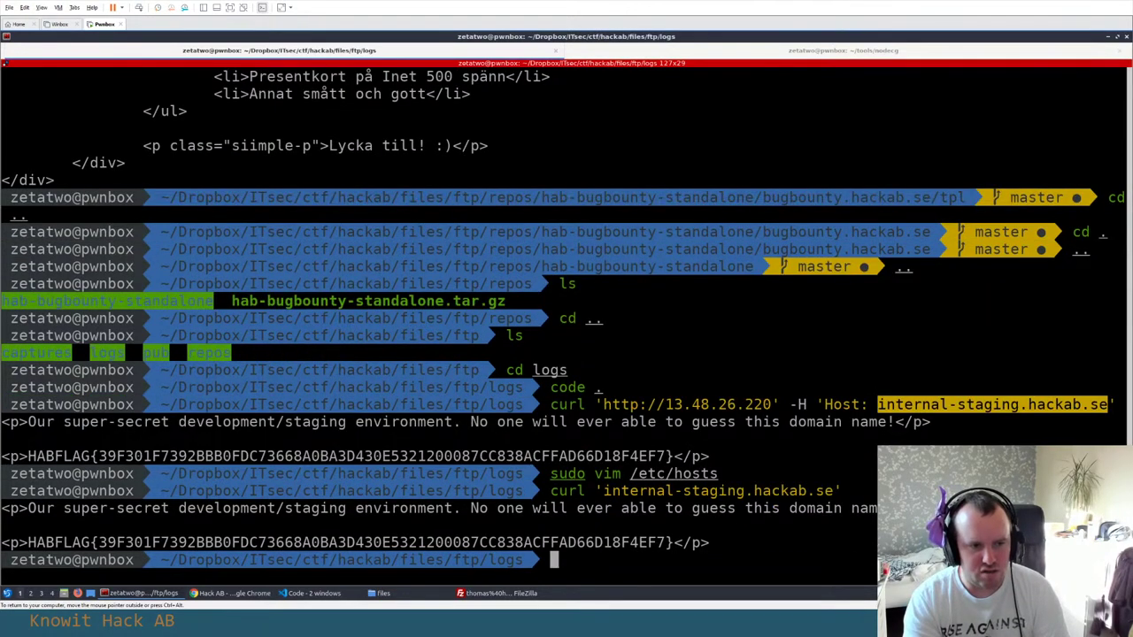
pyautogui.moveTo(550, 490); pyautogui.dragTo(847, 491)
pyautogui.moveTo(551, 404); pyautogui.dragTo(1119, 403)
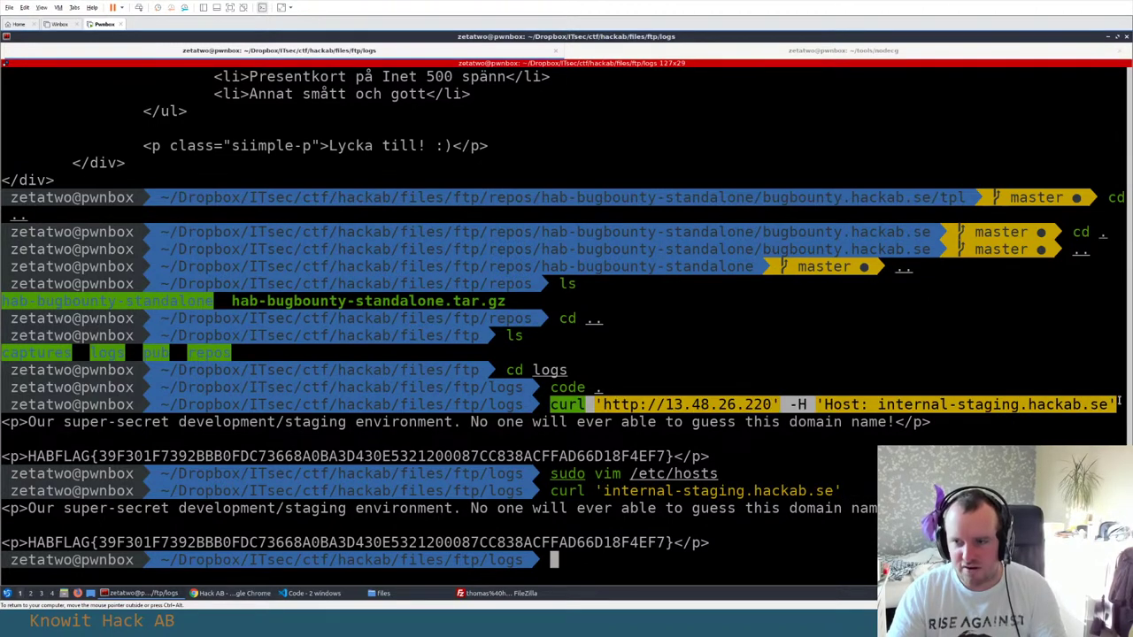
pyautogui.click(687, 404)
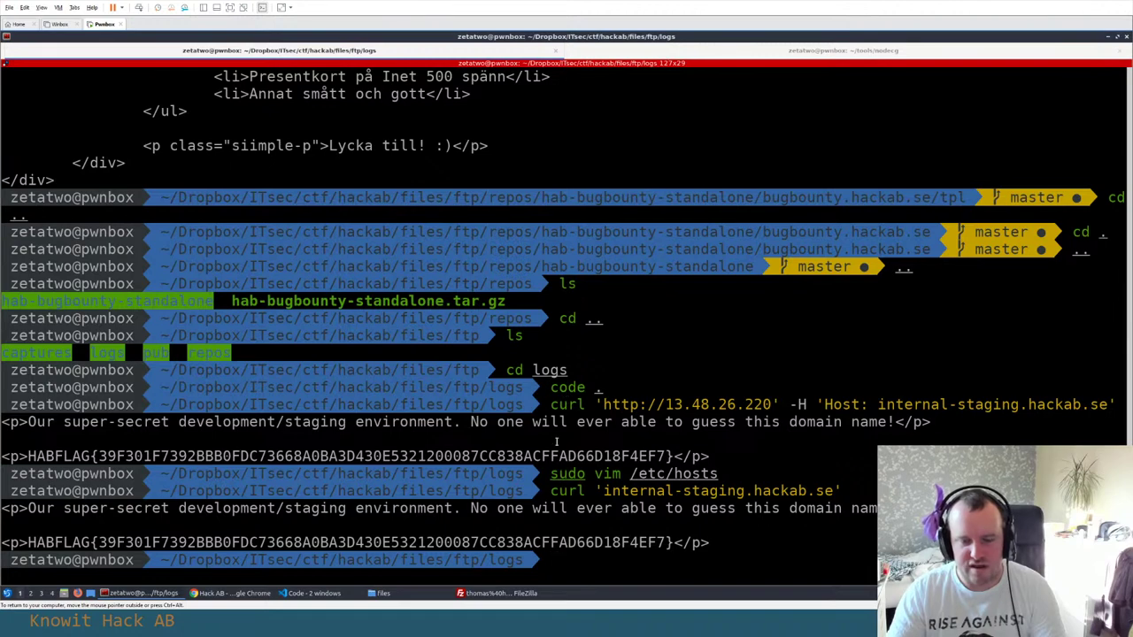
pyautogui.moveTo(549, 486); pyautogui.dragTo(797, 490)
pyautogui.click(571, 487)
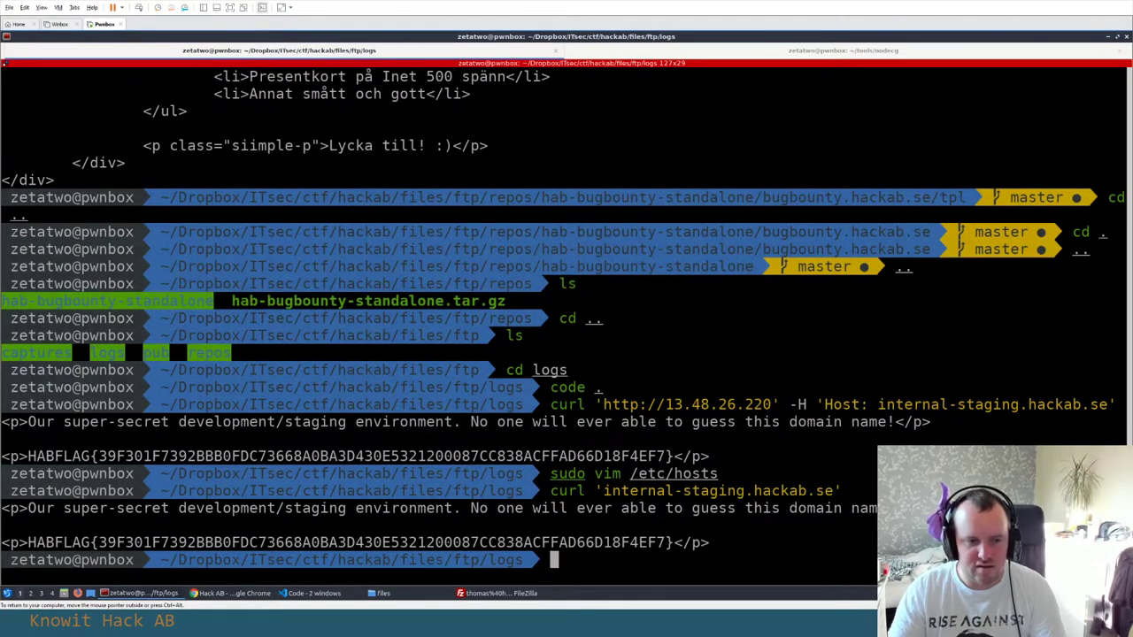
pyautogui.press('Up')
pyautogui.press('Home')
pyautogui.press('Right')
pyautogui.press('Right')
pyautogui.press('Right')
pyautogui.press('Right')
pyautogui.press('Right')
pyautogui.press('Right')
pyautogui.write('https://')
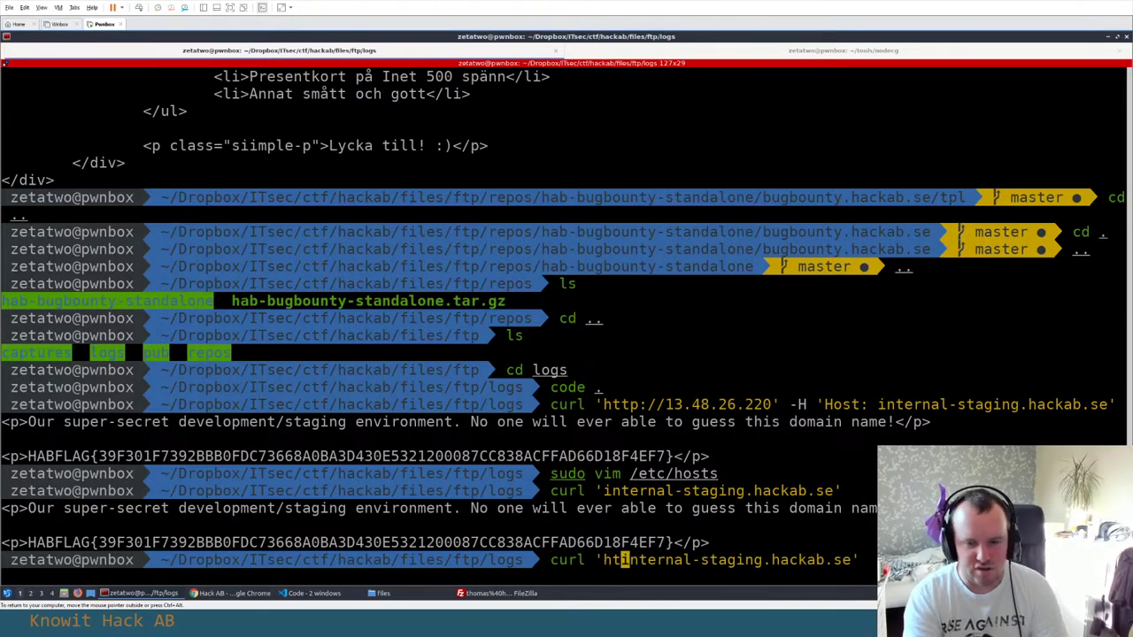
pyautogui.press('Return')
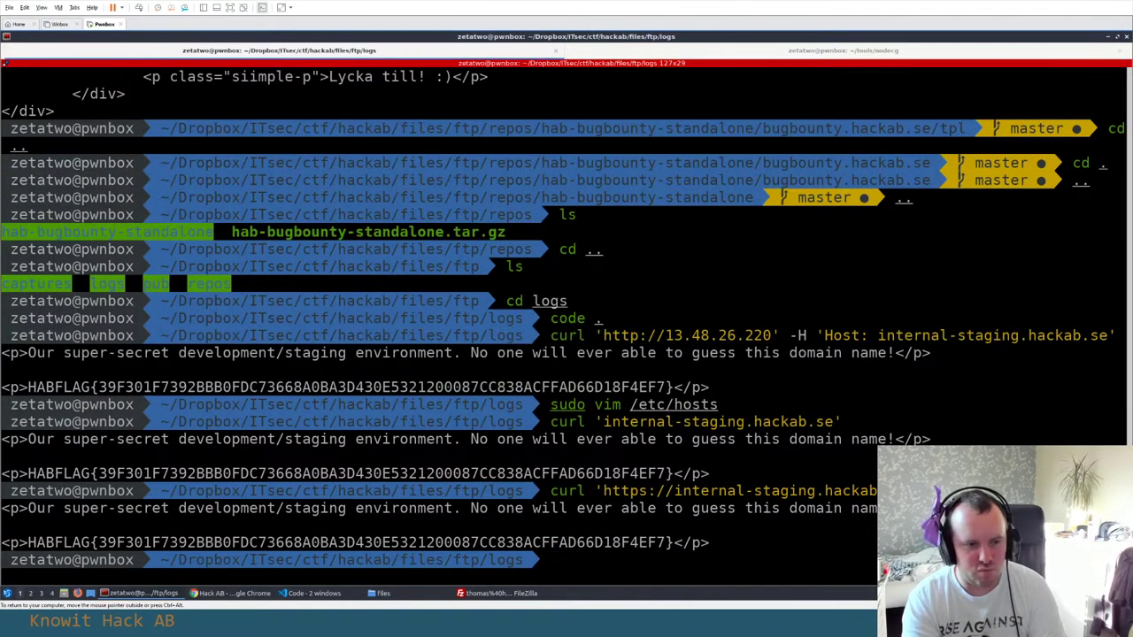
pyautogui.press('Up')
pyautogui.hotkey('ctrl', 'Left')
pyautogui.hotkey('ctrl', 'Left')
pyautogui.hotkey('ctrl', 'Left')
pyautogui.hotkey('ctrl', 'Left')
pyautogui.hotkey('ctrl', 'Left')
pyautogui.press('Right')
pyautogui.press('Right')
pyautogui.press('Right')
pyautogui.press('Right')
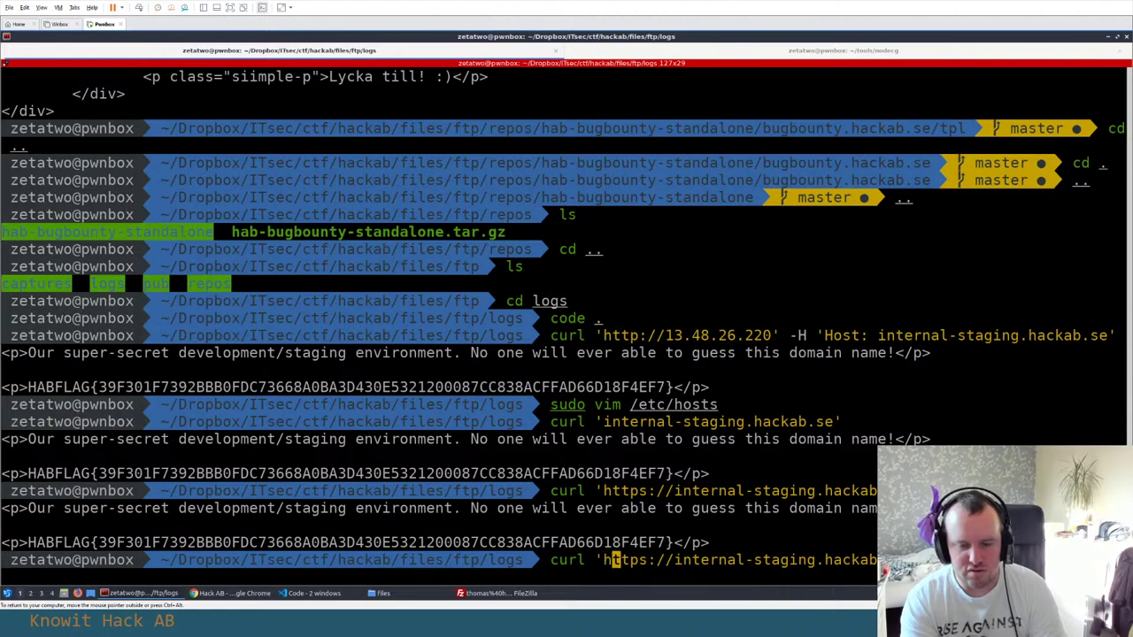
pyautogui.press('Delete')
pyautogui.press('Return')
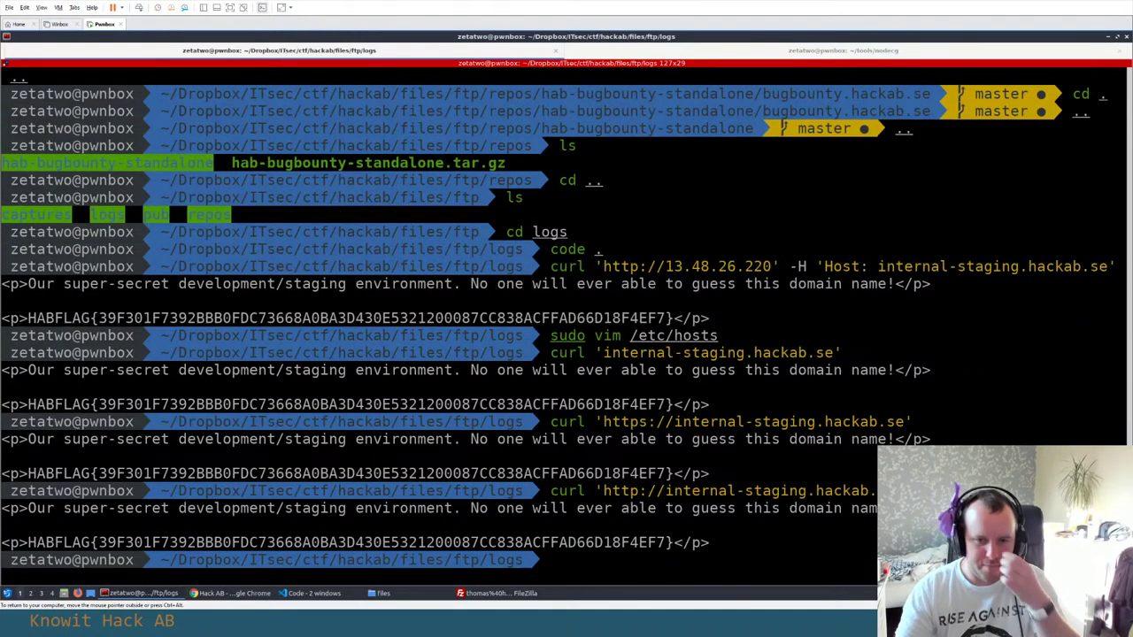
# Rerun it with curl -i to reveal the Apache/2.4.25 response headers
pyautogui.press('Up')
pyautogui.hotkey('ctrl', 'Left')
pyautogui.hotkey('ctrl', 'Left')
pyautogui.hotkey('ctrl', 'Left')
pyautogui.hotkey('ctrl', 'Left')
pyautogui.hotkey('ctrl', 'Left')
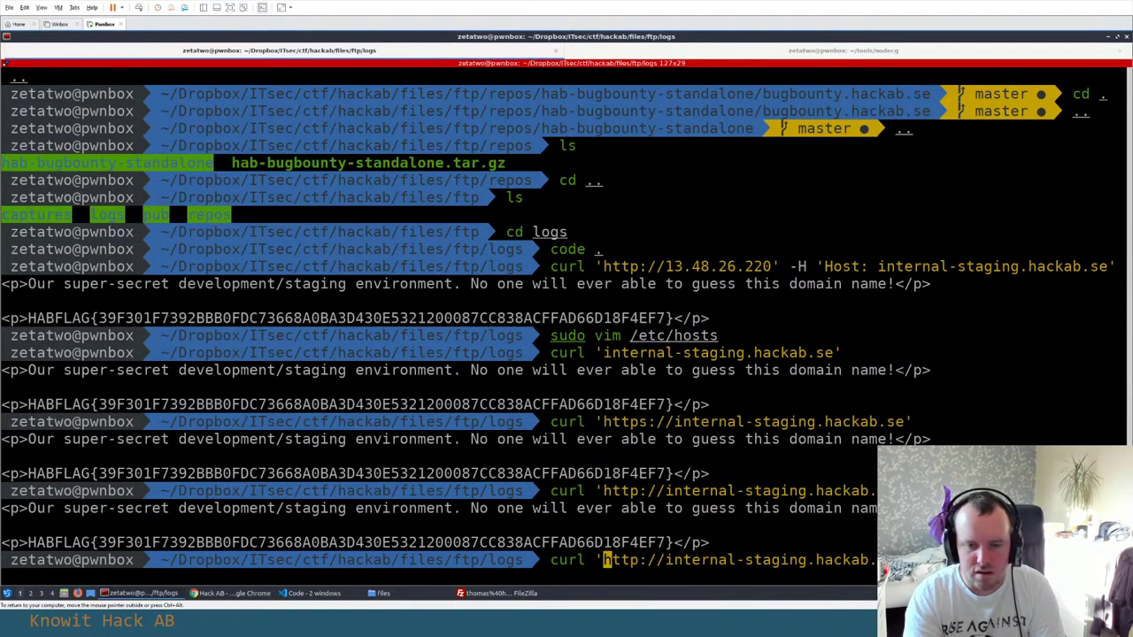
pyautogui.press('Left')
pyautogui.press('Left')
pyautogui.write('-i')
pyautogui.press('Return')
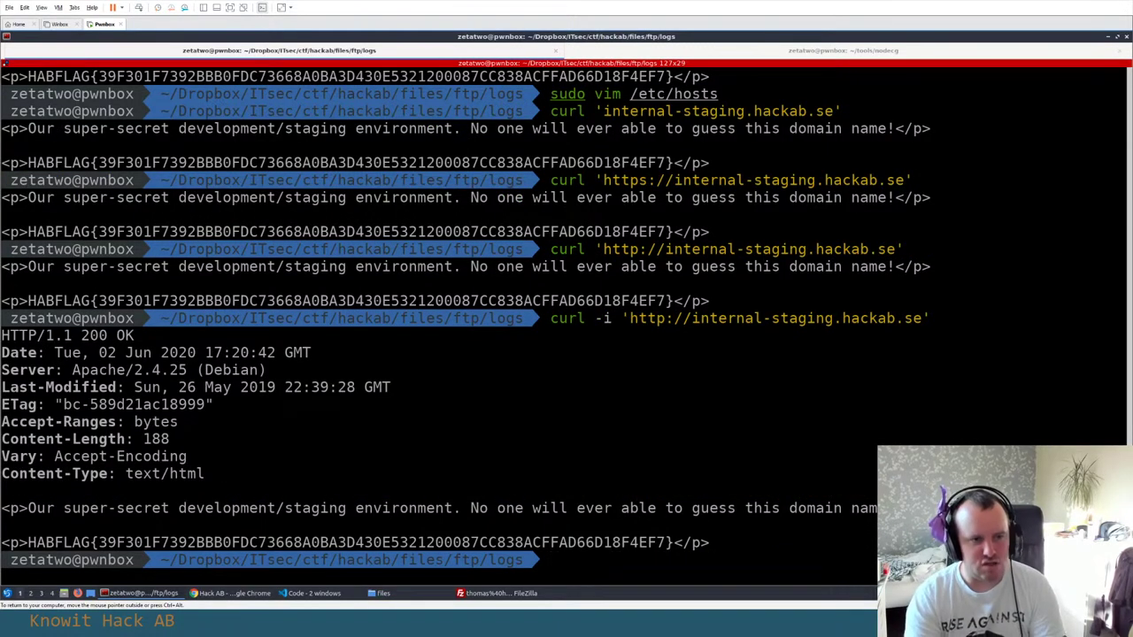
pyautogui.hotkey('alt', 'Tab')
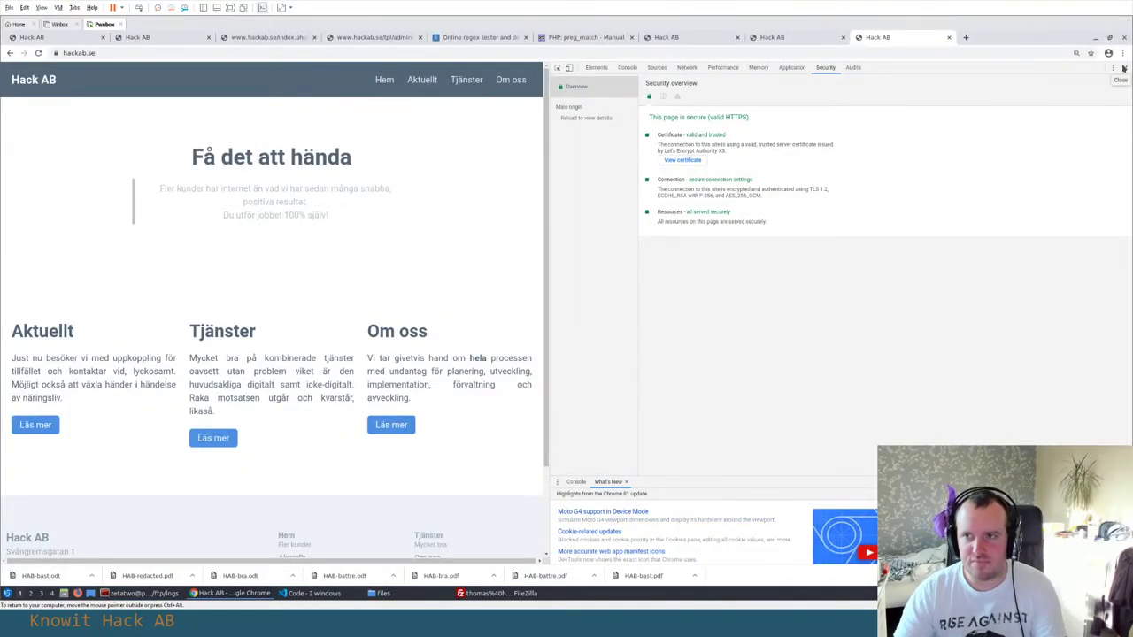
# Close the developer tools and look through the preg_match manual and Hack AB administration tabs
pyautogui.click(1125, 71)
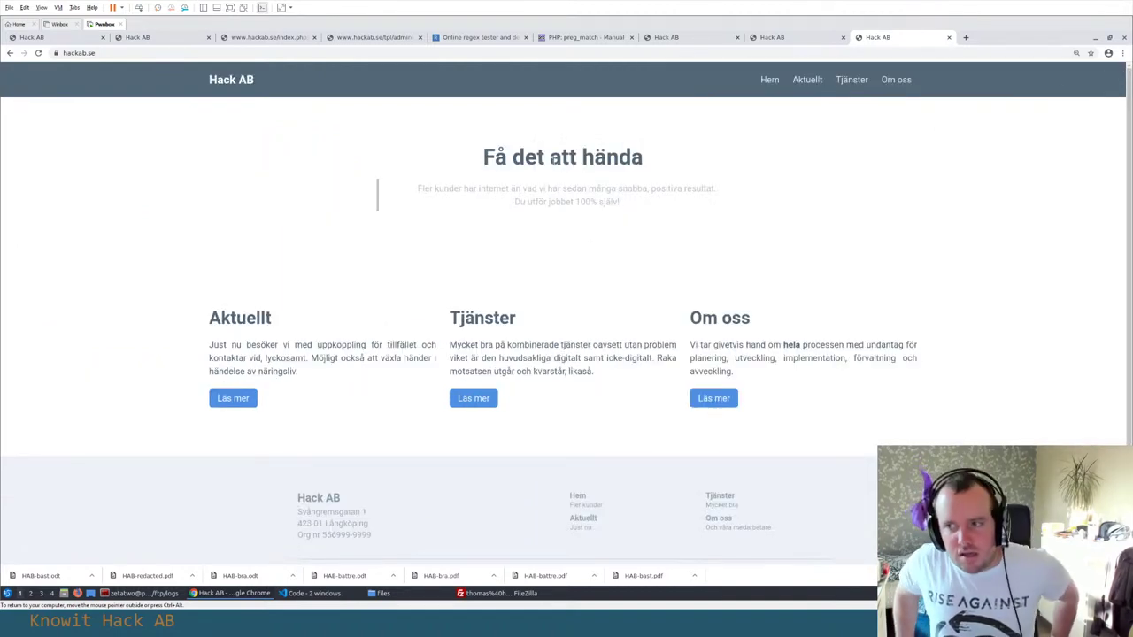
pyautogui.click(584, 37)
pyautogui.click(668, 37)
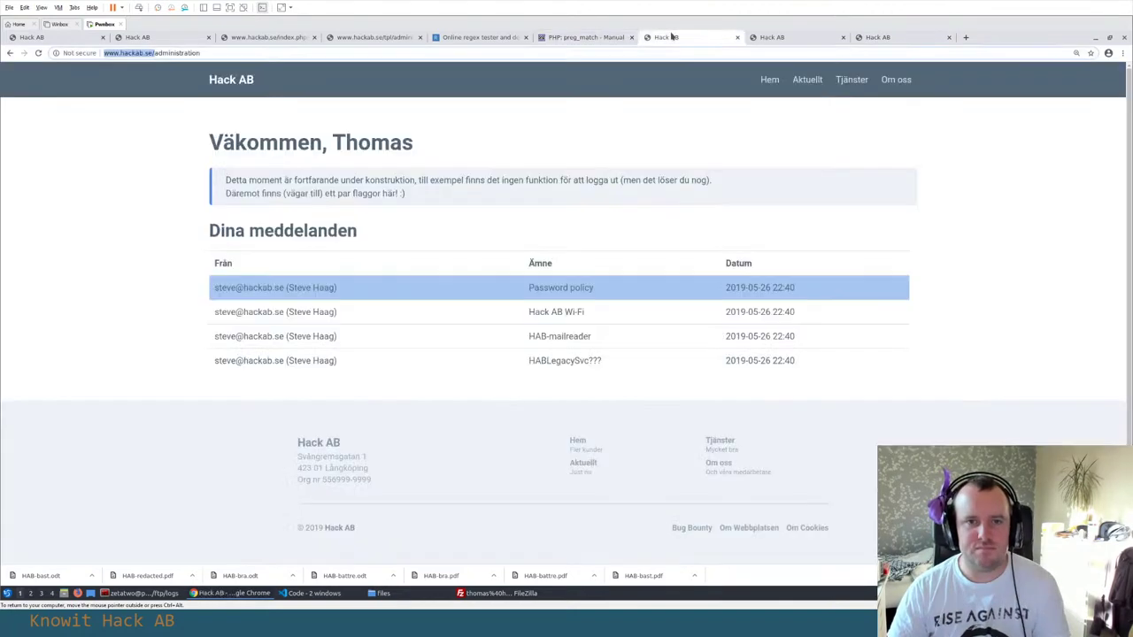
# Bring up the VS Code window showing api.hackab.se_access.log
pyautogui.hotkey('alt', 'Tab')
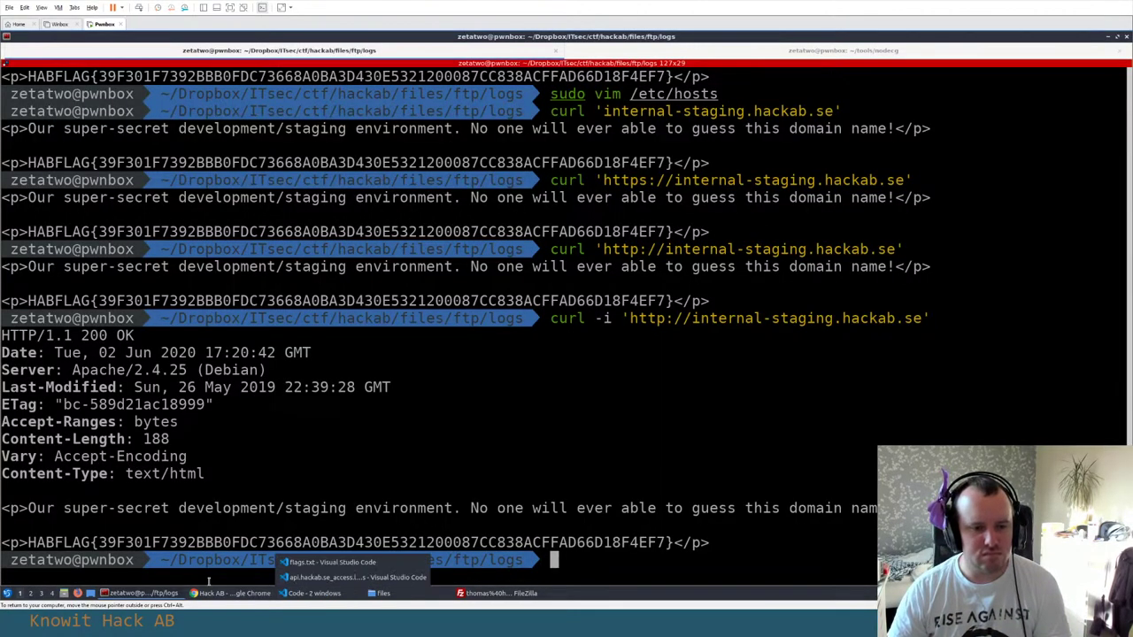
pyautogui.hotkey('alt', 'Tab')
pyautogui.hotkey('alt', 'Tab')
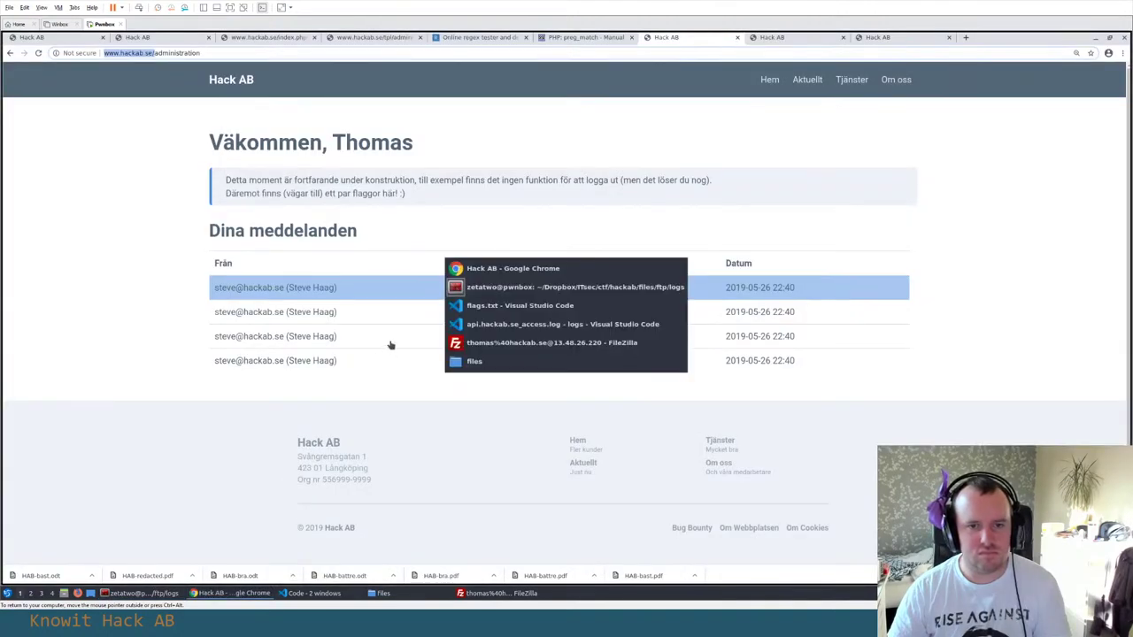
pyautogui.hotkey('alt', 'Tab')
pyautogui.click(111, 73)
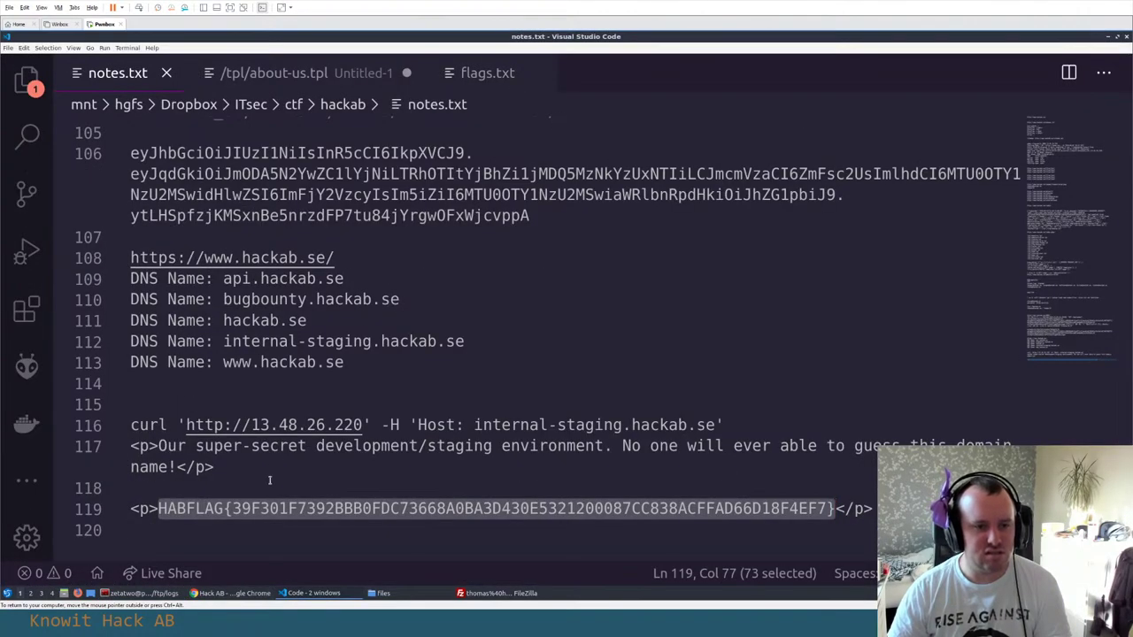
pyautogui.scroll(4, 272, 453)
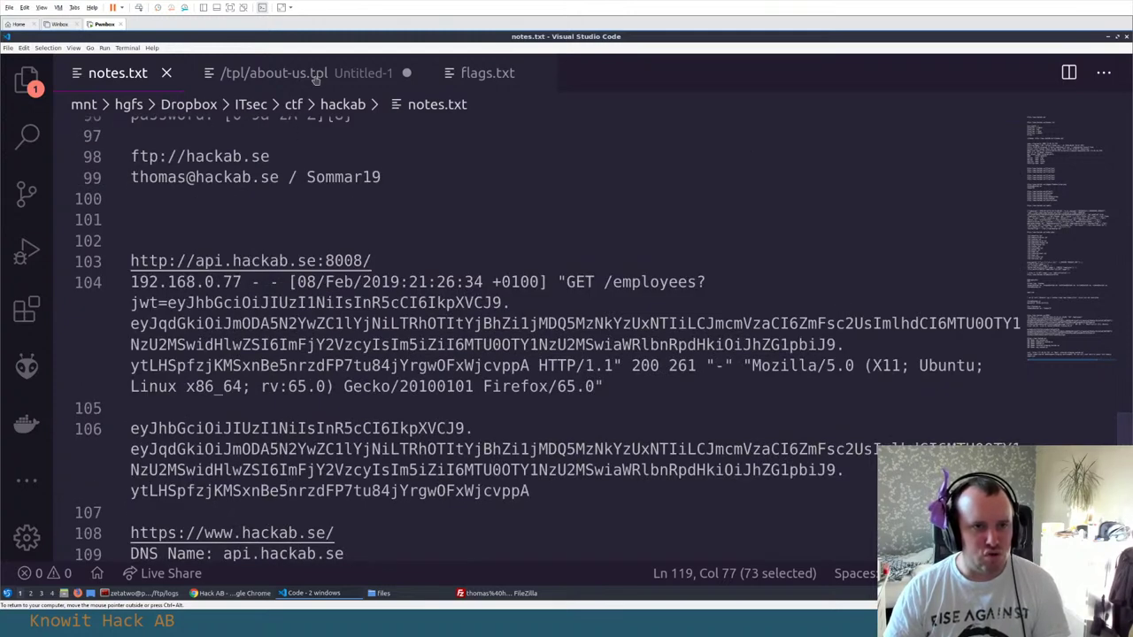
pyautogui.click(314, 593)
pyautogui.click(345, 577)
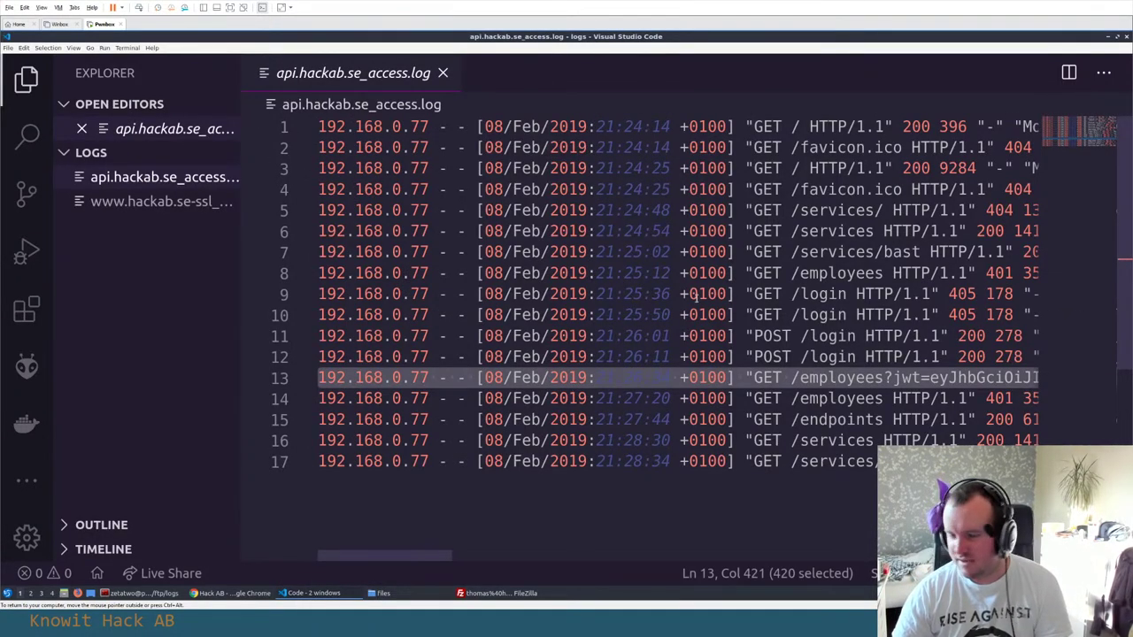
# Highlight the employees requests around the JWT token on line 13
pyautogui.click(708, 378)
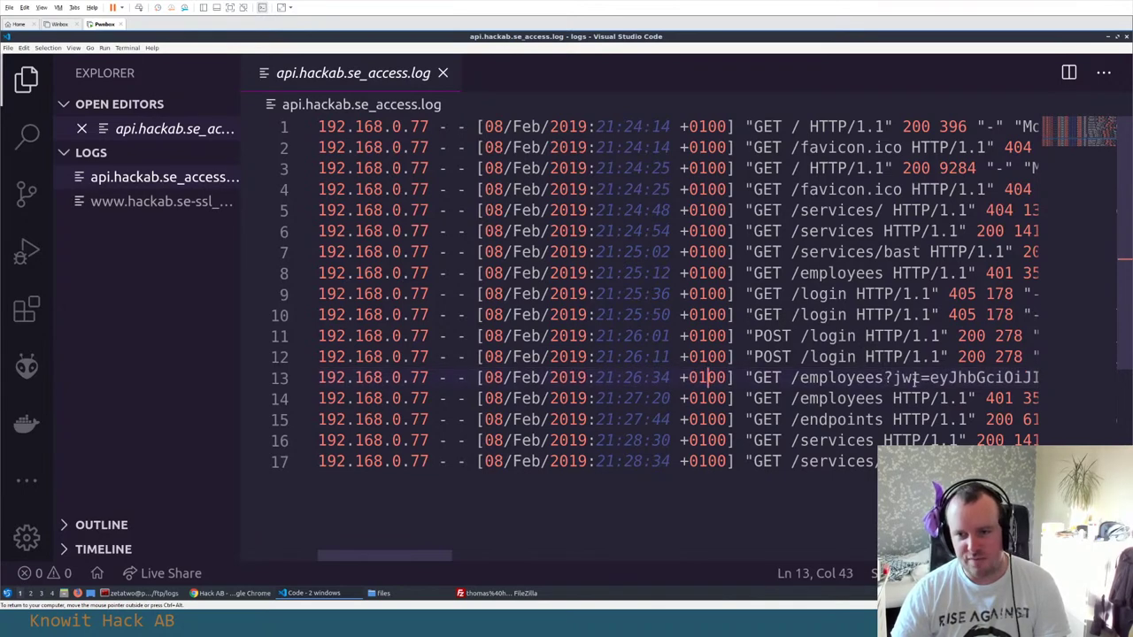
pyautogui.click(928, 377)
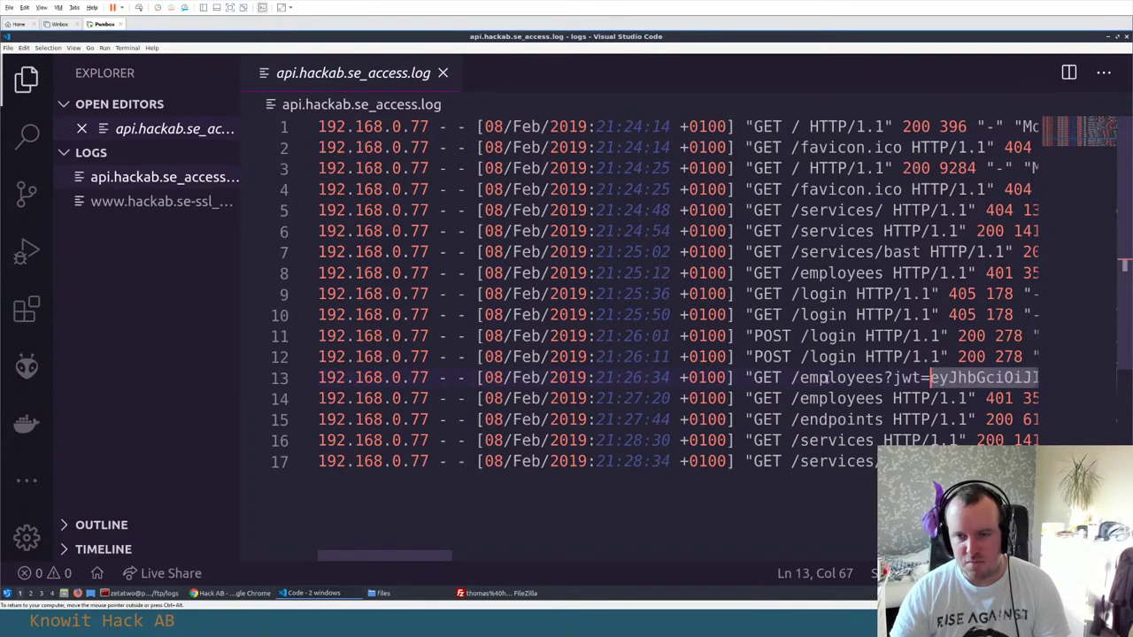
pyautogui.click(886, 378)
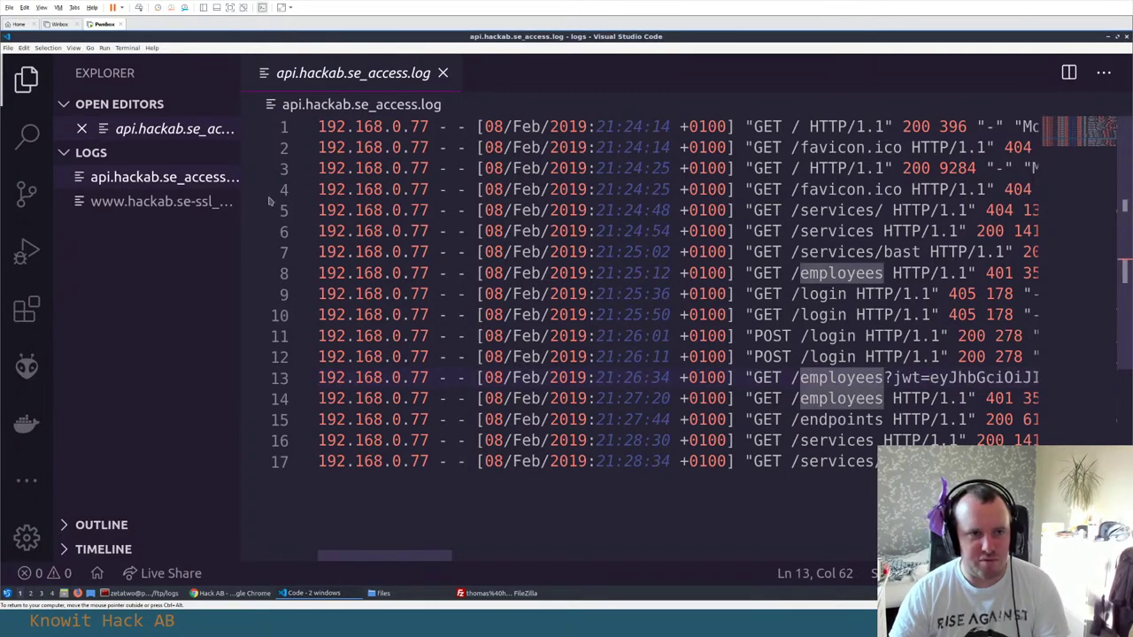
pyautogui.click(159, 201)
pyautogui.scroll(-15, 580, 231)
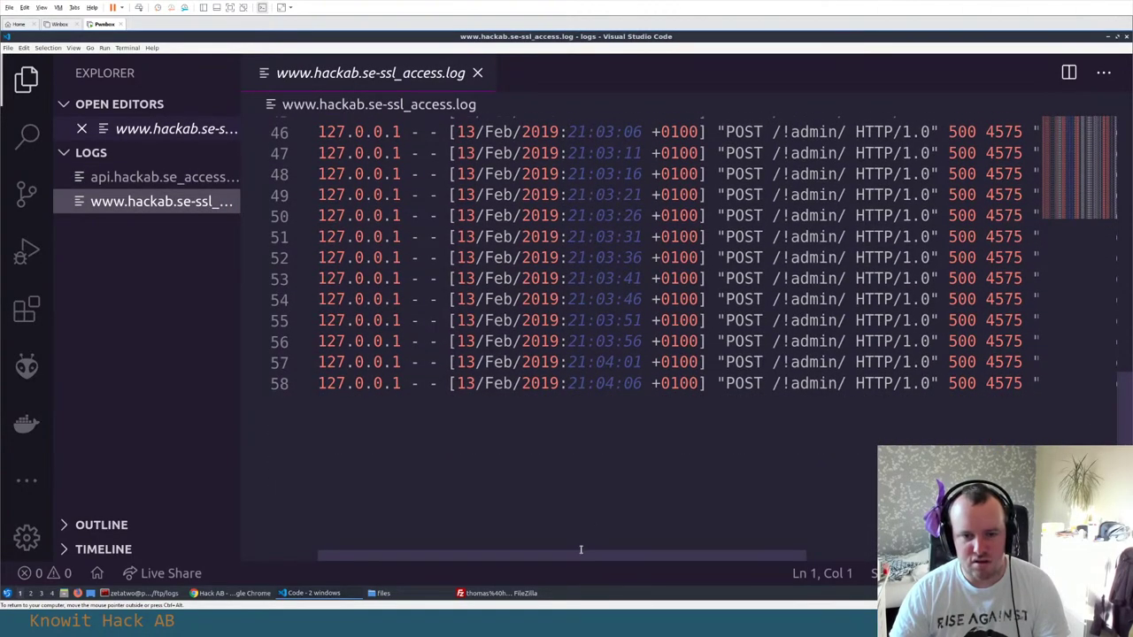
pyautogui.moveTo(580, 549); pyautogui.dragTo(865, 557)
pyautogui.scroll(1, 865, 557)
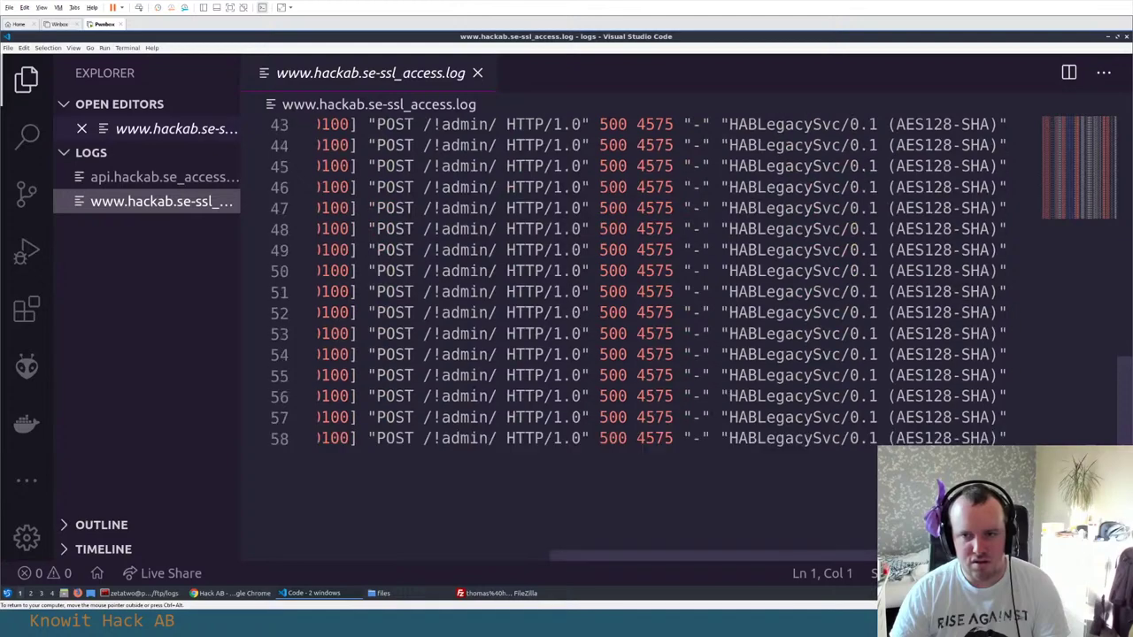
pyautogui.scroll(14, 637, 337)
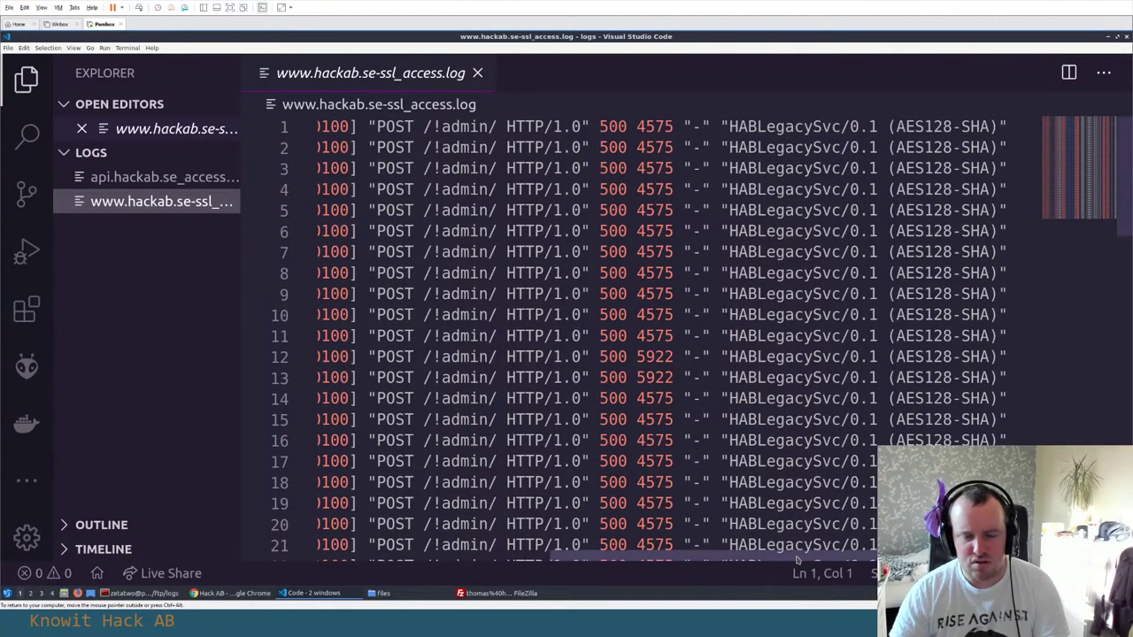
pyautogui.moveTo(770, 558); pyautogui.dragTo(512, 545)
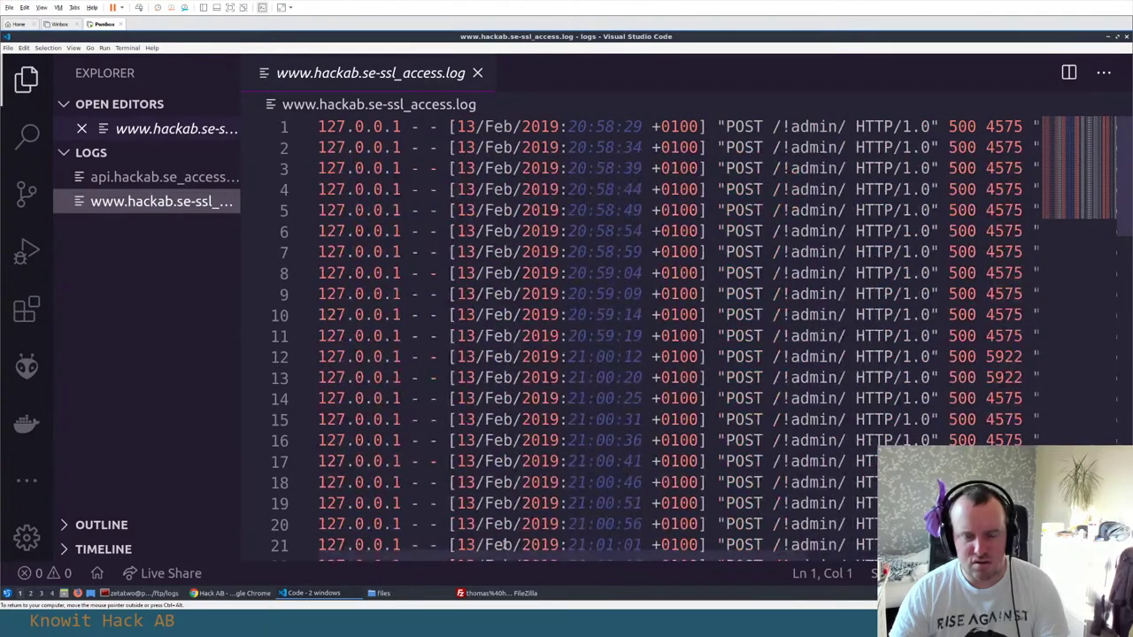
pyautogui.scroll(-15, 503, 514)
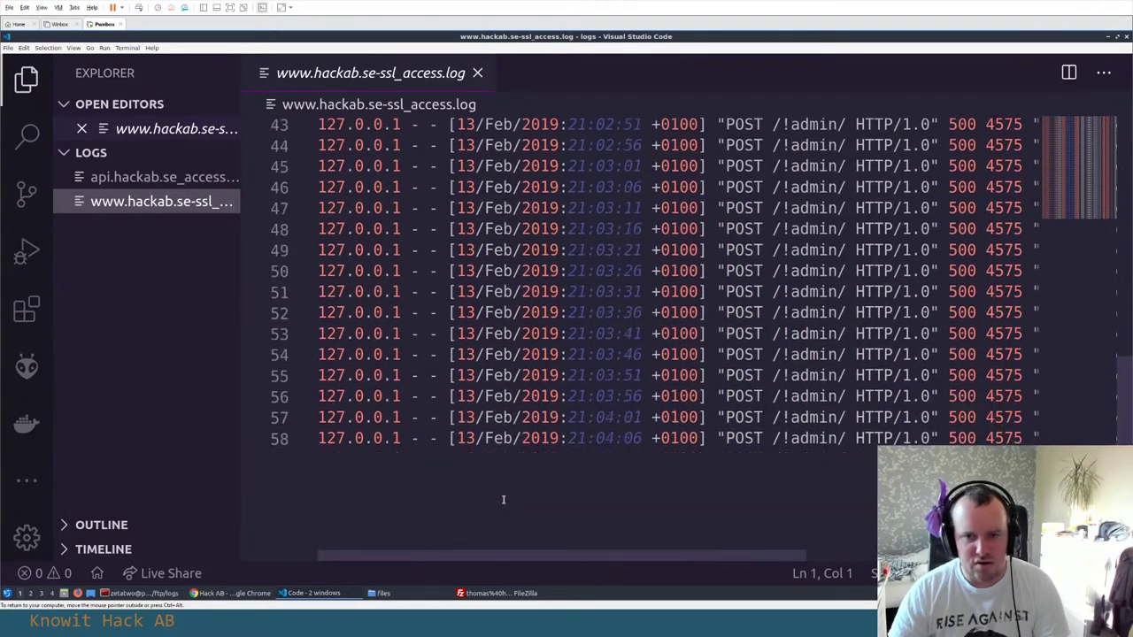
pyautogui.scroll(2, 503, 500)
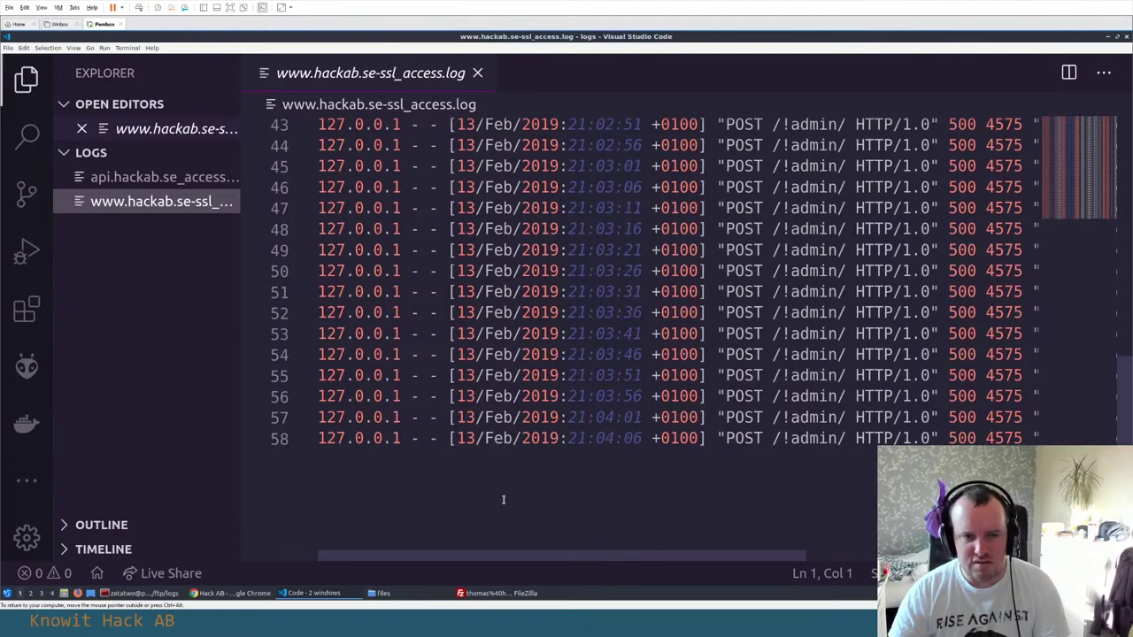
pyautogui.scroll(14, 503, 500)
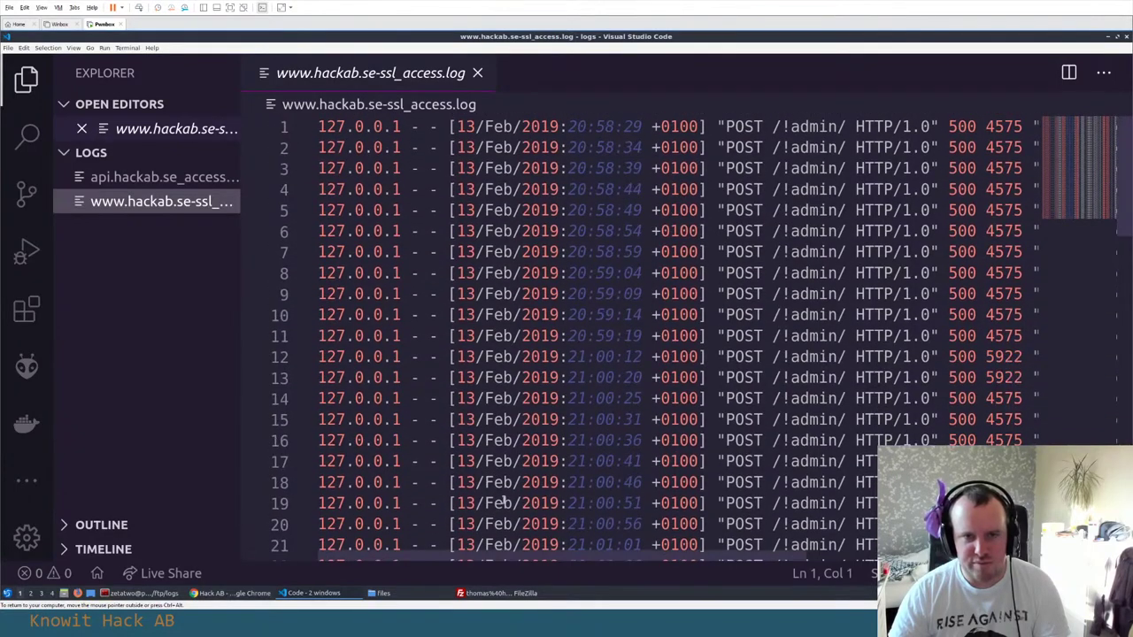
pyautogui.moveTo(511, 557); pyautogui.dragTo(799, 559)
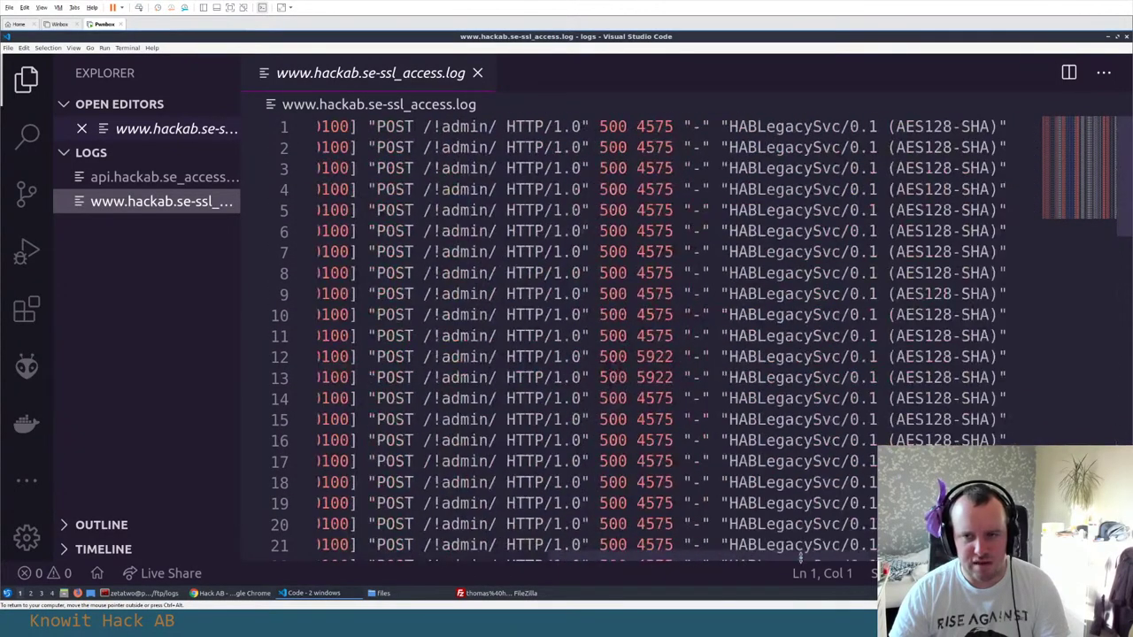
pyautogui.click(732, 232)
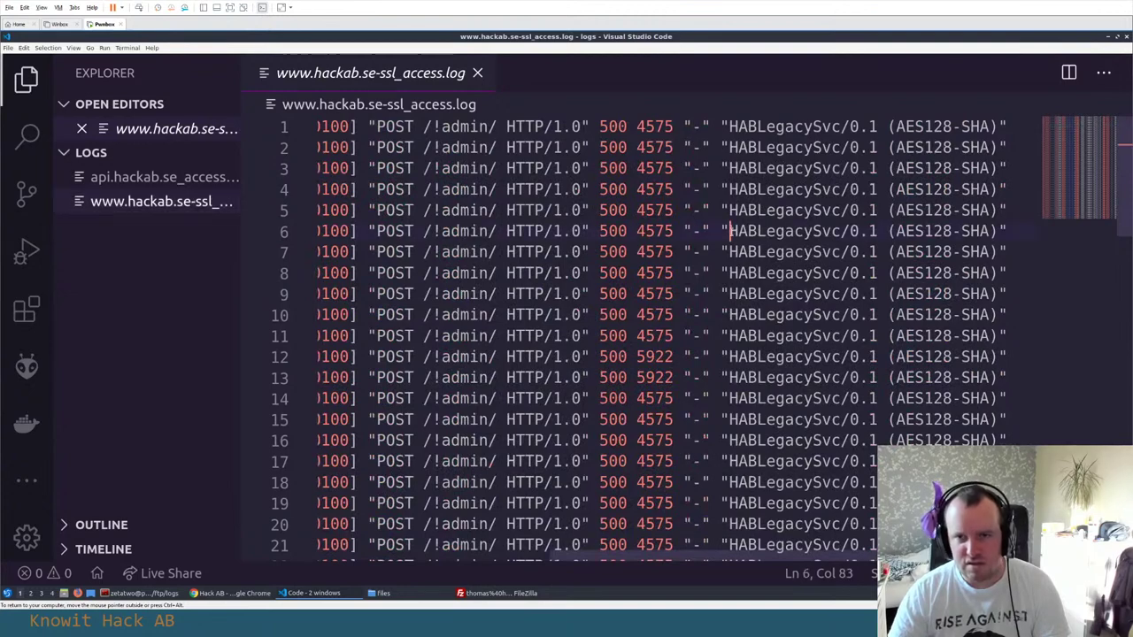
pyautogui.keyDown('shift'); pyautogui.click(997, 230); pyautogui.keyUp('shift')
pyautogui.hotkey('ctrl', 'c')
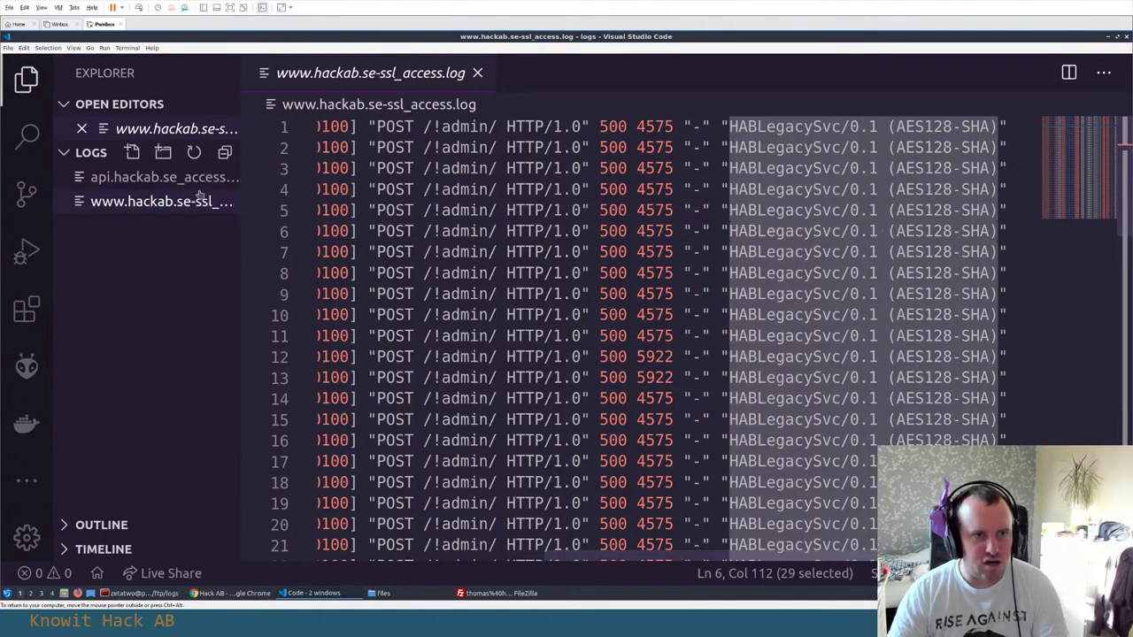
# Paste the HABLegacySvc/0.1 (AES128-SHA) user agent as new line 122 in notes.txt
pyautogui.hotkey('alt', 'Tab')
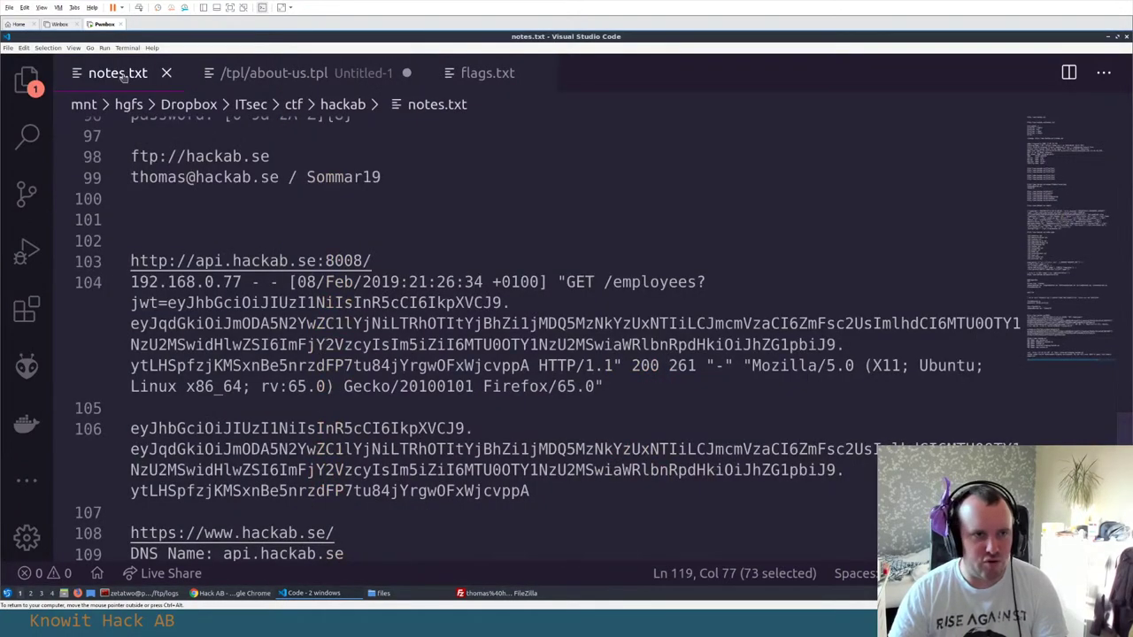
pyautogui.scroll(-7, 329, 390)
pyautogui.click(329, 389)
pyautogui.press('Return')
pyautogui.press('Return')
pyautogui.hotkey('ctrl', 'v')
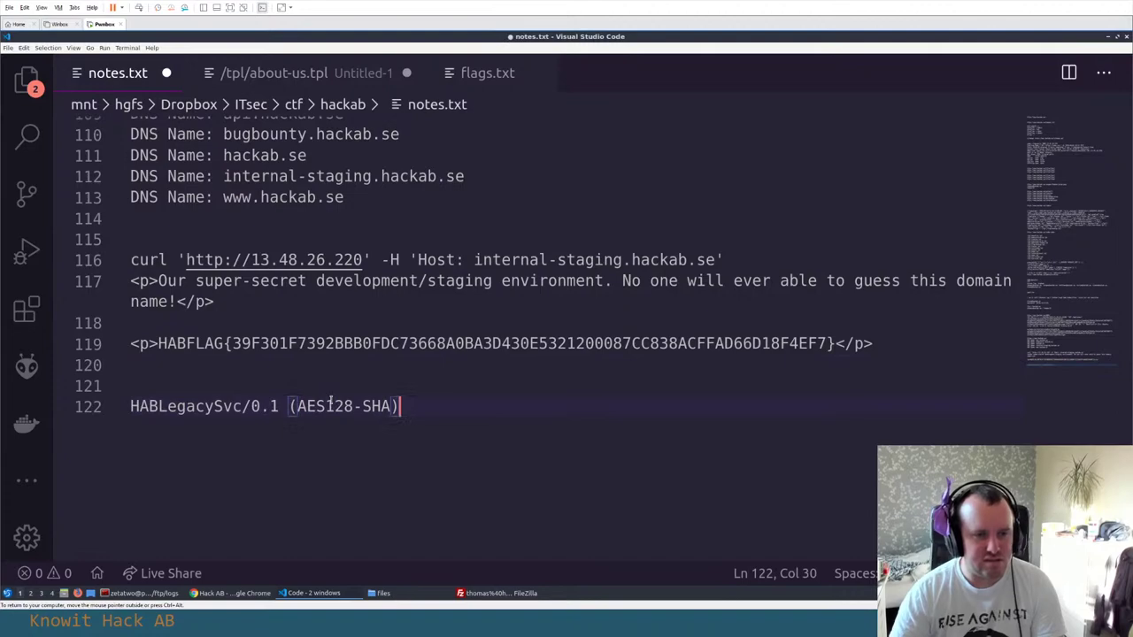
pyautogui.press('Return')
# Review the ssl access log and api.hackab.se_access.log, then return to the terminal
pyautogui.hotkey('alt', 'Tab')
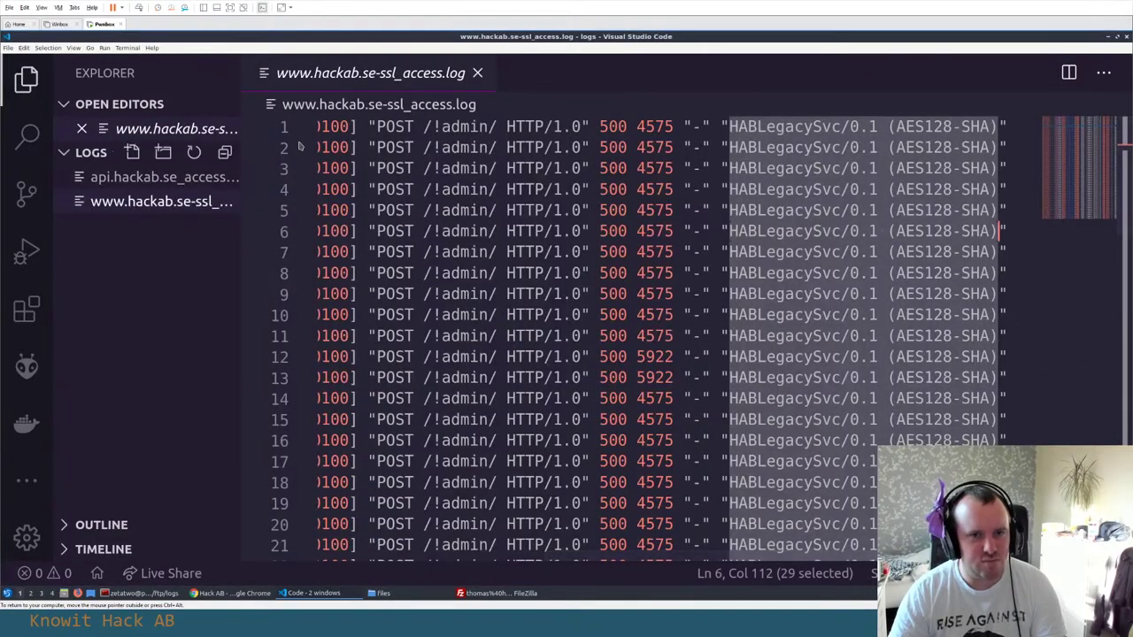
pyautogui.click(592, 356)
pyautogui.press('Home')
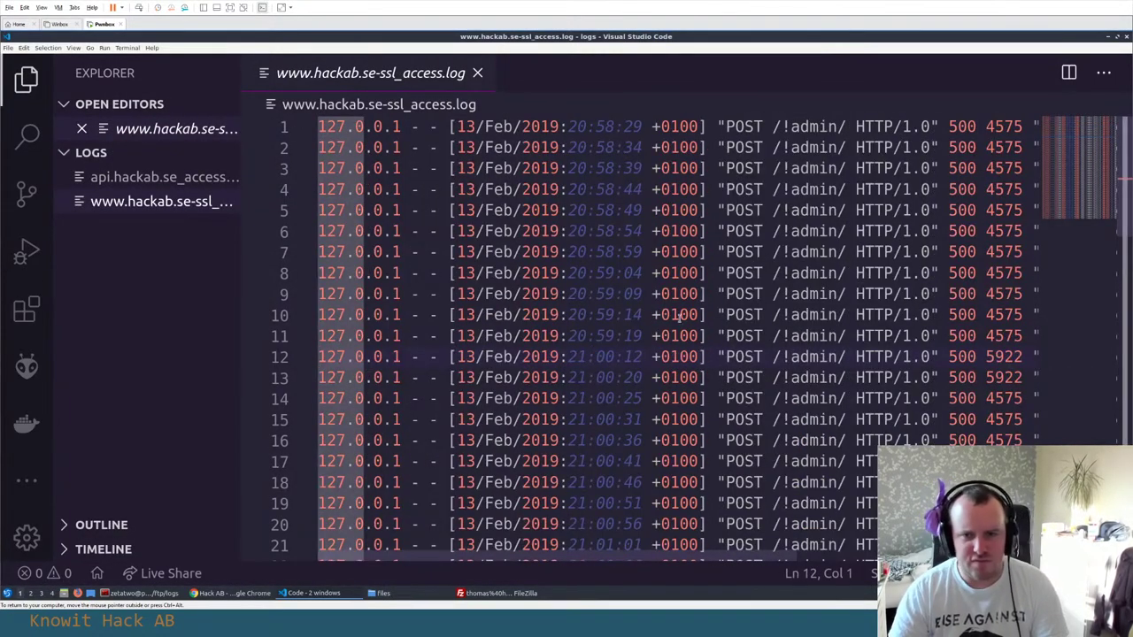
pyautogui.scroll(-13, 678, 315)
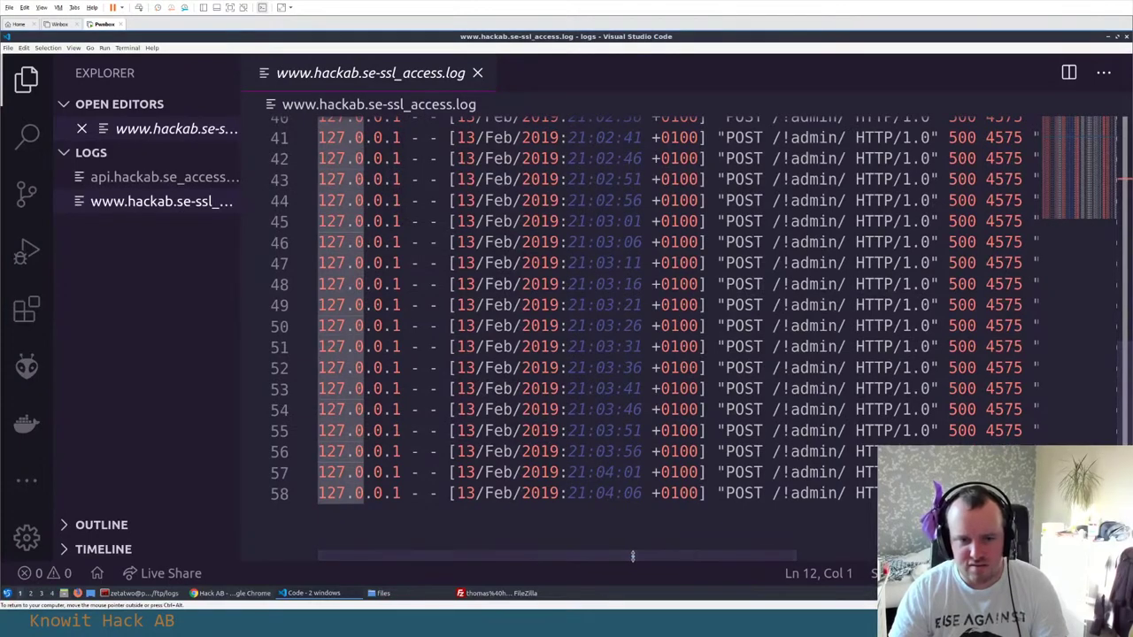
pyautogui.moveTo(630, 556); pyautogui.dragTo(871, 556)
pyautogui.scroll(13, 566, 309)
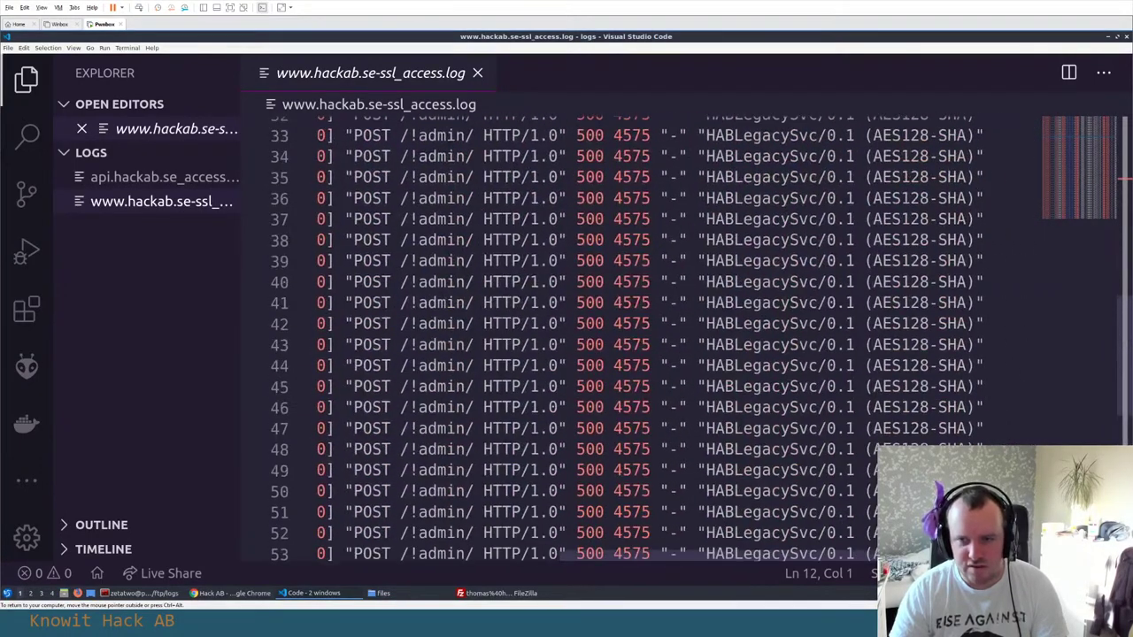
pyautogui.click(162, 182)
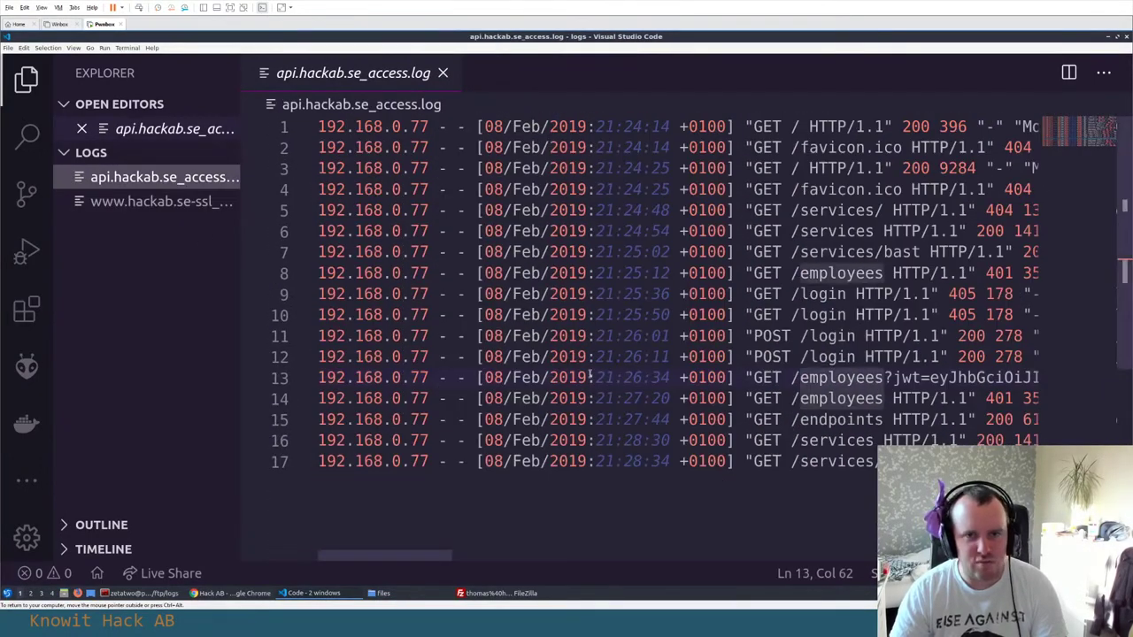
pyautogui.moveTo(396, 554); pyautogui.dragTo(440, 555)
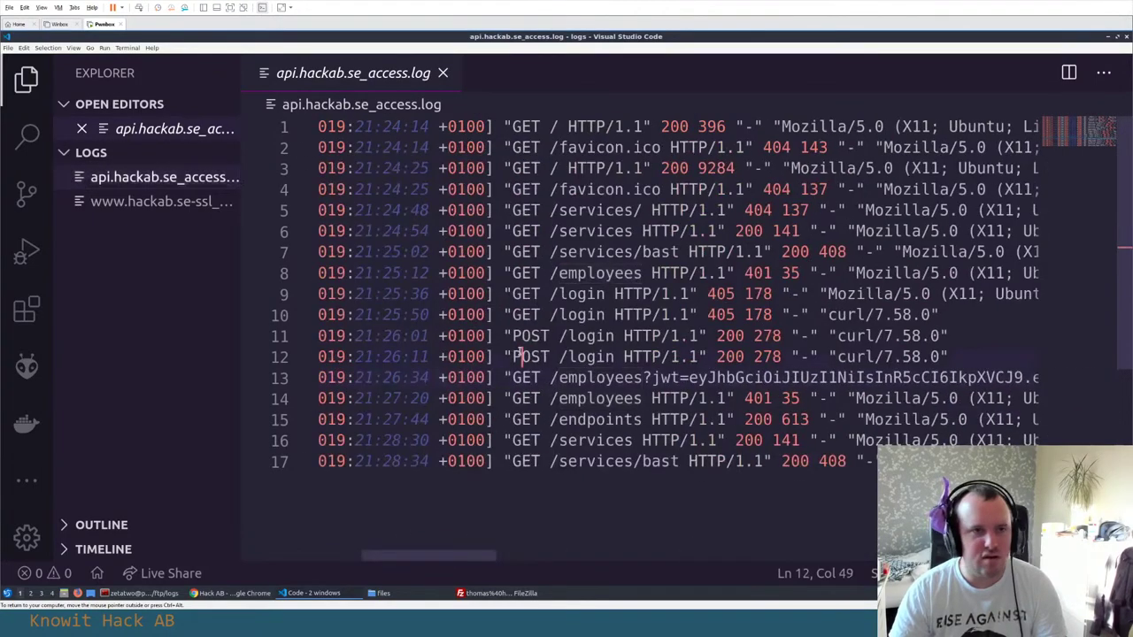
pyautogui.hotkey('alt', 'Tab')
pyautogui.hotkey('alt', 'Tab')
pyautogui.hotkey('alt', 'Tab')
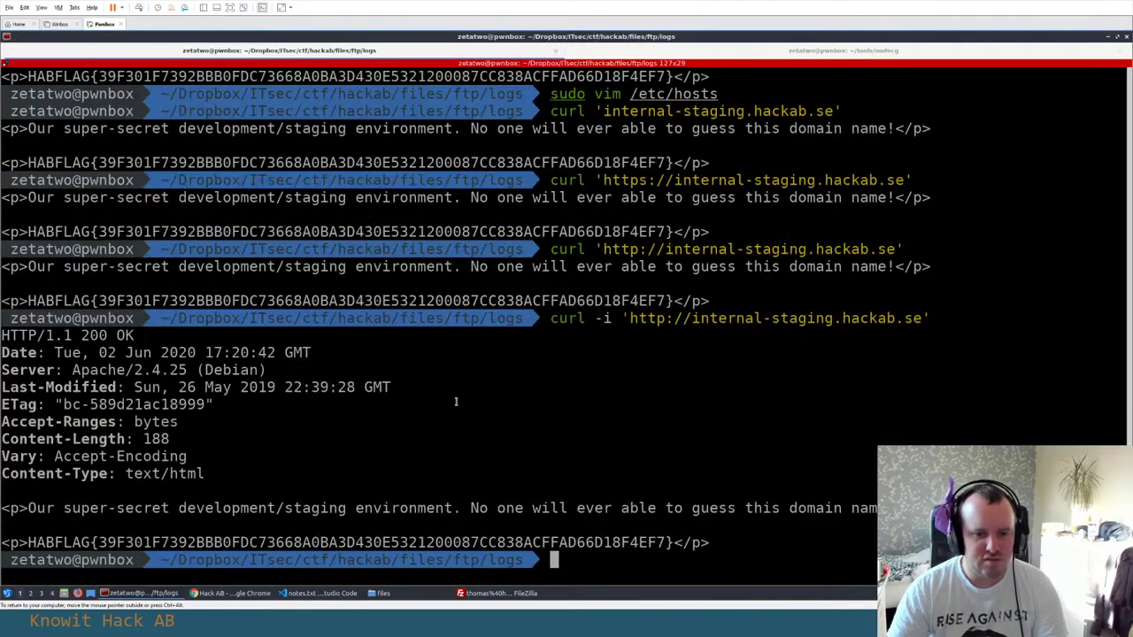
# Go up to the ftp folder and list the contents of the captures folder
pyautogui.write('cd ..')
pyautogui.press('Return')
pyautogui.write('ls')
pyautogui.press('Return')
pyautogui.write('cd captures')
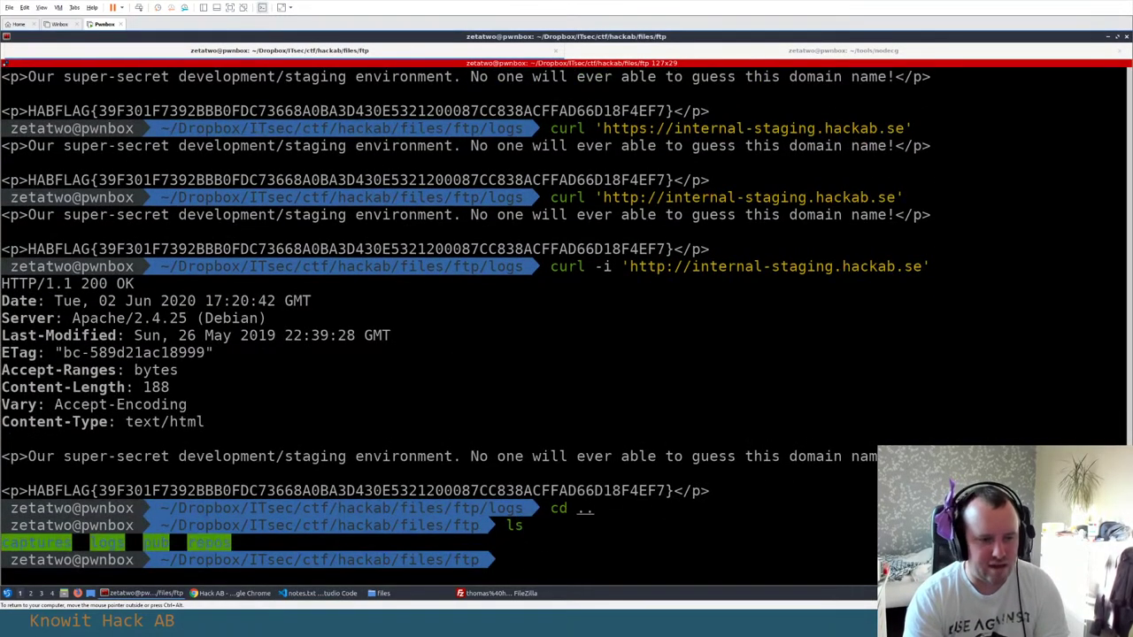
pyautogui.press('Return')
pyautogui.write('ls')
pyautogui.press('Return')
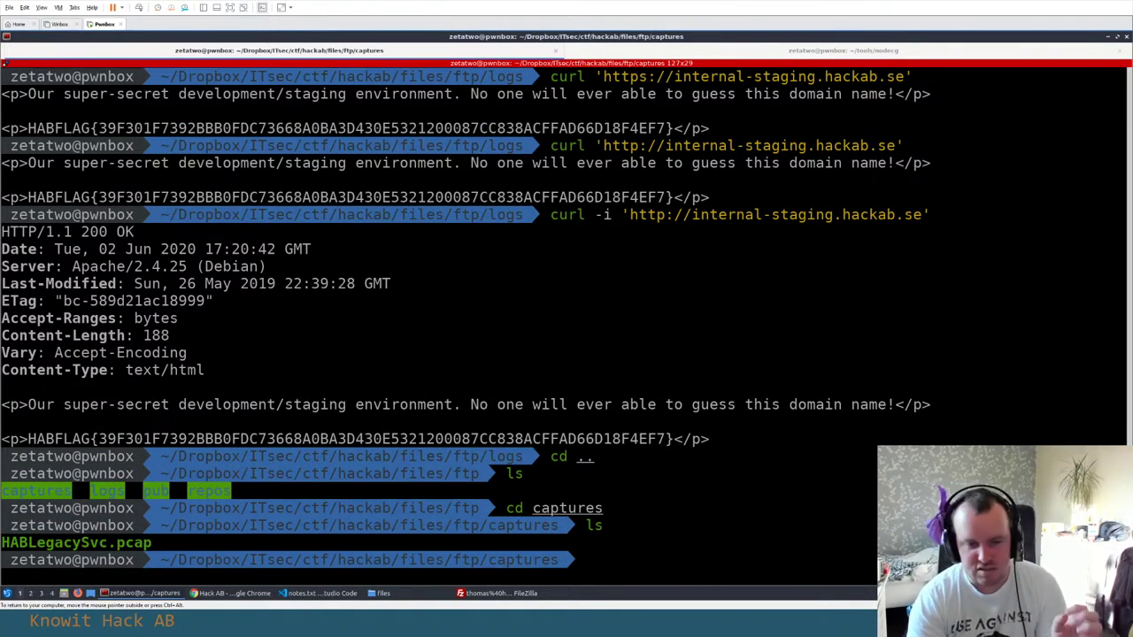
# Launch Wireshark in the background on HABLegacySvc.pcap
pyautogui.write('wire')
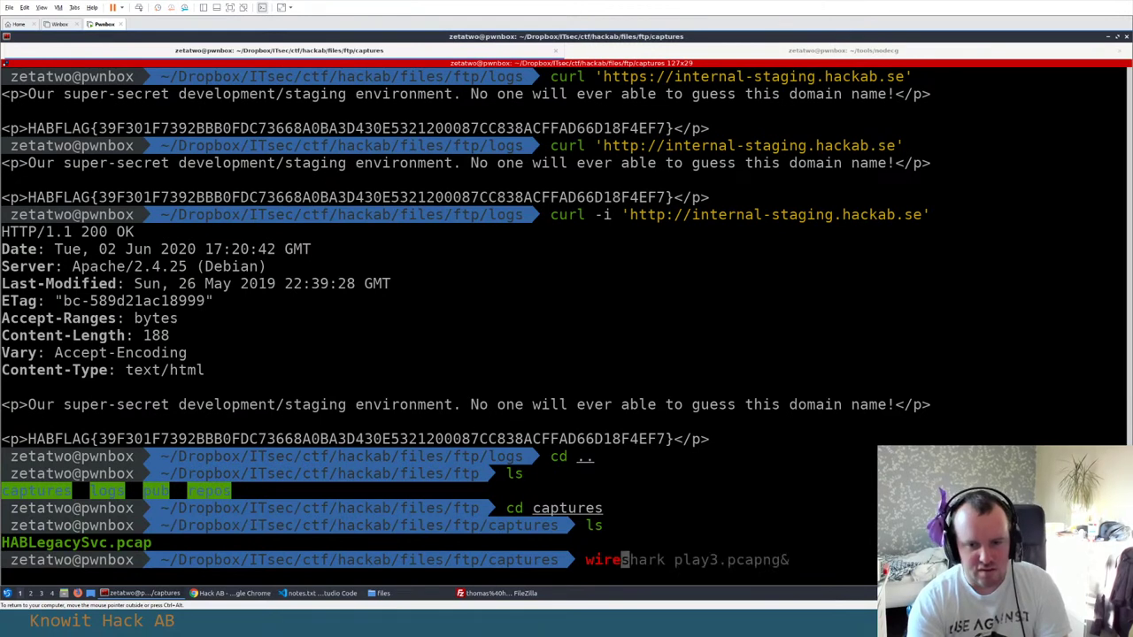
pyautogui.press('BackSpace')
pyautogui.press('BackSpace')
pyautogui.write('reshark HA')
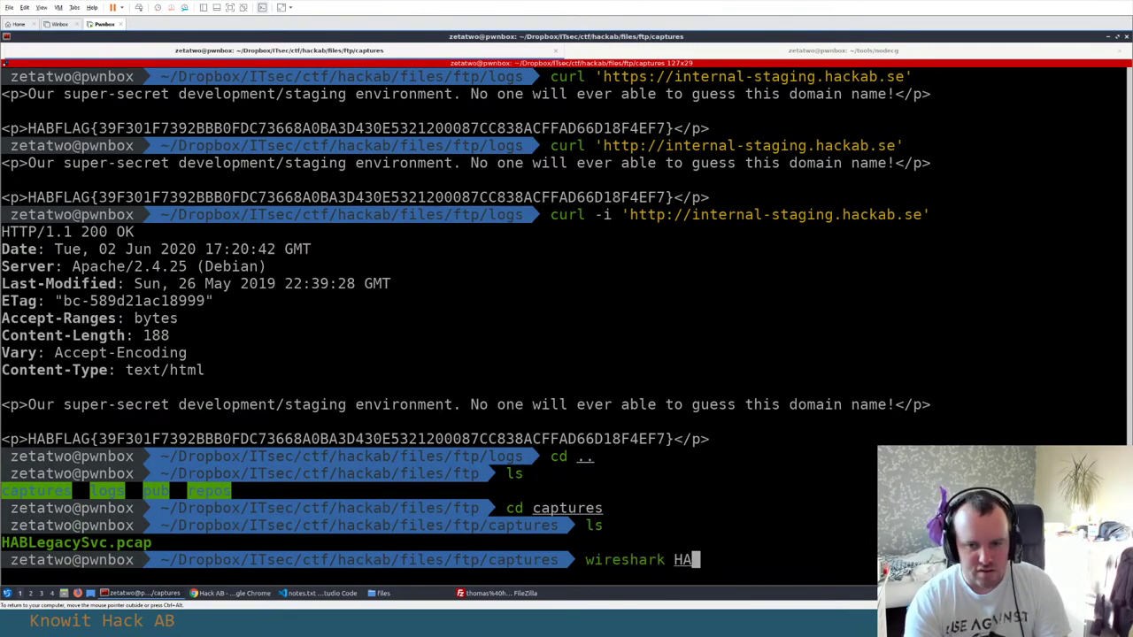
pyautogui.press('Tab')
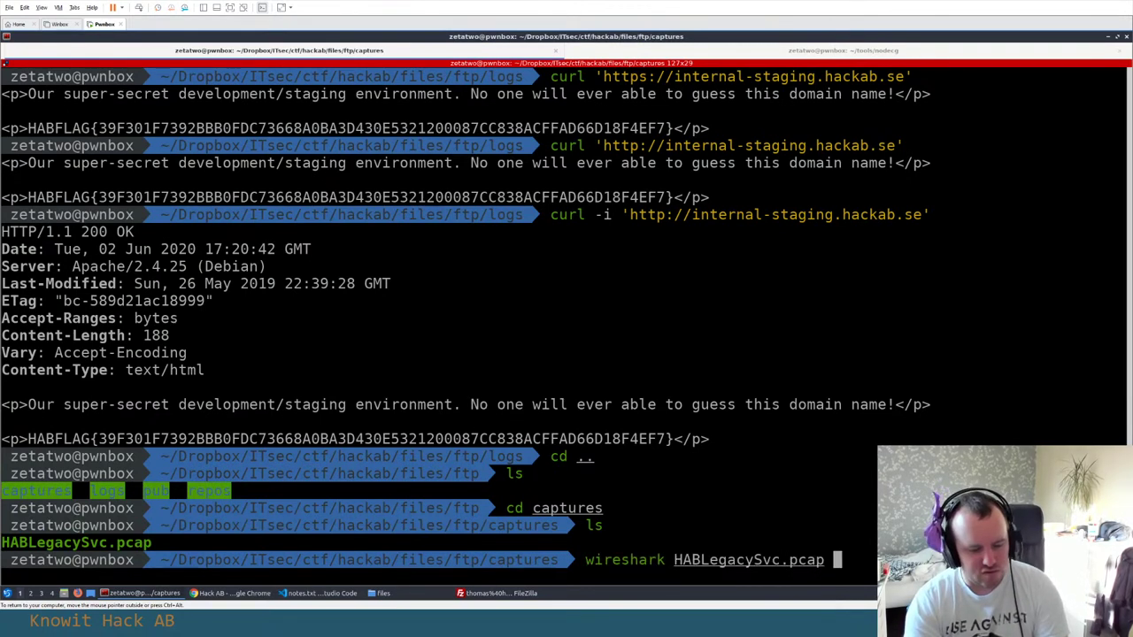
pyautogui.write('&')
pyautogui.press('Return')
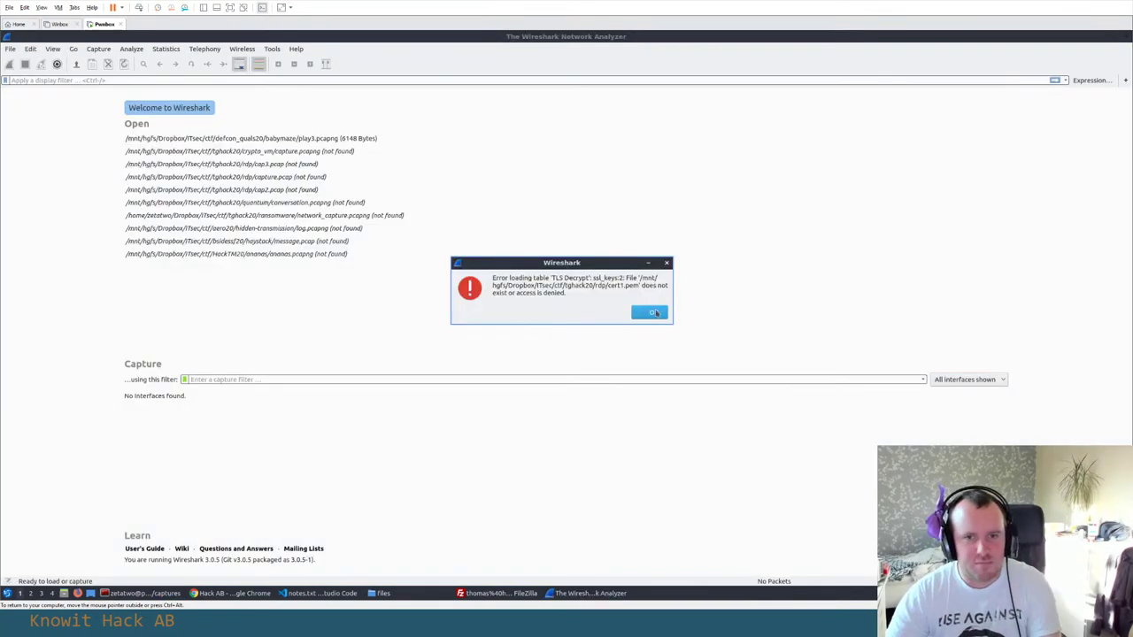
# Dismiss the TLS key error, enlarge the packet list, and set the main window font to size 14
pyautogui.click(652, 312)
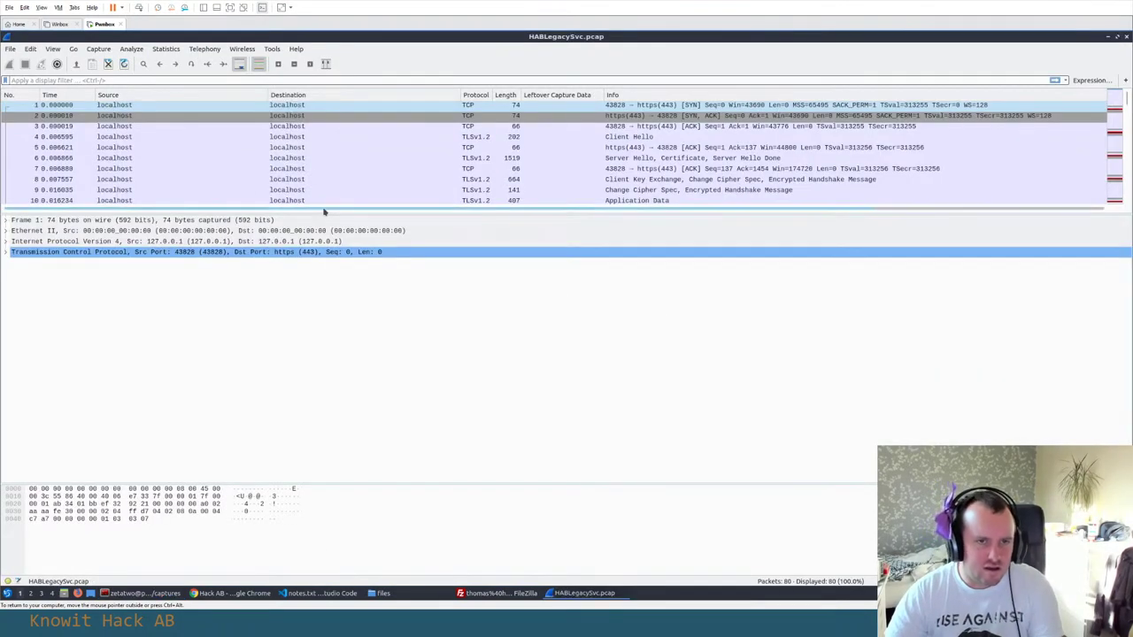
pyautogui.moveTo(326, 213); pyautogui.dragTo(326, 252)
pyautogui.click(53, 48)
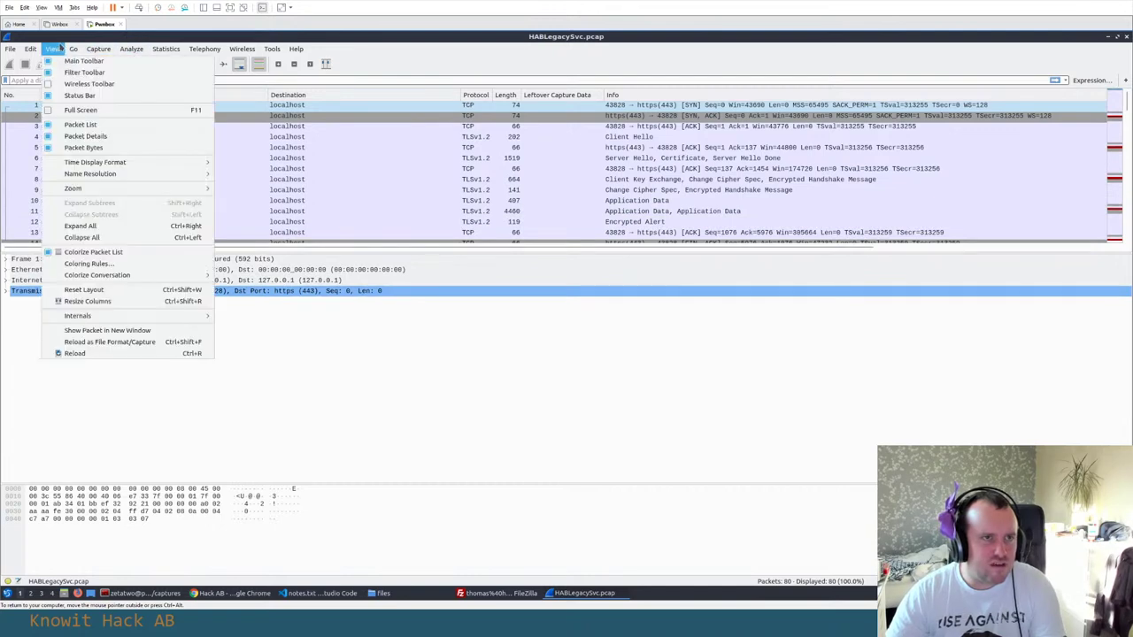
pyautogui.moveTo(29, 49)
pyautogui.click(98, 309)
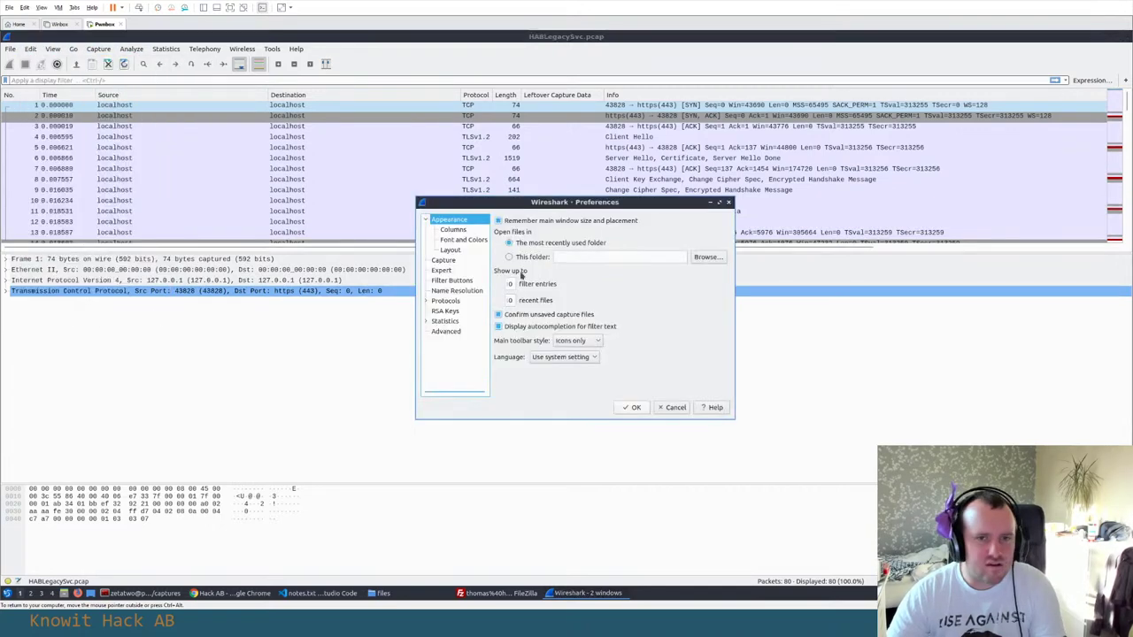
pyautogui.click(469, 240)
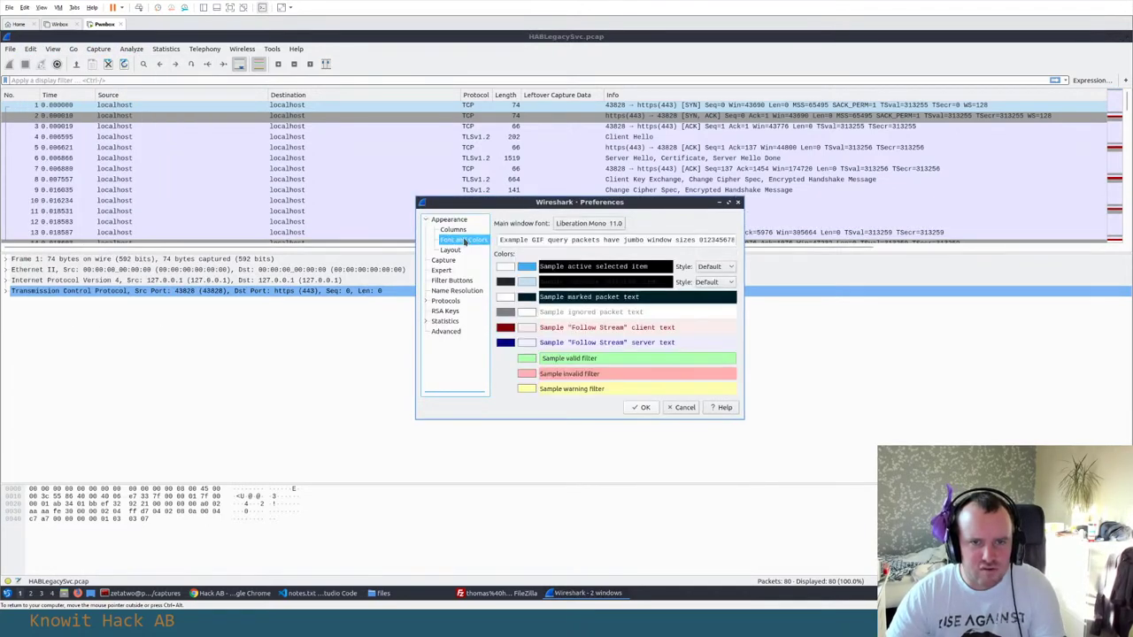
pyautogui.click(602, 225)
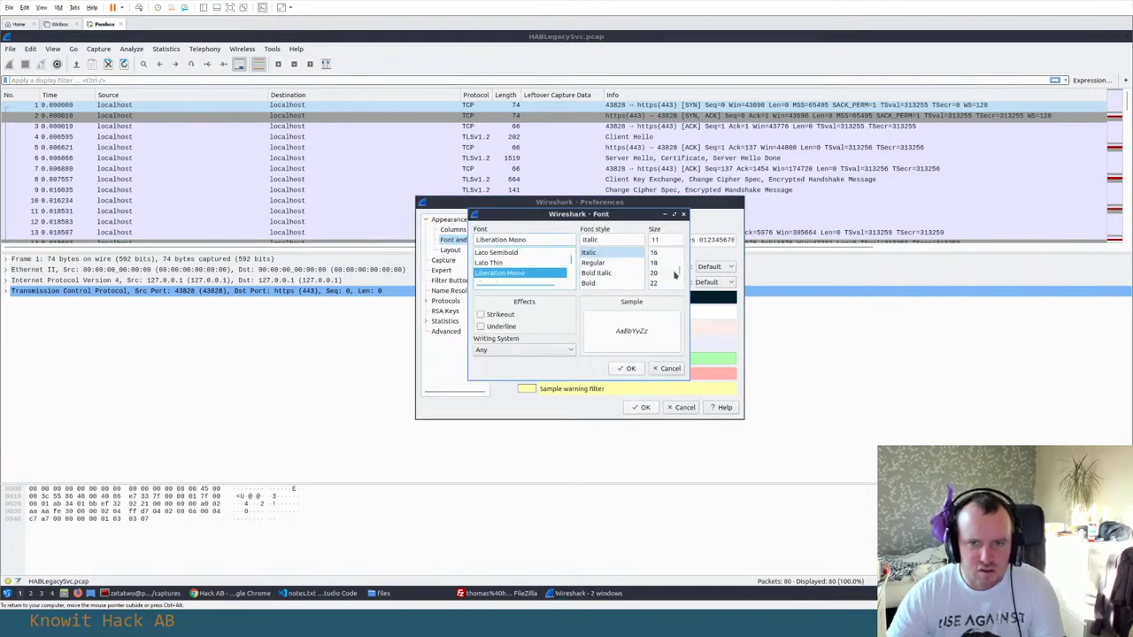
pyautogui.scroll(1, 673, 276)
pyautogui.click(662, 274)
pyautogui.click(630, 368)
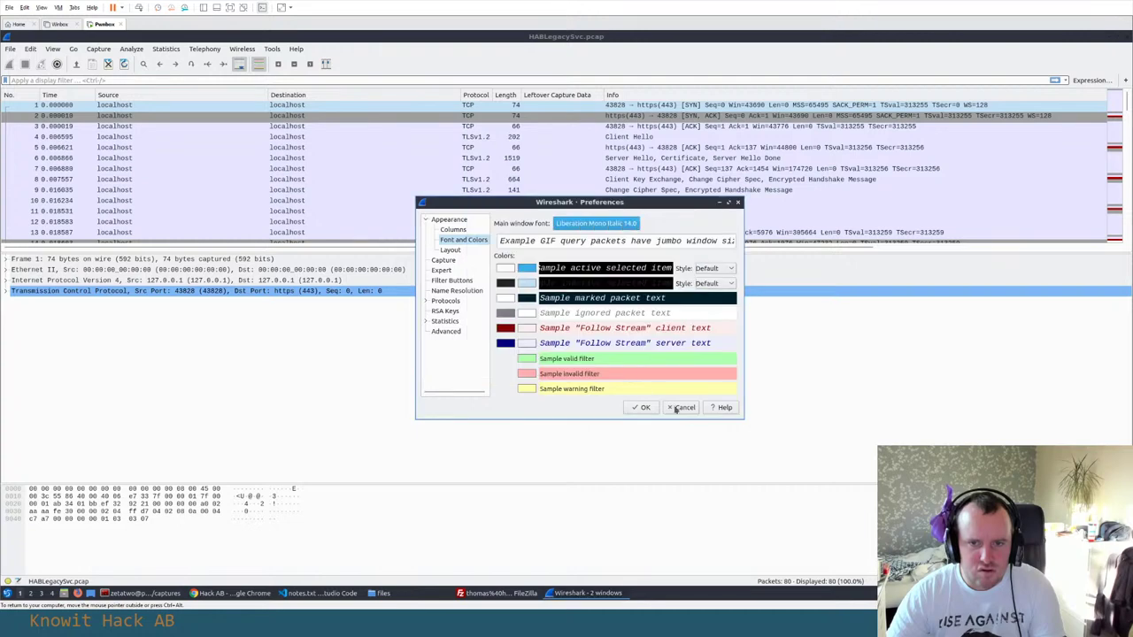
pyautogui.click(644, 407)
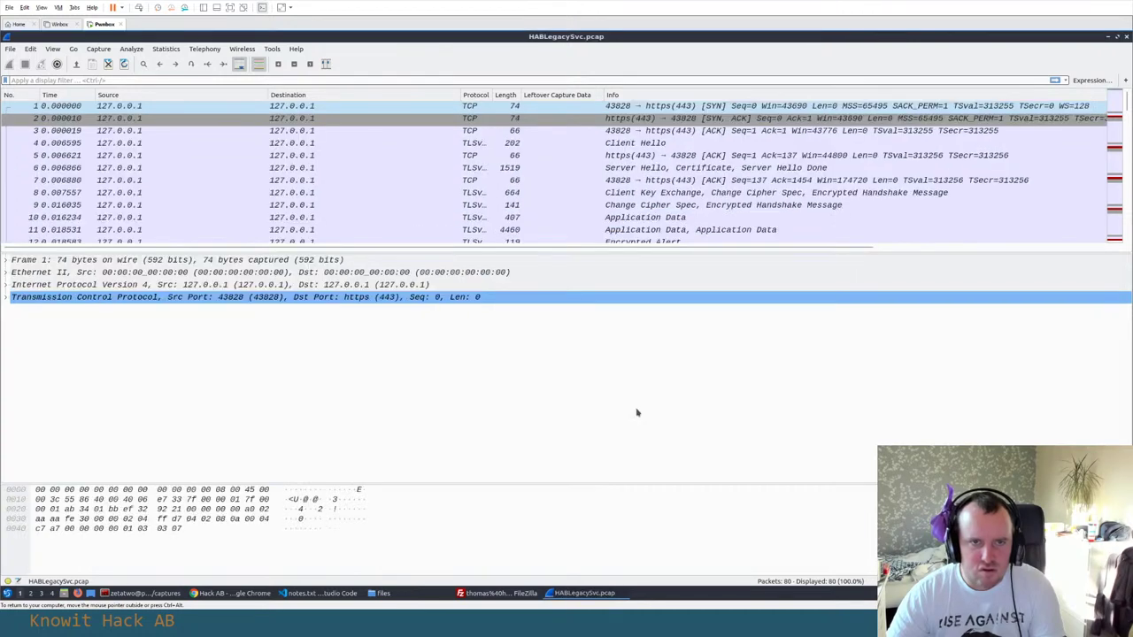
# Change the main window font size from 14 to 16 in Preferences
pyautogui.click(30, 48)
pyautogui.click(53, 310)
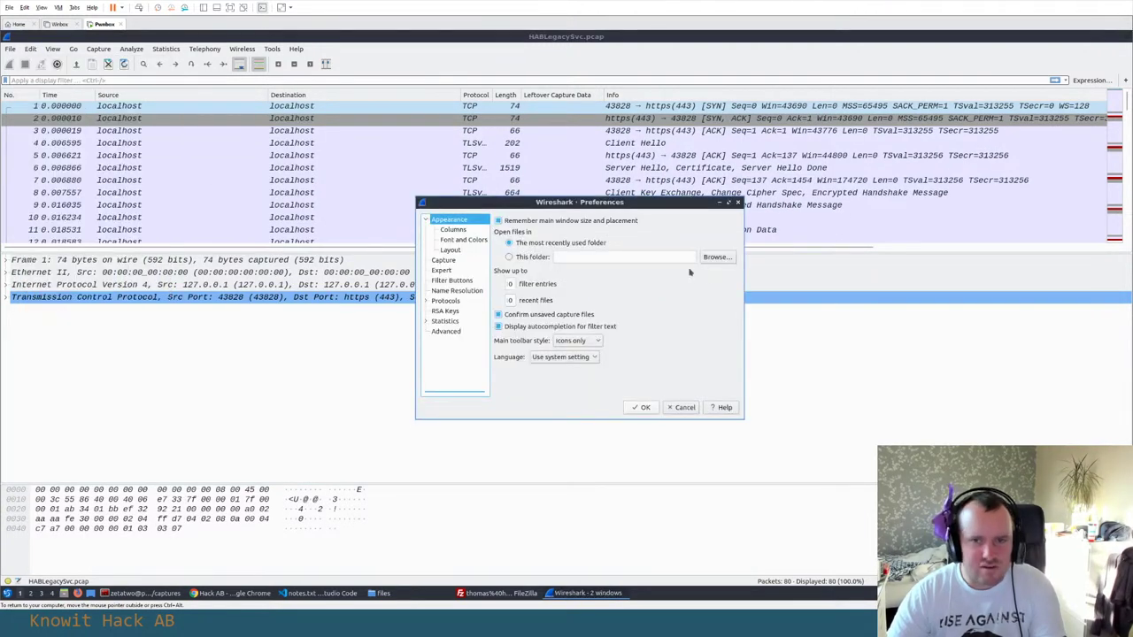
pyautogui.click(452, 229)
pyautogui.click(463, 240)
pyautogui.click(584, 223)
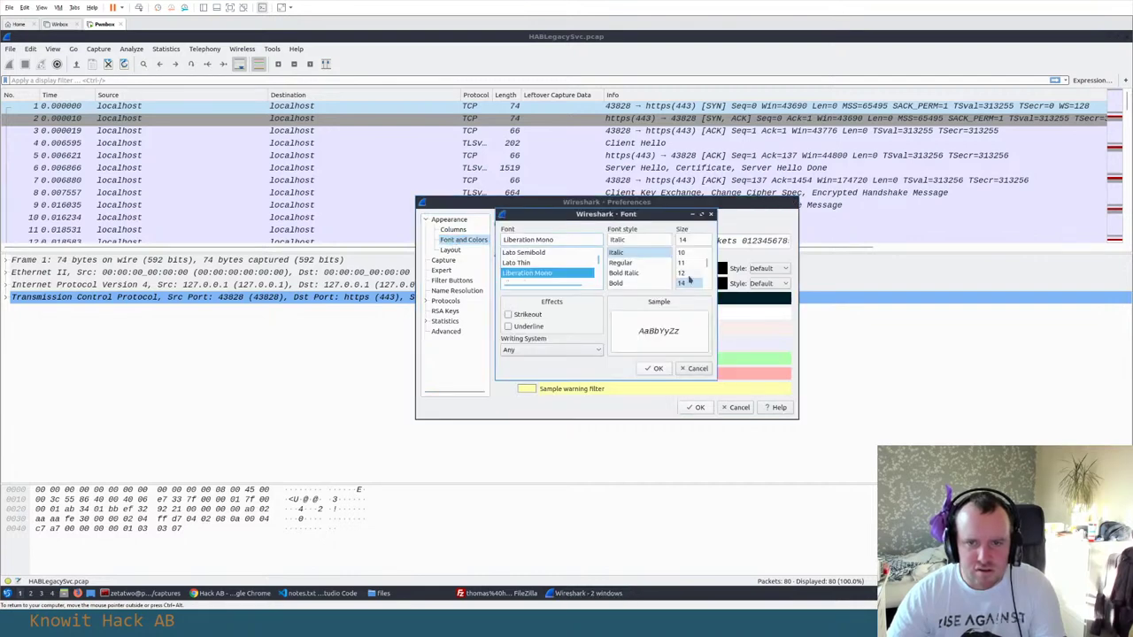
pyautogui.scroll(-1, 688, 266)
pyautogui.click(688, 263)
pyautogui.click(657, 368)
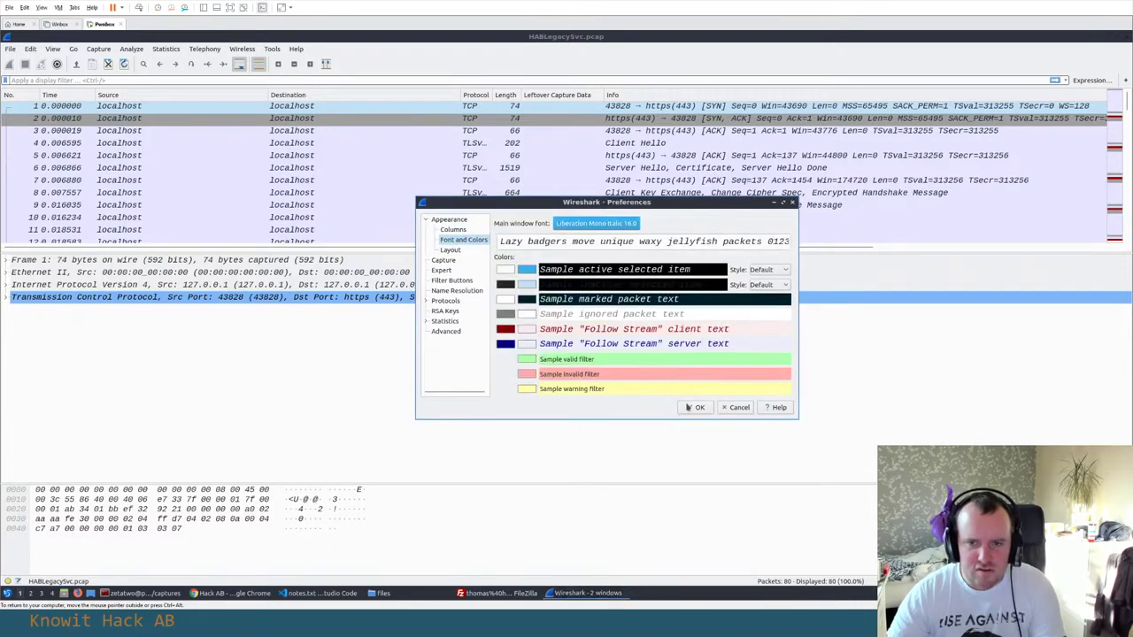
pyautogui.click(696, 407)
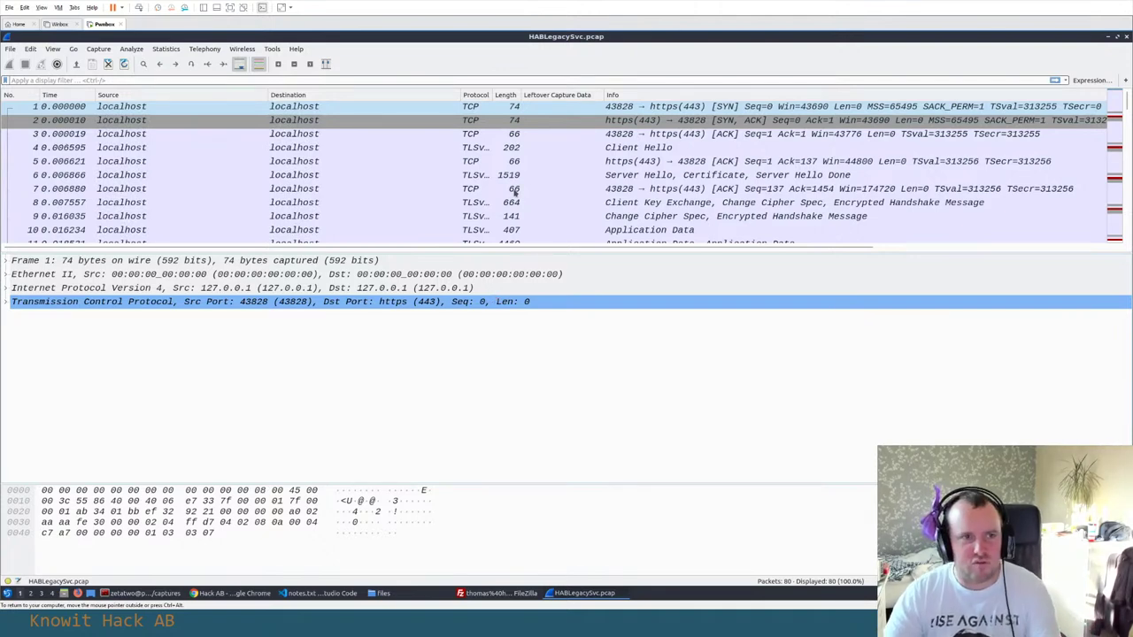
# Scroll through all 80 captured TLS packets to the end and back up
pyautogui.scroll(-3, 514, 180)
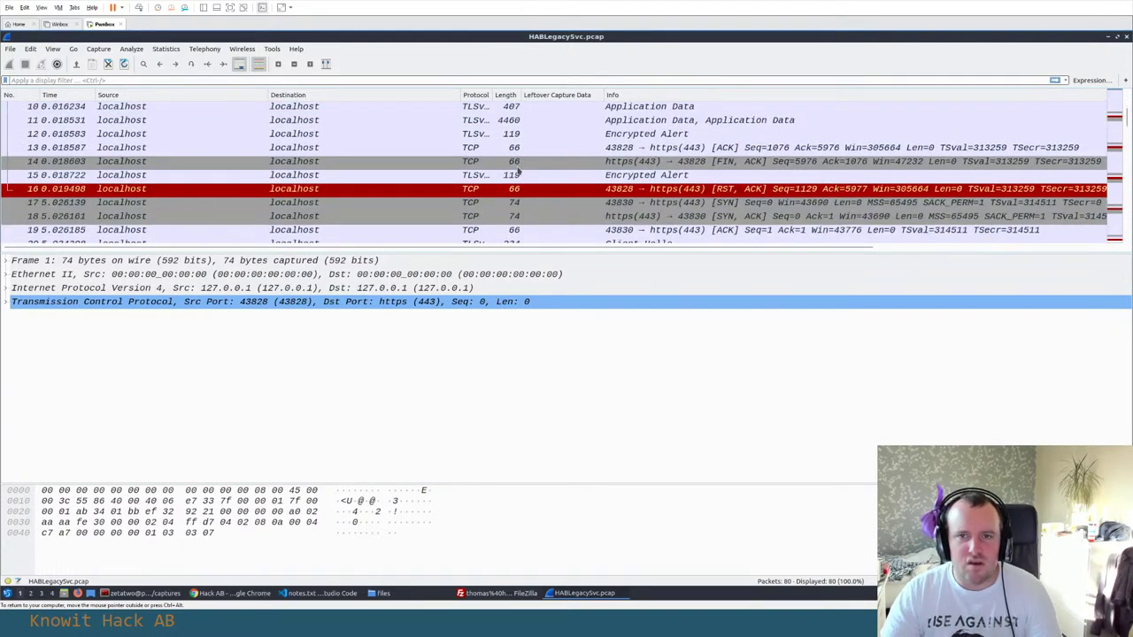
pyautogui.scroll(-20, 520, 172)
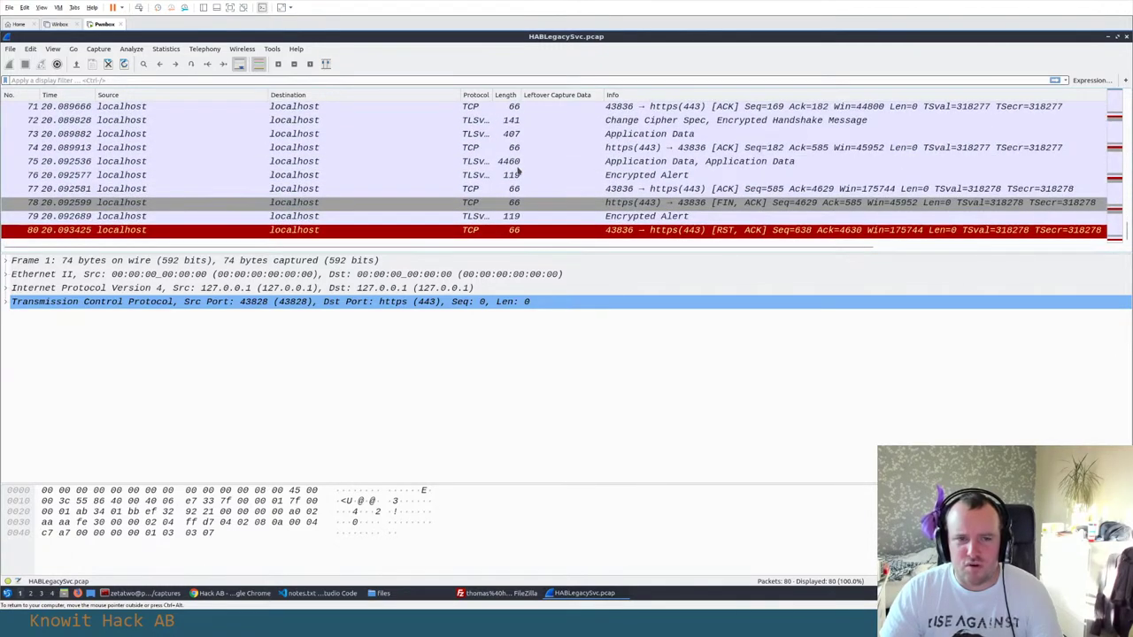
pyautogui.scroll(8, 519, 173)
pyautogui.scroll(5, 519, 171)
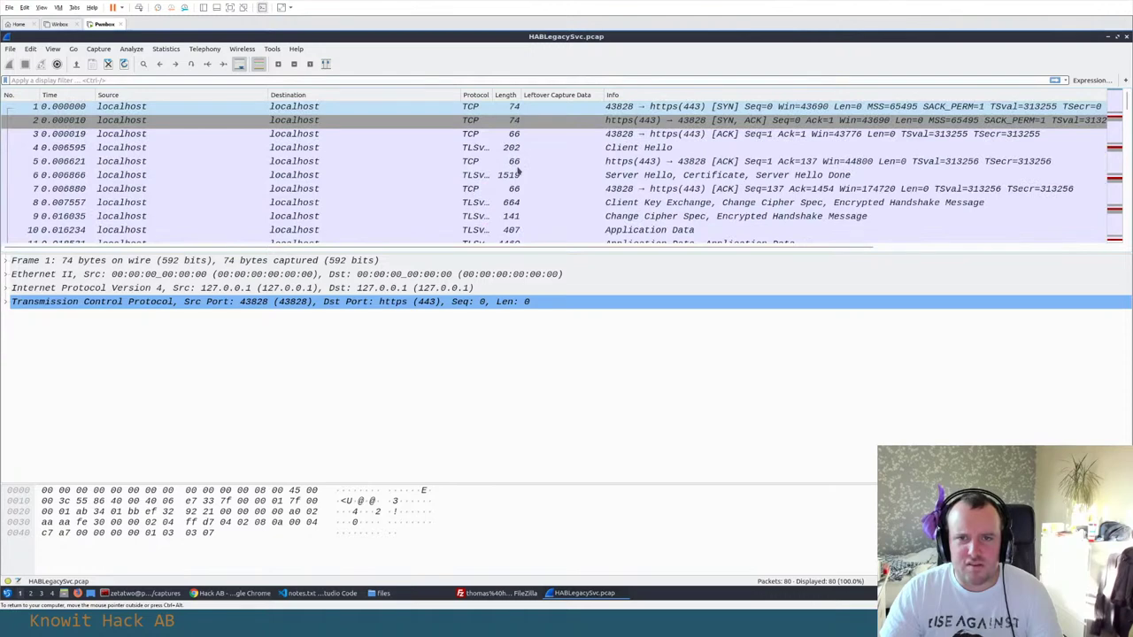
pyautogui.scroll(-1, 518, 170)
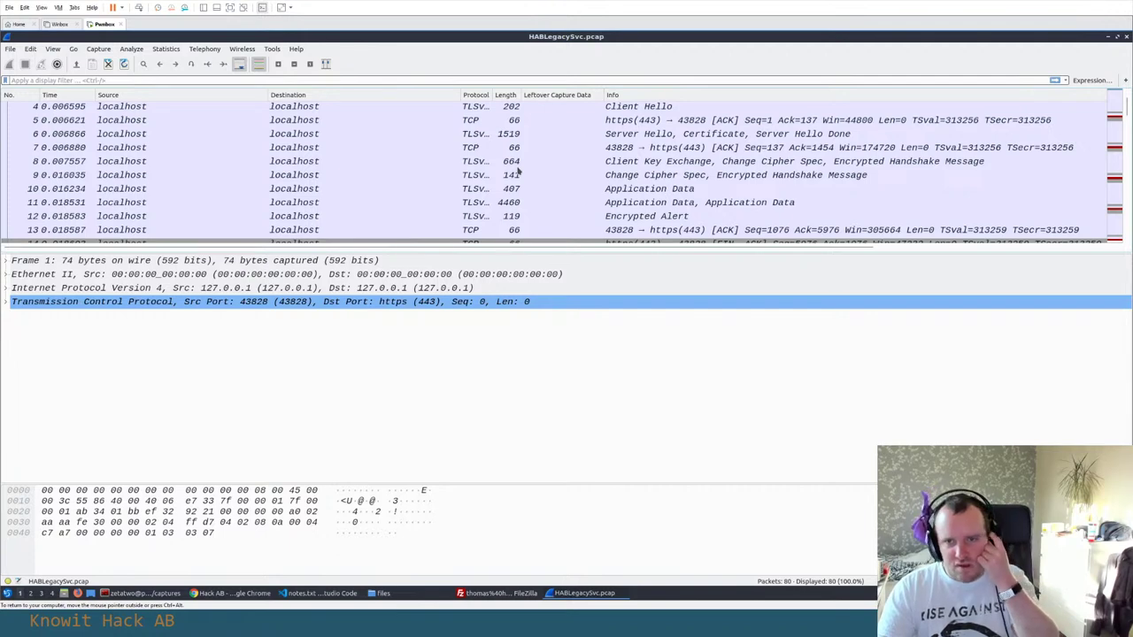
pyautogui.scroll(-3, 518, 171)
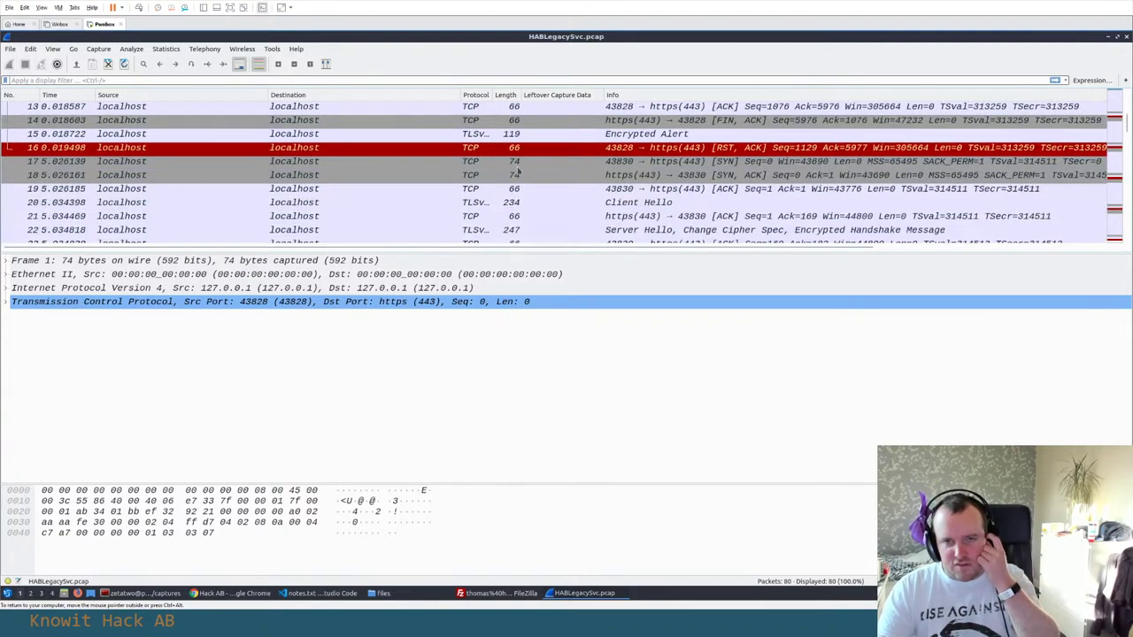
pyautogui.scroll(-3, 518, 170)
pyautogui.scroll(-16, 518, 170)
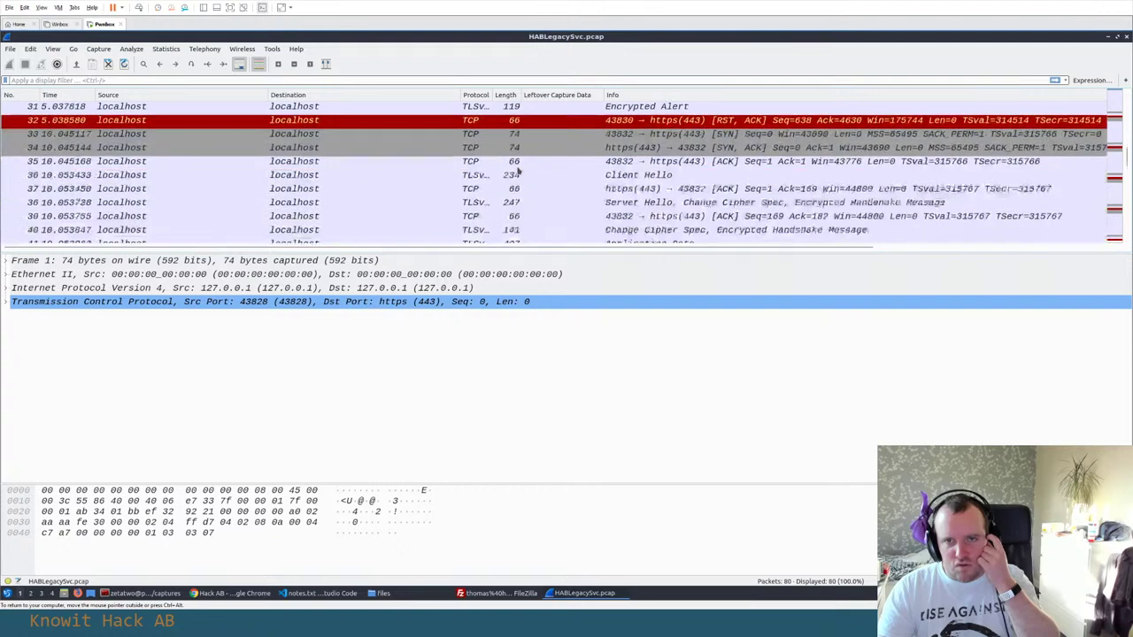
pyautogui.scroll(-1, 519, 171)
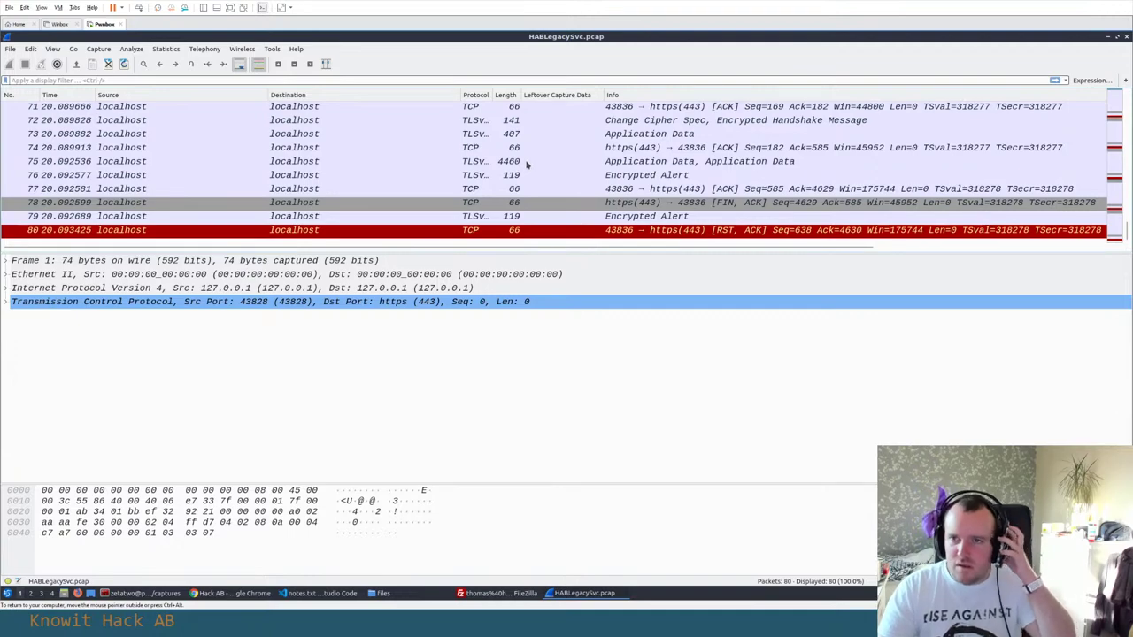
pyautogui.scroll(20, 526, 165)
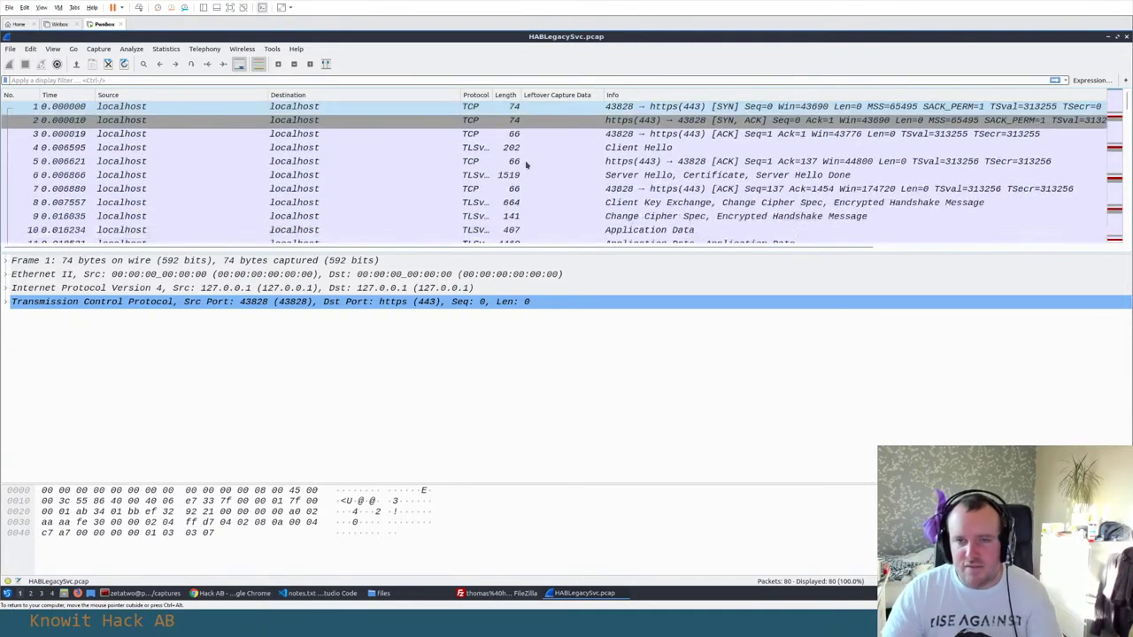
# Follow the TCP stream of packet 1 and read streams 0 and 1
pyautogui.rightClick(554, 108)
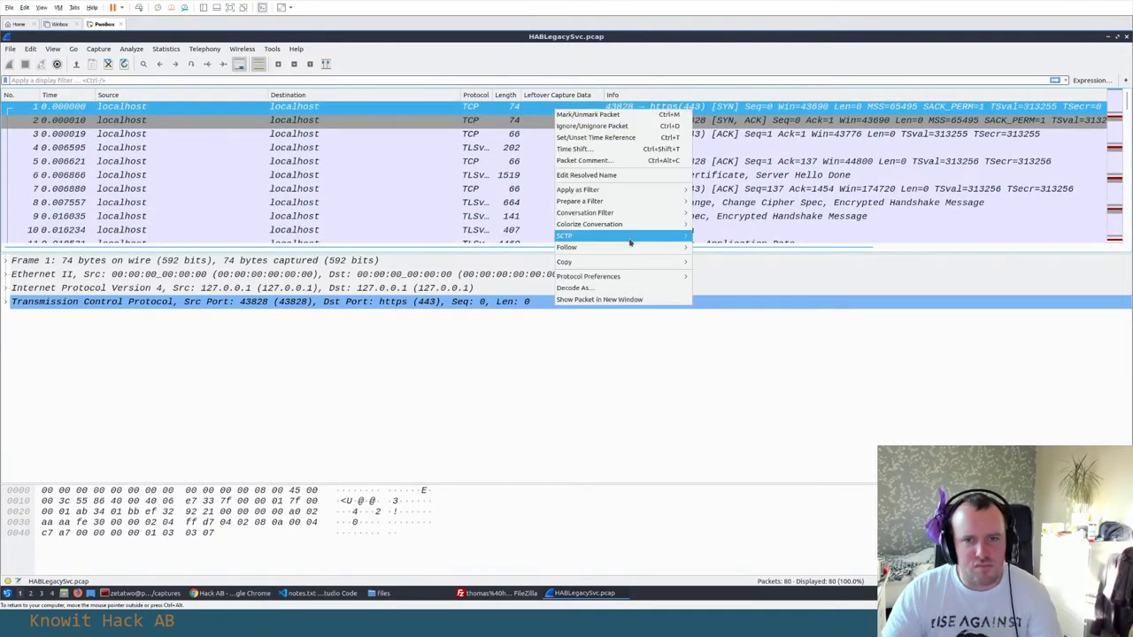
pyautogui.moveTo(630, 248)
pyautogui.click(708, 248)
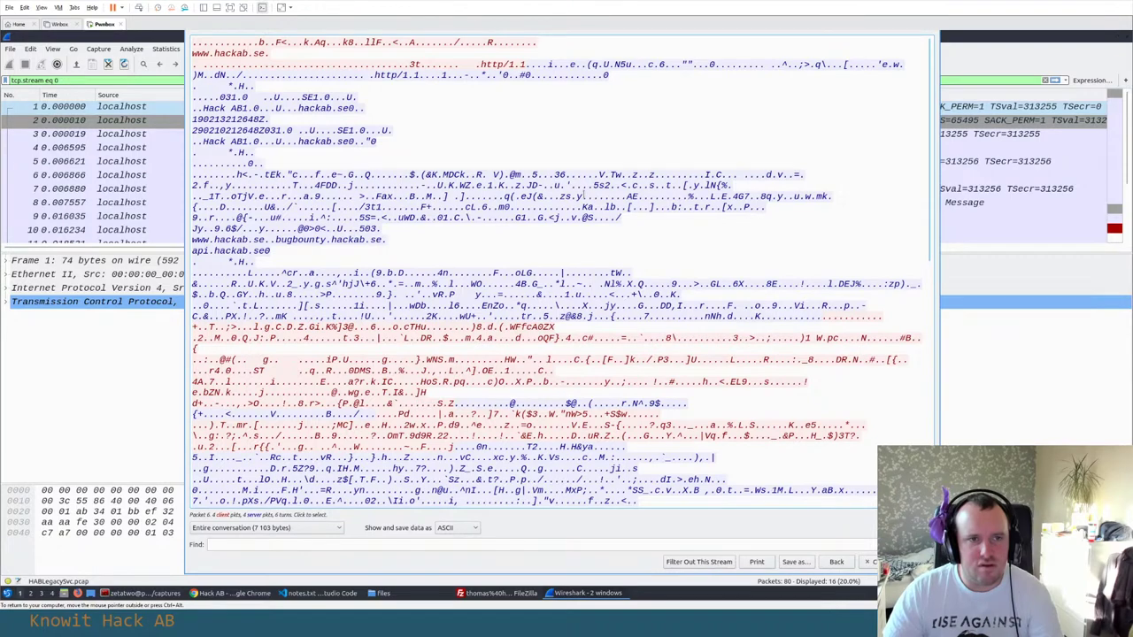
pyautogui.scroll(-10, 584, 193)
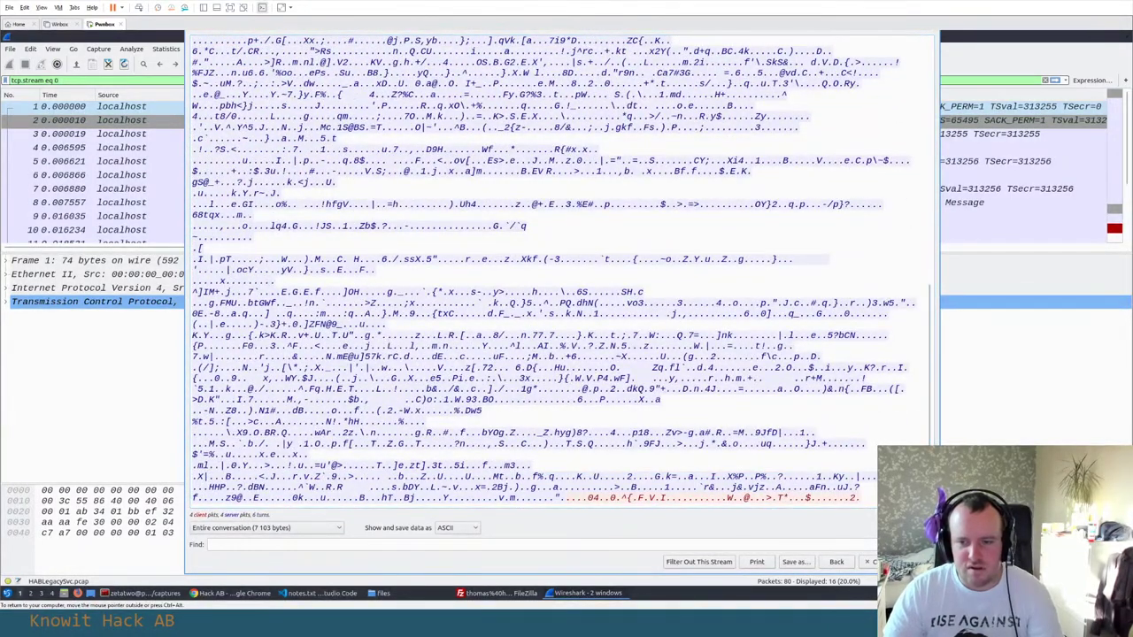
pyautogui.click(921, 556)
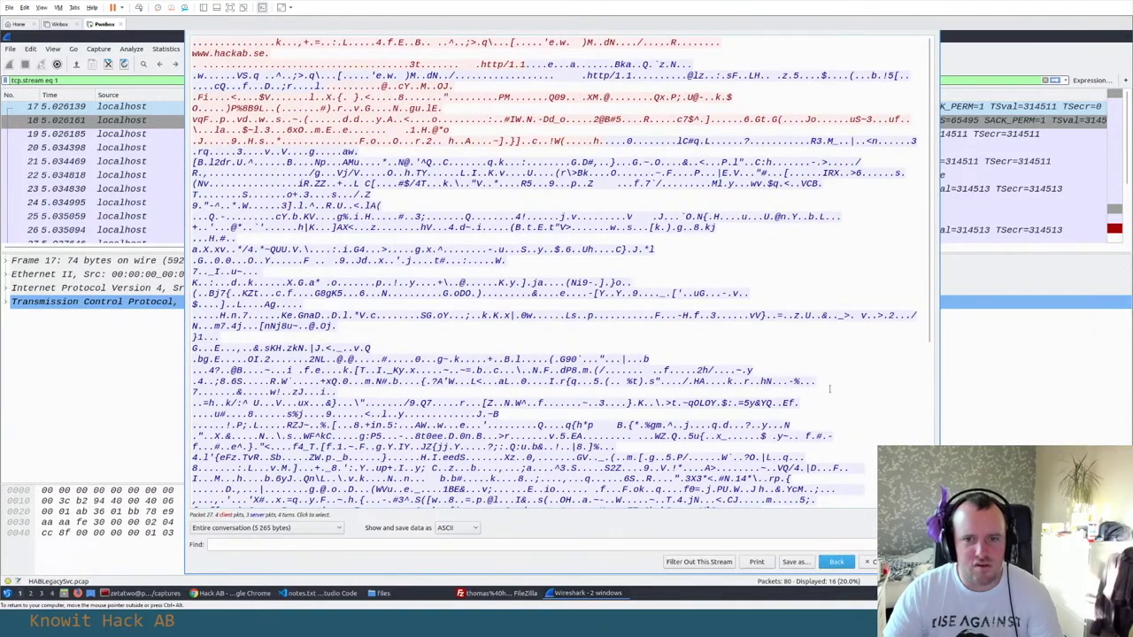
pyautogui.scroll(-8, 829, 387)
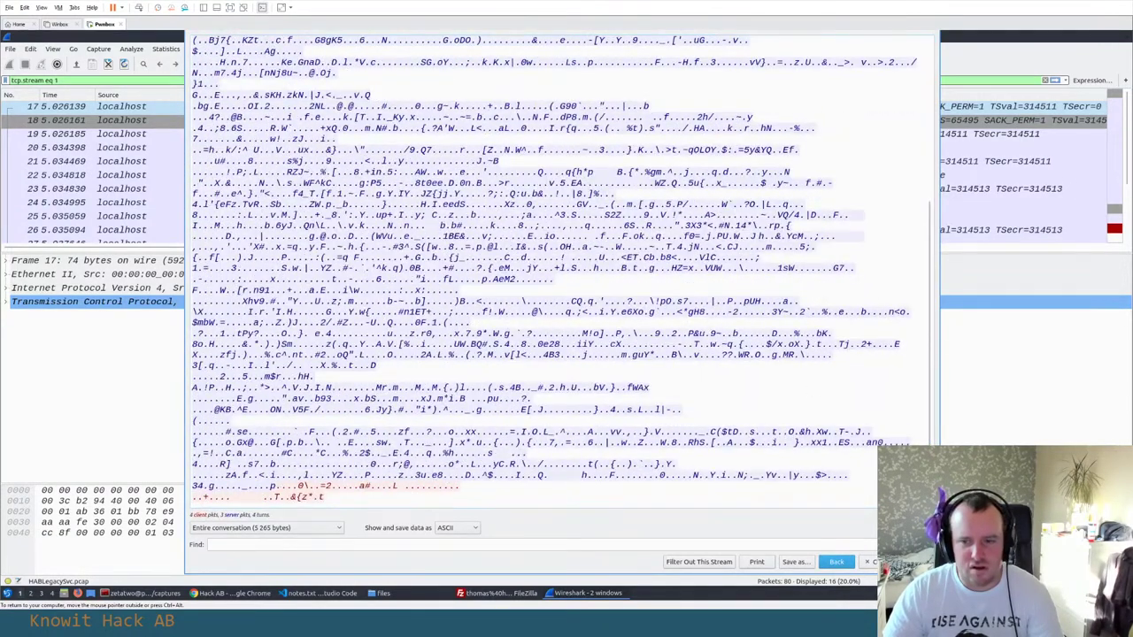
# Step through TCP streams 2, 3 and 4, then return to stream 0
pyautogui.press('Up')
pyautogui.scroll(-8, 557, 266)
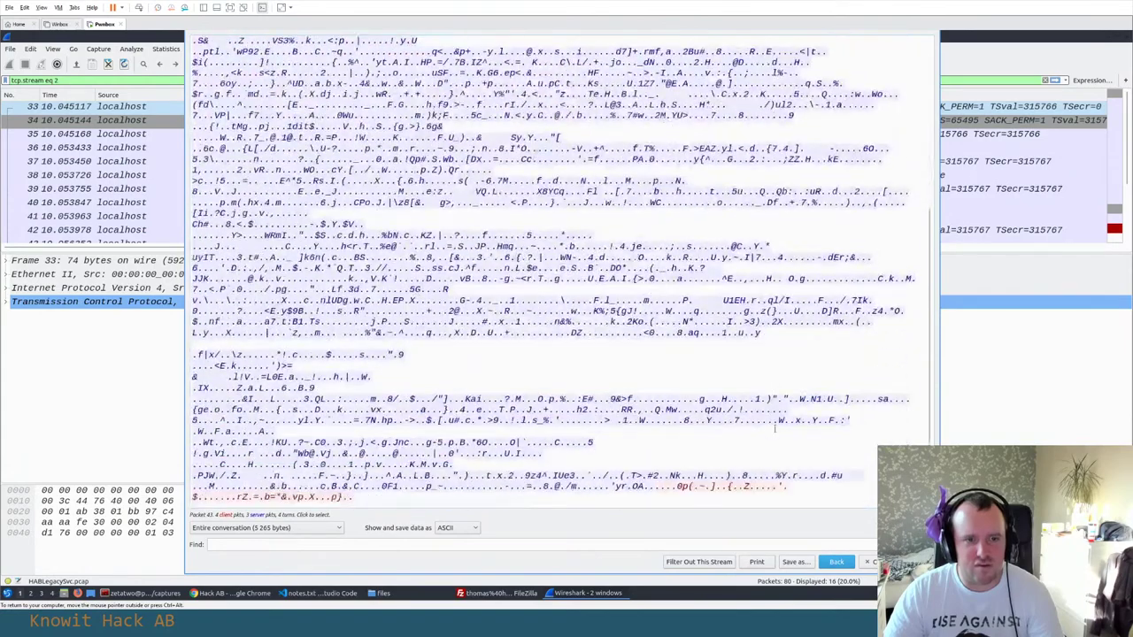
pyautogui.press('Up')
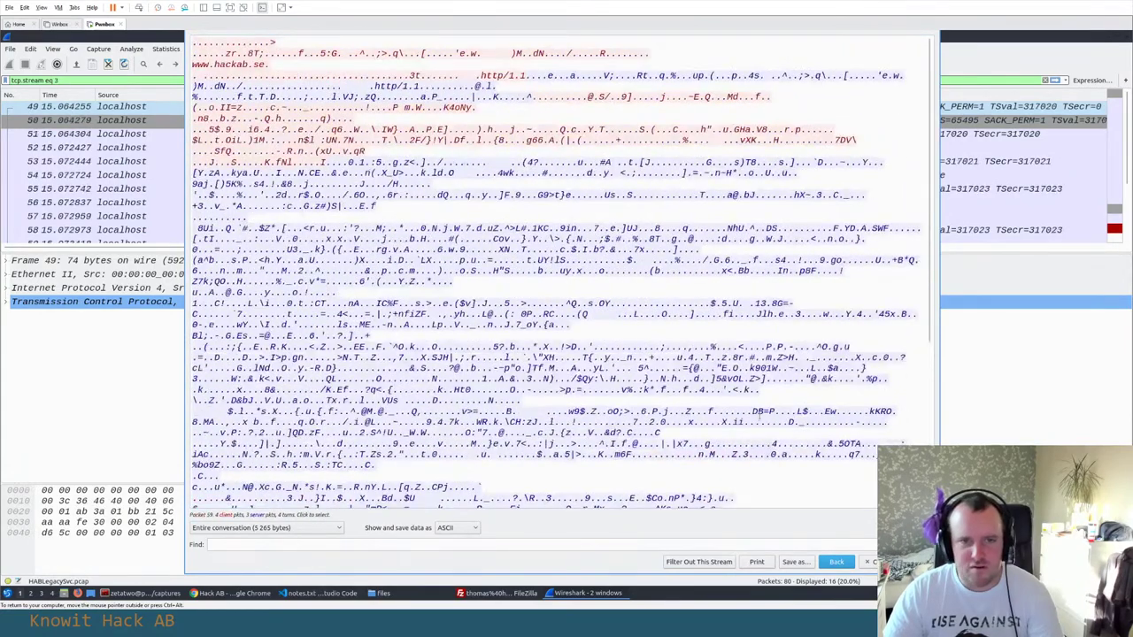
pyautogui.scroll(-7, 760, 414)
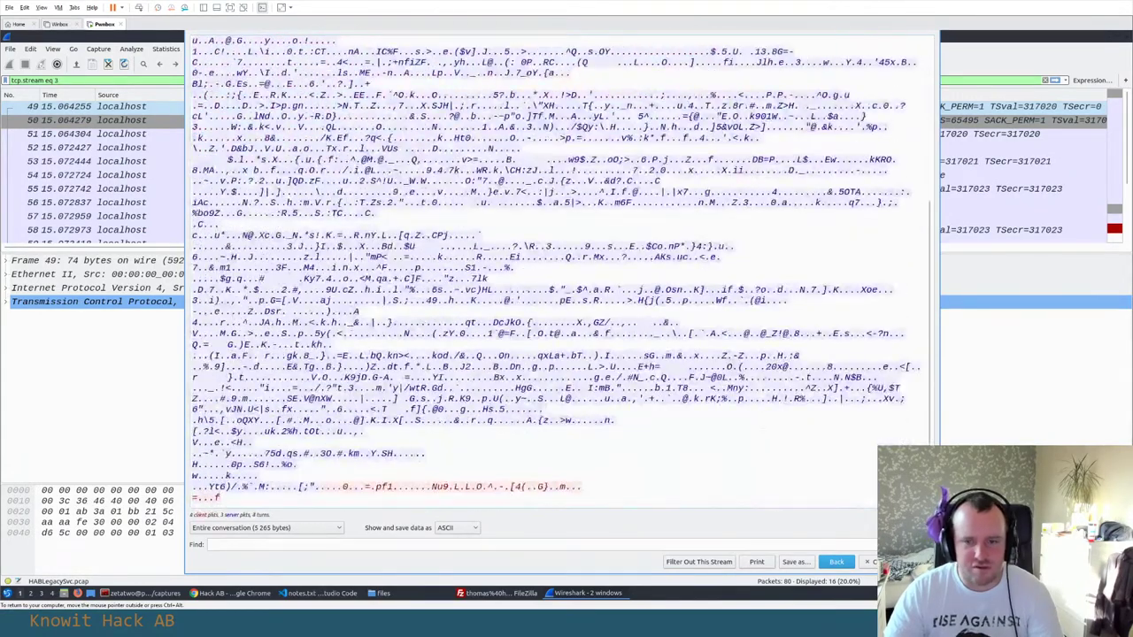
pyautogui.press('Up')
pyautogui.scroll(-8, 557, 265)
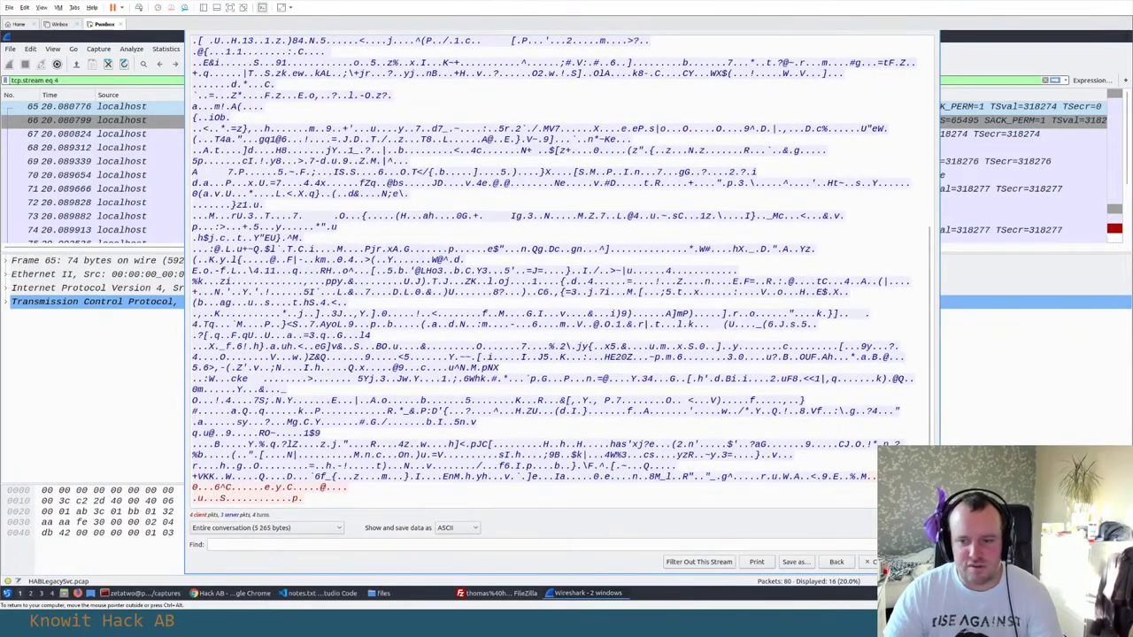
pyautogui.press('Down')
pyautogui.press('Down')
pyautogui.press('Down')
pyautogui.press('Down')
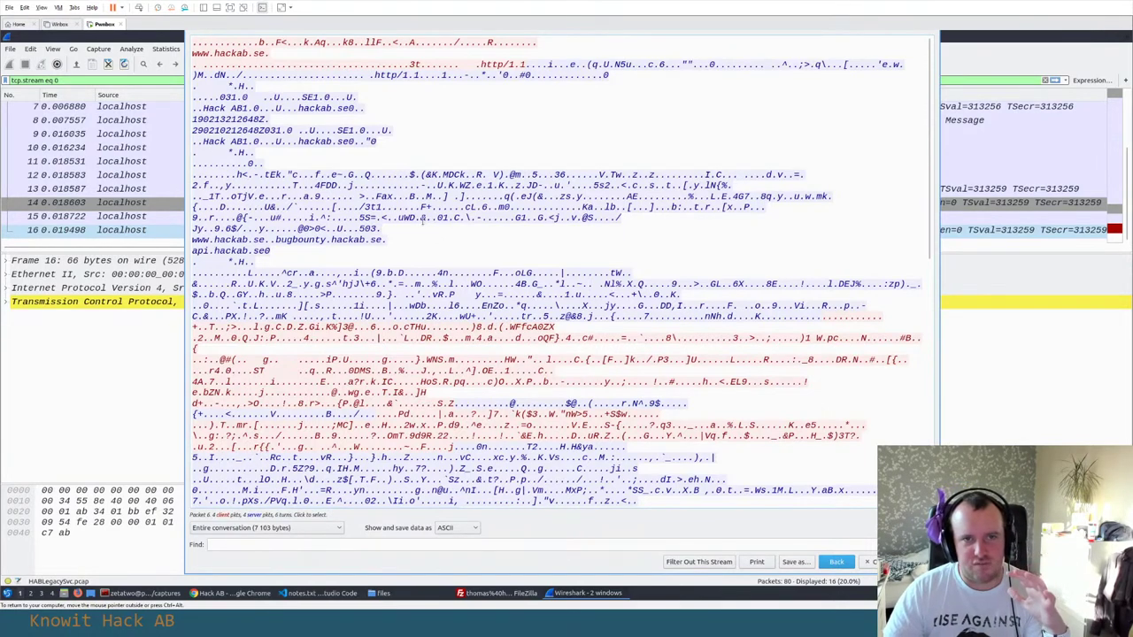
# Close the stream view, clear the filter to list all 80 packets, and bring notes.txt forward
pyautogui.click(836, 561)
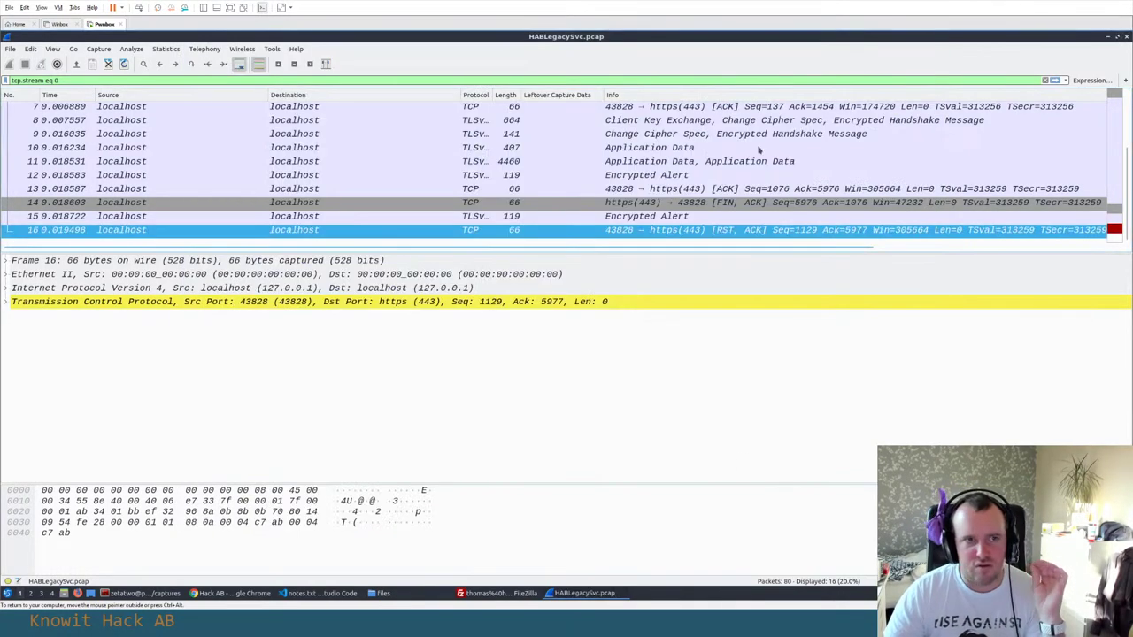
pyautogui.click(1045, 79)
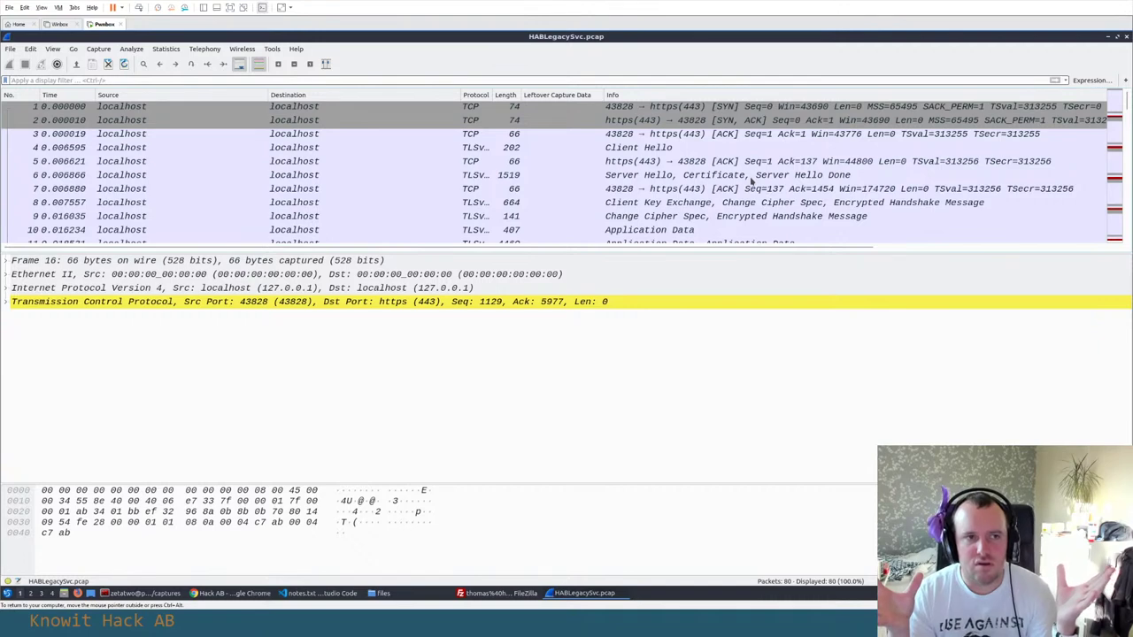
pyautogui.hotkey('alt', 'Tab')
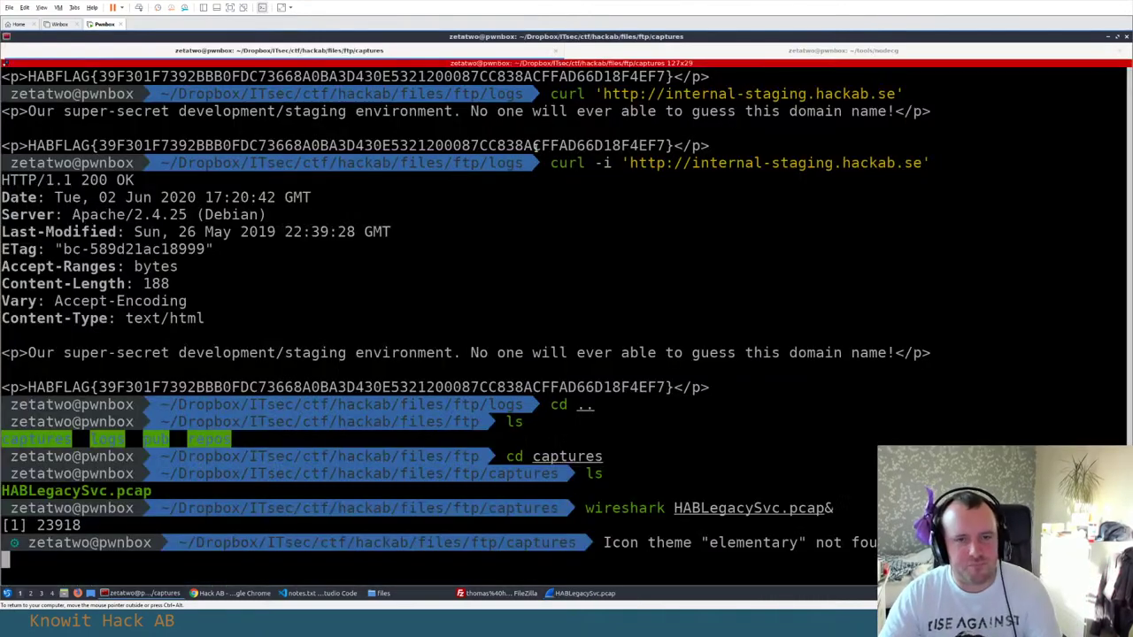
pyautogui.hotkey('alt', 'Tab')
pyautogui.press('Tab')
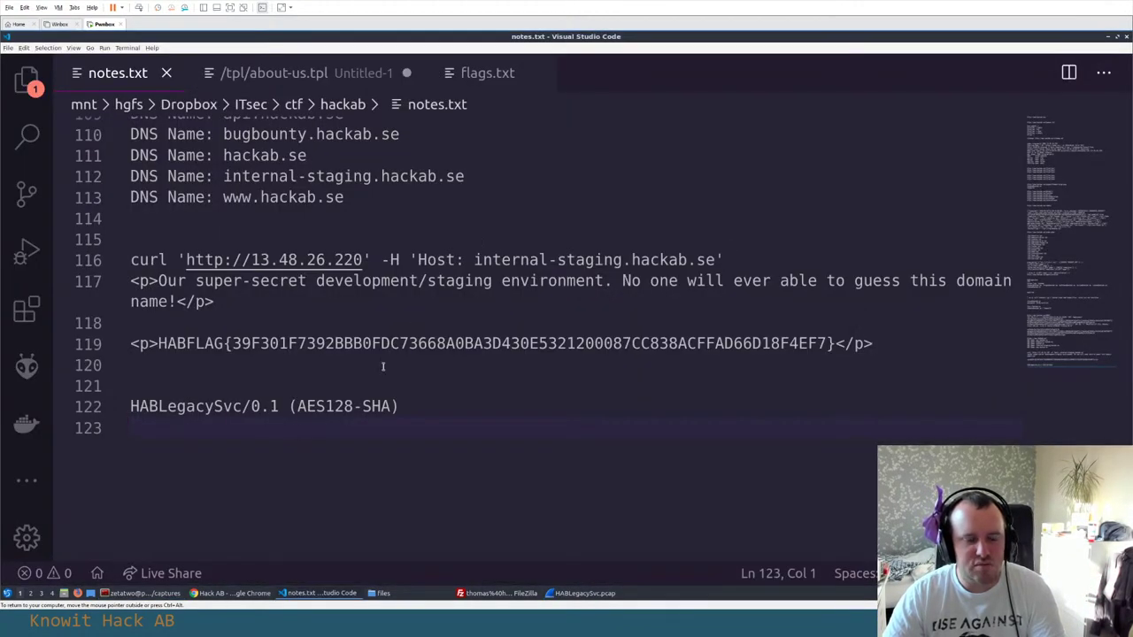
pyautogui.click(271, 234)
pyautogui.click(207, 470)
pyautogui.hotkey('alt', 'Tab')
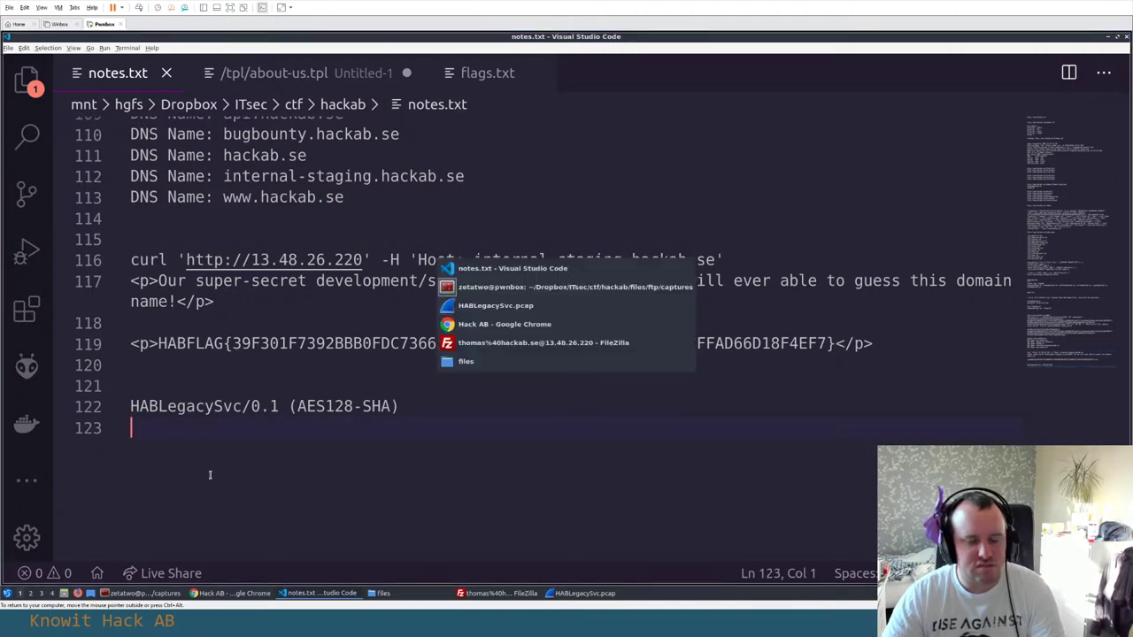
# Inspect the Client Hello, ACK and SYN packets (frames 4, 3, 1), then switch to Chrome
pyautogui.press('Tab')
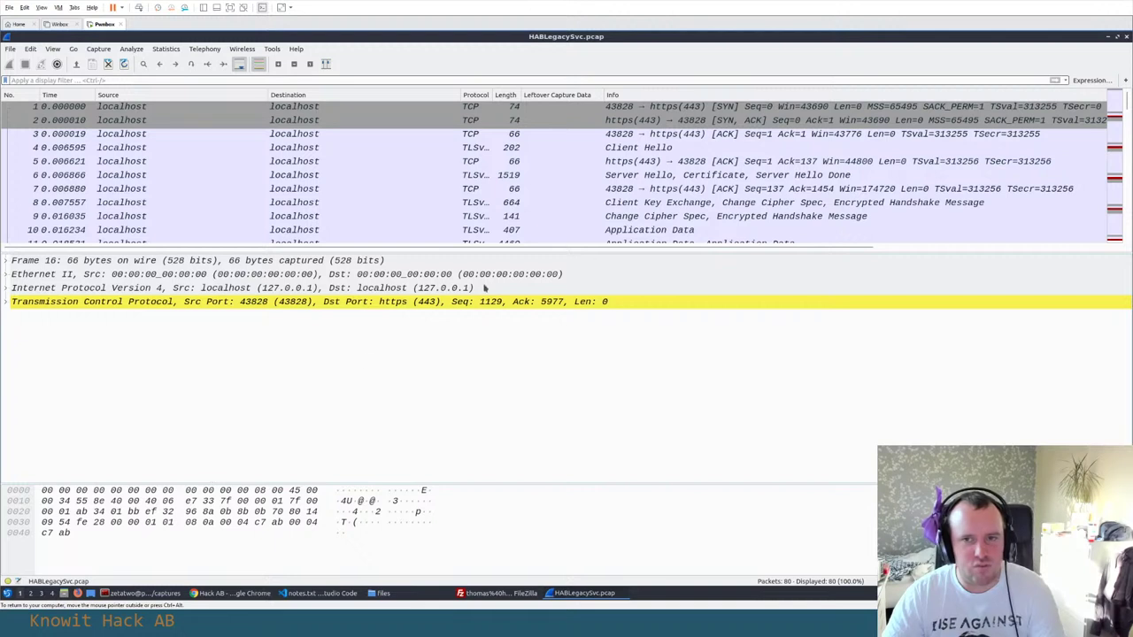
pyautogui.click(196, 150)
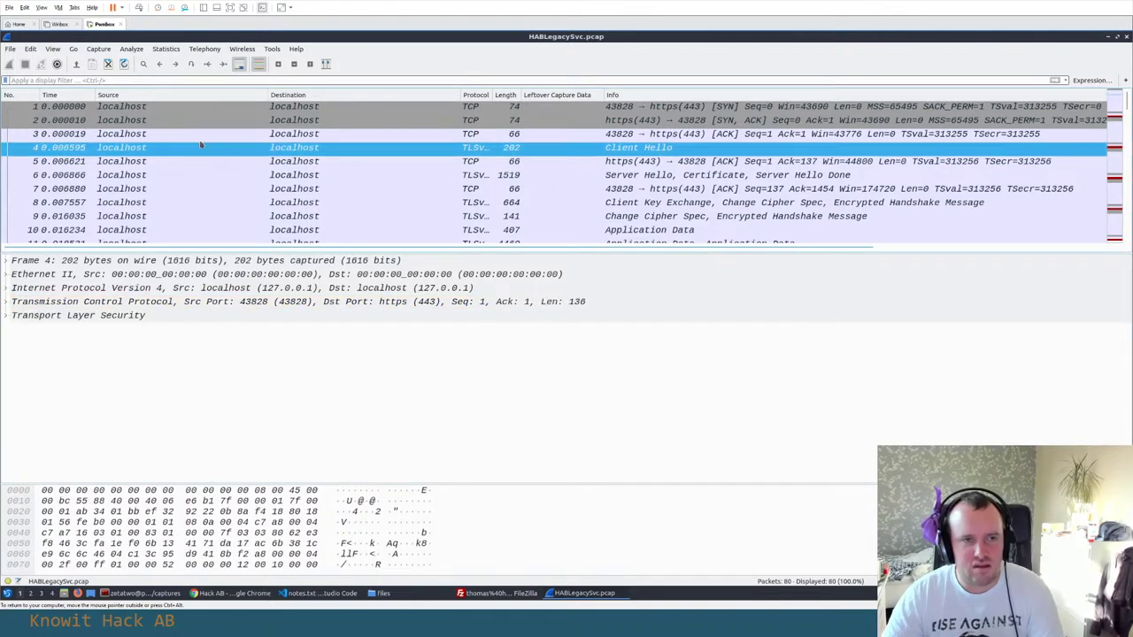
pyautogui.click(203, 139)
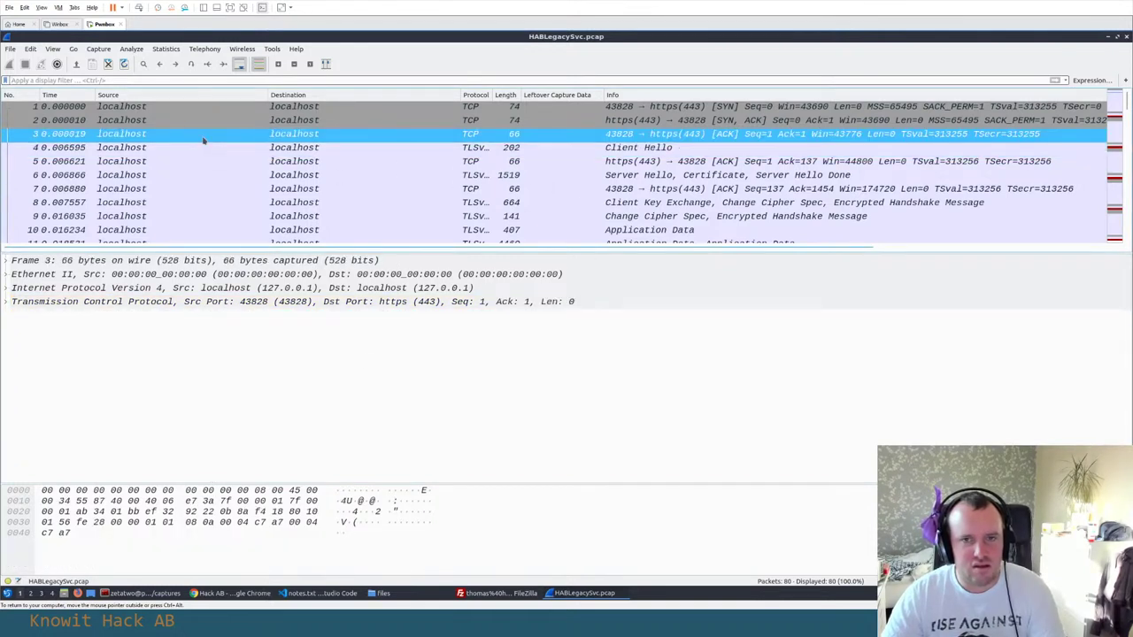
pyautogui.click(333, 111)
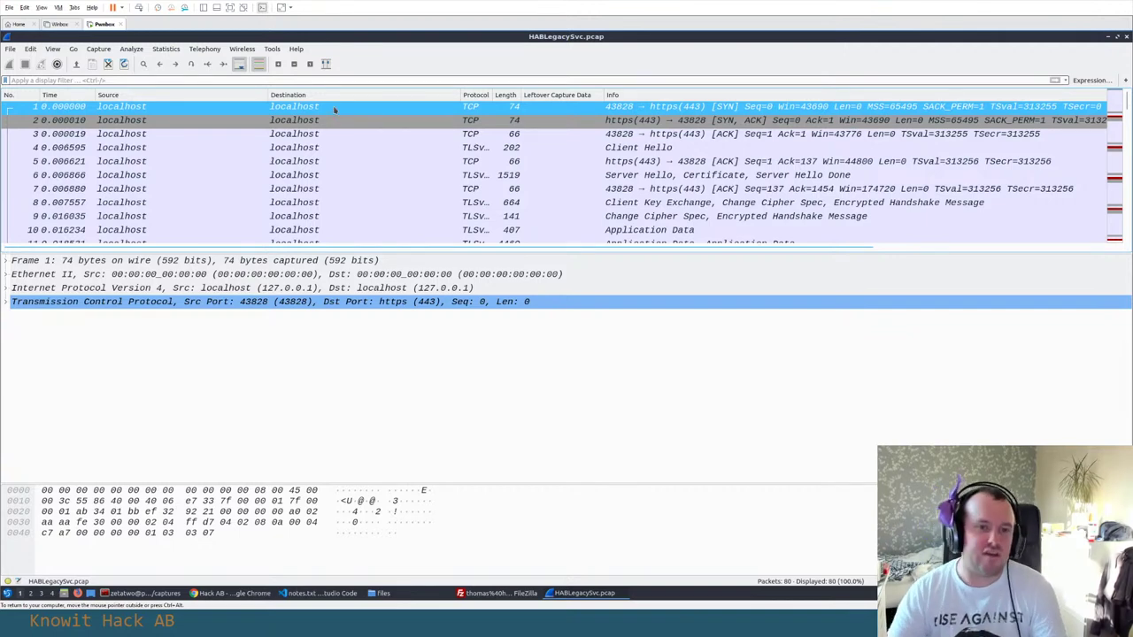
pyautogui.hotkey('alt', 'Tab')
pyautogui.hotkey('alt', 'Tab')
pyautogui.hotkey('alt', 'Tab')
pyautogui.hotkey('alt', 'Tab')
pyautogui.hotkey('alt', 'Tab')
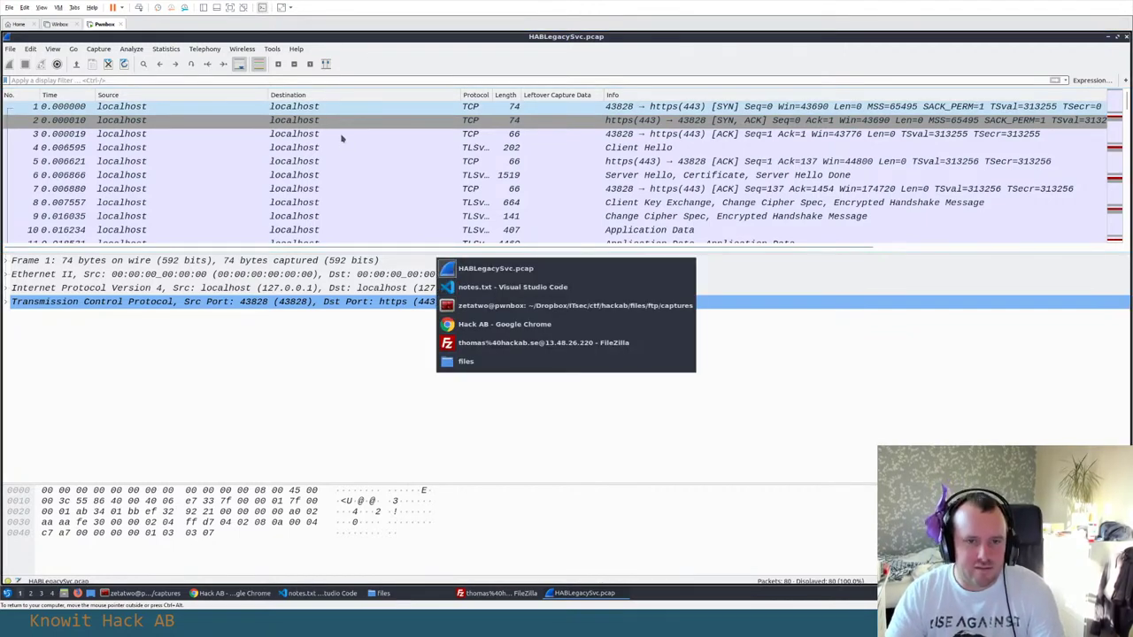
pyautogui.hotkey('alt', 'Tab')
pyautogui.hotkey('alt', 'Tab')
pyautogui.hotkey('alt', 'Tab')
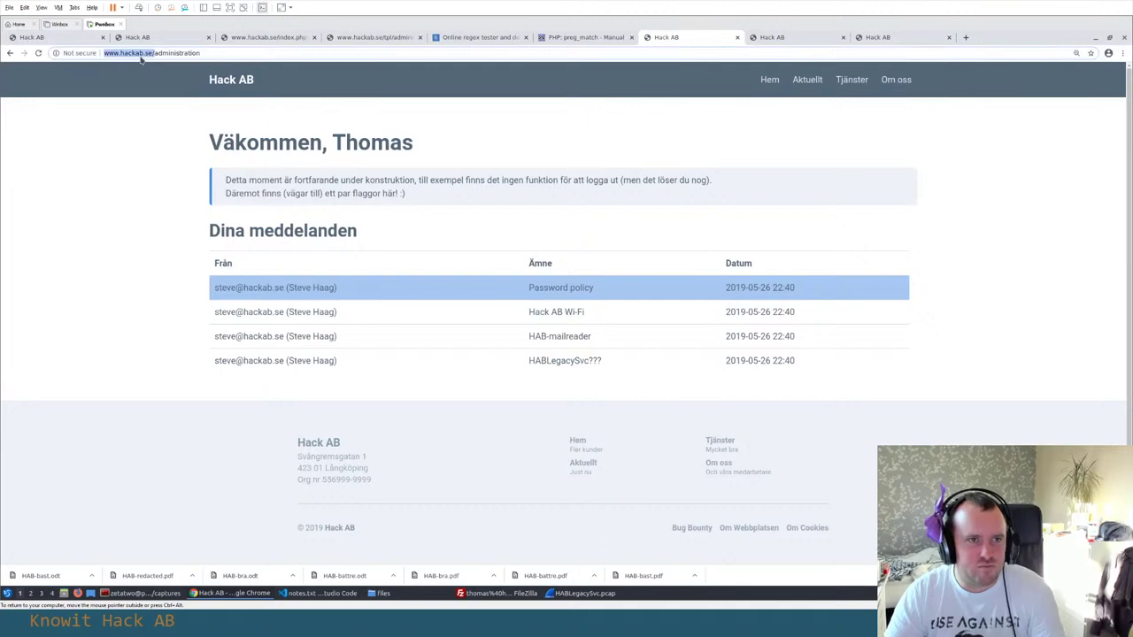
# Copy the hackab.se address and open the Qualys SSL Labs server test in a new tab
pyautogui.doubleClick(137, 53)
pyautogui.hotkey('ctrl', 'c')
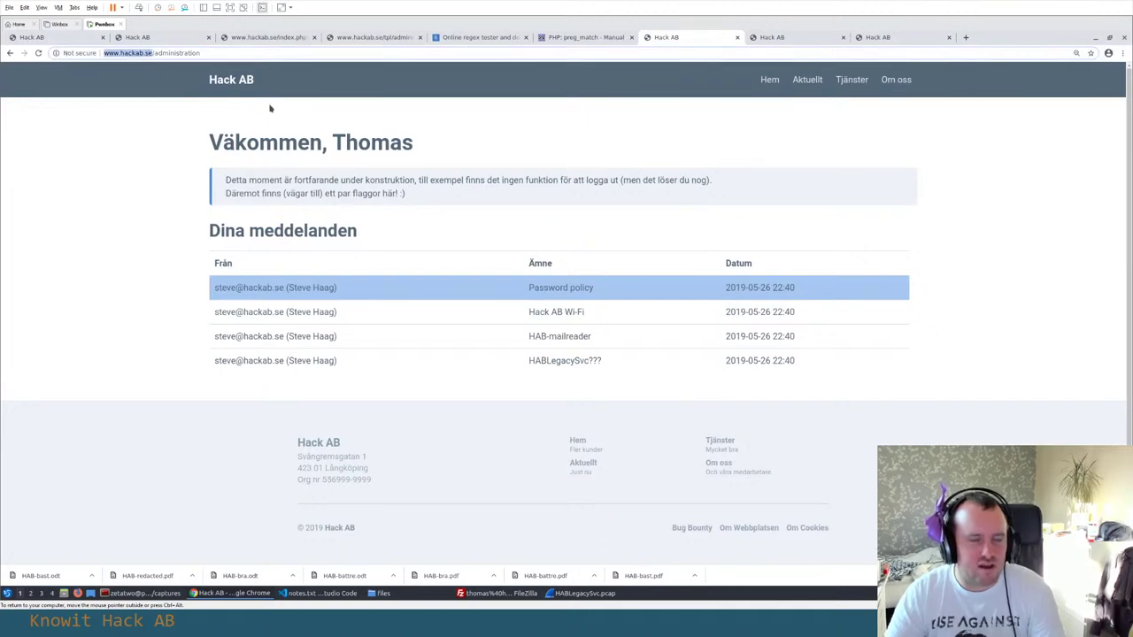
pyautogui.hotkey('ctrl', 't')
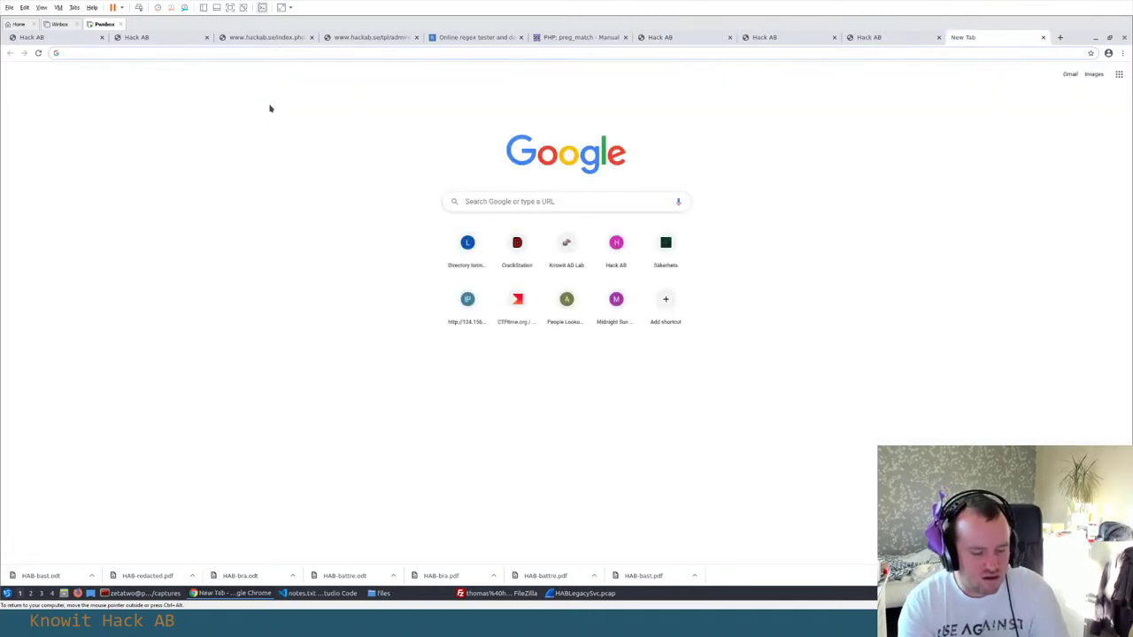
pyautogui.write('sslabs')
pyautogui.press('Return')
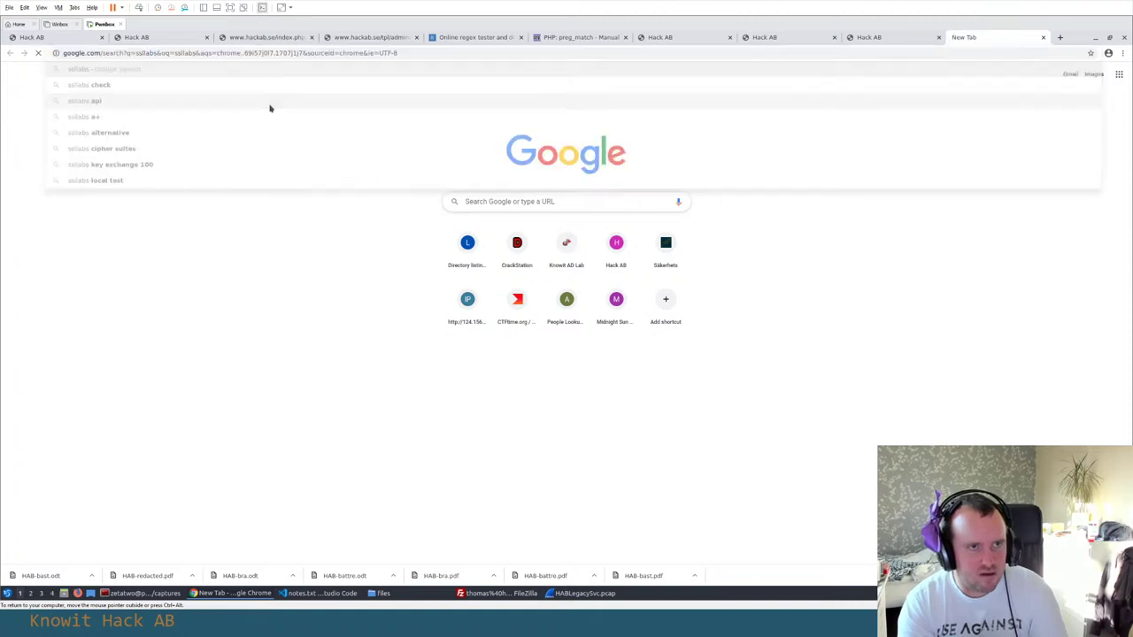
pyautogui.click(128, 162)
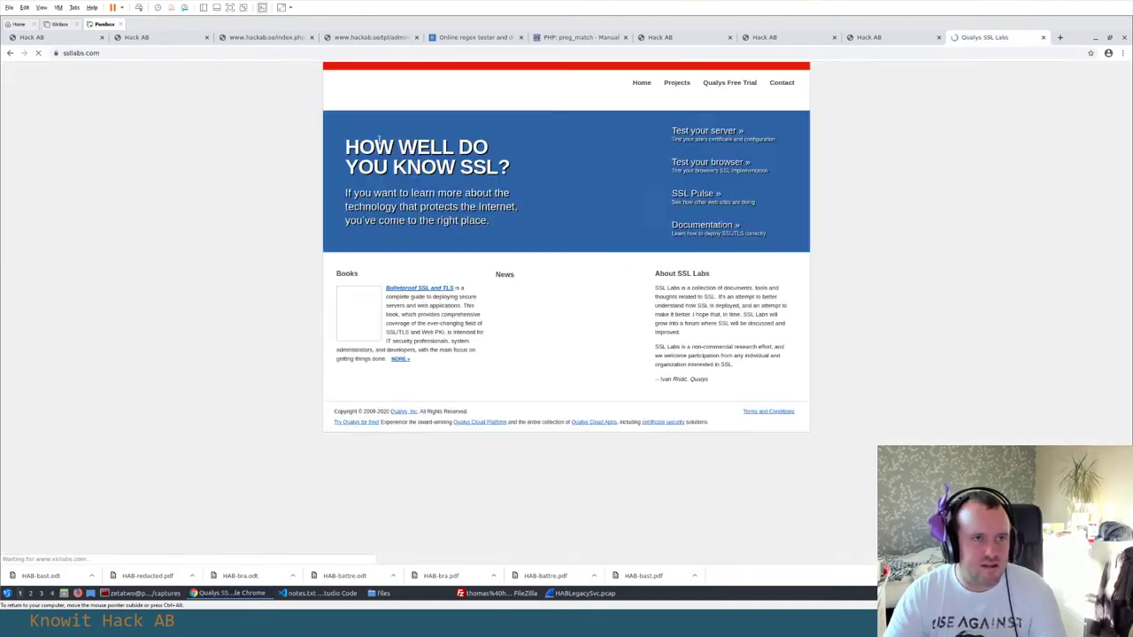
pyautogui.click(705, 133)
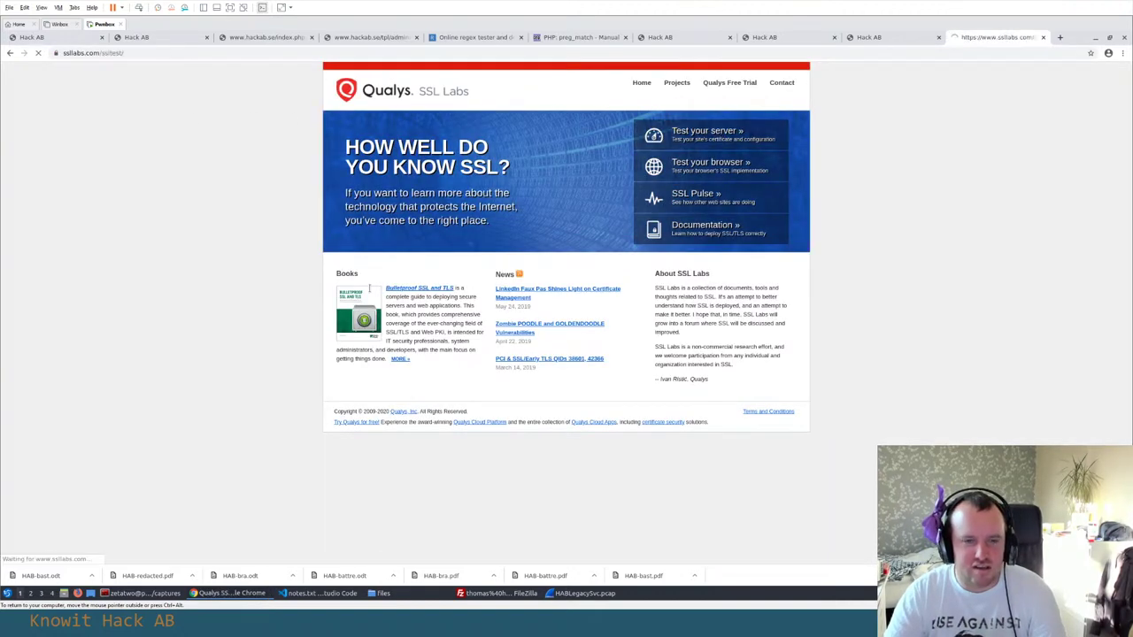
pyautogui.click(565, 209)
pyautogui.hotkey('ctrl', 'v')
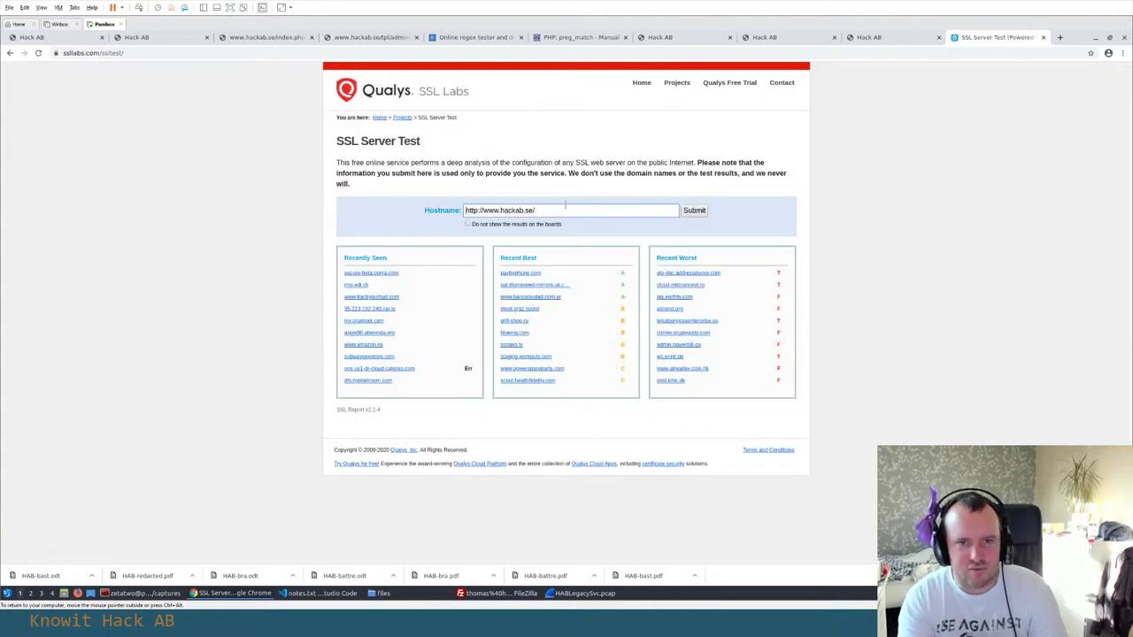
pyautogui.write('s')
pyautogui.hotkey('ctrl', 'a')
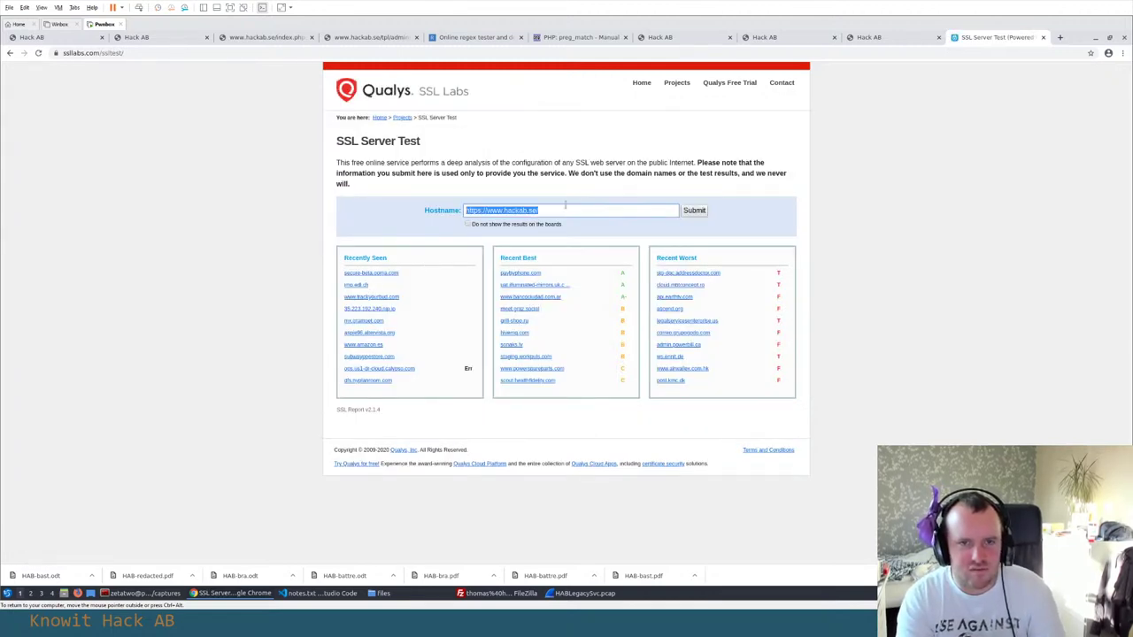
pyautogui.click(695, 210)
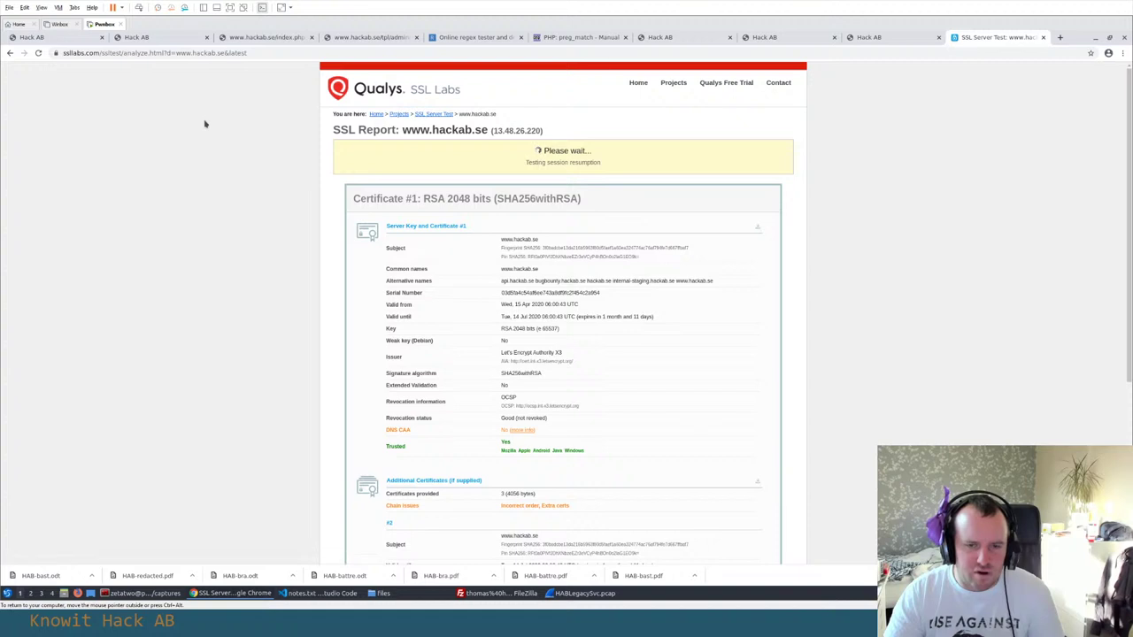
pyautogui.scroll(-3, 605, 271)
pyautogui.scroll(3, 606, 270)
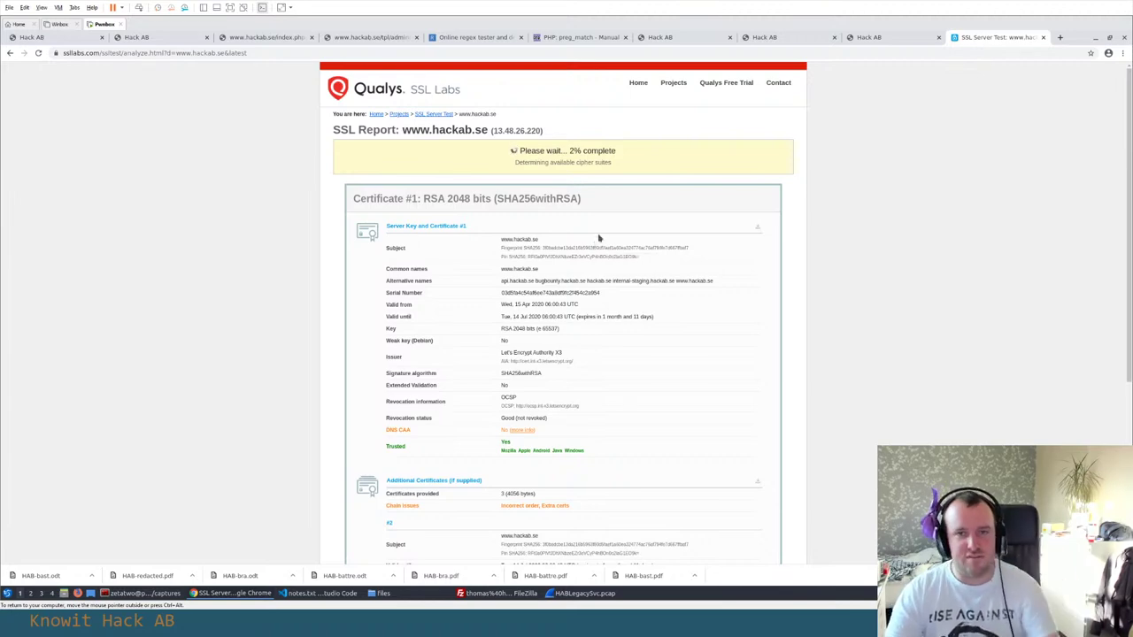
# In FileZilla, browse the remote employees folder and back, refresh the local ftp listing, then close it
pyautogui.click(584, 593)
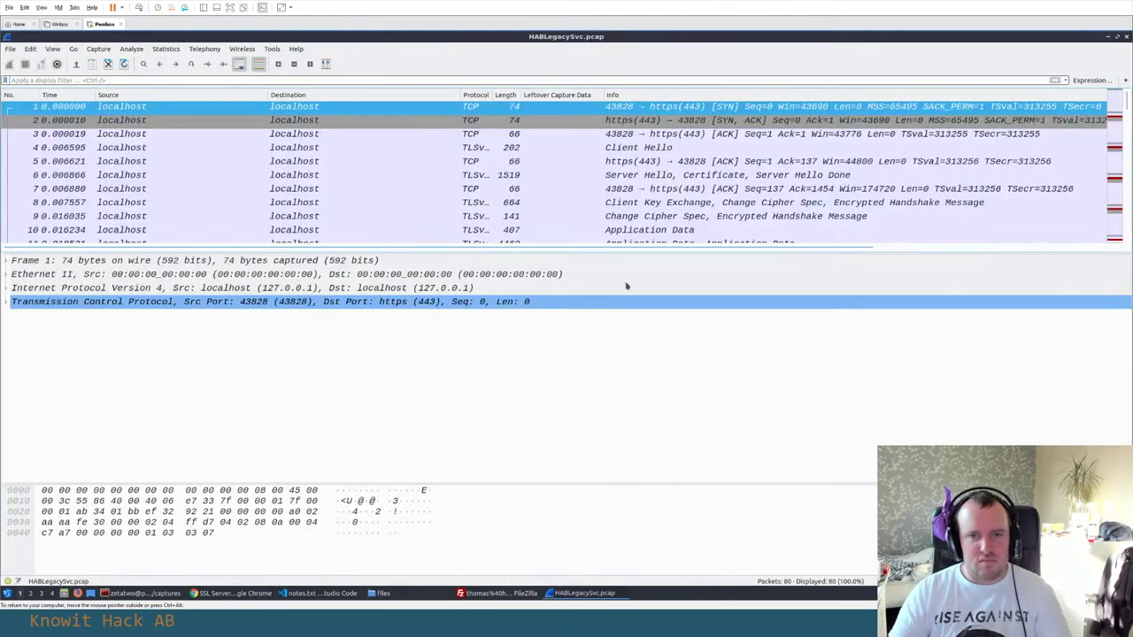
pyautogui.click(234, 593)
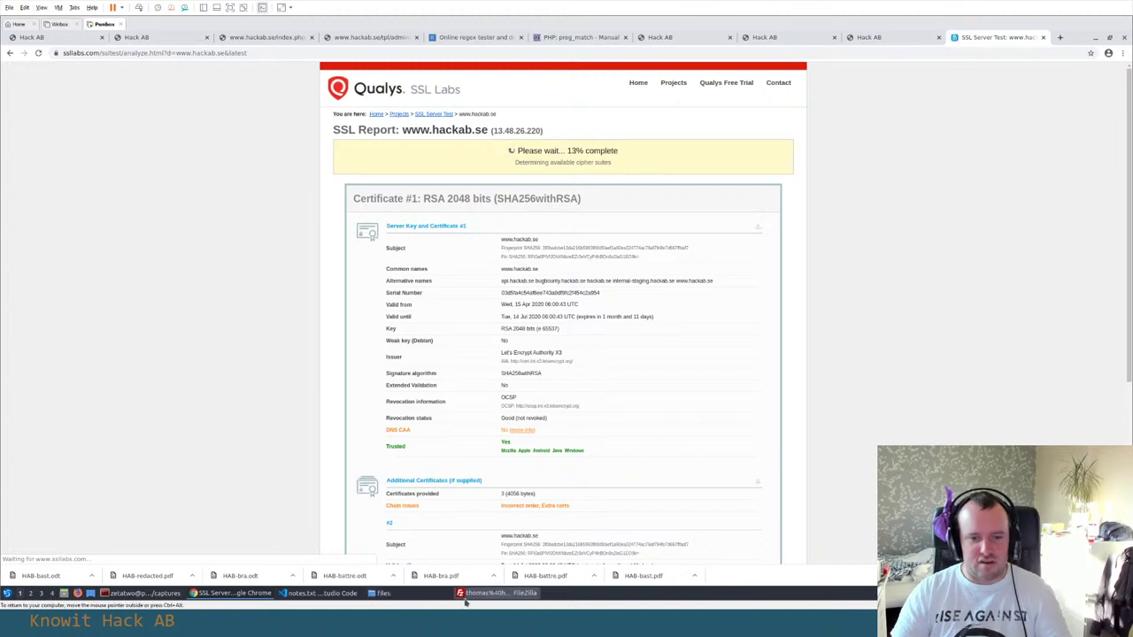
pyautogui.click(495, 592)
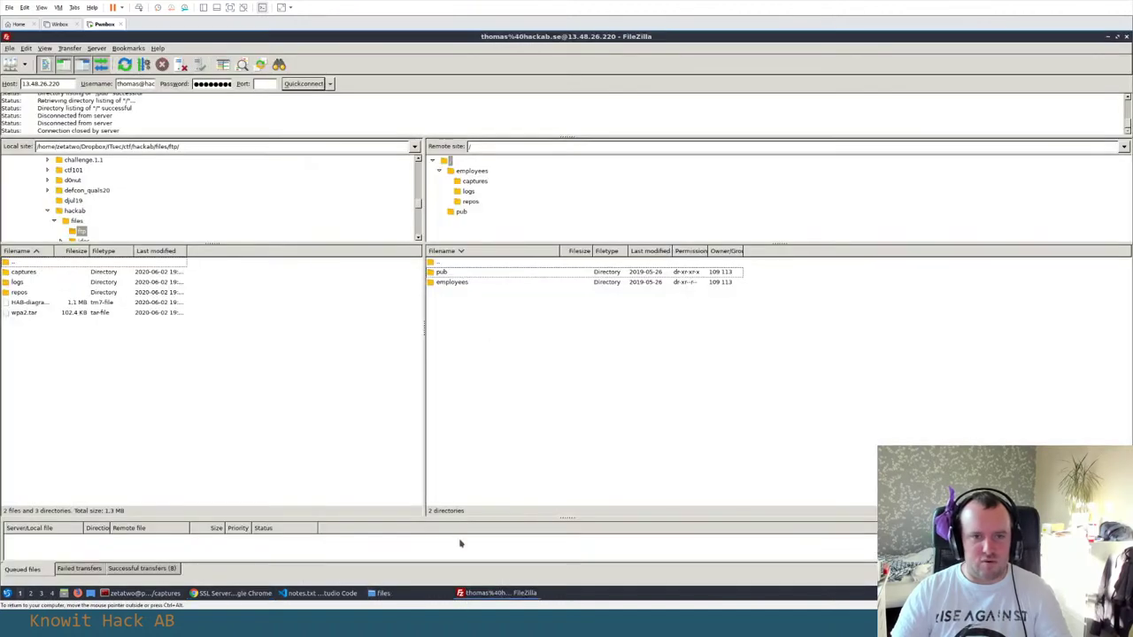
pyautogui.doubleClick(453, 282)
pyautogui.doubleClick(475, 262)
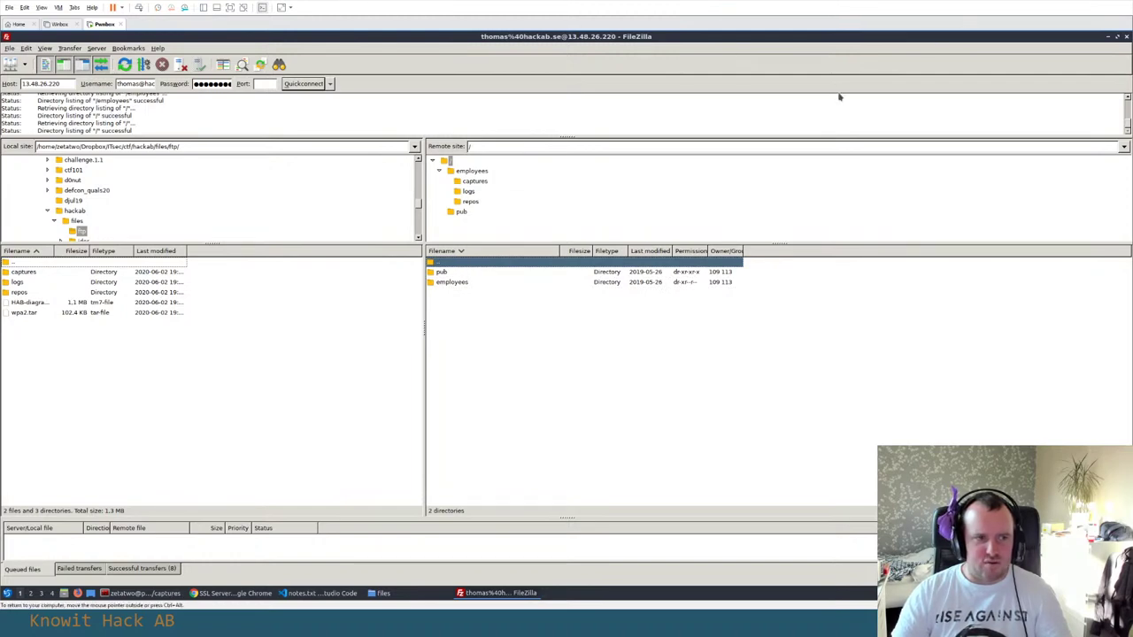
pyautogui.rightClick(244, 361)
pyautogui.click(263, 426)
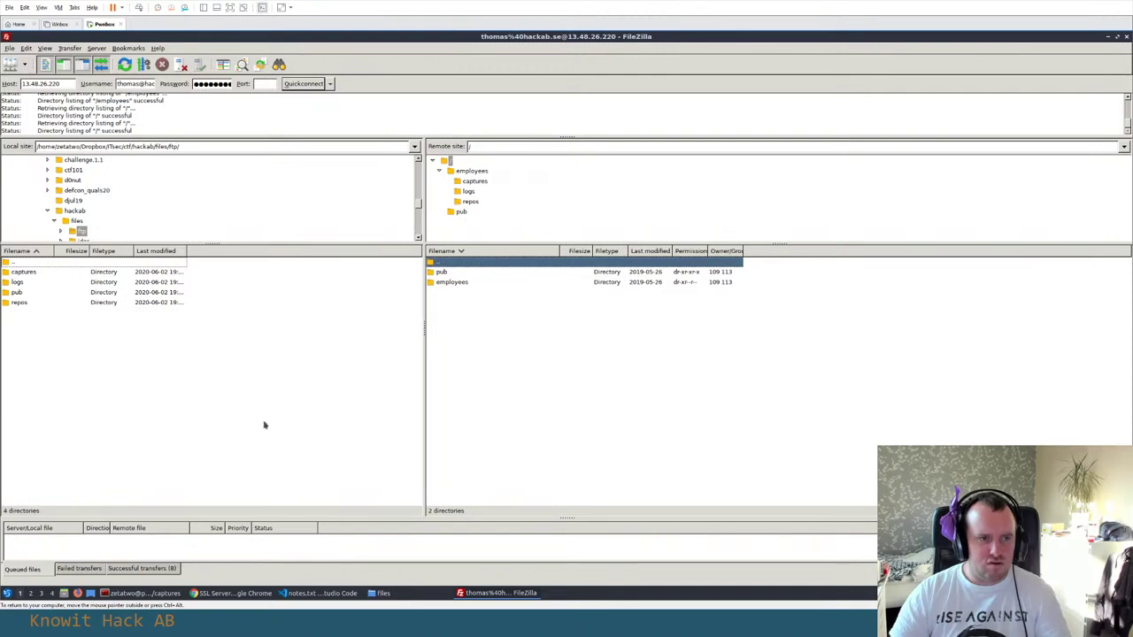
pyautogui.click(1126, 36)
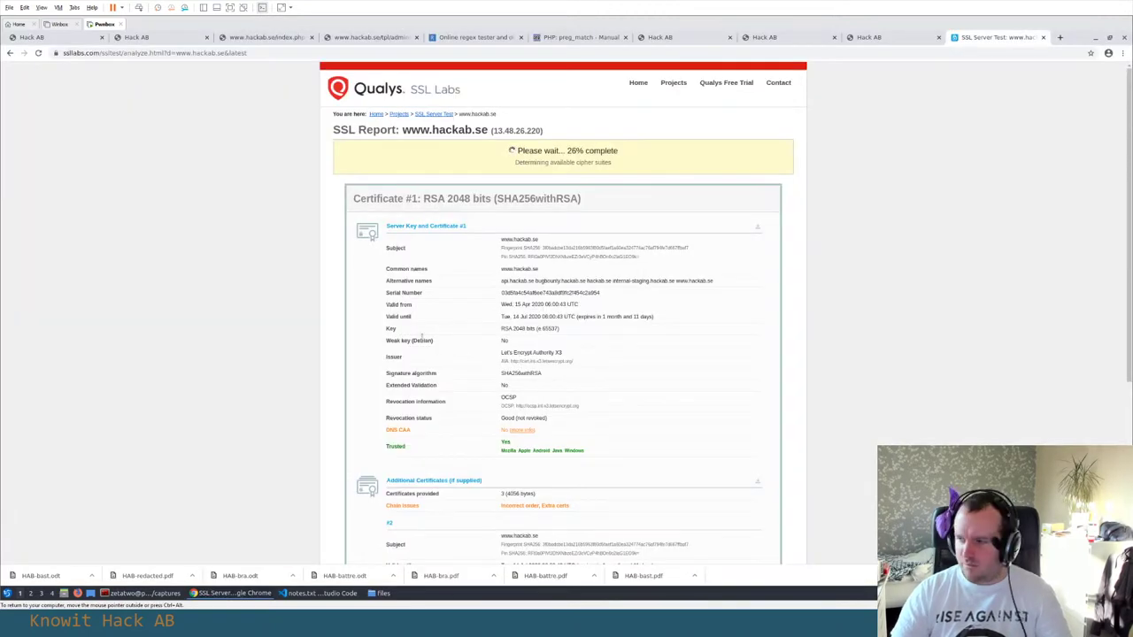
# Cycle through the Chrome tabs to the Hack AB API documentation at api.hackab.se:8008
pyautogui.scroll(-1, 423, 333)
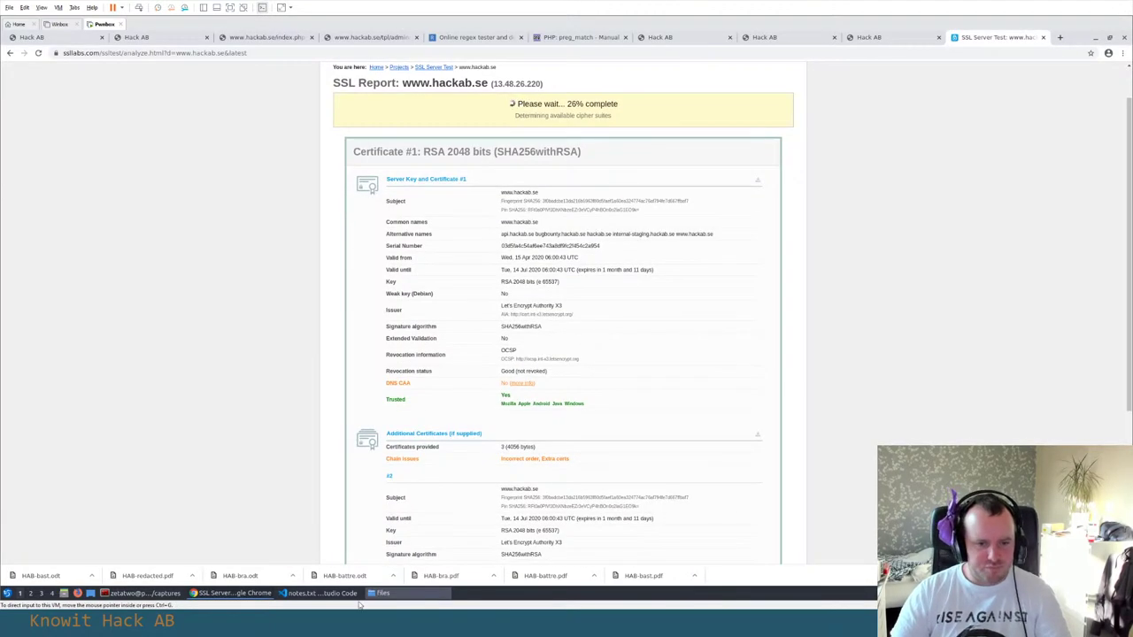
pyautogui.click(266, 37)
pyautogui.click(367, 37)
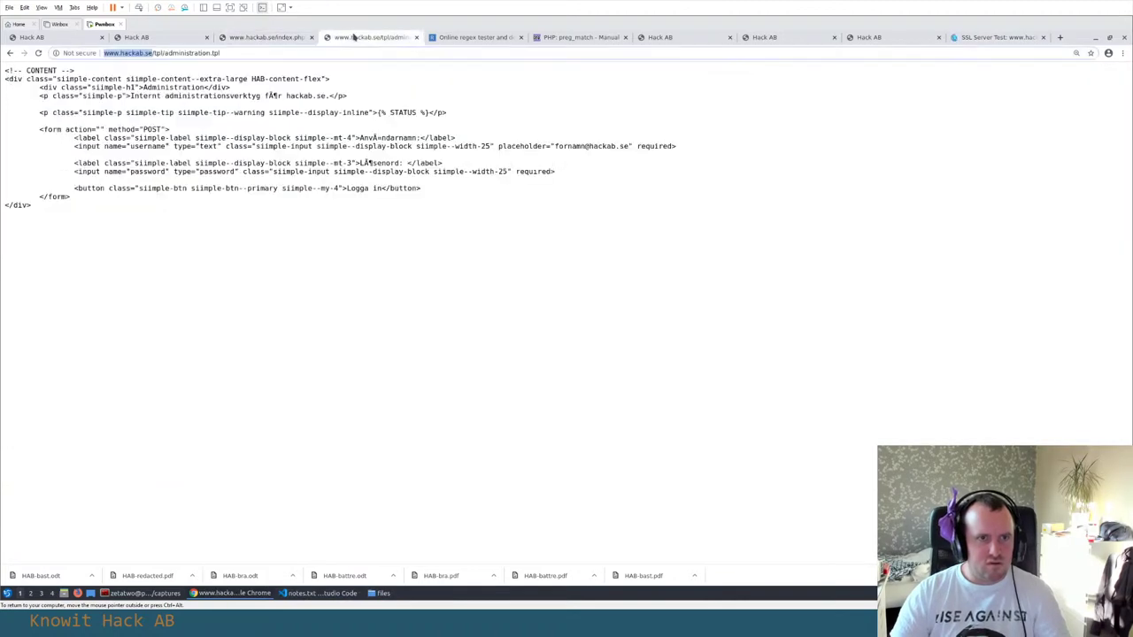
pyautogui.click(496, 37)
pyautogui.click(575, 37)
pyautogui.click(664, 37)
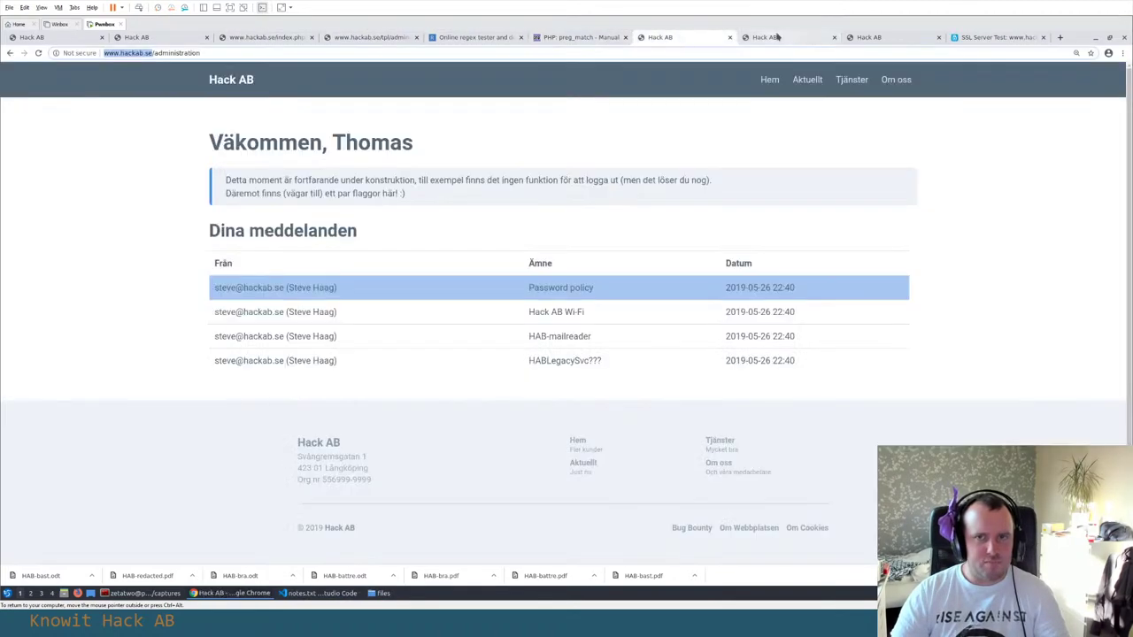
pyautogui.click(766, 37)
pyautogui.scroll(5, 695, 142)
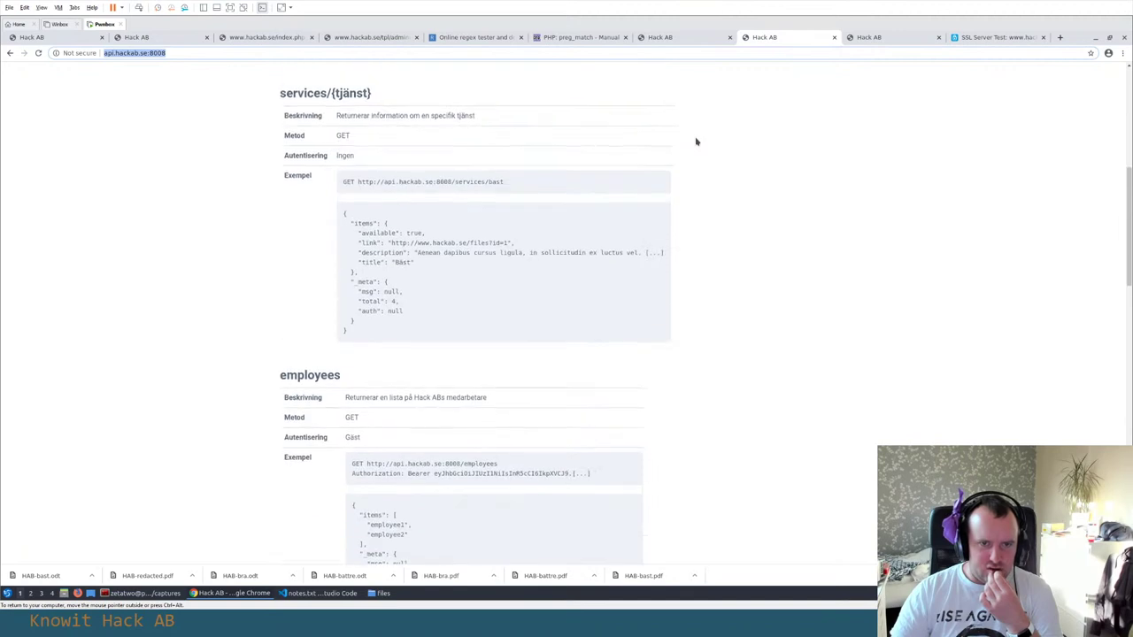
# Glance at the SSL Server Test tab, then mark the services example URL and its authentication note
pyautogui.scroll(3, 660, 149)
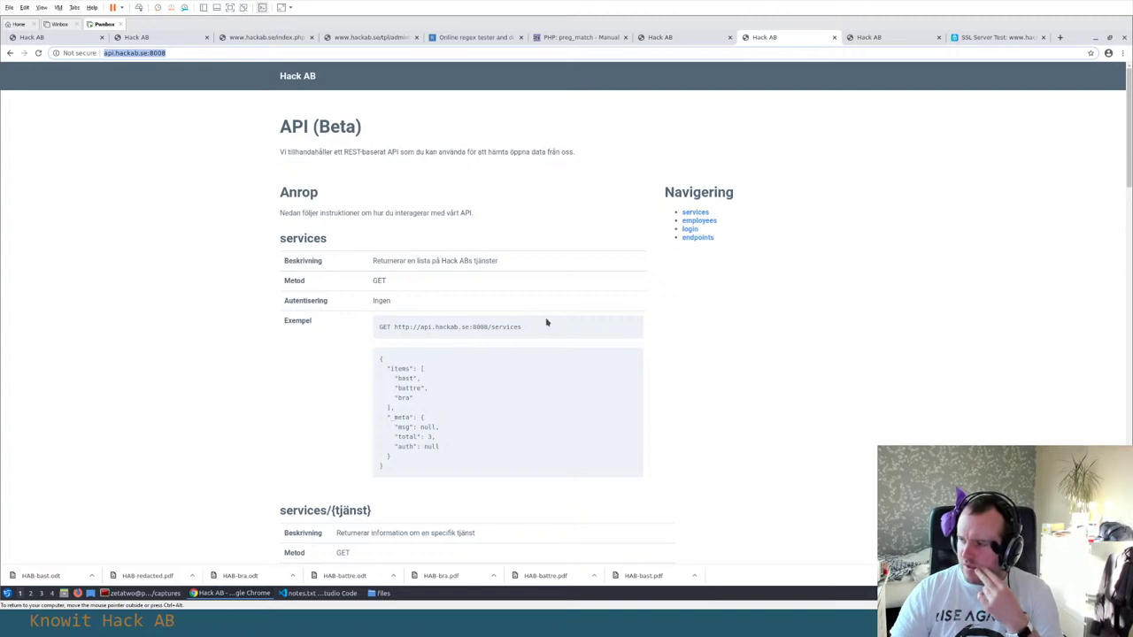
pyautogui.click(996, 38)
pyautogui.click(792, 37)
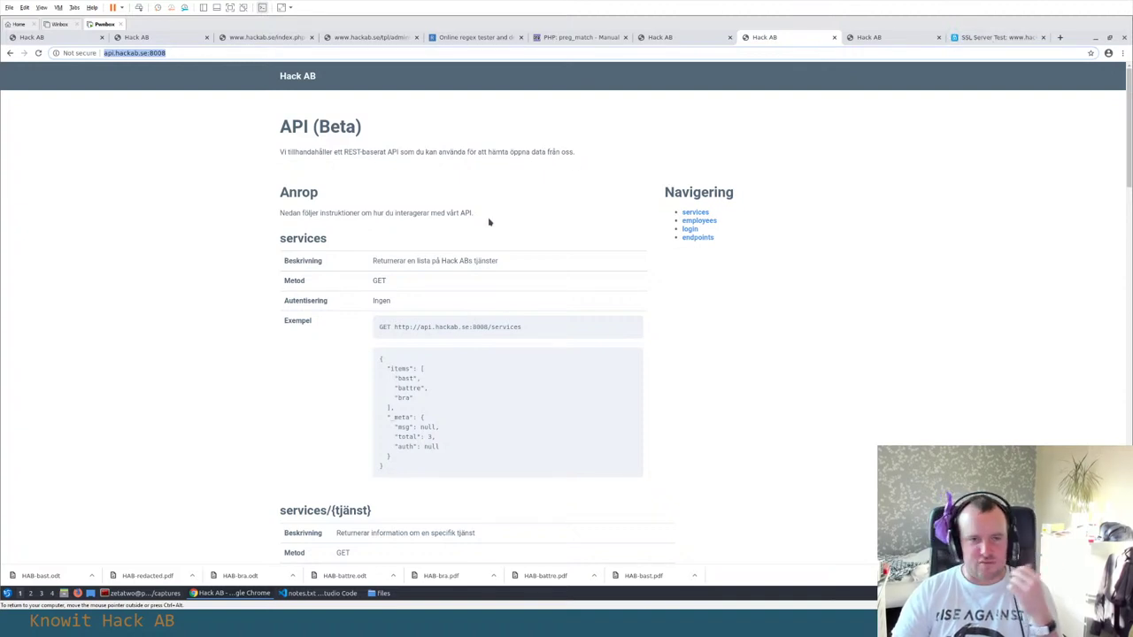
pyautogui.moveTo(546, 328); pyautogui.dragTo(394, 327)
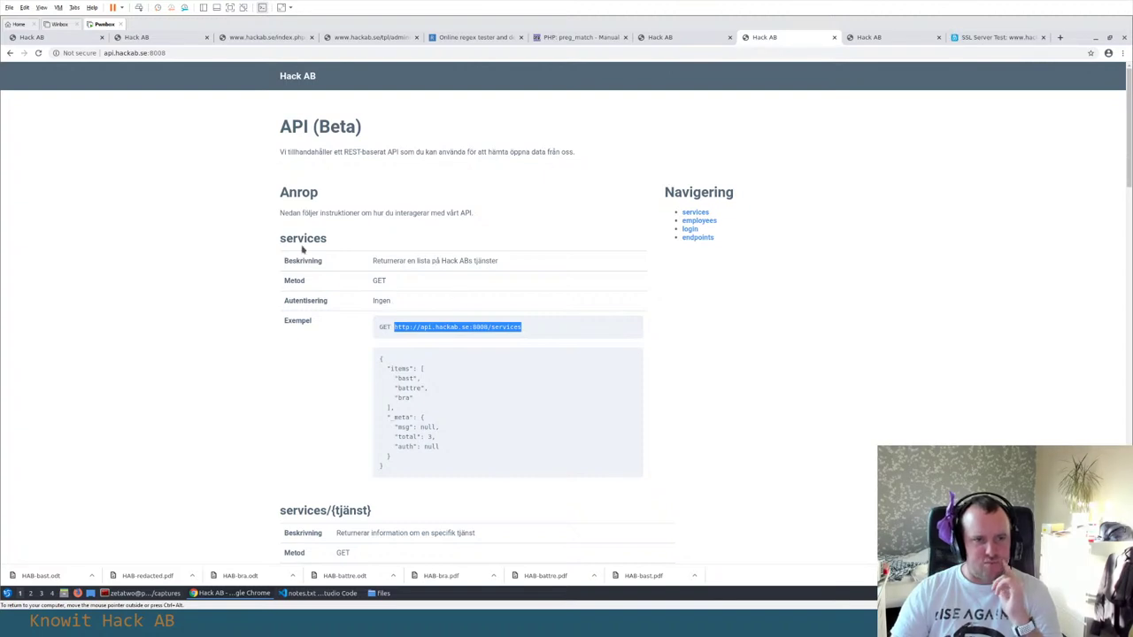
pyautogui.moveTo(310, 301); pyautogui.dragTo(415, 305)
pyautogui.click(415, 306)
# Read down the API docs, highlighting the Ingen and Gäst authentication levels
pyautogui.scroll(-1, 415, 306)
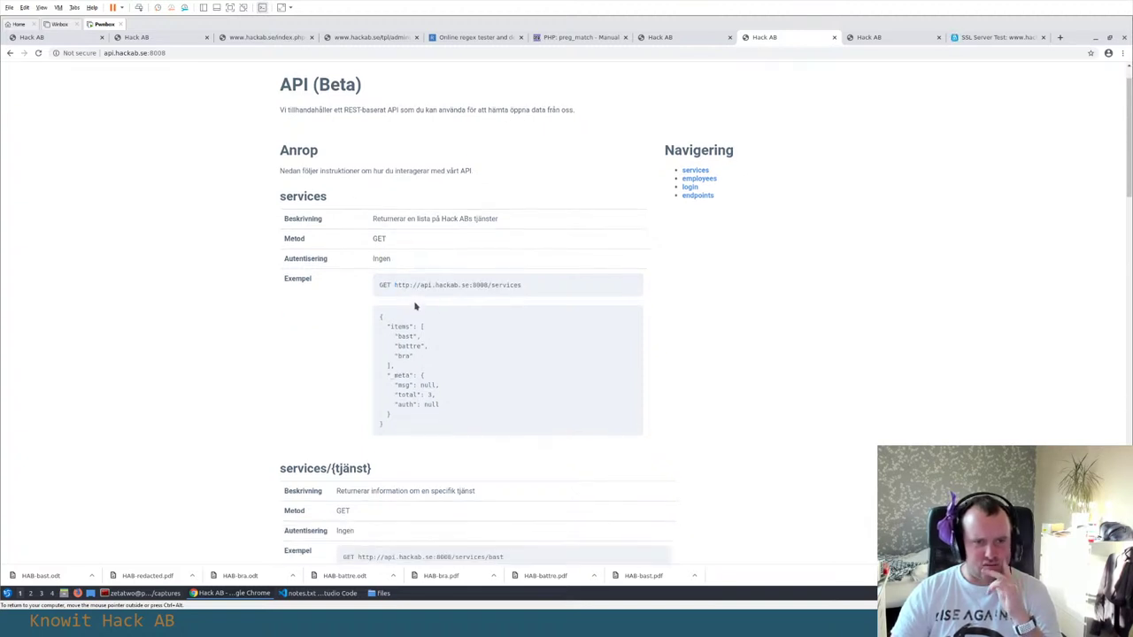
pyautogui.scroll(-1, 395, 293)
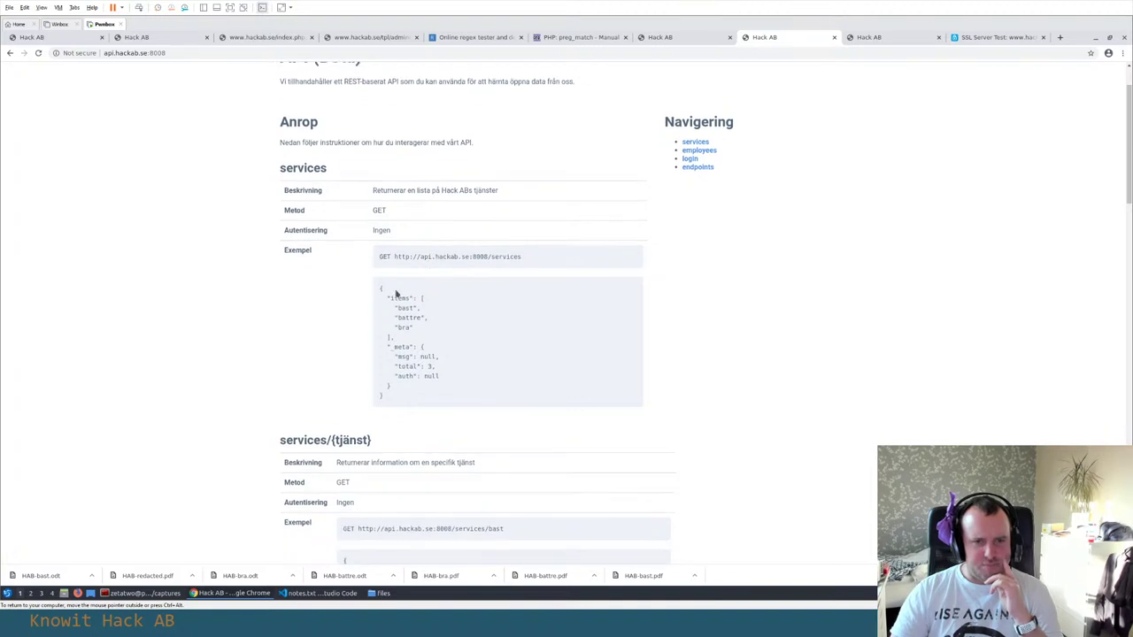
pyautogui.scroll(-5, 447, 335)
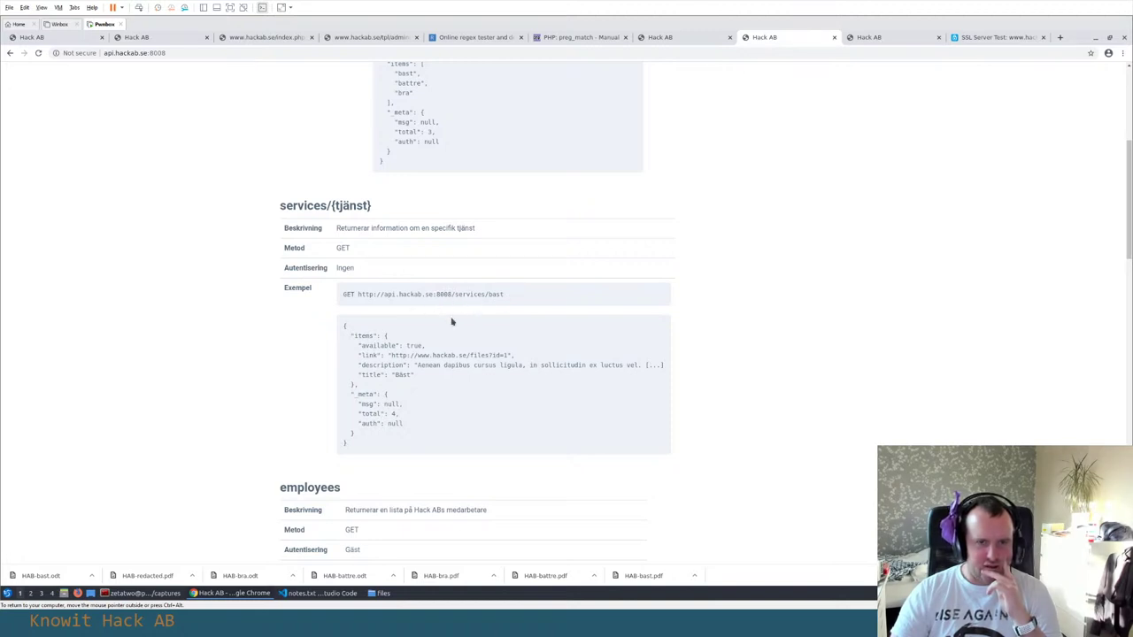
pyautogui.scroll(-1, 450, 321)
pyautogui.scroll(-2, 416, 357)
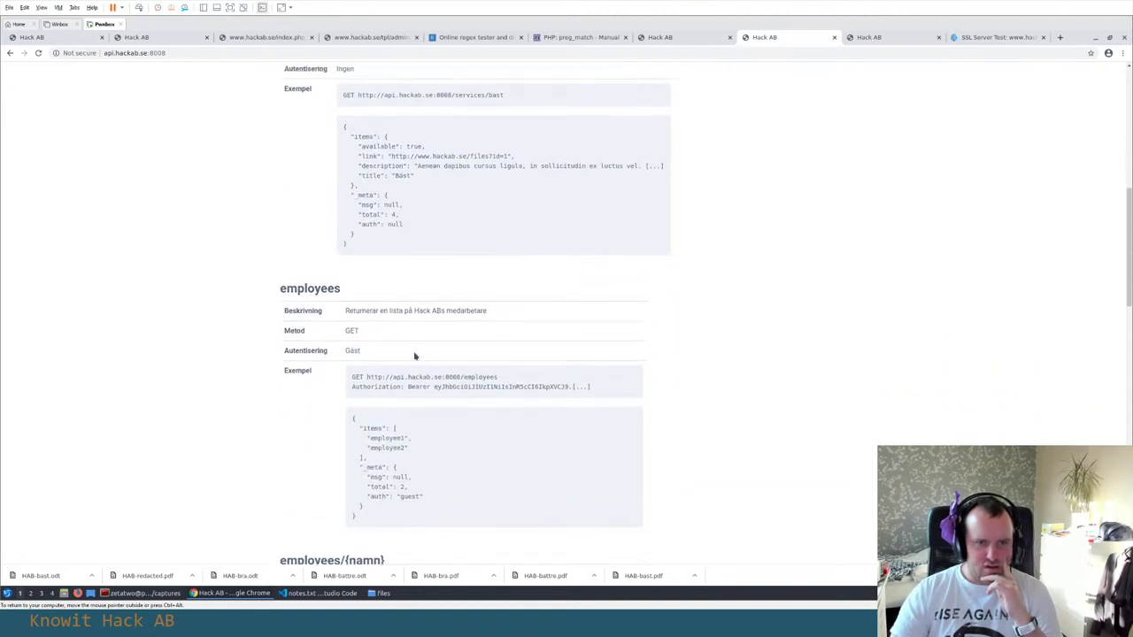
pyautogui.scroll(2, 416, 356)
pyautogui.doubleClick(346, 173)
pyautogui.scroll(-3, 493, 316)
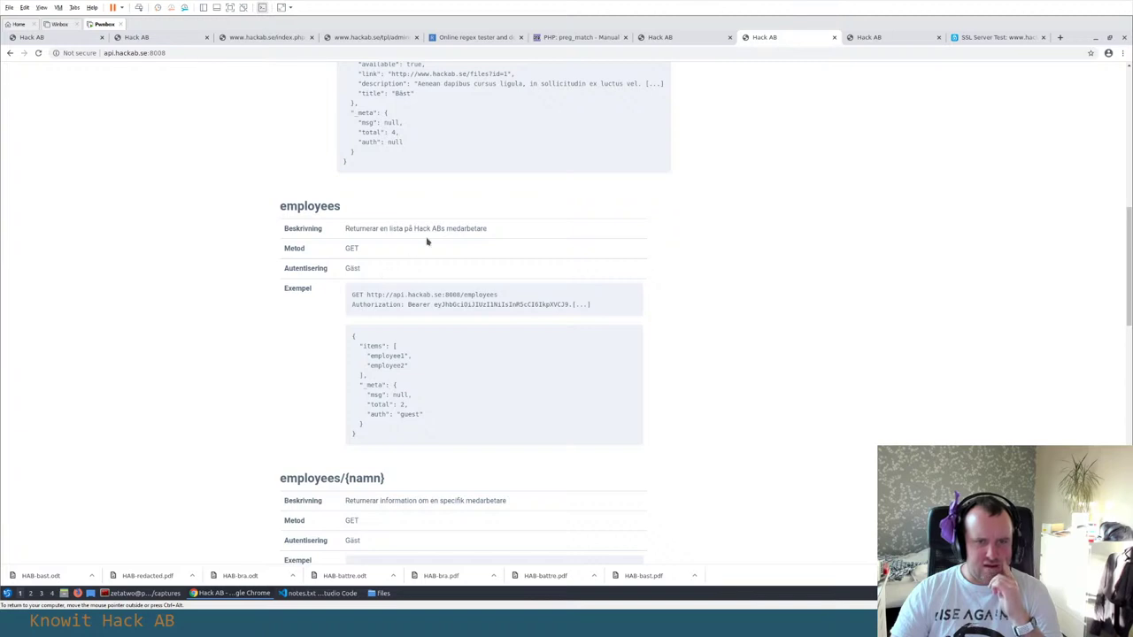
pyautogui.scroll(-1, 447, 230)
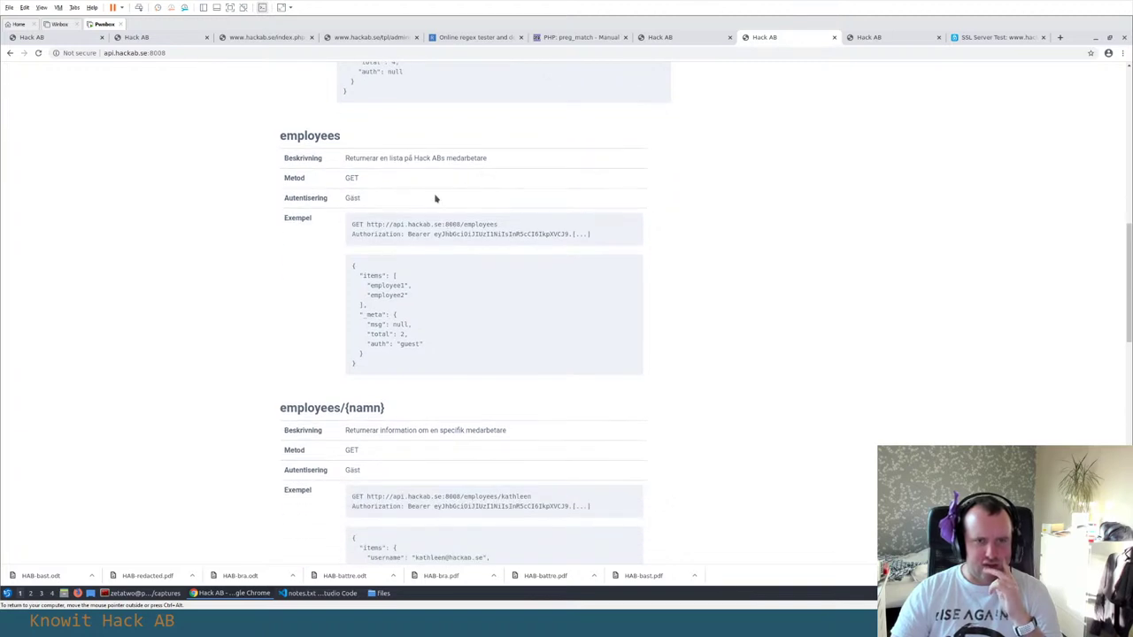
pyautogui.doubleClick(370, 207)
pyautogui.scroll(-1, 443, 248)
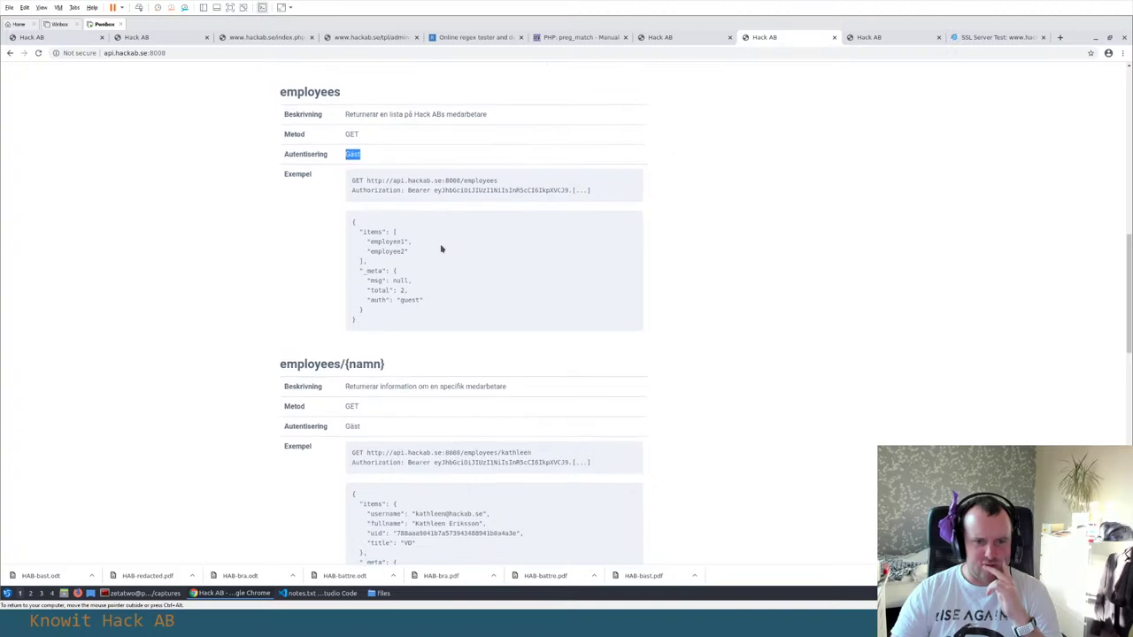
pyautogui.scroll(1, 442, 248)
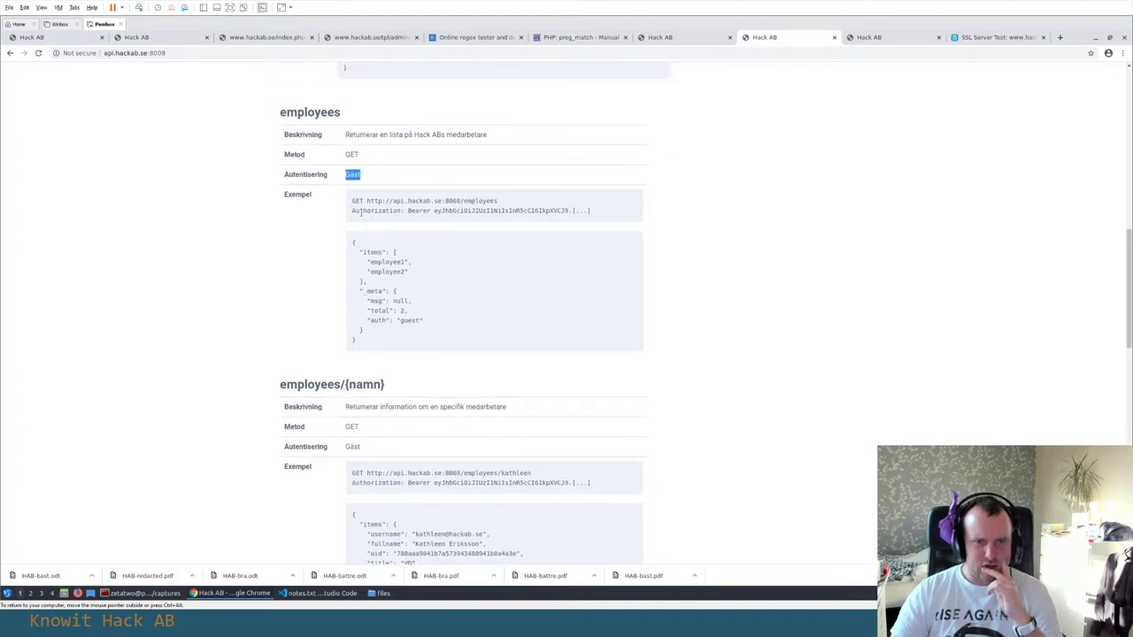
# Continue to the login call section and mark its example request
pyautogui.moveTo(433, 211); pyautogui.dragTo(511, 210)
pyautogui.scroll(-1, 443, 280)
pyautogui.scroll(-2, 443, 282)
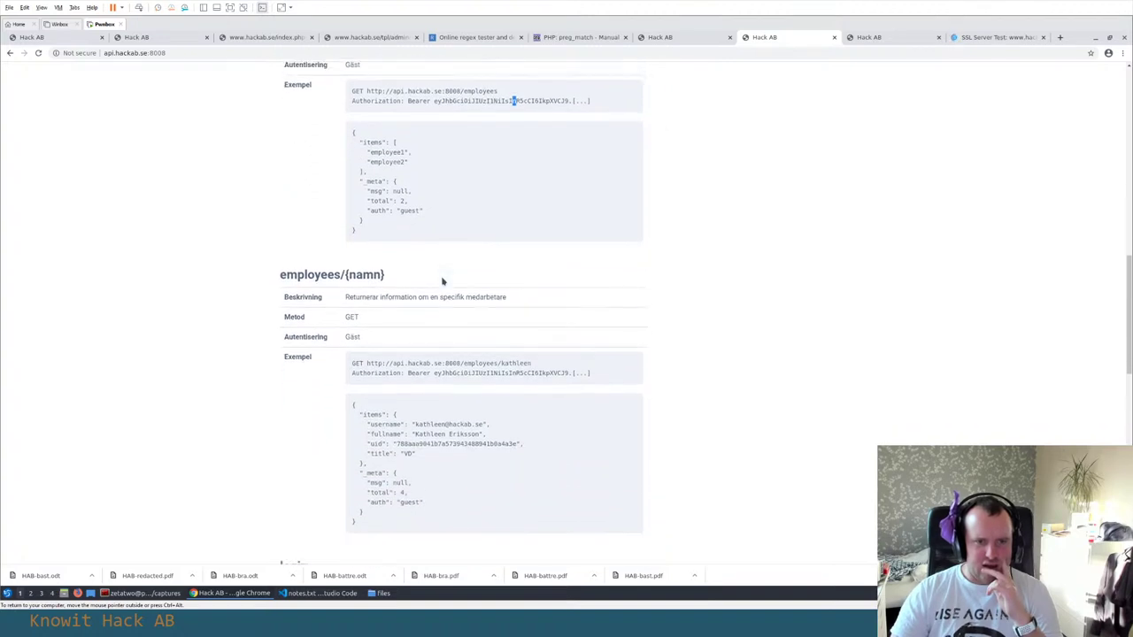
pyautogui.scroll(-3, 475, 343)
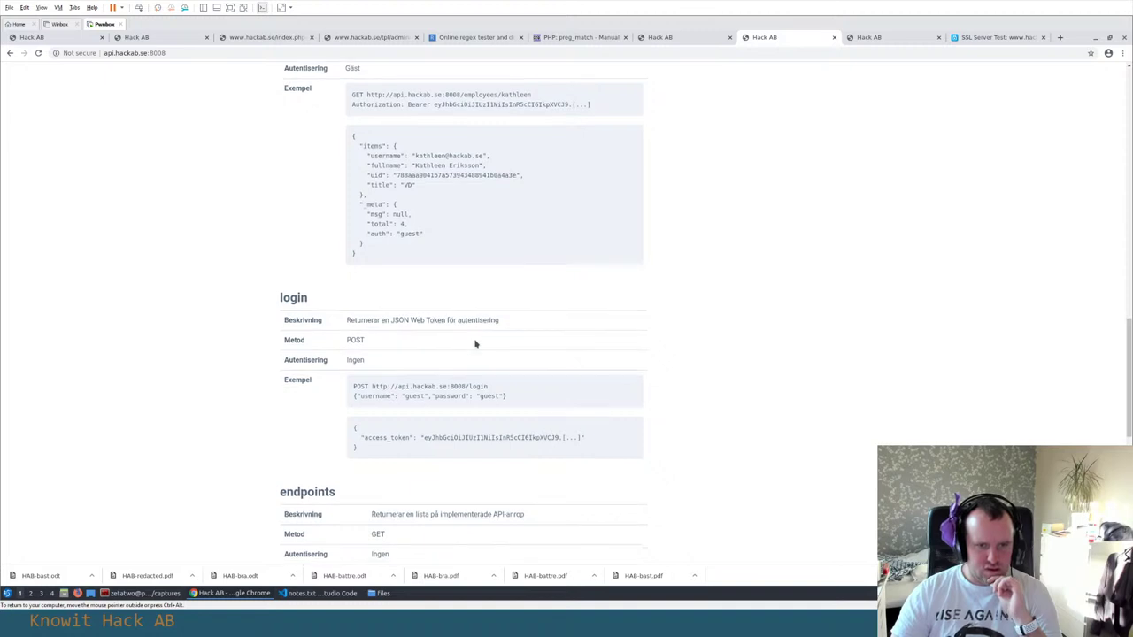
pyautogui.scroll(-1, 475, 343)
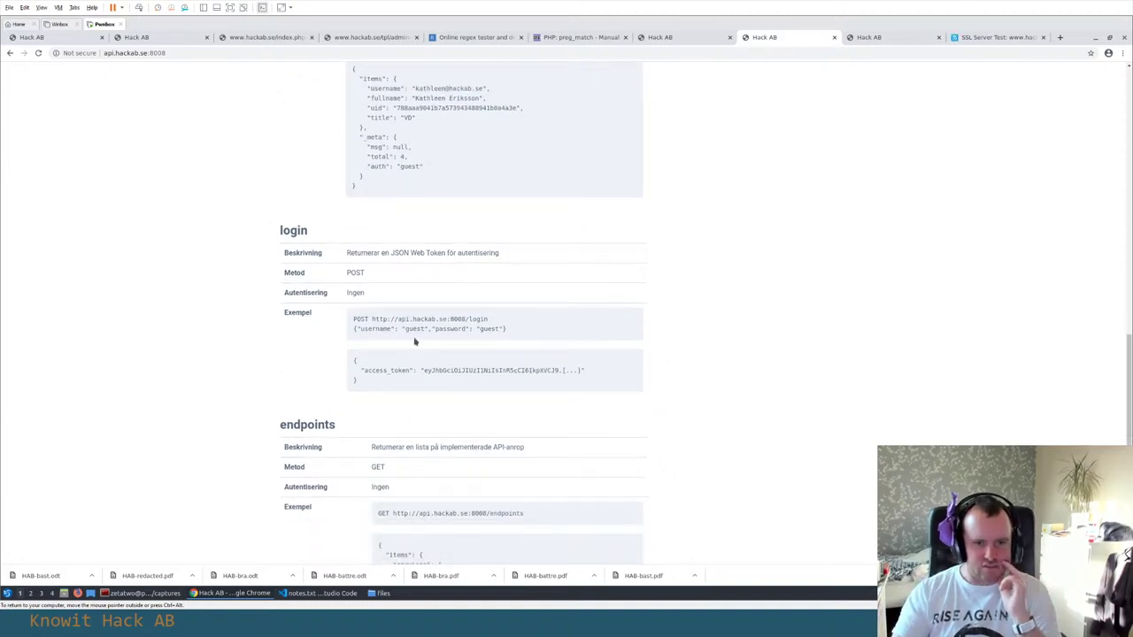
pyautogui.moveTo(509, 329); pyautogui.dragTo(338, 327)
pyautogui.click(481, 346)
pyautogui.scroll(-1, 481, 346)
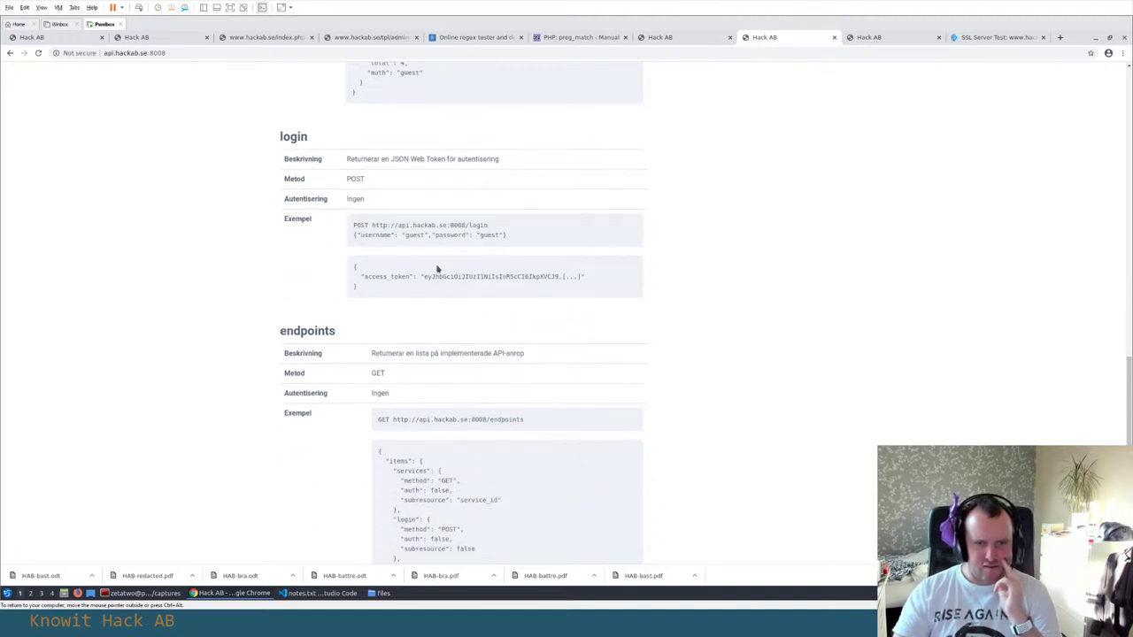
pyautogui.scroll(-1, 441, 270)
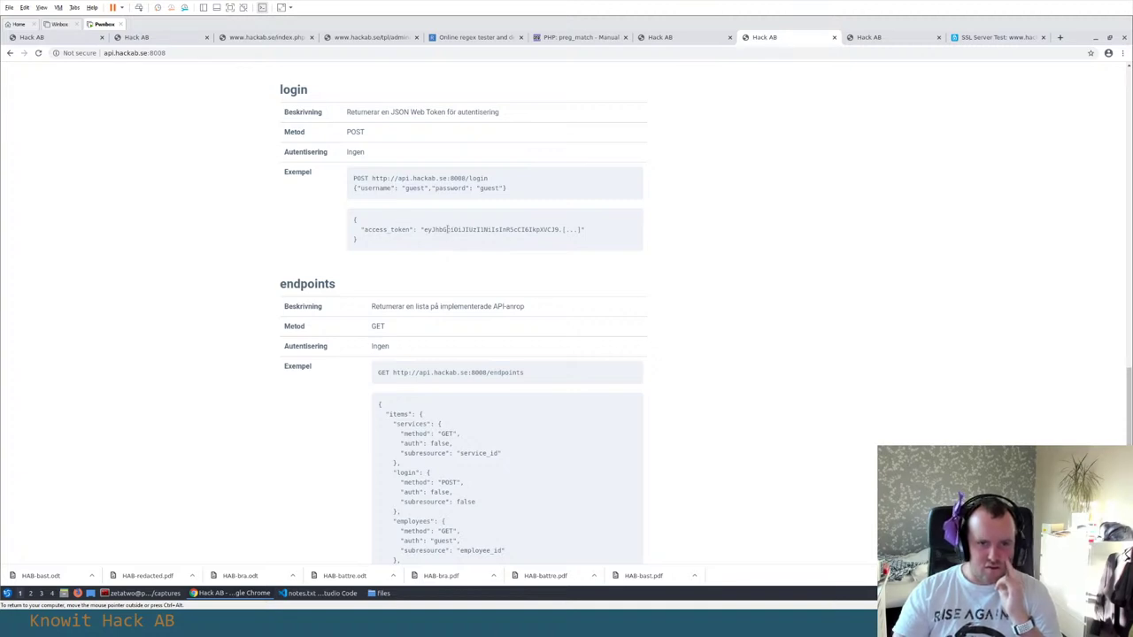
pyautogui.scroll(-2, 447, 229)
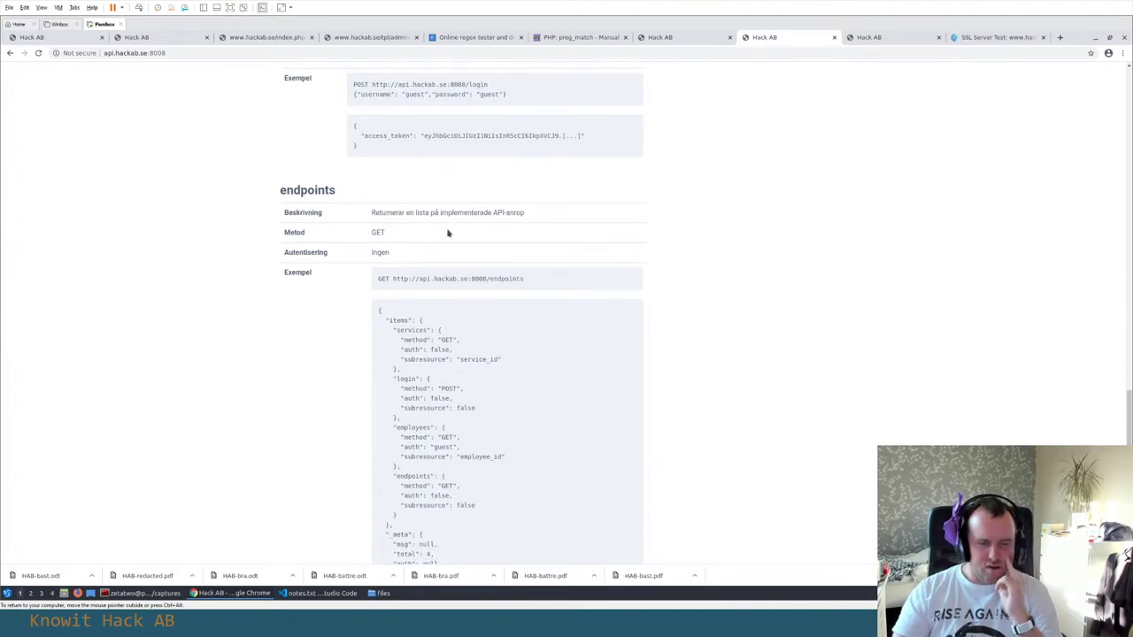
pyautogui.scroll(-2, 447, 233)
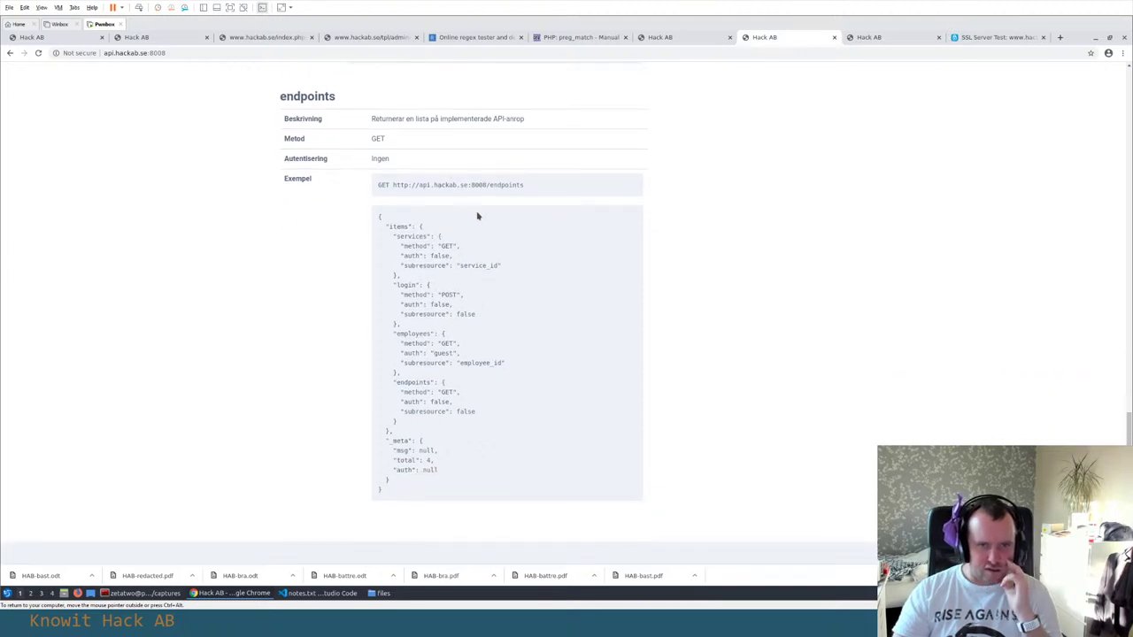
pyautogui.scroll(7, 477, 216)
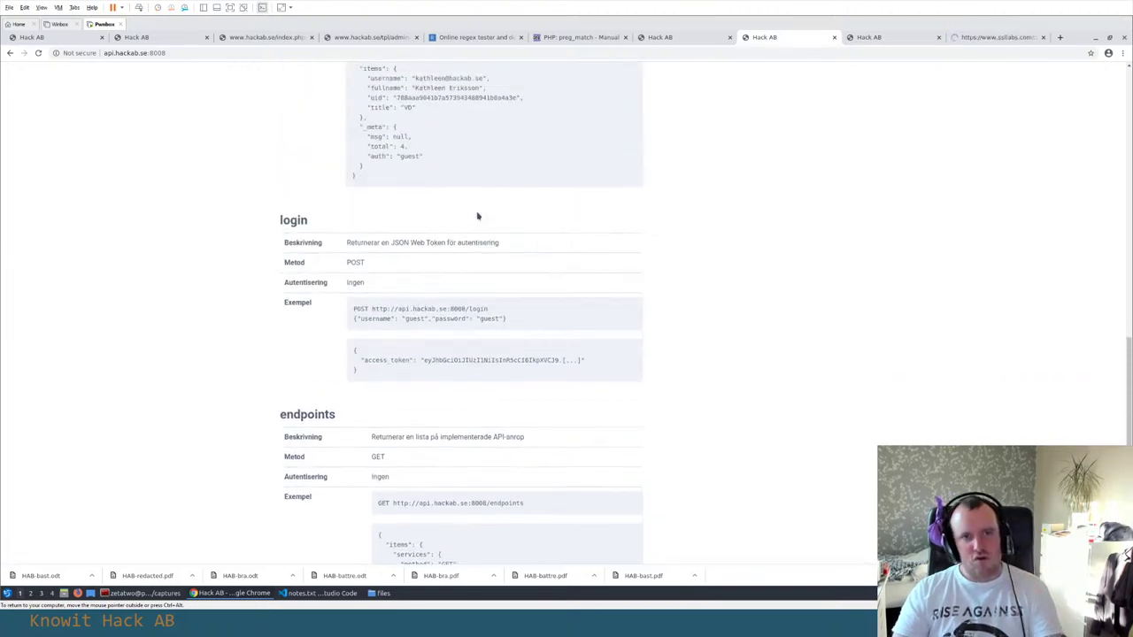
pyautogui.scroll(-3, 477, 215)
pyautogui.scroll(5, 477, 216)
pyautogui.scroll(19, 477, 216)
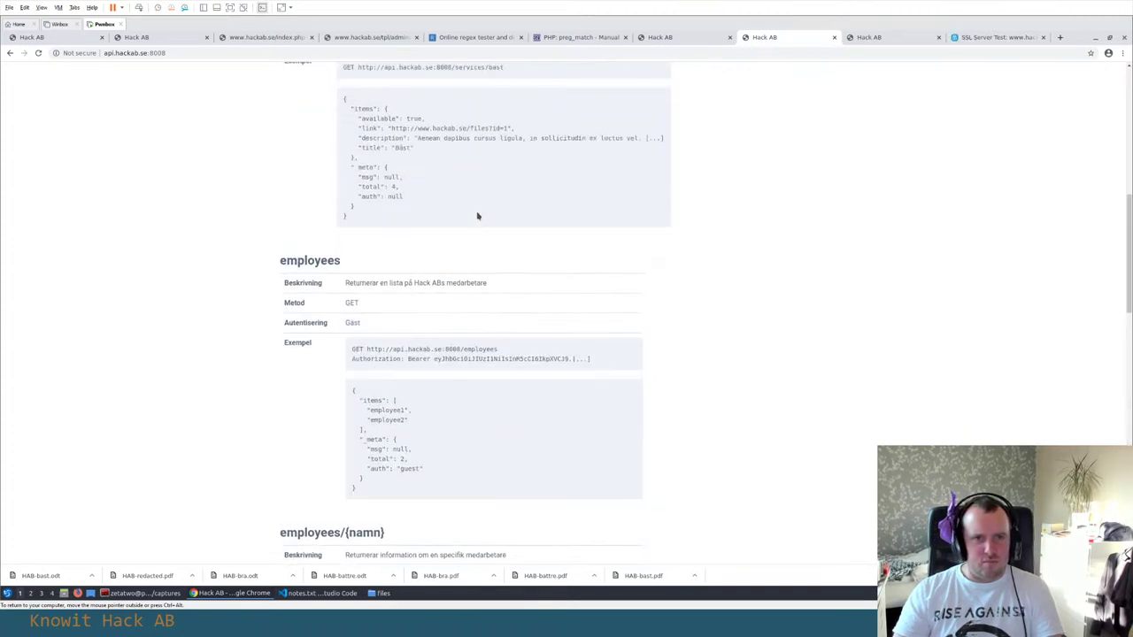
pyautogui.scroll(1, 477, 215)
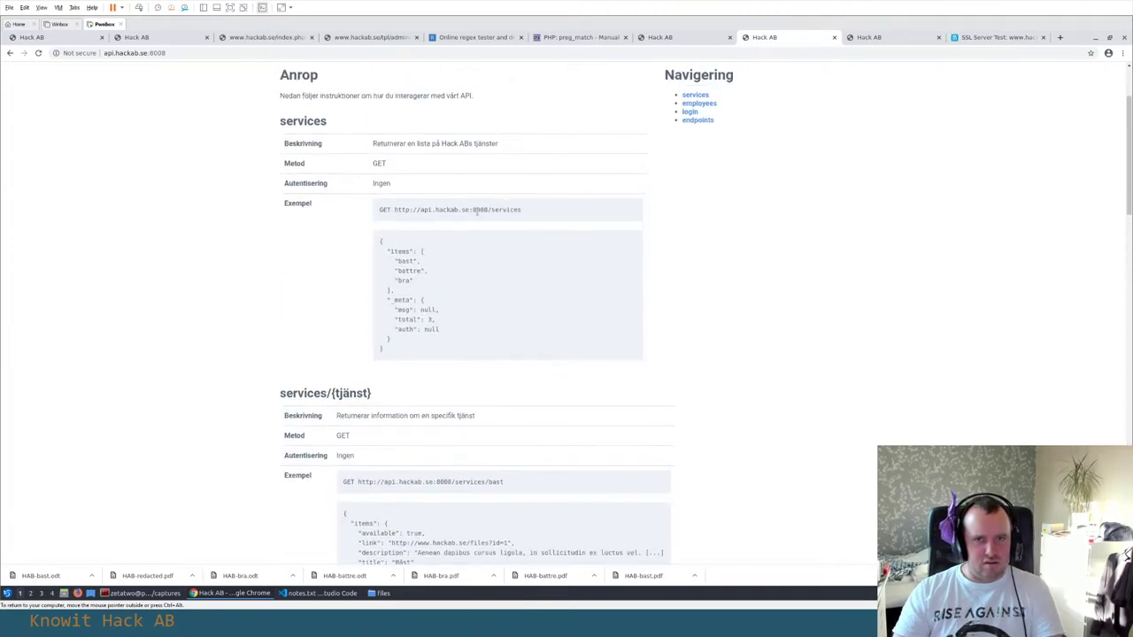
pyautogui.moveTo(551, 213); pyautogui.dragTo(393, 211)
pyautogui.hotkey('ctrl', 'c')
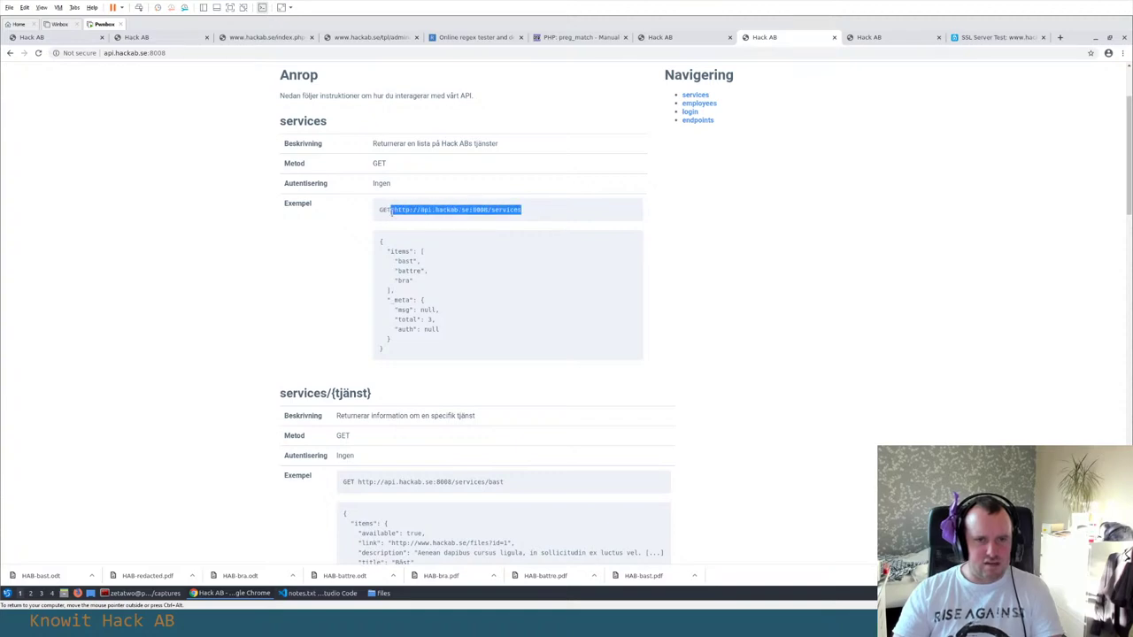
pyautogui.hotkey('alt', 'Tab')
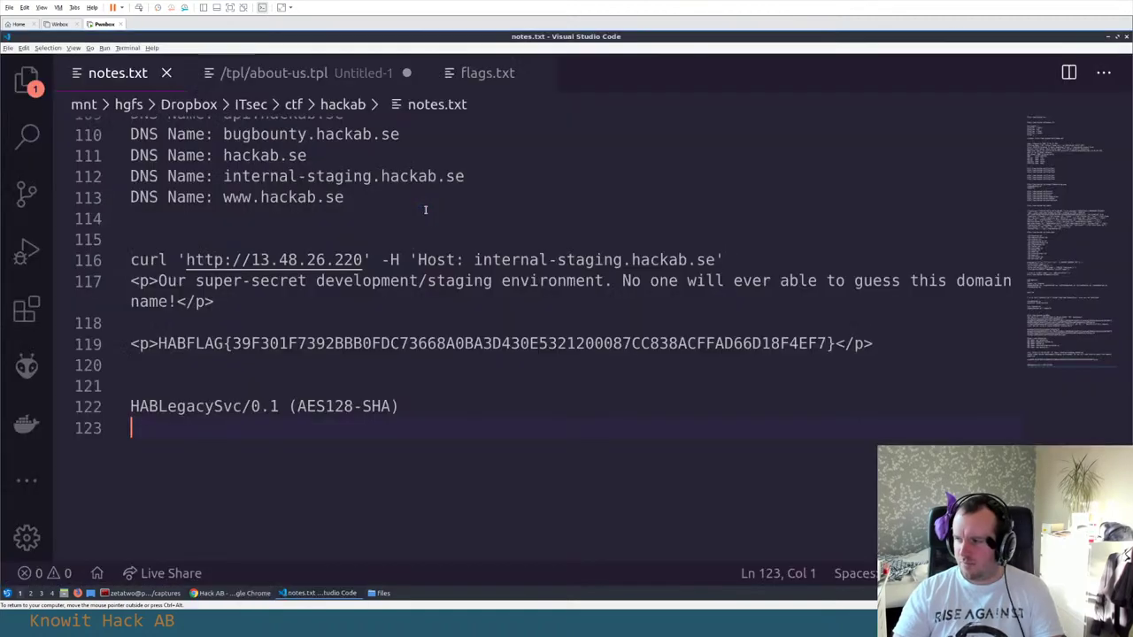
pyautogui.hotkey('alt', 'Tab')
pyautogui.hotkey('alt', 'Tab')
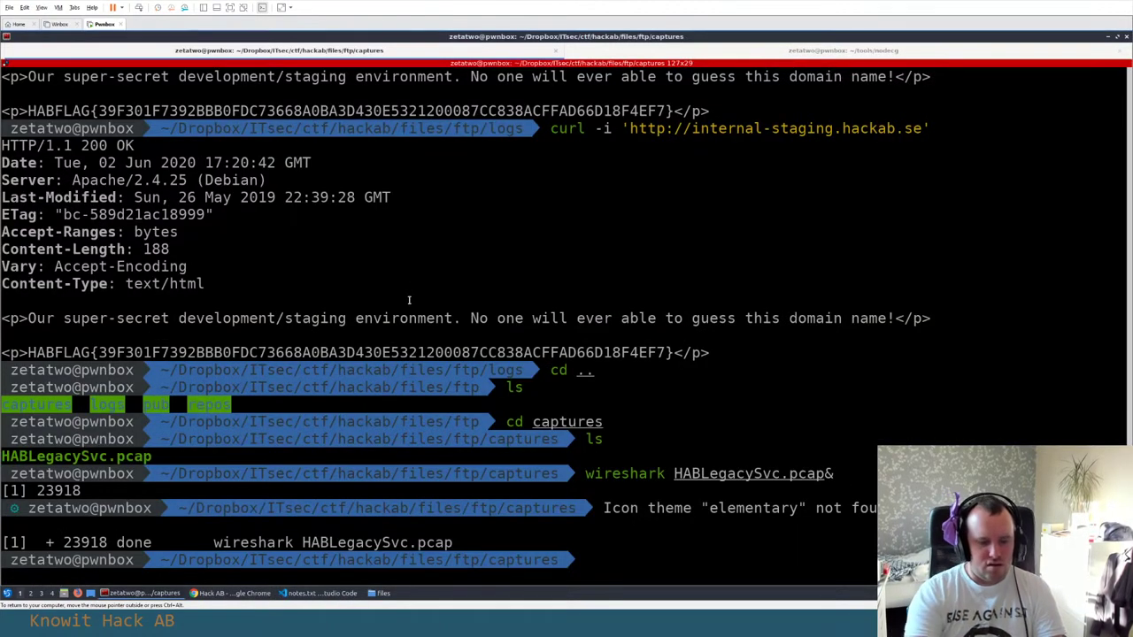
pyautogui.write("curl '")
pyautogui.hotkey('ctrl', 'shift', 'v')
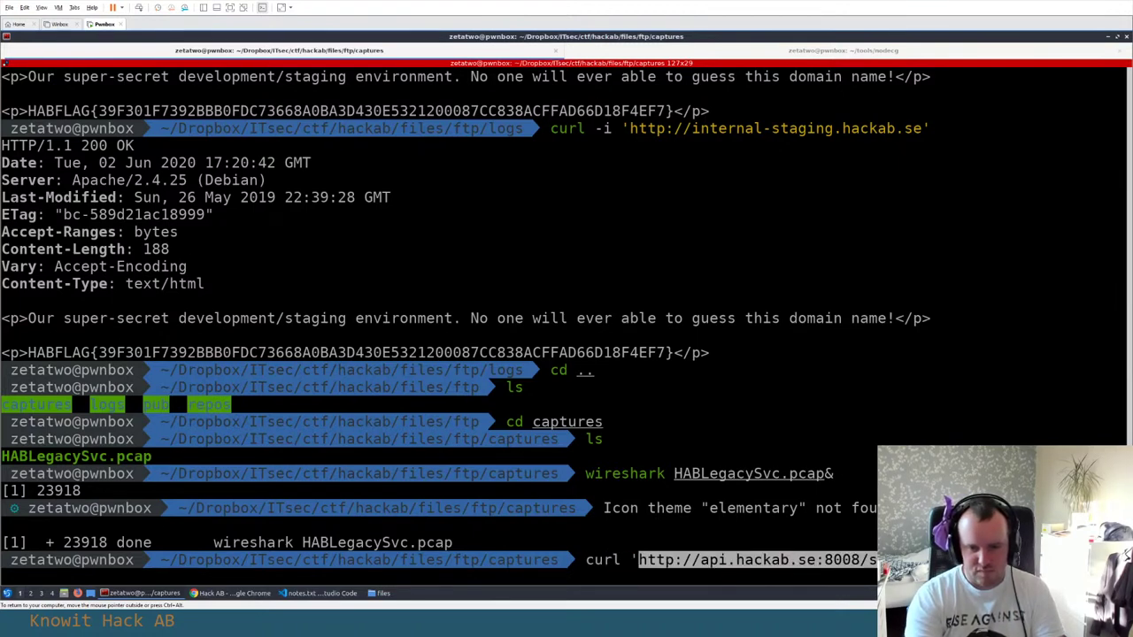
pyautogui.press('Return')
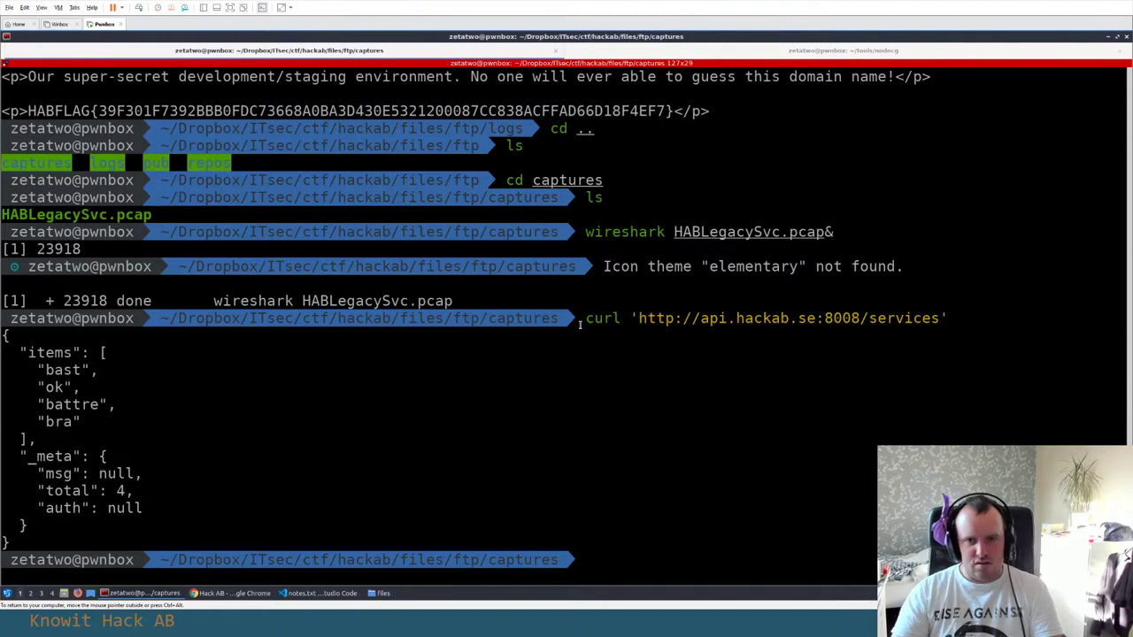
pyautogui.moveTo(579, 325); pyautogui.dragTo(175, 541)
# Save a new file as api.txt holding the pasted services curl command and JSON response
pyautogui.hotkey('alt', 'Tab')
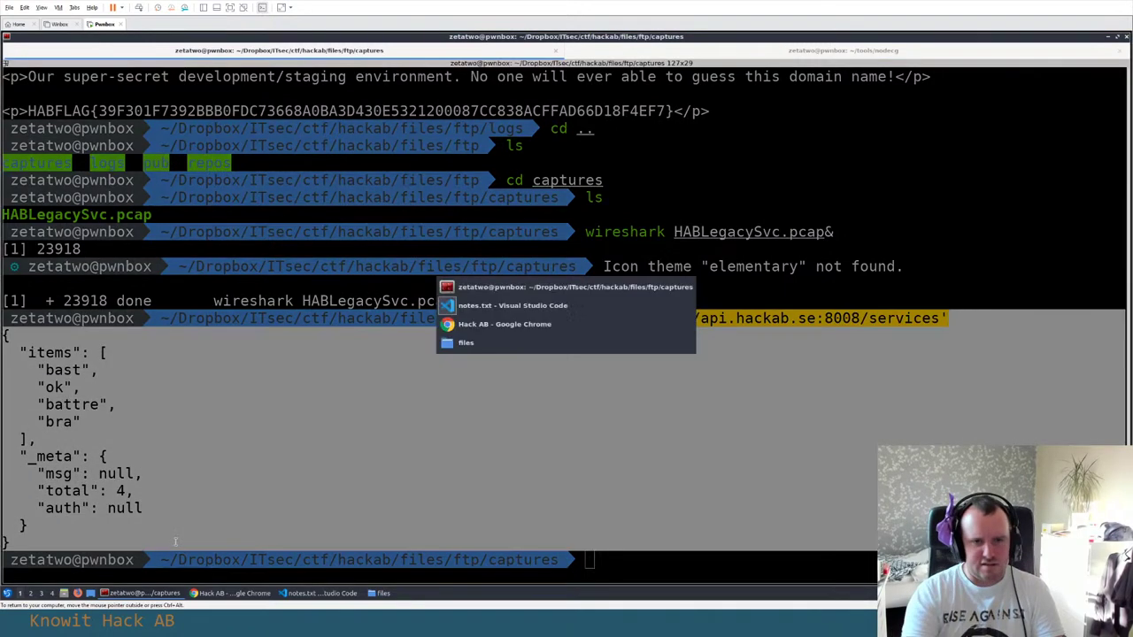
pyautogui.hotkey('ctrl', 'n')
pyautogui.hotkey('ctrl', 's')
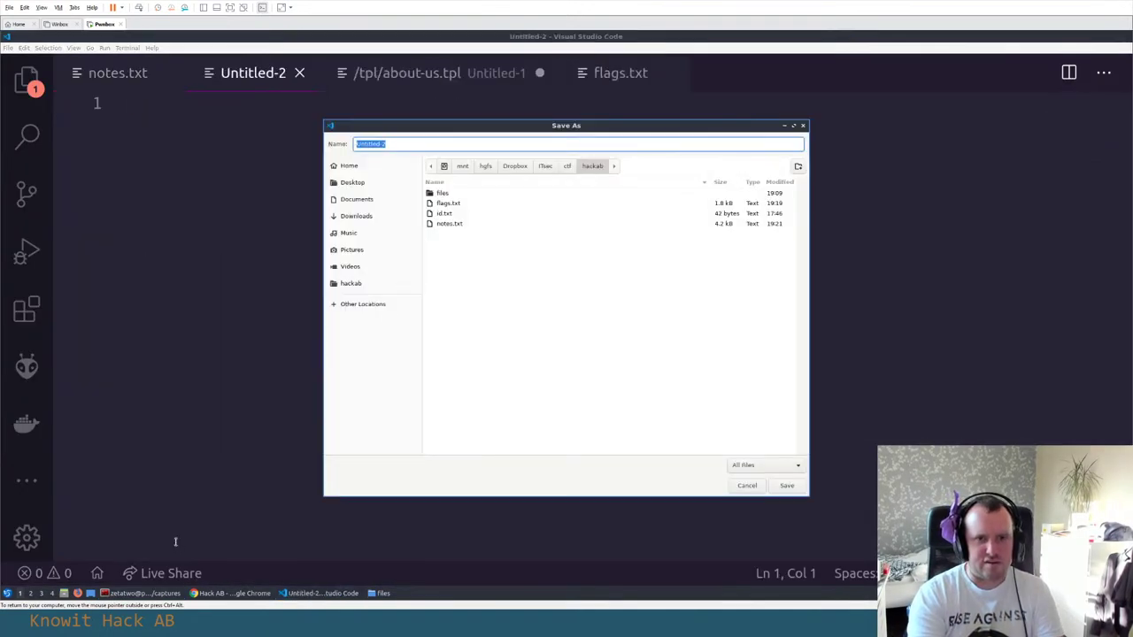
pyautogui.write('api.t')
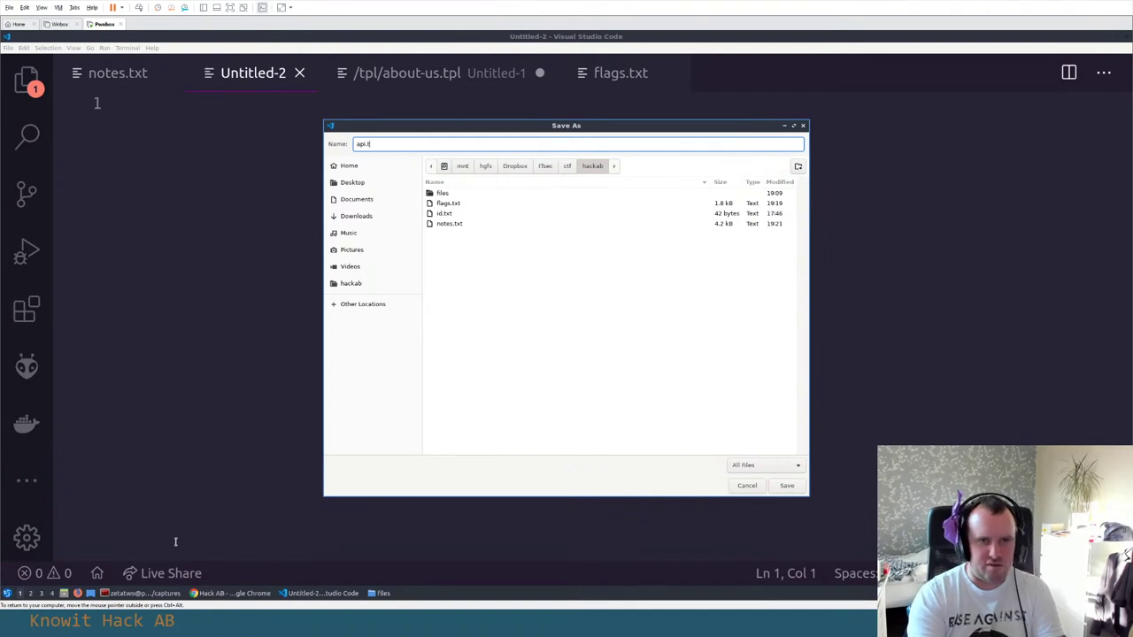
pyautogui.write('xt')
pyautogui.press('Return')
pyautogui.write('curl \'http://api.hackab.se:8008/services\' {   "items": [     "bast",     "ok",     "battre",     "bra"   ],   "_meta": {     "msg": null,     "total": 4,     "auth": null   } }')
pyautogui.press('Return')
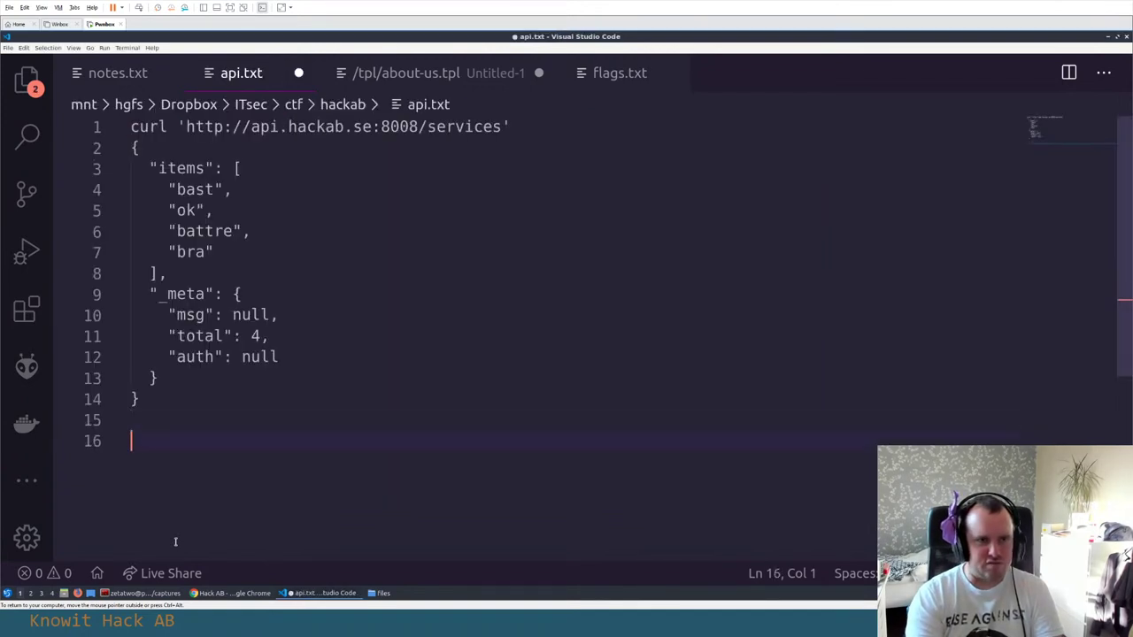
pyautogui.hotkey('ctrl', 's')
# Copy the curl command line from api.txt for reuse in the terminal
pyautogui.click(521, 126)
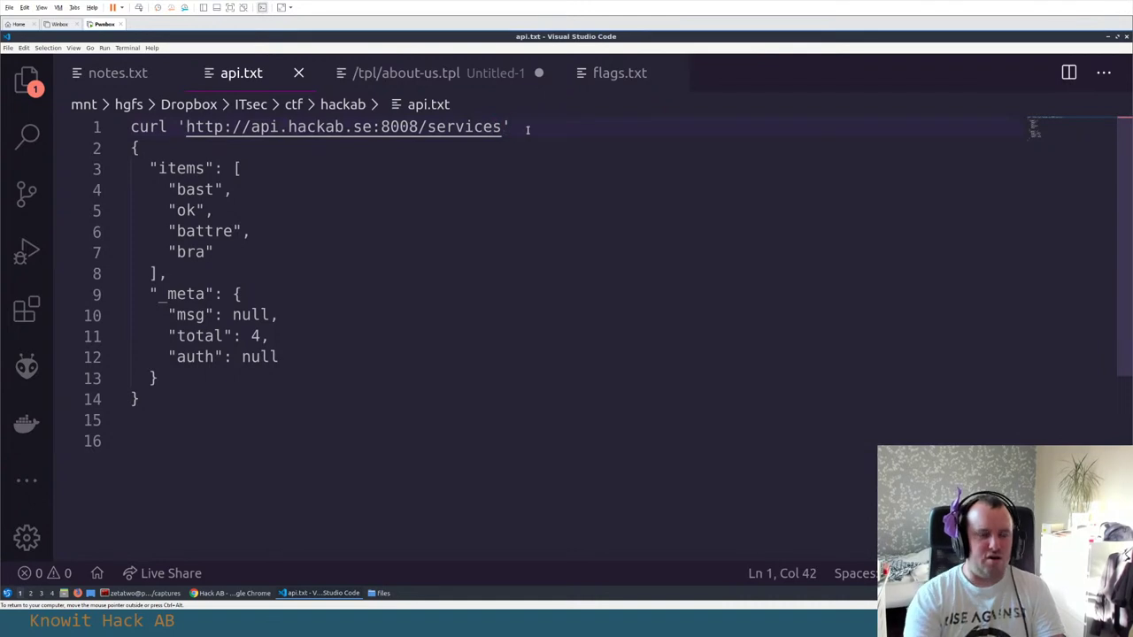
pyautogui.press('Home')
pyautogui.hotkey('shift', 'End')
pyautogui.hotkey('ctrl', 'c')
pyautogui.hotkey('alt', 'Tab')
# Query /services/bast, ok, battre and bra with curl, recalling and editing the previous command
pyautogui.hotkey('ctrl', 'shift', 'v')
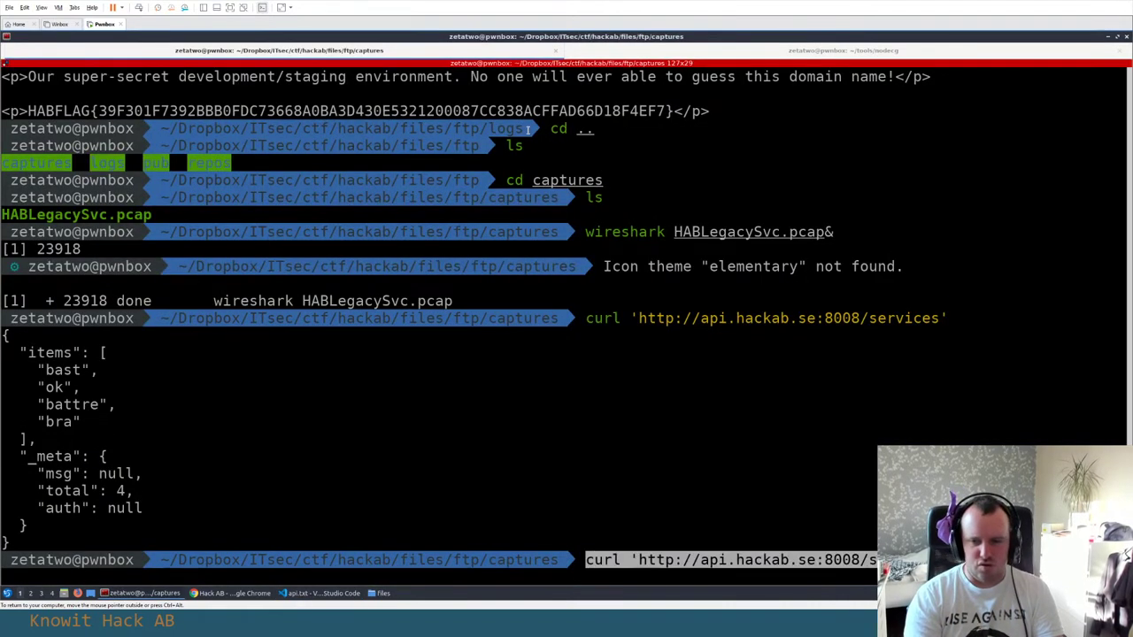
pyautogui.press('End')
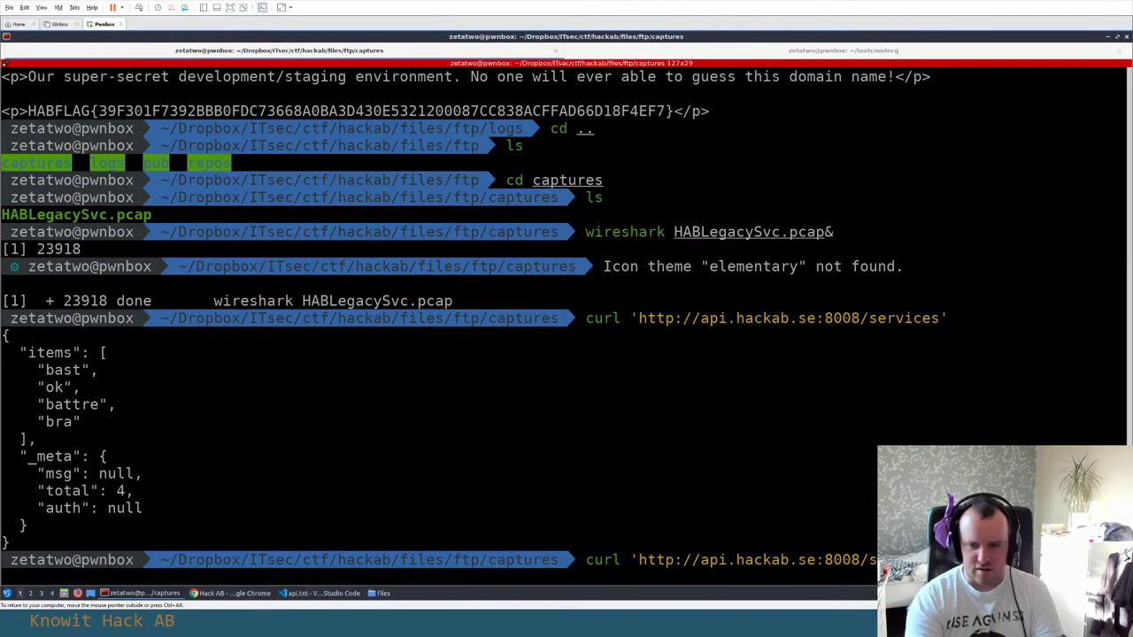
pyautogui.press('Return')
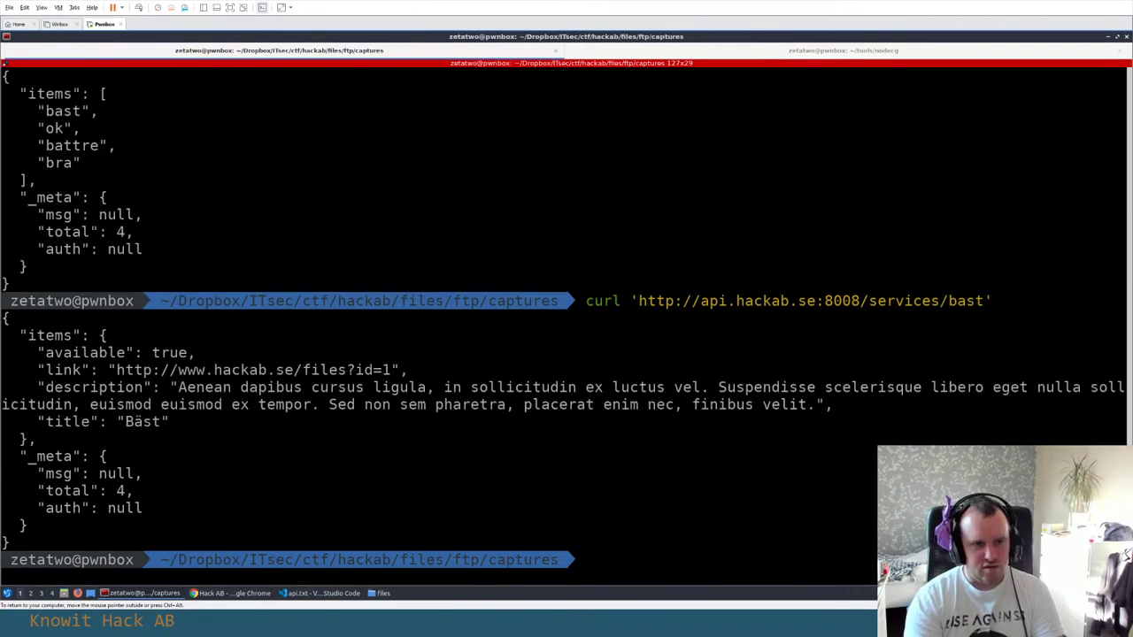
pyautogui.press('Up')
pyautogui.press('Return')
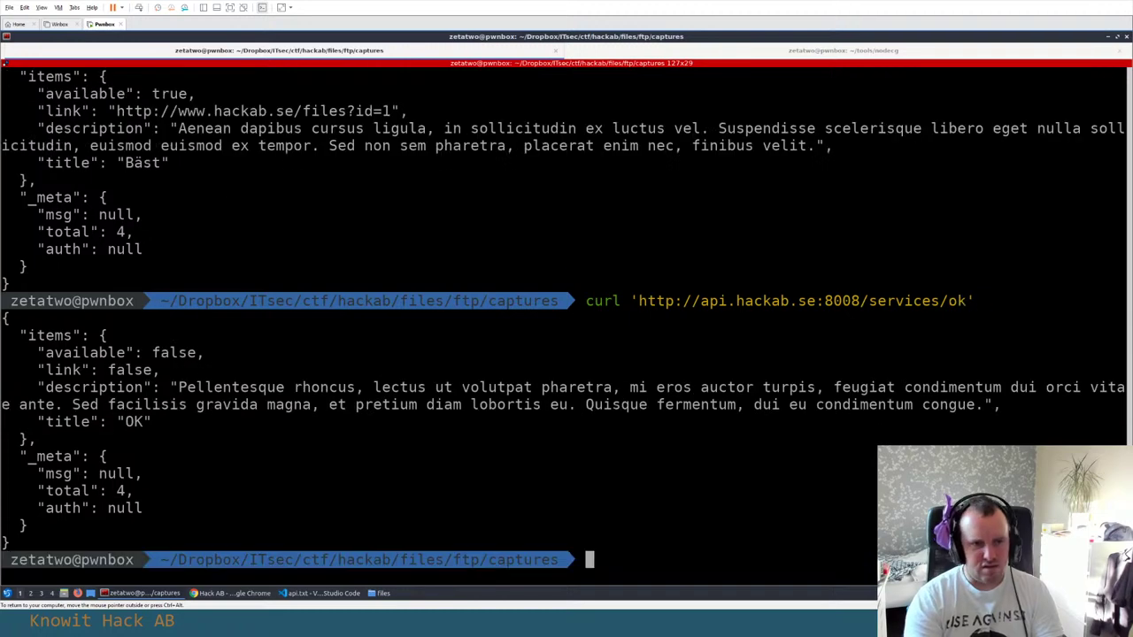
pyautogui.press('Up')
pyautogui.hotkey('alt', 'Tab')
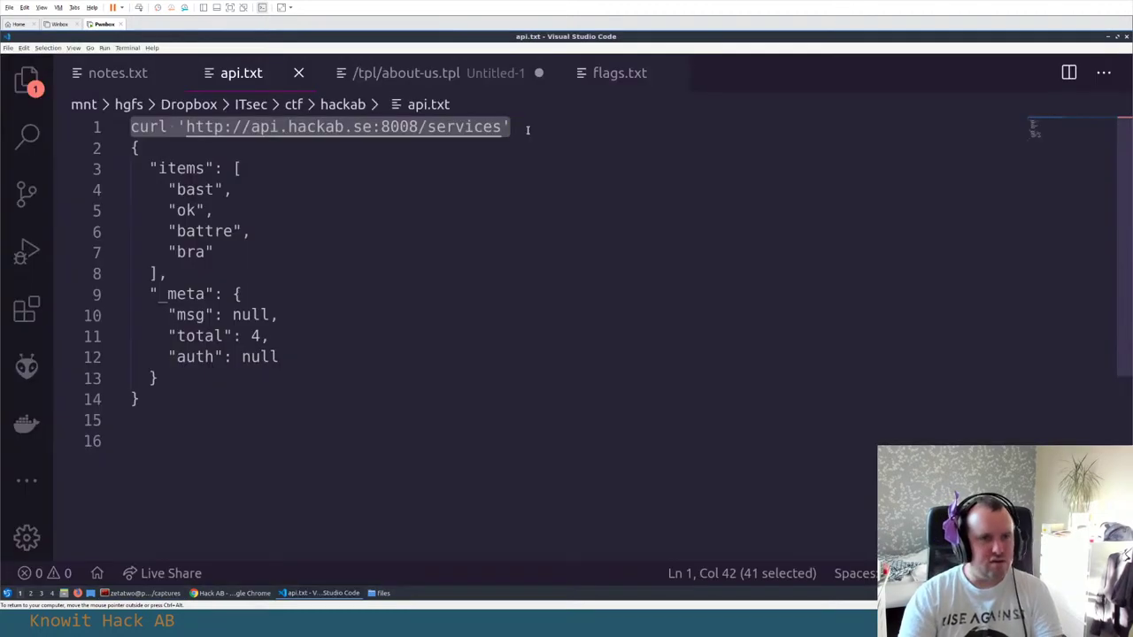
pyautogui.hotkey('alt', 'Tab')
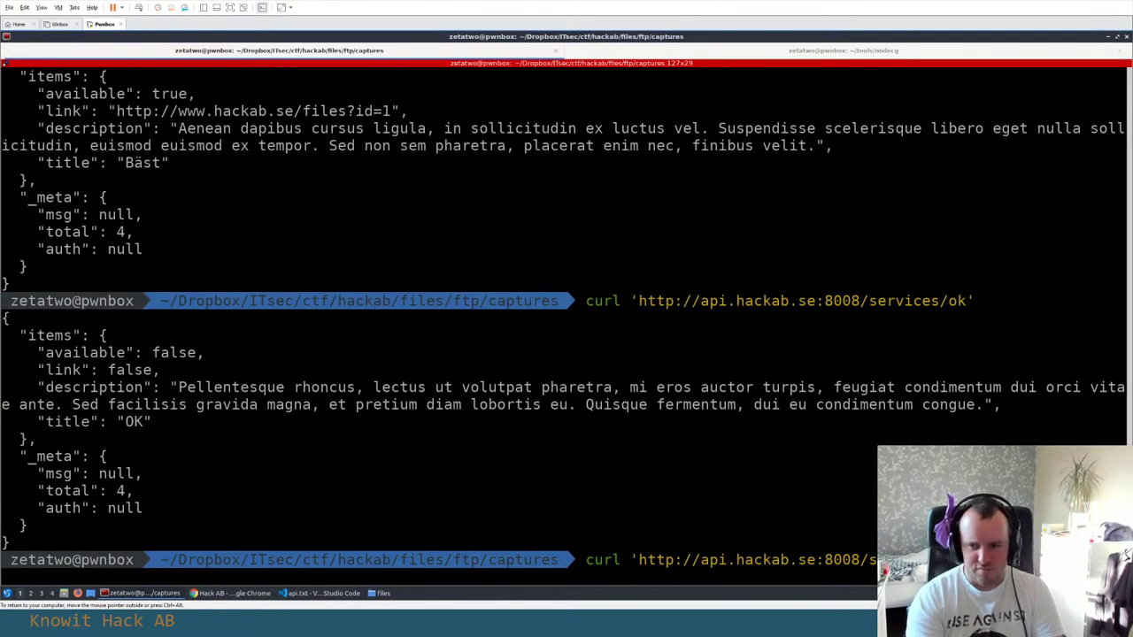
pyautogui.press('Return')
pyautogui.press('Up')
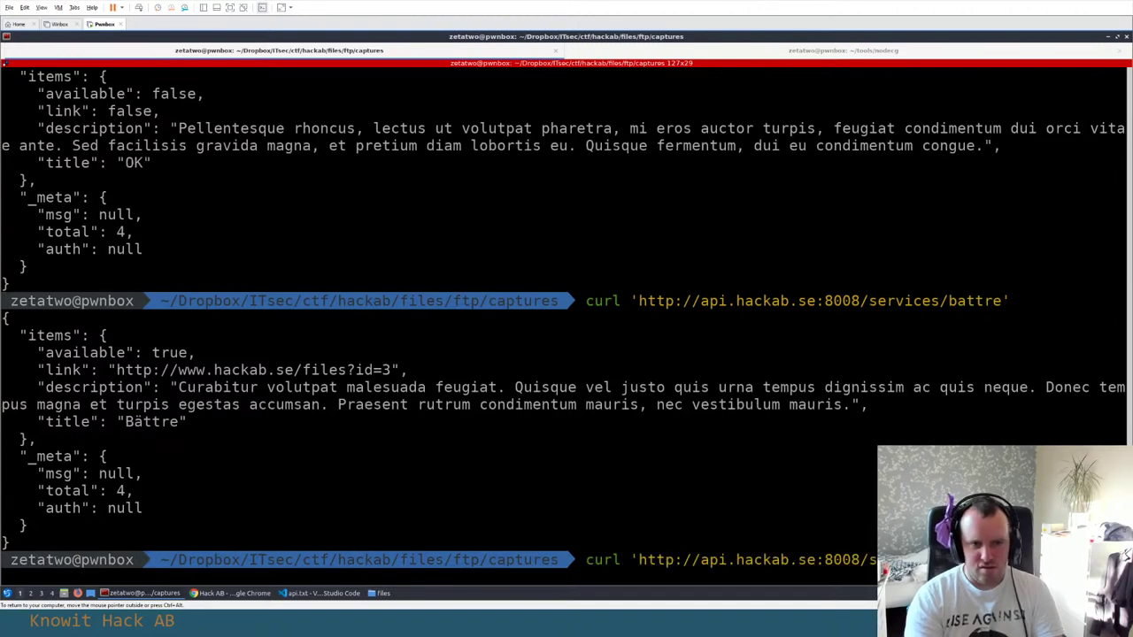
pyautogui.hotkey('alt', 'Tab')
pyautogui.hotkey('alt', 'Tab')
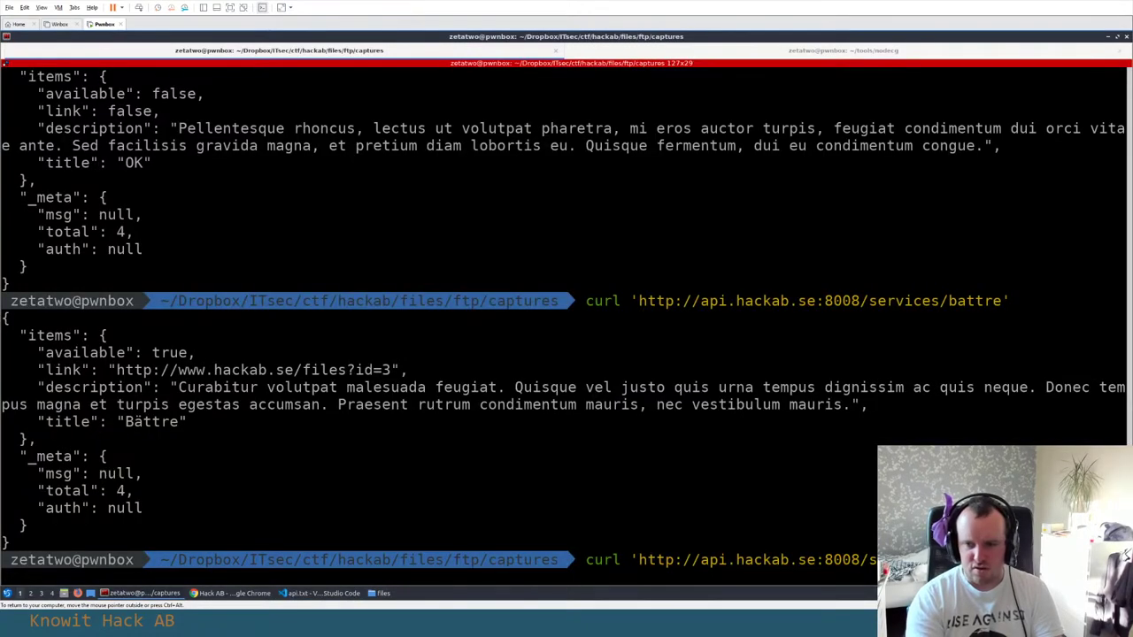
pyautogui.press('Return')
# Append the bast service curl command to the end of api.txt
pyautogui.scroll(5, 487, 324)
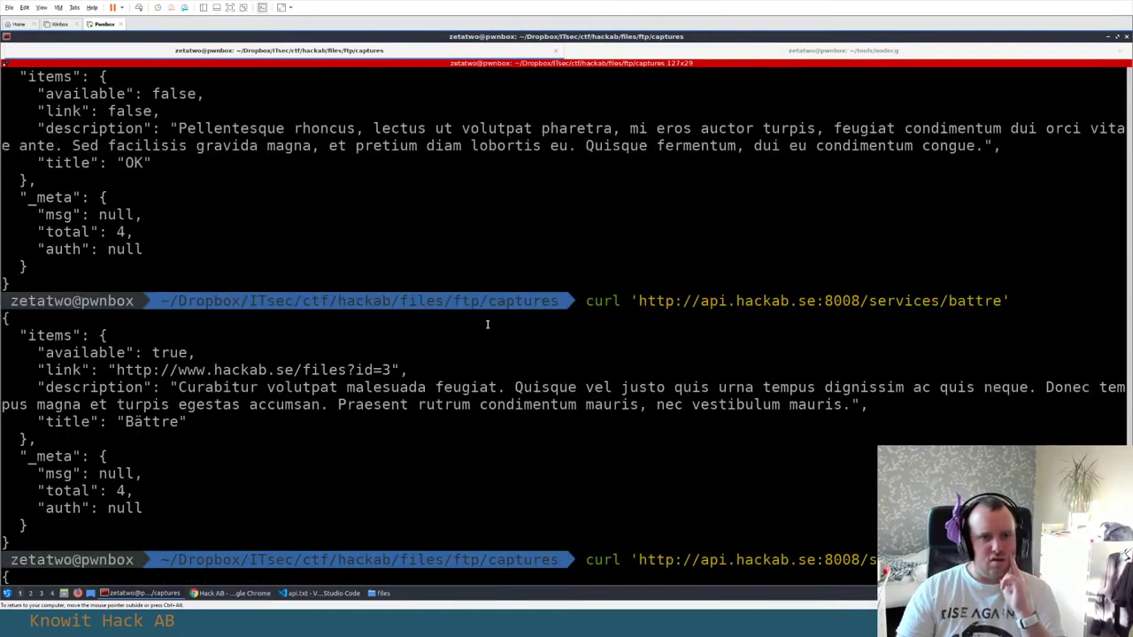
pyautogui.scroll(5, 487, 323)
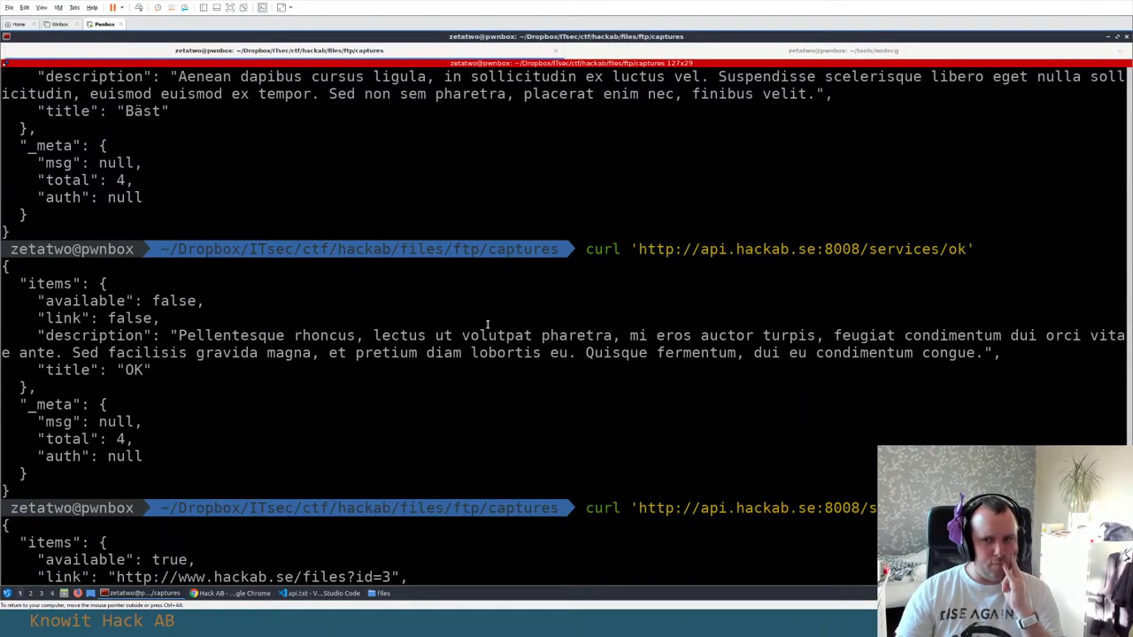
pyautogui.scroll(5, 209, 305)
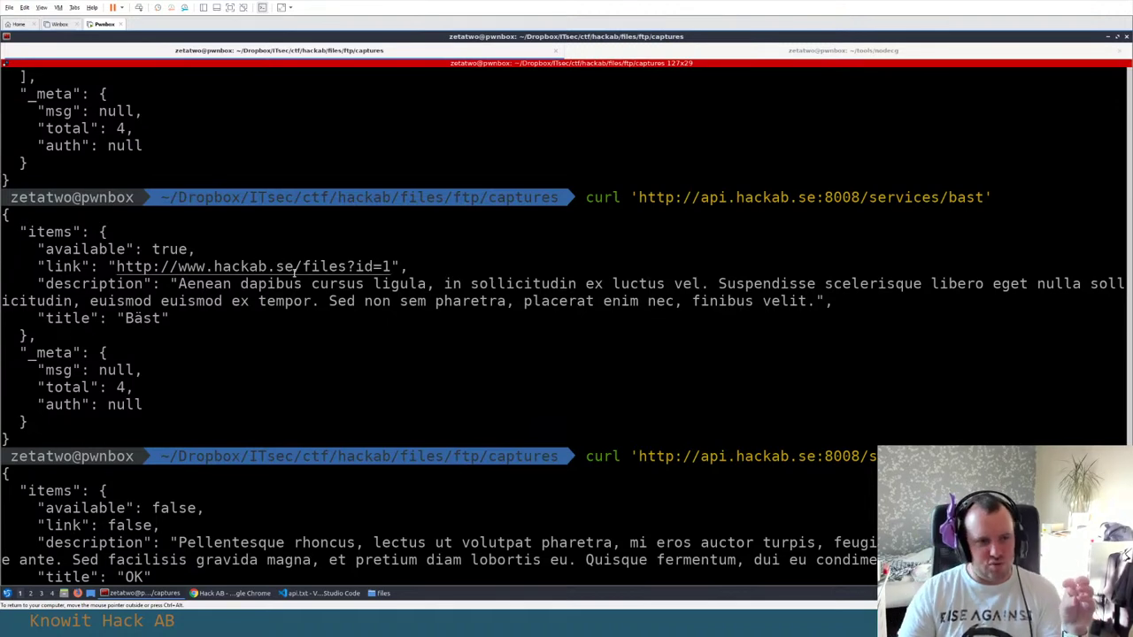
pyautogui.moveTo(589, 197); pyautogui.dragTo(993, 198)
pyautogui.hotkey('alt', 'Tab')
pyautogui.hotkey('ctrl', 'End')
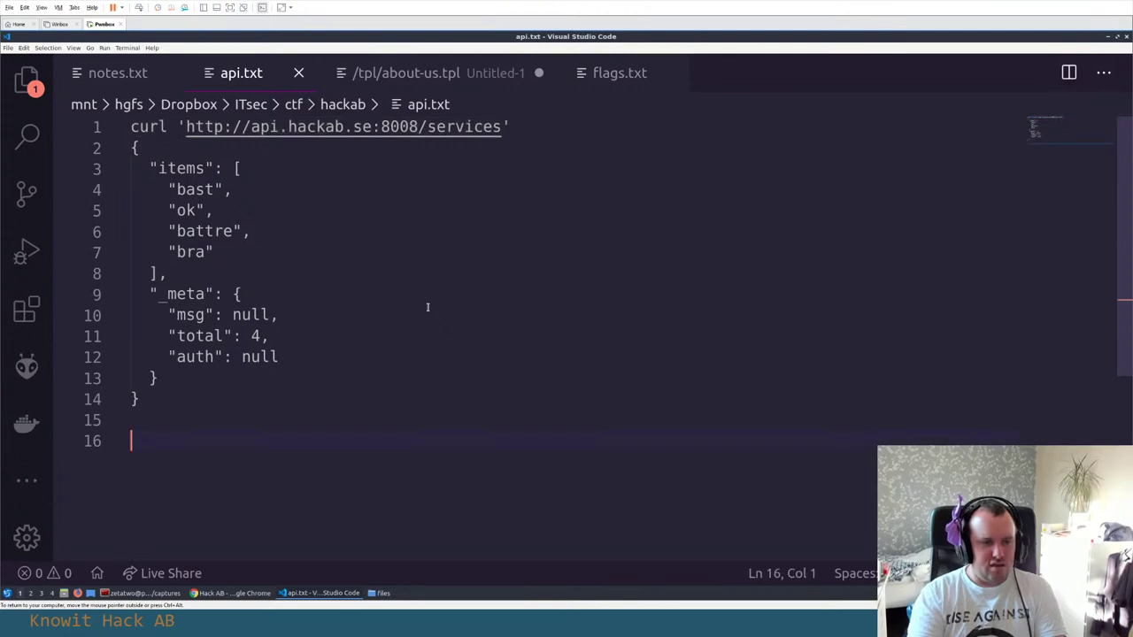
pyautogui.press('Return')
pyautogui.hotkey('ctrl', 'v')
pyautogui.hotkey('alt', 'Tab')
# Review the ok service's false availability and link and the total of 4, then select the battre command
pyautogui.scroll(-5, 454, 306)
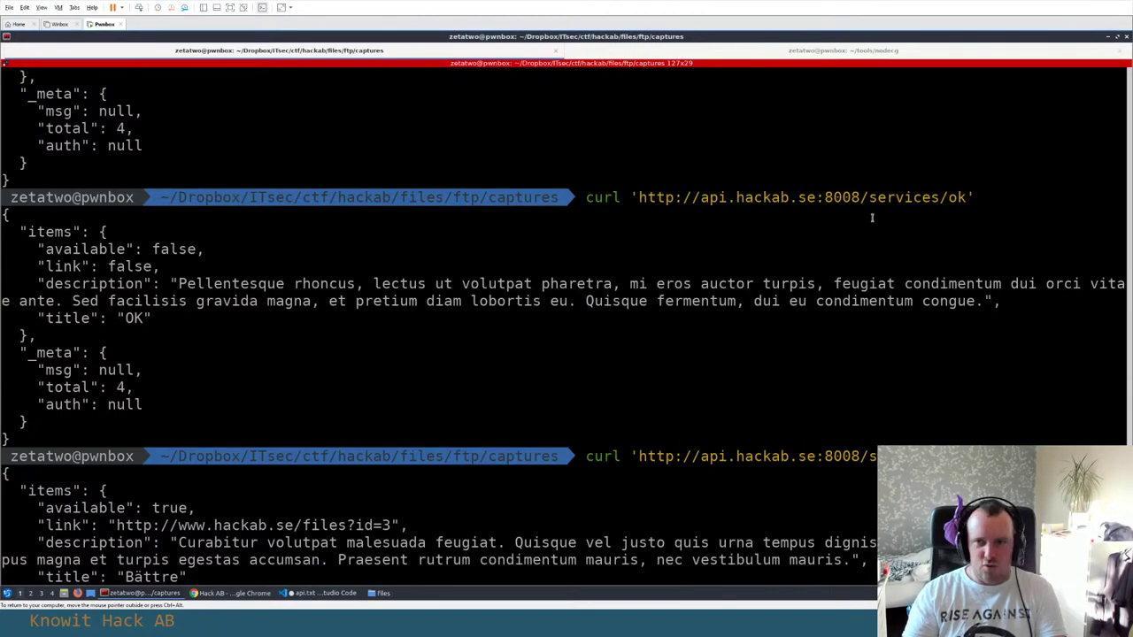
pyautogui.doubleClick(163, 248)
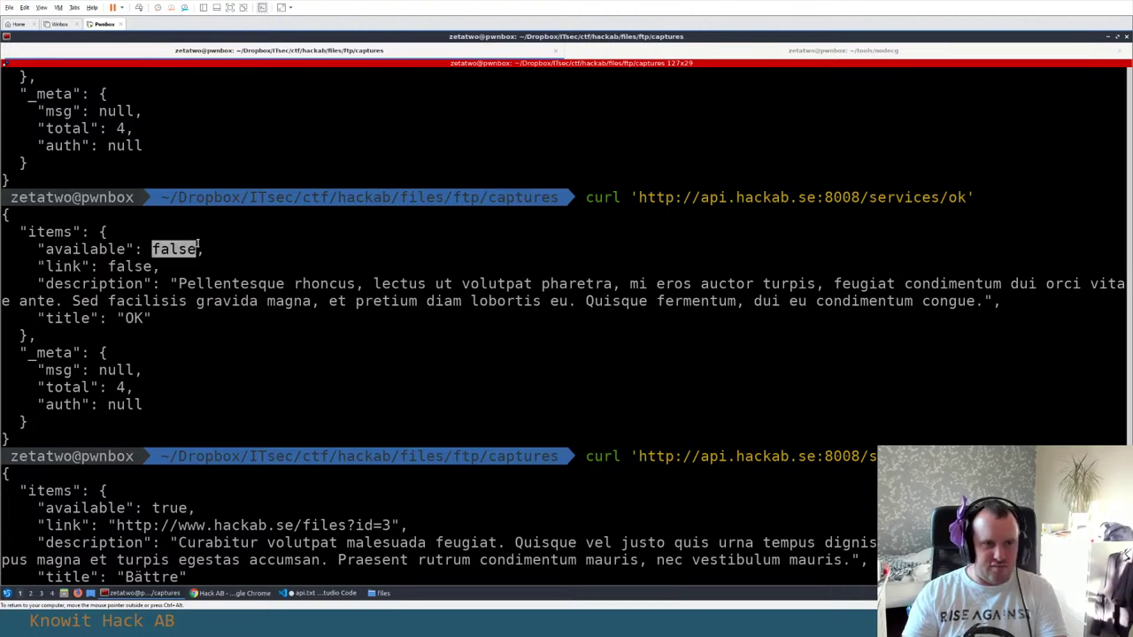
pyautogui.click(104, 264)
pyautogui.moveTo(100, 264); pyautogui.dragTo(164, 266)
pyautogui.click(155, 266)
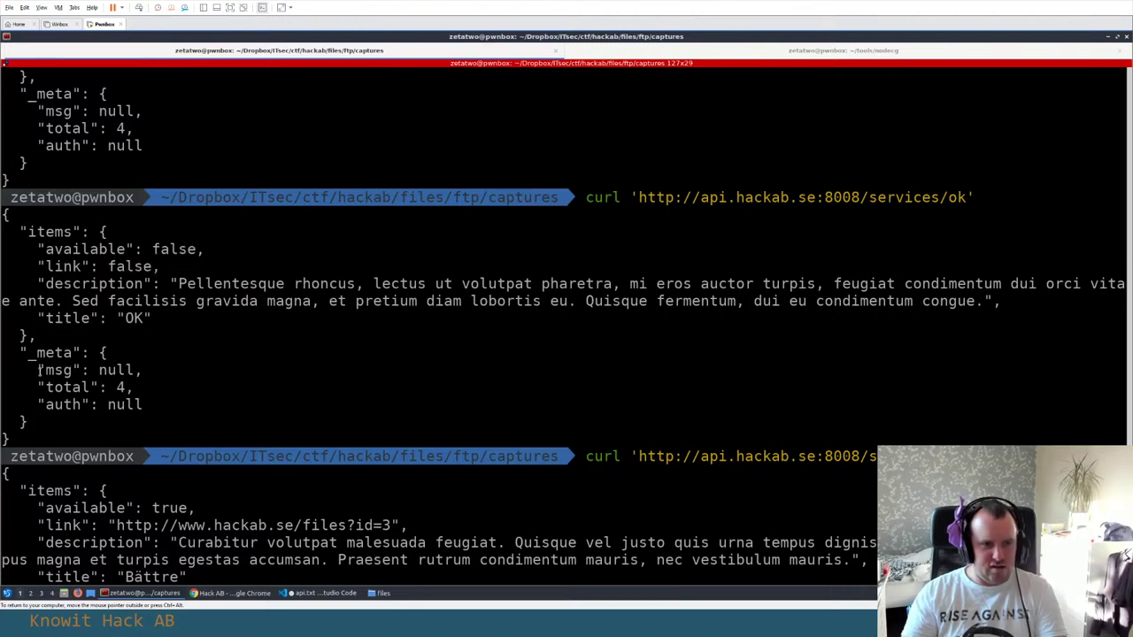
pyautogui.moveTo(142, 383)
pyautogui.mouseDown()
pyautogui.moveTo(37, 387)
pyautogui.moveTo(129, 389)
pyautogui.mouseUp()
pyautogui.click(39, 386)
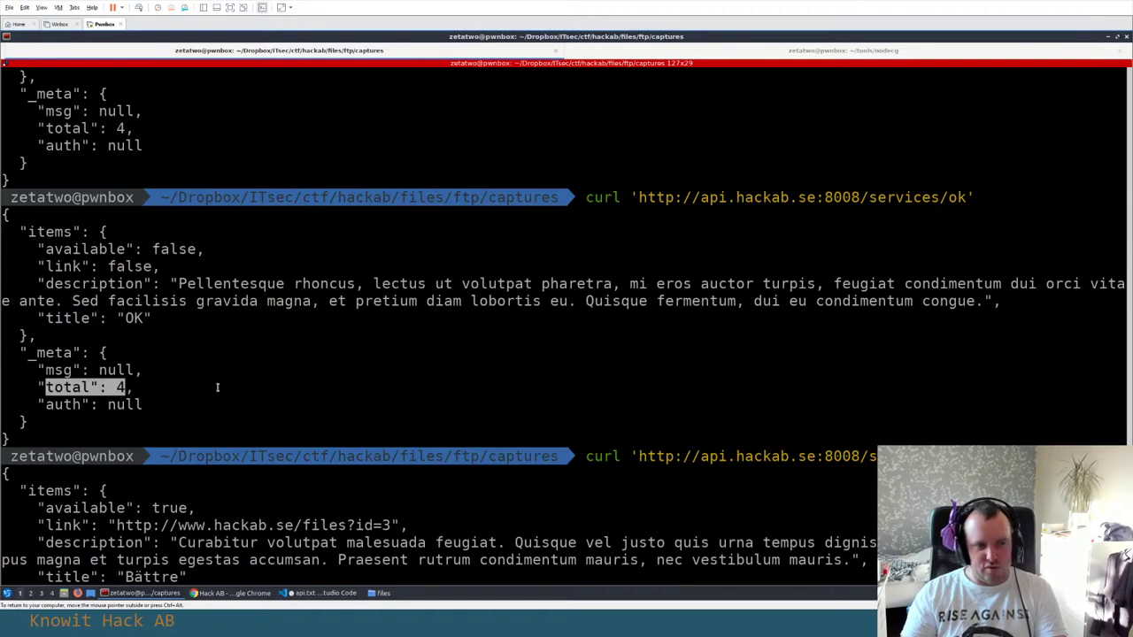
pyautogui.scroll(4, 217, 386)
pyautogui.scroll(3, 269, 315)
pyautogui.scroll(-9, 268, 315)
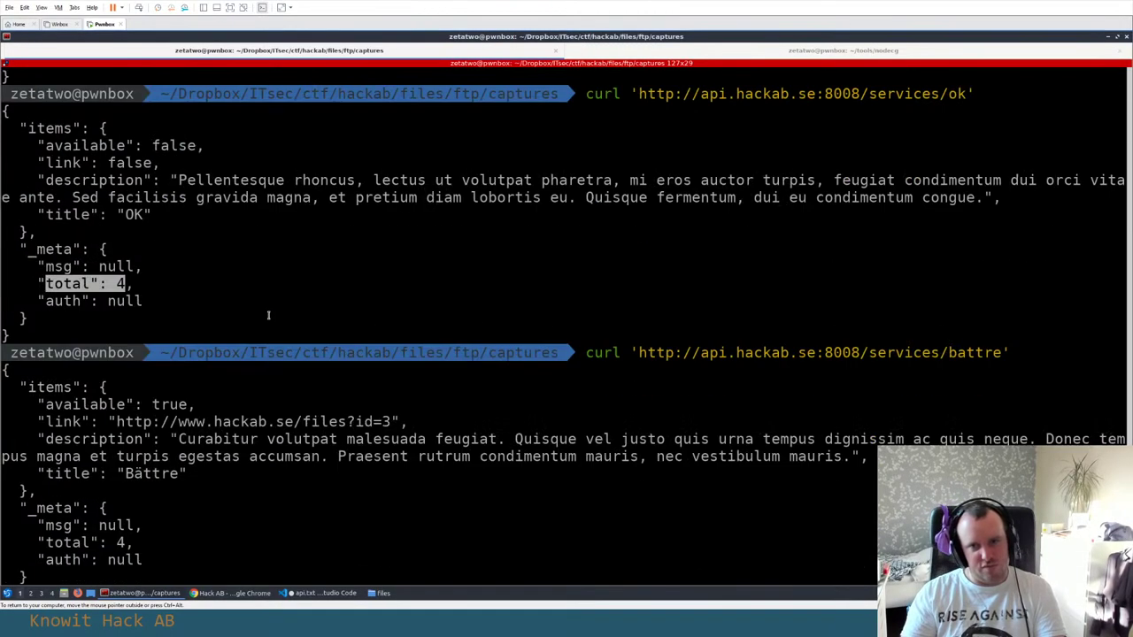
pyautogui.moveTo(1008, 352); pyautogui.dragTo(587, 352)
# Add three copies of the battre curl command below the bast line in api.txt
pyautogui.hotkey('alt', 'Tab')
pyautogui.press('Return')
pyautogui.hotkey('ctrl', 'v')
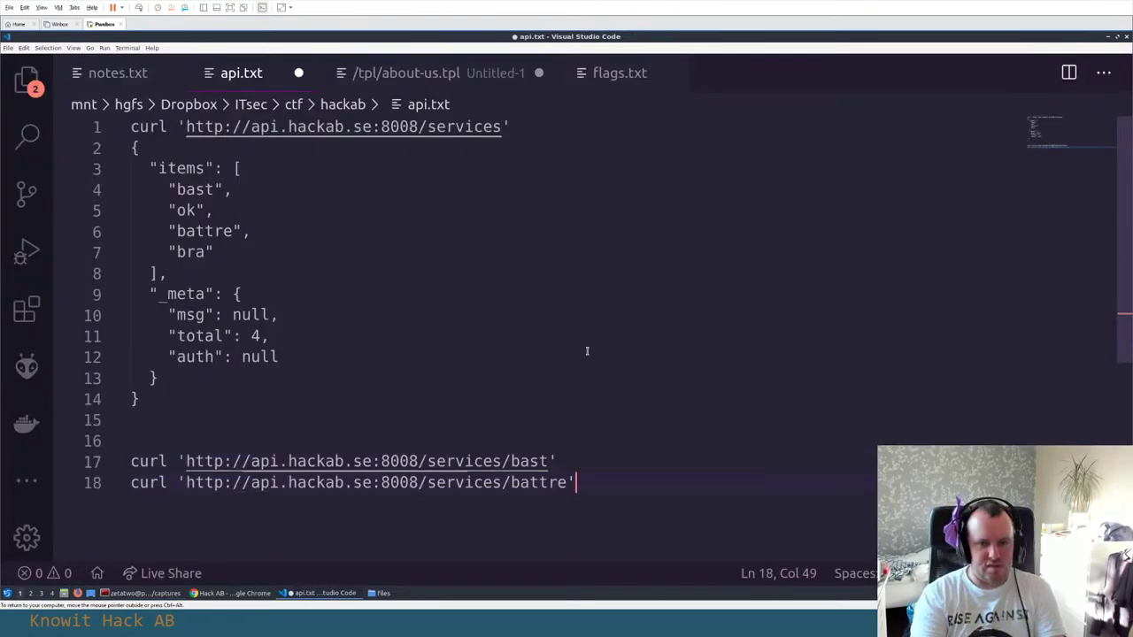
pyautogui.press('Return')
pyautogui.hotkey('ctrl', 'v')
pyautogui.press('Return')
pyautogui.hotkey('ctrl', 'v')
# Change two battre copies to ok and bra, and add a trailing empty line
pyautogui.doubleClick(184, 211)
pyautogui.hotkey('ctrl', 'c')
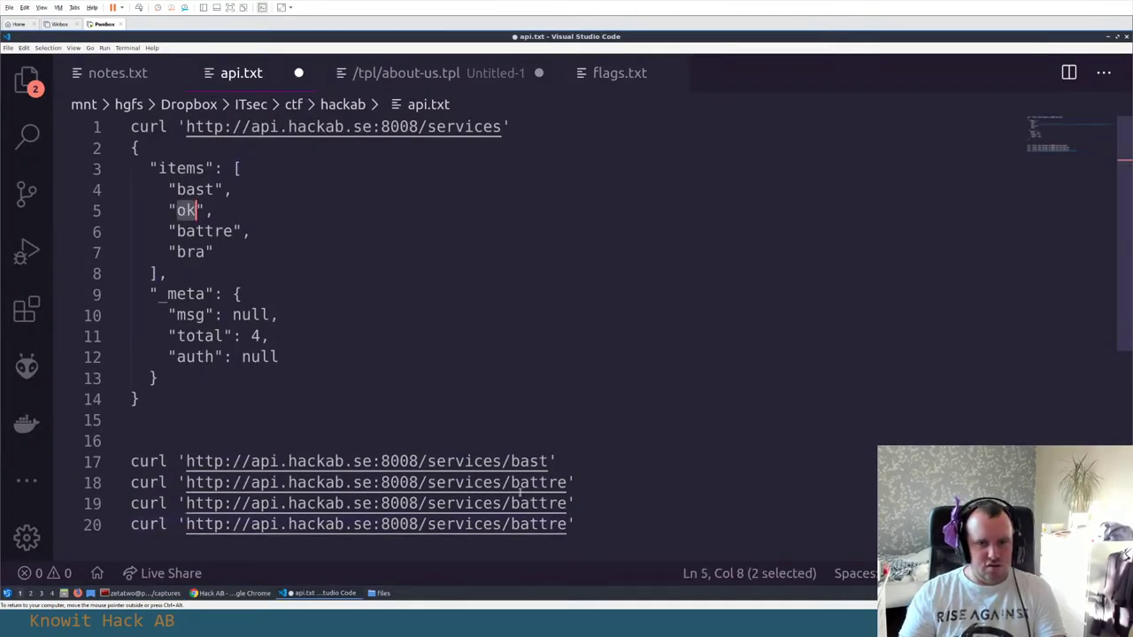
pyautogui.doubleClick(549, 482)
pyautogui.hotkey('ctrl', 'v')
pyautogui.doubleClick(191, 252)
pyautogui.hotkey('ctrl', 'c')
pyautogui.doubleClick(541, 524)
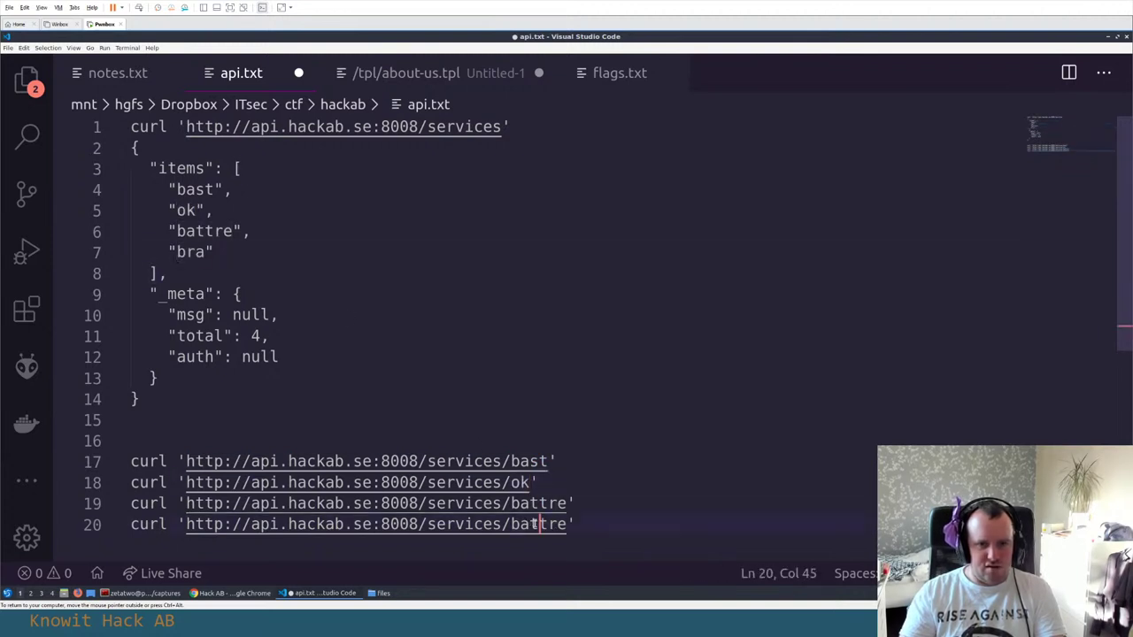
pyautogui.hotkey('ctrl', 'v')
pyautogui.press('End')
pyautogui.scroll(-3, 597, 455)
pyautogui.press('Return')
pyautogui.press('Return')
pyautogui.hotkey('alt', 'Tab')
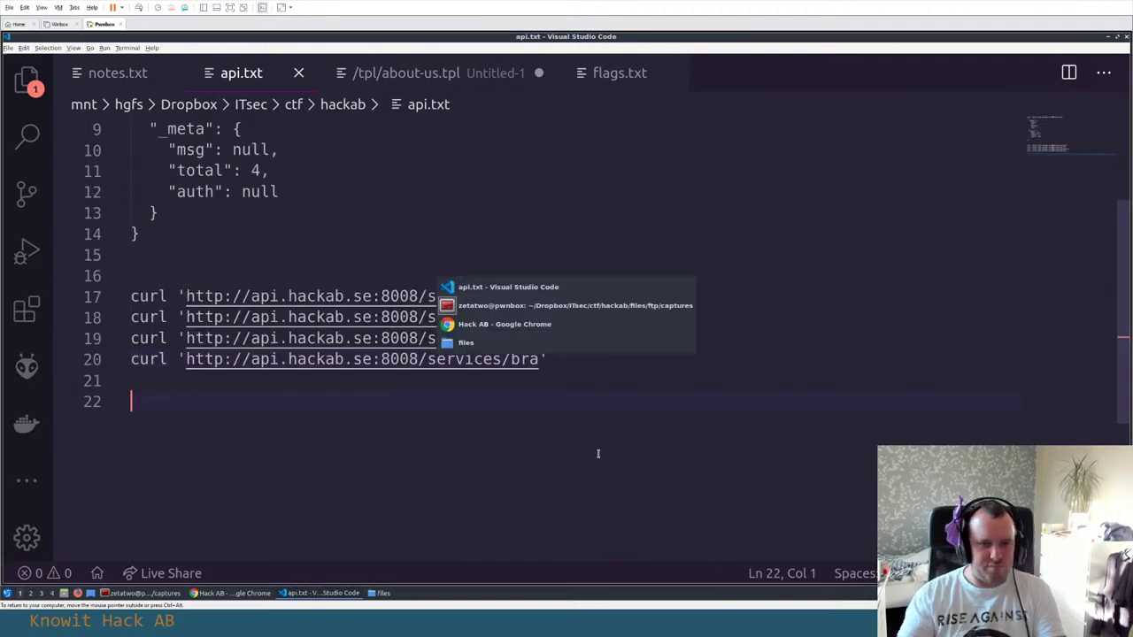
# Scroll the API docs past the services example toward the login section
pyautogui.scroll(-3, 574, 227)
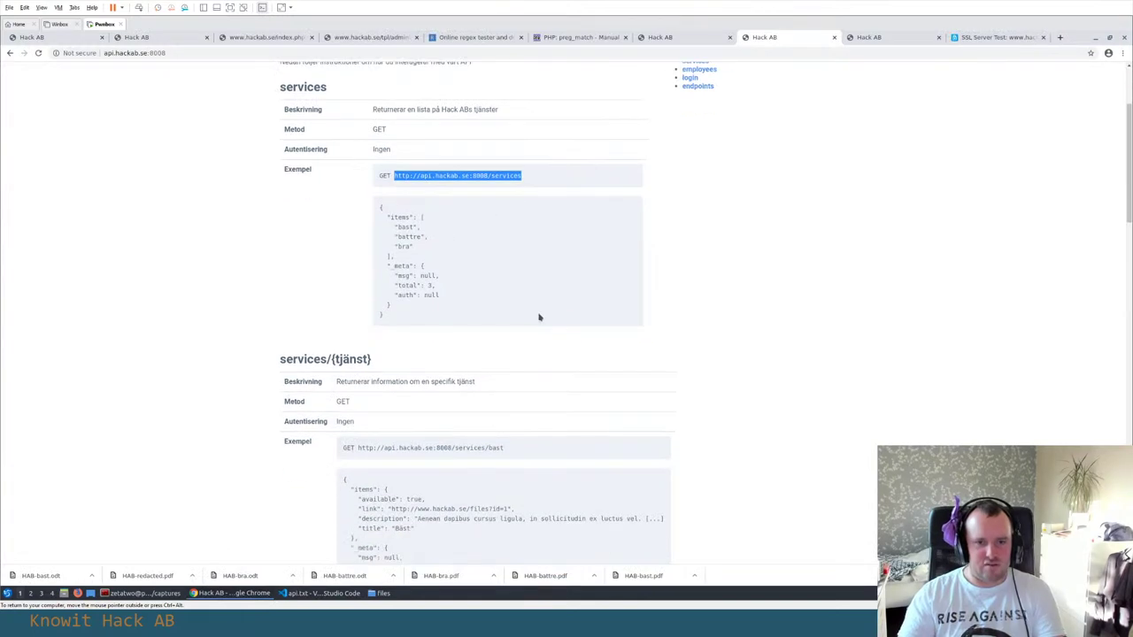
pyautogui.doubleClick(546, 354)
pyautogui.click(546, 354)
pyautogui.scroll(-4, 546, 354)
pyautogui.scroll(-1, 548, 354)
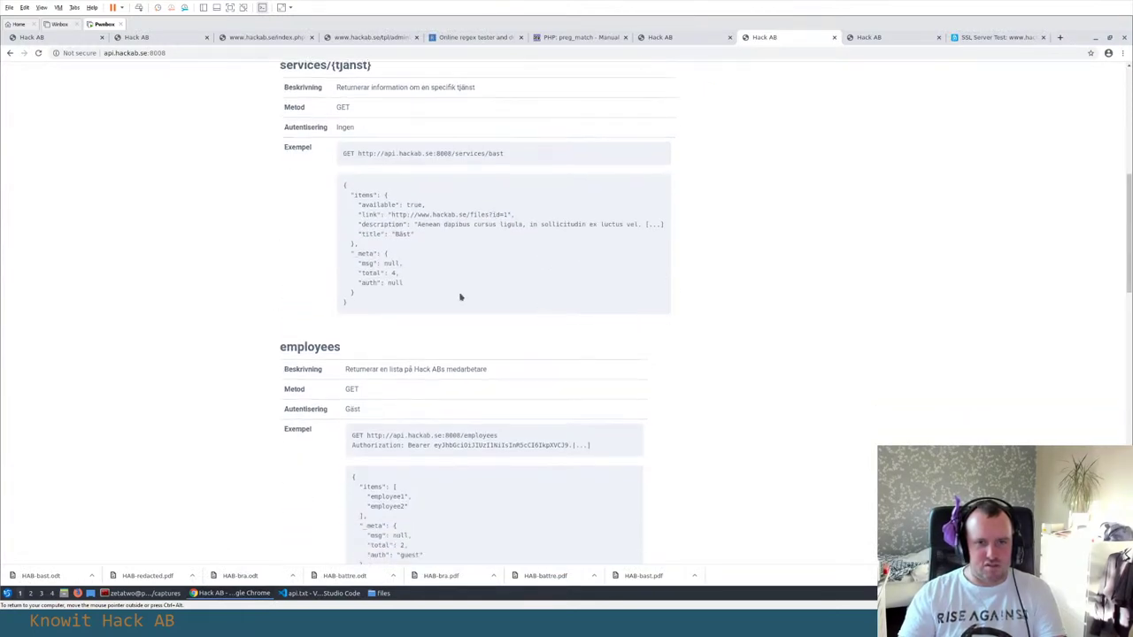
pyautogui.moveTo(519, 223); pyautogui.dragTo(522, 235)
pyautogui.scroll(-2, 523, 235)
pyautogui.click(511, 240)
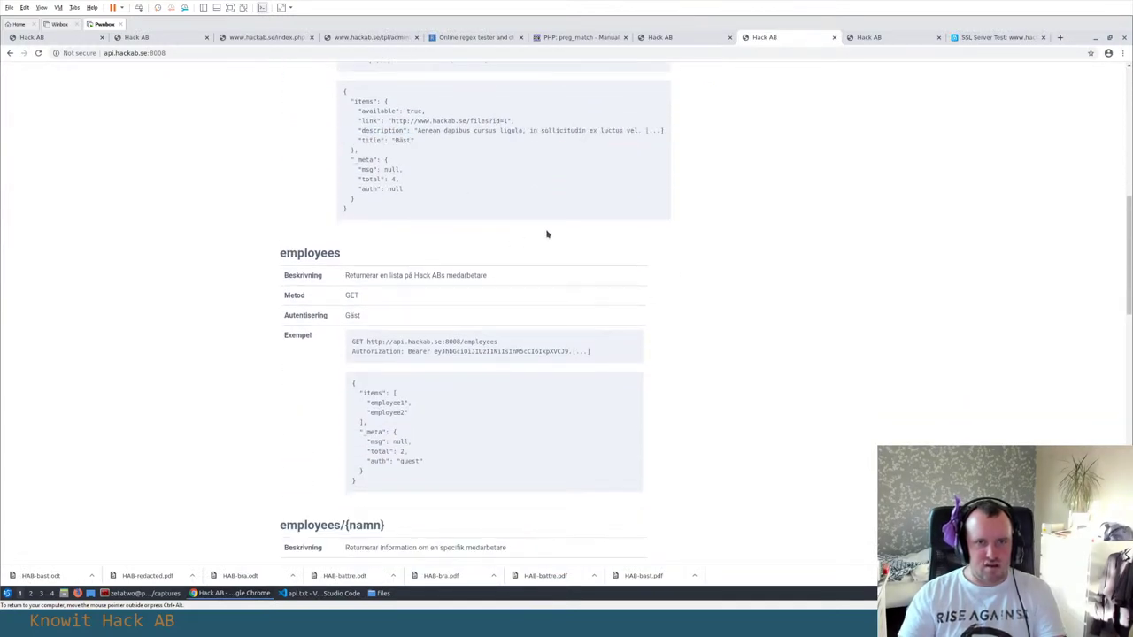
# Select the login endpoint URL in the docs and copy it for a curl command
pyautogui.scroll(-1, 514, 233)
pyautogui.scroll(-3, 547, 233)
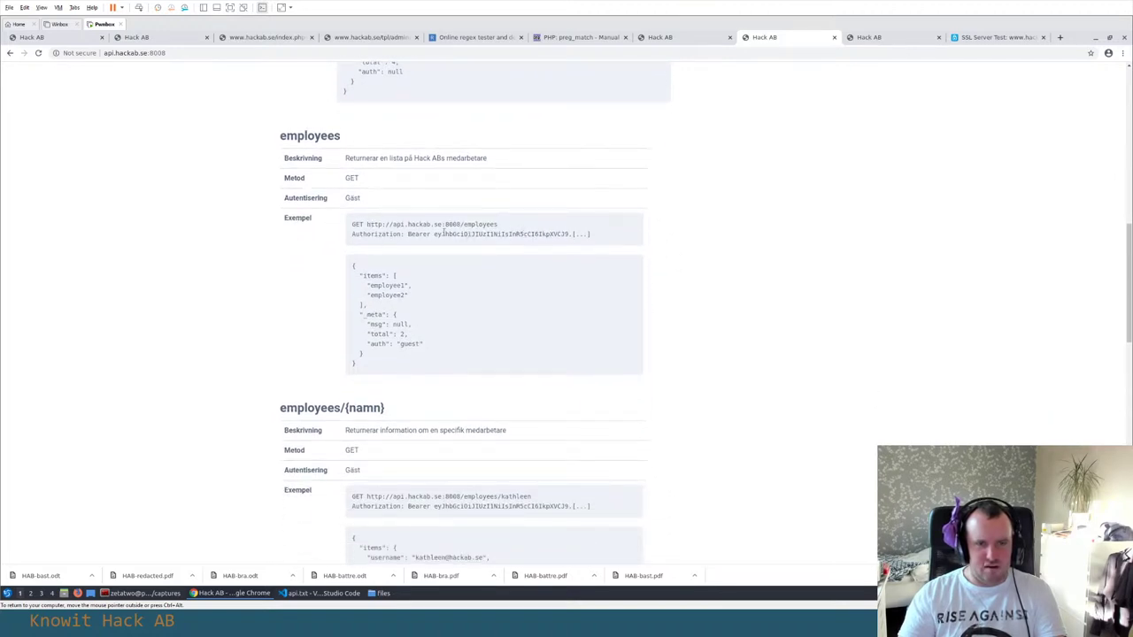
pyautogui.scroll(-12, 445, 250)
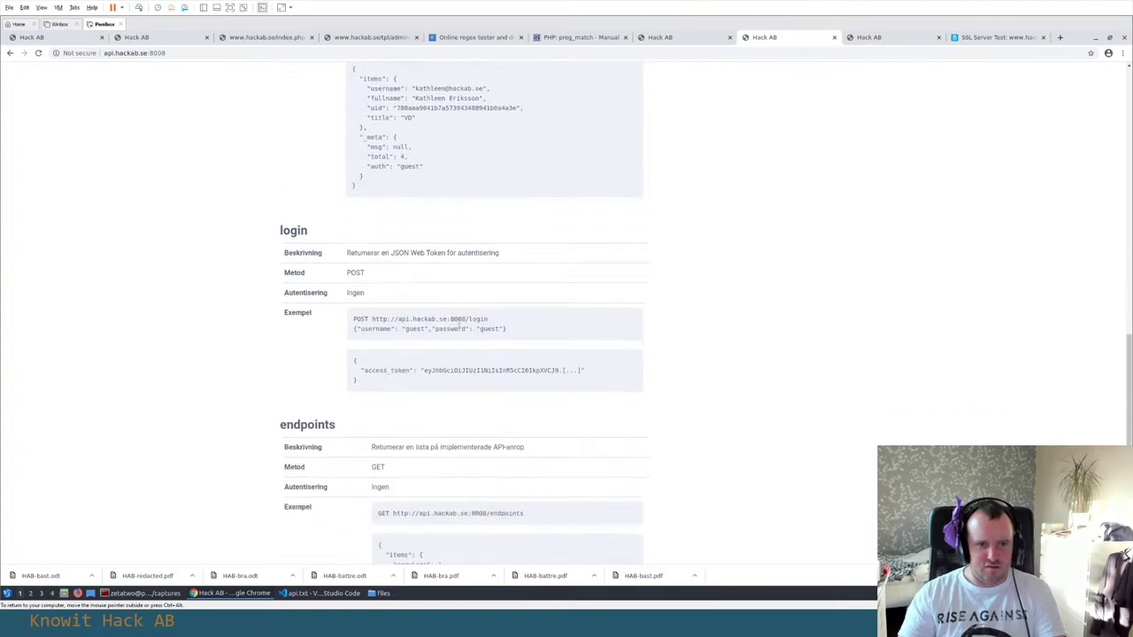
pyautogui.moveTo(489, 319); pyautogui.dragTo(373, 319)
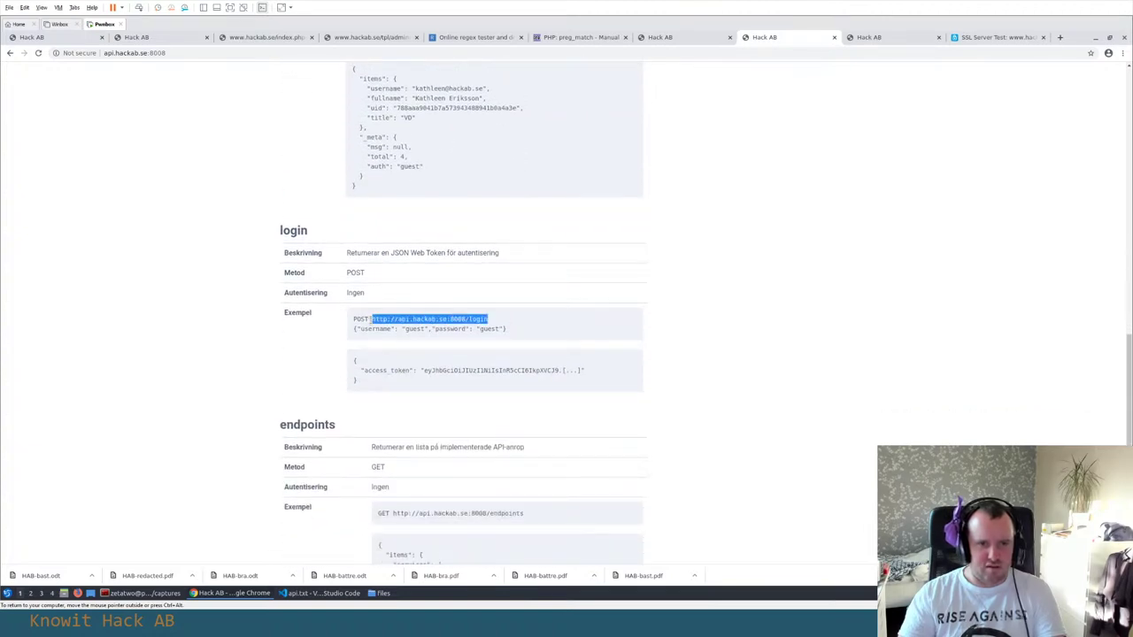
pyautogui.hotkey('alt', 'Tab')
pyautogui.hotkey('alt', 'Tab')
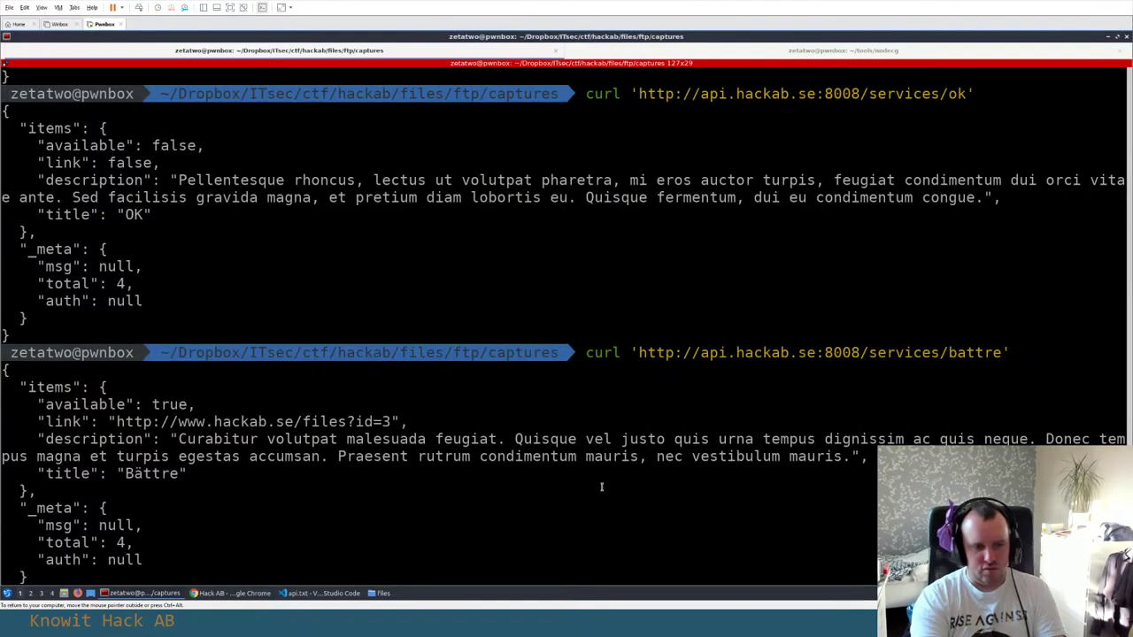
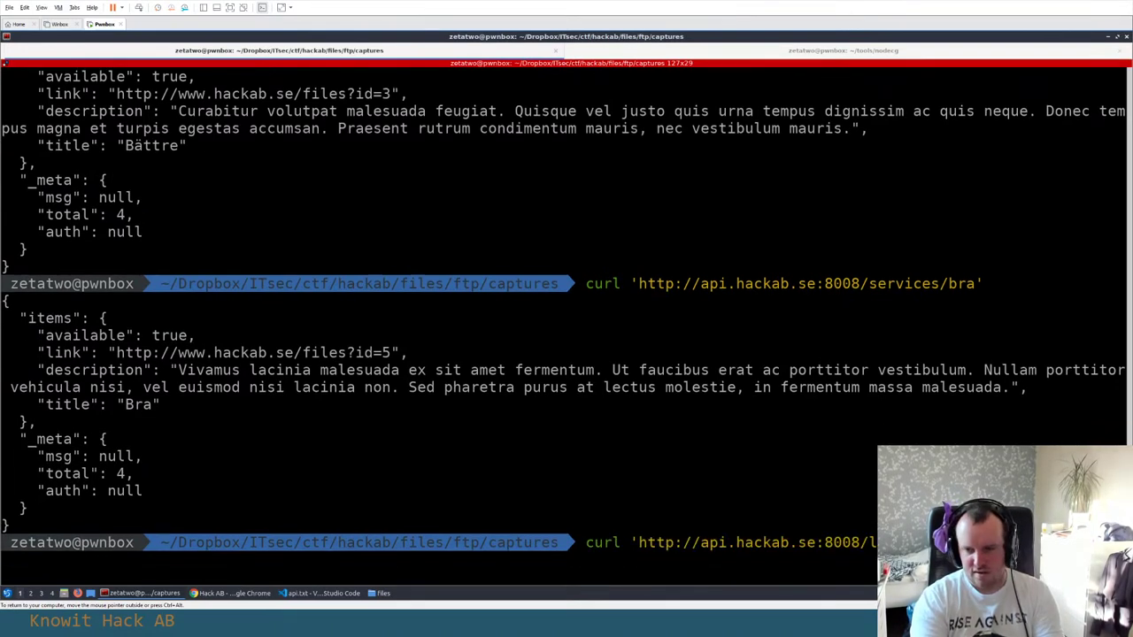
# Copy the guest-credentials JSON login body from the API notes in Chrome
pyautogui.hotkey('alt', 'Tab')
pyautogui.hotkey('alt', 'Tab')
pyautogui.moveTo(506, 328); pyautogui.dragTo(356, 328)
pyautogui.hotkey('ctrl', 'c')
pyautogui.hotkey('alt', 'Tab')
pyautogui.hotkey('alt', 'Tab')
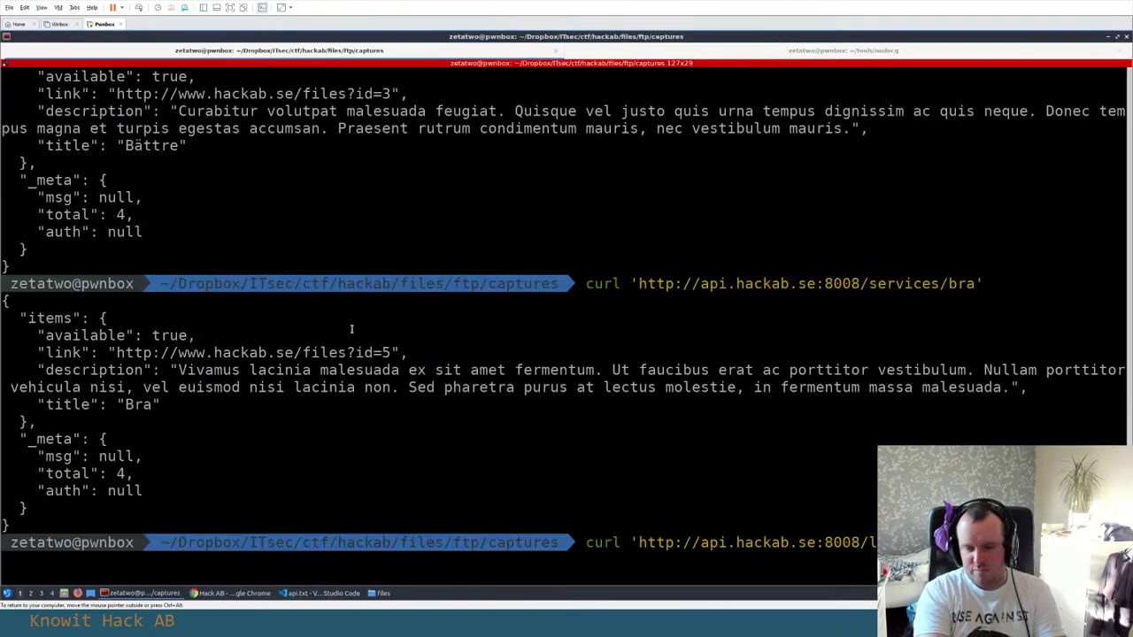
# Paste the JSON into the curl login command, close the quote, and send it, getting "Missing JSON in request"
pyautogui.hotkey('ctrl', 'shift', 'v')
pyautogui.write("'")
pyautogui.press('Return')
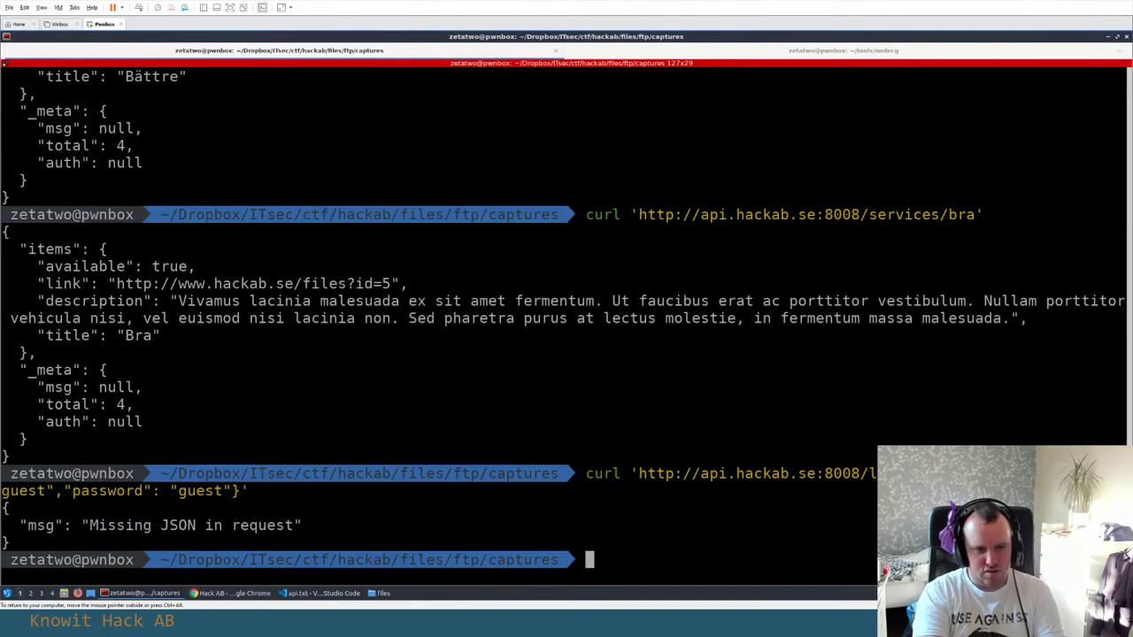
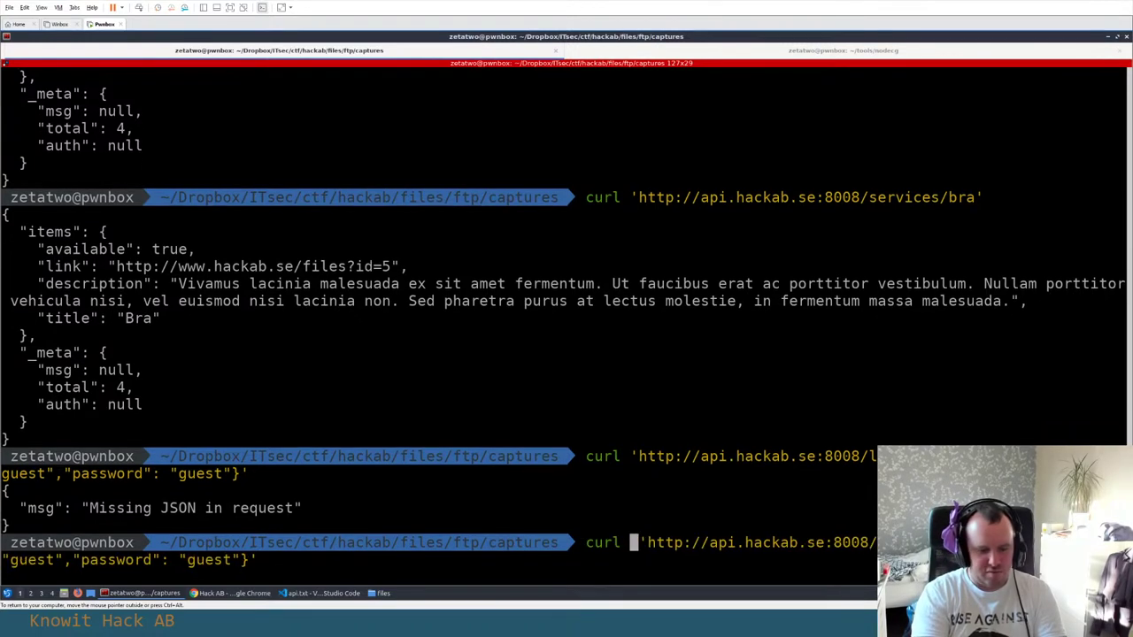
# Start adding the header -H 'Content- after 'curl ' in the recalled login request
pyautogui.write("-H 'Content-Type: applicatio")
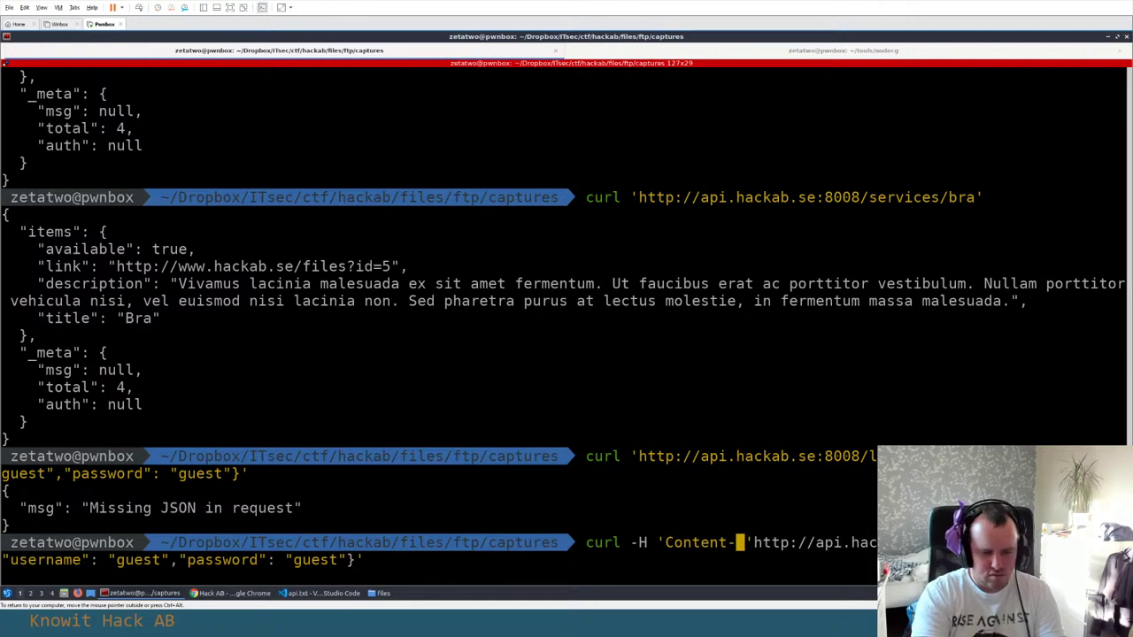
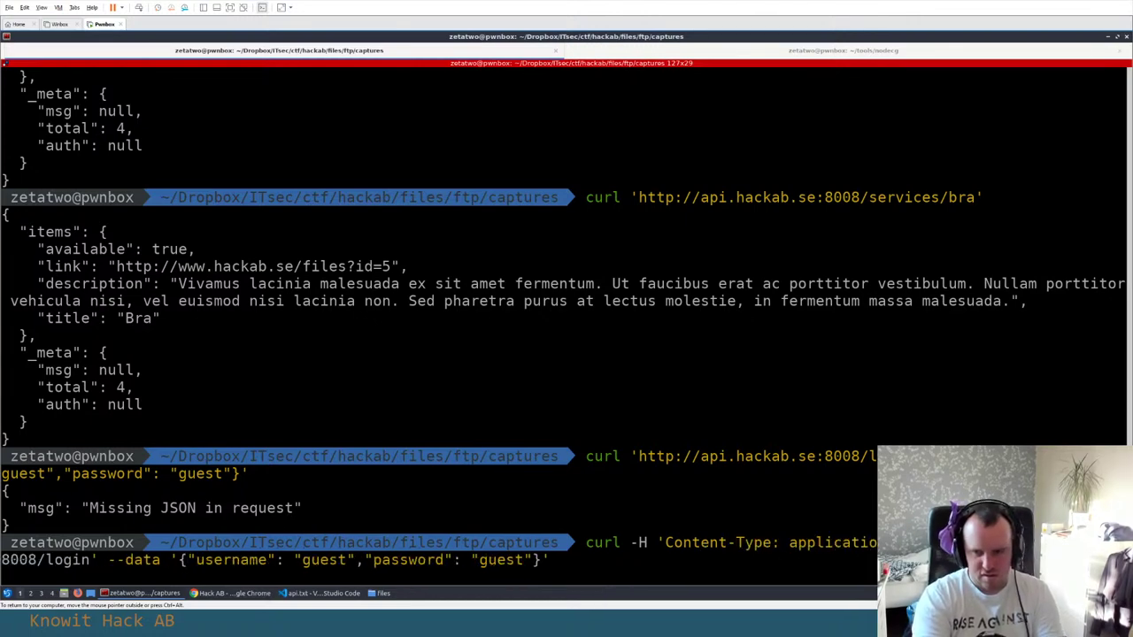
# Run the curl POST to :8008/login with the JSON content-type header to get an access_token
pyautogui.press('Return')
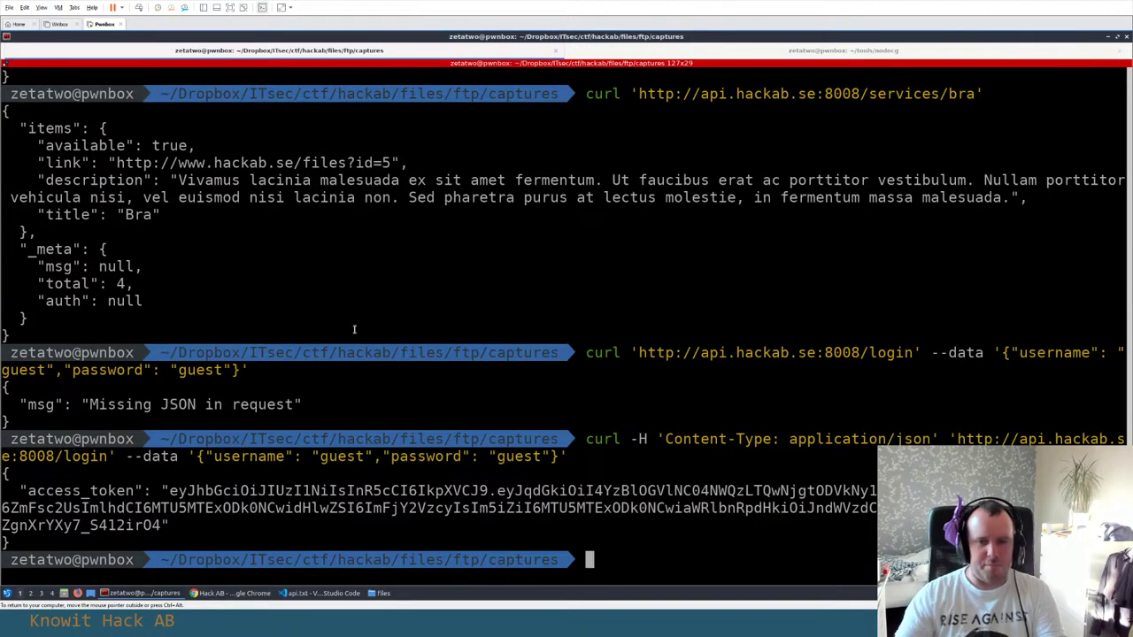
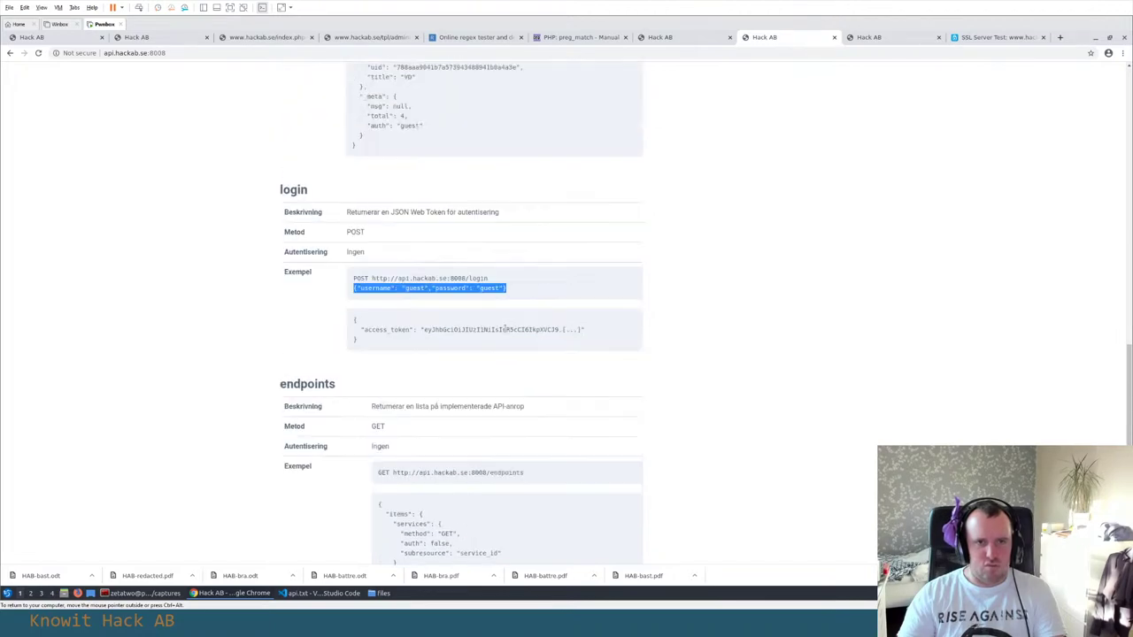
# Scroll the API docs to the endpoints section and select its example URL
pyautogui.scroll(-8, 420, 371)
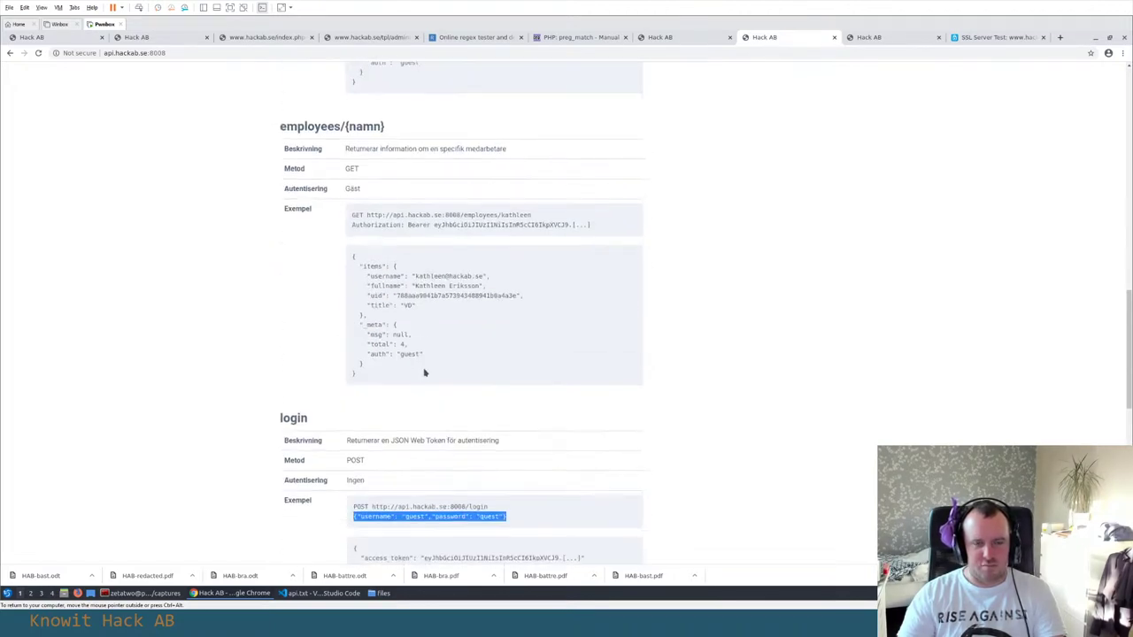
pyautogui.moveTo(536, 185); pyautogui.dragTo(392, 187)
pyautogui.hotkey('ctrl', 'c')
# Run curl on the copied endpoints URL in the terminal
pyautogui.hotkey('alt', 'Tab')
pyautogui.hotkey('alt', 'Tab')
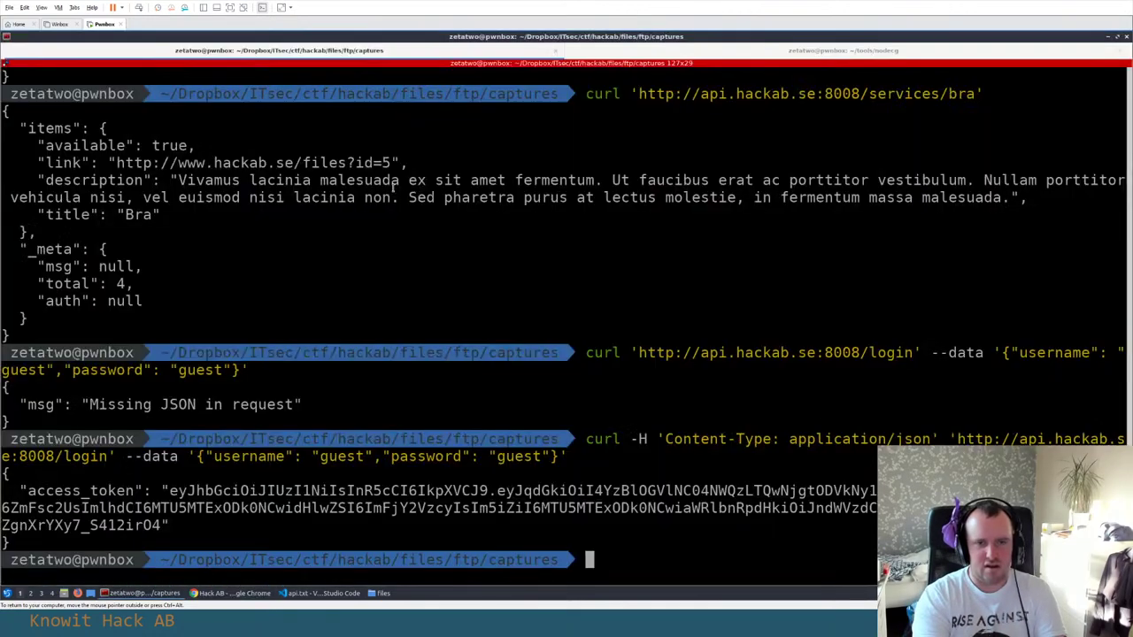
pyautogui.write("curl '")
pyautogui.hotkey('ctrl', 'shift', 'v')
pyautogui.write("'")
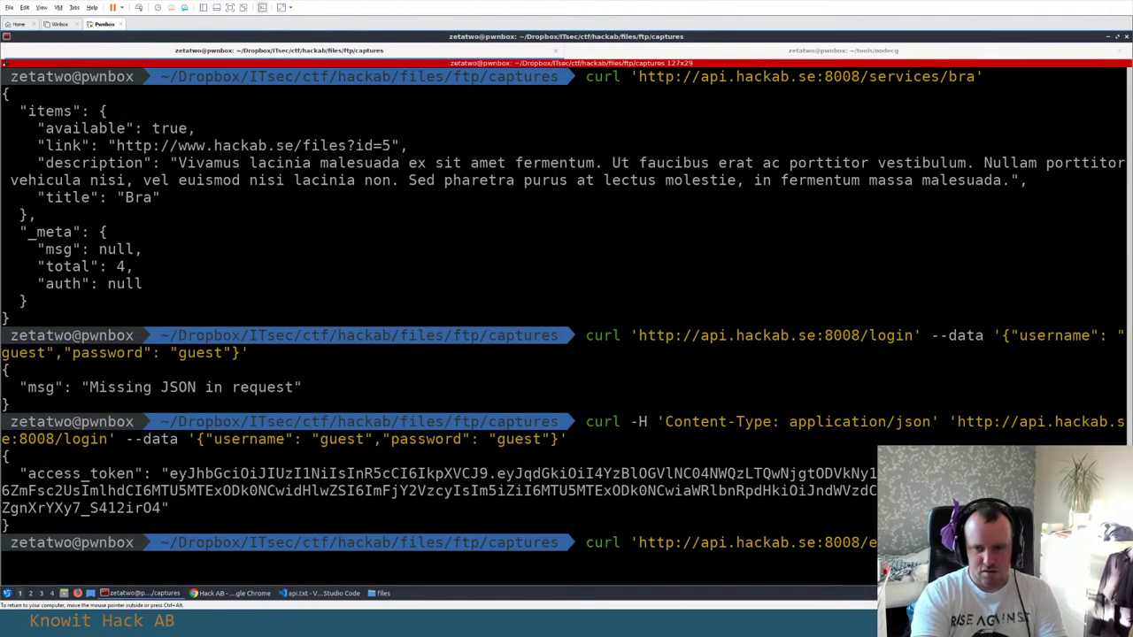
pyautogui.press('Return')
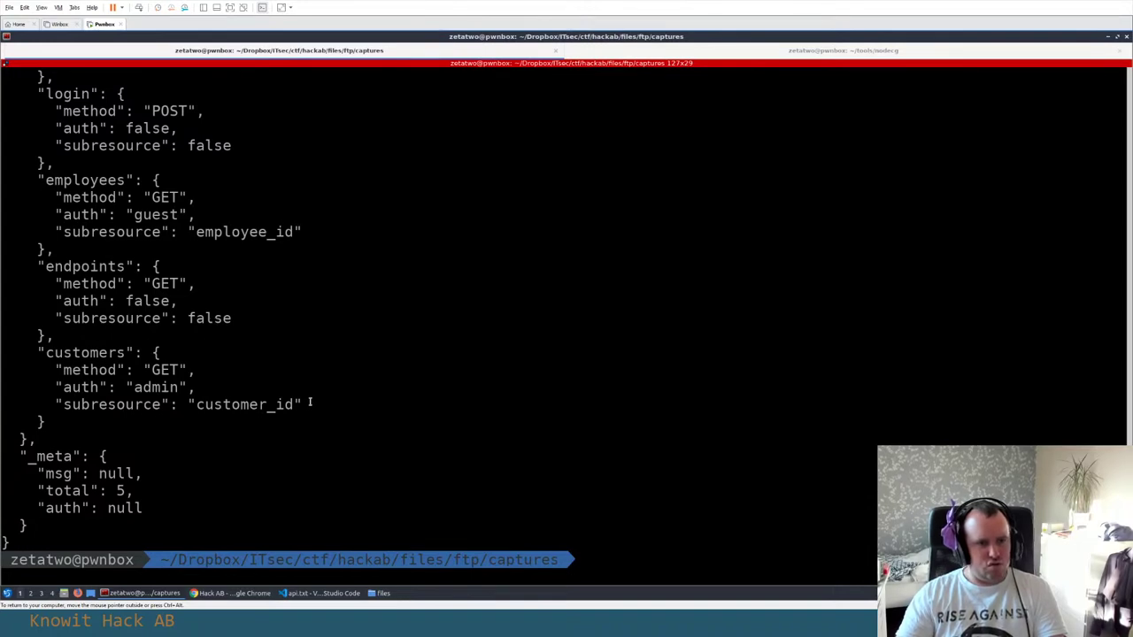
# Select the full five-endpoint JSON response, including the admin-only customers entry
pyautogui.scroll(3, 135, 478)
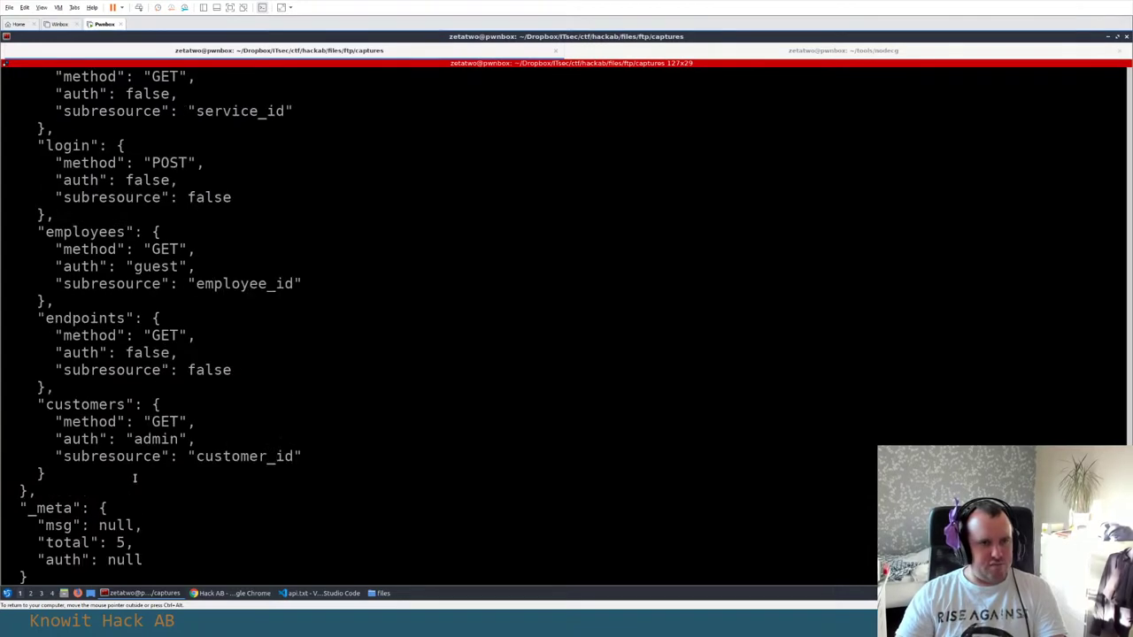
pyautogui.moveTo(580, 113); pyautogui.dragTo(308, 535)
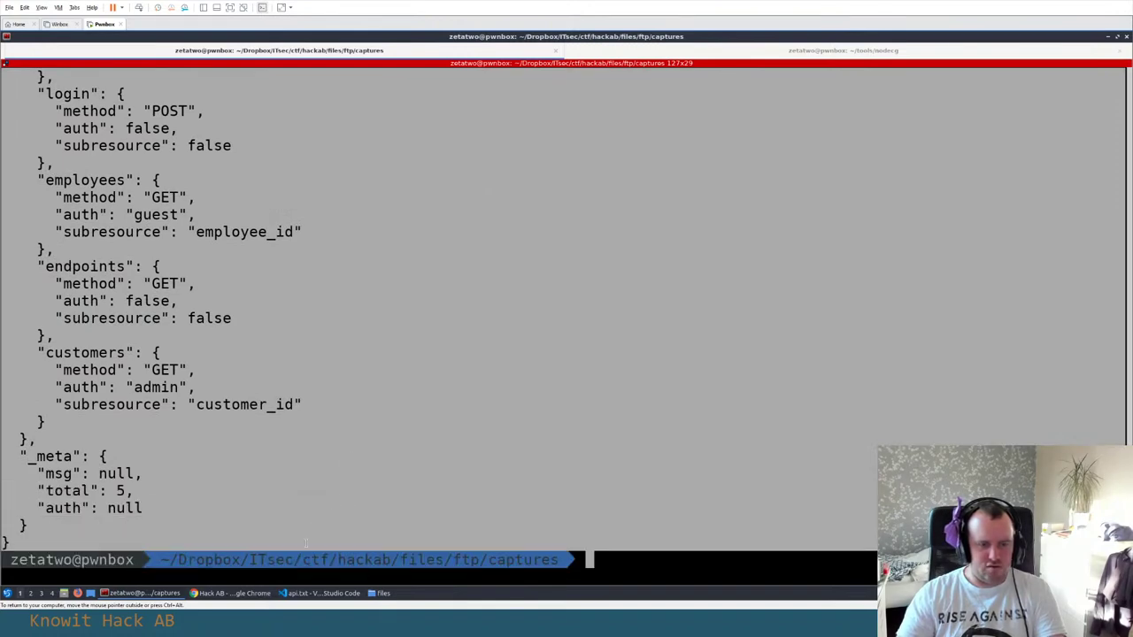
pyautogui.hotkey('alt', 'Tab')
pyautogui.scroll(-5, 361, 467)
pyautogui.hotkey('alt', 'Tab')
# Paste the endpoints curl command and its JSON response at the end of api.txt
pyautogui.scroll(-5, 362, 460)
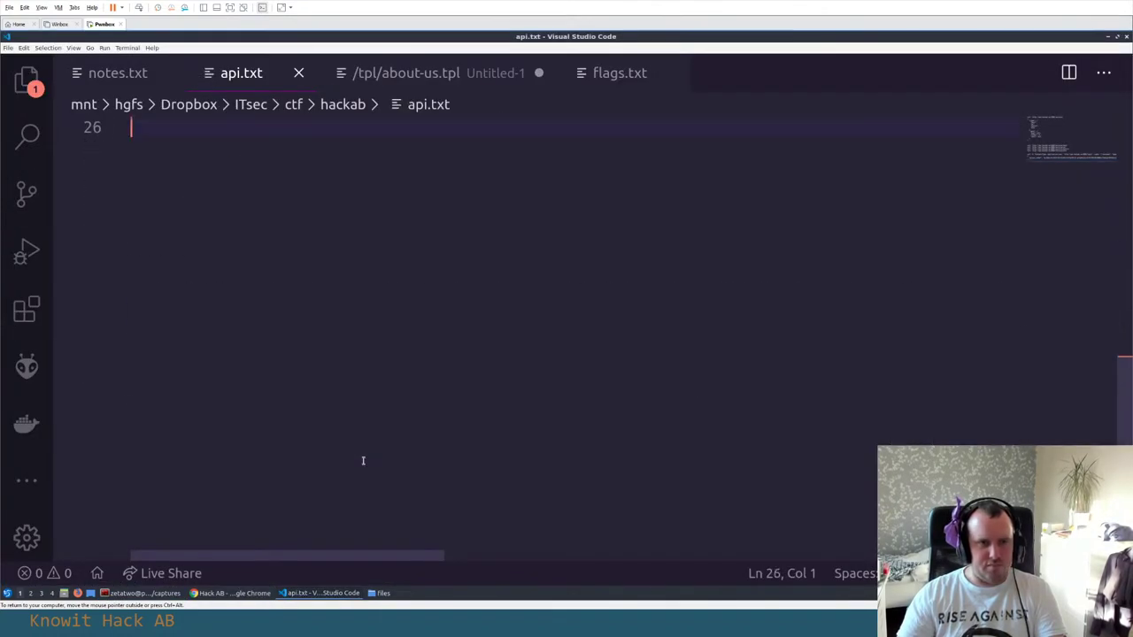
pyautogui.press('Return')
pyautogui.press('Return')
pyautogui.hotkey('ctrl', 'v')
pyautogui.scroll(3, 361, 456)
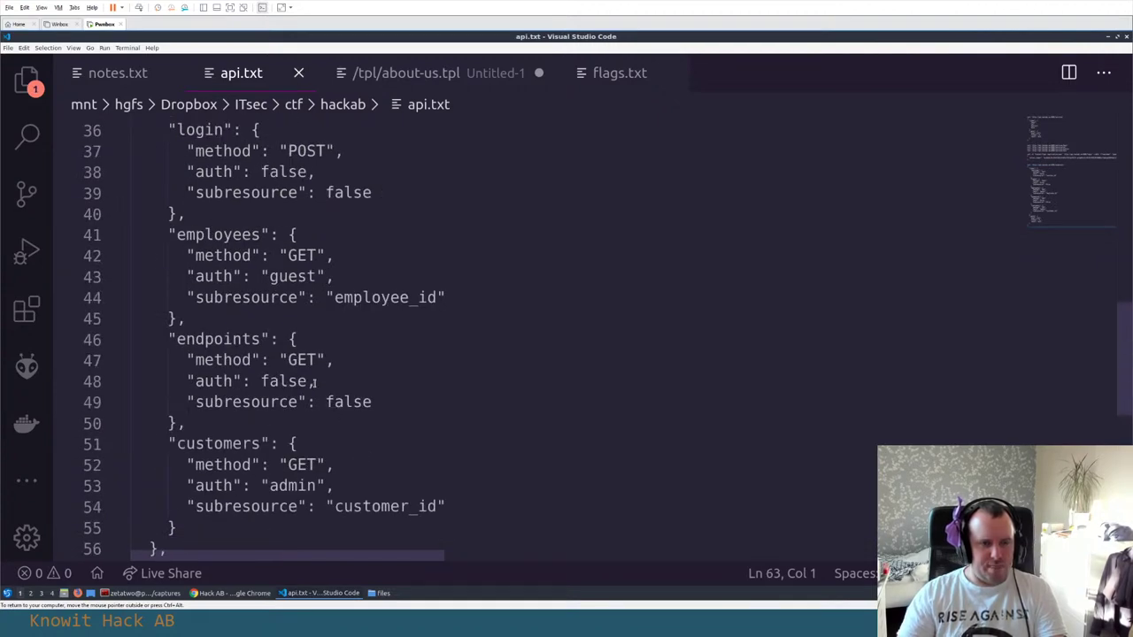
pyautogui.scroll(1, 313, 382)
pyautogui.scroll(4, 314, 385)
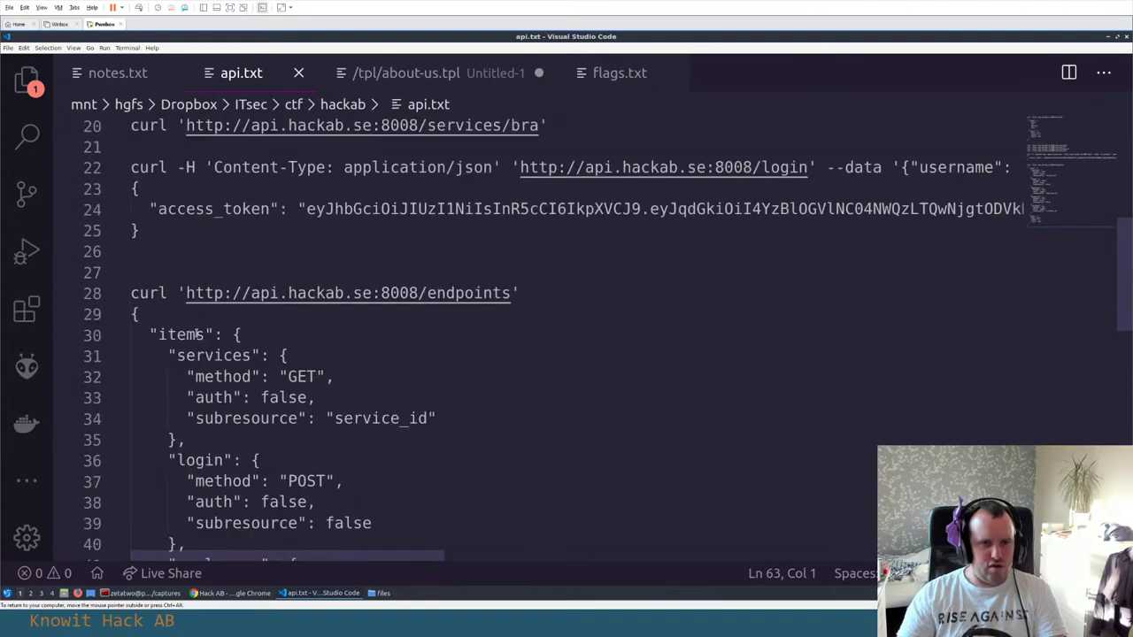
# Review the items, services, login, employees, endpoints and customers keys in the pasted response
pyautogui.doubleClick(182, 334)
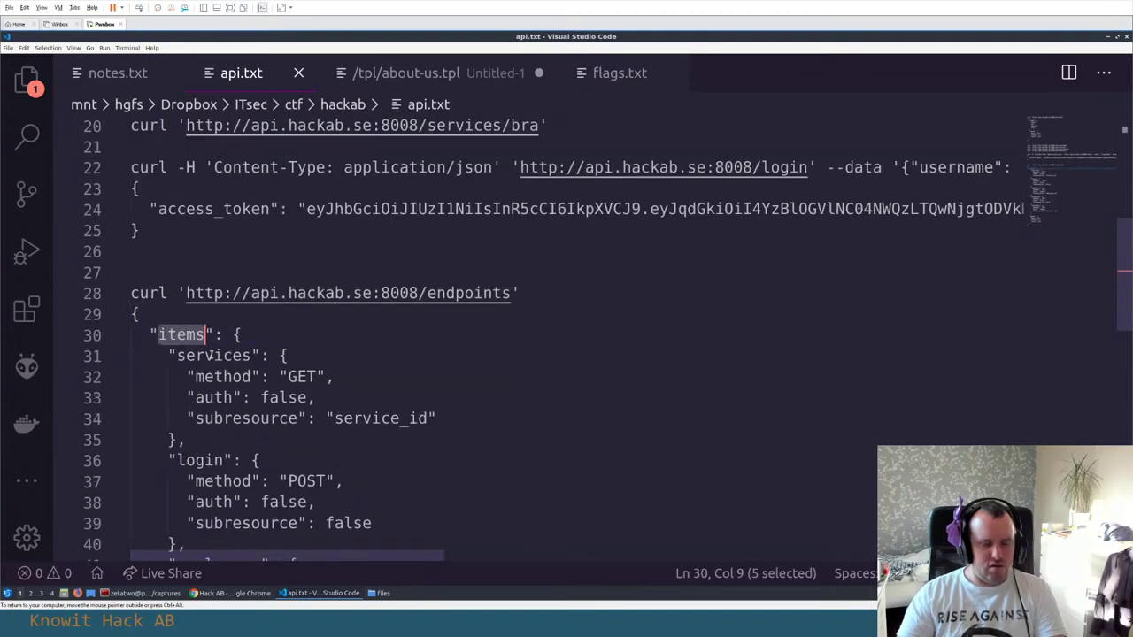
pyautogui.scroll(-3, 243, 337)
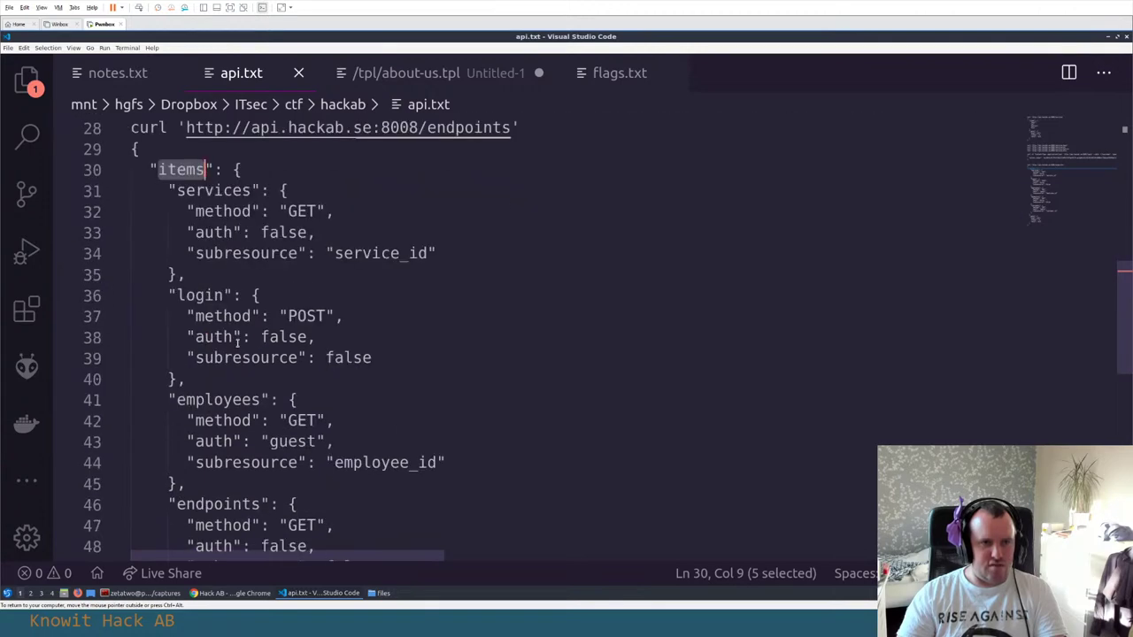
pyautogui.doubleClick(213, 191)
pyautogui.doubleClick(214, 294)
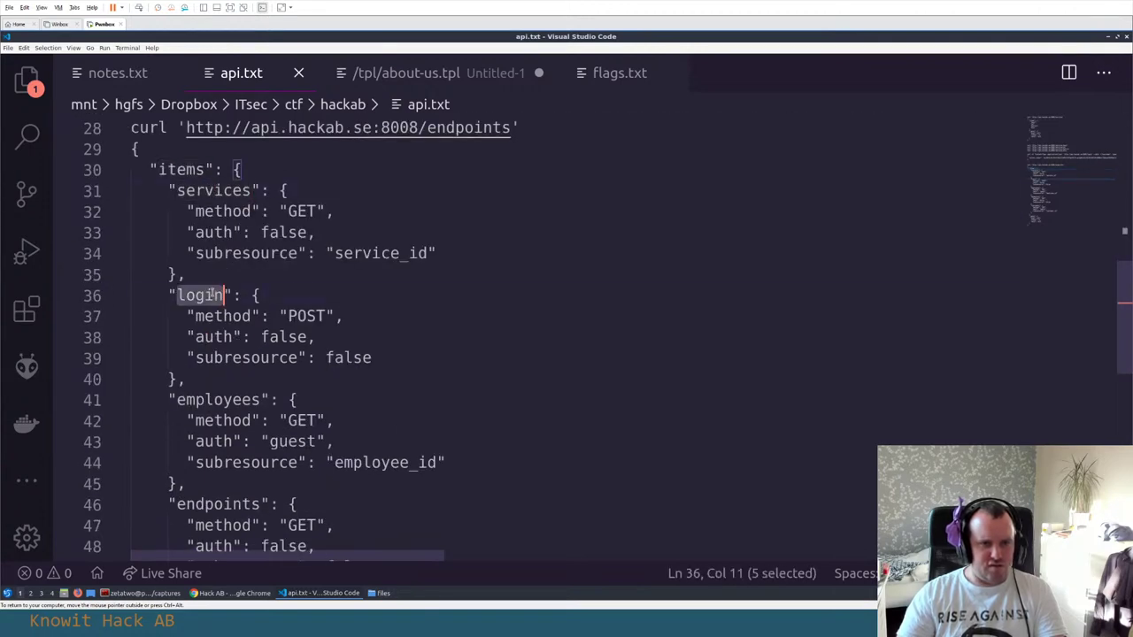
pyautogui.scroll(-2, 217, 295)
pyautogui.doubleClick(264, 295)
pyautogui.scroll(-2, 266, 298)
pyautogui.doubleClick(212, 285)
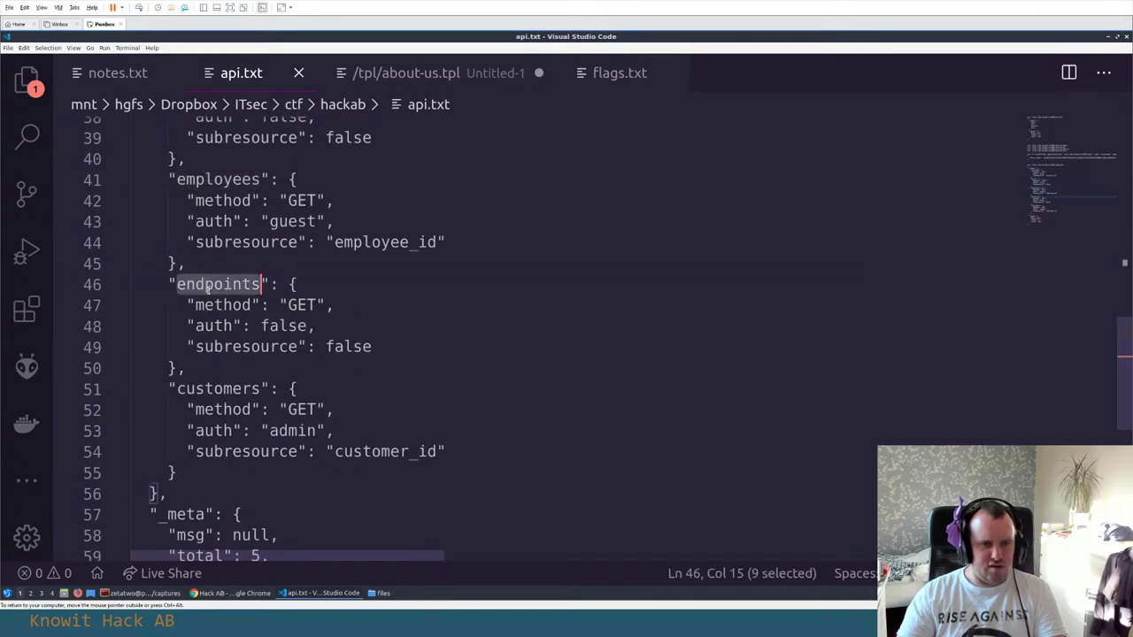
pyautogui.doubleClick(242, 389)
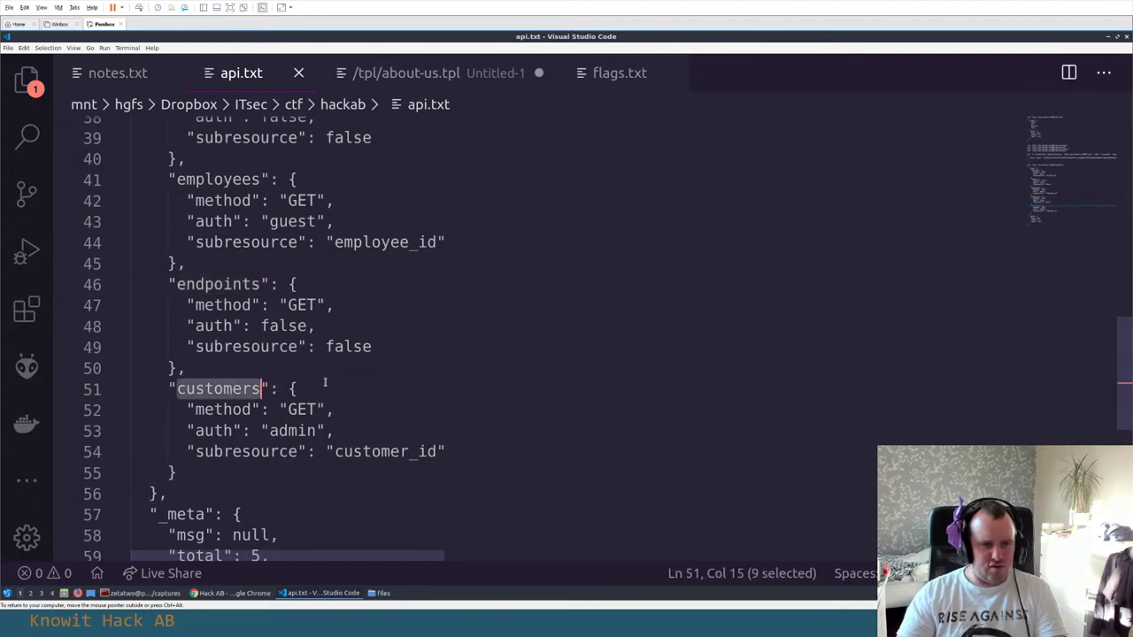
pyautogui.hotkey('alt', 'Tab')
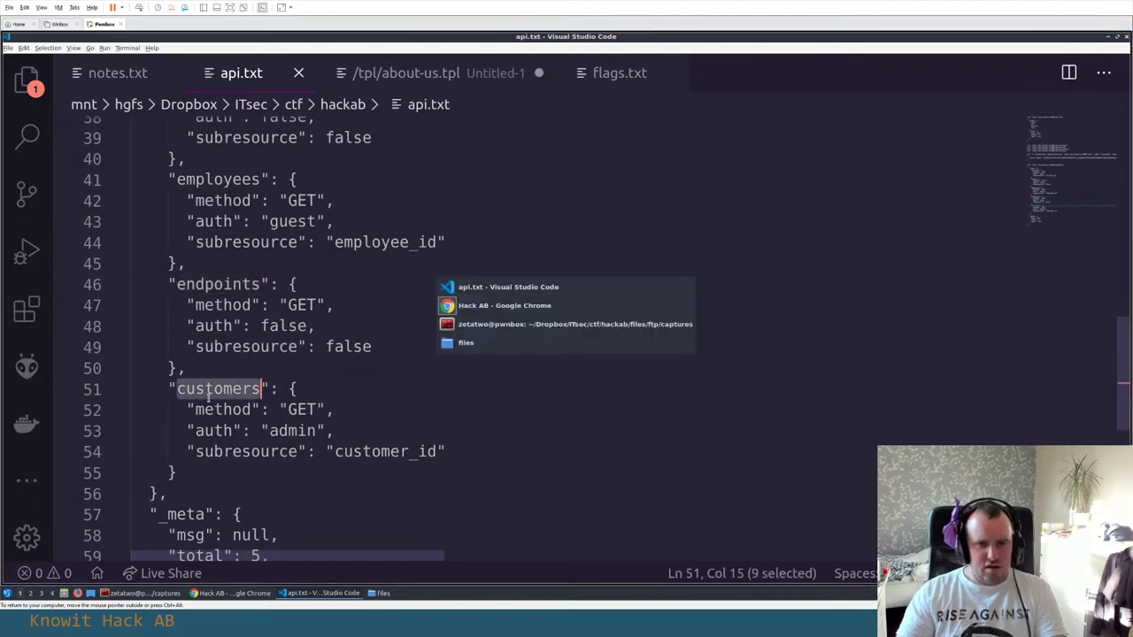
# Browse the API docs sections and clear the endpoints URL selection
pyautogui.scroll(6, 351, 376)
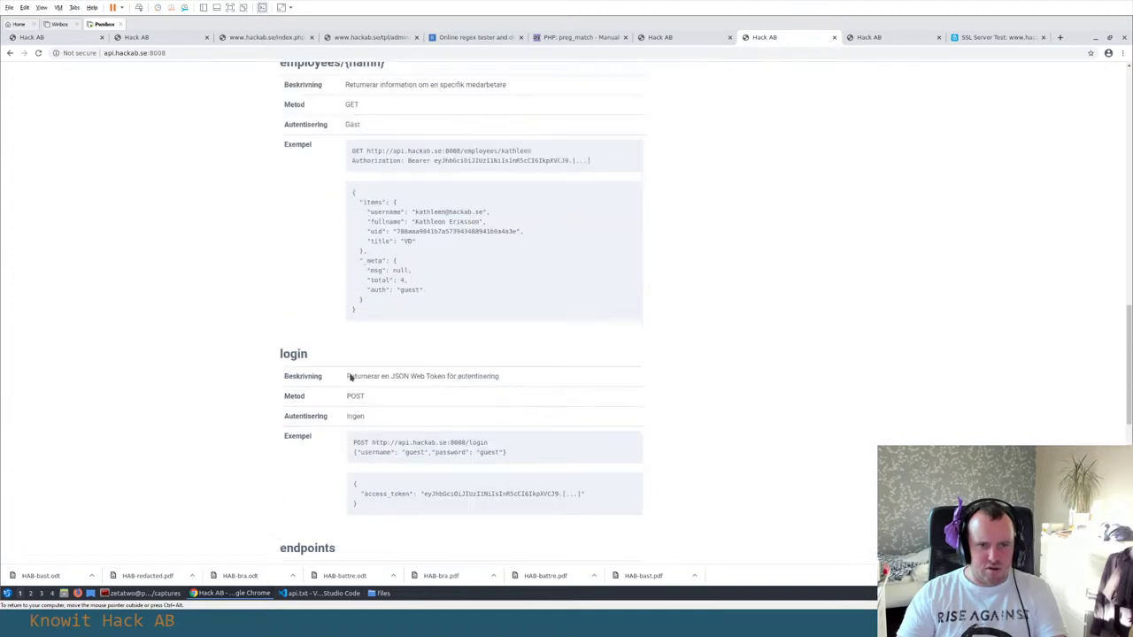
pyautogui.scroll(10, 351, 376)
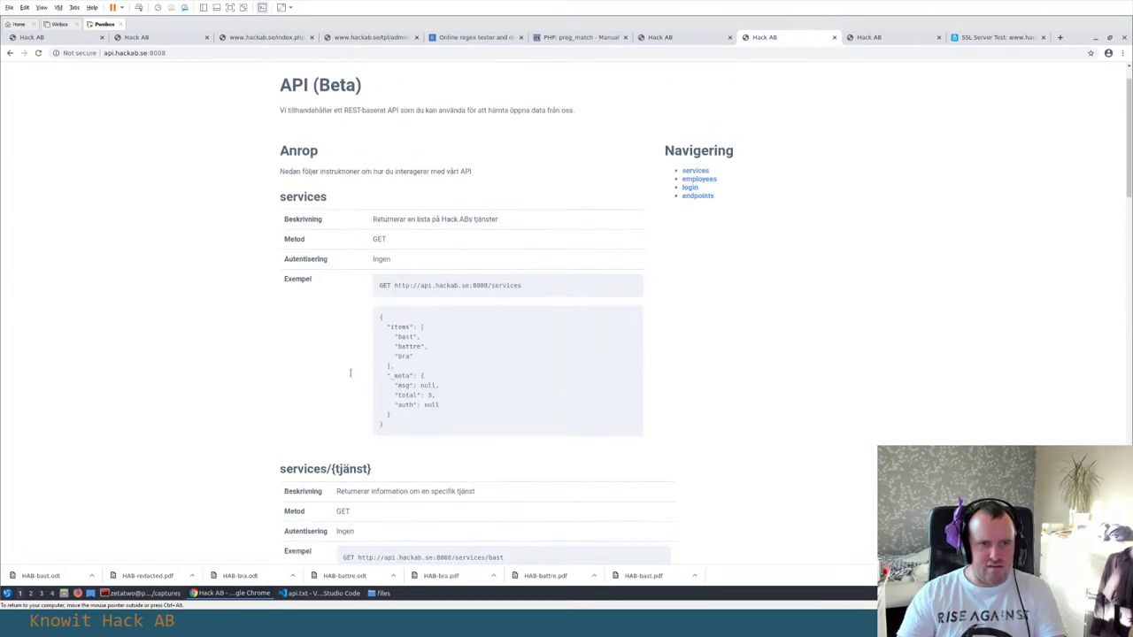
pyautogui.scroll(1, 351, 372)
pyautogui.scroll(-4, 352, 376)
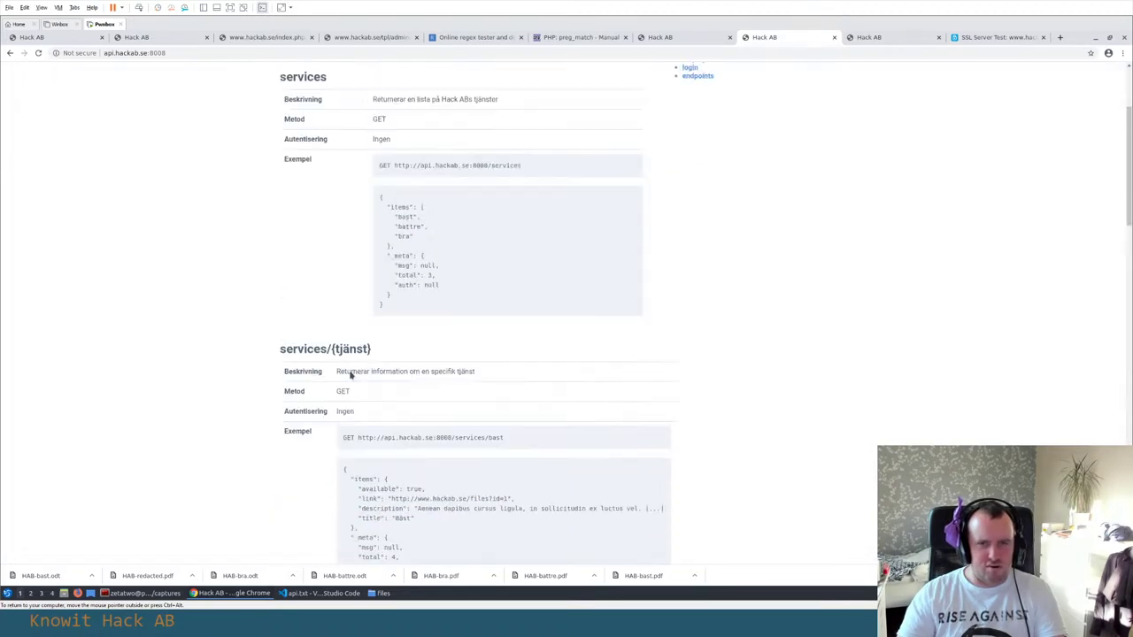
pyautogui.scroll(5, 354, 374)
pyautogui.scroll(-15, 324, 325)
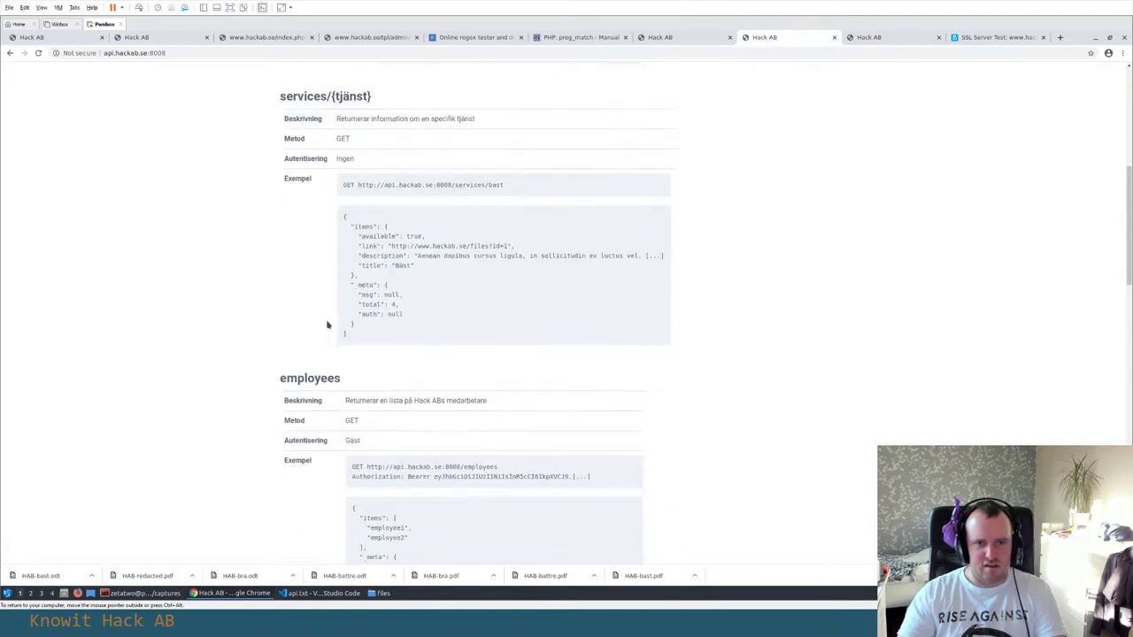
pyautogui.scroll(-5, 385, 321)
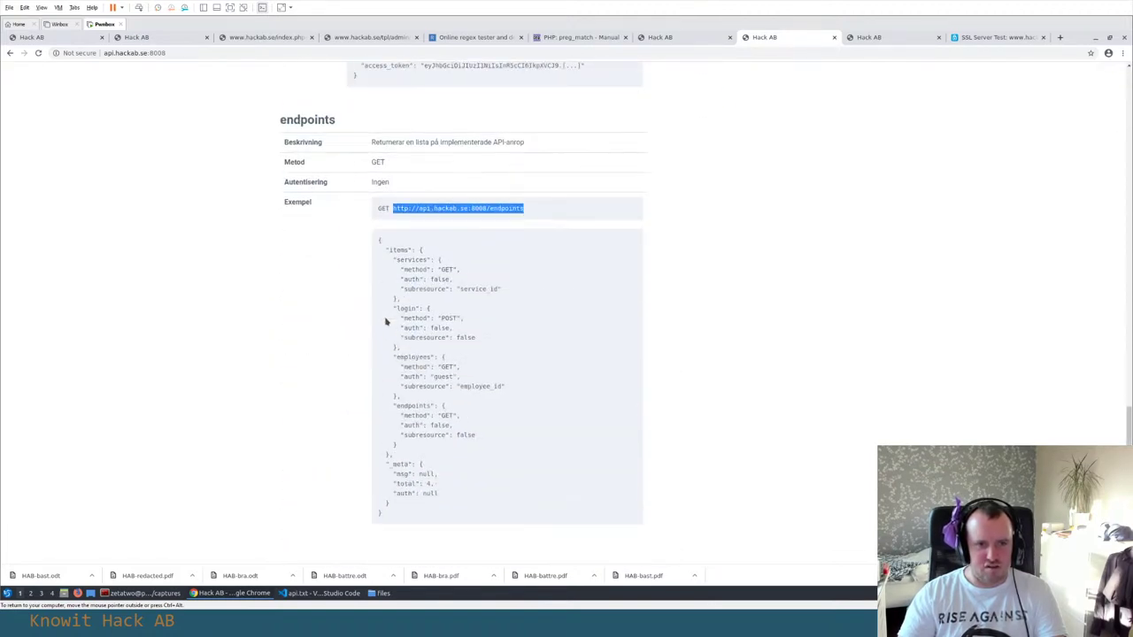
pyautogui.click(288, 314)
# Inspect the employees example's Authorization header line in the docs
pyautogui.scroll(2, 292, 315)
pyautogui.scroll(5, 296, 316)
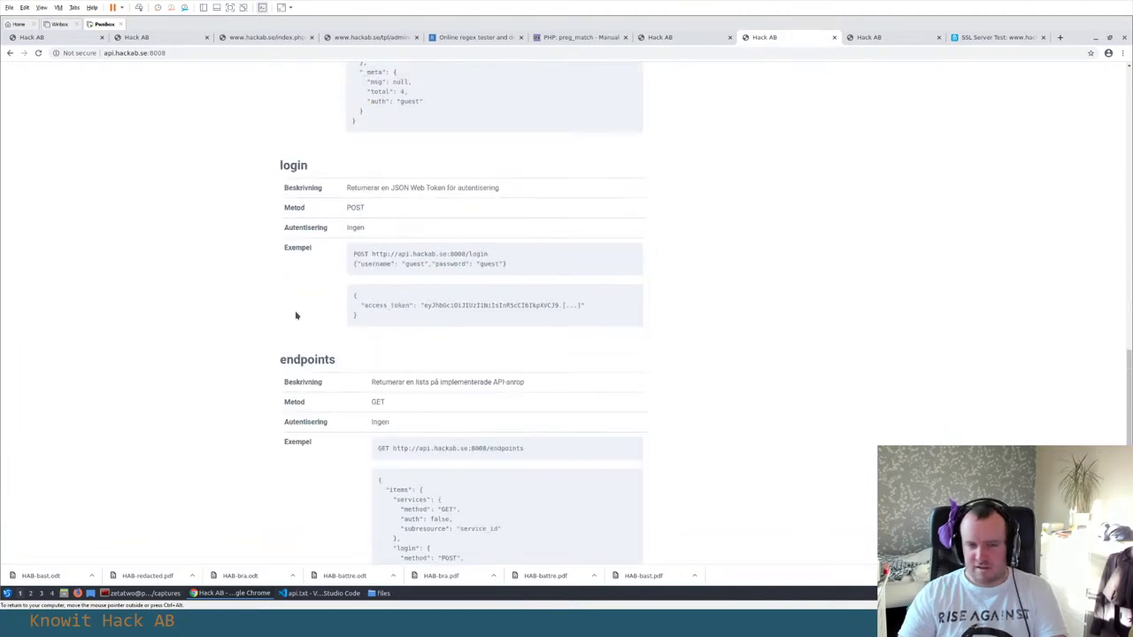
pyautogui.scroll(2, 446, 277)
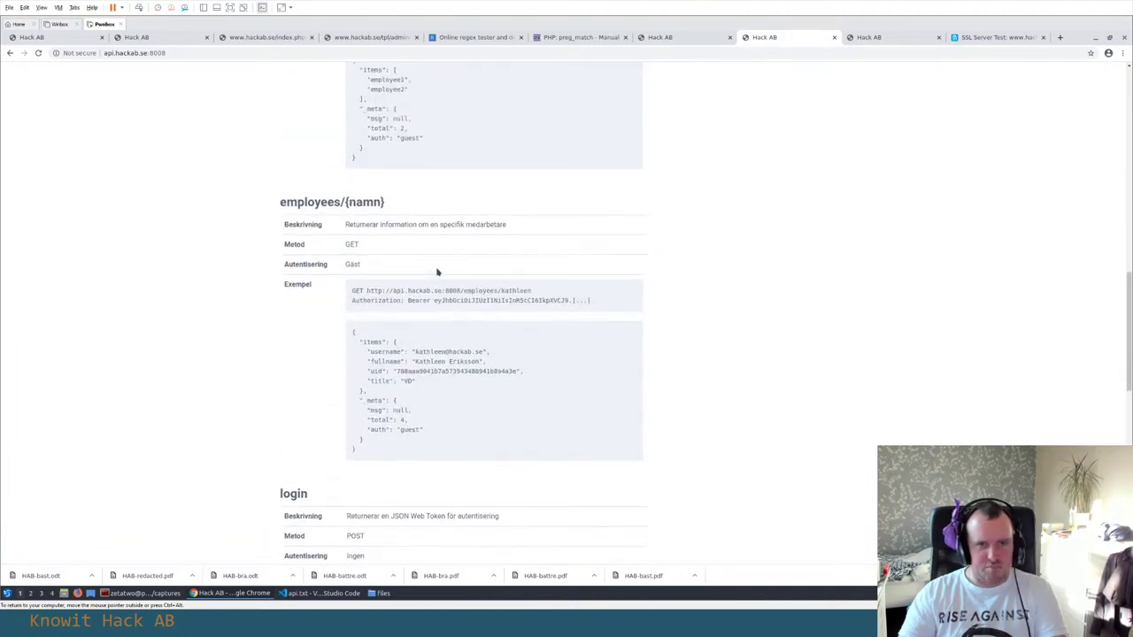
pyautogui.moveTo(352, 301); pyautogui.dragTo(603, 303)
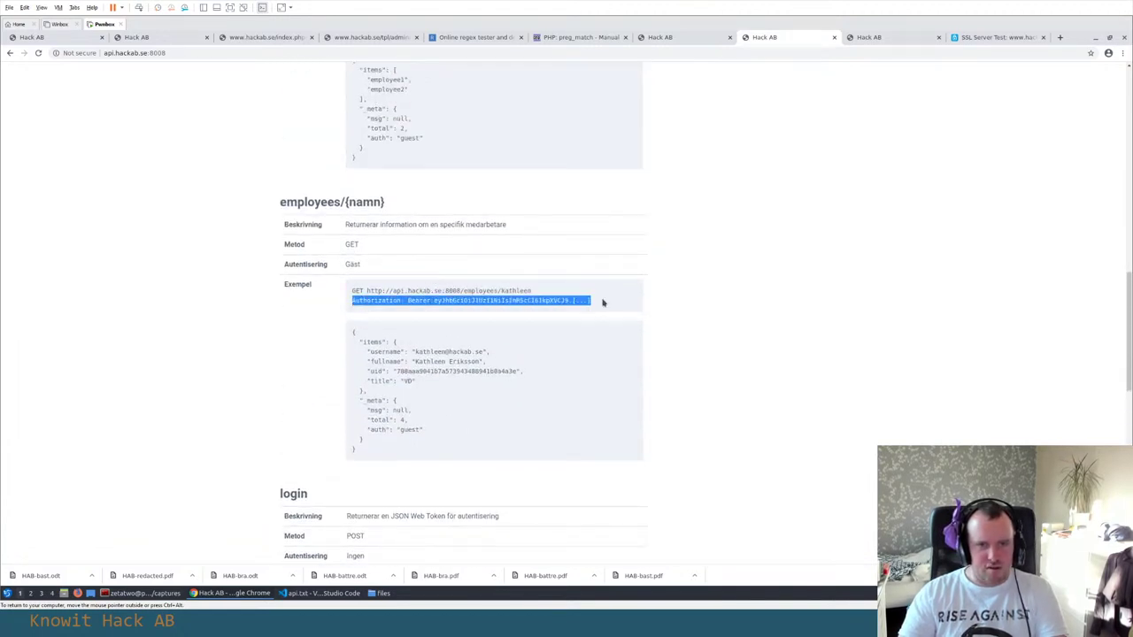
pyautogui.click(412, 303)
# Select the employees example URL for copying
pyautogui.scroll(2, 442, 299)
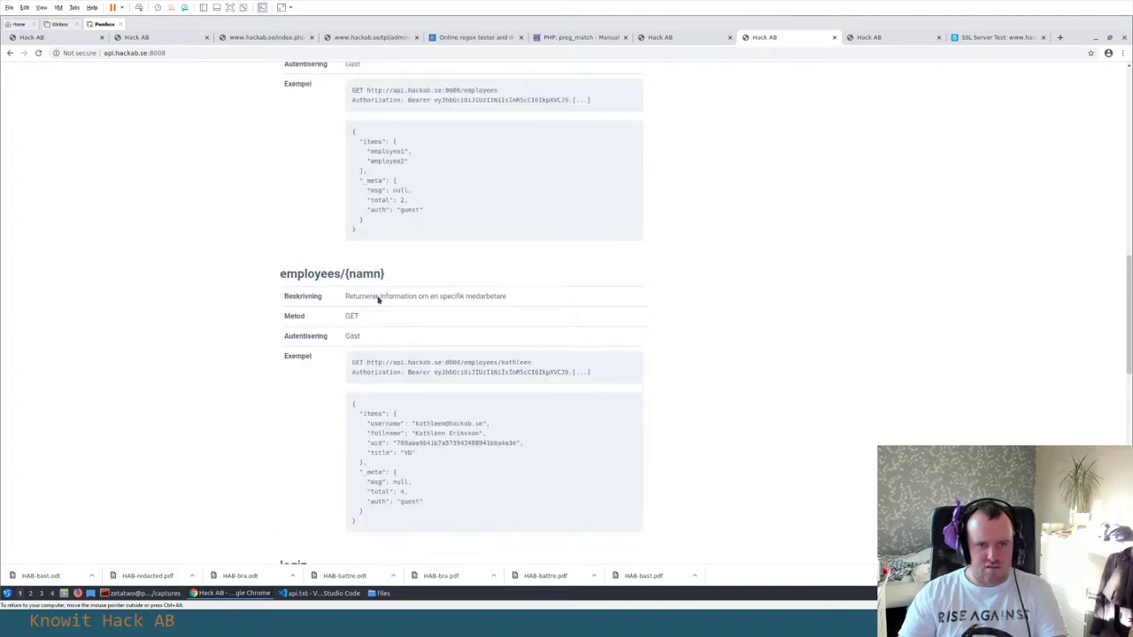
pyautogui.scroll(1, 372, 177)
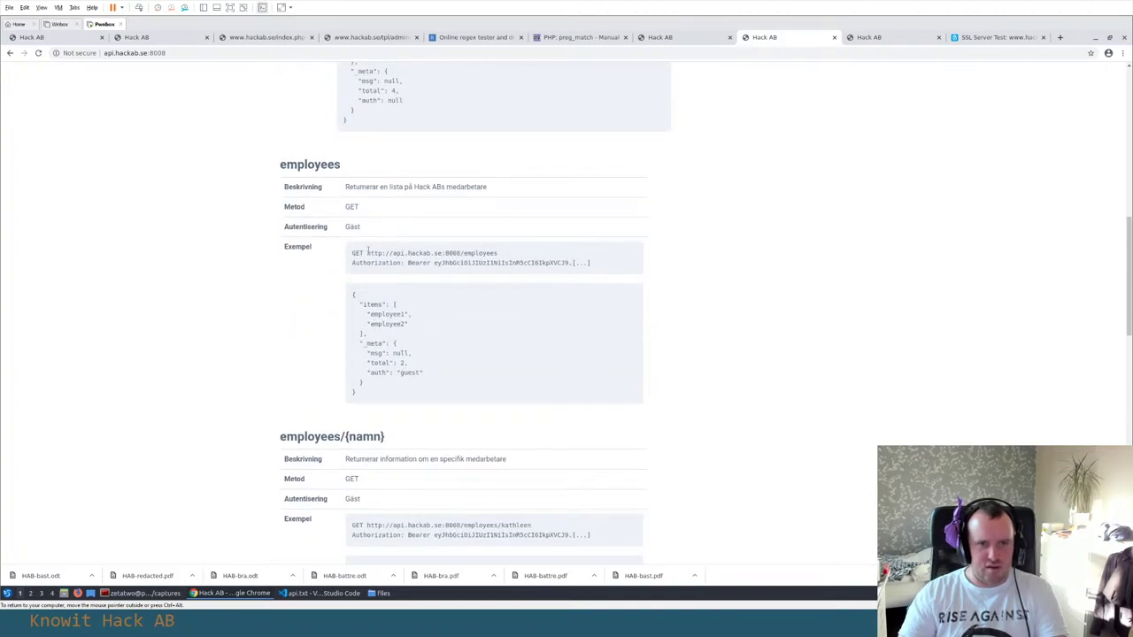
pyautogui.moveTo(367, 252); pyautogui.dragTo(548, 255)
pyautogui.hotkey('ctrl', 'c')
pyautogui.hotkey('alt', 'Tab')
# Add line 64 reading curl 'employees URL' -H, checking the header format in the docs
pyautogui.scroll(-5, 339, 389)
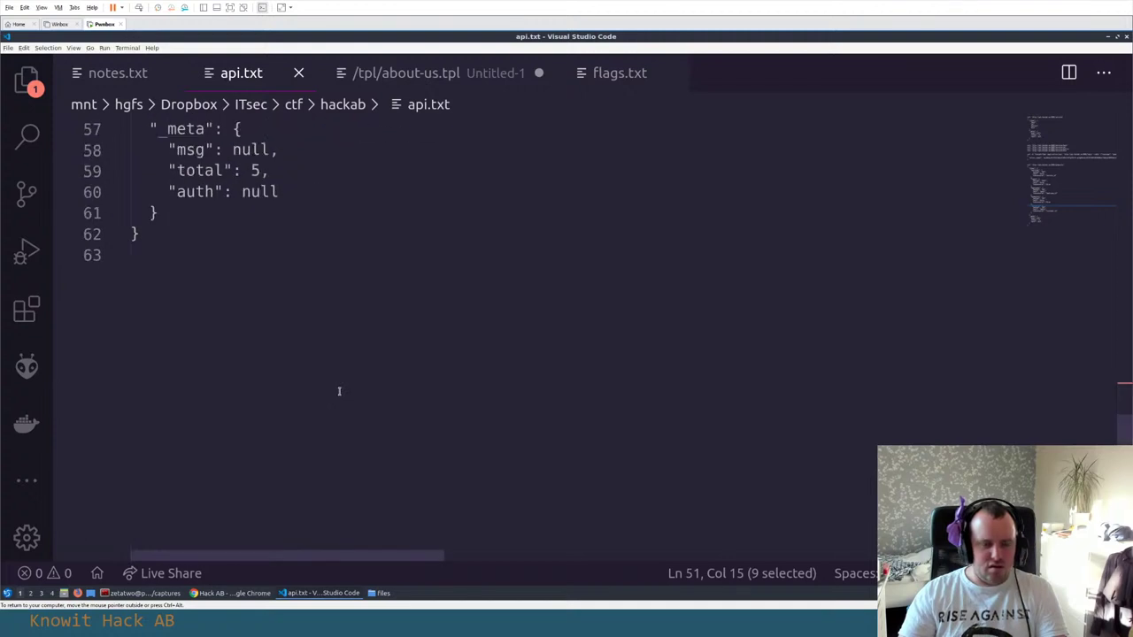
pyautogui.click(339, 389)
pyautogui.press('Return')
pyautogui.hotkey('ctrl', 'v')
pyautogui.press('Home')
pyautogui.write("curl '")
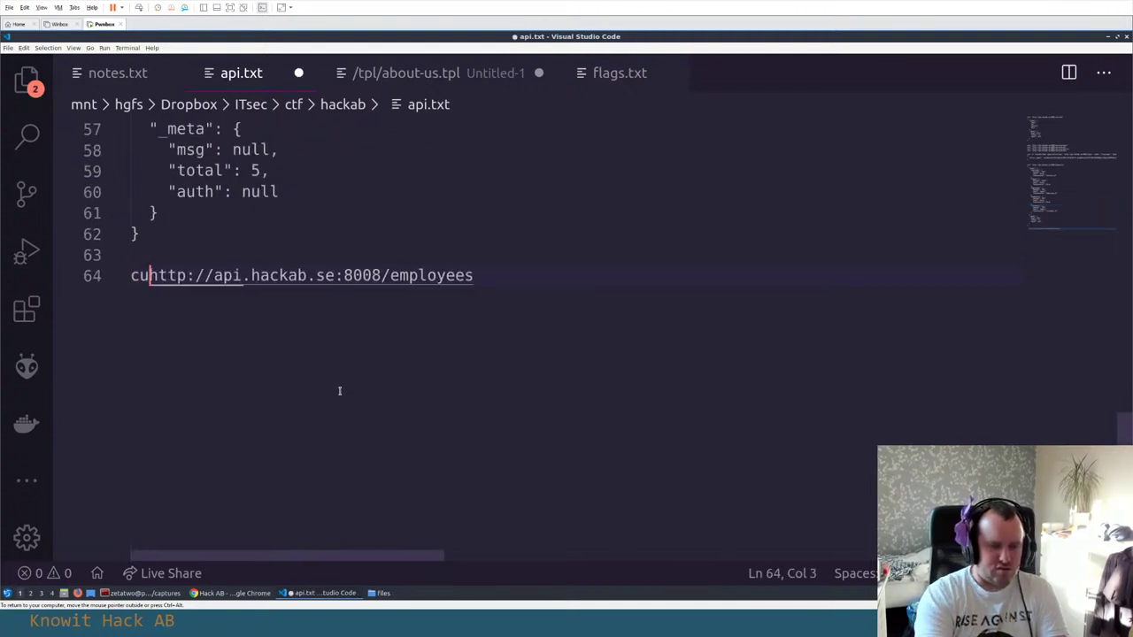
pyautogui.press('End')
pyautogui.write("' -")
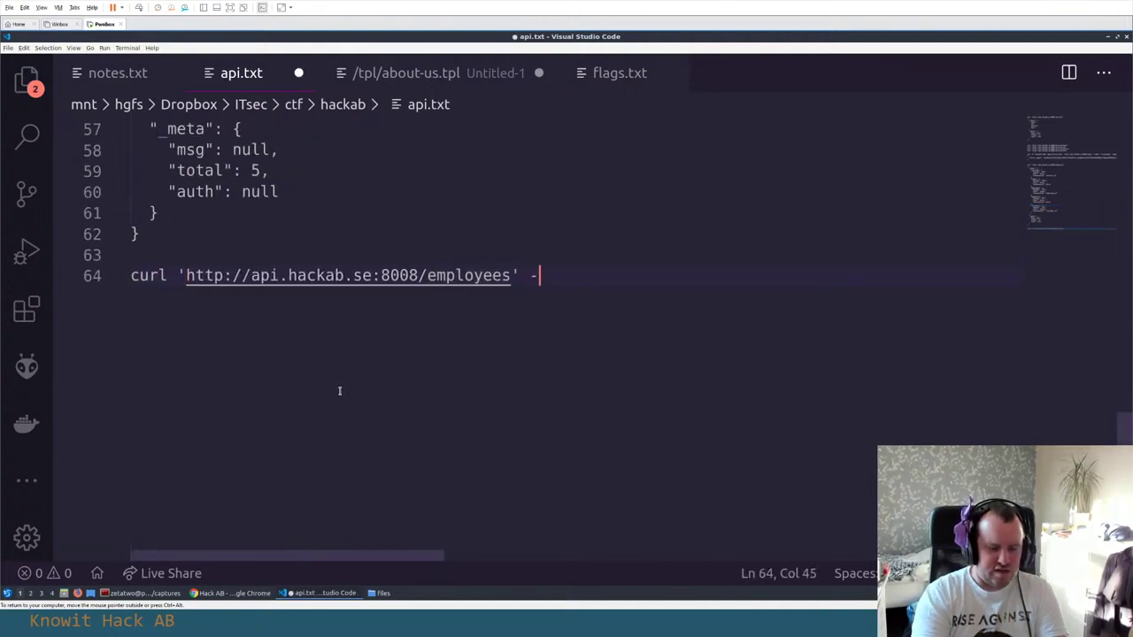
pyautogui.write('H')
pyautogui.hotkey('alt', 'Tab')
pyautogui.doubleClick(392, 263)
pyautogui.hotkey('alt', 'Tab')
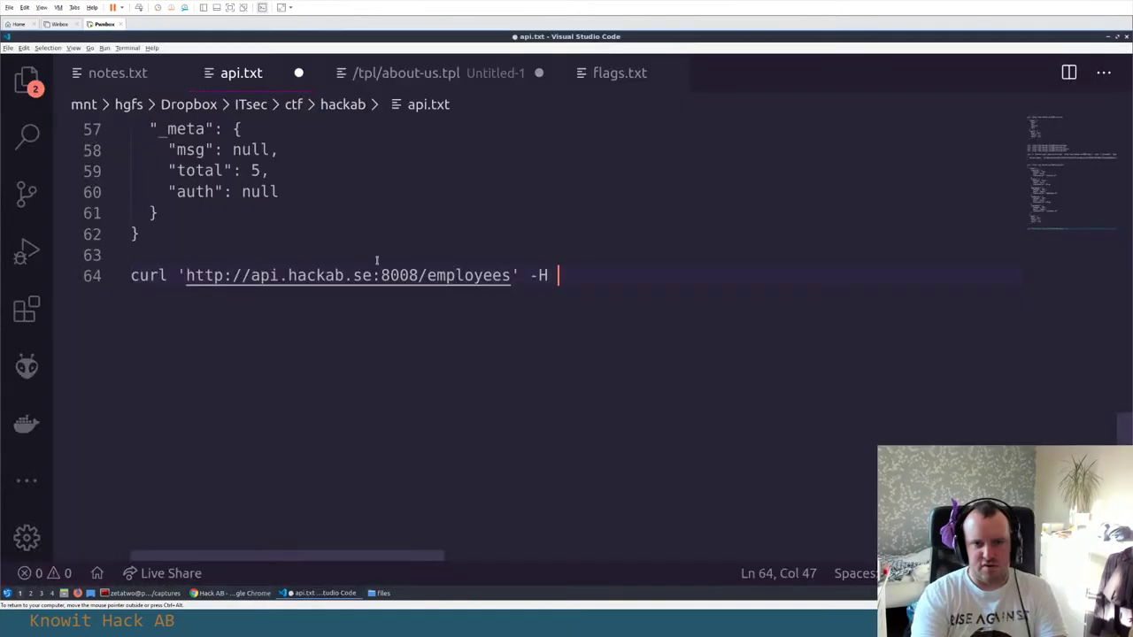
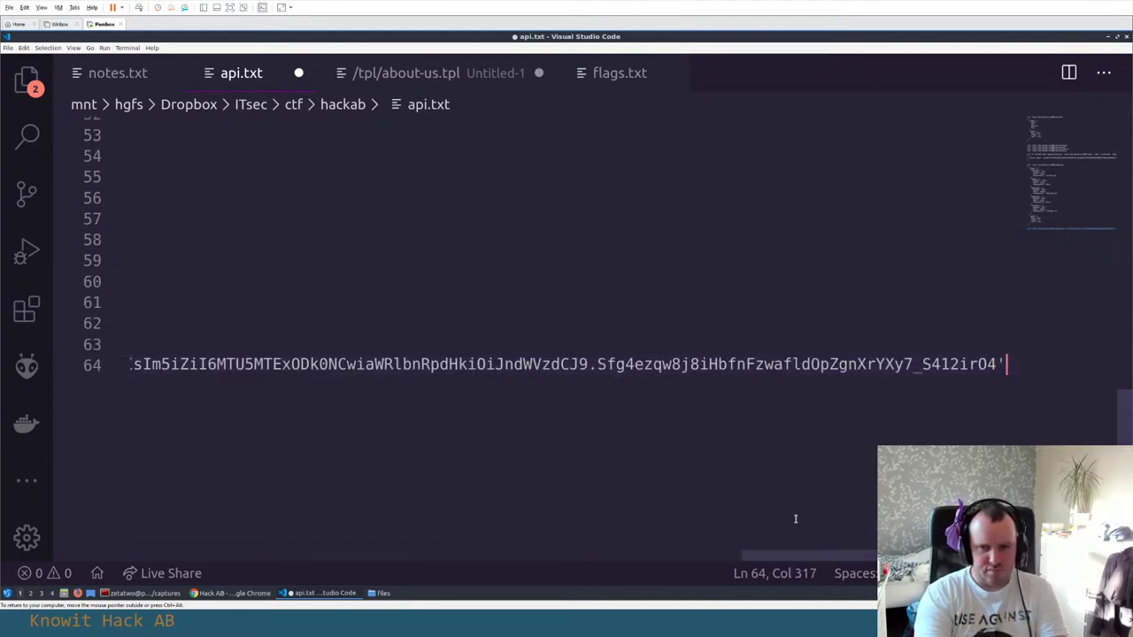
# Return the cursor to the start of the curl command on line 64 of api.txt
pyautogui.press('Home')
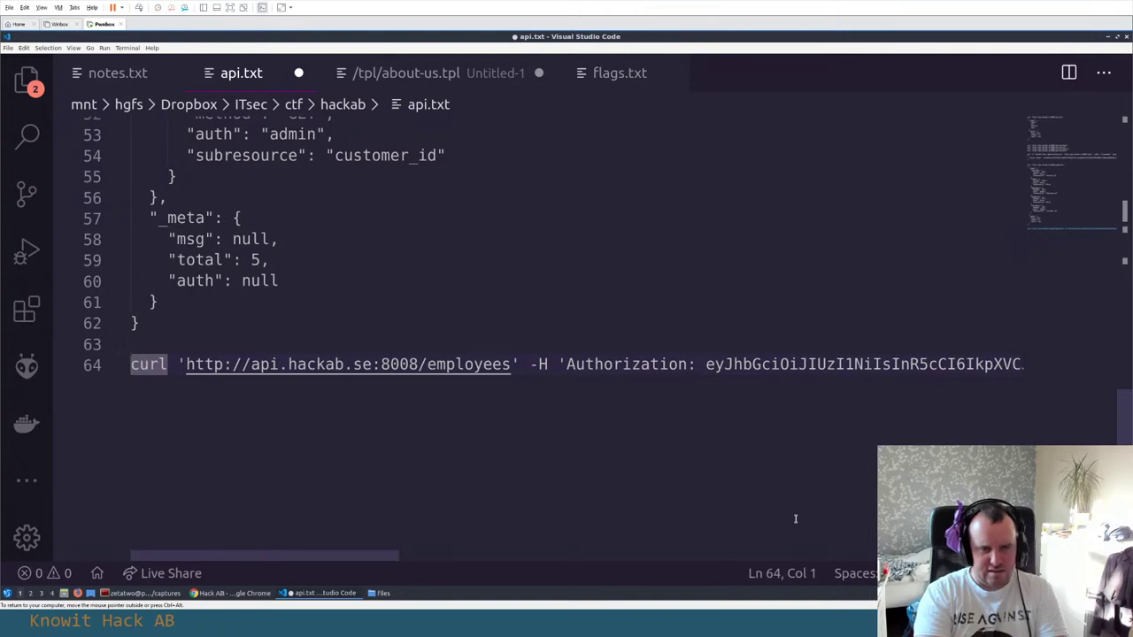
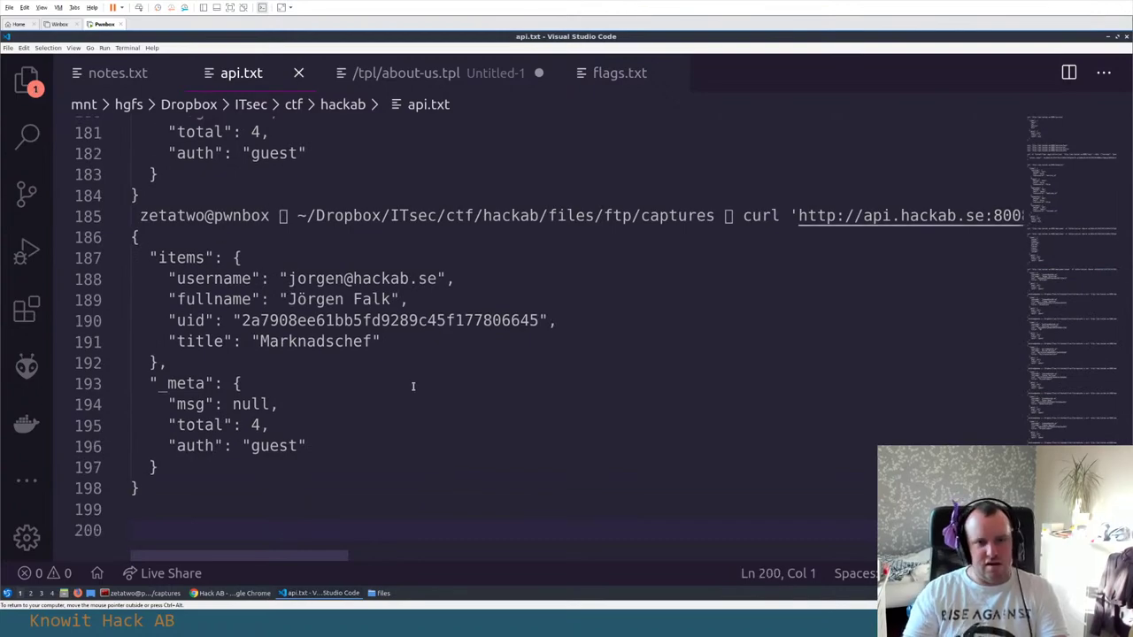
# Scroll api.txt up from line 181 to about line 57 to review the earlier /employees curl requests
pyautogui.scroll(20, 450, 377)
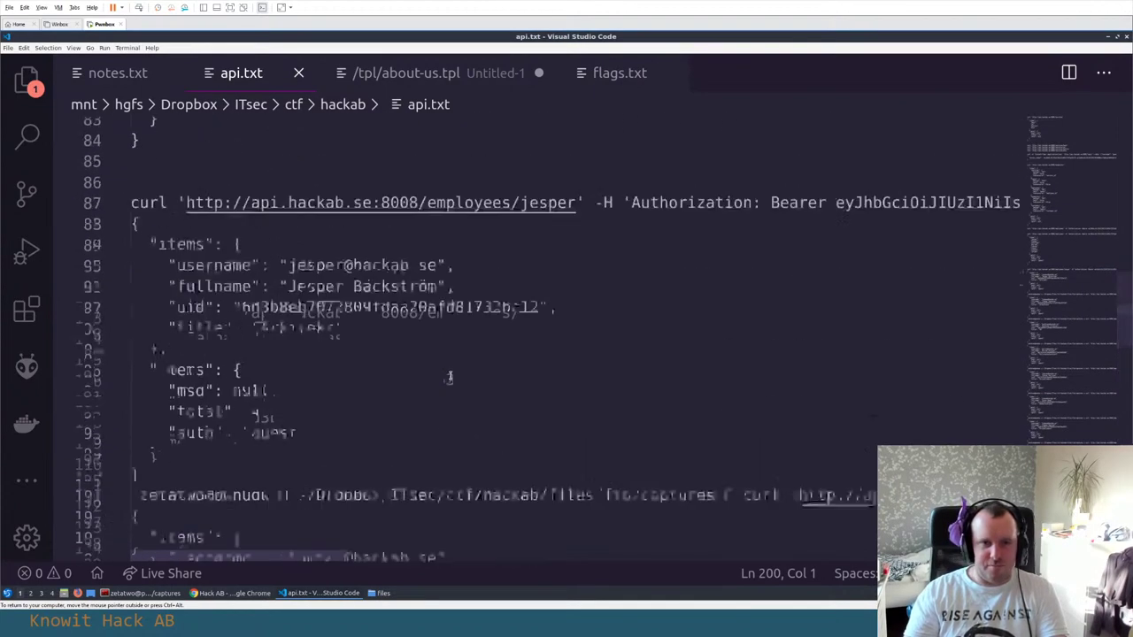
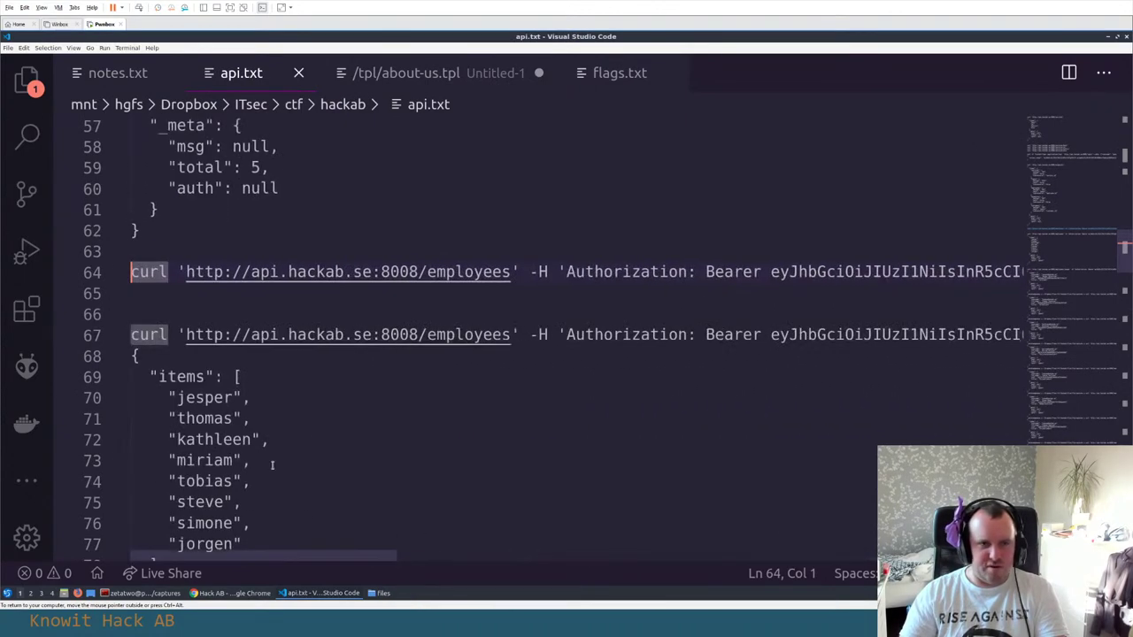
# Scroll down to the end of api.txt, past the last JSON response showing auth "guest" and total 4
pyautogui.scroll(-6, 354, 354)
pyautogui.scroll(-20, 339, 471)
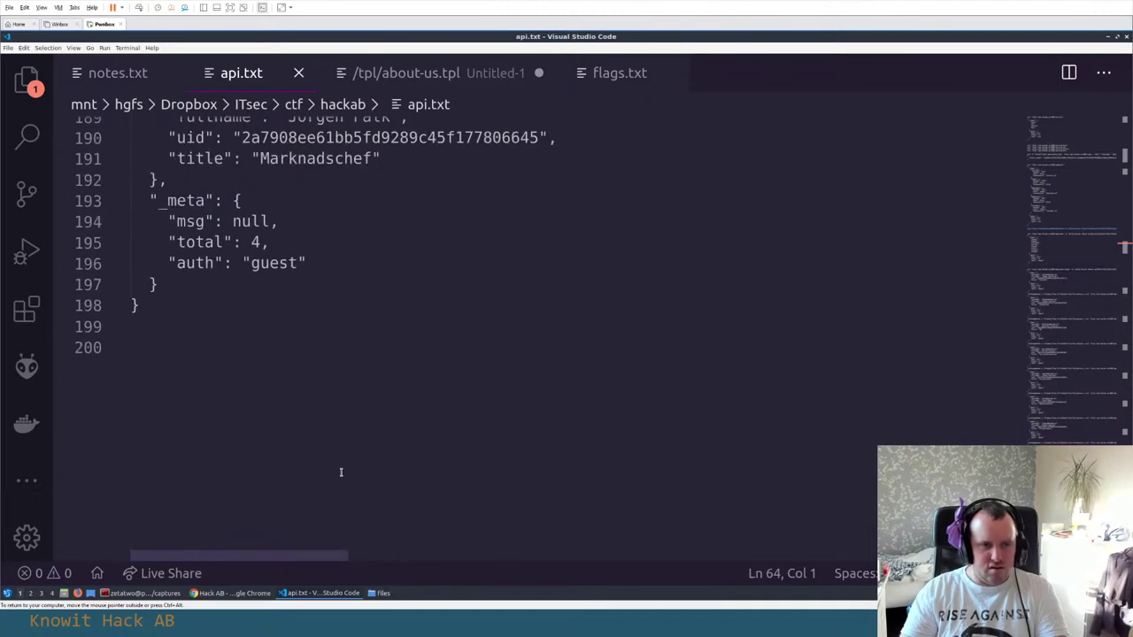
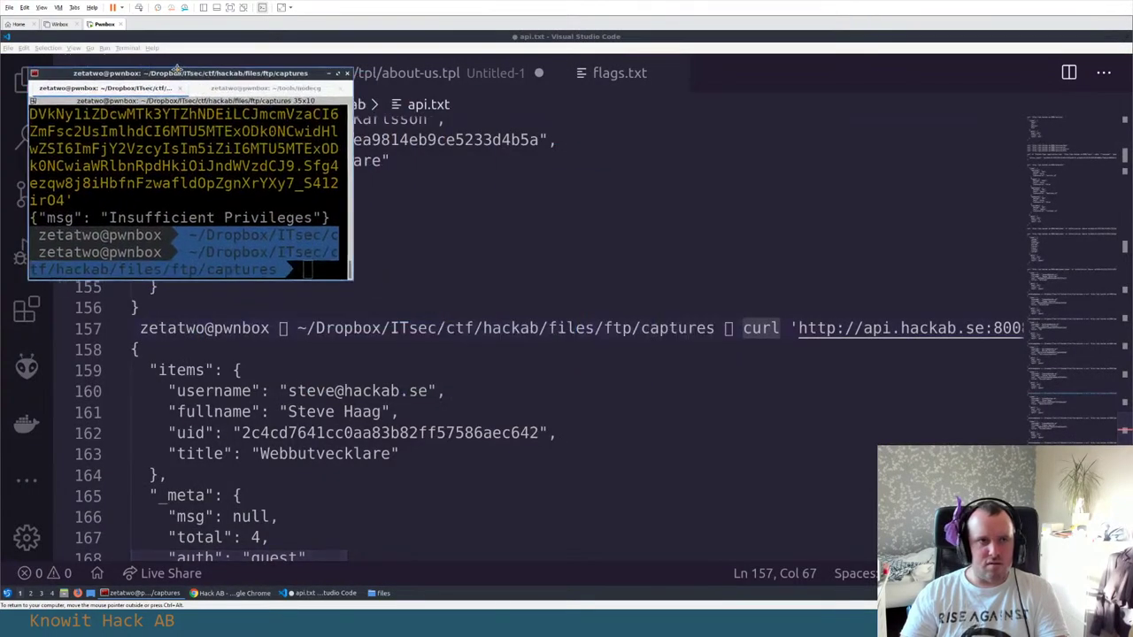
# Move the terminal to the top-left corner and maximize it over VS Code to show the curl output
pyautogui.moveTo(176, 69); pyautogui.dragTo(152, 35)
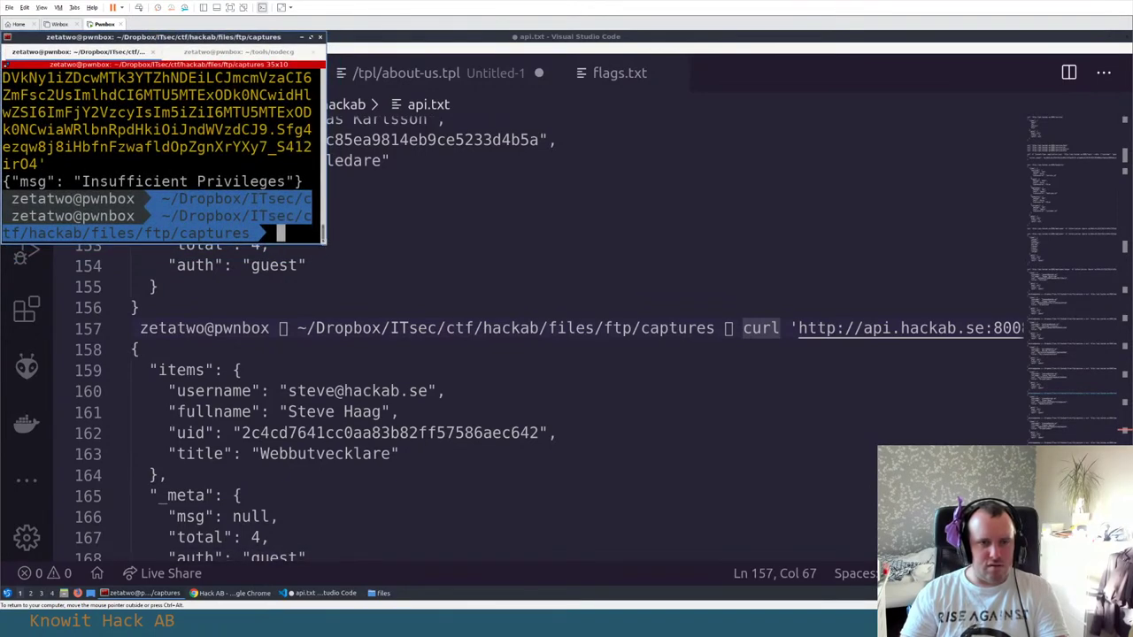
pyautogui.press('super+Up')
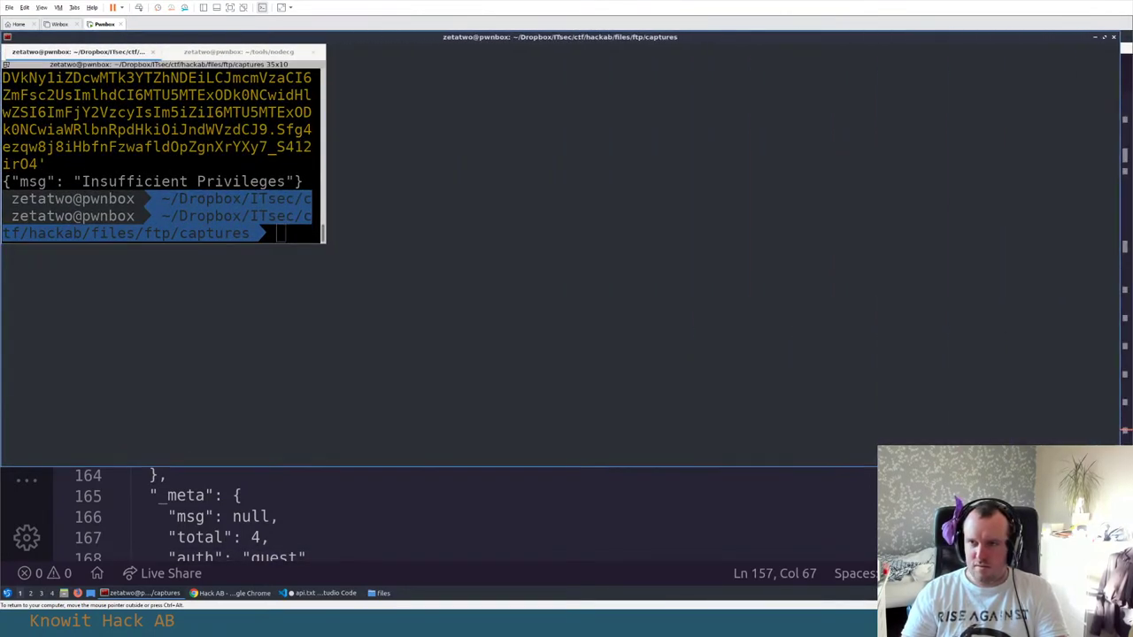
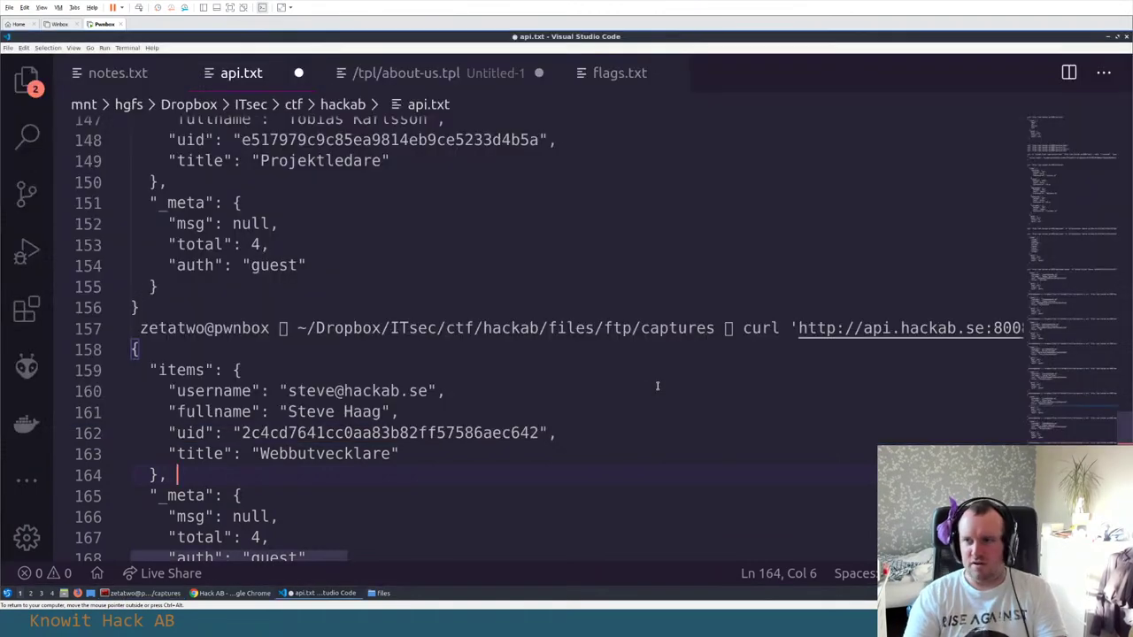
pyautogui.hotkey('alt', 'Tab')
pyautogui.hotkey('alt', 'Tab')
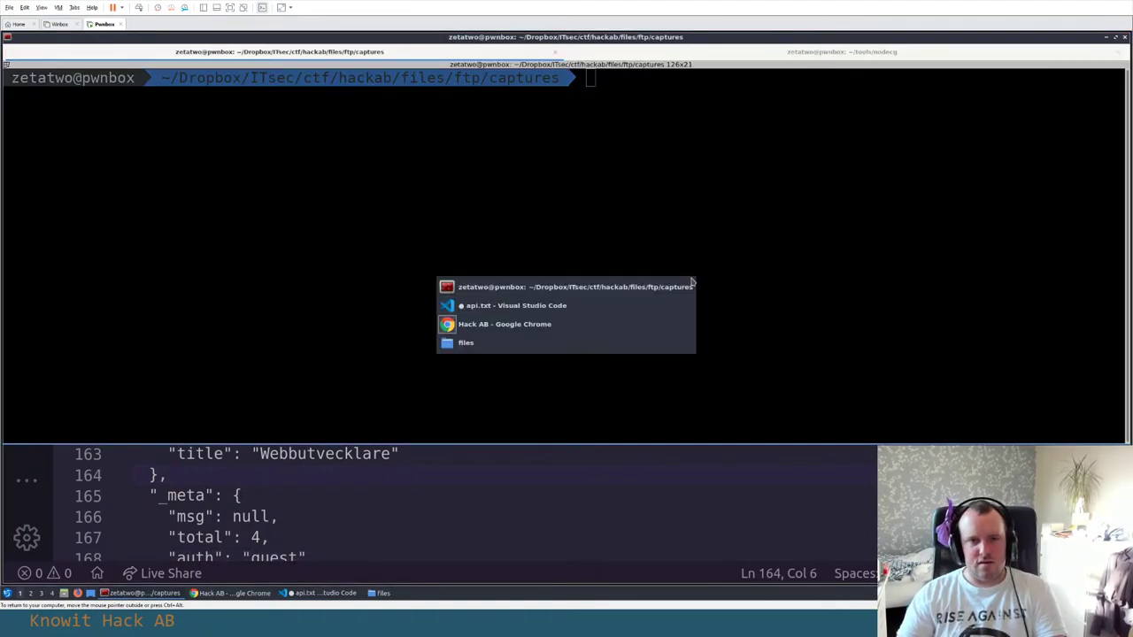
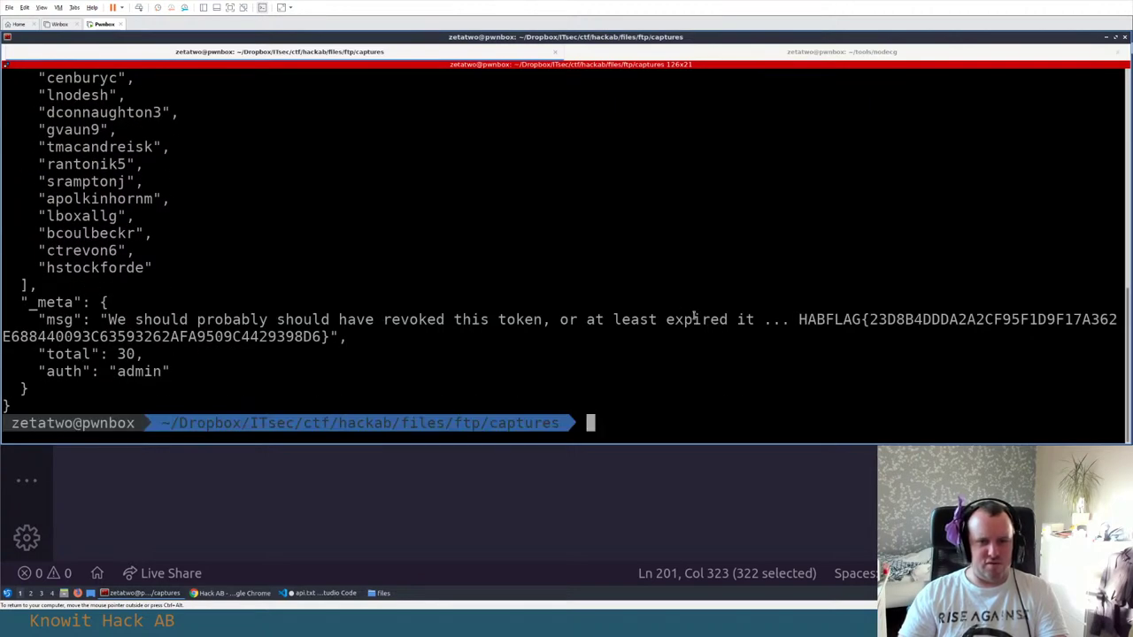
# Copy the two-line HABFLAG string from the customers API output in Terminal, then return to Chrome
pyautogui.moveTo(802, 319); pyautogui.dragTo(332, 337)
pyautogui.hotkey('ctrl', 'c')
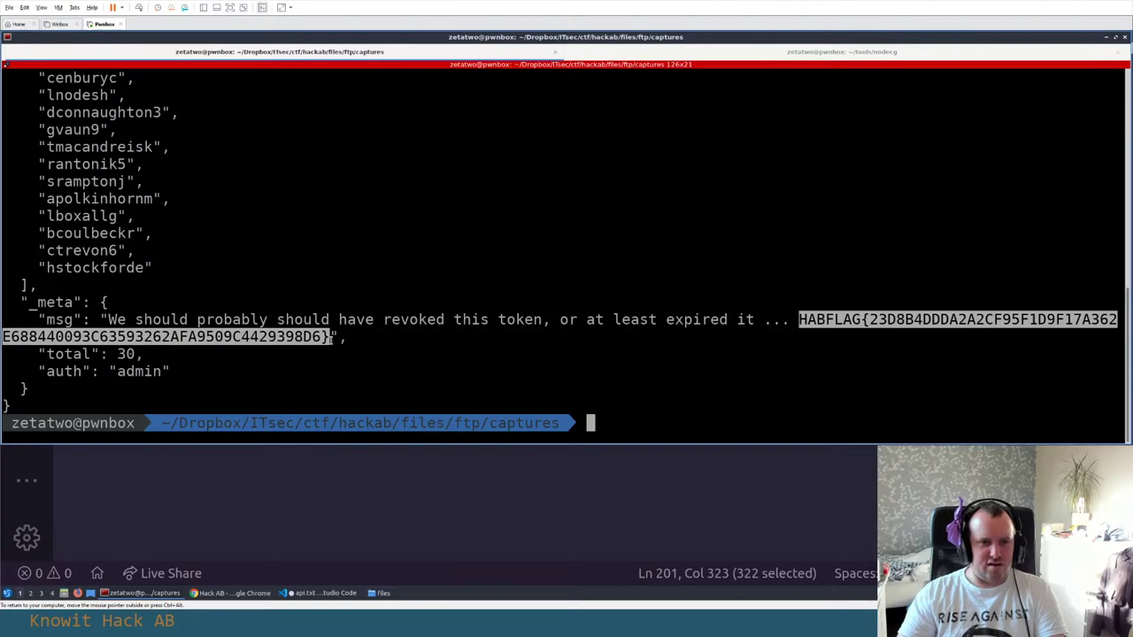
pyautogui.hotkey('alt', 'Tab')
pyautogui.hotkey('alt', 'Tab')
# Paste the copied HABFLAG into the flag field, submit it with Skicka, and verify row 22 turns green
pyautogui.click(136, 39)
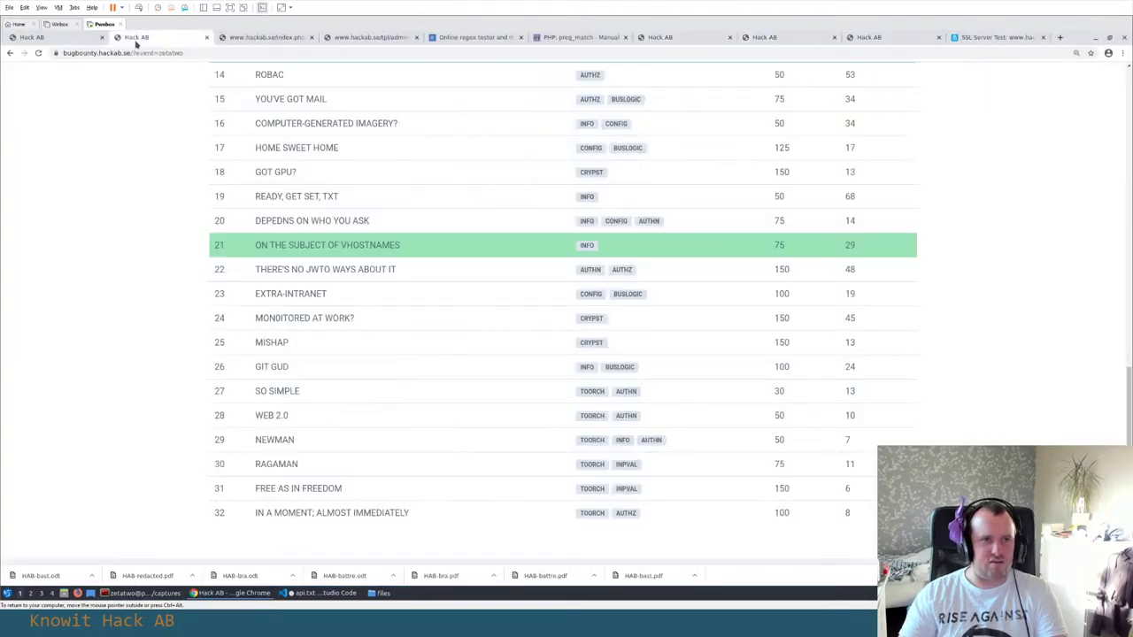
pyautogui.scroll(7, 286, 195)
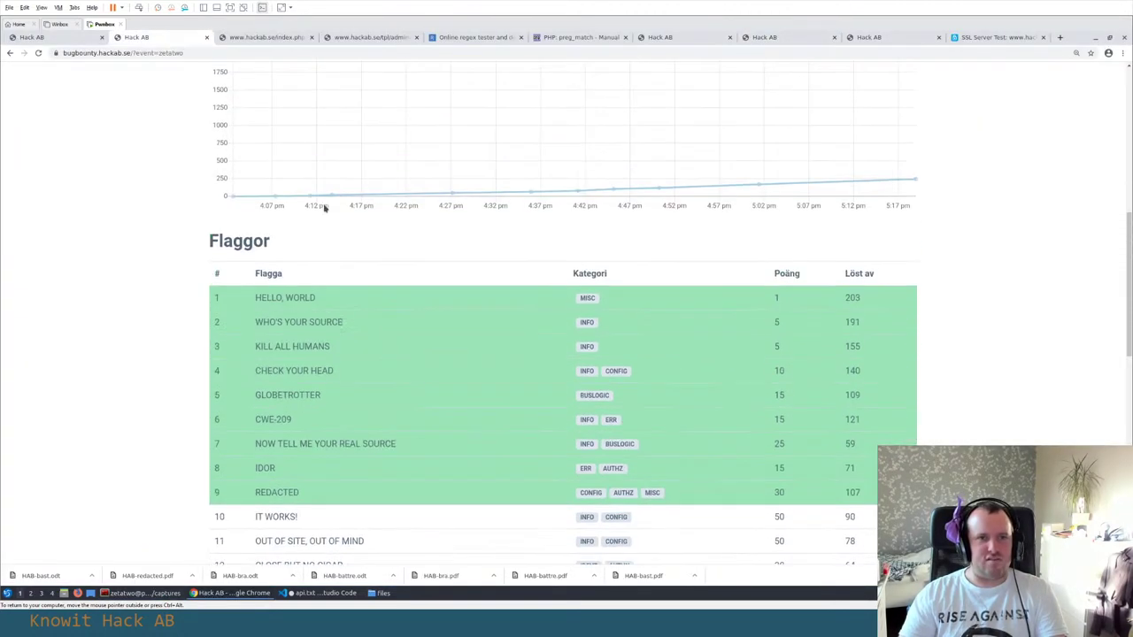
pyautogui.scroll(4, 354, 212)
pyautogui.click(376, 317)
pyautogui.hotkey('ctrl', 'v')
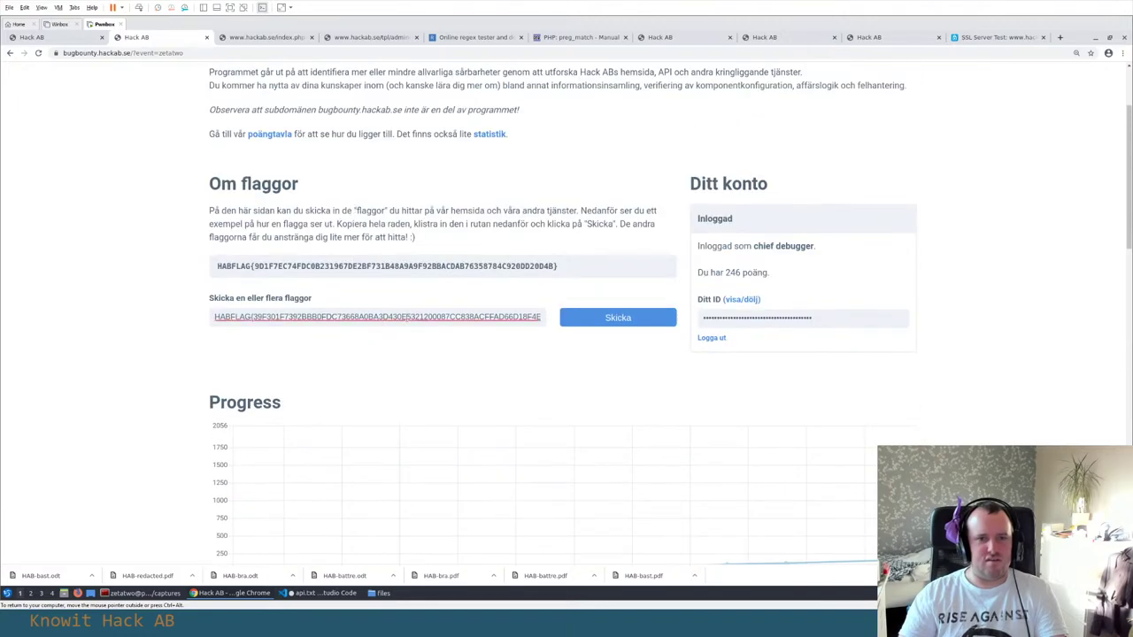
pyautogui.click(620, 317)
pyautogui.scroll(-8, 151, 292)
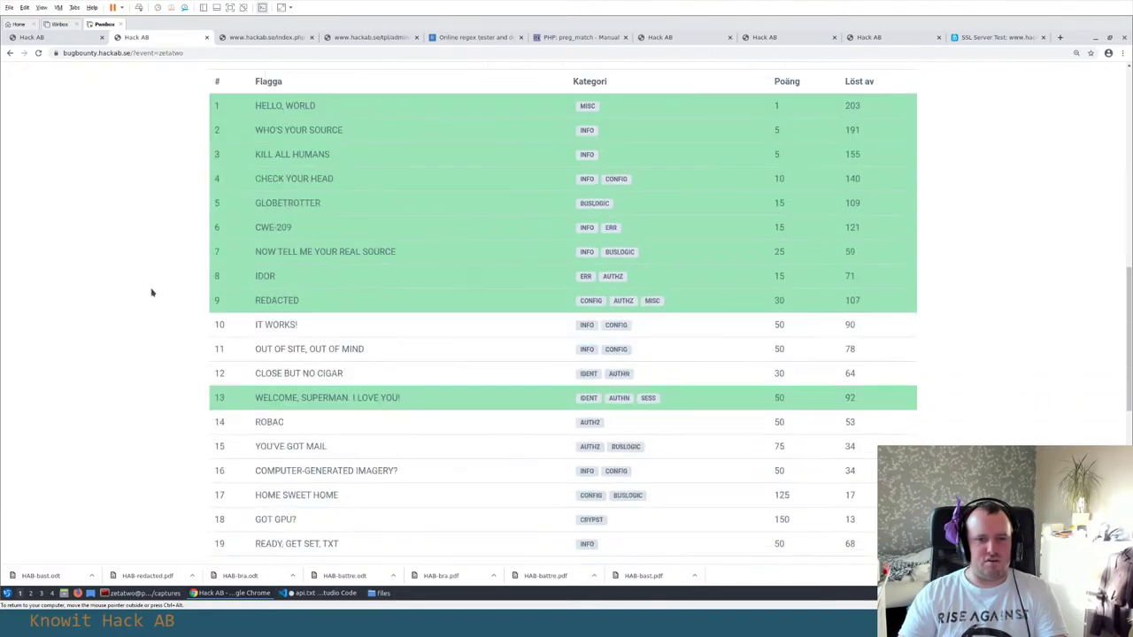
pyautogui.scroll(-1, 151, 293)
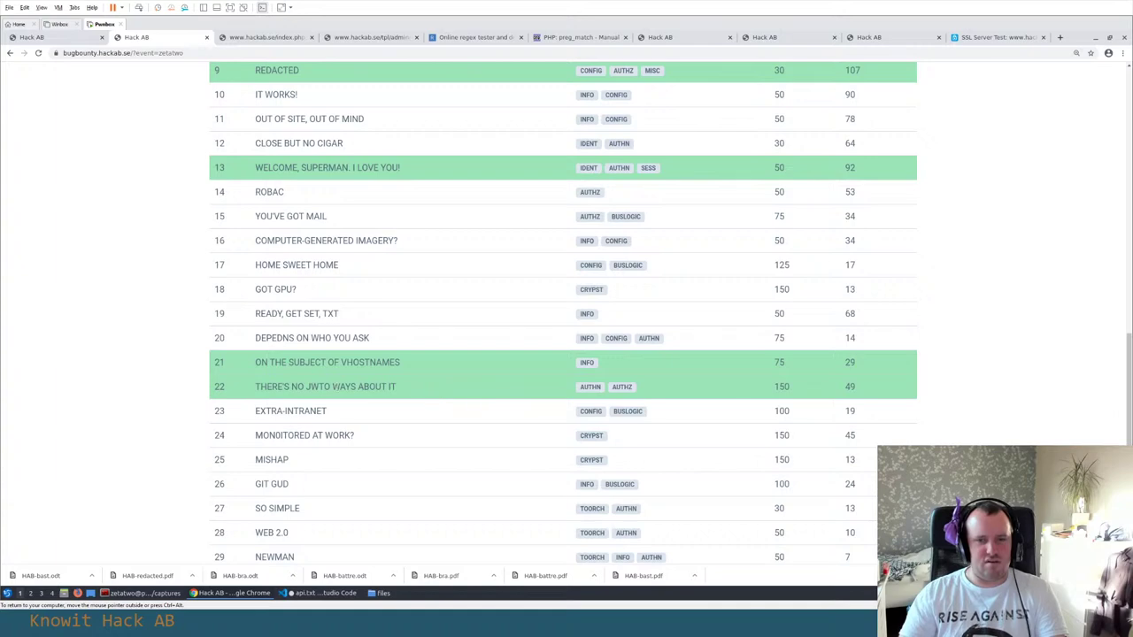
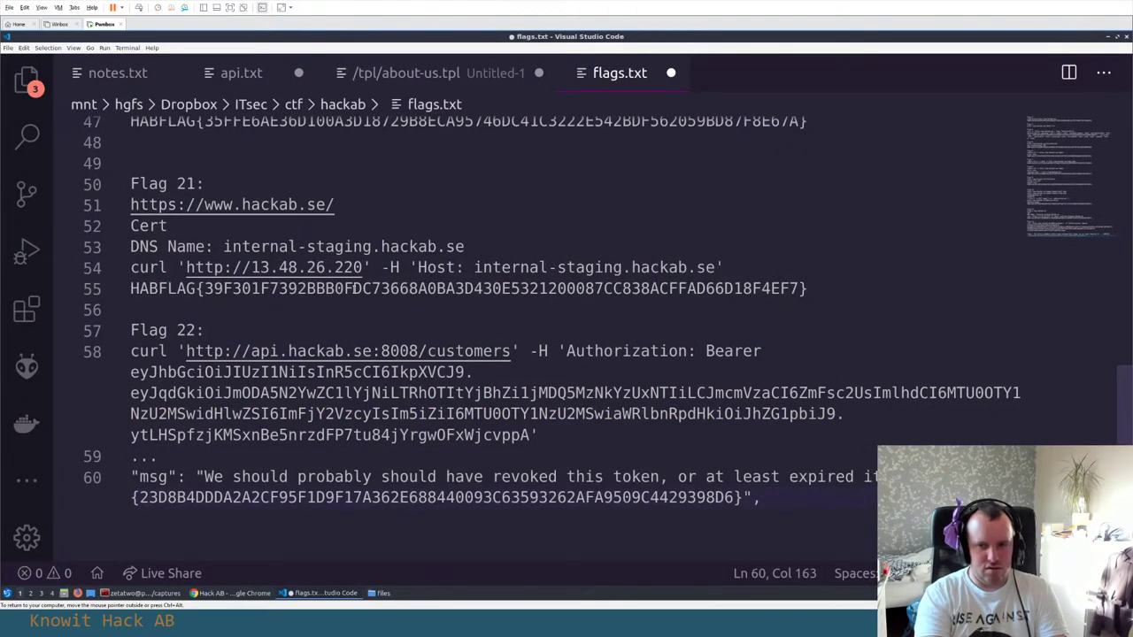
# Add an empty line 61 below the Flag 22 HABFLAG entry and save flags.txt
pyautogui.press('Return')
pyautogui.hotkey('ctrl', 's')
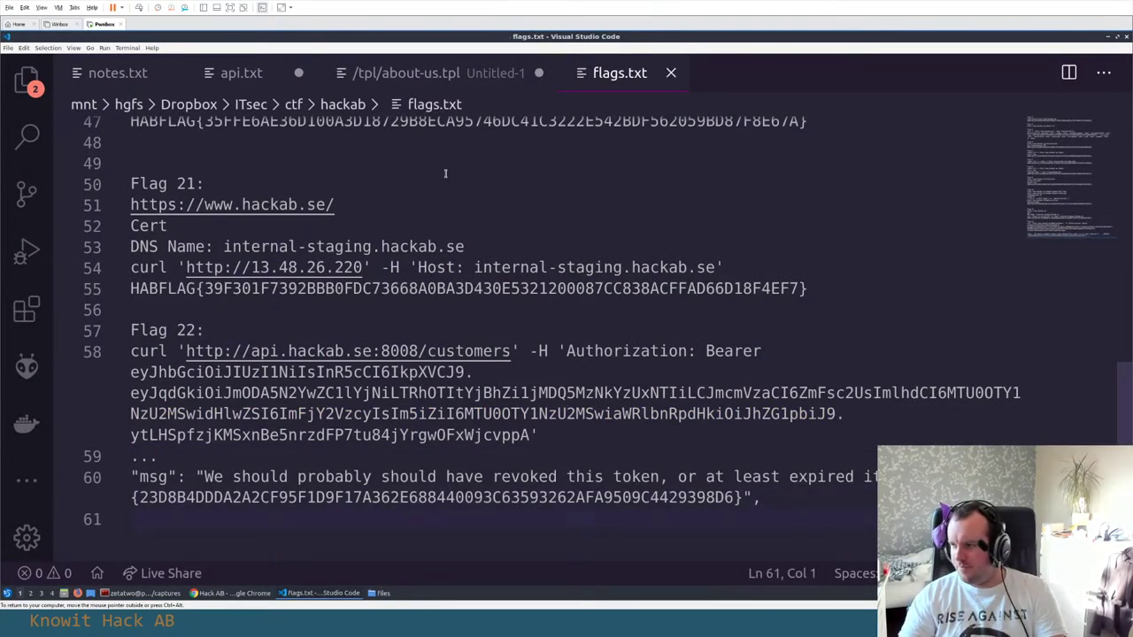
pyautogui.scroll(-2, 314, 230)
pyautogui.scroll(3, 314, 230)
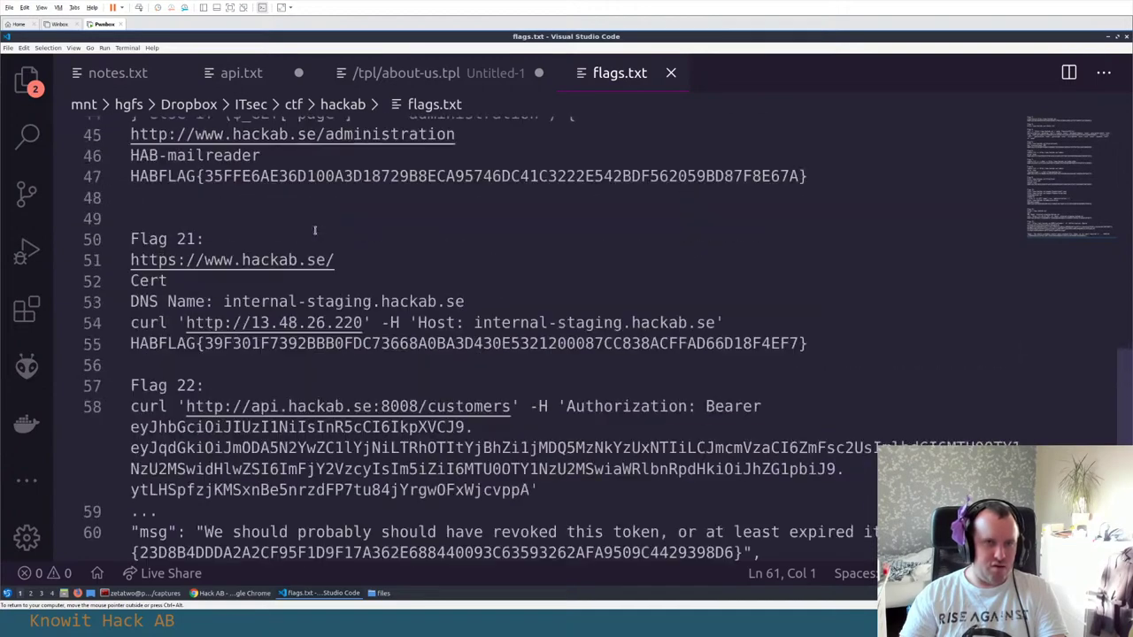
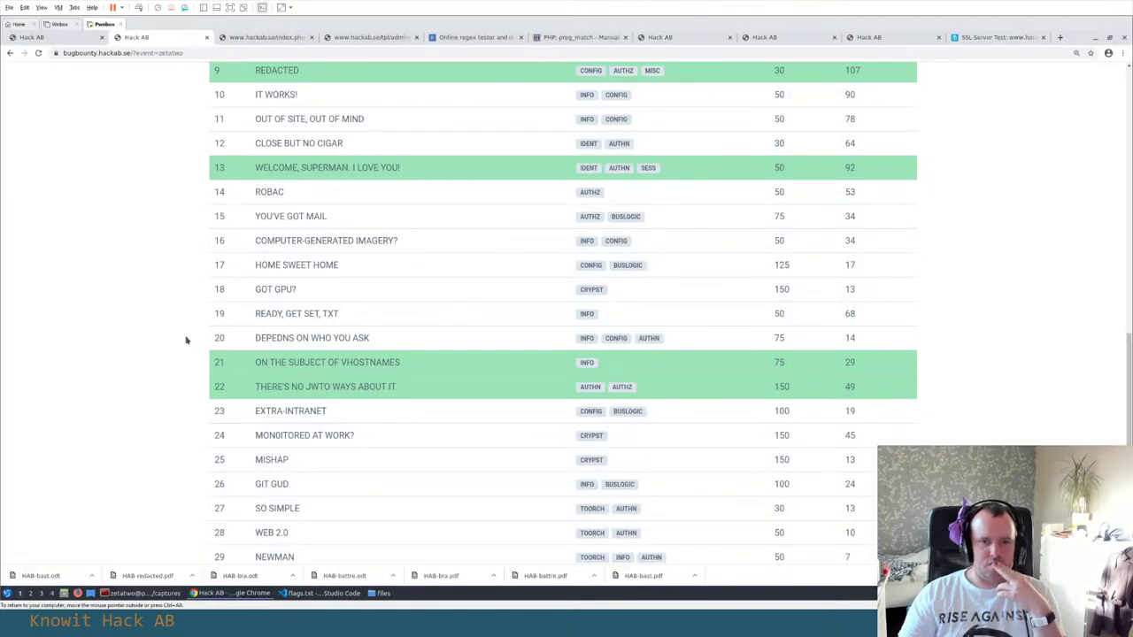
# Scroll up and down through the Hack AB bug bounty challenge table
pyautogui.scroll(-2, 186, 340)
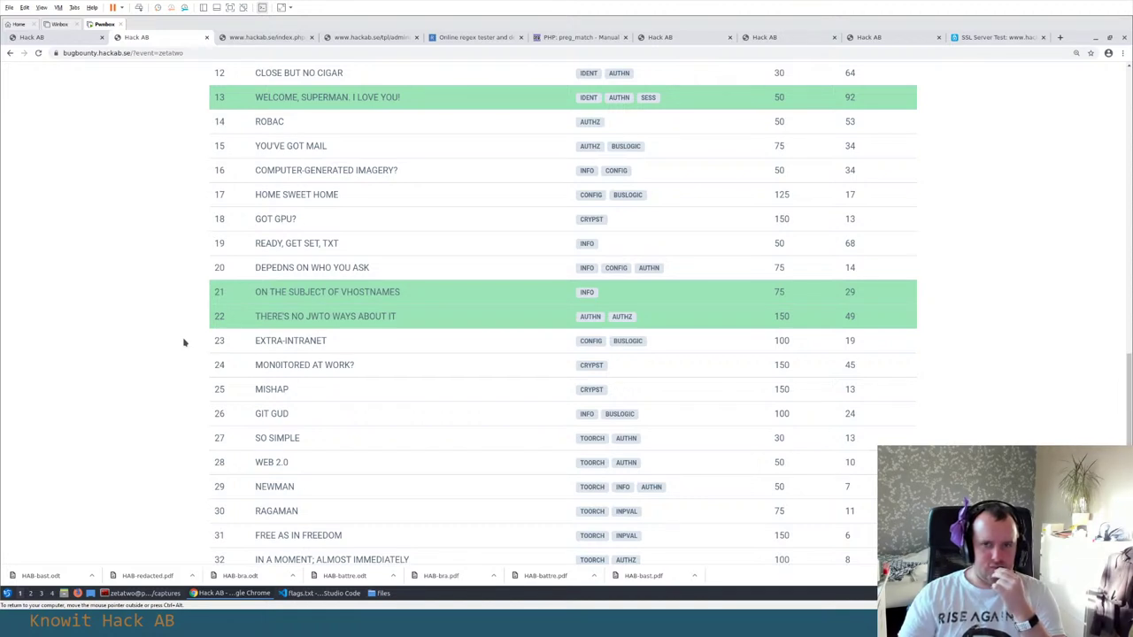
pyautogui.scroll(1, 184, 342)
pyautogui.scroll(2, 184, 343)
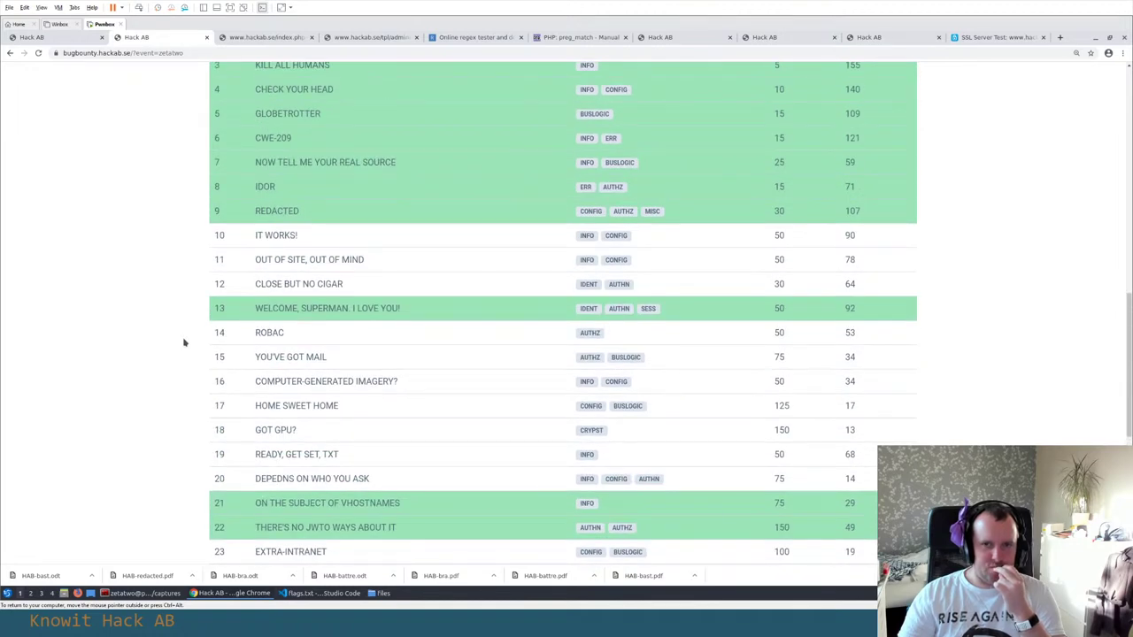
pyautogui.scroll(-2, 184, 342)
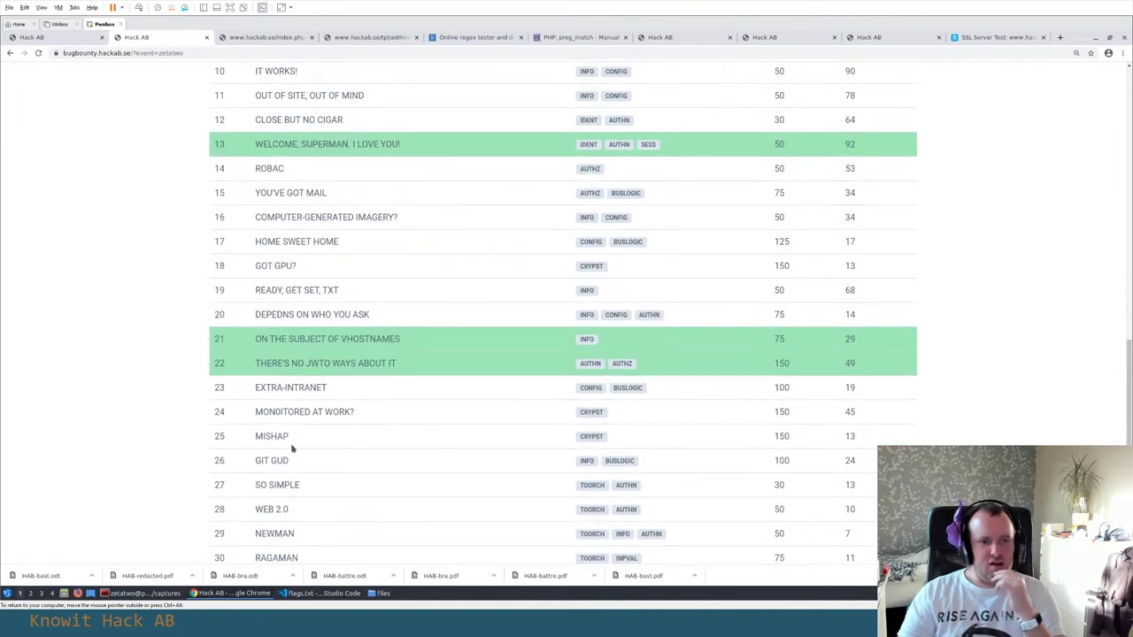
# Clear the GIT GUD title selection, show the hackab.se index.php source, and begin a new address
pyautogui.moveTo(299, 464)
pyautogui.mouseDown()
pyautogui.moveTo(237, 464)
pyautogui.moveTo(295, 464)
pyautogui.mouseUp()
pyautogui.click(269, 461)
pyautogui.click(296, 464)
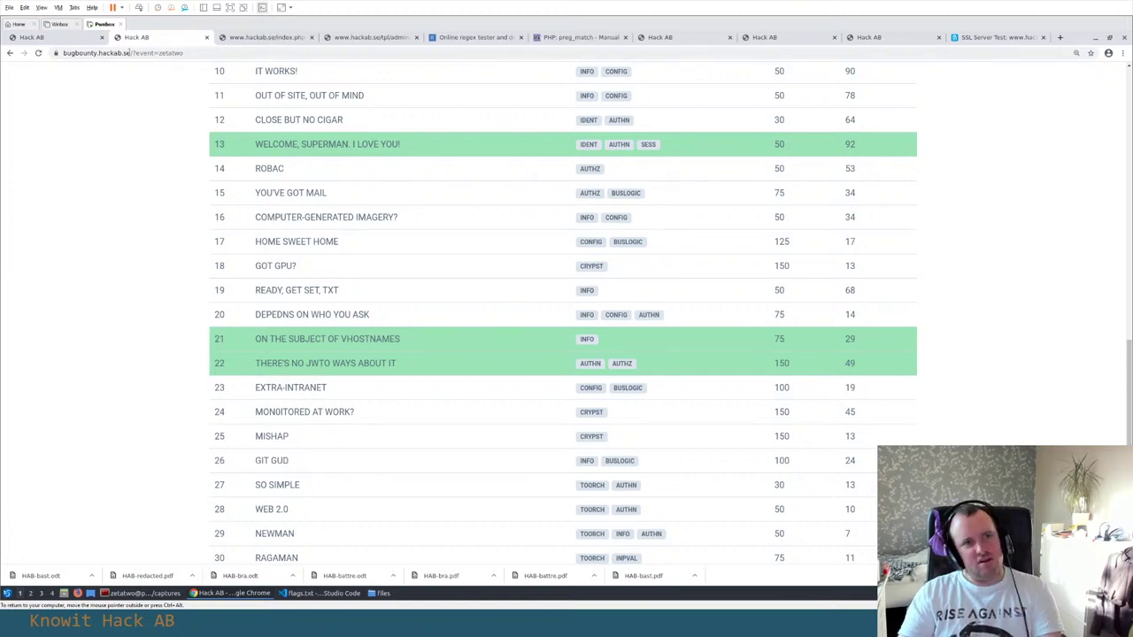
pyautogui.click(251, 38)
pyautogui.hotkey('ctrl', 'l')
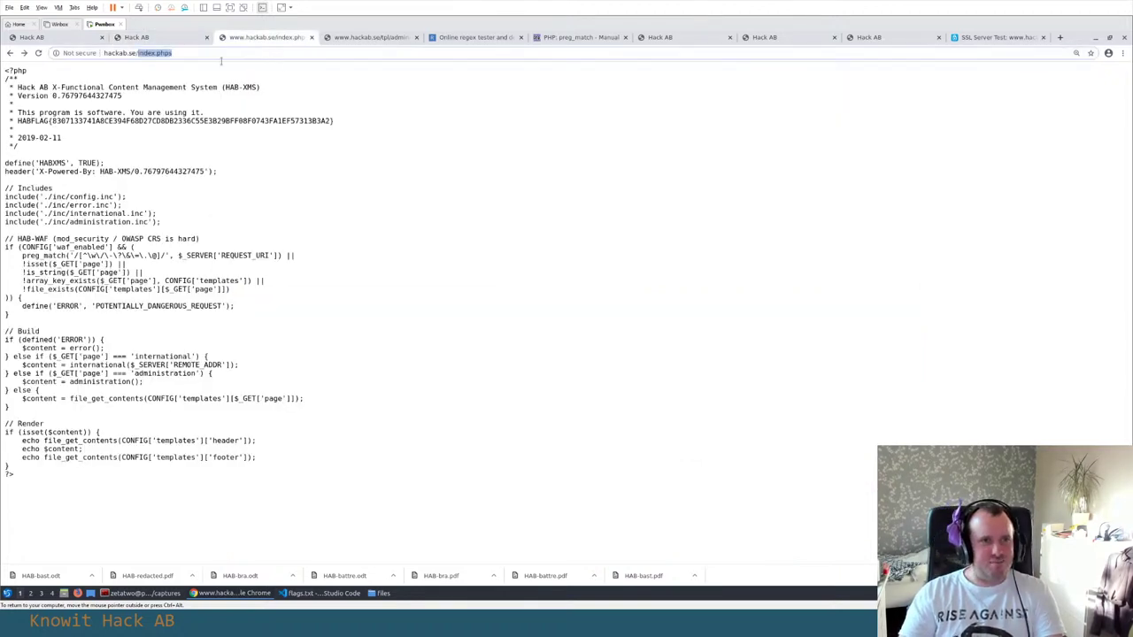
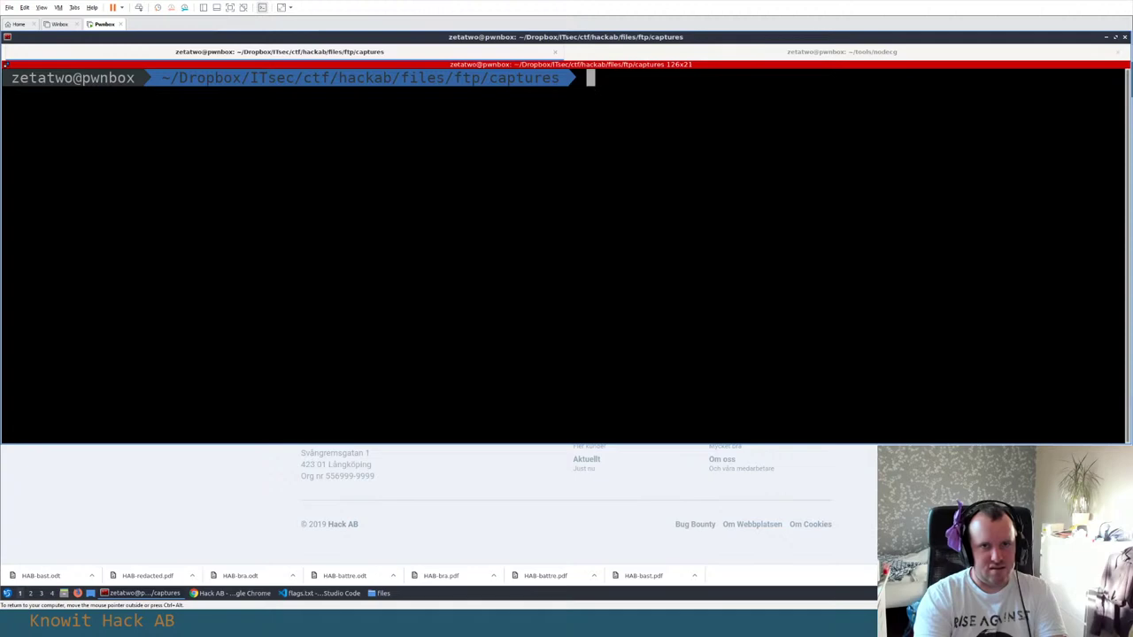
# Switch back to Chrome to view the hackab.se/.git/INDEX 404 'Sidan kunde inte hittas' page
pyautogui.hotkey('alt', 'Tab')
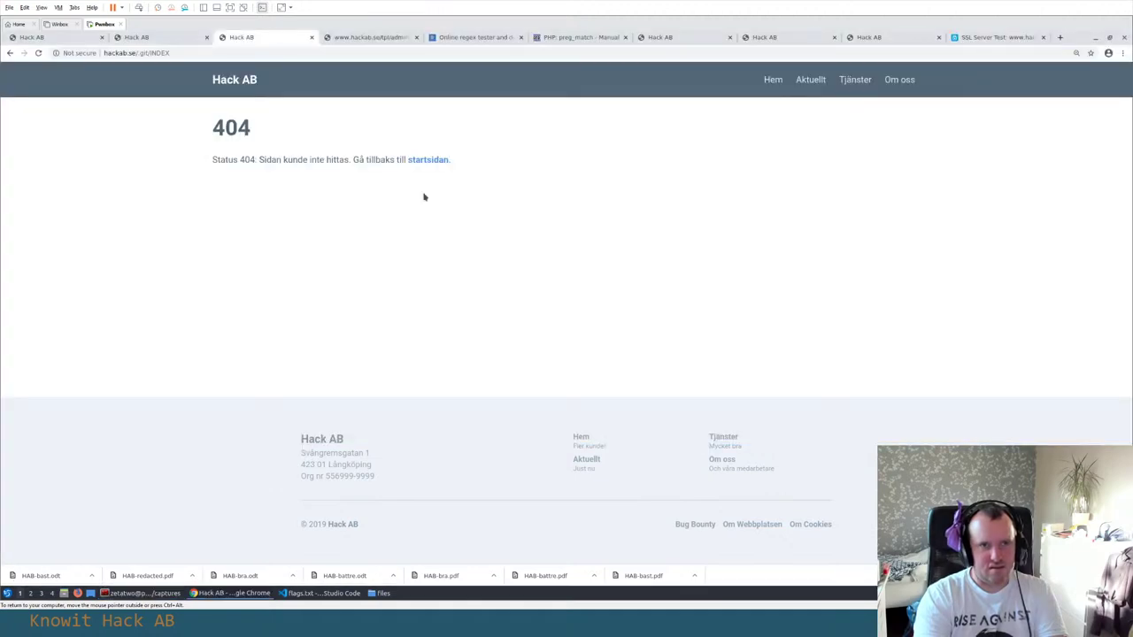
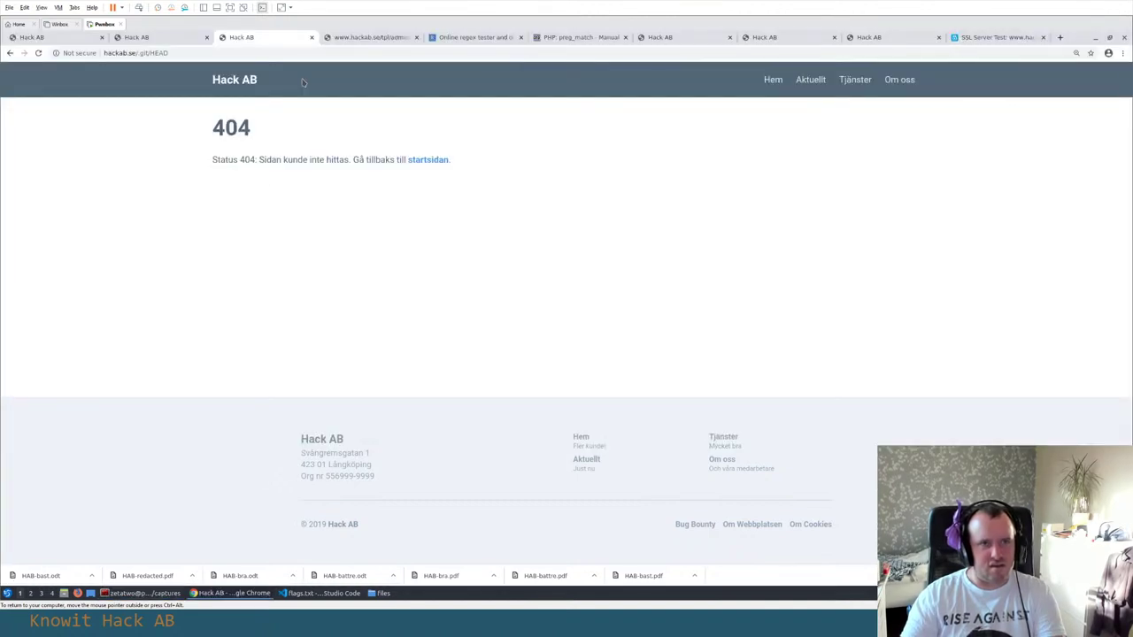
# Bring the Terminator window in front of Chrome's hackab.se/.git/HEAD 404 page
pyautogui.hotkey('alt', 'Tab')
# Open a second side-by-side terminal in ~/tools and enlarge its text
pyautogui.hotkey('ctrl', 'shift', 'e')
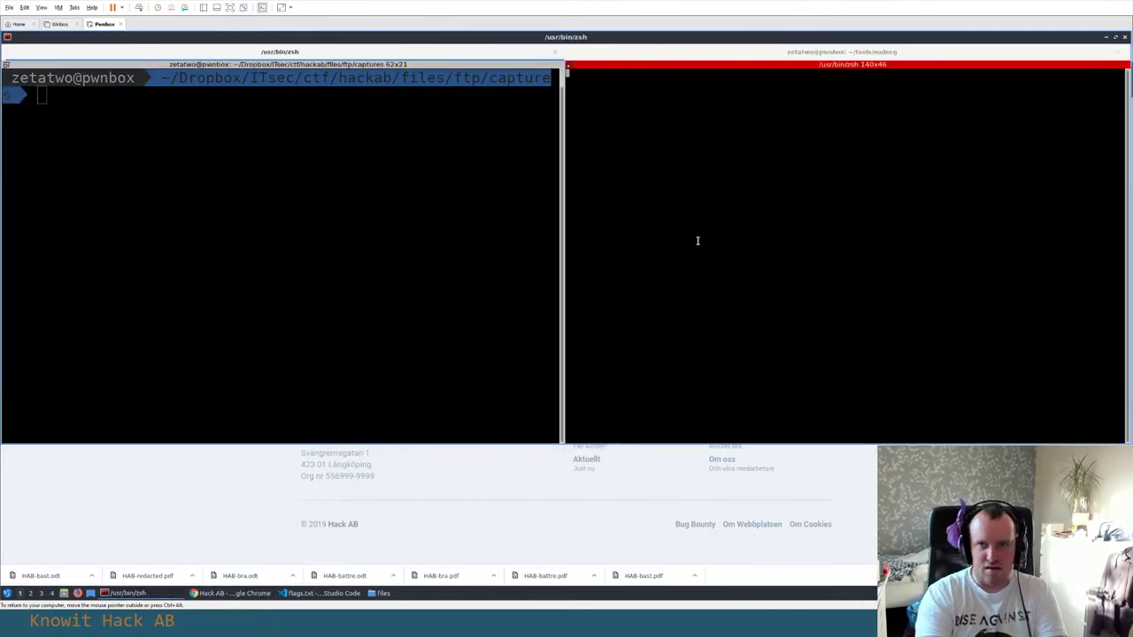
pyautogui.write('cd tools/')
pyautogui.press('Return')
pyautogui.write('ls')
pyautogui.press('Return')
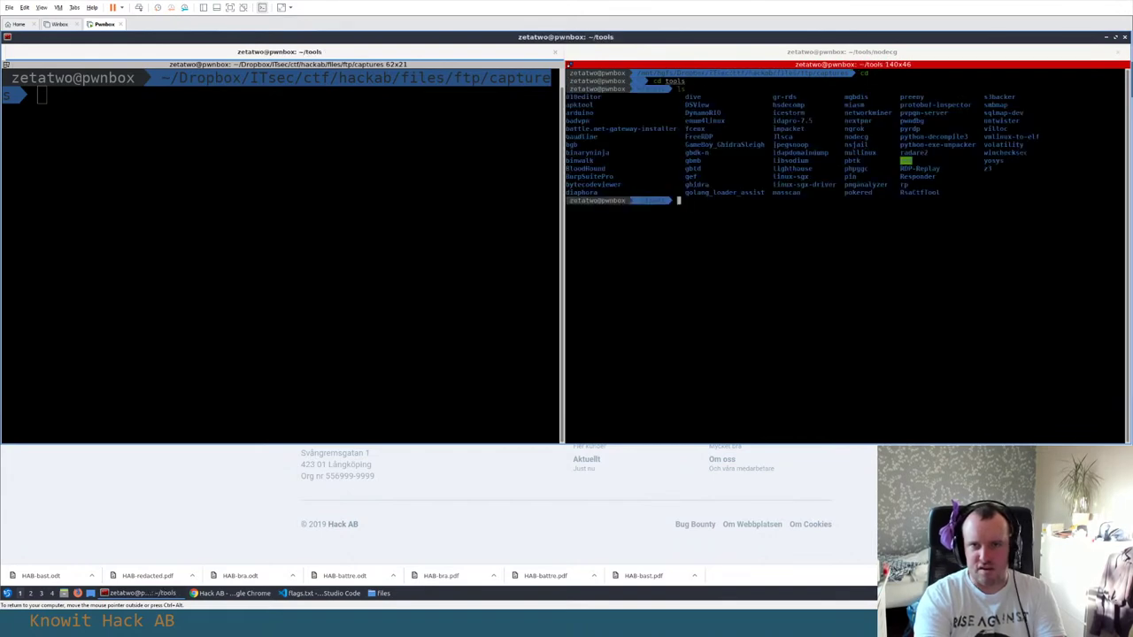
pyautogui.hotkey('ctrl', '+')
pyautogui.hotkey('ctrl', '+')
# List RDP-Replay's files and its .git folder contents, then return to Chrome's 404 page
pyautogui.write('cd RDP-Replay/')
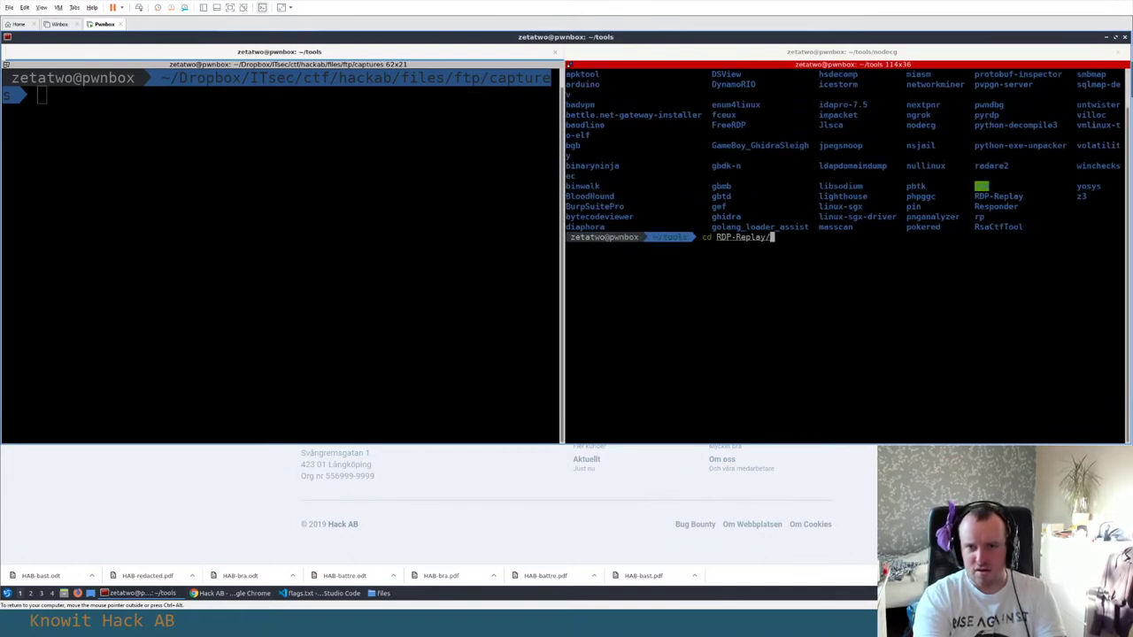
pyautogui.press('Return')
pyautogui.write('ls')
pyautogui.press('Return')
pyautogui.write('cd .git/')
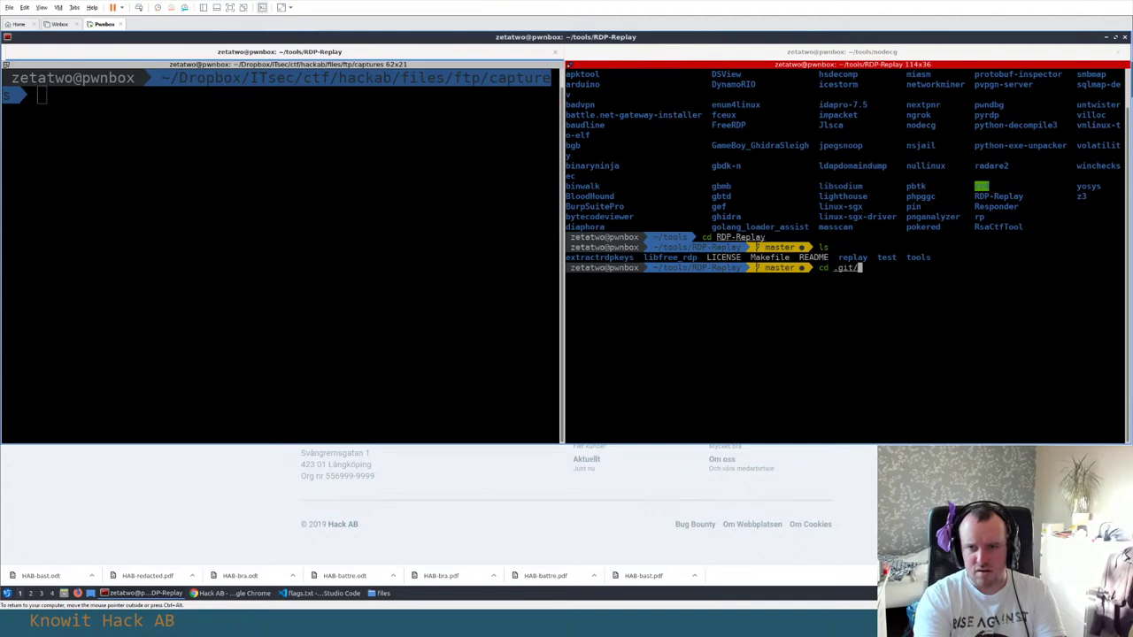
pyautogui.press('Return')
pyautogui.write('ls')
pyautogui.press('Return')
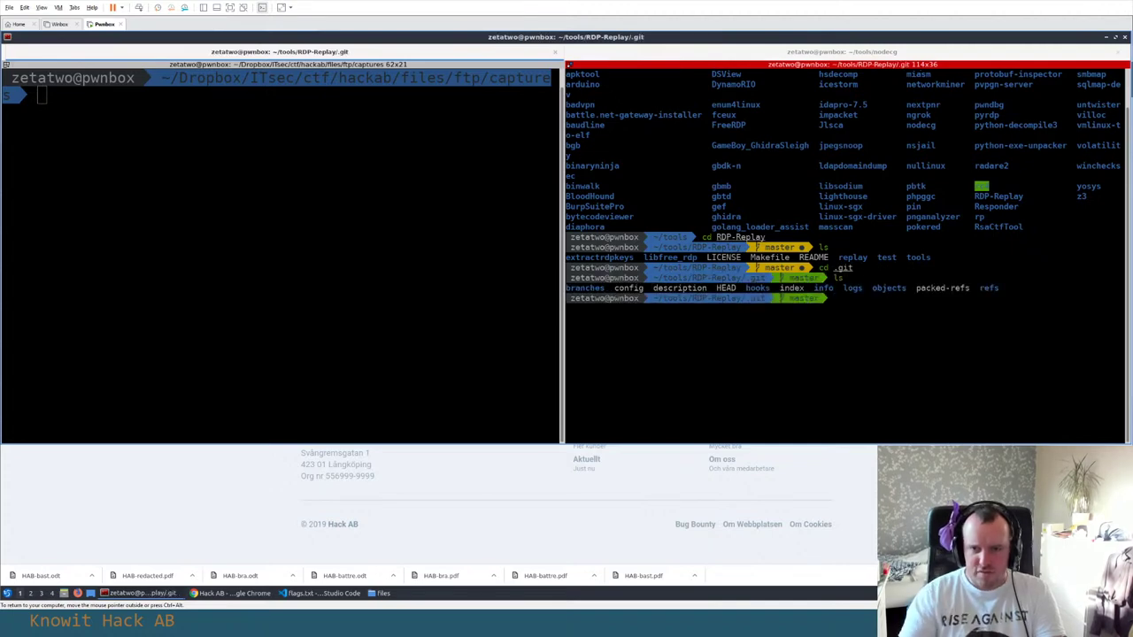
pyautogui.hotkey('alt', 'Tab')
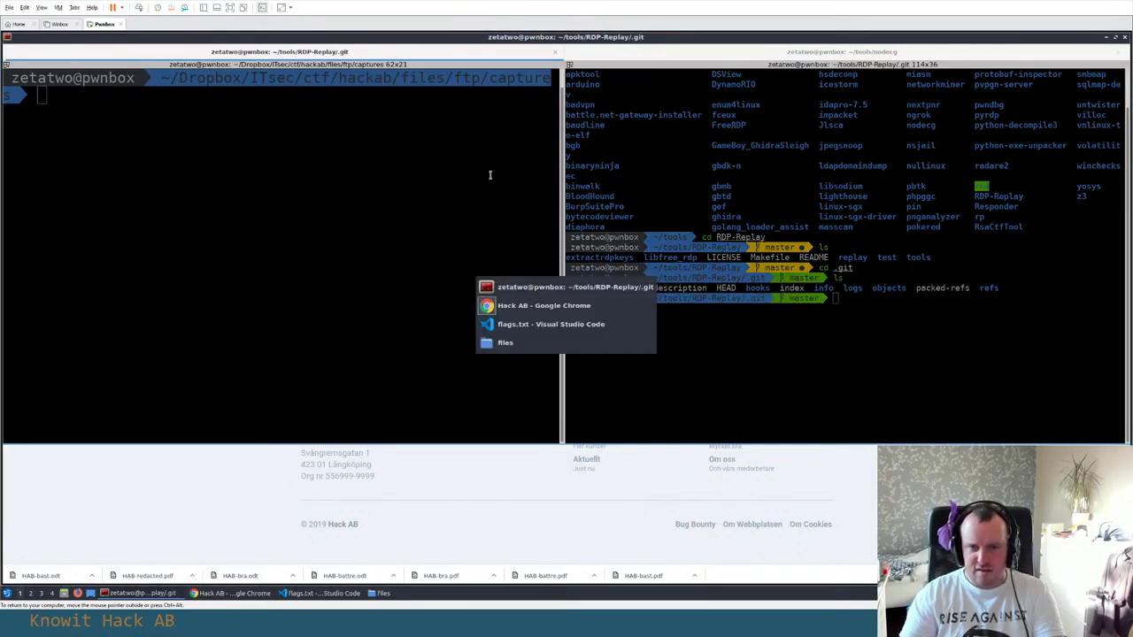
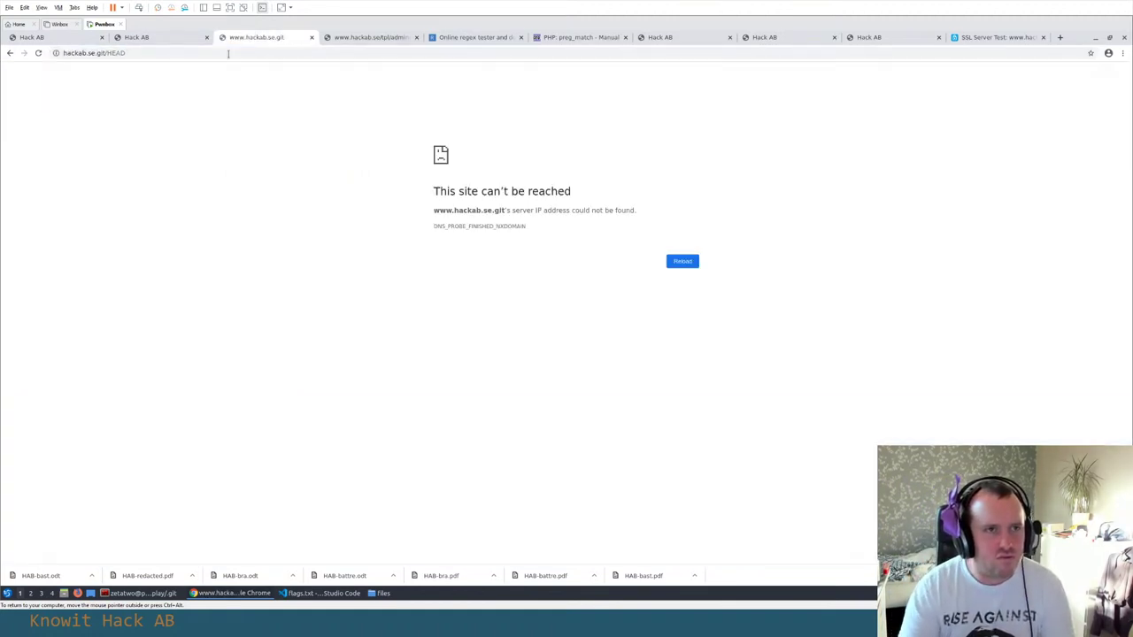
pyautogui.click(228, 53)
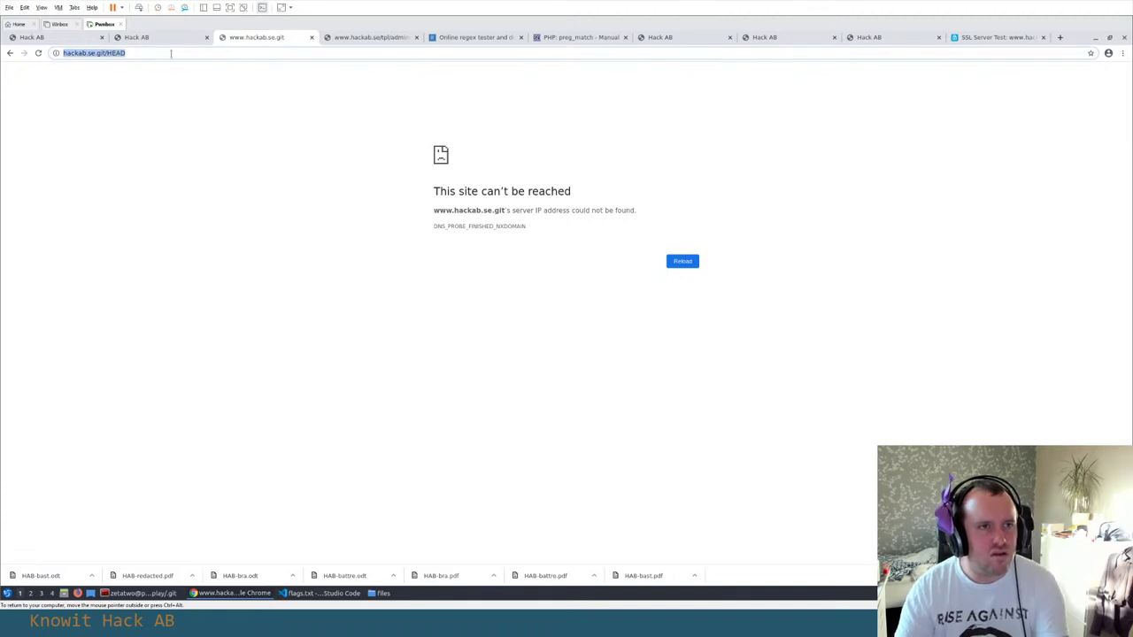
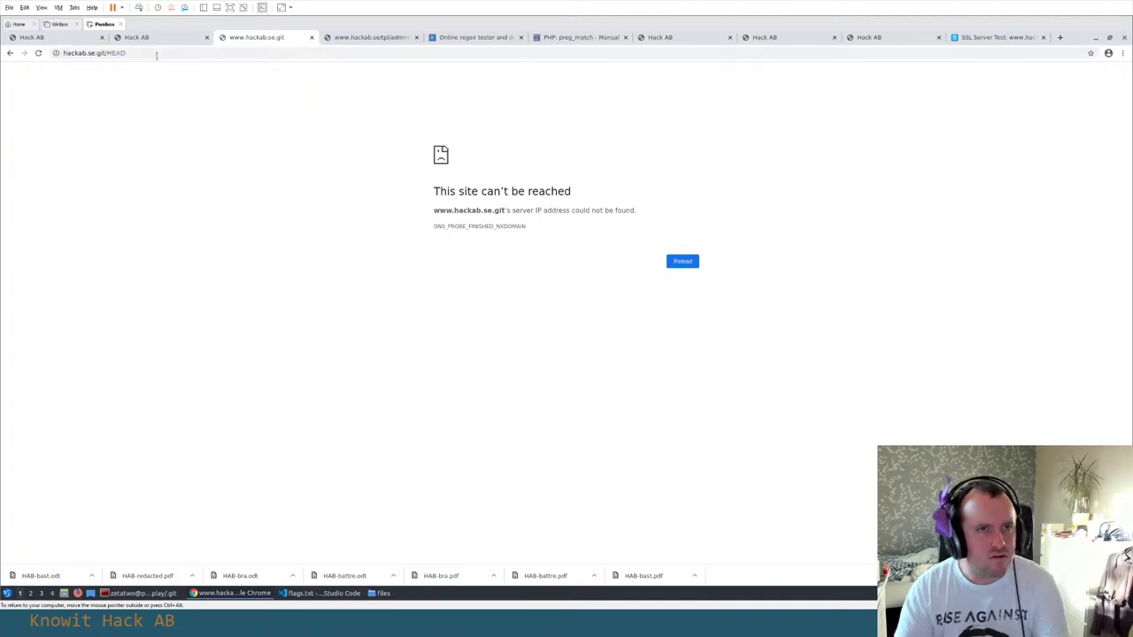
pyautogui.click(103, 52)
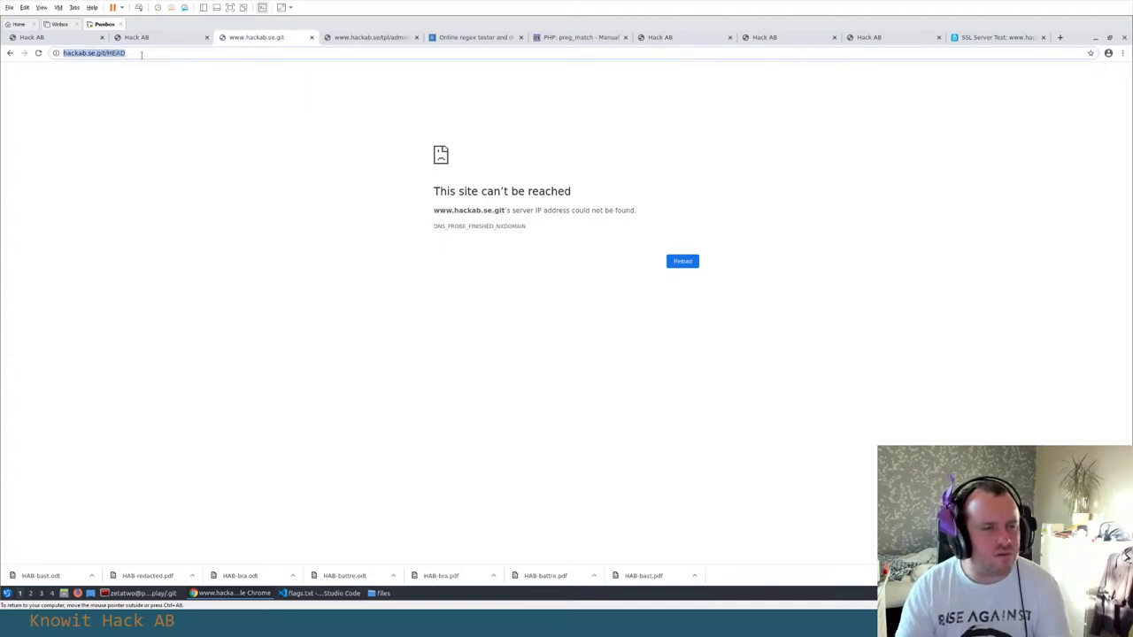
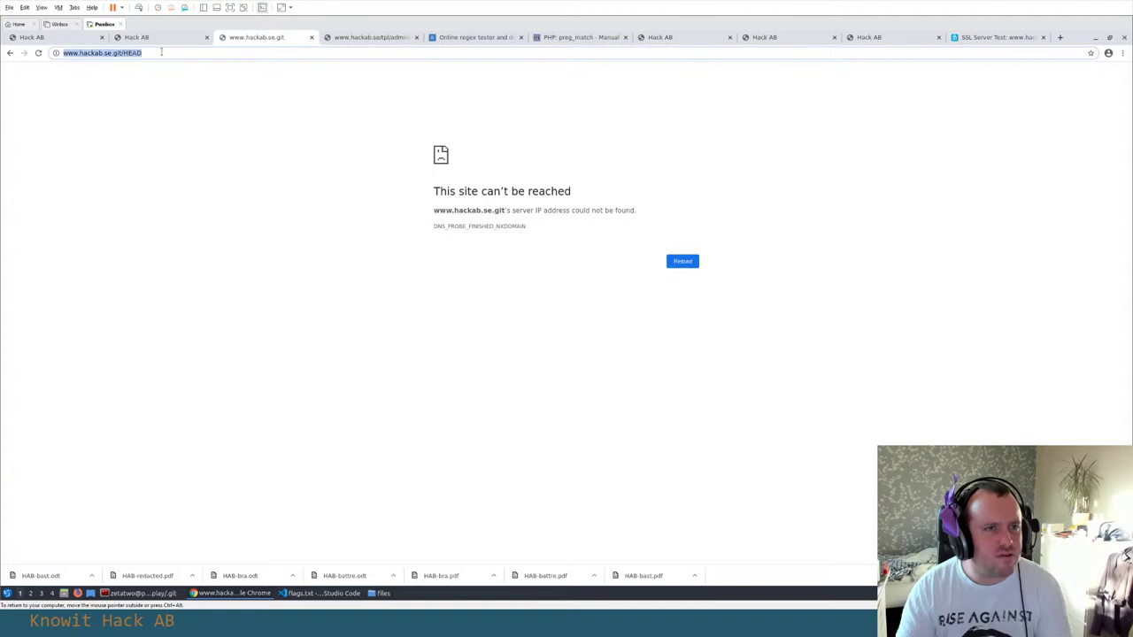
# Switch from Chrome to the terminal and focus the ftp captures folder pane full-window
pyautogui.hotkey('alt', 'Tab')
pyautogui.hotkey('alt', 'Left')
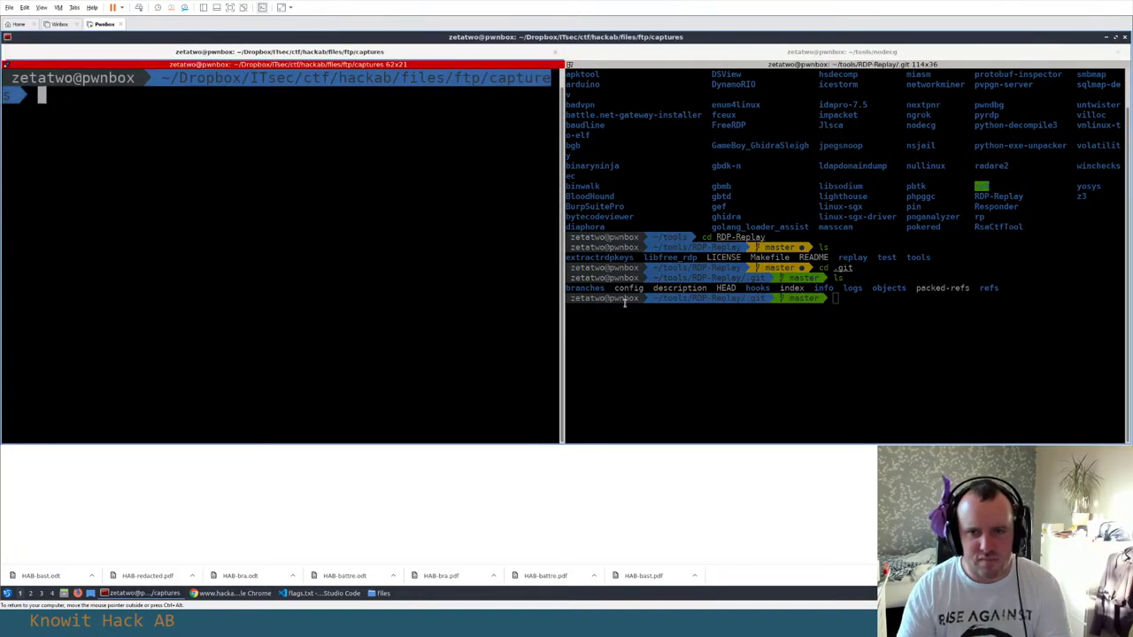
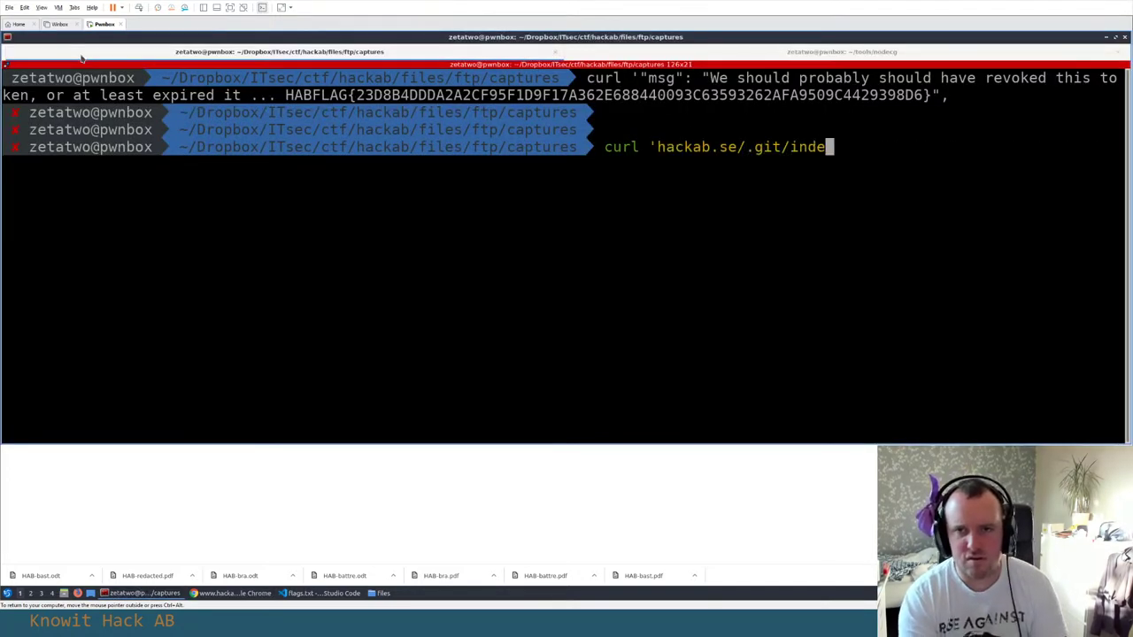
# Run curl 'hackab.se/.git/index', get the 301 redirect, and recall the command to edit the hostname
pyautogui.write("x'")
pyautogui.press('Return')
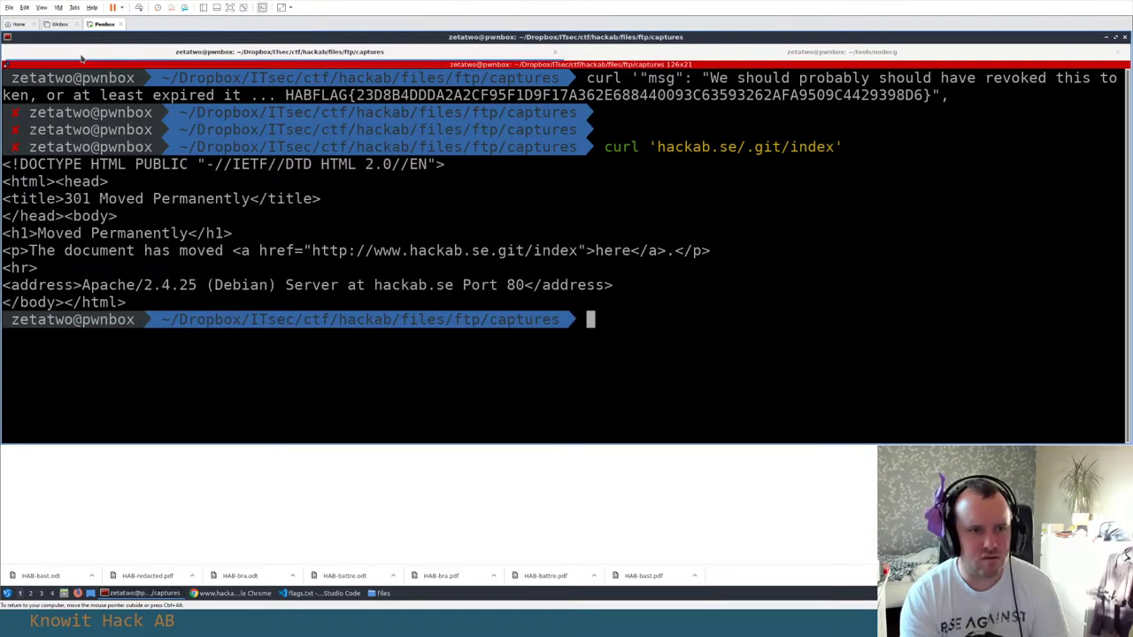
pyautogui.press('Up')
pyautogui.hotkey('ctrl', 'a')
pyautogui.press('Right')
pyautogui.press('Right')
pyautogui.press('Right')
pyautogui.press('Right')
pyautogui.press('Right')
pyautogui.press('Right')
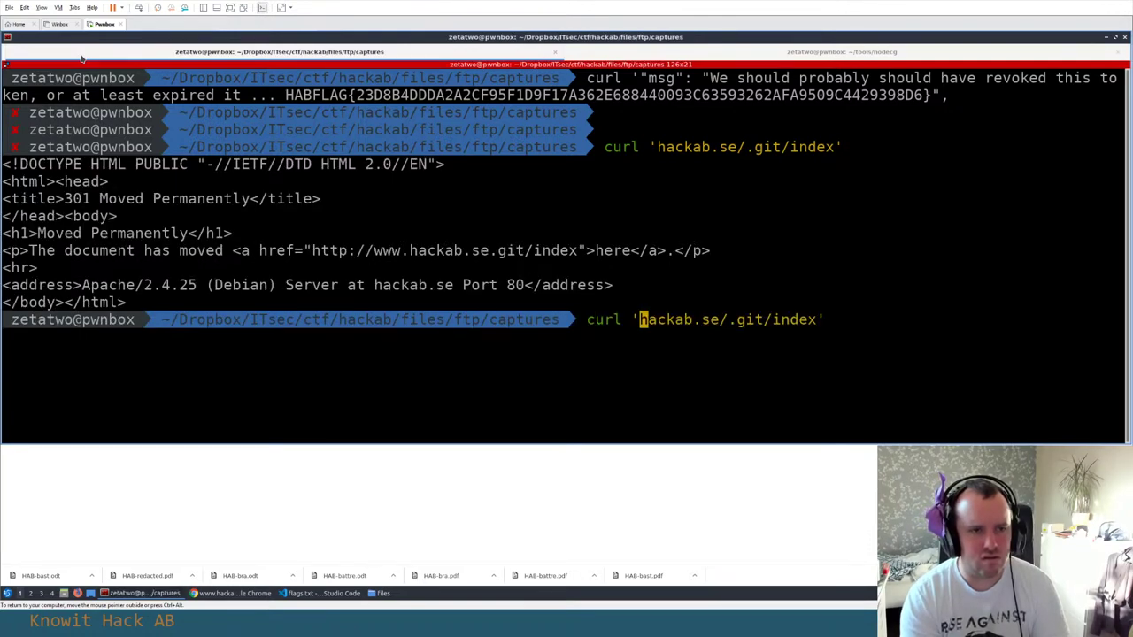
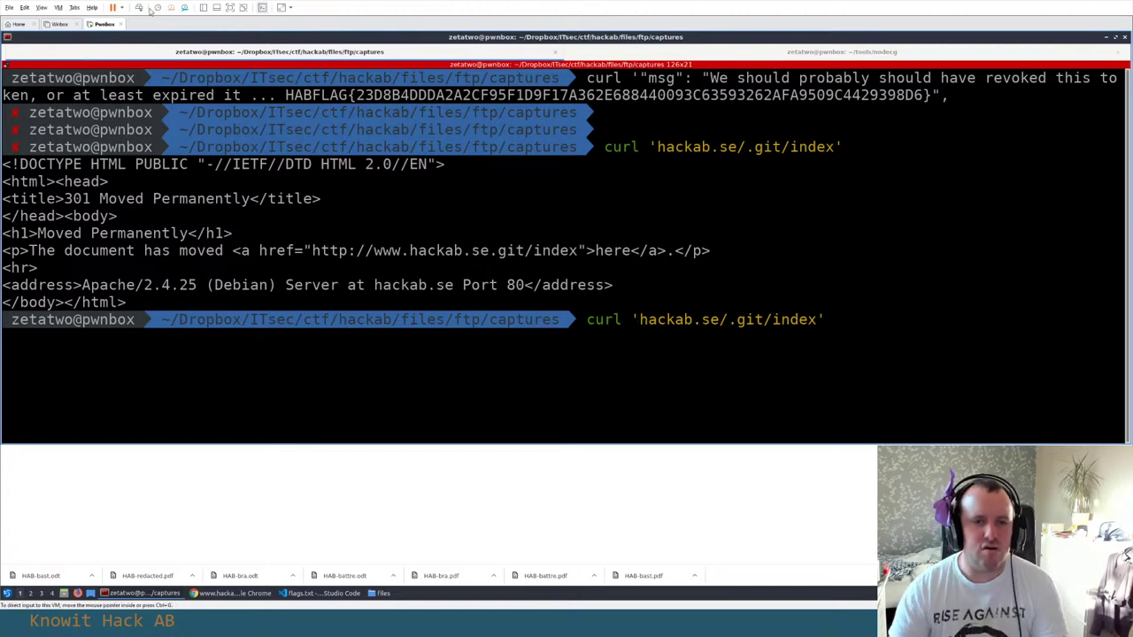
pyautogui.doubleClick(447, 250)
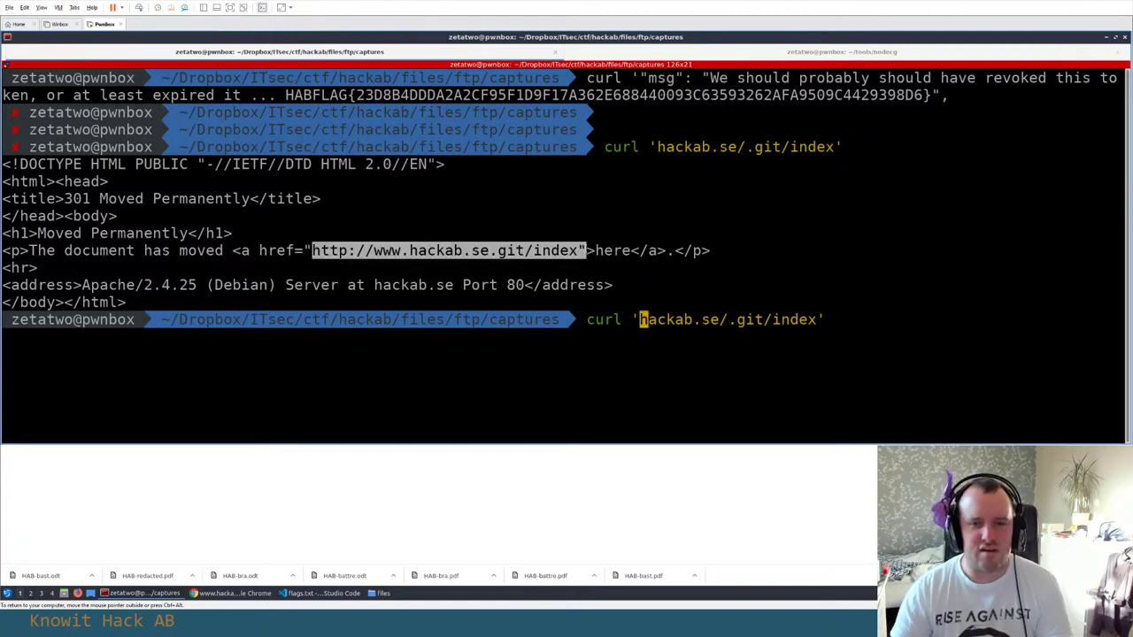
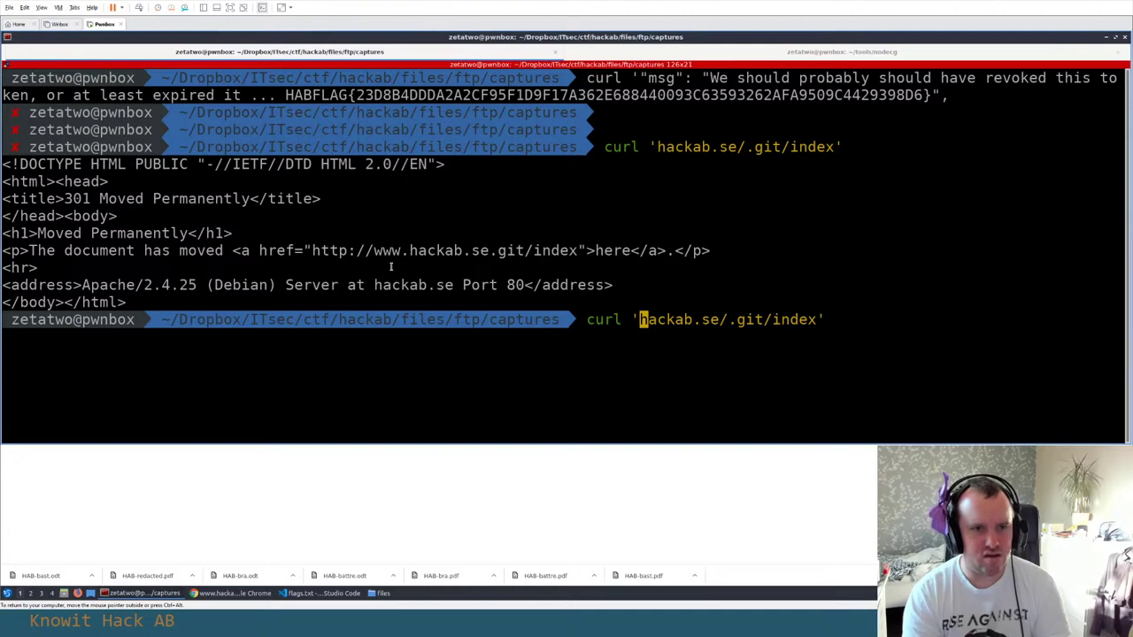
pyautogui.write('www.')
pyautogui.press('Return')
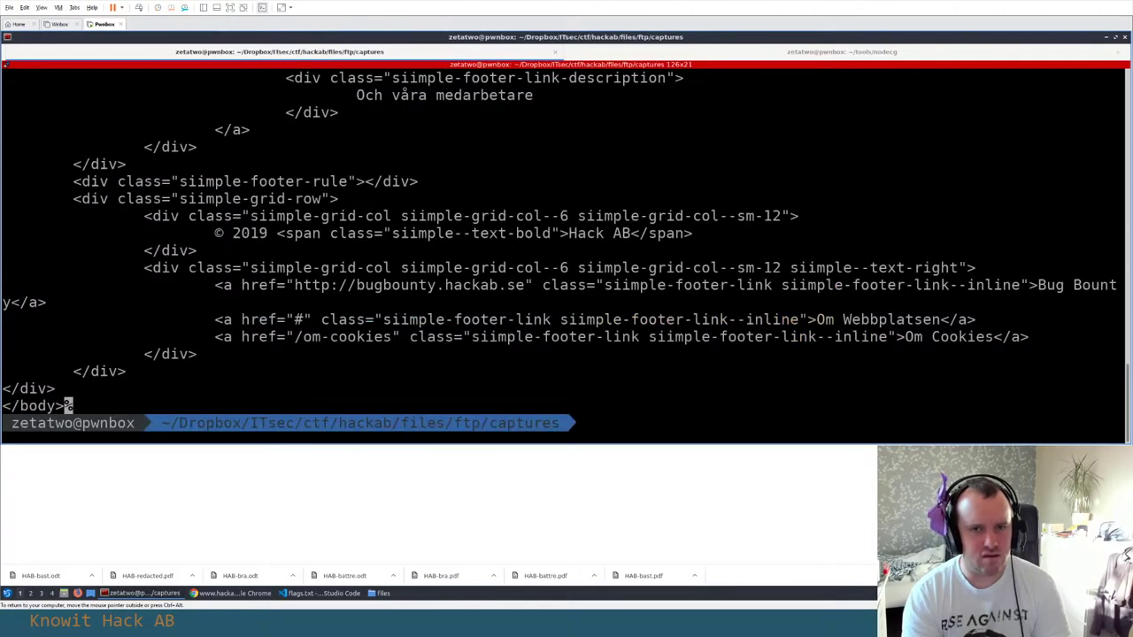
pyautogui.scroll(20, 505, 215)
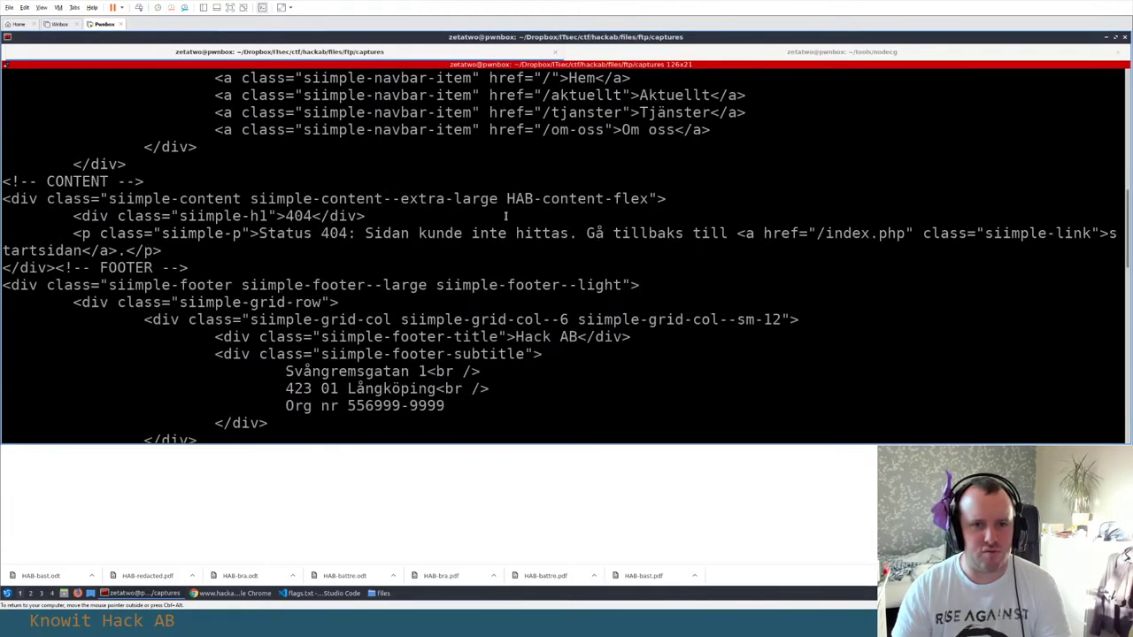
pyautogui.scroll(-5, 506, 215)
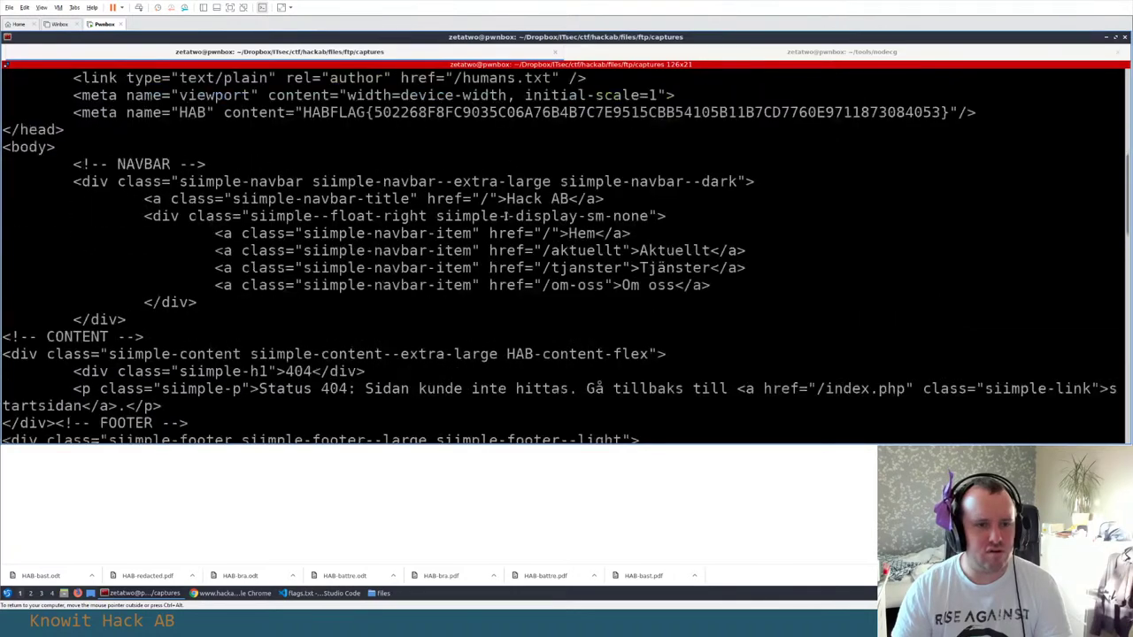
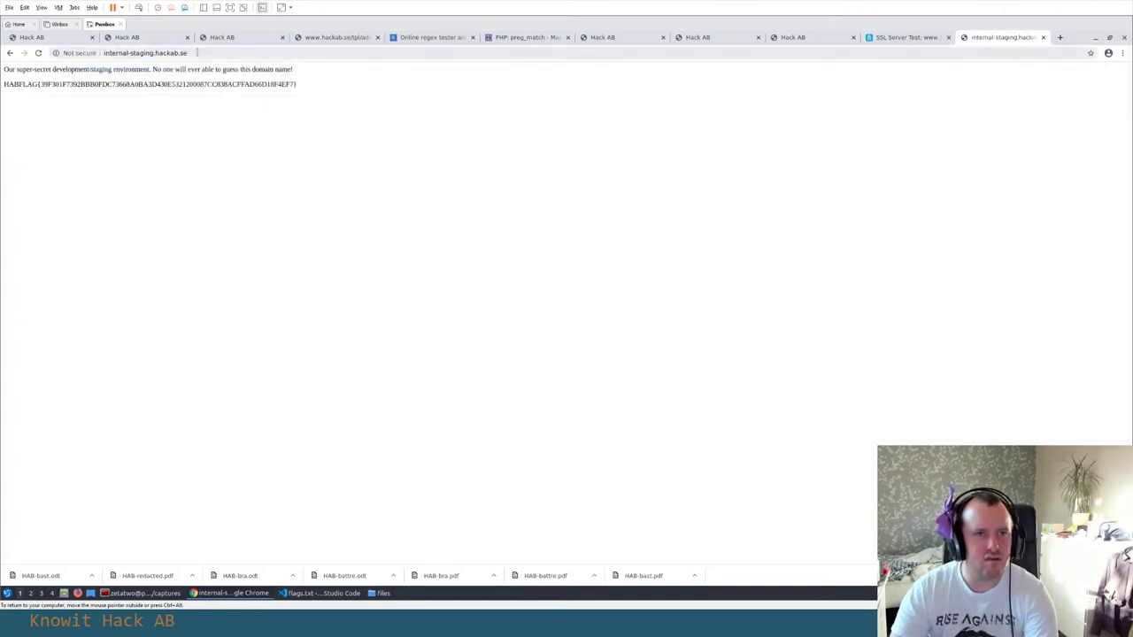
# View the internal-staging.hackab.se page's HTML source, close it, and return to the Hack AB tab
pyautogui.rightClick(220, 144)
pyautogui.click(254, 236)
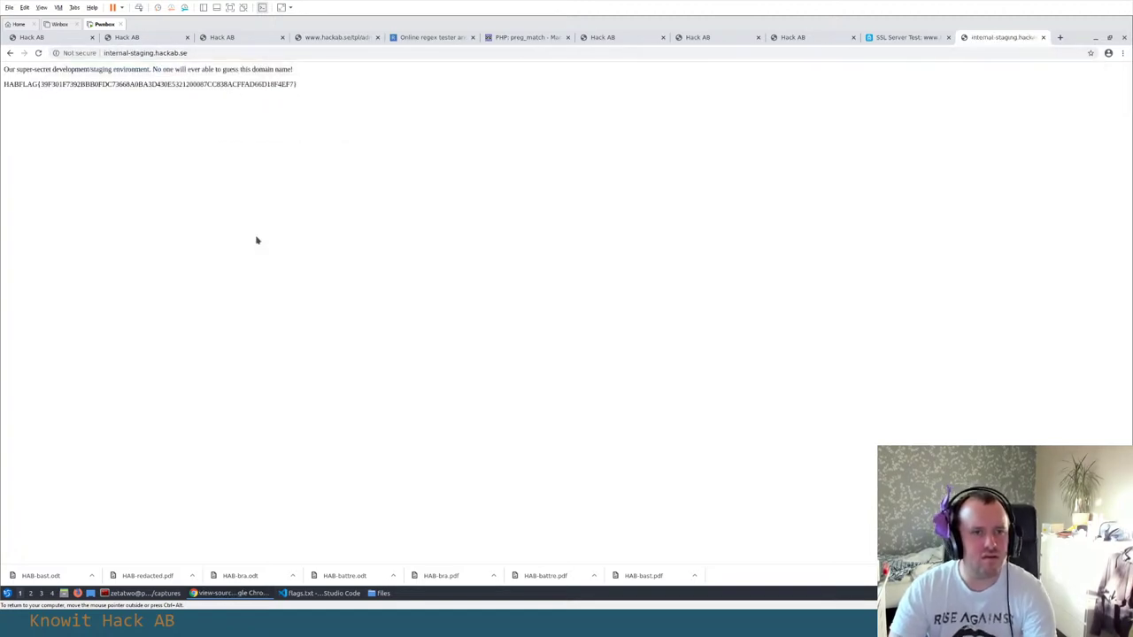
pyautogui.hotkey('ctrl', 'w')
pyautogui.click(159, 37)
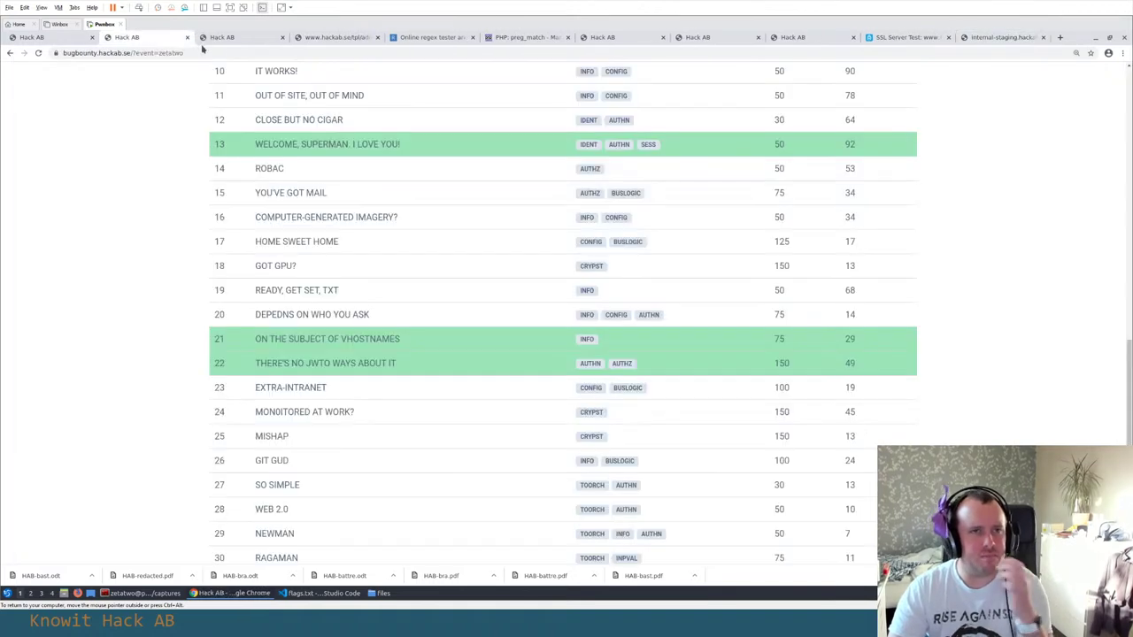
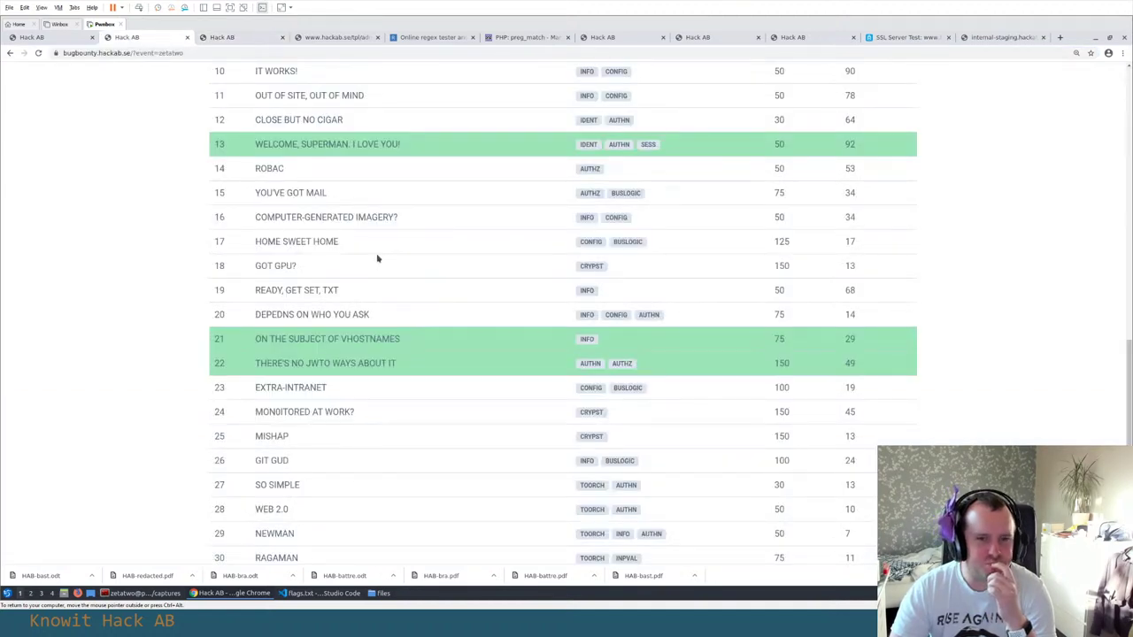
# Leave the Chrome scoreboard for VS Code, skim flags.txt and notes.txt, and bring up api.txt
pyautogui.scroll(3, 378, 256)
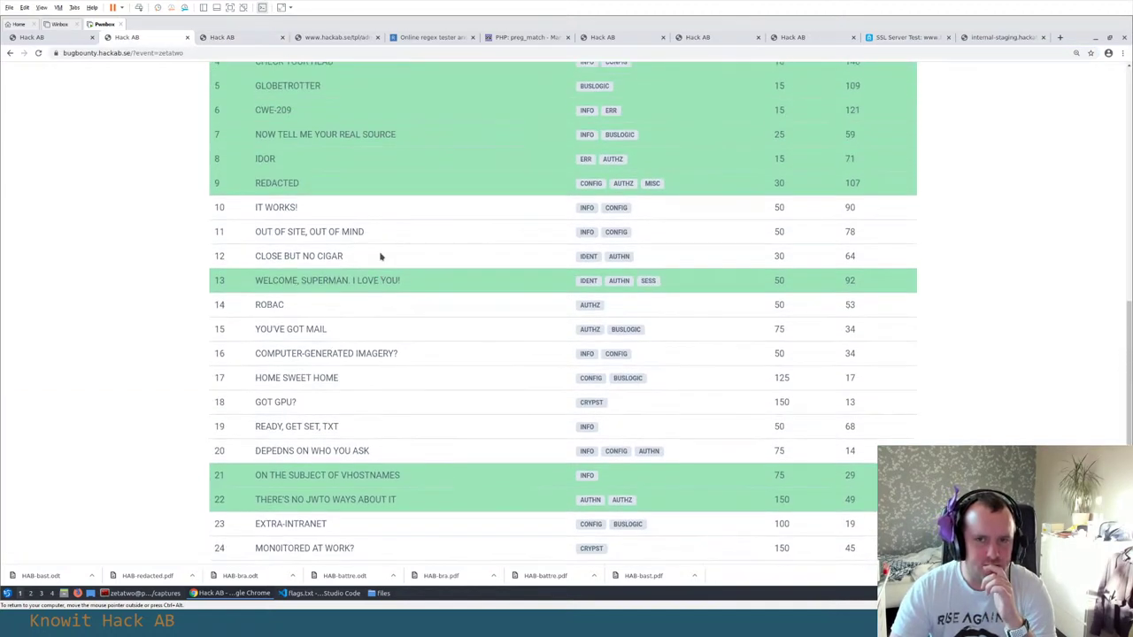
pyautogui.click(318, 593)
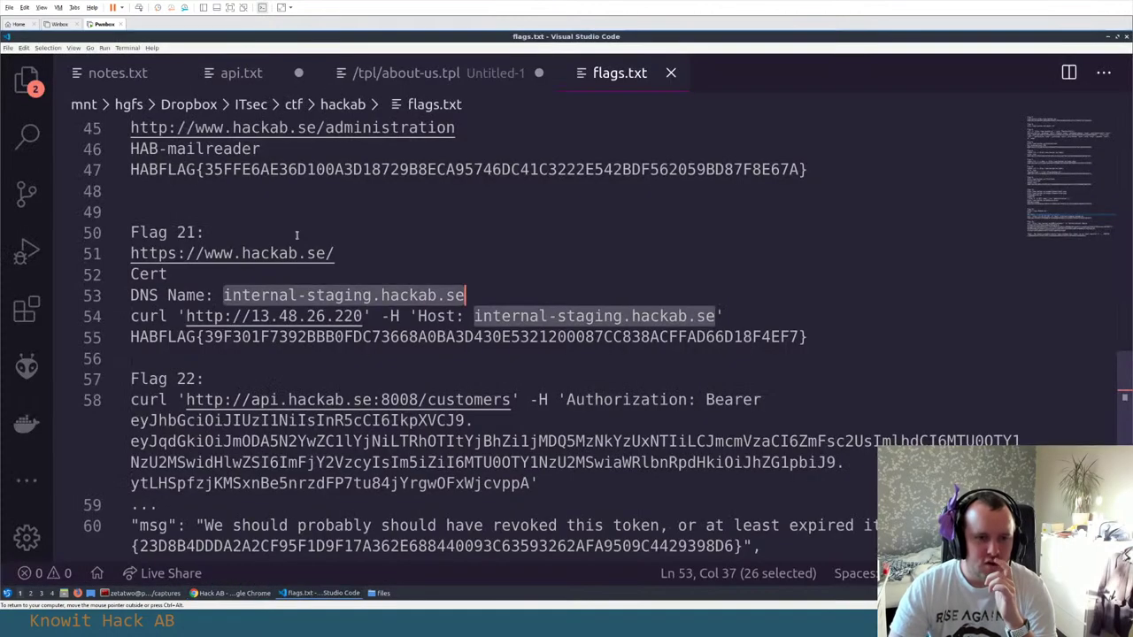
pyautogui.scroll(-3, 354, 265)
pyautogui.click(117, 72)
pyautogui.click(236, 78)
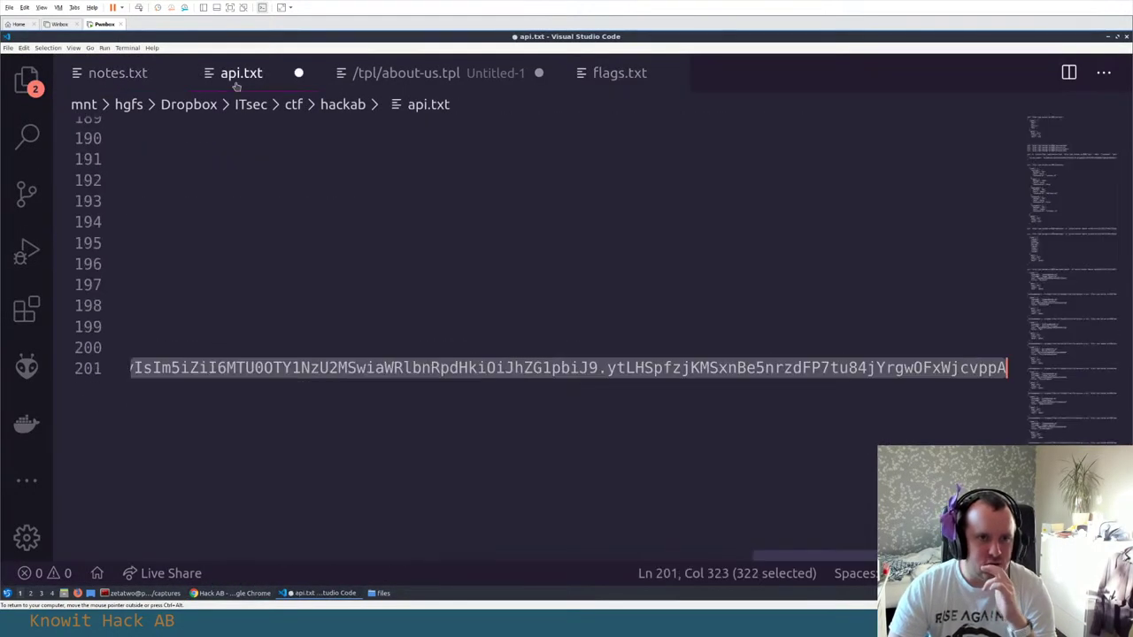
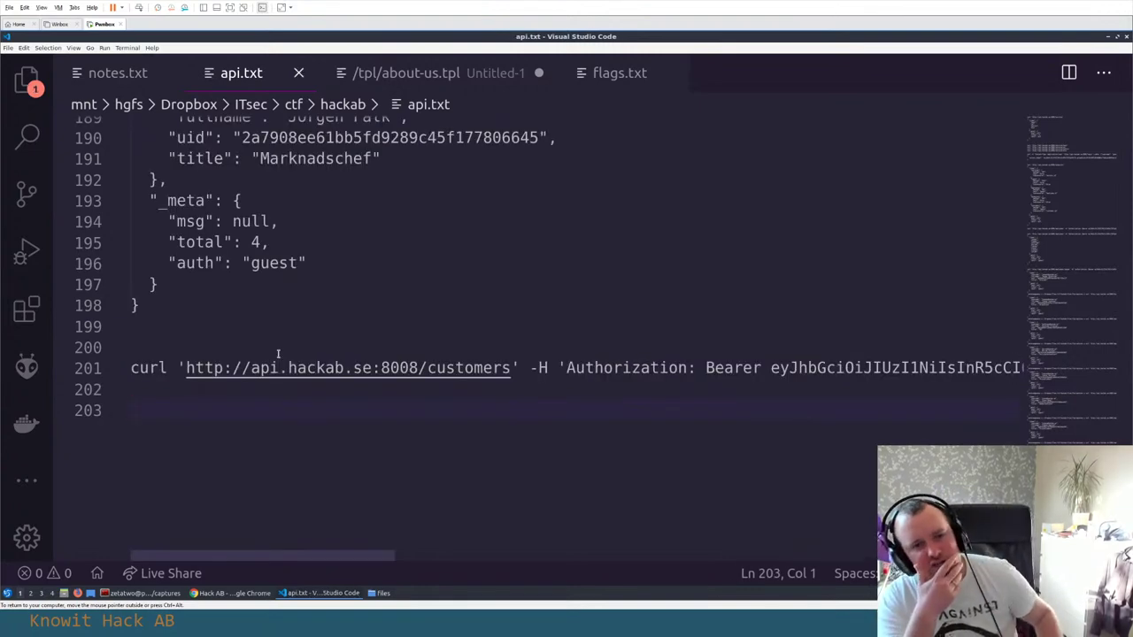
pyautogui.click(141, 593)
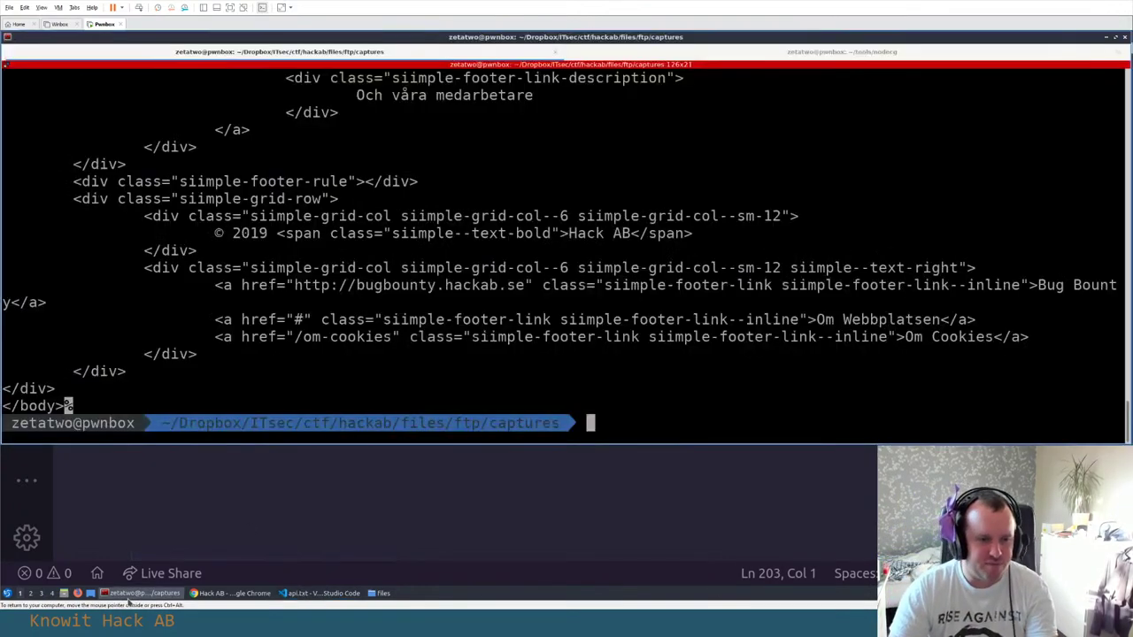
pyautogui.scroll(5, 286, 361)
pyautogui.scroll(15, 285, 361)
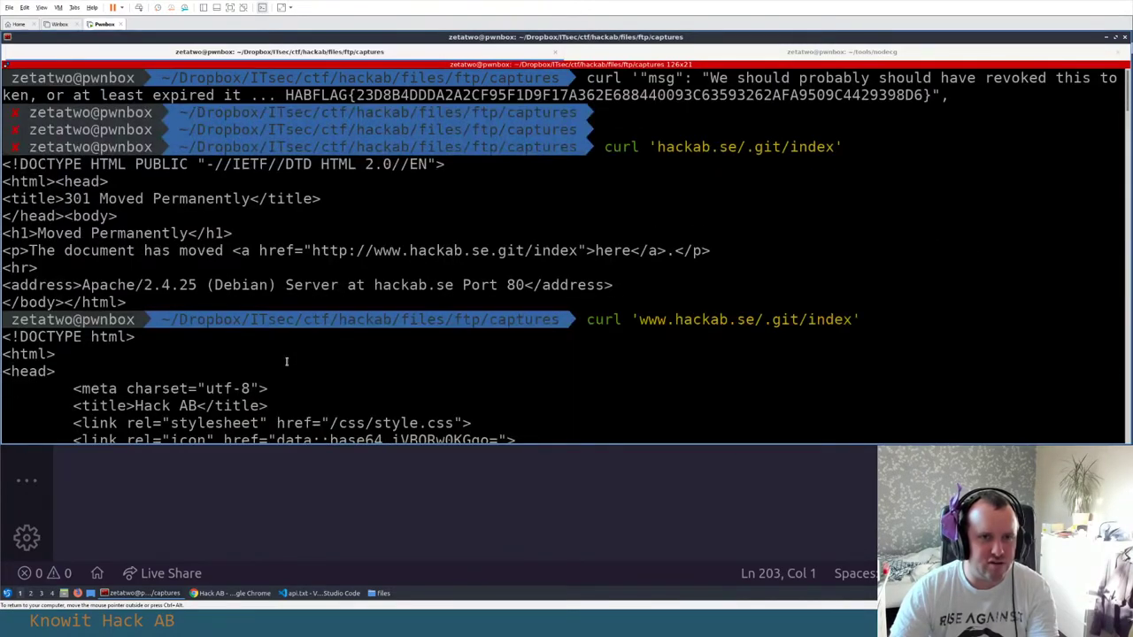
pyautogui.scroll(-15, 285, 361)
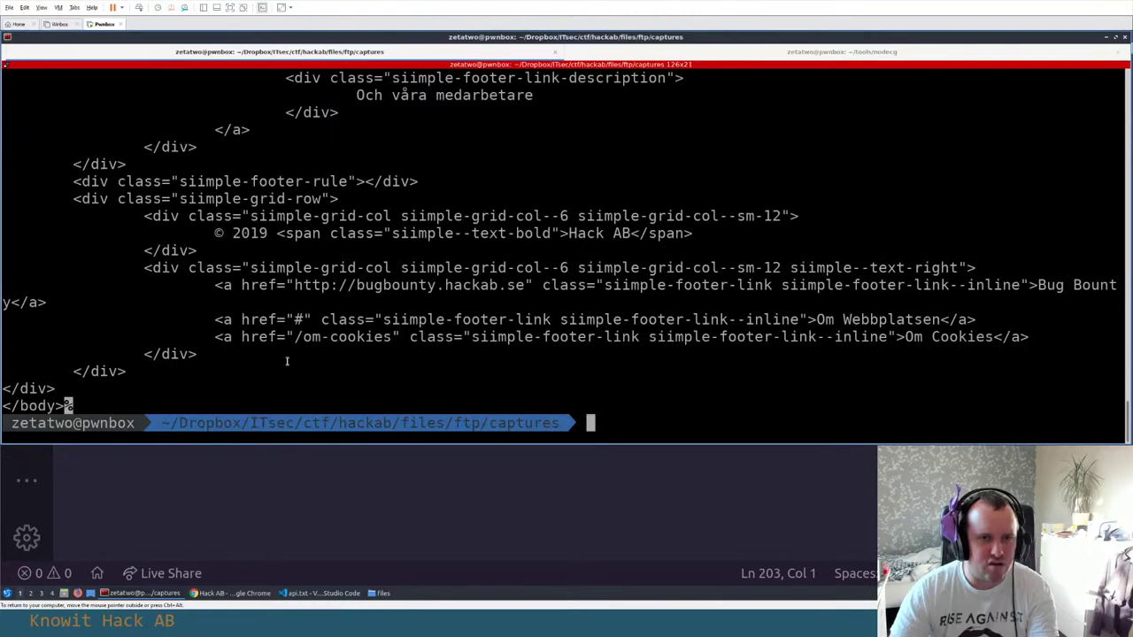
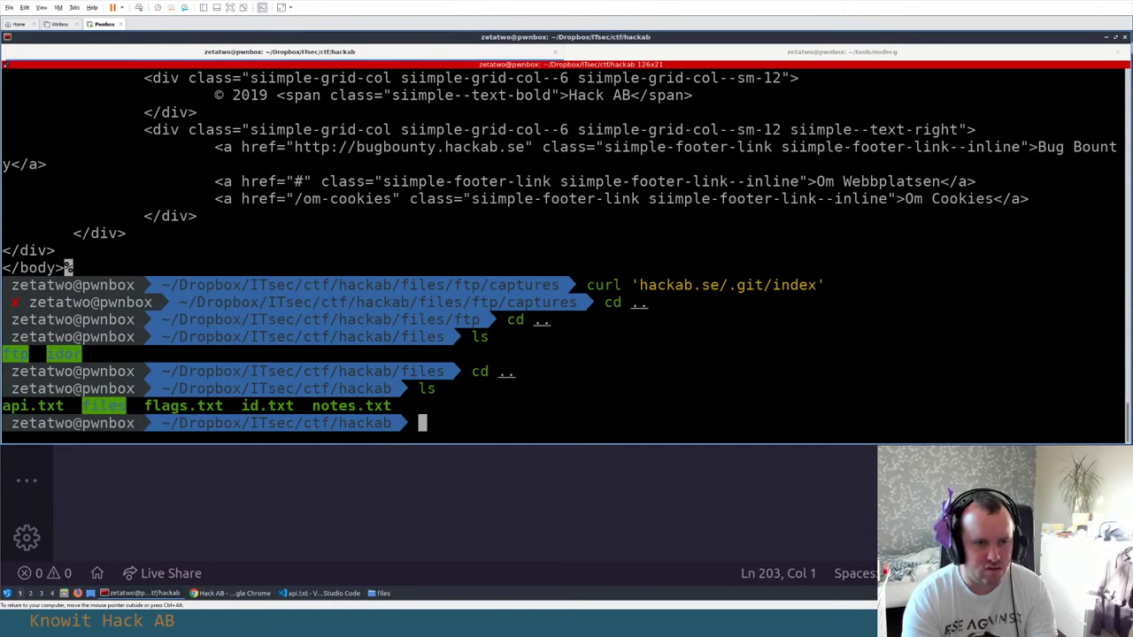
# Start a `code` command in the hackab terminal that will open a named file instead of the folder
pyautogui.write('code .')
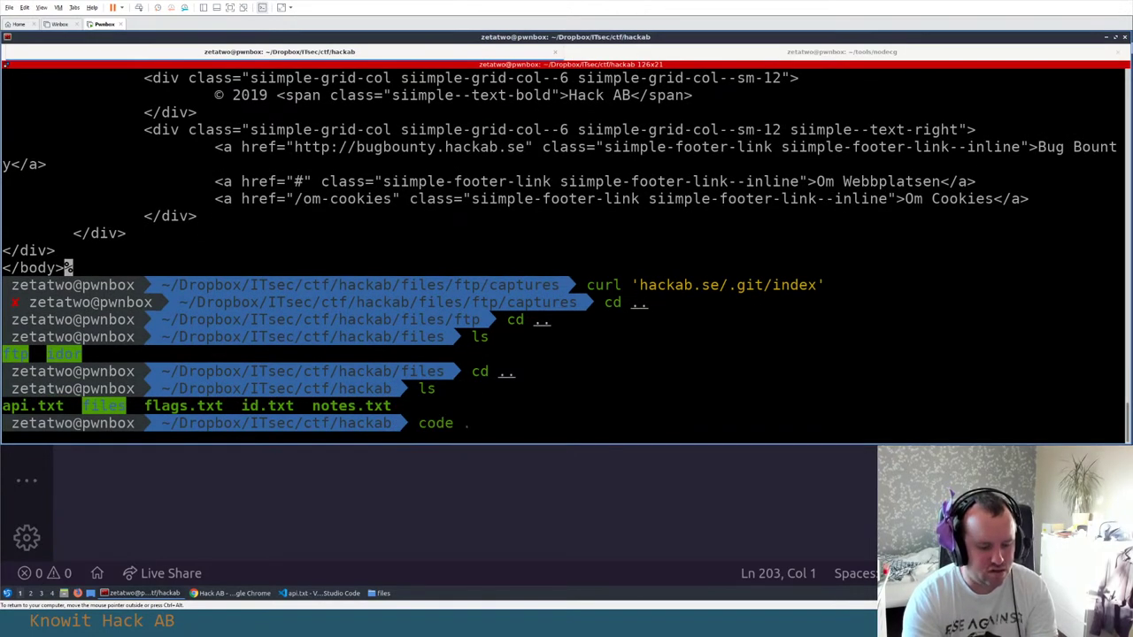
pyautogui.press('BackSpace')
# Open api-dump.py in VS Code, save it empty, then bring up Chrome's Hack AB challenge list
pyautogui.write('api-dump.py')
pyautogui.press('Return')
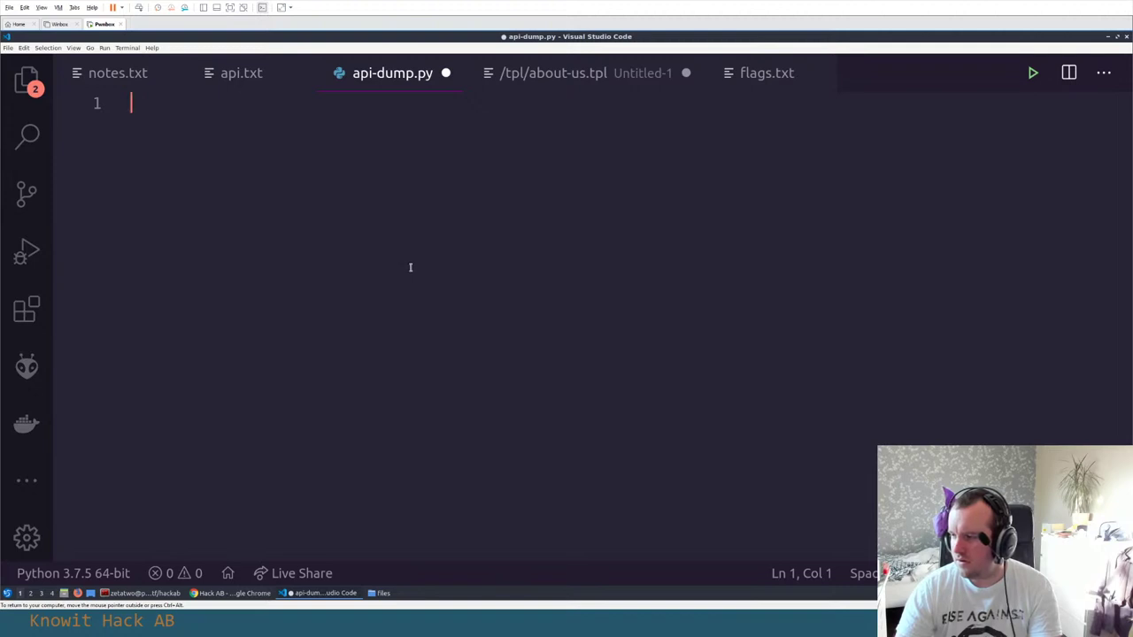
pyautogui.hotkey('ctrl', 's')
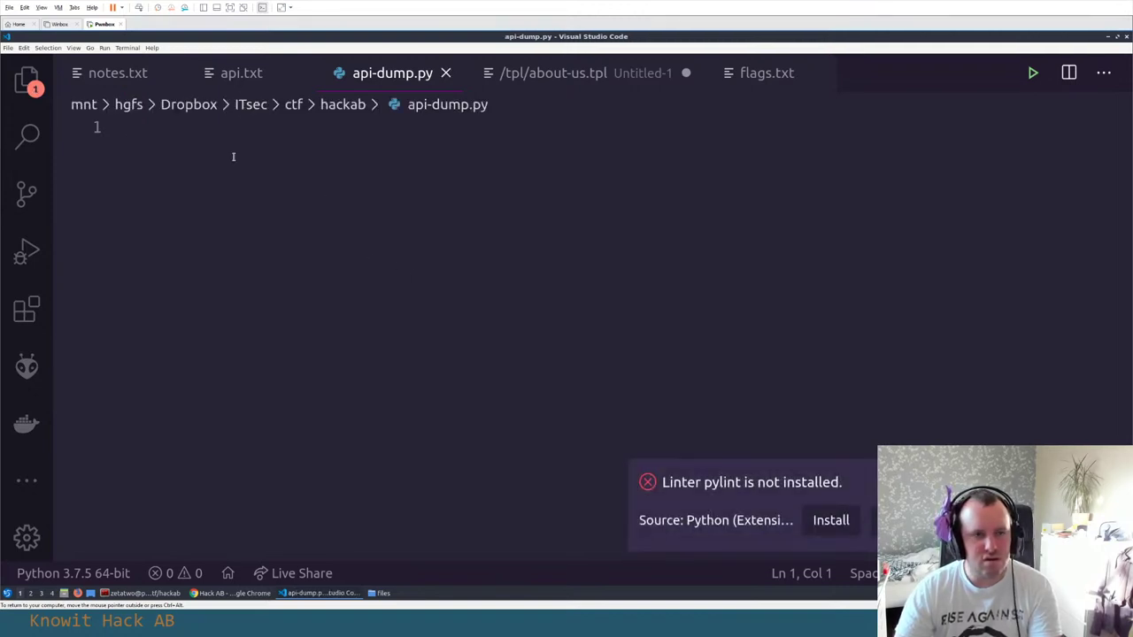
pyautogui.click(226, 597)
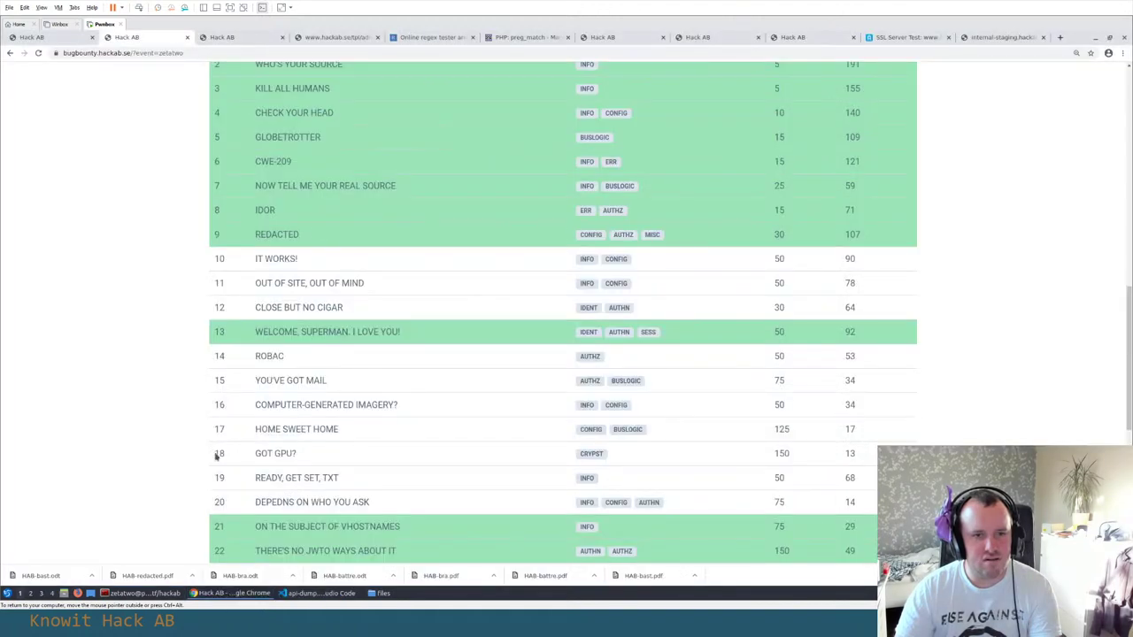
pyautogui.click(234, 37)
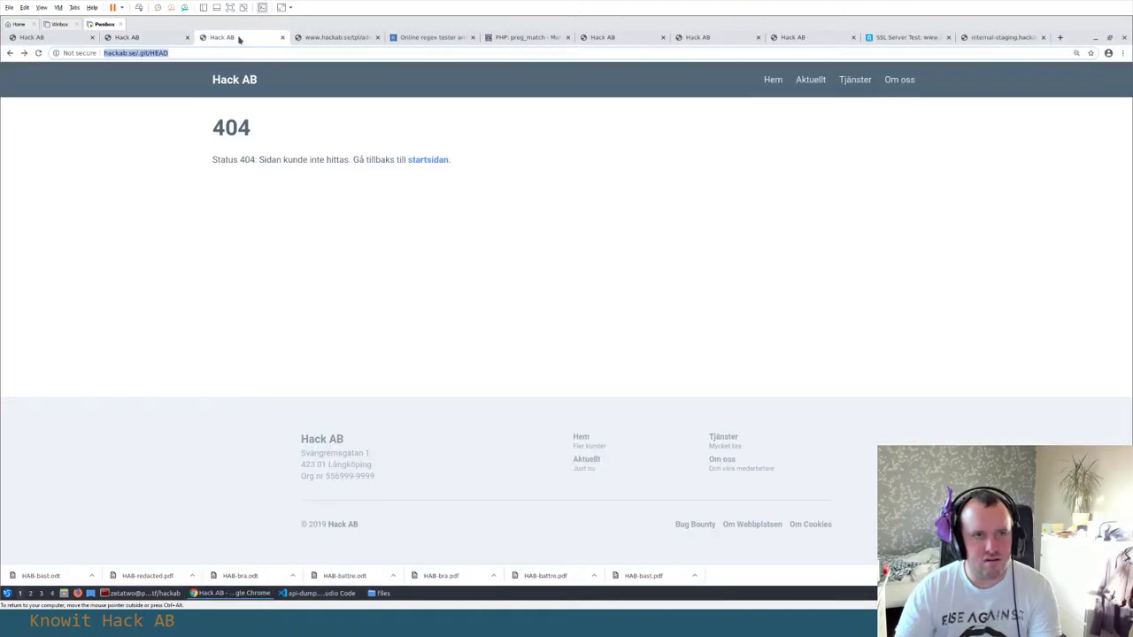
pyautogui.click(146, 39)
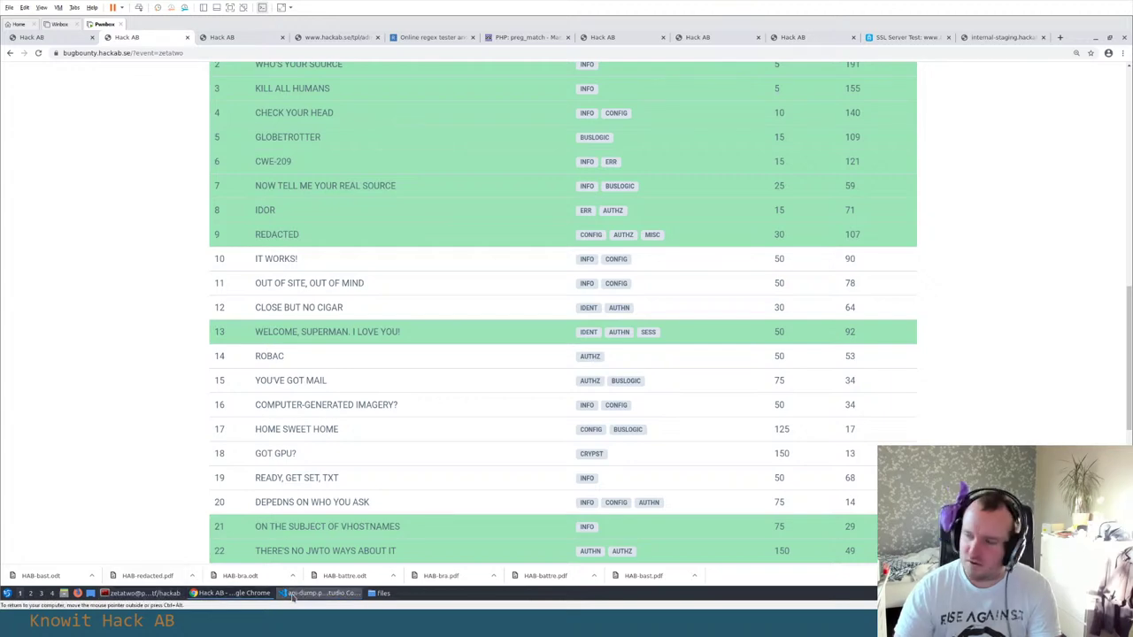
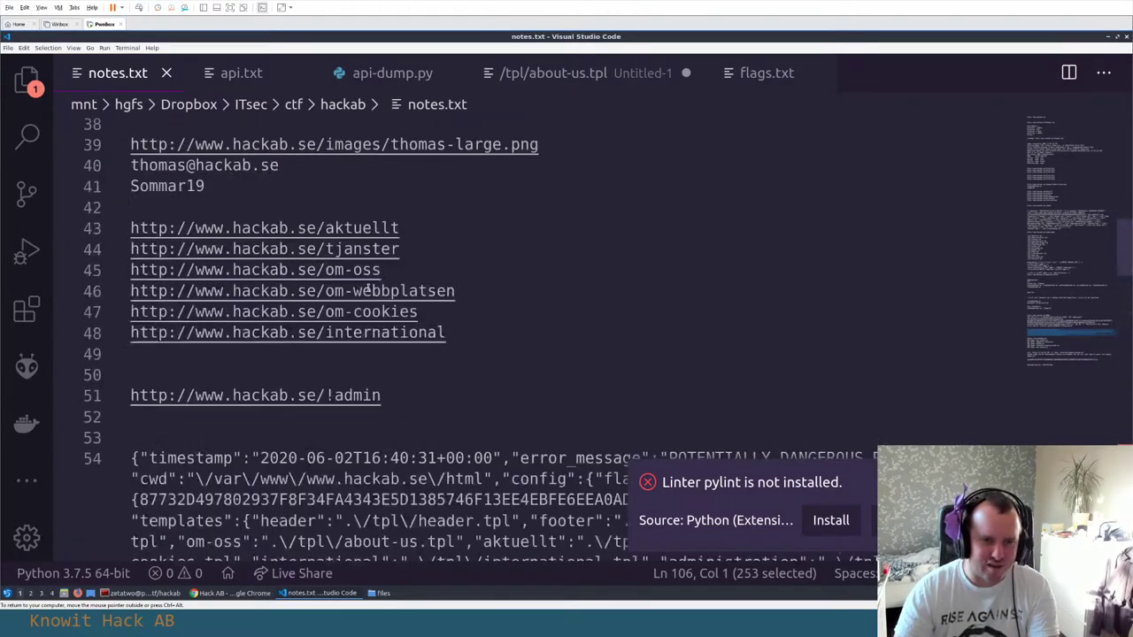
# Copy the server IP 13.48.26.220 from the nmap line and load it in a new Chrome tab
pyautogui.click(337, 269)
pyautogui.moveTo(336, 268); pyautogui.dragTo(511, 267)
pyautogui.hotkey('shift', 'Left')
pyautogui.hotkey('shift', 'Left')
pyautogui.hotkey('shift', 'Left')
pyautogui.hotkey('shift', 'Left')
pyautogui.hotkey('shift', 'Left')
pyautogui.hotkey('shift', 'Left')
pyautogui.hotkey('shift', 'Left')
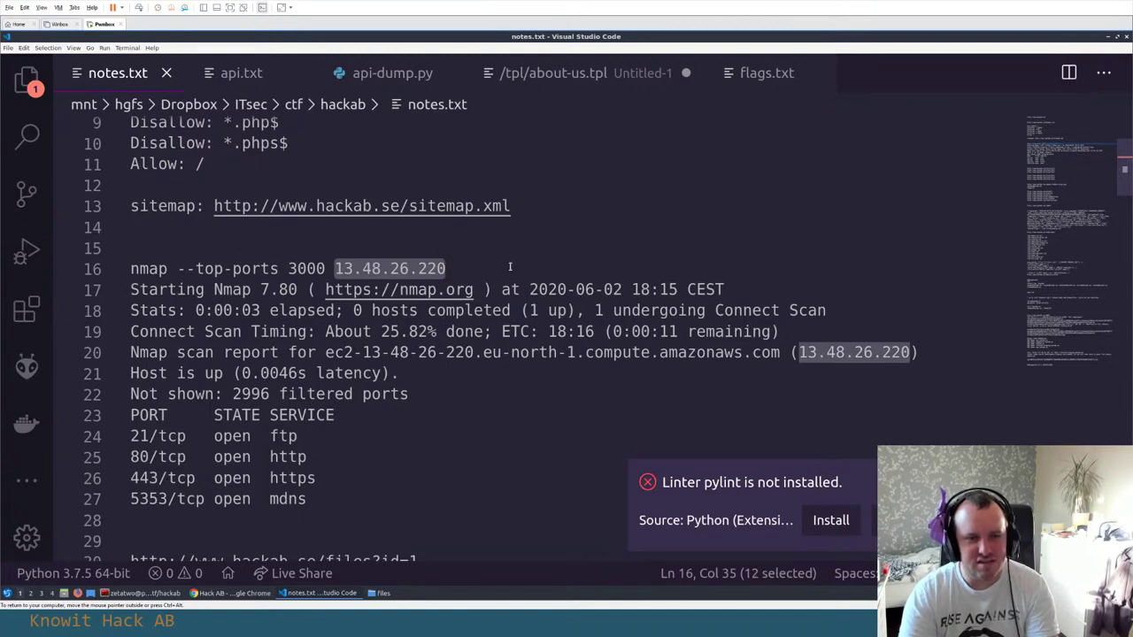
pyautogui.hotkey('ctrl', 'c')
pyautogui.hotkey('alt', 'Tab')
pyautogui.hotkey('ctrl', 't')
pyautogui.hotkey('ctrl', 'v')
pyautogui.press('Return')
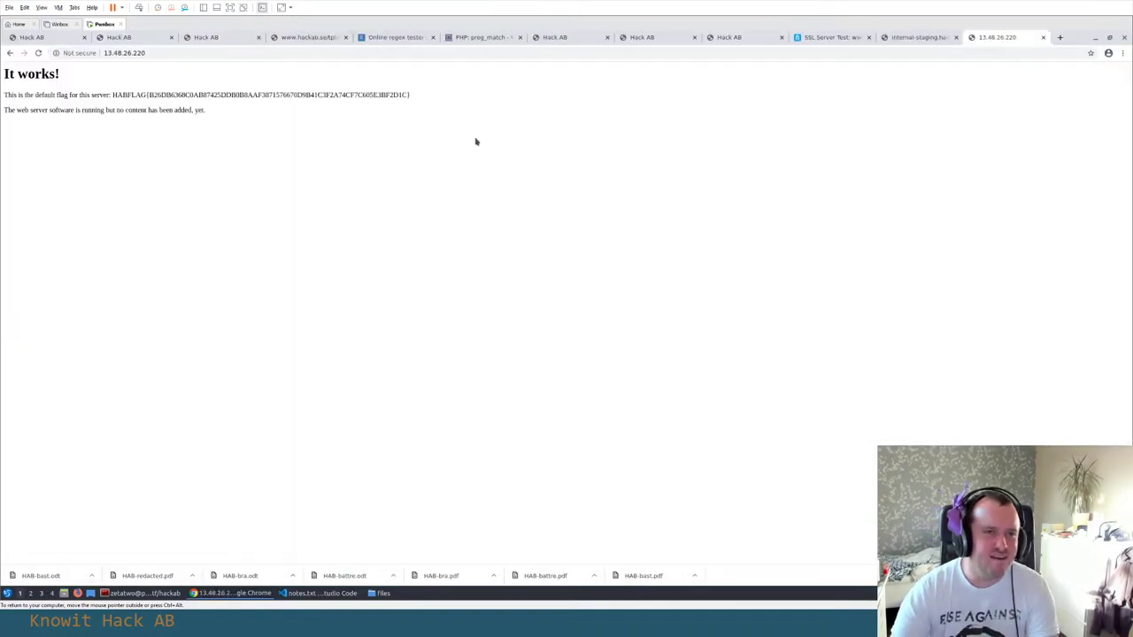
pyautogui.hotkey('ctrl', 'l')
pyautogui.hotkey('alt', 'Tab')
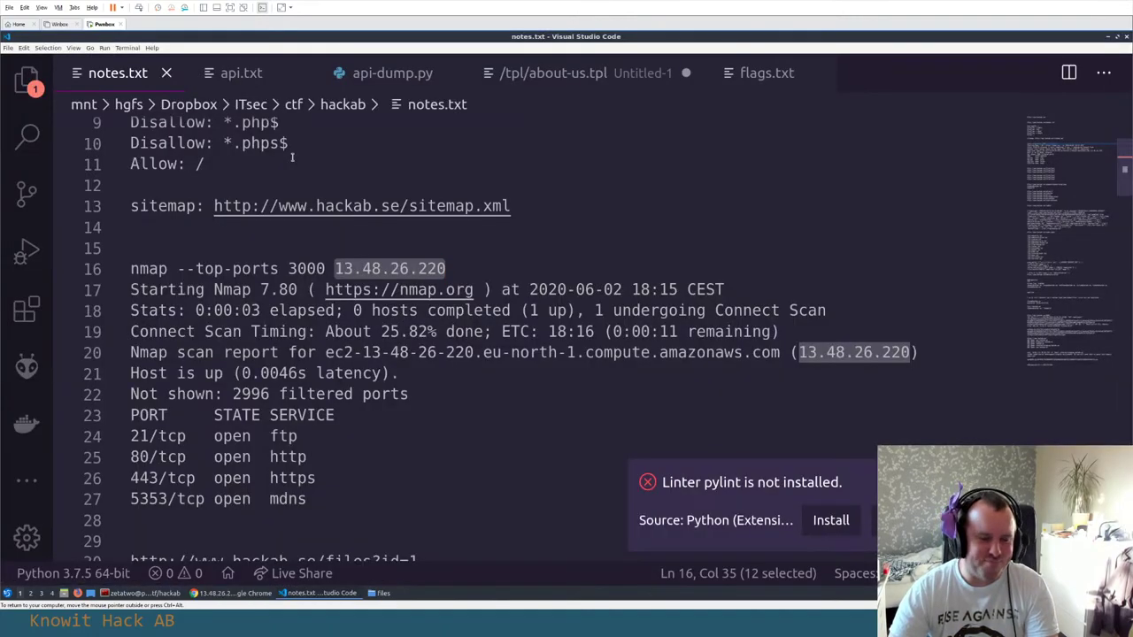
pyautogui.scroll(-20, 292, 155)
pyautogui.scroll(12, 301, 177)
pyautogui.scroll(-12, 319, 265)
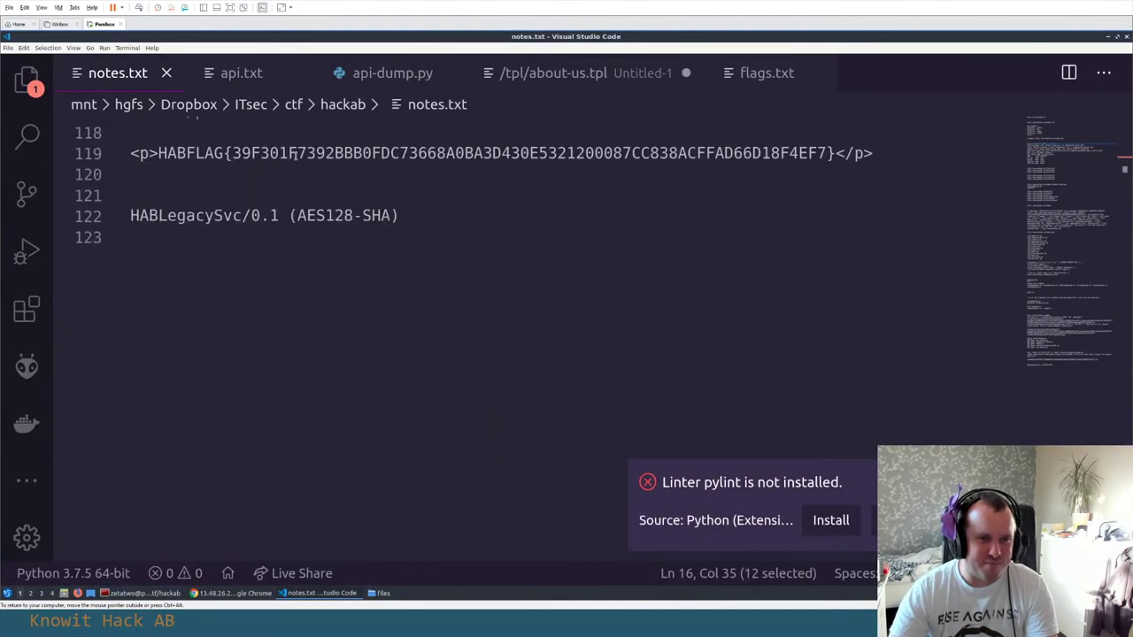
pyautogui.click(329, 324)
pyautogui.press('Return')
pyautogui.write('http://')
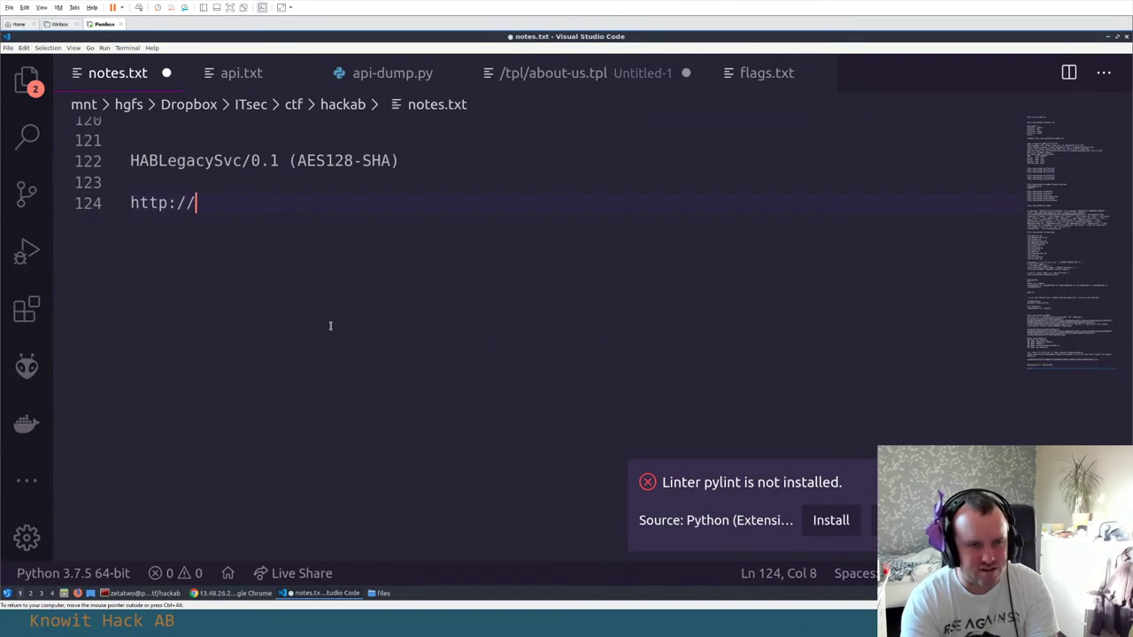
pyautogui.hotkey('ctrl', 'v')
pyautogui.hotkey('ctrl', 'z')
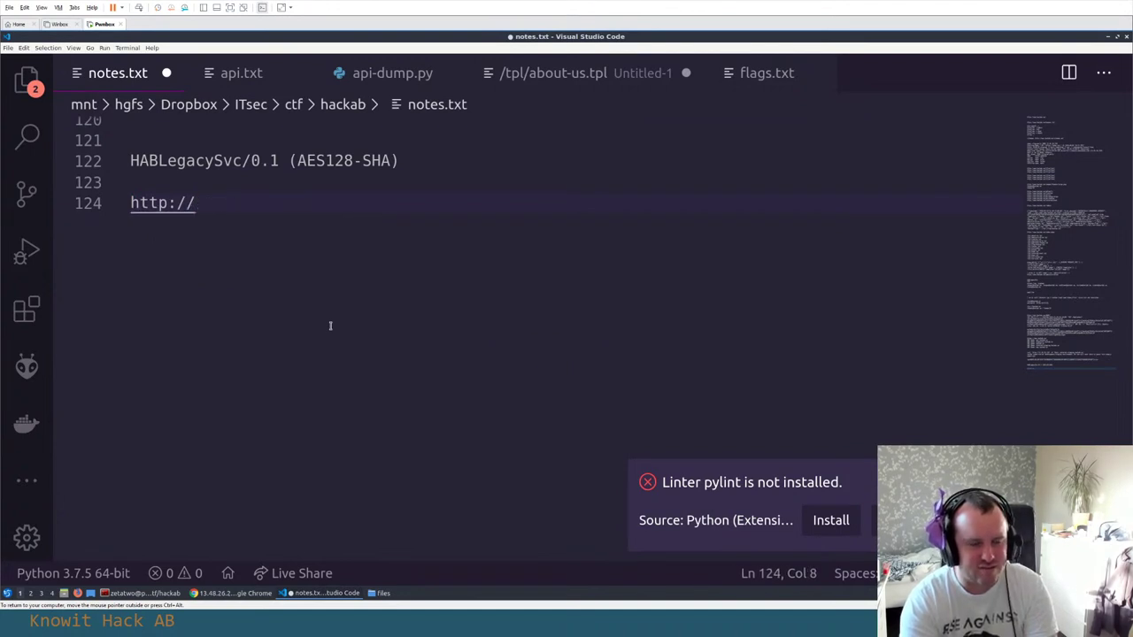
pyautogui.hotkey('alt', 'Tab')
pyautogui.hotkey('alt', 'Tab')
pyautogui.hotkey('ctrl', 'v')
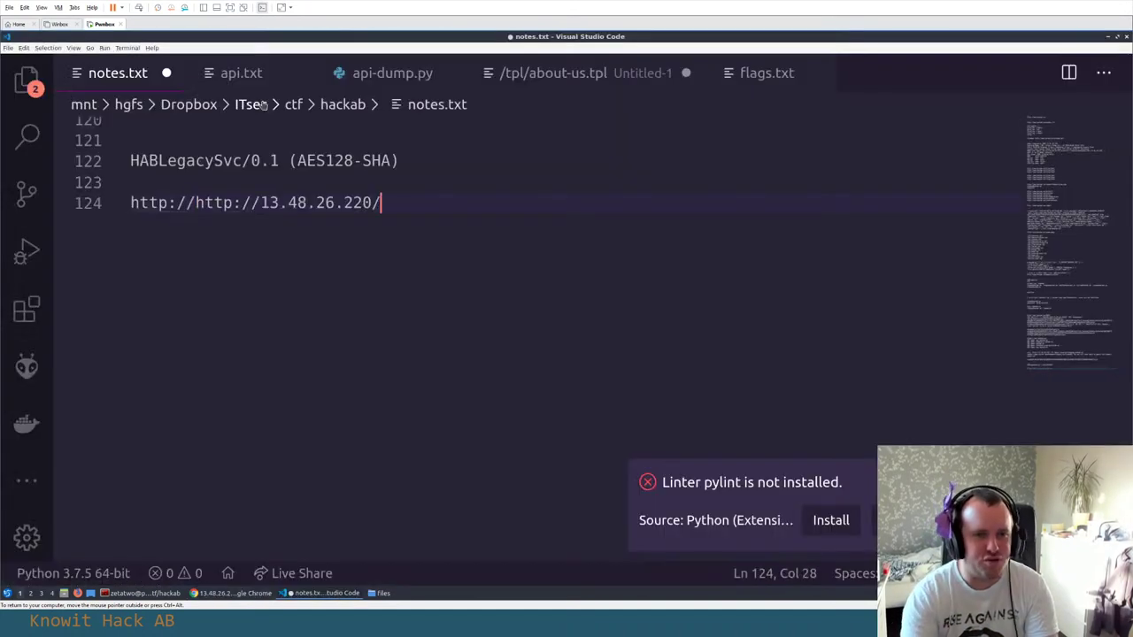
pyautogui.hotkey('shift', 'Home')
pyautogui.press('End')
pyautogui.press('Return')
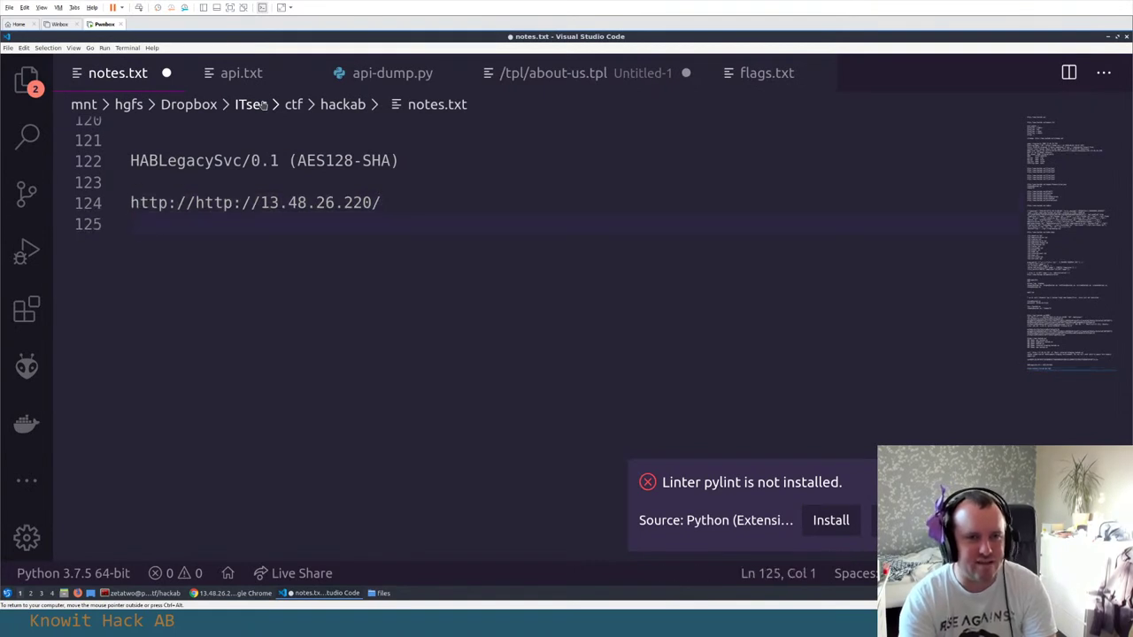
pyautogui.press('Up')
pyautogui.press('End')
pyautogui.hotkey('shift', 'Home')
pyautogui.hotkey('ctrl', 'v')
pyautogui.press('Return')
# Copy the HABFLAG from the 'It works!' page and paste it onto line 125
pyautogui.hotkey('alt', 'Tab')
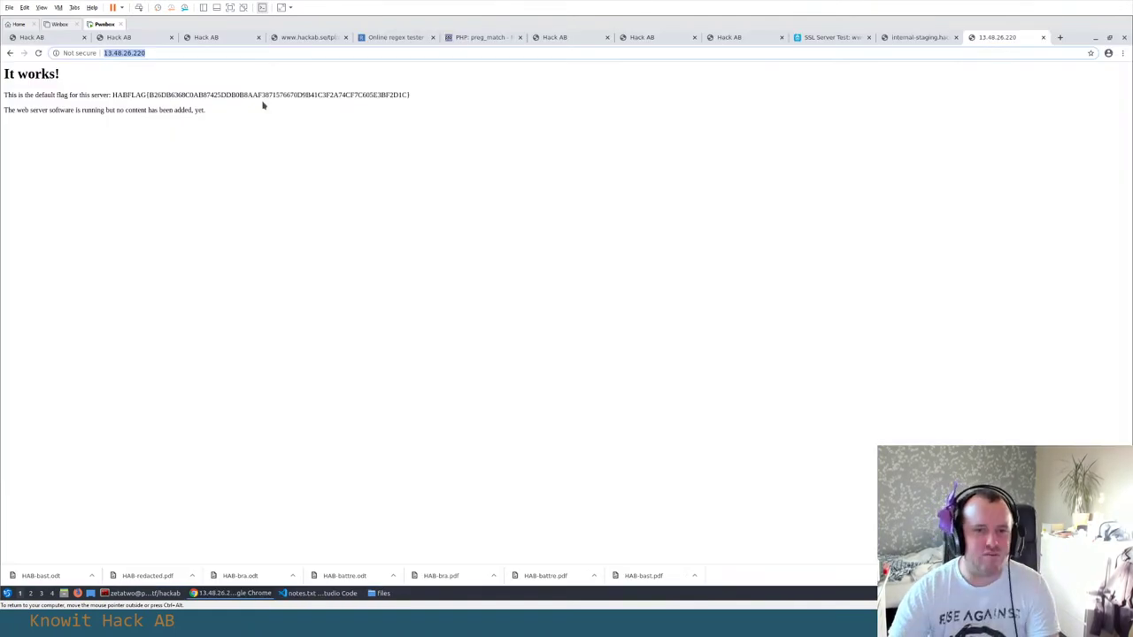
pyautogui.click(89, 94)
pyautogui.moveTo(112, 94); pyautogui.dragTo(461, 94)
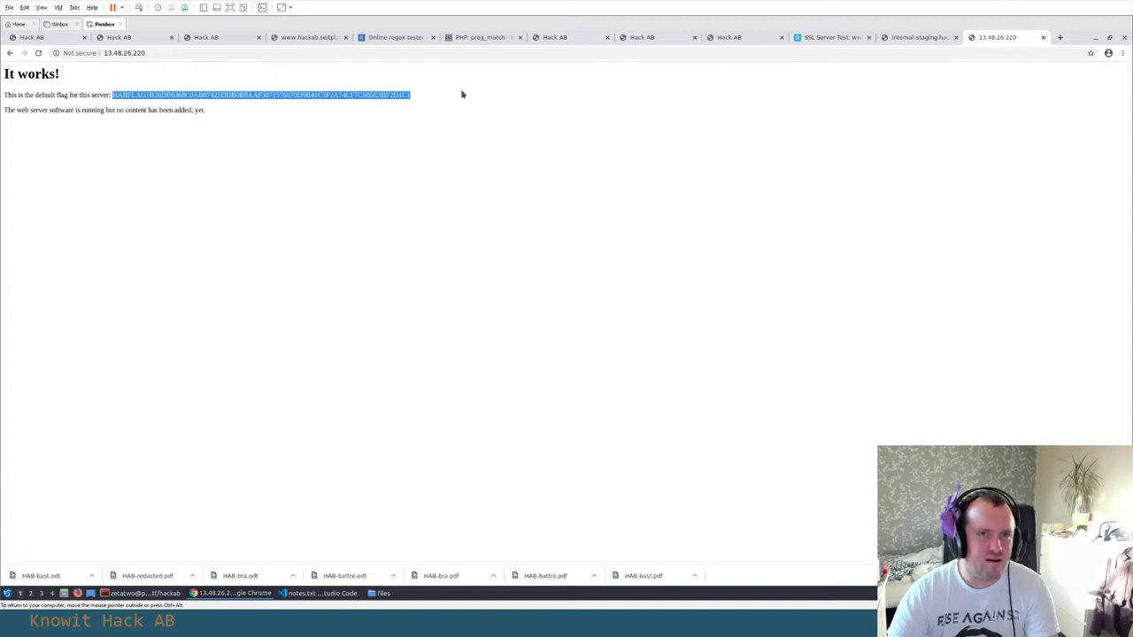
pyautogui.hotkey('ctrl', 'c')
pyautogui.hotkey('alt', 'Tab')
pyautogui.hotkey('ctrl', 'v')
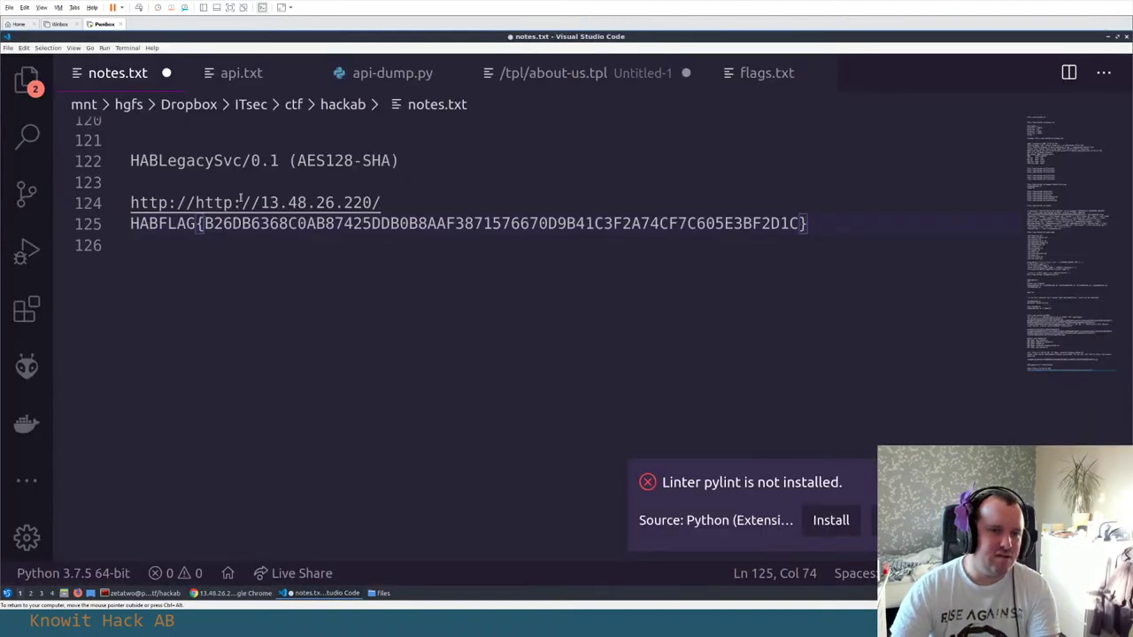
pyautogui.click(195, 202)
pyautogui.hotkey('shift', 'Home')
pyautogui.press('BackSpace')
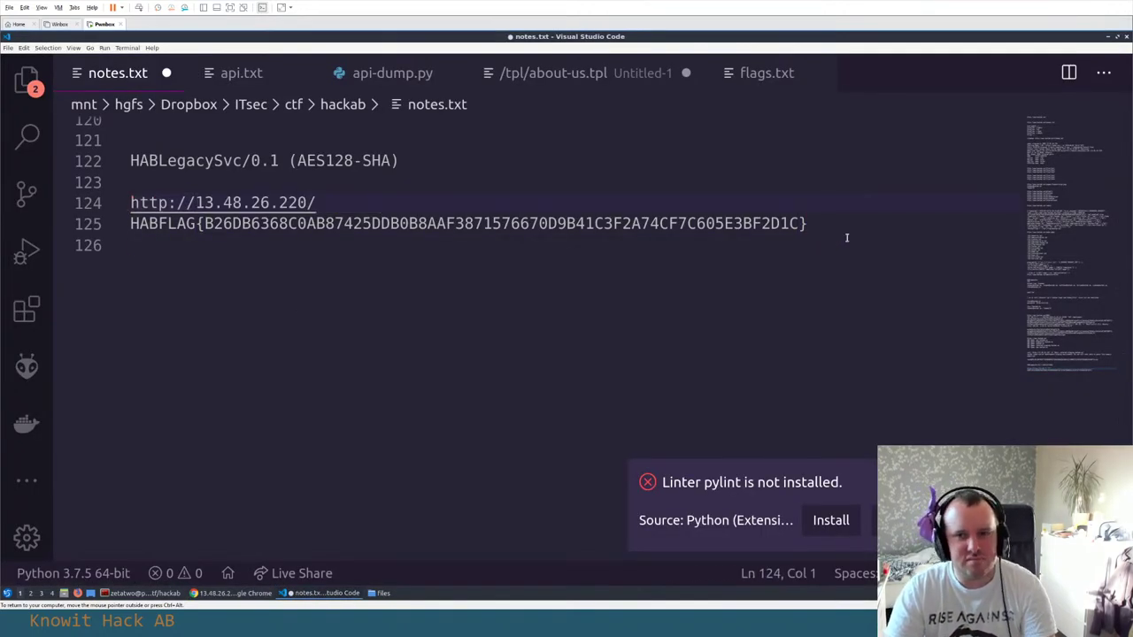
pyautogui.hotkey('shift', 'Down')
pyautogui.hotkey('shift', 'Down')
pyautogui.click(274, 184)
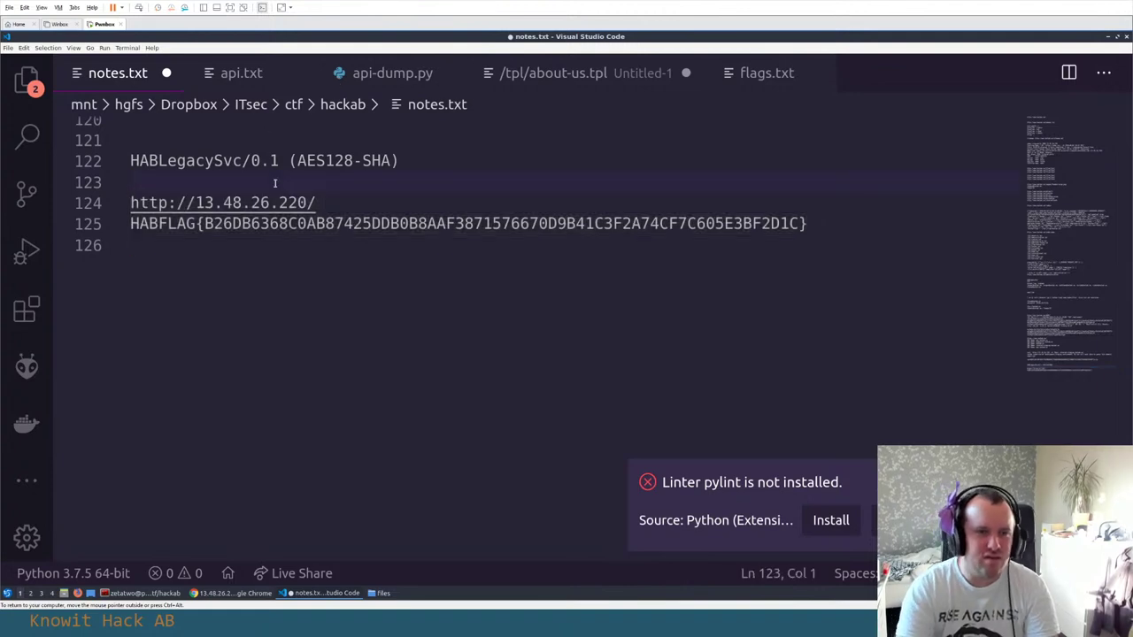
pyautogui.press('Down')
pyautogui.press('Down')
pyautogui.hotkey('shift', 'End')
pyautogui.hotkey('alt', 'Tab')
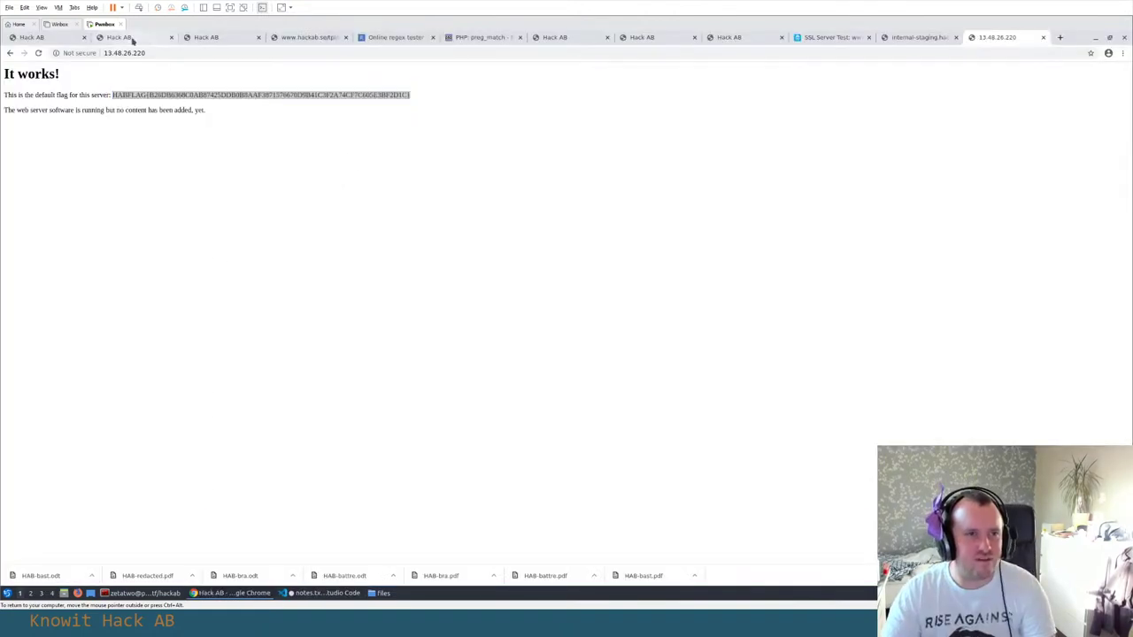
# Submit the copied HABFLAG through the bug bounty scoreboard's flag field
pyautogui.click(124, 37)
pyautogui.scroll(10, 324, 291)
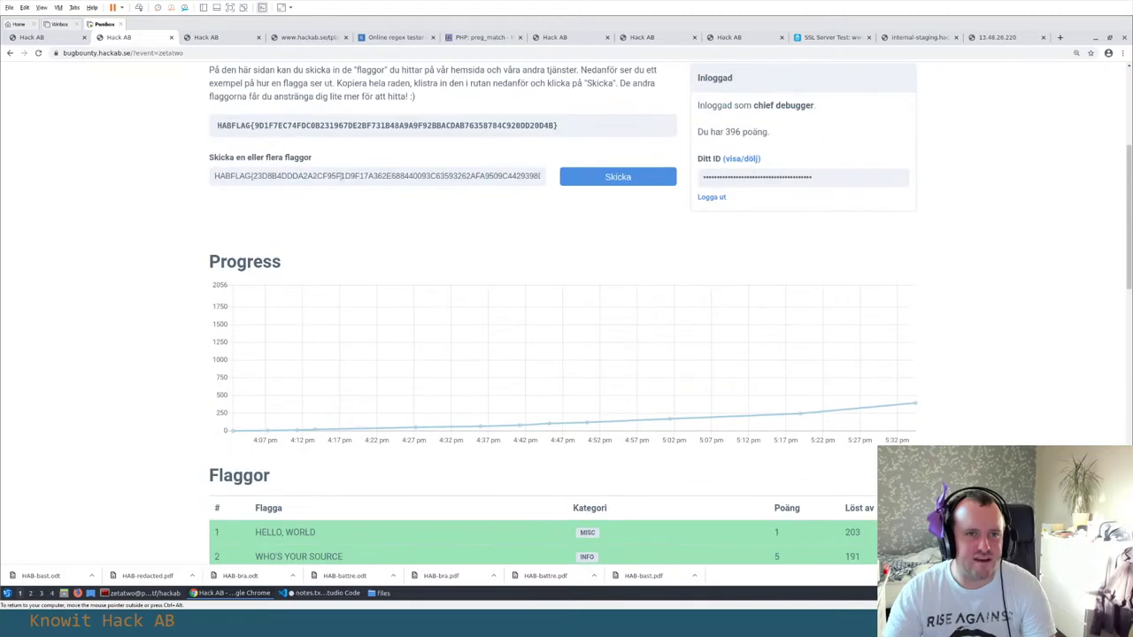
pyautogui.click(341, 176)
pyautogui.hotkey('ctrl', 'v')
pyautogui.press('Return')
# Check the Flaggor table to confirm the IT WORKS! flag row is marked solved
pyautogui.scroll(-4, 433, 209)
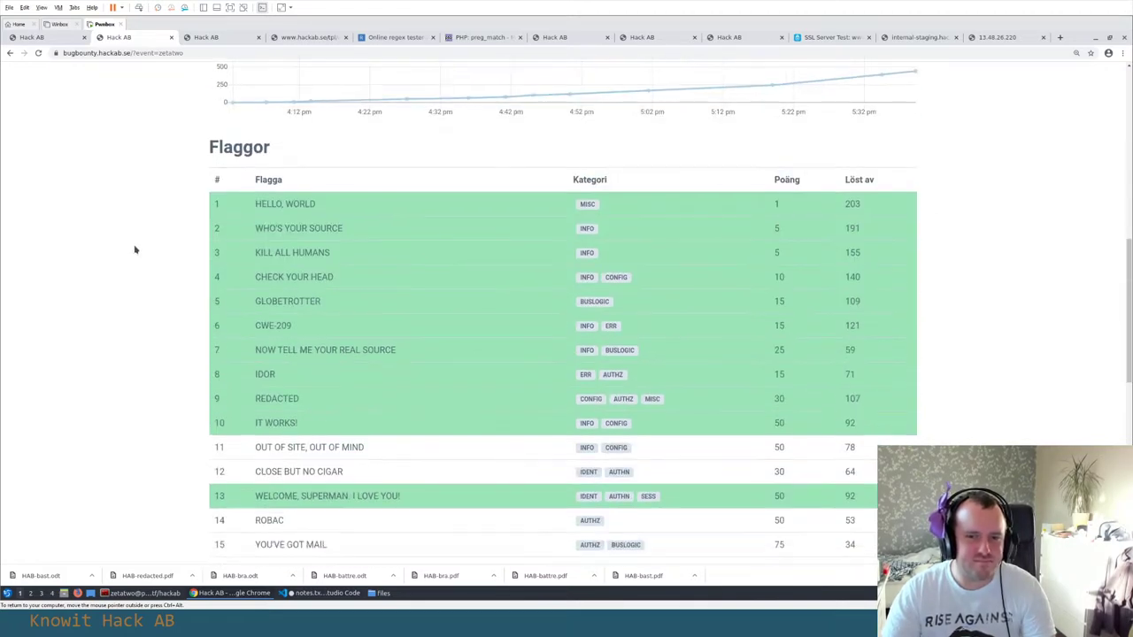
pyautogui.scroll(-3, 341, 258)
pyautogui.moveTo(278, 282); pyautogui.dragTo(385, 284)
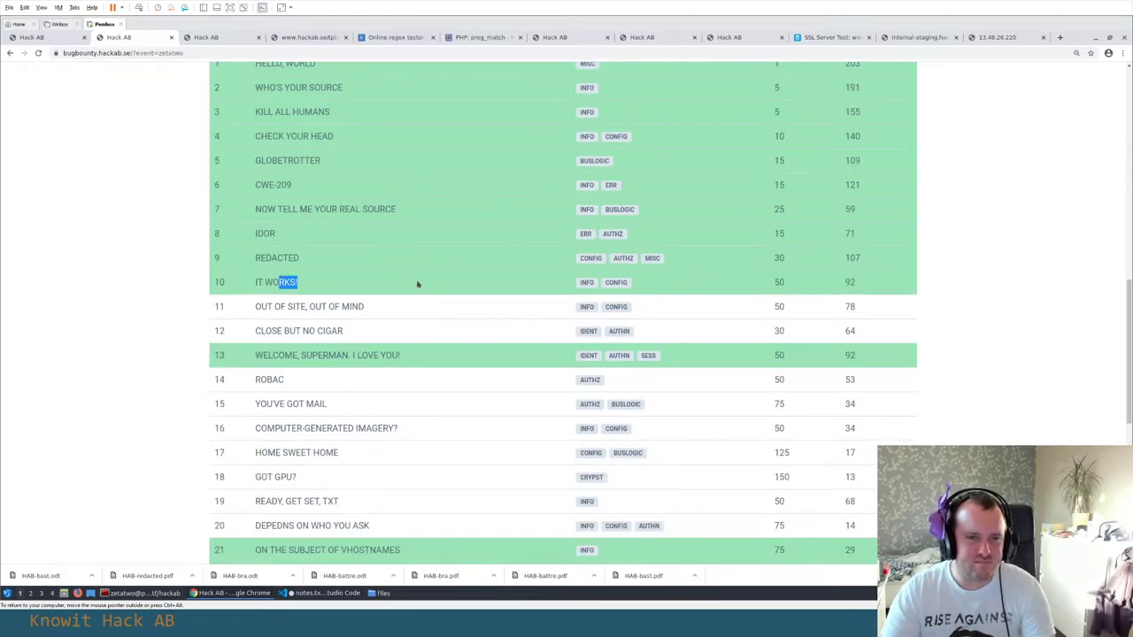
pyautogui.click(211, 37)
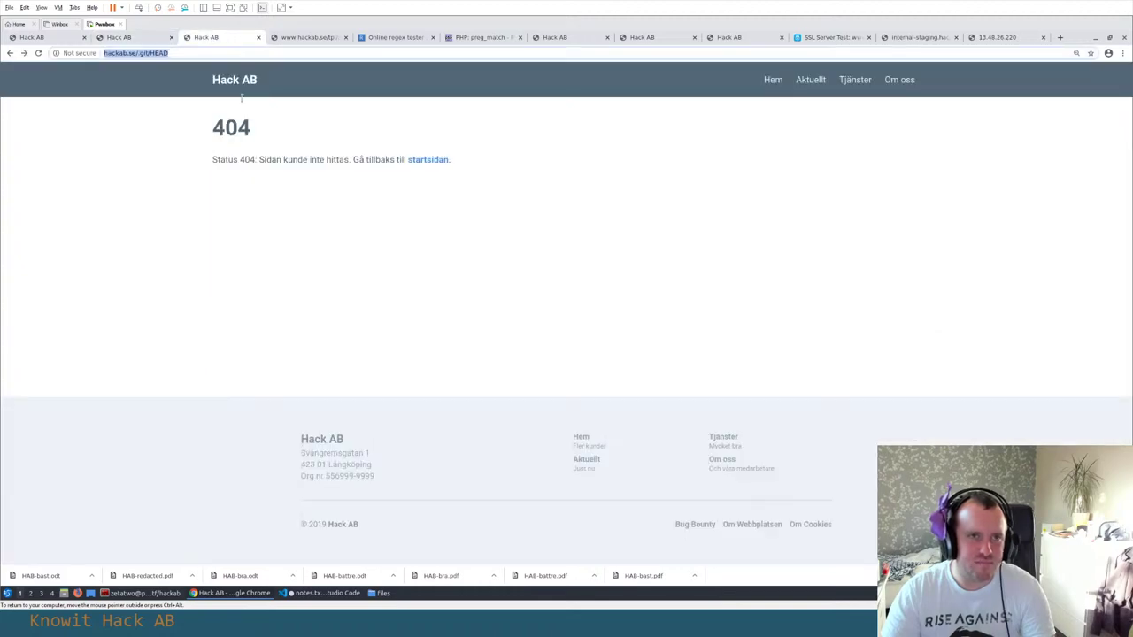
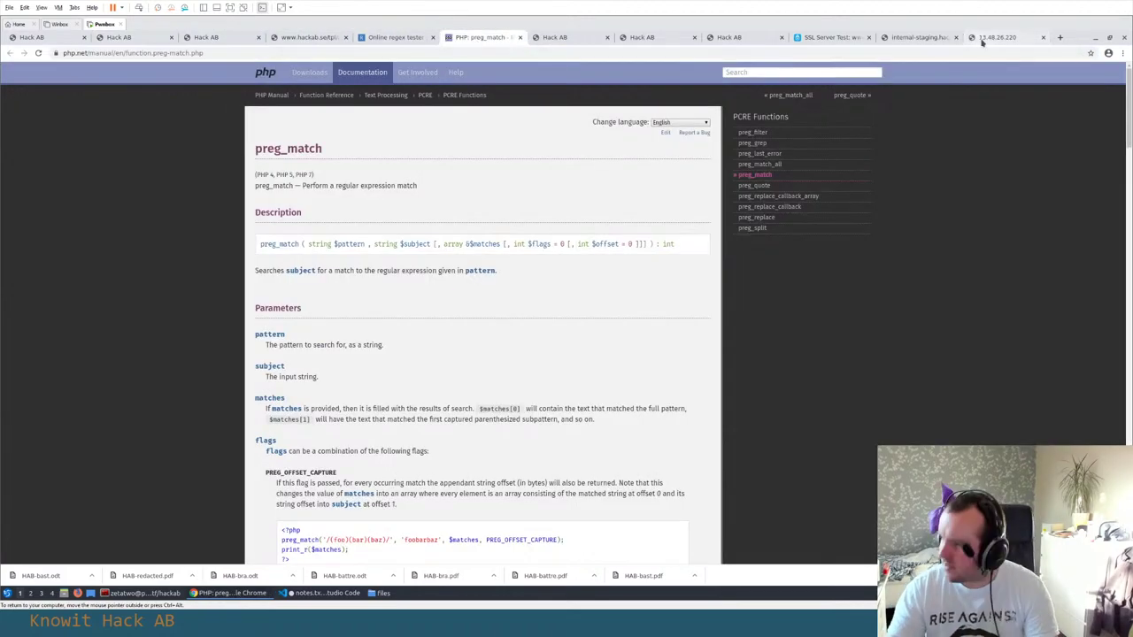
# Check the HTML source of the It works! page served at 13.48.26.220
pyautogui.click(984, 39)
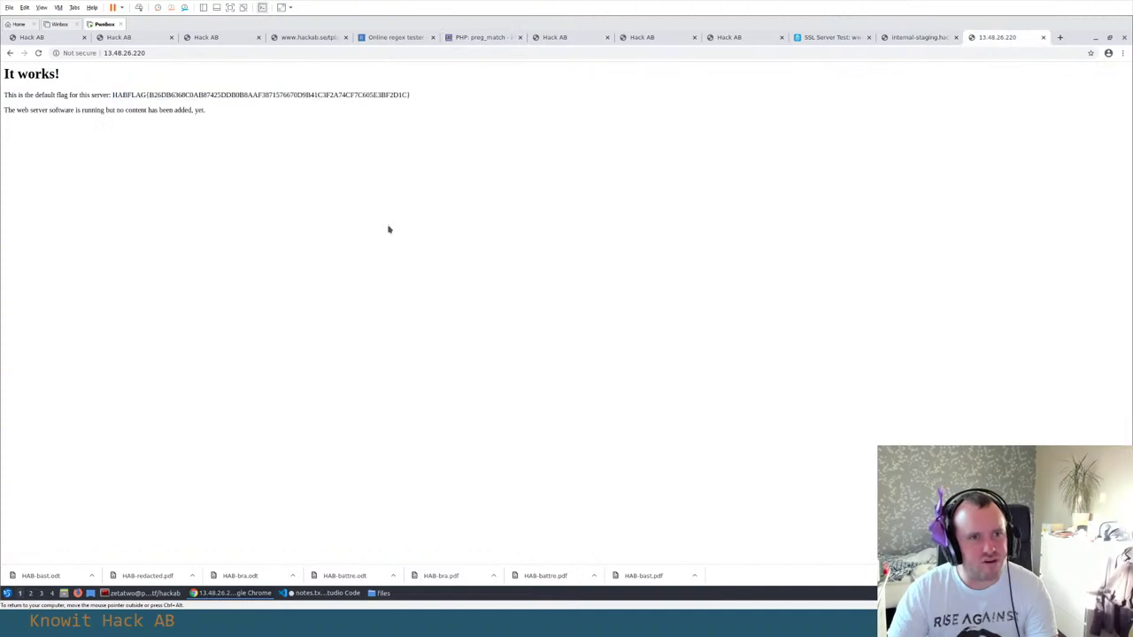
pyautogui.rightClick(352, 203)
pyautogui.click(389, 295)
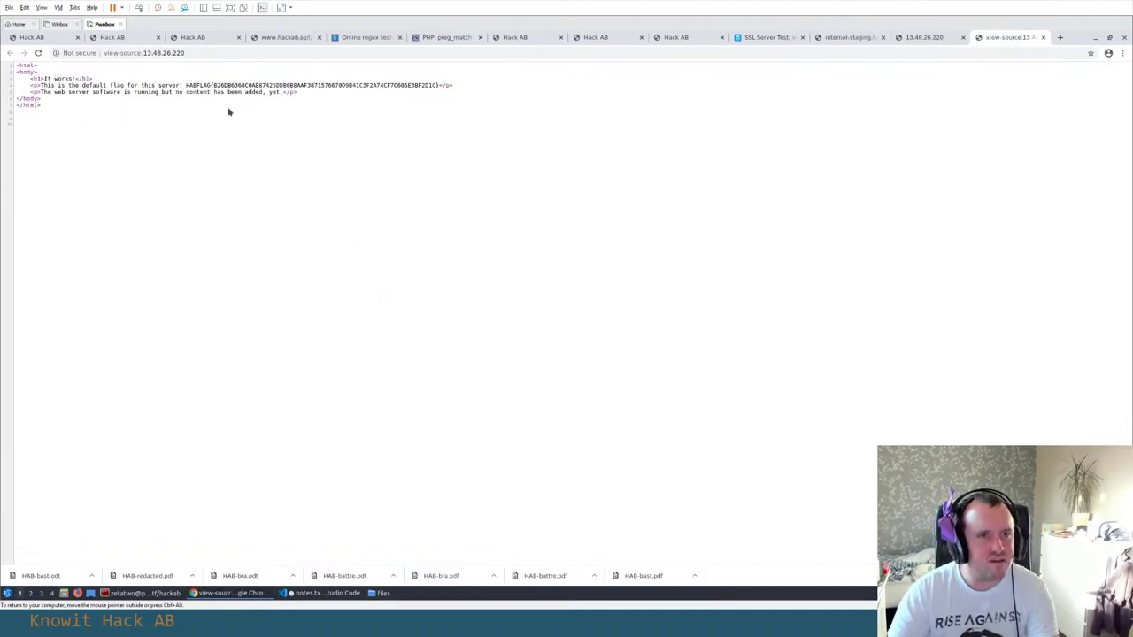
pyautogui.hotkey('ctrl', 'w')
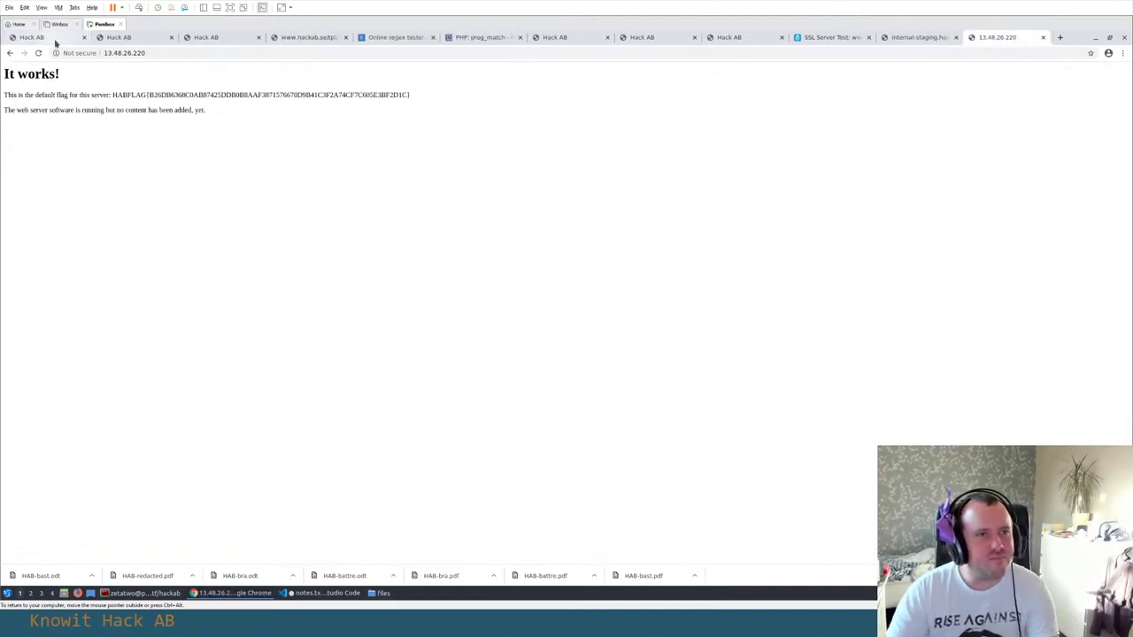
# Return to the Hack AB scoreboard and challenge list, then switch to the notes editor
pyautogui.click(55, 39)
pyautogui.click(123, 39)
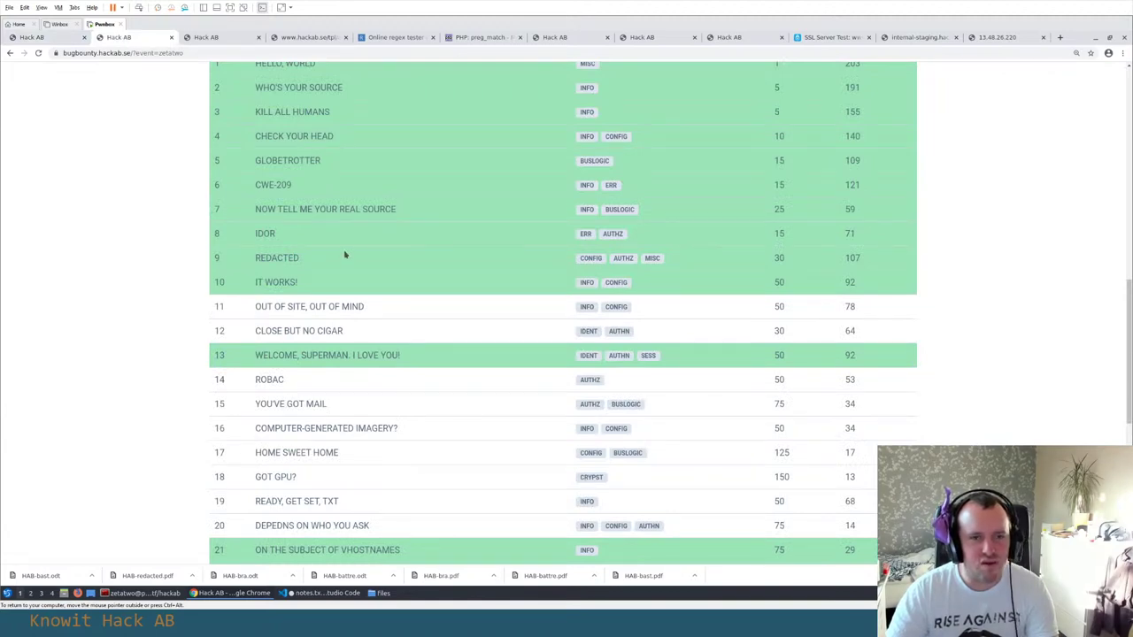
pyautogui.hotkey('alt', 'Tab')
# Start api-dump.py with a '#!/usr/bin/env python3' shebang and an empty BASE_URL = '' line
pyautogui.click(310, 245)
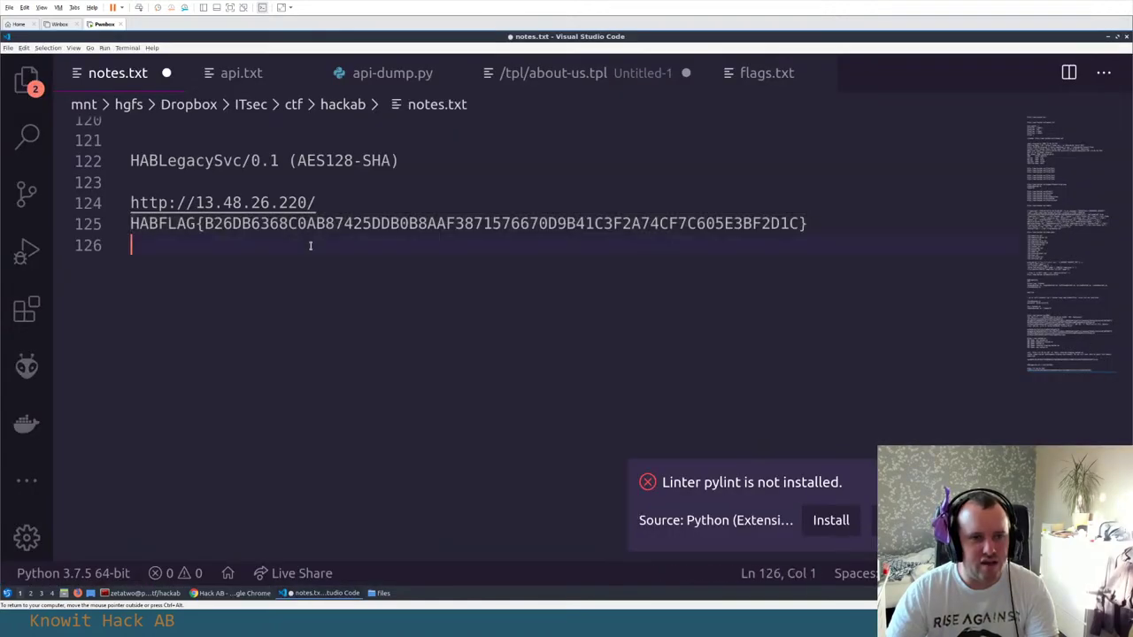
pyautogui.click(415, 84)
pyautogui.write('/usr')
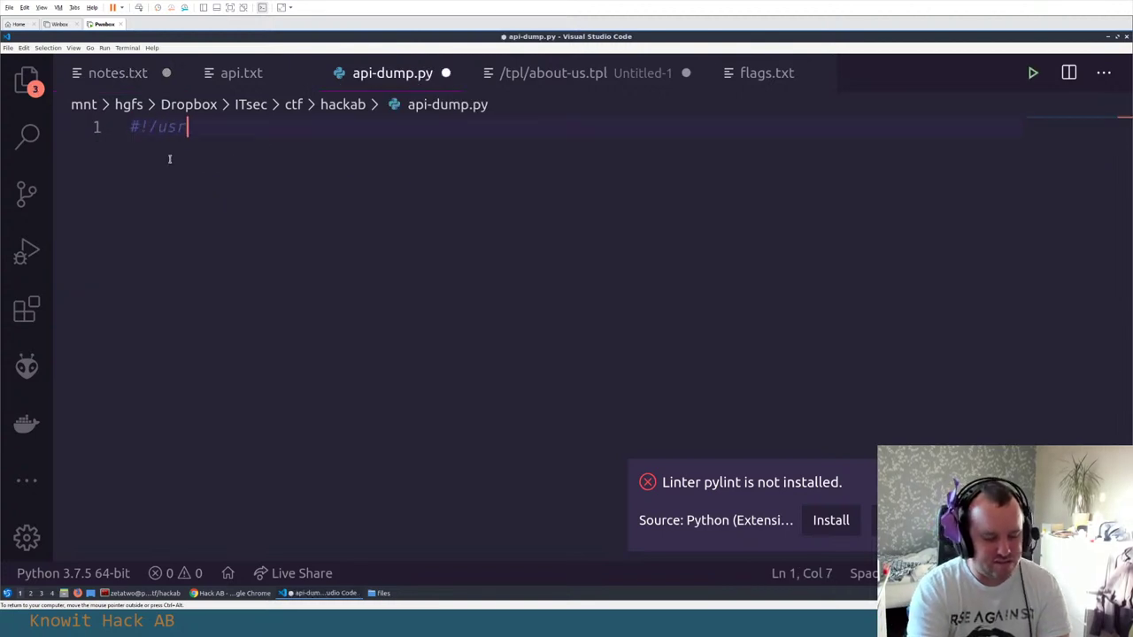
pyautogui.write('/bin/env python3')
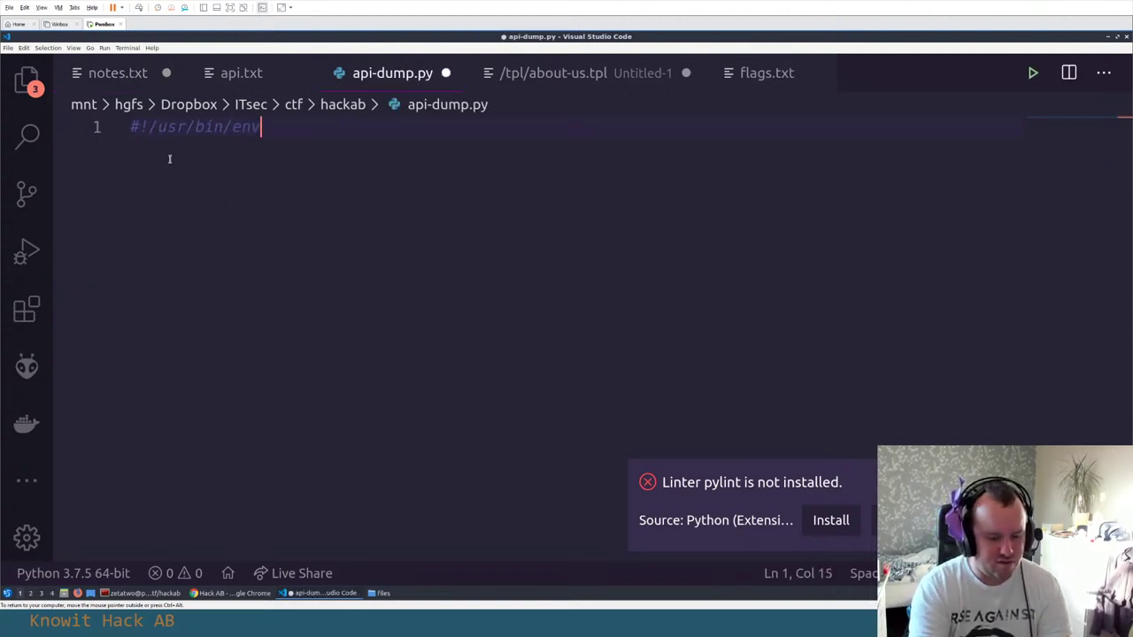
pyautogui.press('Return')
pyautogui.press('Return')
pyautogui.write('B')
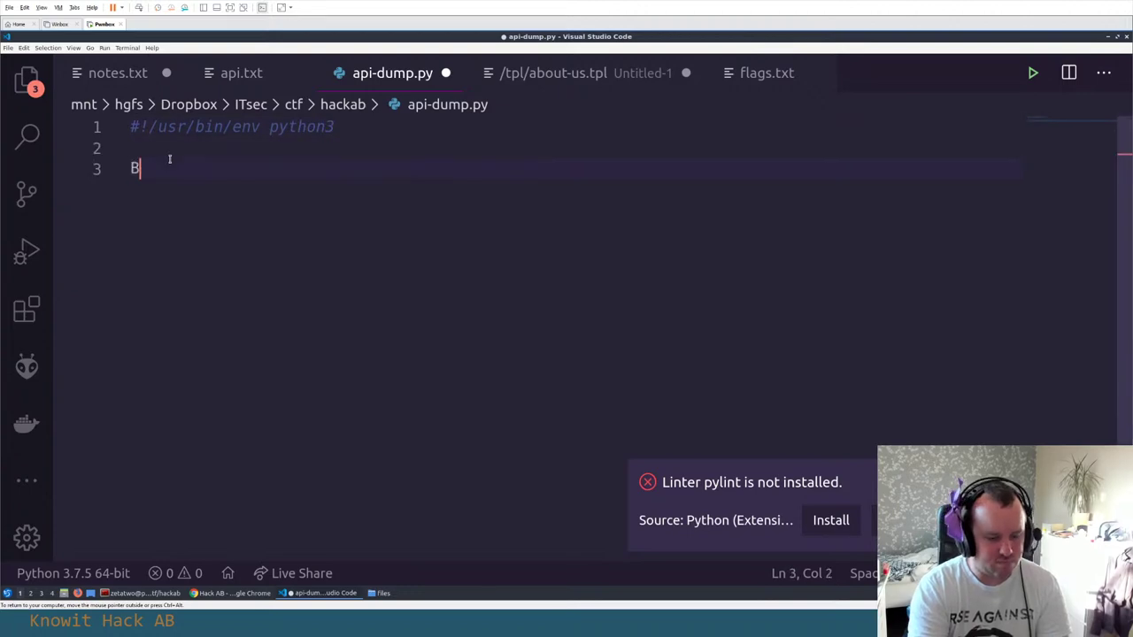
pyautogui.write("ASE_URL = '")
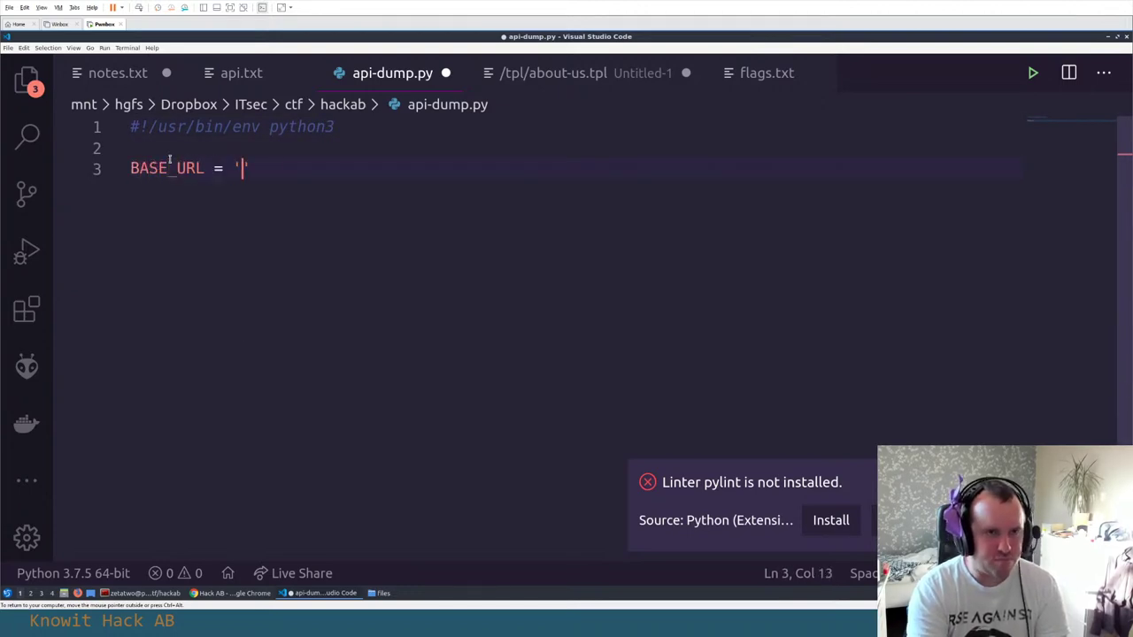
pyautogui.hotkey('alt', 'Tab')
pyautogui.hotkey('alt', 'Tab')
pyautogui.hotkey('alt', 'Tab')
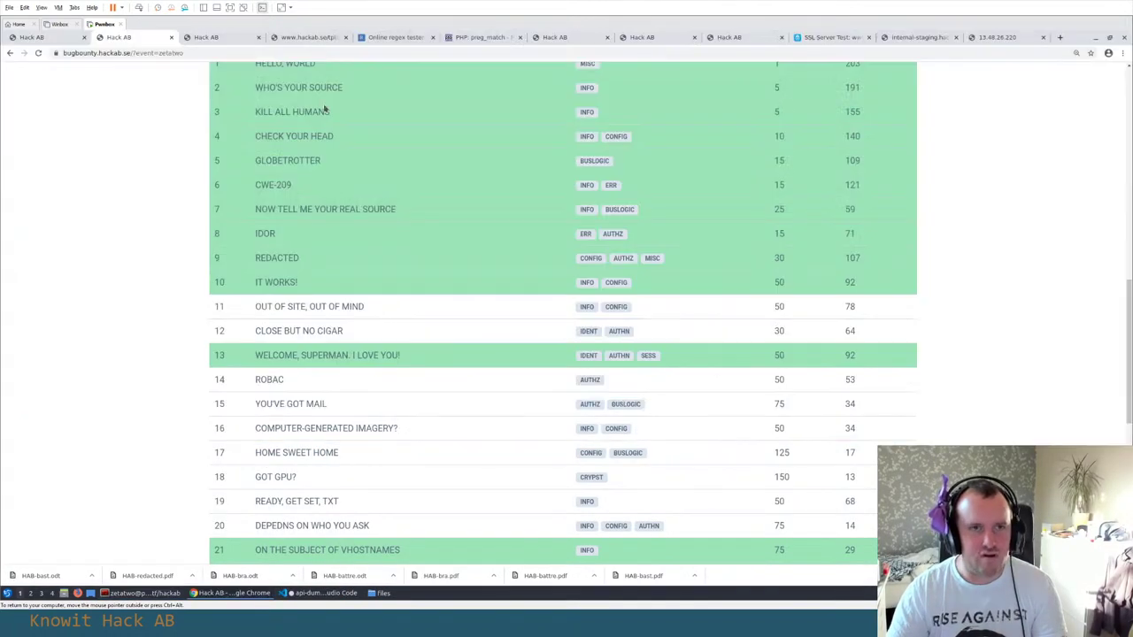
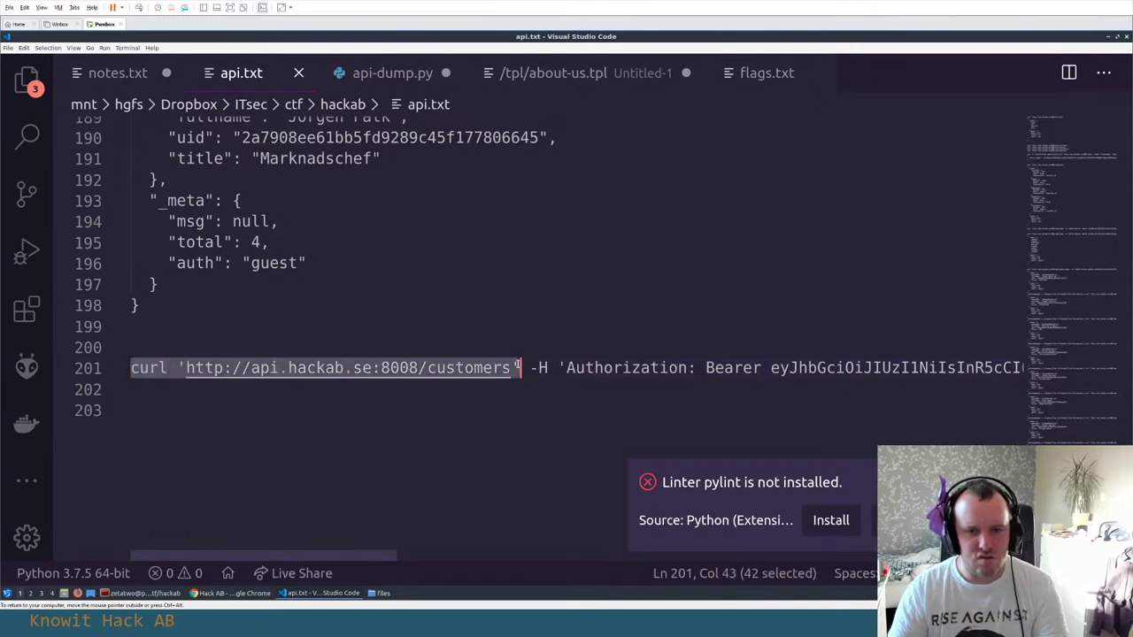
pyautogui.click(186, 368)
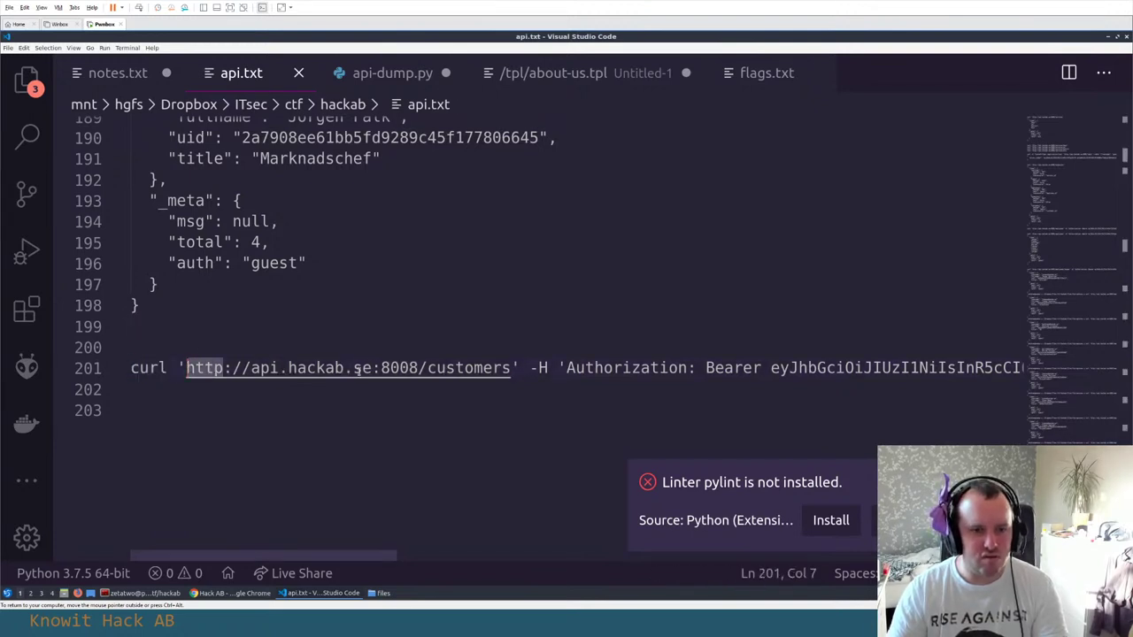
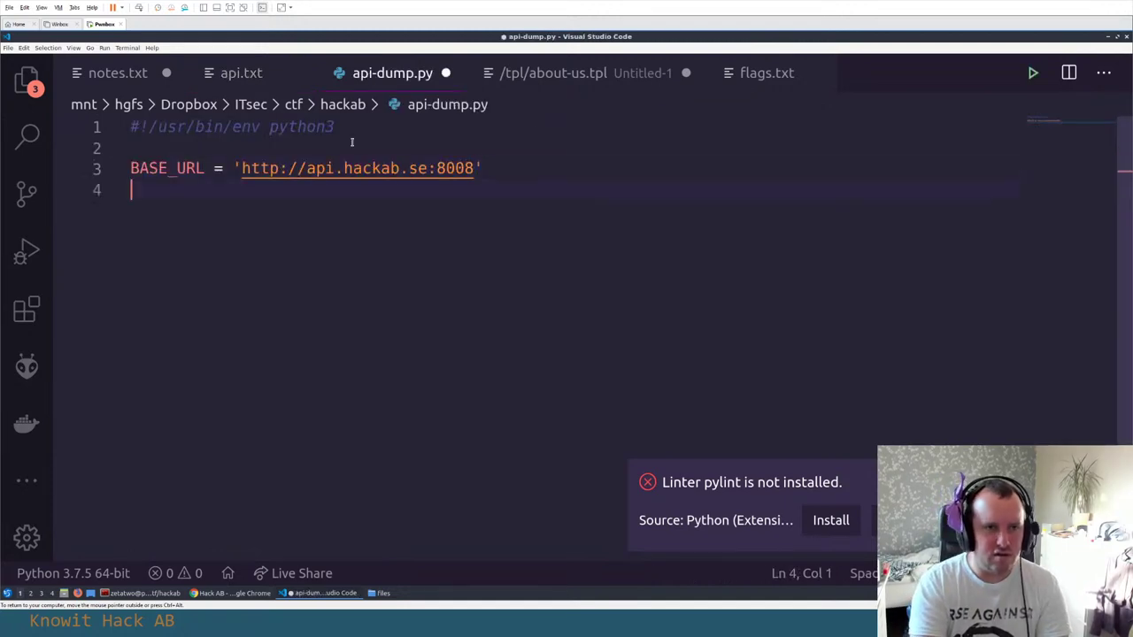
# Add 'import requests' on a new line above BASE_URL, fixing the 'improt' typo
pyautogui.press('Up')
pyautogui.press('Return')
pyautogui.press('Up')
pyautogui.press('Return')
pyautogui.press('Up')
pyautogui.write('improt')
pyautogui.press('Escape')
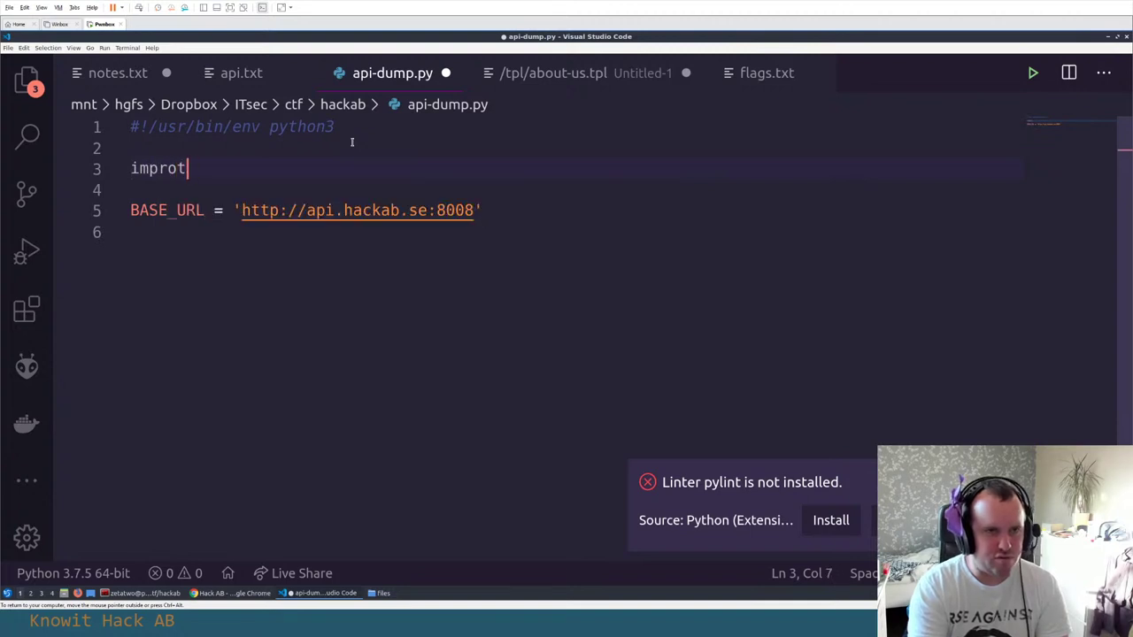
pyautogui.hotkey('ctrl', 'BackSpace')
pyautogui.write('import req')
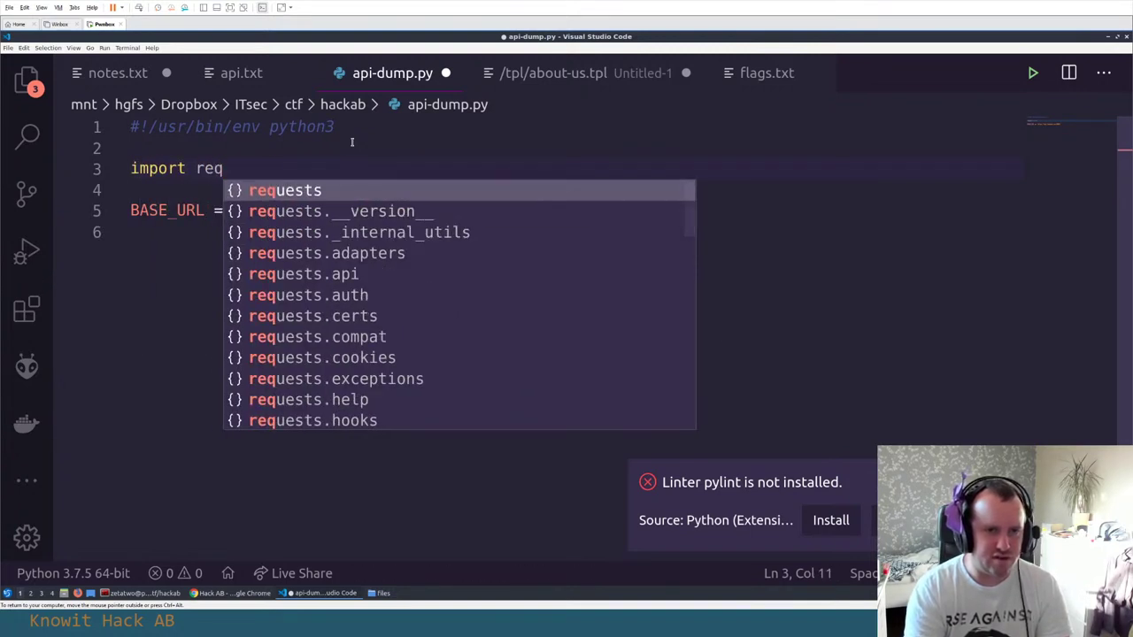
pyautogui.press('Tab')
# Save the script with a blank line after BASE_URL, then switch windows back to the editor
pyautogui.press('Down')
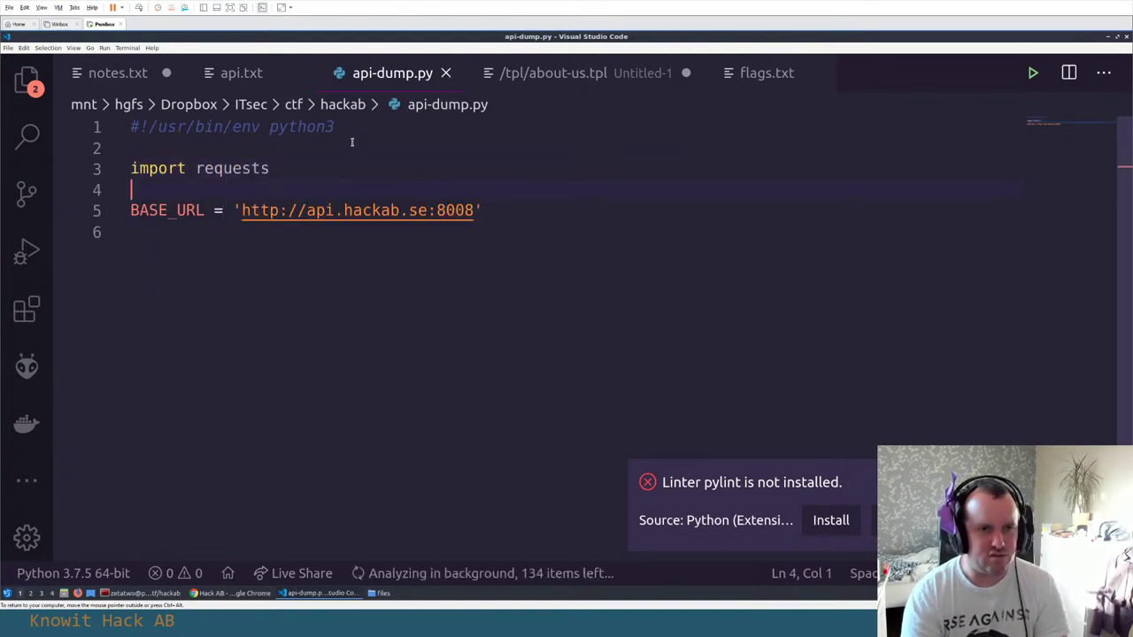
pyautogui.press('Down')
pyautogui.press('Down')
pyautogui.press('Return')
pyautogui.hotkey('alt', 'Tab')
pyautogui.hotkey('alt', 'Tab')
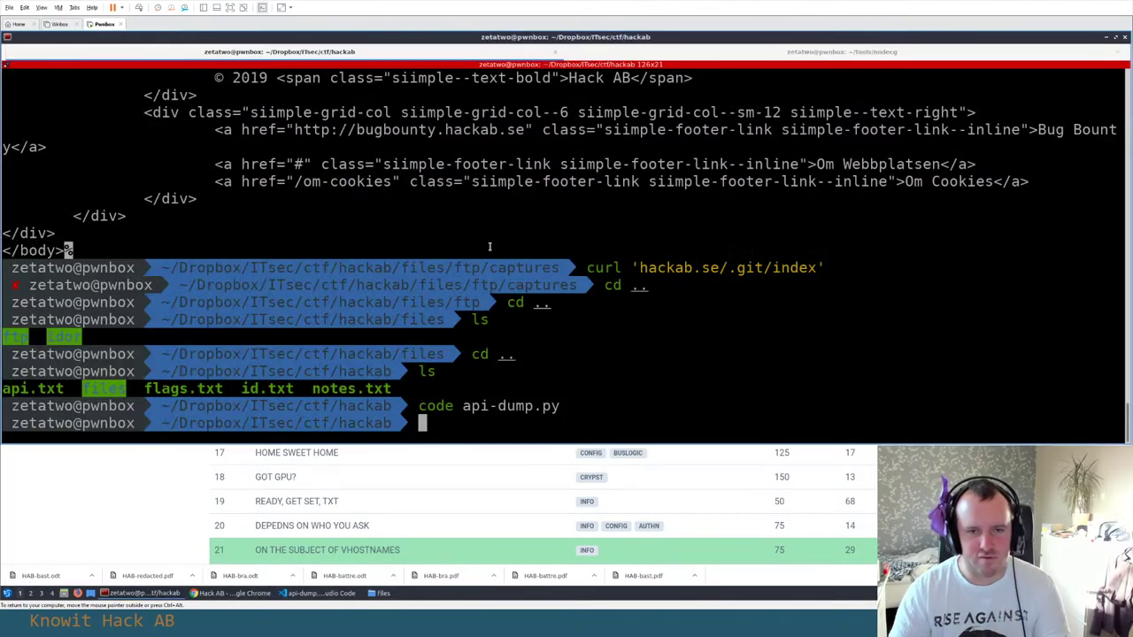
pyautogui.hotkey('alt', 'Tab')
pyautogui.press('Tab')
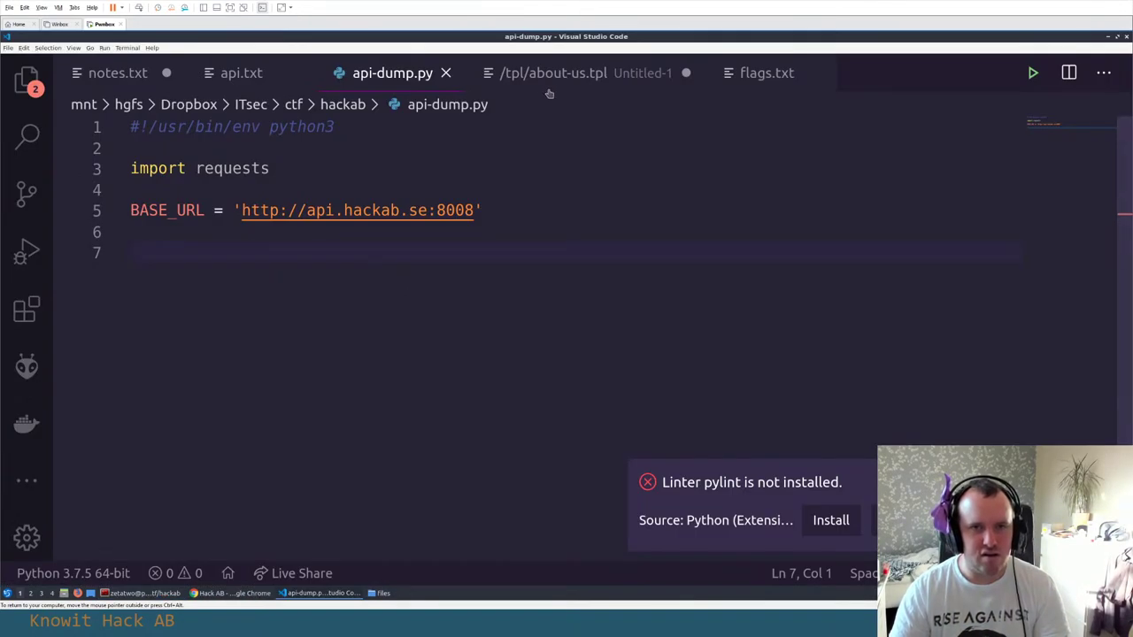
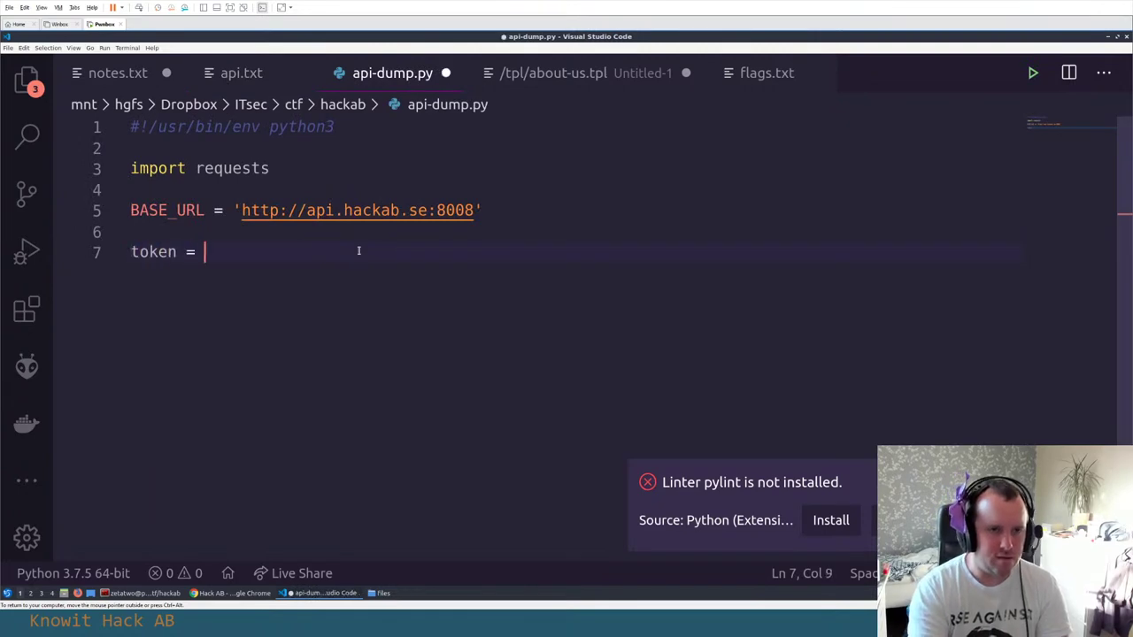
# Put the pasted JWT in quotes as the token value and save api-dump.py
pyautogui.write("'")
pyautogui.hotkey('ctrl', 'v')
pyautogui.write("'")
pyautogui.press('Return')
pyautogui.press('Return')
pyautogui.hotkey('ctrl', 's')
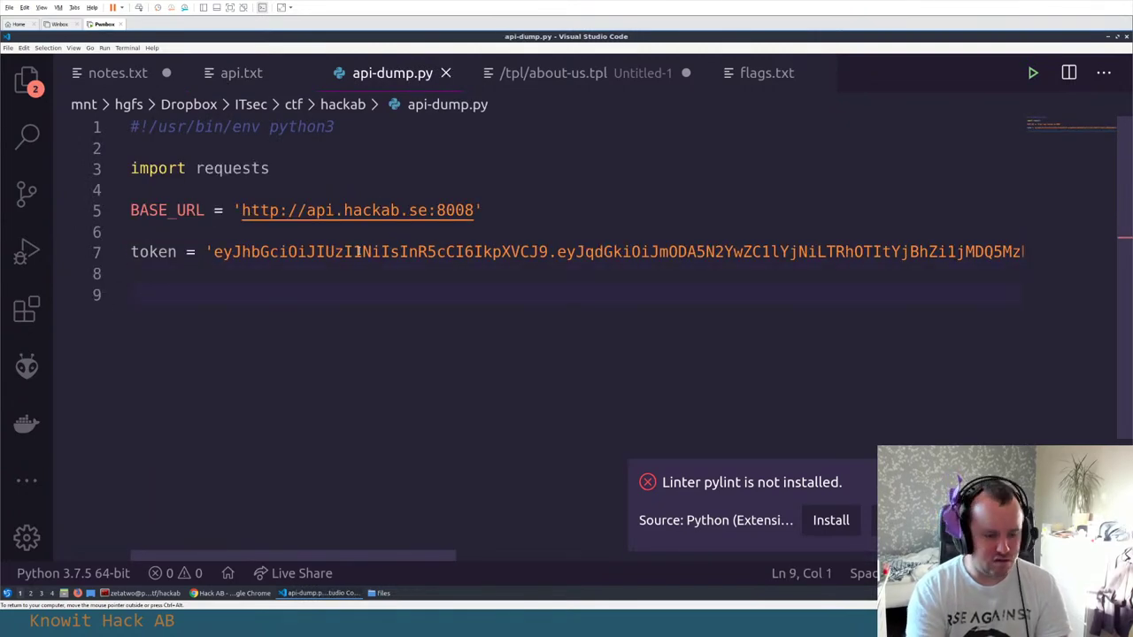
# Start line 9 with requests.get(BASE_URL + '/customers', headers={', correcting the misspelled endpoint
pyautogui.write('re')
pyautogui.press('Return')
pyautogui.press('BackSpace')
pyautogui.press('BackSpace')
pyautogui.press('BackSpace')
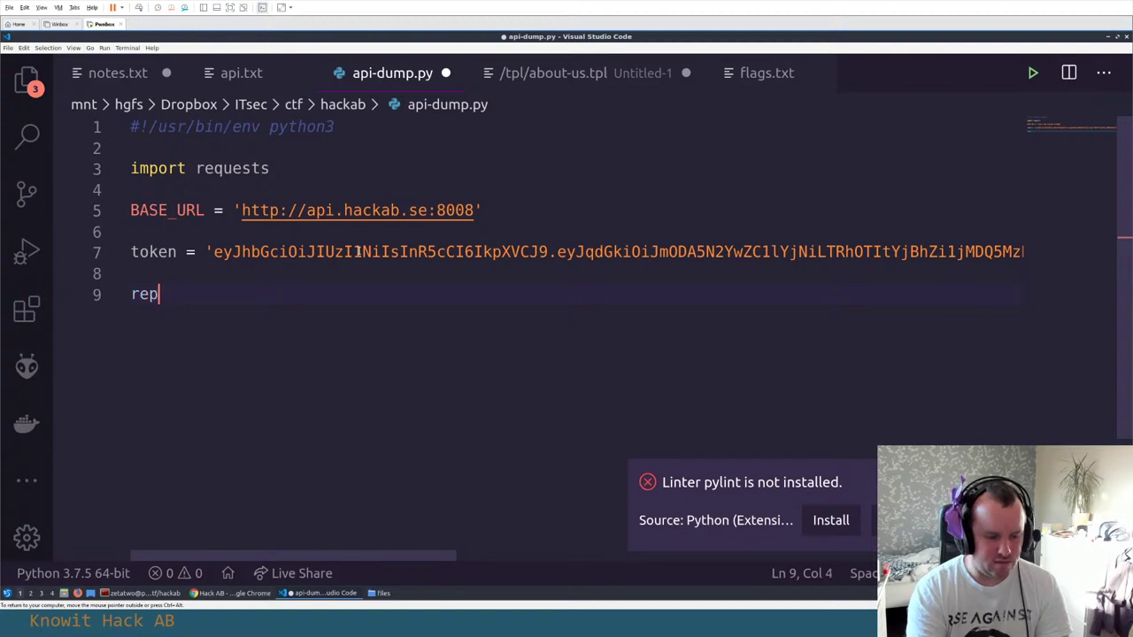
pyautogui.write('eq')
pyautogui.press('Return')
pyautogui.write('.get(')
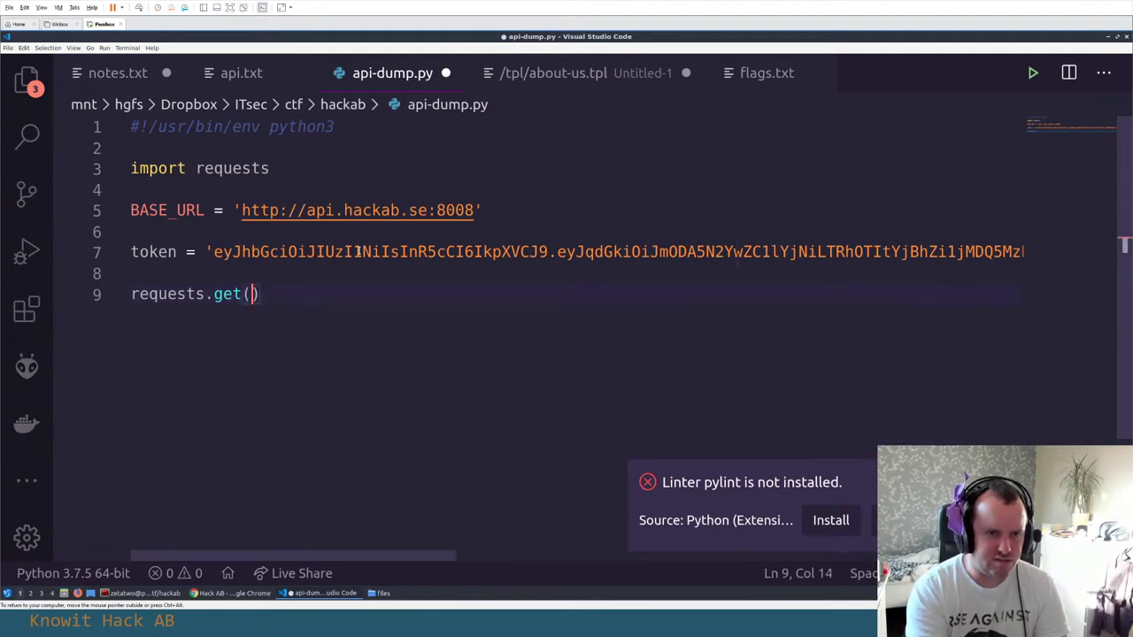
pyautogui.write('BASE')
pyautogui.press('Return')
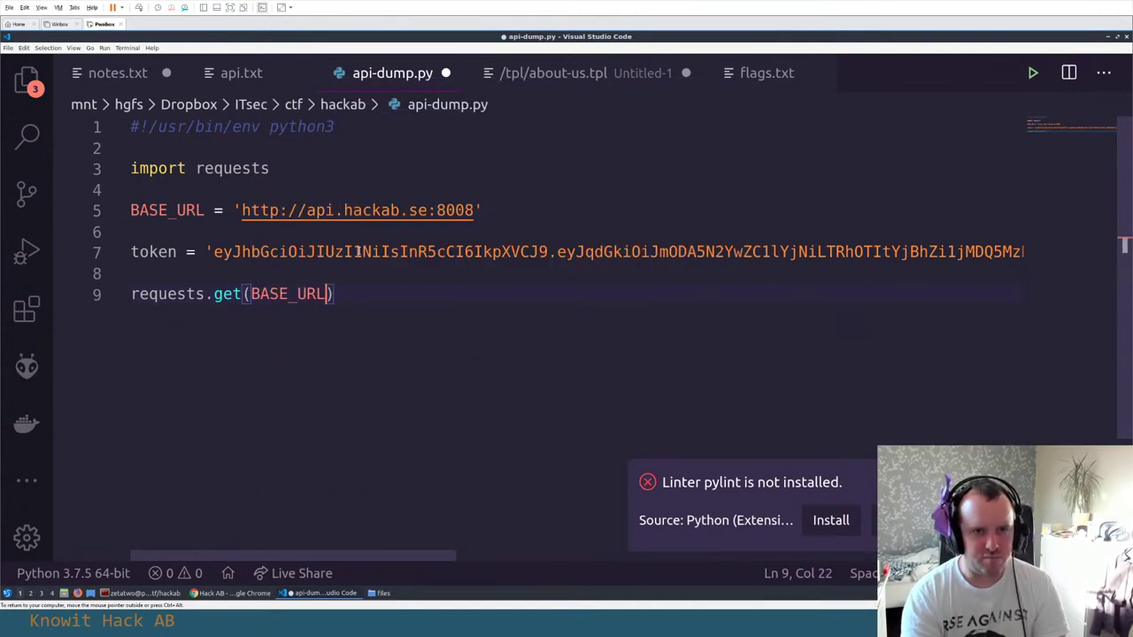
pyautogui.write("+ '/custoemr")
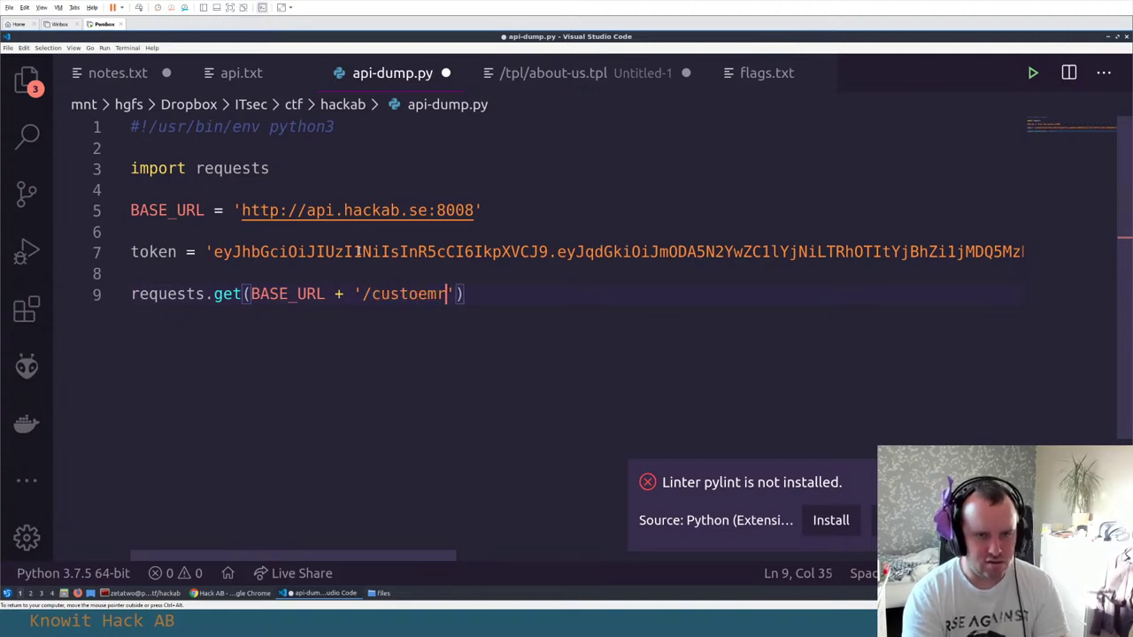
pyautogui.write('custoemr')
pyautogui.hotkey('ctrl', 'BackSpace')
# Complete line 9 as requests.get(BASE_URL + '/customers', headers={ to start the auth header
pyautogui.write("customers', headers={'Authorization', 'Bearer %s' %")
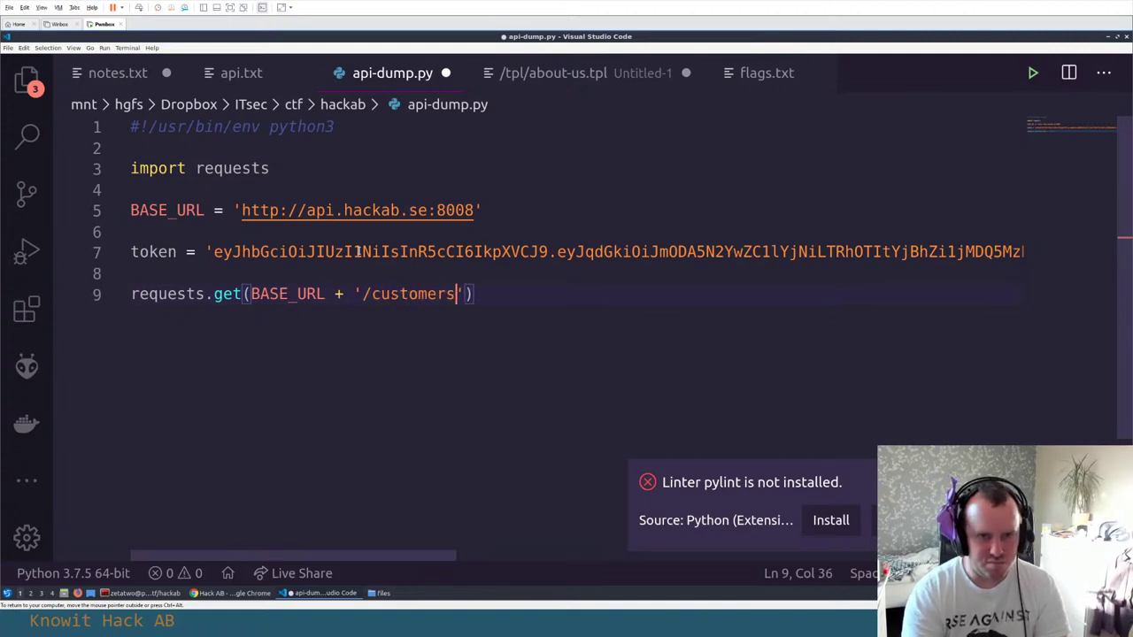
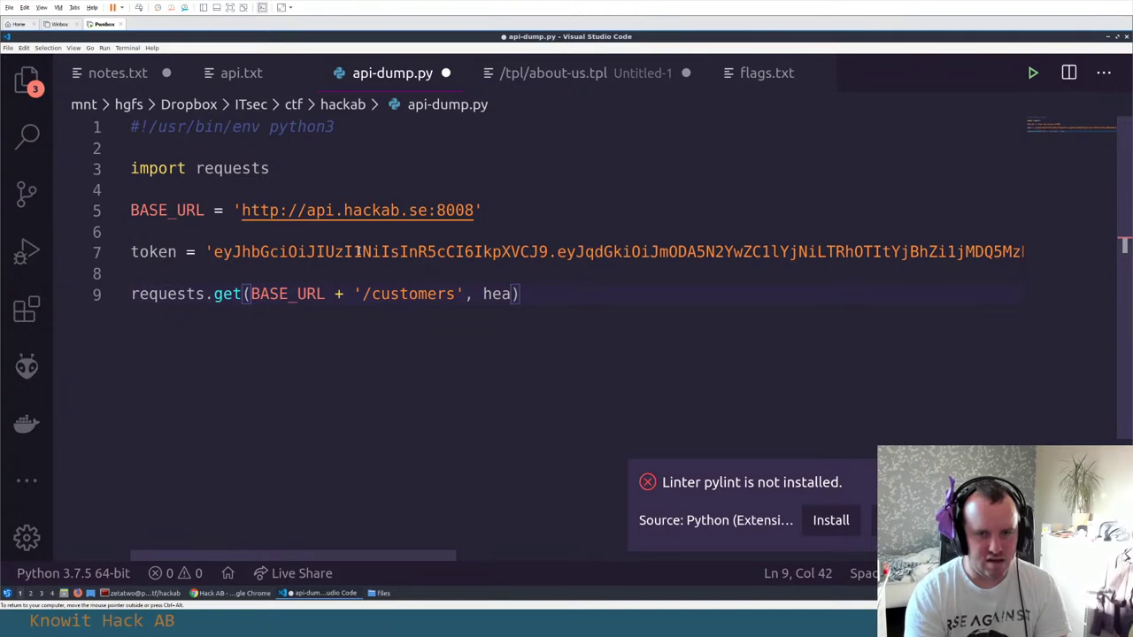
# Start line 9 with requests.get(BASE_URL + '/customers', headers={', correcting the misspelled endpoint
# Complete line 9 as requests.get(BASE_URL + '/customers', headers={ to start the auth header
pyautogui.write("ders={'Authorization', 'Bearer %s' %")
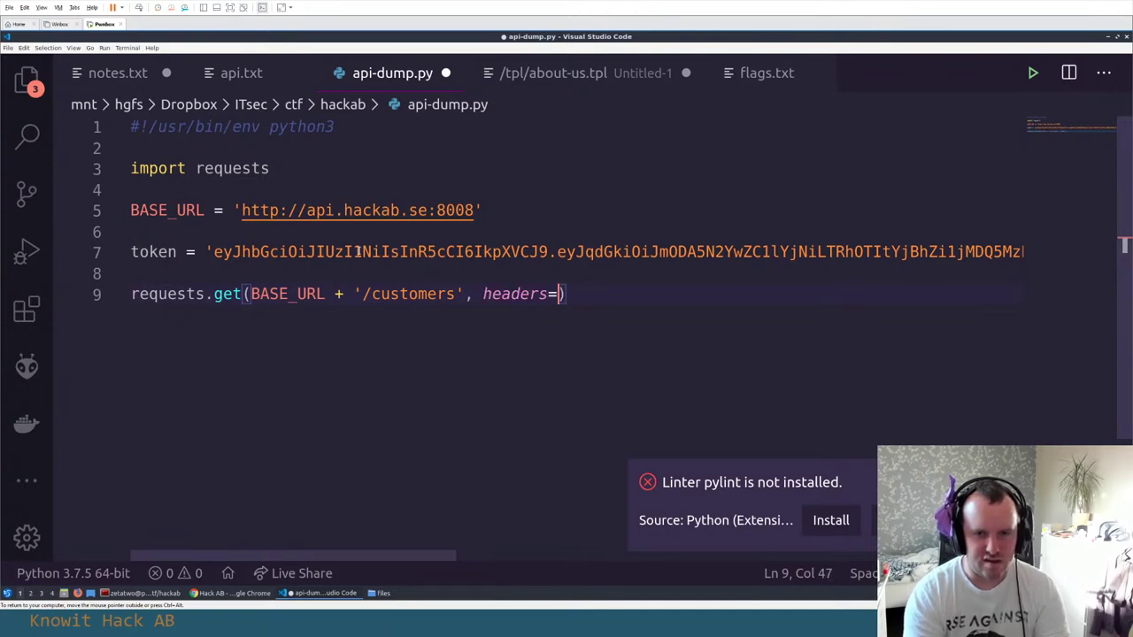
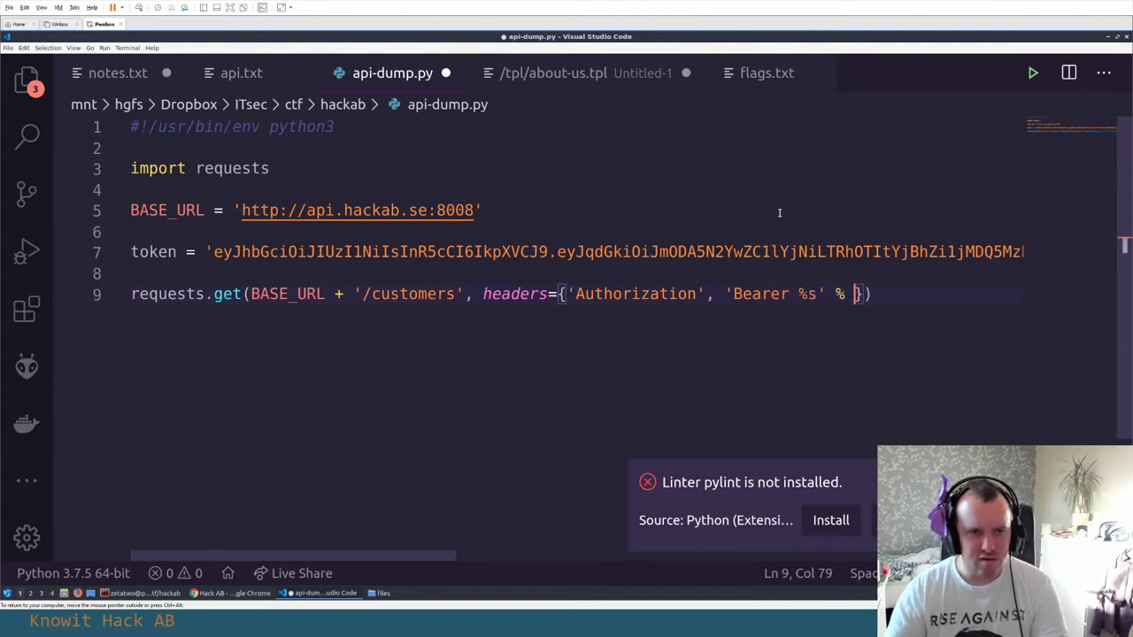
# Copy the variable name token from line 7 into the header's % format argument on line 9
pyautogui.doubleClick(175, 251)
pyautogui.hotkey('ctrl', 'c')
pyautogui.click(855, 293)
pyautogui.hotkey('ctrl', 'v')
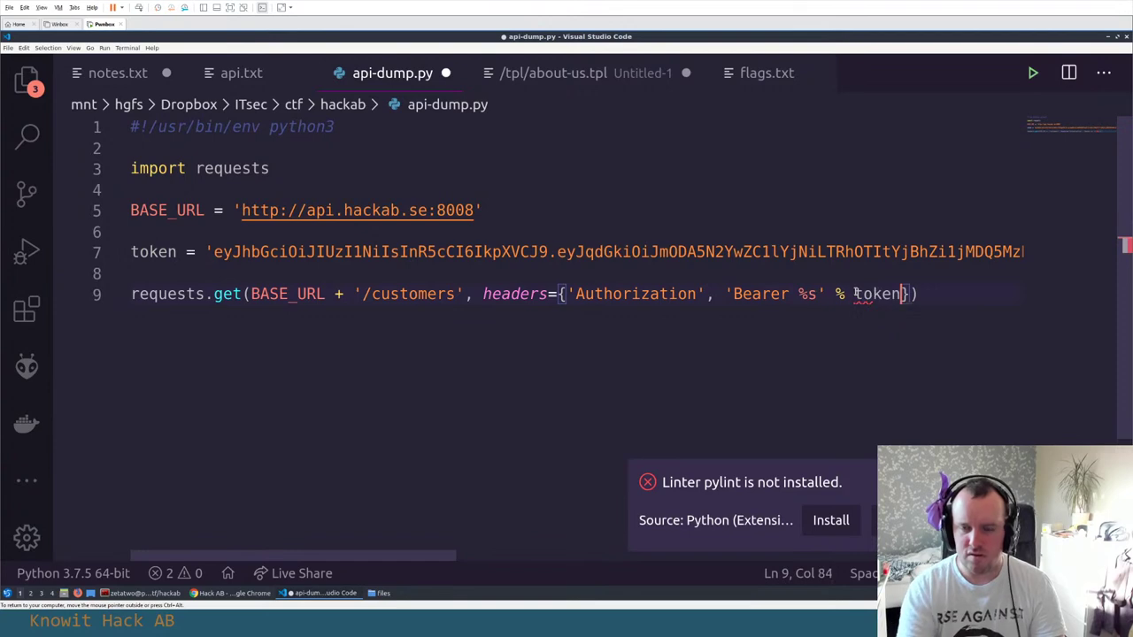
# Assign the /customers GET request to r and begin a print(r.json line below it
pyautogui.press('Home')
pyautogui.write('r =')
pyautogui.press('End')
pyautogui.press('Return')
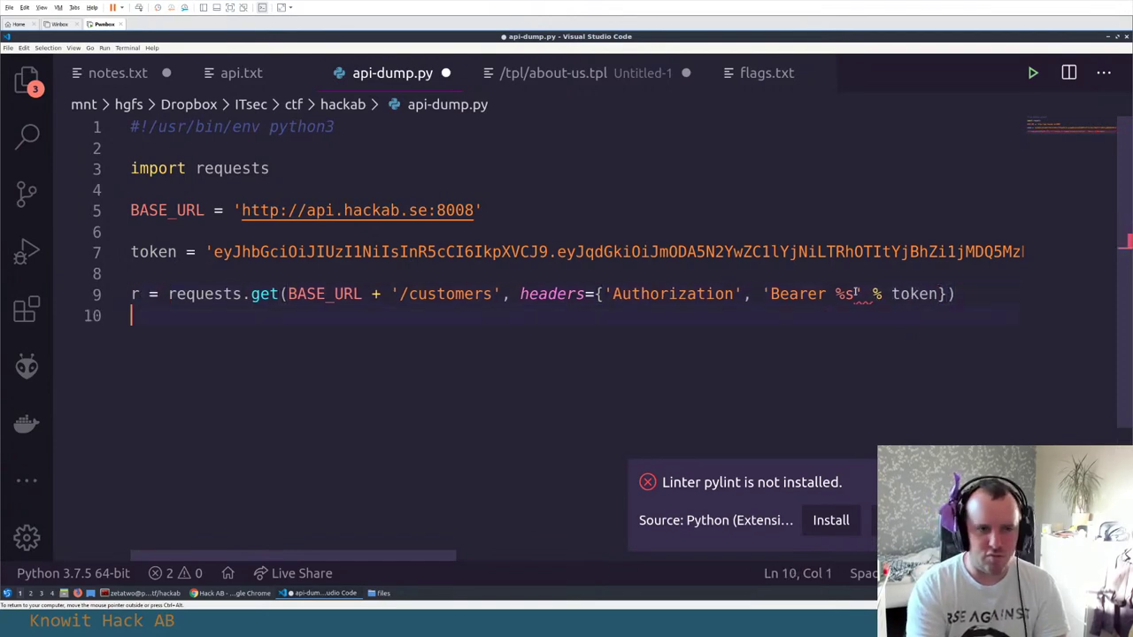
pyautogui.write('print(r.json')
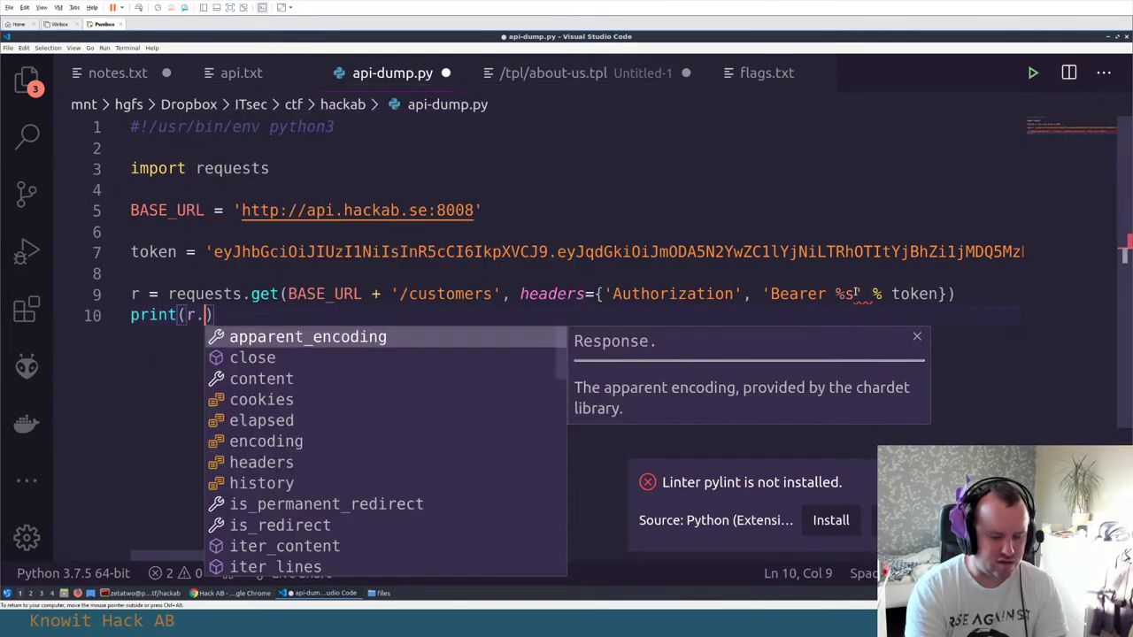
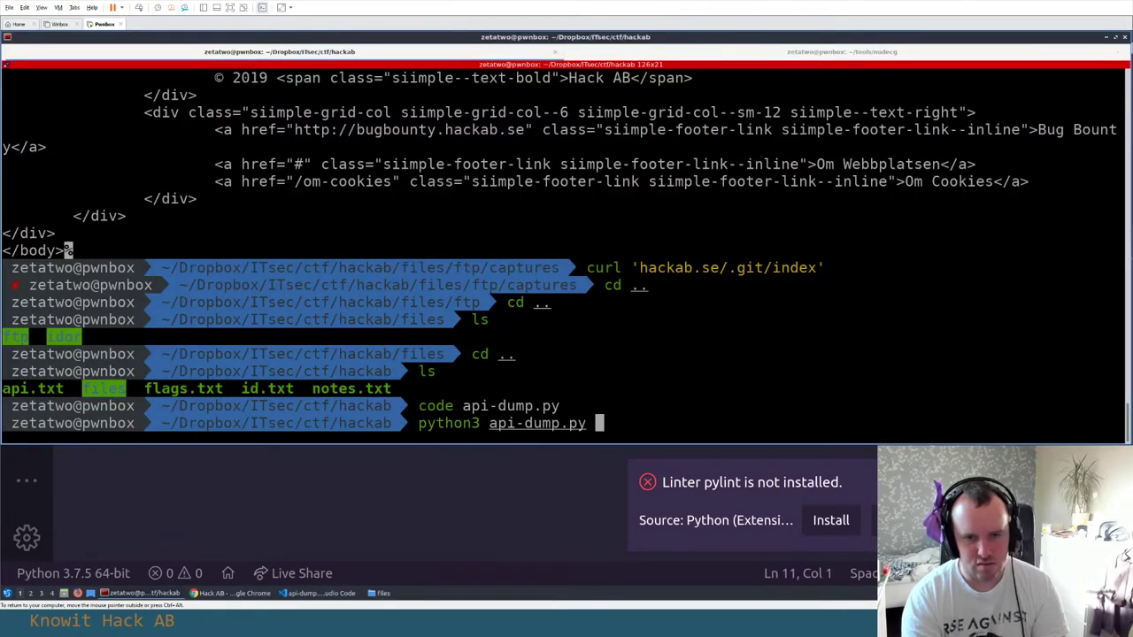
# Run api-dump.py with python3, read the 'set' AttributeError, and return to line 9's Bearer header
pyautogui.press('Return')
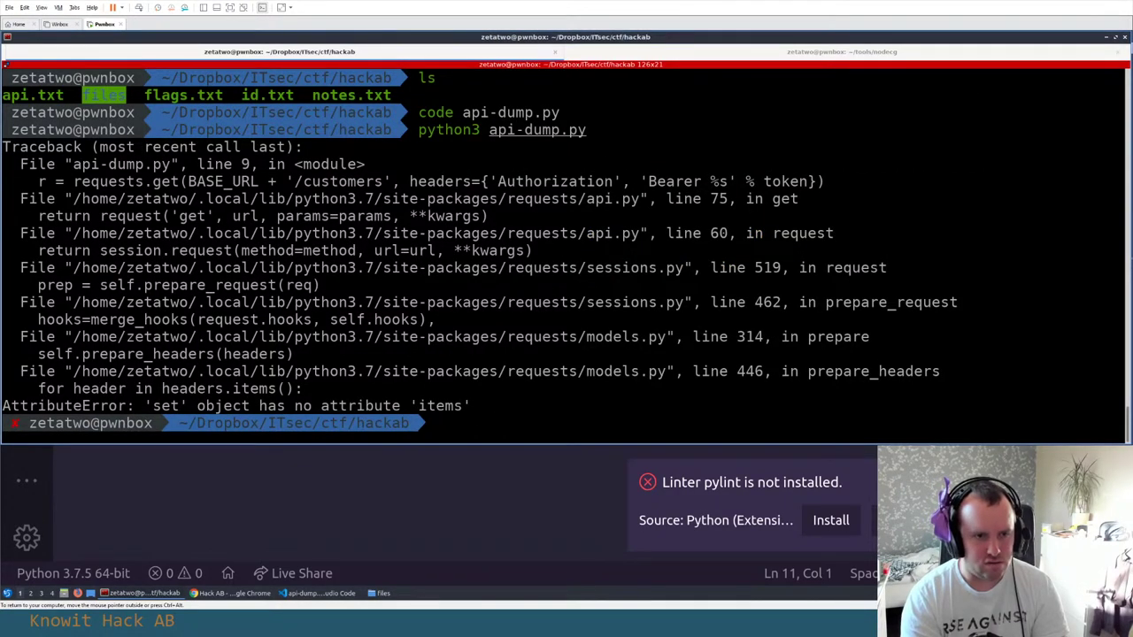
pyautogui.hotkey('alt', 'Tab')
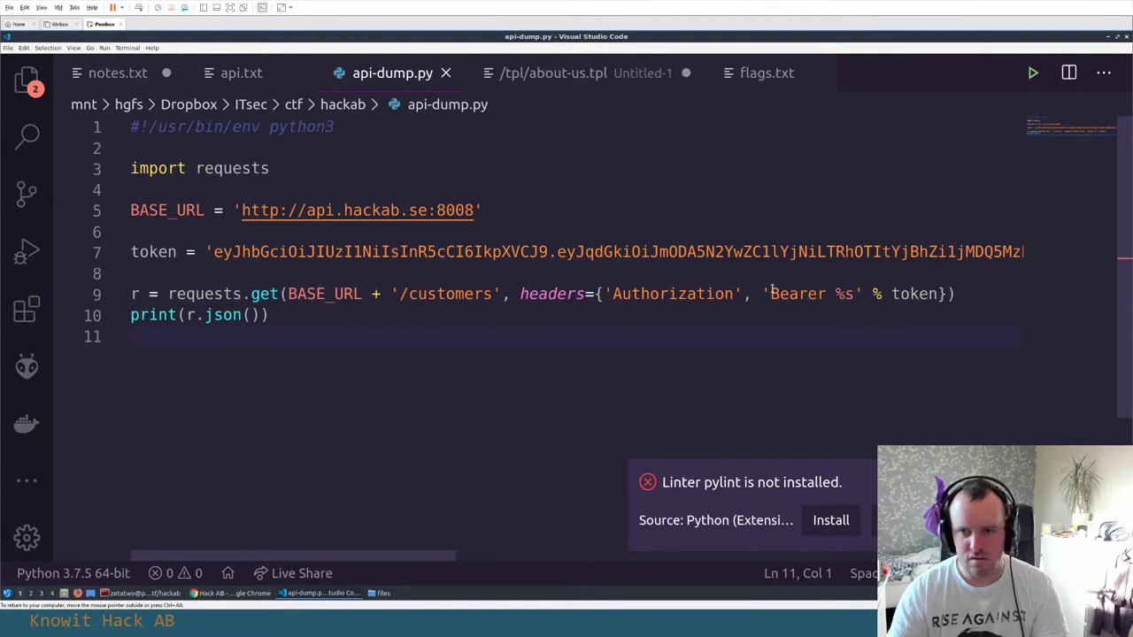
pyautogui.click(765, 293)
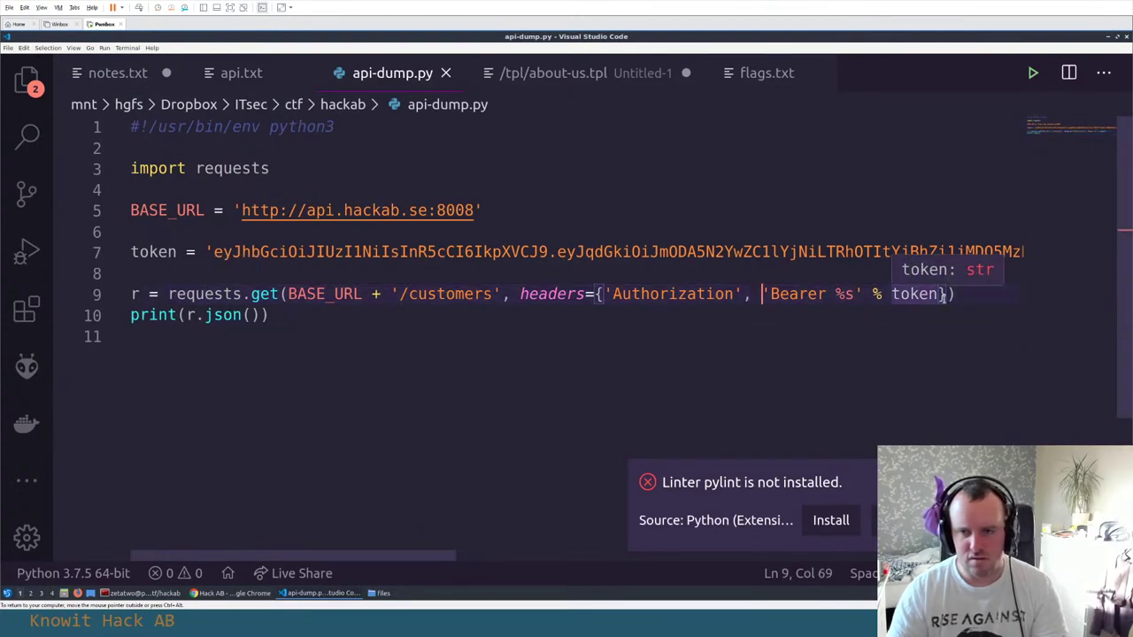
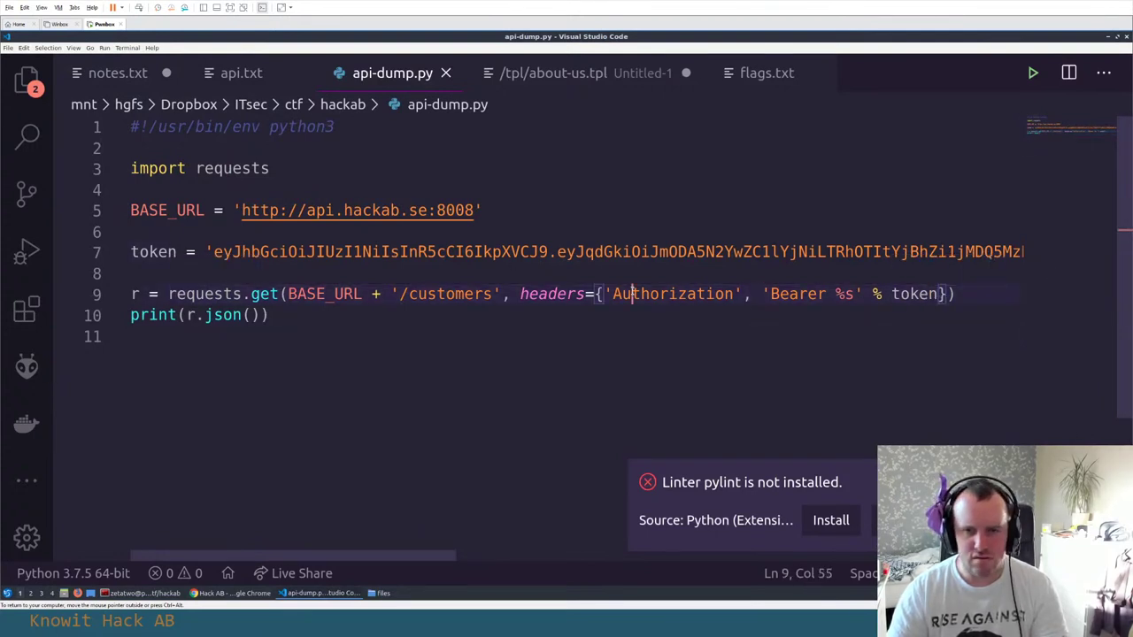
# Change the comma after 'Authorization' on line 9 to a colon, making a proper header dict
pyautogui.click(746, 294)
pyautogui.press('Delete')
pyautogui.write(':')
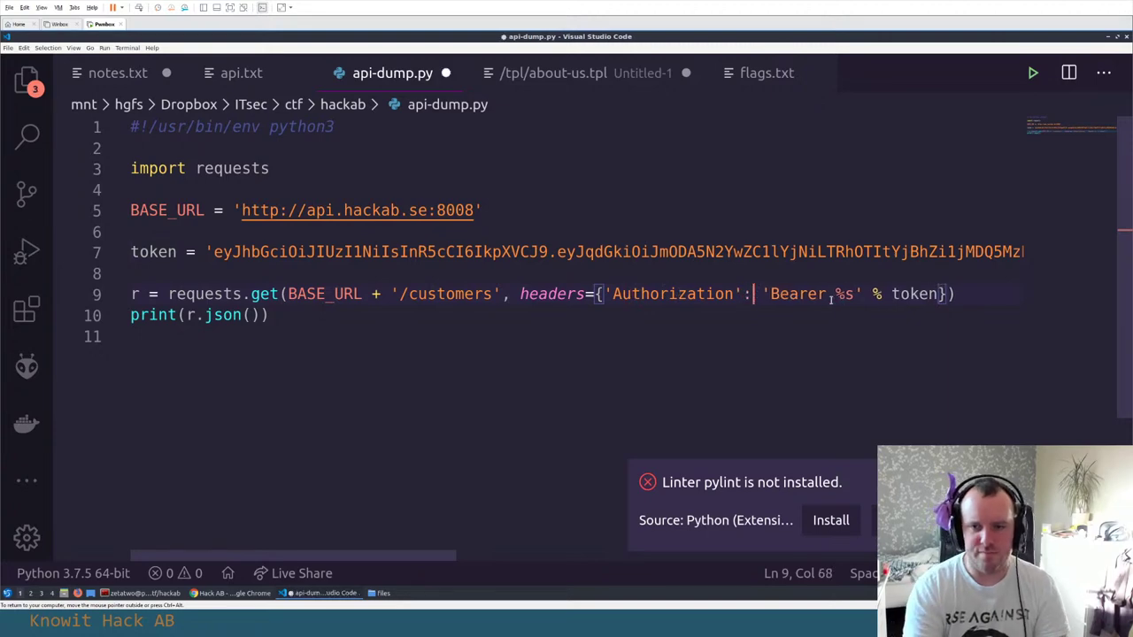
pyautogui.press('Down')
pyautogui.press('Down')
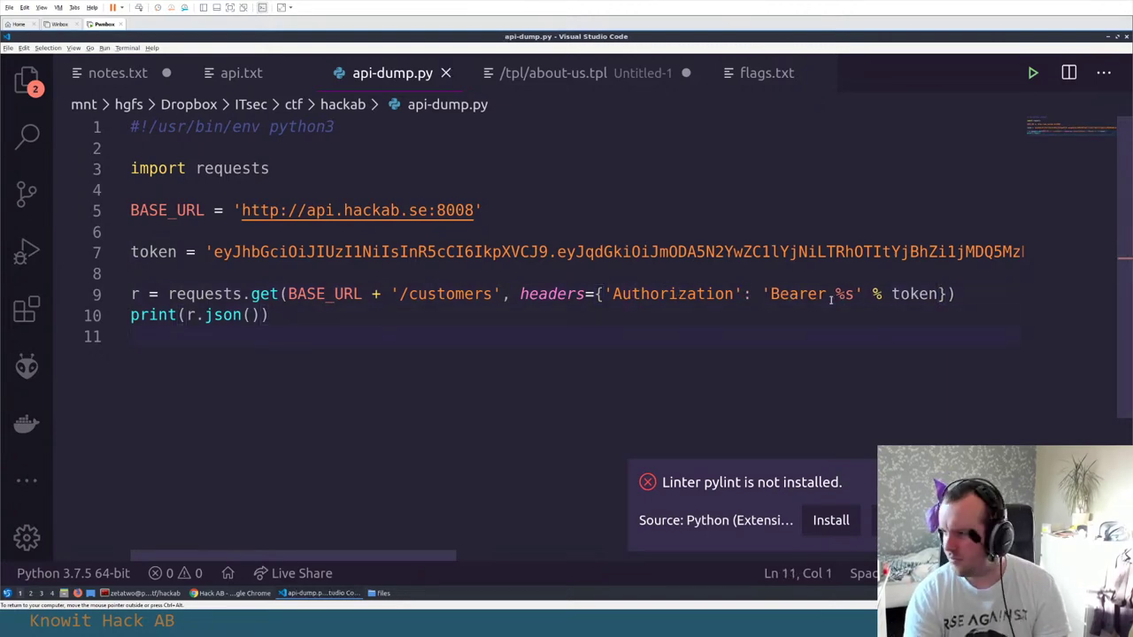
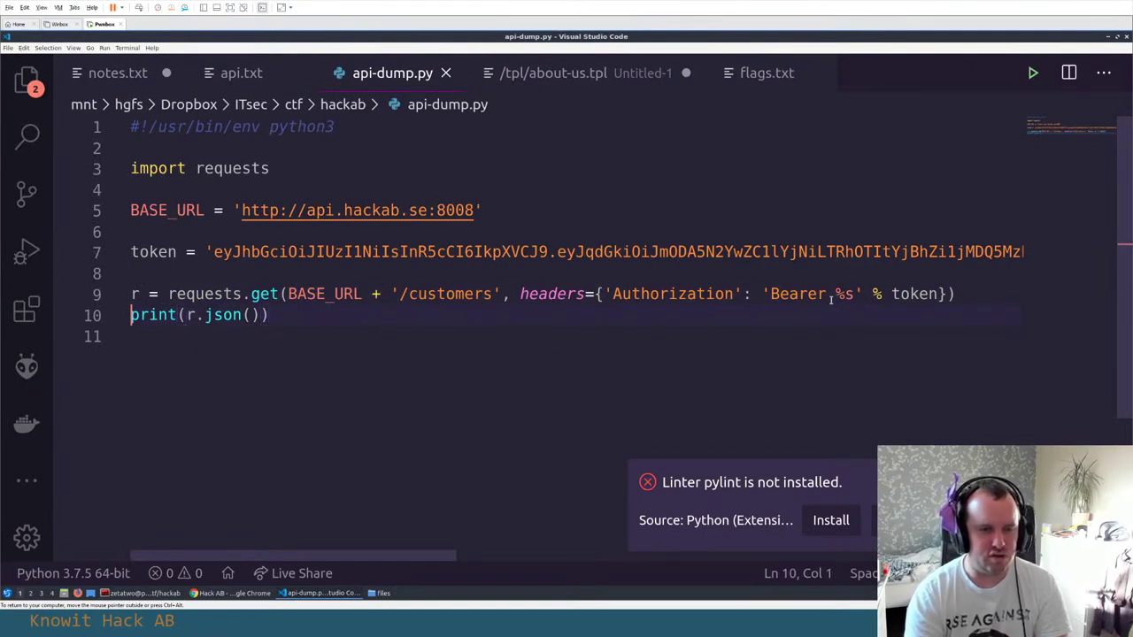
# Begin line 10 with 'customers =' so the r.json() result gets assigned to customers
pyautogui.write('customers =')
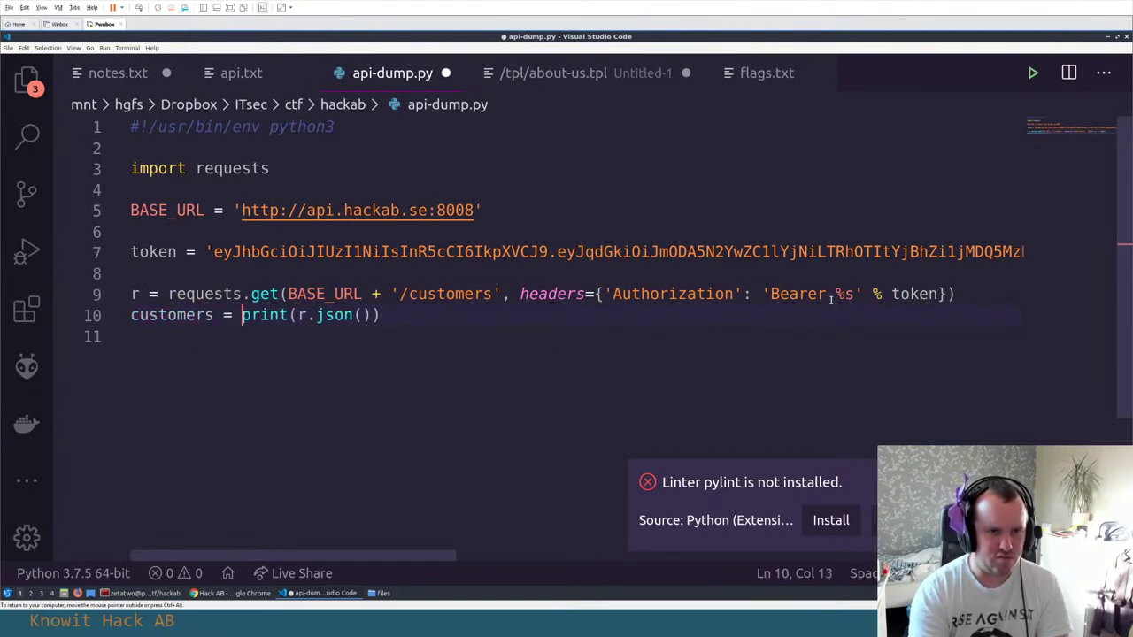
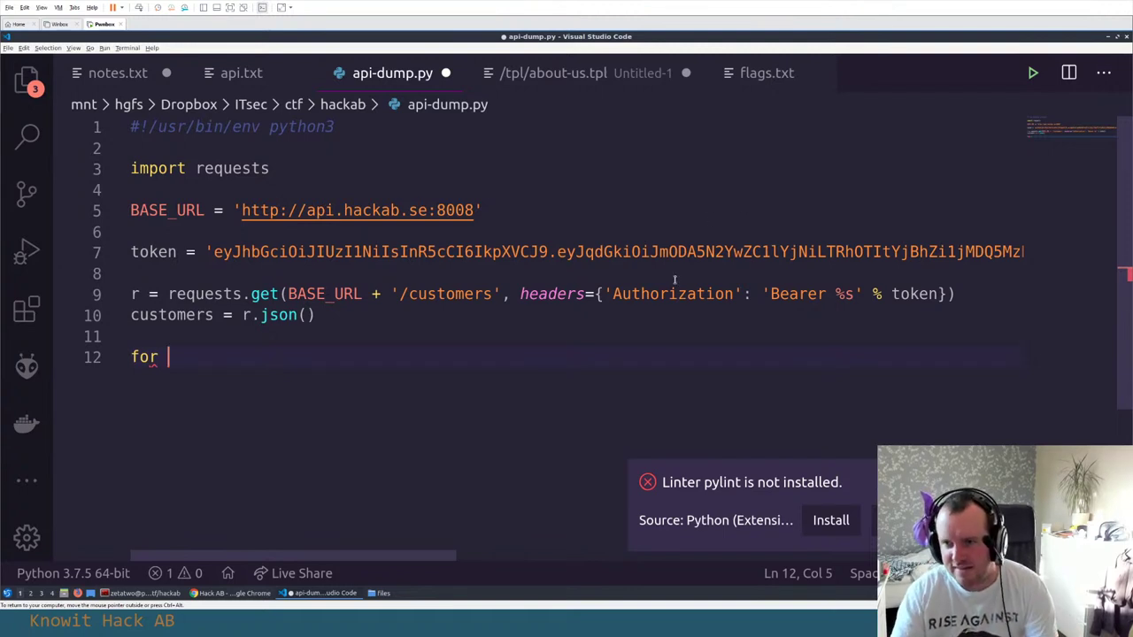
# Extend line 12's loop header to 'for customer in', then return to the customers assignment line
pyautogui.click(195, 341)
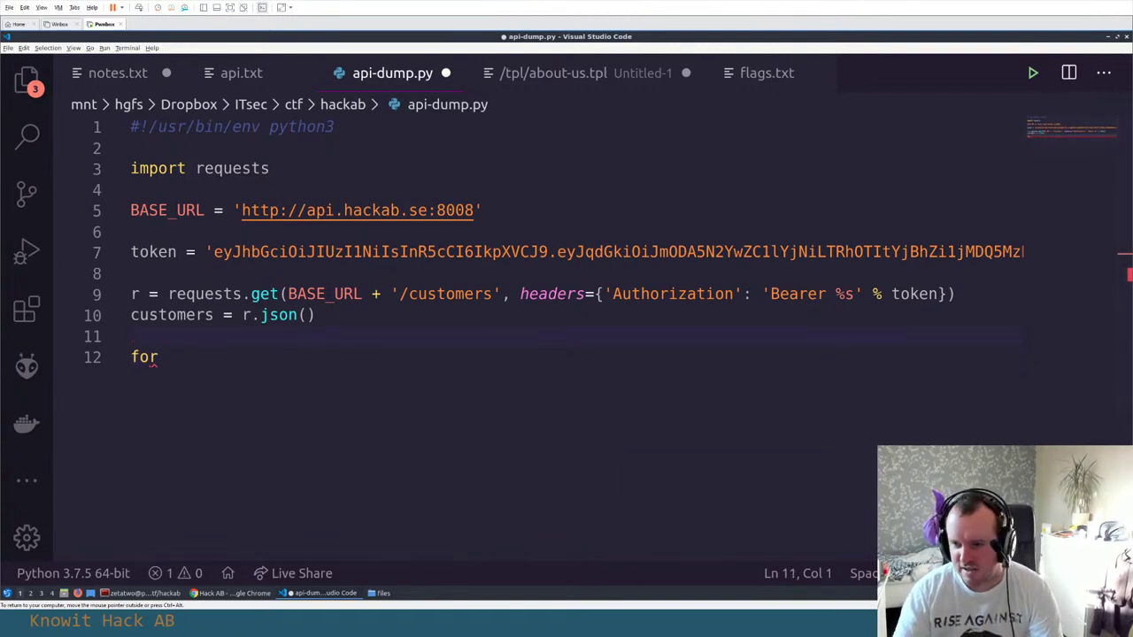
pyautogui.click(532, 402)
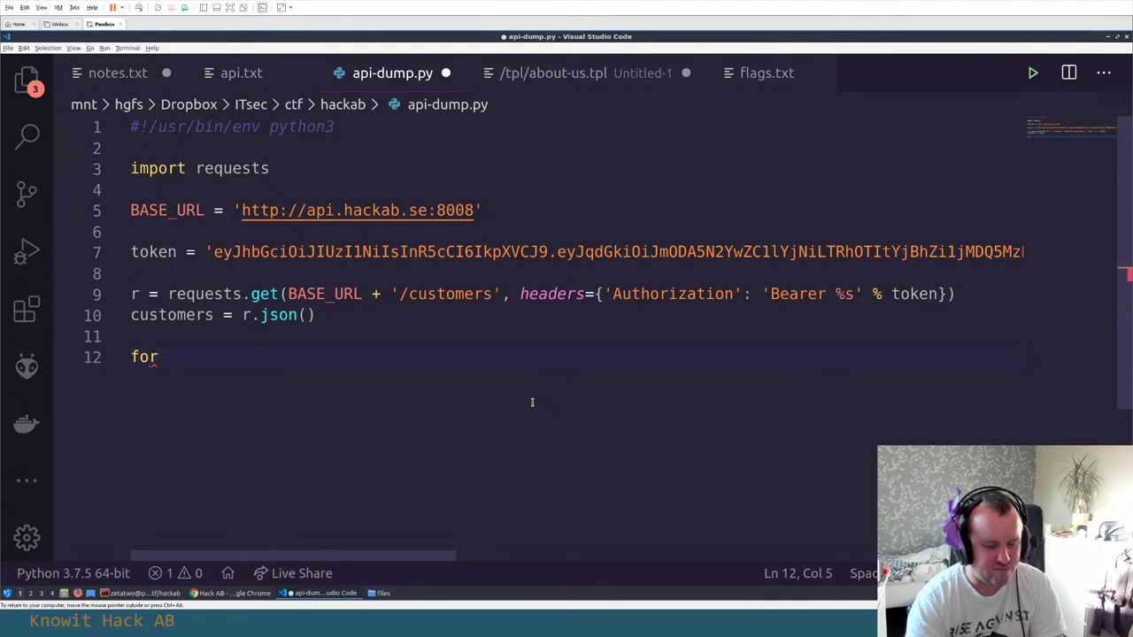
pyautogui.write('customer ')
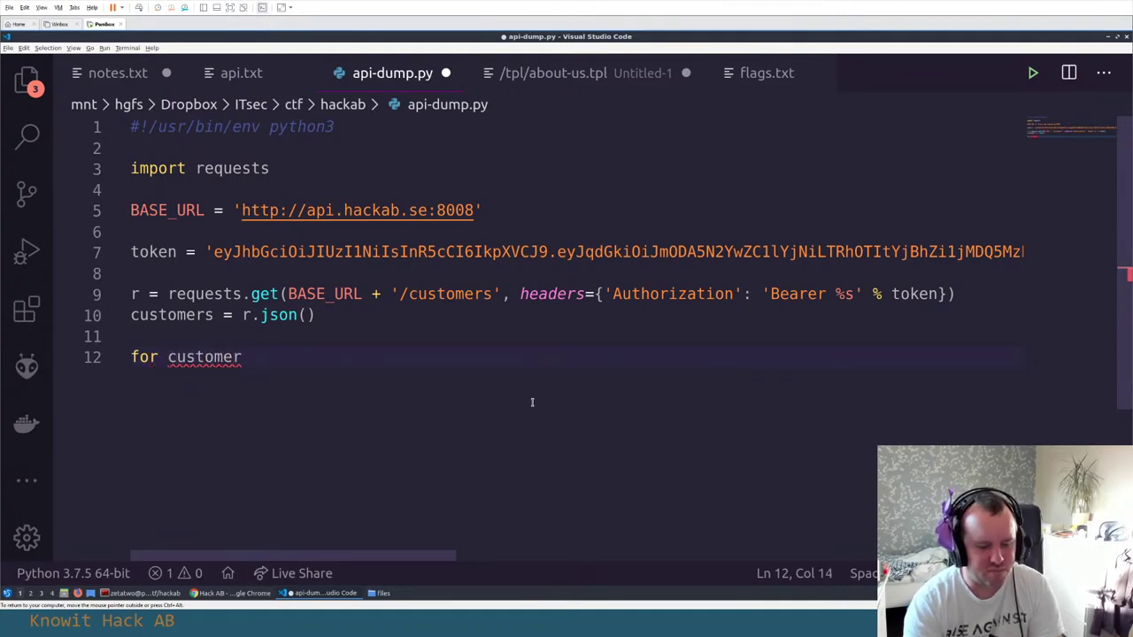
pyautogui.write('in')
pyautogui.press('Up')
pyautogui.press('Up')
pyautogui.press('Up')
pyautogui.press('Home')
pyautogui.press('Down')
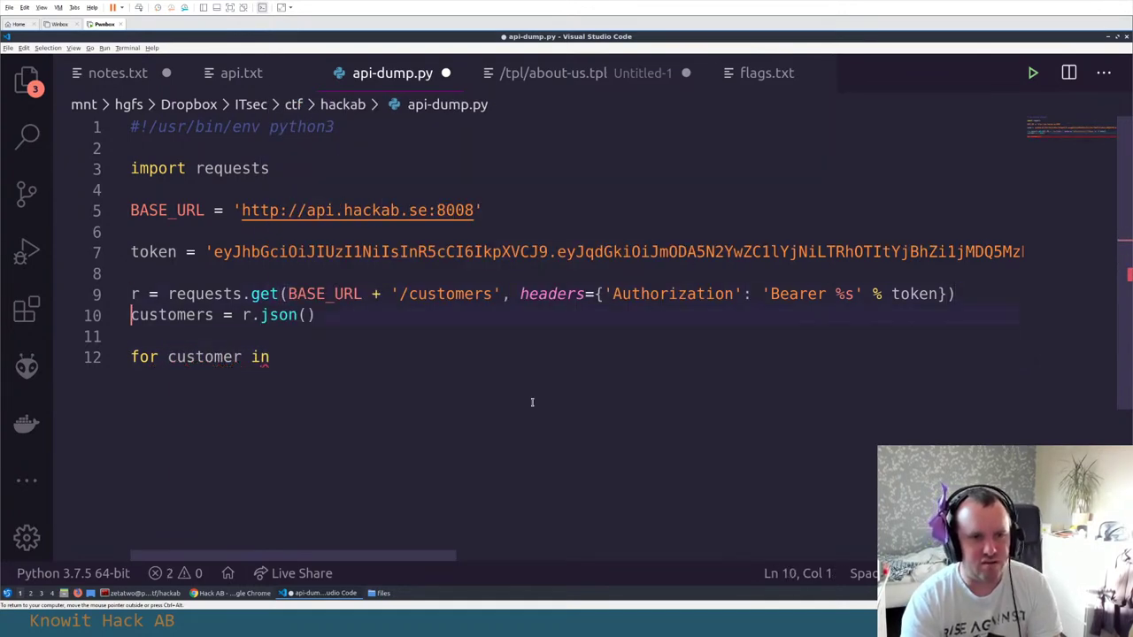
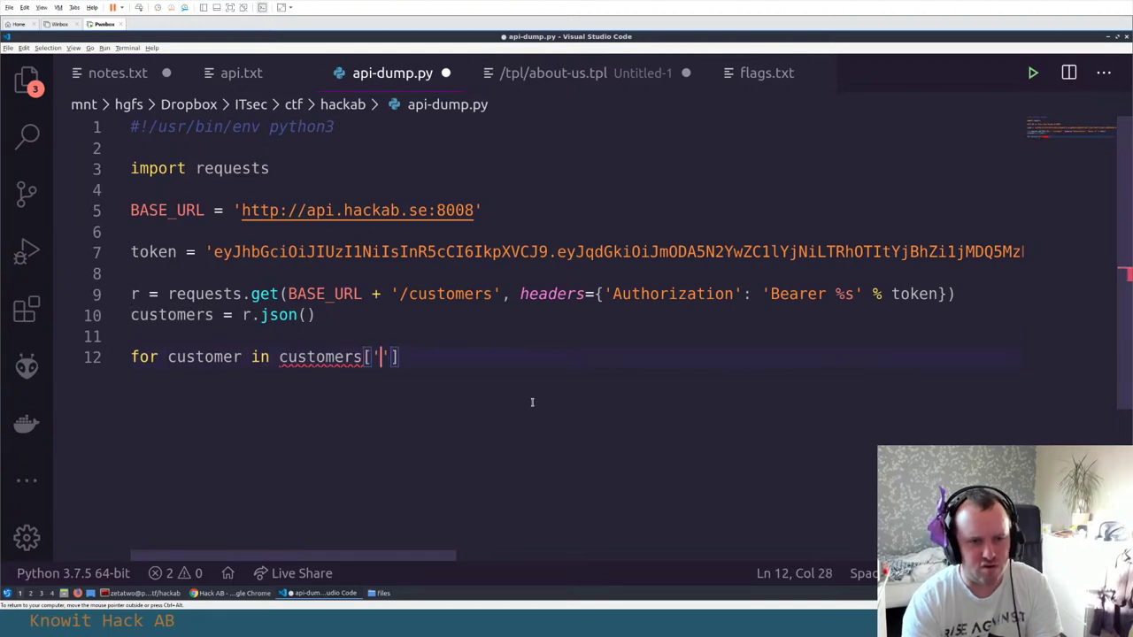
# Complete the for loop header over customers['items'] and begin a print call in its body
pyautogui.write("items']:")
pyautogui.press('Return')
pyautogui.write('pr')
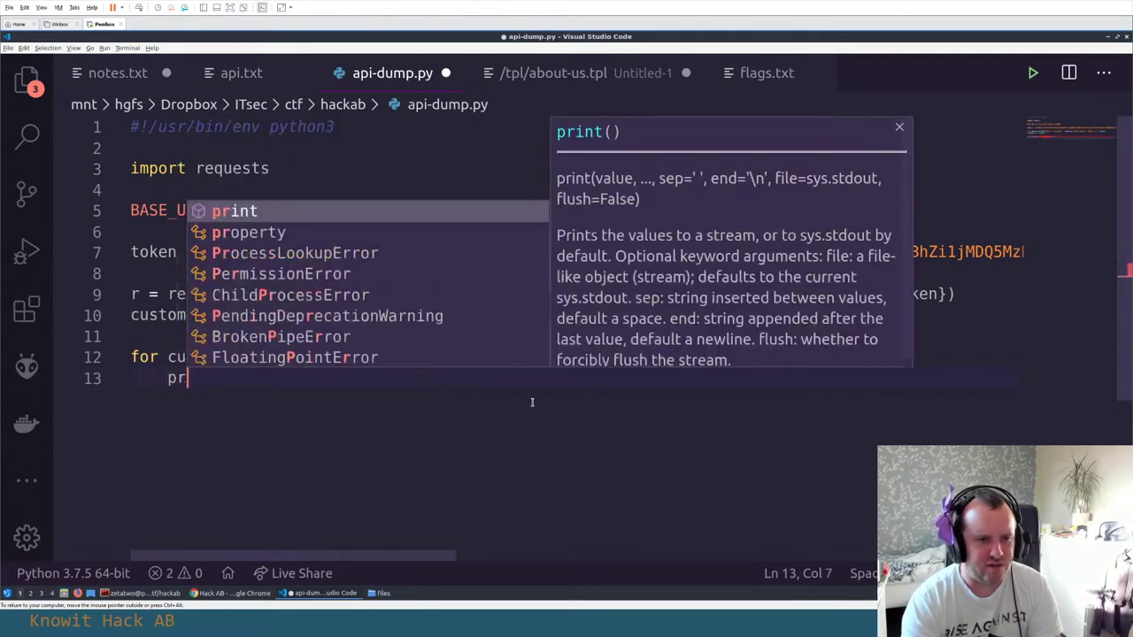
pyautogui.write('int(')
# Make the loop body print(customer), using the copied loop variable, and save api-dump.py
pyautogui.press('Up')
pyautogui.press('Right')
pyautogui.press('Right')
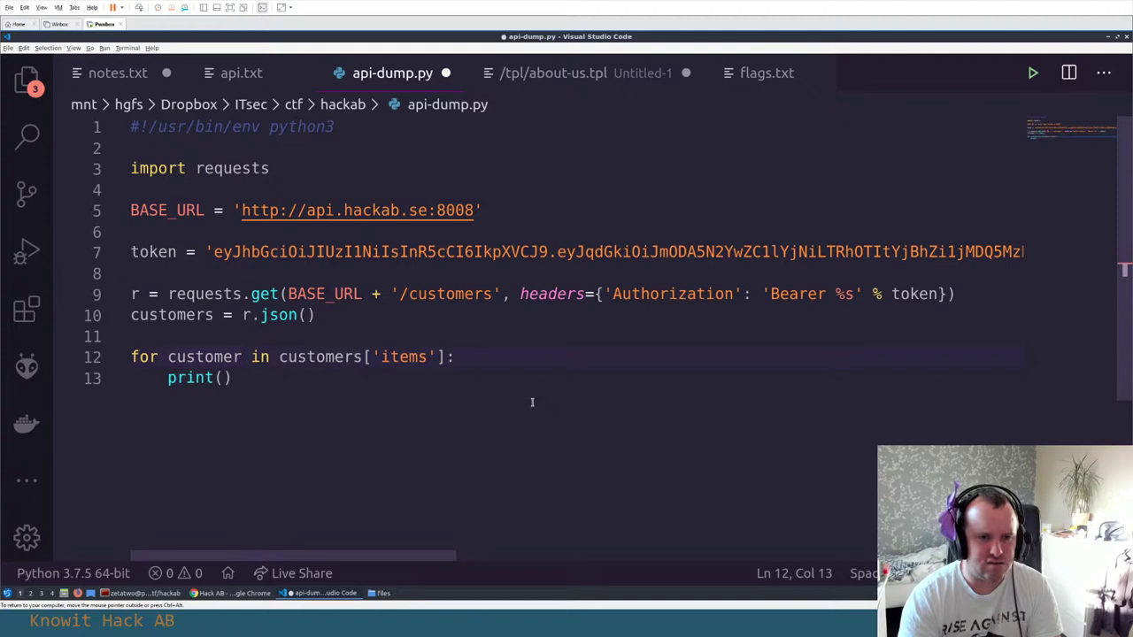
pyautogui.hotkey('ctrl', 'shift', 'Left')
pyautogui.hotkey('ctrl', 'c')
pyautogui.press('Down')
pyautogui.press('End')
pyautogui.press('Left')
pyautogui.hotkey('ctrl', 'v')
pyautogui.press('End')
pyautogui.press('Return')
pyautogui.press('BackSpace')
pyautogui.hotkey('ctrl', 's')
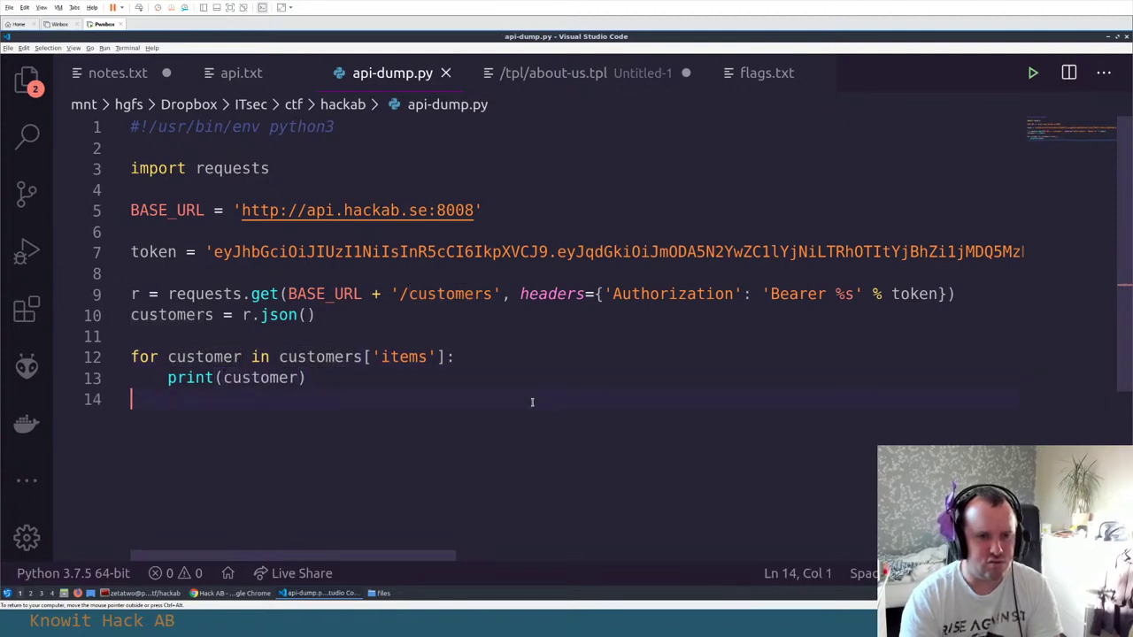
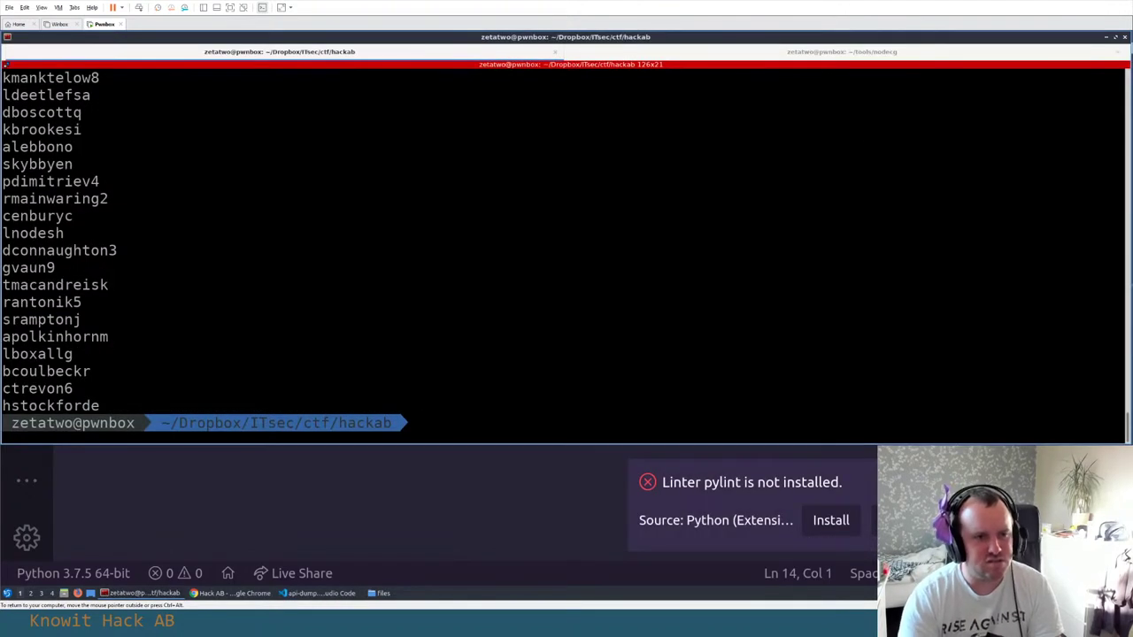
# Scroll up and back down through the extracted username list in the terminal
pyautogui.scroll(2, 536, 347)
pyautogui.scroll(-2, 537, 345)
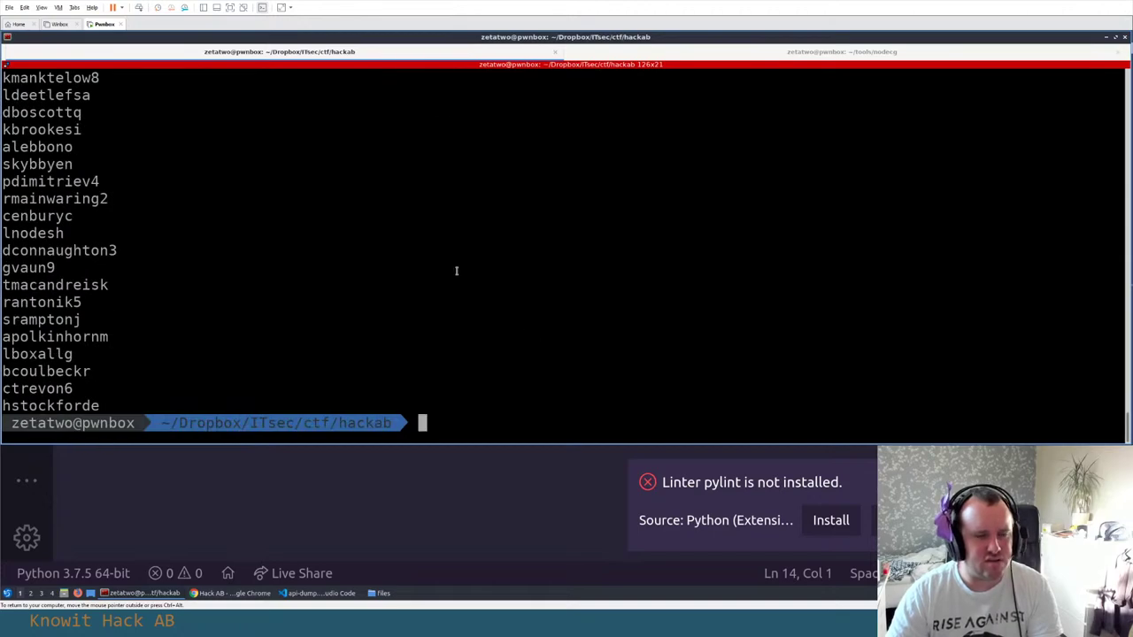
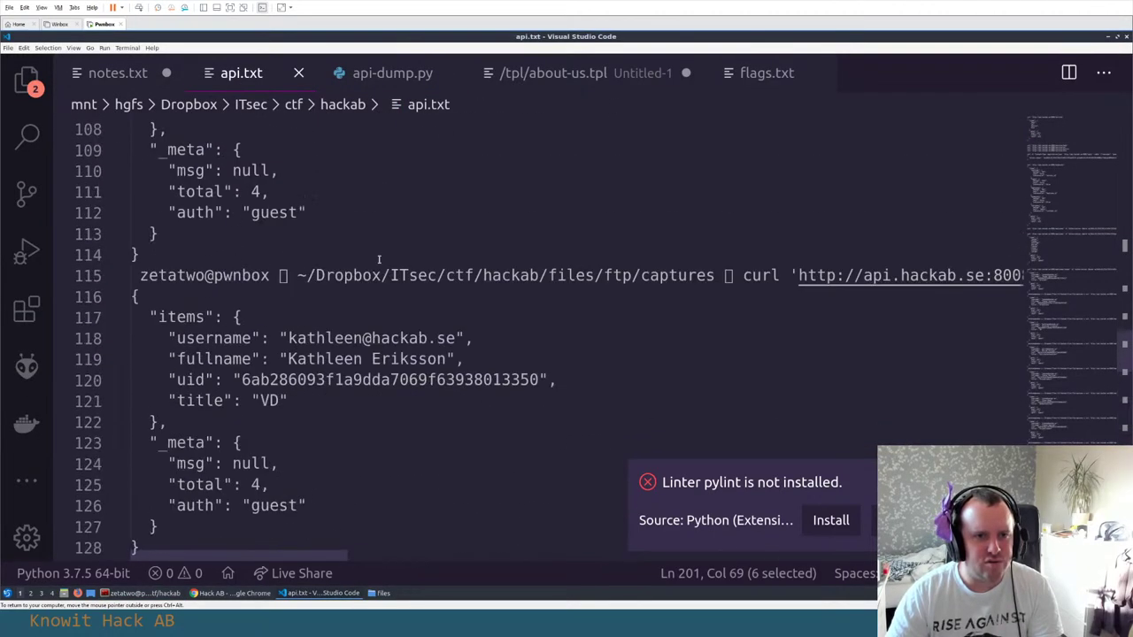
pyautogui.scroll(10, 378, 259)
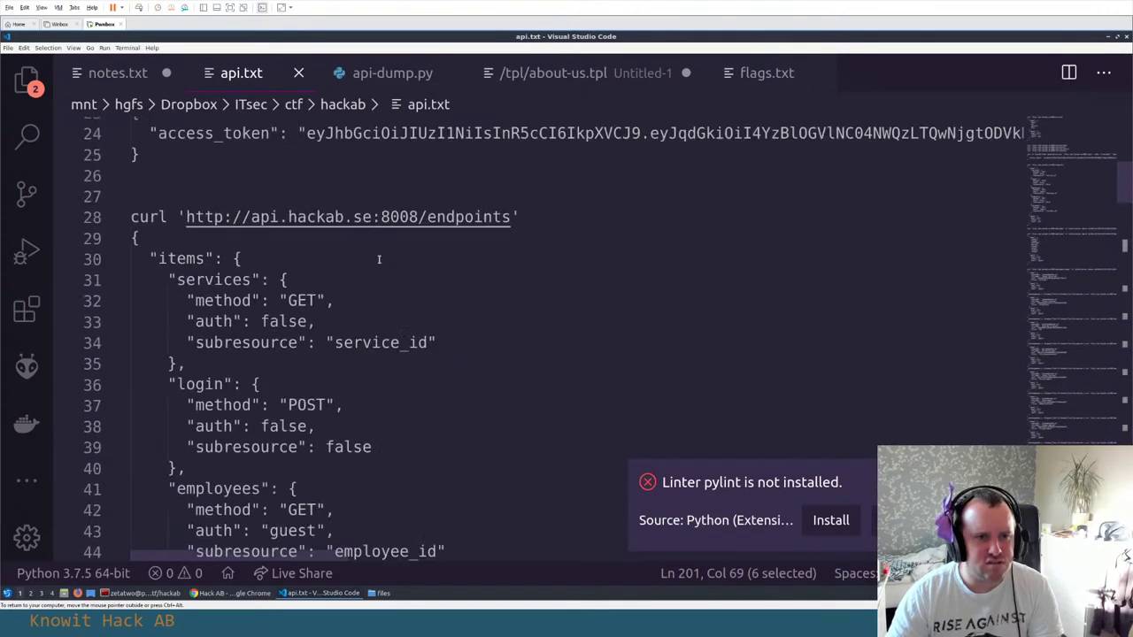
# Highlight the admin-only 'customers' endpoint and its 'customer_id' subresource in api.txt, then return to the terminal
pyautogui.scroll(-6, 379, 260)
pyautogui.doubleClick(219, 313)
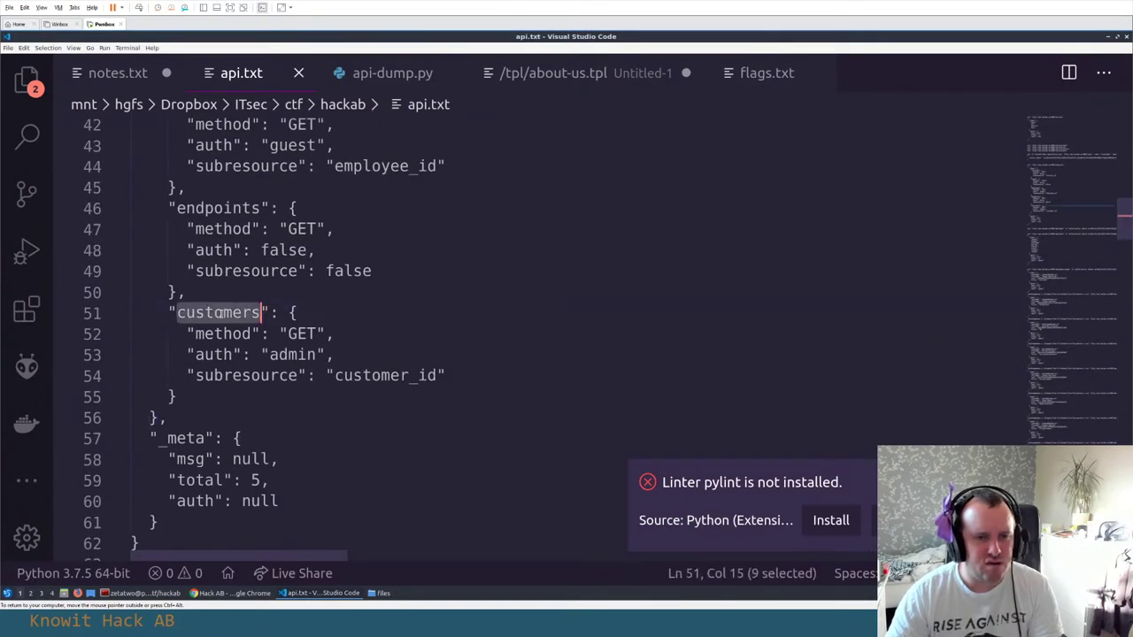
pyautogui.doubleClick(368, 377)
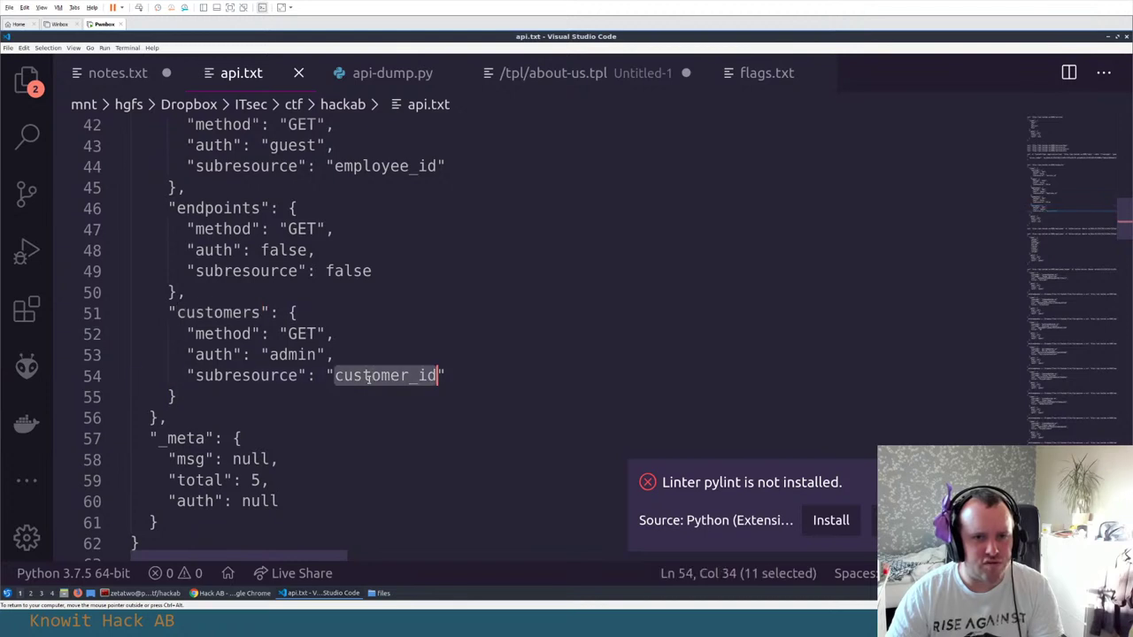
pyautogui.click(221, 314)
pyautogui.click(241, 375)
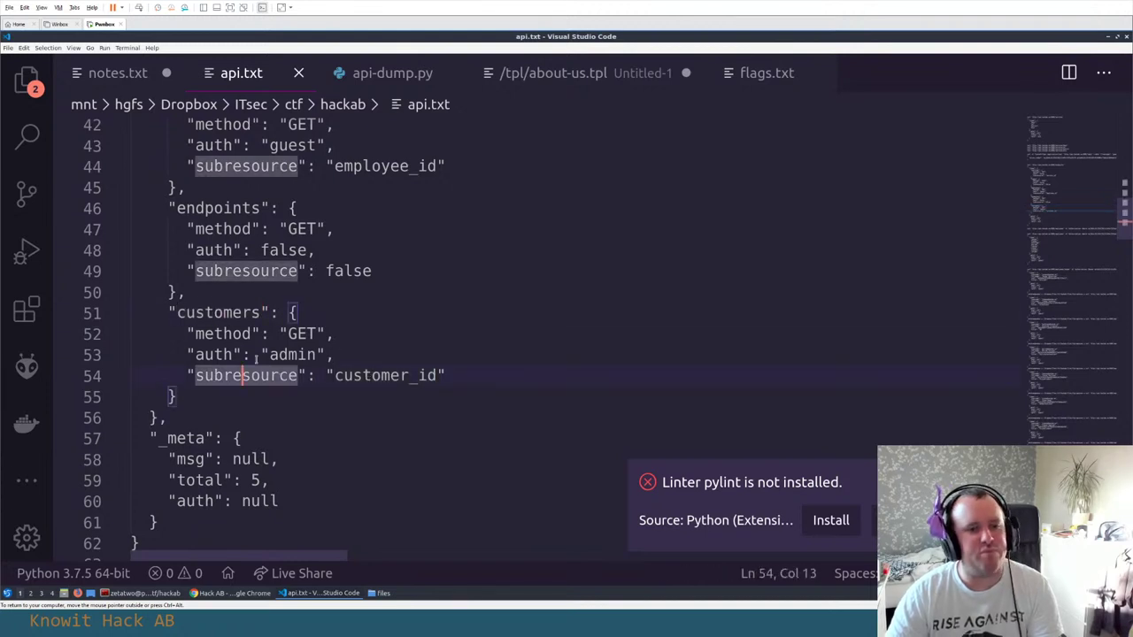
pyautogui.hotkey('alt', 'Tab')
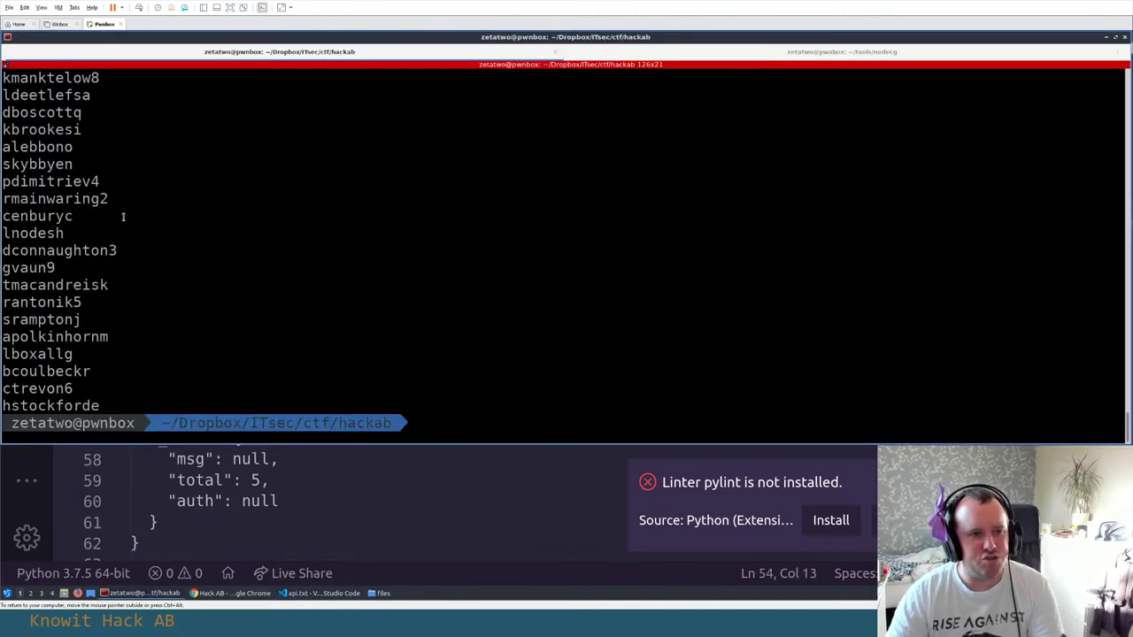
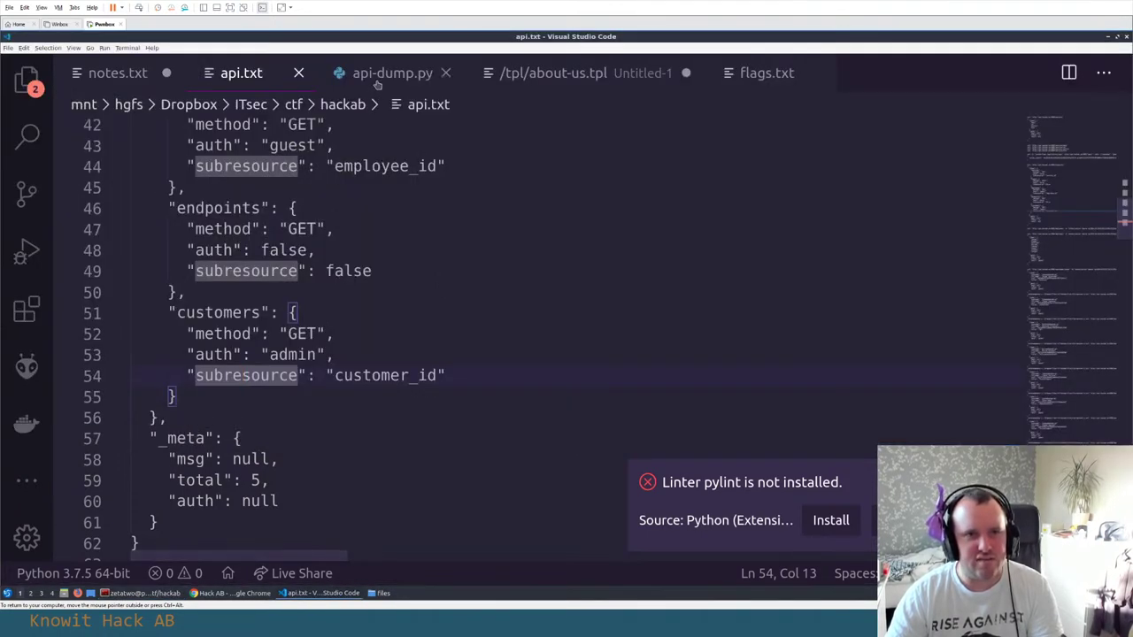
# In api-dump.py, insert 'Dumping %s' % before customer inside the line-13 print() call
pyautogui.click(372, 81)
pyautogui.press('Up')
pyautogui.press('Up')
pyautogui.press('Up')
pyautogui.press('Down')
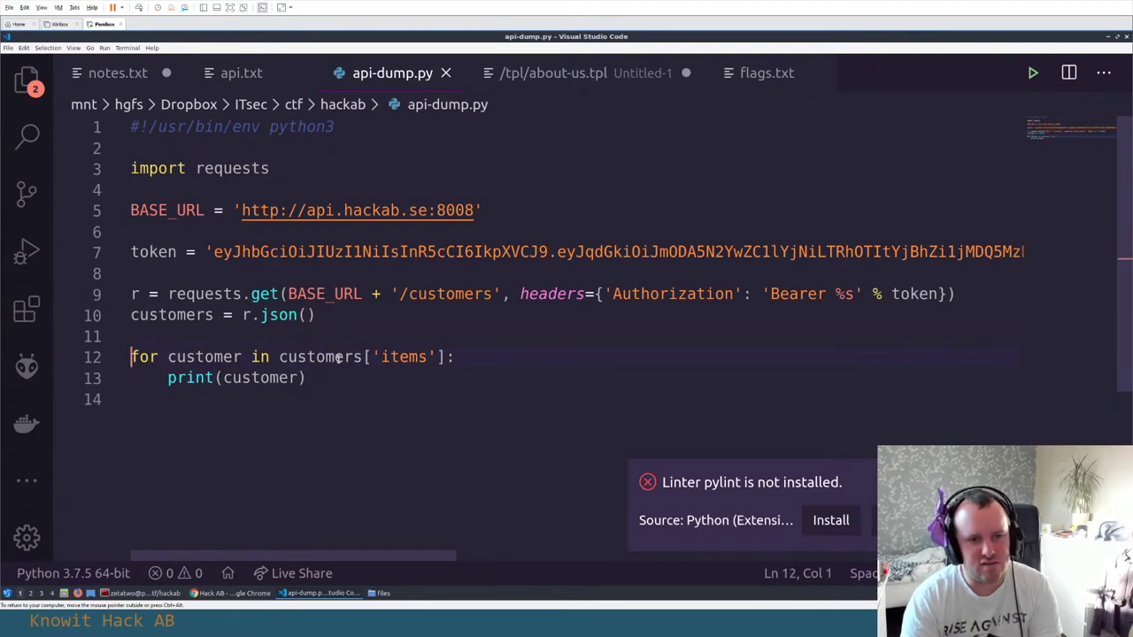
pyautogui.press('End')
pyautogui.press('Down')
pyautogui.hotkey('ctrl', 'Left')
pyautogui.hotkey('ctrl', 'Left')
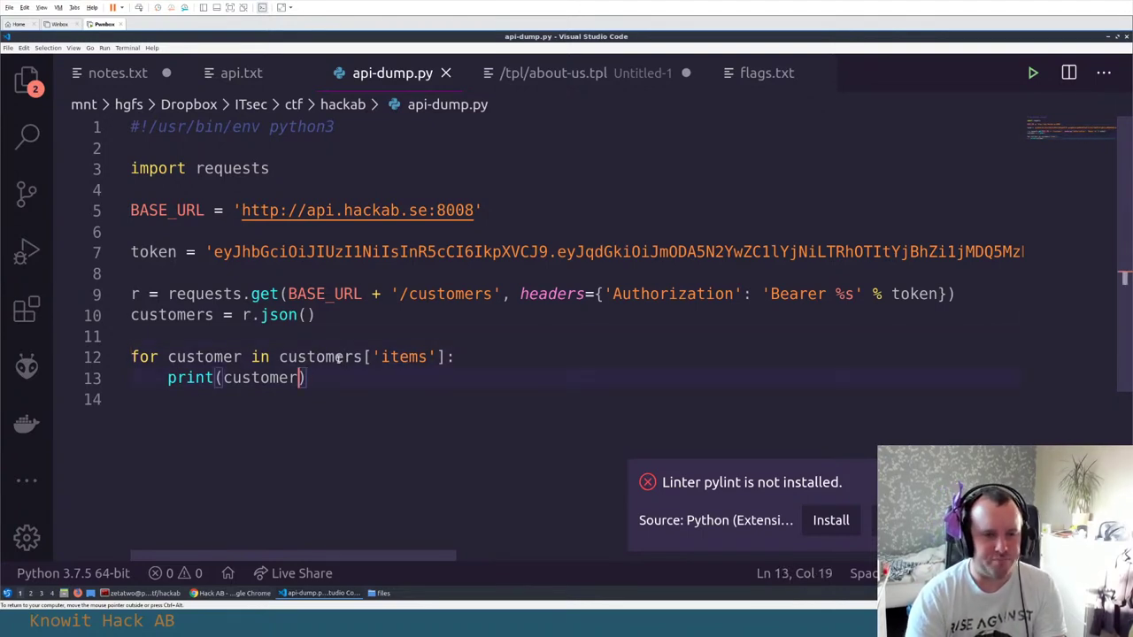
pyautogui.write('ä')
pyautogui.press('BackSpace')
pyautogui.write("'Dumping %s' %")
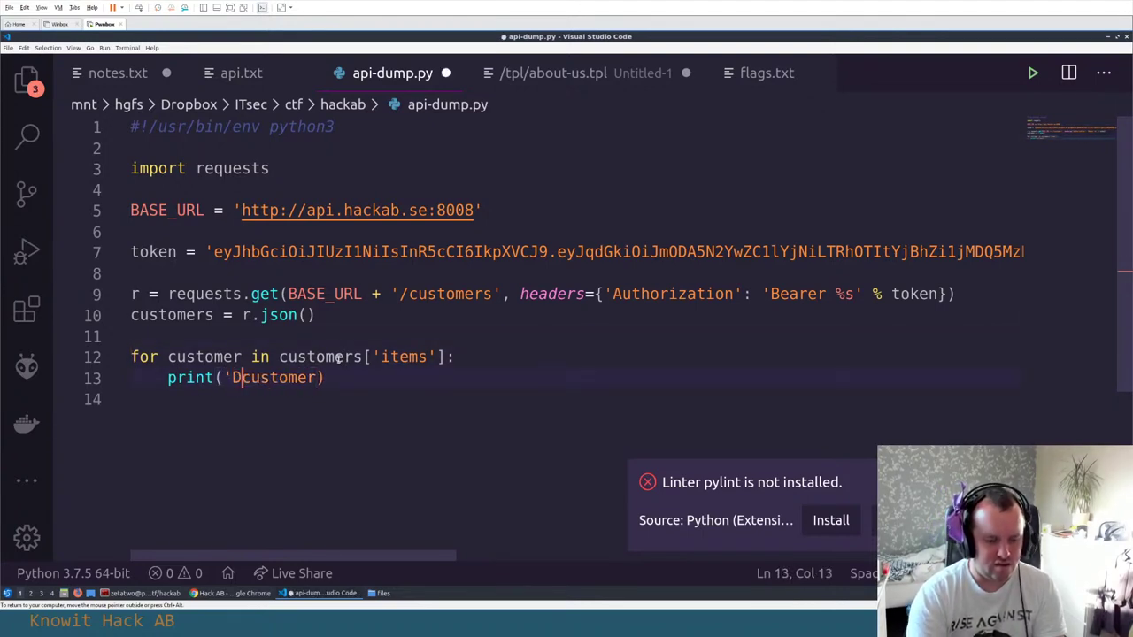
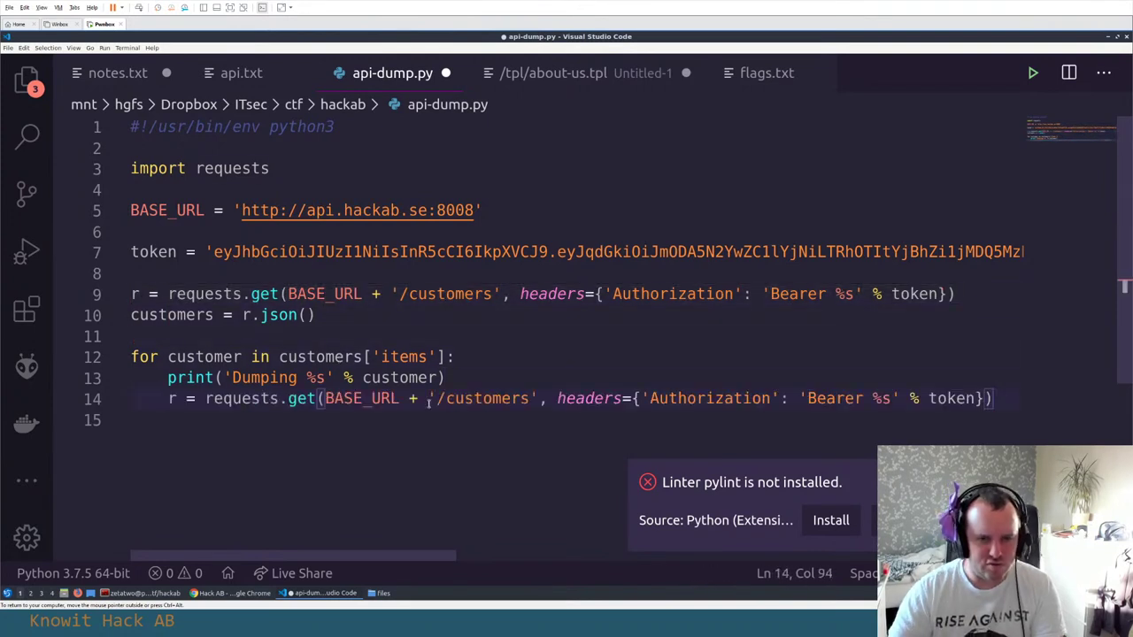
# Append the /%s customer placeholder to the '/customers' URL on line 14
pyautogui.click(533, 398)
pyautogui.write('/%s')
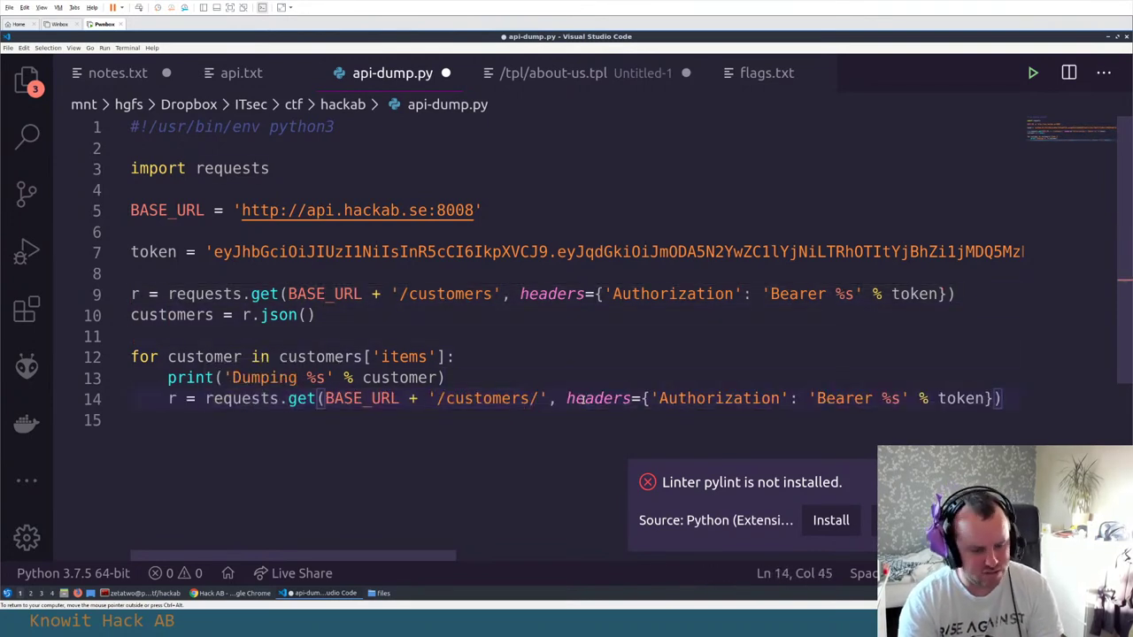
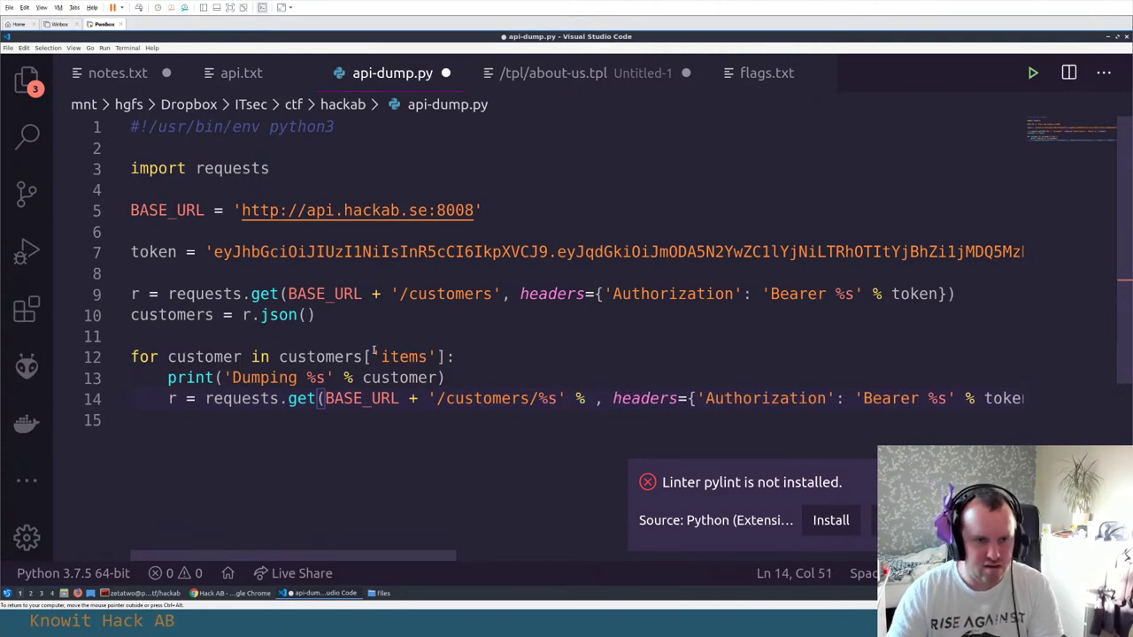
# Copy the loop variable 'customer' from line 12 into the '/customers/%s' format argument on line 14
pyautogui.doubleClick(202, 357)
pyautogui.hotkey('ctrl', 'c')
pyautogui.click(592, 398)
pyautogui.hotkey('ctrl', 'v')
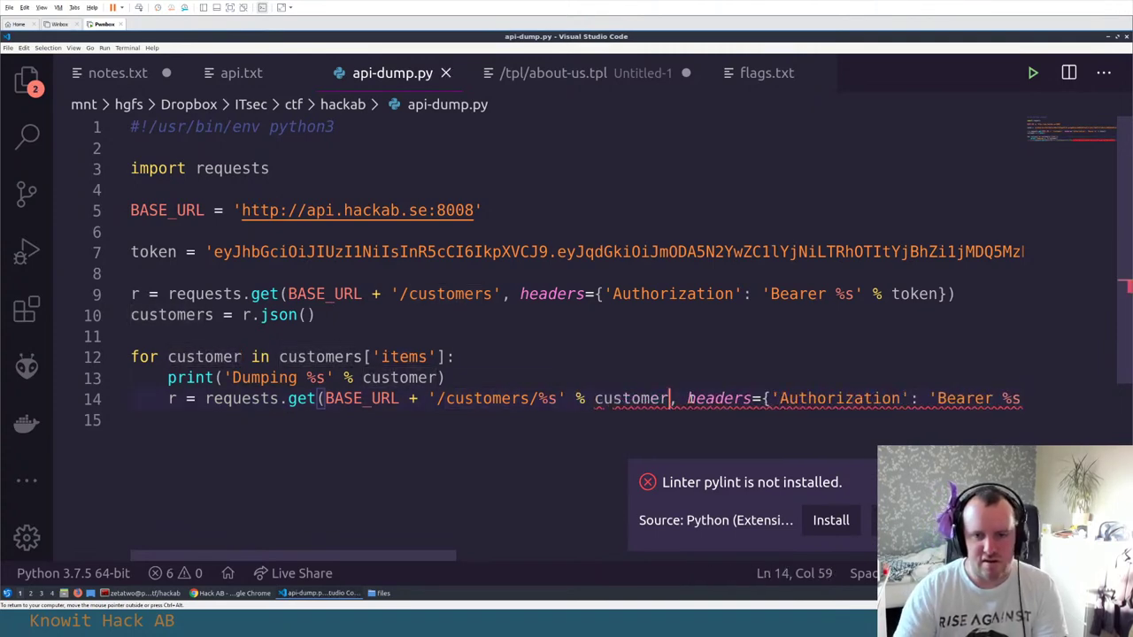
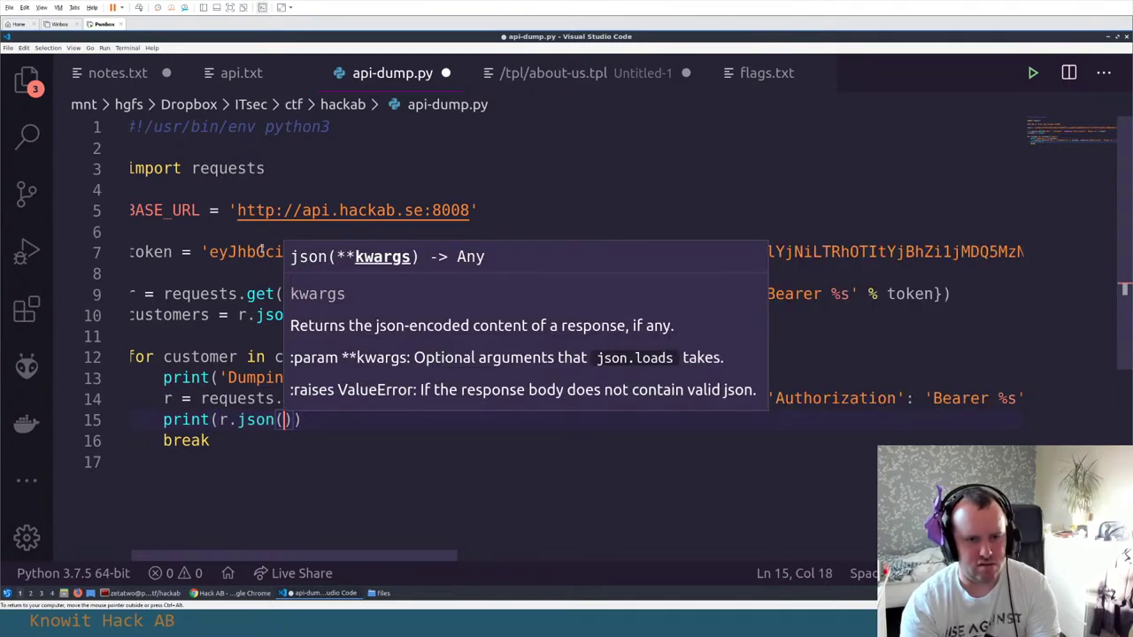
# Change the line 15 print from r.text to r.json() and delete the break line
pyautogui.write(')')
pyautogui.press('Down')
pyautogui.hotkey('ctrl', 'shift', 'k')
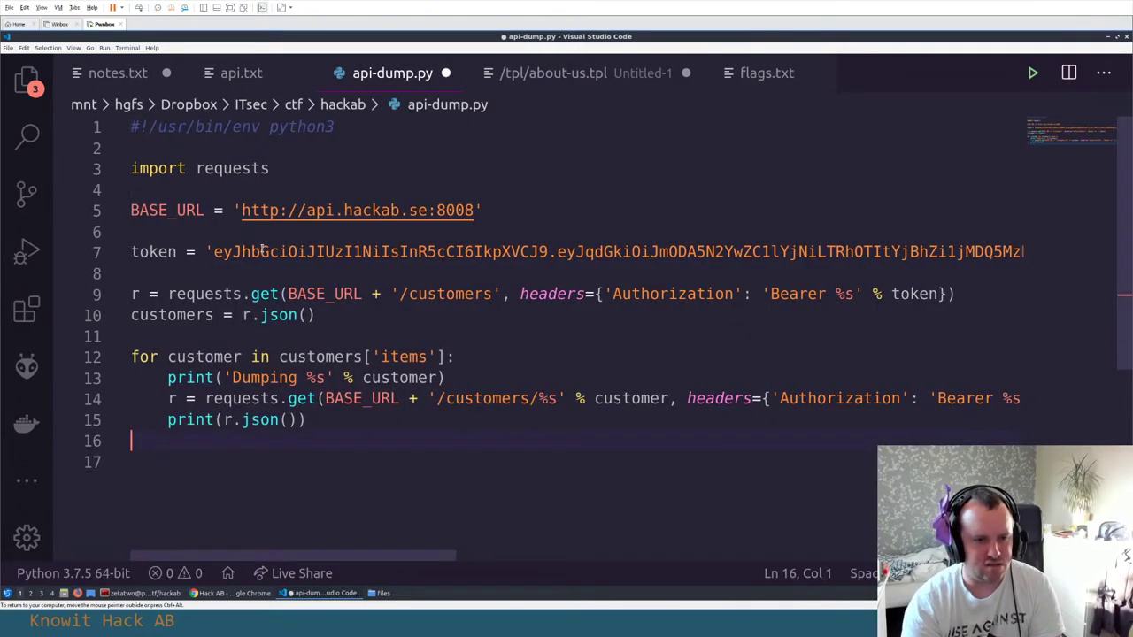
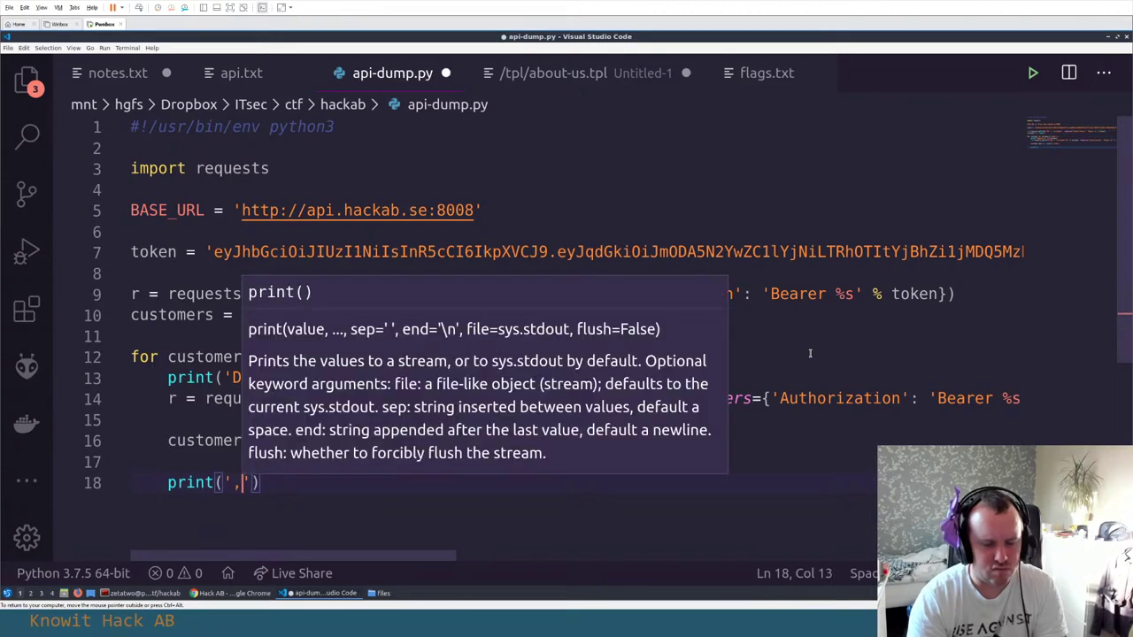
# On line 18, complete the print statement to join customer_data values with ', '
pyautogui.write("'.join(customer_data")
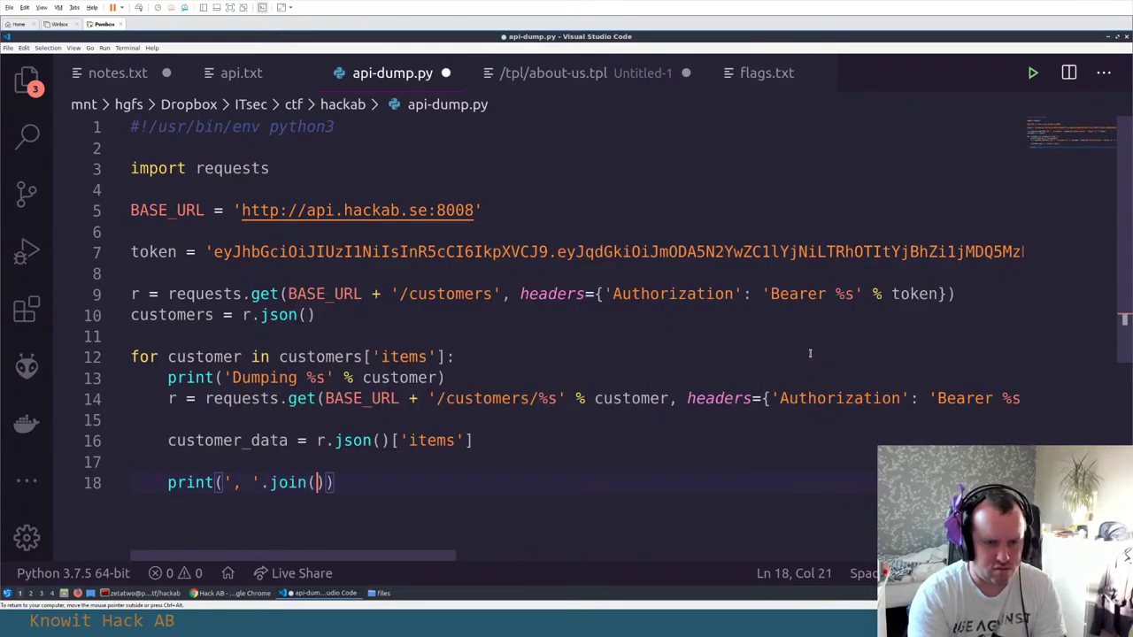
pyautogui.write('.b')
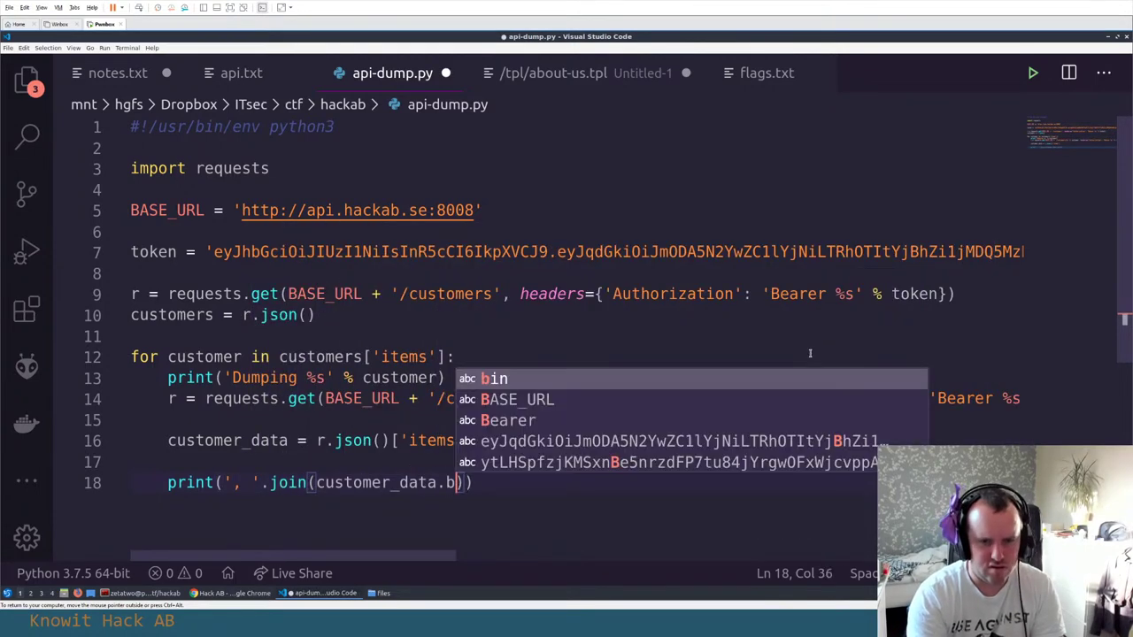
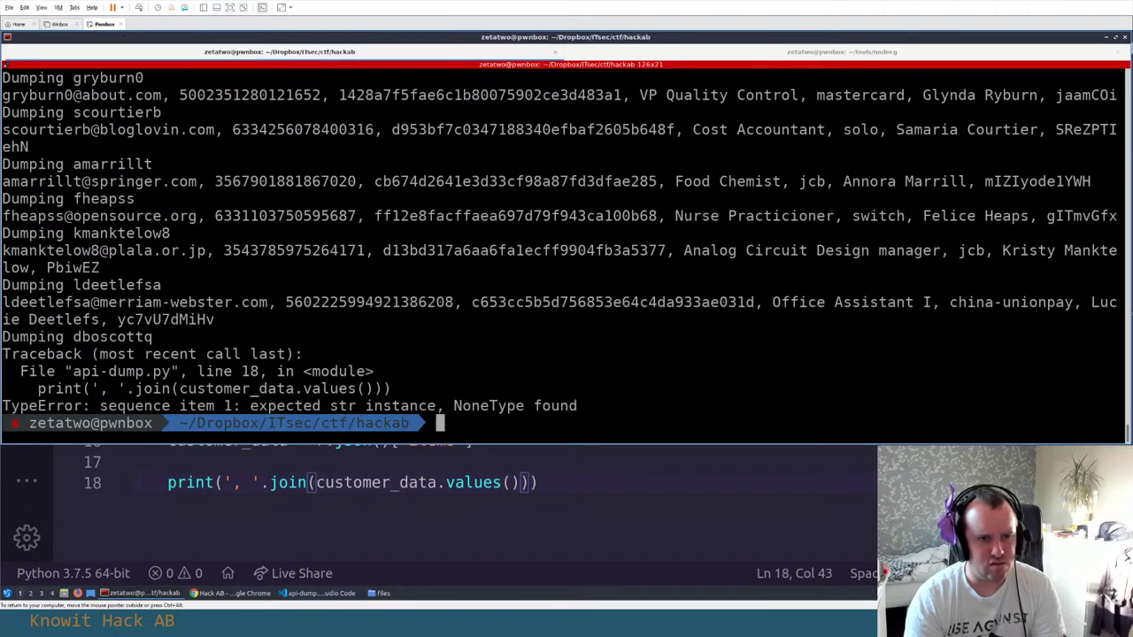
# Return to api-dump.py and insert an indented blank line above the print of joined customer values
pyautogui.hotkey('alt', 'Tab')
pyautogui.hotkey('ctrl', 'shift', 'Return')
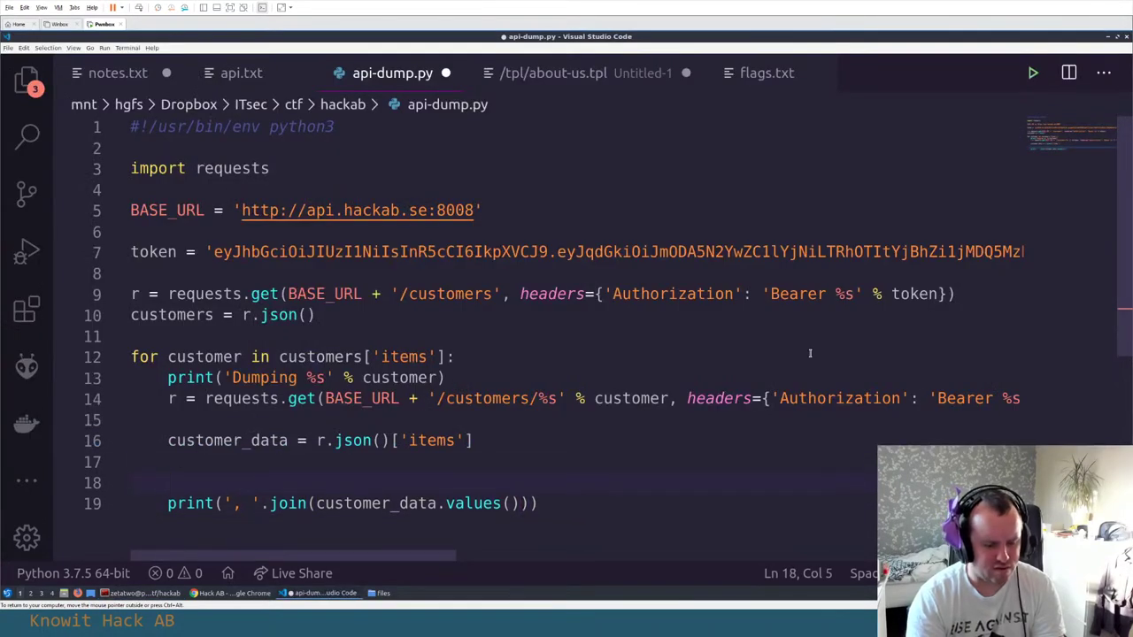
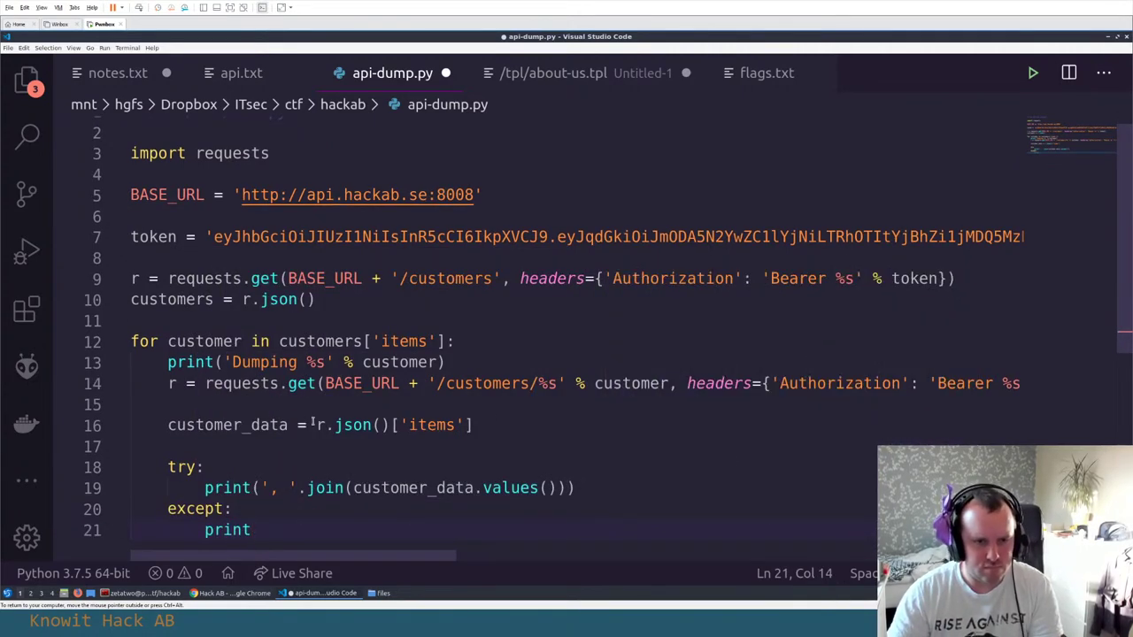
# Select r.json() on line 16 and place the cursor at the bare print on line 21
pyautogui.moveTo(316, 425); pyautogui.dragTo(392, 425)
pyautogui.click(309, 531)
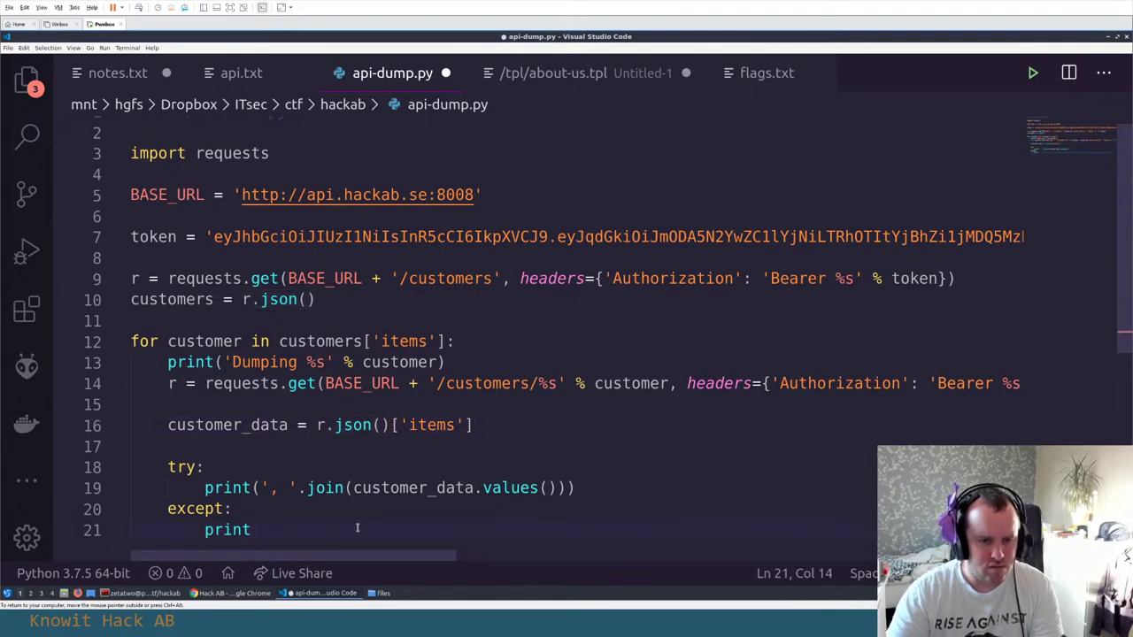
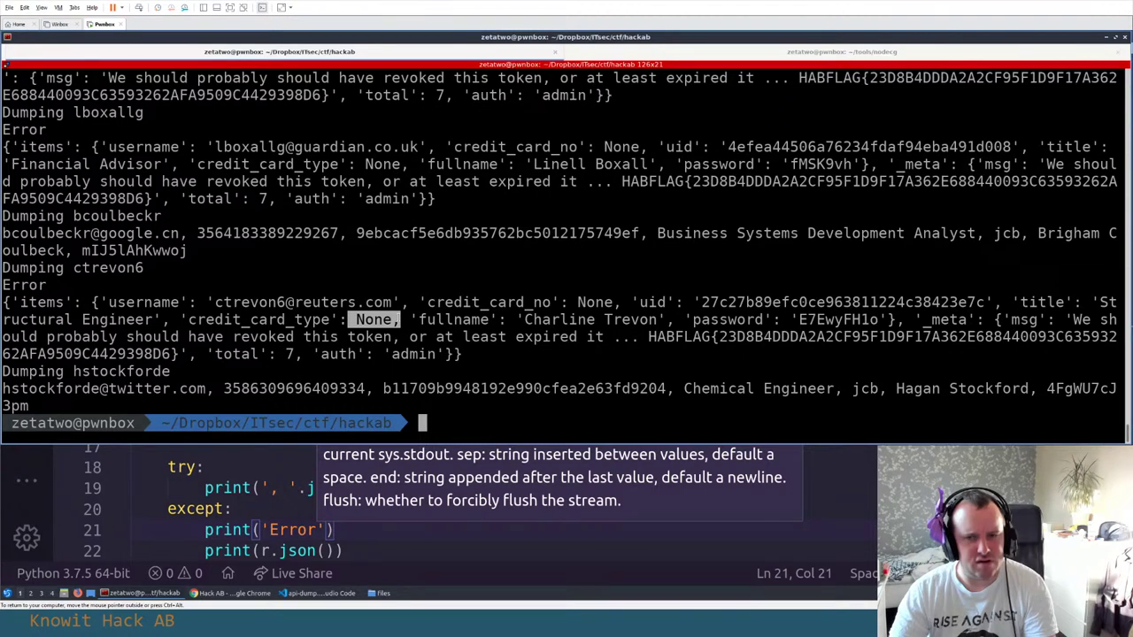
# Switch from the Terminal's erroring customer dump back to api-dump.py in the editor
pyautogui.hotkey('alt', 'Tab')
# On line 19, start the join argument with 'str(x) for' before customer_data.values()
pyautogui.click(382, 445)
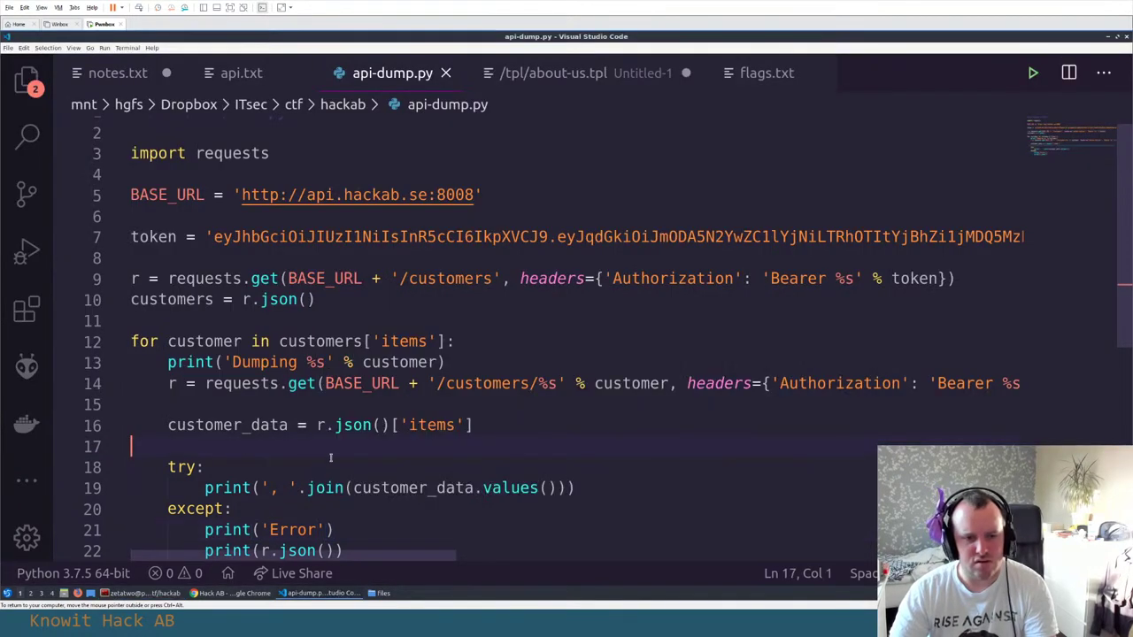
pyautogui.scroll(-1, 382, 428)
pyautogui.click(346, 433)
pyautogui.press('Right')
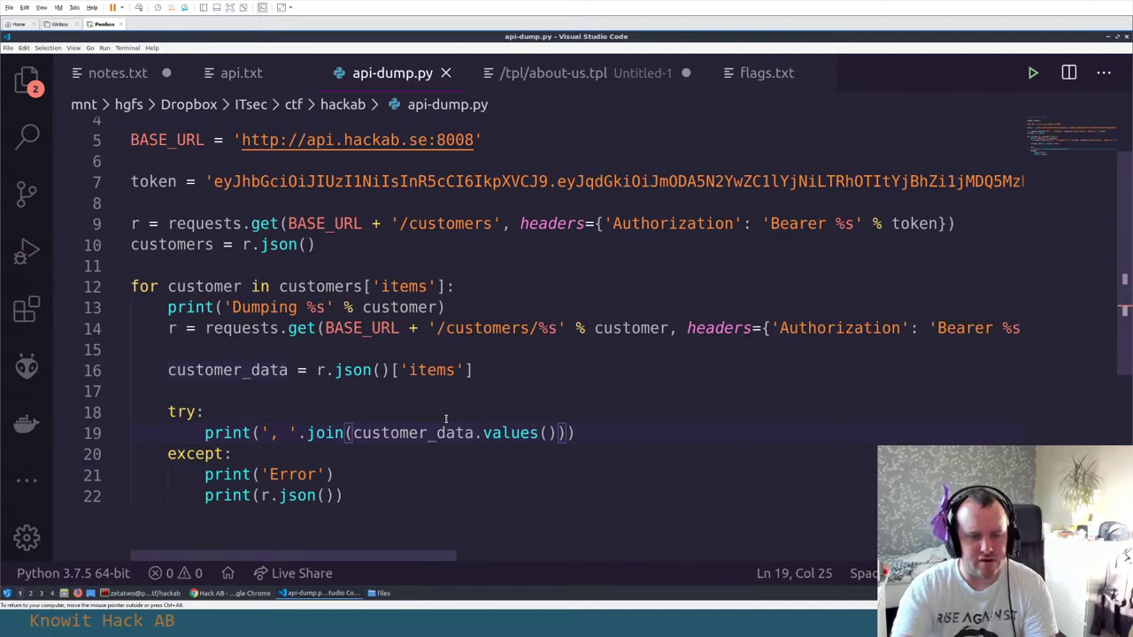
pyautogui.write('str(x) for')
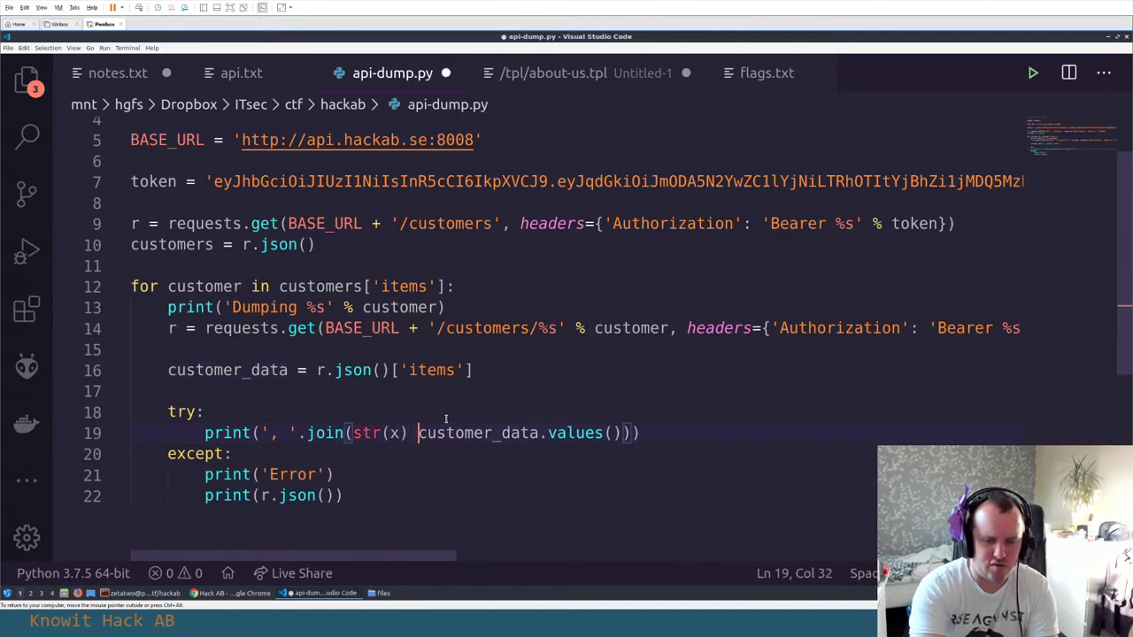
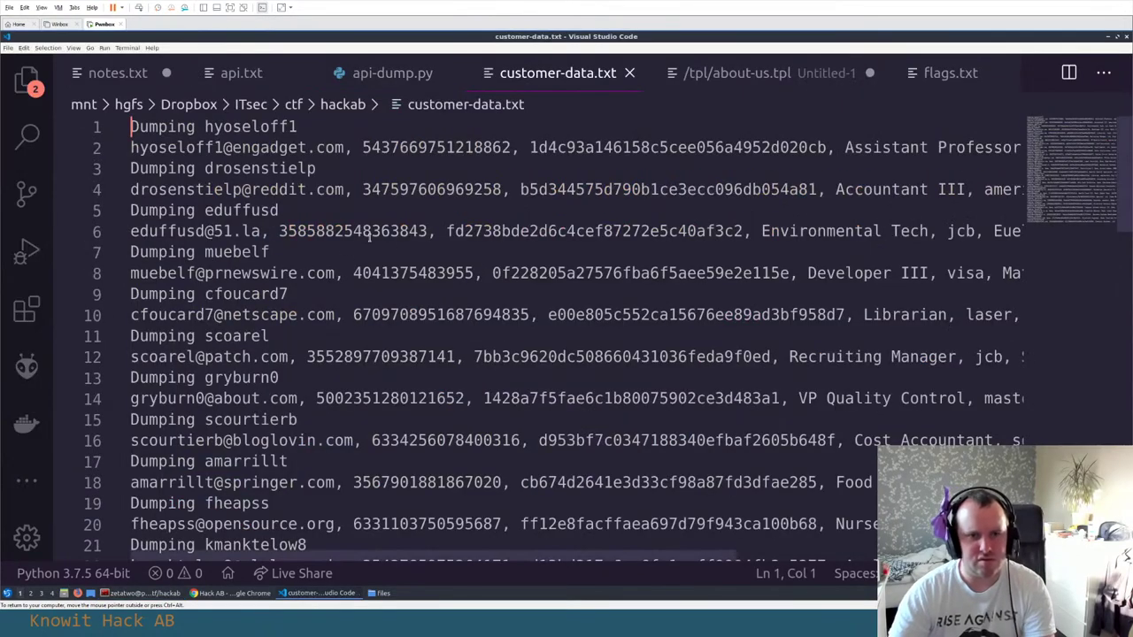
# After briefly wrapping long lines to read the records, comment out line 13's 'Dumping' print in api-dump.py
pyautogui.hotkey('alt', 'z')
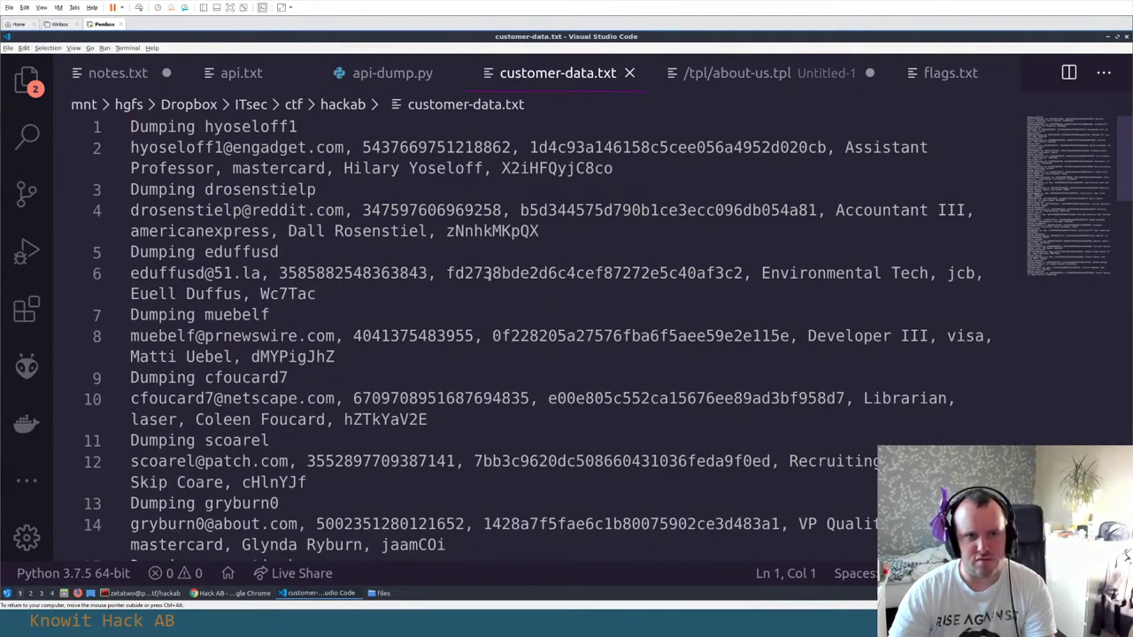
pyautogui.hotkey('alt', 'z')
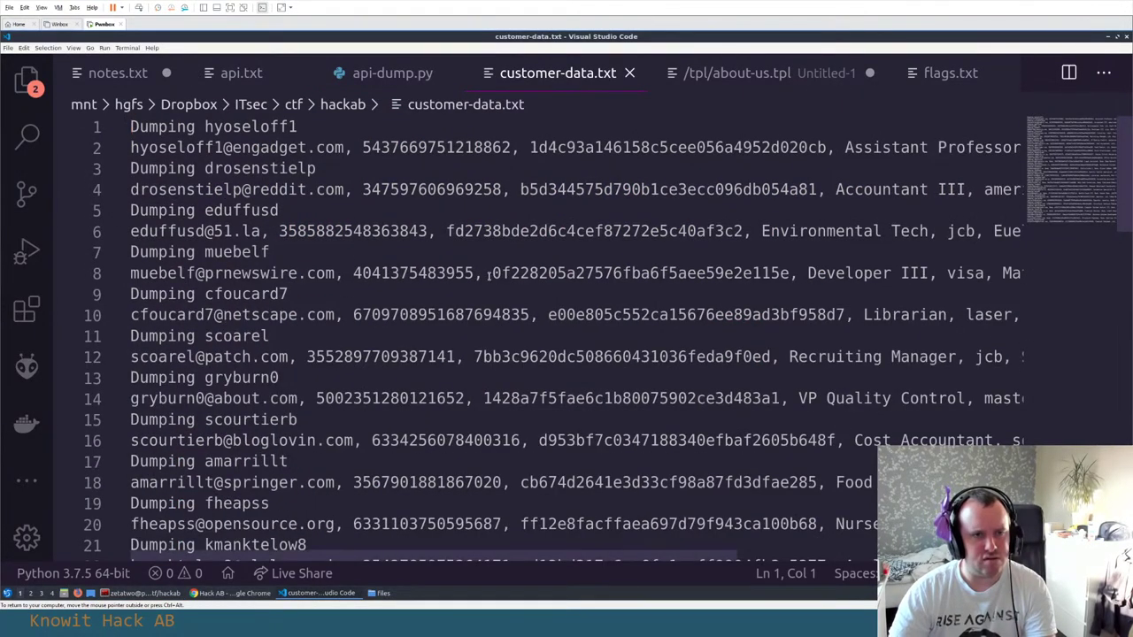
pyautogui.click(389, 76)
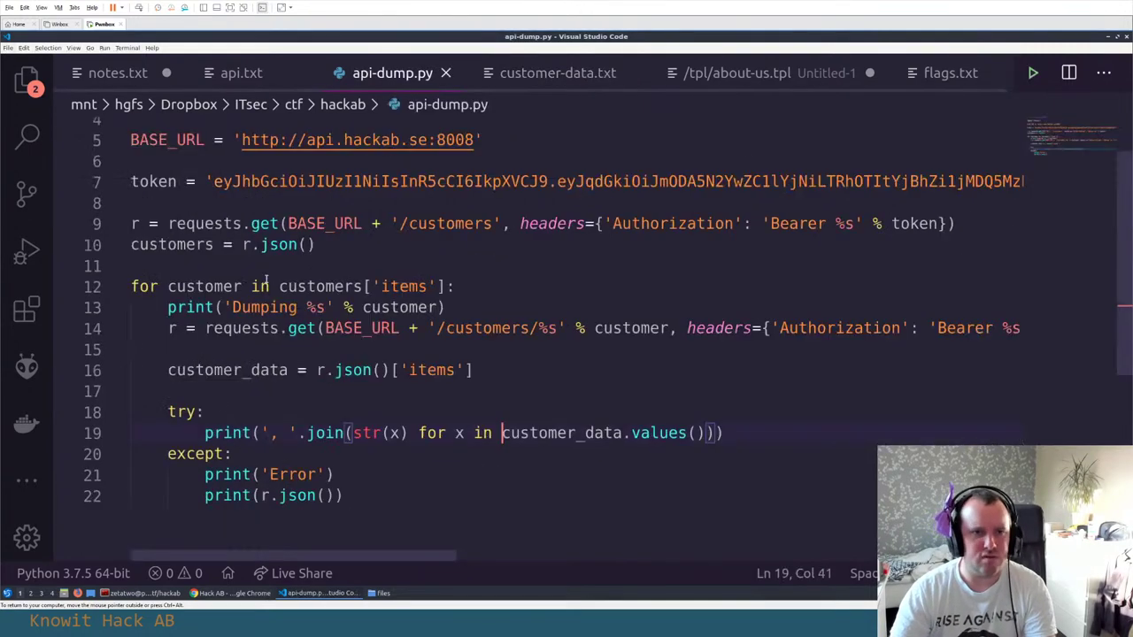
pyautogui.click(174, 308)
pyautogui.hotkey('ctrl', '/')
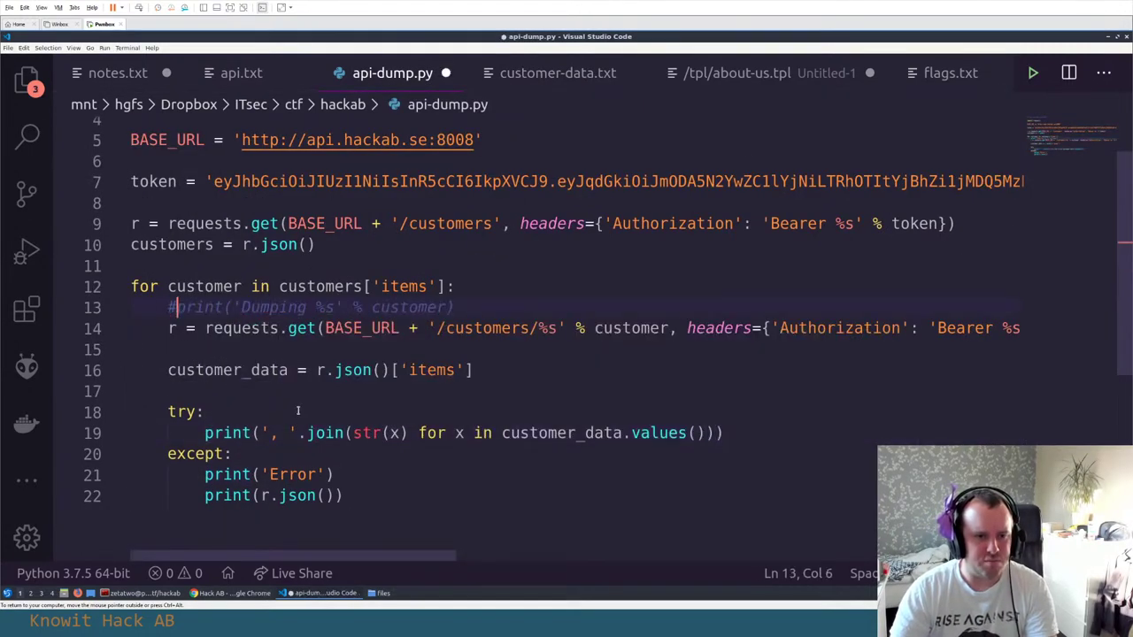
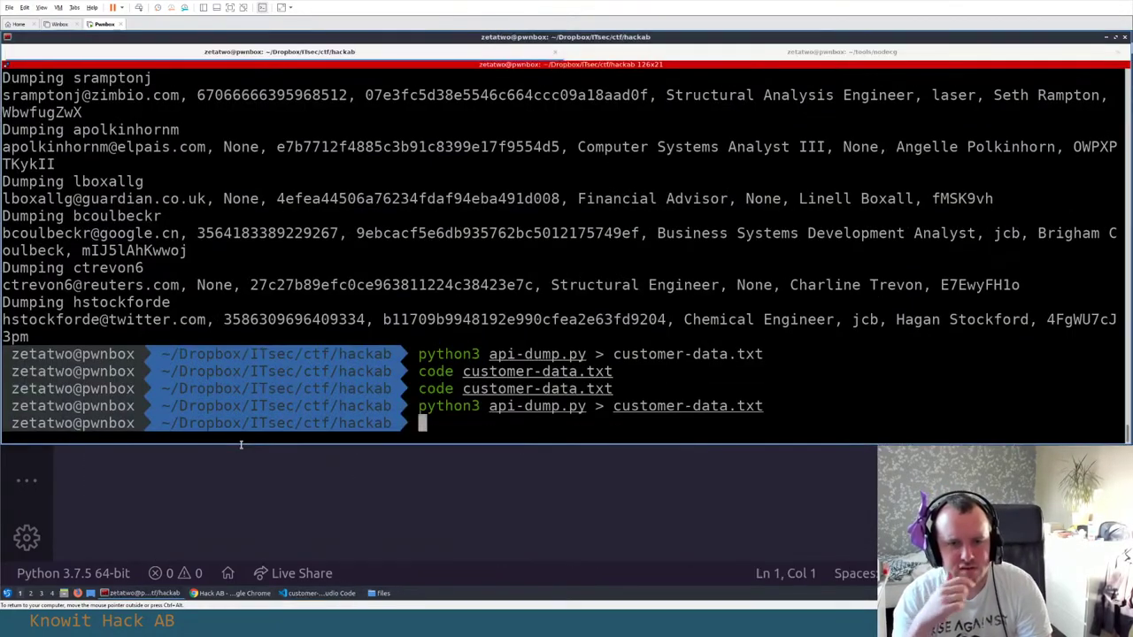
# Scroll to the end of the regenerated customer-data.txt to view the customer records
pyautogui.scroll(-5, 321, 346)
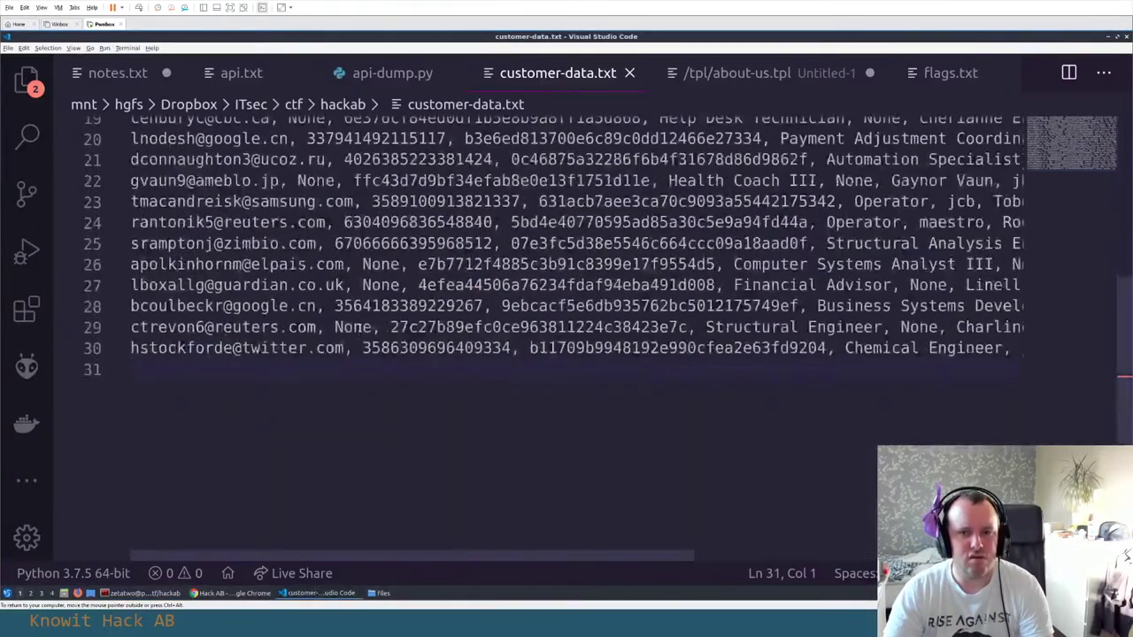
# Zoom out the editor so all 30 customer records (lines 1–31) fit on screen
pyautogui.hotkey('ctrl', '-')
pyautogui.hotkey('ctrl', '-')
pyautogui.hotkey('ctrl', '-')
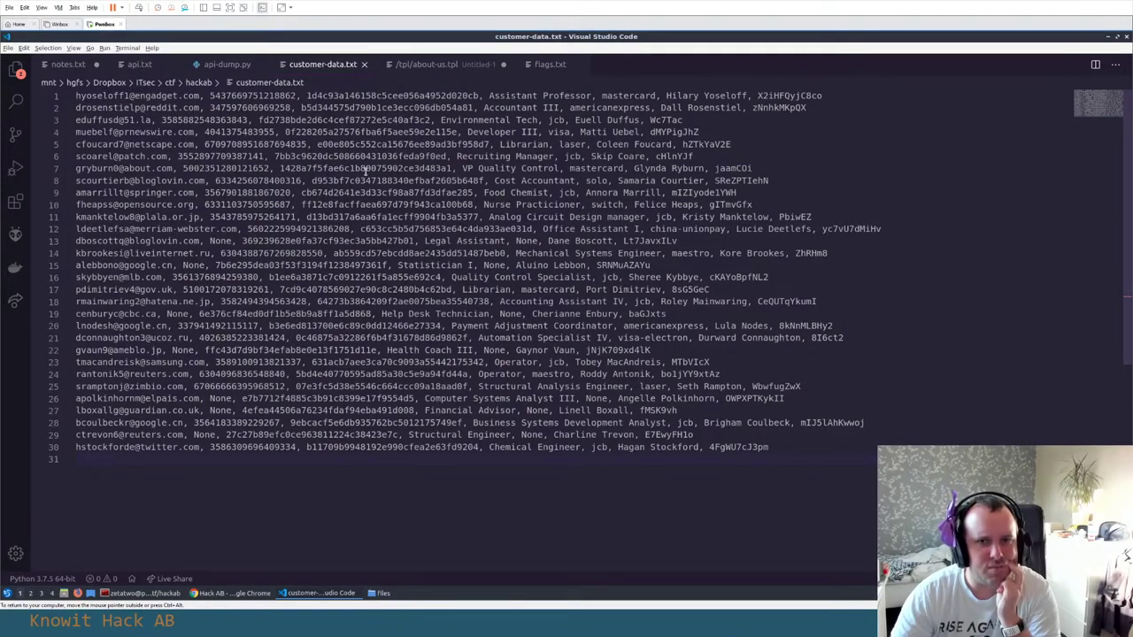
# Select the password fields on lines 1, 30 and 29, plus the surname on line 29
pyautogui.doubleClick(779, 96)
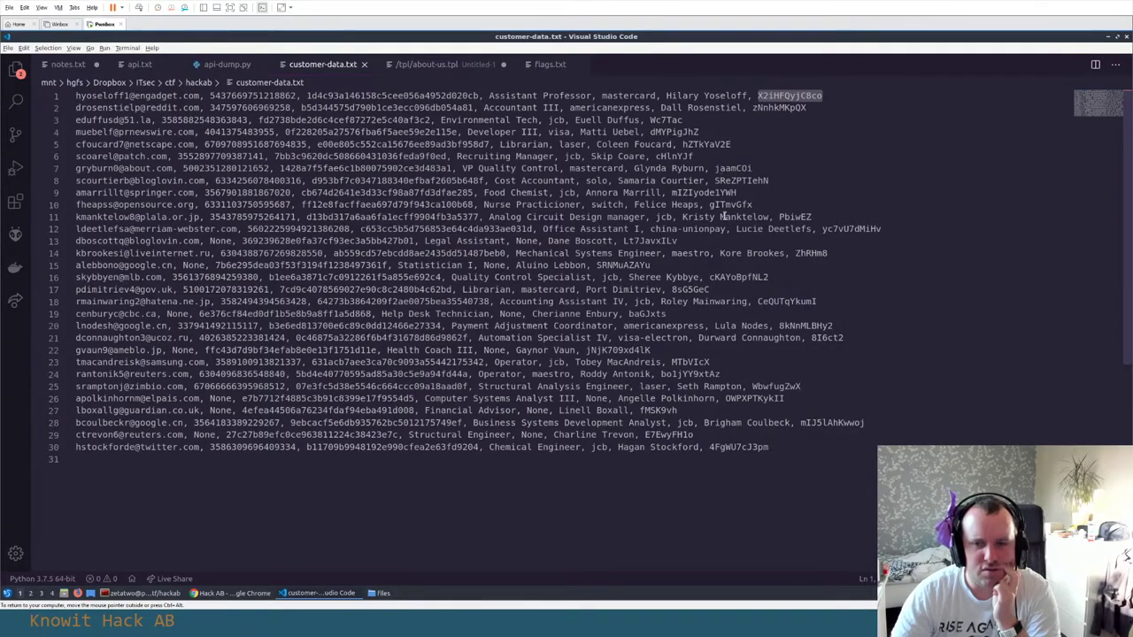
pyautogui.doubleClick(724, 448)
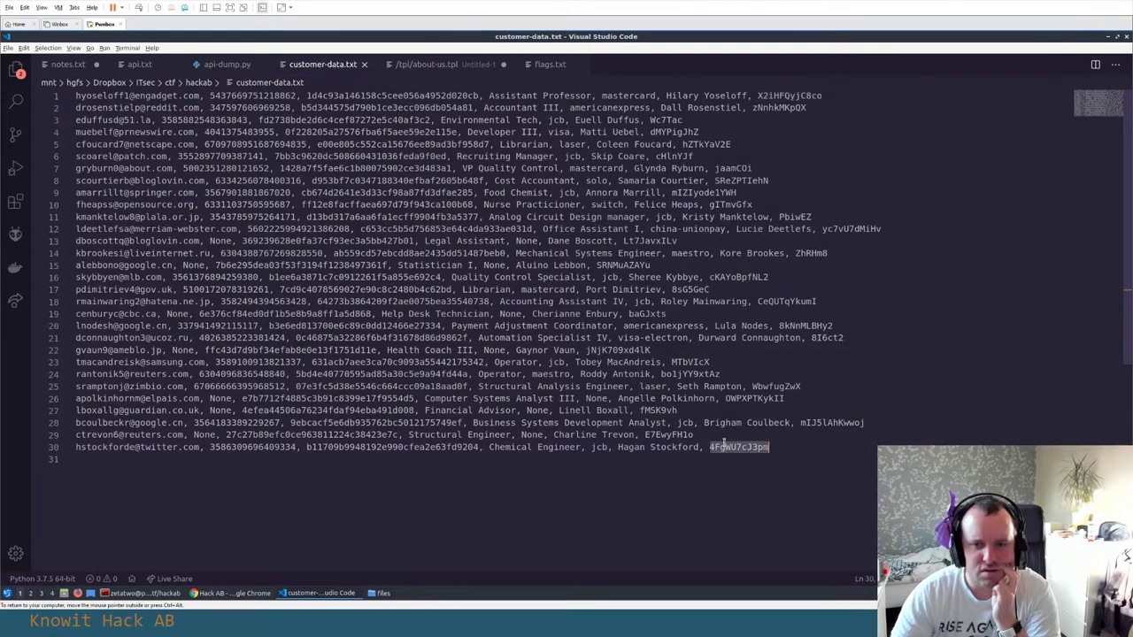
pyautogui.doubleClick(665, 435)
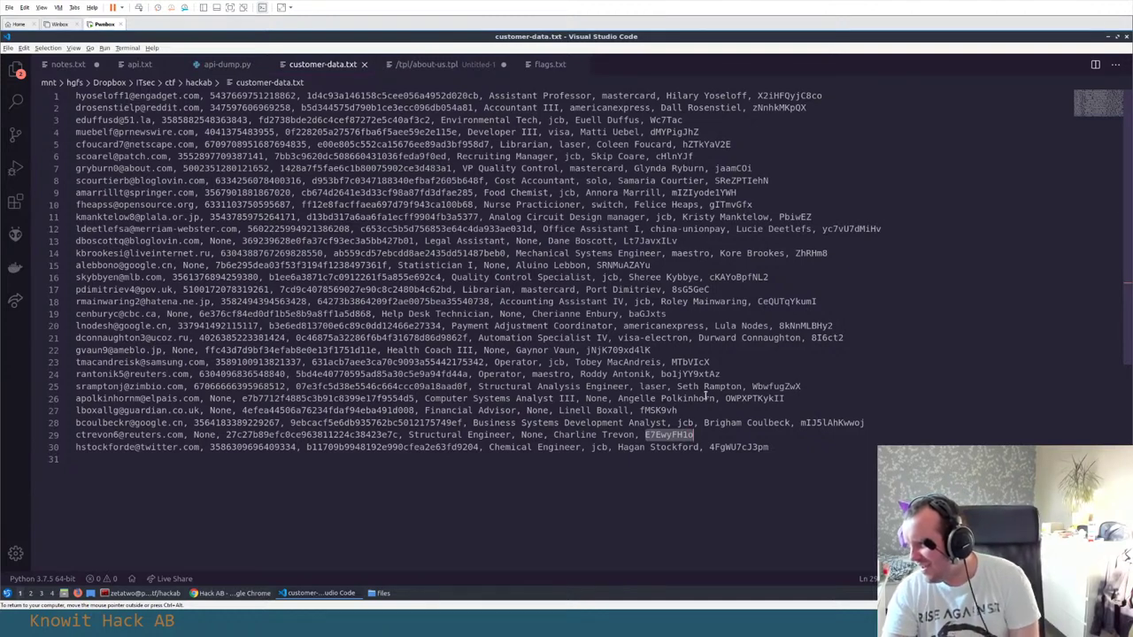
pyautogui.doubleClick(618, 435)
pyautogui.click(781, 96)
# Reselect line 1's password and briefly highlight every maestro card type in the file
pyautogui.doubleClick(781, 96)
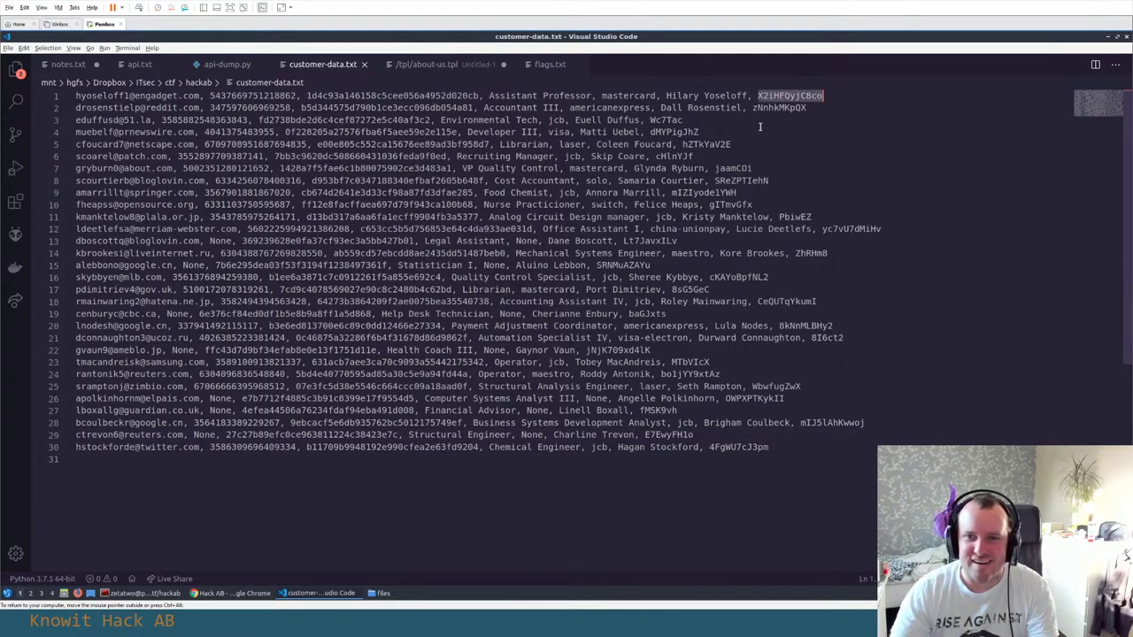
pyautogui.click(576, 475)
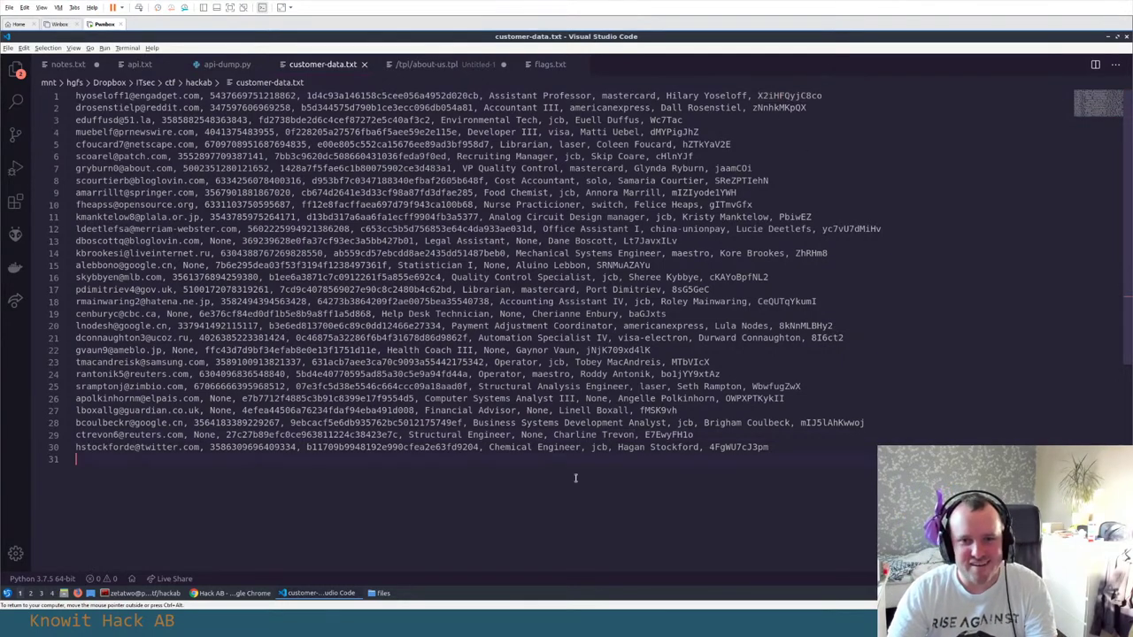
pyautogui.click(549, 373)
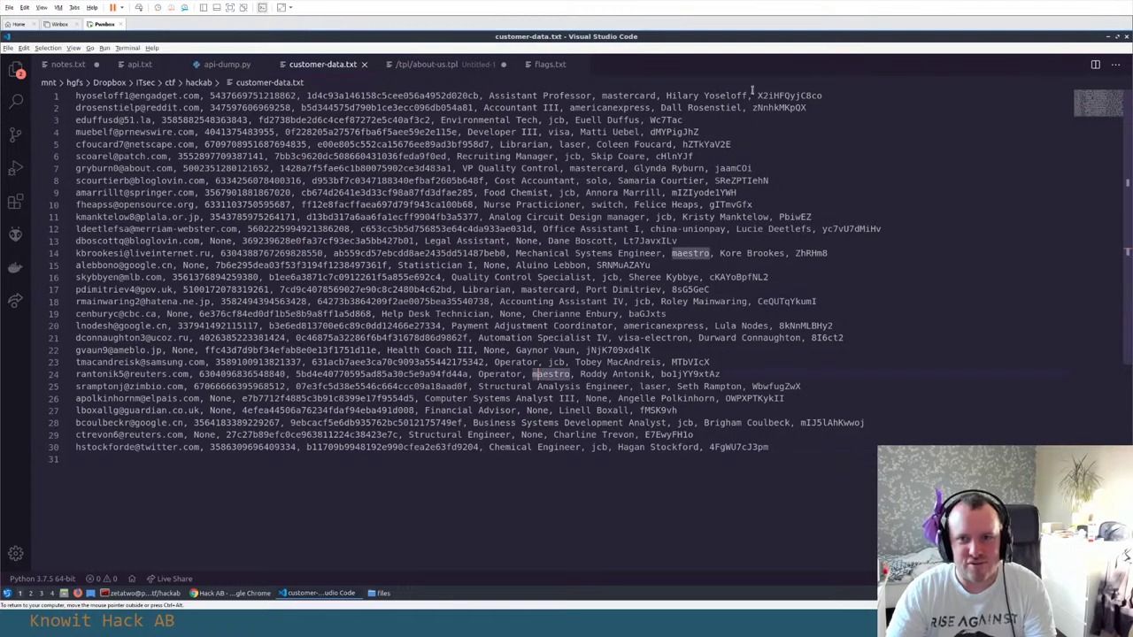
pyautogui.click(790, 95)
pyautogui.doubleClick(789, 96)
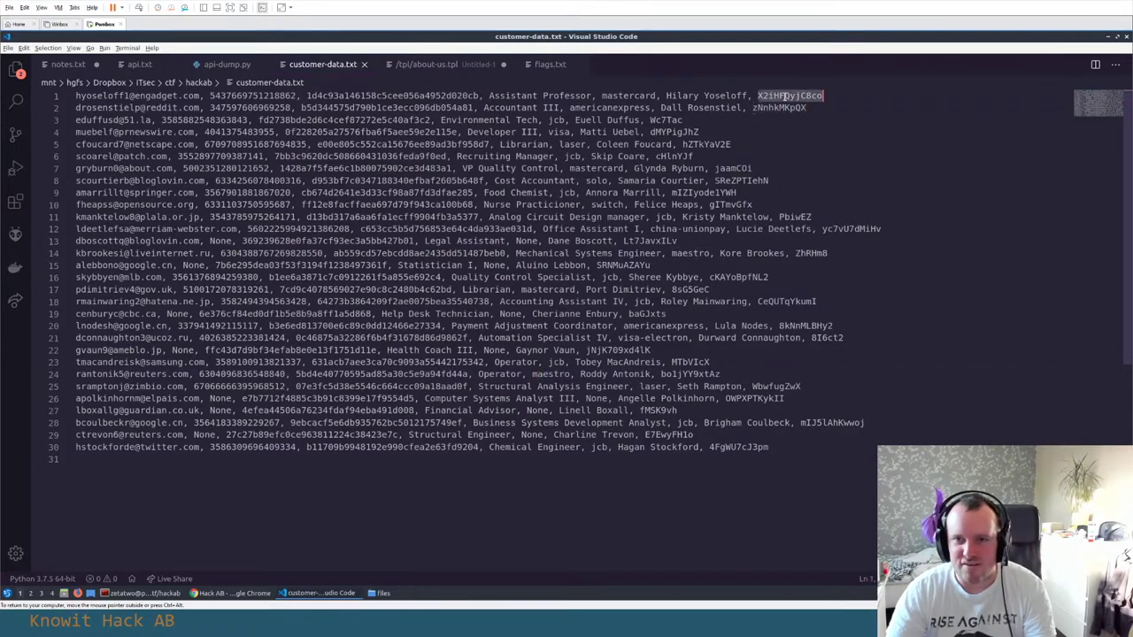
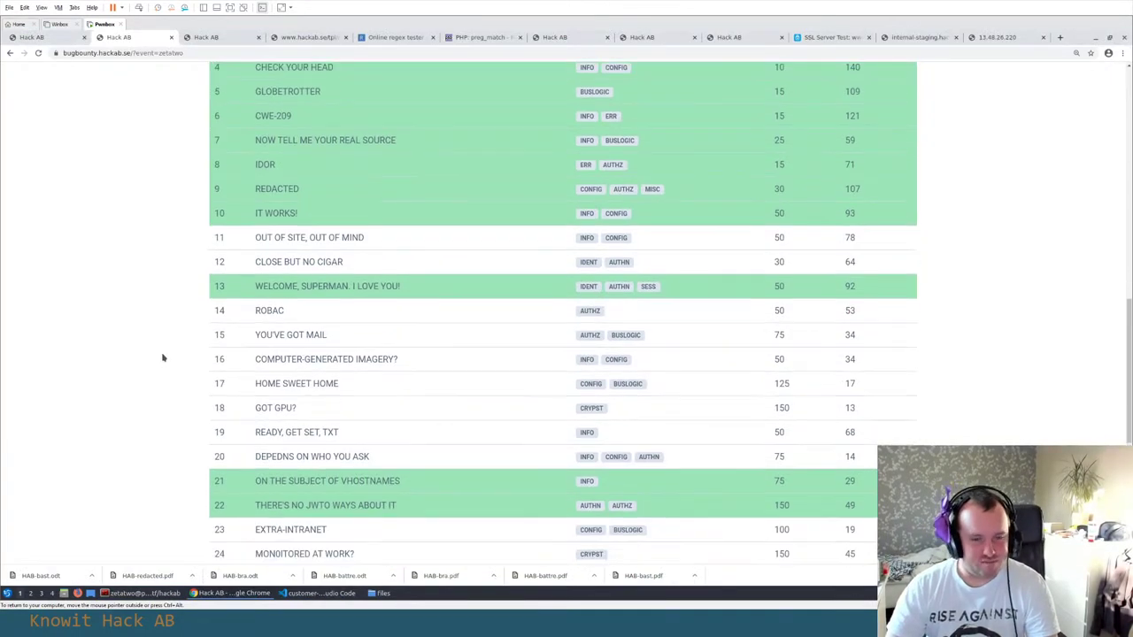
# Close the 13.48.26.220 and internal staging tabs, then check the 404 and administration.tpl tabs
pyautogui.scroll(3, 162, 355)
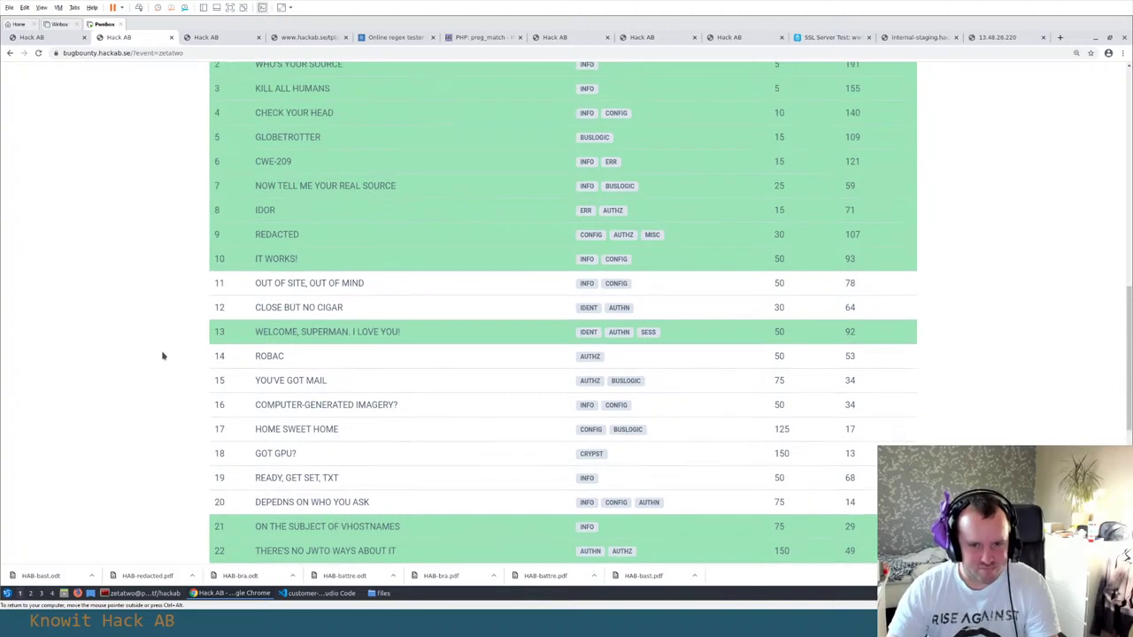
pyautogui.click(992, 37)
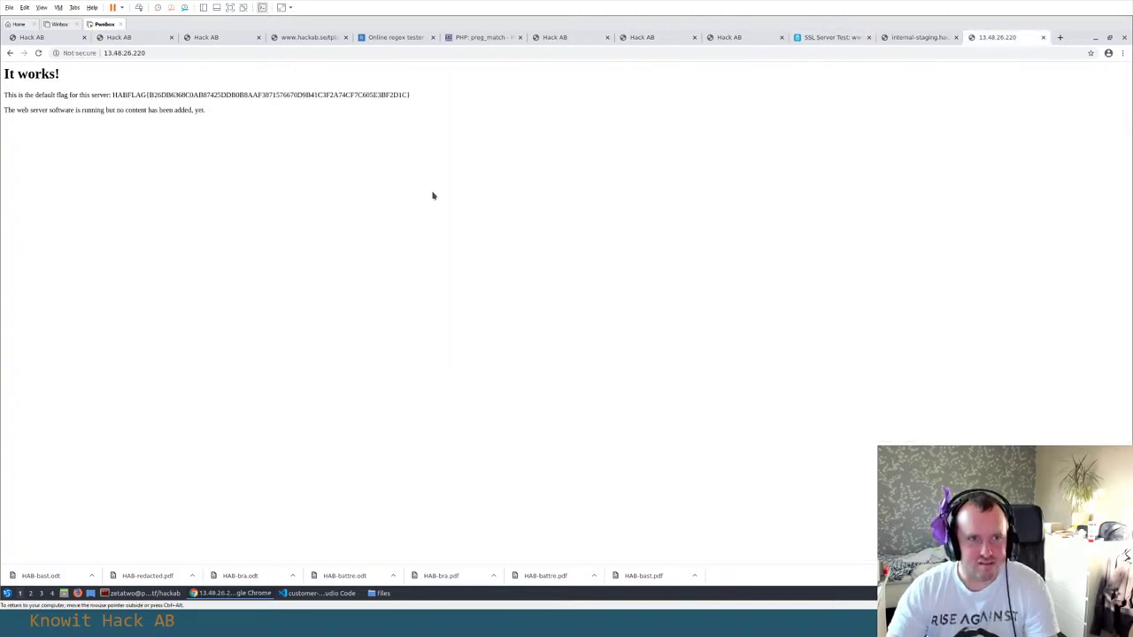
pyautogui.hotkey('ctrl', 'w')
pyautogui.hotkey('ctrl', 'w')
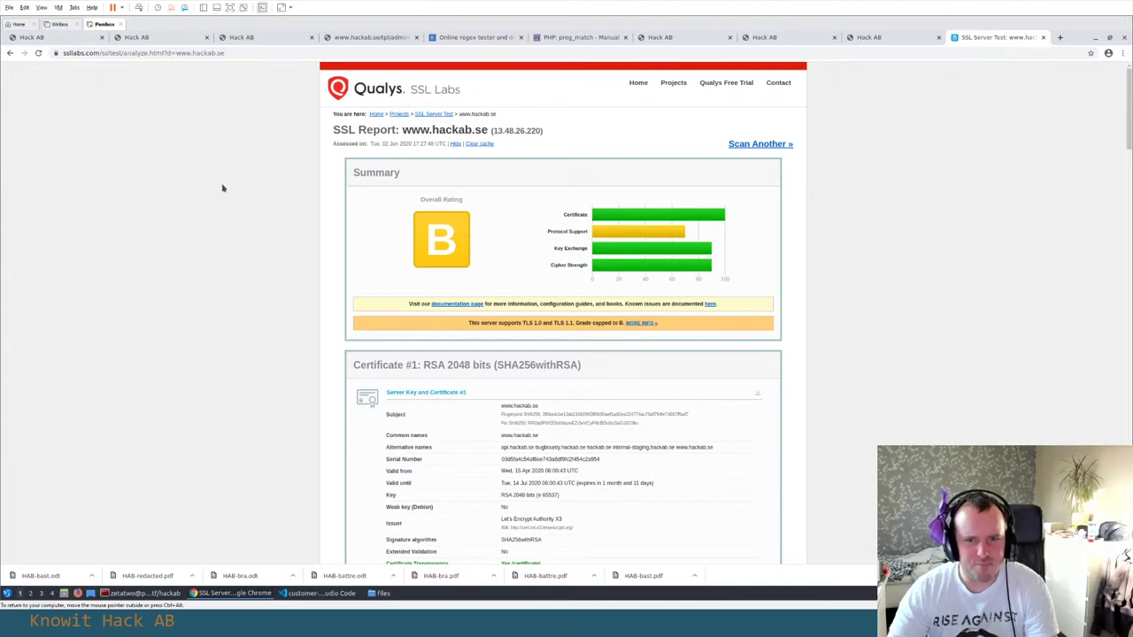
pyautogui.click(257, 38)
pyautogui.click(358, 37)
# On the scoreboard, select the 'CLOSE BUT NO CIGAR' flag title in row 12
pyautogui.click(137, 38)
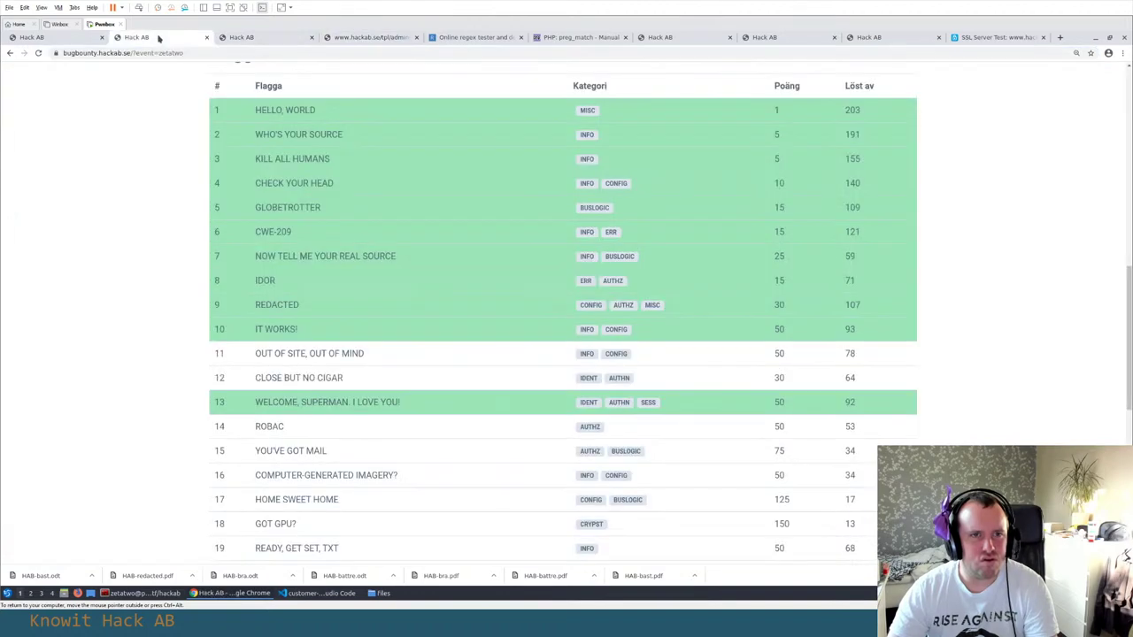
pyautogui.scroll(-1, 139, 225)
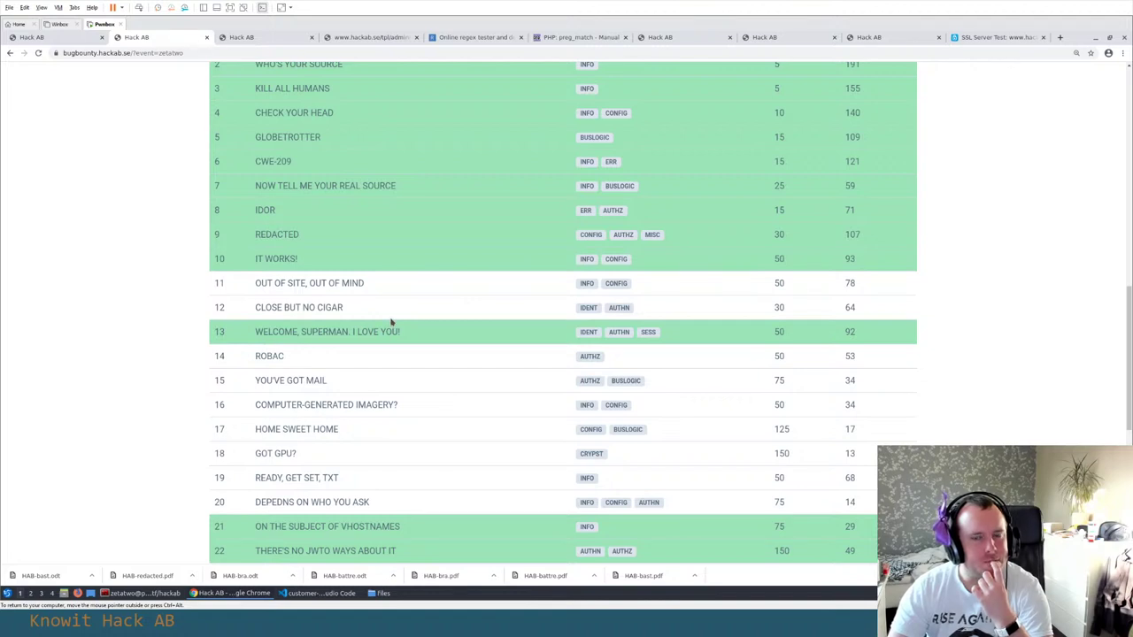
pyautogui.moveTo(361, 311); pyautogui.dragTo(249, 305)
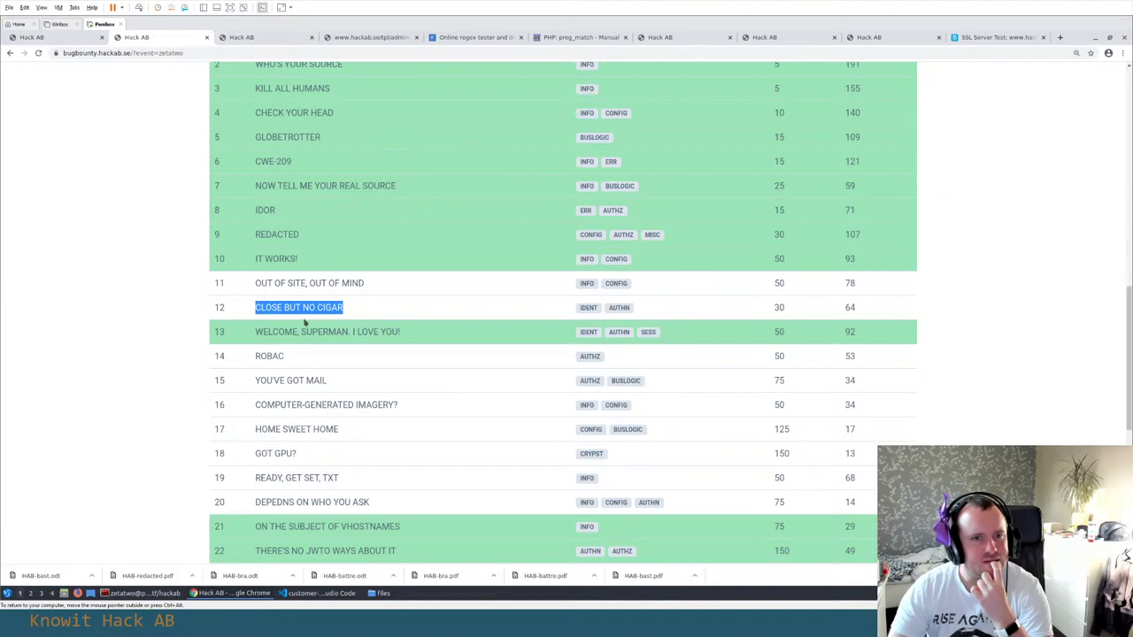
pyautogui.click(290, 316)
pyautogui.moveTo(291, 316); pyautogui.dragTo(362, 306)
pyautogui.click(339, 326)
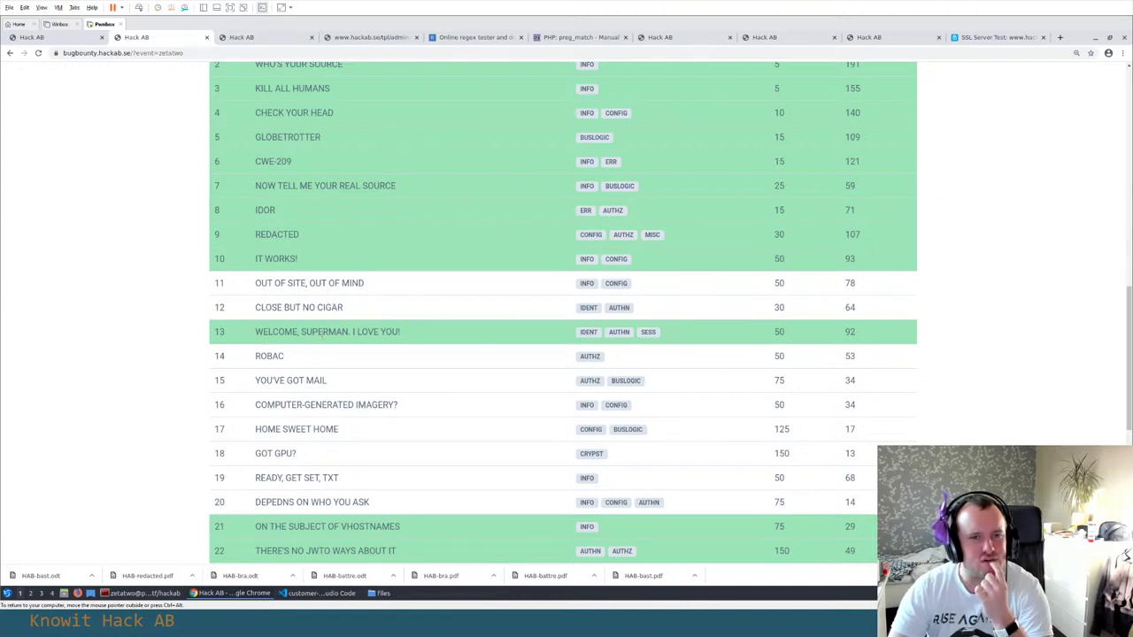
# Move the PHP preg_match tab one place right and cycle tabs to the hackab.se homepage
pyautogui.click(259, 39)
pyautogui.click(367, 38)
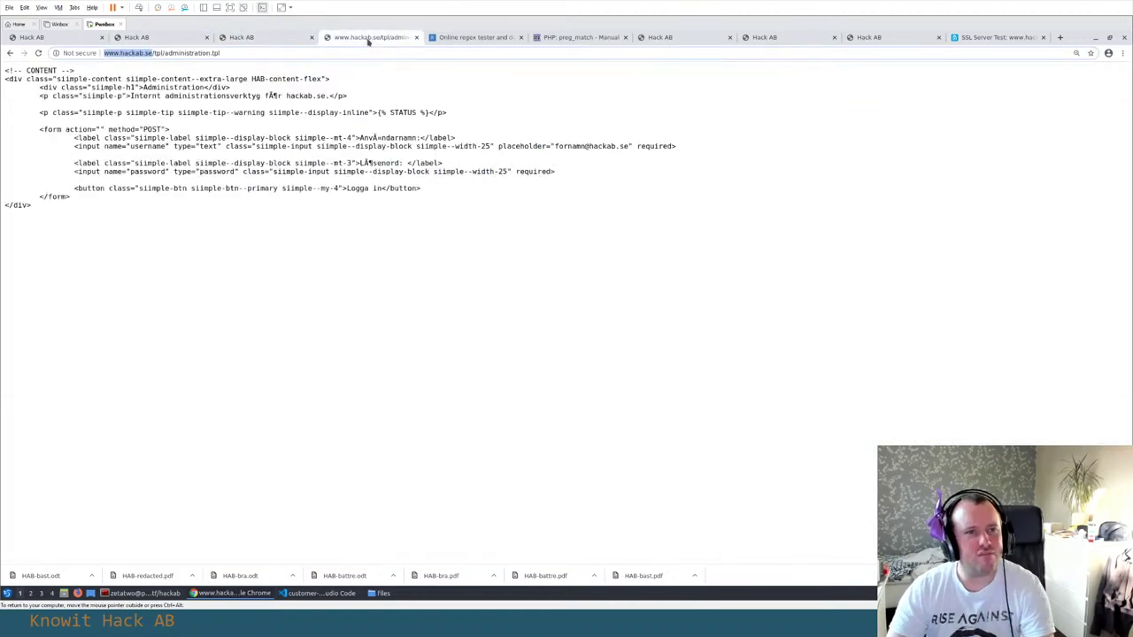
pyautogui.moveTo(580, 36); pyautogui.dragTo(683, 38)
pyautogui.click(786, 38)
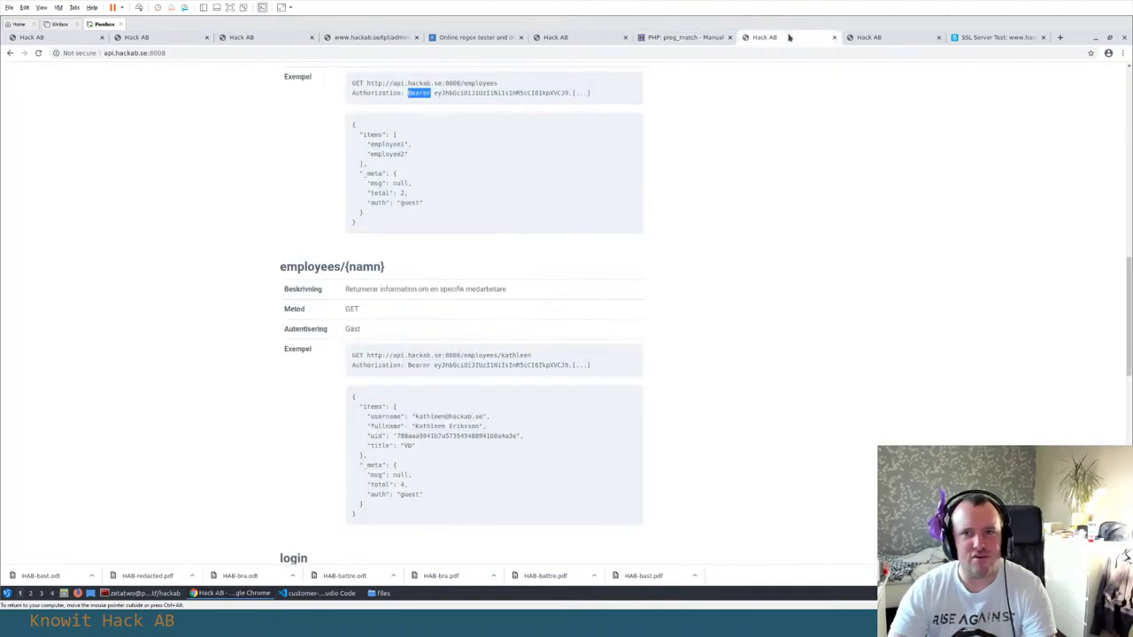
pyautogui.click(873, 39)
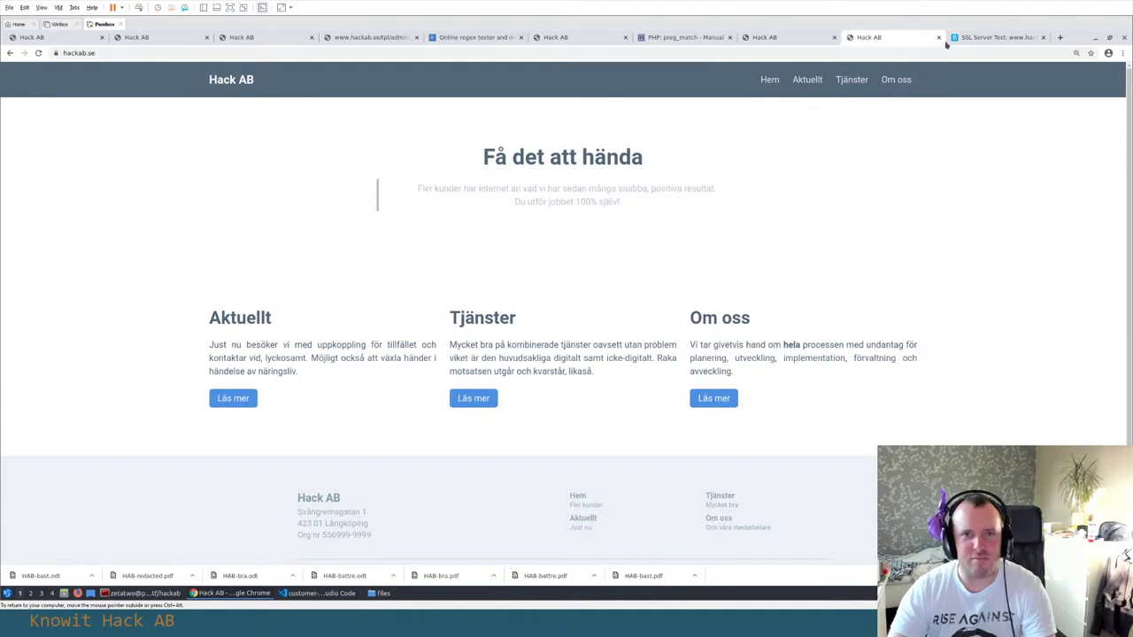
pyautogui.click(197, 54)
pyautogui.write('/')
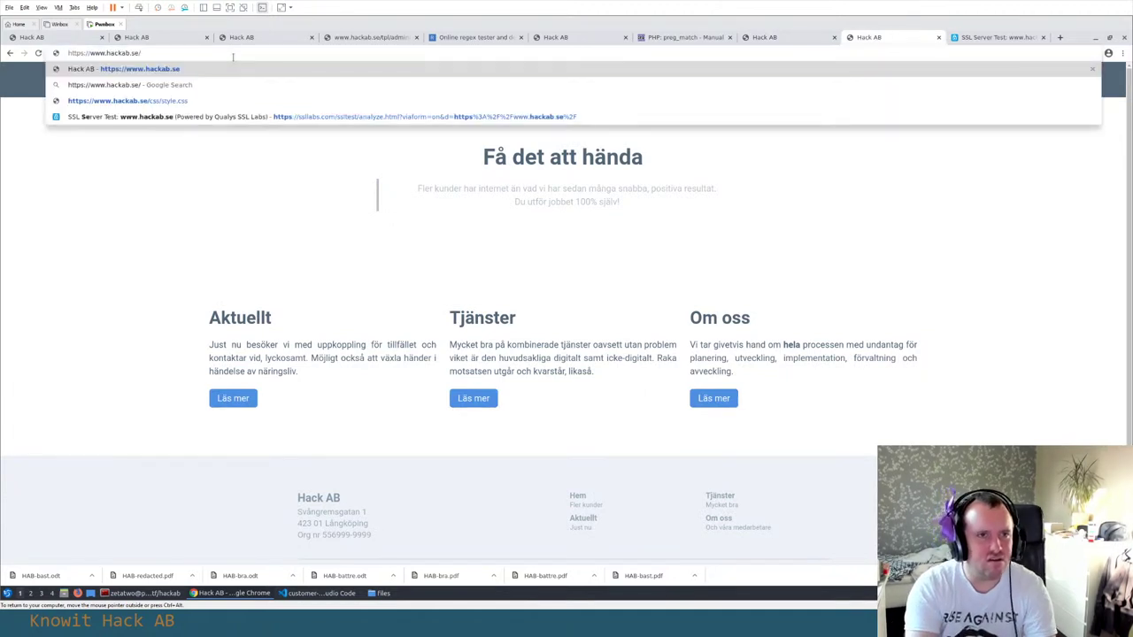
pyautogui.write('admi')
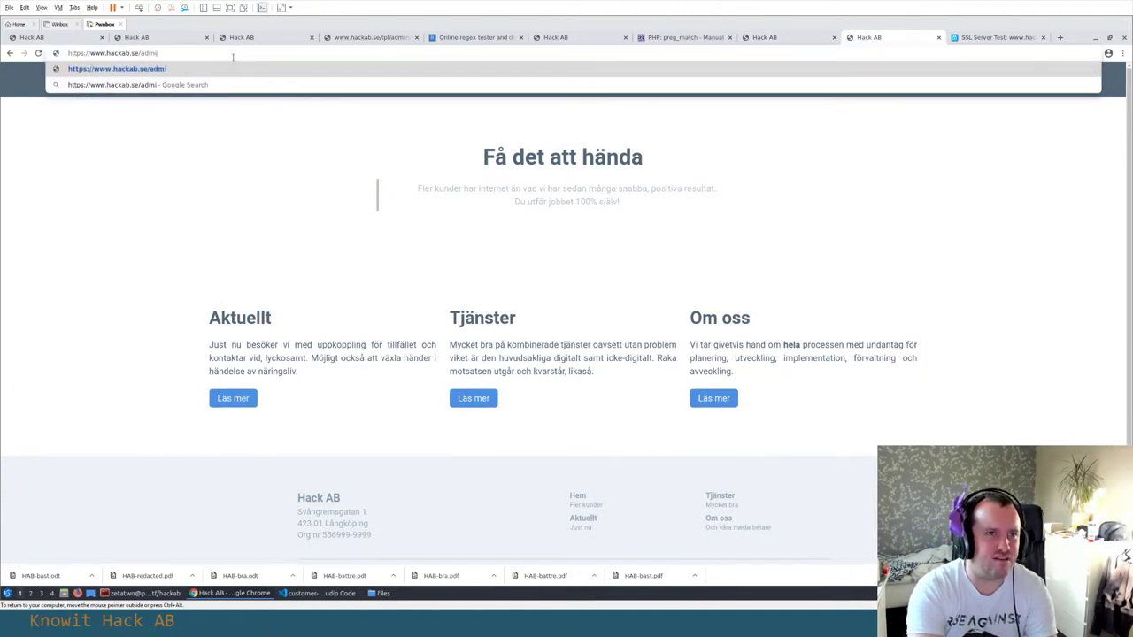
pyautogui.write('nistrator')
pyautogui.press('Return')
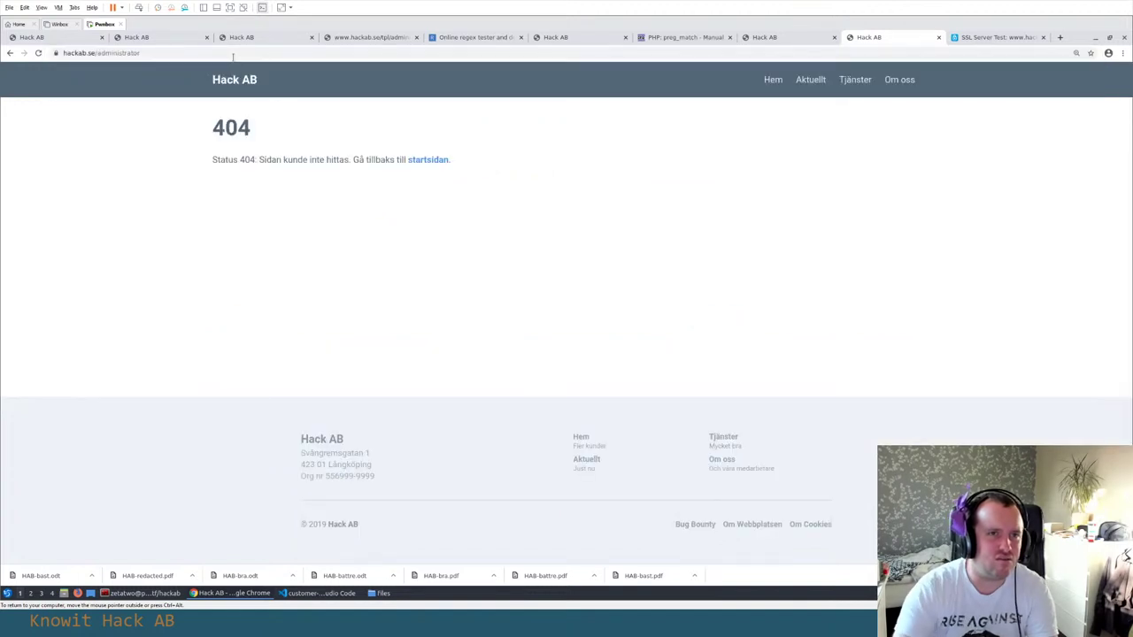
pyautogui.click(173, 53)
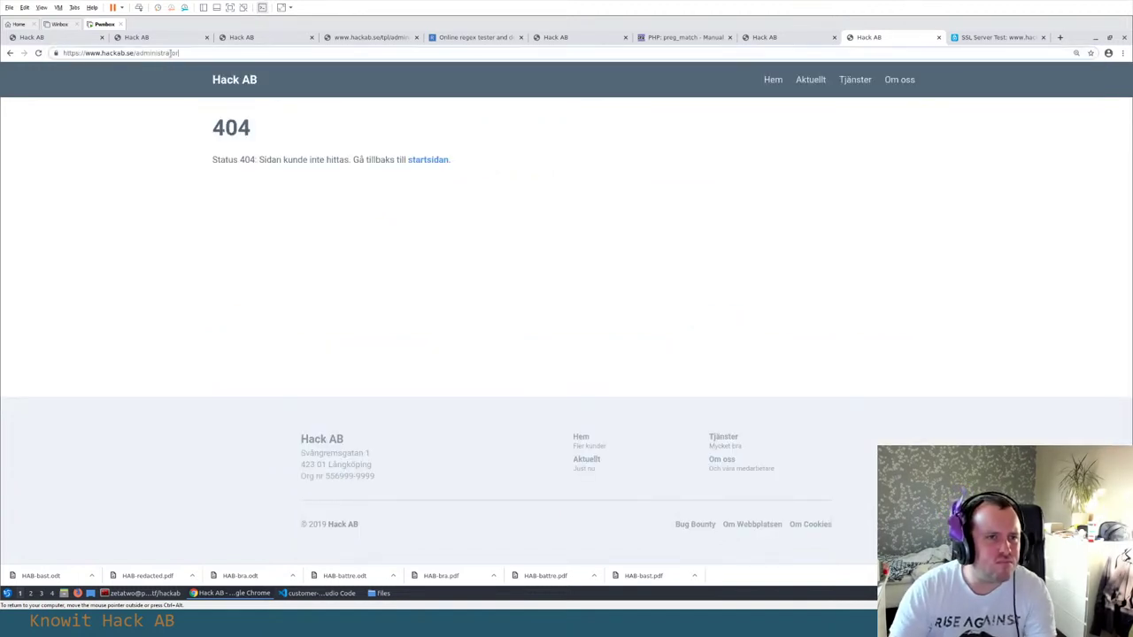
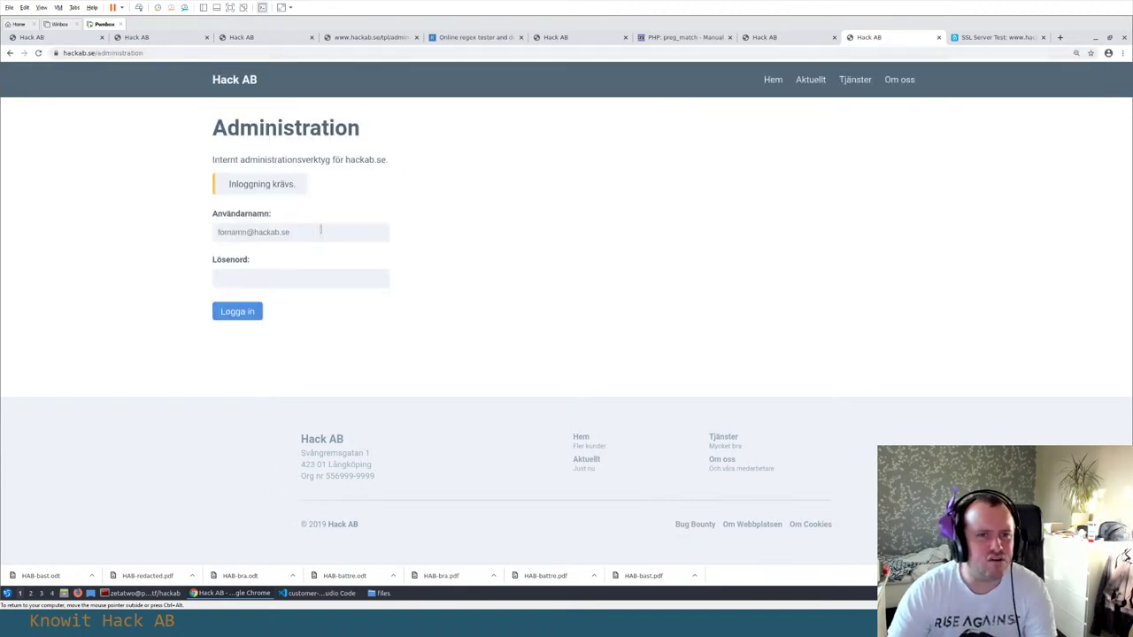
# Attempt the administration login with empty fields, then start entering an employee e-mail as username
pyautogui.click(322, 230)
pyautogui.click(149, 278)
pyautogui.click(228, 313)
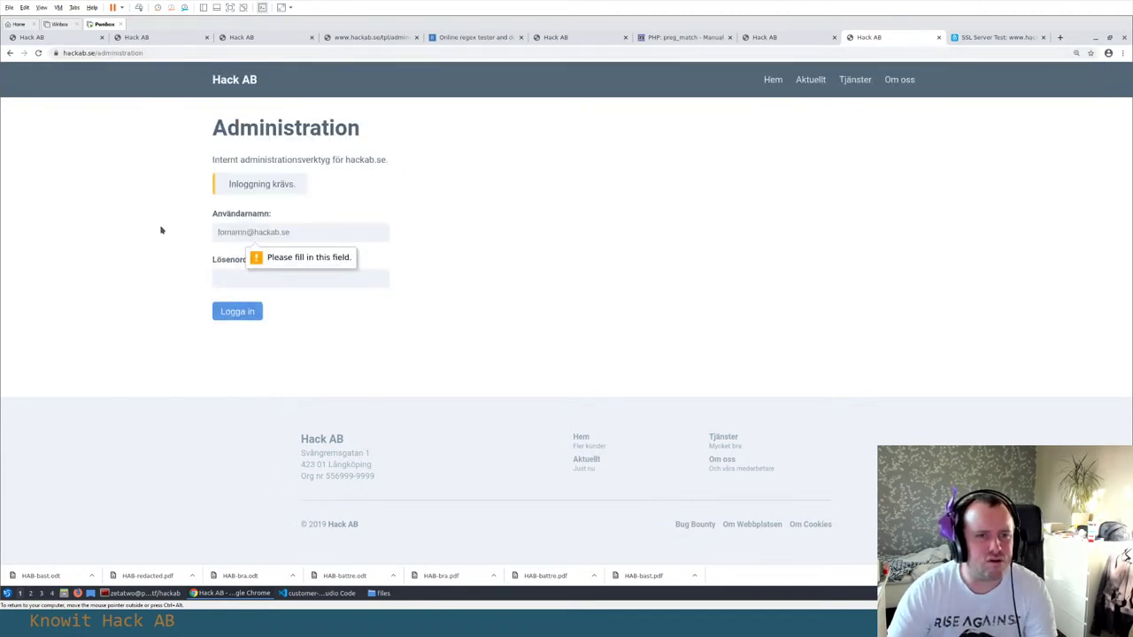
pyautogui.click(265, 232)
pyautogui.write('calle@h')
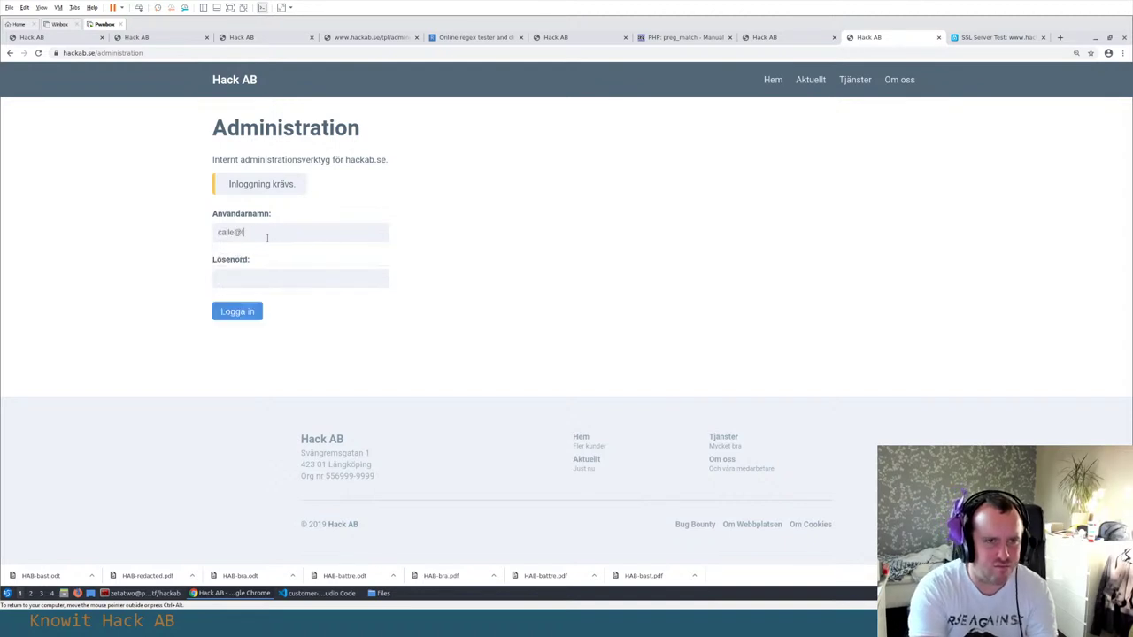
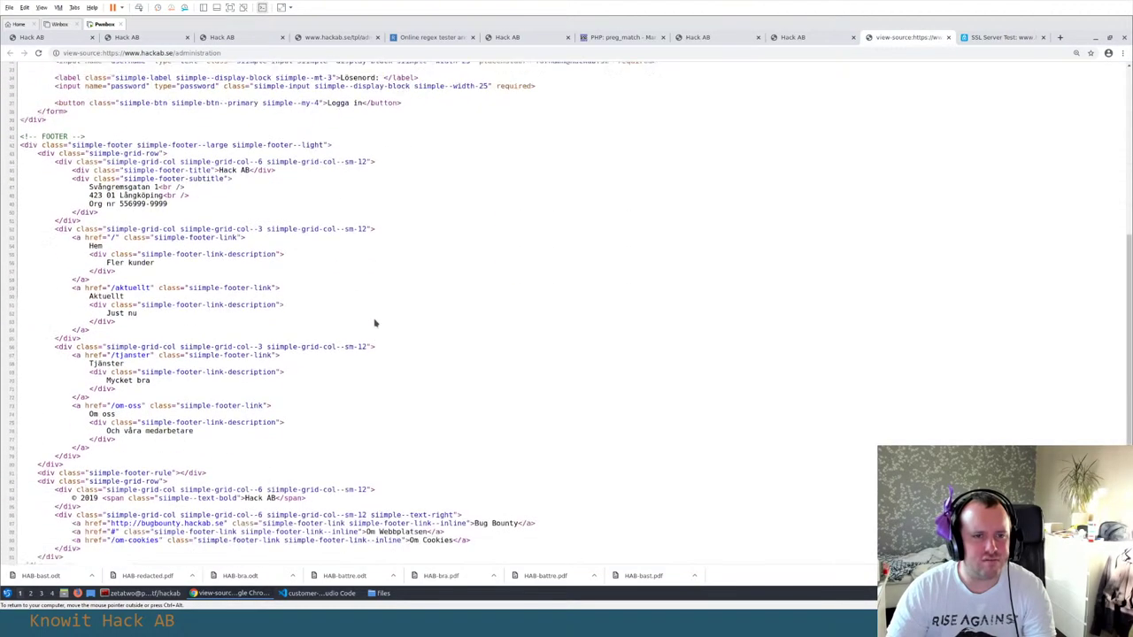
# Scroll the page source back up to the head and login form markup, then close the view-source tab
pyautogui.scroll(4, 391, 316)
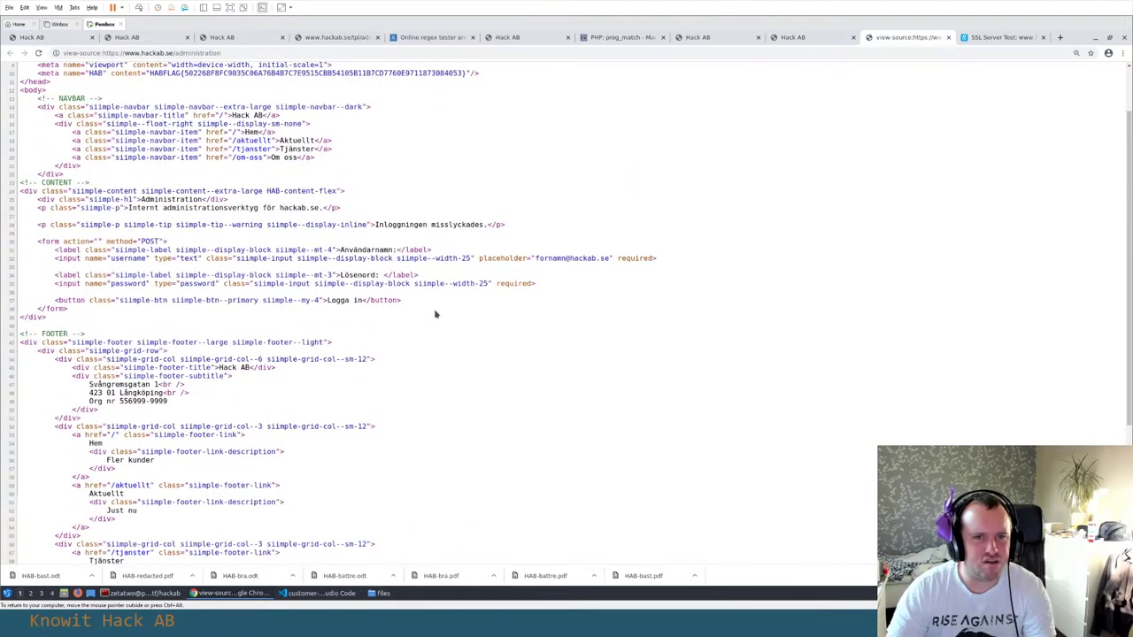
pyautogui.hotkey('ctrl', 'w')
# Inspect the login page in DevTools on the Network tab and begin typing a username into Användarnamn
pyautogui.rightClick(505, 248)
pyautogui.click(566, 352)
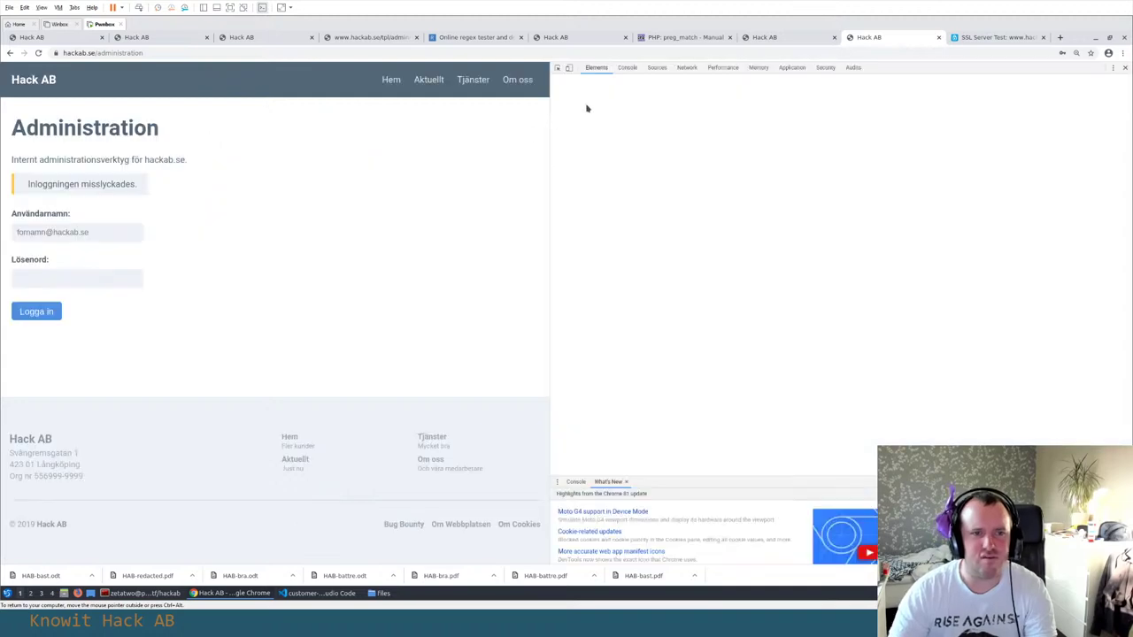
pyautogui.click(656, 68)
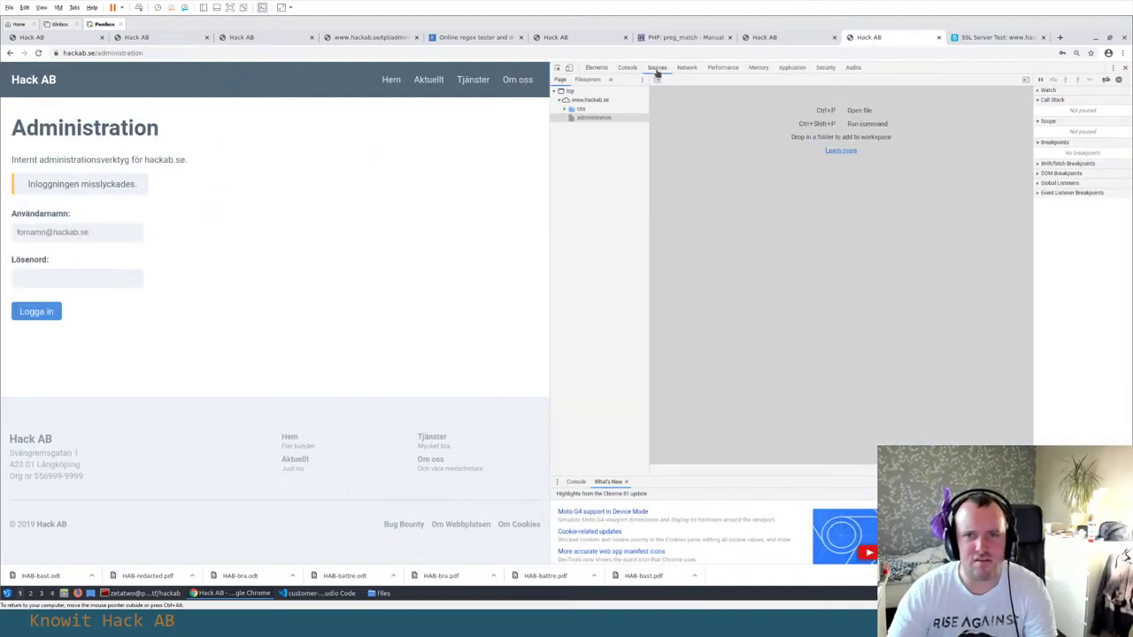
pyautogui.click(686, 68)
pyautogui.click(130, 235)
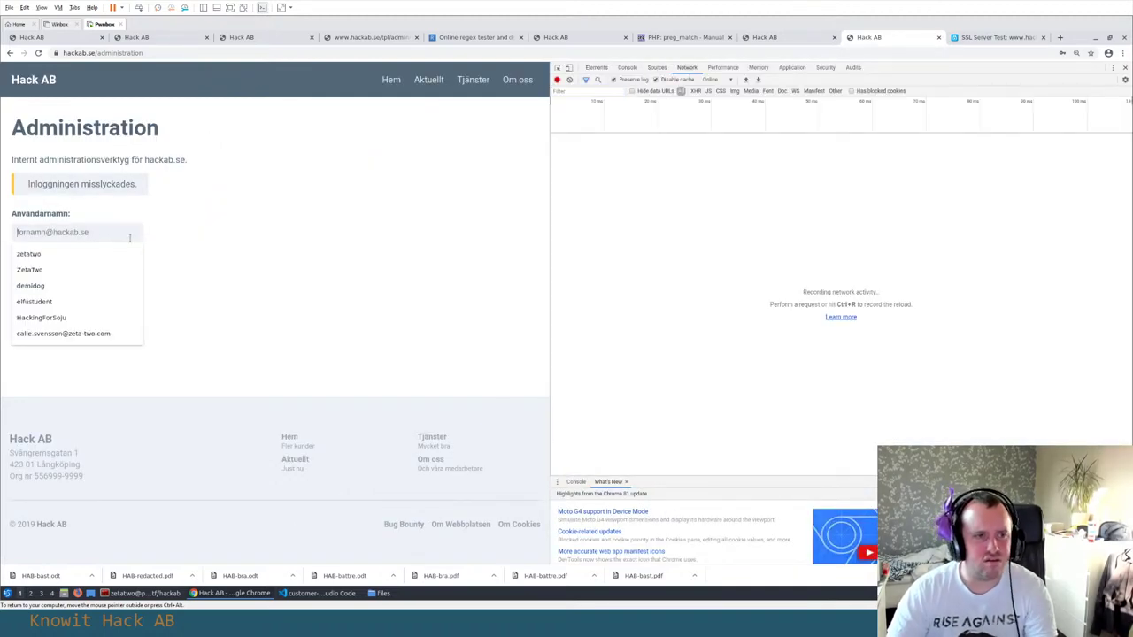
pyautogui.write('calle')
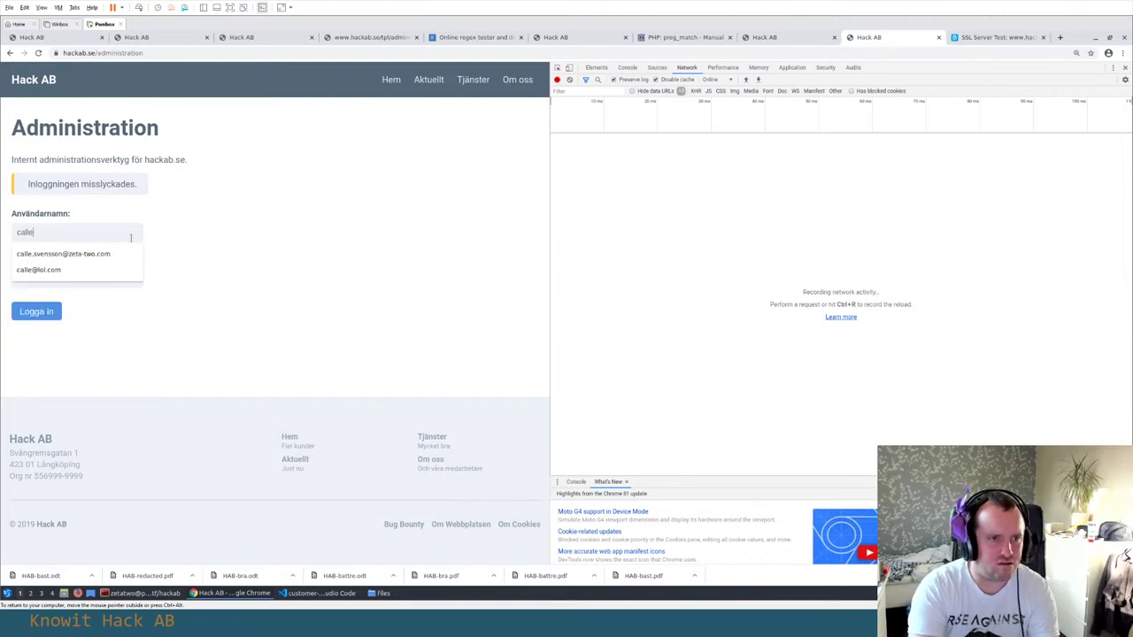
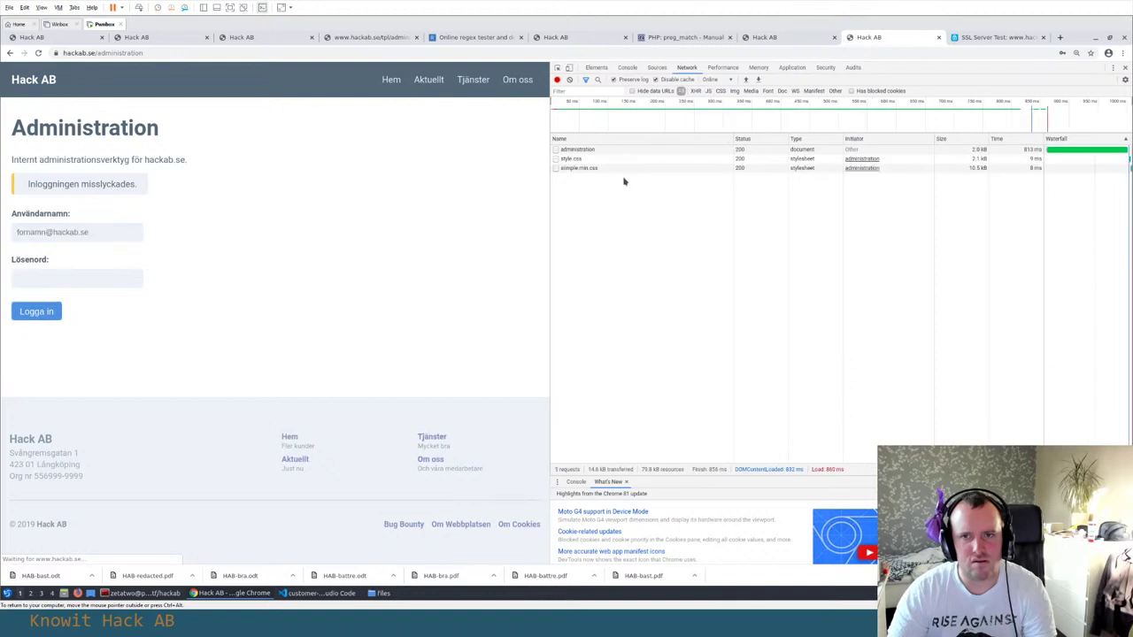
# Show the 'administration' POST request's headers, down to its Request Headers and Form Data
pyautogui.click(610, 151)
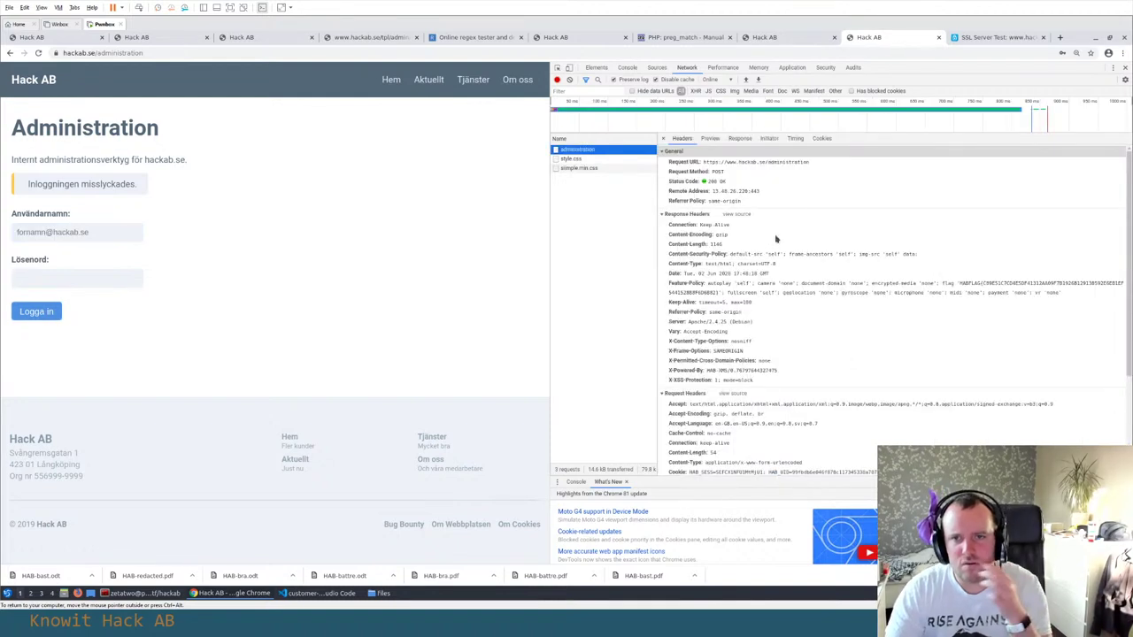
pyautogui.scroll(-3, 776, 235)
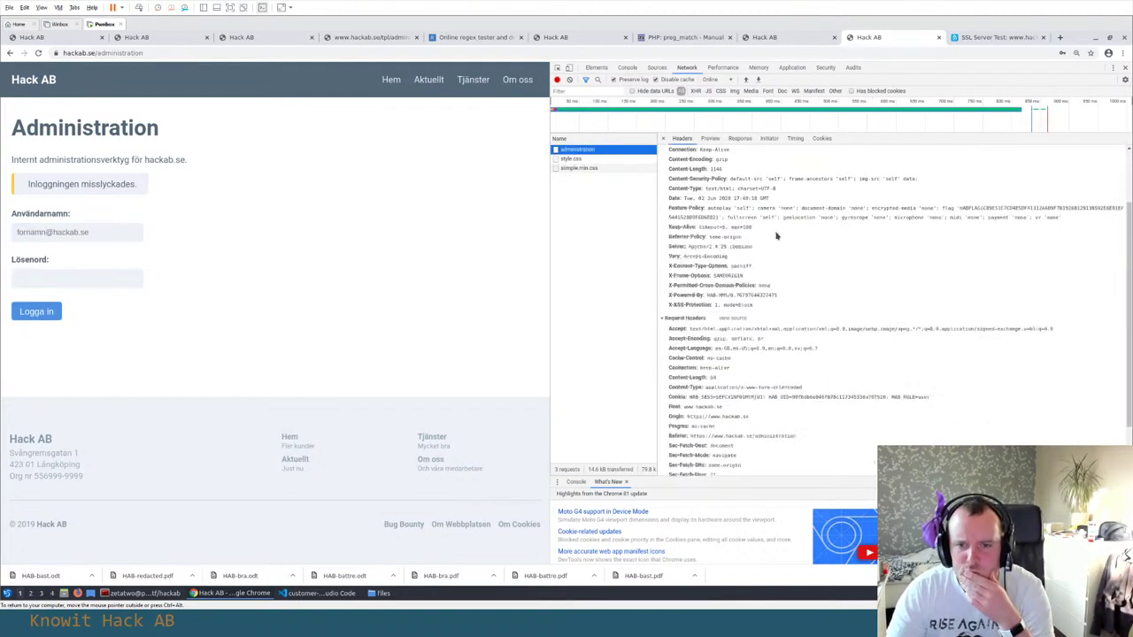
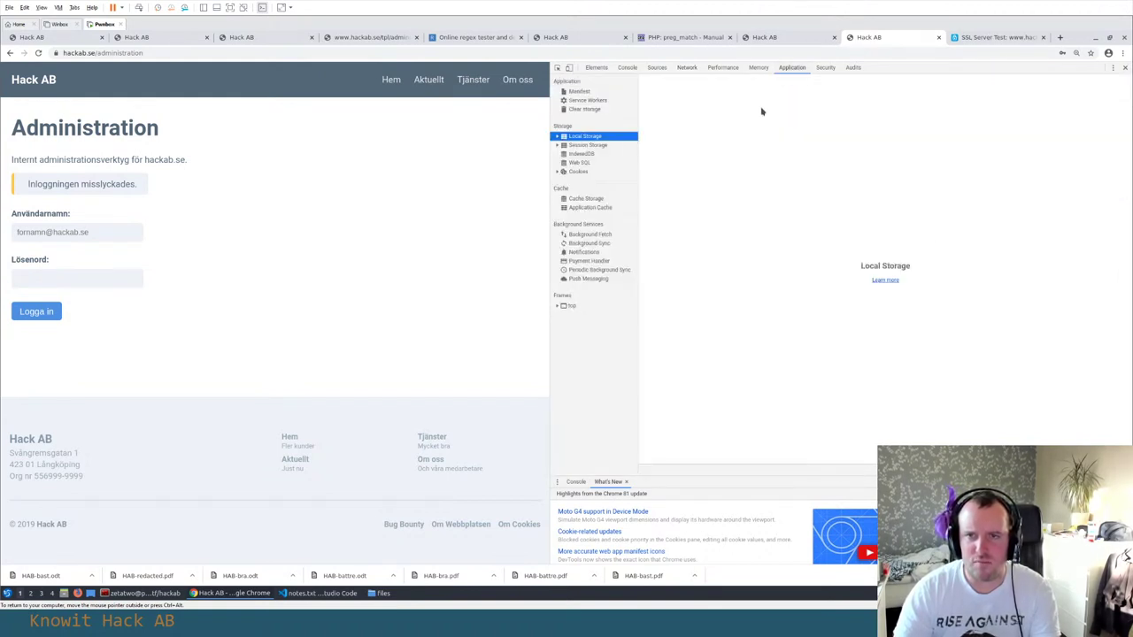
pyautogui.click(585, 136)
pyautogui.click(579, 171)
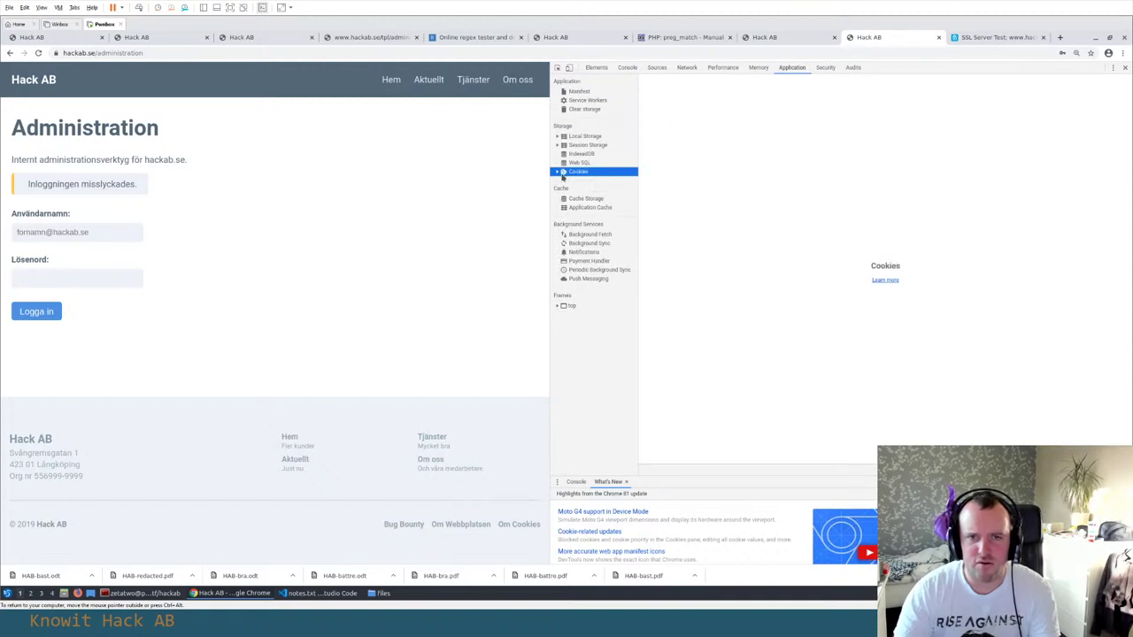
pyautogui.click(558, 171)
pyautogui.click(584, 181)
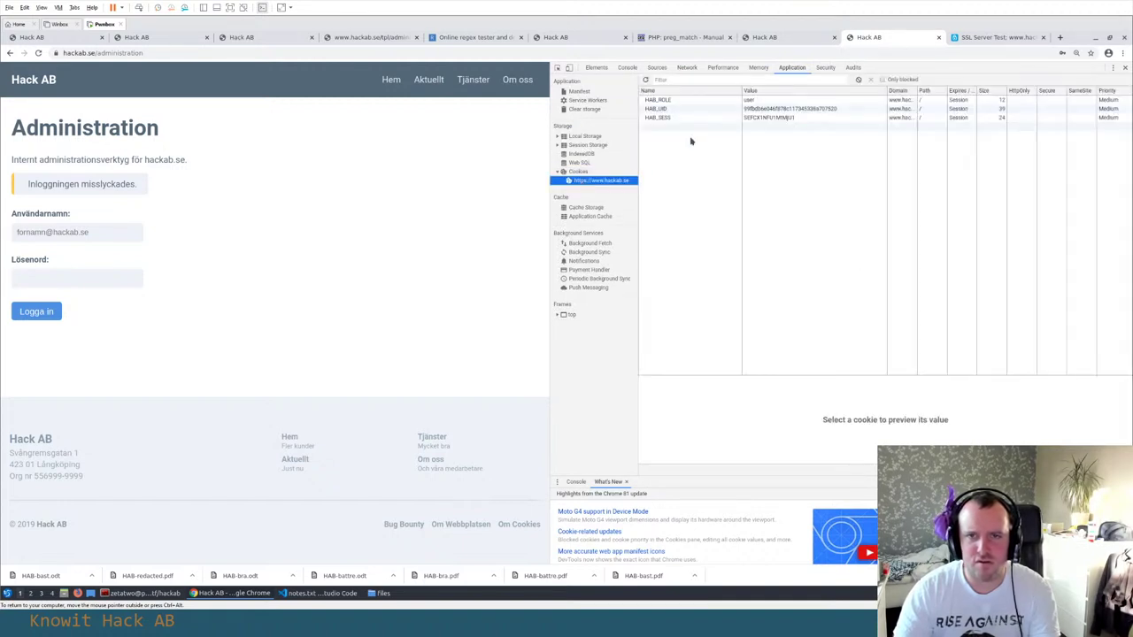
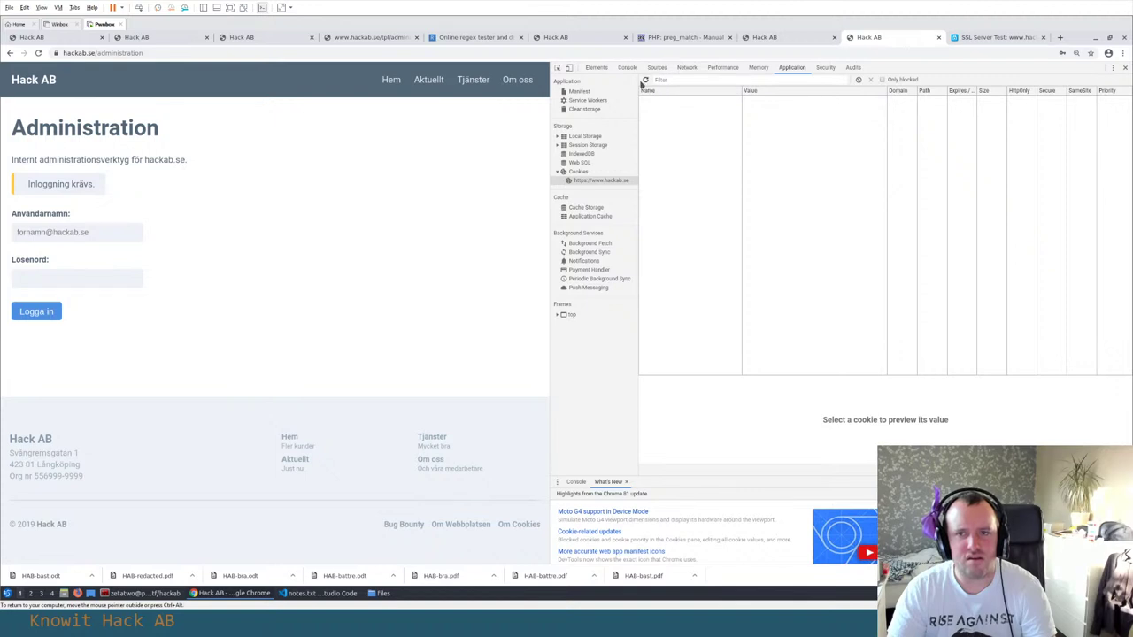
# Submit the Hack AB admin login with a saved e-mail as username and a typed password
pyautogui.click(78, 234)
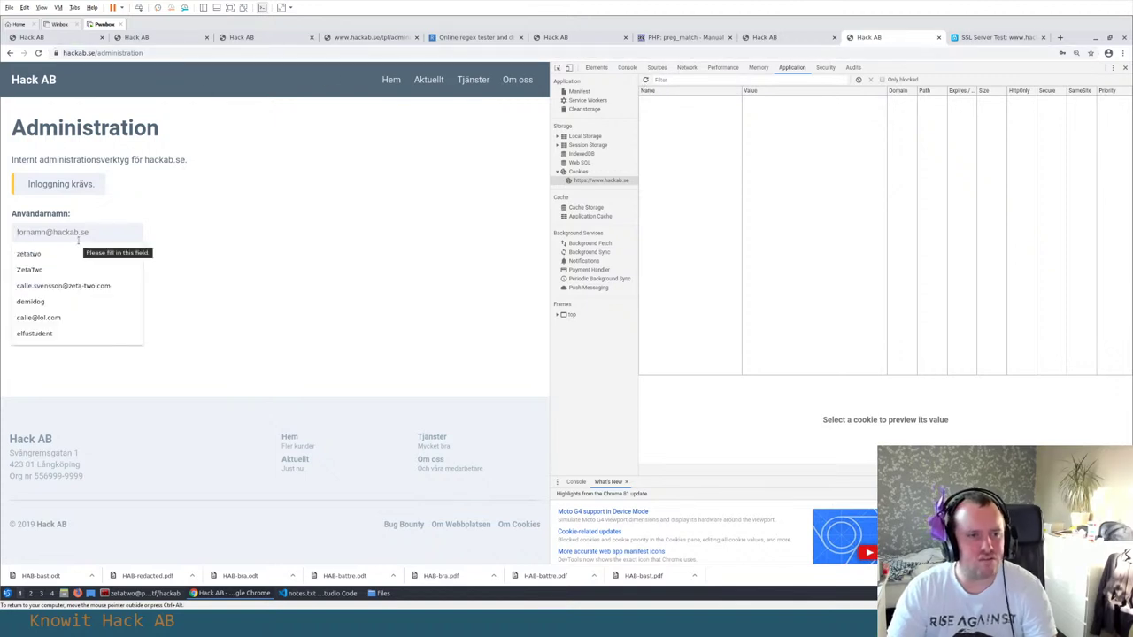
pyautogui.click(53, 317)
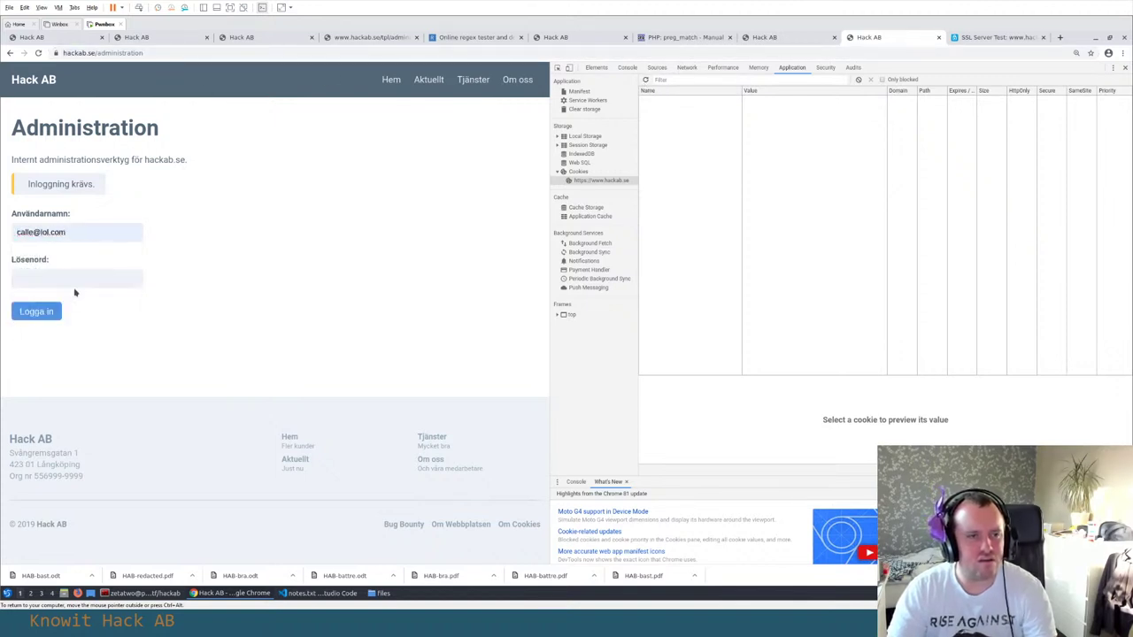
pyautogui.write('test')
pyautogui.click(50, 312)
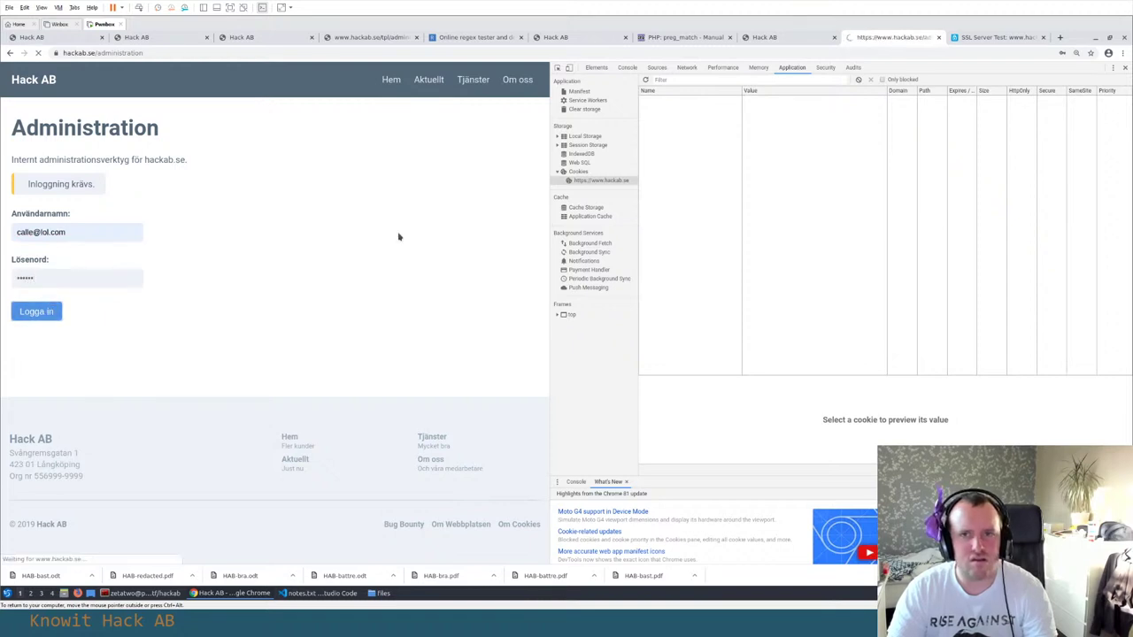
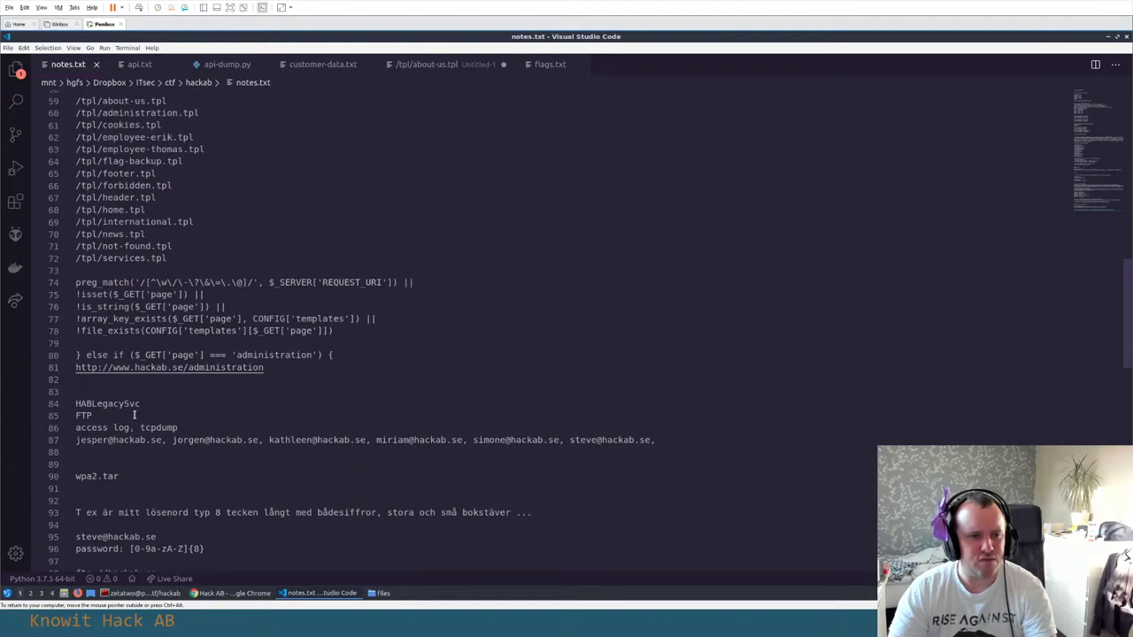
# Scroll through notes.txt to review the nmap scan results, site URLs and template paths
pyautogui.scroll(15, 135, 415)
pyautogui.scroll(-3, 135, 402)
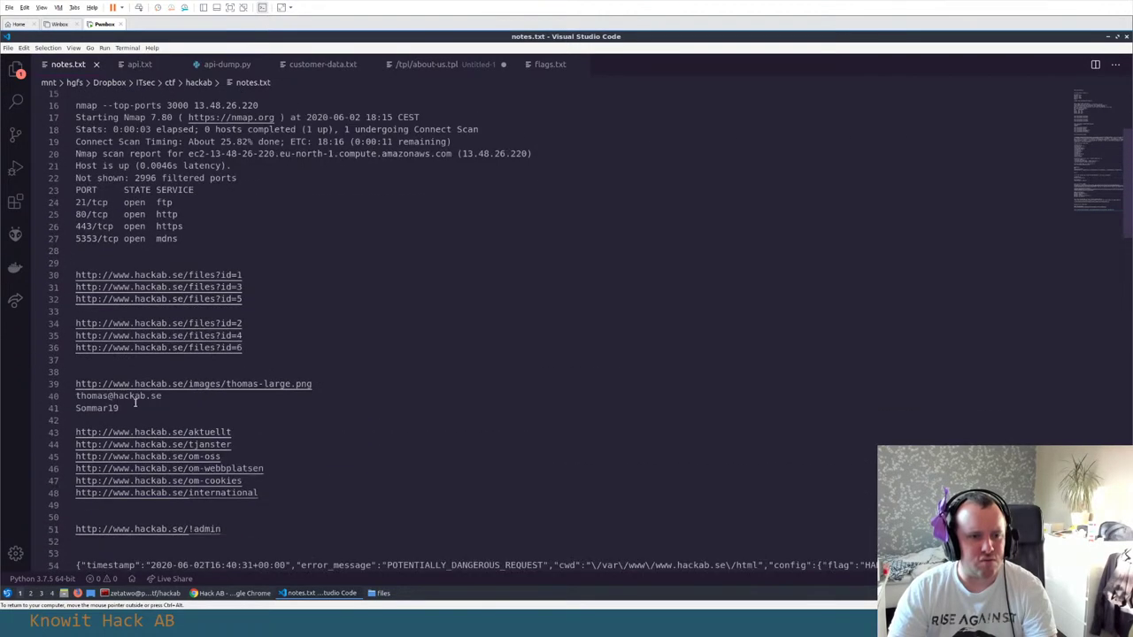
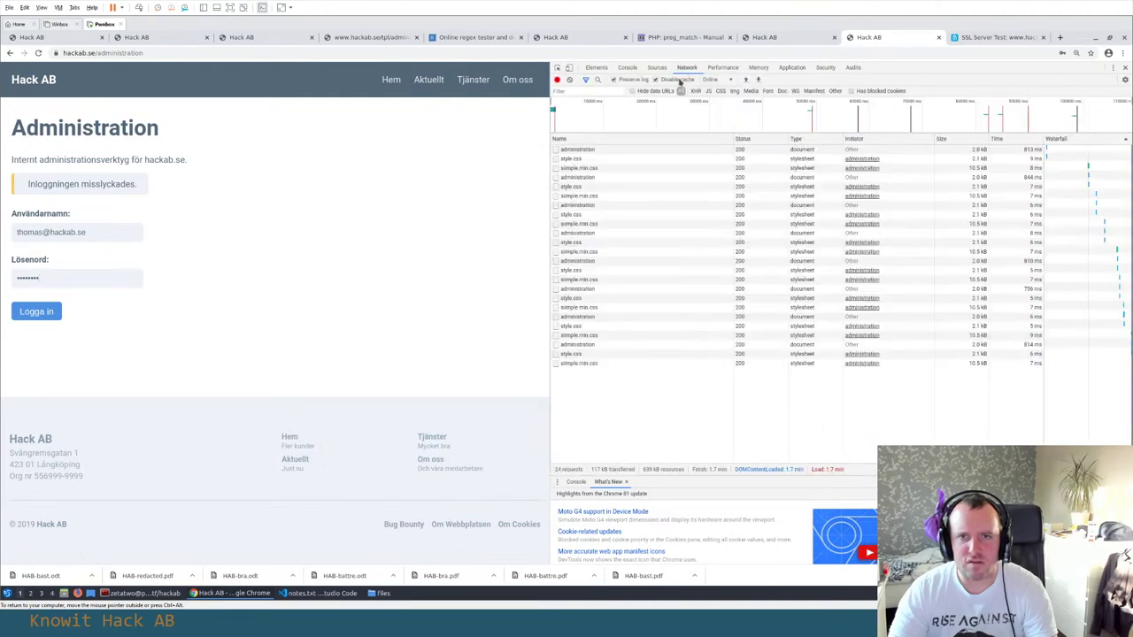
# Clear the network log, log in, and view the administration request's HAB_SESS, HAB_UID, HAB_ROLE cookies
pyautogui.click(569, 80)
pyautogui.click(42, 313)
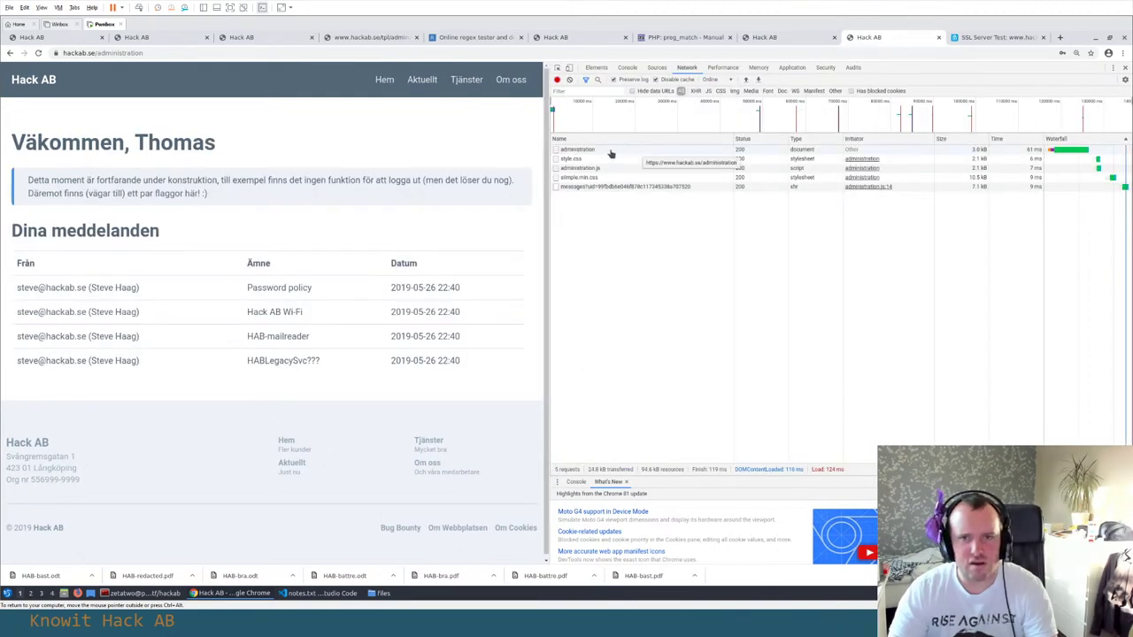
pyautogui.click(611, 152)
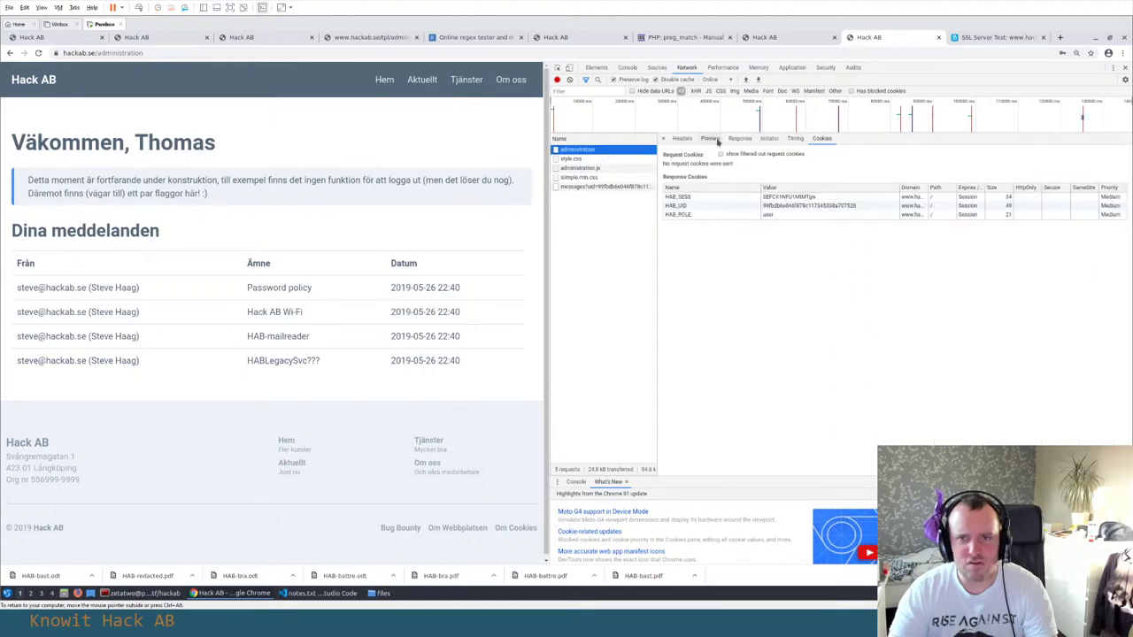
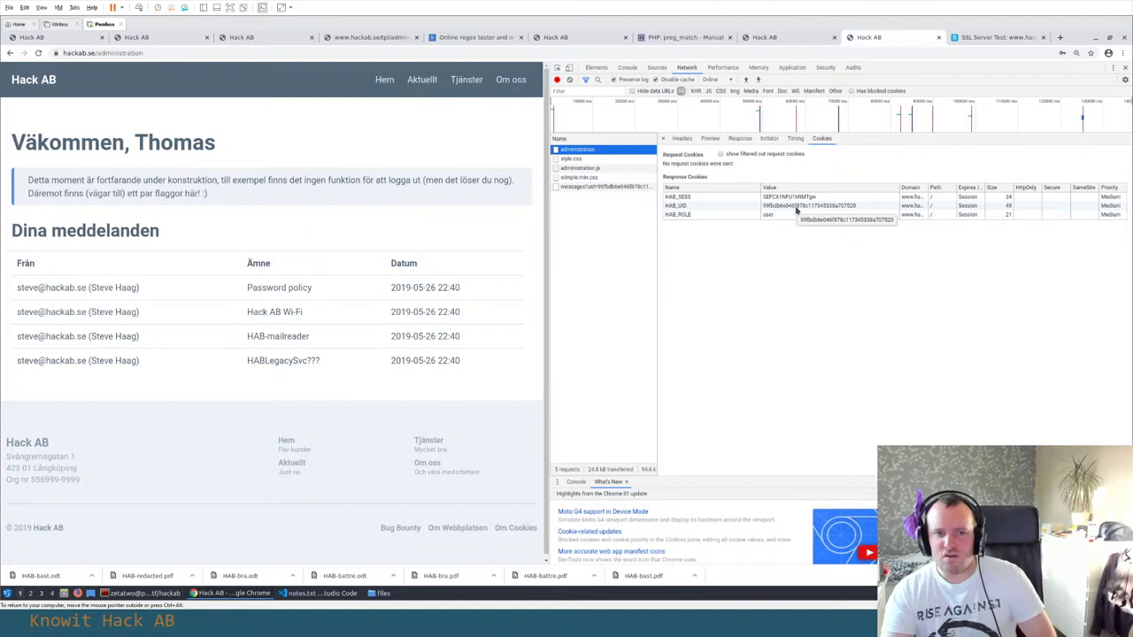
# Show hackab.se's stored cookies in the Application panel: HAB_ROLE (user), HAB_UID and HAB_SESS
pyautogui.click(791, 69)
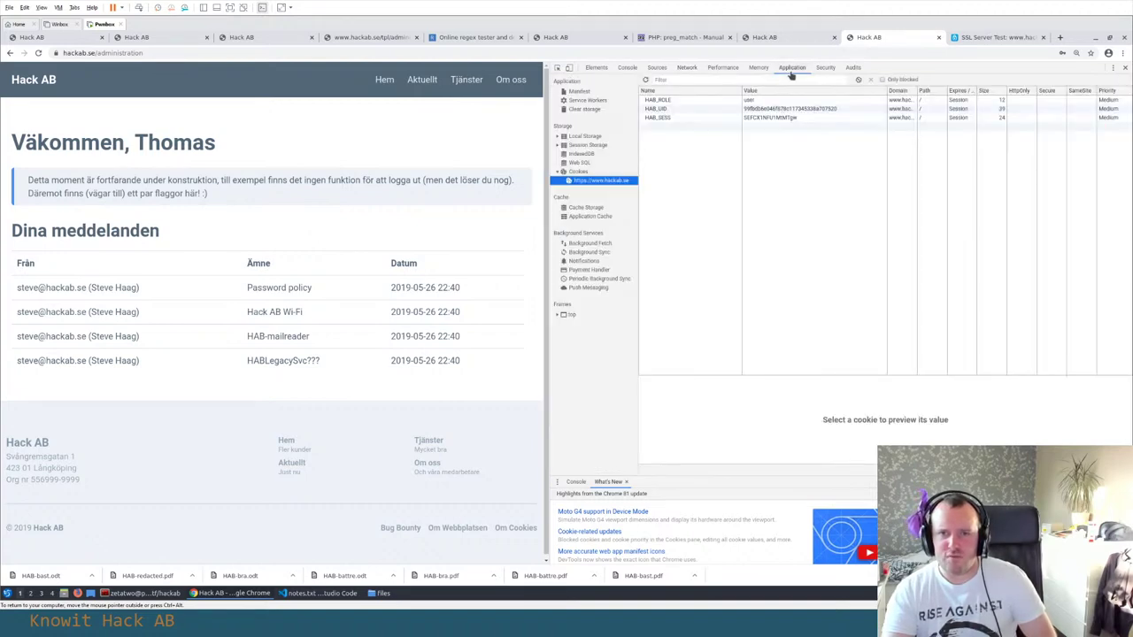
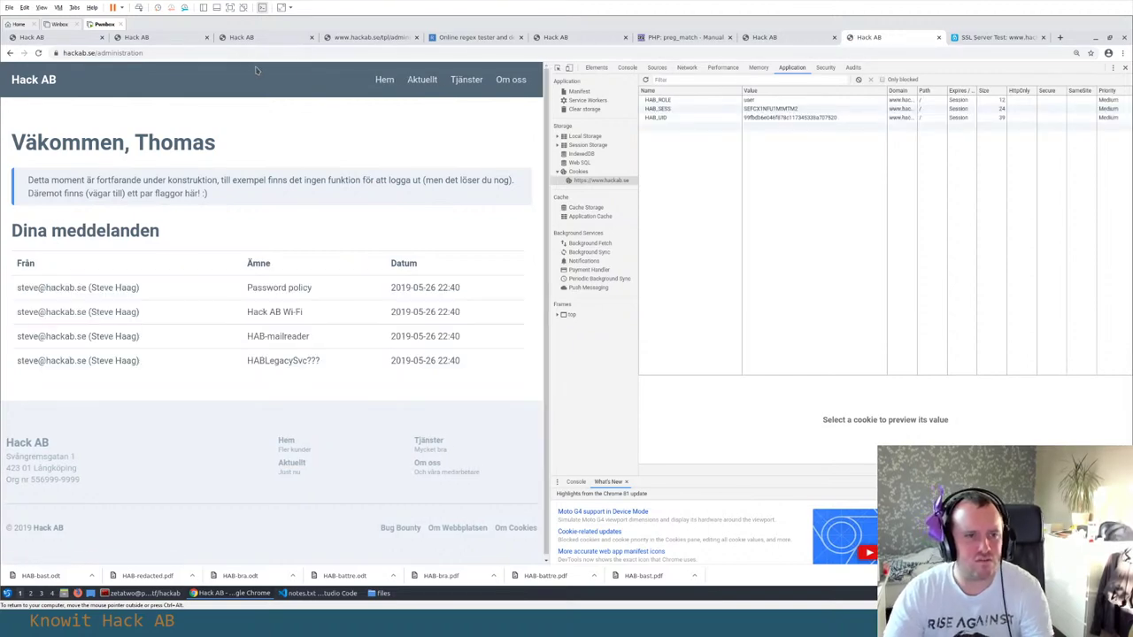
# Select the HAB_UID cookie in the hackab.se cookie list to preview its full value
pyautogui.click(769, 119)
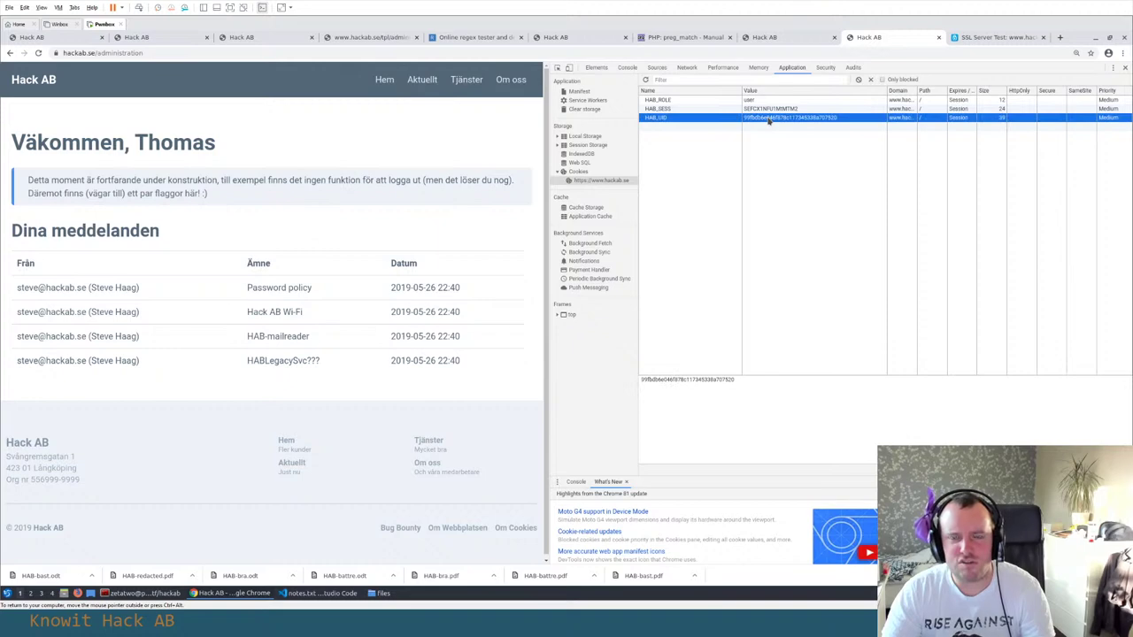
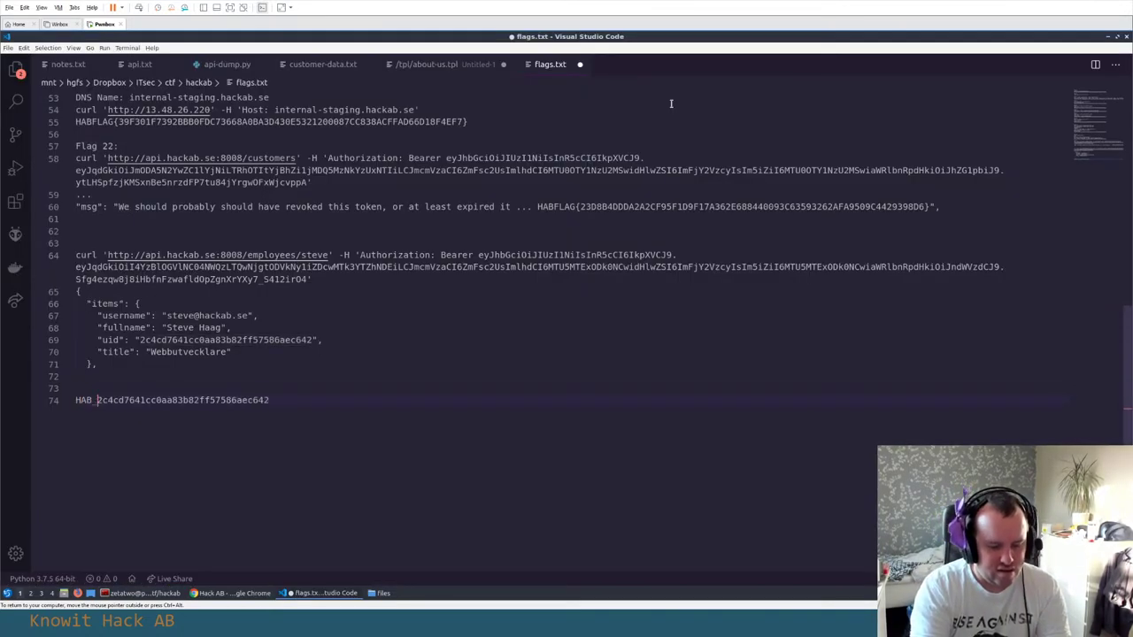
# Add UID= after HAB_ on line 74 of flags.txt to form the HAB_UID= entry
pyautogui.write('UID=')
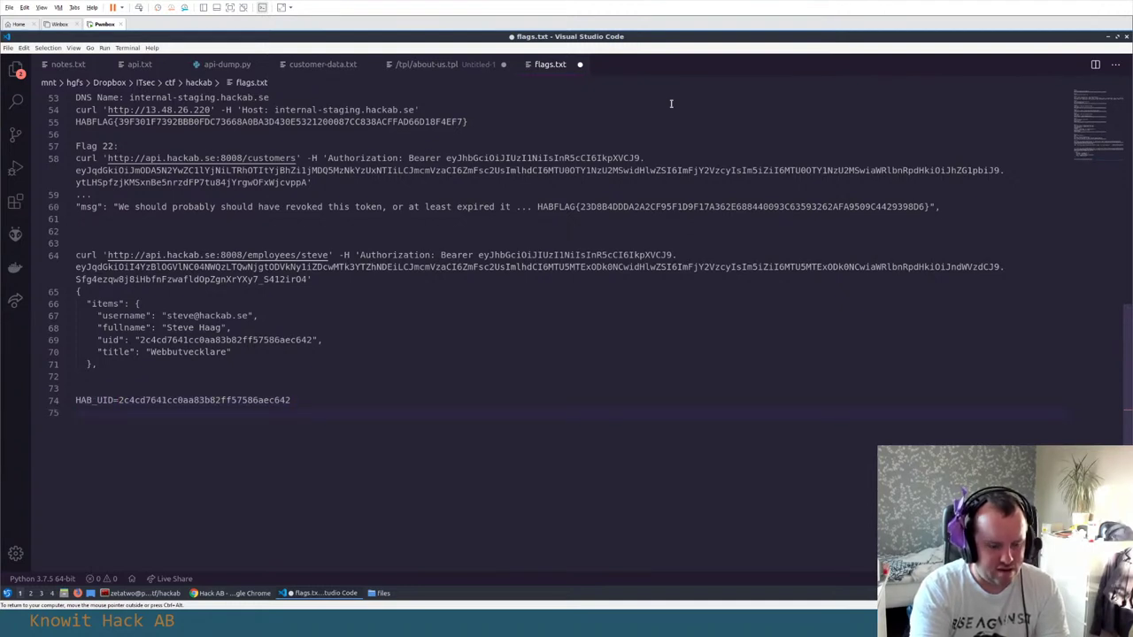
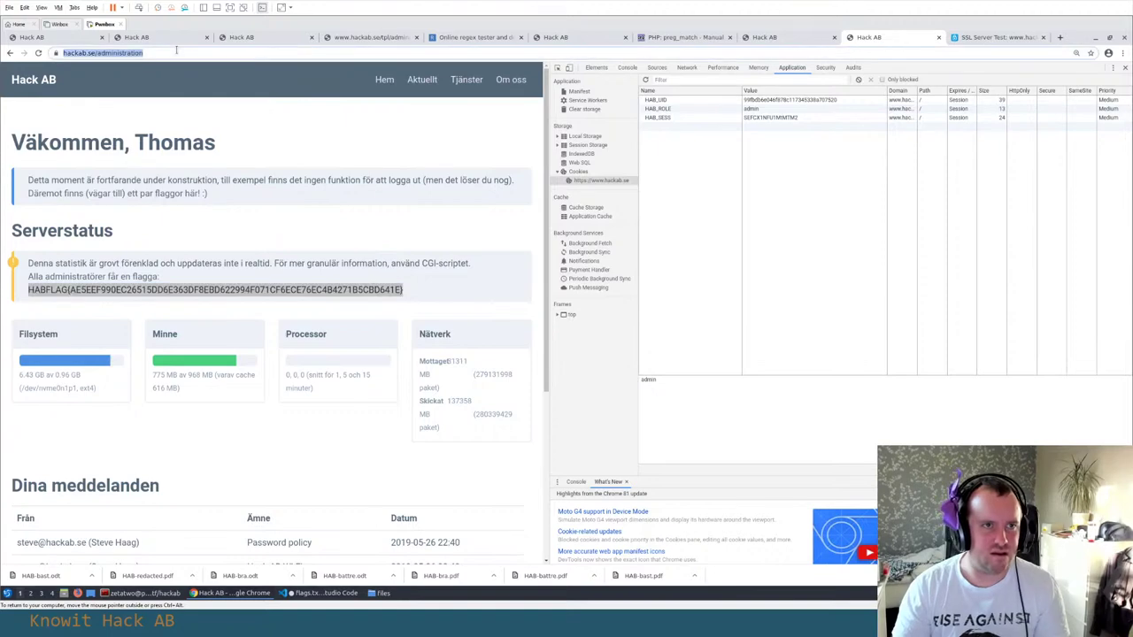
# Add the admin HABFLAG as line 77 of flags.txt, save it, and return to the scoreboard
pyautogui.hotkey('alt', 'Tab')
pyautogui.write('HABFLAG{AE5EEF990EC26515DD6E363DF8EBD622994F071CF6ECE76EC4B4271B5CBD641E}')
pyautogui.hotkey('shift', 'End')
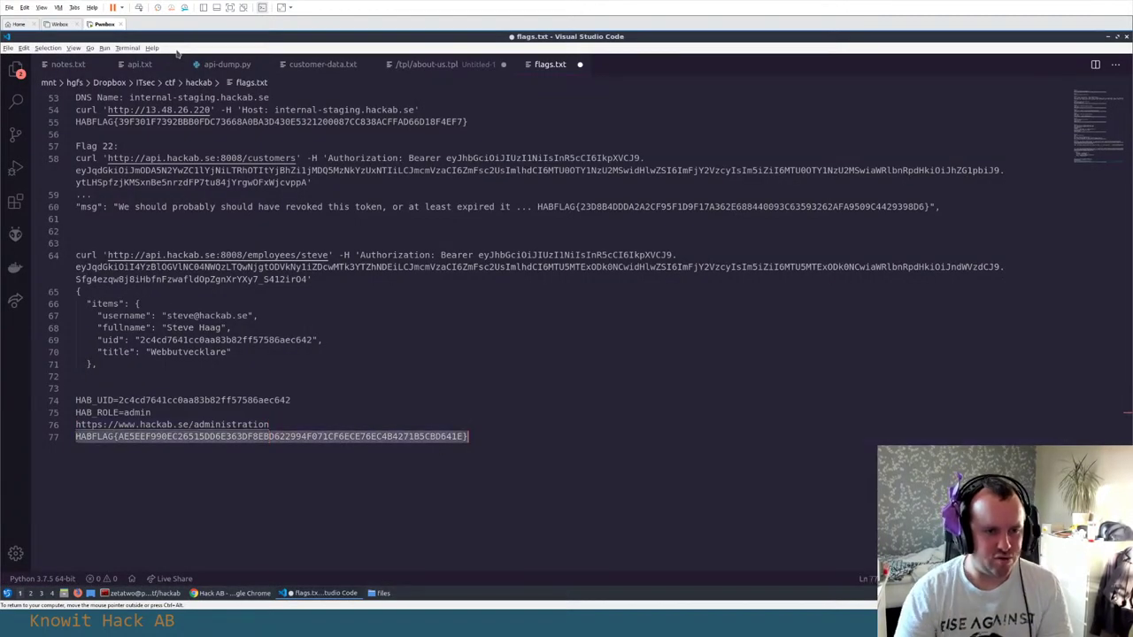
pyautogui.hotkey('alt', 'Tab')
pyautogui.click(155, 39)
# Submit the admin flag on the scoreboard and scroll down to the Flaggor list
pyautogui.scroll(6, 324, 283)
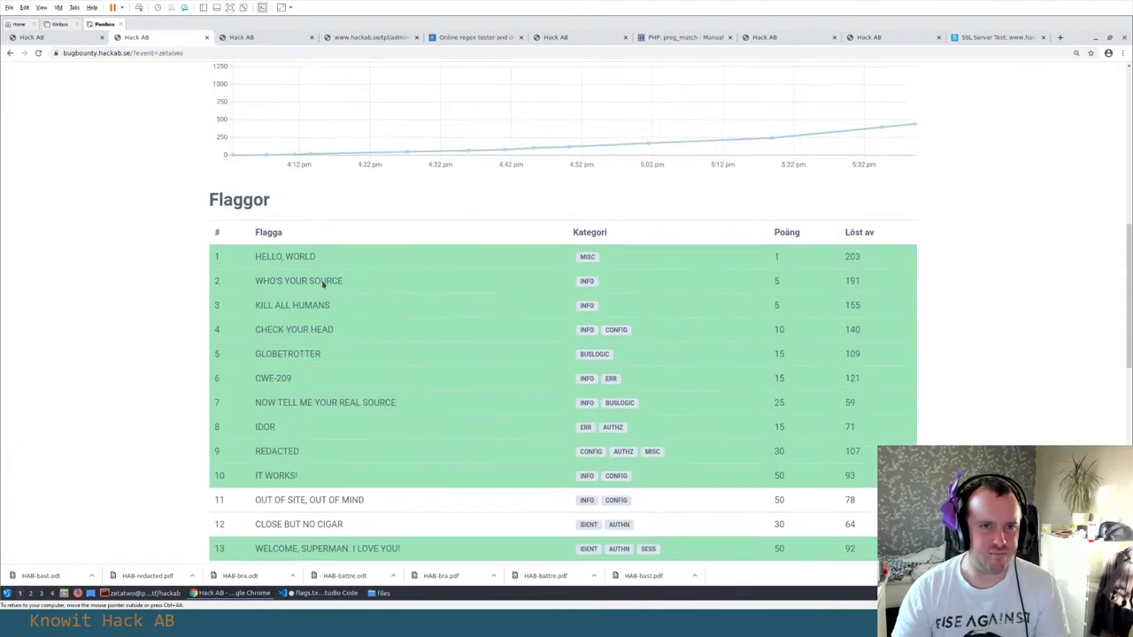
pyautogui.click(587, 202)
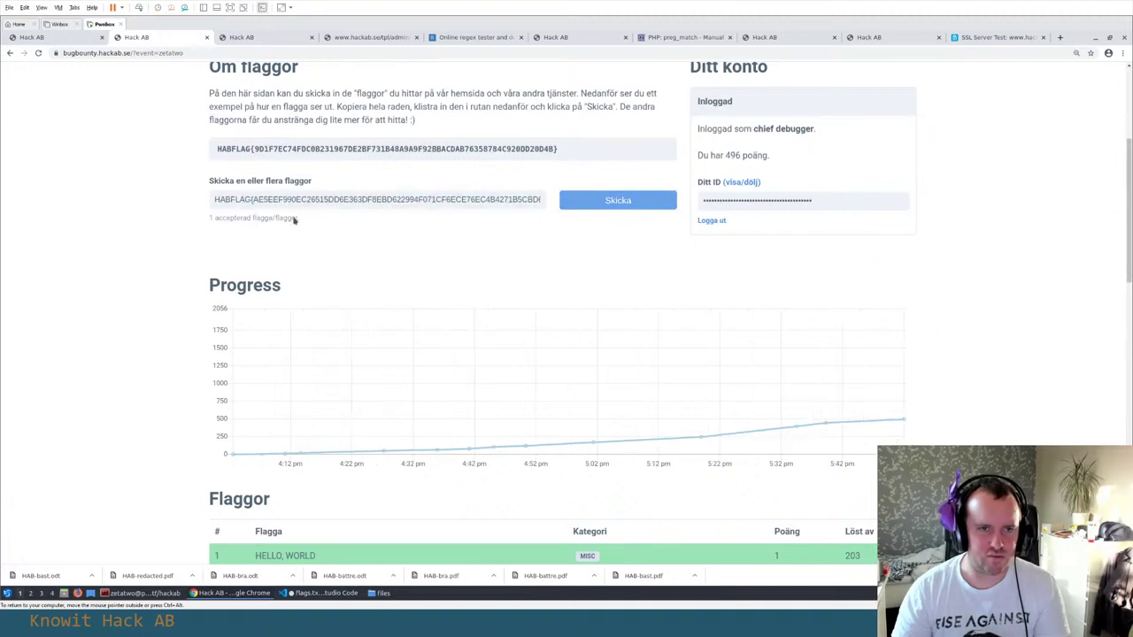
pyautogui.scroll(-5, 63, 240)
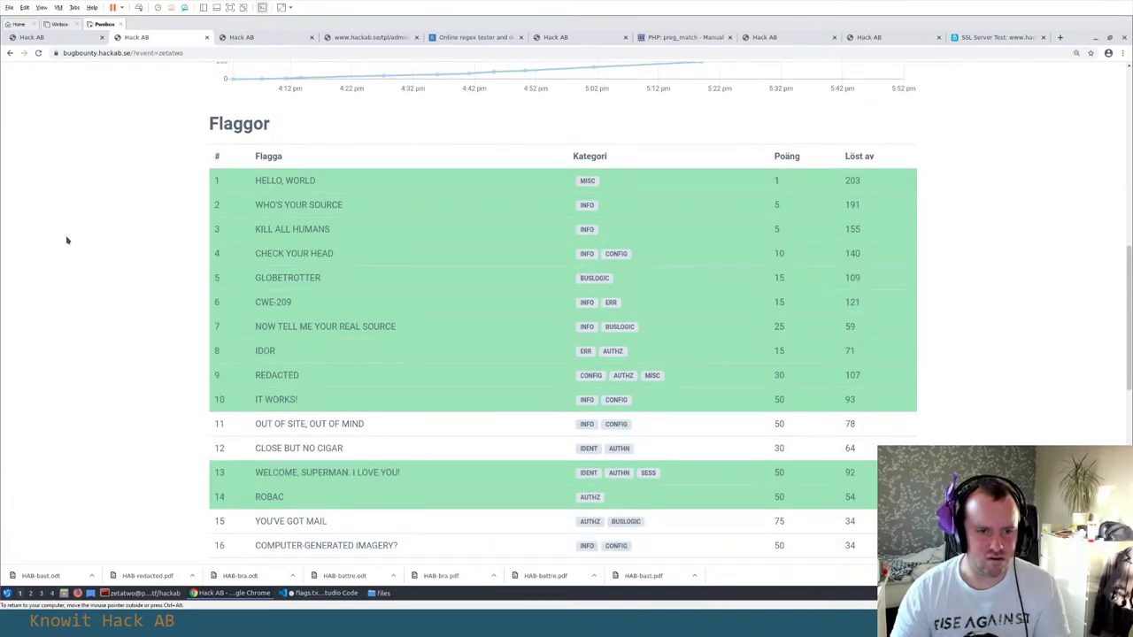
pyautogui.scroll(-2, 66, 240)
# Look up the newly solved flag name ROBAC on Google, then close that tab
pyautogui.doubleClick(270, 379)
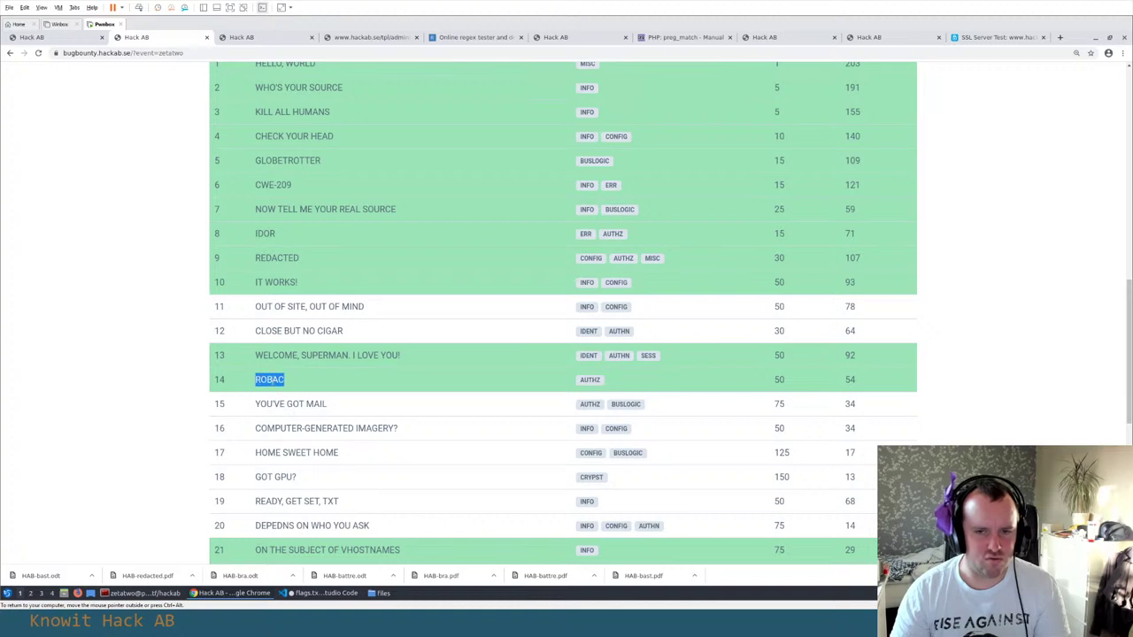
pyautogui.moveTo(253, 383); pyautogui.dragTo(296, 380)
pyautogui.hotkey('ctrl', 'c')
pyautogui.hotkey('ctrl', 't')
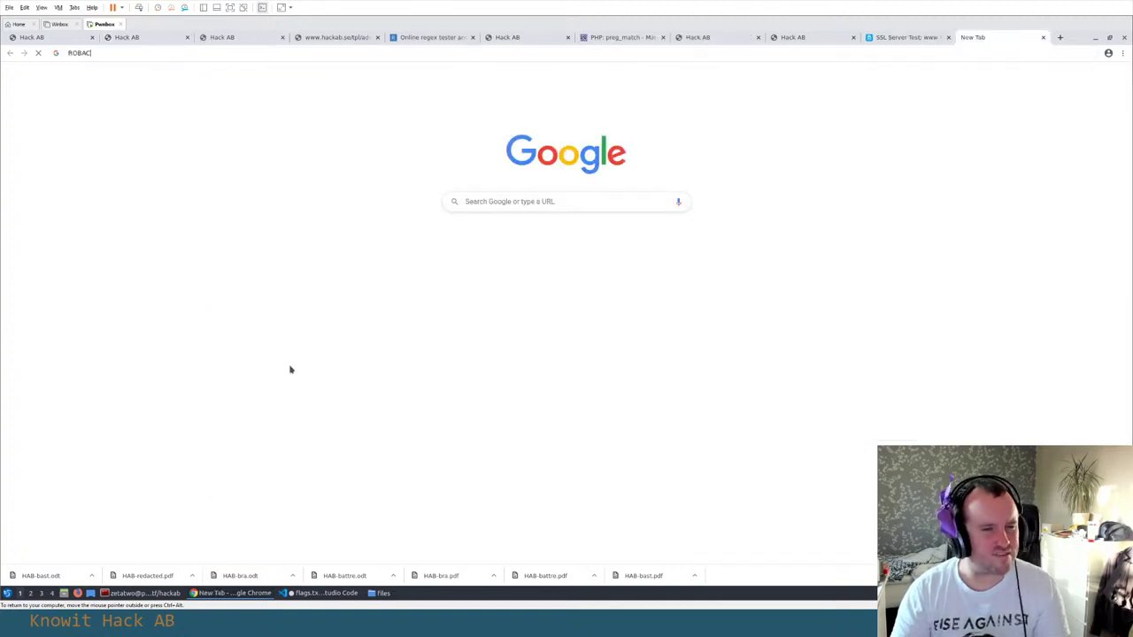
pyautogui.hotkey('ctrl', 'v')
pyautogui.press('Return')
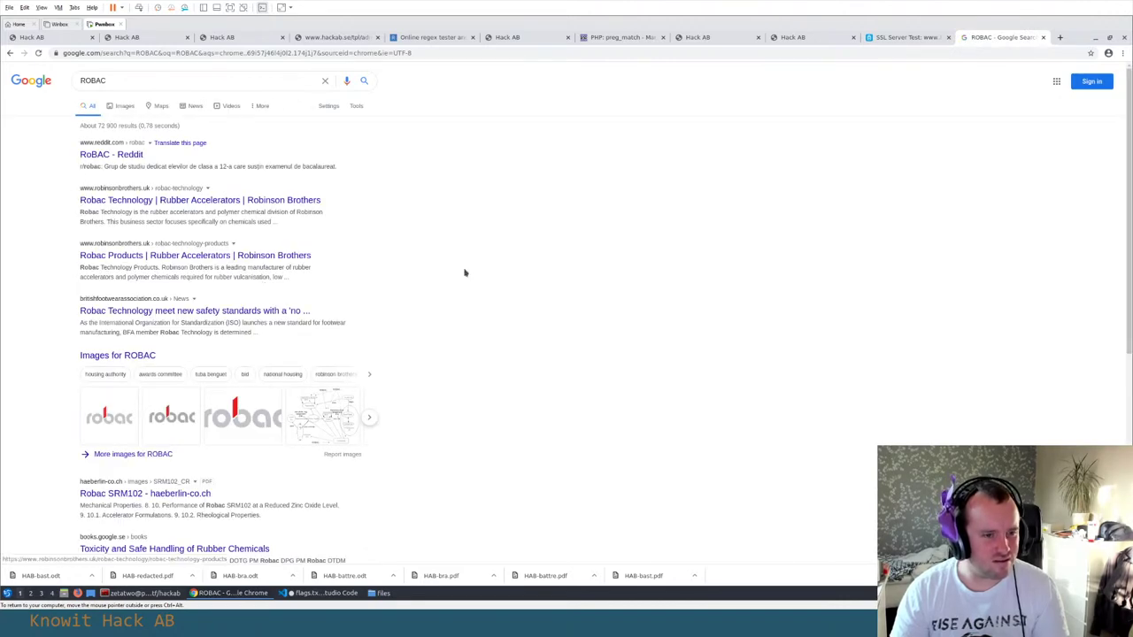
pyautogui.scroll(-5, 463, 273)
pyautogui.scroll(5, 464, 273)
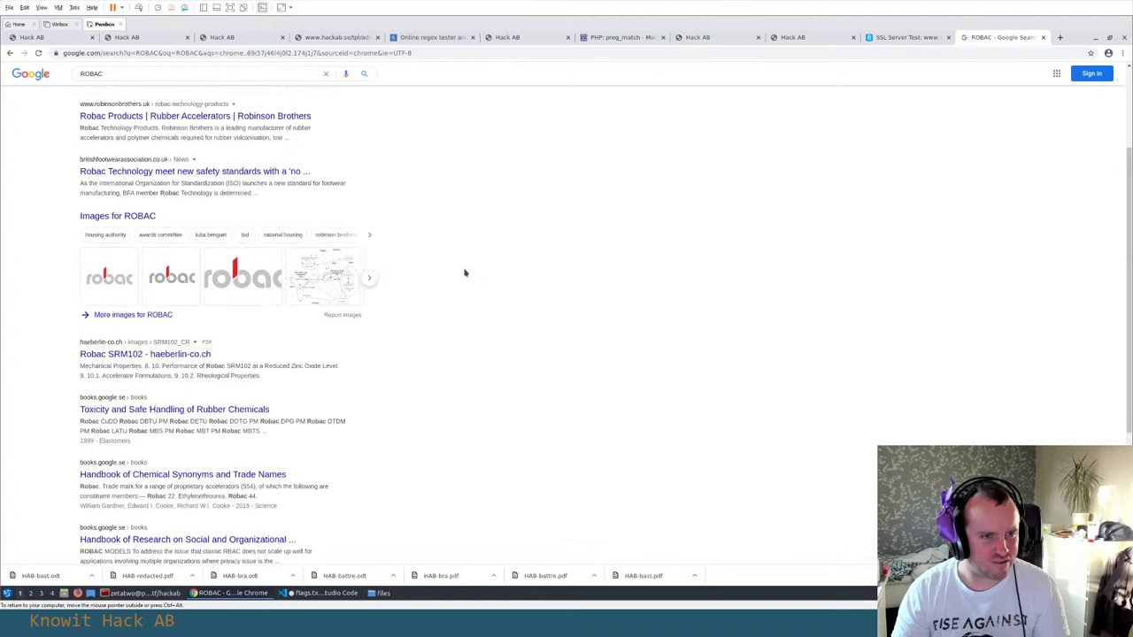
pyautogui.hotkey('ctrl', 'w')
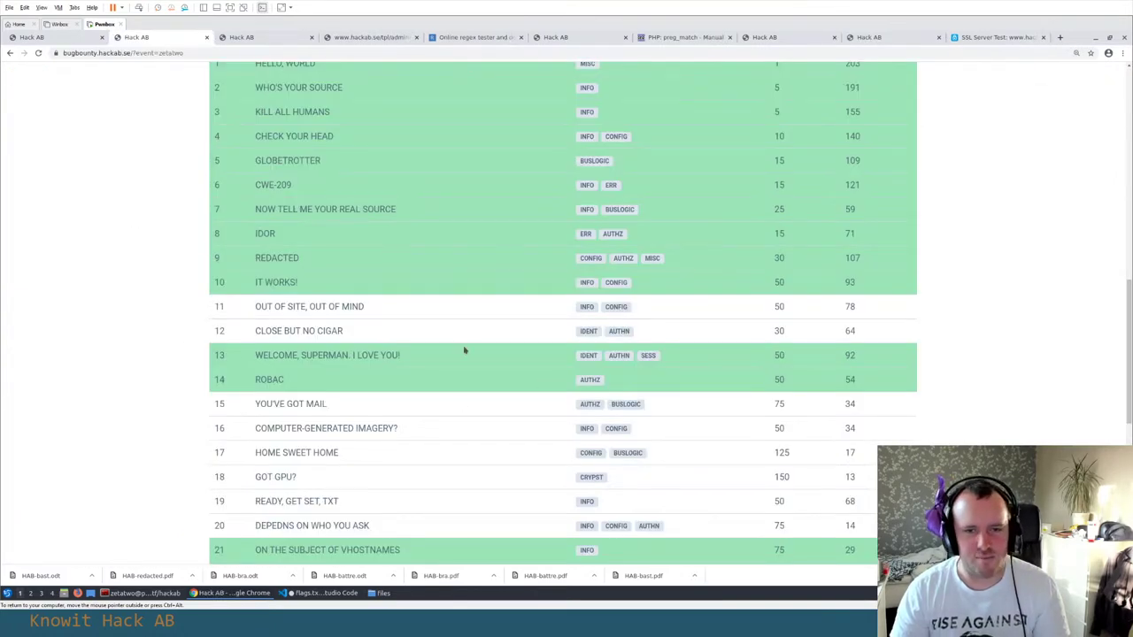
# Go through the open tabs to reach the hackab.se/administration page
pyautogui.click(245, 41)
pyautogui.click(367, 39)
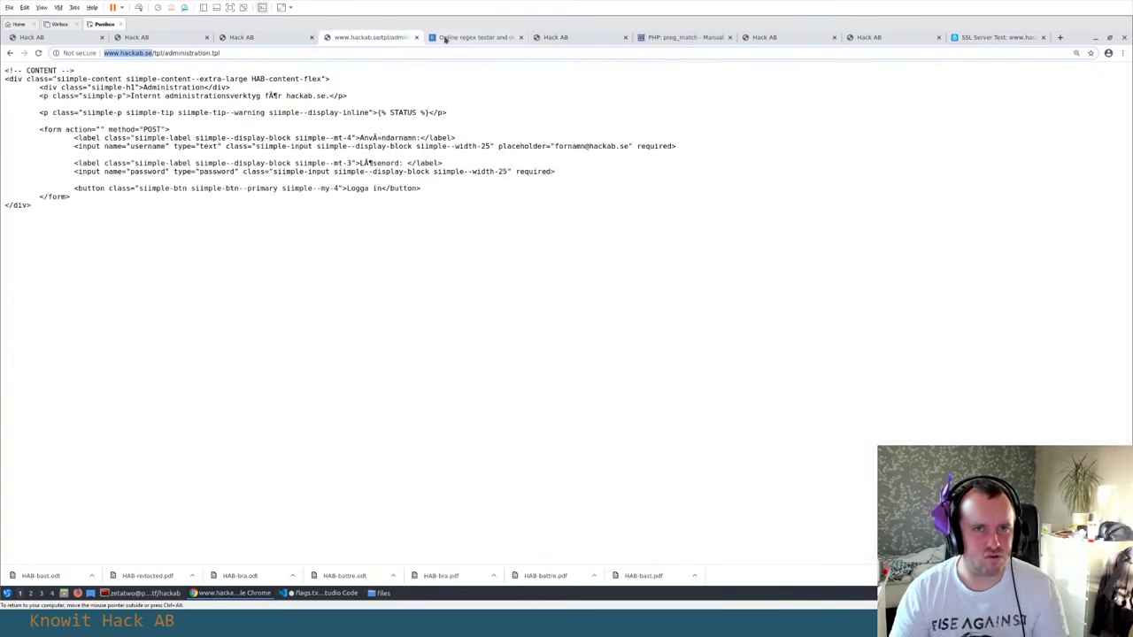
pyautogui.click(473, 39)
pyautogui.click(584, 39)
pyautogui.click(687, 39)
pyautogui.click(798, 38)
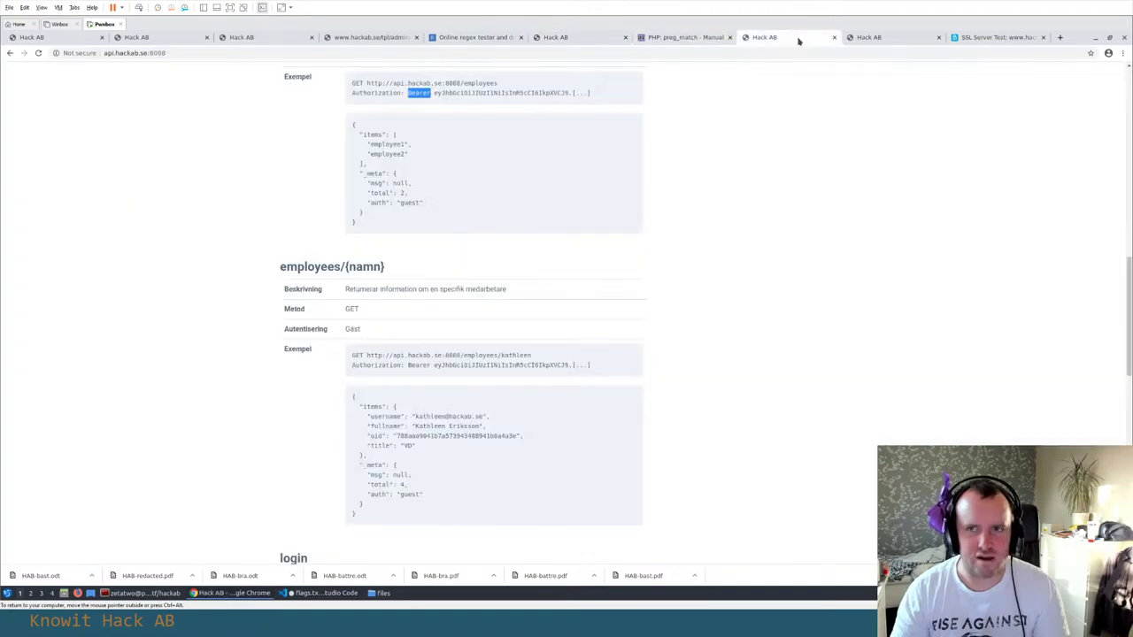
pyautogui.click(862, 39)
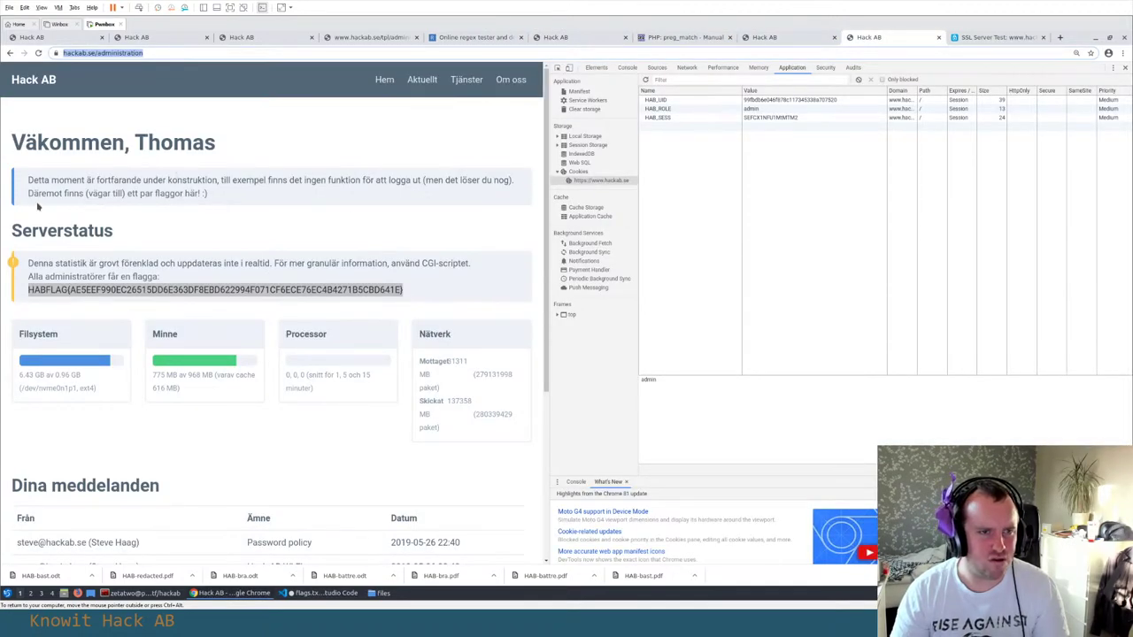
# Widen the administration page by narrowing the developer tools panel
pyautogui.moveTo(61, 193); pyautogui.dragTo(134, 193)
pyautogui.click(83, 339)
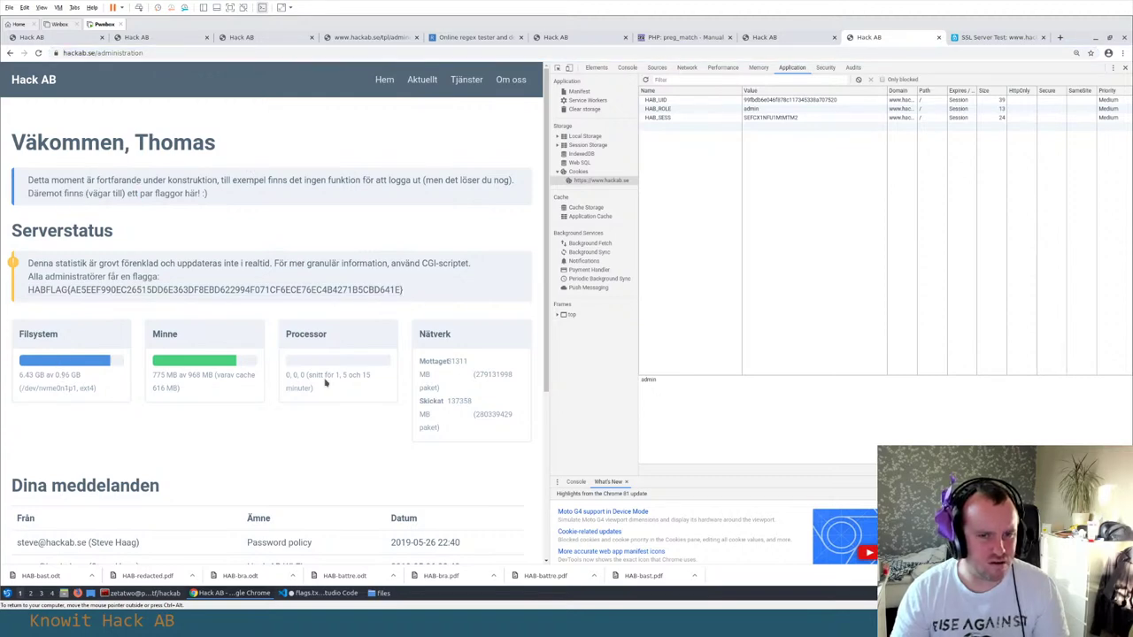
pyautogui.moveTo(548, 279); pyautogui.dragTo(928, 279)
pyautogui.scroll(-2, 422, 296)
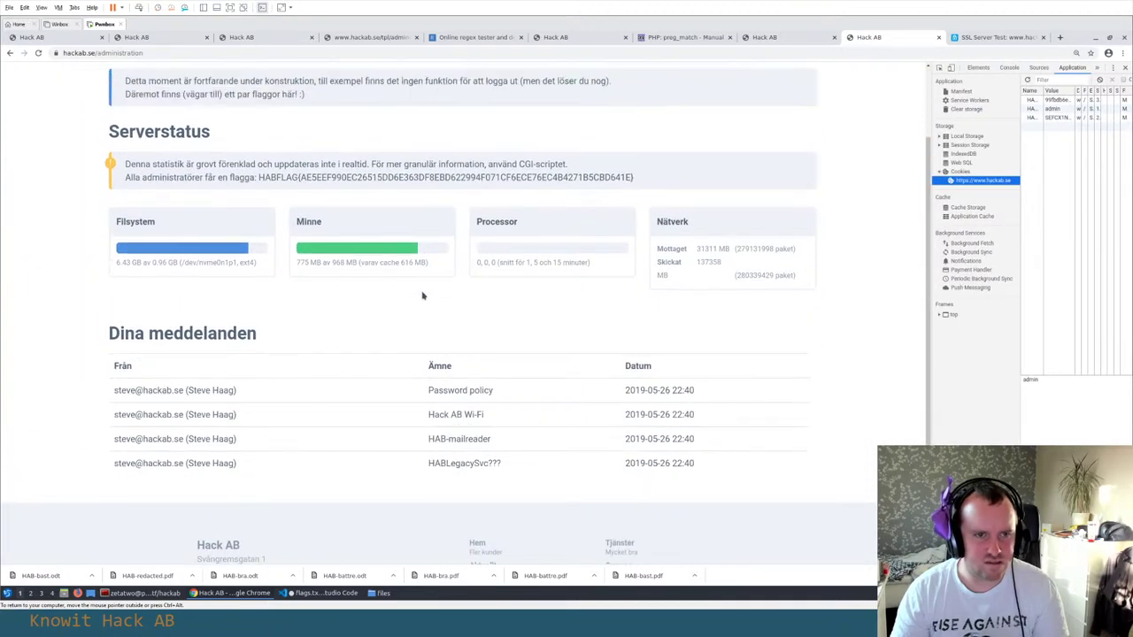
pyautogui.scroll(1, 422, 295)
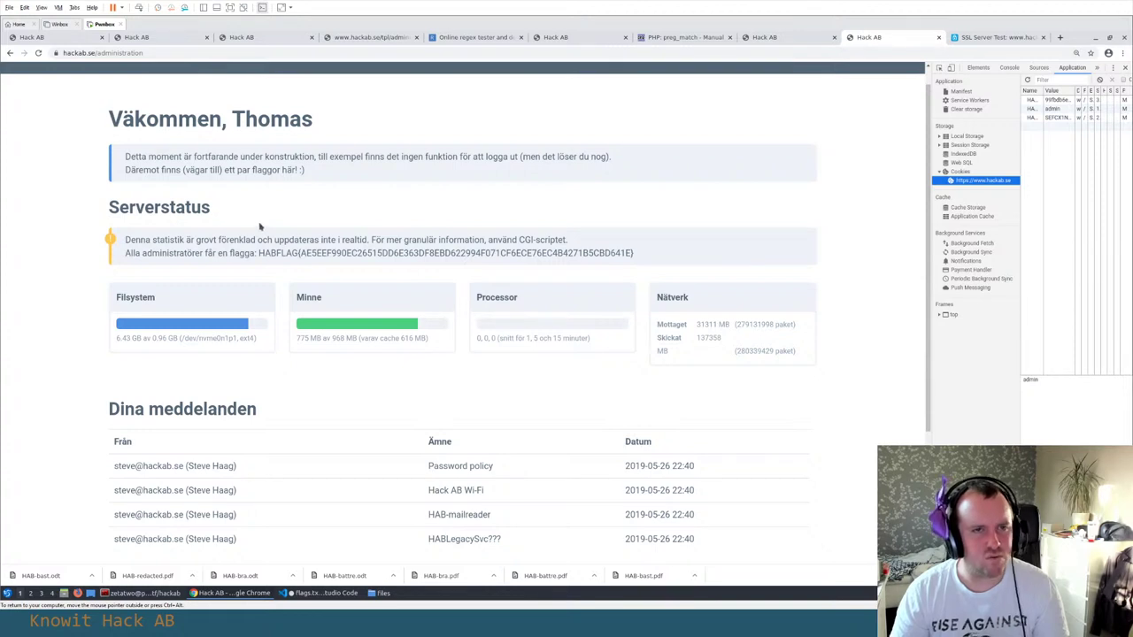
pyautogui.doubleClick(265, 122)
pyautogui.click(266, 126)
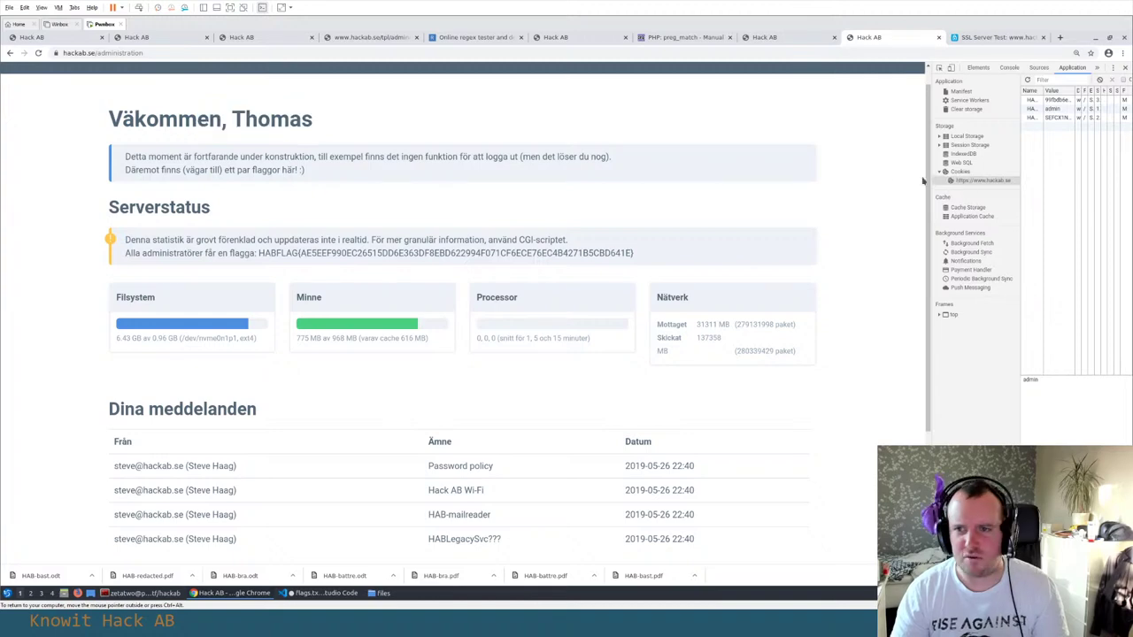
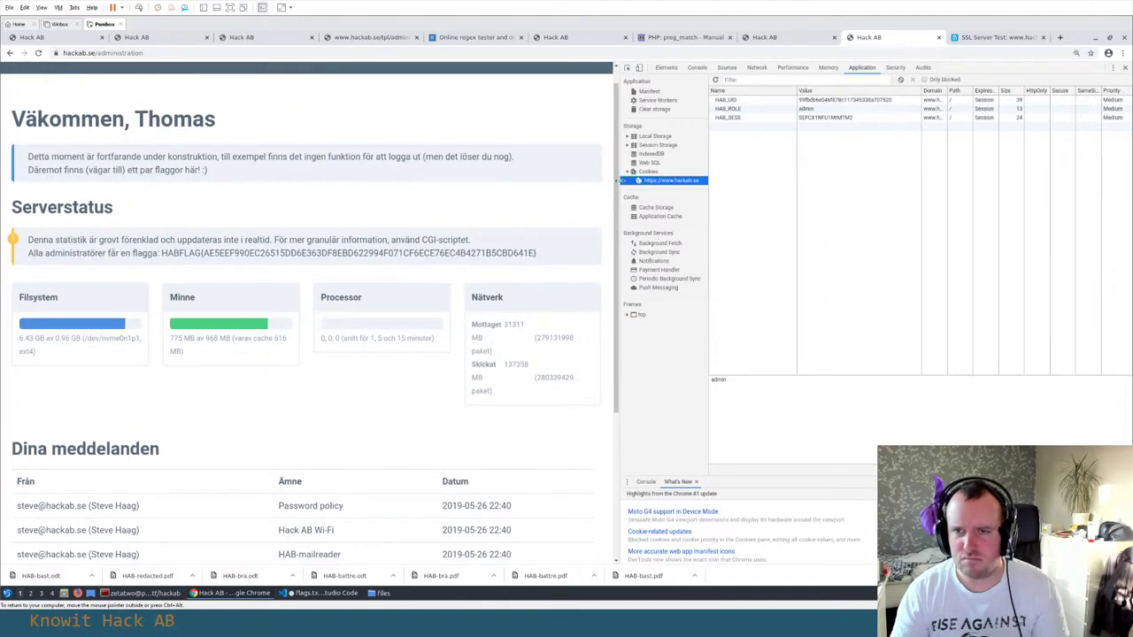
# Widen the Hack AB admin page by narrowing DevTools, then scroll to the footer and back
pyautogui.moveTo(620, 180); pyautogui.dragTo(803, 180)
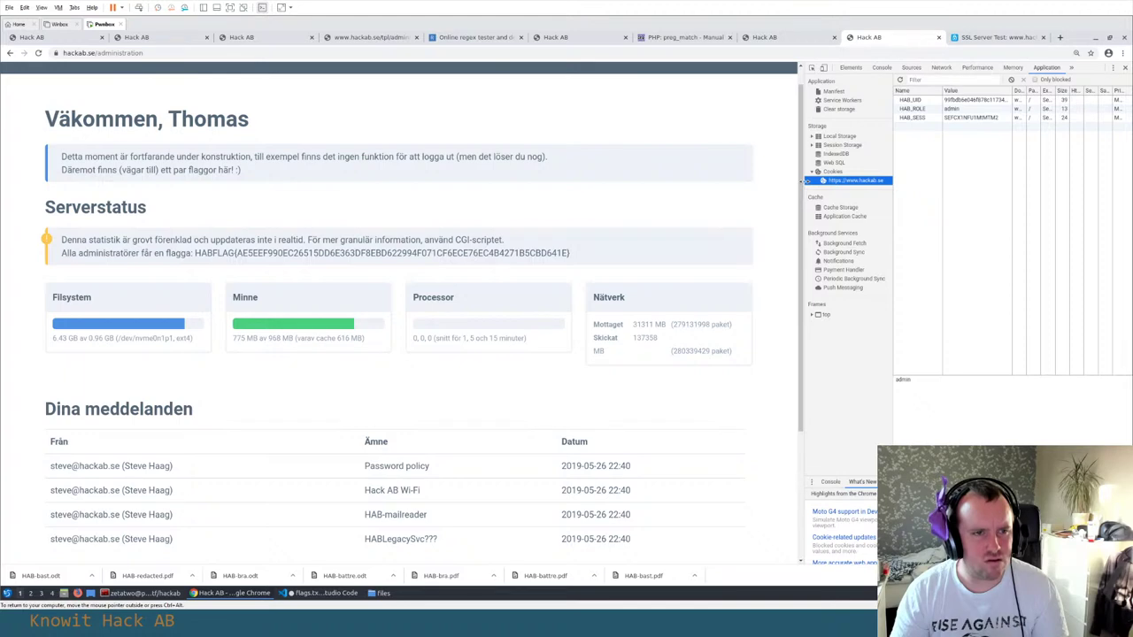
pyautogui.scroll(-4, 492, 246)
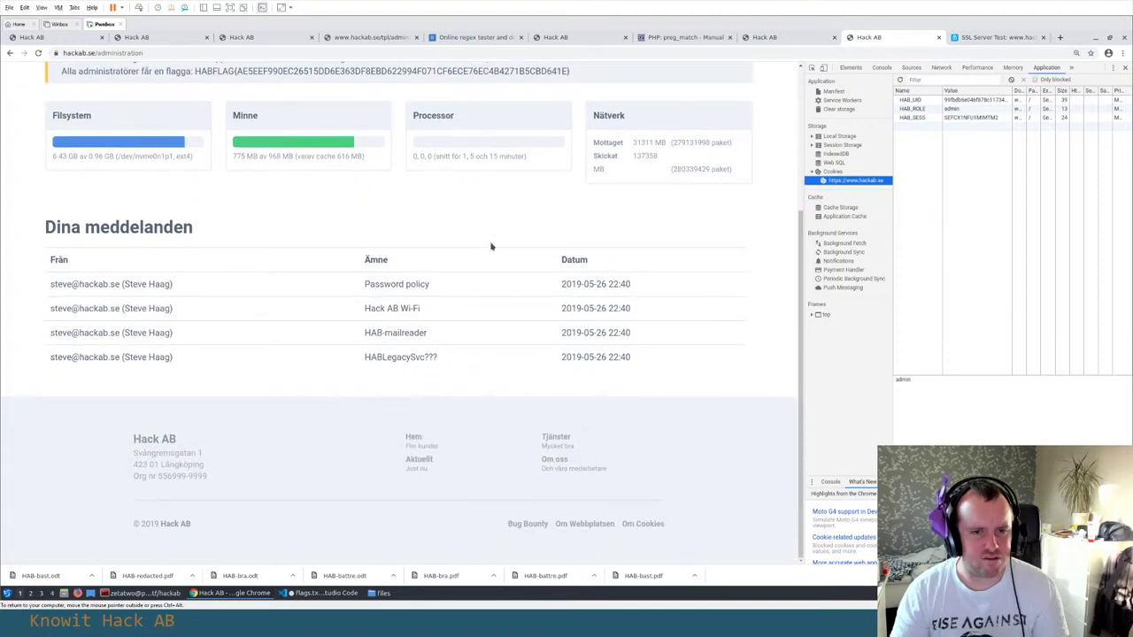
pyautogui.scroll(1, 490, 246)
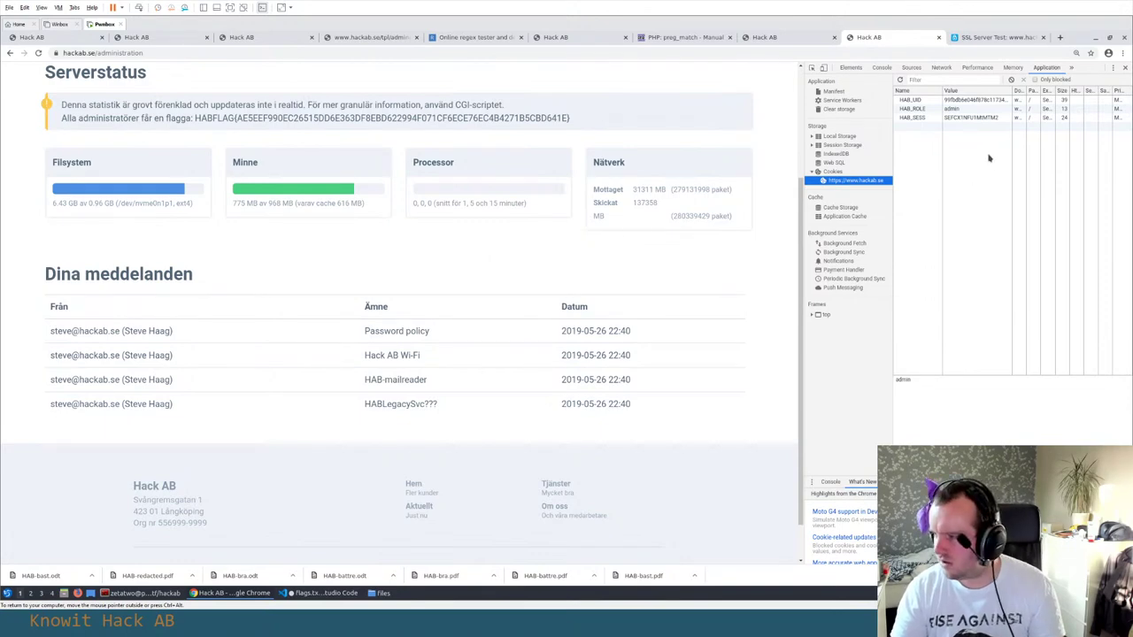
pyautogui.scroll(3, 337, 180)
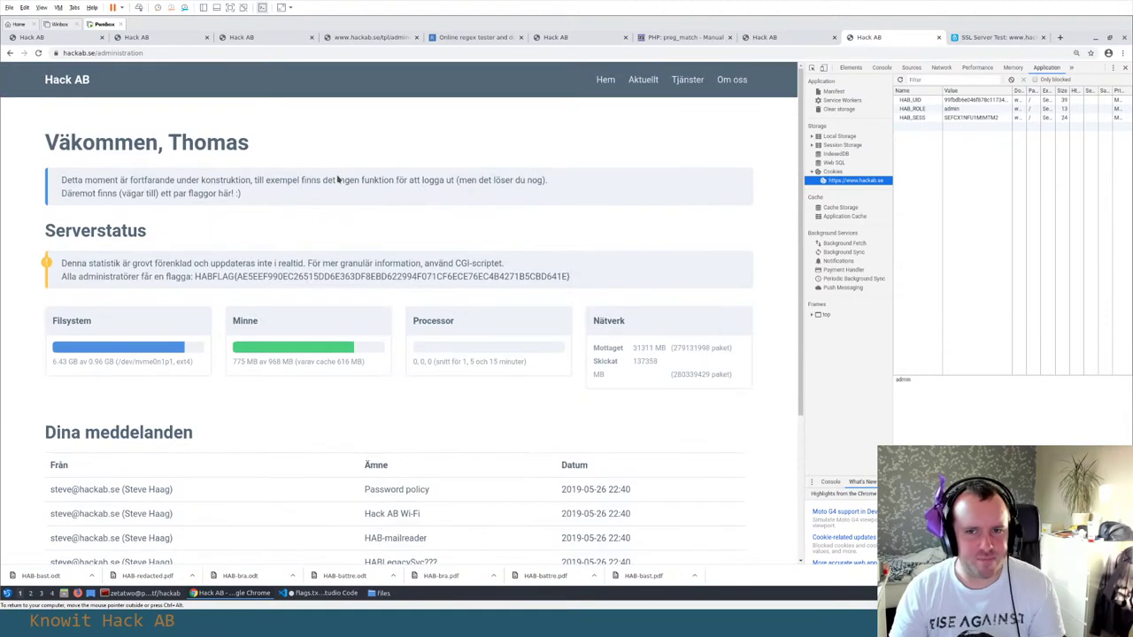
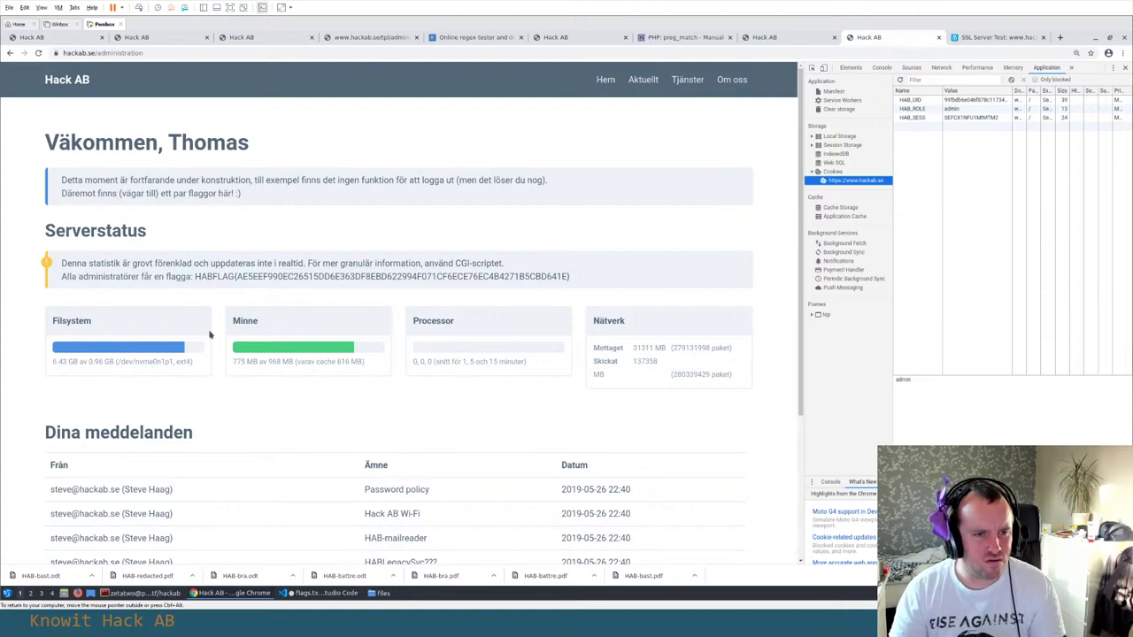
pyautogui.rightClick(255, 223)
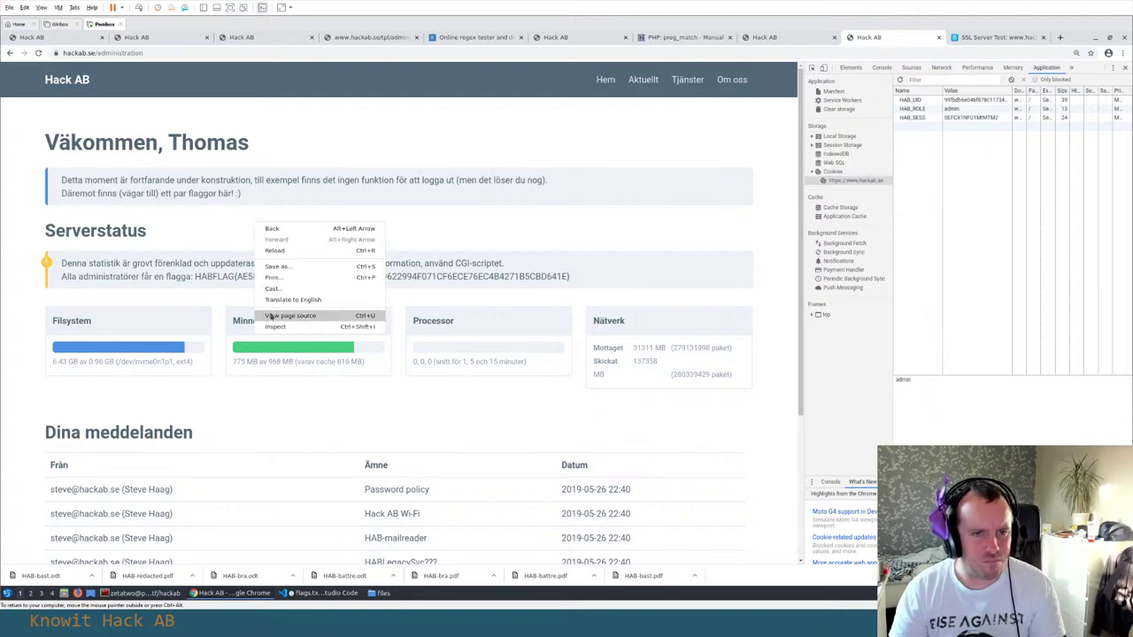
pyautogui.click(271, 315)
pyautogui.scroll(-7, 272, 316)
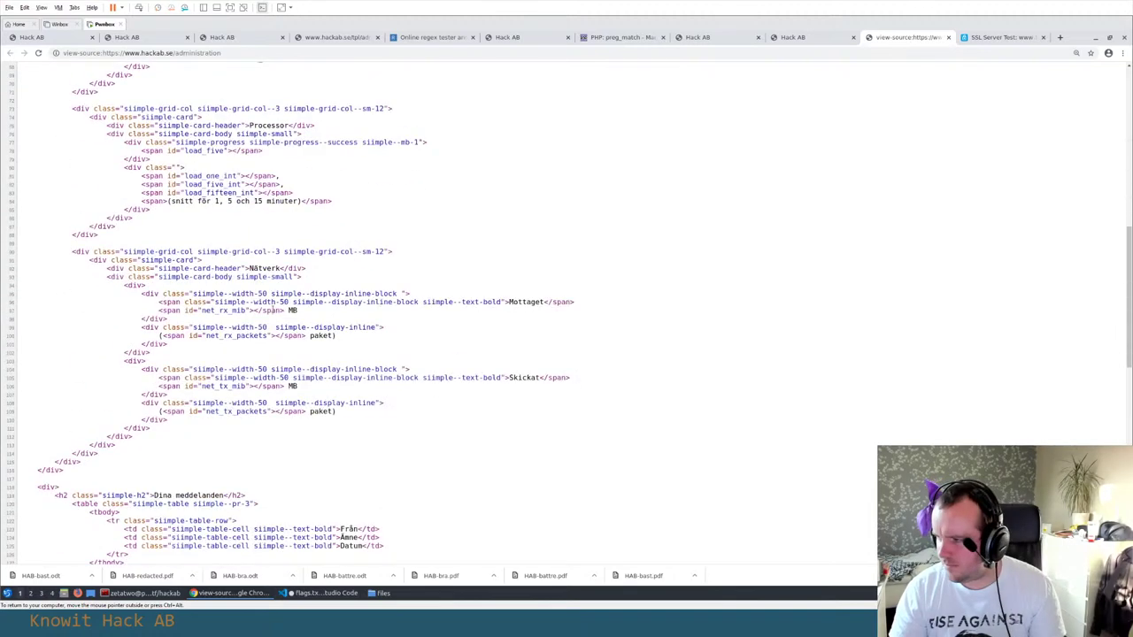
pyautogui.scroll(-8, 273, 309)
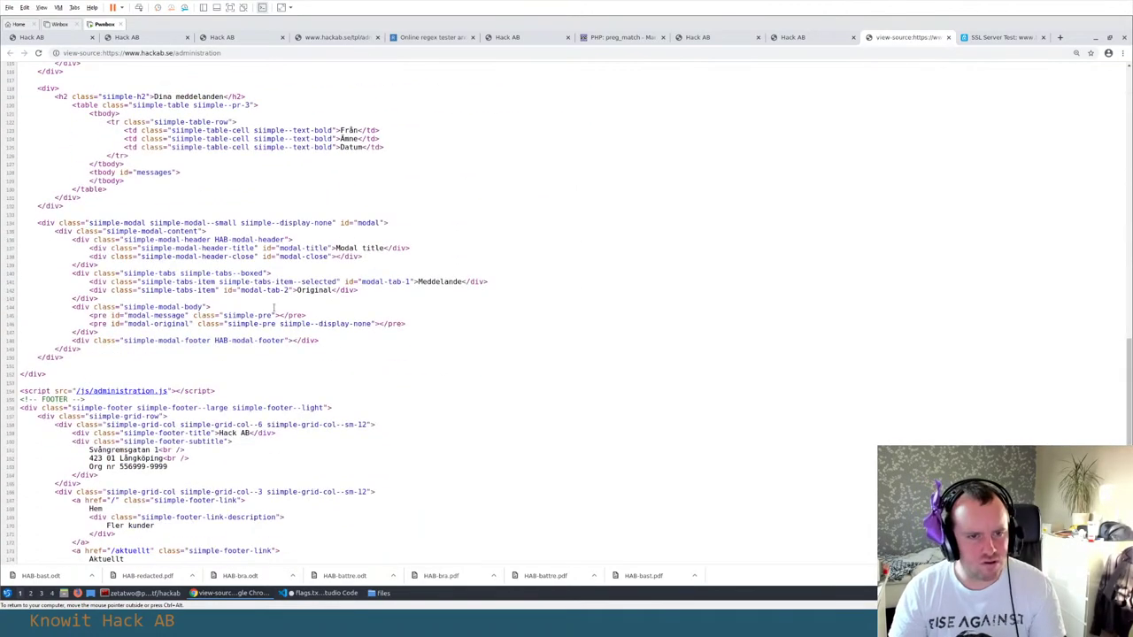
pyautogui.scroll(-1, 275, 310)
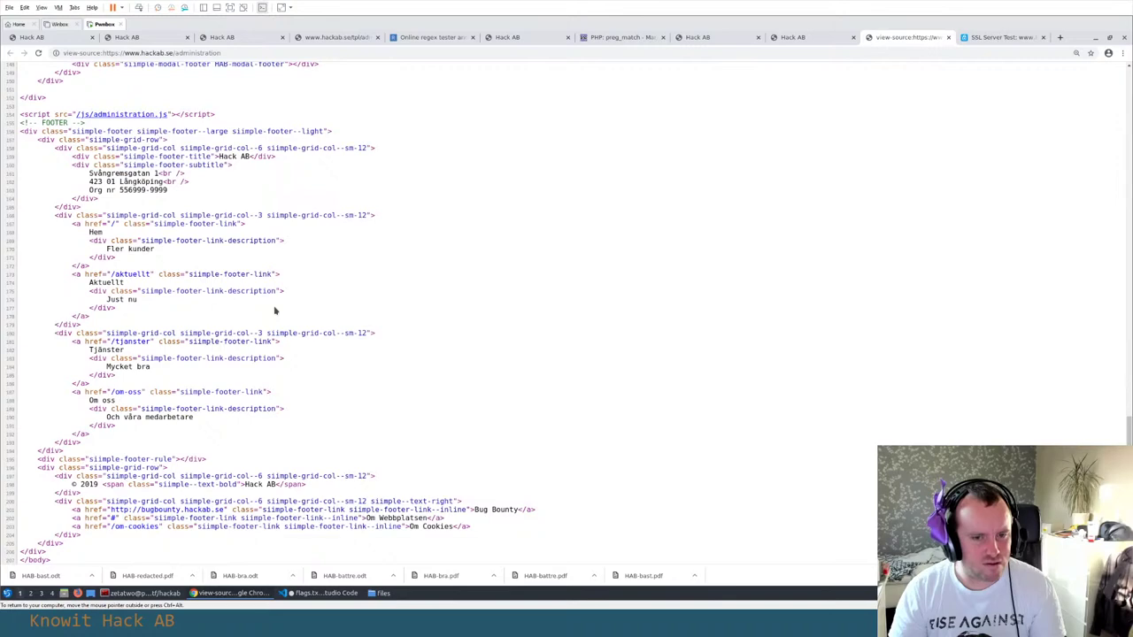
pyautogui.scroll(15, 274, 310)
pyautogui.hotkey('ctrl', 'w')
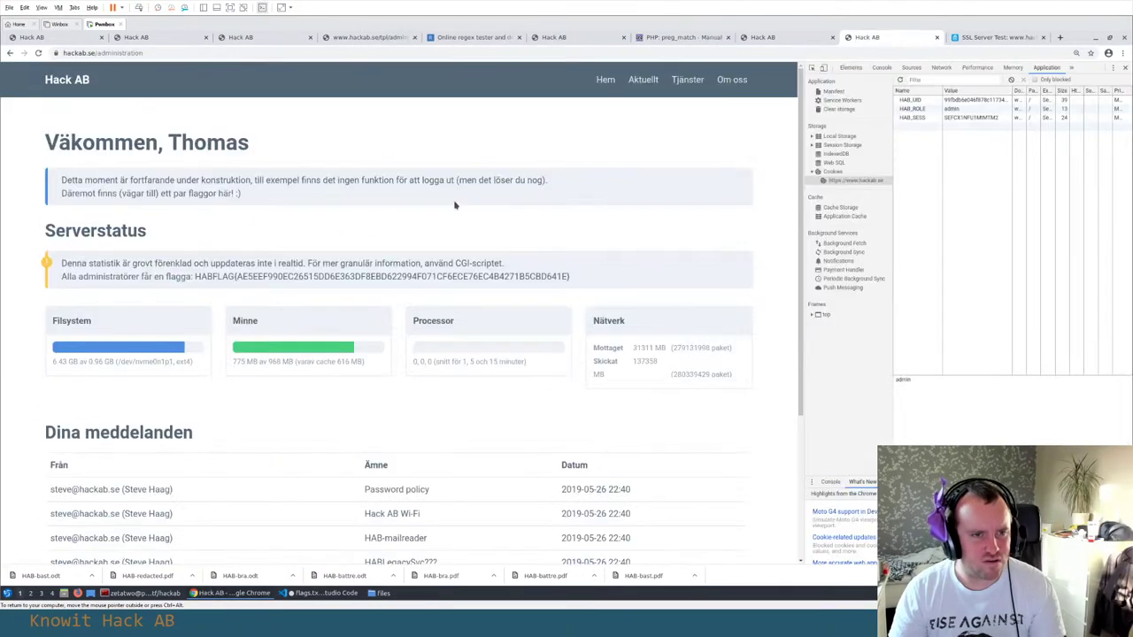
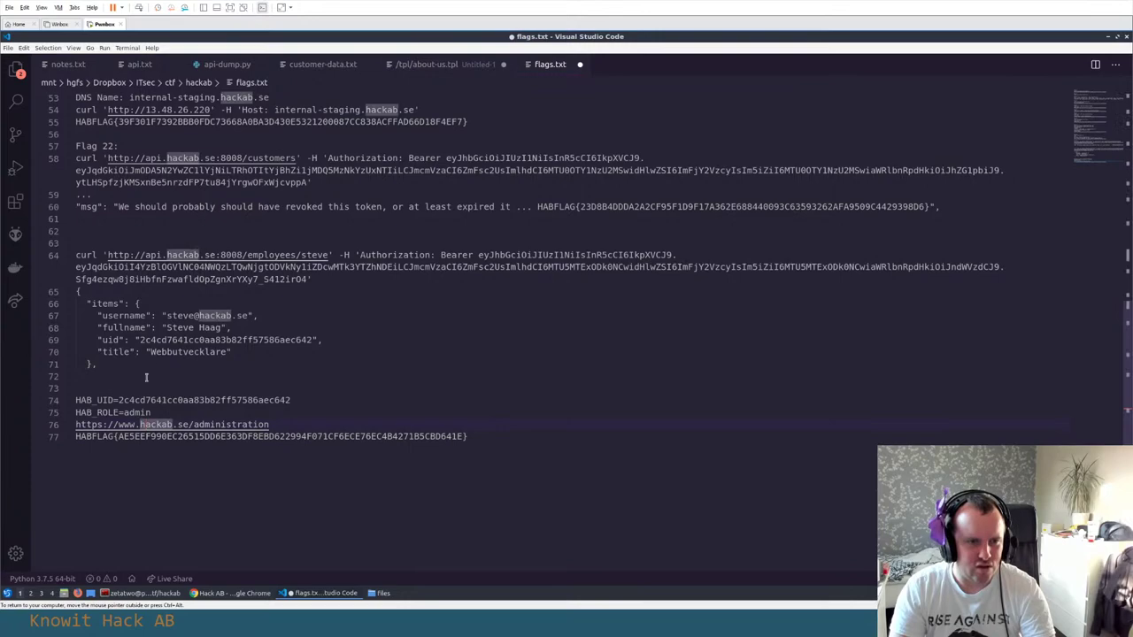
# Select the word json on line 19 of flags.txt to highlight its other occurrences
pyautogui.scroll(15, 217, 306)
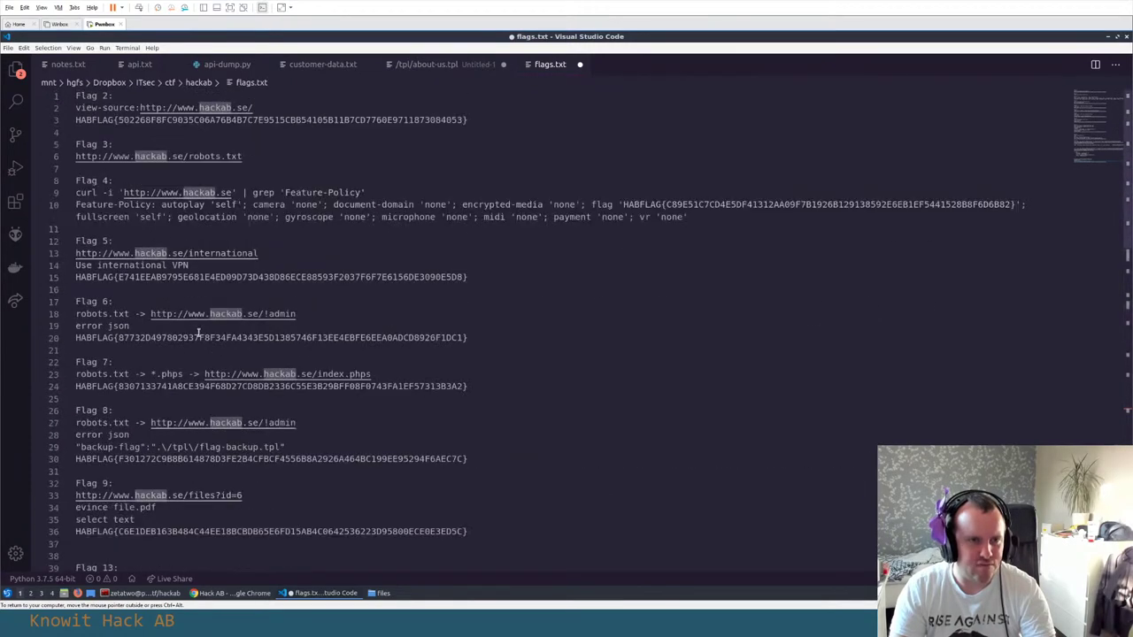
pyautogui.click(165, 329)
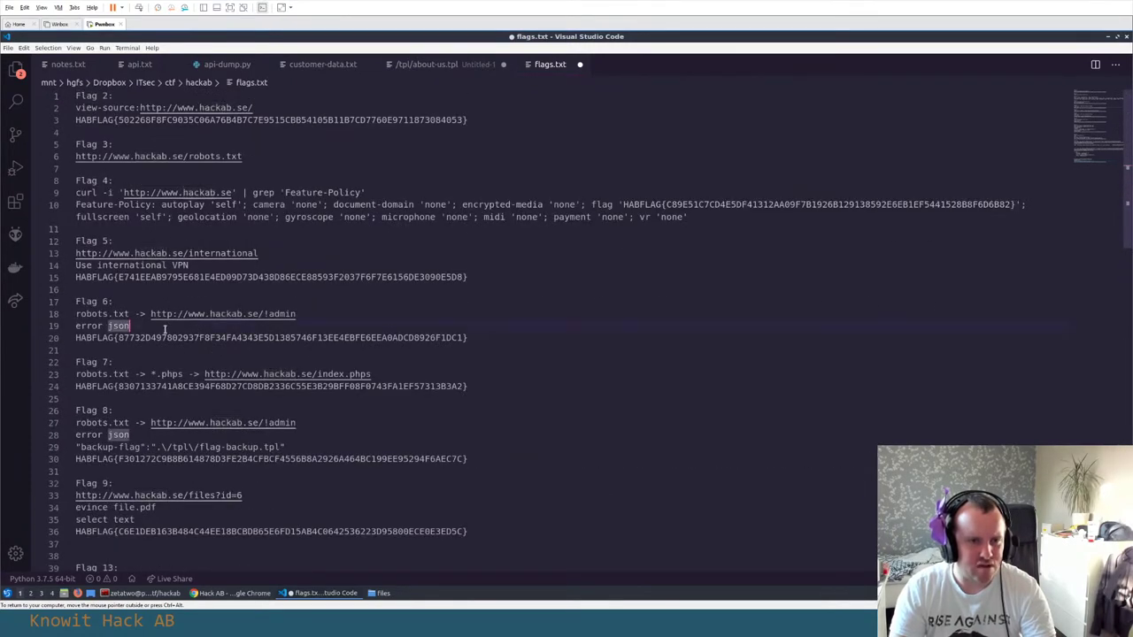
pyautogui.scroll(-8, 165, 329)
pyautogui.scroll(-2, 164, 329)
pyautogui.scroll(2, 164, 329)
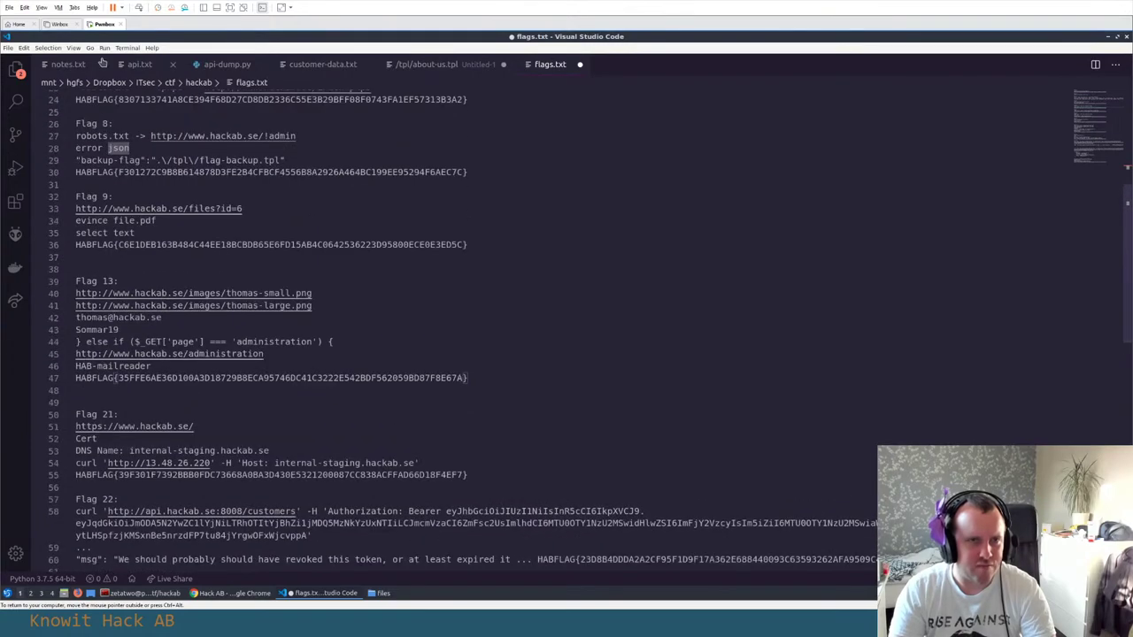
# Switch to notes.txt and scroll up to its open-ports list and hackab URLs
pyautogui.click(67, 65)
pyautogui.scroll(2, 184, 281)
pyautogui.scroll(15, 184, 281)
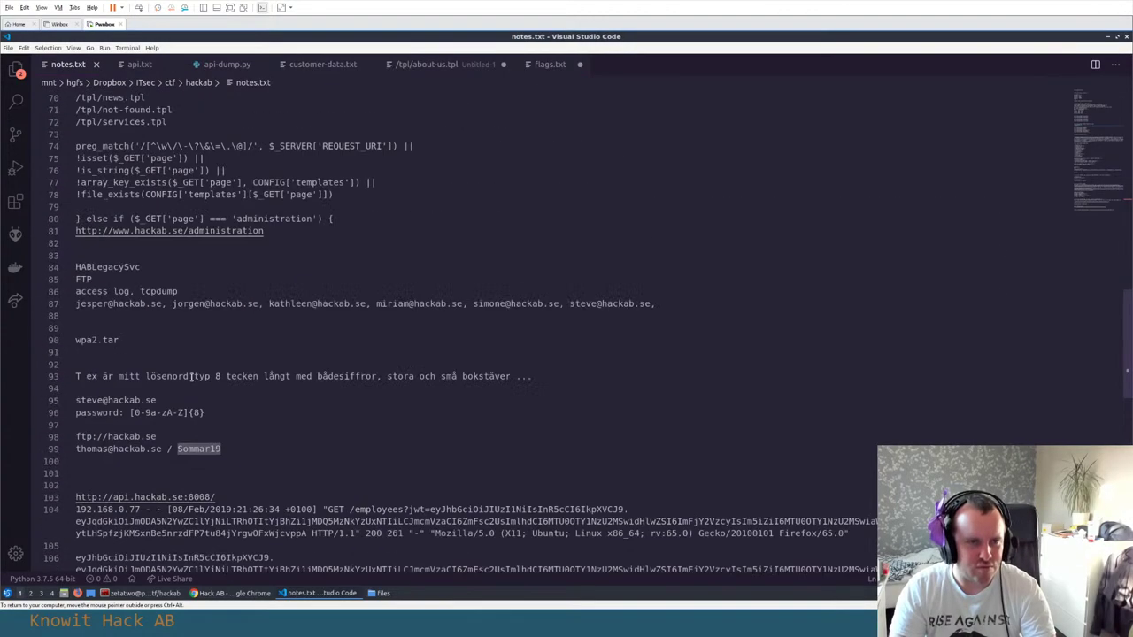
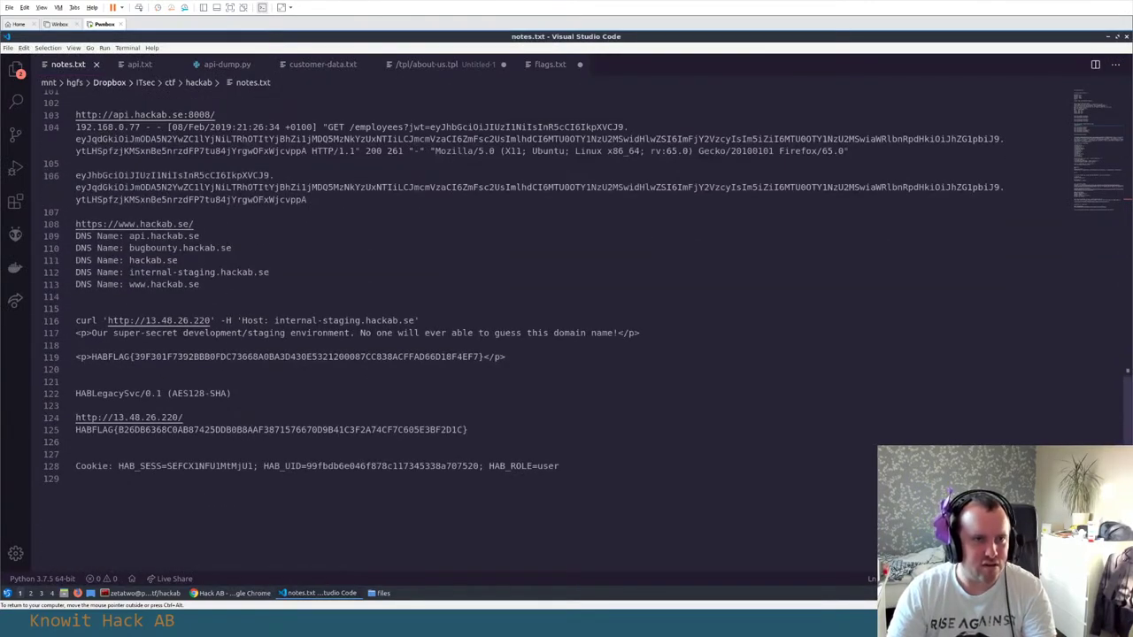
# Bring up flags.txt to show the latest entries for Flags 21, 22 and the admin-role flag
pyautogui.click(544, 65)
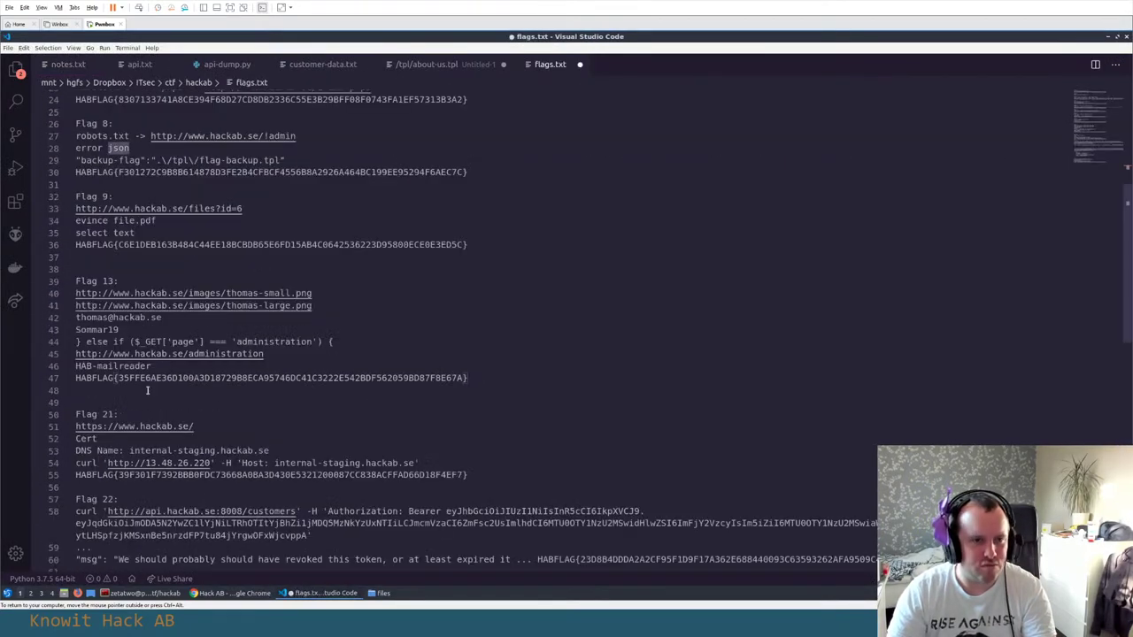
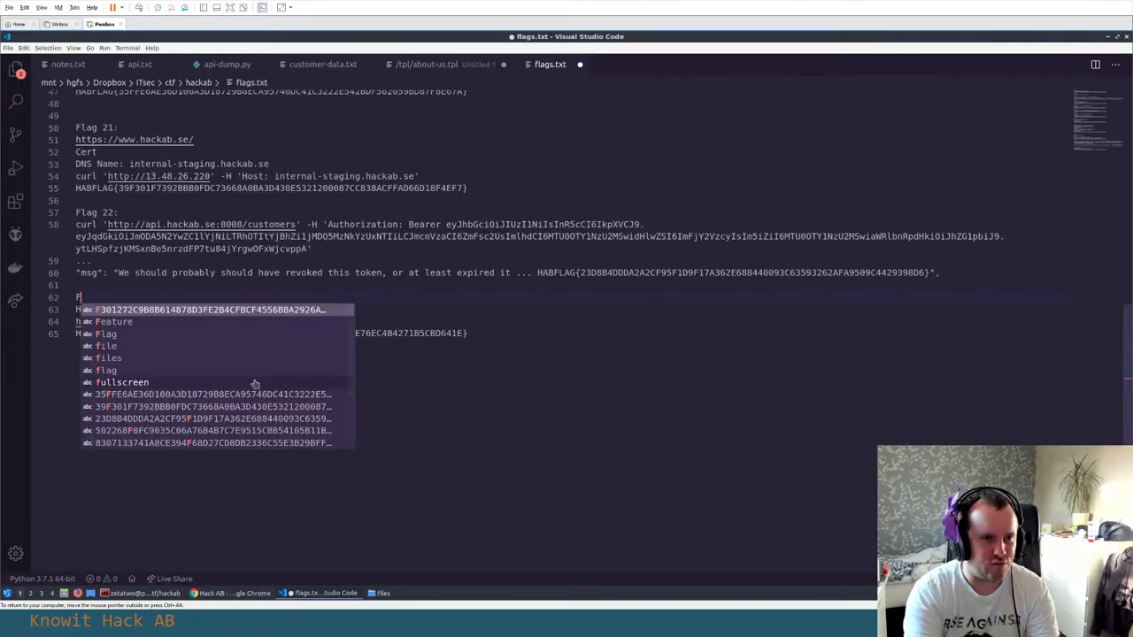
# Move the Flag 14 entry to just below Flag 13 and save flags.txt
pyautogui.press('Home')
pyautogui.hotkey('ctrl', 'shift', 'End')
pyautogui.hotkey('ctrl', 'c')
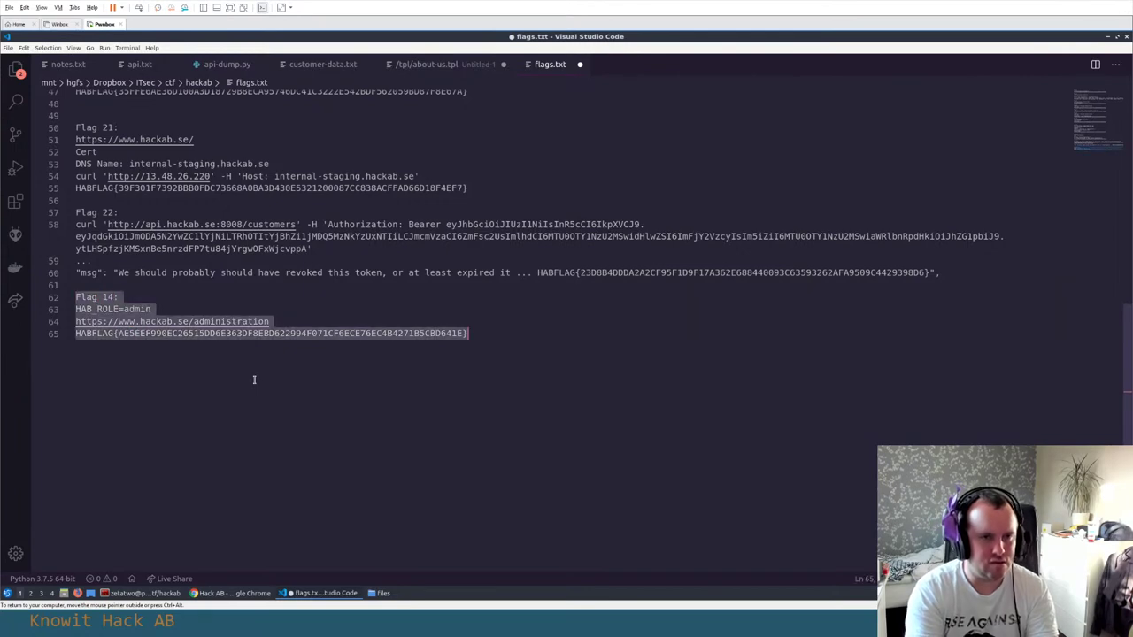
pyautogui.press('BackSpace')
pyautogui.scroll(5, 240, 346)
pyautogui.click(92, 294)
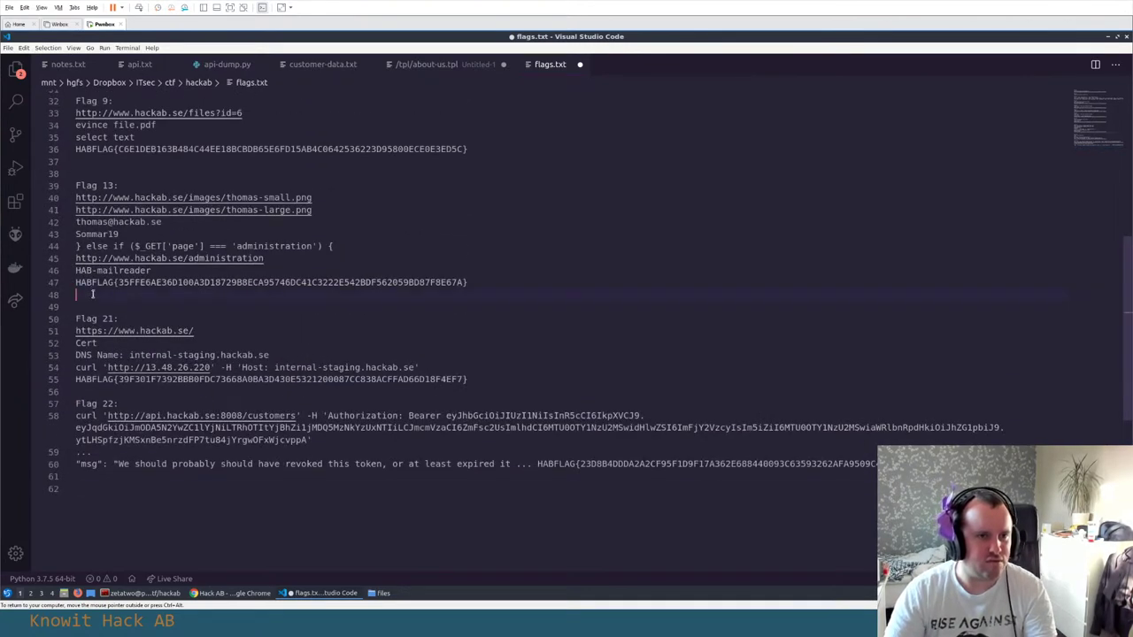
pyautogui.press('Return')
pyautogui.hotkey('ctrl', 'v')
pyautogui.hotkey('ctrl', 's')
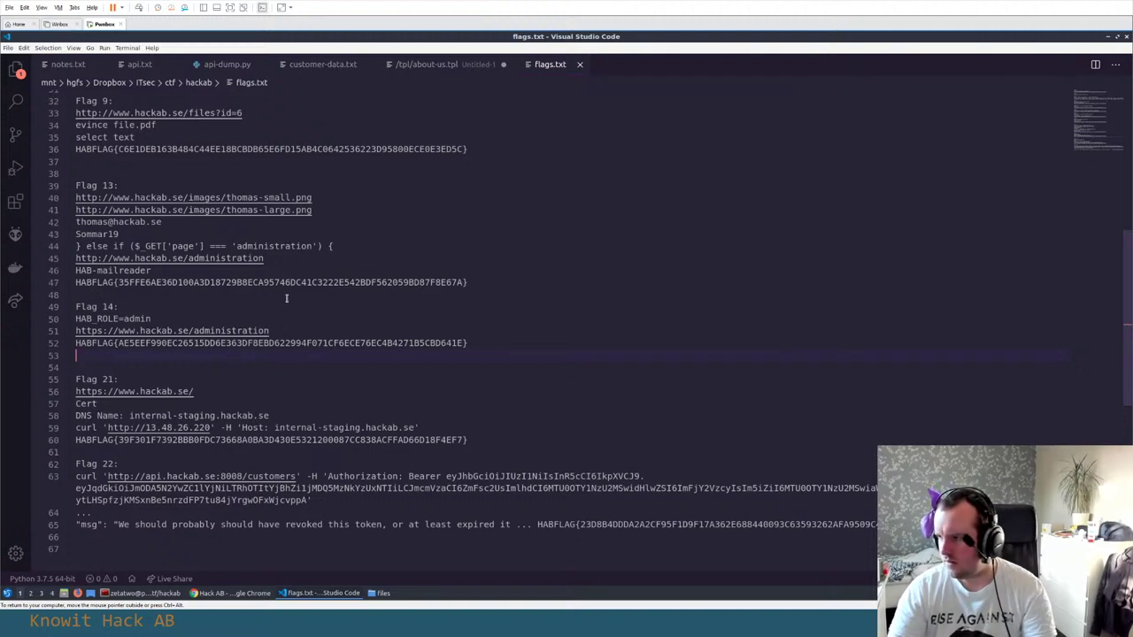
# Go to the end of flags.txt, then bring up the untitled /tpl/ template list
pyautogui.scroll(-2, 263, 407)
pyautogui.click(139, 492)
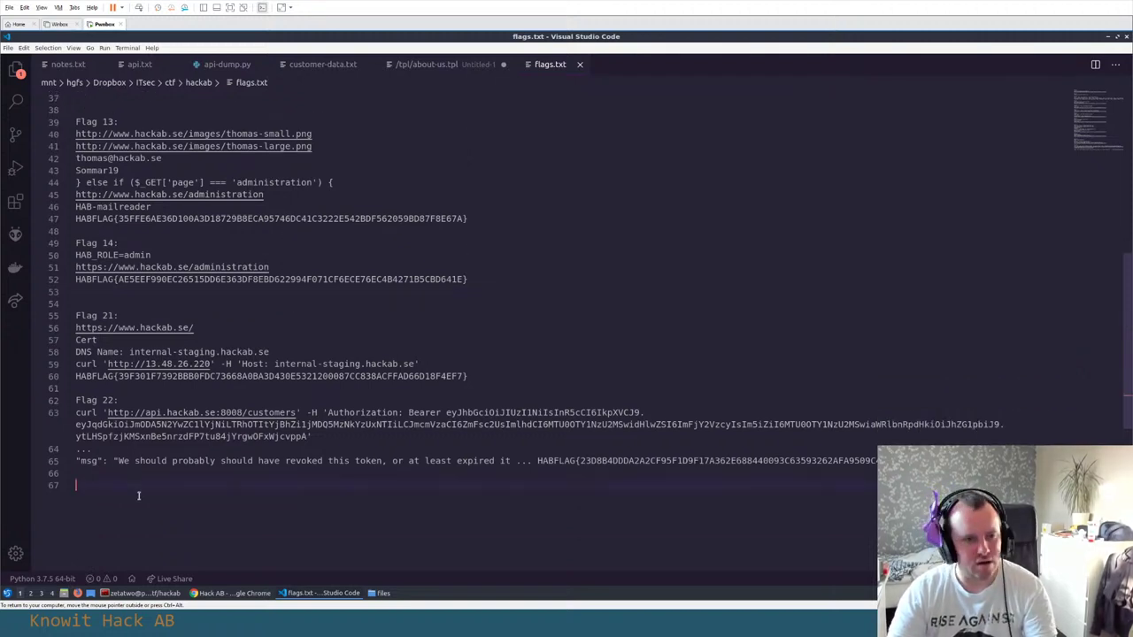
pyautogui.click(433, 66)
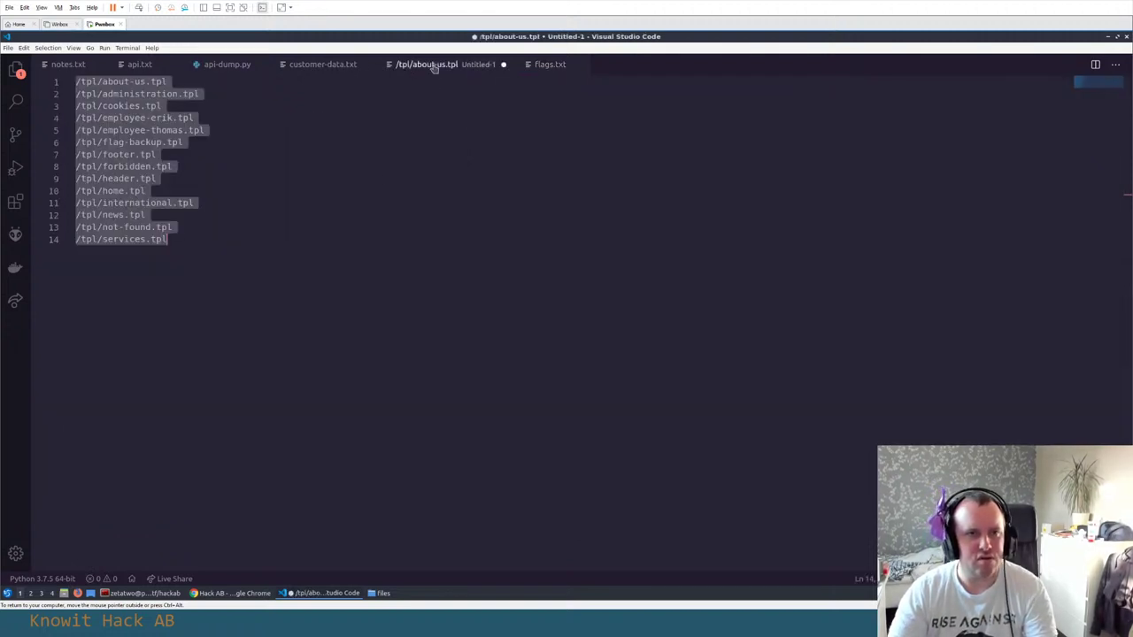
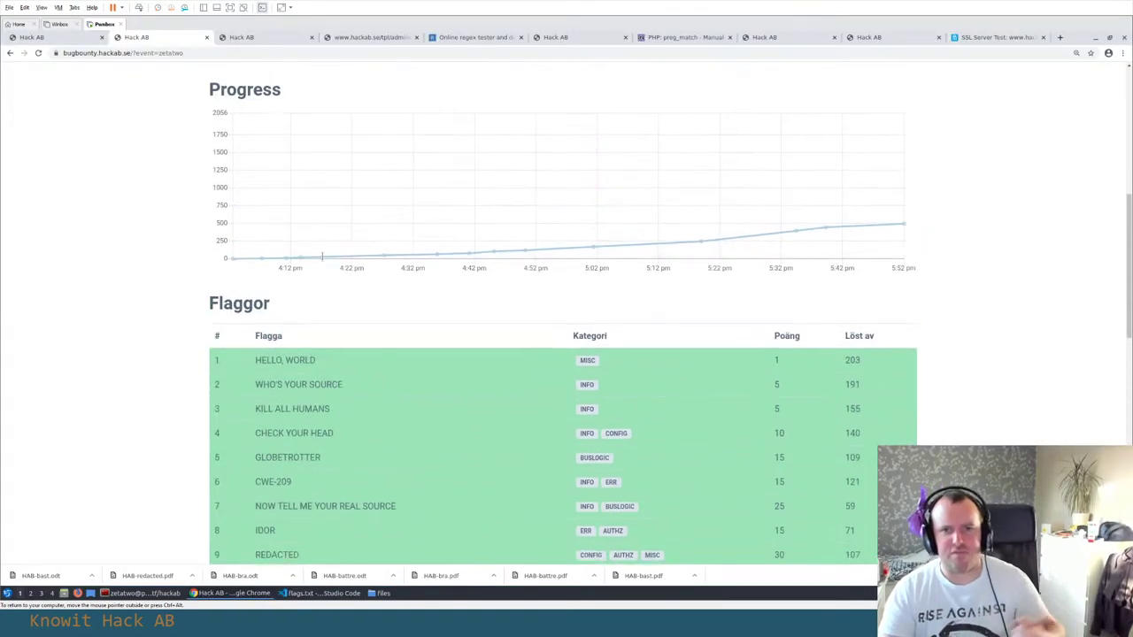
pyautogui.scroll(-4, 323, 259)
pyautogui.scroll(-4, 323, 259)
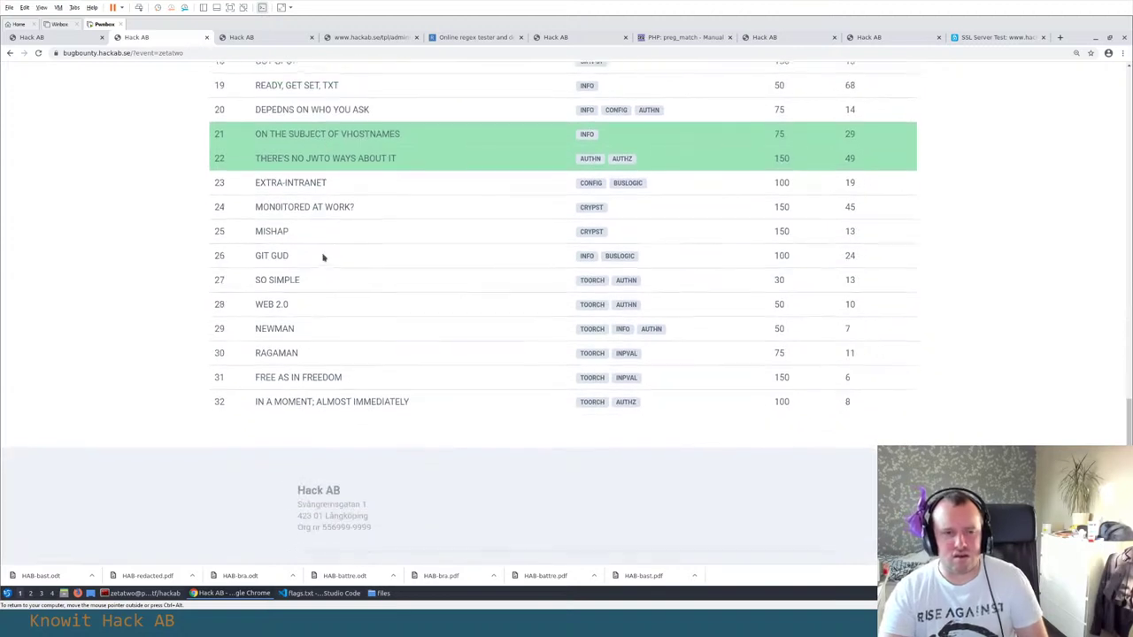
pyautogui.scroll(1, 324, 253)
pyautogui.scroll(3, 324, 253)
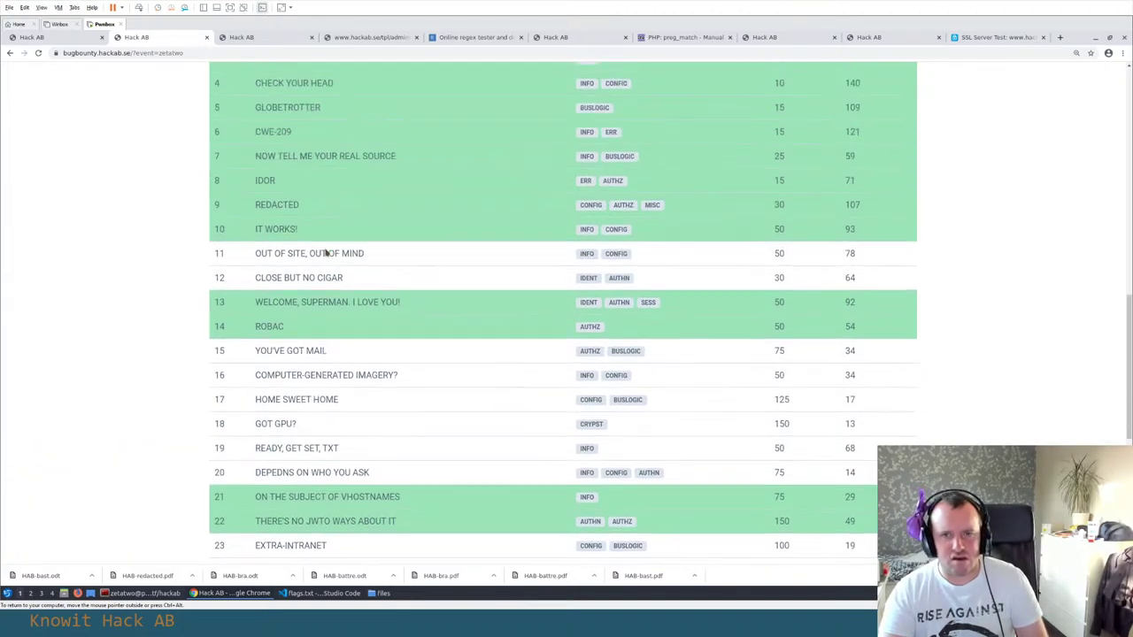
pyautogui.scroll(2, 325, 253)
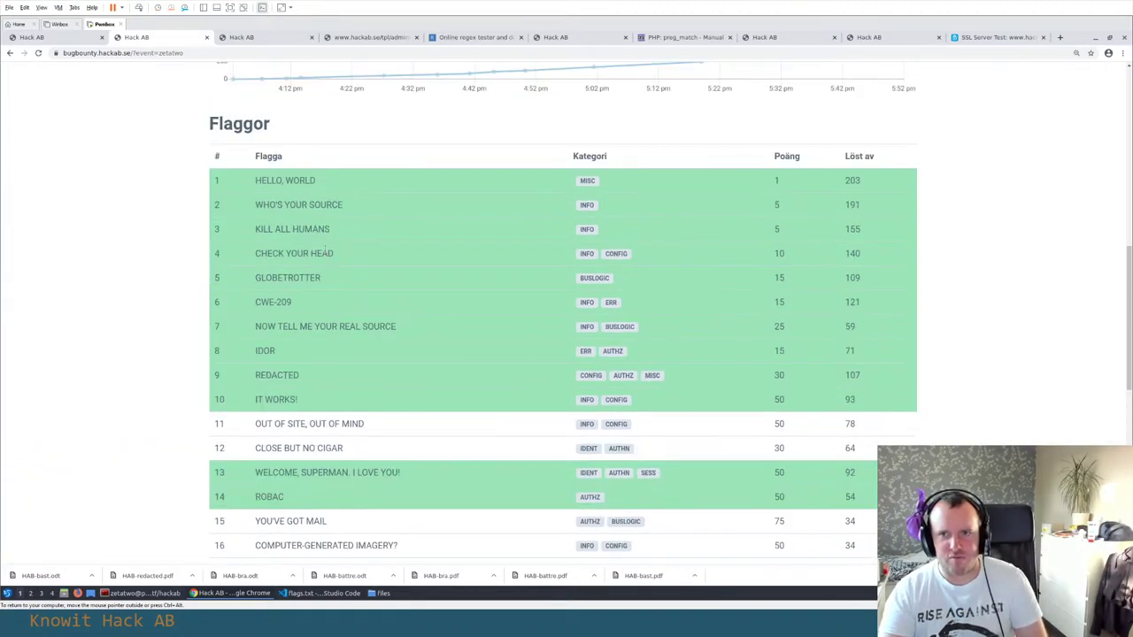
pyautogui.scroll(-1, 318, 248)
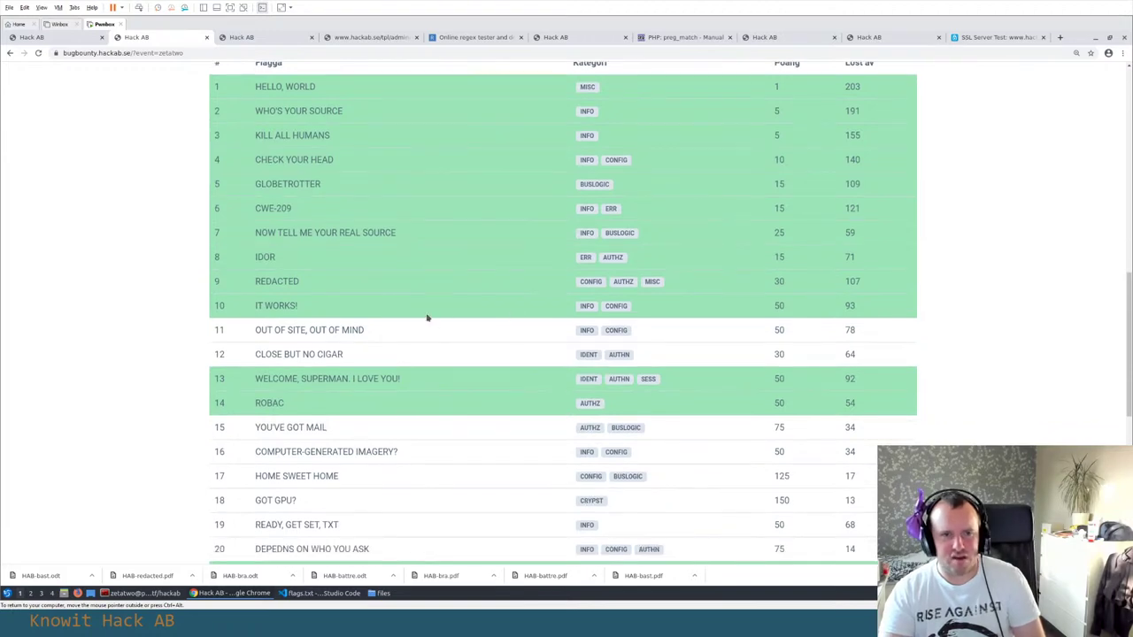
pyautogui.scroll(-3, 427, 319)
pyautogui.scroll(3, 426, 317)
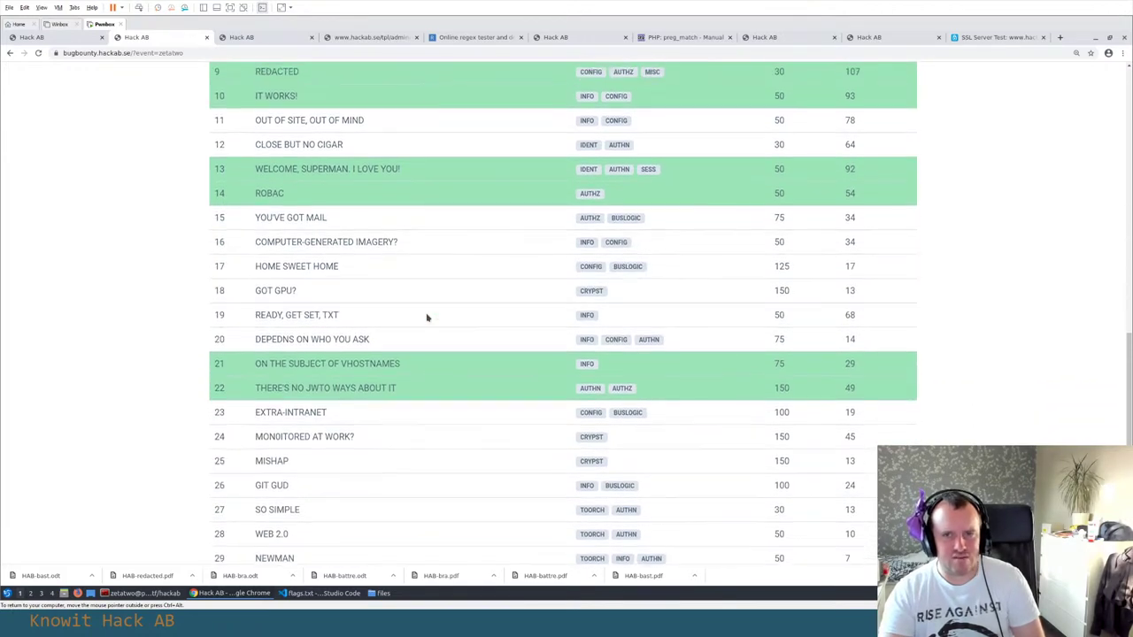
pyautogui.scroll(-4, 426, 317)
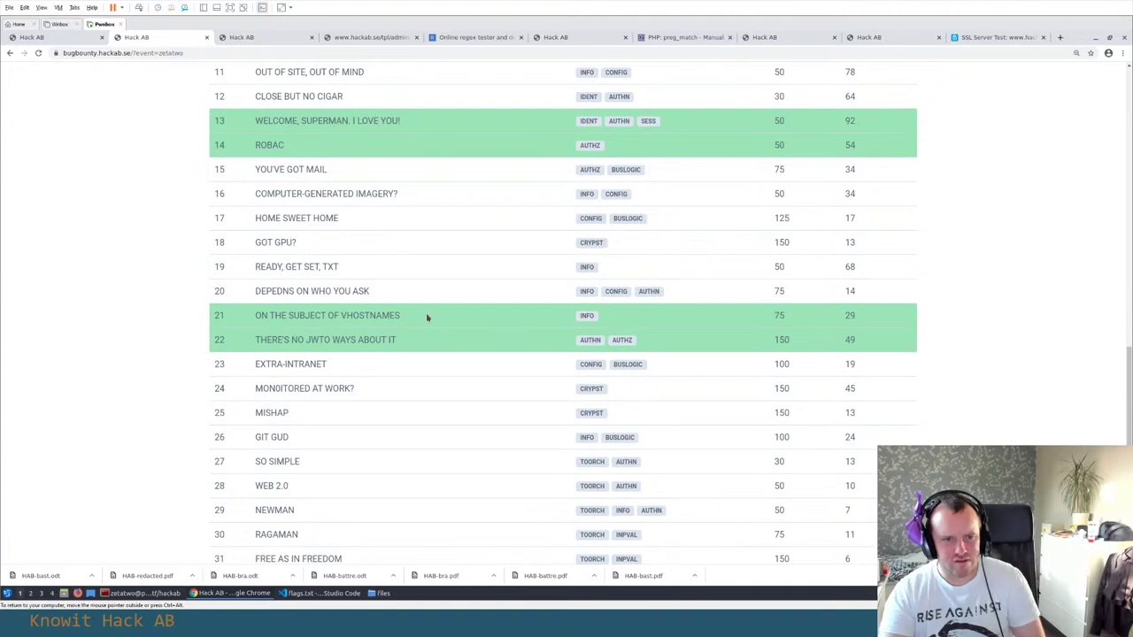
pyautogui.scroll(1, 427, 317)
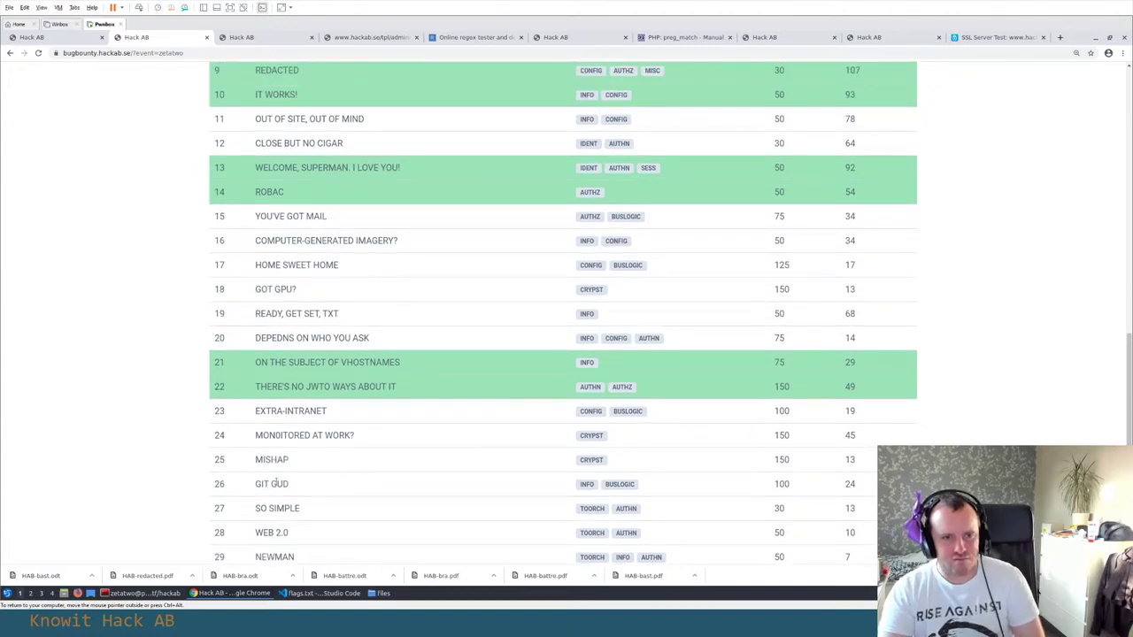
pyautogui.scroll(3, 329, 164)
pyautogui.scroll(-2, 381, 167)
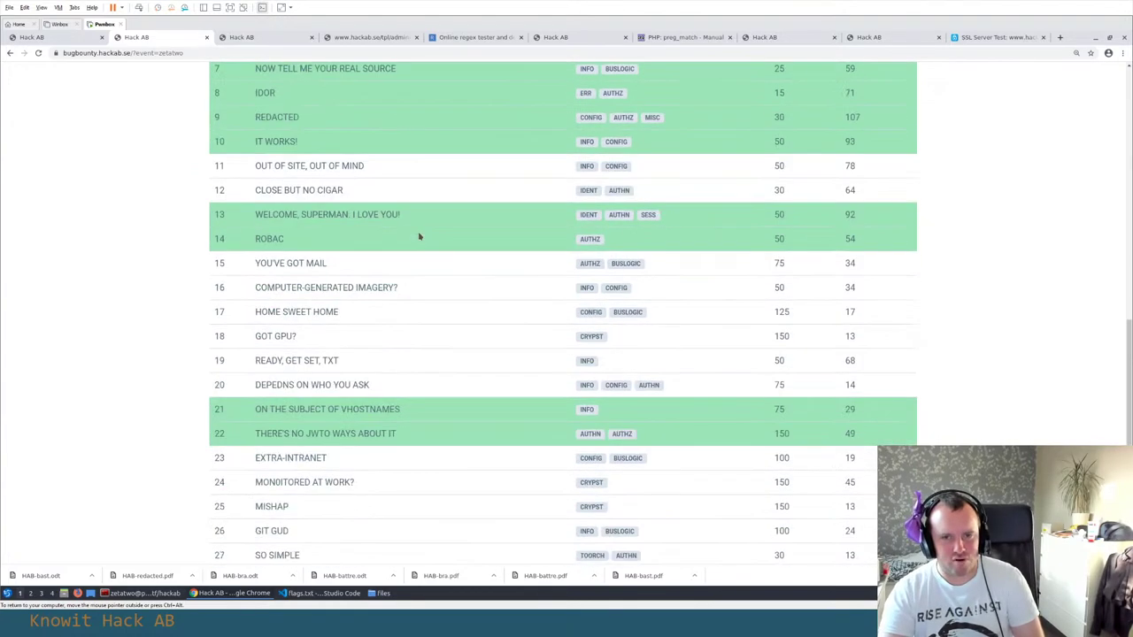
pyautogui.scroll(-2, 419, 234)
pyautogui.moveTo(575, 356); pyautogui.dragTo(577, 440)
pyautogui.rightClick(743, 491)
pyautogui.moveTo(545, 403); pyautogui.dragTo(519, 380)
pyautogui.click(541, 385)
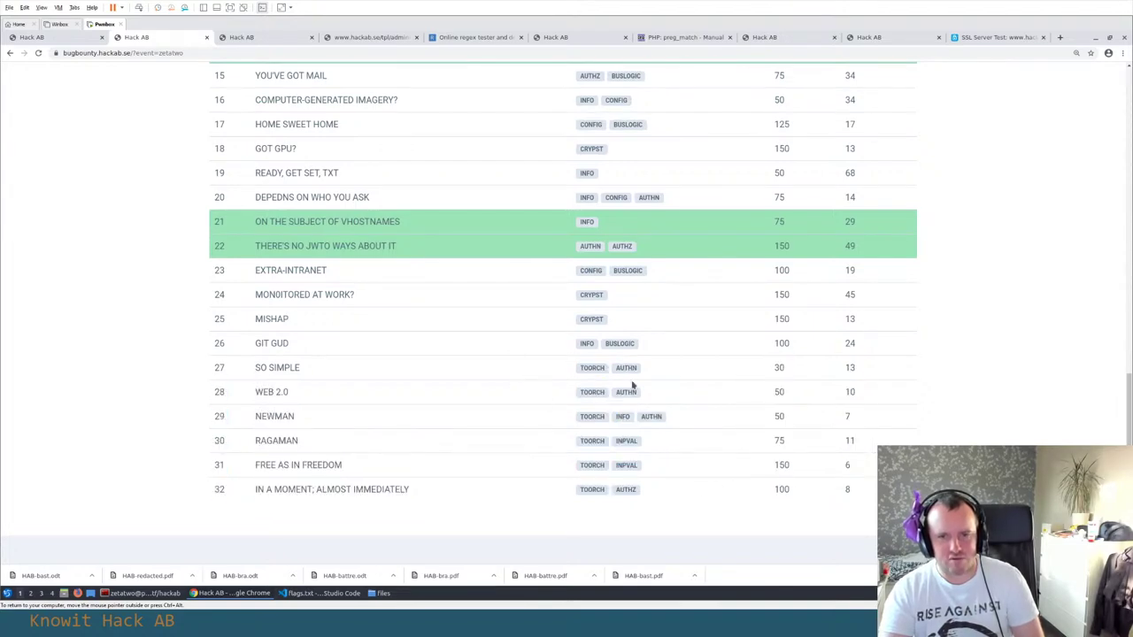
pyautogui.scroll(2, 688, 367)
pyautogui.scroll(3, 692, 362)
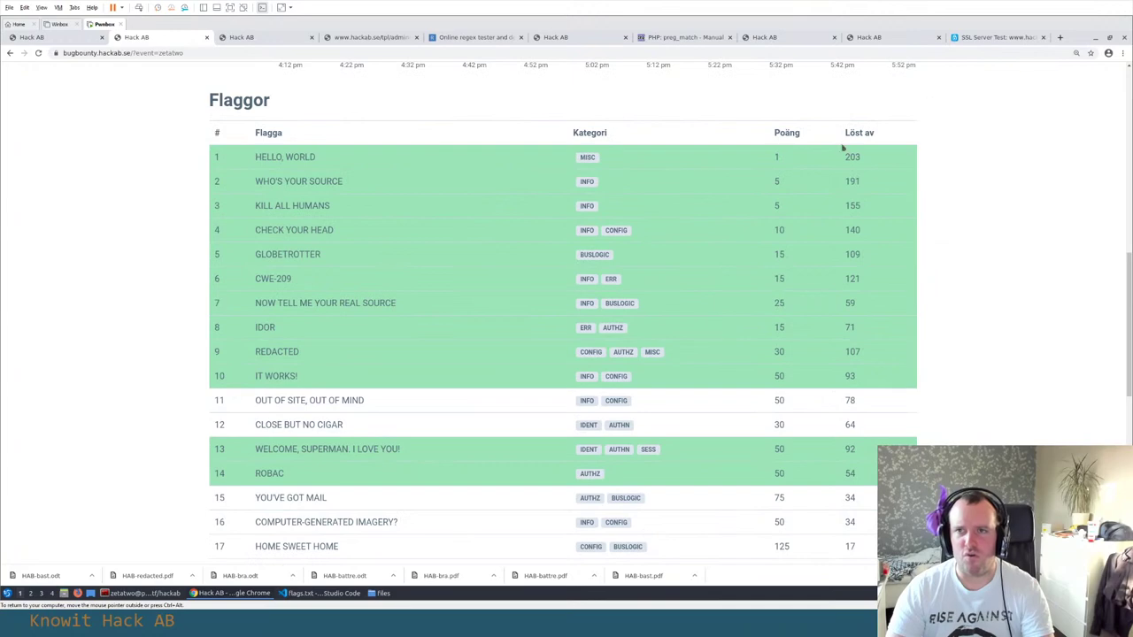
pyautogui.scroll(3, 764, 333)
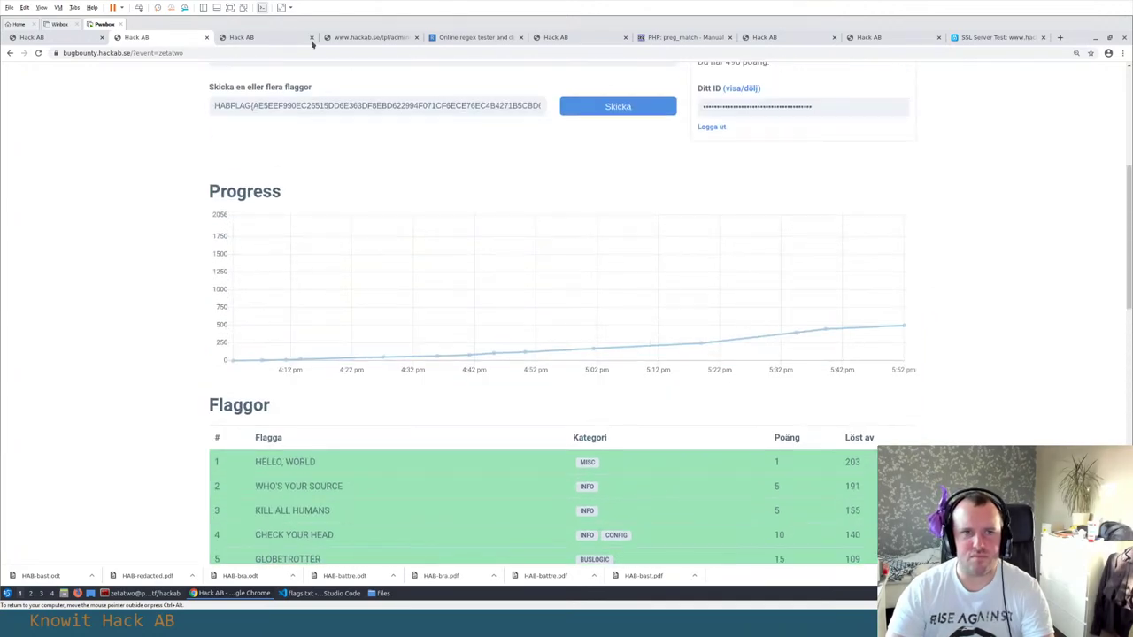